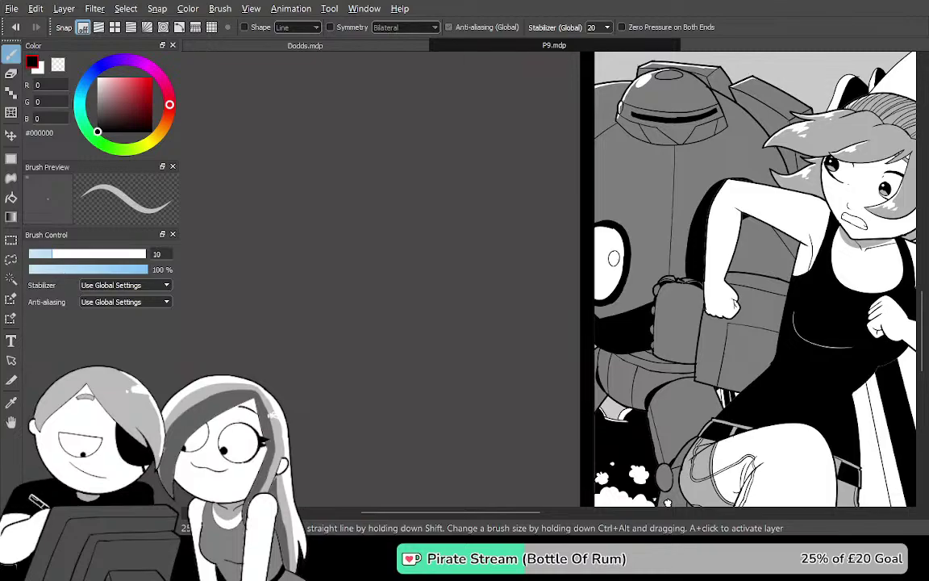
Look over the inked panels of the P9 comic page, ending at the panel with the giant arm
key(Tab)
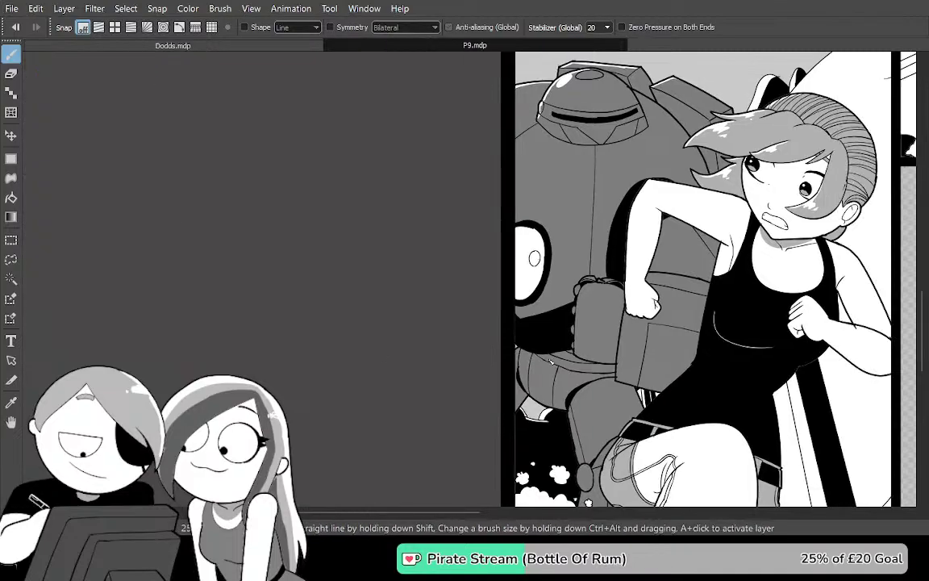
mouse_move(710, 342)
mouse_down()
mouse_move(543, 268)
mouse_move(498, 326)
mouse_up()
mouse_move(614, 330)
mouse_down()
mouse_move(529, 340)
mouse_move(495, 386)
mouse_up()
drag(614, 255, 452, 444)
mouse_move(632, 446)
mouse_down()
mouse_move(632, 431)
mouse_move(566, 385)
mouse_move(545, 389)
mouse_up()
drag(601, 262, 604, 288)
drag(591, 342, 640, 321)
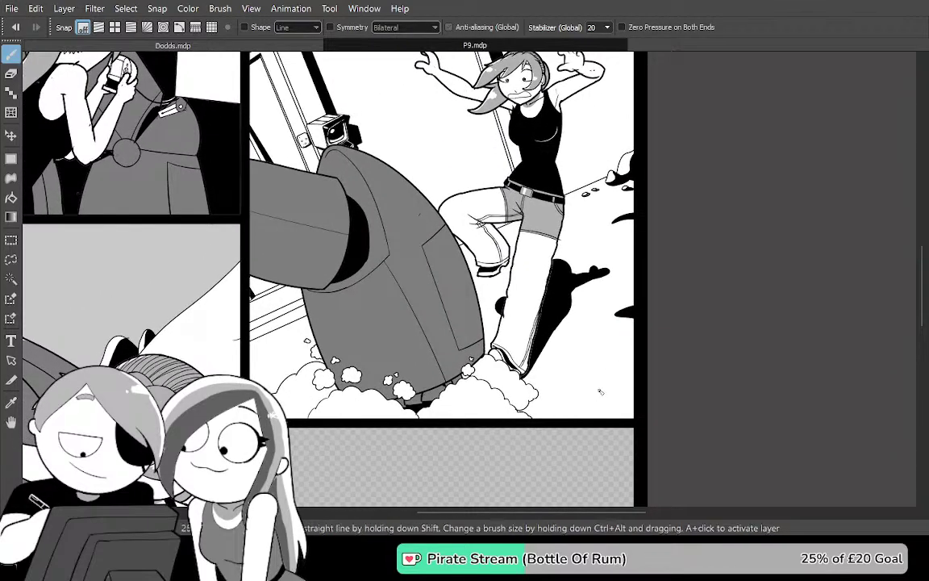
Examine the Dodds.mdp storyboard: the last page thumbnails, the capped face sketch and the wide-mouthed creature holding a camera
key(ctrl+Tab)
drag(549, 375, 610, 422)
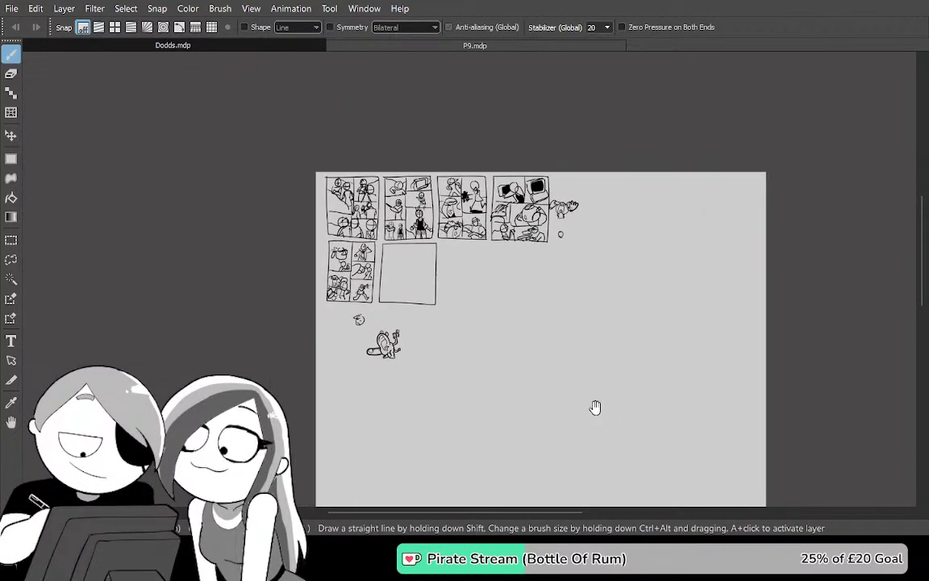
drag(328, 310, 258, 273)
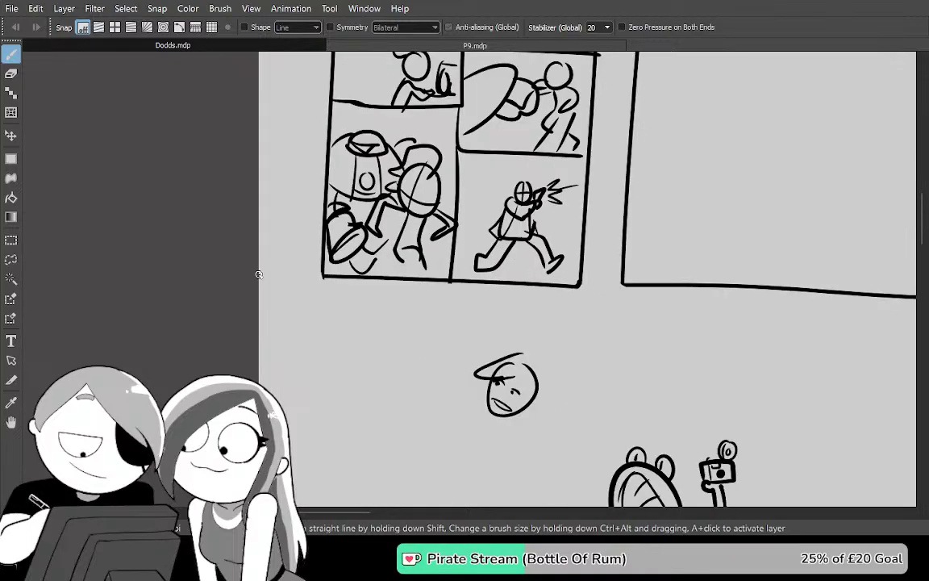
drag(759, 376, 674, 268)
drag(741, 392, 645, 286)
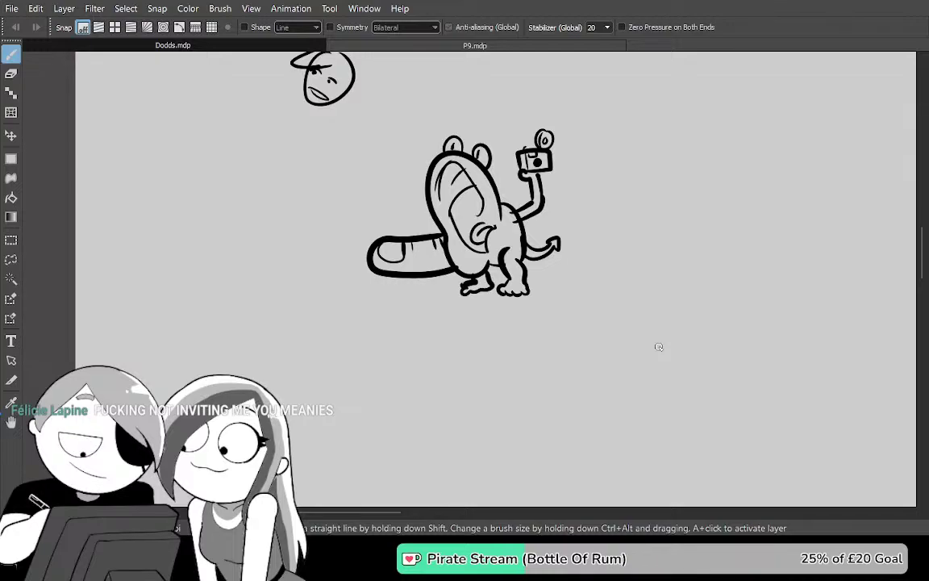
mouse_move(614, 339)
mouse_down()
mouse_move(632, 307)
mouse_move(641, 427)
mouse_move(639, 397)
mouse_move(617, 410)
mouse_move(617, 334)
mouse_move(639, 316)
mouse_move(668, 331)
mouse_move(657, 333)
mouse_move(672, 353)
mouse_move(701, 338)
mouse_move(692, 357)
mouse_move(725, 370)
mouse_up()
scroll(626, 419, up, 2)
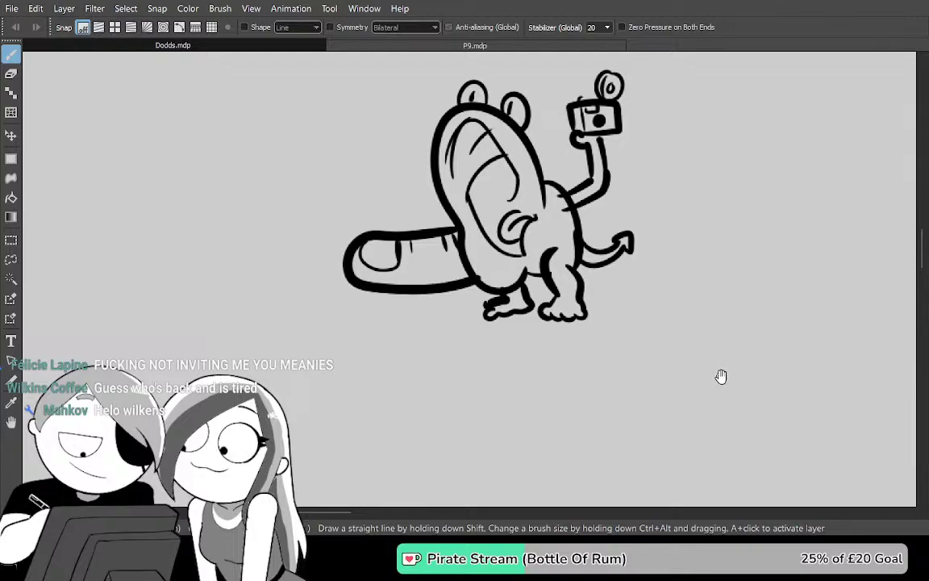
mouse_move(707, 383)
mouse_down()
mouse_move(703, 396)
mouse_move(716, 391)
mouse_move(698, 403)
mouse_move(690, 441)
mouse_up()
mouse_move(524, 297)
mouse_down()
mouse_move(575, 476)
mouse_move(589, 454)
mouse_move(596, 459)
mouse_up()
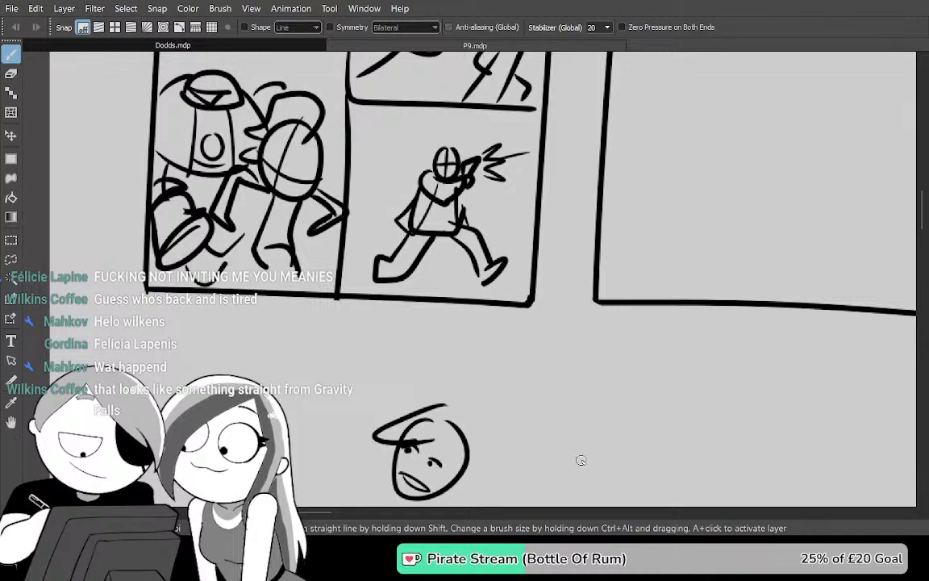
scroll(580, 457, up, 2)
drag(551, 247, 610, 388)
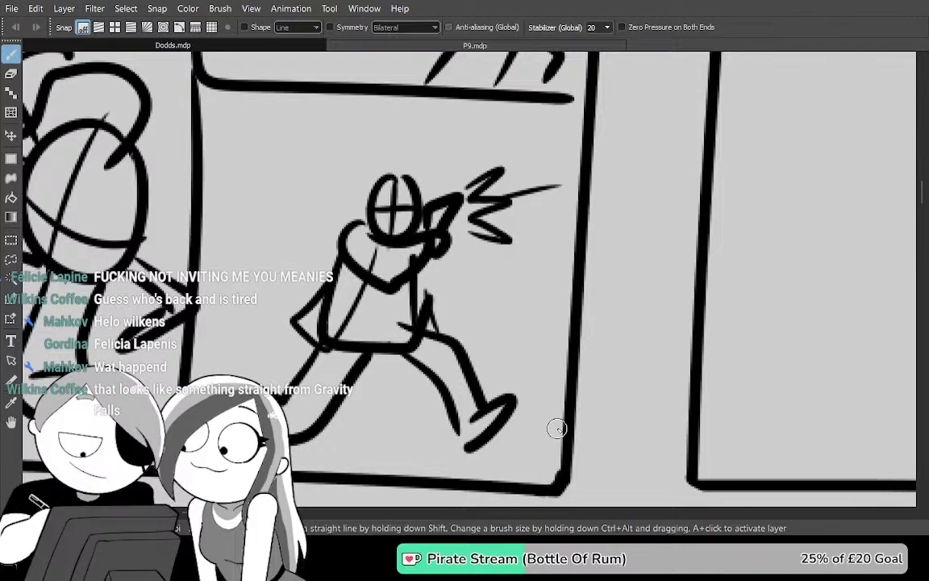
scroll(496, 192, up, 2)
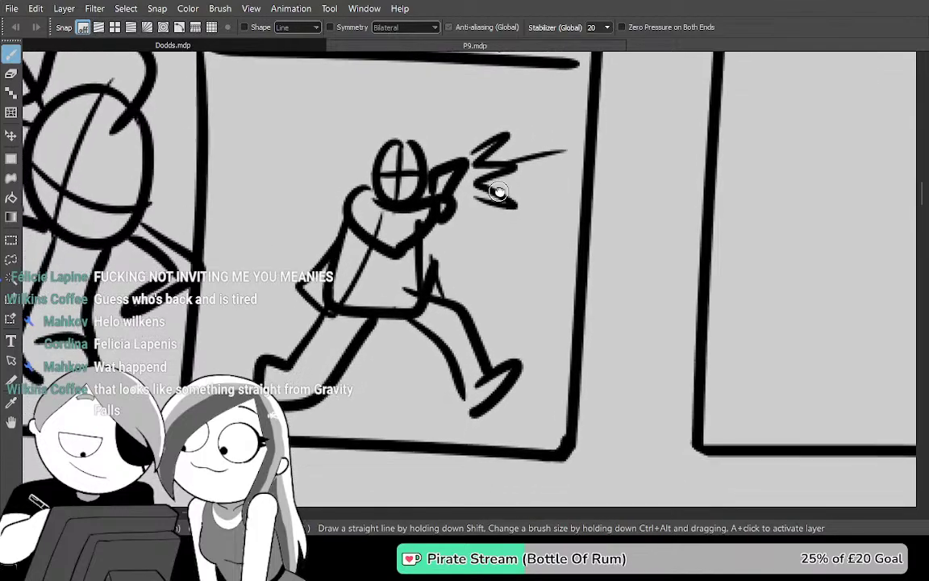
drag(523, 188, 560, 116)
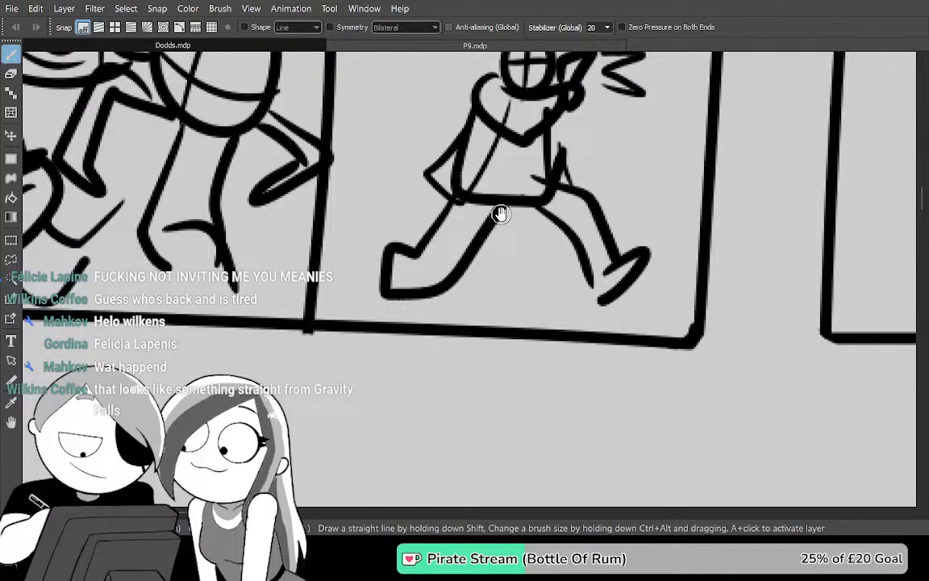
mouse_move(380, 264)
mouse_down()
mouse_move(566, 114)
mouse_move(535, 75)
mouse_move(549, 90)
mouse_move(533, 87)
mouse_move(537, 228)
mouse_up()
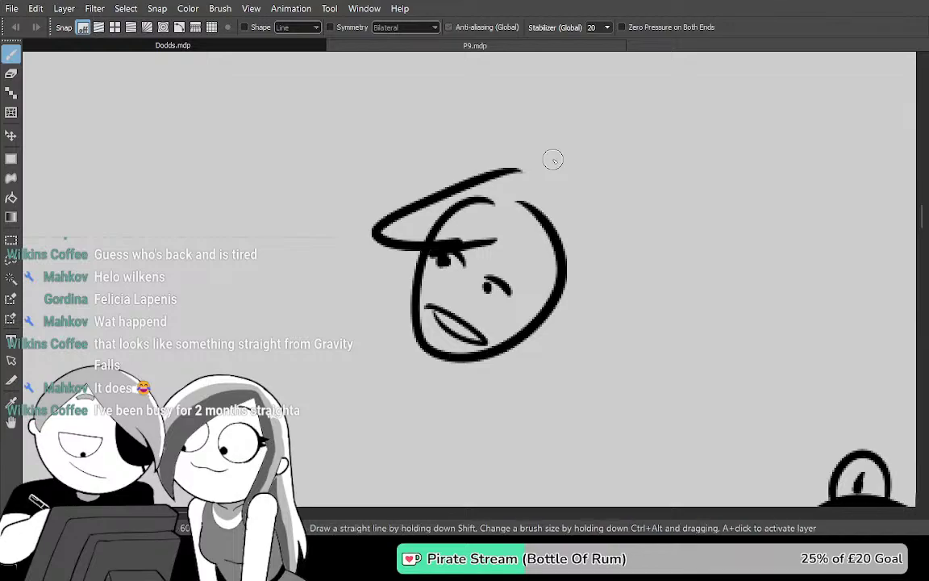
Lasso the capped face sketch below the thumbnails, delete it and clear the selection
key(l)
mouse_move(258, 367)
mouse_down()
mouse_move(622, 403)
mouse_move(615, 182)
mouse_move(373, 121)
mouse_move(234, 234)
mouse_up()
key(Delete)
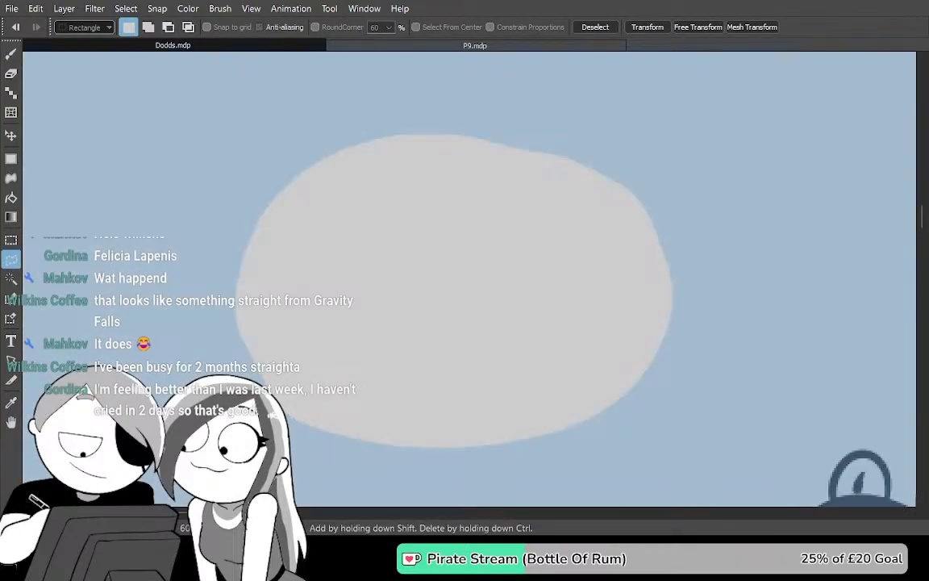
key(ctrl+d)
key(b)
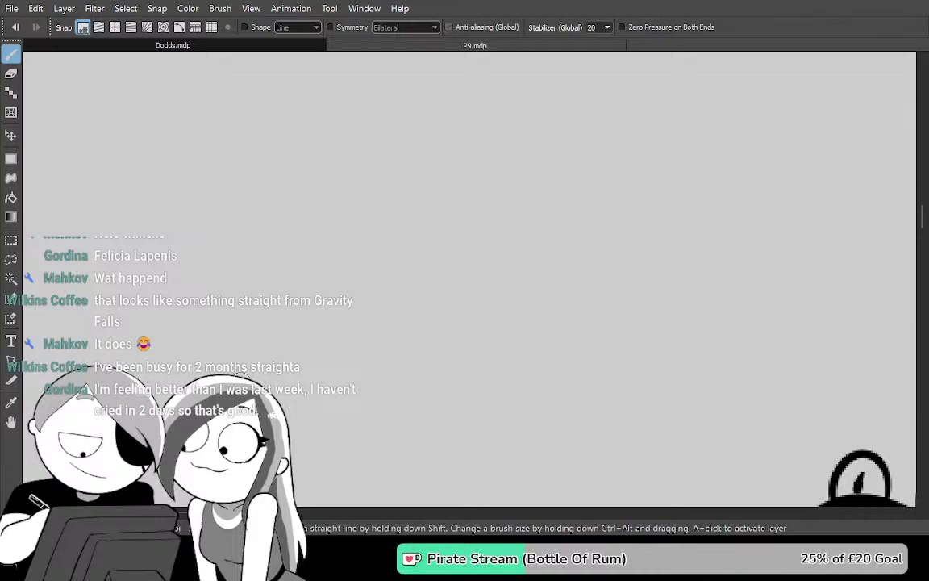
Compare the lower storyboard thumbnails with the inked giant-arm panel in P9.mdp, examining its empty white area
mouse_move(494, 206)
mouse_down()
mouse_move(501, 268)
mouse_move(643, 301)
mouse_move(543, 390)
mouse_move(508, 481)
mouse_up()
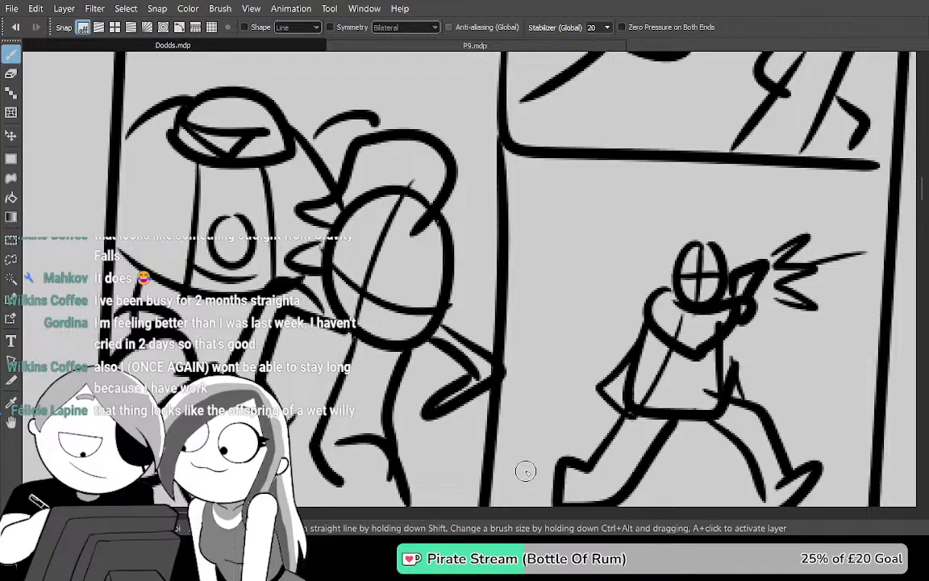
drag(639, 305, 541, 273)
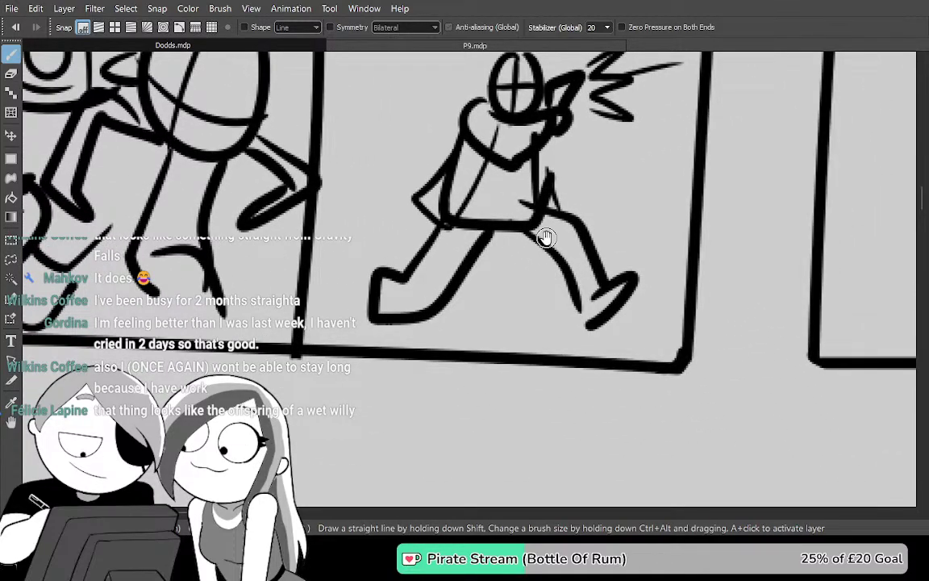
click(556, 45)
drag(519, 283, 516, 233)
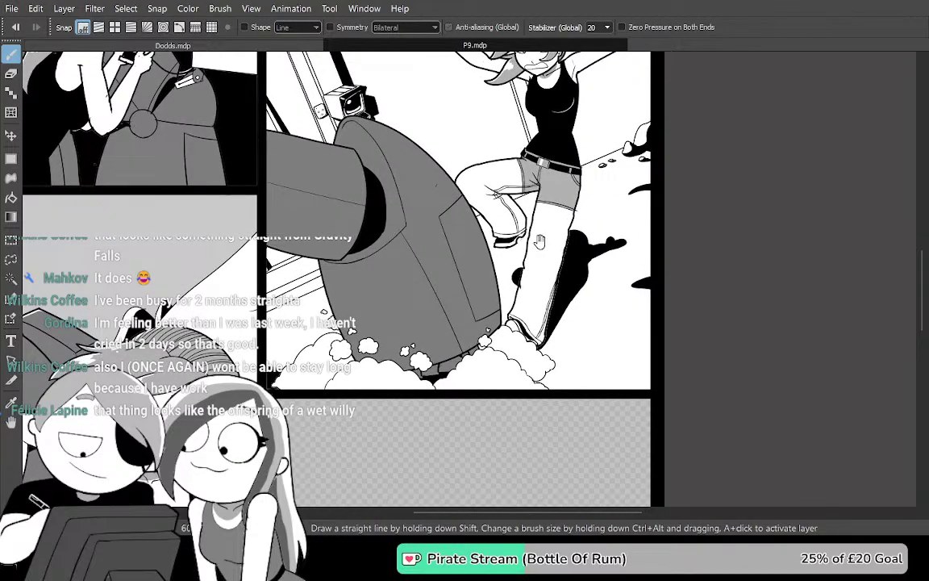
scroll(539, 241, up, 5)
drag(644, 162, 543, 362)
drag(617, 181, 565, 363)
drag(580, 191, 542, 339)
mouse_move(552, 236)
mouse_down()
mouse_move(555, 311)
mouse_move(597, 220)
mouse_move(619, 221)
mouse_up()
drag(539, 285, 641, 207)
mouse_move(511, 316)
mouse_down()
mouse_move(685, 197)
mouse_move(656, 259)
mouse_up()
mouse_move(564, 309)
mouse_down()
mouse_move(605, 295)
mouse_move(682, 296)
mouse_move(593, 321)
mouse_move(578, 294)
mouse_move(603, 297)
mouse_move(604, 305)
mouse_up()
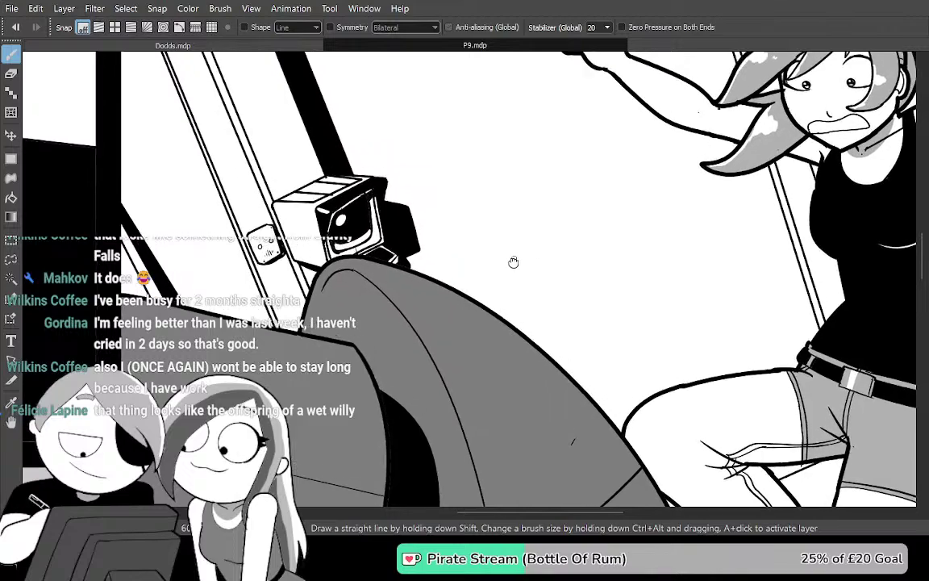
scroll(497, 327, down, 1)
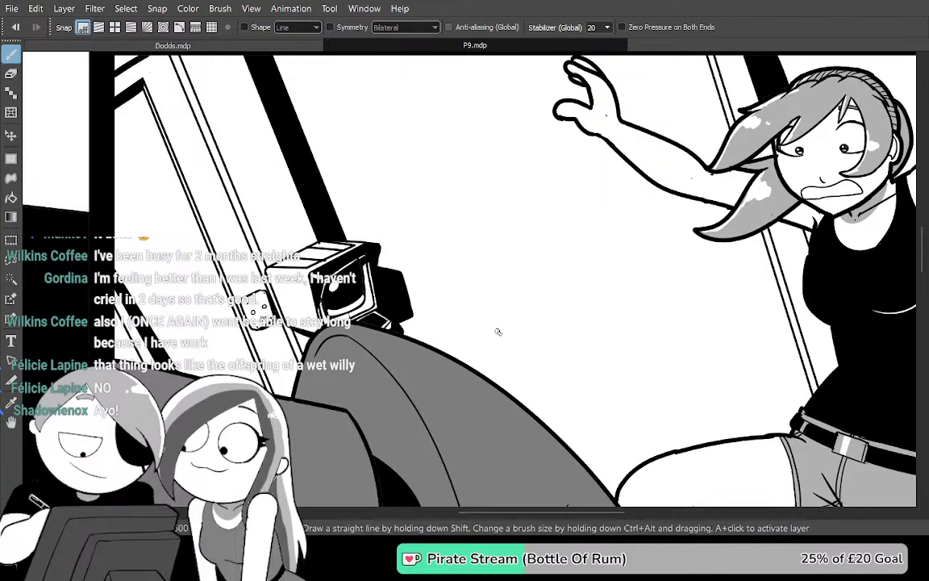
Recheck the wide-mouthed creature sketch in Dodds.mdp against the open space beside the woman in P9.mdp
key(ctrl+Tab)
key(ctrl+Tab)
drag(649, 371, 572, 266)
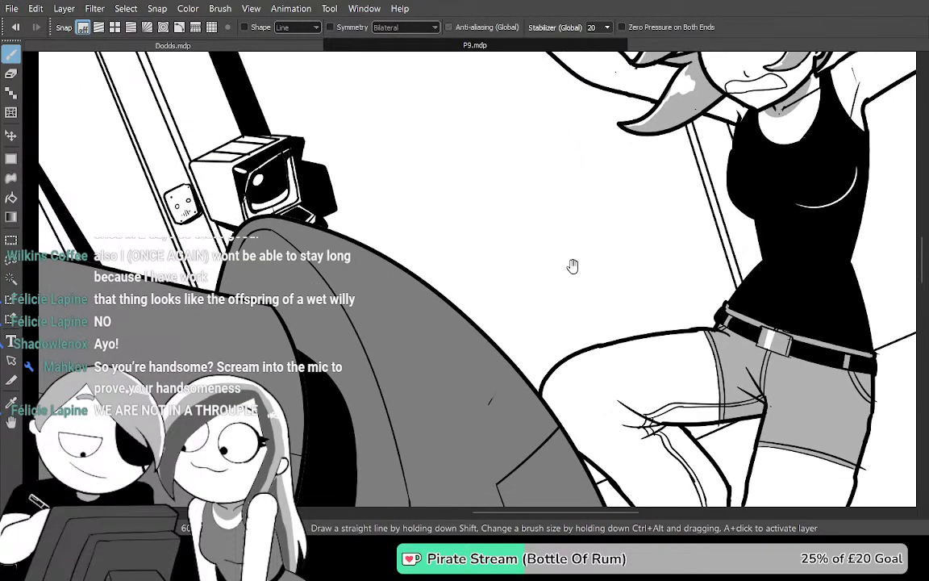
scroll(555, 272, down, 1)
scroll(470, 255, up, 2)
key(Tab)
key(Tab)
key(ctrl+Tab)
drag(580, 361, 418, 135)
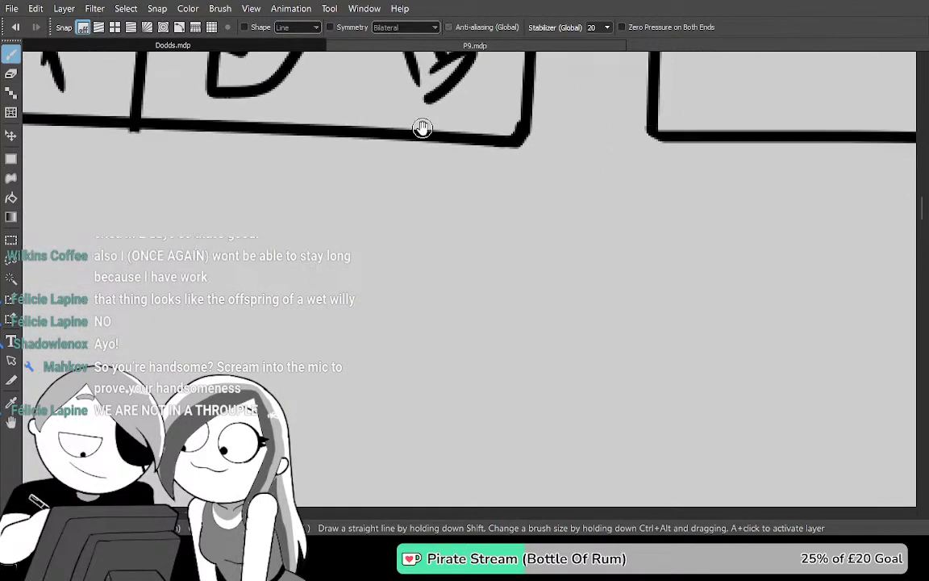
scroll(417, 134, down, 10)
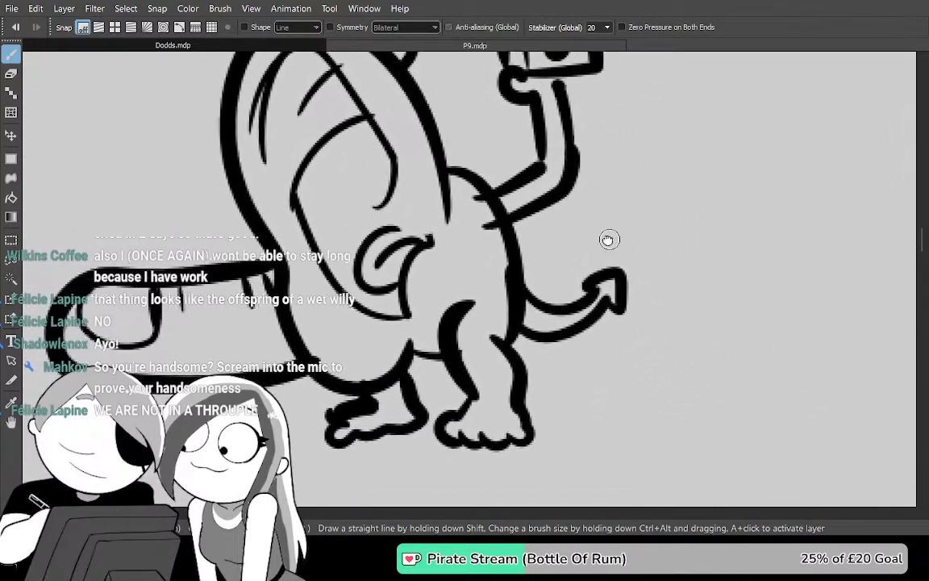
drag(612, 239, 586, 188)
scroll(465, 253, up, 10)
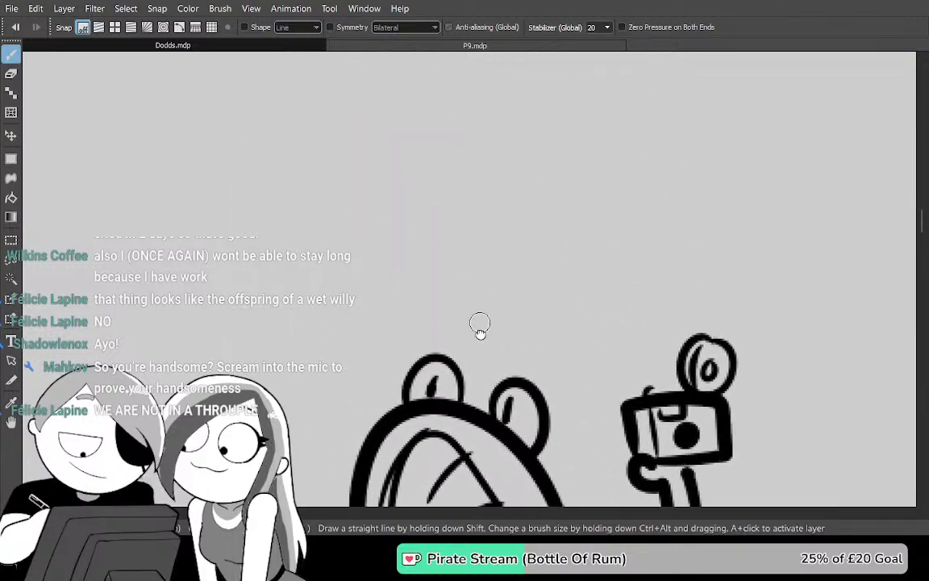
scroll(514, 389, up, 5)
scroll(513, 389, left, 5)
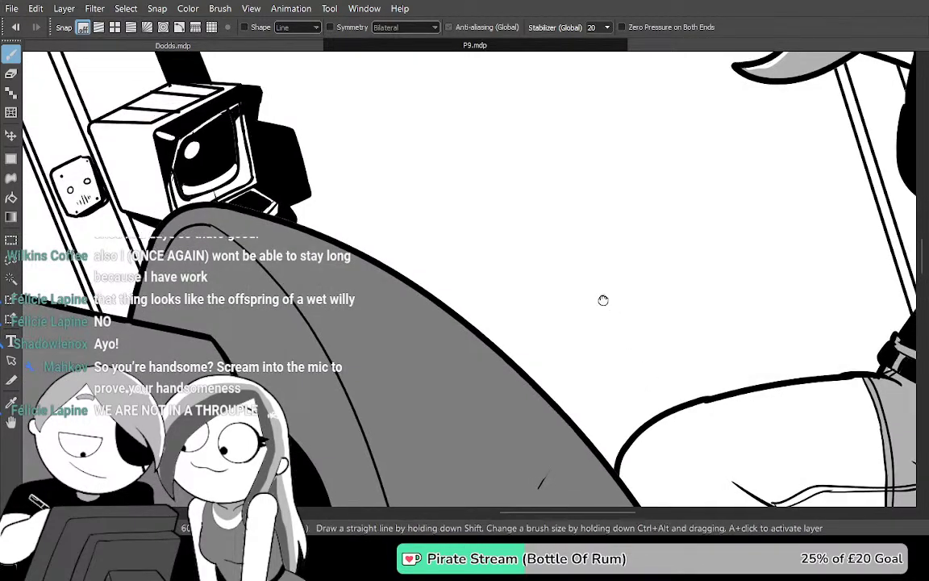
mouse_move(602, 301)
mouse_down()
mouse_move(487, 337)
mouse_move(514, 338)
mouse_up()
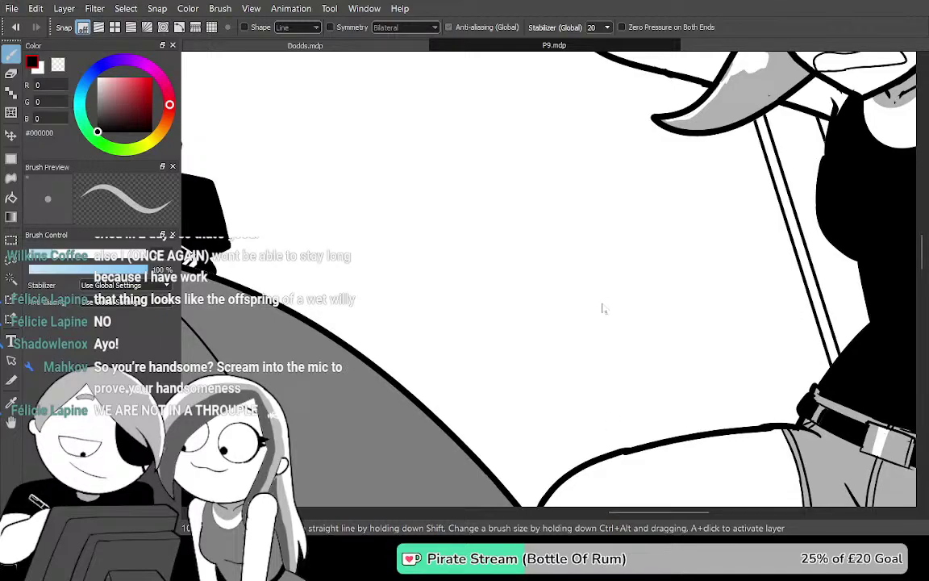
Hide the line art of the giant-arm panel to check it, and show it again
key(Tab)
key(h)
key(h)
key(h)
key(h)
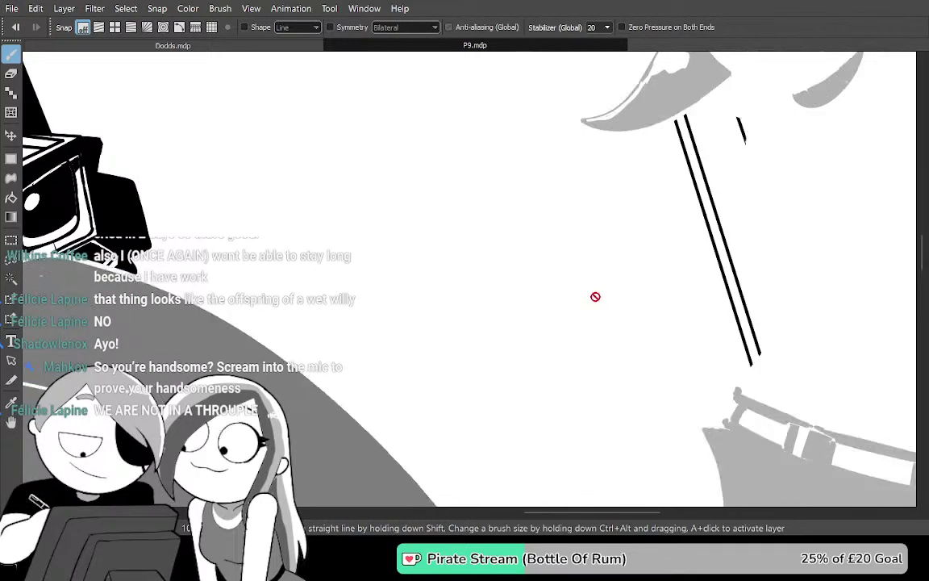
drag(405, 288, 530, 367)
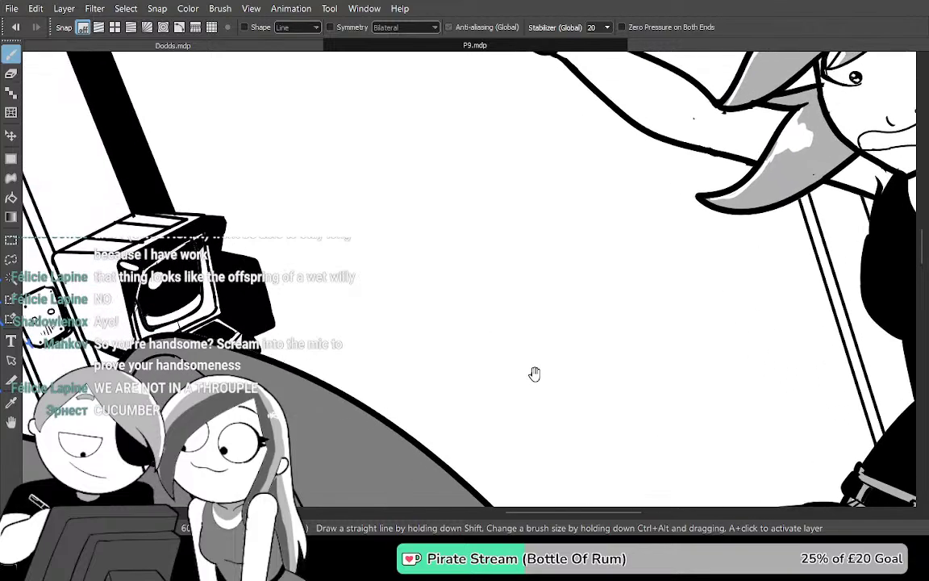
key(space)
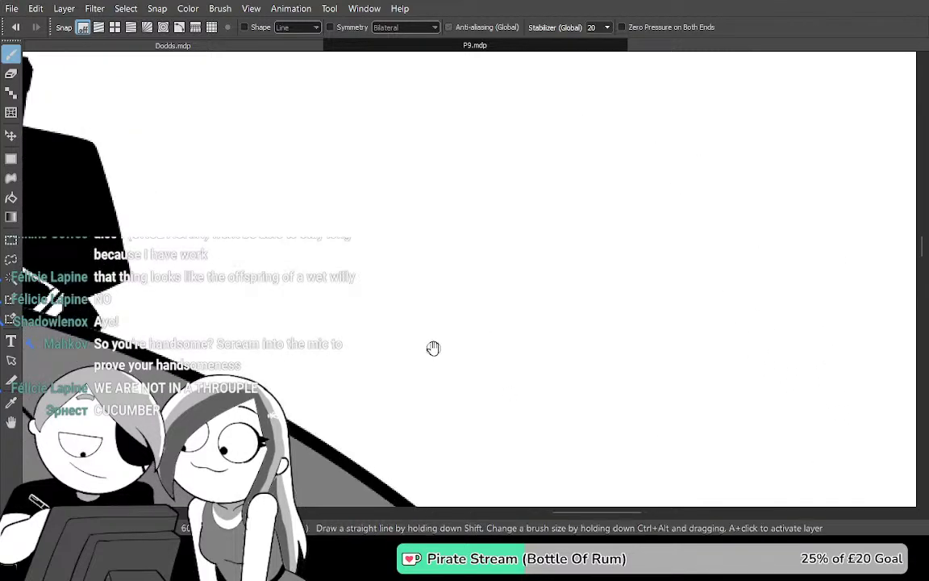
drag(476, 153, 558, 452)
drag(395, 238, 403, 201)
drag(301, 190, 336, 276)
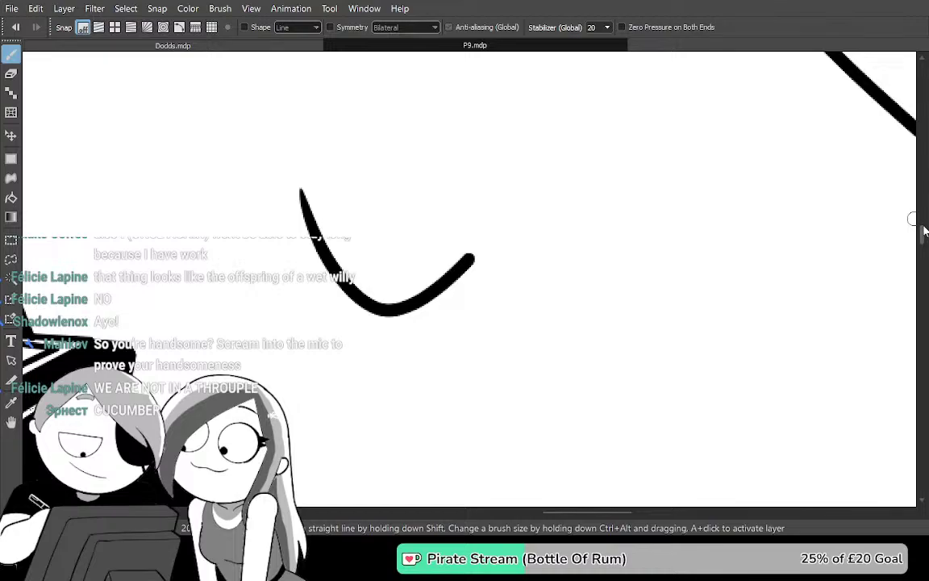
key(ctrl+z)
mouse_move(500, 235)
mouse_down()
mouse_move(455, 298)
mouse_move(377, 319)
mouse_move(287, 155)
mouse_move(409, 131)
mouse_move(504, 238)
mouse_up()
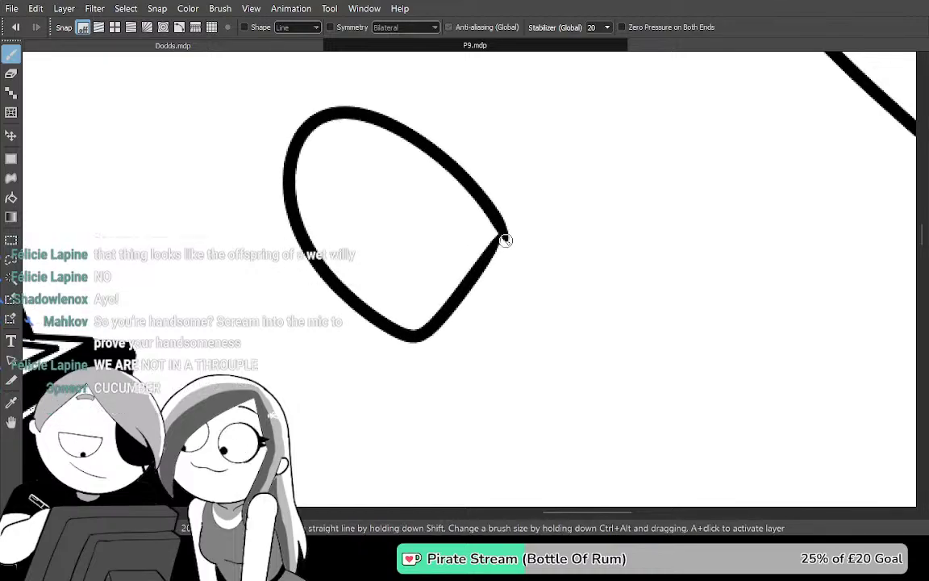
key(ctrl+z)
mouse_move(459, 315)
mouse_down()
mouse_move(284, 98)
mouse_move(541, 191)
mouse_up()
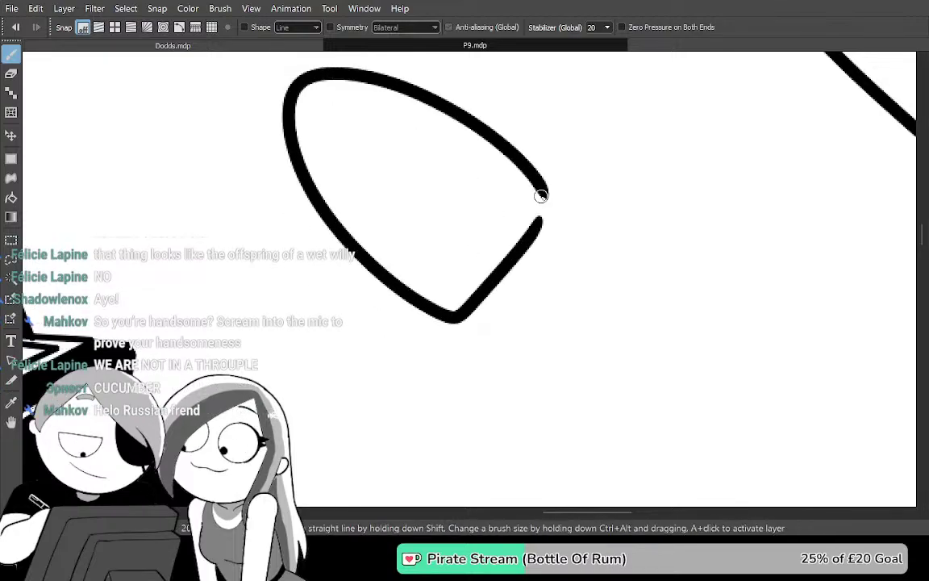
key(ctrl+z)
mouse_move(574, 226)
mouse_down()
mouse_move(344, 388)
mouse_move(566, 388)
mouse_move(703, 404)
mouse_move(879, 363)
mouse_up()
mouse_move(381, 303)
mouse_down()
mouse_move(283, 269)
mouse_move(266, 153)
mouse_move(402, 191)
mouse_move(417, 202)
mouse_move(383, 321)
mouse_move(301, 300)
mouse_move(184, 201)
mouse_move(279, 124)
mouse_move(465, 228)
mouse_move(300, 137)
mouse_move(185, 202)
mouse_move(356, 348)
mouse_up()
key(ctrl+z)
key(ctrl+z)
key(ctrl+z)
mouse_move(436, 219)
mouse_down()
mouse_move(385, 179)
mouse_move(258, 193)
mouse_move(325, 314)
mouse_up()
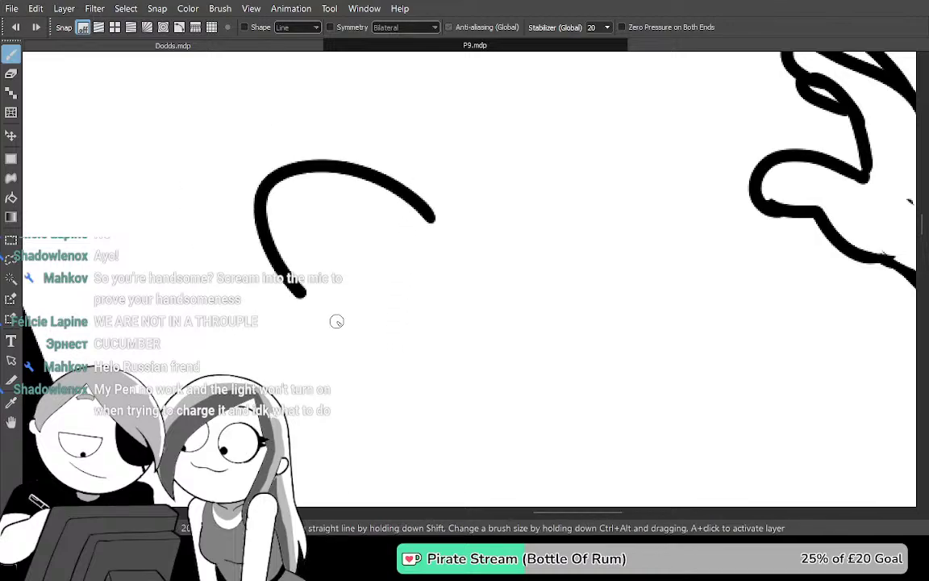
scroll(390, 353, up, 2)
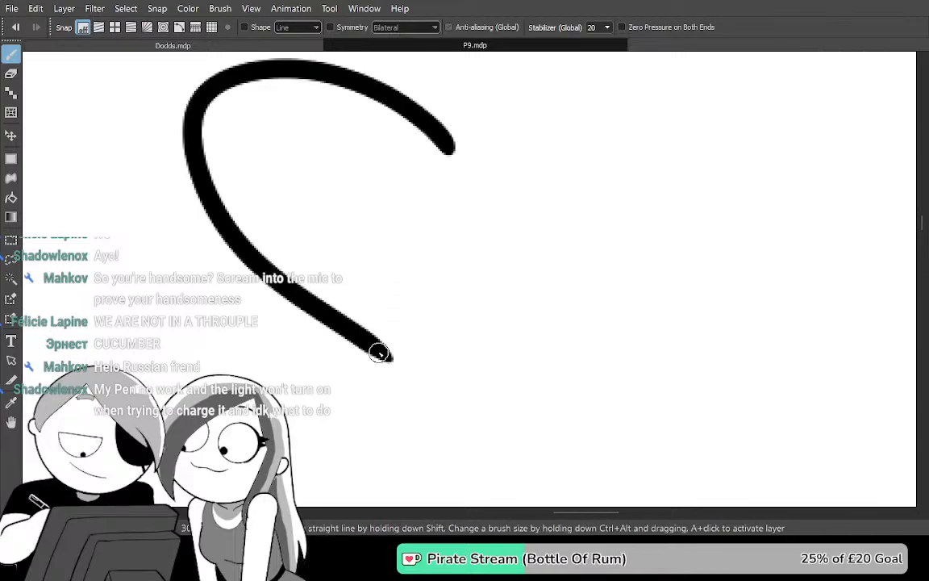
key(ctrl+z)
mouse_move(556, 191)
mouse_down()
mouse_move(388, 111)
mouse_move(278, 168)
mouse_move(351, 297)
mouse_move(495, 368)
mouse_up()
key(ctrl+z)
Draw a thick rounded dome outline in the panel's empty white area and close it with a slanted straight edge
mouse_move(597, 198)
mouse_down()
mouse_move(534, 147)
mouse_move(360, 108)
mouse_move(277, 225)
mouse_move(450, 379)
mouse_up()
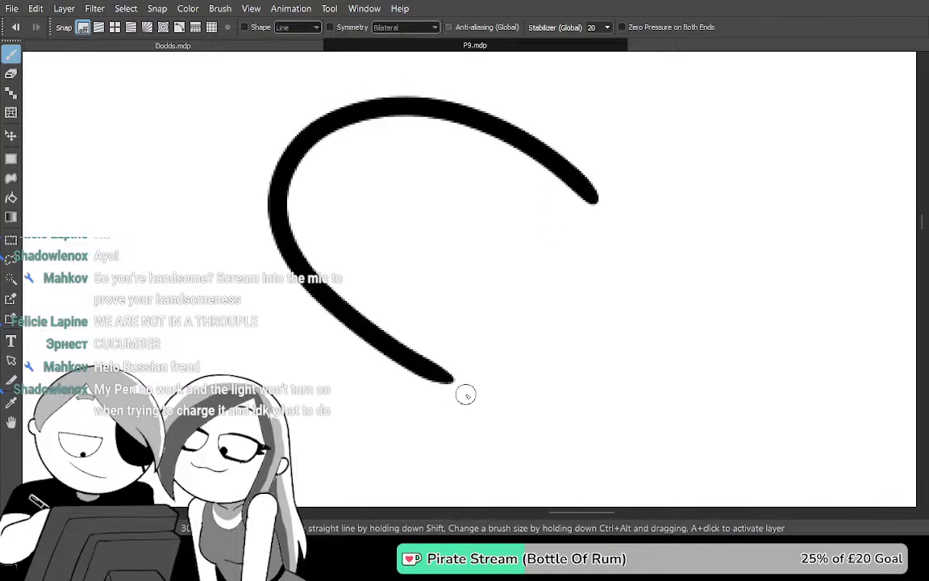
drag(593, 194, 519, 381)
key(ctrl+z)
mouse_move(419, 364)
mouse_down()
mouse_move(501, 379)
mouse_move(577, 195)
mouse_move(516, 367)
mouse_up()
key(ctrl+z)
drag(583, 287, 578, 349)
Add a thin slanted line inside the dome shape, parallel to its straight edge
drag(532, 253, 460, 395)
key(ctrl+z)
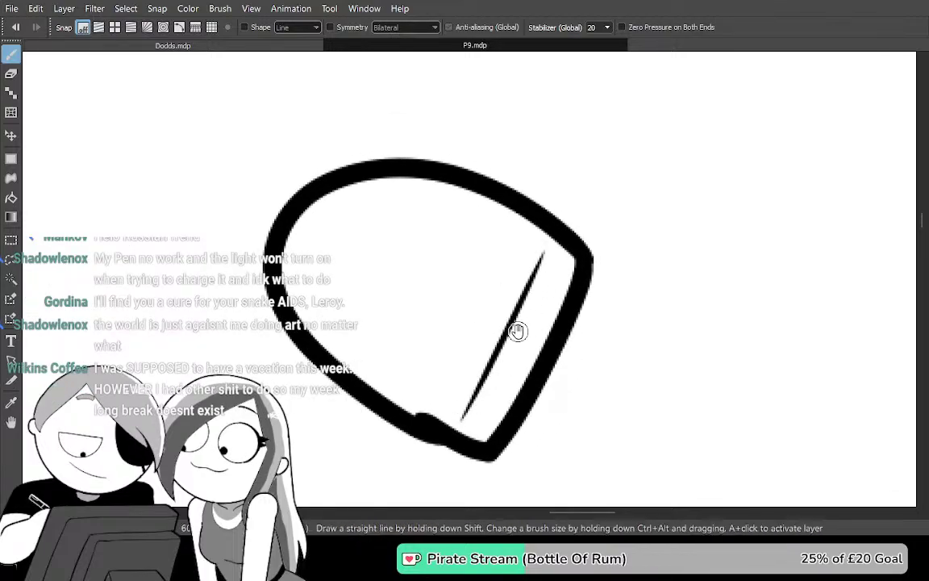
scroll(516, 339, up, 3)
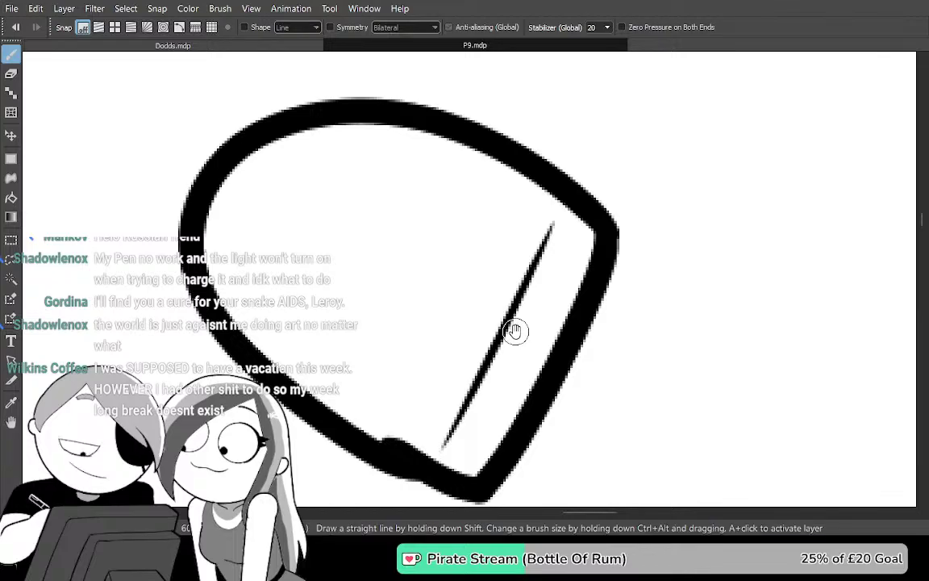
Check the wide-mouthed creature sketch in Dodds.mdp and draw a small slanted oval inside the dome near its rounded end in P9.mdp
scroll(580, 334, down, 4)
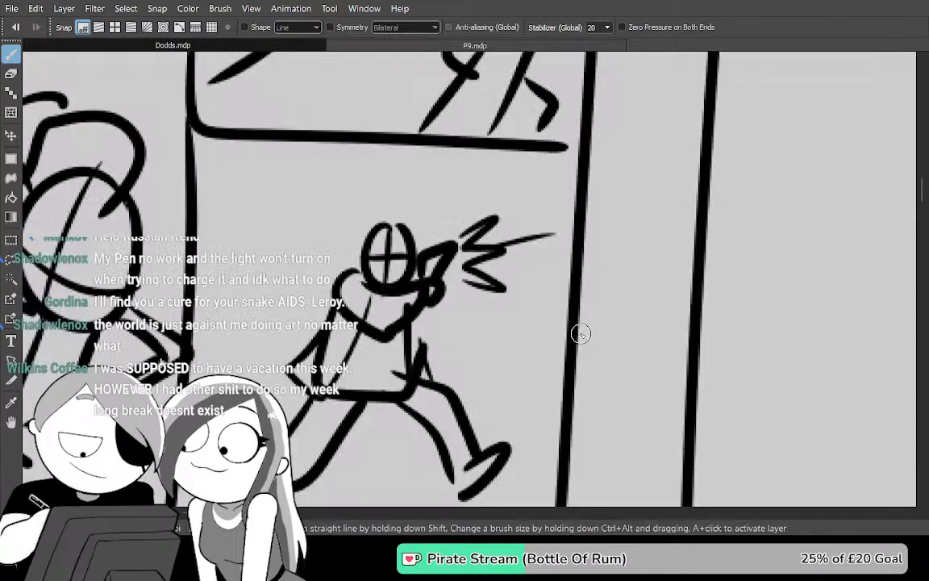
scroll(508, 346, down, 1)
drag(667, 350, 617, 377)
drag(604, 429, 645, 199)
drag(673, 387, 621, 137)
drag(696, 377, 622, 204)
mouse_move(720, 433)
mouse_down()
mouse_move(696, 339)
mouse_move(718, 415)
mouse_move(709, 425)
mouse_move(718, 429)
mouse_move(634, 410)
mouse_move(729, 415)
mouse_move(625, 402)
mouse_move(683, 412)
mouse_up()
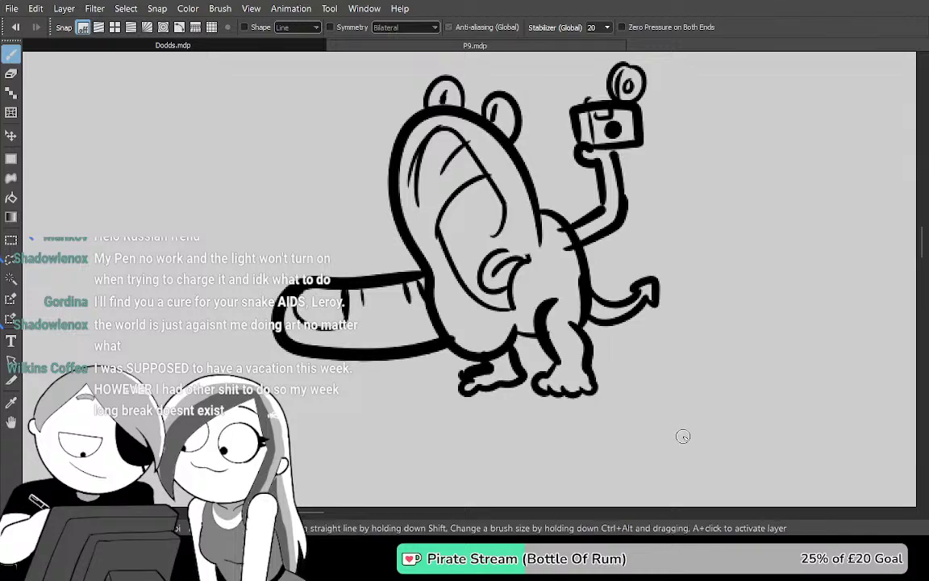
key(ctrl+Tab)
drag(577, 311, 644, 264)
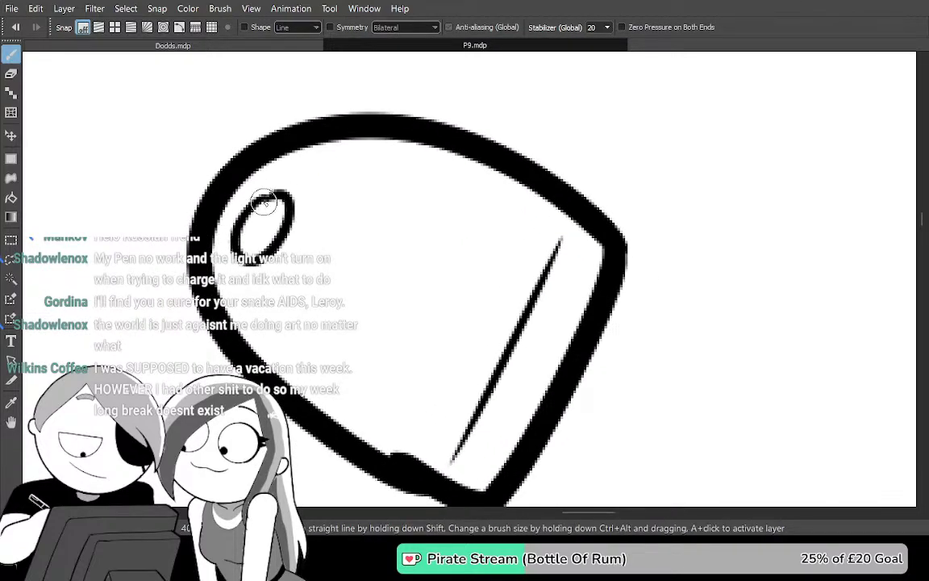
Compare the wide-mouthed creature sketch in Dodds.mdp with the dome shape in P9.mdp
key(ctrl+Tab)
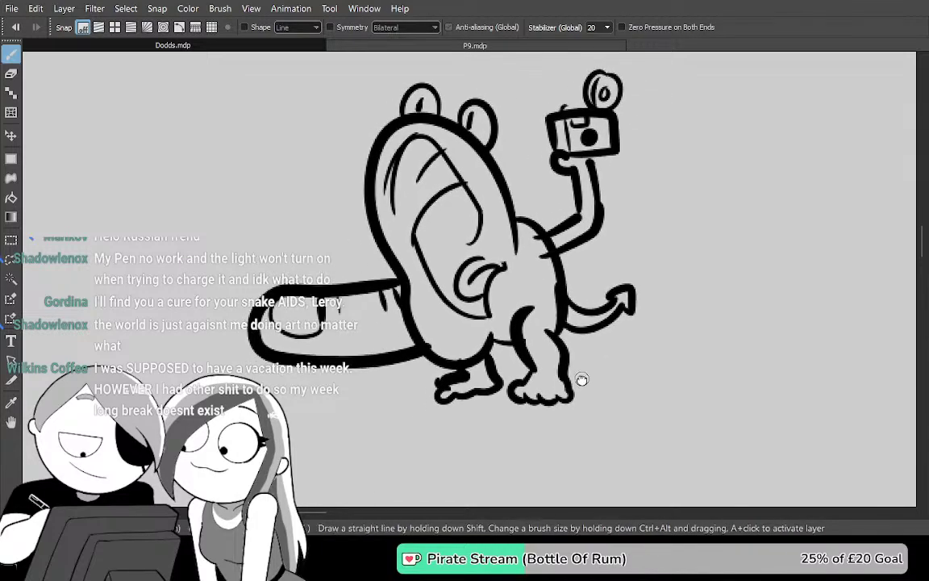
key(ctrl+Tab)
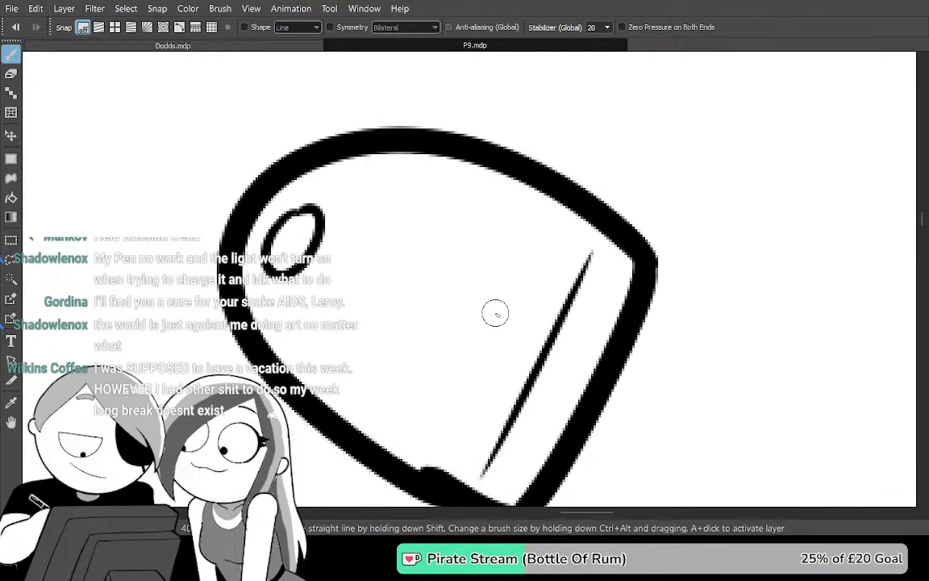
key(ctrl+Tab)
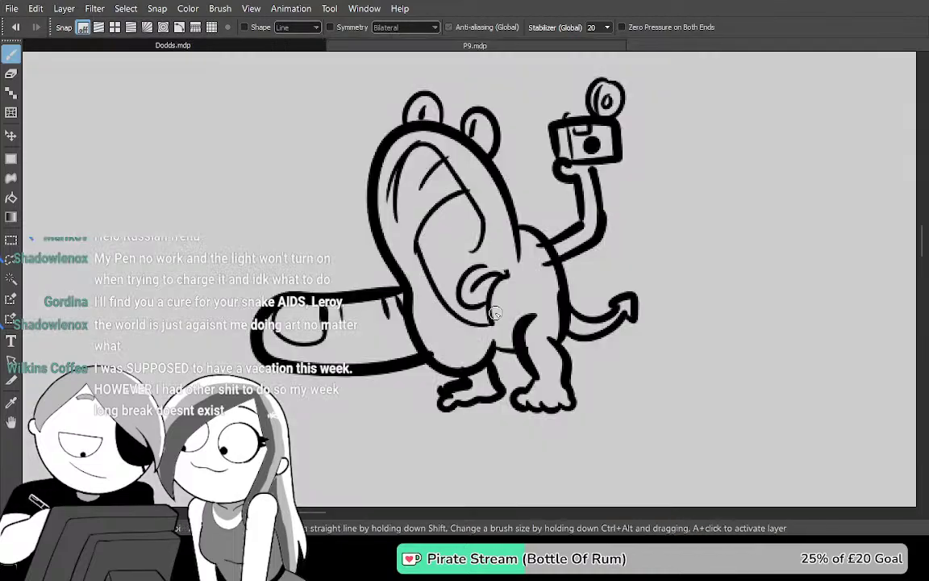
key(ctrl+Tab)
key(ctrl+Tab)
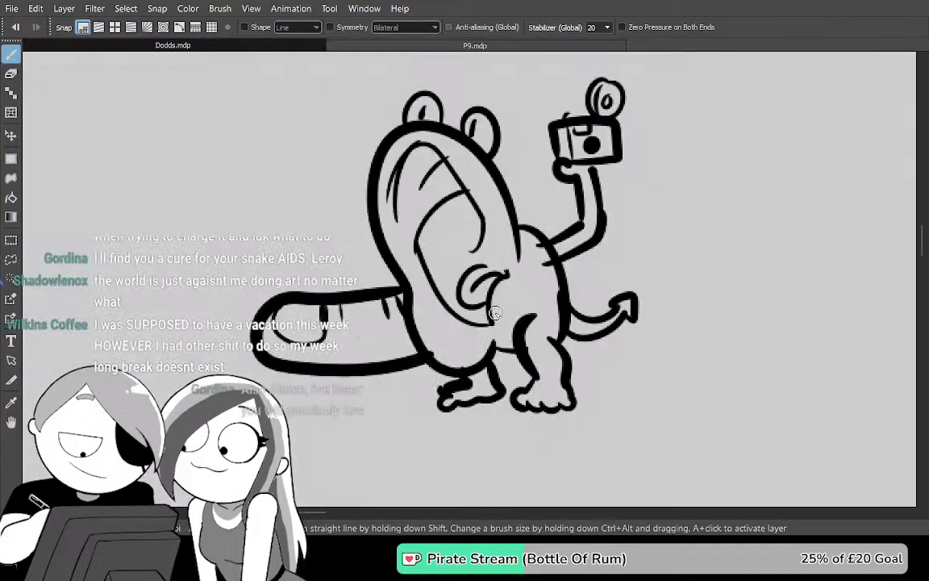
mouse_move(705, 398)
mouse_down()
mouse_move(812, 396)
mouse_move(680, 367)
mouse_move(761, 353)
mouse_move(719, 384)
mouse_move(731, 373)
mouse_up()
key(ctrl+Tab)
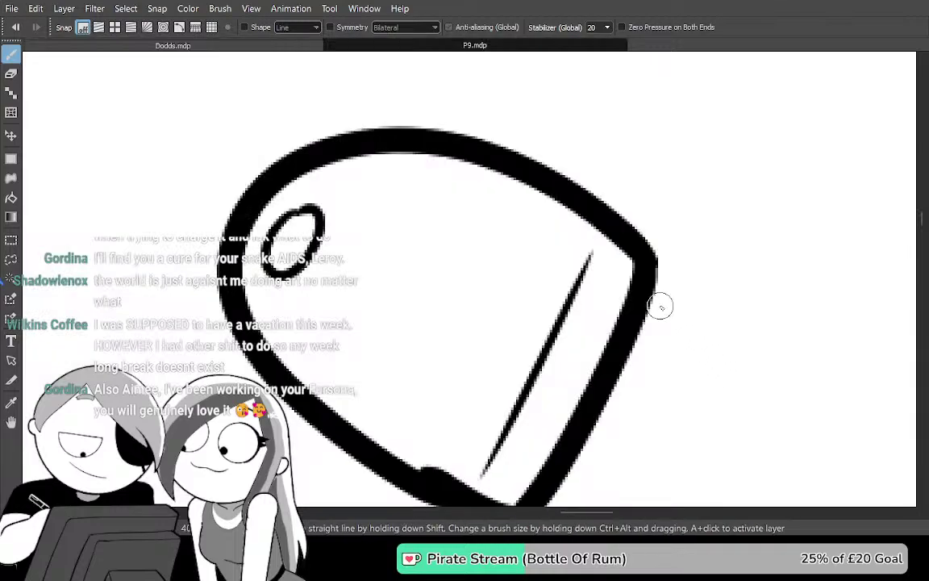
Draw two round eyes with thick flat brows in the empty space beside the wide-mouthed creature in Dodds.mdp
key(ctrl+Tab)
mouse_move(669, 375)
mouse_down()
mouse_move(616, 337)
mouse_move(544, 384)
mouse_move(662, 345)
mouse_move(806, 322)
mouse_up()
drag(636, 351, 769, 363)
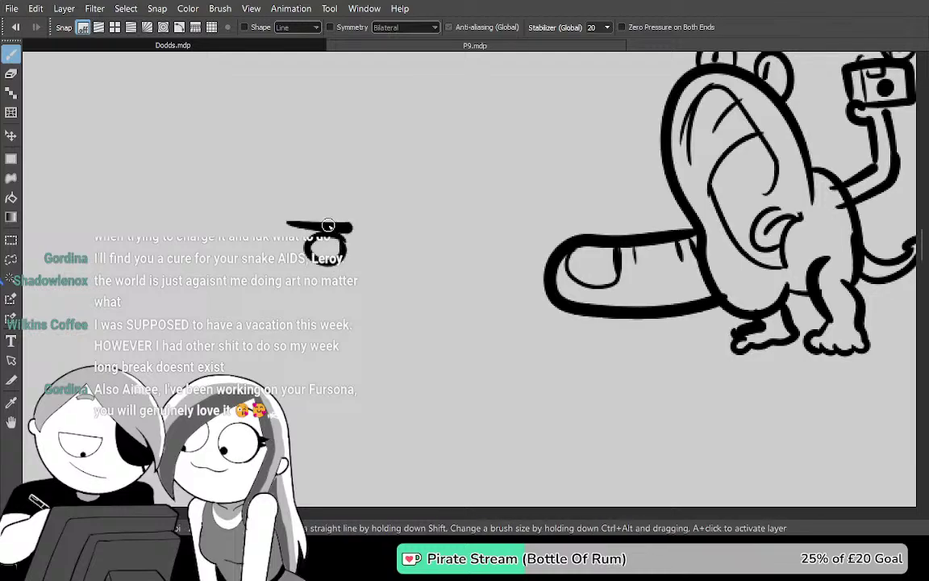
drag(422, 230, 449, 243)
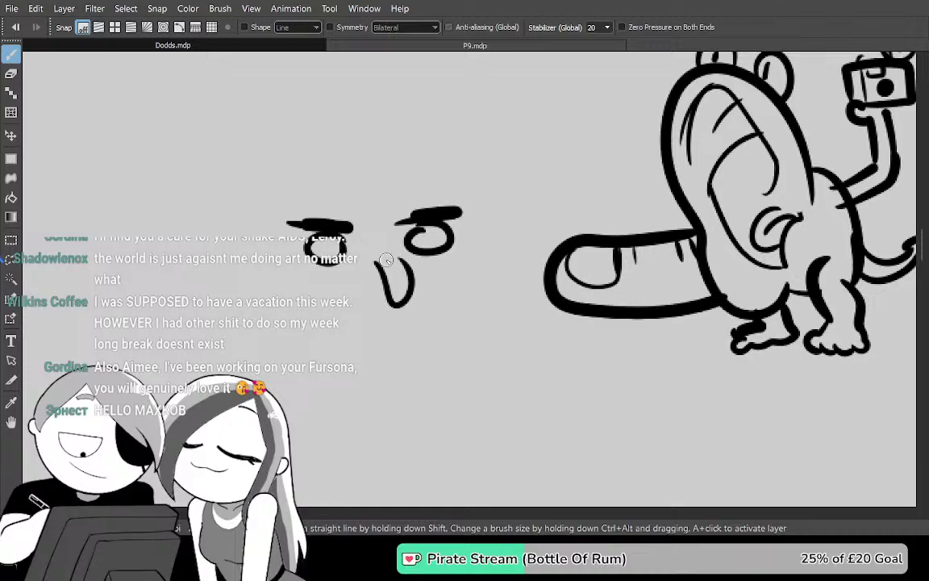
Redraw the U-shaped stroke below the eyes and add a long curved mouth line on each side of it
scroll(385, 260, up, 1)
key(ctrl+z)
scroll(466, 301, up, 2)
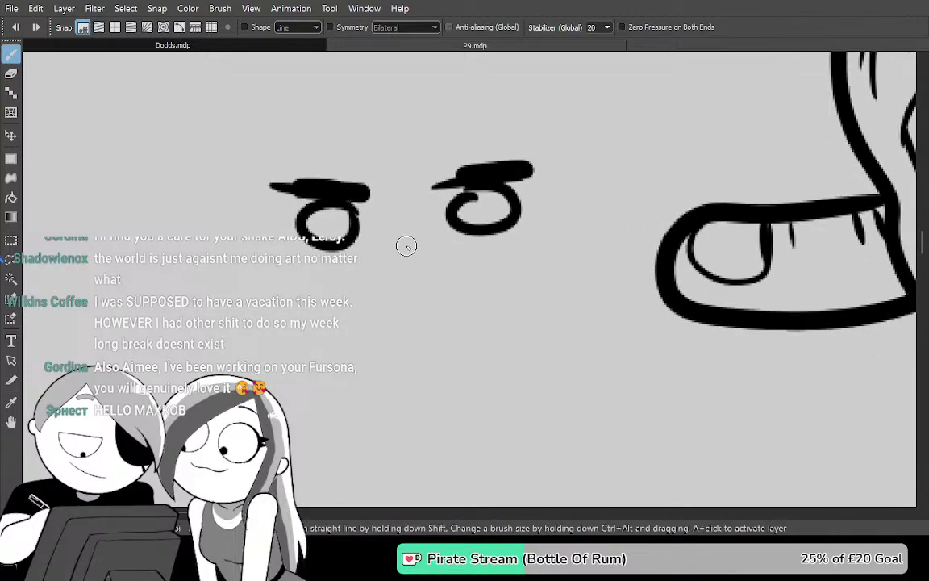
mouse_move(397, 284)
mouse_down()
mouse_move(284, 257)
mouse_move(202, 314)
mouse_up()
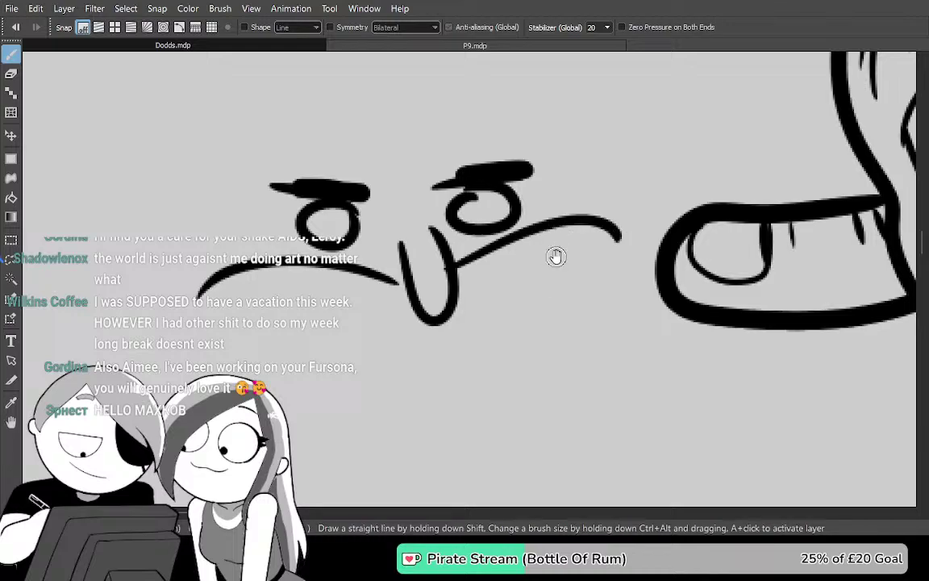
drag(557, 254, 550, 259)
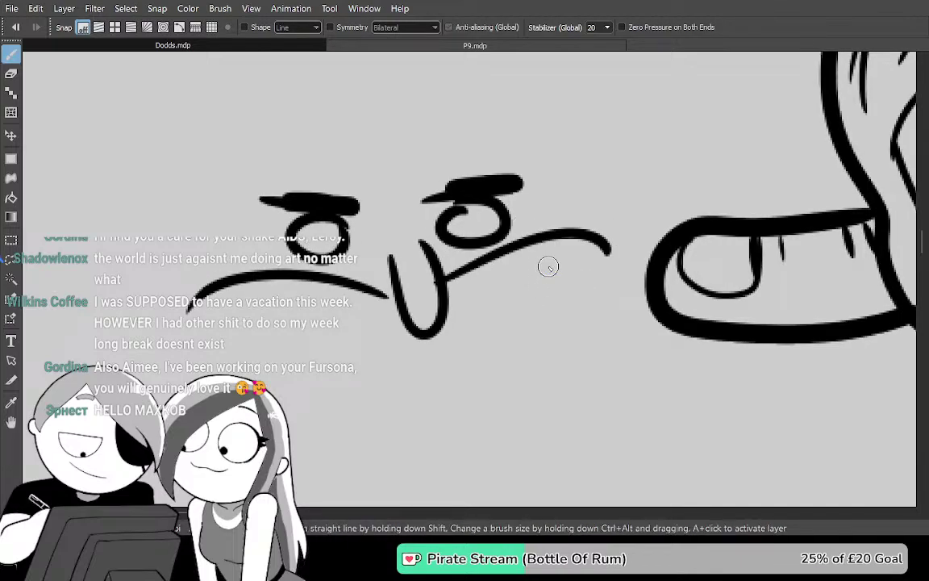
Draw a thick outline around the face, forming a pointed head and a wide drooping bill
mouse_move(611, 270)
mouse_down()
mouse_move(541, 210)
mouse_move(568, 327)
mouse_up()
mouse_move(560, 284)
mouse_down()
mouse_move(482, 153)
mouse_move(304, 61)
mouse_move(332, 128)
mouse_move(265, 188)
mouse_move(233, 289)
mouse_up()
mouse_move(330, 335)
mouse_down()
mouse_move(339, 315)
mouse_move(306, 242)
mouse_move(242, 270)
mouse_move(476, 321)
mouse_move(548, 270)
mouse_up()
mouse_move(549, 359)
mouse_down()
mouse_move(548, 258)
mouse_move(538, 330)
mouse_up()
Draw the curved back of the body below the bill, with one footed leg and the belly line beside it
drag(497, 372, 559, 244)
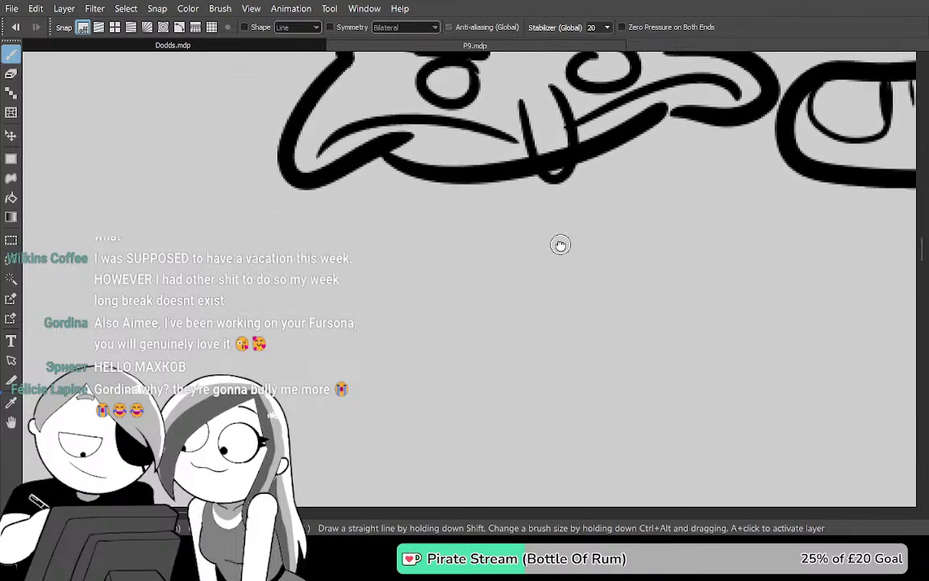
drag(334, 254, 328, 339)
key(ctrl+z)
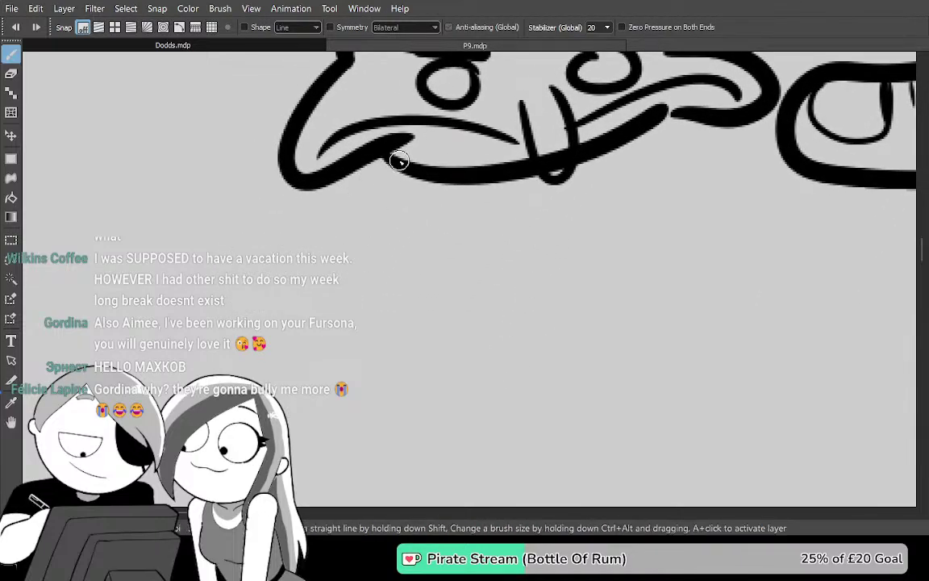
drag(388, 182, 391, 192)
mouse_move(355, 133)
mouse_down()
mouse_move(292, 233)
mouse_move(316, 379)
mouse_up()
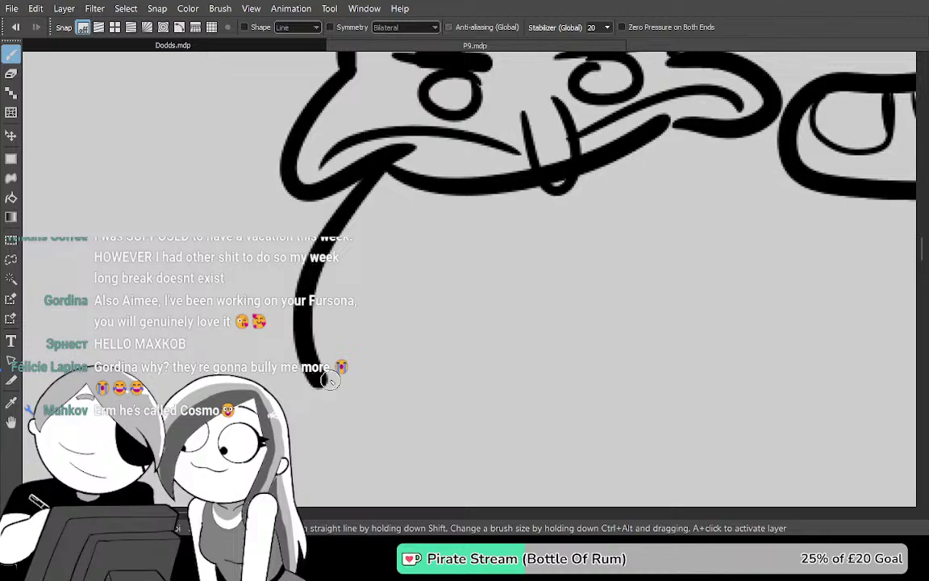
scroll(389, 291, down, 3)
drag(309, 284, 319, 382)
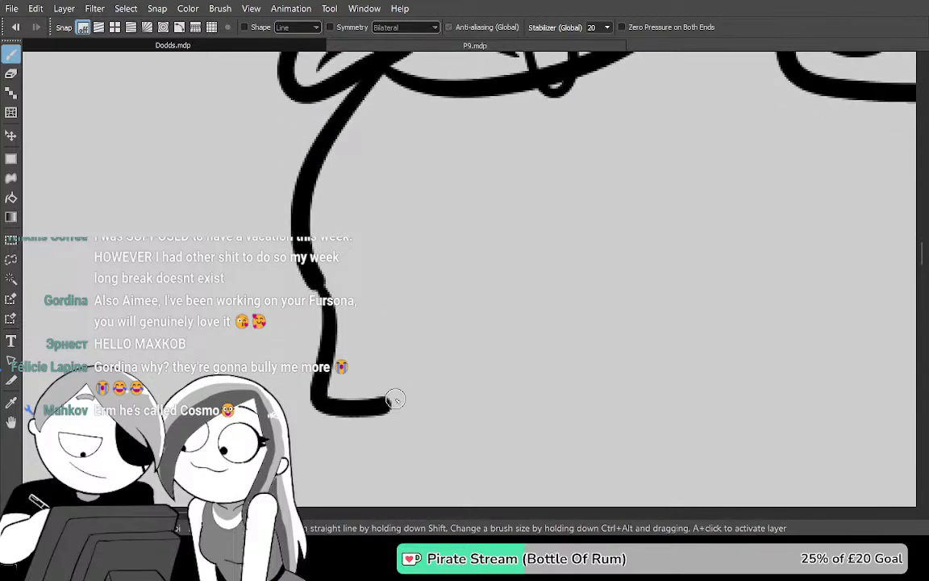
drag(392, 261, 403, 347)
drag(534, 344, 438, 301)
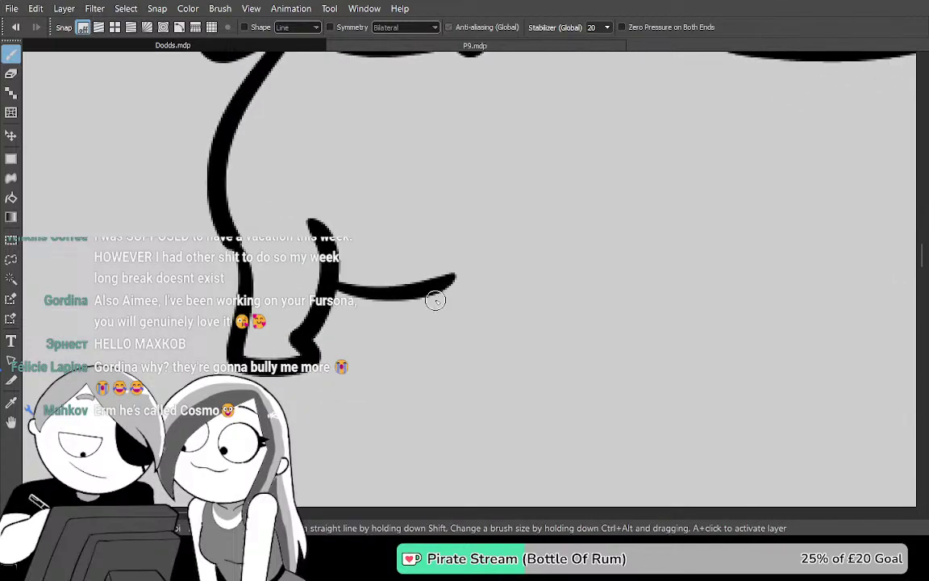
Draw the second leg with its foot and the curved opposite side of the body
drag(517, 370, 538, 325)
key(ctrl+z)
mouse_move(440, 325)
mouse_down()
mouse_move(454, 348)
mouse_move(528, 326)
mouse_move(499, 311)
mouse_up()
mouse_move(504, 308)
mouse_down()
mouse_move(497, 384)
mouse_move(491, 235)
mouse_move(522, 368)
mouse_up()
Draw crossed arms under the bill and an arrow-tipped tail curving out from the creature's back
mouse_move(321, 260)
mouse_down()
mouse_move(420, 301)
mouse_move(470, 263)
mouse_up()
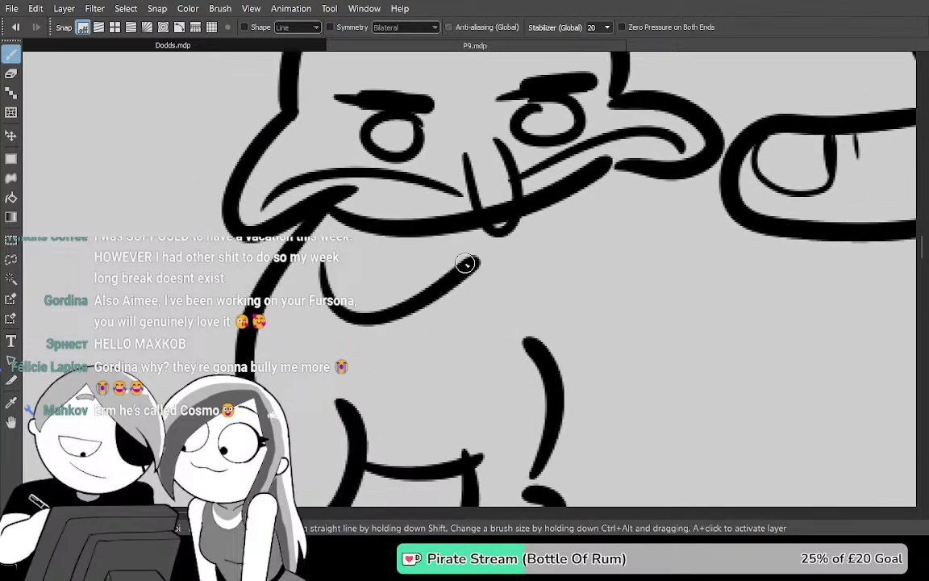
drag(347, 272, 432, 270)
drag(506, 310, 501, 224)
drag(344, 344, 423, 286)
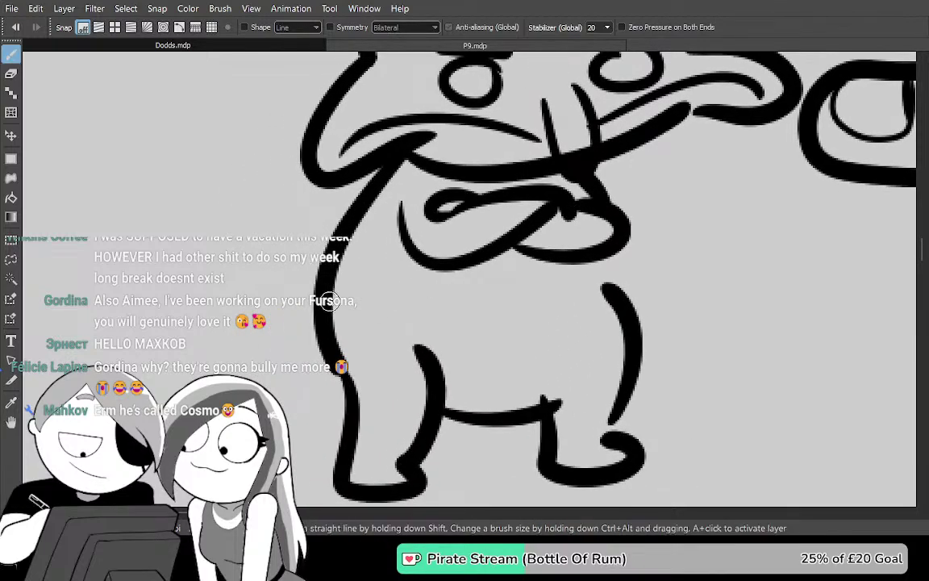
mouse_move(181, 199)
mouse_down()
mouse_move(214, 302)
mouse_move(343, 364)
mouse_up()
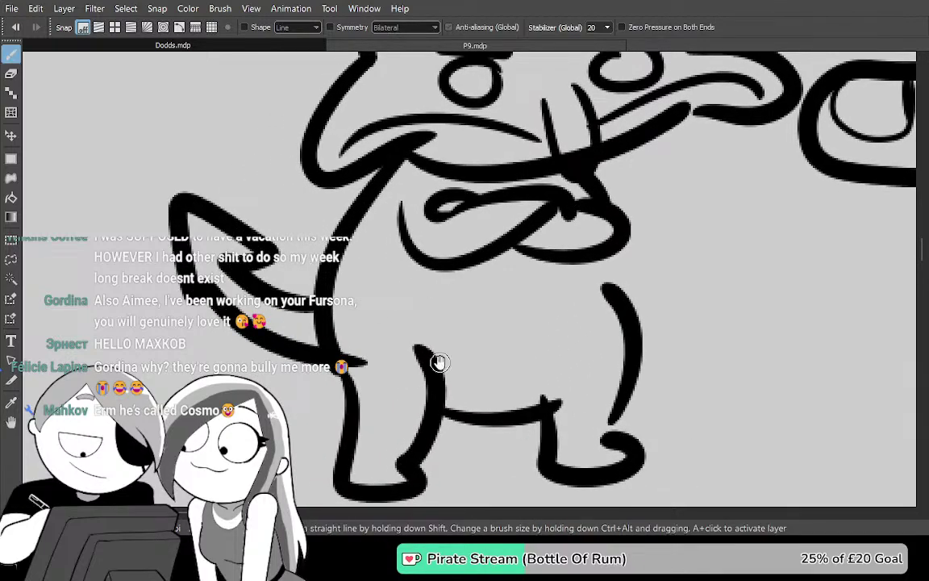
Add a small pupil to each eye of the billed creature
drag(580, 212, 494, 393)
mouse_move(671, 262)
mouse_down()
mouse_move(585, 399)
mouse_move(549, 293)
mouse_up()
mouse_move(589, 376)
mouse_down()
mouse_move(591, 334)
mouse_move(549, 284)
mouse_up()
scroll(493, 286, down, 2)
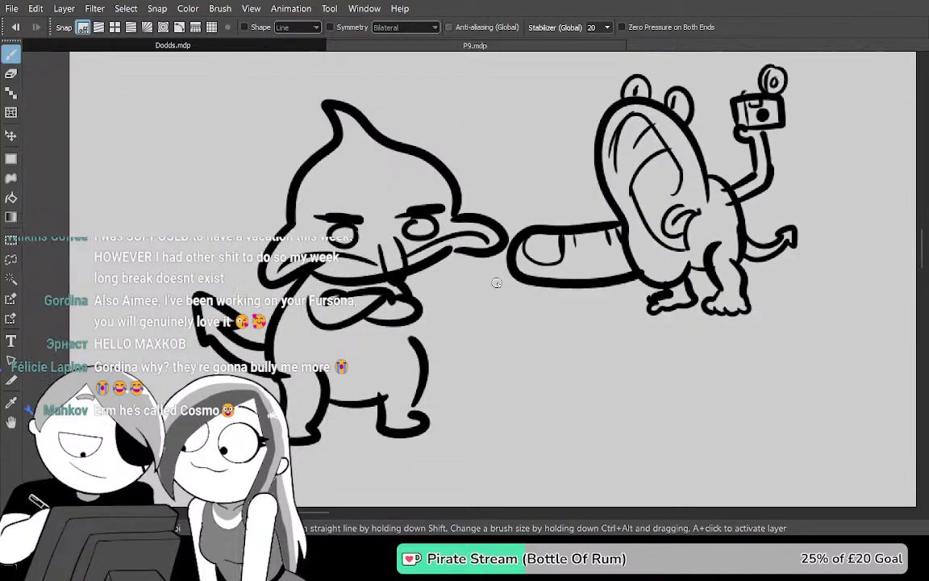
drag(742, 359, 664, 350)
mouse_move(736, 285)
mouse_down()
mouse_move(715, 340)
mouse_move(755, 327)
mouse_move(729, 323)
mouse_move(698, 359)
mouse_move(669, 374)
mouse_move(698, 373)
mouse_up()
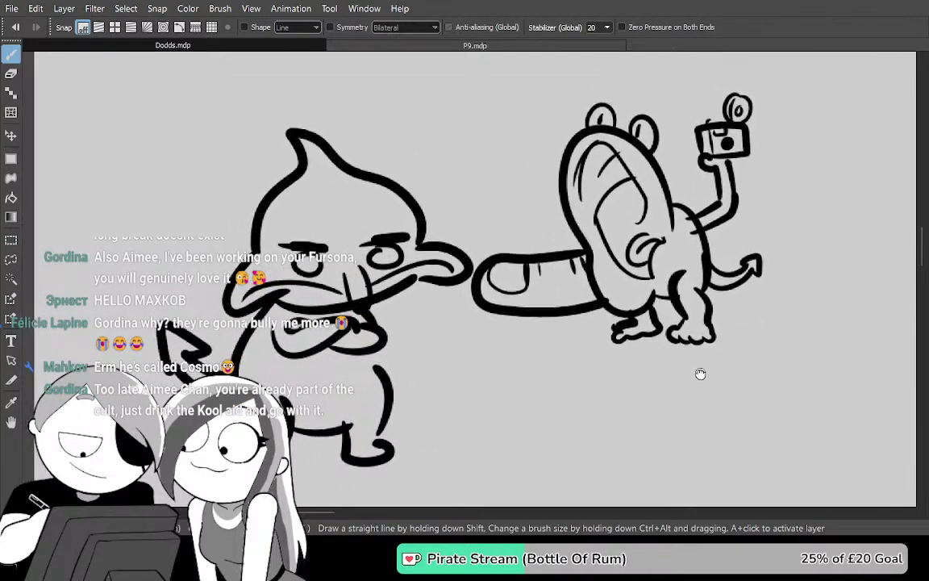
scroll(281, 296, up, 2)
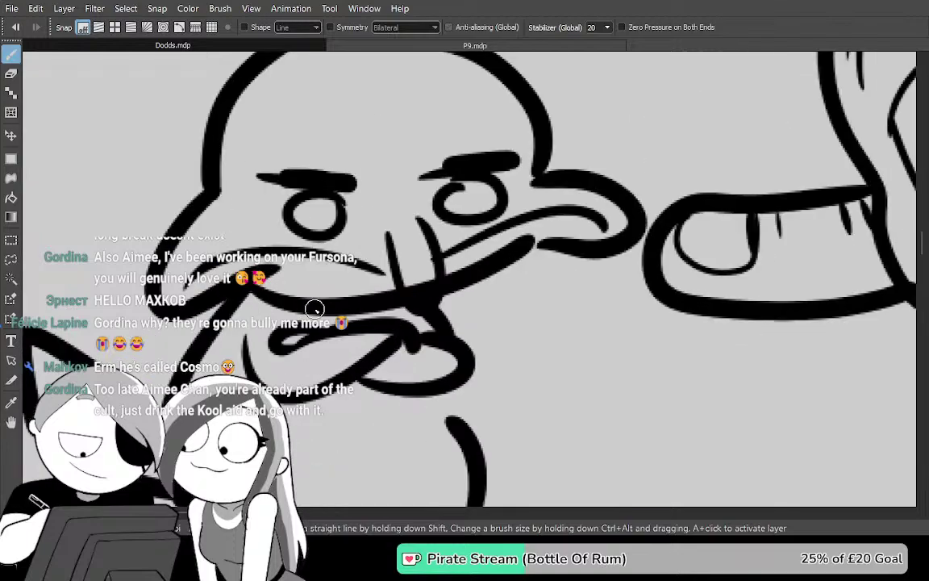
drag(479, 275, 507, 318)
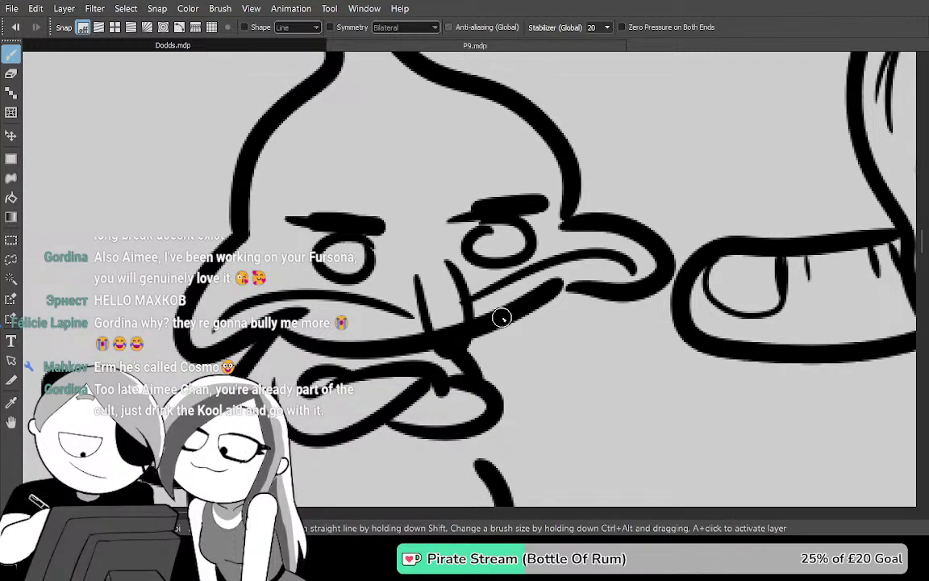
scroll(507, 317, up, 2)
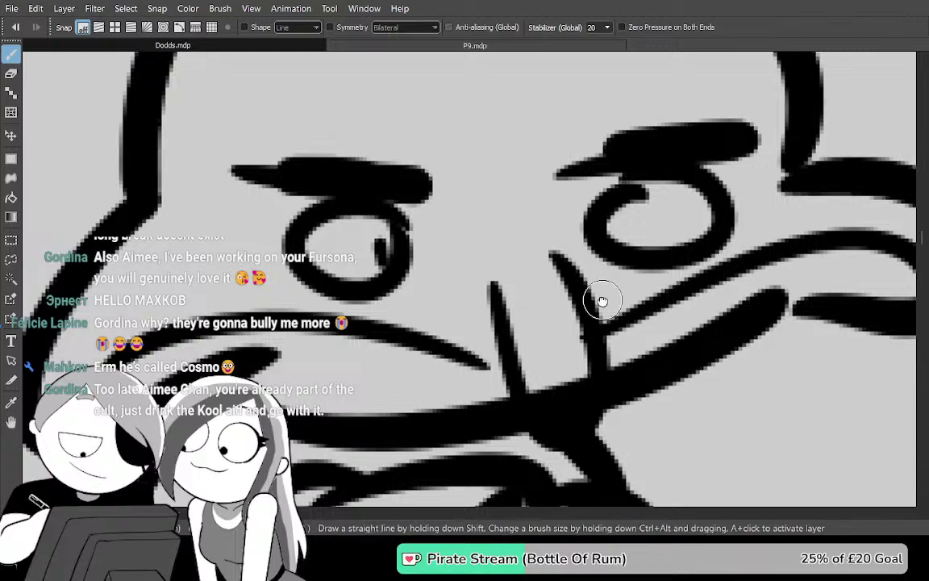
drag(650, 280, 479, 330)
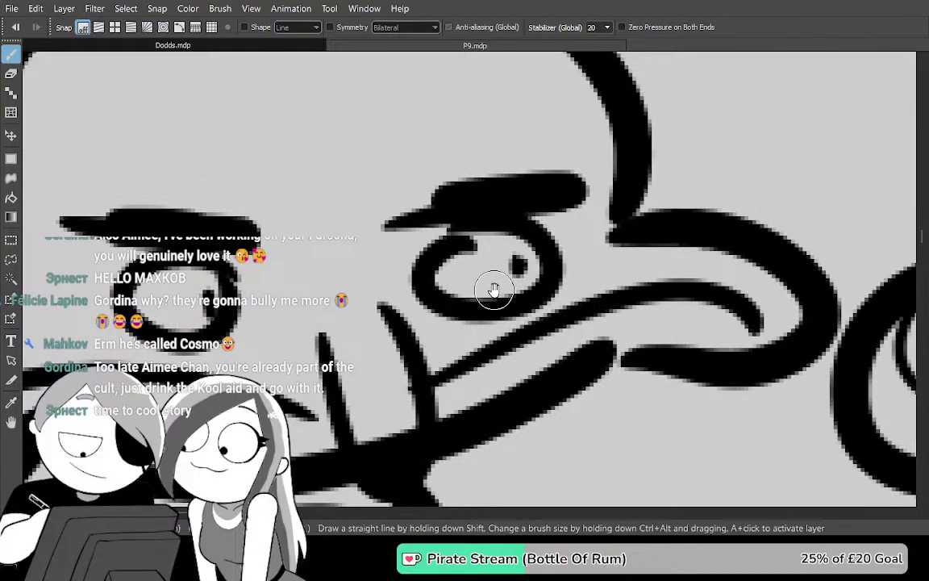
Extend both brows toward the middle of the face and add two short frown lines above them
drag(496, 289, 571, 295)
mouse_move(329, 234)
mouse_down()
mouse_move(380, 239)
mouse_move(408, 186)
mouse_up()
mouse_move(417, 235)
mouse_down()
mouse_move(396, 241)
mouse_move(497, 222)
mouse_up()
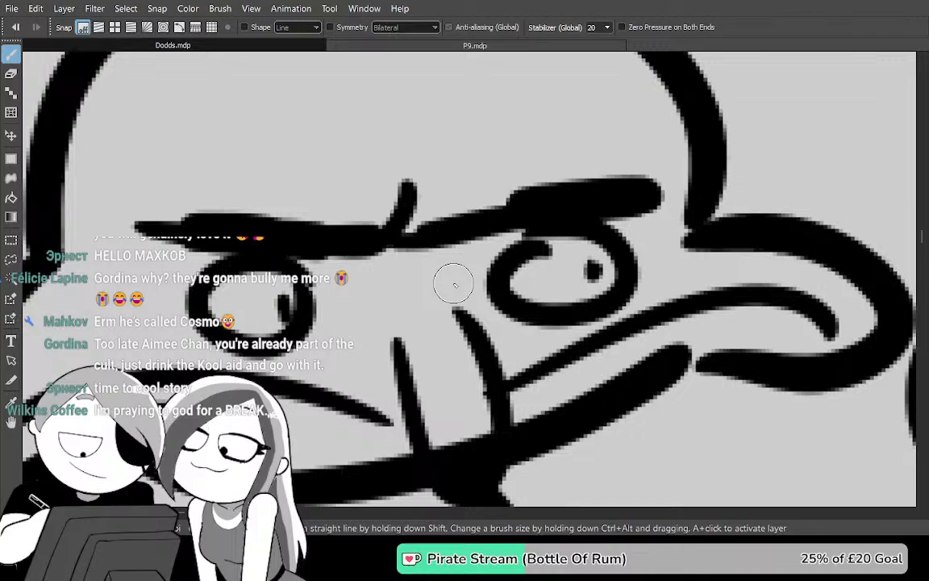
drag(439, 167, 451, 213)
drag(506, 347, 641, 273)
scroll(641, 273, down, 2)
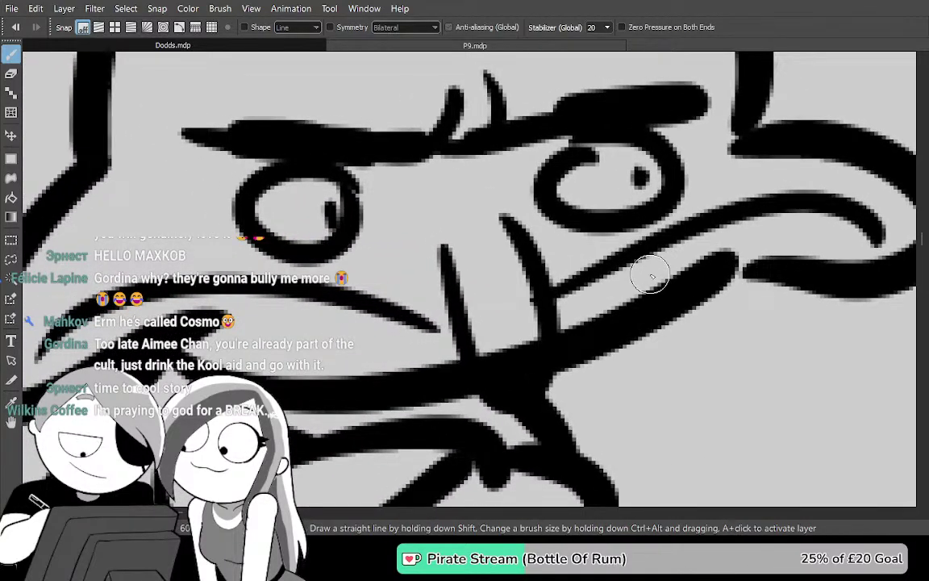
scroll(648, 275, down, 3)
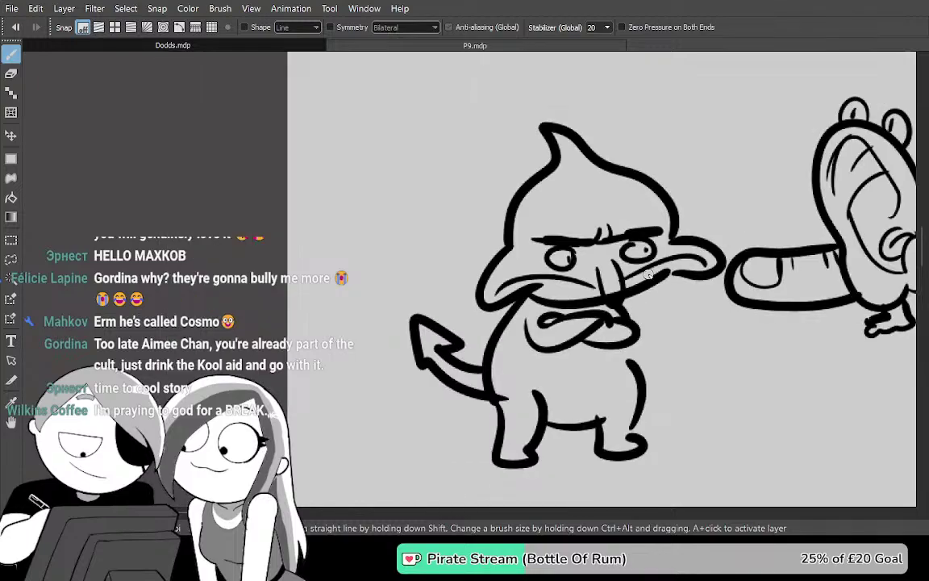
Return to P9.mdp and draw a tiny oval on either side of the larger oval inside the dome
drag(784, 170, 597, 363)
drag(703, 129, 651, 350)
drag(707, 288, 661, 439)
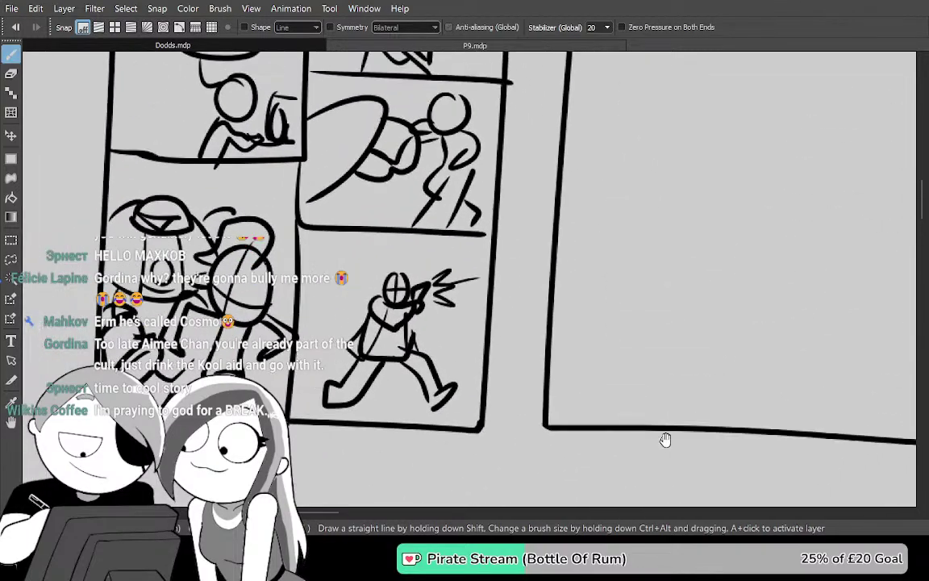
key(ctrl+Tab)
key(ctrl+Tab)
key(ctrl+Tab)
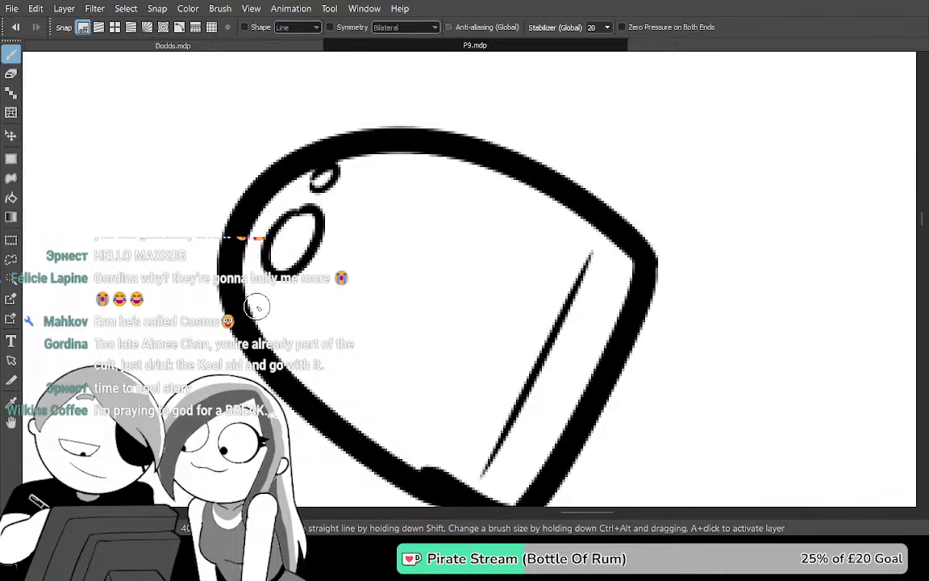
drag(266, 292, 260, 292)
Draw a thin slanted line beside the ovals inside the dome and undo the short horizontal stroke at its end
mouse_move(557, 320)
mouse_down()
mouse_move(502, 278)
mouse_move(497, 286)
mouse_move(574, 286)
mouse_move(580, 255)
mouse_move(458, 292)
mouse_up()
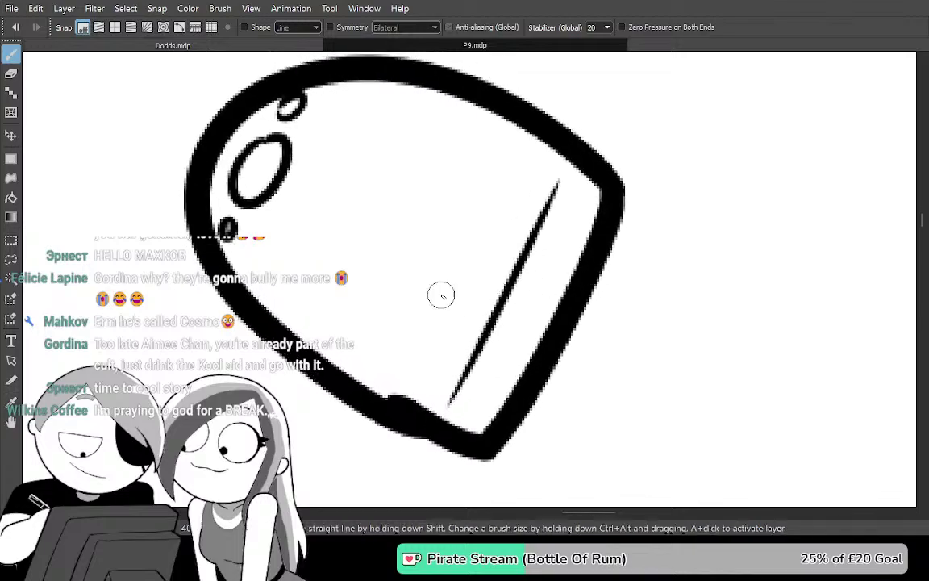
drag(264, 271, 347, 113)
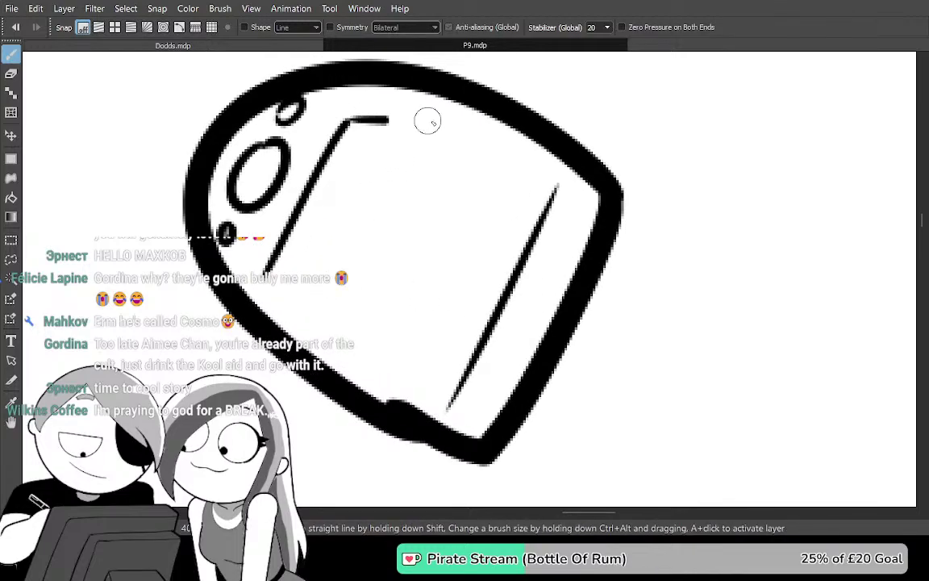
key(ctrl+z)
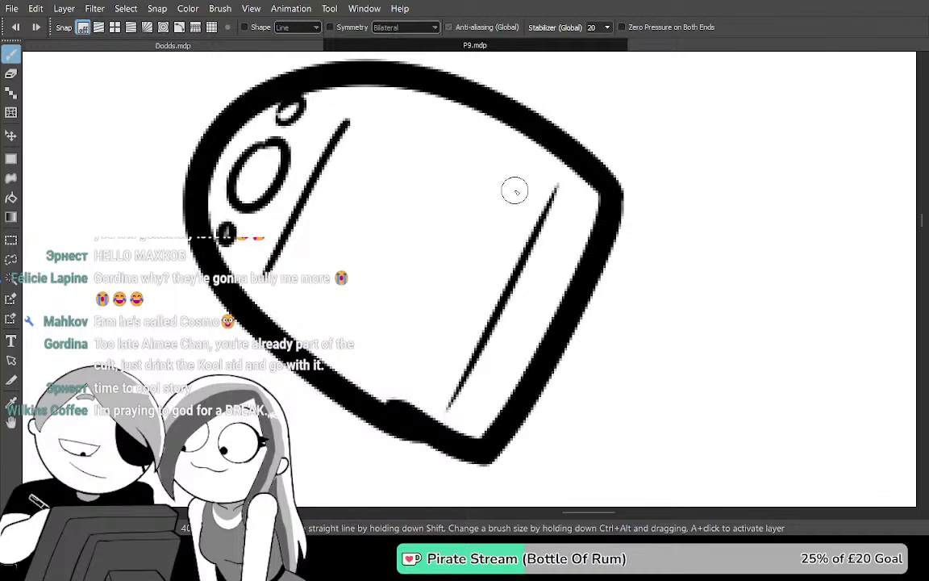
Draw a second slanted line inside the dome parallel to the first and join their upper ends with a straight edge
drag(484, 137, 402, 315)
key(ctrl+z)
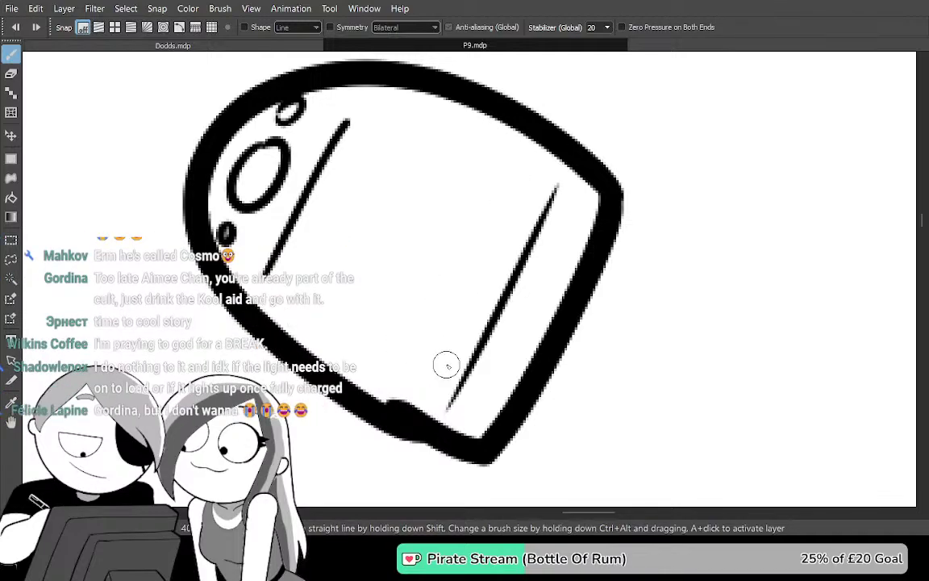
drag(401, 364, 506, 155)
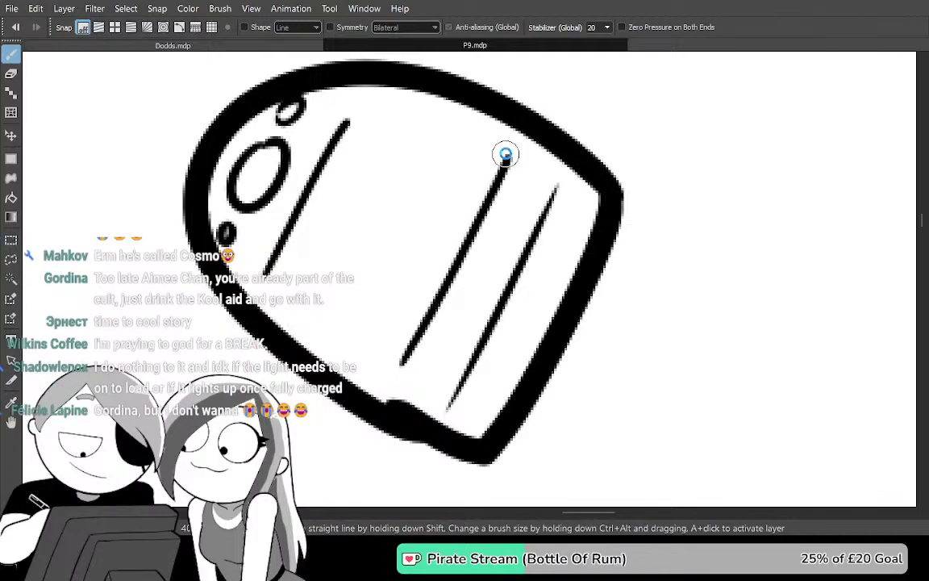
drag(471, 272, 481, 224)
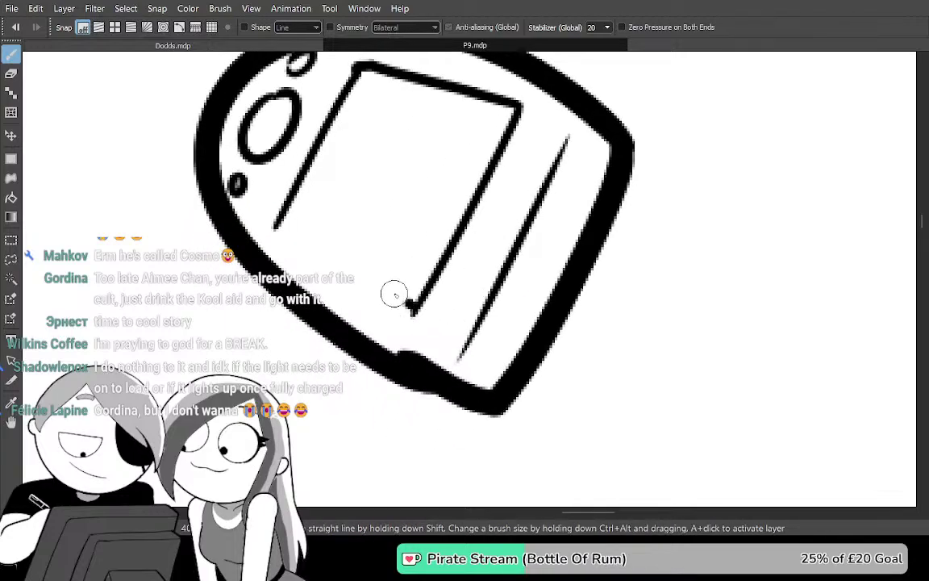
key(ctrl+z)
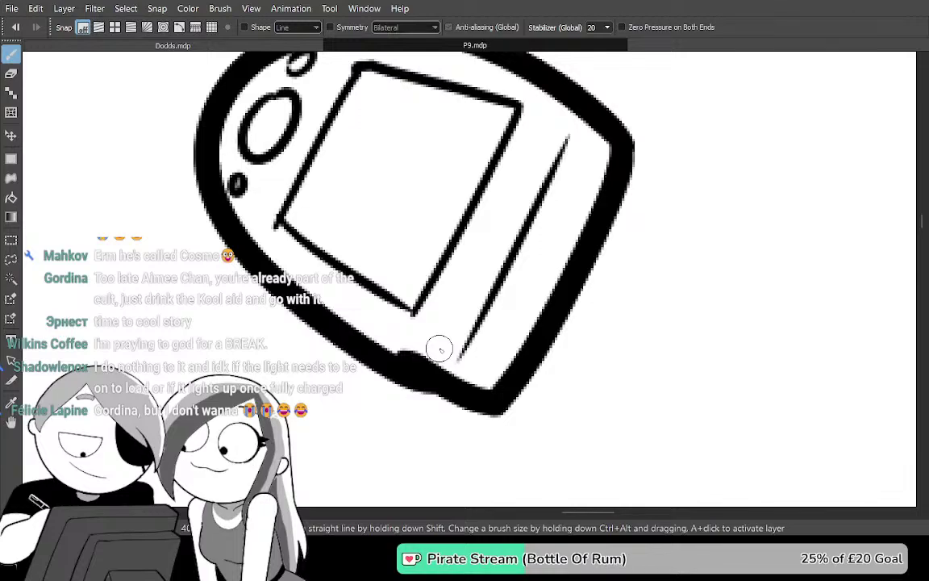
scroll(440, 348, up, 2)
key(ctrl+z)
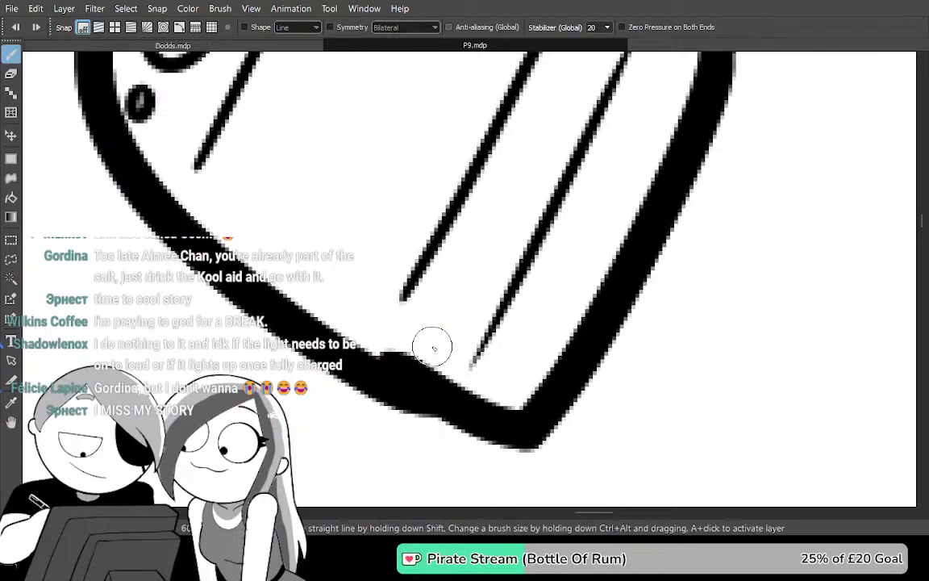
Erase the bump on the inner side of the dome's outline near its lower corner
scroll(433, 347, down, 1)
key(e)
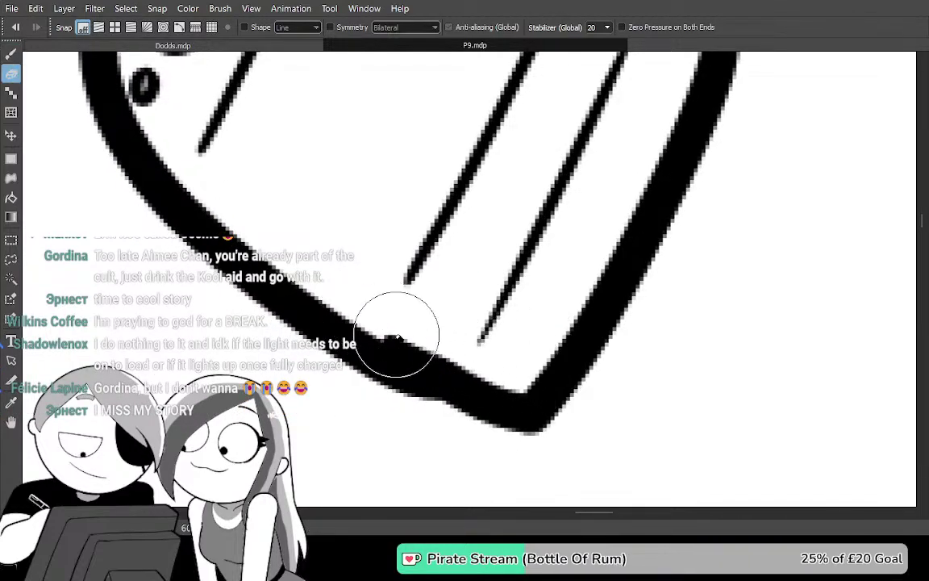
key(b)
drag(539, 290, 638, 412)
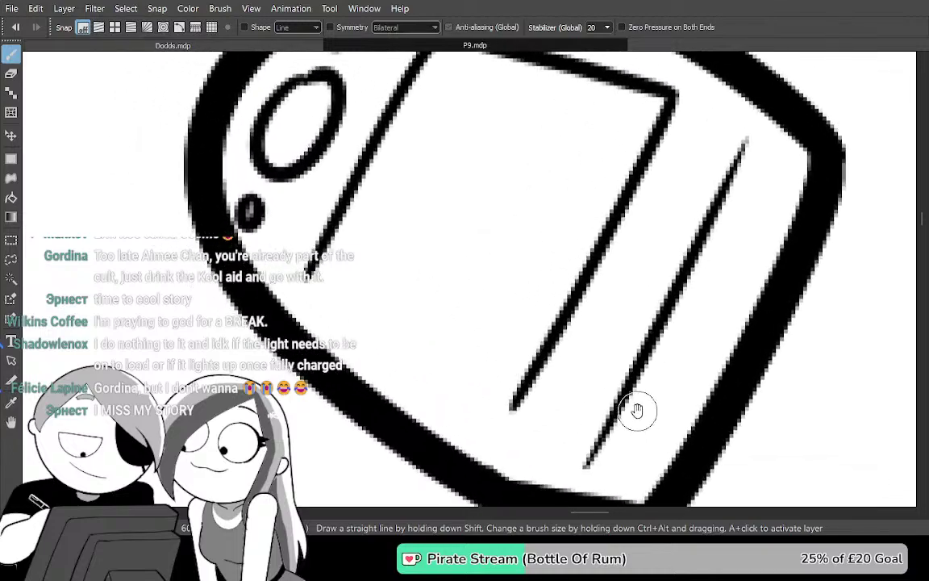
Close the rectangle inside the dome with a lower edge joining the two slanted lines
drag(514, 416, 314, 254)
key(ctrl+z)
key(e)
mouse_move(338, 297)
mouse_down()
mouse_move(341, 285)
mouse_move(562, 393)
mouse_move(498, 394)
mouse_move(314, 259)
mouse_up()
key(b)
key(ctrl+z)
mouse_move(457, 280)
mouse_down()
mouse_move(442, 364)
mouse_move(439, 357)
mouse_up()
Draw a thin line inside the rectangle, parallel to its side nearest the ovals
drag(408, 164, 402, 186)
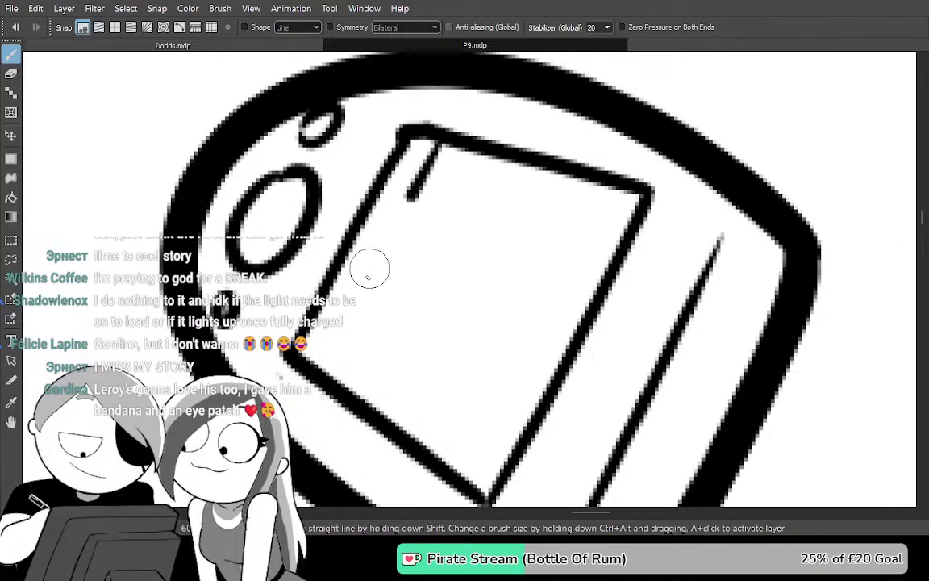
drag(448, 259, 393, 246)
mouse_move(528, 328)
mouse_down()
mouse_move(514, 414)
mouse_move(439, 406)
mouse_up()
Draw a short thick post rising from the dome's outer edge and erase part of the outline beside it to thin it
drag(503, 419, 549, 224)
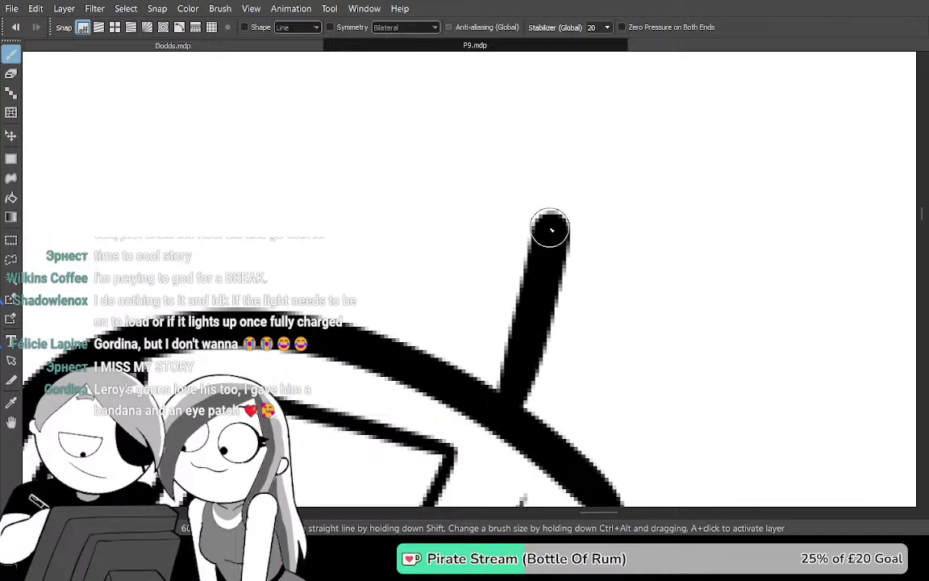
scroll(500, 330, up, 2)
key(e)
mouse_move(500, 338)
mouse_down()
mouse_move(407, 273)
mouse_move(431, 294)
mouse_move(462, 356)
mouse_up()
key(b)
drag(612, 377, 623, 326)
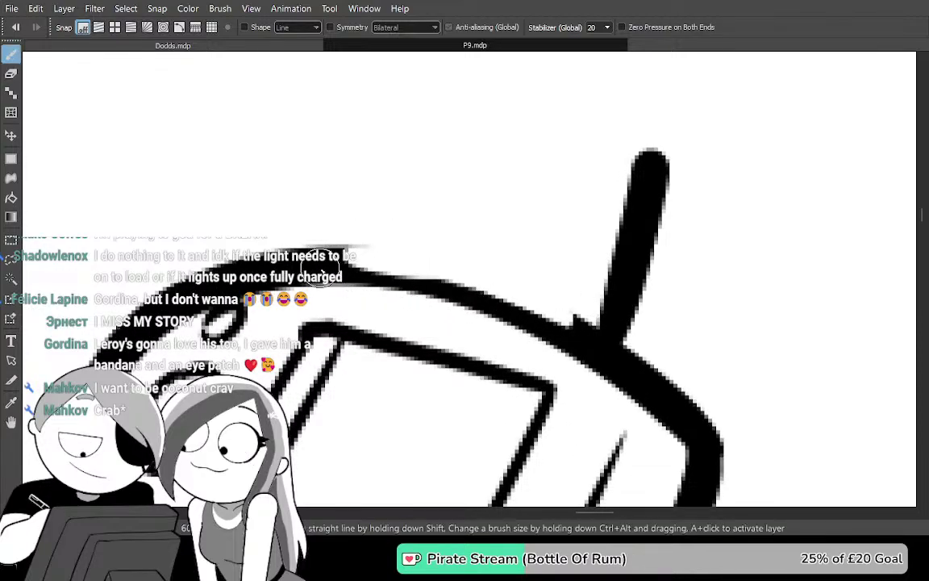
Draw a second thick post on the dome's outer edge and span the two posts with a thick bar
drag(343, 200, 361, 151)
mouse_move(491, 263)
mouse_down()
mouse_move(493, 301)
mouse_move(471, 343)
mouse_up()
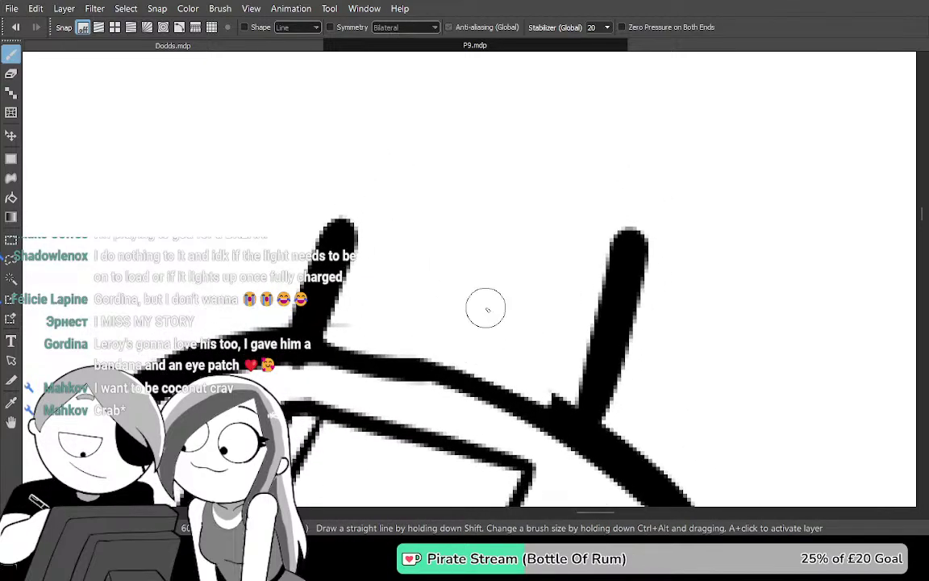
drag(352, 188, 655, 262)
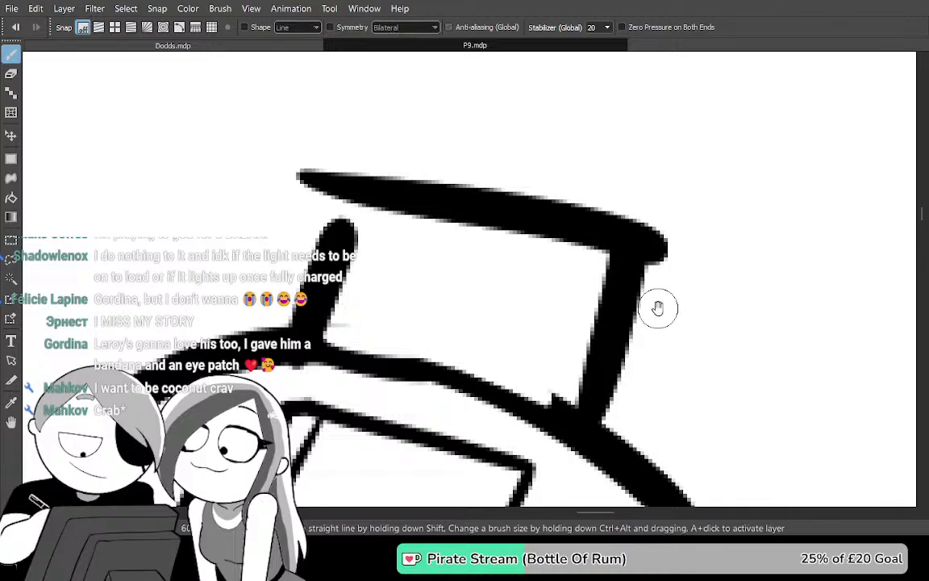
Switch to Dodds.mdp and go to an empty area of the canvas below the panel sketches
key(ctrl+Tab)
drag(593, 317, 550, 299)
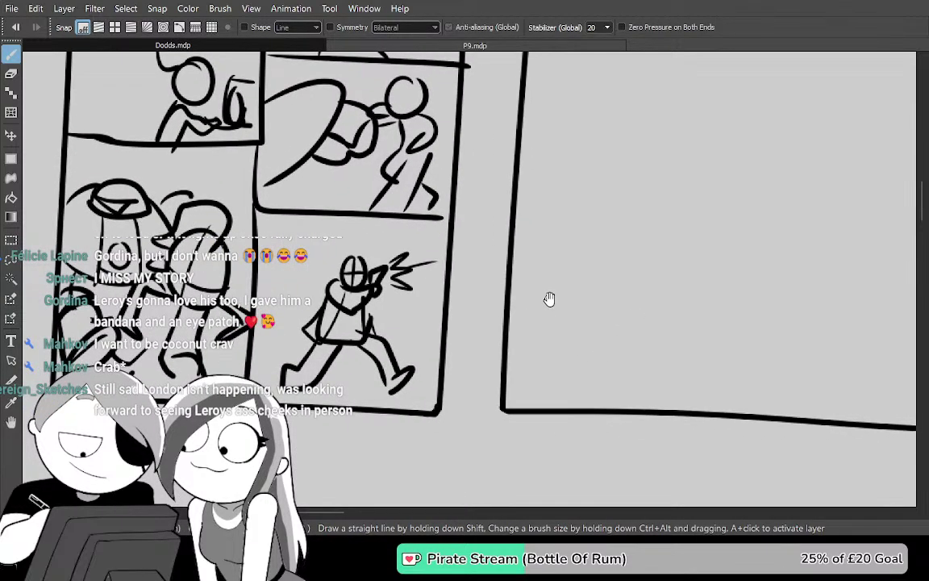
drag(558, 420, 579, 117)
drag(576, 286, 577, 105)
mouse_move(698, 326)
mouse_down()
mouse_move(636, 141)
mouse_move(710, 254)
mouse_move(676, 108)
mouse_up()
drag(618, 297, 544, 203)
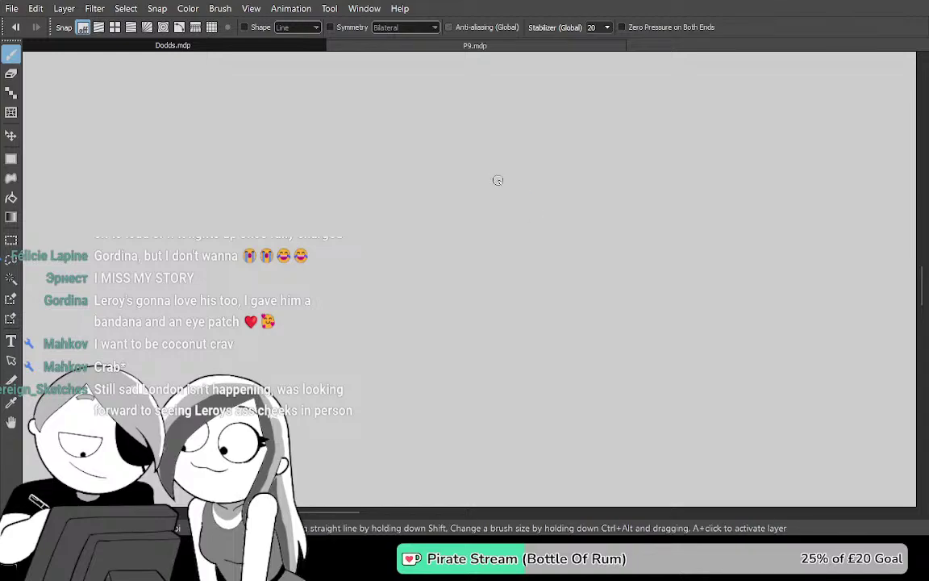
mouse_move(474, 153)
mouse_down()
mouse_move(380, 295)
mouse_move(523, 392)
mouse_up()
key(ctrl+z)
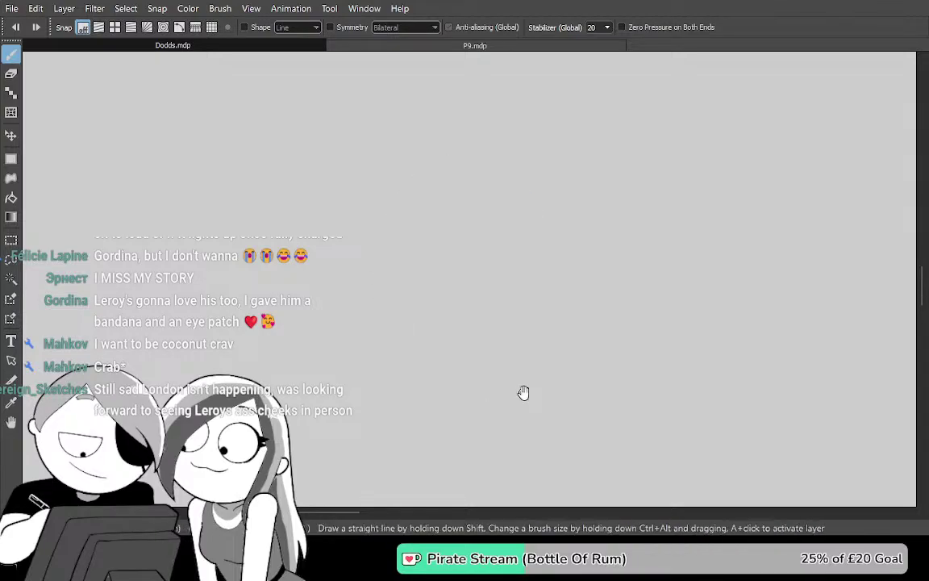
mouse_move(542, 138)
mouse_down()
mouse_move(373, 256)
mouse_move(592, 305)
mouse_up()
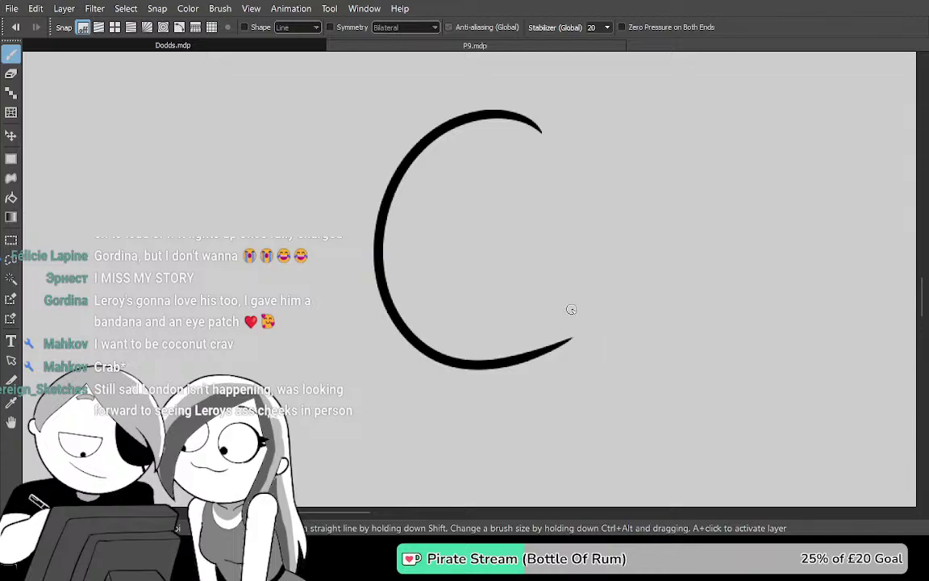
key(ctrl+z)
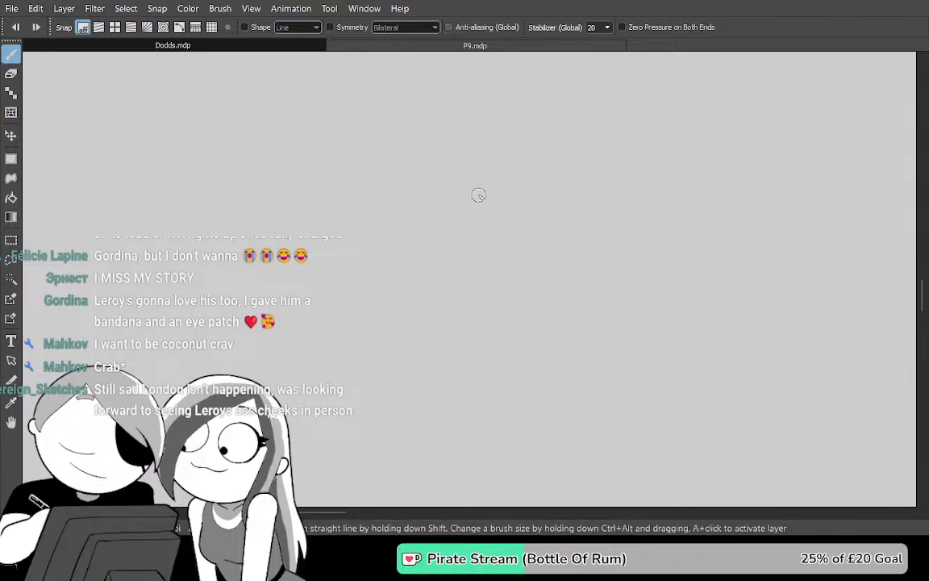
mouse_move(508, 150)
mouse_down()
mouse_move(349, 261)
mouse_move(375, 425)
mouse_move(399, 415)
mouse_up()
key(ctrl+z)
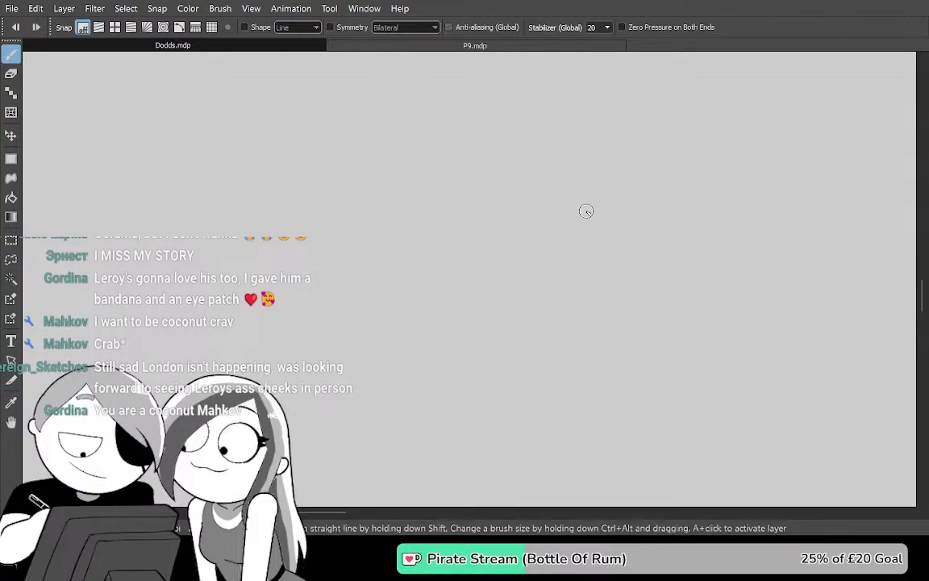
Draw an animal head outline with a bulging snout, open at the back, and add a flat brow over a small solid eye
mouse_move(580, 213)
mouse_down()
mouse_move(554, 171)
mouse_move(427, 217)
mouse_up()
drag(394, 365, 582, 402)
mouse_move(636, 352)
mouse_down()
mouse_move(542, 319)
mouse_move(552, 296)
mouse_move(583, 331)
mouse_up()
scroll(554, 307, up, 1)
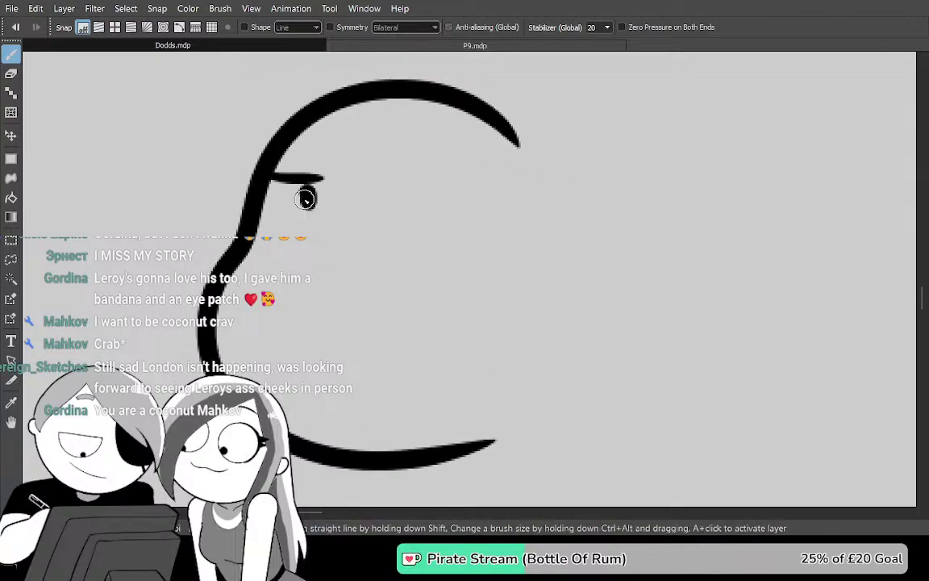
Draw a large rounded eye patch outline beside the eye, tapering to a point toward the back of the head
drag(392, 195, 456, 267)
key(ctrl+z)
mouse_move(374, 174)
mouse_down()
mouse_move(429, 291)
mouse_move(424, 161)
mouse_move(372, 176)
mouse_up()
drag(493, 288, 521, 241)
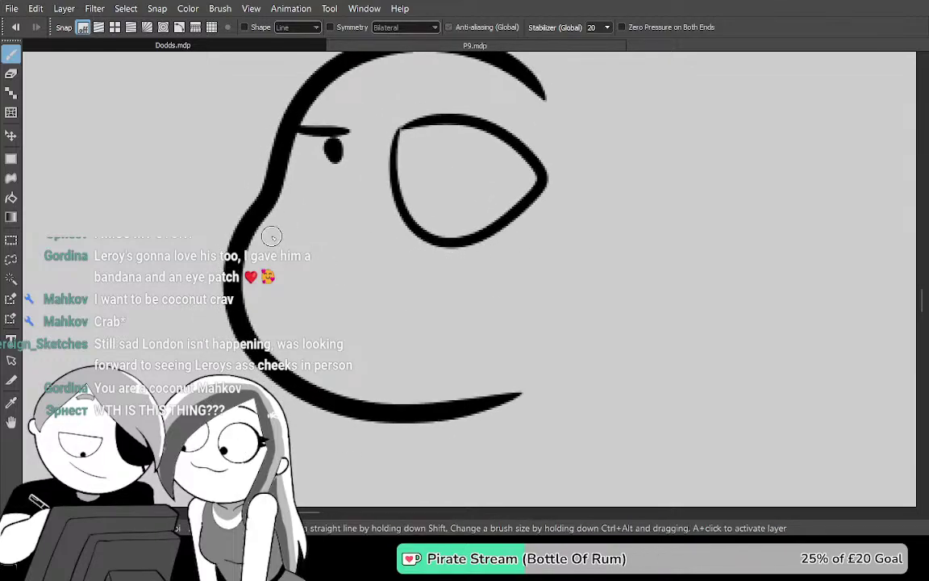
Draw a Y-shaped nose on the snout with a small frowning mouth beneath it
drag(278, 332, 316, 334)
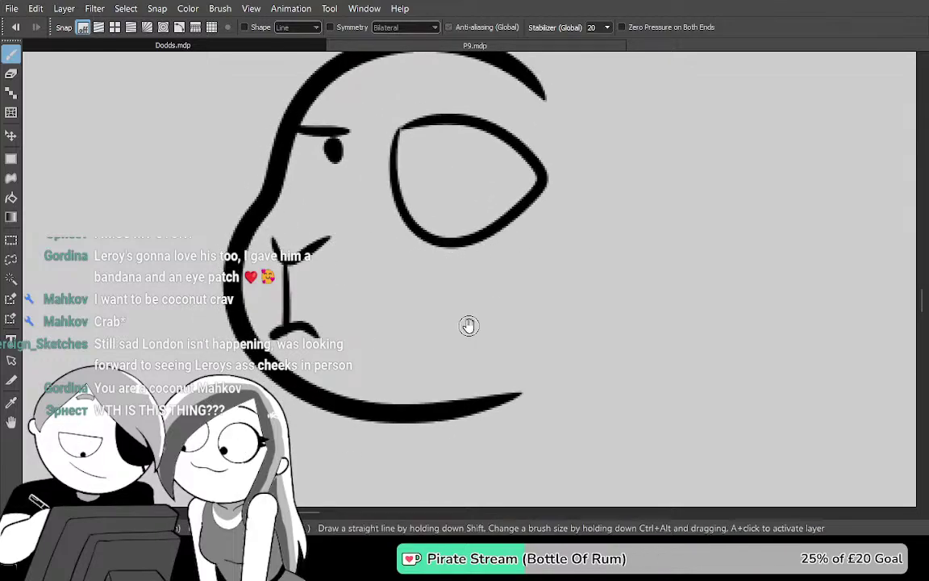
mouse_move(430, 292)
mouse_down()
mouse_move(452, 385)
mouse_move(444, 327)
mouse_up()
mouse_move(315, 334)
mouse_down()
mouse_move(301, 322)
mouse_move(367, 294)
mouse_move(472, 215)
mouse_move(488, 282)
mouse_up()
mouse_move(342, 208)
mouse_down()
mouse_move(302, 98)
mouse_move(255, 240)
mouse_up()
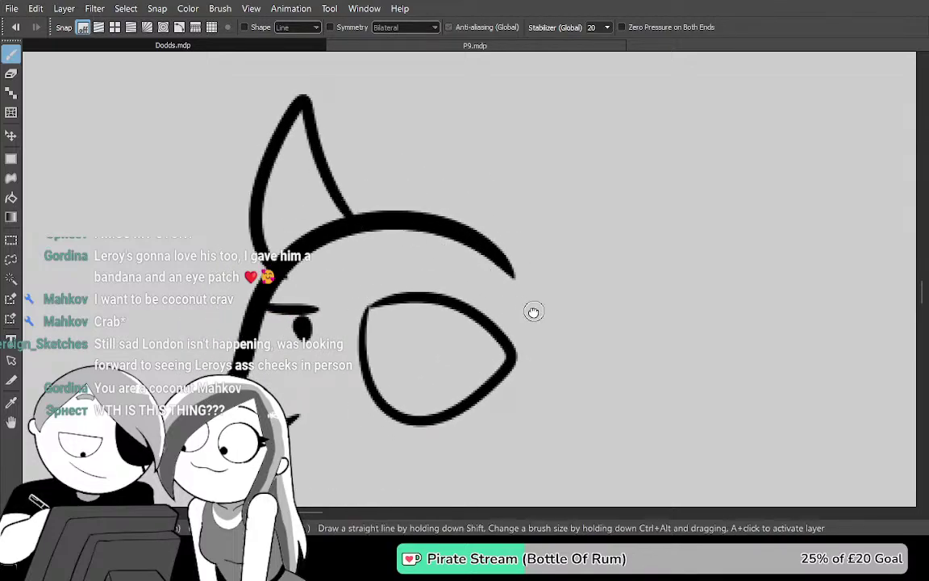
drag(534, 311, 529, 326)
key(ctrl+z)
mouse_move(410, 227)
mouse_down()
mouse_move(204, 192)
mouse_move(261, 313)
mouse_up()
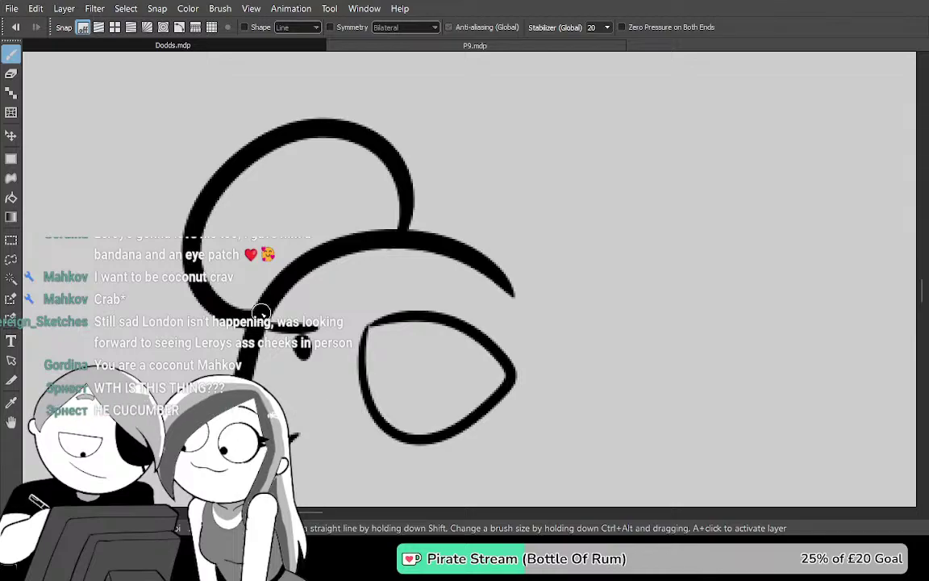
key(ctrl+z)
mouse_move(274, 270)
mouse_down()
mouse_move(284, 159)
mouse_move(342, 129)
mouse_move(365, 216)
mouse_up()
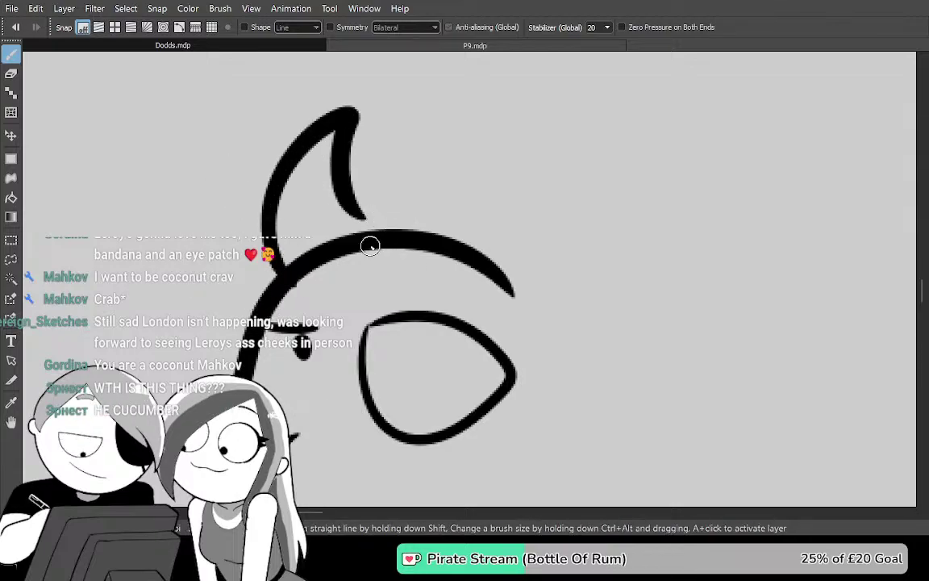
key(ctrl+z)
mouse_move(268, 270)
mouse_down()
mouse_move(358, 99)
mouse_move(422, 168)
mouse_up()
drag(360, 151, 406, 254)
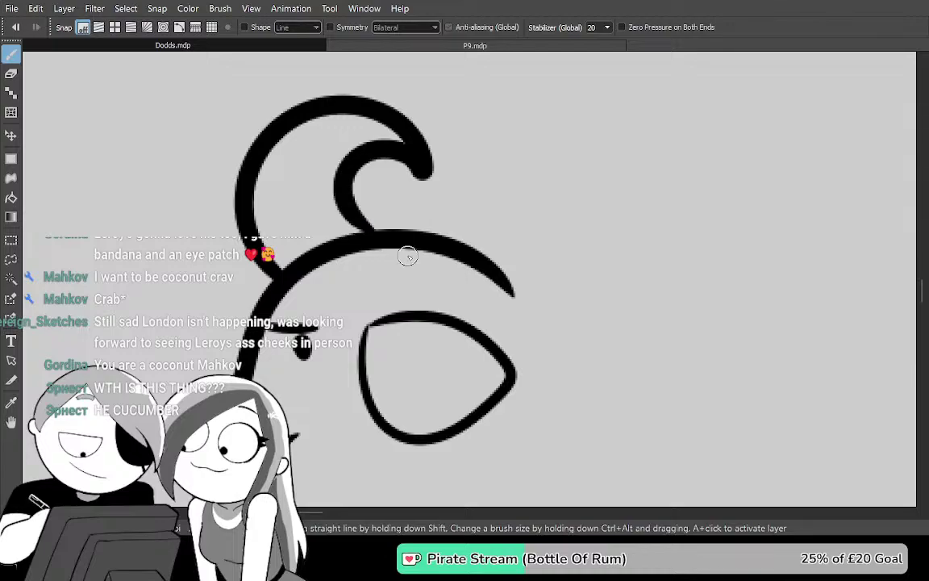
key(ctrl+z)
Draw two curled horns on the head, one above the brow and one at the back
mouse_move(286, 266)
mouse_down()
mouse_move(391, 138)
mouse_move(408, 209)
mouse_move(371, 200)
mouse_up()
mouse_move(538, 309)
mouse_down()
mouse_move(477, 260)
mouse_move(486, 283)
mouse_up()
mouse_move(399, 253)
mouse_down()
mouse_move(401, 192)
mouse_move(570, 186)
mouse_move(540, 305)
mouse_move(533, 236)
mouse_up()
mouse_move(512, 301)
mouse_down()
mouse_move(522, 181)
mouse_move(537, 207)
mouse_move(535, 197)
mouse_up()
Draw a long drooping ear below the rear horn and link it to the horn with a short stroke
mouse_move(512, 164)
mouse_down()
mouse_move(537, 220)
mouse_move(544, 353)
mouse_up()
key(ctrl+z)
mouse_move(490, 287)
mouse_down()
mouse_move(536, 428)
mouse_move(536, 194)
mouse_up()
drag(580, 303, 591, 333)
drag(547, 220, 525, 190)
mouse_move(555, 320)
mouse_down()
mouse_move(603, 222)
mouse_move(643, 340)
mouse_up()
Draw a jagged fringe line from the top of the head across the eye patch and erase the patch's upper edge above it
mouse_move(336, 146)
mouse_down()
mouse_move(384, 292)
mouse_move(381, 229)
mouse_move(398, 192)
mouse_move(440, 228)
mouse_up()
key(ctrl+z)
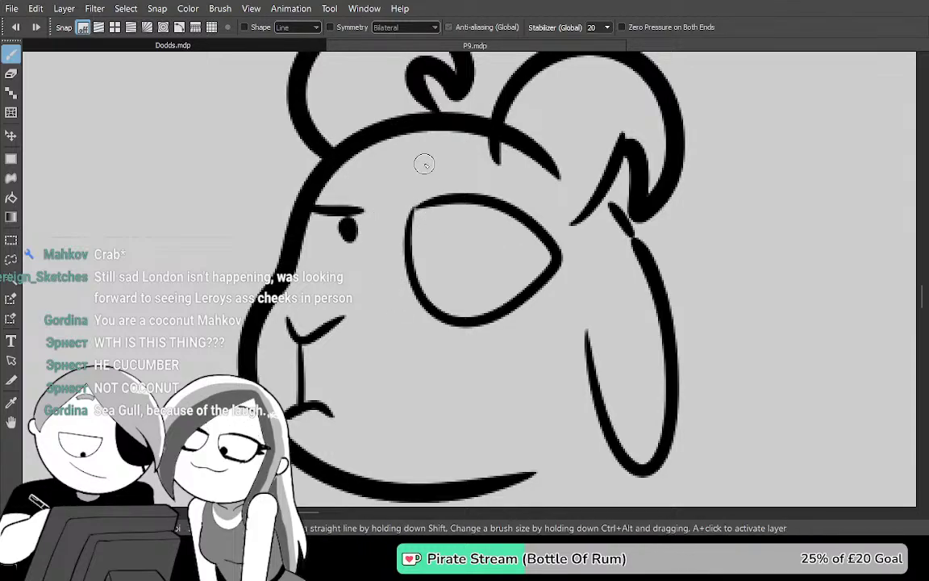
scroll(491, 257, up, 1)
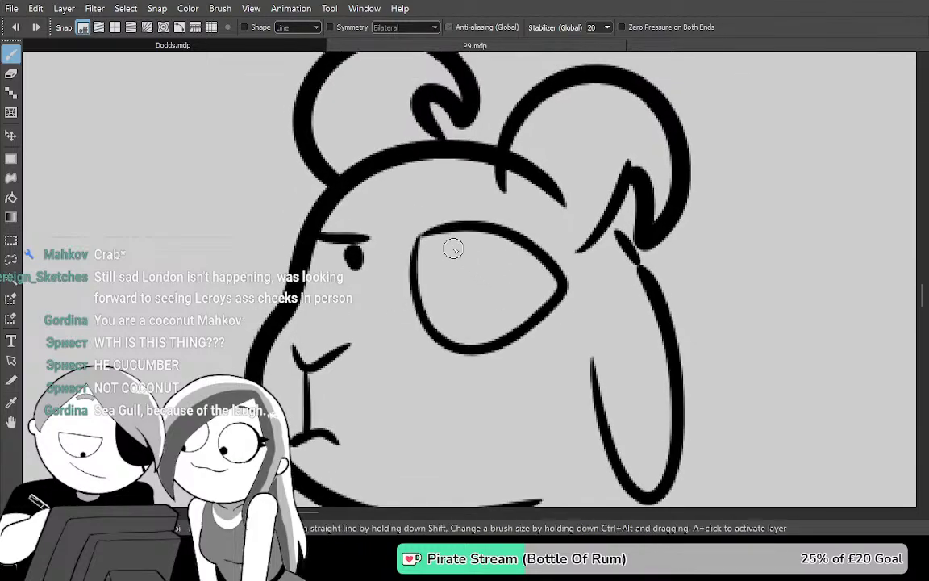
key(e)
drag(448, 232, 535, 256)
key(b)
mouse_move(362, 154)
mouse_down()
mouse_move(419, 244)
mouse_move(470, 265)
mouse_move(500, 266)
mouse_move(578, 329)
mouse_up()
key(e)
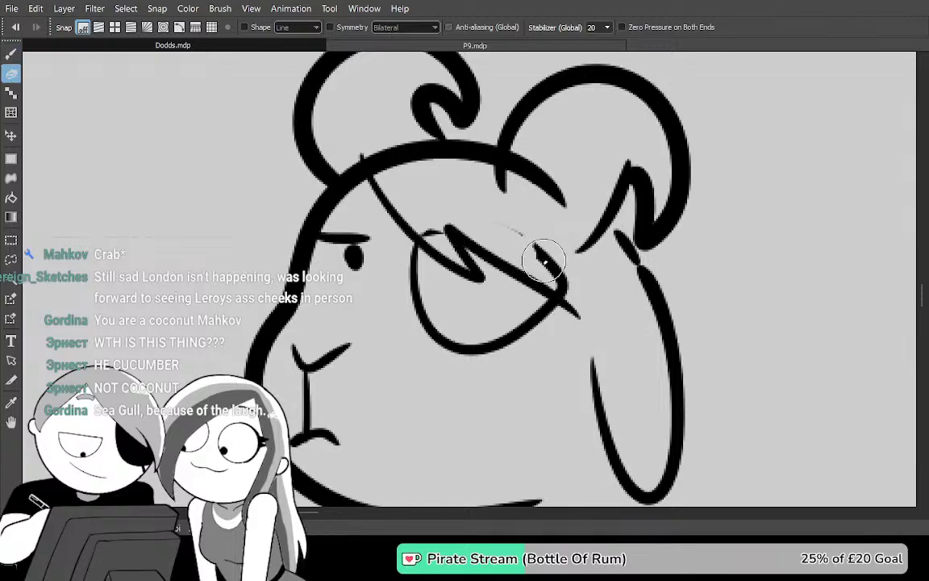
key(b)
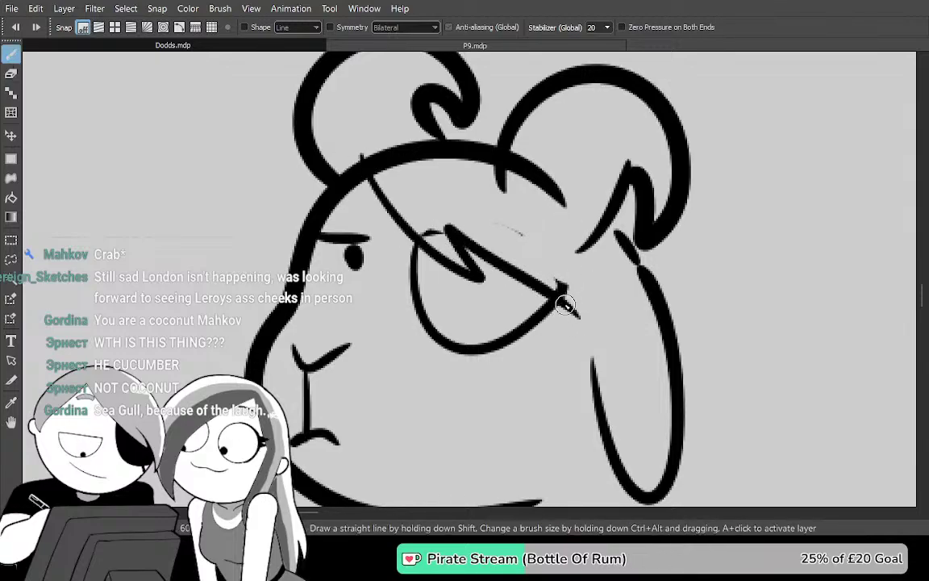
Draw a curved line down the back of the head to the fringe's end and fill the eye patch with black
mouse_move(556, 372)
mouse_down()
mouse_move(580, 335)
mouse_move(527, 233)
mouse_move(574, 244)
mouse_move(554, 363)
mouse_up()
key(g)
key(b)
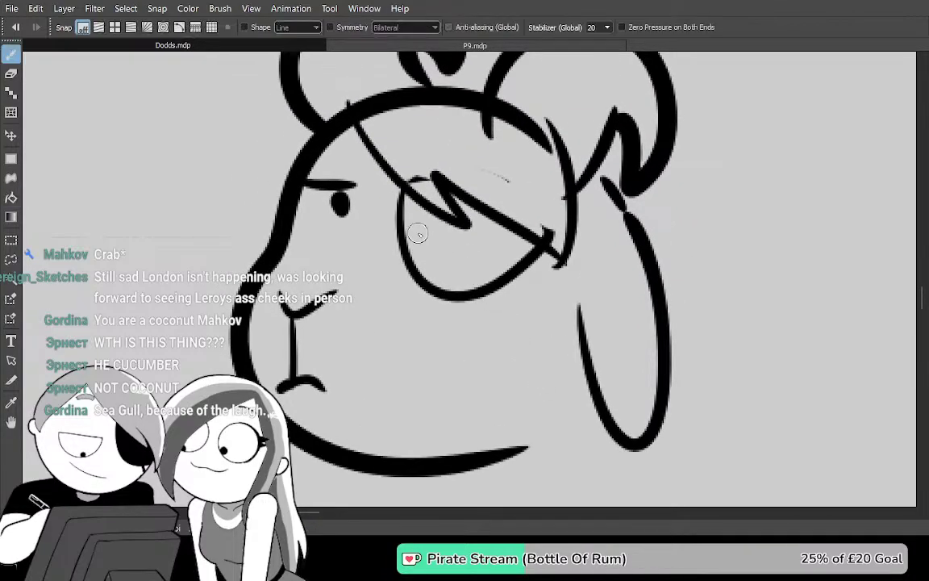
key(g)
click(420, 214)
mouse_move(614, 370)
mouse_down()
mouse_move(587, 326)
mouse_move(603, 328)
mouse_move(562, 356)
mouse_up()
Draw a thin strap from the lower edge of the eye patch to the drooping ear
key(b)
key(ctrl+z)
mouse_move(506, 295)
mouse_down()
mouse_move(568, 388)
mouse_move(624, 356)
mouse_move(595, 390)
mouse_up()
mouse_move(539, 357)
mouse_down()
mouse_move(499, 221)
mouse_move(537, 336)
mouse_up()
Draw two short neck strokes, one under the jaw and one below the drooping ear
drag(607, 387, 578, 253)
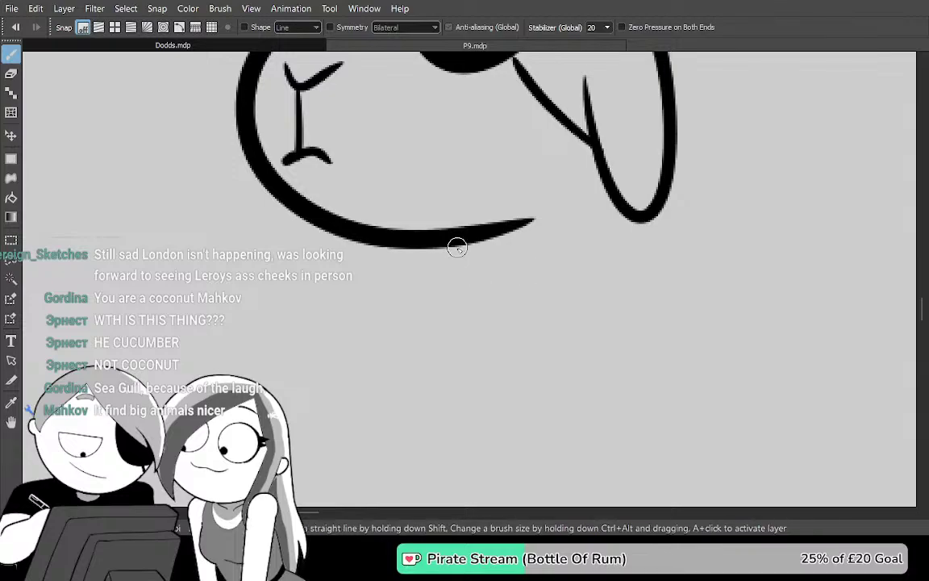
drag(458, 244, 465, 278)
mouse_move(599, 278)
mouse_down()
mouse_move(564, 332)
mouse_move(556, 217)
mouse_up()
drag(507, 325, 523, 276)
mouse_move(443, 271)
mouse_down()
mouse_move(451, 326)
mouse_move(540, 239)
mouse_up()
drag(417, 347, 425, 262)
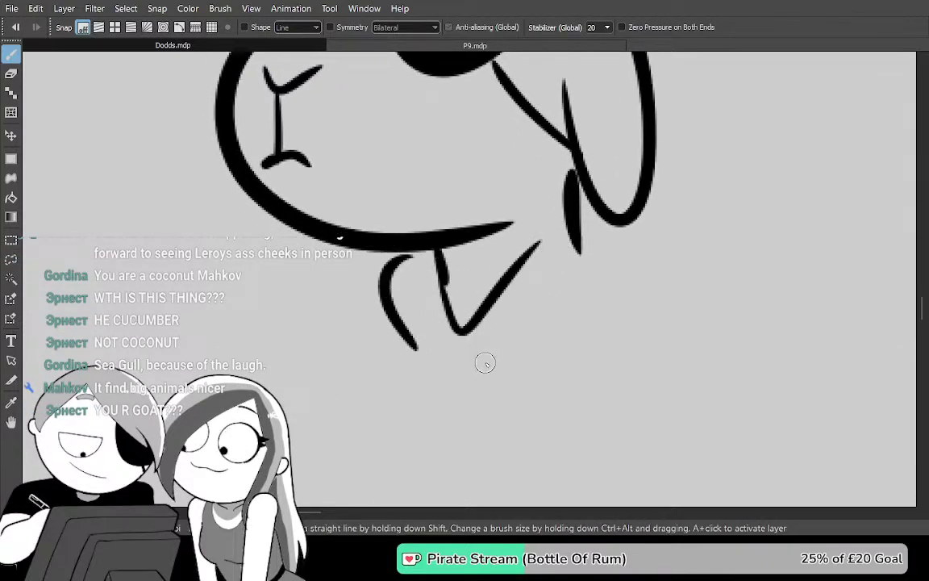
mouse_move(540, 327)
mouse_down()
mouse_move(646, 260)
mouse_move(686, 264)
mouse_up()
drag(635, 299, 668, 315)
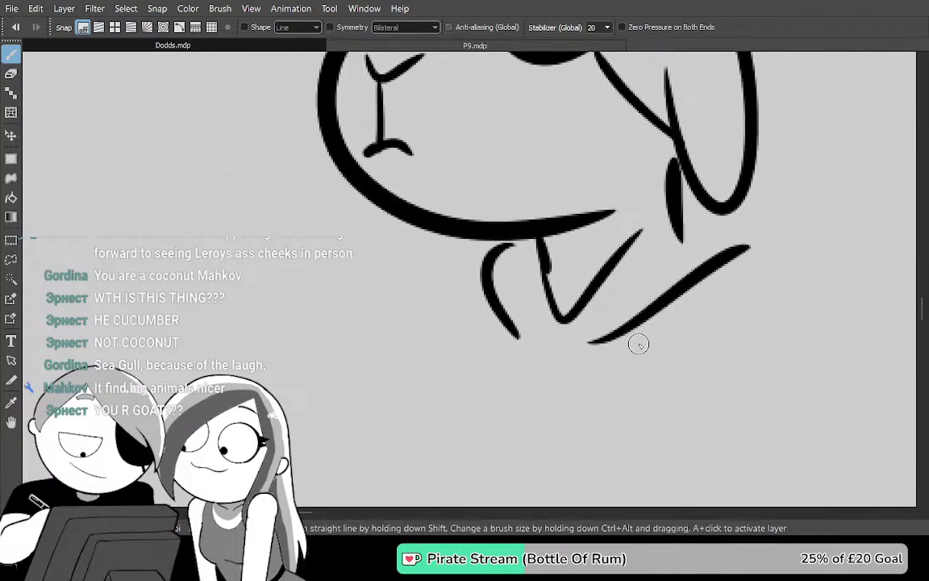
key(ctrl+z)
key(ctrl+z)
key(ctrl+z)
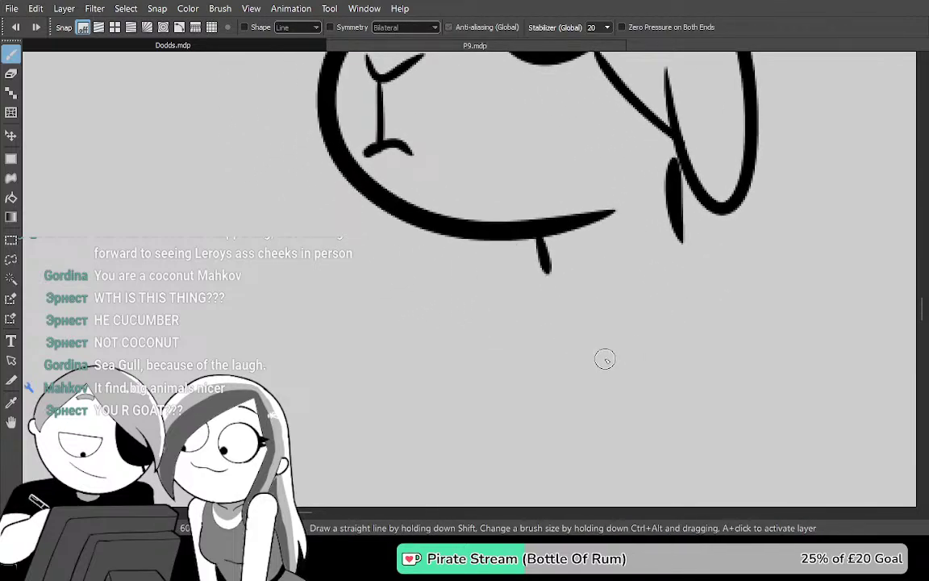
Join the two neck strokes under the head with a rounded curve
drag(537, 272, 683, 237)
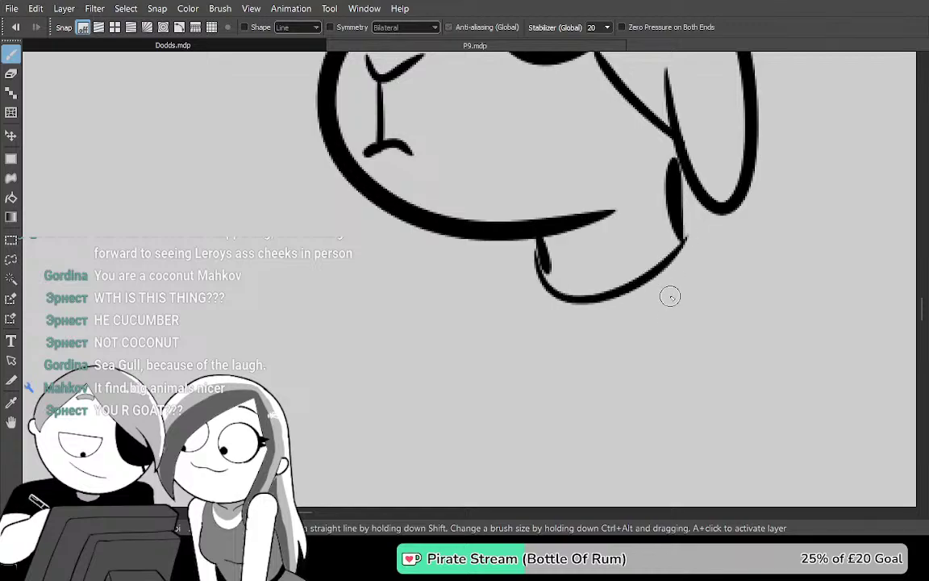
Draw the goat's two shoulder lines below the head and close them into a wide torso outline
drag(503, 241, 379, 284)
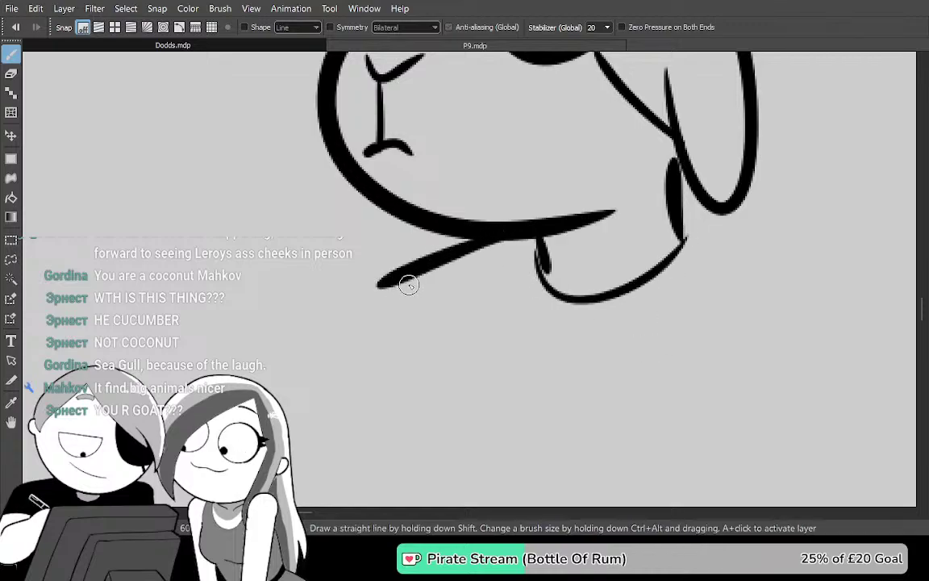
key(ctrl+z)
drag(456, 240, 360, 317)
drag(355, 274, 250, 346)
drag(739, 337, 555, 328)
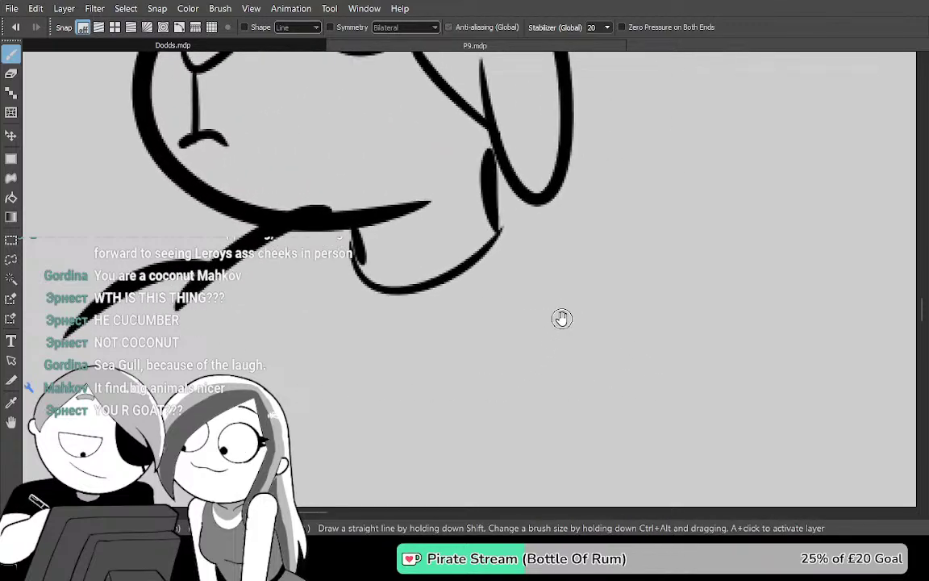
mouse_move(497, 193)
mouse_down()
mouse_move(716, 259)
mouse_move(763, 309)
mouse_up()
drag(591, 356, 588, 296)
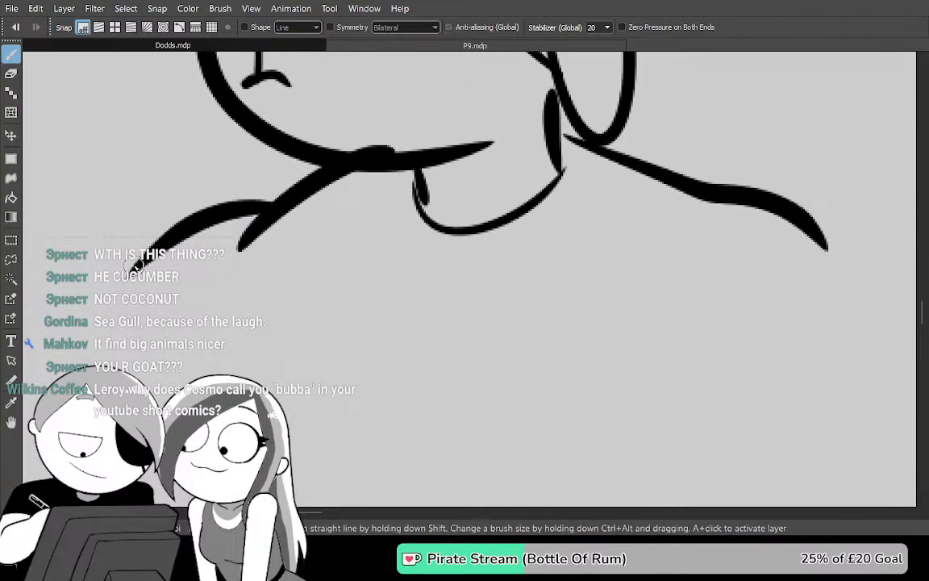
mouse_move(242, 379)
mouse_down()
mouse_move(786, 369)
mouse_move(806, 216)
mouse_up()
key(g)
click(752, 284)
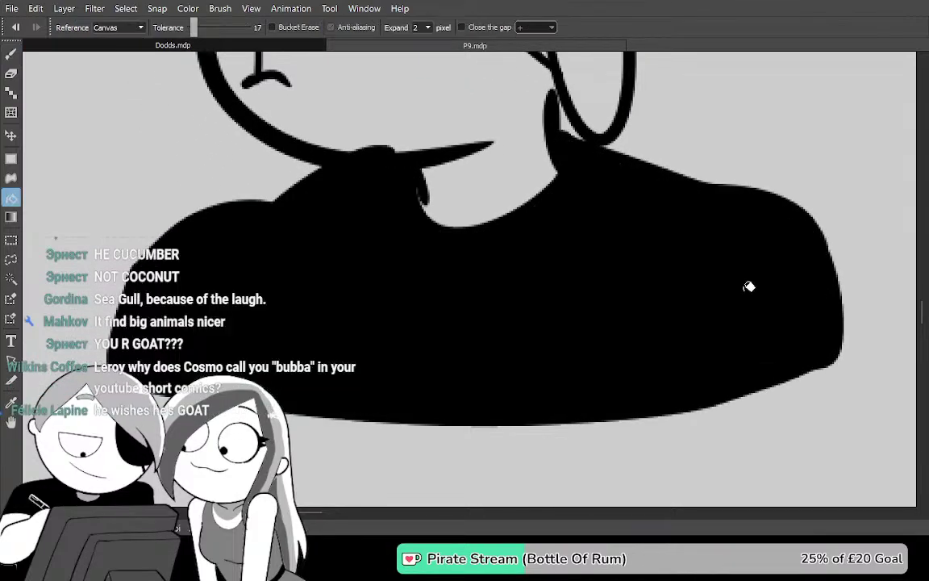
key(ctrl+z)
key(b)
scroll(423, 243, up, 1)
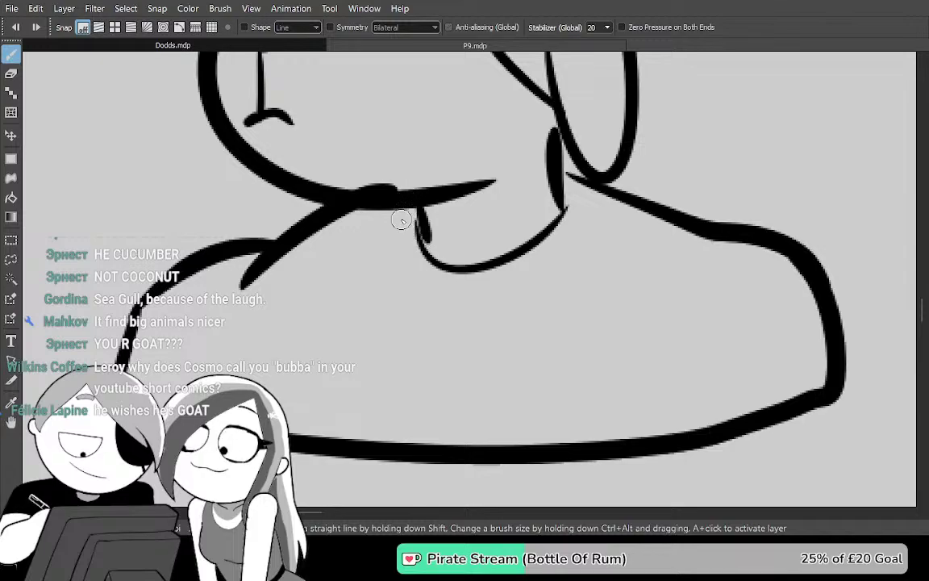
drag(403, 211, 556, 190)
key(ctrl+z)
Connect the neckline to the shoulder line under the drooping ear and fill the torso with black
mouse_move(549, 245)
mouse_down()
mouse_move(574, 373)
mouse_move(579, 331)
mouse_move(584, 342)
mouse_move(603, 311)
mouse_move(535, 342)
mouse_move(599, 309)
mouse_up()
key(g)
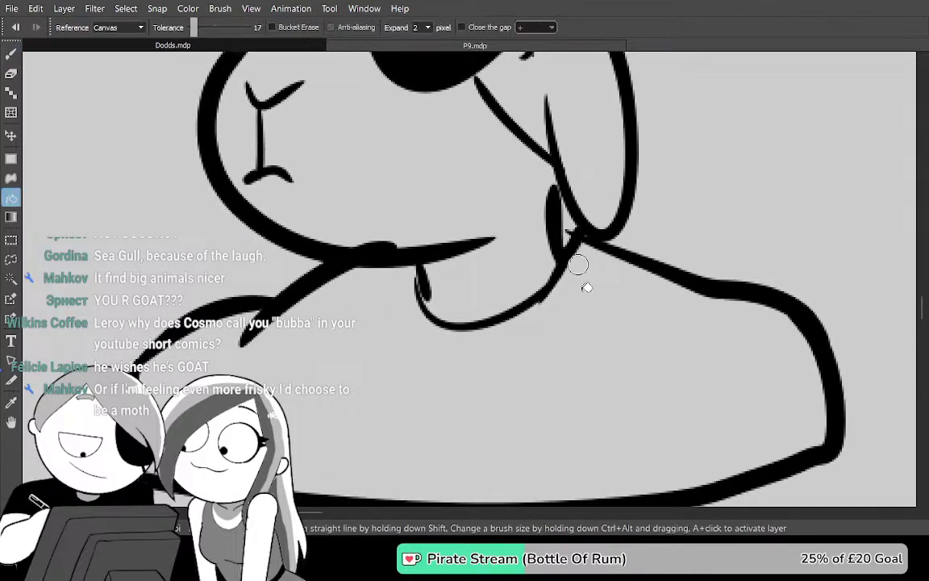
click(601, 375)
drag(602, 375, 621, 504)
drag(609, 390, 604, 504)
drag(579, 375, 555, 493)
mouse_move(560, 364)
mouse_down()
mouse_move(512, 346)
mouse_move(560, 382)
mouse_move(494, 263)
mouse_move(458, 142)
mouse_up()
scroll(537, 291, down, 2)
drag(717, 372, 734, 283)
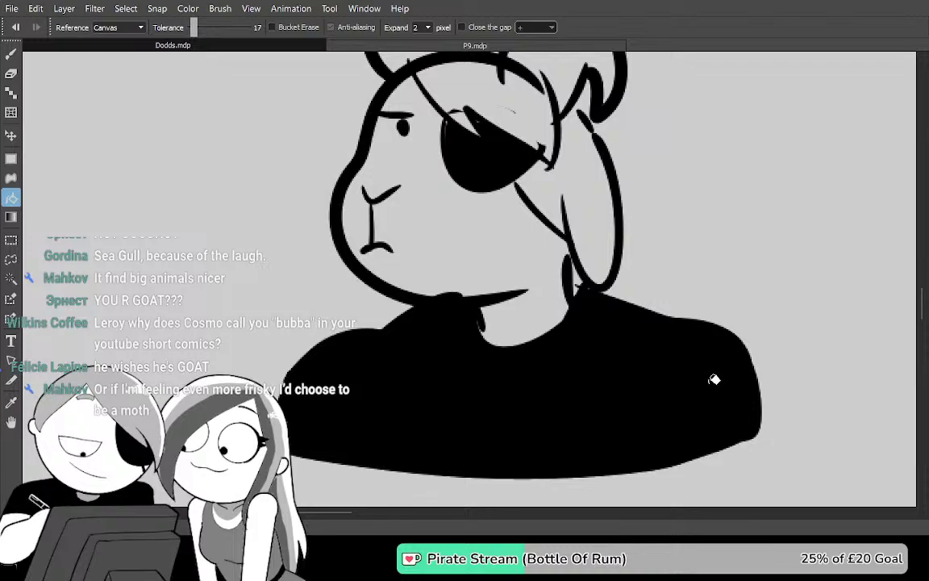
Draw a seagull's rounded head arc and throat curve on empty canvas beside the goat, with a wide-open pointed beak
mouse_move(765, 375)
mouse_down()
mouse_move(545, 329)
mouse_move(421, 316)
mouse_up()
key(b)
drag(459, 154, 566, 120)
drag(636, 131, 685, 190)
key(ctrl+z)
mouse_move(458, 176)
mouse_down()
mouse_move(489, 128)
mouse_move(689, 201)
mouse_up()
drag(564, 363, 588, 363)
drag(423, 87, 465, 180)
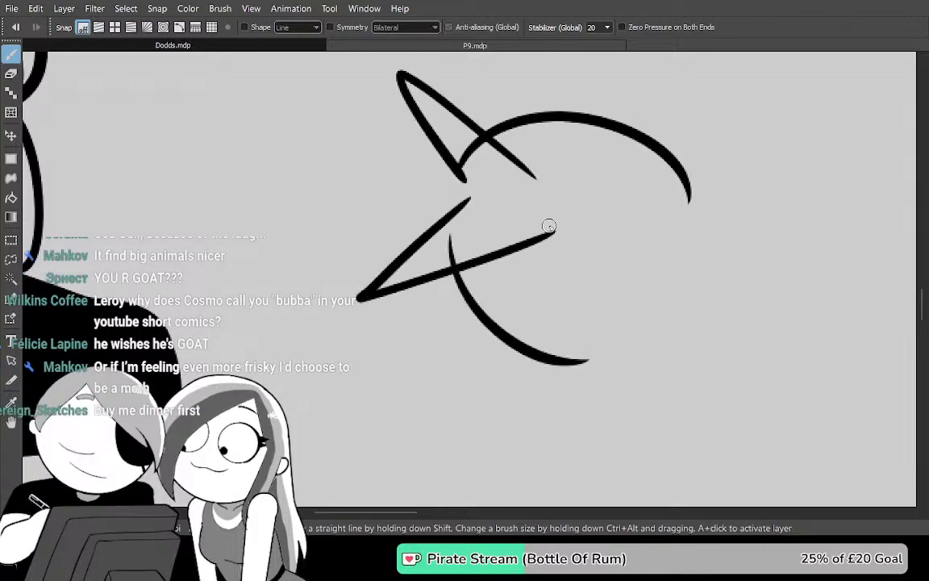
Join the upper and lower halves of the beak with a curved line inside the head
scroll(554, 227, up, 1)
drag(574, 283, 574, 326)
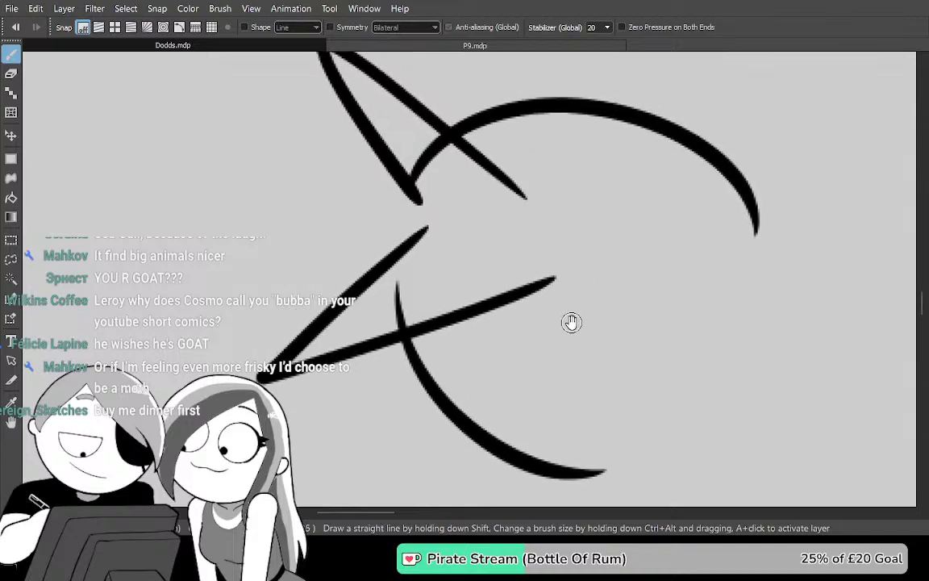
drag(512, 183, 501, 296)
drag(588, 284, 533, 330)
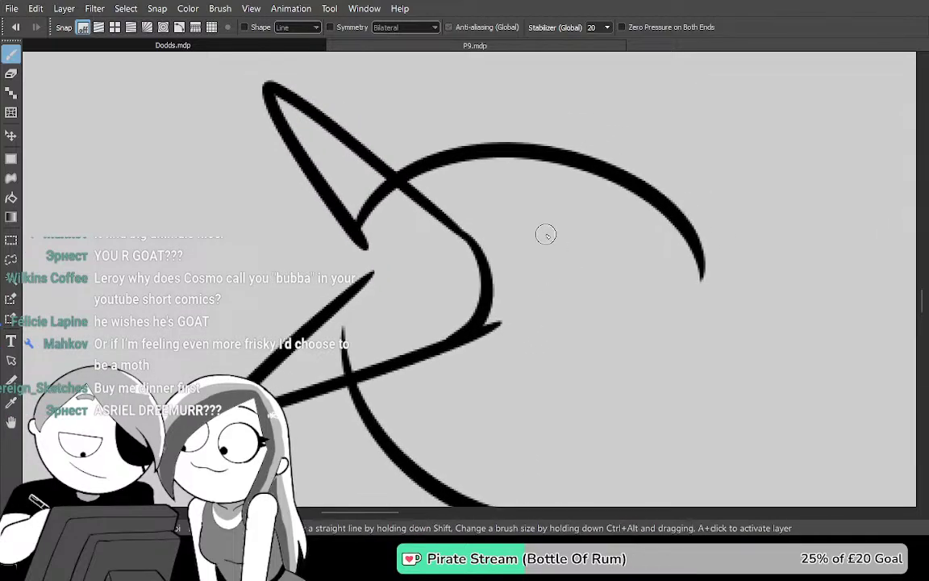
Draw a rounded eye patch behind the beak and fill it with black
mouse_move(566, 300)
mouse_down()
mouse_move(585, 189)
mouse_move(550, 216)
mouse_up()
key(g)
click(595, 251)
Draw short strap strokes above and below the eye patch and curve the back of the seagull's head downward
mouse_move(618, 297)
mouse_down()
mouse_move(587, 263)
mouse_move(533, 292)
mouse_up()
key(b)
drag(470, 181, 460, 152)
drag(593, 371, 520, 278)
drag(535, 130, 529, 395)
drag(482, 418, 520, 292)
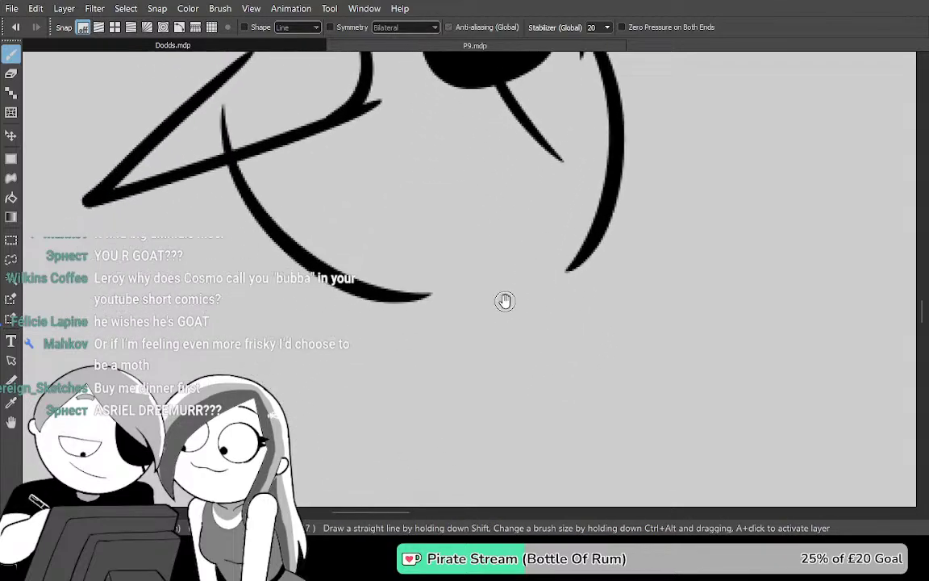
Draw the seagull's torso outline and rounded neckline beneath the head, and fill the torso with black
mouse_move(408, 303)
mouse_down()
mouse_move(569, 256)
mouse_move(269, 384)
mouse_move(464, 453)
mouse_move(705, 338)
mouse_move(609, 238)
mouse_up()
key(g)
click(619, 311)
key(ctrl+z)
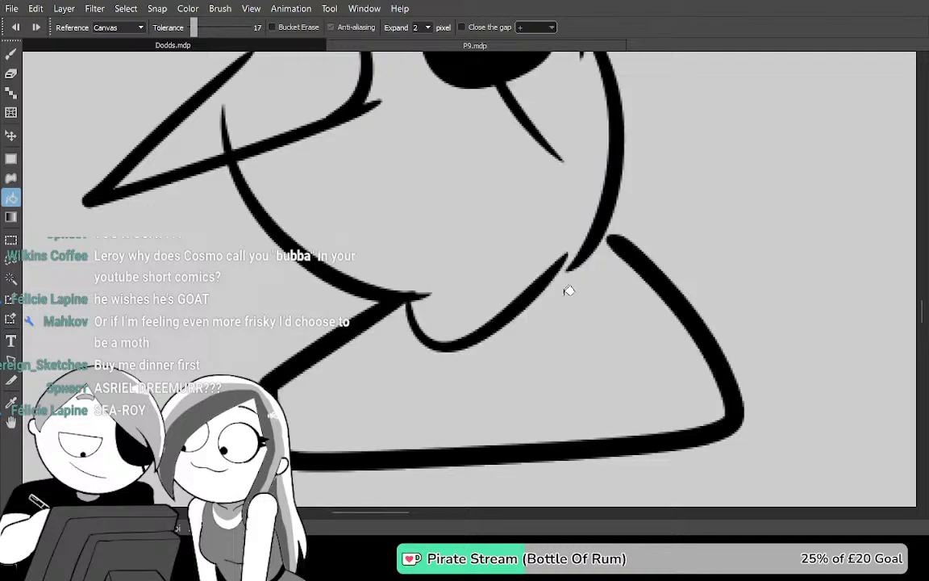
key(b)
mouse_move(403, 297)
mouse_down()
mouse_move(552, 282)
mouse_move(568, 257)
mouse_up()
key(g)
click(590, 324)
Erase the head outline beside the upper beak and draw a small bulging eye with a pupil there
drag(574, 332, 619, 443)
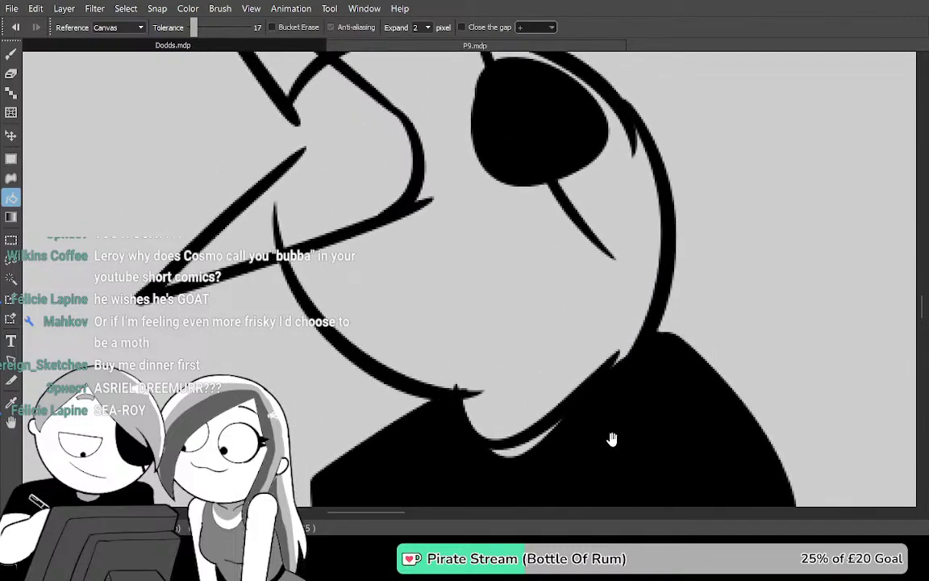
drag(550, 372, 605, 419)
key(e)
mouse_move(359, 269)
mouse_down()
mouse_move(399, 313)
mouse_move(379, 353)
mouse_up()
scroll(486, 331, up, 2)
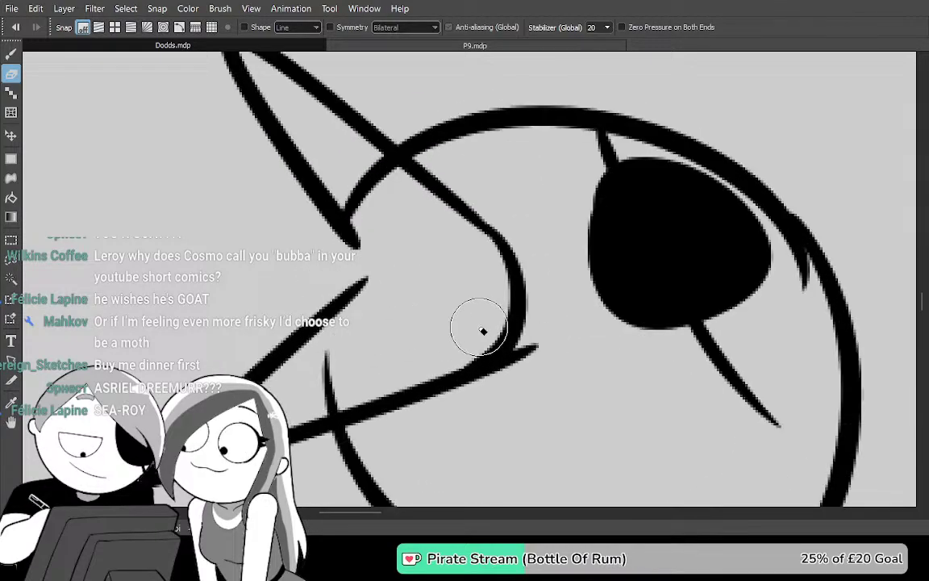
drag(464, 320, 441, 358)
key(b)
key(e)
drag(361, 168, 396, 185)
key(b)
drag(411, 222, 359, 187)
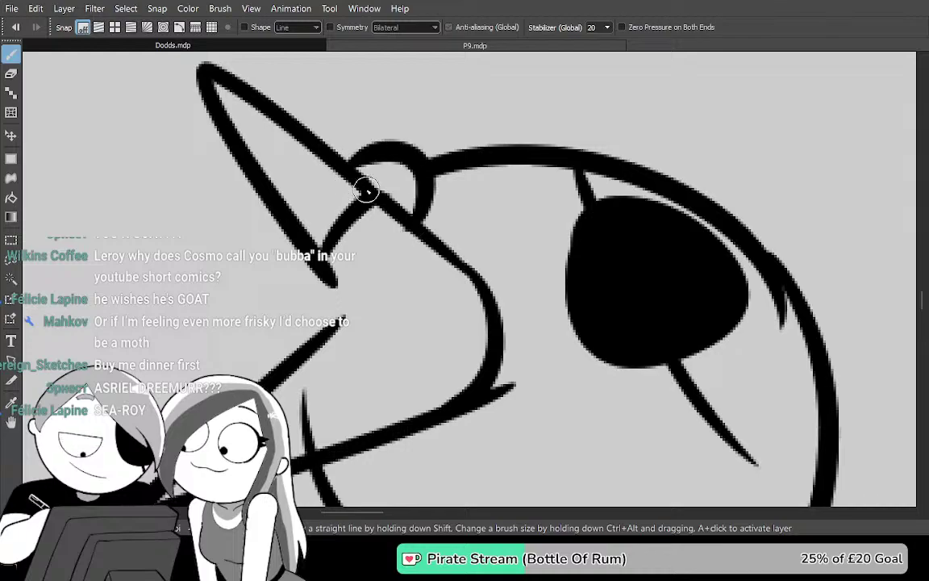
Erase the head line inside the upper beak and draw an inner line along the beak's upper half
key(e)
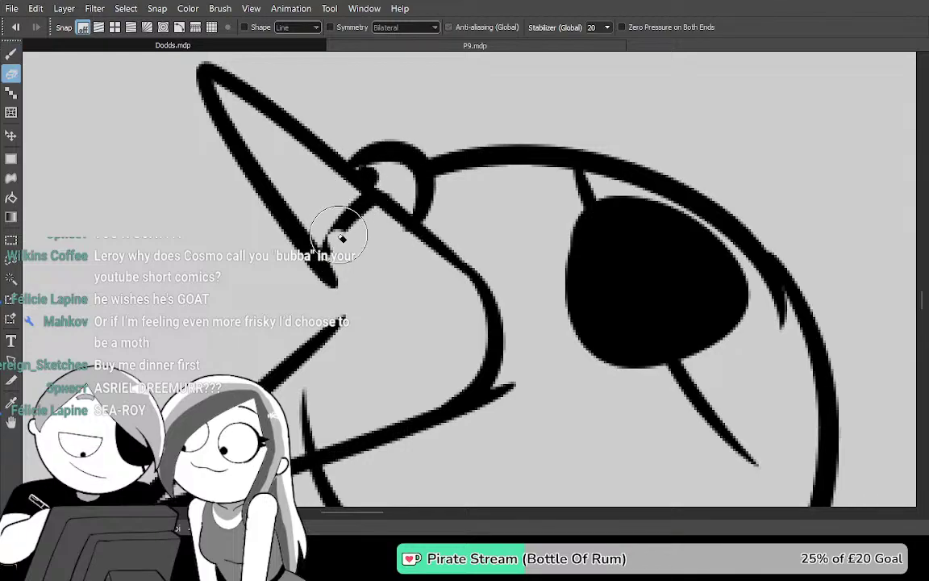
drag(306, 184, 331, 226)
key(b)
mouse_move(240, 115)
mouse_down()
mouse_move(390, 272)
mouse_move(478, 392)
mouse_up()
Erase the leftover head line in the open mouth and draw an inner line along the beak's lower half
mouse_move(549, 437)
mouse_down()
mouse_move(537, 247)
mouse_move(460, 307)
mouse_up()
key(e)
key(b)
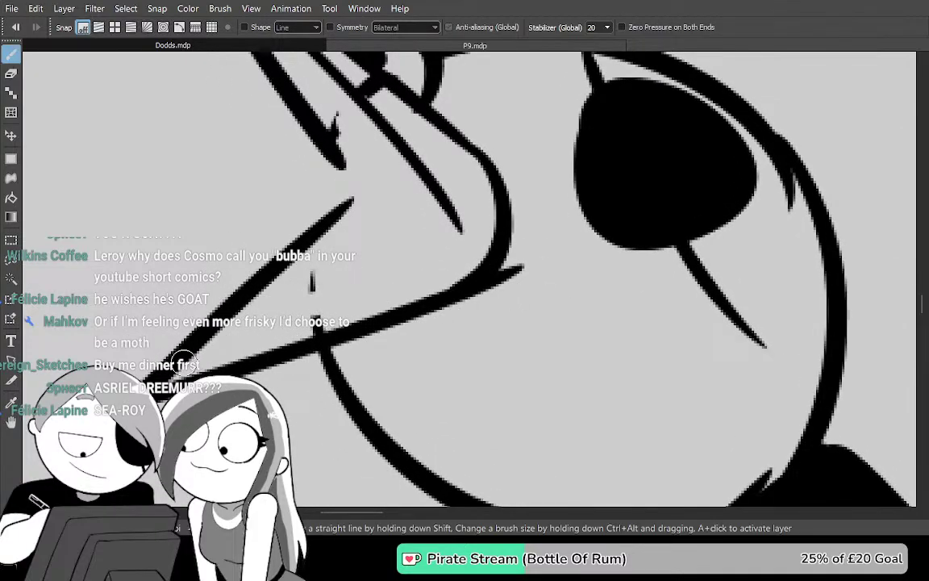
drag(323, 302, 449, 239)
drag(476, 288, 405, 402)
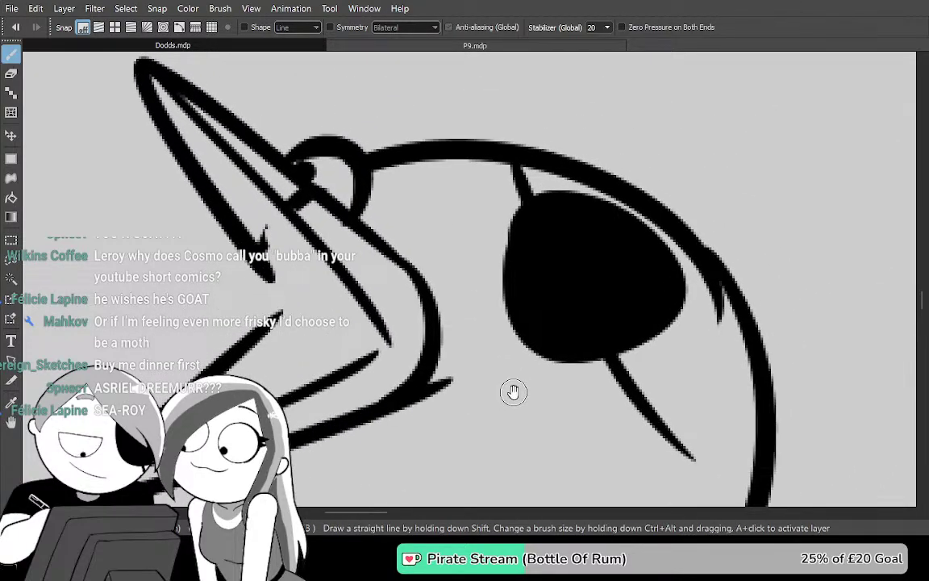
drag(513, 392, 487, 471)
drag(594, 235, 454, 311)
drag(458, 244, 469, 232)
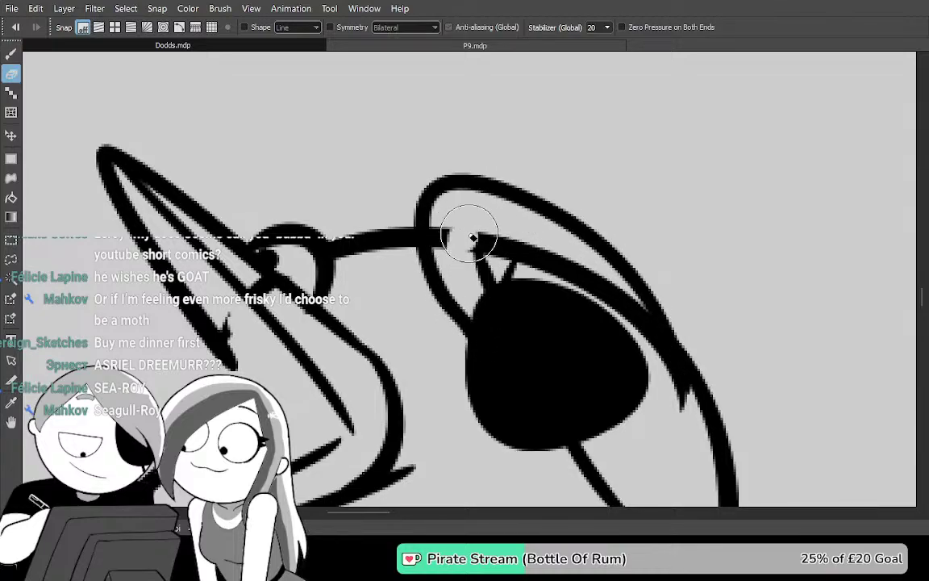
key(ctrl+z)
key(ctrl+z)
key(ctrl+z)
Draw a fringe stroke from the head top to the eye patch and erase the head outline behind it
key(b)
drag(425, 208, 469, 332)
key(e)
mouse_move(629, 317)
mouse_down()
mouse_move(569, 253)
mouse_move(542, 286)
mouse_up()
mouse_move(416, 228)
mouse_down()
mouse_move(432, 238)
mouse_move(498, 242)
mouse_up()
Draw a raised hair contour arching from the fringe over to the back of the head
key(b)
drag(298, 215, 417, 176)
drag(473, 180, 653, 407)
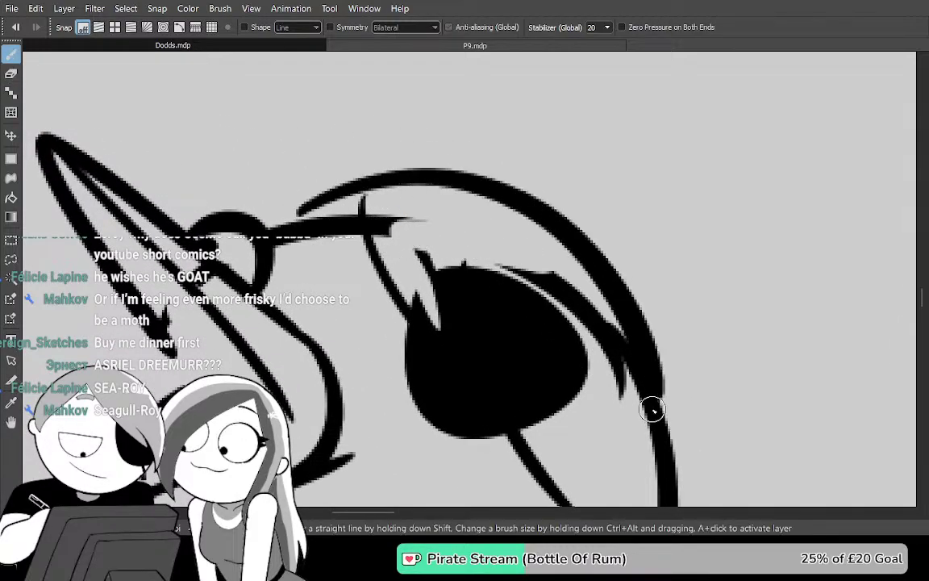
key(ctrl+z)
mouse_move(350, 206)
mouse_down()
mouse_move(449, 187)
mouse_move(578, 233)
mouse_move(662, 333)
mouse_move(680, 454)
mouse_move(669, 501)
mouse_up()
Erase the old head outline between the new hair contour and the eye patch
key(e)
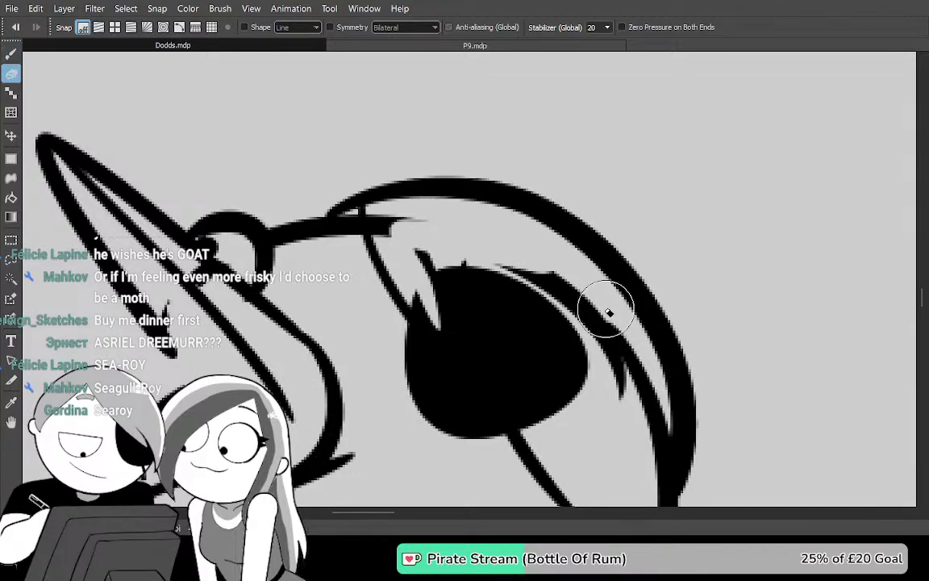
mouse_move(573, 278)
mouse_down()
mouse_move(574, 309)
mouse_move(606, 344)
mouse_up()
drag(573, 306, 525, 236)
key(b)
drag(437, 179, 582, 322)
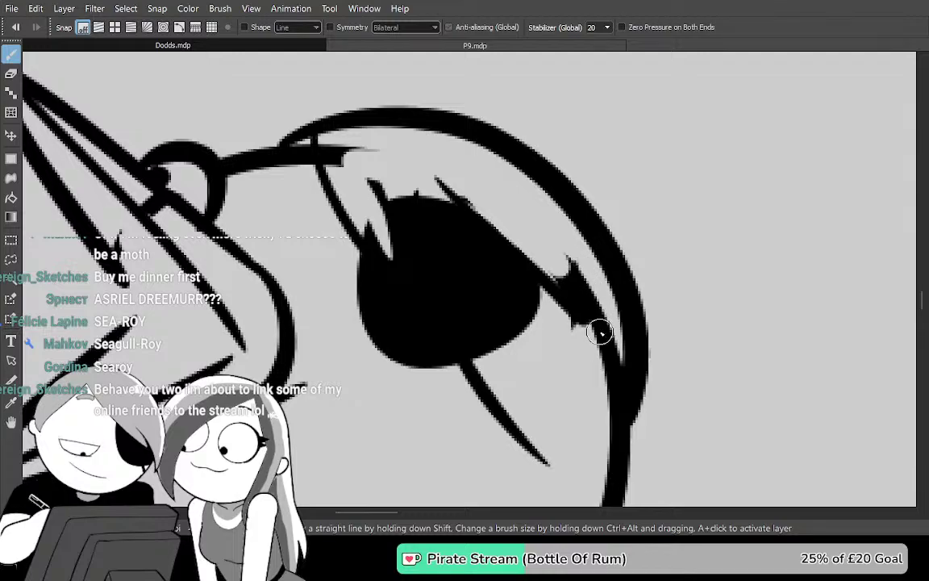
key(ctrl+z)
key(e)
mouse_move(574, 284)
mouse_down()
mouse_move(592, 343)
mouse_move(607, 318)
mouse_move(582, 265)
mouse_move(618, 356)
mouse_up()
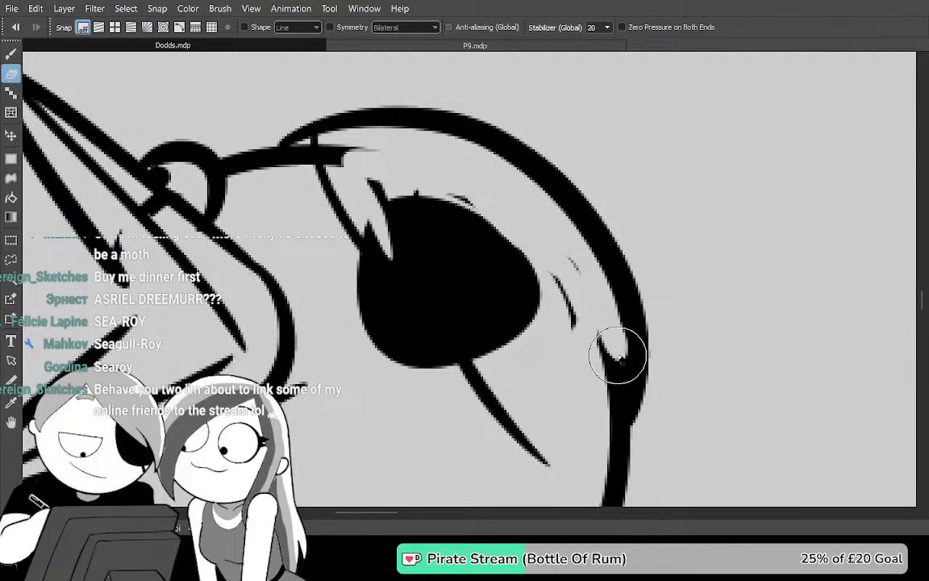
Draw the hair's lower edge from the eye patch to the back of the head and touch up the fringe tip
key(b)
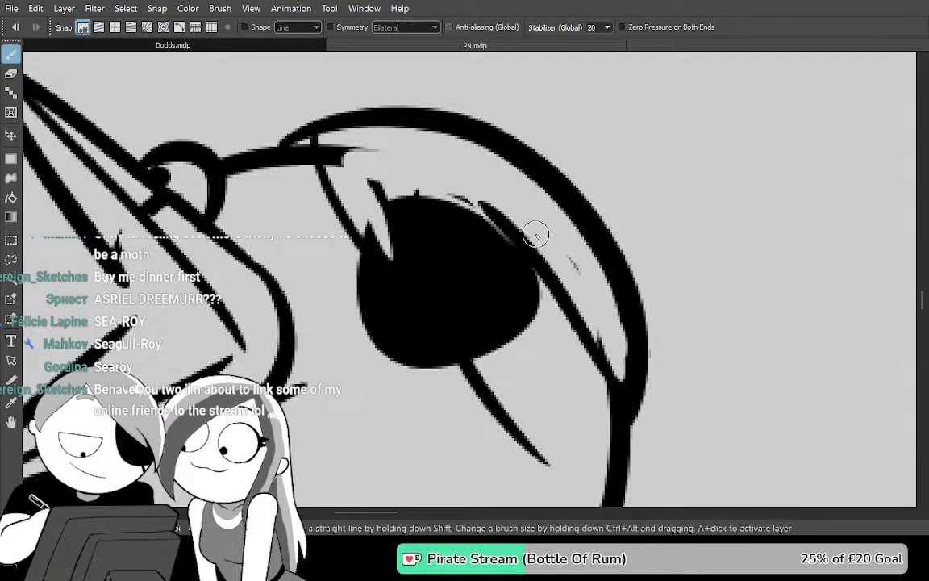
drag(523, 271, 623, 376)
mouse_move(568, 340)
mouse_down()
mouse_move(607, 375)
mouse_move(592, 364)
mouse_up()
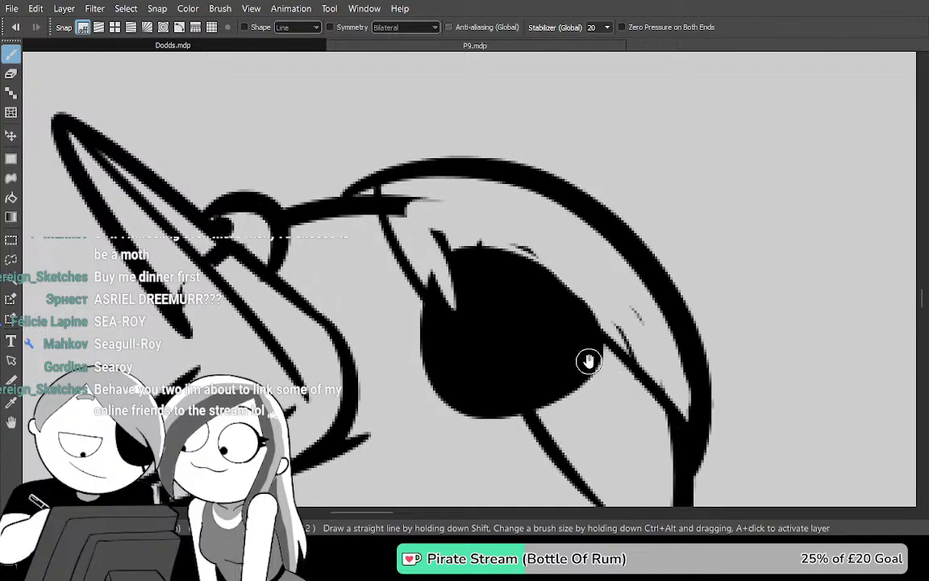
key(e)
key(b)
key(e)
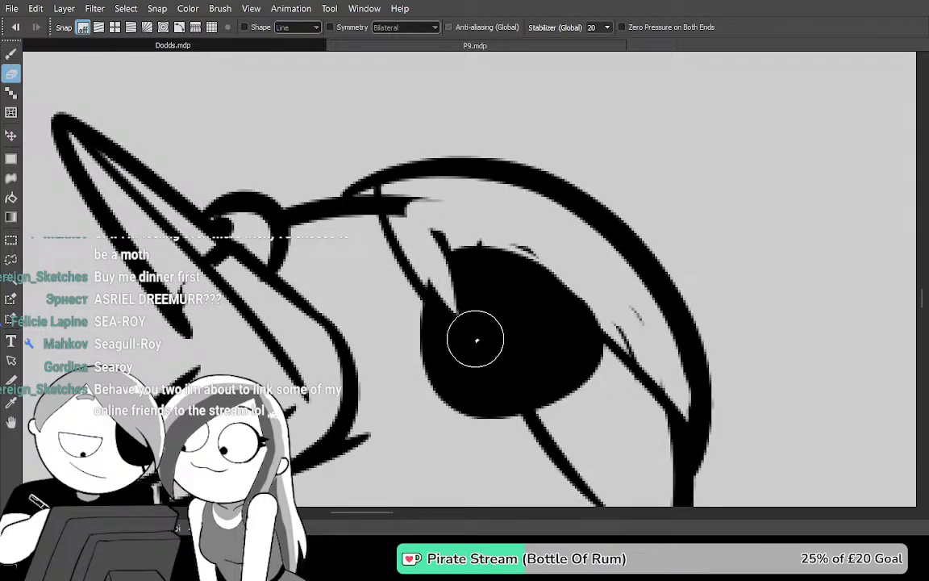
Join the inner beak lines at the mouth corner and draw a long tongue sticking out of the beak
mouse_move(485, 337)
mouse_down()
mouse_move(473, 353)
mouse_move(611, 232)
mouse_move(674, 270)
mouse_move(696, 269)
mouse_up()
mouse_move(532, 325)
mouse_down()
mouse_move(539, 272)
mouse_move(526, 266)
mouse_move(505, 294)
mouse_move(502, 284)
mouse_up()
key(b)
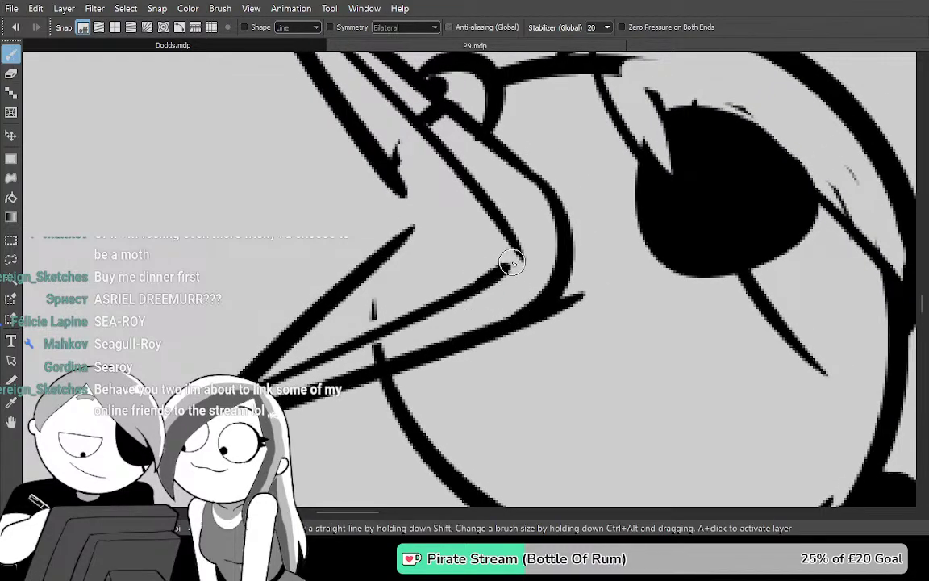
drag(513, 322, 569, 345)
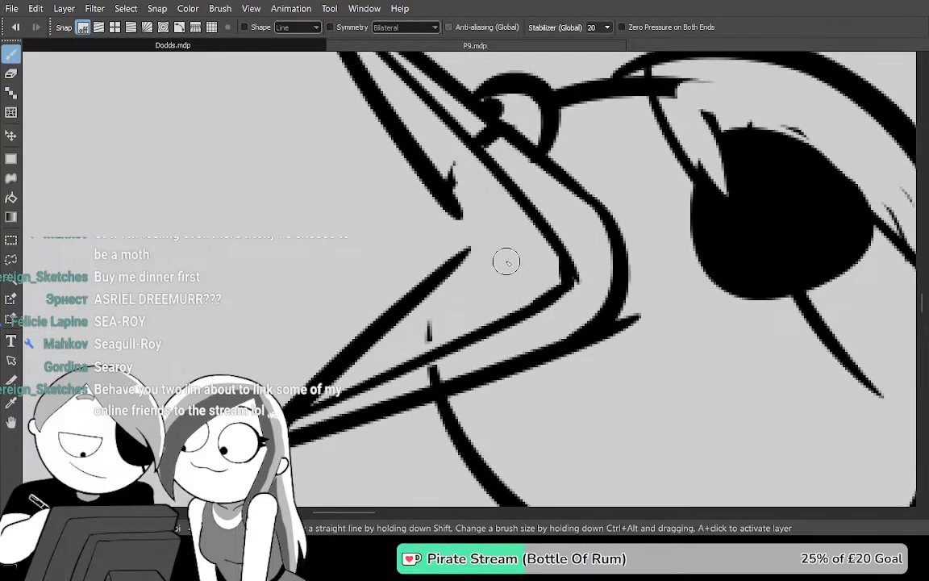
mouse_move(549, 259)
mouse_down()
mouse_move(474, 225)
mouse_move(350, 222)
mouse_move(337, 267)
mouse_move(452, 270)
mouse_up()
key(e)
key(g)
click(461, 295)
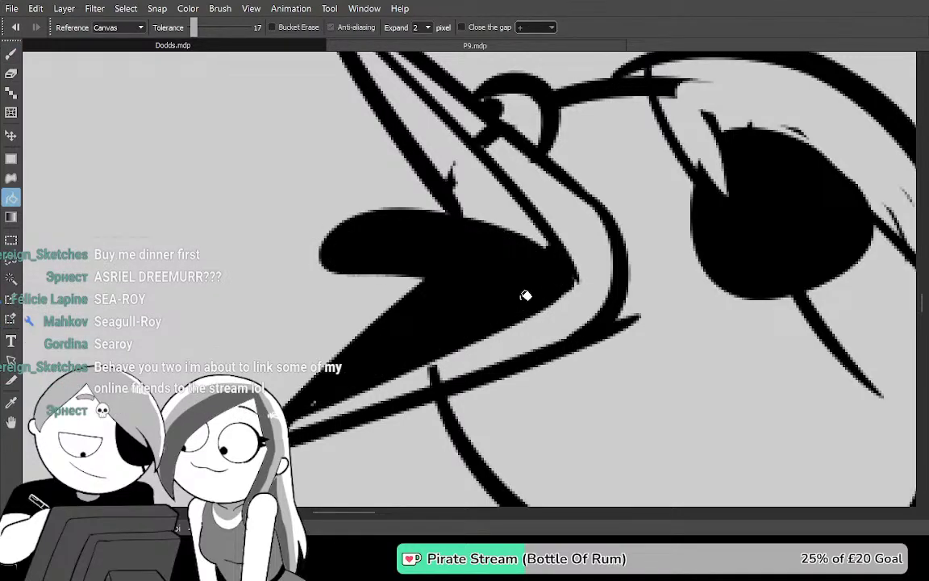
drag(548, 300, 508, 395)
click(440, 251)
key(ctrl+z)
key(ctrl+z)
Close the tongue's lower edge and fill the mouth areas above and below the tongue with black
click(482, 290)
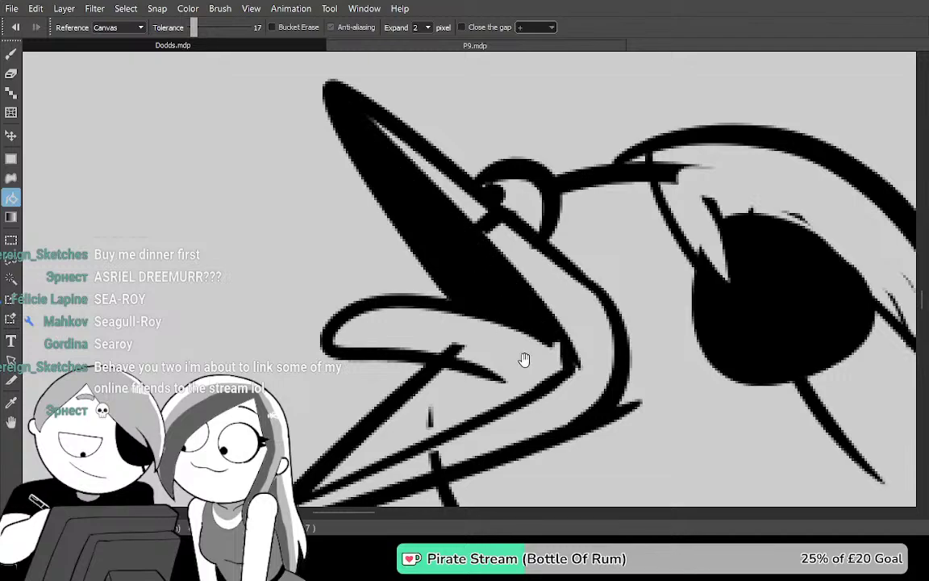
drag(541, 383, 530, 317)
key(b)
drag(446, 297, 534, 312)
key(g)
click(481, 355)
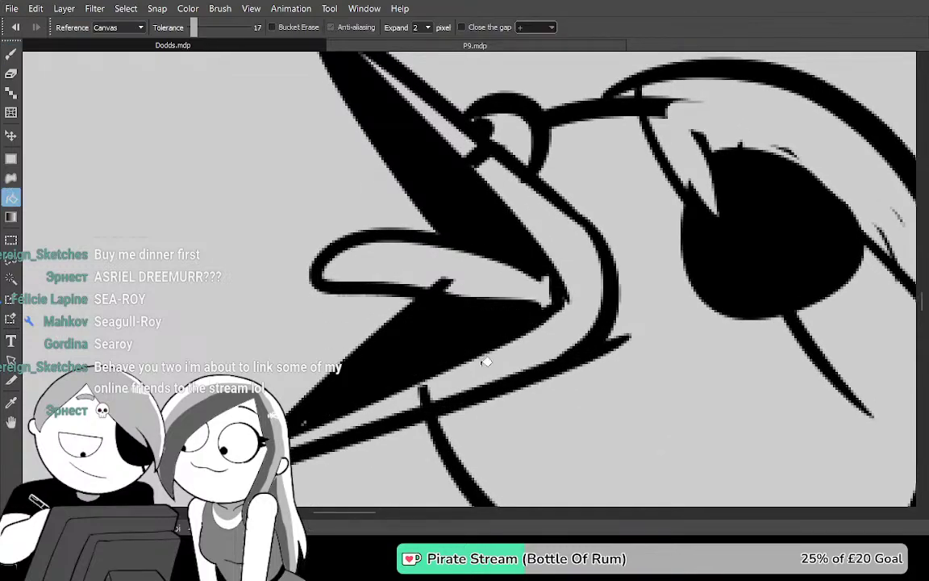
drag(595, 415, 557, 377)
scroll(490, 394, down, 2)
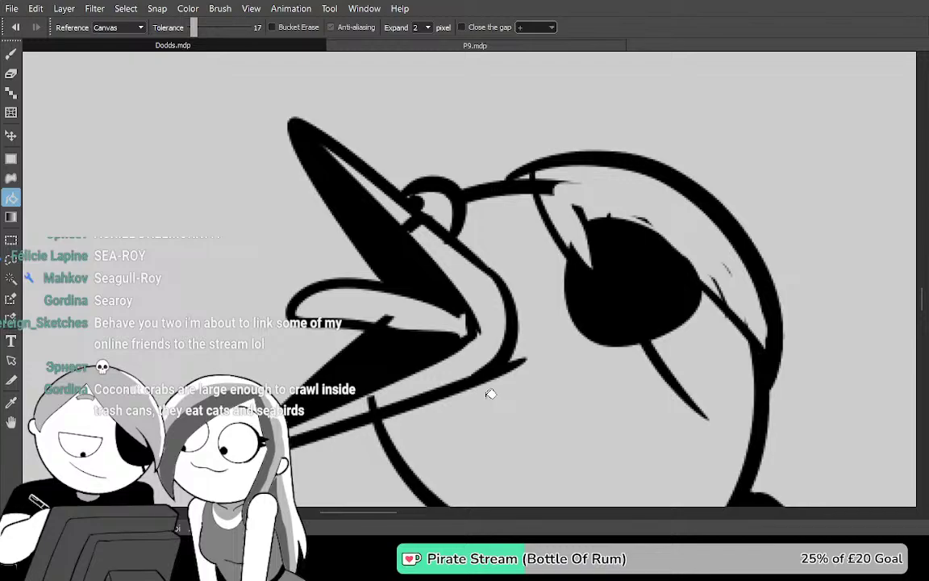
drag(720, 375, 649, 193)
mouse_move(690, 315)
mouse_down()
mouse_move(674, 324)
mouse_move(685, 319)
mouse_up()
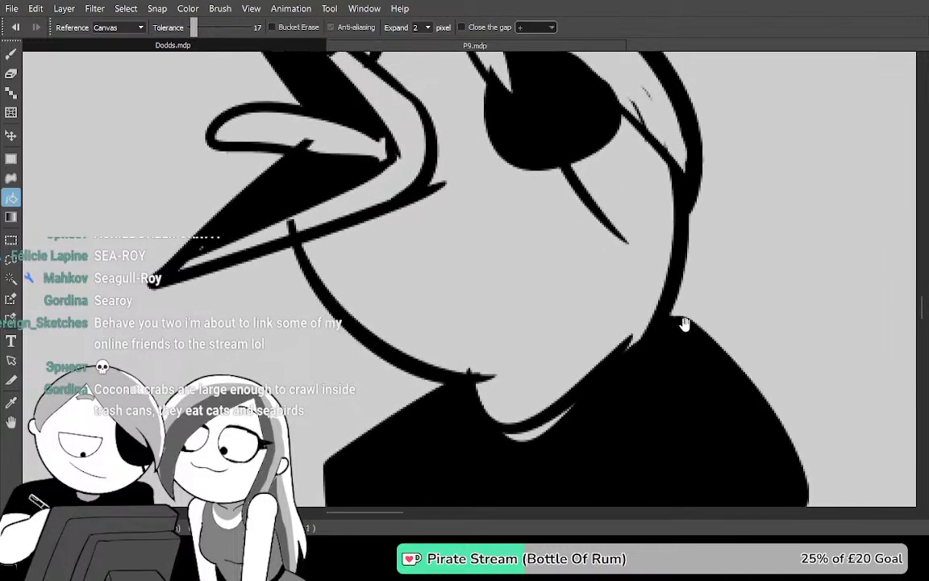
drag(625, 280, 638, 457)
drag(668, 338, 650, 241)
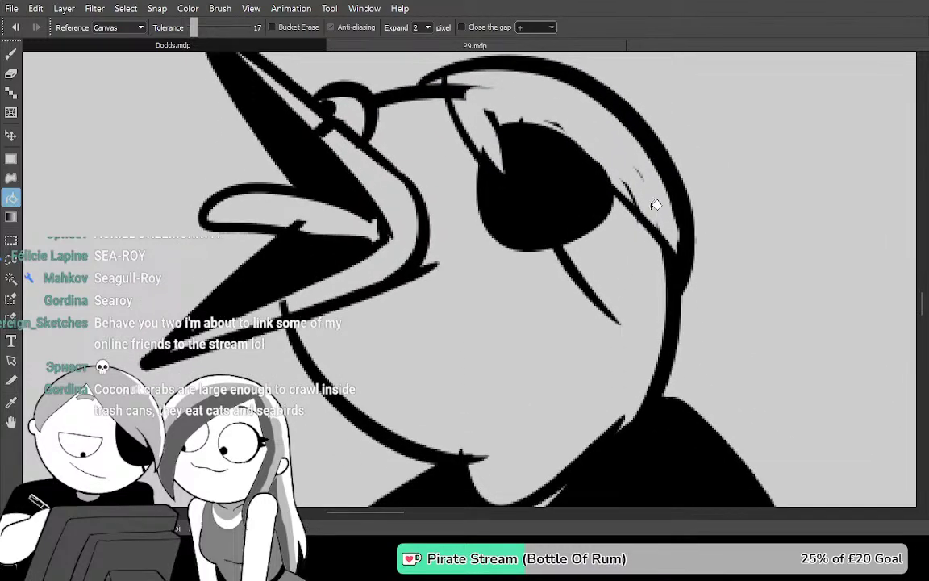
scroll(682, 197, down, 2)
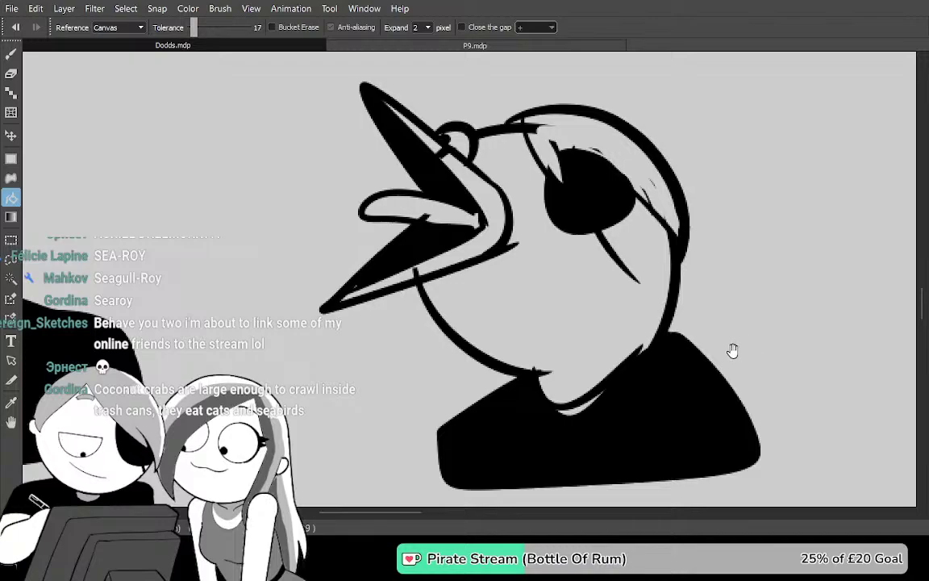
Hand-letter the name "Searoy" in a downward slant above and behind the seagull's head
drag(739, 351, 542, 446)
drag(564, 345, 647, 406)
key(b)
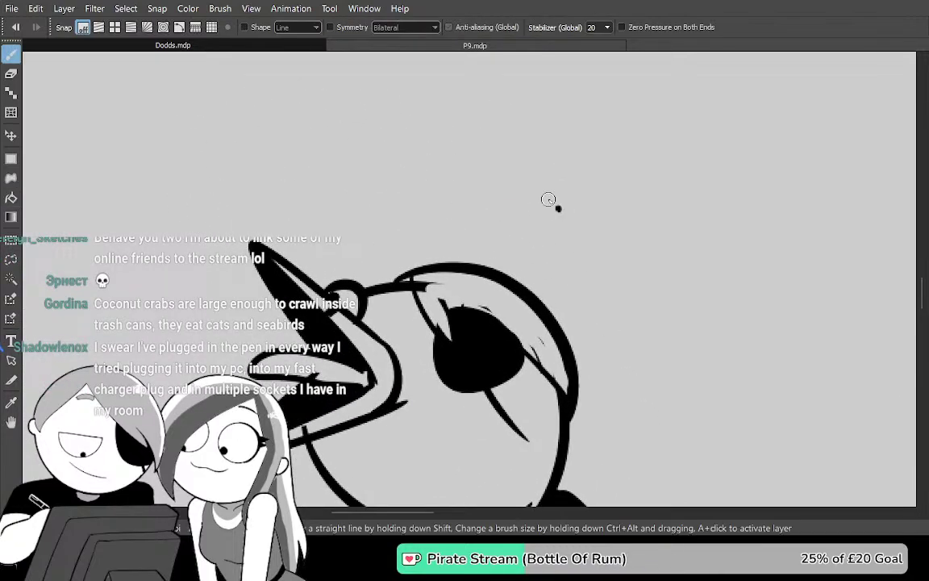
mouse_move(566, 257)
mouse_down()
mouse_move(620, 294)
mouse_move(654, 306)
mouse_up()
mouse_move(670, 348)
mouse_down()
mouse_move(632, 320)
mouse_move(564, 301)
mouse_up()
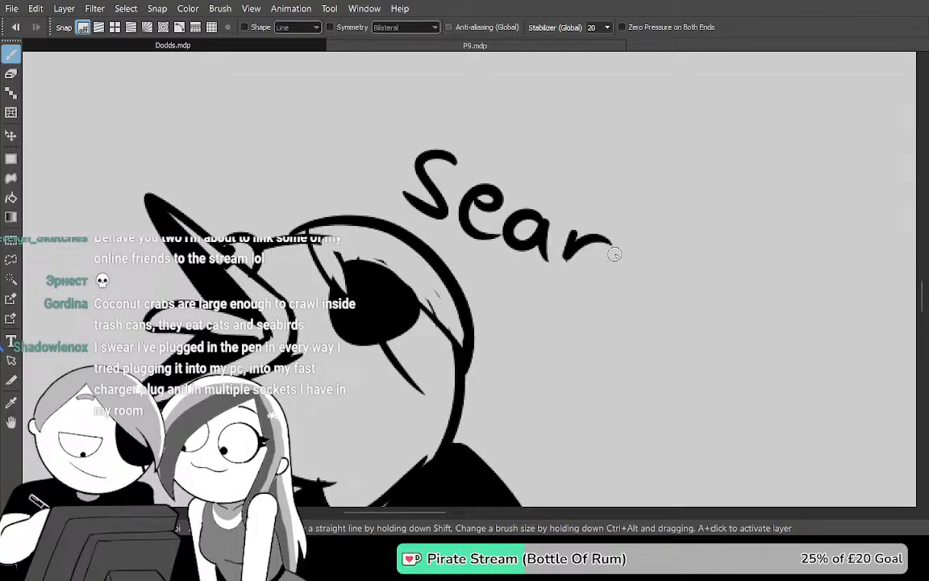
mouse_move(601, 254)
mouse_down()
mouse_move(676, 286)
mouse_move(569, 367)
mouse_up()
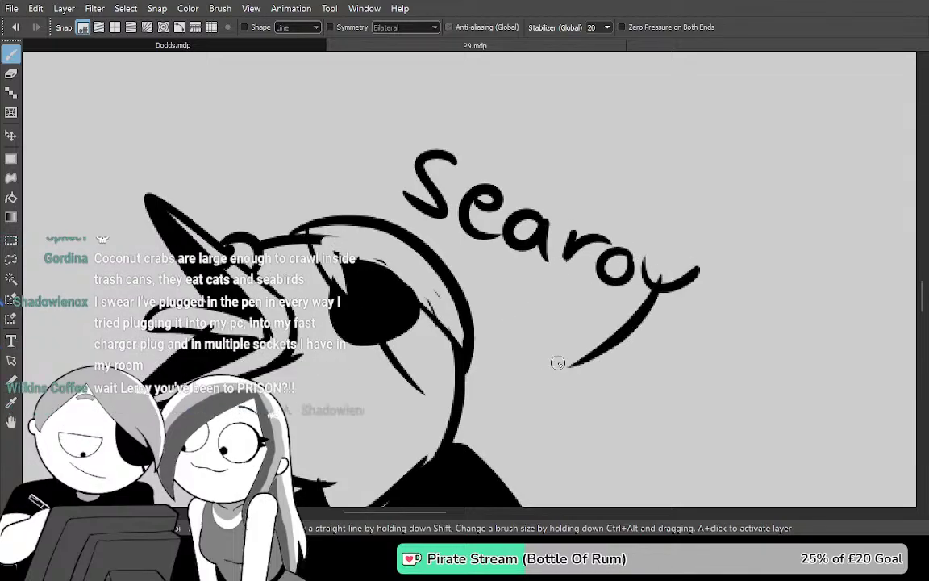
mouse_move(619, 416)
mouse_down()
mouse_move(646, 369)
mouse_move(751, 357)
mouse_up()
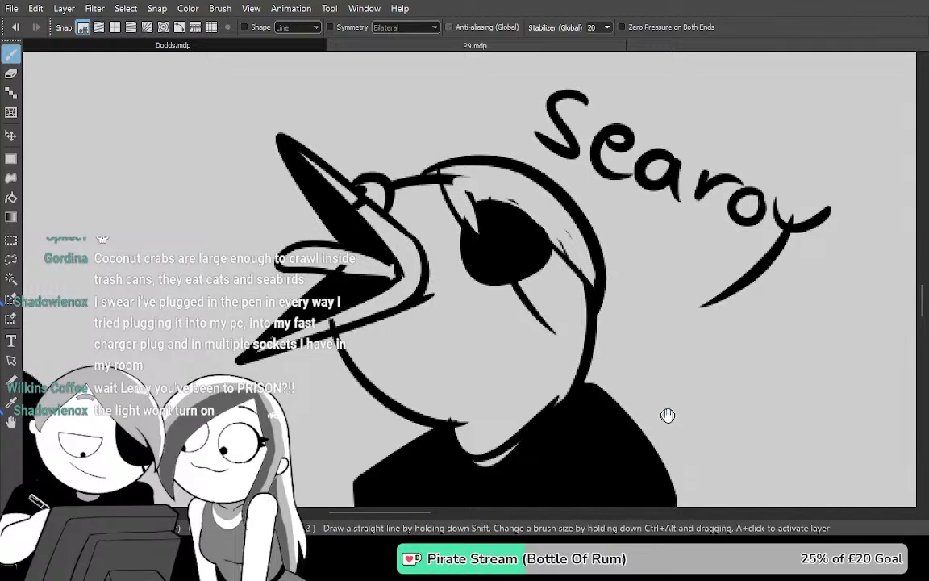
Draw a crab body in the empty area beside the seagull, with a wide domed shell overhanging a rounded face, and clean the left notch
drag(355, 362, 761, 377)
mouse_move(502, 355)
mouse_down()
mouse_move(718, 326)
mouse_move(293, 280)
mouse_move(175, 277)
mouse_move(161, 284)
mouse_move(147, 318)
mouse_move(201, 321)
mouse_move(261, 302)
mouse_up()
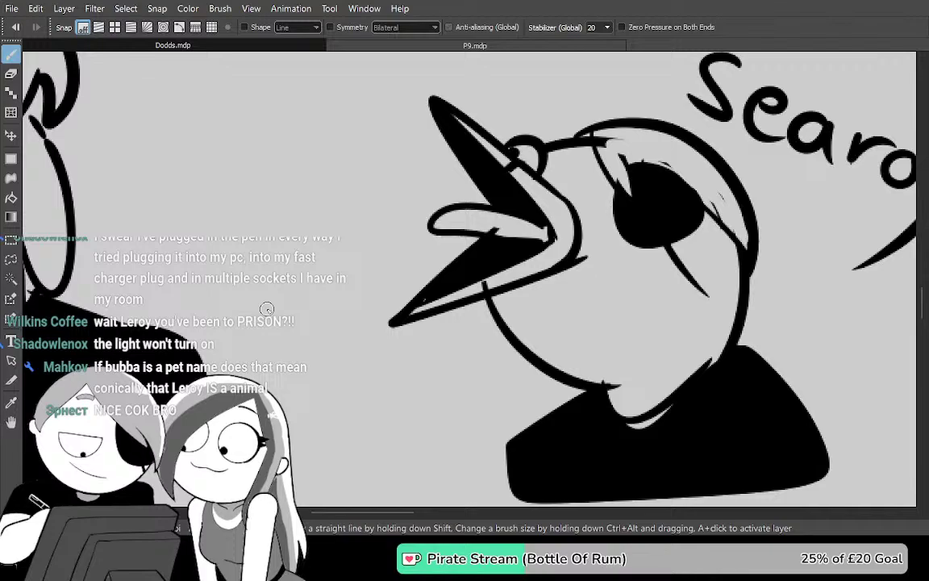
mouse_move(728, 413)
mouse_down()
mouse_move(636, 371)
mouse_move(345, 327)
mouse_up()
drag(716, 370, 420, 303)
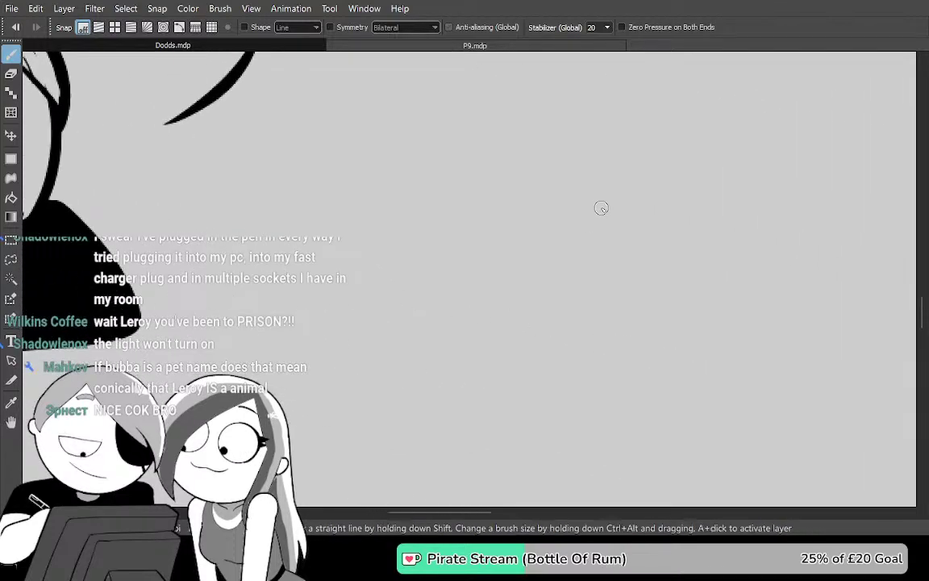
mouse_move(663, 178)
mouse_down()
mouse_move(384, 251)
mouse_move(421, 307)
mouse_up()
key(ctrl+z)
mouse_move(420, 266)
mouse_down()
mouse_move(358, 234)
mouse_move(576, 153)
mouse_move(726, 234)
mouse_move(690, 242)
mouse_move(654, 314)
mouse_move(504, 352)
mouse_move(355, 240)
mouse_move(598, 151)
mouse_move(761, 250)
mouse_move(702, 264)
mouse_move(643, 360)
mouse_move(462, 370)
mouse_move(381, 264)
mouse_up()
key(ctrl+z)
drag(565, 388, 504, 352)
key(e)
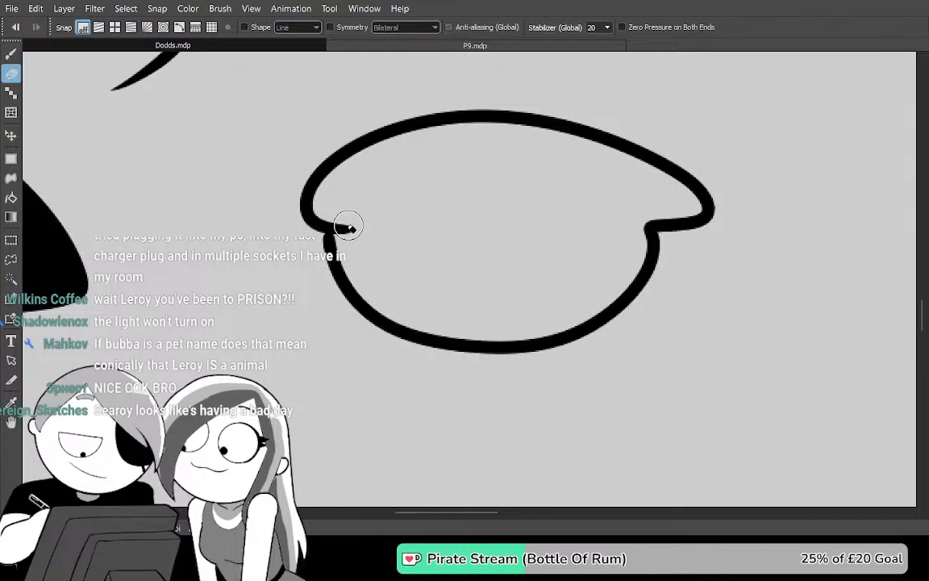
Draw two bent, pointed legs on the left side of the crab's body, undoing the strokes that miss
key(b)
mouse_move(342, 290)
mouse_down()
mouse_move(371, 266)
mouse_move(278, 246)
mouse_move(275, 327)
mouse_move(323, 244)
mouse_up()
key(ctrl+z)
key(ctrl+z)
mouse_move(359, 211)
mouse_down()
mouse_move(256, 266)
mouse_move(257, 371)
mouse_up()
drag(282, 308, 262, 367)
drag(294, 264, 395, 263)
drag(326, 337, 332, 359)
key(ctrl+z)
mouse_move(322, 254)
mouse_down()
mouse_move(332, 348)
mouse_move(369, 261)
mouse_move(393, 276)
mouse_up()
key(ctrl+z)
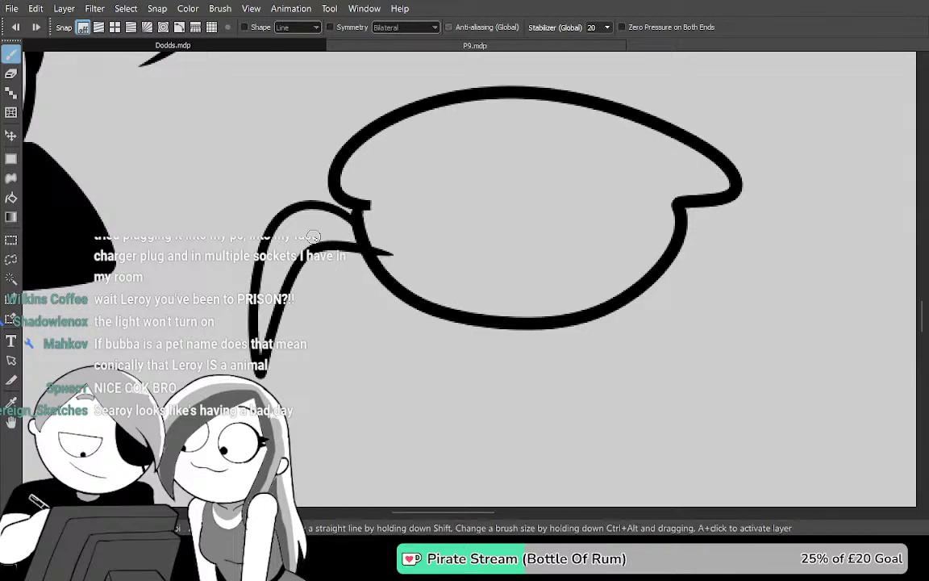
drag(327, 286, 358, 249)
Draw three bent, pointed legs on the crab's right side and add another rear leg on its left side
drag(558, 330, 409, 323)
drag(546, 266, 491, 280)
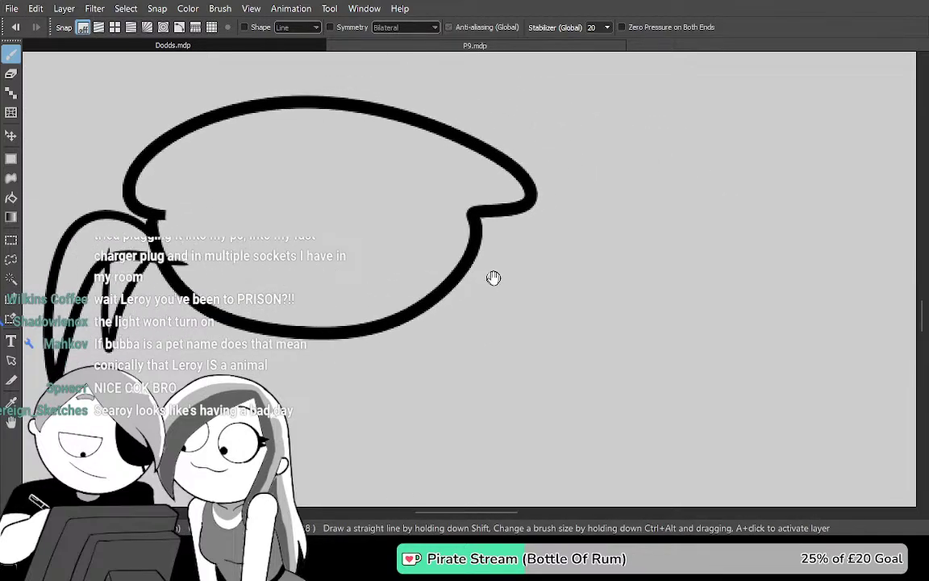
mouse_move(469, 239)
mouse_down()
mouse_move(570, 207)
mouse_move(642, 317)
mouse_move(642, 366)
mouse_move(575, 276)
mouse_move(480, 274)
mouse_up()
mouse_move(584, 212)
mouse_down()
mouse_move(657, 241)
mouse_move(687, 357)
mouse_move(643, 301)
mouse_up()
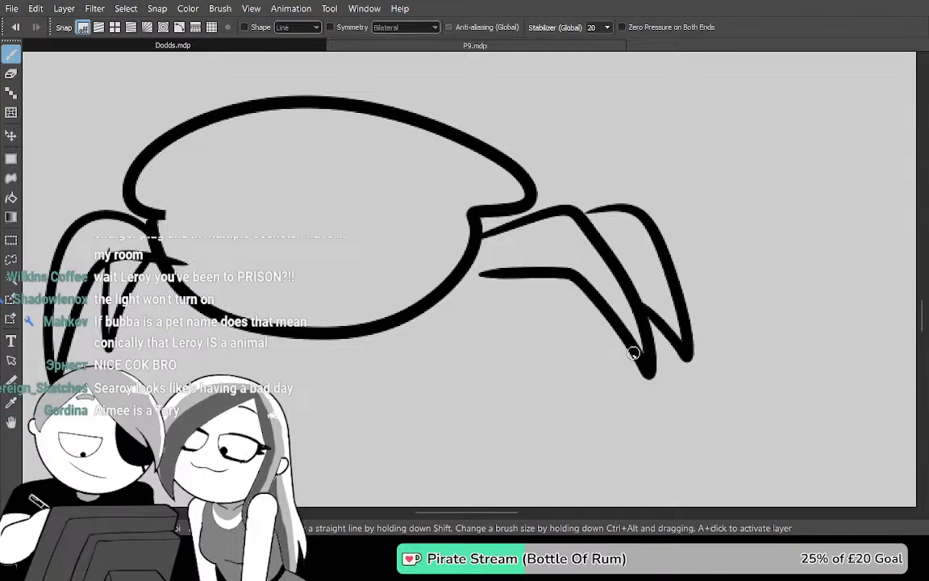
drag(636, 352, 653, 350)
drag(573, 270, 620, 299)
scroll(730, 331, left, 6)
scroll(730, 331, up, 1)
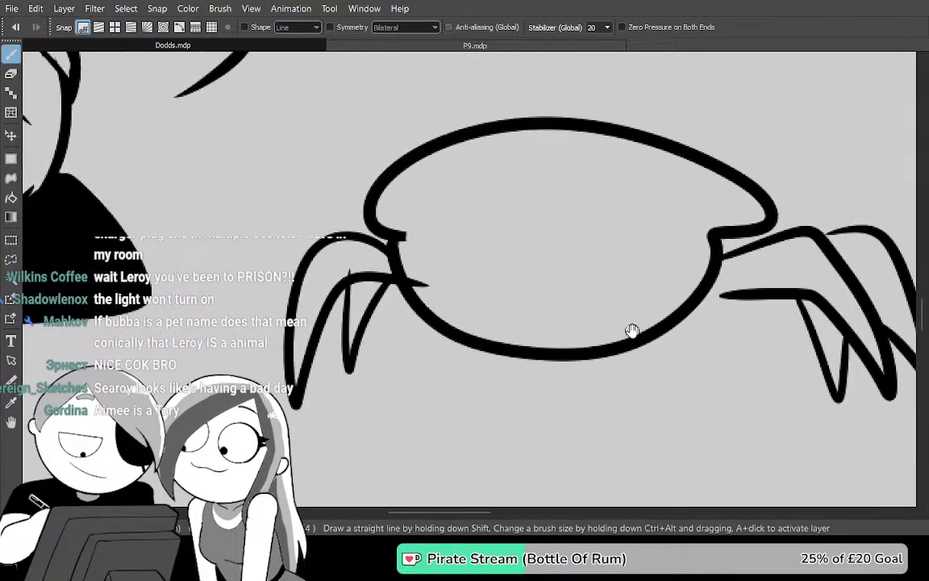
scroll(399, 258, right, 2)
scroll(398, 257, up, 1)
Draw two dot eyes under flat heavy lids and a wide frowning mouth with a short line beneath on the crab's face
drag(380, 265, 392, 265)
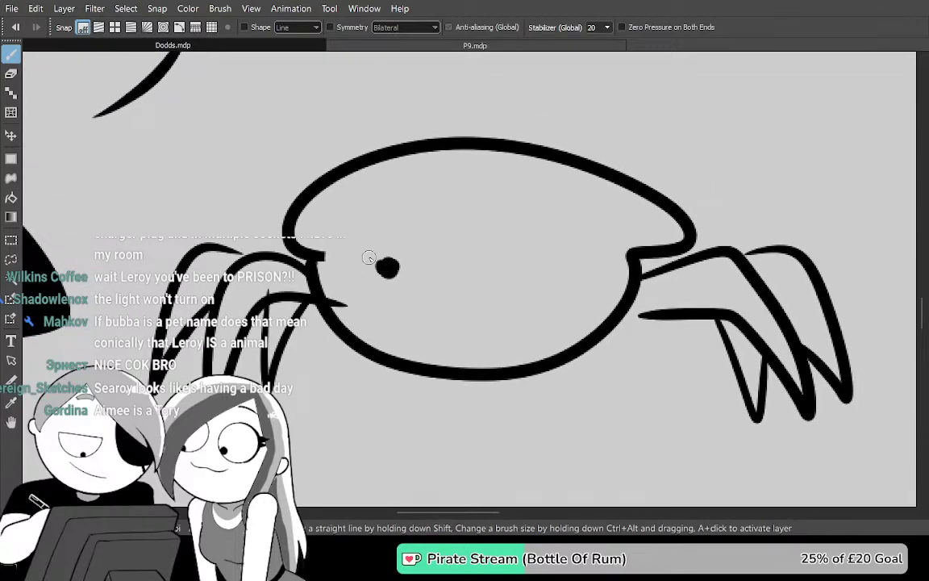
key(ctrl+z)
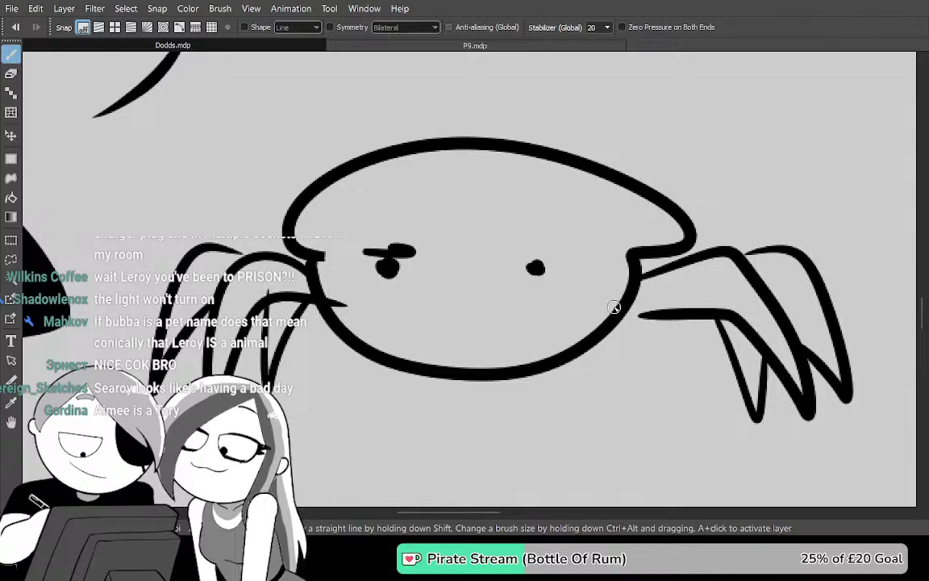
mouse_move(572, 260)
mouse_down()
mouse_move(568, 268)
mouse_move(613, 250)
mouse_up()
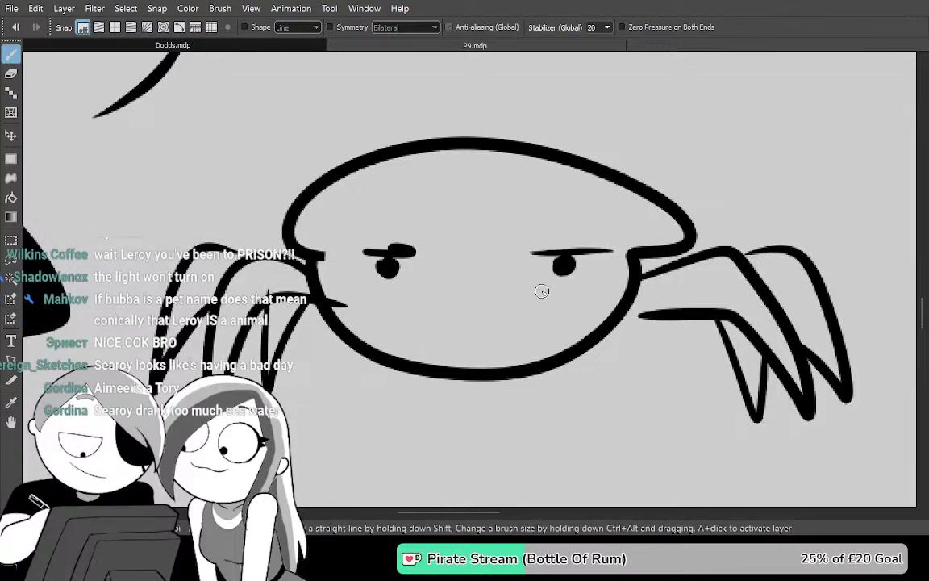
drag(388, 324, 600, 304)
key(ctrl+z)
mouse_move(379, 321)
mouse_down()
mouse_move(423, 297)
mouse_move(593, 298)
mouse_up()
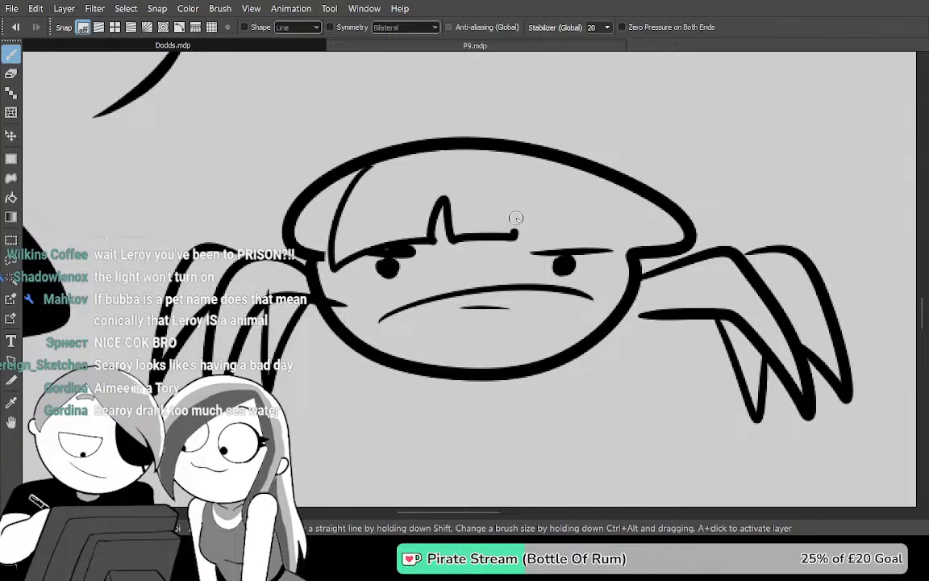
Finish the notched fringe on the crab's forehead and draw a raised right arm ending in an open pincer
drag(606, 240, 558, 140)
mouse_move(627, 301)
mouse_down()
mouse_move(533, 319)
mouse_move(577, 297)
mouse_move(550, 310)
mouse_up()
mouse_move(506, 134)
mouse_down()
mouse_move(529, 160)
mouse_move(553, 143)
mouse_up()
drag(570, 198, 592, 341)
mouse_move(533, 274)
mouse_down()
mouse_move(468, 243)
mouse_move(497, 213)
mouse_move(531, 149)
mouse_move(569, 273)
mouse_up()
drag(461, 346, 608, 259)
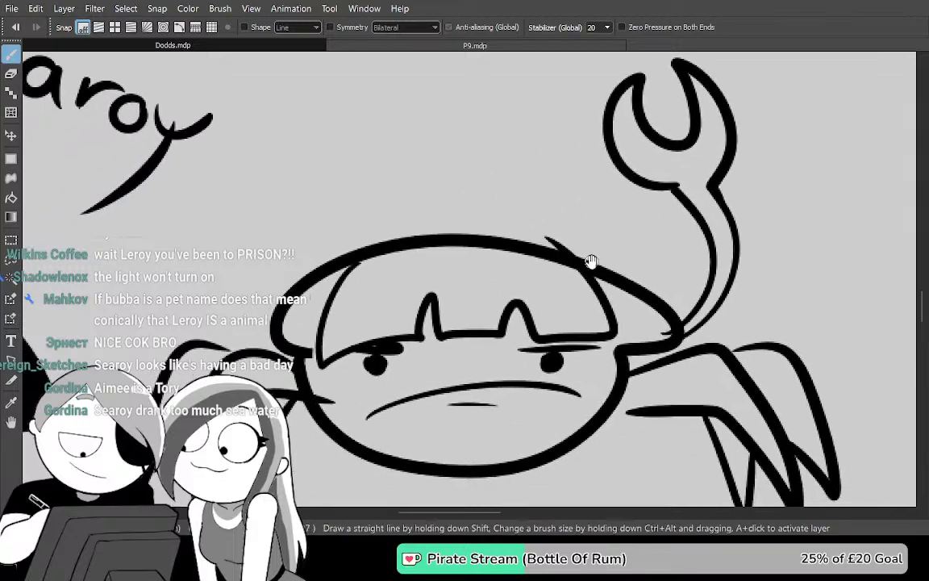
Draw the crab's raised left arm ending in an open, curved pincer
drag(466, 281, 547, 290)
drag(292, 322, 309, 207)
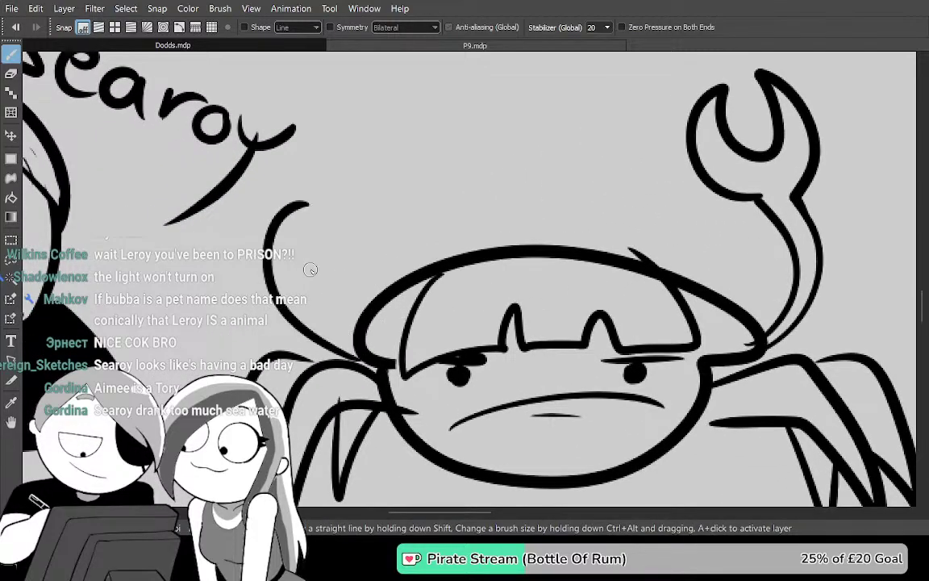
drag(312, 303, 313, 230)
mouse_move(369, 240)
mouse_down()
mouse_move(391, 212)
mouse_move(365, 119)
mouse_move(298, 196)
mouse_up()
drag(498, 310, 467, 165)
Draw oval outlines around both of the crab's pupils and link them with a line across the face
drag(620, 350, 597, 272)
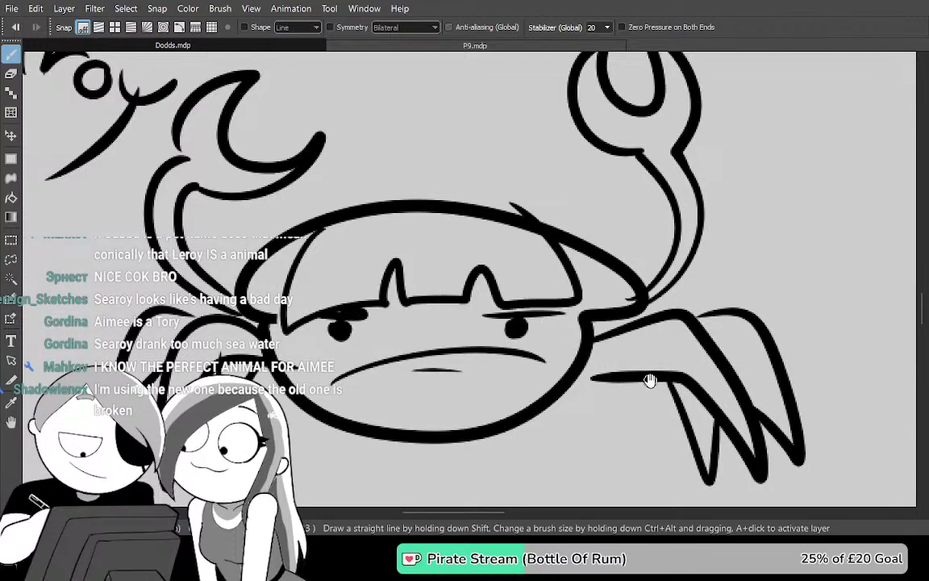
drag(596, 390, 672, 280)
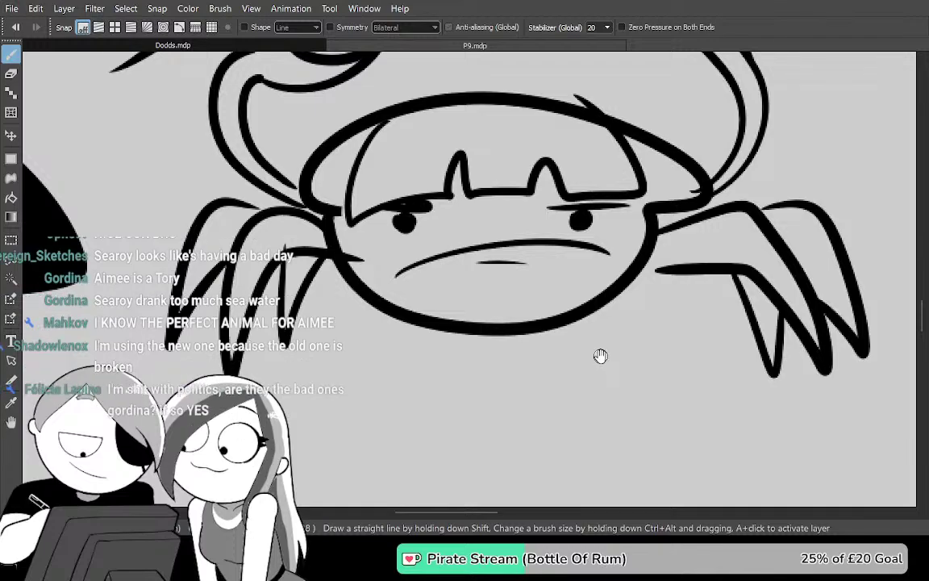
drag(360, 214, 445, 227)
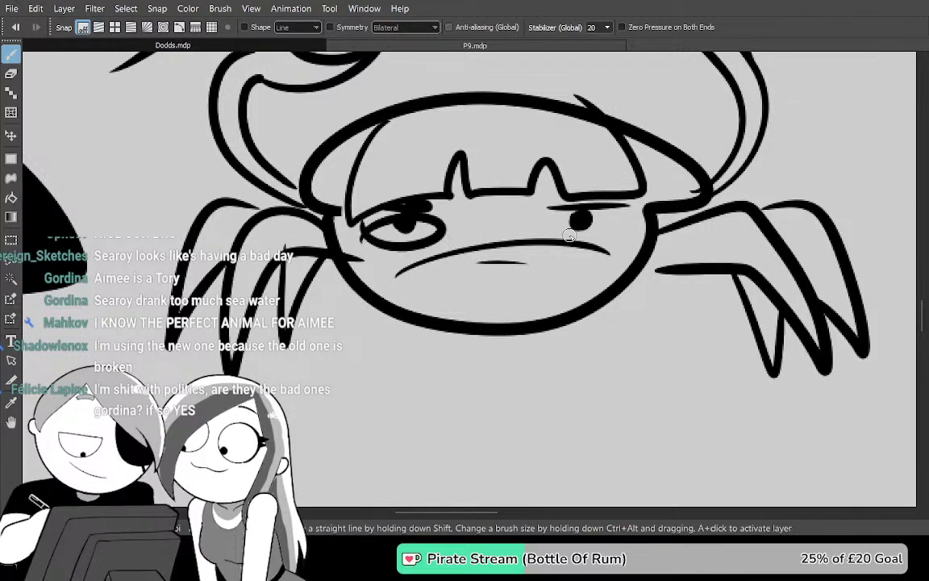
drag(548, 214, 614, 240)
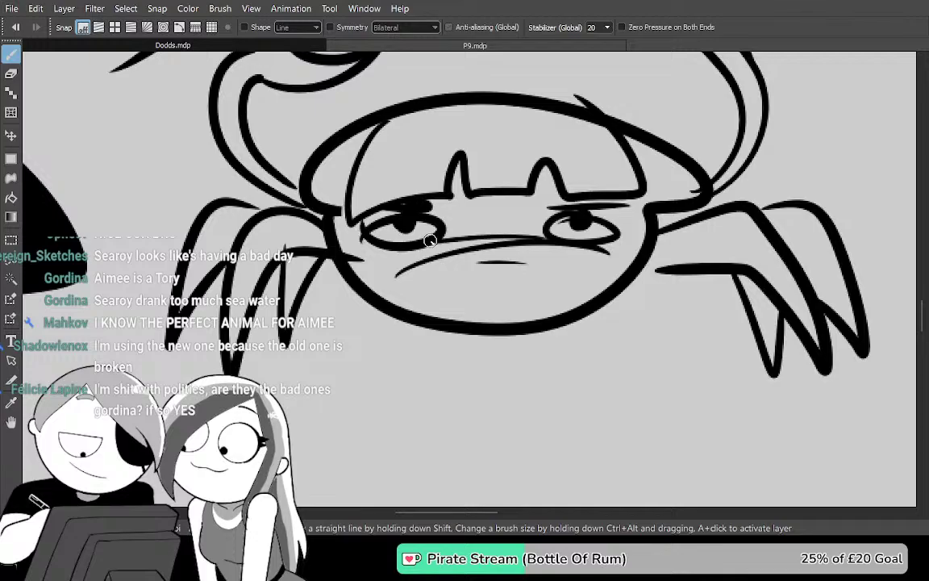
Draw two upright rabbit ears with dark inner marks on top of the crab's shell
drag(606, 306, 727, 379)
drag(587, 369, 545, 430)
mouse_move(473, 246)
mouse_down()
mouse_move(478, 310)
mouse_move(440, 232)
mouse_move(459, 279)
mouse_up()
mouse_move(505, 307)
mouse_down()
mouse_move(553, 229)
mouse_move(556, 308)
mouse_up()
drag(533, 245, 536, 297)
mouse_move(555, 418)
mouse_down()
mouse_move(491, 379)
mouse_move(500, 345)
mouse_up()
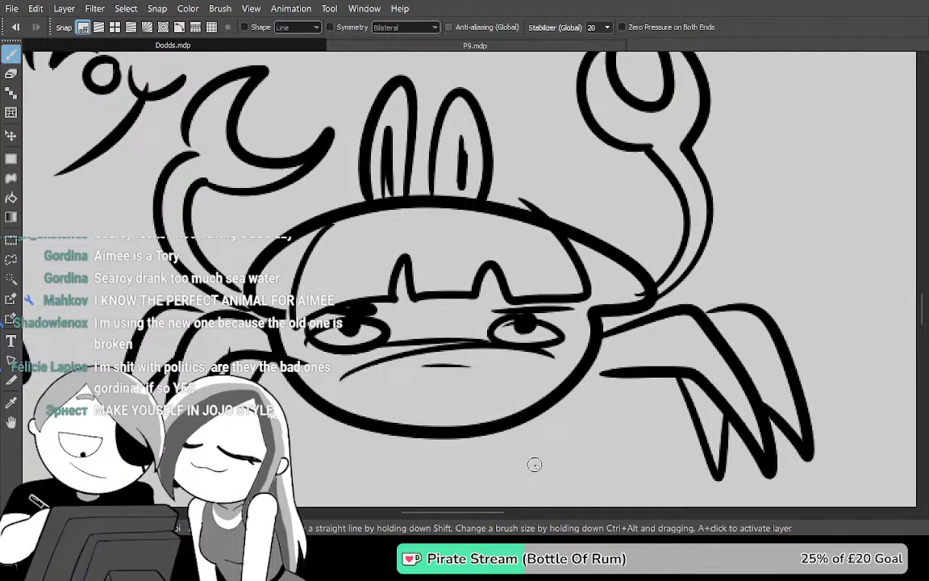
Look over the seagull and crab sketches side by side on the canvas
drag(542, 369, 681, 347)
drag(597, 373, 781, 368)
drag(574, 400, 730, 391)
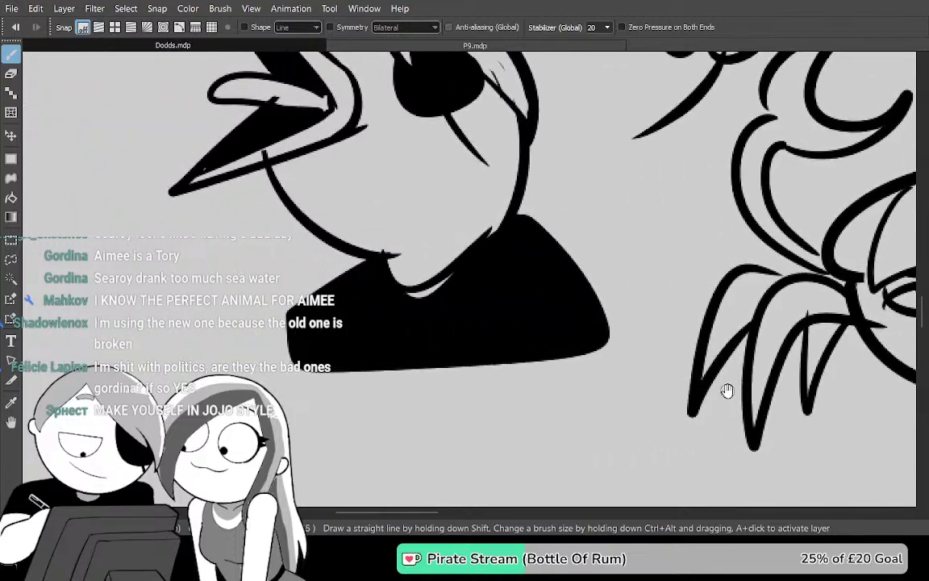
mouse_move(335, 367)
mouse_down()
mouse_move(726, 427)
mouse_move(622, 374)
mouse_move(543, 242)
mouse_move(568, 418)
mouse_move(744, 417)
mouse_move(820, 367)
mouse_move(676, 360)
mouse_move(685, 389)
mouse_move(628, 435)
mouse_move(562, 414)
mouse_move(660, 369)
mouse_move(665, 394)
mouse_move(686, 414)
mouse_move(655, 352)
mouse_move(715, 354)
mouse_move(685, 374)
mouse_move(400, 270)
mouse_move(266, 292)
mouse_move(633, 356)
mouse_move(583, 360)
mouse_move(656, 313)
mouse_move(705, 323)
mouse_move(707, 341)
mouse_move(685, 350)
mouse_up()
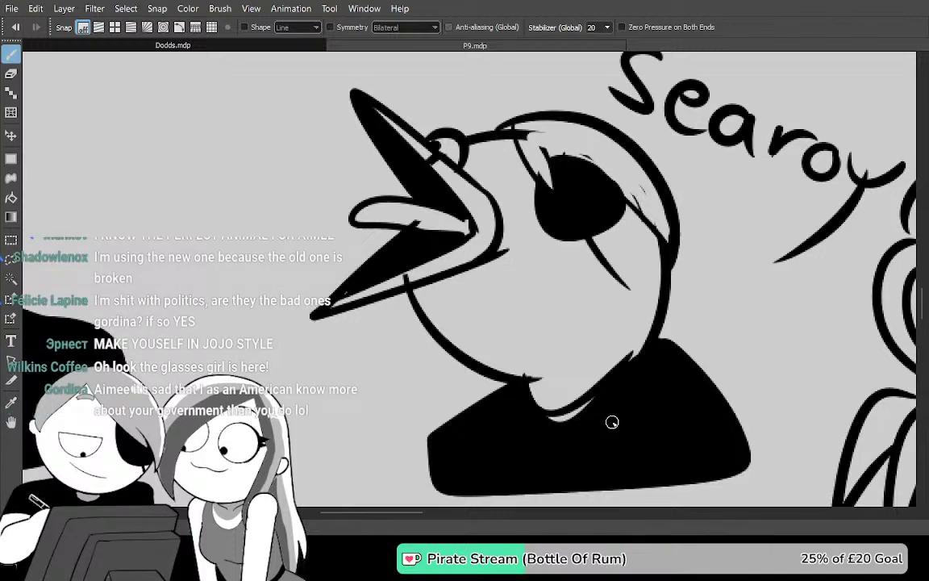
mouse_move(614, 295)
mouse_down()
mouse_move(523, 259)
mouse_move(403, 241)
mouse_up()
mouse_move(823, 327)
mouse_down()
mouse_move(614, 346)
mouse_move(442, 271)
mouse_up()
drag(720, 407, 649, 403)
mouse_move(598, 372)
mouse_down()
mouse_move(583, 328)
mouse_move(576, 355)
mouse_up()
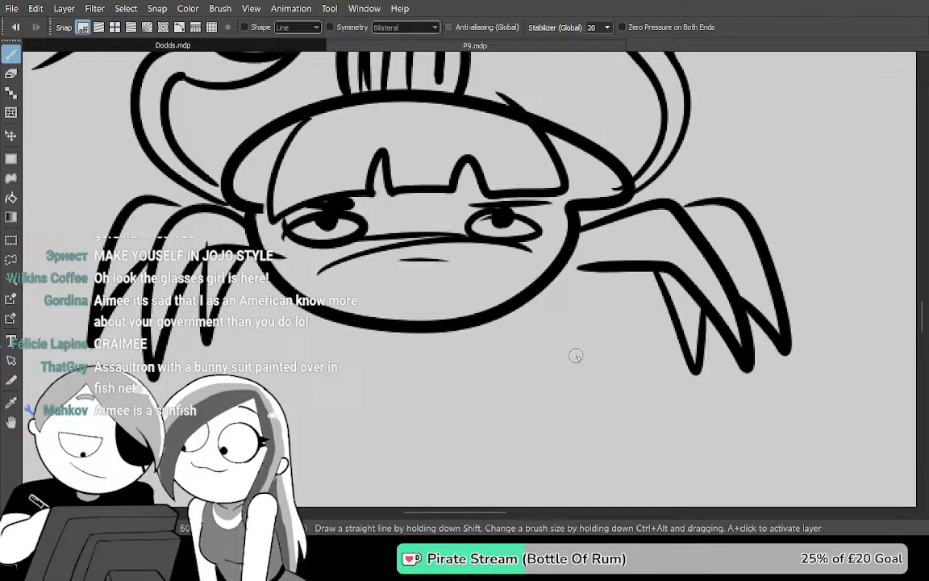
Switch to P9.mdp and clean up the ink with the eraser around the right base corner of the box on top of the camera
key(ctrl+Tab)
drag(639, 288, 476, 372)
scroll(427, 383, down, 4)
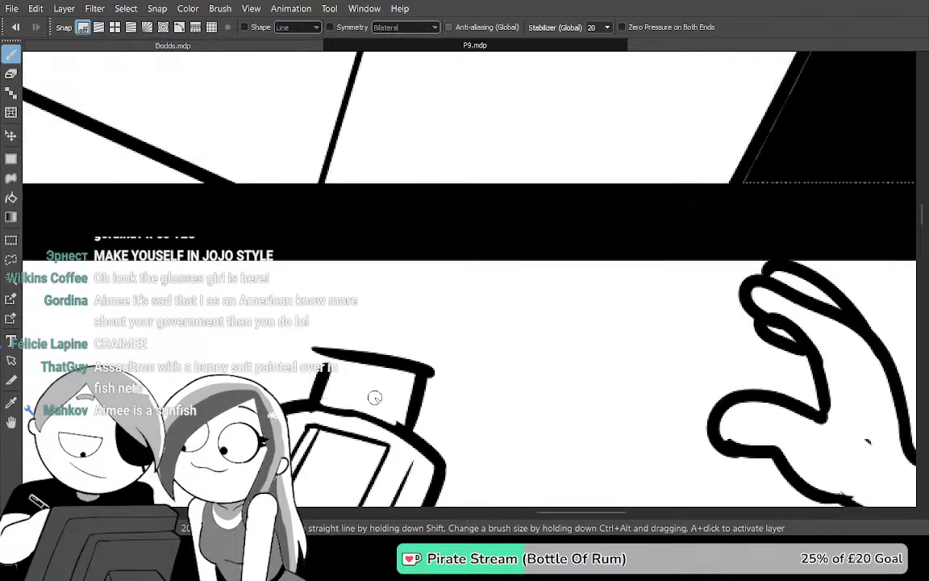
drag(584, 414, 637, 210)
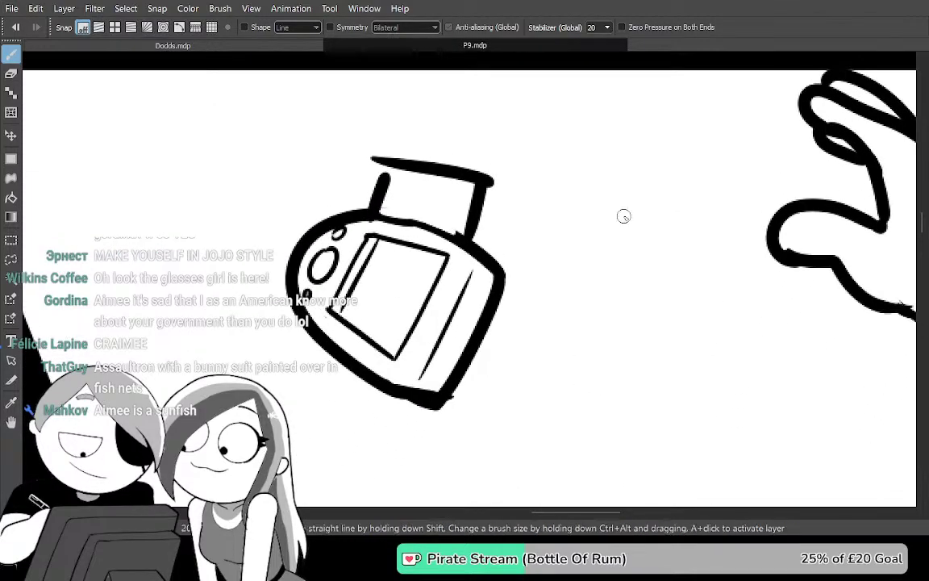
scroll(613, 211, up, 2)
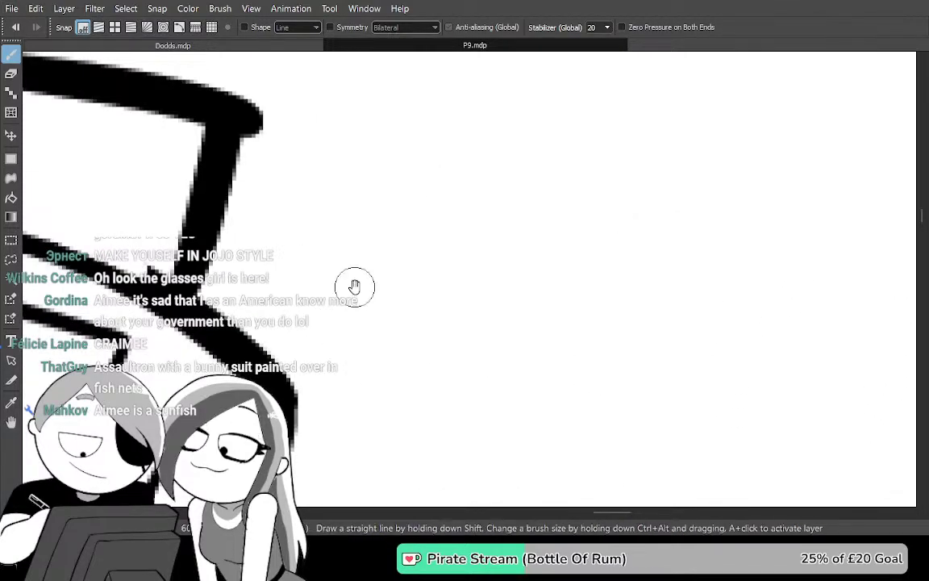
scroll(720, 242, up, 2)
drag(612, 266, 688, 317)
drag(510, 319, 535, 347)
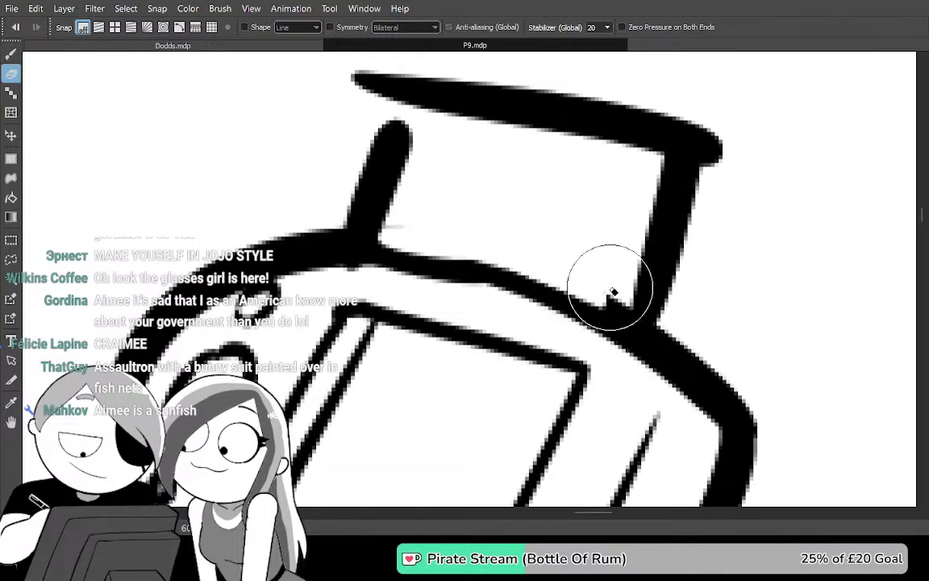
drag(679, 386, 625, 435)
drag(620, 395, 624, 430)
drag(474, 300, 494, 333)
Extend the left side of the camera's top box upward until it meets the box's upper edge
drag(379, 210, 348, 282)
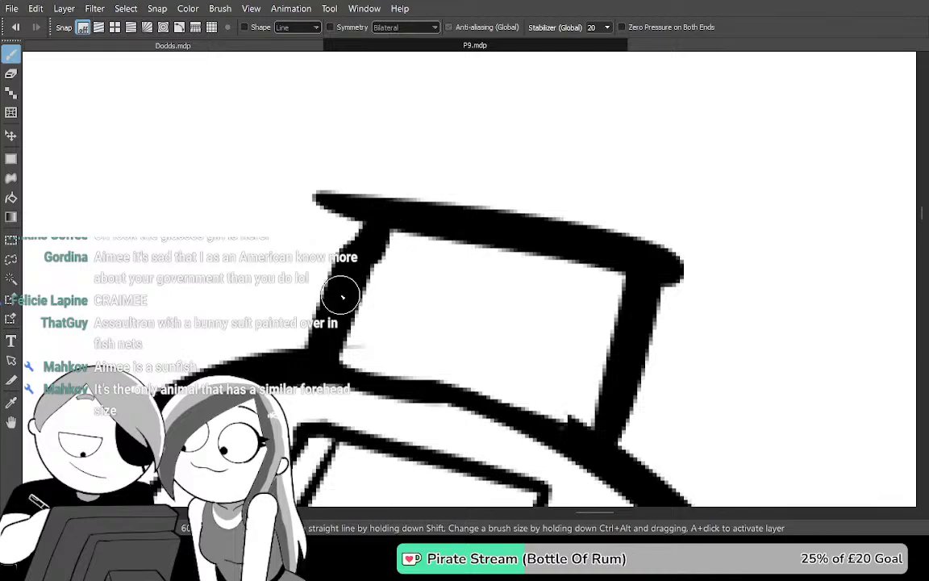
scroll(331, 322, up, 1)
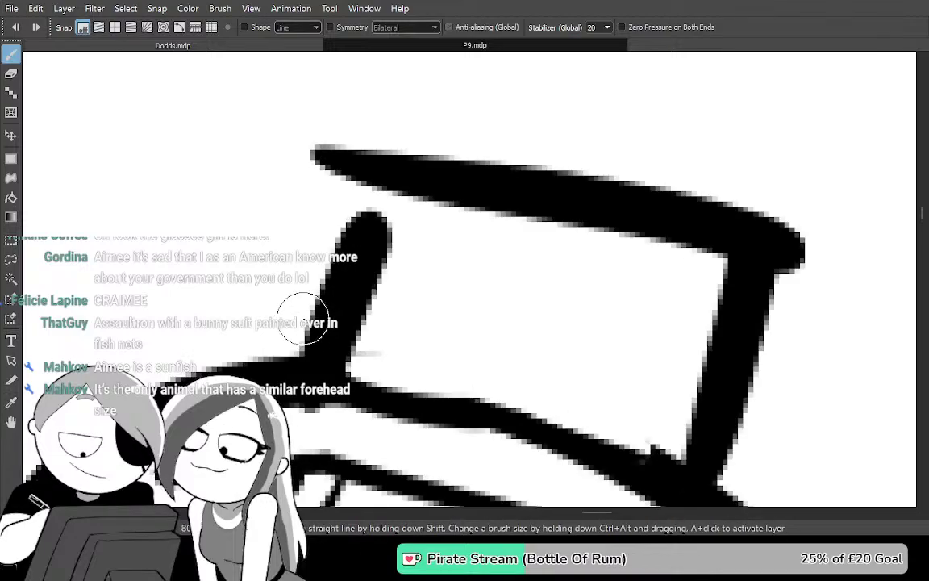
drag(302, 316, 313, 358)
drag(393, 234, 364, 283)
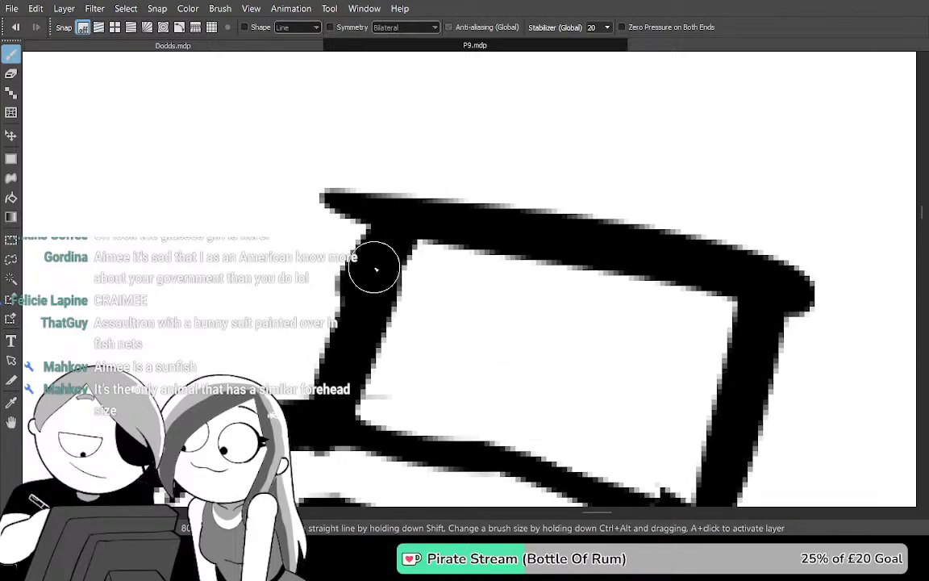
drag(372, 248, 379, 294)
Draw a thick slanted cap outline above the camera's top box, closed at both ends
mouse_move(343, 239)
mouse_down()
mouse_move(372, 184)
mouse_move(594, 225)
mouse_up()
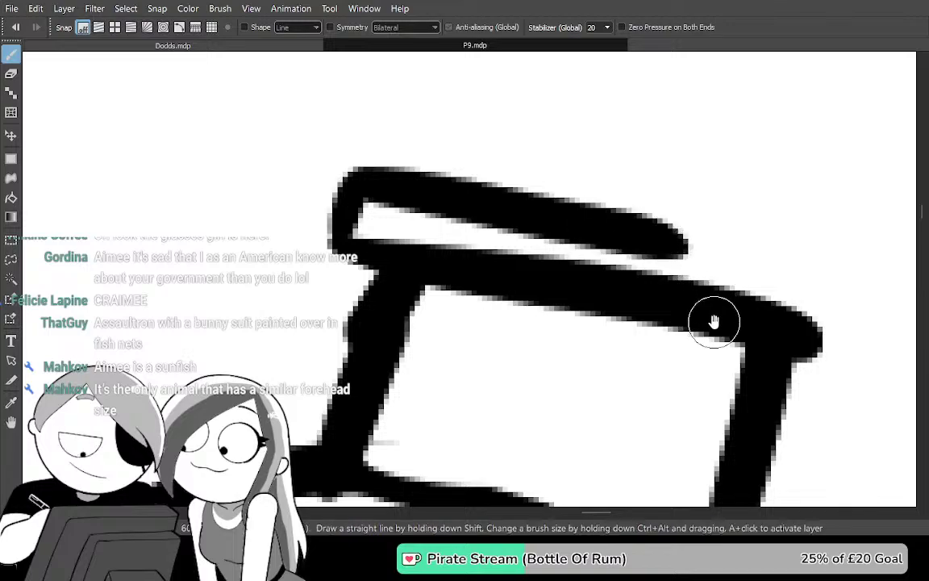
drag(715, 322, 618, 327)
key(ctrl+z)
mouse_move(670, 357)
mouse_down()
mouse_move(681, 252)
mouse_move(349, 188)
mouse_move(264, 183)
mouse_move(244, 220)
mouse_move(290, 264)
mouse_move(341, 274)
mouse_move(352, 290)
mouse_move(493, 308)
mouse_move(379, 281)
mouse_move(460, 288)
mouse_move(629, 313)
mouse_move(621, 329)
mouse_move(542, 295)
mouse_move(670, 333)
mouse_up()
Thin the upper edge of the camera's top box with the eraser and trim the excess ink around its upper right corner
key(e)
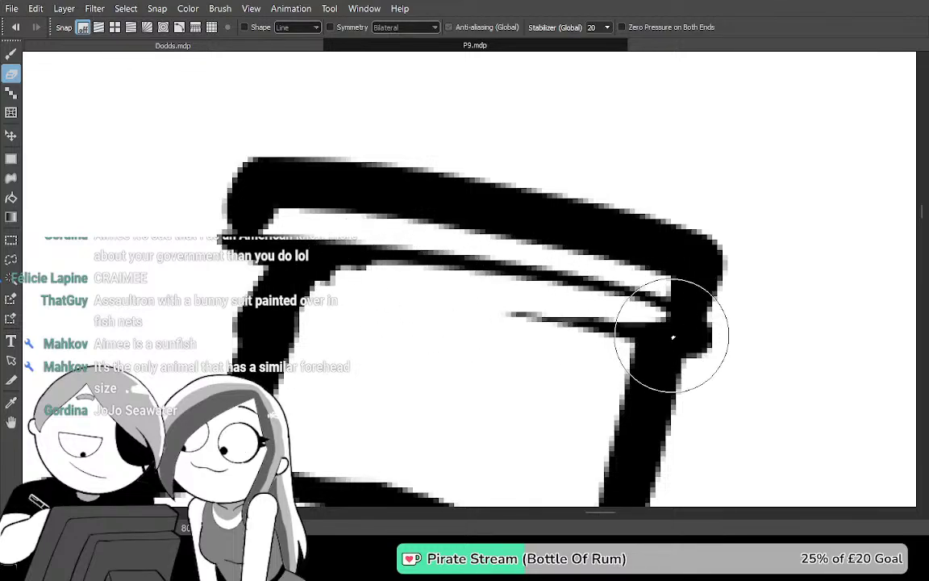
key(ctrl+z)
key(ctrl+z)
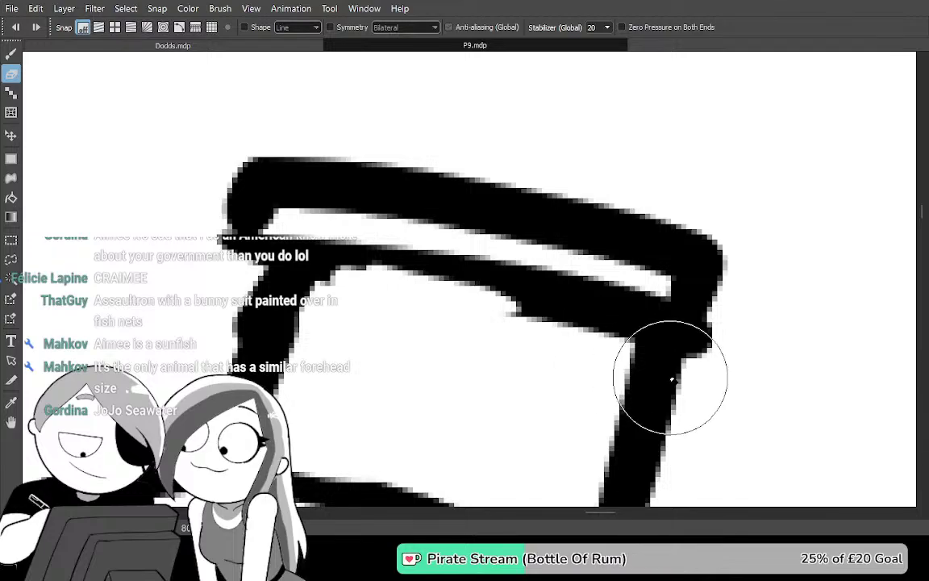
mouse_move(692, 329)
mouse_down()
mouse_move(521, 294)
mouse_move(460, 299)
mouse_move(573, 359)
mouse_move(694, 363)
mouse_move(711, 375)
mouse_move(686, 358)
mouse_move(668, 322)
mouse_move(620, 346)
mouse_move(662, 347)
mouse_move(600, 291)
mouse_move(674, 309)
mouse_move(666, 304)
mouse_move(690, 299)
mouse_move(669, 371)
mouse_move(654, 349)
mouse_move(627, 387)
mouse_move(659, 410)
mouse_move(668, 392)
mouse_move(644, 414)
mouse_move(671, 340)
mouse_up()
key(b)
key(e)
key(b)
mouse_move(624, 427)
mouse_down()
mouse_move(657, 403)
mouse_move(705, 428)
mouse_up()
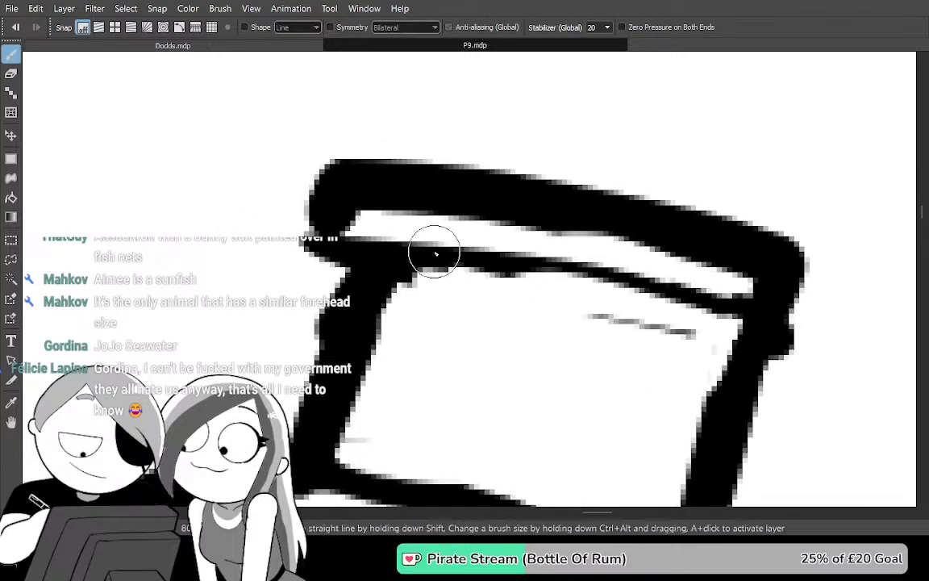
Even out the top box's upper edge with the brush and ink a thin inner line parallel to its right side
drag(438, 254, 690, 298)
mouse_move(594, 353)
mouse_down()
mouse_move(566, 315)
mouse_move(550, 235)
mouse_move(654, 336)
mouse_move(574, 363)
mouse_move(583, 257)
mouse_up()
drag(585, 178, 513, 447)
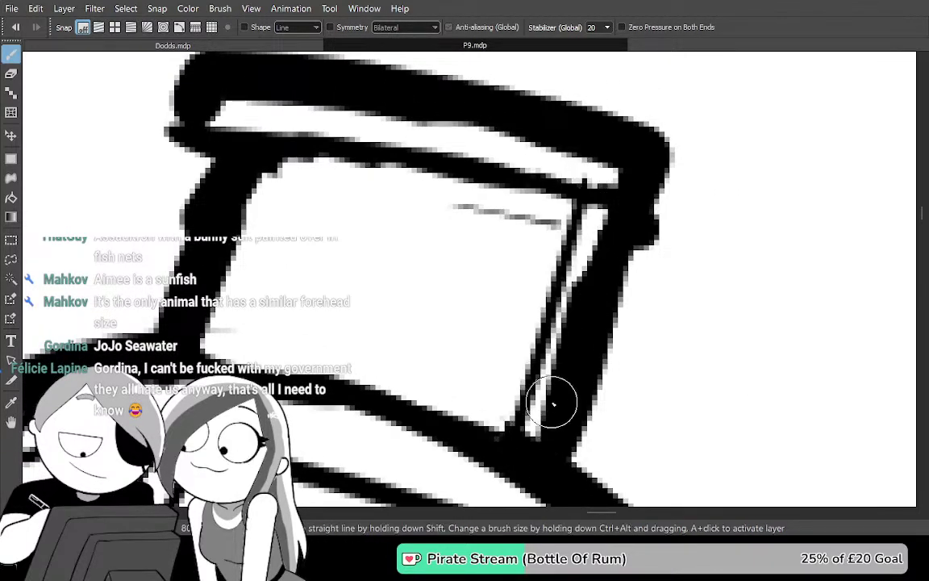
drag(587, 261, 573, 368)
drag(566, 279, 579, 284)
drag(603, 434, 606, 300)
mouse_move(579, 410)
mouse_down()
mouse_move(591, 346)
mouse_move(669, 398)
mouse_move(662, 404)
mouse_move(634, 196)
mouse_up()
Try to draw a long curved cord in the empty space between the camera and the monitor
scroll(908, 286, down, 5)
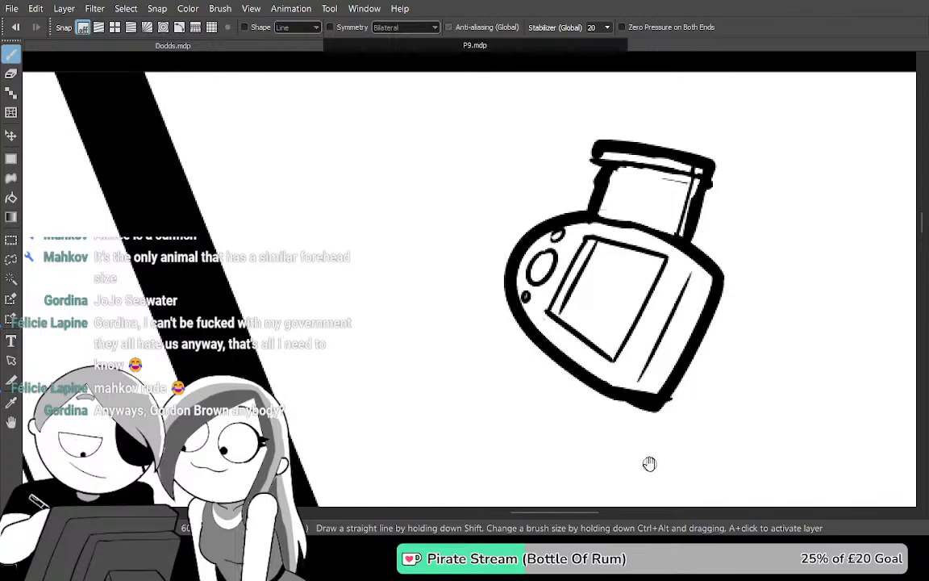
drag(654, 465, 624, 87)
mouse_move(579, 206)
mouse_down()
mouse_move(572, 135)
mouse_move(488, 154)
mouse_up()
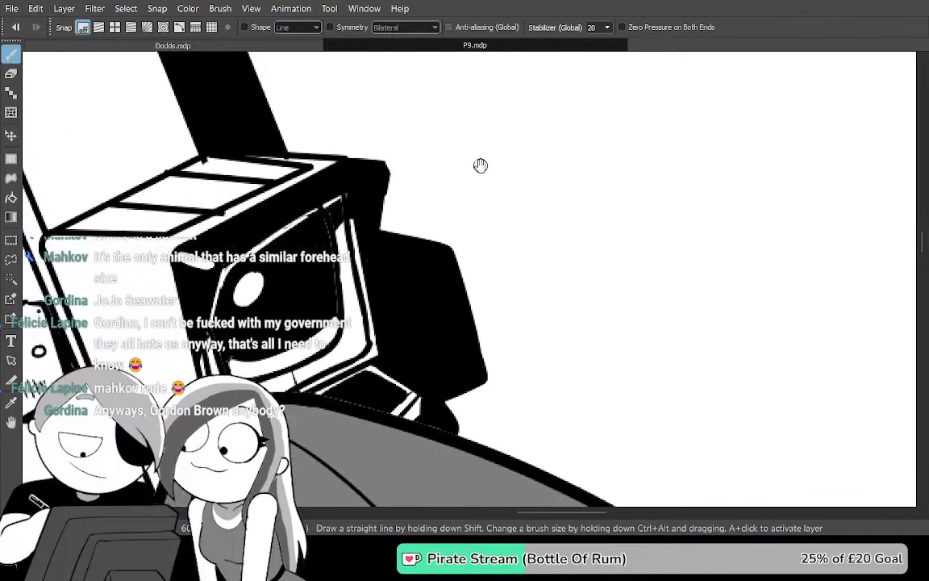
drag(329, 399, 316, 386)
mouse_move(436, 409)
mouse_down()
mouse_move(325, 449)
mouse_move(317, 469)
mouse_move(629, 131)
mouse_move(620, 75)
mouse_up()
mouse_move(620, 148)
mouse_down()
mouse_move(593, 277)
mouse_move(598, 307)
mouse_up()
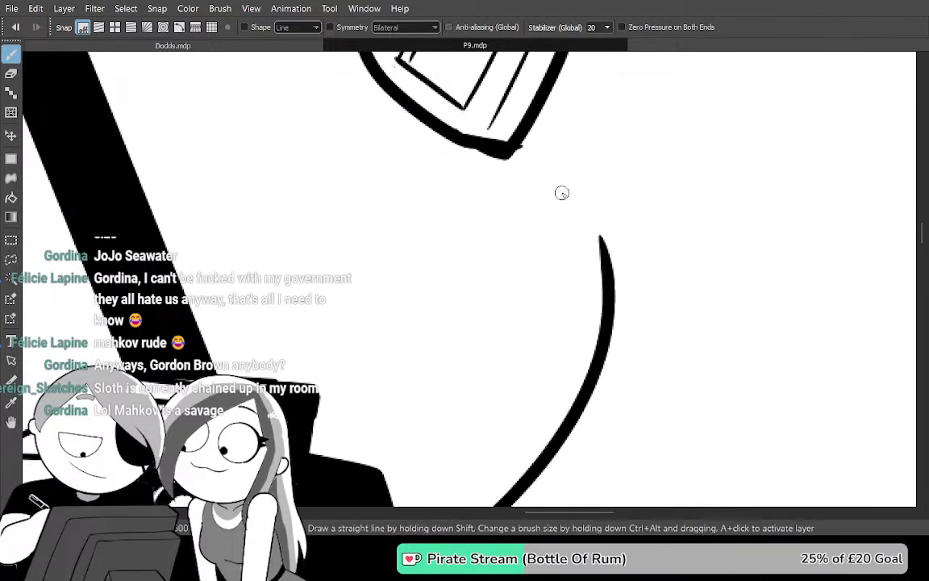
key(ctrl+z)
mouse_move(555, 282)
mouse_down()
mouse_move(508, 484)
mouse_move(596, 193)
mouse_up()
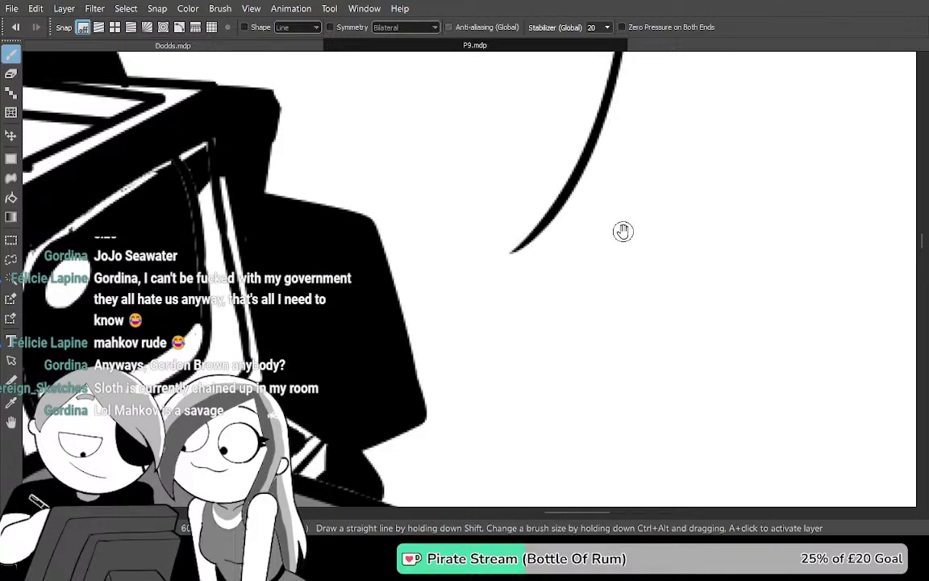
drag(604, 248, 636, 163)
key(ctrl+z)
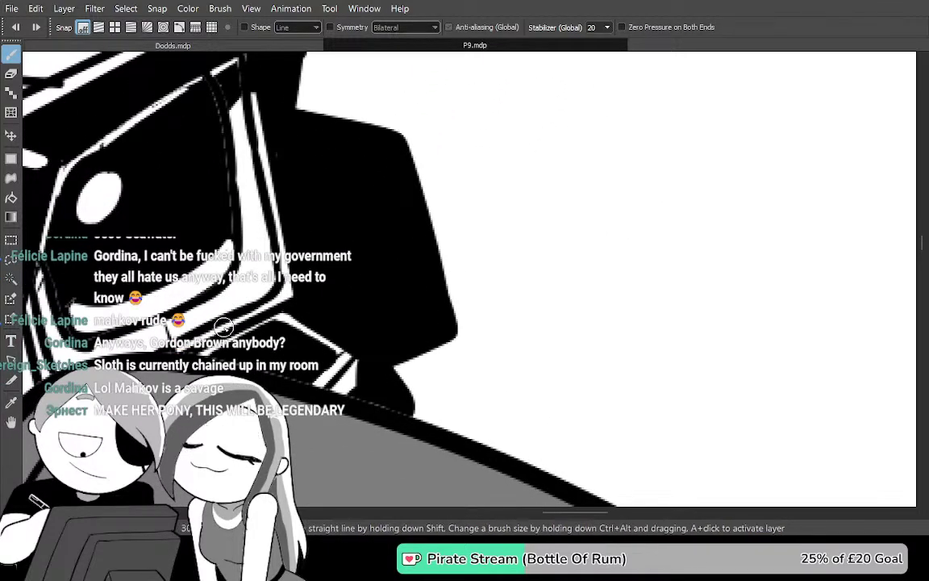
Draw a bowed cord in two segments from the camera's bottom corner down toward the monitor, and erase the tapered ends at the gap
mouse_move(196, 314)
mouse_down()
mouse_move(646, 139)
mouse_move(693, 16)
mouse_up()
drag(665, 159, 492, 447)
key(ctrl+z)
mouse_move(595, 266)
mouse_down()
mouse_move(536, 399)
mouse_move(580, 384)
mouse_up()
mouse_move(404, 134)
mouse_down()
mouse_move(487, 348)
mouse_move(494, 466)
mouse_up()
mouse_move(520, 396)
mouse_down()
mouse_move(513, 148)
mouse_move(538, 210)
mouse_move(523, 278)
mouse_up()
key(e)
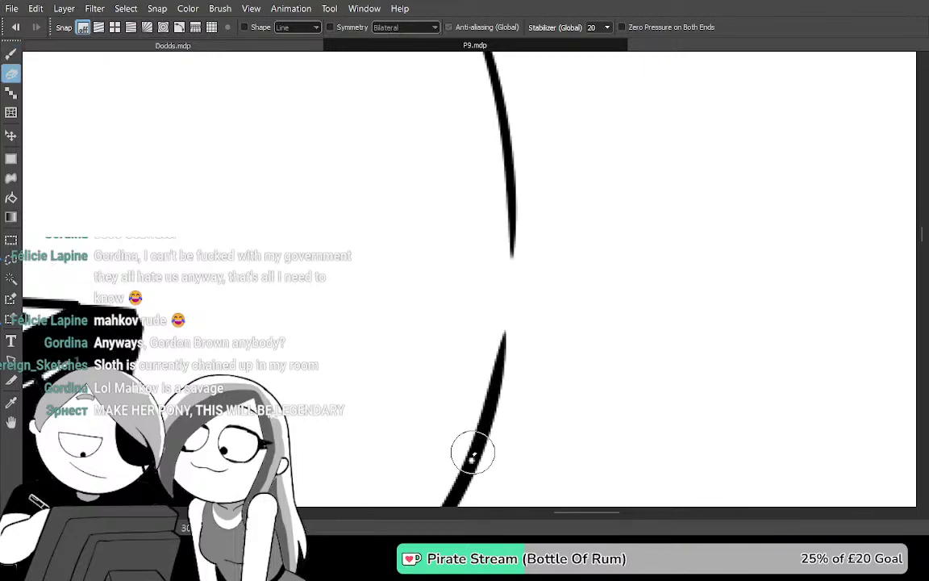
drag(472, 457, 524, 253)
Try to bridge the gap between the cord's two segments with a curved stroke
key(b)
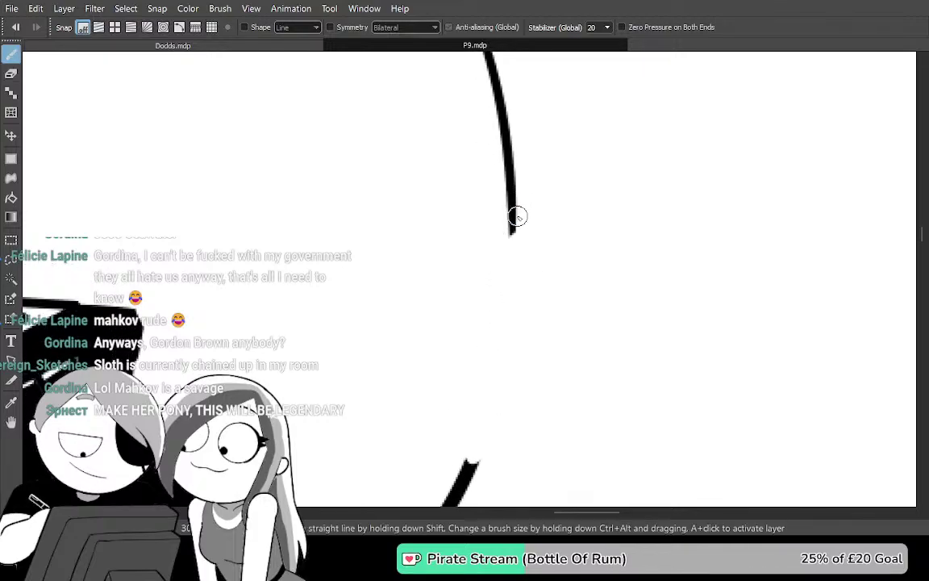
mouse_move(516, 186)
mouse_down()
mouse_move(512, 276)
mouse_move(463, 469)
mouse_up()
mouse_move(523, 390)
mouse_down()
mouse_move(516, 219)
mouse_move(511, 368)
mouse_up()
key(ctrl+z)
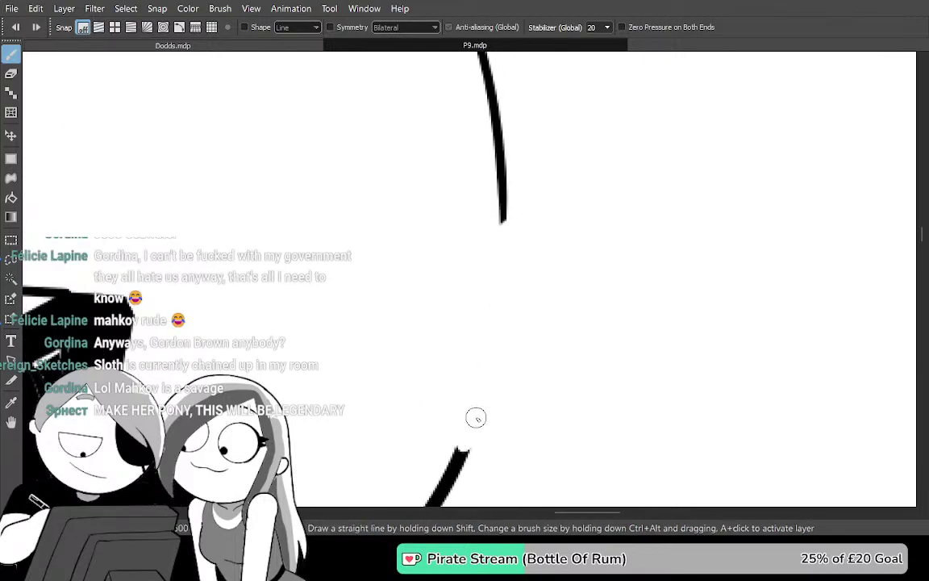
mouse_move(453, 469)
mouse_down()
mouse_move(472, 415)
mouse_move(501, 152)
mouse_move(512, 223)
mouse_move(447, 480)
mouse_move(470, 428)
mouse_move(458, 450)
mouse_move(499, 193)
mouse_up()
key(ctrl+z)
key(ctrl+z)
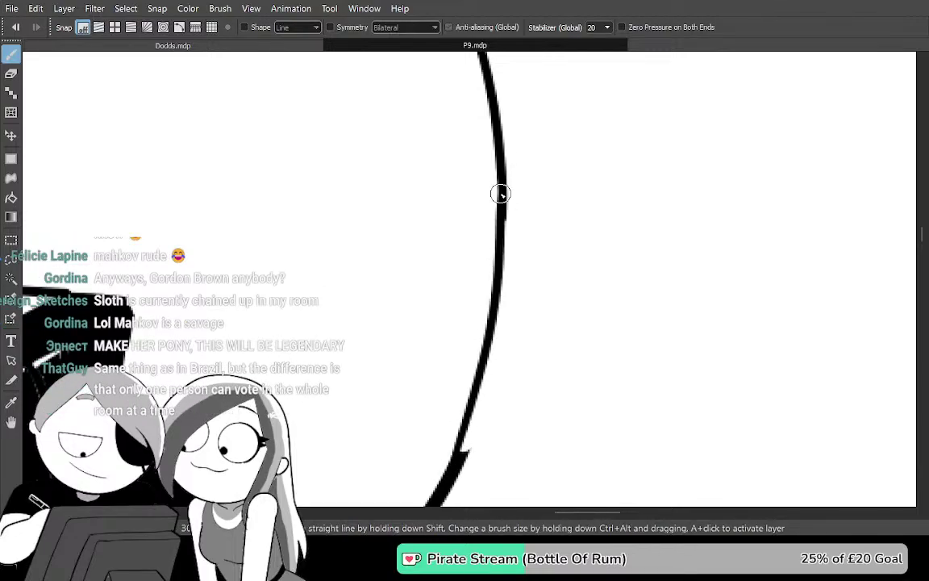
scroll(519, 197, up, 2)
key(ctrl+z)
Trim the cord's lower segment further and join it to the upper segment with one smooth curve
drag(543, 261, 545, 188)
mouse_move(496, 290)
mouse_down()
mouse_move(514, 138)
mouse_move(519, 201)
mouse_up()
key(e)
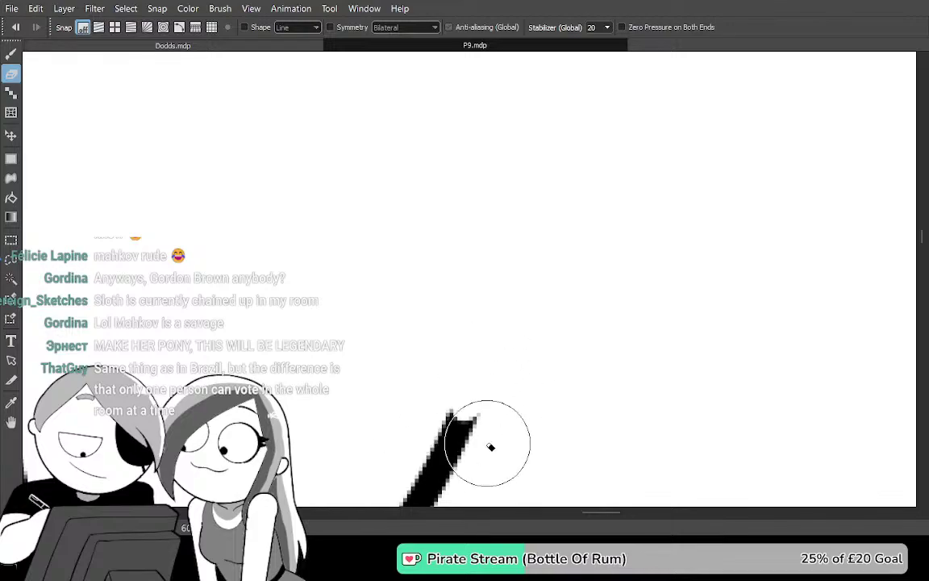
mouse_move(483, 436)
mouse_down()
mouse_move(473, 474)
mouse_move(441, 500)
mouse_up()
key(b)
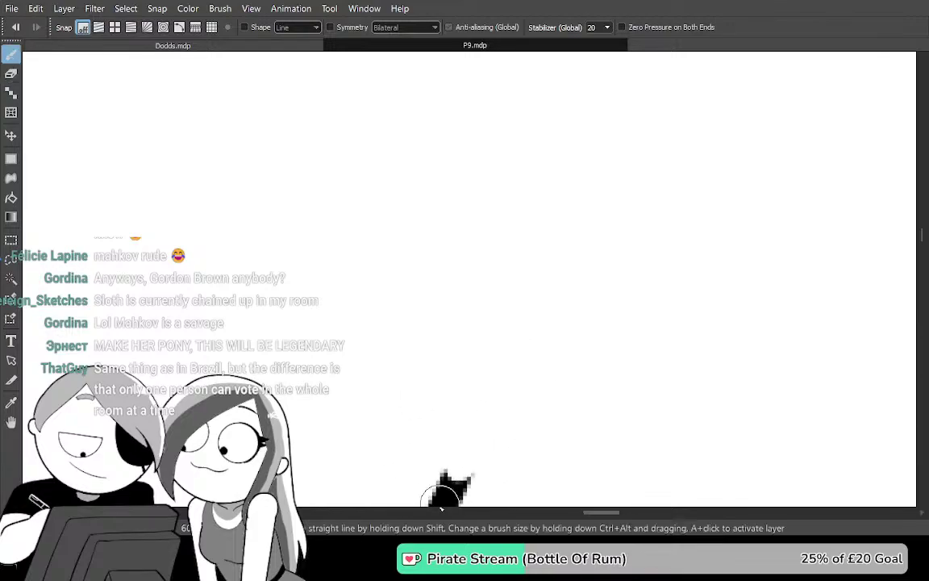
mouse_move(542, 164)
mouse_down()
mouse_move(539, 279)
mouse_move(576, 193)
mouse_move(556, 226)
mouse_up()
scroll(540, 224, down, 1)
mouse_move(621, 250)
mouse_down()
mouse_move(601, 336)
mouse_move(610, 309)
mouse_up()
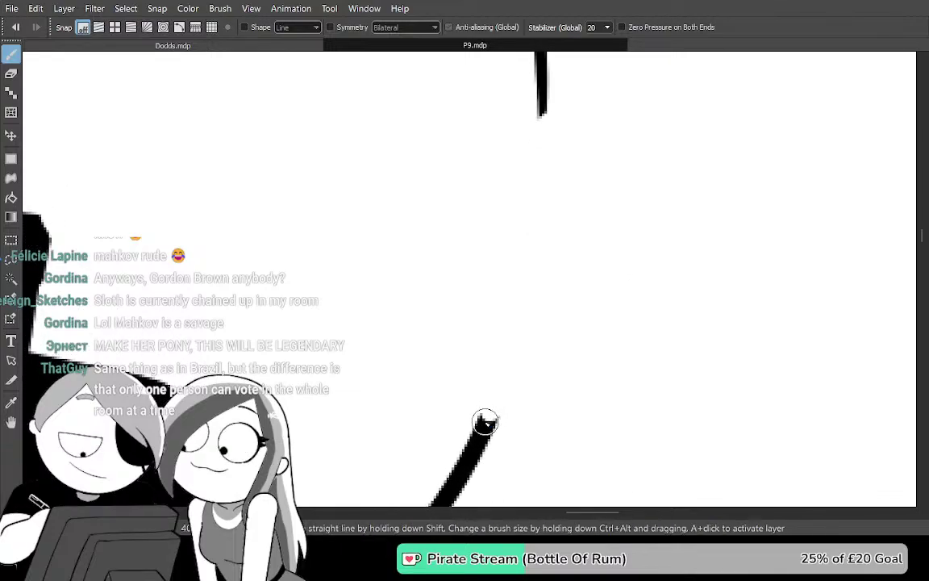
mouse_move(479, 443)
mouse_down()
mouse_move(535, 265)
mouse_move(565, 93)
mouse_up()
mouse_move(585, 227)
mouse_down()
mouse_move(566, 346)
mouse_move(535, 342)
mouse_move(545, 398)
mouse_move(522, 100)
mouse_up()
mouse_move(489, 328)
mouse_down()
mouse_move(518, 236)
mouse_move(647, 119)
mouse_move(747, 102)
mouse_up()
mouse_move(651, 163)
mouse_down()
mouse_move(747, 266)
mouse_move(674, 221)
mouse_move(659, 162)
mouse_move(480, 363)
mouse_move(481, 348)
mouse_move(582, 532)
mouse_up()
Try filling the panel's white background around the camera with black
key(g)
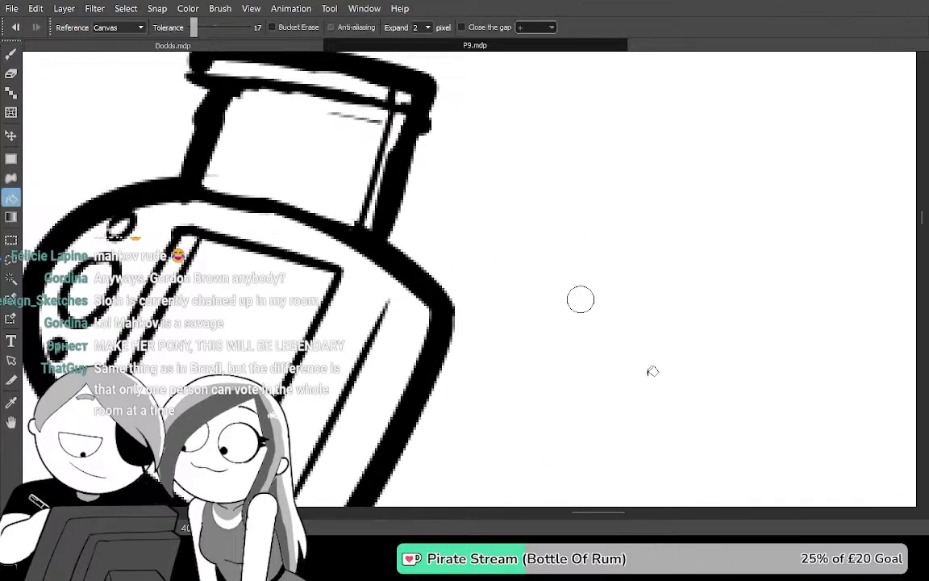
click(661, 346)
scroll(589, 363, down, 4)
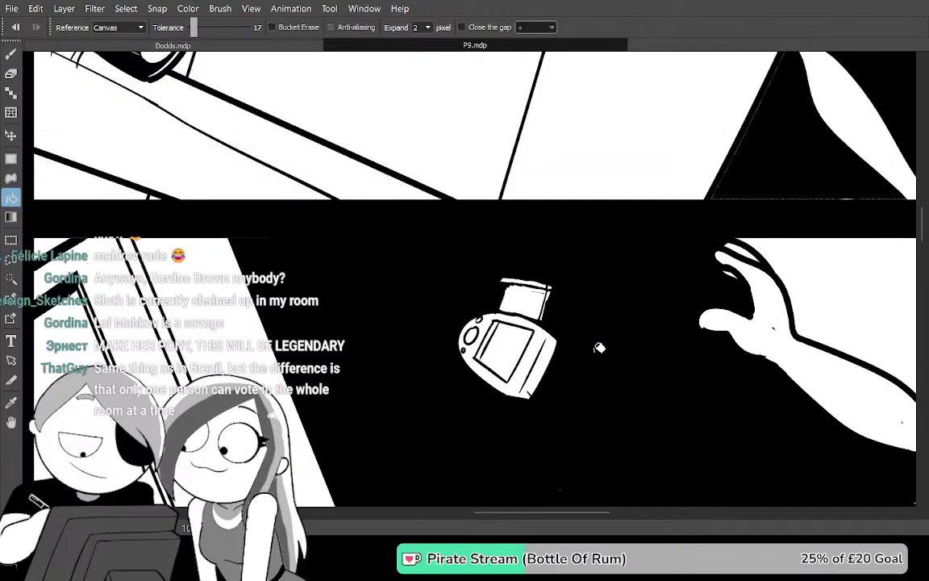
drag(710, 420, 456, 364)
drag(602, 368, 413, 353)
mouse_move(611, 337)
mouse_down()
mouse_move(668, 214)
mouse_move(765, 215)
mouse_up()
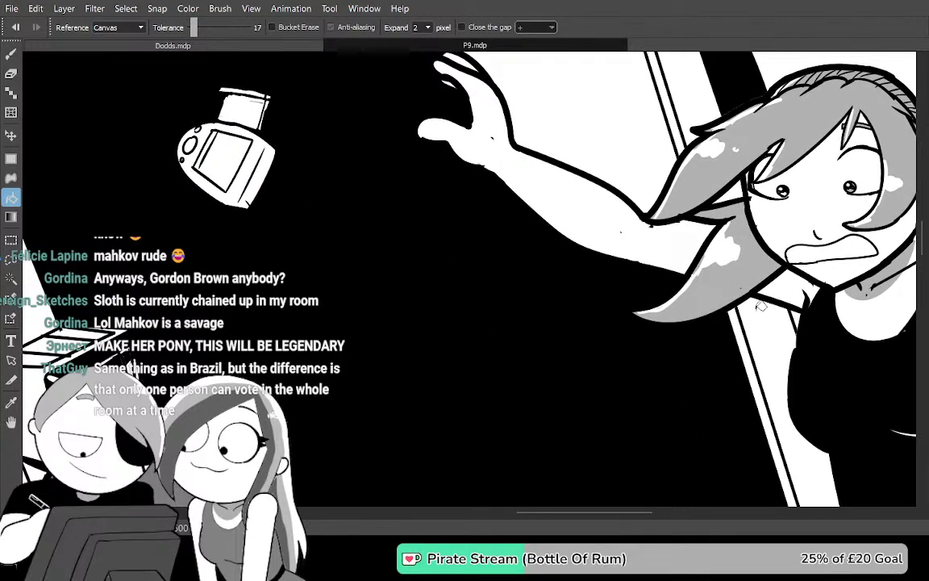
key(ctrl+z)
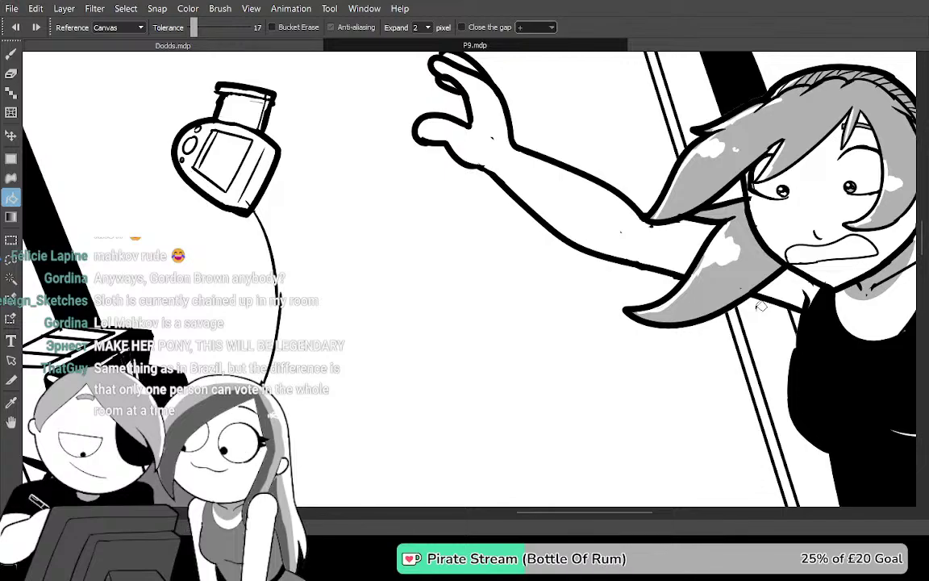
Switch to Dodds.mdp and draw a thick upright oval head in the empty area below the crab
key(b)
key(Tab)
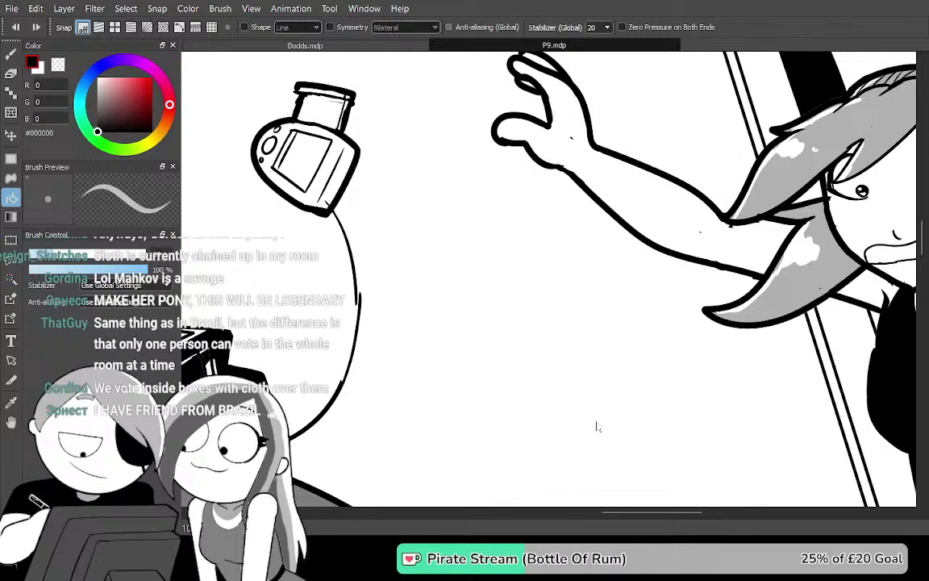
key(Tab)
key(ctrl+Tab)
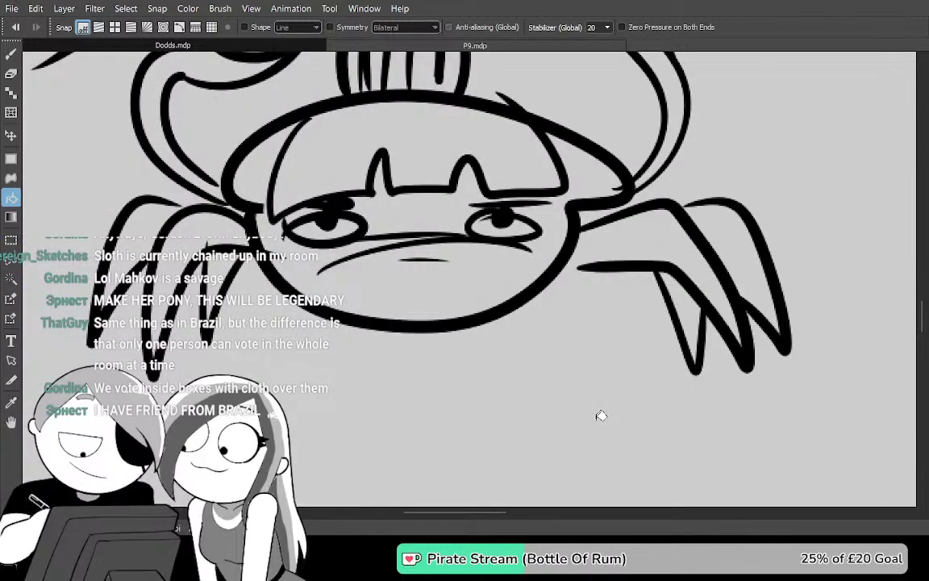
scroll(601, 415, down, 10)
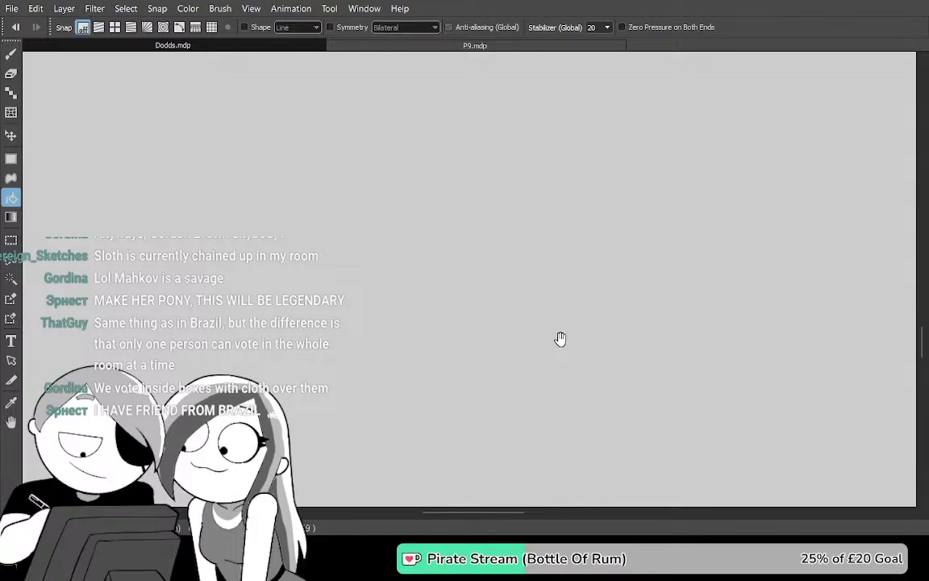
key(b)
mouse_move(549, 192)
mouse_down()
mouse_move(450, 309)
mouse_move(601, 201)
mouse_move(554, 192)
mouse_up()
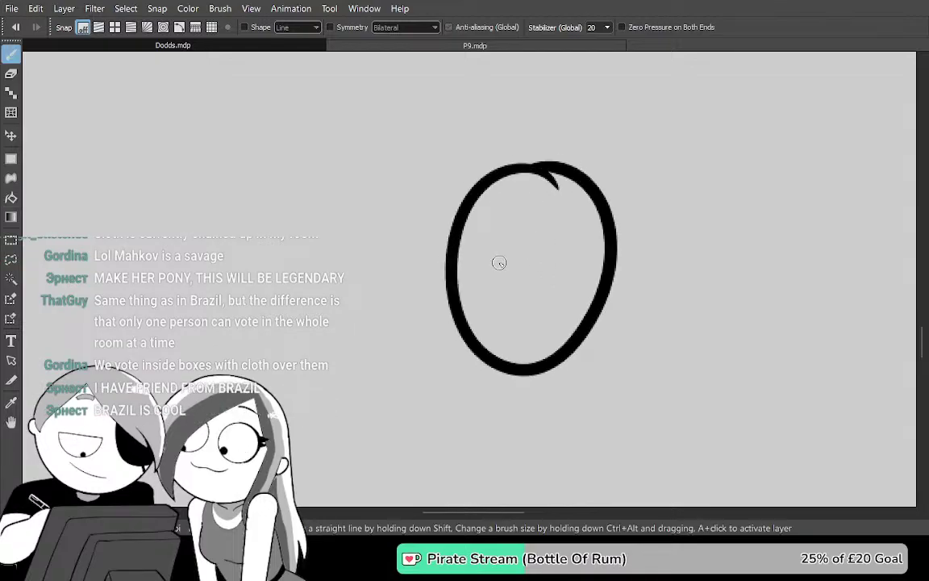
Draw a round central eye with seams running to the oval's rim, fill it black and erase a small highlight in it
scroll(516, 254, up, 1)
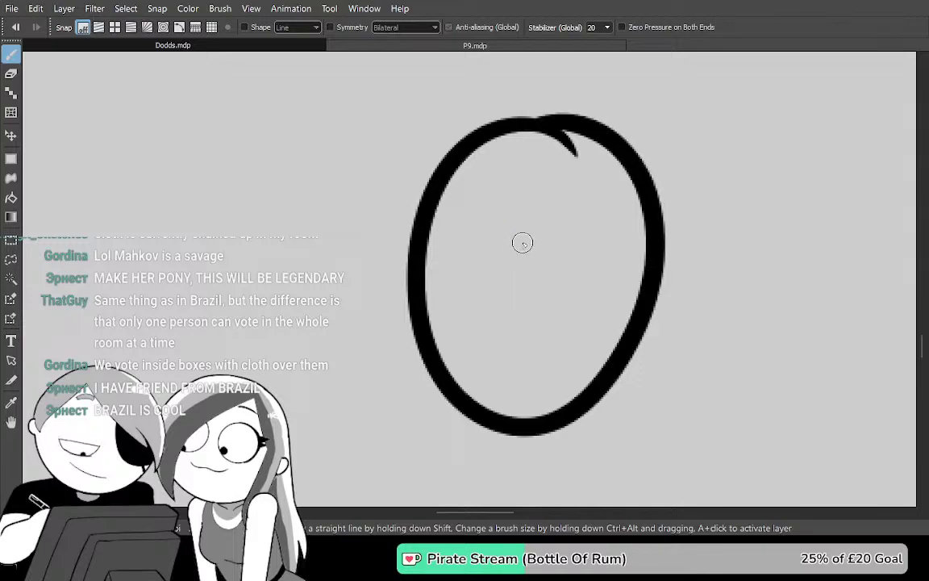
drag(522, 244, 525, 307)
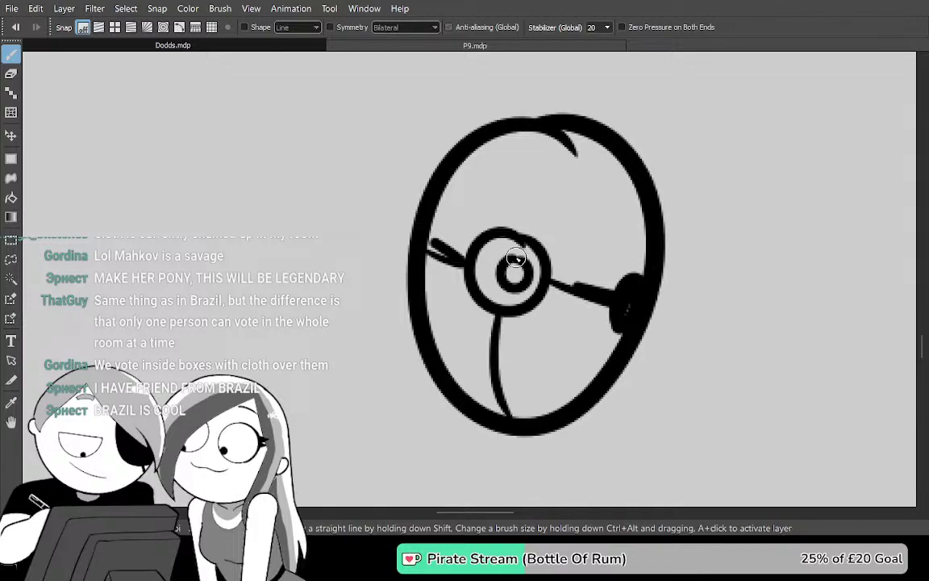
key(g)
click(508, 291)
key(e)
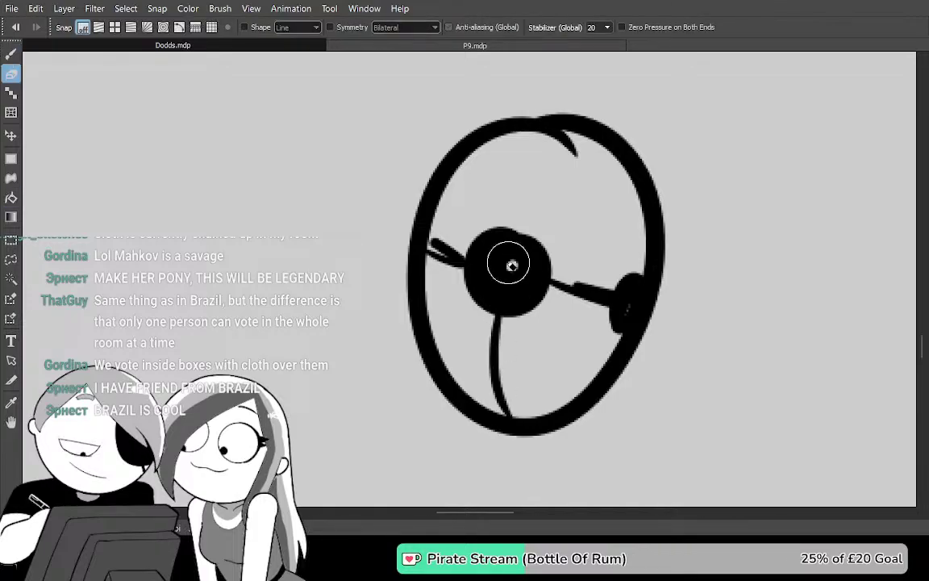
scroll(599, 328, up, 2)
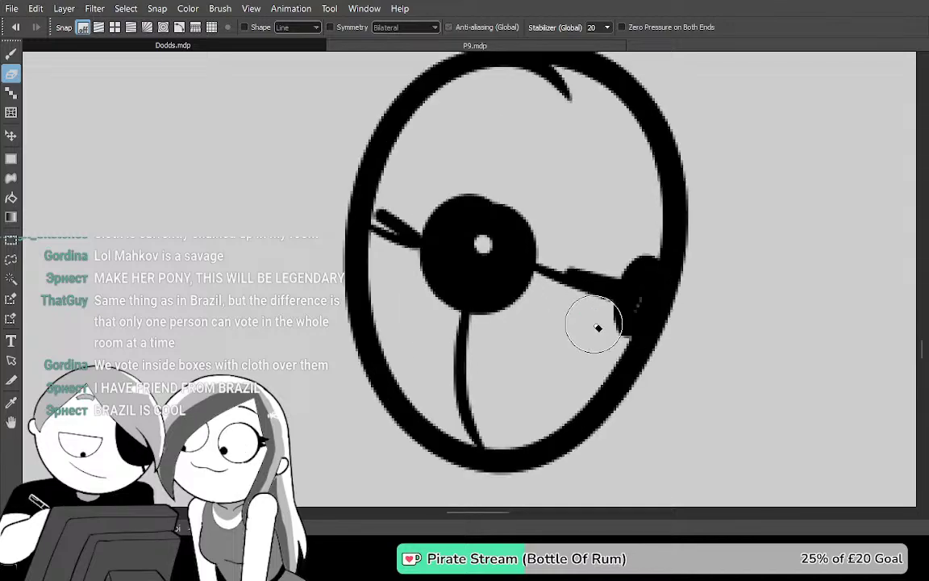
click(497, 235)
drag(523, 255, 507, 326)
Draw a short seam above the eye and a rounded patch on the forehead, and fill the patch with black
key(b)
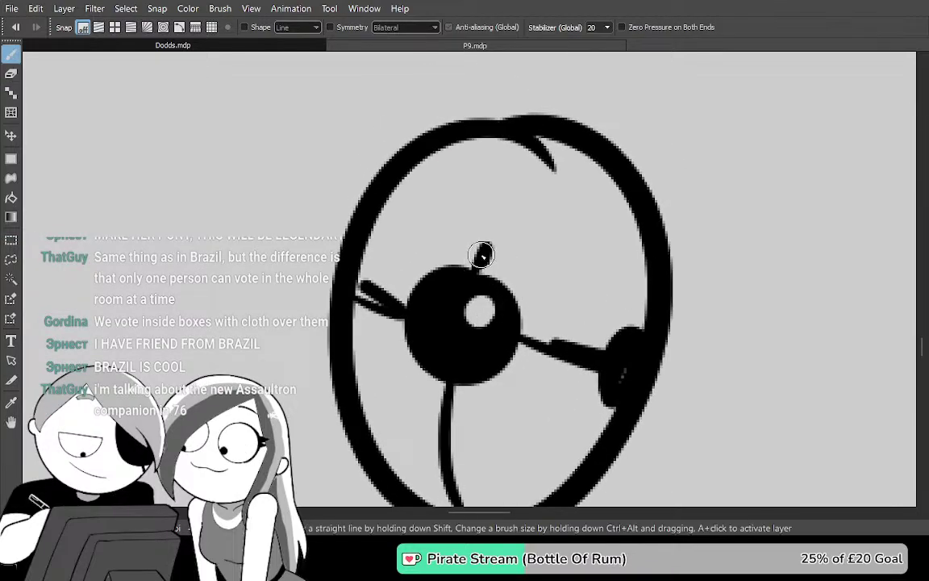
scroll(482, 254, up, 1)
drag(483, 265, 454, 194)
key(ctrl+z)
mouse_move(483, 268)
mouse_down()
mouse_move(440, 257)
mouse_move(505, 154)
mouse_up()
drag(566, 224, 576, 164)
key(g)
click(539, 209)
Draw a folded-over rabbit ear with inner lines on the upper left of the head, undoing the strokes that miss
drag(599, 317, 501, 436)
key(b)
mouse_move(546, 352)
mouse_down()
mouse_move(553, 93)
mouse_move(497, 263)
mouse_up()
key(ctrl+z)
mouse_move(519, 303)
mouse_down()
mouse_move(471, 370)
mouse_move(640, 214)
mouse_move(504, 395)
mouse_up()
key(ctrl+z)
mouse_move(475, 345)
mouse_down()
mouse_move(598, 52)
mouse_move(520, 405)
mouse_up()
mouse_move(474, 368)
mouse_down()
mouse_move(475, 163)
mouse_move(367, 174)
mouse_move(411, 234)
mouse_up()
scroll(456, 288, down, 2)
key(ctrl+z)
drag(416, 193, 405, 307)
mouse_move(455, 276)
mouse_down()
mouse_move(458, 177)
mouse_move(433, 291)
mouse_up()
key(ctrl+z)
key(ctrl+z)
key(ctrl+z)
Draw a tall curved rabbit ear on the upper right of the head with an inner line following its outer edge
mouse_move(379, 346)
mouse_down()
mouse_move(402, 203)
mouse_move(417, 308)
mouse_move(451, 166)
mouse_up()
drag(625, 300, 433, 386)
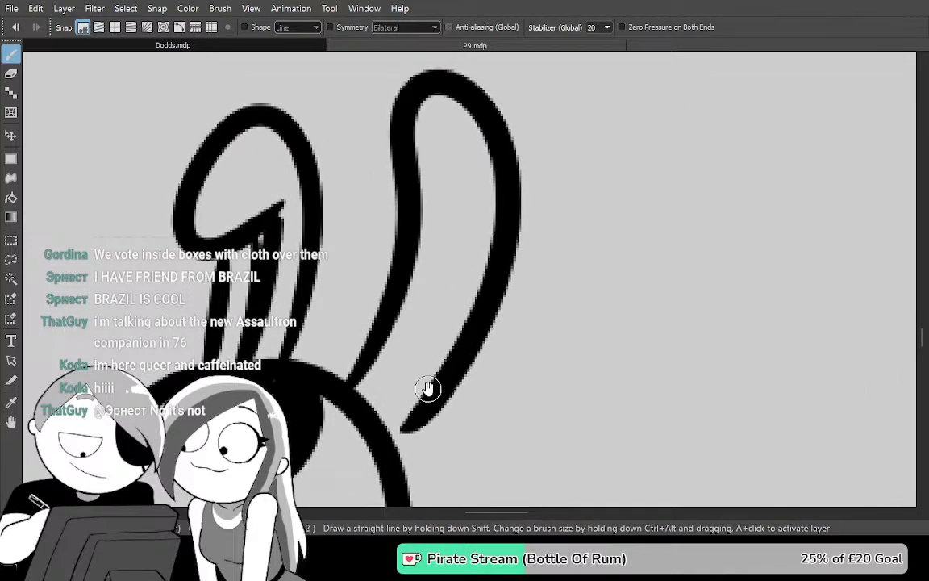
mouse_move(375, 408)
mouse_down()
mouse_move(396, 393)
mouse_move(460, 262)
mouse_move(465, 154)
mouse_up()
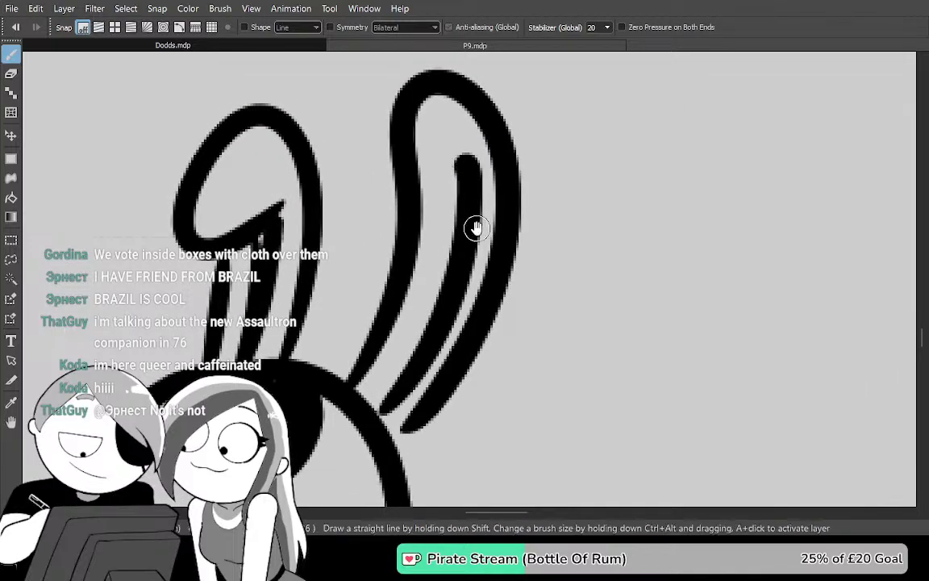
drag(475, 223, 478, 220)
key(ctrl+z)
mouse_move(445, 154)
mouse_down()
mouse_move(382, 409)
mouse_move(433, 338)
mouse_move(436, 179)
mouse_up()
drag(439, 331, 499, 182)
Draw the left side of the robot's torso below the head as a pointed chest curve continuing into a waist line, undoing the first attempt
scroll(489, 299, down, 1)
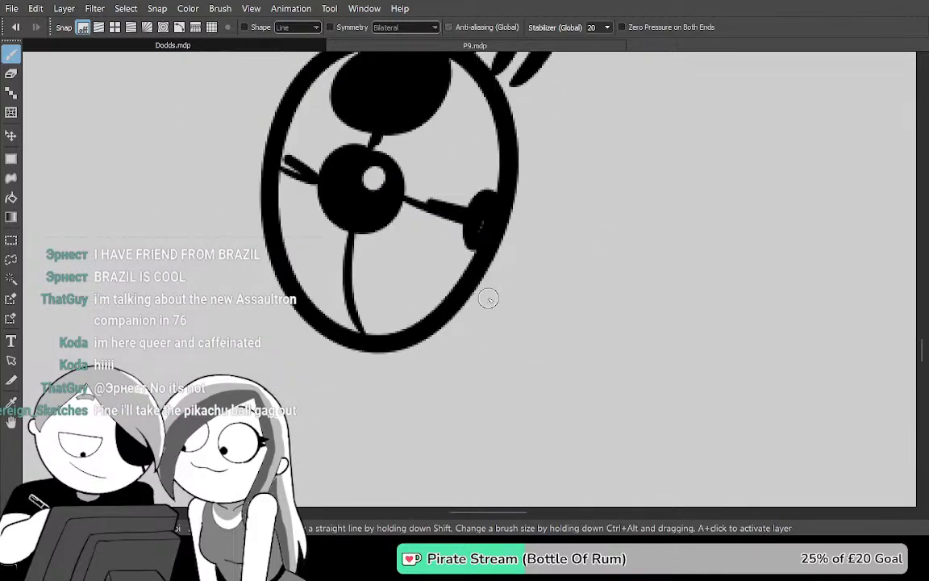
drag(489, 298, 545, 148)
drag(560, 258, 589, 231)
drag(306, 241, 301, 373)
key(ctrl+z)
mouse_move(357, 192)
mouse_down()
mouse_move(276, 327)
mouse_move(315, 369)
mouse_move(373, 283)
mouse_up()
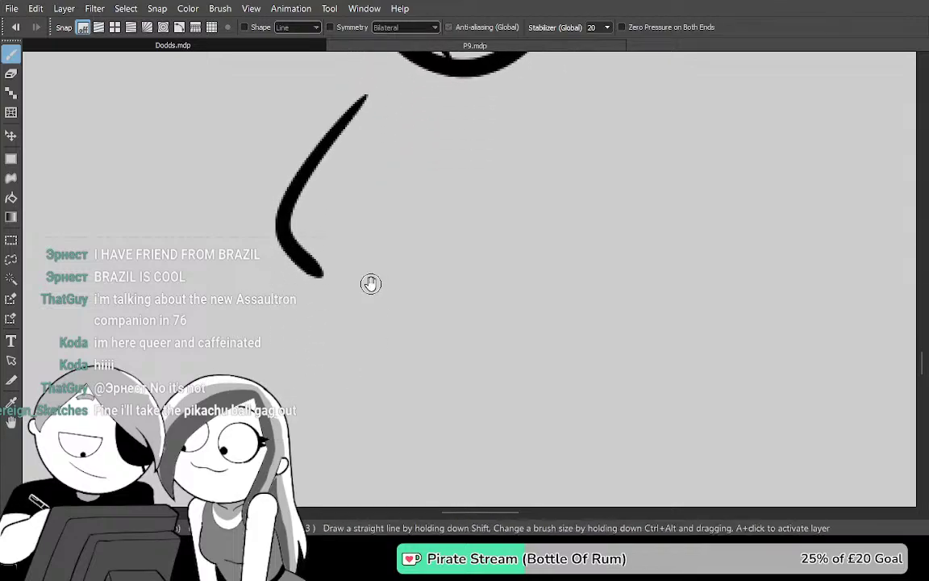
mouse_move(319, 269)
mouse_down()
mouse_move(317, 437)
mouse_move(327, 454)
mouse_up()
Draw the pointed pelvis and angular right hip, and continue the outline up the right side of the torso
mouse_move(378, 431)
mouse_down()
mouse_move(384, 359)
mouse_move(368, 394)
mouse_up()
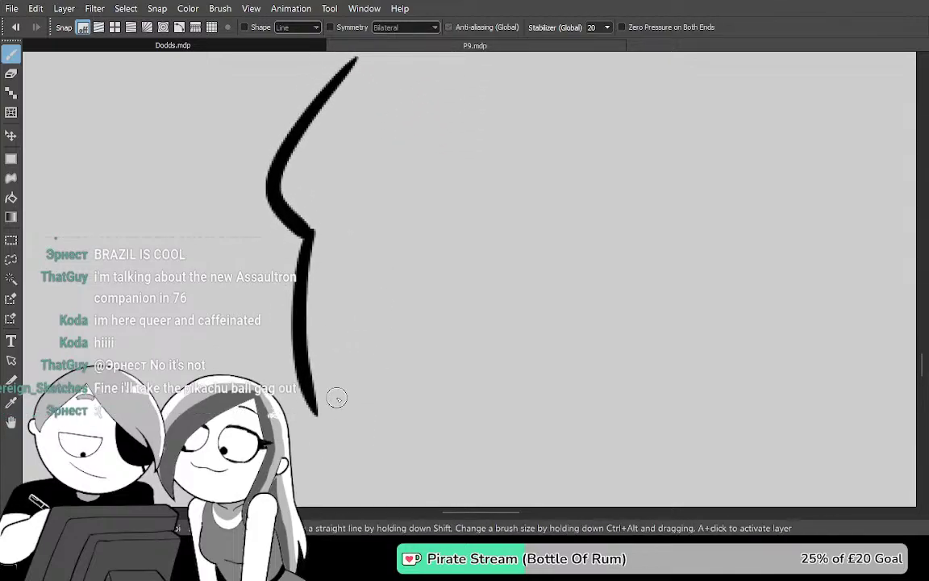
mouse_move(419, 479)
mouse_down()
mouse_move(521, 375)
mouse_move(476, 287)
mouse_move(478, 258)
mouse_move(461, 387)
mouse_up()
key(e)
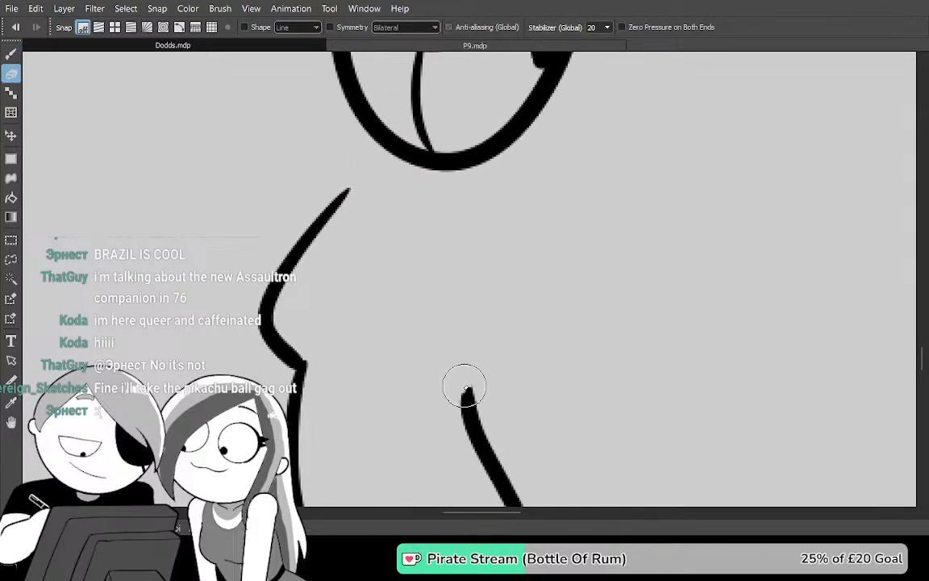
key(b)
mouse_move(477, 397)
mouse_down()
mouse_move(504, 277)
mouse_move(528, 216)
mouse_move(538, 284)
mouse_up()
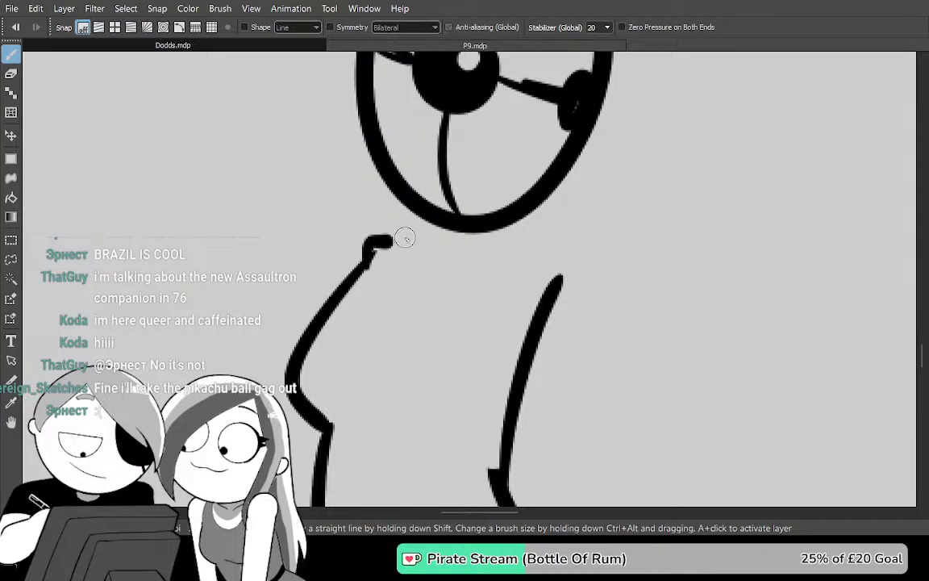
Draw both shoulders beneath the head and join them to the sides of the torso, undoing the stroke that misses
drag(400, 239, 437, 216)
drag(495, 228, 514, 259)
key(ctrl+z)
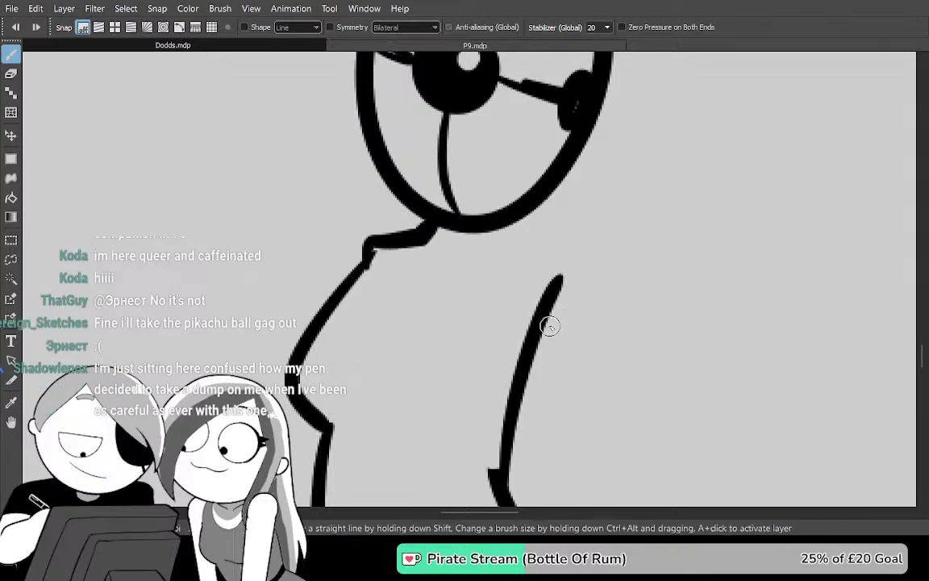
drag(546, 324, 581, 247)
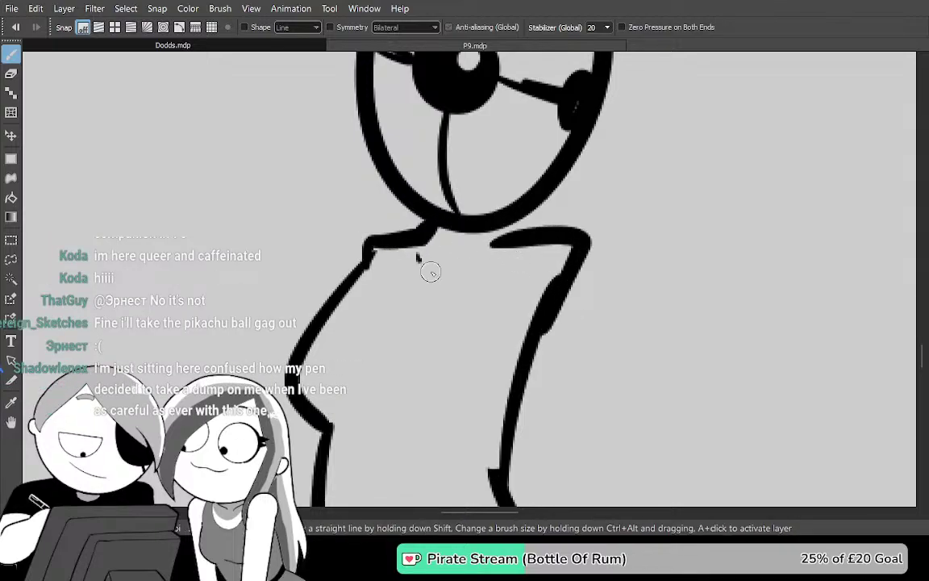
Draw a curved collar line, a round joint at the left shoulder and a zigzag leotard neckline across the chest
drag(476, 289, 489, 204)
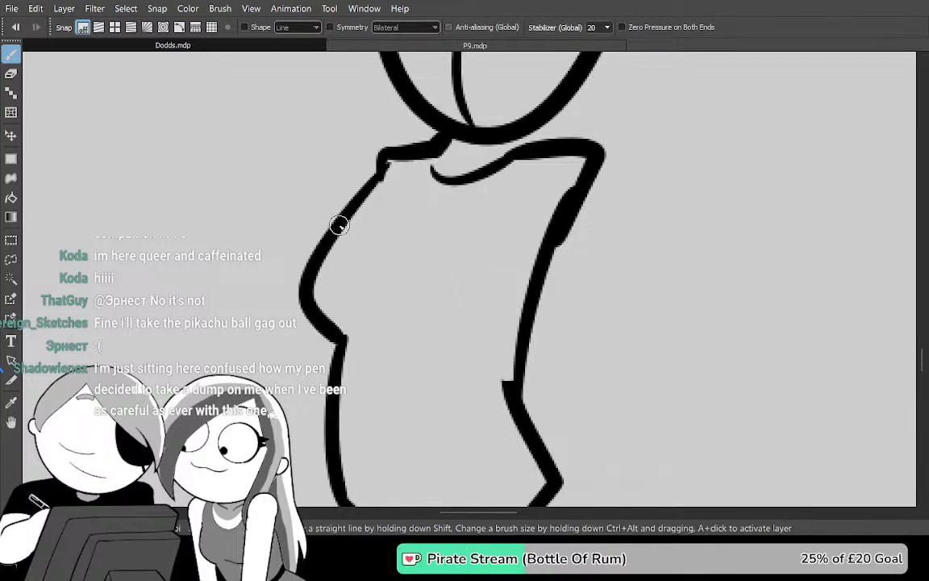
key(ctrl+z)
mouse_move(350, 223)
mouse_down()
mouse_move(388, 294)
mouse_move(434, 270)
mouse_up()
key(ctrl+z)
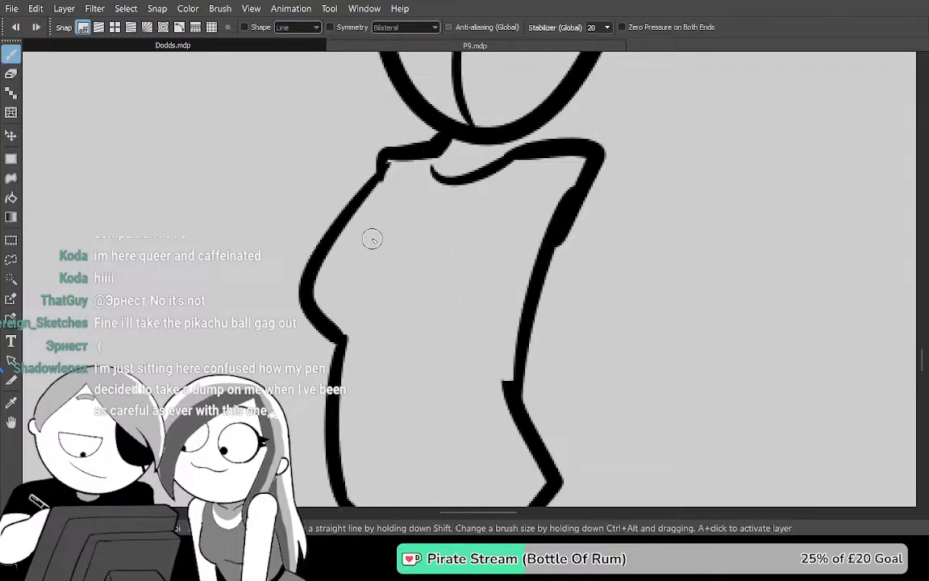
mouse_move(411, 211)
mouse_down()
mouse_move(359, 189)
mouse_move(360, 245)
mouse_up()
mouse_move(397, 304)
mouse_down()
mouse_move(456, 244)
mouse_move(491, 225)
mouse_move(521, 314)
mouse_up()
Draw two curved high-cut leg lines of the leotard from the hips down to the crotch point
drag(529, 377, 544, 197)
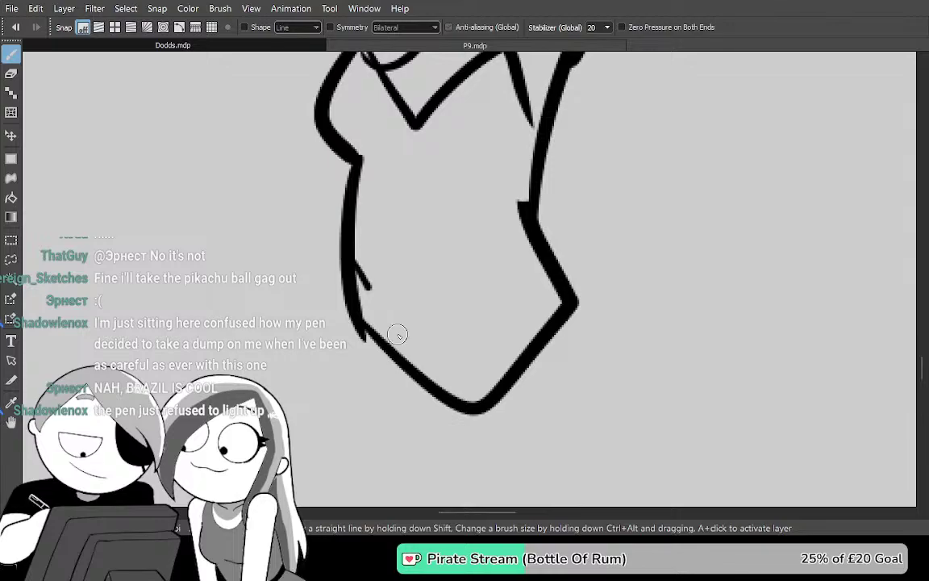
key(ctrl+z)
mouse_move(359, 247)
mouse_down()
mouse_move(474, 403)
mouse_move(539, 240)
mouse_up()
key(g)
click(514, 243)
key(ctrl+z)
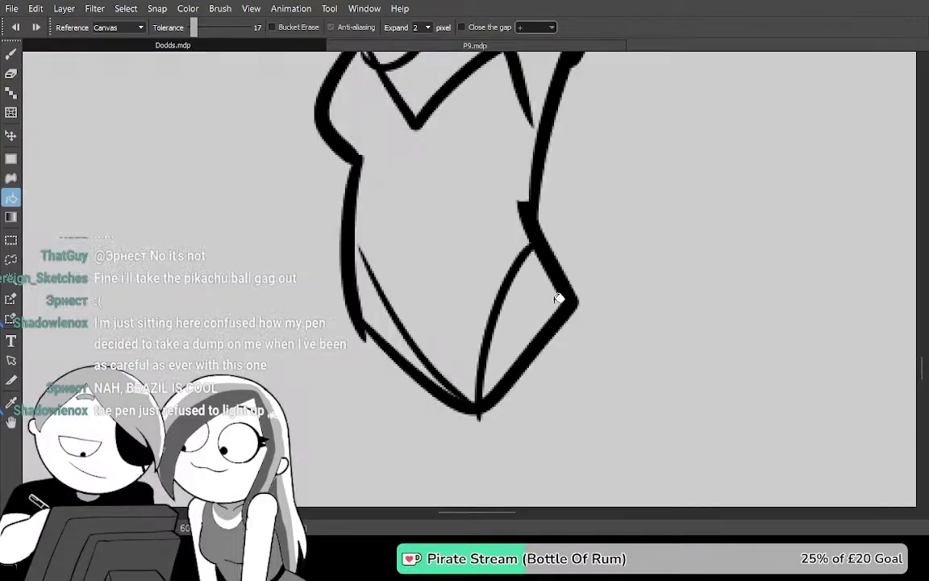
Touch up the leotard's neckline and leg edges so the outline is closed, and fill the leotard with black
scroll(558, 299, up, 3)
key(b)
scroll(532, 286, up, 5)
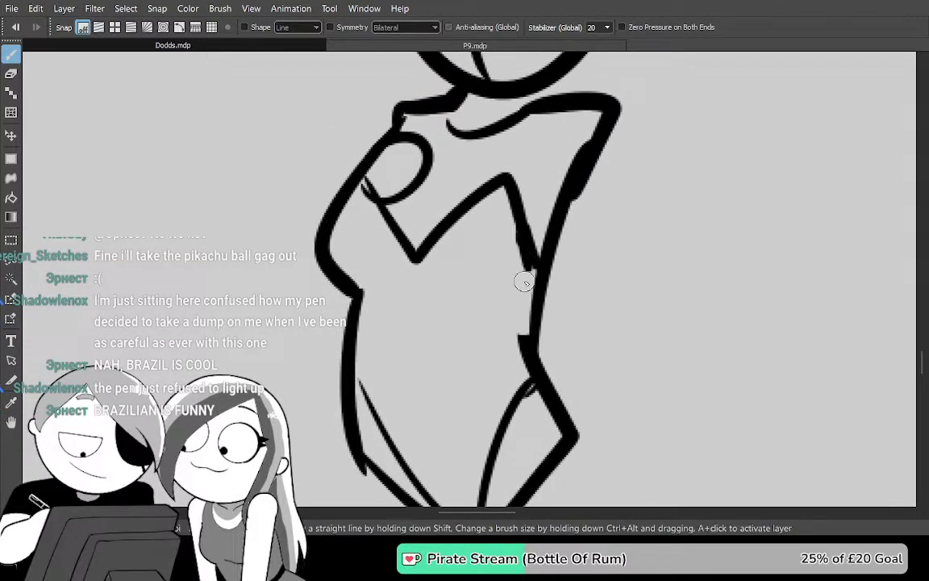
key(ctrl+z)
drag(428, 287, 450, 232)
drag(396, 361, 375, 289)
key(g)
click(455, 289)
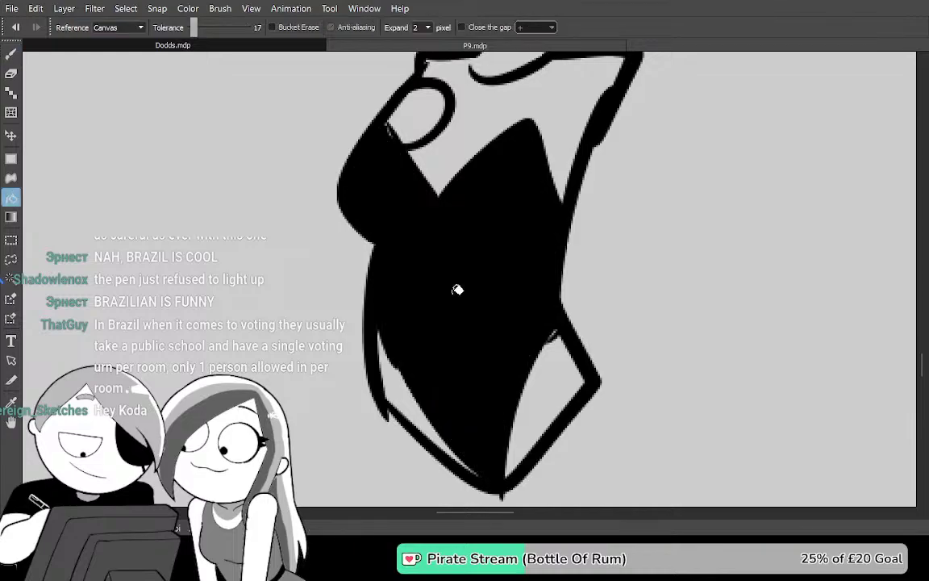
Erase the corner of the right shoulder and redraw the outline there reaching outward
drag(566, 281, 499, 400)
drag(543, 317, 485, 423)
mouse_move(518, 349)
mouse_down()
mouse_move(451, 426)
mouse_move(533, 274)
mouse_move(547, 303)
mouse_up()
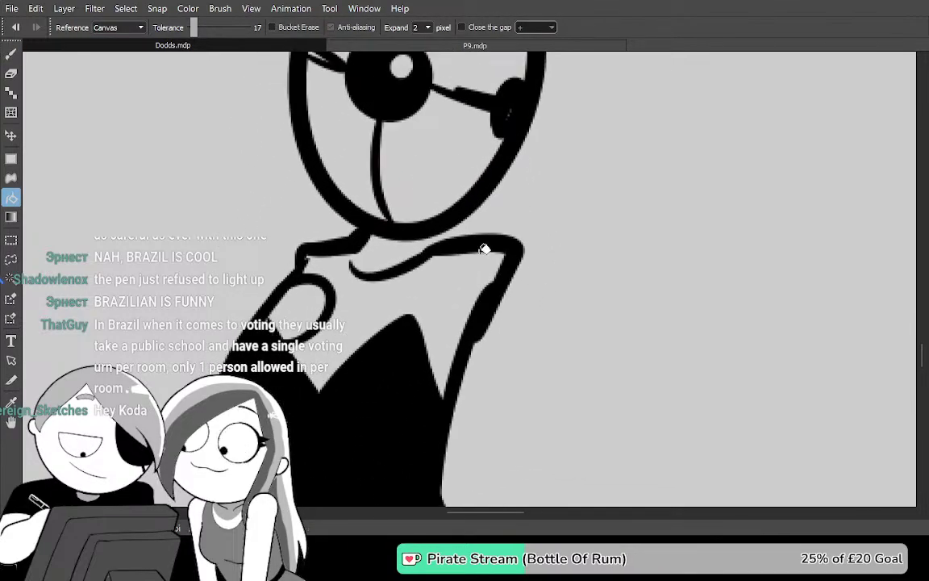
key(e)
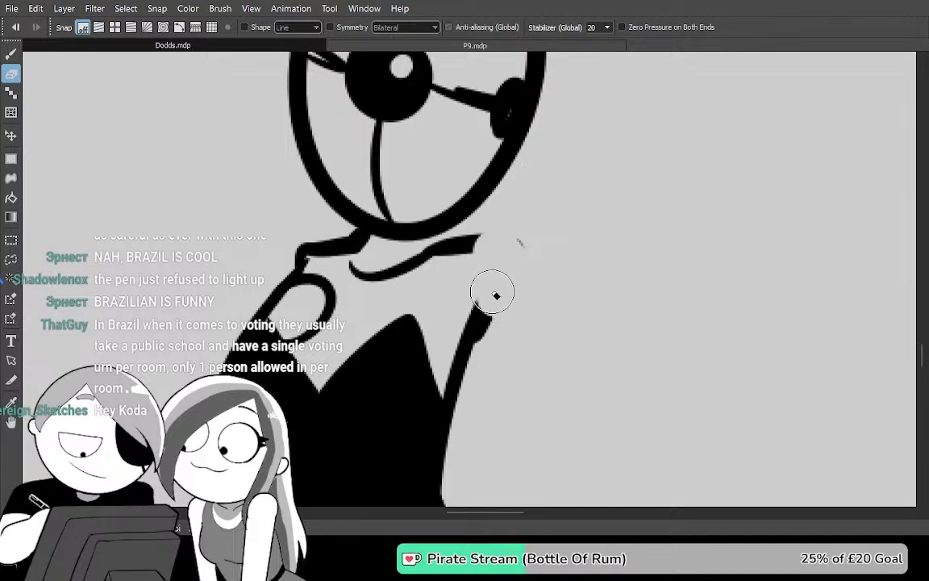
key(b)
mouse_move(499, 242)
mouse_down()
mouse_move(502, 332)
mouse_move(497, 247)
mouse_move(676, 188)
mouse_up()
drag(555, 258, 612, 234)
Draw the standing leg with a curved outer thigh, a straight inner thigh line and a tapering shin and calf
drag(611, 401, 508, 186)
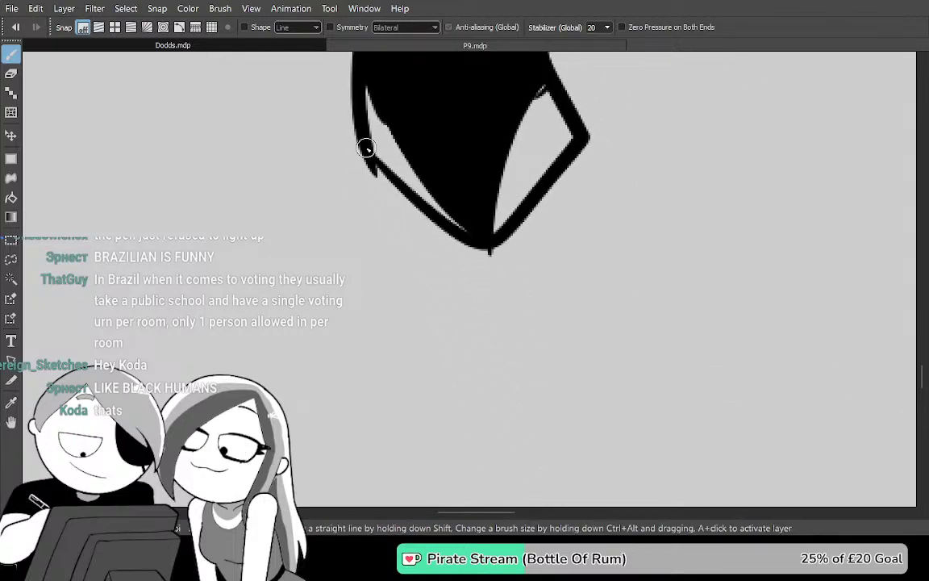
drag(364, 151, 379, 369)
mouse_move(489, 251)
mouse_down()
mouse_move(498, 338)
mouse_move(489, 417)
mouse_up()
drag(510, 391, 473, 221)
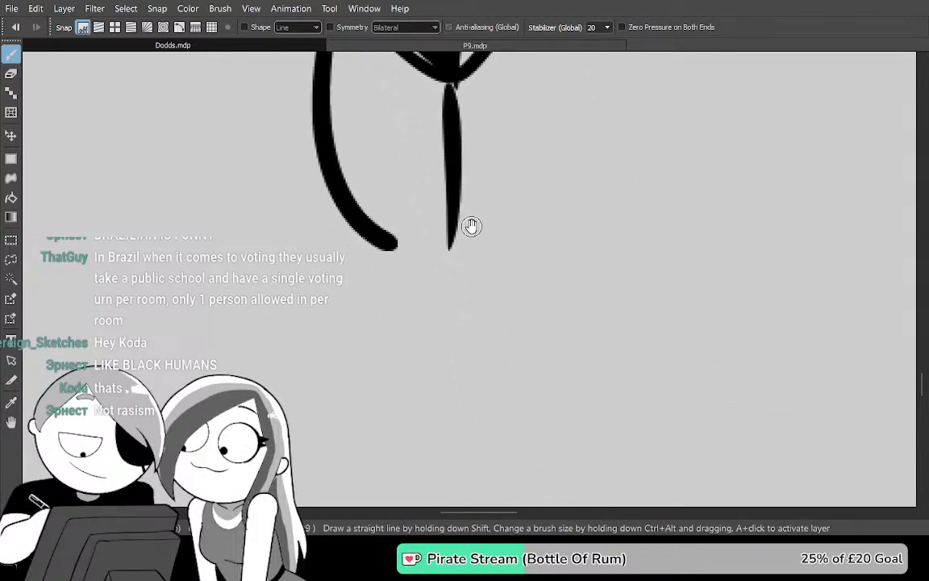
drag(377, 248, 503, 410)
mouse_move(460, 228)
mouse_down()
mouse_move(485, 243)
mouse_move(543, 402)
mouse_up()
Draw a pointed foot at the end of the standing leg and add a blackened high-heeled shoe
drag(548, 397, 533, 277)
key(e)
mouse_move(509, 326)
mouse_down()
mouse_move(496, 320)
mouse_move(442, 416)
mouse_up()
key(b)
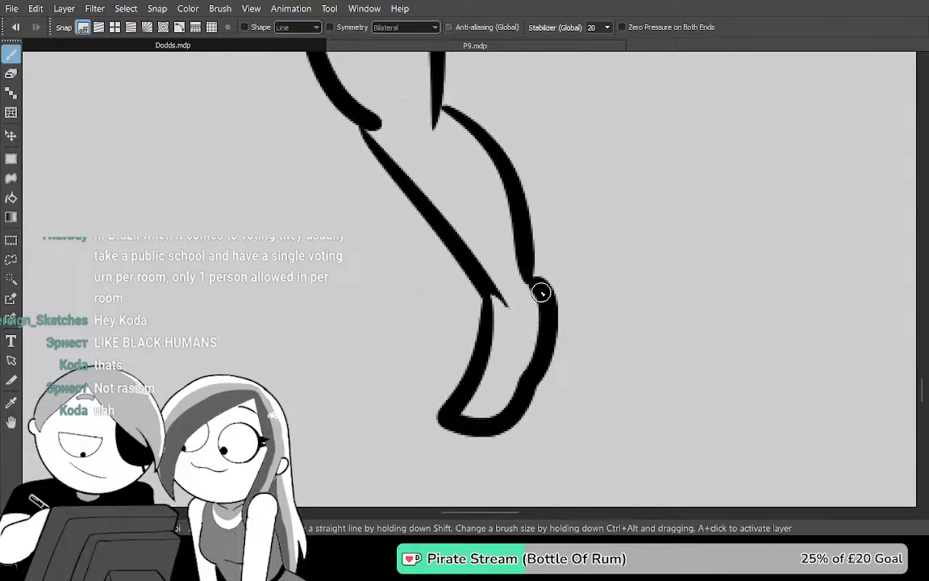
drag(486, 411, 530, 348)
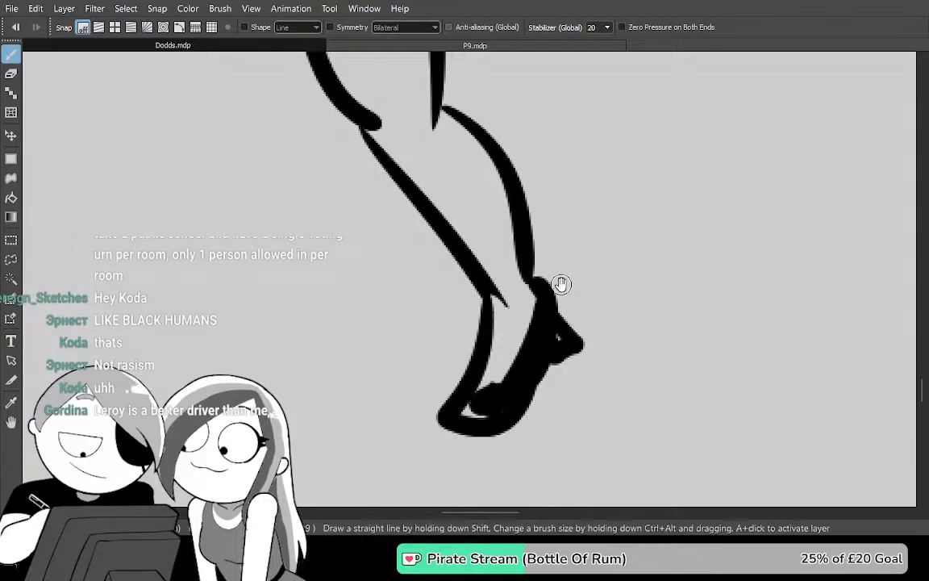
Trim the thigh line's end at the standing leg's knee and draw two round knee joints between thigh and shin
scroll(556, 286, up, 3)
scroll(539, 311, up, 3)
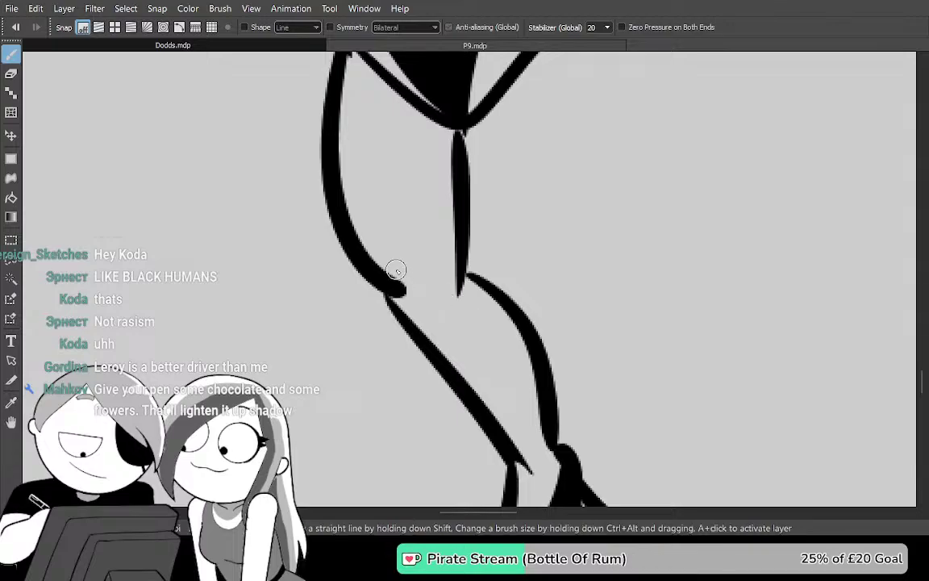
key(e)
scroll(513, 322, up, 2)
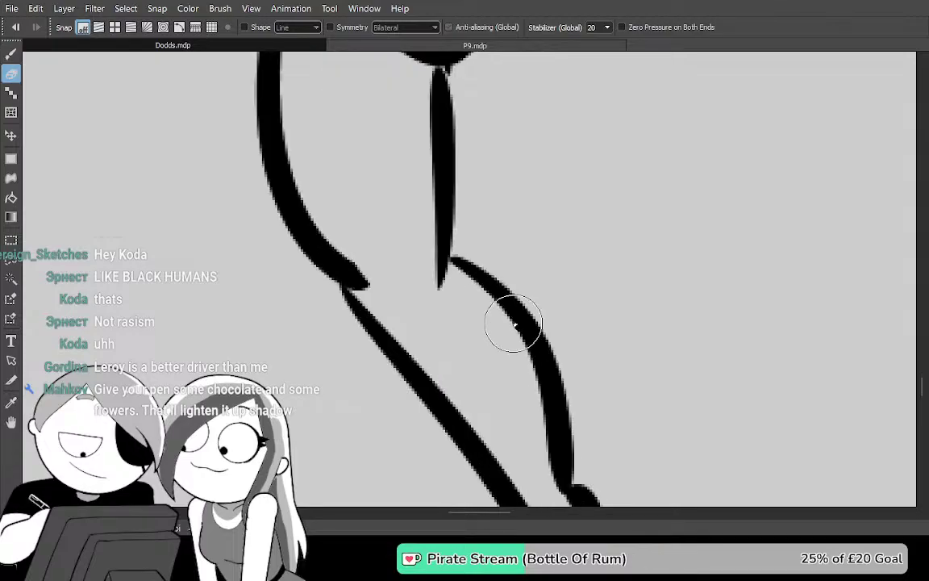
mouse_move(367, 285)
mouse_down()
mouse_move(337, 249)
mouse_move(387, 328)
mouse_move(324, 240)
mouse_move(403, 344)
mouse_up()
key(ctrl+z)
key(b)
mouse_move(400, 264)
mouse_down()
mouse_move(457, 301)
mouse_move(365, 273)
mouse_move(385, 300)
mouse_move(397, 365)
mouse_move(370, 310)
mouse_move(401, 356)
mouse_move(404, 337)
mouse_move(350, 278)
mouse_move(395, 349)
mouse_move(385, 284)
mouse_up()
key(e)
key(b)
mouse_move(440, 261)
mouse_down()
mouse_move(445, 363)
mouse_move(460, 305)
mouse_move(483, 315)
mouse_move(431, 307)
mouse_up()
Erase a gap in the outline at the left hip, and draw a curved joint line and panel seams on the thigh
key(e)
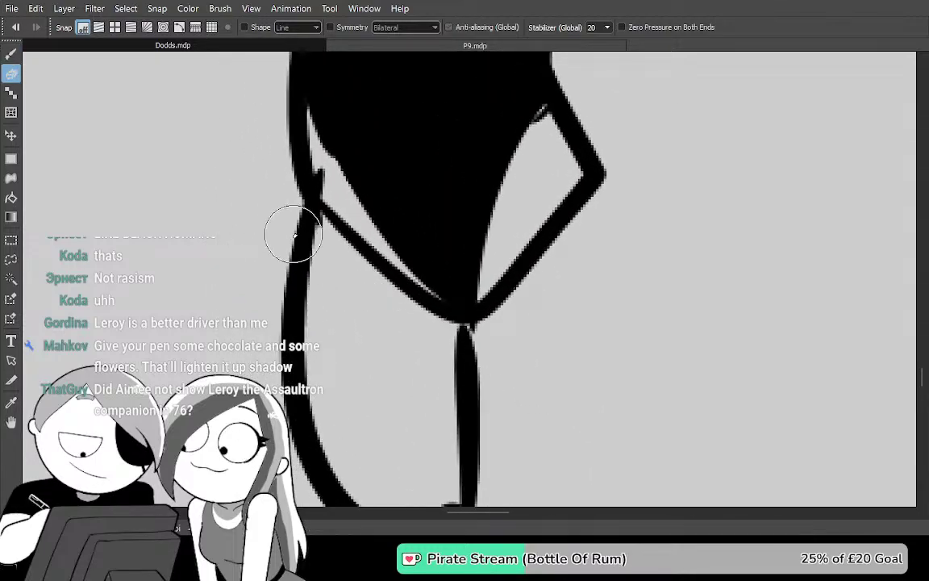
key(p)
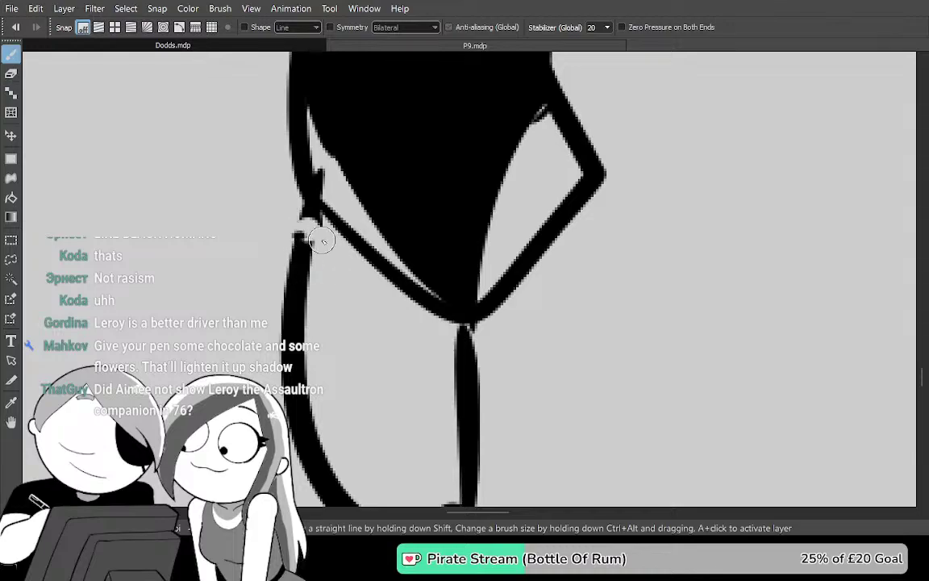
drag(427, 349, 406, 222)
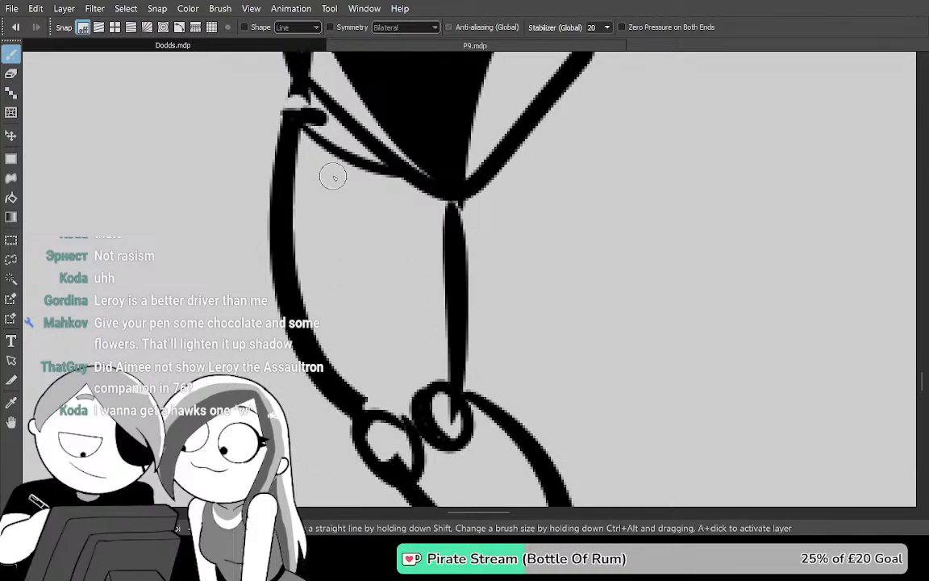
drag(339, 146, 363, 395)
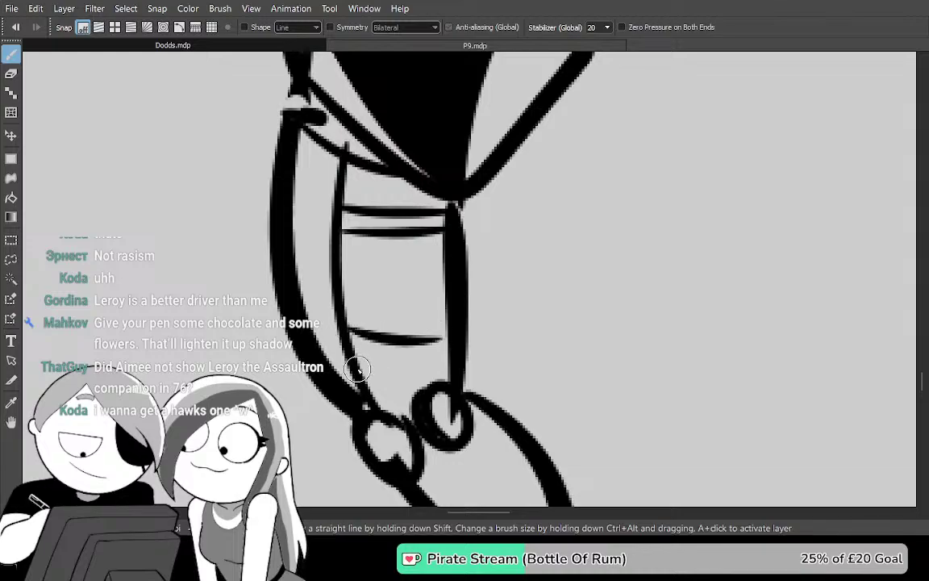
Draw the raised right thigh as two curves running from the hip and crotch to a pointed knee
drag(525, 369, 419, 315)
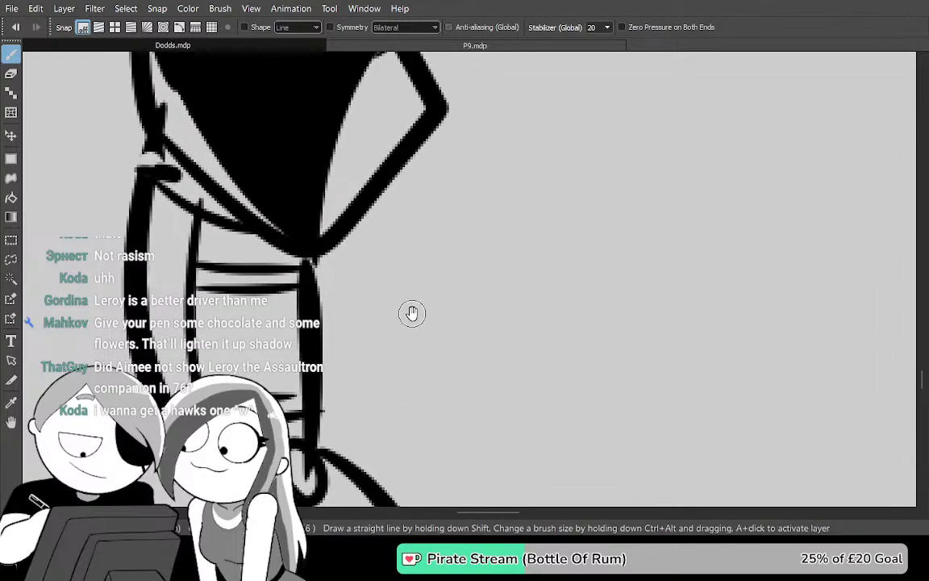
mouse_move(330, 240)
mouse_down()
mouse_move(536, 385)
mouse_move(494, 143)
mouse_move(403, 84)
mouse_up()
mouse_move(577, 300)
mouse_down()
mouse_move(531, 269)
mouse_move(510, 287)
mouse_move(533, 392)
mouse_move(529, 466)
mouse_up()
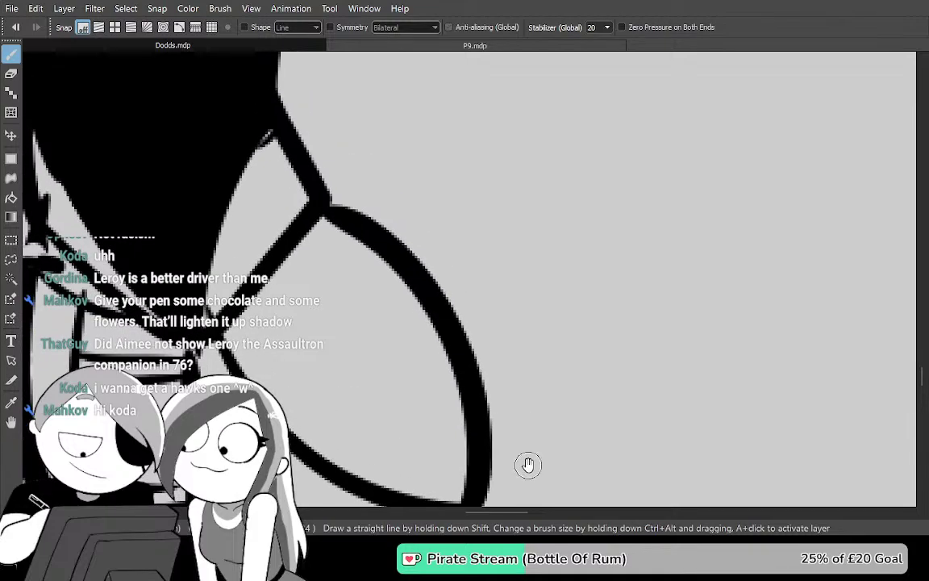
key(ctrl+z)
drag(493, 338, 510, 225)
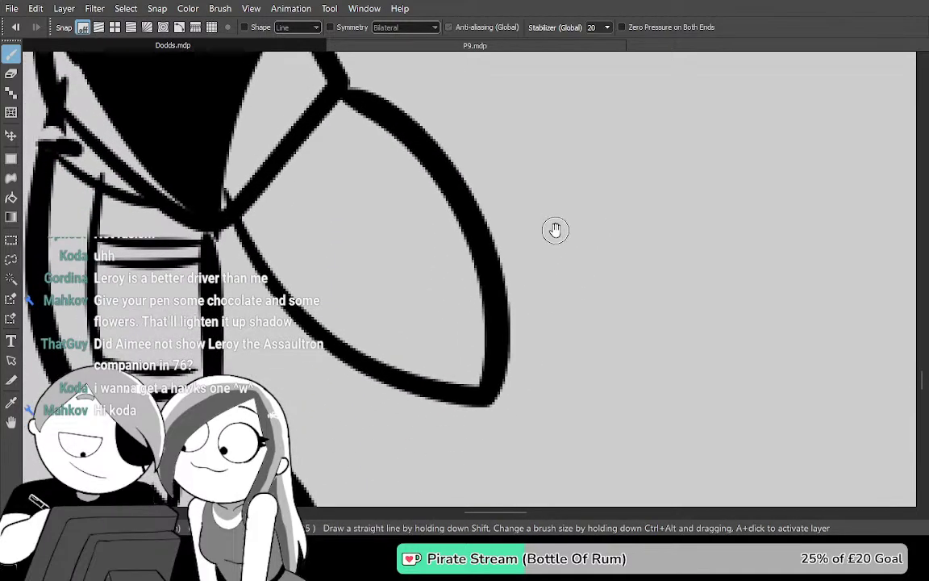
key(ctrl+z)
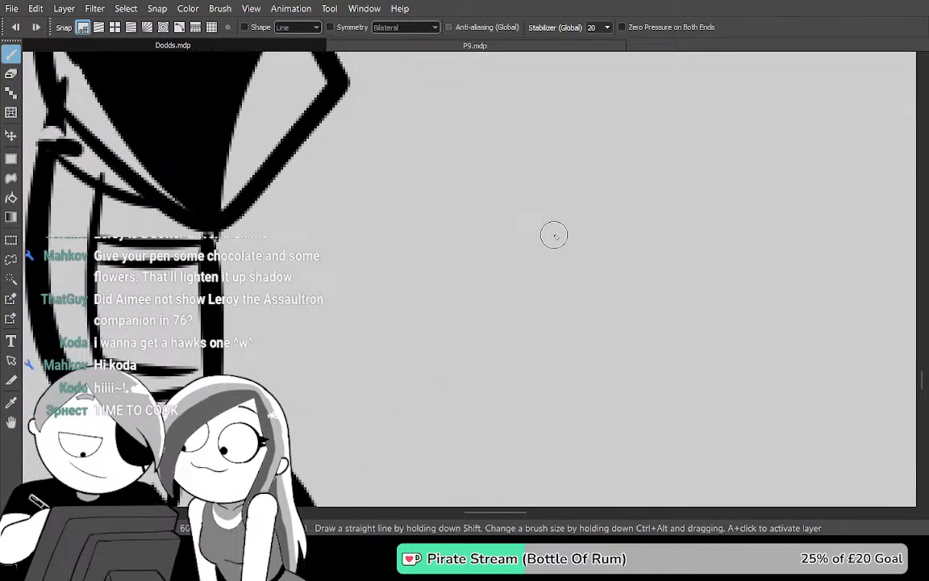
key(ctrl+y)
drag(616, 301, 600, 363)
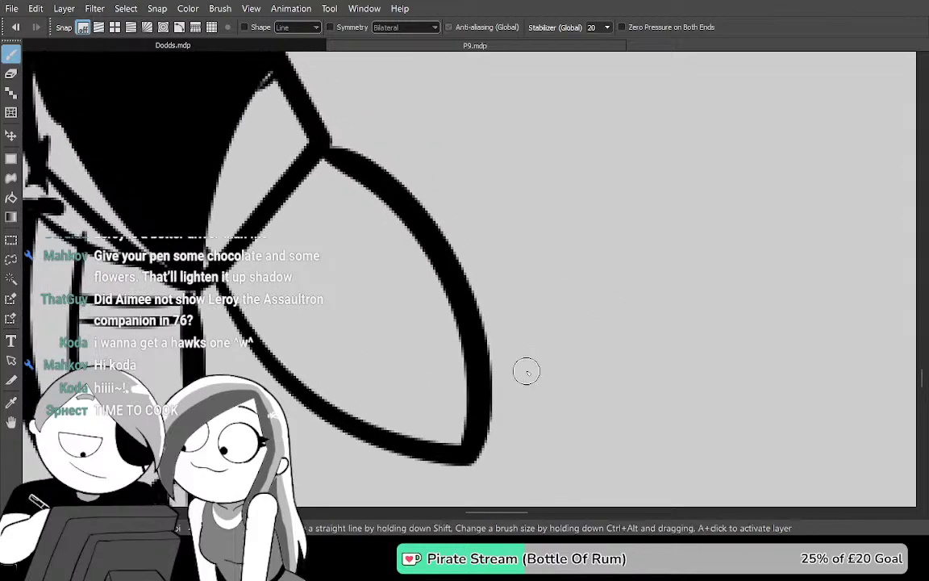
Draw the two sides of the raised leg's calf running up and outward from the knee
drag(468, 448, 597, 208)
mouse_move(556, 284)
mouse_down()
mouse_move(566, 329)
mouse_move(573, 321)
mouse_up()
drag(572, 212, 462, 277)
mouse_move(530, 358)
mouse_down()
mouse_move(546, 296)
mouse_move(533, 291)
mouse_up()
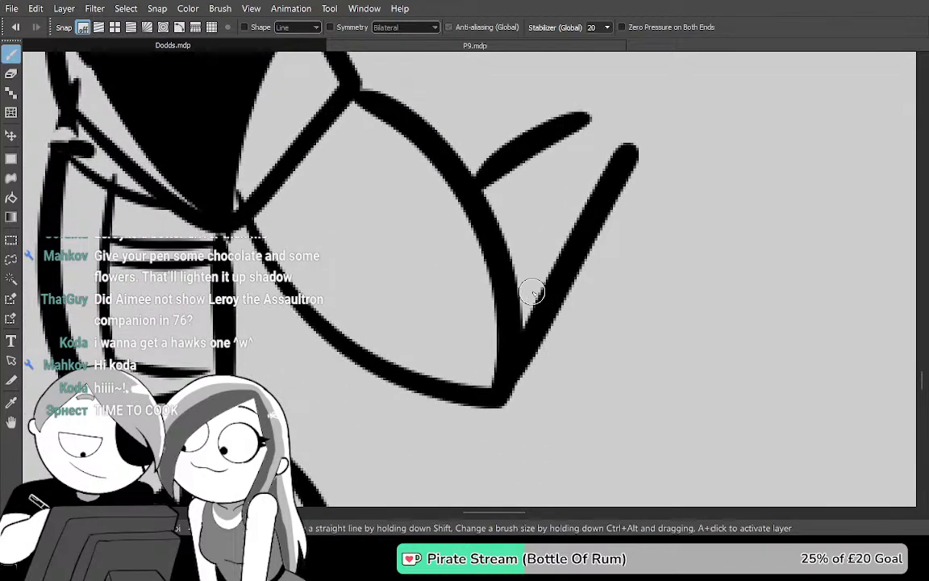
Erase the raised leg's pointed knee and redraw it as a slanted thigh end with a rounded kneecap
key(e)
mouse_move(488, 266)
mouse_down()
mouse_move(497, 307)
mouse_move(492, 404)
mouse_up()
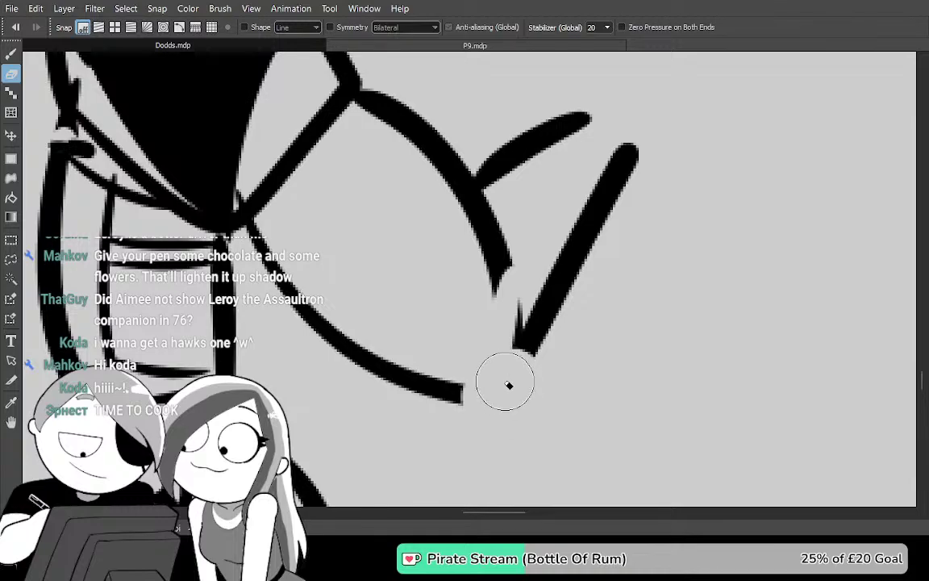
key(b)
drag(429, 394, 501, 265)
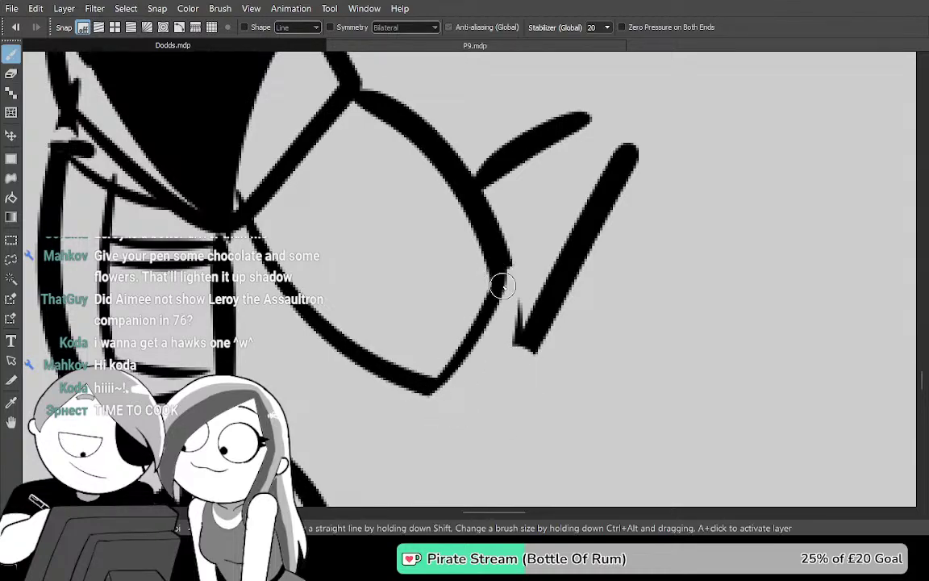
drag(438, 377, 514, 337)
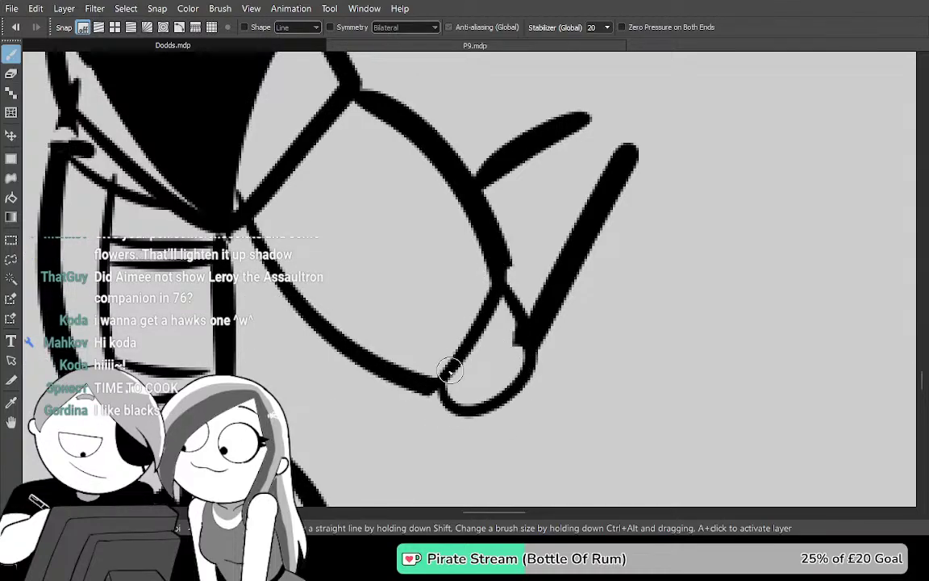
Erase the outline corner behind the raised knee and draw a small ring joint there
key(e)
key(b)
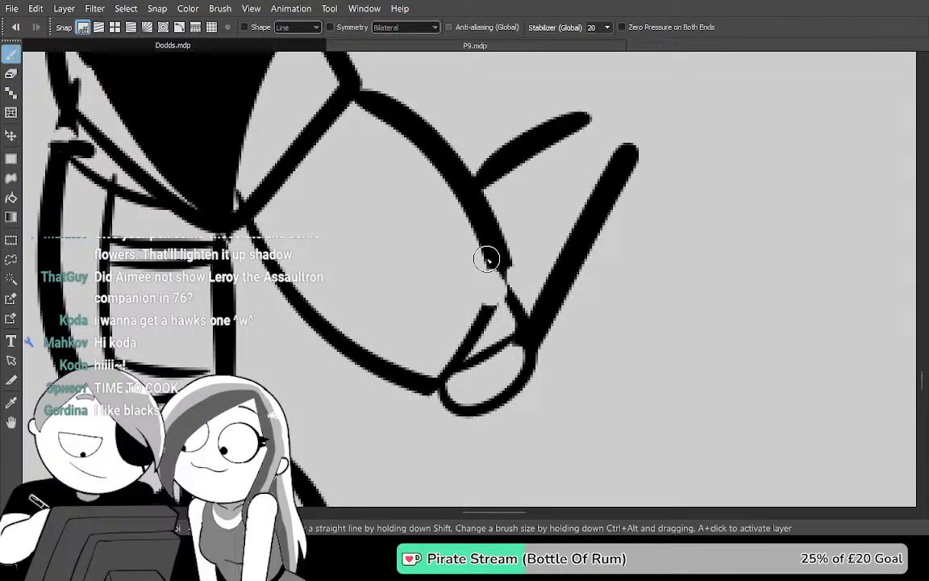
drag(491, 259, 495, 252)
drag(486, 299, 529, 307)
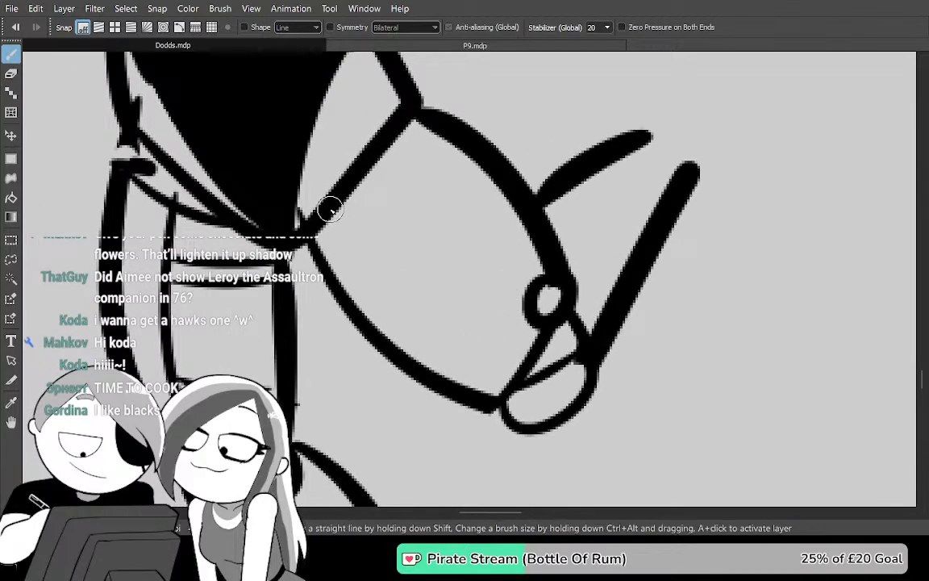
Draw a curved seam along the underside of the raised thigh with short crossbars between it and the outline
drag(326, 208, 527, 379)
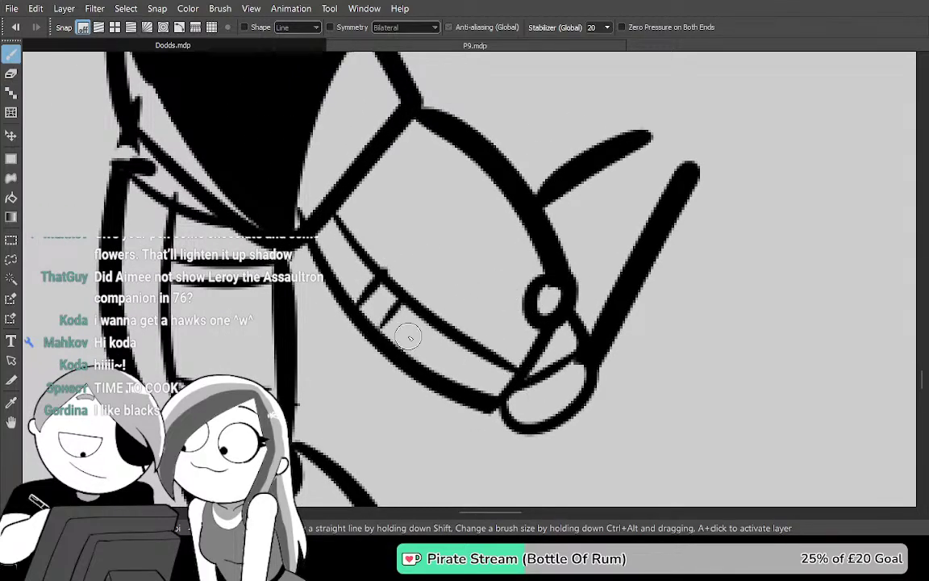
drag(430, 318, 408, 355)
drag(561, 316, 506, 385)
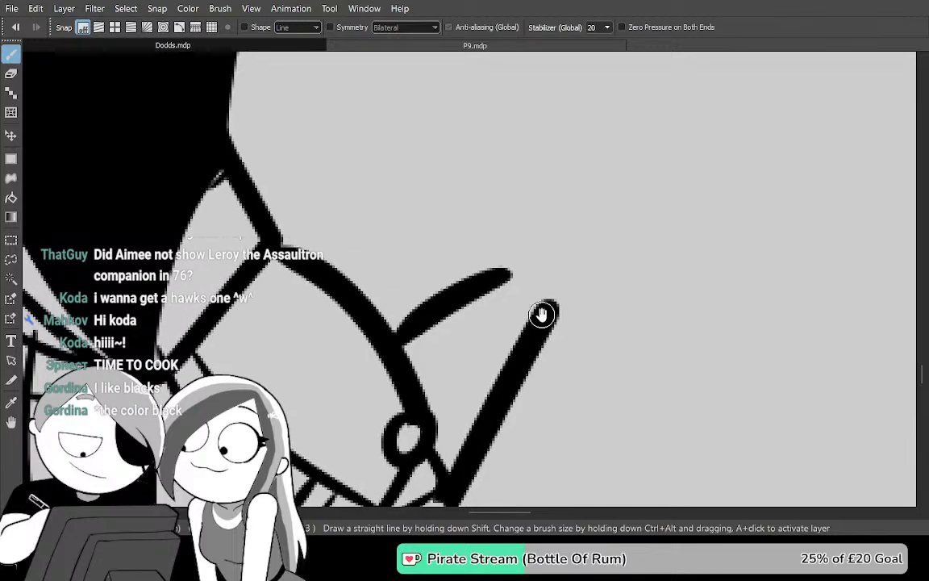
Draw the raised leg's foot as a pointed shoe shape with an upright heel at the calf's end
drag(547, 307, 504, 274)
drag(501, 226, 537, 162)
key(ctrl+z)
mouse_move(484, 265)
mouse_down()
mouse_move(529, 186)
mouse_move(636, 261)
mouse_move(543, 321)
mouse_move(515, 293)
mouse_move(540, 339)
mouse_move(591, 244)
mouse_move(635, 222)
mouse_move(590, 445)
mouse_up()
key(e)
key(b)
Draw a small ring joint at the raised ankle and short seam lines across the hips
mouse_move(531, 347)
mouse_down()
mouse_move(554, 322)
mouse_move(588, 356)
mouse_up()
drag(492, 288, 529, 292)
drag(427, 258, 465, 243)
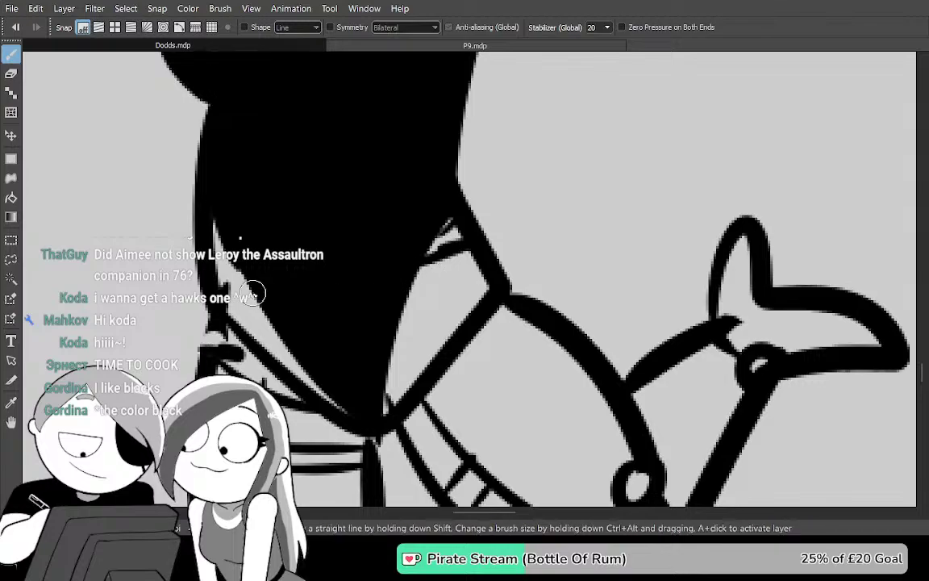
mouse_move(268, 273)
mouse_down()
mouse_move(316, 476)
mouse_move(581, 292)
mouse_move(420, 343)
mouse_up()
Draw the outstretched upper arm as a slanted box extending up and outward from the shoulder joint
mouse_move(273, 335)
mouse_down()
mouse_move(313, 288)
mouse_move(552, 135)
mouse_up()
key(ctrl+z)
mouse_move(296, 331)
mouse_down()
mouse_move(435, 221)
mouse_move(348, 406)
mouse_up()
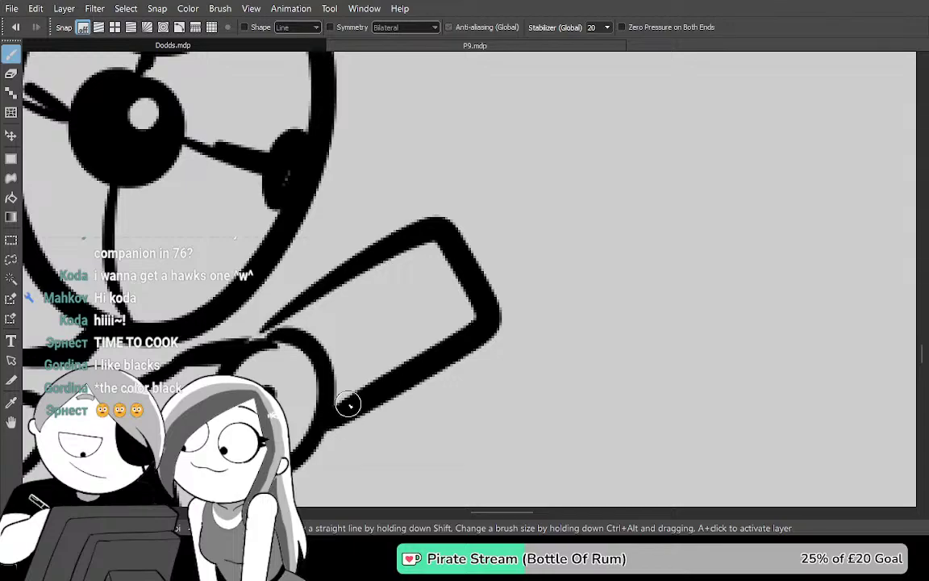
Erase the shoulder joint's outline where it overlaps the upper arm and redraw the connecting edge
key(e)
drag(357, 368, 385, 316)
key(b)
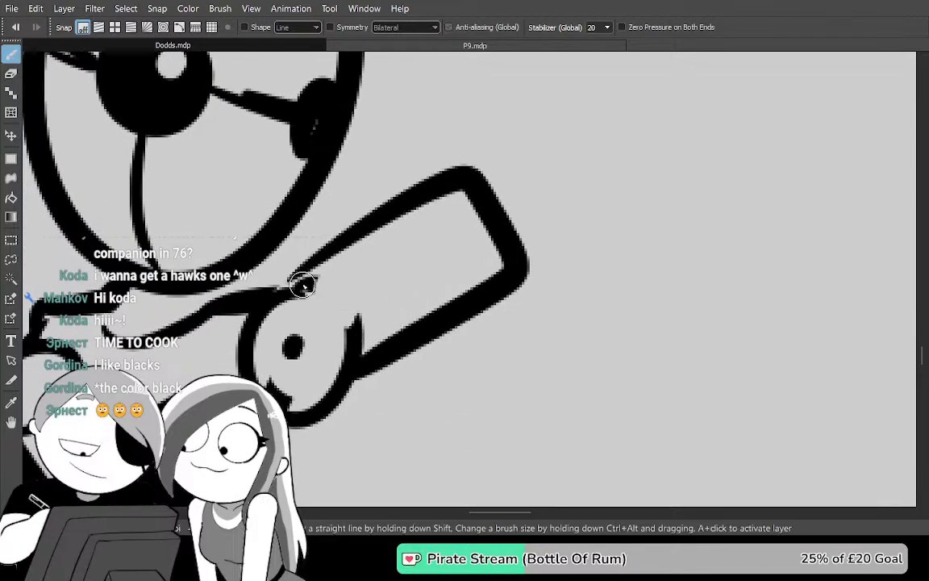
drag(304, 284, 358, 338)
key(e)
drag(329, 296, 368, 341)
drag(508, 244, 415, 363)
Draw the outstretched forearm as a second slanted box ending in a three-fingered claw hand
key(b)
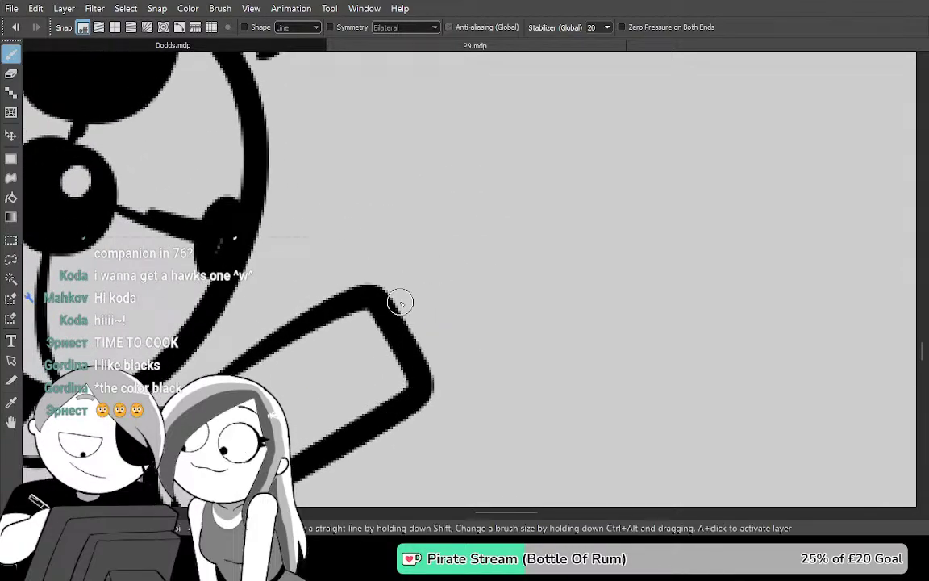
mouse_move(390, 313)
mouse_down()
mouse_move(329, 386)
mouse_move(515, 229)
mouse_move(473, 358)
mouse_move(367, 436)
mouse_up()
drag(508, 255, 476, 310)
drag(474, 267, 537, 196)
mouse_move(482, 256)
mouse_down()
mouse_move(544, 185)
mouse_move(636, 293)
mouse_move(498, 309)
mouse_move(494, 319)
mouse_up()
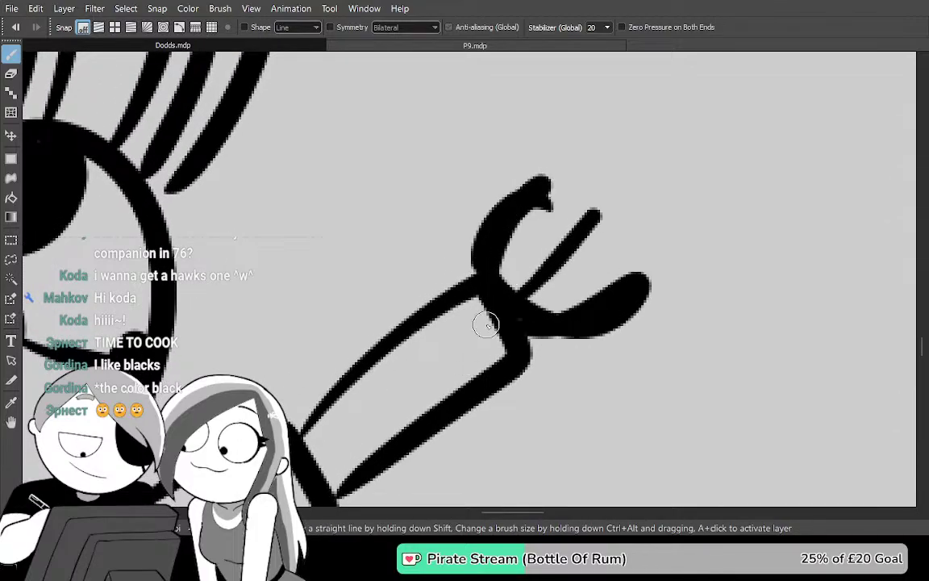
Clear the lines between upper arm and forearm and draw a banded elbow joint with curved ribs
drag(450, 379, 543, 222)
key(e)
mouse_move(400, 309)
mouse_down()
mouse_move(389, 313)
mouse_move(391, 303)
mouse_move(379, 299)
mouse_move(380, 271)
mouse_up()
drag(453, 335, 409, 348)
key(b)
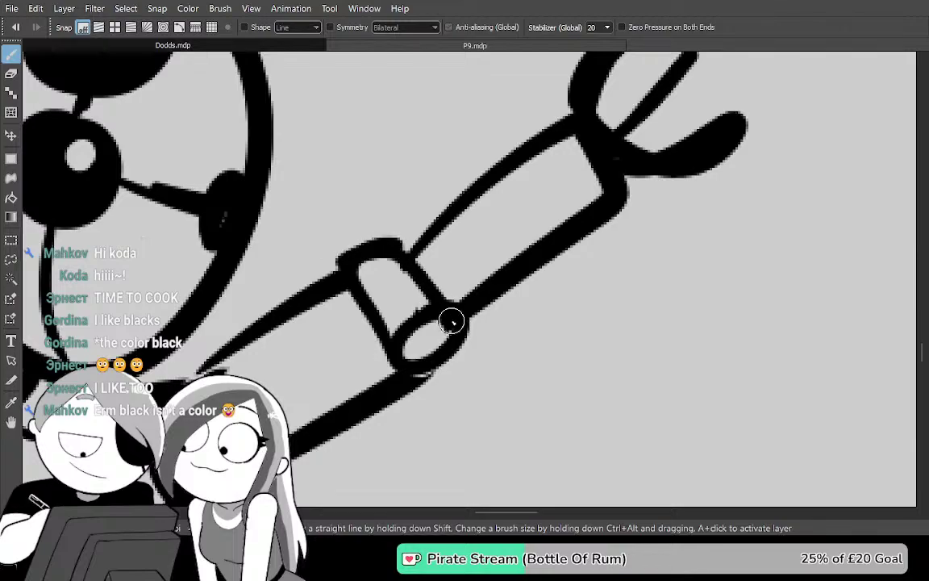
key(ctrl+z)
mouse_move(367, 303)
mouse_down()
mouse_move(405, 285)
mouse_move(424, 300)
mouse_up()
Close the lower end of the standing leg's calf with a line across the ankle
drag(366, 380, 542, 184)
mouse_move(300, 414)
mouse_down()
mouse_move(497, 264)
mouse_move(429, 152)
mouse_move(482, 104)
mouse_move(500, 104)
mouse_move(536, 179)
mouse_up()
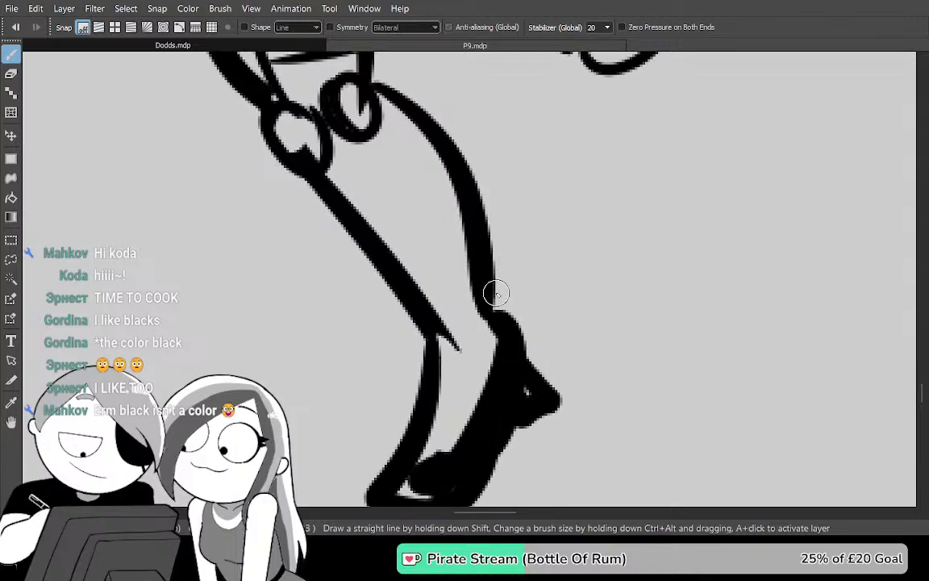
mouse_move(496, 300)
mouse_down()
mouse_move(469, 467)
mouse_move(485, 369)
mouse_move(458, 325)
mouse_move(580, 287)
mouse_up()
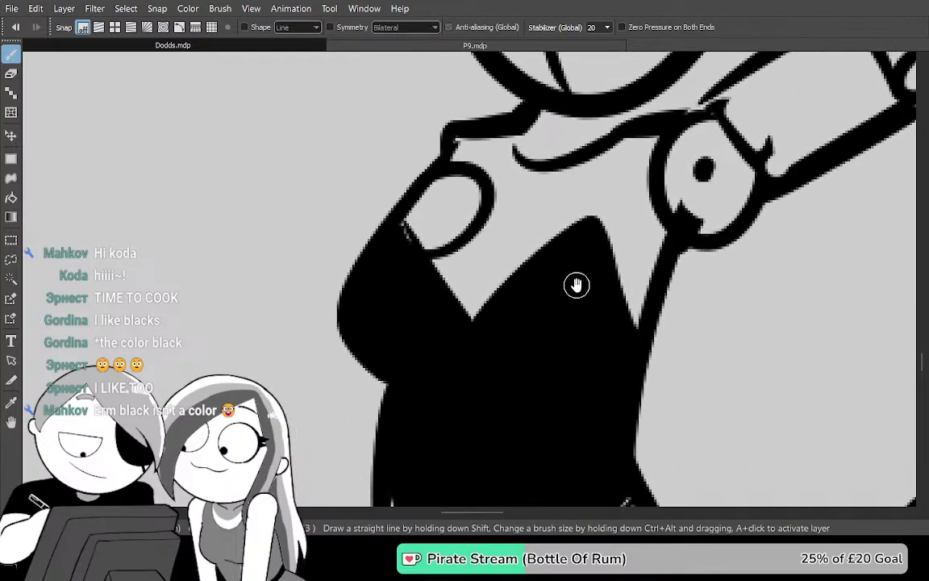
Draw the other arm bent at a pointed elbow beside the torso, with joint curves inside the elbow
mouse_move(447, 137)
mouse_down()
mouse_move(228, 264)
mouse_move(328, 356)
mouse_up()
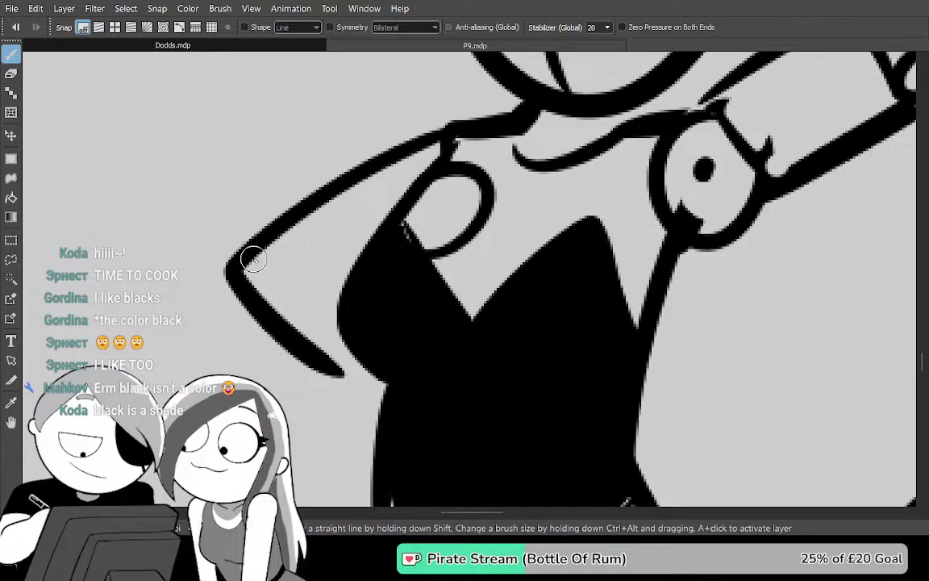
drag(273, 254, 382, 244)
drag(310, 278, 341, 326)
Draw parallel diagonal fishnet lines running down across the standing leg's thigh
mouse_move(574, 307)
mouse_down()
mouse_move(484, 351)
mouse_move(455, 201)
mouse_up()
drag(469, 345, 506, 209)
drag(425, 199, 463, 229)
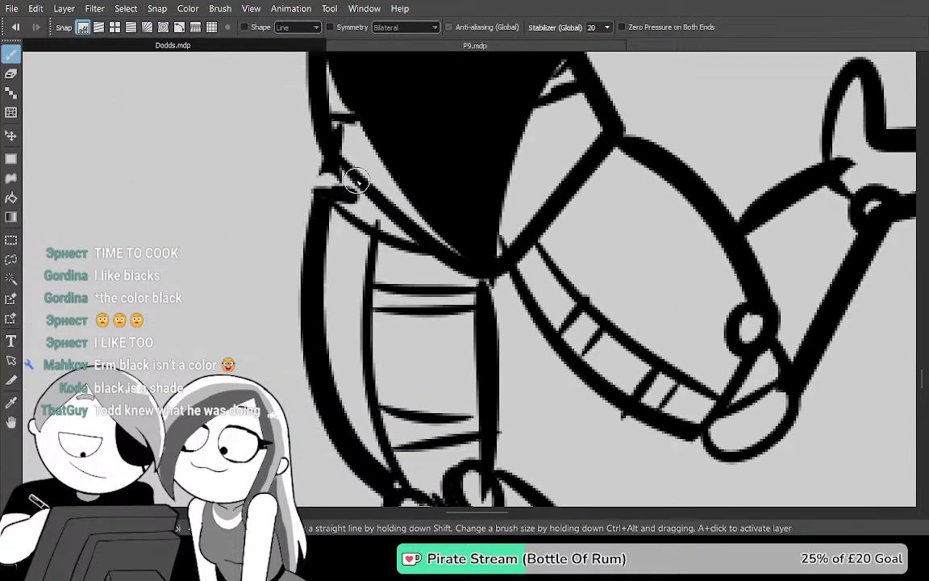
drag(368, 214, 478, 324)
drag(324, 243, 481, 382)
drag(324, 324, 486, 441)
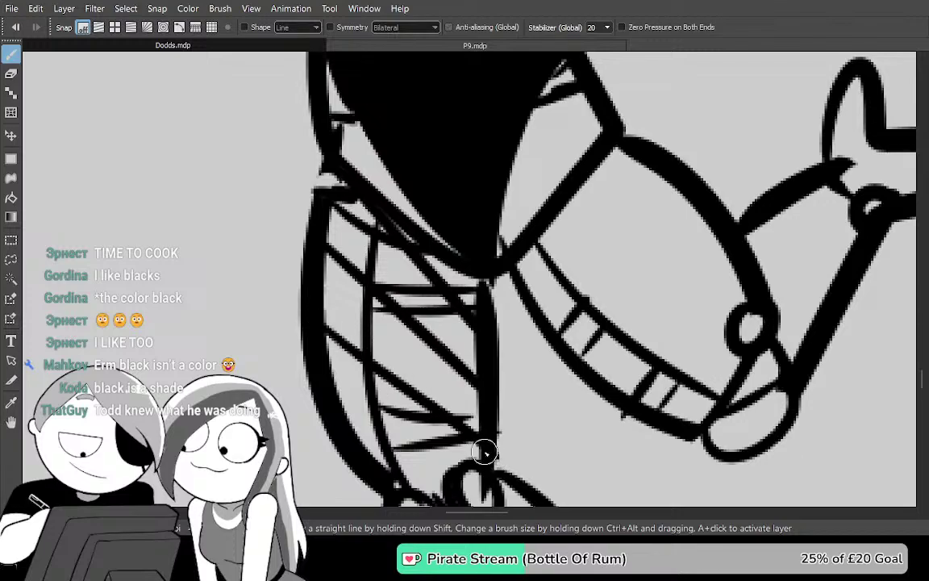
drag(429, 416, 382, 297)
Cross the standing thigh's diagonals with lines in the opposite direction to complete its fishnet pattern
drag(280, 272, 414, 360)
mouse_move(352, 361)
mouse_down()
mouse_move(375, 408)
mouse_move(456, 304)
mouse_up()
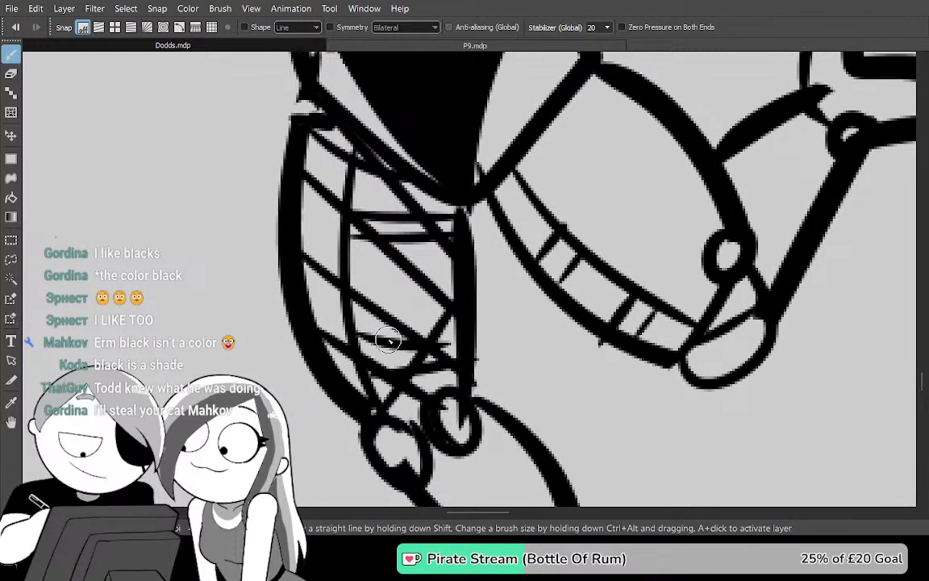
drag(311, 387, 460, 214)
drag(371, 281, 373, 400)
drag(306, 388, 412, 252)
mouse_move(407, 367)
mouse_down()
mouse_move(421, 151)
mouse_move(335, 208)
mouse_up()
Draw crossing fishnet lines over the standing leg's calf
drag(390, 291, 539, 318)
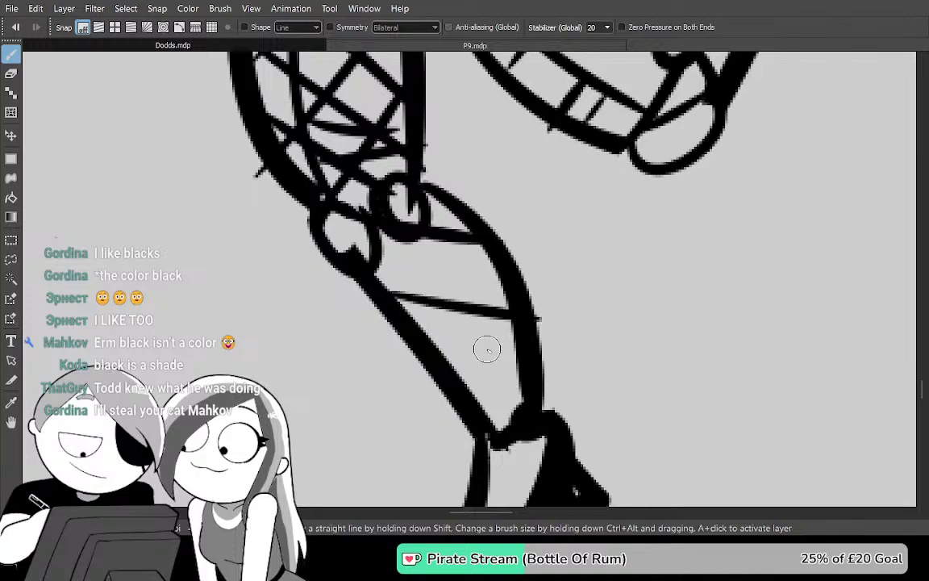
drag(444, 358, 555, 384)
mouse_move(485, 414)
mouse_down()
mouse_move(524, 418)
mouse_move(510, 364)
mouse_move(514, 383)
mouse_up()
drag(482, 408, 495, 287)
drag(444, 355, 466, 213)
drag(406, 297, 422, 166)
Draw curved fishnet lines across the width of the raised thigh and the adjoining hip
drag(645, 124, 452, 357)
drag(456, 276, 578, 385)
drag(342, 154, 464, 154)
drag(335, 225, 510, 212)
drag(360, 320, 586, 260)
drag(403, 366, 577, 327)
Add lengthwise fishnet lines crossing the curves on the raised thigh and hip
drag(581, 370, 561, 323)
drag(487, 394, 557, 327)
mouse_move(553, 373)
mouse_down()
mouse_move(557, 405)
mouse_move(477, 138)
mouse_up()
mouse_move(451, 401)
mouse_down()
mouse_move(409, 206)
mouse_move(401, 100)
mouse_up()
drag(401, 248, 439, 325)
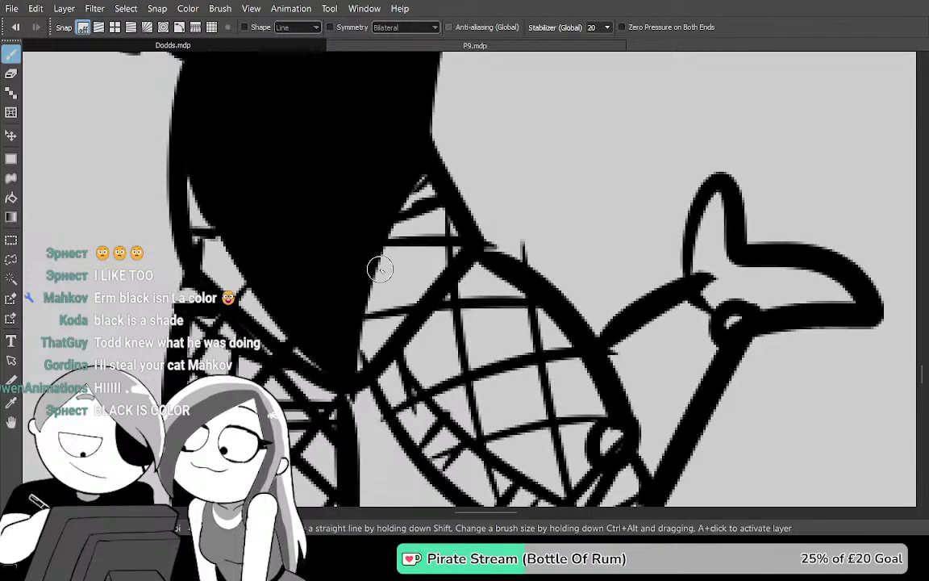
Draw crossing fishnet lines over the raised leg's calf
drag(628, 425, 544, 338)
drag(445, 294, 548, 312)
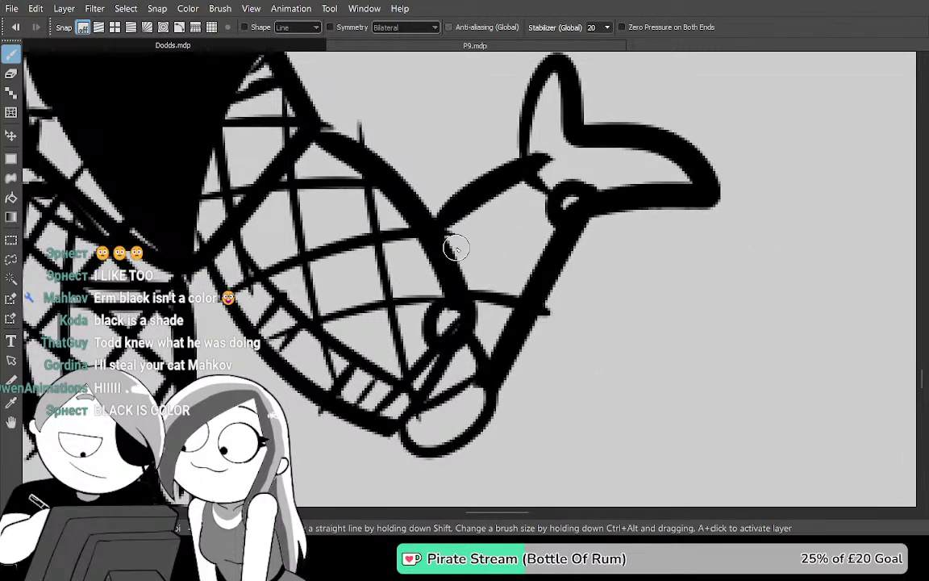
drag(459, 248, 579, 258)
drag(483, 210, 570, 211)
drag(529, 168, 523, 310)
drag(480, 194, 479, 375)
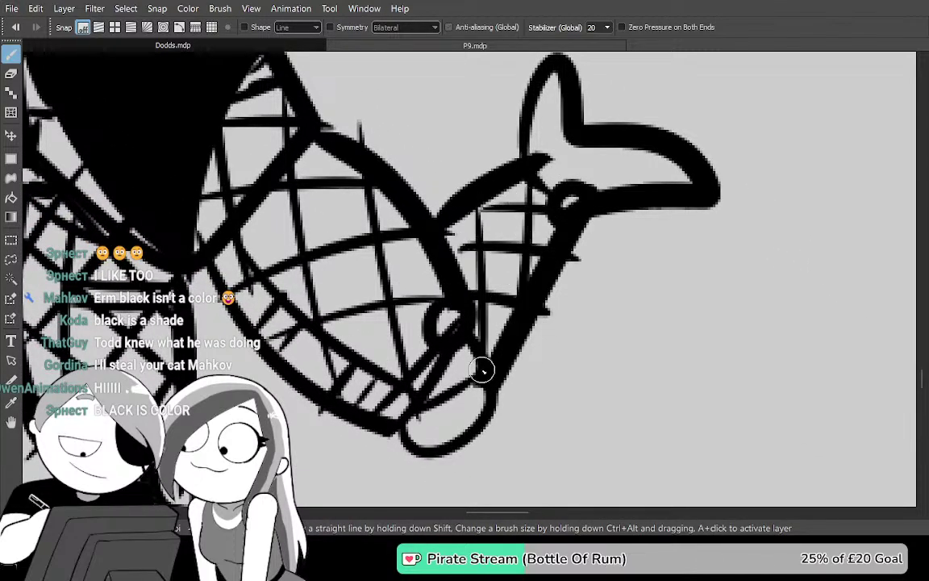
Draw a small curved tail sticking out behind the robot's hip above the raised thigh
drag(524, 318, 638, 179)
drag(579, 276, 616, 235)
scroll(617, 236, down, 4)
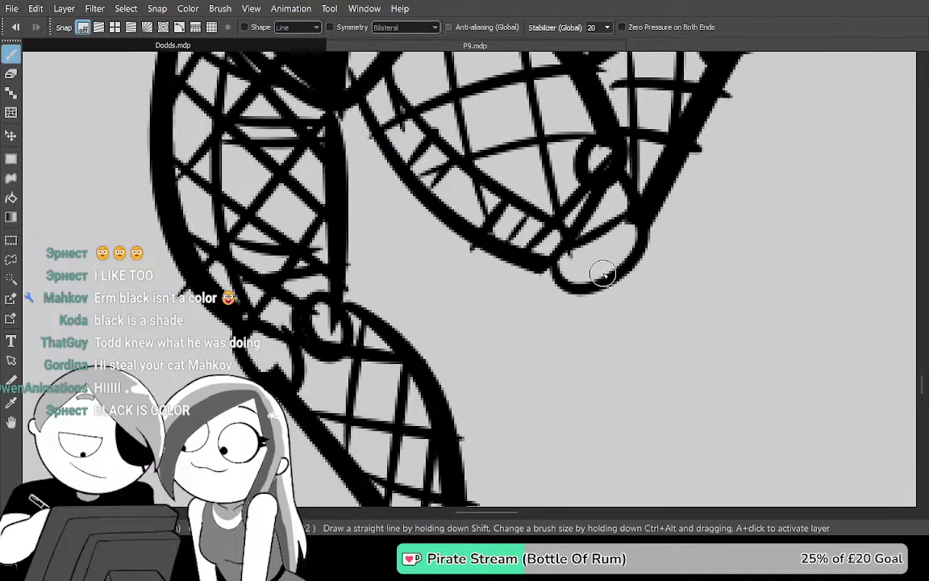
drag(711, 119, 700, 270)
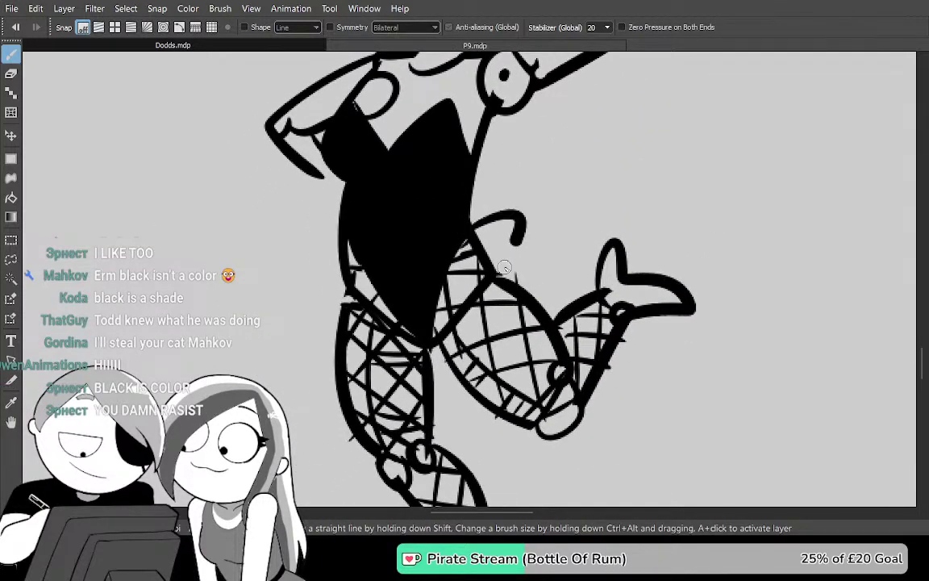
scroll(535, 294, down, 2)
mouse_move(713, 278)
mouse_down()
mouse_move(686, 333)
mouse_move(694, 322)
mouse_move(726, 357)
mouse_move(717, 270)
mouse_up()
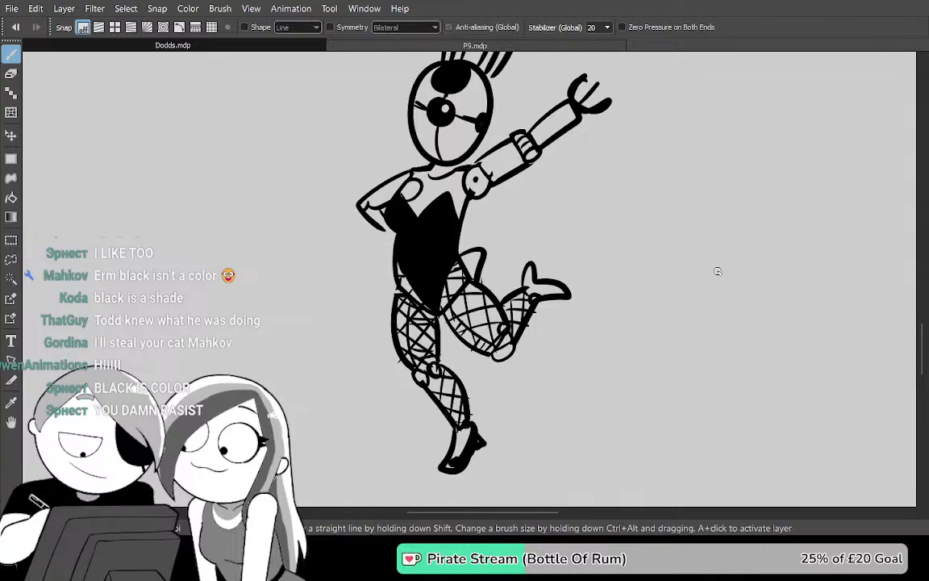
mouse_move(585, 316)
mouse_down()
mouse_move(628, 356)
mouse_move(616, 363)
mouse_up()
mouse_move(762, 390)
mouse_down()
mouse_move(721, 404)
mouse_move(738, 402)
mouse_up()
drag(732, 363, 721, 434)
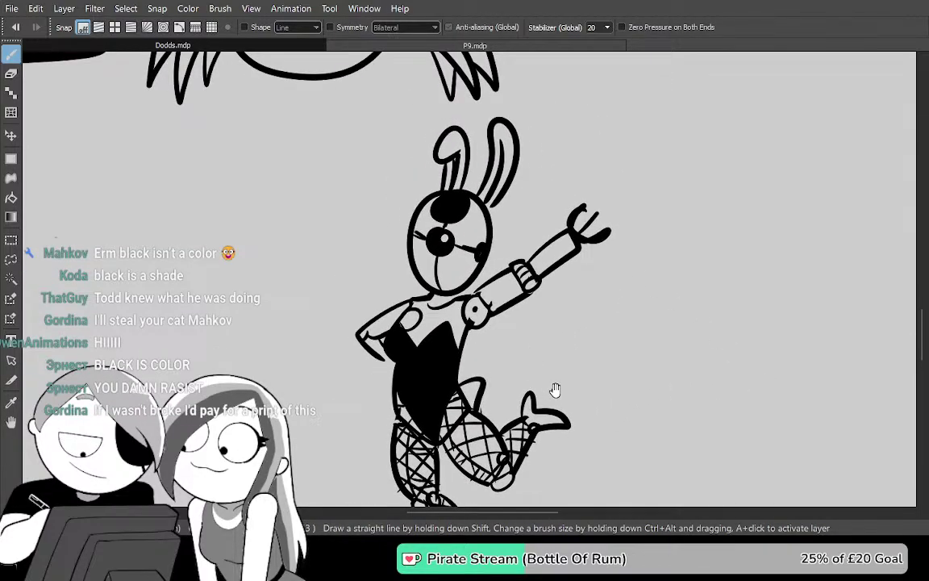
scroll(555, 391, up, 2)
mouse_move(585, 289)
mouse_down()
mouse_move(657, 363)
mouse_move(639, 352)
mouse_move(635, 367)
mouse_move(654, 367)
mouse_move(660, 382)
mouse_up()
mouse_move(216, 275)
mouse_down()
mouse_move(333, 237)
mouse_move(309, 215)
mouse_move(357, 228)
mouse_up()
key(ctrl+z)
key(ctrl+z)
key(ctrl+z)
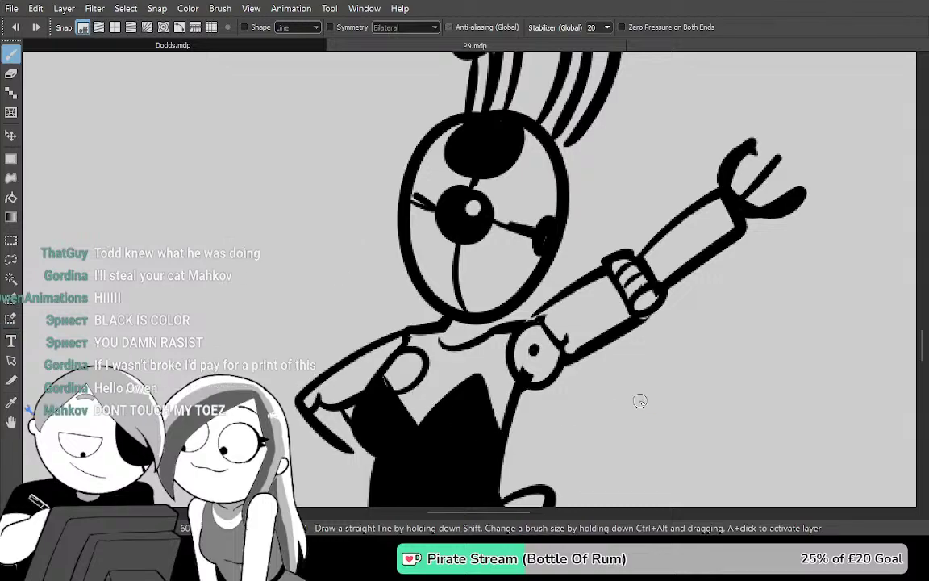
Look over the bunny robot's head, arms and torso and the rabbit-eared crab sketch
mouse_move(668, 388)
mouse_down()
mouse_move(632, 356)
mouse_move(672, 370)
mouse_up()
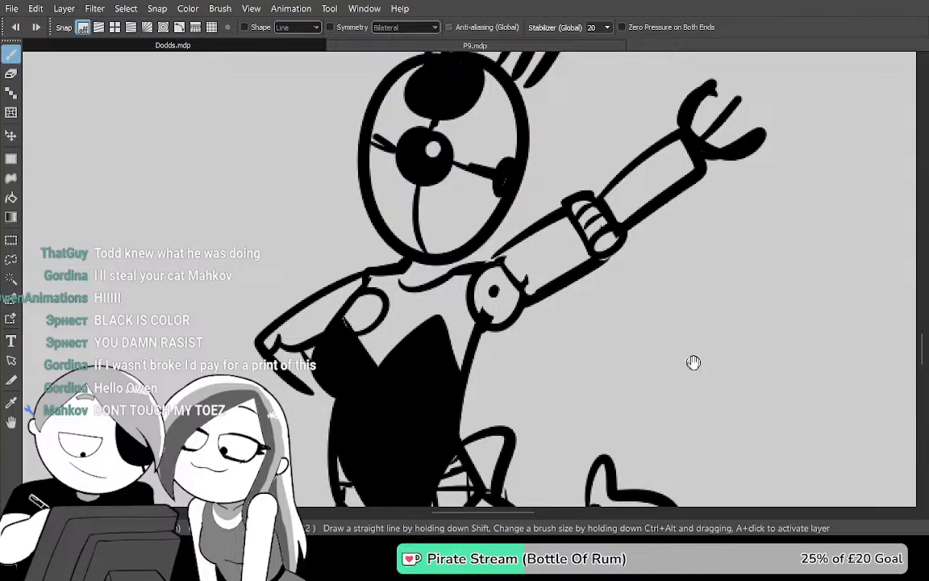
mouse_move(636, 294)
mouse_down()
mouse_move(556, 305)
mouse_move(481, 371)
mouse_up()
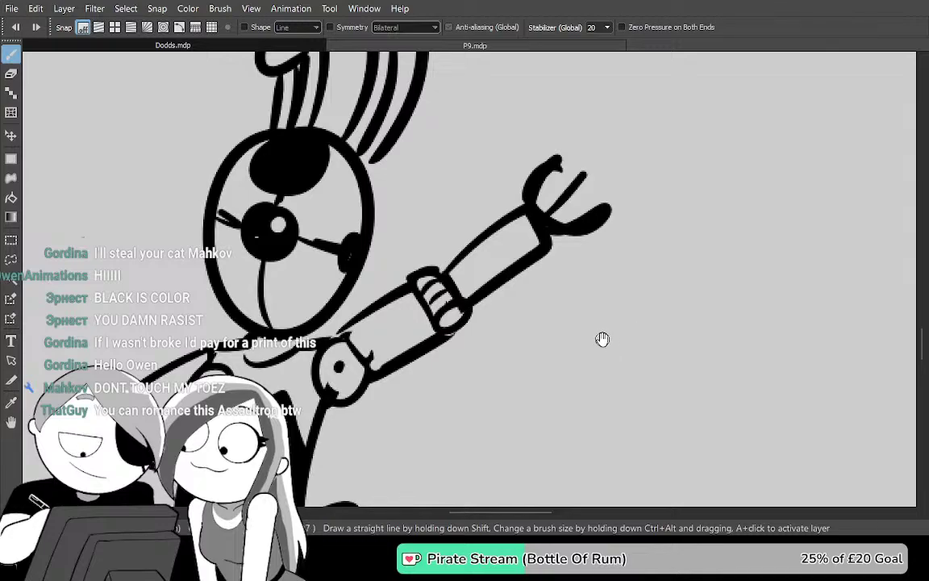
drag(603, 338, 552, 375)
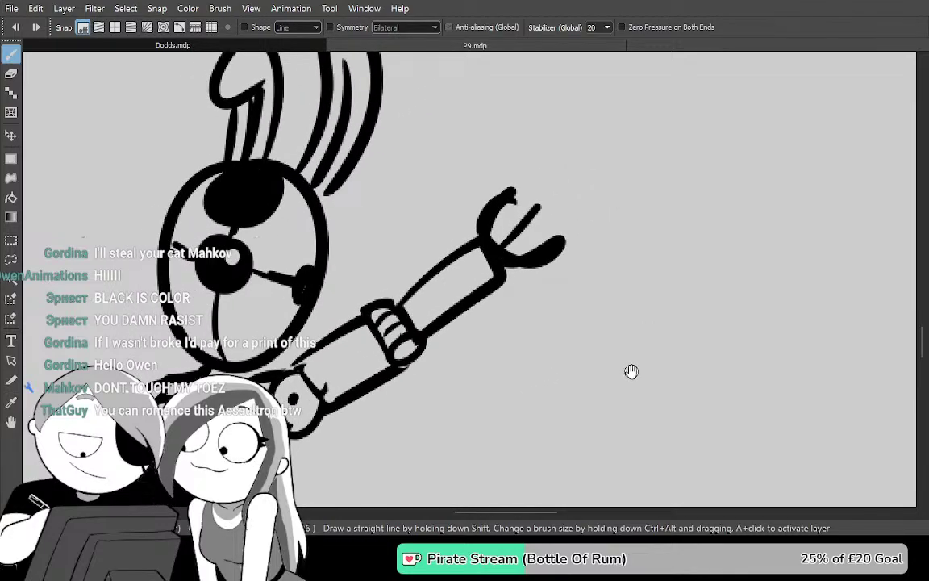
mouse_move(561, 421)
mouse_down()
mouse_move(591, 389)
mouse_move(787, 257)
mouse_up()
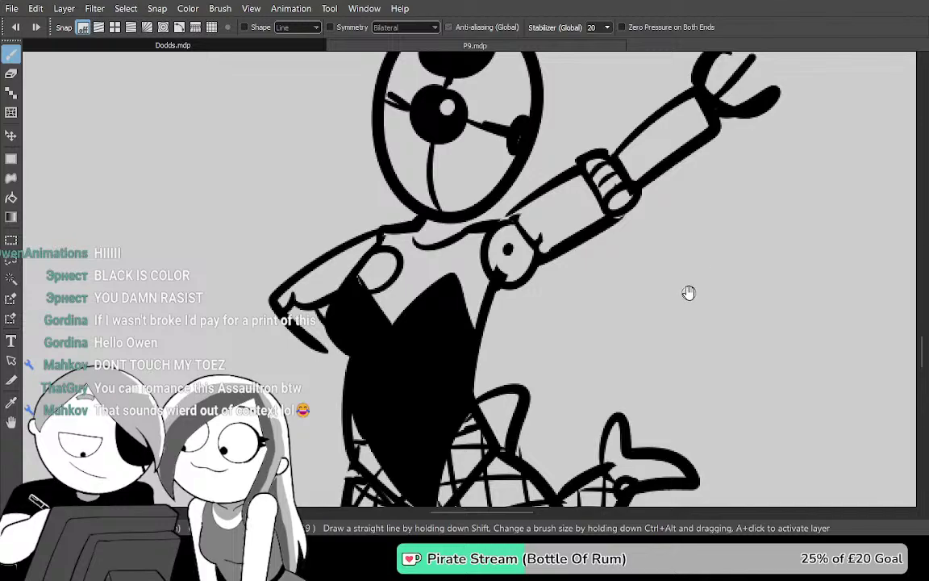
mouse_move(622, 333)
mouse_down()
mouse_move(628, 322)
mouse_move(605, 251)
mouse_move(554, 373)
mouse_up()
mouse_move(658, 316)
mouse_down()
mouse_move(554, 396)
mouse_move(570, 409)
mouse_move(597, 375)
mouse_move(633, 352)
mouse_up()
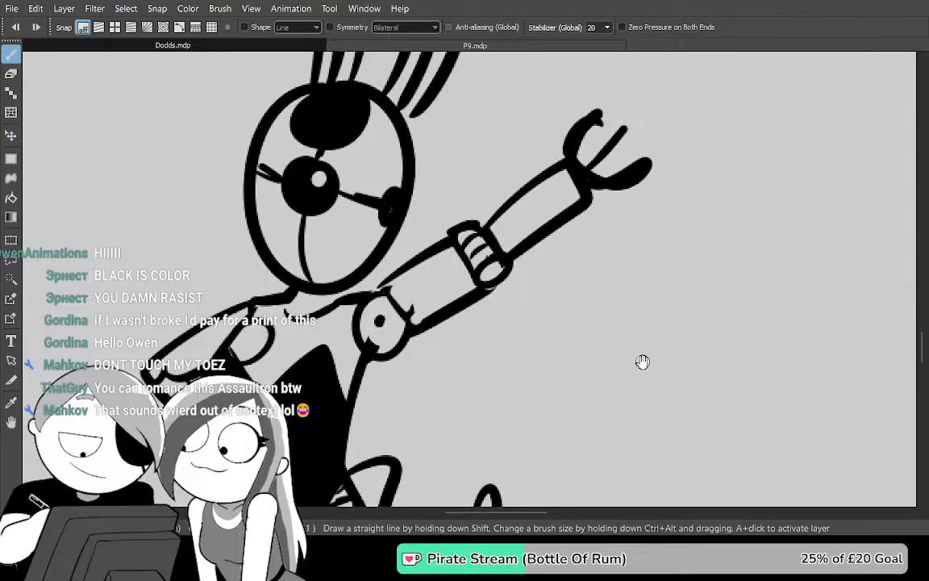
drag(574, 427, 740, 247)
drag(660, 365, 668, 135)
drag(649, 318, 622, 306)
drag(629, 194, 607, 425)
drag(617, 173, 612, 399)
drag(573, 121, 558, 444)
mouse_move(538, 122)
mouse_down()
mouse_move(549, 336)
mouse_move(678, 363)
mouse_up()
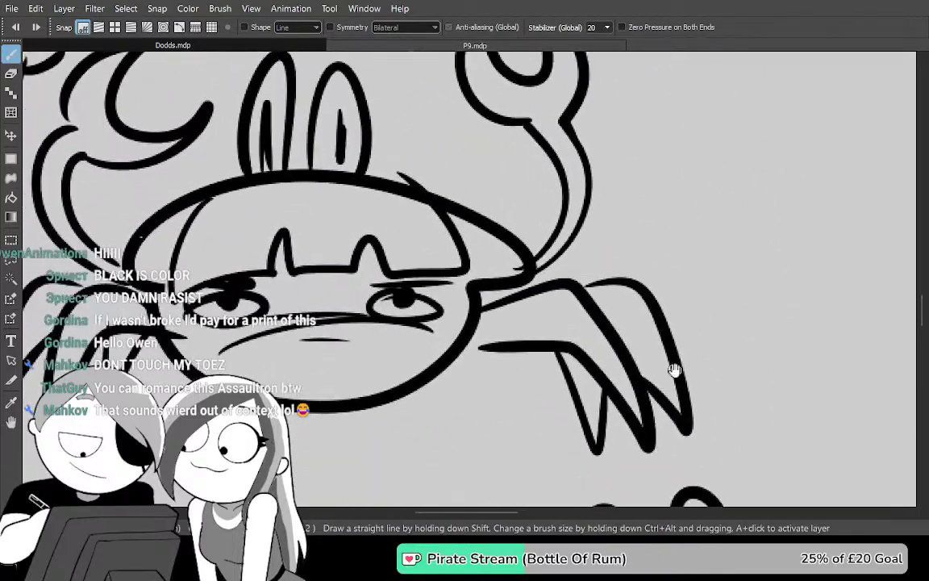
drag(672, 417, 591, 220)
drag(582, 427, 594, 424)
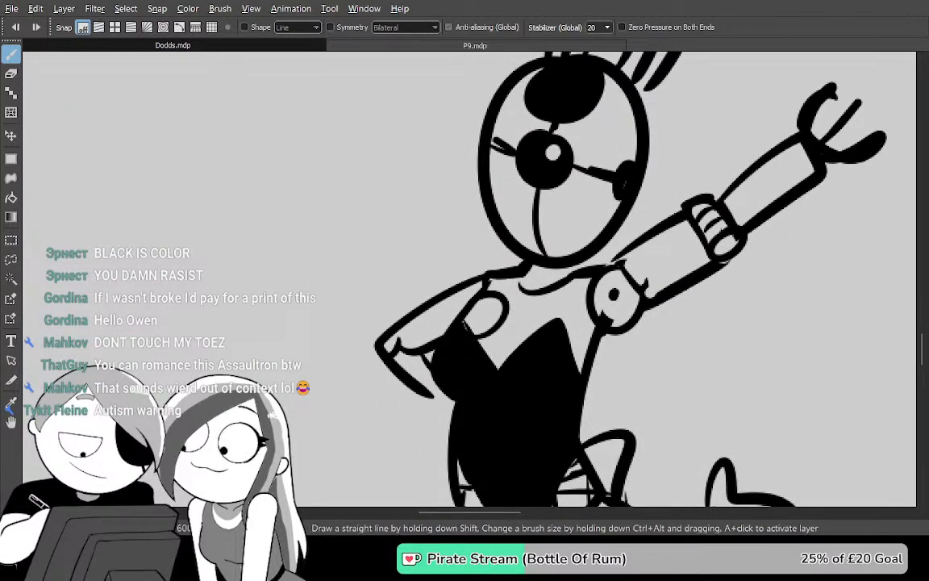
Look over the seagull, rabbit-eared crab and bunny robot sketches
drag(490, 178, 616, 358)
mouse_move(646, 396)
mouse_down()
mouse_move(629, 381)
mouse_move(760, 383)
mouse_move(723, 345)
mouse_move(701, 413)
mouse_move(563, 396)
mouse_move(599, 410)
mouse_move(554, 375)
mouse_up()
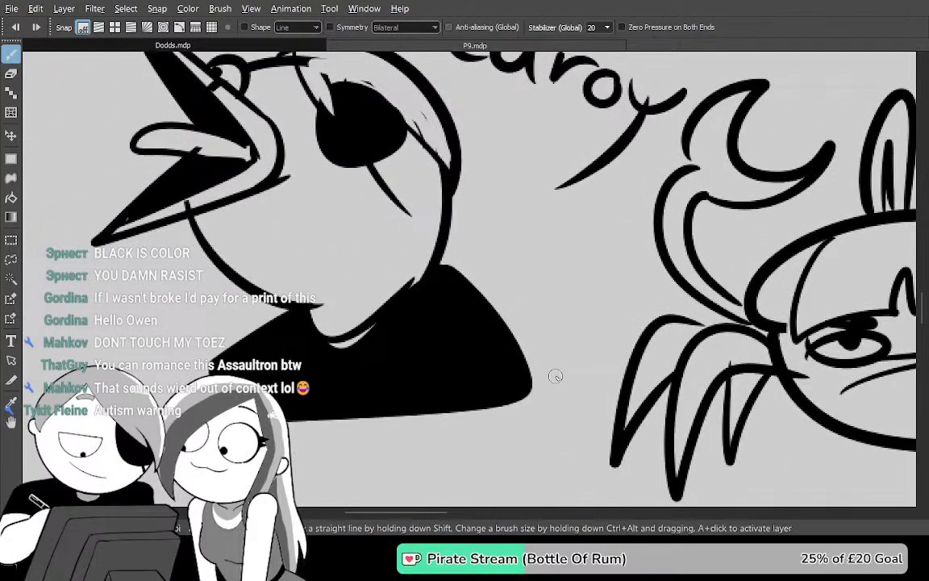
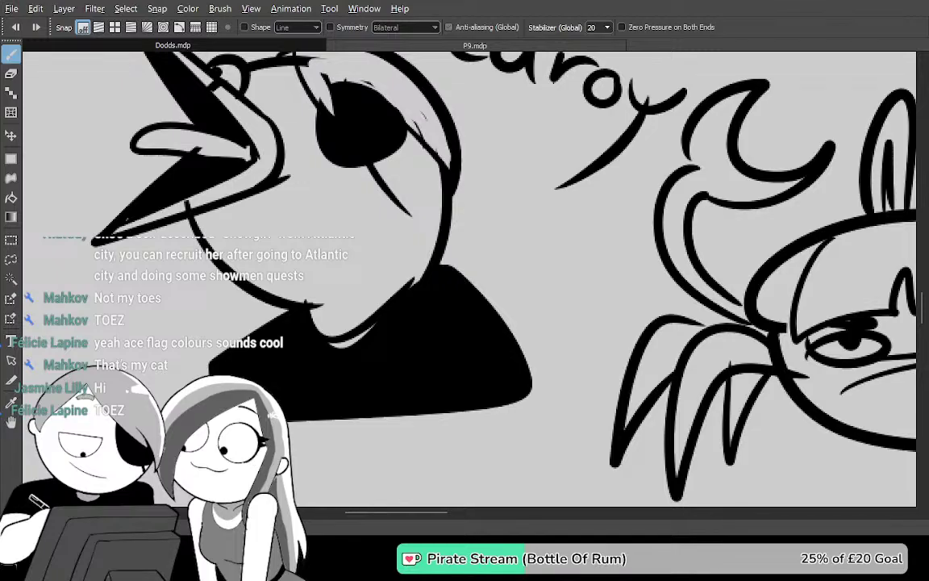
mouse_move(550, 346)
mouse_down()
mouse_move(526, 355)
mouse_move(497, 318)
mouse_move(379, 364)
mouse_move(364, 323)
mouse_move(330, 329)
mouse_move(544, 270)
mouse_move(613, 394)
mouse_move(639, 305)
mouse_move(678, 353)
mouse_move(605, 381)
mouse_up()
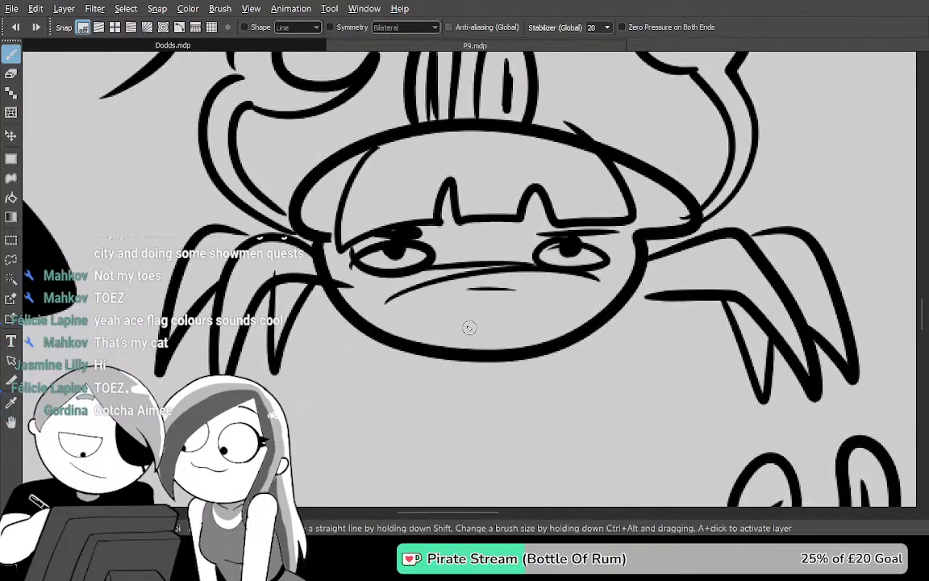
mouse_move(380, 316)
mouse_down()
mouse_move(468, 307)
mouse_move(504, 329)
mouse_move(551, 301)
mouse_move(575, 304)
mouse_up()
mouse_move(524, 332)
mouse_down()
mouse_move(486, 340)
mouse_move(445, 314)
mouse_move(394, 348)
mouse_move(463, 342)
mouse_up()
mouse_move(378, 332)
mouse_down()
mouse_move(463, 256)
mouse_move(525, 265)
mouse_move(592, 293)
mouse_move(547, 315)
mouse_move(550, 322)
mouse_move(583, 310)
mouse_up()
drag(565, 406, 429, 462)
key(ctrl+z)
key(ctrl+z)
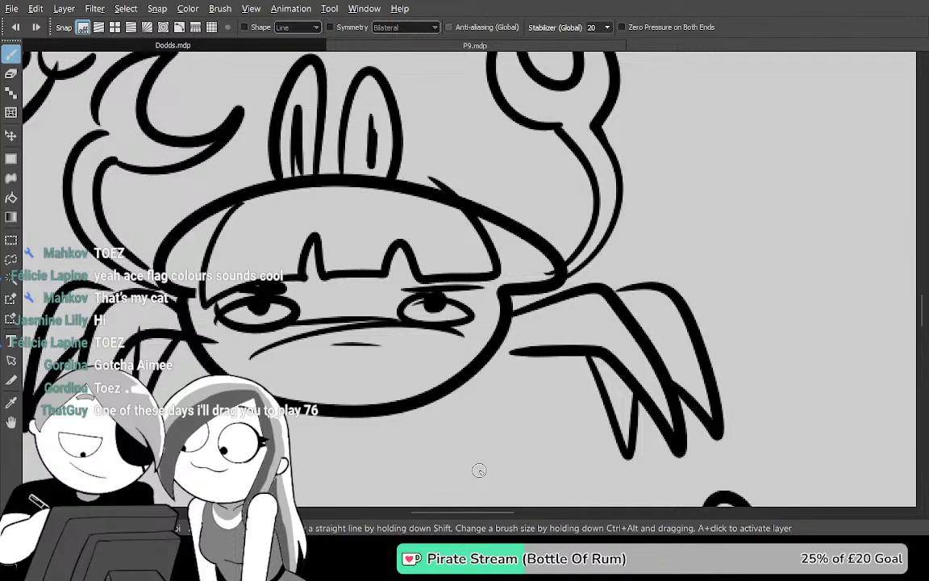
drag(479, 470, 504, 329)
drag(684, 384, 617, 228)
drag(758, 398, 663, 278)
scroll(663, 279, down, 8)
scroll(632, 304, up, 2)
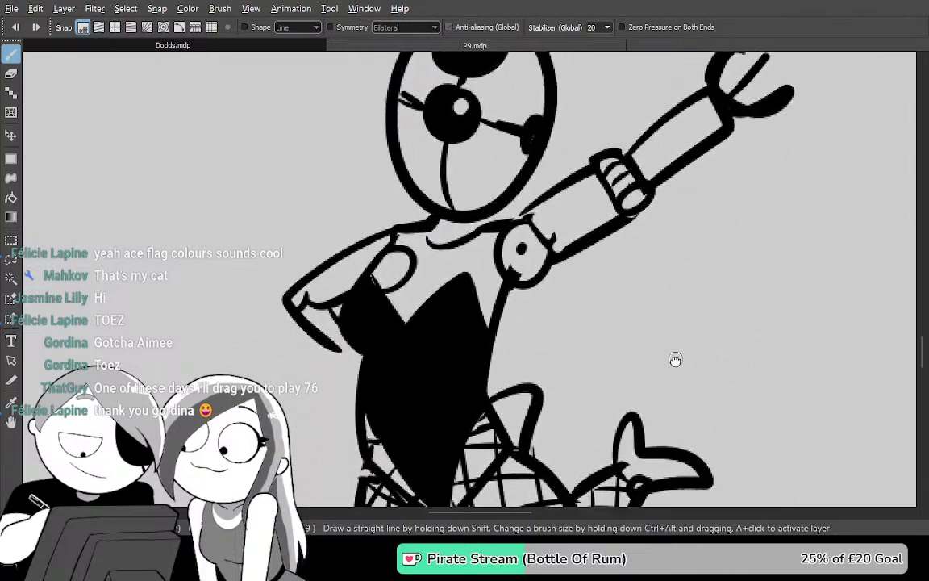
drag(674, 357, 720, 435)
Find the thumbnail panel of the running figure firing a gun among the rough page layouts
mouse_move(203, 255)
mouse_down()
mouse_move(356, 200)
mouse_move(516, 319)
mouse_up()
key(ctrl+z)
key(ctrl+z)
key(ctrl+z)
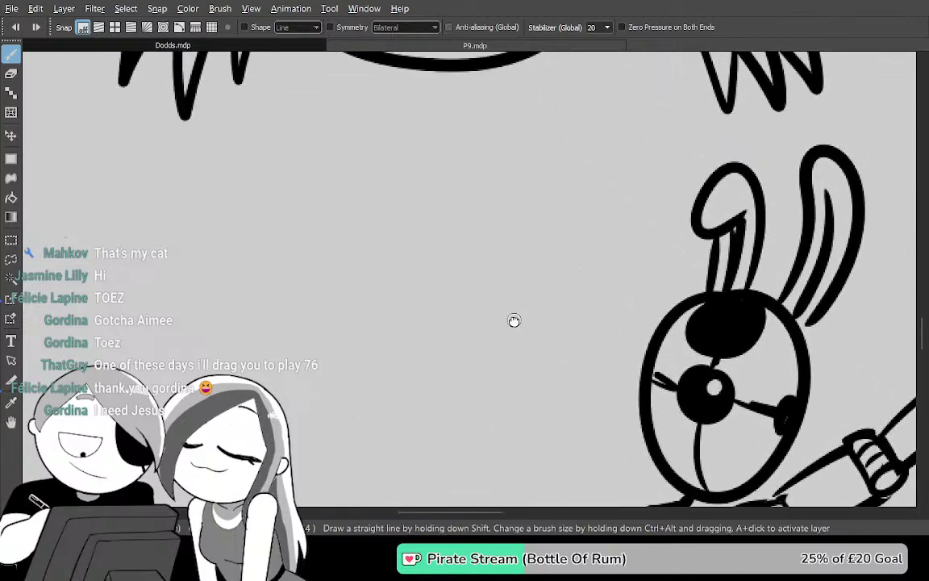
drag(415, 153, 545, 373)
drag(417, 174, 598, 384)
drag(446, 202, 622, 398)
drag(468, 243, 645, 500)
drag(512, 311, 666, 510)
drag(541, 313, 740, 323)
drag(496, 241, 576, 479)
drag(487, 345, 705, 419)
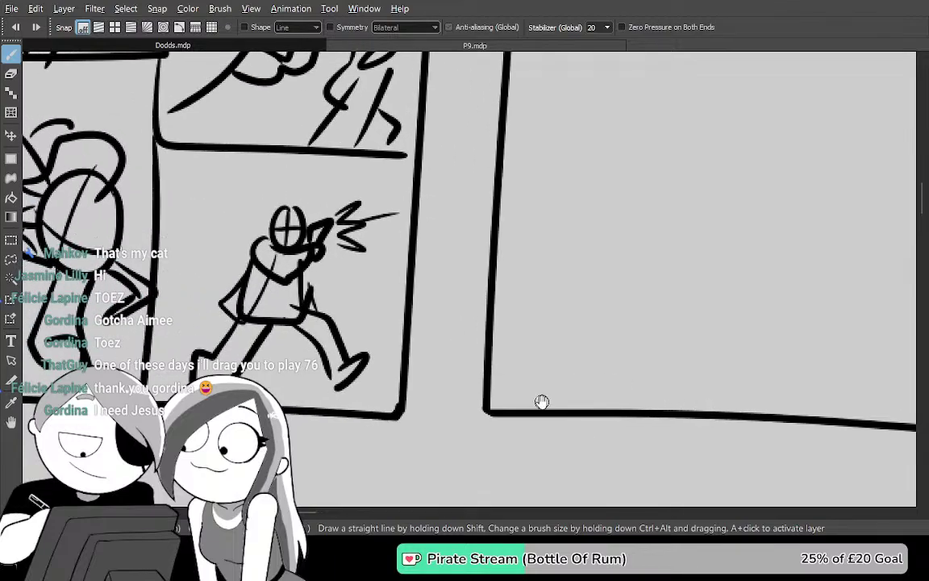
drag(539, 401, 691, 404)
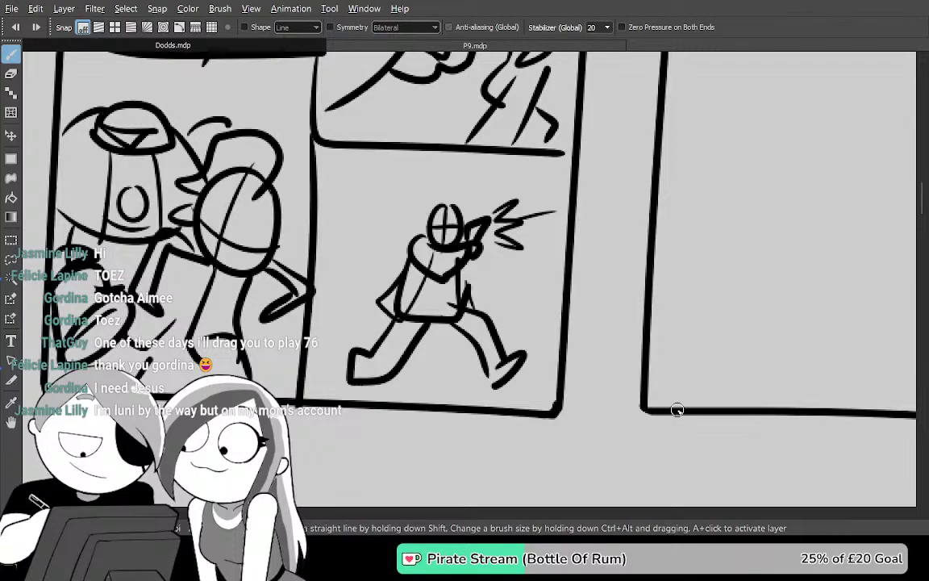
Switch to P9.mdp and examine the empty panel below the dust-cloud panel and its neighbouring art
key(ctrl+Tab)
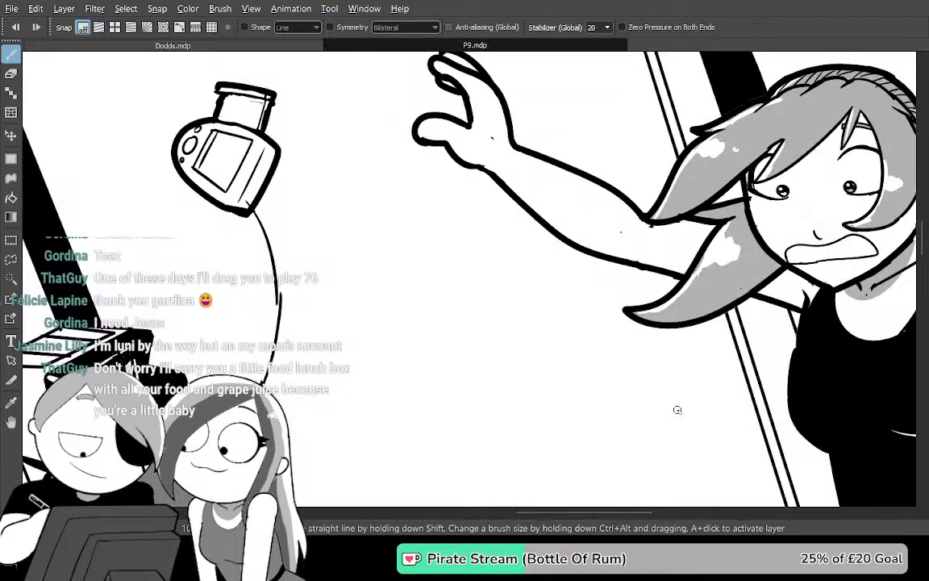
drag(486, 329, 545, 338)
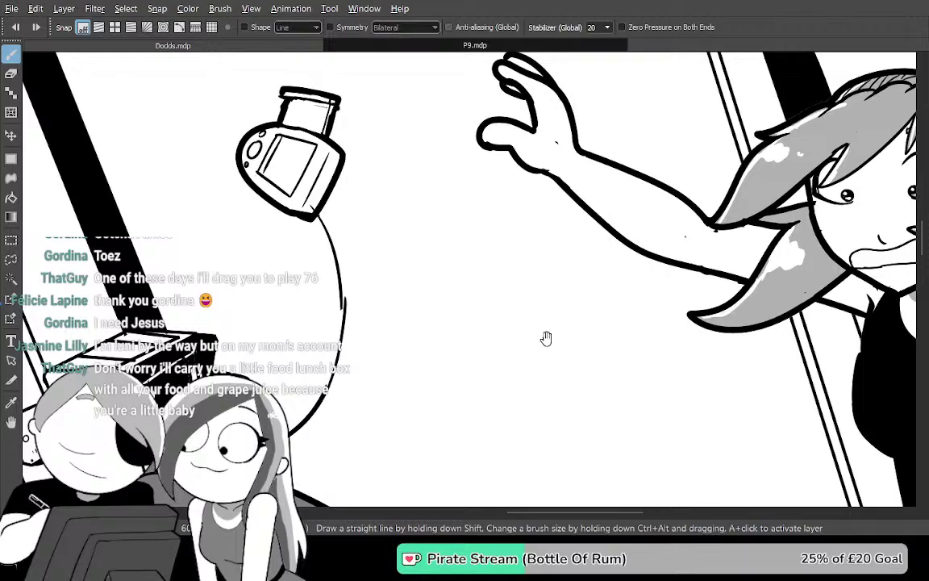
scroll(356, 348, down, 3)
drag(644, 493, 621, 250)
mouse_move(631, 357)
mouse_down()
mouse_move(649, 258)
mouse_move(634, 226)
mouse_move(650, 153)
mouse_up()
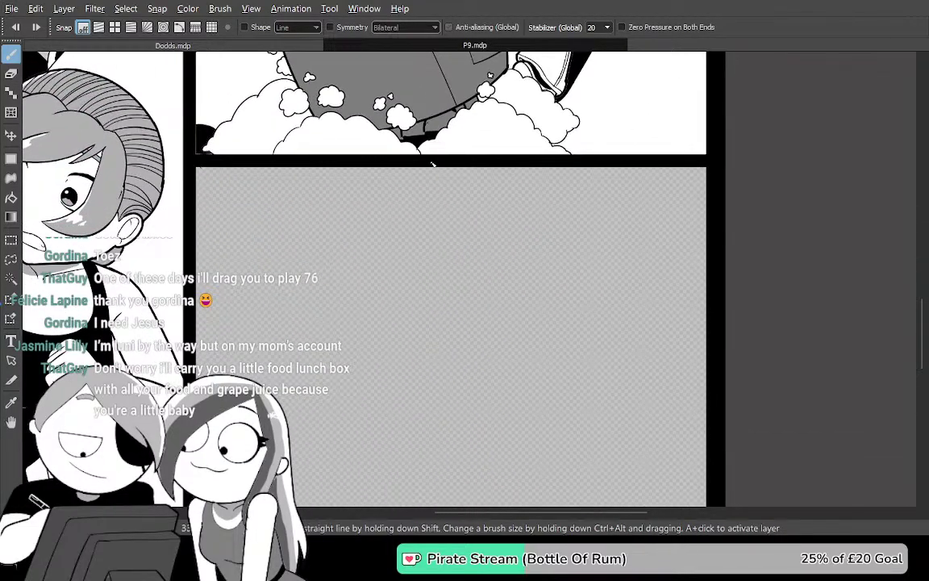
drag(523, 365, 715, 308)
drag(671, 264, 597, 407)
drag(623, 264, 627, 360)
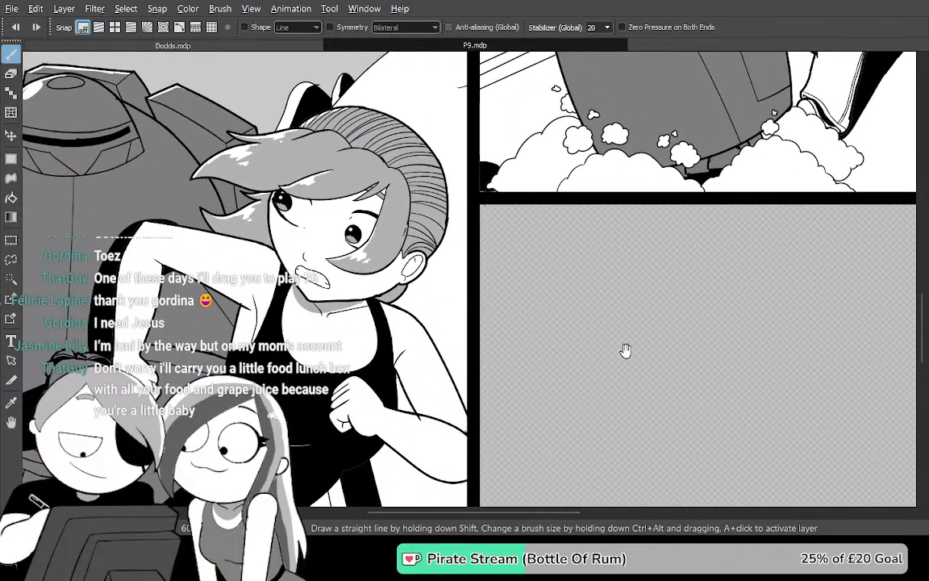
drag(639, 279, 516, 468)
drag(574, 250, 500, 475)
drag(596, 153, 566, 431)
scroll(566, 429, down, 10)
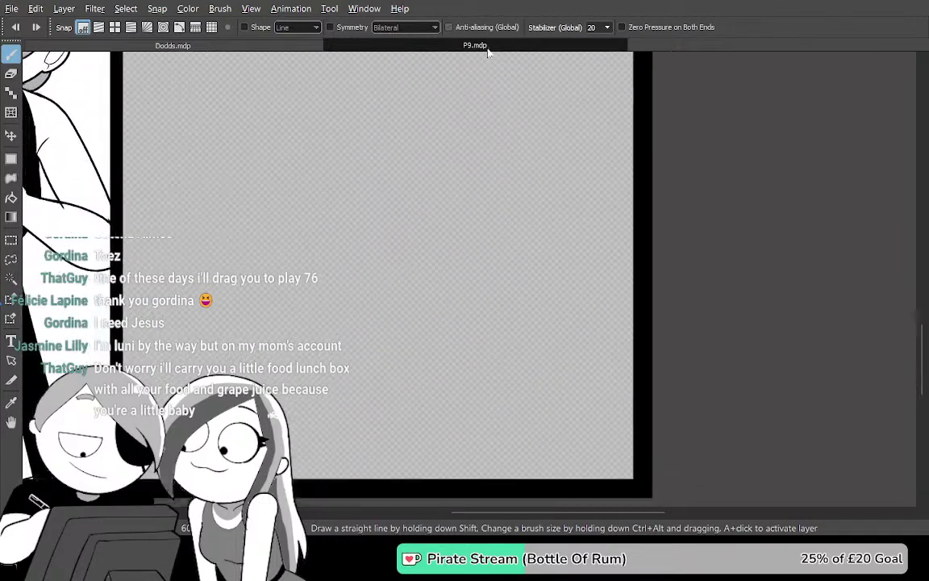
drag(508, 217, 545, 119)
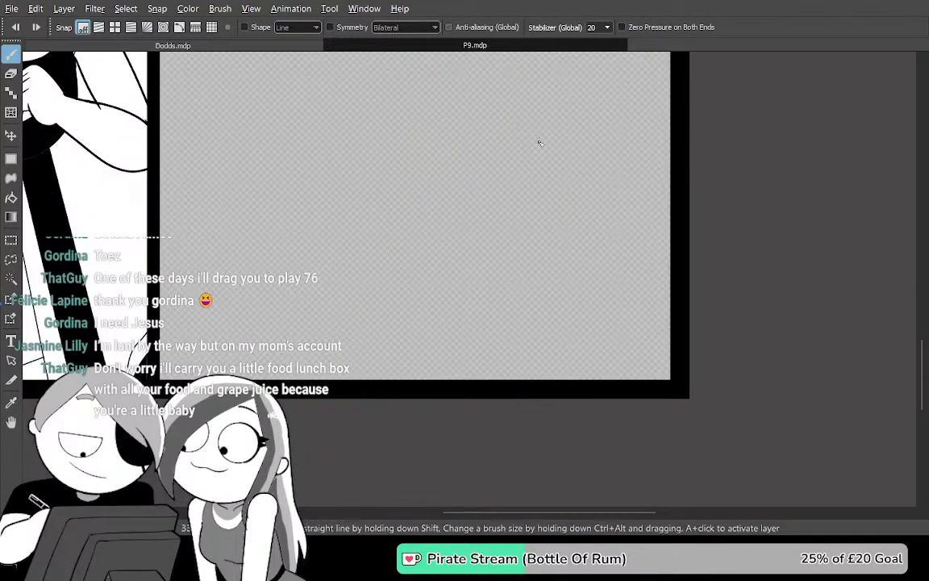
Return to Dodds.mdp and examine the running gunman thumbnail and the rough figures in the panels above it up close
key(ctrl+Tab)
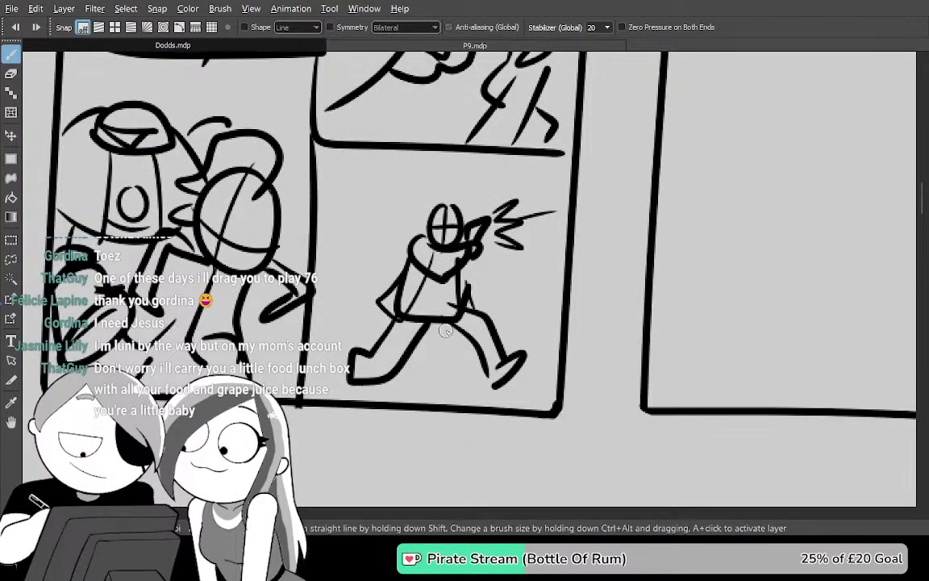
scroll(430, 311, up, 3)
drag(666, 137, 568, 375)
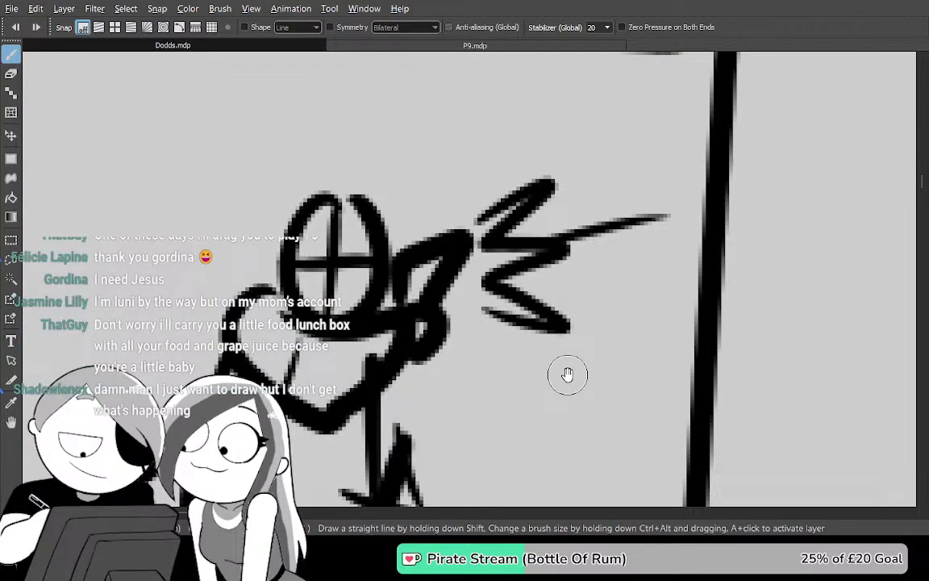
drag(487, 239, 477, 548)
drag(499, 194, 513, 548)
drag(517, 259, 513, 512)
drag(530, 276, 516, 465)
drag(501, 354, 516, 477)
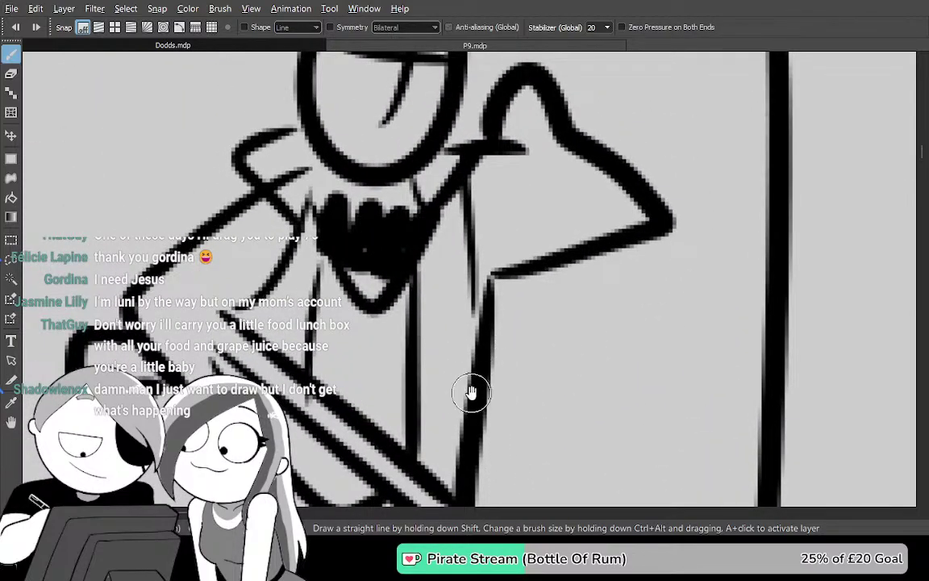
scroll(457, 446, up, 8)
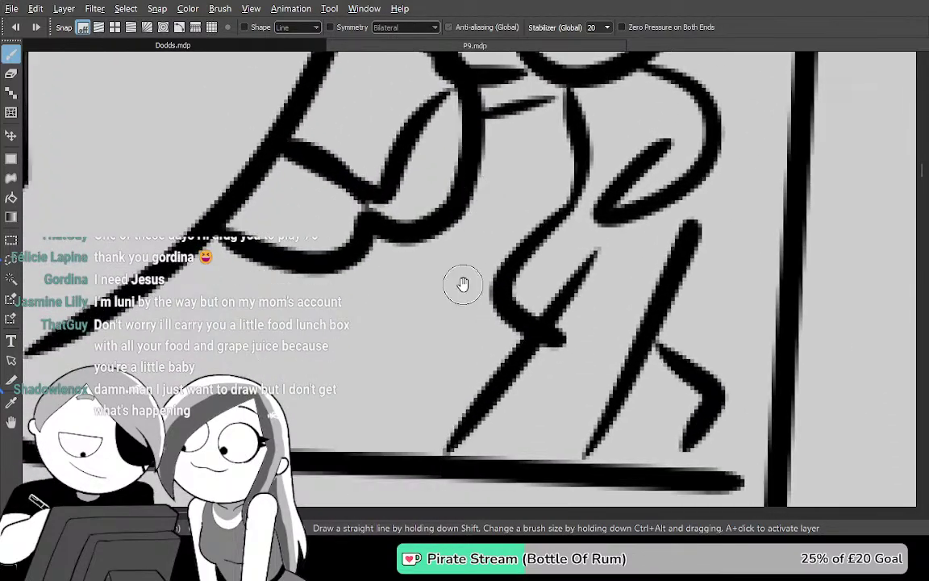
scroll(465, 256, down, 10)
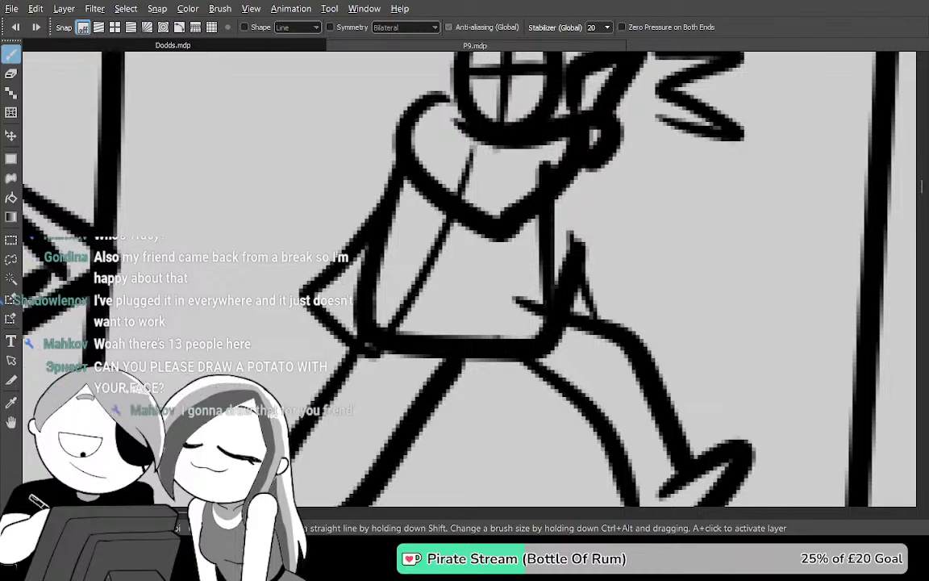
scroll(466, 294, down, 2)
drag(467, 294, 467, 278)
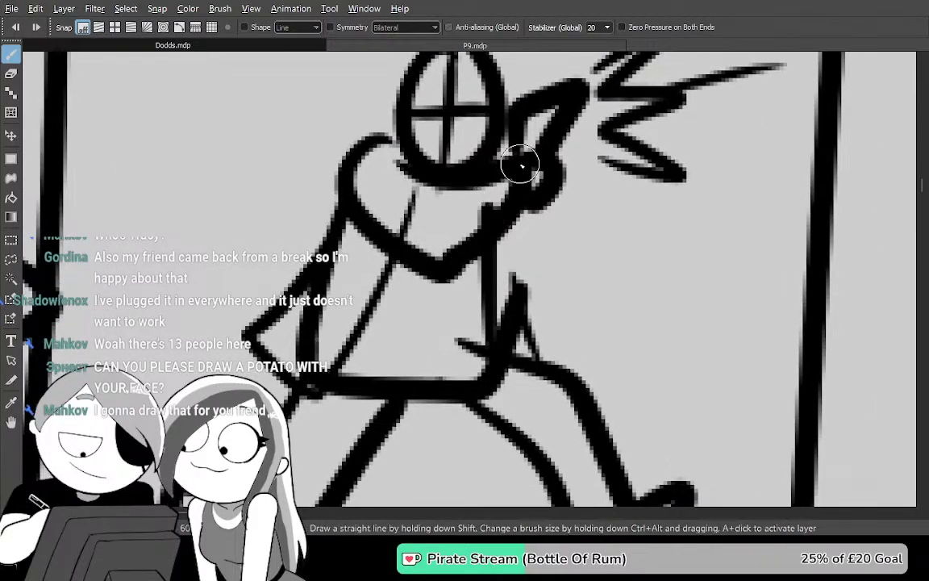
Compare P9's empty panel with the running gunman thumbnail in Dodds.mdp, checking the pose and muzzle flash
click(518, 46)
drag(566, 284, 590, 331)
drag(523, 178, 537, 313)
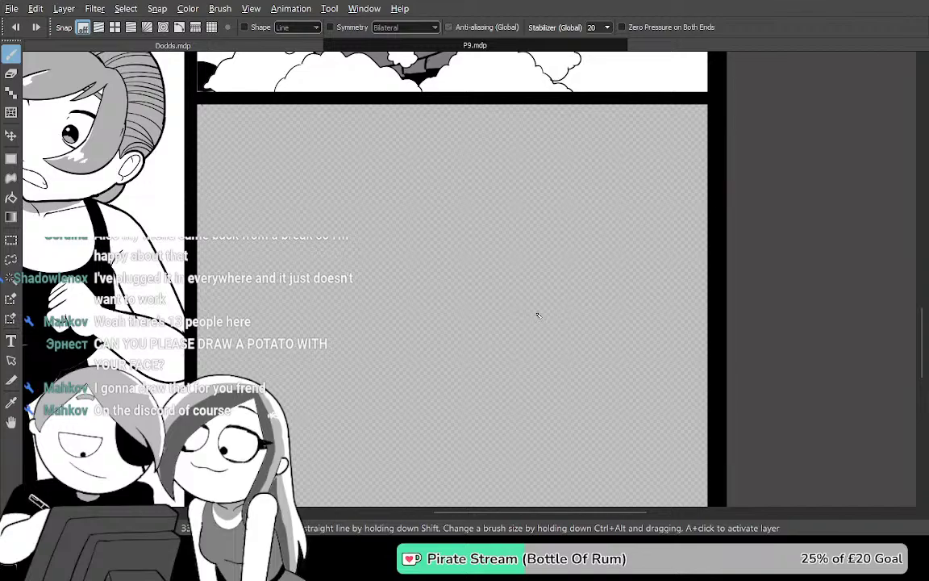
key(ctrl+Tab)
mouse_move(588, 314)
mouse_down()
mouse_move(570, 230)
mouse_move(578, 315)
mouse_up()
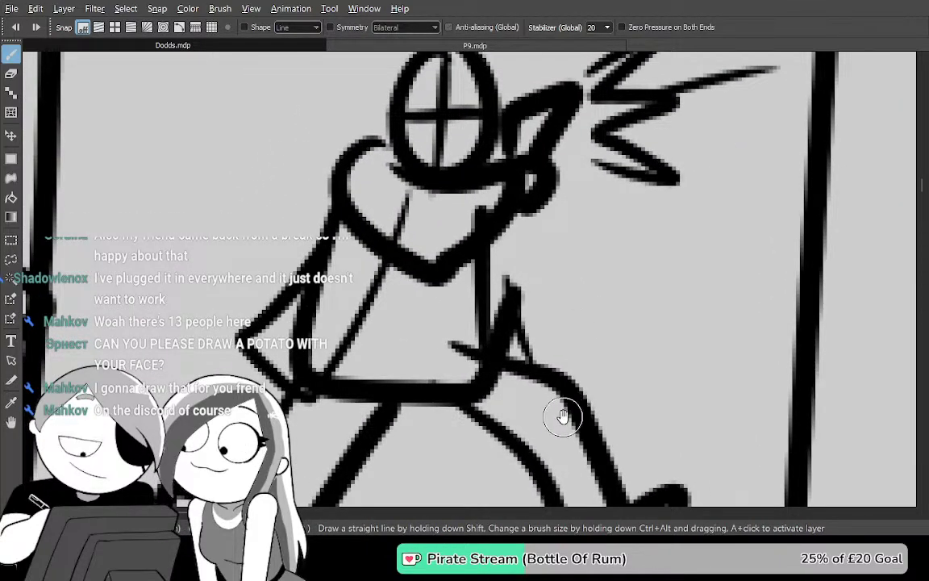
scroll(562, 415, down, 5)
drag(481, 228, 485, 250)
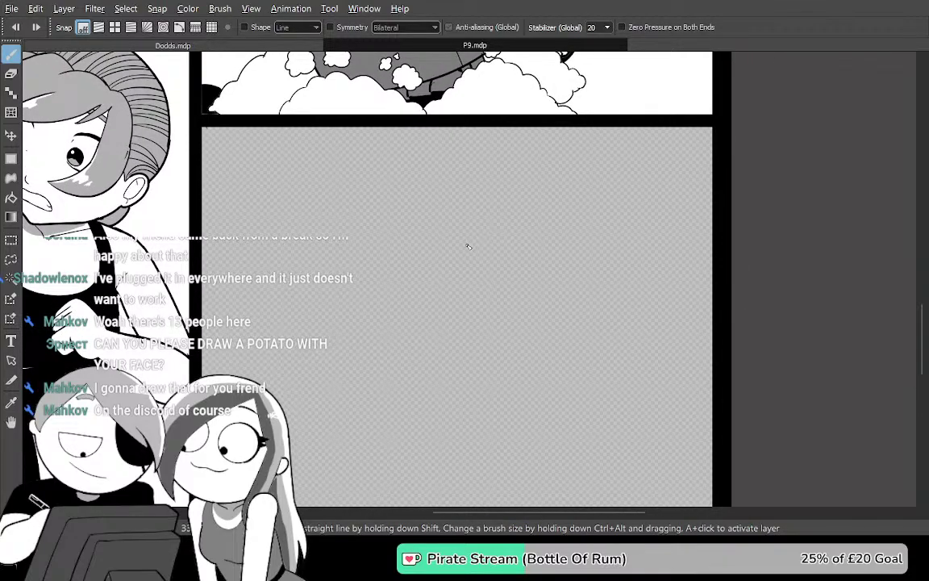
scroll(467, 246, up, 1)
mouse_move(426, 415)
mouse_down()
mouse_move(533, 271)
mouse_move(494, 373)
mouse_move(485, 317)
mouse_move(467, 365)
mouse_up()
key(ctrl+Tab)
drag(533, 251, 556, 75)
mouse_move(547, 205)
mouse_down()
mouse_move(545, 172)
mouse_move(515, 238)
mouse_up()
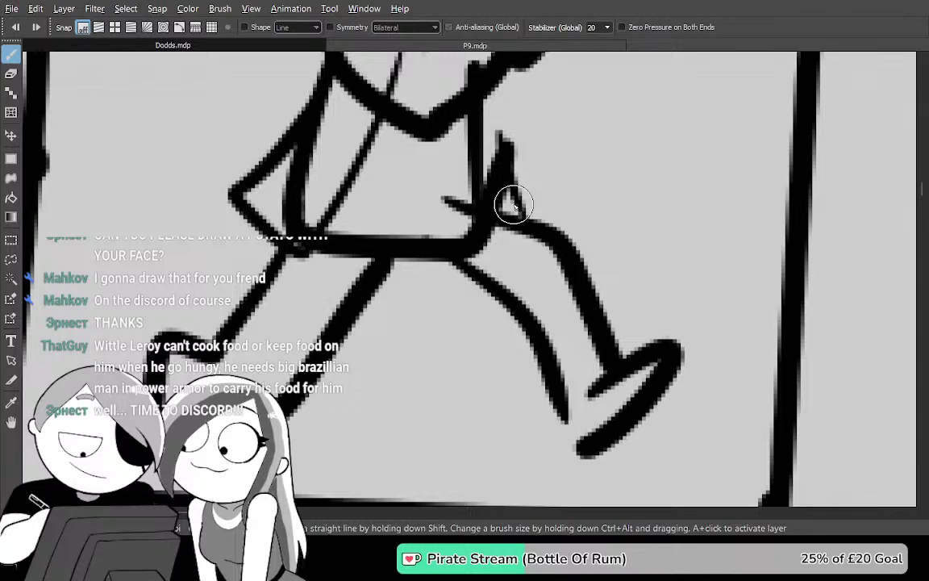
drag(514, 205, 498, 287)
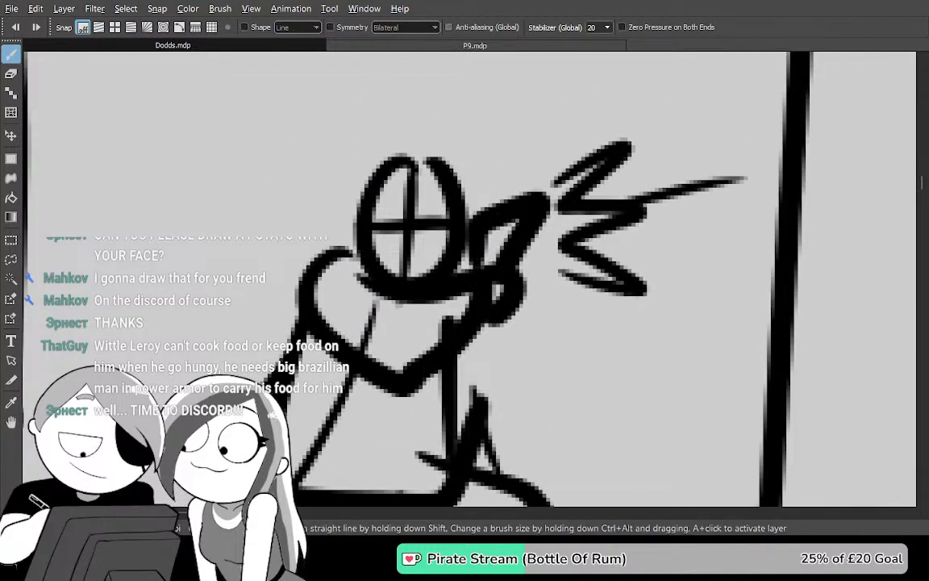
Look over the panels of the P9 page
key(ctrl+Tab)
drag(401, 258, 460, 402)
drag(424, 213, 403, 374)
drag(454, 170, 588, 114)
drag(341, 266, 622, 47)
drag(436, 211, 603, 157)
drag(610, 214, 628, 380)
drag(582, 225, 553, 541)
drag(450, 87, 439, 367)
drag(562, 405, 573, 103)
drag(433, 383, 465, 149)
drag(608, 232, 481, 194)
Draw a thick, lumpy potato-shaped head outline on an empty area of Dodds.mdp
click(172, 46)
drag(553, 414, 520, 88)
scroll(537, 324, down, 2)
mouse_move(472, 388)
mouse_down()
mouse_move(475, 153)
mouse_move(617, 267)
mouse_move(558, 365)
mouse_move(616, 419)
mouse_move(578, 403)
mouse_move(560, 87)
mouse_up()
mouse_move(498, 123)
mouse_down()
mouse_move(416, 154)
mouse_move(365, 297)
mouse_move(374, 402)
mouse_move(564, 421)
mouse_move(655, 302)
mouse_move(637, 164)
mouse_move(533, 121)
mouse_move(473, 129)
mouse_up()
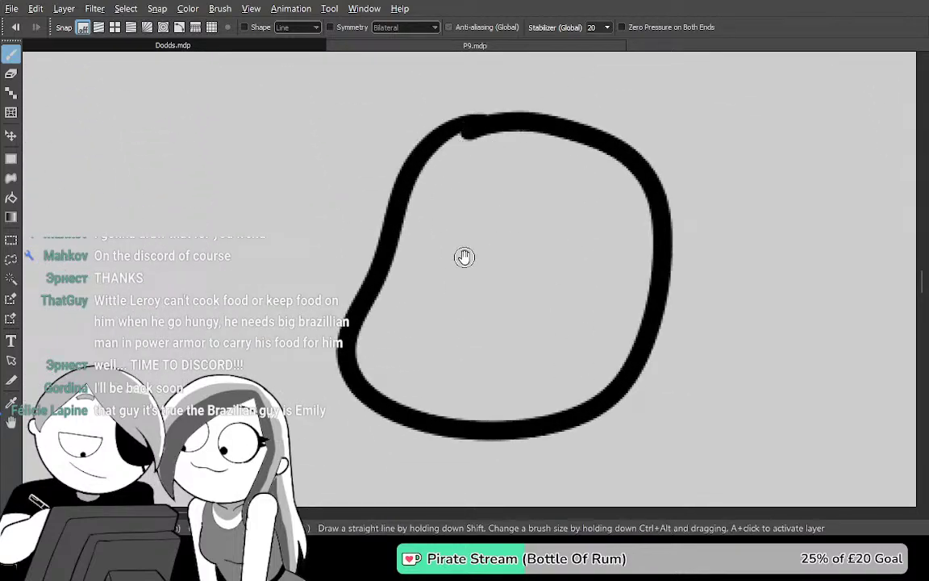
Draw two small dot eyes with arched eyebrows on the potato's face
drag(521, 268, 533, 265)
key(ctrl+z)
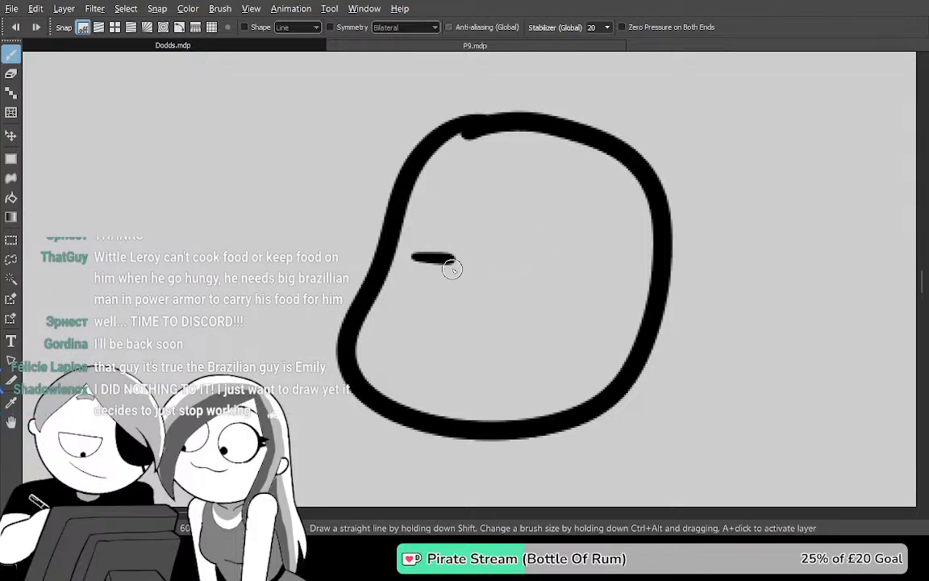
key(ctrl+z)
drag(422, 214, 458, 196)
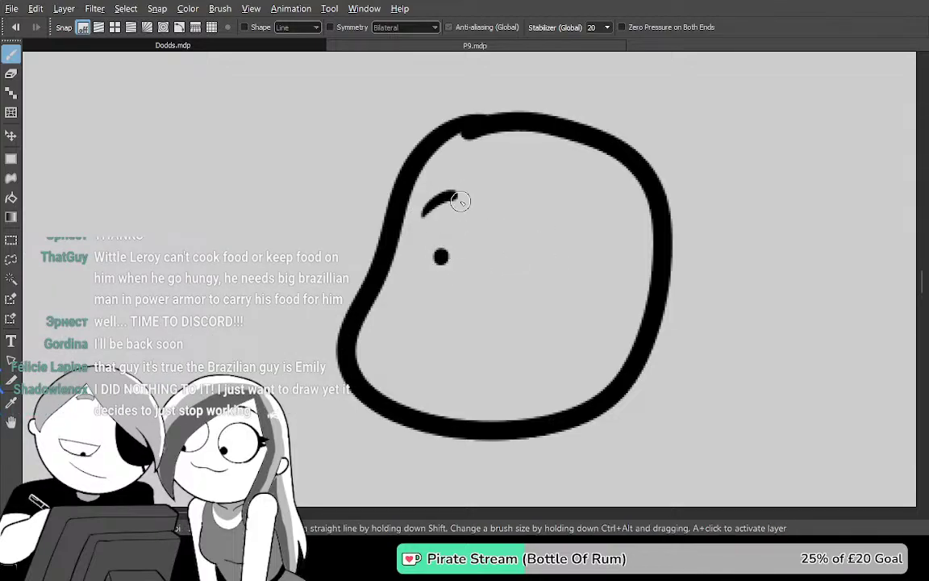
drag(529, 258, 530, 255)
mouse_move(609, 361)
mouse_down()
mouse_move(606, 313)
mouse_move(581, 266)
mouse_up()
drag(640, 298, 633, 360)
key(ctrl+z)
drag(600, 270, 585, 302)
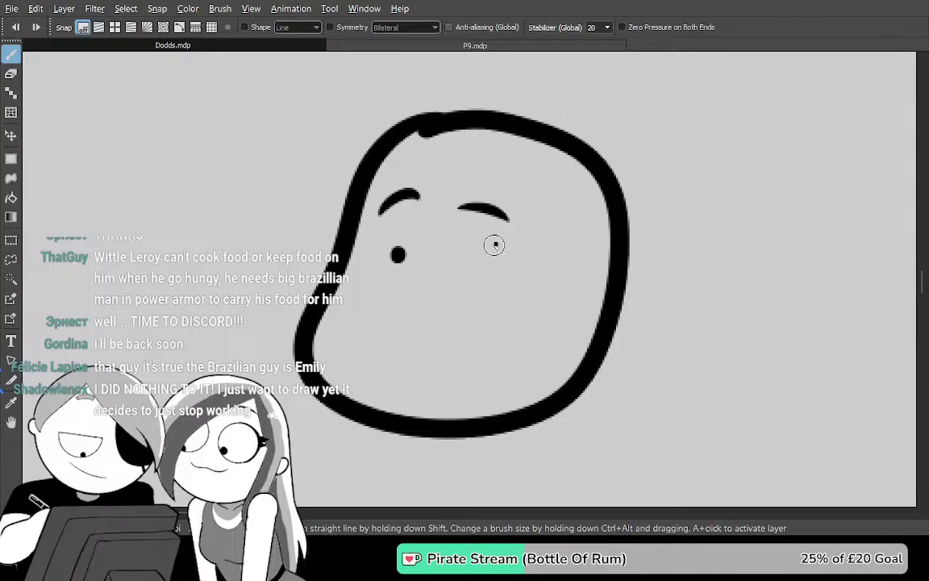
mouse_move(509, 312)
mouse_down()
mouse_move(538, 257)
mouse_move(546, 283)
mouse_up()
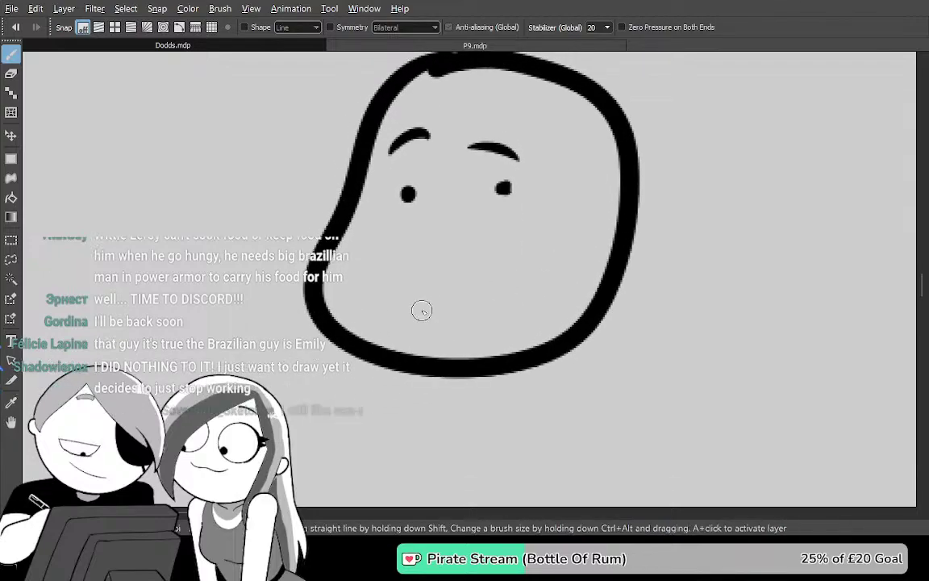
Add a chin curve, small hooked nose, wide smile and short cheek creases to the potato's face
drag(415, 311, 456, 334)
mouse_move(448, 232)
mouse_down()
mouse_move(421, 242)
mouse_move(434, 261)
mouse_move(533, 256)
mouse_up()
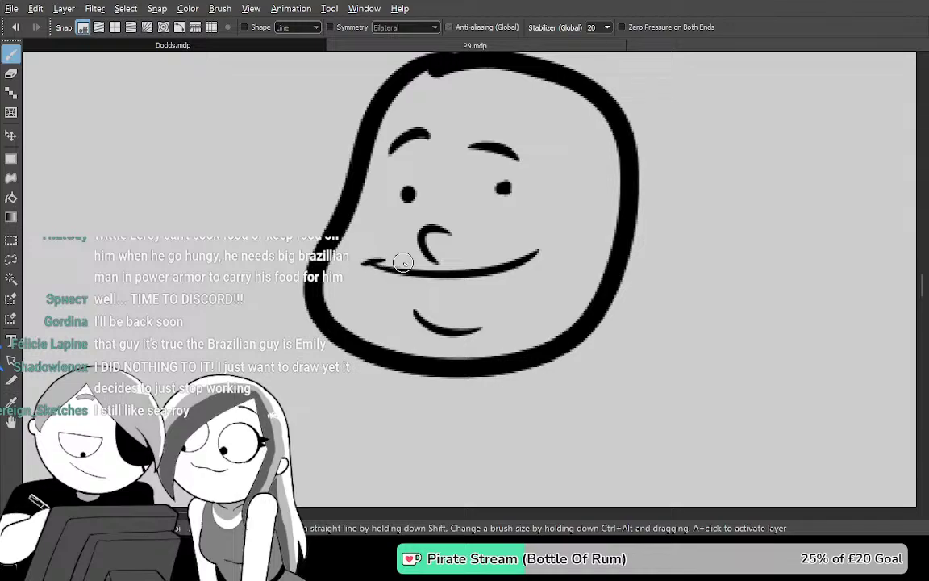
drag(562, 251, 575, 274)
drag(544, 350, 556, 333)
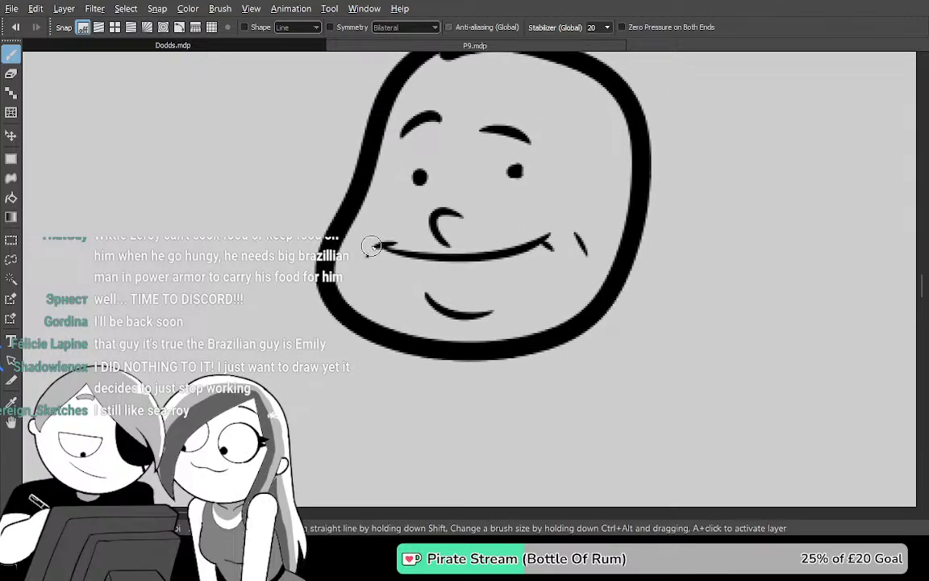
drag(369, 247, 367, 256)
Draw a flexed muscular arm with a bulging bicep attached to the left side of the potato
drag(439, 268, 373, 315)
mouse_move(508, 296)
mouse_down()
mouse_move(547, 251)
mouse_move(568, 265)
mouse_up()
drag(330, 162, 267, 183)
mouse_move(326, 218)
mouse_down()
mouse_move(388, 281)
mouse_move(359, 218)
mouse_up()
mouse_move(360, 216)
mouse_down()
mouse_move(323, 157)
mouse_move(302, 88)
mouse_move(234, 298)
mouse_move(327, 337)
mouse_up()
drag(617, 373, 552, 348)
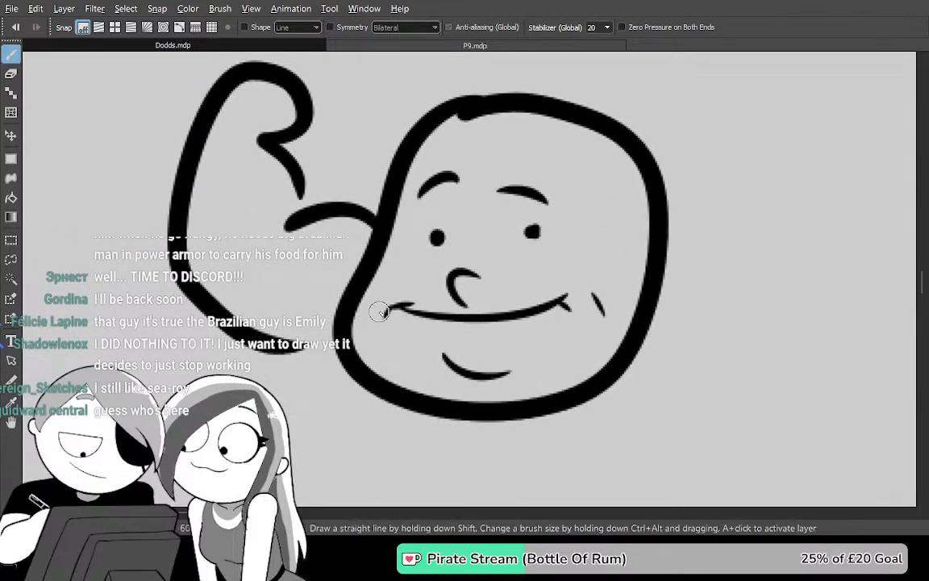
Draw a matching flexed muscular arm on the potato's right side
mouse_move(477, 361)
mouse_down()
mouse_move(563, 364)
mouse_move(694, 263)
mouse_move(628, 115)
mouse_move(603, 183)
mouse_move(568, 235)
mouse_move(574, 274)
mouse_up()
drag(509, 322, 674, 196)
drag(564, 273, 578, 284)
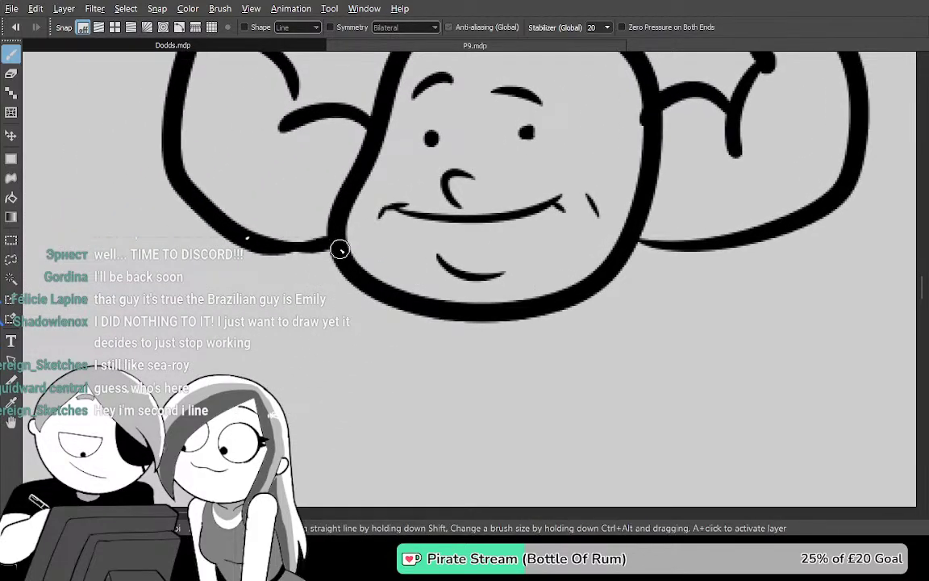
Draw two thin, spread legs with small feet beneath the potato's body
mouse_move(415, 312)
mouse_down()
mouse_move(381, 369)
mouse_move(418, 280)
mouse_move(379, 365)
mouse_move(358, 346)
mouse_up()
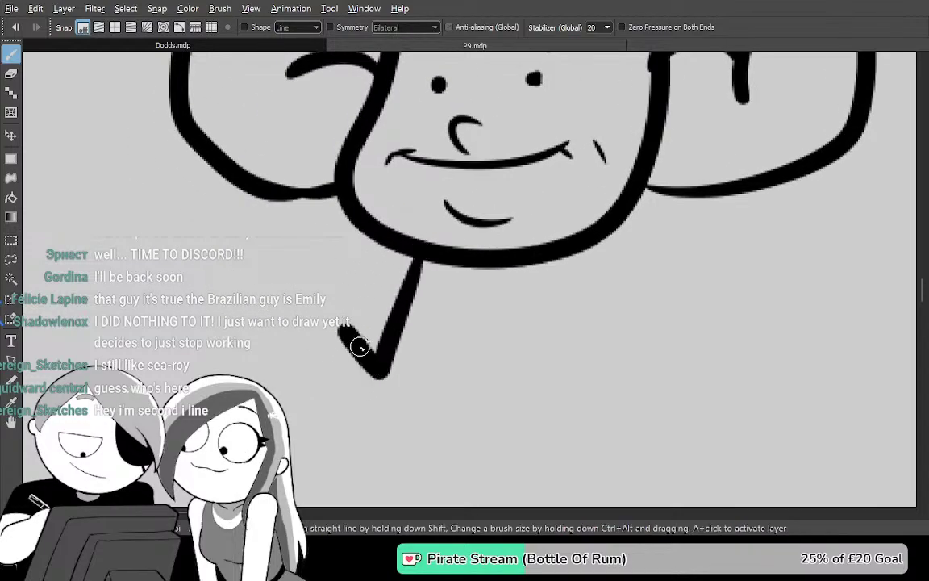
key(ctrl+z)
mouse_move(414, 253)
mouse_down()
mouse_move(344, 346)
mouse_move(326, 315)
mouse_up()
drag(508, 268, 540, 345)
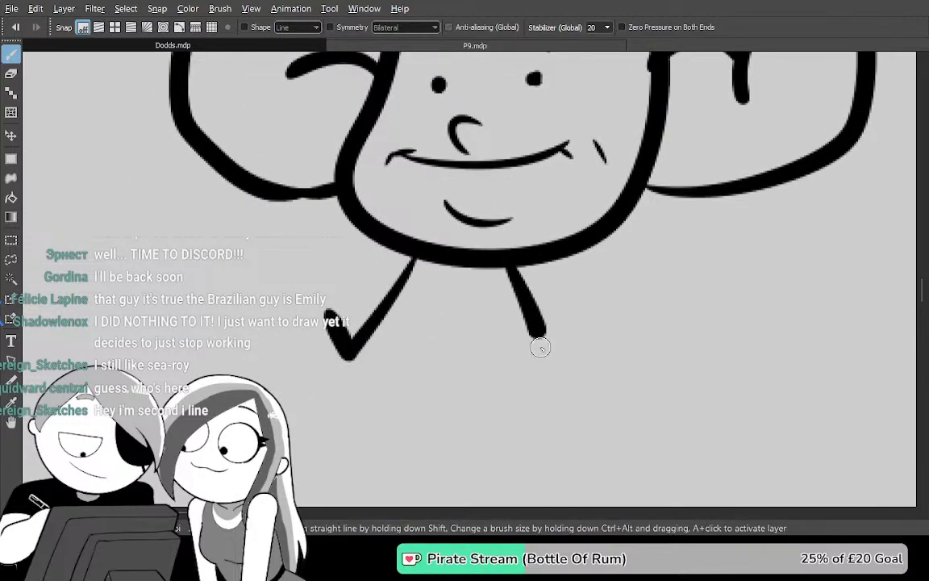
Draw a small hat with a rounded crown and flat brim on top of the potato's head
drag(589, 202, 563, 419)
mouse_move(395, 173)
mouse_down()
mouse_move(562, 168)
mouse_move(452, 170)
mouse_up()
key(ctrl+z)
mouse_move(369, 156)
mouse_down()
mouse_move(585, 164)
mouse_move(491, 194)
mouse_move(470, 213)
mouse_move(553, 229)
mouse_up()
mouse_move(566, 343)
mouse_down()
mouse_move(560, 295)
mouse_move(512, 279)
mouse_up()
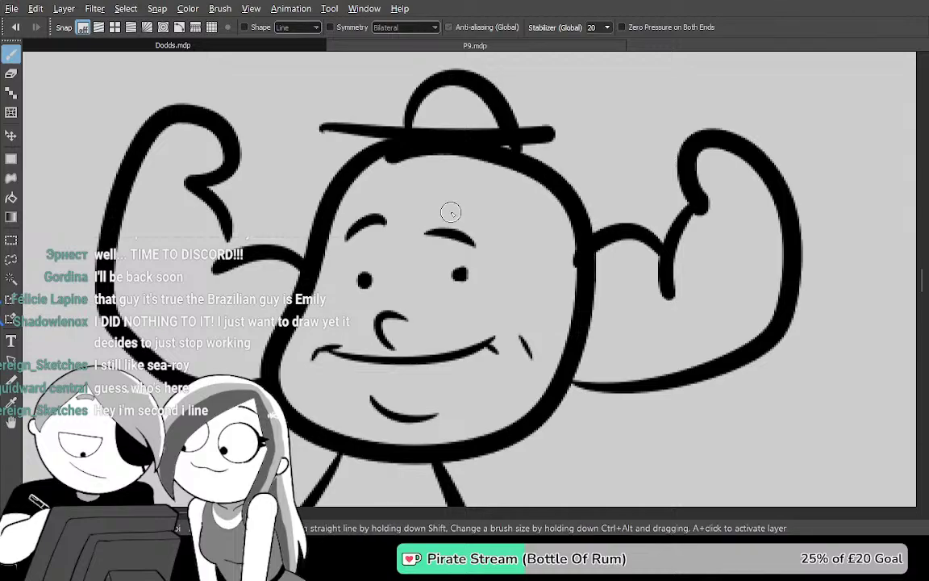
Draw a swept fringe across the potato's forehead, with its pointed tip covering part of one eye
mouse_move(359, 165)
mouse_down()
mouse_move(459, 253)
mouse_move(443, 206)
mouse_move(597, 280)
mouse_up()
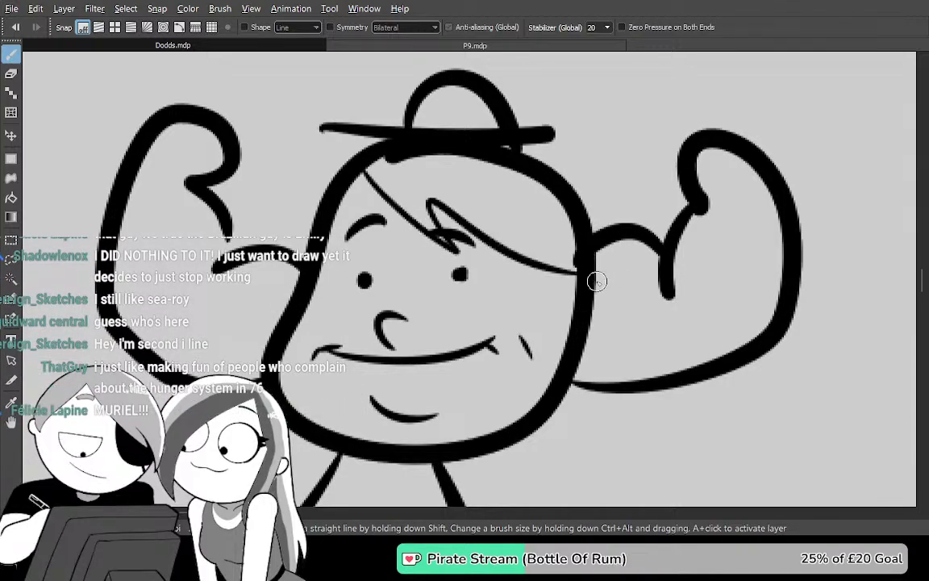
key(ctrl+z)
mouse_move(362, 183)
mouse_down()
mouse_move(391, 213)
mouse_move(487, 215)
mouse_move(577, 260)
mouse_move(392, 215)
mouse_move(435, 191)
mouse_move(603, 286)
mouse_up()
key(ctrl+z)
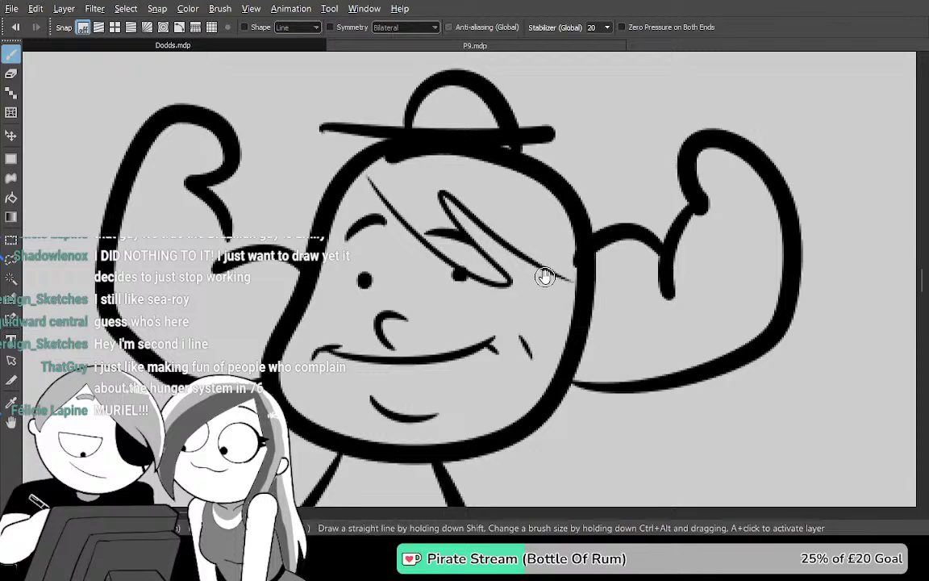
drag(548, 279, 559, 272)
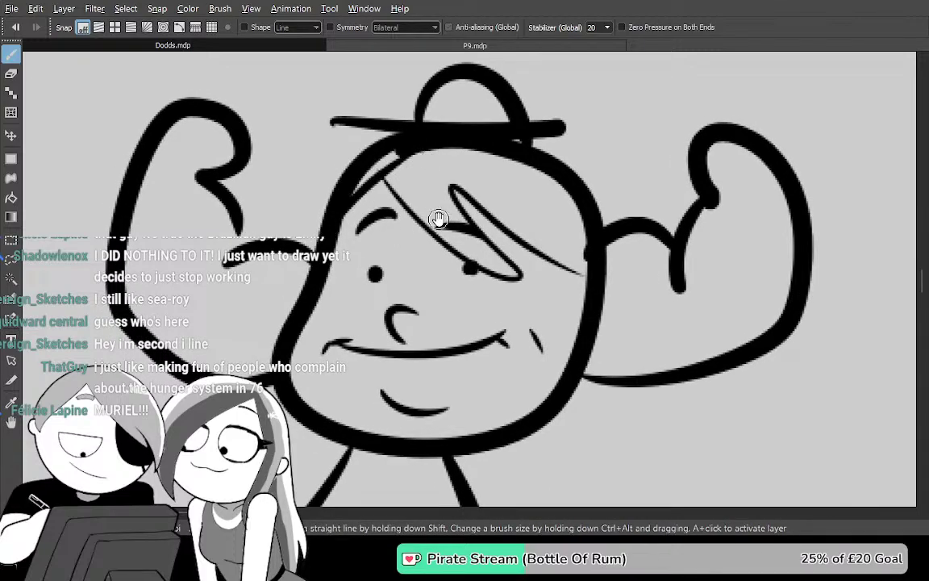
mouse_move(637, 430)
mouse_down()
mouse_move(595, 331)
mouse_move(589, 240)
mouse_move(608, 292)
mouse_move(562, 432)
mouse_move(539, 446)
mouse_up()
drag(575, 392, 623, 264)
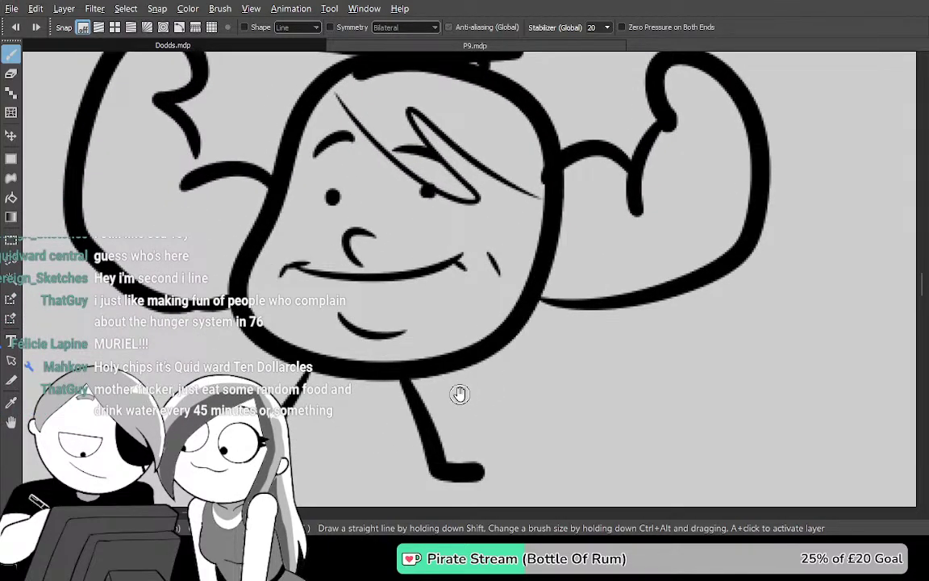
drag(631, 311, 595, 398)
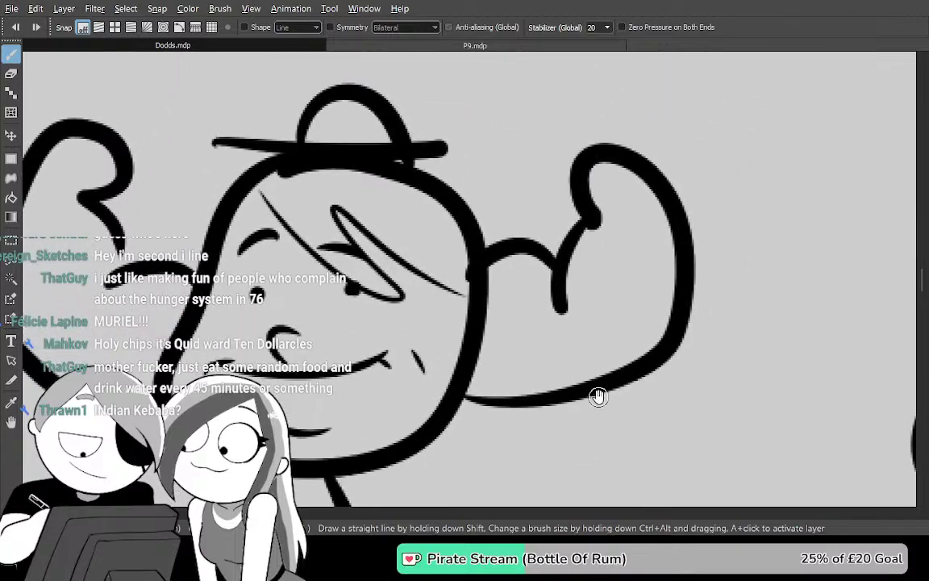
drag(645, 352, 672, 346)
mouse_move(656, 298)
mouse_down()
mouse_move(633, 336)
mouse_move(607, 338)
mouse_up()
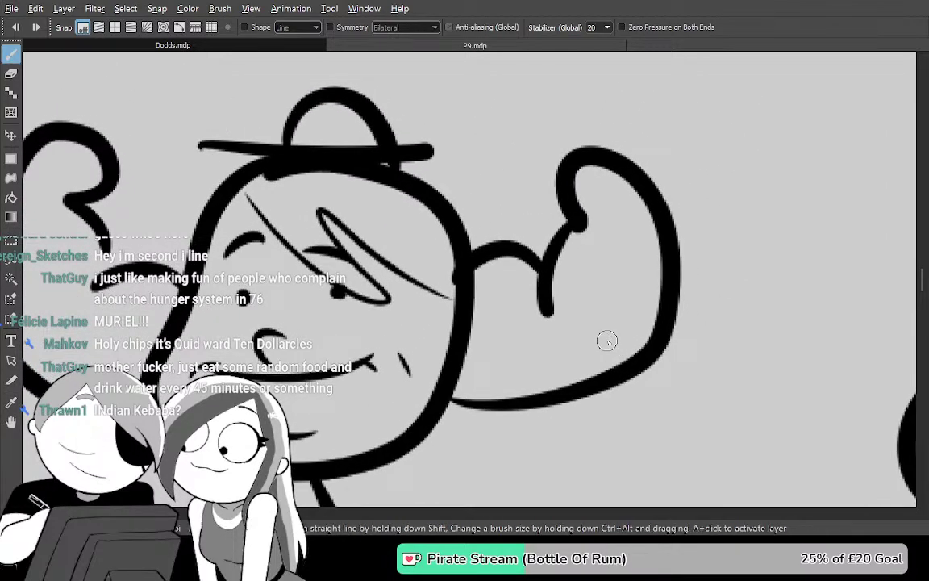
Compare P9's empty panel with the thumbnail of the running, shooting figure in Dodds.mdp
key(ctrl+Tab)
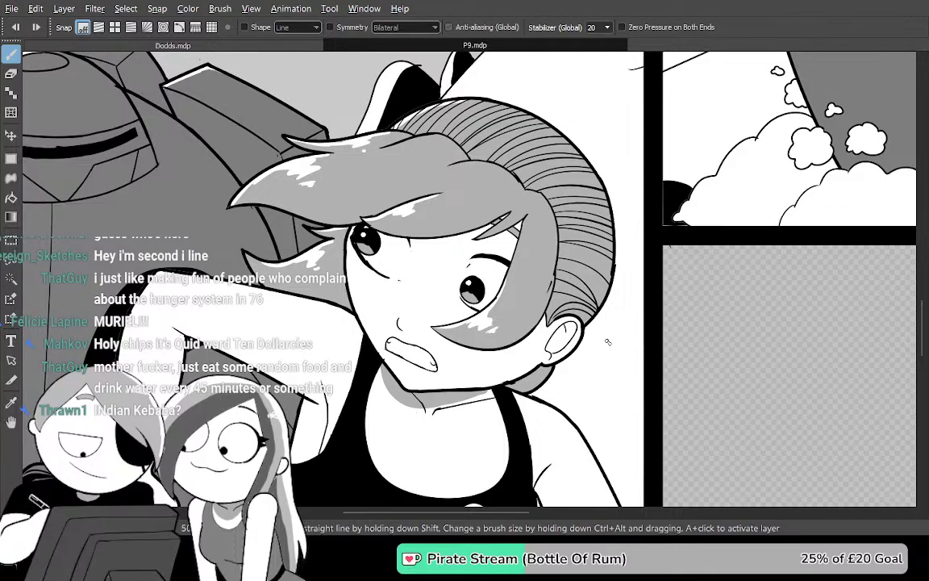
drag(689, 346, 538, 413)
drag(698, 297, 583, 350)
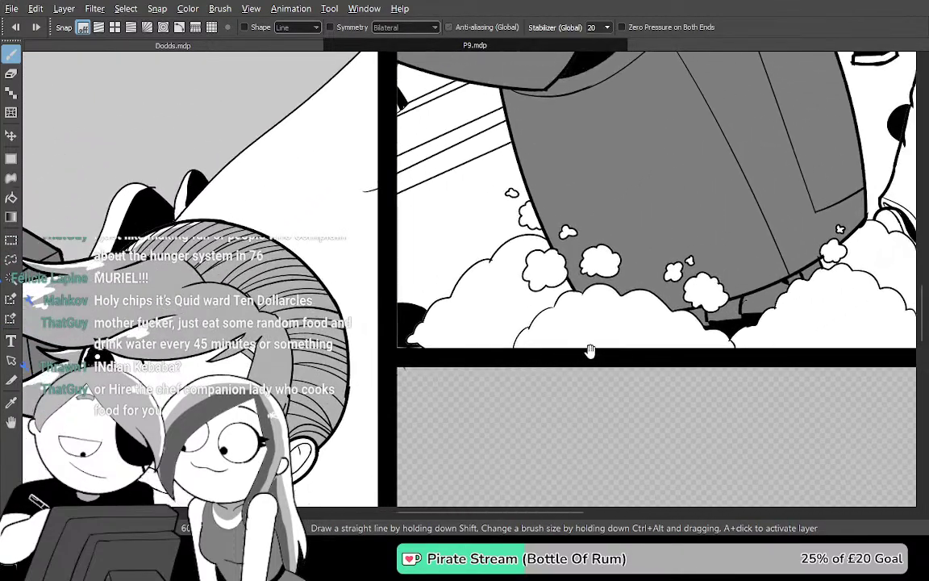
key(ctrl+Tab)
mouse_move(553, 401)
mouse_down()
mouse_move(812, 262)
mouse_move(808, 359)
mouse_move(400, 379)
mouse_move(612, 395)
mouse_move(581, 396)
mouse_up()
key(ctrl+Tab)
key(ctrl+Tab)
drag(585, 97, 524, 464)
drag(583, 112, 548, 427)
drag(587, 105, 557, 427)
drag(589, 121, 749, 379)
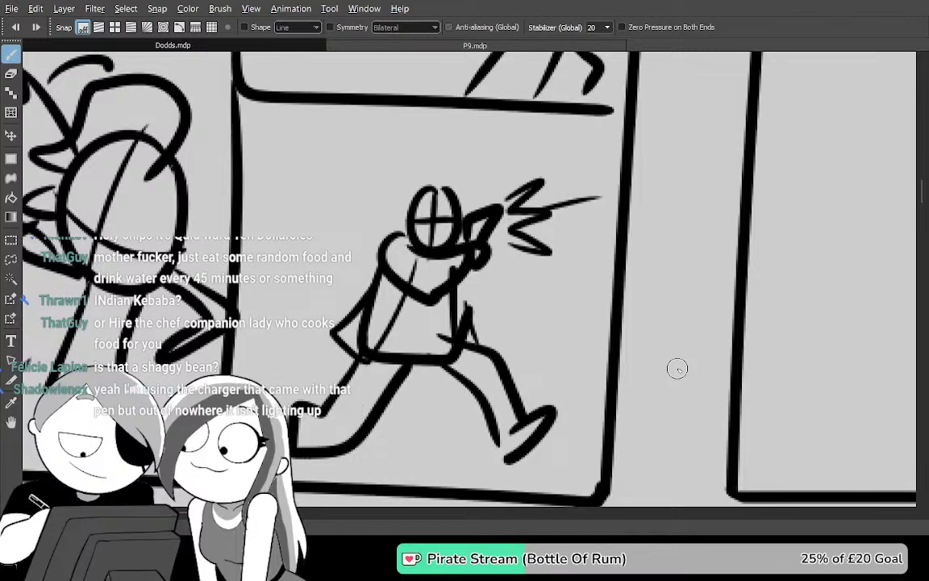
scroll(634, 367, down, 2)
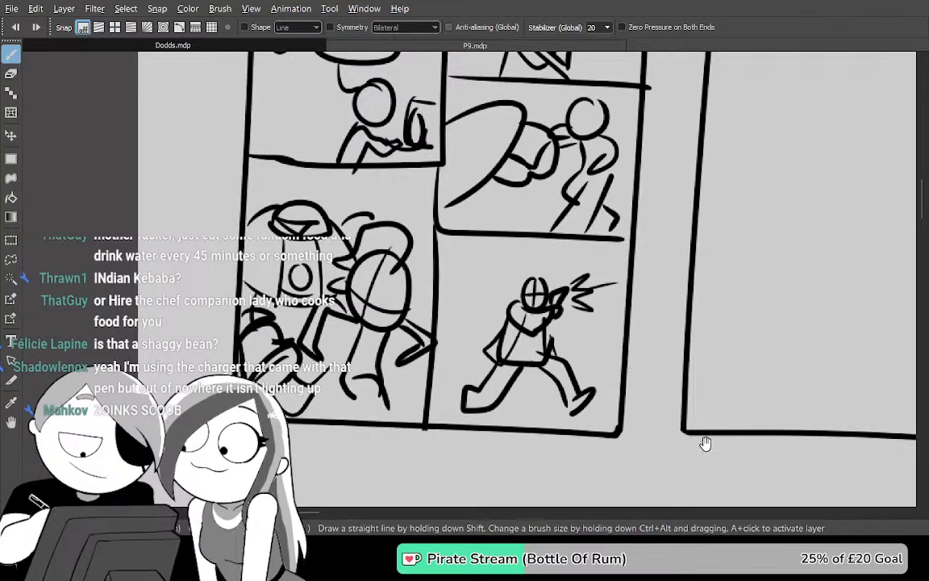
Fill the shoe on the bunny robot's raised leg solid black
drag(708, 447, 527, 95)
drag(657, 304, 472, 113)
drag(663, 265, 511, 157)
drag(705, 215, 418, 148)
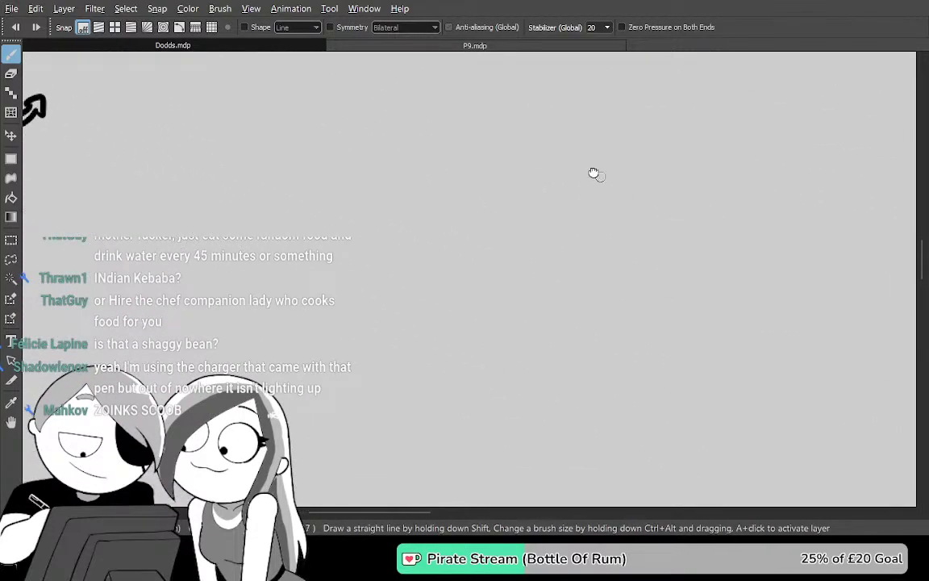
drag(704, 295, 601, 51)
drag(654, 408, 638, 240)
drag(722, 419, 574, 215)
drag(672, 389, 696, 348)
mouse_move(597, 176)
mouse_down()
mouse_move(624, 257)
mouse_move(753, 367)
mouse_move(467, 211)
mouse_up()
drag(848, 300, 529, 194)
drag(794, 401, 602, 178)
scroll(603, 179, down, 5)
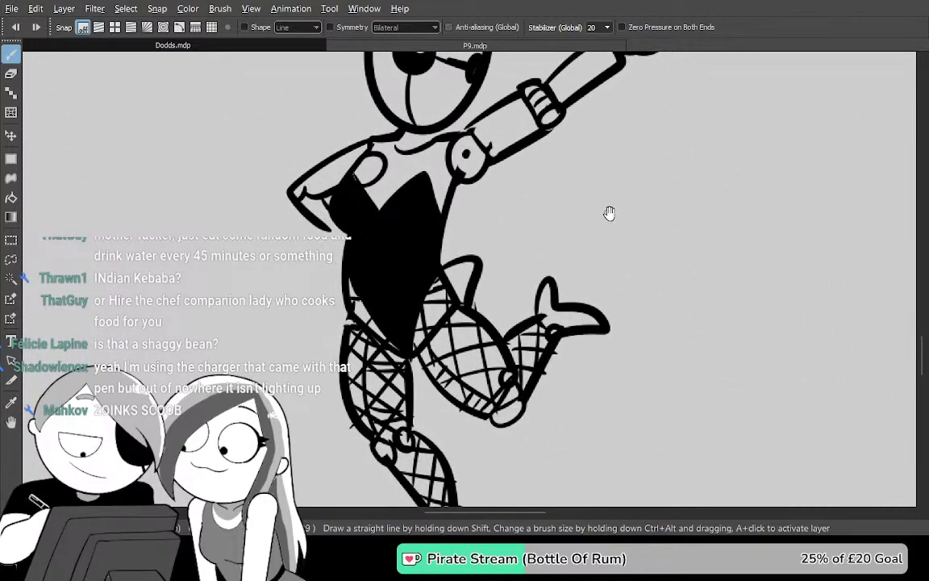
scroll(618, 220, down, 2)
mouse_move(724, 278)
mouse_down()
mouse_move(707, 298)
mouse_move(730, 299)
mouse_move(726, 292)
mouse_up()
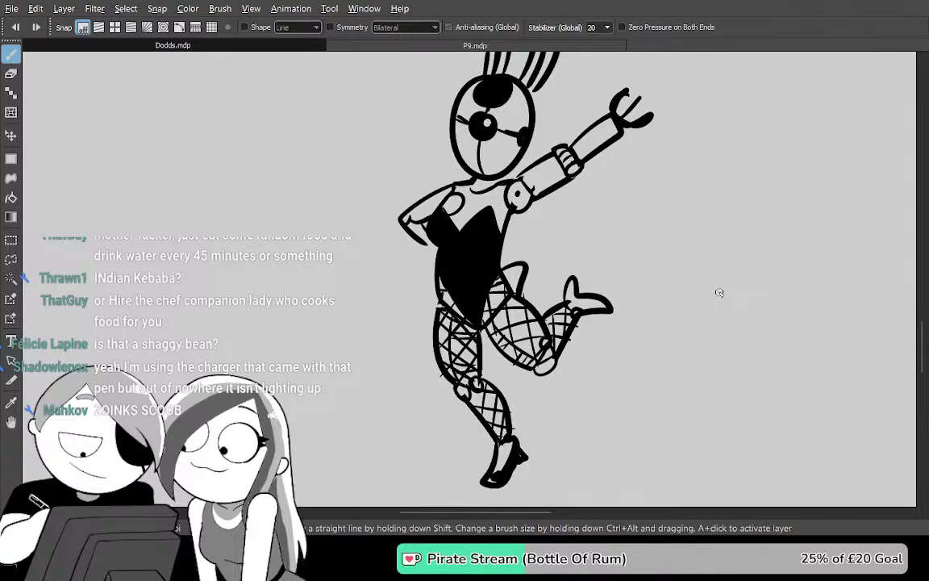
scroll(546, 353, up, 5)
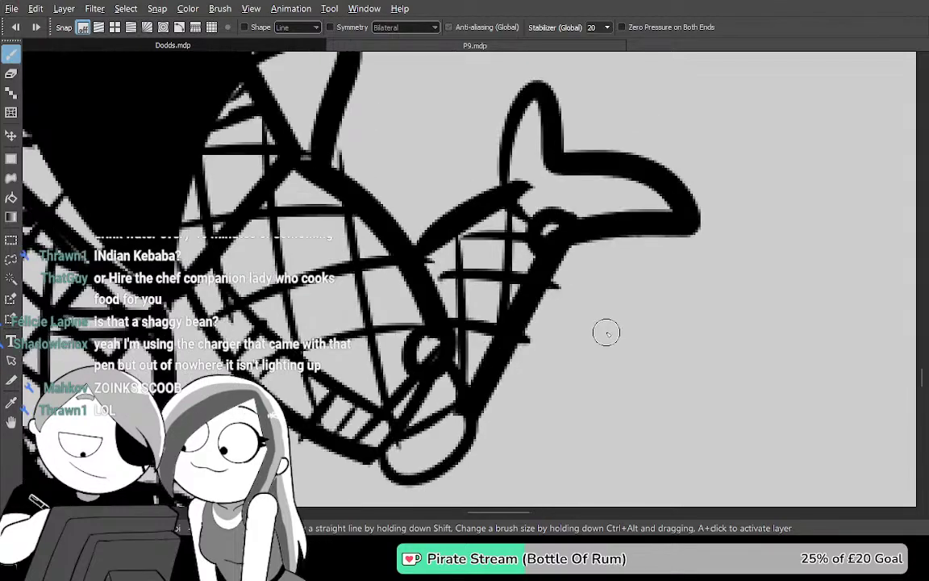
drag(619, 273, 618, 312)
mouse_move(486, 240)
mouse_down()
mouse_move(603, 265)
mouse_move(486, 191)
mouse_up()
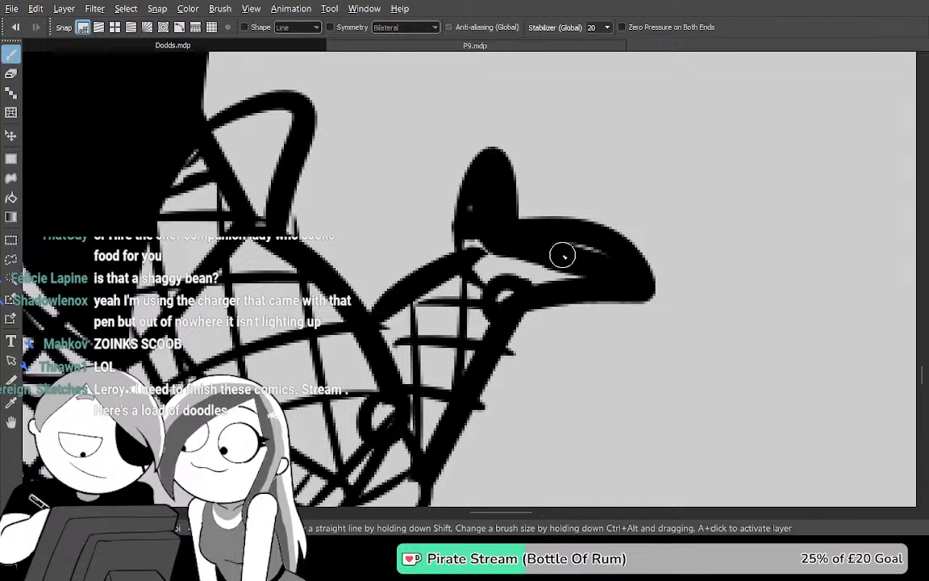
Look back over the doodles in Dodds.mdp, from the bunny robot past the potato to the big-mouthed creature holding a camera
scroll(649, 377, down, 3)
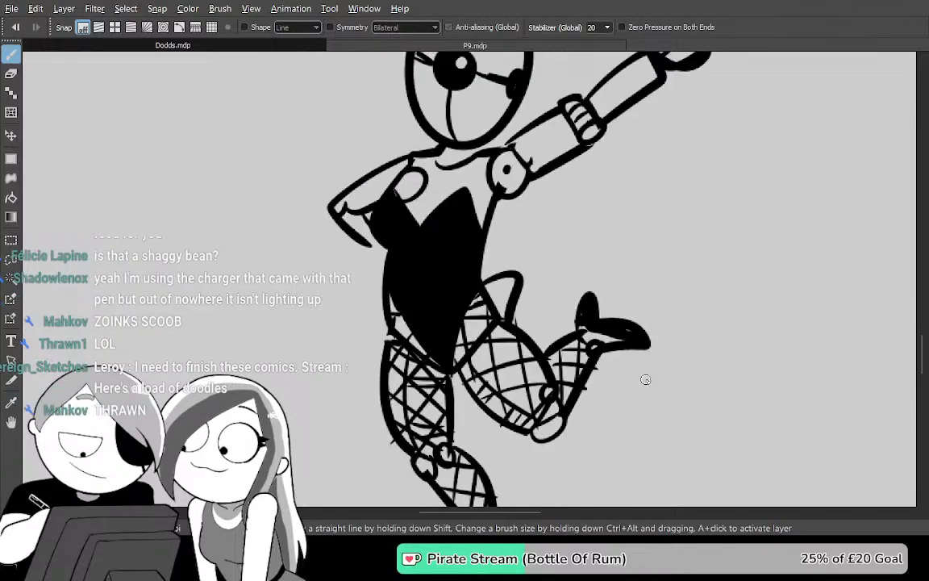
drag(449, 296, 473, 472)
drag(451, 222, 438, 524)
drag(485, 294, 656, 415)
drag(447, 349, 705, 354)
scroll(705, 354, left, 8)
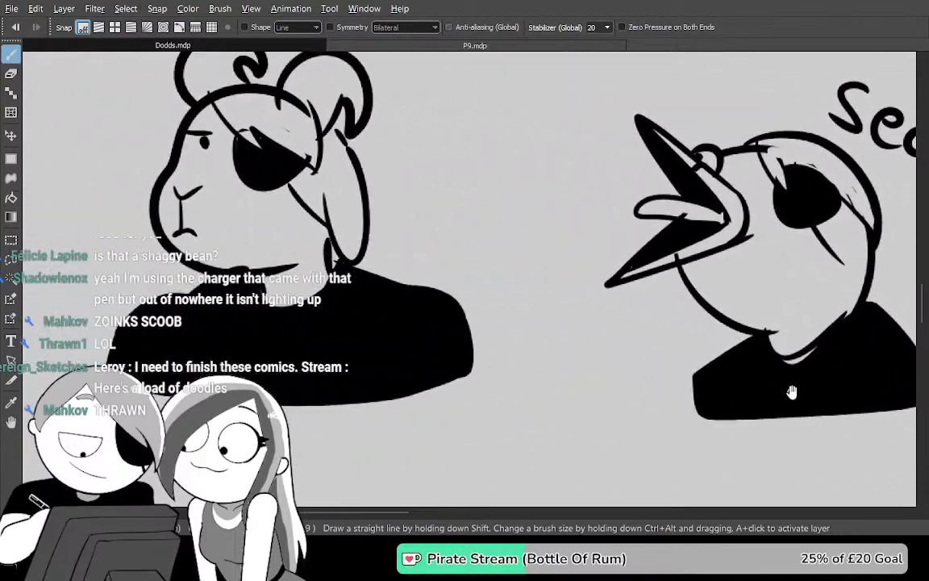
scroll(629, 351, left, 10)
scroll(564, 347, up, 3)
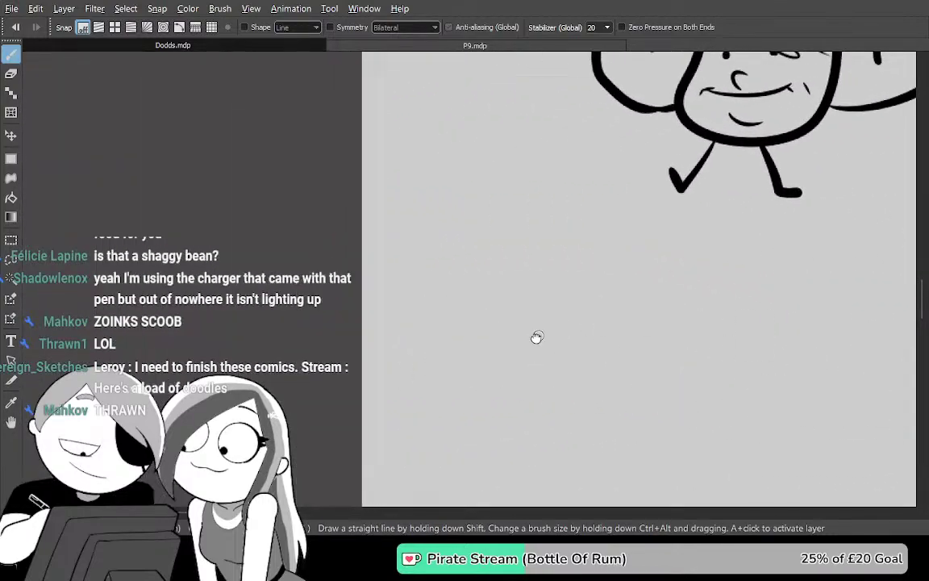
drag(696, 271, 624, 304)
scroll(624, 303, right, 2)
scroll(587, 313, up, 10)
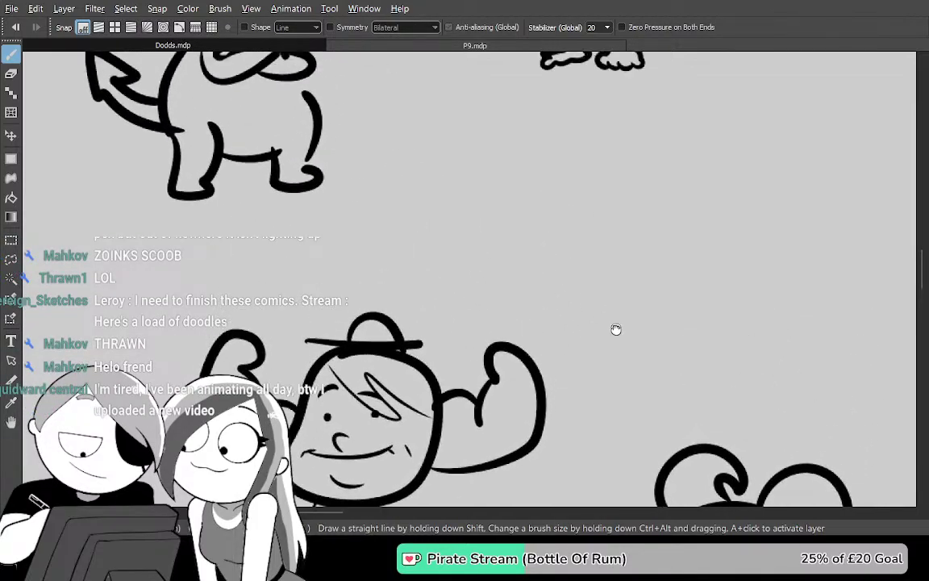
drag(569, 233, 633, 347)
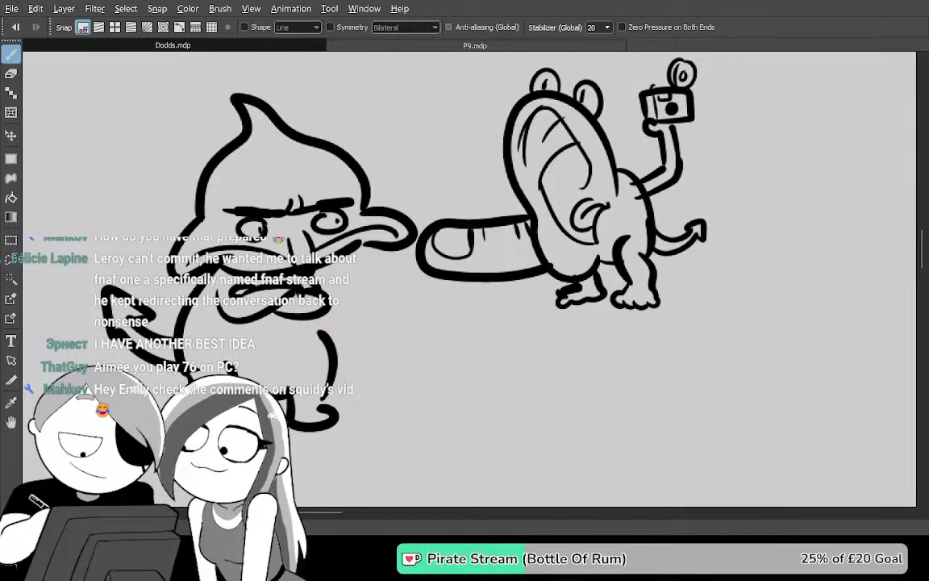
Examine the thumbnail panel of the running, shooting figure above the creature doodles
mouse_move(445, 269)
mouse_down()
mouse_move(475, 196)
mouse_move(560, 170)
mouse_move(558, 205)
mouse_move(535, 249)
mouse_up()
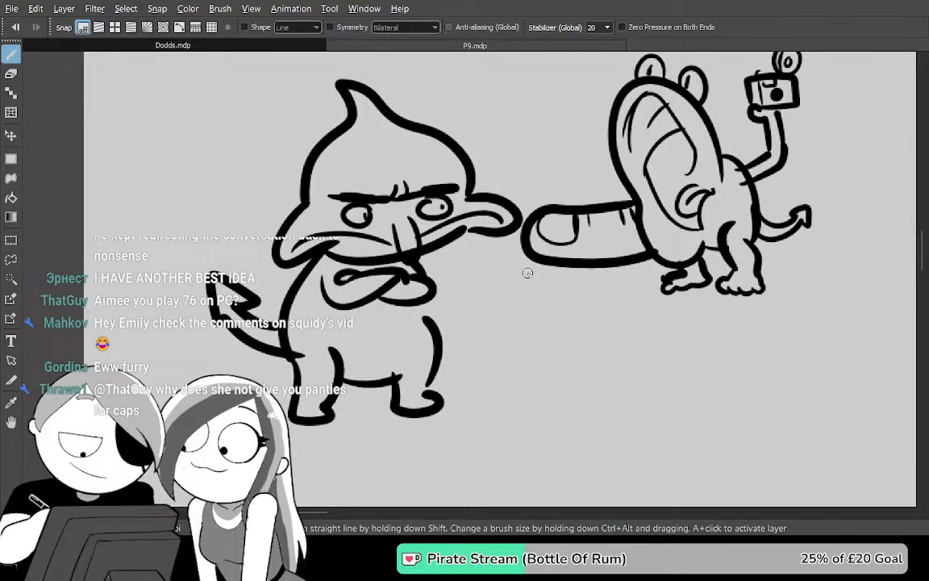
scroll(525, 270, up, 10)
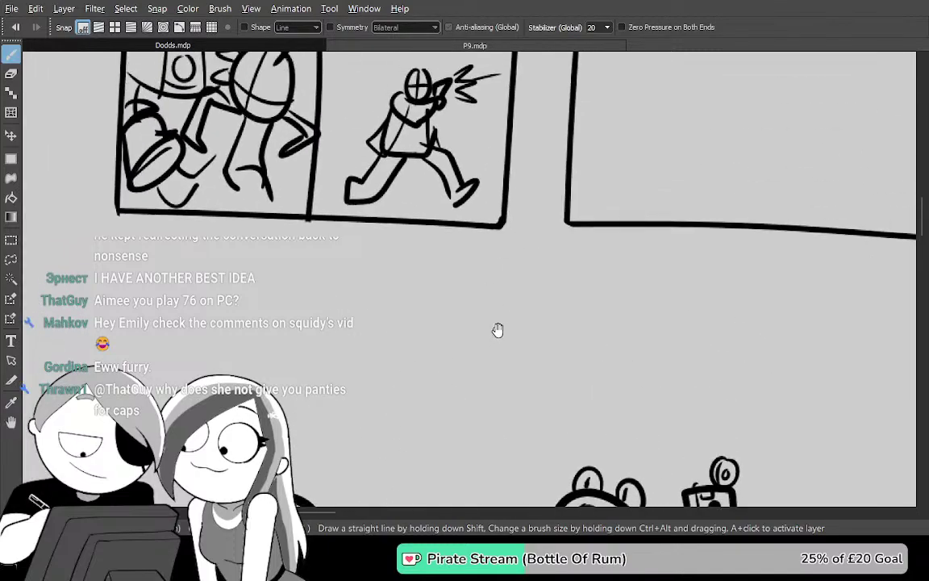
drag(571, 249, 576, 238)
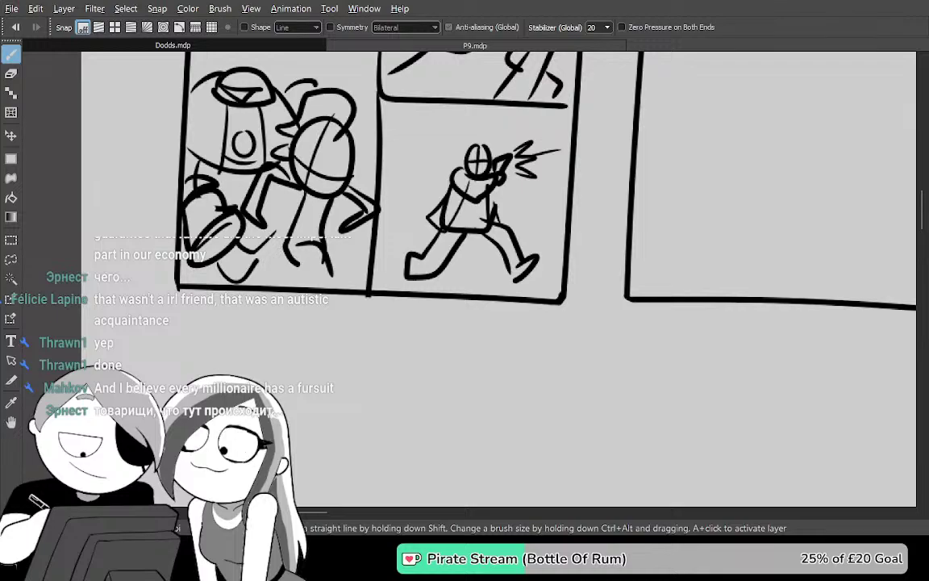
key(space)
mouse_move(546, 378)
mouse_down()
mouse_move(599, 384)
mouse_move(592, 402)
mouse_up()
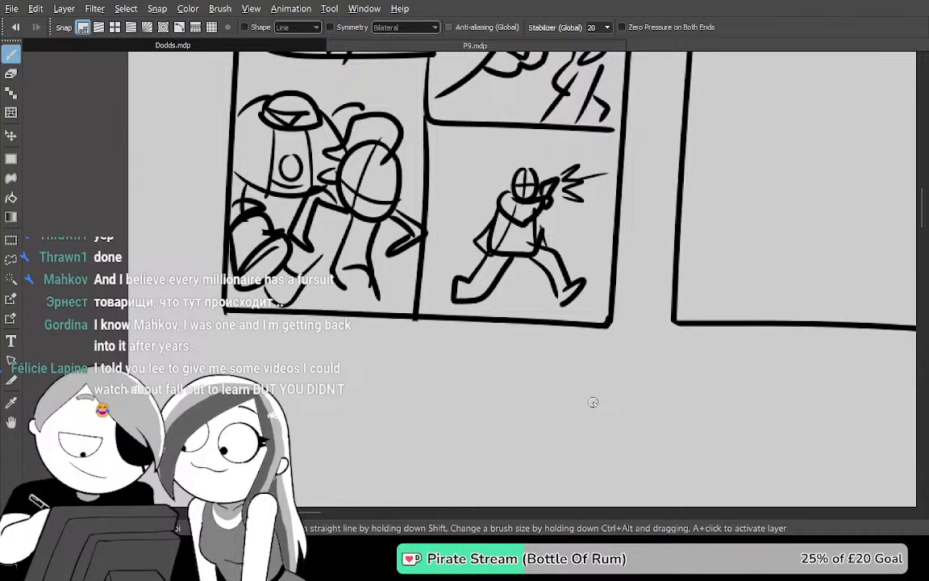
key(ctrl+Tab)
drag(618, 375, 410, 116)
key(Tab)
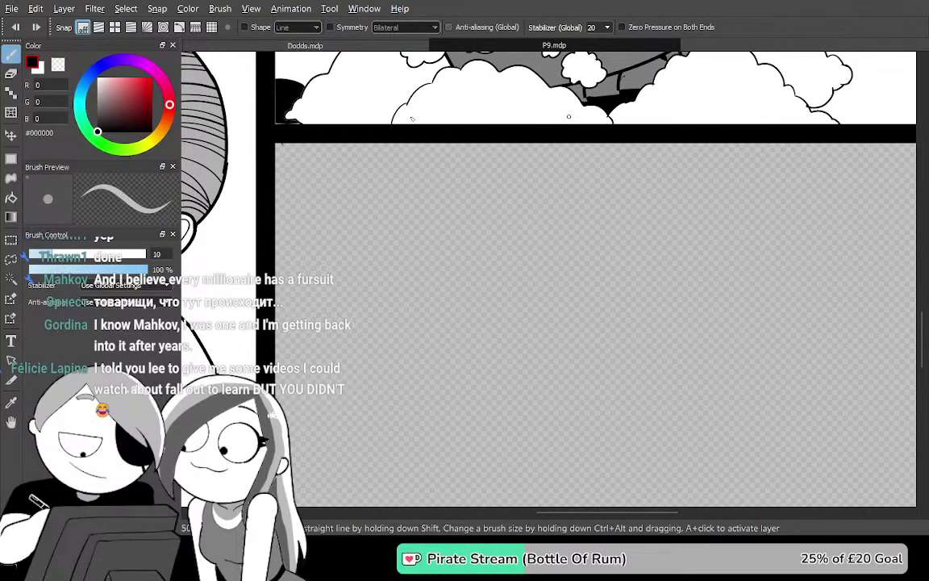
key(Tab)
mouse_move(583, 332)
mouse_down()
mouse_move(538, 265)
mouse_move(472, 230)
mouse_move(529, 234)
mouse_move(473, 239)
mouse_move(505, 257)
mouse_up()
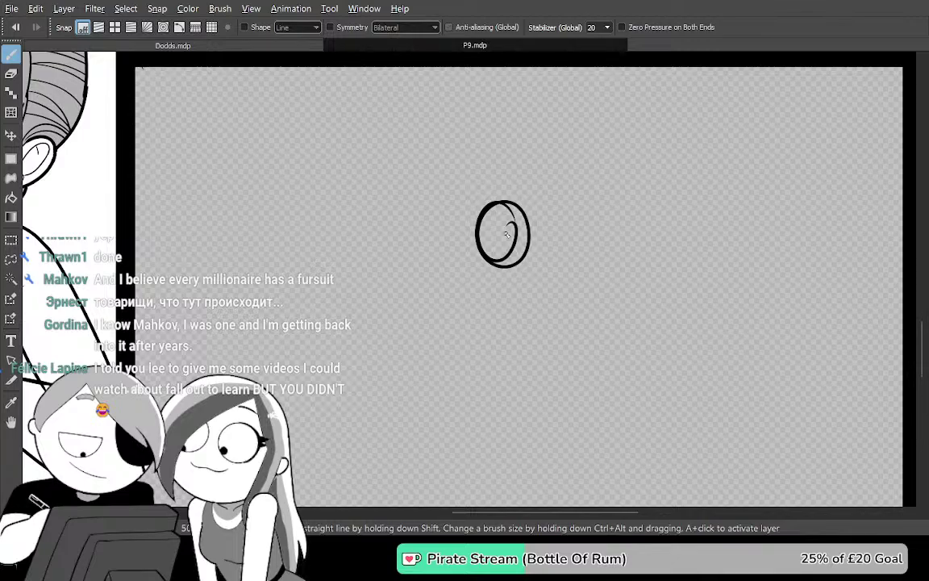
scroll(578, 216, up, 3)
key(ctrl+z)
key(ctrl+z)
mouse_move(496, 153)
mouse_down()
mouse_move(518, 207)
mouse_move(466, 135)
mouse_move(500, 224)
mouse_up()
mouse_move(441, 228)
mouse_down()
mouse_move(490, 209)
mouse_move(534, 202)
mouse_move(502, 276)
mouse_up()
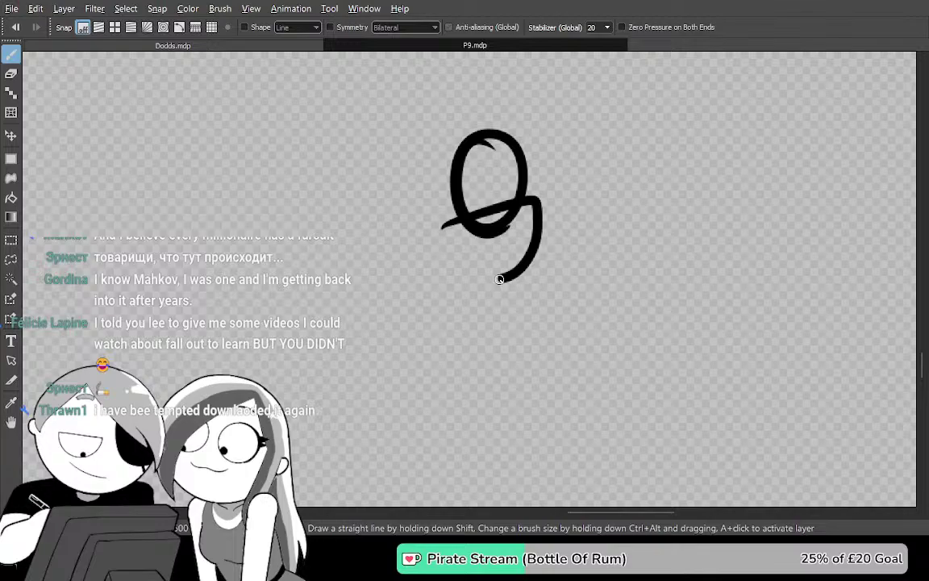
key(ctrl+z)
mouse_move(442, 228)
mouse_down()
mouse_move(553, 205)
mouse_move(489, 261)
mouse_move(461, 265)
mouse_up()
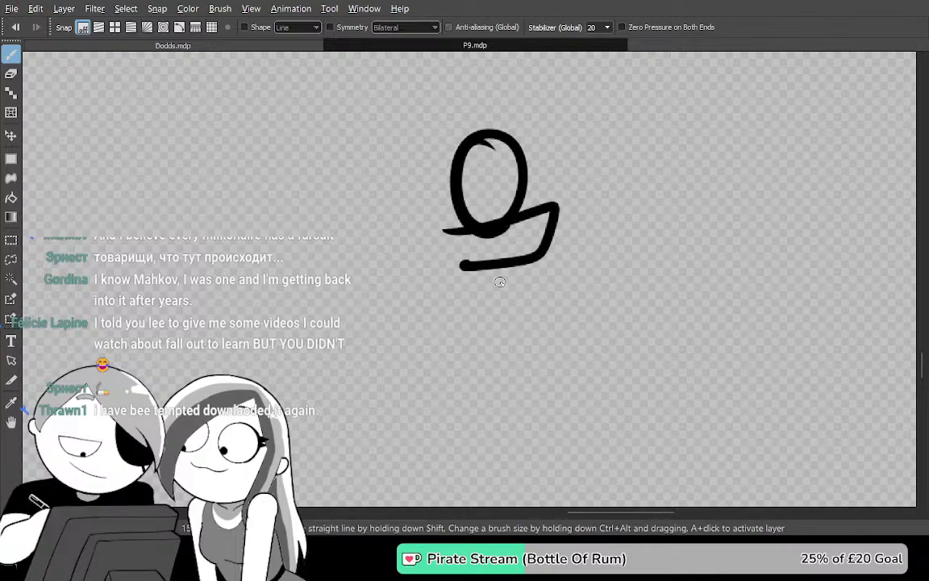
key(ctrl+z)
key(ctrl+z)
Examine the running, shooting figure in the Dodds.mdp thumbnail panel as reference for P9
key(ctrl+Tab)
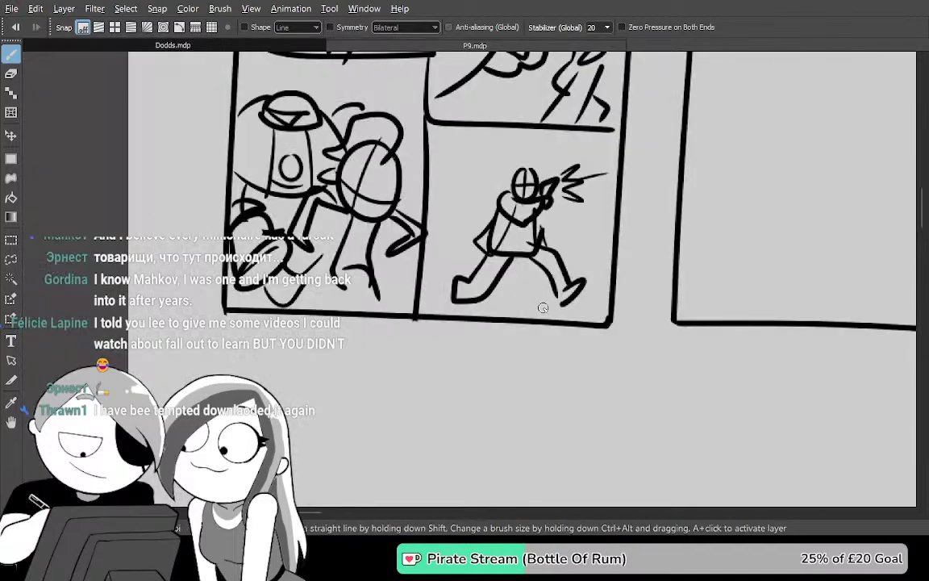
scroll(528, 323, up, 3)
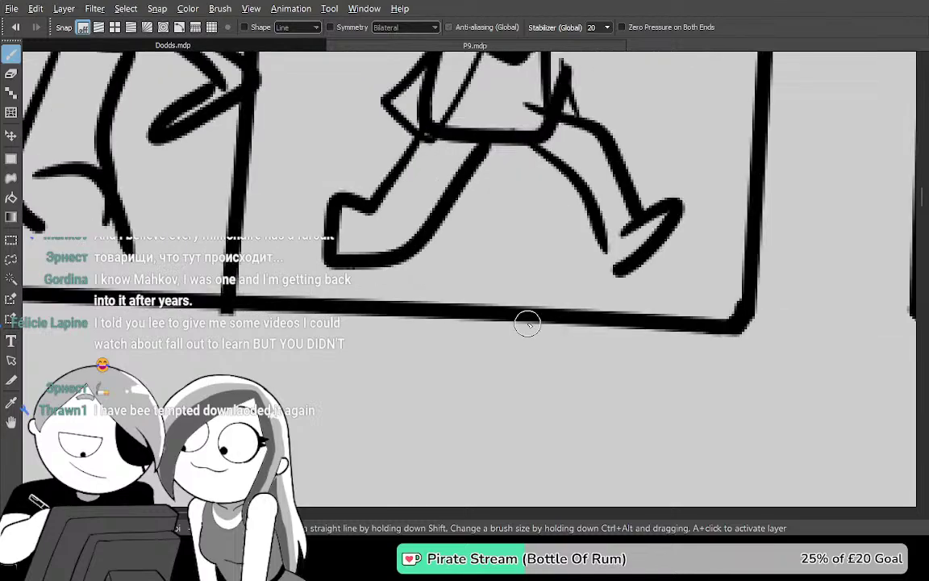
scroll(529, 322, down, 4)
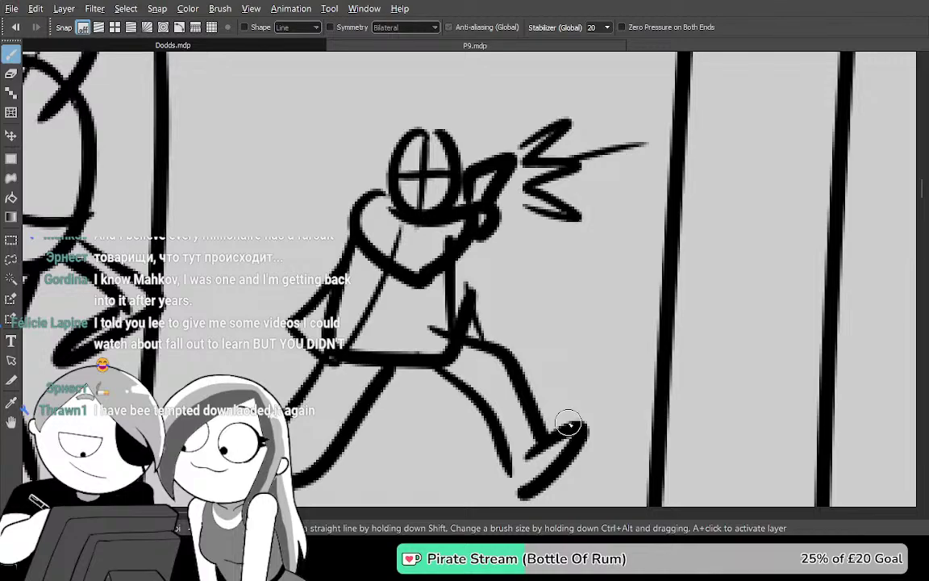
mouse_move(553, 461)
mouse_down()
mouse_move(564, 379)
mouse_move(637, 137)
mouse_up()
drag(533, 329, 591, 170)
Try to sketch an oval head in the blank area below the thumbnail panels
mouse_move(502, 161)
mouse_down()
mouse_move(475, 228)
mouse_move(515, 166)
mouse_move(504, 247)
mouse_up()
key(ctrl+z)
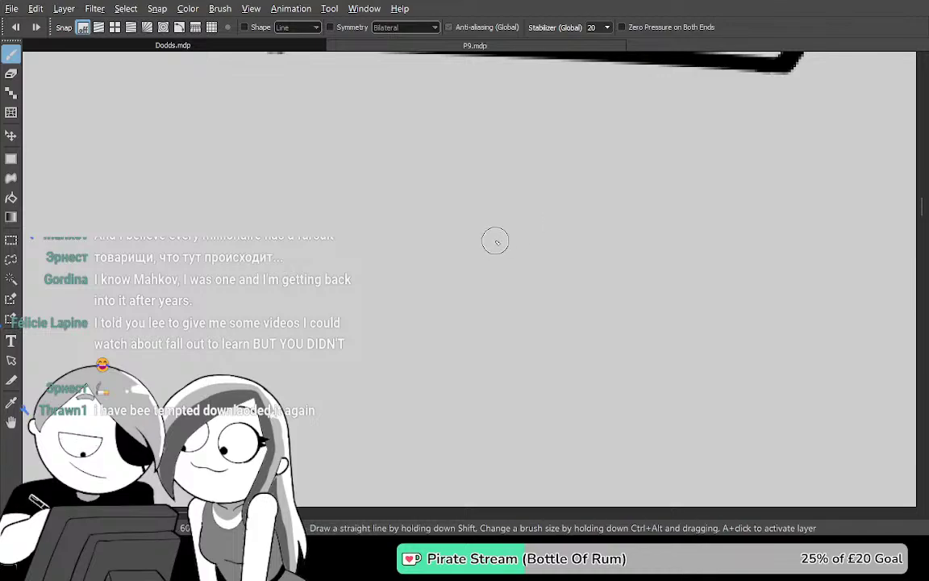
mouse_move(499, 182)
mouse_down()
mouse_move(494, 260)
mouse_move(505, 179)
mouse_move(505, 263)
mouse_move(526, 209)
mouse_move(490, 279)
mouse_move(490, 181)
mouse_move(536, 248)
mouse_move(487, 271)
mouse_move(637, 298)
mouse_move(635, 317)
mouse_move(587, 340)
mouse_move(505, 309)
mouse_up()
key(ctrl+z)
key(ctrl+z)
mouse_move(496, 179)
mouse_down()
mouse_move(522, 269)
mouse_move(497, 301)
mouse_move(483, 255)
mouse_up()
mouse_move(417, 242)
mouse_down()
mouse_move(553, 244)
mouse_move(422, 290)
mouse_move(481, 295)
mouse_up()
key(ctrl+z)
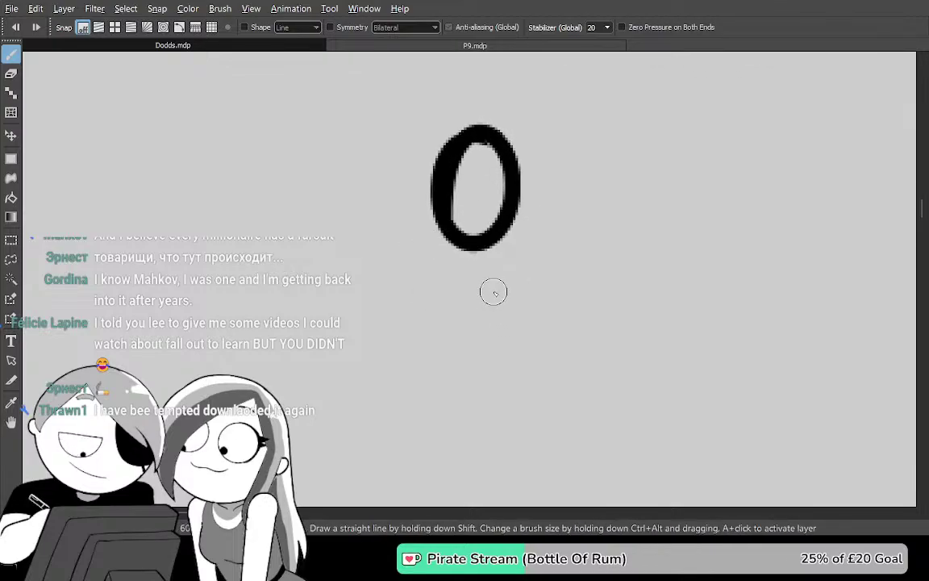
key(ctrl+z)
Study the pose of the running, shooting figure and the neighbouring panel of creatures in Dodds.mdp
mouse_move(512, 208)
mouse_down()
mouse_move(490, 248)
mouse_move(468, 468)
mouse_up()
drag(534, 277, 457, 470)
drag(541, 338, 562, 216)
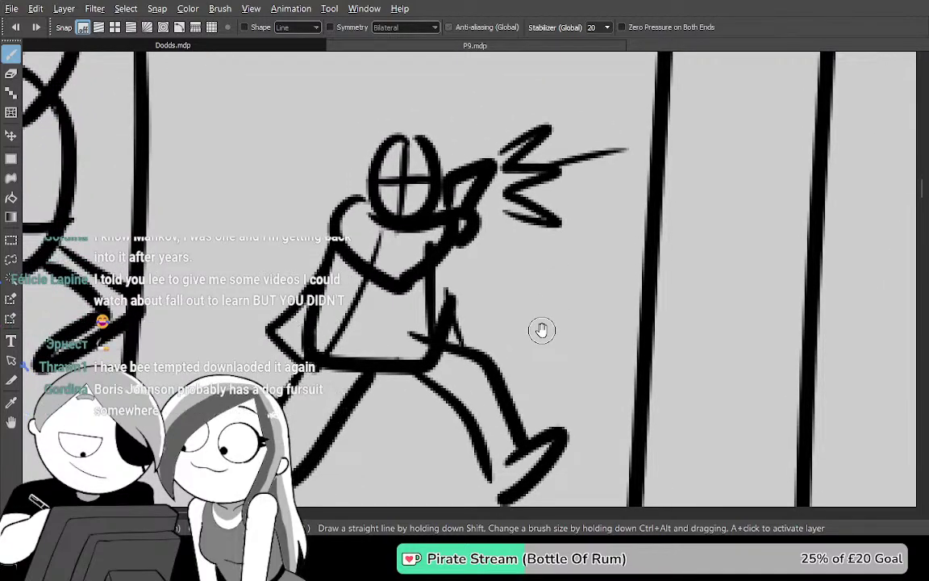
drag(500, 420, 552, 307)
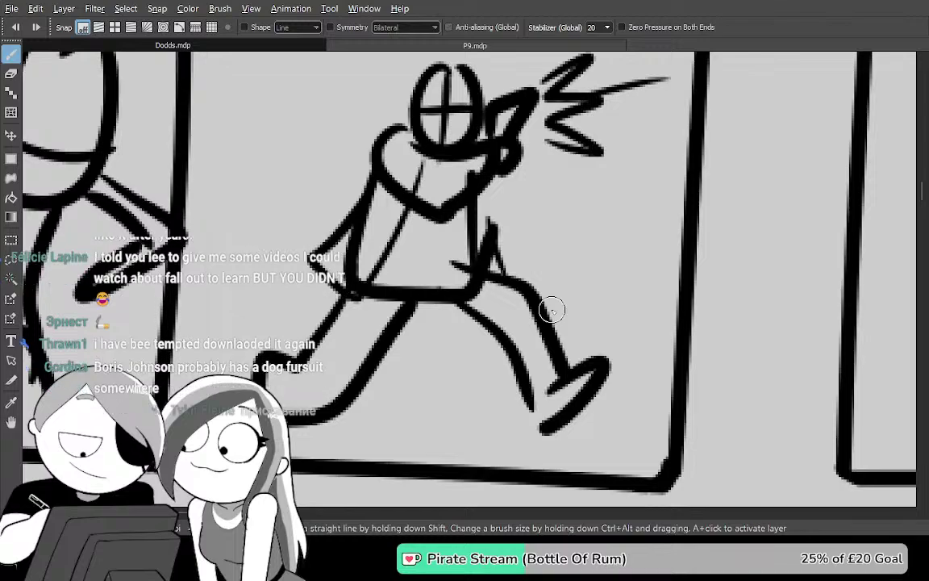
key(ctrl+Tab)
key(ctrl+Tab)
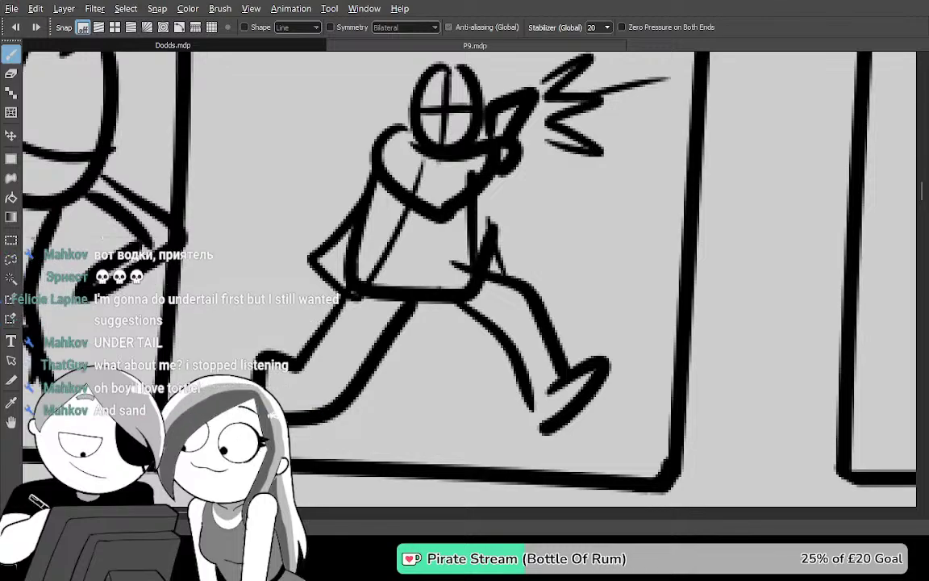
drag(622, 189, 649, 240)
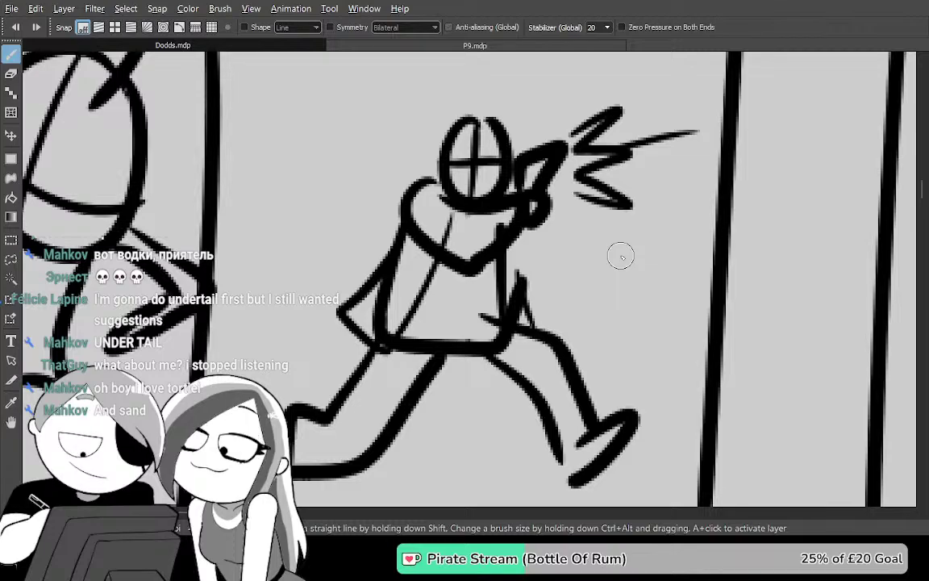
scroll(546, 251, down, 6)
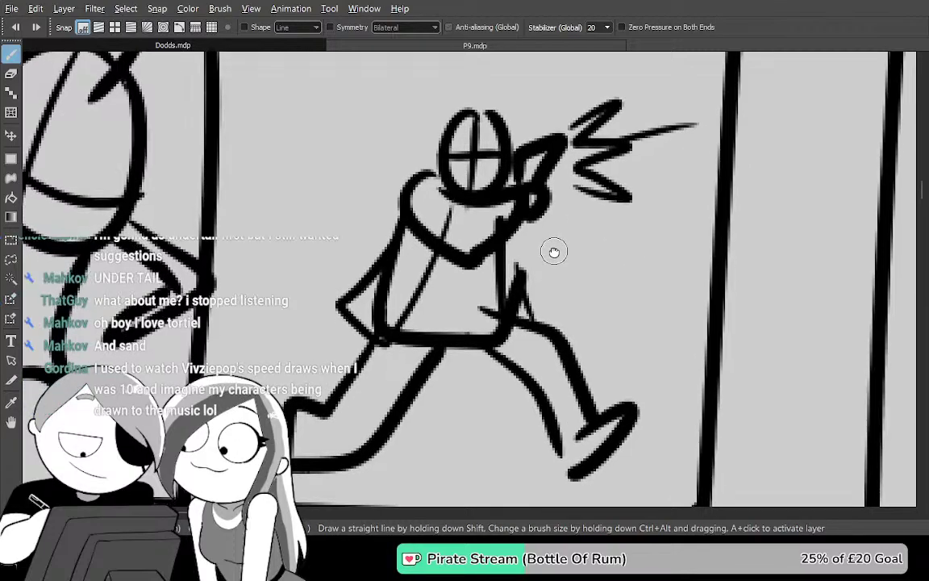
mouse_move(537, 169)
mouse_down()
mouse_move(577, 75)
mouse_move(562, 201)
mouse_move(535, 246)
mouse_up()
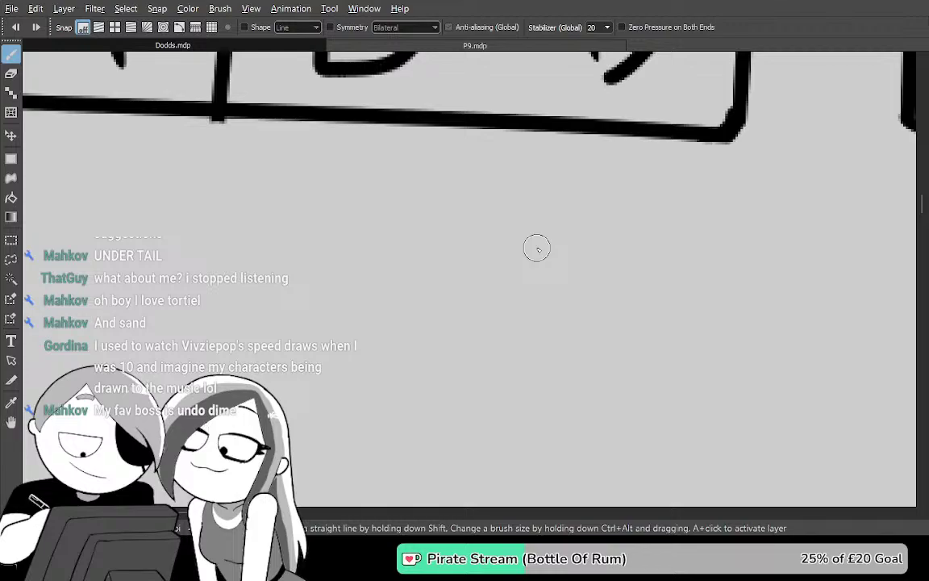
mouse_move(536, 248)
mouse_down()
mouse_move(483, 421)
mouse_move(555, 210)
mouse_move(514, 432)
mouse_move(516, 416)
mouse_up()
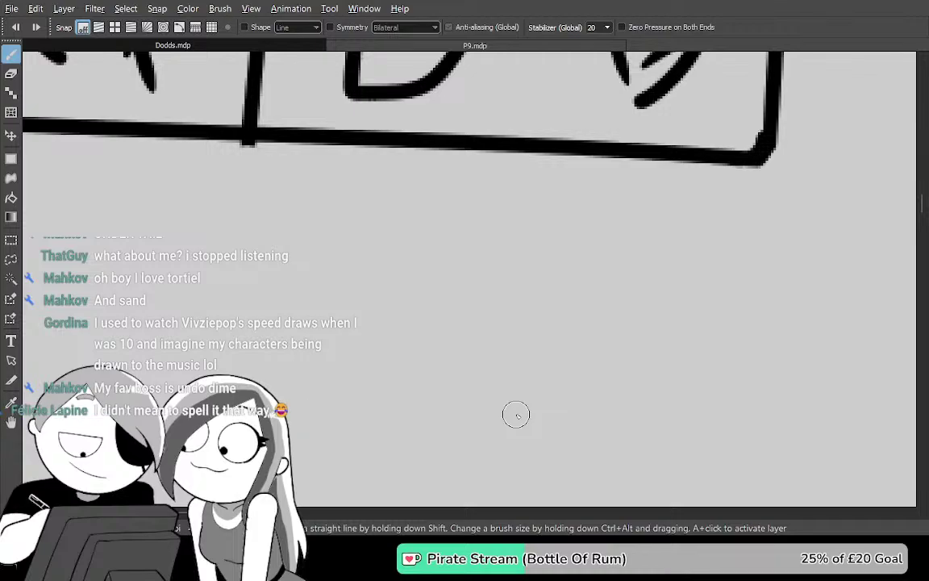
drag(582, 348, 573, 425)
drag(514, 155, 725, 151)
drag(502, 199, 519, 391)
drag(487, 275, 632, 252)
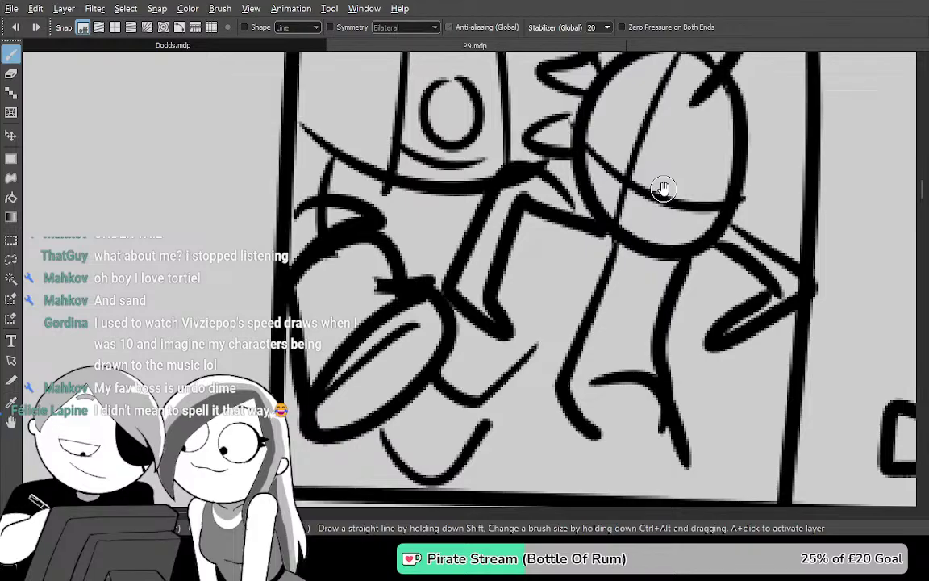
Sketch an oval head, a shoulder line and a forward-leaning torso in the blank area of Dodds.mdp
drag(664, 189, 559, 295)
drag(574, 161, 514, 230)
drag(613, 306, 500, 172)
drag(651, 375, 477, 364)
mouse_move(564, 268)
mouse_down()
mouse_move(541, 152)
mouse_move(563, 234)
mouse_move(572, 366)
mouse_move(537, 87)
mouse_move(584, 121)
mouse_move(558, 139)
mouse_move(568, 189)
mouse_up()
mouse_move(446, 216)
mouse_down()
mouse_move(680, 175)
mouse_move(538, 215)
mouse_move(598, 212)
mouse_up()
key(ctrl+z)
key(ctrl+z)
drag(417, 216, 534, 221)
mouse_move(452, 211)
mouse_down()
mouse_move(345, 365)
mouse_move(433, 374)
mouse_move(522, 232)
mouse_up()
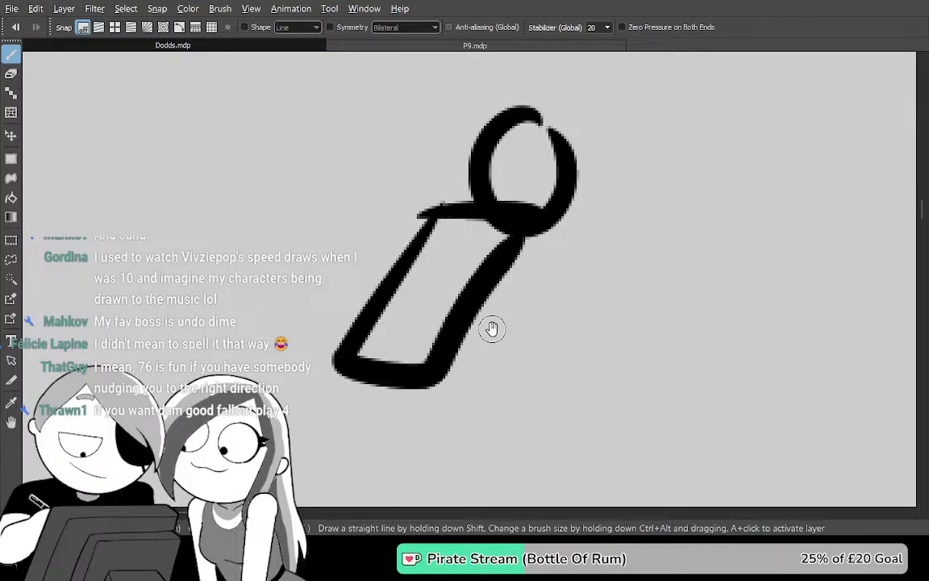
Add outstretched legs and a bent trailing arm to the leaning stick figure
drag(492, 326, 525, 257)
mouse_move(403, 288)
mouse_down()
mouse_move(301, 392)
mouse_move(254, 357)
mouse_up()
mouse_move(446, 294)
mouse_down()
mouse_move(647, 384)
mouse_move(664, 361)
mouse_up()
mouse_move(451, 147)
mouse_down()
mouse_move(401, 147)
mouse_move(342, 233)
mouse_up()
mouse_move(446, 222)
mouse_down()
mouse_move(429, 315)
mouse_move(419, 320)
mouse_up()
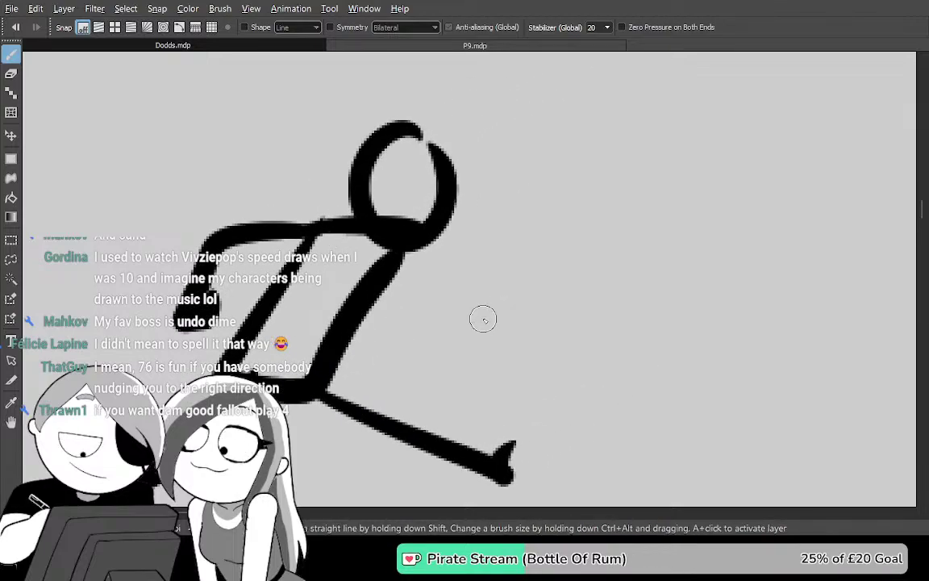
mouse_move(505, 359)
mouse_down()
mouse_move(560, 191)
mouse_move(639, 193)
mouse_up()
drag(518, 249, 574, 244)
mouse_move(252, 278)
mouse_down()
mouse_move(201, 306)
mouse_move(241, 280)
mouse_up()
drag(604, 349, 439, 383)
drag(552, 269, 541, 323)
key(ctrl+z)
drag(560, 359, 569, 456)
mouse_move(553, 380)
mouse_down()
mouse_move(558, 309)
mouse_move(558, 325)
mouse_up()
Switch to P9.mdp and try filling the whole empty panel solid black
key(ctrl+Tab)
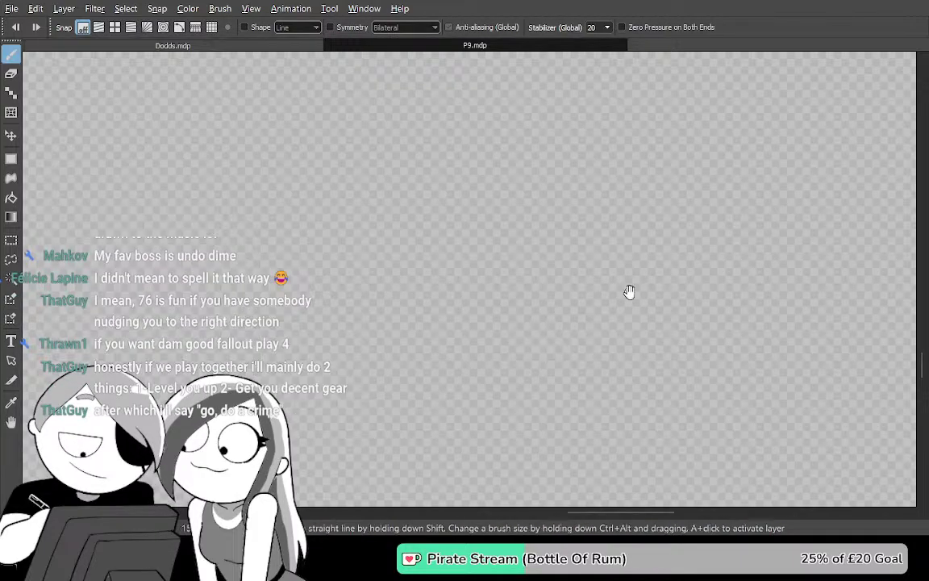
key(g)
click(693, 297)
scroll(610, 303, down, 2)
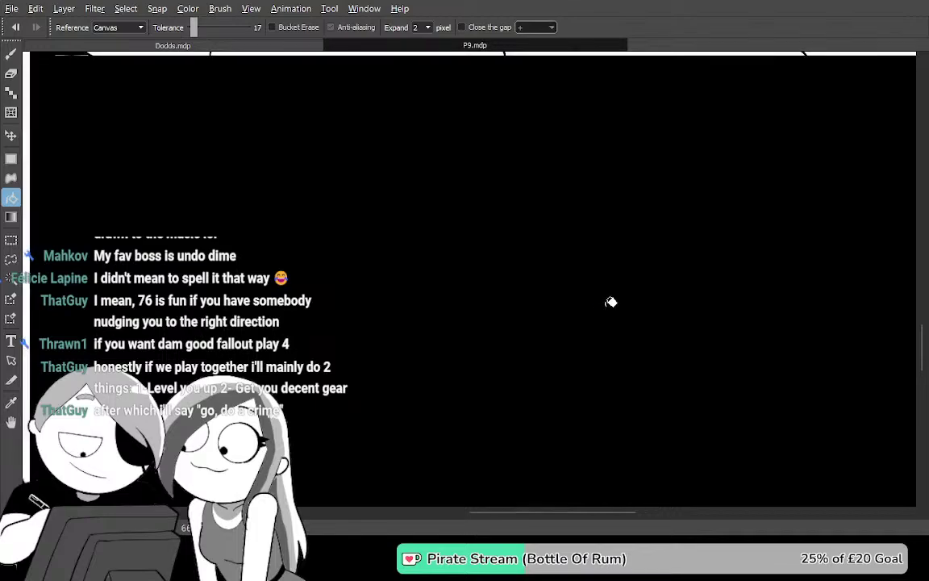
scroll(612, 302, up, 1)
key(ctrl+z)
Set a circle snap centred in the upper part of P9's empty panel and draw a brushed circle around that centre
key(b)
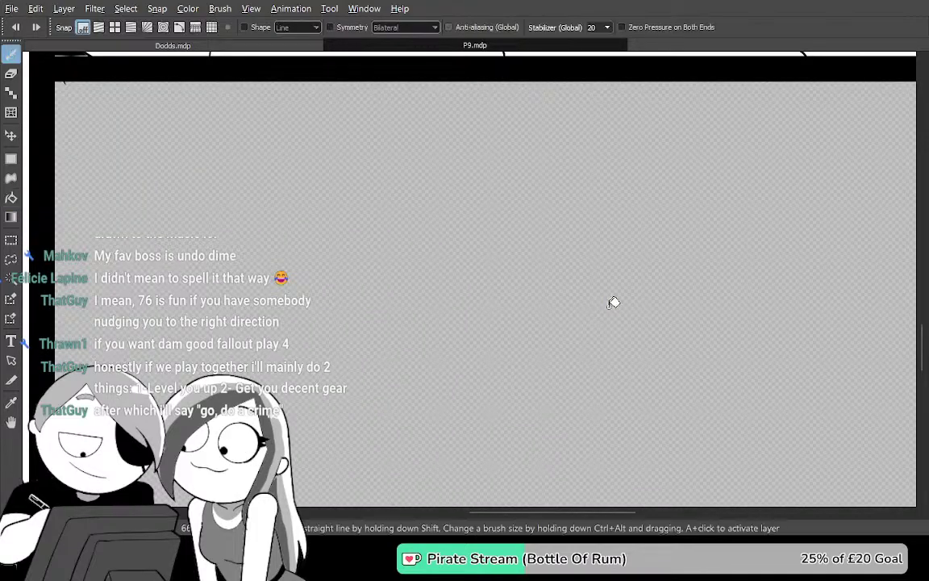
key(alt+4)
key(alt+6)
click(509, 186)
mouse_move(506, 131)
mouse_down()
mouse_move(462, 145)
mouse_move(541, 126)
mouse_up()
Try filling the panel around the circle solid black, leaving the inside of the circle empty
key(g)
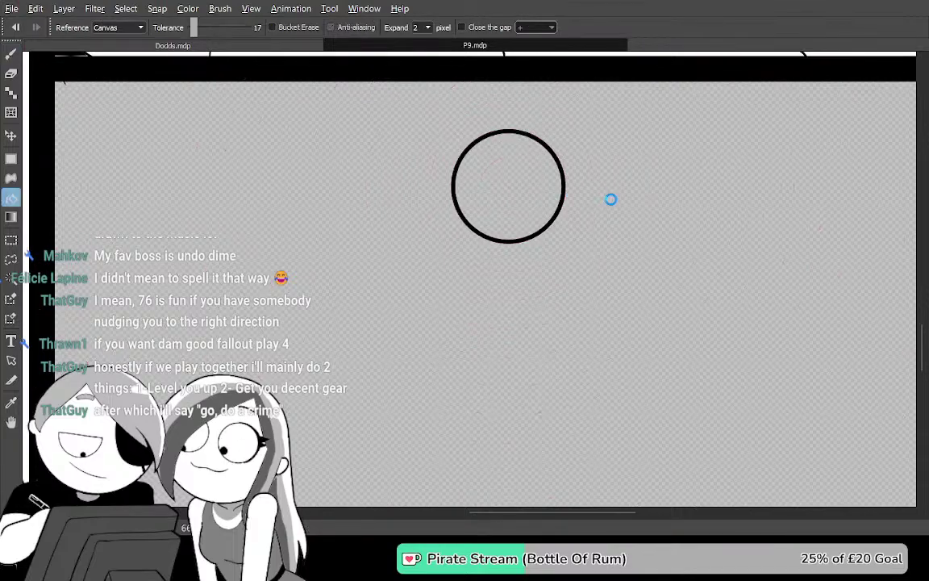
click(625, 236)
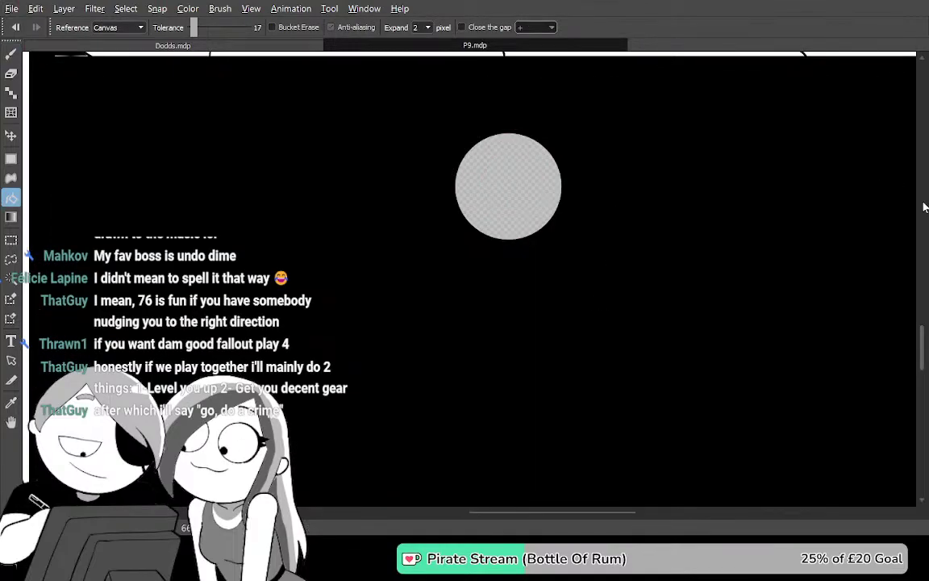
drag(570, 313, 566, 320)
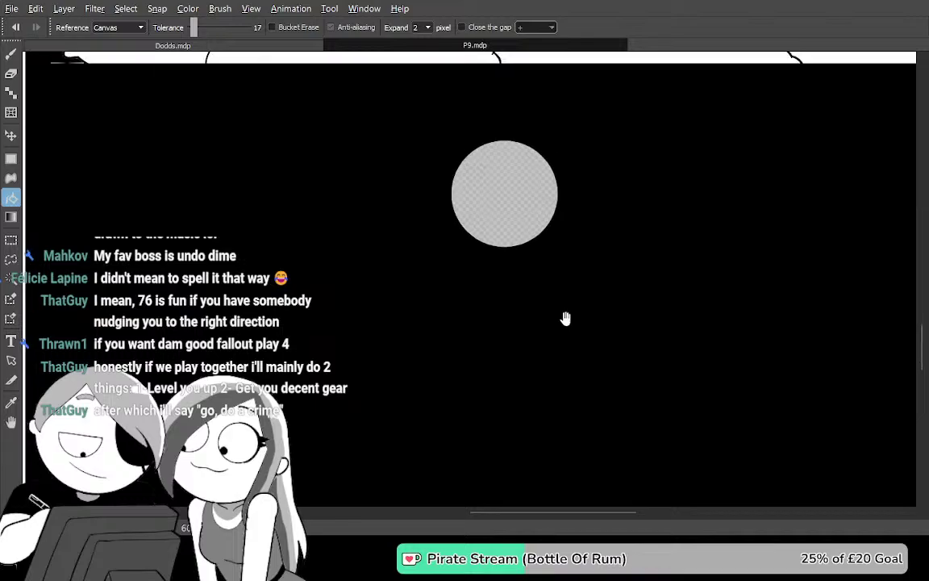
scroll(565, 319, down, 2)
drag(656, 356, 560, 149)
drag(566, 195, 630, 398)
Replace the circle with a larger one drawn around the same snap centre
scroll(521, 209, up, 4)
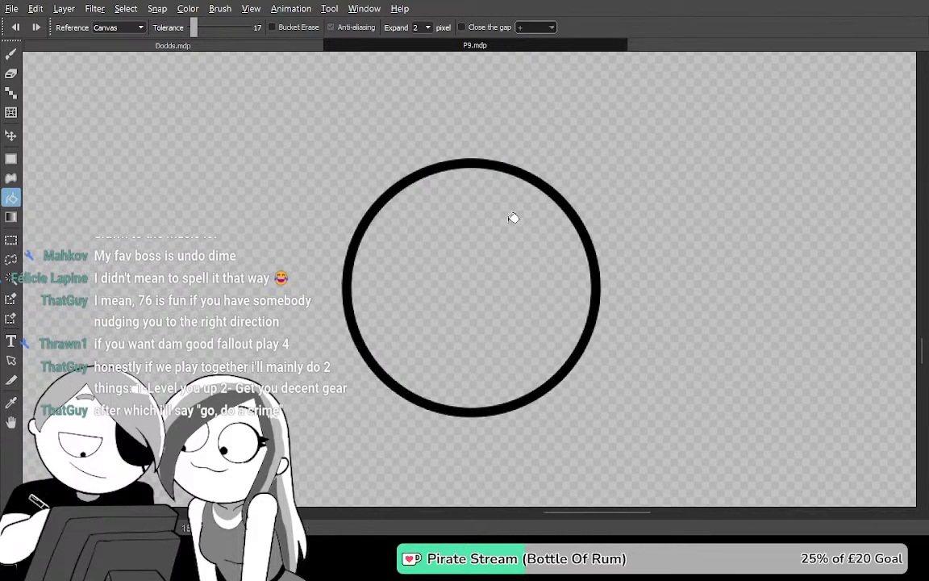
key(ctrl+z)
key(b)
mouse_move(491, 133)
mouse_down()
mouse_move(375, 178)
mouse_move(551, 354)
mouse_move(476, 120)
mouse_up()
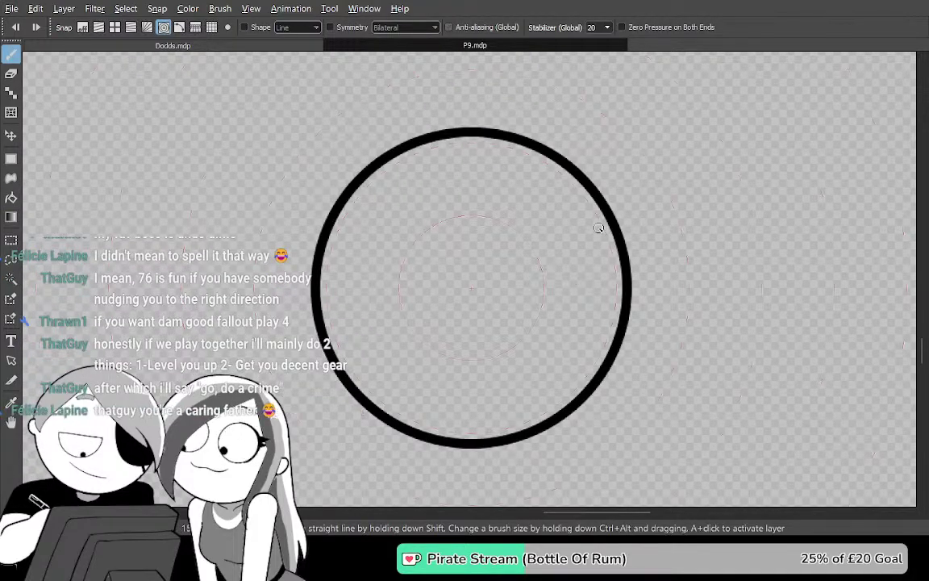
key(g)
click(702, 245)
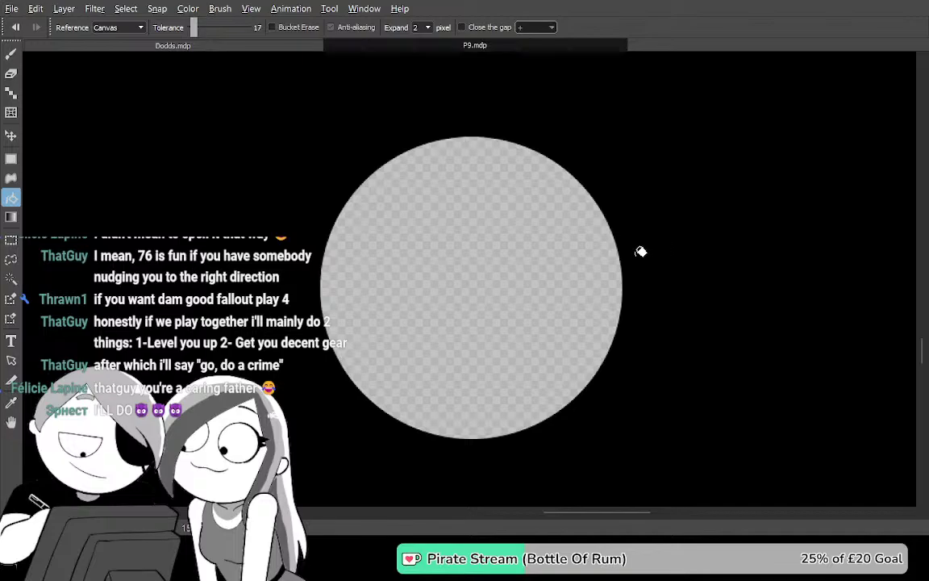
scroll(640, 253, down, 3)
key(ctrl+z)
click(591, 260)
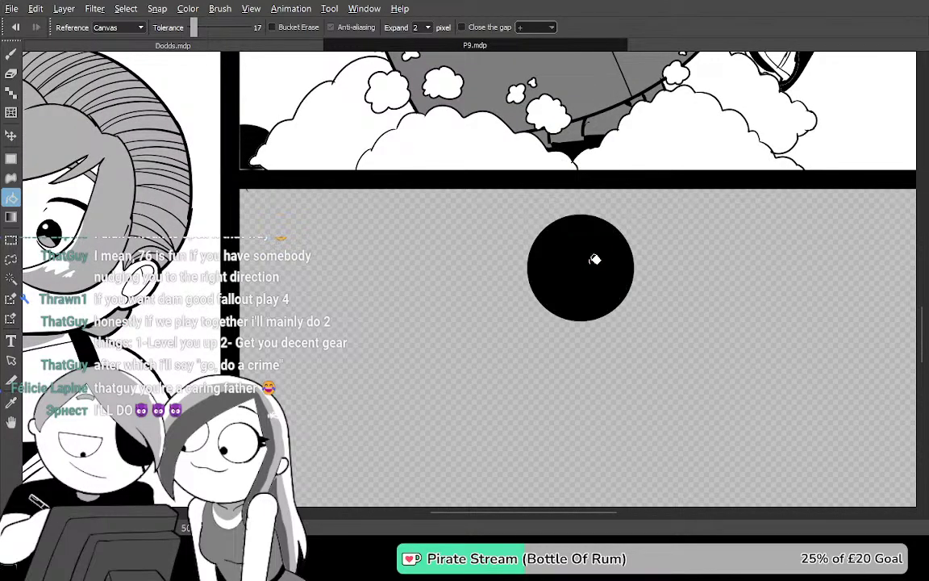
scroll(586, 260, down, 2)
drag(573, 263, 497, 212)
drag(636, 291, 616, 210)
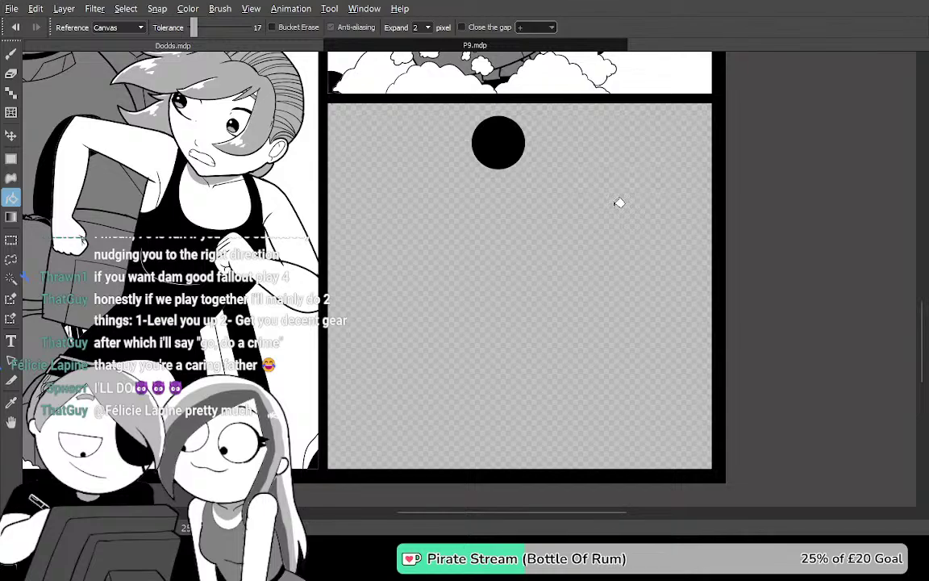
scroll(635, 200, up, 3)
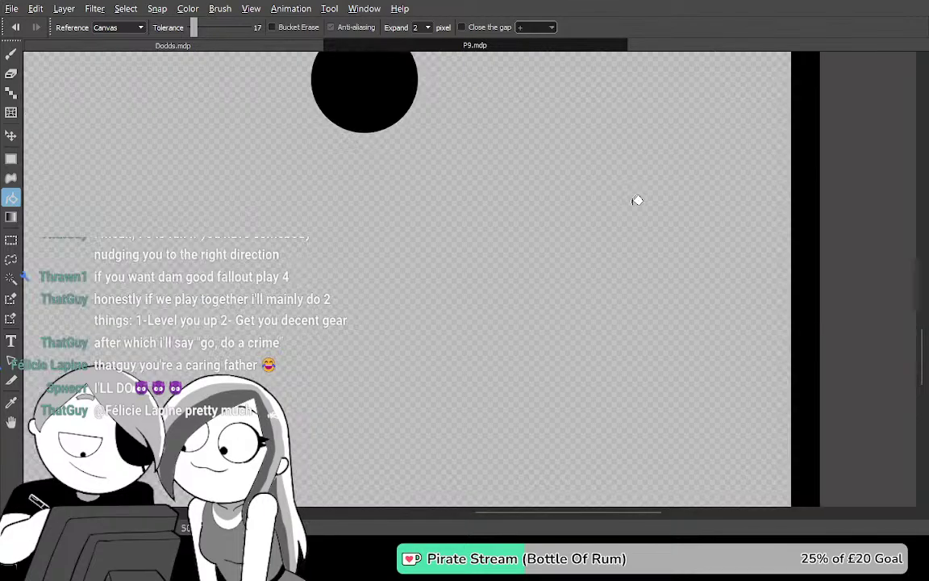
key(ctrl+z)
Draw a long vertical centre line with the brush, from inside the circle down well past its lower edge
drag(519, 210, 534, 344)
drag(477, 214, 591, 195)
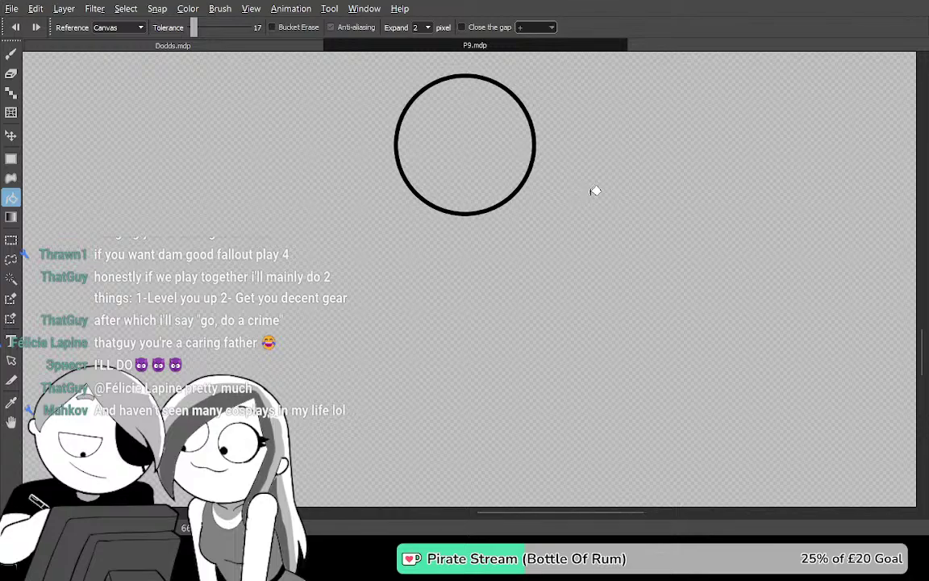
scroll(594, 190, up, 3)
drag(533, 223, 626, 283)
key(b)
mouse_move(462, 98)
mouse_down()
mouse_move(477, 175)
mouse_move(481, 502)
mouse_up()
key(ctrl+z)
drag(457, 113, 470, 504)
key(ctrl+z)
mouse_move(452, 121)
mouse_down()
mouse_move(450, 209)
mouse_move(444, 491)
mouse_up()
key(ctrl+z)
drag(458, 123, 465, 418)
drag(464, 499, 486, 465)
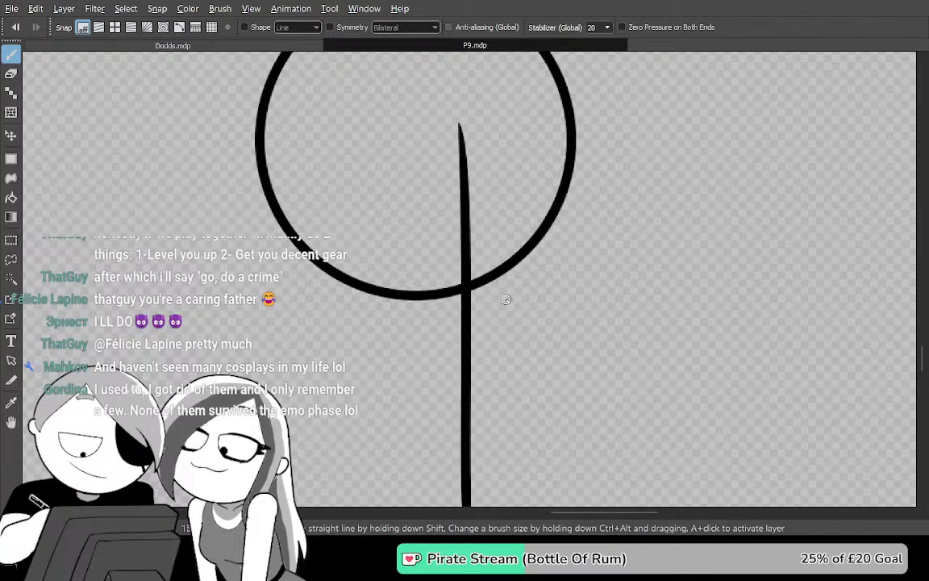
key(ctrl+z)
mouse_move(457, 105)
mouse_down()
mouse_move(475, 388)
mouse_move(468, 492)
mouse_move(459, 135)
mouse_move(484, 456)
mouse_up()
key(ctrl+z)
key(ctrl+z)
drag(460, 101, 462, 504)
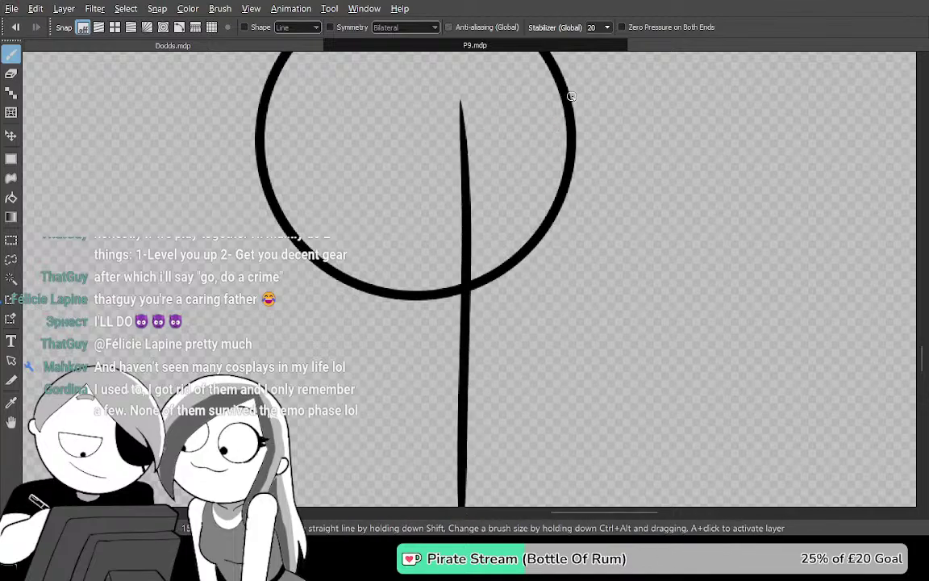
Draw two downward face side lines from the circle and a horizontal chin line across the lower centre line
drag(570, 96, 558, 411)
drag(316, 175, 345, 456)
scroll(534, 365, down, 3)
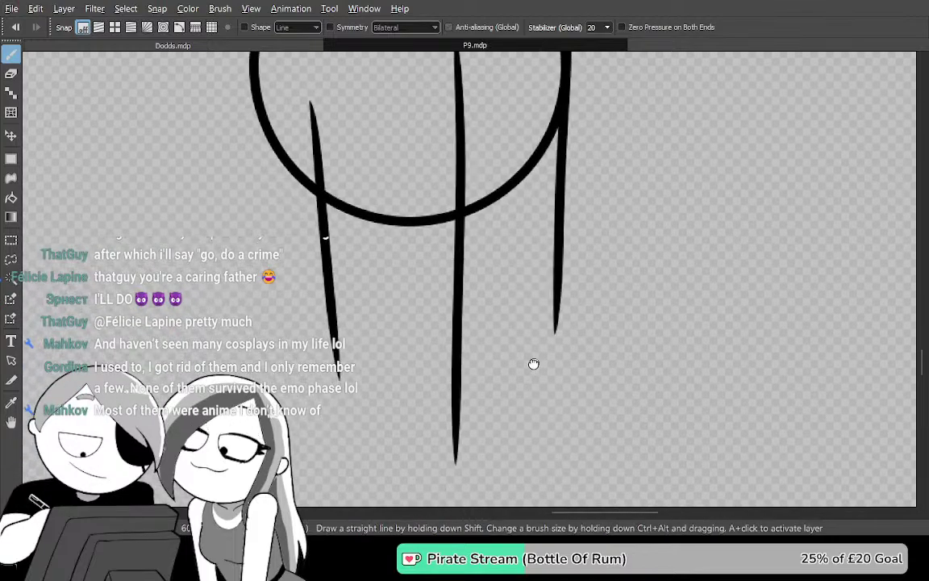
drag(368, 365, 550, 368)
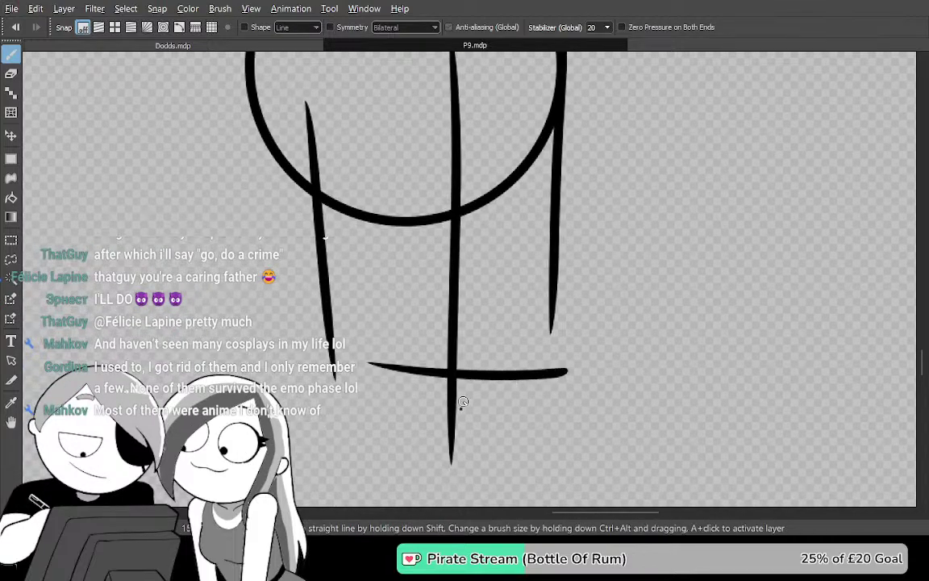
Draw two slanted jaw lines running from the chin line up past the side lines
drag(462, 406, 569, 190)
key(ctrl+z)
drag(479, 395, 592, 175)
drag(428, 387, 297, 216)
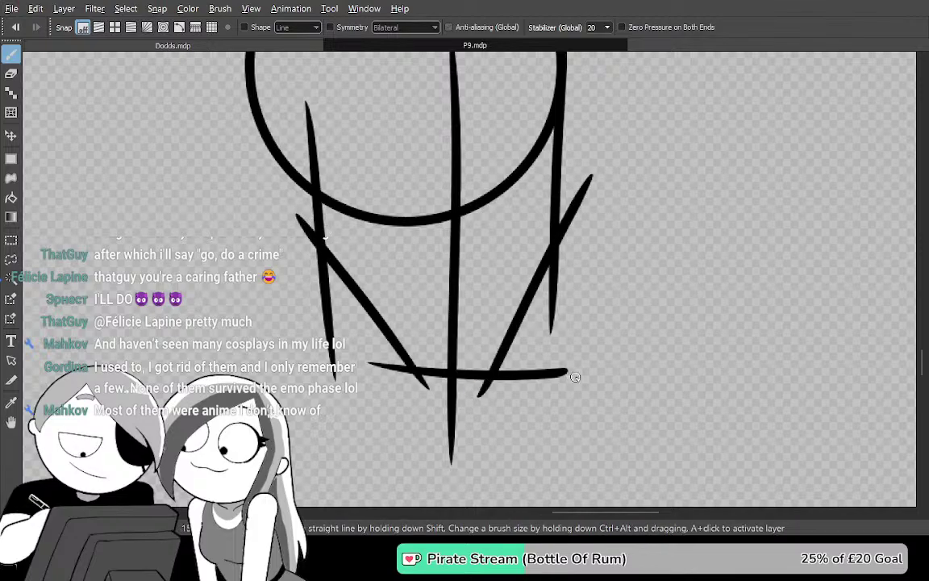
key(g)
click(689, 282)
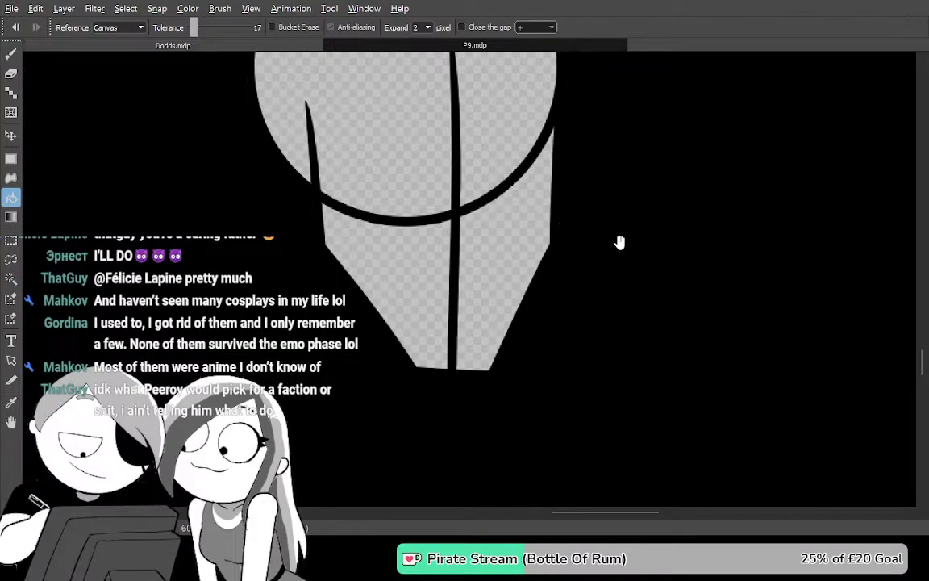
drag(626, 255, 662, 254)
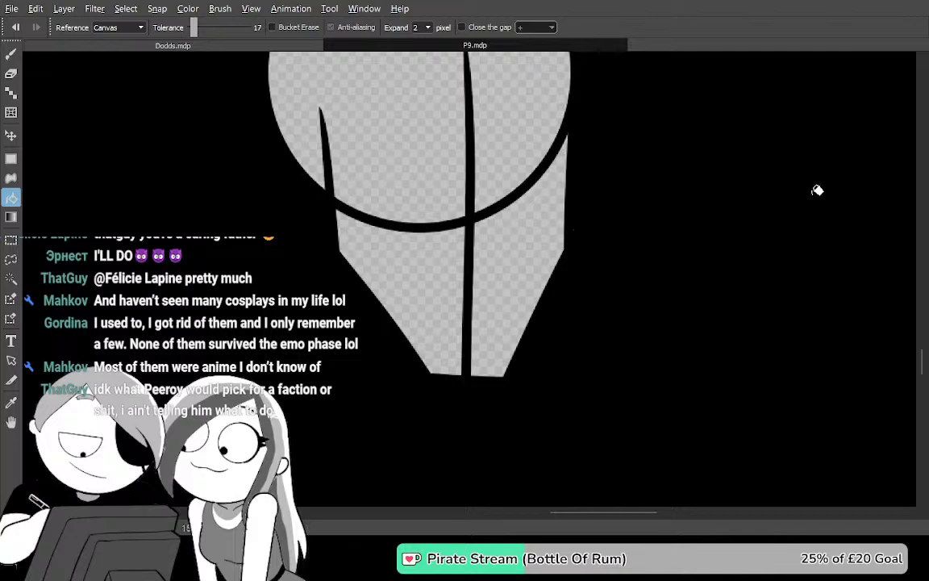
key(ctrl+z)
Erase the right jaw line's overshoot beyond the side line and cut the side line off below their crossing
scroll(814, 190, up, 5)
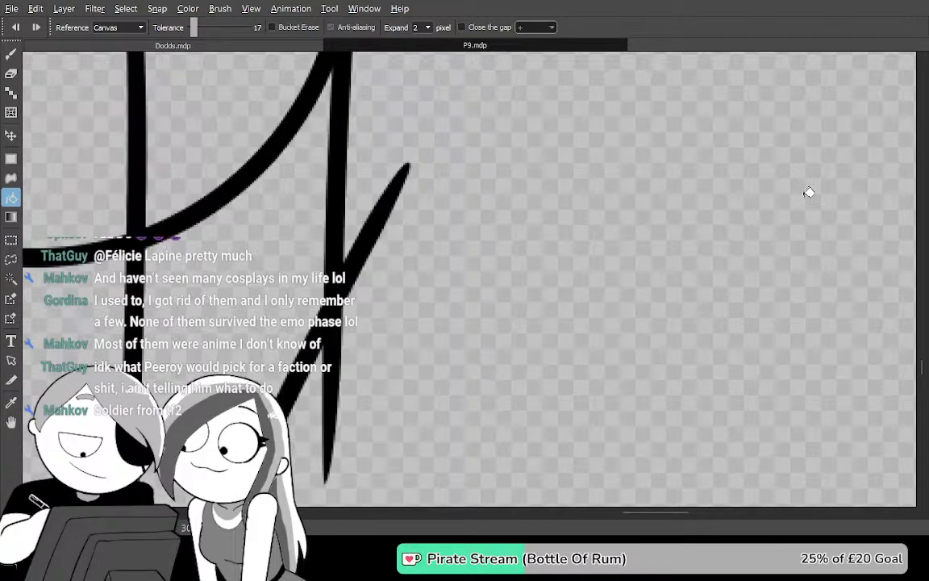
mouse_move(388, 148)
mouse_down()
mouse_move(479, 277)
mouse_move(512, 267)
mouse_up()
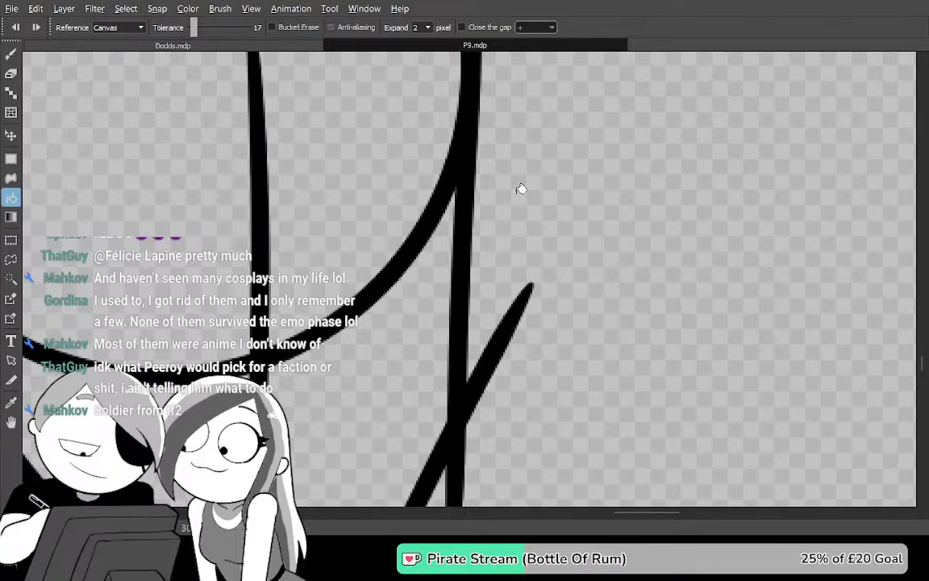
scroll(463, 185, up, 1)
scroll(456, 191, up, 1)
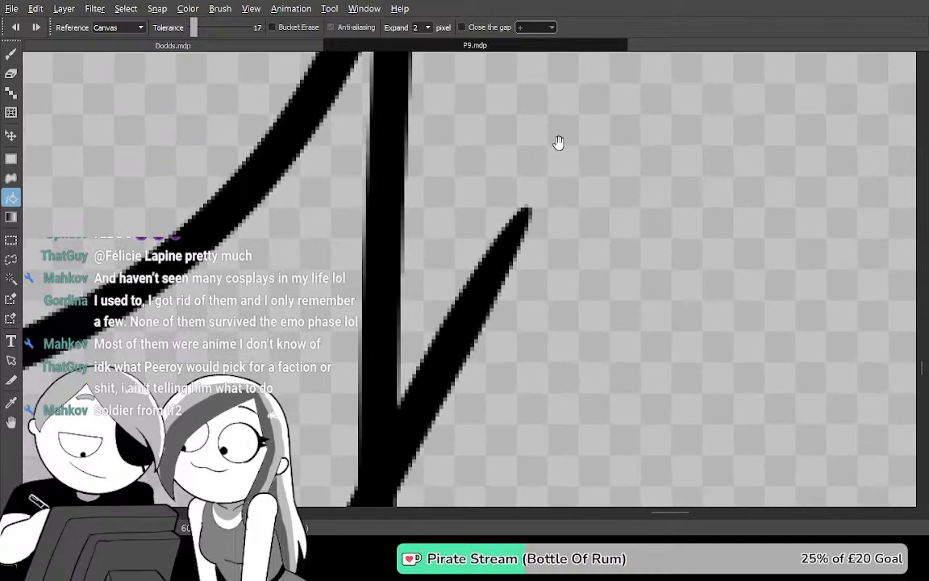
key(e)
mouse_move(544, 245)
mouse_down()
mouse_move(539, 239)
mouse_move(529, 249)
mouse_move(497, 307)
mouse_up()
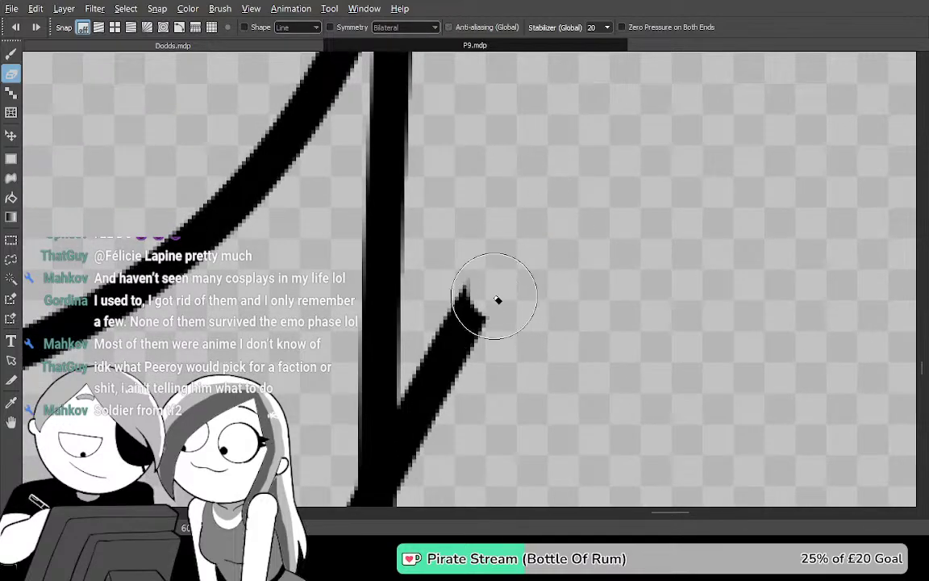
mouse_move(488, 271)
mouse_down()
mouse_move(446, 439)
mouse_move(497, 284)
mouse_move(521, 248)
mouse_up()
mouse_move(486, 189)
mouse_down()
mouse_move(486, 331)
mouse_move(506, 234)
mouse_up()
drag(479, 299, 505, 266)
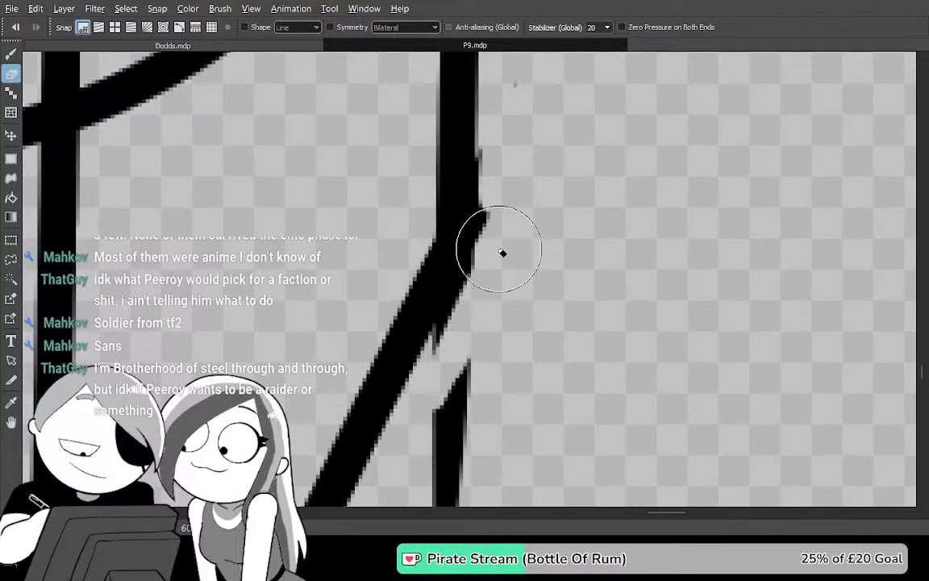
mouse_move(458, 373)
mouse_down()
mouse_move(498, 228)
mouse_move(481, 345)
mouse_move(531, 284)
mouse_move(519, 305)
mouse_move(537, 263)
mouse_up()
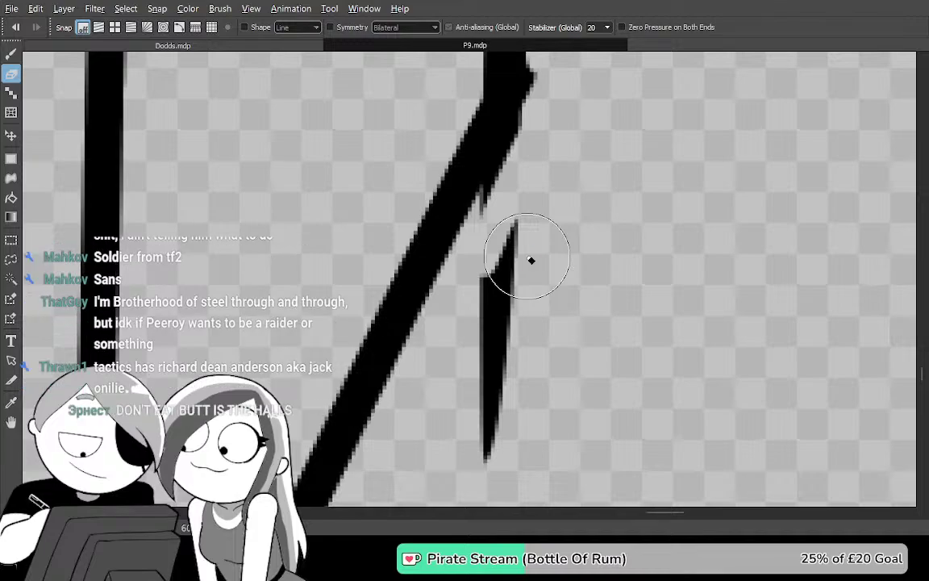
Lasso the upper part of the right side line's leftover tail outside the jaw and delete it
scroll(529, 259, up, 3)
key(b)
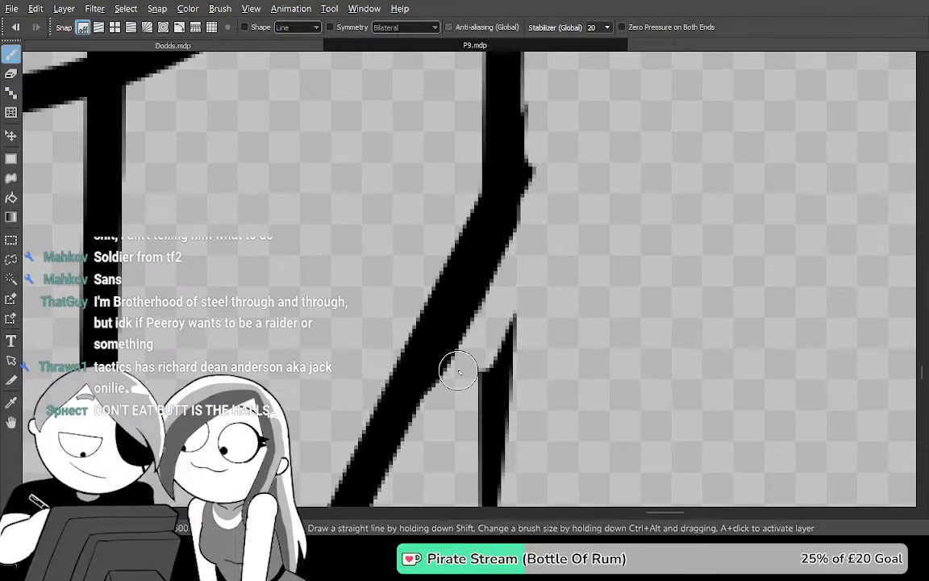
mouse_move(519, 331)
mouse_down()
mouse_move(545, 220)
mouse_move(536, 239)
mouse_up()
key(m)
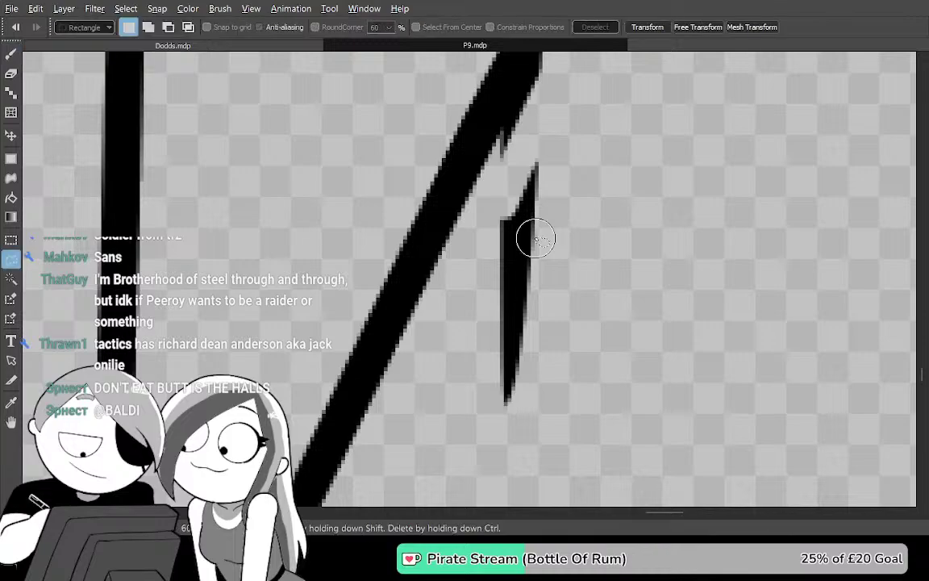
mouse_move(555, 145)
mouse_down()
mouse_move(504, 161)
mouse_move(476, 258)
mouse_move(580, 316)
mouse_move(618, 309)
mouse_up()
key(Delete)
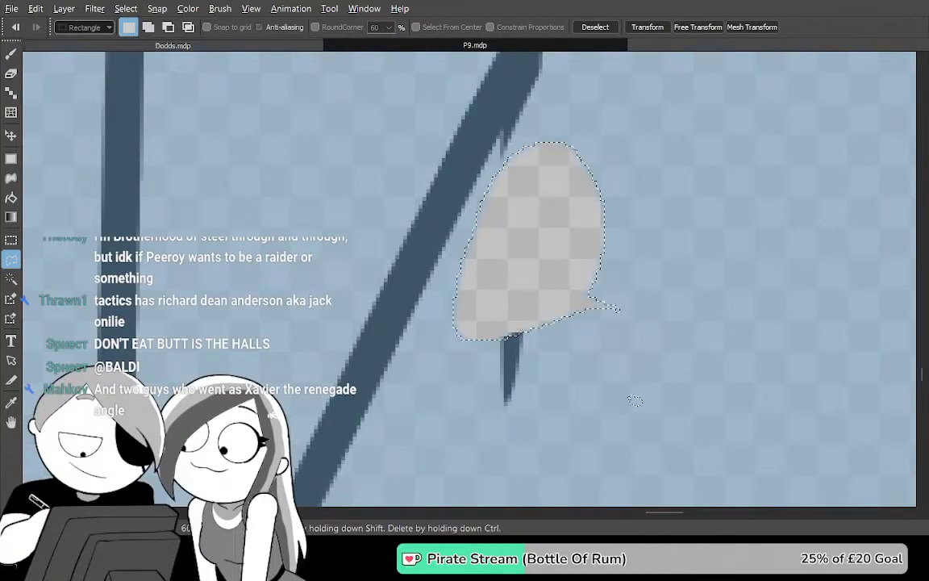
key(ctrl+d)
Lasso and delete the last side line fragment together with the right end of the chin line
mouse_move(588, 420)
mouse_down()
mouse_move(692, 210)
mouse_move(649, 234)
mouse_up()
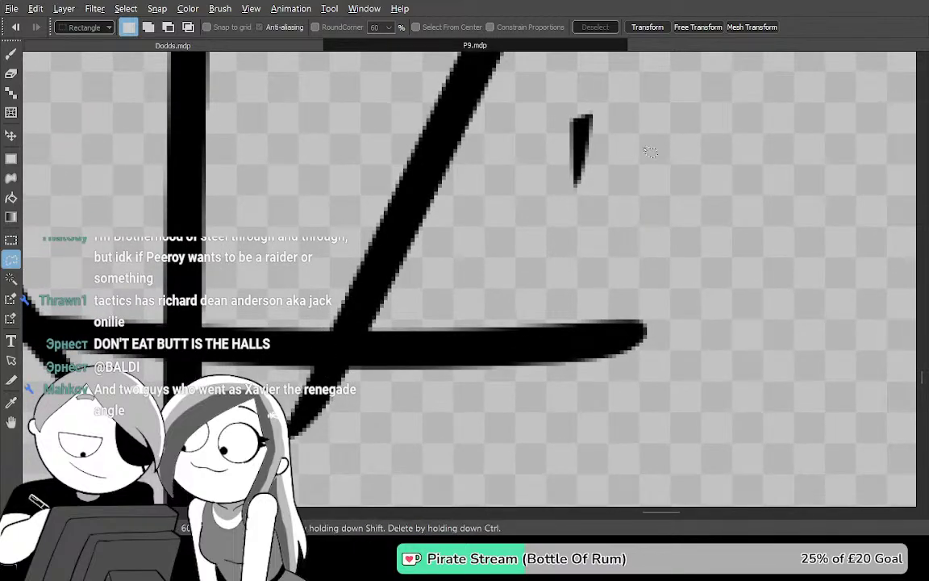
drag(758, 387, 708, 141)
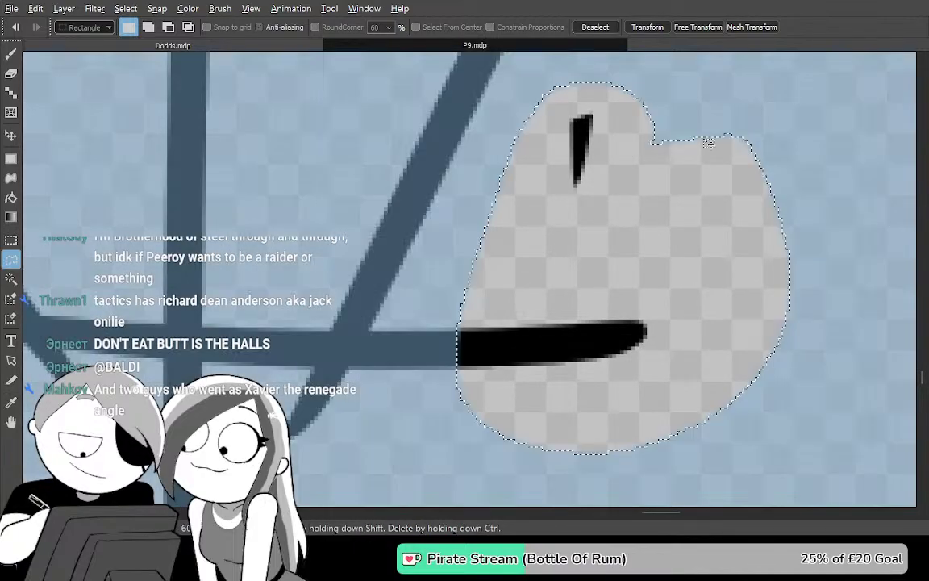
key(Delete)
key(ctrl+d)
Erase the line ends overshooting the right chin corner and the part of the centre line below the chin
mouse_move(594, 384)
mouse_down()
mouse_move(713, 255)
mouse_move(761, 279)
mouse_up()
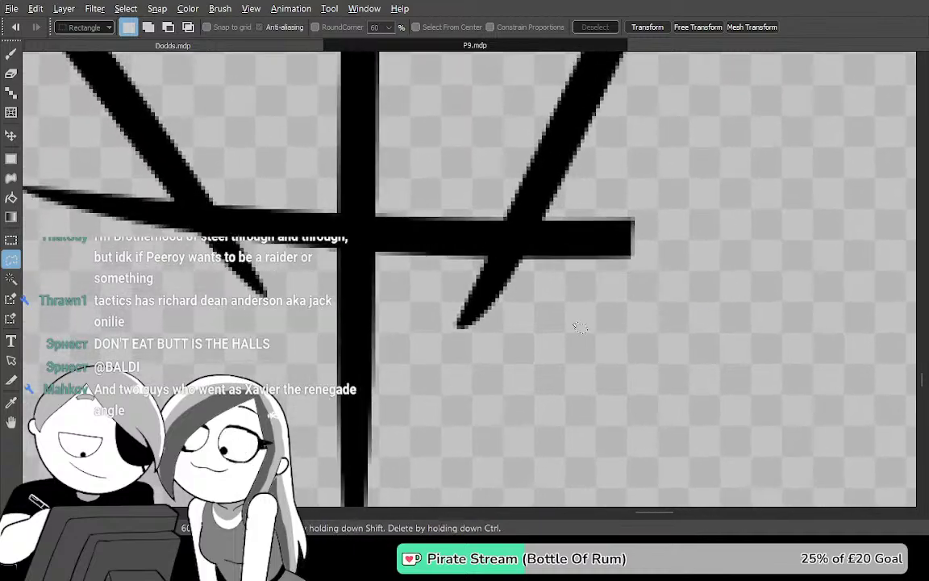
key(e)
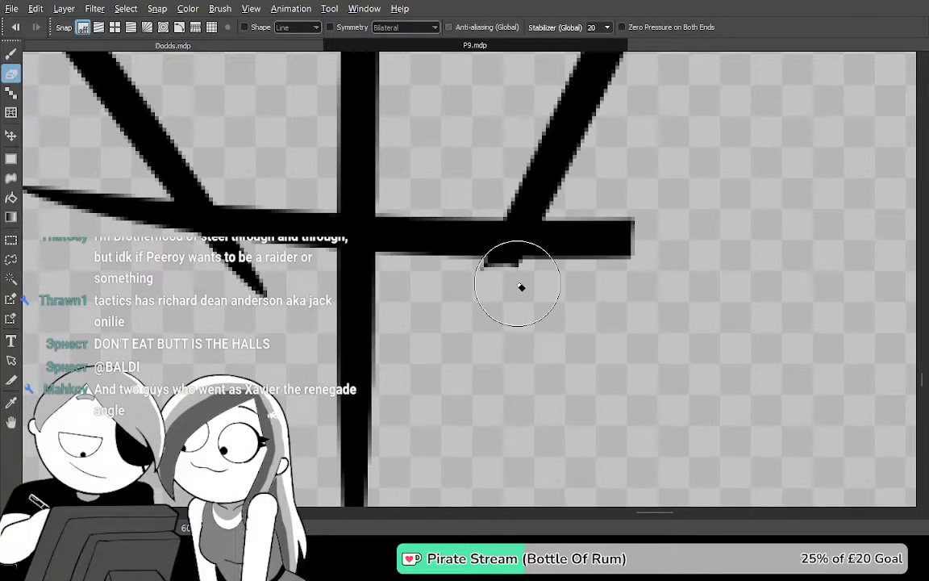
mouse_move(609, 320)
mouse_down()
mouse_move(543, 365)
mouse_move(566, 301)
mouse_move(539, 314)
mouse_move(485, 287)
mouse_up()
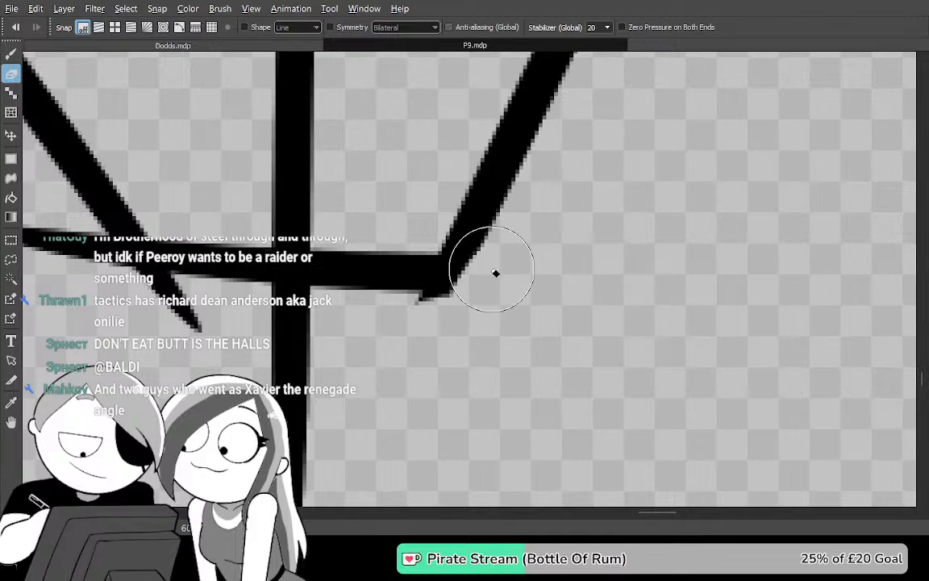
mouse_move(429, 342)
mouse_down()
mouse_move(595, 177)
mouse_move(595, 197)
mouse_up()
mouse_move(548, 372)
mouse_down()
mouse_move(570, 228)
mouse_move(579, 253)
mouse_up()
mouse_move(481, 388)
mouse_down()
mouse_move(487, 263)
mouse_move(494, 404)
mouse_move(488, 322)
mouse_up()
mouse_move(501, 255)
mouse_down()
mouse_move(489, 207)
mouse_move(485, 276)
mouse_move(587, 331)
mouse_up()
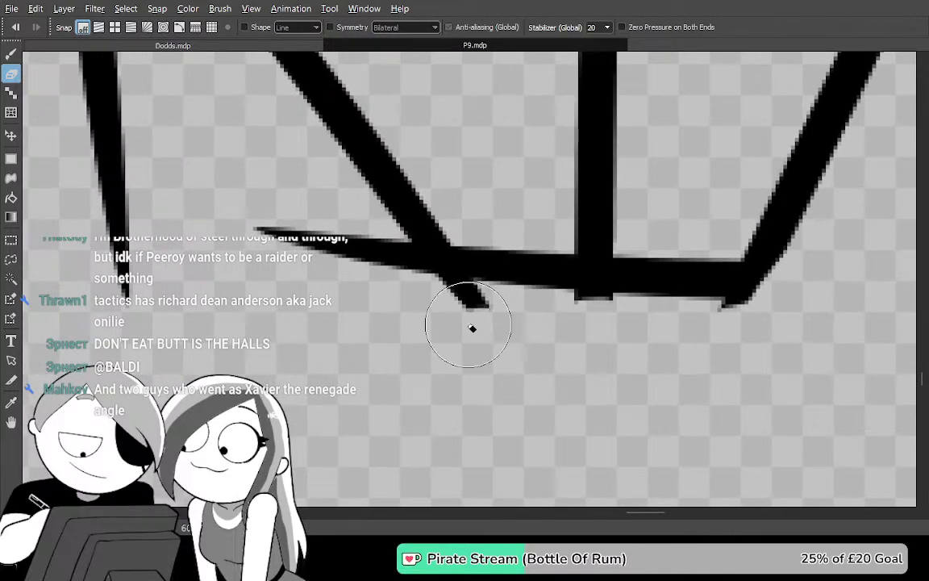
Erase the left jaw line's end below the chin and the chin line's overshoot beyond the left jaw
mouse_move(361, 232)
mouse_down()
mouse_move(395, 301)
mouse_move(375, 242)
mouse_move(403, 316)
mouse_up()
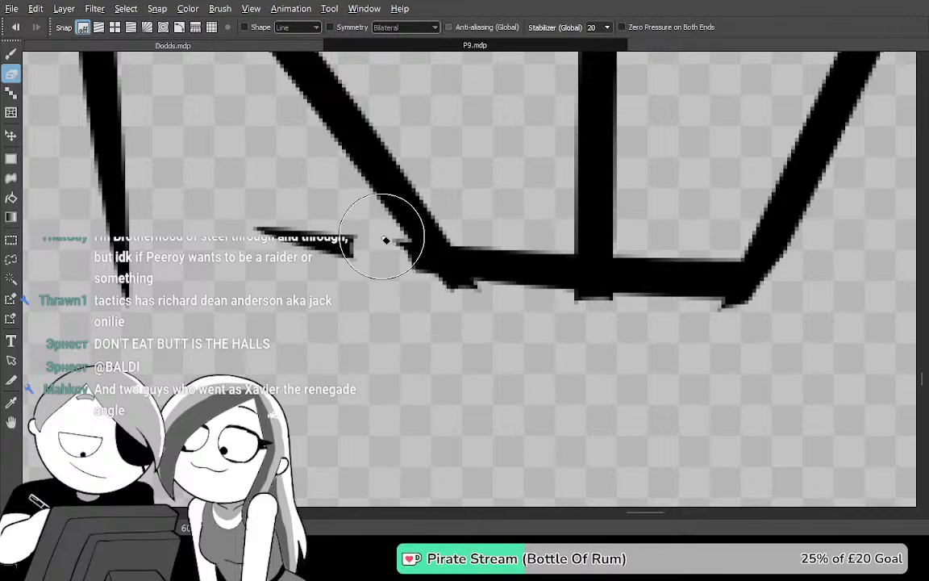
mouse_move(362, 244)
mouse_down()
mouse_move(307, 232)
mouse_move(133, 290)
mouse_up()
mouse_move(462, 359)
mouse_down()
mouse_move(491, 373)
mouse_move(483, 387)
mouse_up()
Erase the lower part of the centre line upward from the chin line inside the jaw
key(b)
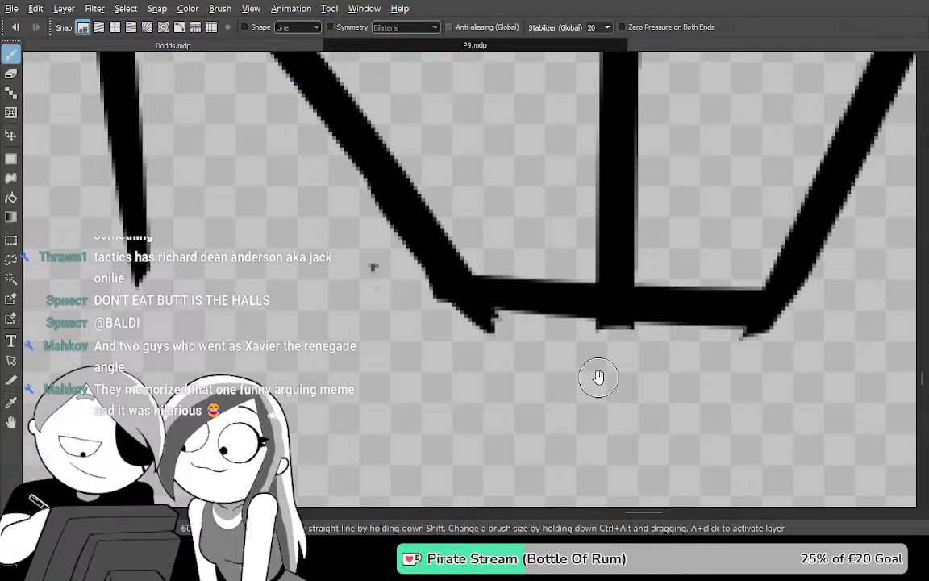
drag(627, 361, 483, 385)
key(e)
drag(445, 281, 470, 281)
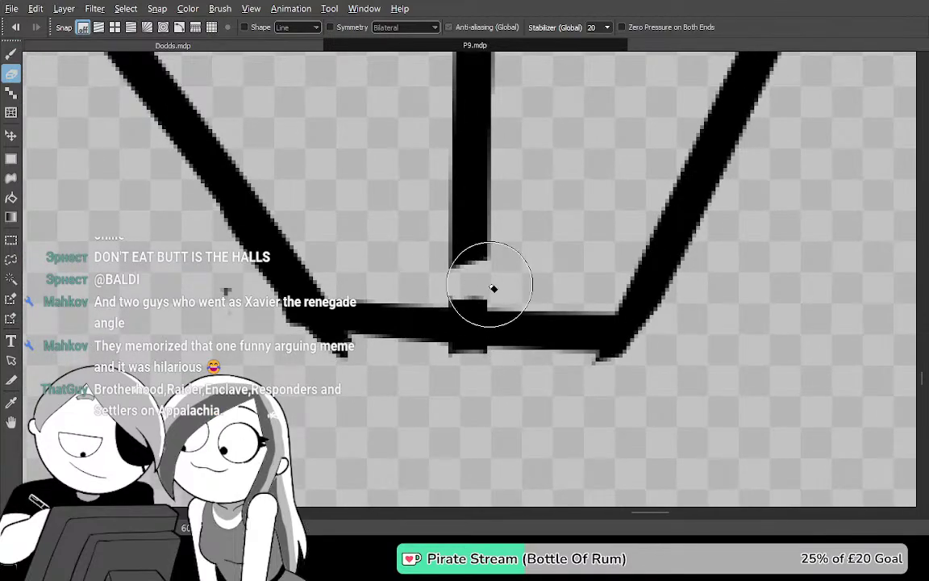
drag(478, 210, 479, 223)
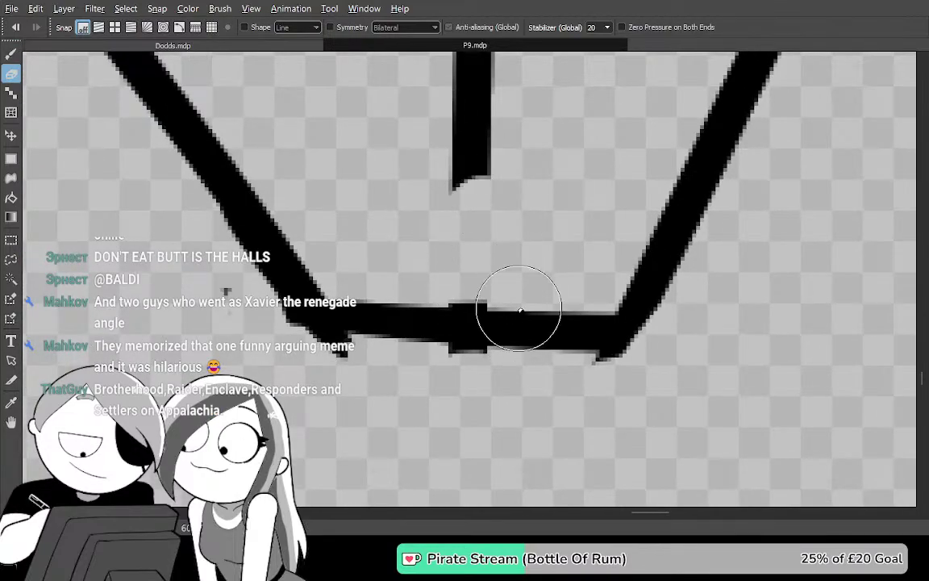
drag(500, 280, 497, 308)
mouse_move(478, 230)
mouse_down()
mouse_move(479, 163)
mouse_move(487, 384)
mouse_up()
drag(486, 372, 492, 166)
Erase the centre line further up, cutting through the circle's lower arc and into the circle
scroll(489, 355, up, 5)
drag(494, 220, 485, 379)
drag(482, 334, 506, 254)
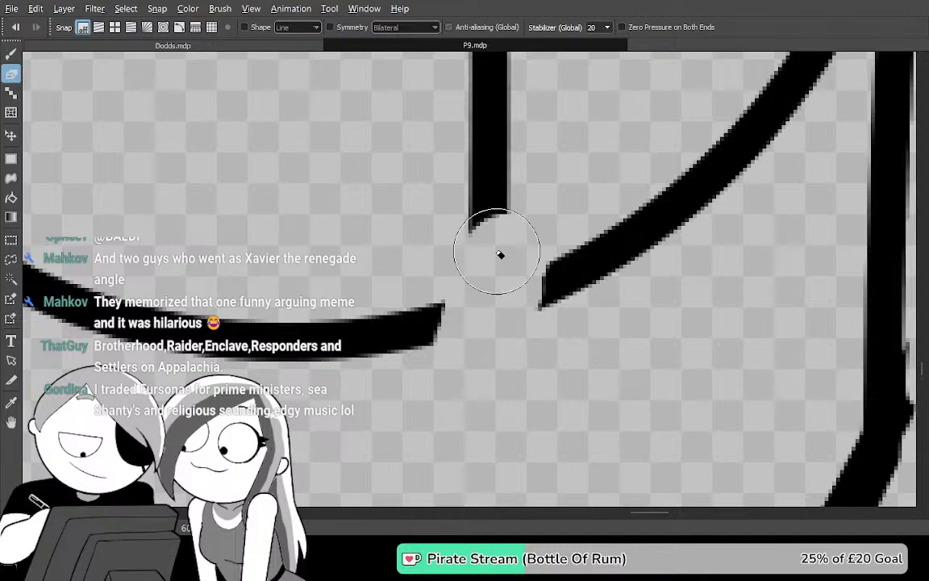
drag(491, 204, 475, 364)
drag(475, 361, 470, 173)
mouse_move(469, 202)
mouse_down()
mouse_move(470, 376)
mouse_move(470, 368)
mouse_up()
mouse_move(469, 363)
mouse_down()
mouse_move(465, 160)
mouse_move(482, 311)
mouse_move(465, 180)
mouse_up()
mouse_move(501, 222)
mouse_down()
mouse_move(516, 396)
mouse_move(473, 147)
mouse_up()
Cut the circle's lower arc away from the left side line, and lasso and delete the detached arc piece
drag(465, 341, 564, 141)
drag(427, 302, 599, 84)
drag(489, 288, 673, 146)
drag(526, 268, 448, 187)
drag(508, 234, 525, 246)
drag(647, 341, 456, 310)
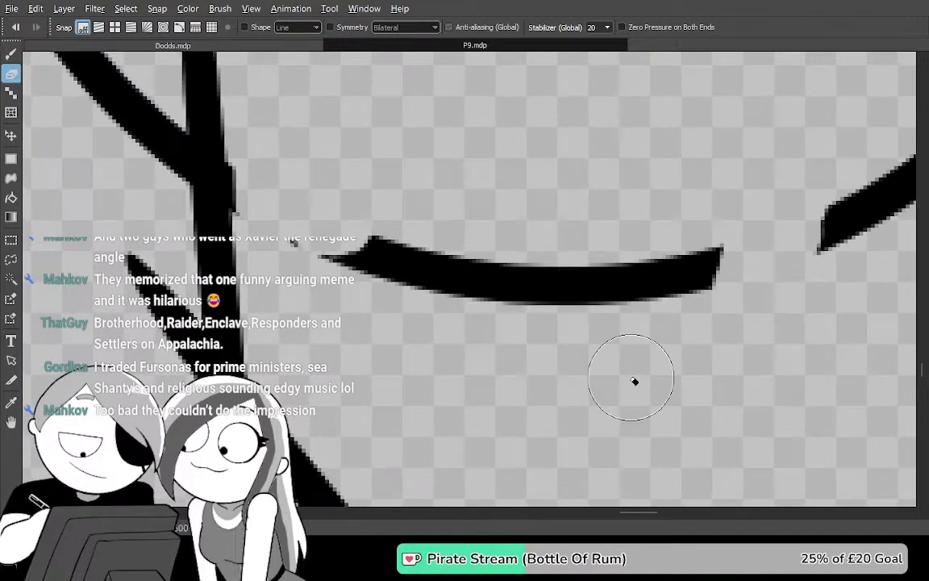
key(m)
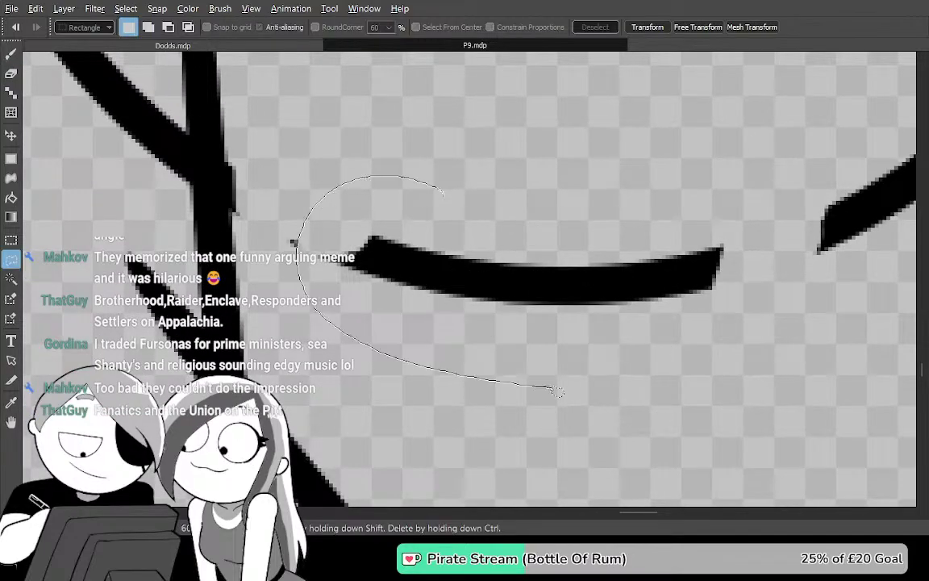
drag(784, 222, 470, 191)
key(Delete)
key(ctrl+d)
Cut the left side line away from the left jaw corner and erase the lower end of the detached piece
mouse_move(364, 313)
mouse_down()
mouse_move(552, 255)
mouse_move(583, 269)
mouse_up()
key(e)
mouse_move(342, 228)
mouse_down()
mouse_move(367, 292)
mouse_move(378, 221)
mouse_move(393, 215)
mouse_move(390, 364)
mouse_move(392, 248)
mouse_move(435, 353)
mouse_move(416, 216)
mouse_up()
mouse_move(363, 249)
mouse_down()
mouse_move(464, 359)
mouse_move(377, 265)
mouse_move(450, 342)
mouse_up()
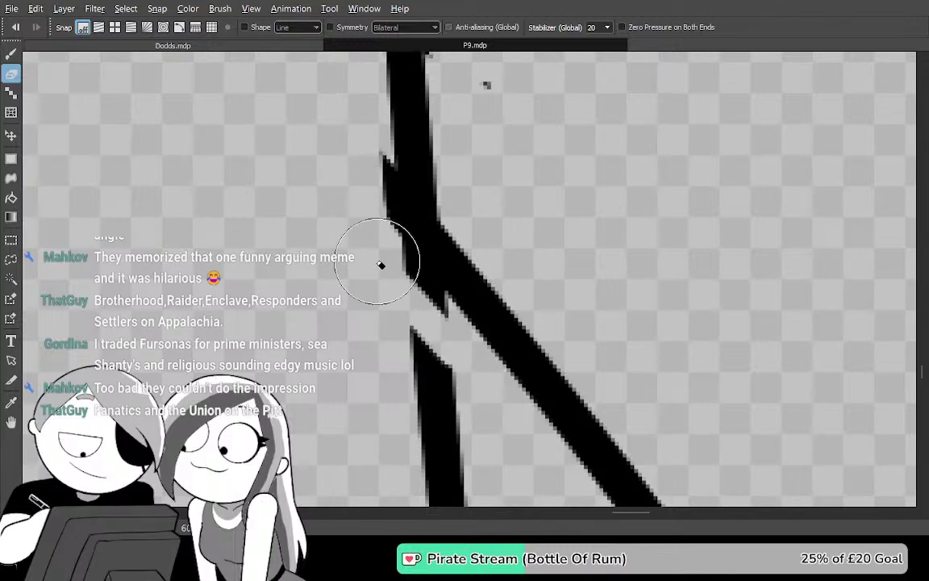
drag(462, 421, 411, 130)
mouse_move(429, 346)
mouse_down()
mouse_move(415, 254)
mouse_move(355, 209)
mouse_move(417, 379)
mouse_up()
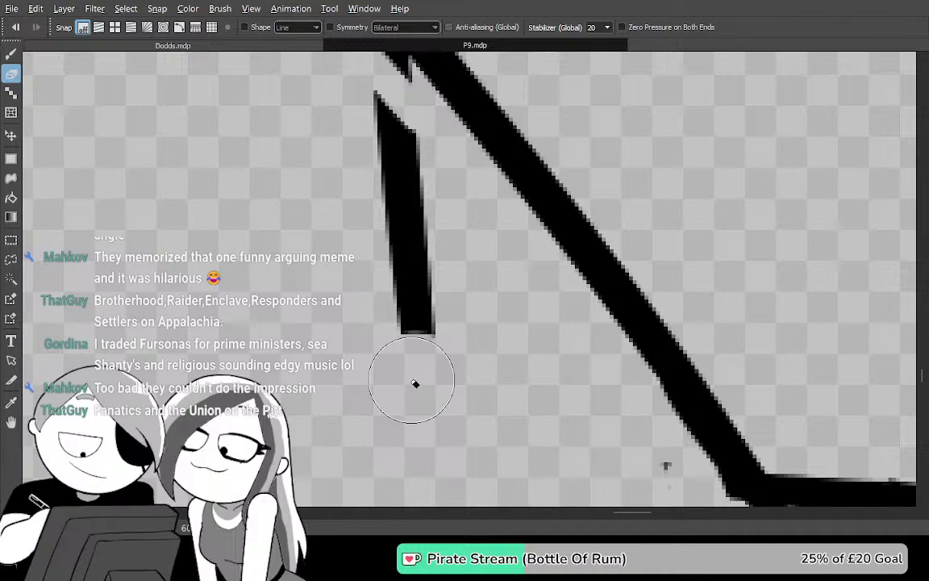
Lasso and delete the detached piece of the left side line below the jaw corner, and clear the selection
key(m)
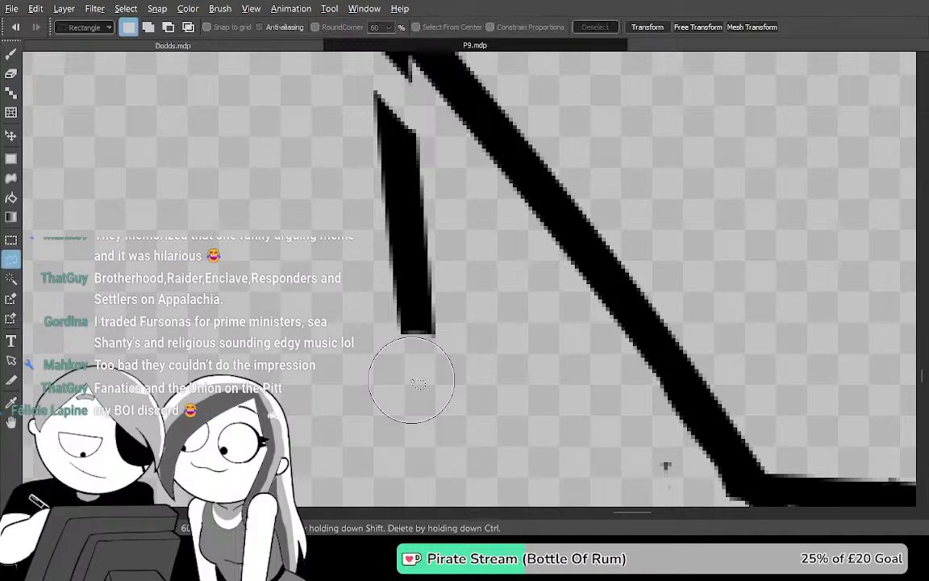
drag(492, 280, 512, 313)
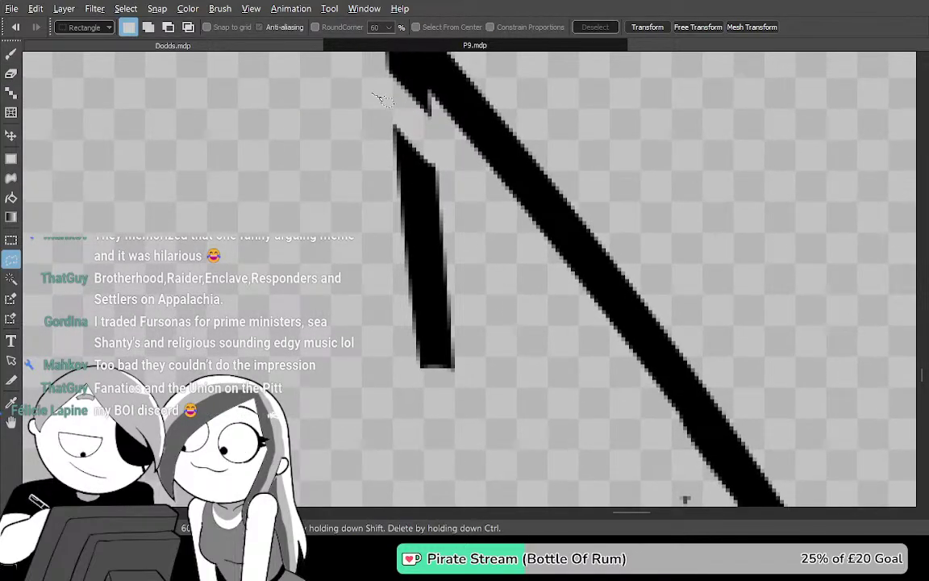
mouse_move(513, 256)
mouse_down()
mouse_move(516, 443)
mouse_move(327, 161)
mouse_move(362, 105)
mouse_up()
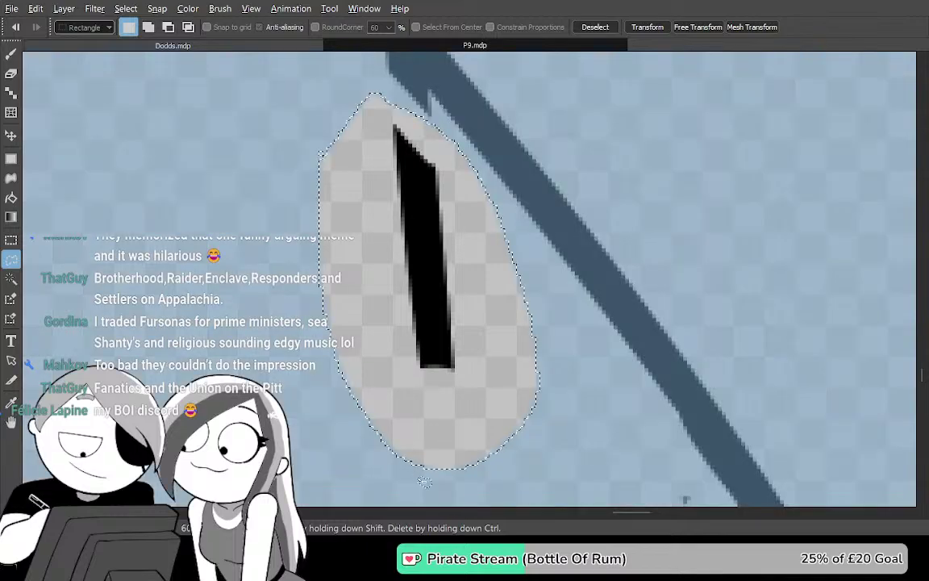
key(ctrl+d)
drag(629, 145, 642, 334)
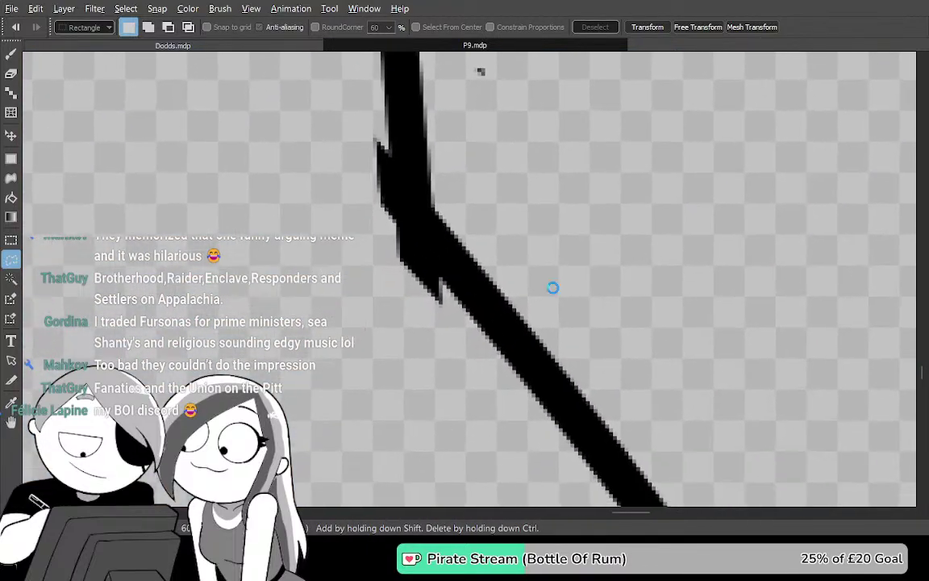
key(g)
scroll(442, 387, down, 5)
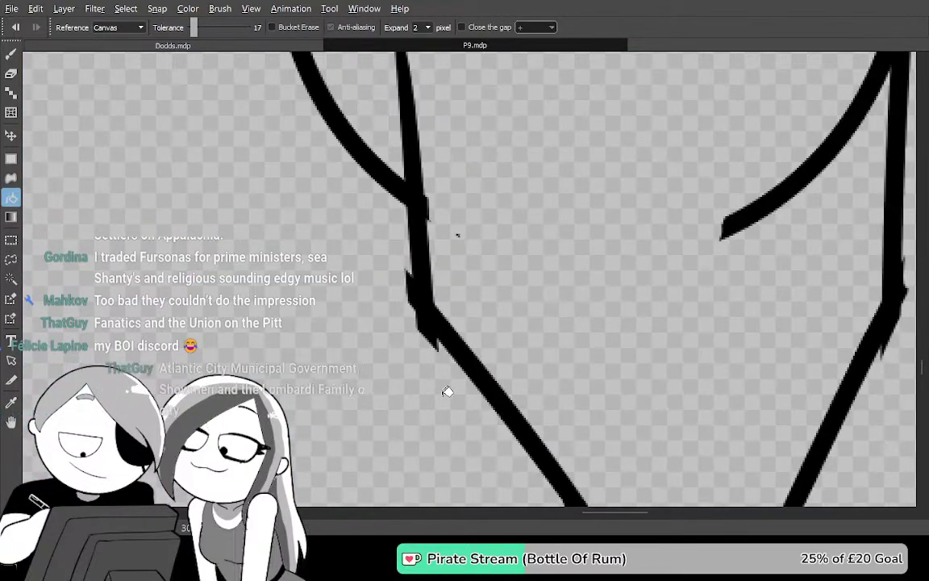
drag(654, 195, 558, 81)
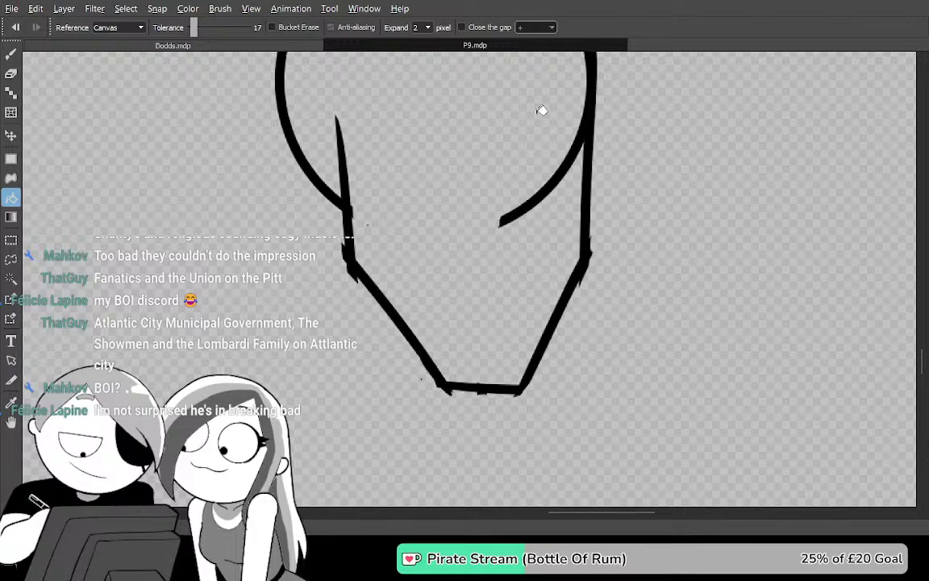
Undo the erasures of the excess lines on the circle's arc, centre line, side lines, chin and jaw
key(ctrl+z)
key(ctrl+z)
key(ctrl+z)
key(ctrl+z)
key(ctrl+z)
key(ctrl+z)
key(ctrl+z)
key(ctrl+z)
key(ctrl+z)
key(ctrl+z)
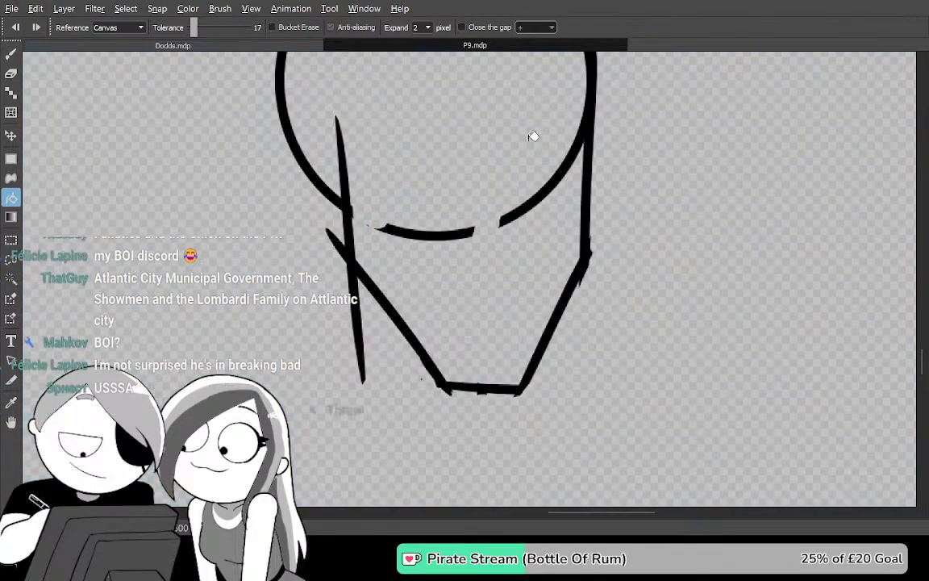
key(ctrl+y)
key(ctrl+y)
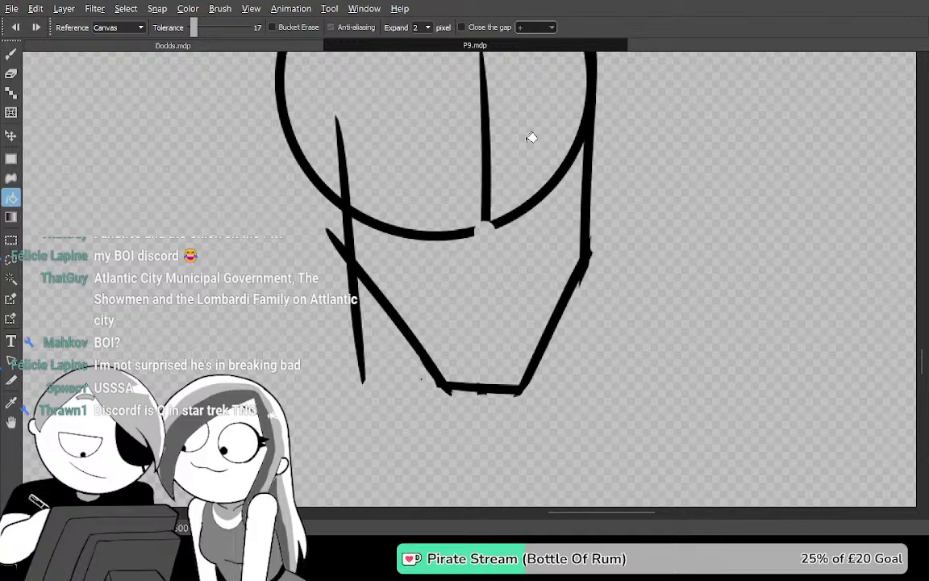
key(ctrl+z)
key(ctrl+z)
key(ctrl+z)
key(ctrl+z)
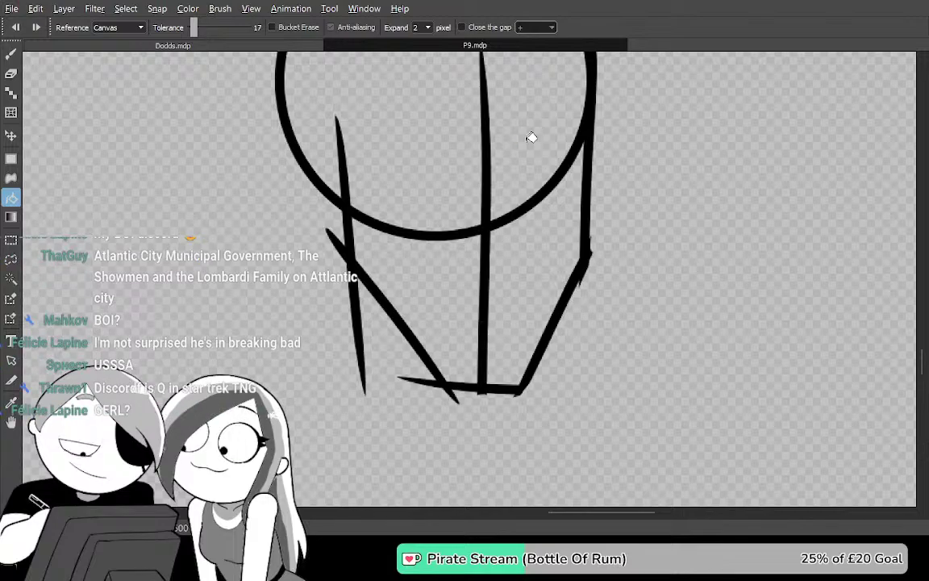
key(ctrl+z)
key(ctrl+z)
key(ctrl+z)
key(ctrl+z)
key(ctrl+z)
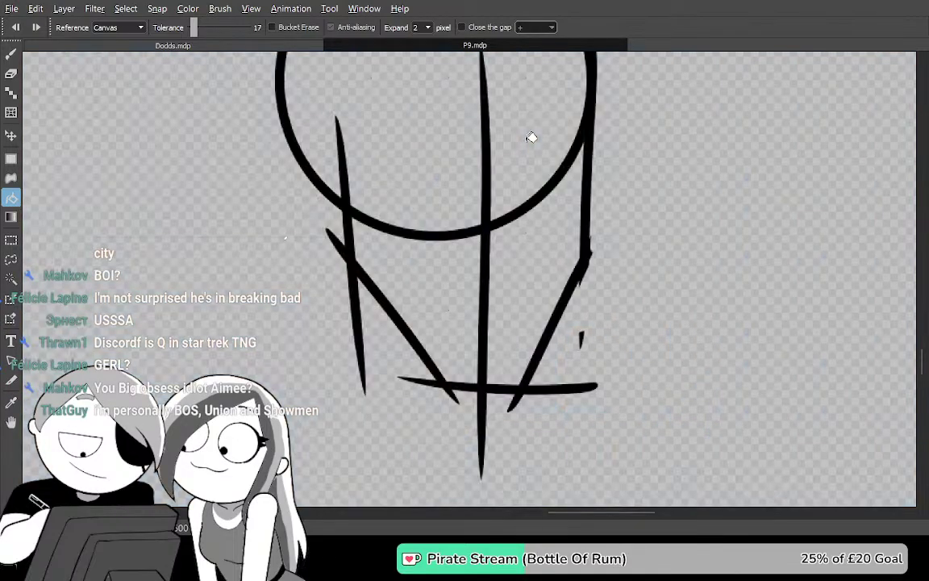
click(530, 137)
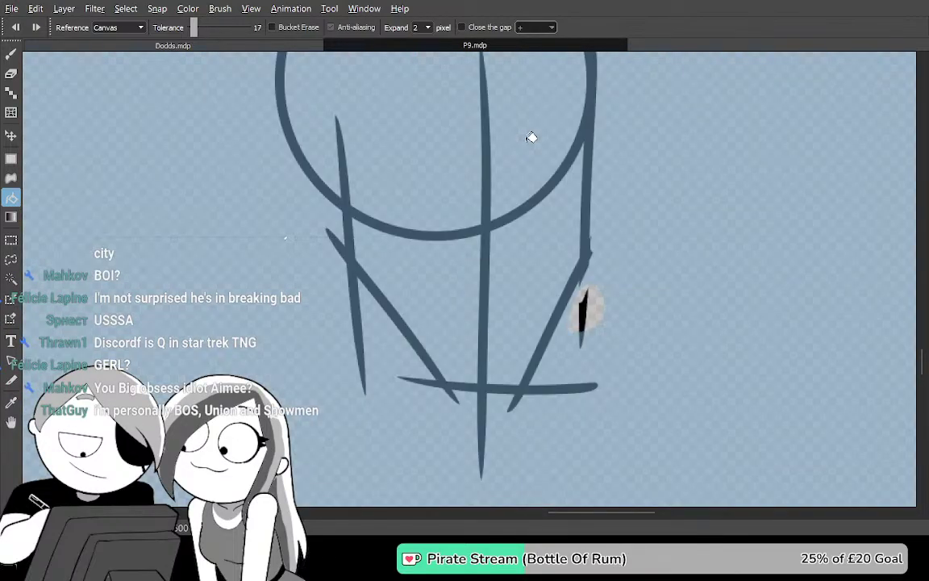
Undo the jaw, chin, side and centre construction lines back to the bare circle
key(ctrl+z)
key(ctrl+z)
key(ctrl+z)
key(ctrl+z)
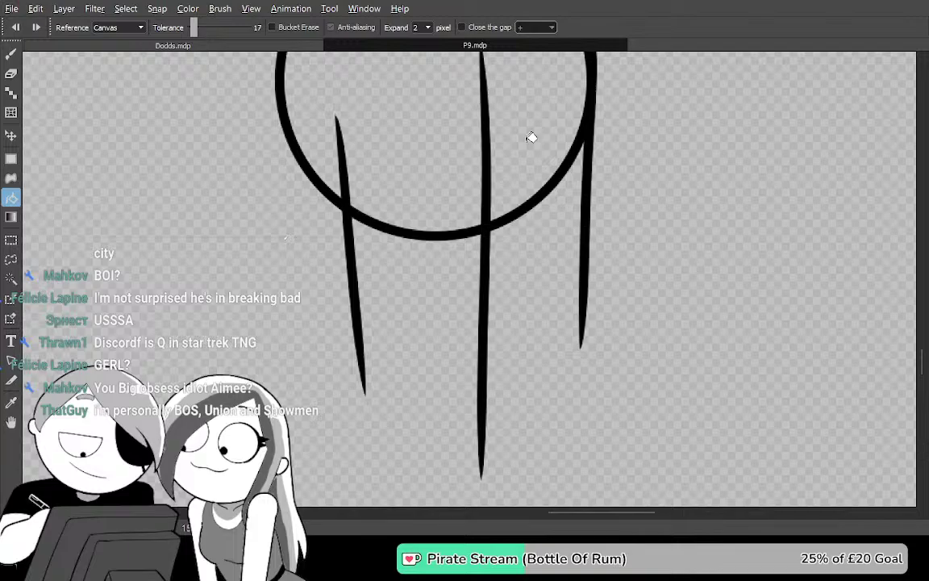
key(ctrl+z)
key(ctrl+z)
key(ctrl+z)
key(ctrl+z)
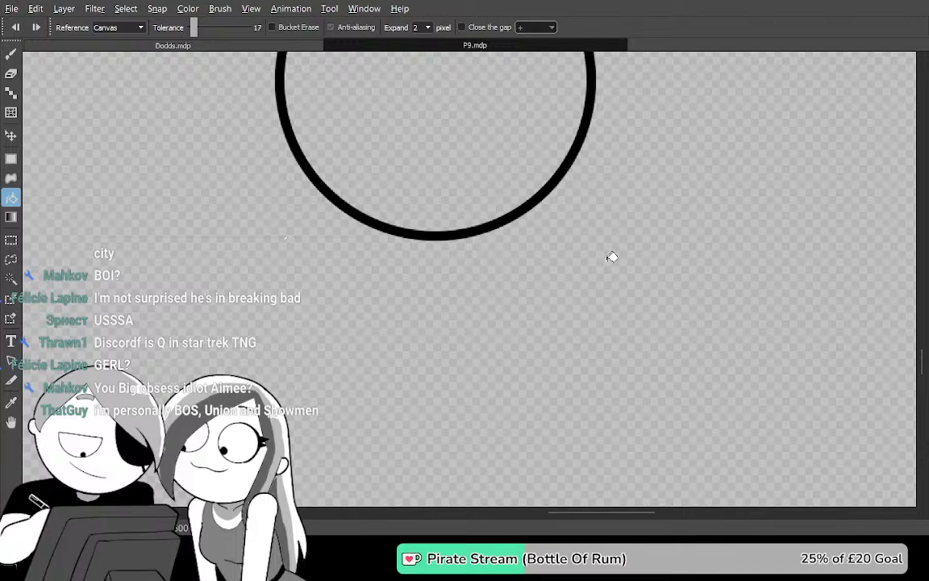
key(ctrl+y)
key(ctrl+y)
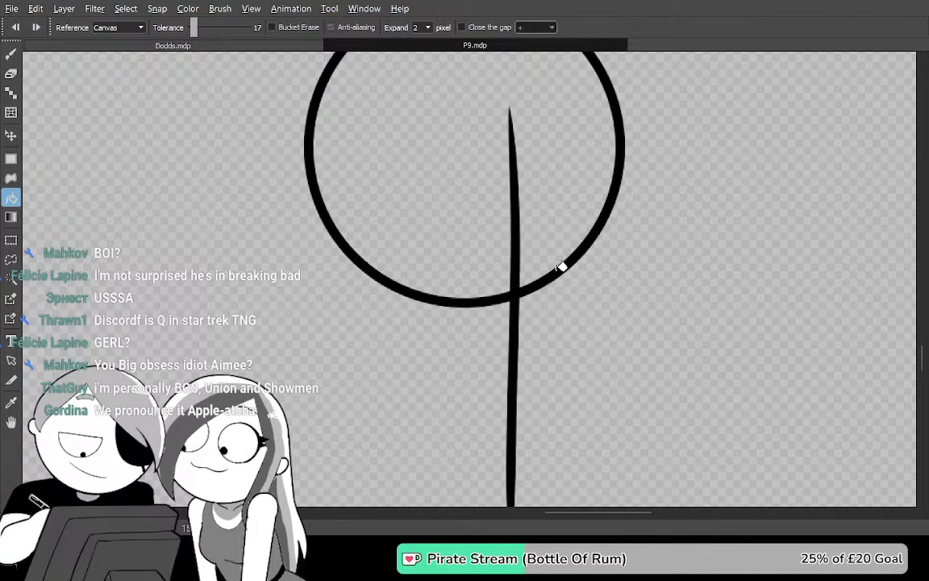
key(ctrl+z)
Draw a new vertical centre line through the circle and a long side line down from each side of it
key(b)
drag(492, 127, 493, 460)
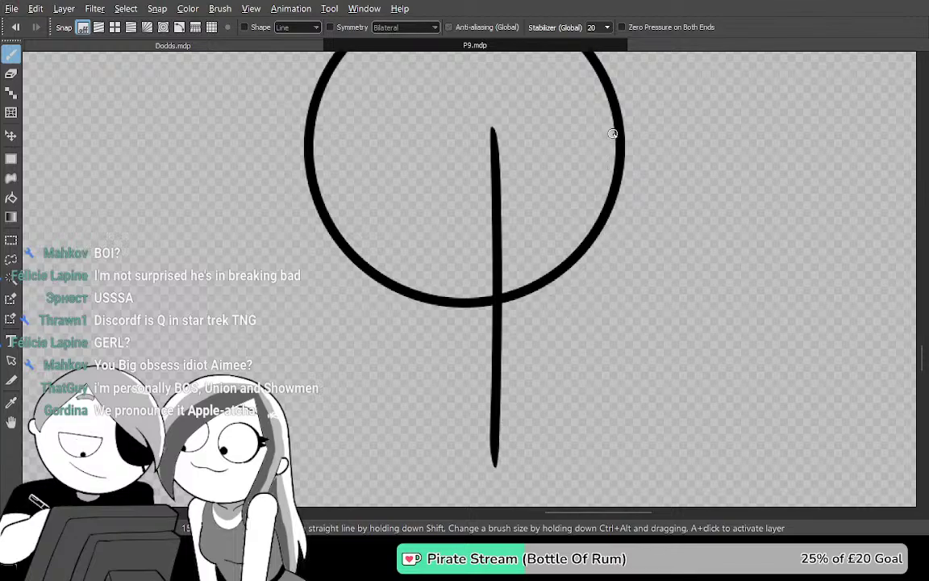
drag(615, 123, 610, 484)
drag(342, 262, 373, 507)
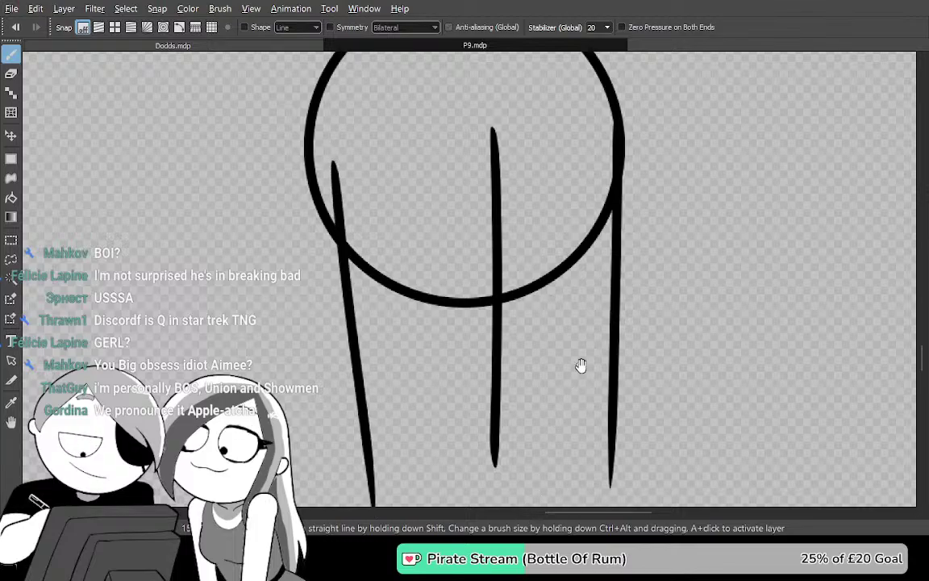
Draw the chin line across the bottom and two slanted jaw lines crossing below it, redoing the right one once
drag(578, 374, 562, 240)
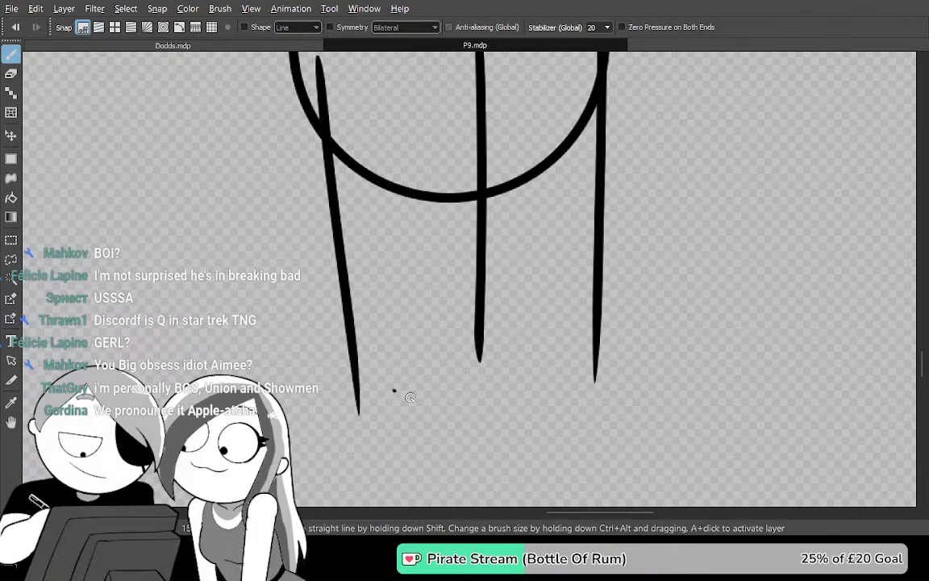
drag(394, 395, 610, 387)
drag(486, 453, 643, 184)
key(ctrl+z)
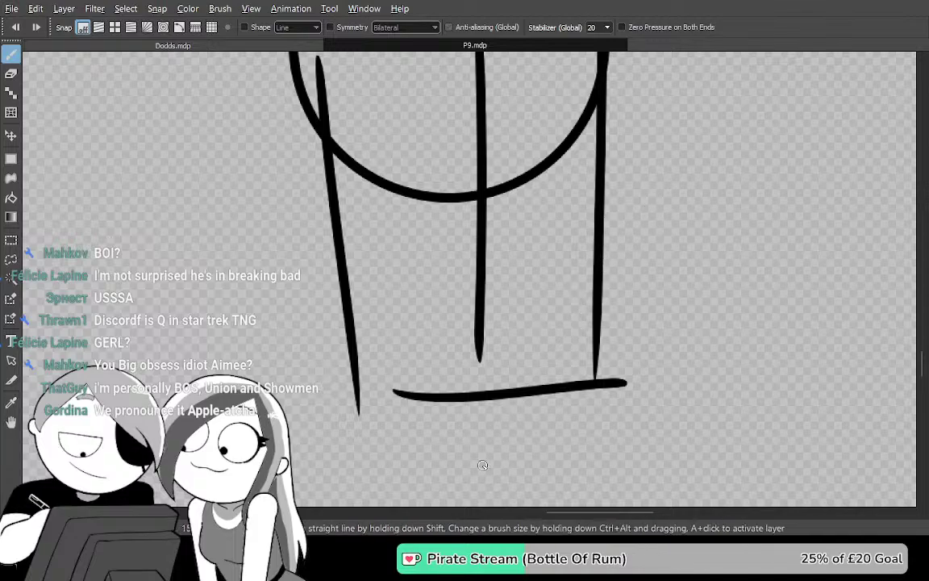
drag(482, 462, 641, 173)
drag(490, 446, 301, 174)
Try filling the area around the head construction with black, and undo the fill
key(g)
click(334, 366)
drag(671, 222, 621, 421)
drag(632, 308, 638, 199)
mouse_move(613, 278)
mouse_down()
mouse_move(618, 214)
mouse_move(637, 158)
mouse_move(669, 152)
mouse_up()
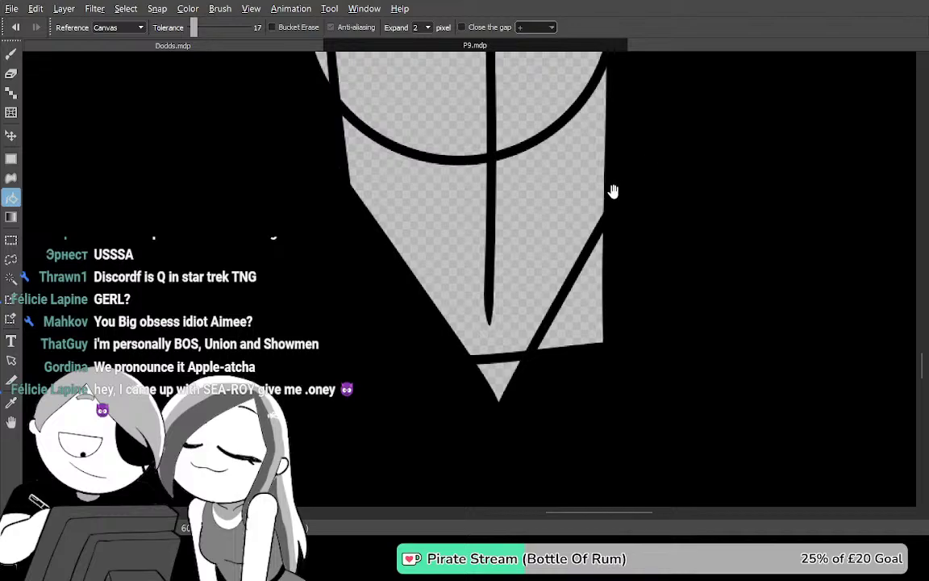
drag(607, 199, 628, 147)
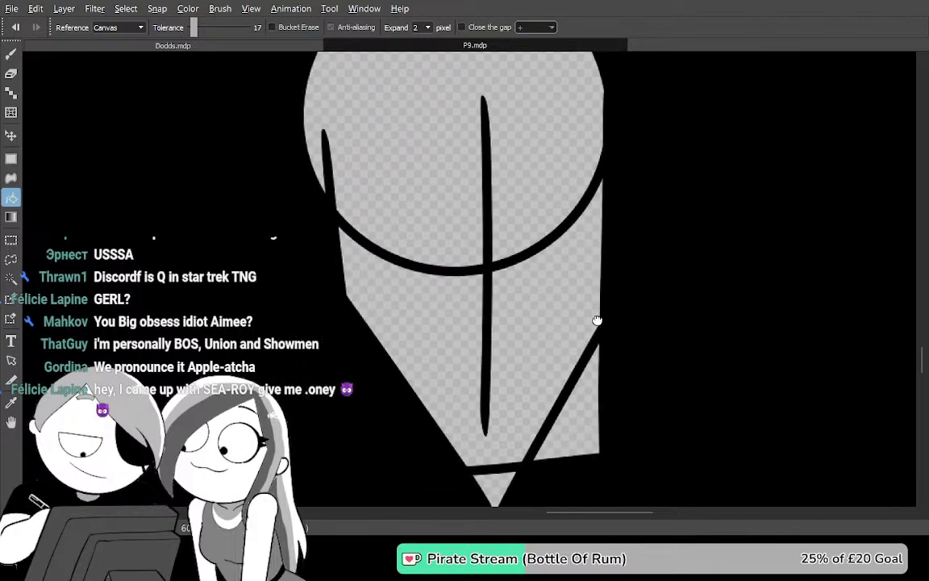
drag(597, 319, 598, 329)
key(ctrl+z)
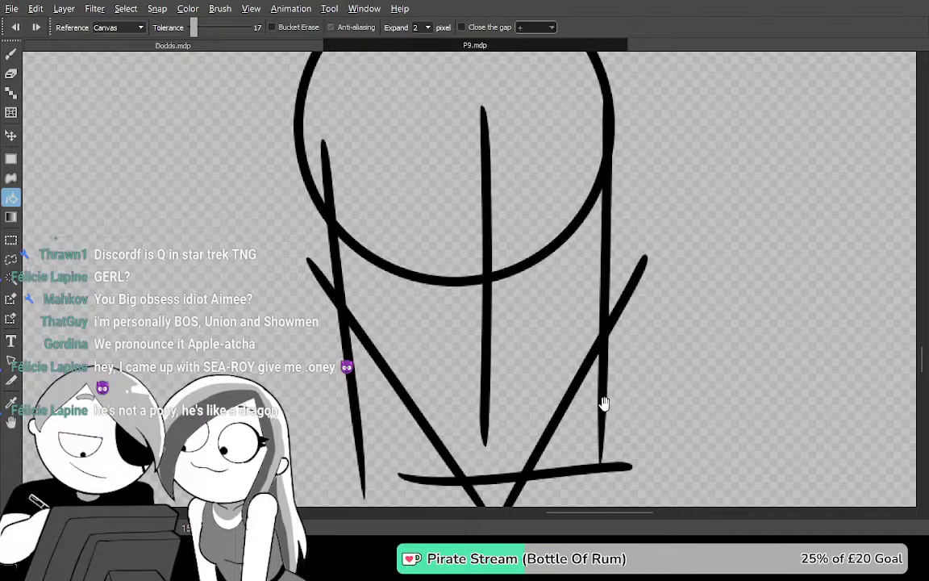
Lasso and delete the lower end of the right side line together with the chin line's right end
drag(648, 424, 642, 217)
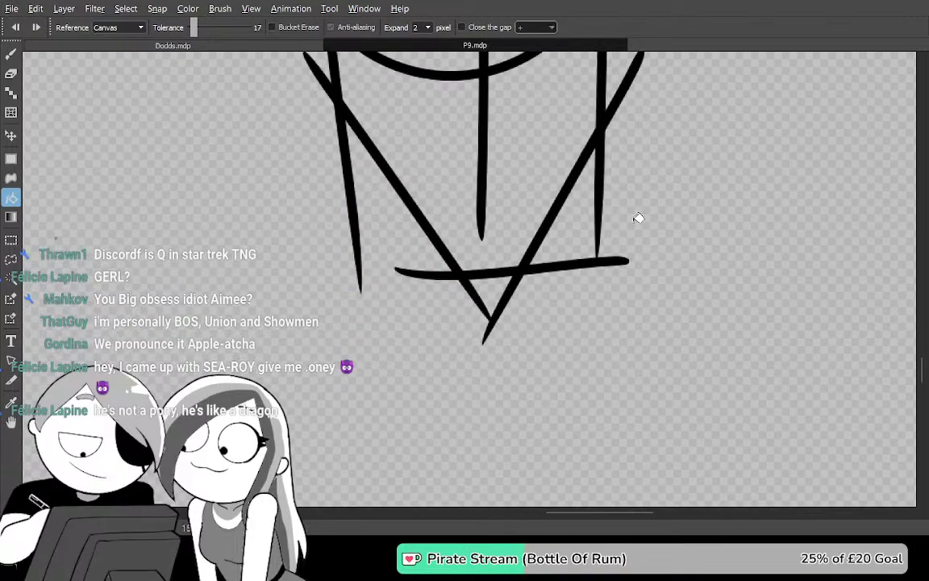
scroll(682, 211, up, 3)
scroll(588, 338, down, 2)
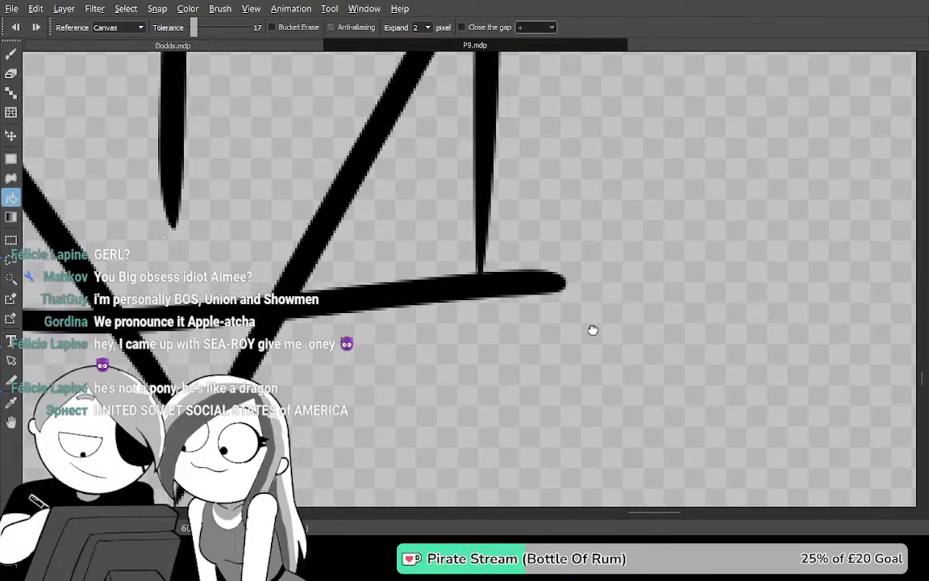
key(m)
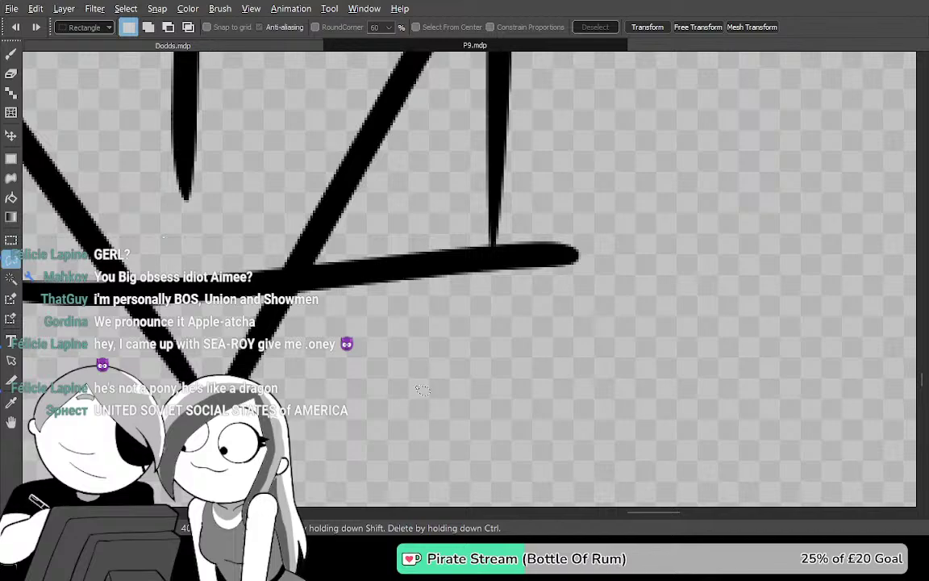
drag(427, 290, 427, 355)
key(Delete)
key(ctrl+d)
Lasso and delete the crossing tips of the two jaw lines below the chin line, and clear the selection
mouse_move(497, 387)
mouse_down()
mouse_move(639, 291)
mouse_move(677, 297)
mouse_up()
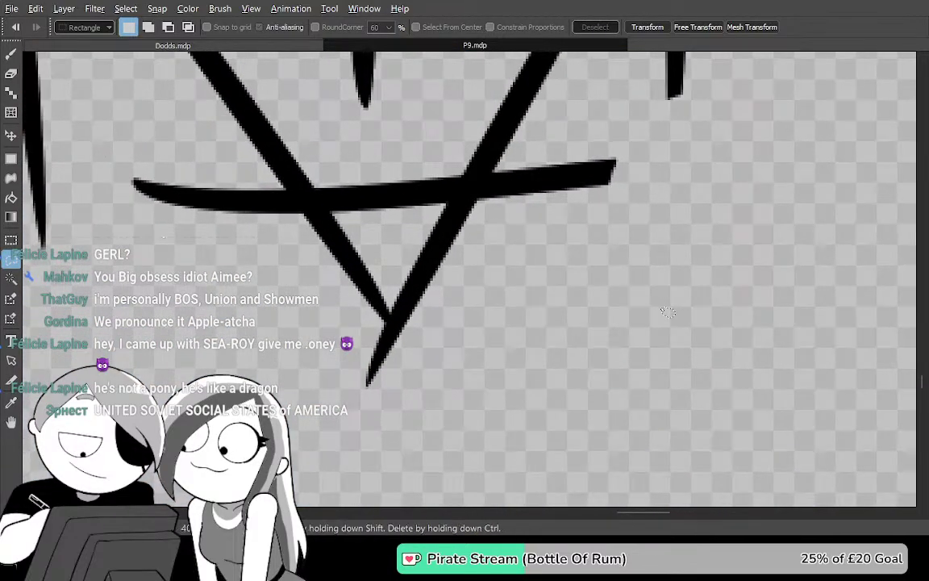
drag(364, 275, 364, 274)
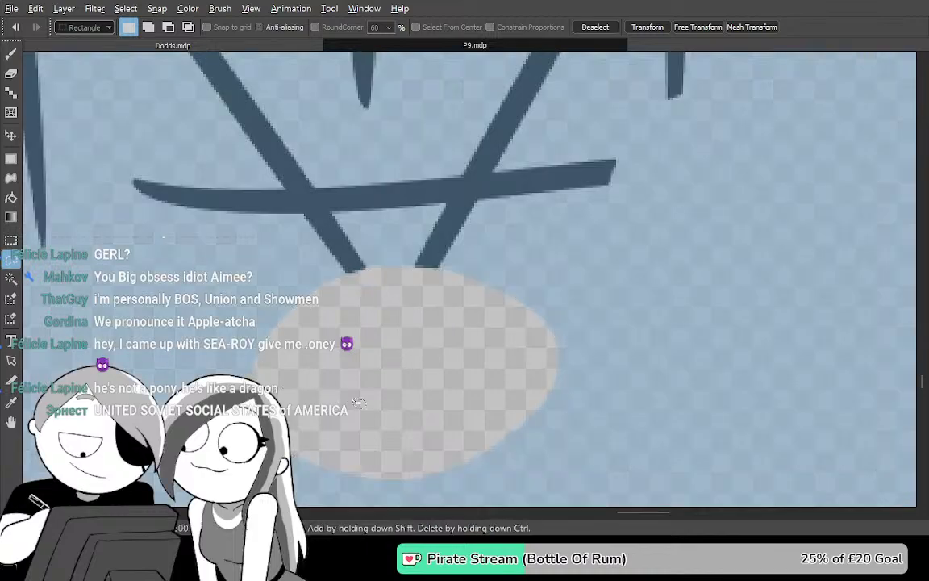
key(Delete)
key(ctrl+d)
scroll(532, 362, up, 1)
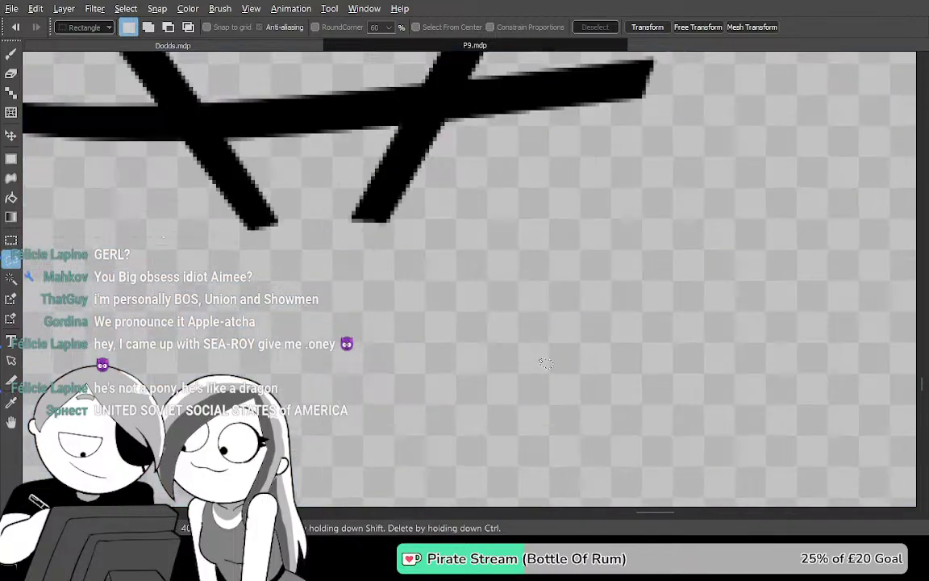
Erase the right jaw line's stub below the chin and the chin line's overshoot beyond the right jaw
drag(484, 248, 517, 310)
key(e)
mouse_move(428, 287)
mouse_down()
mouse_move(455, 253)
mouse_move(415, 248)
mouse_move(479, 210)
mouse_move(446, 208)
mouse_up()
drag(511, 221, 454, 315)
mouse_move(517, 229)
mouse_down()
mouse_move(476, 244)
mouse_move(450, 277)
mouse_up()
drag(637, 292, 589, 312)
drag(604, 221, 441, 263)
Erase the left jaw line's stub below the chin and the chin line's overshoot beyond the left jaw
mouse_move(423, 391)
mouse_down()
mouse_move(701, 297)
mouse_move(692, 301)
mouse_up()
mouse_move(418, 275)
mouse_down()
mouse_move(382, 260)
mouse_move(467, 339)
mouse_up()
drag(383, 270, 229, 240)
drag(291, 305, 328, 302)
drag(388, 200, 404, 432)
mouse_move(449, 323)
mouse_down()
mouse_move(436, 182)
mouse_move(409, 150)
mouse_up()
drag(614, 359, 457, 408)
drag(474, 263, 518, 310)
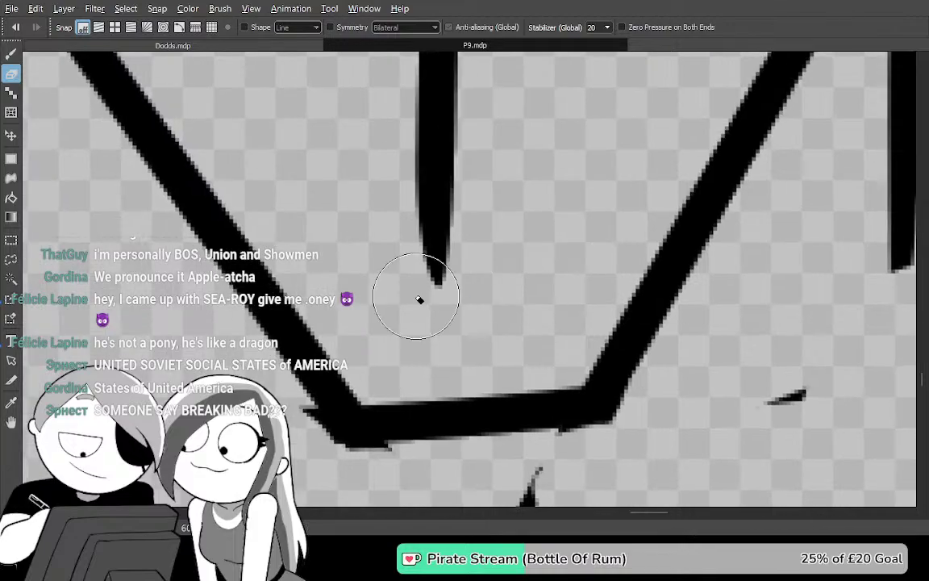
Erase the lower part of the centre line inside the jaw, working upward from its bottom tip
drag(429, 250, 438, 197)
click(418, 144)
key(space)
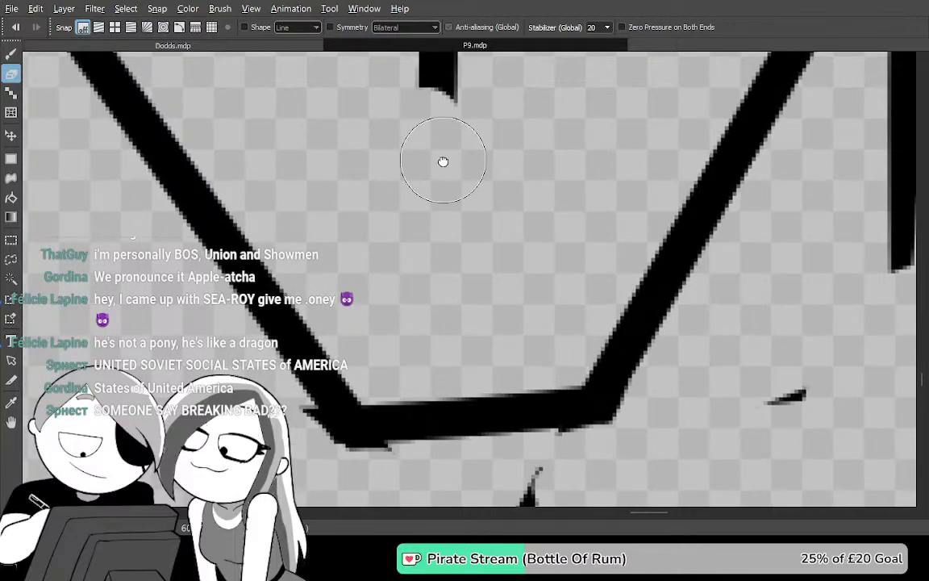
drag(442, 156, 477, 306)
mouse_move(493, 184)
mouse_down()
mouse_move(502, 177)
mouse_move(486, 360)
mouse_move(459, 134)
mouse_up()
key(space)
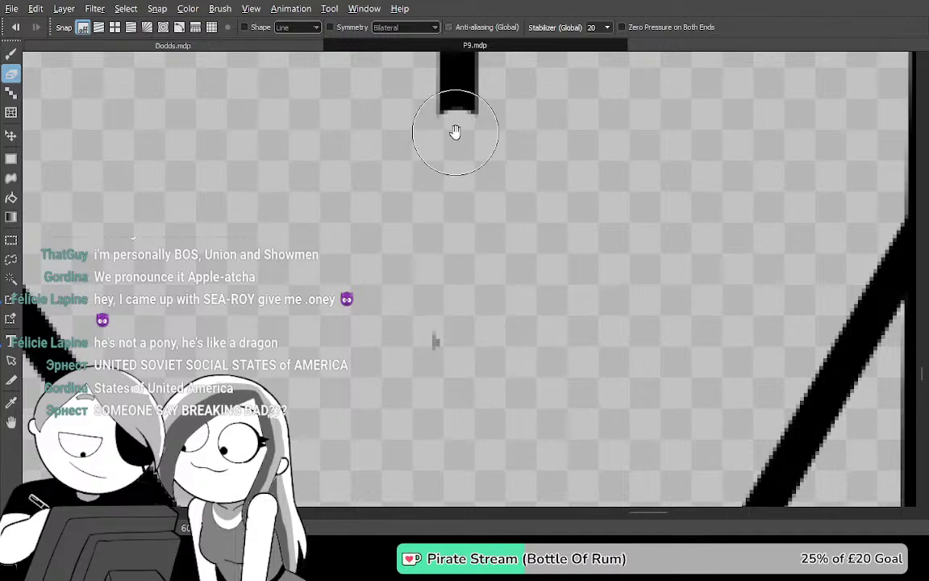
key(space)
drag(477, 245, 482, 349)
Erase the left jaw line's overshoot outside the left side line and cut the side line away below the jaw corner
key(space)
drag(288, 446, 624, 210)
drag(458, 127, 547, 296)
mouse_move(489, 199)
mouse_down()
mouse_move(597, 310)
mouse_move(628, 373)
mouse_move(519, 273)
mouse_up()
mouse_move(359, 135)
mouse_down()
mouse_move(404, 238)
mouse_move(430, 230)
mouse_move(444, 320)
mouse_move(456, 278)
mouse_move(455, 356)
mouse_up()
key(space)
drag(485, 276, 461, 175)
drag(379, 233, 521, 413)
Lasso and delete the upper part of the cut-off side line left outside the left jaw line
key(b)
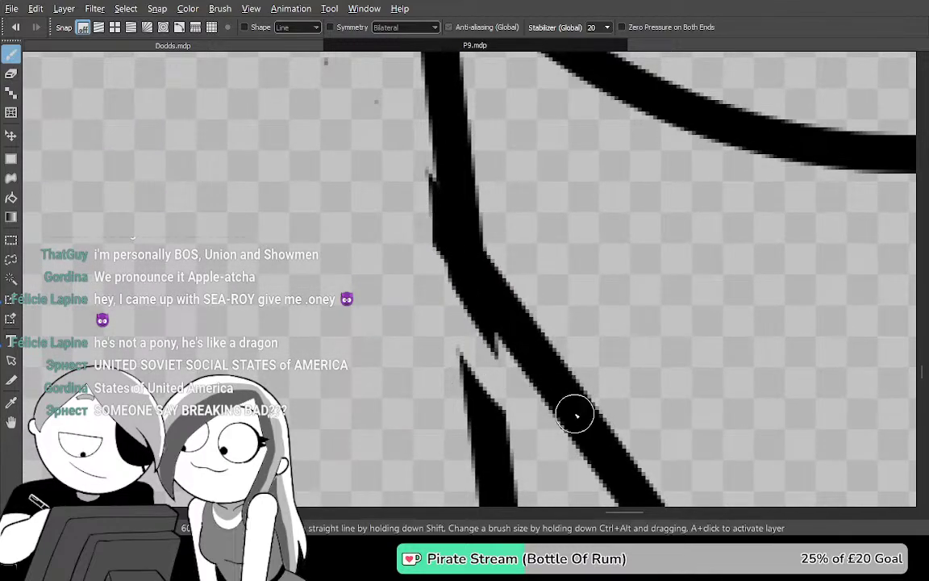
key(space)
drag(574, 420, 519, 277)
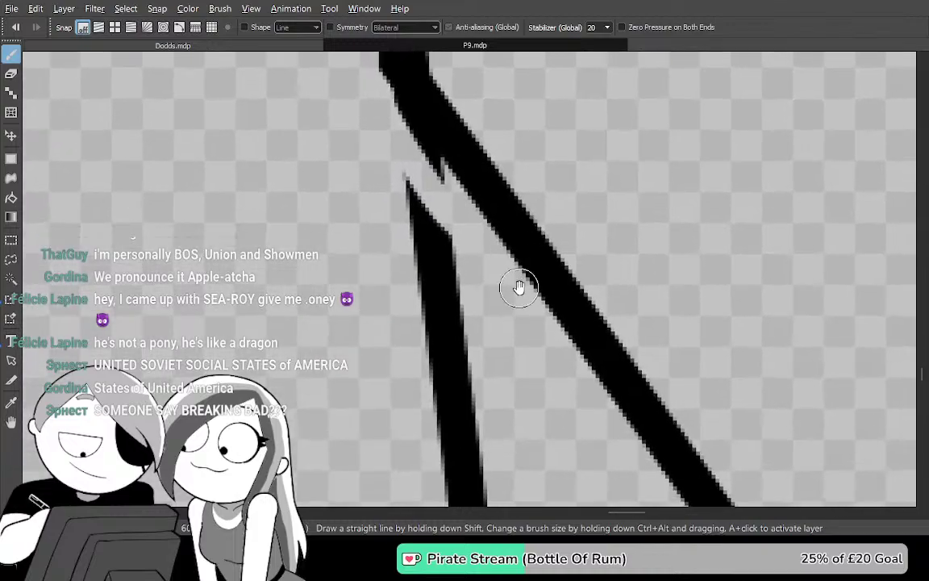
key(m)
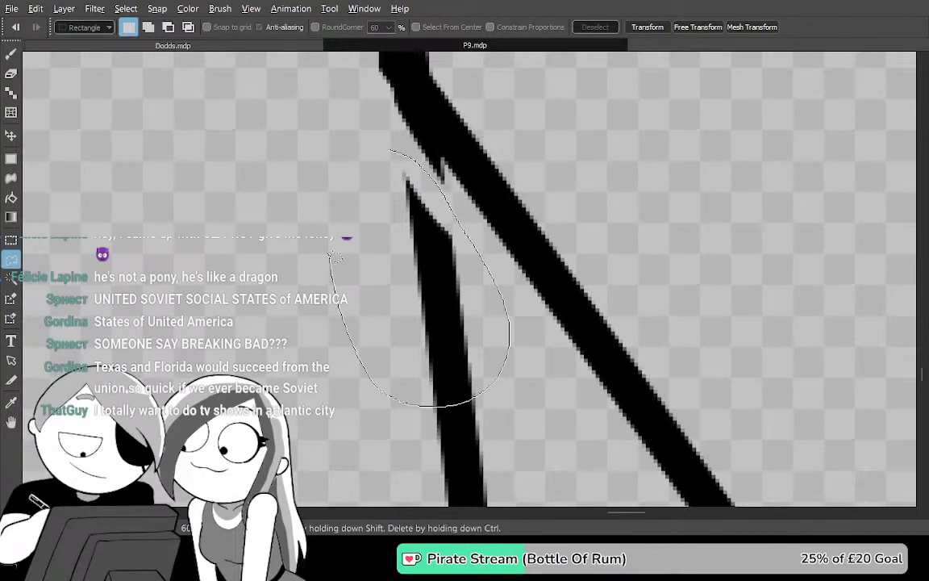
drag(336, 268, 387, 151)
drag(602, 441, 562, 287)
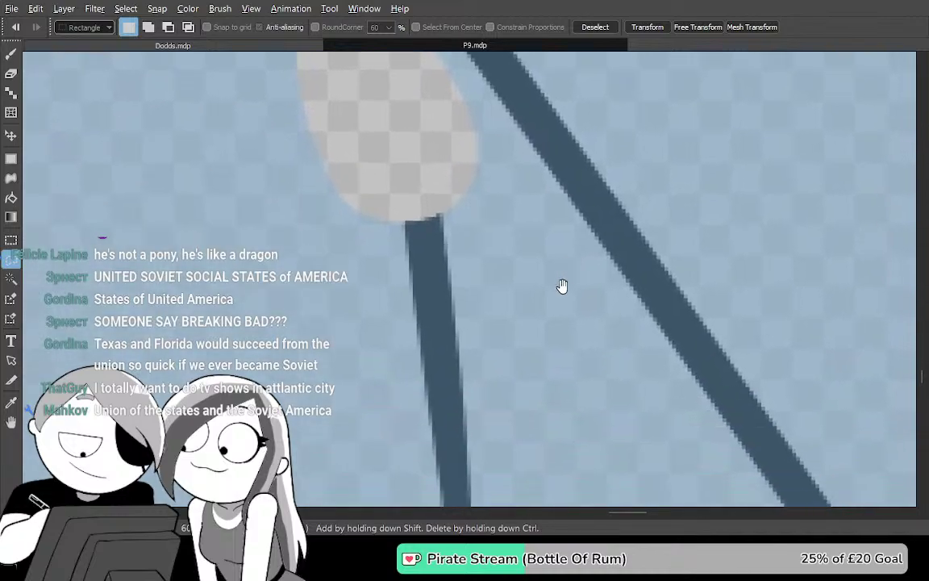
scroll(562, 286, down, 5)
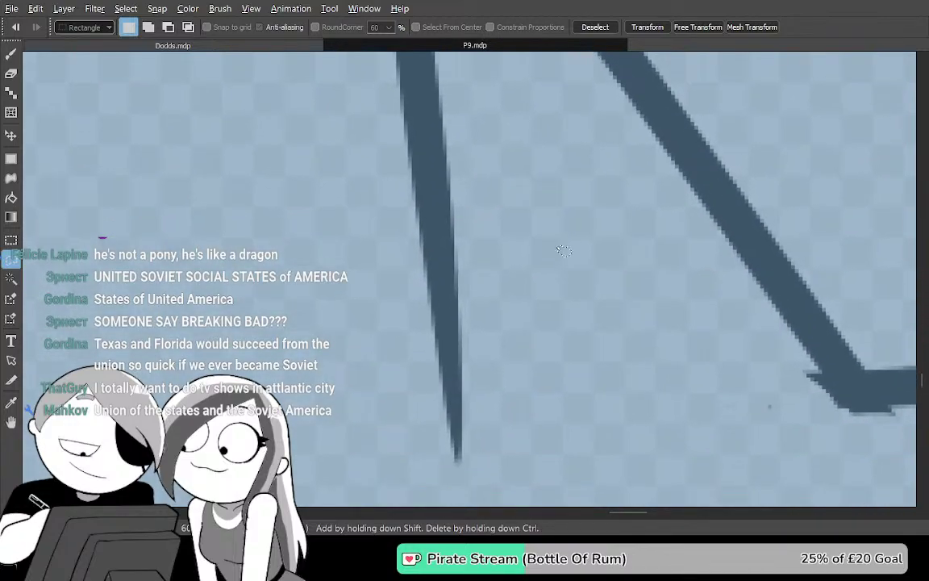
key(ctrl+d)
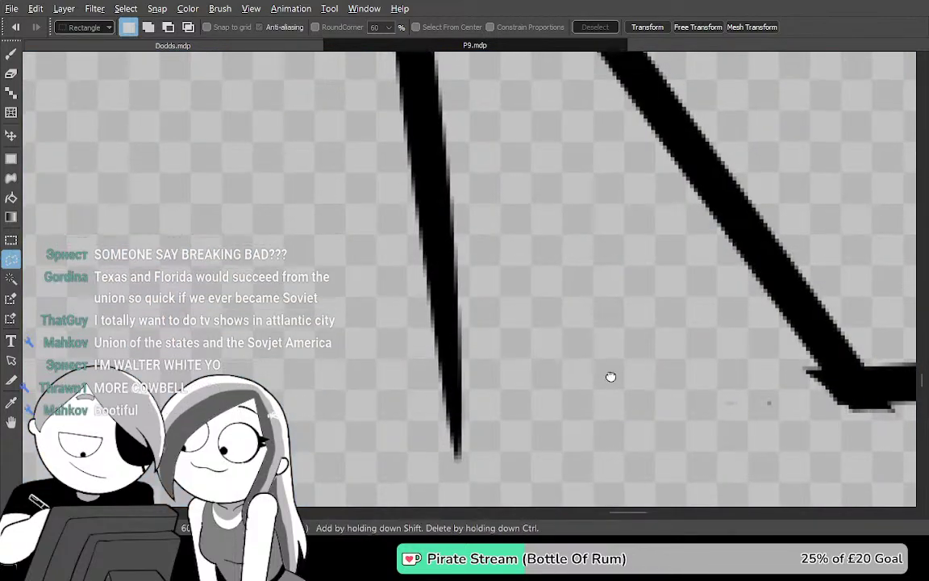
Lasso and delete the lower tip and the remaining middle piece of the leftover side line outside the left jaw
drag(611, 378, 607, 286)
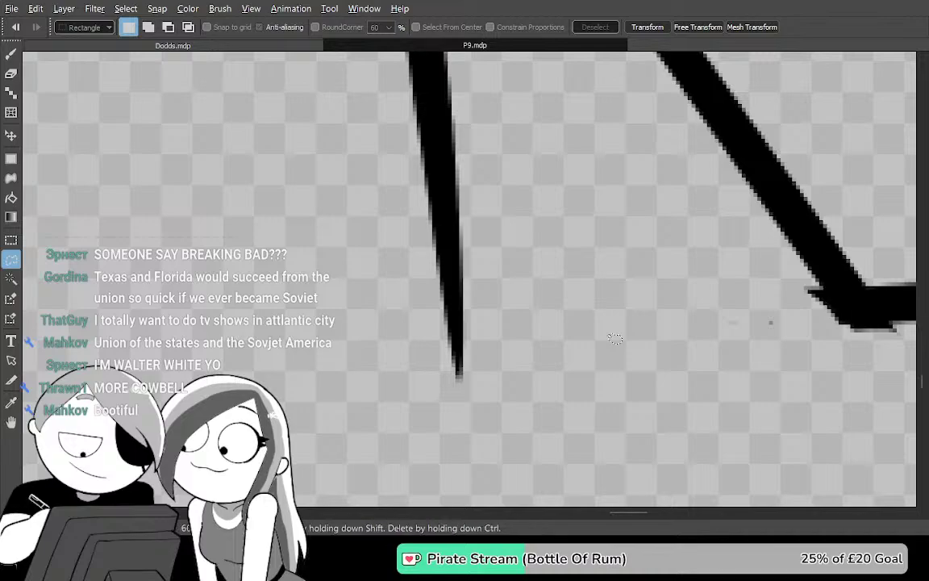
mouse_move(532, 186)
mouse_down()
mouse_move(425, 435)
mouse_move(543, 232)
mouse_up()
key(Delete)
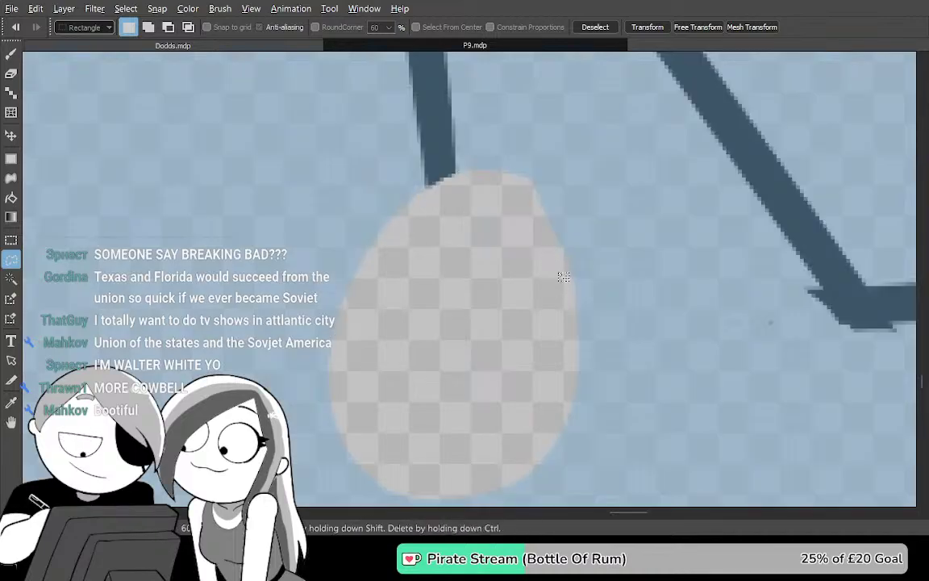
key(ctrl+d)
scroll(564, 276, up, 3)
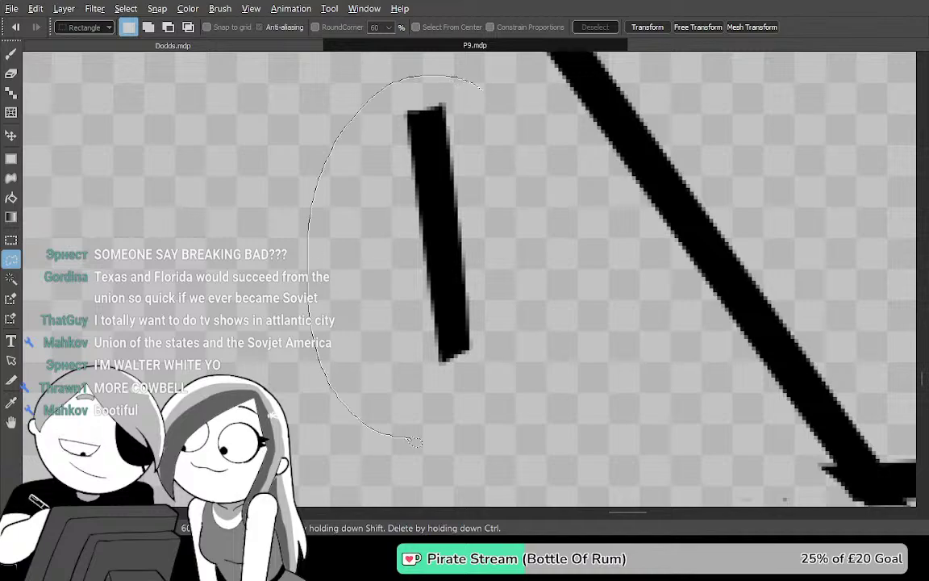
drag(405, 441, 500, 104)
key(Delete)
key(ctrl+d)
Erase the left side line just above its crossing with the circle and cut the circle's arc just inside the side line
drag(799, 440, 584, 515)
drag(557, 246, 605, 514)
drag(467, 145, 538, 336)
drag(509, 185, 579, 385)
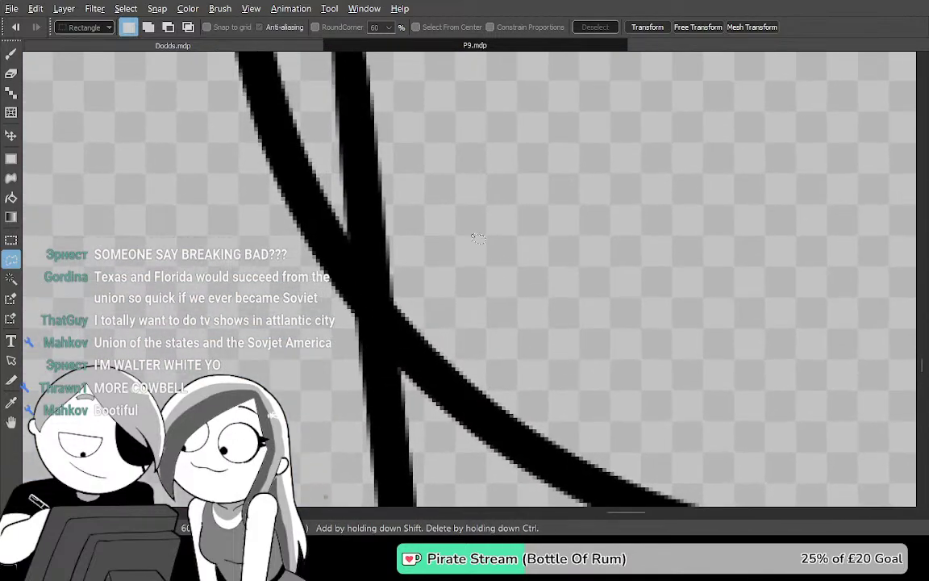
key(e)
mouse_move(365, 201)
mouse_down()
mouse_move(365, 189)
mouse_move(379, 218)
mouse_move(350, 160)
mouse_move(410, 288)
mouse_up()
drag(358, 222, 465, 320)
mouse_move(417, 272)
mouse_down()
mouse_move(444, 394)
mouse_move(437, 301)
mouse_move(425, 343)
mouse_move(435, 394)
mouse_up()
drag(439, 228, 448, 411)
mouse_move(473, 282)
mouse_down()
mouse_move(502, 359)
mouse_move(518, 272)
mouse_up()
Lasso and delete the leftover fragment of the left side line inside the circle
key(m)
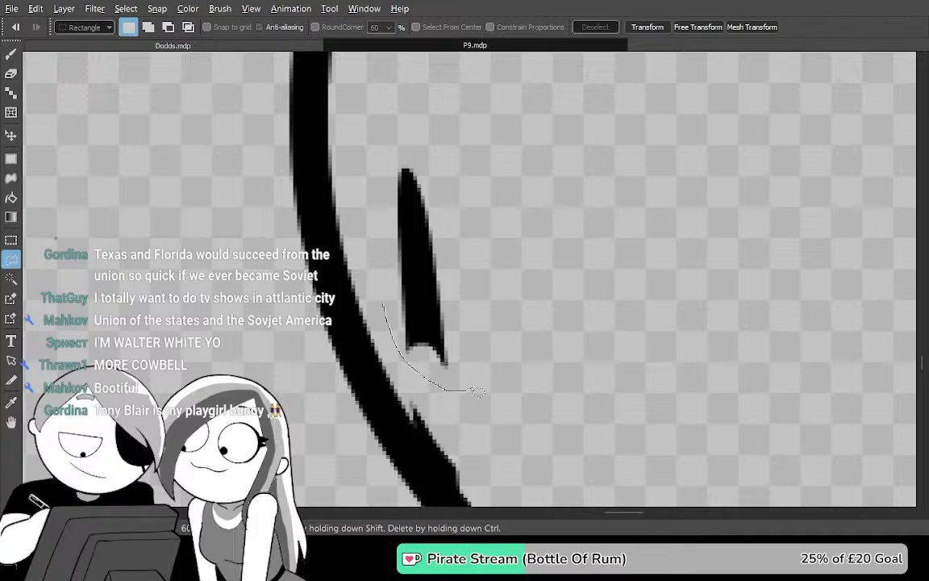
drag(378, 191, 382, 282)
key(Delete)
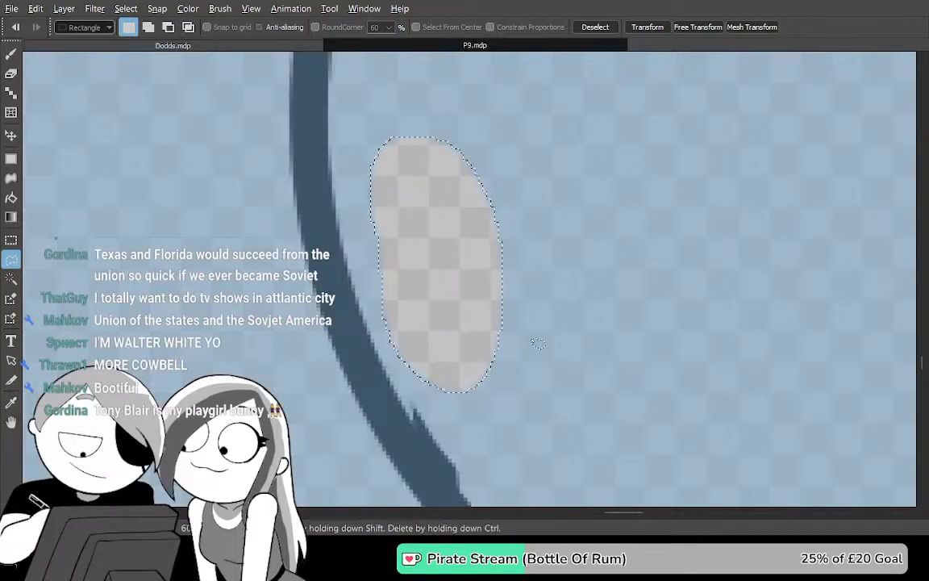
key(ctrl+d)
Erase along the inner edge of the right side line to cut off the circle's lower arc where they meet
drag(695, 431, 454, 56)
mouse_move(552, 214)
mouse_down()
mouse_move(460, 207)
mouse_move(290, 234)
mouse_up()
mouse_move(723, 294)
mouse_down()
mouse_move(424, 295)
mouse_move(266, 500)
mouse_up()
mouse_move(603, 249)
mouse_down()
mouse_move(545, 302)
mouse_move(535, 284)
mouse_move(551, 265)
mouse_move(587, 352)
mouse_up()
key(e)
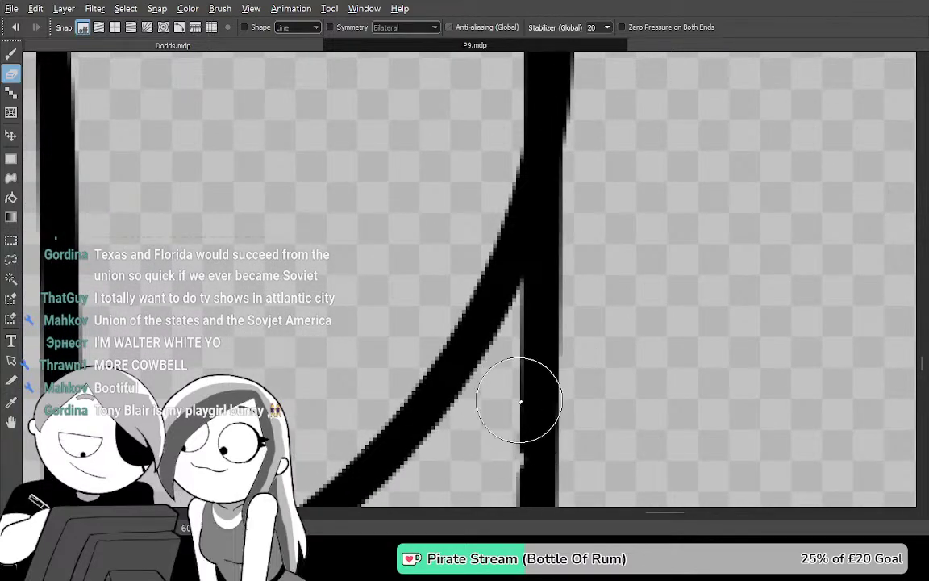
drag(520, 422, 521, 90)
drag(554, 284, 546, 350)
scroll(546, 349, up, 5)
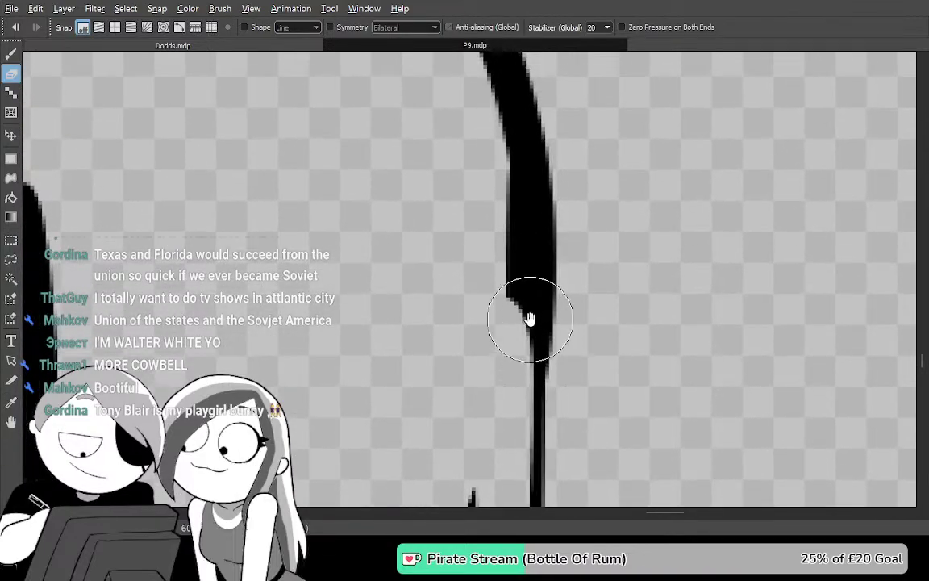
drag(532, 403, 531, 244)
key(b)
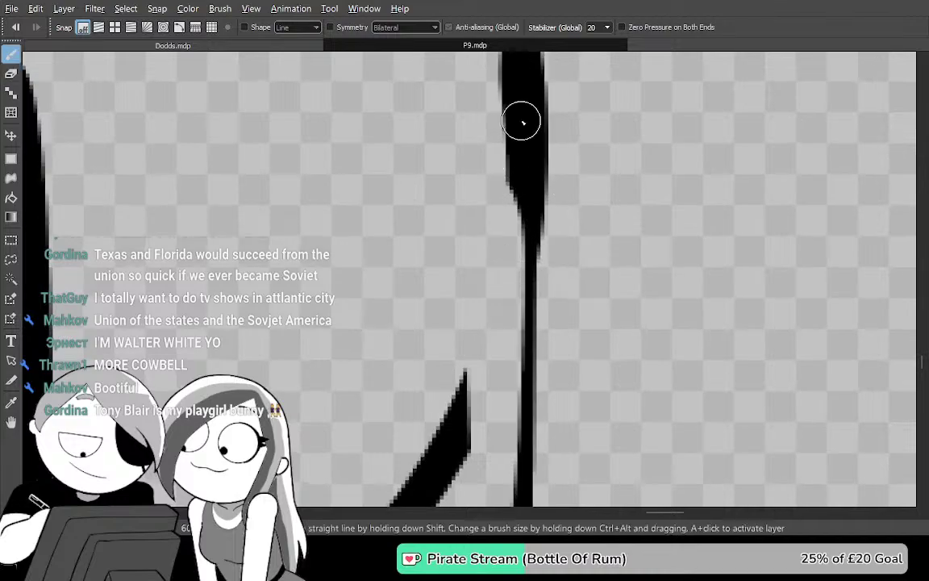
drag(520, 123, 548, 534)
drag(540, 396, 540, 204)
key(ctrl+z)
mouse_move(534, 339)
mouse_down()
mouse_move(537, 364)
mouse_move(545, 325)
mouse_up()
Lasso and delete the right end of the circle's lower arc beside the right side line
key(l)
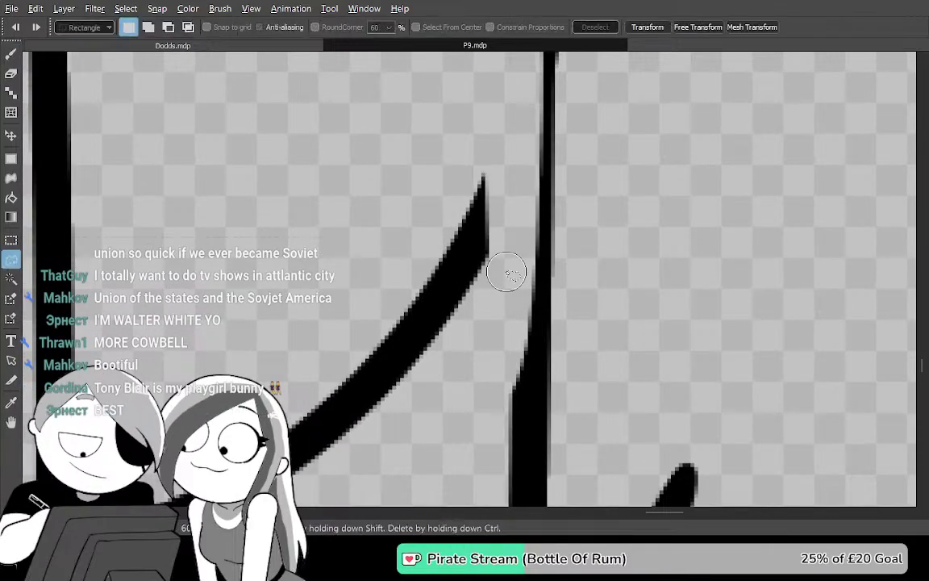
drag(514, 173, 319, 428)
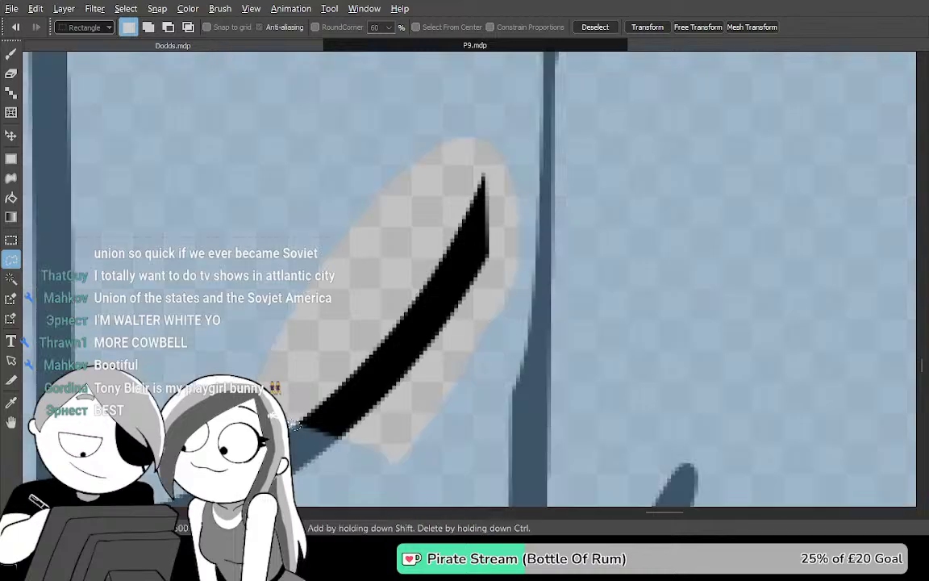
key(Delete)
key(ctrl+d)
Brush over the thinned section of the right side line to restore its thickness, undoing and repeating the uneven stroke
mouse_move(554, 451)
mouse_down()
mouse_move(556, 139)
mouse_move(539, 284)
mouse_move(547, 331)
mouse_up()
key(b)
mouse_move(533, 103)
mouse_down()
mouse_move(528, 501)
mouse_move(545, 149)
mouse_move(532, 400)
mouse_up()
drag(511, 479, 512, 42)
mouse_move(515, 107)
mouse_down()
mouse_move(515, 304)
mouse_move(511, 243)
mouse_up()
scroll(498, 286, down, 2)
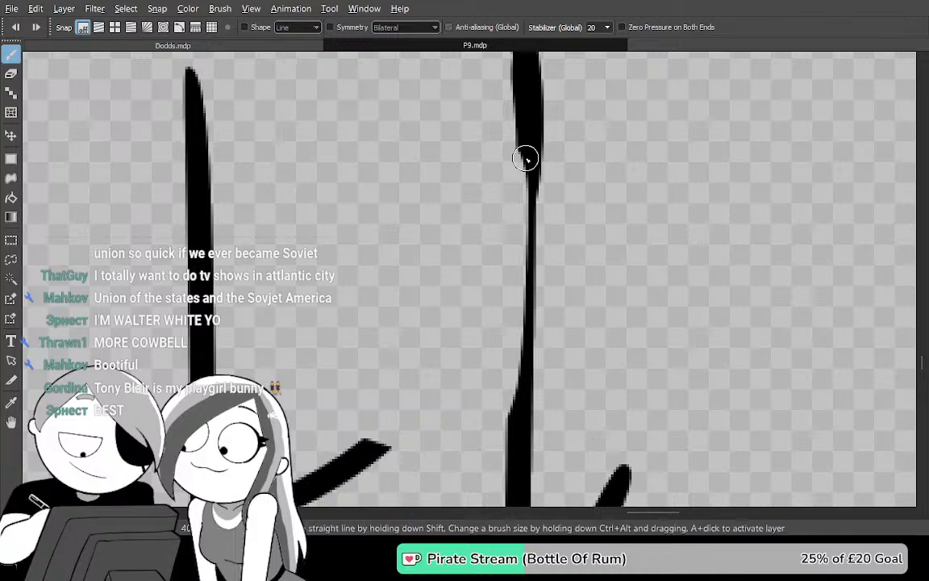
mouse_move(525, 129)
mouse_down()
mouse_move(534, 255)
mouse_move(523, 483)
mouse_up()
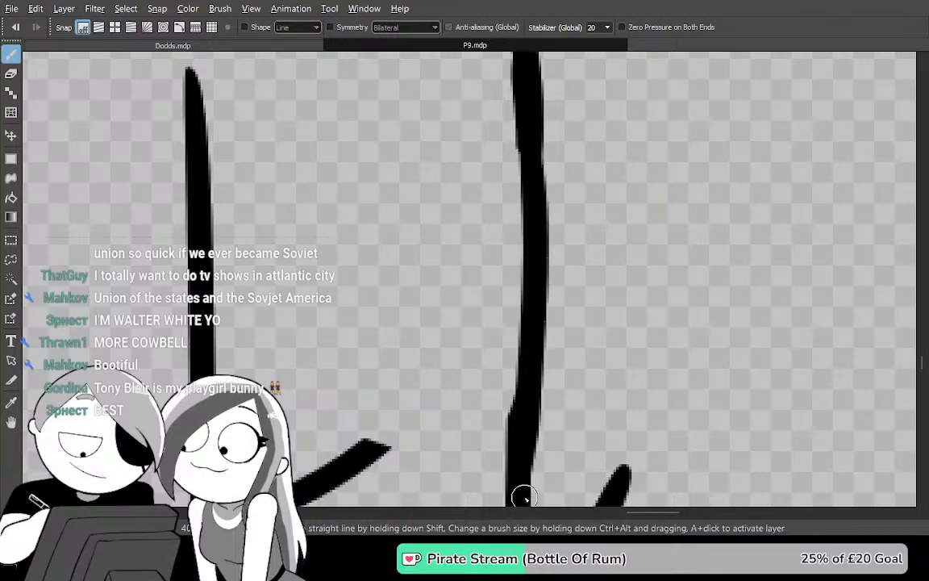
key(ctrl+z)
drag(518, 426, 515, 92)
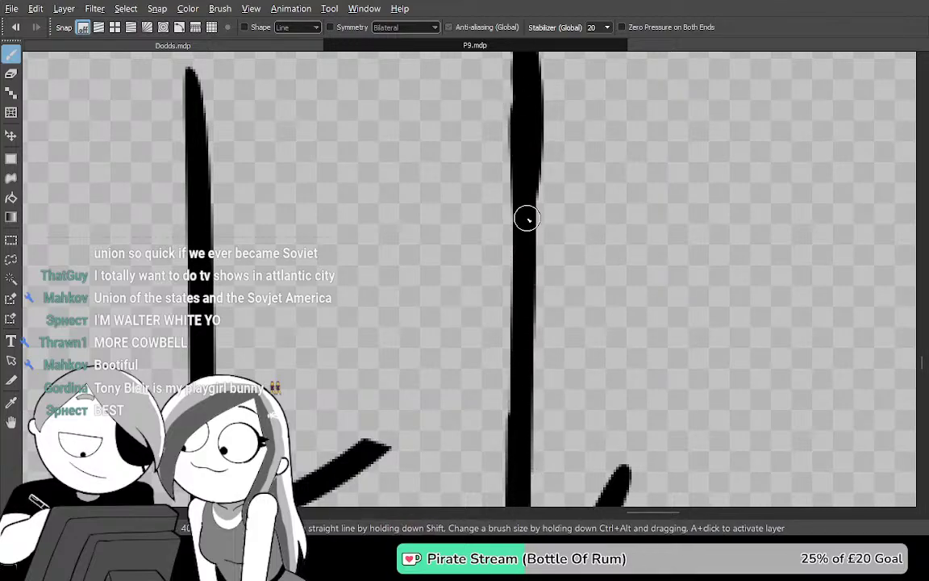
Lasso and delete the rest of the circle's lower arc together with the centre line's lower stub
scroll(532, 315, down, 5)
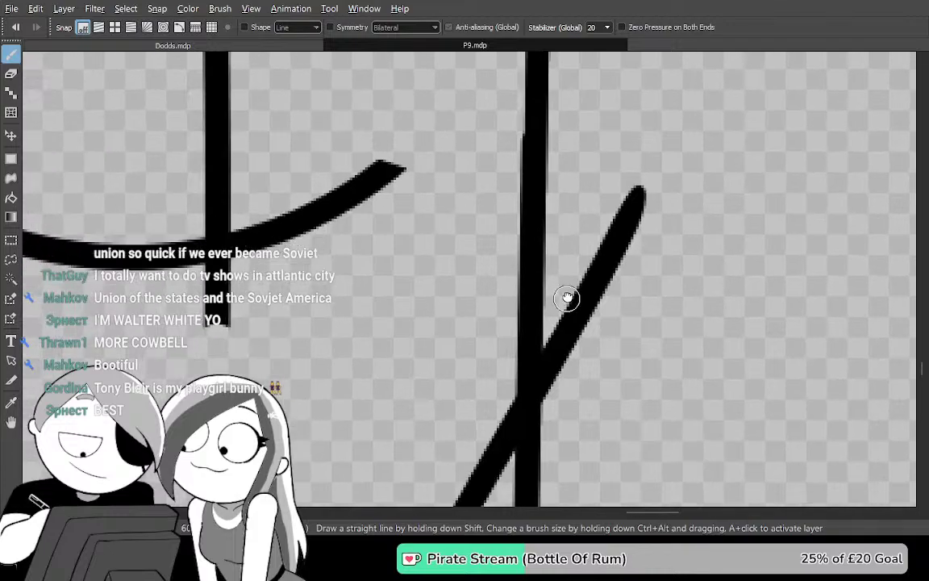
mouse_move(567, 298)
mouse_down()
mouse_move(642, 161)
mouse_move(763, 242)
mouse_move(719, 342)
mouse_move(788, 361)
mouse_up()
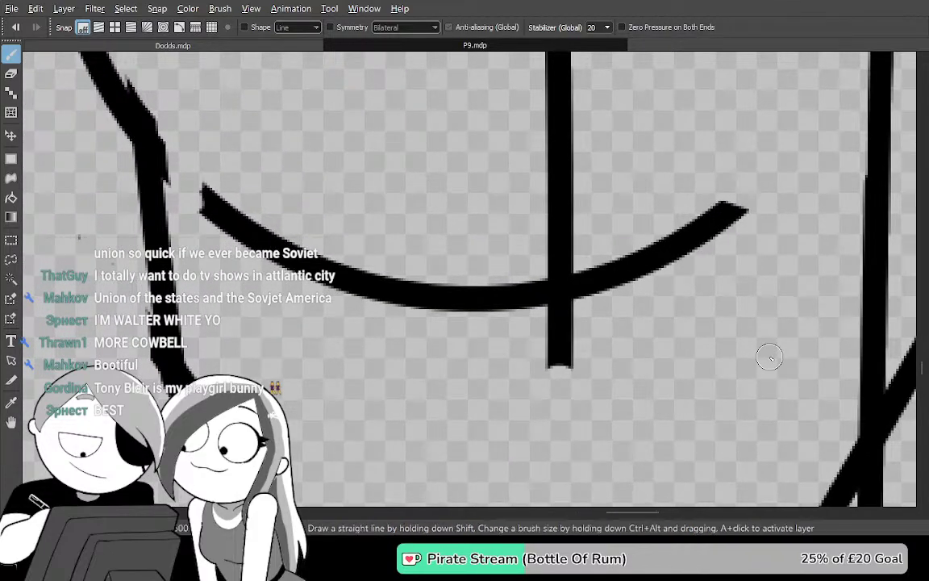
key(m)
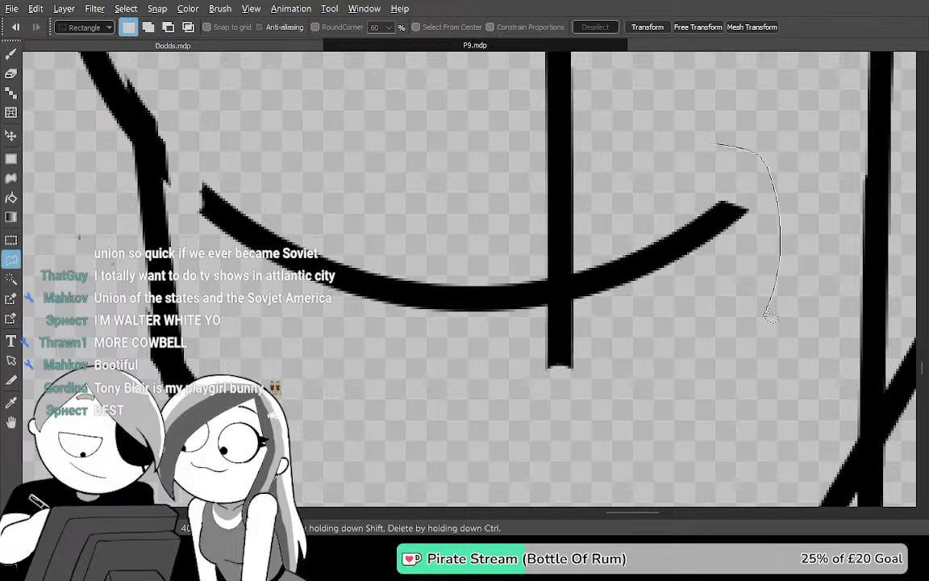
mouse_move(229, 289)
mouse_down()
mouse_move(190, 233)
mouse_move(214, 133)
mouse_move(471, 167)
mouse_up()
key(ctrl+d)
mouse_move(641, 205)
mouse_down()
mouse_move(616, 255)
mouse_move(602, 347)
mouse_up()
Erase the remaining vertical centre line inside the head, working upward from its lower end
key(b)
key(e)
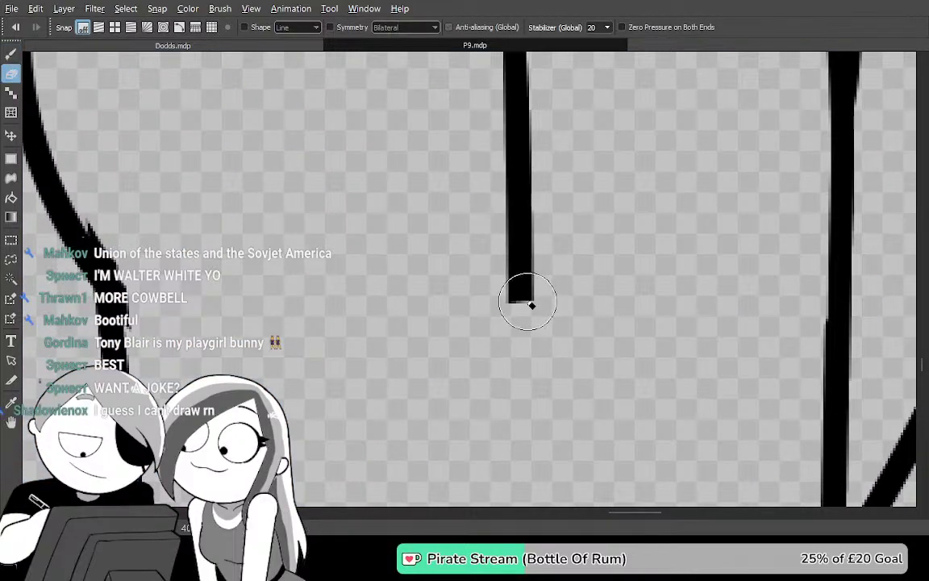
mouse_move(526, 319)
mouse_down()
mouse_move(533, 237)
mouse_move(508, 235)
mouse_move(522, 391)
mouse_move(514, 253)
mouse_up()
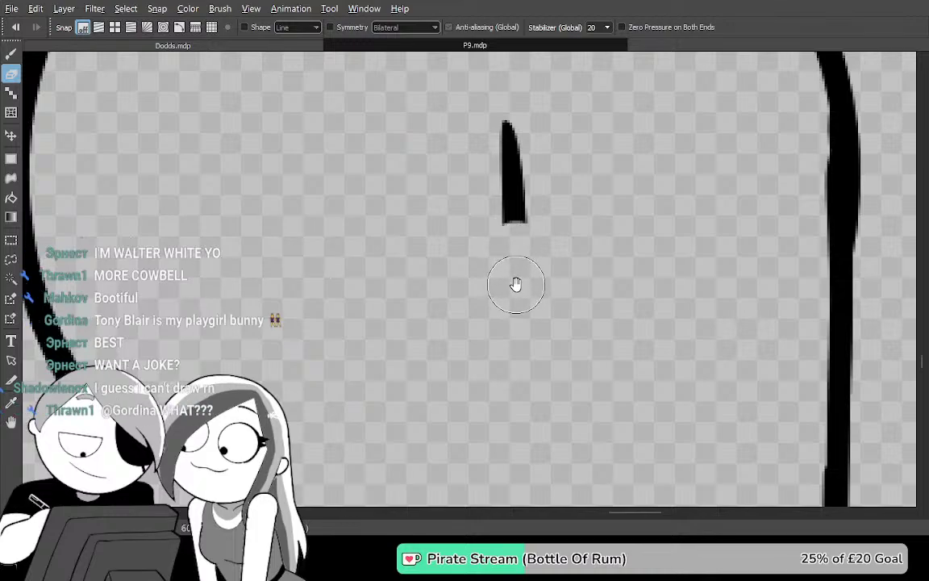
mouse_move(527, 305)
mouse_down()
mouse_move(536, 383)
mouse_move(519, 223)
mouse_up()
mouse_move(587, 460)
mouse_down()
mouse_move(562, 325)
mouse_move(586, 494)
mouse_up()
drag(495, 423, 476, 173)
drag(469, 367, 448, 89)
drag(465, 246, 458, 103)
Remove the lower part of the right side line that hangs below the right jaw corner
drag(619, 336, 448, 211)
drag(825, 92, 649, 216)
mouse_move(493, 432)
mouse_down()
mouse_move(515, 287)
mouse_move(502, 352)
mouse_up()
key(m)
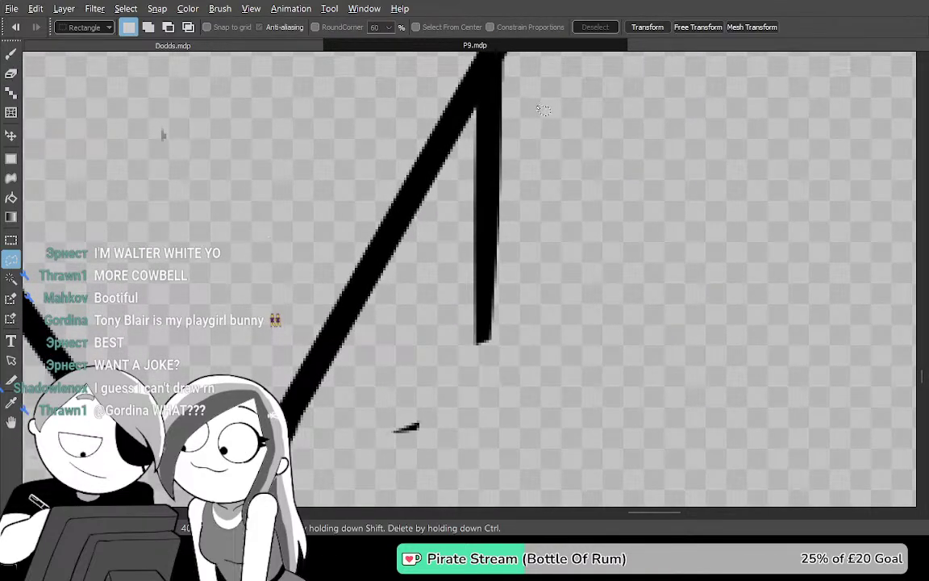
mouse_move(424, 439)
mouse_down()
mouse_move(626, 183)
mouse_move(519, 418)
mouse_up()
key(Delete)
key(ctrl+d)
Lasso and delete the right jaw line's overshoot outside the right side line
drag(578, 350, 537, 454)
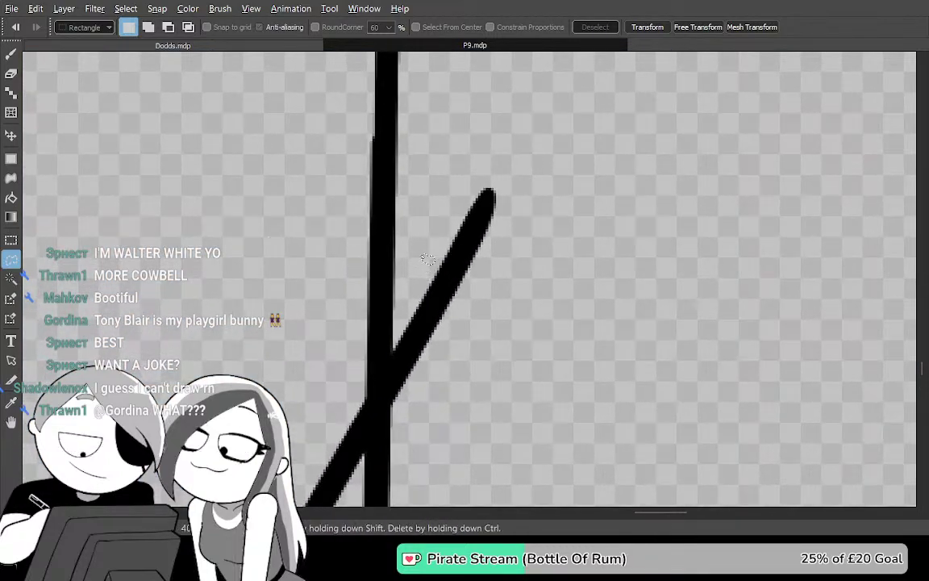
drag(543, 160, 538, 156)
key(Delete)
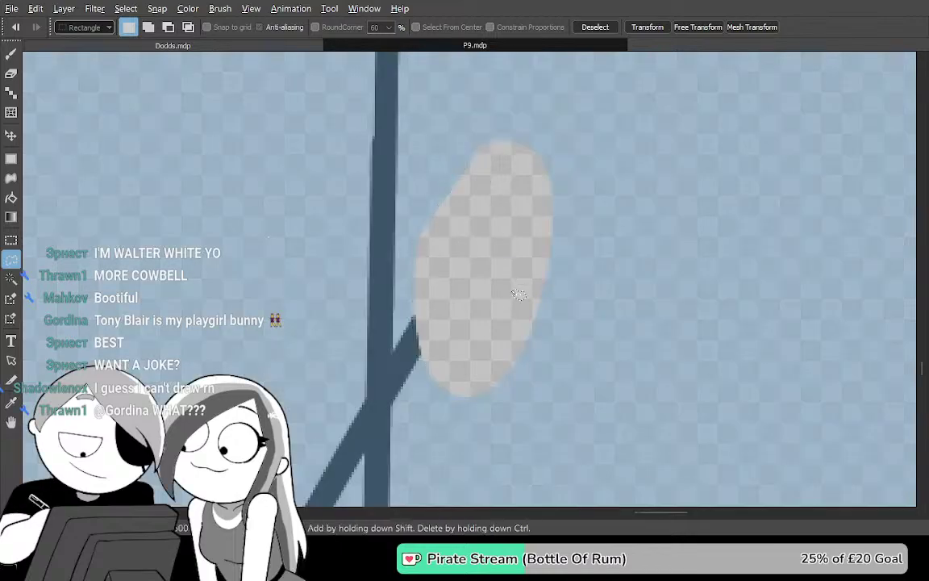
key(ctrl+d)
Erase the remaining jaw line stub and the side line's stub below the right jaw corner to leave a clean corner
mouse_move(450, 418)
mouse_down()
mouse_move(483, 353)
mouse_move(479, 333)
mouse_up()
scroll(469, 315, up, 1)
key(e)
mouse_move(515, 240)
mouse_down()
mouse_move(482, 259)
mouse_move(487, 191)
mouse_move(462, 303)
mouse_up()
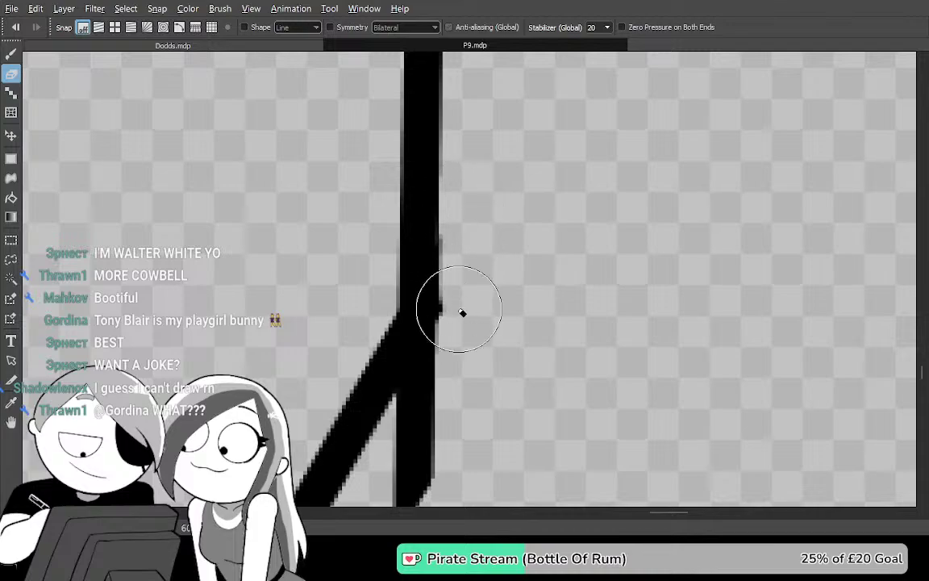
mouse_move(461, 362)
mouse_down()
mouse_move(479, 151)
mouse_move(476, 201)
mouse_move(425, 257)
mouse_move(460, 166)
mouse_move(425, 284)
mouse_move(431, 472)
mouse_up()
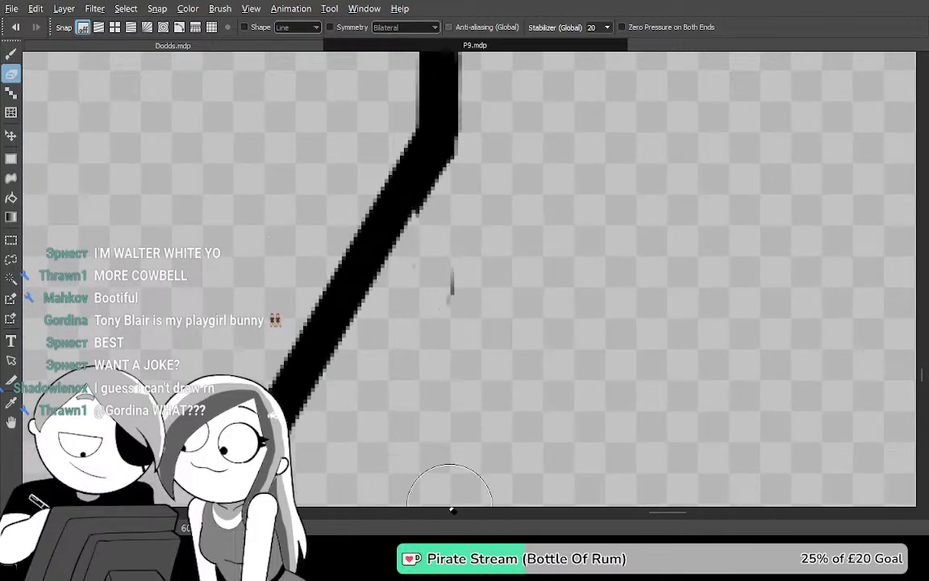
Erase the jagged left side line and jaw corner, and redraw them as one smooth curve from jaw to cheek
drag(558, 222, 766, 178)
drag(607, 282, 863, 149)
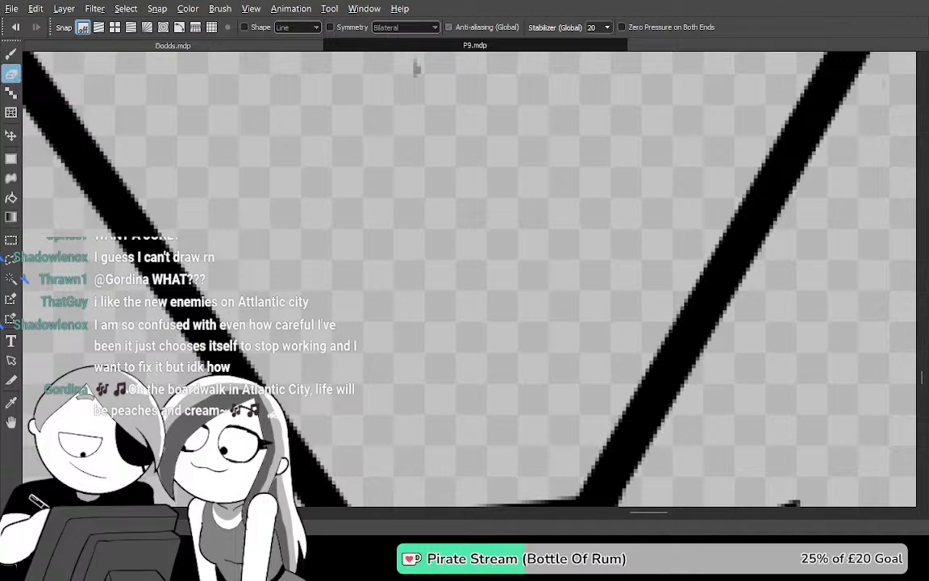
drag(636, 377, 638, 418)
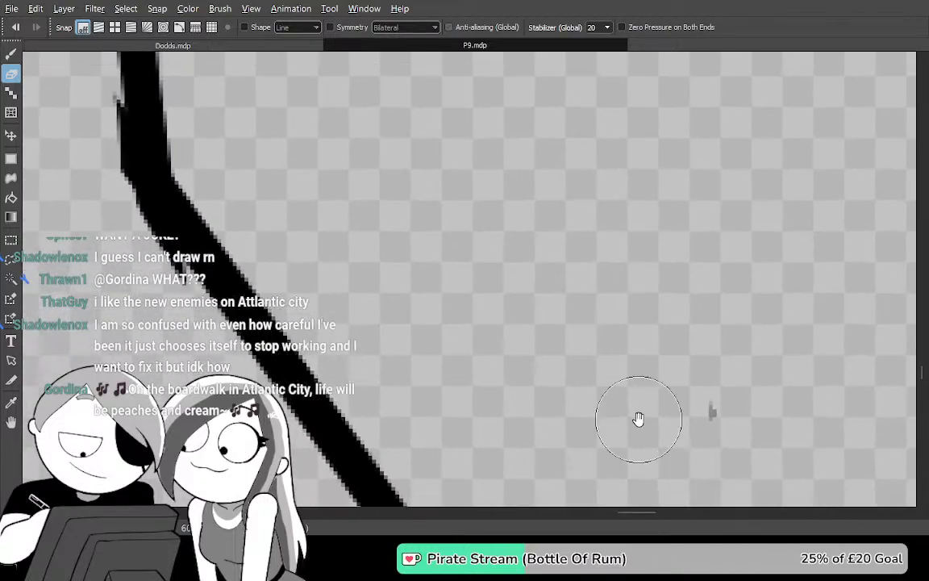
scroll(642, 423, down, 2)
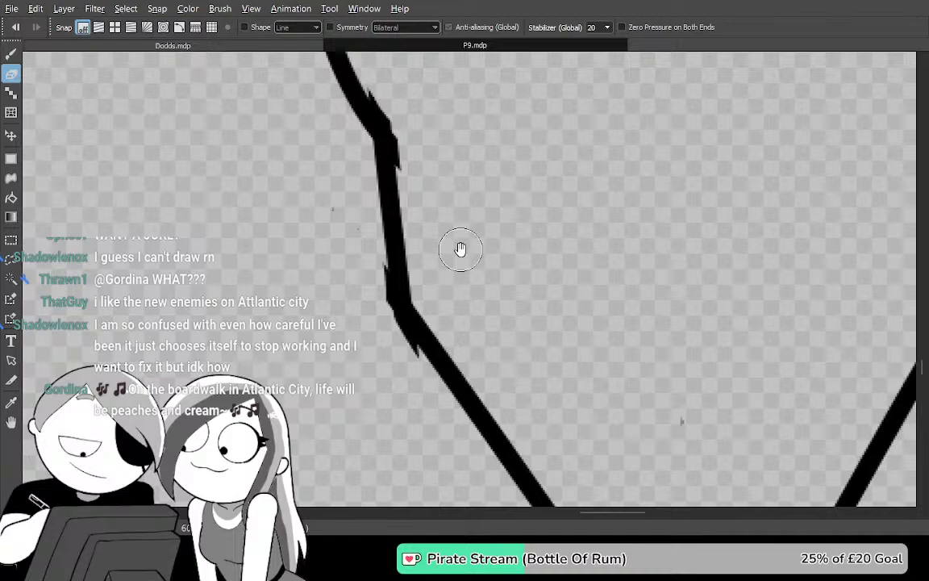
mouse_move(384, 181)
mouse_down()
mouse_move(429, 347)
mouse_move(454, 377)
mouse_up()
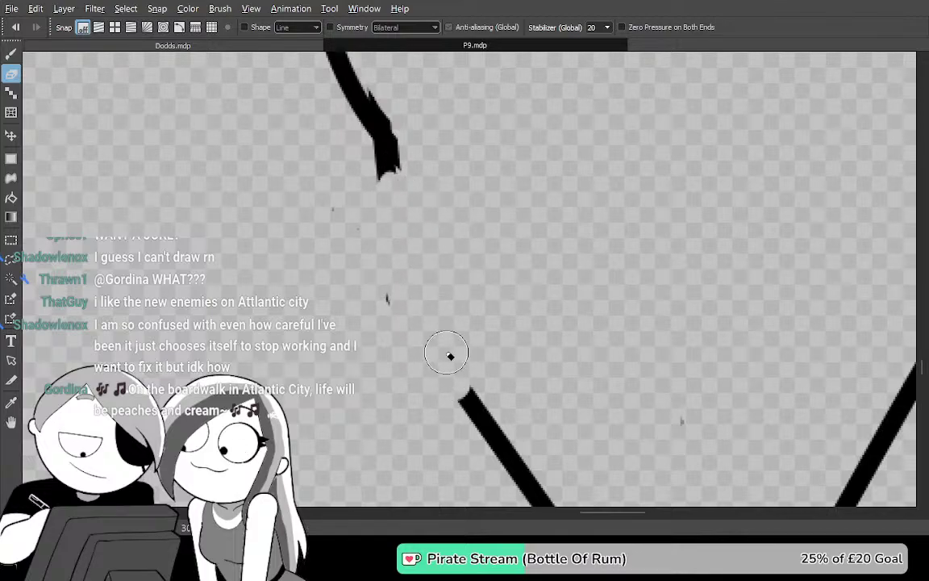
key(b)
mouse_move(490, 424)
mouse_down()
mouse_move(445, 364)
mouse_move(394, 201)
mouse_move(392, 153)
mouse_up()
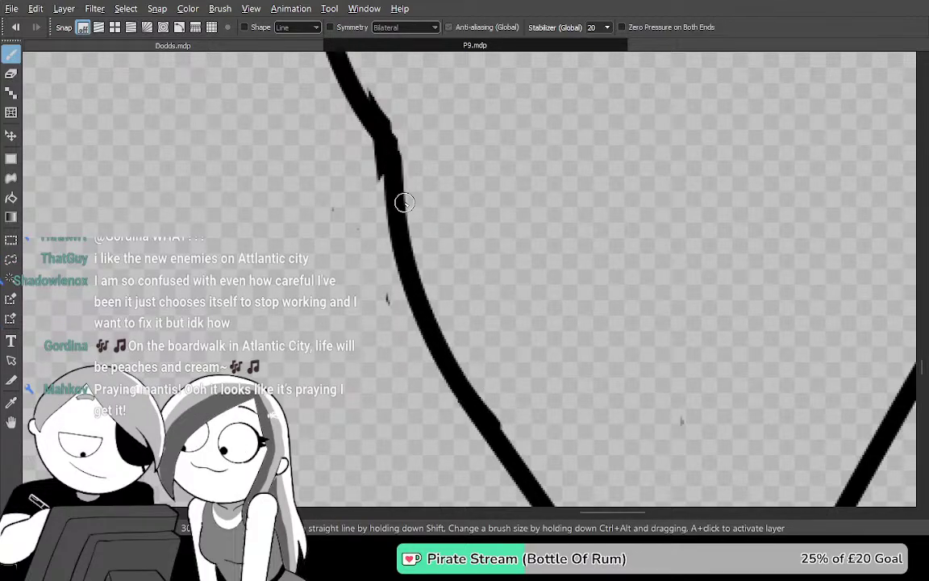
Erase the angular lower-left corner of the head outline and trim the chin line's stub to a clean end
drag(521, 232, 469, 340)
drag(550, 294, 498, 179)
drag(516, 383, 472, 188)
drag(544, 308, 468, 134)
scroll(466, 133, down, 2)
key(e)
drag(372, 278, 459, 296)
scroll(457, 296, up, 2)
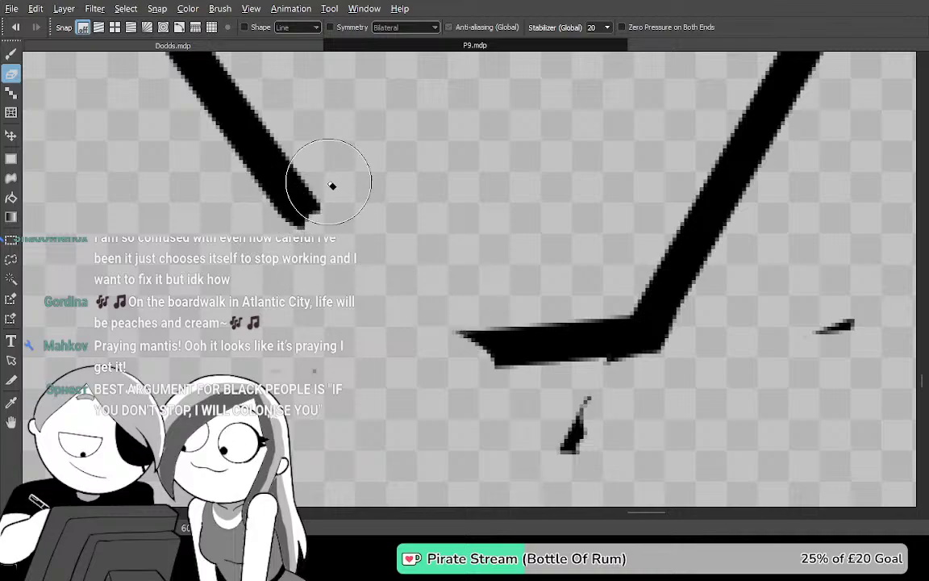
key(b)
key(e)
drag(455, 319, 468, 377)
key(b)
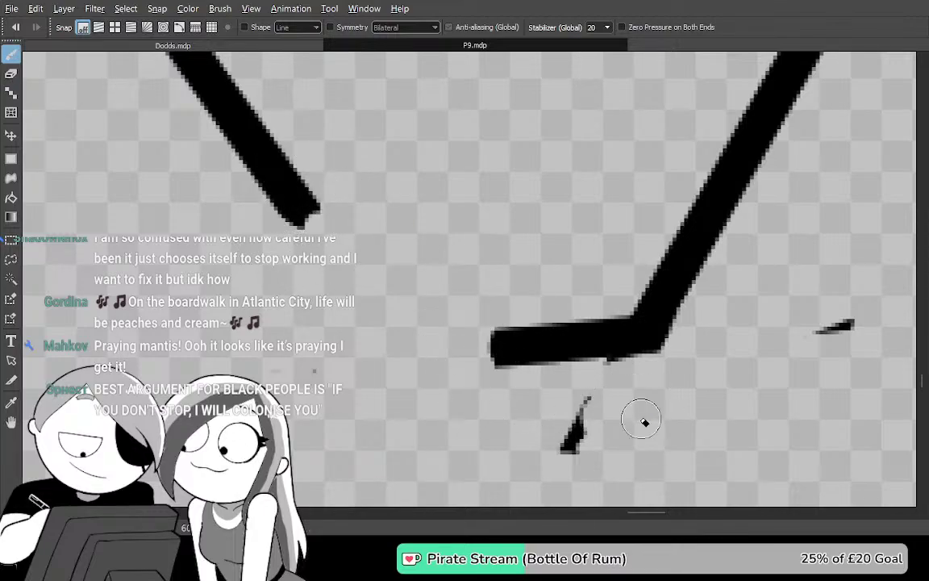
mouse_move(522, 356)
mouse_down()
mouse_move(403, 321)
mouse_move(282, 184)
mouse_up()
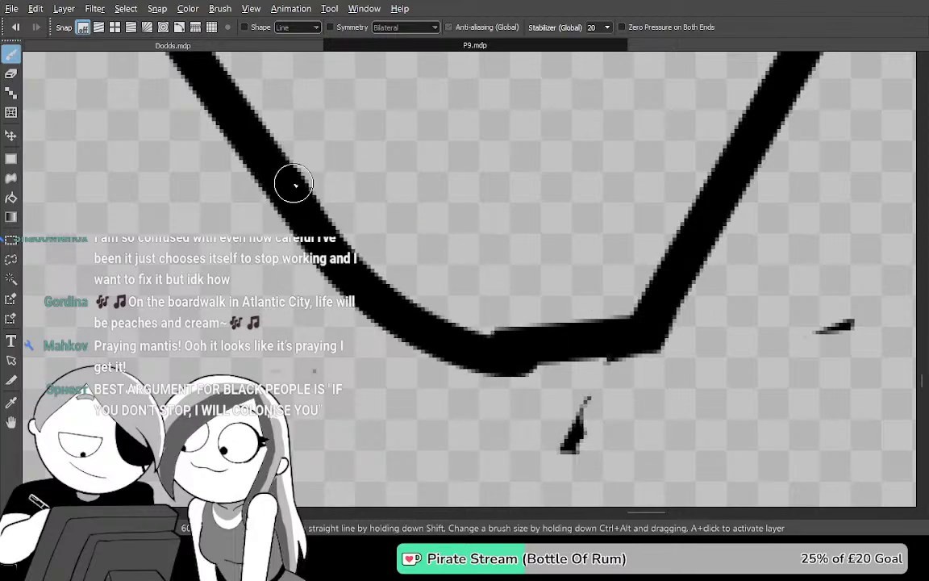
key(ctrl+z)
mouse_move(306, 222)
mouse_down()
mouse_move(509, 366)
mouse_move(585, 373)
mouse_up()
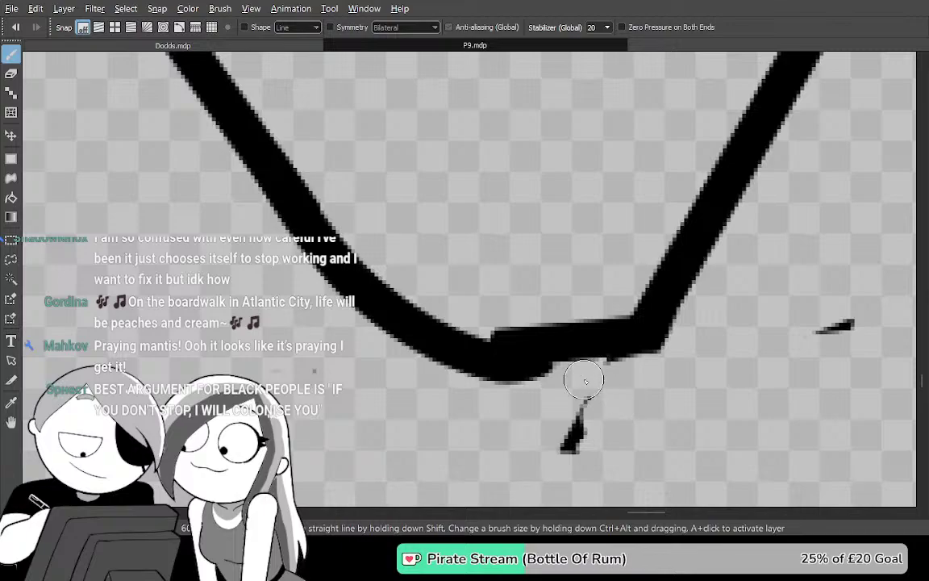
key(ctrl+z)
mouse_move(516, 357)
mouse_down()
mouse_move(321, 237)
mouse_move(270, 155)
mouse_move(377, 300)
mouse_move(605, 338)
mouse_up()
key(ctrl+z)
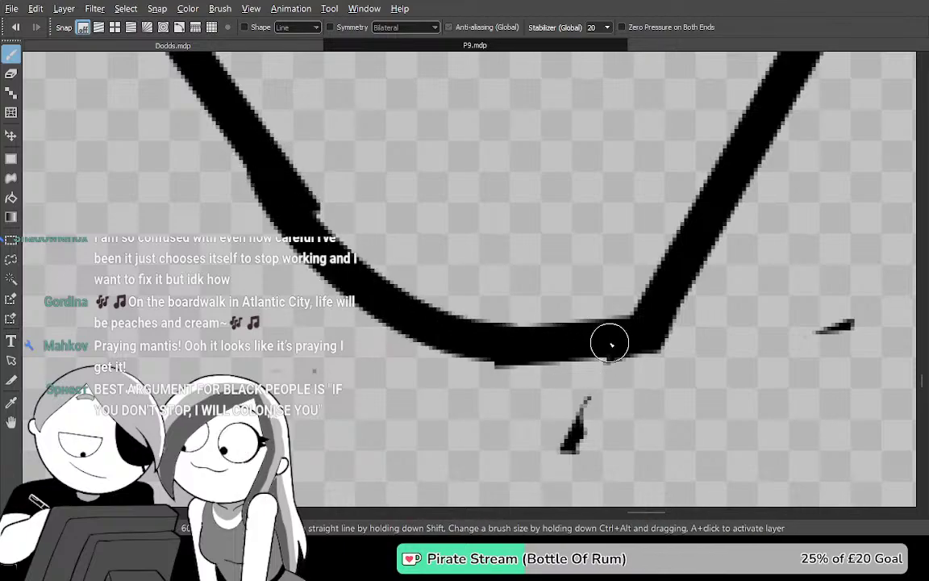
key(ctrl+z)
mouse_move(534, 358)
mouse_down()
mouse_move(479, 358)
mouse_move(387, 320)
mouse_move(291, 211)
mouse_move(276, 171)
mouse_up()
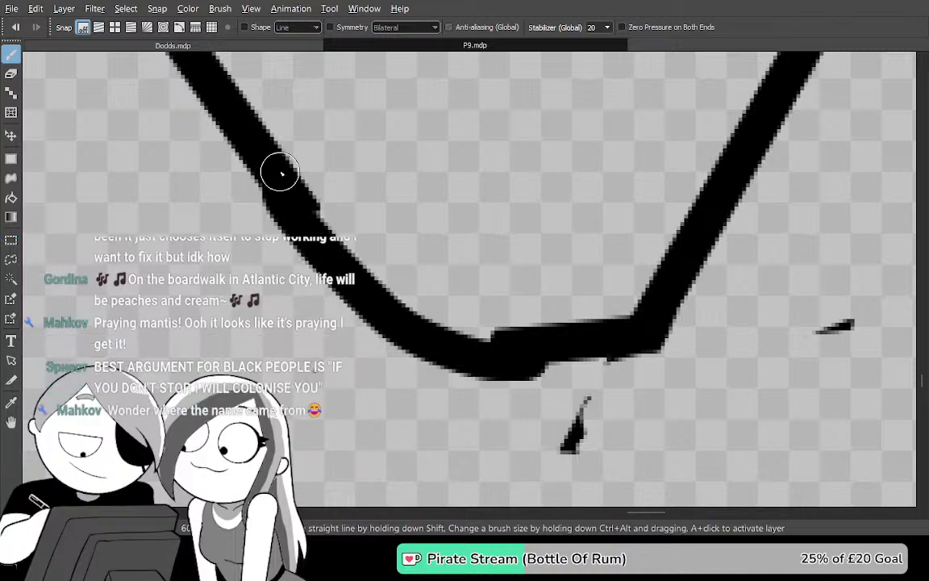
key(ctrl+z)
mouse_move(292, 216)
mouse_down()
mouse_move(622, 357)
mouse_move(576, 373)
mouse_up()
key(ctrl+z)
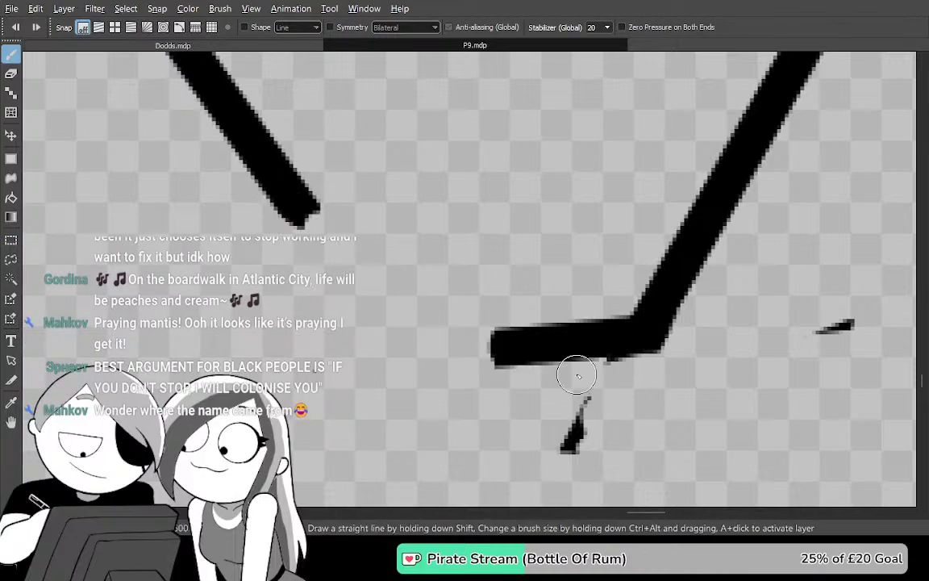
Draw a rounded curve joining the left side line to the chin, and erase the sharp corner at the chin's right end
mouse_move(512, 341)
mouse_down()
mouse_move(425, 340)
mouse_move(315, 250)
mouse_move(268, 169)
mouse_move(436, 336)
mouse_move(592, 348)
mouse_move(607, 376)
mouse_up()
key(ctrl+z)
mouse_move(608, 330)
mouse_down()
mouse_move(583, 355)
mouse_move(603, 437)
mouse_move(634, 417)
mouse_move(523, 324)
mouse_move(461, 359)
mouse_move(499, 379)
mouse_move(546, 347)
mouse_move(583, 273)
mouse_move(572, 238)
mouse_up()
key(e)
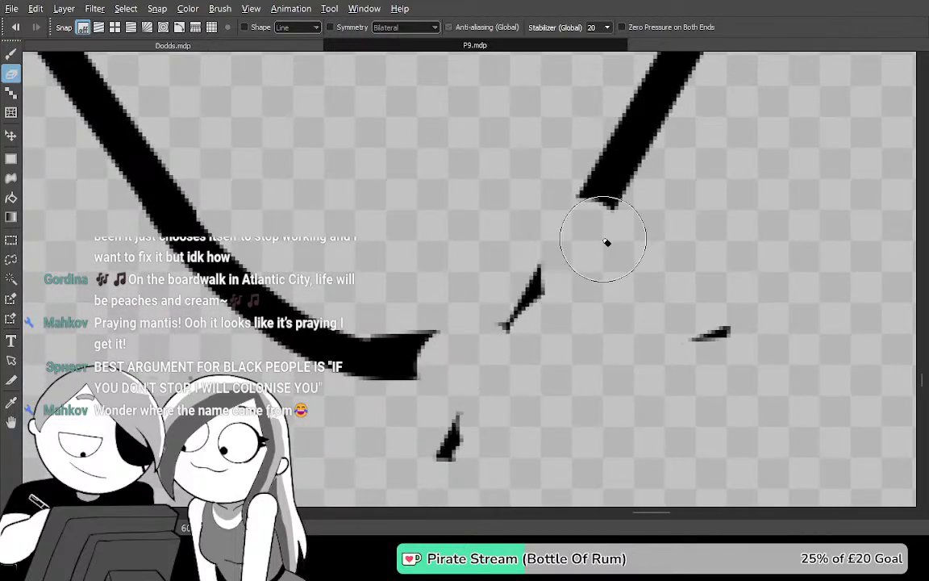
drag(423, 319, 427, 331)
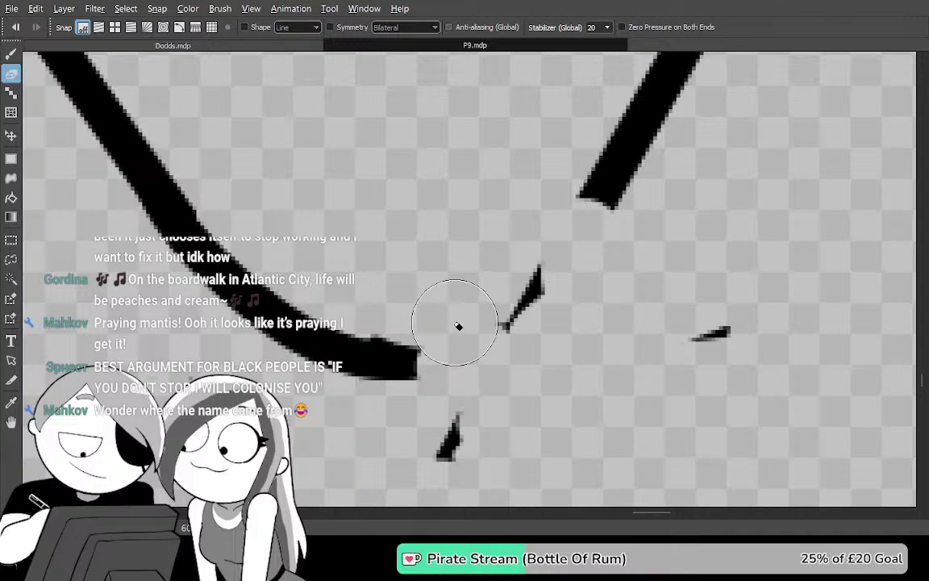
key(b)
mouse_move(370, 367)
mouse_down()
mouse_move(454, 355)
mouse_move(581, 226)
mouse_move(634, 113)
mouse_up()
key(ctrl+z)
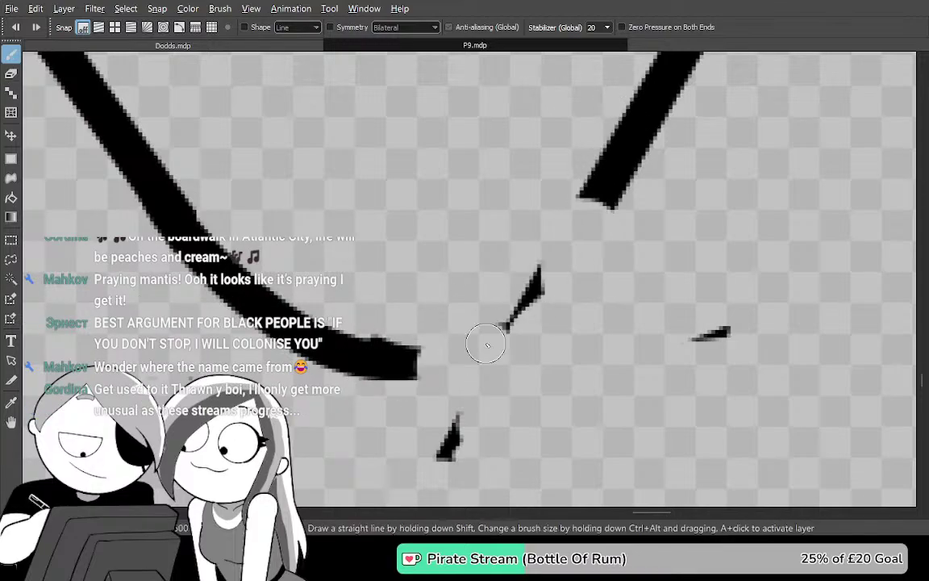
mouse_move(363, 356)
mouse_down()
mouse_move(601, 228)
mouse_move(650, 150)
mouse_up()
key(ctrl+z)
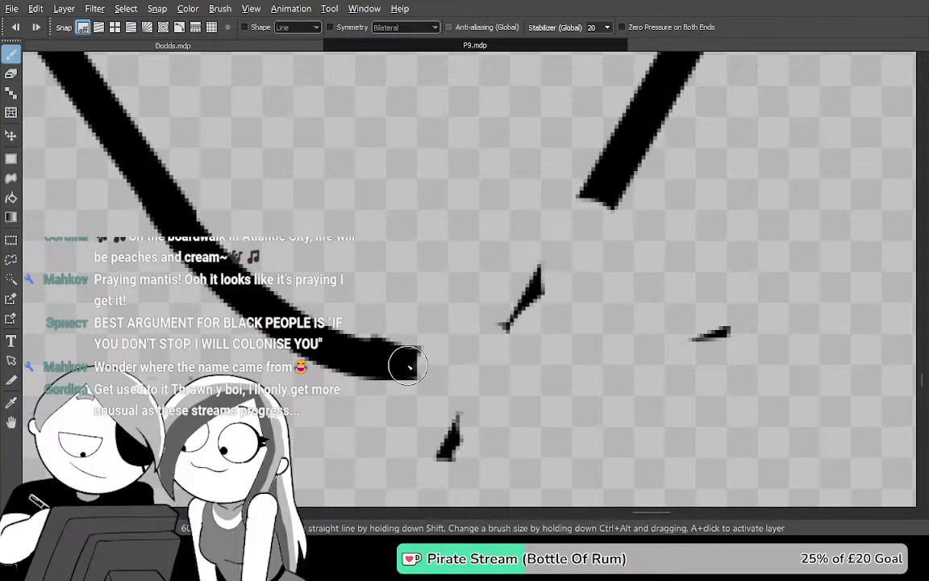
mouse_move(395, 384)
mouse_down()
mouse_move(571, 264)
mouse_move(666, 87)
mouse_up()
key(ctrl+z)
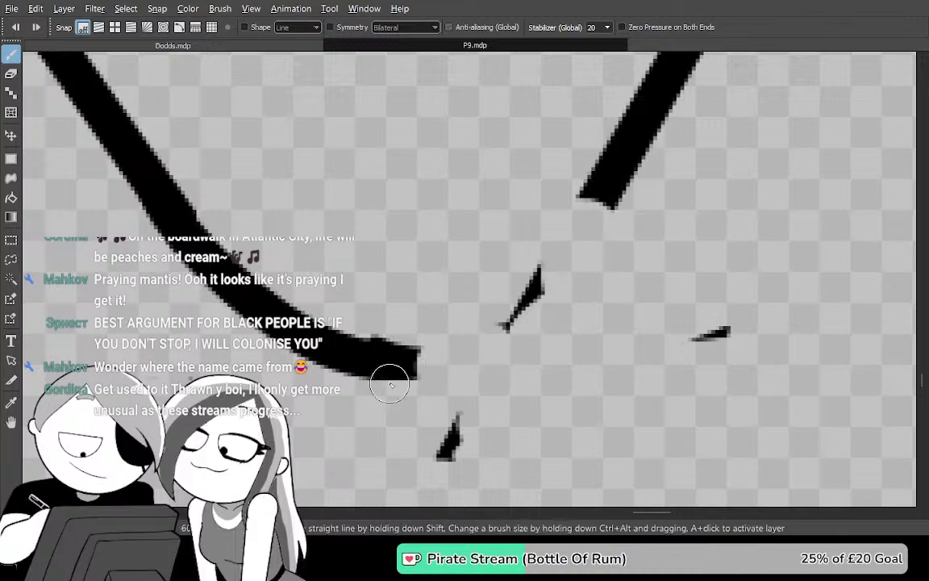
Brush a rounded curve from the chin up to the right side line and clean up its edge
drag(383, 373, 645, 97)
mouse_move(612, 208)
mouse_down()
mouse_move(643, 238)
mouse_move(663, 204)
mouse_up()
key(e)
mouse_move(417, 391)
mouse_down()
mouse_move(571, 376)
mouse_move(524, 395)
mouse_move(422, 379)
mouse_move(554, 372)
mouse_up()
key(b)
mouse_move(434, 341)
mouse_down()
mouse_move(562, 313)
mouse_move(573, 301)
mouse_up()
key(g)
click(614, 374)
key(ctrl+z)
Inspect the head outline along the chin and both side lines for uneven joins
drag(691, 268, 810, 457)
scroll(638, 339, down, 1)
scroll(637, 340, down, 1)
mouse_move(707, 244)
mouse_down()
mouse_move(620, 389)
mouse_move(616, 433)
mouse_up()
drag(666, 293, 652, 380)
drag(737, 331, 638, 217)
drag(710, 320, 757, 167)
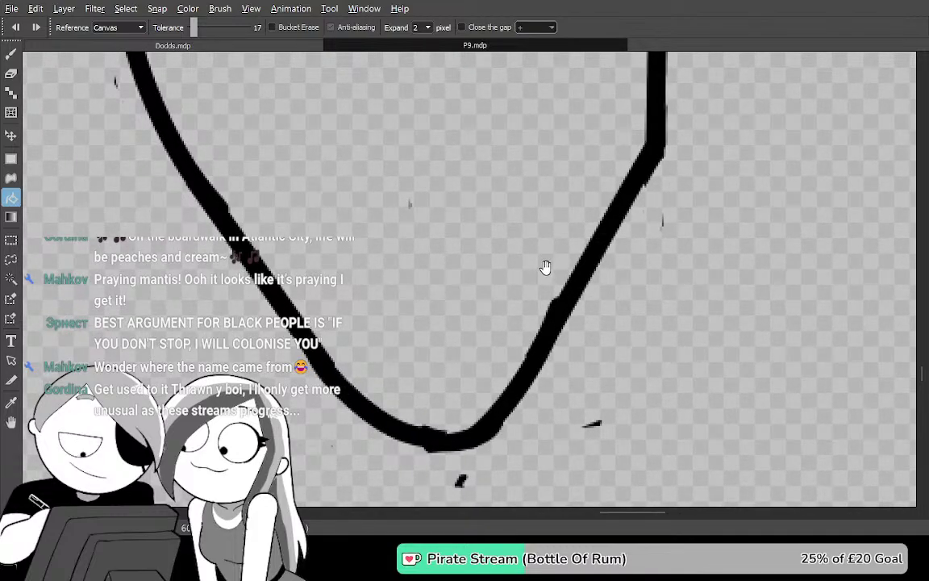
drag(537, 384, 600, 291)
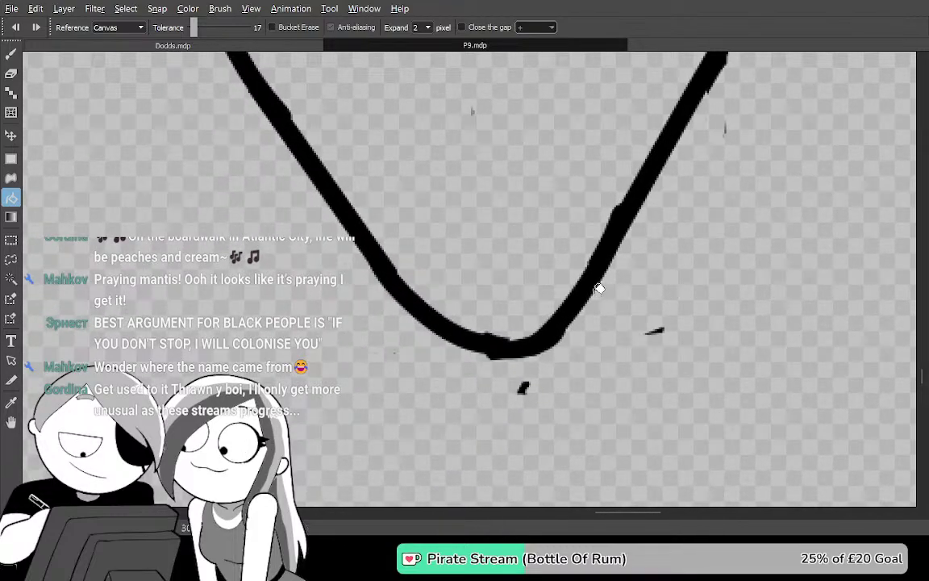
scroll(603, 258, up, 1)
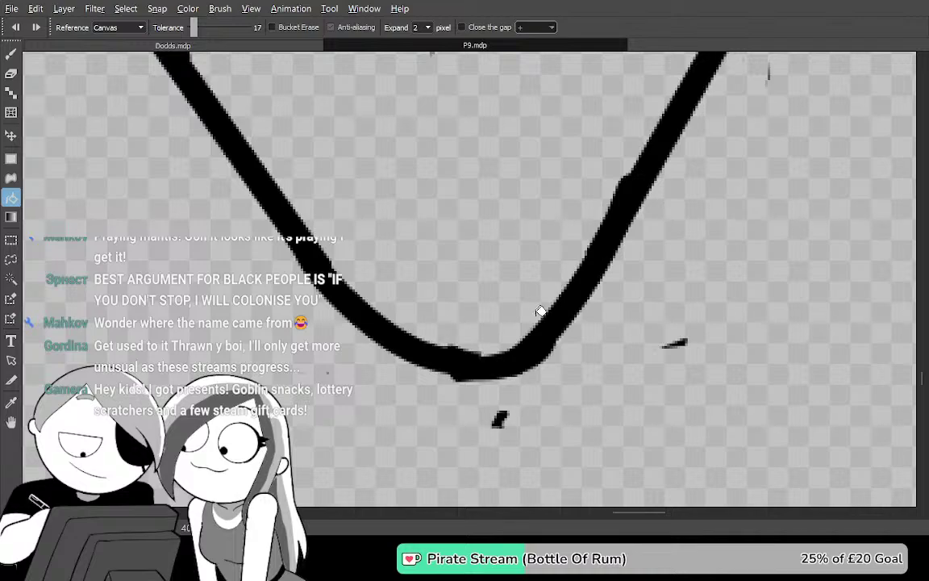
Erase the lumpy chin curve and redraw its right half as a smooth stroke into the right side line
key(e)
mouse_move(349, 274)
mouse_down()
mouse_move(363, 323)
mouse_move(586, 301)
mouse_up()
key(b)
mouse_move(477, 329)
mouse_down()
mouse_move(578, 284)
mouse_move(602, 259)
mouse_up()
key(ctrl+z)
mouse_move(473, 332)
mouse_down()
mouse_move(566, 292)
mouse_move(620, 199)
mouse_up()
Trim the loose ends at the chin and draw a curve closing the gap from the left side line
mouse_move(303, 220)
mouse_down()
mouse_move(310, 254)
mouse_move(544, 322)
mouse_move(554, 355)
mouse_move(586, 266)
mouse_up()
key(space)
key(ctrl+z)
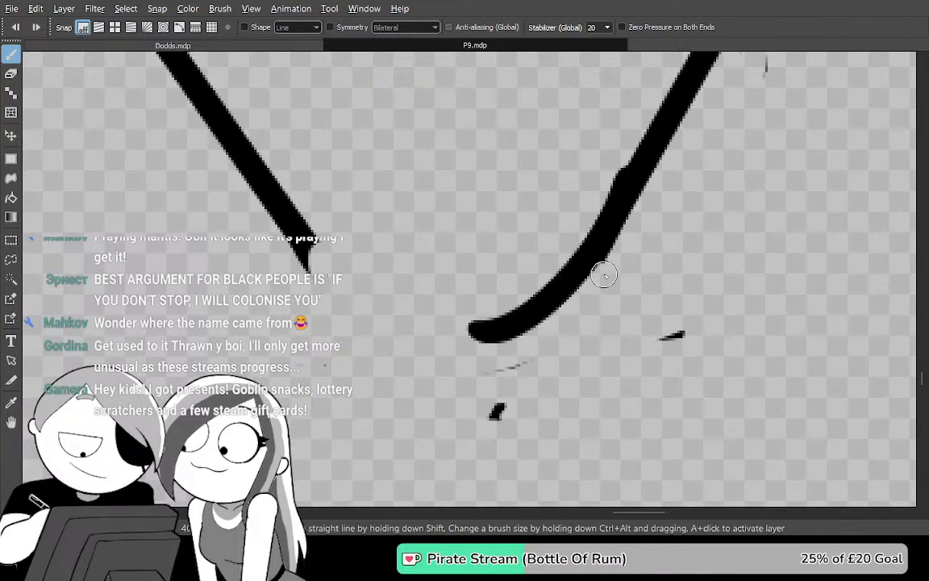
key(e)
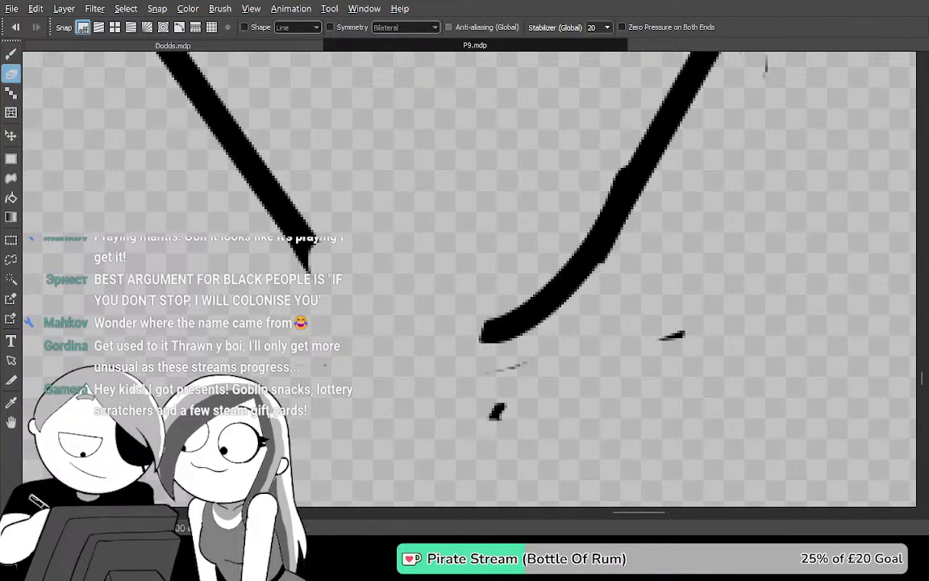
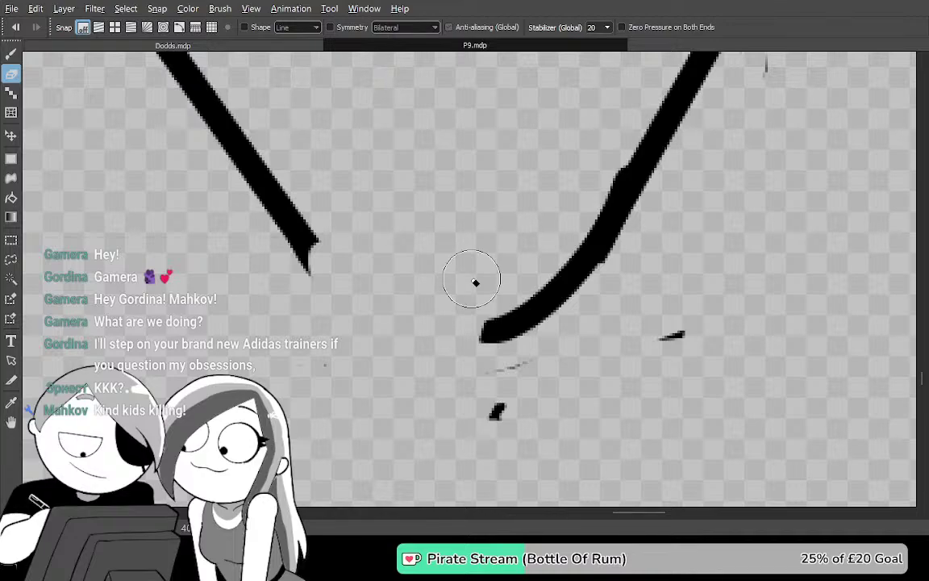
drag(472, 278, 523, 301)
key(b)
mouse_move(370, 259)
mouse_down()
mouse_move(389, 290)
mouse_move(613, 335)
mouse_up()
Switch to the Dodds.mdp document and look over its character sketches, from the running stick figure to the figure in fishnet stockings
key(ctrl+Tab)
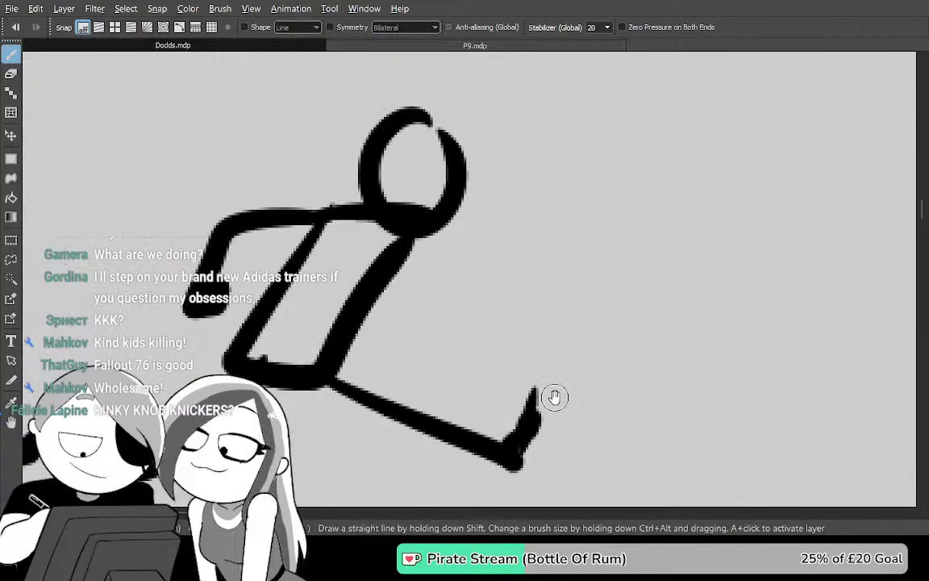
scroll(638, 329, down, 4)
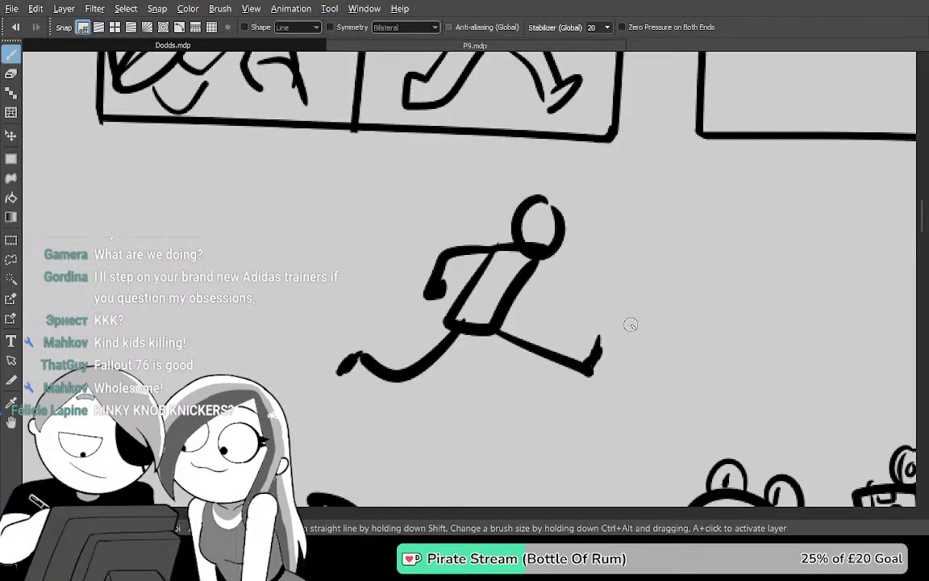
drag(539, 438, 608, 130)
drag(612, 326, 565, 207)
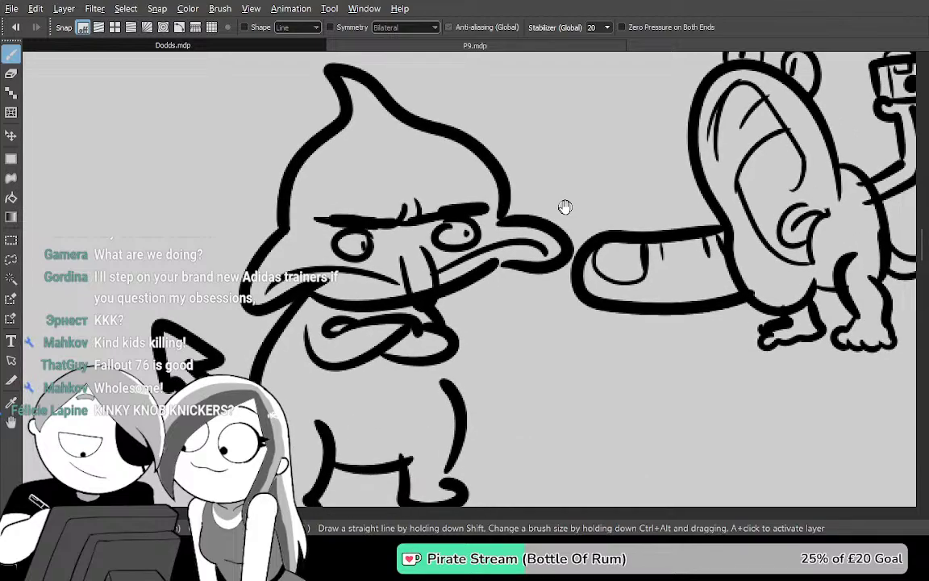
drag(759, 371, 680, 374)
drag(835, 319, 655, 405)
drag(755, 361, 722, 334)
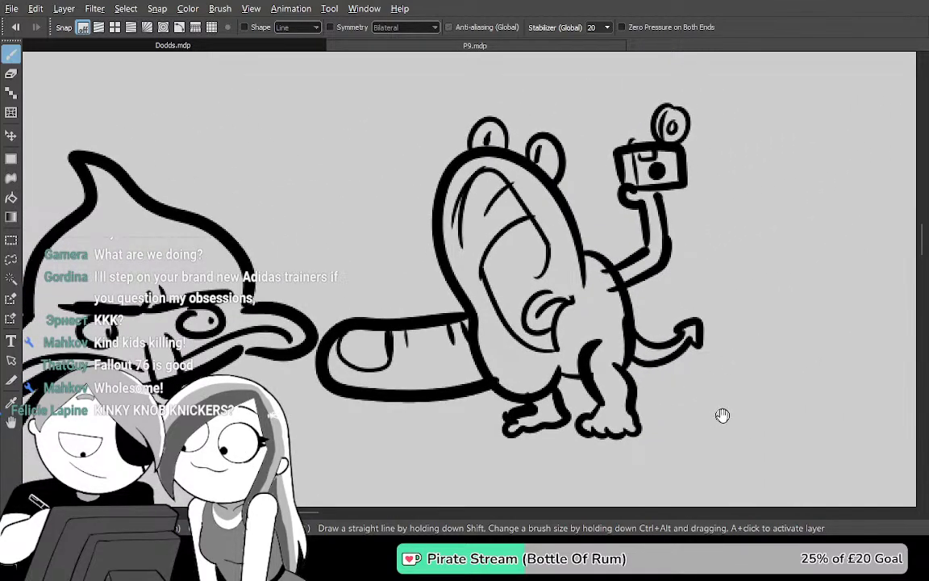
mouse_move(723, 421)
mouse_down()
mouse_move(712, 328)
mouse_move(720, 397)
mouse_move(697, 410)
mouse_move(687, 293)
mouse_up()
mouse_move(566, 385)
mouse_down()
mouse_move(539, 414)
mouse_move(532, 339)
mouse_move(541, 363)
mouse_up()
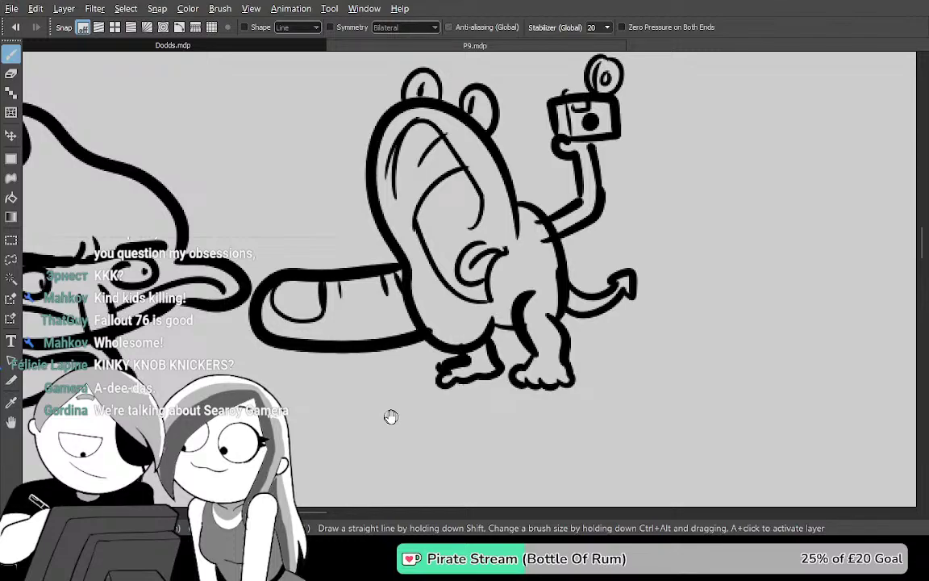
drag(390, 416, 476, 394)
drag(384, 438, 650, 358)
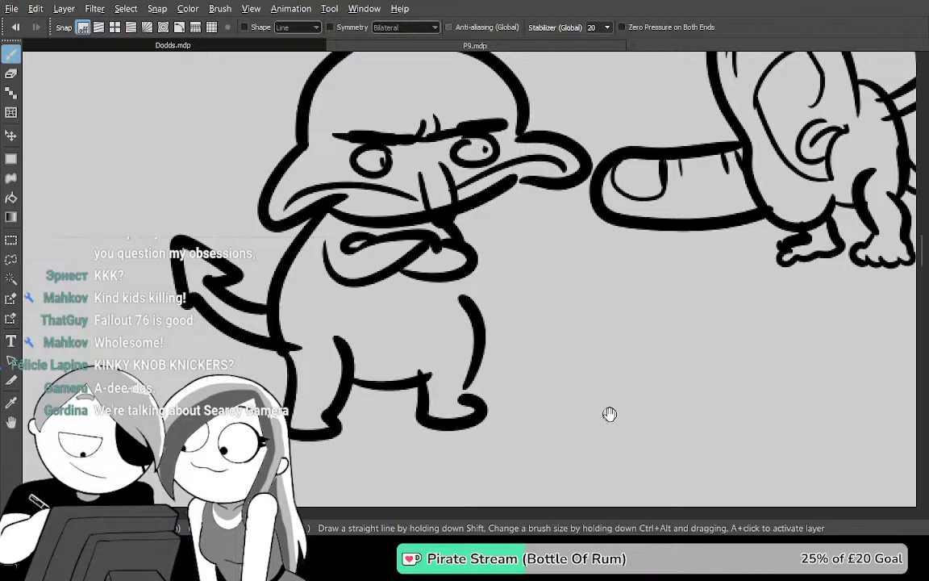
drag(647, 432, 656, 197)
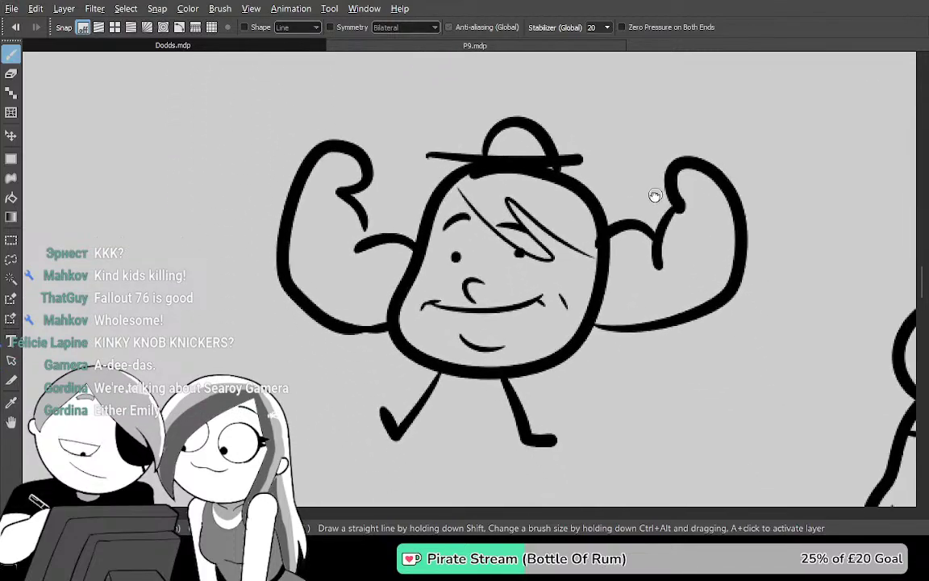
drag(675, 417, 591, 400)
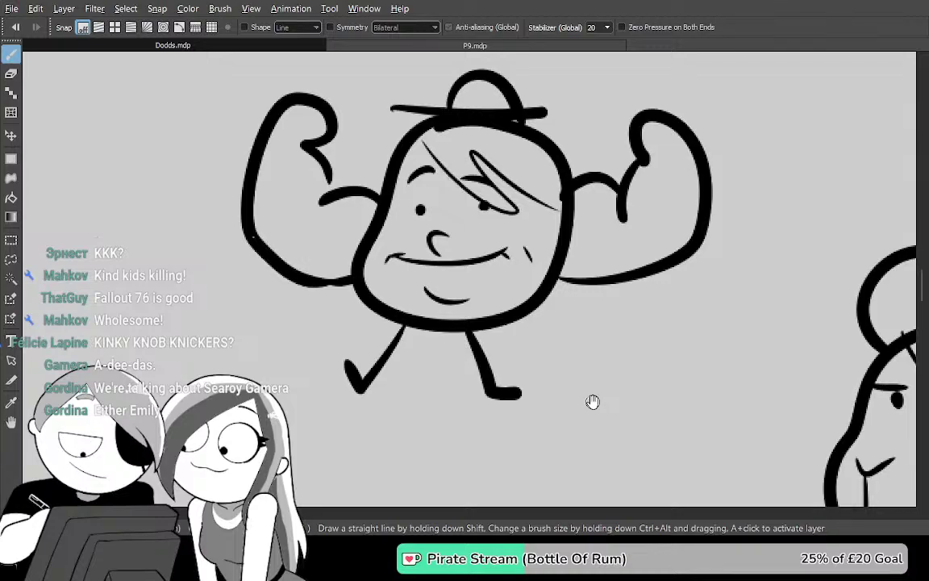
drag(755, 365, 684, 303)
drag(743, 385, 668, 321)
drag(658, 373, 665, 324)
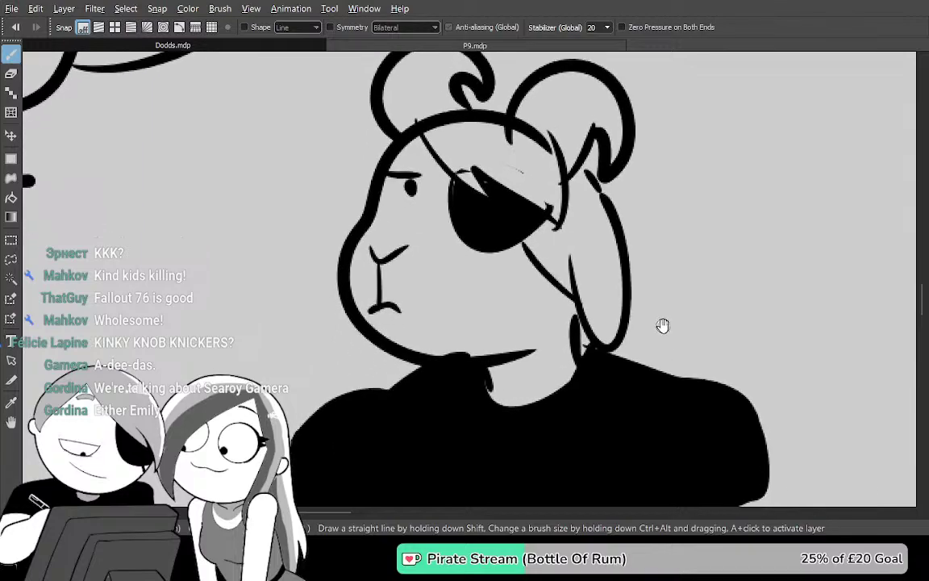
drag(648, 416, 625, 382)
mouse_move(690, 393)
mouse_down()
mouse_move(631, 380)
mouse_move(548, 398)
mouse_up()
drag(682, 337, 398, 331)
drag(632, 340, 559, 365)
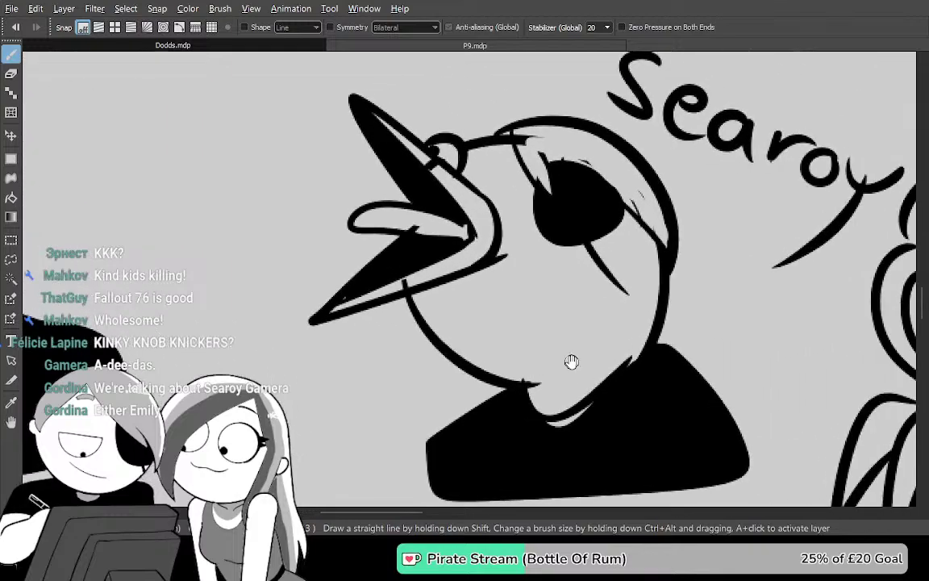
mouse_move(711, 363)
mouse_down()
mouse_move(681, 345)
mouse_move(587, 442)
mouse_up()
mouse_move(675, 345)
mouse_down()
mouse_move(649, 416)
mouse_move(668, 384)
mouse_move(659, 378)
mouse_up()
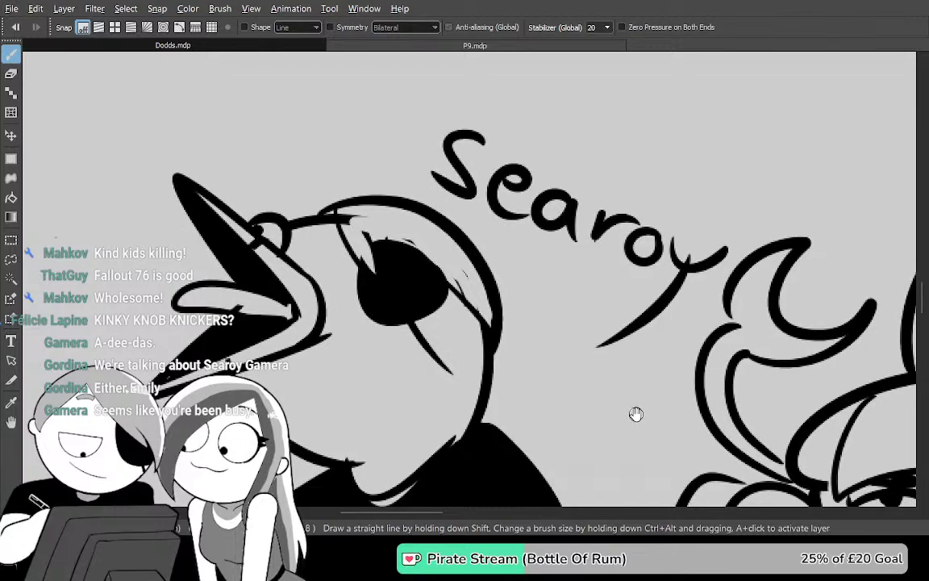
drag(622, 432, 591, 310)
mouse_move(713, 352)
mouse_down()
mouse_move(777, 378)
mouse_move(797, 351)
mouse_move(487, 301)
mouse_up()
mouse_move(781, 383)
mouse_down()
mouse_move(636, 340)
mouse_move(574, 347)
mouse_up()
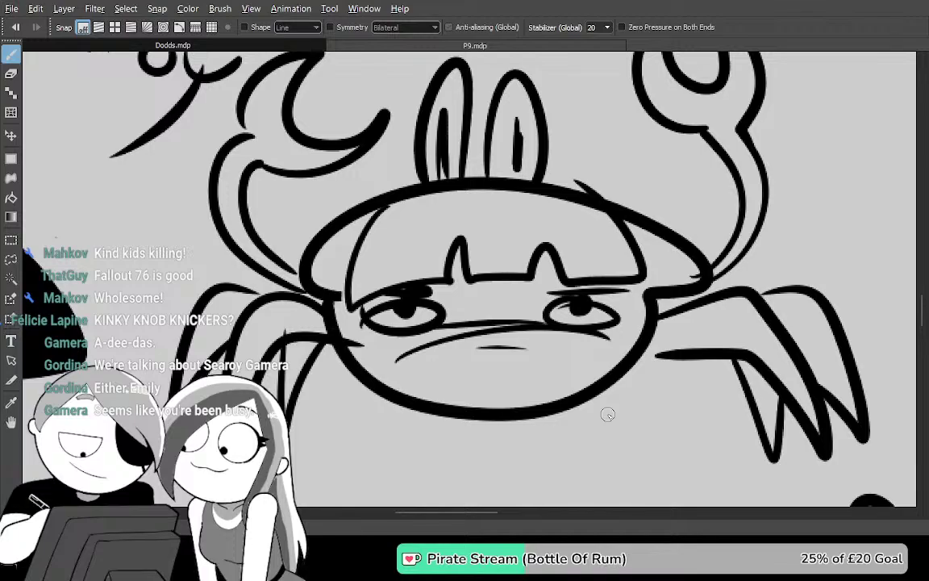
drag(508, 476, 687, 489)
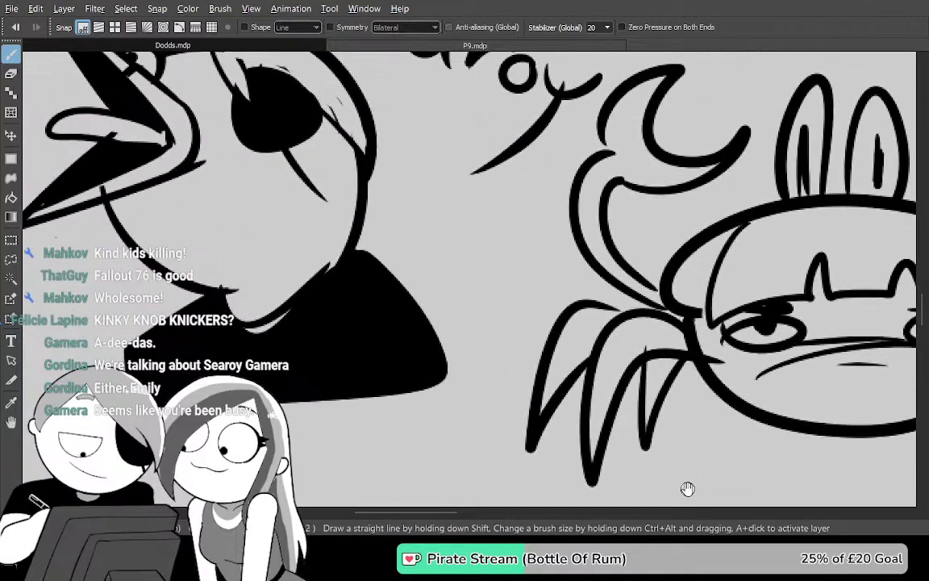
drag(816, 429, 643, 358)
mouse_move(728, 413)
mouse_down()
mouse_move(554, 319)
mouse_move(411, 302)
mouse_up()
drag(812, 504, 719, 384)
drag(774, 467, 728, 281)
drag(750, 418, 703, 243)
drag(720, 417, 704, 316)
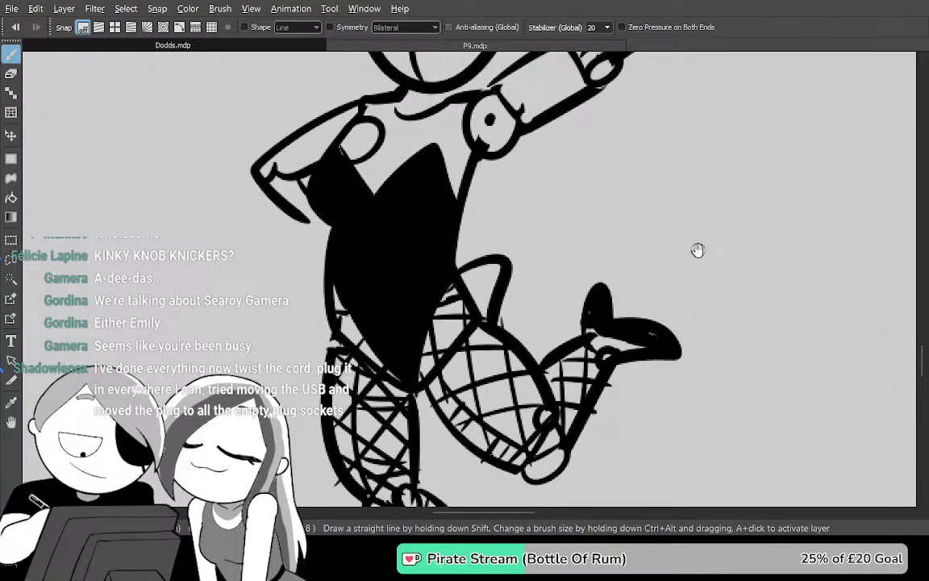
scroll(698, 246, down, 1)
mouse_move(698, 234)
mouse_down()
mouse_move(699, 271)
mouse_move(683, 277)
mouse_move(682, 326)
mouse_move(730, 326)
mouse_move(728, 337)
mouse_up()
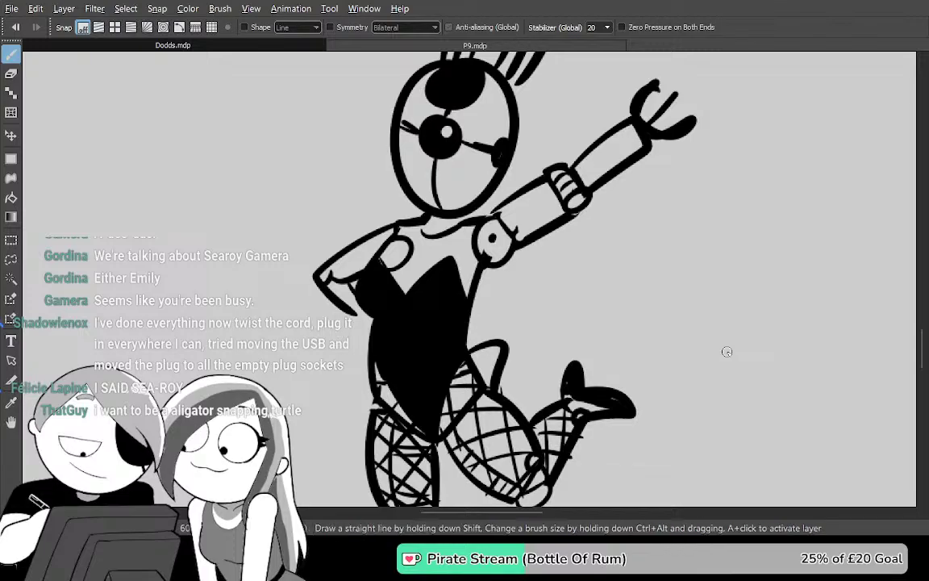
Return to the P9.mdp document and bucket-fill the area outside the head outline with black
key(ctrl+Tab)
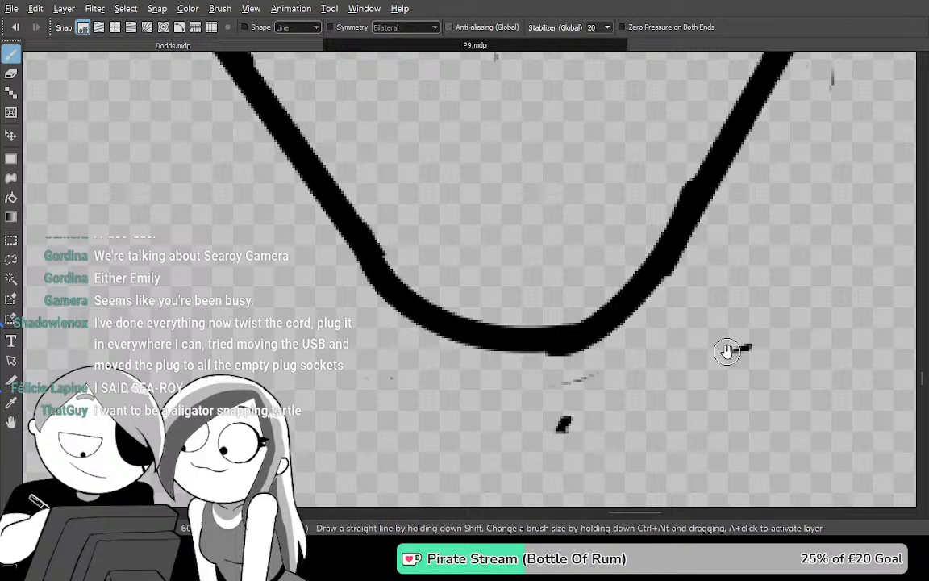
drag(654, 374, 640, 471)
key(g)
click(720, 399)
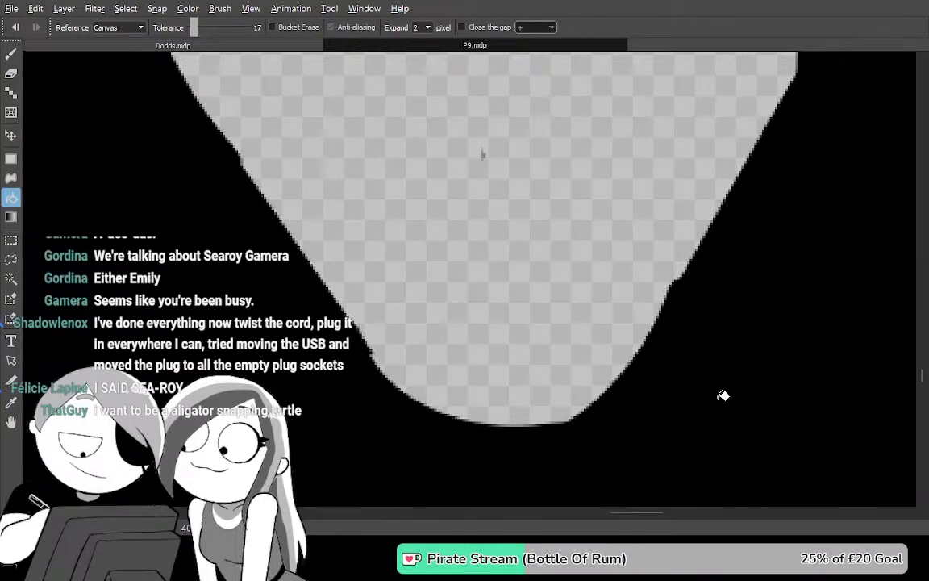
Undo the black fill around the head and the curve that closes the chin
scroll(723, 395, down, 2)
drag(789, 345, 578, 394)
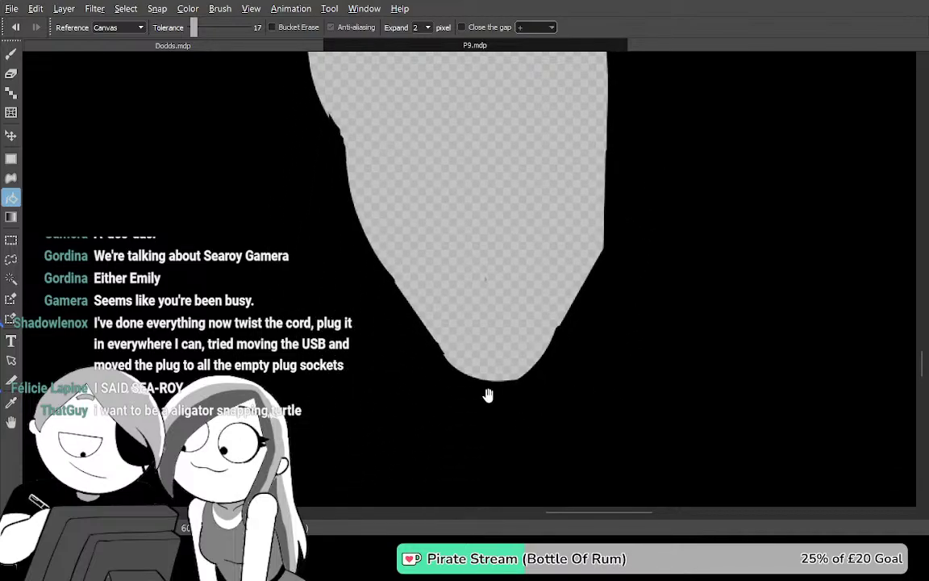
scroll(598, 420, up, 3)
key(ctrl+z)
key(ctrl+z)
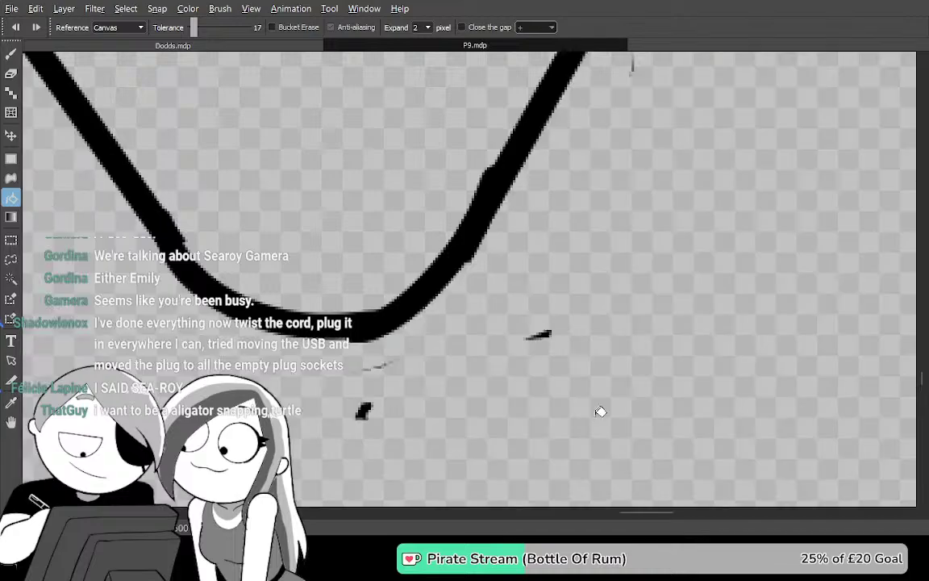
drag(370, 318, 420, 324)
key(ctrl+z)
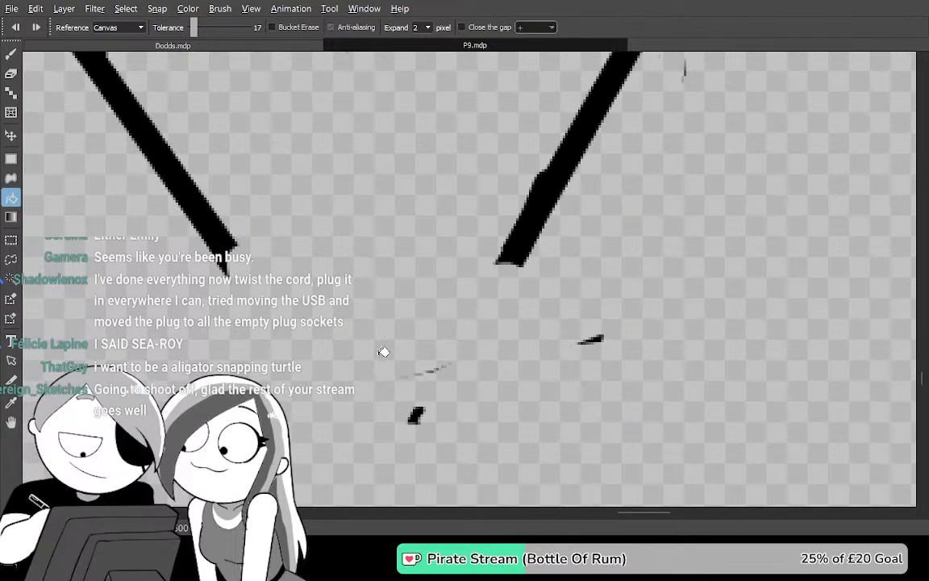
Redraw the right half of the chin as one smooth black stroke running up into the right side line
key(b)
mouse_move(378, 367)
mouse_down()
mouse_move(498, 278)
mouse_move(539, 182)
mouse_up()
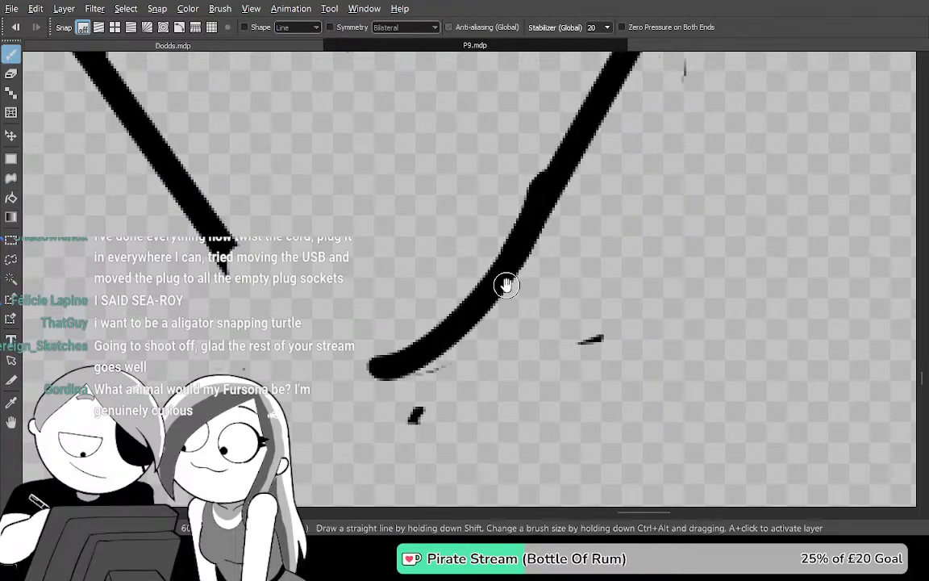
scroll(495, 280, left, 1)
key(e)
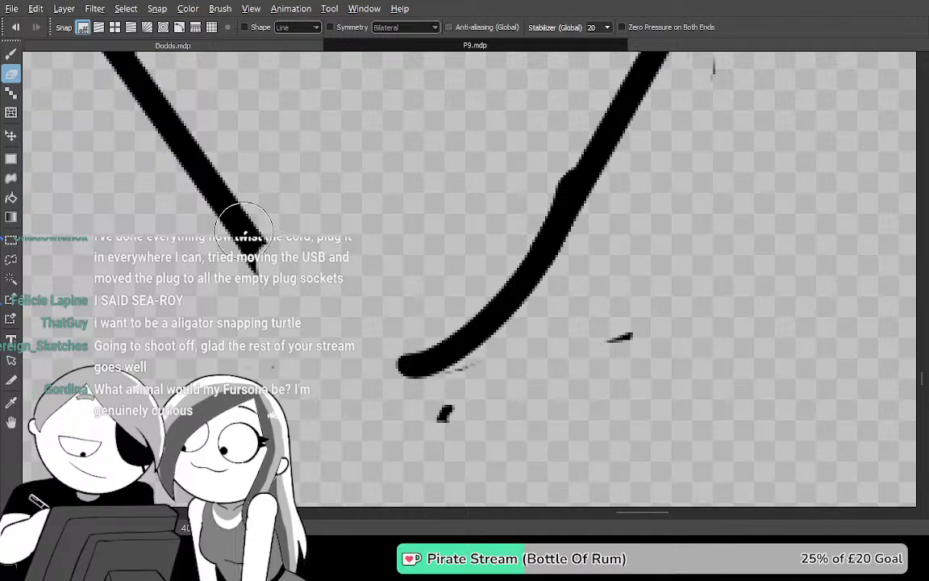
Try to close the chin with a curve from the left side line to the right chin stroke
key(b)
mouse_move(213, 190)
mouse_down()
mouse_move(325, 345)
mouse_move(476, 359)
mouse_up()
key(e)
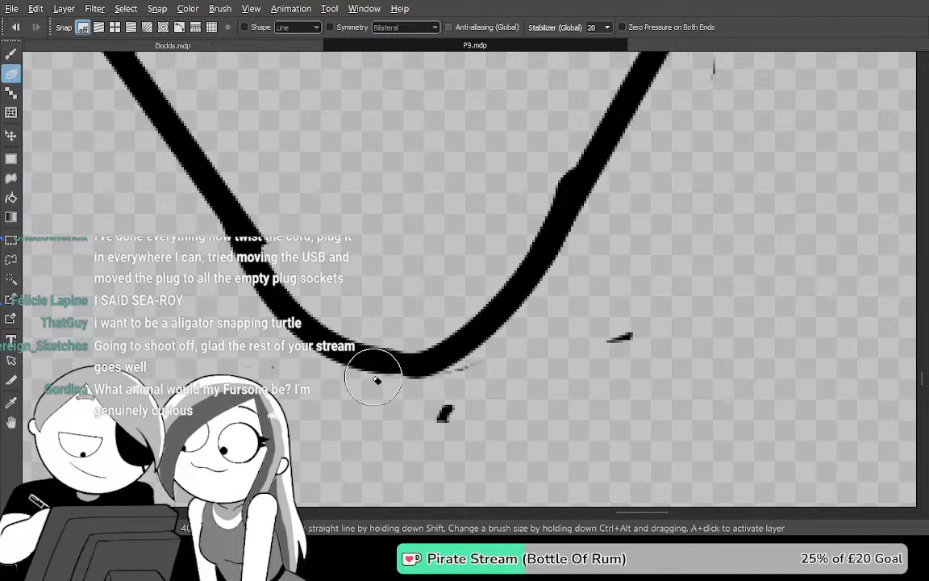
key(b)
drag(472, 293, 584, 337)
key(ctrl+z)
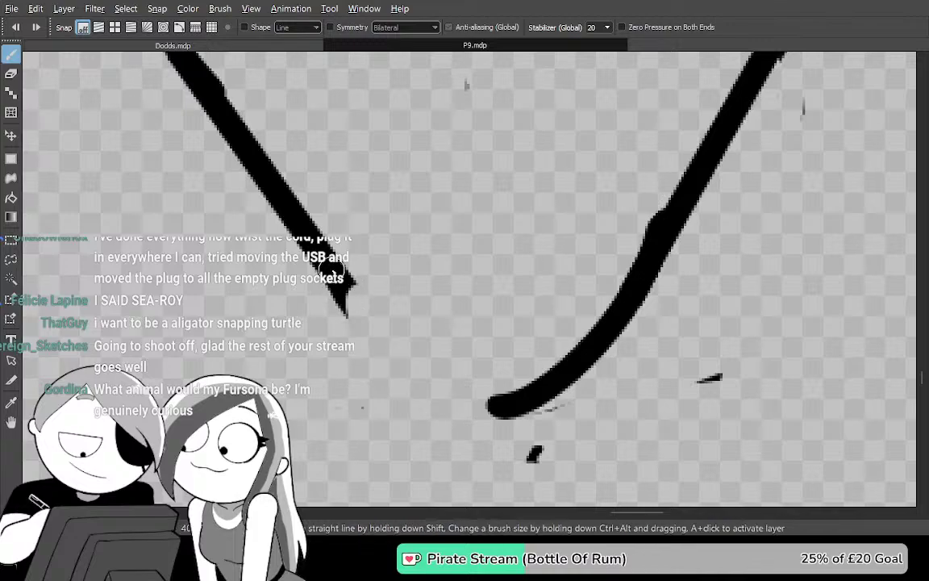
Trim the tip of the left side line and draw a curve from it to the right chin stroke
key(e)
drag(317, 296, 348, 260)
key(b)
mouse_move(292, 224)
mouse_down()
mouse_move(395, 349)
mouse_move(520, 373)
mouse_up()
key(ctrl+z)
mouse_move(518, 412)
mouse_down()
mouse_move(417, 384)
mouse_move(313, 258)
mouse_up()
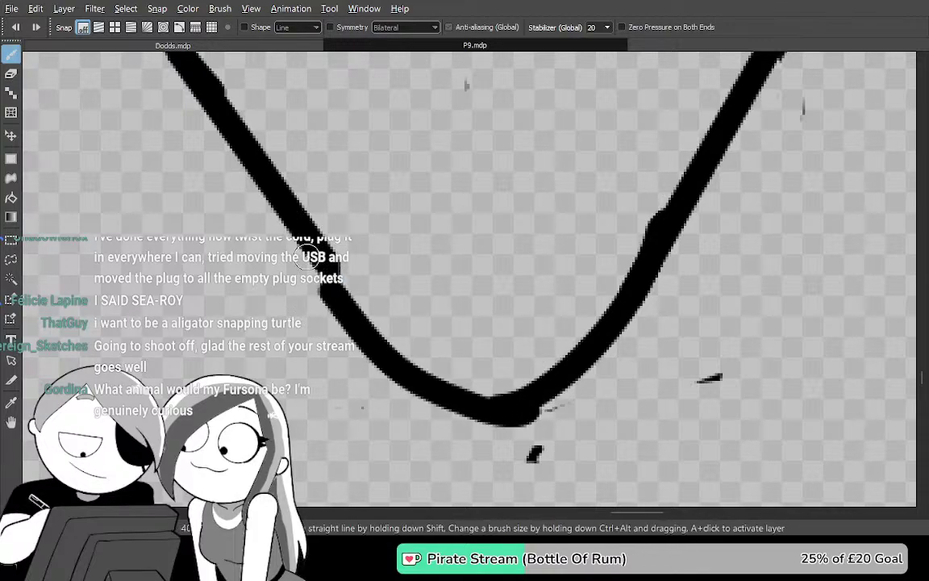
key(ctrl+z)
mouse_move(278, 214)
mouse_down()
mouse_move(449, 367)
mouse_move(541, 391)
mouse_up()
key(ctrl+z)
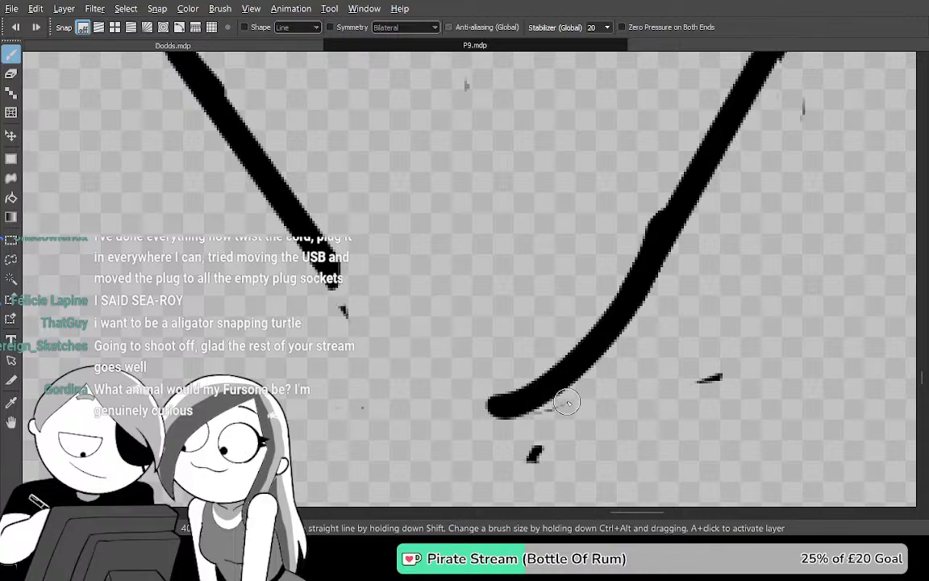
drag(309, 238, 531, 391)
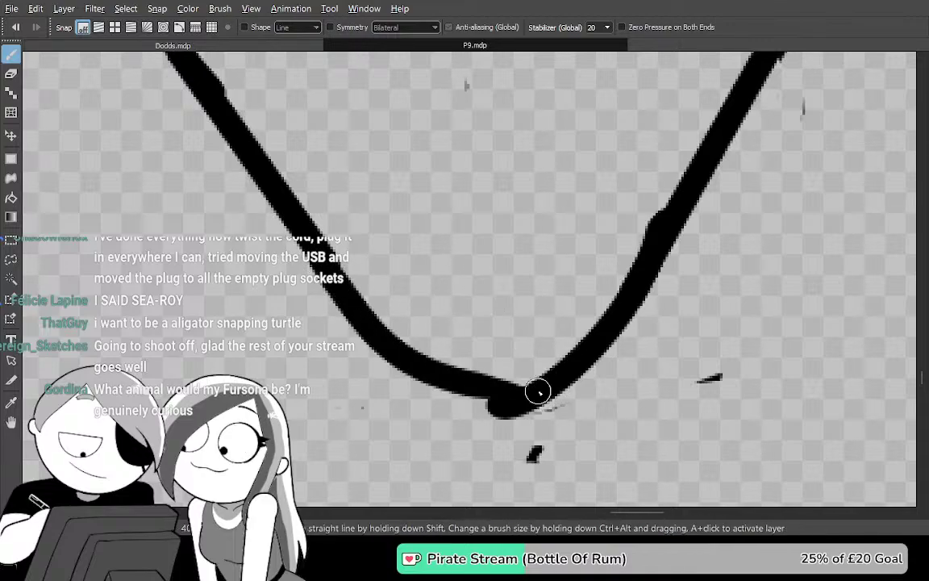
Erase the bump under the chin joint and round it off with a smooth stroke along the chin's underside
key(e)
drag(479, 424, 582, 404)
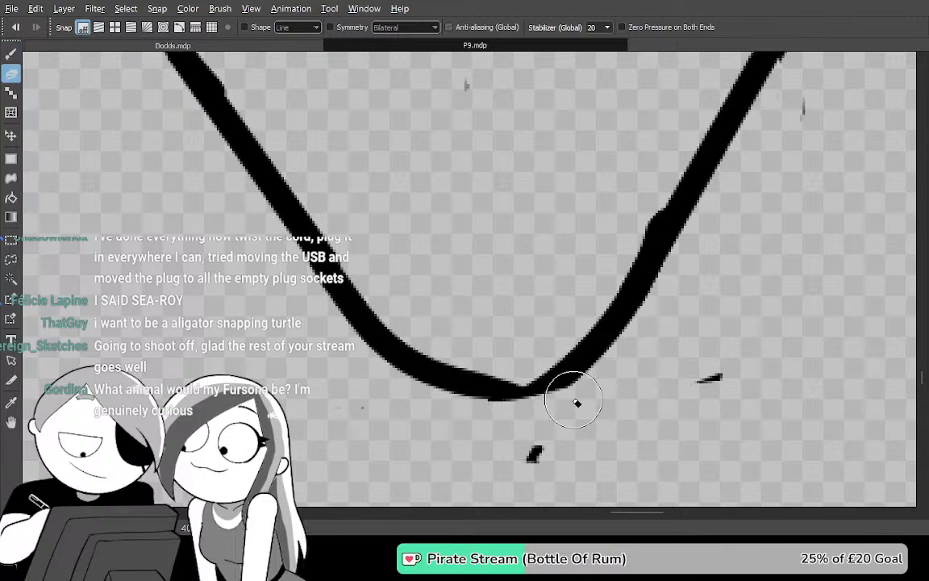
key(b)
drag(485, 390, 624, 331)
mouse_move(652, 287)
mouse_down()
mouse_move(615, 375)
mouse_move(595, 329)
mouse_move(658, 349)
mouse_move(626, 438)
mouse_move(539, 356)
mouse_move(556, 284)
mouse_move(552, 293)
mouse_up()
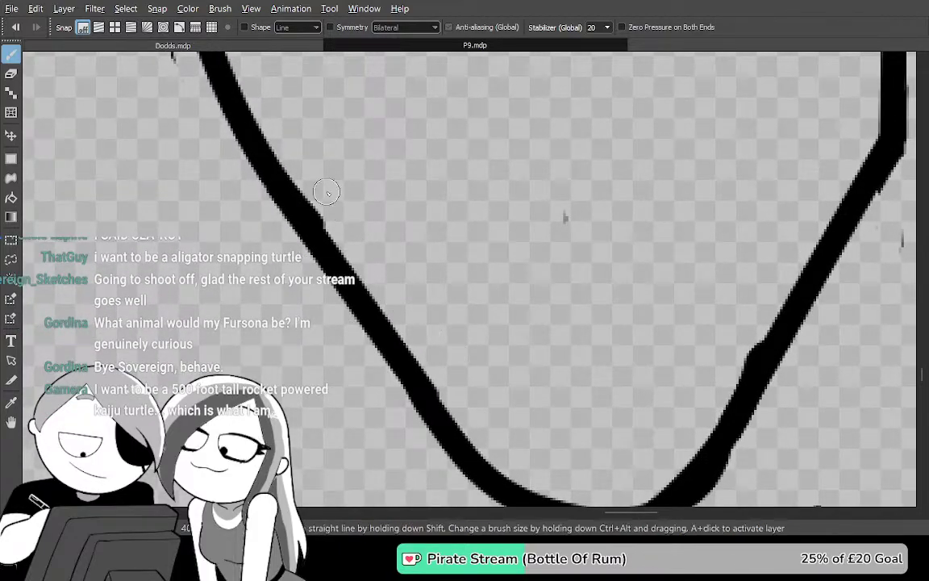
Try to smooth the left jaw line with a long stroke from the cheek down to the chin
key(e)
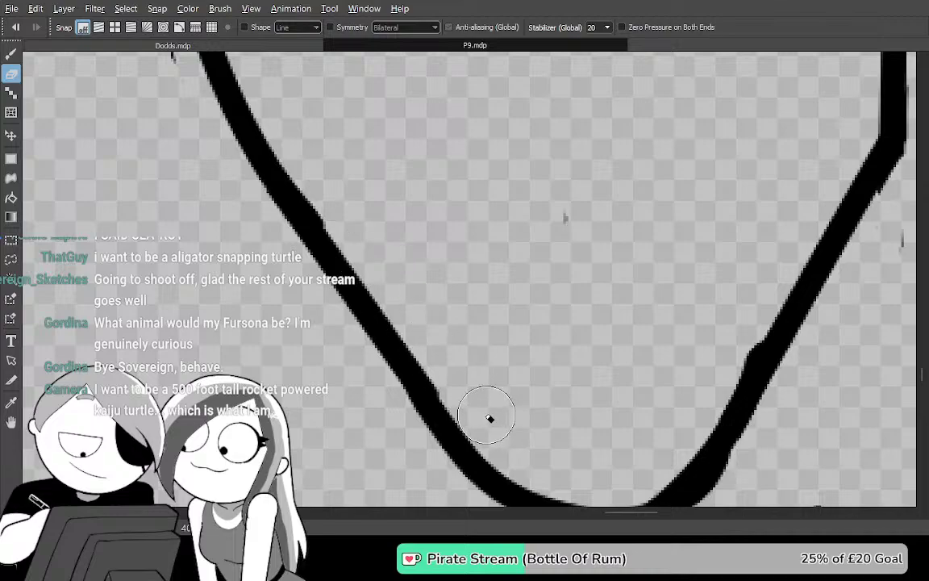
key(b)
drag(246, 146, 475, 431)
key(ctrl+z)
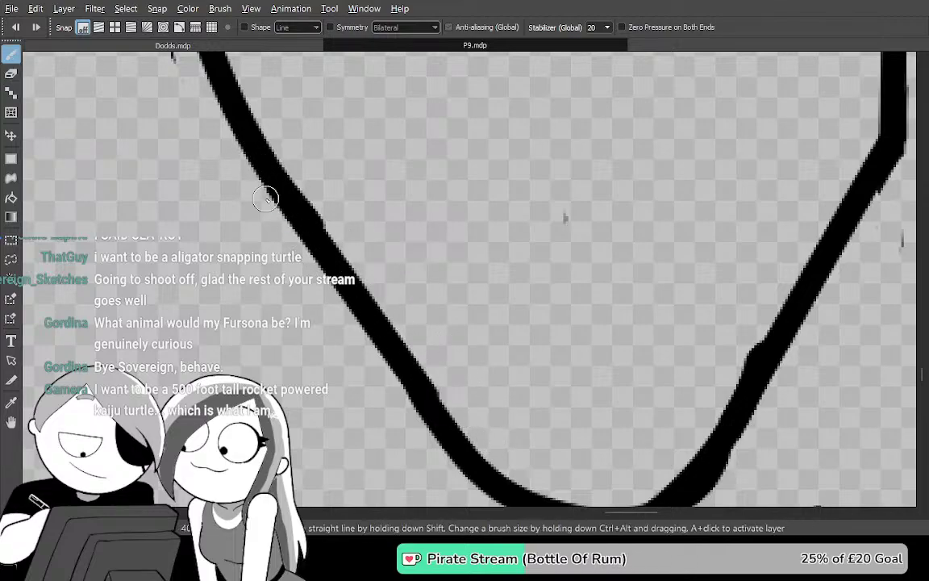
drag(269, 202, 514, 504)
key(ctrl+z)
Try to draw a short curved eye stroke on the left side of the upper face
mouse_move(727, 326)
mouse_down()
mouse_move(700, 204)
mouse_move(658, 291)
mouse_move(708, 290)
mouse_move(613, 375)
mouse_move(668, 309)
mouse_move(656, 312)
mouse_move(742, 280)
mouse_move(709, 79)
mouse_move(531, 359)
mouse_move(571, 358)
mouse_move(570, 334)
mouse_up()
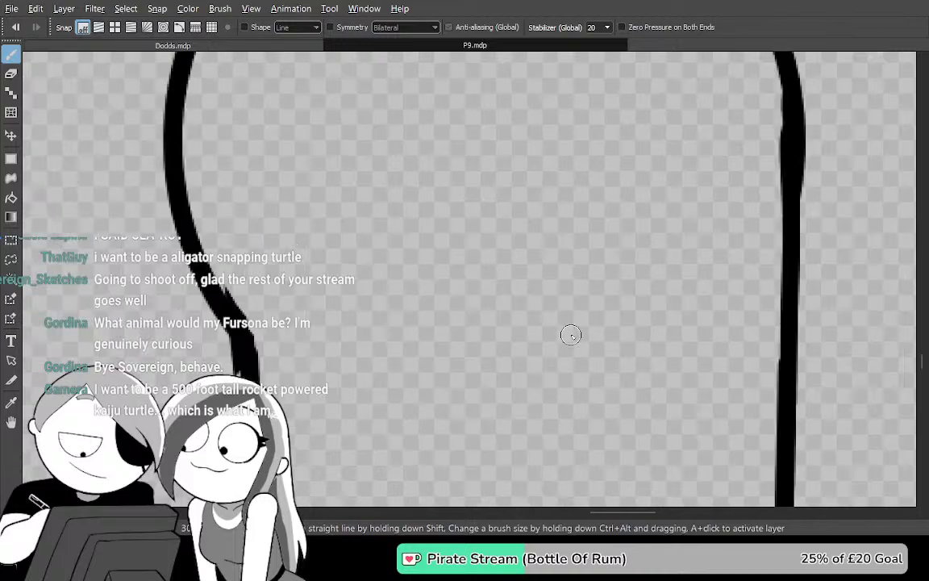
mouse_move(379, 253)
mouse_down()
mouse_move(403, 226)
mouse_move(473, 265)
mouse_up()
key(ctrl+z)
mouse_move(373, 252)
mouse_down()
mouse_move(452, 211)
mouse_move(458, 263)
mouse_up()
key(ctrl+z)
drag(377, 222, 442, 248)
mouse_move(630, 404)
mouse_down()
mouse_move(585, 172)
mouse_move(535, 108)
mouse_move(458, 112)
mouse_up()
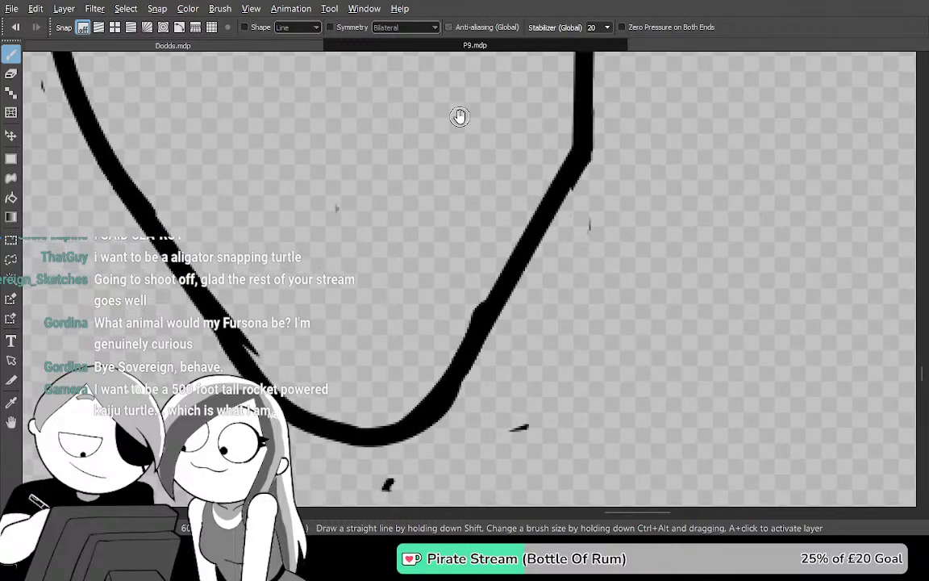
Try to draw the mouth above the chin with a wavy upper lip and a shallow lower line
mouse_move(553, 306)
mouse_down()
mouse_move(577, 348)
mouse_move(582, 387)
mouse_move(592, 328)
mouse_move(607, 322)
mouse_up()
mouse_move(428, 324)
mouse_down()
mouse_move(503, 243)
mouse_move(522, 237)
mouse_up()
key(ctrl+z)
drag(458, 352, 483, 296)
mouse_move(294, 298)
mouse_down()
mouse_move(399, 236)
mouse_move(543, 242)
mouse_move(369, 218)
mouse_move(520, 226)
mouse_move(592, 279)
mouse_move(342, 285)
mouse_up()
key(ctrl+z)
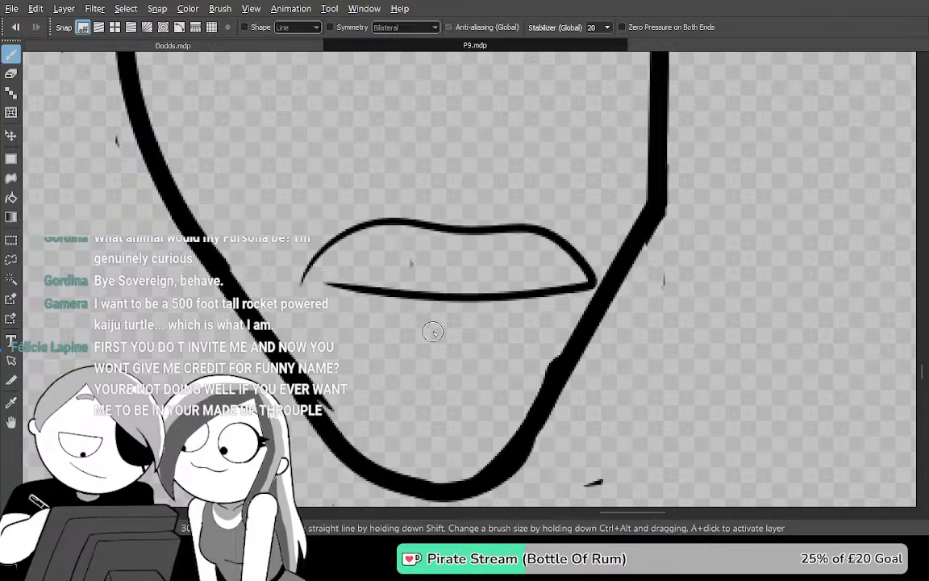
key(ctrl+z)
Try another mouth outline with a more deeply dipped upper lip and a curved lower line
mouse_move(567, 288)
mouse_down()
mouse_move(537, 234)
mouse_move(334, 231)
mouse_up()
drag(383, 313, 576, 309)
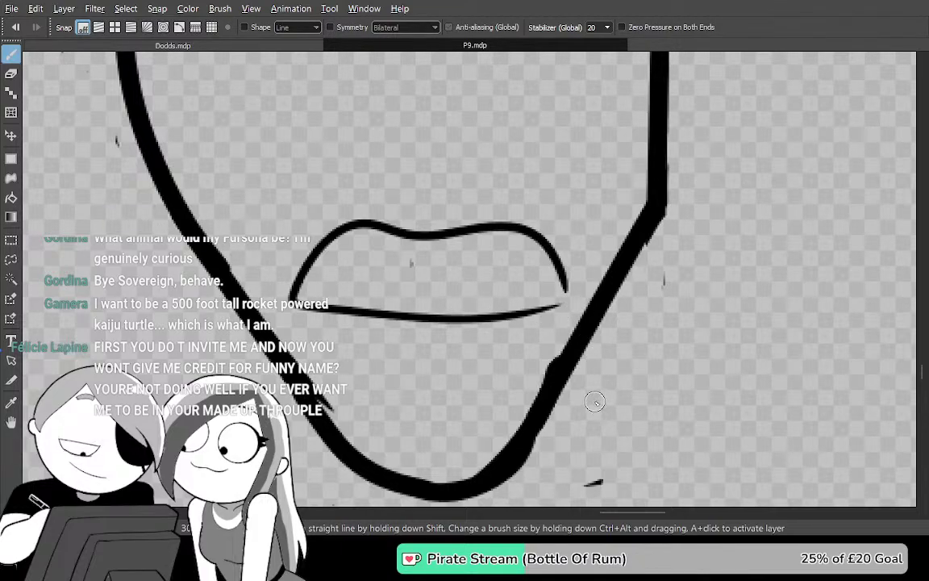
key(ctrl+z)
mouse_move(560, 286)
mouse_down()
mouse_move(516, 244)
mouse_move(301, 261)
mouse_move(575, 298)
mouse_move(553, 232)
mouse_move(549, 284)
mouse_up()
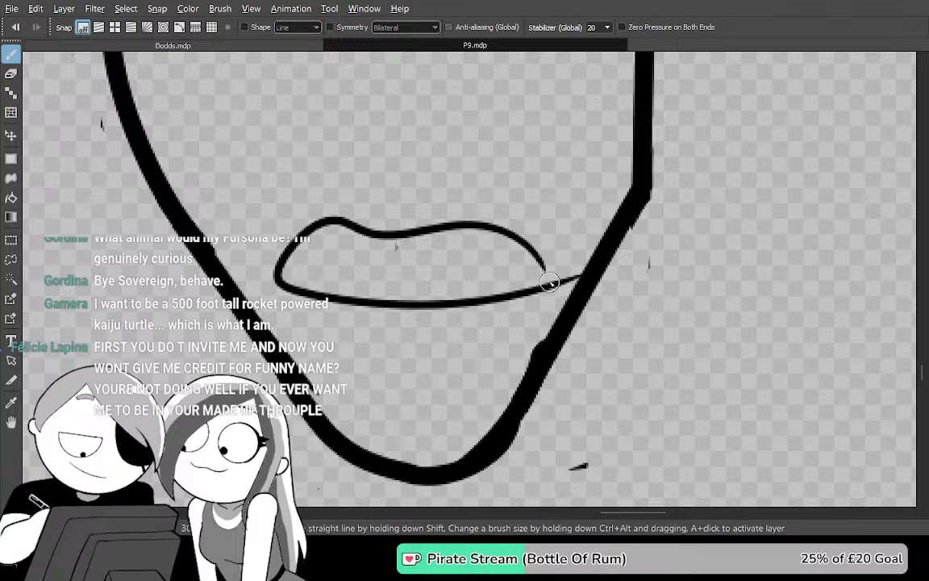
scroll(552, 282, up, 1)
key(ctrl+z)
key(ctrl+z)
Redraw the mouth as a wide outline with a gently dipped upper lip and a nearly straight lower line
mouse_move(567, 308)
mouse_down()
mouse_move(500, 210)
mouse_move(225, 230)
mouse_move(383, 325)
mouse_up()
key(ctrl+z)
mouse_move(561, 292)
mouse_down()
mouse_move(475, 207)
mouse_move(197, 266)
mouse_move(423, 332)
mouse_move(574, 317)
mouse_up()
mouse_move(493, 361)
mouse_down()
mouse_move(524, 326)
mouse_move(521, 350)
mouse_up()
key(ctrl+z)
mouse_move(594, 263)
mouse_down()
mouse_move(560, 222)
mouse_move(298, 191)
mouse_move(215, 303)
mouse_move(543, 298)
mouse_up()
key(ctrl+z)
key(ctrl+z)
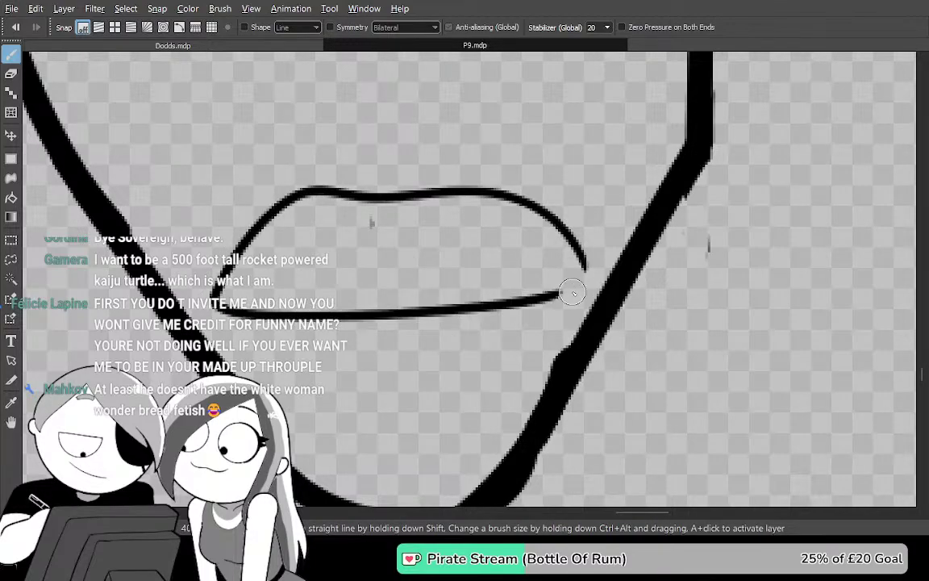
Close the mouth's right corner and draw the curved nose line above the mouth
drag(589, 250, 589, 248)
mouse_move(560, 309)
mouse_down()
mouse_move(547, 164)
mouse_move(549, 443)
mouse_move(605, 373)
mouse_move(614, 393)
mouse_up()
mouse_move(474, 372)
mouse_down()
mouse_move(569, 300)
mouse_move(475, 360)
mouse_move(545, 266)
mouse_move(637, 496)
mouse_up()
key(ctrl+z)
key(ctrl+z)
Draw matching arched brow strokes on the left and right sides of the upper face
drag(302, 232, 397, 252)
key(ctrl+z)
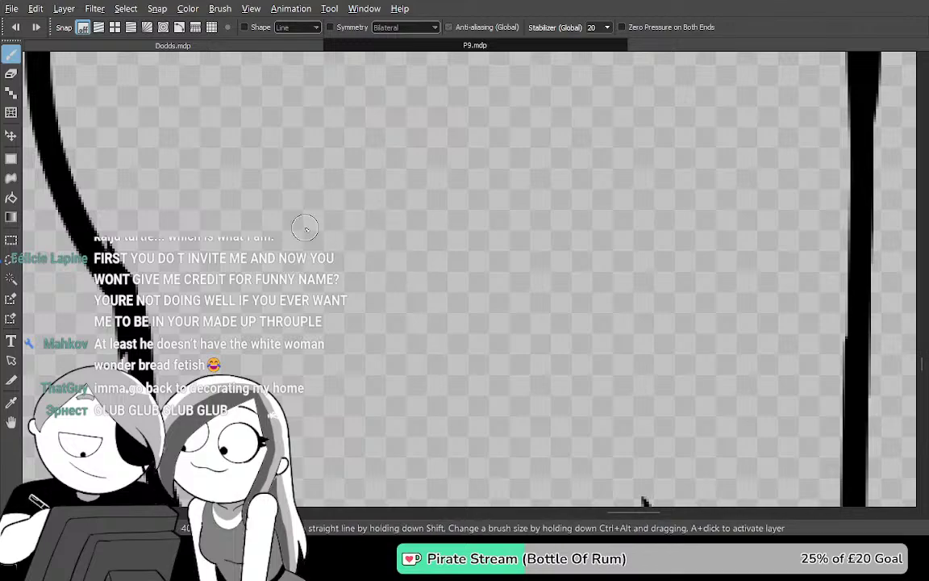
drag(295, 234, 413, 230)
key(ctrl+z)
drag(288, 212, 433, 236)
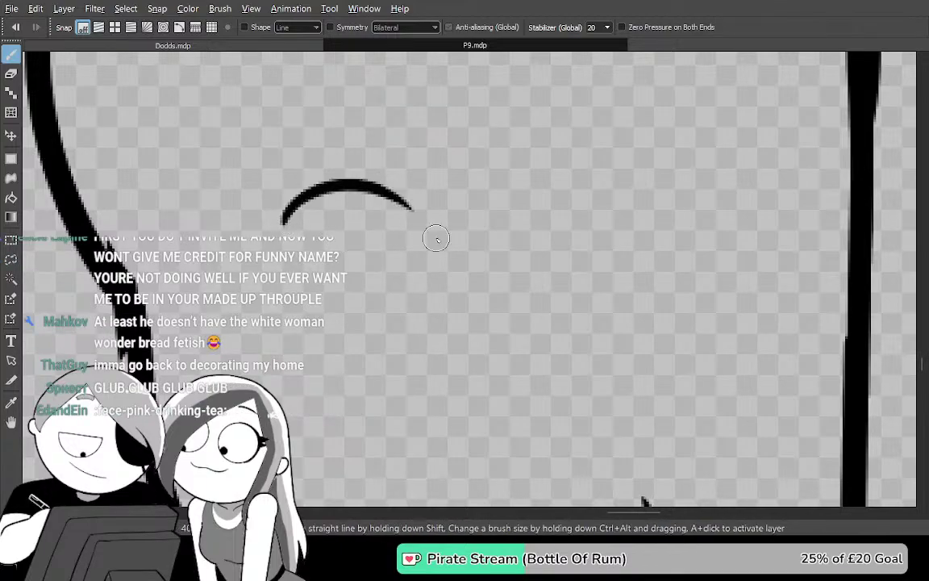
drag(642, 338, 544, 355)
scroll(540, 341, down, 2)
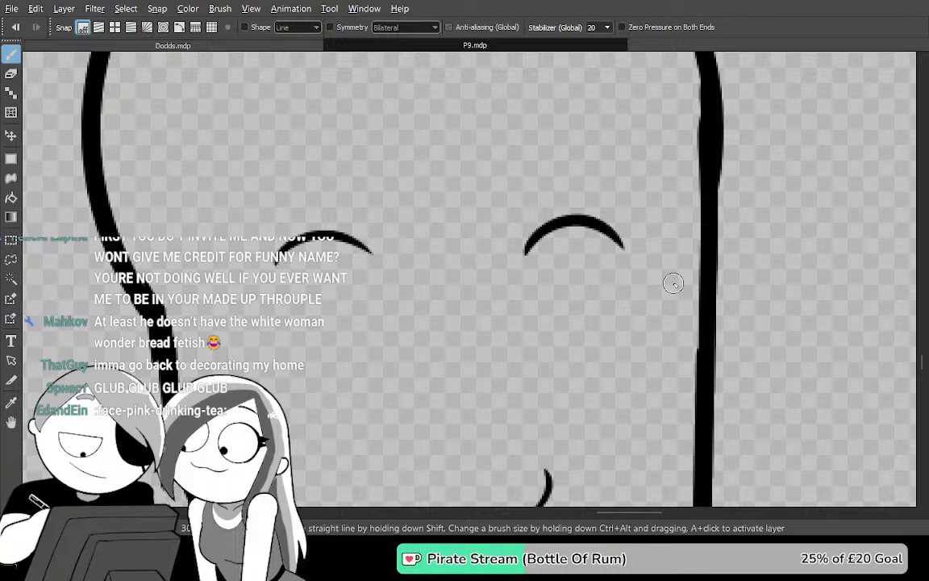
Draw the left eye under its brow with a straight lid line, a short curve beneath and a dot pupil
key(ctrl+z)
drag(287, 312, 348, 320)
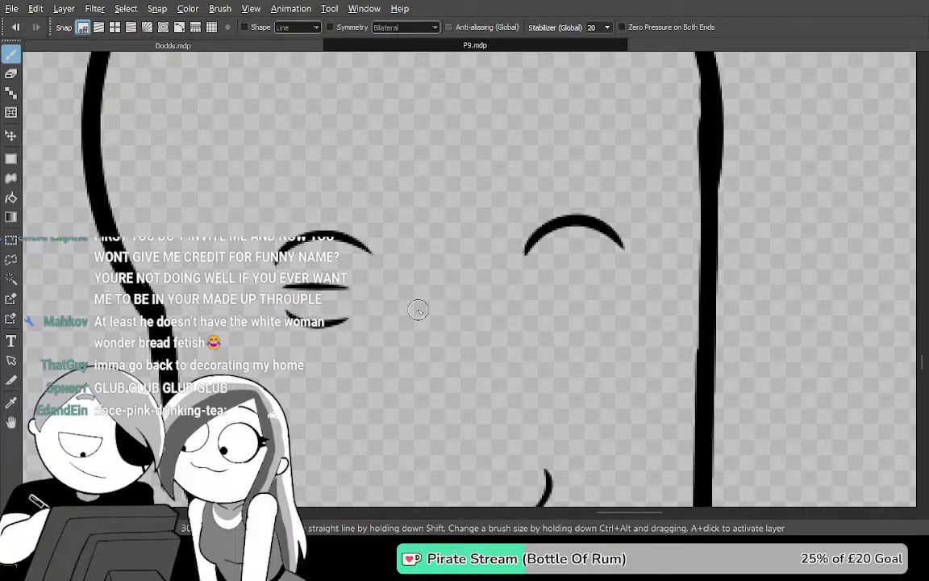
scroll(417, 306, up, 2)
key(ctrl+z)
drag(442, 331, 562, 310)
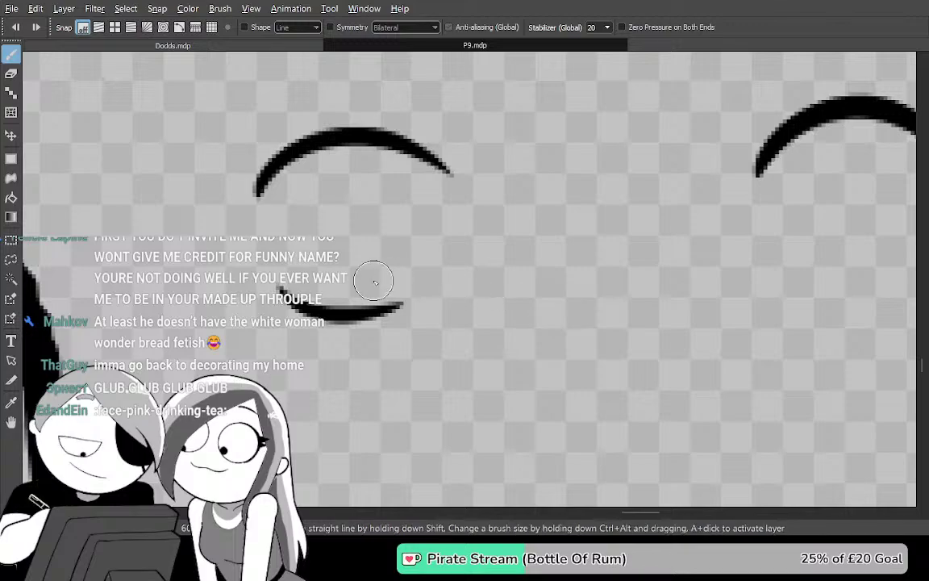
key(ctrl+z)
mouse_move(289, 304)
mouse_down()
mouse_move(326, 319)
mouse_move(410, 315)
mouse_up()
drag(260, 253, 456, 252)
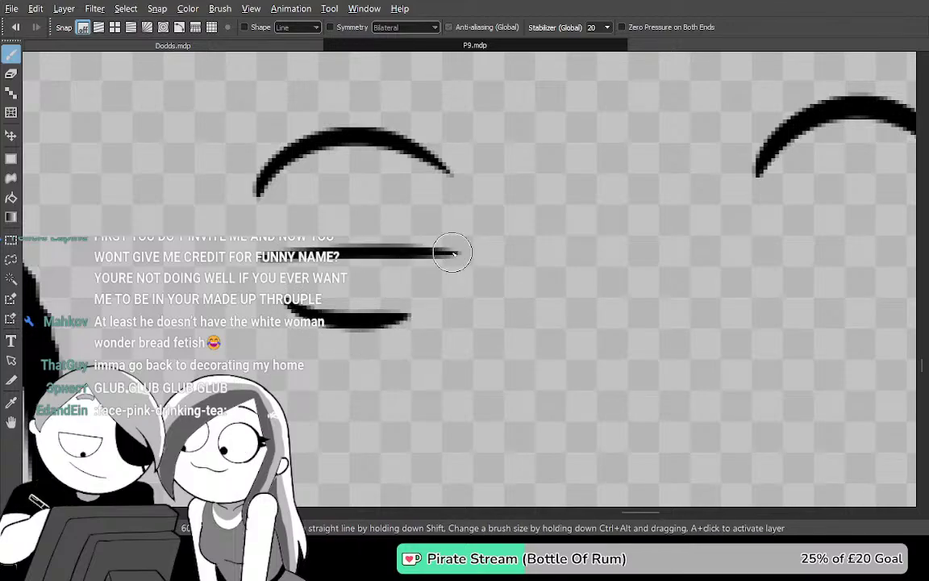
drag(669, 356, 510, 338)
drag(599, 306, 496, 338)
Draw the right eye with a short under-eye curve, a straight lid line and a dot pupil above it
mouse_move(640, 348)
mouse_down()
mouse_move(674, 335)
mouse_move(730, 357)
mouse_move(674, 367)
mouse_move(591, 356)
mouse_up()
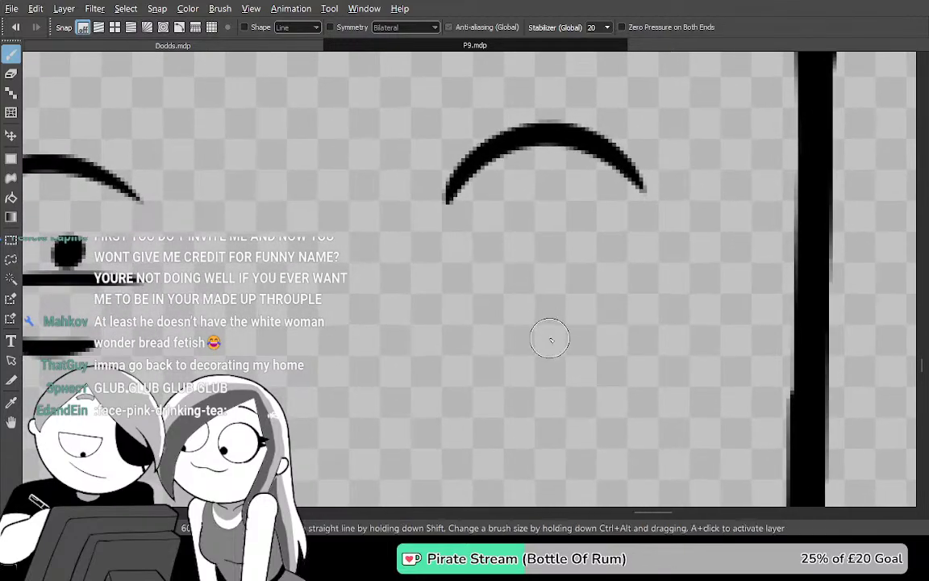
mouse_move(537, 316)
mouse_down()
mouse_move(711, 338)
mouse_move(603, 349)
mouse_up()
mouse_move(462, 232)
mouse_down()
mouse_move(695, 219)
mouse_move(686, 246)
mouse_up()
key(ctrl+z)
mouse_move(521, 291)
mouse_down()
mouse_move(628, 304)
mouse_move(551, 313)
mouse_move(506, 297)
mouse_up()
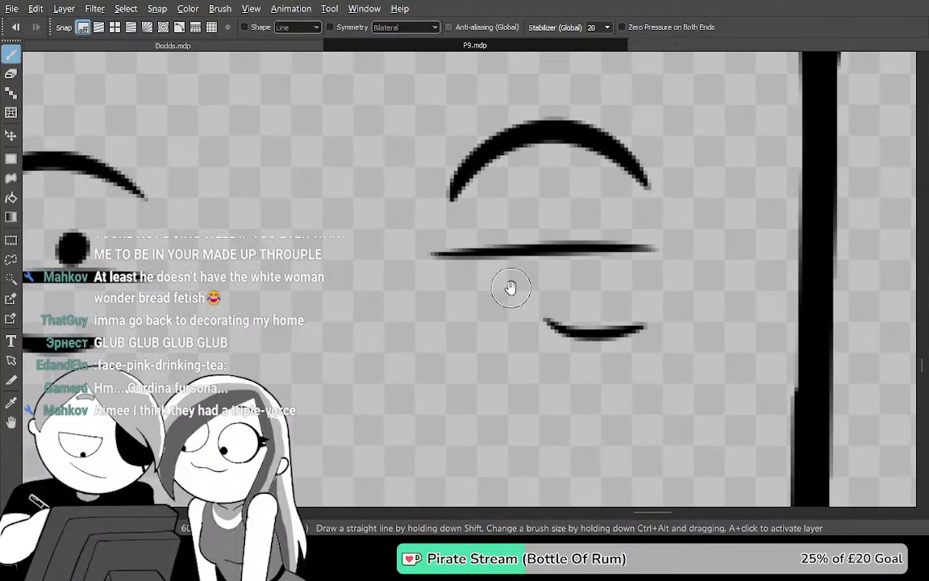
mouse_move(538, 220)
mouse_down()
mouse_move(524, 218)
mouse_move(536, 229)
mouse_up()
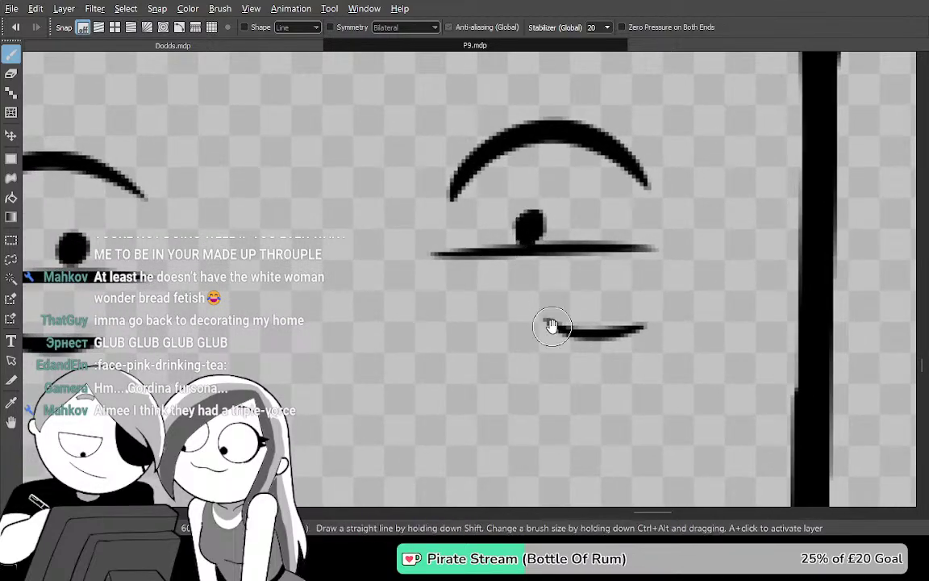
Add a short nostril stroke beside the curved nose line
drag(559, 398, 655, 118)
drag(557, 293, 613, 141)
drag(635, 295, 615, 285)
mouse_move(442, 259)
mouse_down()
mouse_move(467, 251)
mouse_move(525, 272)
mouse_up()
Erase the left cheek section of the head outline and redraw it as a stroke bending into the jaw line
mouse_move(414, 391)
mouse_down()
mouse_move(475, 348)
mouse_move(744, 340)
mouse_up()
scroll(731, 281, down, 1)
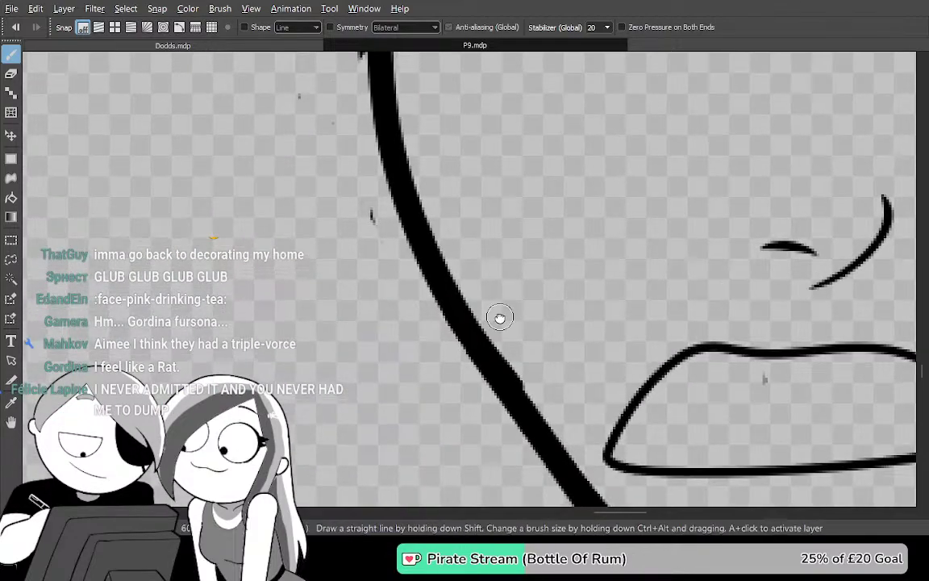
drag(498, 317, 531, 423)
key(e)
mouse_move(487, 384)
mouse_down()
mouse_move(407, 188)
mouse_move(410, 162)
mouse_up()
key(b)
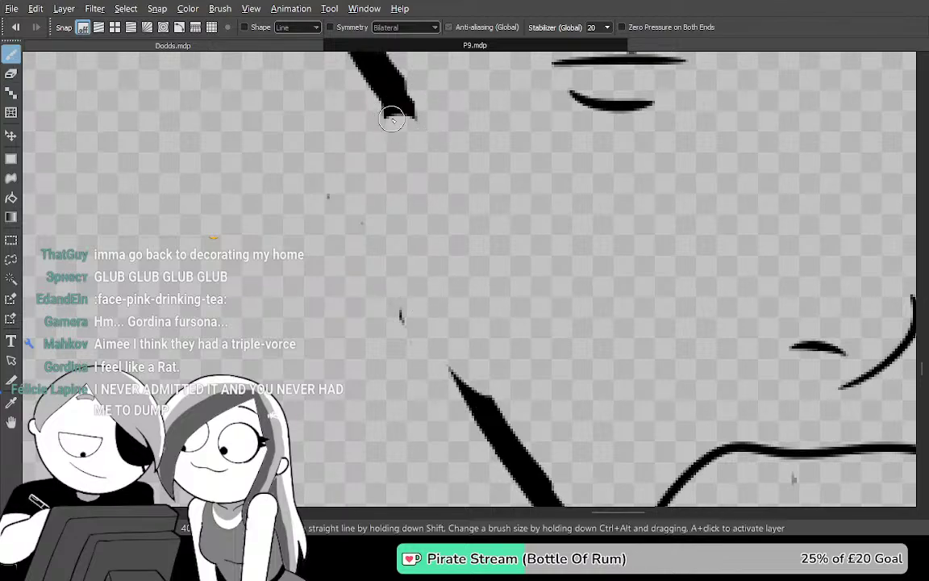
mouse_move(394, 90)
mouse_down()
mouse_move(447, 365)
mouse_move(527, 446)
mouse_up()
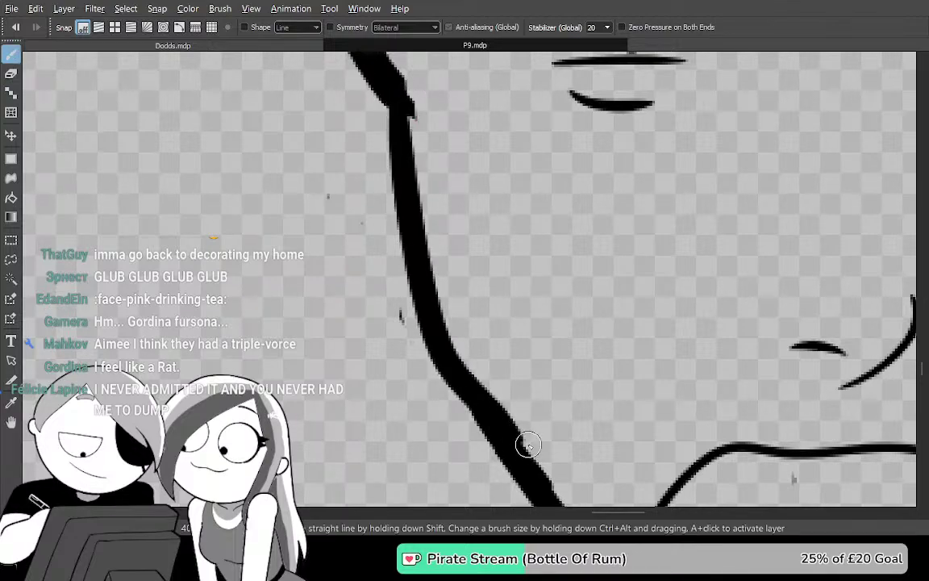
Compare the redrawn left cheek line with the original by undoing and redoing the change
mouse_move(782, 418)
mouse_down()
mouse_move(511, 217)
mouse_move(478, 156)
mouse_move(576, 240)
mouse_up()
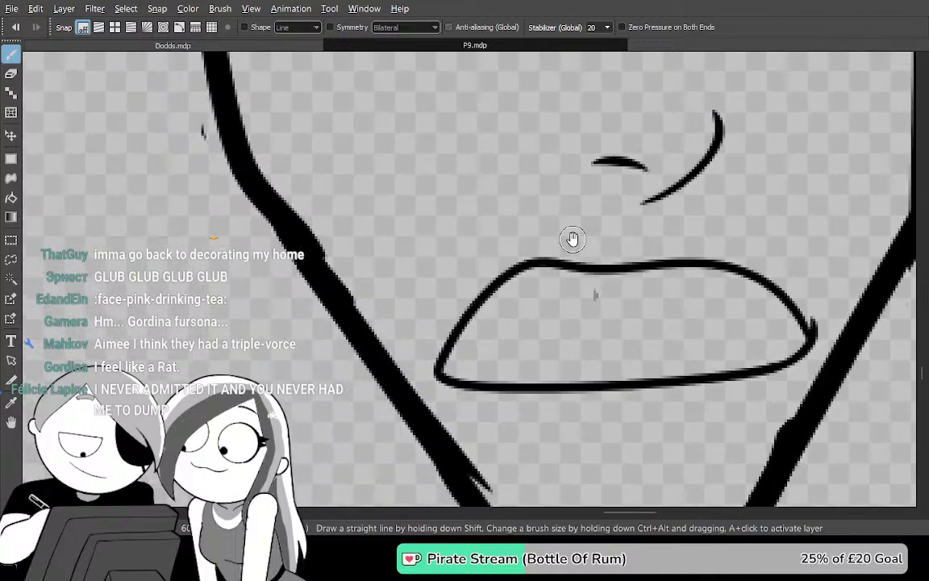
key(ctrl+y)
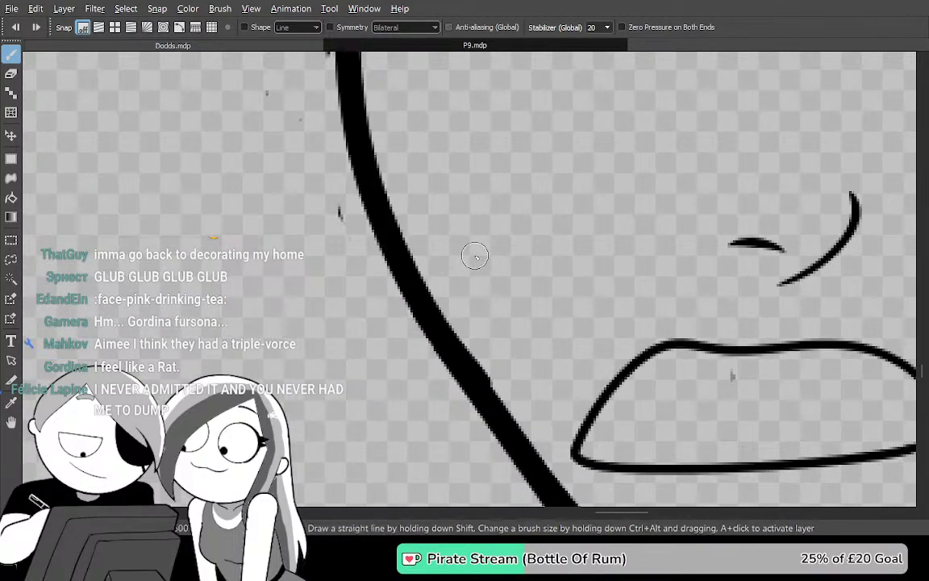
key(ctrl+z)
key(ctrl+y)
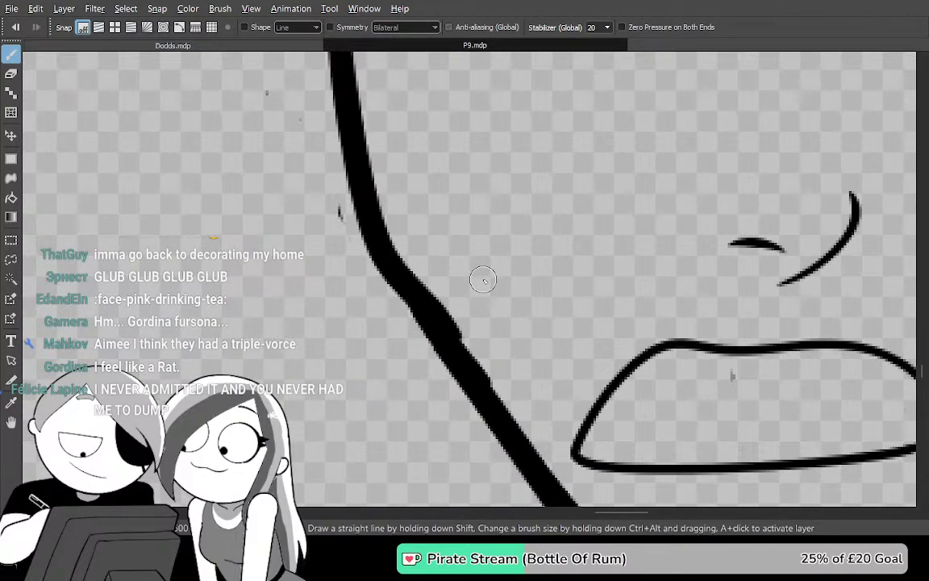
Undo the last left cheek stroke and redraw it running down into the jaw line
drag(425, 295, 471, 378)
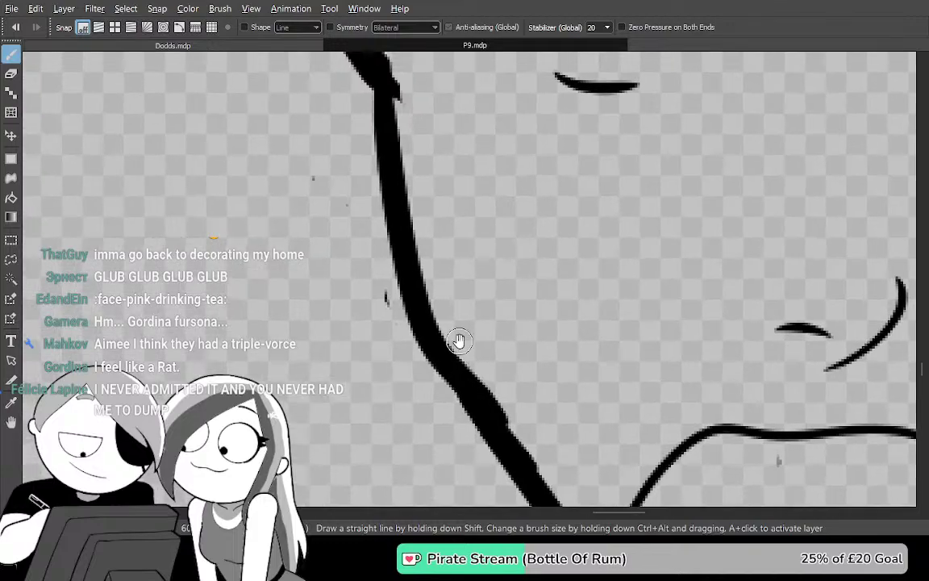
key(ctrl+z)
drag(452, 202, 473, 252)
drag(404, 184, 524, 502)
Try a thick, straight eyebrow stroke above the left eye and undo it
drag(570, 388, 393, 147)
drag(577, 297, 502, 176)
drag(669, 377, 515, 479)
drag(681, 214, 550, 462)
drag(554, 190, 637, 395)
mouse_move(530, 313)
mouse_down()
mouse_move(620, 289)
mouse_move(742, 297)
mouse_up()
drag(621, 234, 672, 294)
drag(338, 241, 524, 240)
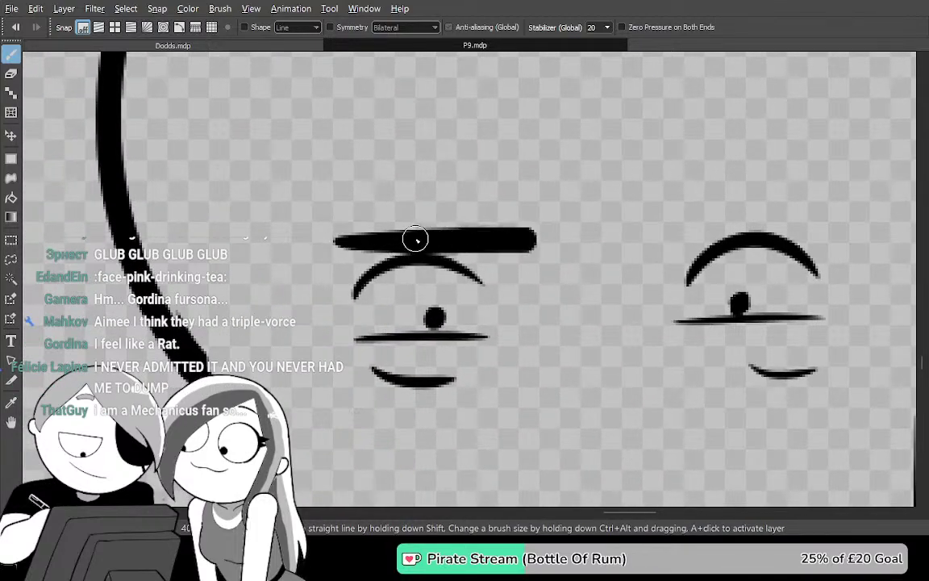
key(ctrl+z)
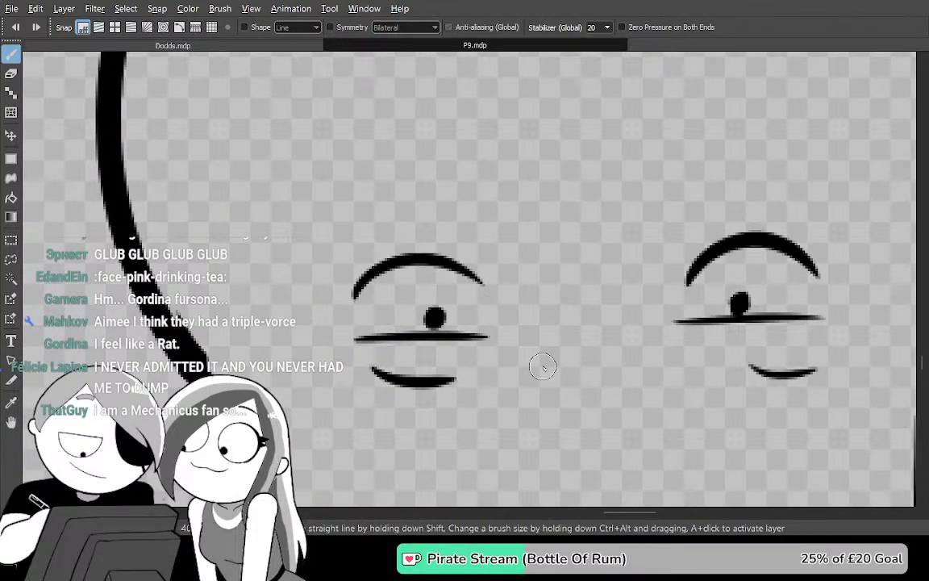
Lasso and delete the left eye's pupil and straight lid line, then repaint the pupil as a round dot
scroll(543, 367, up, 2)
drag(541, 363, 595, 367)
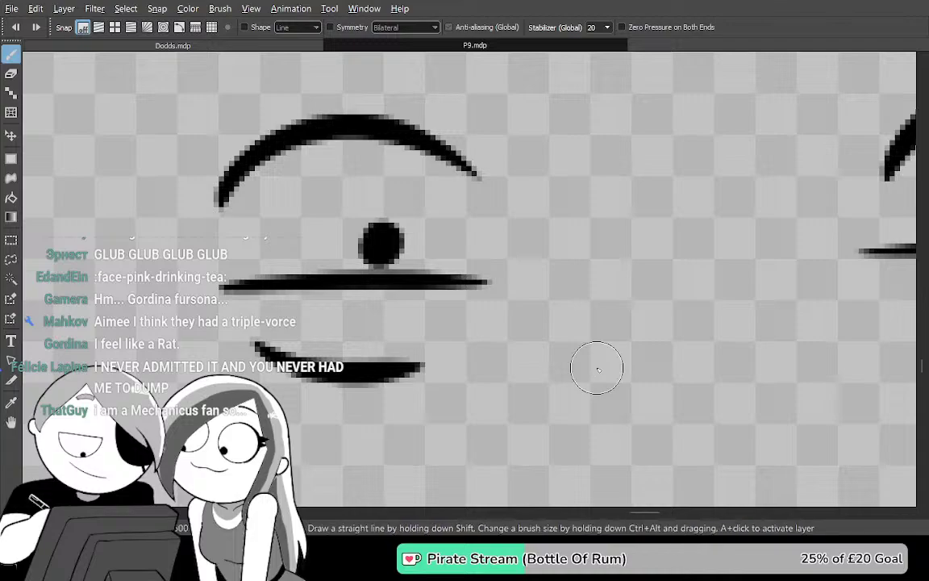
key(m)
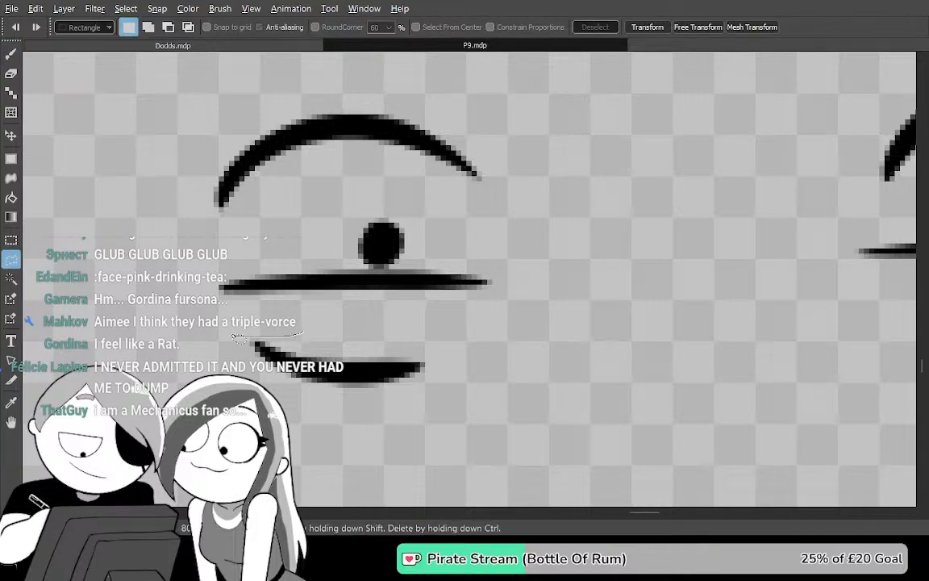
drag(550, 291, 545, 295)
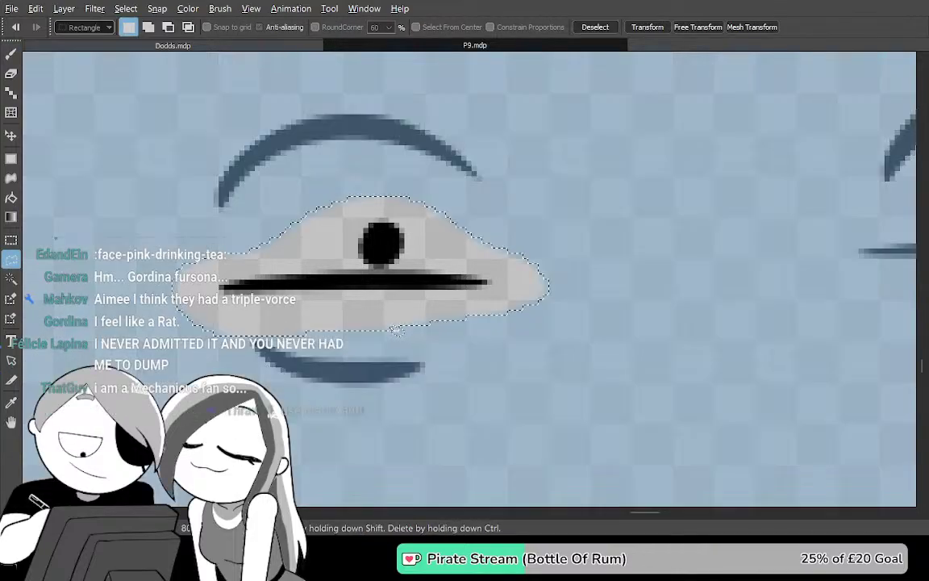
key(Delete)
key(ctrl+d)
key(b)
click(381, 255)
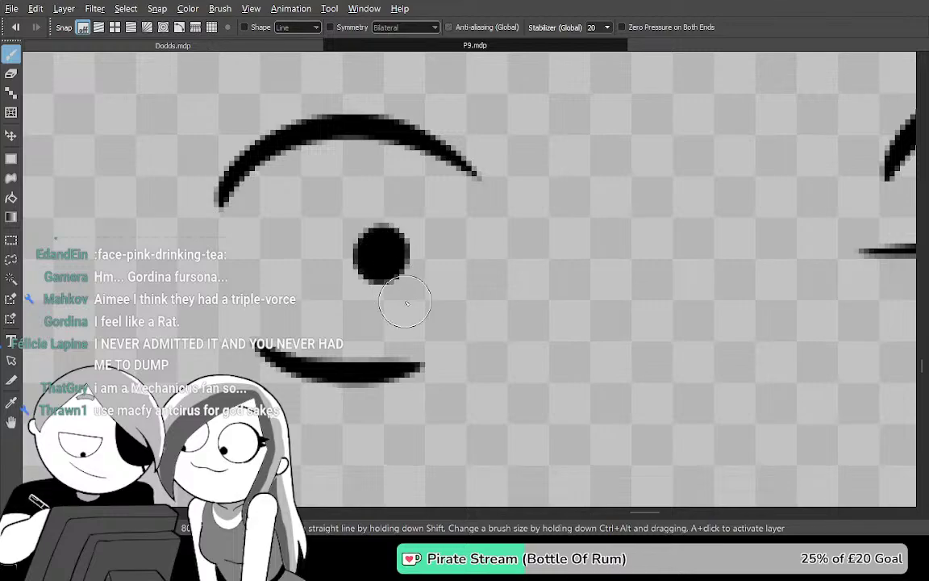
Try straight and slanted thick eyebrow strokes above the left eye and undo them
drag(654, 384, 667, 435)
drag(189, 165, 542, 181)
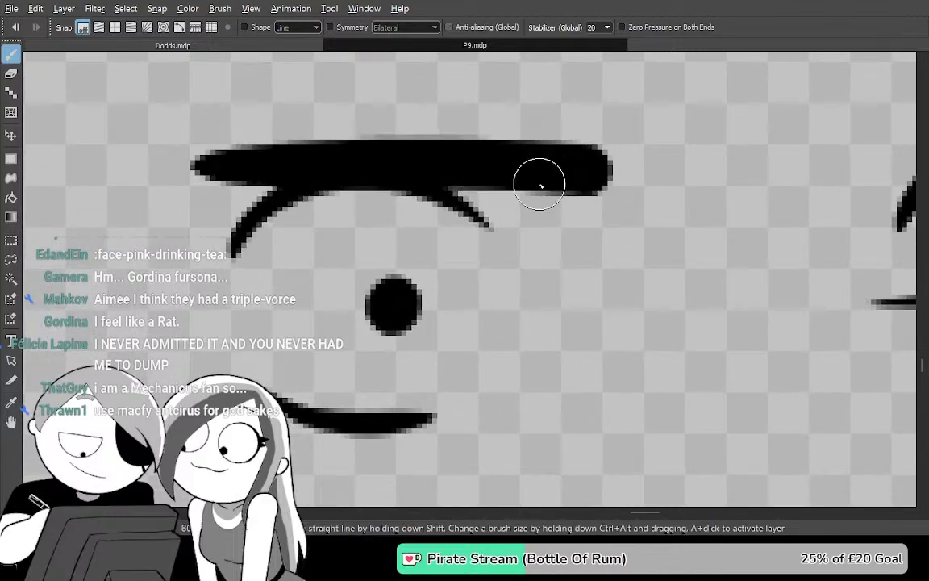
key(ctrl+z)
drag(199, 134, 541, 198)
drag(280, 145, 475, 197)
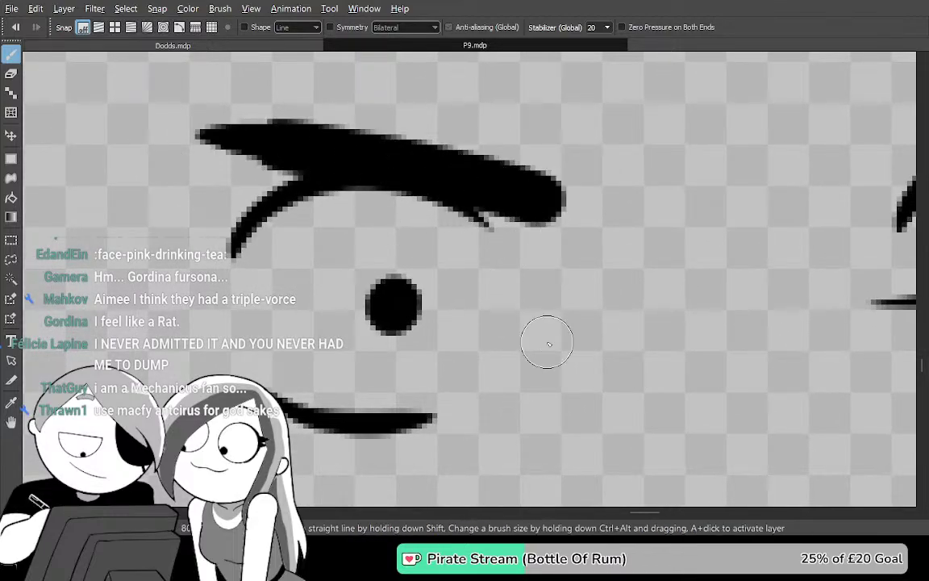
key(ctrl+z)
key(ctrl+z)
key(ctrl+z)
Draw a thin straight line beneath the left pupil, just above the under-eye curve
mouse_move(696, 395)
mouse_down()
mouse_move(582, 311)
mouse_move(452, 379)
mouse_move(488, 396)
mouse_up()
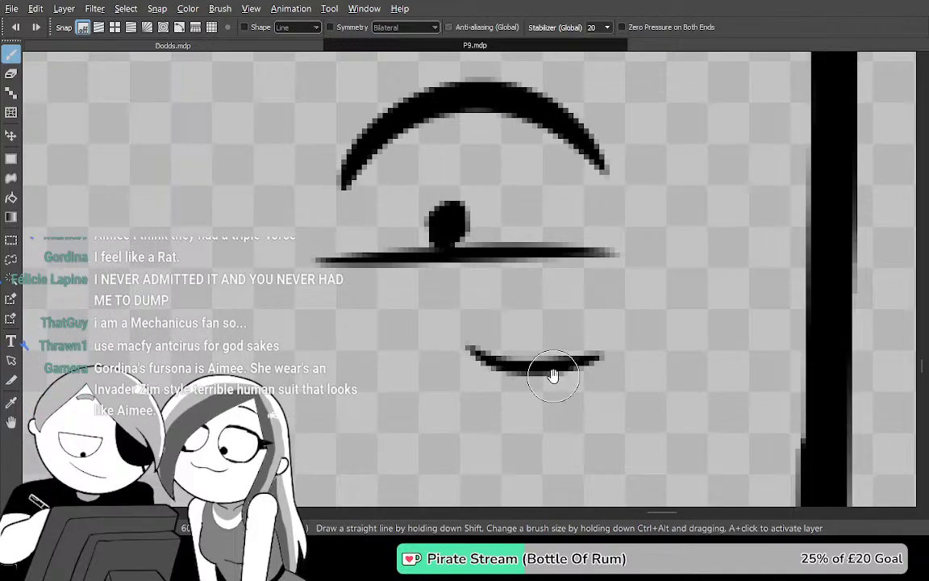
mouse_move(426, 381)
mouse_down()
mouse_move(483, 370)
mouse_move(539, 338)
mouse_move(735, 369)
mouse_up()
mouse_move(603, 375)
mouse_down()
mouse_move(502, 432)
mouse_move(543, 395)
mouse_move(573, 241)
mouse_move(556, 207)
mouse_up()
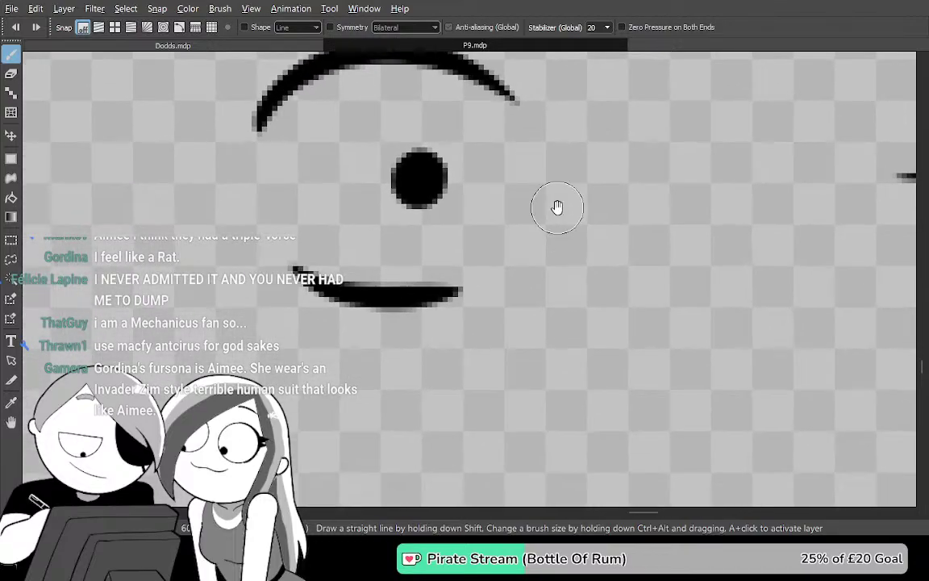
mouse_move(292, 241)
mouse_down()
mouse_move(512, 243)
mouse_move(546, 256)
mouse_up()
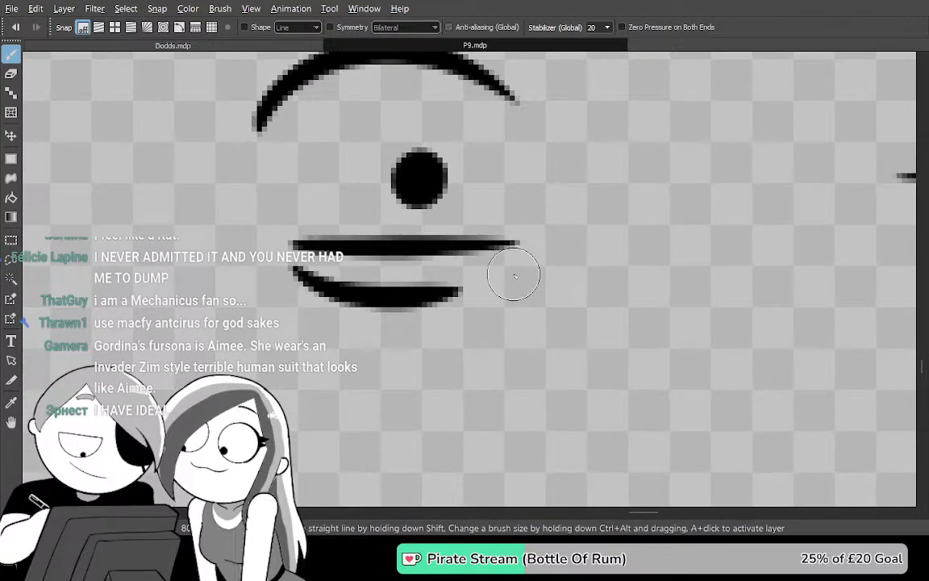
Lasso and delete the right eye's pupil and straight lid line, then repaint the pupil as a round dot
drag(757, 284, 420, 302)
drag(732, 257, 495, 325)
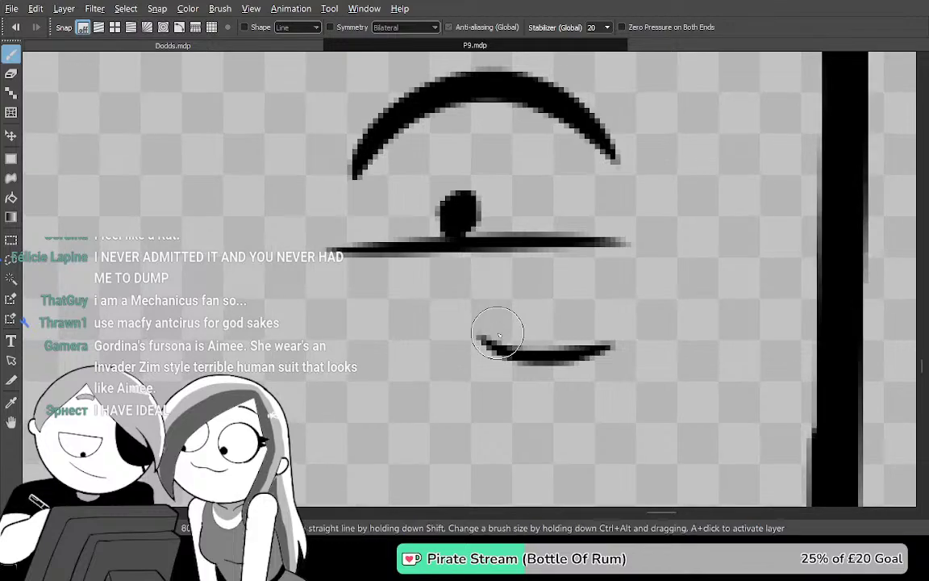
key(m)
drag(532, 273, 614, 282)
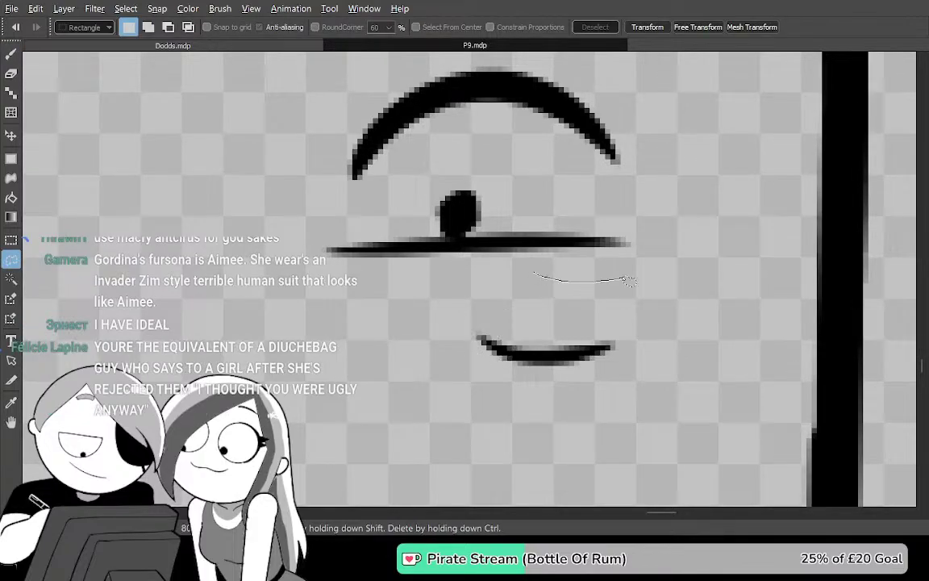
drag(279, 243, 438, 285)
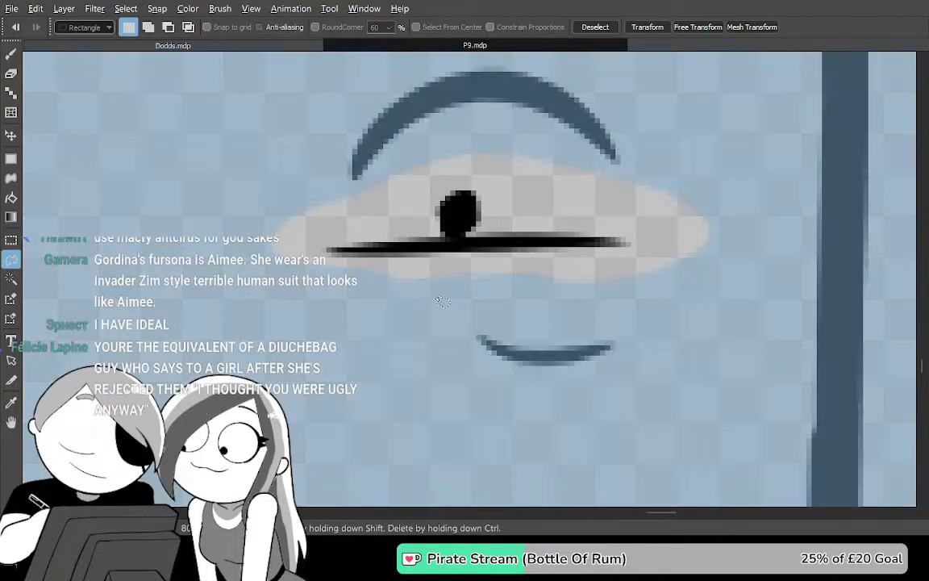
key(Delete)
key(ctrl+d)
key(b)
click(465, 220)
drag(461, 214, 470, 219)
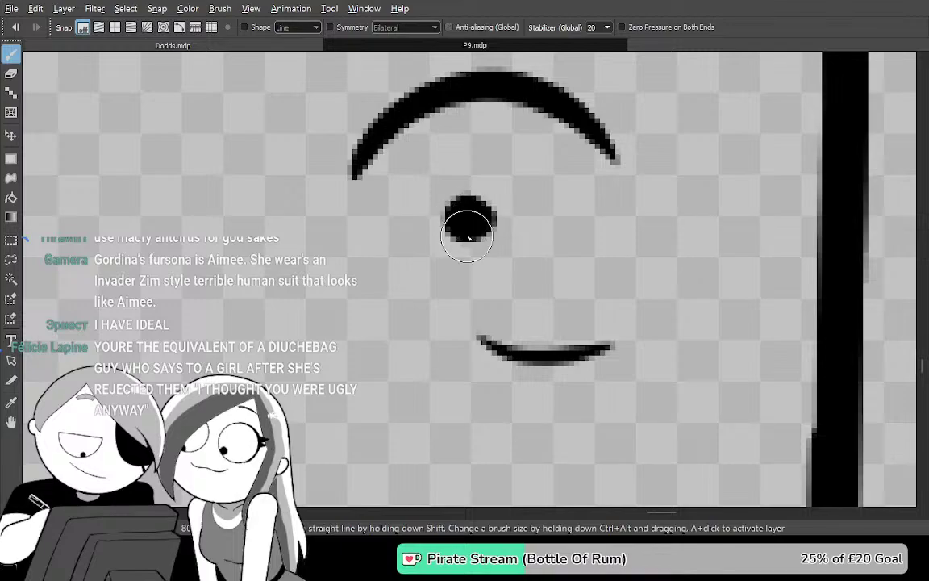
Draw a short straight line beneath the right pupil, redoing the first attempt closer to the under-eye curve
mouse_move(428, 276)
mouse_down()
mouse_move(792, 276)
mouse_move(513, 288)
mouse_move(481, 299)
mouse_move(660, 286)
mouse_up()
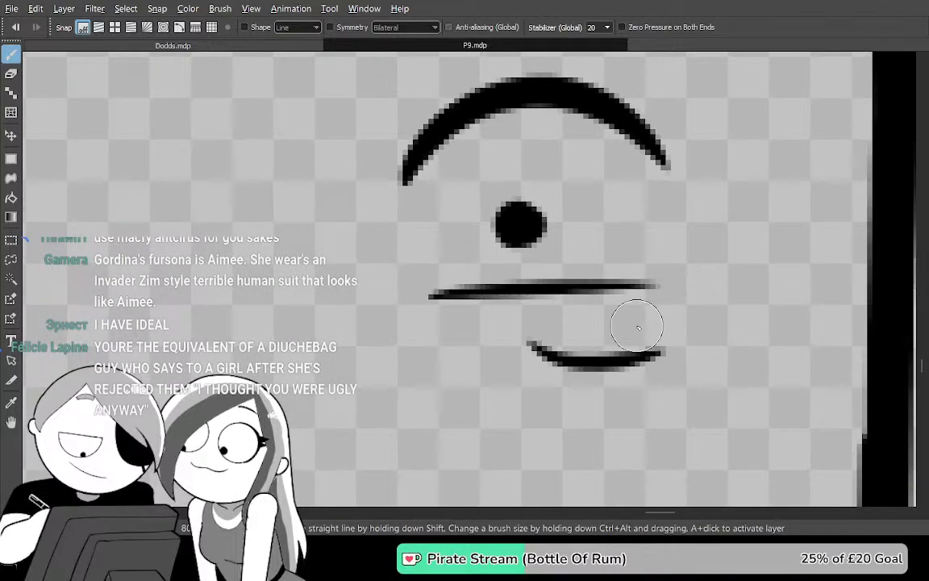
key(ctrl+z)
drag(466, 312, 662, 304)
Try several thick slanted eyebrow strokes above the right eye and undo them
mouse_move(575, 301)
mouse_down()
mouse_move(574, 376)
mouse_move(609, 442)
mouse_up()
drag(401, 205, 729, 193)
key(ctrl+z)
mouse_move(374, 256)
mouse_down()
mouse_move(669, 210)
mouse_move(737, 211)
mouse_up()
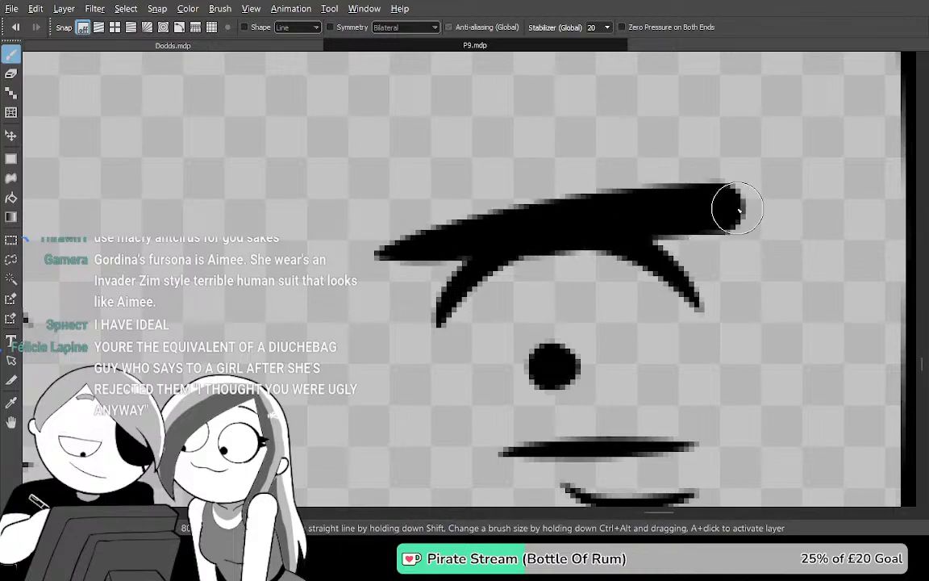
scroll(737, 209, down, 3)
scroll(732, 210, up, 2)
scroll(748, 211, down, 1)
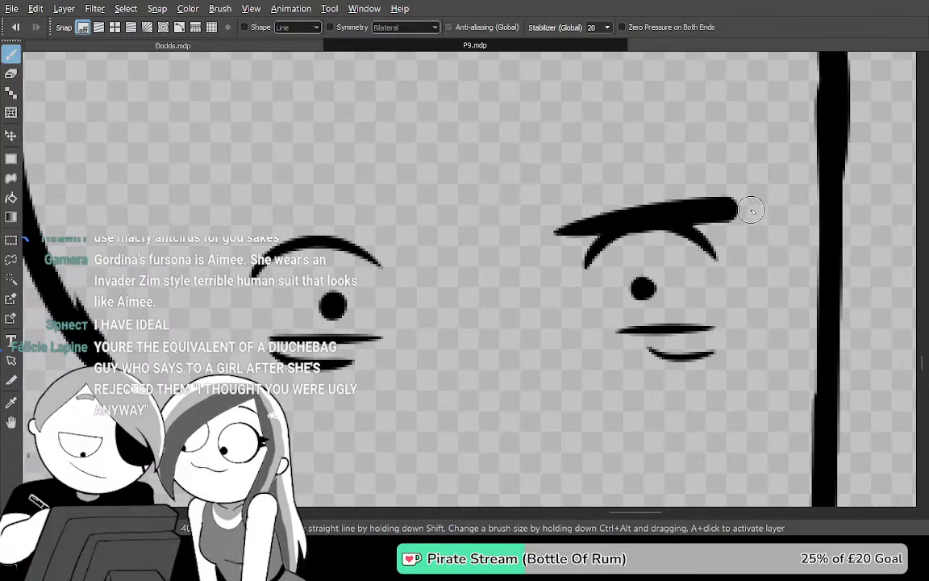
drag(640, 339, 548, 351)
key(ctrl+z)
drag(462, 241, 676, 213)
drag(526, 214, 661, 203)
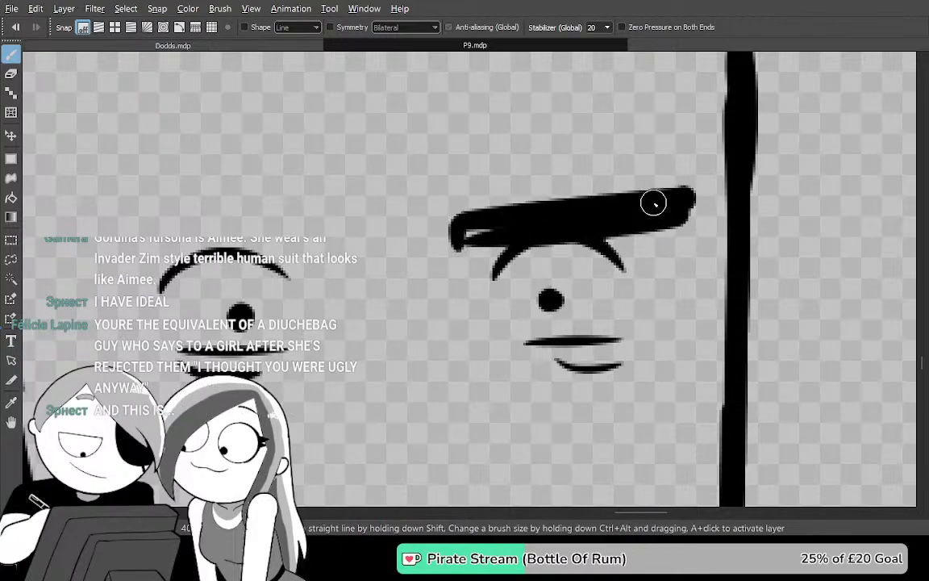
key(ctrl+z)
key(ctrl+z)
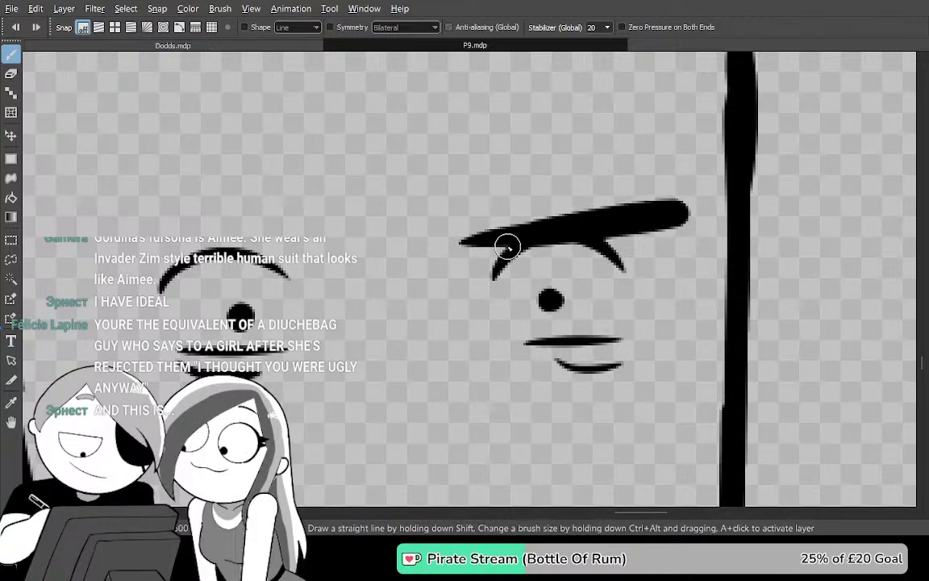
key(ctrl+z)
Draw thick eyebrows slanting down toward the nose above the right and left eyes with overlapping strokes
drag(457, 248, 672, 209)
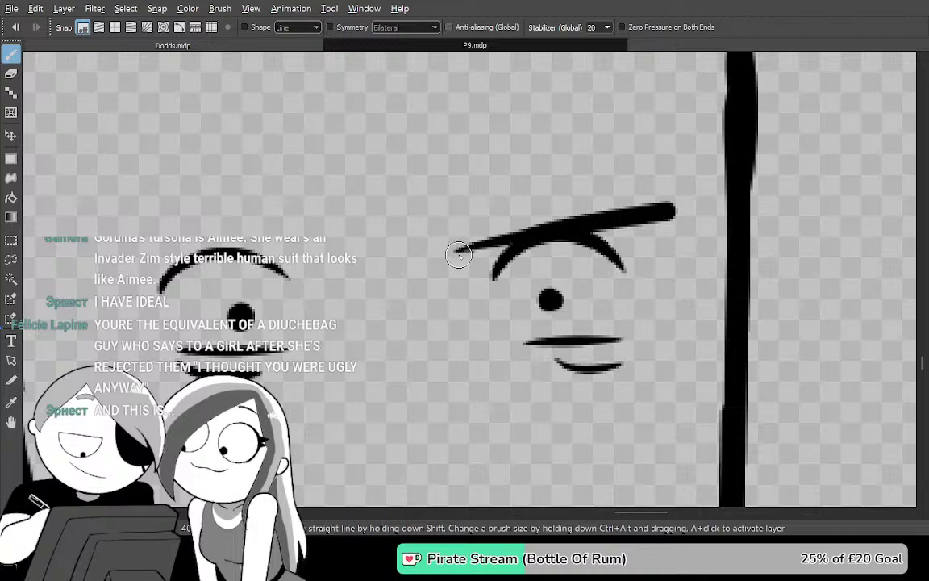
mouse_move(458, 255)
mouse_down()
mouse_move(490, 217)
mouse_move(685, 197)
mouse_up()
drag(485, 245, 607, 239)
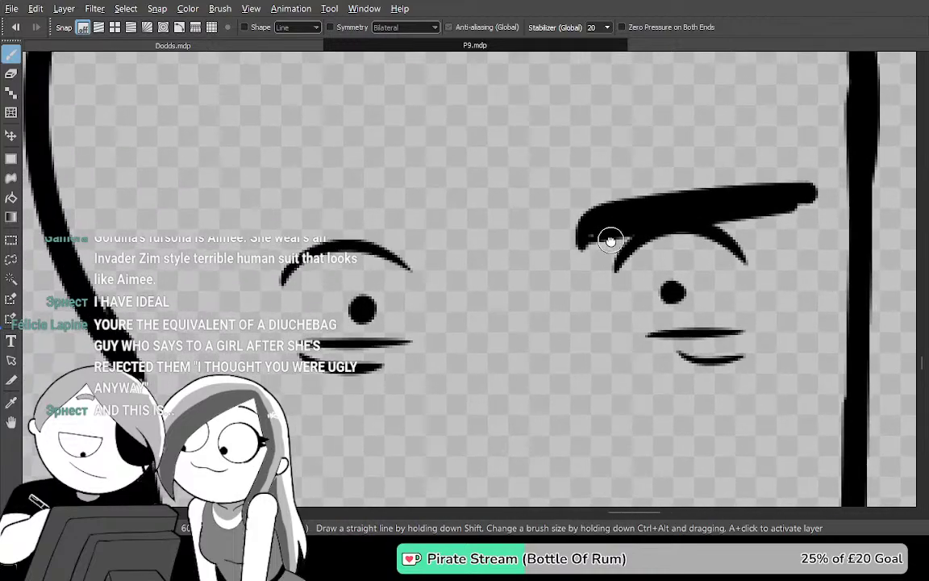
drag(298, 234, 407, 251)
mouse_move(306, 210)
mouse_down()
mouse_move(454, 226)
mouse_move(459, 253)
mouse_move(362, 234)
mouse_up()
Erase the rounded outer end of the right eyebrow to give it a straight cut edge
key(e)
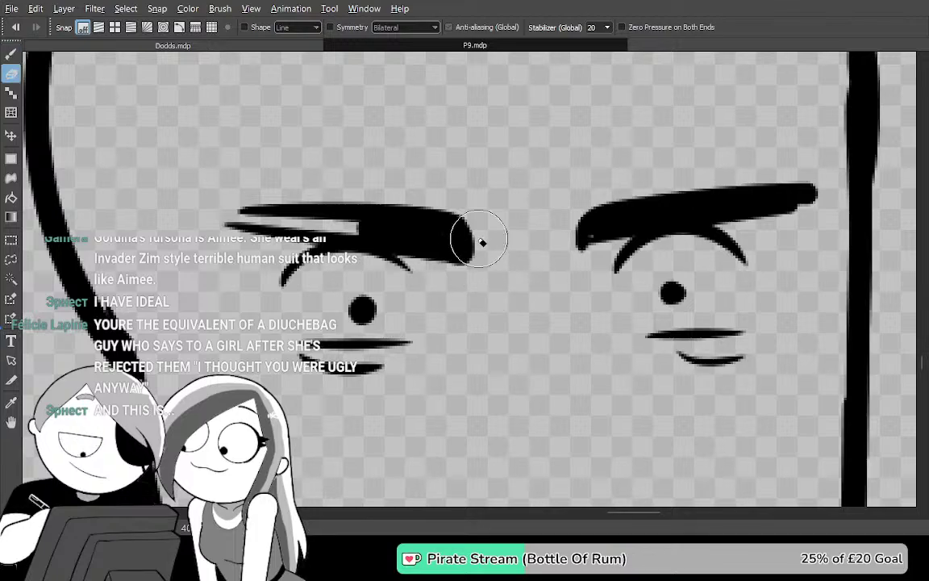
drag(628, 411, 674, 68)
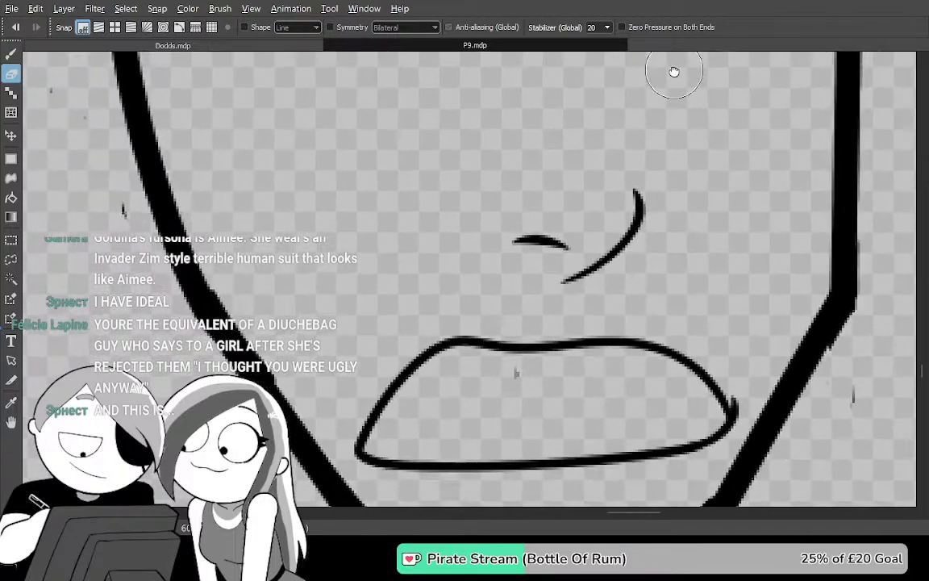
drag(549, 142, 701, 327)
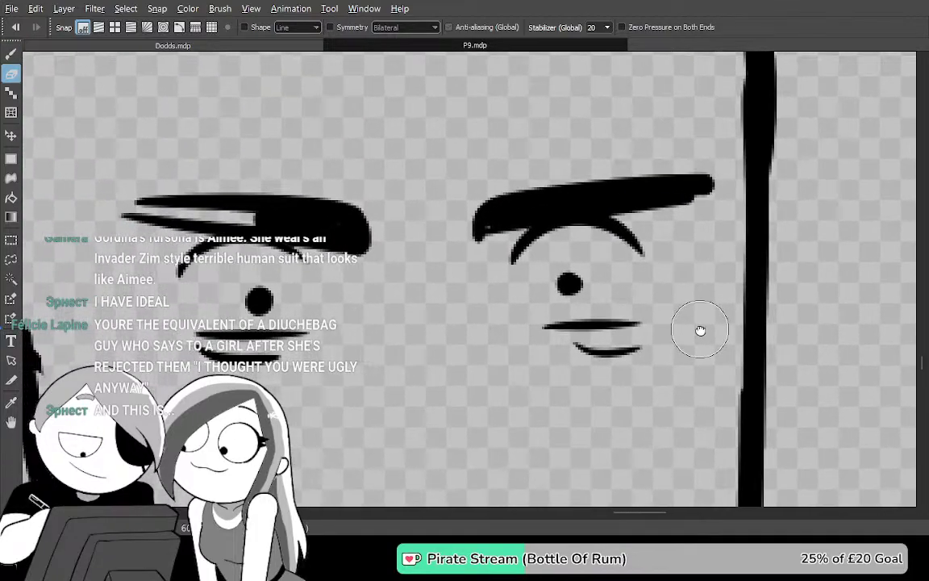
drag(621, 407, 617, 353)
drag(677, 161, 680, 210)
mouse_move(557, 331)
mouse_down()
mouse_move(690, 319)
mouse_move(720, 328)
mouse_up()
Fill the gap between the left eyebrow's strokes and trim its outer end to a blunt edge
key(p)
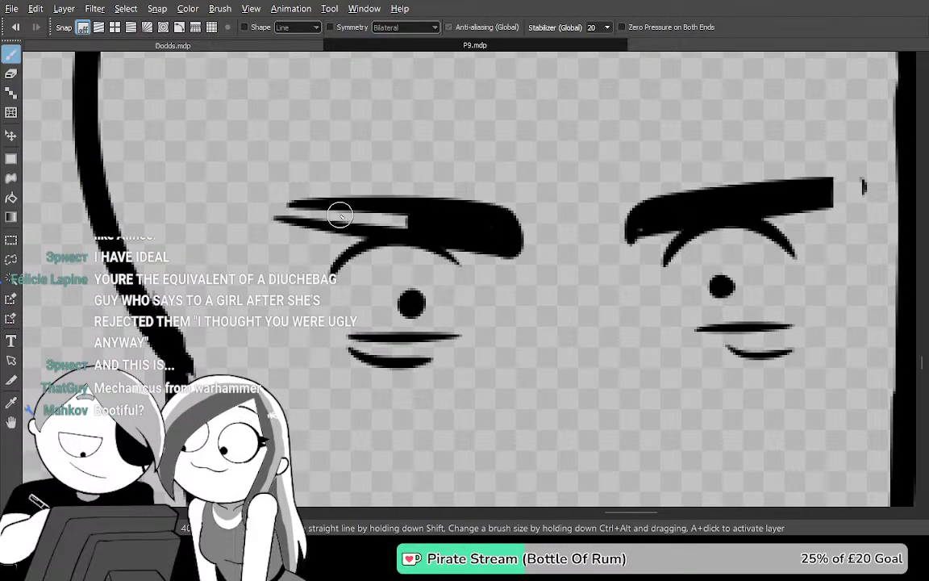
key(ctrl+z)
mouse_move(327, 214)
mouse_down()
mouse_move(378, 225)
mouse_move(286, 223)
mouse_move(284, 194)
mouse_move(314, 225)
mouse_up()
key(e)
key(b)
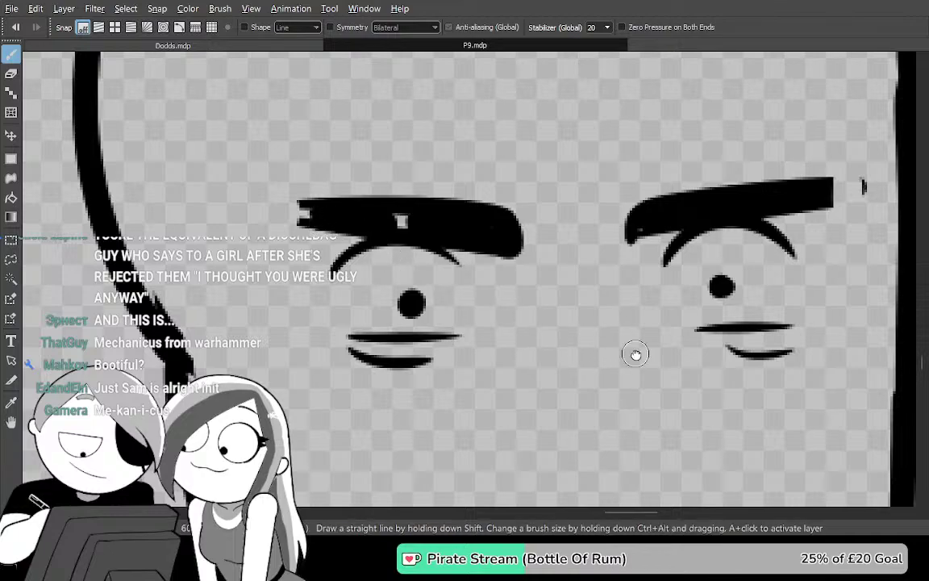
Try transforming a lasso selection of both eyes and eyebrows, then cancel and deselect
drag(707, 452, 618, 232)
mouse_move(662, 275)
mouse_down()
mouse_move(641, 116)
mouse_move(556, 289)
mouse_up()
mouse_move(643, 139)
mouse_down()
mouse_move(655, 326)
mouse_move(742, 322)
mouse_up()
key(m)
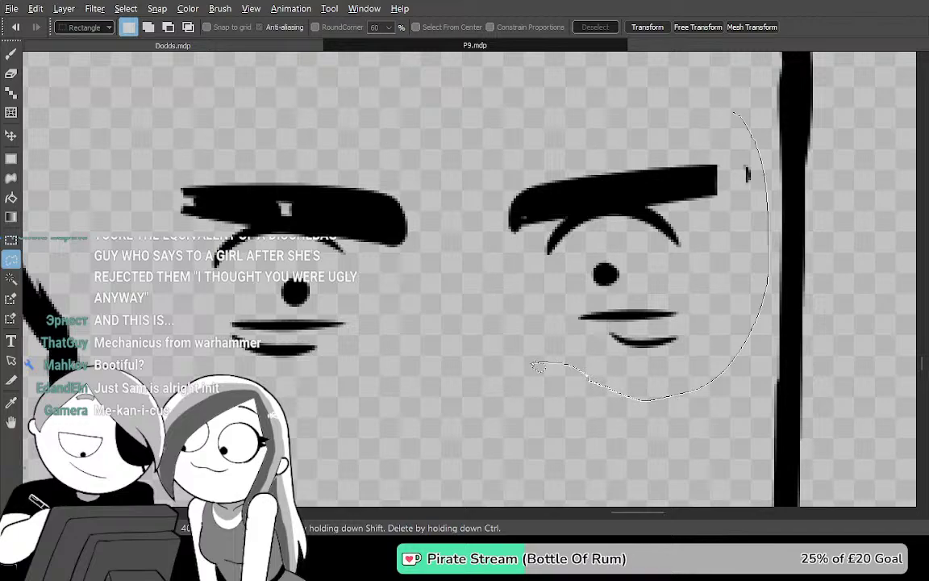
drag(324, 418, 282, 414)
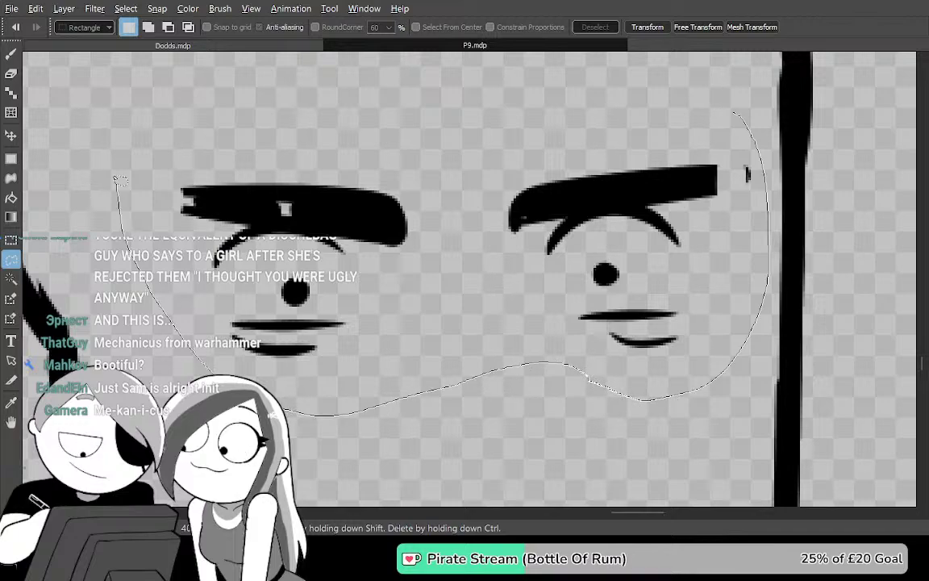
mouse_move(487, 90)
mouse_down()
mouse_move(612, 88)
mouse_move(653, 129)
mouse_move(649, 152)
mouse_up()
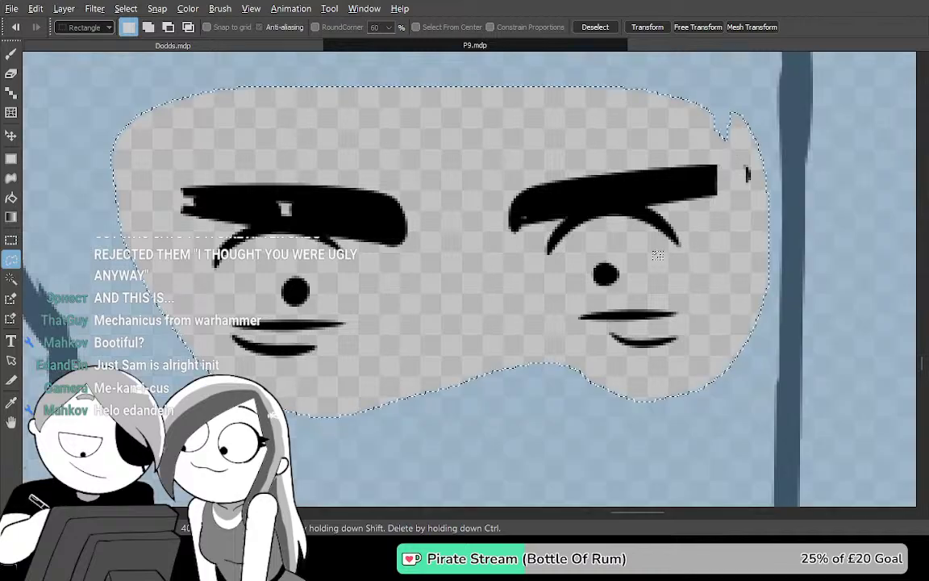
key(ctrl+t)
drag(565, 273, 604, 271)
drag(625, 395, 710, 319)
drag(718, 185, 612, 284)
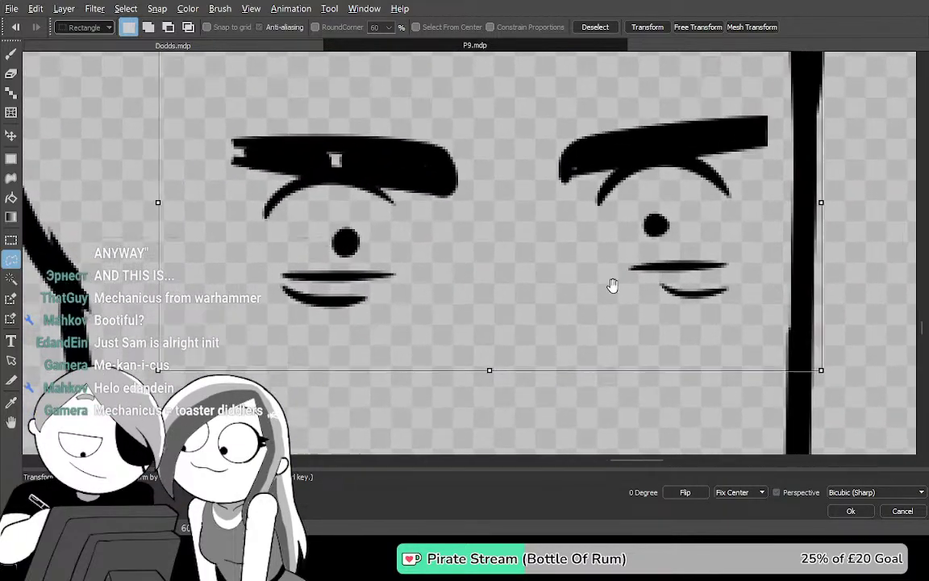
key(Escape)
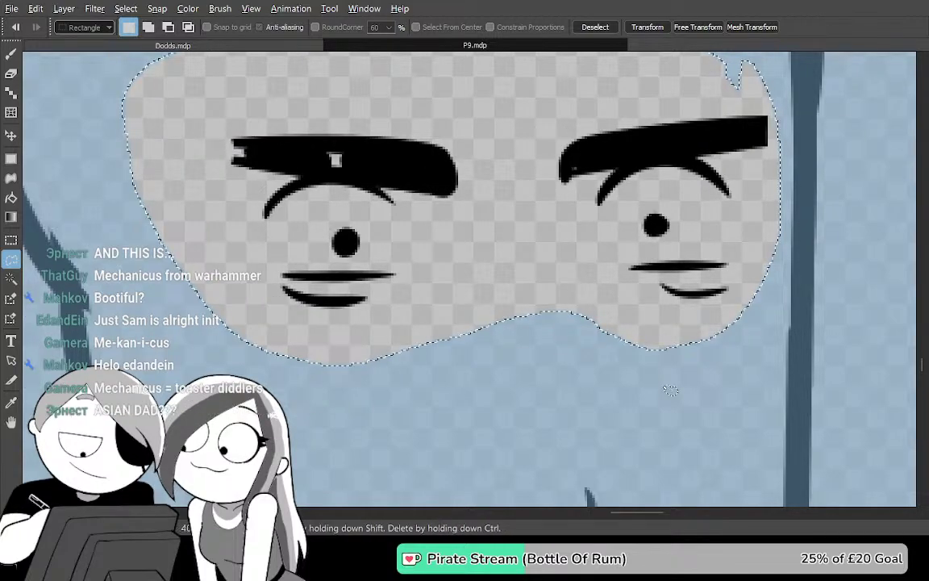
key(ctrl+d)
Draw a large curved ear outline across the left side of the head, ending at the cheek line
mouse_move(412, 391)
mouse_down()
mouse_move(577, 331)
mouse_move(696, 365)
mouse_up()
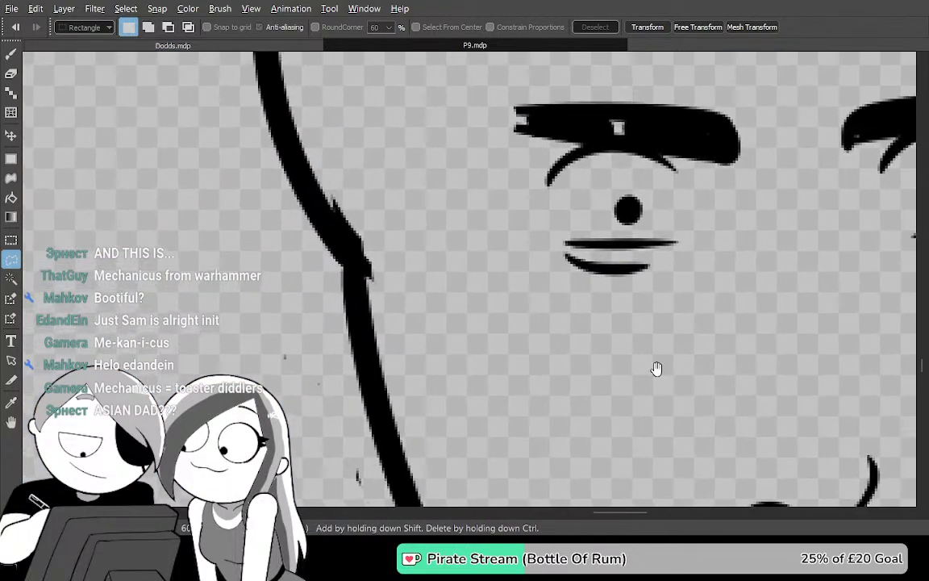
key(p)
mouse_move(380, 215)
mouse_down()
mouse_move(293, 359)
mouse_move(416, 450)
mouse_up()
drag(515, 372, 359, 119)
drag(473, 201, 599, 315)
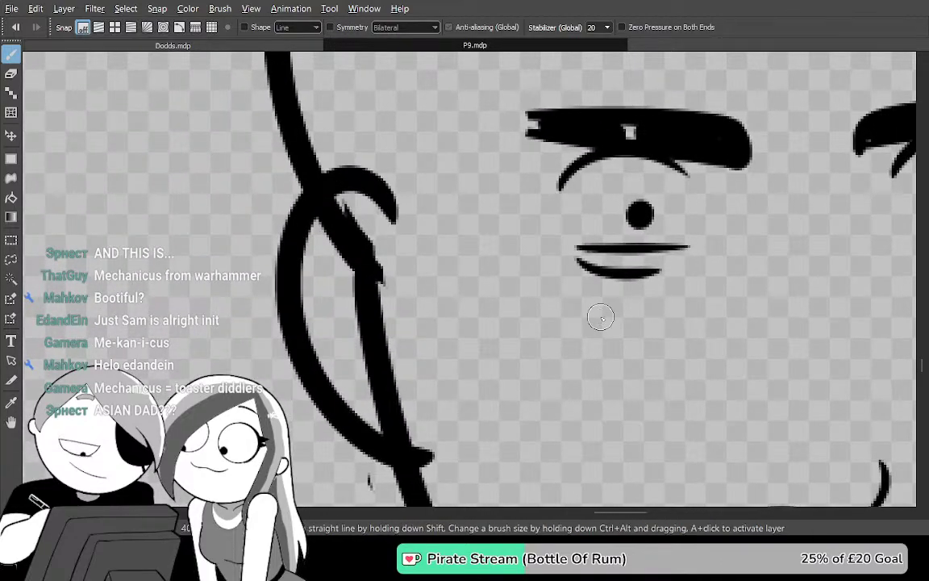
Erase the old head and cheek line running through the ear, from the ear's upper curl down to its lower joint
scroll(601, 316, up, 1)
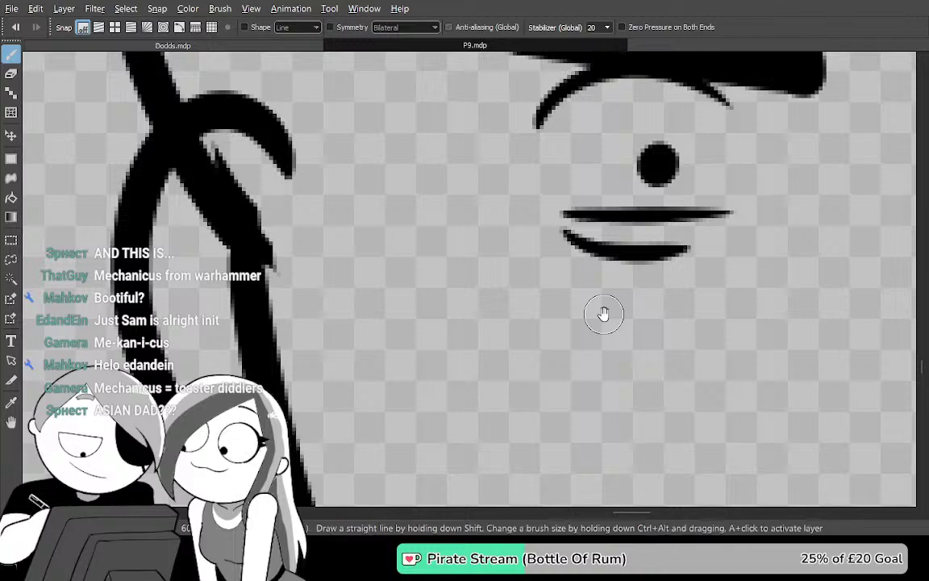
drag(418, 268, 530, 312)
key(e)
drag(329, 220, 323, 233)
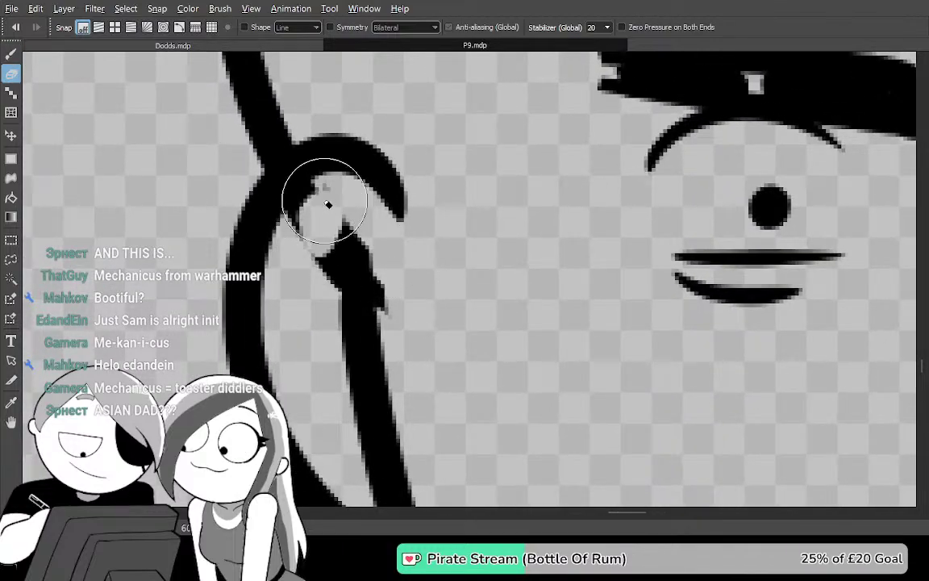
mouse_move(315, 221)
mouse_down()
mouse_move(420, 357)
mouse_move(456, 215)
mouse_move(464, 215)
mouse_up()
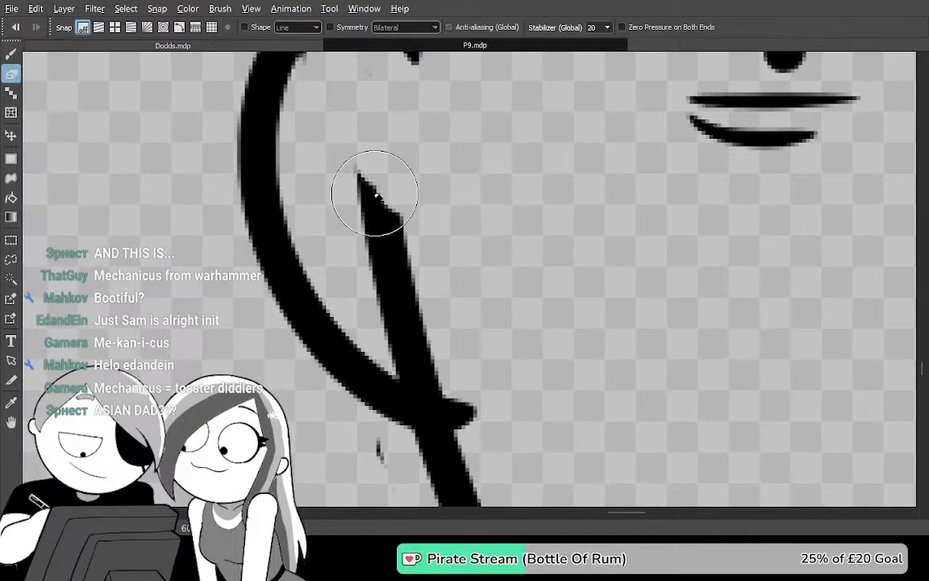
mouse_move(386, 203)
mouse_down()
mouse_move(421, 315)
mouse_move(412, 338)
mouse_up()
mouse_move(475, 382)
mouse_down()
mouse_move(460, 322)
mouse_move(432, 301)
mouse_up()
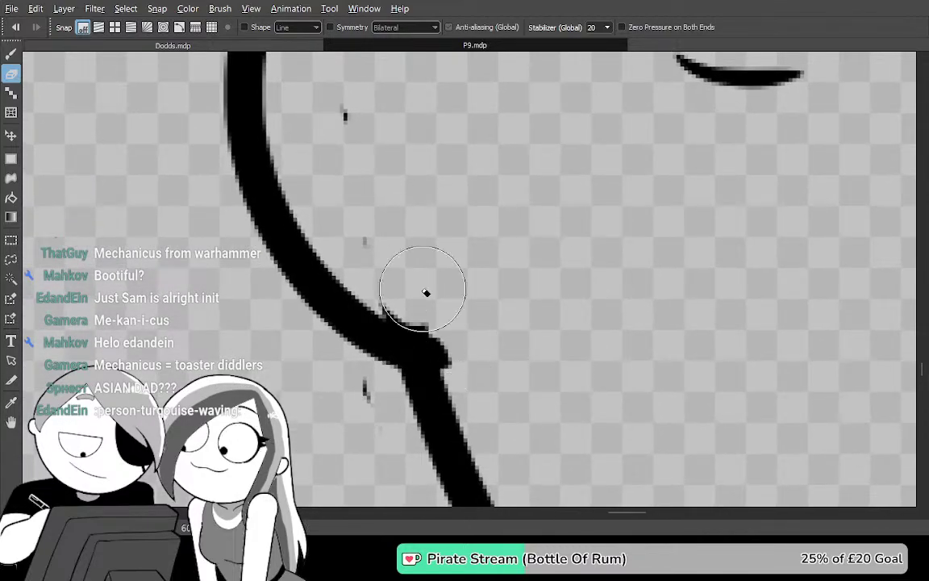
drag(539, 131, 487, 373)
drag(508, 321, 558, 348)
mouse_move(455, 371)
mouse_down()
mouse_move(489, 319)
mouse_move(447, 135)
mouse_move(480, 239)
mouse_up()
Draw the inner ear as a thin leaf-shaped outline with a small notch at its base and short fold strokes inside
key(b)
mouse_move(405, 394)
mouse_down()
mouse_move(411, 423)
mouse_move(421, 352)
mouse_move(329, 254)
mouse_move(357, 155)
mouse_move(415, 374)
mouse_move(390, 431)
mouse_move(334, 342)
mouse_move(363, 165)
mouse_up()
key(ctrl+z)
mouse_move(357, 289)
mouse_down()
mouse_move(404, 245)
mouse_move(395, 211)
mouse_up()
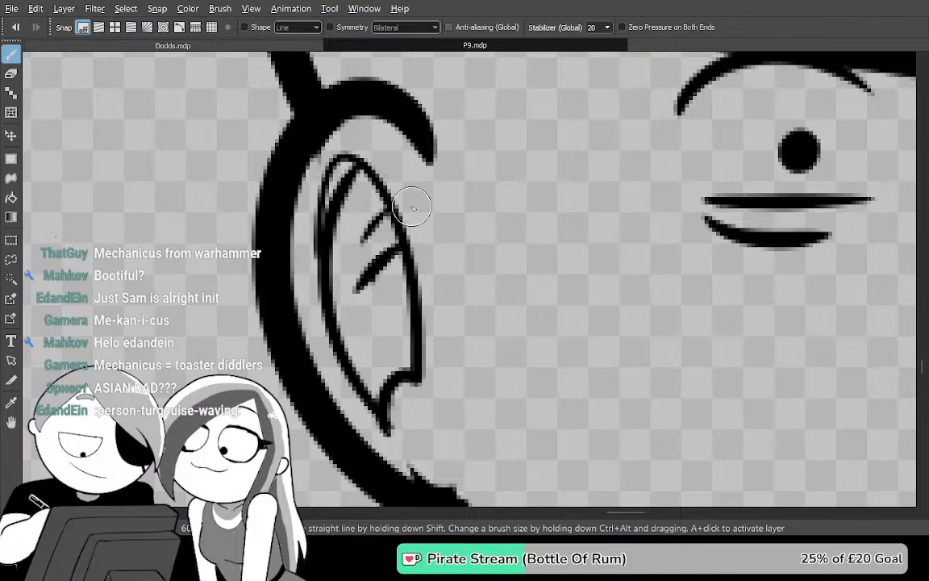
Try bucket-filling the area around the head with black, then undo the fill
scroll(550, 363, down, 1)
scroll(497, 356, down, 3)
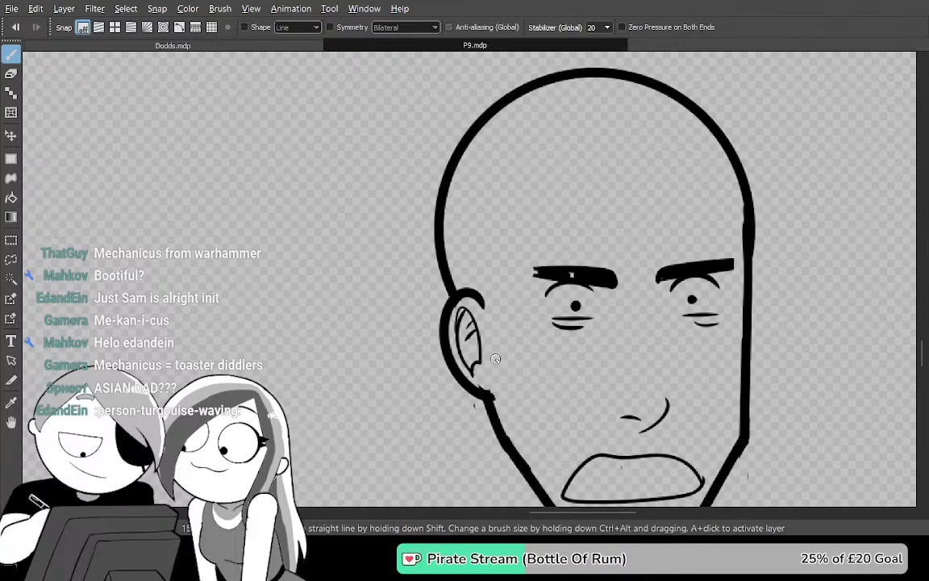
key(g)
click(834, 330)
mouse_move(823, 374)
mouse_down()
mouse_move(678, 211)
mouse_move(660, 285)
mouse_up()
drag(611, 208, 633, 211)
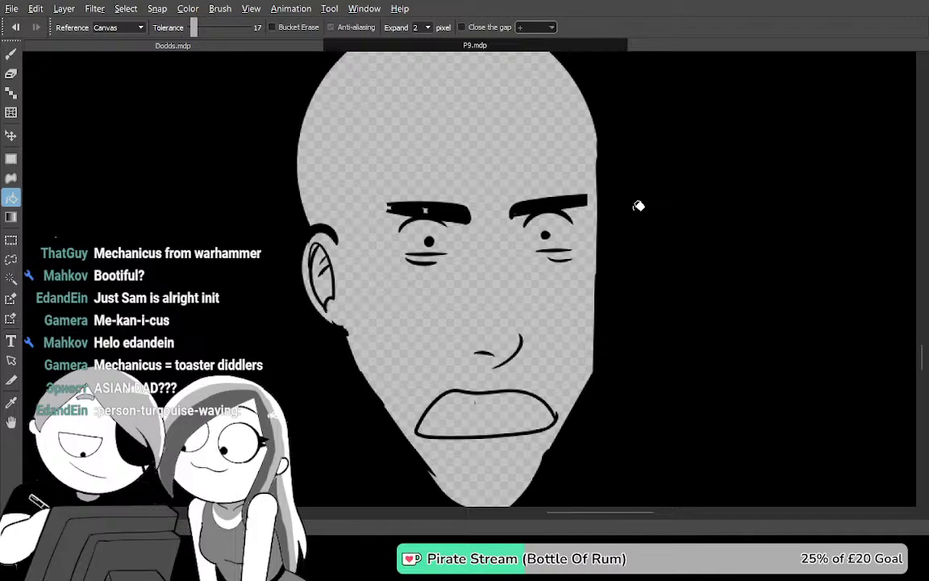
drag(475, 108, 479, 199)
key(ctrl+z)
Paint a short thick black mark on the upper forehead as a guide for a lower crown
key(b)
drag(463, 143, 505, 145)
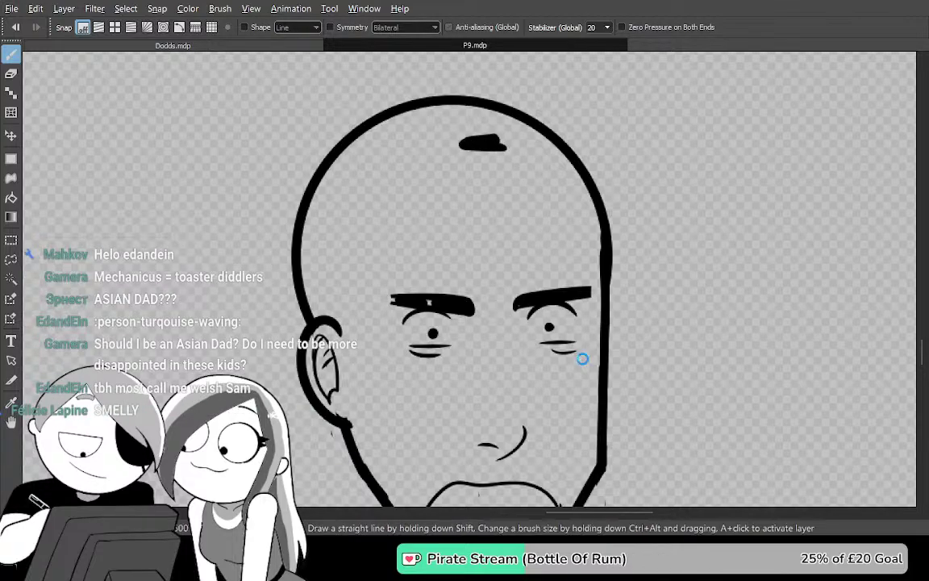
drag(641, 366, 635, 273)
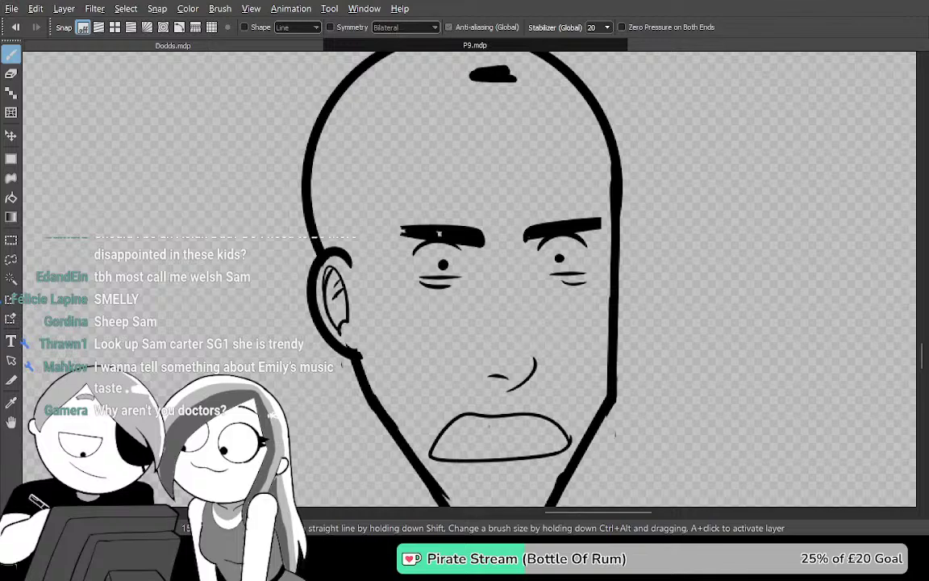
drag(653, 297, 619, 379)
key(Tab)
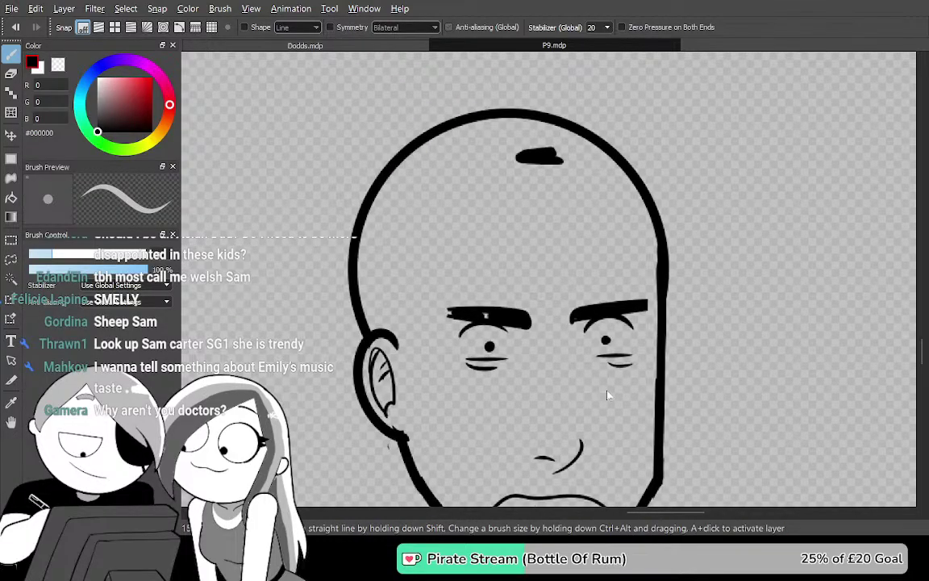
key(Tab)
Draw the right half of a lower crown line, curving from the forehead mark down into the head's right side
scroll(606, 395, up, 3)
drag(588, 272, 675, 436)
mouse_move(641, 385)
mouse_down()
mouse_move(674, 427)
mouse_move(660, 441)
mouse_up()
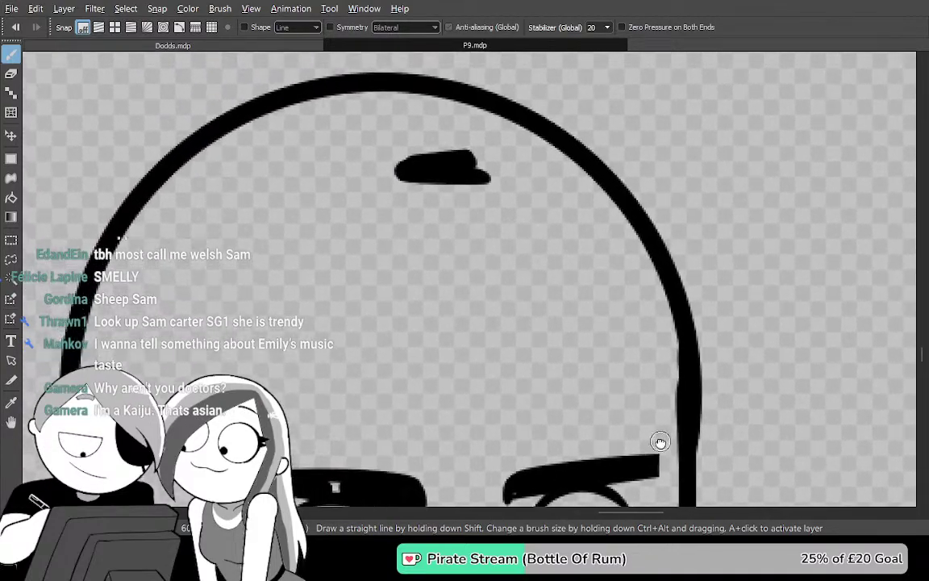
mouse_move(401, 145)
mouse_down()
mouse_move(630, 224)
mouse_move(730, 381)
mouse_move(466, 151)
mouse_move(392, 157)
mouse_move(609, 202)
mouse_up()
key(ctrl+z)
key(ctrl+z)
drag(637, 231, 698, 391)
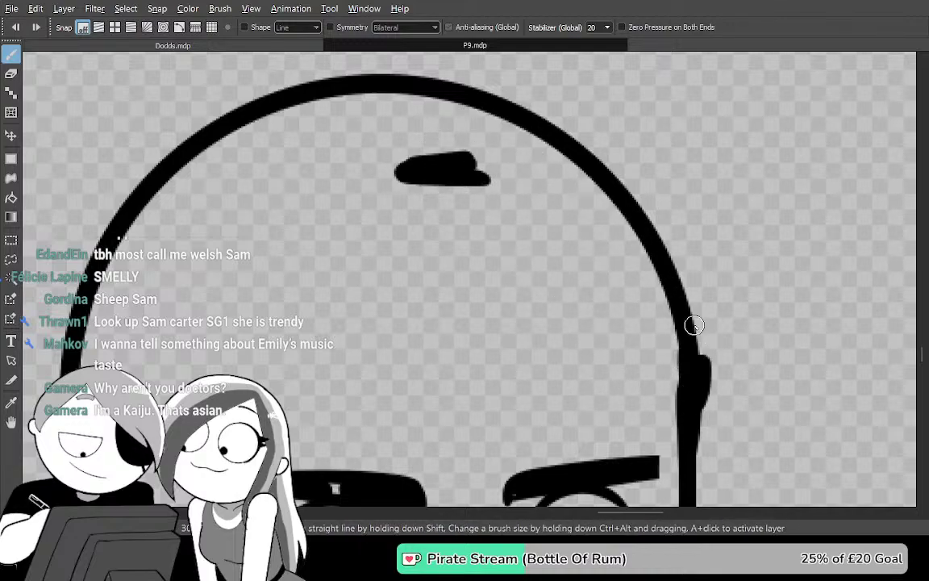
drag(512, 301, 607, 191)
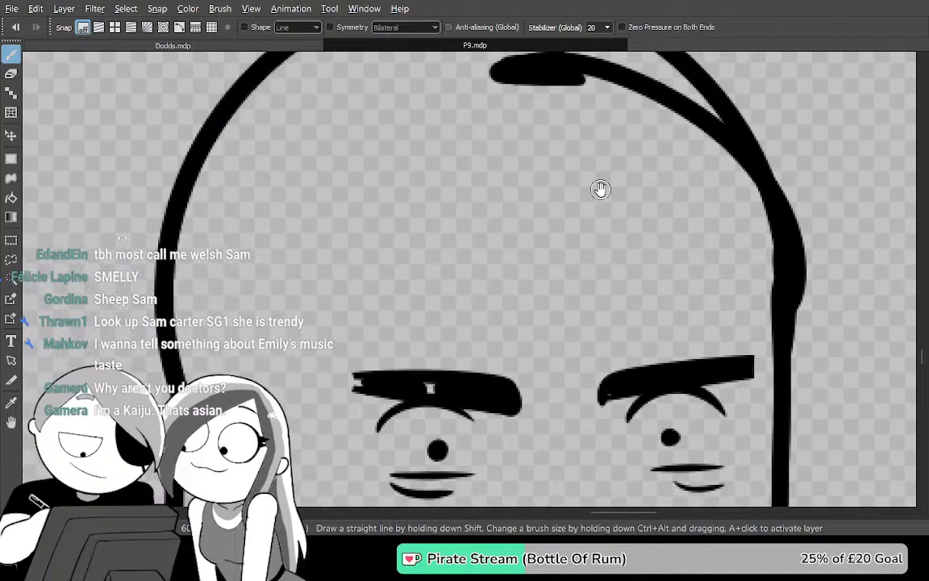
Try several arcs for the left half of the lower crown, undoing each one
mouse_move(173, 340)
mouse_down()
mouse_move(315, 89)
mouse_move(496, 64)
mouse_up()
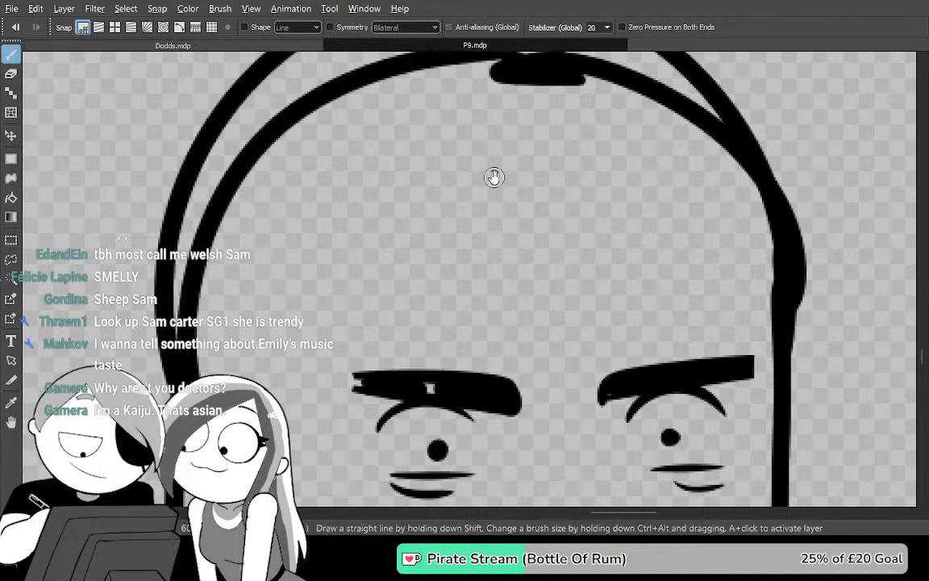
drag(491, 177, 423, 280)
key(ctrl+z)
mouse_move(469, 164)
mouse_down()
mouse_move(485, 151)
mouse_move(174, 284)
mouse_move(139, 374)
mouse_up()
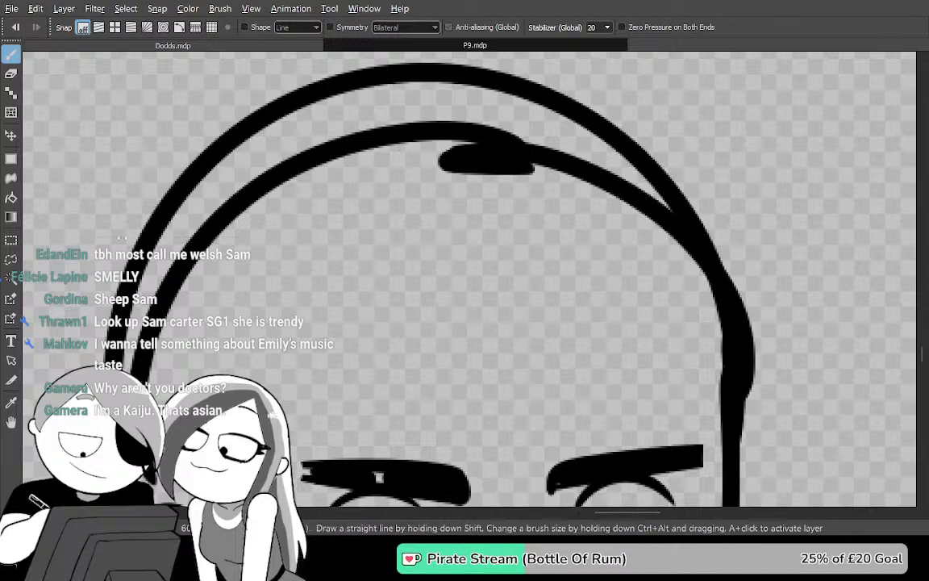
drag(279, 384, 322, 280)
drag(263, 325, 283, 373)
key(ctrl+z)
mouse_move(189, 394)
mouse_down()
mouse_move(229, 201)
mouse_move(570, 120)
mouse_up()
mouse_move(537, 170)
mouse_down()
mouse_move(473, 215)
mouse_move(498, 137)
mouse_up()
mouse_move(514, 207)
mouse_down()
mouse_move(527, 185)
mouse_move(497, 195)
mouse_move(385, 305)
mouse_up()
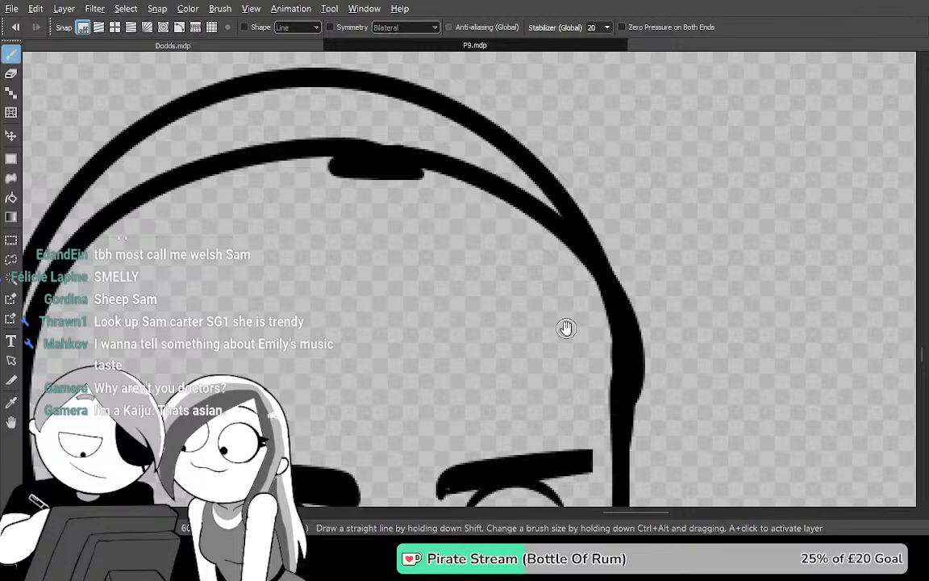
key(ctrl+z)
mouse_move(387, 302)
mouse_down()
mouse_move(443, 258)
mouse_move(513, 247)
mouse_up()
mouse_move(133, 355)
mouse_down()
mouse_move(135, 288)
mouse_move(515, 109)
mouse_move(547, 118)
mouse_up()
mouse_move(517, 220)
mouse_down()
mouse_move(374, 309)
mouse_move(514, 223)
mouse_move(507, 231)
mouse_up()
key(ctrl+z)
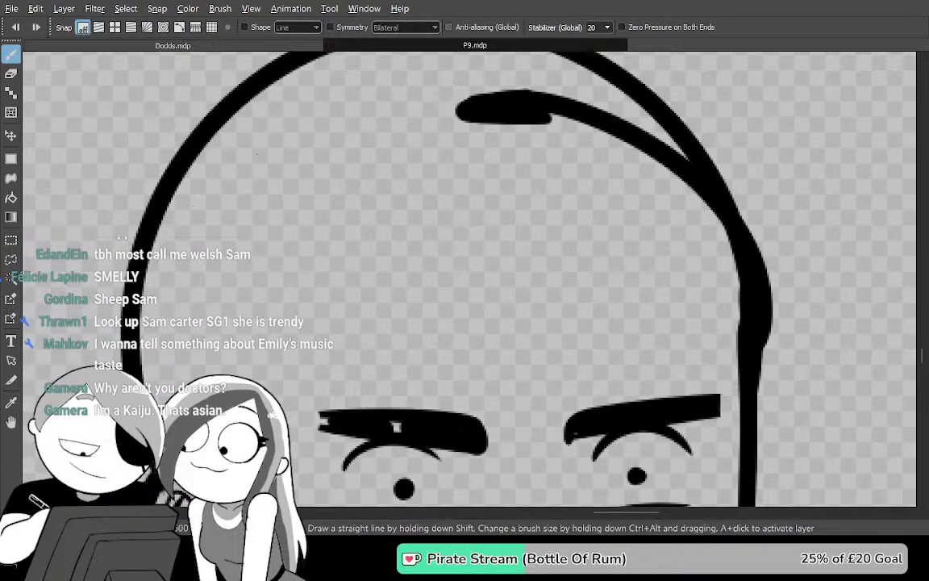
drag(156, 369, 517, 105)
mouse_move(543, 190)
mouse_down()
mouse_move(382, 341)
mouse_move(443, 288)
mouse_move(588, 232)
mouse_move(543, 207)
mouse_move(563, 198)
mouse_up()
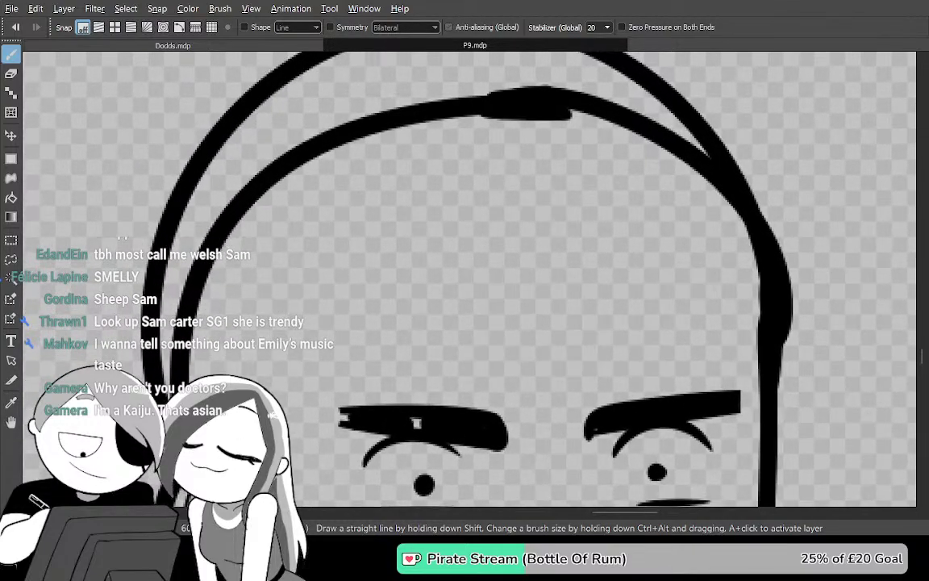
key(ctrl+z)
mouse_move(183, 415)
mouse_down()
mouse_move(394, 110)
mouse_move(555, 106)
mouse_up()
mouse_move(578, 226)
mouse_down()
mouse_move(665, 118)
mouse_move(669, 197)
mouse_move(635, 186)
mouse_up()
drag(234, 345, 599, 81)
mouse_move(558, 154)
mouse_down()
mouse_move(467, 236)
mouse_move(481, 211)
mouse_up()
key(ctrl+z)
drag(397, 273, 396, 259)
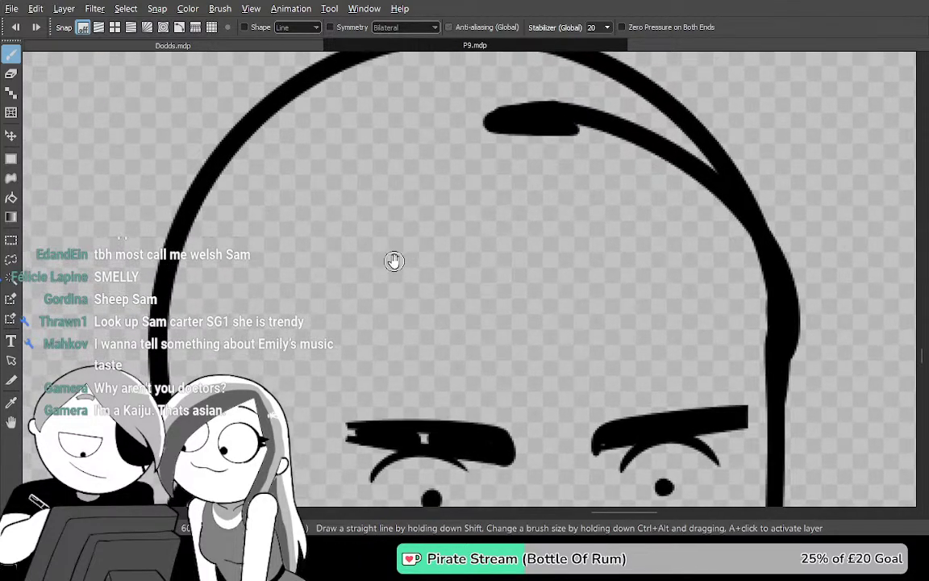
mouse_move(166, 359)
mouse_down()
mouse_move(355, 113)
mouse_move(591, 142)
mouse_up()
key(ctrl+z)
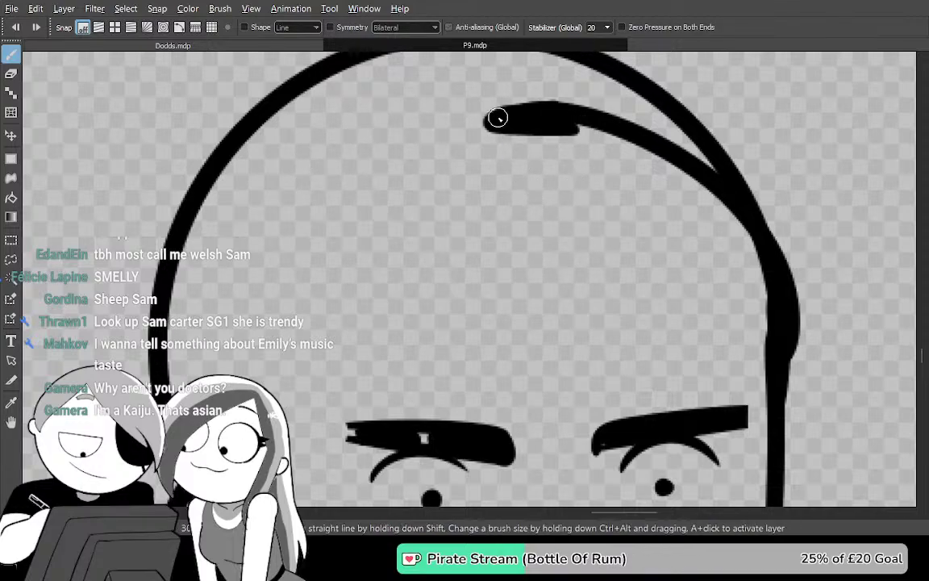
mouse_move(548, 107)
mouse_down()
mouse_move(393, 114)
mouse_move(227, 238)
mouse_move(396, 121)
mouse_move(574, 111)
mouse_up()
key(ctrl+z)
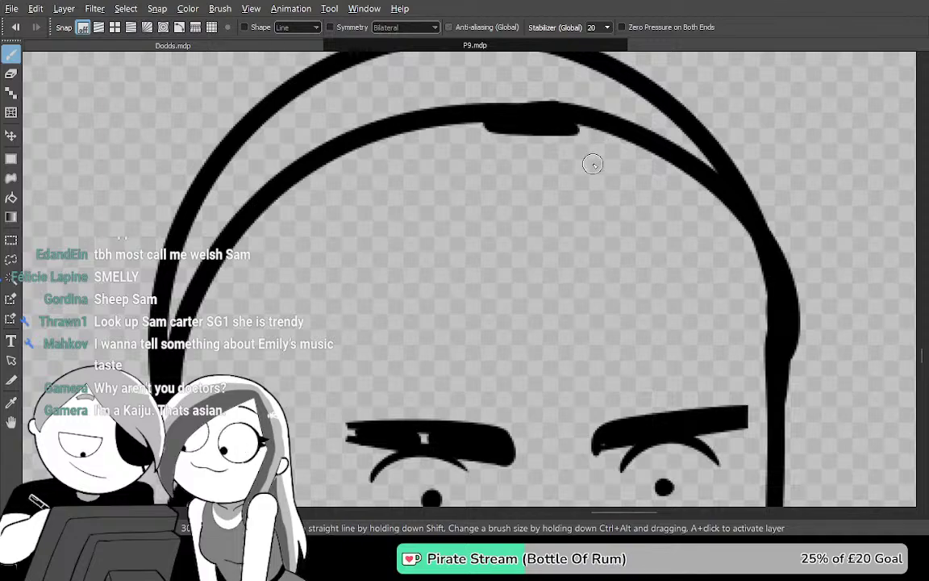
key(ctrl+z)
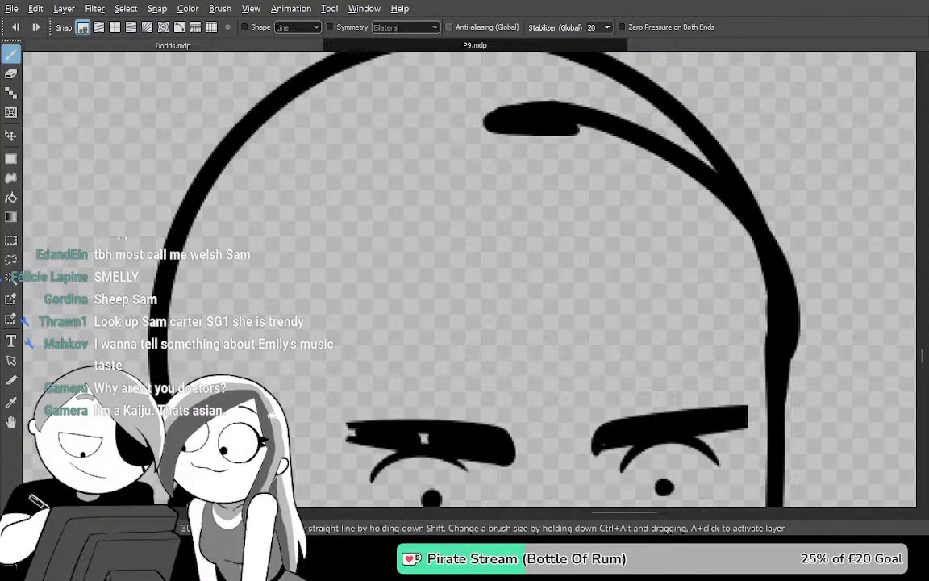
mouse_move(167, 345)
mouse_down()
mouse_move(302, 135)
mouse_move(563, 108)
mouse_up()
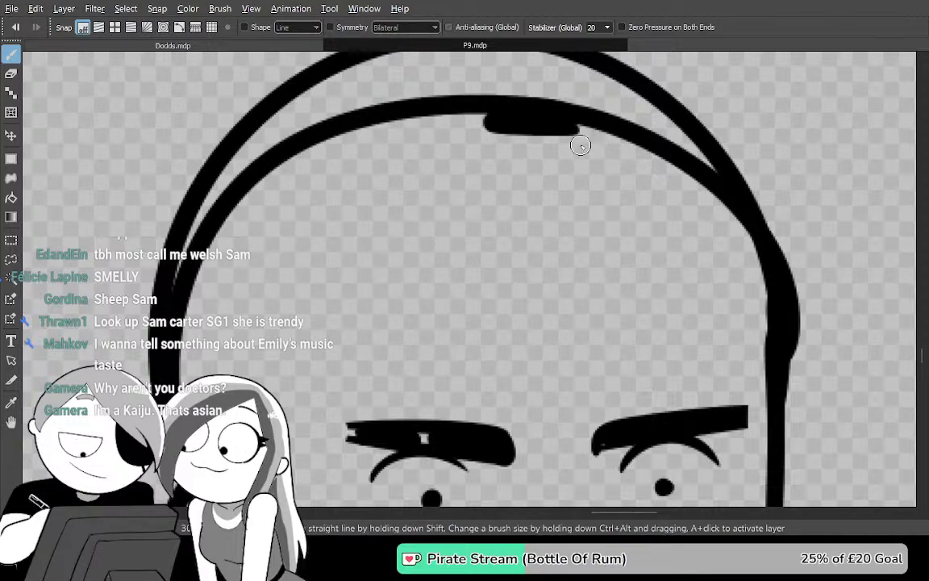
key(ctrl+z)
Draw the left half of the lower crown as one arc from the head's left side up to the forehead mark
mouse_move(188, 310)
mouse_down()
mouse_move(383, 131)
mouse_move(572, 125)
mouse_up()
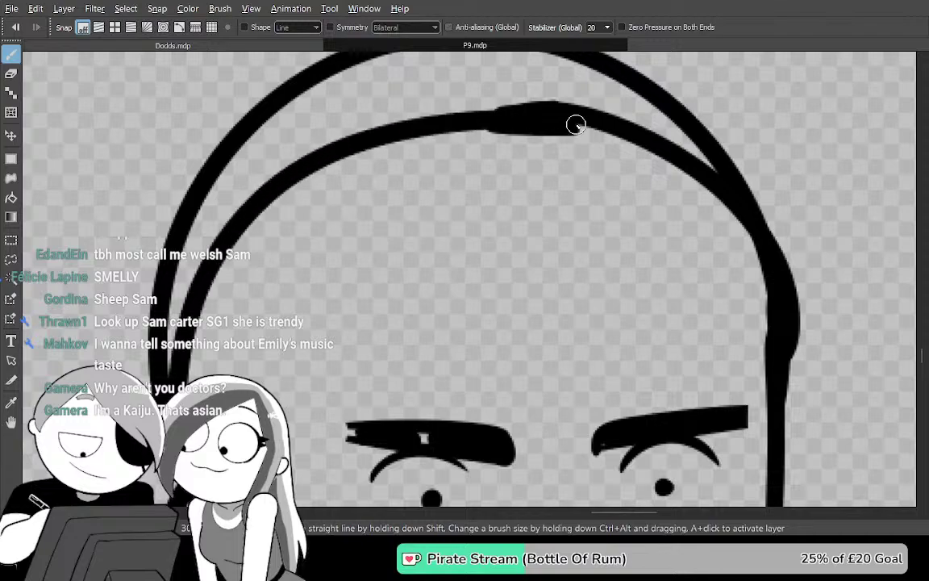
key(space)
drag(686, 398, 567, 385)
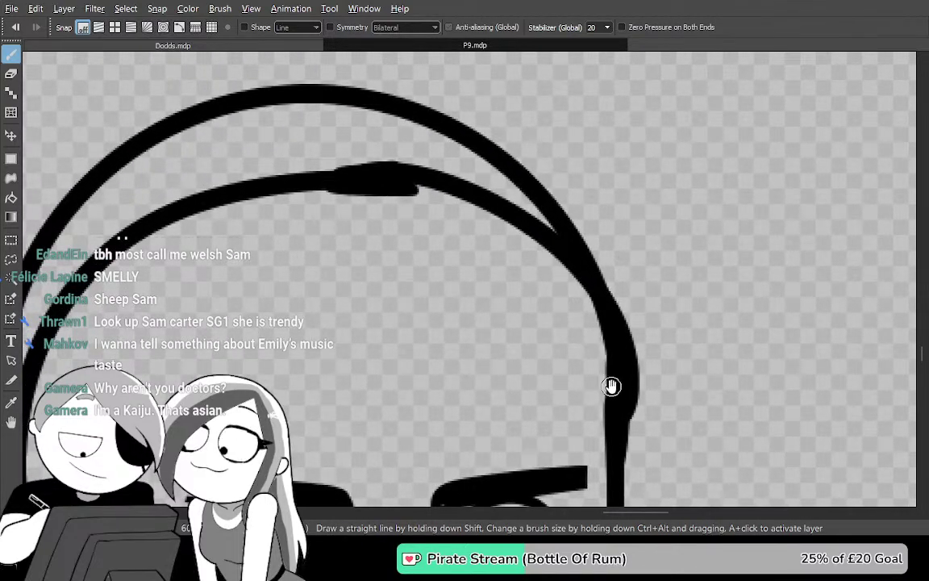
key(Tab)
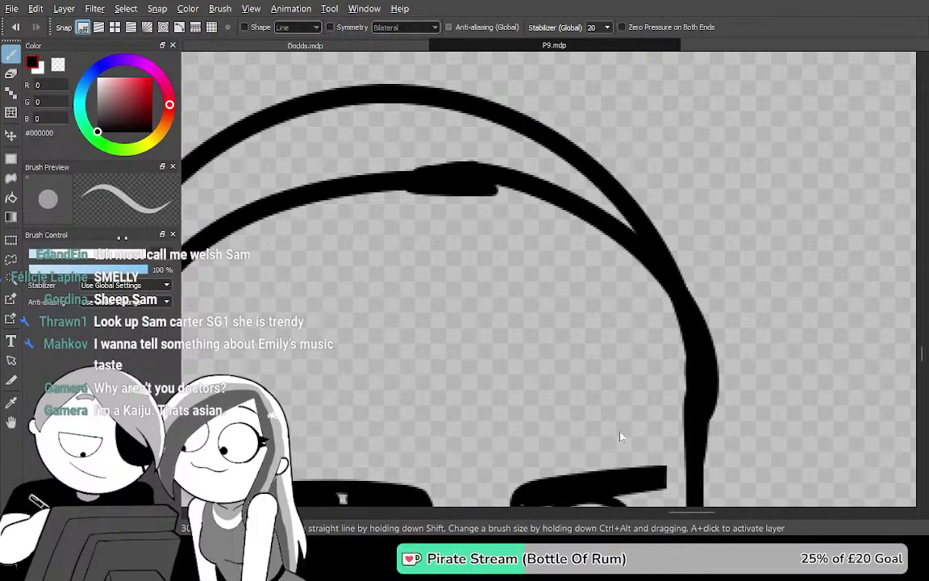
key(Tab)
Try removing the old head outline inside a lasso selection at the right temple, then undo and deselect
key(m)
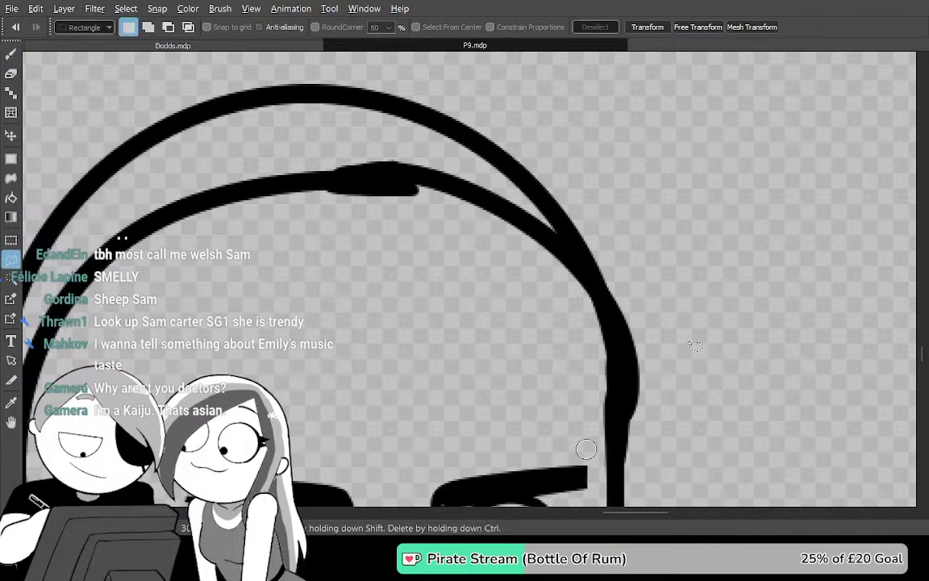
drag(617, 386, 708, 385)
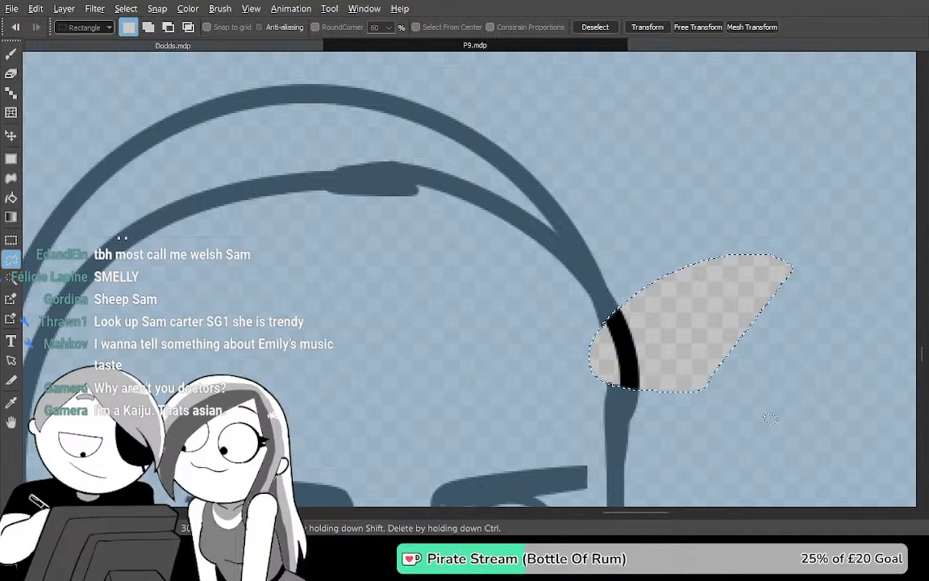
key(ctrl+z)
key(ctrl+d)
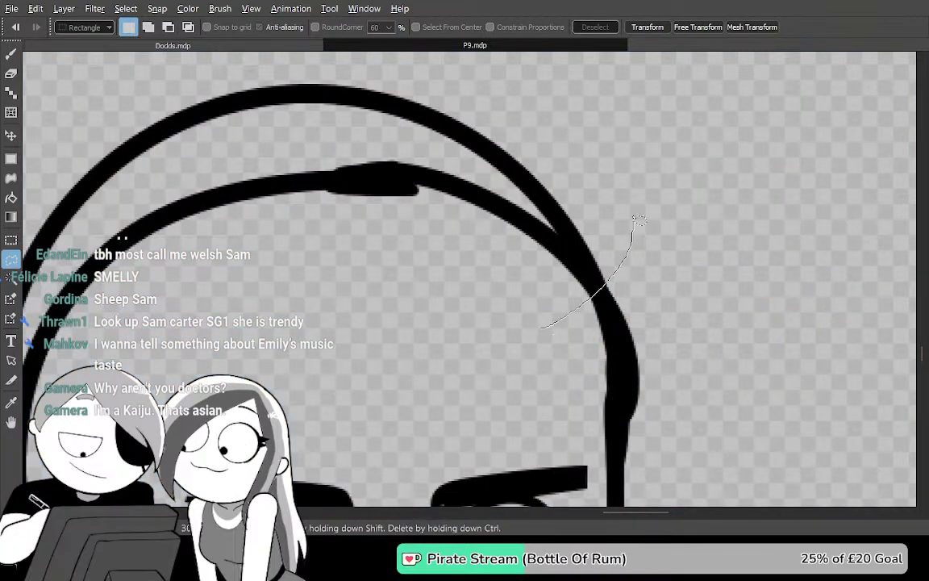
Lasso the top of the old head outline around the new crown line, delete it, and deselect
drag(540, 328, 488, 254)
key(Delete)
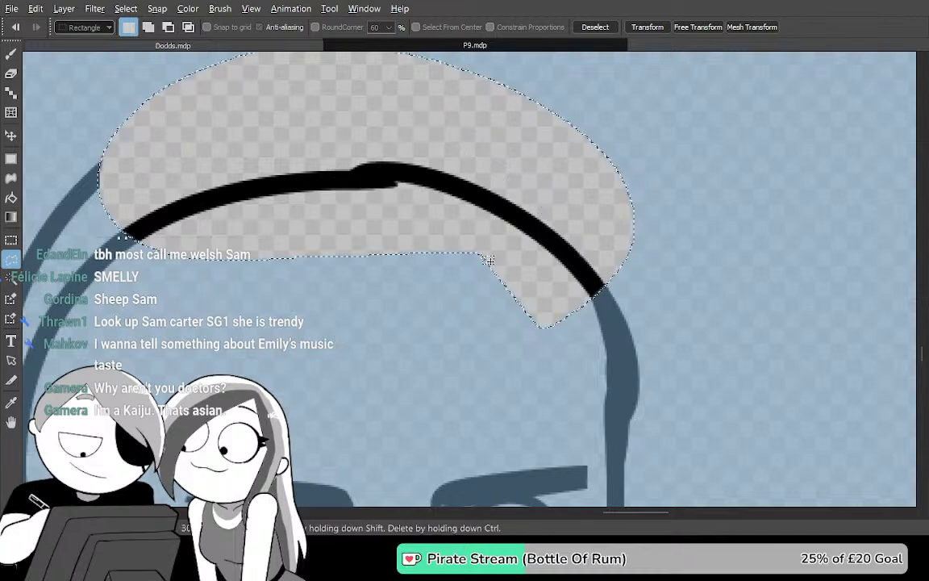
key(ctrl+d)
Lasso and delete the remaining pieces of the old head outline along the left side, down to the ear
drag(411, 300, 675, 134)
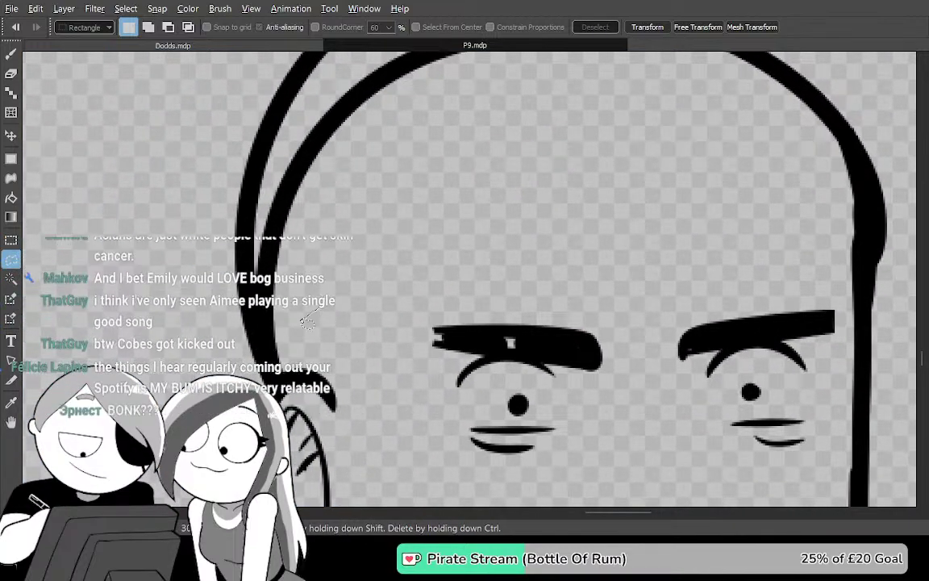
drag(238, 111, 362, 151)
key(Delete)
key(ctrl+d)
drag(425, 184, 434, 302)
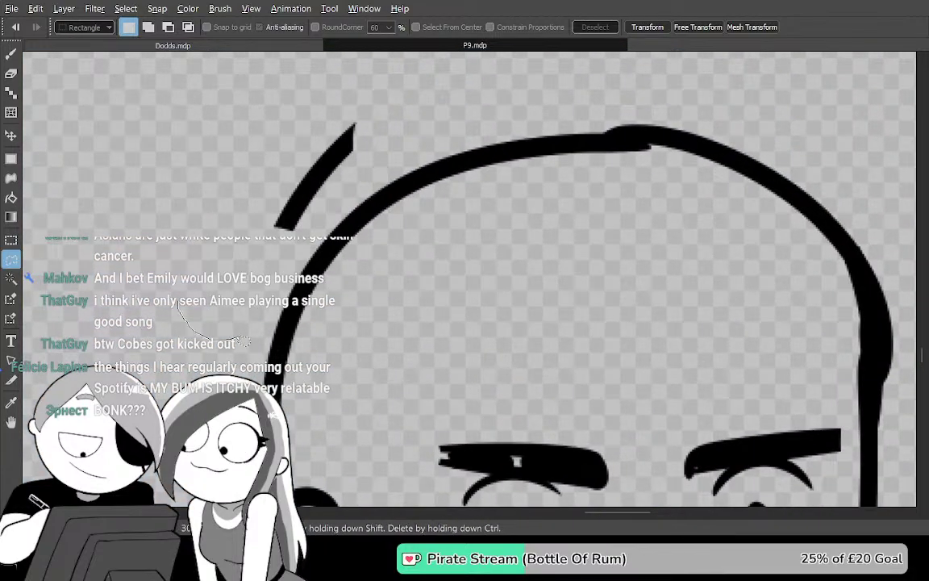
drag(136, 375, 137, 384)
key(Delete)
key(ctrl+d)
Erase the jagged remnant of the old outline where the new head line meets the top of the ear
scroll(312, 427, up, 2)
mouse_move(312, 427)
mouse_down()
mouse_move(538, 440)
mouse_move(446, 91)
mouse_move(460, 116)
mouse_up()
key(e)
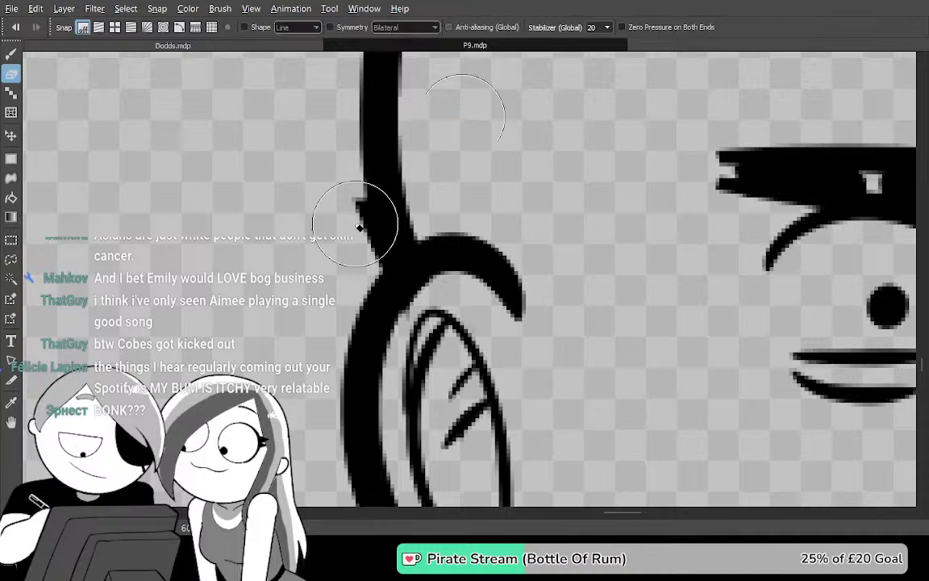
mouse_move(406, 183)
mouse_down()
mouse_move(386, 267)
mouse_move(373, 263)
mouse_up()
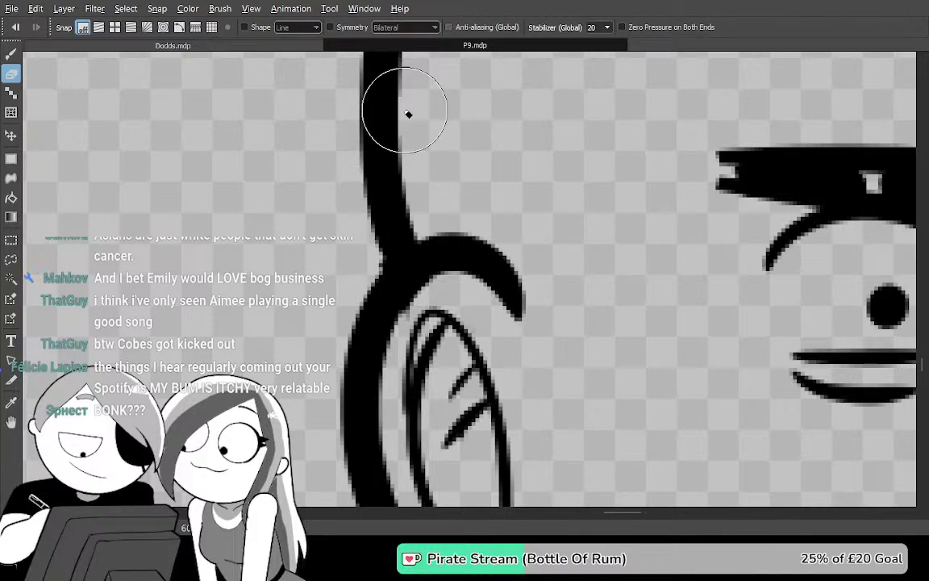
drag(606, 195, 406, 381)
drag(593, 145, 395, 380)
drag(715, 136, 487, 340)
mouse_move(593, 291)
mouse_down()
mouse_move(618, 291)
mouse_move(611, 306)
mouse_move(700, 277)
mouse_move(539, 233)
mouse_up()
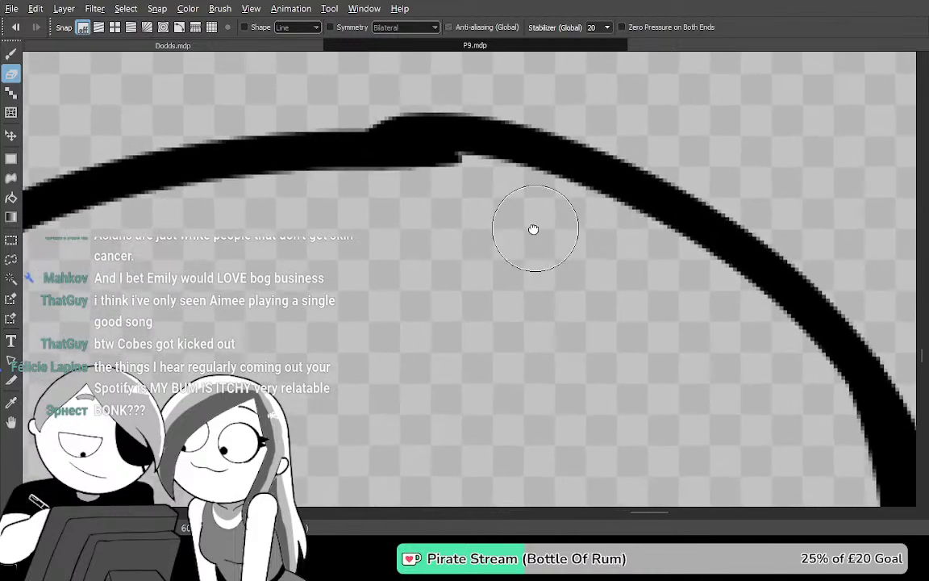
Trim the stepped joint at the peak of the crown and try redrawing the outline stroke across it
key(Tab)
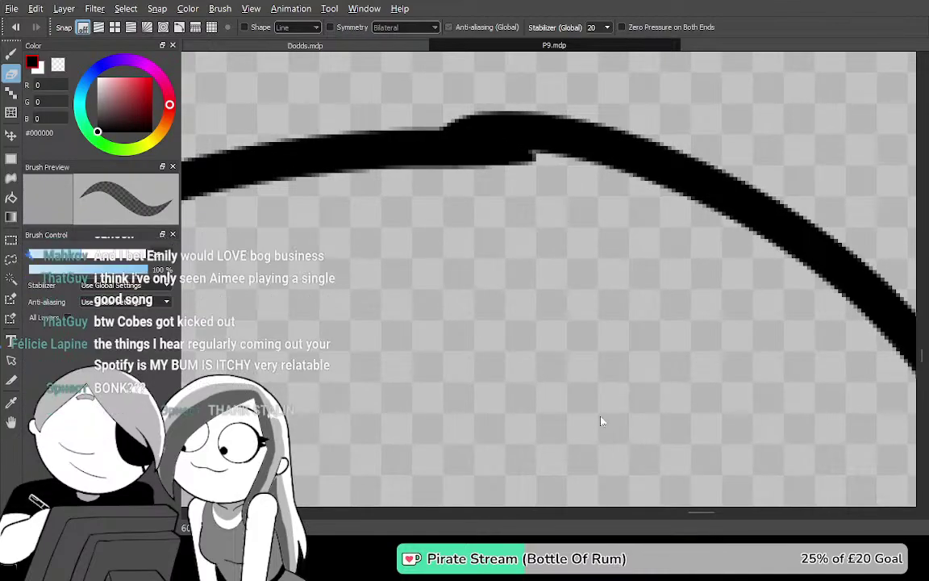
key(Tab)
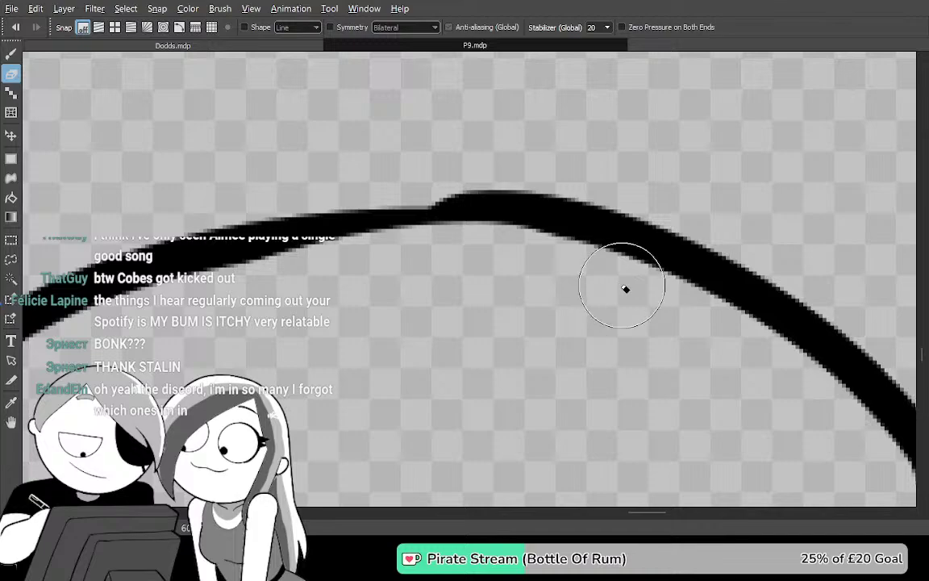
key(b)
mouse_move(163, 276)
mouse_down()
mouse_move(596, 205)
mouse_move(695, 253)
mouse_move(656, 273)
mouse_move(379, 263)
mouse_move(172, 351)
mouse_move(191, 350)
mouse_move(150, 343)
mouse_move(360, 250)
mouse_move(584, 260)
mouse_up()
key(ctrl+z)
key(e)
mouse_move(300, 381)
mouse_down()
mouse_move(565, 267)
mouse_move(382, 375)
mouse_up()
key(b)
mouse_move(141, 270)
mouse_down()
mouse_move(331, 217)
mouse_move(732, 244)
mouse_up()
key(ctrl+z)
Erase the excess line along the top of the crown and redraw the outline stroke over it
key(e)
mouse_move(621, 192)
mouse_down()
mouse_move(270, 269)
mouse_move(207, 239)
mouse_up()
key(b)
drag(127, 307, 713, 190)
key(ctrl+z)
drag(731, 241, 105, 319)
Erase the rough stubs on both open ends of the head outline at the right temple gap
key(space)
drag(632, 361, 379, 377)
drag(749, 383, 446, 133)
mouse_move(573, 297)
mouse_down()
mouse_move(616, 220)
mouse_move(650, 192)
mouse_move(637, 222)
mouse_move(653, 311)
mouse_move(649, 375)
mouse_move(564, 152)
mouse_move(617, 122)
mouse_up()
key(e)
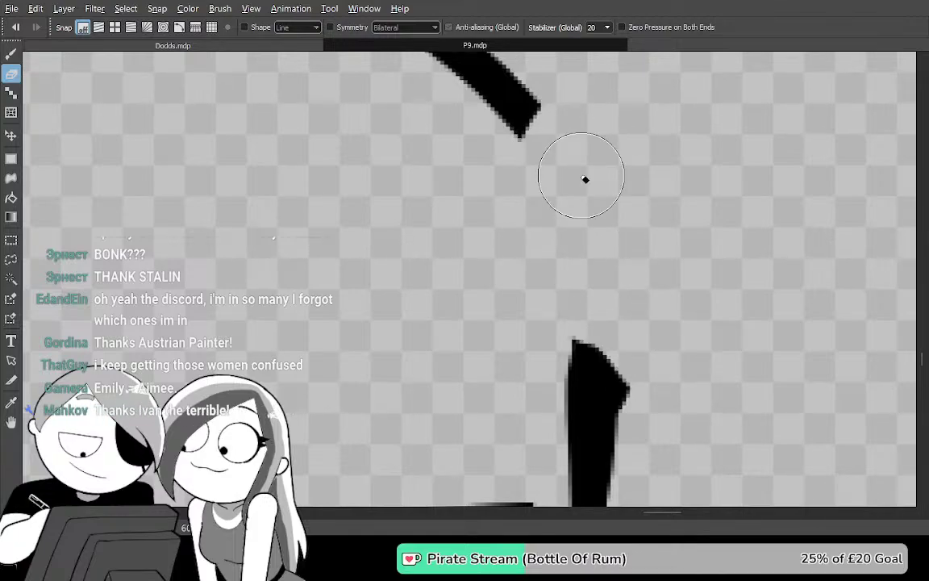
mouse_move(655, 429)
mouse_down()
mouse_move(574, 141)
mouse_move(607, 327)
mouse_up()
drag(604, 375, 585, 152)
mouse_move(599, 242)
mouse_down()
mouse_move(616, 346)
mouse_move(658, 351)
mouse_move(656, 364)
mouse_up()
mouse_move(509, 259)
mouse_down()
mouse_move(555, 231)
mouse_move(557, 211)
mouse_up()
mouse_move(556, 255)
mouse_down()
mouse_move(507, 126)
mouse_move(547, 235)
mouse_up()
Try closing the temple gap with a curved stroke from the crown down to the side of the face
key(b)
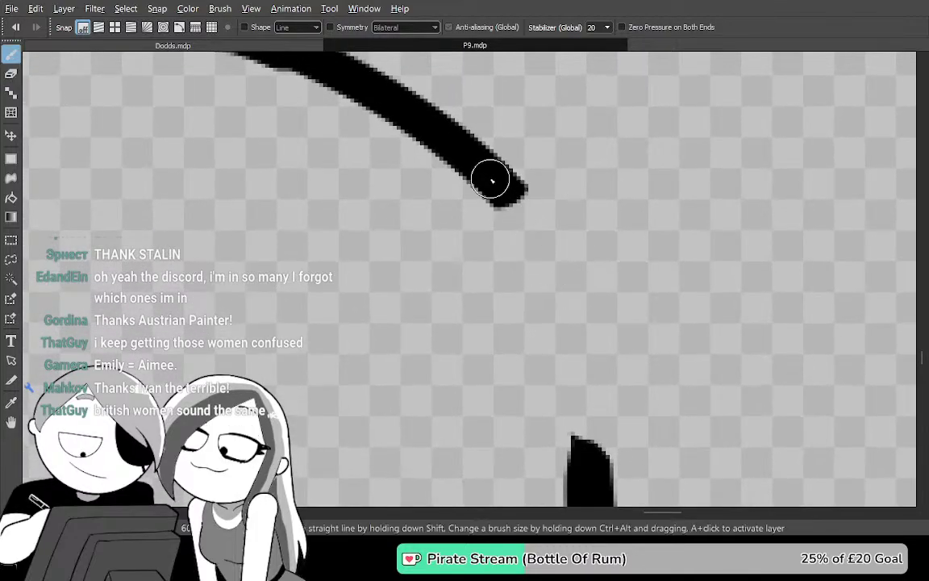
drag(436, 119, 602, 492)
key(ctrl+z)
key(e)
mouse_move(565, 403)
mouse_down()
mouse_move(641, 469)
mouse_move(499, 178)
mouse_move(528, 211)
mouse_up()
key(b)
Test the silhouette by filling the area outside the head with black, then undo the fill and the connecting stroke
key(g)
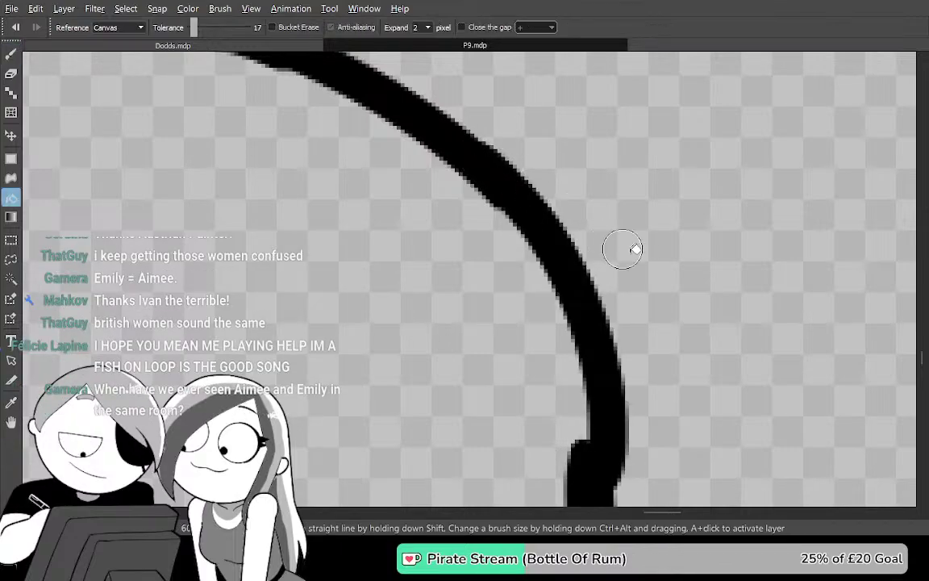
click(661, 242)
scroll(670, 244, down, 3)
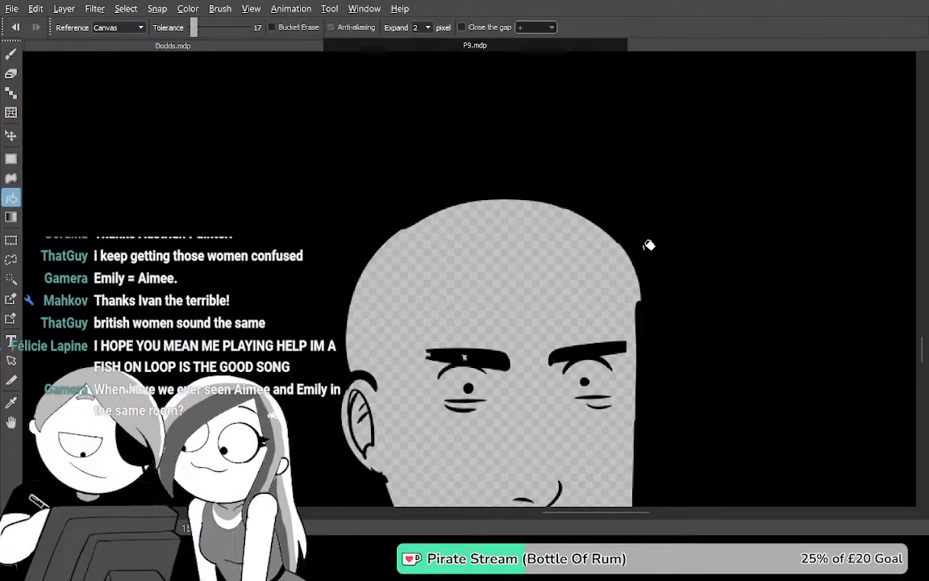
scroll(649, 244, up, 2)
key(ctrl+z)
scroll(643, 246, up, 1)
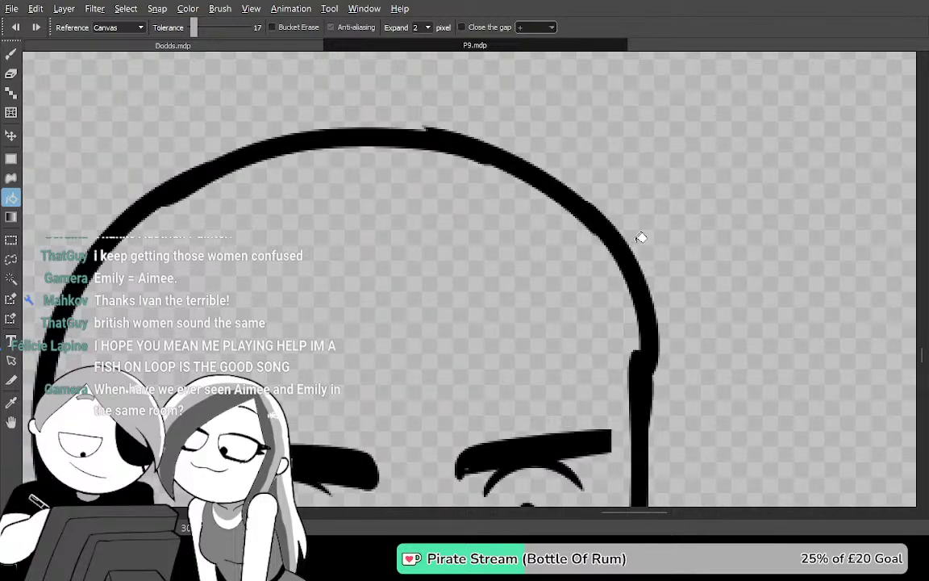
scroll(642, 237, up, 1)
key(ctrl+z)
Draw another curved stroke across the temple gap and inspect its joints with the crown and face side
drag(643, 241, 602, 238)
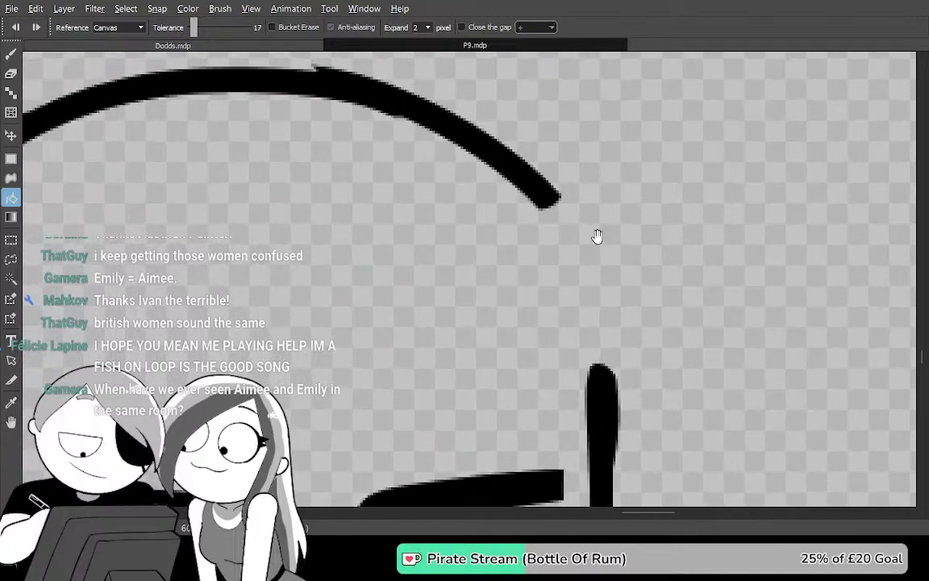
key(b)
drag(497, 157, 611, 437)
mouse_move(625, 324)
mouse_down()
mouse_move(691, 428)
mouse_move(696, 406)
mouse_move(718, 413)
mouse_move(614, 432)
mouse_move(568, 455)
mouse_move(439, 392)
mouse_up()
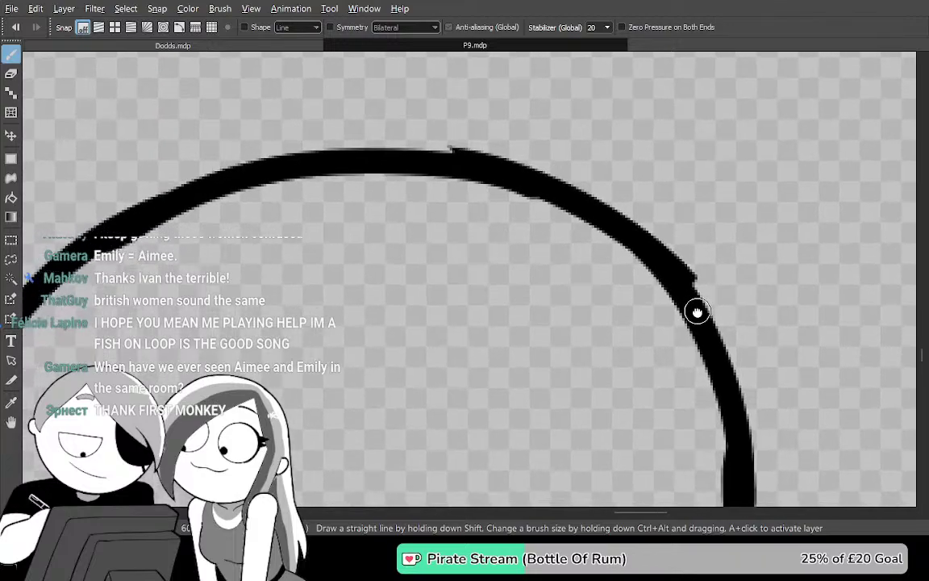
drag(703, 313, 584, 221)
mouse_move(700, 410)
mouse_down()
mouse_move(738, 271)
mouse_move(675, 435)
mouse_move(651, 270)
mouse_move(579, 263)
mouse_move(508, 221)
mouse_up()
Erase the connecting stroke at the right temple and trim the open ends of the outline
key(e)
drag(476, 300, 556, 282)
mouse_move(563, 331)
mouse_down()
mouse_move(579, 218)
mouse_move(593, 315)
mouse_move(585, 379)
mouse_up()
drag(533, 224, 529, 286)
mouse_move(514, 251)
mouse_down()
mouse_move(518, 191)
mouse_move(512, 217)
mouse_up()
Redraw the curved temple outline from the crown to the side of the face, undoing the strokes that miss
key(b)
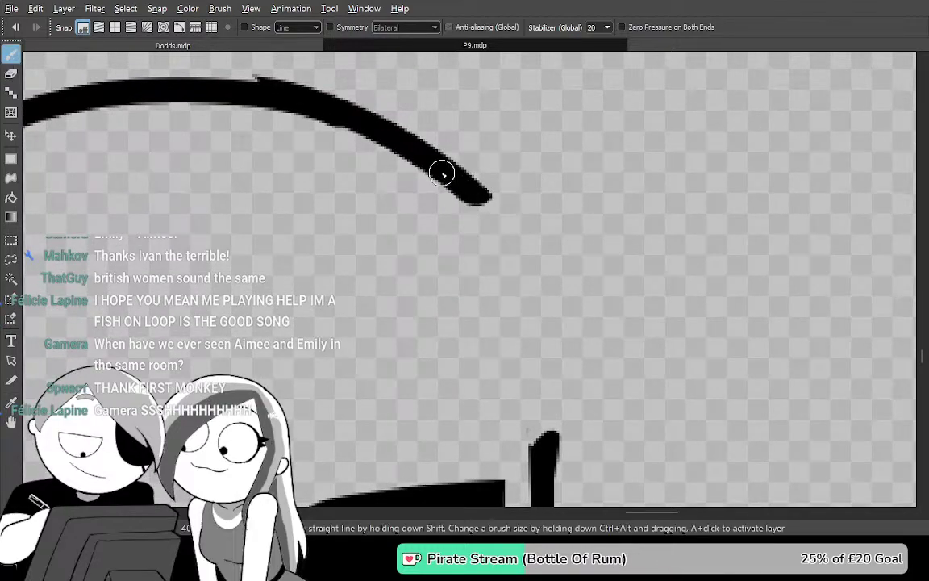
drag(450, 174, 535, 490)
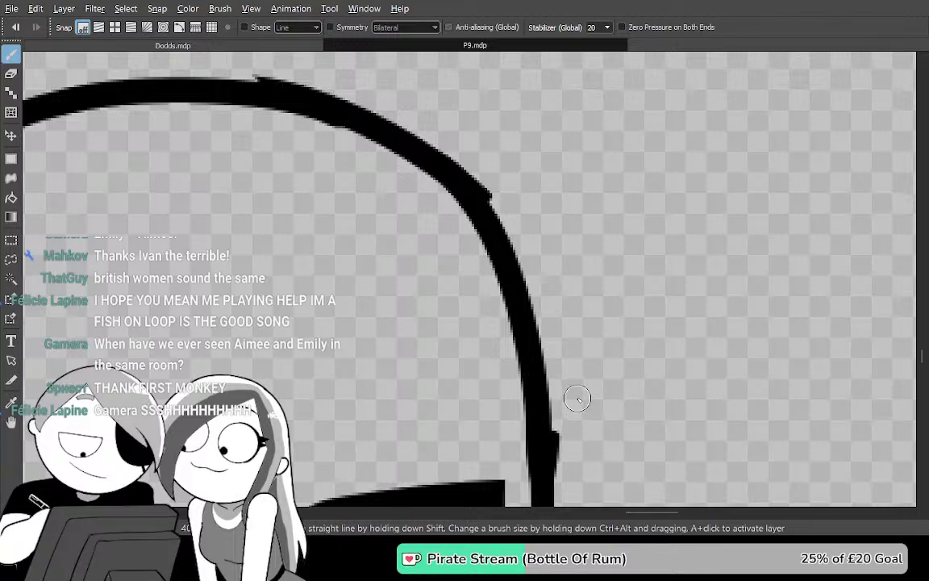
key(ctrl+z)
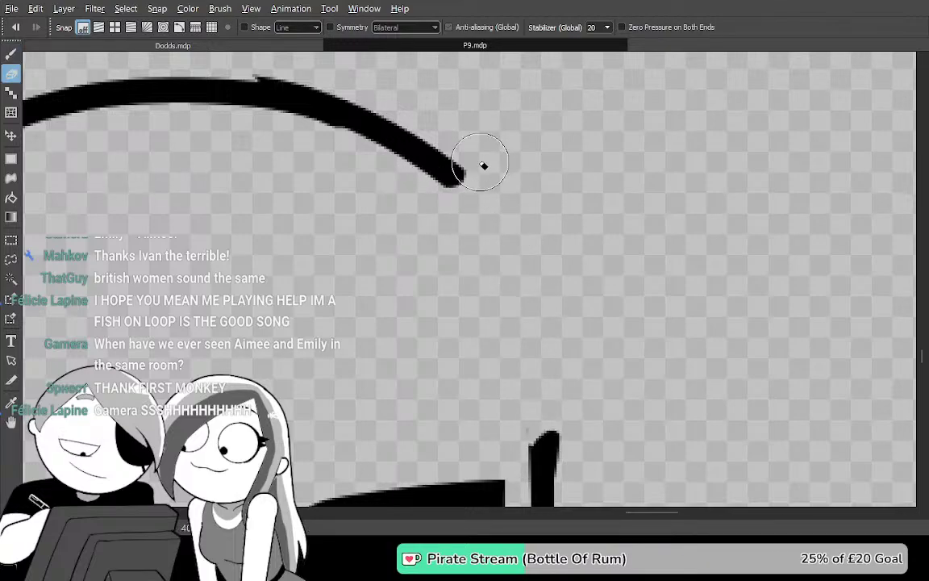
mouse_move(459, 177)
mouse_down()
mouse_move(556, 483)
mouse_move(441, 176)
mouse_move(419, 165)
mouse_move(541, 504)
mouse_up()
key(ctrl+z)
key(ctrl+z)
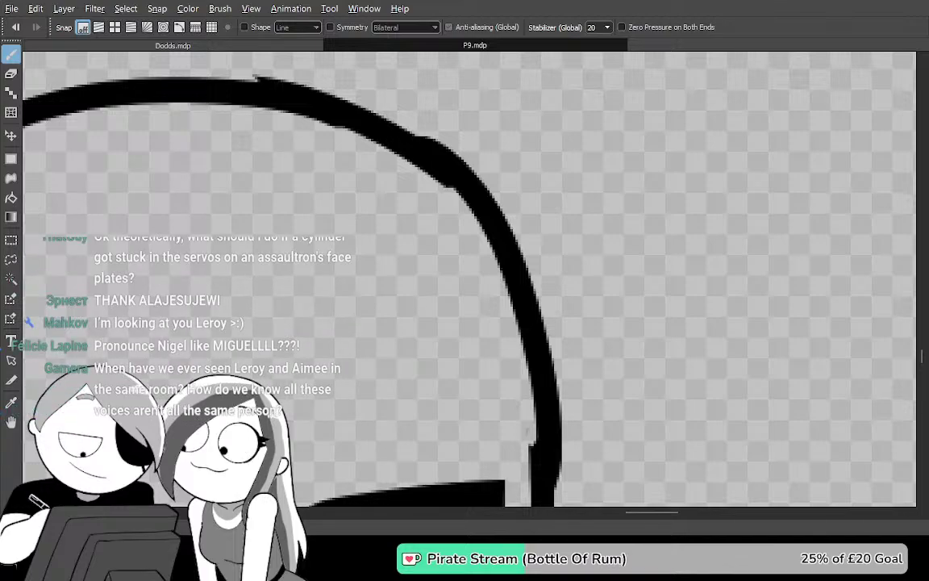
Fill the area around the head with black to check its silhouette against the page, then undo the fill
drag(643, 306, 694, 297)
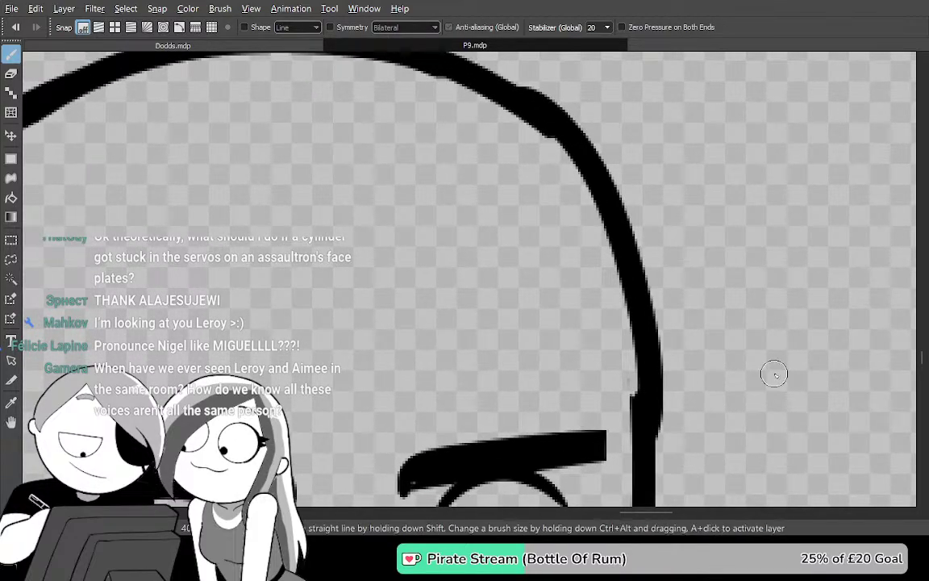
key(g)
click(791, 341)
scroll(840, 381, down, 5)
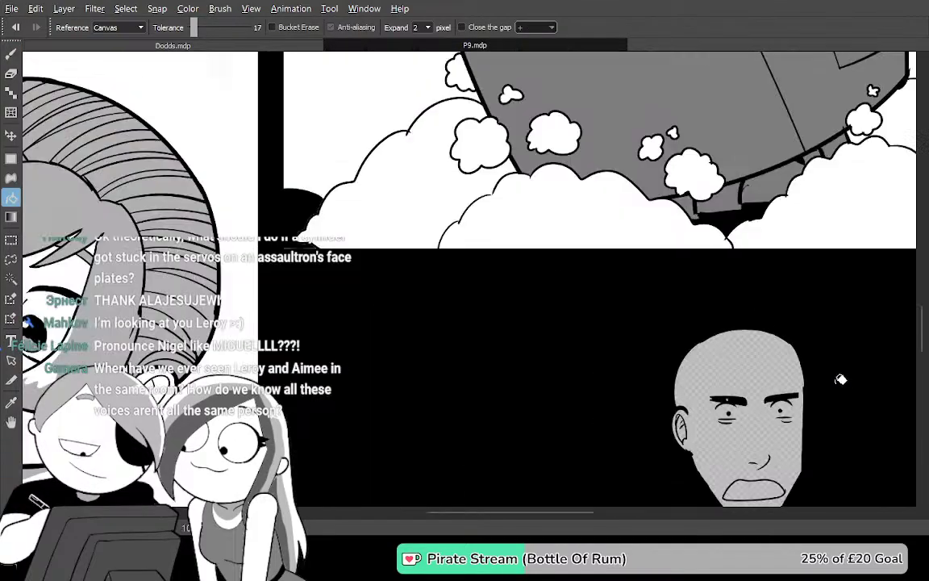
drag(836, 384, 665, 141)
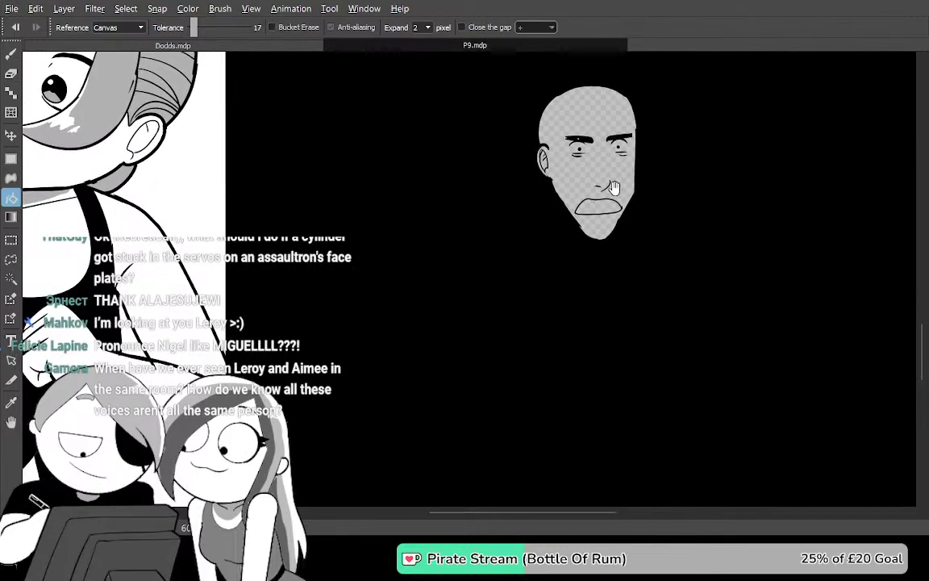
scroll(619, 184, down, 3)
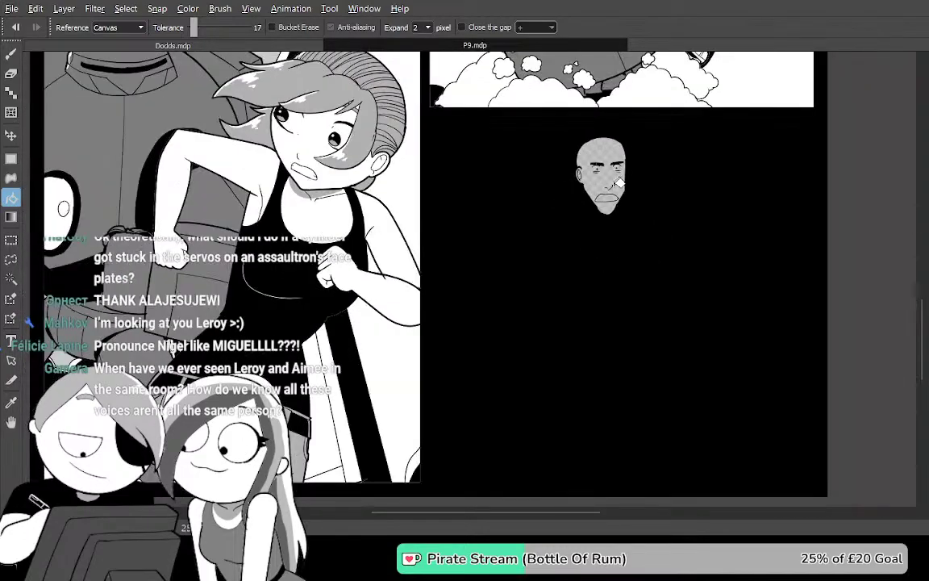
drag(689, 380, 579, 317)
key(ctrl+z)
Draw a roughly horizontal guide line across the chin of the head
key(b)
key(Tab)
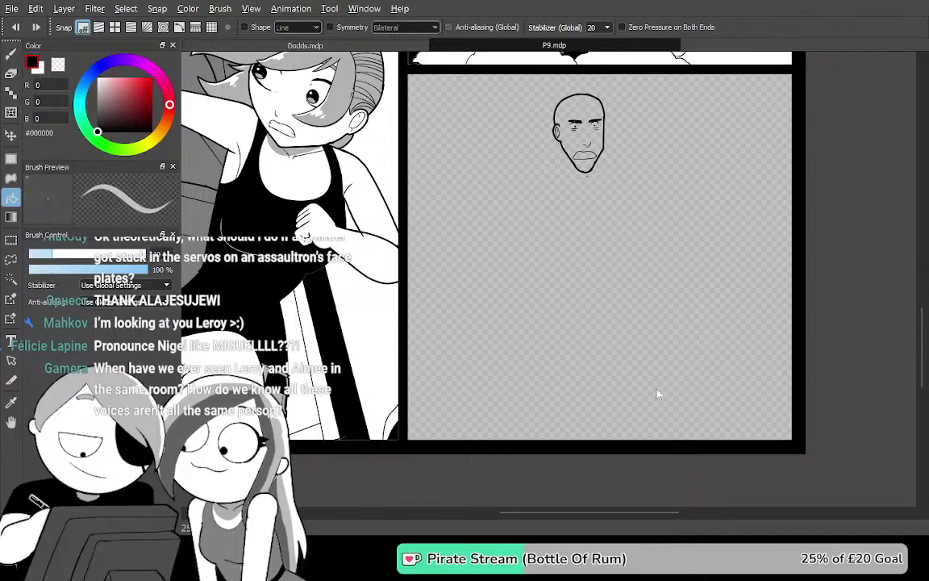
key(Tab)
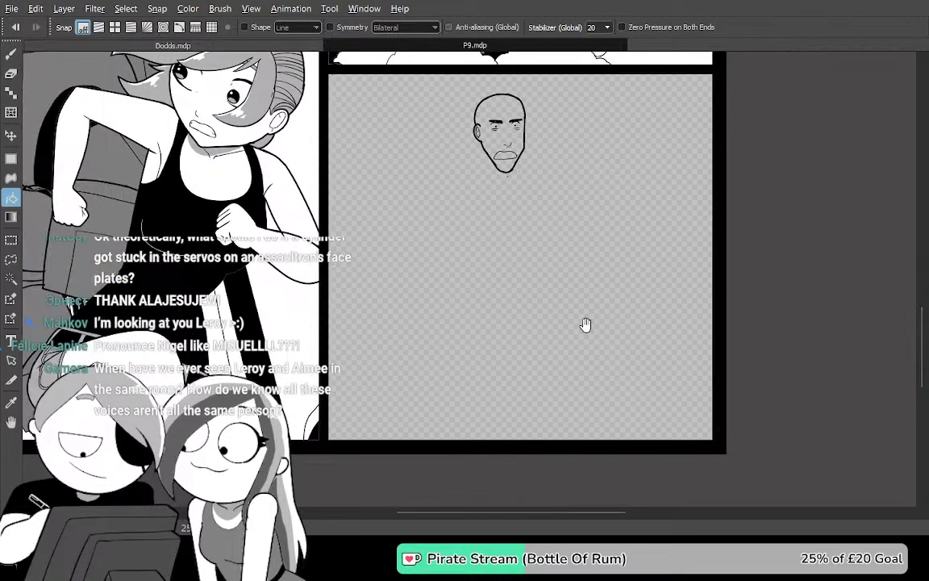
drag(589, 327, 581, 394)
scroll(467, 232, up, 5)
drag(721, 321, 620, 400)
key(b)
drag(401, 241, 663, 255)
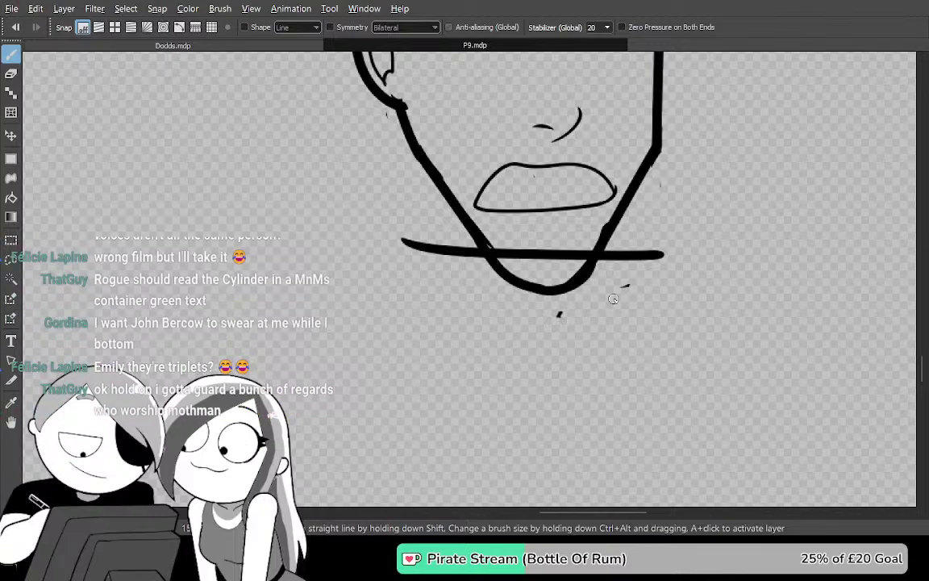
Place a copy of the head directly below the chin guide line and rotate it 7.9 degrees clockwise
key(Tab)
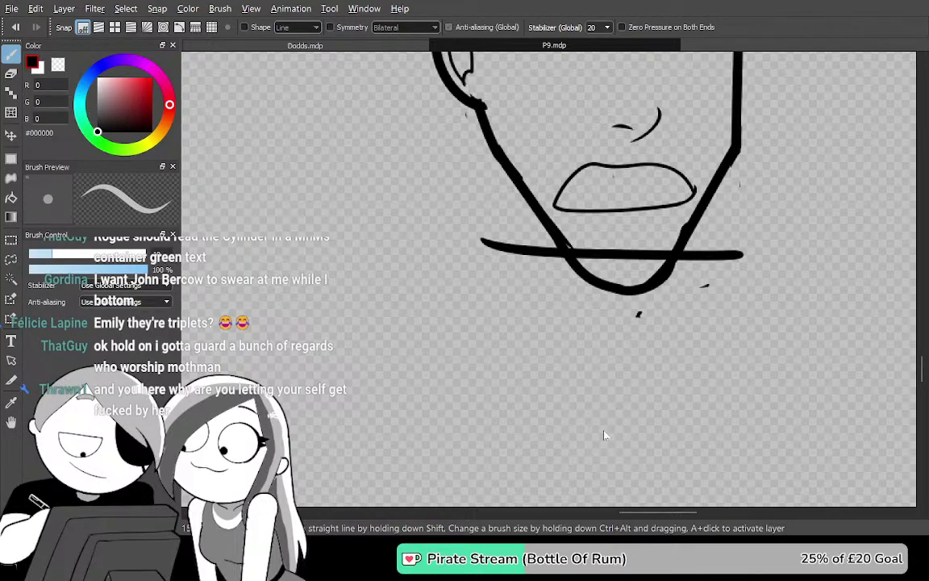
key(Tab)
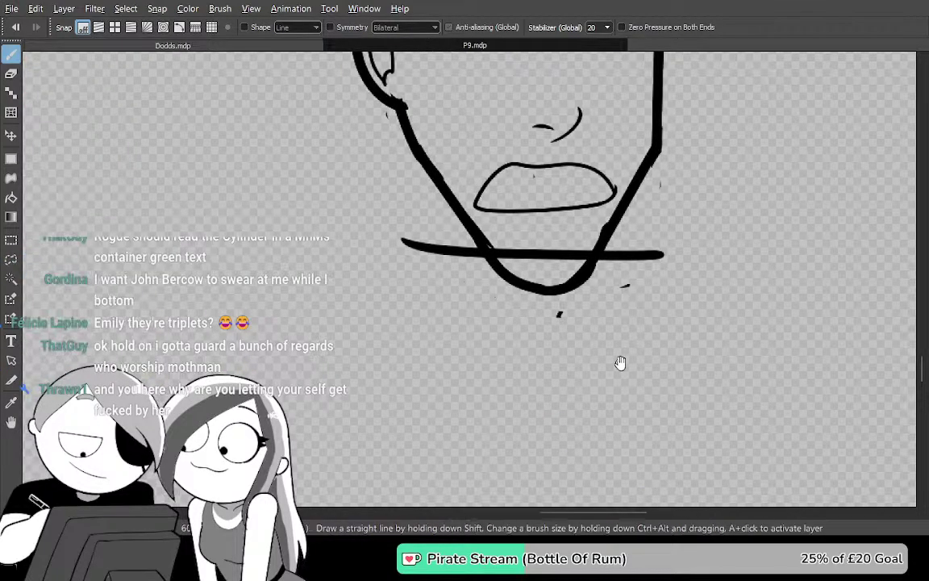
drag(622, 371, 634, 363)
key(ctrl+t)
drag(567, 153, 538, 427)
drag(557, 369, 541, 178)
drag(733, 229, 720, 262)
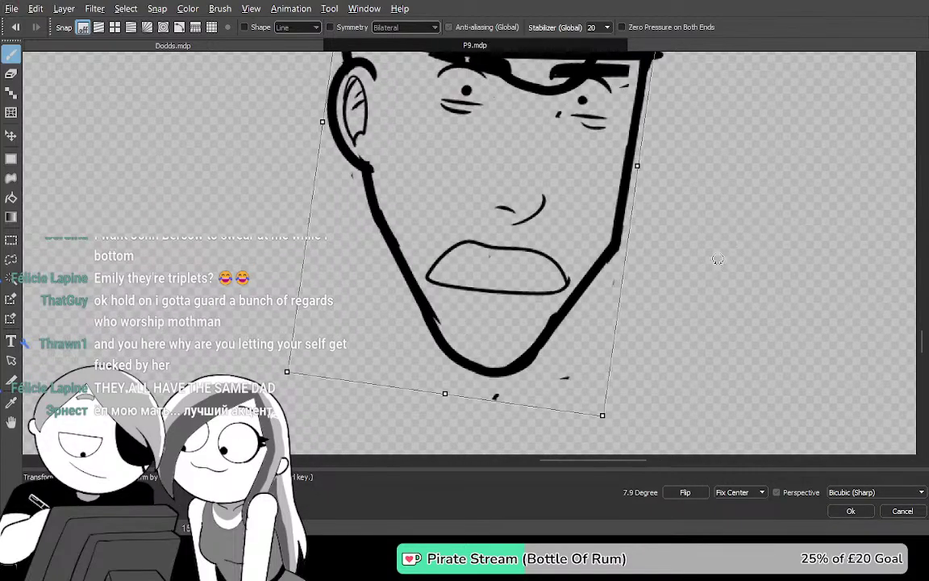
scroll(655, 266, up, 6)
drag(536, 364, 534, 332)
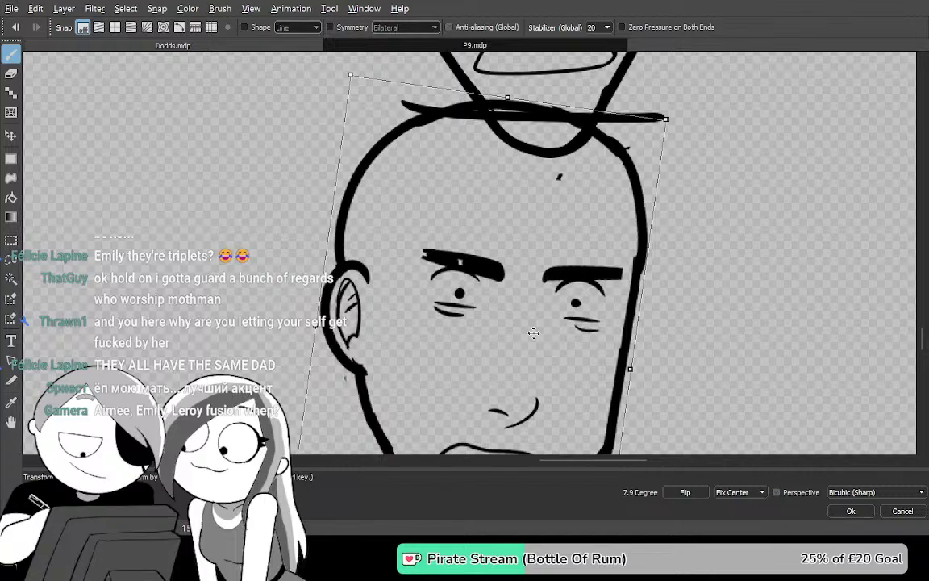
key(Return)
Draw a long, slightly curved guide line sloping just beneath the chin of the tilted head copy
drag(665, 454, 664, 199)
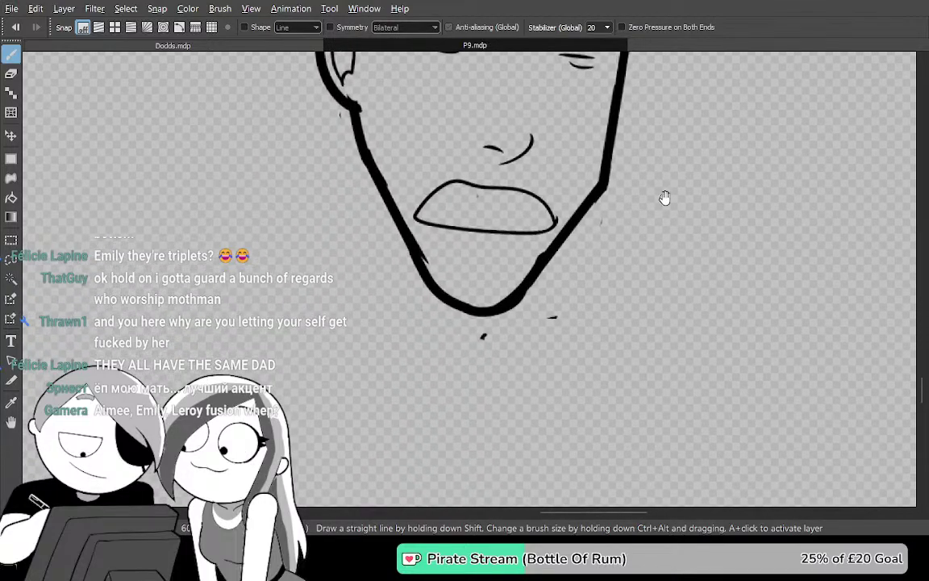
key(Tab)
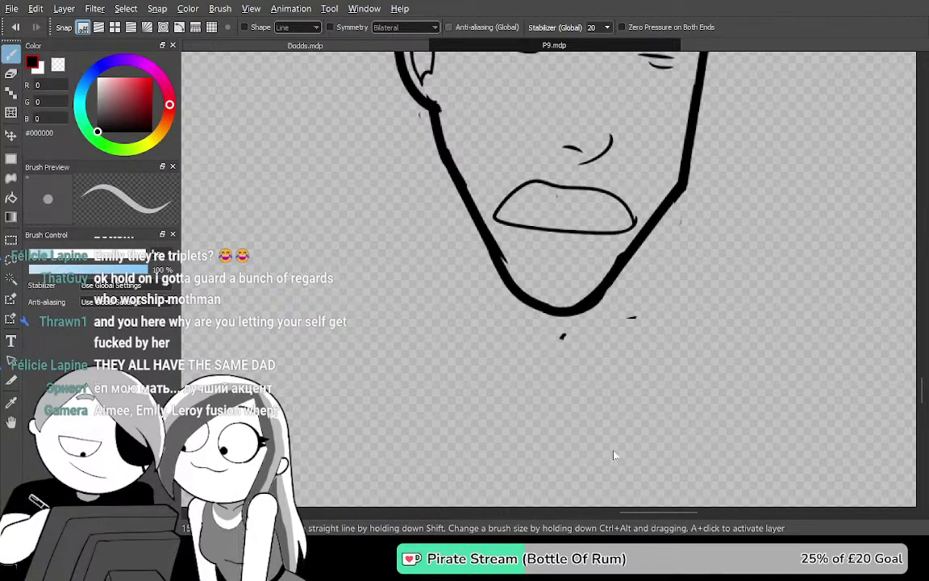
key(Tab)
drag(595, 369, 630, 304)
drag(268, 213, 709, 255)
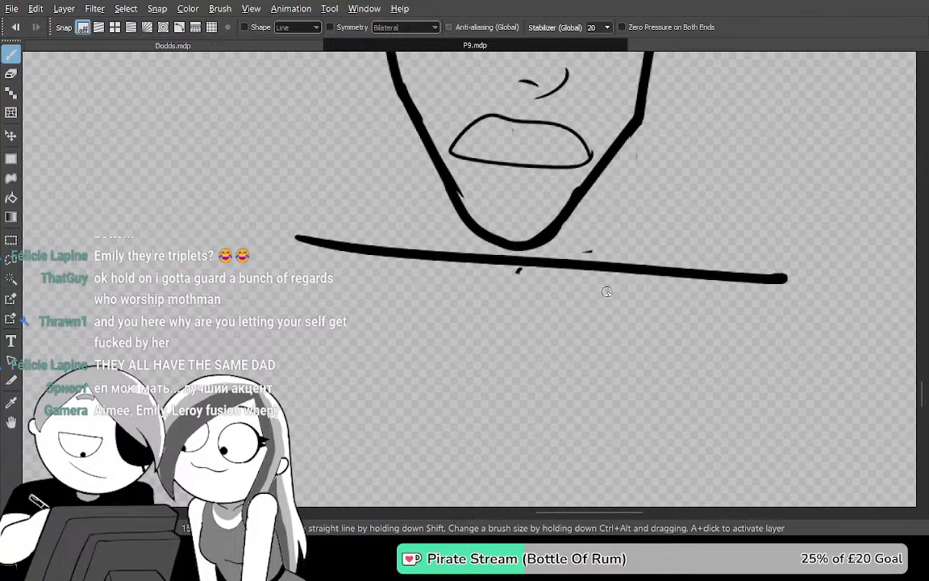
key(ctrl+z)
mouse_move(234, 196)
mouse_down()
mouse_move(740, 277)
mouse_move(867, 279)
mouse_up()
key(ctrl+z)
mouse_move(224, 191)
mouse_down()
mouse_move(478, 252)
mouse_move(907, 278)
mouse_up()
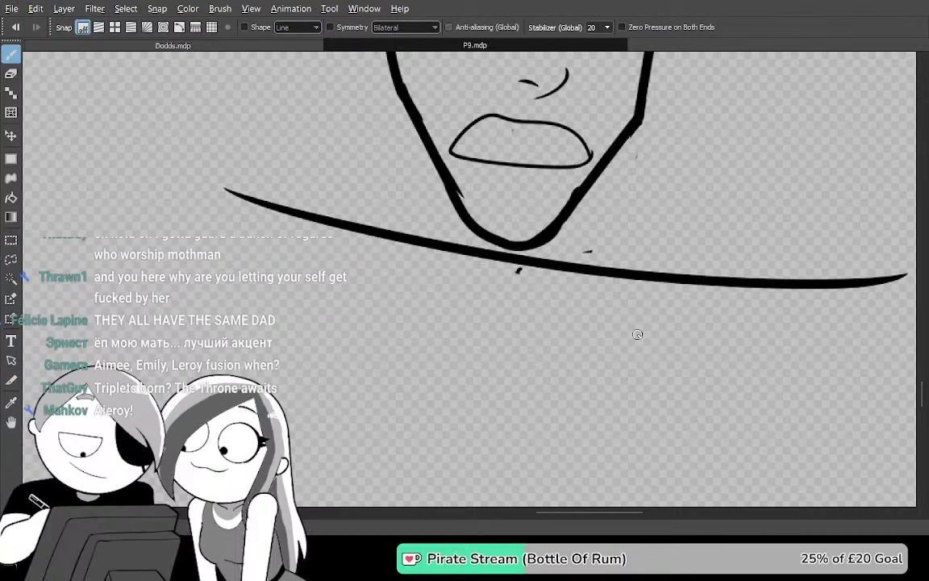
Move the tilted head copy down so its crown sits just under the curved guide line
key(Tab)
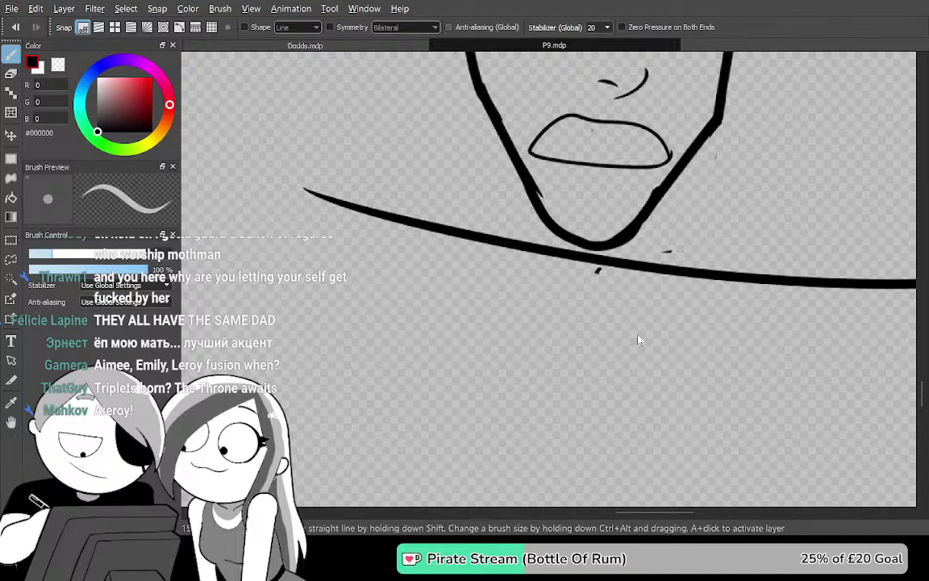
key(Tab)
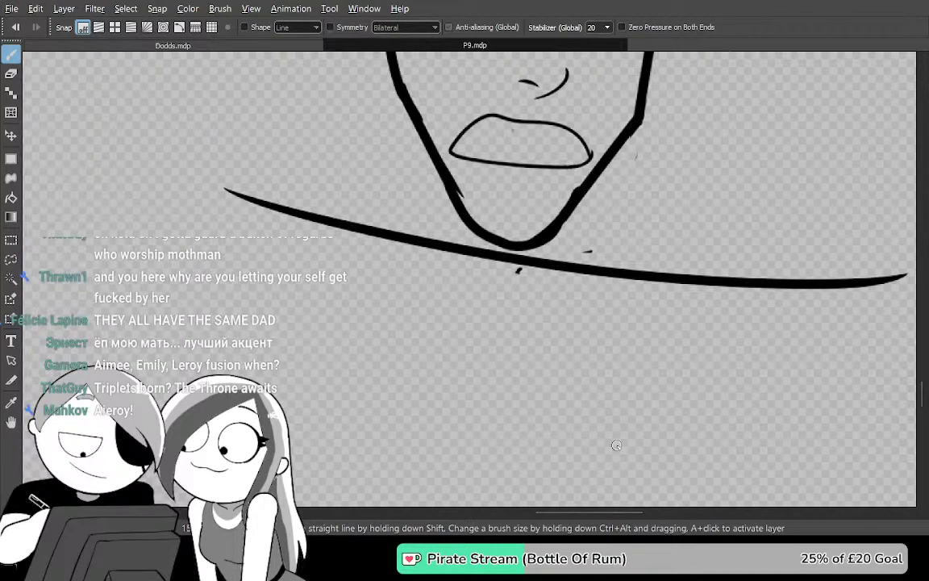
key(ctrl+t)
drag(549, 133, 499, 438)
mouse_move(551, 211)
mouse_down()
mouse_move(536, 383)
mouse_move(509, 444)
mouse_move(525, 379)
mouse_move(520, 391)
mouse_move(580, 337)
mouse_move(614, 86)
mouse_up()
key(Return)
Draw a second long curved guide line below the chin of the moved head copy
drag(605, 431, 600, 247)
key(Tab)
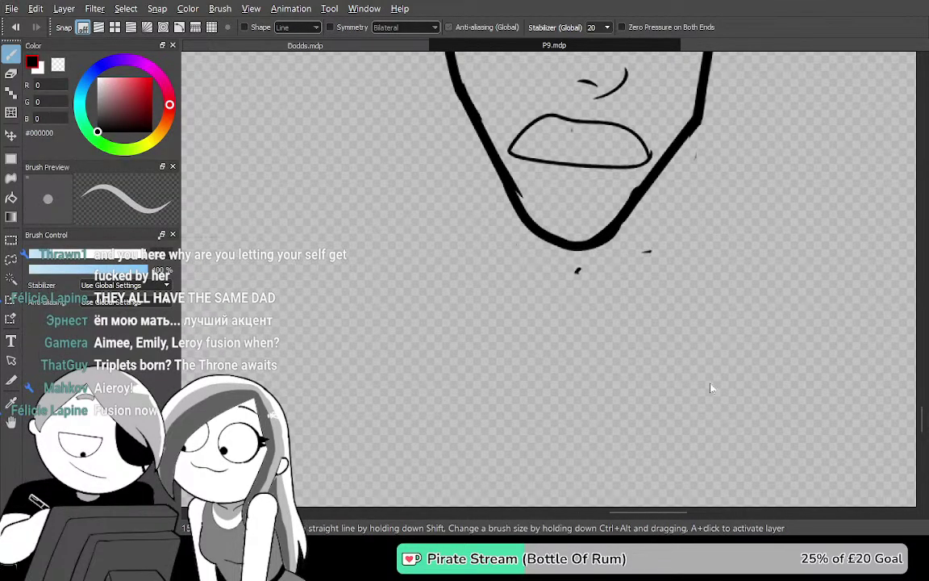
key(Tab)
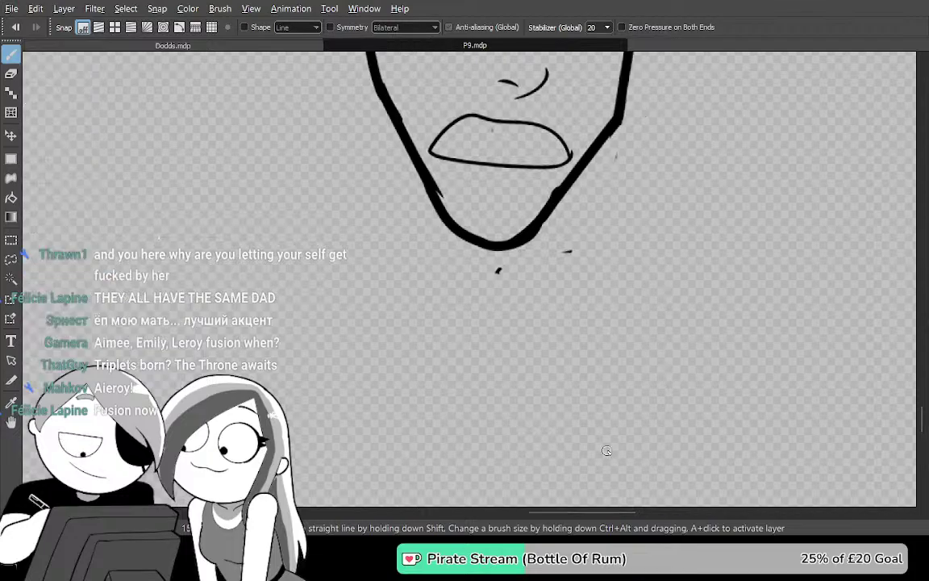
drag(651, 303, 701, 297)
mouse_move(215, 233)
mouse_down()
mouse_move(252, 253)
mouse_move(900, 348)
mouse_up()
Fill the area around the tilted head with black to check its silhouette in the panel, then undo the fill
key(g)
click(637, 377)
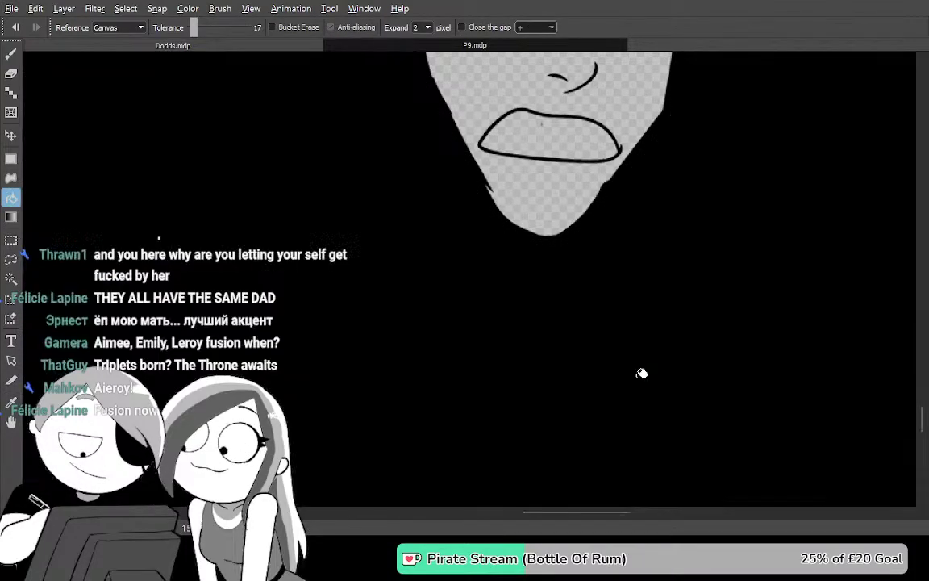
scroll(642, 397, down, 3)
scroll(643, 397, down, 2)
drag(731, 301, 546, 162)
key(ctrl+z)
drag(552, 210, 591, 301)
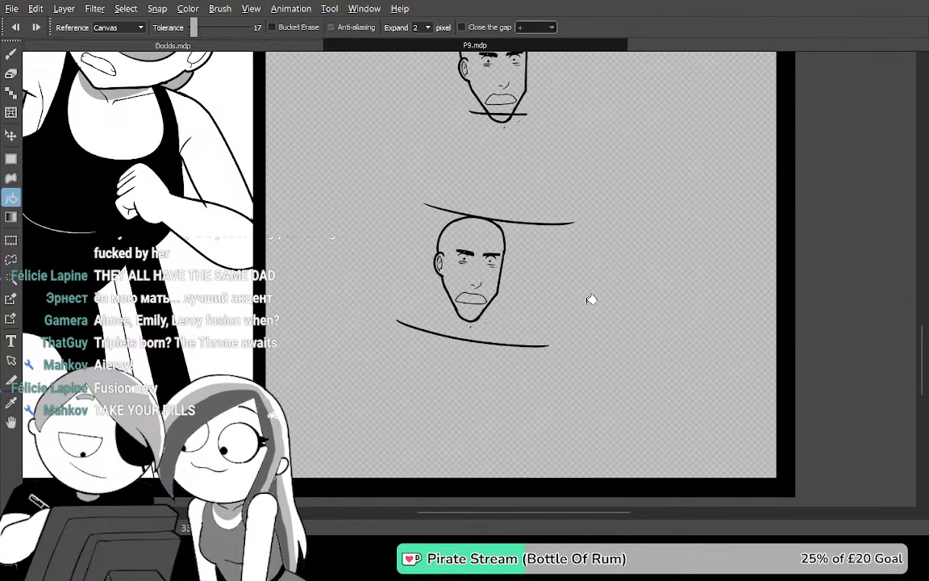
scroll(533, 314, up, 2)
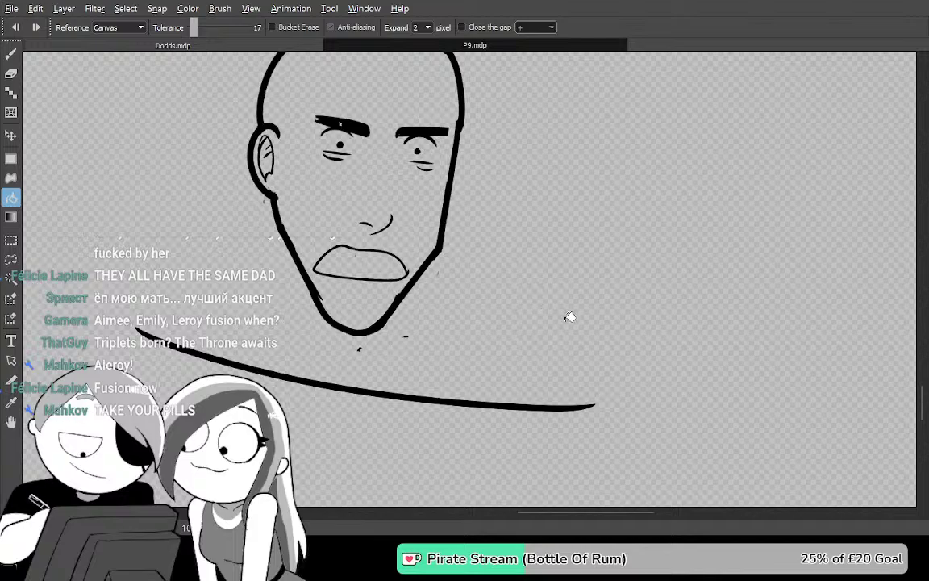
Replace the guide line below the tilted head's chin with a longer, more strongly curved one that sweeps upward at its far end
scroll(566, 315, up, 1)
drag(487, 398, 718, 265)
drag(618, 334, 686, 378)
key(ctrl+z)
key(b)
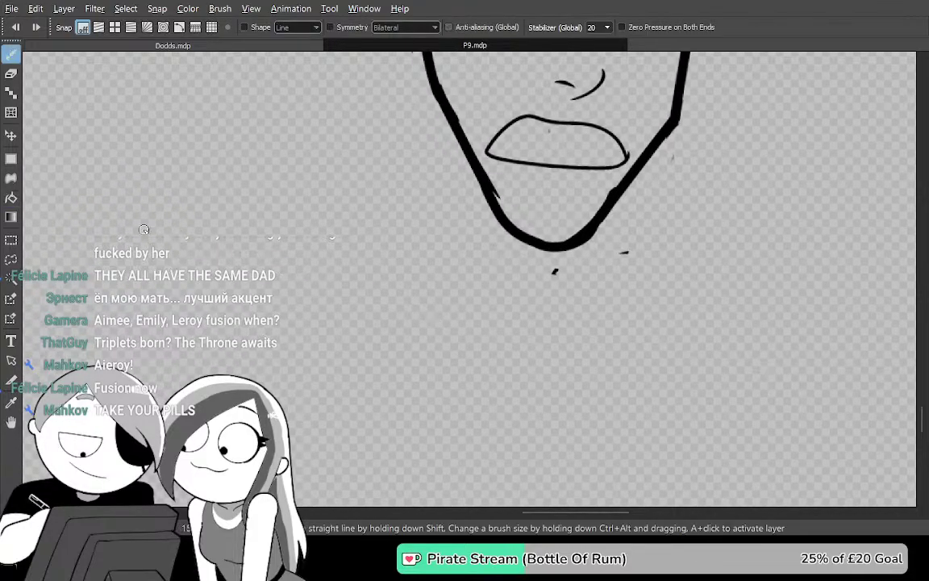
drag(147, 237, 926, 294)
key(ctrl+z)
mouse_move(133, 167)
mouse_down()
mouse_move(490, 317)
mouse_move(915, 249)
mouse_up()
key(ctrl+z)
drag(133, 167, 915, 272)
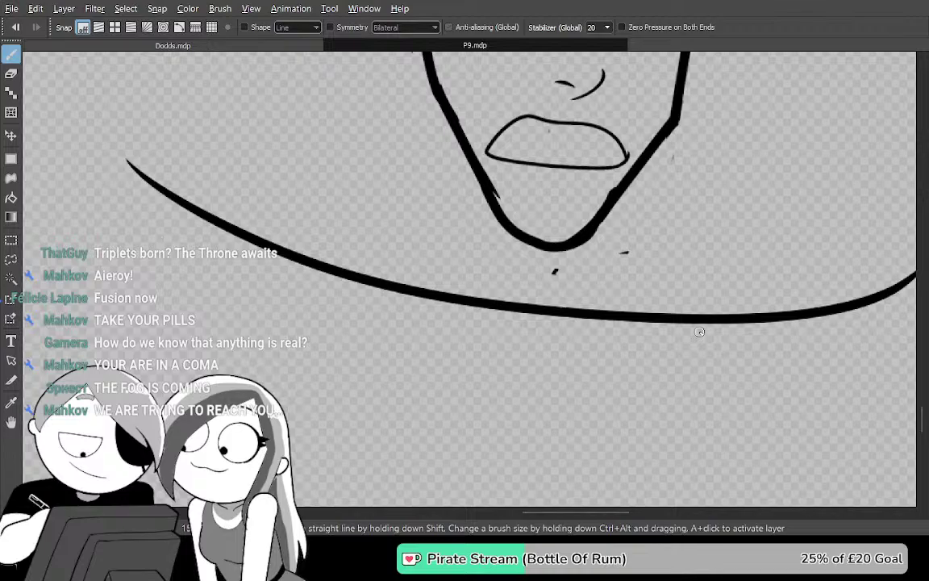
Delete the tilted head copy, keeping the curved guide lines
key(Tab)
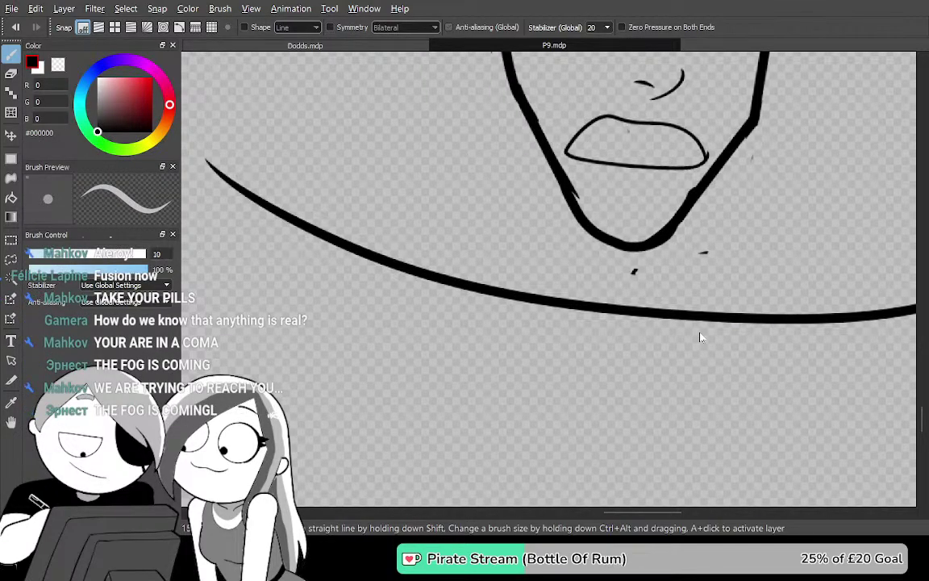
key(Delete)
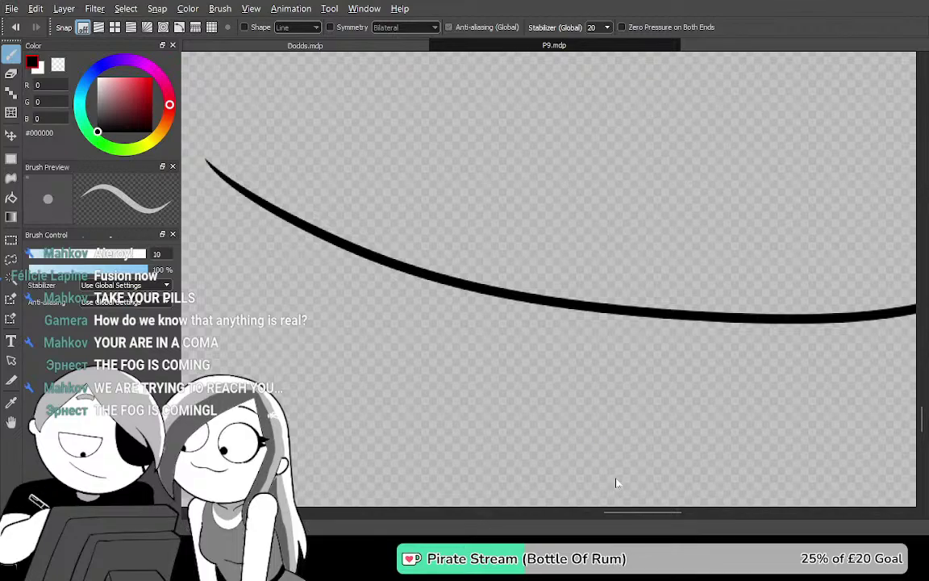
key(Tab)
drag(637, 356, 628, 383)
scroll(576, 404, down, 2)
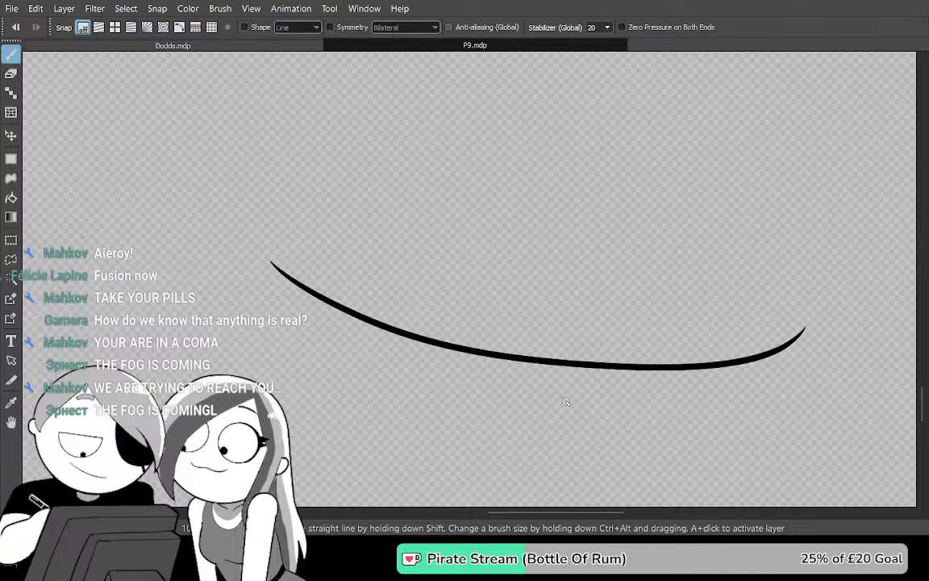
mouse_move(634, 177)
mouse_down()
mouse_move(634, 244)
mouse_move(600, 312)
mouse_move(613, 338)
mouse_move(631, 302)
mouse_up()
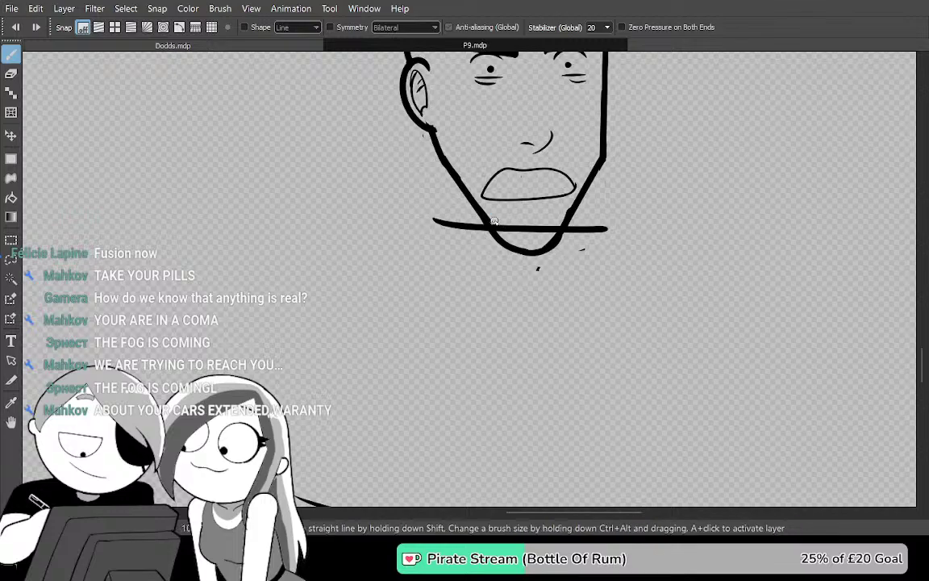
drag(590, 388, 611, 122)
drag(648, 389, 626, 327)
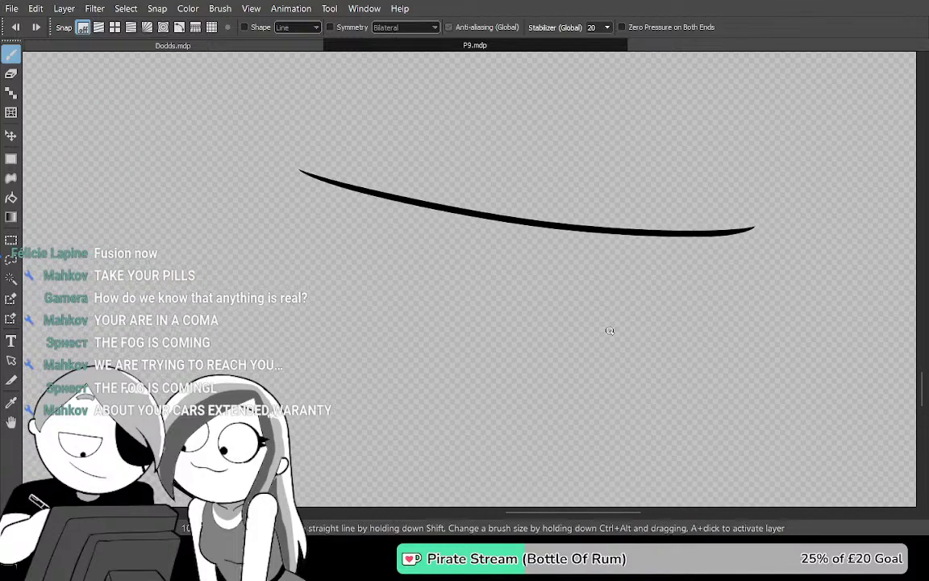
key(l)
mouse_move(408, 300)
mouse_down()
mouse_move(460, 325)
mouse_move(855, 335)
mouse_move(891, 246)
mouse_move(516, 143)
mouse_move(202, 201)
mouse_move(403, 300)
mouse_up()
scroll(653, 315, up, 2)
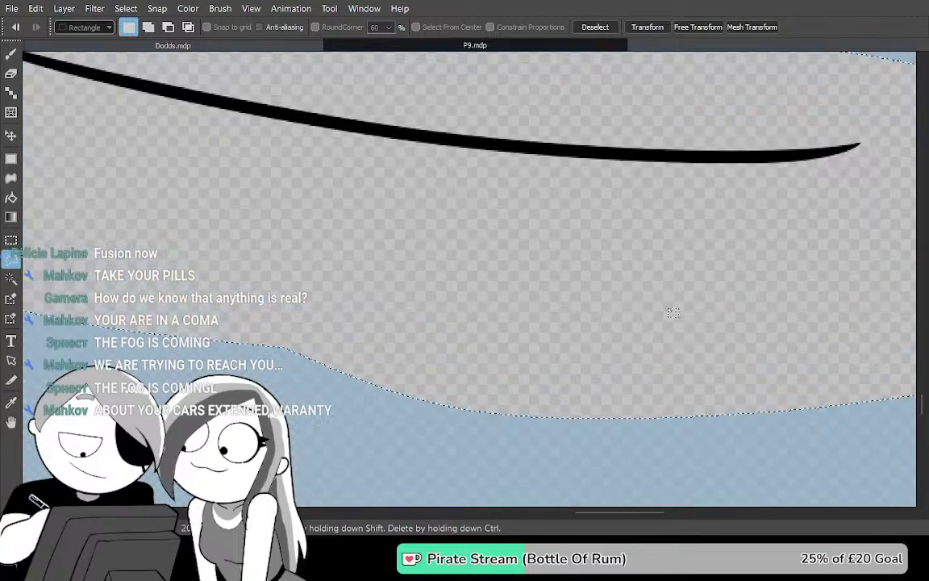
scroll(669, 308, up, 2)
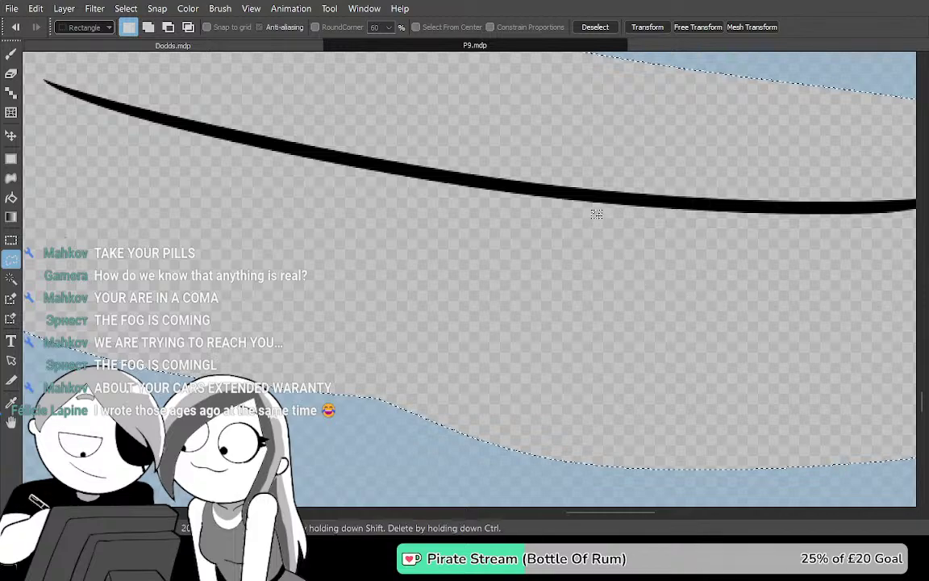
key(ctrl+t)
drag(592, 194, 584, 248)
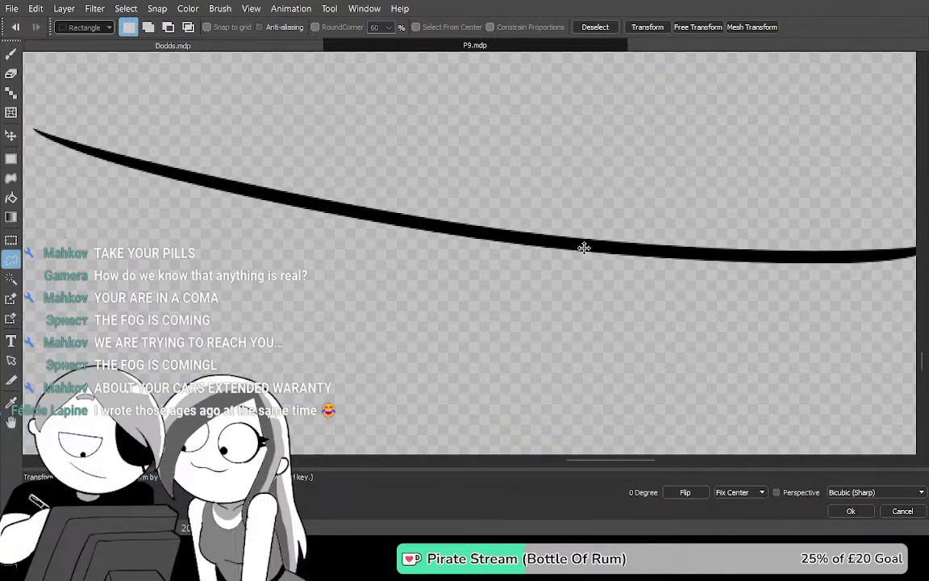
key(Escape)
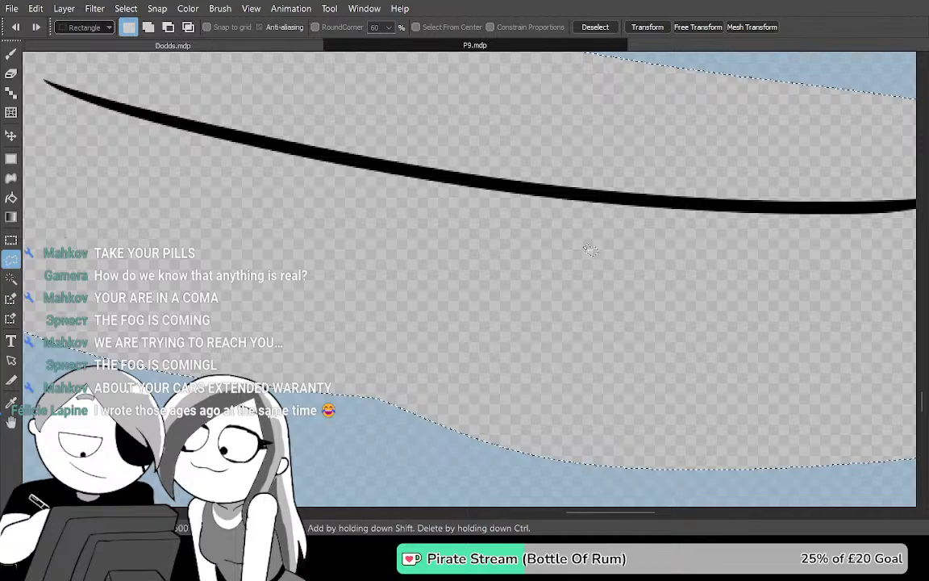
scroll(590, 250, down, 1)
key(ctrl+d)
scroll(616, 249, down, 1)
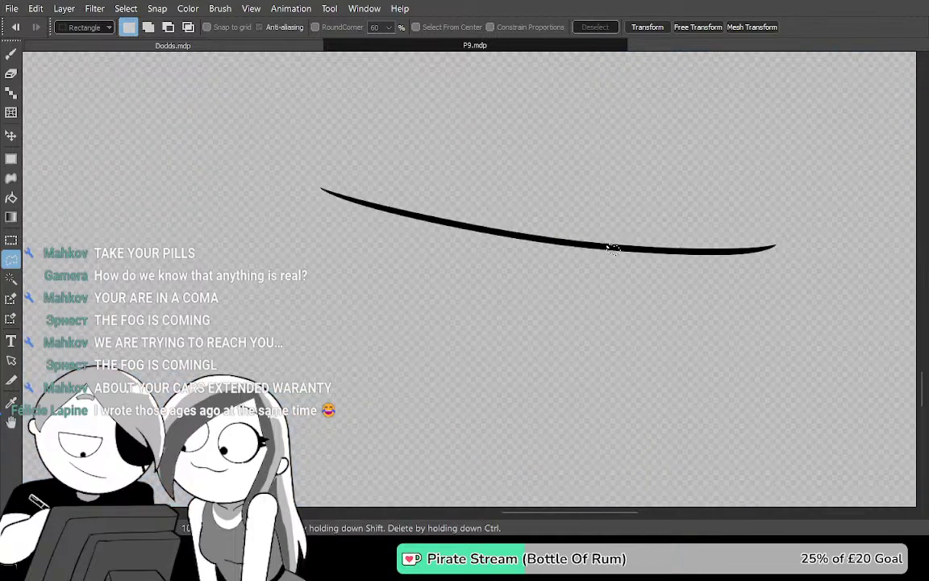
Fill the panel background around the head and guide lines with black as a check, and undo the fill
scroll(614, 249, down, 2)
key(g)
click(724, 166)
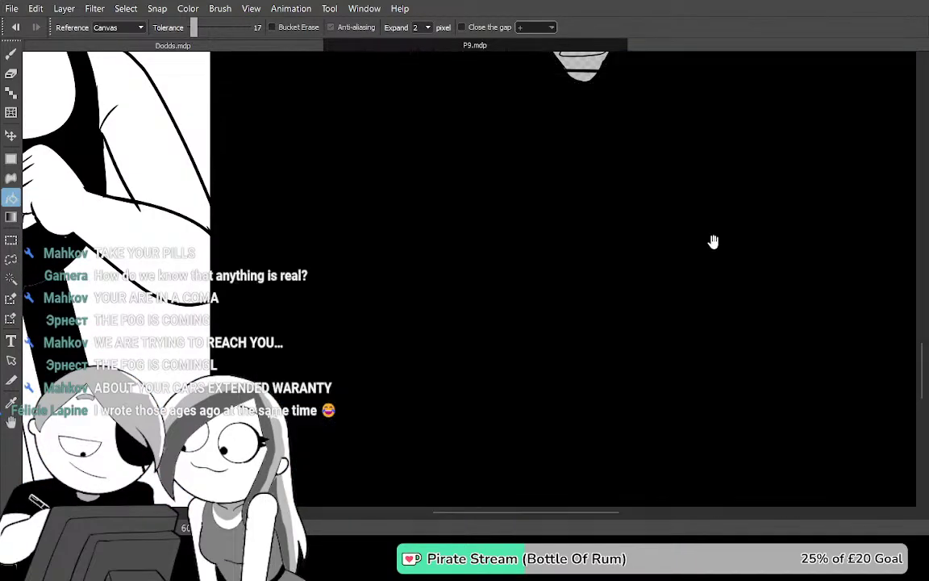
drag(714, 240, 617, 326)
key(ctrl+z)
Draw a long slanted line from the head's mouth down through both curved guide lines, ending below the lower one
key(b)
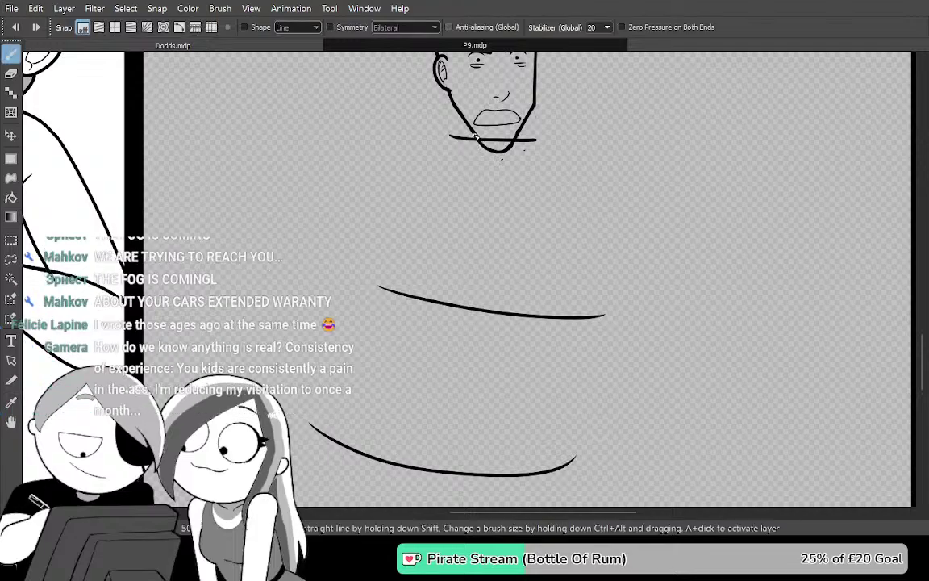
drag(472, 153, 377, 556)
key(g)
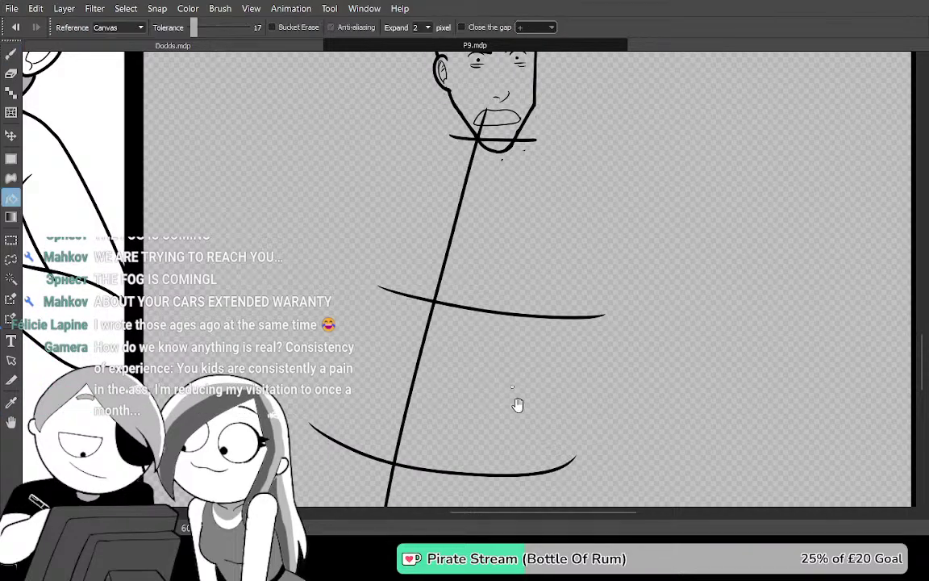
drag(518, 402, 543, 233)
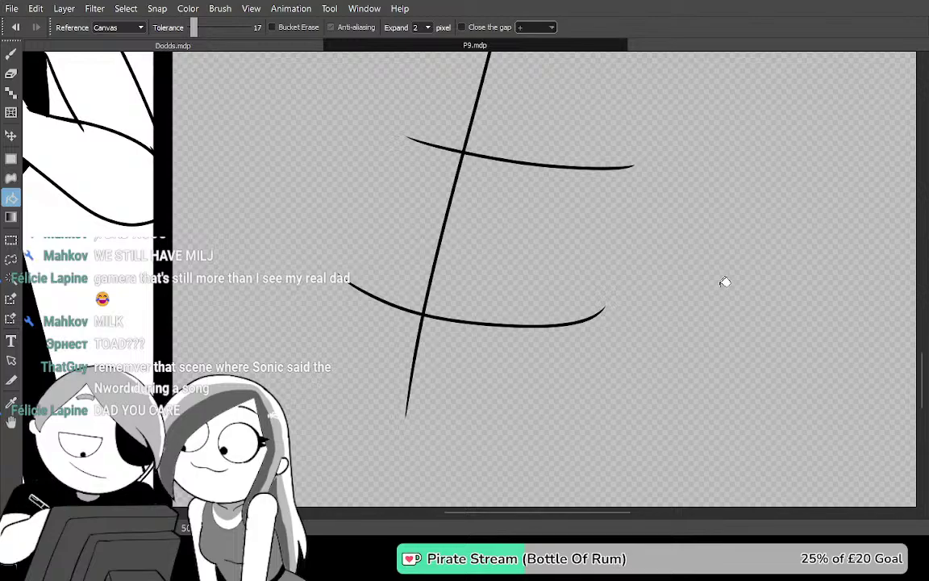
Try a second side line across both guide lines, fill the surroundings with black to check the torso block, and undo both
drag(725, 273, 740, 300)
key(b)
drag(587, 195, 574, 446)
key(g)
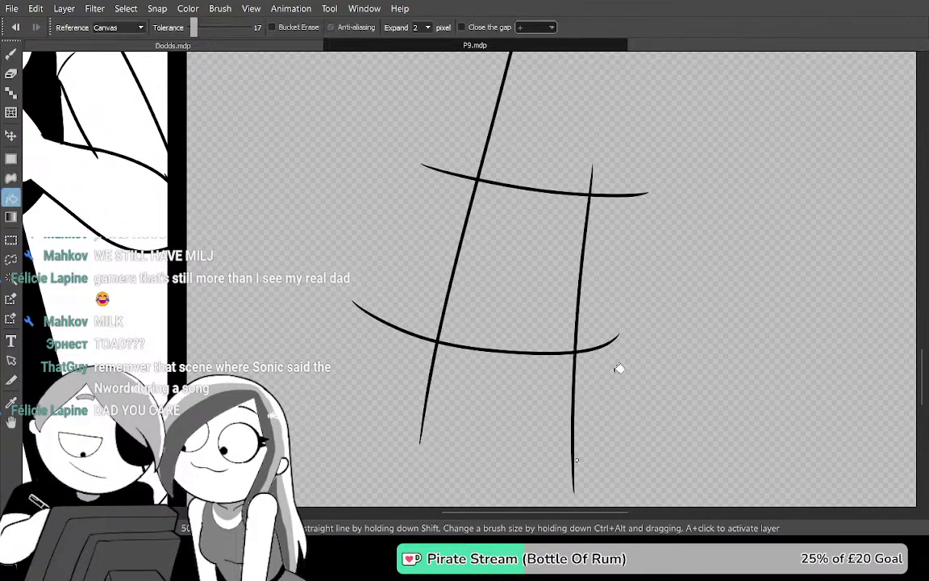
click(701, 359)
scroll(792, 350, up, 1)
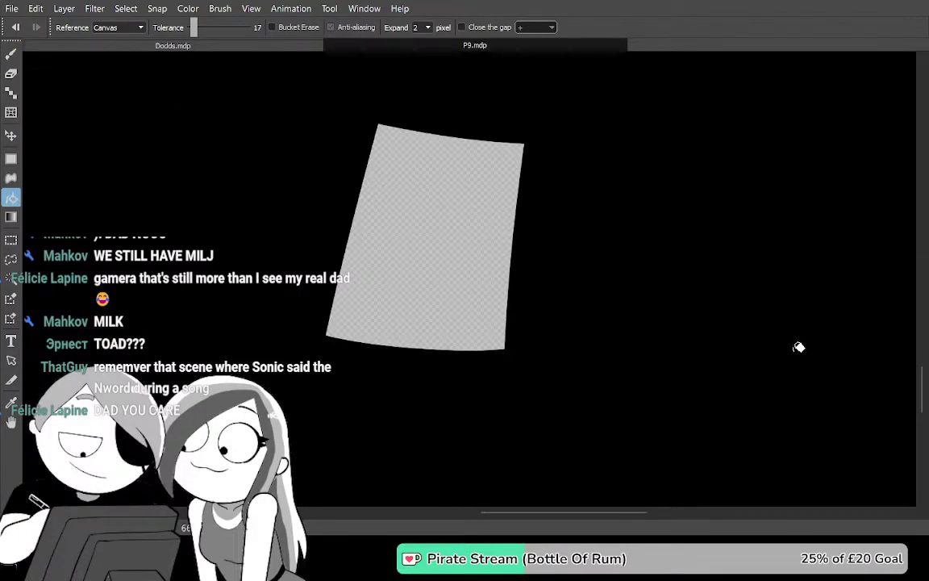
key(ctrl+z)
key(ctrl+z)
Try shoulder lines running outward from the jaw point on both sides of the head, and undo them
mouse_move(623, 207)
mouse_down()
mouse_move(574, 364)
mouse_move(578, 446)
mouse_move(628, 390)
mouse_move(711, 225)
mouse_move(710, 275)
mouse_move(740, 326)
mouse_up()
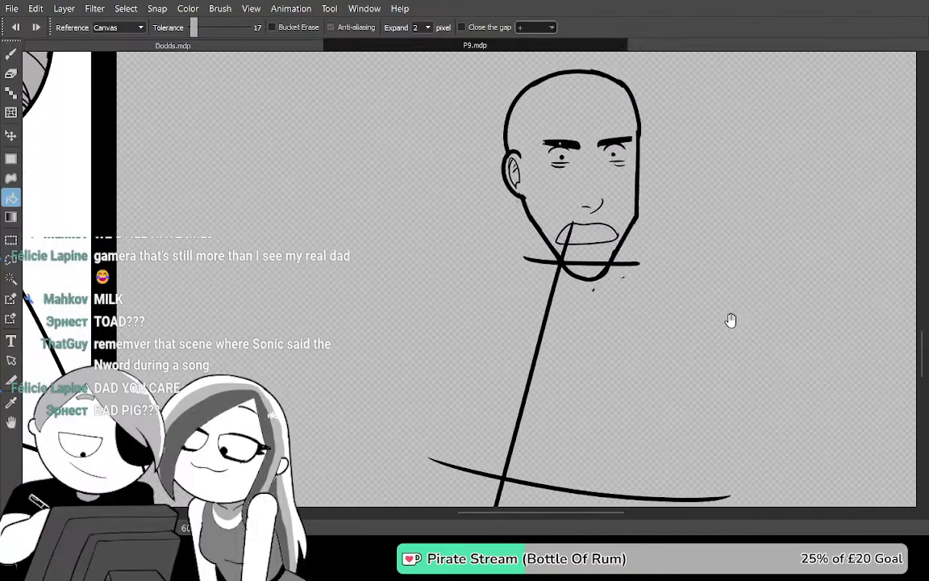
scroll(822, 282, up, 2)
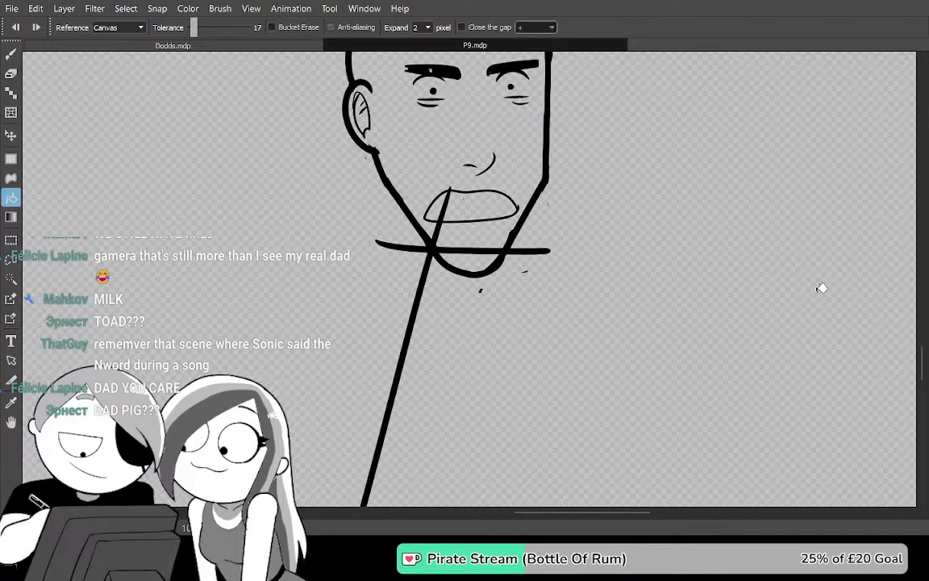
drag(532, 303, 642, 345)
key(b)
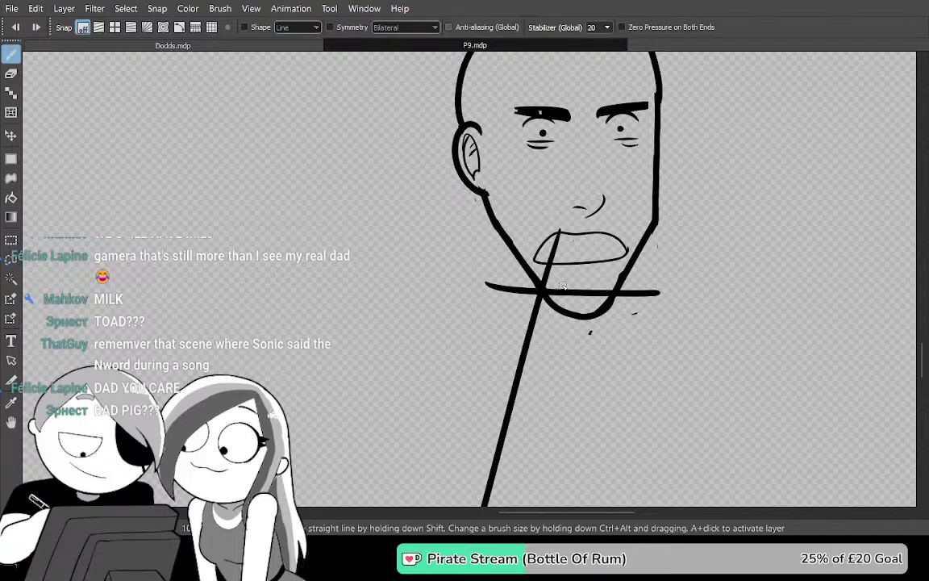
mouse_move(575, 288)
mouse_down()
mouse_move(554, 269)
mouse_move(374, 159)
mouse_up()
key(ctrl+z)
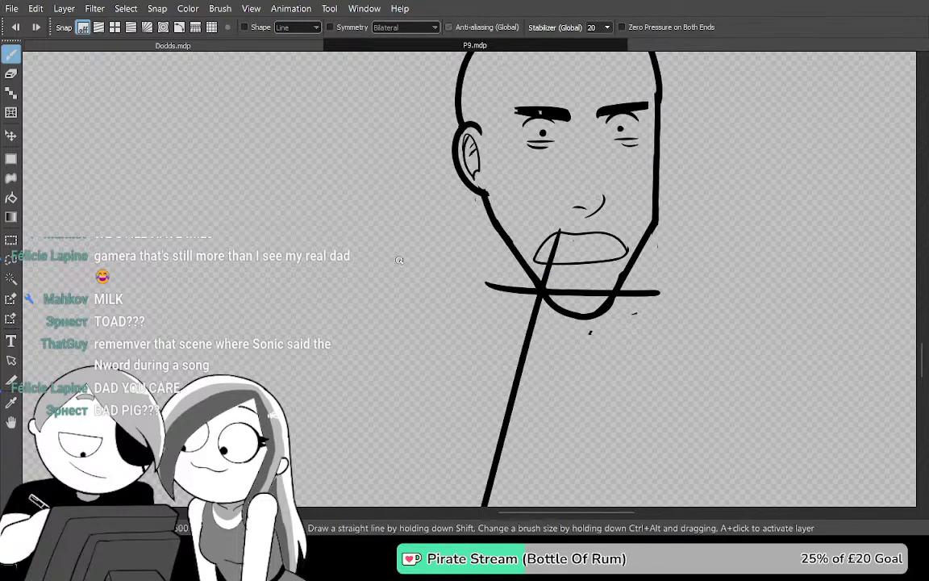
drag(310, 284, 391, 207)
key(ctrl+z)
drag(543, 275, 338, 185)
drag(591, 483, 479, 396)
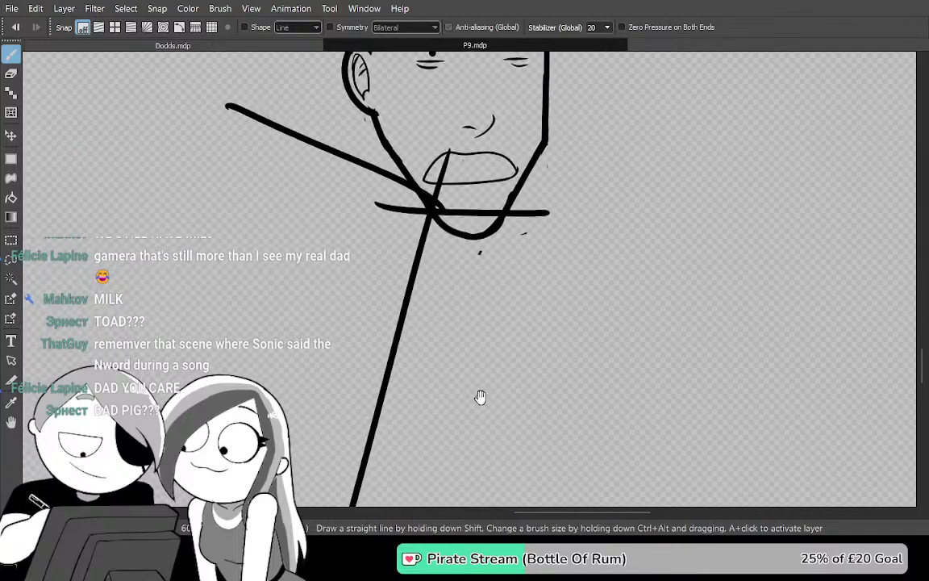
drag(435, 202, 608, 188)
drag(605, 245, 617, 315)
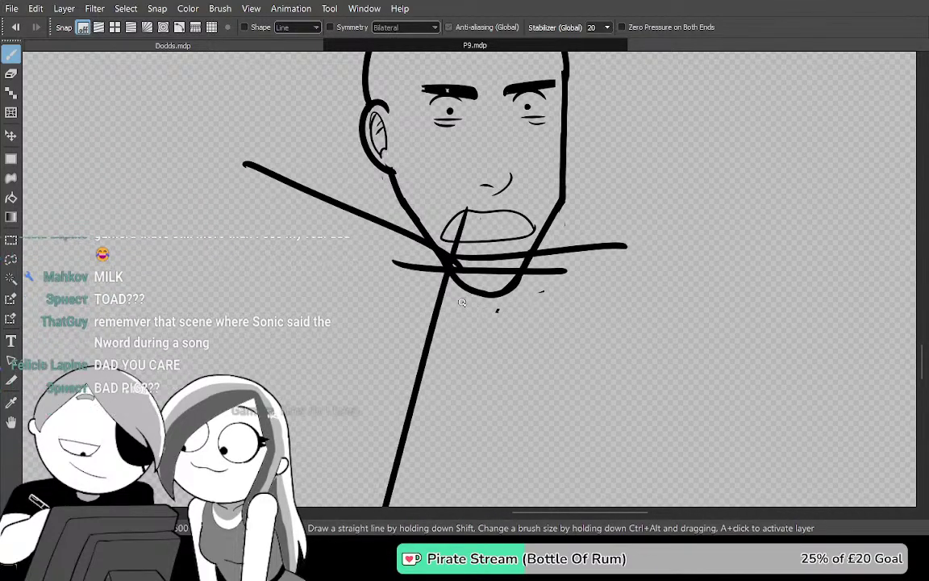
key(ctrl+z)
key(ctrl+z)
Draw two shoulder lines from the jaw point, one rising steeply beyond the ear side and one nearly level past the other jaw
drag(457, 267, 166, 135)
key(ctrl+z)
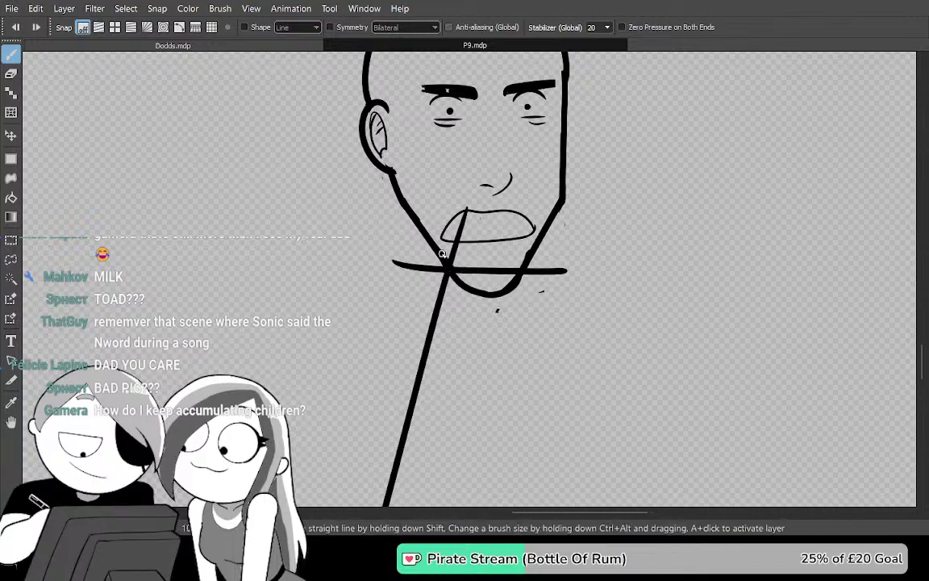
drag(456, 260, 217, 151)
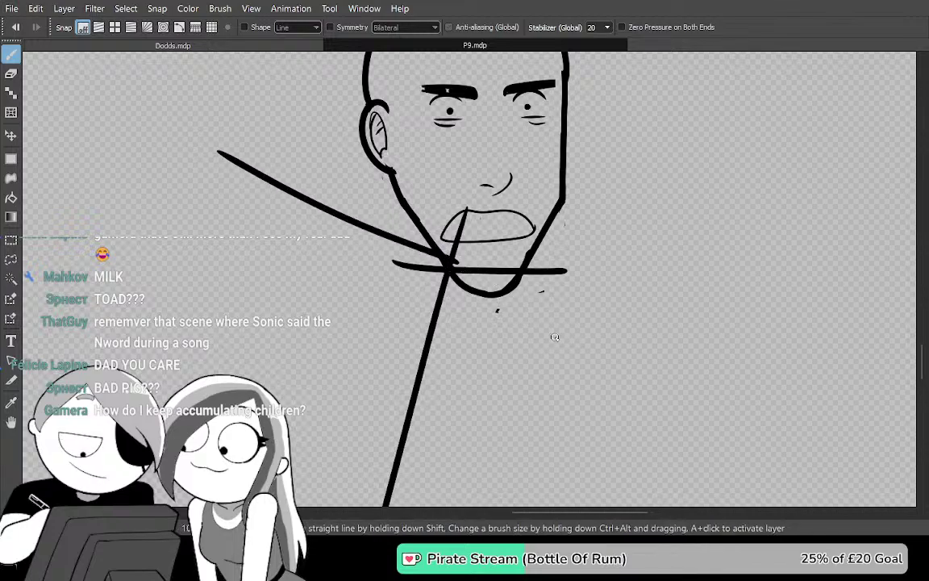
drag(443, 260, 732, 204)
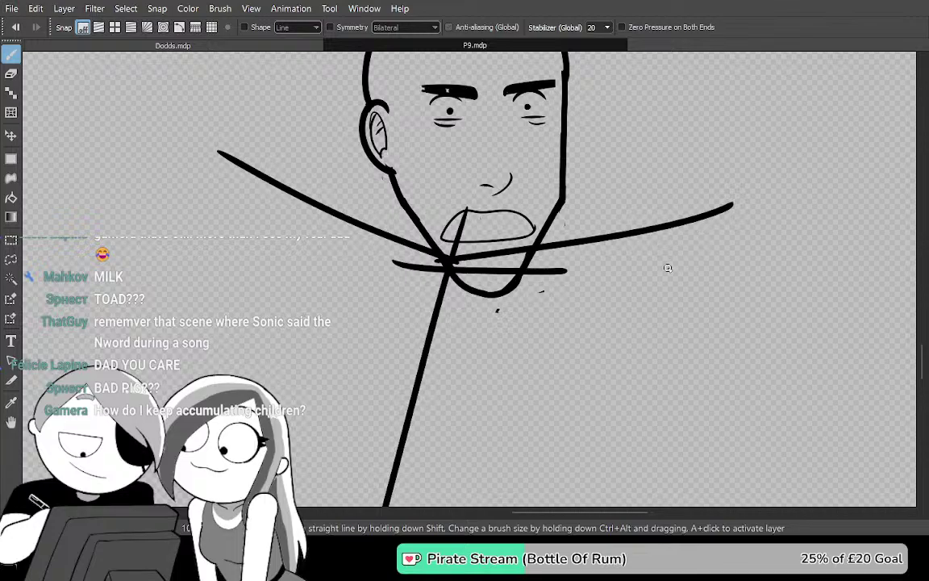
key(ctrl+z)
drag(444, 260, 714, 239)
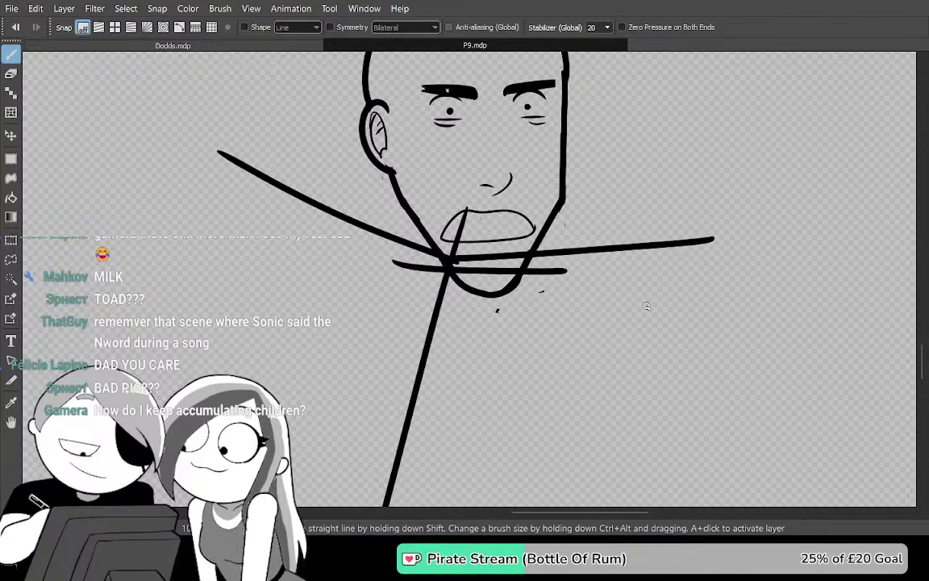
mouse_move(595, 440)
mouse_down()
mouse_move(668, 336)
mouse_move(691, 426)
mouse_up()
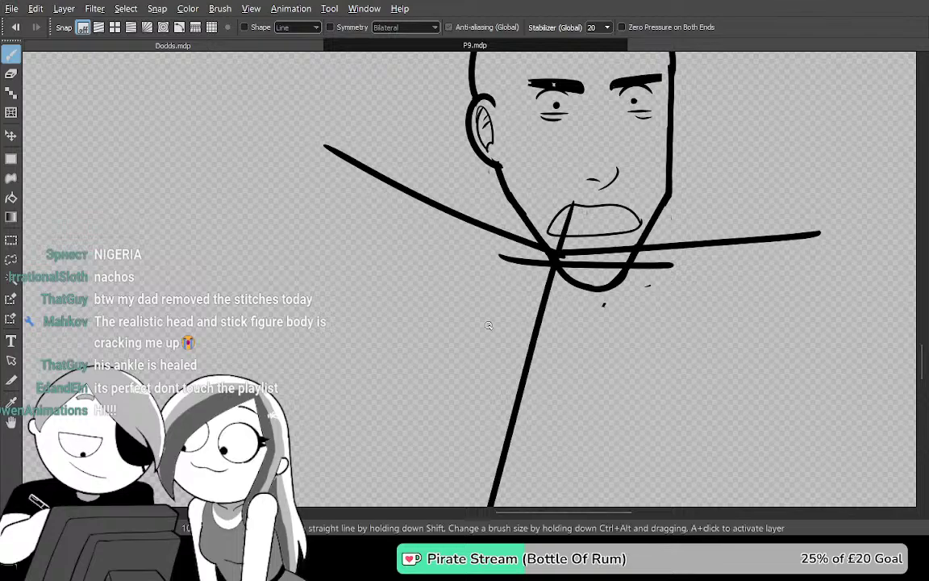
Try a slanted second side line through both guide lines, fill the surroundings with black to check the torso shape, and undo both
drag(678, 333, 617, 93)
mouse_move(574, 230)
mouse_down()
mouse_move(632, 94)
mouse_move(566, 114)
mouse_move(564, 64)
mouse_up()
mouse_move(582, 332)
mouse_down()
mouse_move(515, 365)
mouse_move(508, 358)
mouse_up()
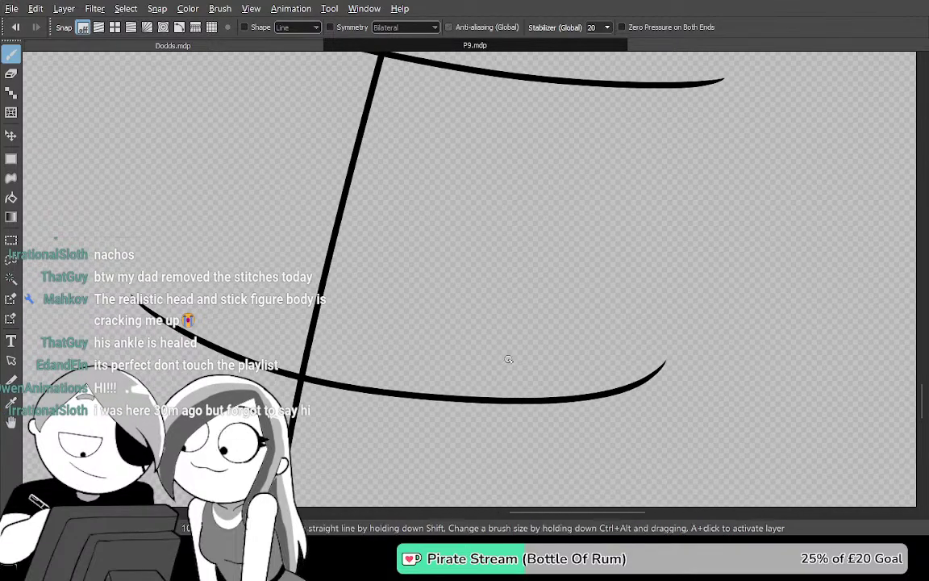
scroll(499, 360, down, 2)
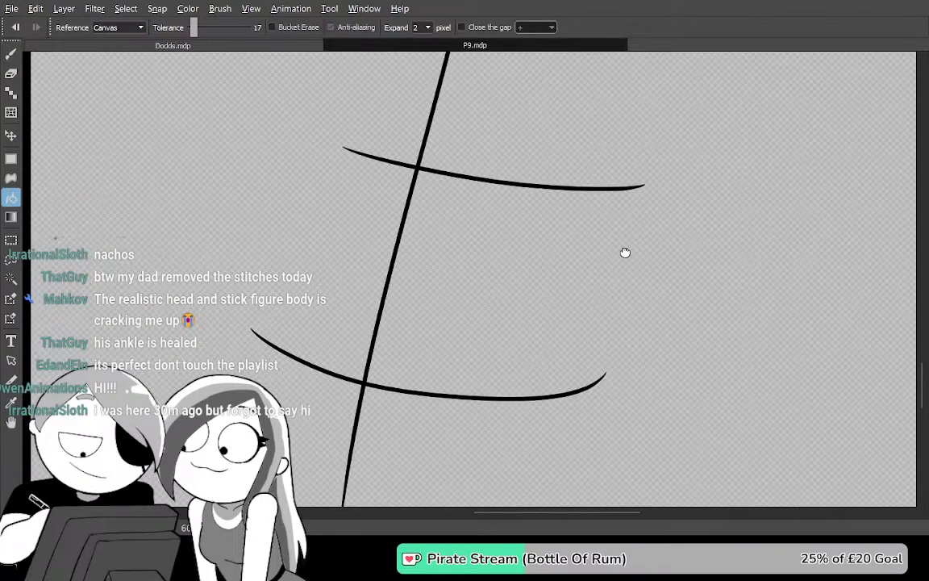
key(b)
drag(508, 458, 504, 507)
drag(330, 74, 247, 346)
key(g)
click(302, 166)
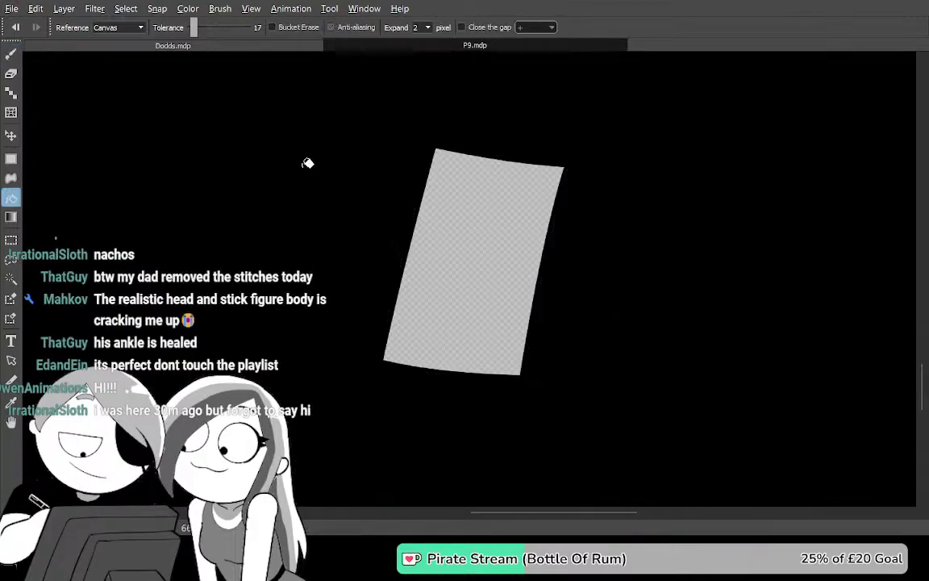
key(ctrl+z)
key(ctrl+z)
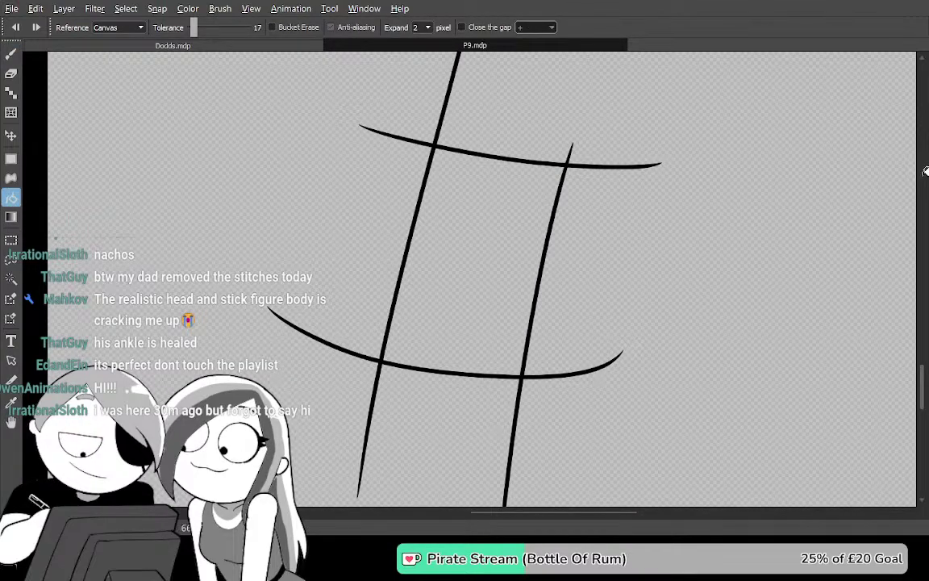
key(ctrl+z)
key(ctrl+z)
Undo the last second side line and draw a slanted one farther out, crossing both curved guide lines
key(b)
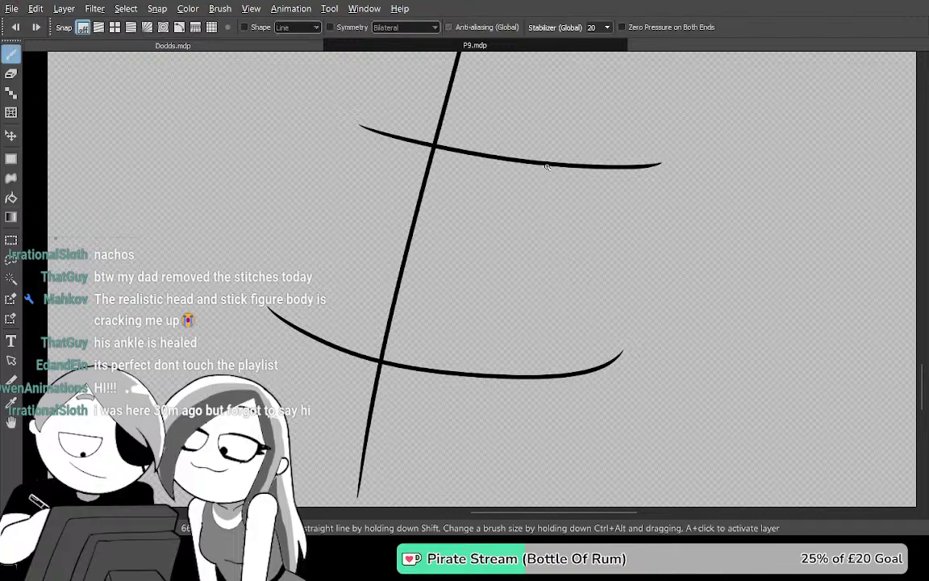
key(ctrl+z)
drag(537, 467, 543, 396)
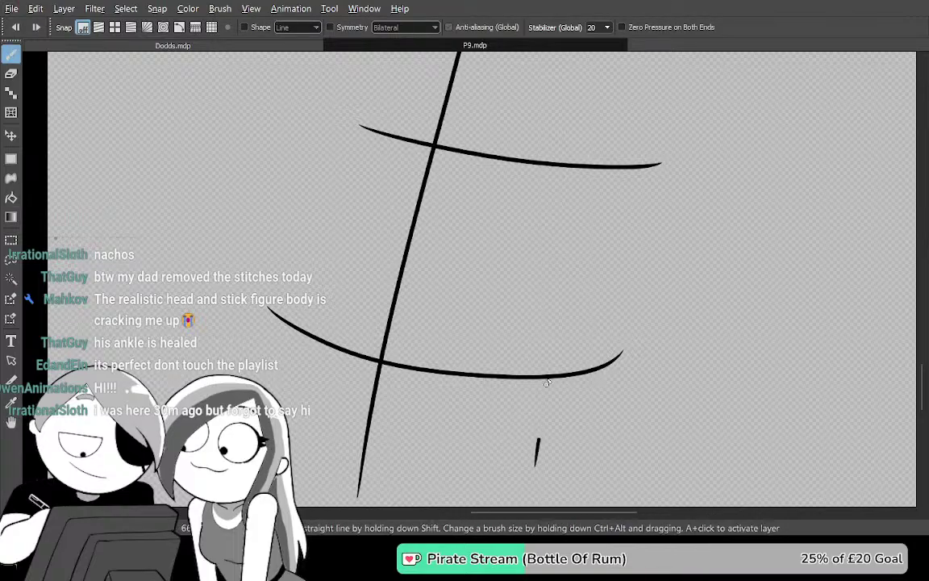
key(ctrl+z)
drag(586, 134, 524, 479)
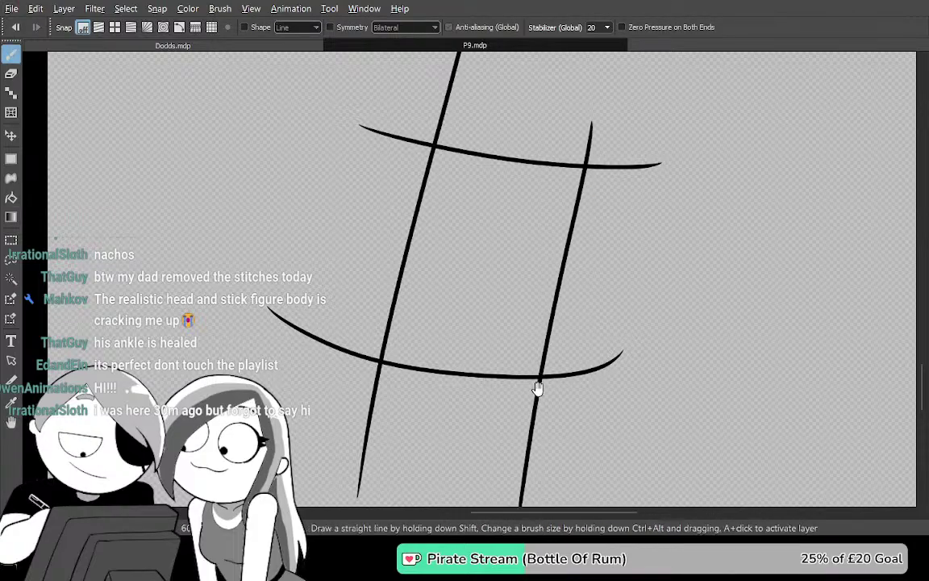
Try a short stroke at the outer end of the ear-side shoulder line and review the opposite shoulder line's end
drag(555, 362, 621, 388)
mouse_move(591, 293)
mouse_down()
mouse_move(596, 317)
mouse_move(610, 312)
mouse_up()
scroll(613, 298, up, 5)
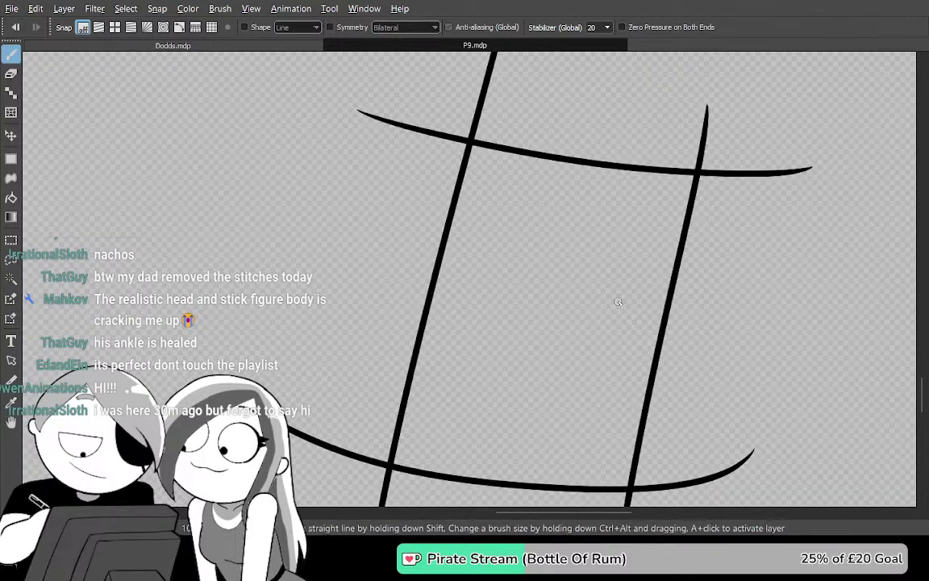
mouse_move(559, 253)
mouse_down()
mouse_move(631, 298)
mouse_move(707, 378)
mouse_up()
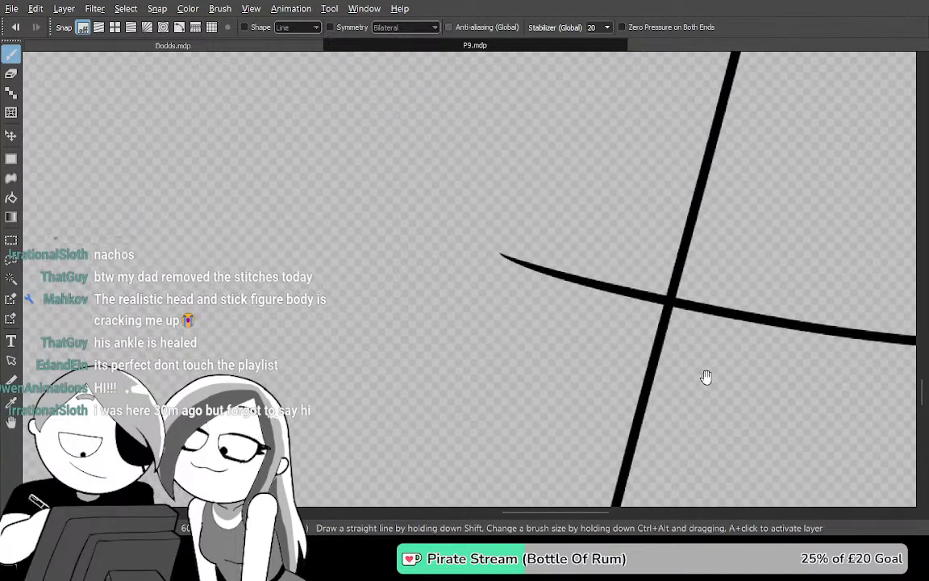
scroll(579, 373, down, 5)
drag(630, 331, 780, 323)
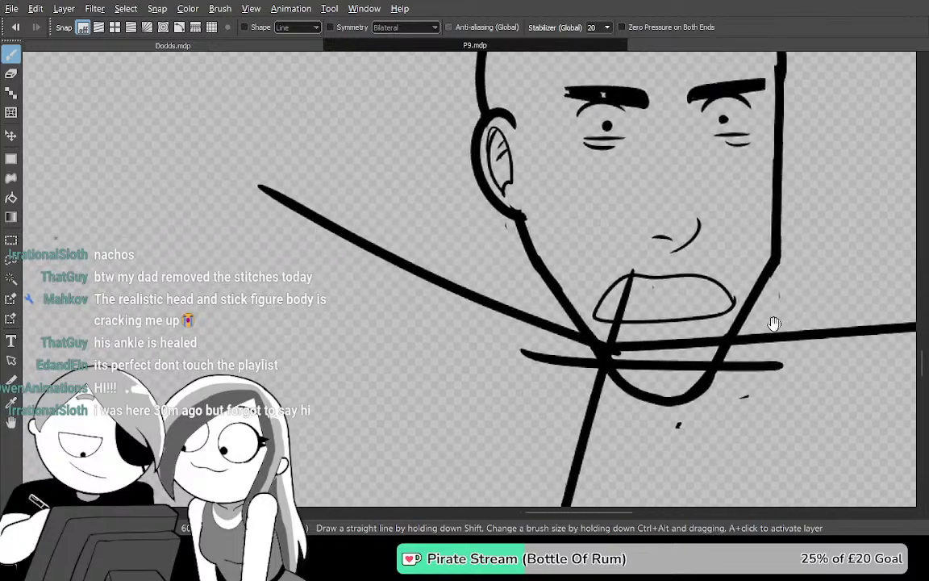
mouse_move(336, 174)
mouse_down()
mouse_move(338, 228)
mouse_move(286, 199)
mouse_up()
mouse_move(748, 395)
mouse_down()
mouse_move(751, 402)
mouse_move(536, 363)
mouse_up()
drag(754, 342, 660, 361)
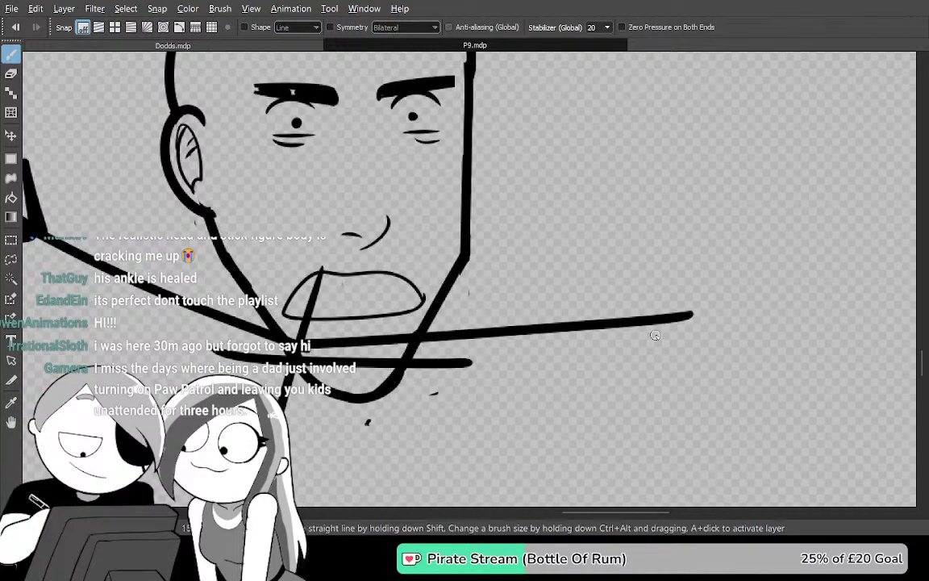
mouse_move(718, 381)
mouse_down()
mouse_move(723, 374)
mouse_move(660, 389)
mouse_move(674, 381)
mouse_up()
scroll(662, 366, down, 2)
drag(605, 419, 622, 353)
Try a curved line rising steeply outward from where the upper guide line crosses the first side line, redrawing it twice
drag(582, 387, 664, 281)
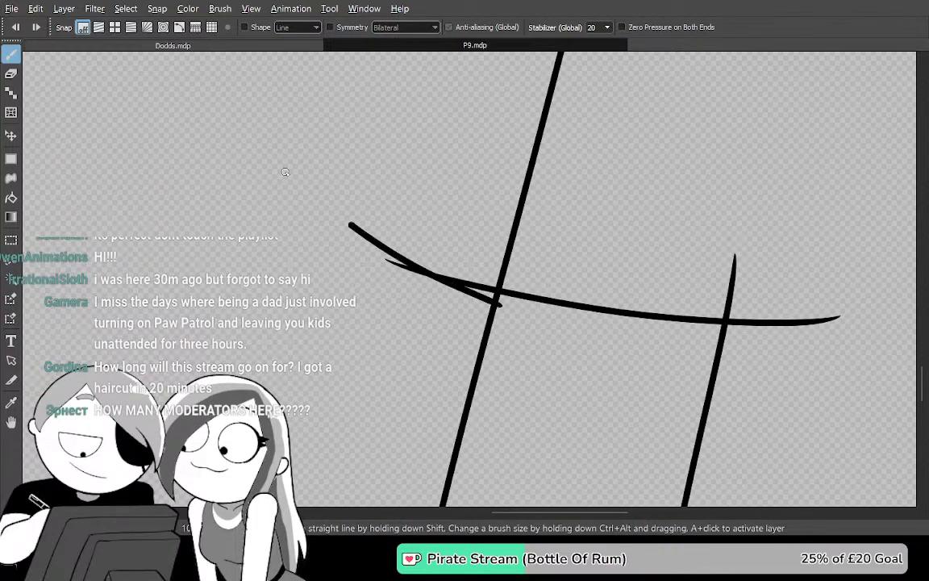
key(ctrl+z)
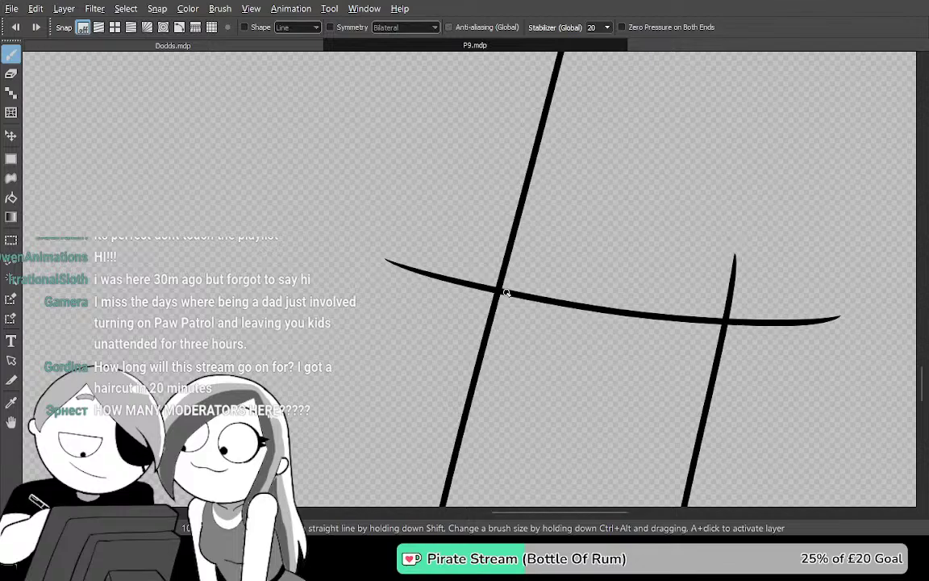
mouse_move(507, 293)
mouse_down()
mouse_move(359, 223)
mouse_move(227, 129)
mouse_up()
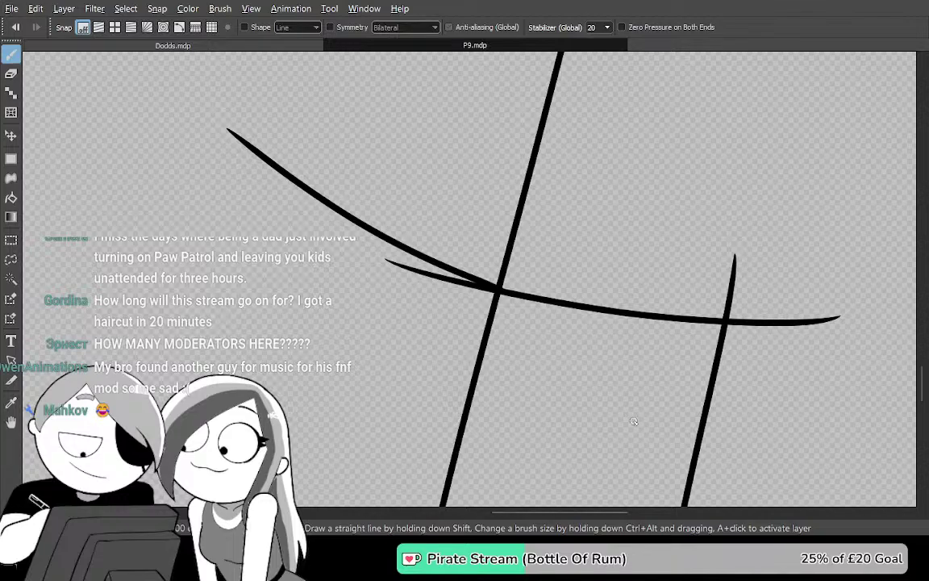
key(ctrl+z)
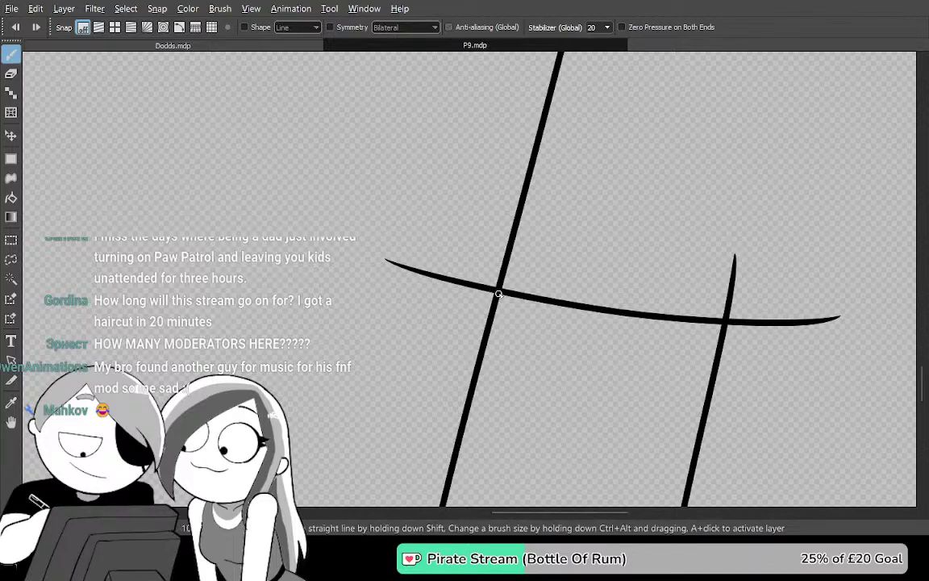
drag(498, 294, 254, 126)
Try an outer slanted side line below the rising curve, fill the surroundings with black to check the torso, and undo the whole attempt
drag(631, 437, 581, 339)
drag(355, 86, 200, 501)
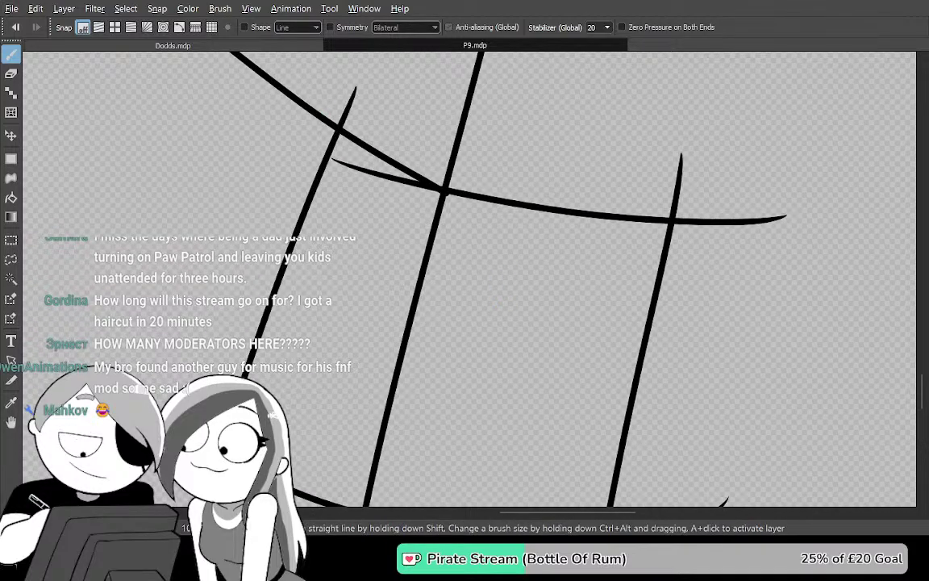
key(g)
click(227, 254)
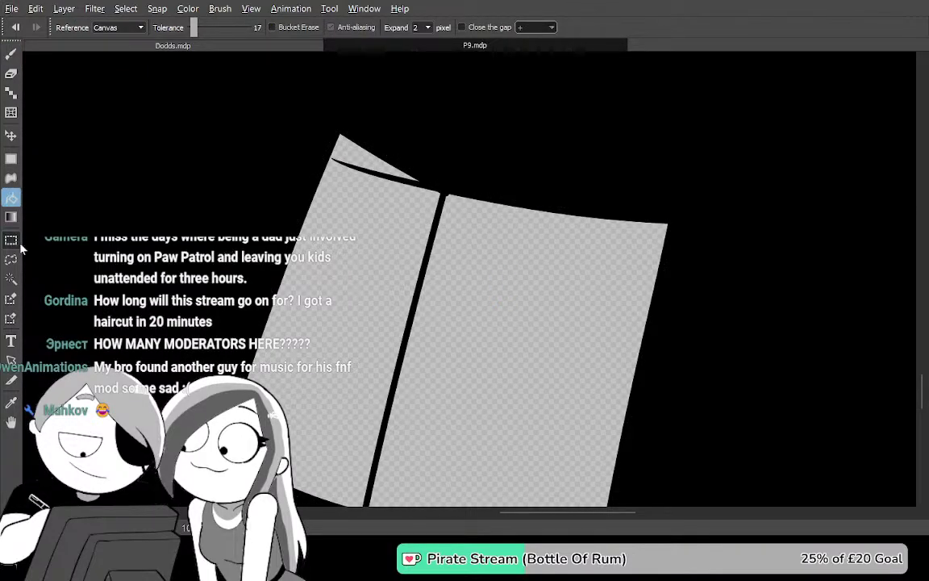
scroll(597, 281, down, 3)
mouse_move(609, 233)
mouse_down()
mouse_move(595, 261)
mouse_move(607, 230)
mouse_up()
scroll(586, 241, up, 3)
scroll(596, 222, up, 4)
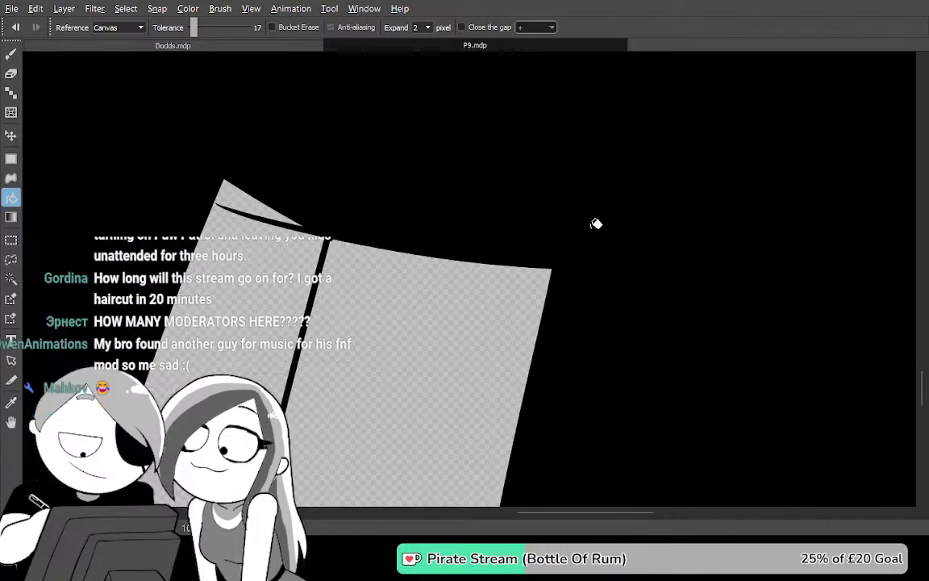
key(ctrl+z)
key(ctrl+z)
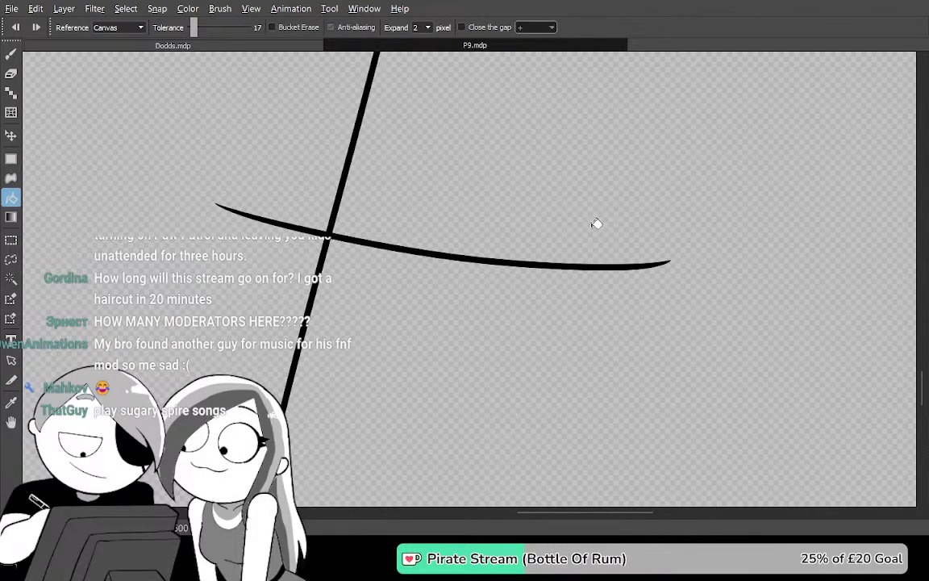
Try erasing the upper guide line's outer part beyond the first side line with the Eraser, and undo it
drag(483, 266, 575, 311)
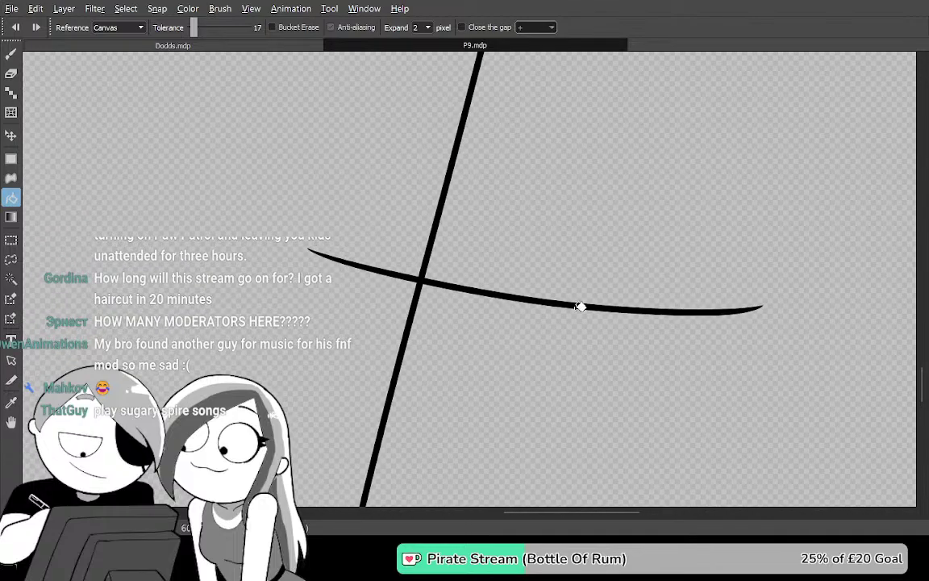
scroll(579, 309, up, 4)
mouse_move(381, 388)
mouse_down()
mouse_move(654, 356)
mouse_move(710, 437)
mouse_up()
key(b)
key(e)
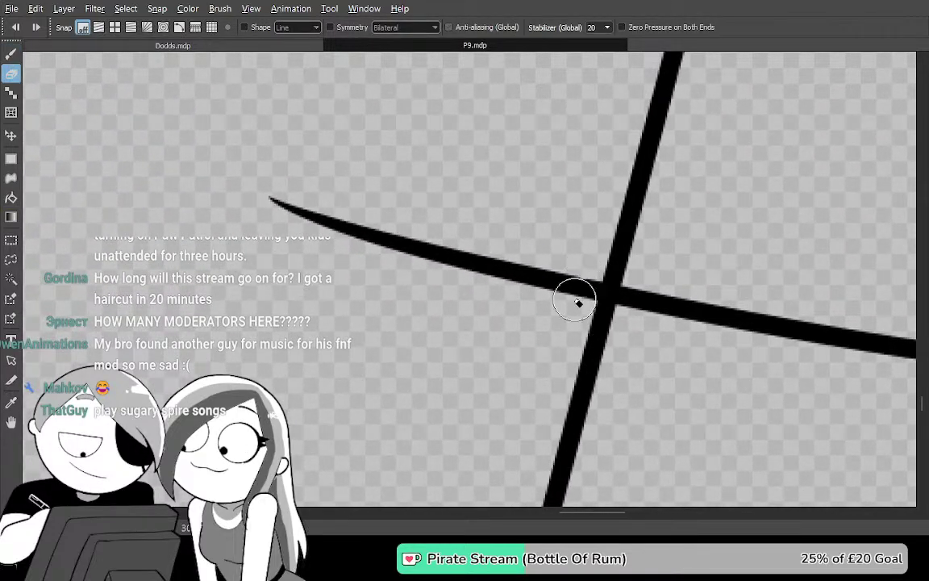
drag(572, 286, 141, 149)
key(ctrl+z)
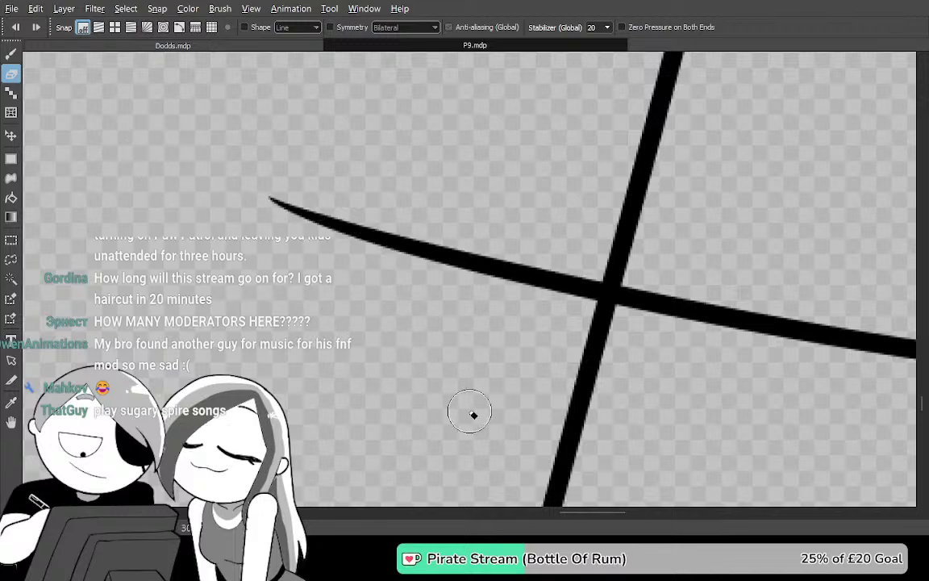
Lasso the upper guide line's part on the ear side of the first side line, delete it, and deselect
key(m)
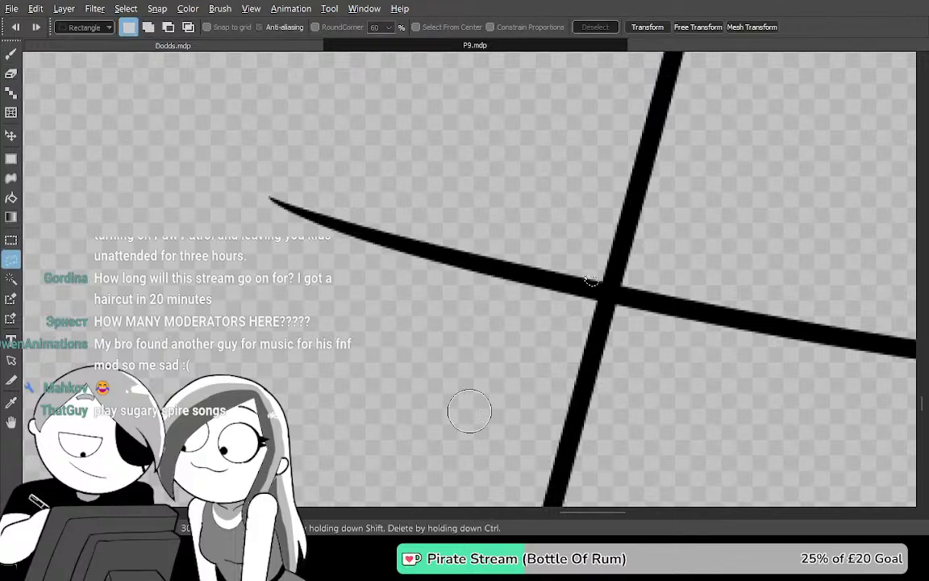
mouse_move(546, 338)
mouse_down()
mouse_move(124, 207)
mouse_move(587, 257)
mouse_up()
key(Delete)
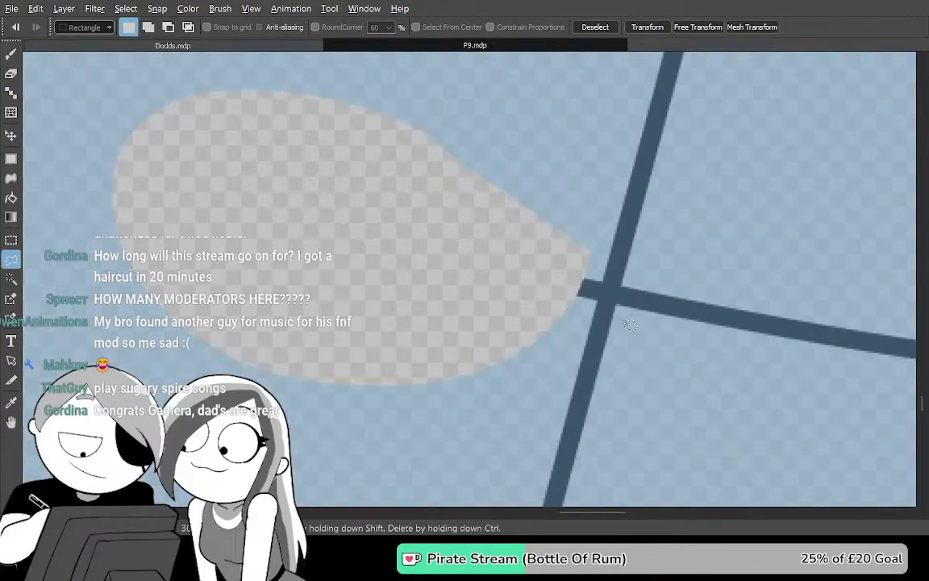
key(ctrl+d)
Redraw the missing part of the upper guide line as a steeper stroke rising outward from the crossing, retrying until it joins cleanly
key(e)
mouse_move(581, 290)
mouse_down()
mouse_move(631, 350)
mouse_move(640, 336)
mouse_move(668, 351)
mouse_move(343, 235)
mouse_move(28, 57)
mouse_up()
key(b)
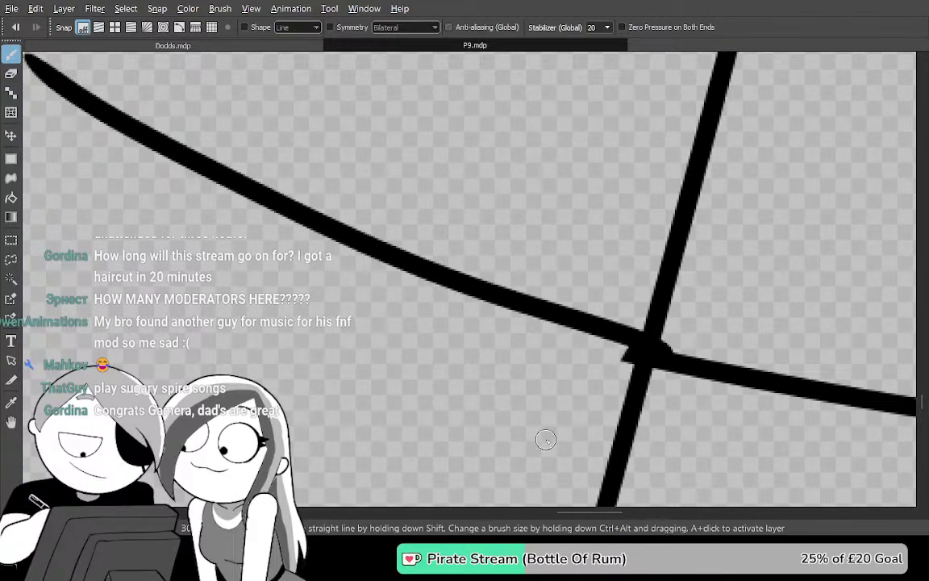
key(ctrl+z)
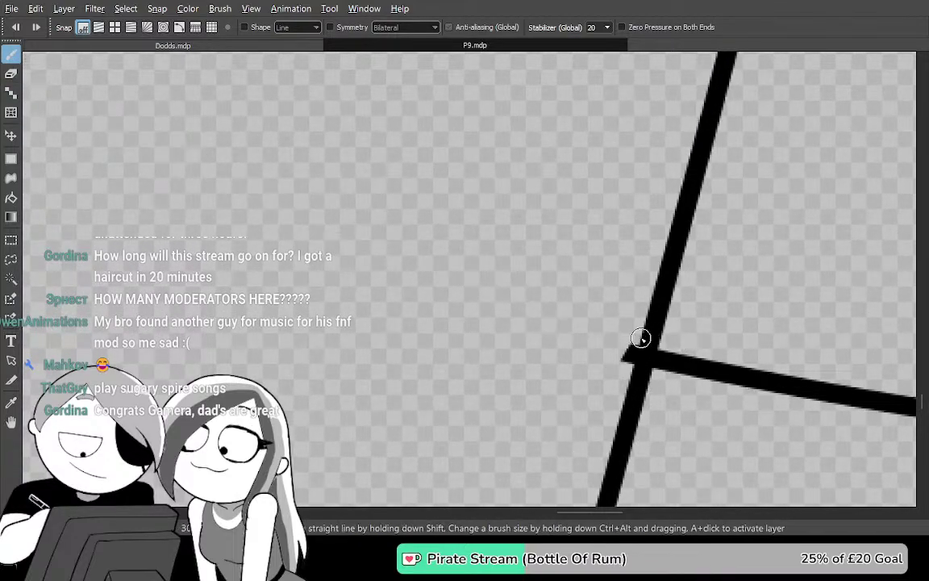
mouse_move(642, 349)
mouse_down()
mouse_move(170, 128)
mouse_move(78, 62)
mouse_up()
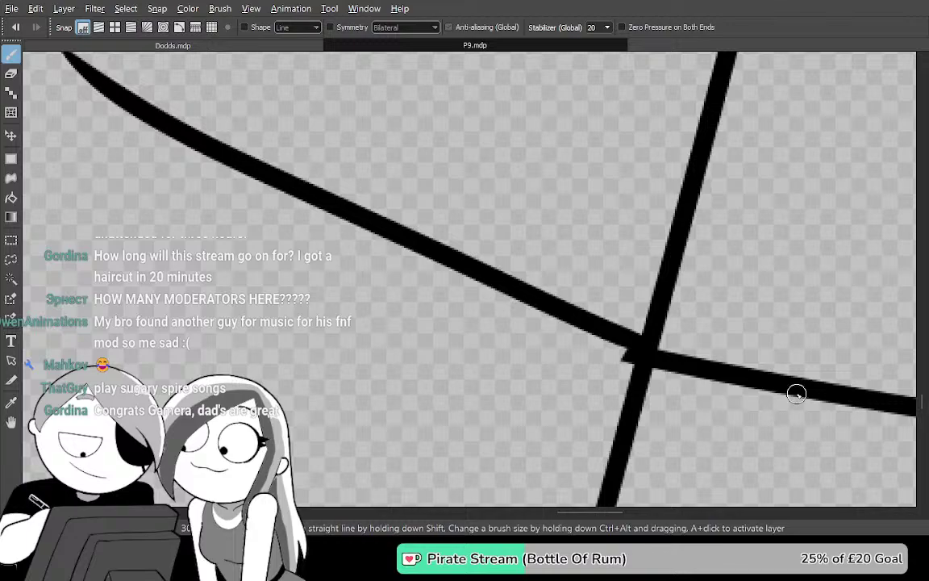
key(ctrl+z)
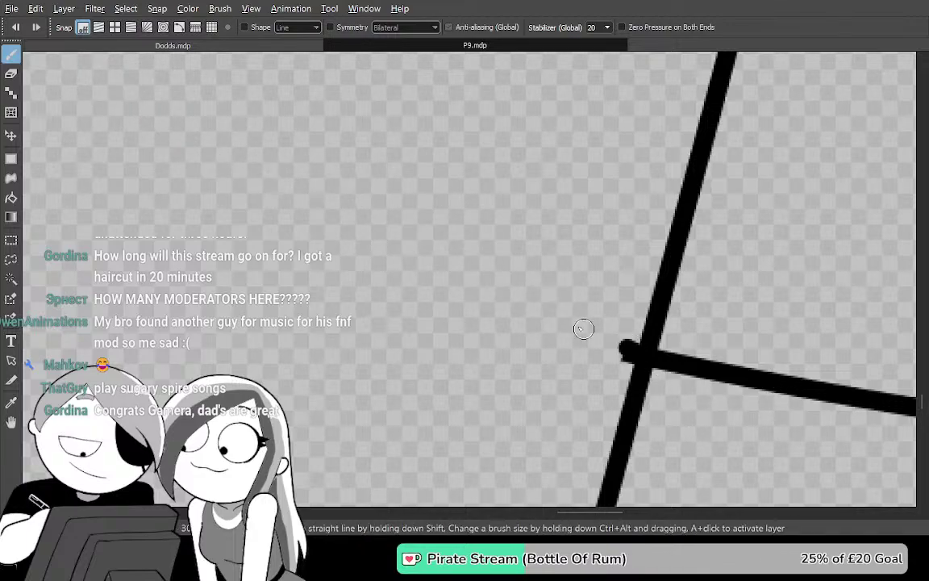
drag(633, 352, 205, 129)
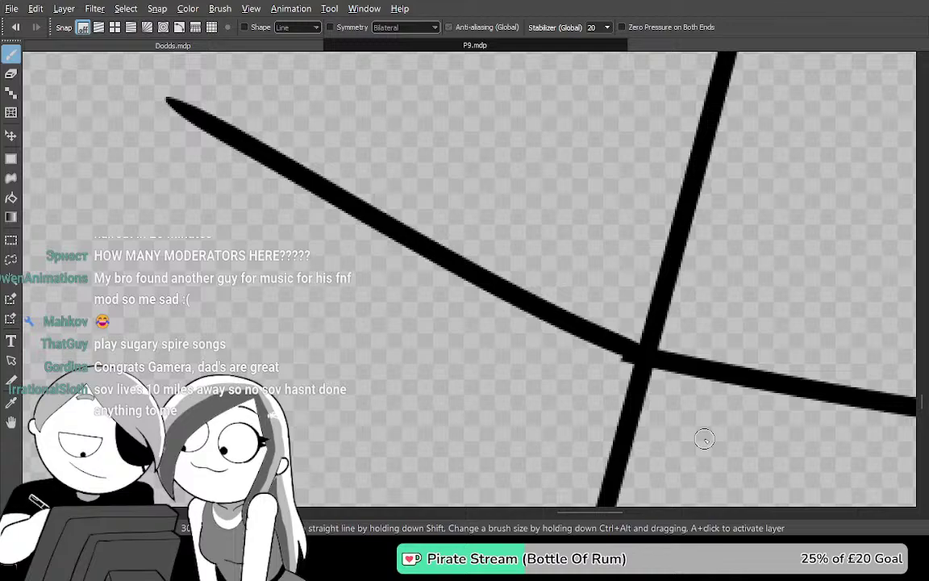
Try strongly slanted side lines on both sides of the centre line, fill the surroundings with black to check the torso, and undo them
scroll(649, 436, down, 2)
drag(649, 435, 554, 103)
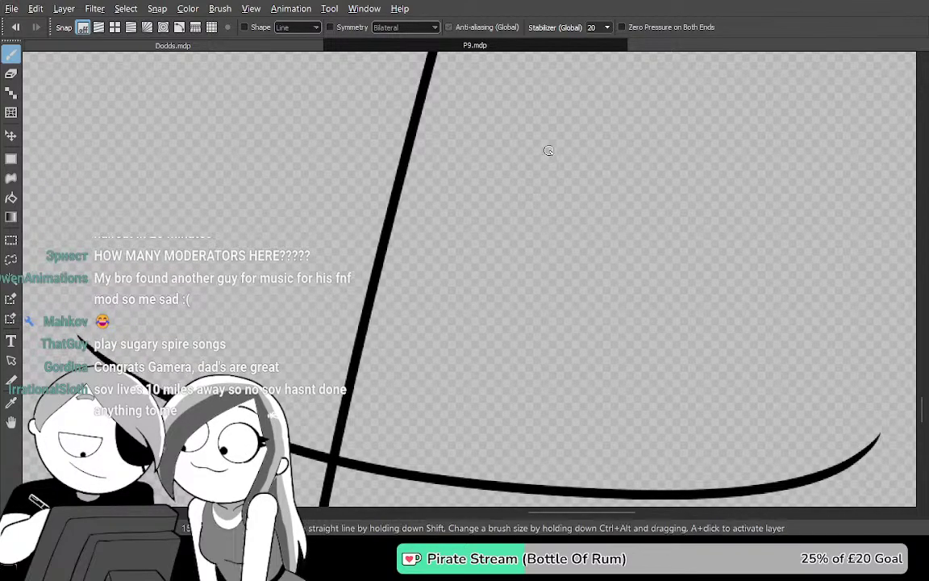
scroll(549, 151, down, 2)
drag(663, 240, 611, 339)
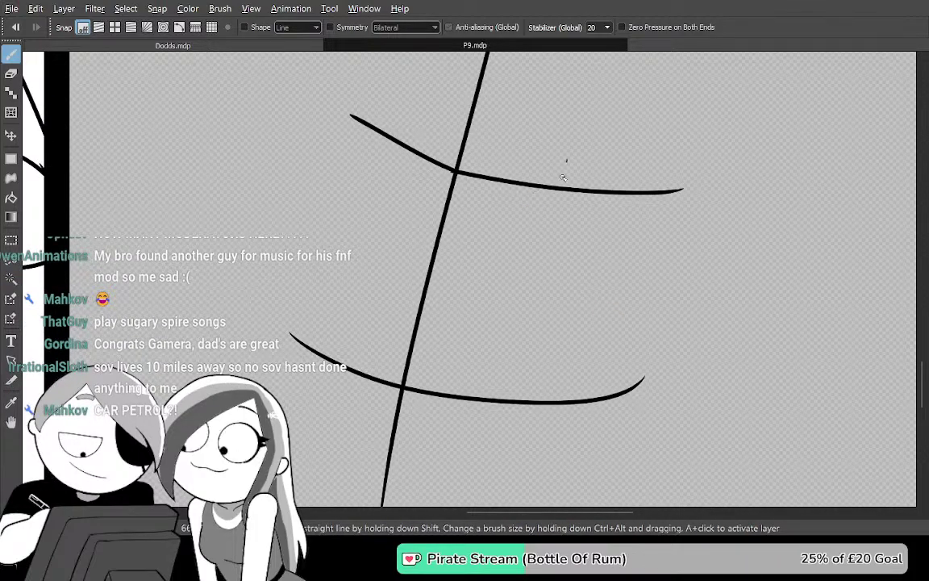
drag(392, 102, 287, 366)
key(g)
click(299, 243)
mouse_move(642, 197)
mouse_down()
mouse_move(528, 403)
mouse_move(576, 313)
mouse_move(601, 225)
mouse_move(589, 197)
mouse_up()
scroll(579, 230, up, 5)
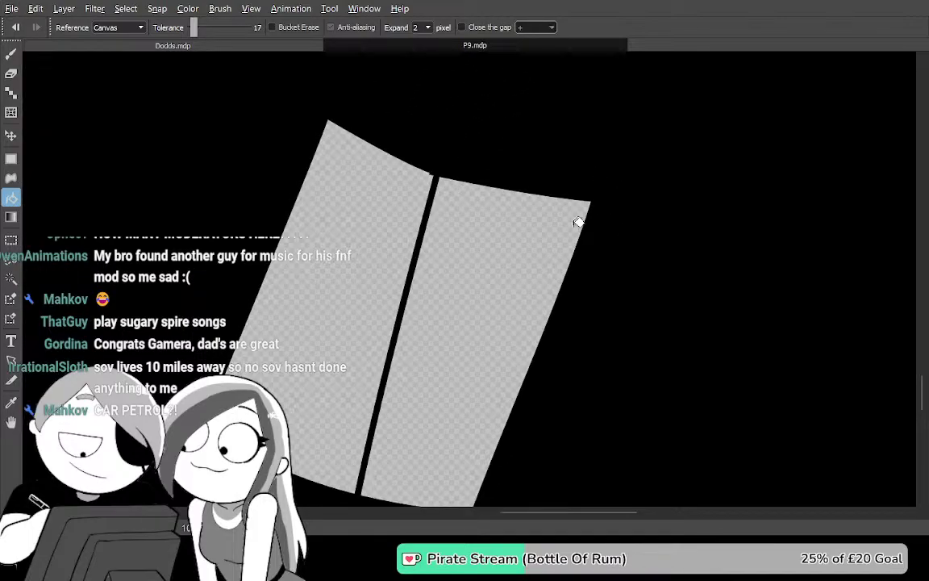
mouse_move(589, 388)
mouse_down()
mouse_move(595, 237)
mouse_move(555, 272)
mouse_move(527, 326)
mouse_move(524, 356)
mouse_move(623, 371)
mouse_up()
key(ctrl+z)
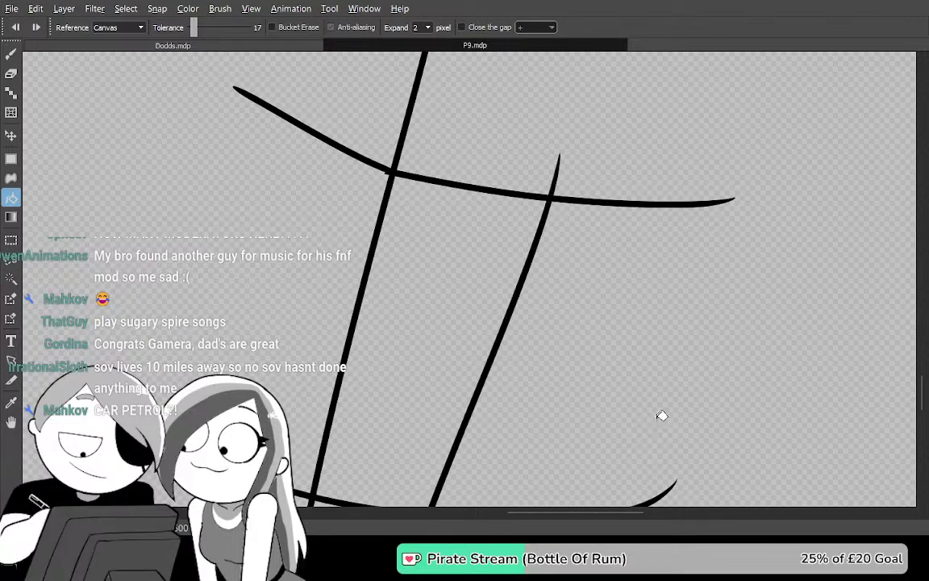
key(ctrl+z)
Draw a more upright side line on the far side and a slanted one on the ear side, both crossing the two guide lines
key(b)
drag(530, 422, 523, 561)
mouse_move(542, 445)
mouse_down()
mouse_move(566, 228)
mouse_move(545, 311)
mouse_up()
key(ctrl+z)
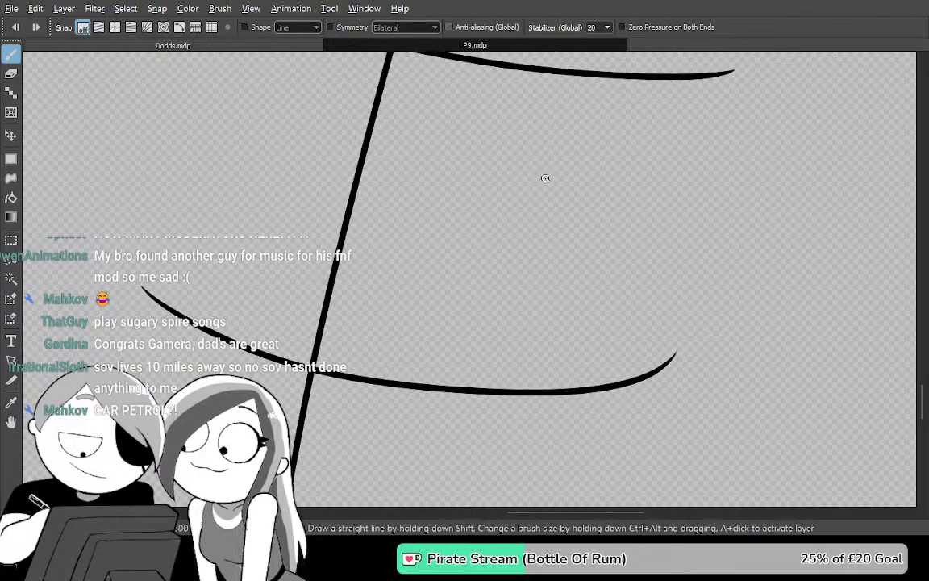
drag(545, 181, 540, 234)
drag(568, 102, 495, 469)
drag(510, 319, 600, 414)
drag(371, 91, 239, 475)
Fill the surroundings with black to compare the torso block with the head, and undo the fill and both side lines
key(g)
click(219, 167)
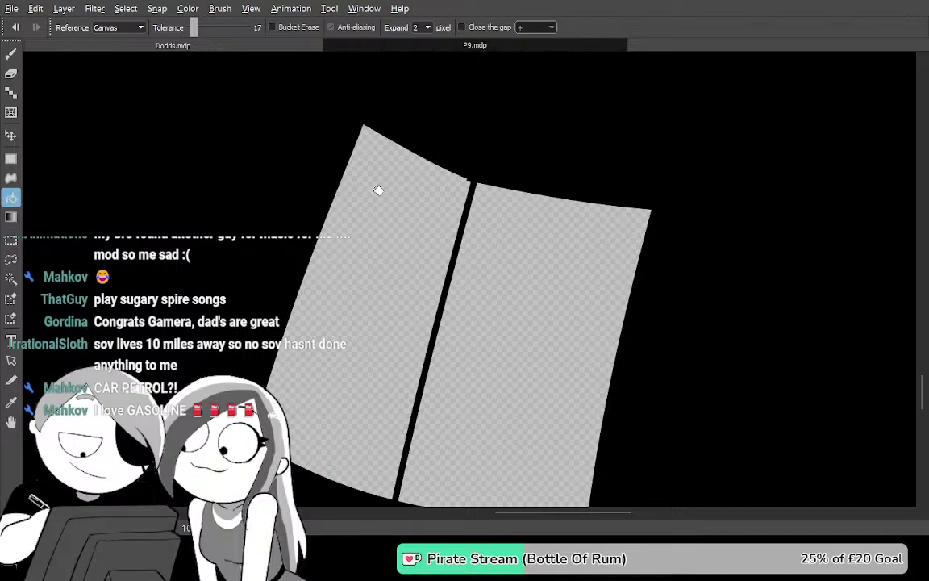
scroll(378, 190, down, 4)
scroll(375, 181, up, 1)
mouse_move(550, 219)
mouse_down()
mouse_move(578, 316)
mouse_move(583, 303)
mouse_up()
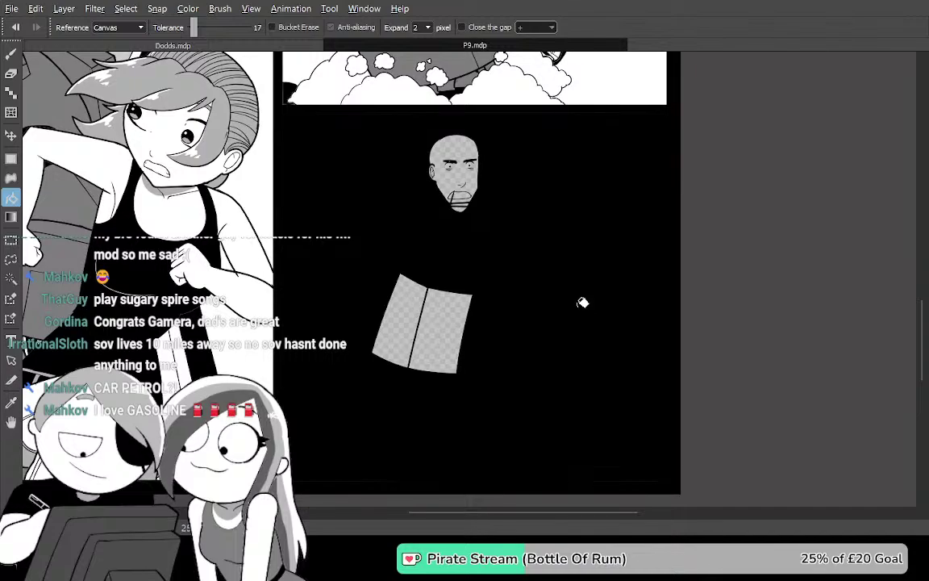
scroll(582, 302, up, 6)
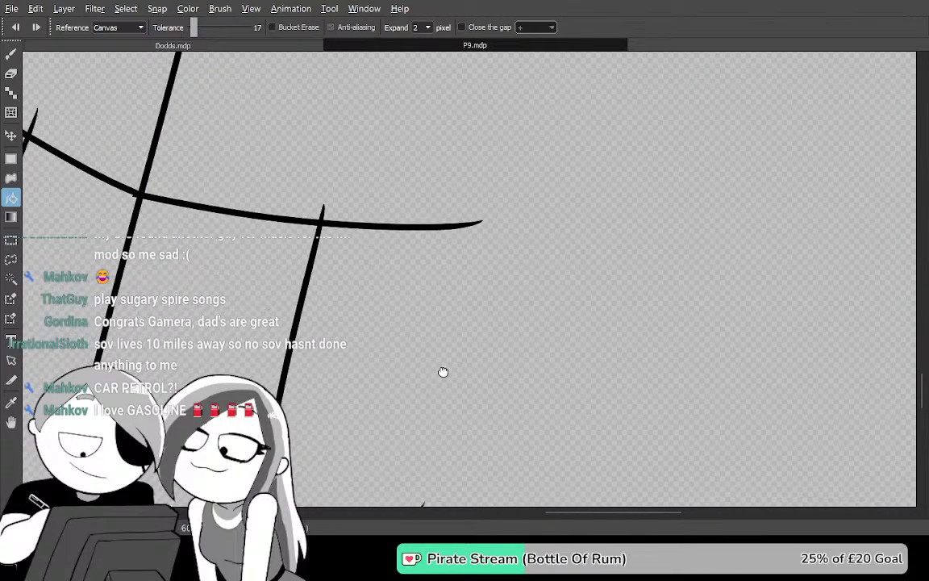
drag(443, 372, 707, 258)
key(ctrl+z)
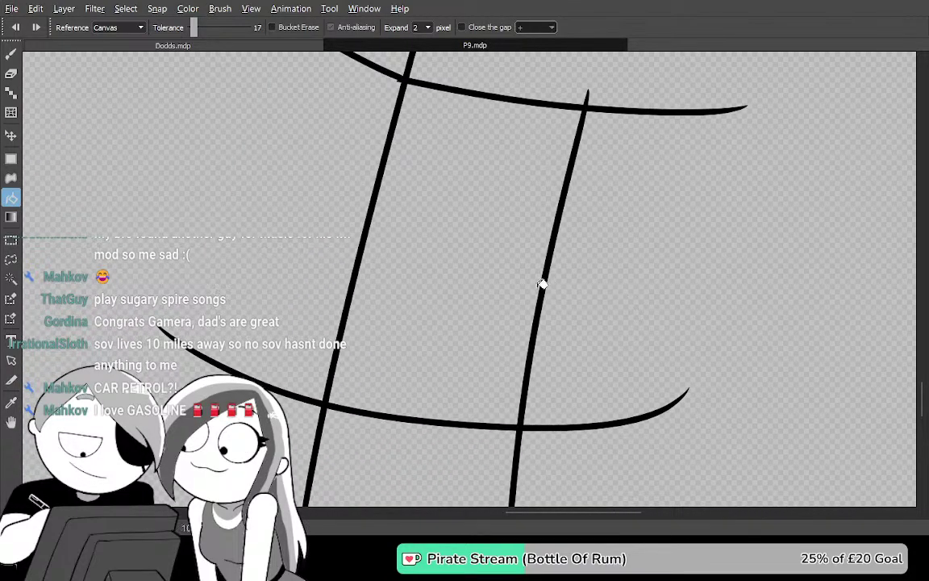
key(ctrl+z)
key(b)
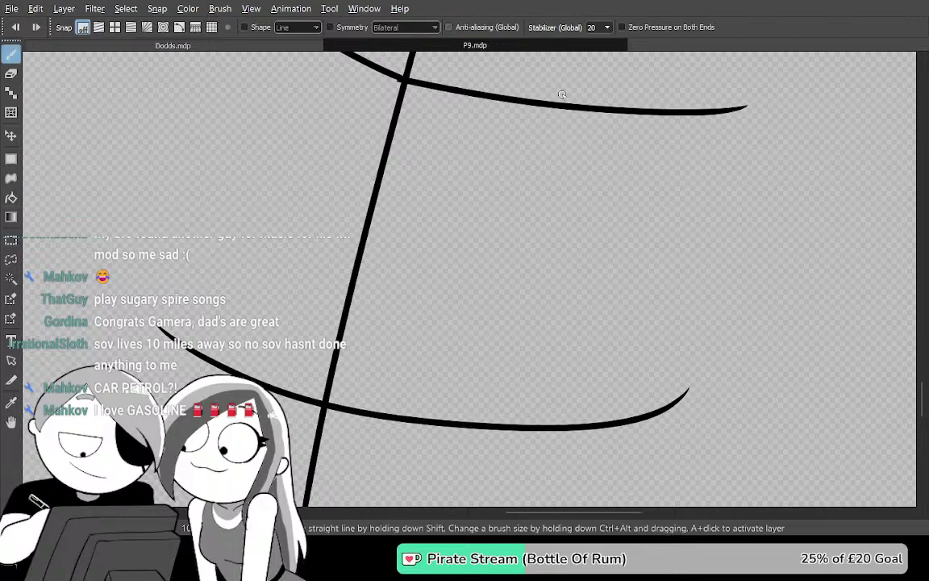
Draw a slightly slanted far-side line and a strongly slanted ear-side line between the upper and lower torso guide lines
drag(562, 95, 510, 484)
drag(517, 202, 563, 294)
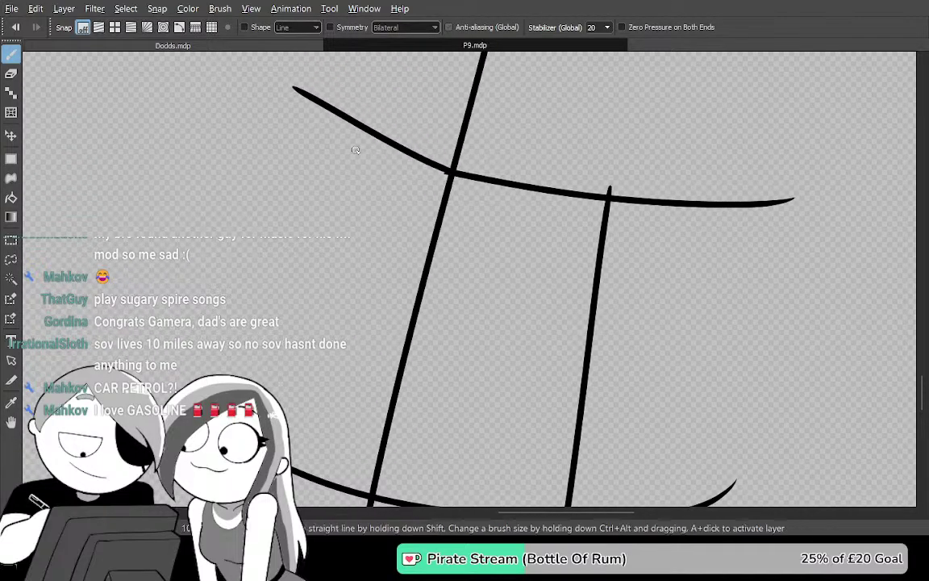
drag(242, 345, 200, 461)
Fill the surroundings with black to compare the lower torso block with the head, and undo the fill
key(g)
click(190, 264)
mouse_move(670, 387)
mouse_down()
mouse_move(645, 162)
mouse_move(521, 442)
mouse_up()
drag(563, 157, 551, 474)
drag(545, 338, 630, 295)
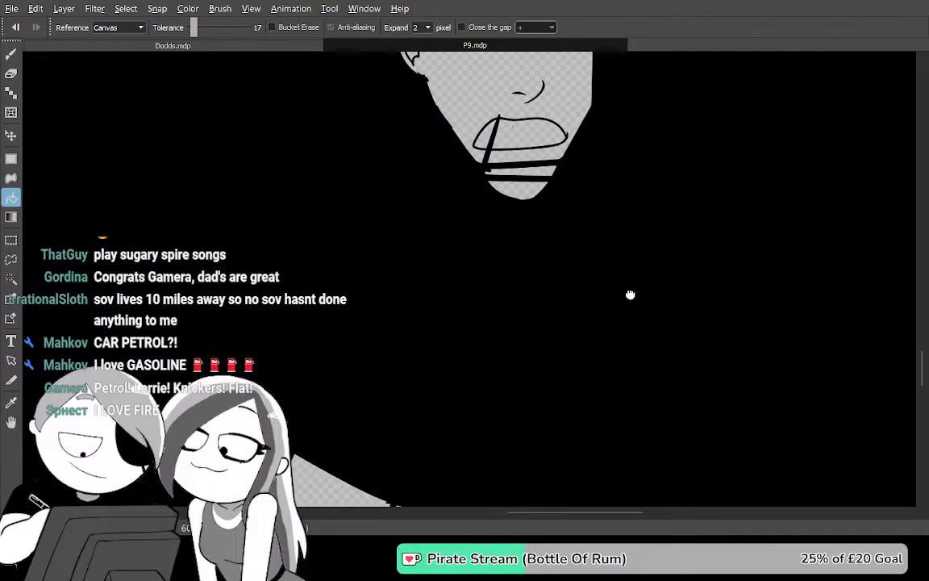
key(ctrl+z)
Draw a curved ear-side line from the shoulder line down to the lower block, checking the outline with a temporary black fill
drag(445, 292, 462, 284)
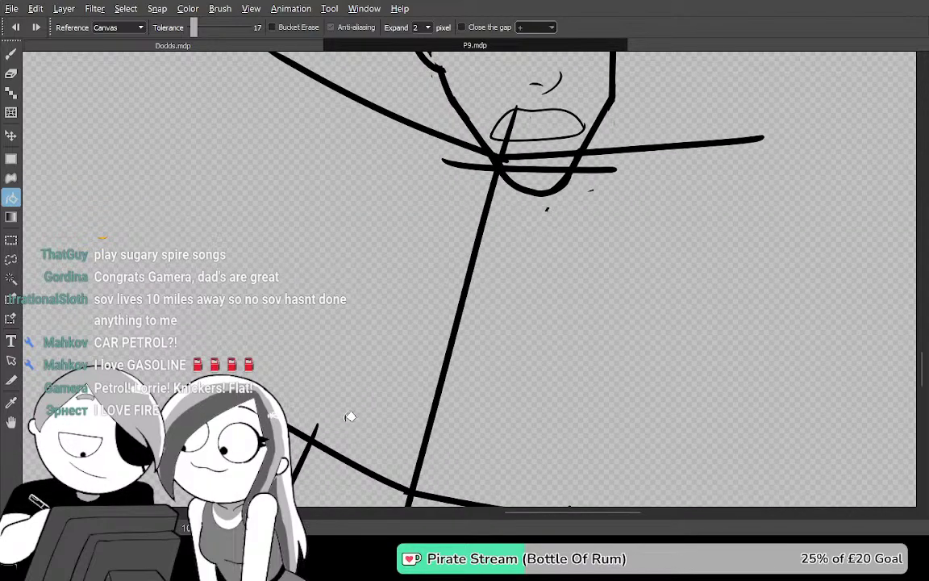
key(b)
drag(306, 442, 370, 79)
key(g)
click(290, 234)
mouse_move(677, 269)
mouse_down()
mouse_move(595, 417)
mouse_move(639, 188)
mouse_up()
mouse_move(567, 329)
mouse_down()
mouse_move(582, 189)
mouse_move(607, 132)
mouse_move(631, 128)
mouse_move(609, 79)
mouse_up()
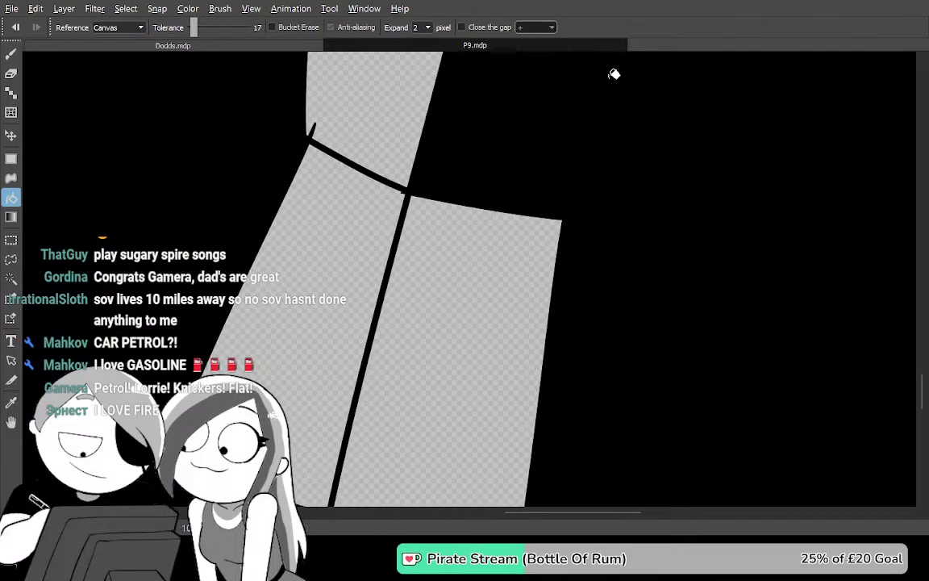
key(ctrl+z)
Try a strongly curved far-side line from the outer shoulder line down to the lower block's corner
drag(598, 153, 528, 334)
drag(665, 179, 600, 322)
click(643, 328)
key(ctrl+z)
drag(596, 415, 619, 272)
drag(454, 405, 444, 475)
key(b)
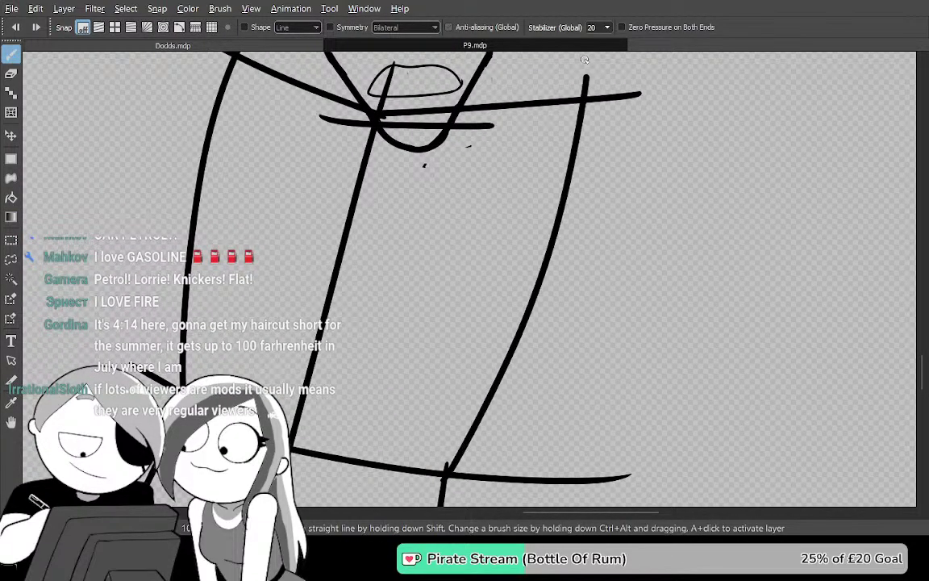
Fill the surroundings with black to judge the wide upper torso, and undo the fill and the far-side curve
key(g)
click(624, 254)
mouse_move(619, 369)
mouse_down()
mouse_move(624, 330)
mouse_move(712, 142)
mouse_move(655, 425)
mouse_move(628, 315)
mouse_move(649, 435)
mouse_move(663, 69)
mouse_up()
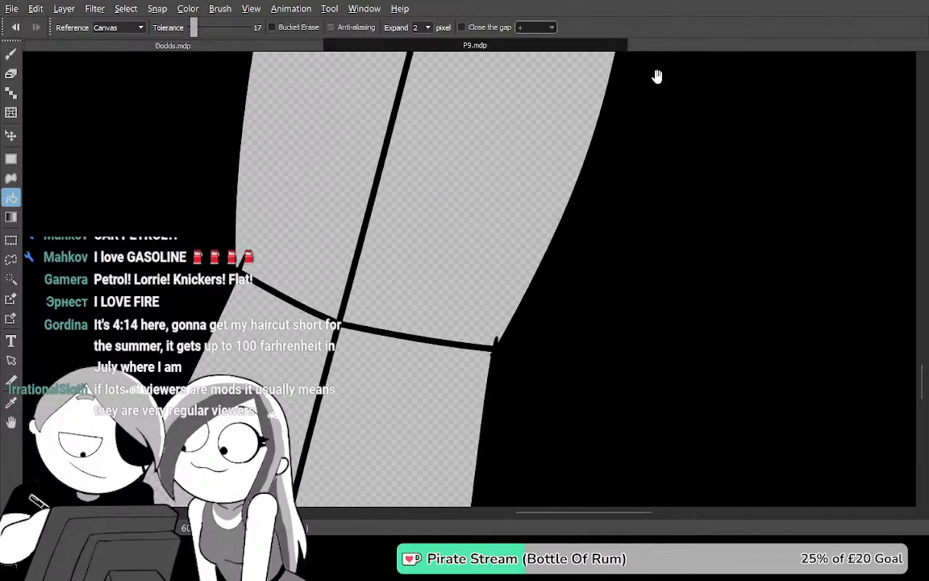
drag(613, 215, 552, 369)
key(ctrl+z)
Redraw the far-side line of the upper torso more upright and closer to the chin, and fill the surroundings with black
mouse_move(495, 428)
mouse_down()
mouse_move(478, 479)
mouse_move(551, 79)
mouse_up()
key(b)
key(g)
click(611, 251)
click(610, 252)
drag(611, 252, 653, 466)
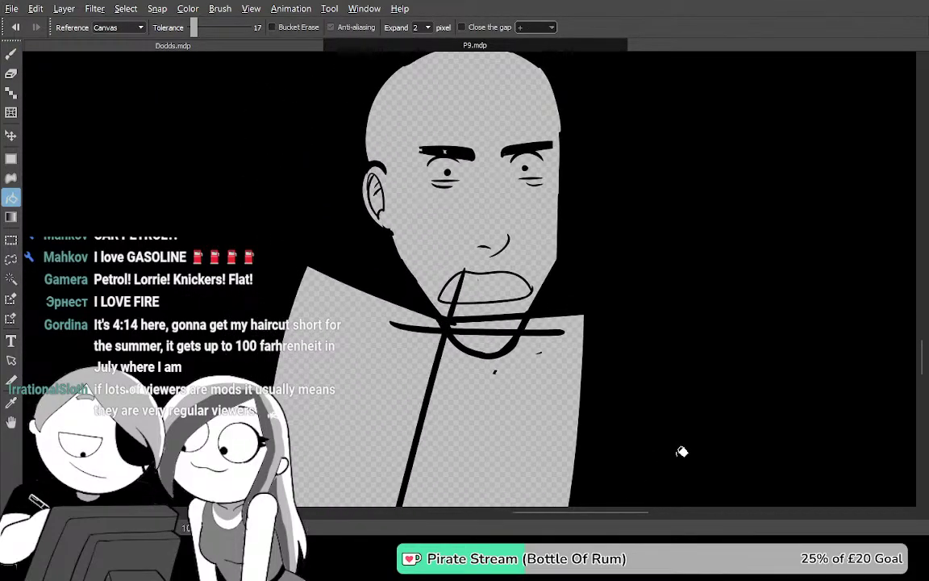
Examine the torso silhouette's proportions against the head and neighbouring panels, and undo the black fill
scroll(717, 462, up, 3)
scroll(703, 467, down, 5)
drag(691, 399, 560, 92)
drag(528, 234, 616, 242)
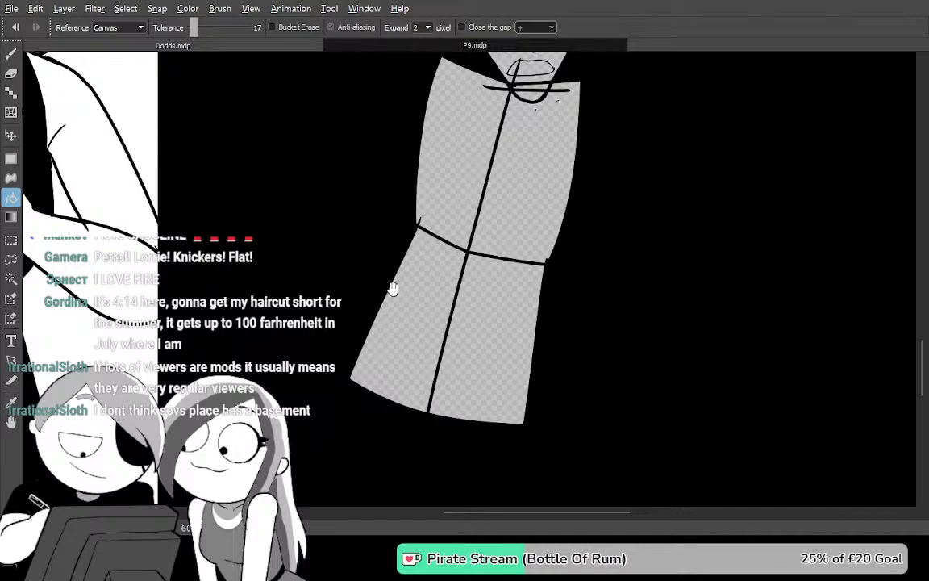
scroll(397, 283, up, 5)
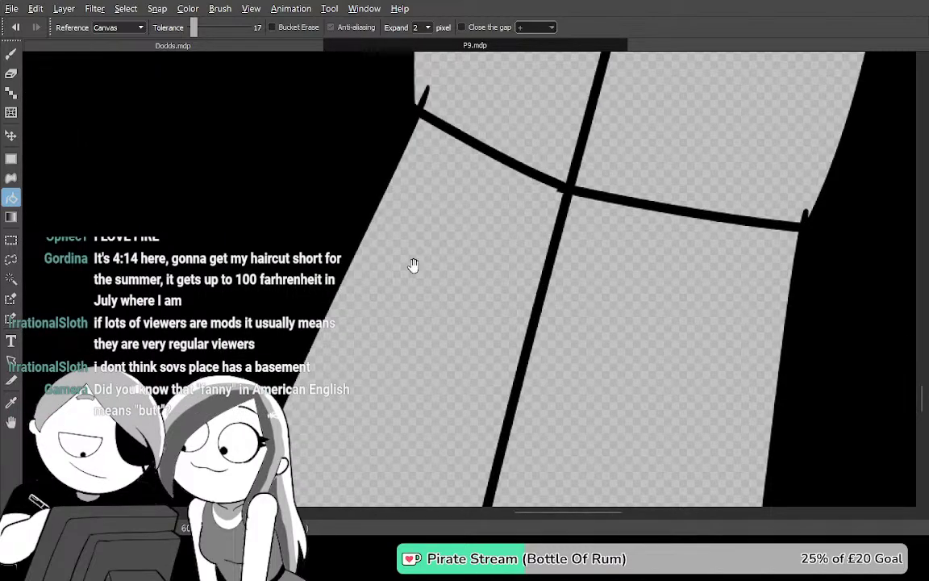
drag(648, 234, 541, 359)
drag(592, 334, 578, 326)
mouse_move(696, 376)
mouse_down()
mouse_move(678, 288)
mouse_move(727, 205)
mouse_move(632, 114)
mouse_move(609, 173)
mouse_up()
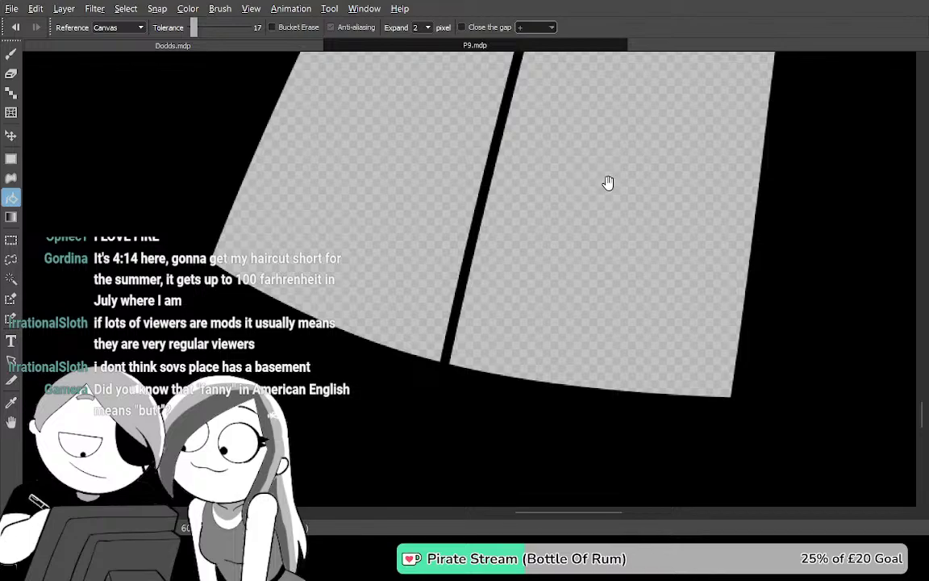
mouse_move(620, 152)
mouse_down()
mouse_move(556, 388)
mouse_move(568, 287)
mouse_move(624, 222)
mouse_move(532, 387)
mouse_up()
scroll(537, 381, down, 5)
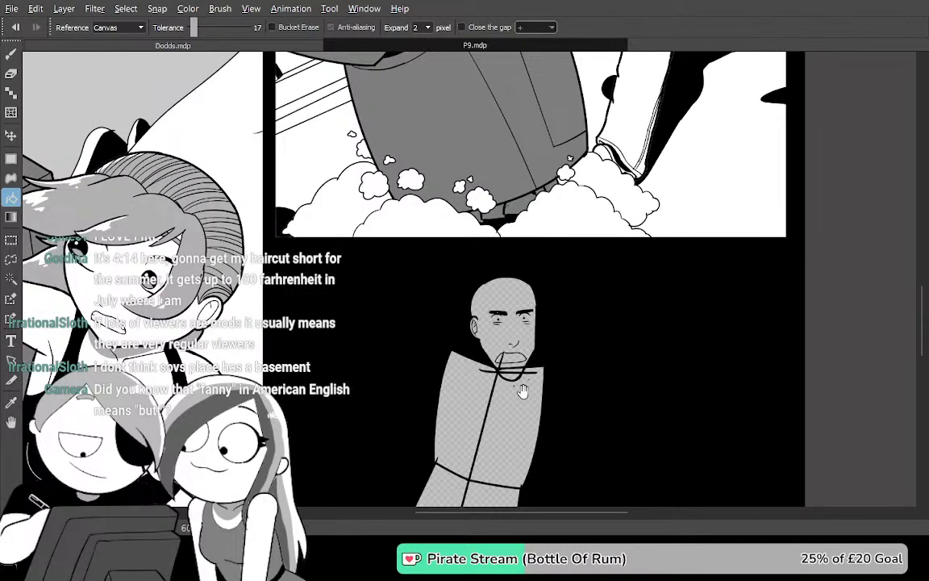
drag(522, 391, 595, 246)
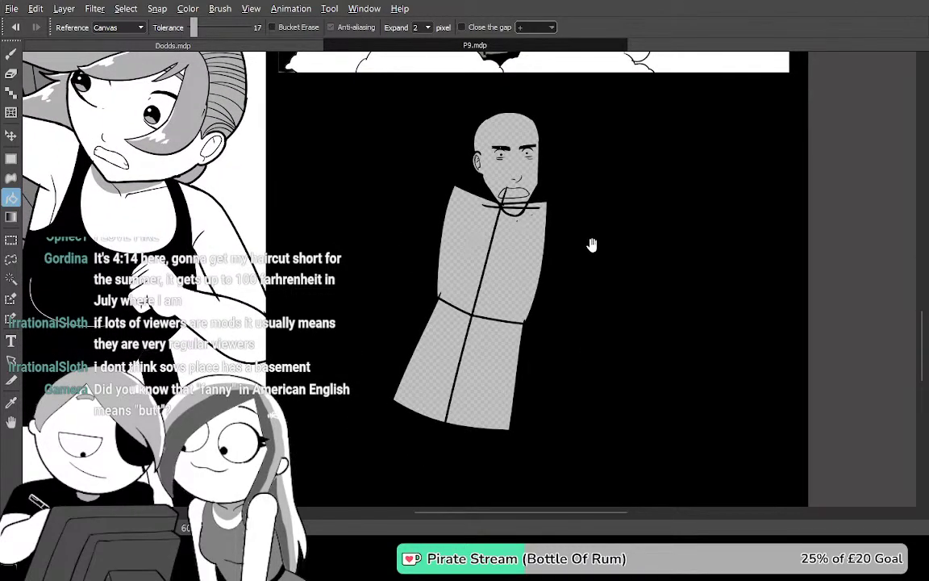
scroll(589, 238, up, 5)
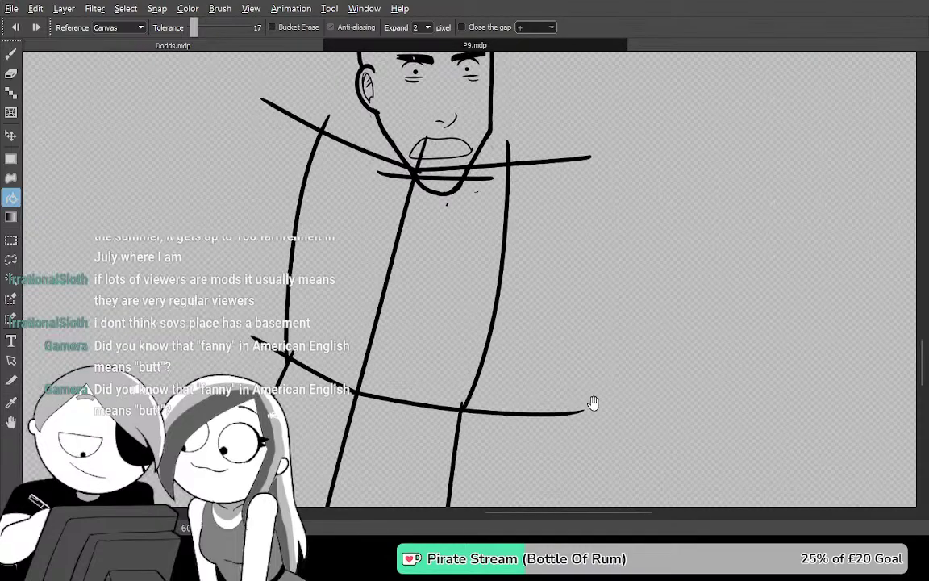
drag(592, 403, 632, 127)
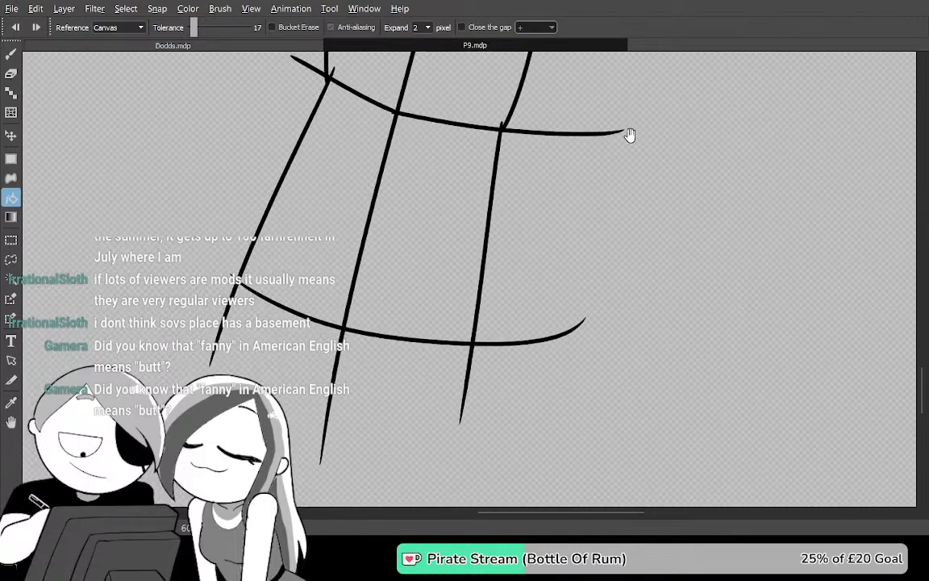
Try filling the area outside the sketched torso with black as a silhouette test
key(b)
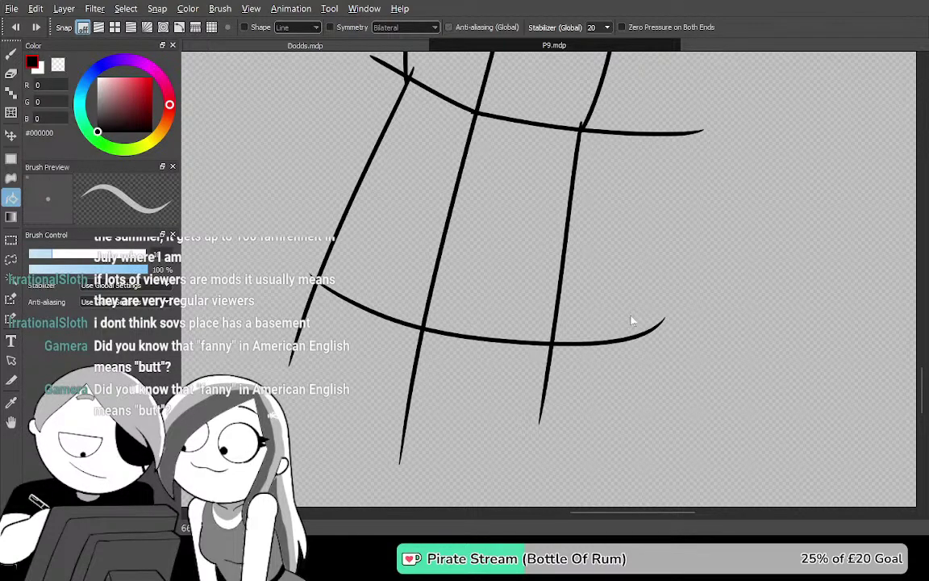
key(Tab)
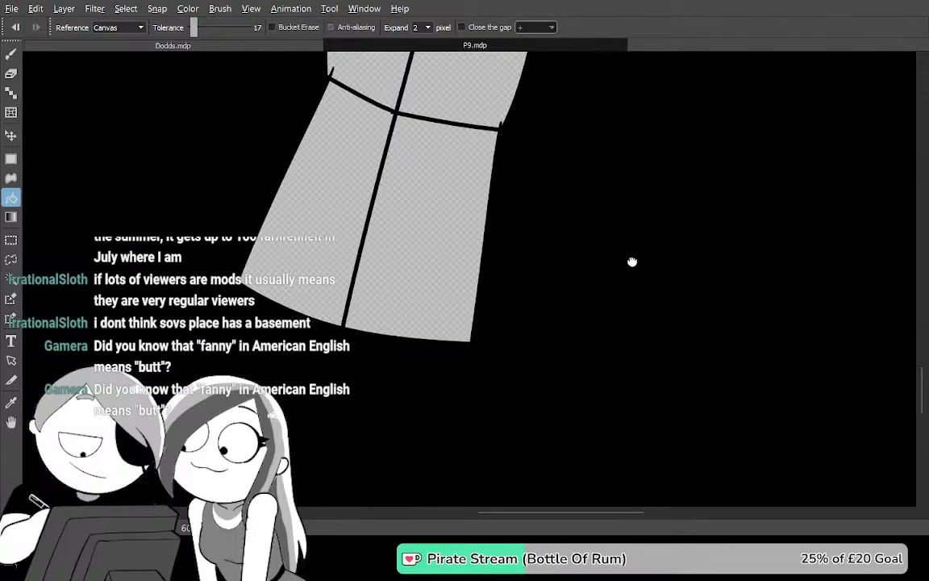
drag(632, 262, 668, 363)
scroll(644, 323, up, 1)
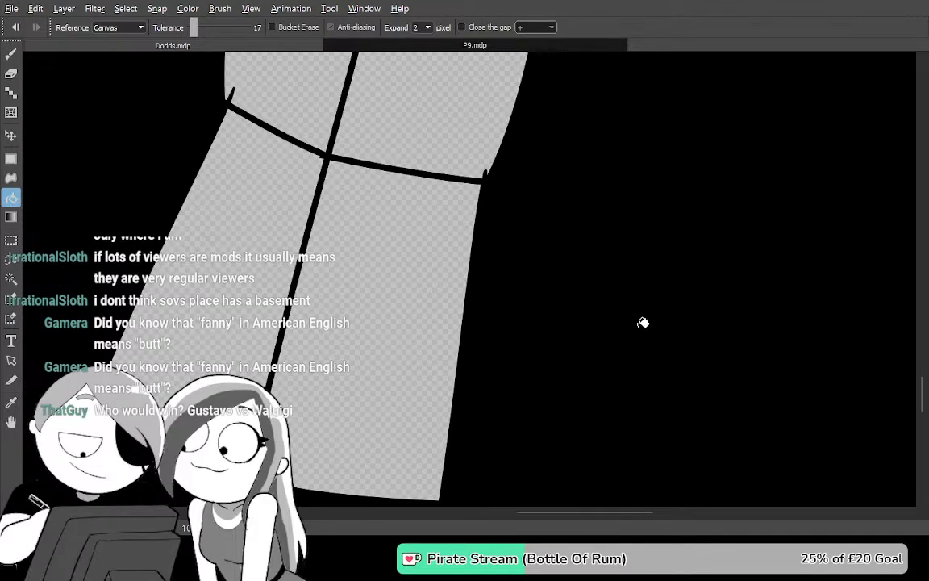
drag(468, 280, 495, 252)
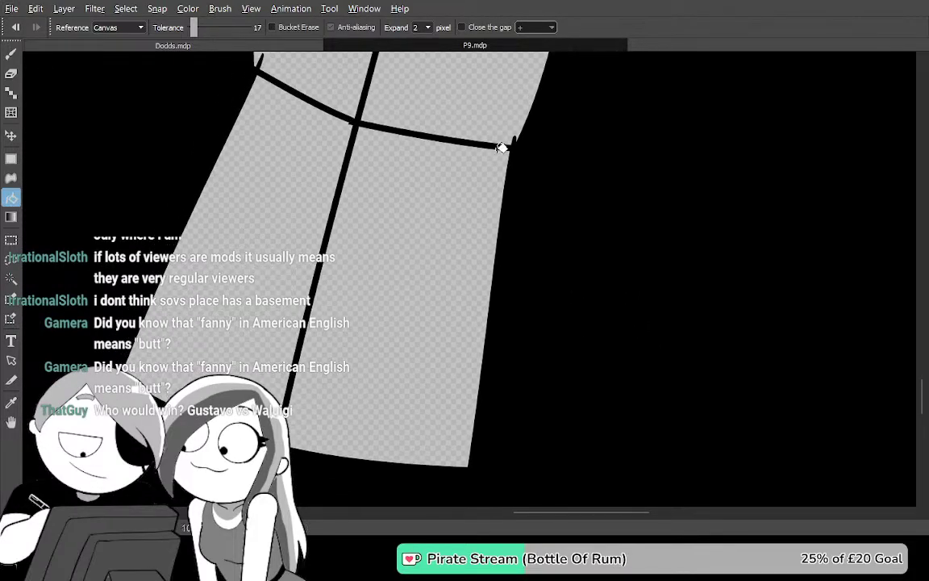
key(ctrl+z)
Draw a new side line just inside the lower torso's right contour, from the waist line past the hem curve
key(b)
drag(509, 149, 427, 507)
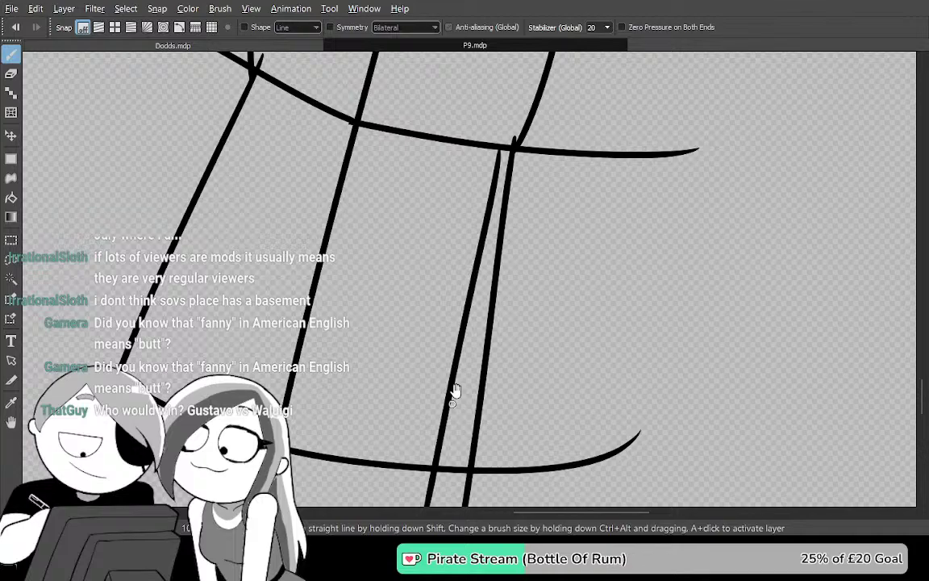
drag(567, 168, 479, 519)
mouse_move(555, 321)
mouse_down()
mouse_move(552, 394)
mouse_move(589, 317)
mouse_up()
Try a black background fill around the upper torso and undo it
key(g)
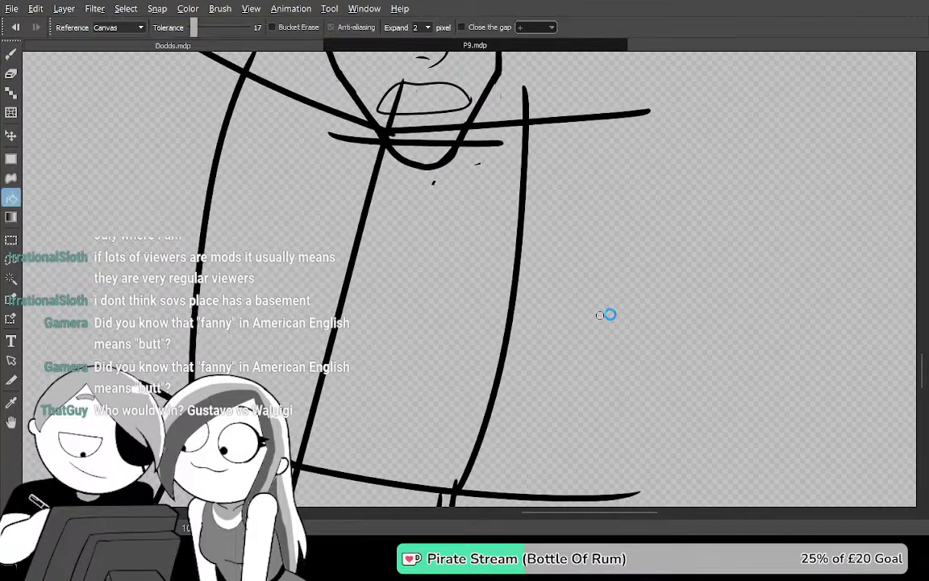
click(606, 315)
drag(524, 312, 538, 272)
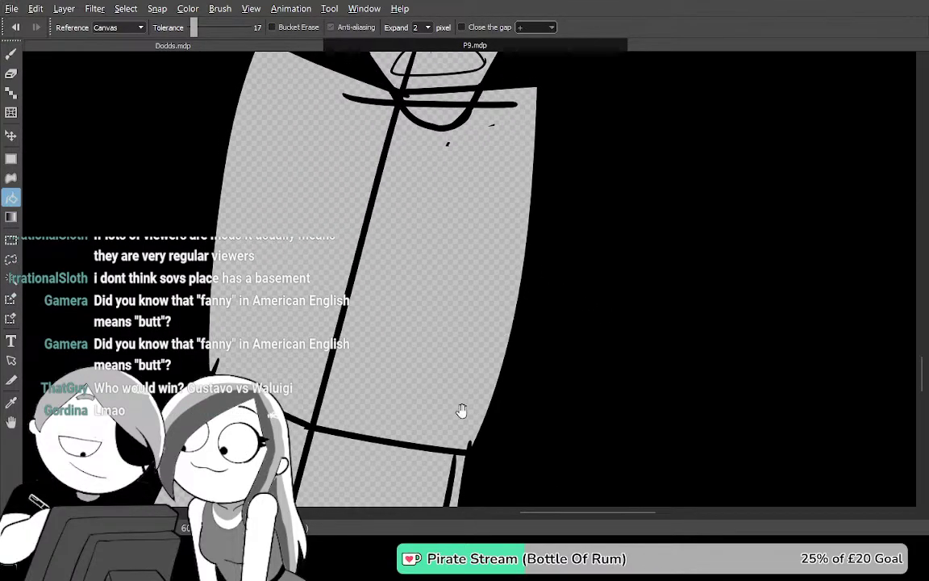
key(ctrl+z)
Draw a new curved side line just inside the upper torso's right contour, from above the shoulder line to the waist line
key(b)
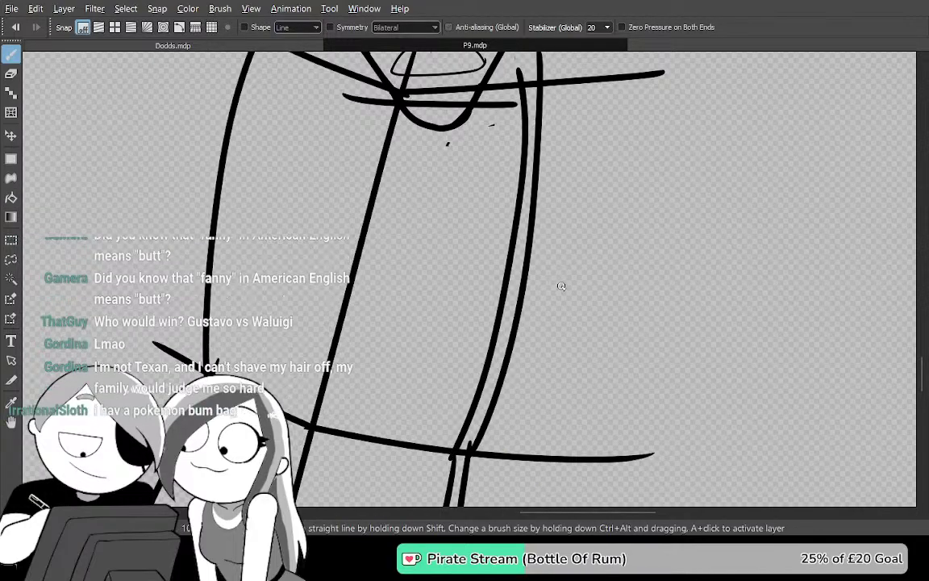
Try the black background fill again with both inner side lines in place, inspect the waist junction, and undo the fill
key(g)
click(603, 276)
drag(600, 279, 570, 203)
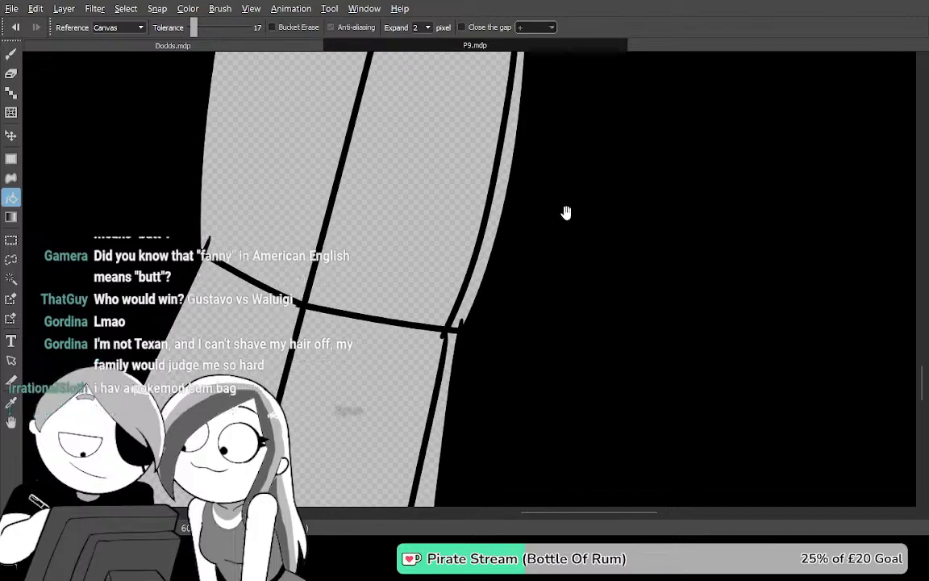
drag(490, 373, 505, 338)
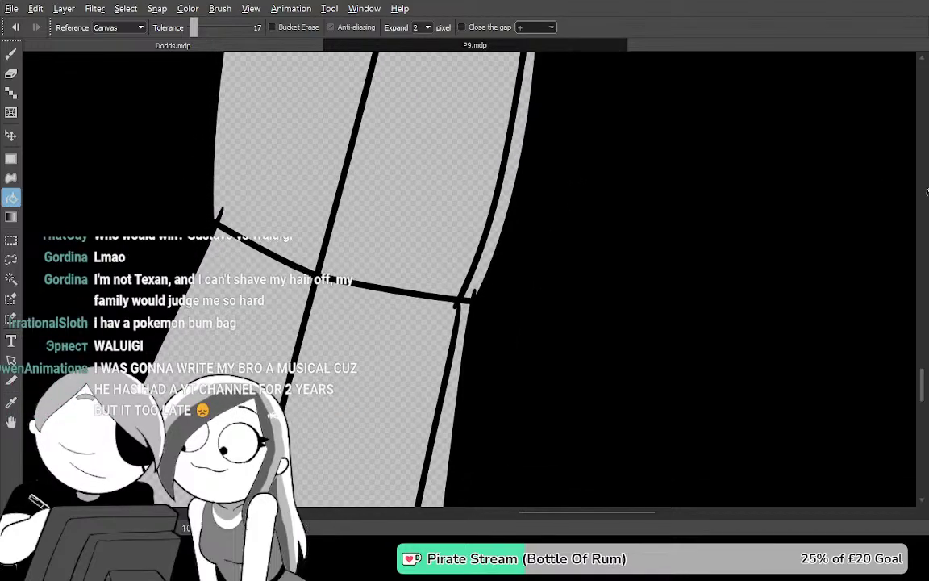
scroll(446, 139, up, 2)
drag(584, 378, 485, 105)
drag(513, 258, 552, 267)
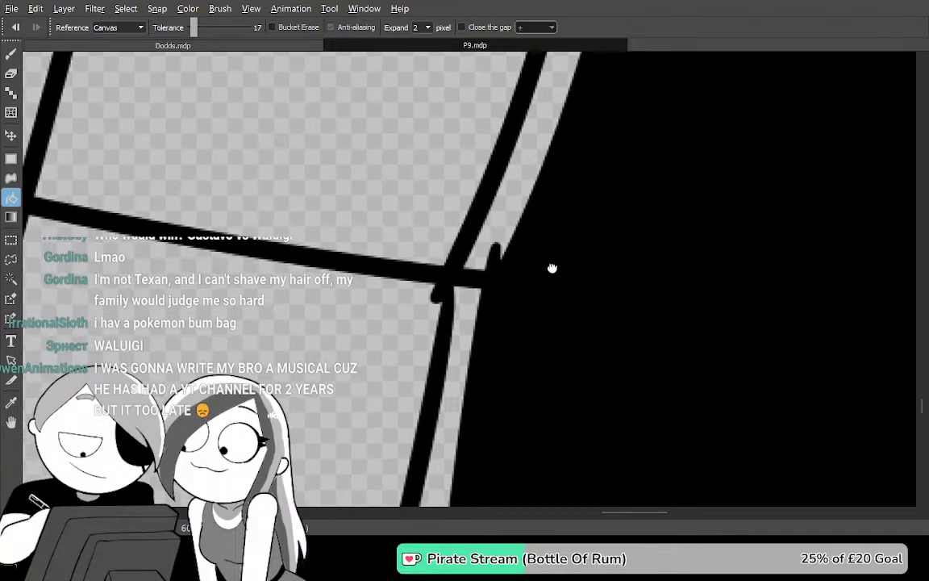
key(Tab)
key(b)
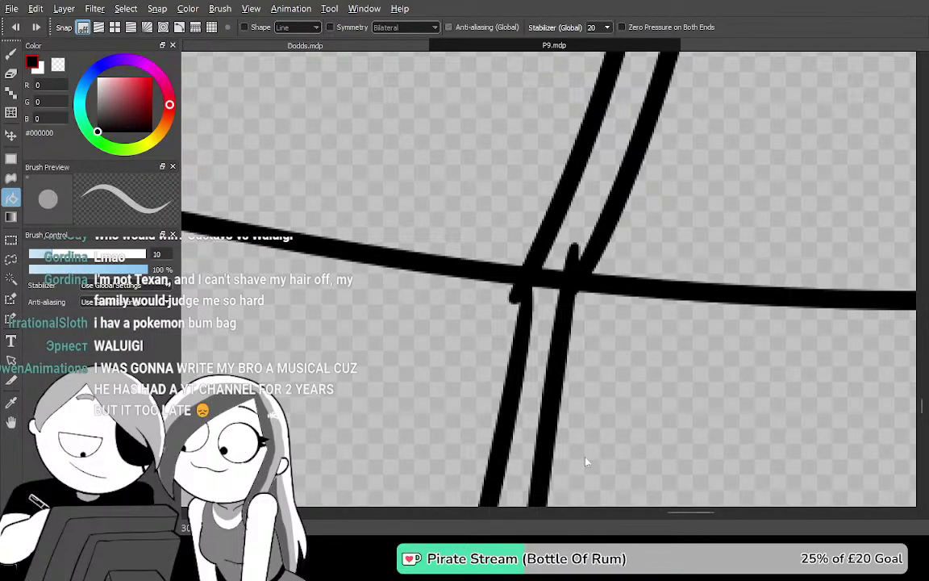
key(Tab)
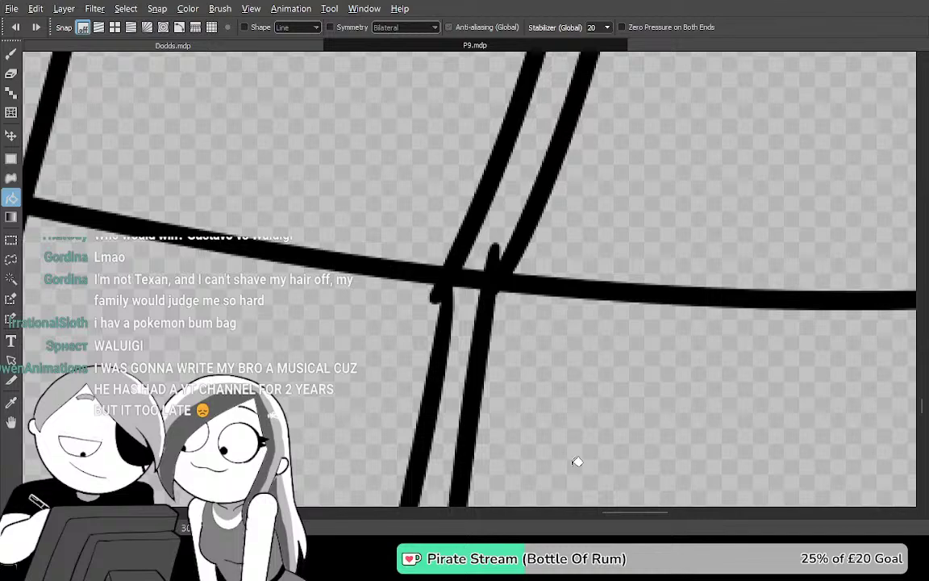
Lasso the old outer contour's junction with the waist line, delete those lines, and clear the selection
key(m)
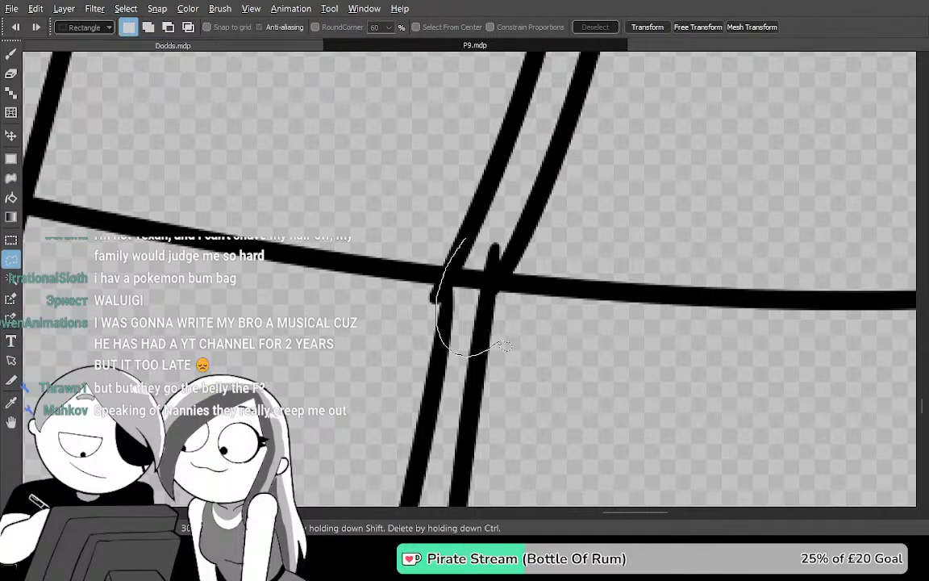
drag(545, 230, 466, 239)
key(Delete)
key(ctrl+d)
Delete the leftover waist line segment extending beyond the torso's new right side
mouse_move(668, 446)
mouse_down()
mouse_move(495, 435)
mouse_move(558, 407)
mouse_move(506, 429)
mouse_move(524, 433)
mouse_up()
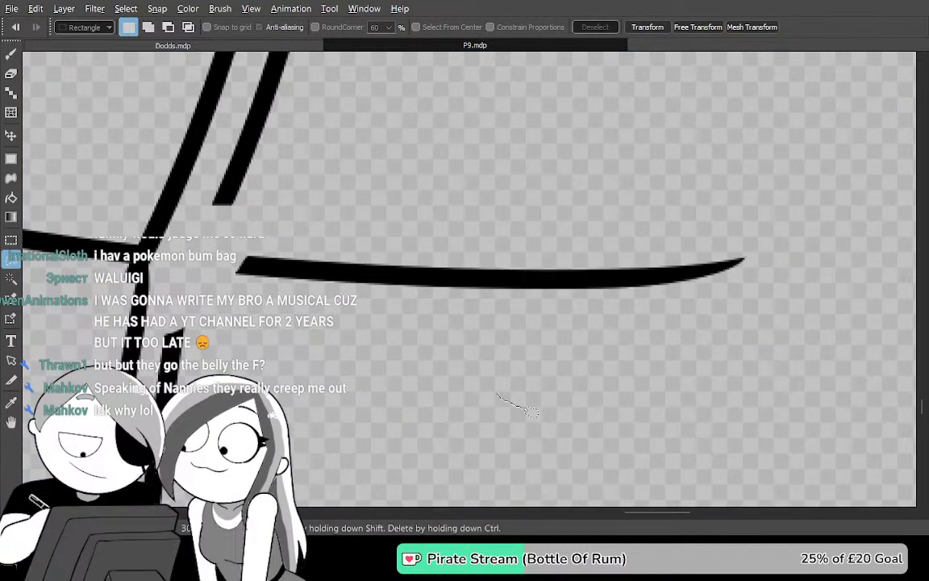
key(Delete)
mouse_move(344, 310)
mouse_down()
mouse_move(360, 317)
mouse_move(537, 286)
mouse_move(445, 486)
mouse_up()
key(ctrl+d)
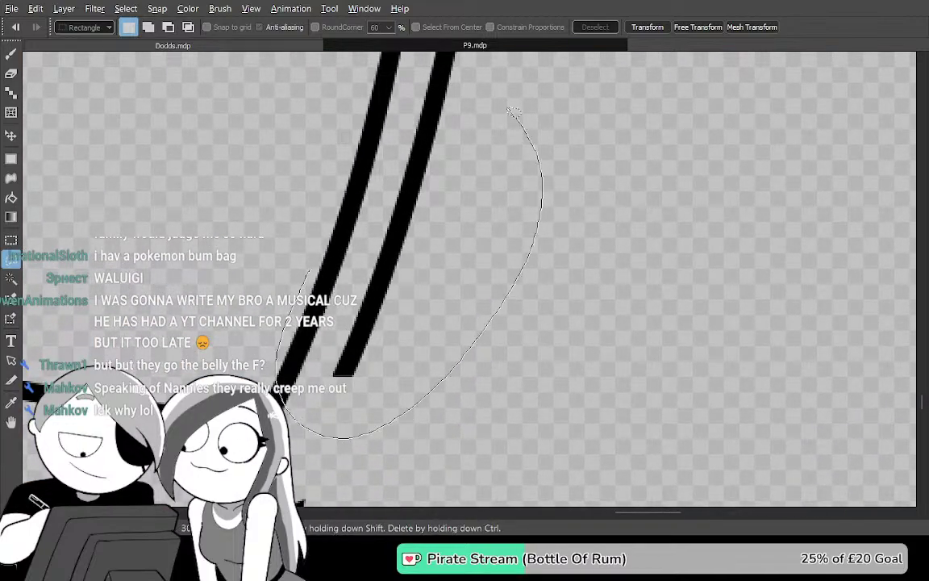
Delete the lower portion of the upper torso's old outer side line in two lasso selections
drag(520, 120, 519, 122)
mouse_move(436, 128)
mouse_down()
mouse_move(467, 235)
mouse_move(508, 307)
mouse_move(513, 370)
mouse_up()
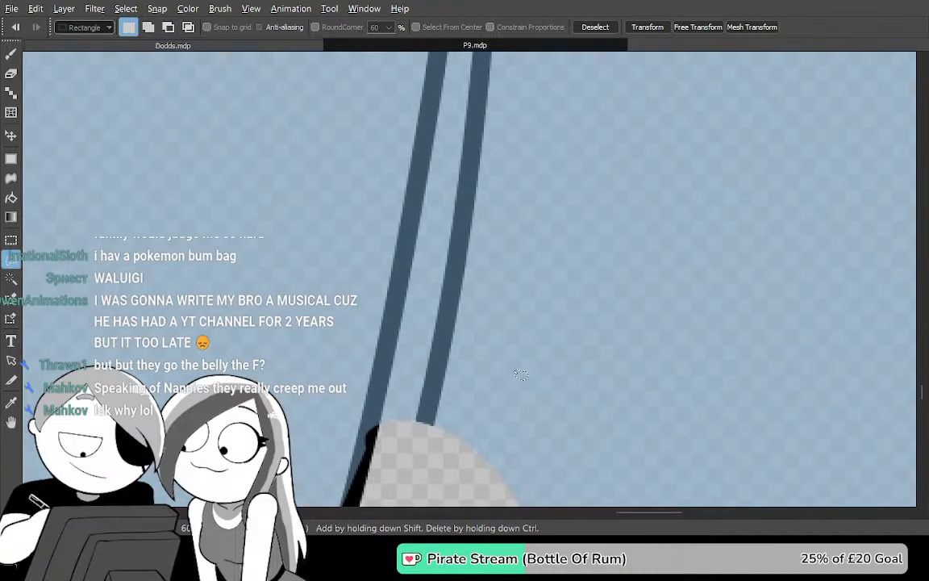
key(Delete)
key(ctrl+d)
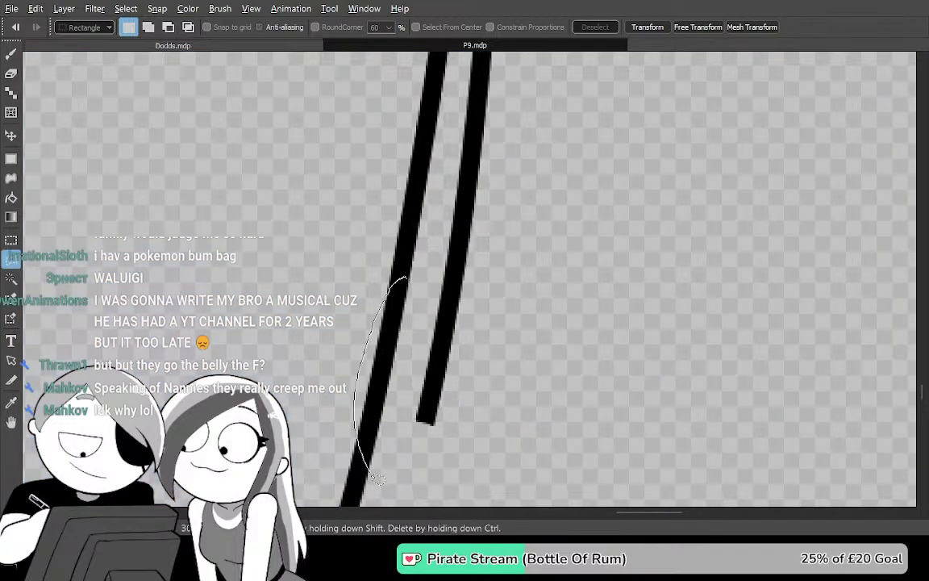
drag(557, 208, 401, 275)
key(Delete)
key(ctrl+d)
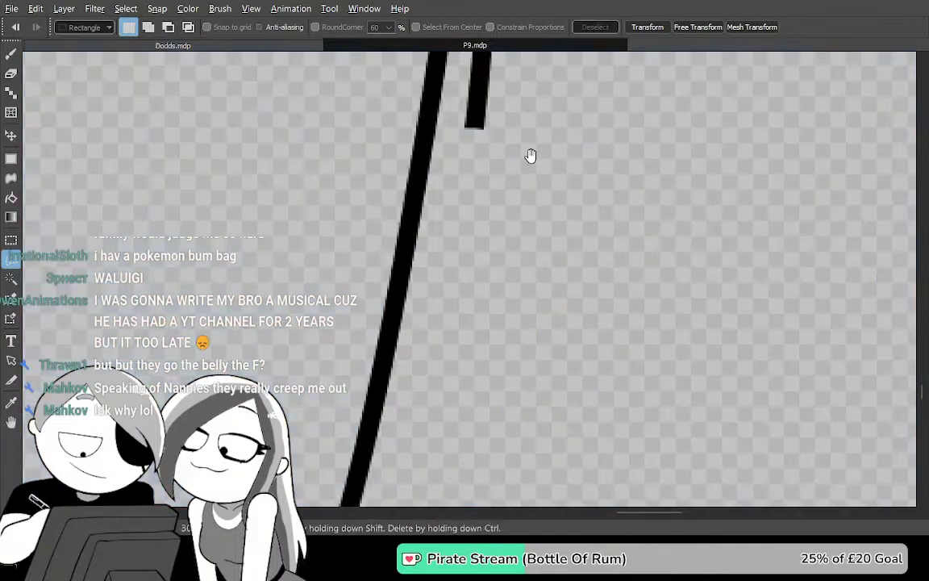
Erase the old outer side line's top end and the shoulder line where the two cross
drag(529, 161, 517, 377)
drag(531, 289, 539, 375)
mouse_move(535, 253)
mouse_down()
mouse_move(524, 402)
mouse_move(534, 398)
mouse_up()
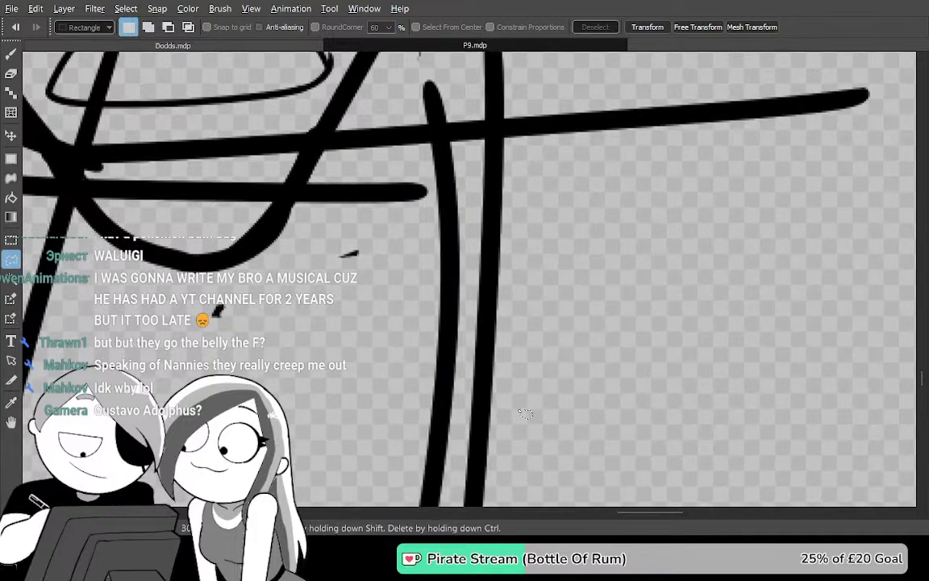
drag(536, 211, 539, 276)
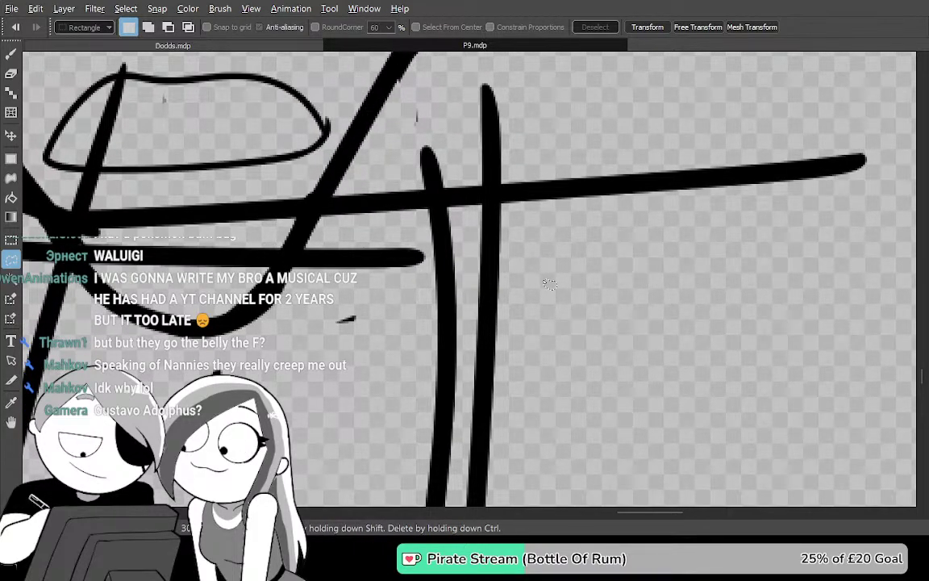
scroll(549, 284, up, 2)
mouse_move(530, 239)
mouse_down()
mouse_move(539, 336)
mouse_move(575, 394)
mouse_up()
key(e)
mouse_move(423, 257)
mouse_down()
mouse_move(431, 287)
mouse_move(427, 260)
mouse_move(531, 249)
mouse_up()
mouse_move(639, 331)
mouse_down()
mouse_move(380, 410)
mouse_move(533, 473)
mouse_move(568, 470)
mouse_up()
drag(435, 348, 504, 244)
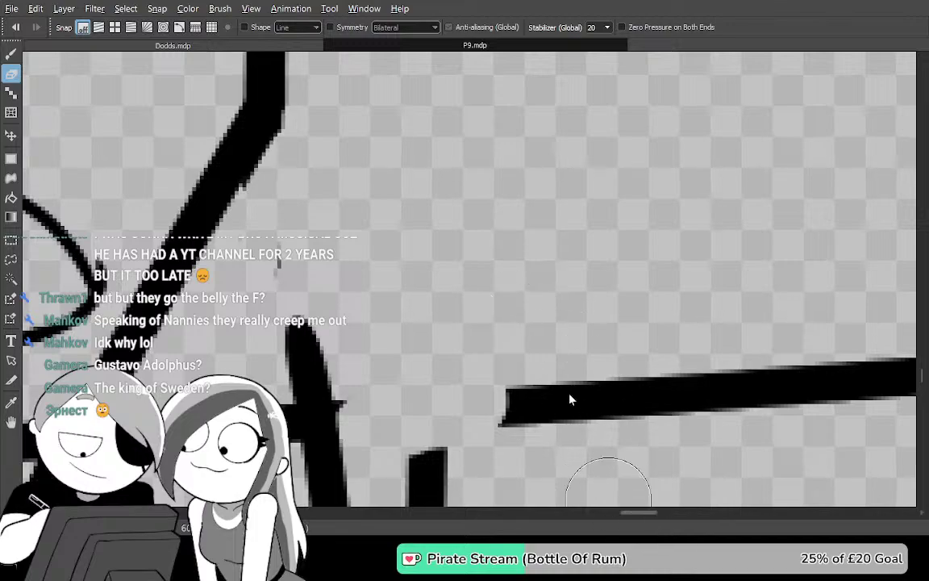
Erase the rest of the shoulder line extending beyond the torso's new right side
drag(556, 346, 460, 191)
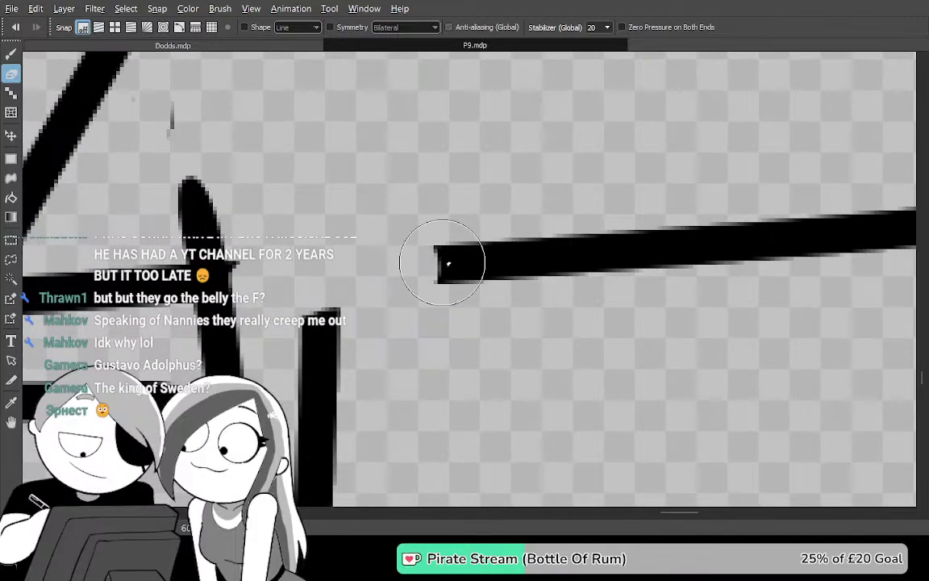
drag(430, 264, 731, 234)
drag(616, 286, 320, 294)
drag(523, 248, 757, 202)
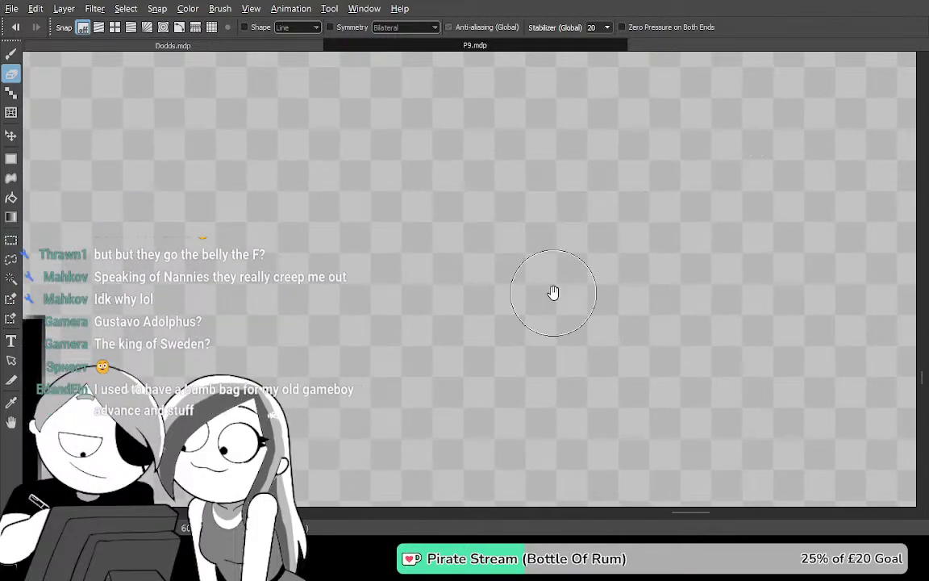
drag(402, 345, 693, 189)
drag(555, 275, 715, 264)
Erase the remaining stretch of the old outer side line down along the upper torso
mouse_move(479, 125)
mouse_down()
mouse_move(470, 506)
mouse_move(494, 99)
mouse_up()
drag(485, 145, 461, 499)
mouse_move(459, 484)
mouse_down()
mouse_move(455, 113)
mouse_move(424, 446)
mouse_up()
drag(433, 375, 475, 107)
mouse_move(467, 305)
mouse_down()
mouse_move(494, 130)
mouse_move(494, 200)
mouse_up()
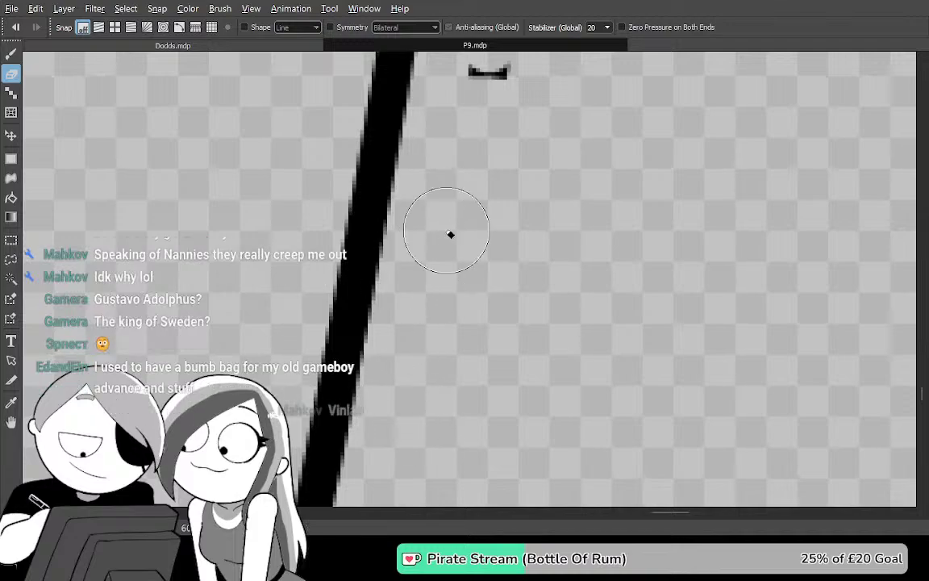
Try filling the background black around the cleaned-up upper torso, review the whole figure, and undo the fill
scroll(443, 396, down, 2)
drag(556, 387, 610, 327)
key(g)
click(656, 342)
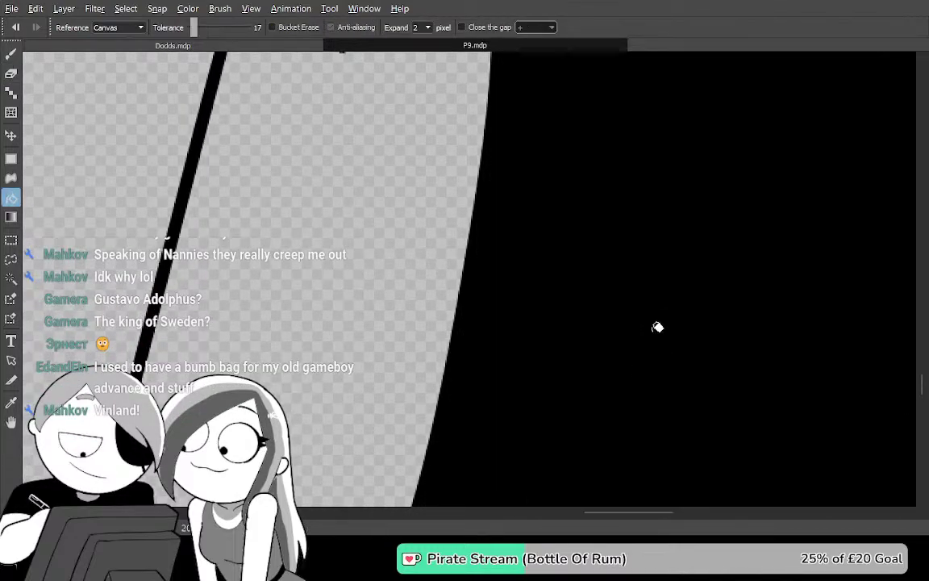
scroll(658, 326, down, 1)
scroll(656, 326, down, 1)
drag(652, 330, 561, 255)
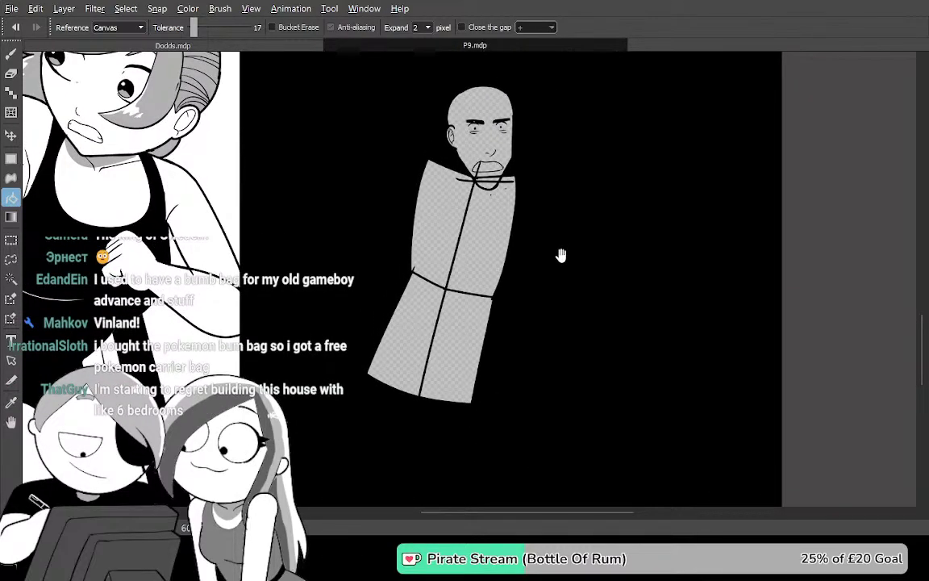
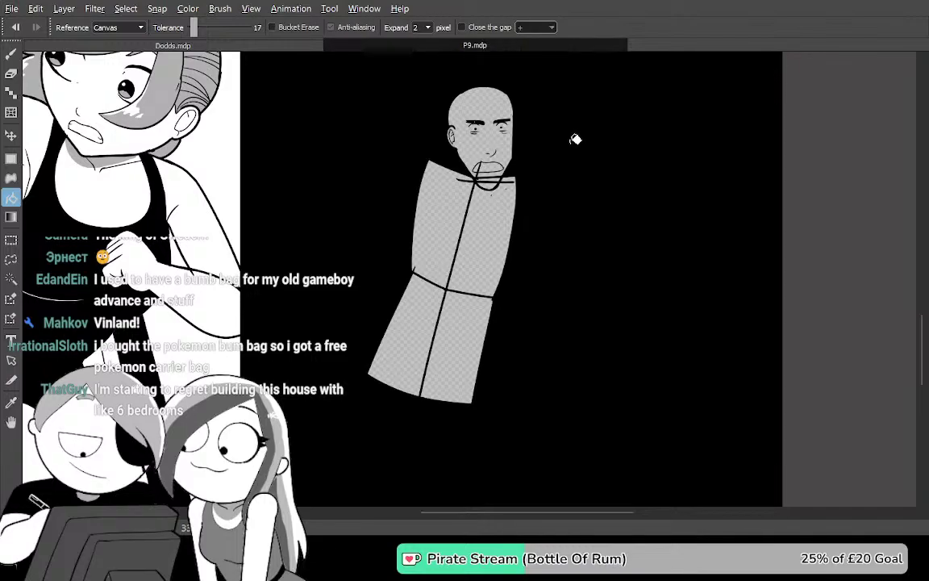
scroll(576, 141, up, 8)
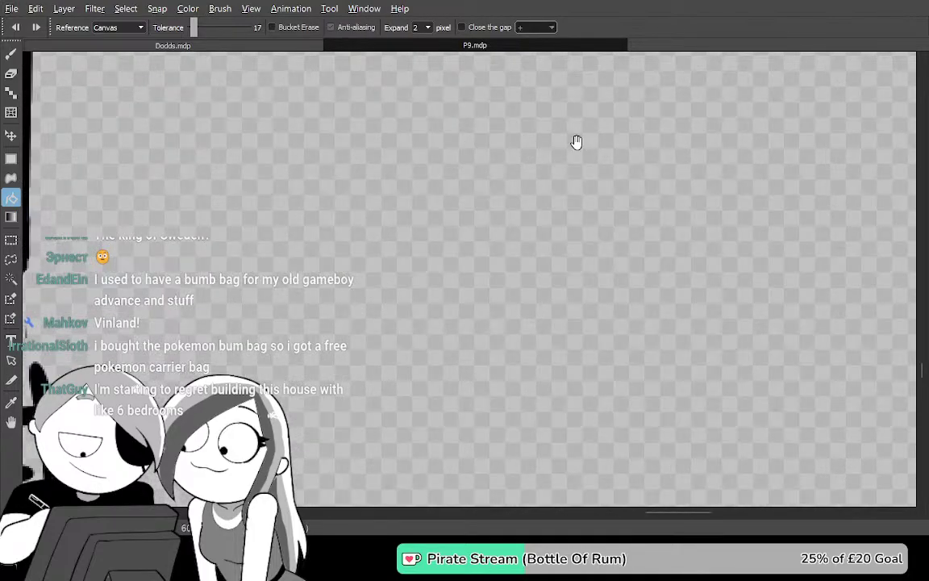
Lasso and delete the top portion of the lower torso's old outer side line just below the waist
scroll(755, 225, down, 6)
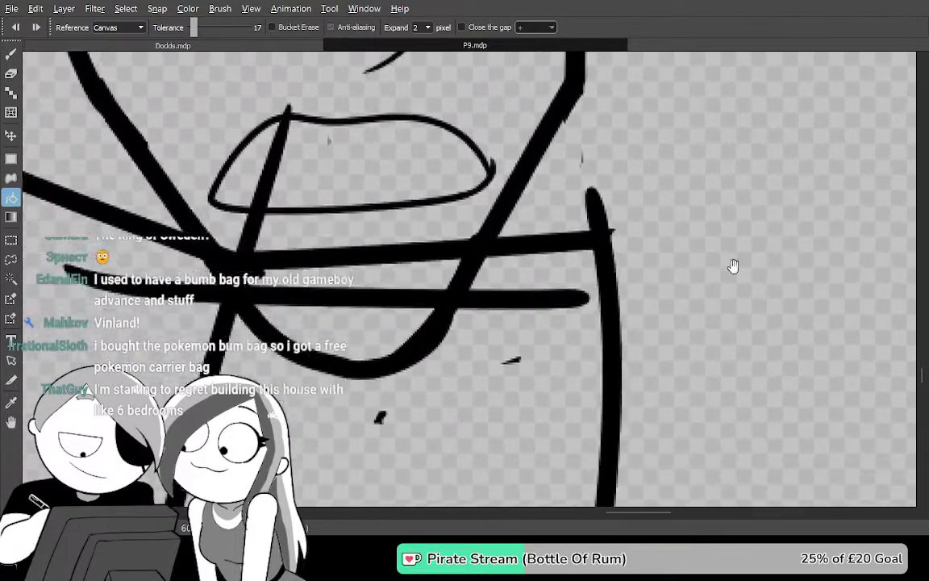
drag(607, 412, 613, 215)
drag(543, 446, 479, 154)
drag(529, 292, 505, 73)
drag(500, 288, 528, 30)
drag(490, 240, 536, 152)
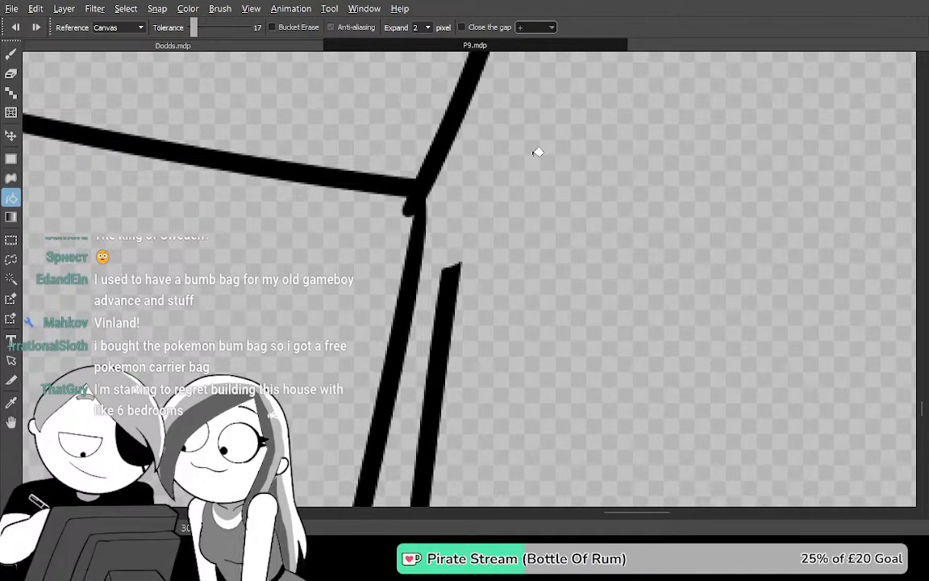
key(l)
drag(360, 361, 656, 427)
drag(538, 398, 690, 428)
mouse_move(617, 164)
mouse_down()
mouse_move(177, 134)
mouse_move(242, 275)
mouse_up()
key(Delete)
key(ctrl+d)
Delete the next portion of the lower torso's old outer side line farther down and clear the selection
mouse_move(705, 457)
mouse_down()
mouse_move(543, 255)
mouse_move(517, 243)
mouse_up()
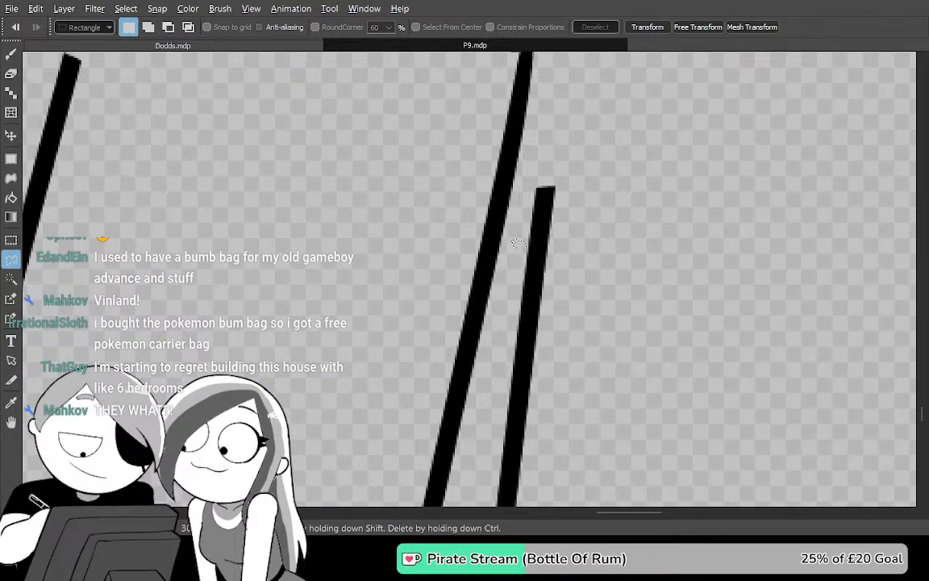
drag(456, 212, 404, 421)
key(Delete)
drag(595, 417, 603, 95)
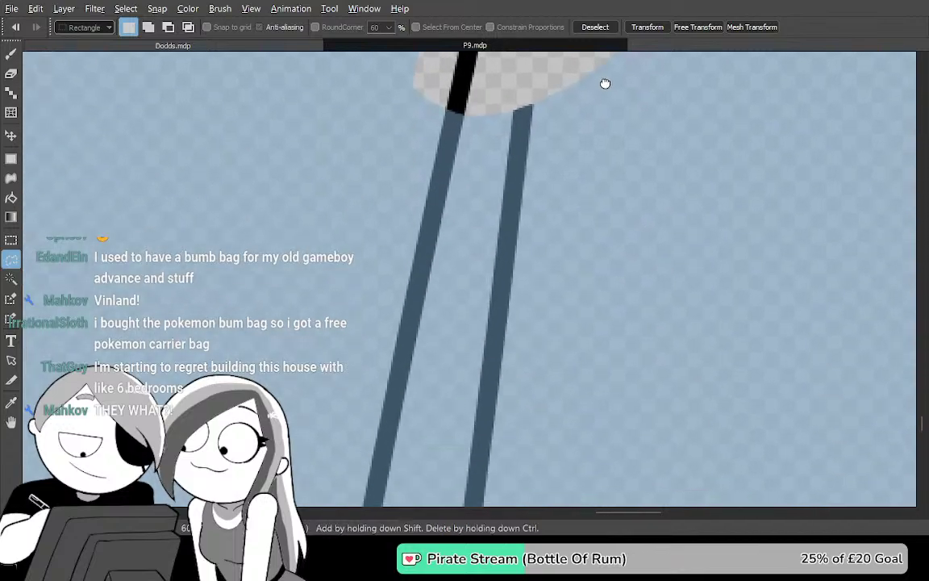
drag(512, 350, 517, 53)
drag(456, 224, 448, 83)
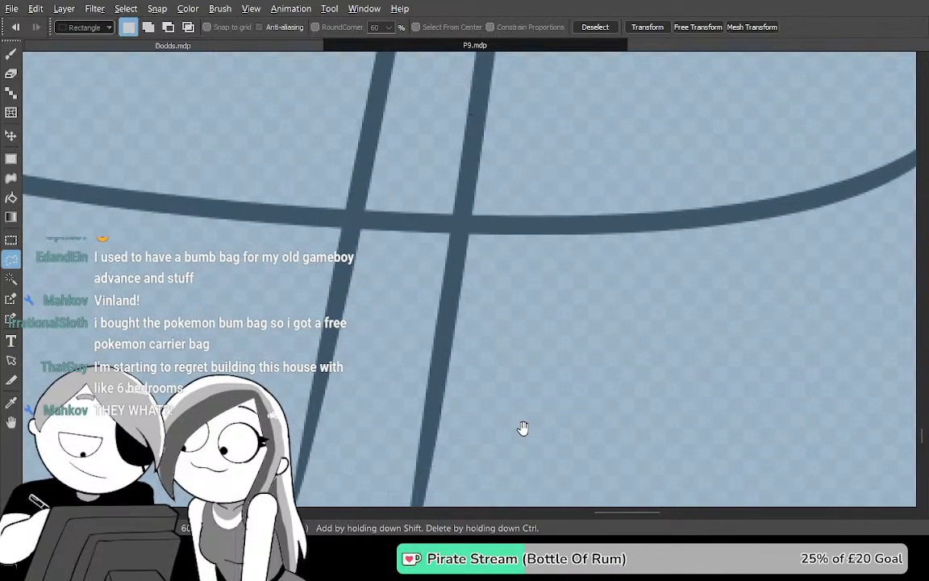
mouse_move(497, 452)
mouse_down()
mouse_move(519, 386)
mouse_move(545, 149)
mouse_move(529, 308)
mouse_up()
key(ctrl+d)
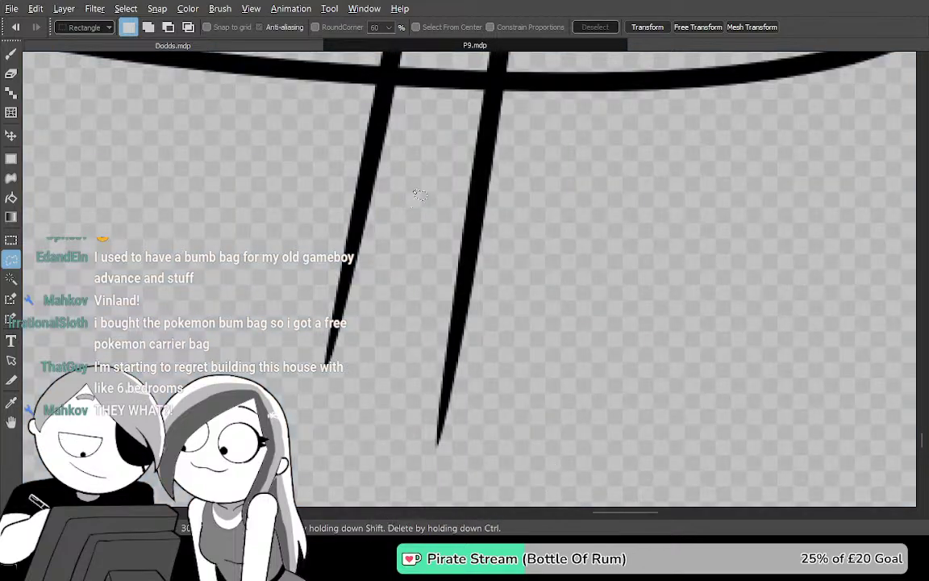
mouse_move(595, 235)
mouse_down()
mouse_move(482, 491)
mouse_move(537, 359)
mouse_up()
key(e)
drag(423, 362, 402, 418)
key(ctrl+z)
Lasso and delete the tapered lower end of the old outer side line below the torso's bottom curve
mouse_move(521, 480)
mouse_down()
mouse_move(514, 88)
mouse_move(530, 156)
mouse_up()
key(m)
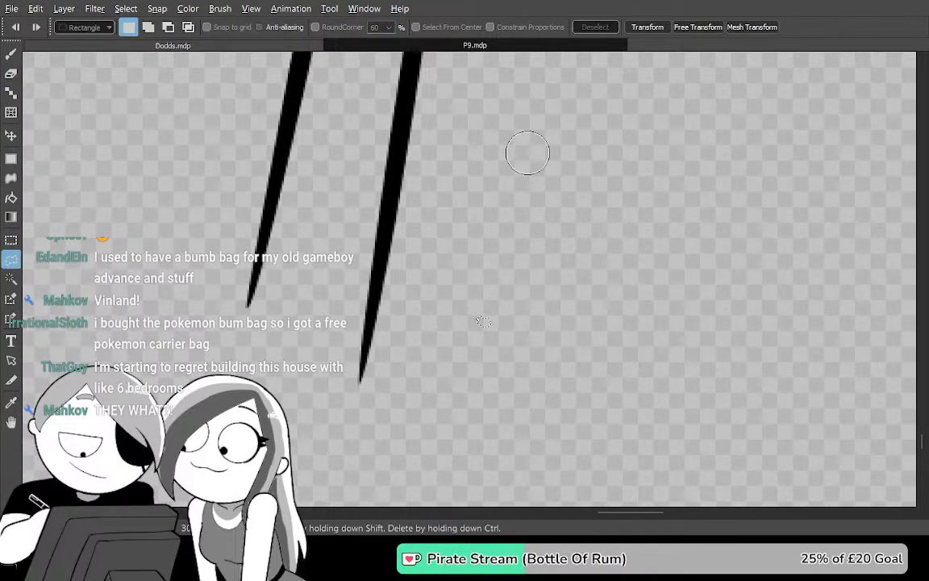
drag(482, 330, 395, 120)
drag(493, 204, 482, 482)
key(ctrl+d)
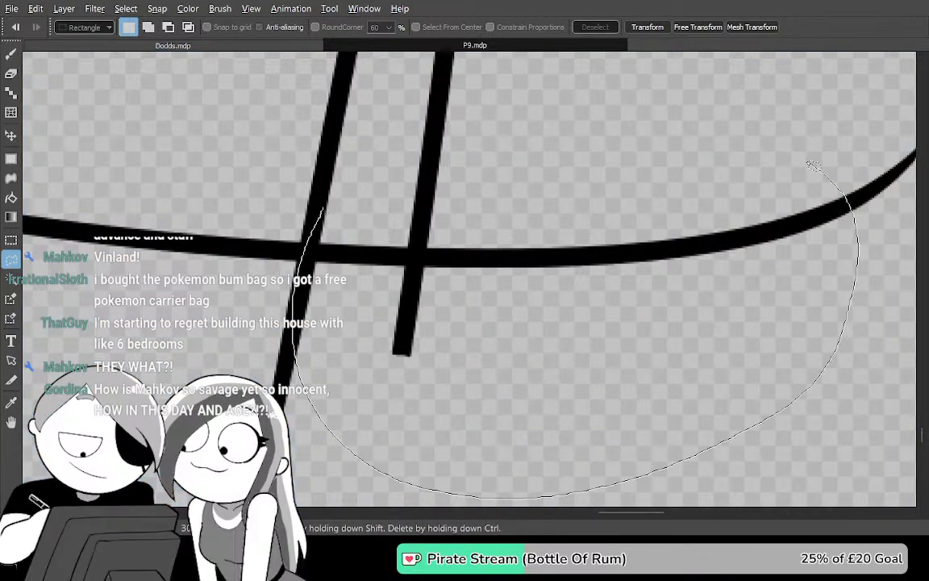
Lasso and delete the outer side line where it crosses the bottom curve, together with the curve's stretch outside the inner side line
drag(390, 180, 394, 182)
key(Delete)
key(ctrl+d)
Delete the upper portion of the remaining outer side line above the bottom curve and clear the selection
mouse_move(642, 265)
mouse_down()
mouse_move(561, 379)
mouse_move(600, 447)
mouse_up()
mouse_move(618, 339)
mouse_down()
mouse_move(606, 448)
mouse_move(622, 450)
mouse_up()
drag(626, 317, 617, 419)
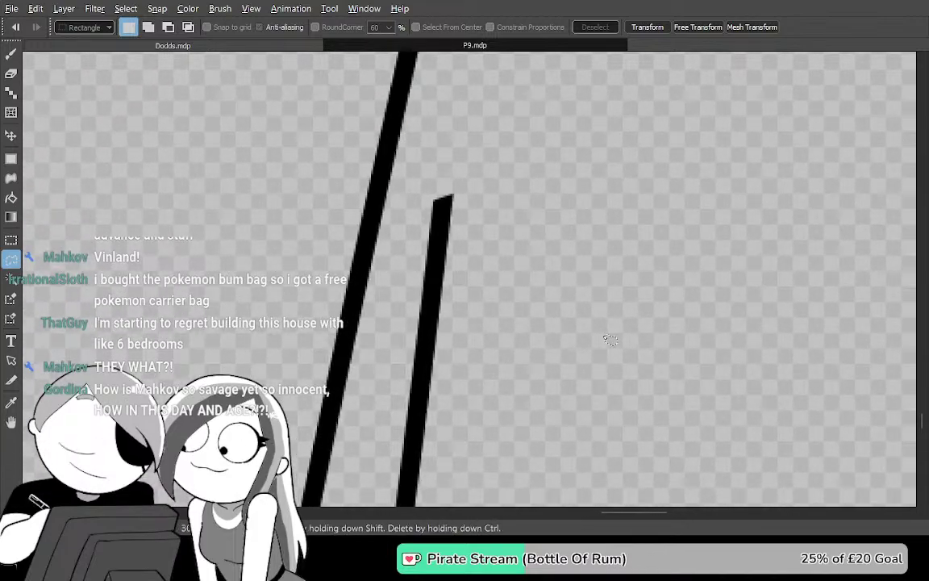
drag(344, 353, 339, 425)
mouse_move(483, 379)
mouse_down()
mouse_move(510, 160)
mouse_move(513, 193)
mouse_up()
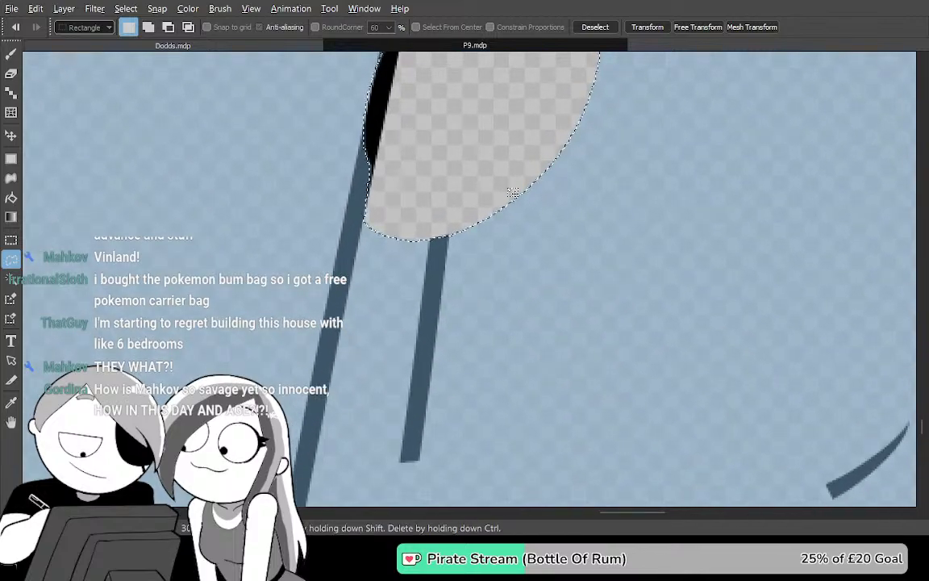
key(ctrl+d)
Lasso and delete the last short piece of the outer side line beside the inner side line
drag(611, 388, 630, 317)
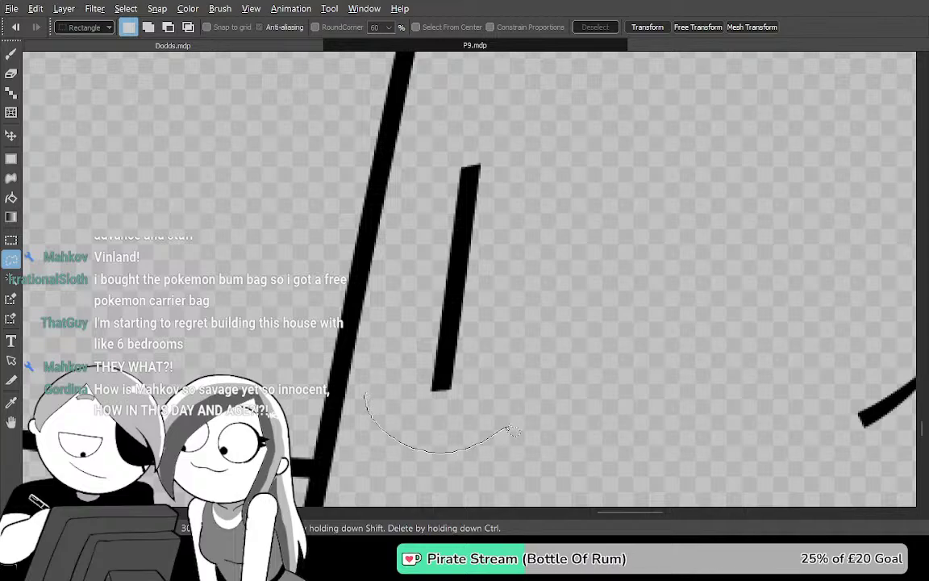
drag(457, 133, 456, 131)
key(Delete)
key(ctrl+d)
Erase the stretch of the inner side line directly beneath its corner with the bottom curve
mouse_move(540, 482)
mouse_down()
mouse_move(540, 356)
mouse_move(582, 283)
mouse_up()
key(b)
key(Tab)
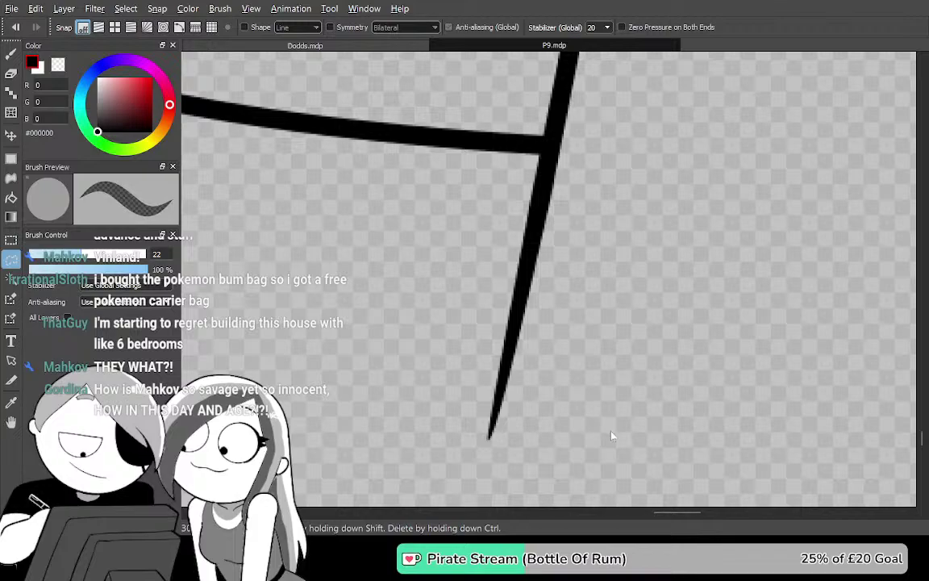
key(Tab)
scroll(555, 391, up, 3)
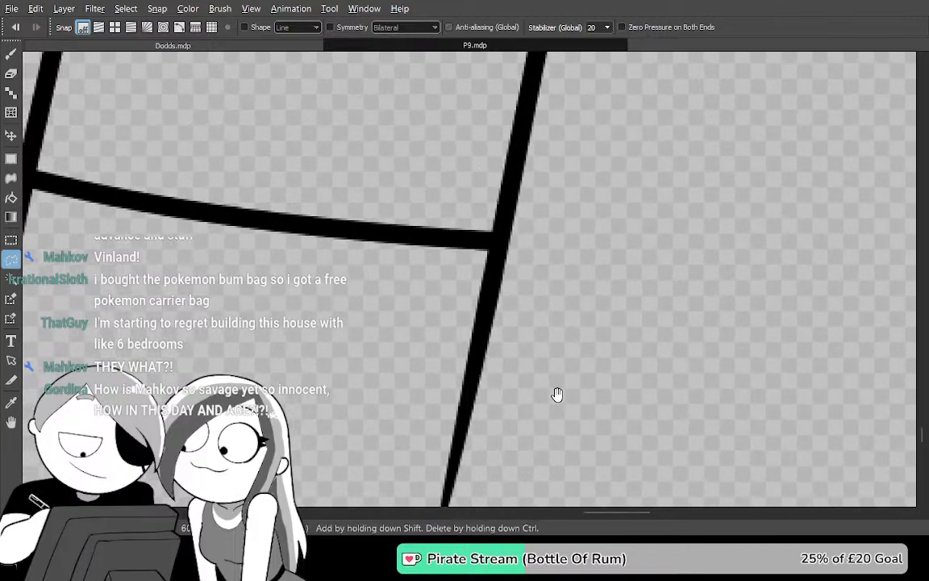
scroll(562, 393, up, 1)
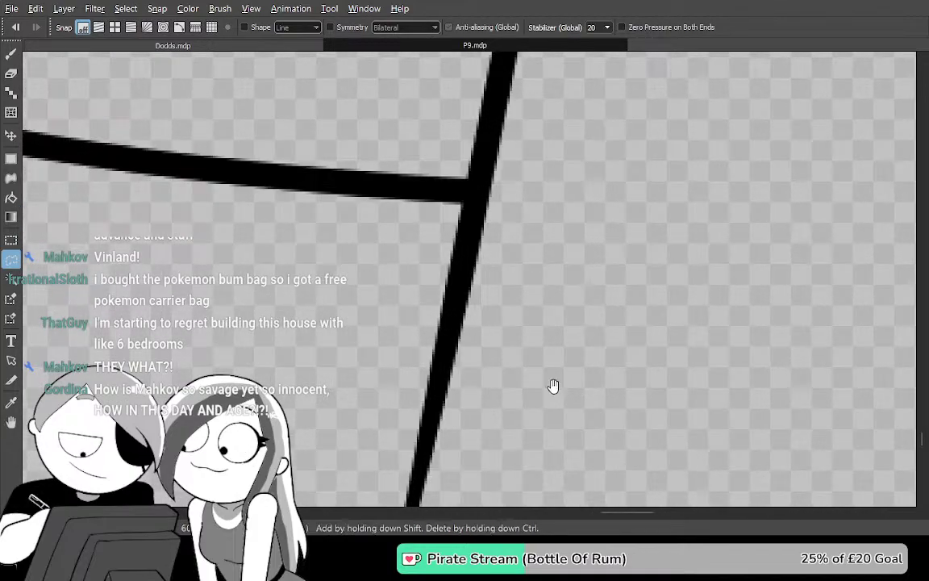
key(e)
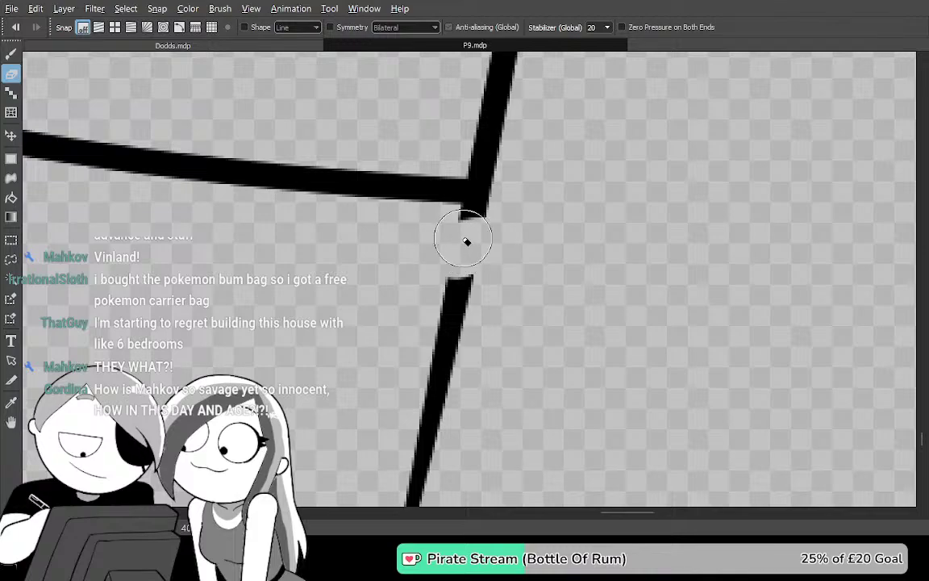
drag(452, 242, 468, 277)
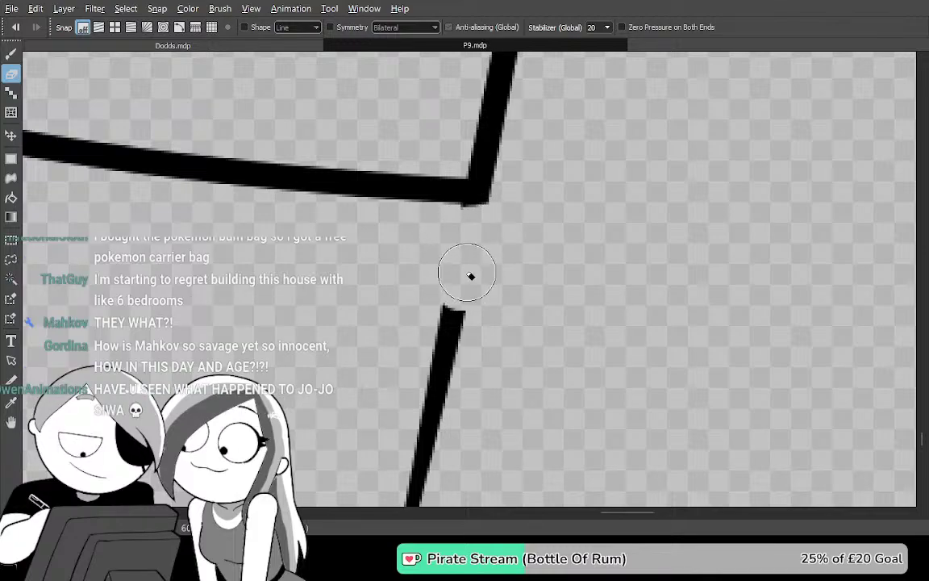
Erase the remaining tapered tail of the inner side line below the bottom curve
drag(570, 347, 625, 198)
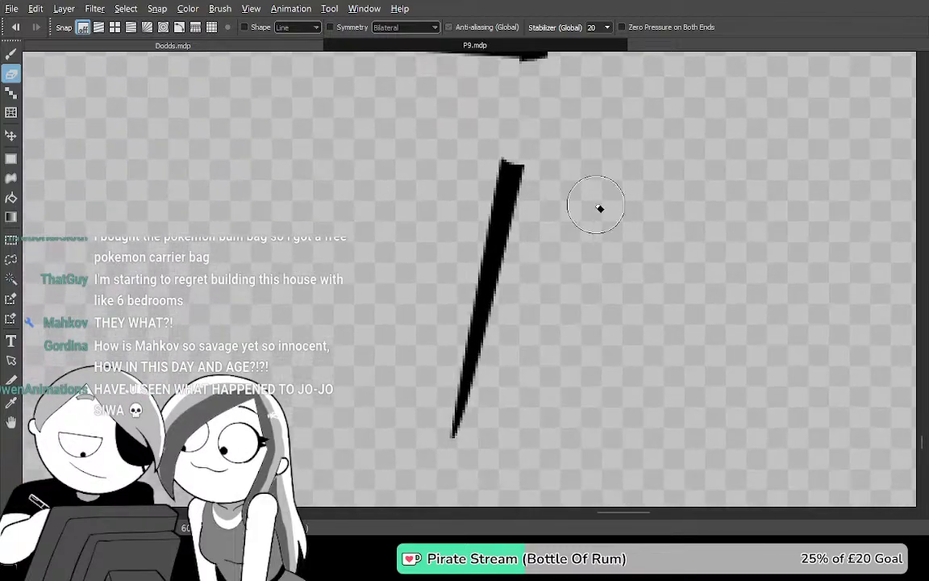
mouse_move(504, 157)
mouse_down()
mouse_move(491, 284)
mouse_move(515, 178)
mouse_move(502, 199)
mouse_up()
drag(485, 266, 427, 491)
drag(481, 224, 463, 557)
Lasso and delete the tapered lower end of the middle line that crosses the bottom curve
drag(452, 335, 744, 326)
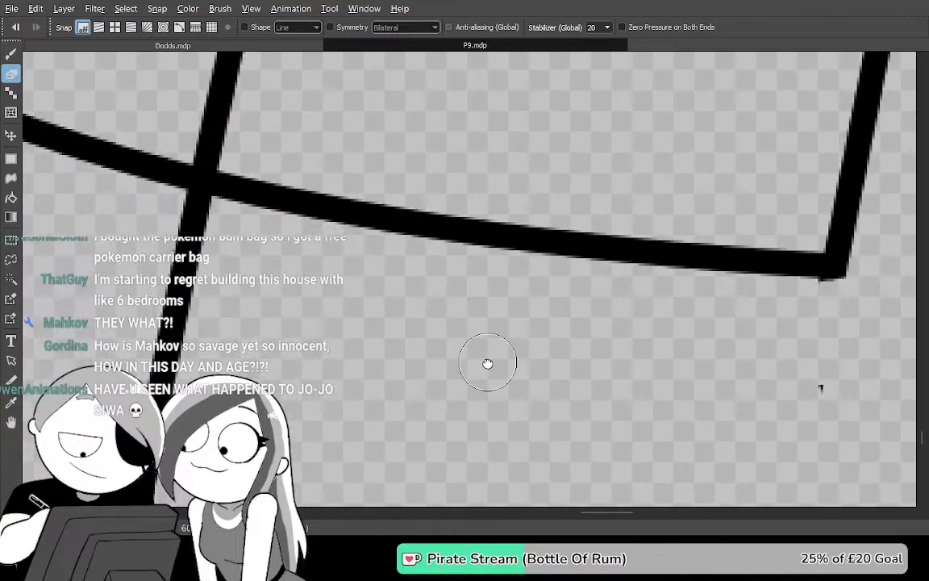
drag(475, 365, 716, 248)
drag(568, 302, 603, 193)
drag(547, 326, 591, 208)
drag(547, 307, 574, 143)
drag(524, 267, 574, 146)
drag(548, 204, 566, 250)
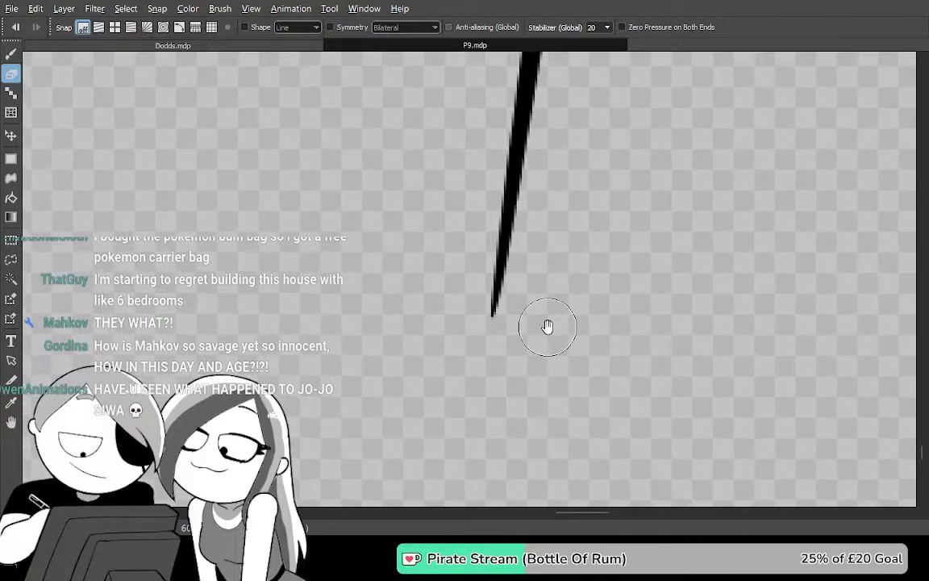
key(m)
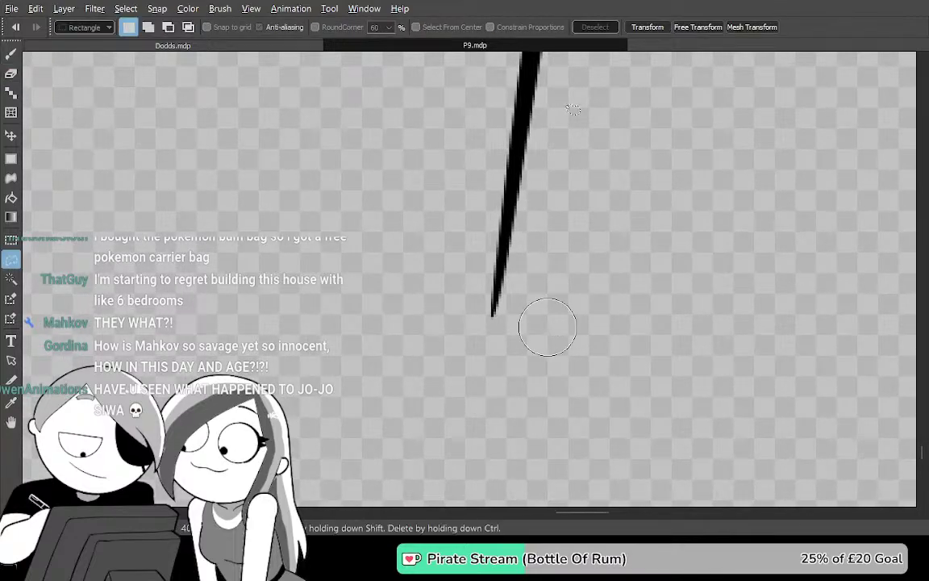
drag(587, 370, 629, 110)
key(Delete)
key(ctrl+d)
Delete the next portion of the middle line farther up and clear the selection
drag(593, 141, 510, 249)
mouse_move(574, 97)
mouse_down()
mouse_move(520, 284)
mouse_move(552, 351)
mouse_up()
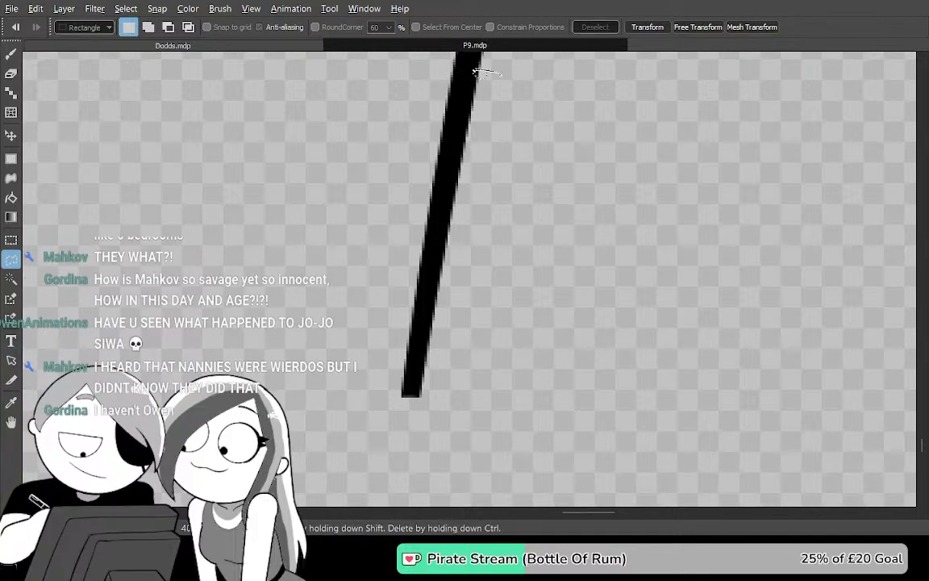
mouse_move(609, 332)
mouse_down()
mouse_move(595, 178)
mouse_move(574, 429)
mouse_up()
key(Delete)
key(ctrl+d)
Erase the middle line just beneath its crossing with the bottom curve
drag(628, 227, 603, 400)
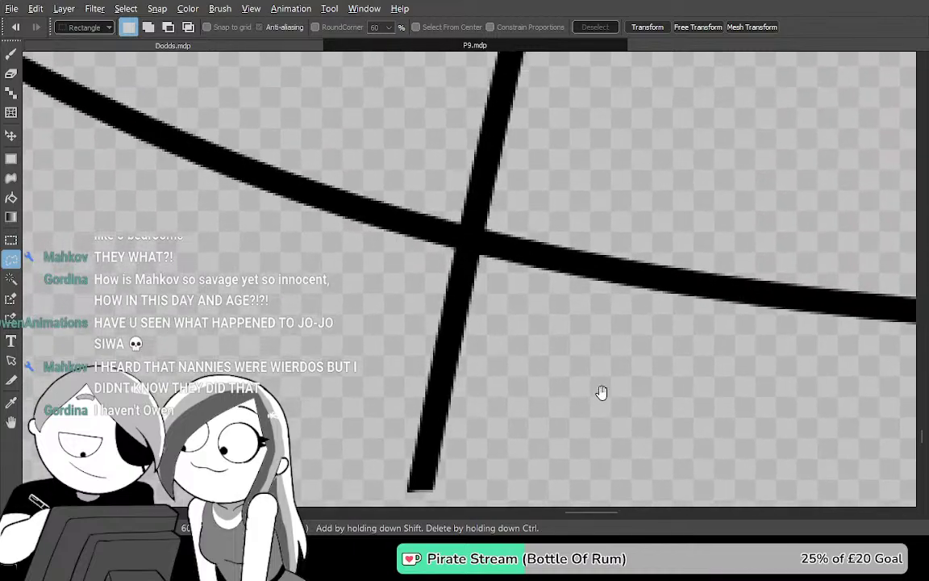
drag(551, 324, 564, 330)
key(e)
mouse_move(483, 294)
mouse_down()
mouse_move(466, 292)
mouse_move(450, 327)
mouse_up()
Lasso and delete the leftover piece of the middle line below the bottom curve
drag(493, 371, 508, 225)
key(m)
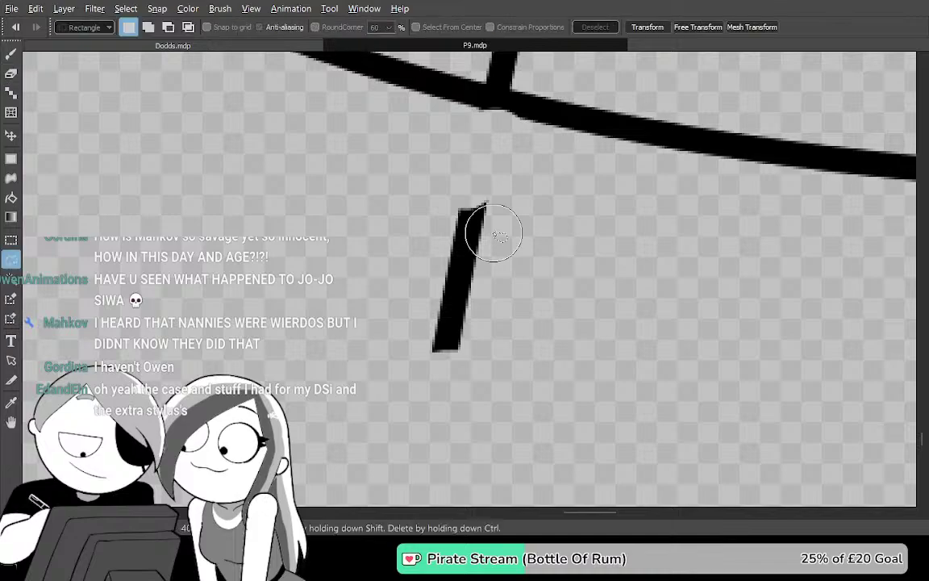
drag(423, 185, 361, 284)
key(Delete)
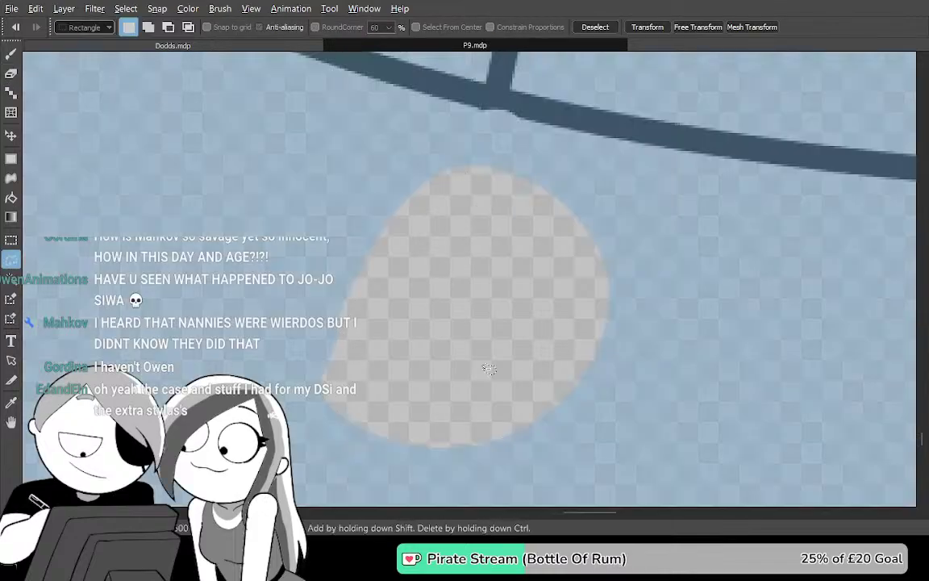
key(ctrl+d)
Erase the middle line's stretch directly above its junction with the bottom curve
drag(713, 338, 545, 334)
mouse_move(746, 292)
mouse_down()
mouse_move(481, 326)
mouse_move(471, 387)
mouse_move(730, 224)
mouse_move(643, 380)
mouse_move(593, 357)
mouse_move(653, 382)
mouse_move(608, 428)
mouse_up()
scroll(525, 300, up, 2)
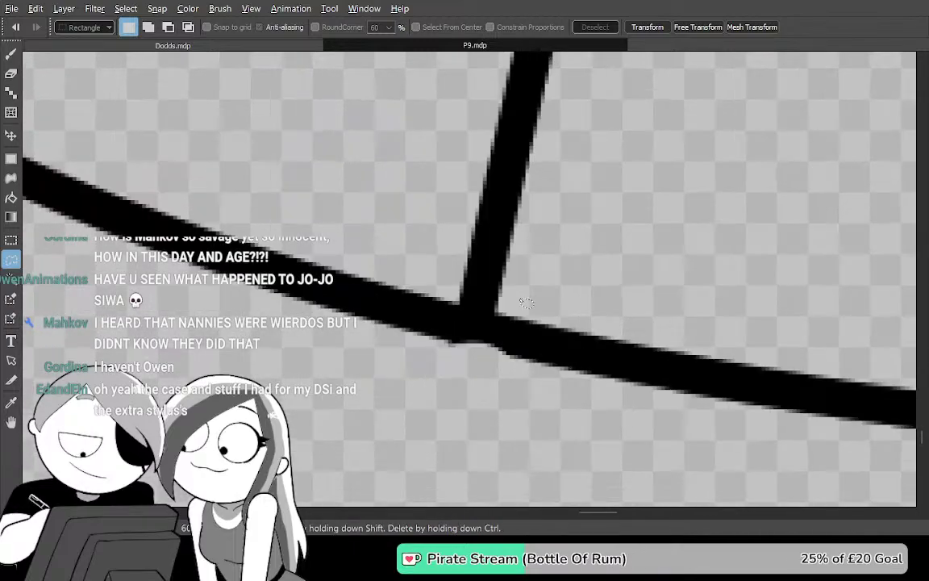
key(e)
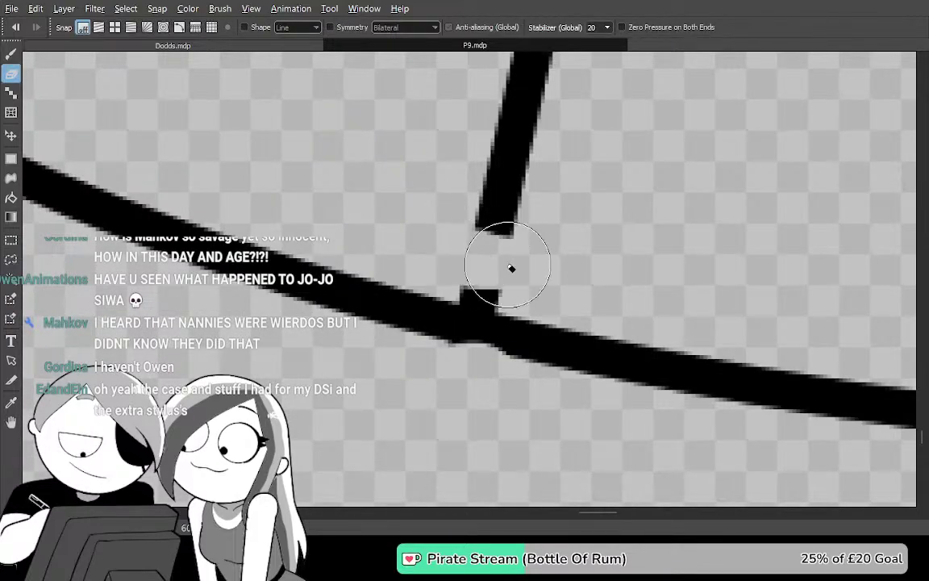
mouse_move(495, 178)
mouse_down()
mouse_move(494, 154)
mouse_move(520, 359)
mouse_move(560, 87)
mouse_move(750, 143)
mouse_move(838, 244)
mouse_move(837, 303)
mouse_move(599, 482)
mouse_move(633, 341)
mouse_up()
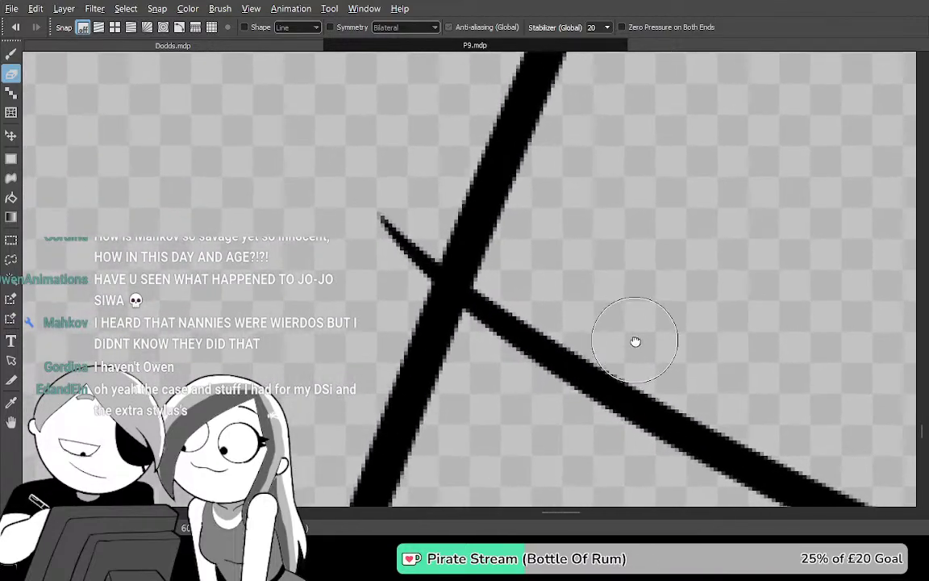
Erase the overshoot and the side line just below the bottom curve's left corner, and brush the curve back up to the corner
mouse_move(446, 300)
mouse_down()
mouse_move(432, 242)
mouse_move(389, 203)
mouse_move(392, 131)
mouse_move(484, 307)
mouse_move(429, 307)
mouse_move(458, 344)
mouse_up()
drag(406, 312, 466, 364)
key(b)
mouse_move(588, 363)
mouse_down()
mouse_move(558, 343)
mouse_move(457, 283)
mouse_up()
Lasso and delete the tapered lower end of the left side line below the bottom curve
mouse_move(492, 366)
mouse_down()
mouse_move(483, 243)
mouse_move(504, 128)
mouse_up()
drag(446, 324, 507, 109)
mouse_move(466, 308)
mouse_down()
mouse_move(519, 179)
mouse_move(517, 227)
mouse_up()
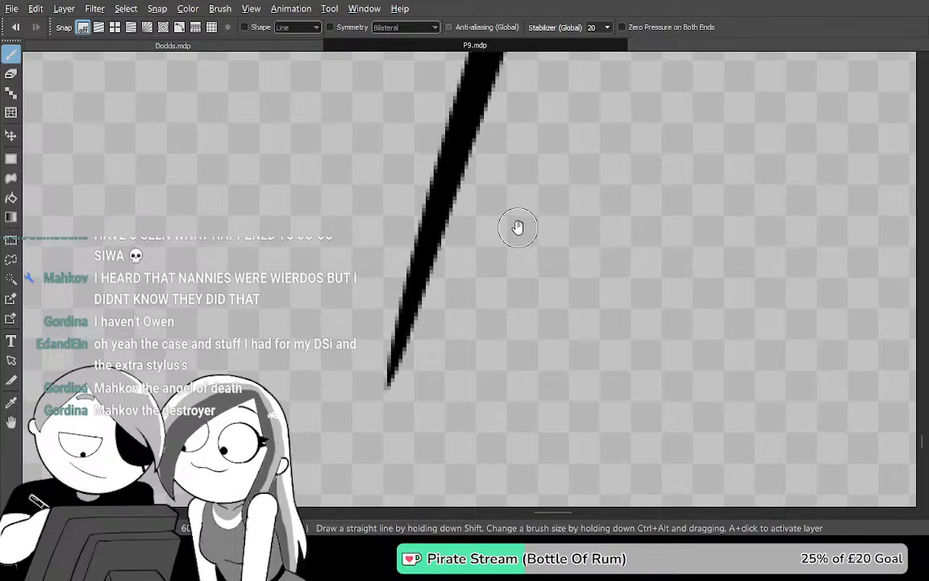
key(m)
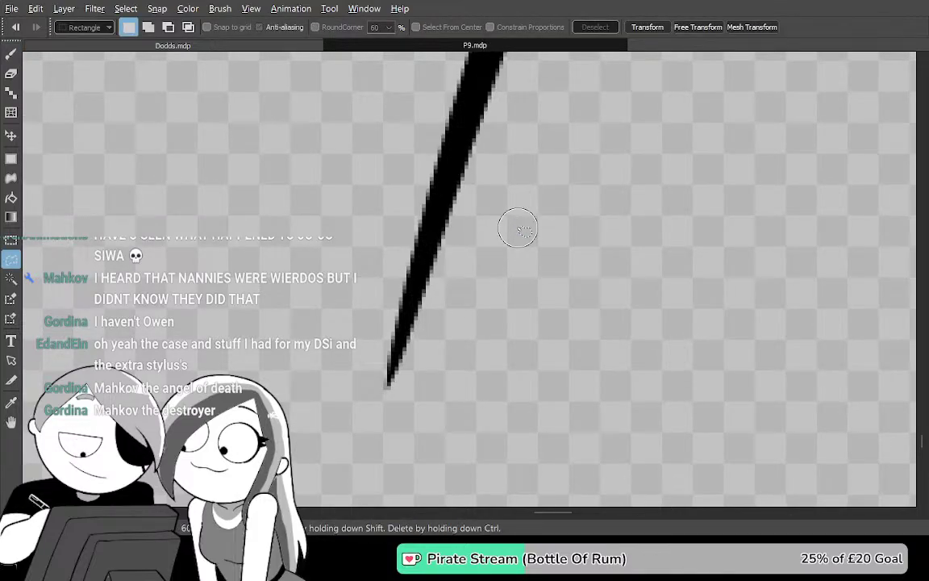
mouse_move(615, 216)
mouse_down()
mouse_move(437, 459)
mouse_move(317, 433)
mouse_move(304, 240)
mouse_move(395, 67)
mouse_up()
drag(552, 218, 501, 436)
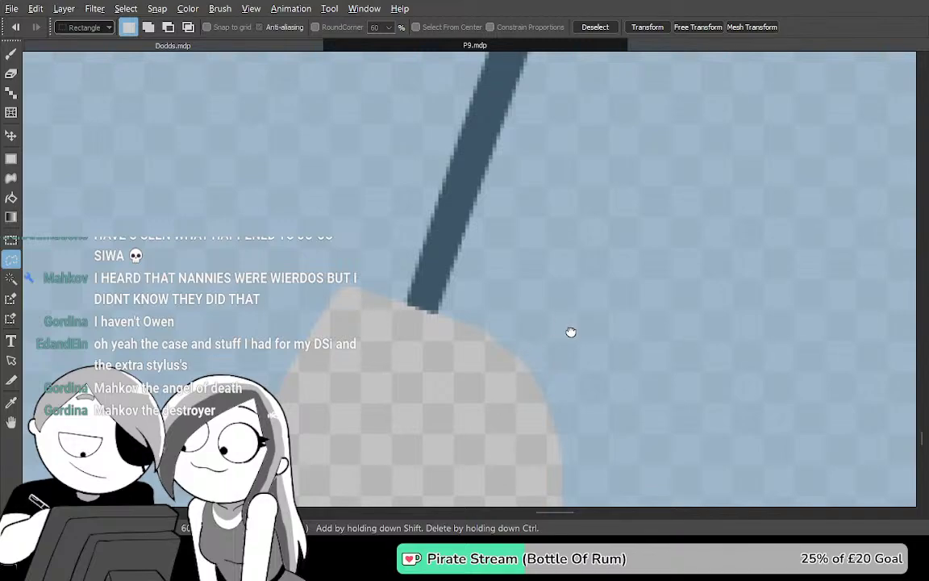
drag(567, 327, 554, 380)
key(ctrl+d)
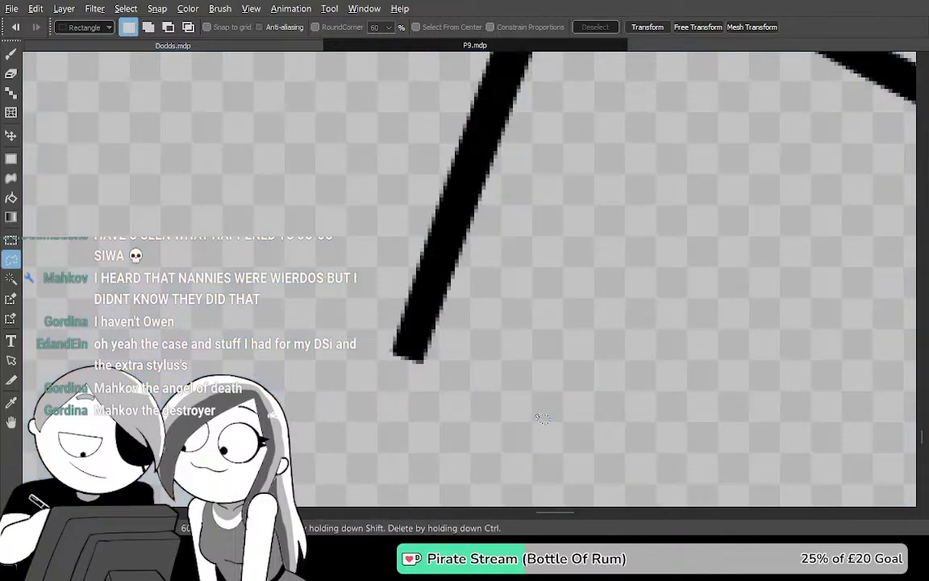
Delete the next portion of the left side line's tail farther up and clear the selection
mouse_move(434, 98)
mouse_down()
mouse_move(331, 446)
mouse_move(566, 156)
mouse_up()
key(Delete)
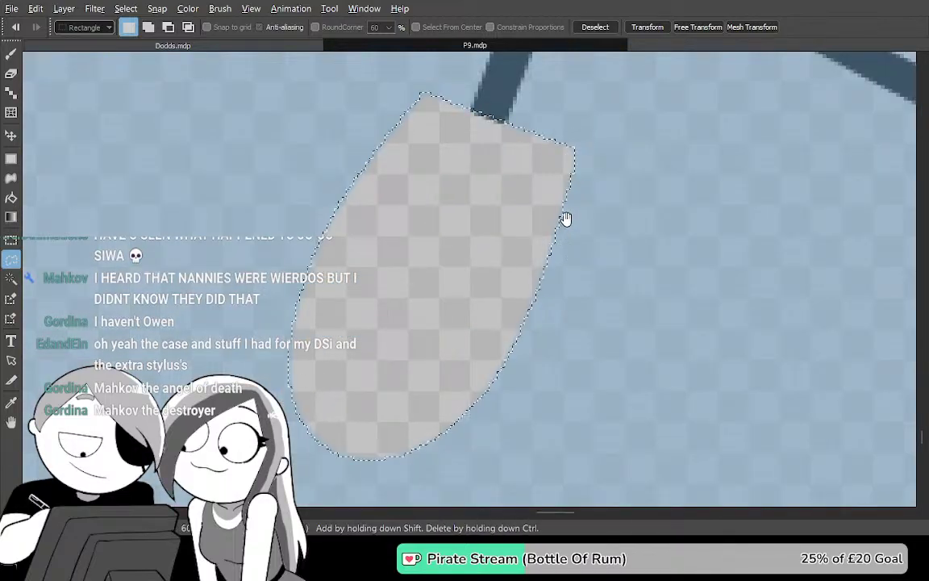
drag(563, 218, 505, 458)
scroll(505, 458, up, 2)
key(ctrl+d)
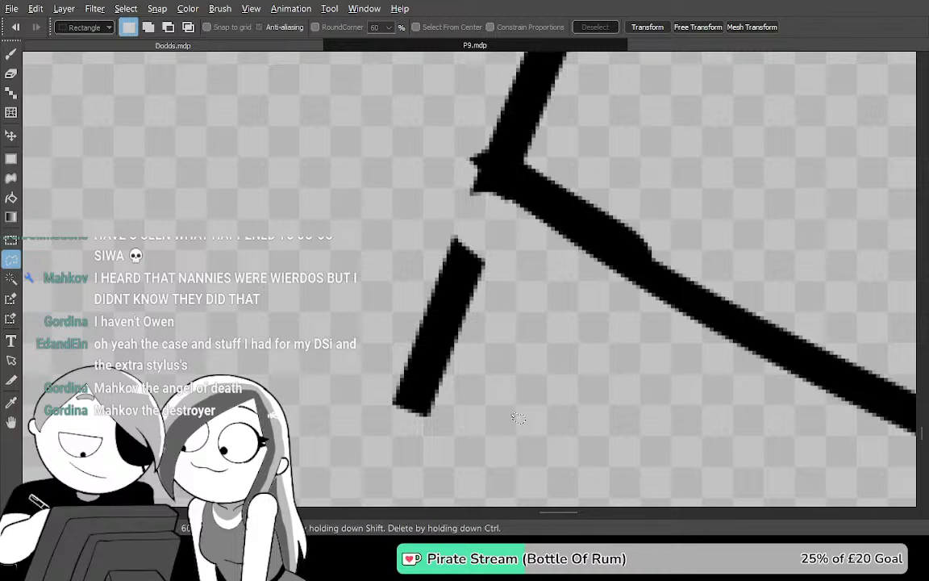
Lasso and delete the short leftover piece of the left side line just below the corner
mouse_move(300, 420)
mouse_down()
mouse_move(511, 314)
mouse_move(290, 278)
mouse_move(297, 403)
mouse_up()
key(Delete)
key(ctrl+d)
Erase the overshooting tip and the start of the diagonal line at the upper junction of the left side line
scroll(297, 397, down, 2)
drag(661, 193, 565, 450)
drag(601, 162, 484, 452)
drag(574, 233, 488, 383)
mouse_move(565, 201)
mouse_down()
mouse_move(519, 338)
mouse_move(512, 396)
mouse_up()
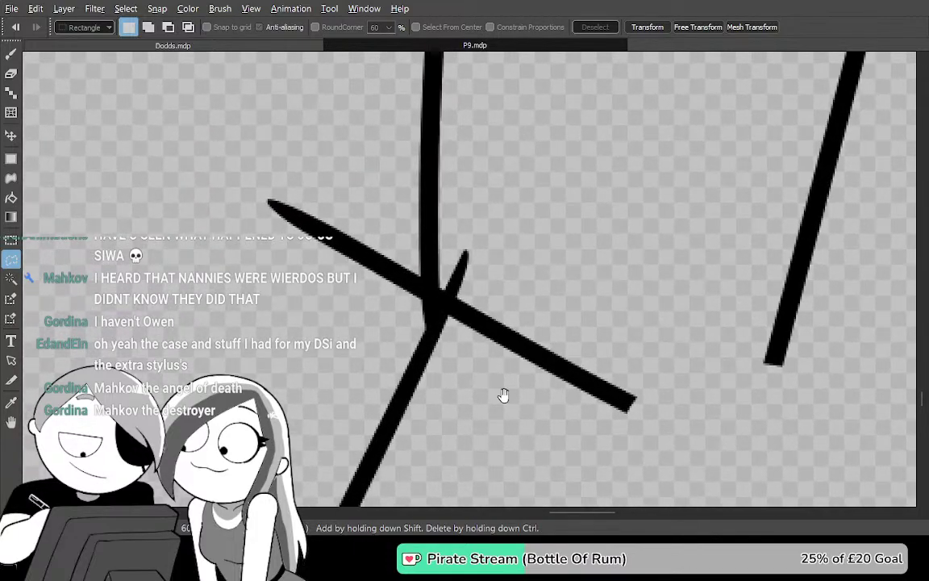
scroll(506, 402, up, 2)
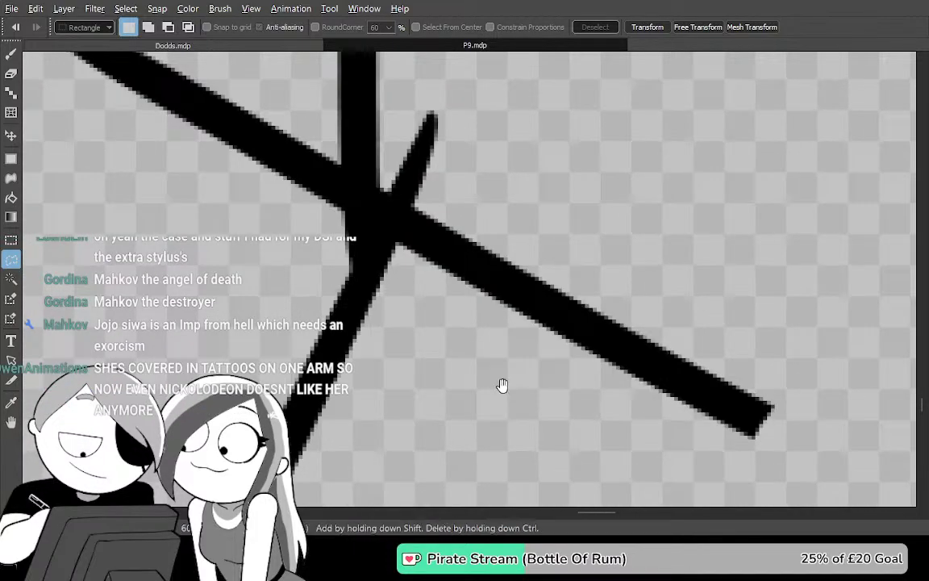
key(e)
mouse_move(427, 121)
mouse_down()
mouse_move(435, 195)
mouse_move(417, 173)
mouse_move(412, 180)
mouse_move(425, 303)
mouse_up()
drag(390, 223, 445, 263)
Erase the left overhang and the rest of the diagonal line inside the torso near the upper junction
mouse_move(389, 288)
mouse_down()
mouse_move(386, 164)
mouse_move(375, 179)
mouse_move(347, 186)
mouse_move(322, 236)
mouse_move(354, 218)
mouse_move(527, 327)
mouse_move(559, 372)
mouse_up()
drag(542, 343, 321, 222)
drag(721, 355, 464, 174)
mouse_move(463, 309)
mouse_down()
mouse_move(552, 303)
mouse_move(622, 317)
mouse_move(228, 191)
mouse_up()
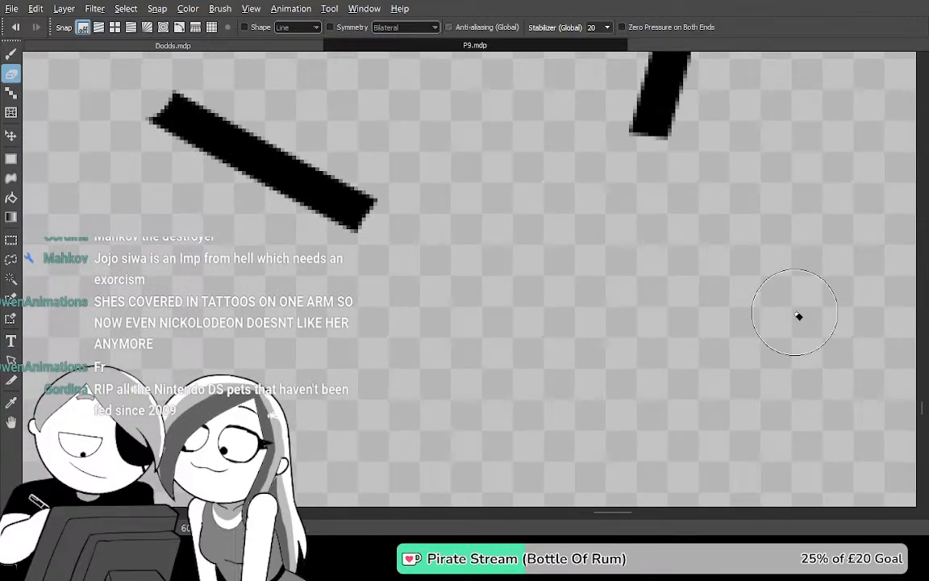
scroll(785, 336, down, 2)
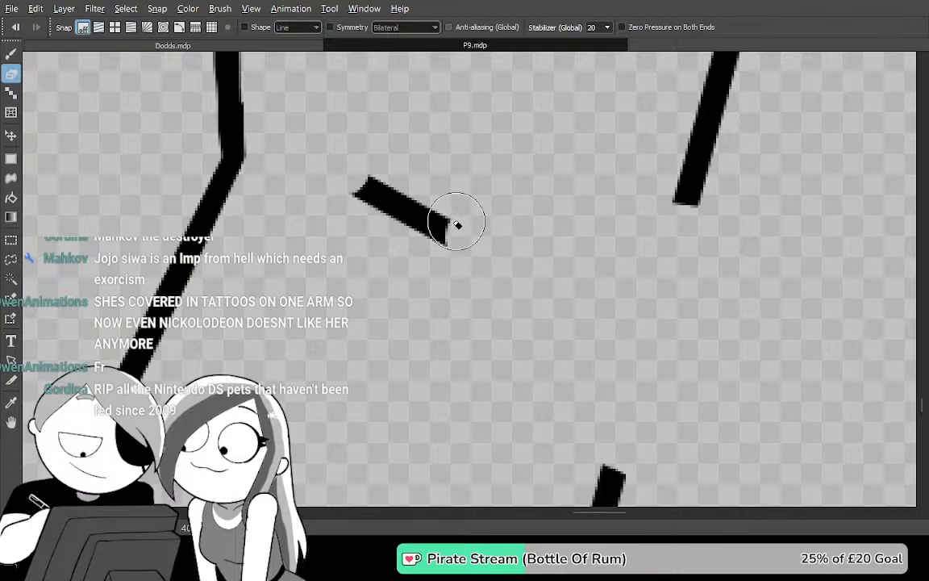
Erase the ends of the detached lower segment of the old line inside the torso
mouse_move(703, 420)
mouse_down()
mouse_move(688, 344)
mouse_move(462, 125)
mouse_move(523, 207)
mouse_up()
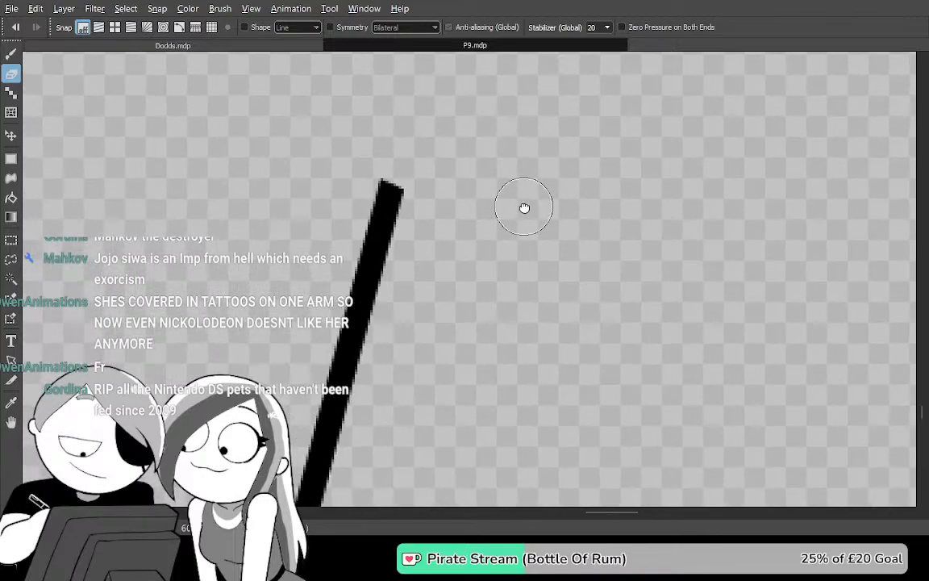
drag(392, 233, 385, 239)
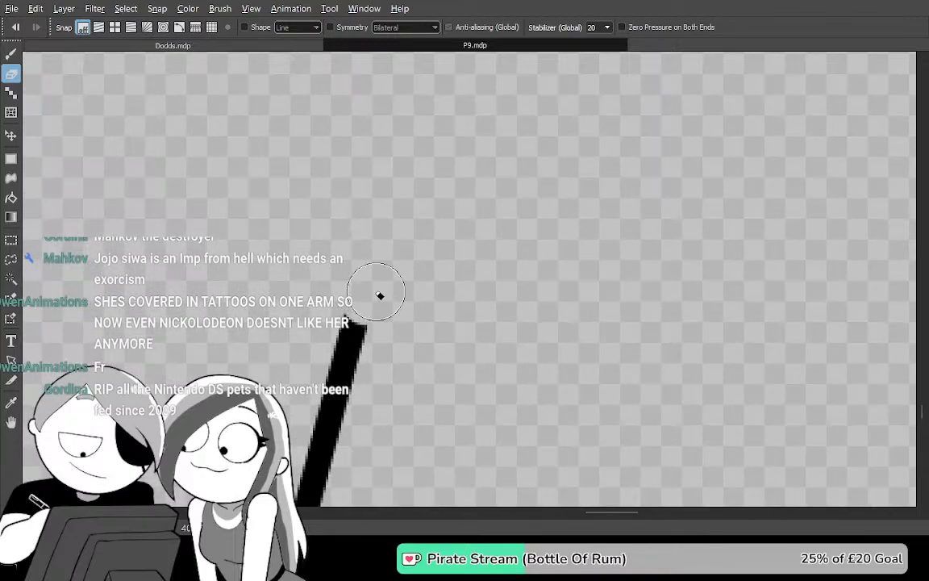
mouse_move(394, 340)
mouse_down()
mouse_move(411, 105)
mouse_move(470, 457)
mouse_up()
drag(413, 145, 510, 366)
mouse_move(477, 258)
mouse_down()
mouse_move(533, 428)
mouse_move(453, 54)
mouse_up()
drag(476, 355, 446, 66)
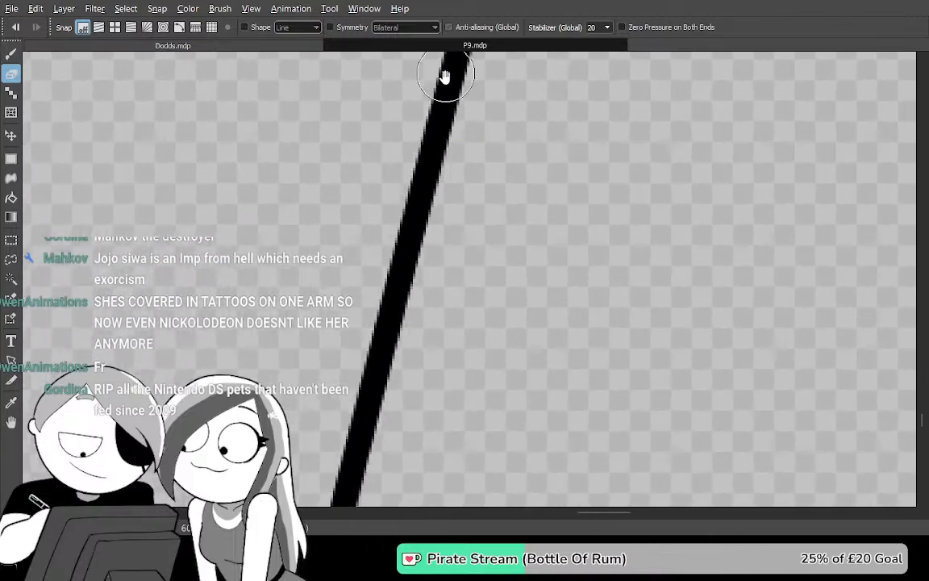
drag(443, 259, 451, 63)
mouse_move(421, 341)
mouse_down()
mouse_move(436, 109)
mouse_move(465, 369)
mouse_move(456, 379)
mouse_up()
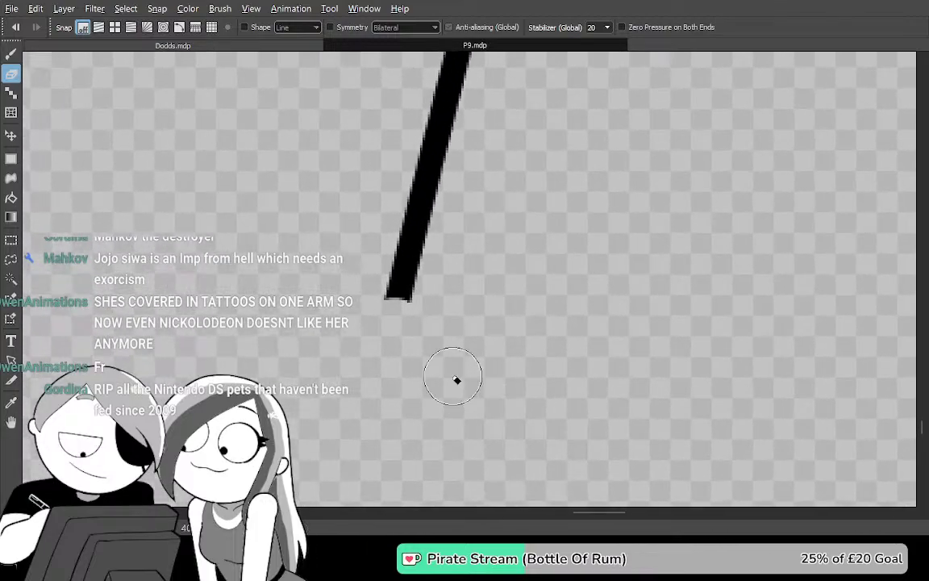
Erase back the lower end of the upper segment of the old line inside the torso
mouse_move(443, 129)
mouse_down()
mouse_move(431, 311)
mouse_move(438, 393)
mouse_up()
mouse_move(464, 216)
mouse_down()
mouse_move(476, 163)
mouse_move(457, 334)
mouse_up()
drag(501, 196, 479, 342)
mouse_move(482, 295)
mouse_down()
mouse_move(531, 175)
mouse_move(395, 379)
mouse_up()
mouse_move(621, 166)
mouse_down()
mouse_move(539, 292)
mouse_move(588, 307)
mouse_up()
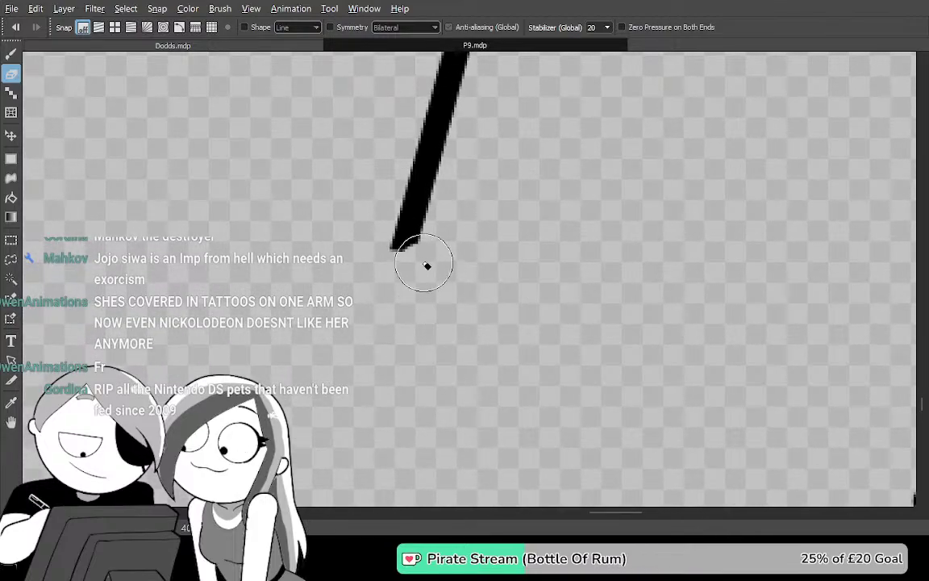
mouse_move(431, 128)
mouse_down()
mouse_move(436, 274)
mouse_move(464, 476)
mouse_up()
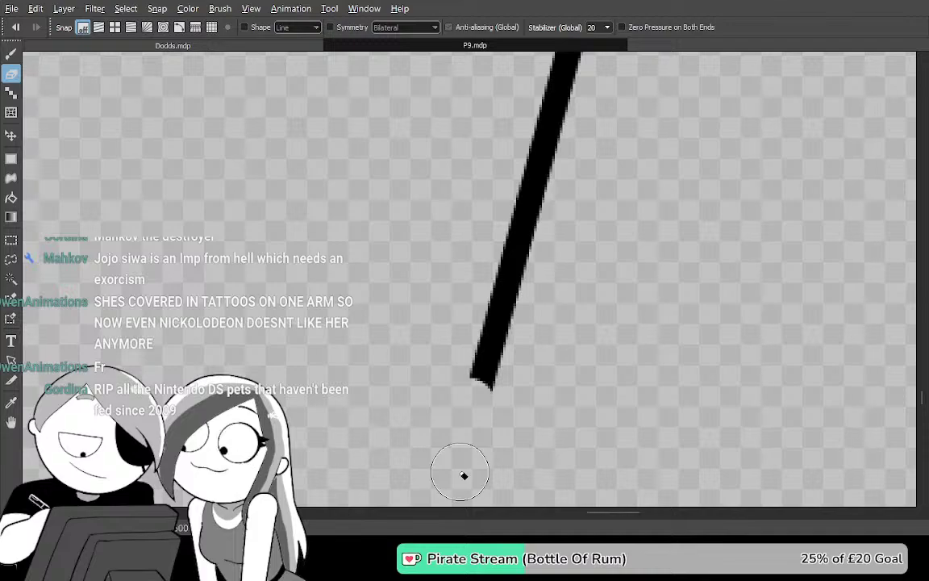
Lasso and delete the lower part of the upper segment of the old torso line
key(m)
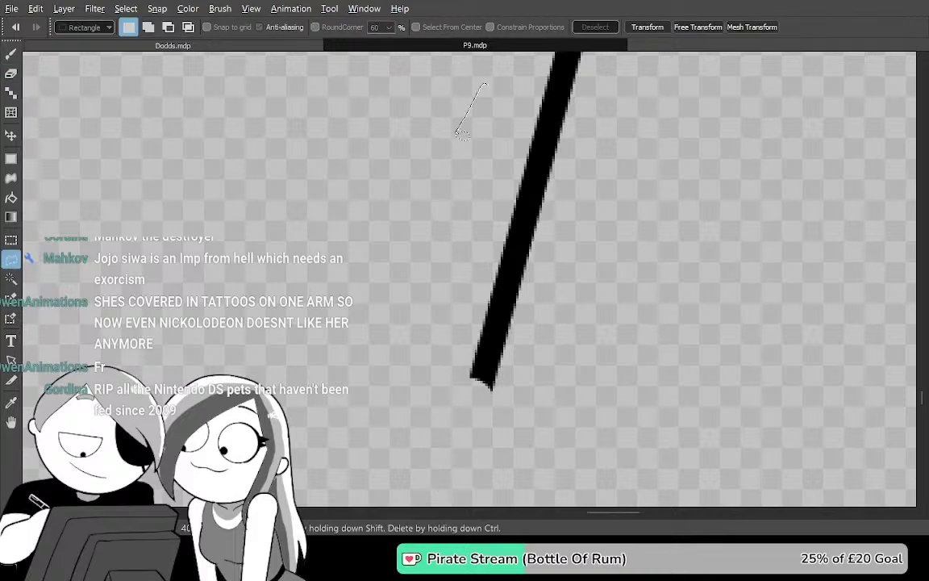
drag(602, 353, 672, 141)
key(Delete)
Clear the selection and erase the left side line's tip overshooting the shoulder line
mouse_move(610, 231)
mouse_down()
mouse_move(558, 336)
mouse_move(525, 449)
mouse_up()
drag(572, 218, 510, 432)
drag(507, 274, 449, 471)
drag(489, 171, 679, 375)
drag(513, 332, 616, 484)
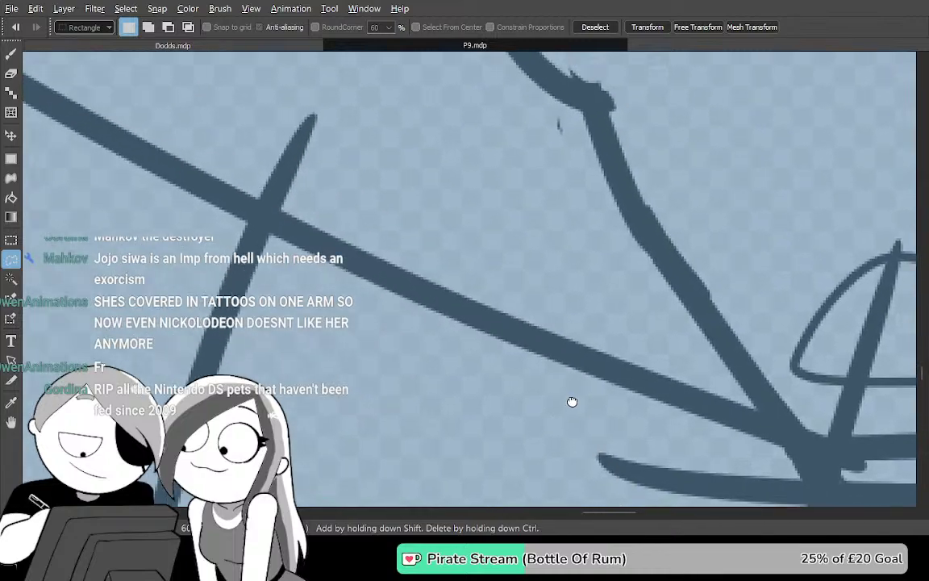
drag(566, 397, 694, 452)
key(e)
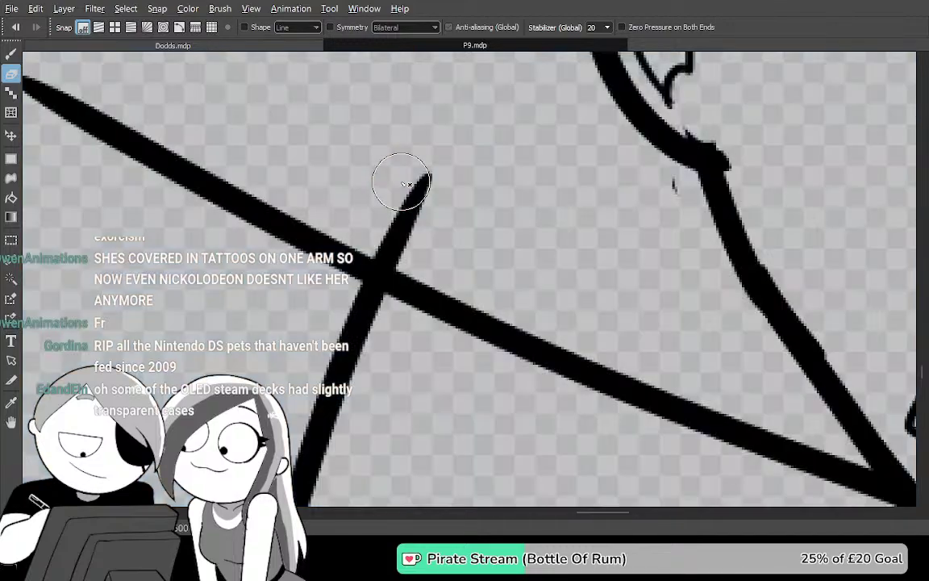
mouse_move(400, 182)
mouse_down()
mouse_move(453, 183)
mouse_move(417, 192)
mouse_move(415, 235)
mouse_move(401, 230)
mouse_move(415, 250)
mouse_move(412, 237)
mouse_move(316, 241)
mouse_move(493, 305)
mouse_move(653, 398)
mouse_up()
Lasso and delete the shoulder line's overhang beyond the left side line, and clear the selection
key(l)
drag(472, 470, 529, 485)
drag(198, 278, 201, 300)
key(Delete)
key(ctrl+d)
Hide the head's line art so that only the torso construction lines show around the neck
mouse_move(695, 357)
mouse_down()
mouse_move(651, 326)
mouse_move(452, 245)
mouse_up()
mouse_move(691, 309)
mouse_down()
mouse_move(609, 277)
mouse_move(485, 199)
mouse_up()
drag(639, 279, 462, 144)
key(Tab)
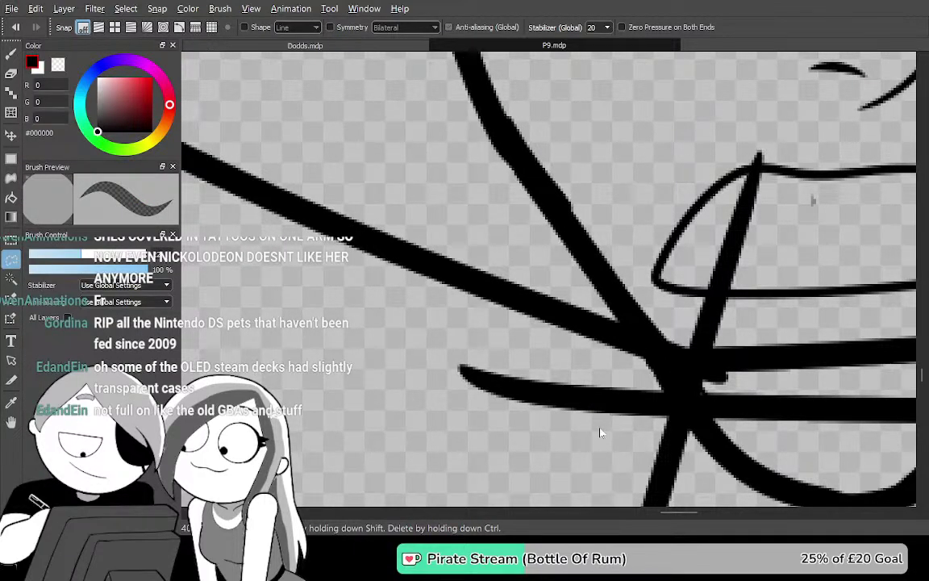
key(Delete)
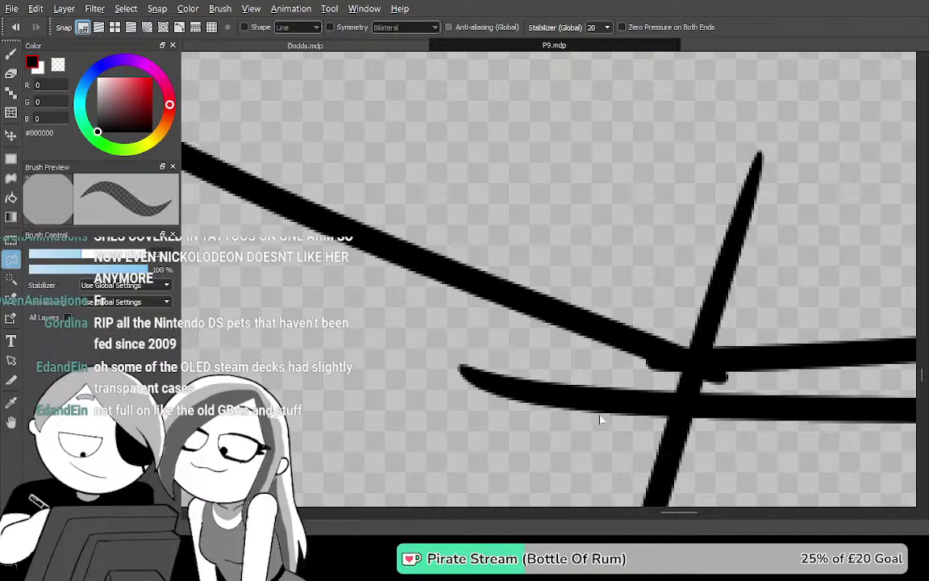
key(Tab)
Erase the crossing of the old inner line and the lower horizontal line just below the neck junction
mouse_move(674, 367)
mouse_down()
mouse_move(764, 381)
mouse_move(663, 281)
mouse_move(658, 291)
mouse_up()
key(e)
mouse_move(608, 337)
mouse_down()
mouse_move(587, 320)
mouse_move(623, 341)
mouse_move(686, 325)
mouse_move(666, 329)
mouse_up()
Lasso and delete the bottom end of the old inner line below the neck, and clear the selection
mouse_move(713, 404)
mouse_down()
mouse_move(722, 229)
mouse_move(703, 125)
mouse_up()
drag(603, 413, 660, 102)
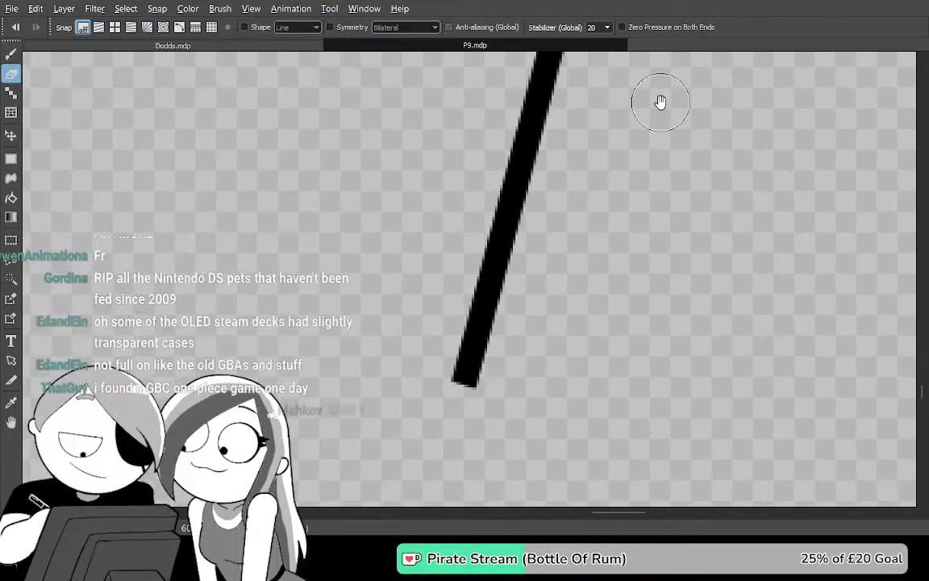
drag(655, 409, 650, 453)
key(m)
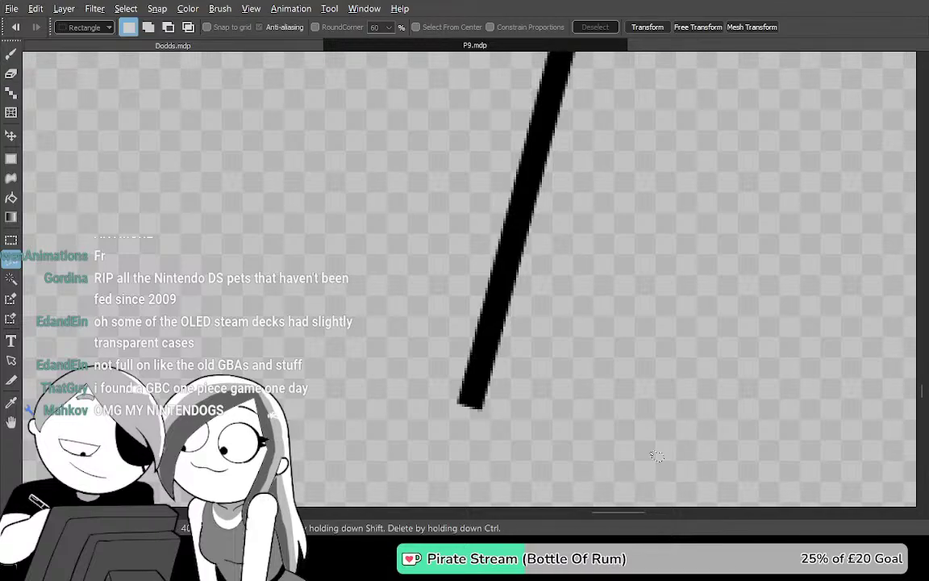
drag(499, 80, 501, 82)
key(Delete)
scroll(536, 323, up, 4)
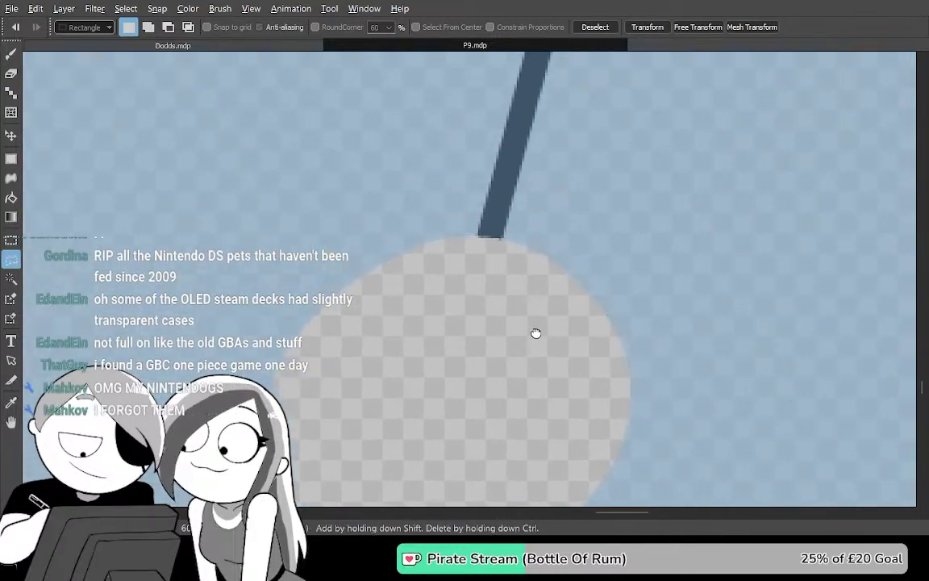
key(ctrl+d)
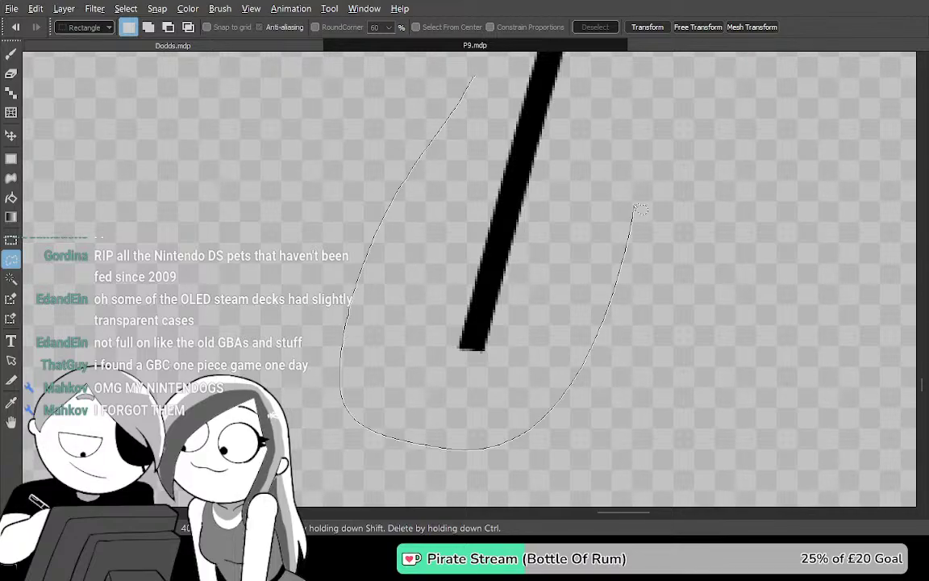
Lasso and delete the next stretch of the old inner line farther up, and clear the selection
drag(633, 233, 488, 81)
key(Delete)
scroll(529, 257, down, 4)
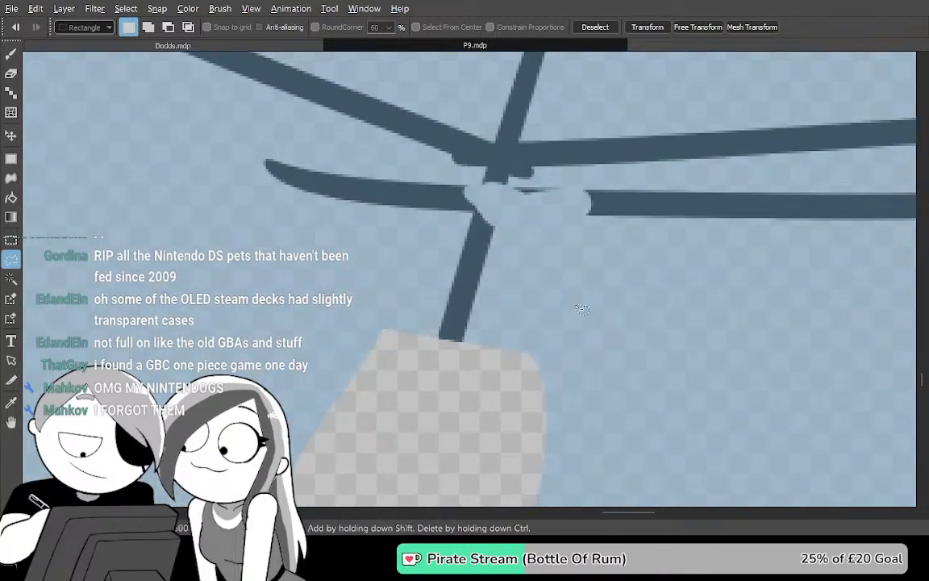
key(ctrl+d)
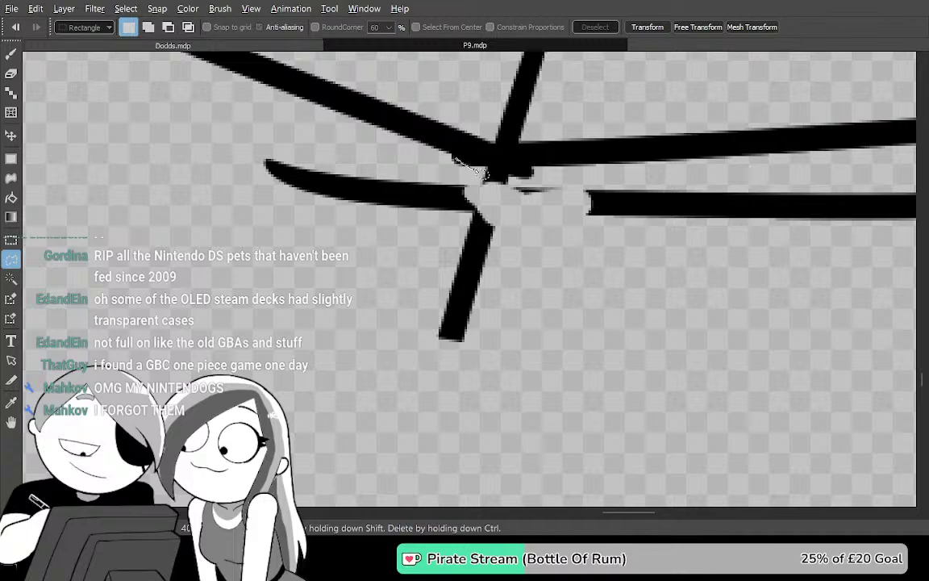
Lasso and delete the inner line's remaining stub with the left part of the lower horizontal line, and clear the selection
mouse_move(266, 353)
mouse_down()
mouse_move(166, 186)
mouse_move(329, 142)
mouse_up()
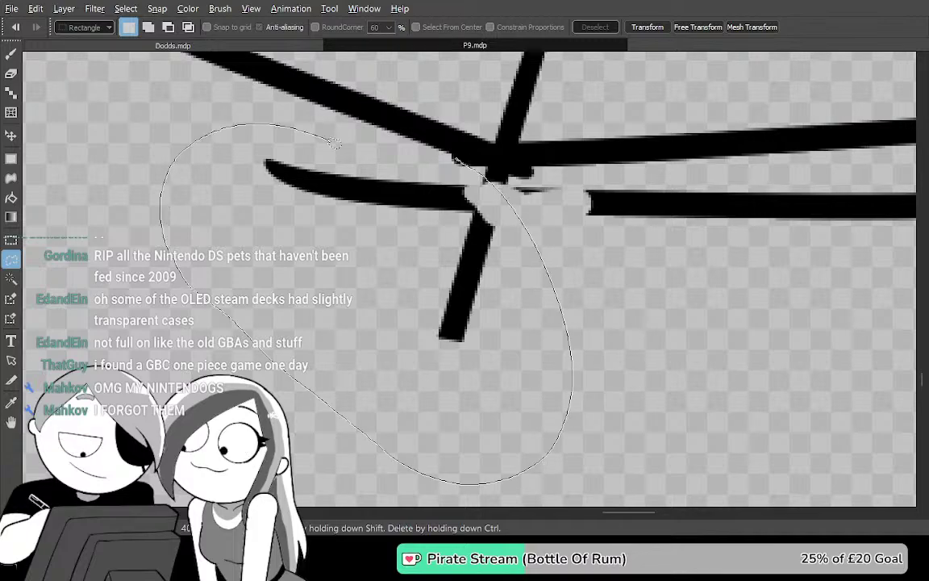
drag(390, 160, 453, 158)
key(Delete)
key(ctrl+d)
Lasso and delete the right part of the lower horizontal line beneath the shoulder line, and clear the selection
drag(679, 321, 505, 406)
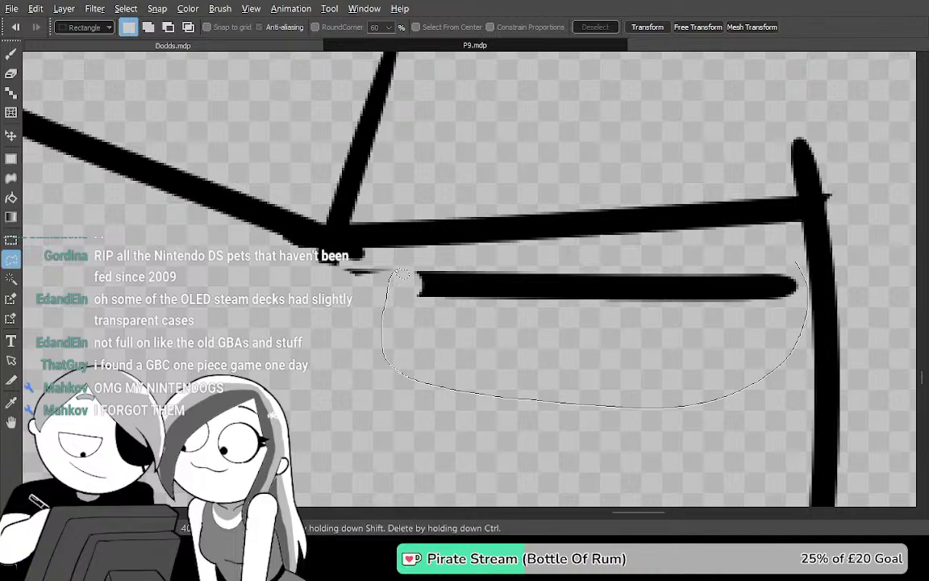
drag(564, 252, 647, 255)
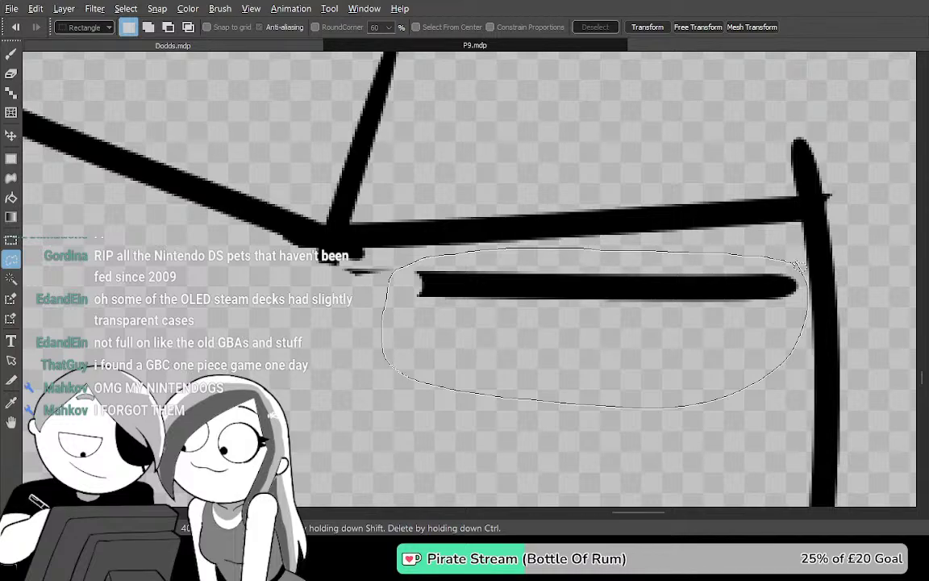
drag(799, 266, 796, 271)
key(Delete)
key(ctrl+d)
Erase the diagonal neck line above the shoulder junction and the loose scraps beneath it
drag(544, 366, 684, 438)
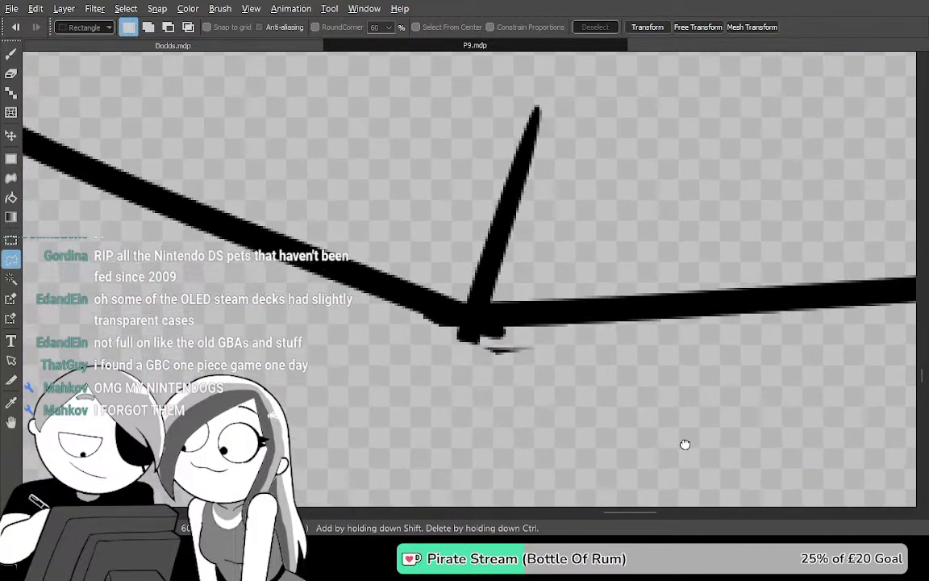
key(e)
mouse_move(556, 152)
mouse_down()
mouse_move(540, 127)
mouse_move(475, 302)
mouse_move(493, 301)
mouse_up()
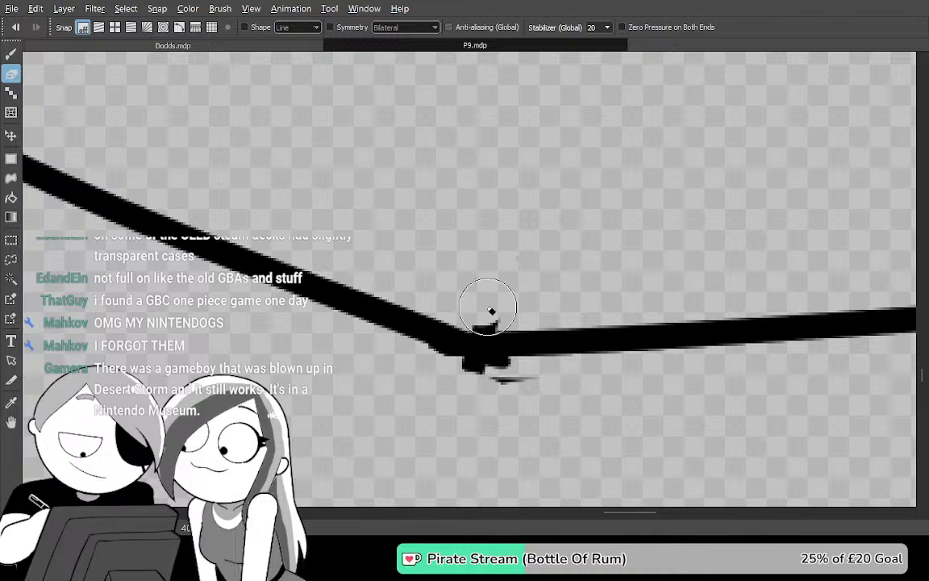
drag(595, 385, 481, 370)
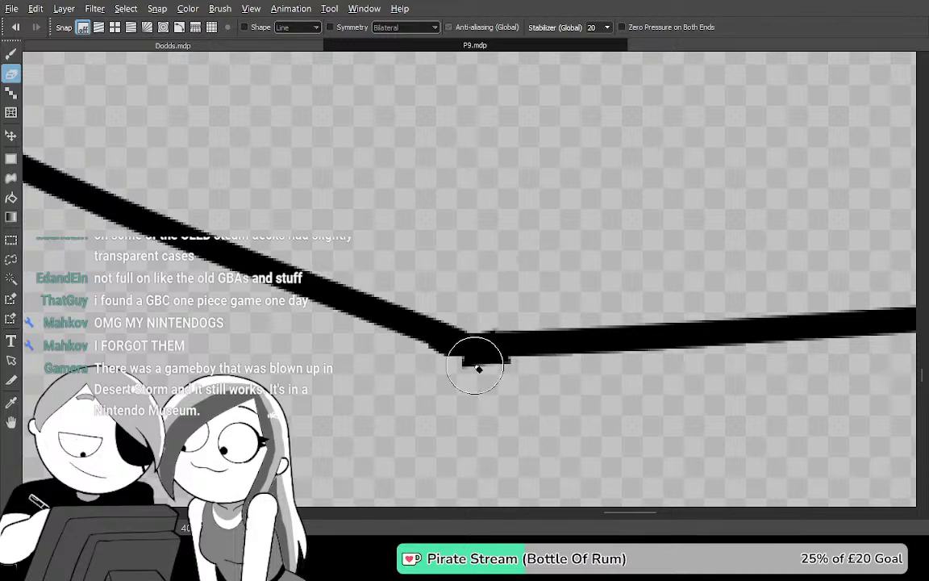
Erase the right side line's tip overshooting the shoulder line at the torso's upper right corner
key(b)
scroll(697, 352, right, 5)
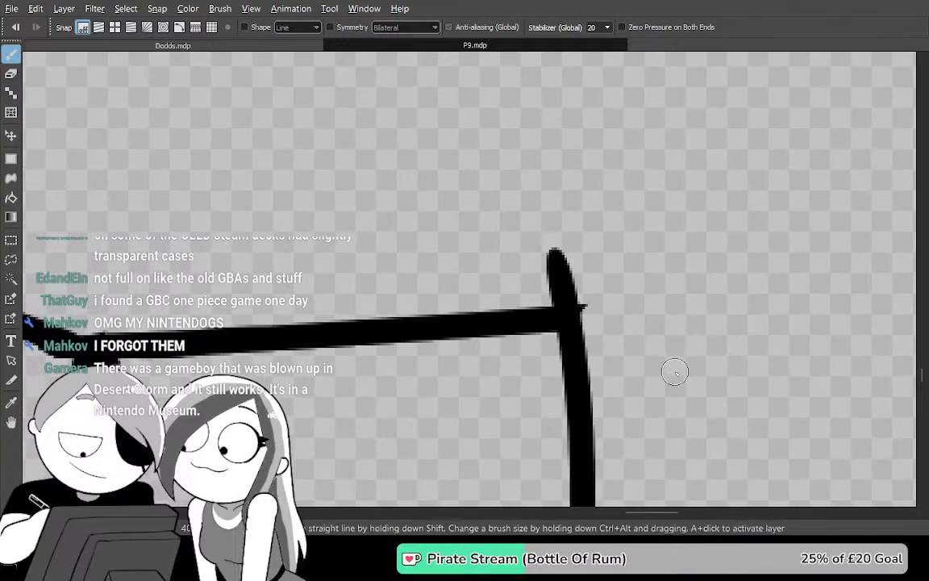
key(e)
drag(544, 234, 568, 253)
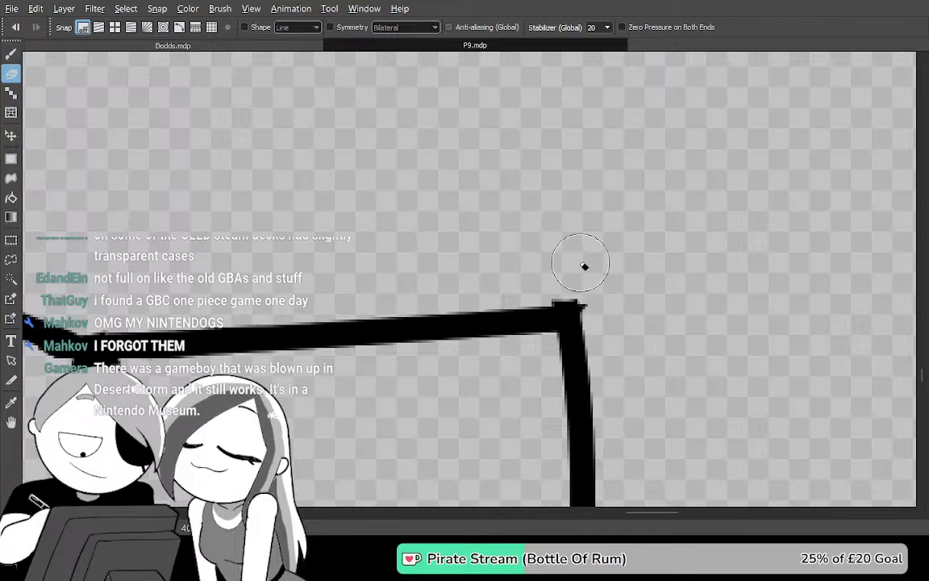
Try a black bucket fill around the headless torso to check the outline for gaps, and undo it
key(g)
click(609, 240)
scroll(556, 244, down, 6)
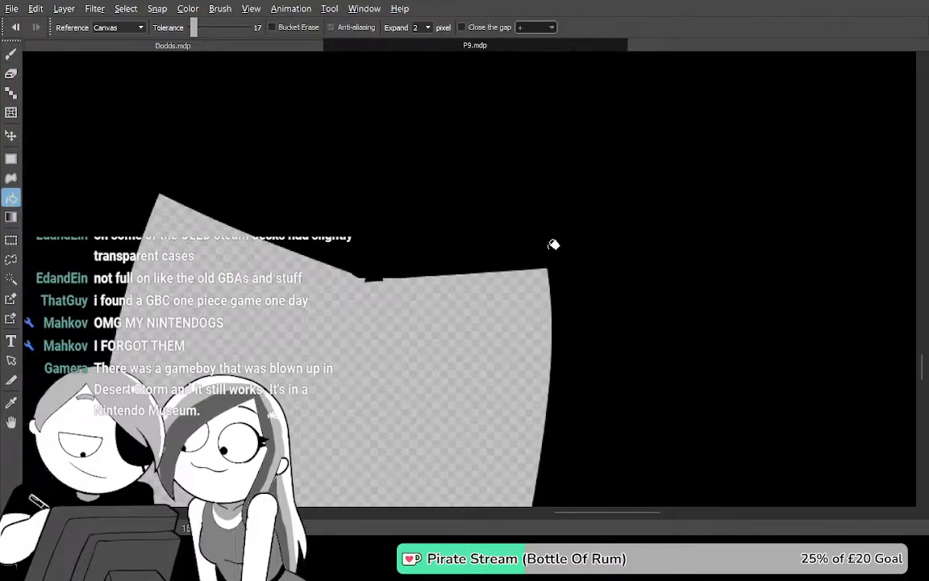
drag(583, 428, 495, 197)
key(ctrl+z)
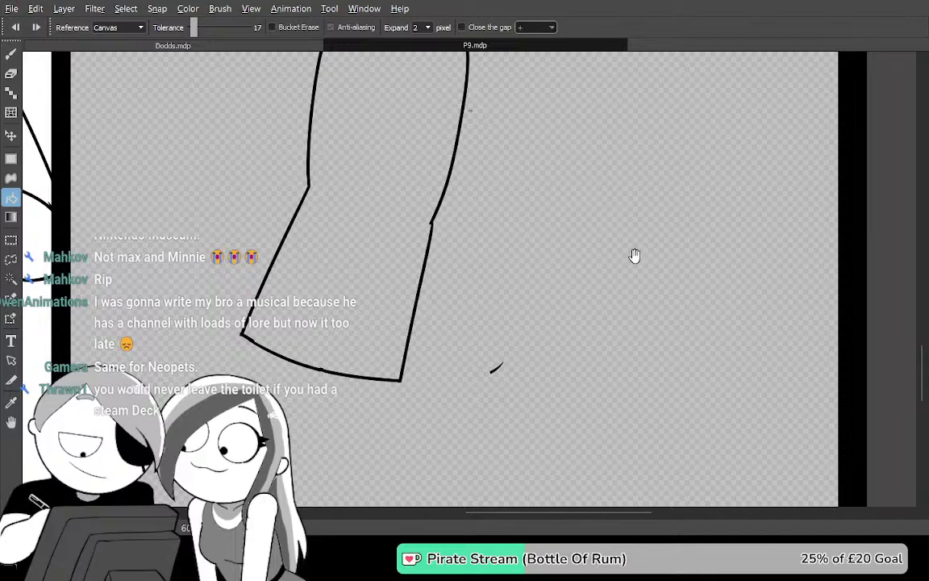
Show the head's line art again above the torso
key(Tab)
key(b)
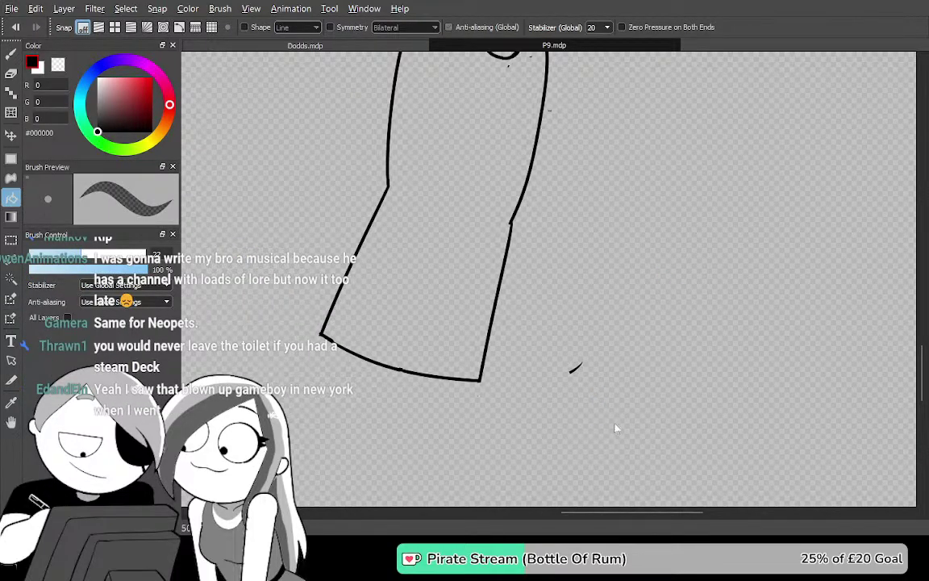
key(Tab)
Try filling the panel background around the head and torso with black, inspect the neck area, and undo the fill
click(725, 408)
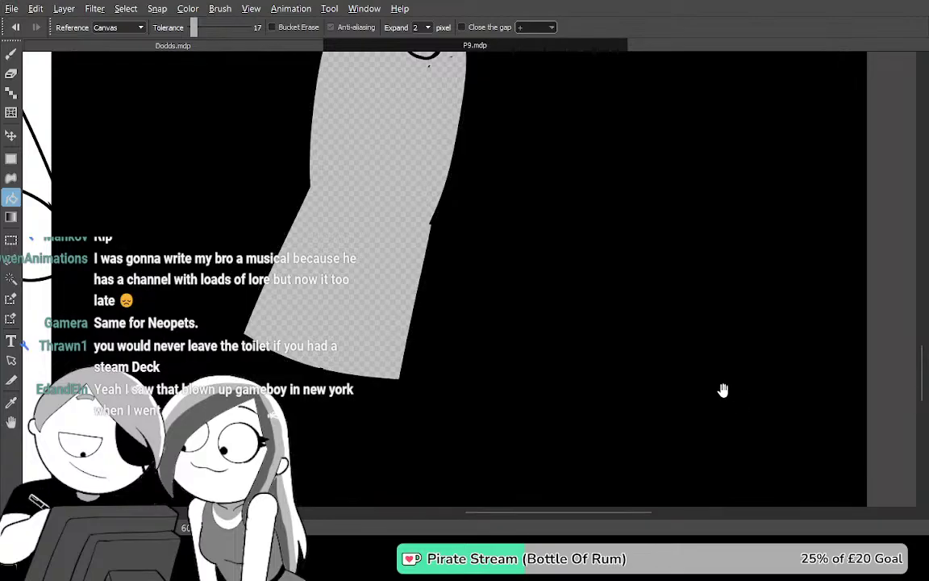
drag(699, 339, 772, 476)
drag(681, 366, 683, 423)
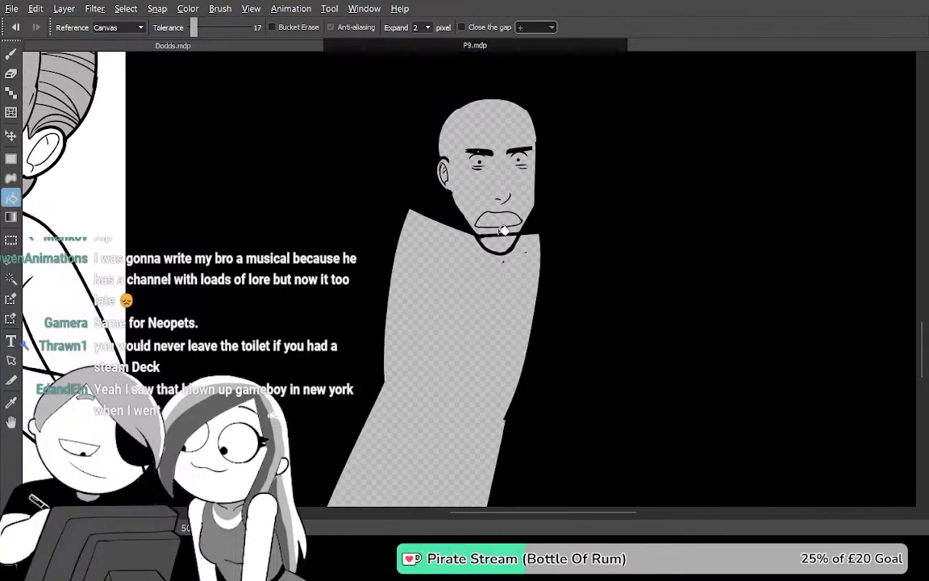
drag(622, 365, 549, 379)
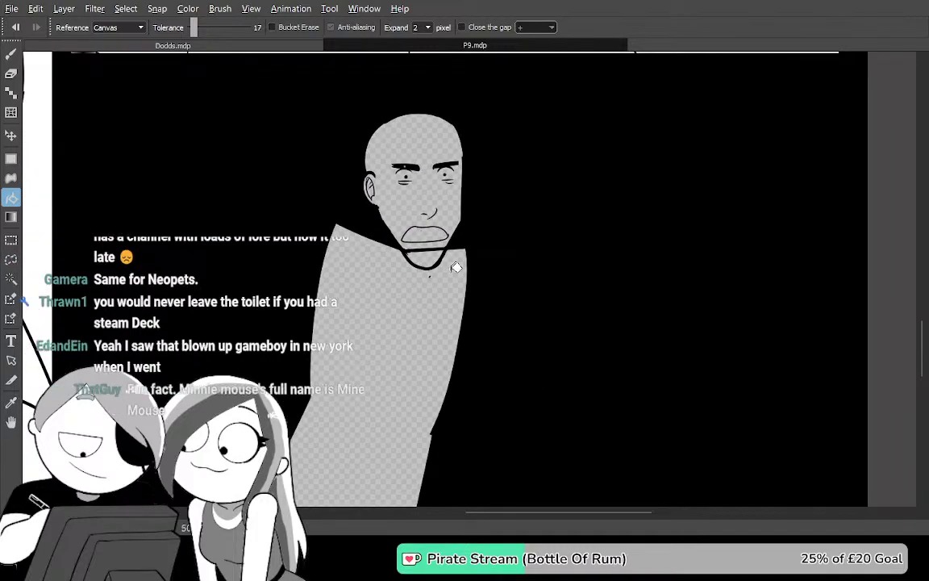
scroll(444, 271, up, 5)
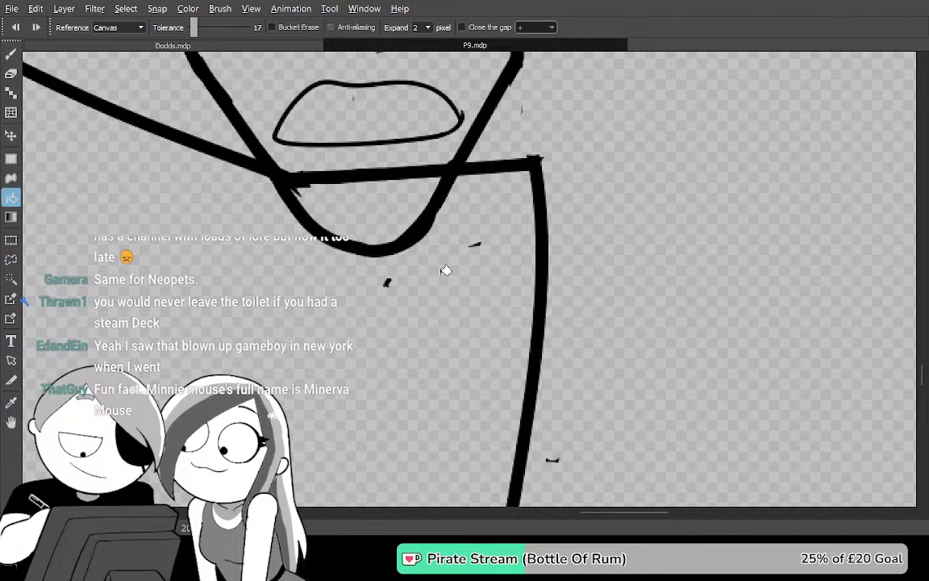
Draw a short slanted neck line from the left side of the jaw down across the shoulder line
scroll(441, 272, up, 1)
mouse_move(452, 173)
mouse_down()
mouse_move(562, 294)
mouse_move(581, 269)
mouse_up()
key(b)
mouse_move(390, 195)
mouse_down()
mouse_move(312, 342)
mouse_move(432, 330)
mouse_up()
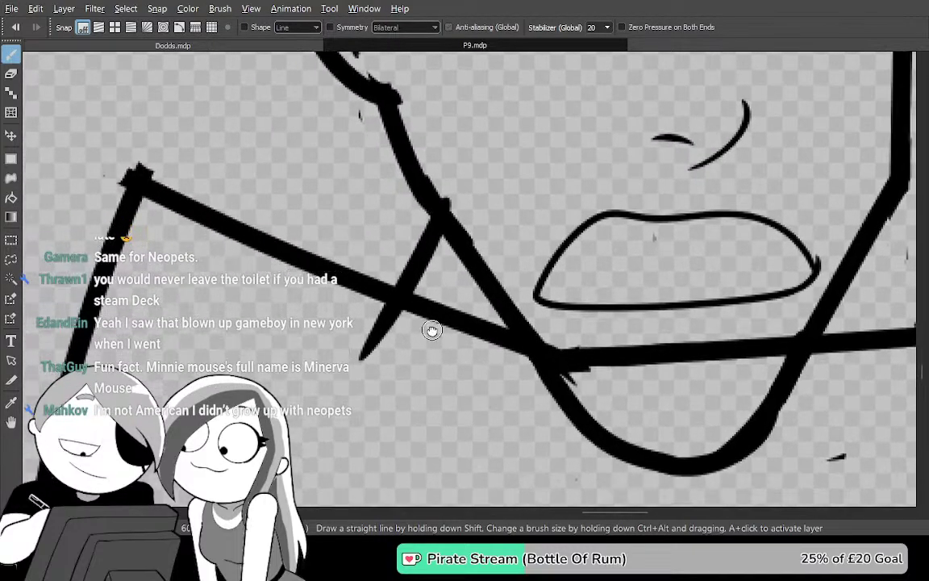
Try filling the background outside the new neck line with black, and undo the fill
key(g)
click(400, 242)
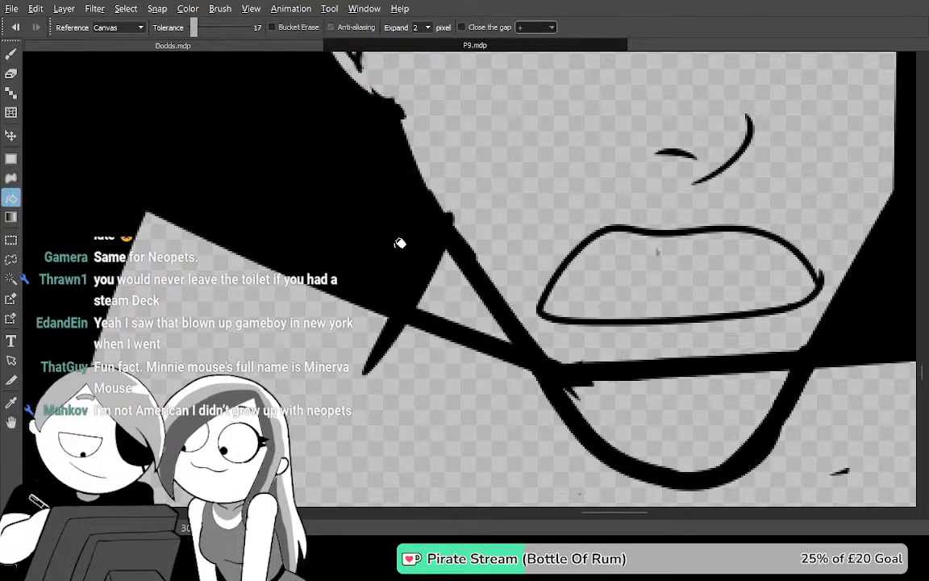
key(ctrl+z)
drag(523, 210, 400, 379)
drag(632, 244, 472, 83)
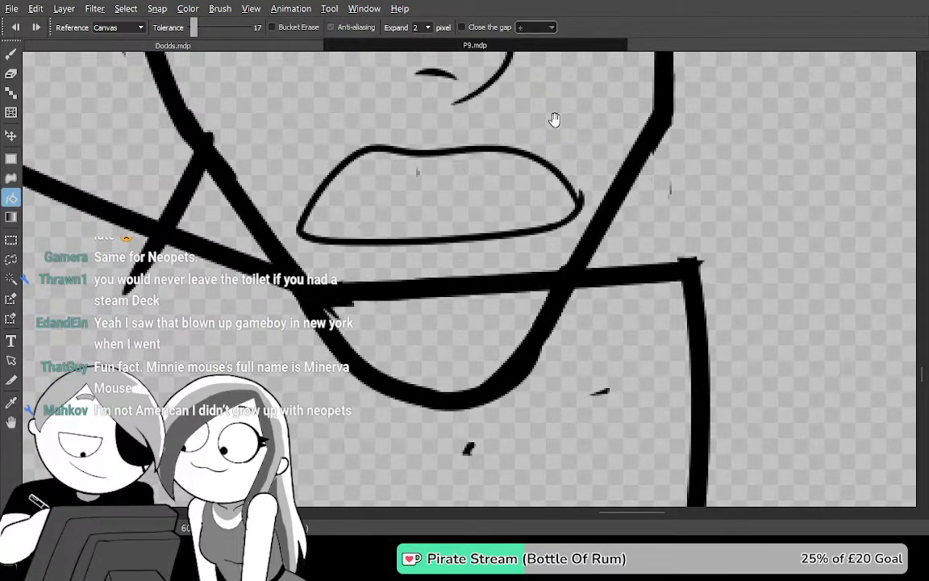
drag(510, 155, 473, 210)
mouse_move(596, 191)
mouse_down()
mouse_move(520, 149)
mouse_move(525, 141)
mouse_move(547, 176)
mouse_up()
key(ctrl+t)
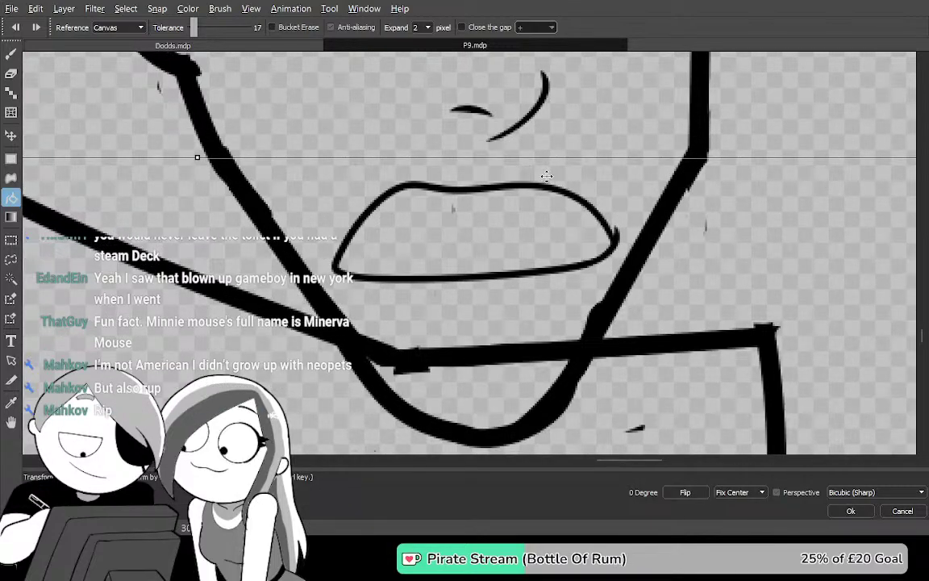
key(Escape)
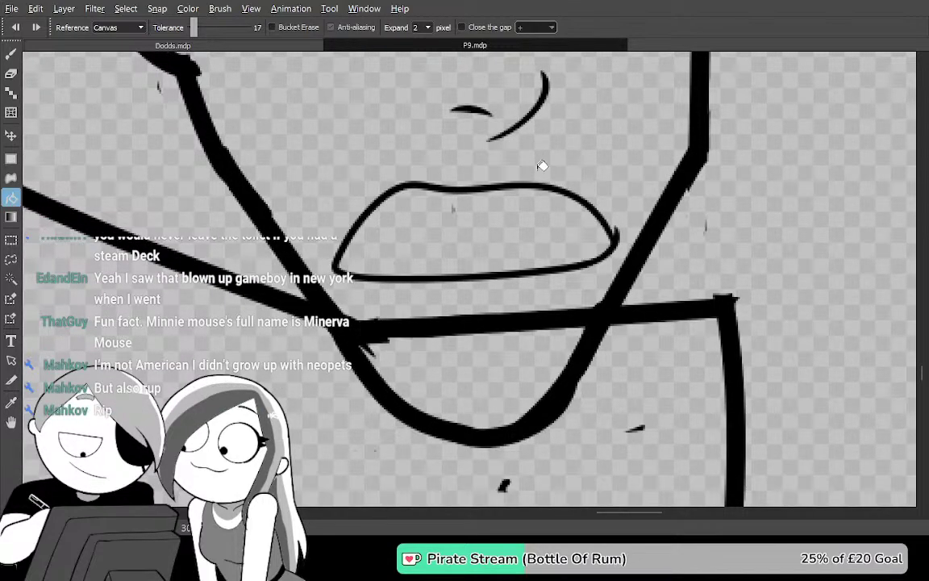
Move the torso outline slightly up and to the left beneath the head with a transform
key(Tab)
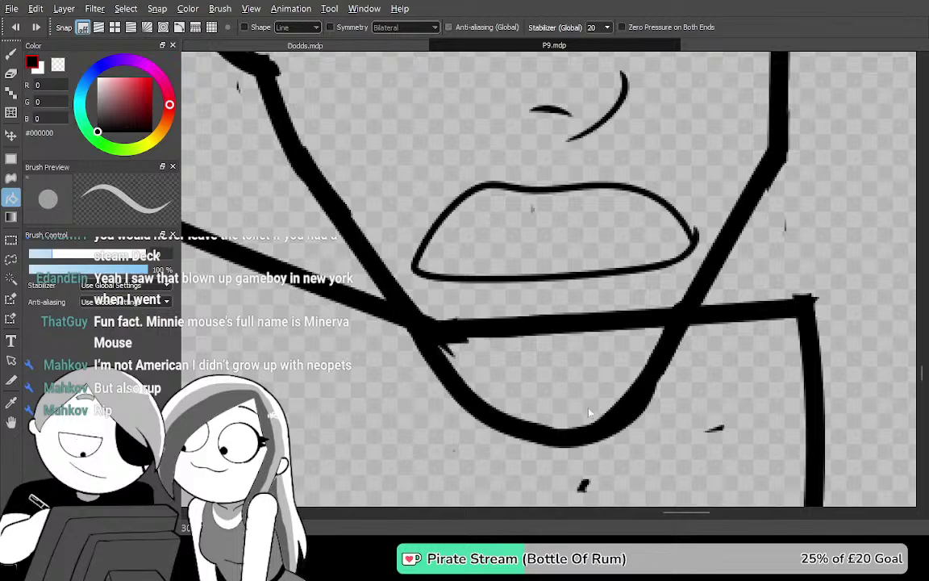
key(Tab)
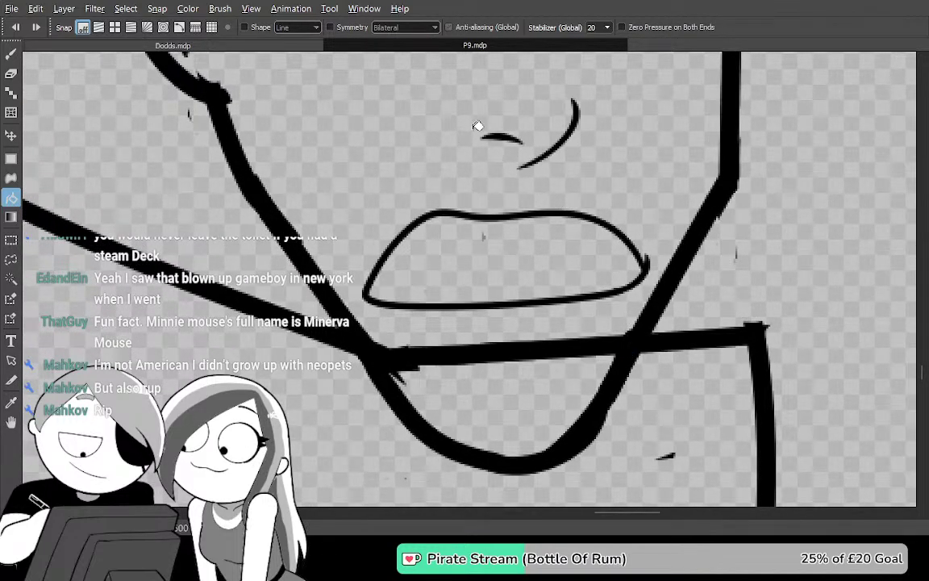
key(ctrl+t)
mouse_move(527, 129)
mouse_down()
mouse_move(556, 157)
mouse_move(545, 157)
mouse_up()
key(Return)
Draw a trial neck line from below the ear to the shoulder line, testing it with a black background fill that is undone
mouse_move(431, 213)
mouse_down()
mouse_move(504, 272)
mouse_move(601, 302)
mouse_up()
key(b)
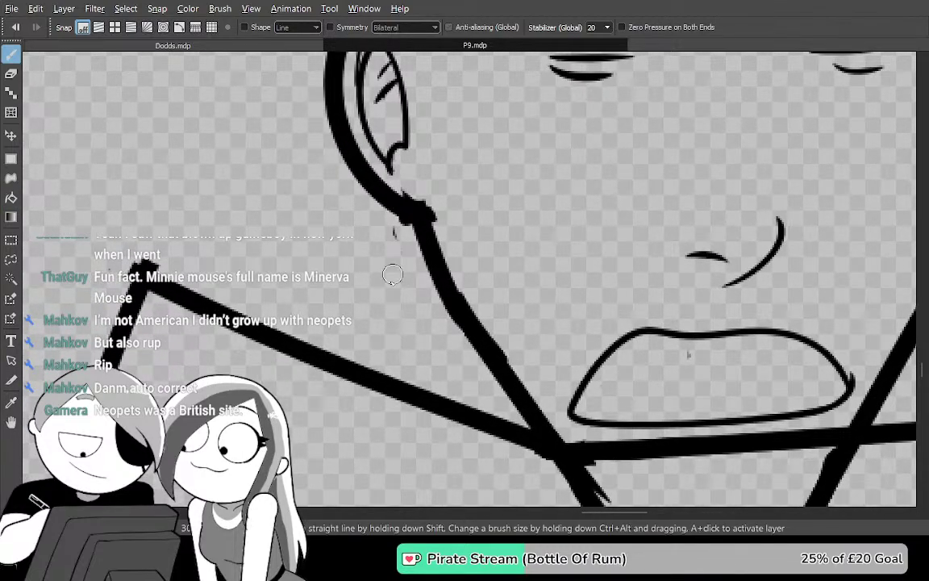
drag(395, 200, 364, 362)
key(g)
click(384, 274)
key(ctrl+z)
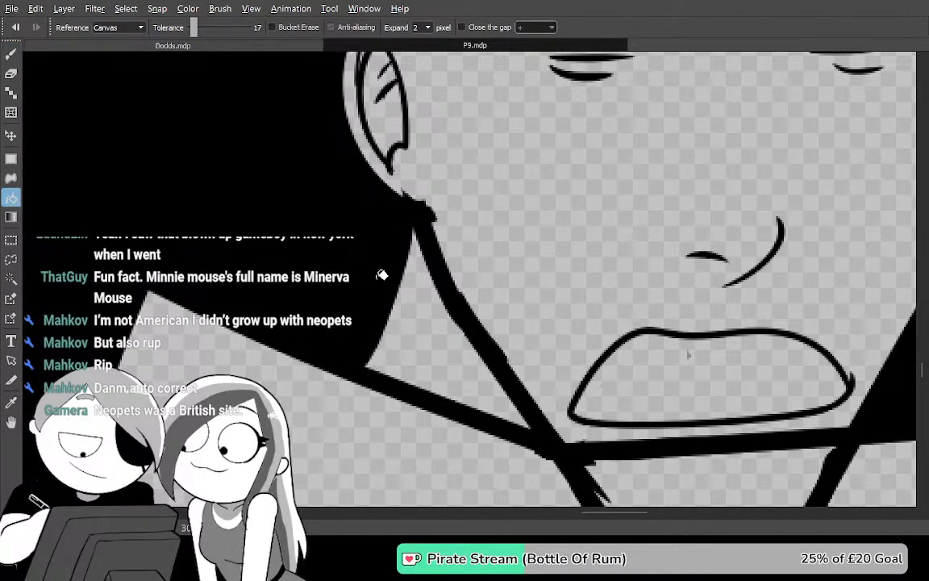
Undo the trial neck line and redraw it from the shoulder line up to the jaw corner below the ear
key(ctrl+z)
key(b)
drag(348, 381, 414, 236)
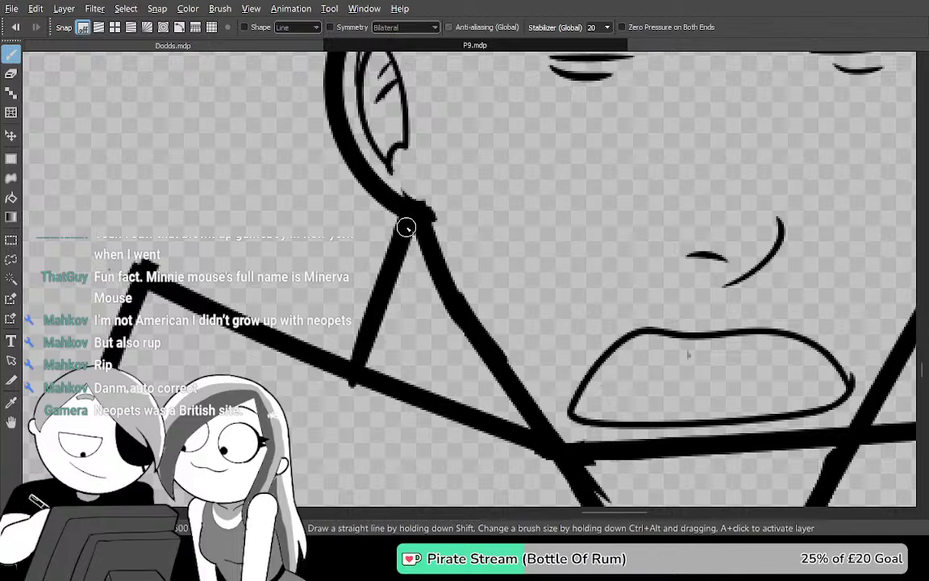
Try filling the background outside the redrawn neck line with black, and undo the fill
key(g)
click(358, 288)
scroll(359, 287, down, 6)
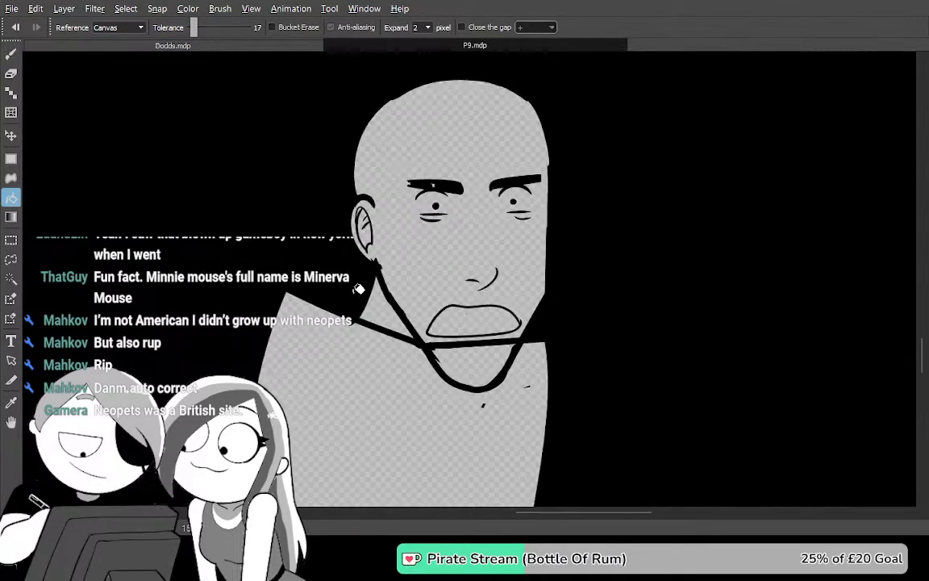
drag(479, 387, 519, 108)
drag(452, 235, 428, 445)
key(ctrl+z)
Erase the part of the shoulder line that crosses the lower face between the two sides of the jaw
scroll(430, 212, up, 6)
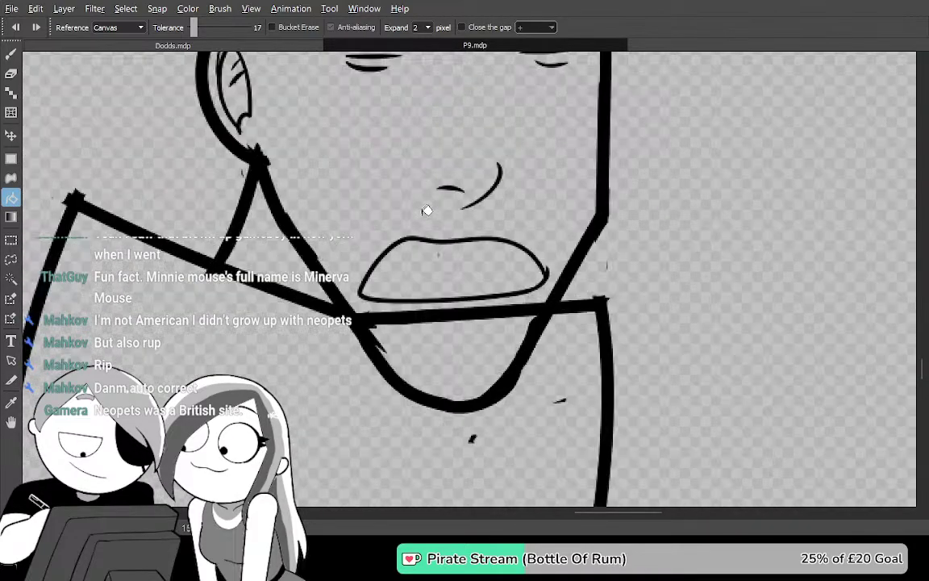
key(Tab)
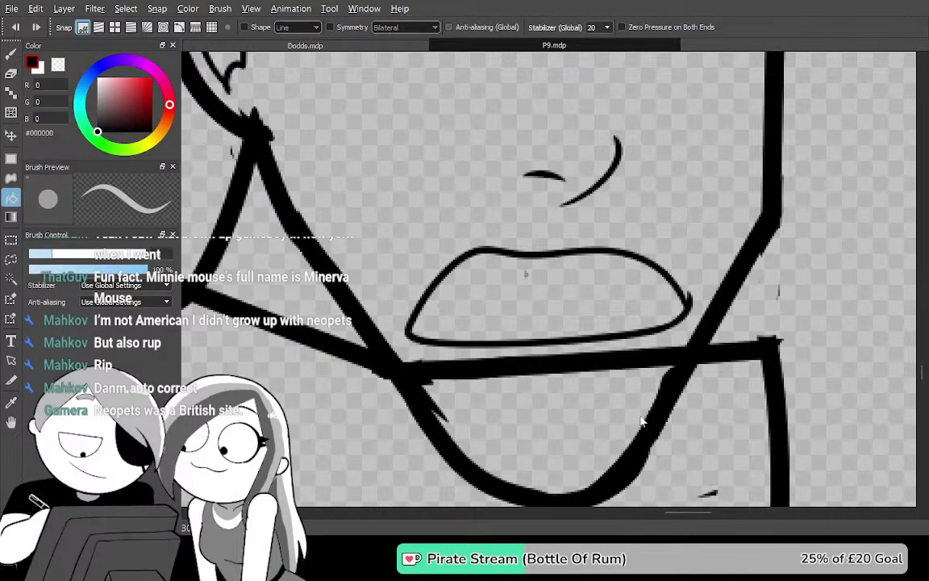
key(Tab)
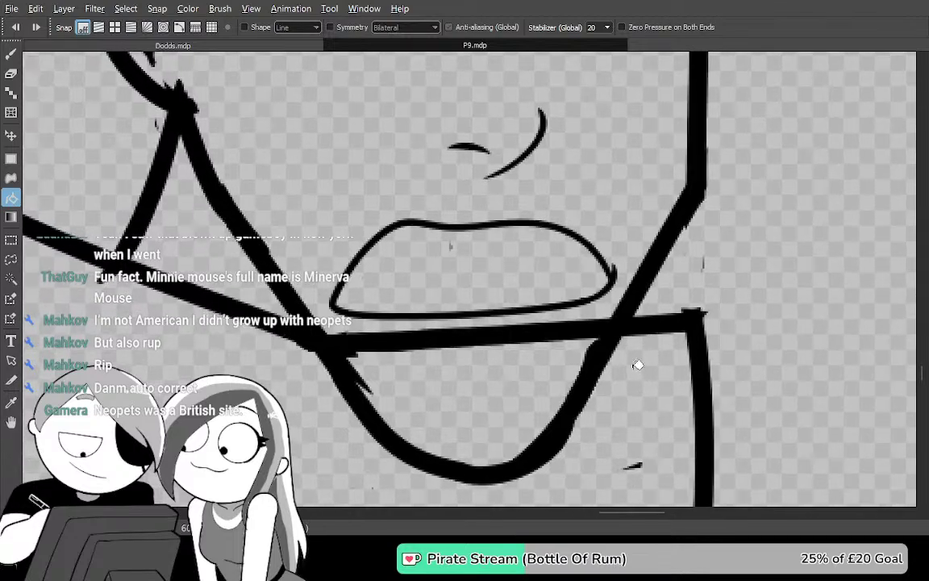
key(e)
mouse_move(601, 307)
mouse_down()
mouse_move(571, 346)
mouse_move(556, 331)
mouse_move(497, 338)
mouse_move(415, 327)
mouse_move(355, 348)
mouse_move(373, 367)
mouse_up()
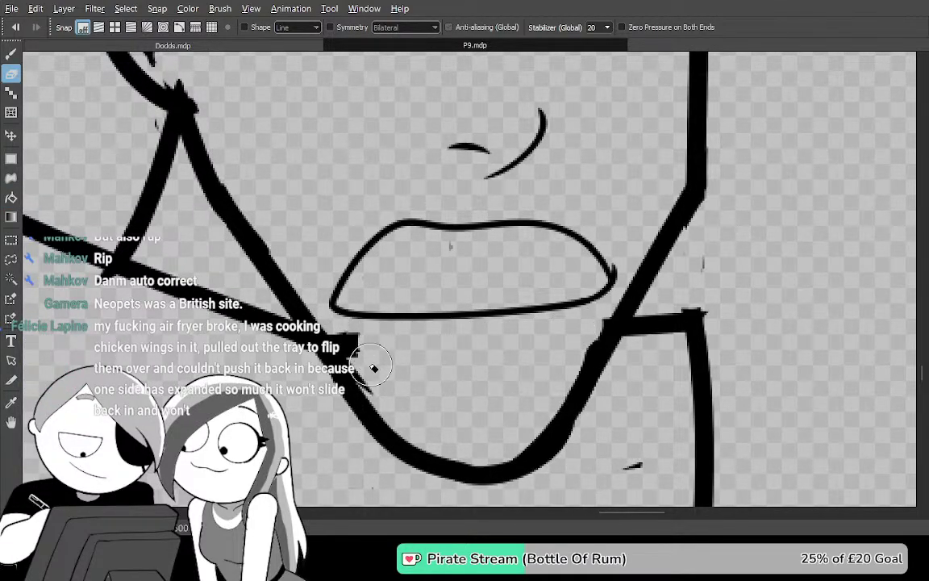
Lasso the leftover shoulder line between the neck line and the jaw, delete it, and clear the selection
key(l)
mouse_move(597, 289)
mouse_down()
mouse_move(291, 421)
mouse_move(174, 374)
mouse_up()
drag(119, 316, 242, 231)
key(Delete)
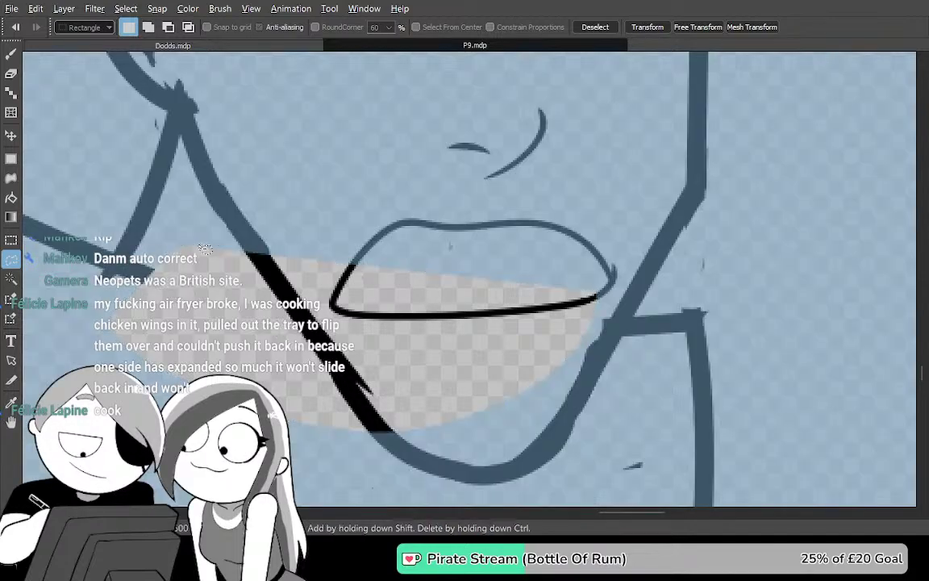
key(ctrl+d)
Trim the overshooting line ends where the neck line meets the left shoulder line with the eraser
drag(234, 303, 466, 328)
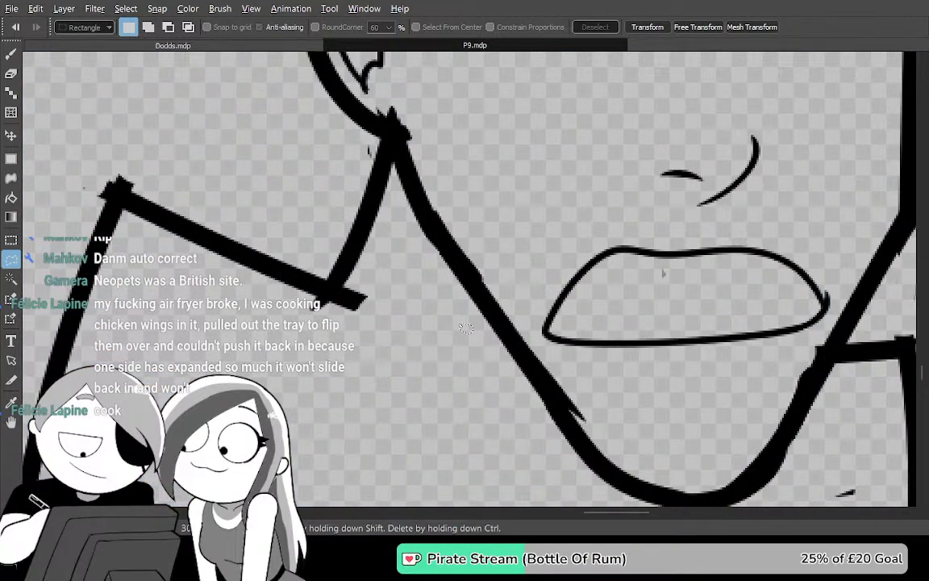
scroll(466, 327, up, 1)
scroll(456, 326, up, 1)
key(e)
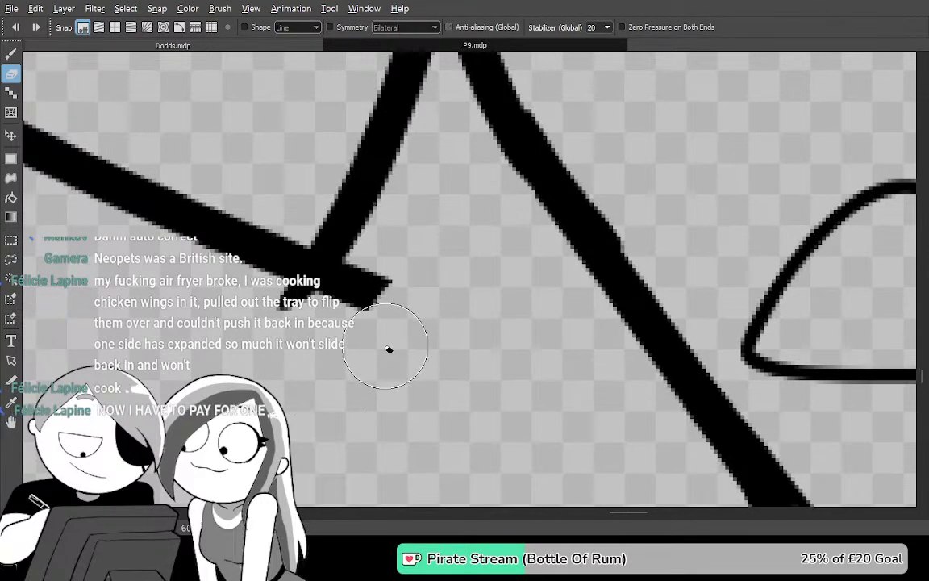
key(Tab)
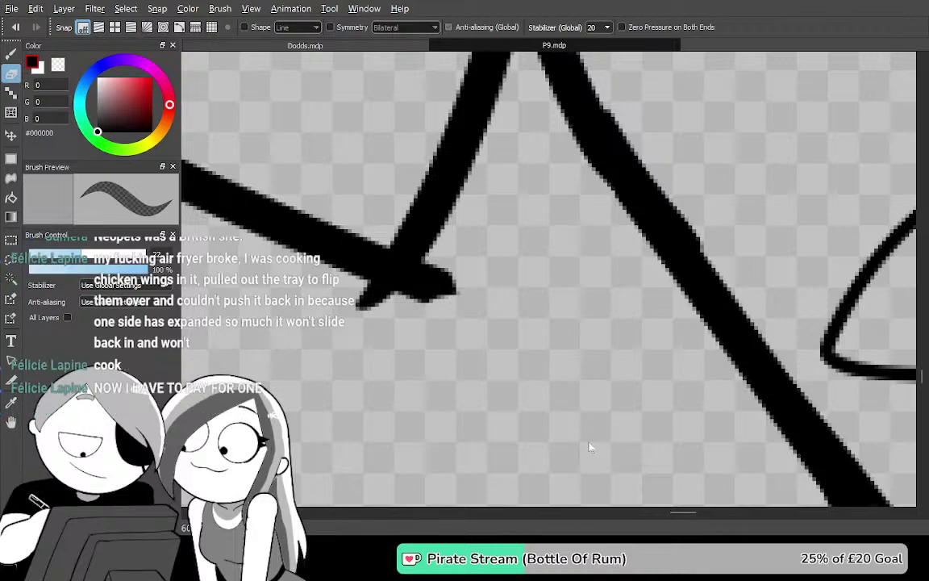
key(Tab)
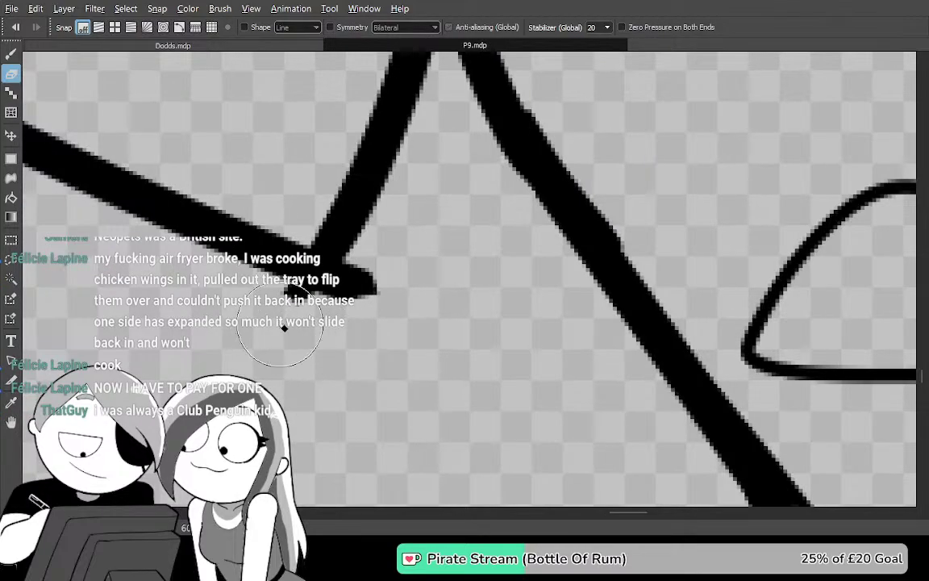
Try filling the background beside the right shoulder with black, and undo the fill
mouse_move(584, 321)
mouse_down()
mouse_move(621, 384)
mouse_move(581, 463)
mouse_move(601, 458)
mouse_move(614, 421)
mouse_move(365, 61)
mouse_move(317, 77)
mouse_move(453, 69)
mouse_move(711, 316)
mouse_move(626, 452)
mouse_move(682, 335)
mouse_move(668, 294)
mouse_move(479, 327)
mouse_move(386, 358)
mouse_up()
key(g)
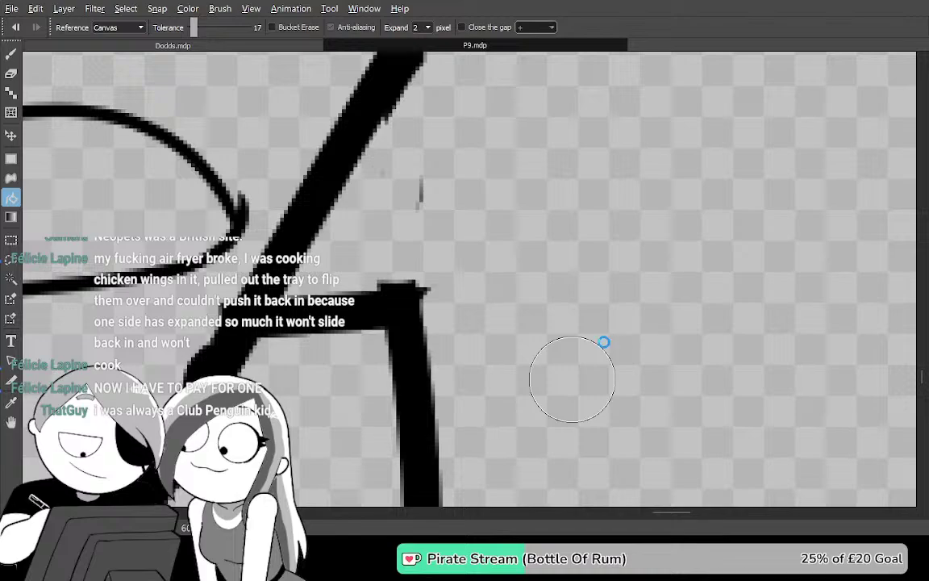
click(607, 337)
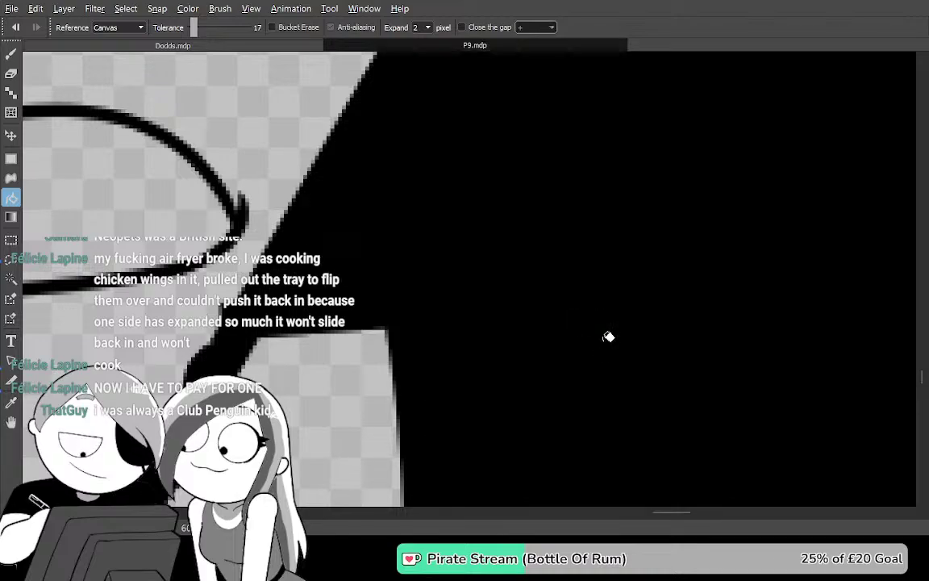
key(ctrl+z)
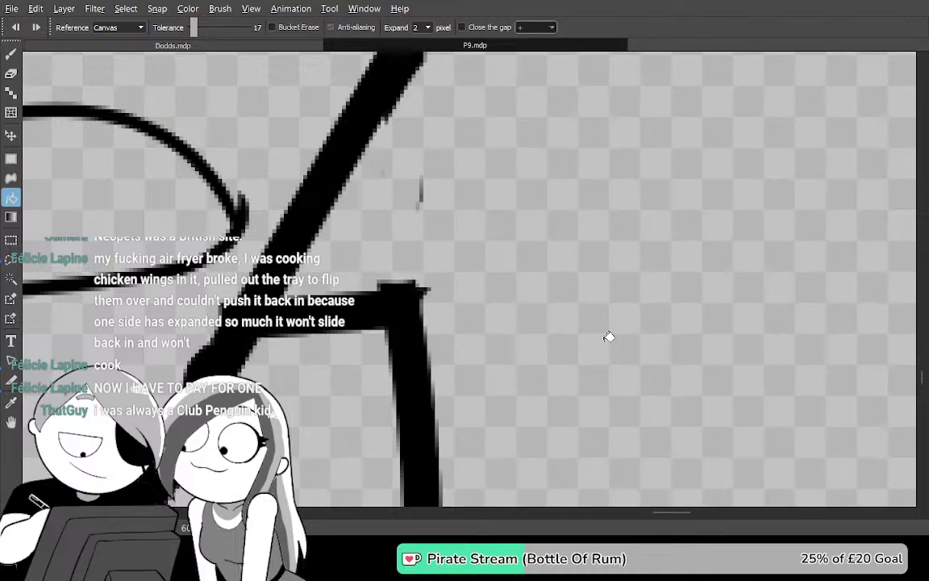
Look over the full-body jointed figure in Dodds.mdp and return to P9.mdp
key(ctrl+Tab)
mouse_move(659, 412)
mouse_down()
mouse_move(674, 334)
mouse_move(661, 357)
mouse_move(653, 353)
mouse_up()
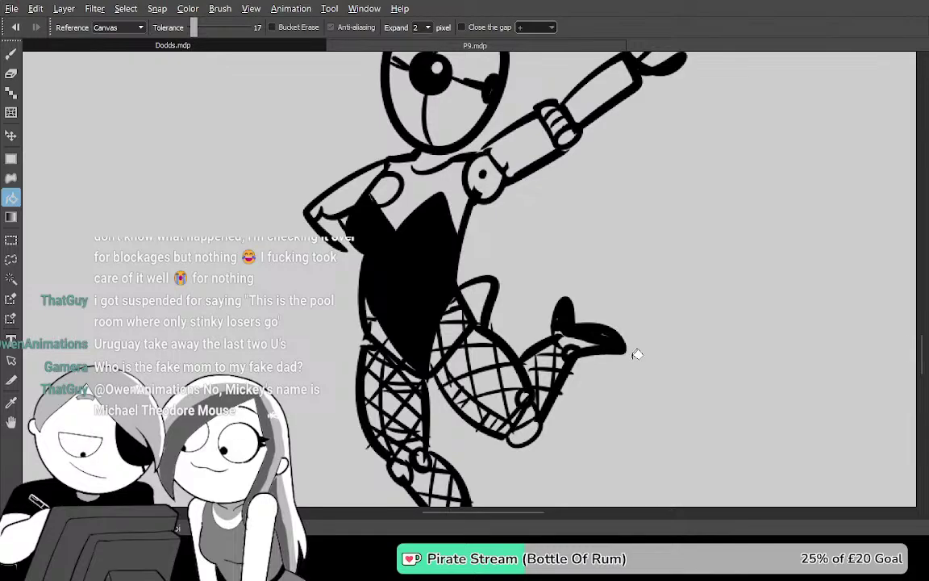
key(ctrl+Tab)
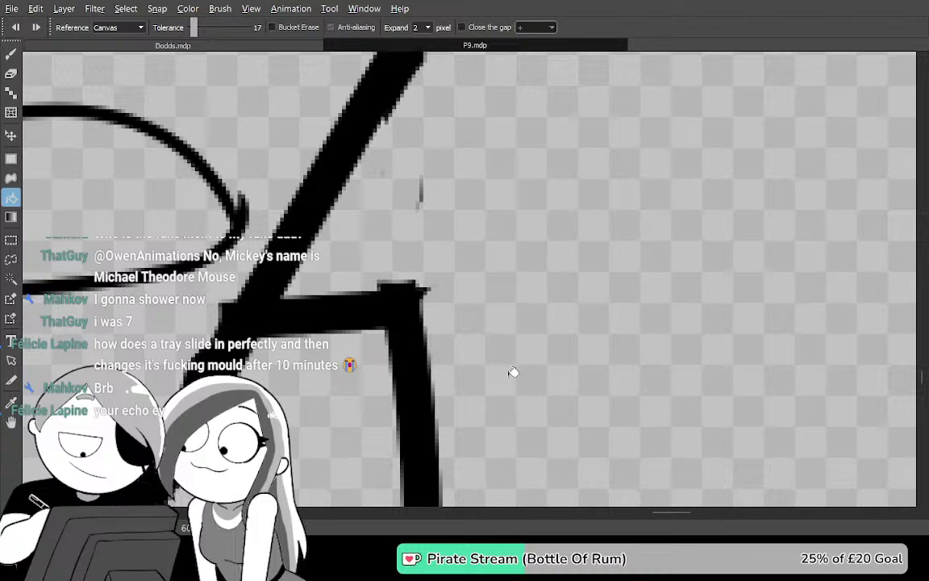
key(ctrl+Tab)
drag(395, 151, 748, 457)
drag(345, 174, 625, 402)
drag(416, 196, 461, 291)
drag(413, 151, 574, 228)
drag(551, 128, 597, 366)
drag(558, 81, 512, 275)
drag(593, 156, 556, 115)
key(ctrl+Tab)
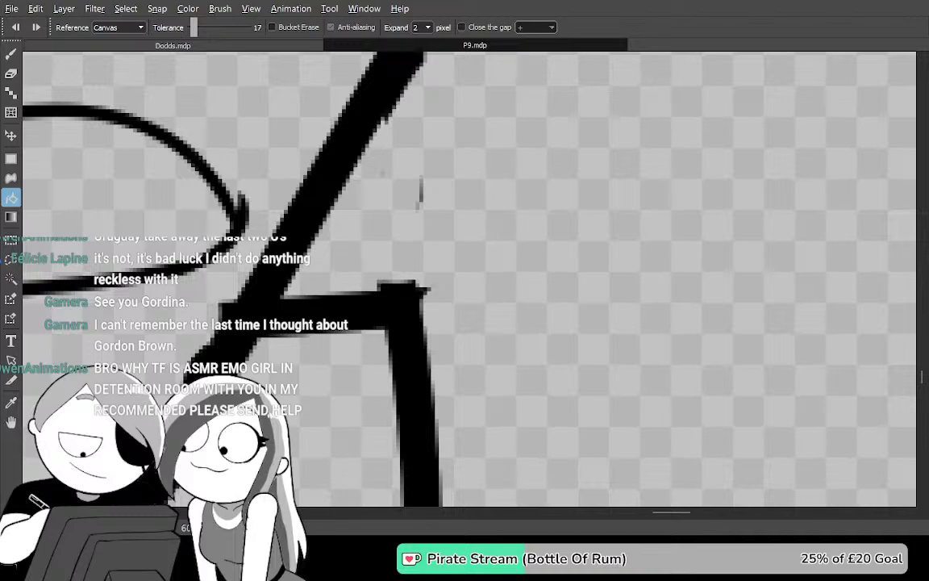
Examine the bald figure's outline around the jaw, the neck and the torso's bottom edge for gaps
mouse_move(474, 348)
mouse_down()
mouse_move(478, 355)
mouse_move(702, 330)
mouse_up()
mouse_move(399, 343)
mouse_down()
mouse_move(578, 300)
mouse_move(718, 283)
mouse_up()
drag(533, 289, 695, 279)
mouse_move(511, 242)
mouse_down()
mouse_move(628, 344)
mouse_move(730, 337)
mouse_up()
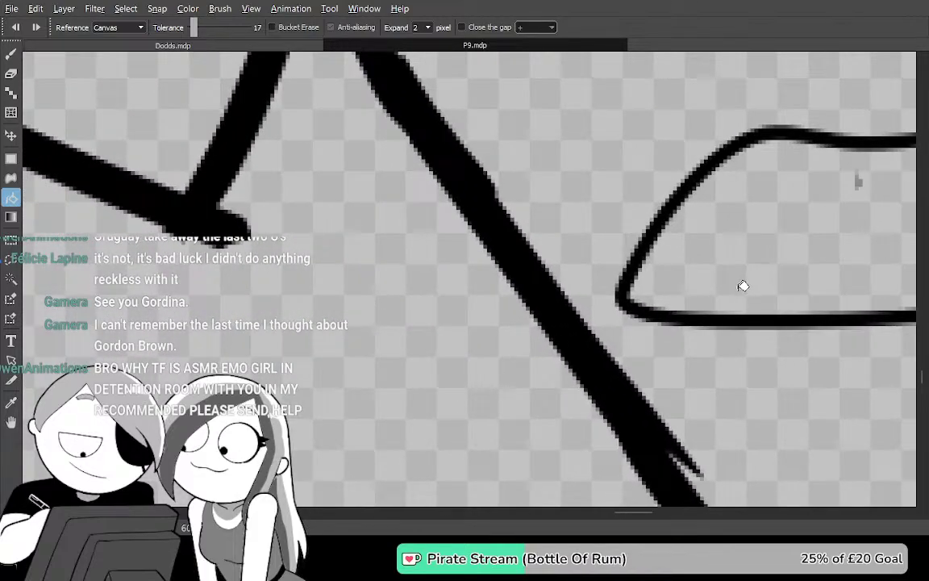
scroll(743, 285, down, 4)
mouse_move(554, 370)
mouse_down()
mouse_move(548, 389)
mouse_move(602, 414)
mouse_move(464, 275)
mouse_move(439, 209)
mouse_move(440, 122)
mouse_move(513, 55)
mouse_move(491, 119)
mouse_move(587, 73)
mouse_move(556, 50)
mouse_move(522, 168)
mouse_move(519, 235)
mouse_move(529, 236)
mouse_move(511, 267)
mouse_up()
key(Tab)
key(b)
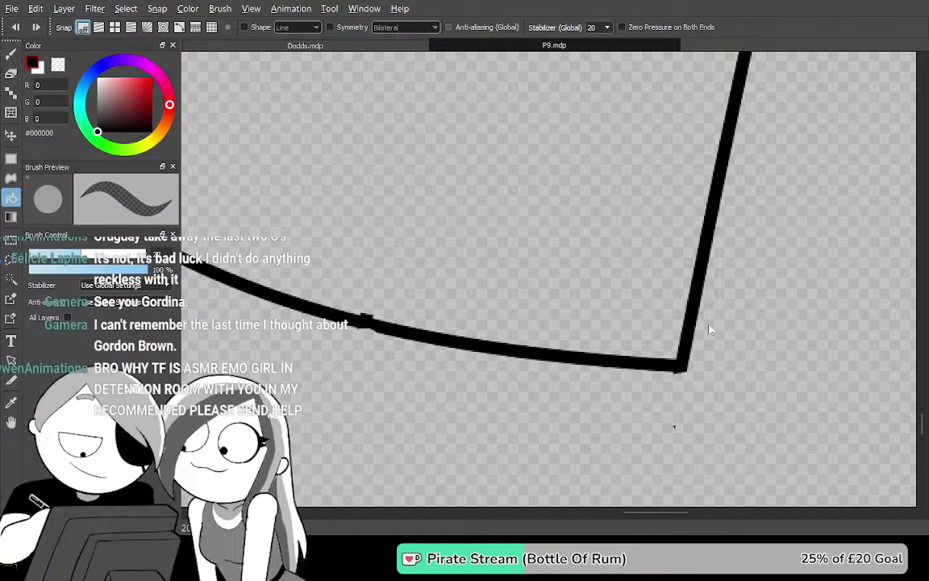
key(Tab)
Try filling the background below the torso's bottom corner with black, and undo the fill
key(g)
click(728, 397)
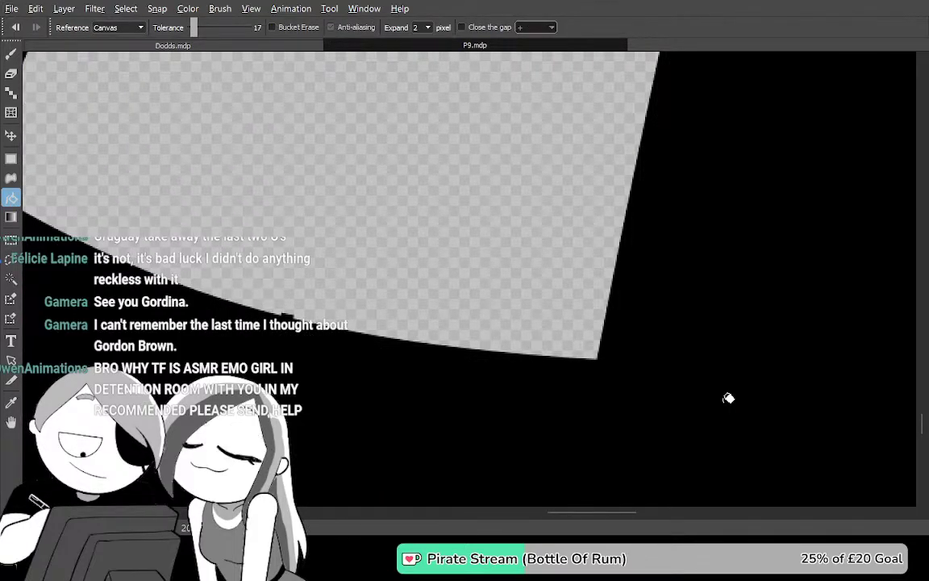
scroll(725, 396, down, 5)
drag(695, 427, 539, 313)
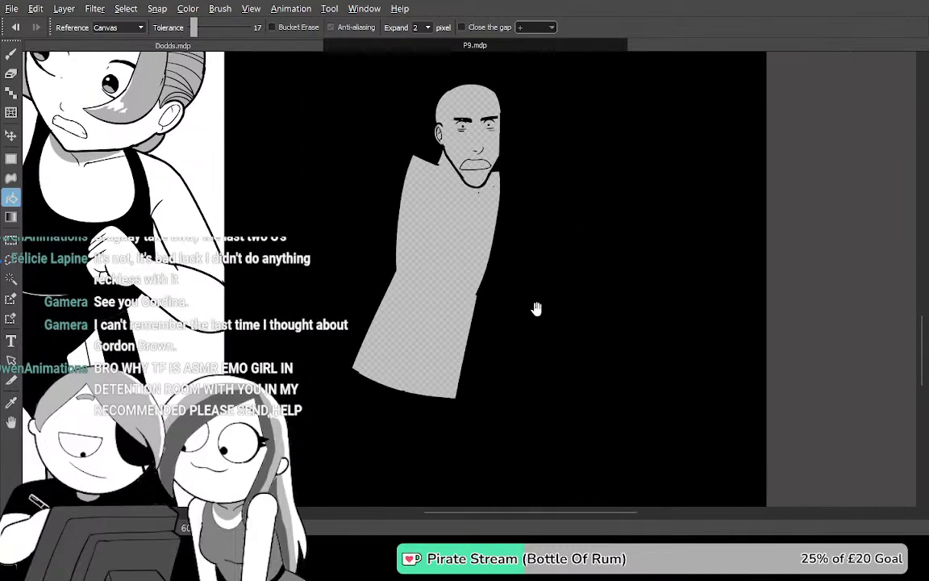
drag(477, 145, 505, 187)
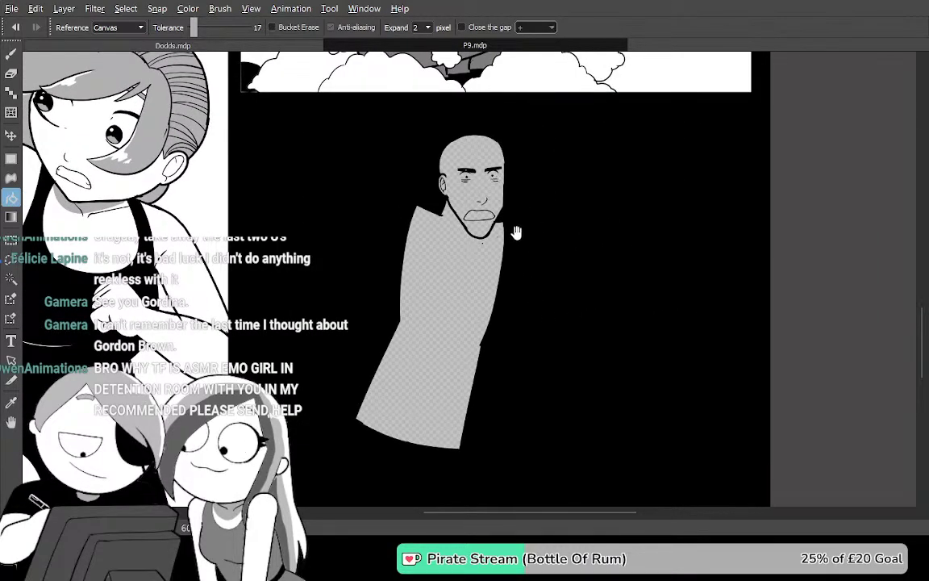
key(ctrl+z)
Test the black background fill again from the area beside the lower torso, and undo it
drag(580, 280, 582, 119)
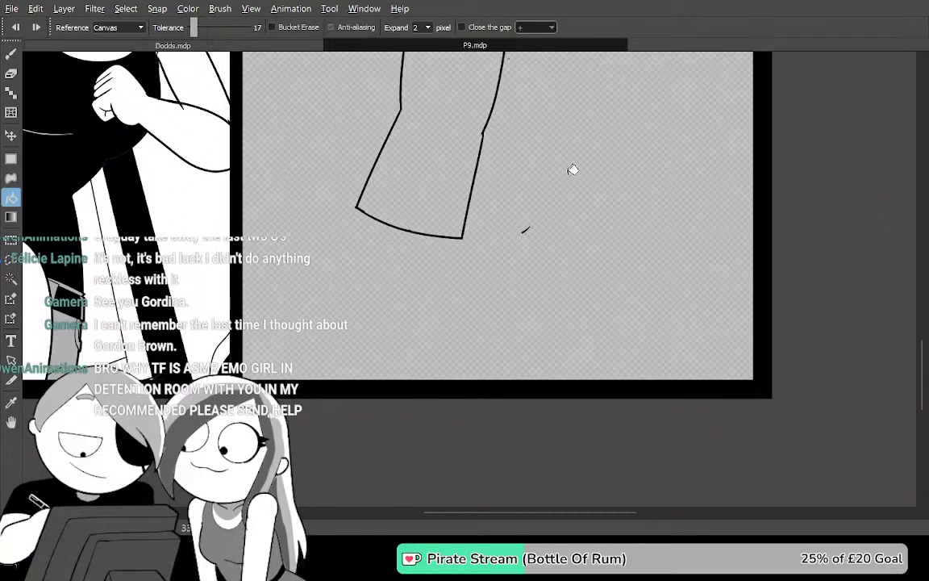
click(570, 157)
drag(570, 155, 570, 362)
scroll(519, 245, up, 1)
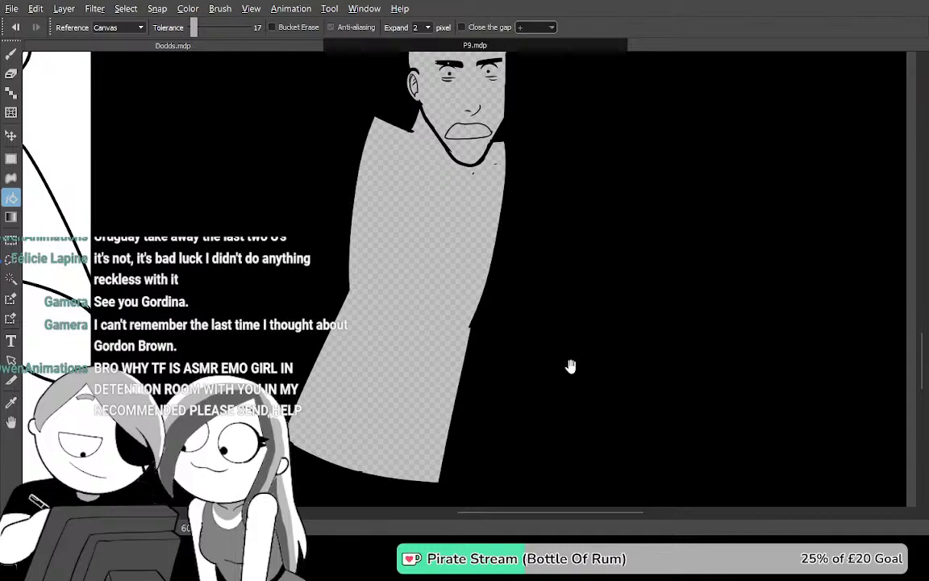
key(ctrl+z)
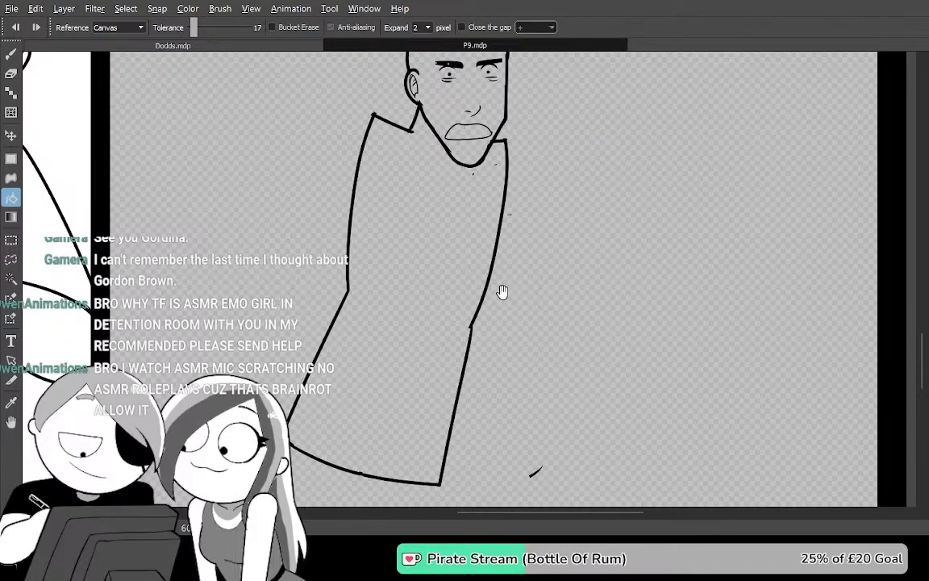
Try filling the panel background to the right of the upper torso with black, and undo the fill
mouse_move(510, 293)
mouse_down()
mouse_move(703, 415)
mouse_move(684, 400)
mouse_up()
key(Tab)
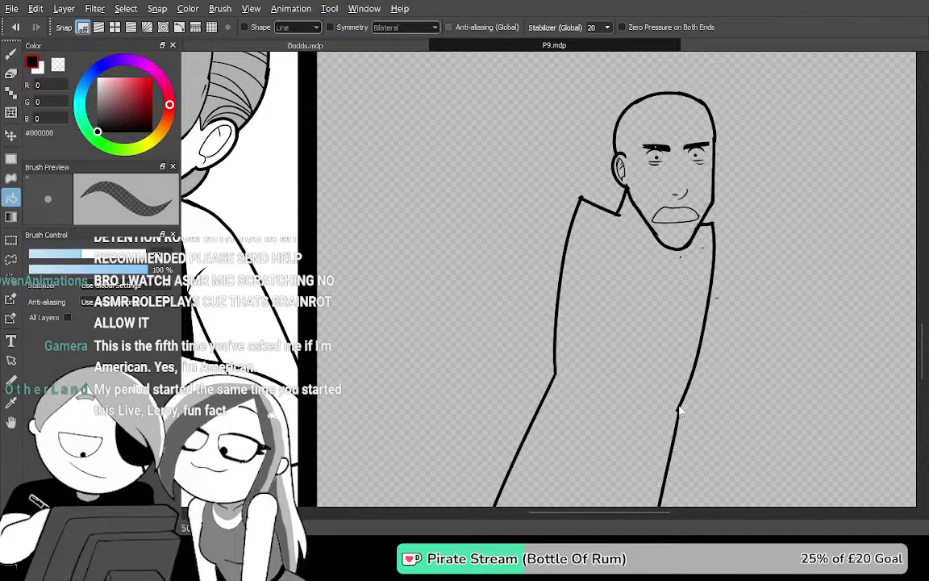
key(Tab)
key(g)
click(763, 352)
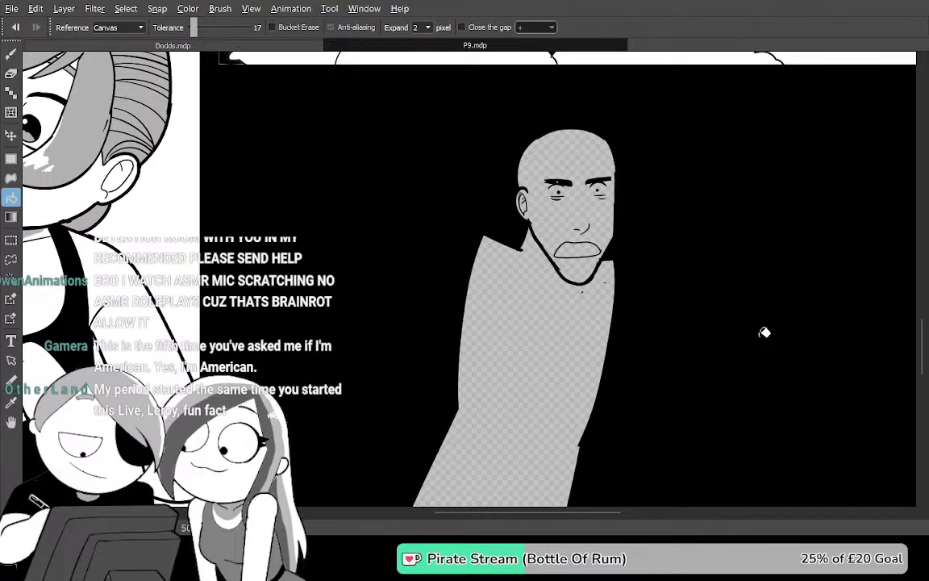
scroll(764, 321, up, 5)
key(ctrl+z)
Try drawing a rounded shoulder curve from the torso's outer edge, arching over the shoulder corner and down beside the jaw
drag(438, 296, 805, 360)
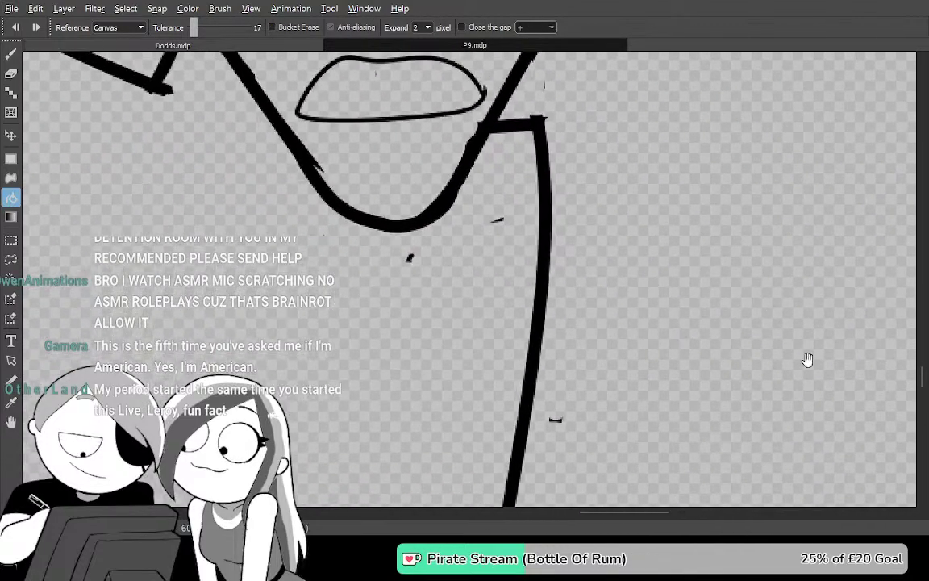
drag(559, 315, 764, 377)
mouse_move(591, 315)
mouse_down()
mouse_move(704, 373)
mouse_move(719, 400)
mouse_up()
key(b)
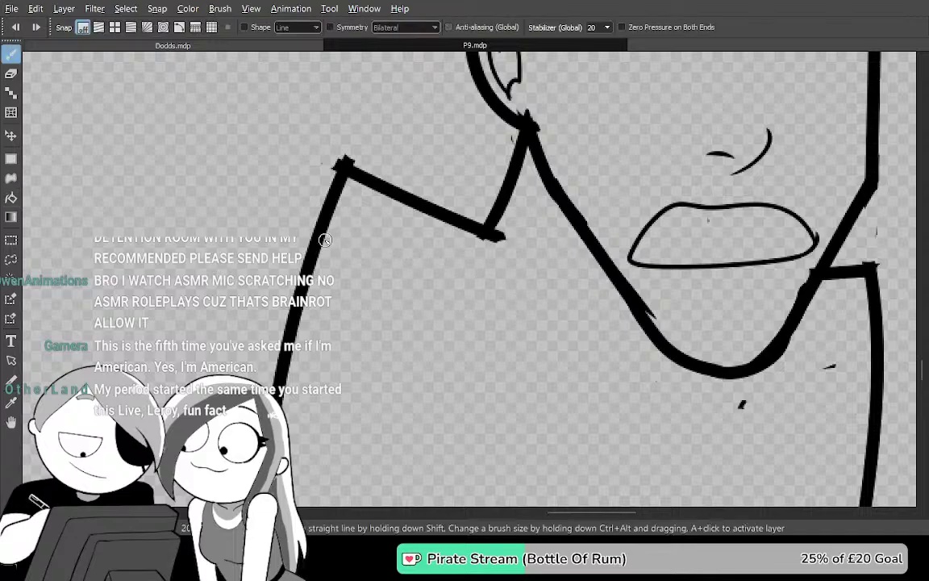
mouse_move(313, 258)
mouse_down()
mouse_move(398, 149)
mouse_move(563, 217)
mouse_move(511, 405)
mouse_up()
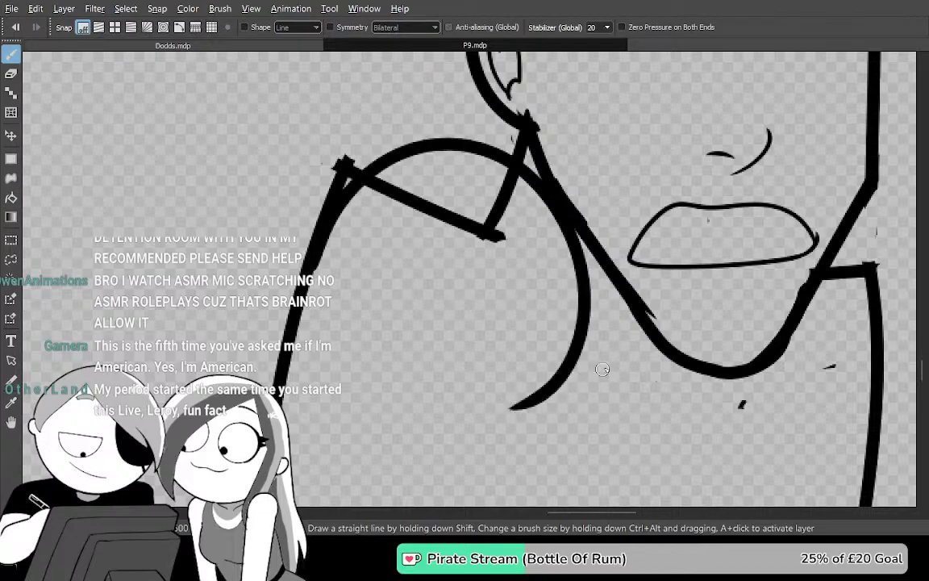
drag(736, 294, 486, 334)
drag(574, 266, 742, 143)
mouse_move(647, 221)
mouse_down()
mouse_move(647, 264)
mouse_move(686, 303)
mouse_up()
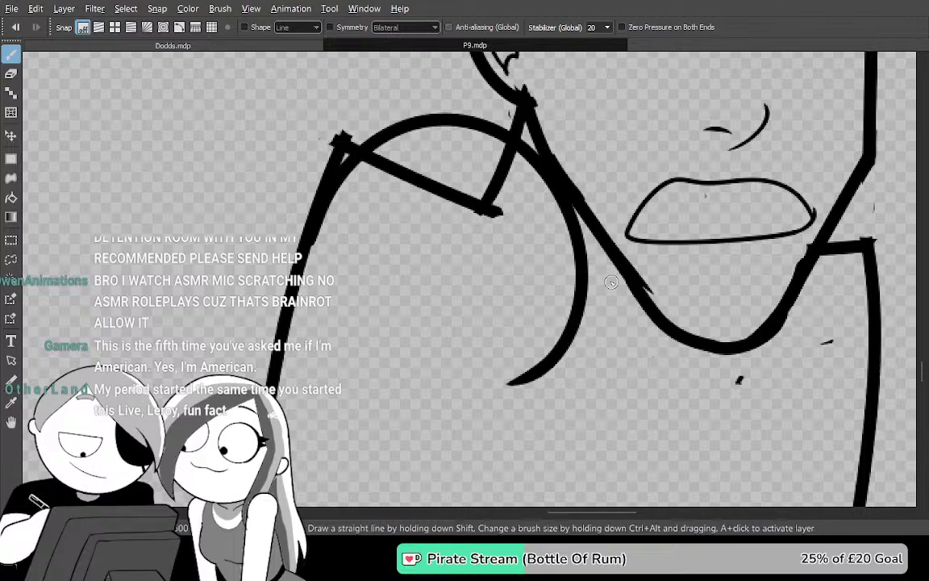
key(ctrl+z)
mouse_move(309, 205)
mouse_down()
mouse_move(448, 152)
mouse_move(531, 291)
mouse_move(504, 348)
mouse_up()
key(ctrl+z)
mouse_move(331, 153)
mouse_down()
mouse_move(484, 170)
mouse_move(482, 367)
mouse_up()
Undo the shoulder curve and redraw it as an arc bulging over the shoulder corner and tapering down beside the jaw
drag(691, 272, 532, 128)
drag(580, 195, 542, 379)
mouse_move(660, 372)
mouse_down()
mouse_move(684, 239)
mouse_move(750, 338)
mouse_up()
drag(695, 399, 566, 310)
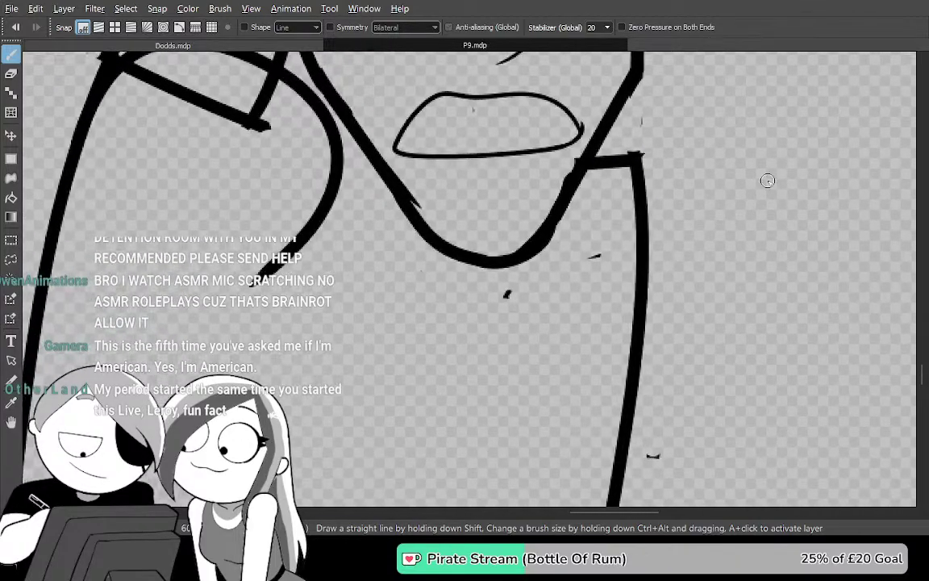
scroll(766, 191, down, 1)
scroll(766, 191, down, 1)
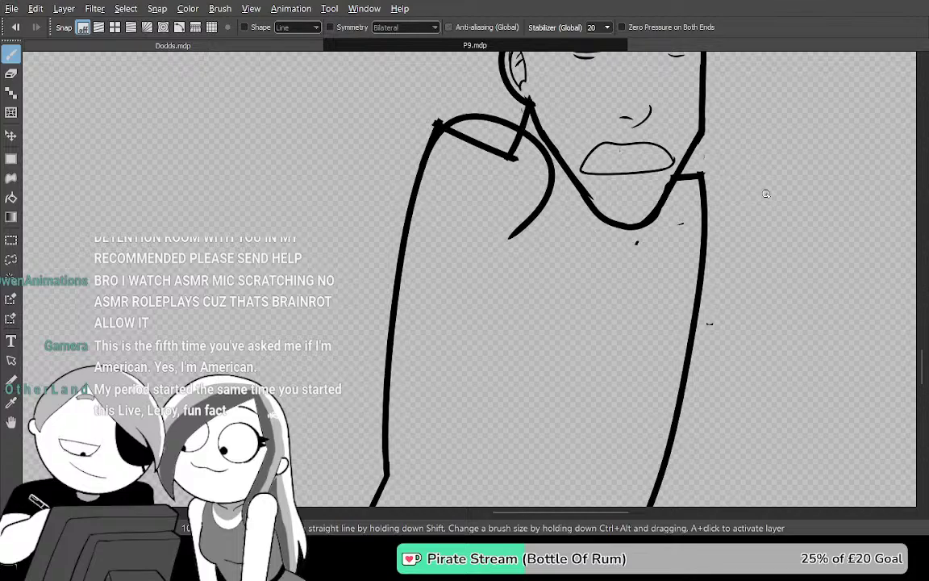
scroll(766, 194, up, 3)
drag(529, 284, 733, 375)
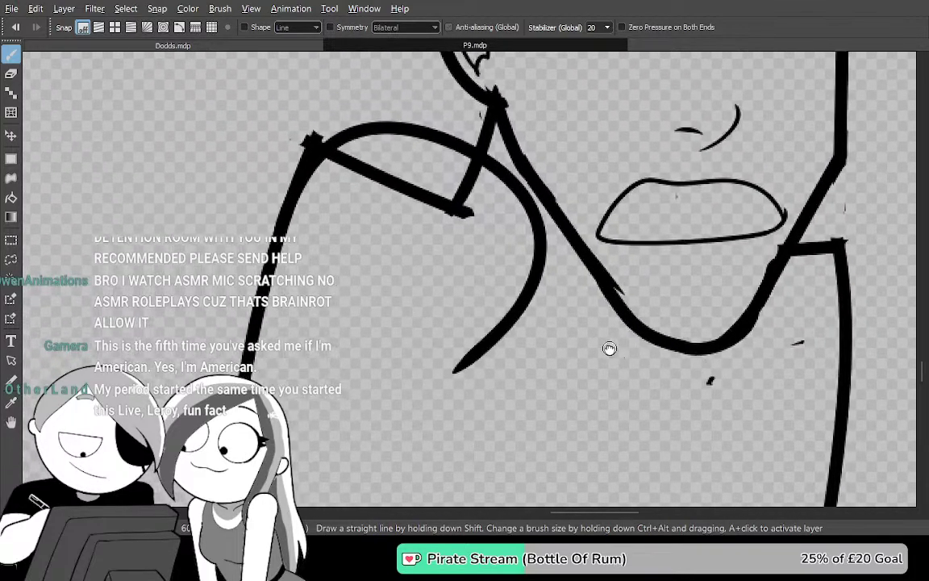
key(ctrl+z)
mouse_move(279, 283)
mouse_down()
mouse_move(425, 168)
mouse_move(507, 351)
mouse_up()
key(ctrl+z)
mouse_move(283, 265)
mouse_down()
mouse_move(374, 153)
mouse_move(523, 240)
mouse_move(496, 385)
mouse_up()
Try drawing an open oval in the empty background beside the torso, and undo it
mouse_move(633, 445)
mouse_down()
mouse_move(668, 409)
mouse_move(598, 311)
mouse_move(535, 398)
mouse_move(610, 369)
mouse_move(617, 407)
mouse_up()
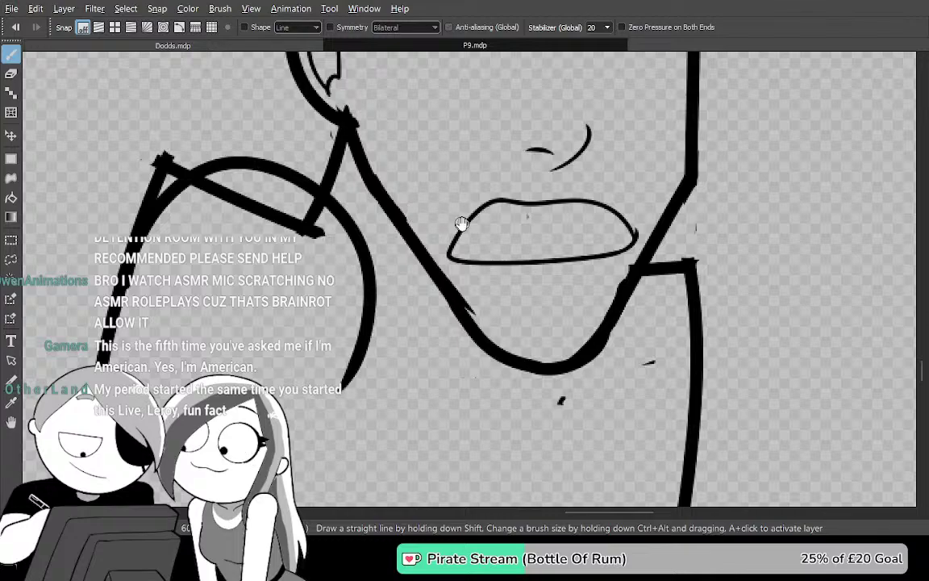
drag(578, 257, 713, 265)
mouse_move(469, 264)
mouse_down()
mouse_move(424, 211)
mouse_move(453, 274)
mouse_move(474, 269)
mouse_up()
drag(669, 296, 519, 237)
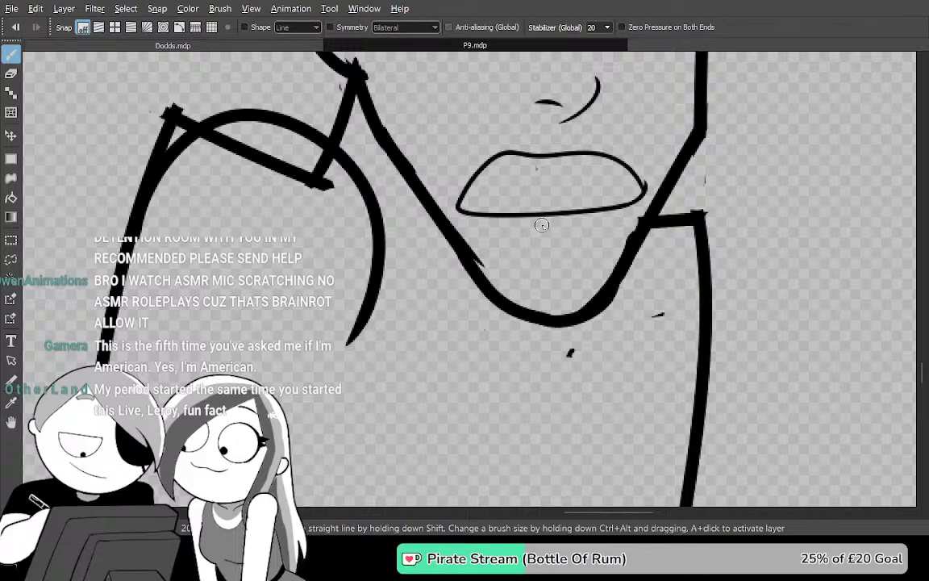
scroll(519, 229, down, 2)
mouse_move(657, 264)
mouse_down()
mouse_move(513, 210)
mouse_move(564, 175)
mouse_move(513, 223)
mouse_up()
key(ctrl+z)
mouse_move(532, 150)
mouse_down()
mouse_move(487, 162)
mouse_move(543, 235)
mouse_move(572, 159)
mouse_up()
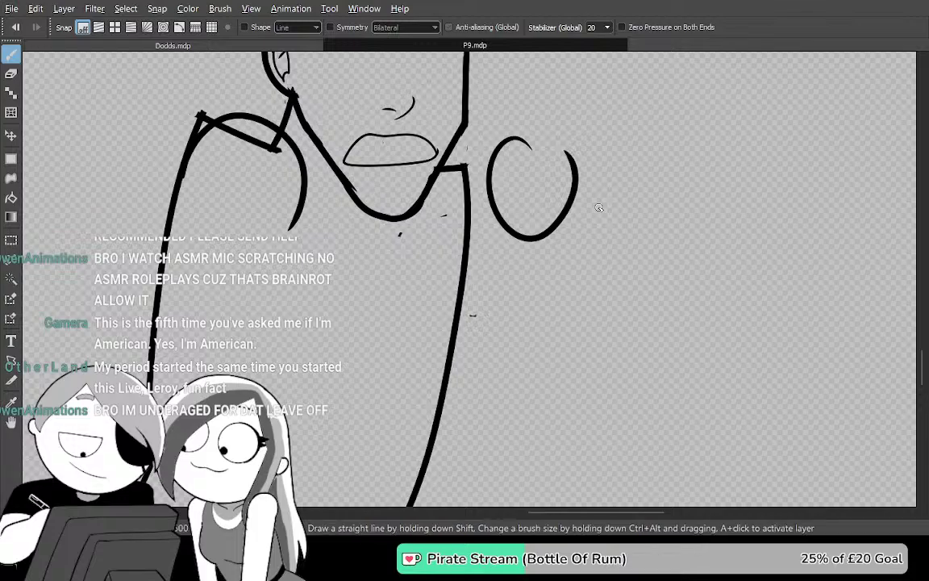
scroll(598, 207, up, 2)
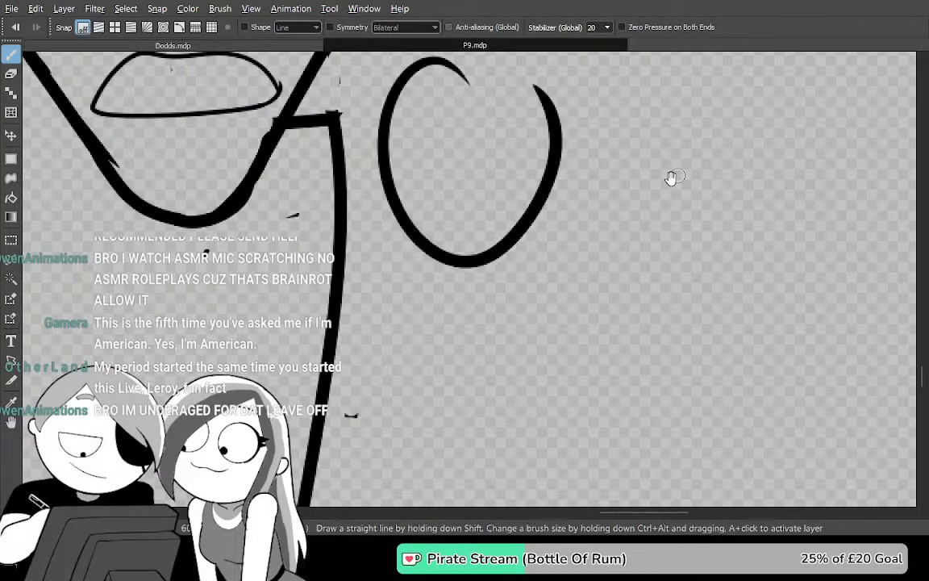
drag(584, 214, 576, 311)
key(ctrl+z)
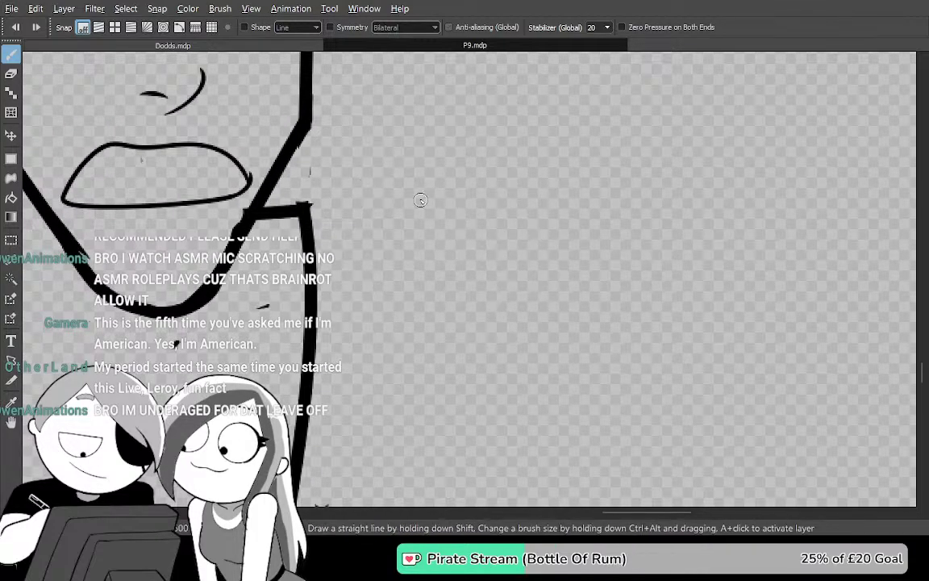
Draw a shallow arched stroke in the empty area beside the torso as the upper edge of a hand
mouse_move(383, 184)
mouse_down()
mouse_move(542, 145)
mouse_move(618, 191)
mouse_move(610, 221)
mouse_move(549, 231)
mouse_up()
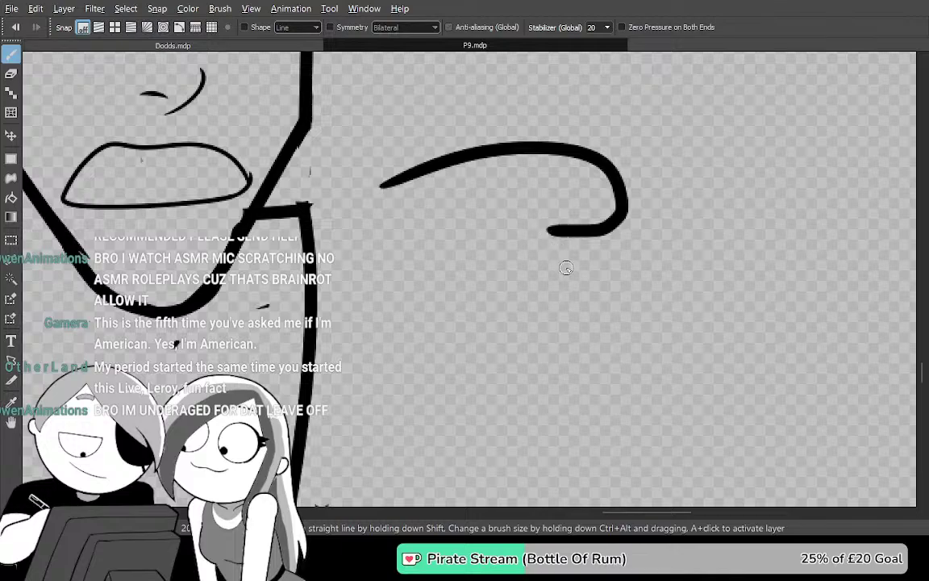
key(ctrl+z)
mouse_move(387, 198)
mouse_down()
mouse_move(567, 158)
mouse_move(617, 234)
mouse_up()
key(ctrl+z)
mouse_move(381, 202)
mouse_down()
mouse_move(534, 170)
mouse_move(606, 209)
mouse_up()
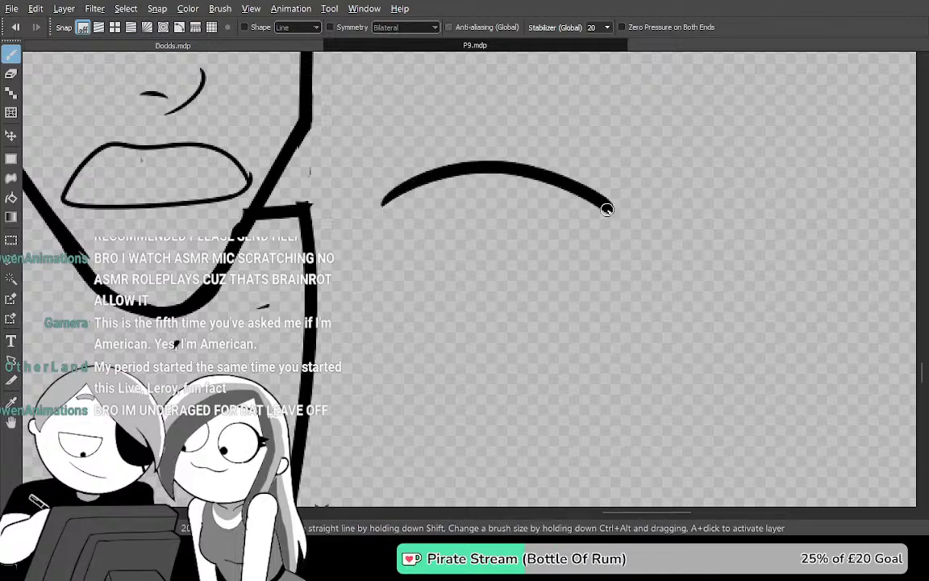
Try drawing the hand's curved underside with three scalloped fingertips below the arched stroke
drag(467, 350, 480, 291)
mouse_move(377, 361)
mouse_down()
mouse_move(439, 373)
mouse_move(595, 355)
mouse_move(583, 284)
mouse_up()
key(ctrl+z)
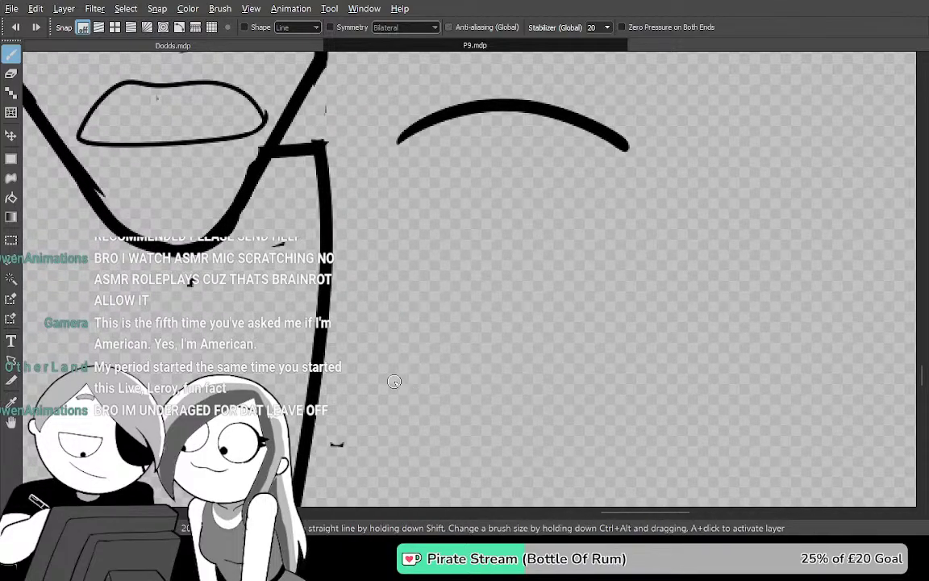
mouse_move(368, 388)
mouse_down()
mouse_move(437, 414)
mouse_move(570, 365)
mouse_move(574, 297)
mouse_move(558, 279)
mouse_move(559, 207)
mouse_up()
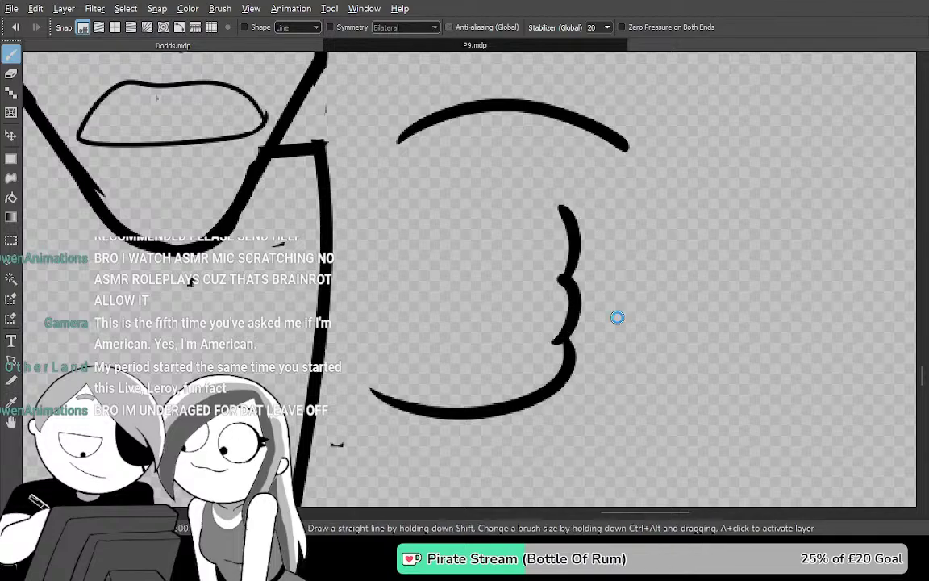
key(ctrl+z)
drag(607, 390, 611, 332)
key(ctrl+z)
mouse_move(359, 325)
mouse_down()
mouse_move(386, 347)
mouse_move(547, 362)
mouse_move(558, 305)
mouse_move(571, 311)
mouse_move(552, 298)
mouse_move(574, 274)
mouse_move(556, 229)
mouse_move(570, 161)
mouse_up()
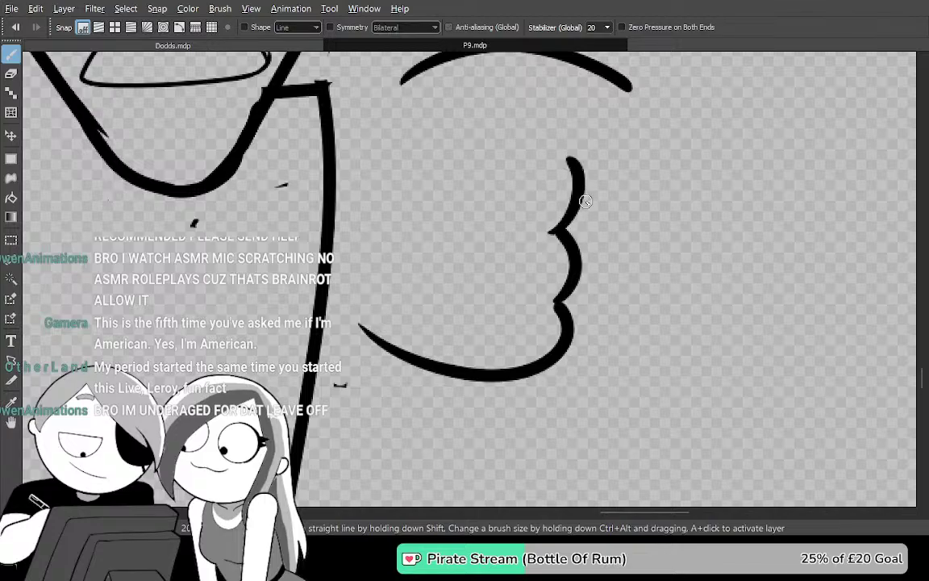
mouse_move(592, 215)
mouse_down()
mouse_move(567, 285)
mouse_move(596, 245)
mouse_move(574, 300)
mouse_move(573, 294)
mouse_up()
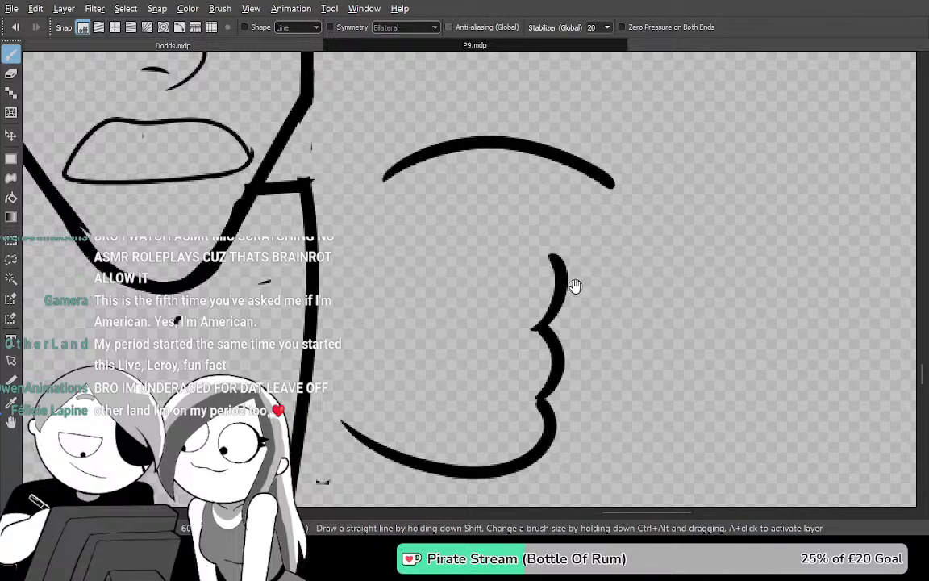
Try several strokes for the thumb's lower edge between the arch and the fingertips, and undo them
mouse_move(387, 226)
mouse_down()
mouse_move(496, 195)
mouse_move(556, 153)
mouse_up()
key(ctrl+z)
drag(425, 241, 611, 200)
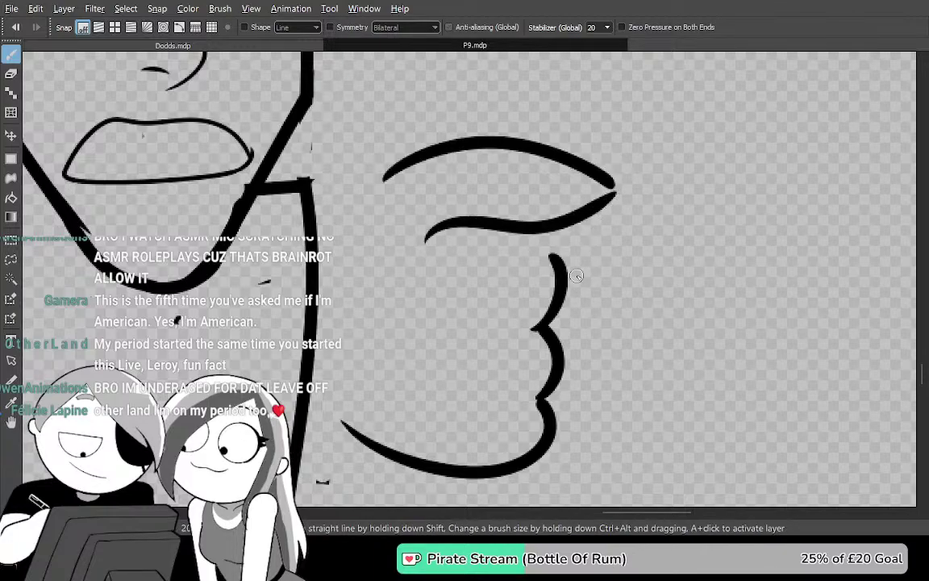
key(ctrl+z)
drag(423, 254, 629, 222)
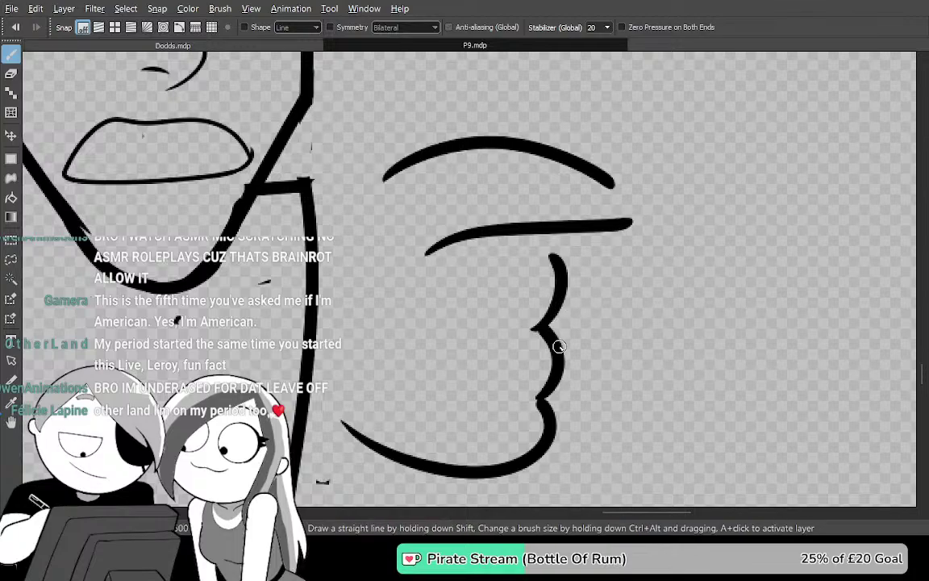
scroll(560, 349, up, 2)
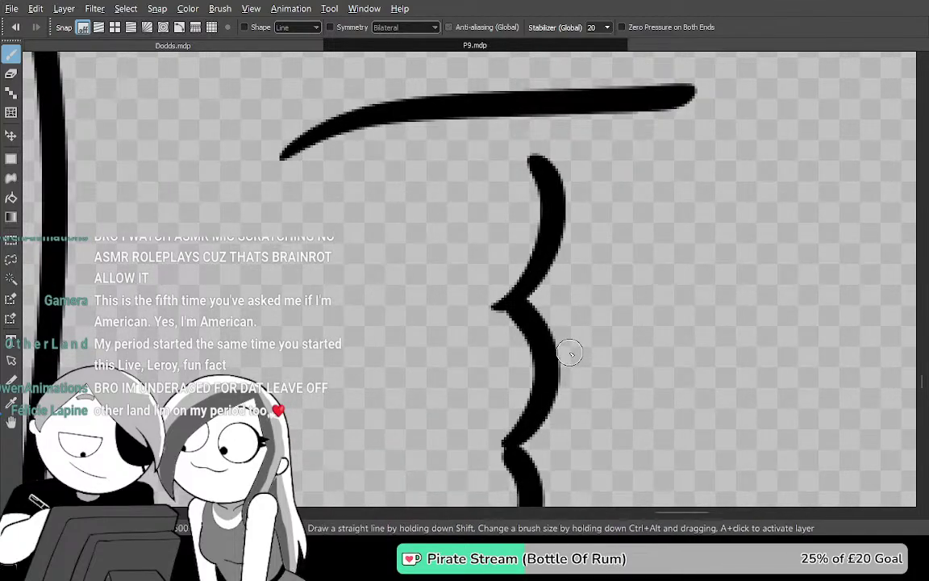
key(ctrl+z)
drag(544, 353, 834, 141)
mouse_move(673, 238)
mouse_down()
mouse_move(682, 143)
mouse_move(628, 428)
mouse_move(512, 421)
mouse_move(498, 377)
mouse_move(637, 234)
mouse_move(686, 215)
mouse_move(708, 219)
mouse_up()
mouse_move(589, 333)
mouse_down()
mouse_move(798, 157)
mouse_move(469, 137)
mouse_move(396, 149)
mouse_up()
mouse_move(682, 196)
mouse_down()
mouse_move(653, 152)
mouse_move(630, 326)
mouse_move(613, 268)
mouse_move(646, 213)
mouse_up()
Undo the old finger outline and redraw the hand's curved underside with three scalloped fingertips
key(ctrl+z)
key(ctrl+z)
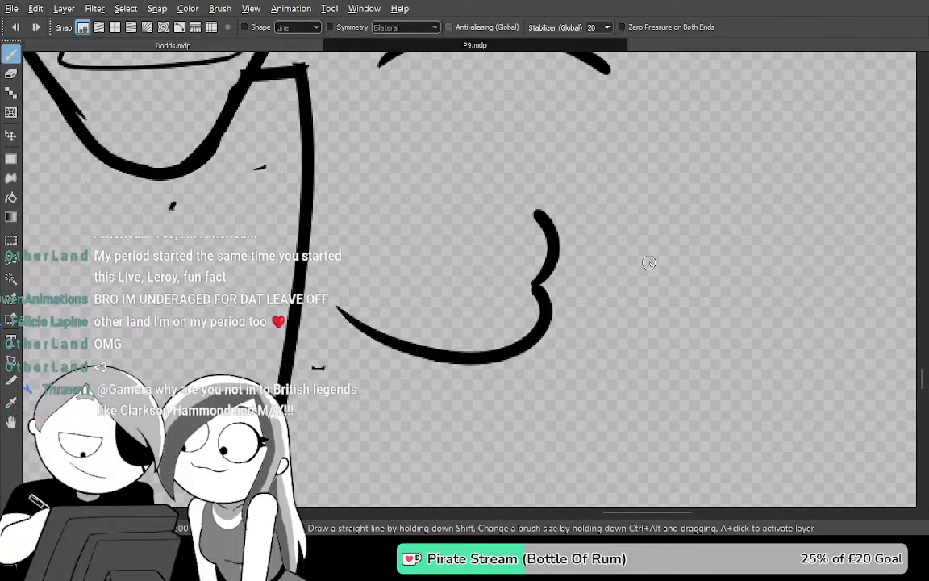
key(ctrl+z)
mouse_move(366, 275)
mouse_down()
mouse_move(479, 309)
mouse_move(548, 225)
mouse_up()
mouse_move(575, 262)
mouse_down()
mouse_move(570, 338)
mouse_move(569, 316)
mouse_up()
key(ctrl+z)
key(ctrl+z)
mouse_move(363, 321)
mouse_down()
mouse_move(549, 334)
mouse_move(554, 250)
mouse_up()
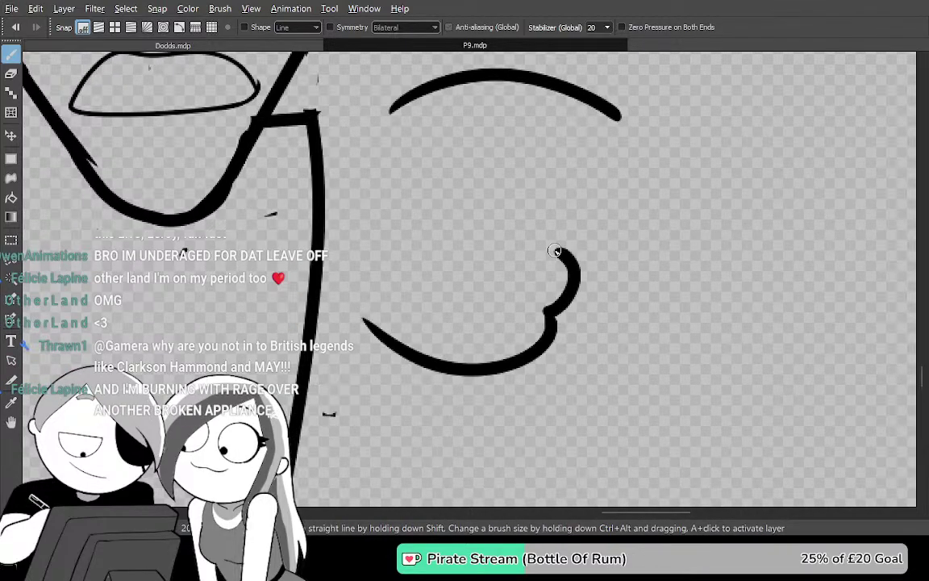
scroll(582, 190, up, 2)
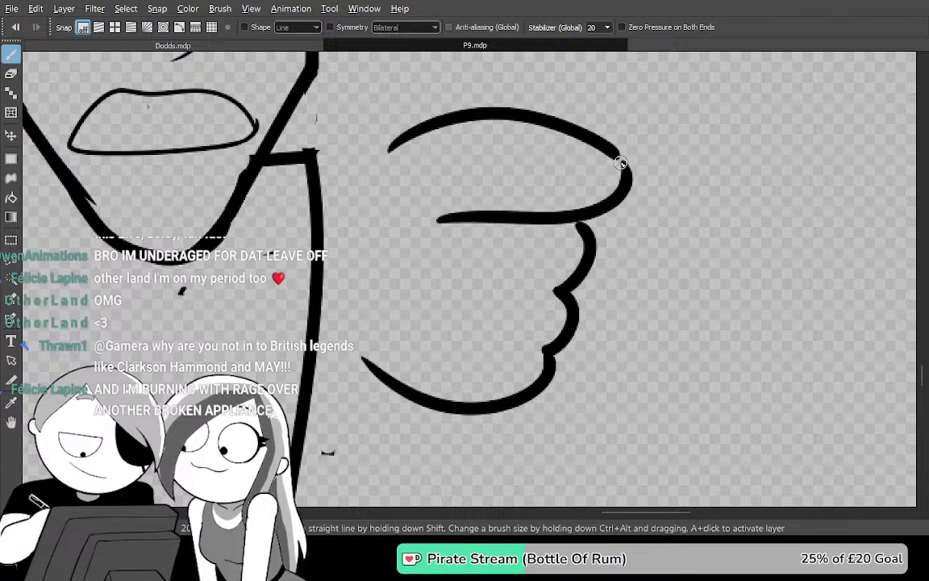
Try several differently curved lower edges for the thumb beneath the arched stroke
key(ctrl+z)
drag(427, 195, 631, 187)
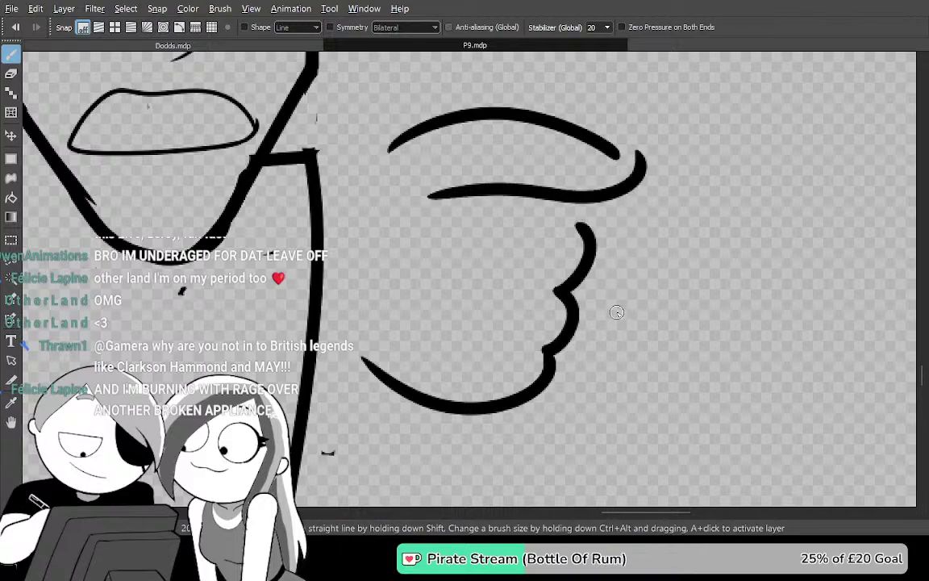
key(ctrl+z)
mouse_move(452, 197)
mouse_down()
mouse_move(497, 185)
mouse_move(622, 171)
mouse_up()
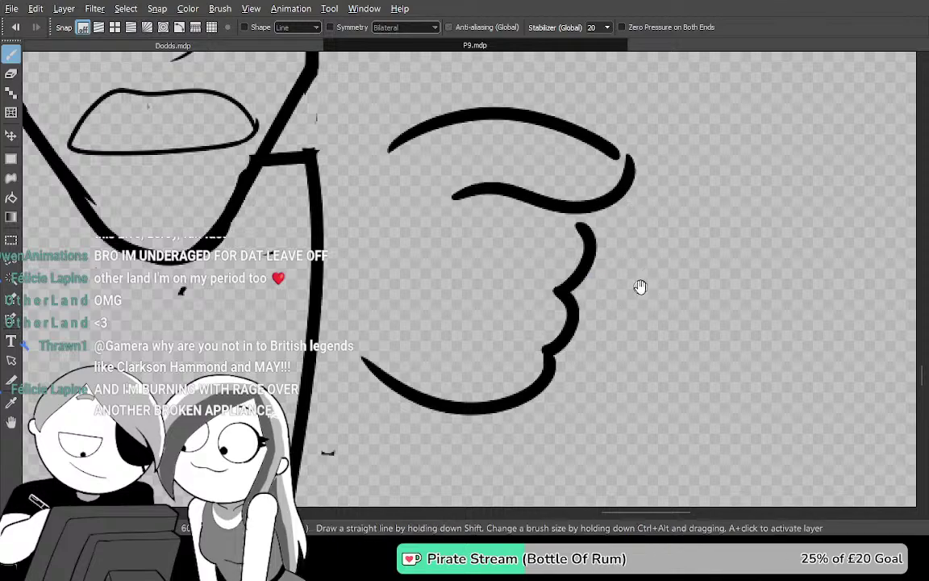
key(ctrl+z)
drag(439, 171, 551, 195)
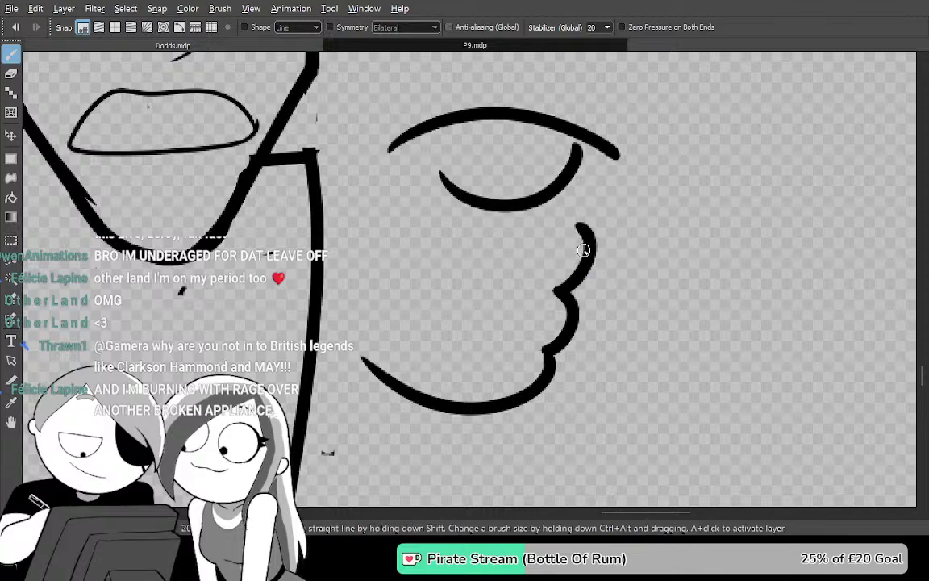
Redraw the thumb's lower edge as a nearly flat line curving up into the end of the arch
drag(576, 239, 568, 269)
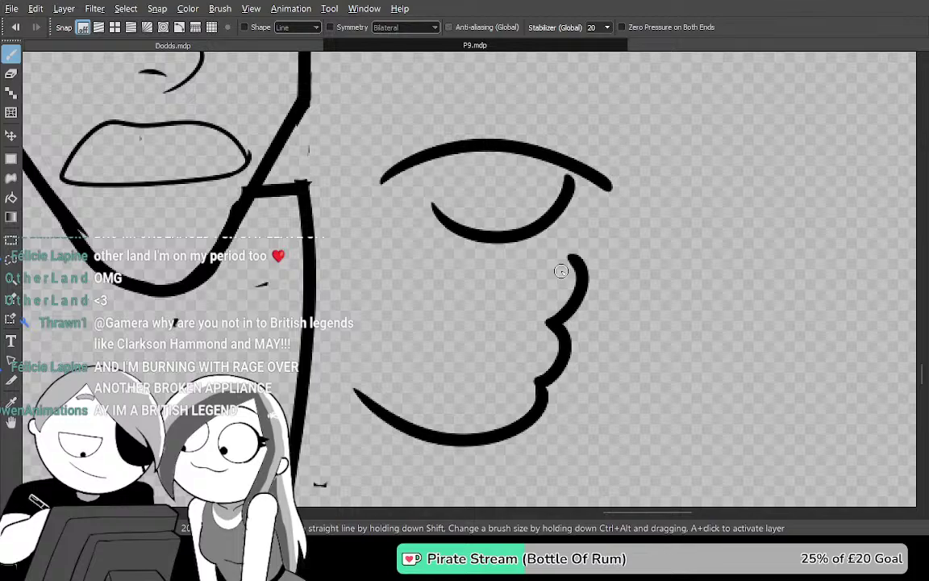
scroll(553, 270, up, 2)
mouse_move(566, 231)
mouse_down()
mouse_move(562, 274)
mouse_move(608, 353)
mouse_up()
key(ctrl+z)
mouse_move(428, 287)
mouse_down()
mouse_move(527, 300)
mouse_move(643, 191)
mouse_up()
mouse_move(695, 300)
mouse_down()
mouse_move(704, 206)
mouse_move(720, 220)
mouse_up()
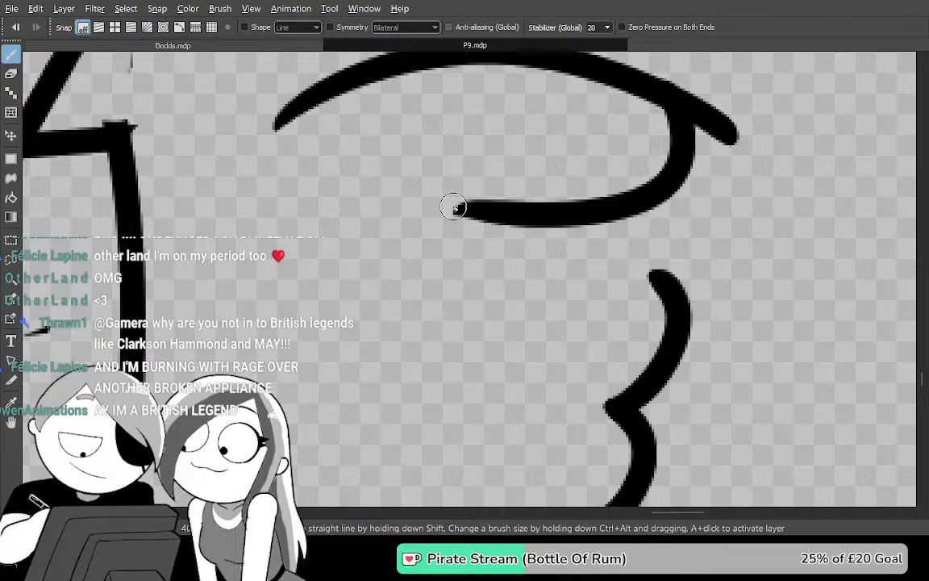
Erase the thumb's lower edge into a tapered inner tip and trim the arch's overshoot past the thumb tip
key(e)
drag(450, 200, 524, 196)
key(b)
drag(692, 169, 603, 260)
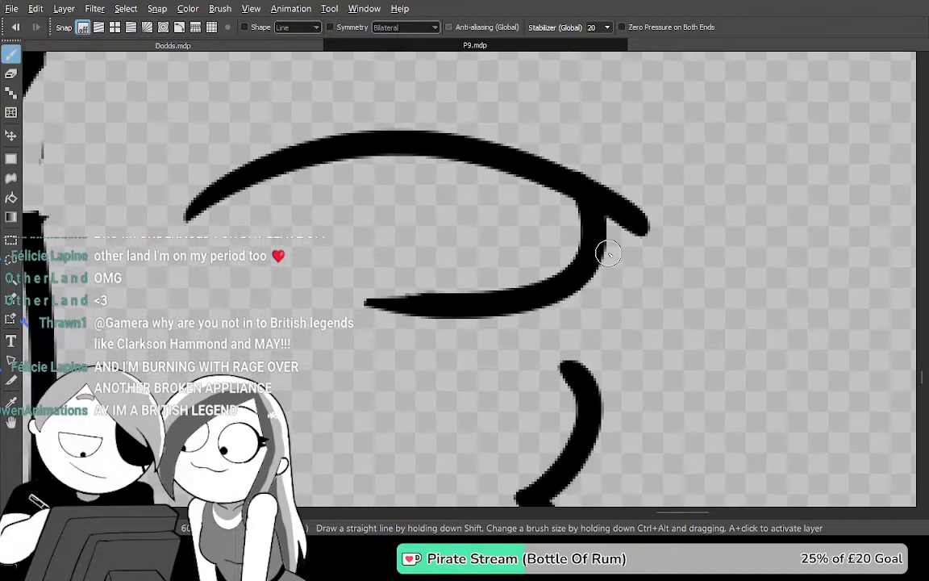
key(e)
mouse_move(604, 177)
mouse_down()
mouse_move(629, 232)
mouse_move(636, 220)
mouse_up()
key(b)
Draw the top finger's upper edge back toward the palm and join its inner end to the thumb's lower edge
drag(533, 153, 593, 244)
mouse_move(558, 291)
mouse_down()
mouse_move(582, 166)
mouse_move(576, 198)
mouse_up()
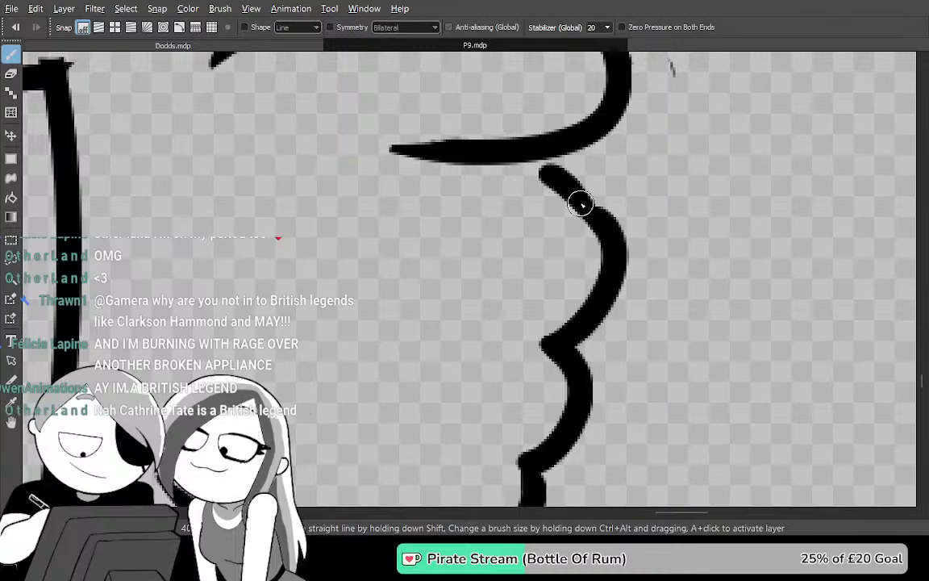
drag(371, 168, 632, 232)
key(ctrl+z)
mouse_move(566, 201)
mouse_down()
mouse_move(385, 163)
mouse_move(393, 175)
mouse_move(540, 196)
mouse_move(611, 241)
mouse_up()
key(ctrl+z)
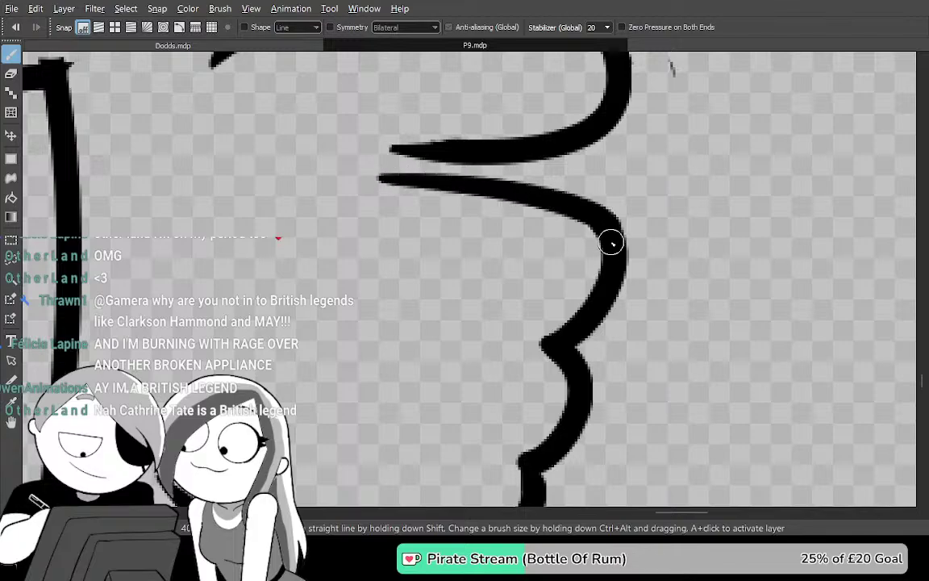
drag(465, 230, 502, 244)
mouse_move(406, 193)
mouse_down()
mouse_move(488, 170)
mouse_move(513, 304)
mouse_up()
drag(446, 347, 576, 56)
drag(531, 158, 561, 363)
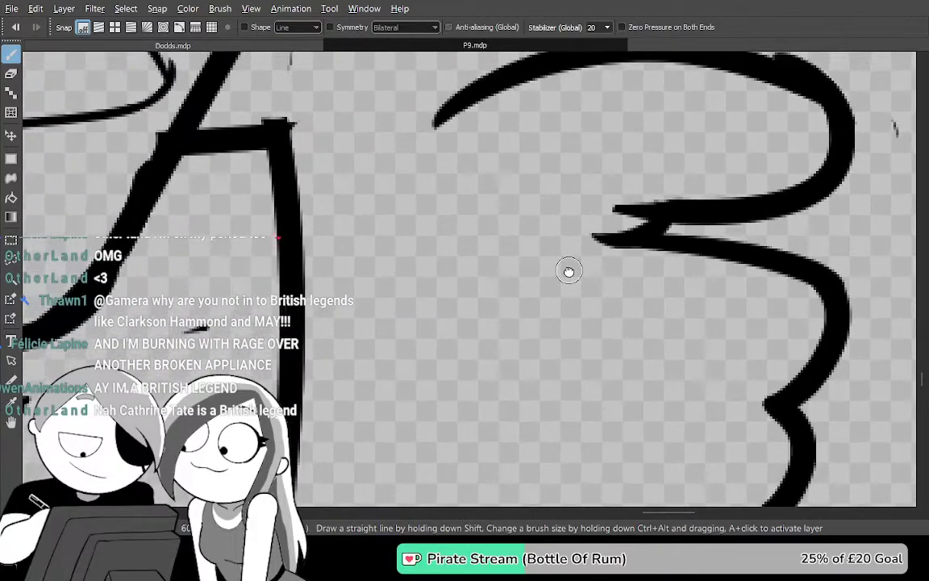
Extend the hand's upper arch with a tapered stroke sloping down toward the torso
drag(570, 270, 559, 298)
scroll(559, 298, down, 2)
scroll(613, 249, up, 2)
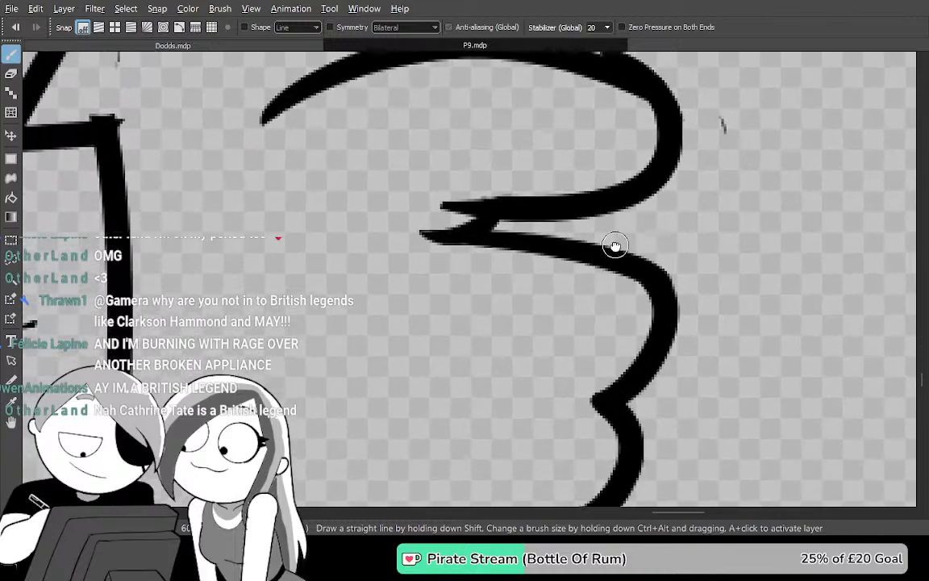
drag(652, 177, 759, 261)
drag(559, 259, 624, 303)
drag(414, 236, 550, 131)
key(ctrl+z)
drag(399, 245, 578, 121)
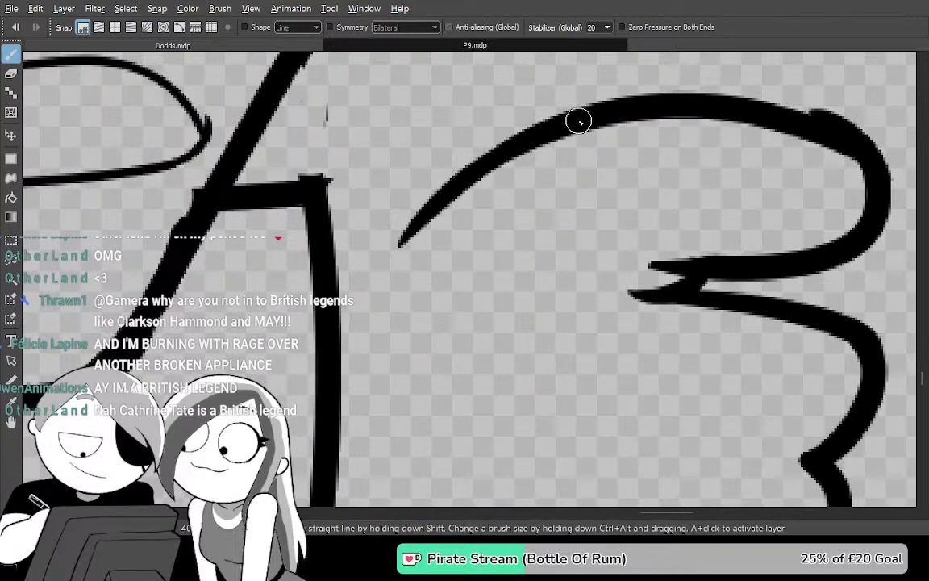
Draw the forearm's upper edge as a long arched stroke across the chin from the elbow to the wrist
scroll(621, 114, down, 2)
mouse_move(598, 250)
mouse_down()
mouse_move(730, 264)
mouse_move(721, 261)
mouse_up()
drag(350, 178, 682, 194)
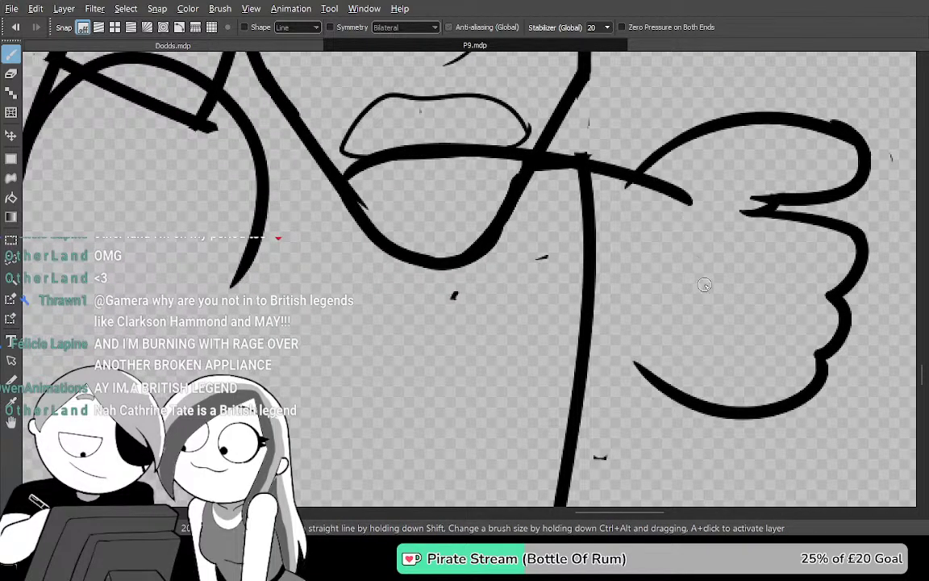
key(ctrl+z)
drag(717, 279, 682, 285)
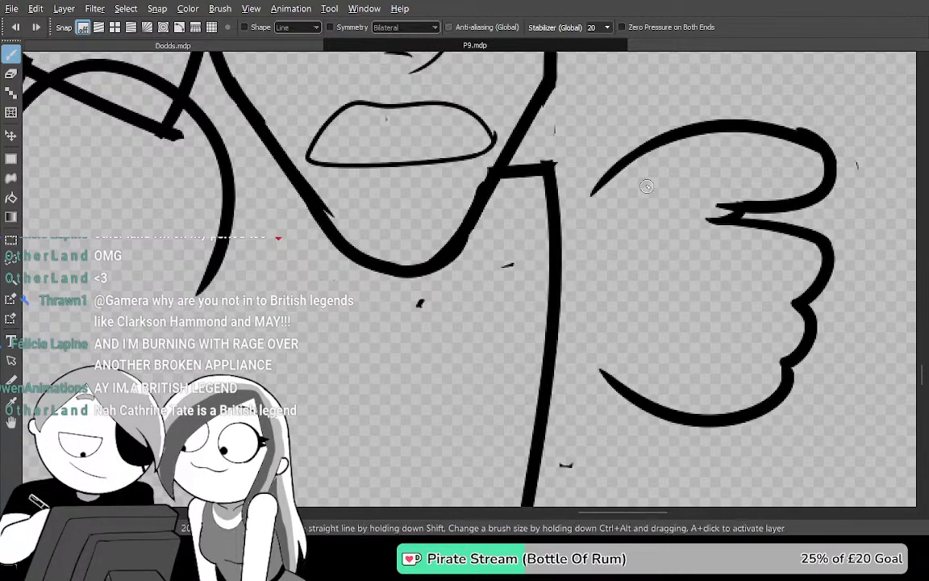
mouse_move(633, 176)
mouse_down()
mouse_move(453, 147)
mouse_move(330, 213)
mouse_up()
drag(490, 299, 519, 204)
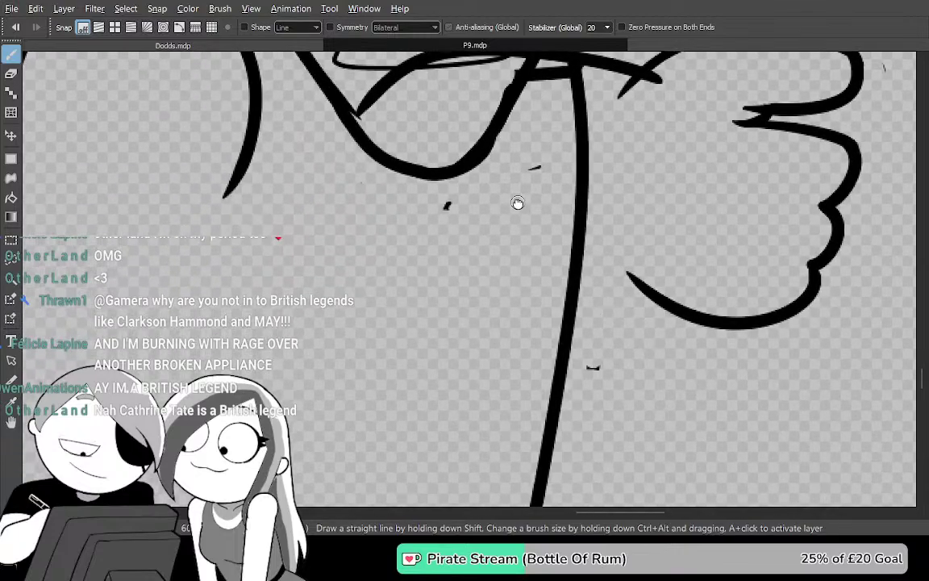
Draw the forearm's lower edge as a shallow upward-opening curve crossing the torso line and running into the base of the hand
mouse_move(336, 232)
mouse_down()
mouse_move(637, 293)
mouse_move(766, 262)
mouse_up()
mouse_move(599, 276)
mouse_down()
mouse_move(616, 287)
mouse_move(597, 389)
mouse_move(612, 290)
mouse_up()
key(ctrl+z)
drag(386, 290, 752, 275)
key(ctrl+z)
mouse_move(378, 268)
mouse_down()
mouse_move(738, 275)
mouse_move(619, 345)
mouse_move(812, 352)
mouse_up()
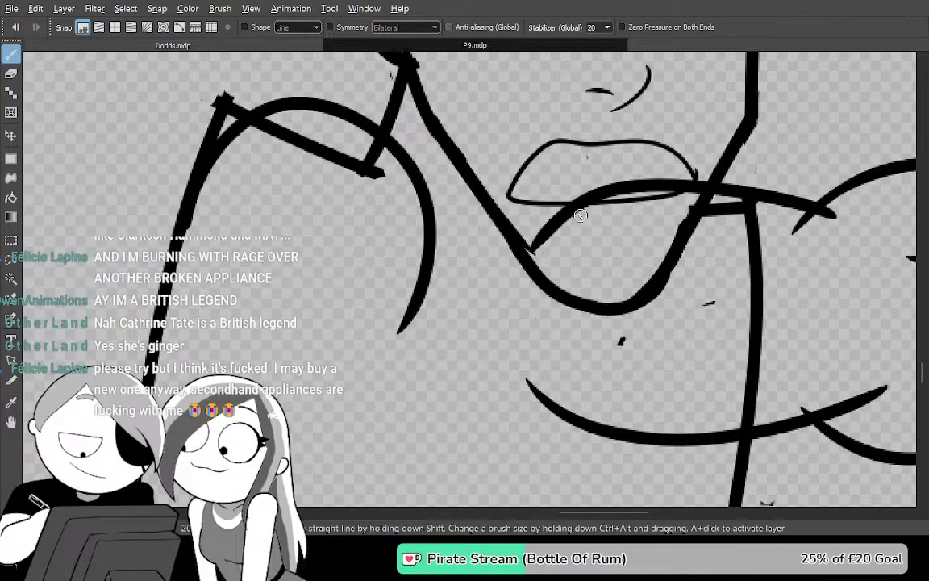
Draw a sloping line off the shoulder's top and an arched upper-arm edge meeting the forearm at the elbow
mouse_move(635, 322)
mouse_down()
mouse_move(603, 285)
mouse_move(624, 212)
mouse_move(684, 355)
mouse_up()
key(ctrl+z)
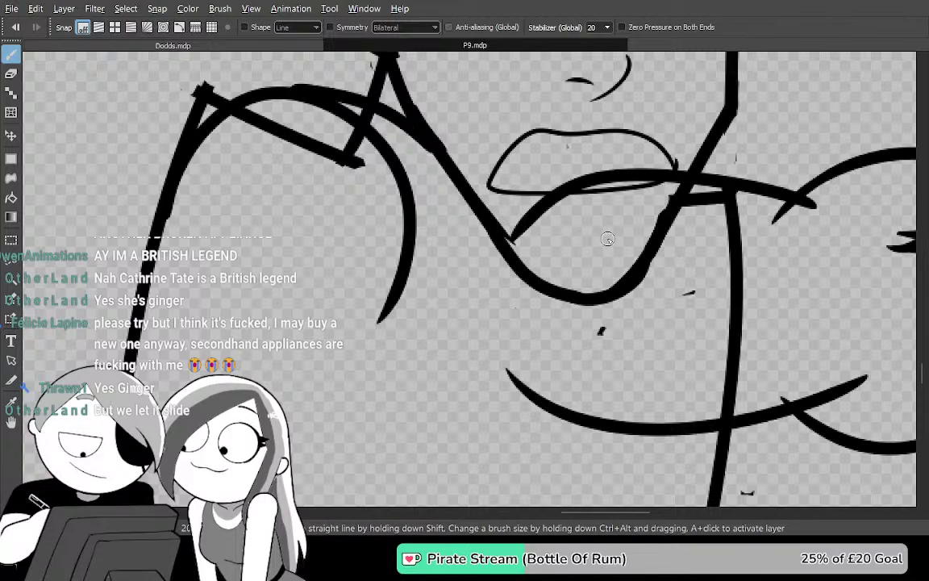
mouse_move(568, 186)
mouse_down()
mouse_move(539, 168)
mouse_move(391, 145)
mouse_up()
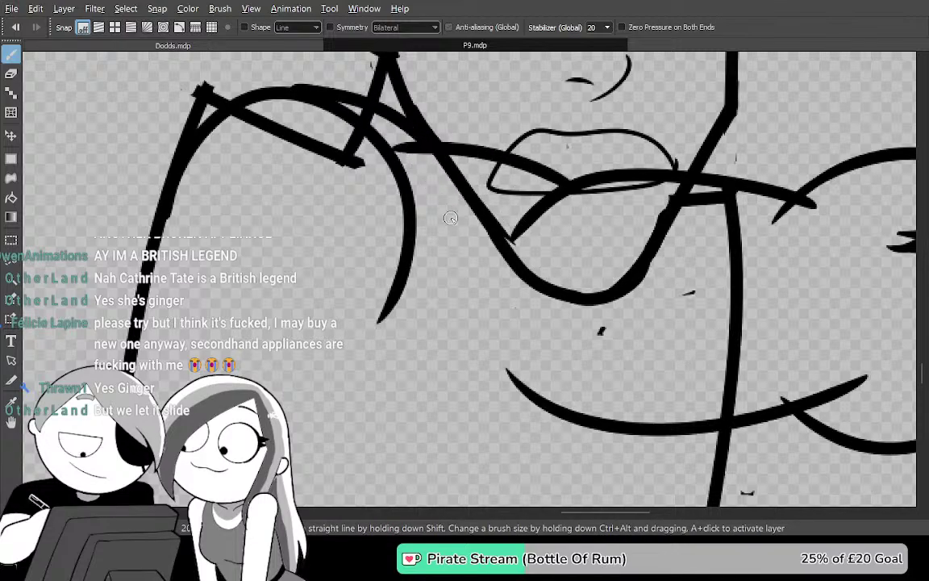
drag(571, 332, 551, 276)
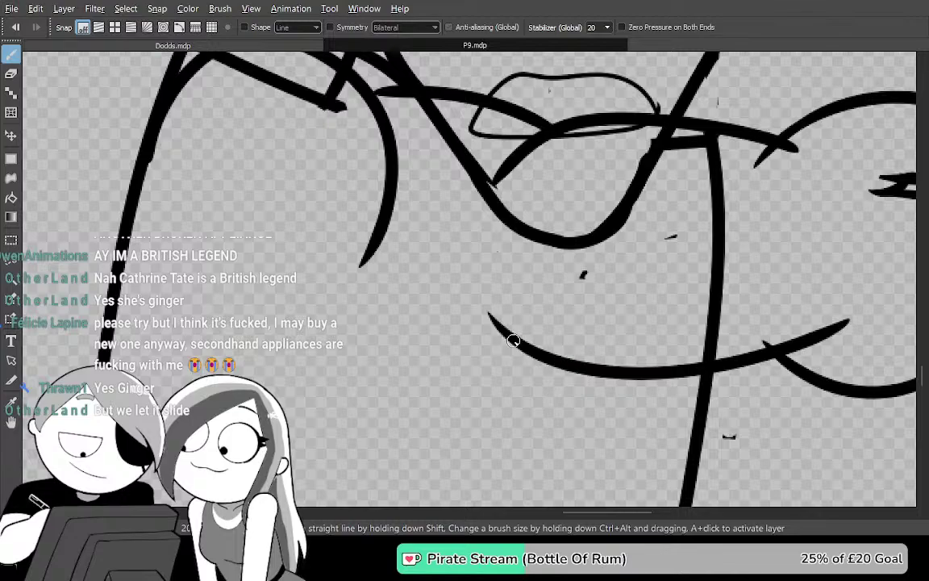
Try drawing the upper arm's lower edge as a shallow curve from inside the torso to the forearm's underside
drag(376, 315, 306, 295)
drag(621, 282, 474, 358)
mouse_move(643, 270)
mouse_down()
mouse_move(666, 222)
mouse_move(746, 189)
mouse_up()
key(ctrl+z)
mouse_move(232, 264)
mouse_down()
mouse_move(406, 315)
mouse_move(560, 302)
mouse_up()
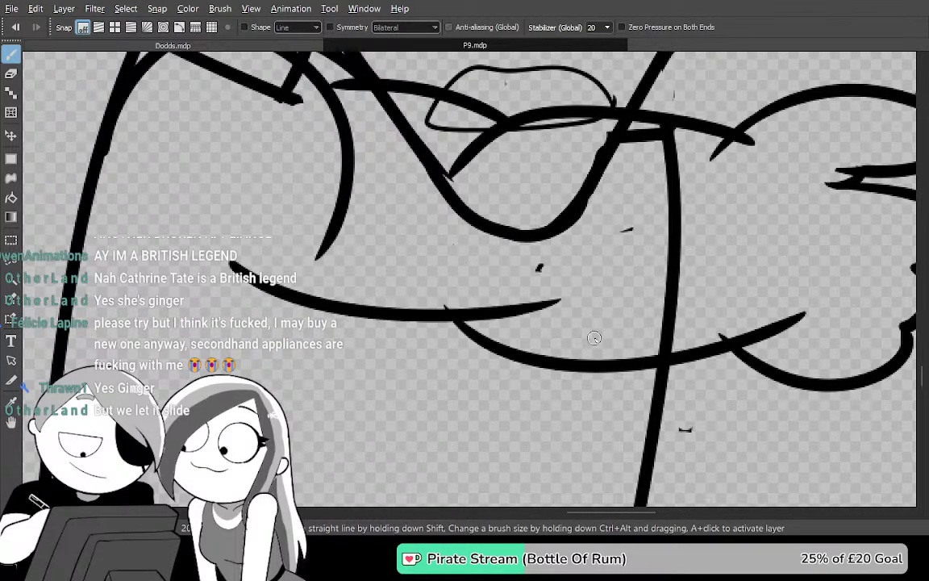
drag(777, 274, 602, 390)
mouse_move(730, 326)
mouse_down()
mouse_move(591, 384)
mouse_move(534, 272)
mouse_up()
Try filling the background black to check the silhouette, and undo both the fill and the upper arm's lower line
key(g)
click(671, 289)
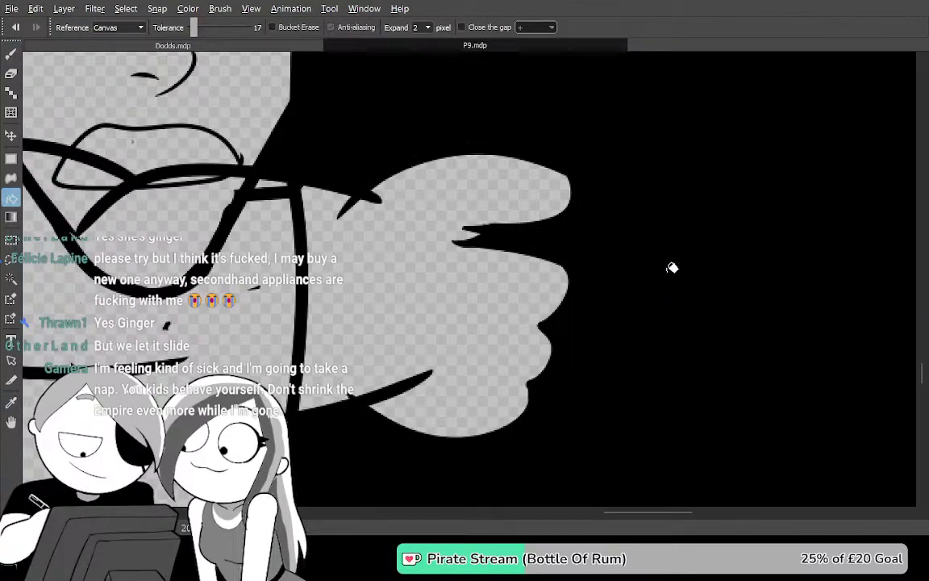
scroll(638, 201, down, 3)
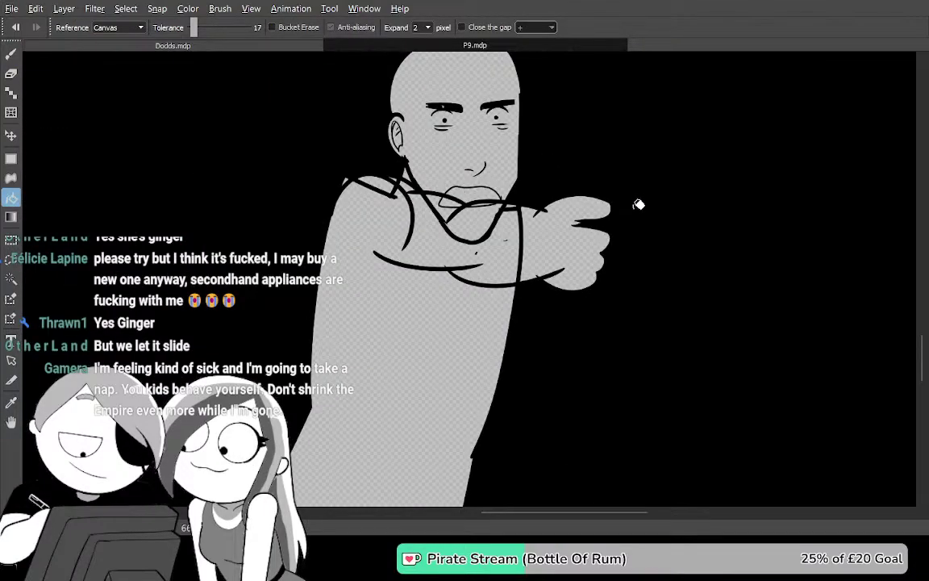
drag(598, 268, 580, 218)
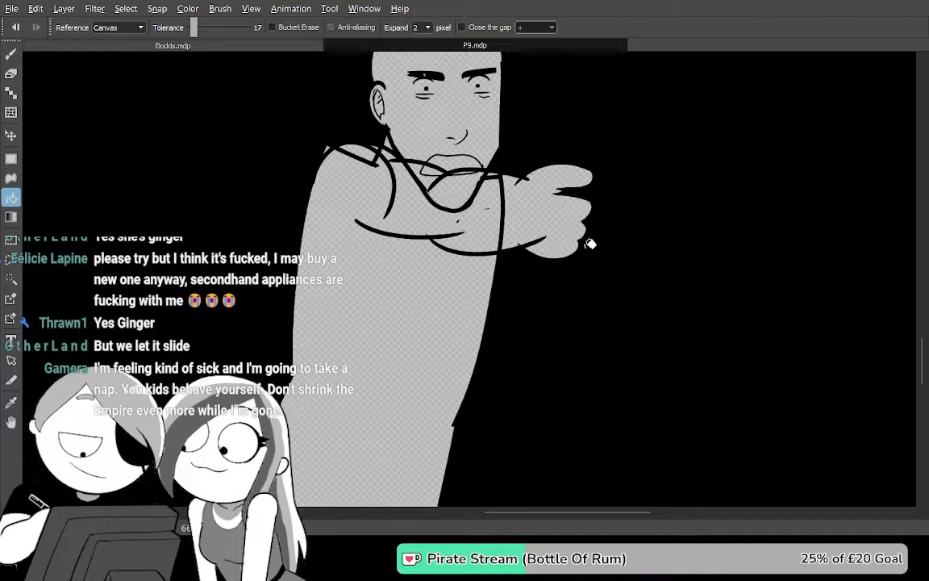
scroll(591, 243, up, 2)
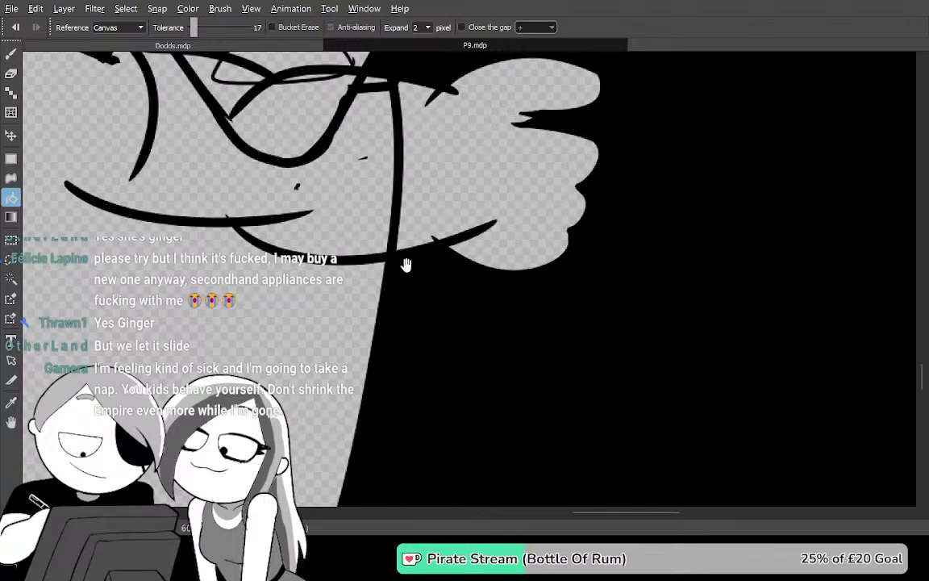
drag(391, 264, 591, 287)
key(ctrl+z)
key(ctrl+z)
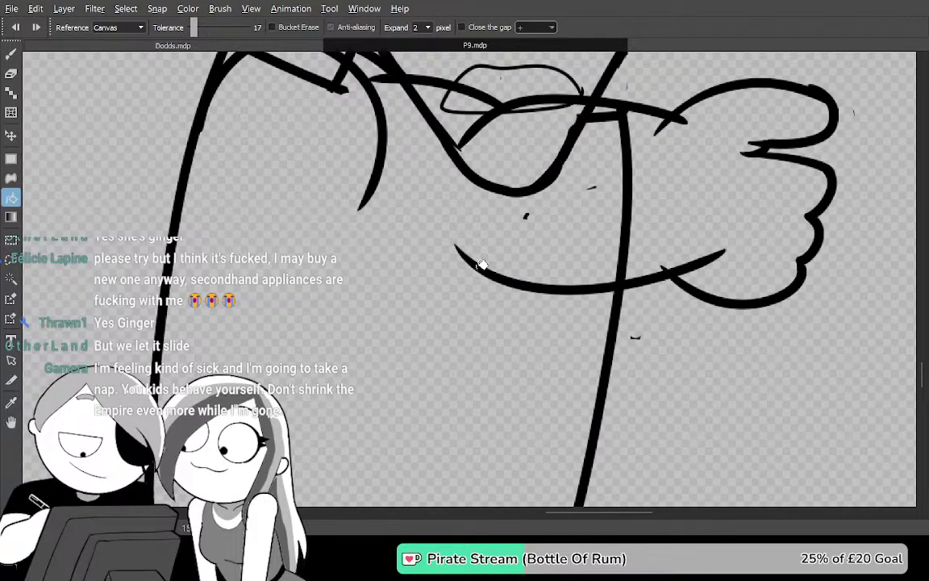
Redraw the upper arm's lower edge as a deeper curve that rises across the start of the forearm's lower line
key(b)
mouse_move(488, 270)
mouse_down()
mouse_move(406, 298)
mouse_move(282, 272)
mouse_up()
mouse_move(540, 348)
mouse_down()
mouse_move(556, 343)
mouse_move(552, 490)
mouse_move(560, 426)
mouse_move(586, 389)
mouse_up()
key(ctrl+z)
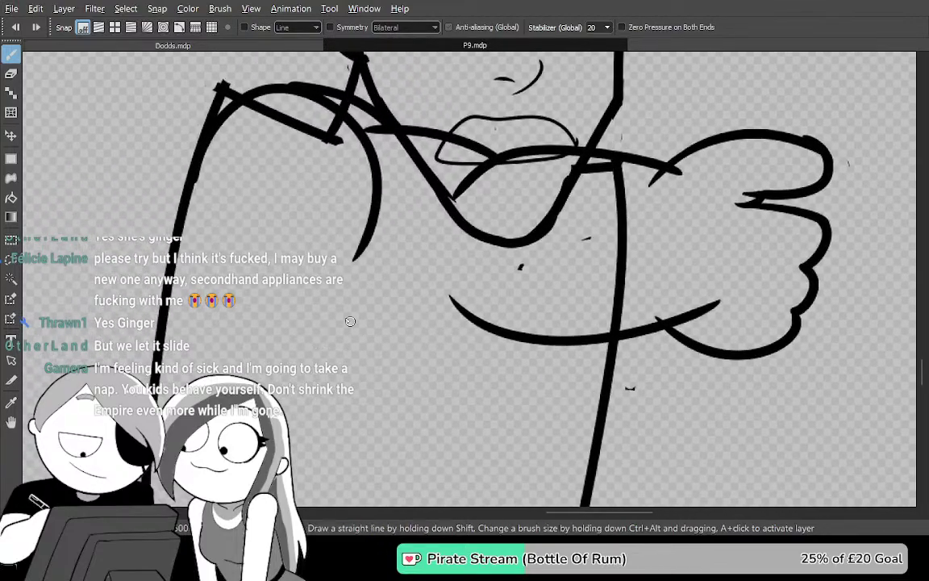
drag(250, 274, 469, 298)
key(ctrl+z)
drag(267, 291, 475, 316)
key(ctrl+z)
drag(253, 275, 513, 285)
Fill the area around the figure and outstretched arm with black
drag(635, 409, 568, 76)
drag(504, 323, 489, 81)
drag(468, 290, 528, 32)
scroll(476, 346, down, 5)
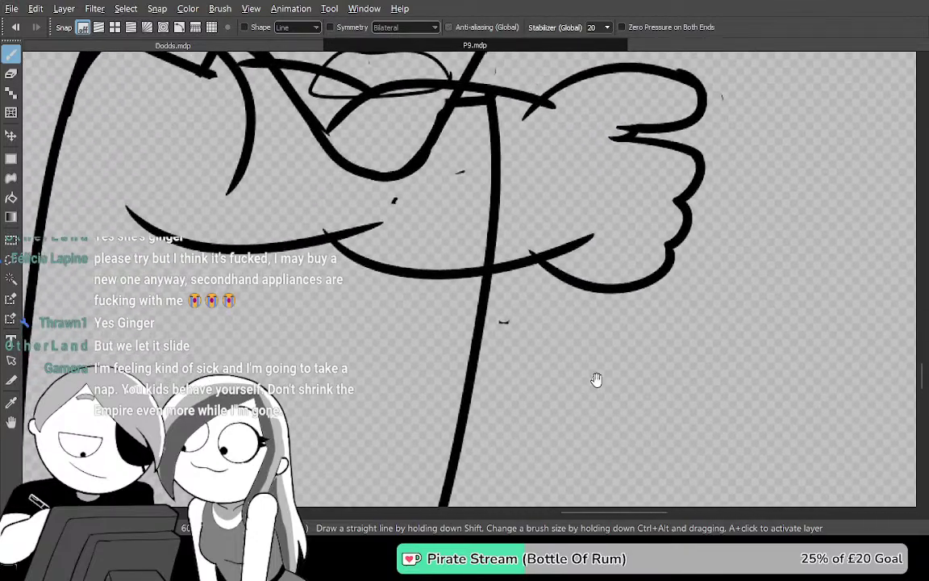
key(g)
click(640, 390)
scroll(641, 390, down, 3)
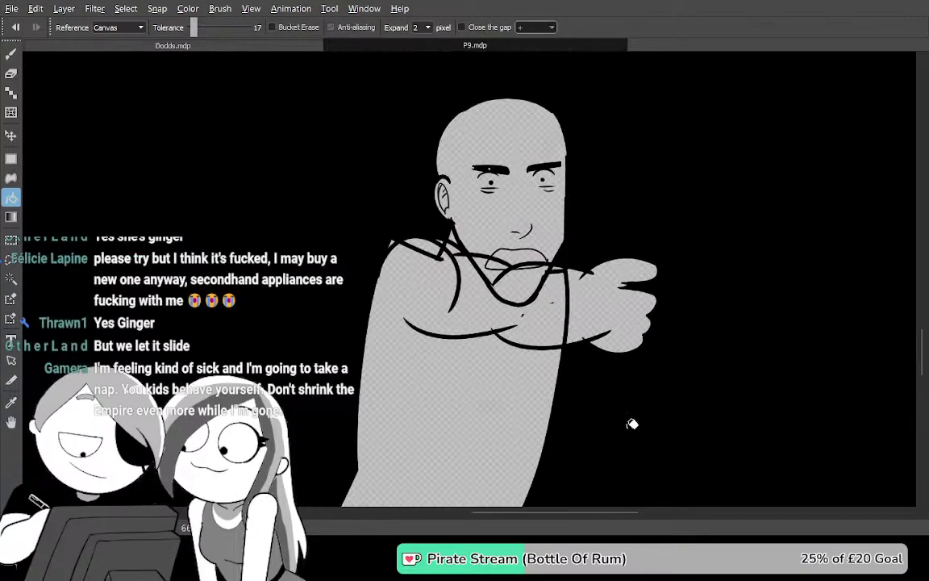
Examine the outstretched arm's length and hand size against the head and torso on the black background
drag(627, 428, 609, 160)
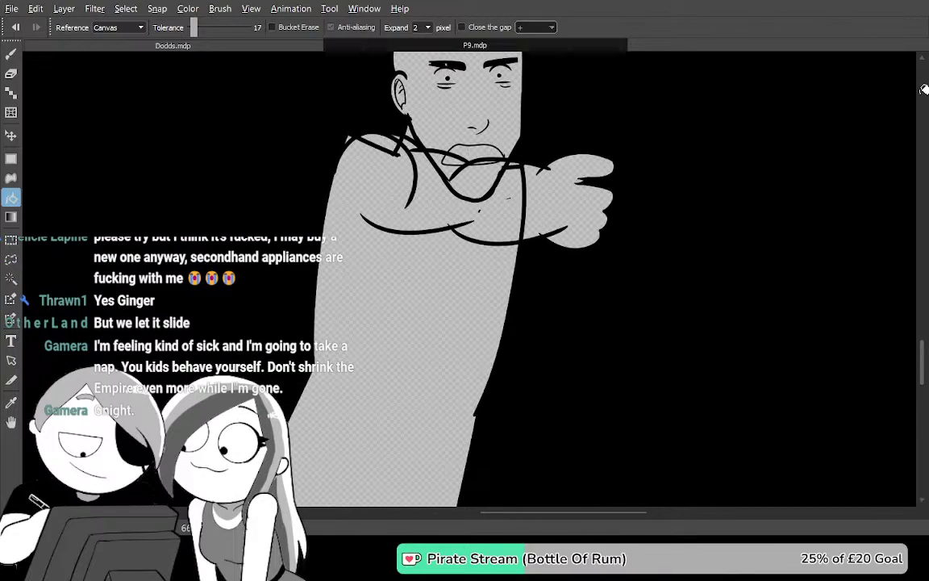
scroll(901, 90, up, 2)
drag(410, 350, 649, 244)
drag(417, 319, 600, 302)
scroll(694, 327, down, 4)
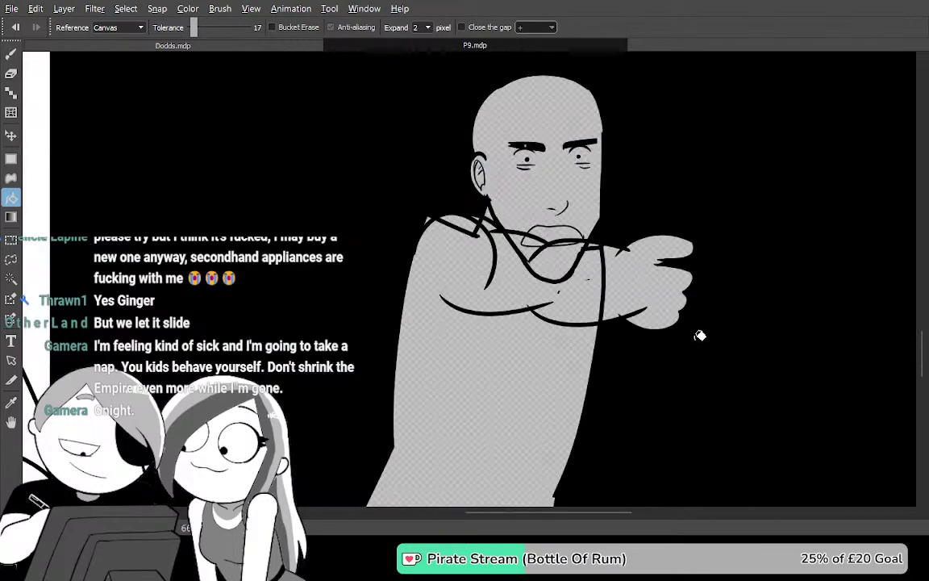
drag(723, 327, 475, 266)
drag(402, 218, 449, 198)
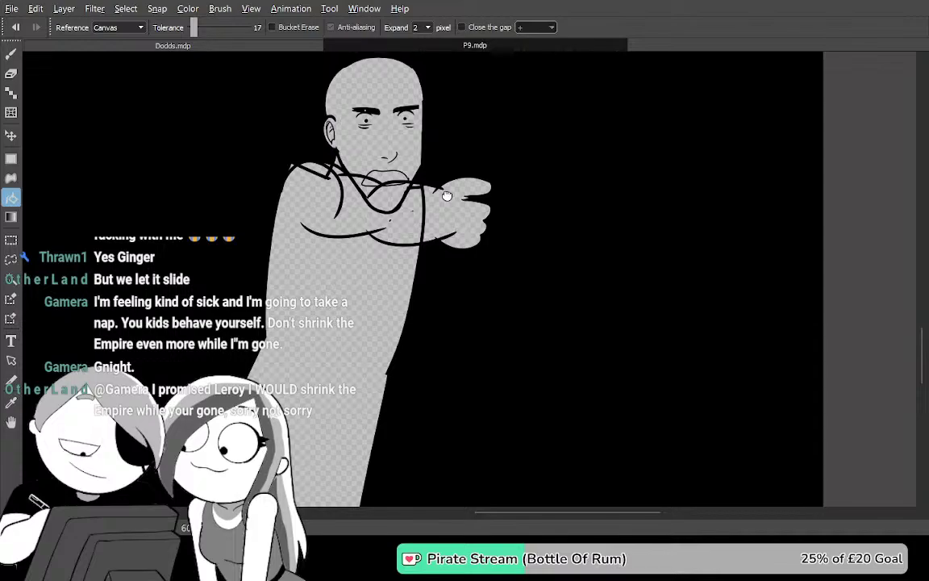
drag(447, 193, 435, 265)
scroll(386, 254, up, 4)
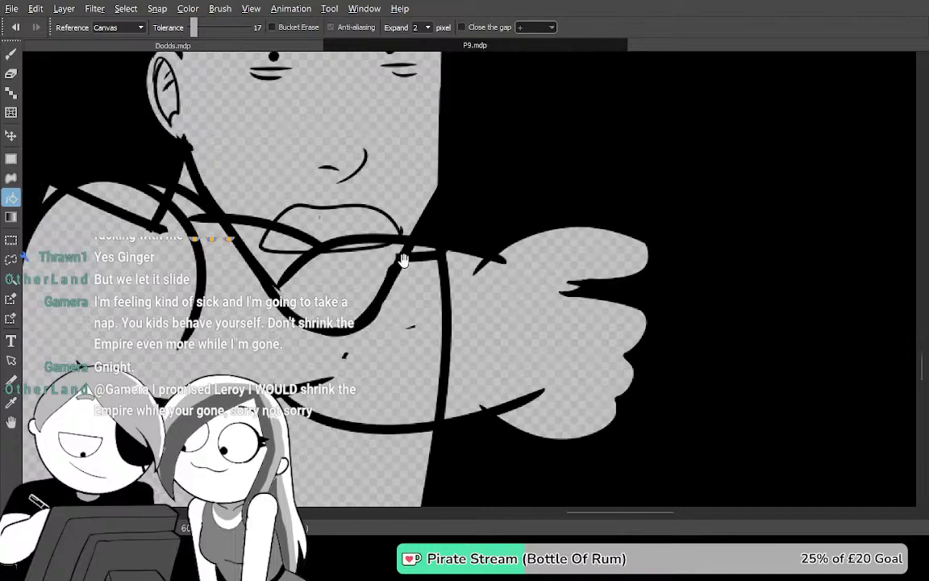
drag(538, 293, 568, 173)
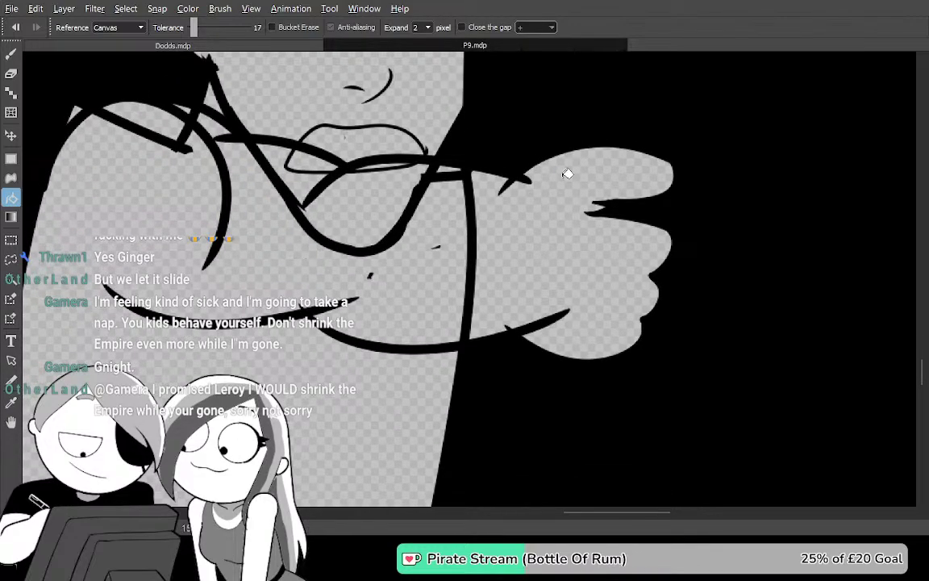
drag(637, 302, 464, 330)
Undo the background fill, try sketching a large rounded shape above the hand with a hooked finger line, and undo the sketch
key(b)
key(ctrl+z)
drag(440, 256, 386, 288)
drag(381, 292, 410, 293)
drag(335, 61, 292, 206)
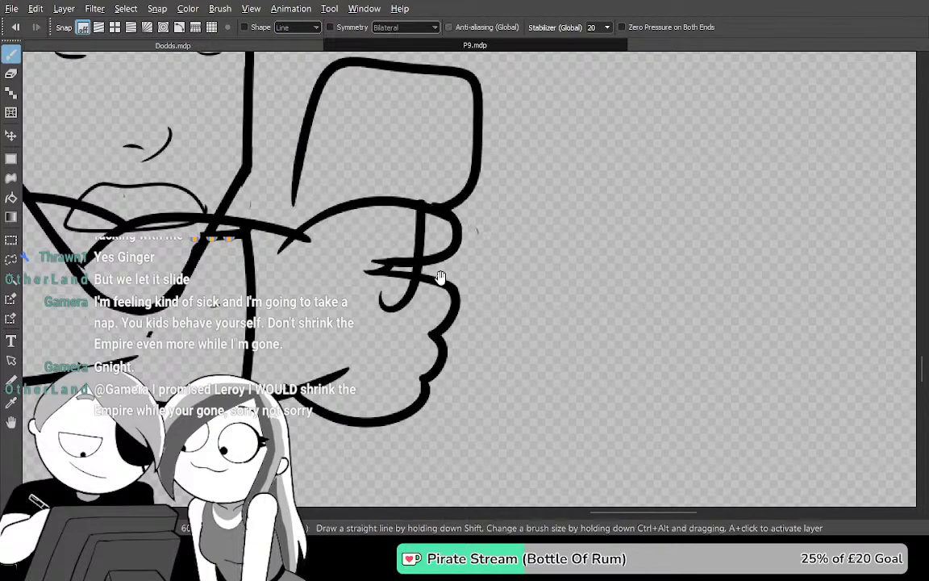
mouse_move(526, 336)
mouse_down()
mouse_move(491, 379)
mouse_move(497, 234)
mouse_move(511, 216)
mouse_up()
key(ctrl+z)
key(ctrl+z)
key(ctrl+z)
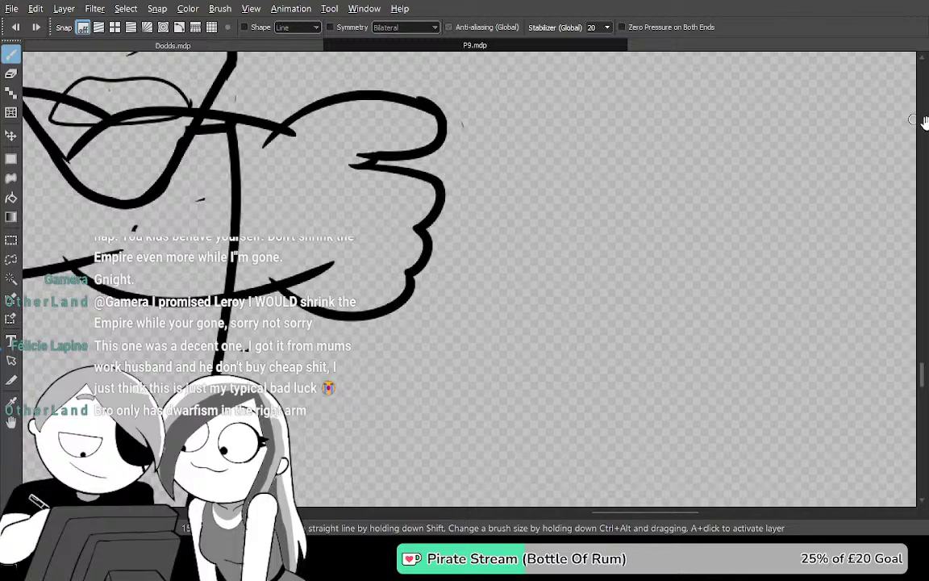
Remove the head and torso line art from view so that only the shoulder, arm and hand lines show
drag(487, 314, 773, 302)
drag(697, 286, 697, 342)
key(Tab)
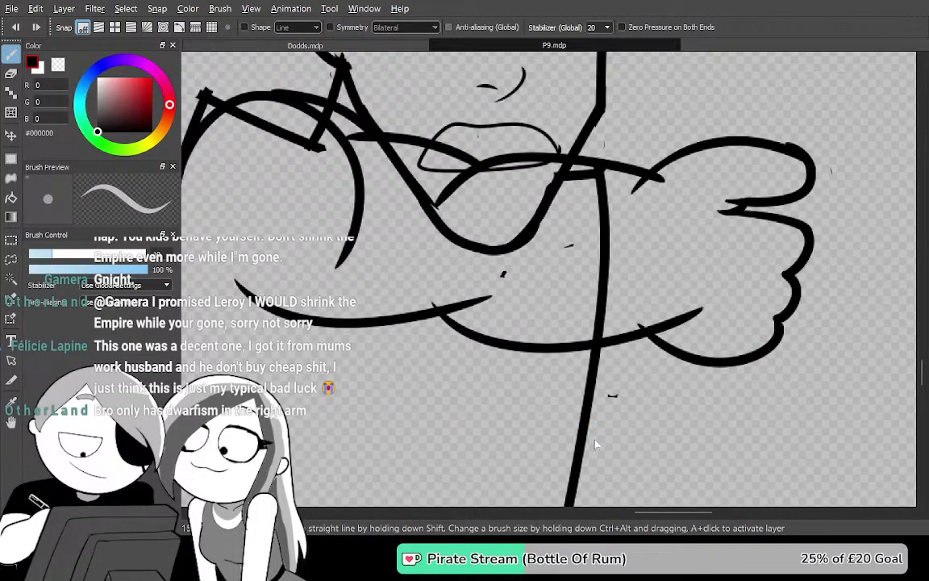
key(Delete)
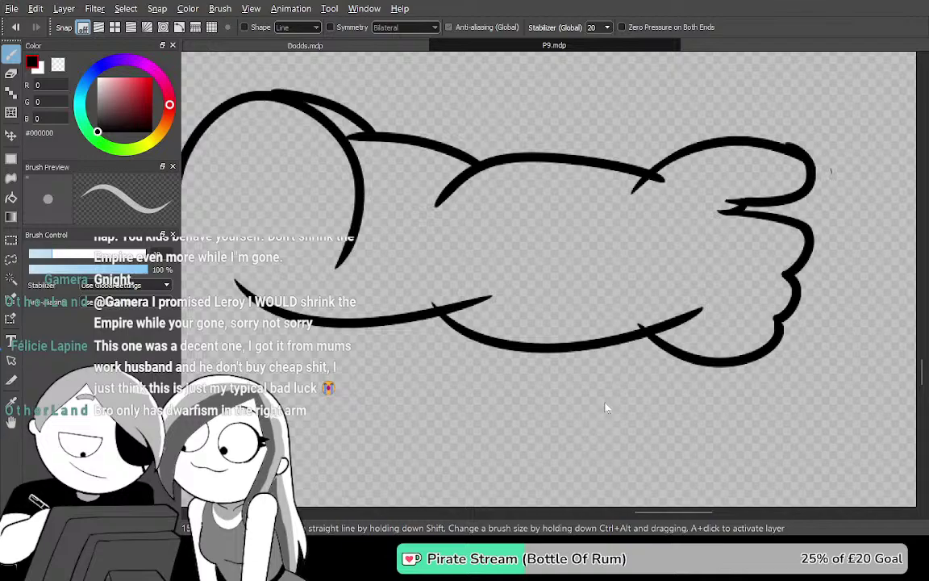
key(Tab)
Erase part of the forearm line's overshoot inside the elbow, leaving a shorter tapered crease
mouse_move(667, 307)
mouse_down()
mouse_move(669, 326)
mouse_move(712, 360)
mouse_up()
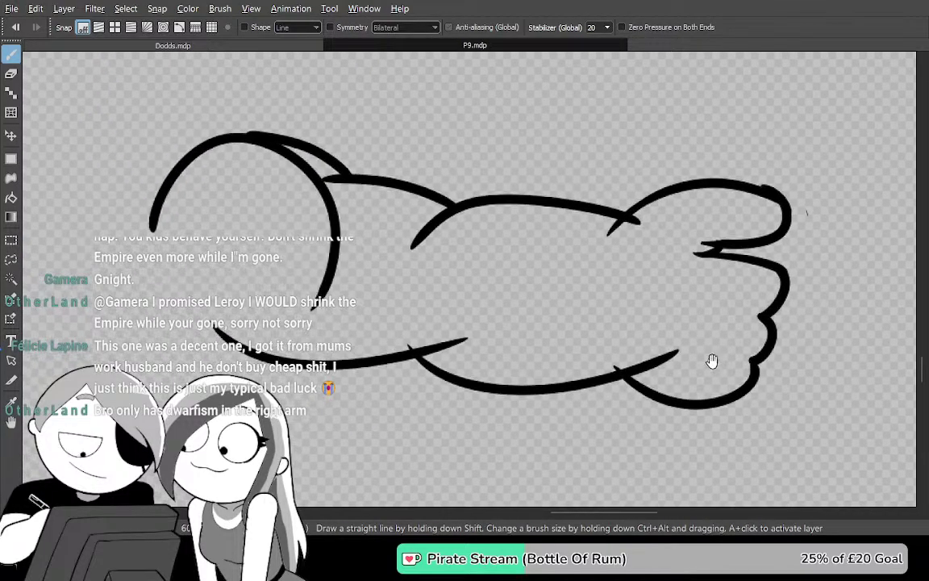
scroll(655, 360, up, 3)
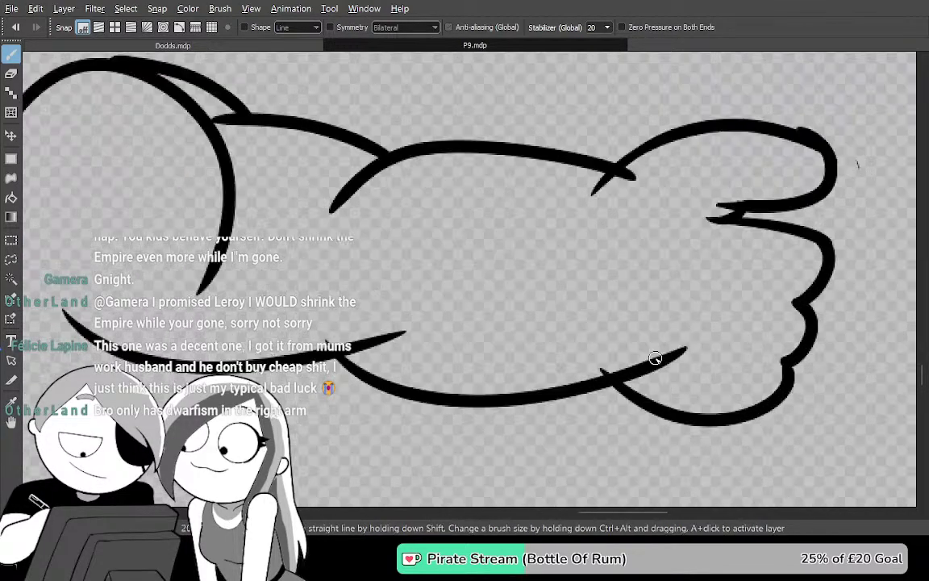
mouse_move(443, 229)
mouse_down()
mouse_move(557, 386)
mouse_move(735, 352)
mouse_up()
key(e)
mouse_move(404, 238)
mouse_down()
mouse_move(541, 143)
mouse_move(440, 251)
mouse_move(562, 326)
mouse_move(614, 323)
mouse_up()
key(b)
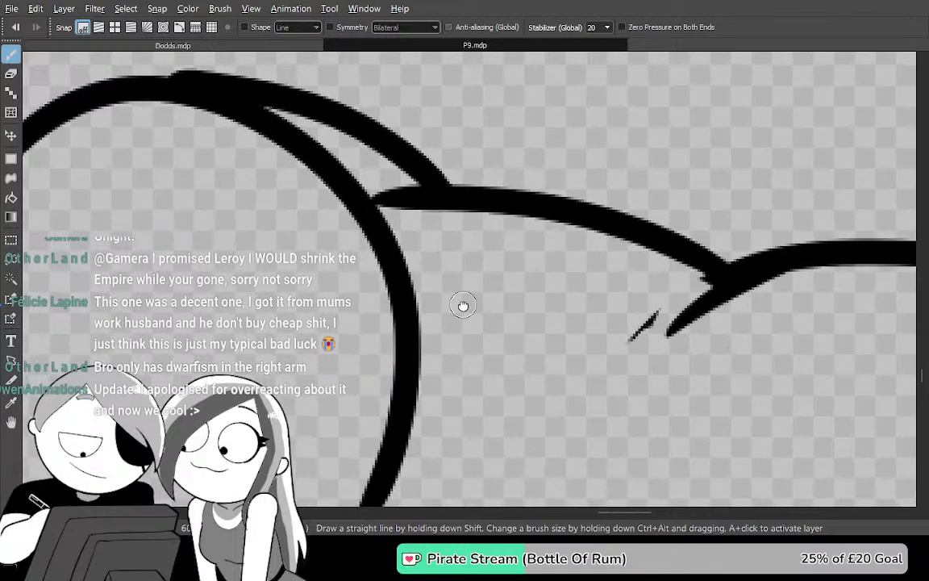
Erase the shoulder arc where it crosses the upper arm and trim the arm line's inner end to a taper
drag(461, 307, 504, 329)
key(e)
mouse_move(435, 264)
mouse_down()
mouse_move(395, 232)
mouse_move(528, 212)
mouse_up()
key(b)
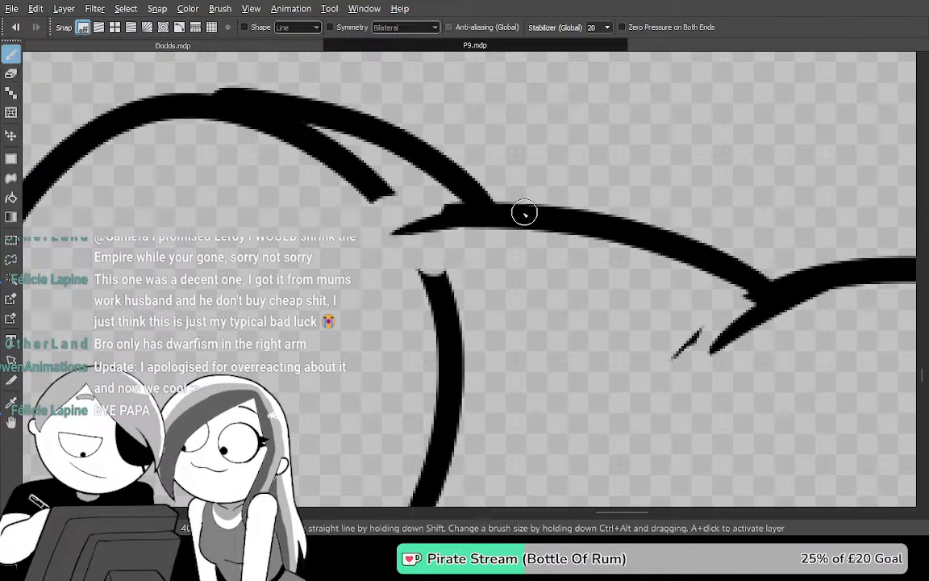
Erase the leftover arc beneath the shoulder slope and smooth the join into one continuous shoulder contour
drag(455, 258, 555, 308)
key(e)
mouse_move(437, 233)
mouse_down()
mouse_move(427, 216)
mouse_move(295, 199)
mouse_move(344, 247)
mouse_up()
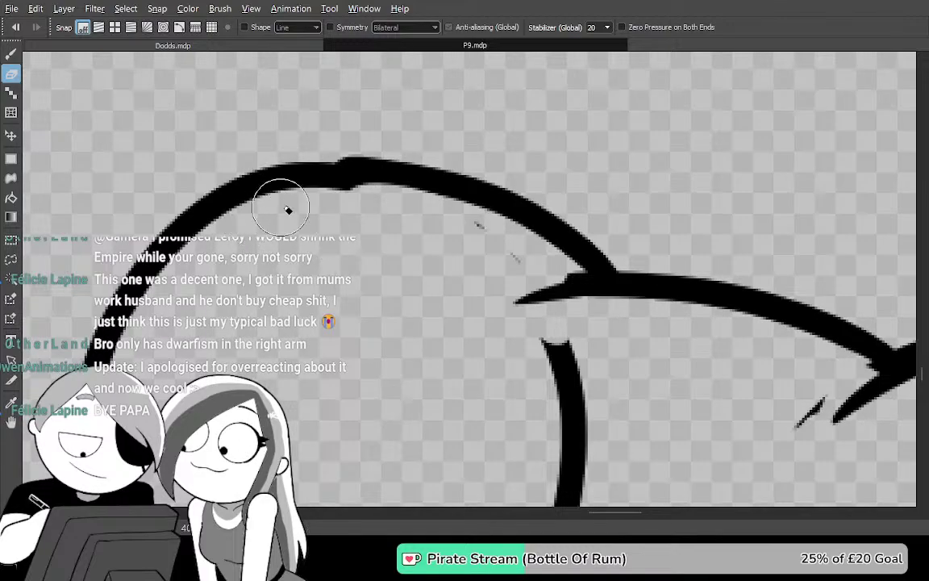
drag(290, 193, 425, 210)
key(b)
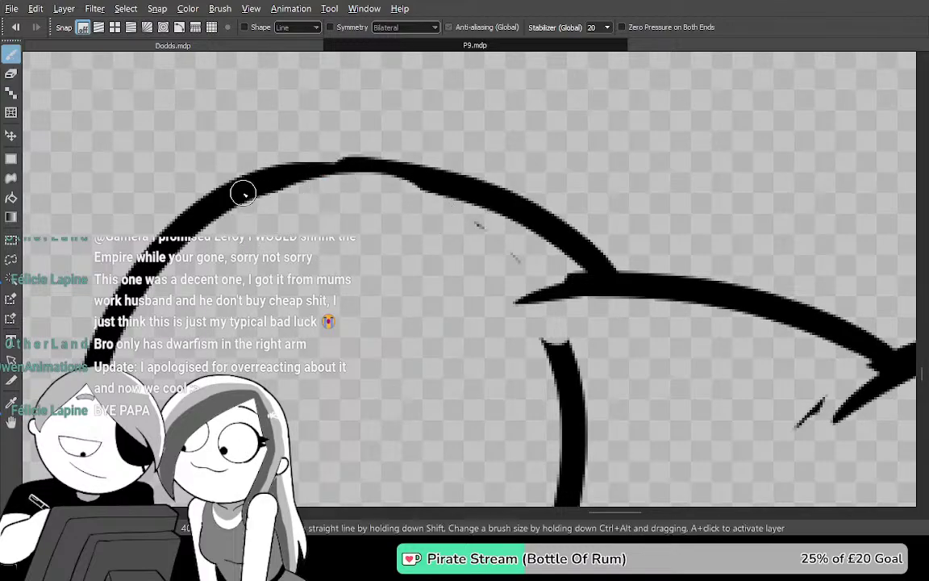
drag(243, 190, 497, 209)
Lasso the detached lower piece of the shoulder arc, delete it and clear the selection
mouse_move(585, 401)
mouse_down()
mouse_move(432, 124)
mouse_move(433, 137)
mouse_up()
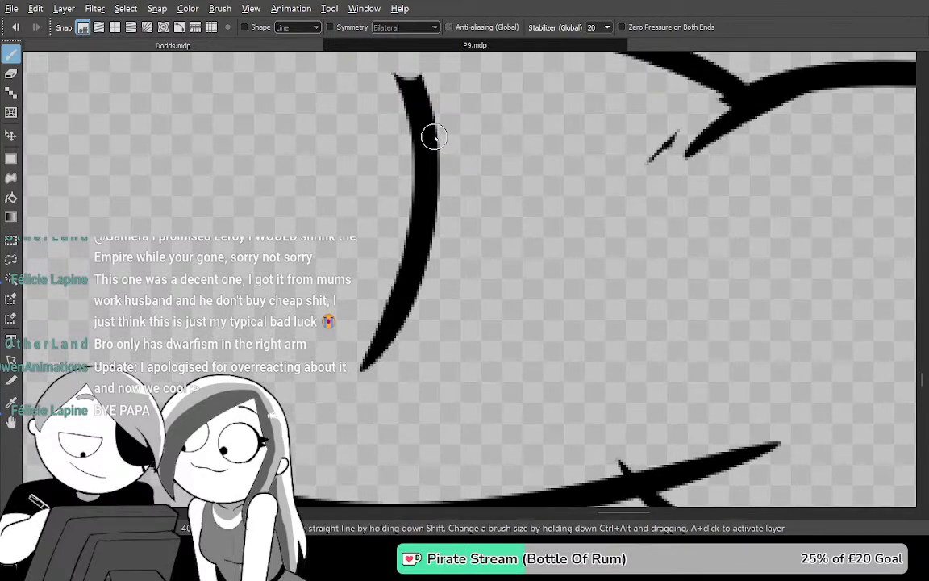
key(l)
drag(490, 296, 500, 342)
drag(482, 387, 450, 441)
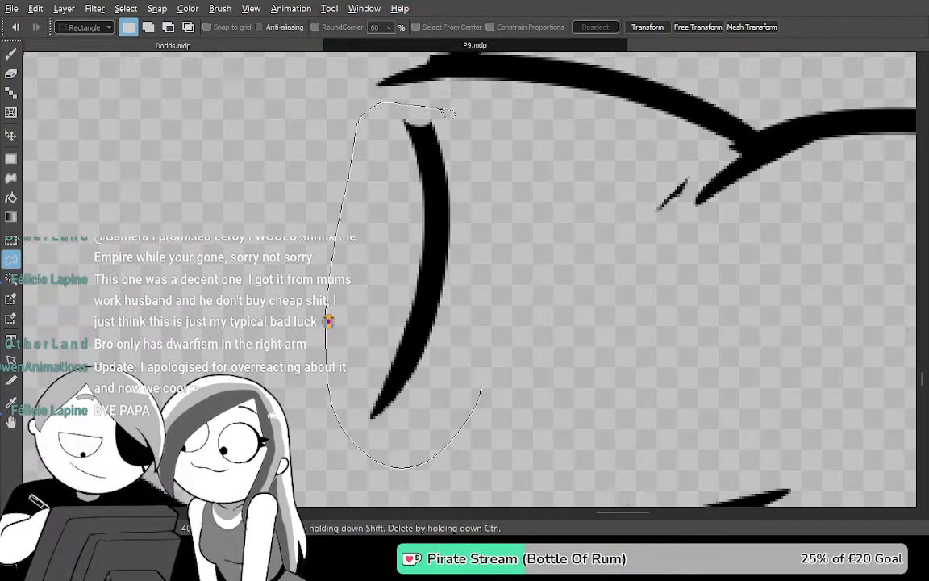
drag(503, 302, 492, 314)
key(Delete)
key(ctrl+d)
Erase the upper arm underside line's overshoot inside the lower elbow corner and tidy the join with the forearm
mouse_move(608, 362)
mouse_down()
mouse_move(487, 139)
mouse_move(461, 116)
mouse_up()
key(e)
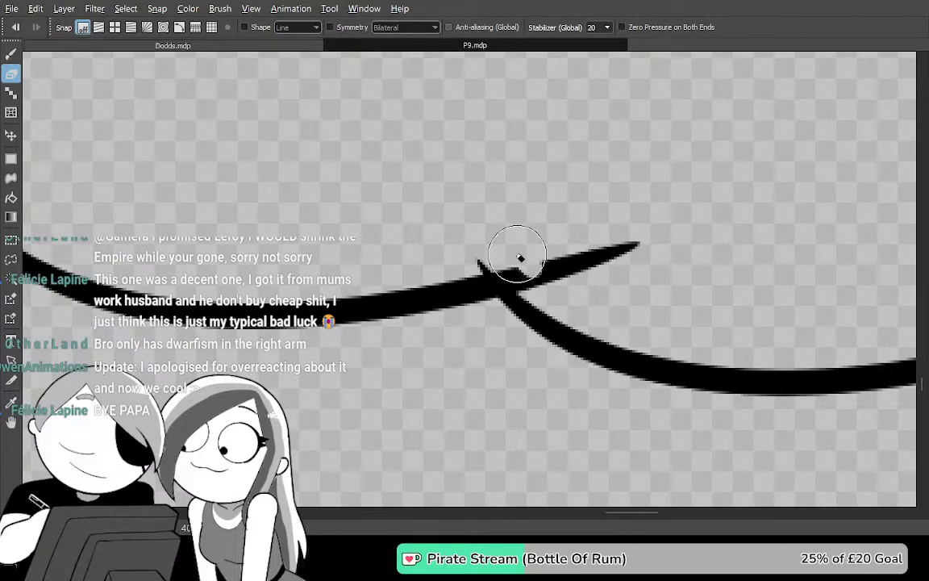
drag(544, 269, 483, 256)
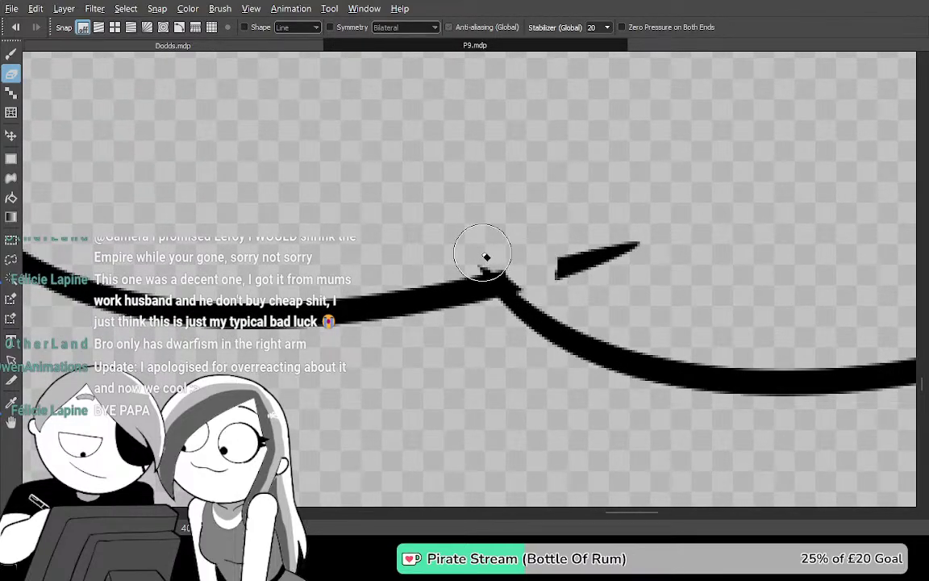
drag(685, 209, 651, 202)
drag(617, 224, 566, 232)
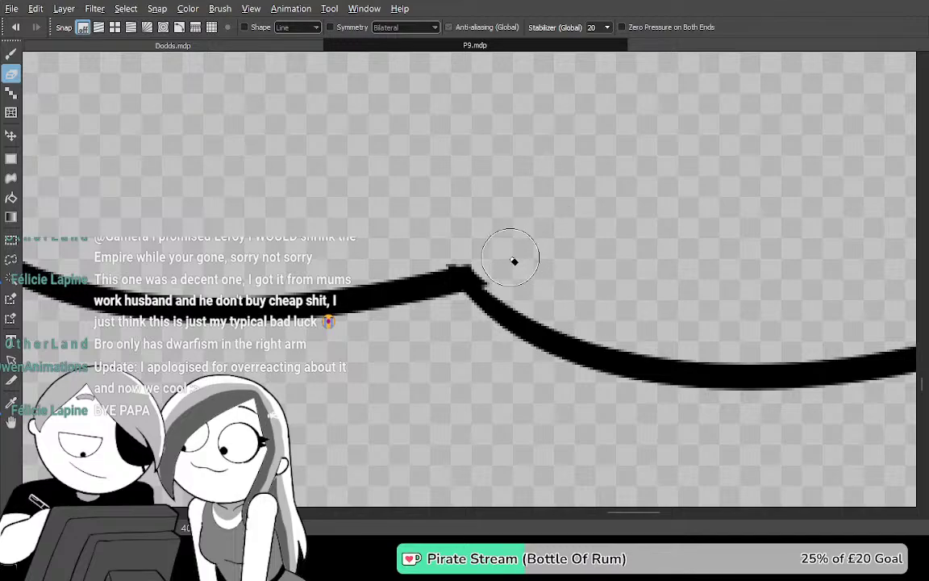
Erase the forearm underside's overshoot into the palm at the lower wrist corner
drag(714, 187, 516, 233)
mouse_move(711, 244)
mouse_down()
mouse_move(562, 208)
mouse_move(640, 189)
mouse_move(628, 191)
mouse_up()
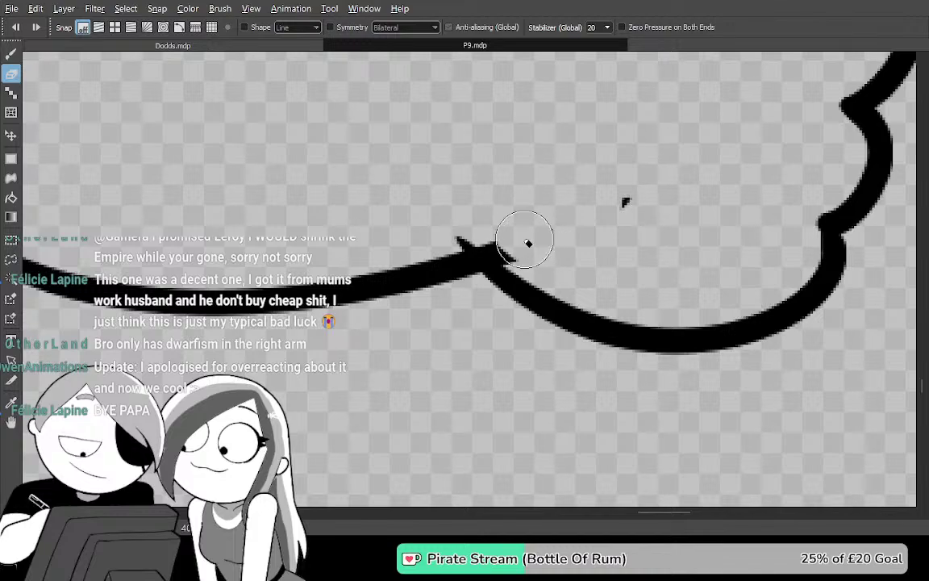
drag(555, 95, 479, 326)
mouse_move(541, 139)
mouse_down()
mouse_move(599, 193)
mouse_move(619, 249)
mouse_up()
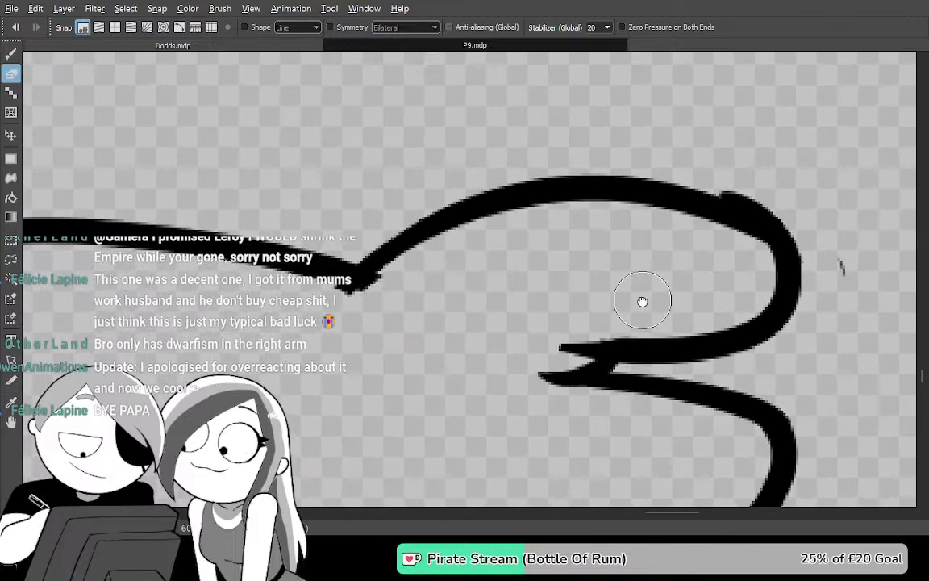
mouse_move(407, 319)
mouse_down()
mouse_move(601, 317)
mouse_move(632, 274)
mouse_up()
drag(500, 444, 612, 204)
mouse_move(533, 395)
mouse_down()
mouse_move(669, 228)
mouse_move(636, 249)
mouse_move(660, 277)
mouse_move(702, 271)
mouse_move(620, 374)
mouse_move(601, 378)
mouse_up()
scroll(693, 272, down, 2)
mouse_move(704, 349)
mouse_down()
mouse_move(573, 284)
mouse_move(750, 332)
mouse_move(703, 345)
mouse_move(704, 326)
mouse_move(752, 322)
mouse_move(824, 243)
mouse_move(635, 401)
mouse_move(852, 255)
mouse_move(678, 261)
mouse_move(638, 337)
mouse_move(431, 388)
mouse_move(562, 332)
mouse_move(645, 313)
mouse_move(525, 342)
mouse_move(597, 225)
mouse_up()
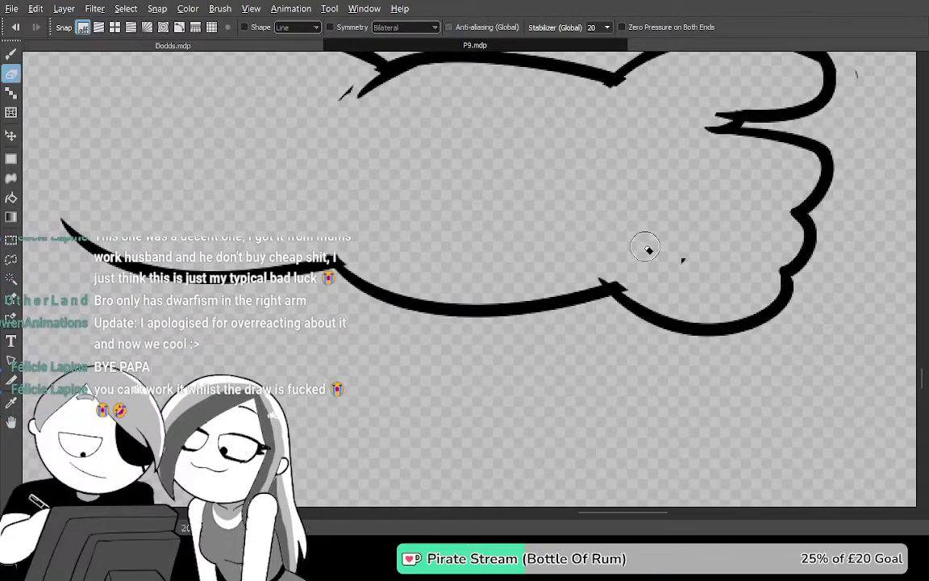
Show the figure's head and body line art again together with the outstretched arm
key(Tab)
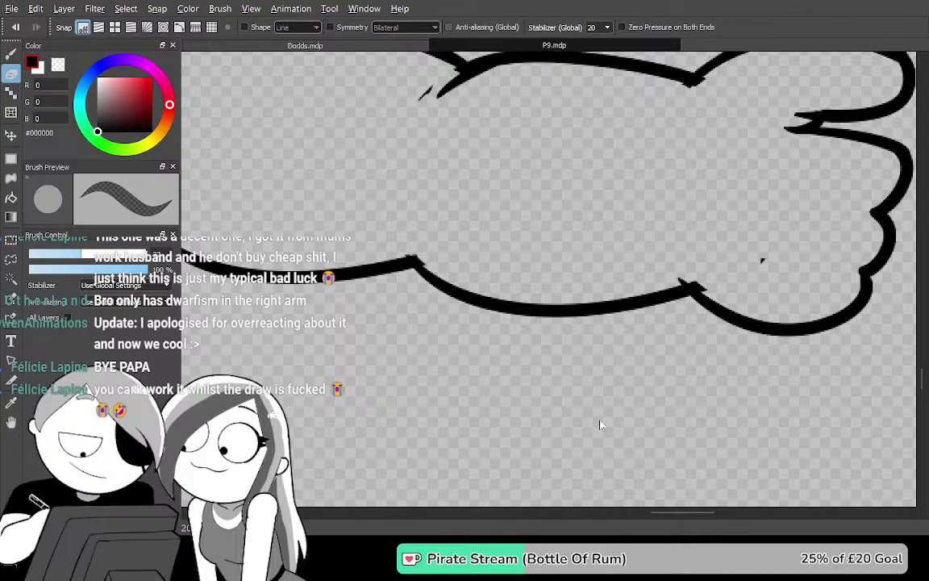
key(ctrl+z)
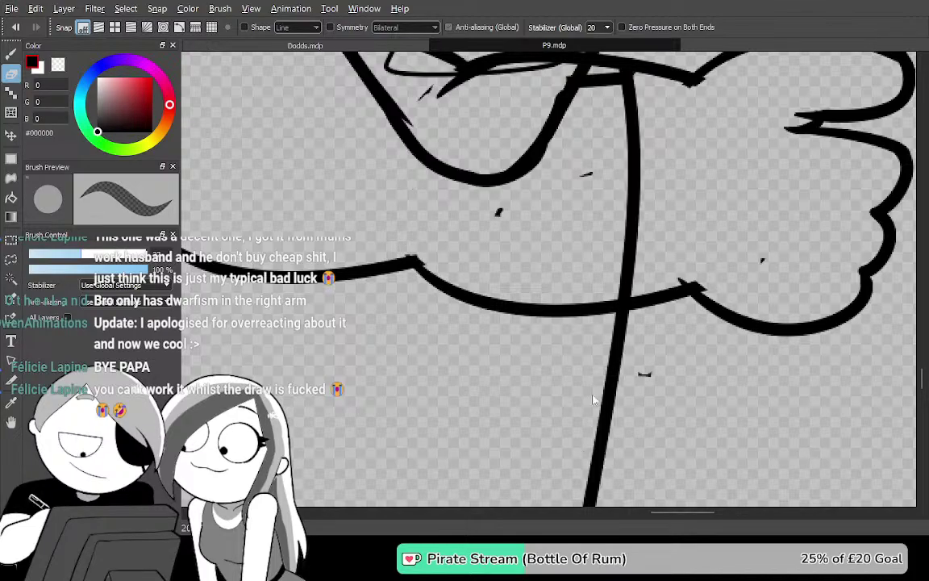
key(Tab)
mouse_move(671, 233)
mouse_down()
mouse_move(589, 410)
mouse_move(628, 394)
mouse_move(675, 326)
mouse_move(656, 120)
mouse_move(557, 266)
mouse_move(637, 331)
mouse_up()
scroll(603, 371, down, 2)
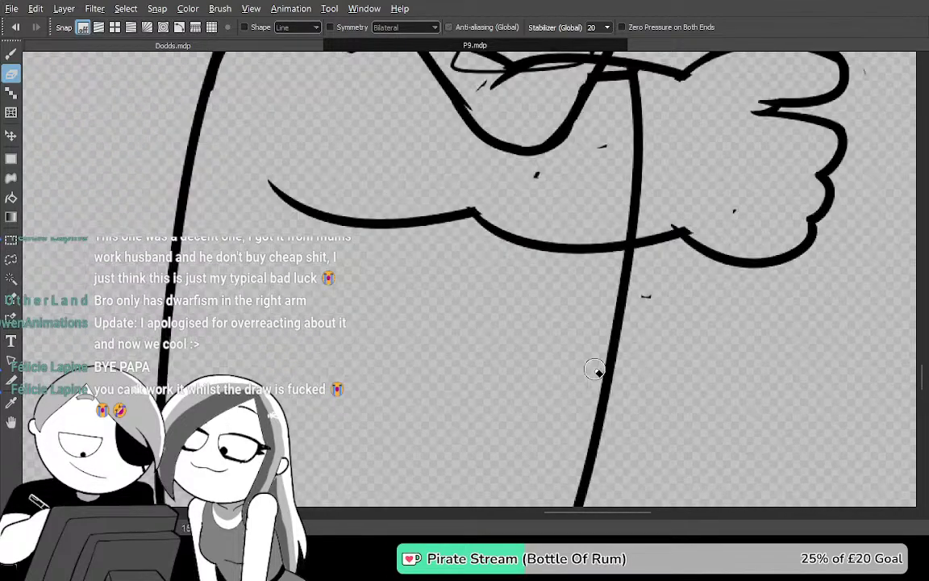
Fill the background around the figure with black and check the silhouette of the head, arm and body
key(g)
click(769, 373)
mouse_move(767, 374)
mouse_down()
mouse_move(730, 384)
mouse_move(691, 354)
mouse_move(677, 361)
mouse_up()
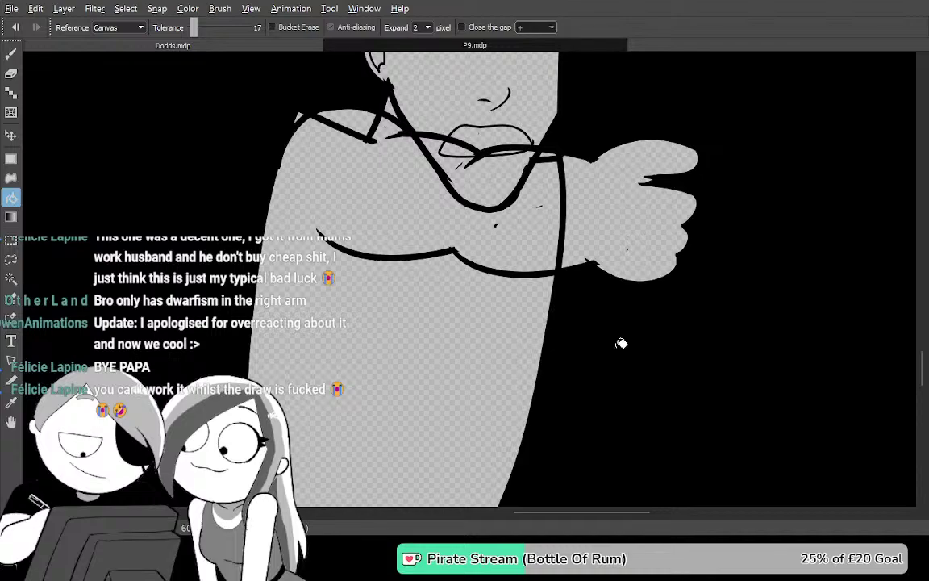
scroll(634, 341, down, 3)
drag(726, 291, 583, 218)
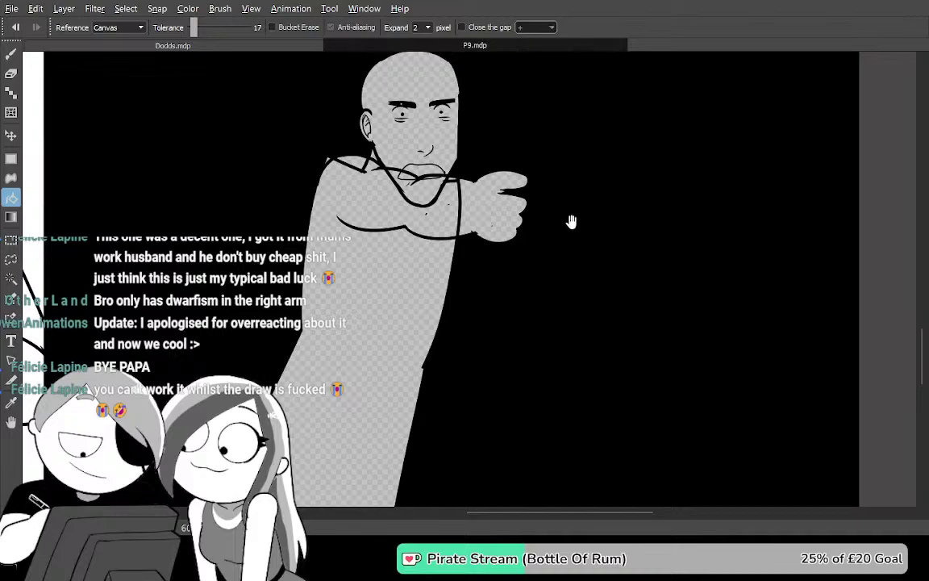
drag(534, 116, 539, 175)
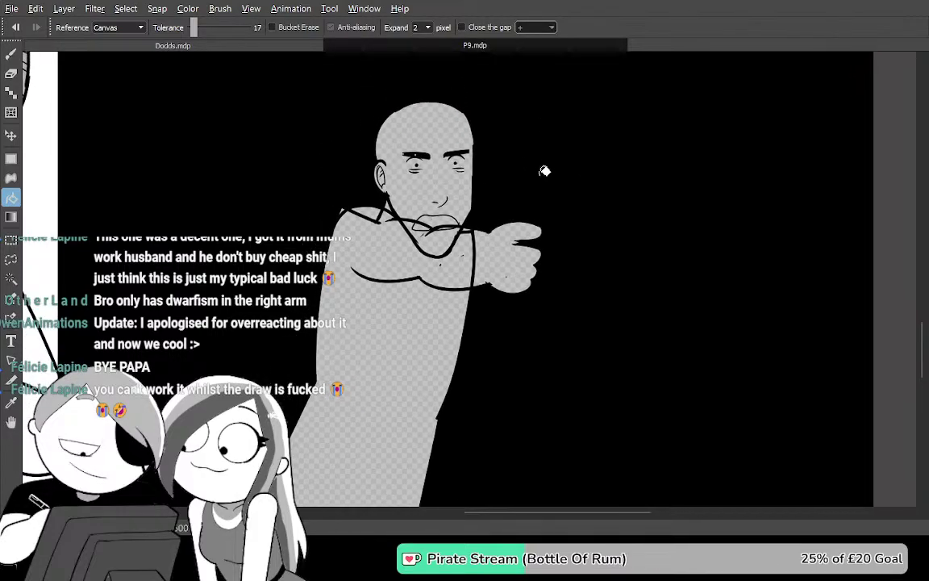
scroll(540, 173, up, 5)
mouse_move(537, 393)
mouse_down()
mouse_move(647, 157)
mouse_move(667, 153)
mouse_up()
Erase the jaw line just beneath the arm's upper edge and the short body line joining it to the torso front
key(Tab)
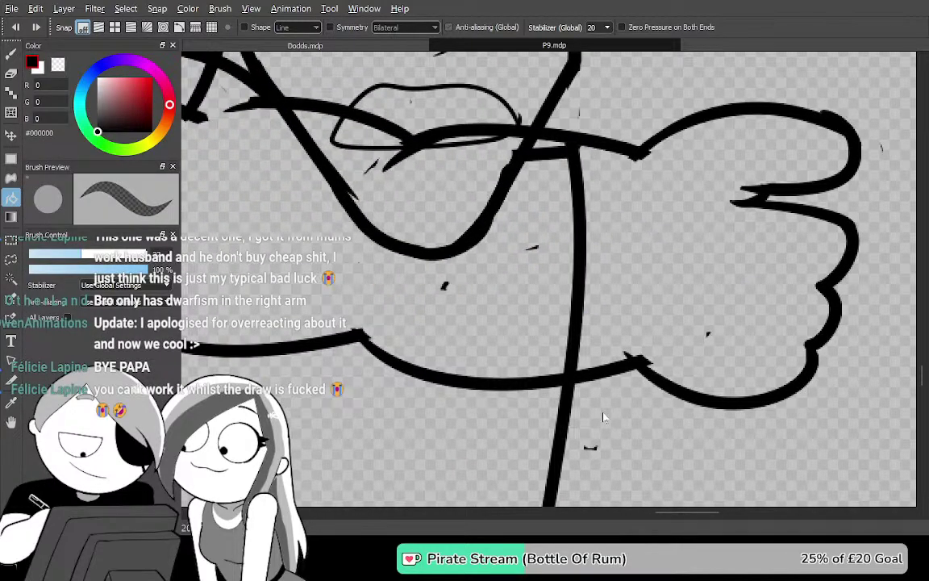
key(Tab)
scroll(891, 273, up, 2)
mouse_move(483, 239)
mouse_down()
mouse_move(689, 250)
mouse_move(683, 320)
mouse_move(709, 362)
mouse_up()
drag(616, 319, 653, 348)
key(e)
mouse_move(521, 216)
mouse_down()
mouse_move(480, 238)
mouse_move(470, 228)
mouse_move(400, 233)
mouse_move(429, 218)
mouse_move(423, 234)
mouse_move(643, 292)
mouse_move(597, 293)
mouse_move(670, 284)
mouse_move(679, 309)
mouse_up()
mouse_move(527, 244)
mouse_down()
mouse_move(637, 254)
mouse_move(625, 242)
mouse_move(616, 264)
mouse_move(560, 232)
mouse_up()
key(ctrl+z)
mouse_move(684, 274)
mouse_down()
mouse_move(598, 251)
mouse_move(619, 252)
mouse_up()
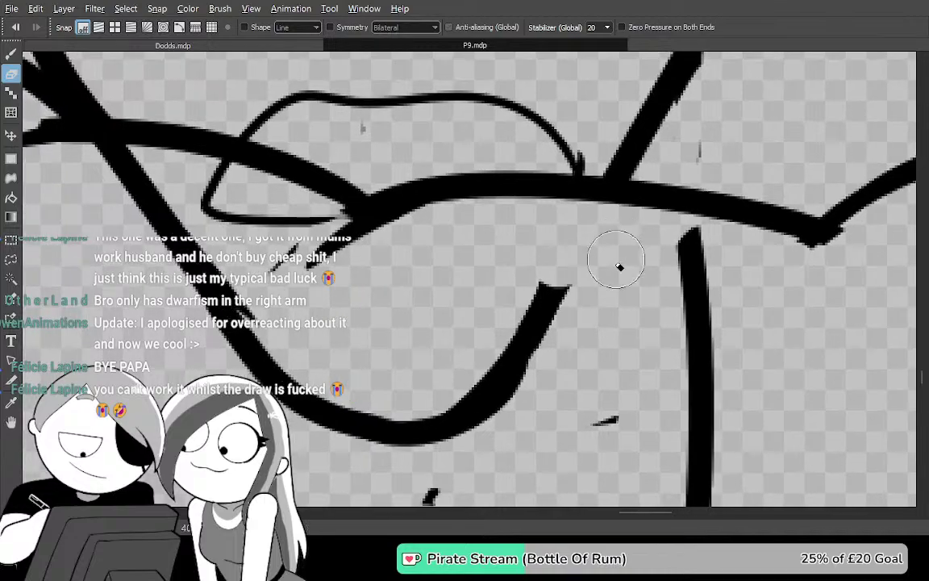
drag(606, 324, 713, 304)
Lasso the chin line inside the arm, delete it and clear the selection
key(m)
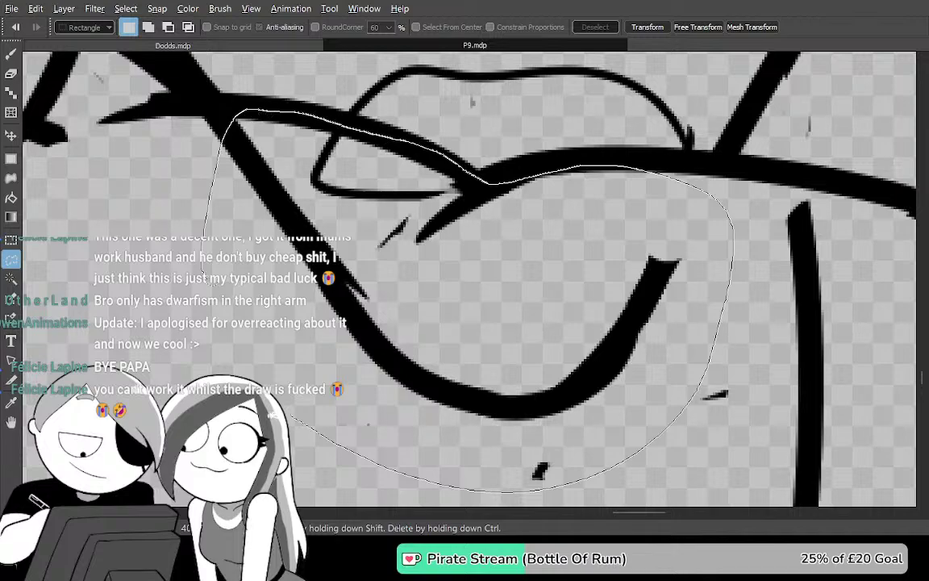
drag(347, 426, 361, 438)
key(Delete)
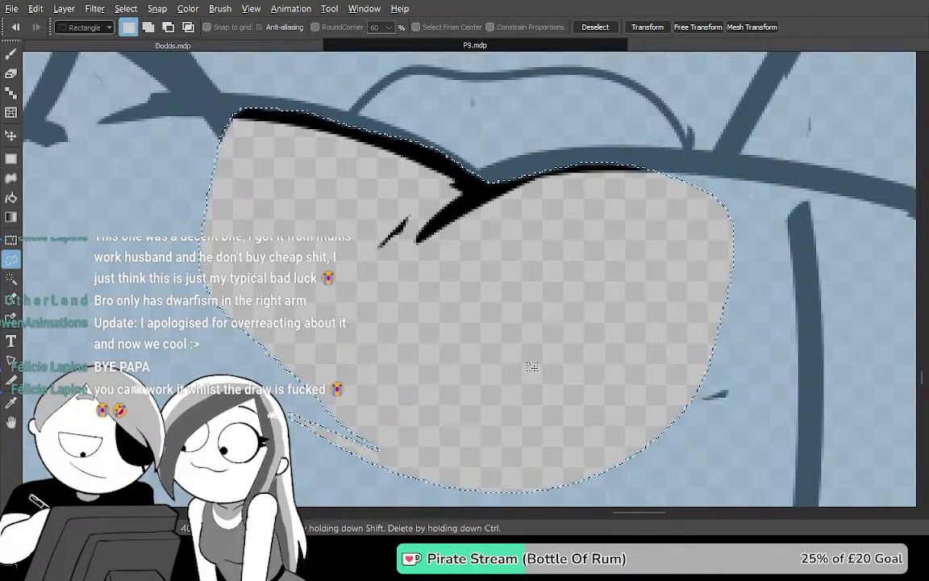
key(ctrl+d)
Erase the neck and body shoulder lines that show beneath and outside the arm's shoulder arc
drag(438, 280, 696, 372)
key(e)
drag(481, 256, 483, 232)
mouse_move(416, 255)
mouse_down()
mouse_move(443, 290)
mouse_move(529, 329)
mouse_up()
mouse_move(411, 309)
mouse_down()
mouse_move(442, 240)
mouse_move(432, 224)
mouse_move(414, 286)
mouse_move(338, 274)
mouse_move(259, 239)
mouse_move(425, 249)
mouse_move(377, 249)
mouse_move(342, 199)
mouse_move(299, 196)
mouse_move(275, 149)
mouse_move(230, 238)
mouse_up()
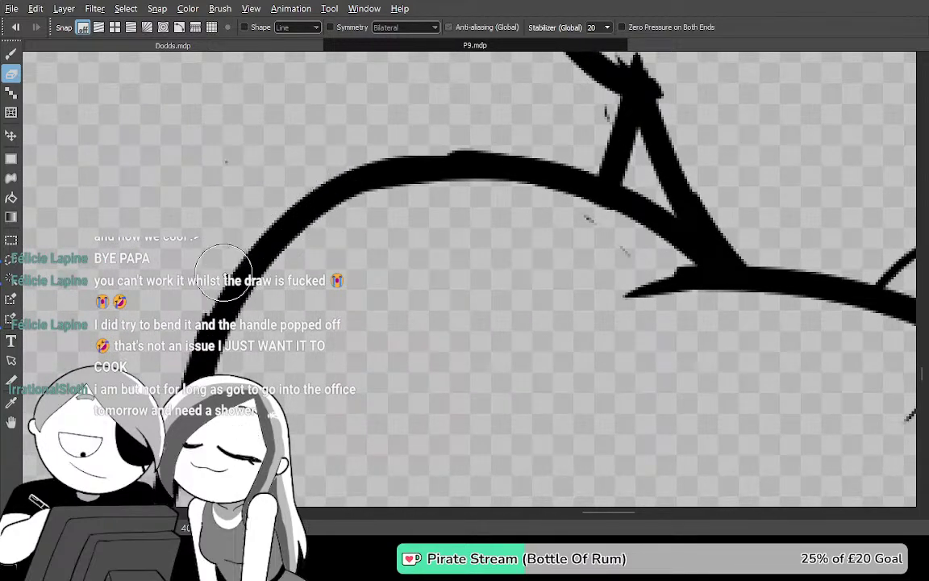
Paint over the outer shoulder line with the brush to close its join with the body outline
key(b)
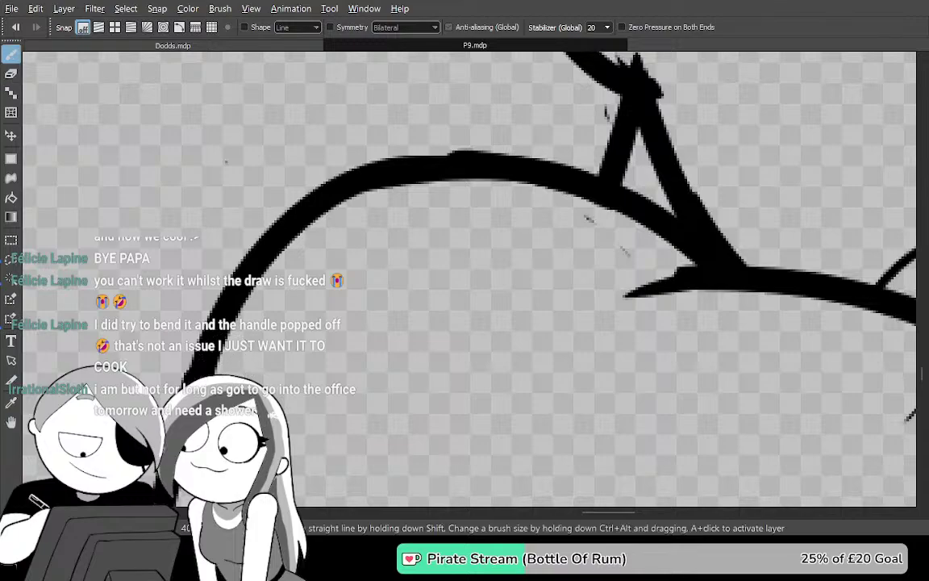
drag(203, 337, 333, 194)
mouse_move(554, 330)
mouse_down()
mouse_move(396, 381)
mouse_move(327, 383)
mouse_move(549, 352)
mouse_move(530, 323)
mouse_up()
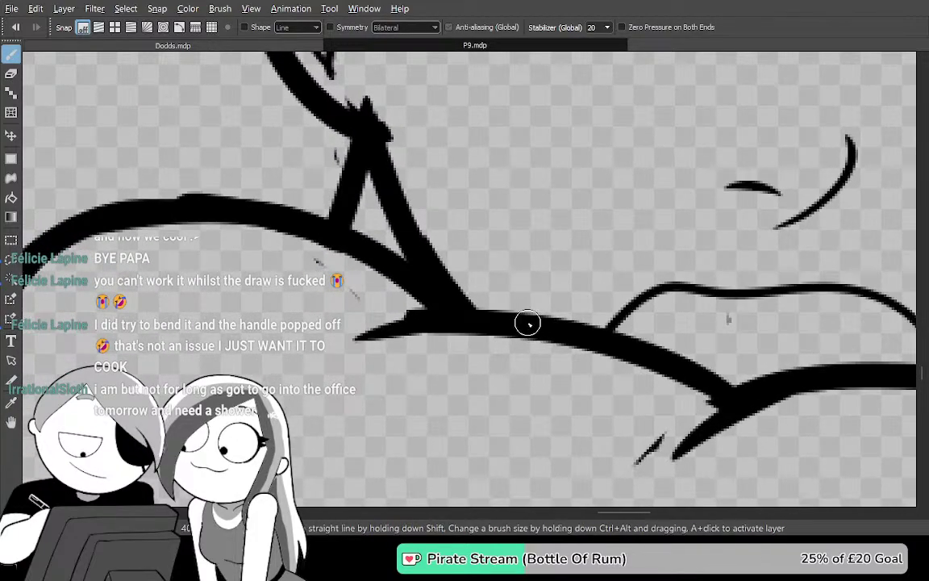
Fill the background around the cleaned-up figure with black
scroll(527, 324, down, 5)
key(g)
click(746, 281)
Examine the figure's silhouette against the black background, from the head and outstretched arm down to the torso's lower edge
mouse_move(747, 281)
mouse_down()
mouse_move(595, 97)
mouse_move(572, 53)
mouse_up()
drag(533, 122, 529, 99)
mouse_move(485, 168)
mouse_down()
mouse_move(528, 101)
mouse_move(564, 108)
mouse_move(572, 65)
mouse_move(530, 175)
mouse_move(515, 258)
mouse_move(562, 177)
mouse_move(546, 252)
mouse_move(571, 163)
mouse_up()
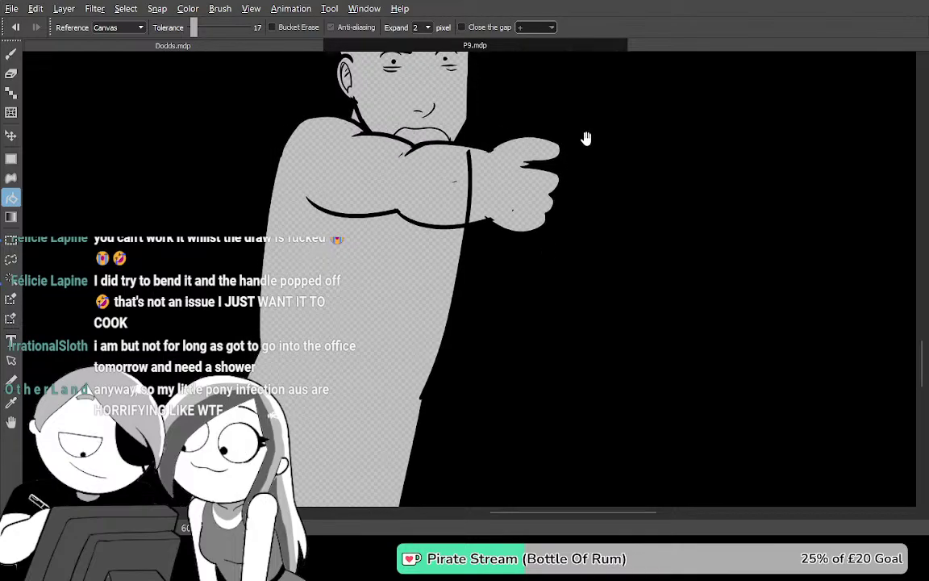
drag(581, 208, 609, 100)
mouse_move(540, 226)
mouse_down()
mouse_move(530, 183)
mouse_move(548, 119)
mouse_move(534, 243)
mouse_move(541, 234)
mouse_up()
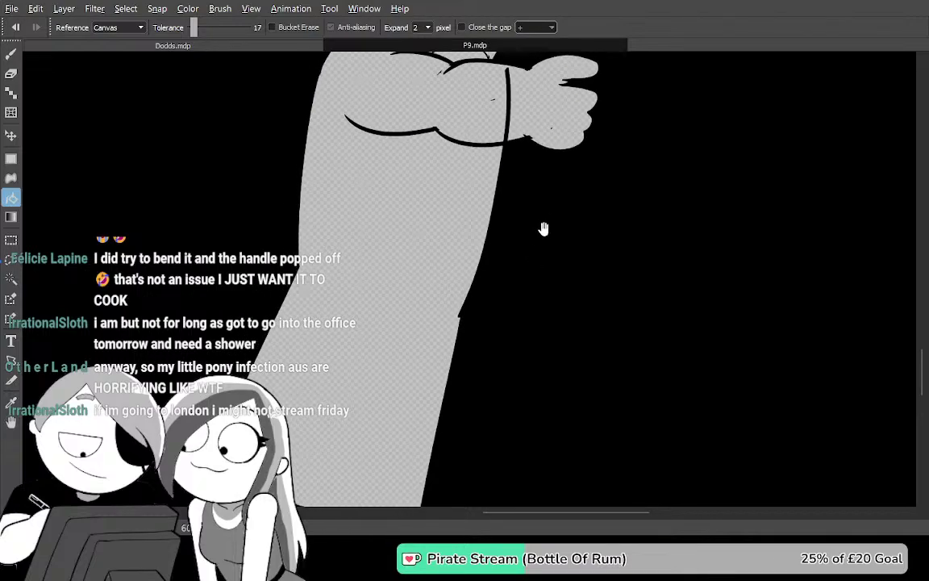
drag(544, 229, 539, 286)
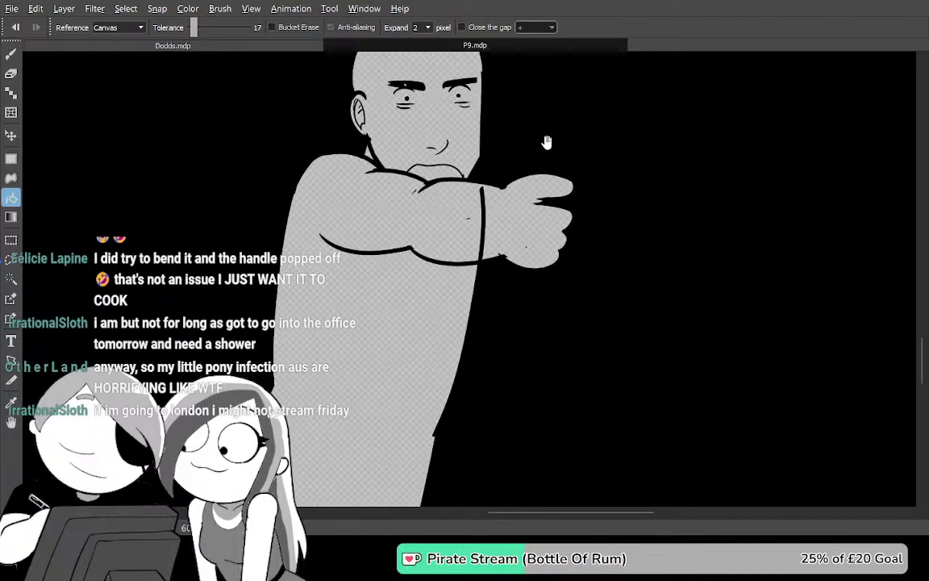
mouse_move(564, 127)
mouse_down()
mouse_move(559, 159)
mouse_move(562, 142)
mouse_up()
scroll(552, 124, up, 4)
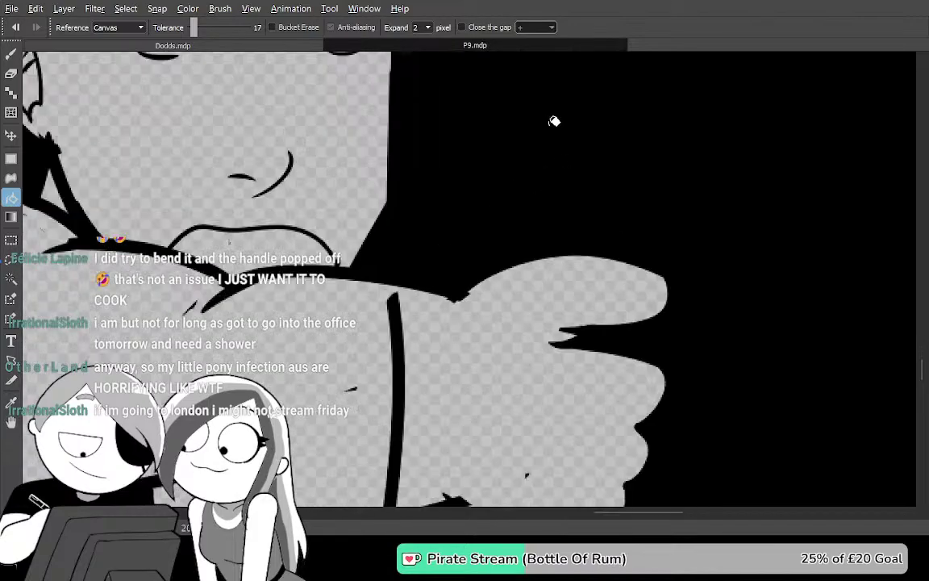
scroll(557, 121, down, 2)
drag(428, 200, 463, 100)
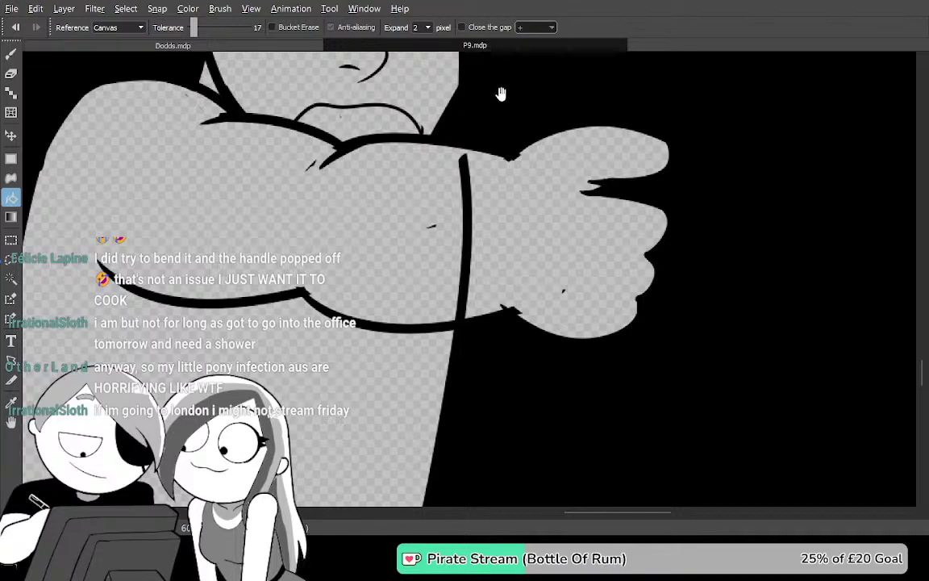
drag(586, 115, 475, 182)
drag(526, 123, 501, 115)
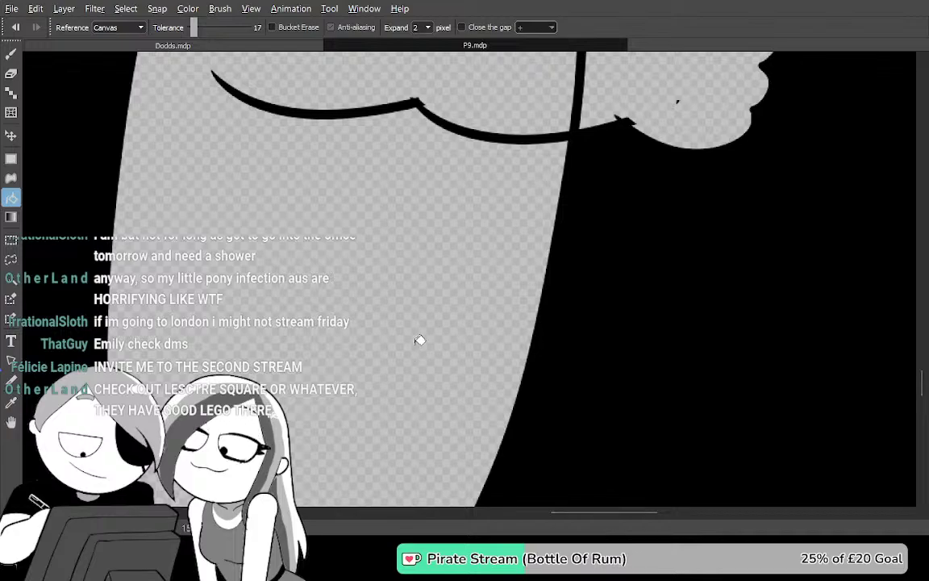
drag(414, 344, 519, 264)
scroll(522, 261, down, 4)
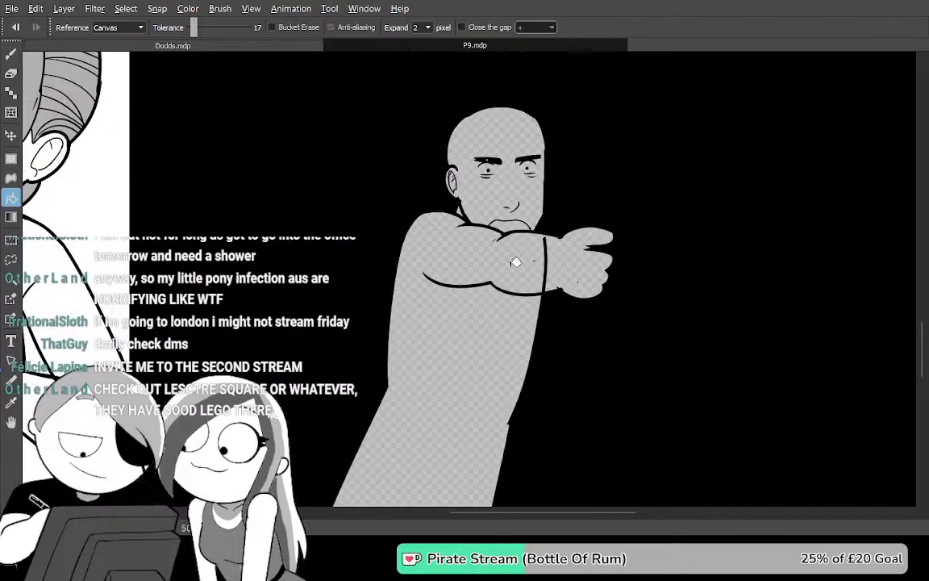
mouse_move(512, 274)
mouse_down()
mouse_move(461, 182)
mouse_move(447, 87)
mouse_up()
mouse_move(469, 200)
mouse_down()
mouse_move(473, 175)
mouse_move(466, 150)
mouse_move(462, 181)
mouse_move(458, 137)
mouse_move(471, 40)
mouse_move(470, 67)
mouse_up()
drag(486, 233, 482, 253)
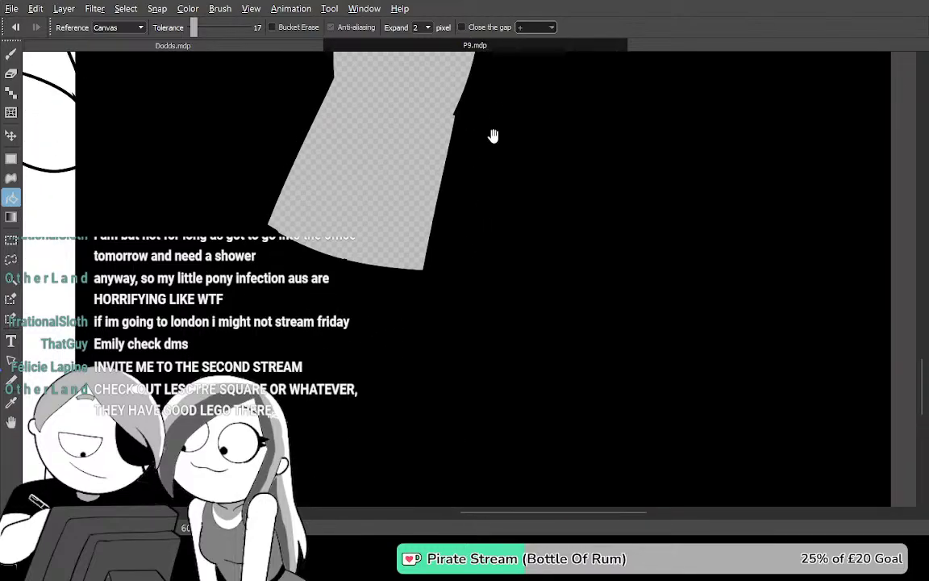
drag(491, 140, 512, 222)
drag(535, 145, 537, 214)
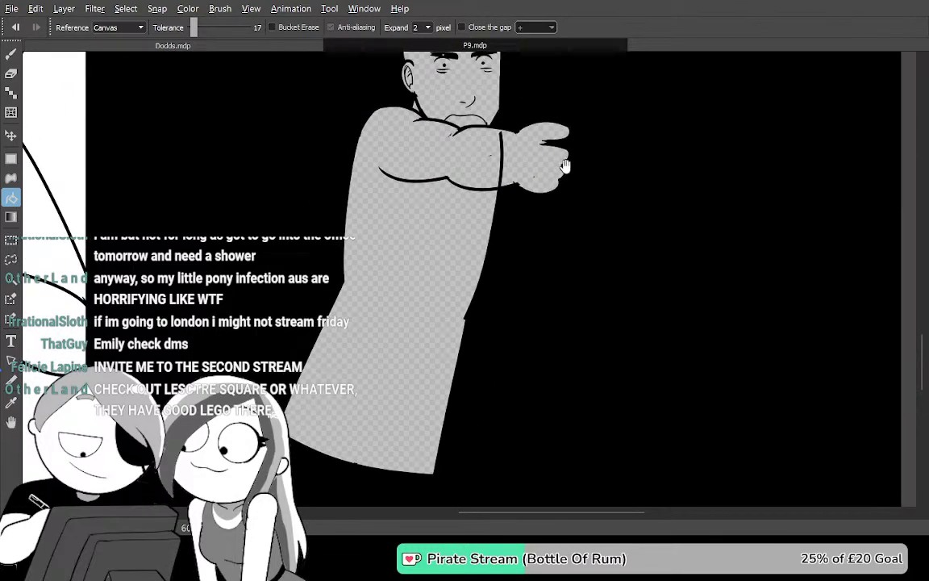
drag(602, 139, 606, 212)
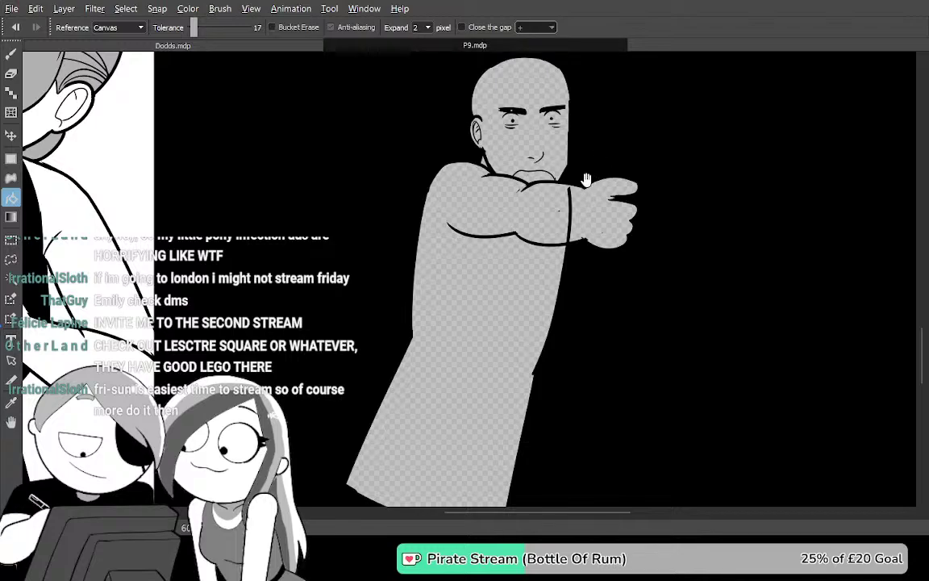
drag(587, 179, 577, 76)
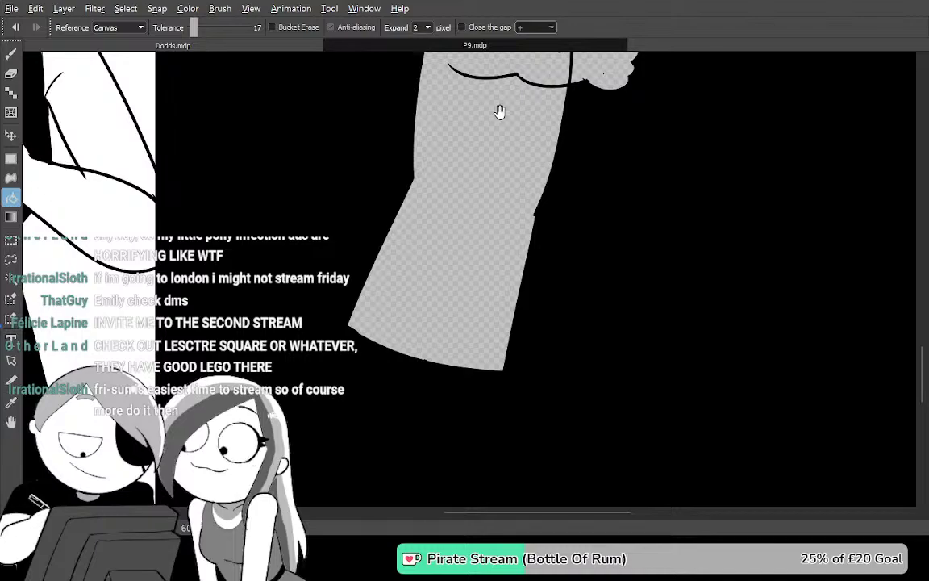
Undo the black background fill around the figure
scroll(504, 105, up, 4)
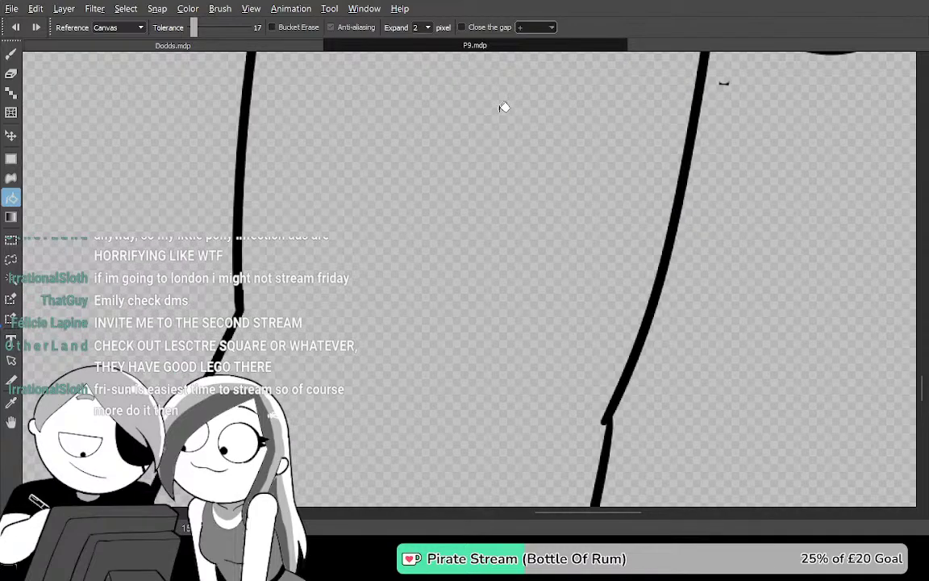
click(769, 373)
mouse_move(731, 409)
mouse_down()
mouse_move(736, 139)
mouse_move(660, 193)
mouse_move(632, 234)
mouse_move(582, 215)
mouse_move(596, 192)
mouse_move(601, 346)
mouse_move(593, 256)
mouse_up()
key(ctrl+z)
key(b)
key(ctrl+z)
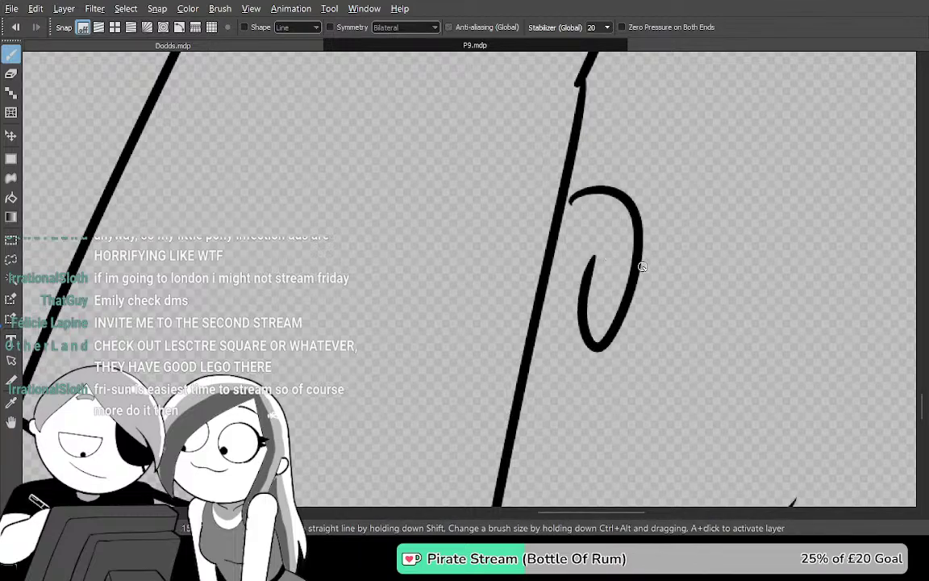
key(ctrl+z)
mouse_move(566, 200)
mouse_down()
mouse_move(612, 322)
mouse_move(616, 271)
mouse_up()
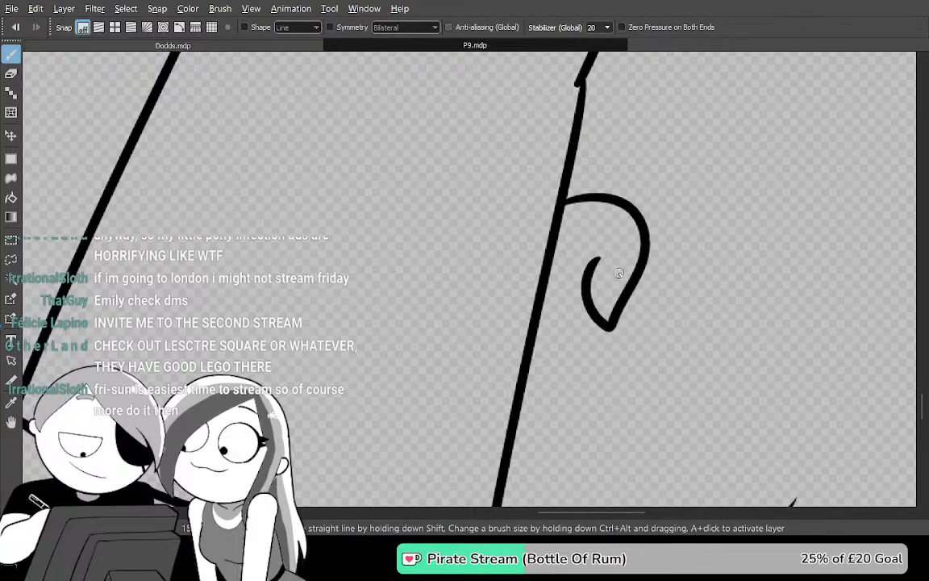
key(ctrl+z)
drag(560, 192, 632, 278)
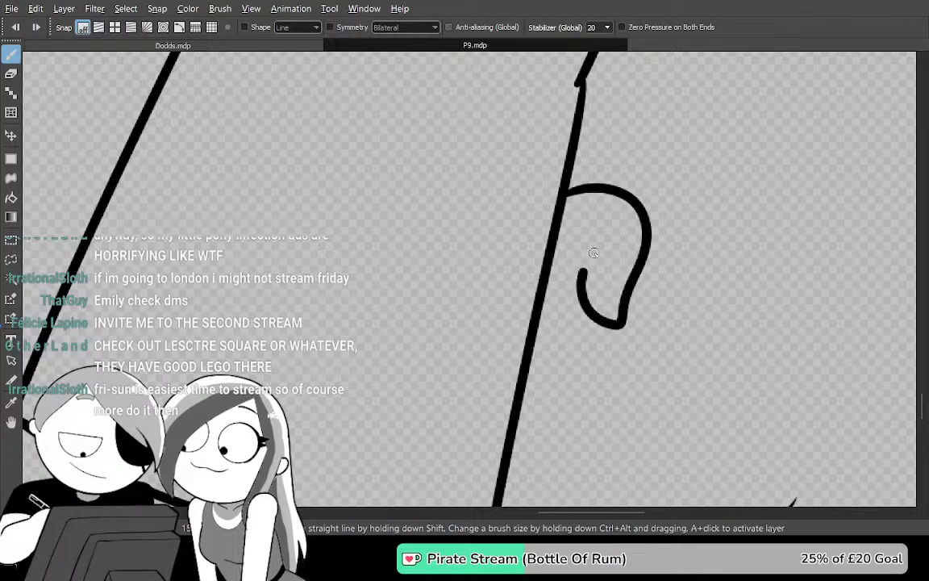
key(ctrl+z)
Draw a fist beside the lower body's edge, with a curled thumb, four rounded fingers, and a short line joining it to the body
drag(566, 187, 596, 300)
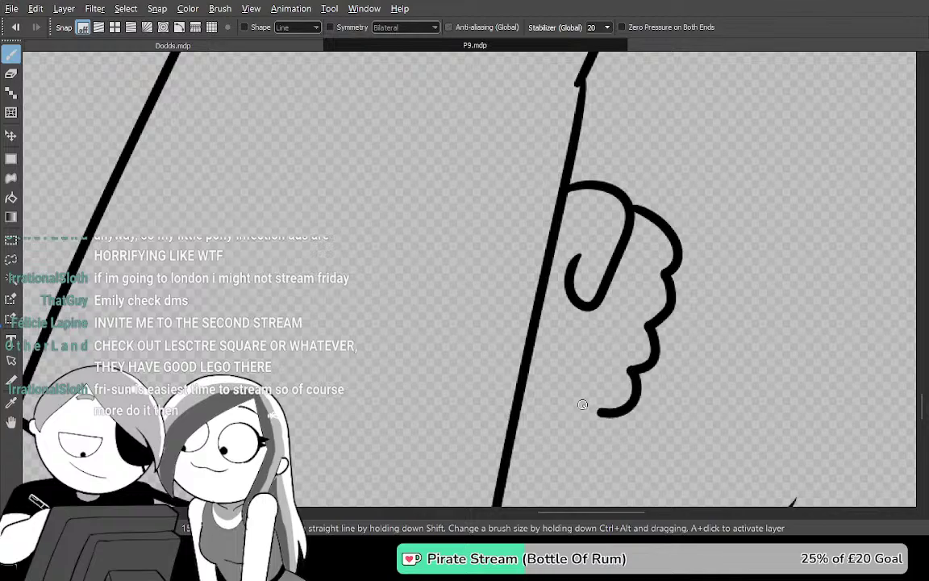
drag(675, 404, 596, 311)
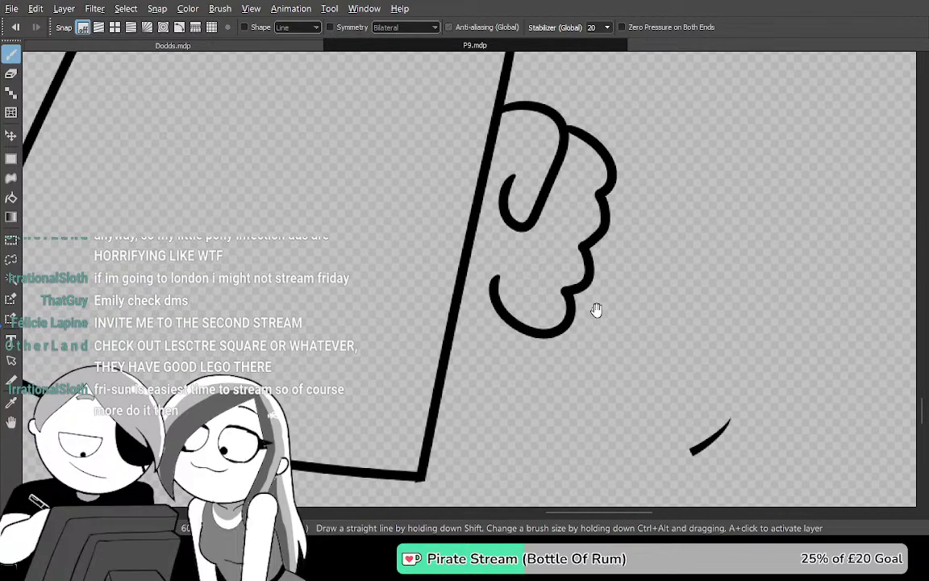
scroll(597, 314, up, 2)
drag(448, 258, 483, 308)
drag(422, 310, 376, 283)
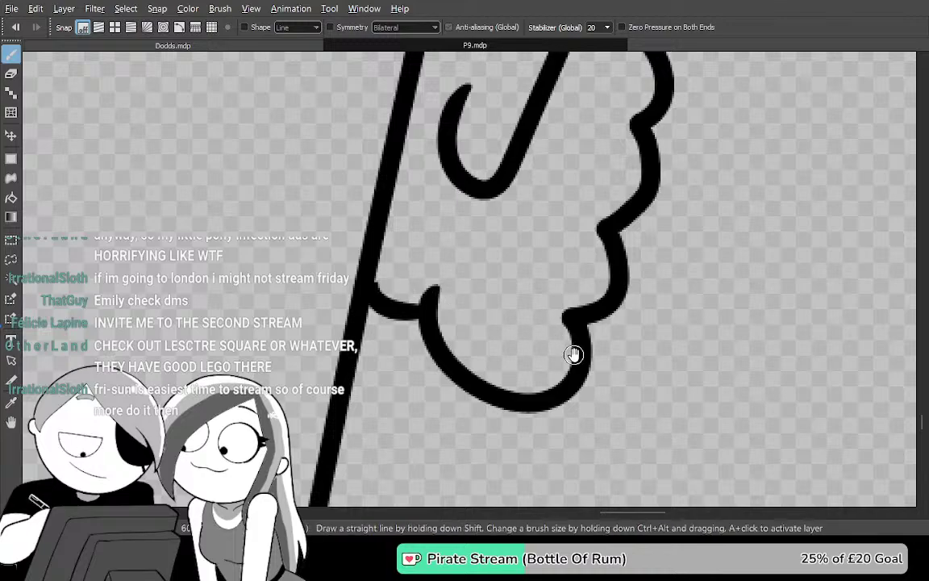
key(ctrl+z)
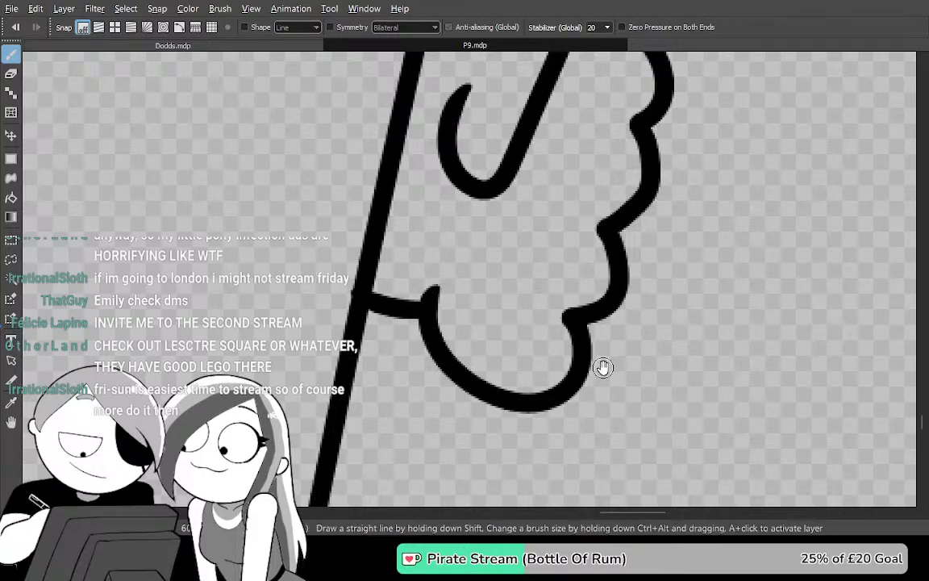
Draw thin dividing lines between the fist's fingers, running from the outer notches inward to the thumb
mouse_move(579, 317)
mouse_down()
mouse_move(482, 267)
mouse_move(470, 194)
mouse_up()
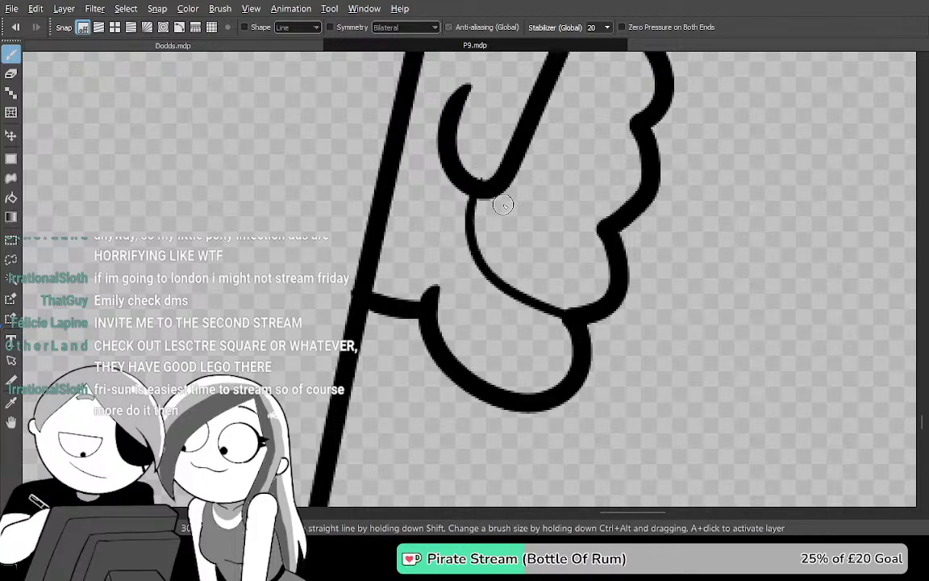
drag(447, 275, 484, 265)
drag(595, 268, 500, 337)
mouse_move(525, 289)
mouse_down()
mouse_move(473, 276)
mouse_move(414, 245)
mouse_up()
drag(530, 247, 514, 311)
drag(537, 266, 436, 226)
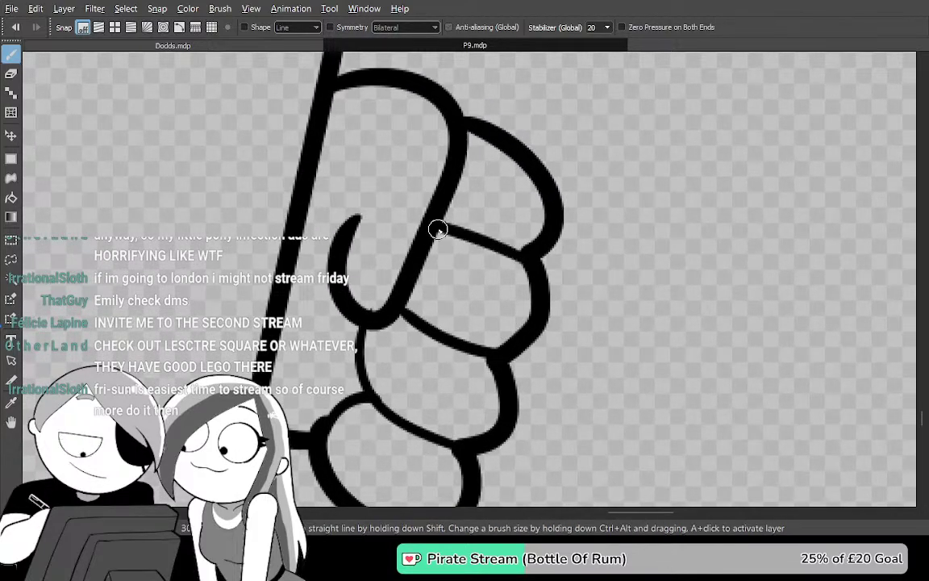
mouse_move(534, 269)
mouse_down()
mouse_move(515, 375)
mouse_move(553, 370)
mouse_up()
mouse_move(385, 328)
mouse_down()
mouse_move(379, 320)
mouse_move(394, 352)
mouse_move(408, 312)
mouse_up()
Lasso the thumb's inner curl on the fist, delete it, and clear the selection
key(e)
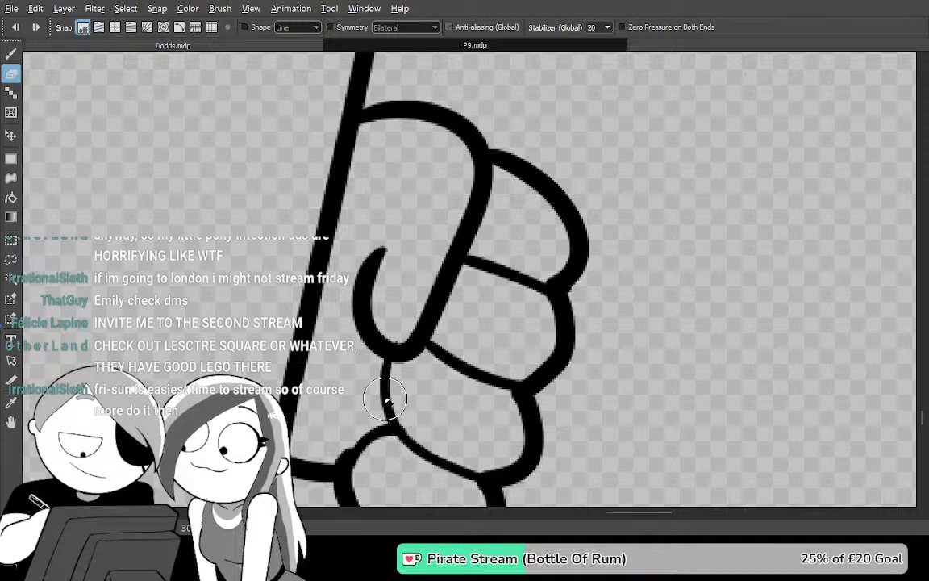
key(m)
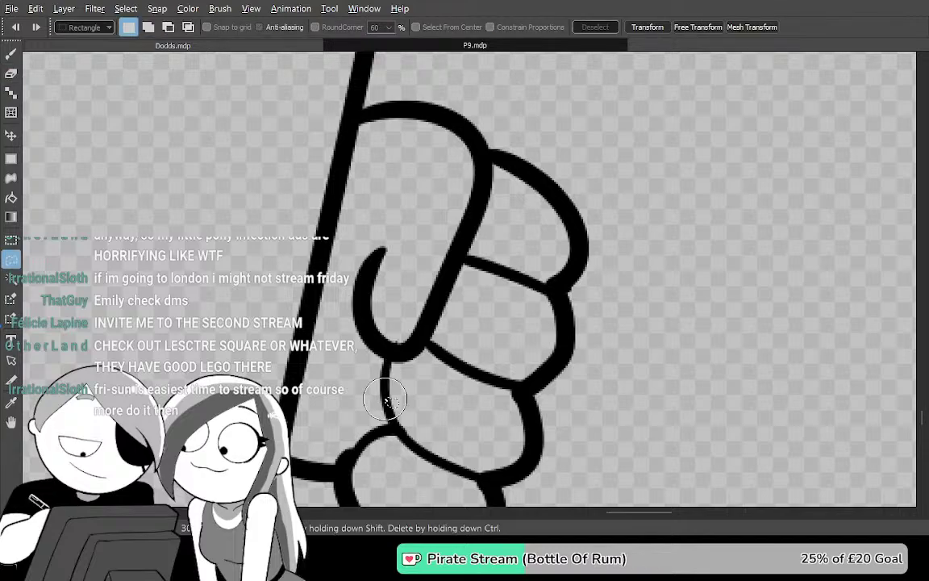
drag(329, 348, 328, 278)
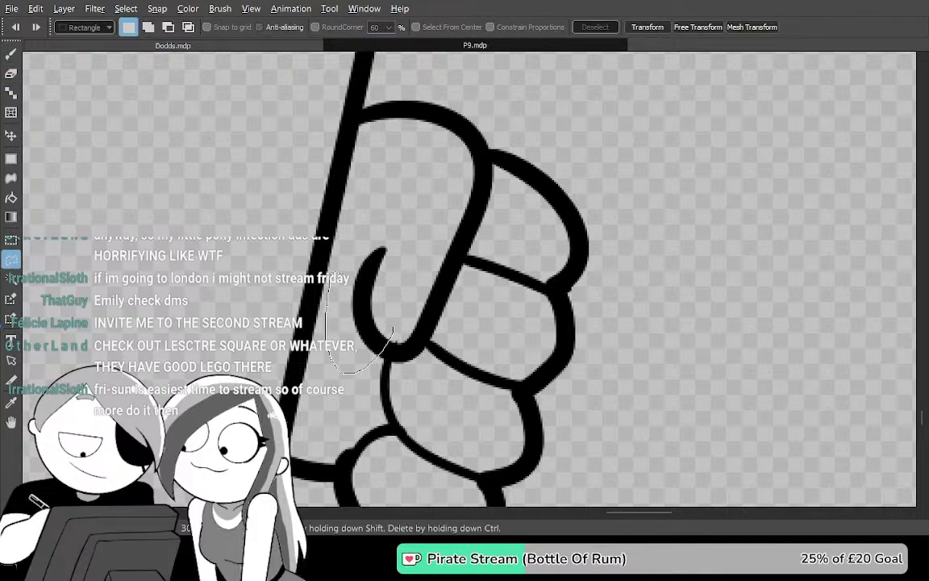
drag(409, 216, 407, 214)
key(Delete)
key(ctrl+d)
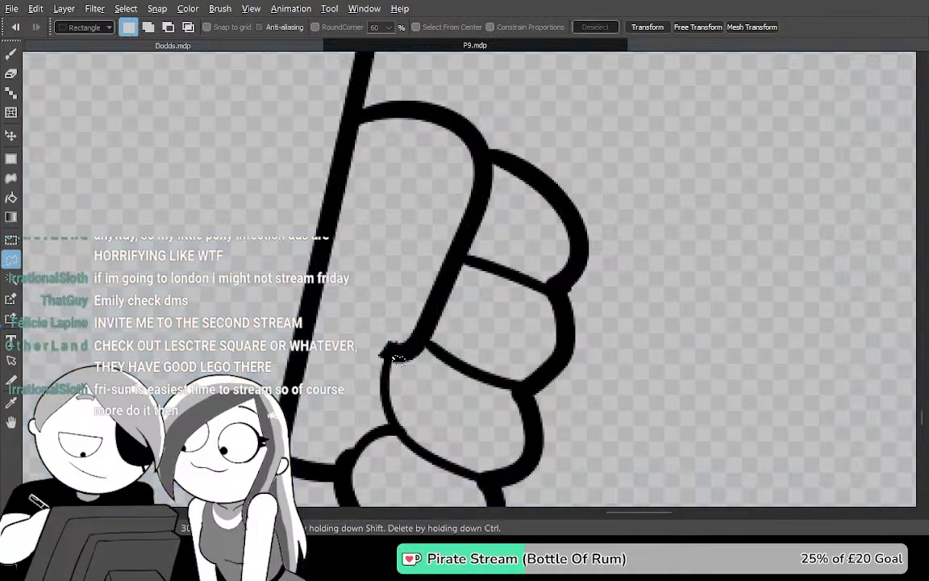
Redraw the thumb's inner side as a longer curve running from its tip up to the top of the fist
key(b)
mouse_move(391, 368)
mouse_down()
mouse_move(361, 250)
mouse_move(383, 229)
mouse_move(363, 252)
mouse_move(403, 129)
mouse_move(441, 134)
mouse_up()
mouse_move(425, 362)
mouse_down()
mouse_move(440, 200)
mouse_move(459, 160)
mouse_up()
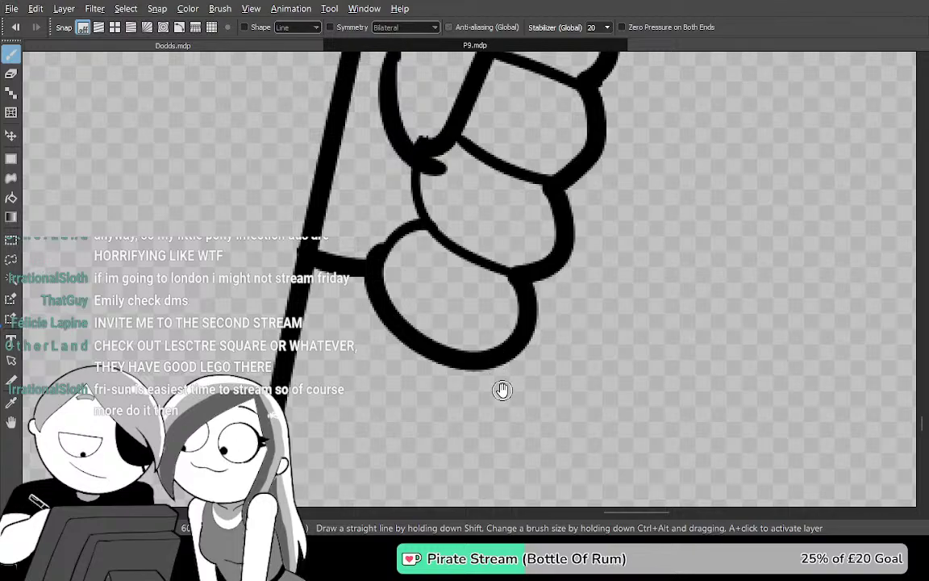
Test-fill the background with black to check the figure's silhouette with the new fist, and undo the fill
mouse_move(568, 379)
mouse_down()
mouse_move(544, 375)
mouse_move(574, 298)
mouse_up()
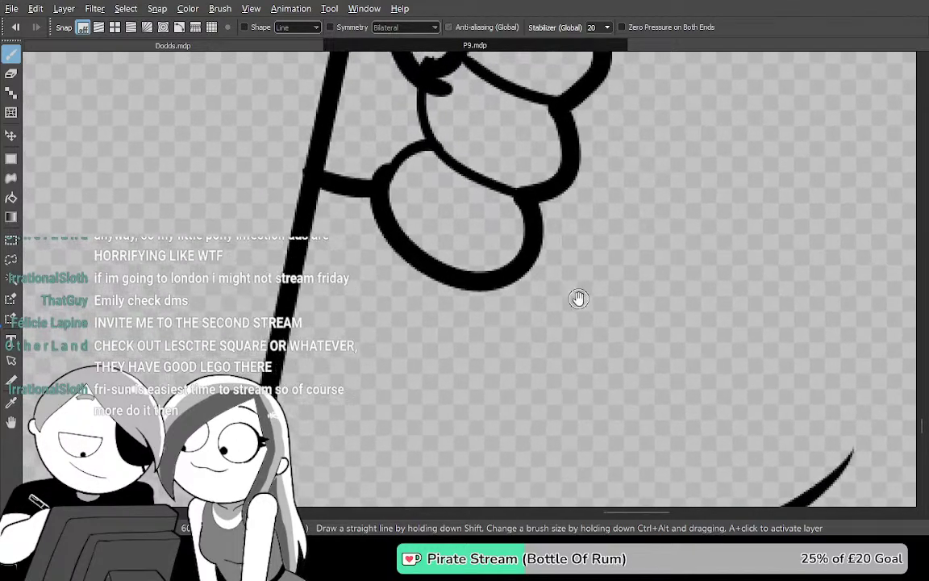
key(f)
click(668, 326)
scroll(674, 302, down, 8)
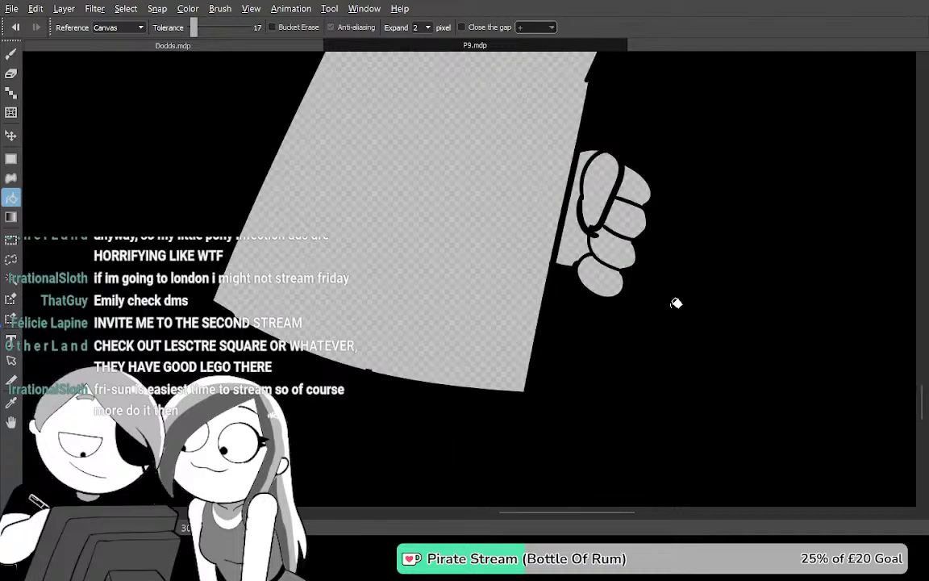
drag(709, 367, 573, 378)
drag(620, 345, 599, 211)
key(ctrl+z)
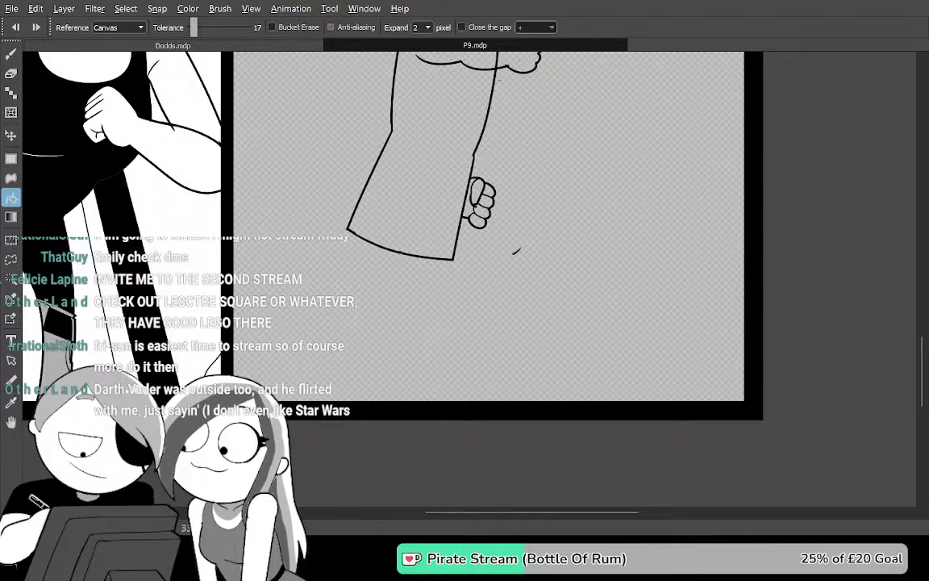
drag(618, 213, 632, 354)
click(590, 226)
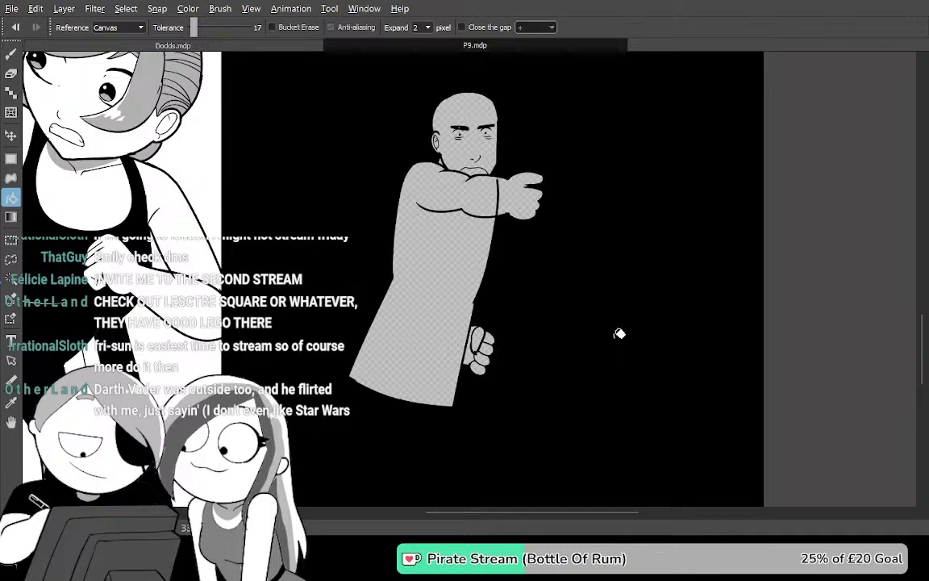
key(ctrl+z)
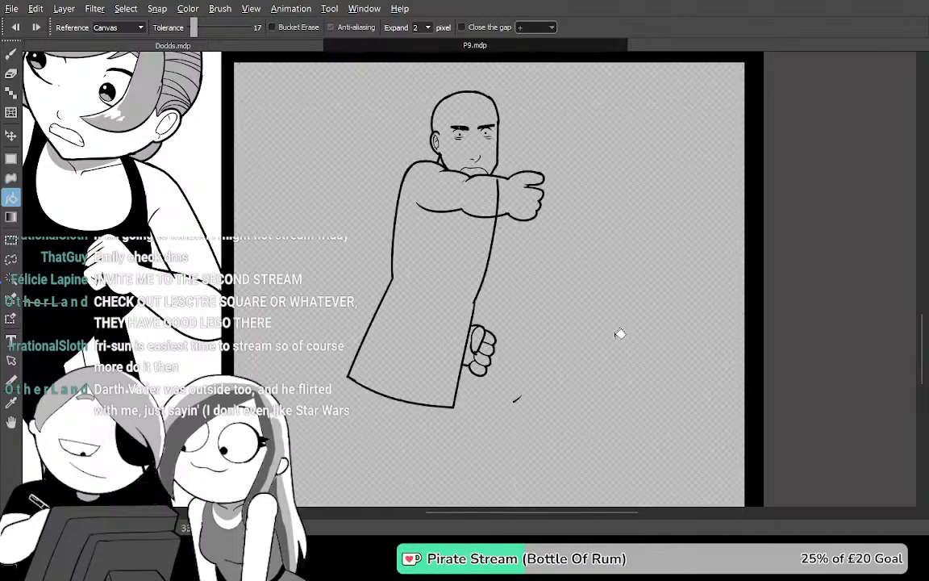
Examine the figure's line art from the lower body up to the outstretched arm and face
key(Tab)
key(b)
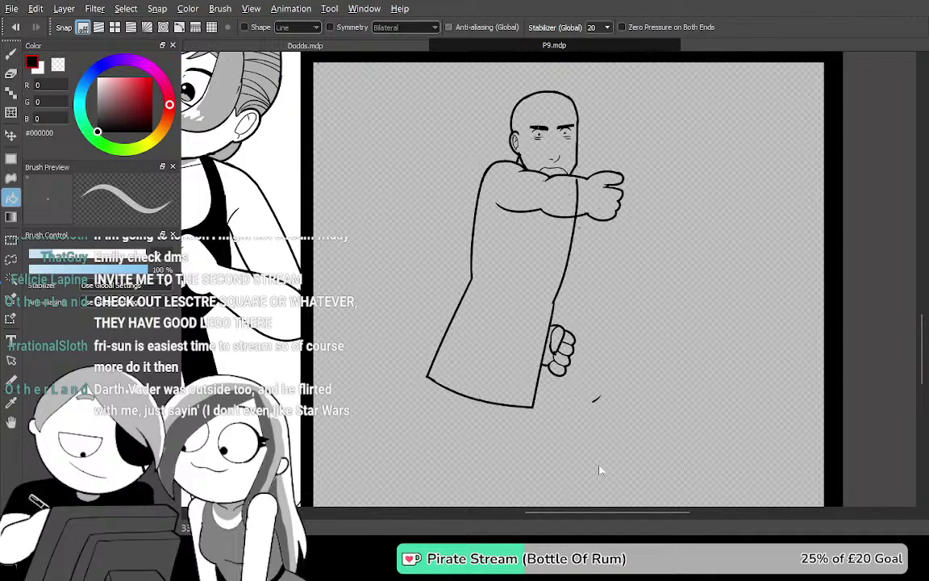
key(Tab)
scroll(556, 466, up, 5)
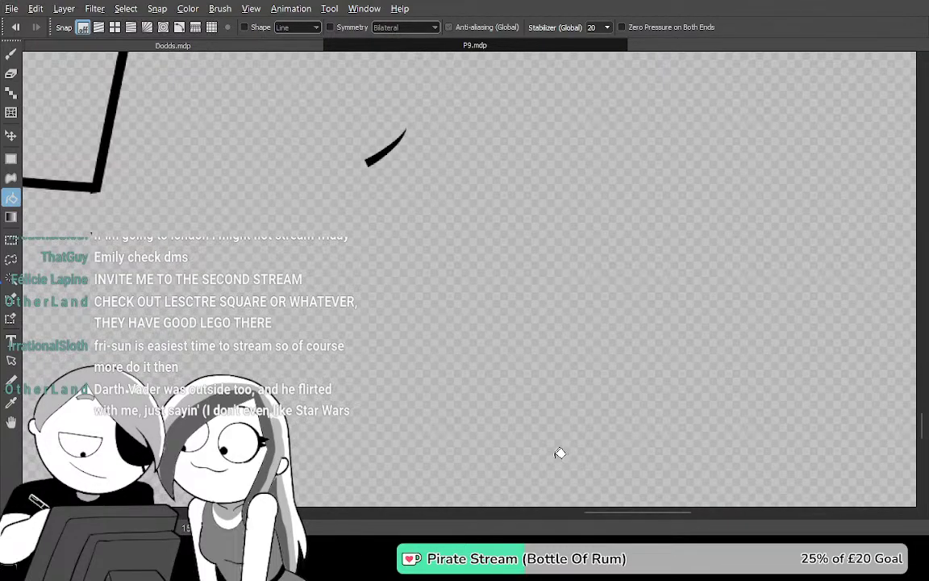
drag(564, 61, 533, 357)
drag(430, 223, 635, 299)
drag(497, 226, 646, 338)
drag(560, 182, 549, 382)
drag(609, 174, 584, 417)
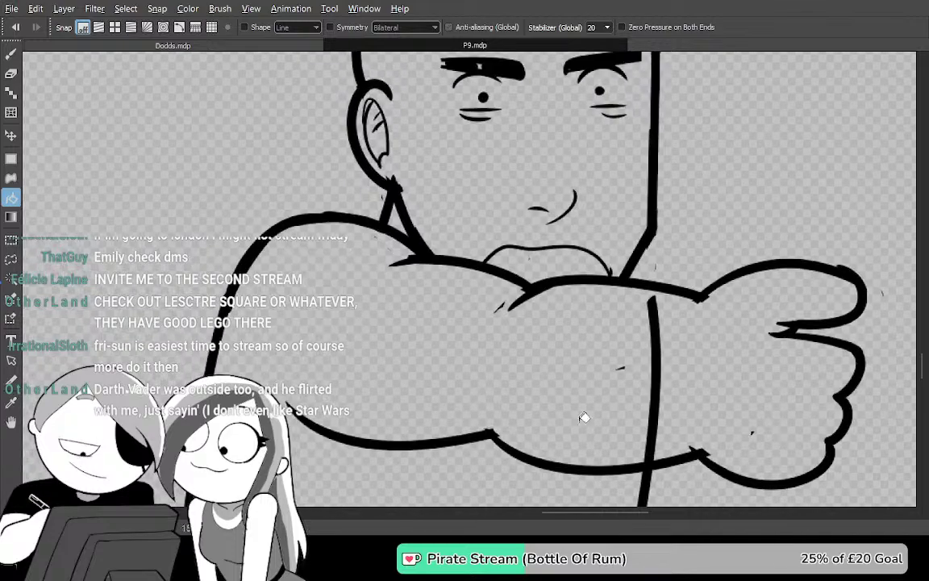
key(Tab)
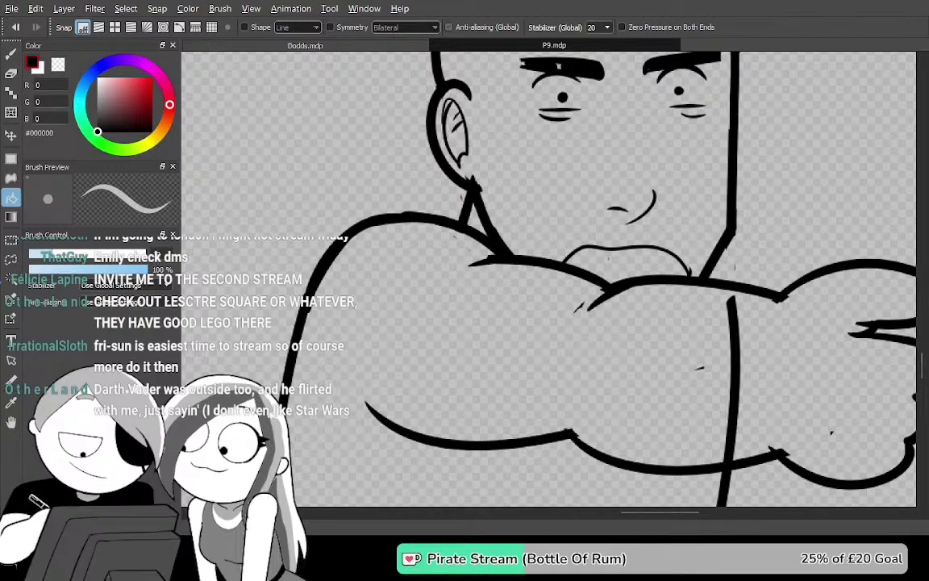
key(Tab)
Draw the collar's front edge as a short vertical line crossing the upper arm outline beside the mouth
scroll(576, 420, up, 3)
mouse_move(516, 216)
mouse_down()
mouse_move(514, 246)
mouse_move(580, 413)
mouse_up()
drag(509, 366, 541, 407)
key(b)
mouse_move(484, 418)
mouse_down()
mouse_move(463, 245)
mouse_move(494, 127)
mouse_up()
key(ctrl+z)
drag(546, 194, 555, 158)
mouse_move(495, 231)
mouse_down()
mouse_move(488, 330)
mouse_move(492, 370)
mouse_up()
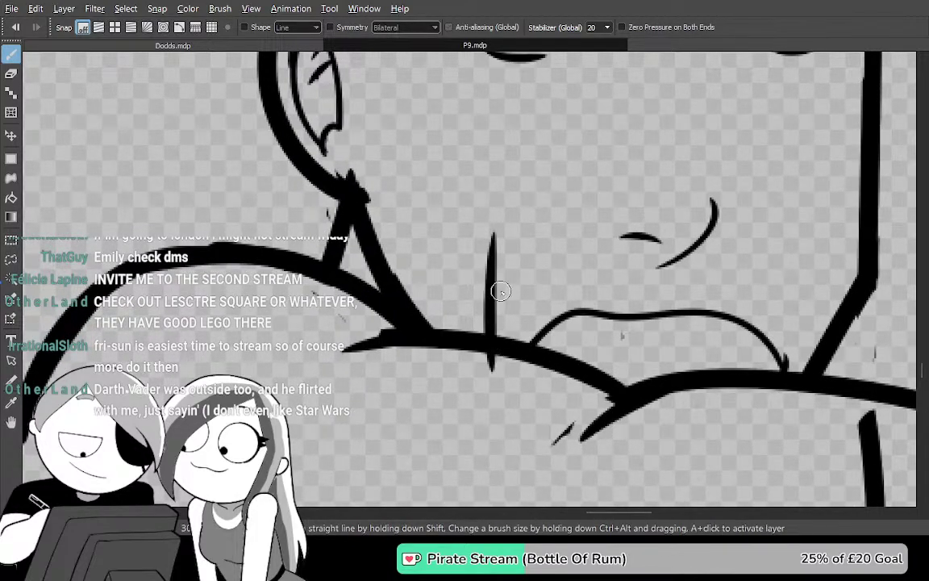
Draw the collar's back edge rising from the shoulder behind the ear, and a slanting upper edge across to its front edge
mouse_move(497, 275)
mouse_down()
mouse_move(398, 209)
mouse_move(226, 138)
mouse_move(247, 113)
mouse_move(296, 128)
mouse_move(292, 151)
mouse_move(243, 139)
mouse_move(227, 123)
mouse_move(248, 240)
mouse_up()
mouse_move(533, 207)
mouse_down()
mouse_move(517, 184)
mouse_move(429, 120)
mouse_move(437, 139)
mouse_up()
drag(410, 193, 556, 285)
drag(493, 274, 554, 306)
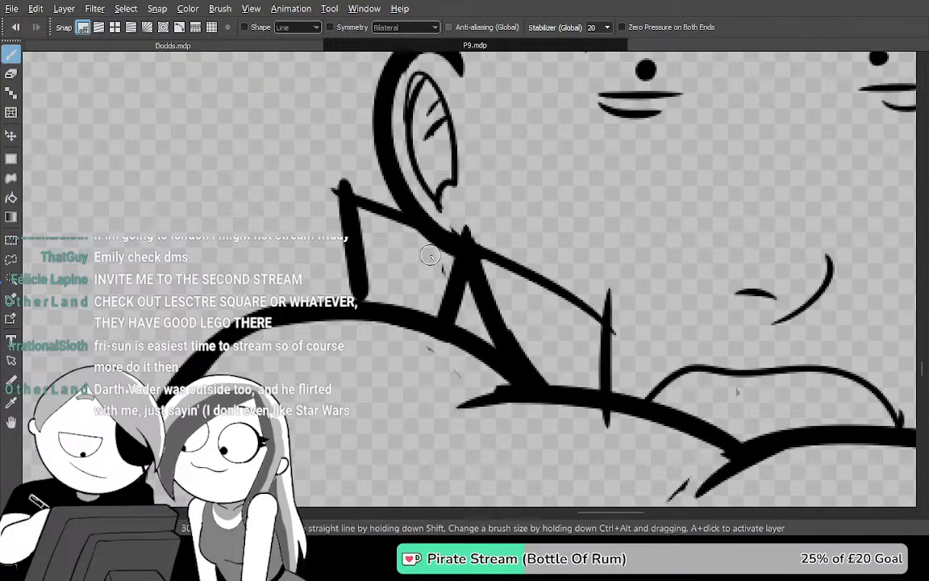
Thicken the collar's upper edge near the back corner, erase the overshooting tips, and close the back edge's join with the shoulder
scroll(430, 258, up, 5)
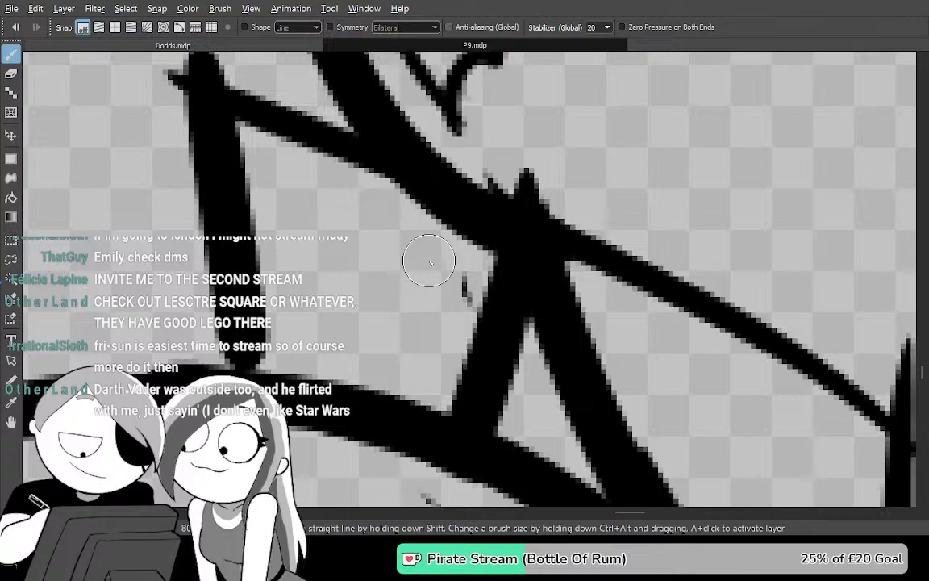
drag(424, 259, 617, 362)
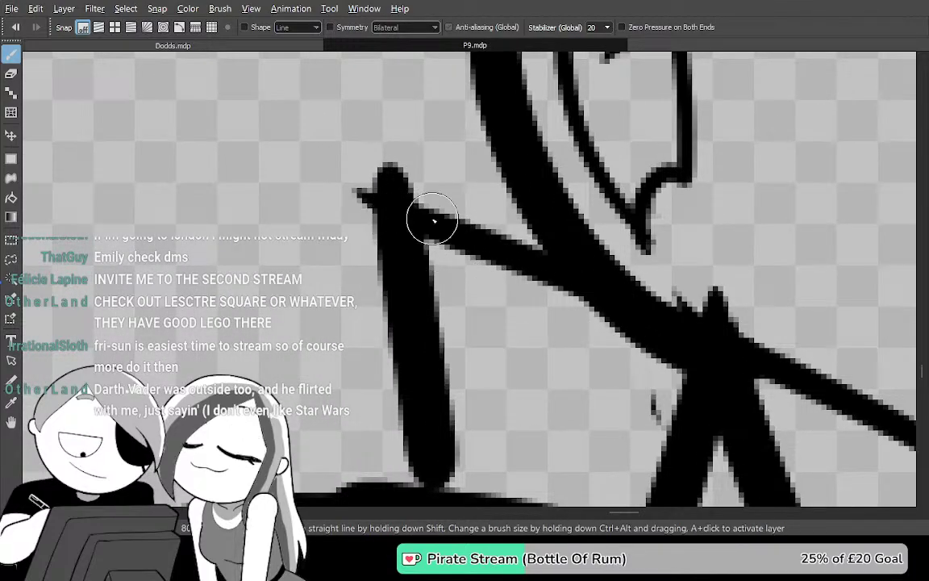
drag(421, 217, 556, 246)
key(e)
mouse_move(402, 152)
mouse_down()
mouse_move(383, 178)
mouse_move(350, 163)
mouse_up()
mouse_move(572, 216)
mouse_down()
mouse_move(471, 95)
mouse_move(473, 81)
mouse_up()
drag(504, 190, 455, 116)
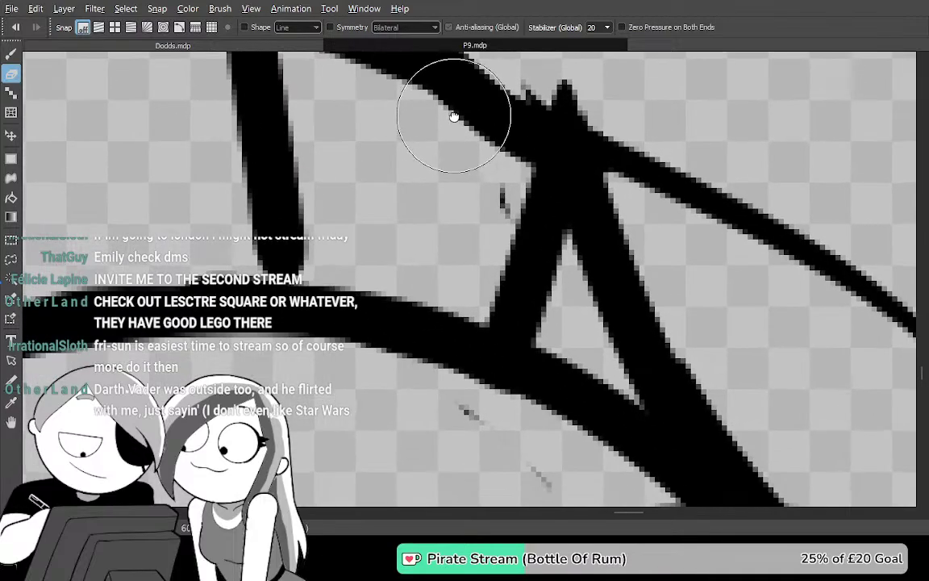
drag(312, 270, 385, 255)
key(b)
drag(345, 292, 351, 242)
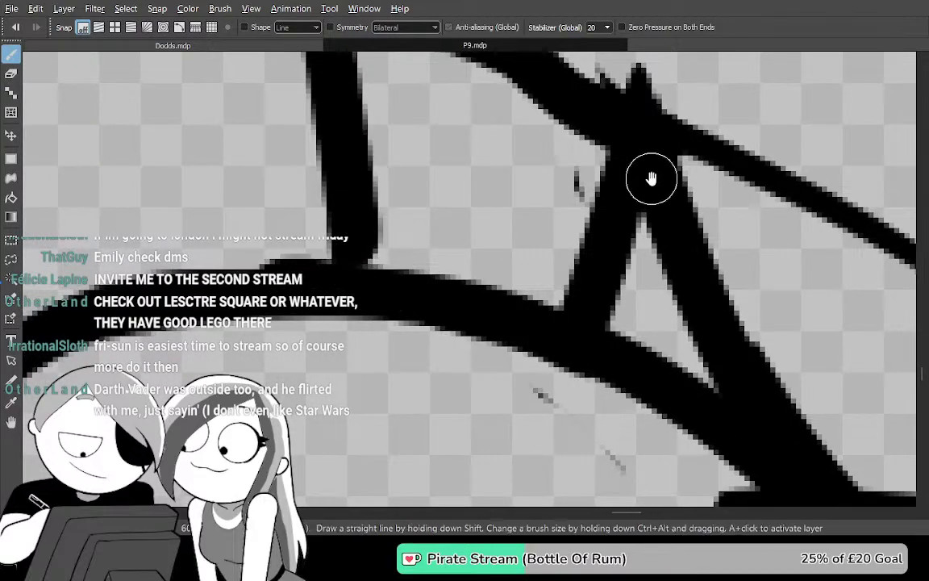
Paint over the front end of the collar's upper edge to join it neatly with the vertical front edge
drag(644, 176, 489, 191)
drag(587, 193, 435, 172)
drag(624, 208, 462, 129)
mouse_move(578, 162)
mouse_down()
mouse_move(524, 157)
mouse_move(506, 225)
mouse_move(490, 112)
mouse_up()
key(e)
key(b)
mouse_move(372, 172)
mouse_down()
mouse_move(504, 276)
mouse_move(495, 275)
mouse_move(488, 244)
mouse_up()
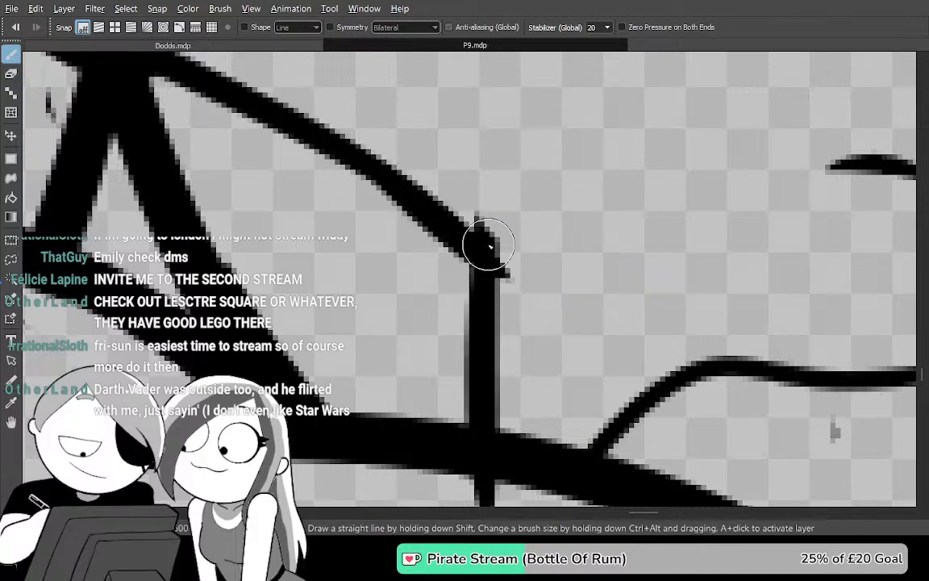
key(ctrl+z)
mouse_move(359, 159)
mouse_down()
mouse_move(475, 257)
mouse_move(461, 230)
mouse_move(506, 228)
mouse_up()
Erase the lower parts of the neck and jaw lines inside the collar, just above the shoulder line
key(e)
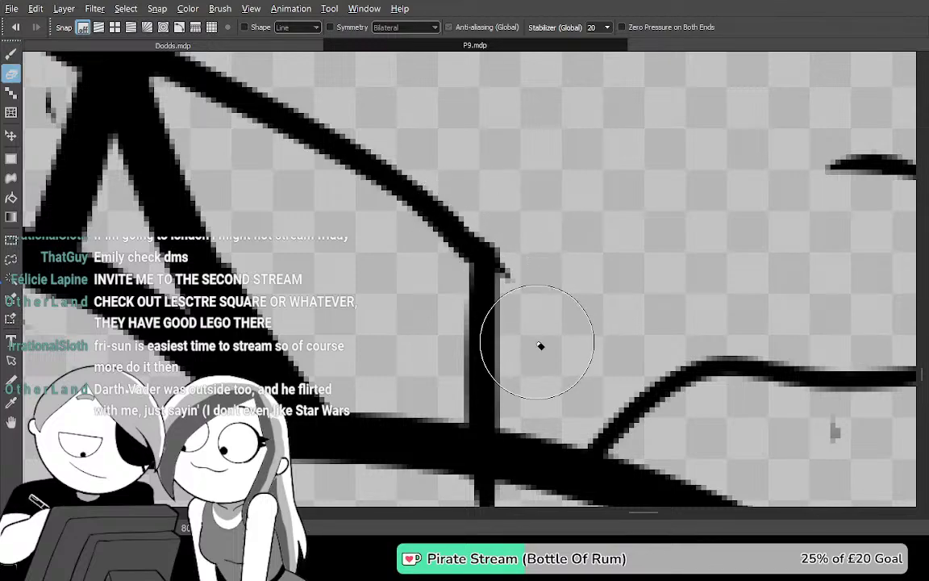
drag(533, 321, 627, 226)
key(Tab)
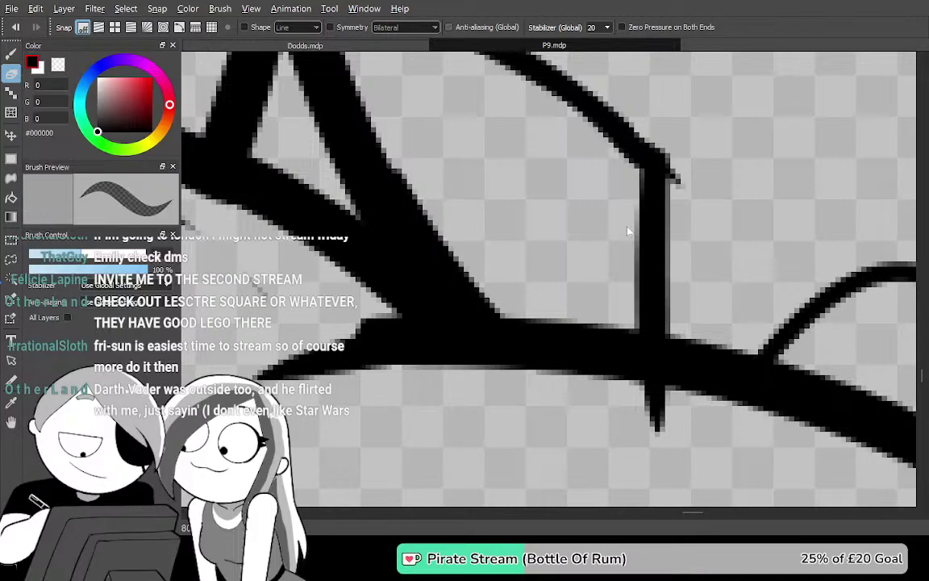
key(Tab)
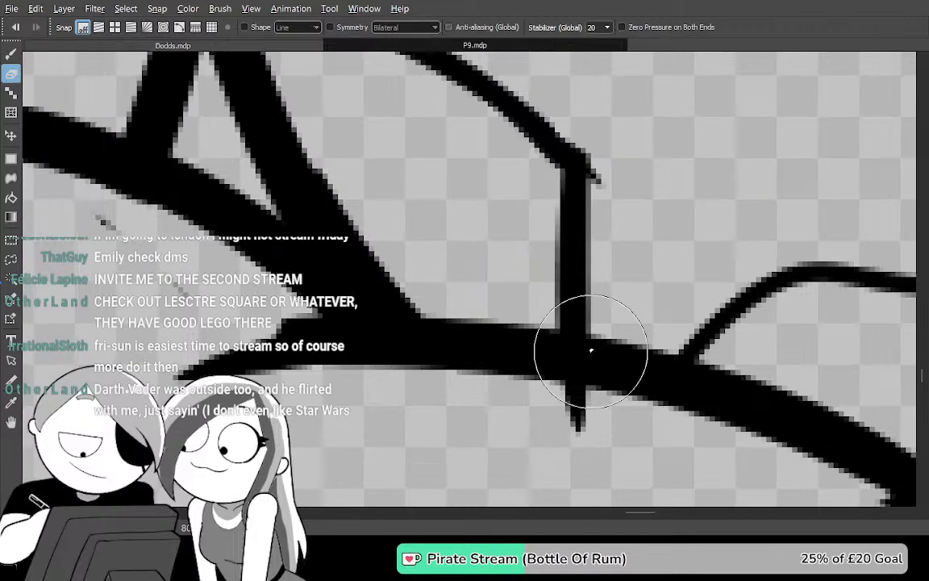
mouse_move(362, 201)
mouse_down()
mouse_move(484, 227)
mouse_move(435, 249)
mouse_move(493, 283)
mouse_up()
drag(429, 238, 541, 323)
mouse_move(404, 189)
mouse_down()
mouse_move(457, 232)
mouse_move(502, 233)
mouse_up()
mouse_move(455, 173)
mouse_down()
mouse_move(497, 273)
mouse_move(557, 340)
mouse_up()
mouse_move(520, 312)
mouse_down()
mouse_move(481, 358)
mouse_move(489, 370)
mouse_move(460, 377)
mouse_up()
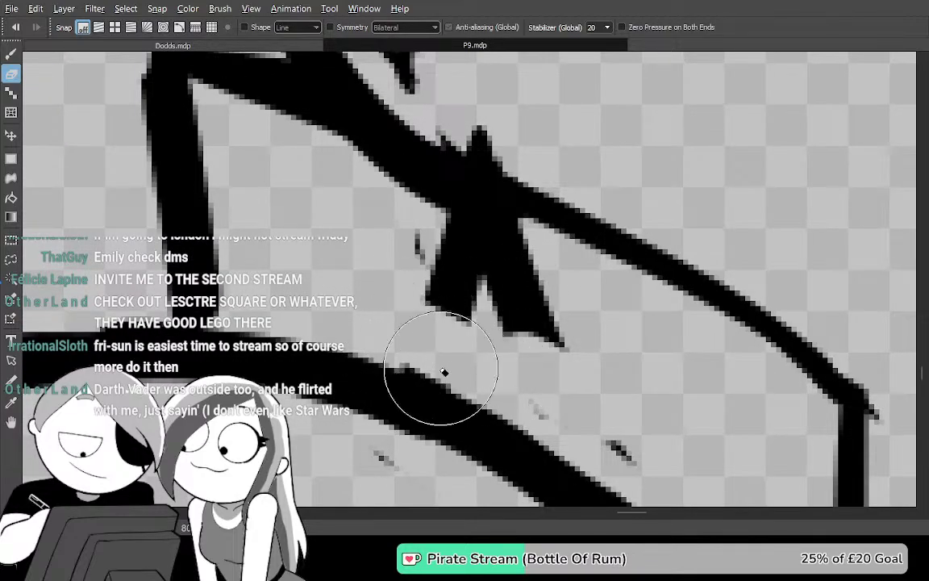
Erase the remaining stubs of the neck and jaw lines beneath the collar's upper edge
mouse_move(501, 348)
mouse_down()
mouse_move(403, 298)
mouse_move(460, 276)
mouse_move(495, 214)
mouse_up()
mouse_move(506, 272)
mouse_down()
mouse_move(497, 399)
mouse_move(536, 356)
mouse_move(477, 384)
mouse_move(567, 404)
mouse_move(499, 363)
mouse_move(447, 313)
mouse_up()
key(ctrl+z)
key(ctrl+z)
drag(407, 286, 494, 334)
drag(375, 260, 537, 365)
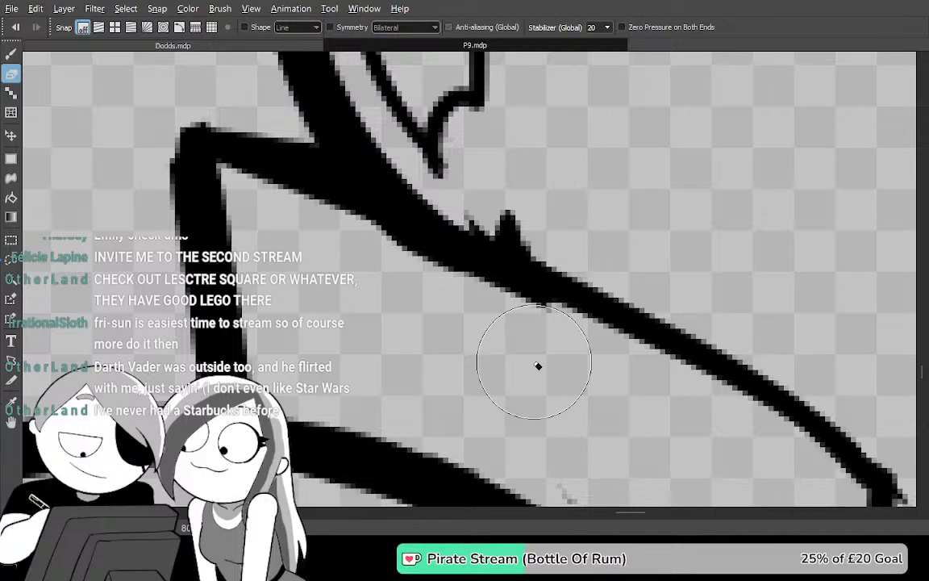
Draw the small far side of the coat collar between the jaw line and the outstretched arm's upper line
scroll(475, 367, down, 3)
scroll(642, 369, up, 2)
drag(642, 369, 503, 145)
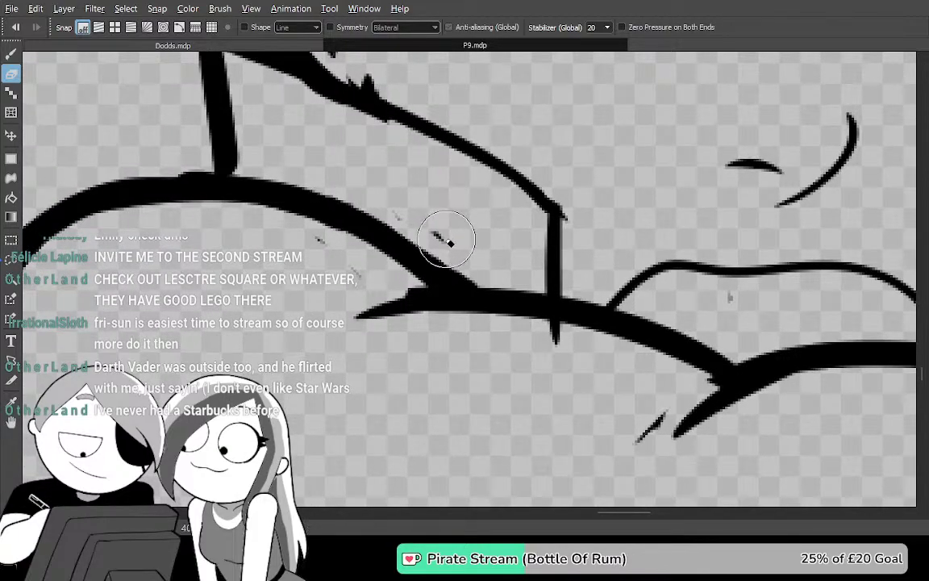
drag(574, 183, 465, 156)
drag(616, 188, 511, 254)
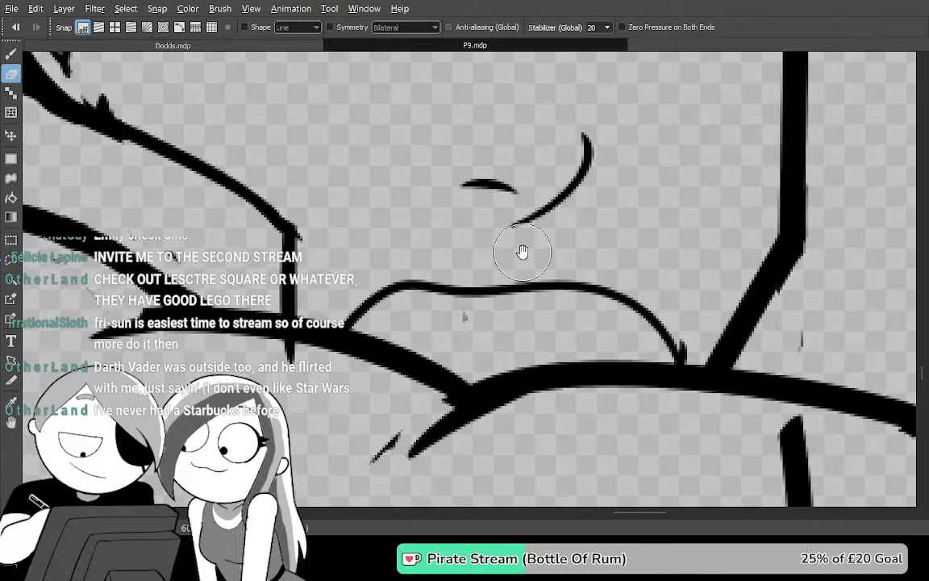
drag(684, 257, 549, 172)
drag(681, 118, 551, 126)
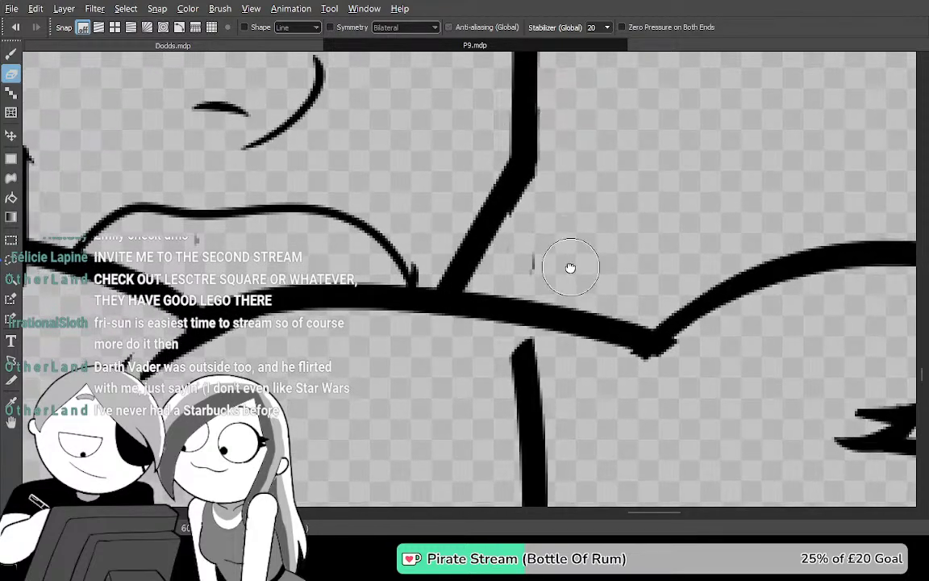
drag(570, 258, 568, 201)
key(Tab)
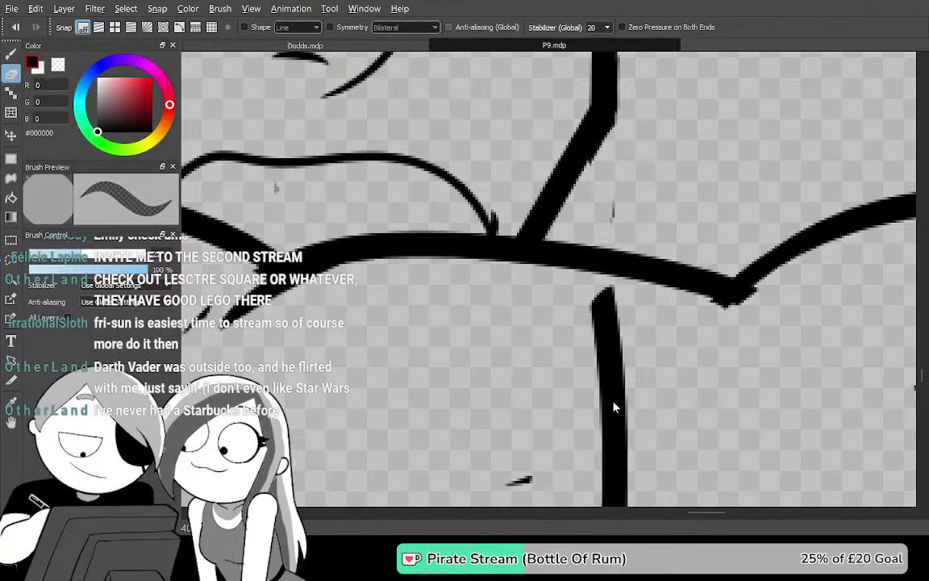
key(Tab)
key(b)
drag(474, 196, 526, 254)
key(ctrl+z)
drag(491, 192, 510, 262)
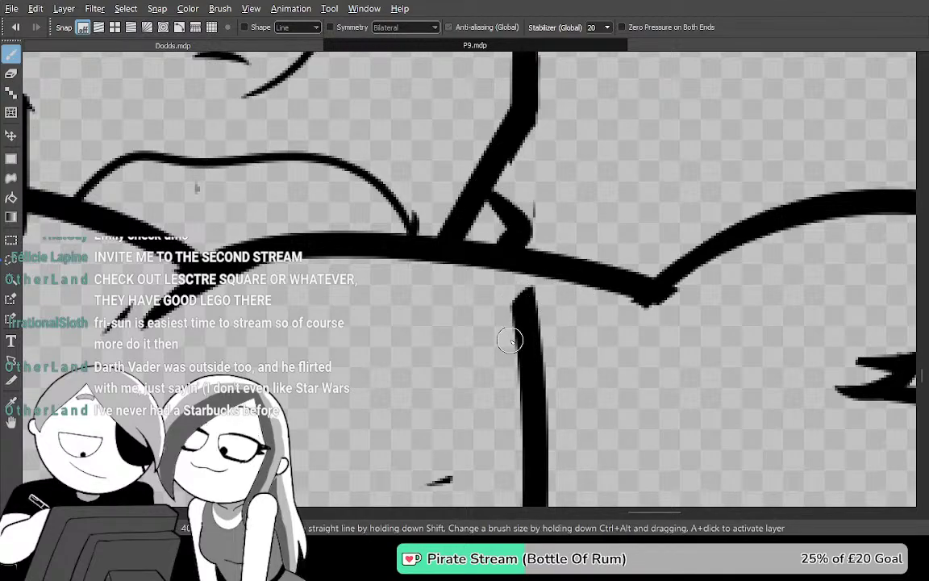
scroll(501, 340, down, 3)
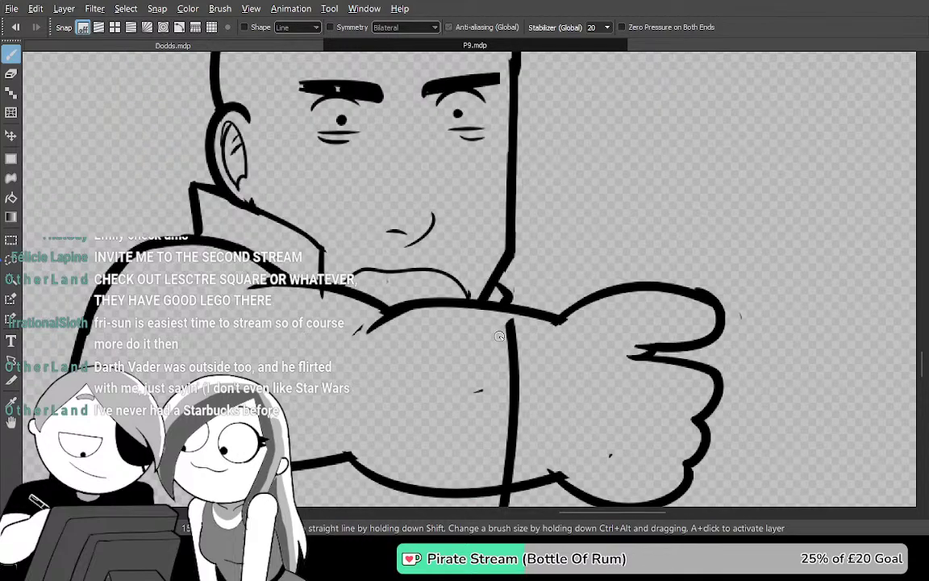
scroll(499, 336, down, 2)
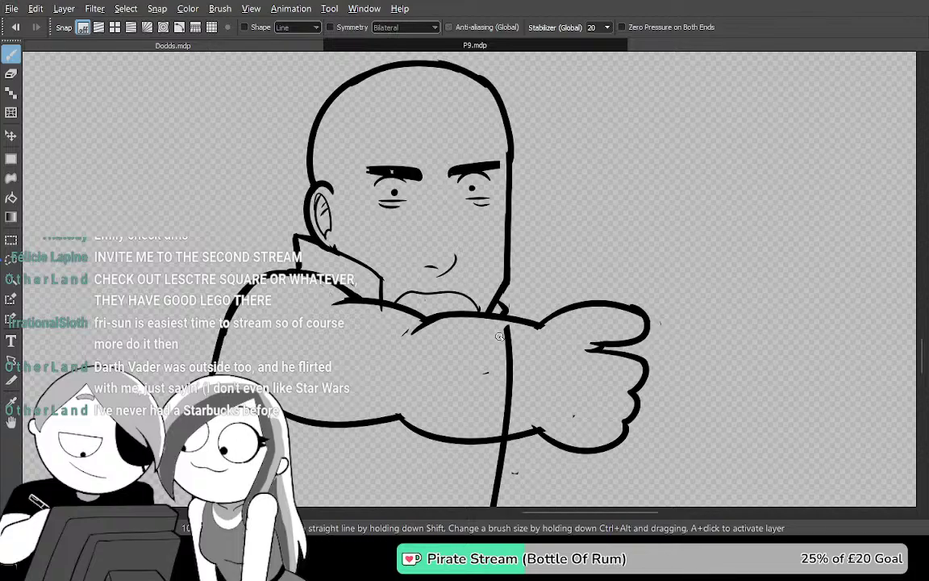
Try filling the panel background around the figure with black, and undo the fill
key(ctrl+Tab)
key(ctrl+Tab)
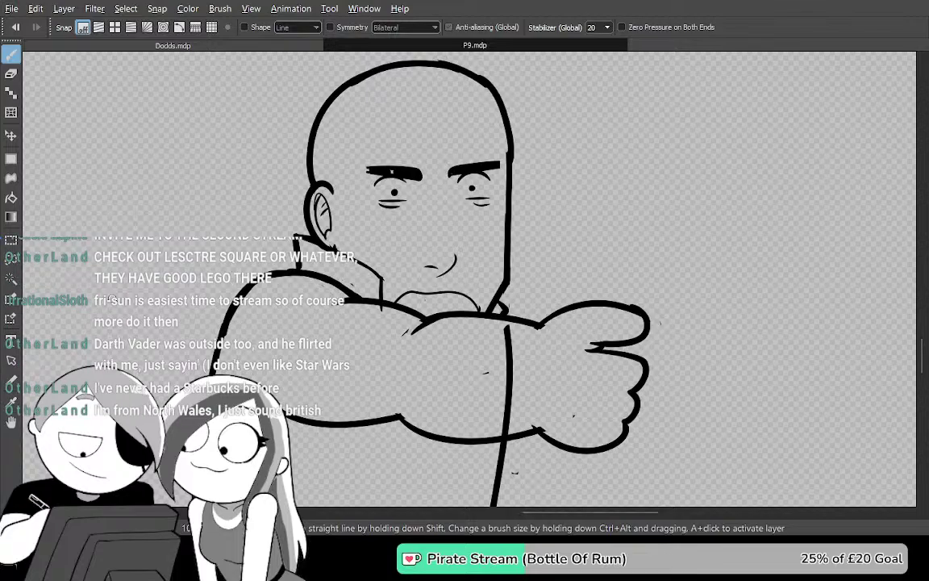
drag(604, 231, 564, 214)
key(g)
click(609, 198)
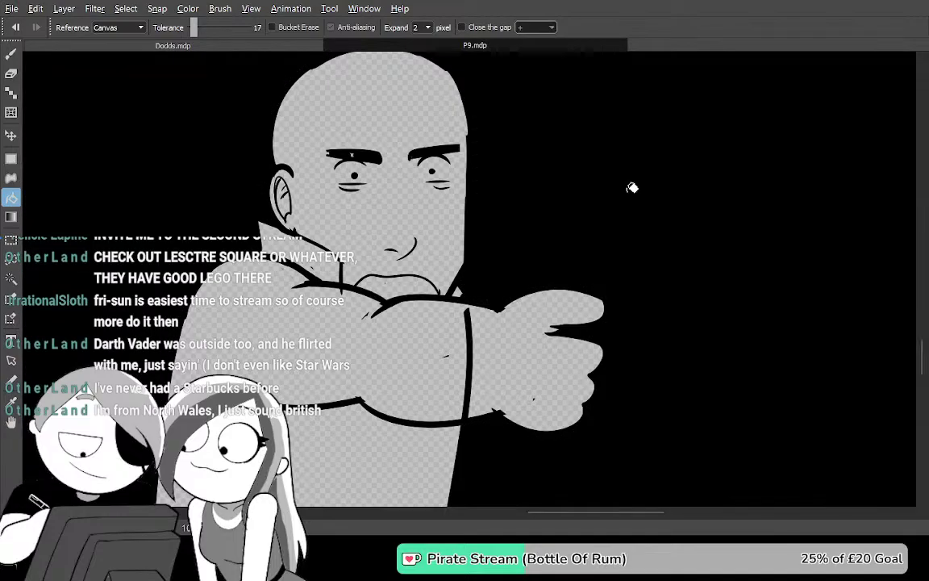
key(ctrl+z)
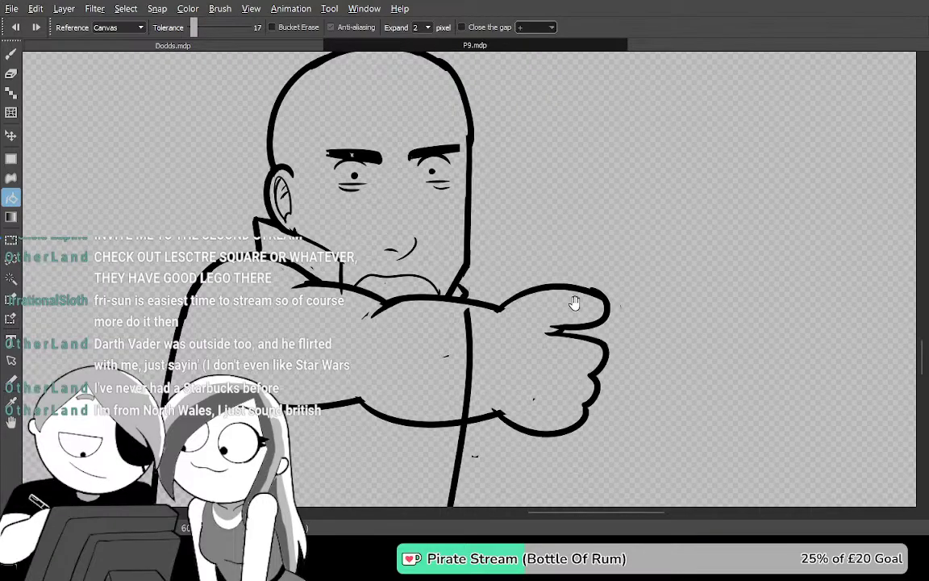
Examine the area beneath the coat hem, and compare it with the running figure's legs in the Dodds.mdp sketch
scroll(577, 303, up, 2)
drag(576, 302, 583, 106)
drag(587, 267, 611, 37)
drag(573, 321, 591, 51)
drag(559, 215, 612, 94)
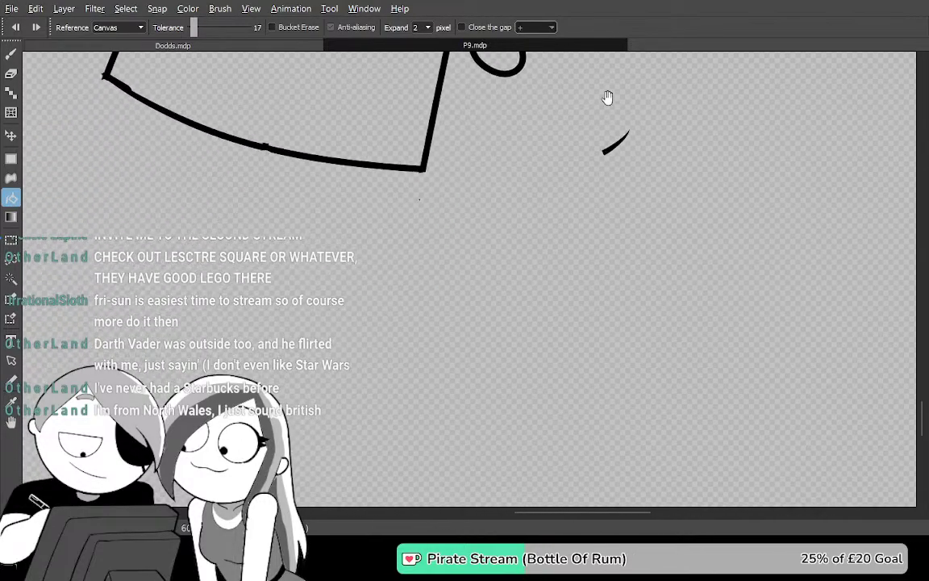
key(ctrl+Tab)
drag(558, 191, 592, 164)
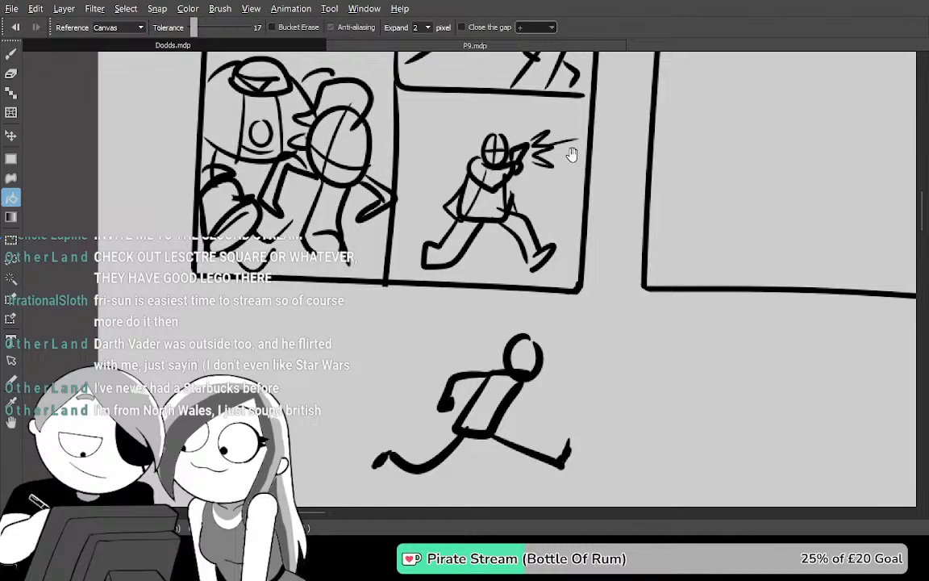
scroll(576, 153, up, 3)
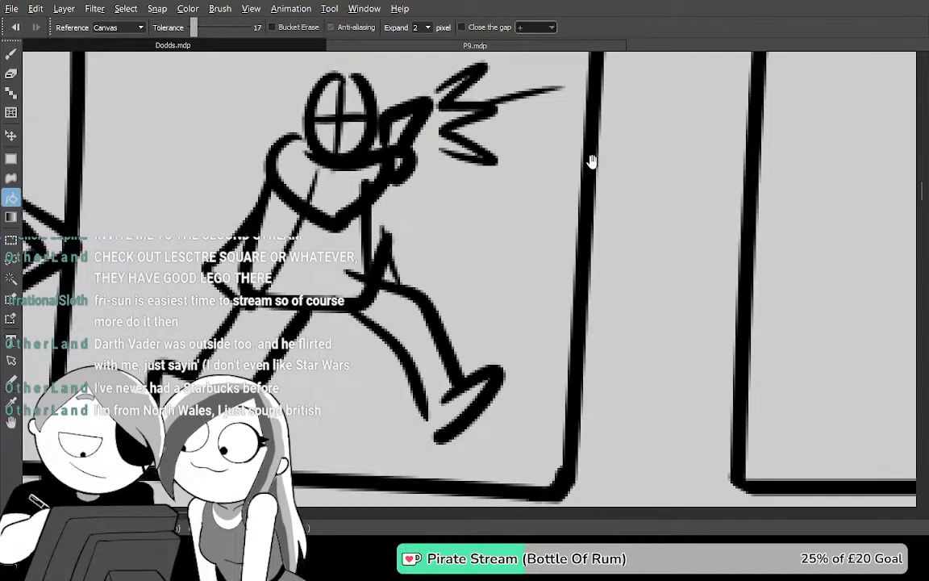
scroll(493, 221, down, 2)
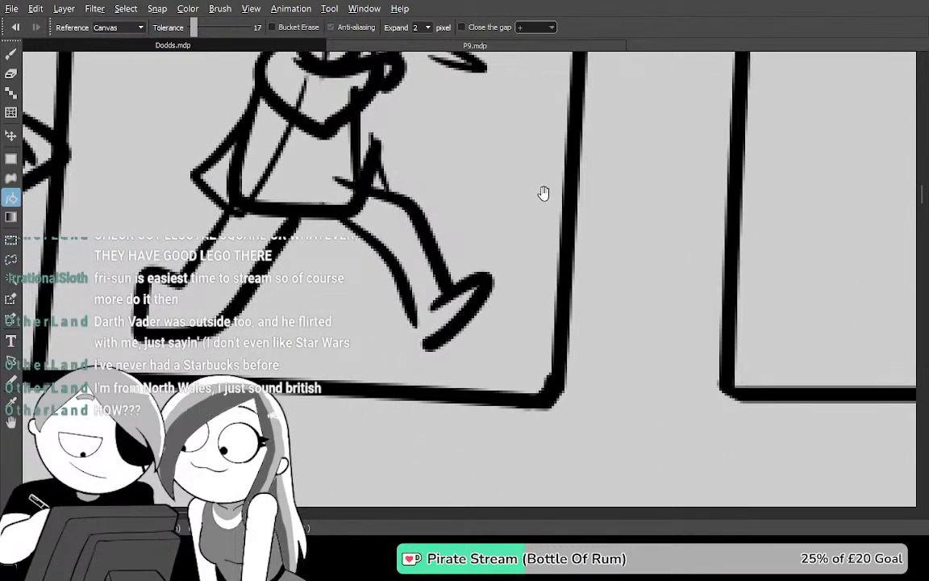
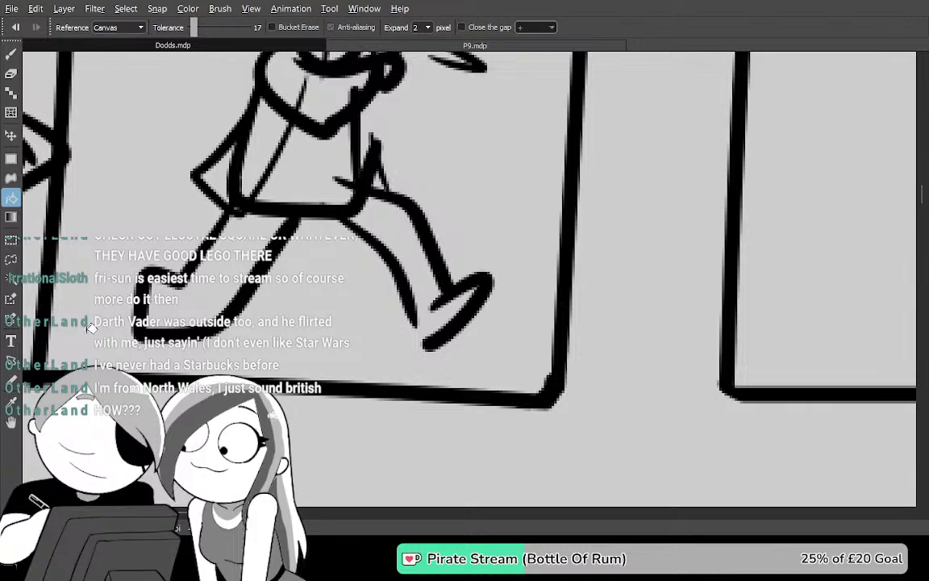
mouse_move(591, 311)
mouse_down()
mouse_move(663, 283)
mouse_move(694, 321)
mouse_move(671, 347)
mouse_move(657, 429)
mouse_move(752, 377)
mouse_up()
Return to P9.mdp and try the black background fill around the coat and hand twice, undoing each fill
key(ctrl+Tab)
click(751, 377)
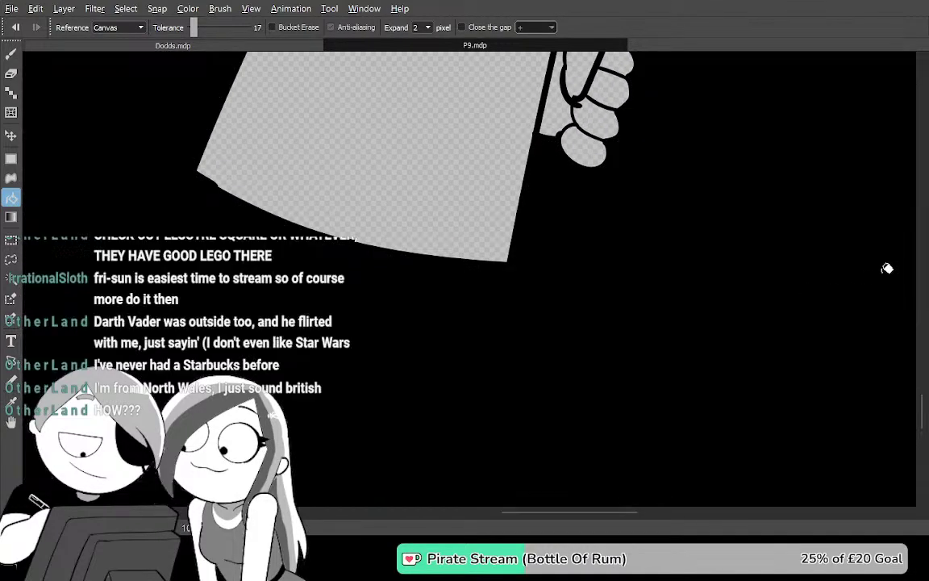
key(ctrl+z)
key(Tab)
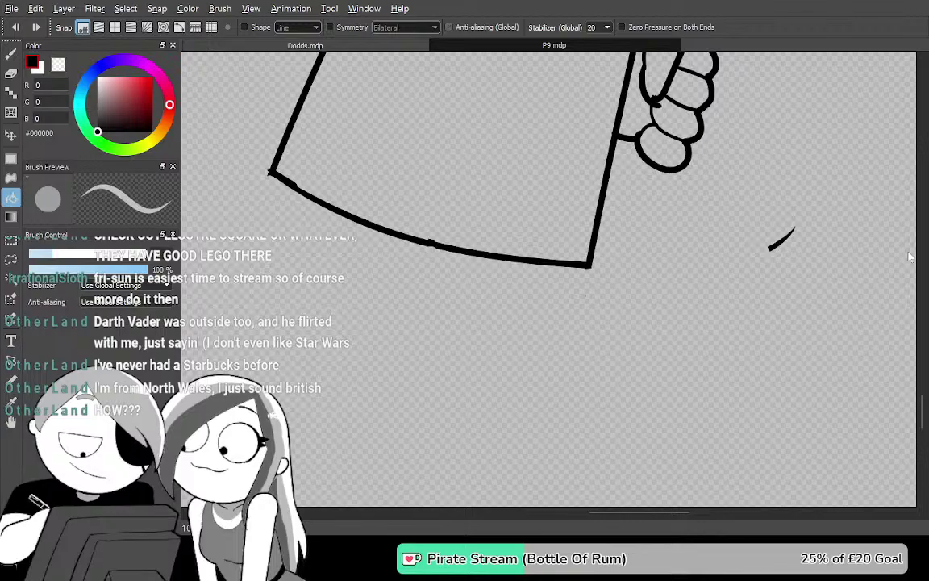
key(Tab)
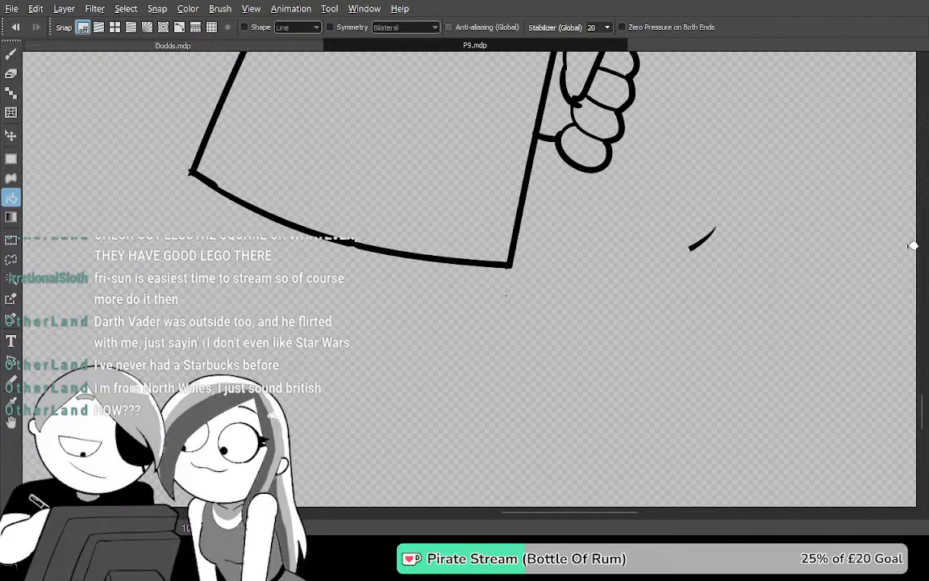
scroll(875, 245, down, 4)
drag(688, 363, 482, 363)
click(626, 285)
drag(664, 263, 555, 276)
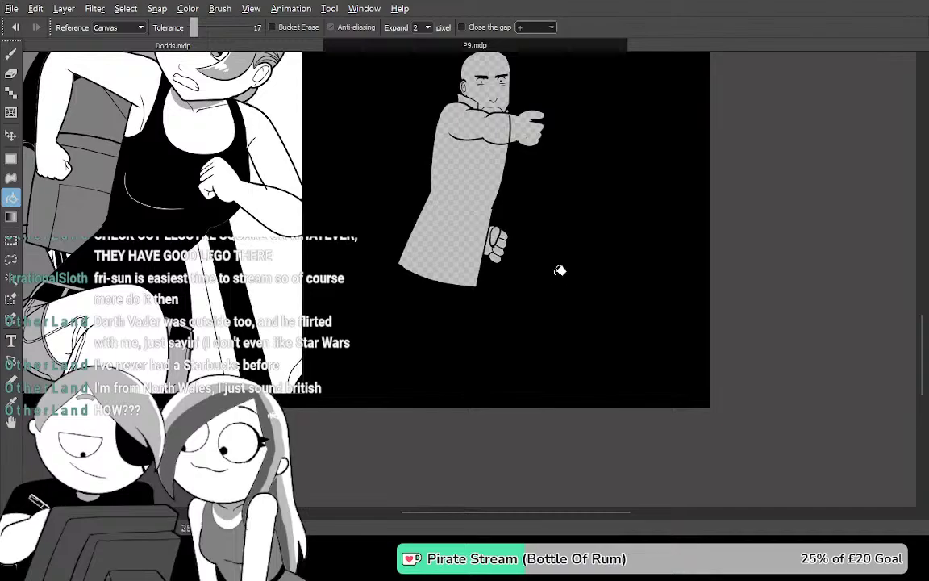
key(ctrl+z)
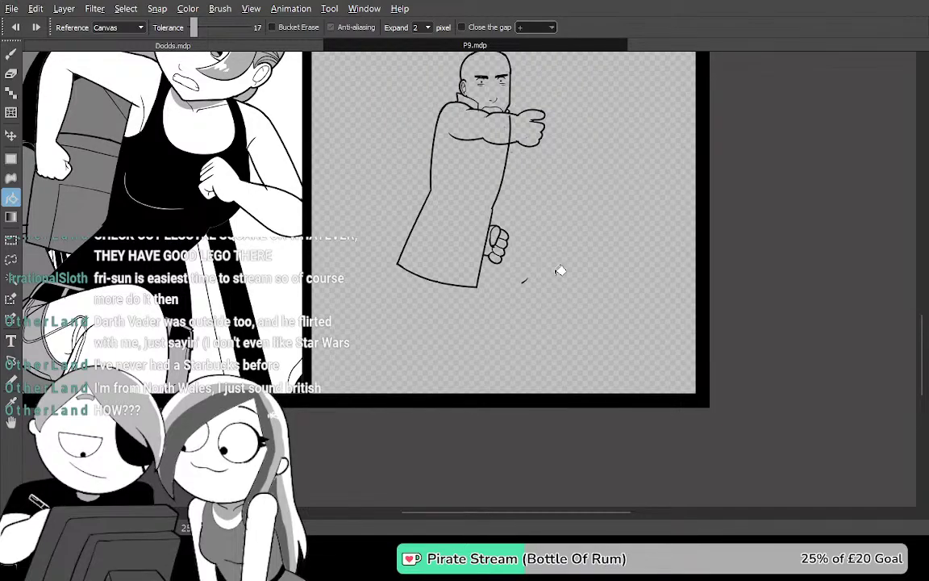
Try a black fill in the empty panel area beneath the coat hem, and undo it
drag(536, 378, 540, 337)
scroll(582, 339, up, 5)
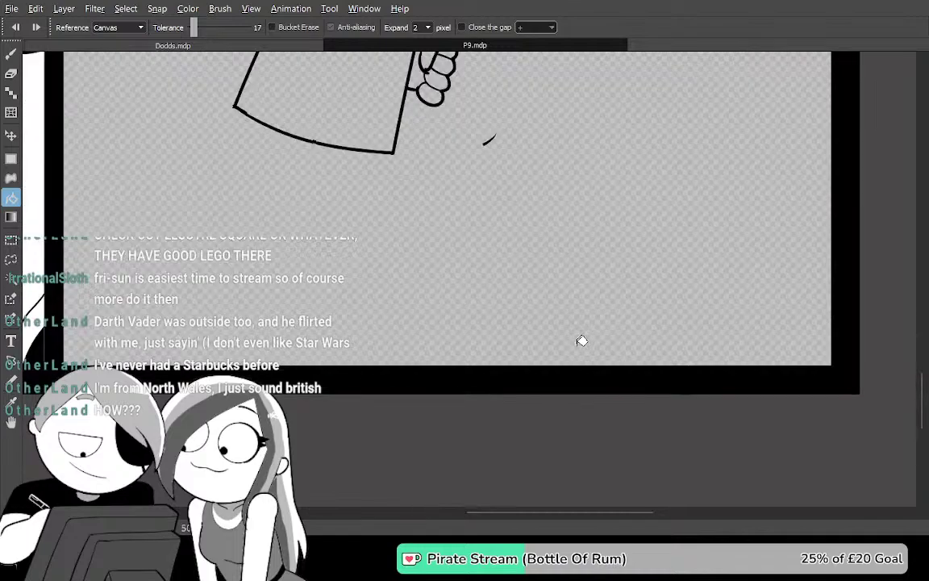
drag(574, 232, 591, 276)
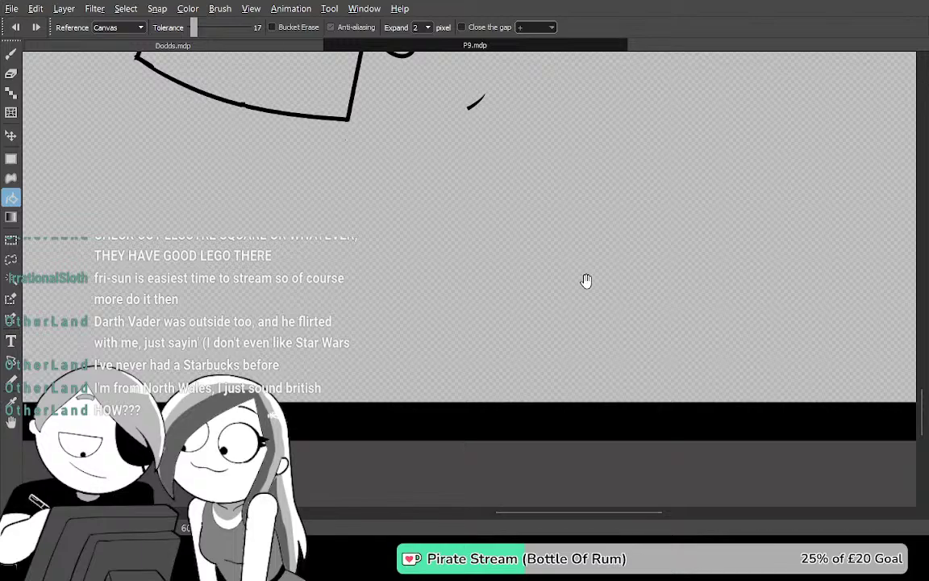
drag(621, 190, 585, 396)
drag(578, 311, 653, 206)
drag(646, 267, 653, 200)
click(659, 271)
drag(627, 377, 702, 300)
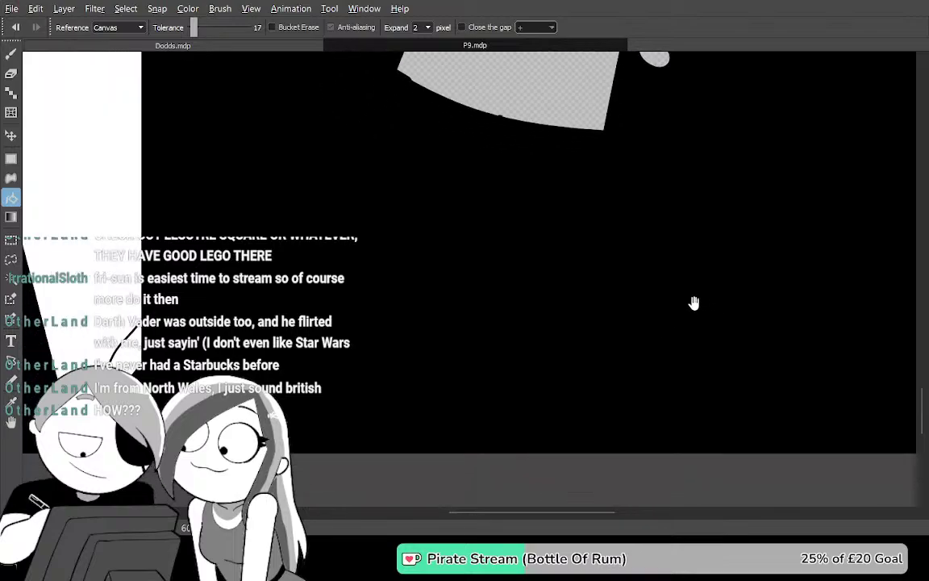
key(ctrl+z)
Try shifting the whole figure to the right and slightly up within the panel using Transform
drag(685, 178, 500, 174)
key(Tab)
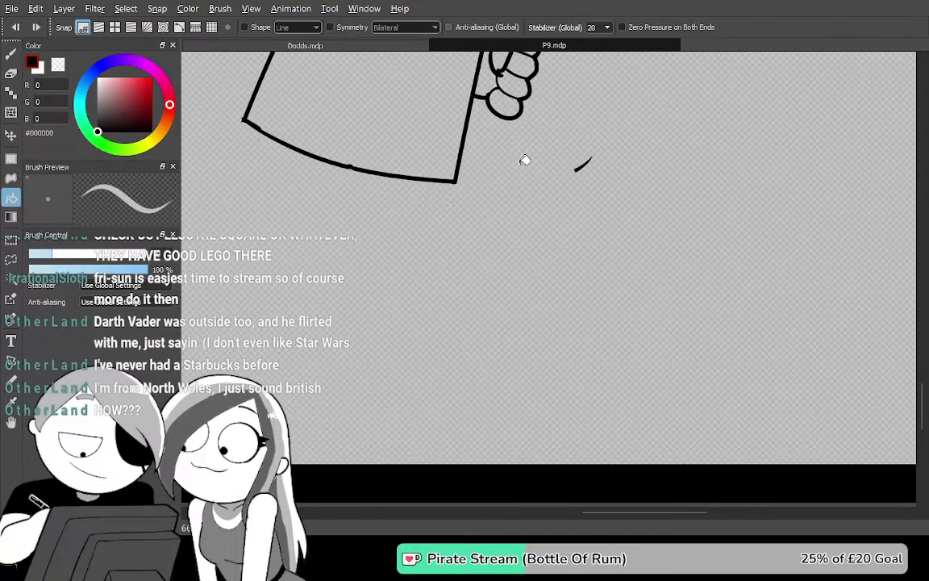
key(Tab)
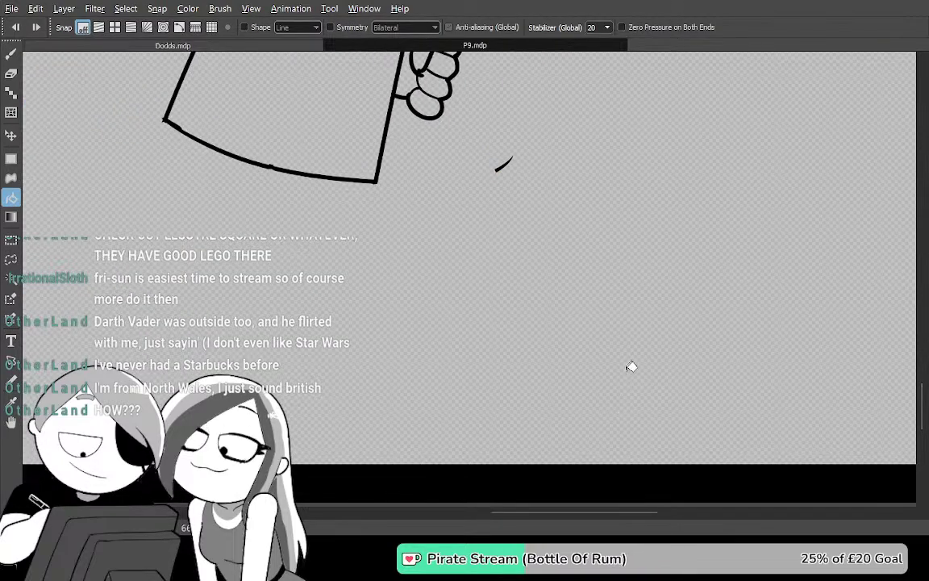
drag(637, 259, 577, 477)
drag(625, 231, 583, 421)
drag(620, 316, 632, 341)
mouse_move(623, 214)
mouse_down()
mouse_move(620, 344)
mouse_move(707, 319)
mouse_move(700, 288)
mouse_move(675, 294)
mouse_up()
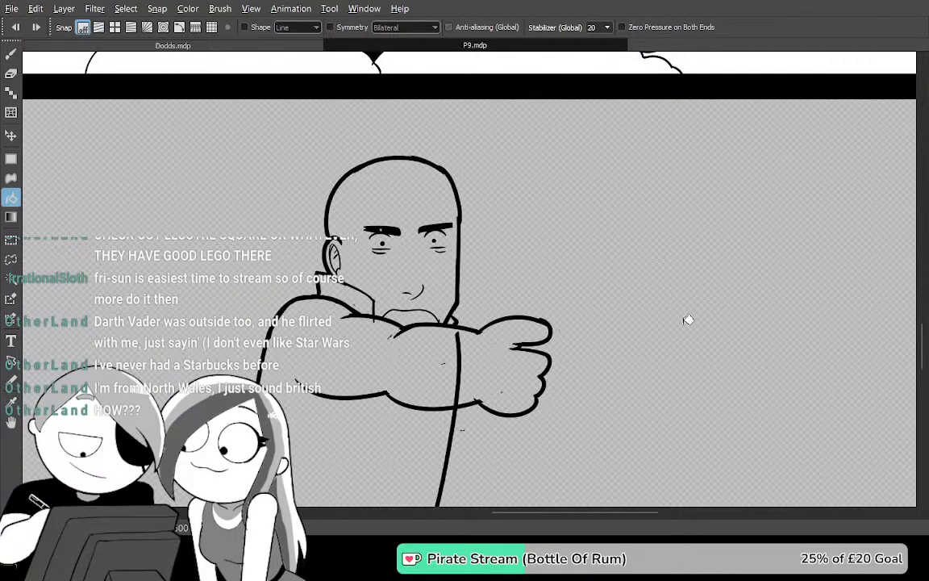
drag(666, 366, 613, 326)
key(ctrl+t)
drag(401, 328, 500, 319)
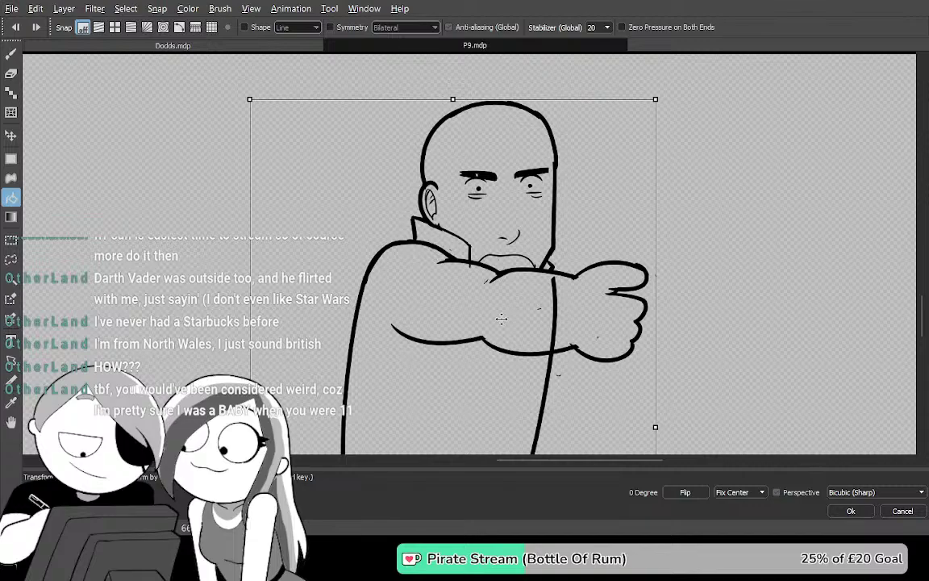
key(Return)
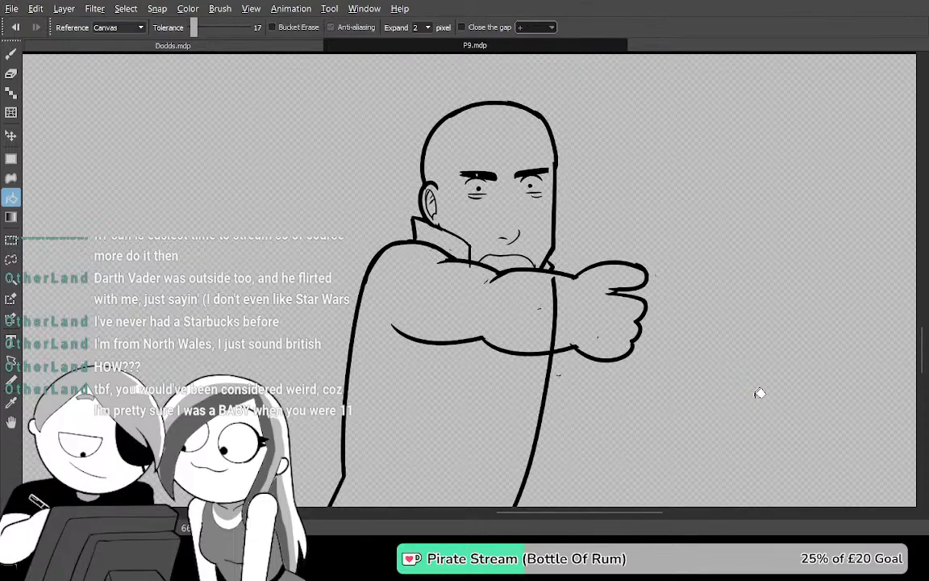
Test a black background fill around the shifted figure, and undo the fill
click(725, 394)
drag(715, 395, 582, 309)
scroll(682, 277, down, 2)
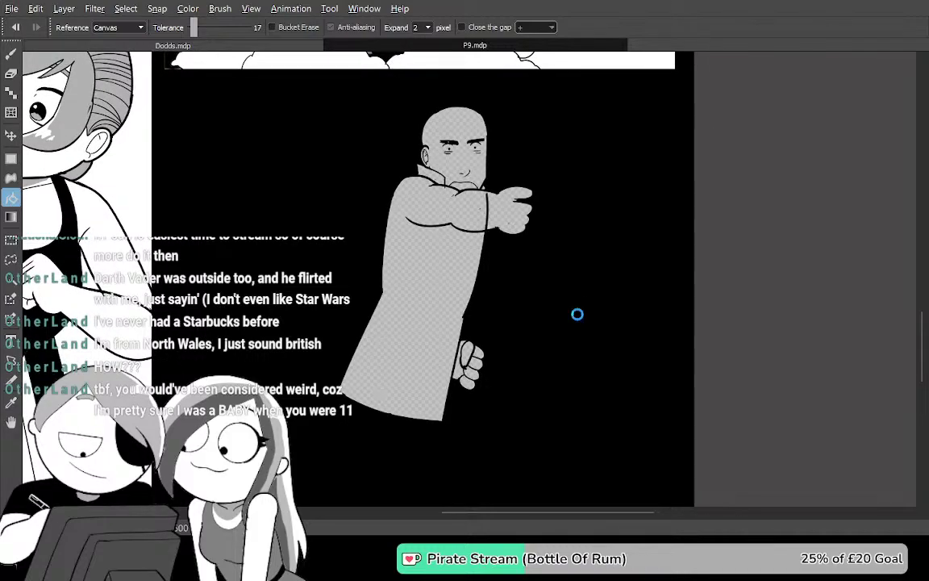
key(ctrl+z)
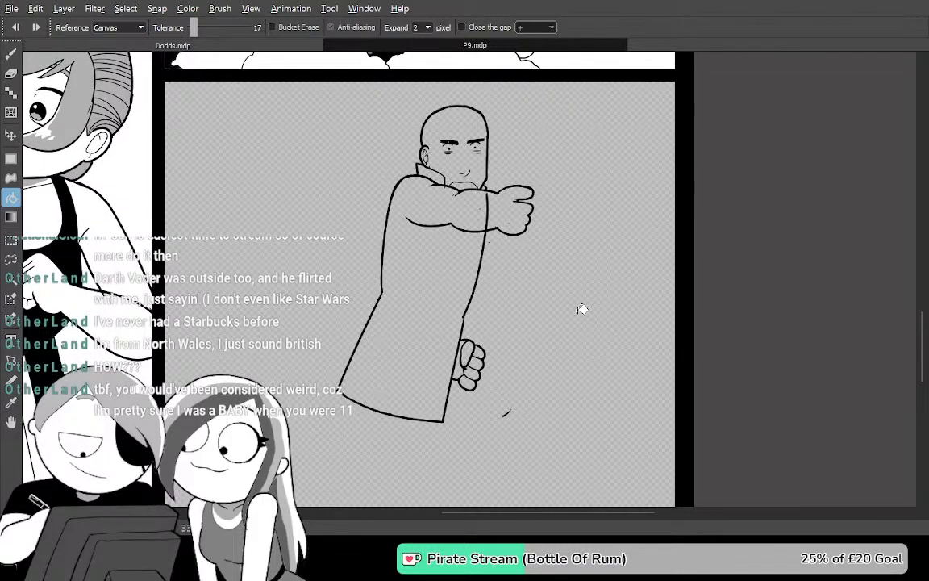
Undo the figure's shift within the panel
scroll(629, 294, up, 2)
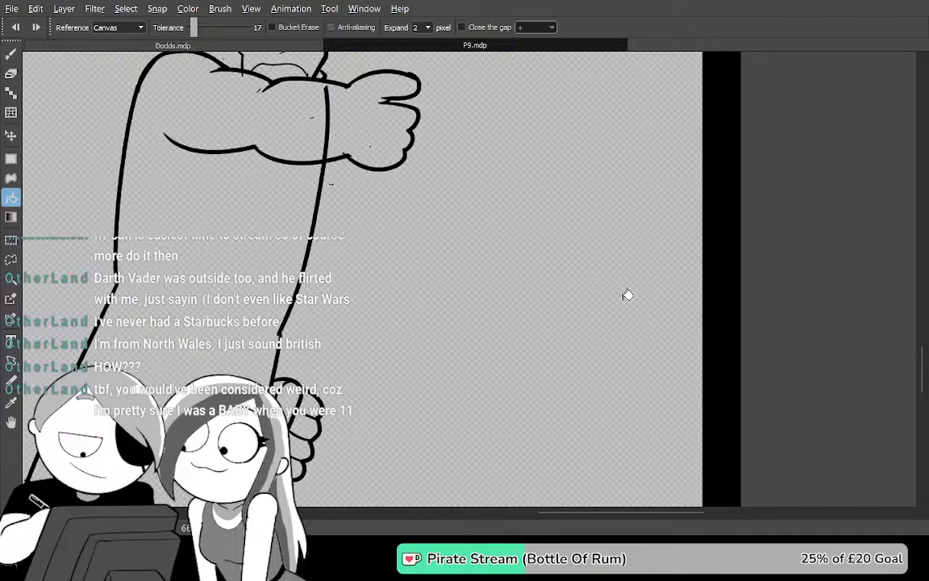
drag(622, 300, 694, 391)
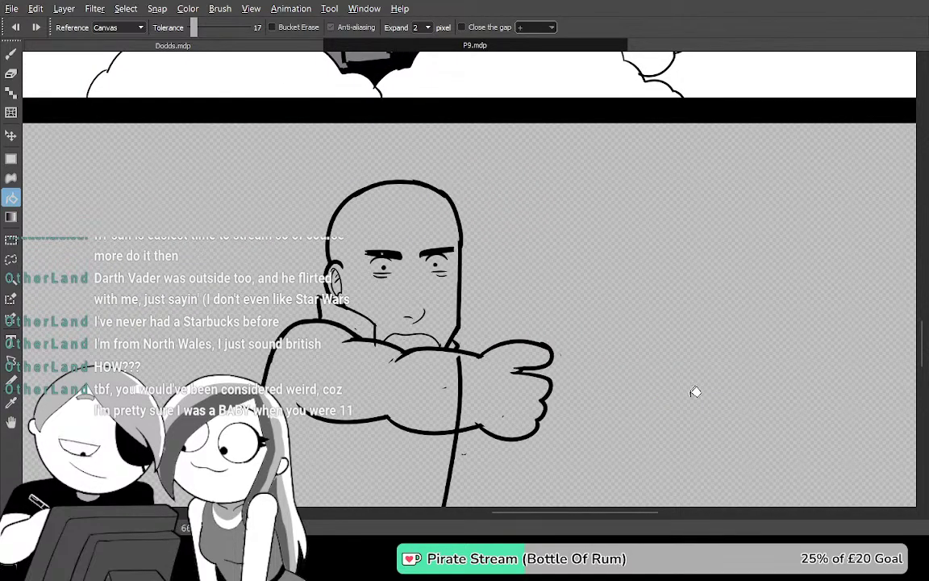
key(ctrl+z)
Try filling the background near the panel's lower border with black, and undo the fill
drag(640, 428, 550, 16)
drag(603, 336, 629, 110)
drag(597, 346, 552, 119)
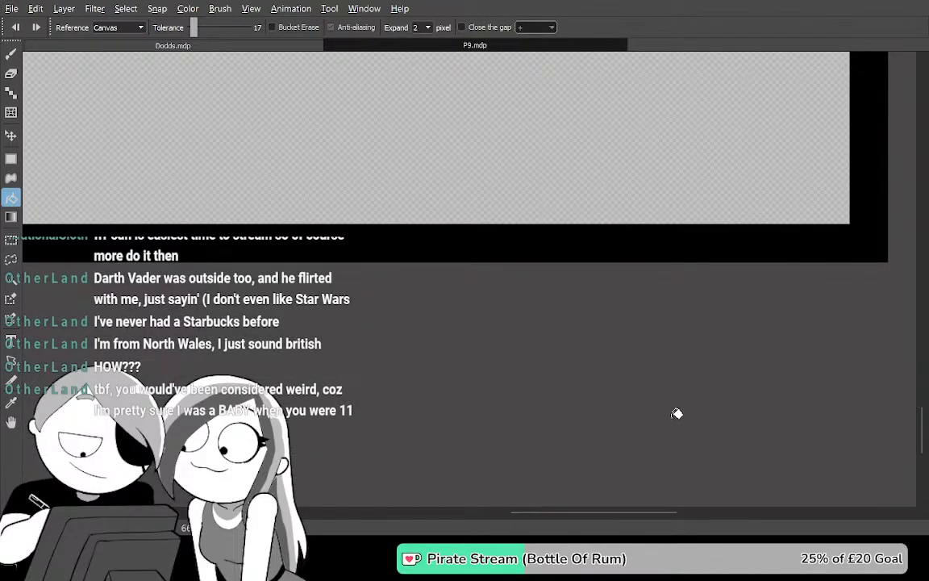
key(Tab)
key(b)
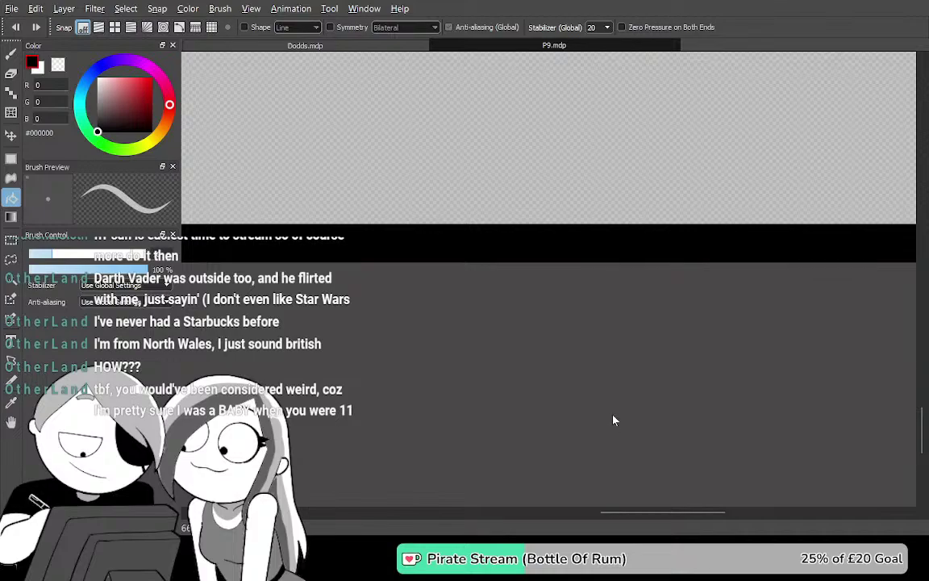
key(Tab)
key(g)
click(606, 153)
mouse_move(605, 146)
mouse_down()
mouse_move(573, 288)
mouse_move(596, 362)
mouse_move(591, 290)
mouse_up()
key(ctrl+z)
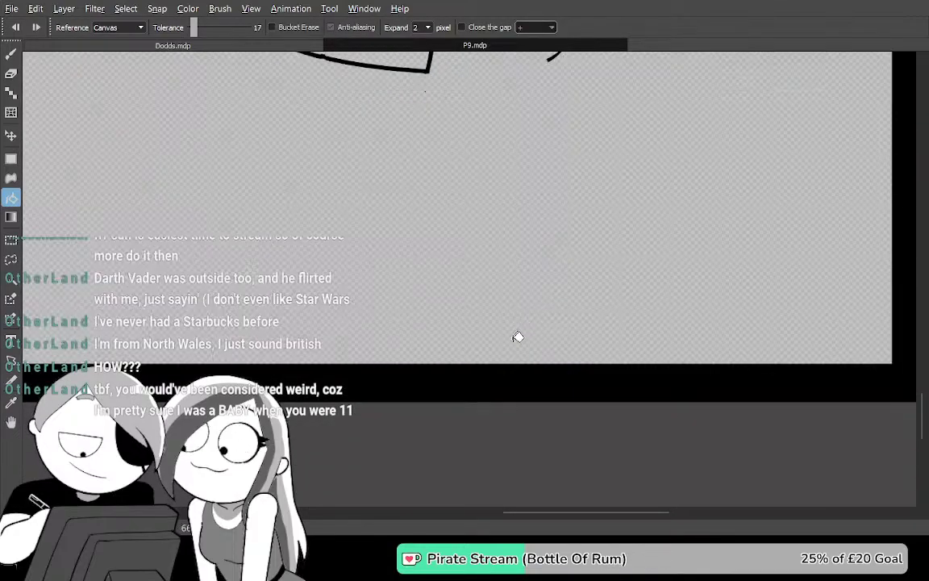
Try sketching a round shape at the panel's lower border, and undo it
key(b)
mouse_move(494, 260)
mouse_down()
mouse_move(490, 378)
mouse_move(564, 308)
mouse_move(522, 267)
mouse_up()
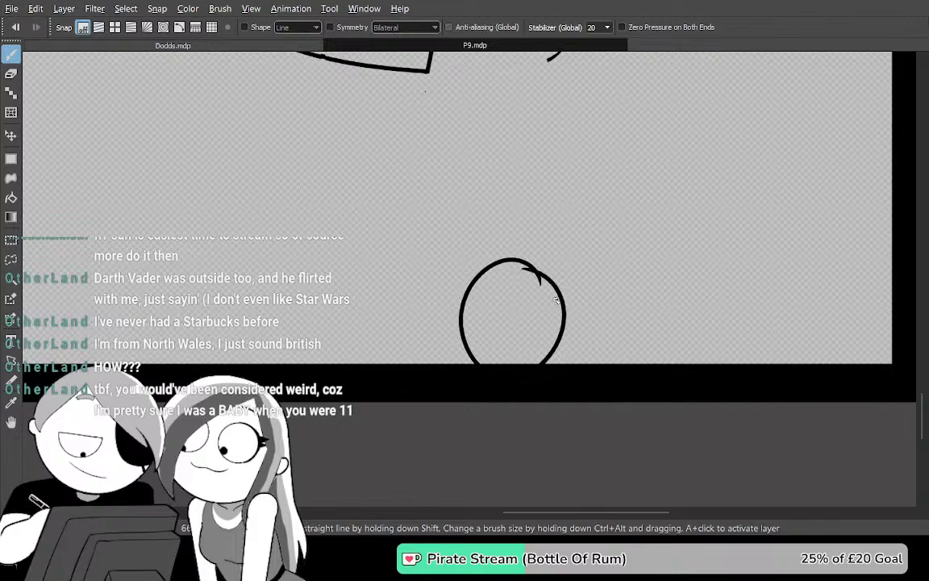
key(ctrl+z)
mouse_move(587, 255)
mouse_down()
mouse_move(501, 275)
mouse_move(587, 250)
mouse_up()
mouse_move(642, 207)
mouse_down()
mouse_move(651, 316)
mouse_move(628, 128)
mouse_up()
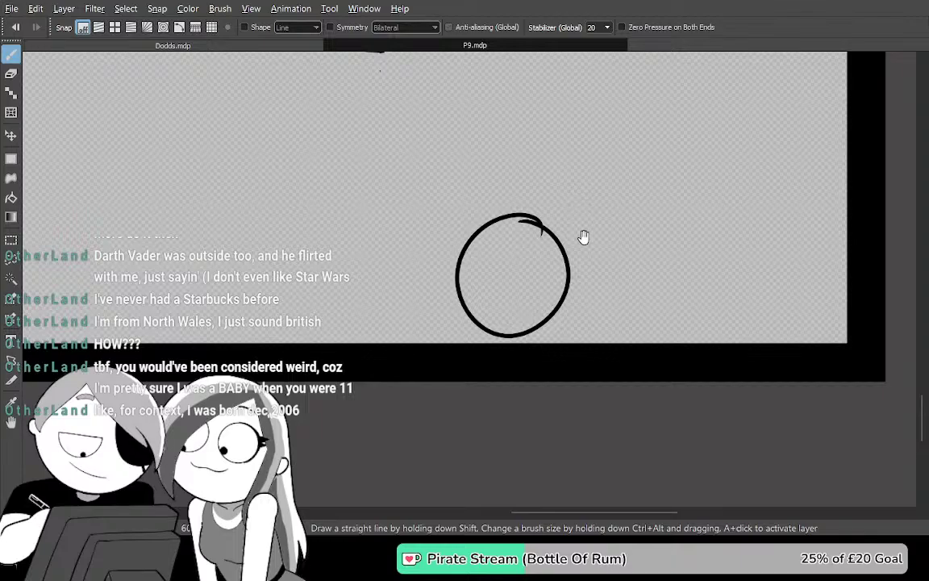
scroll(584, 236, up, 4)
mouse_move(548, 404)
mouse_down()
mouse_move(562, 206)
mouse_move(570, 220)
mouse_up()
key(ctrl+z)
Draw the shoe's curved outline rising from the panel's lower border, and add a thin sole line along its length
mouse_move(353, 318)
mouse_down()
mouse_move(489, 158)
mouse_move(590, 153)
mouse_up()
mouse_move(556, 242)
mouse_down()
mouse_move(500, 280)
mouse_move(434, 290)
mouse_up()
mouse_move(447, 363)
mouse_down()
mouse_move(631, 198)
mouse_move(543, 124)
mouse_move(460, 244)
mouse_up()
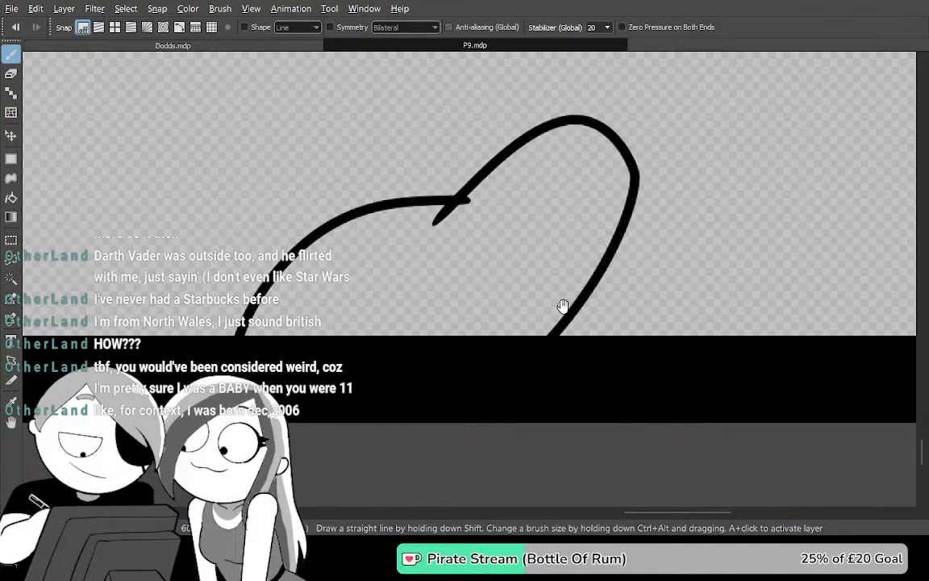
drag(625, 150, 290, 354)
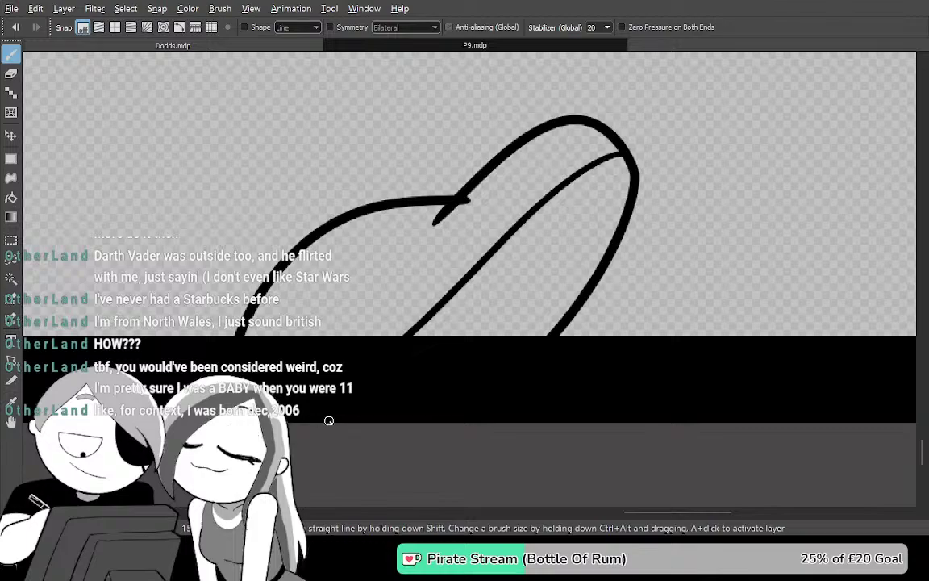
key(ctrl+z)
mouse_move(637, 153)
mouse_down()
mouse_move(457, 272)
mouse_move(255, 359)
mouse_up()
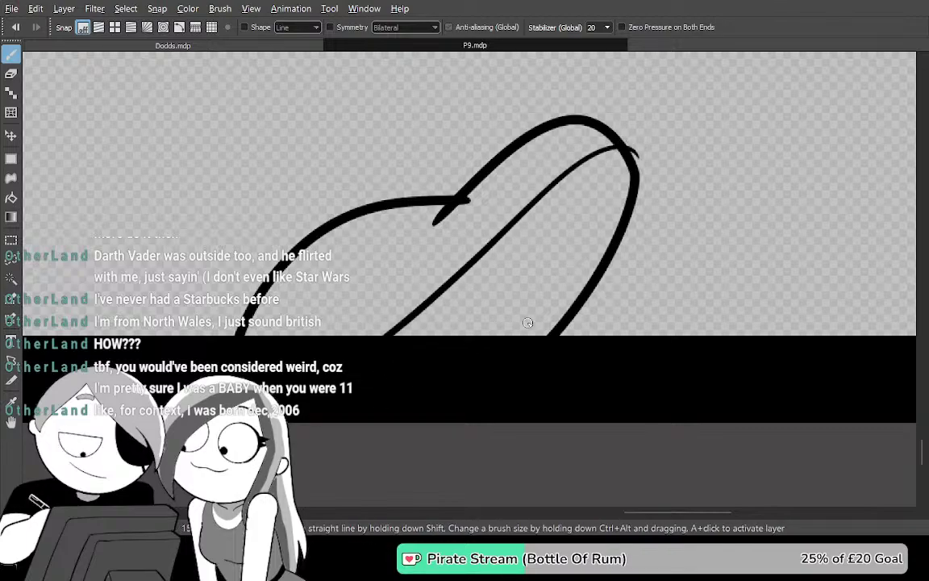
Erase the overlapping stroke ends on the shoe's upper edge and redraw the joint as one continuous curve
scroll(539, 325, up, 2)
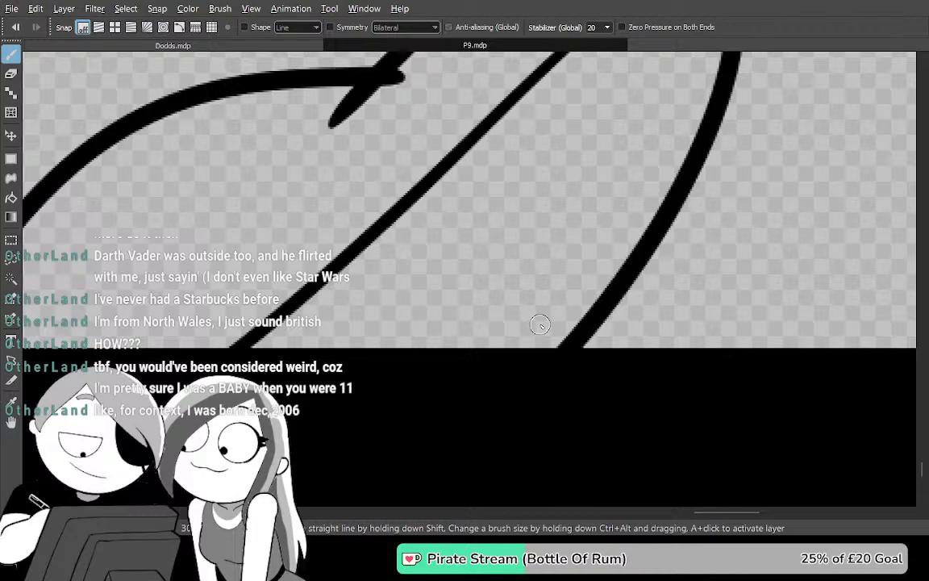
scroll(539, 326, down, 3)
key(e)
mouse_move(400, 288)
mouse_down()
mouse_move(497, 247)
mouse_move(386, 280)
mouse_move(498, 237)
mouse_move(435, 251)
mouse_move(483, 237)
mouse_move(385, 238)
mouse_up()
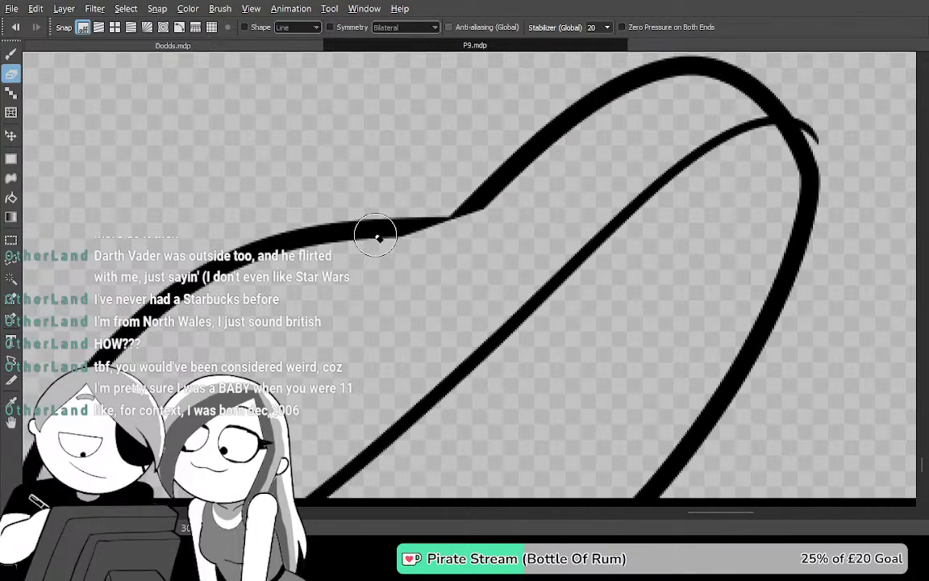
key(b)
drag(319, 239, 481, 196)
Draw a second thin sole line parallel to the first on the shoe, and rework the lower parts of both lines
mouse_move(615, 281)
mouse_down()
mouse_move(549, 301)
mouse_move(418, 367)
mouse_up()
drag(552, 310, 604, 307)
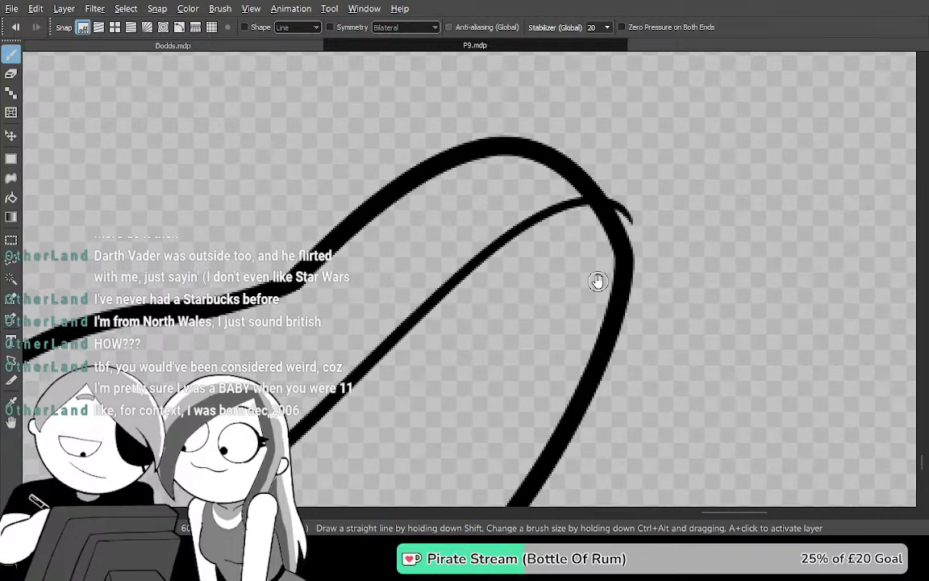
mouse_move(566, 148)
mouse_down()
mouse_move(454, 208)
mouse_move(298, 362)
mouse_move(560, 133)
mouse_move(363, 227)
mouse_move(194, 335)
mouse_up()
drag(531, 301, 574, 266)
key(e)
mouse_move(438, 315)
mouse_down()
mouse_move(389, 351)
mouse_move(405, 324)
mouse_move(397, 345)
mouse_move(359, 315)
mouse_up()
mouse_move(469, 290)
mouse_down()
mouse_move(430, 317)
mouse_move(443, 325)
mouse_move(413, 324)
mouse_move(383, 371)
mouse_up()
key(b)
mouse_move(433, 301)
mouse_down()
mouse_move(352, 338)
mouse_move(342, 374)
mouse_up()
drag(600, 244, 506, 408)
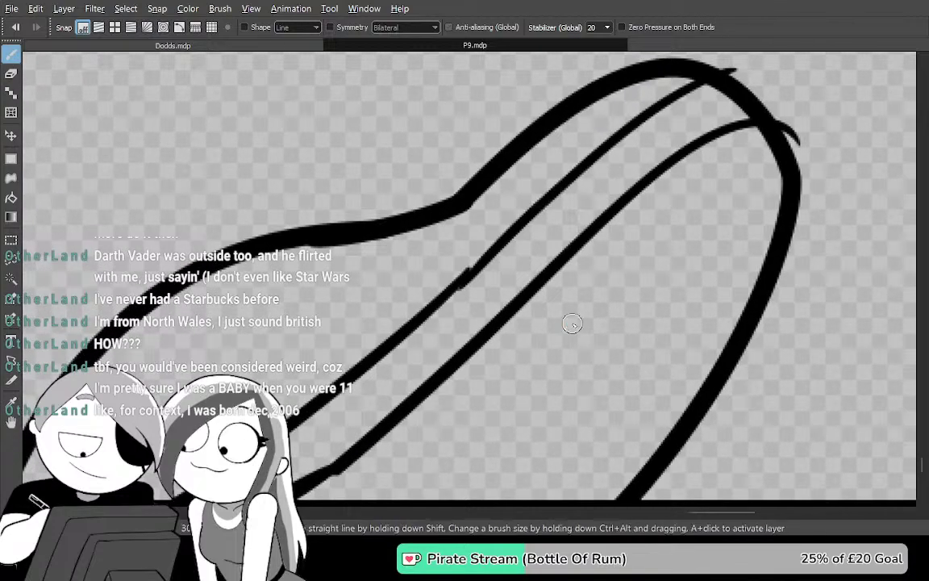
scroll(572, 324, down, 5)
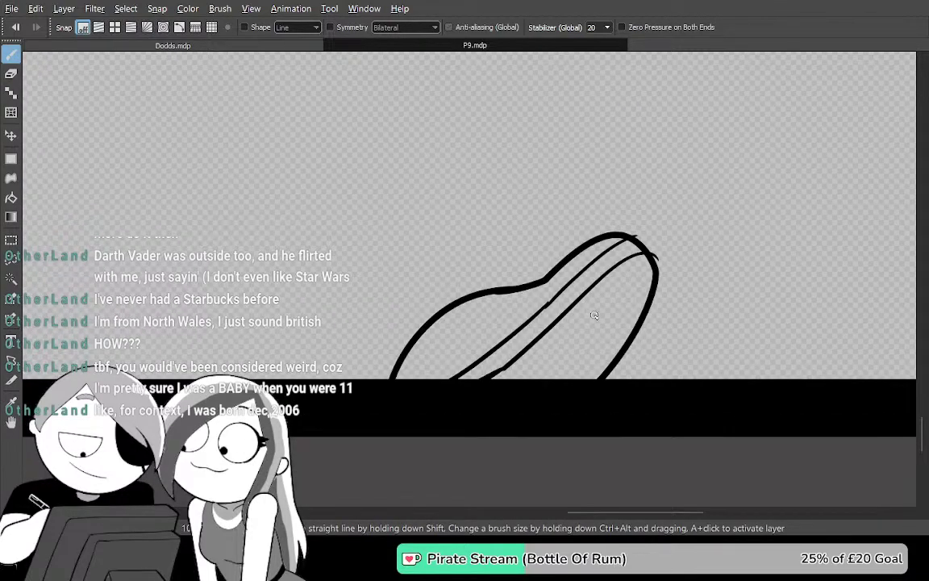
Try drawing the bent leg above the shoe as two straight segments running up to the coat's hem
drag(427, 104, 468, 287)
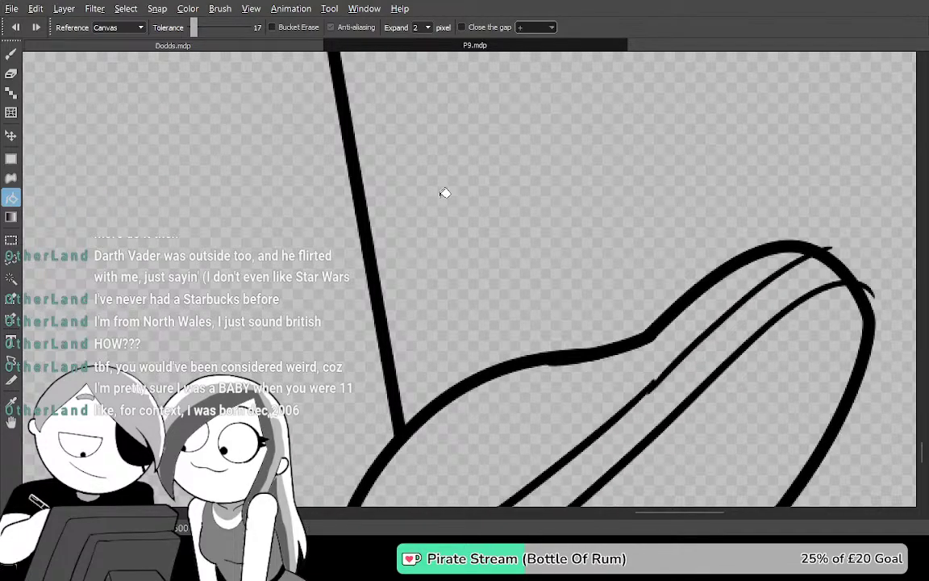
scroll(451, 213, down, 2)
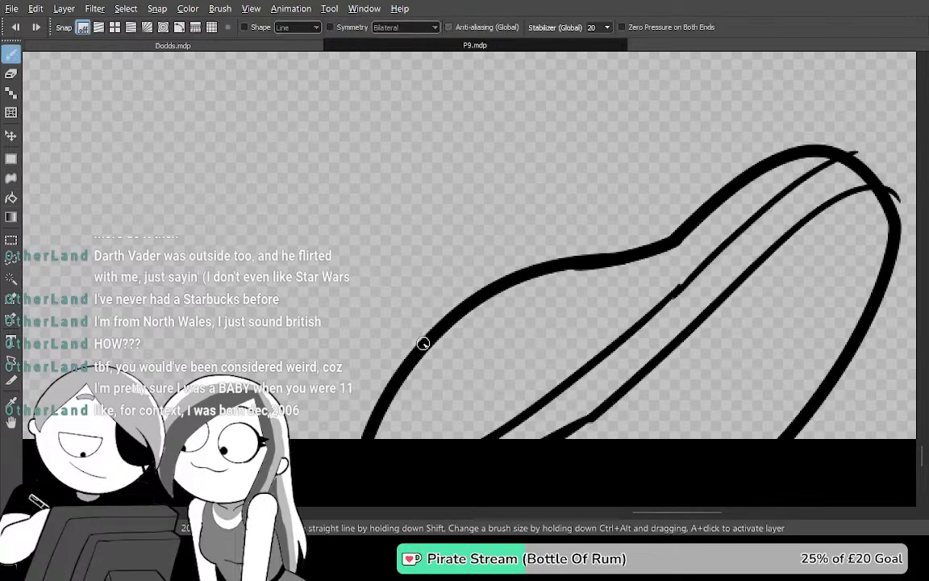
scroll(408, 210, up, 10)
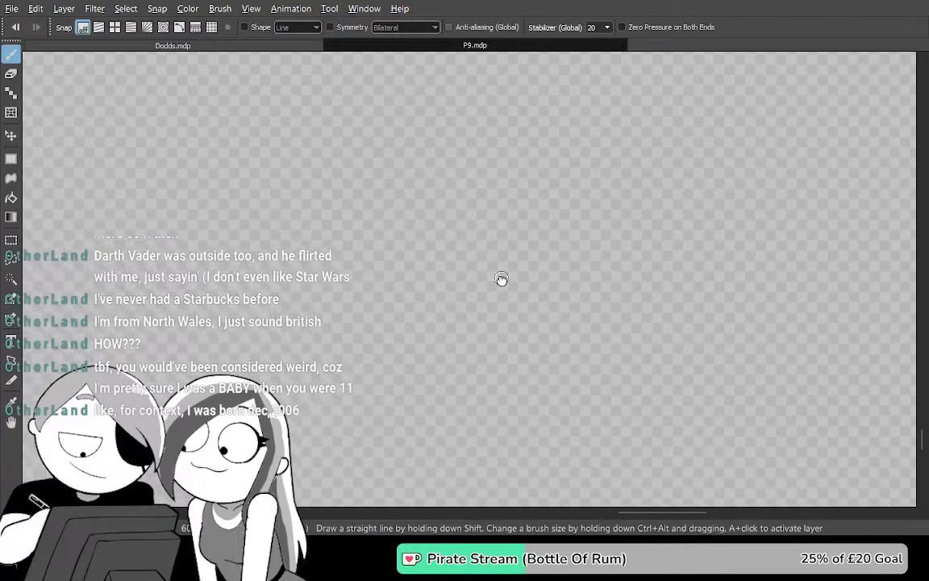
drag(501, 279, 538, 411)
mouse_move(530, 222)
mouse_down()
mouse_move(493, 215)
mouse_move(493, 88)
mouse_up()
drag(491, 161, 475, 224)
drag(419, 145, 456, 218)
shift+click(460, 213)
drag(440, 134, 531, 385)
drag(482, 244, 558, 291)
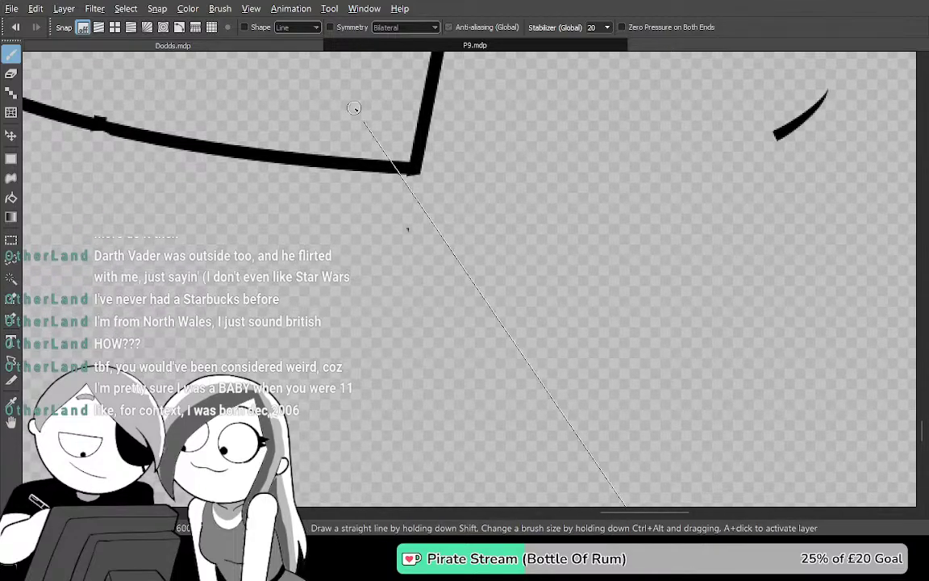
shift+click(347, 98)
drag(648, 423, 483, 182)
drag(544, 414, 515, 282)
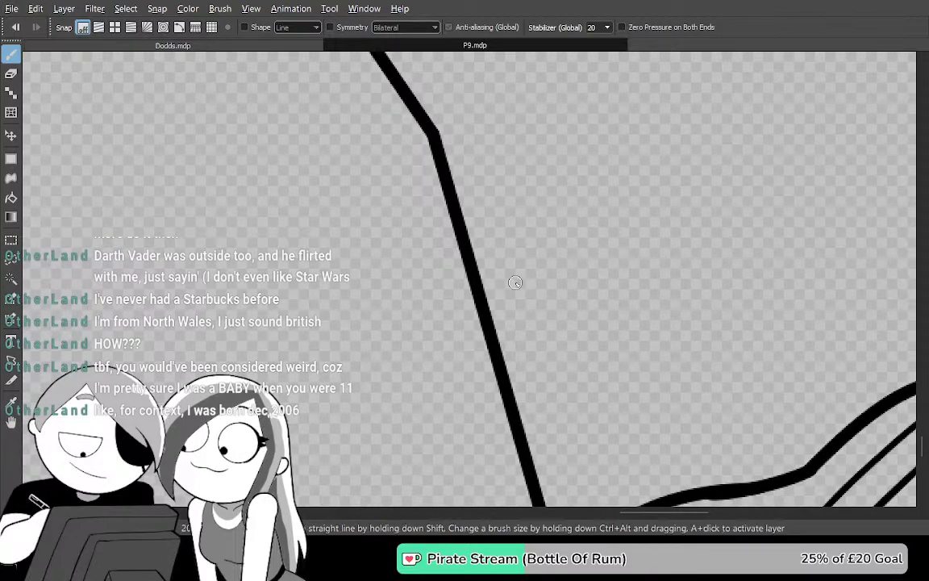
Test a short mark across the leg's knee, and undo the mark and both leg lines
scroll(507, 279, down, 3)
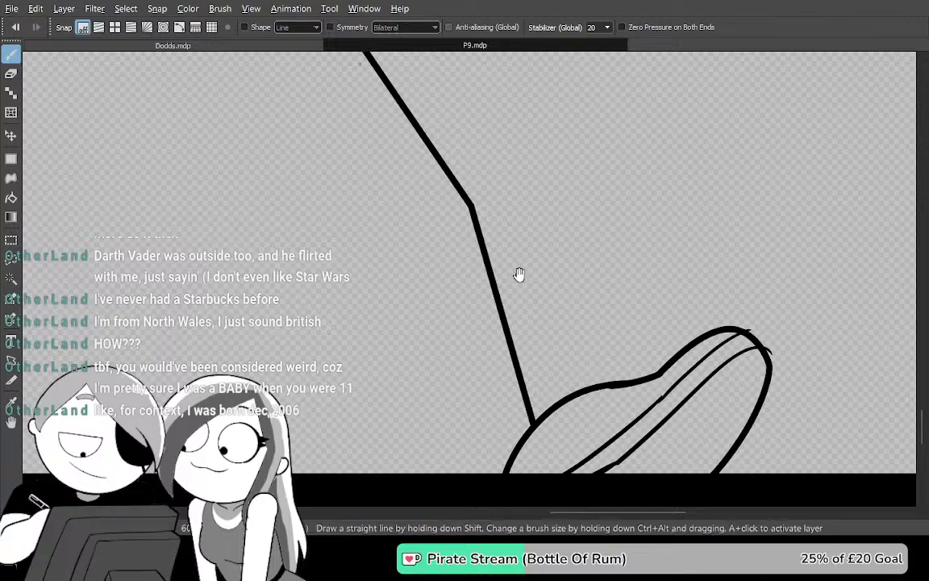
drag(518, 276, 586, 313)
key(ctrl+z)
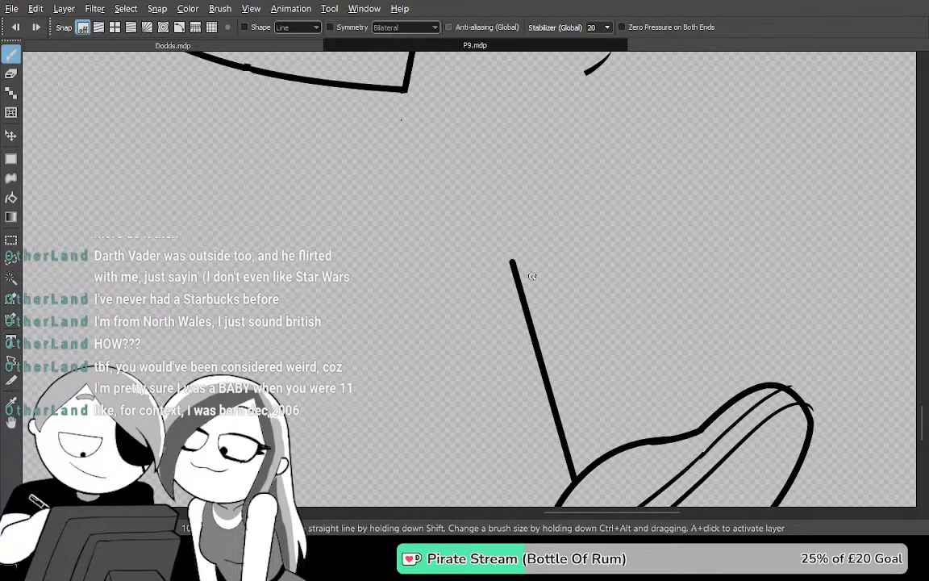
key(ctrl+y)
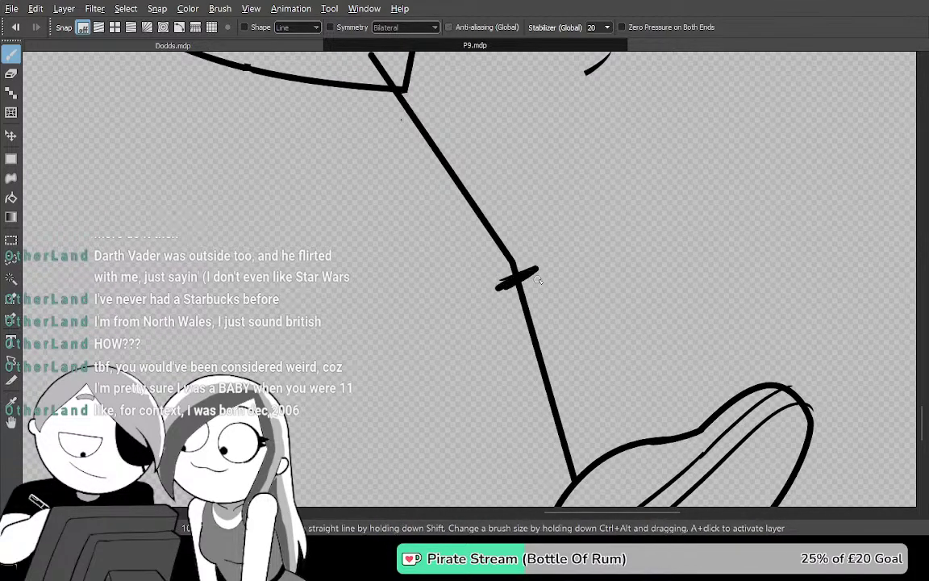
drag(576, 303, 577, 274)
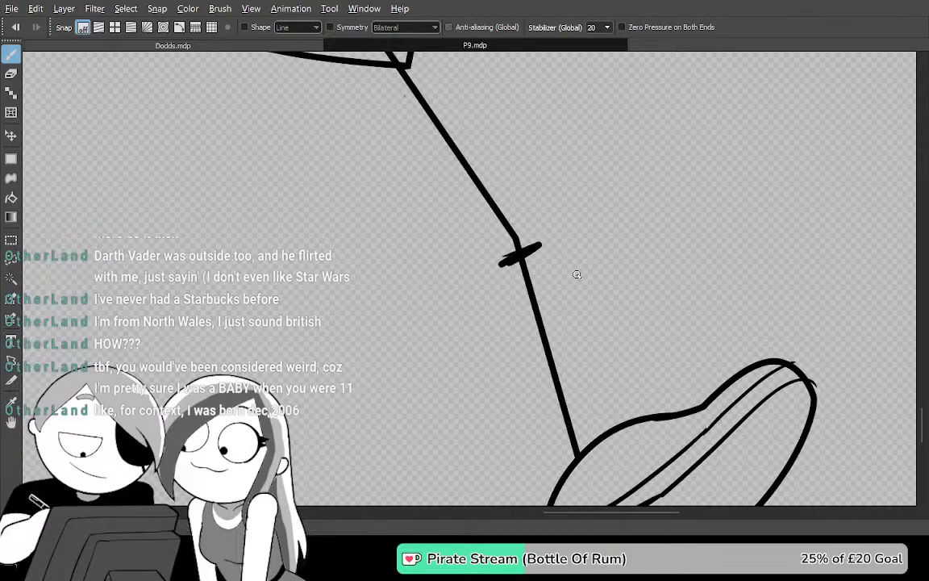
key(ctrl+z)
key(ctrl+z)
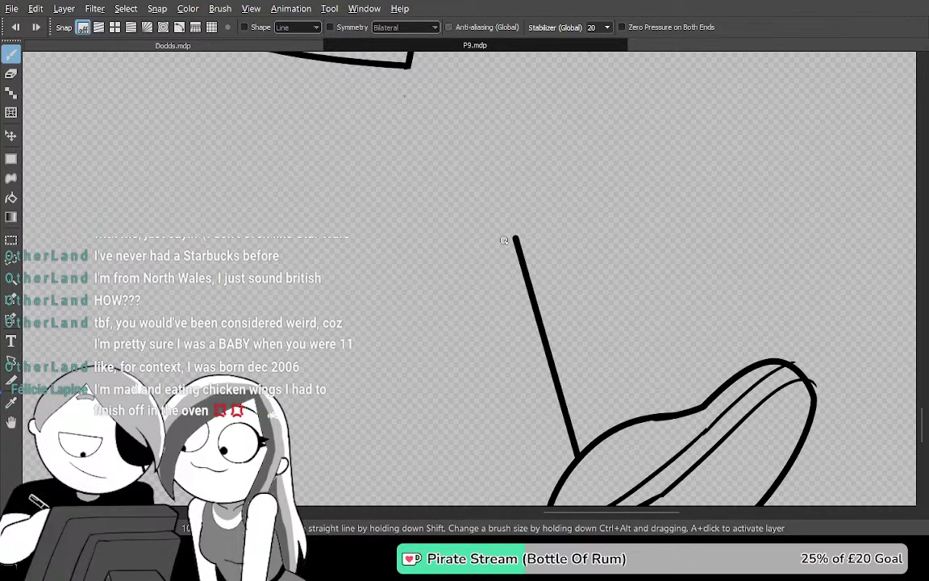
click(504, 241)
drag(559, 356, 538, 330)
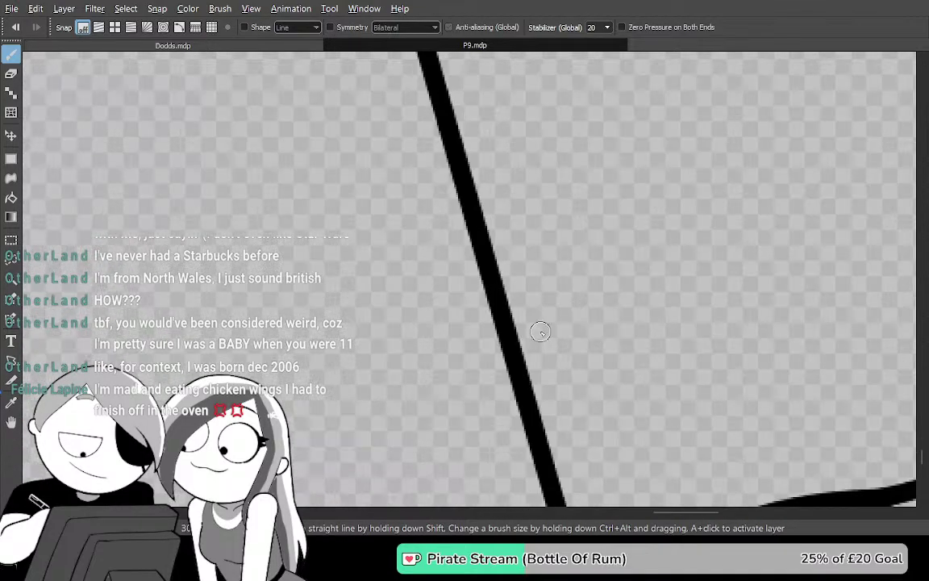
drag(472, 134, 485, 274)
mouse_move(494, 146)
mouse_down()
mouse_move(519, 263)
mouse_move(558, 259)
mouse_up()
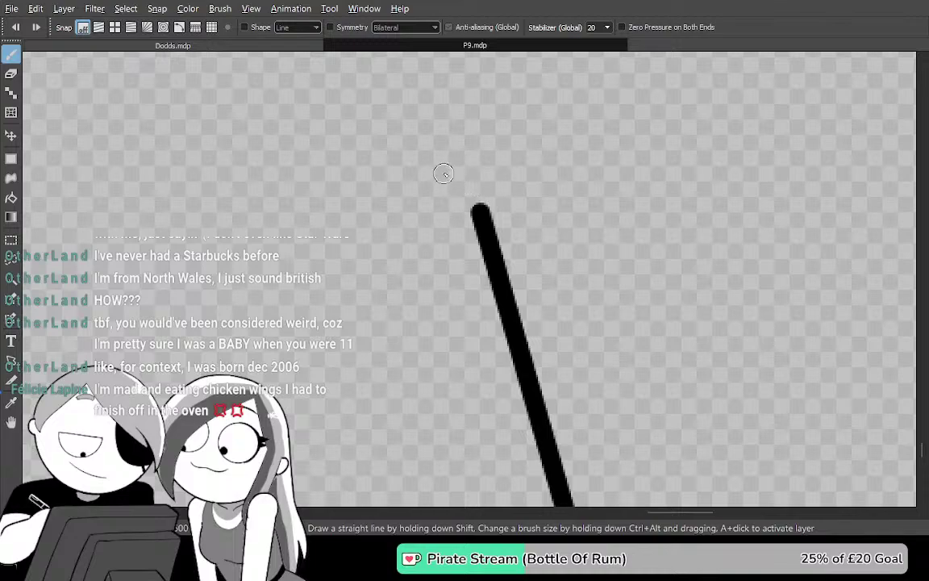
key(ctrl+z)
Redraw the bent leg with a straight shin line into the shoe and a straight thigh line crossing the coat's hem
drag(525, 353, 470, 208)
drag(575, 367, 493, 126)
drag(591, 419, 518, 150)
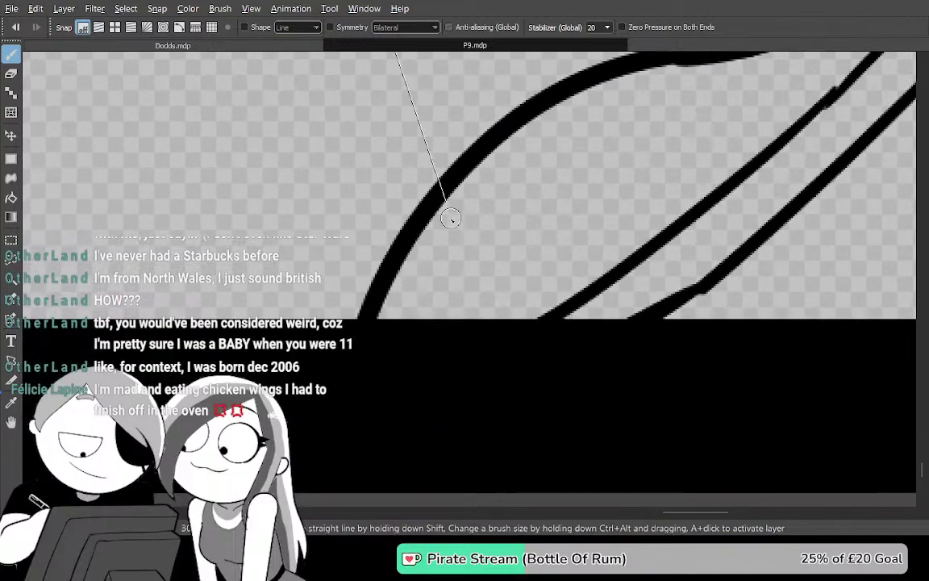
shift+click(452, 227)
drag(428, 97, 500, 346)
drag(475, 145, 483, 265)
mouse_move(439, 80)
mouse_down()
mouse_move(499, 218)
mouse_move(533, 269)
mouse_up()
drag(481, 241, 512, 345)
drag(458, 168, 614, 428)
mouse_move(524, 248)
mouse_down()
mouse_move(617, 374)
mouse_move(658, 364)
mouse_up()
shift+click(445, 189)
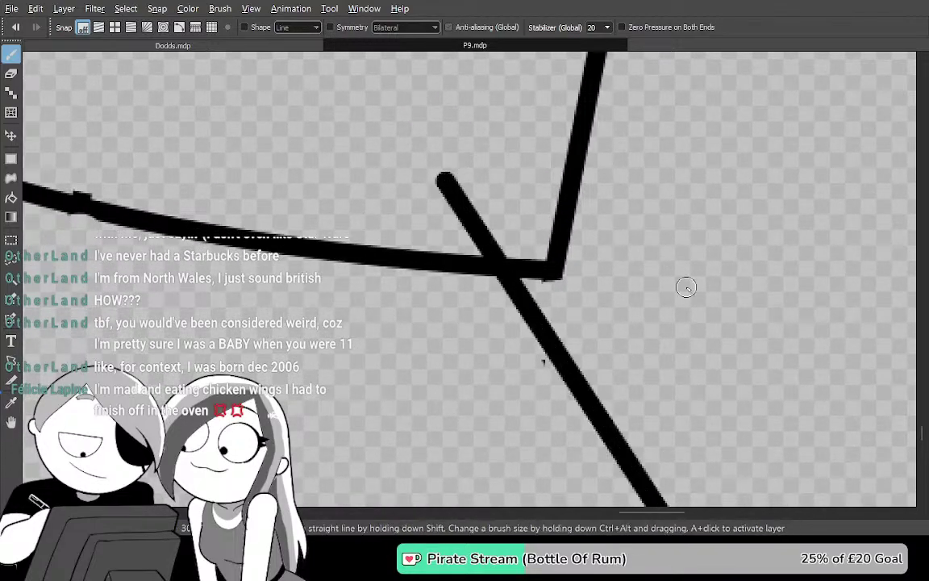
Draw the other leg as two straight lines, from the coat's hem down to the knee and back up along the raised shin
scroll(717, 246, down, 5)
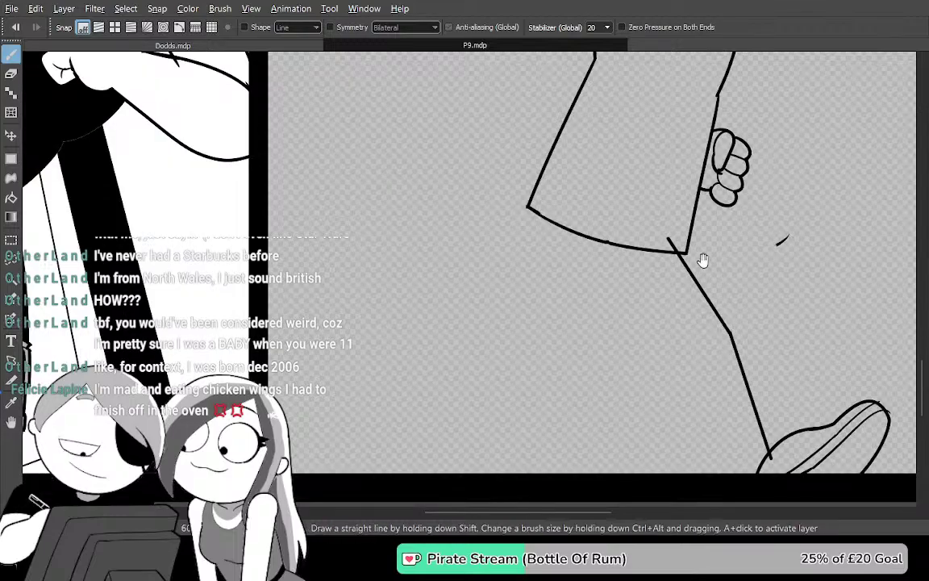
drag(703, 261, 588, 241)
scroll(526, 119, up, 4)
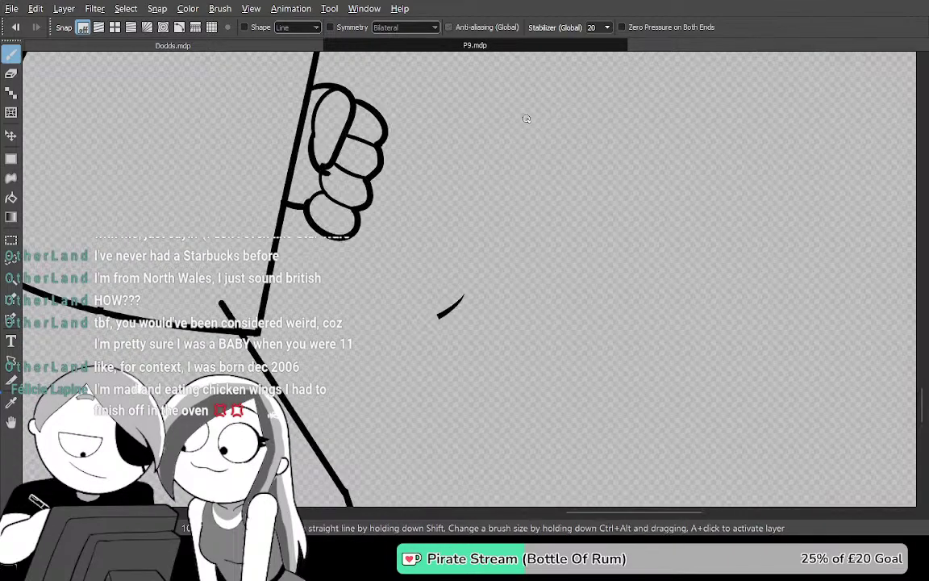
scroll(525, 119, down, 6)
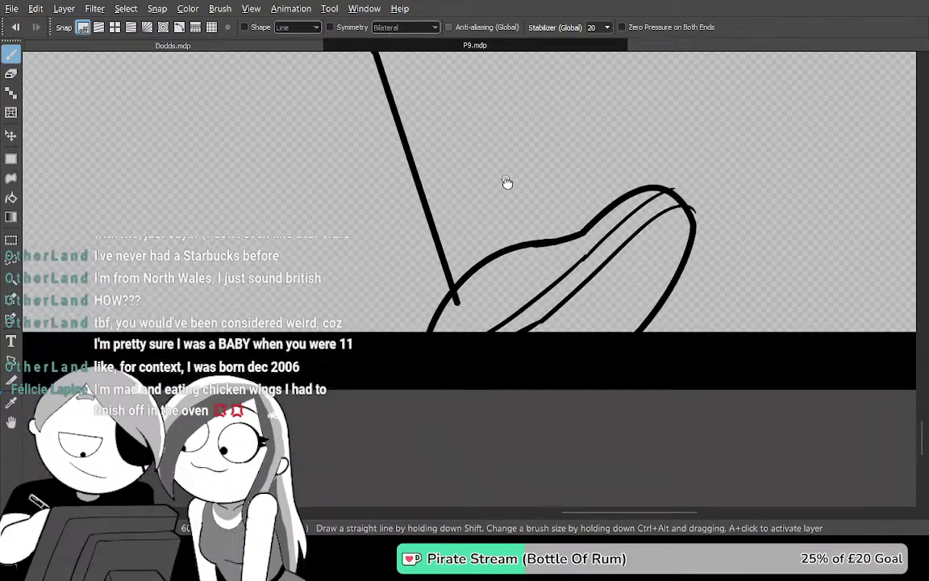
drag(464, 103, 711, 216)
mouse_move(561, 244)
mouse_down()
mouse_move(632, 220)
mouse_move(560, 218)
mouse_move(505, 286)
mouse_up()
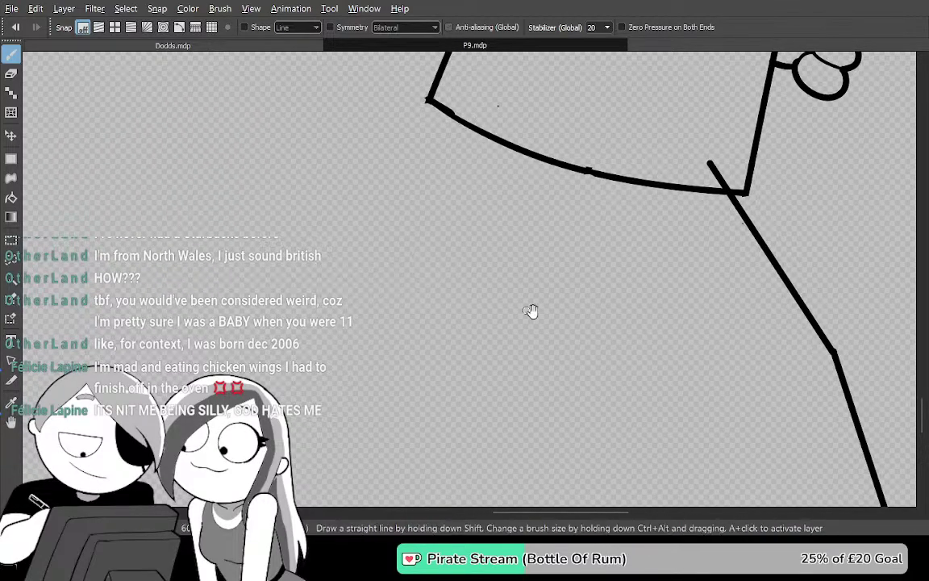
drag(826, 349, 606, 360)
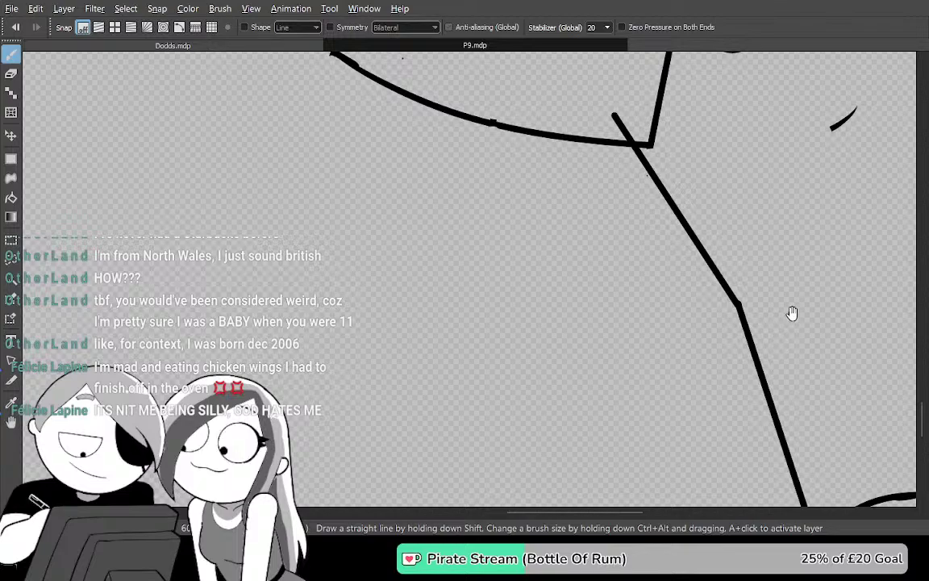
mouse_move(338, 272)
mouse_down()
mouse_move(380, 275)
mouse_move(437, 258)
mouse_up()
shift+click(508, 262)
drag(540, 249, 544, 307)
shift+click(355, 195)
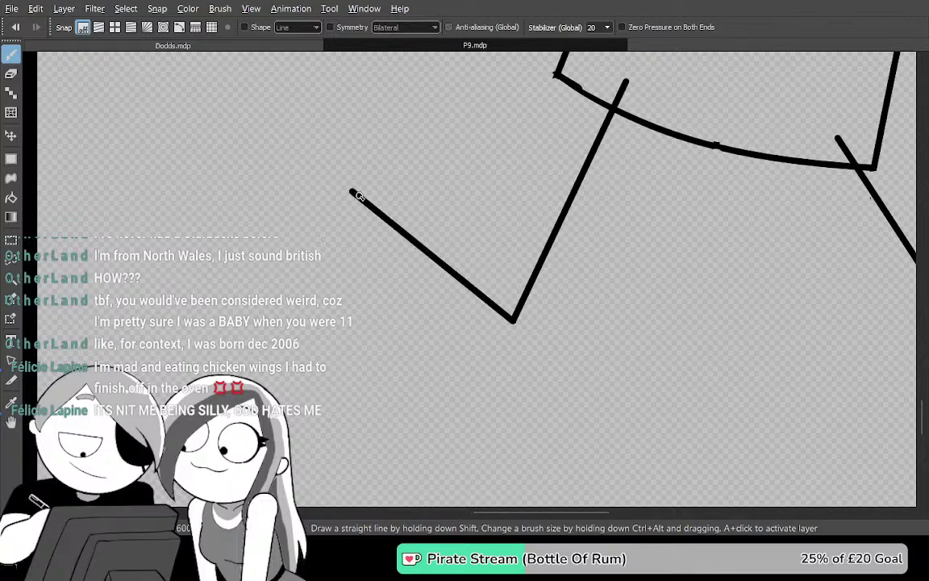
Undo the raised shin line and redraw it as a steeper straight line from the knee
drag(665, 286, 428, 307)
drag(541, 278, 398, 416)
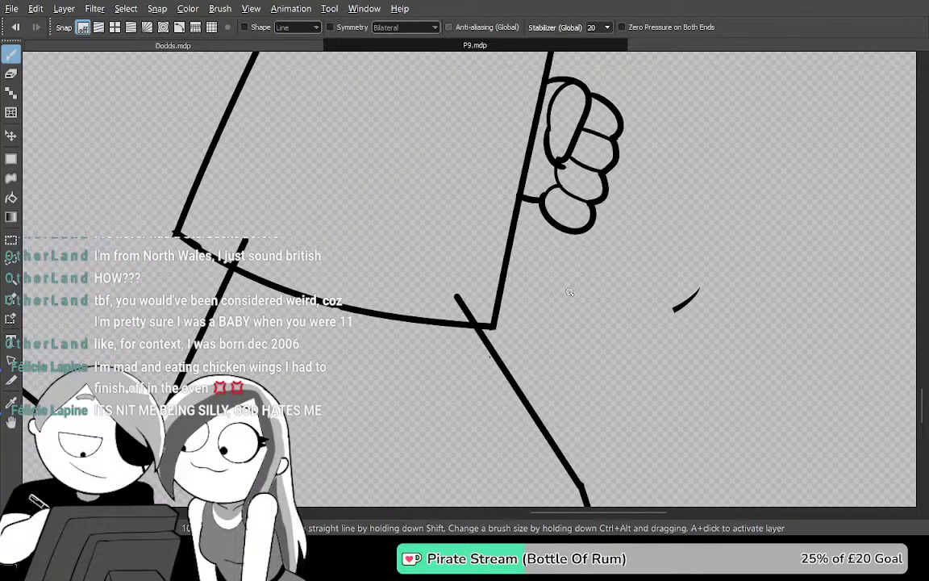
alt+click(543, 316)
drag(549, 317, 516, 77)
mouse_move(555, 140)
mouse_down()
mouse_move(562, 95)
mouse_move(545, 74)
mouse_move(504, 202)
mouse_move(535, 329)
mouse_move(550, 314)
mouse_up()
drag(551, 208, 587, 332)
drag(595, 379, 562, 103)
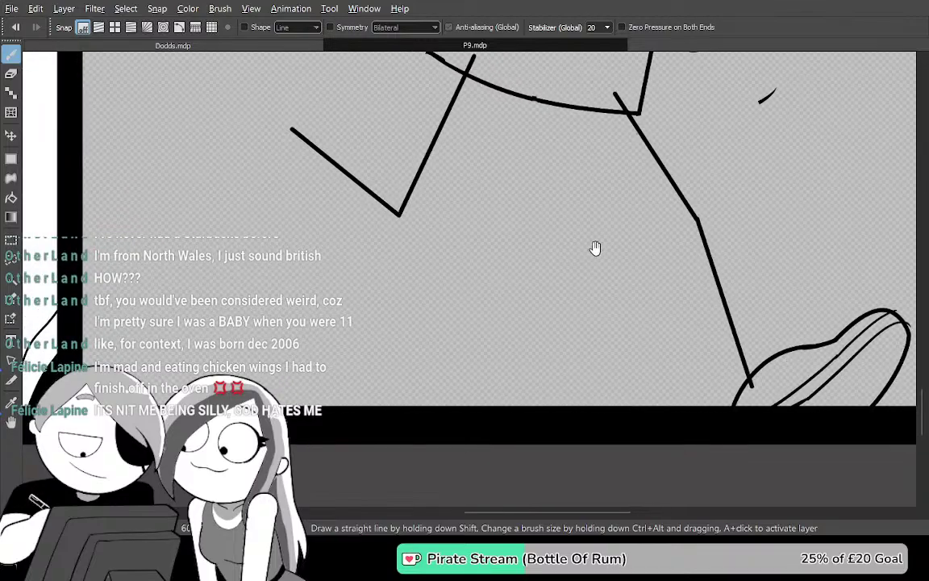
scroll(613, 247, up, 3)
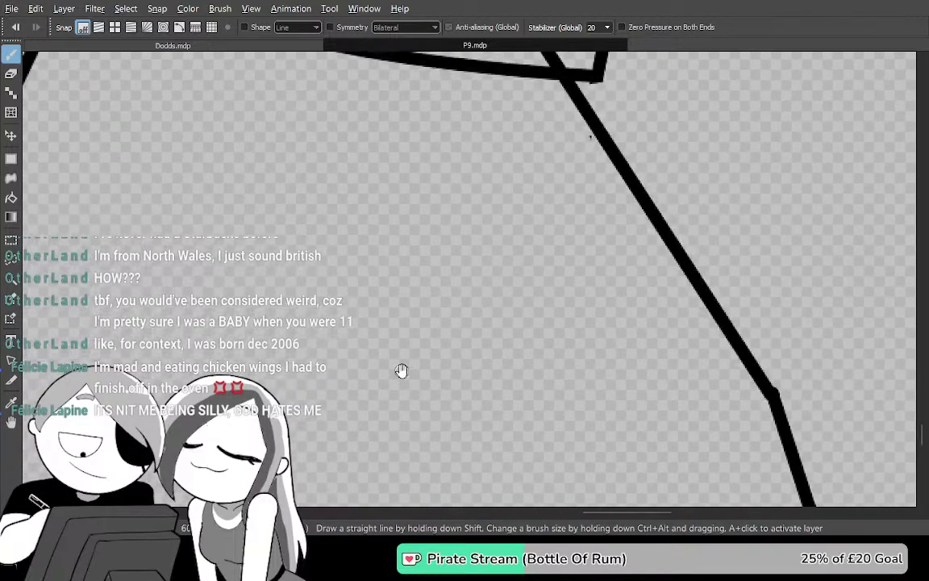
drag(447, 343, 722, 201)
drag(513, 301, 776, 203)
drag(530, 285, 696, 245)
key(ctrl+z)
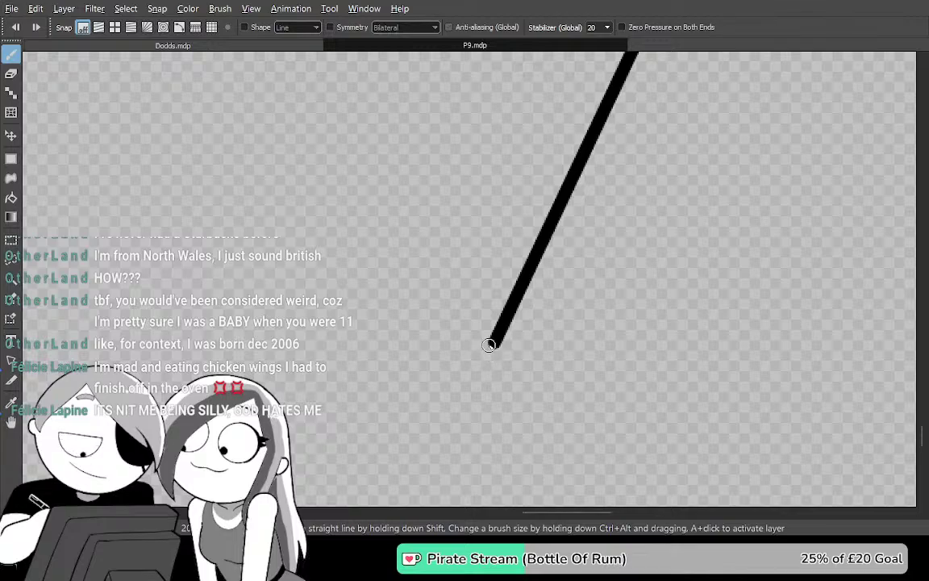
shift+click(375, 206)
Draw a large circle around the raised leg's knee and fill the area outside it with black
drag(734, 202, 538, 273)
drag(580, 214, 589, 53)
mouse_move(423, 270)
mouse_down()
mouse_move(539, 222)
mouse_move(357, 442)
mouse_move(622, 317)
mouse_move(715, 230)
mouse_move(641, 278)
mouse_move(599, 366)
mouse_move(589, 367)
mouse_move(614, 237)
mouse_move(810, 207)
mouse_move(682, 367)
mouse_move(538, 209)
mouse_up()
mouse_move(383, 156)
mouse_down()
mouse_move(600, 388)
mouse_move(599, 186)
mouse_move(529, 165)
mouse_move(364, 183)
mouse_move(439, 425)
mouse_move(492, 141)
mouse_up()
key(ctrl+z)
mouse_move(676, 394)
mouse_down()
mouse_move(610, 273)
mouse_move(613, 356)
mouse_up()
key(g)
click(702, 312)
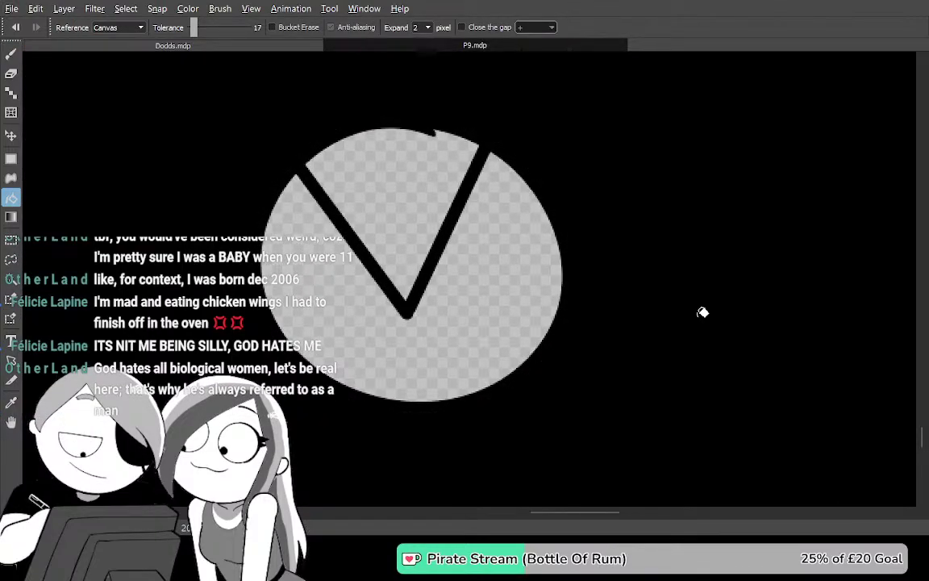
Undo the black fill and the circle around the raised leg's knee, and redraw the circle lower around the knee joint
scroll(722, 322, down, 3)
drag(743, 347, 628, 306)
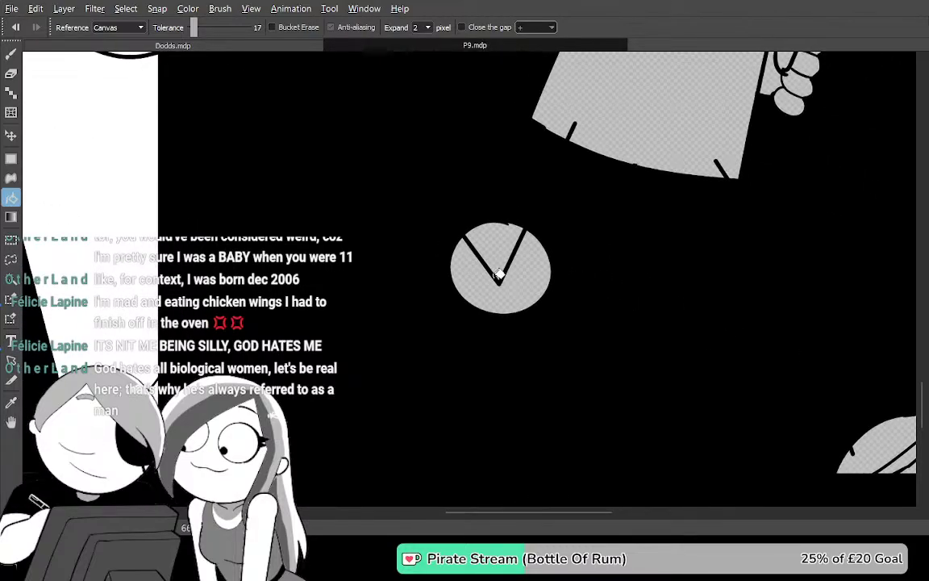
scroll(498, 274, up, 4)
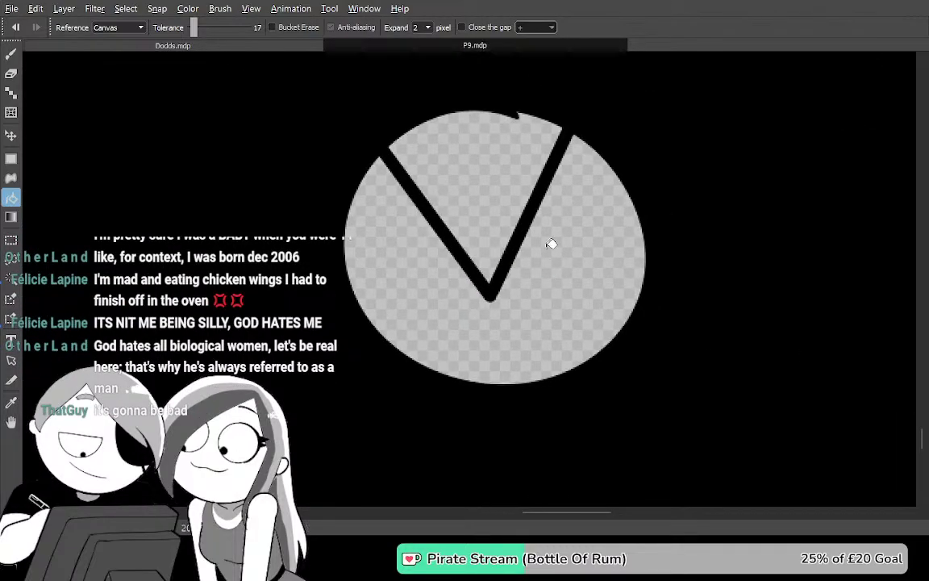
key(ctrl+z)
key(ctrl+z)
key(b)
mouse_move(388, 330)
mouse_down()
mouse_move(590, 340)
mouse_move(580, 162)
mouse_move(462, 129)
mouse_move(465, 141)
mouse_move(350, 314)
mouse_move(549, 394)
mouse_move(631, 224)
mouse_move(504, 157)
mouse_move(581, 202)
mouse_move(570, 225)
mouse_move(602, 288)
mouse_up()
key(ctrl+z)
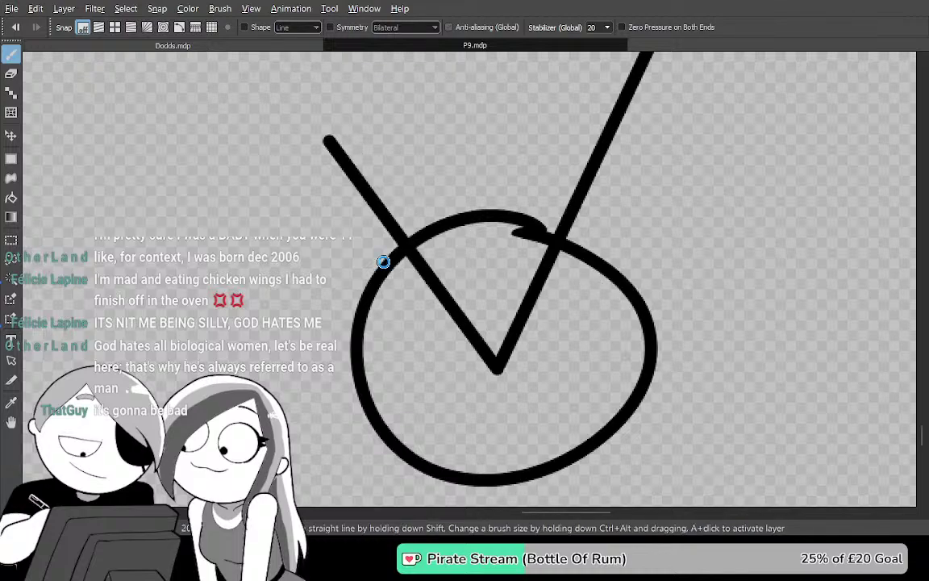
Outline the raised leg's thigh with two straight lines, running from the sides of the knee circle up to the coat's corner and hem
drag(498, 174, 395, 379)
drag(521, 176, 552, 259)
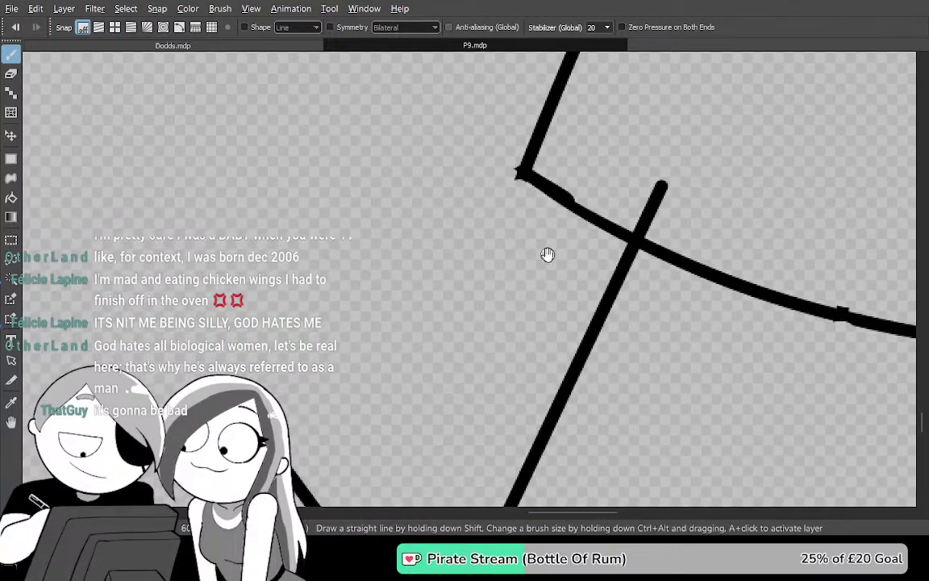
scroll(514, 164, down, 8)
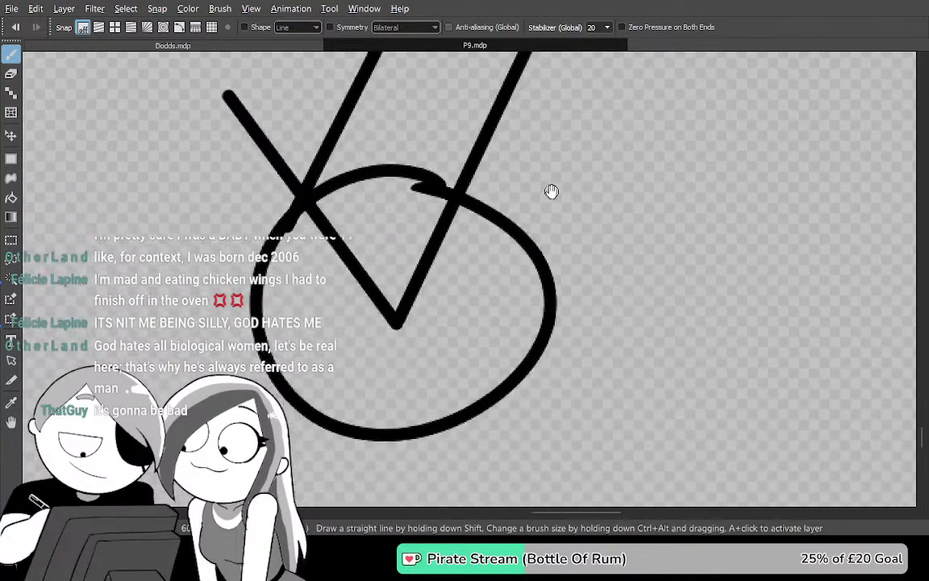
scroll(522, 380, up, 8)
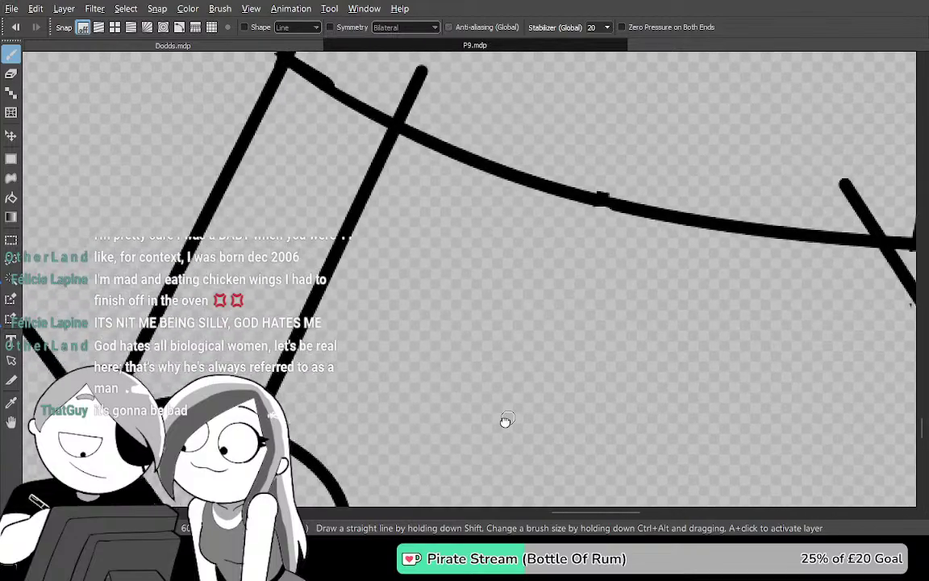
mouse_move(482, 365)
mouse_down()
mouse_move(490, 367)
mouse_move(407, 349)
mouse_move(493, 375)
mouse_move(538, 295)
mouse_up()
shift+click(568, 246)
Fill the area outside the coat and raised thigh with black to judge the silhouette, and undo the fill
key(g)
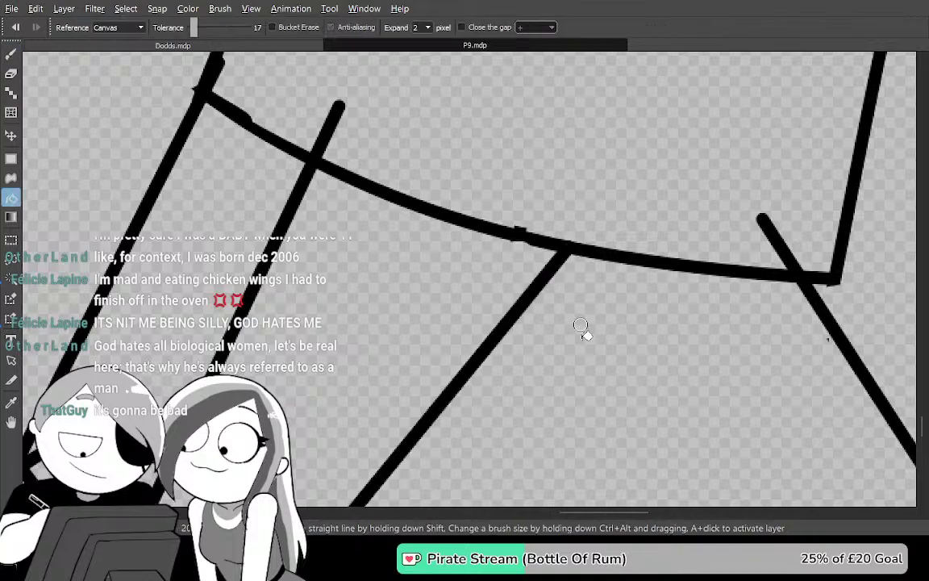
click(599, 354)
scroll(599, 354, down, 3)
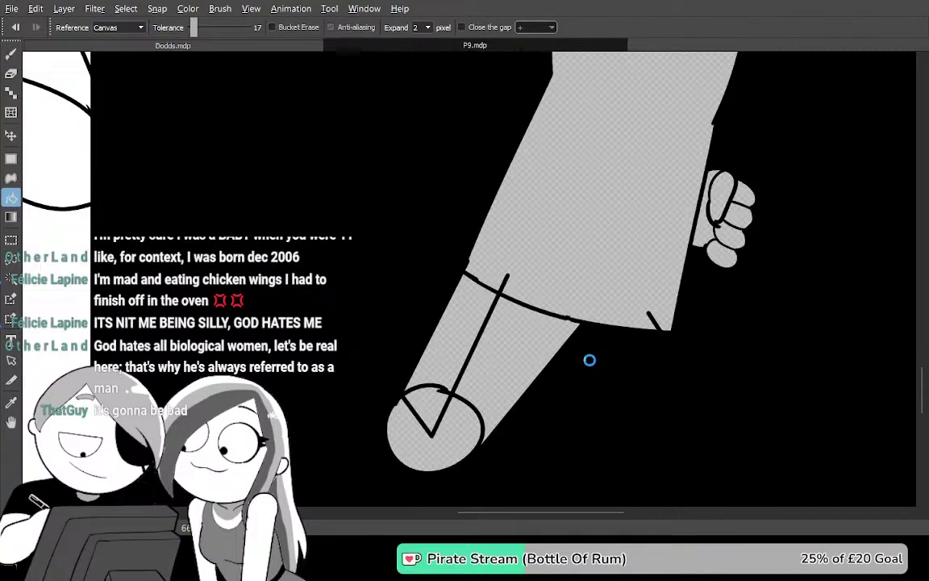
scroll(595, 354, down, 2)
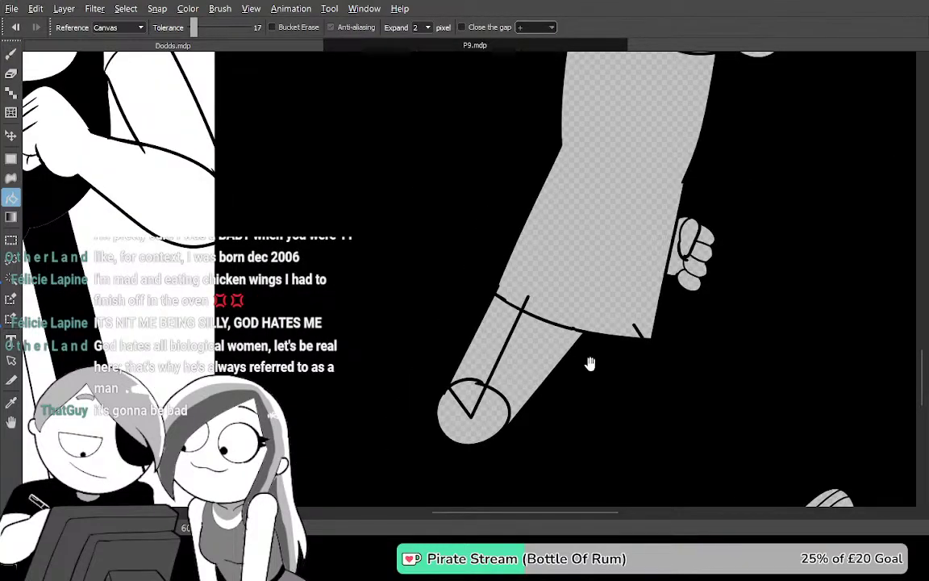
drag(720, 344, 593, 171)
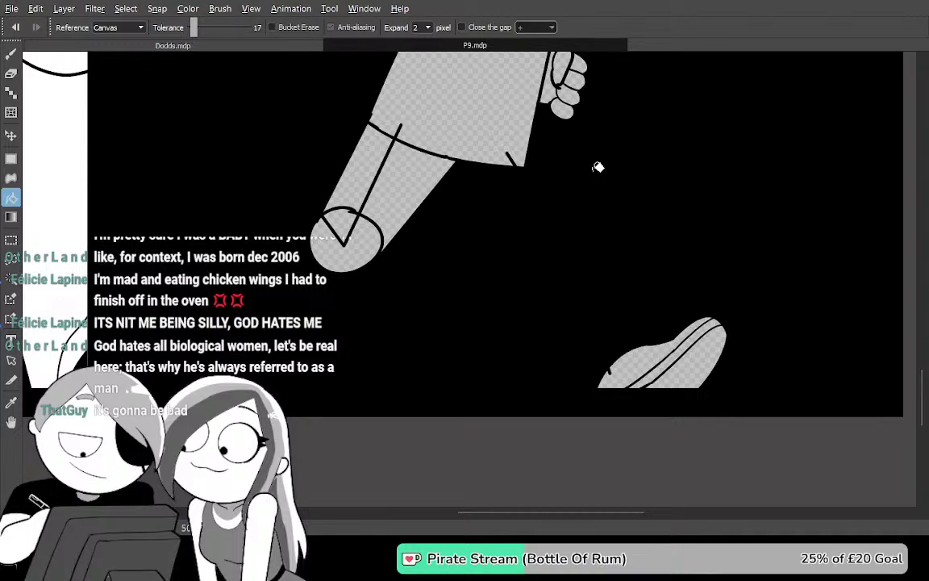
scroll(597, 167, up, 5)
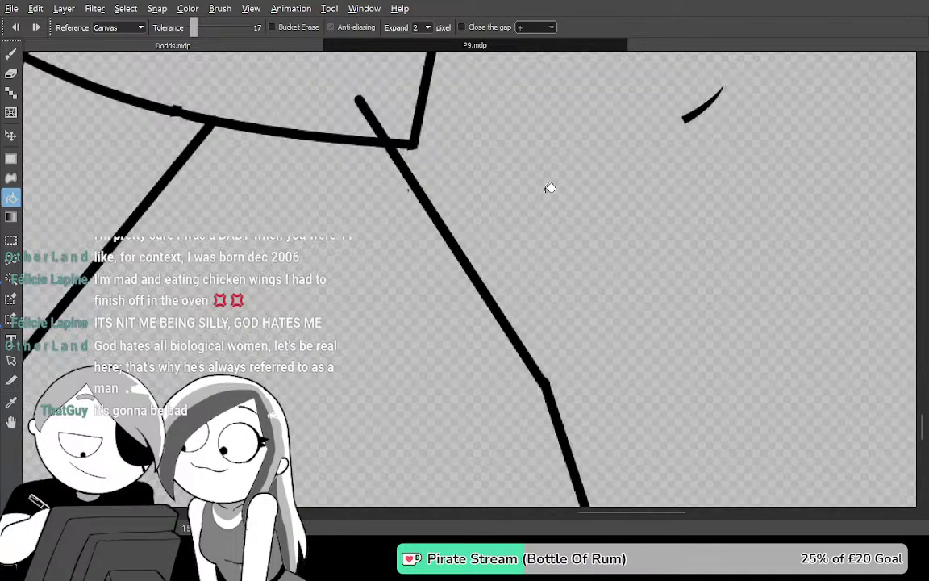
Try a circle around the knee of the bent leg that leads down to the shoe
mouse_move(545, 192)
mouse_down()
mouse_move(614, 163)
mouse_move(578, 118)
mouse_up()
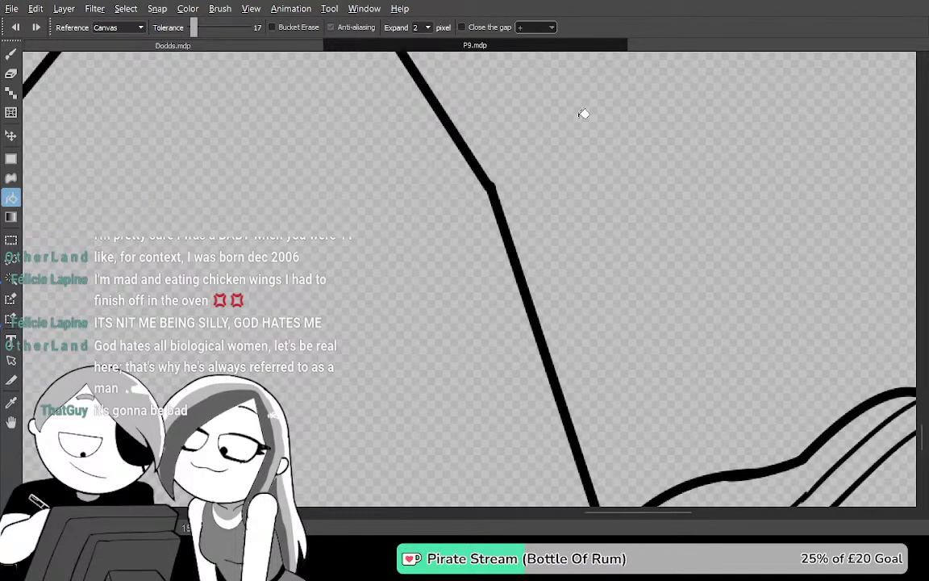
scroll(583, 114, up, 2)
drag(557, 268, 697, 269)
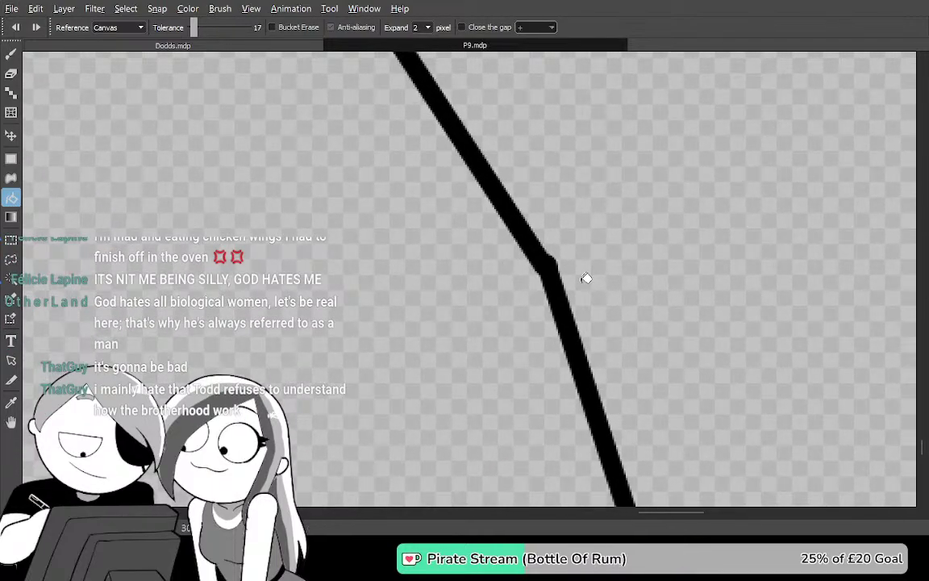
scroll(610, 275, down, 1)
drag(625, 249, 623, 260)
key(b)
mouse_move(613, 152)
mouse_down()
mouse_move(485, 369)
mouse_move(606, 146)
mouse_move(601, 154)
mouse_up()
drag(387, 295, 637, 296)
drag(441, 313, 526, 249)
drag(769, 279, 560, 276)
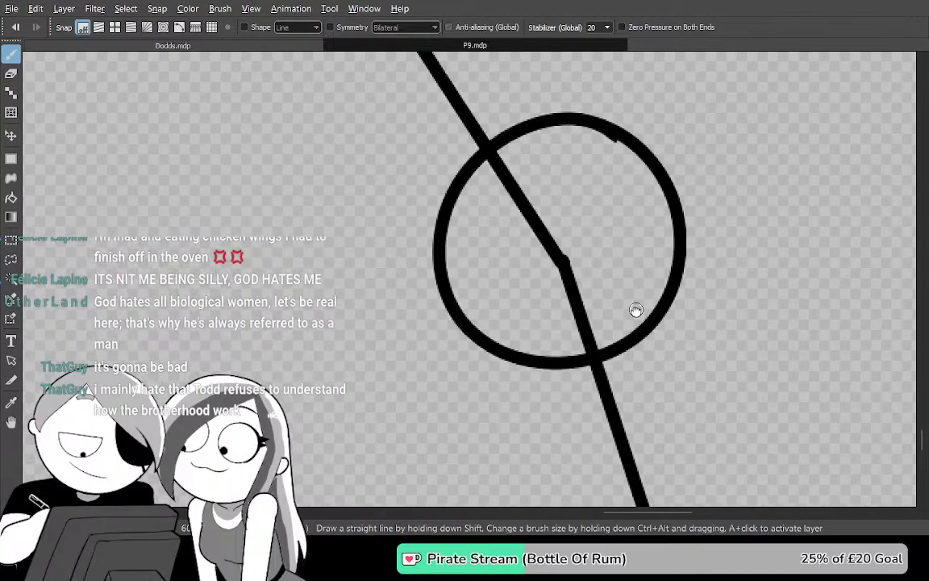
Undo the circle on the bent leg and redraw it as a closed circle around the knee joint
key(ctrl+z)
drag(679, 251, 656, 183)
mouse_move(669, 329)
mouse_down()
mouse_move(497, 21)
mouse_move(545, 249)
mouse_move(584, 347)
mouse_up()
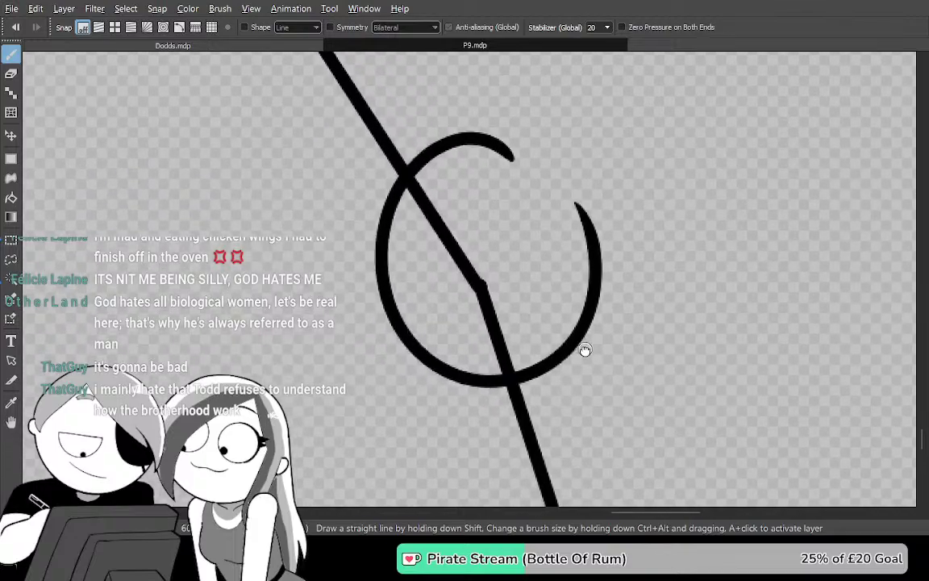
key(ctrl+z)
key(ctrl+z)
mouse_move(362, 269)
mouse_down()
mouse_move(588, 199)
mouse_move(604, 402)
mouse_up()
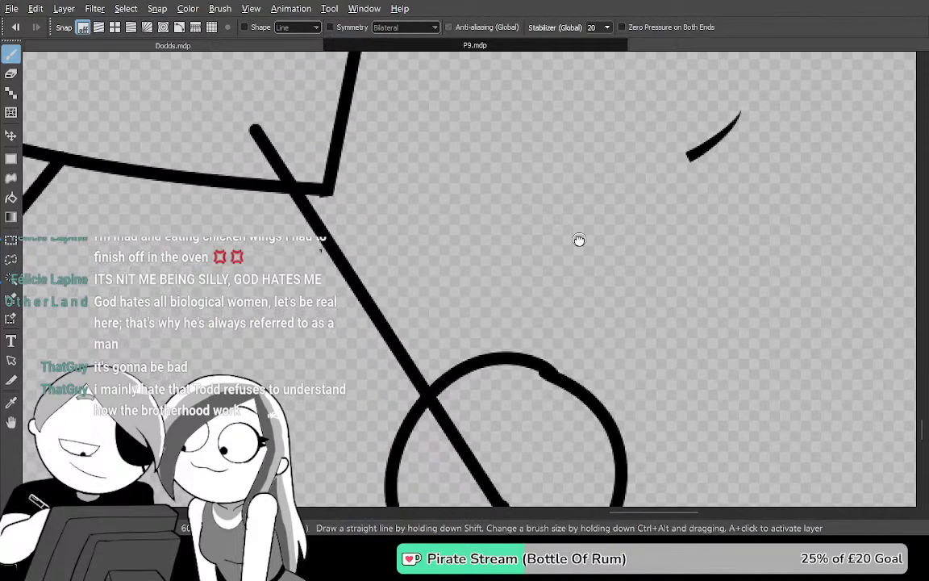
Outline the bent leg's thigh with two straight lines, joining the knee circle to the coat's side edge and to the middle of its hem
drag(574, 241, 694, 313)
drag(504, 116, 512, 150)
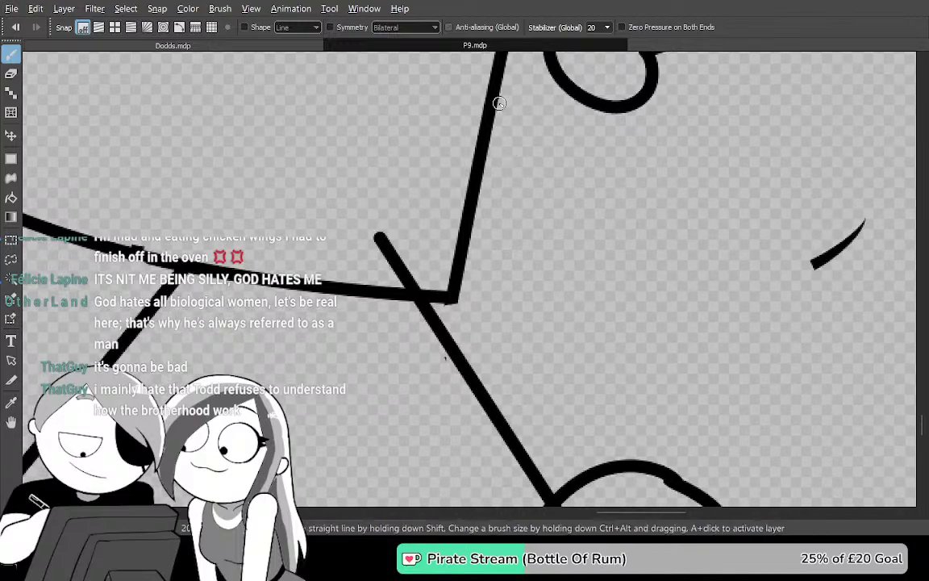
shift+click(498, 92)
drag(534, 251, 501, 59)
mouse_move(546, 393)
mouse_down()
mouse_move(516, 375)
mouse_move(498, 379)
mouse_move(592, 475)
mouse_up()
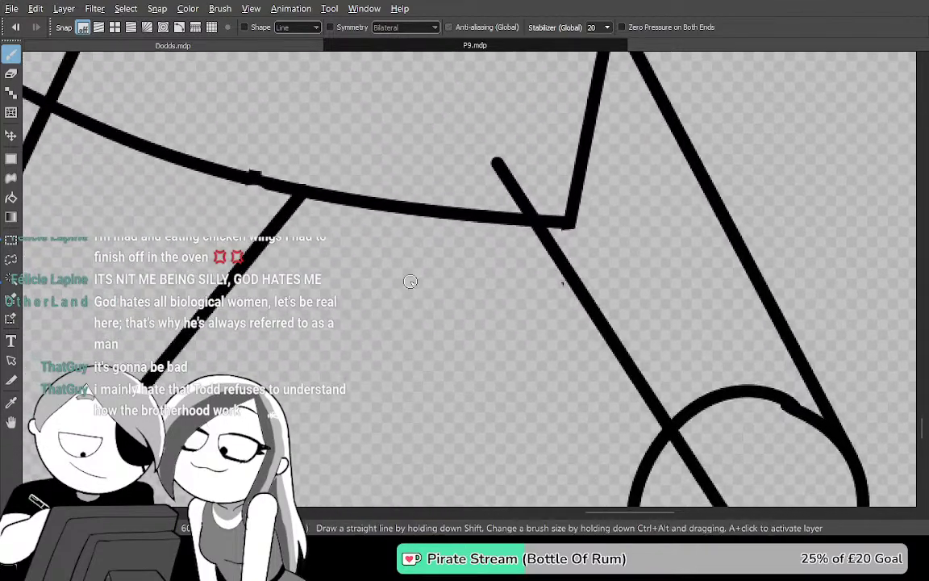
shift+click(312, 198)
Fill the area outside the coat and both outlined thighs with black
key(g)
click(354, 350)
scroll(396, 341, down, 4)
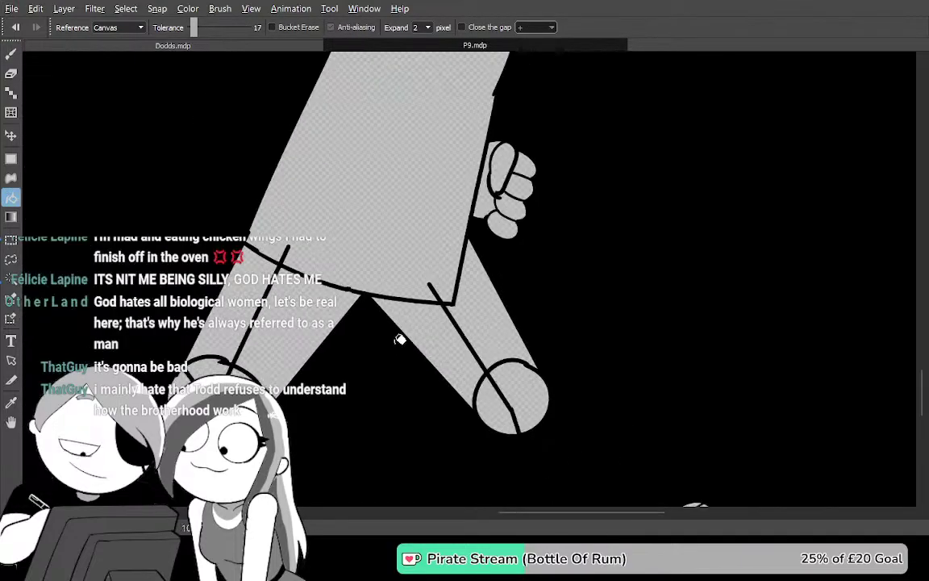
drag(589, 345, 622, 291)
scroll(633, 292, up, 2)
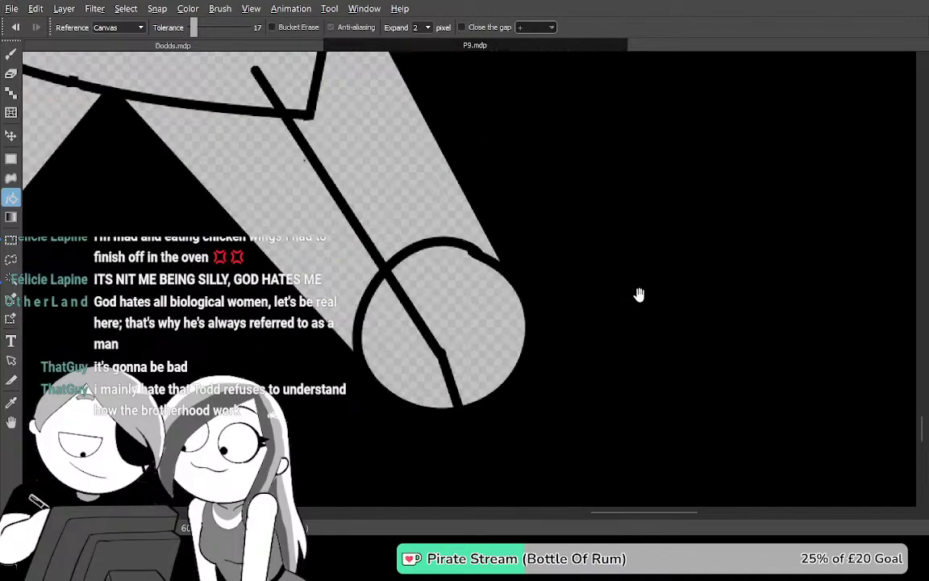
Undo the black background fill and the front leg's inner thigh line
drag(449, 305, 839, 325)
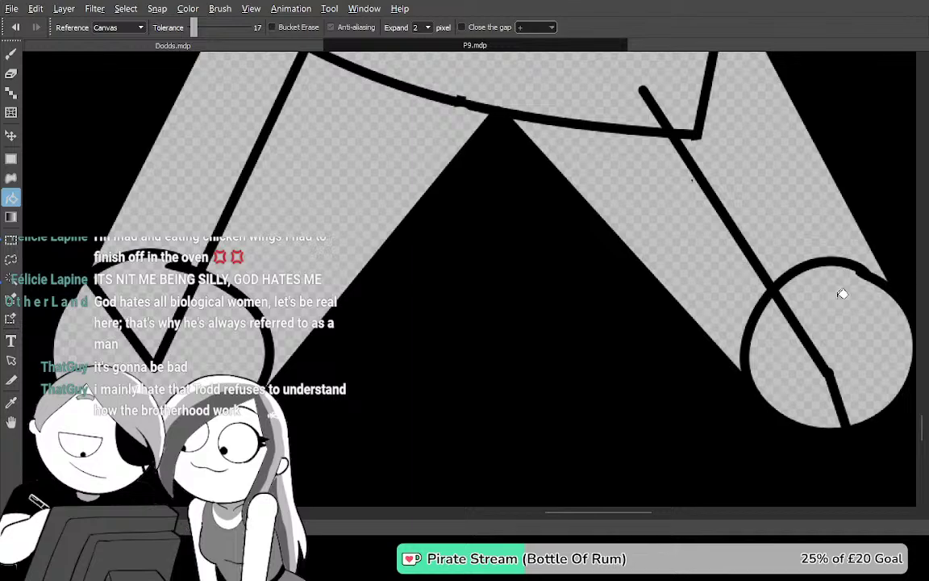
drag(720, 212, 609, 147)
mouse_move(654, 197)
mouse_down()
mouse_move(632, 152)
mouse_move(669, 98)
mouse_move(686, 116)
mouse_move(666, 86)
mouse_up()
mouse_move(661, 318)
mouse_down()
mouse_move(711, 383)
mouse_move(653, 324)
mouse_move(612, 251)
mouse_move(660, 297)
mouse_move(630, 265)
mouse_up()
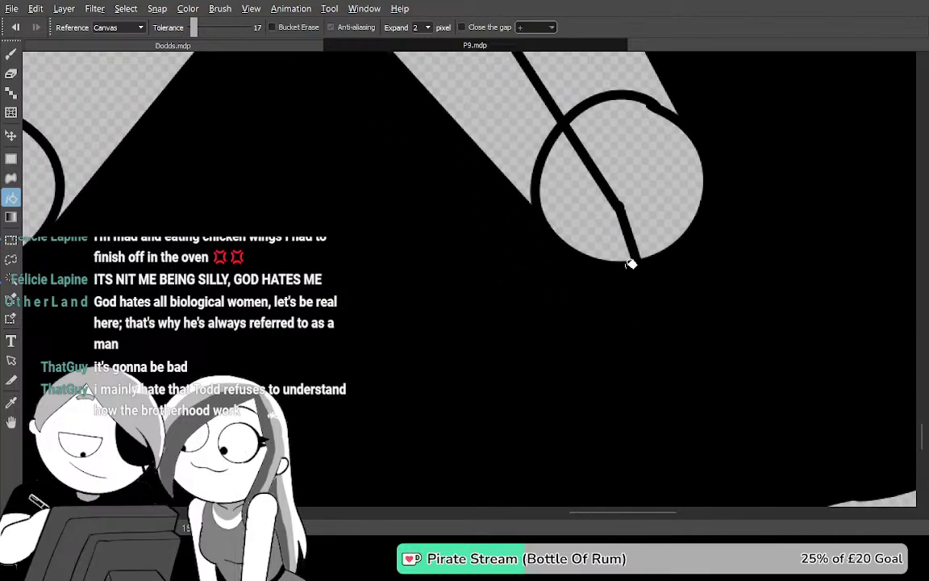
scroll(631, 264, up, 2)
key(ctrl+z)
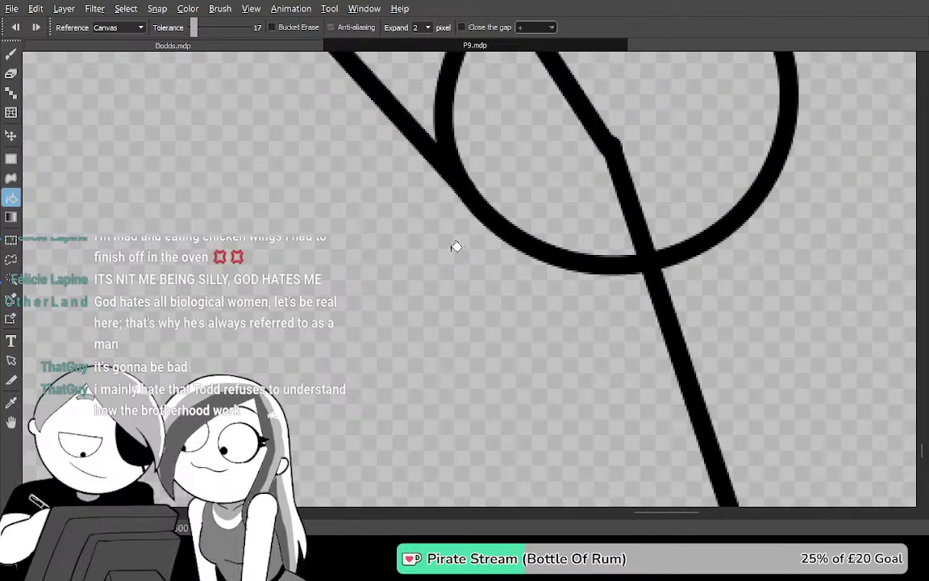
key(ctrl+z)
Redraw the front leg's inner thigh edge as a straight line between the coat hem and a point beside the knee circle
key(b)
click(439, 234)
drag(401, 83, 577, 410)
mouse_move(490, 280)
mouse_down()
mouse_move(665, 421)
mouse_move(573, 366)
mouse_up()
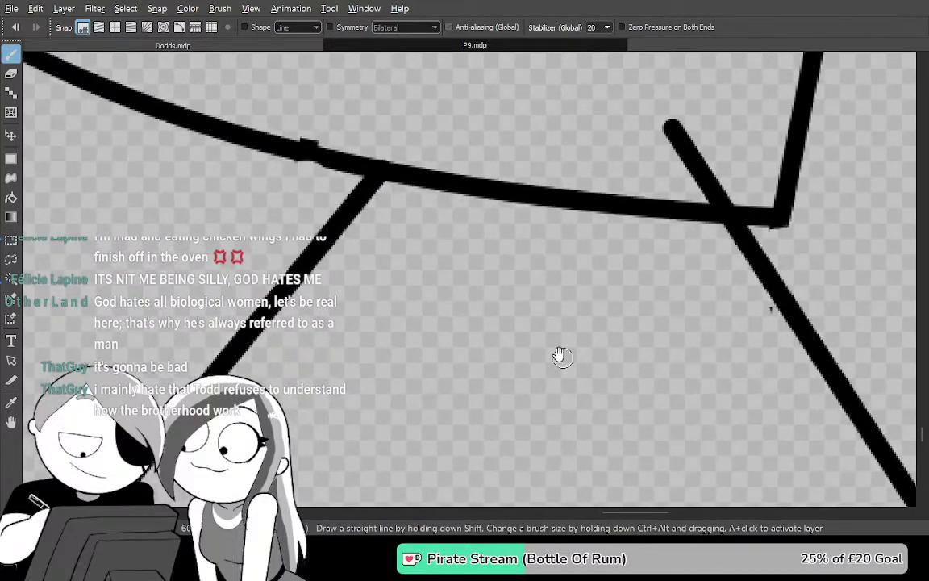
shift+click(392, 175)
drag(688, 469, 440, 250)
drag(726, 388, 476, 153)
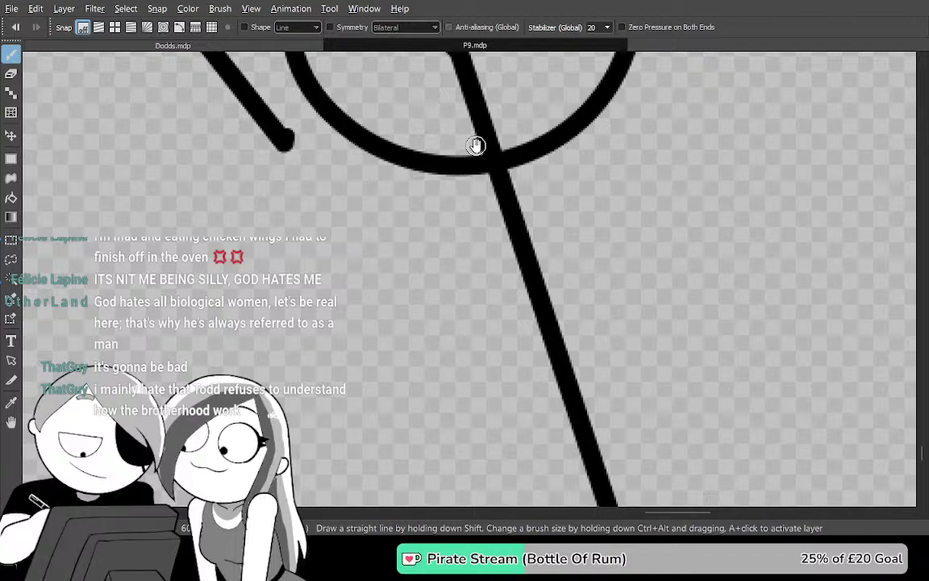
Close the gap between the end of the inner thigh line and the knee circle with a short stroke
scroll(476, 145, down, 3)
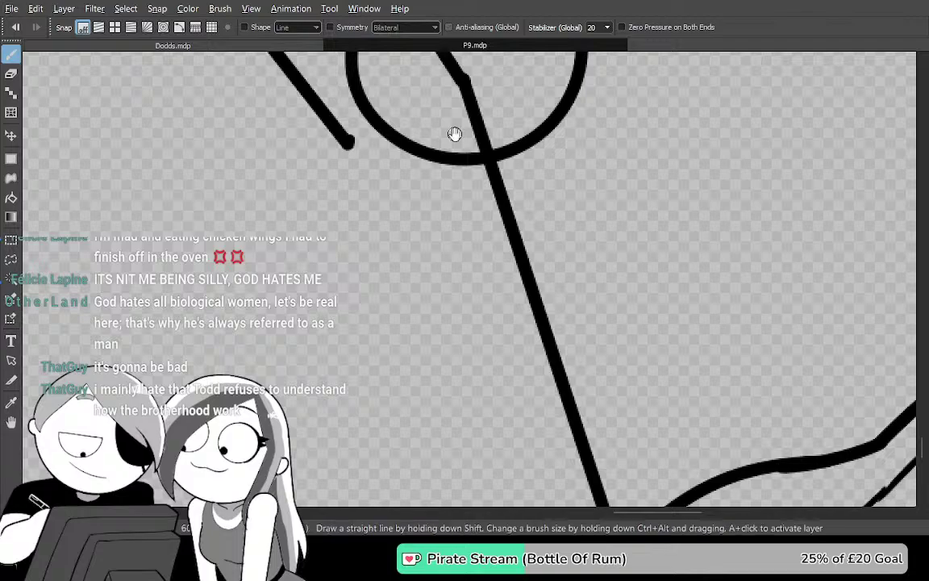
mouse_move(671, 196)
mouse_down()
mouse_move(614, 286)
mouse_move(562, 273)
mouse_move(471, 186)
mouse_move(417, 89)
mouse_move(489, 293)
mouse_move(475, 287)
mouse_move(455, 153)
mouse_up()
drag(429, 115, 517, 397)
drag(574, 435, 496, 90)
mouse_move(523, 151)
mouse_down()
mouse_move(562, 423)
mouse_move(589, 419)
mouse_up()
drag(556, 228, 570, 253)
key(ctrl+z)
Bucket-fill the area around the figure in black, check the body and leg silhouette, and undo the fill
key(g)
drag(473, 298, 642, 331)
key(b)
key(g)
click(396, 306)
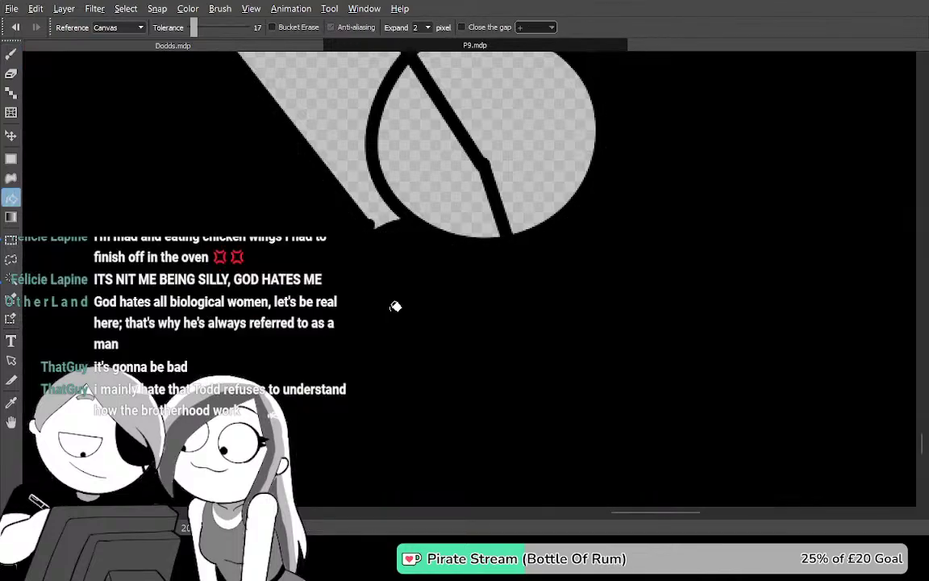
scroll(395, 307, down, 5)
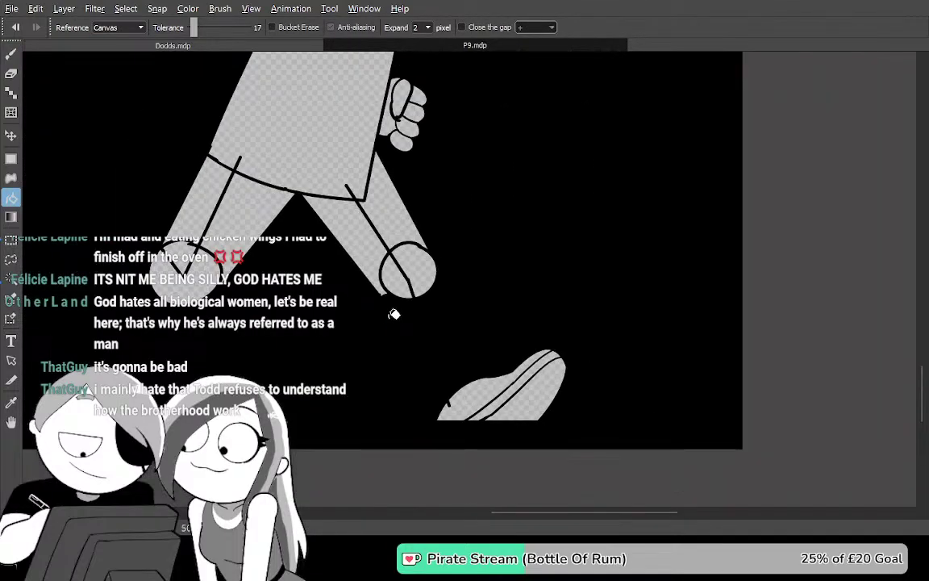
drag(574, 294, 655, 323)
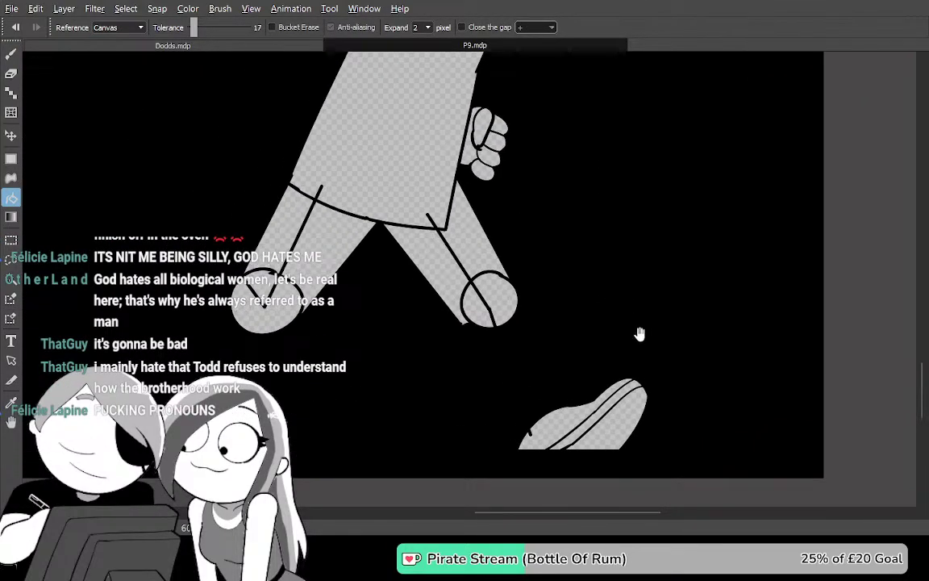
scroll(622, 332, up, 5)
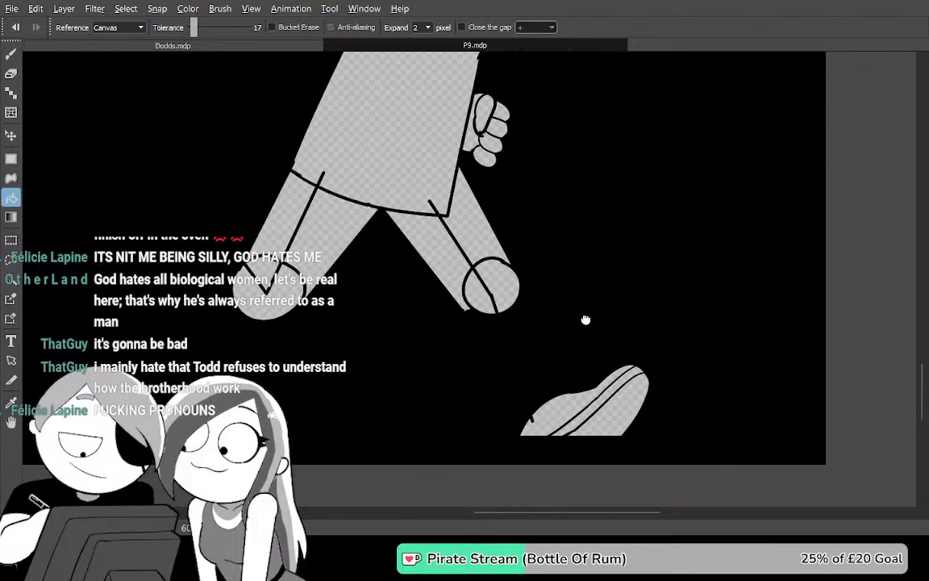
scroll(541, 373, up, 2)
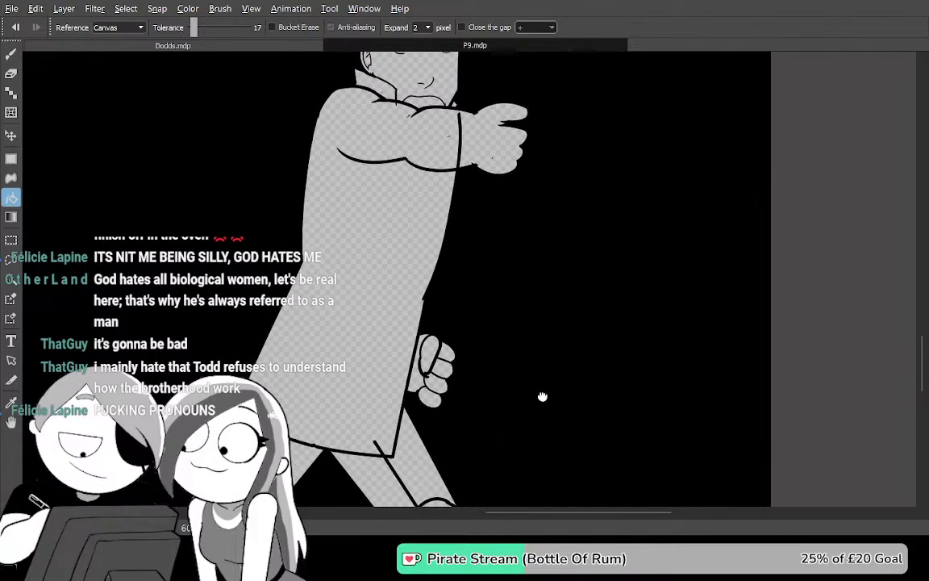
drag(492, 414, 505, 121)
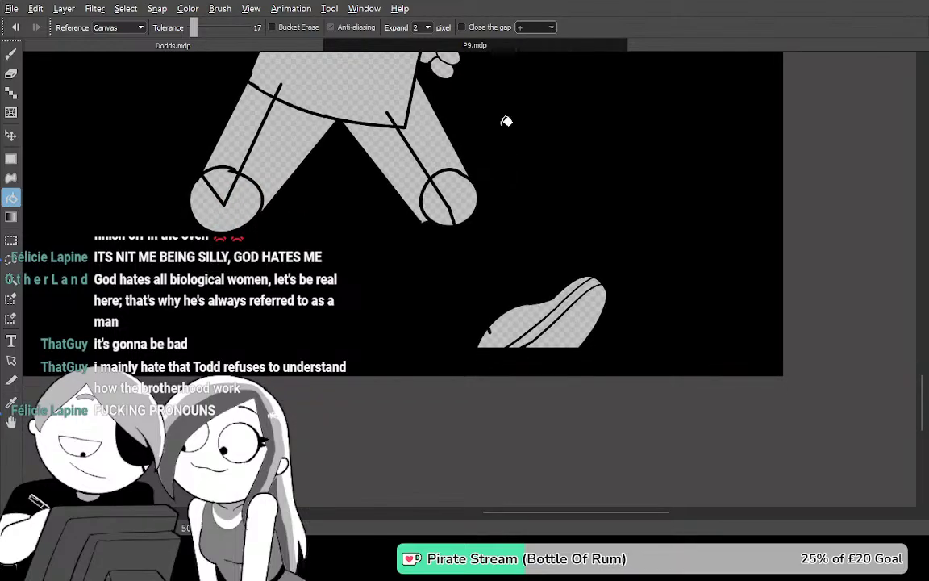
scroll(505, 121, up, 3)
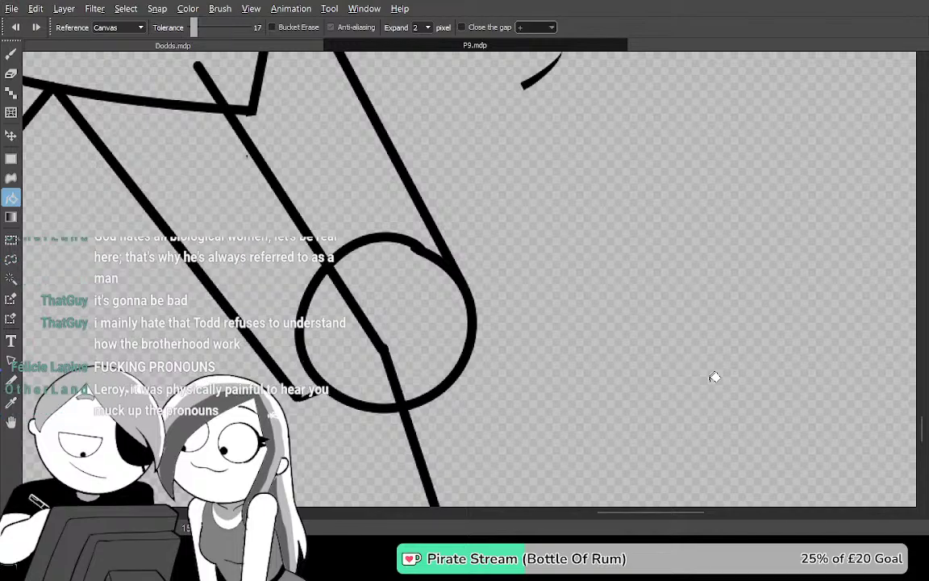
Draw wavy trouser outlines on both sides of the front shin, running from the knee down to the shoe and panel edge
drag(591, 350, 563, 154)
key(b)
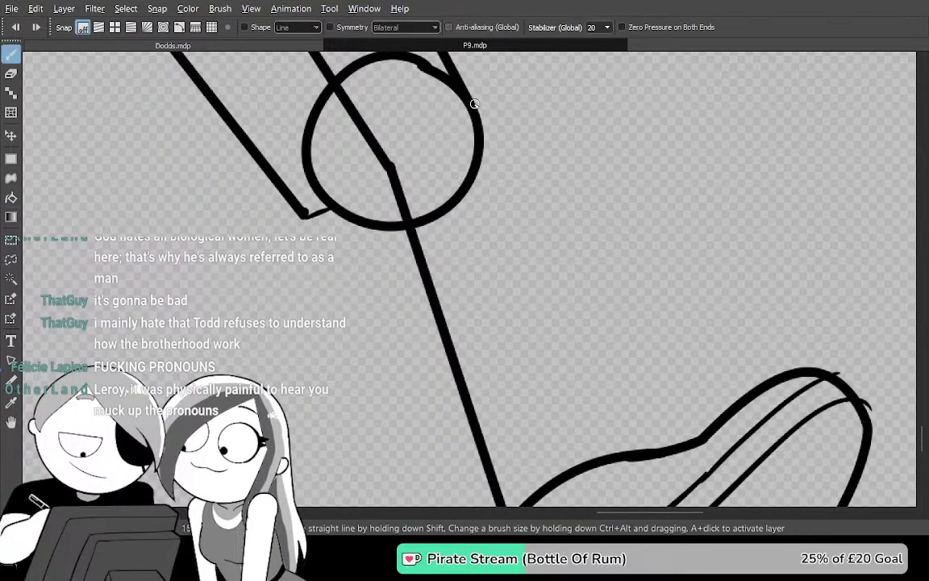
drag(629, 418, 530, 207)
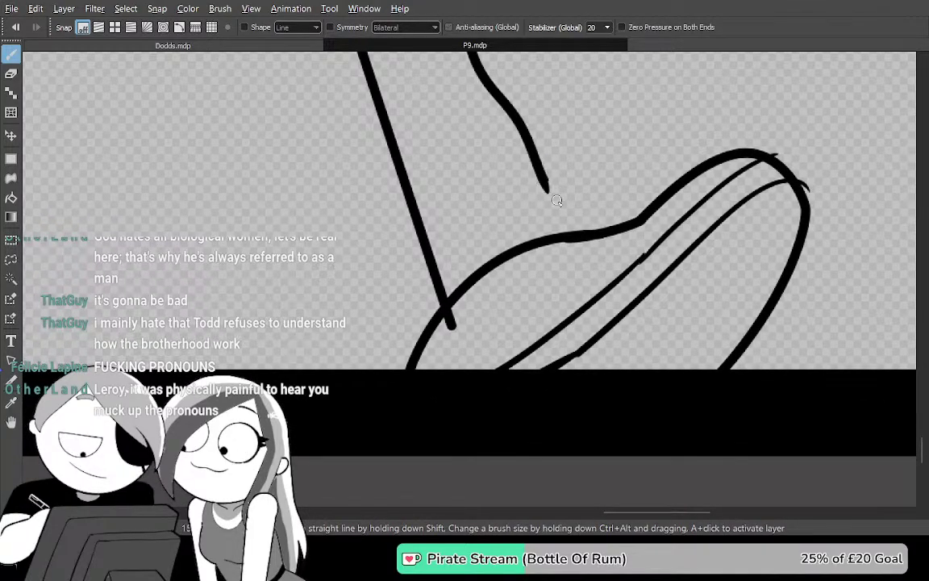
key(ctrl+z)
drag(567, 254, 589, 228)
drag(477, 304, 530, 435)
drag(517, 395, 534, 413)
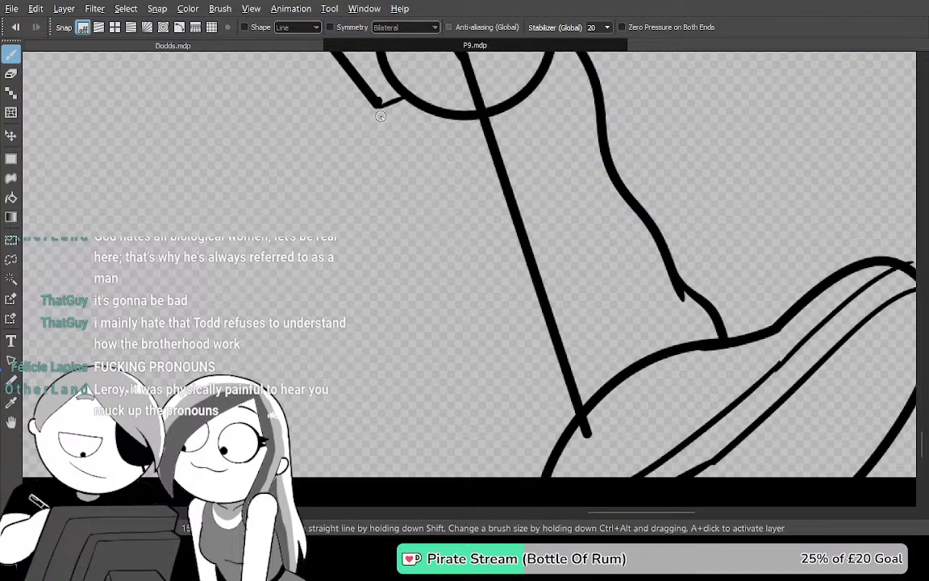
drag(459, 332, 457, 228)
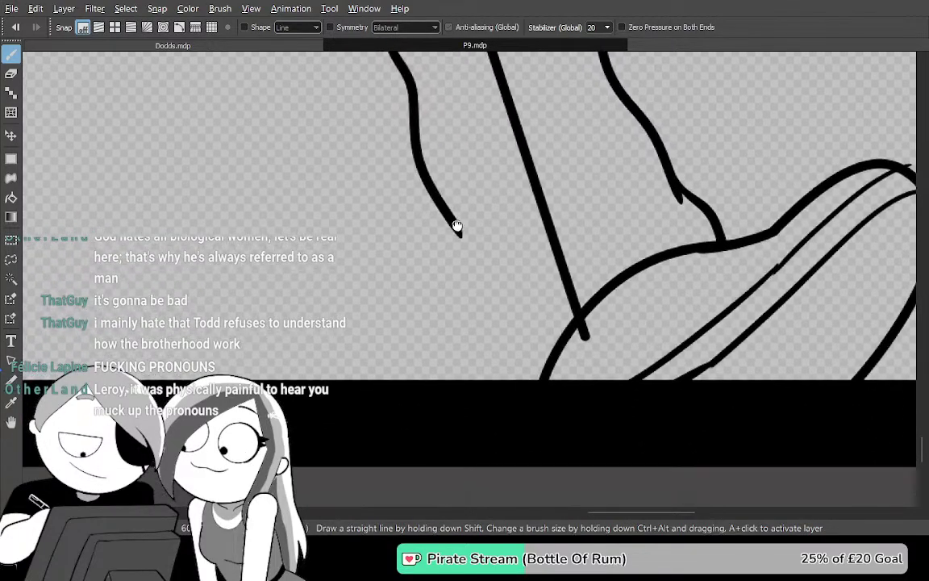
Bucket-fill the background around the finished front leg in black to check its silhouette, and undo the fill
key(g)
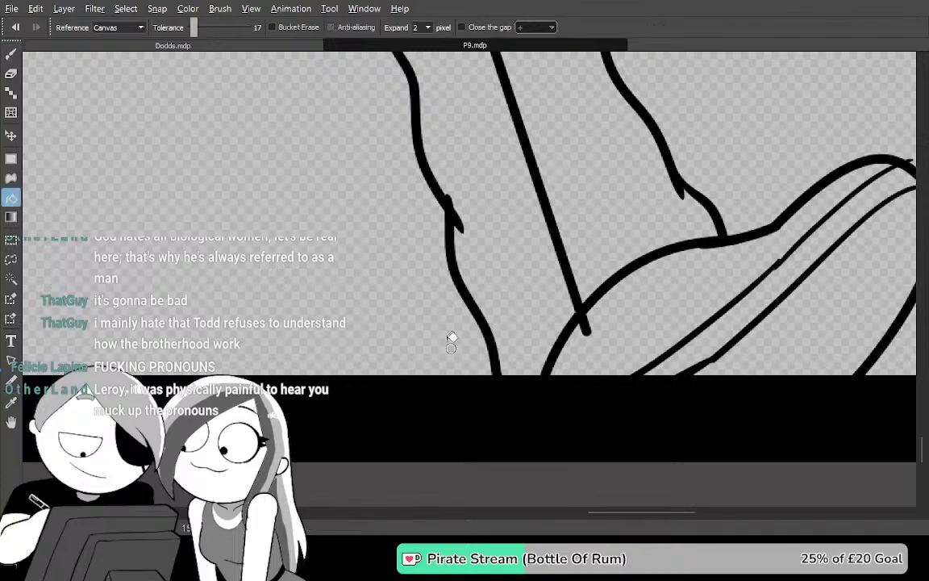
click(459, 327)
key(ctrl+z)
scroll(460, 327, up, 1)
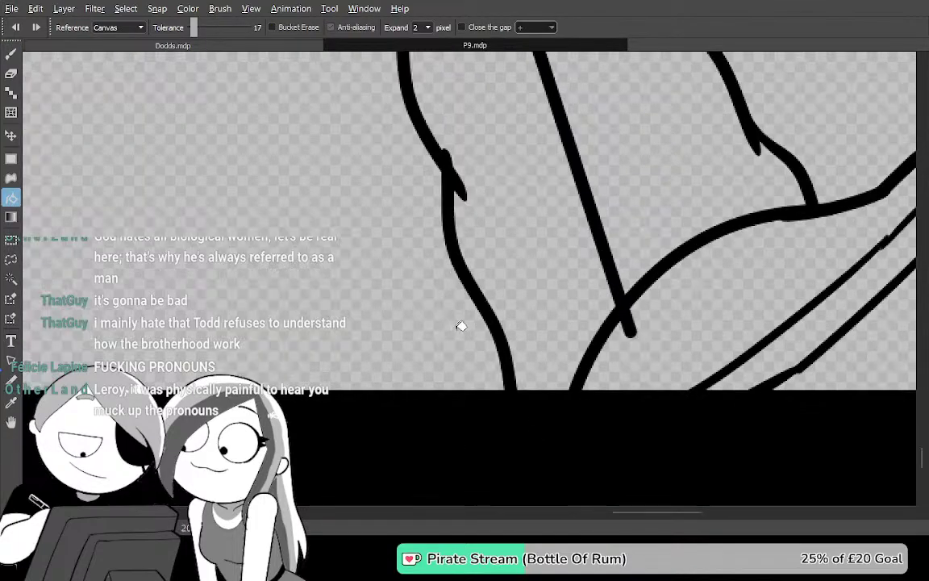
drag(453, 78, 472, 301)
mouse_move(446, 98)
mouse_down()
mouse_move(483, 242)
mouse_move(518, 117)
mouse_up()
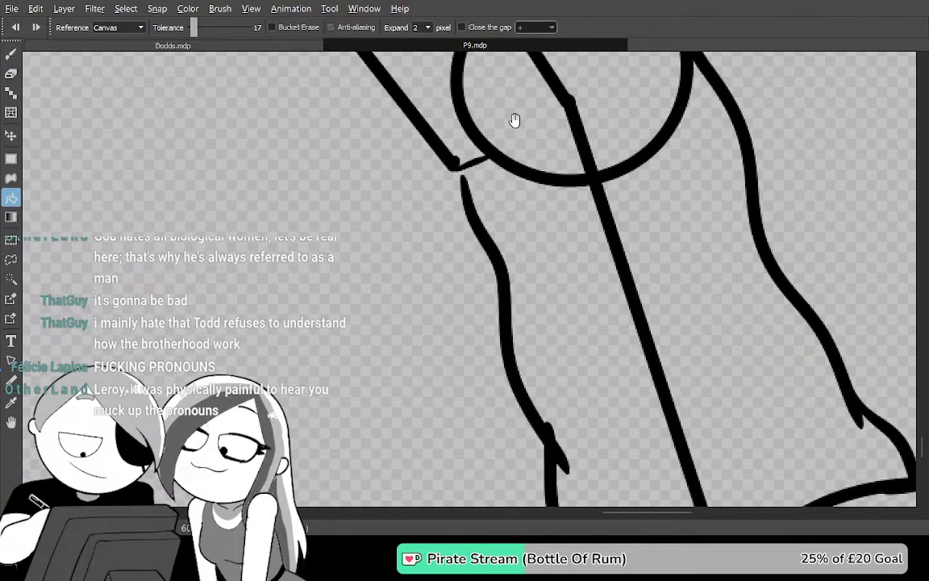
click(447, 237)
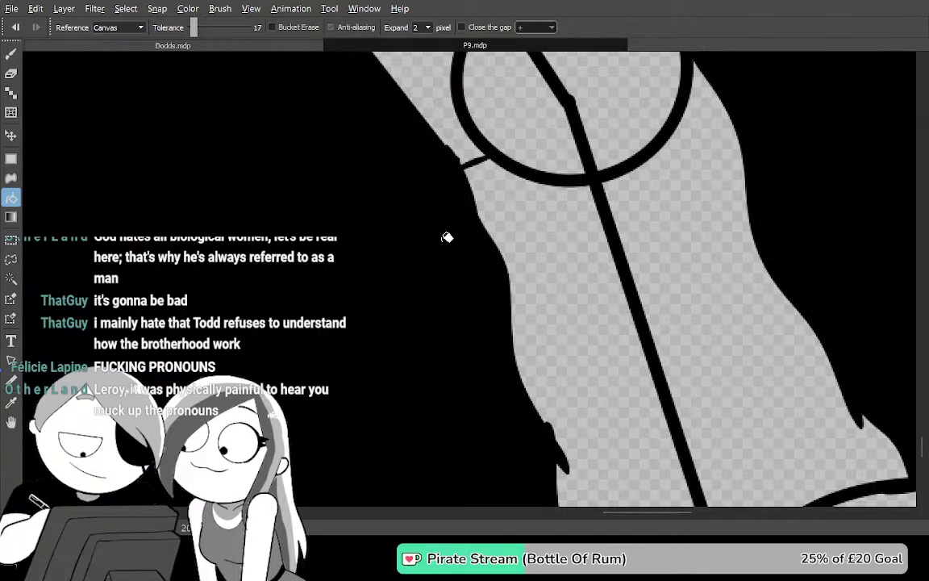
scroll(473, 224, down, 4)
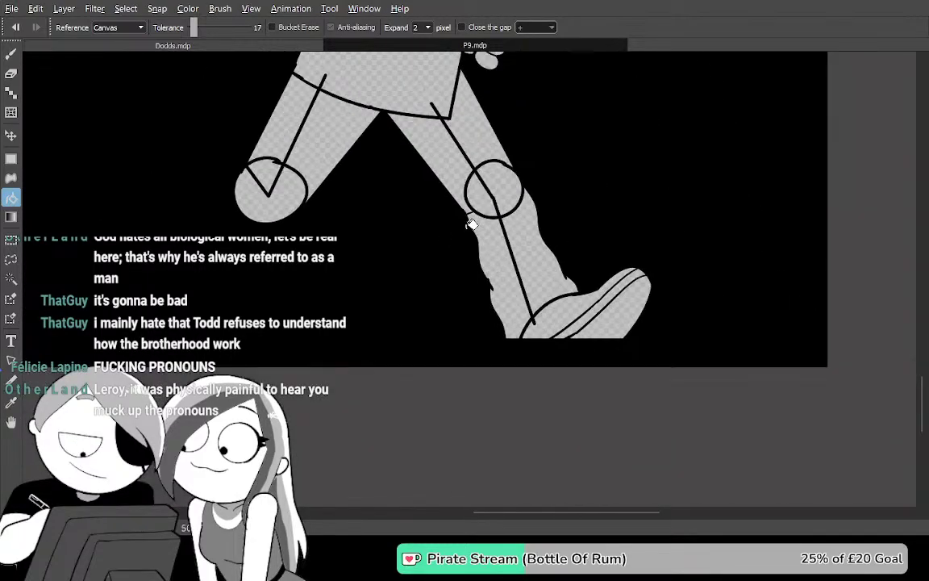
drag(611, 286, 612, 428)
drag(608, 376, 666, 309)
scroll(666, 309, up, 5)
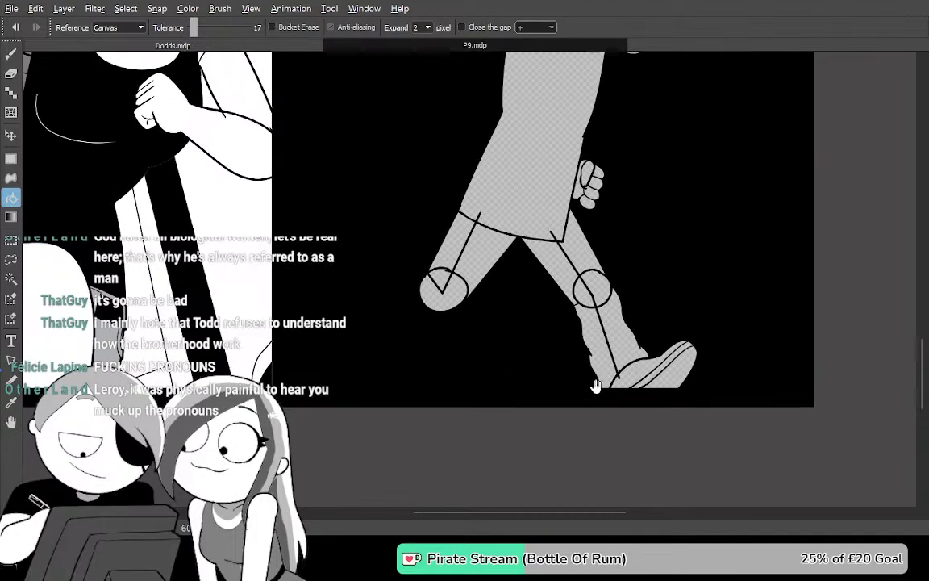
key(ctrl+z)
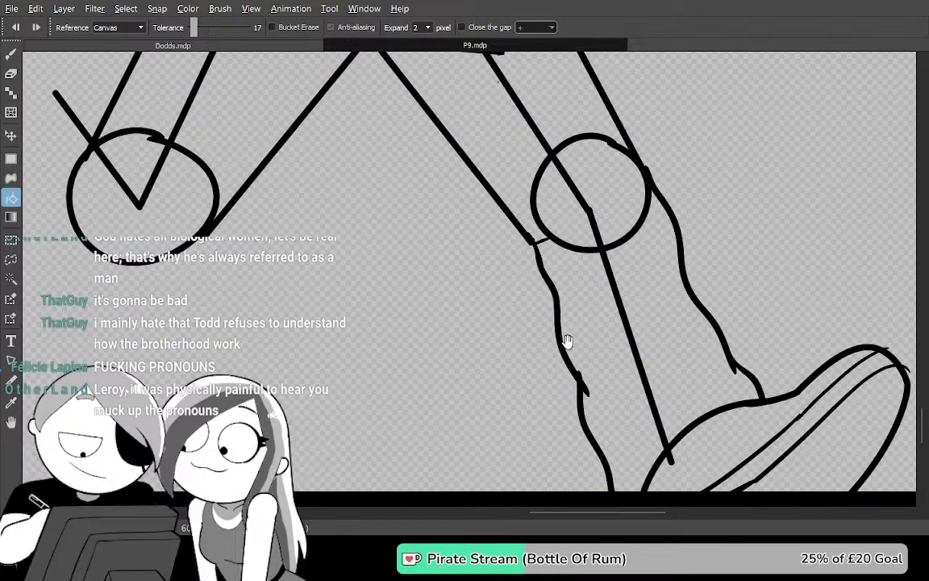
Try several curved strokes for the raised back foot near the end of the bent shin guideline
drag(491, 243, 708, 349)
drag(576, 314, 723, 342)
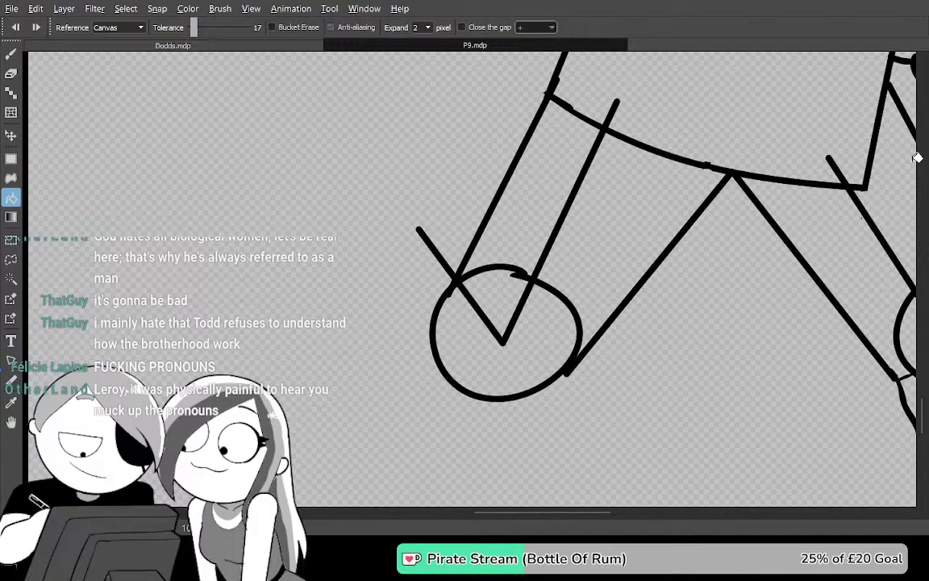
scroll(892, 166, up, 3)
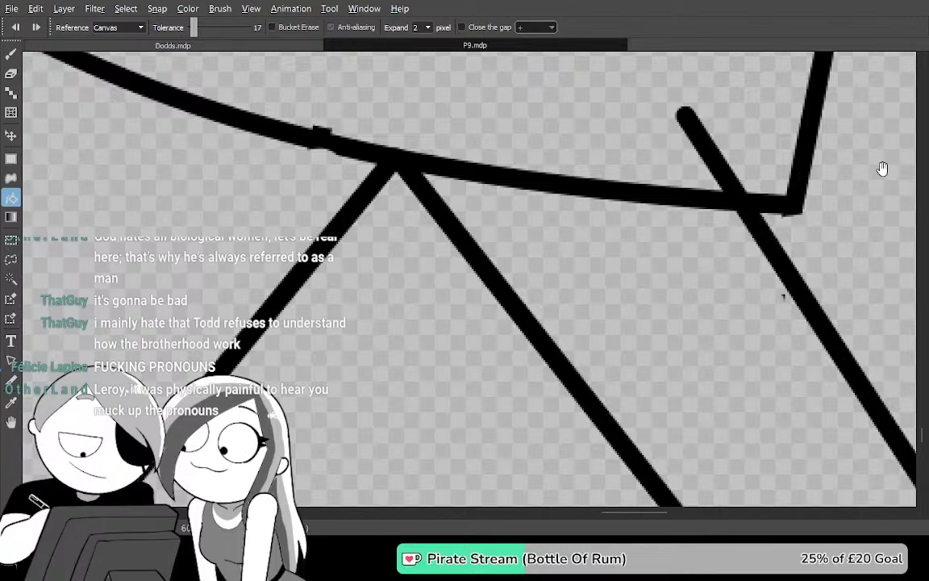
drag(543, 356, 737, 338)
scroll(739, 337, down, 1)
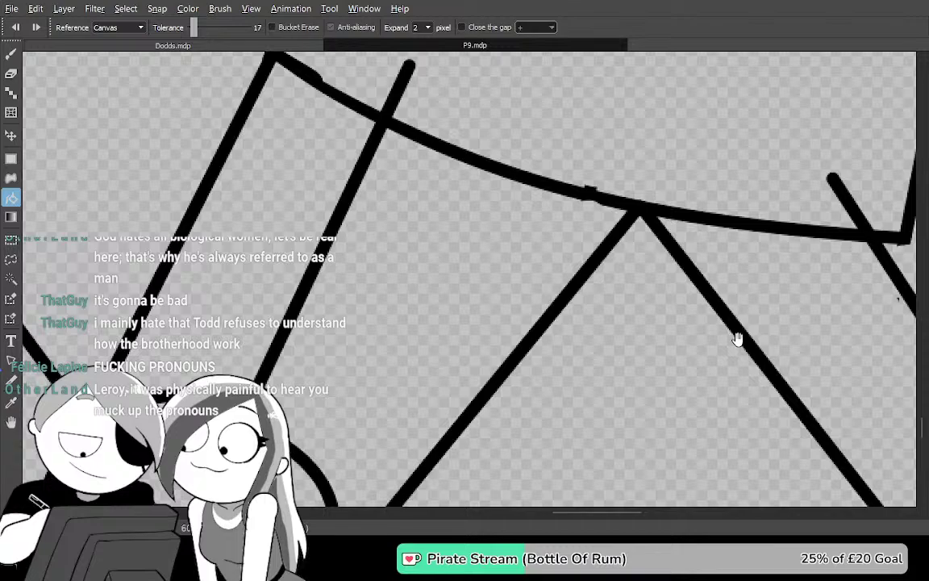
drag(505, 274, 784, 272)
mouse_move(567, 269)
mouse_down()
mouse_move(691, 241)
mouse_move(728, 194)
mouse_up()
key(b)
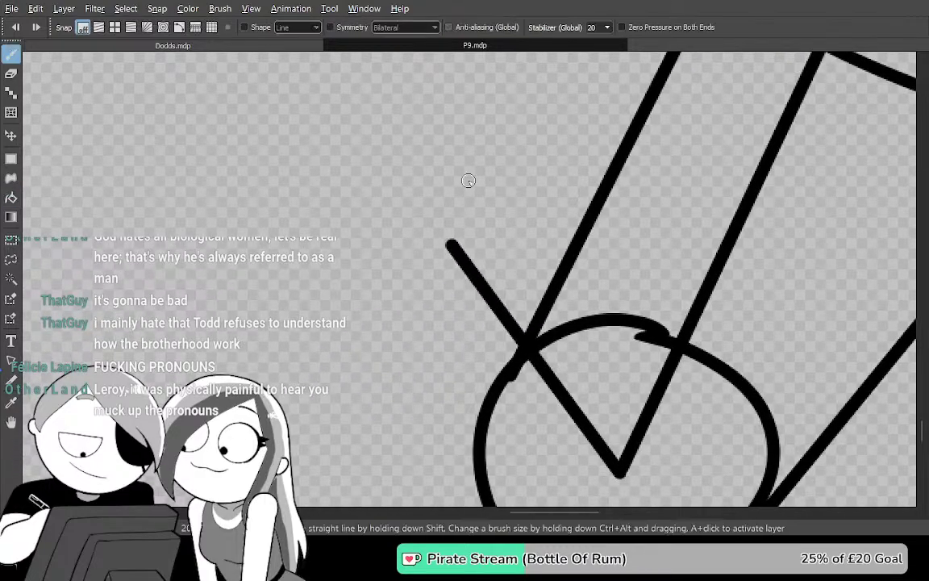
drag(399, 150, 511, 228)
key(ctrl+z)
mouse_move(461, 146)
mouse_down()
mouse_move(394, 237)
mouse_move(501, 196)
mouse_move(445, 133)
mouse_move(402, 129)
mouse_move(308, 276)
mouse_move(387, 338)
mouse_move(430, 288)
mouse_move(494, 278)
mouse_up()
key(ctrl+z)
mouse_move(615, 312)
mouse_down()
mouse_move(583, 236)
mouse_move(494, 129)
mouse_move(667, 298)
mouse_up()
key(ctrl+z)
drag(476, 123, 538, 192)
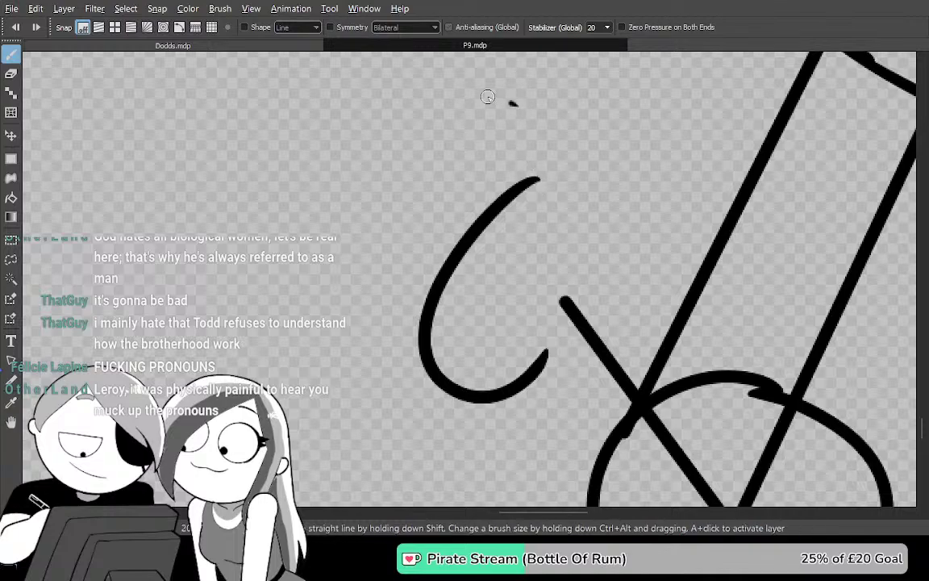
drag(516, 105, 380, 362)
key(ctrl+z)
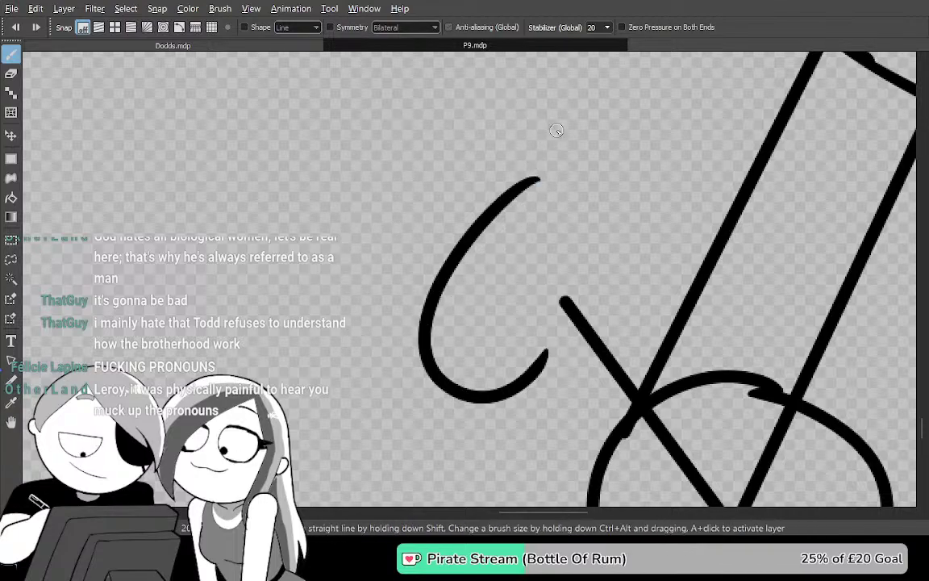
key(ctrl+z)
Draw the raised back foot's sole as a large C-shaped curve and add the shin edge between it and the knee circle
mouse_move(555, 121)
mouse_down()
mouse_move(416, 88)
mouse_move(428, 312)
mouse_up()
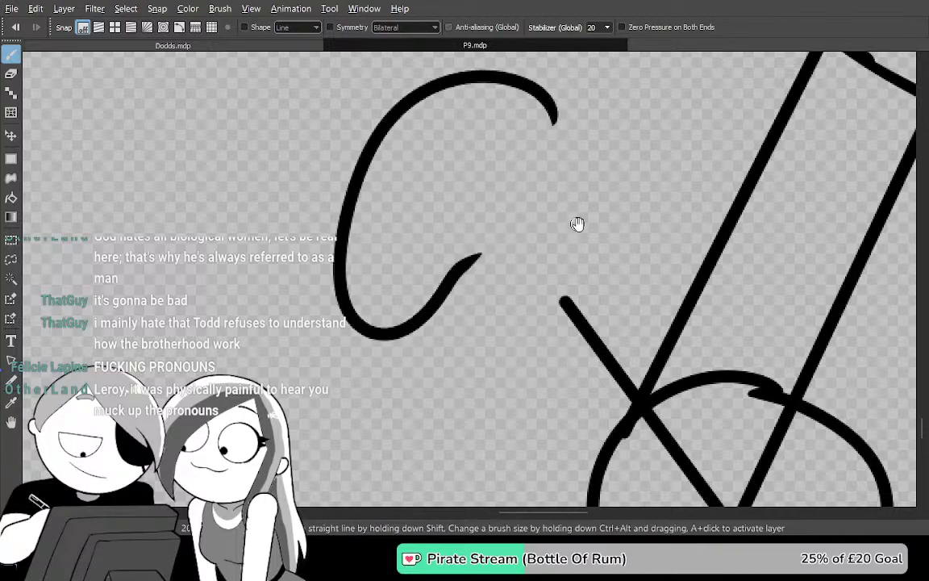
drag(595, 244, 487, 244)
drag(619, 214, 629, 281)
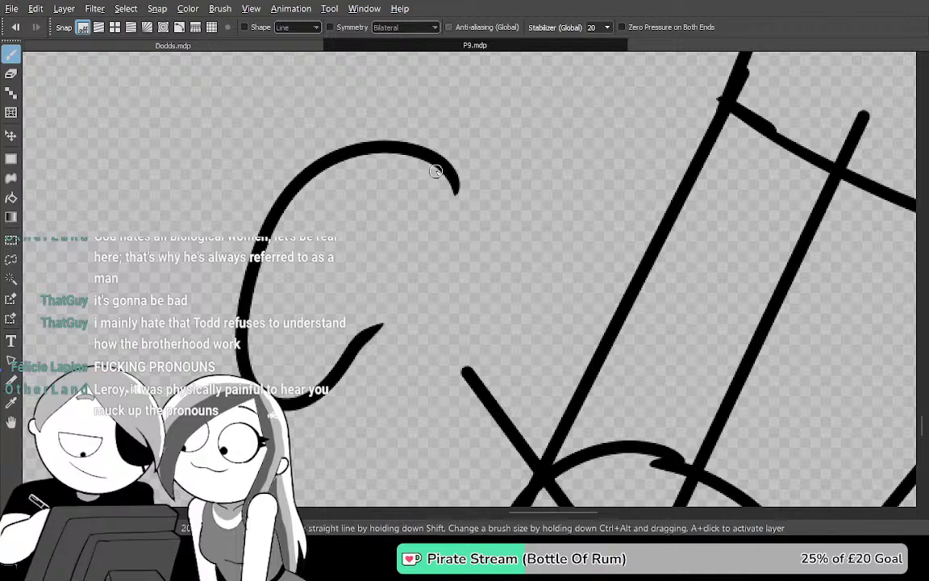
drag(535, 259, 523, 55)
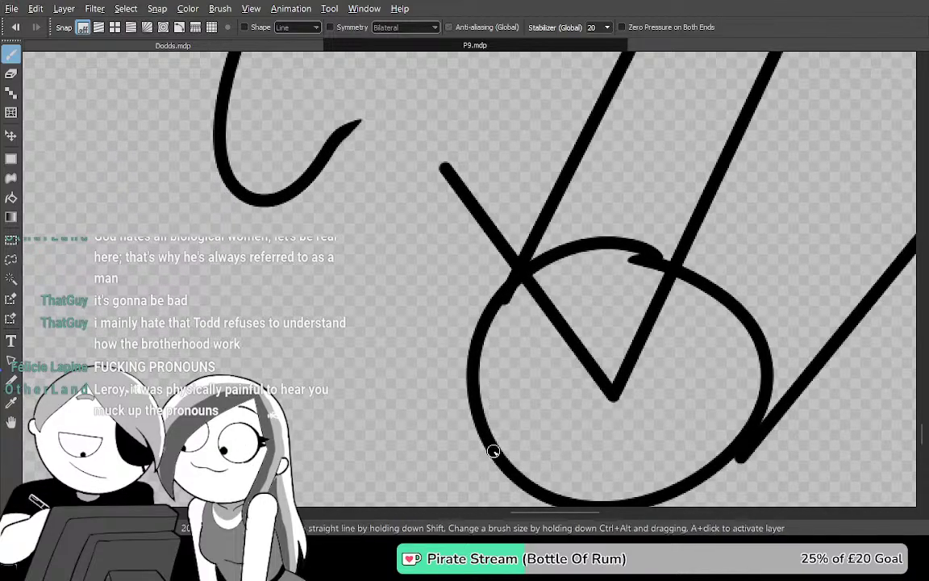
mouse_move(448, 373)
mouse_down()
mouse_move(362, 256)
mouse_move(333, 177)
mouse_up()
drag(352, 215, 381, 267)
key(ctrl+z)
Draw the back shoe's rounded upper contour and the other shin edge, joining the foot to the thigh line
drag(537, 412, 535, 377)
mouse_move(515, 481)
mouse_down()
mouse_move(498, 441)
mouse_move(336, 190)
mouse_move(356, 82)
mouse_move(391, 121)
mouse_move(450, 327)
mouse_move(392, 325)
mouse_move(414, 253)
mouse_move(555, 220)
mouse_move(587, 242)
mouse_up()
mouse_move(638, 278)
mouse_down()
mouse_move(527, 116)
mouse_move(537, 163)
mouse_up()
key(ctrl+z)
mouse_move(454, 169)
mouse_down()
mouse_move(556, 302)
mouse_move(568, 277)
mouse_up()
key(ctrl+z)
drag(502, 179, 481, 125)
Bucket-fill the background around the back leg and foot in black
key(g)
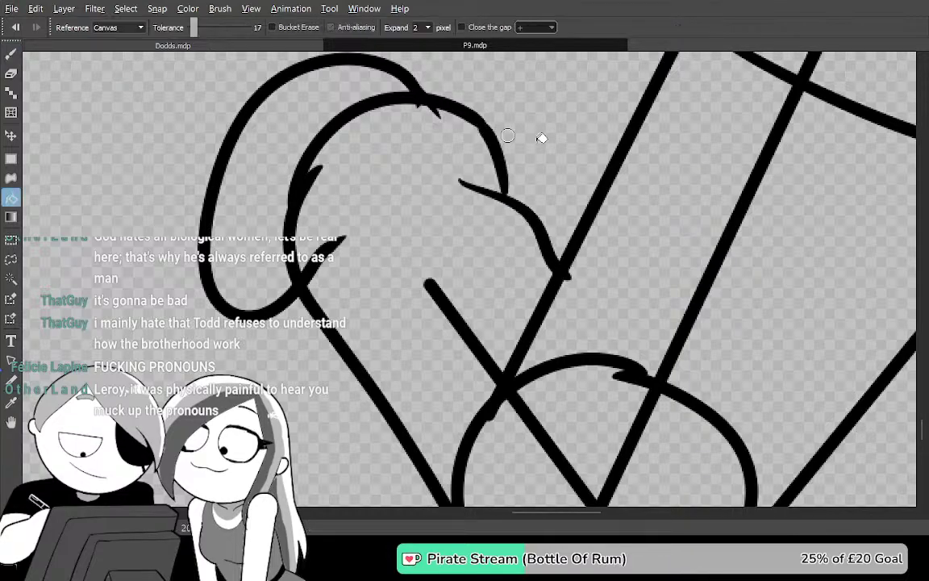
click(543, 140)
scroll(815, 166, down, 3)
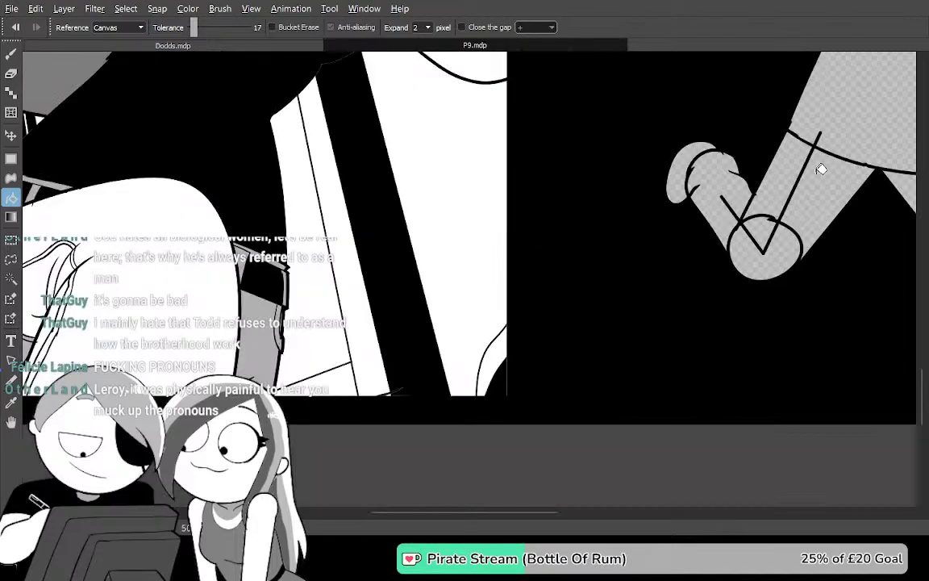
Undo the black background fill and erase the upper contour of the raised back shoe
drag(897, 294, 595, 283)
drag(684, 259, 610, 304)
drag(614, 255, 711, 266)
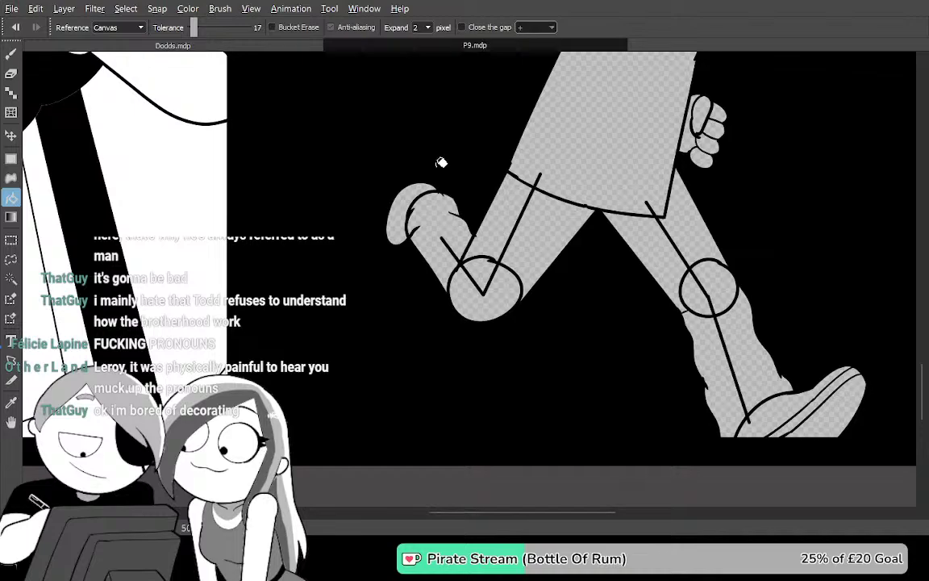
scroll(441, 162, up, 5)
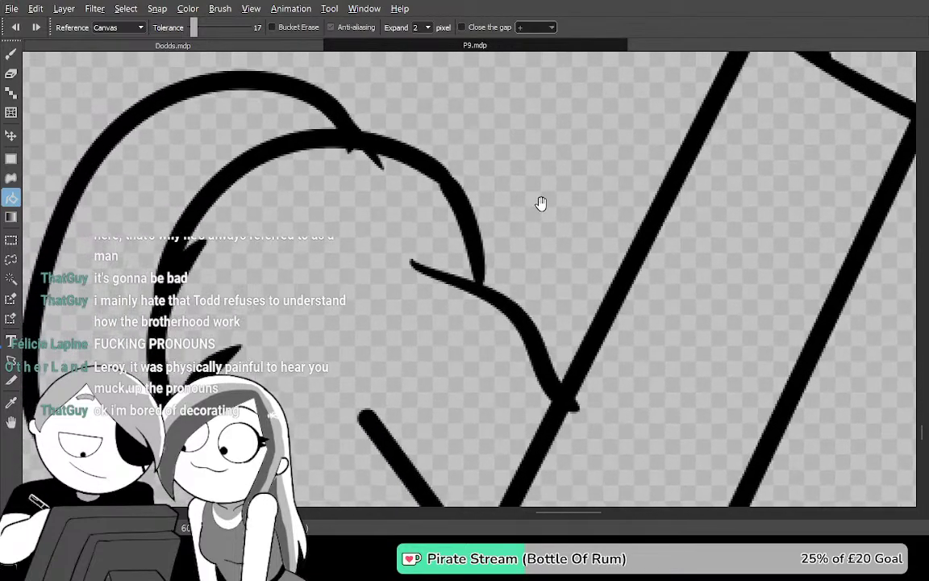
key(ctrl+z)
drag(492, 175, 526, 223)
key(e)
mouse_move(452, 231)
mouse_down()
mouse_move(458, 205)
mouse_move(619, 314)
mouse_up()
Try a longer upper contour for the back shoe that reaches the thigh line, with the background filled black around it
key(b)
key(g)
click(623, 242)
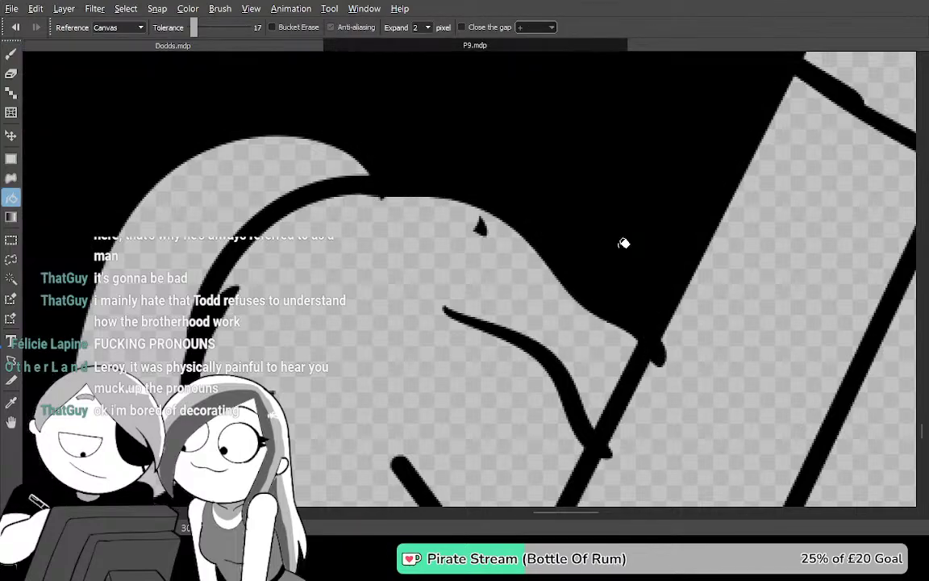
scroll(544, 305, down, 6)
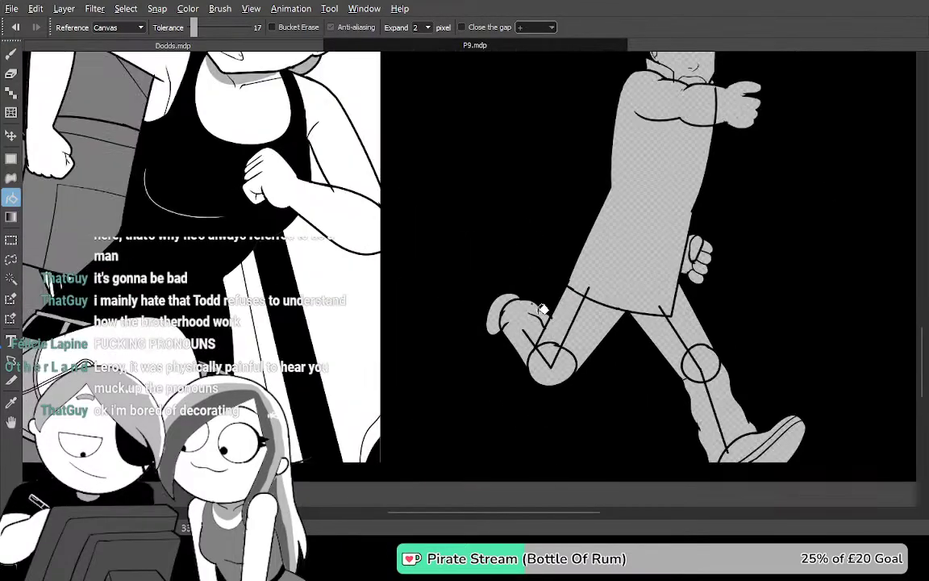
scroll(543, 310, down, 1)
drag(716, 316, 674, 266)
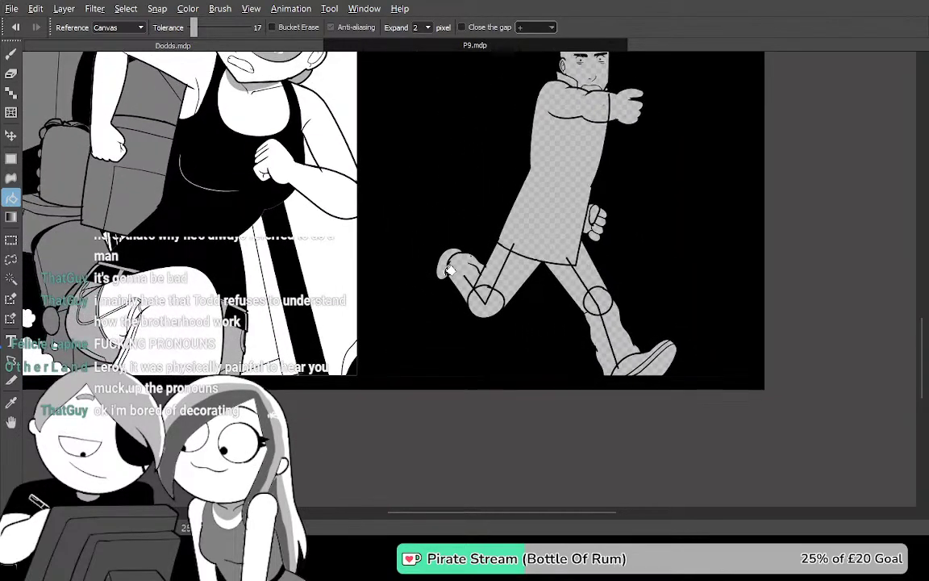
scroll(449, 269, up, 5)
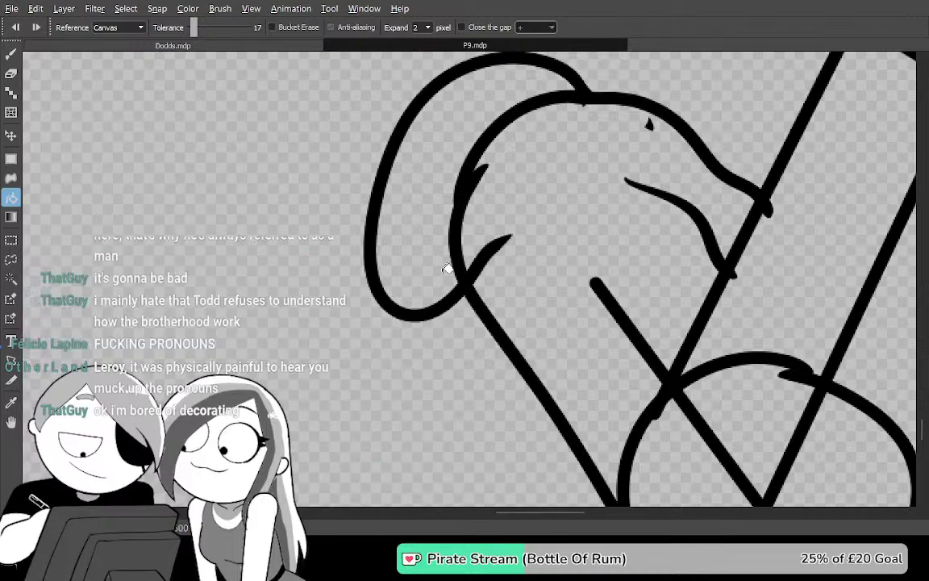
mouse_move(450, 268)
mouse_down()
mouse_move(594, 310)
mouse_move(597, 277)
mouse_up()
key(ctrl+z)
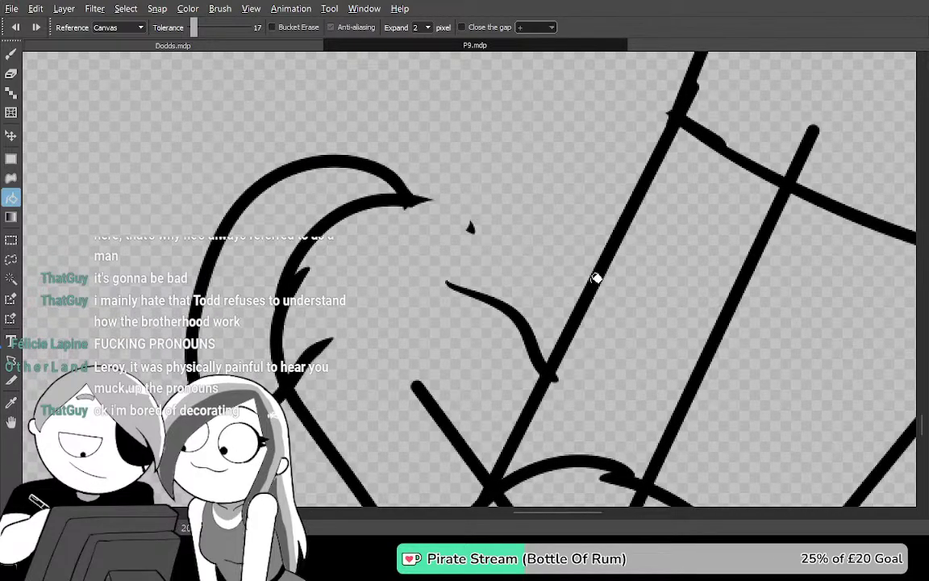
scroll(561, 259, up, 1)
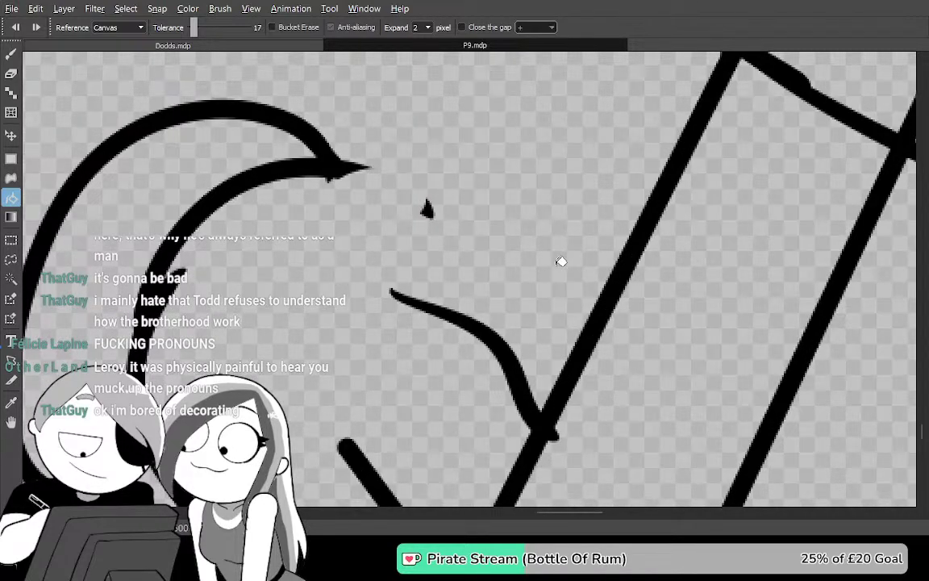
key(ctrl+y)
key(ctrl+z)
Try a wavy upper contour for the back shoe from the sole to the thigh line, checking it against a black background fill
key(e)
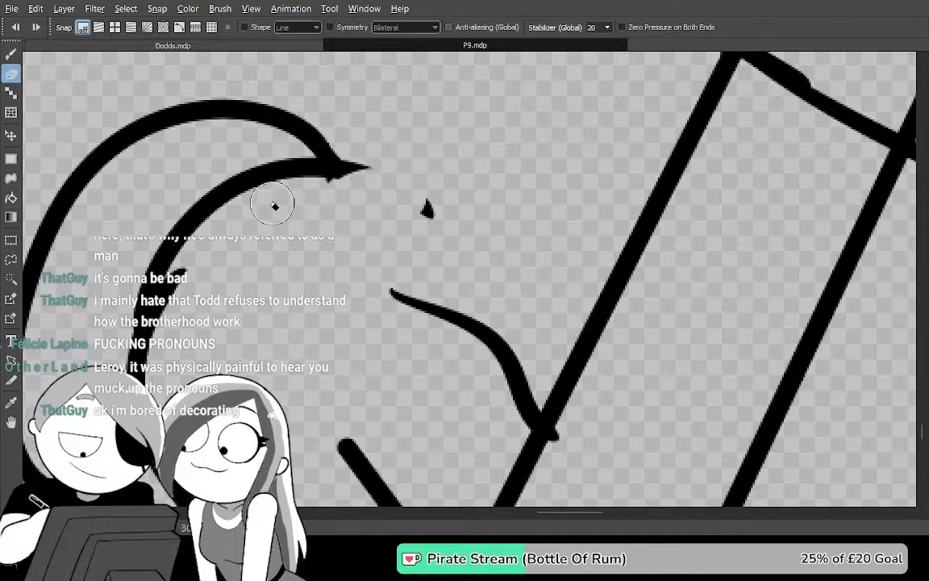
key(p)
mouse_move(224, 197)
mouse_down()
mouse_move(446, 141)
mouse_move(574, 248)
mouse_up()
key(g)
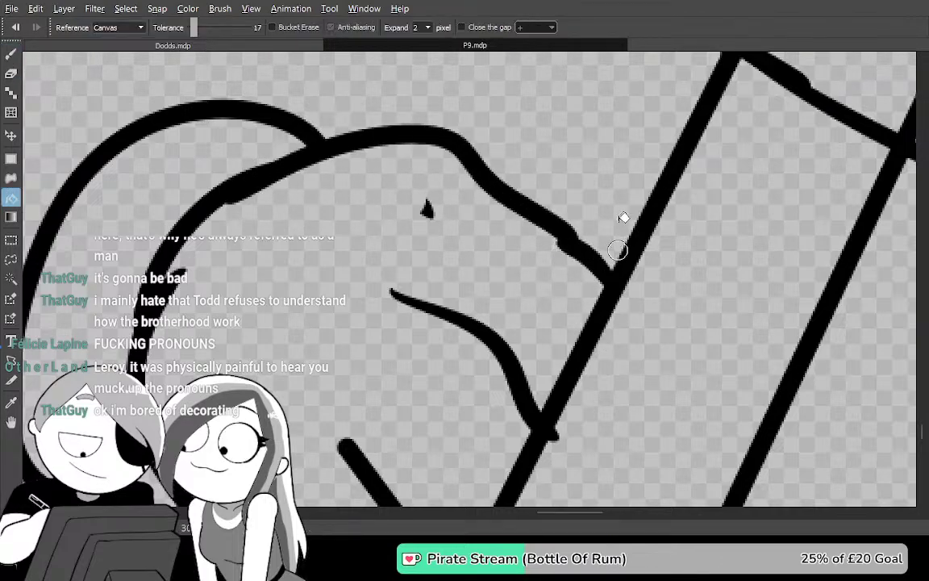
click(620, 206)
scroll(644, 199, down, 3)
drag(742, 343, 472, 368)
drag(625, 232, 604, 109)
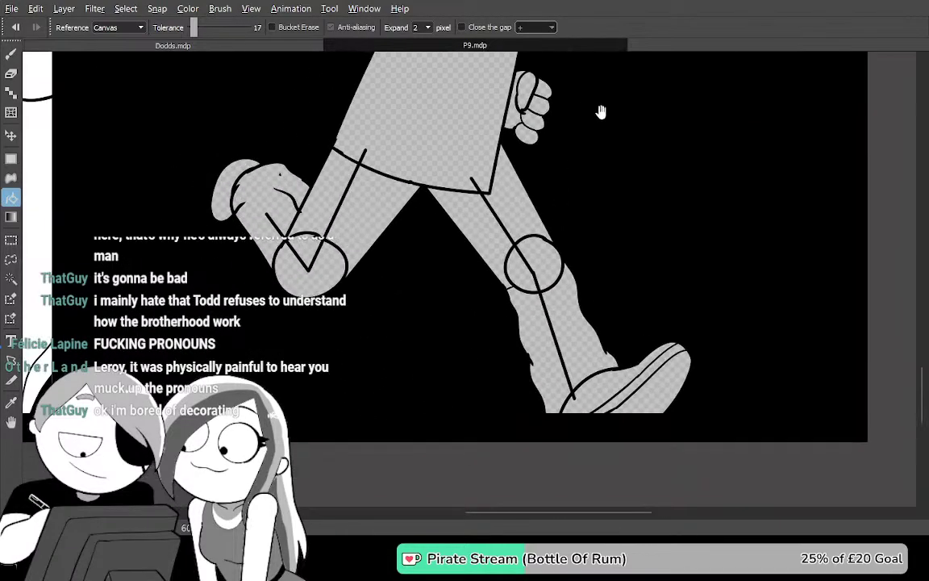
drag(387, 215, 691, 338)
scroll(572, 234, up, 5)
drag(528, 292, 594, 296)
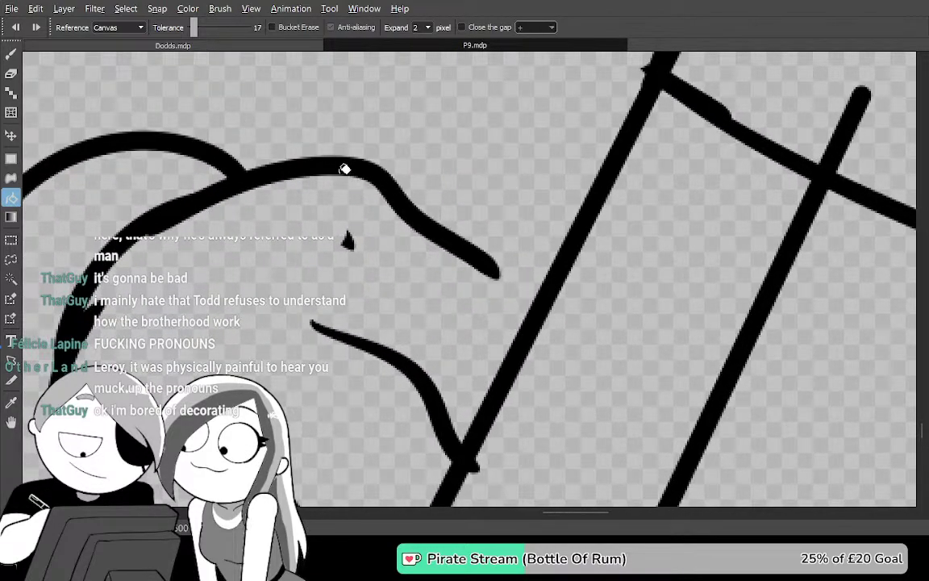
click(376, 161)
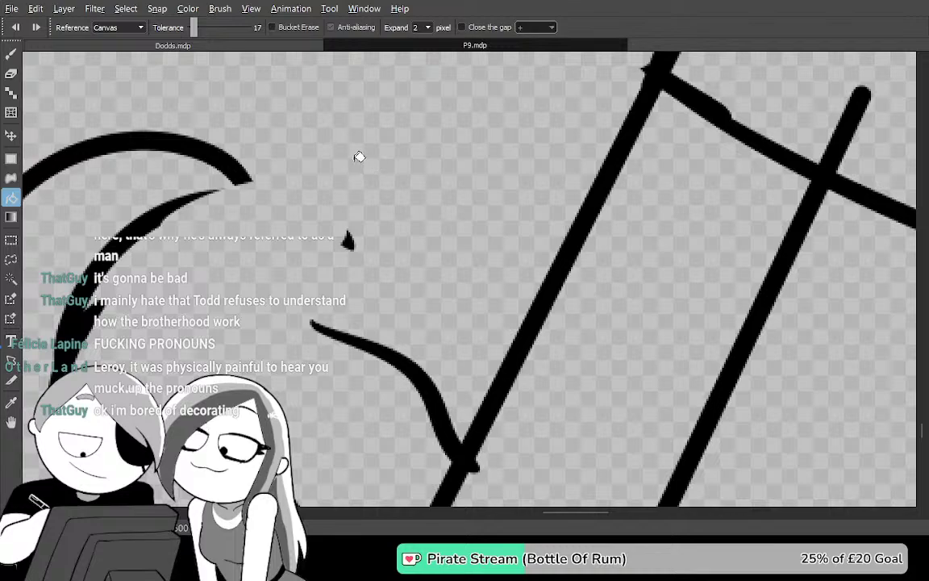
Redraw the back shoe's upper contour as a slanted edge to the thigh line plus a curve to the sole, and fill the background black
key(b)
mouse_move(357, 160)
mouse_down()
mouse_move(525, 335)
mouse_move(631, 346)
mouse_up()
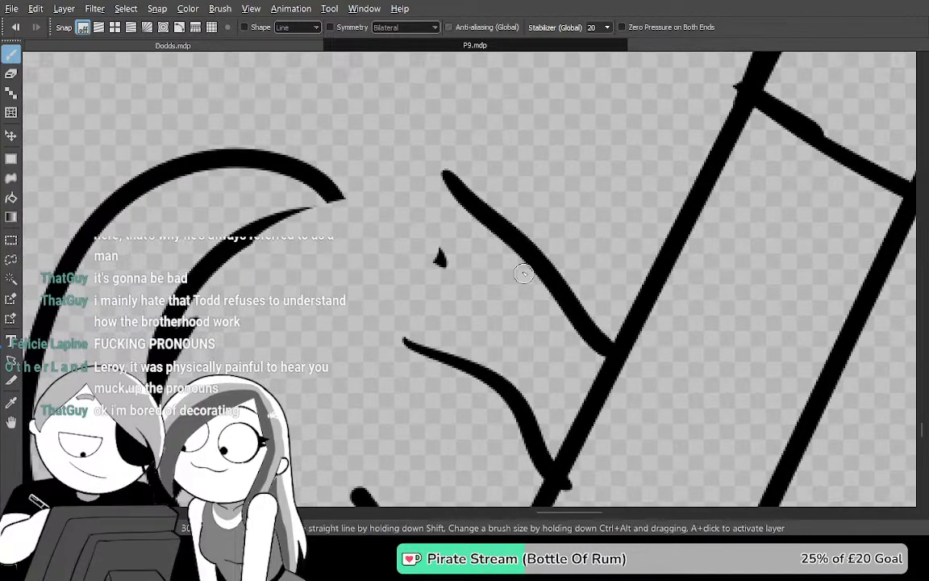
mouse_move(439, 182)
mouse_down()
mouse_move(379, 173)
mouse_move(266, 198)
mouse_move(213, 222)
mouse_up()
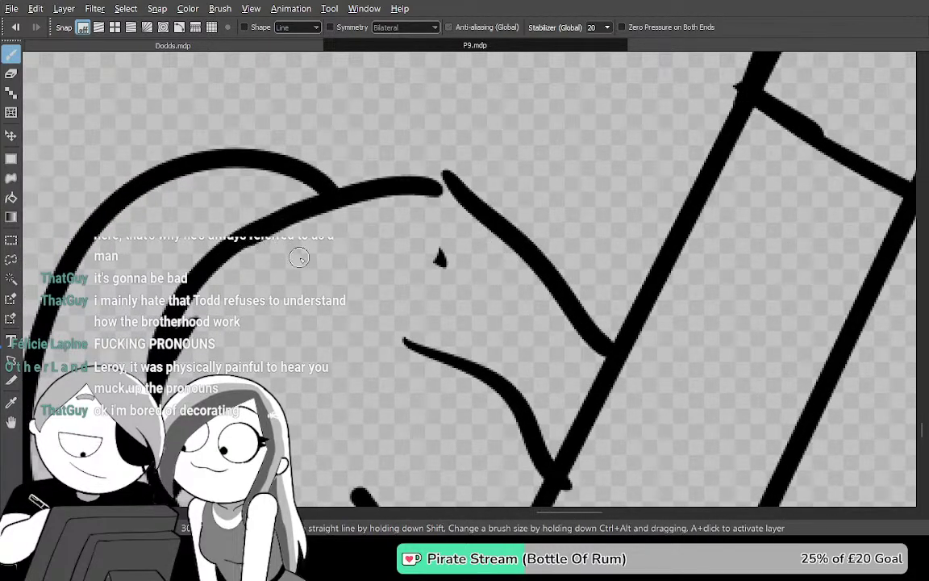
key(g)
click(569, 191)
key(ctrl+z)
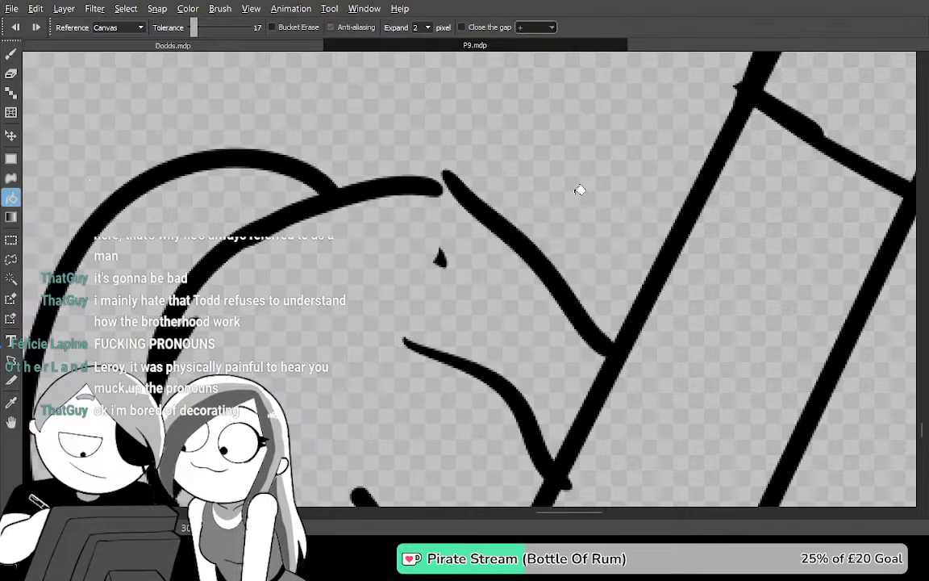
key(b)
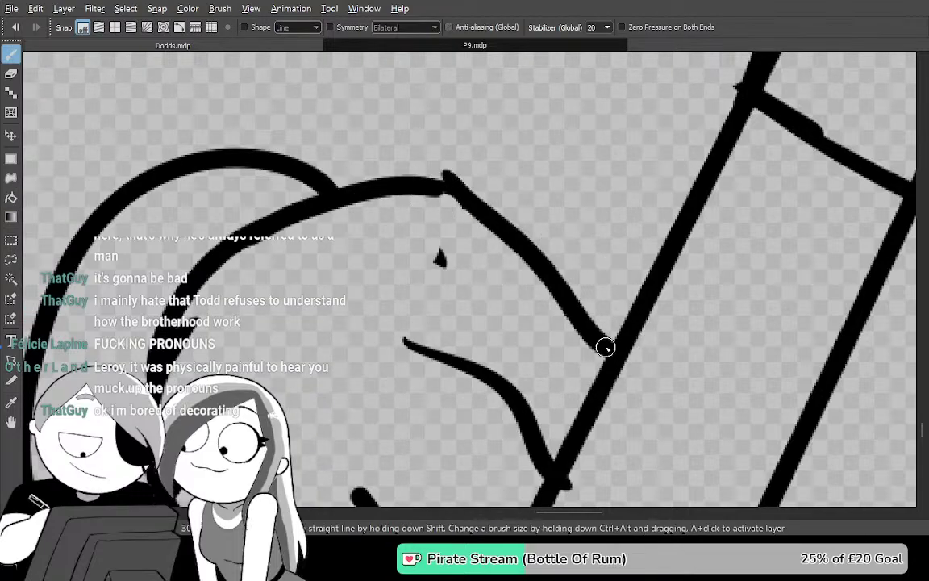
key(g)
click(613, 264)
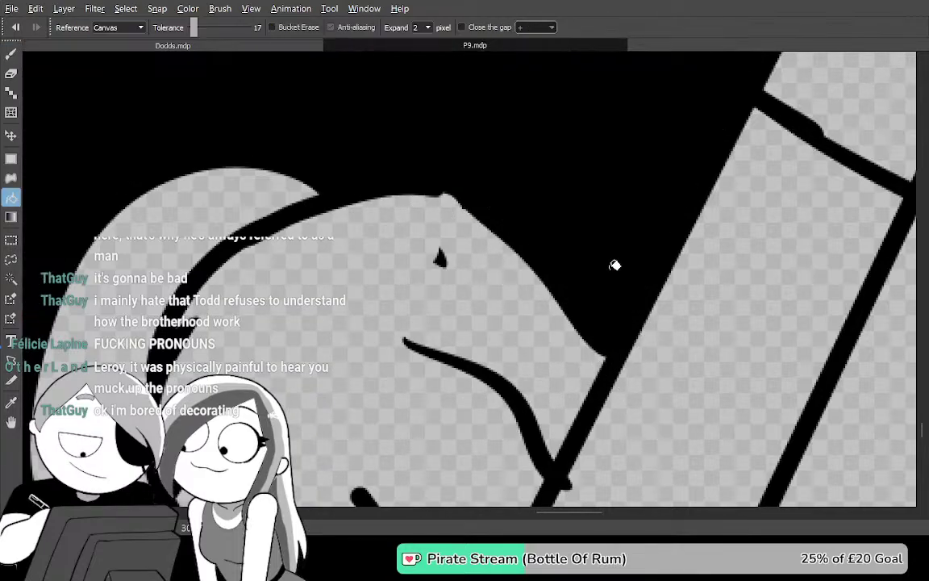
Examine the figure's filled silhouette from the head and coat down to both legs and shoes
scroll(614, 264, down, 3)
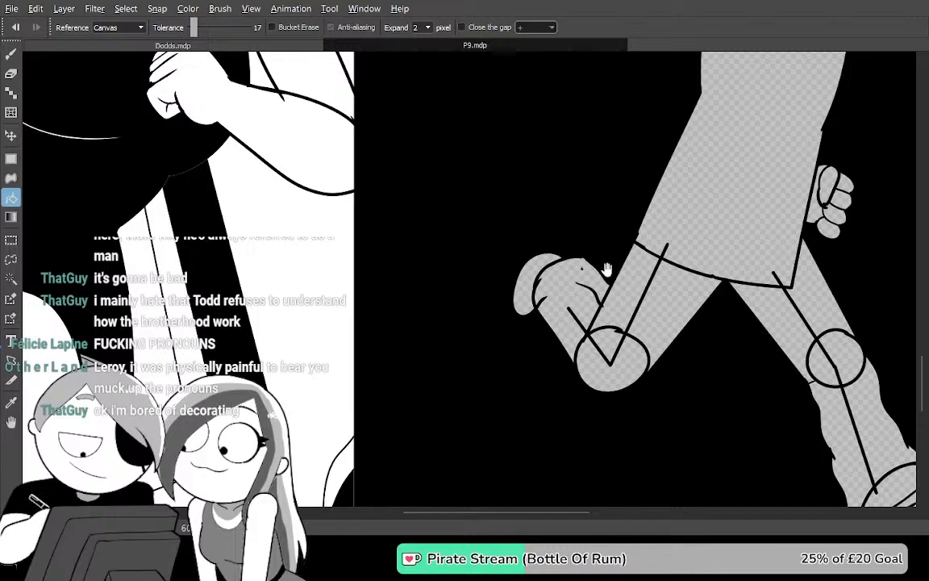
drag(721, 268, 405, 139)
drag(546, 140, 458, 128)
drag(521, 120, 541, 259)
drag(530, 149, 540, 313)
mouse_move(552, 211)
mouse_down()
mouse_move(540, 225)
mouse_move(538, 205)
mouse_up()
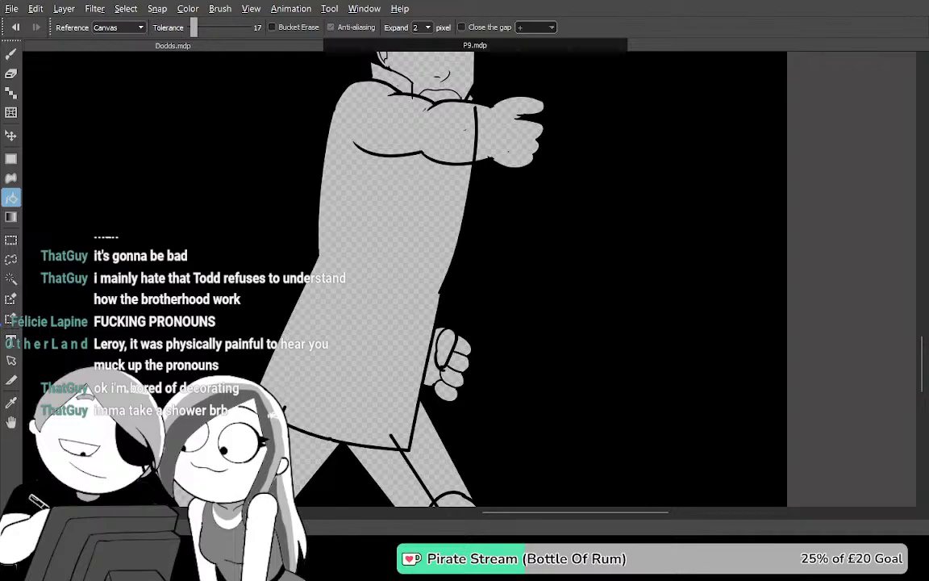
drag(528, 304, 545, 76)
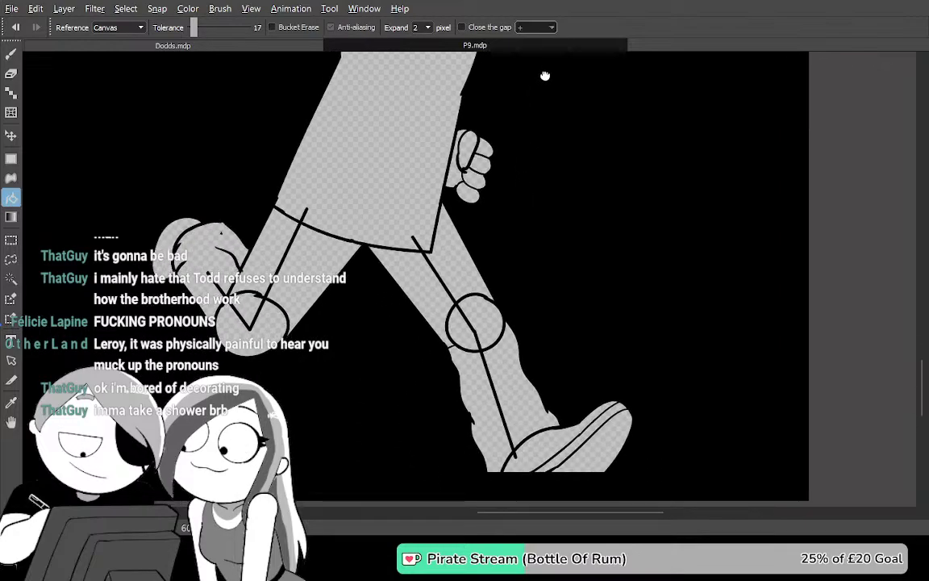
drag(540, 232, 500, 254)
scroll(558, 112, down, 2)
drag(530, 199, 499, 166)
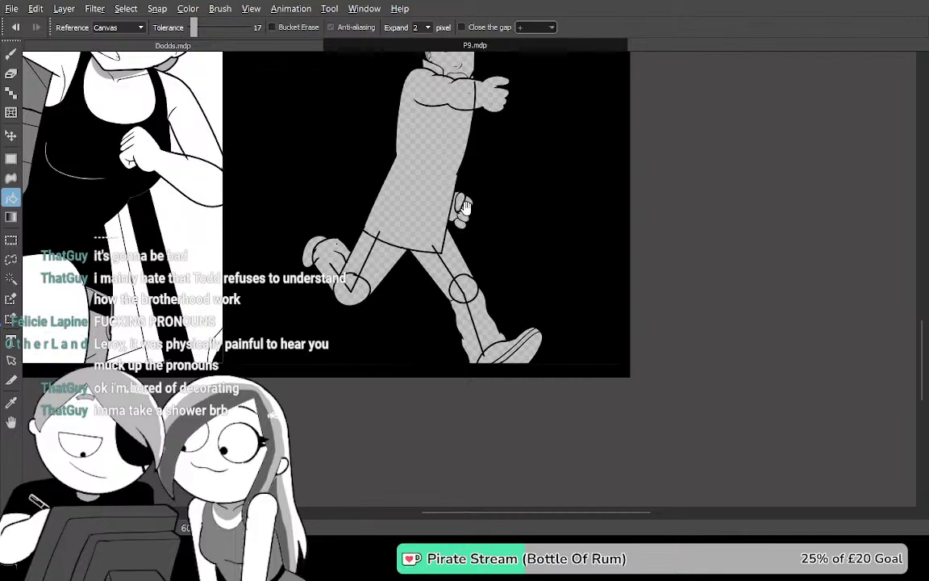
scroll(452, 194, up, 3)
drag(502, 192, 623, 110)
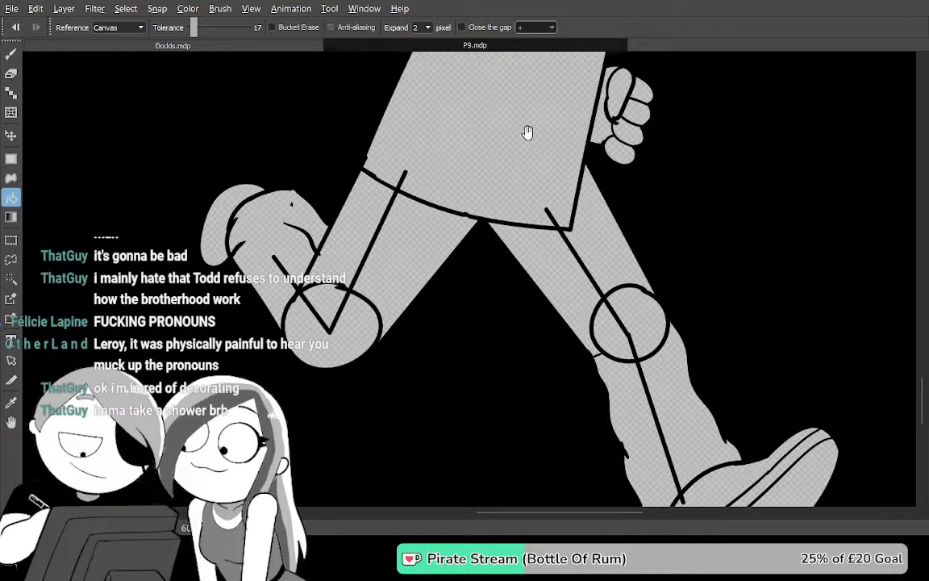
scroll(552, 104, up, 10)
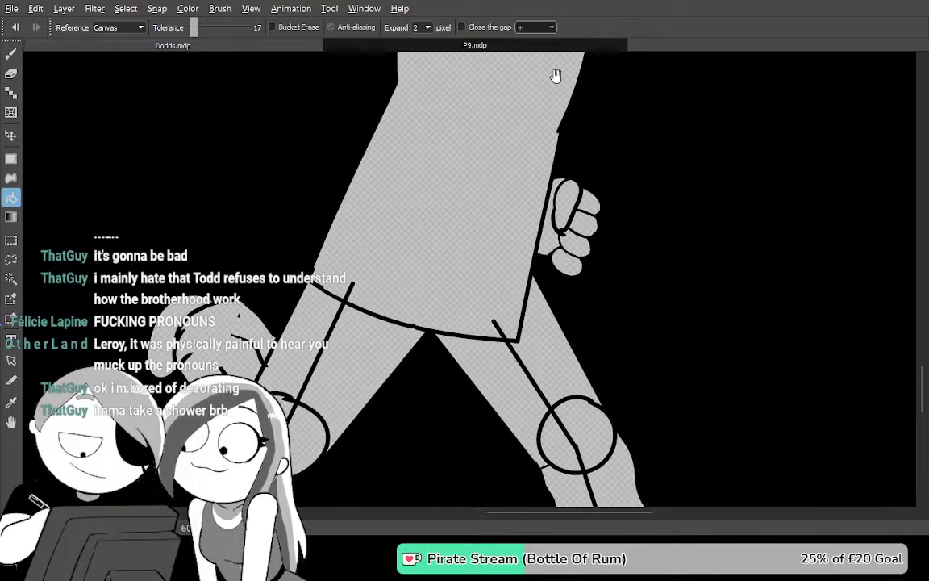
mouse_move(560, 329)
mouse_down()
mouse_move(547, 178)
mouse_move(582, 64)
mouse_move(572, 100)
mouse_up()
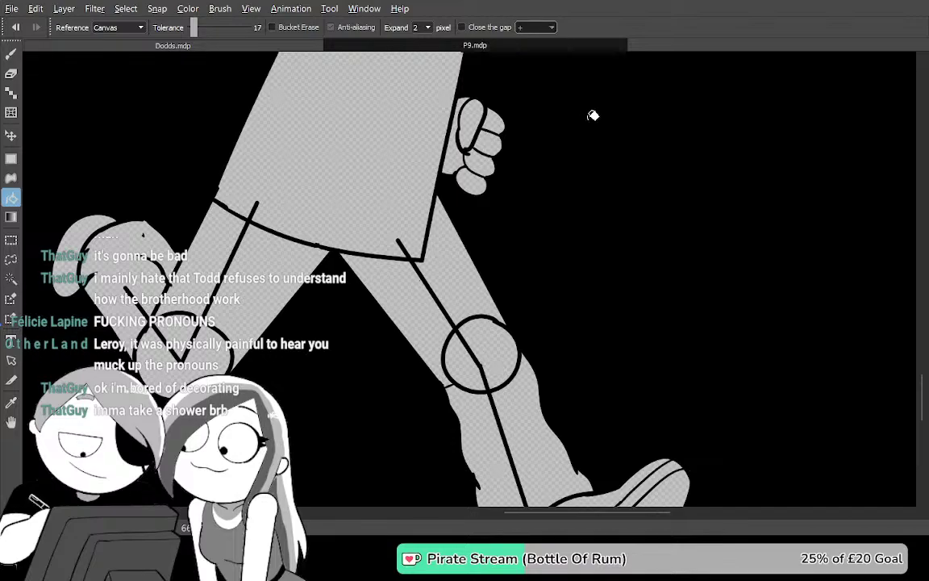
Undo the black background fill and erase the short line linking the front leg's rear edge to the knee circle
key(ctrl+z)
scroll(559, 118, up, 4)
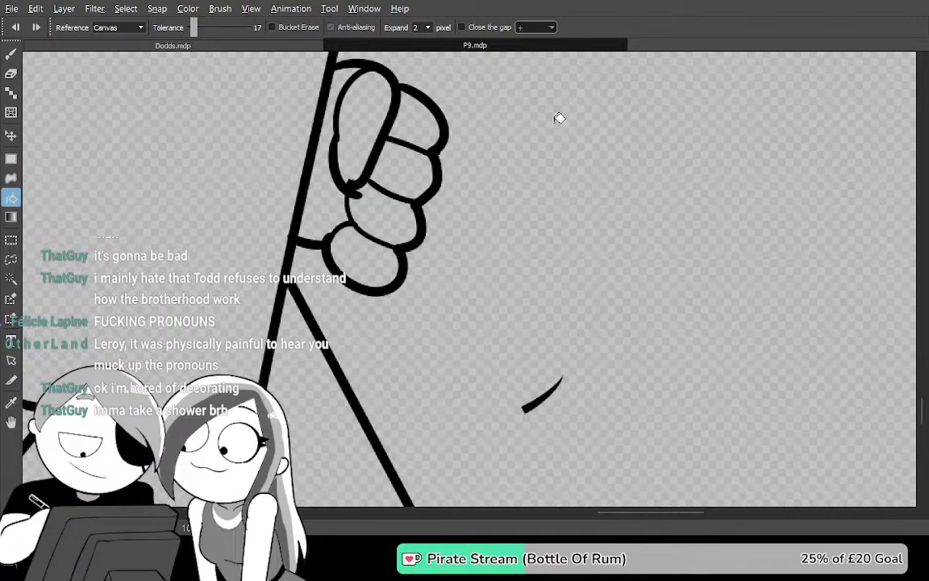
drag(354, 345, 483, 141)
drag(292, 268, 491, 137)
mouse_move(337, 251)
mouse_down()
mouse_move(460, 213)
mouse_move(533, 156)
mouse_up()
key(e)
mouse_move(458, 187)
mouse_down()
mouse_move(450, 203)
mouse_move(460, 219)
mouse_up()
key(ctrl+z)
mouse_move(462, 136)
mouse_down()
mouse_move(473, 222)
mouse_move(483, 208)
mouse_move(484, 91)
mouse_up()
drag(608, 343, 534, 131)
mouse_move(587, 304)
mouse_down()
mouse_move(541, 255)
mouse_move(521, 211)
mouse_up()
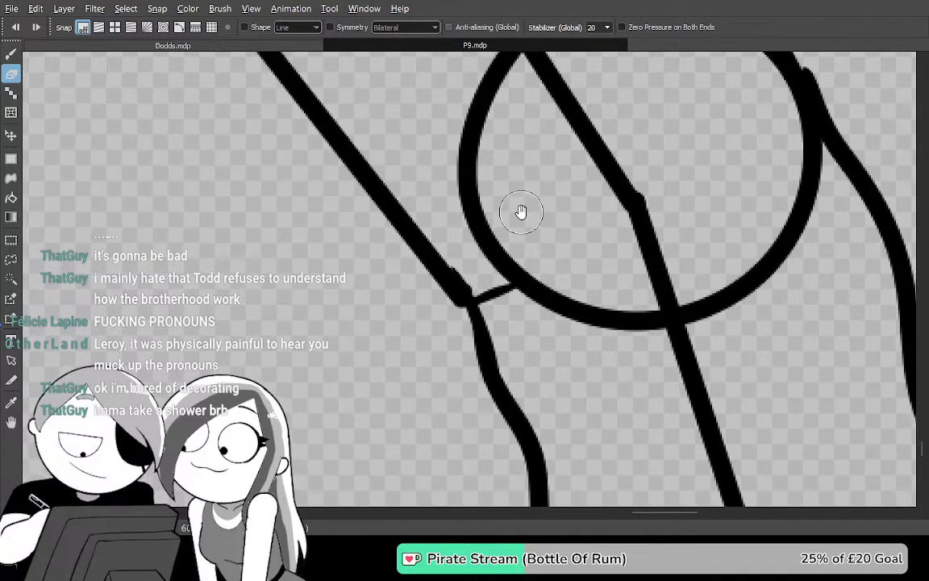
drag(483, 306, 520, 266)
key(ctrl+z)
mouse_move(507, 315)
mouse_down()
mouse_move(502, 275)
mouse_move(519, 306)
mouse_move(477, 312)
mouse_move(459, 274)
mouse_move(474, 308)
mouse_move(520, 331)
mouse_up()
Redraw the front leg's rear edge beside the knee circle so the thigh line runs smoothly into the shin
key(b)
drag(429, 257, 523, 403)
key(ctrl+z)
mouse_move(431, 258)
mouse_down()
mouse_move(483, 333)
mouse_move(525, 401)
mouse_up()
key(ctrl+z)
mouse_move(383, 226)
mouse_down()
mouse_move(505, 367)
mouse_move(458, 302)
mouse_move(505, 412)
mouse_up()
key(ctrl+z)
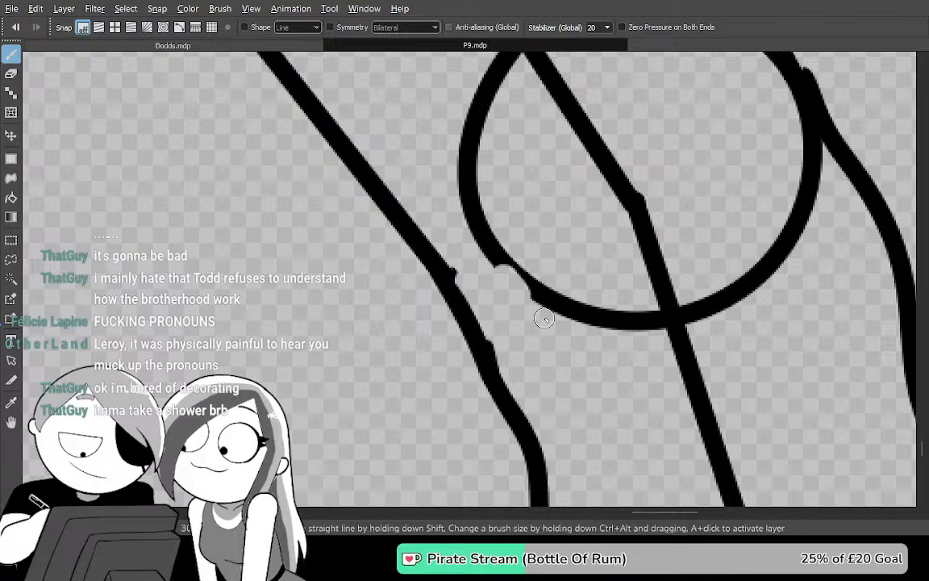
Lasso and delete the lower and rear parts of the front knee circle with the guideline inside them
key(l)
drag(755, 336, 647, 411)
drag(654, 250, 674, 375)
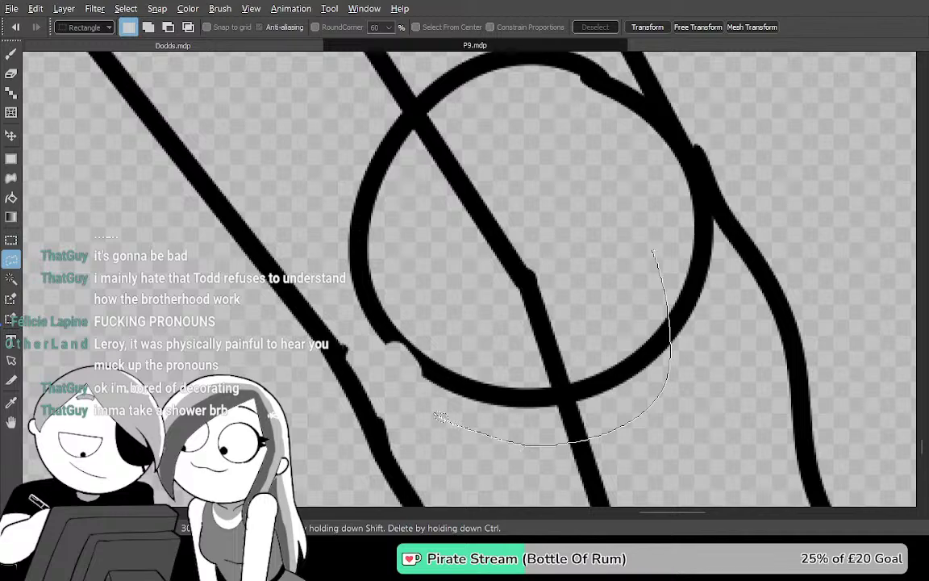
mouse_move(337, 287)
mouse_down()
mouse_move(318, 137)
mouse_move(387, 101)
mouse_up()
key(Delete)
key(ctrl+d)
Lasso and delete the knee circle's upper arc and the lower end of the front thigh guideline
drag(577, 268, 675, 438)
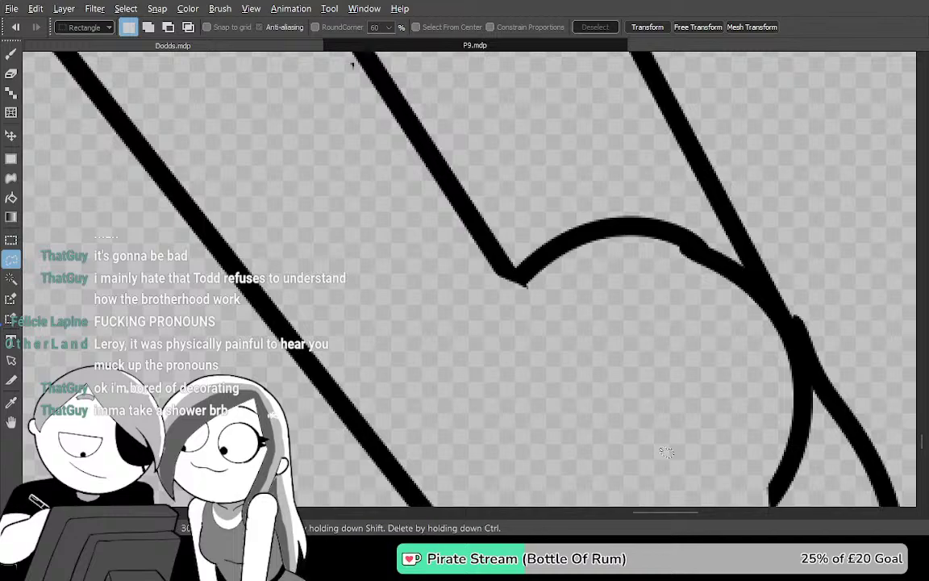
mouse_move(709, 217)
mouse_down()
mouse_move(715, 303)
mouse_move(625, 381)
mouse_move(502, 343)
mouse_move(402, 240)
mouse_move(415, 130)
mouse_up()
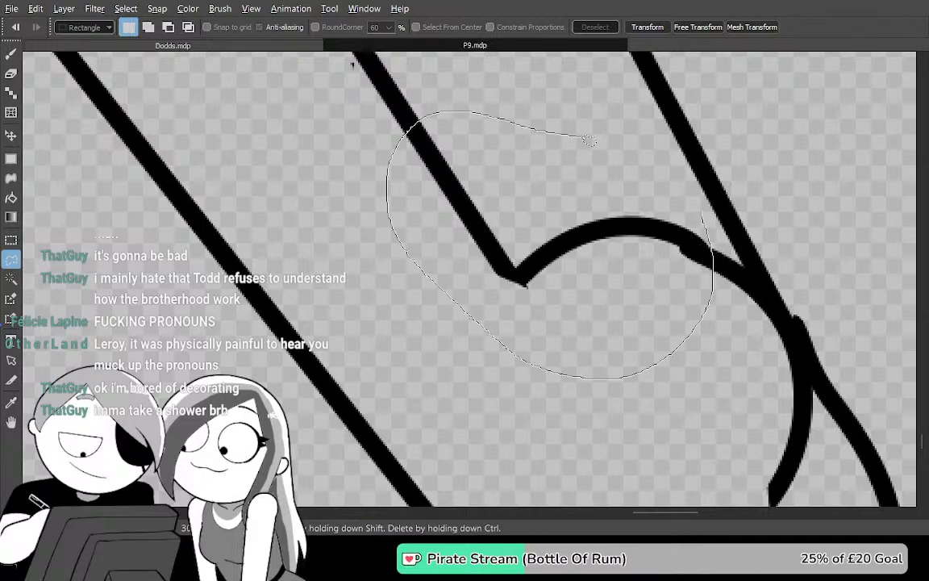
drag(654, 157, 674, 225)
key(Delete)
key(ctrl+d)
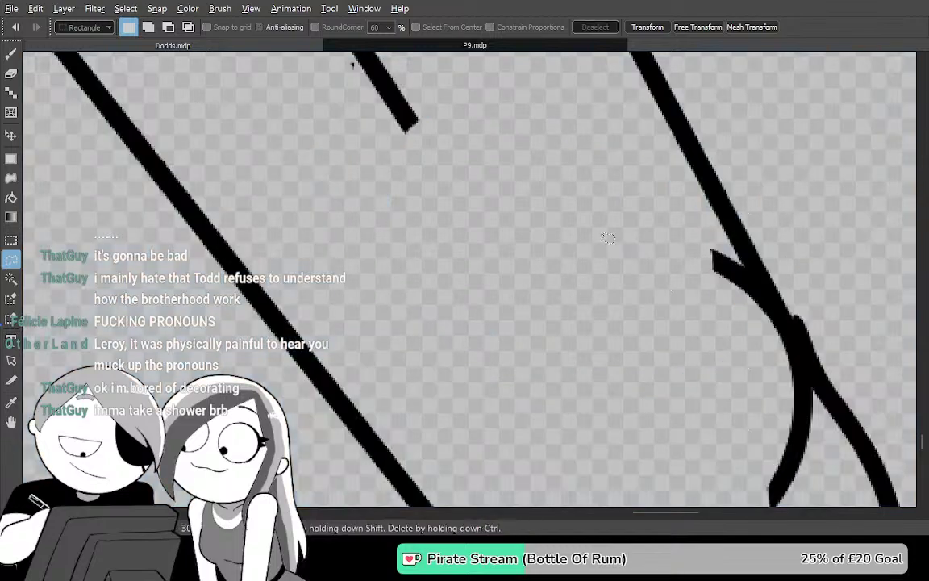
Lasso and delete the remaining front thigh guideline below the coat hem
drag(607, 233, 683, 390)
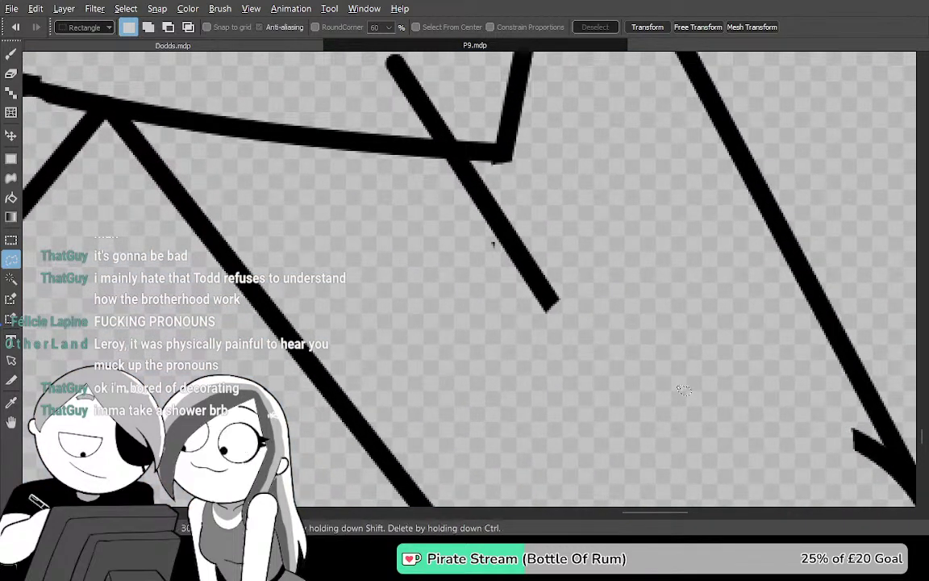
mouse_move(649, 230)
mouse_down()
mouse_move(701, 323)
mouse_move(709, 322)
mouse_move(464, 89)
mouse_move(468, 355)
mouse_move(677, 419)
mouse_move(707, 379)
mouse_move(618, 304)
mouse_move(530, 80)
mouse_up()
key(Delete)
key(ctrl+d)
Erase the lower end of the front shin guideline where it crosses the curve above the front shoe
drag(684, 279, 570, 135)
mouse_move(733, 284)
mouse_down()
mouse_move(649, 148)
mouse_move(653, 230)
mouse_move(591, 98)
mouse_move(612, 120)
mouse_move(636, 262)
mouse_up()
scroll(625, 240, down, 10)
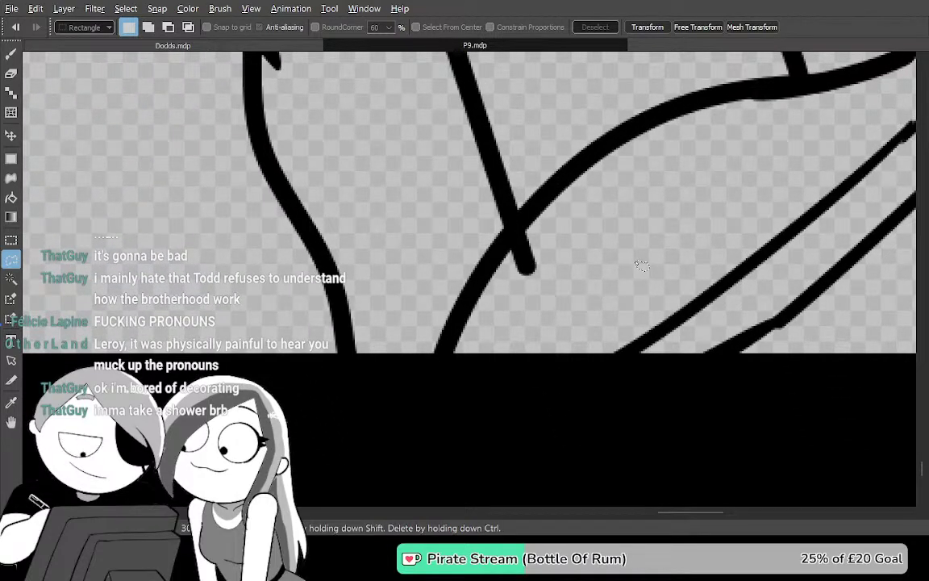
scroll(677, 246, up, 1)
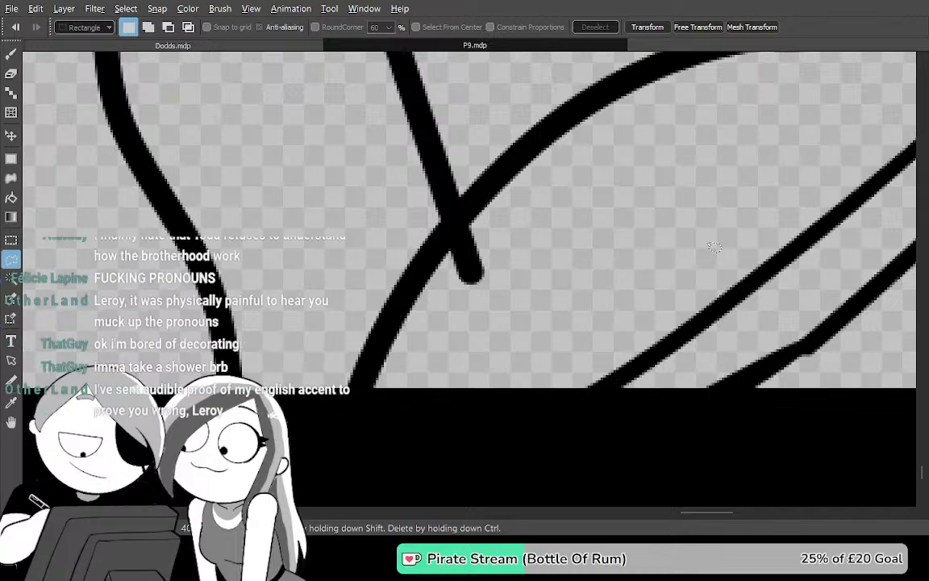
key(e)
mouse_move(474, 278)
mouse_down()
mouse_move(464, 223)
mouse_move(450, 216)
mouse_move(453, 181)
mouse_move(429, 155)
mouse_up()
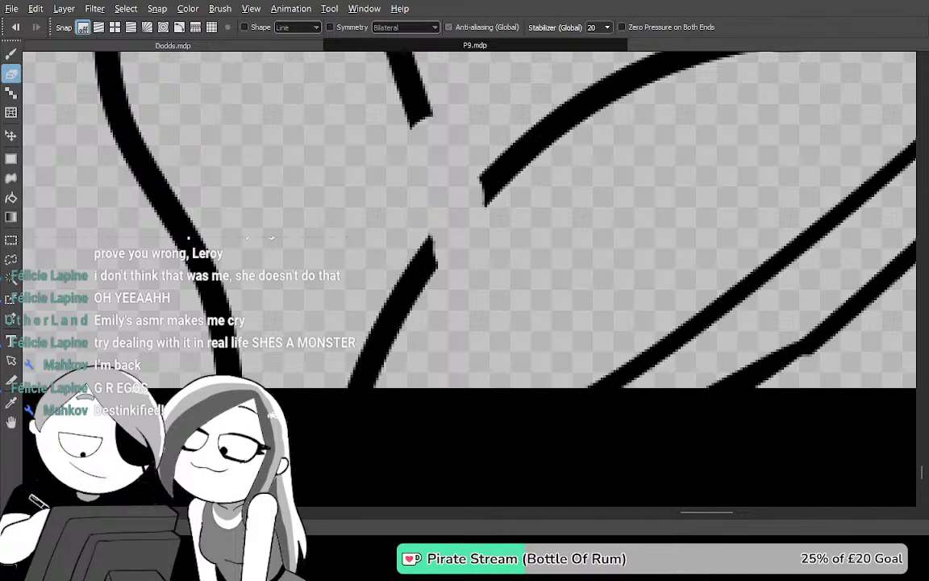
Lasso and delete the lower section of the front shin guideline above the erased end
mouse_move(542, 237)
mouse_down()
mouse_move(552, 207)
mouse_move(645, 280)
mouse_move(638, 141)
mouse_move(580, 321)
mouse_move(544, 284)
mouse_move(600, 251)
mouse_move(617, 275)
mouse_up()
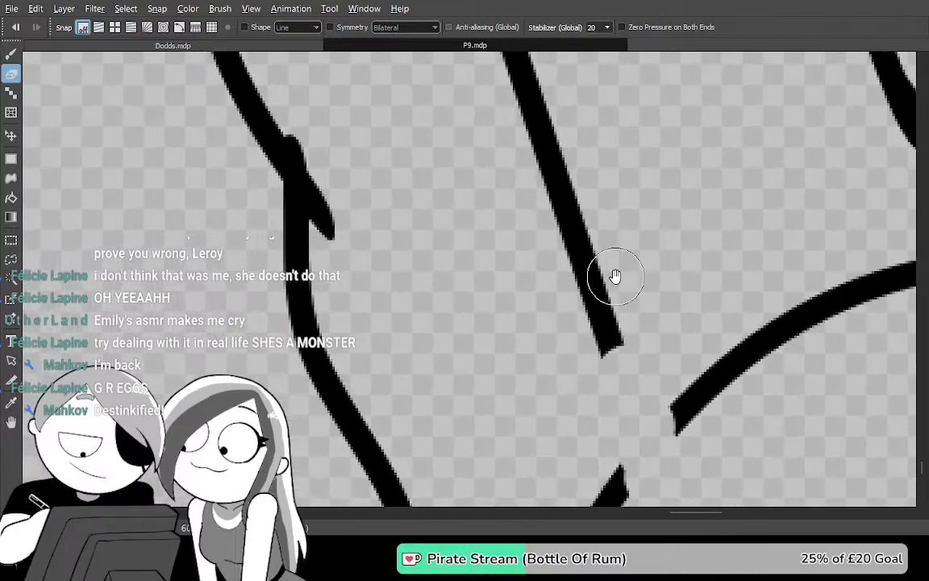
key(l)
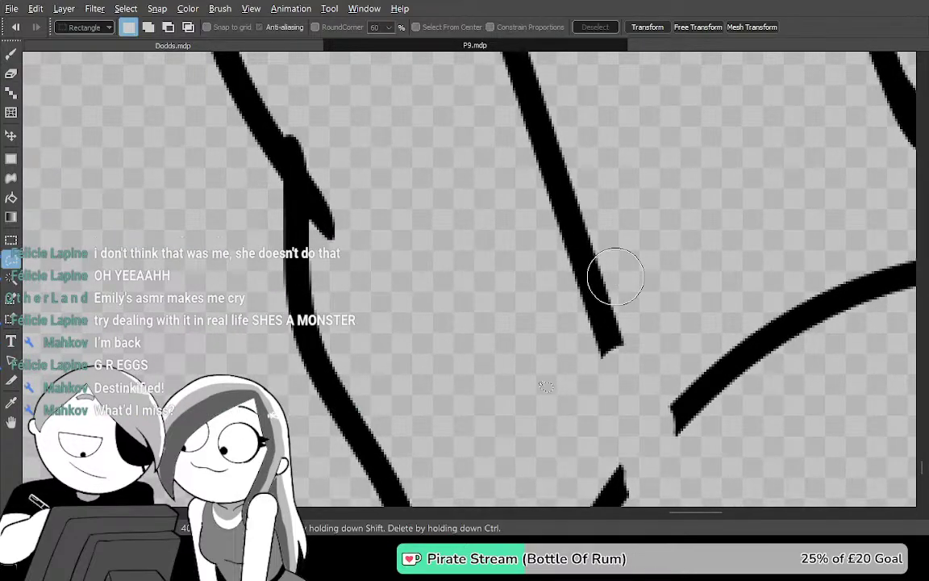
drag(542, 99, 444, 229)
key(Delete)
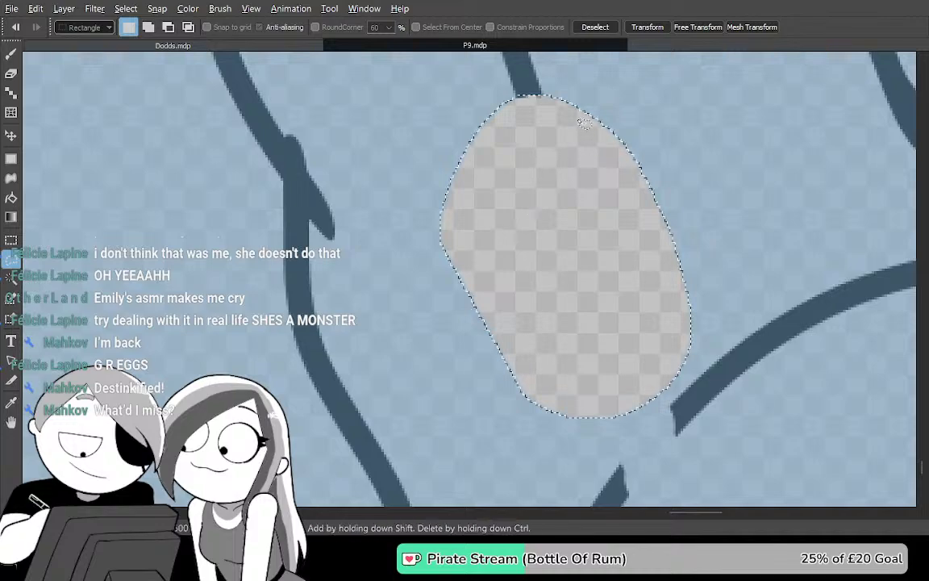
key(ctrl+d)
Lasso and delete the middle section of the front shin guideline, up towards the knee
mouse_move(569, 144)
mouse_down()
mouse_move(561, 287)
mouse_move(585, 483)
mouse_up()
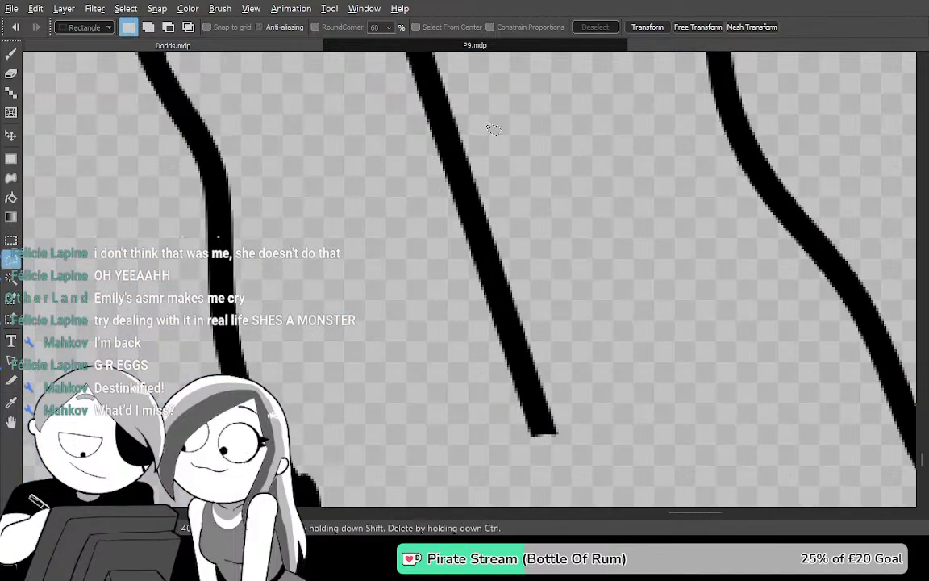
drag(639, 449, 641, 450)
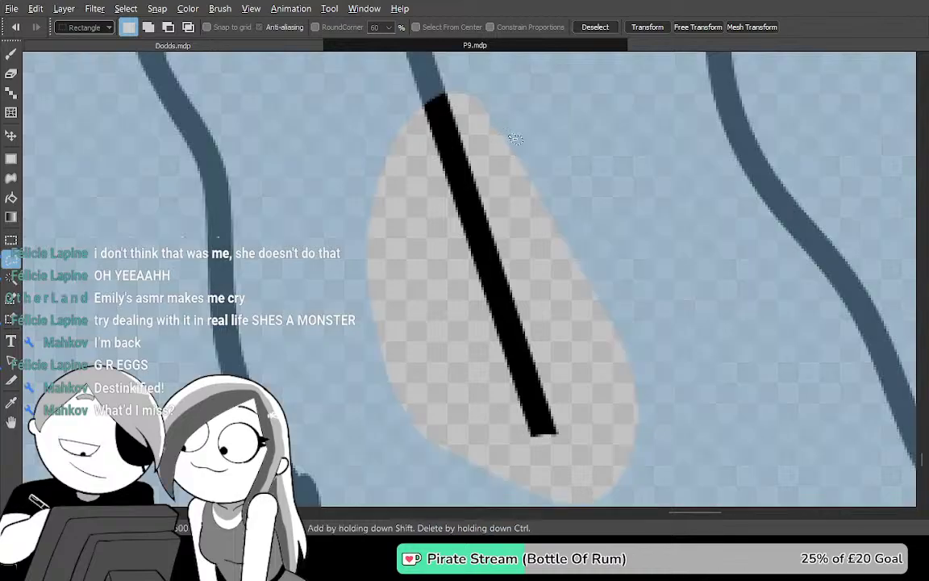
key(Delete)
drag(457, 97, 477, 342)
key(ctrl+d)
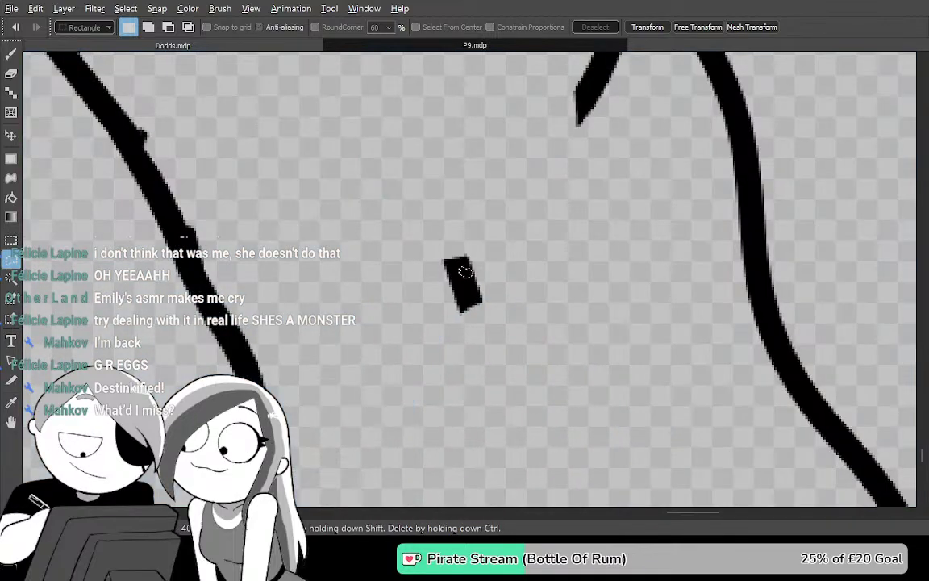
Erase the leftover shin guideline stub and the knee circle fragment inside the front leg
key(e)
drag(461, 278, 479, 314)
drag(645, 112, 525, 288)
mouse_move(573, 74)
mouse_down()
mouse_move(599, 201)
mouse_move(591, 203)
mouse_up()
drag(482, 198, 526, 316)
drag(502, 250, 526, 310)
mouse_move(526, 173)
mouse_down()
mouse_move(556, 326)
mouse_move(552, 236)
mouse_move(517, 198)
mouse_up()
key(ctrl+z)
drag(452, 191, 436, 155)
mouse_move(542, 291)
mouse_down()
mouse_move(543, 234)
mouse_move(518, 209)
mouse_up()
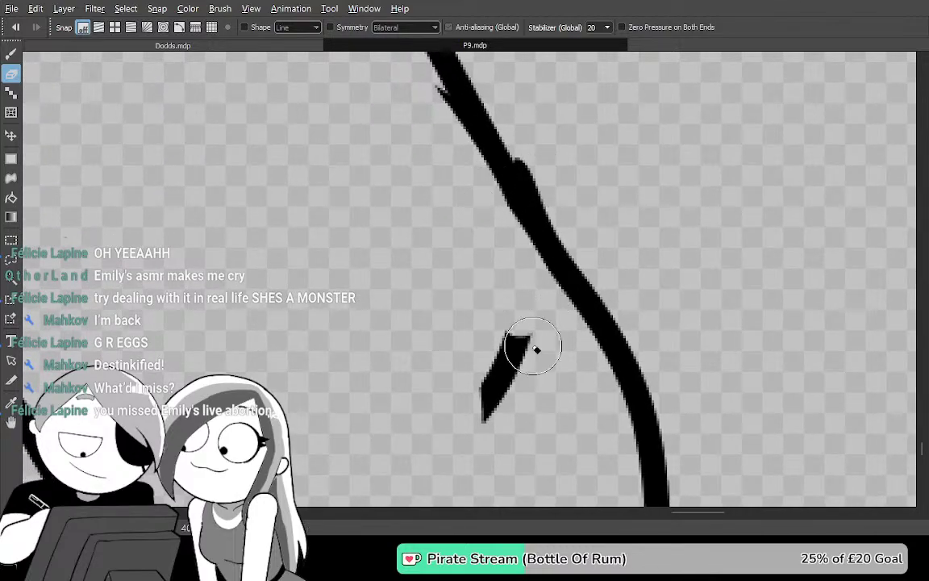
Trim the small spur and rough inner edge off the front leg's front outline above the knee
mouse_move(556, 178)
mouse_down()
mouse_move(553, 232)
mouse_move(599, 336)
mouse_move(617, 309)
mouse_up()
key(b)
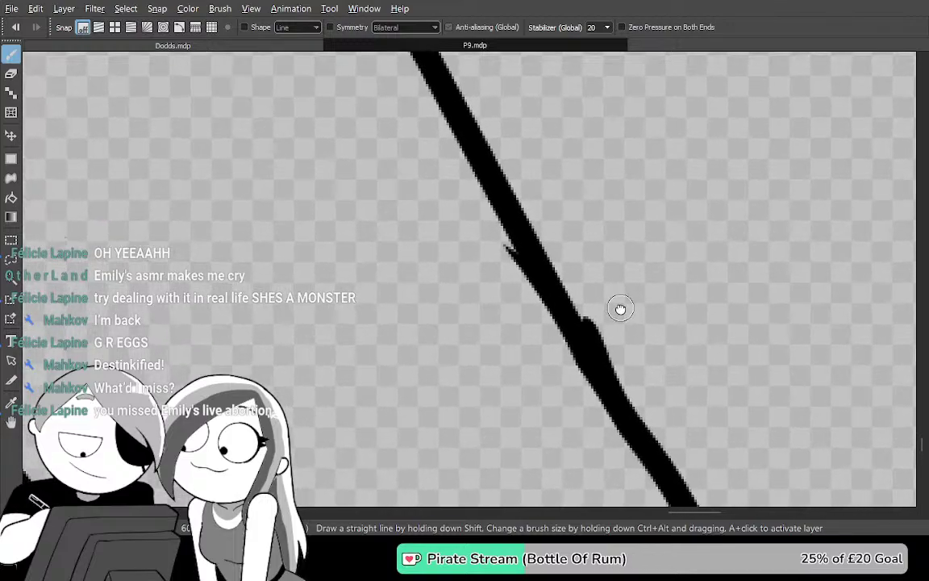
key(e)
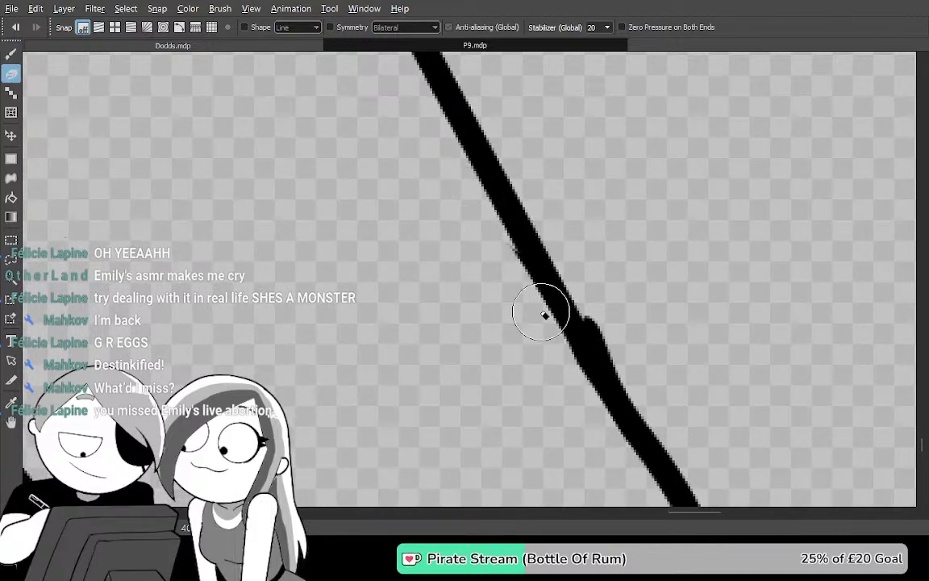
mouse_move(549, 327)
mouse_down()
mouse_move(537, 262)
mouse_move(496, 219)
mouse_up()
mouse_move(547, 305)
mouse_down()
mouse_move(485, 163)
mouse_move(506, 228)
mouse_move(548, 268)
mouse_up()
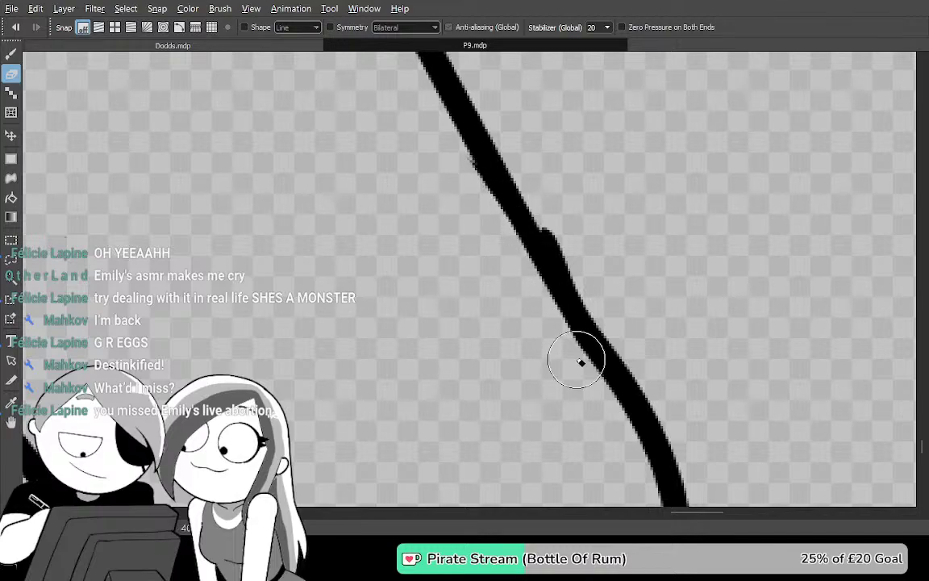
key(b)
mouse_move(556, 307)
mouse_down()
mouse_move(485, 161)
mouse_move(425, 196)
mouse_move(450, 203)
mouse_move(373, 243)
mouse_move(383, 338)
mouse_move(588, 257)
mouse_move(458, 261)
mouse_move(525, 293)
mouse_move(611, 42)
mouse_move(584, 62)
mouse_move(591, 52)
mouse_move(475, 220)
mouse_move(460, 207)
mouse_move(482, 261)
mouse_move(570, 247)
mouse_move(617, 279)
mouse_up()
key(e)
Erase the overlap between the rear knee circle and the thigh's underside, and redraw it as one smooth curve
mouse_move(635, 348)
mouse_down()
mouse_move(587, 197)
mouse_move(645, 228)
mouse_move(662, 258)
mouse_move(756, 317)
mouse_up()
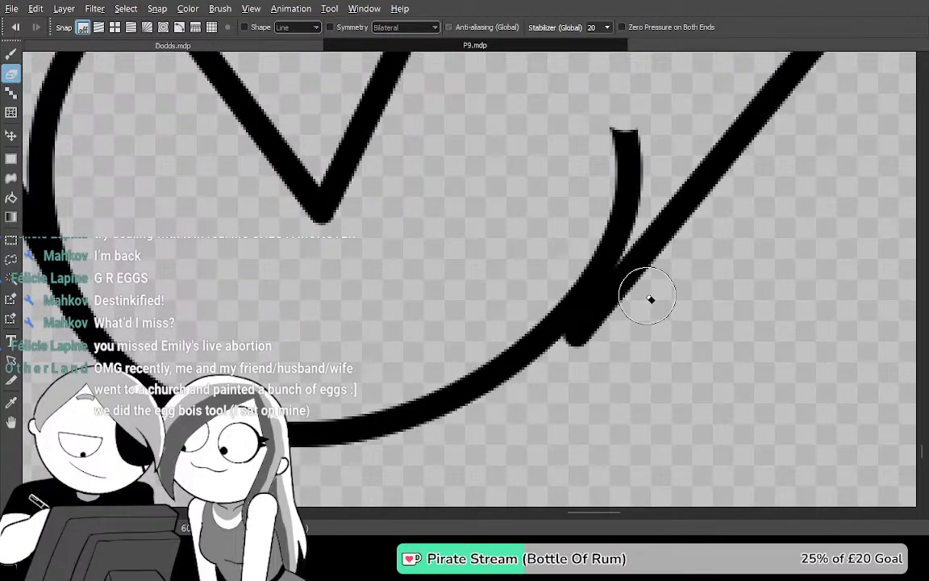
mouse_move(610, 149)
mouse_down()
mouse_move(640, 189)
mouse_move(622, 216)
mouse_move(628, 250)
mouse_move(617, 271)
mouse_move(649, 252)
mouse_move(610, 258)
mouse_move(545, 356)
mouse_move(551, 331)
mouse_move(530, 317)
mouse_move(486, 367)
mouse_up()
key(b)
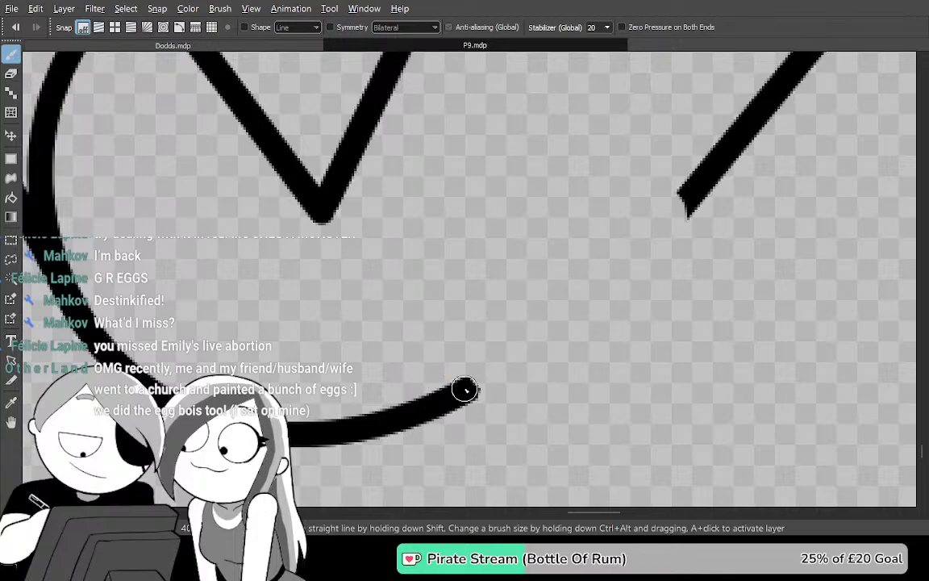
drag(432, 408, 708, 187)
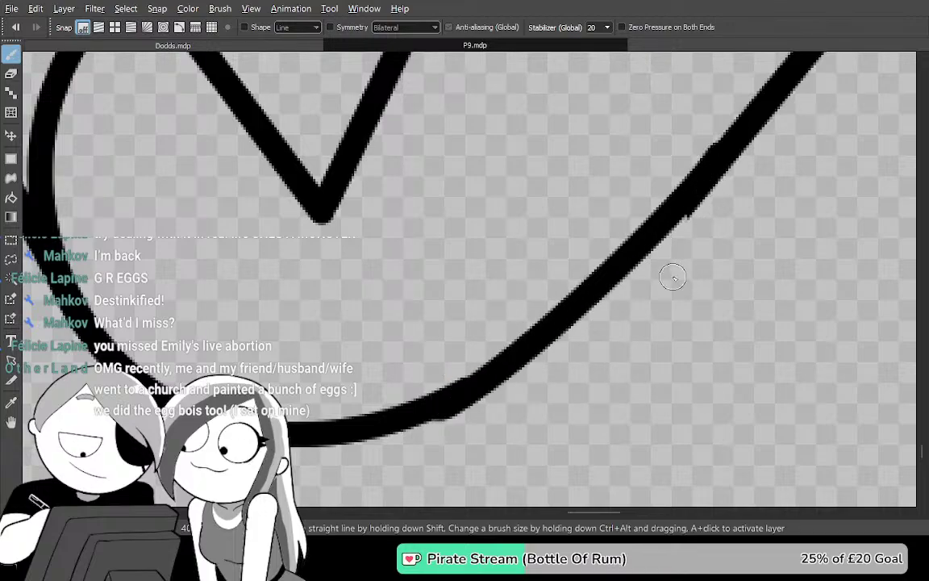
Erase the crossing of the rear shin guideline with the knee circle, along with the circle's remaining arc beside the shin
drag(560, 279, 701, 379)
mouse_move(566, 280)
mouse_down()
mouse_move(582, 371)
mouse_move(556, 441)
mouse_up()
mouse_move(633, 249)
mouse_down()
mouse_move(575, 389)
mouse_move(510, 447)
mouse_move(704, 253)
mouse_move(757, 263)
mouse_up()
key(e)
mouse_move(412, 284)
mouse_down()
mouse_move(432, 255)
mouse_move(364, 344)
mouse_move(346, 345)
mouse_move(329, 333)
mouse_move(328, 290)
mouse_move(356, 295)
mouse_up()
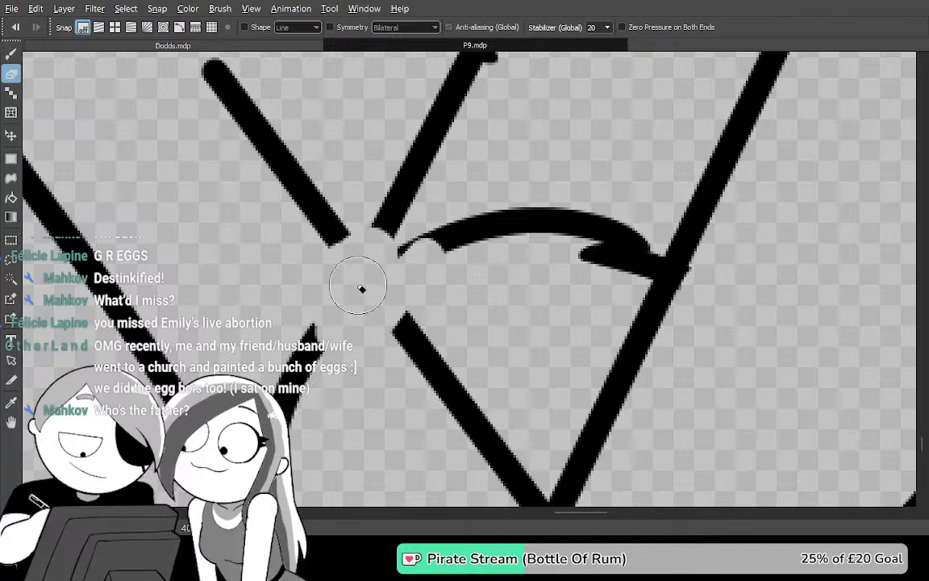
mouse_move(437, 371)
mouse_down()
mouse_move(482, 315)
mouse_move(504, 266)
mouse_move(515, 267)
mouse_up()
drag(406, 227, 384, 279)
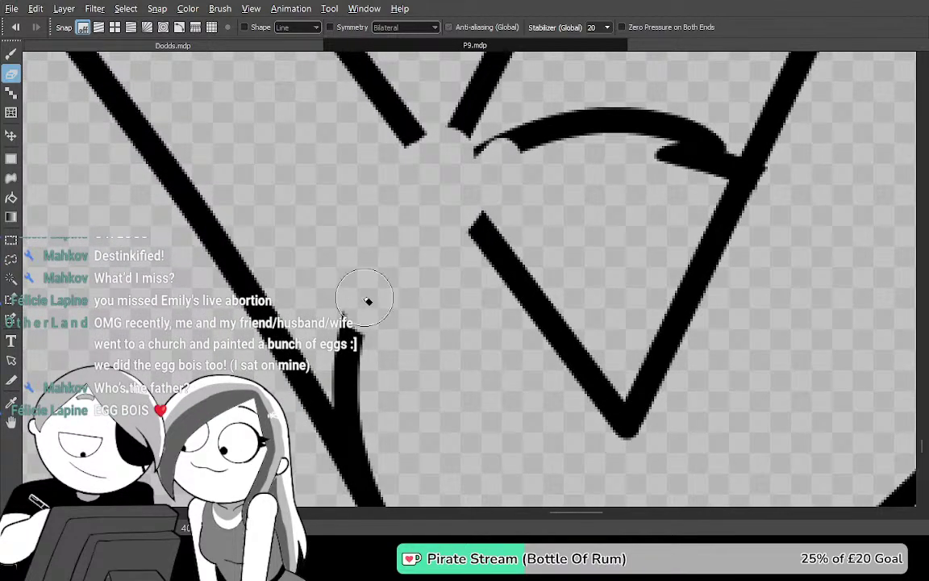
mouse_move(345, 348)
mouse_down()
mouse_move(384, 353)
mouse_move(452, 248)
mouse_move(455, 317)
mouse_up()
Erase the remaining upper segment of the rear shin guideline
drag(421, 173, 455, 452)
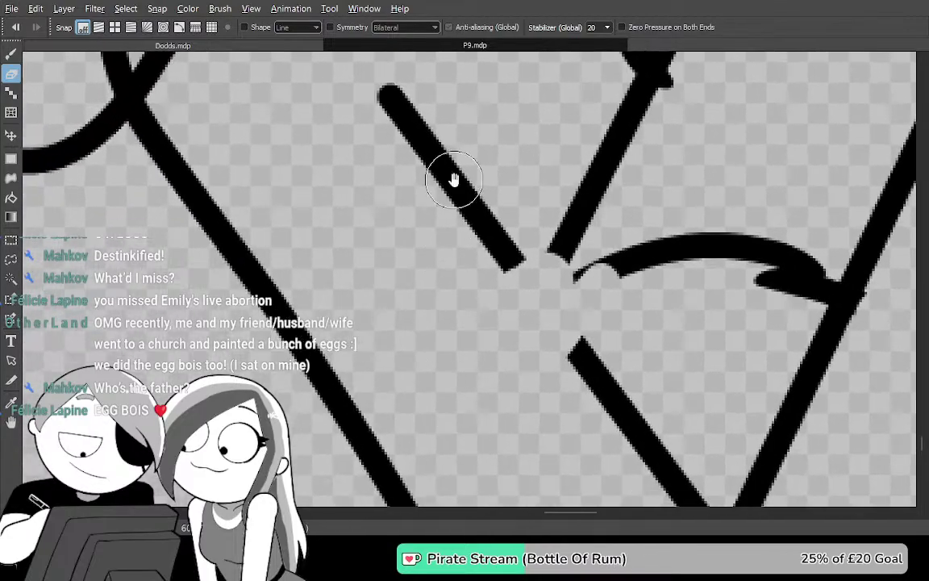
drag(448, 200, 460, 267)
mouse_move(508, 321)
mouse_down()
mouse_move(479, 243)
mouse_move(430, 203)
mouse_move(422, 169)
mouse_move(391, 181)
mouse_move(368, 155)
mouse_up()
mouse_move(420, 188)
mouse_down()
mouse_move(501, 314)
mouse_move(623, 380)
mouse_up()
Erase the tapered curve between the raised rear shoe and the back of the rear thigh
mouse_move(608, 255)
mouse_down()
mouse_move(629, 327)
mouse_move(645, 236)
mouse_move(693, 230)
mouse_up()
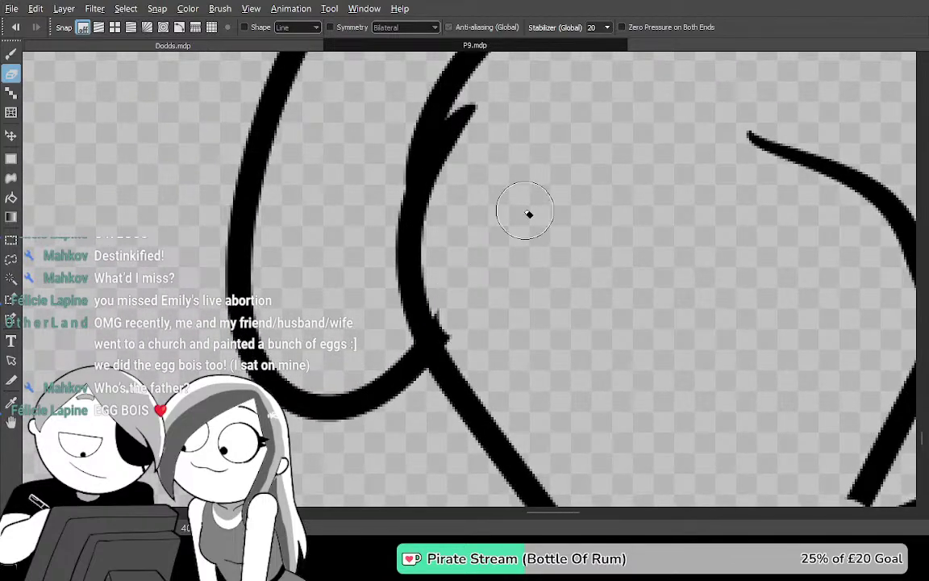
drag(546, 244, 429, 386)
drag(609, 256, 413, 399)
mouse_move(656, 420)
mouse_down()
mouse_move(652, 283)
mouse_move(589, 209)
mouse_up()
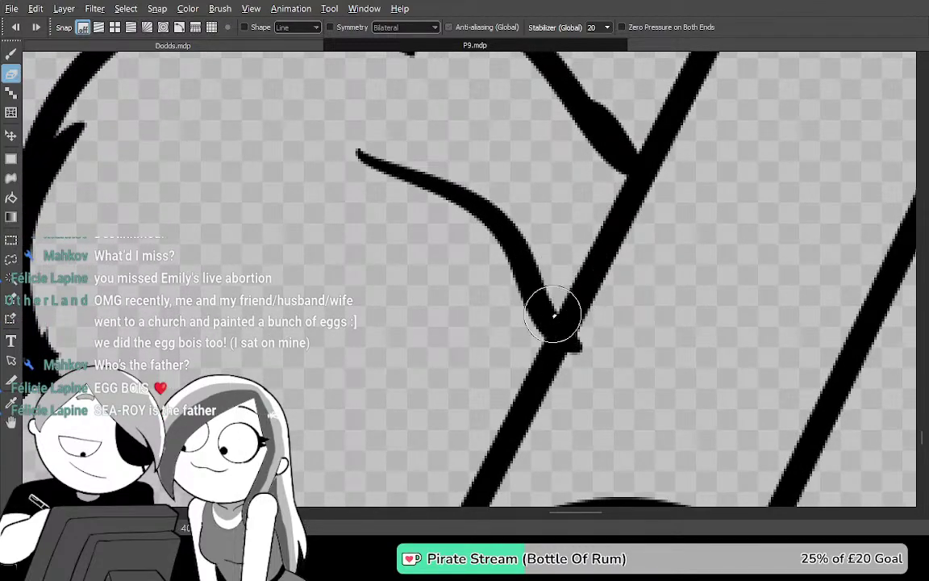
mouse_move(538, 254)
mouse_down()
mouse_move(484, 211)
mouse_move(525, 324)
mouse_up()
drag(502, 274, 397, 247)
mouse_move(388, 277)
mouse_down()
mouse_move(428, 337)
mouse_move(558, 336)
mouse_move(678, 309)
mouse_up()
Try a brush stroke along the thin inner line of the raised rear shoe's sole
key(b)
mouse_move(387, 226)
mouse_down()
mouse_move(493, 163)
mouse_move(608, 167)
mouse_up()
drag(447, 281, 592, 107)
drag(437, 306, 425, 284)
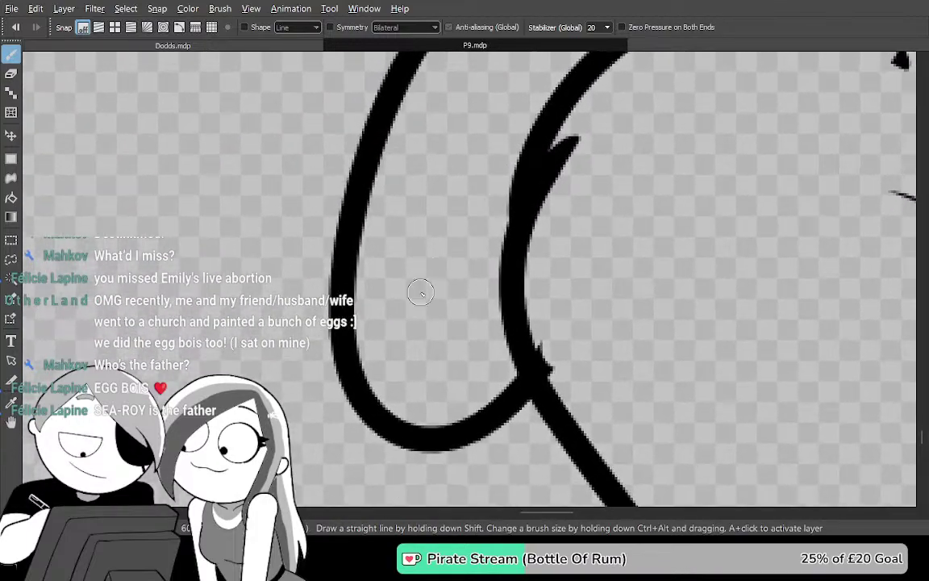
mouse_move(410, 433)
mouse_down()
mouse_move(395, 352)
mouse_move(453, 132)
mouse_up()
mouse_move(450, 202)
mouse_down()
mouse_move(398, 366)
mouse_move(417, 280)
mouse_move(519, 169)
mouse_move(367, 380)
mouse_up()
key(ctrl+z)
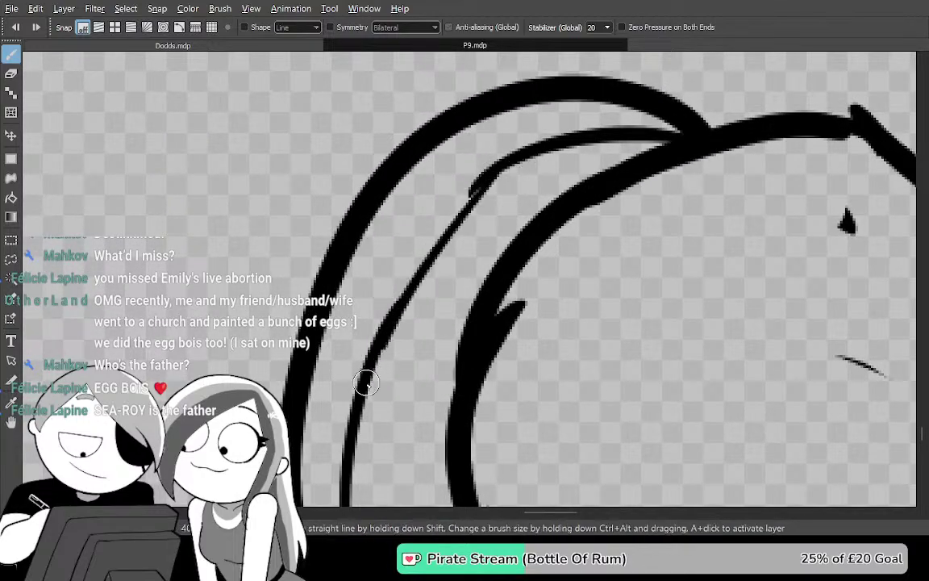
Erase a gap in the outer outline of the raised rear shoe's sole
drag(433, 283, 436, 316)
key(e)
drag(377, 270, 406, 205)
mouse_move(458, 259)
mouse_down()
mouse_move(454, 269)
mouse_move(311, 331)
mouse_up()
mouse_move(480, 368)
mouse_down()
mouse_move(615, 262)
mouse_move(633, 292)
mouse_up()
drag(365, 208, 404, 206)
Draw an inward notch across the gap in the rear shoe's sole outline and erase the stray bits around it
key(b)
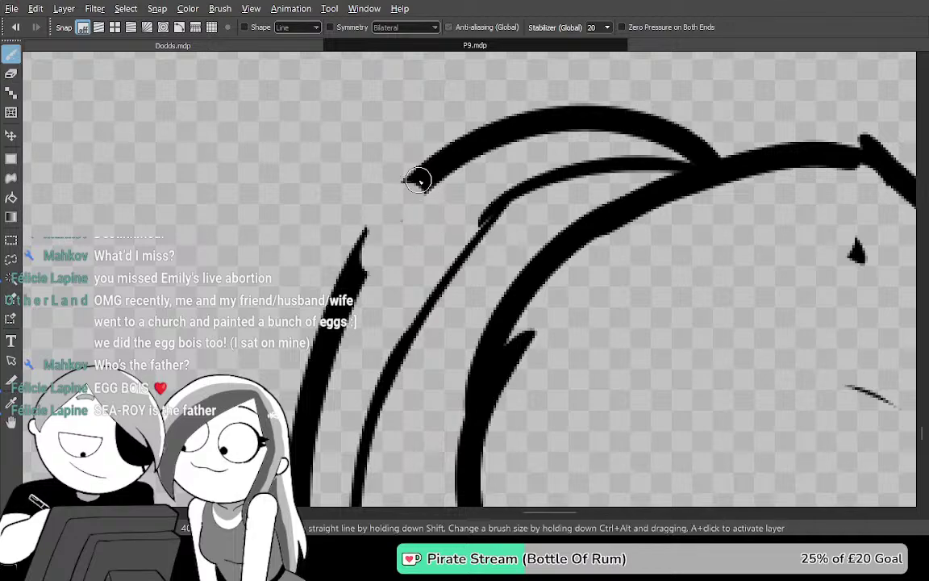
key(e)
drag(355, 270, 395, 257)
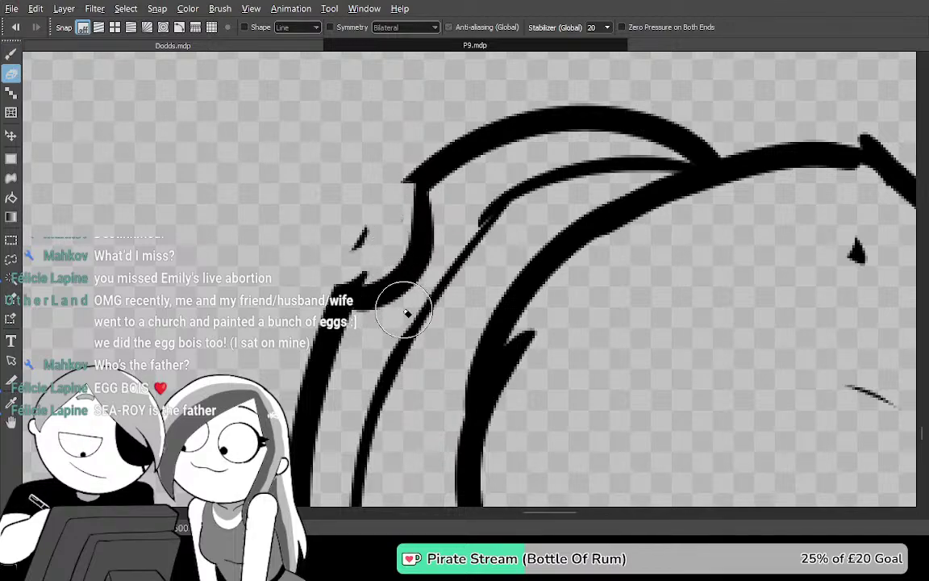
mouse_move(411, 330)
mouse_down()
mouse_move(389, 286)
mouse_move(435, 197)
mouse_move(403, 182)
mouse_up()
Lasso and delete the V-shaped corner of the guidelines inside the rear knee
key(p)
key(e)
mouse_move(704, 406)
mouse_down()
mouse_move(711, 398)
mouse_move(631, 305)
mouse_move(670, 126)
mouse_up()
mouse_move(626, 284)
mouse_down()
mouse_move(631, 293)
mouse_move(660, 247)
mouse_move(391, 297)
mouse_up()
mouse_move(736, 371)
mouse_down()
mouse_move(528, 271)
mouse_move(477, 296)
mouse_move(519, 349)
mouse_up()
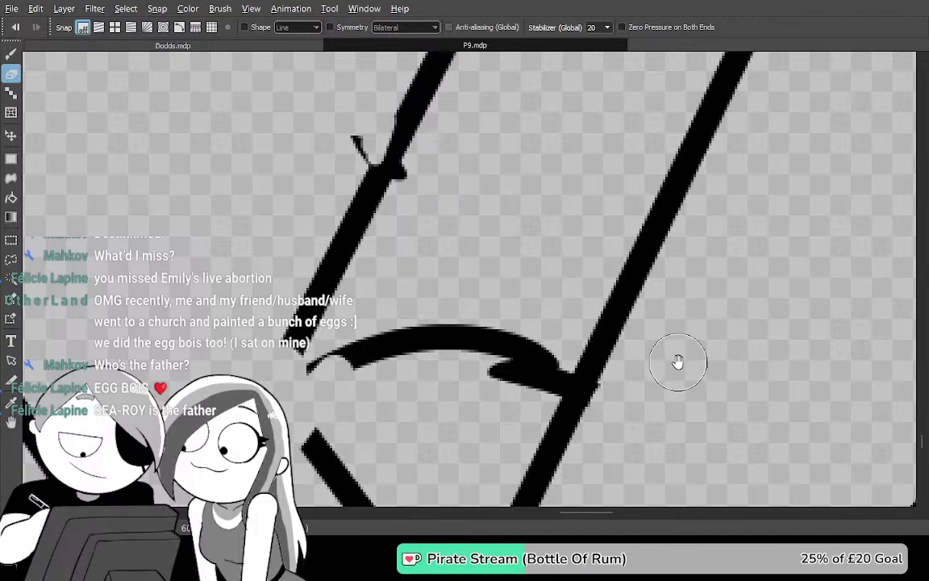
drag(678, 364, 659, 197)
scroll(658, 197, down, 1)
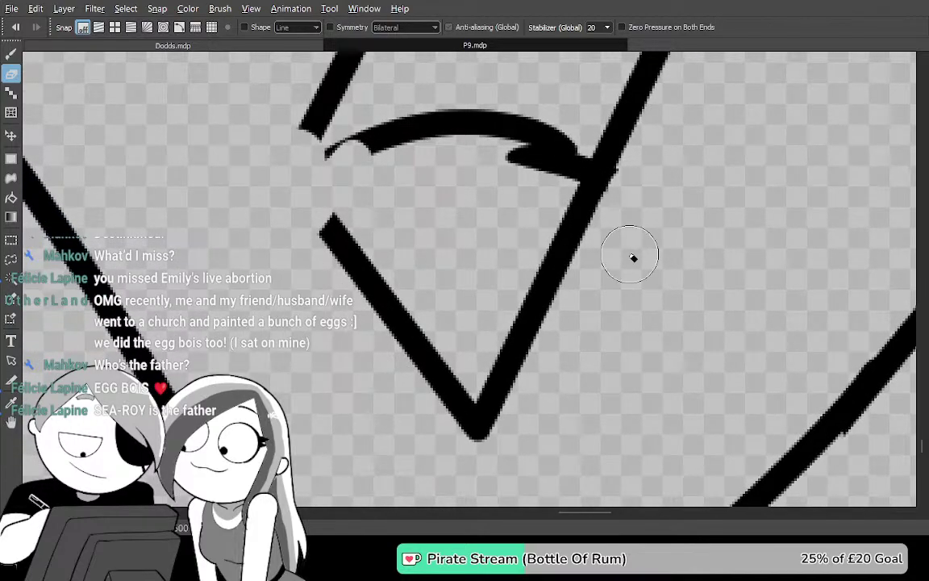
key(m)
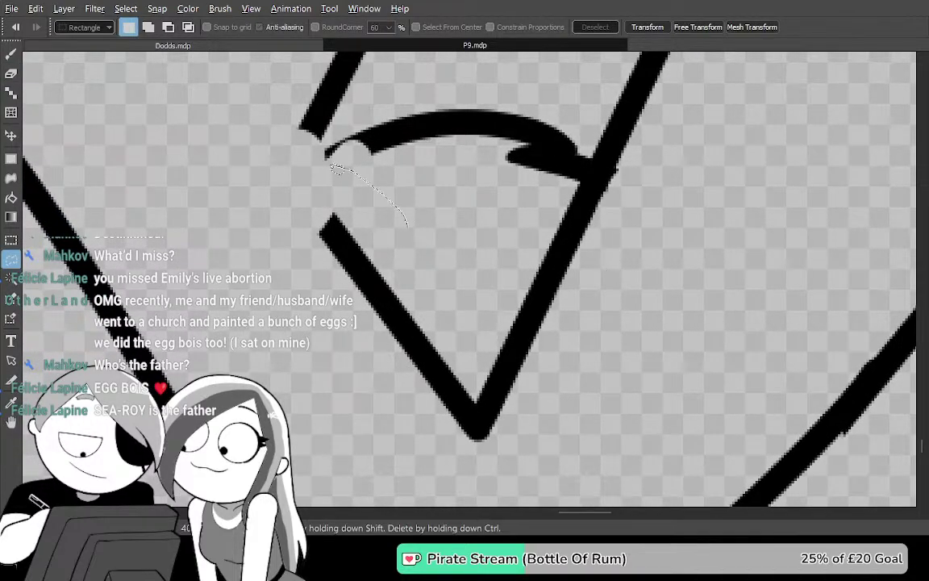
drag(631, 272, 464, 253)
key(Delete)
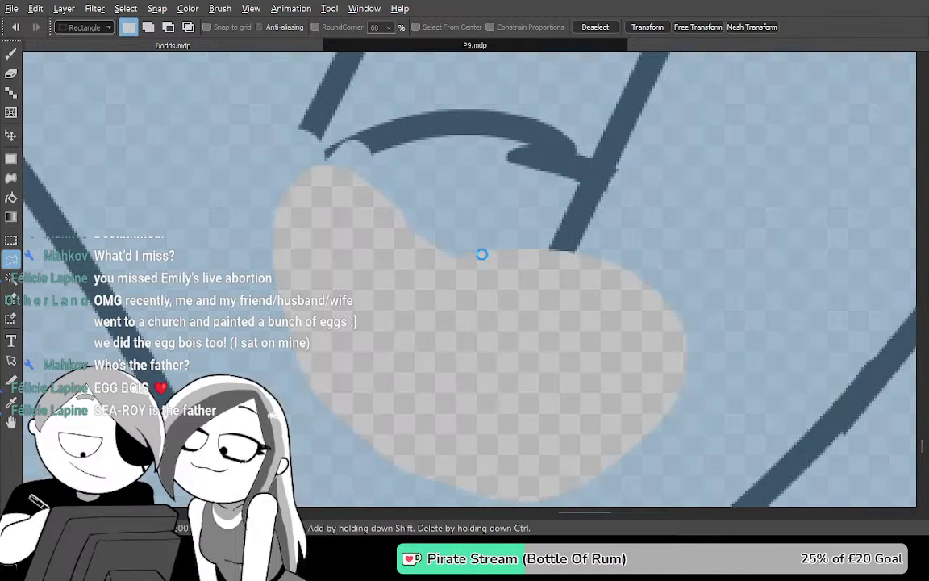
key(ctrl+d)
Erase the knee circle's remaining upper arc and the guideline end beside it inside the rear leg
drag(569, 246, 624, 342)
key(e)
mouse_move(441, 207)
mouse_down()
mouse_move(425, 243)
mouse_move(471, 243)
mouse_move(547, 222)
mouse_move(542, 230)
mouse_up()
mouse_move(641, 391)
mouse_down()
mouse_move(592, 397)
mouse_move(573, 354)
mouse_move(603, 289)
mouse_move(599, 259)
mouse_move(513, 231)
mouse_up()
Lasso and delete the upper end of the rear thigh guideline where it crosses the coat hem
drag(678, 246, 434, 470)
drag(619, 258, 578, 389)
mouse_move(605, 296)
mouse_down()
mouse_move(473, 486)
mouse_move(516, 441)
mouse_up()
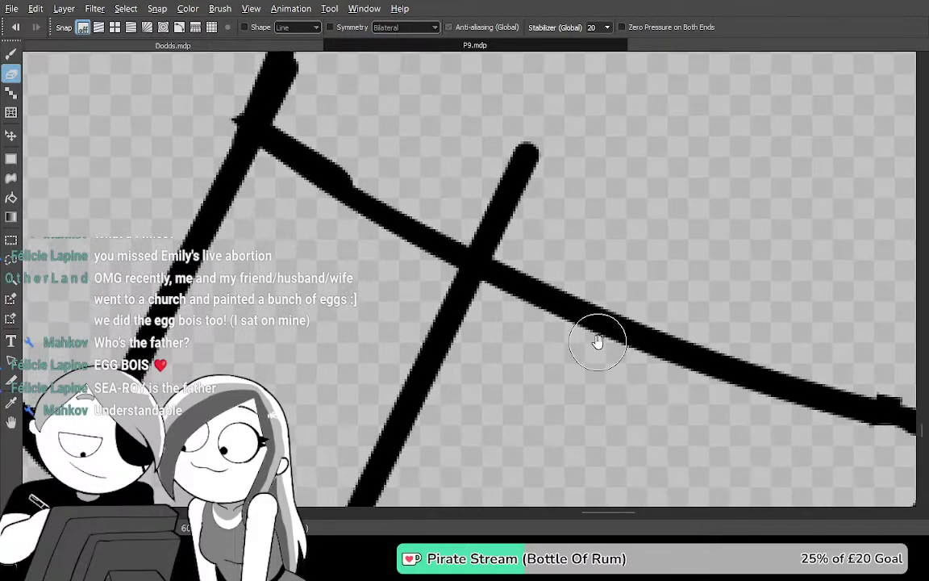
key(m)
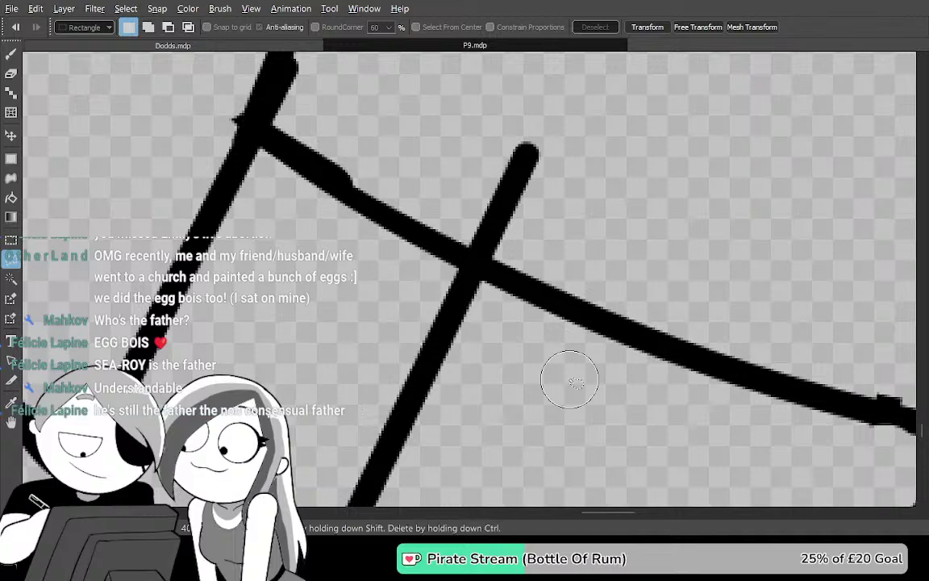
drag(603, 275, 337, 322)
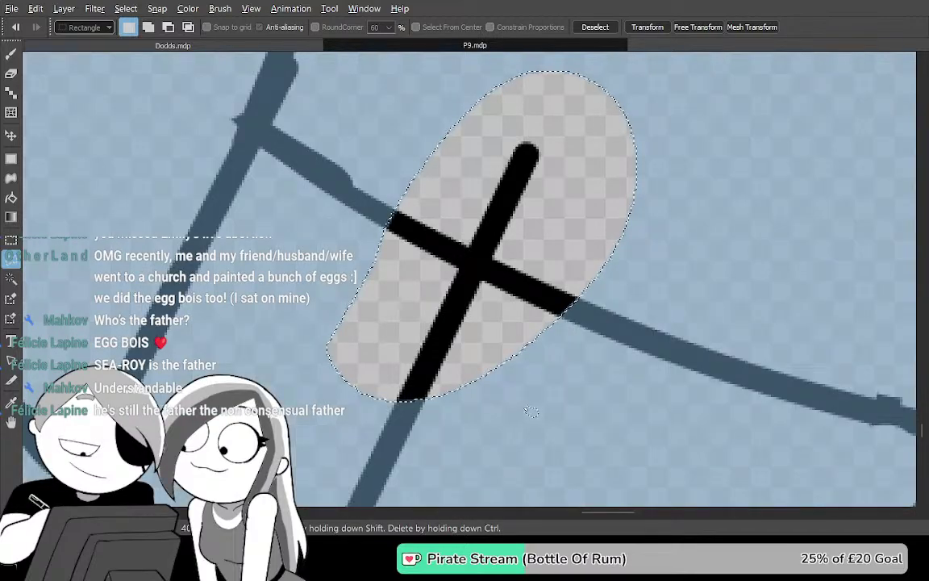
key(Delete)
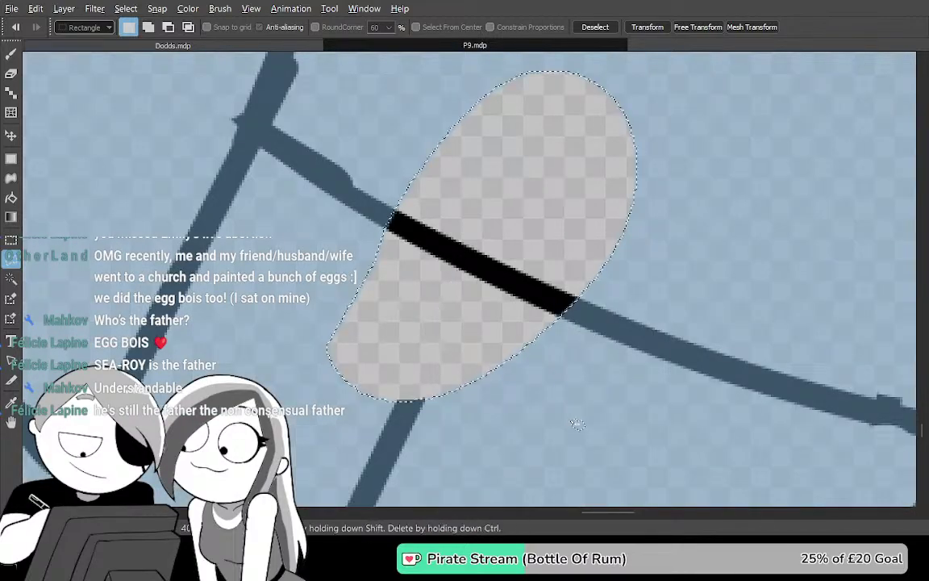
key(ctrl+d)
Lasso and delete the next section of the rear thigh guideline below the coat hem
mouse_move(554, 423)
mouse_down()
mouse_move(634, 135)
mouse_move(648, 169)
mouse_up()
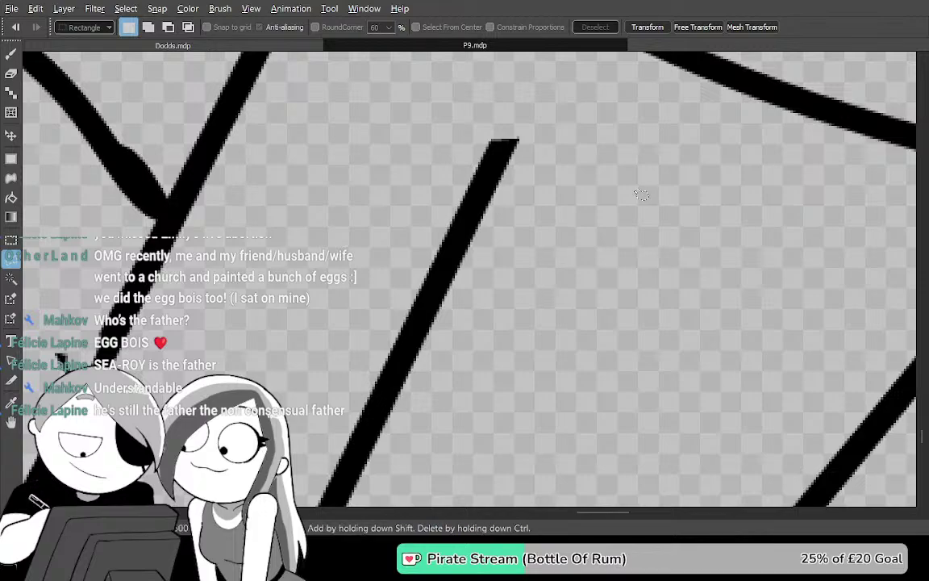
drag(598, 154, 343, 323)
key(Delete)
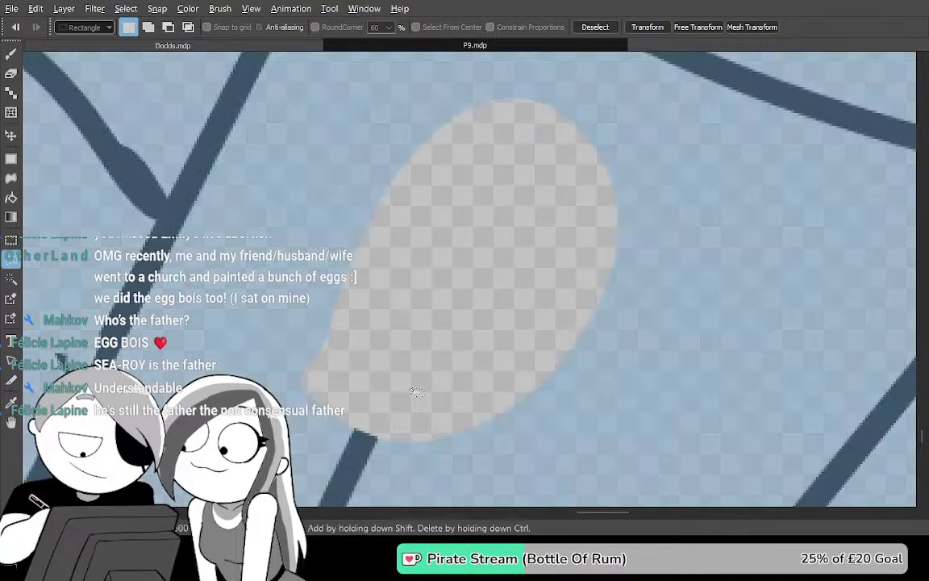
Lasso and delete the short leftover section of the rear thigh guideline inside the rear leg
key(ctrl+d)
mouse_move(550, 424)
mouse_down()
mouse_move(595, 232)
mouse_move(642, 134)
mouse_up()
scroll(641, 135, down, 2)
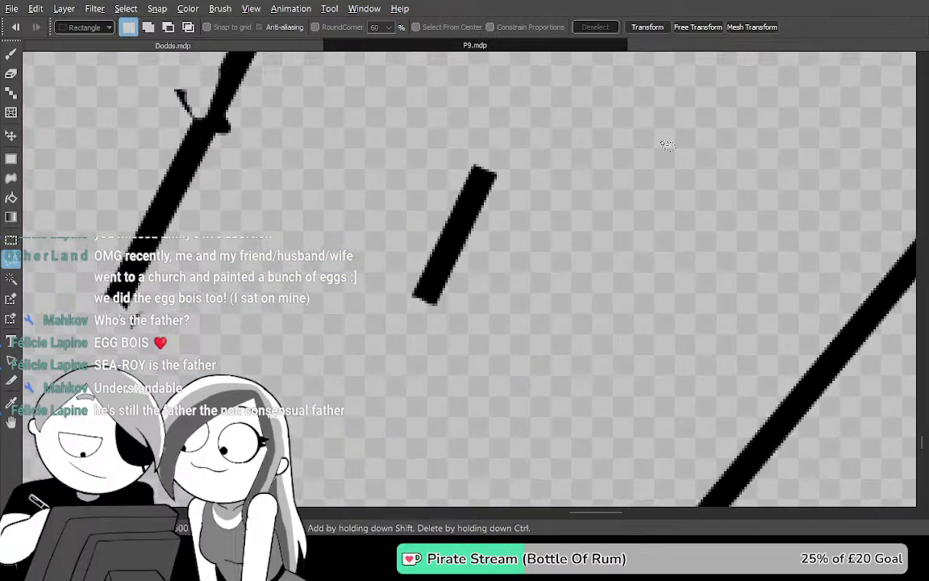
mouse_move(298, 349)
mouse_down()
mouse_move(387, 153)
mouse_move(342, 208)
mouse_up()
key(Delete)
key(ctrl+d)
scroll(678, 264, down, 3)
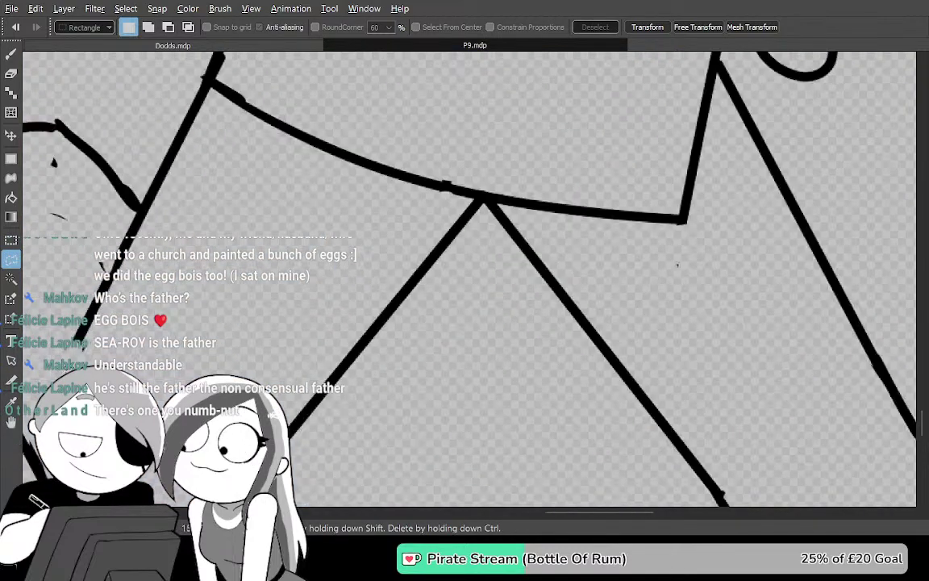
Flood-fill the background around the figure with black to check the legs' silhouette, and undo the fill
key(g)
click(533, 401)
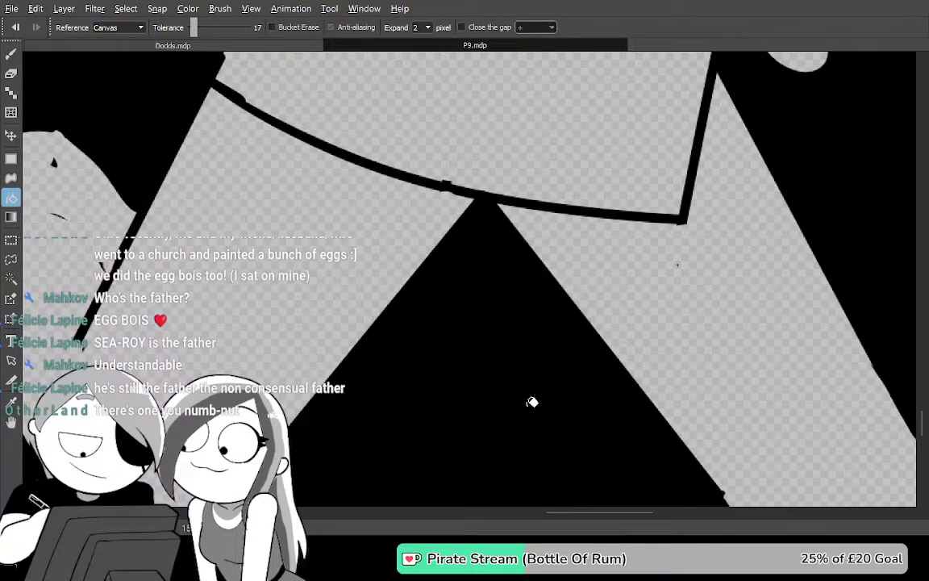
scroll(532, 402, down, 4)
mouse_move(663, 342)
mouse_down()
mouse_move(647, 249)
mouse_move(637, 247)
mouse_up()
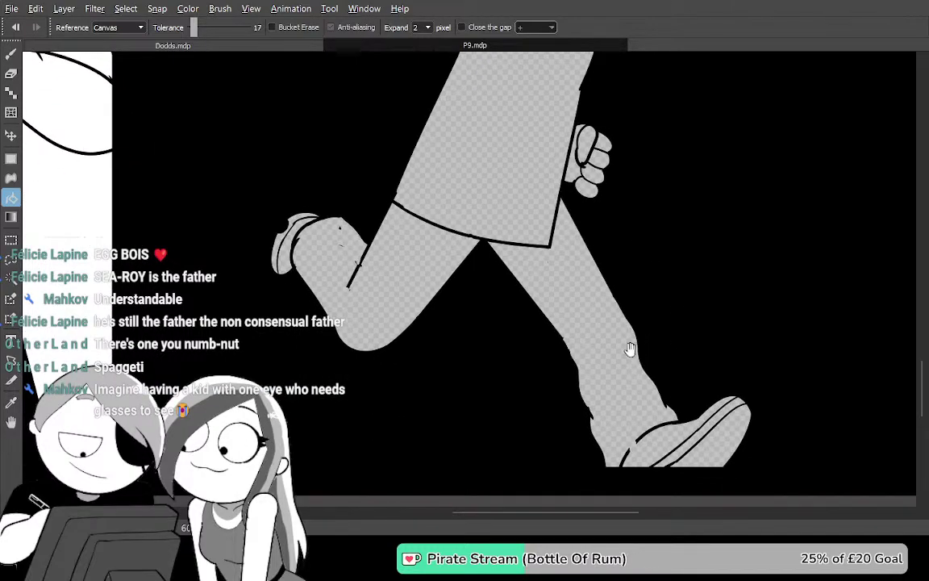
key(Down)
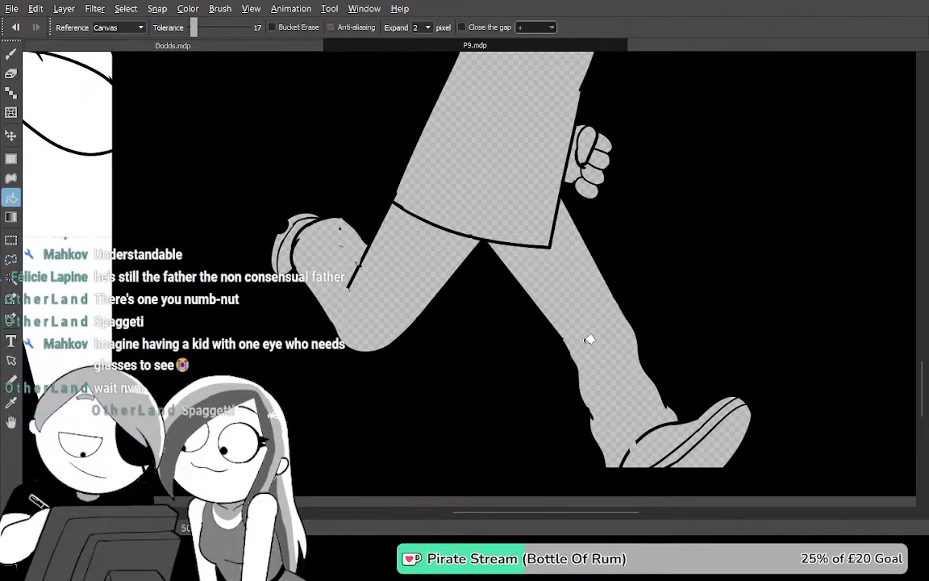
scroll(588, 338, up, 3)
scroll(595, 345, up, 2)
key(ctrl+z)
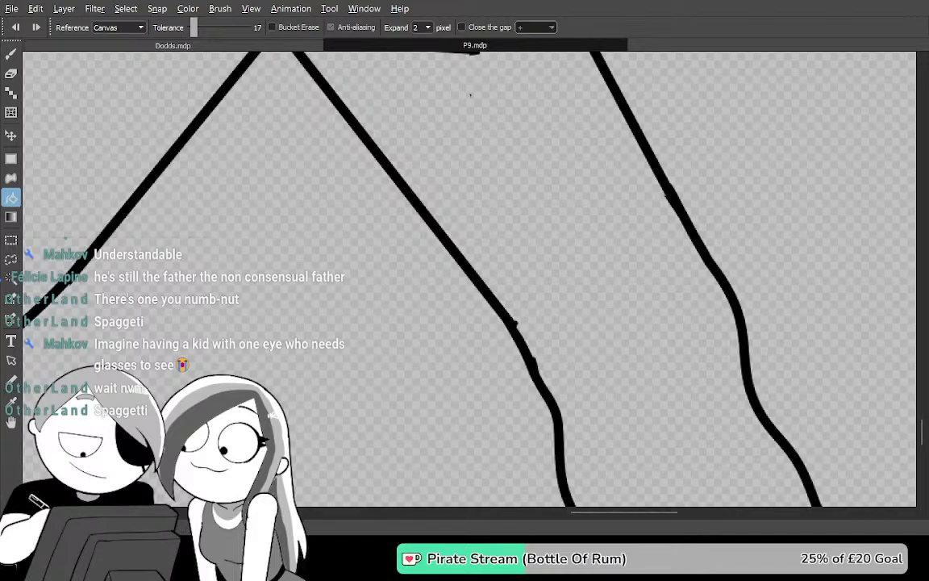
Brush a new front outline for the rear thigh from the coat hem towards the knee, inside the existing line
key(Tab)
key(b)
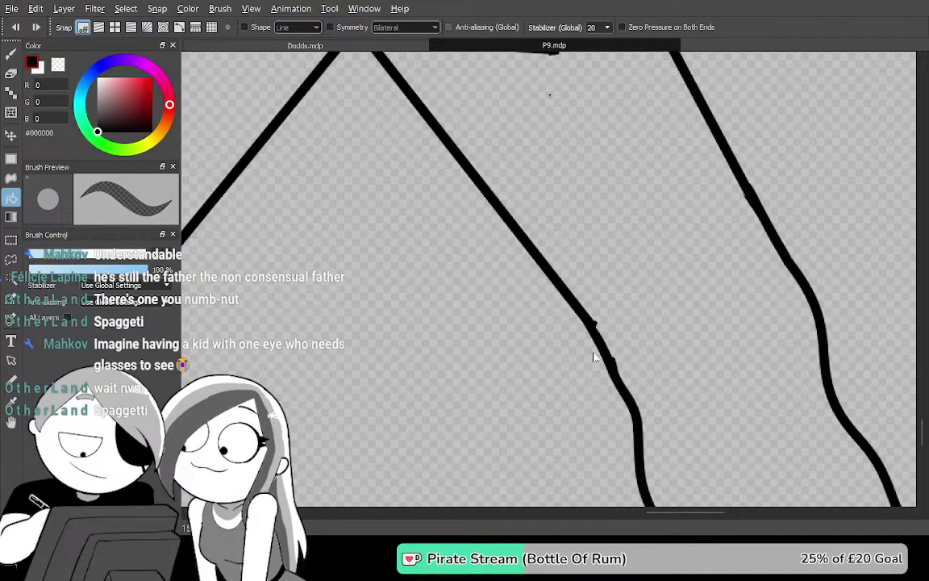
key(Tab)
key(space)
drag(477, 274, 609, 326)
mouse_move(485, 310)
mouse_down()
mouse_move(654, 311)
mouse_move(730, 345)
mouse_up()
mouse_move(642, 284)
mouse_down()
mouse_move(636, 311)
mouse_move(650, 312)
mouse_up()
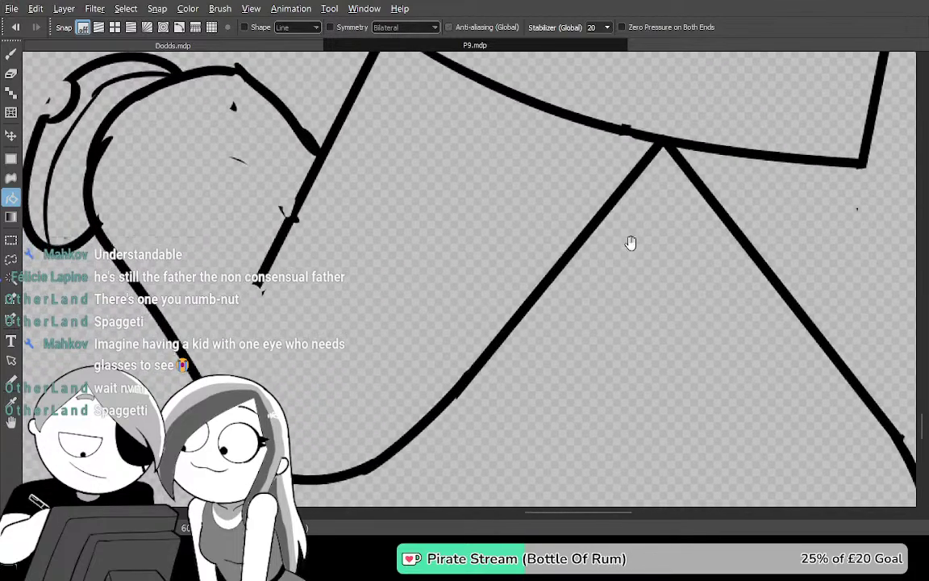
key(b)
mouse_move(577, 110)
mouse_down()
mouse_move(524, 184)
mouse_move(297, 414)
mouse_up()
mouse_move(405, 395)
mouse_down()
mouse_move(529, 378)
mouse_move(602, 302)
mouse_up()
Erase the new thigh line's tapered lower end and brush a rounded knee curve joining it to the shin outline
scroll(579, 304, up, 2)
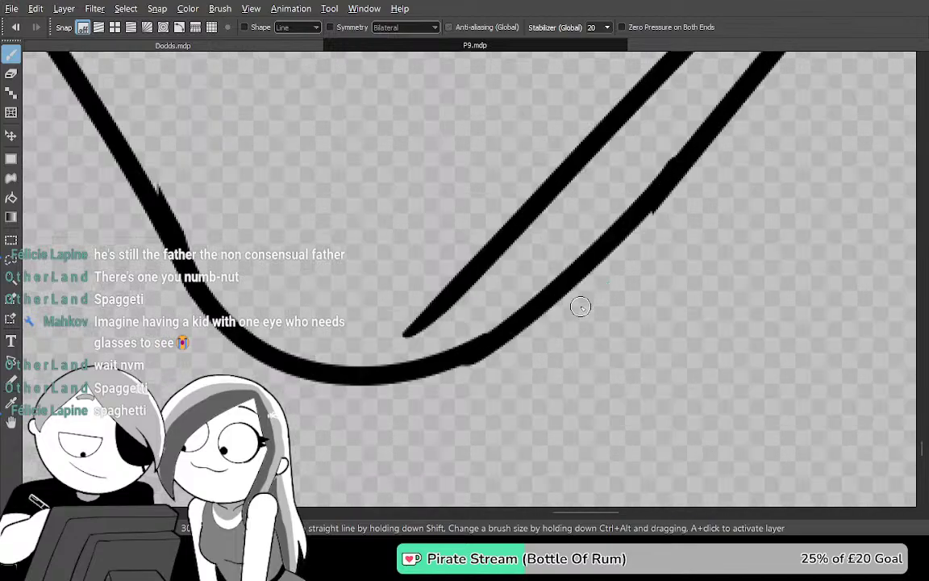
scroll(560, 346, up, 2)
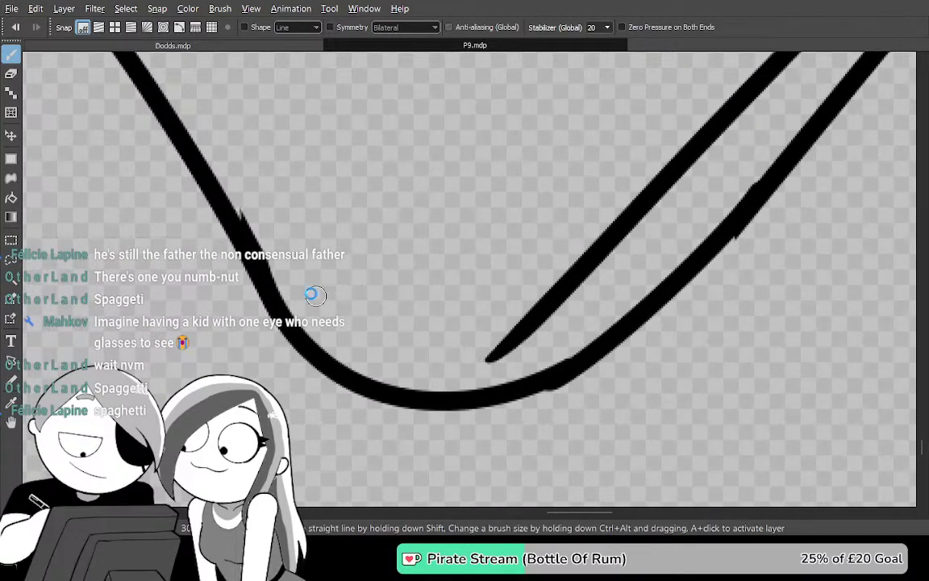
mouse_move(225, 205)
mouse_down()
mouse_move(321, 327)
mouse_move(545, 322)
mouse_move(579, 292)
mouse_up()
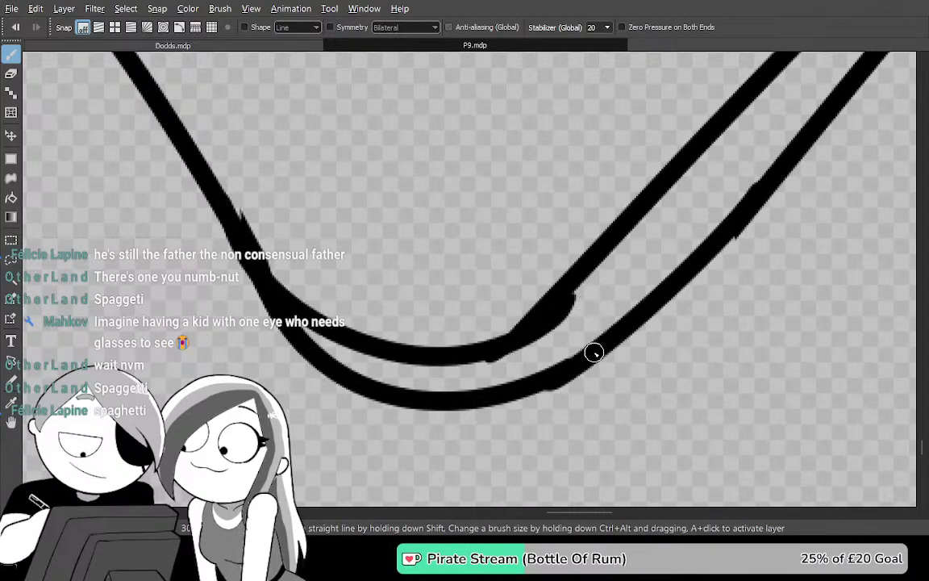
key(ctrl+z)
key(e)
drag(516, 351, 520, 332)
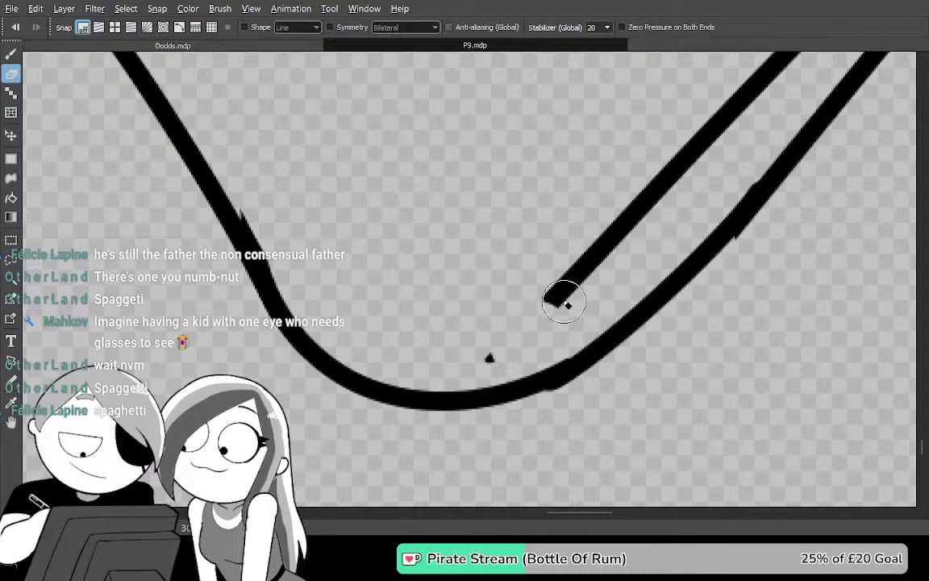
key(b)
mouse_move(563, 280)
mouse_down()
mouse_move(474, 334)
mouse_move(314, 316)
mouse_move(238, 193)
mouse_up()
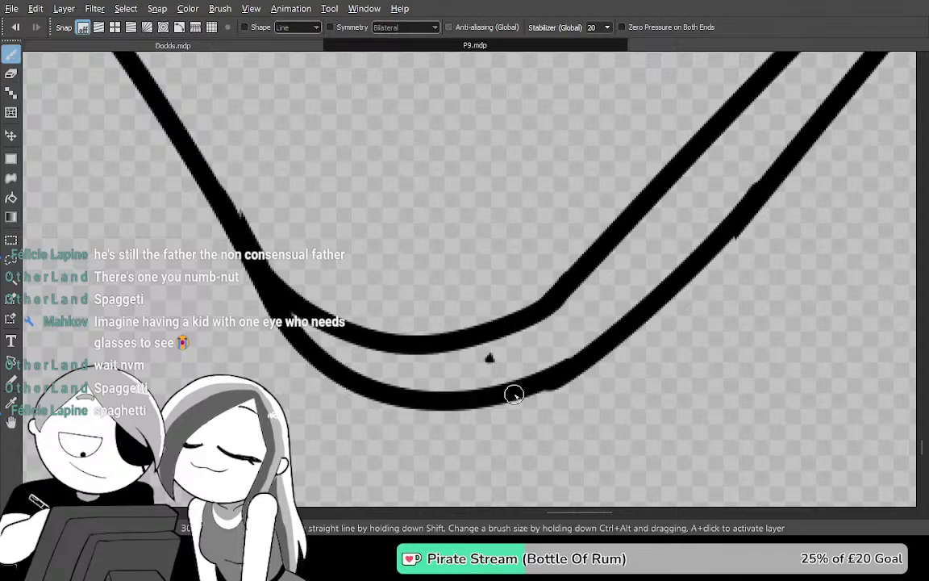
Erase the upper end of the old rear thigh outline near the coat hem
drag(687, 301, 689, 425)
drag(669, 239, 608, 435)
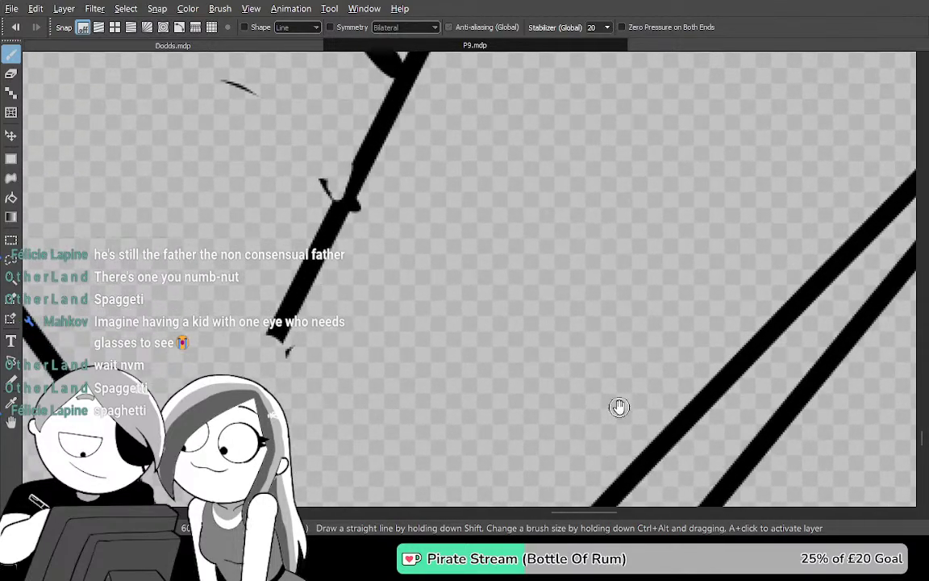
drag(653, 350, 591, 110)
drag(504, 301, 527, 161)
key(Tab)
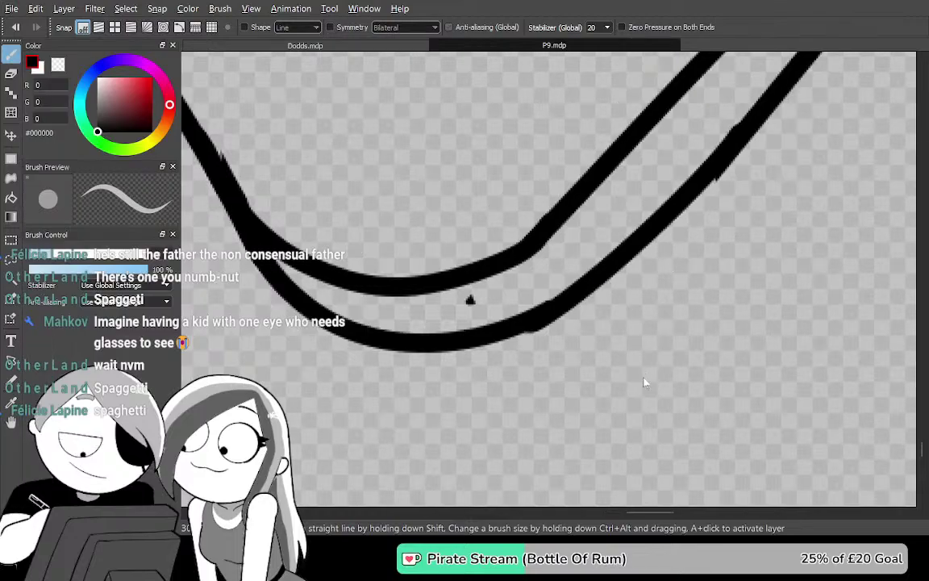
key(Tab)
mouse_move(632, 452)
mouse_down()
mouse_move(572, 338)
mouse_move(449, 413)
mouse_move(379, 506)
mouse_up()
mouse_move(604, 267)
mouse_down()
mouse_move(609, 278)
mouse_move(648, 273)
mouse_up()
key(e)
mouse_move(545, 242)
mouse_down()
mouse_move(483, 279)
mouse_move(497, 276)
mouse_move(432, 350)
mouse_move(424, 367)
mouse_move(440, 348)
mouse_move(438, 388)
mouse_move(500, 322)
mouse_move(581, 161)
mouse_up()
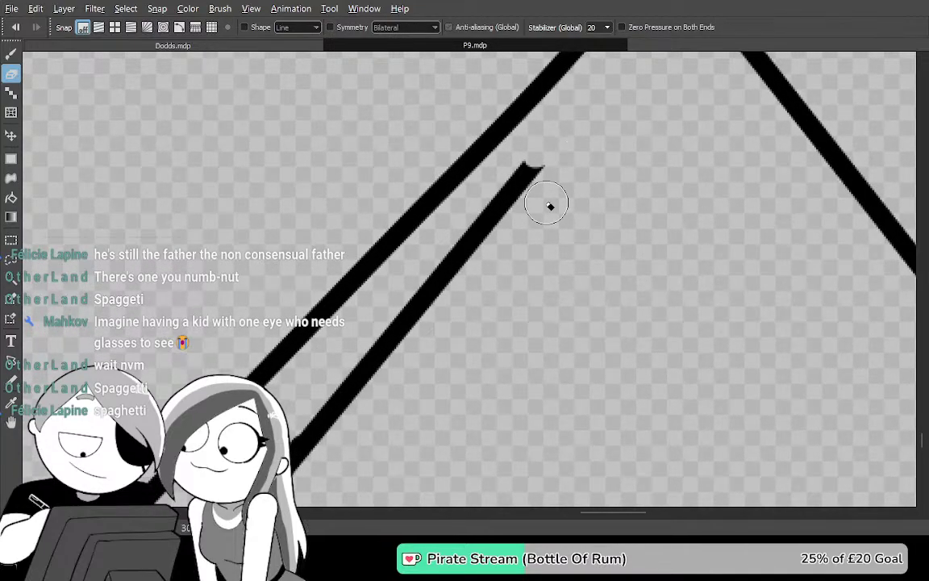
Lasso and delete the next section of the old thigh outline beside the new line
key(l)
mouse_move(267, 388)
mouse_down()
mouse_move(461, 438)
mouse_move(395, 179)
mouse_move(262, 371)
mouse_up()
key(Delete)
drag(450, 402, 647, 279)
key(ctrl+d)
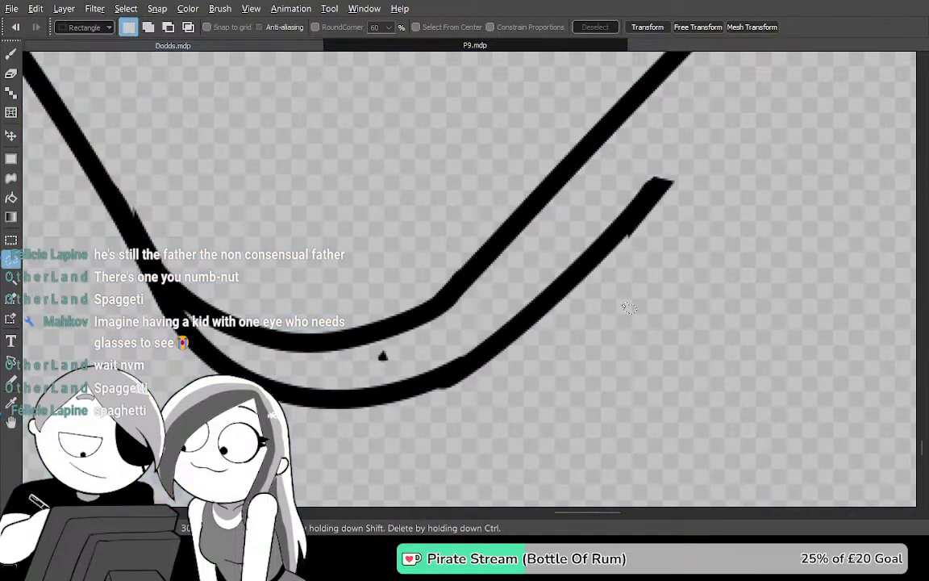
Lasso and delete the remaining old knee curve beneath the new rear knee
mouse_move(553, 482)
mouse_down()
mouse_move(649, 142)
mouse_move(364, 241)
mouse_move(208, 339)
mouse_up()
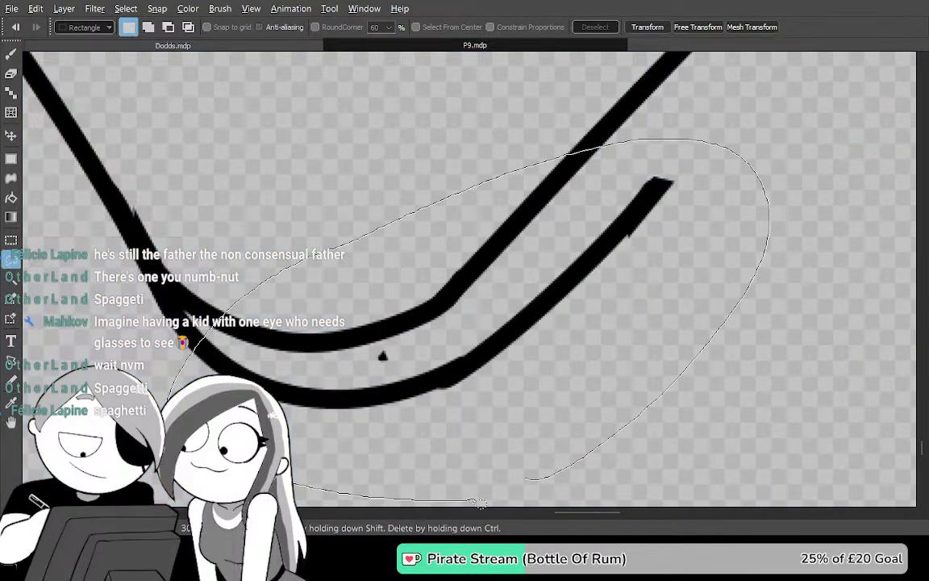
drag(460, 504, 675, 411)
key(Delete)
key(ctrl+d)
drag(343, 354, 516, 339)
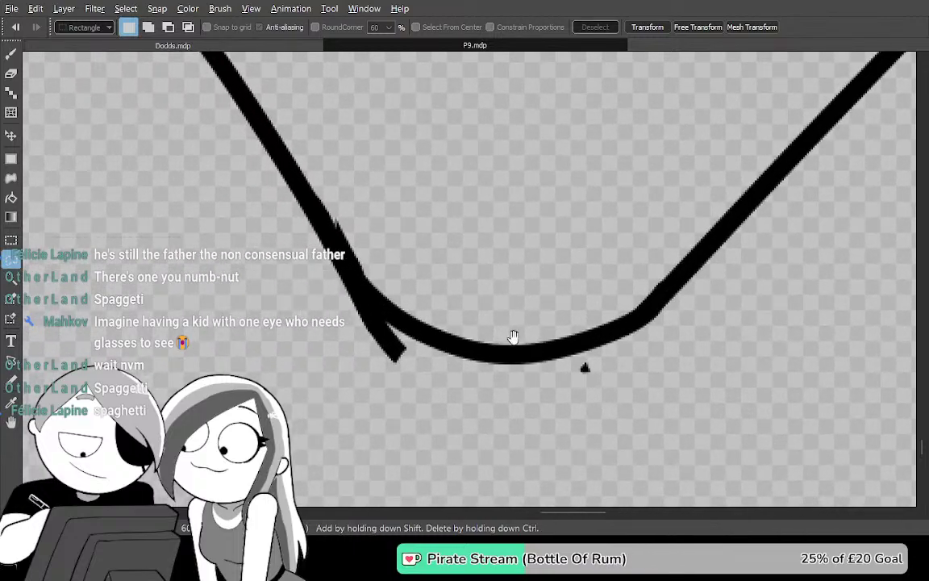
Erase the old outline's stub at the rear knee and brush over the joint between shin and knee curve
key(e)
mouse_move(403, 359)
mouse_down()
mouse_move(320, 241)
mouse_move(355, 279)
mouse_up()
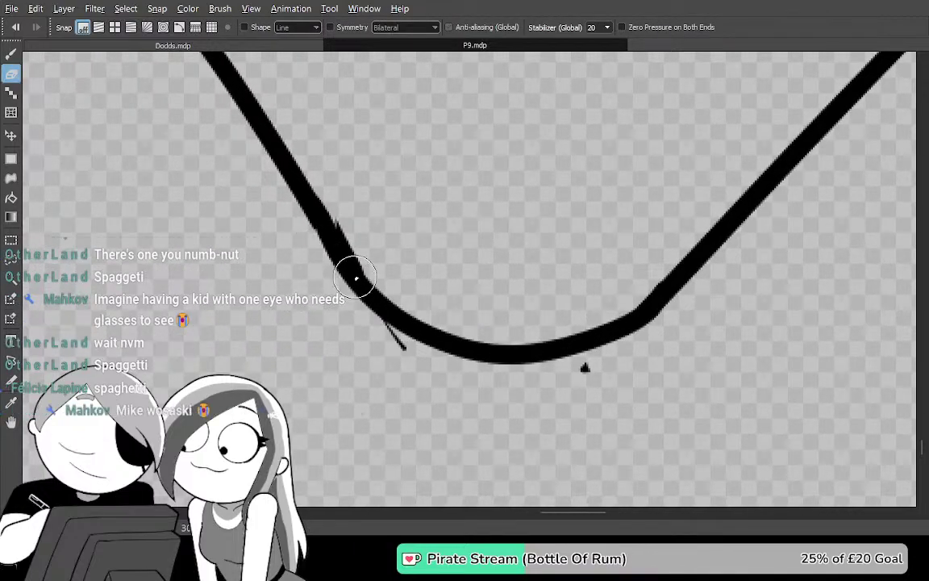
key(b)
drag(303, 199, 377, 292)
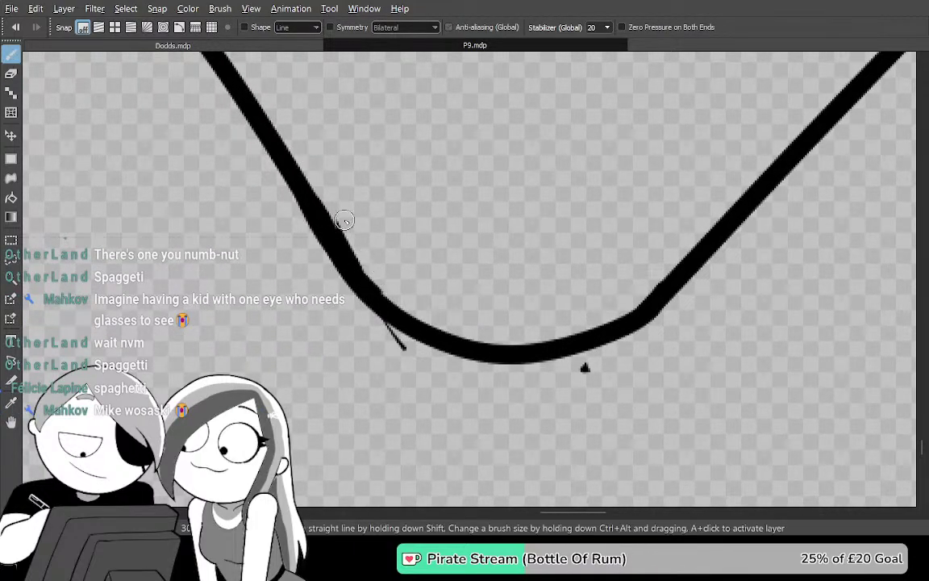
Flood-fill the background black again to check the reshaped rear knee, and undo that fill
drag(344, 153, 337, 408)
drag(506, 226, 616, 97)
key(g)
click(319, 404)
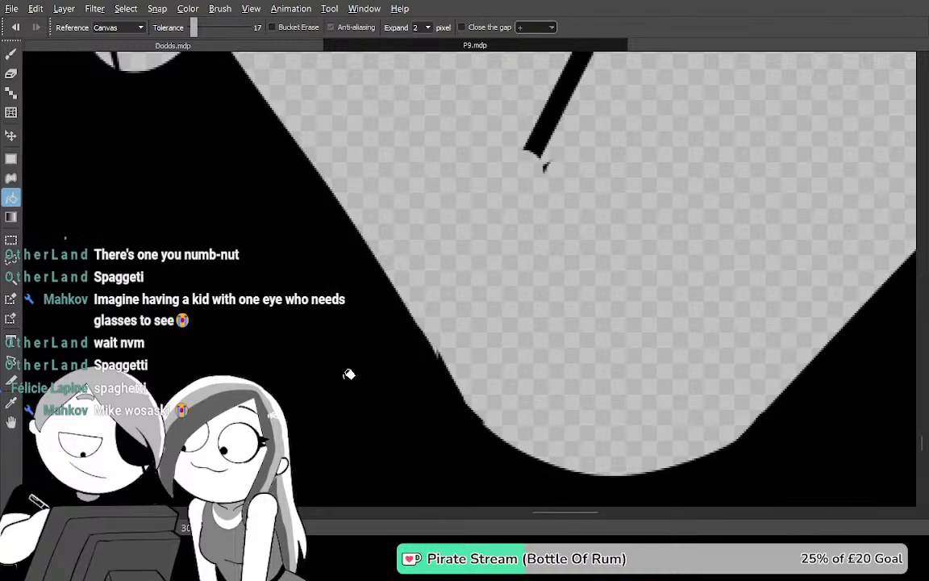
scroll(349, 374, down, 4)
scroll(331, 367, up, 2)
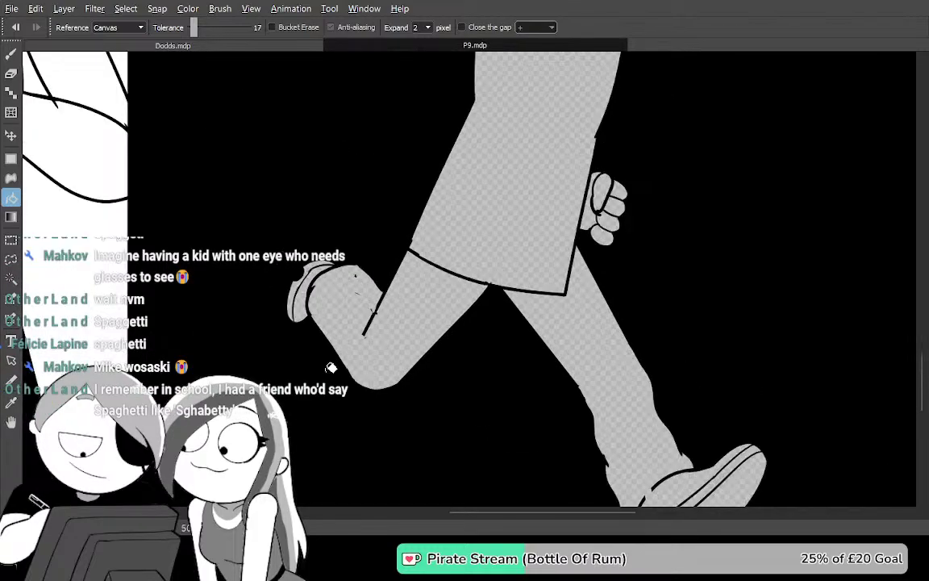
scroll(331, 367, down, 1)
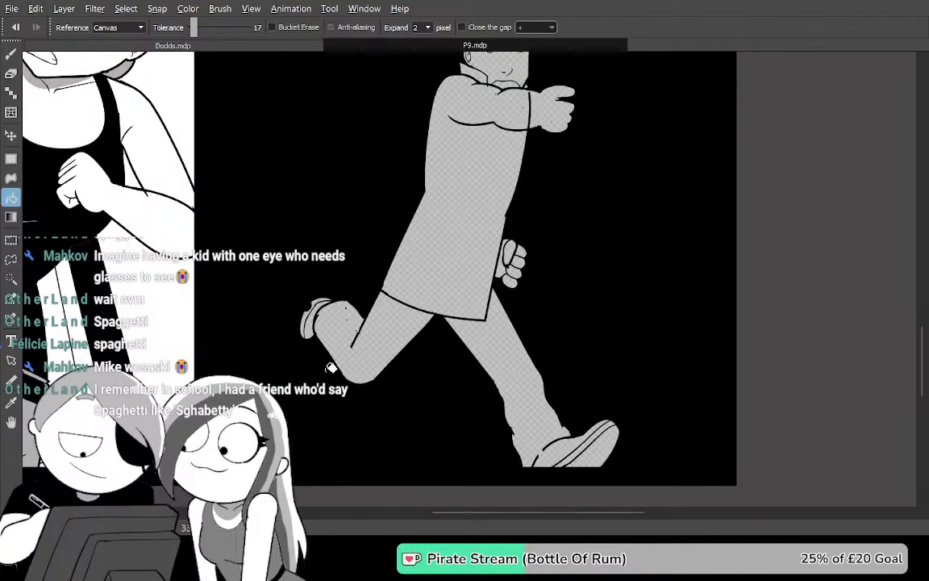
scroll(331, 367, up, 3)
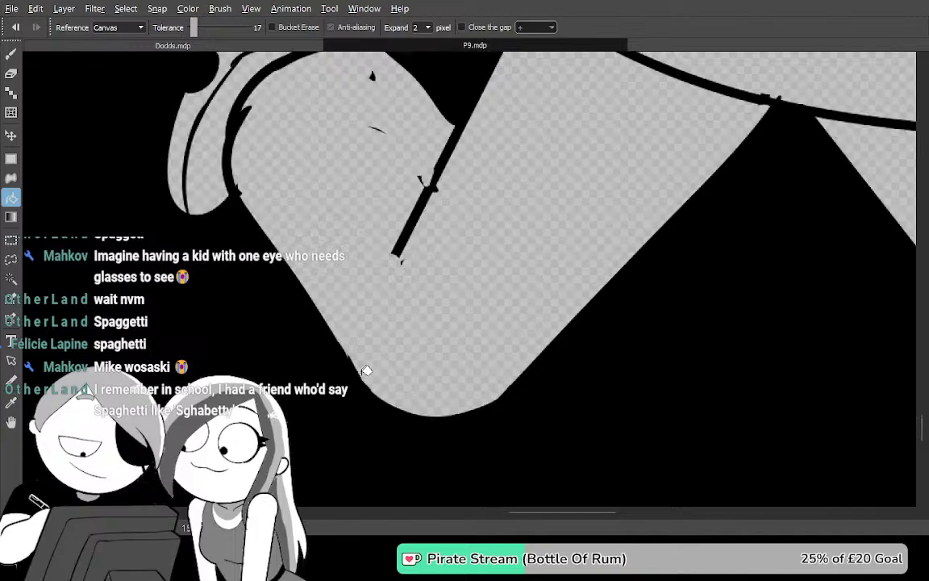
scroll(367, 371, up, 2)
key(ctrl+z)
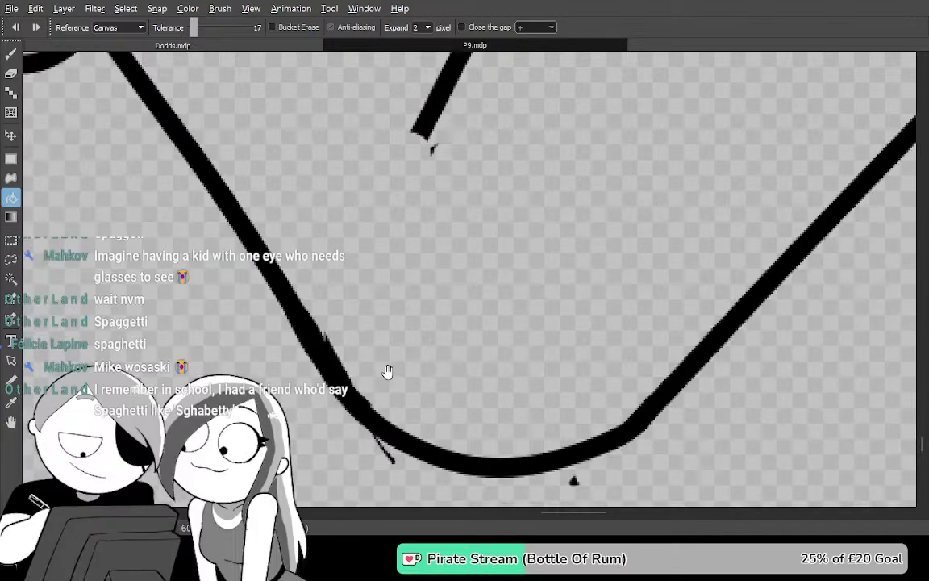
drag(556, 248, 542, 383)
mouse_move(602, 270)
mouse_down()
mouse_move(596, 280)
mouse_move(746, 238)
mouse_move(722, 230)
mouse_up()
key(Tab)
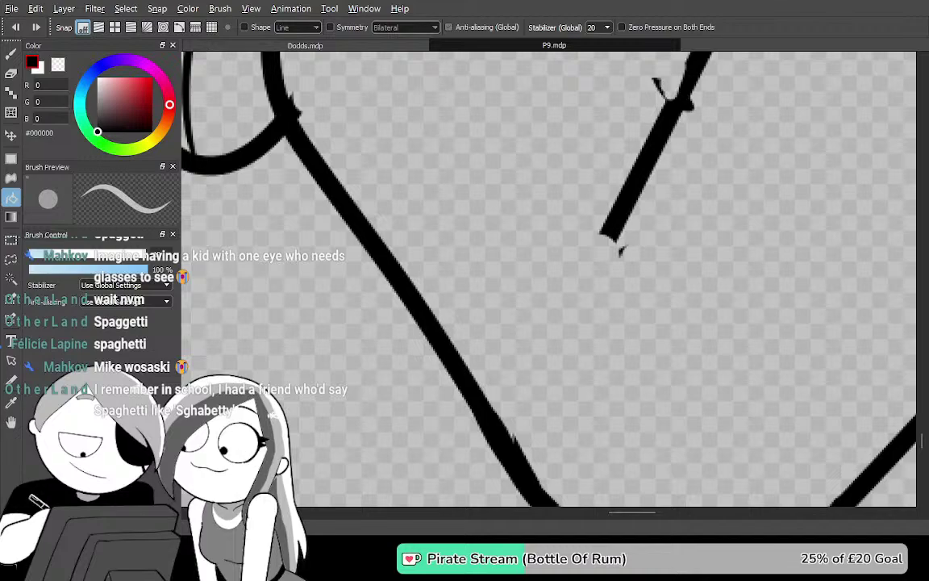
key(Tab)
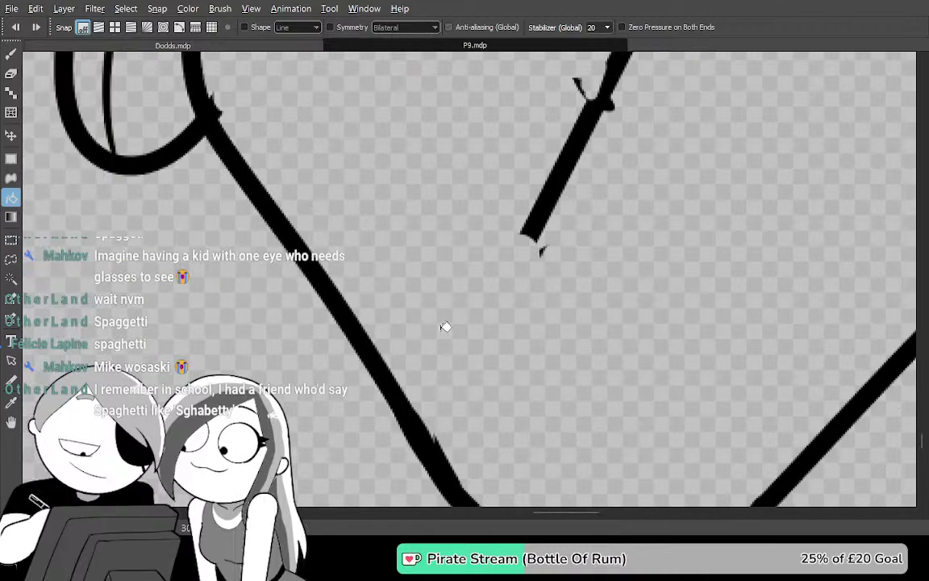
mouse_move(440, 332)
mouse_down()
mouse_move(562, 241)
mouse_move(550, 217)
mouse_move(597, 237)
mouse_move(593, 155)
mouse_move(568, 253)
mouse_move(578, 95)
mouse_move(573, 218)
mouse_move(536, 249)
mouse_move(564, 276)
mouse_move(559, 130)
mouse_up()
drag(528, 166, 518, 311)
key(Tab)
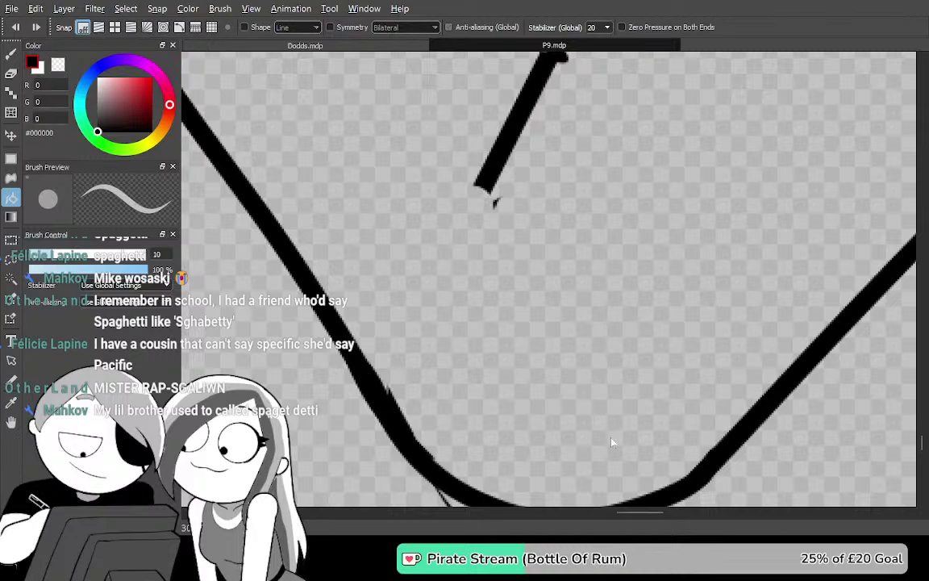
key(Tab)
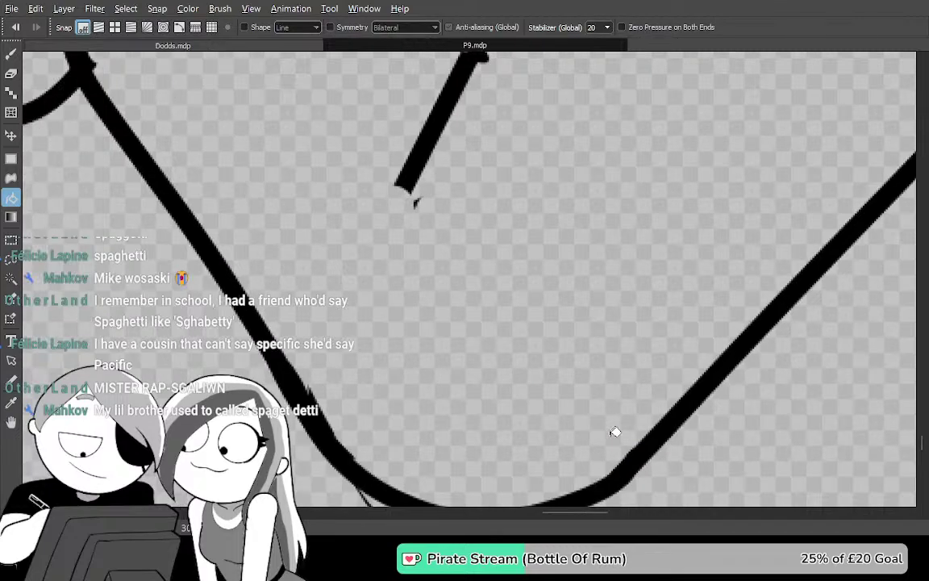
Erase the lower end of the fold line behind the rear knee and redraw it as a tapered curve
drag(548, 234, 625, 291)
key(e)
drag(481, 280, 536, 182)
key(b)
mouse_move(504, 347)
mouse_down()
mouse_move(513, 211)
mouse_move(552, 122)
mouse_up()
key(ctrl+z)
mouse_move(527, 369)
mouse_down()
mouse_move(522, 345)
mouse_move(562, 130)
mouse_up()
key(ctrl+z)
mouse_move(523, 364)
mouse_down()
mouse_move(505, 260)
mouse_move(552, 123)
mouse_up()
key(ctrl+z)
mouse_move(533, 342)
mouse_down()
mouse_move(543, 151)
mouse_move(530, 153)
mouse_move(530, 237)
mouse_move(563, 122)
mouse_up()
key(ctrl+z)
key(e)
key(b)
key(space)
drag(631, 229, 583, 406)
mouse_move(616, 347)
mouse_down()
mouse_move(610, 473)
mouse_move(603, 407)
mouse_move(620, 114)
mouse_move(603, 225)
mouse_up()
mouse_move(372, 352)
mouse_down()
mouse_move(386, 319)
mouse_move(596, 154)
mouse_up()
key(ctrl+z)
mouse_move(357, 297)
mouse_down()
mouse_move(445, 213)
mouse_move(582, 159)
mouse_up()
mouse_move(424, 353)
mouse_down()
mouse_move(512, 227)
mouse_move(596, 160)
mouse_up()
key(ctrl+z)
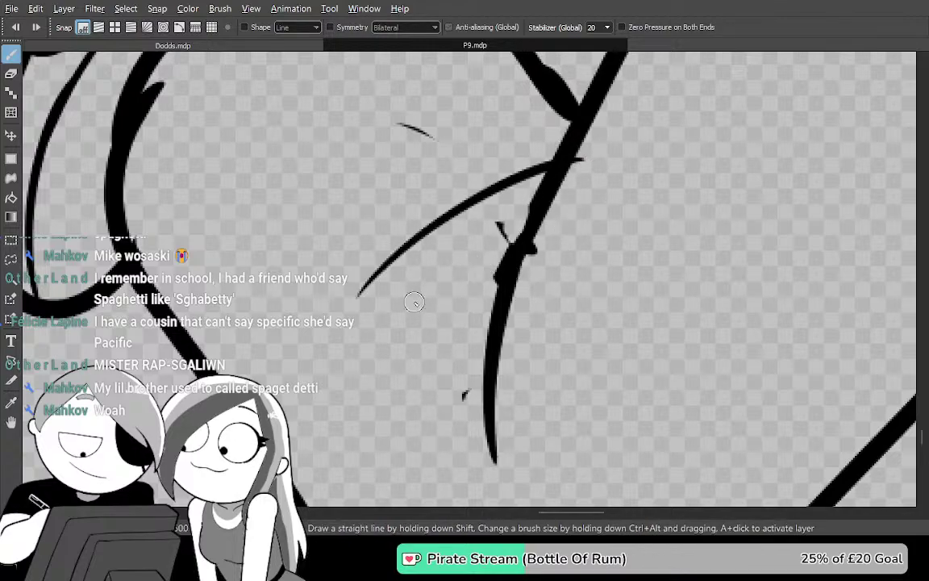
key(ctrl+z)
Brush two tapered creases fanning out from the fold behind the rear knee and extend the middle one downward
mouse_move(394, 434)
mouse_down()
mouse_move(460, 257)
mouse_move(561, 171)
mouse_up()
drag(440, 426, 560, 175)
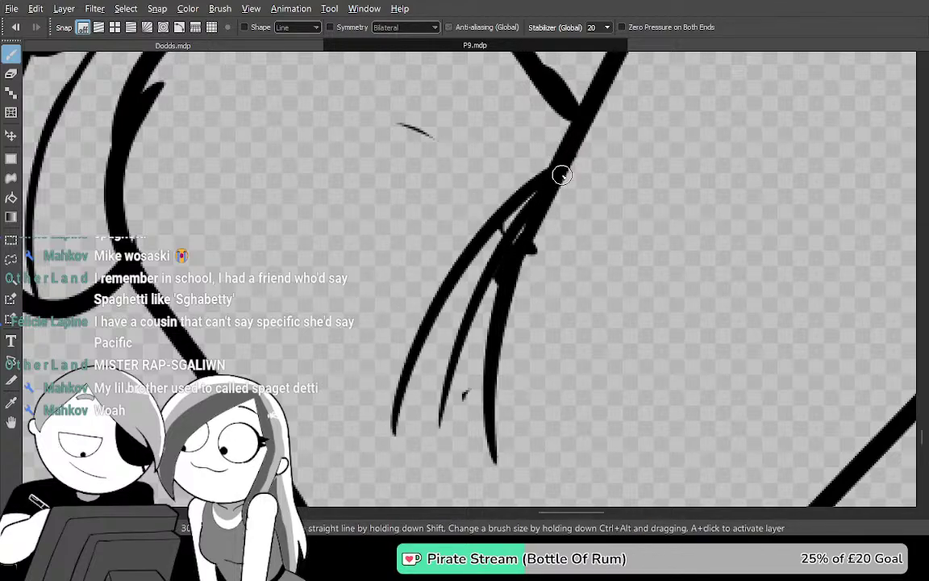
mouse_move(540, 325)
mouse_down()
mouse_move(554, 274)
mouse_move(526, 228)
mouse_move(551, 269)
mouse_move(547, 299)
mouse_up()
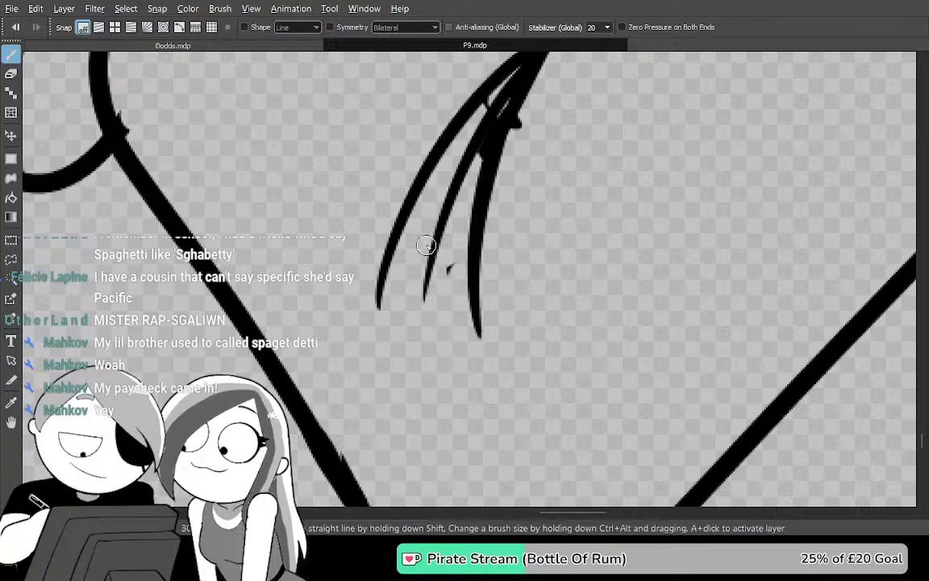
drag(446, 173, 435, 415)
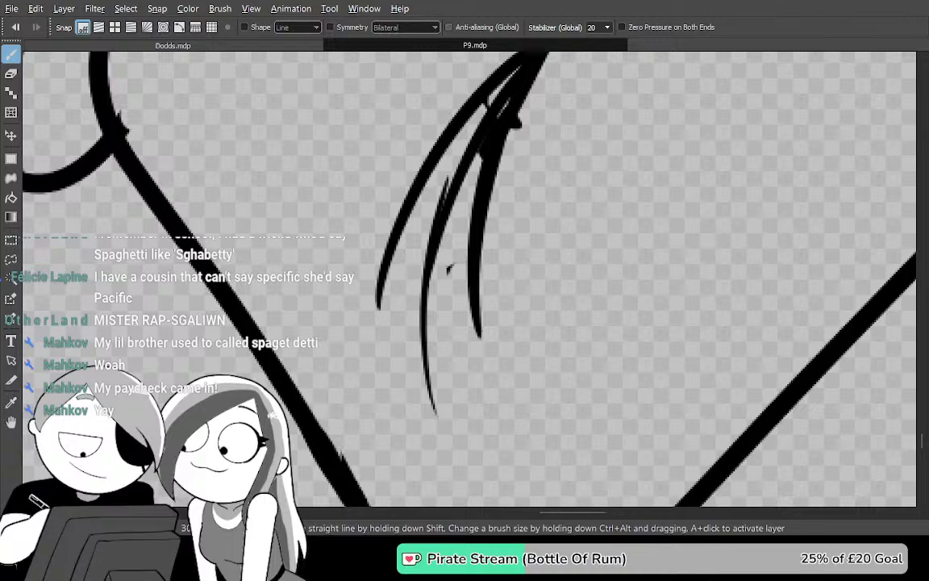
mouse_move(753, 145)
mouse_down()
mouse_move(703, 180)
mouse_move(612, 323)
mouse_up()
drag(774, 80, 655, 215)
drag(739, 108, 671, 245)
drag(645, 279, 779, 169)
mouse_move(673, 308)
mouse_down()
mouse_move(685, 418)
mouse_move(721, 440)
mouse_move(525, 322)
mouse_move(380, 154)
mouse_up()
drag(744, 366, 636, 394)
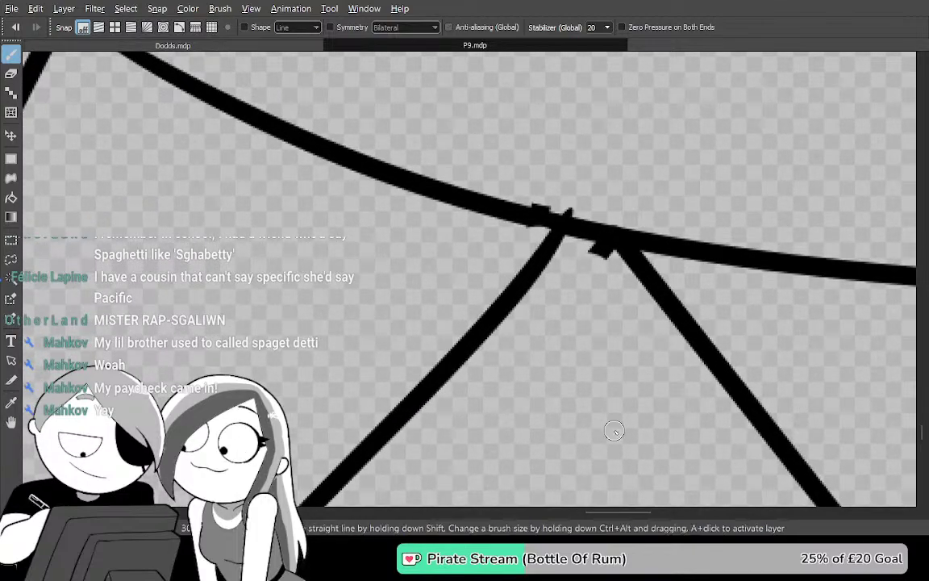
Erase the ragged junction where the two leg lines meet the long hem line, clearing the stubs on both sides
key(Tab)
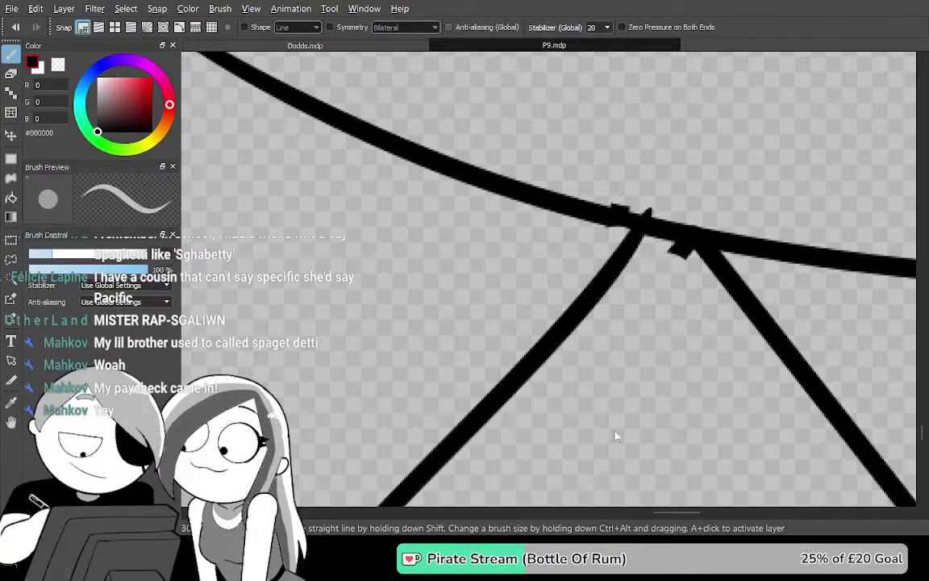
key(Tab)
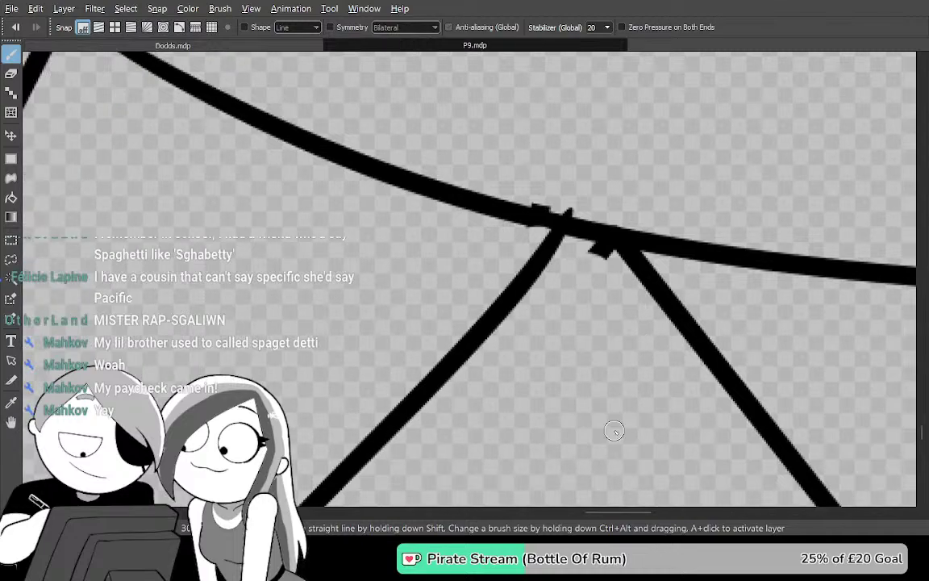
key(e)
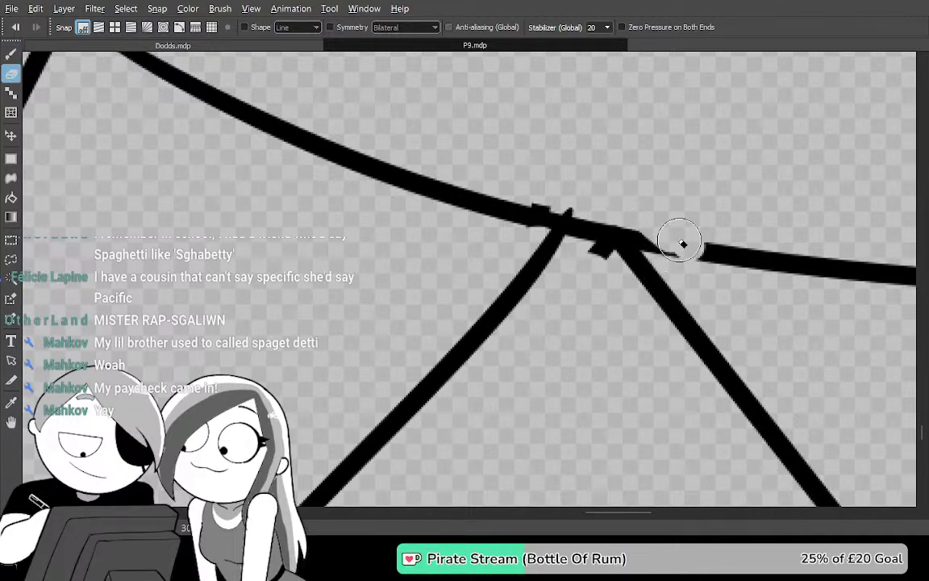
mouse_move(637, 214)
mouse_down()
mouse_move(672, 258)
mouse_move(616, 213)
mouse_move(516, 255)
mouse_move(511, 244)
mouse_move(570, 212)
mouse_move(537, 292)
mouse_up()
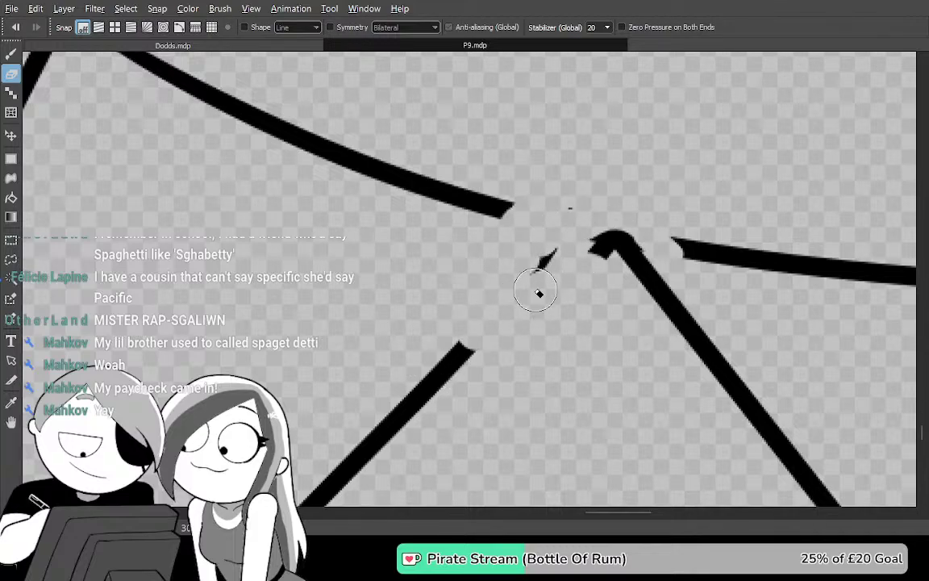
key(b)
drag(421, 389, 661, 250)
key(ctrl+z)
key(e)
mouse_move(590, 254)
mouse_down()
mouse_move(644, 234)
mouse_move(620, 275)
mouse_up()
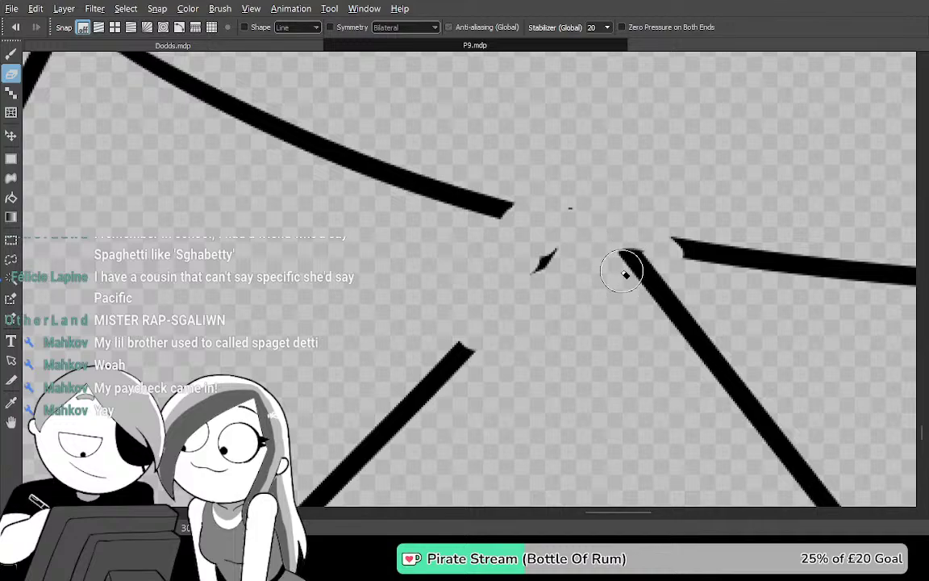
key(b)
drag(573, 220, 380, 367)
key(ctrl+z)
drag(439, 364, 818, 177)
key(ctrl+z)
Lasso the hem line segment between the leg junction and the front coat edge, including the corner, and delete it
drag(711, 297, 456, 359)
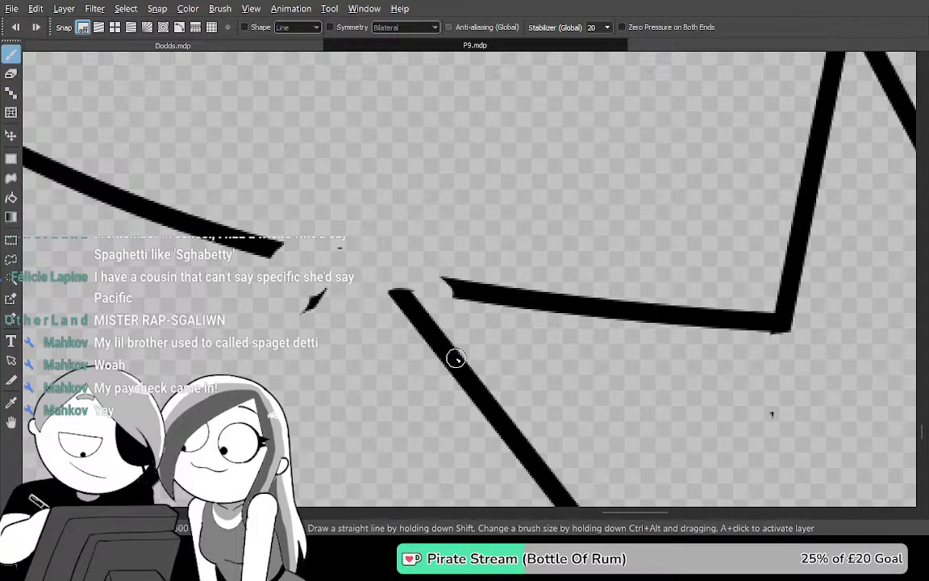
key(m)
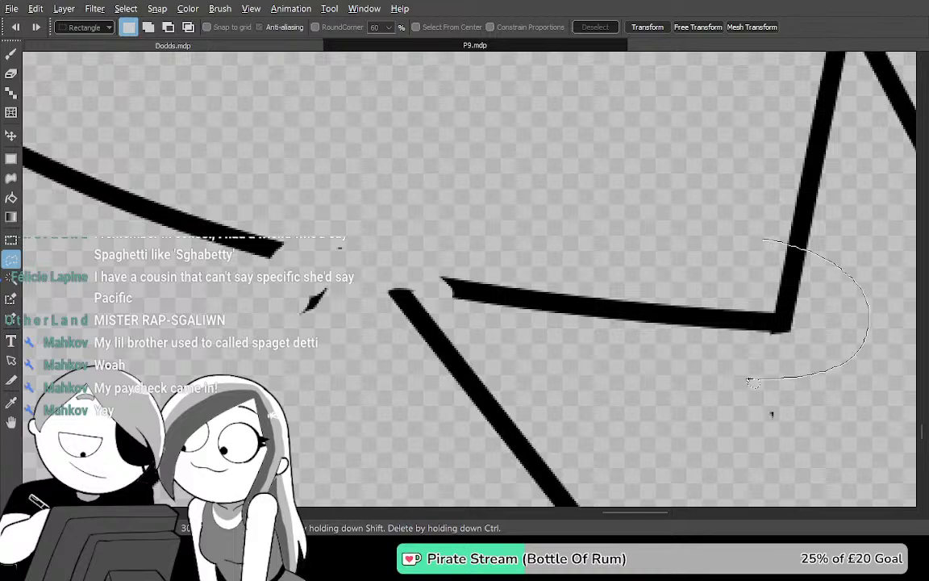
drag(435, 313, 434, 317)
key(ctrl+d)
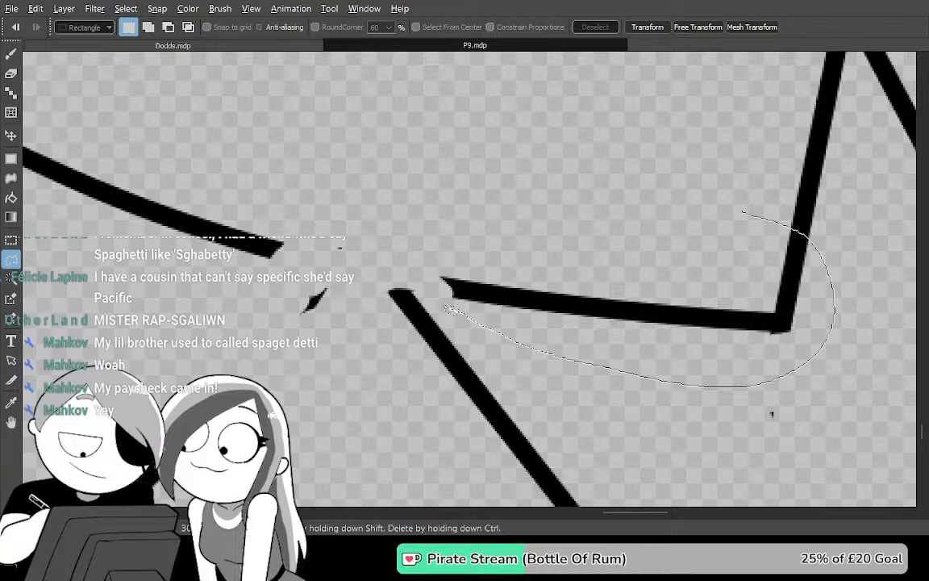
drag(413, 255, 415, 257)
key(Delete)
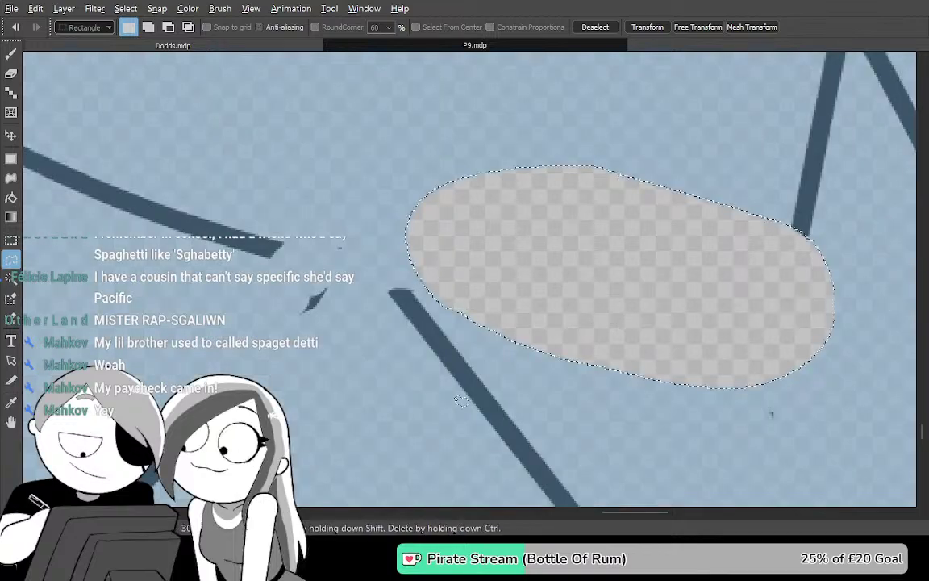
key(ctrl+d)
Taper the upper end of the rear leg line and try brushing a curve across the gap between the leg lines
drag(422, 379, 543, 289)
key(p)
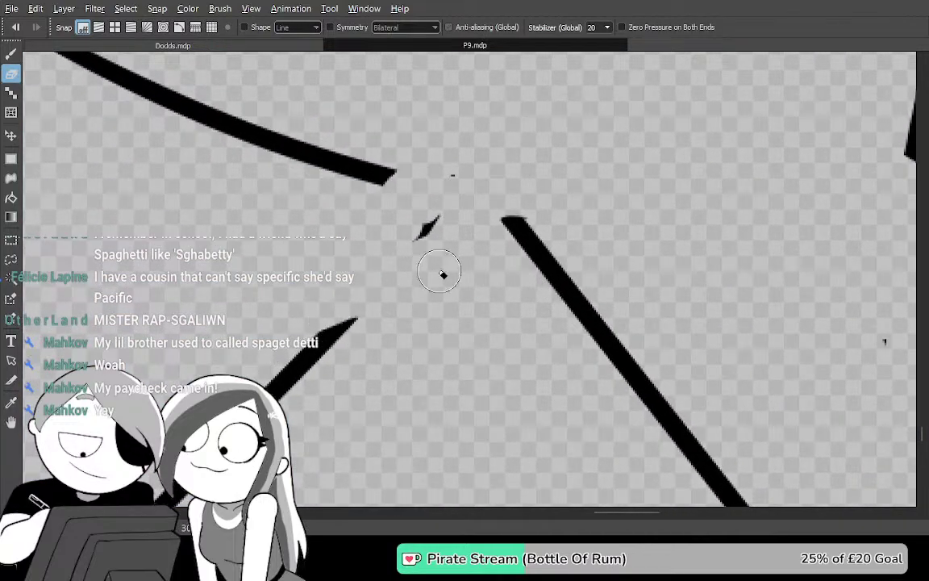
drag(324, 347, 712, 151)
key(ctrl+z)
mouse_move(798, 166)
mouse_down()
mouse_move(596, 207)
mouse_move(260, 383)
mouse_up()
drag(655, 304, 292, 406)
mouse_move(366, 376)
mouse_down()
mouse_move(323, 420)
mouse_move(645, 316)
mouse_move(750, 295)
mouse_up()
key(ctrl+z)
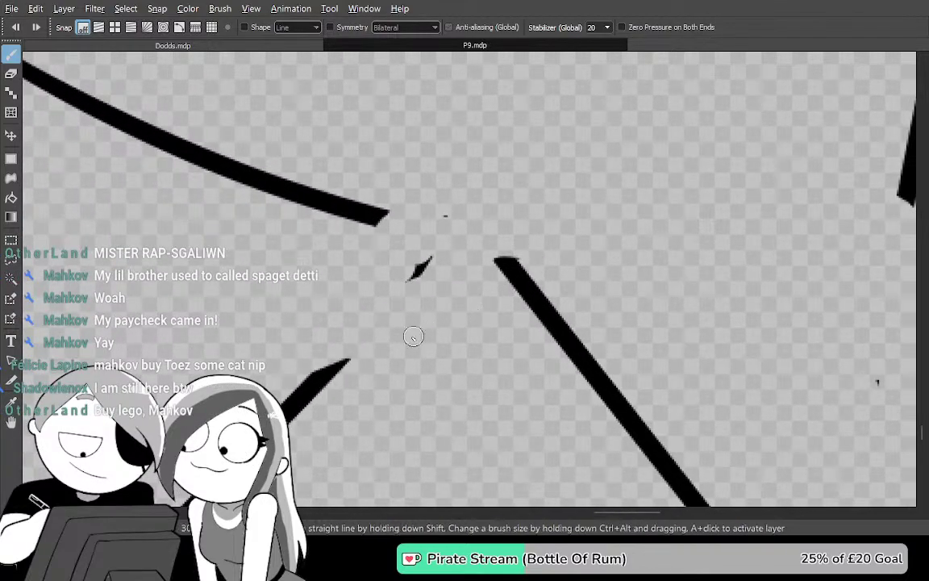
Brush an arched curve joining the tops of the leg lines, with two tapered creases extending forward from its apex
drag(348, 360, 753, 203)
key(ctrl+z)
mouse_move(519, 249)
mouse_down()
mouse_move(827, 237)
mouse_move(723, 262)
mouse_move(487, 275)
mouse_move(343, 371)
mouse_up()
key(ctrl+z)
mouse_move(580, 315)
mouse_down()
mouse_move(509, 338)
mouse_move(757, 294)
mouse_move(582, 286)
mouse_up()
drag(533, 253, 849, 330)
mouse_move(767, 319)
mouse_down()
mouse_move(582, 352)
mouse_move(454, 435)
mouse_up()
mouse_move(741, 257)
mouse_down()
mouse_move(622, 404)
mouse_move(596, 409)
mouse_up()
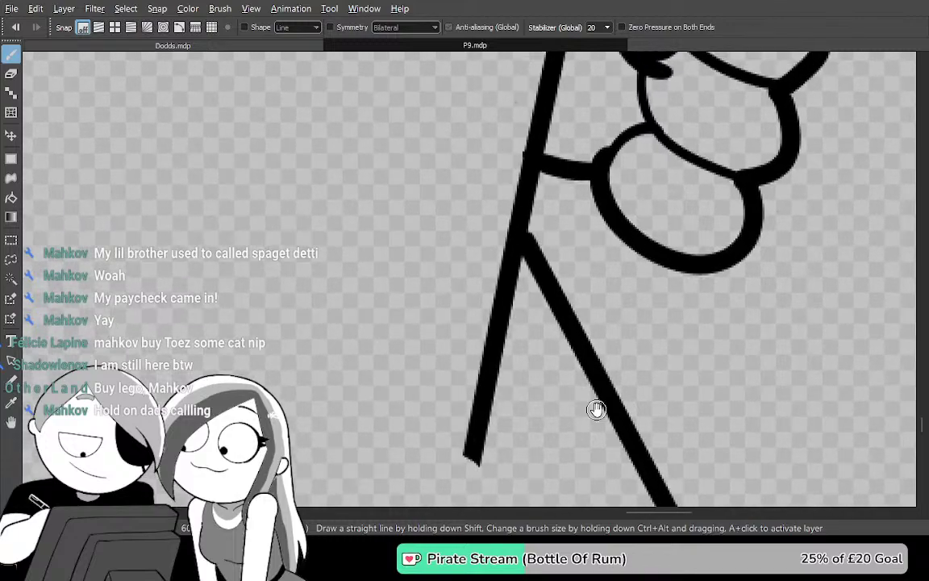
Cut the front coat edge just below its junction with the diagonal leg line and delete the leftover segment
key(e)
mouse_move(498, 259)
mouse_down()
mouse_move(515, 284)
mouse_move(502, 244)
mouse_move(537, 349)
mouse_up()
drag(617, 369, 608, 249)
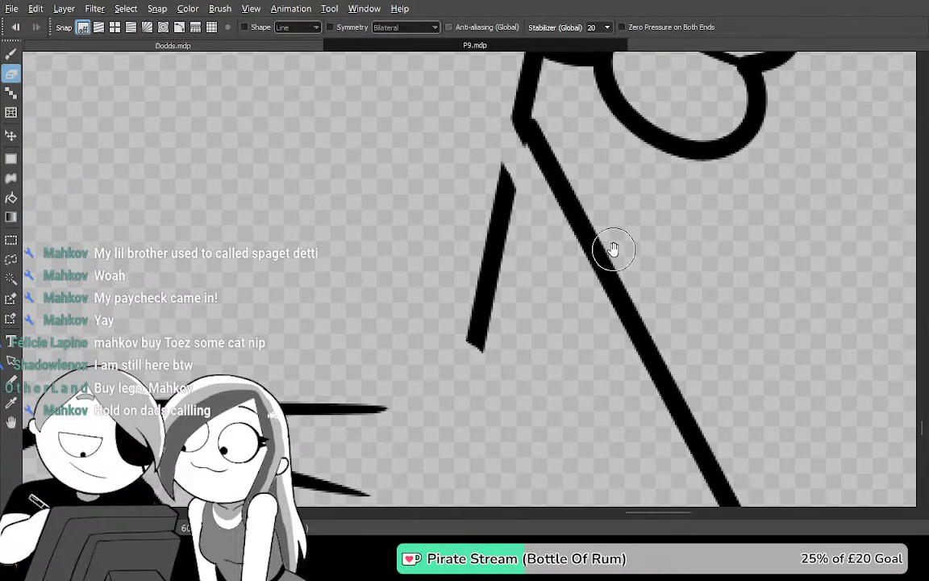
key(m)
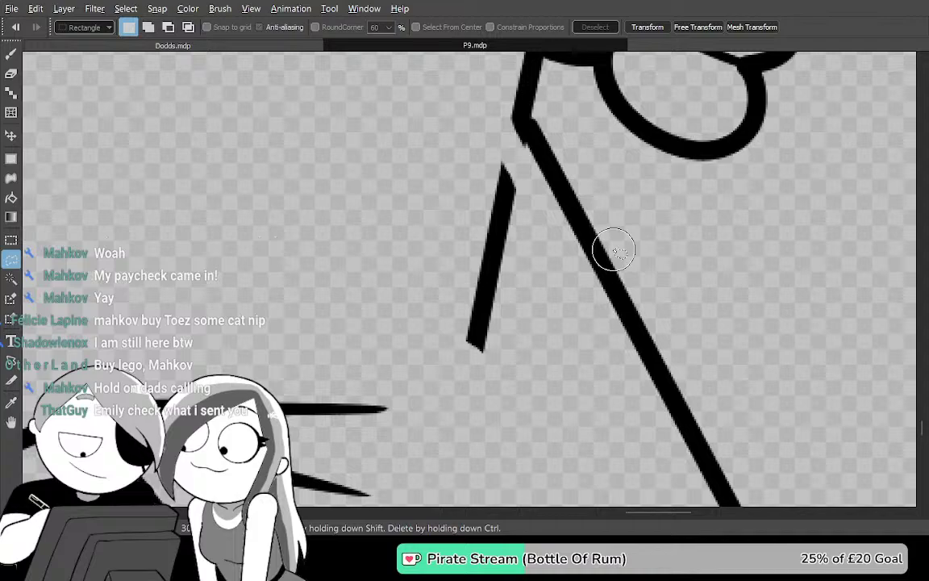
mouse_move(534, 320)
mouse_down()
mouse_move(500, 406)
mouse_move(447, 369)
mouse_up()
mouse_move(471, 153)
mouse_down()
mouse_move(490, 139)
mouse_move(497, 145)
mouse_up()
key(Delete)
key(ctrl+d)
Lasso the loose end of the old hem line behind the leg arch and delete it
drag(382, 376, 684, 357)
drag(444, 352, 778, 379)
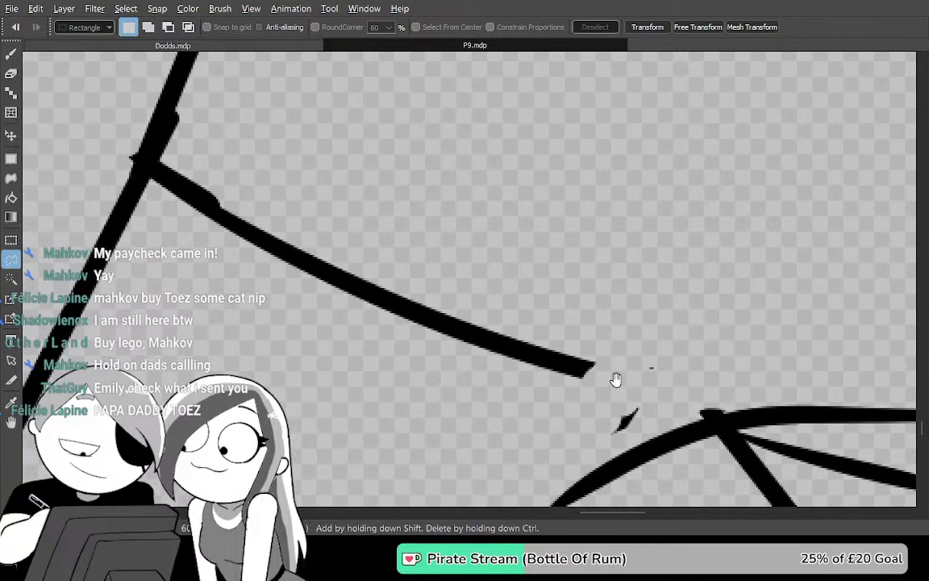
mouse_move(452, 403)
mouse_down()
mouse_move(637, 286)
mouse_move(228, 373)
mouse_move(271, 394)
mouse_up()
key(Delete)
key(ctrl+d)
Erase the remaining hem stub at the steep rear line and brush over the joint to restore that line
mouse_move(353, 331)
mouse_down()
mouse_move(425, 367)
mouse_move(517, 392)
mouse_up()
scroll(549, 398, up, 1)
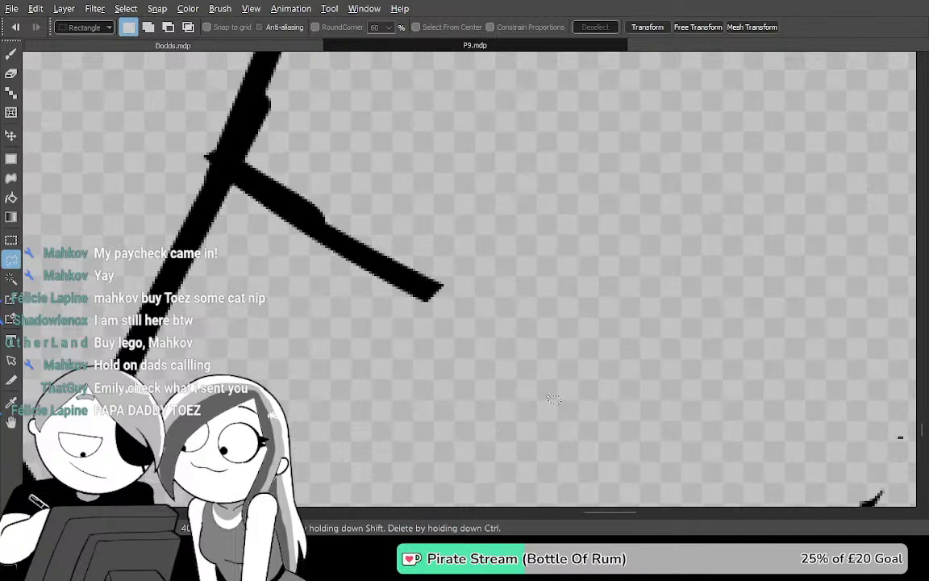
drag(526, 313, 586, 357)
key(e)
mouse_move(515, 330)
mouse_down()
mouse_move(482, 352)
mouse_move(490, 318)
mouse_move(457, 338)
mouse_move(440, 308)
mouse_move(401, 306)
mouse_move(367, 258)
mouse_move(342, 269)
mouse_move(325, 225)
mouse_move(315, 236)
mouse_move(326, 340)
mouse_up()
mouse_move(246, 317)
mouse_down()
mouse_move(307, 259)
mouse_move(325, 139)
mouse_up()
key(p)
drag(278, 366, 383, 101)
drag(408, 406, 439, 286)
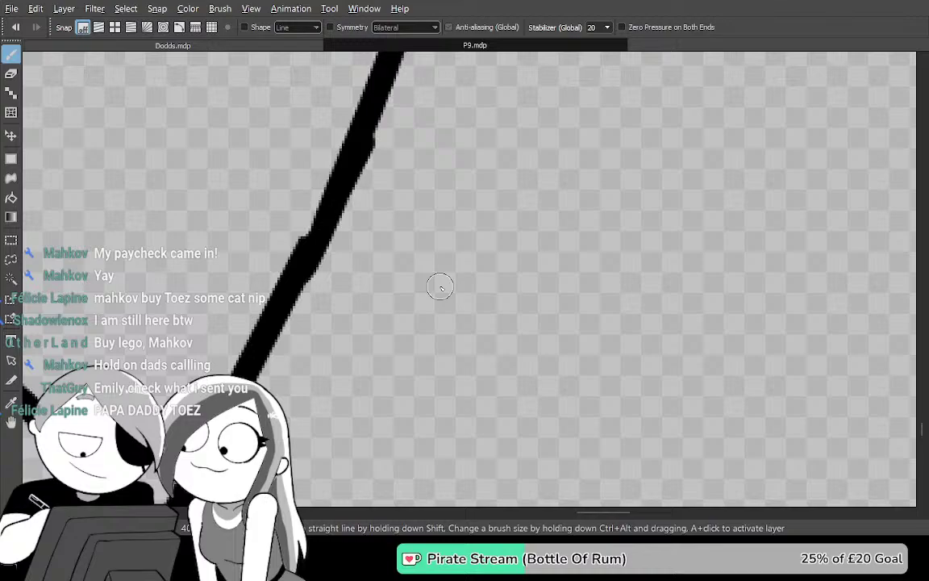
key(ctrl+Tab)
key(ctrl+Tab)
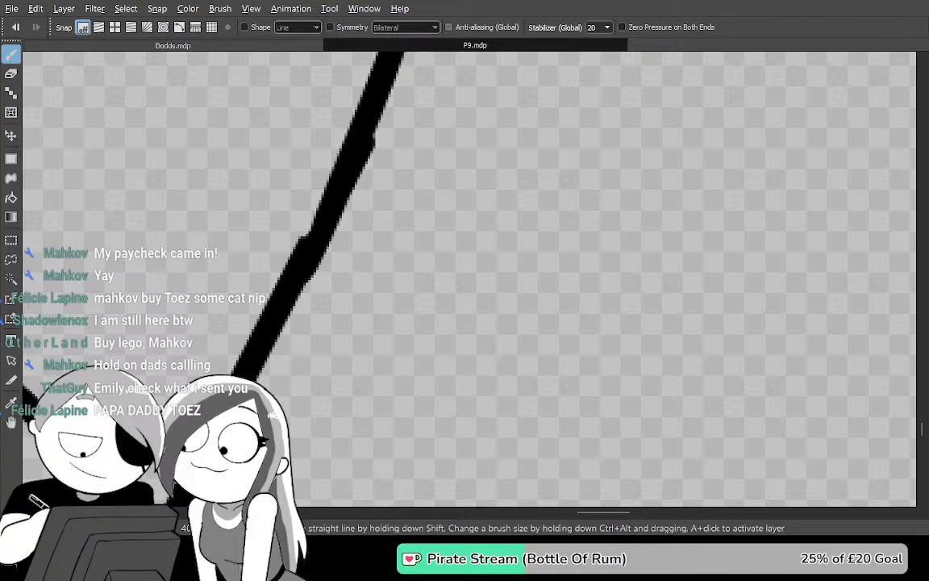
Flood-fill the area between the legs to check the redrawn outline, and undo that fill
drag(547, 227, 523, 370)
drag(618, 223, 467, 153)
drag(716, 322, 533, 151)
drag(694, 228, 574, 56)
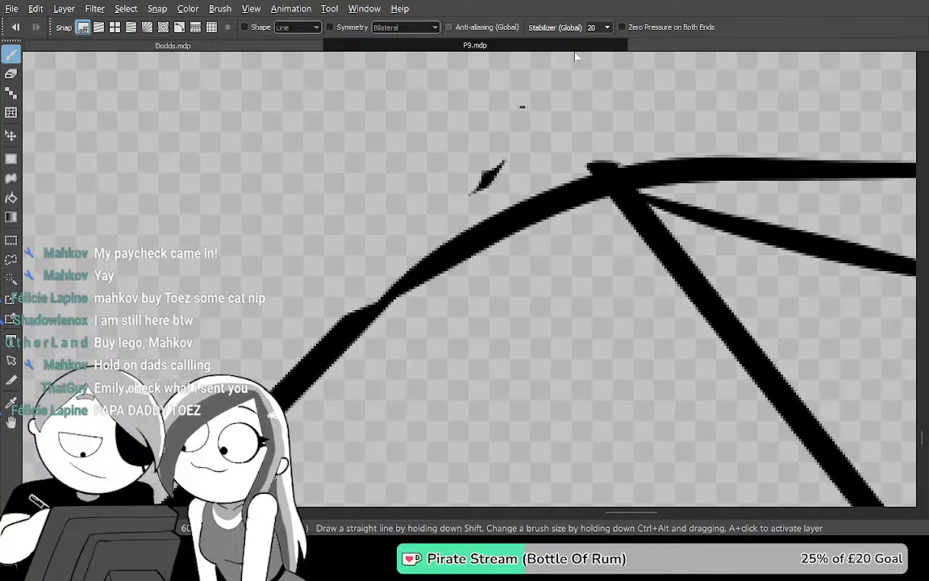
drag(593, 211, 564, 119)
key(g)
click(590, 299)
key(ctrl+z)
key(b)
key(Tab)
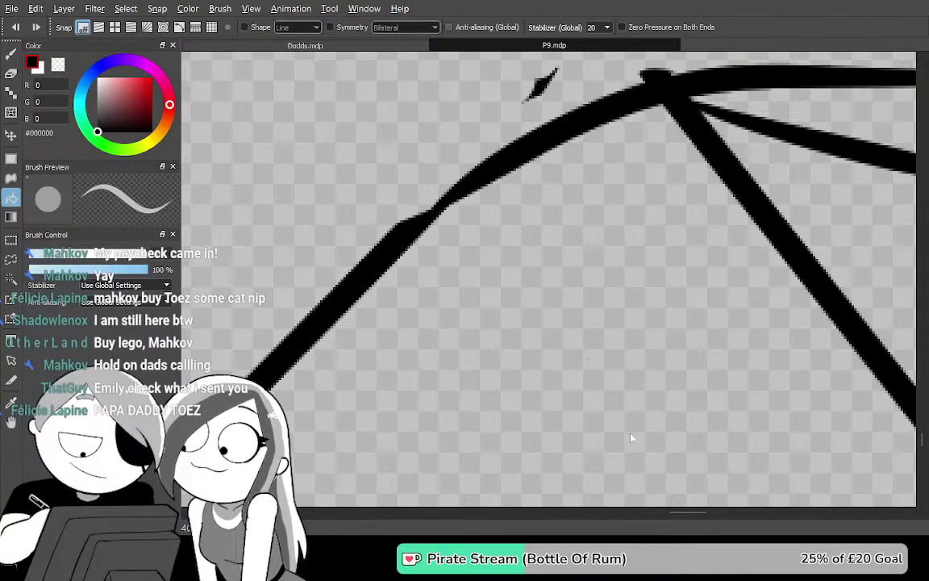
key(Tab)
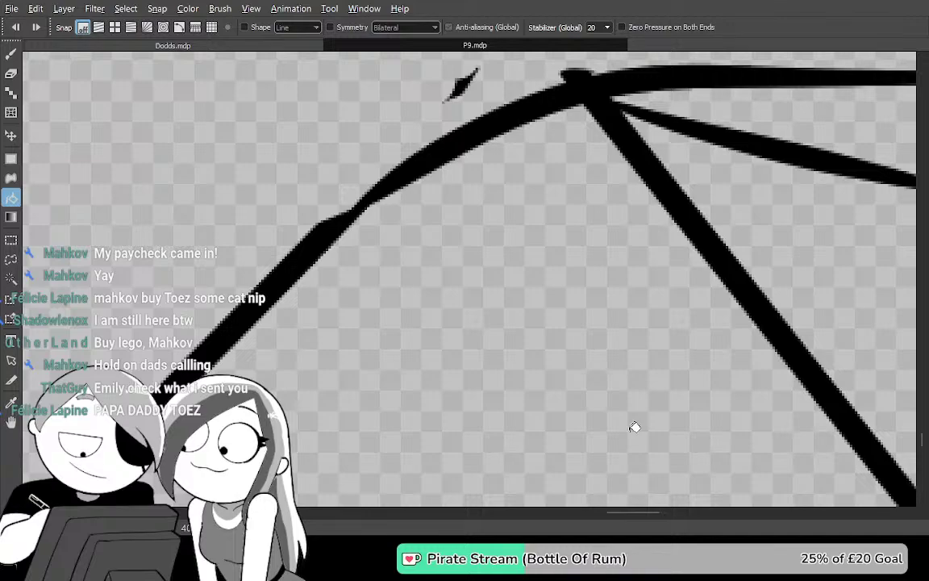
Erase the thick broken curve near the canvas's lower edge up to the short fold and redraw it as a thinner line
scroll(626, 425, down, 2)
mouse_move(609, 432)
mouse_down()
mouse_move(488, 253)
mouse_move(564, 287)
mouse_move(585, 259)
mouse_move(504, 176)
mouse_move(504, 155)
mouse_up()
scroll(504, 156, up, 2)
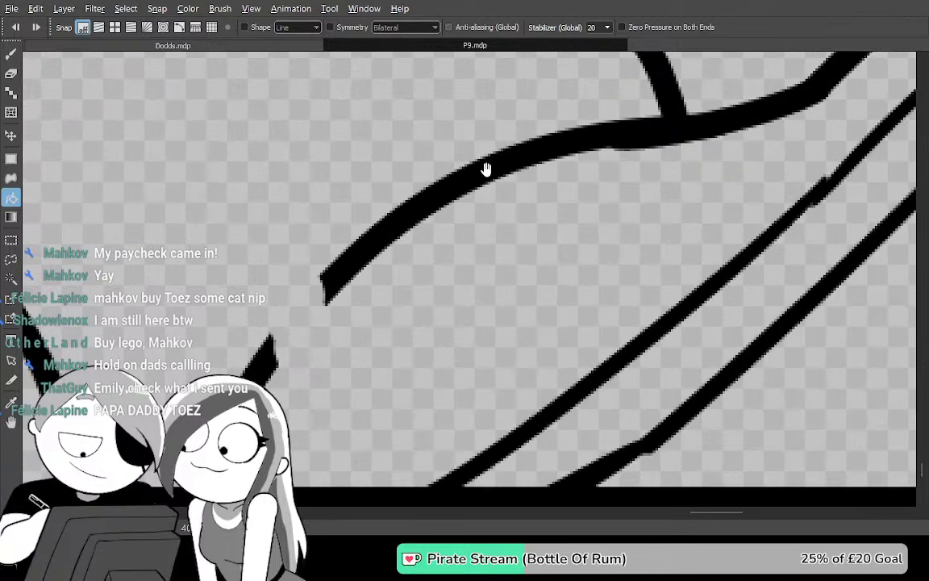
mouse_move(706, 277)
mouse_down()
mouse_move(772, 195)
mouse_move(790, 230)
mouse_move(786, 261)
mouse_up()
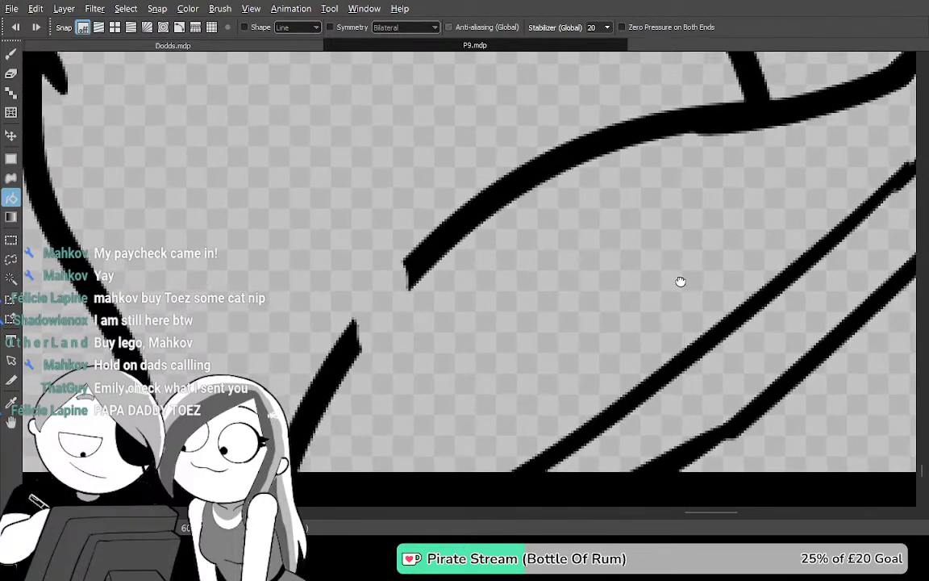
key(e)
mouse_move(628, 160)
mouse_down()
mouse_move(574, 152)
mouse_move(331, 410)
mouse_move(295, 387)
mouse_up()
scroll(403, 302, down, 1)
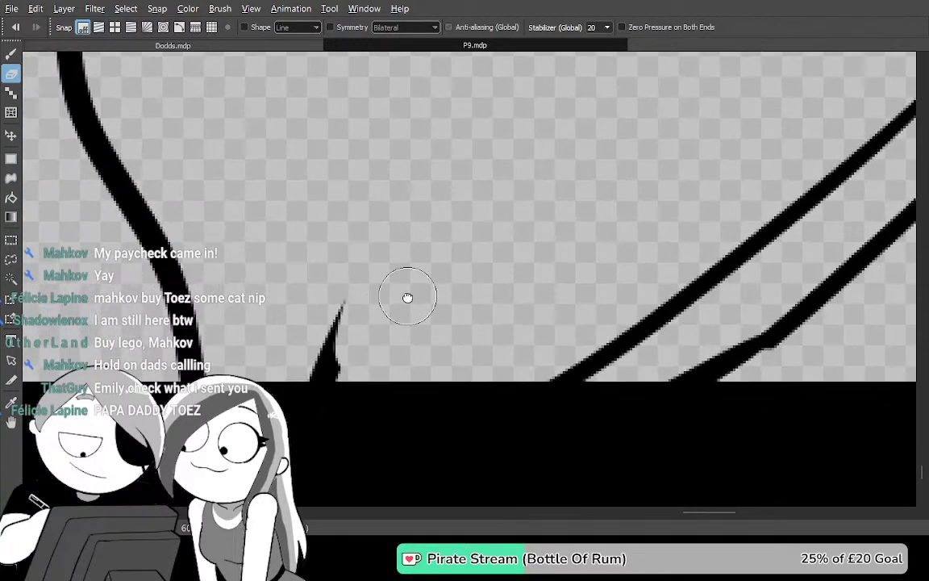
drag(352, 400, 366, 481)
key(b)
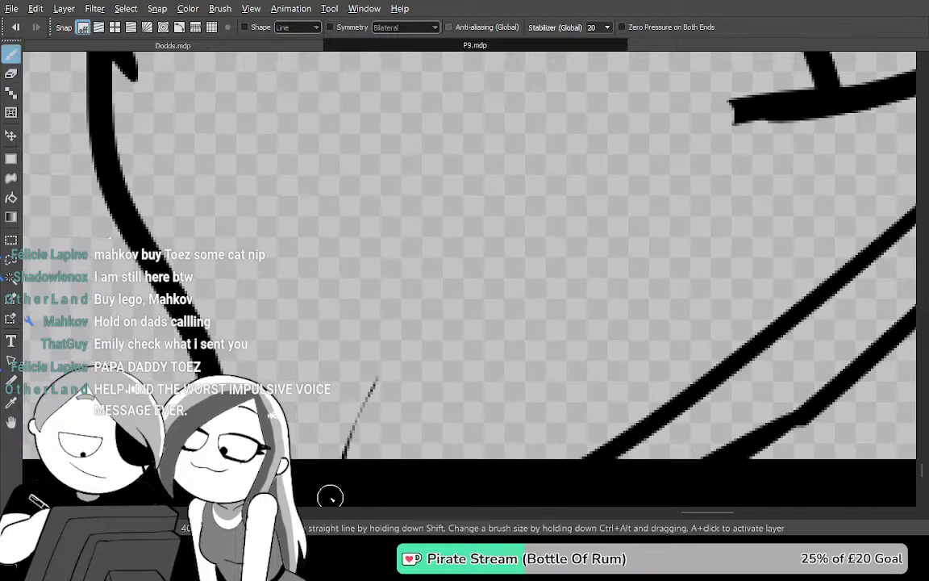
mouse_move(760, 108)
mouse_down()
mouse_move(587, 201)
mouse_move(690, 41)
mouse_move(615, 166)
mouse_move(516, 236)
mouse_move(589, 189)
mouse_move(620, 128)
mouse_move(319, 471)
mouse_up()
drag(555, 315, 446, 433)
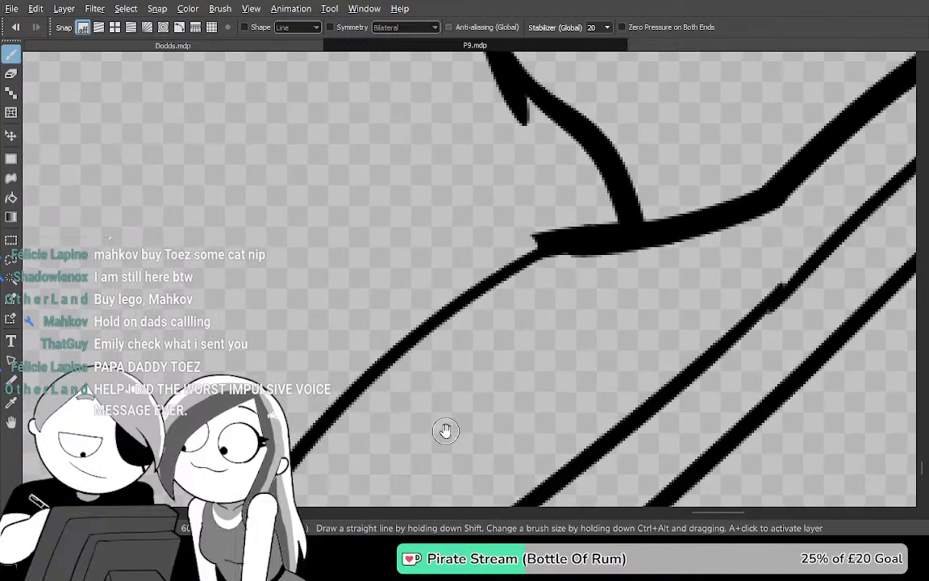
mouse_move(539, 280)
mouse_down()
mouse_move(539, 269)
mouse_move(431, 305)
mouse_up()
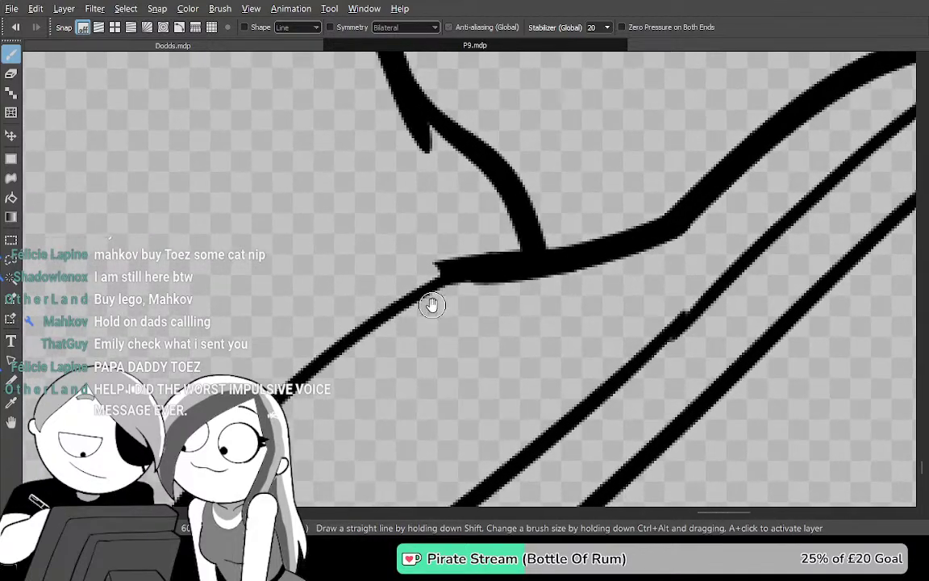
Erase the lower end of the short fold above the thick curve and redraw it as an angled line meeting the curve
scroll(543, 252, up, 2)
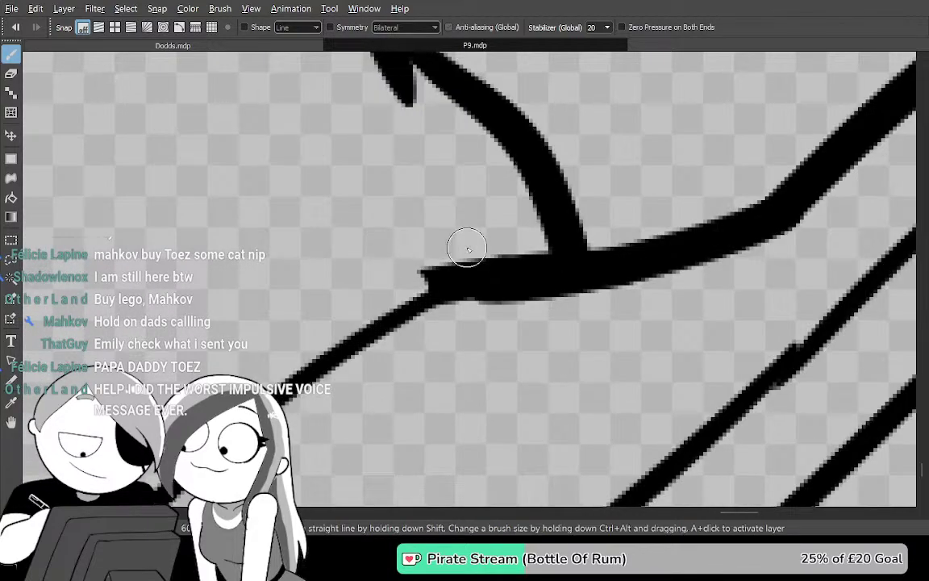
key(e)
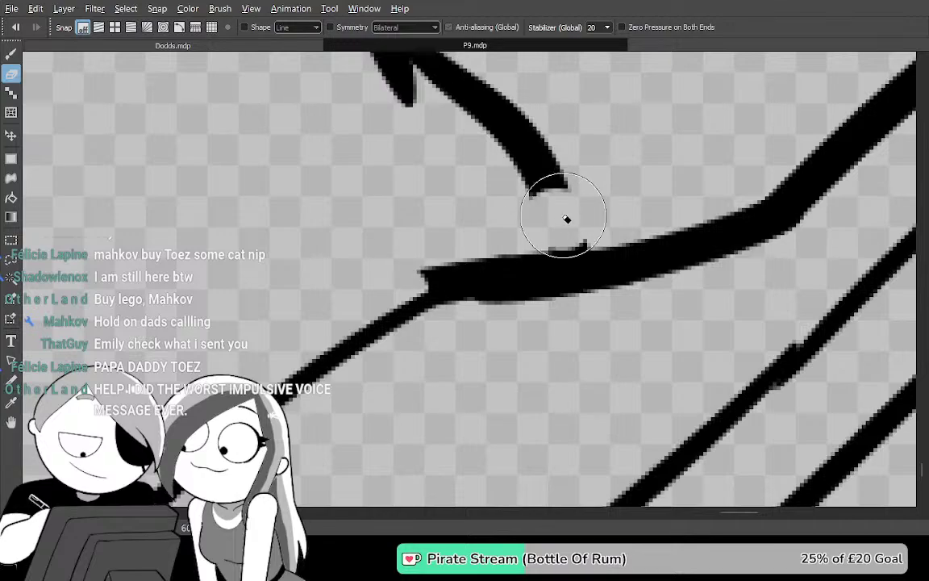
mouse_move(569, 195)
mouse_down()
mouse_move(552, 160)
mouse_move(569, 275)
mouse_up()
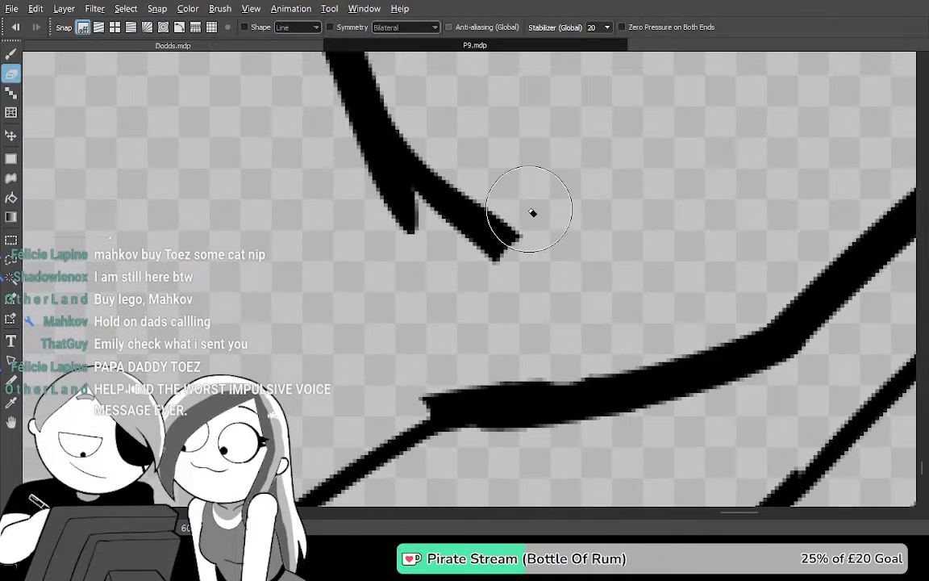
mouse_move(474, 253)
mouse_down()
mouse_move(539, 237)
mouse_move(597, 380)
mouse_up()
key(b)
mouse_move(632, 332)
mouse_down()
mouse_move(695, 236)
mouse_move(690, 262)
mouse_up()
key(ctrl+z)
mouse_move(529, 151)
mouse_down()
mouse_move(660, 269)
mouse_move(668, 309)
mouse_move(683, 206)
mouse_up()
Trim the thick curve's blunt end into the thin line and brush a second thin curve above it from the fold
key(e)
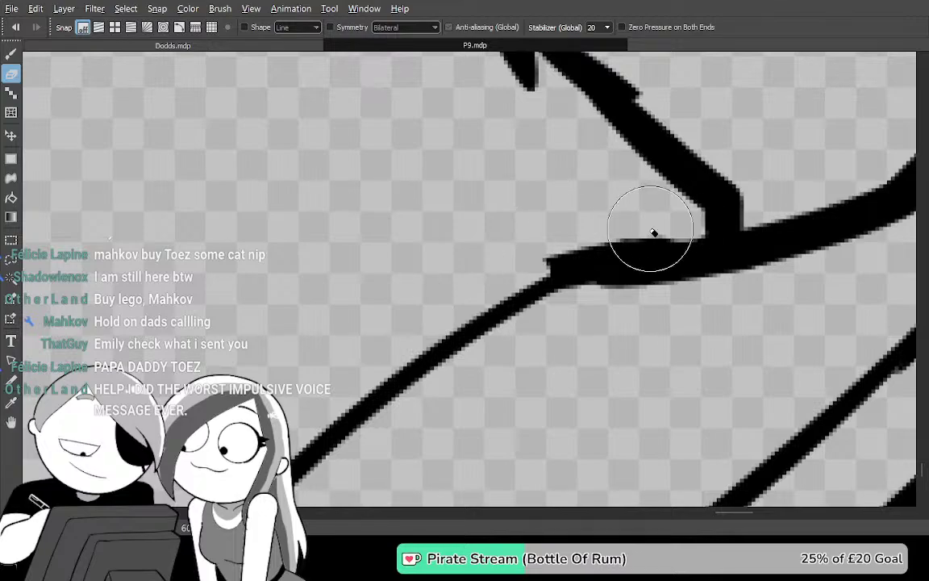
drag(510, 270, 679, 220)
key(b)
drag(330, 315, 751, 188)
mouse_move(530, 312)
mouse_down()
mouse_move(703, 206)
mouse_move(626, 224)
mouse_move(588, 302)
mouse_move(421, 384)
mouse_up()
key(ctrl+z)
drag(411, 345, 800, 170)
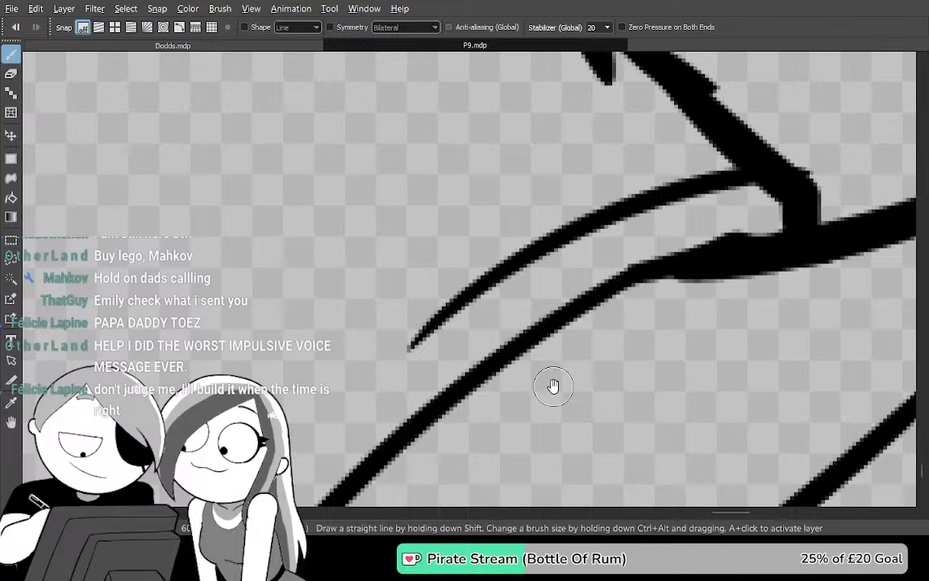
Extend the second thin curve downward alongside the first one
drag(556, 384, 746, 261)
mouse_move(668, 162)
mouse_down()
mouse_move(527, 285)
mouse_move(538, 325)
mouse_move(645, 174)
mouse_up()
drag(549, 251, 482, 368)
drag(683, 233, 481, 394)
drag(669, 258, 392, 484)
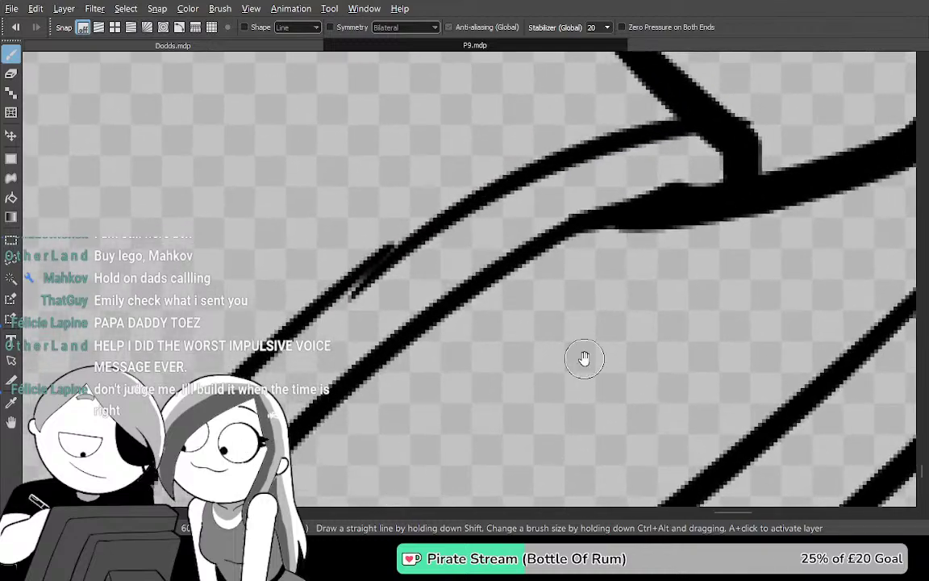
drag(593, 377, 433, 401)
drag(674, 420, 556, 485)
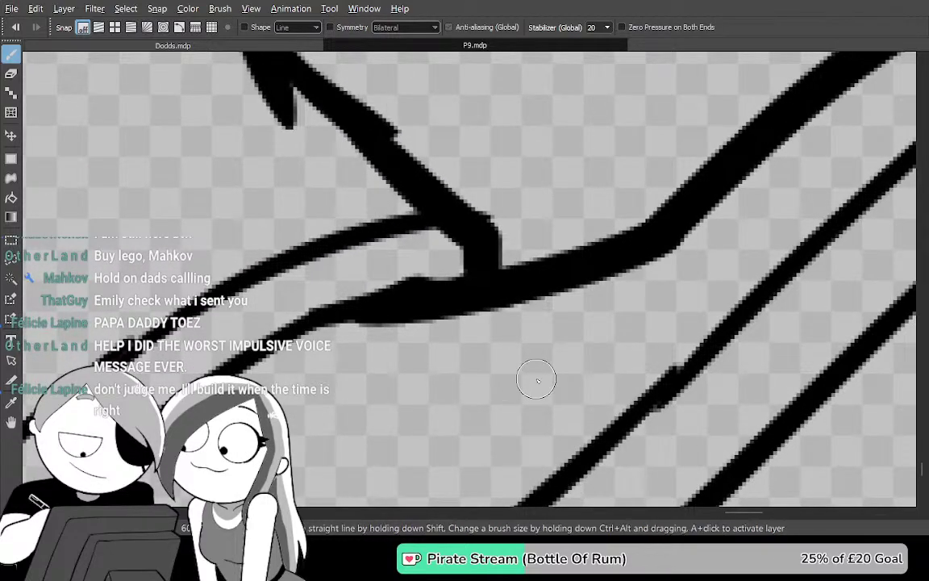
scroll(537, 379, down, 2)
scroll(537, 378, up, 1)
drag(754, 356, 640, 353)
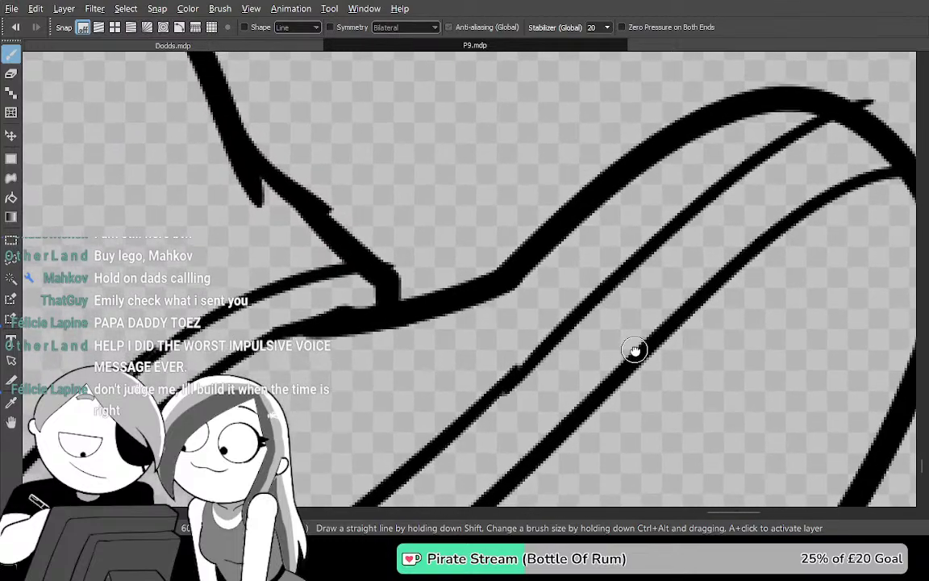
Erase the pointed spur beside the bend in the thick leg outline
drag(513, 357, 871, 333)
drag(574, 399, 899, 329)
drag(665, 342, 917, 285)
scroll(581, 162, down, 2)
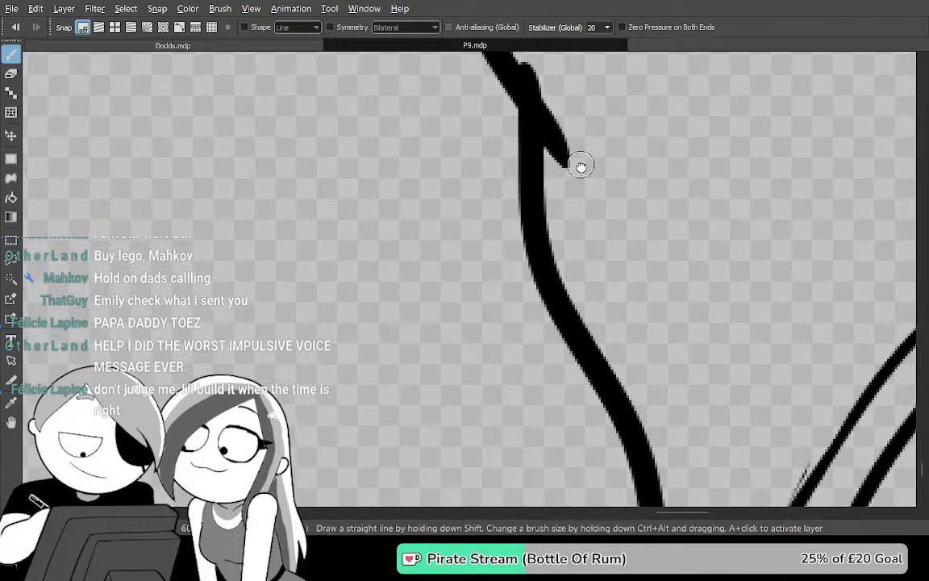
key(e)
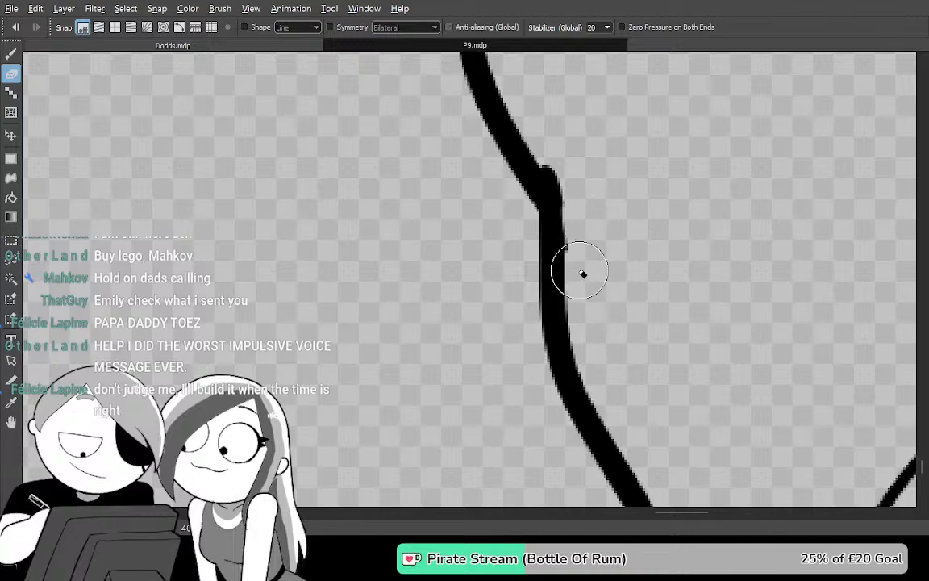
Brush a thin trouser crease parallel to the thick leg outline, starting at the lower fold at the knee and running down the leg
key(b)
scroll(565, 181, up, 2)
drag(570, 176, 605, 367)
drag(516, 173, 597, 407)
drag(508, 230, 587, 470)
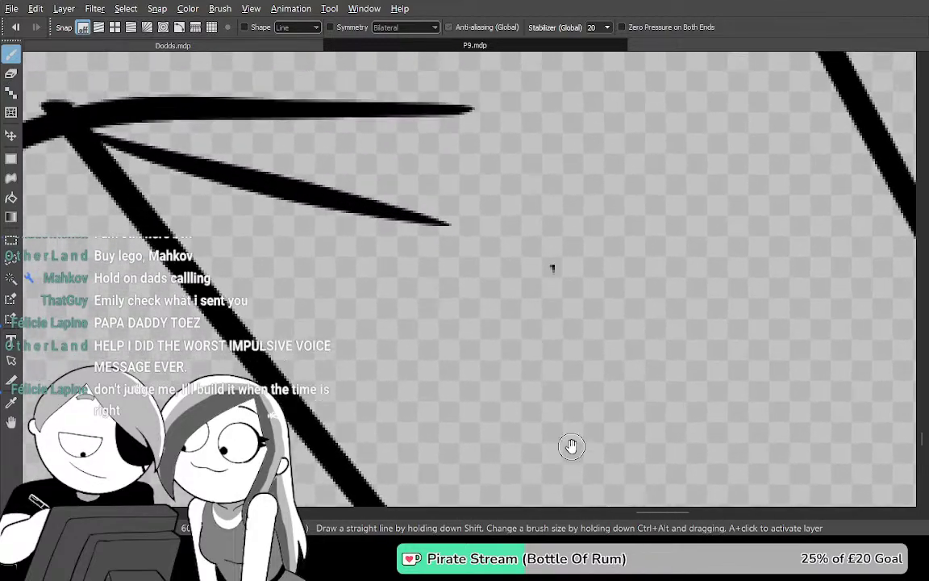
scroll(504, 209, down, 2)
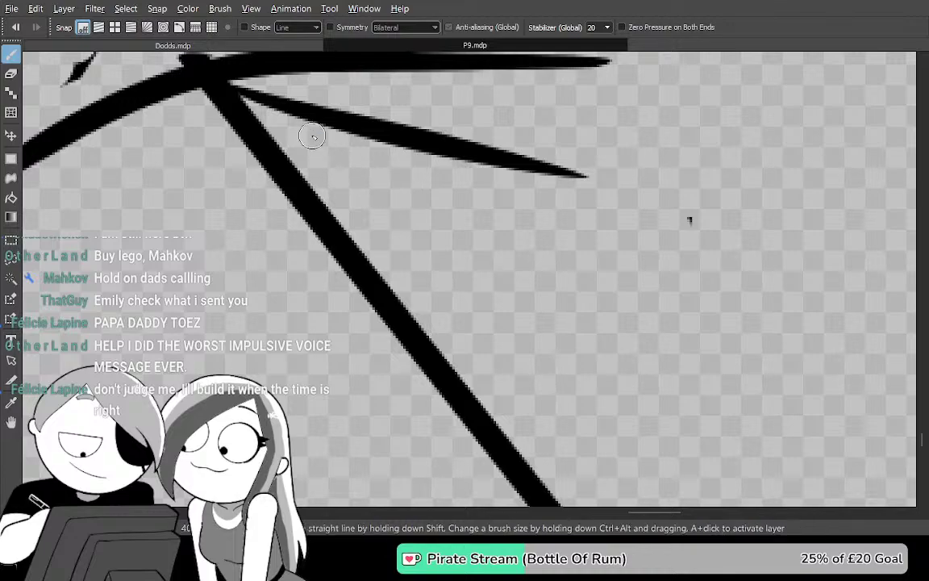
mouse_move(526, 355)
mouse_down()
mouse_move(406, 125)
mouse_move(414, 139)
mouse_up()
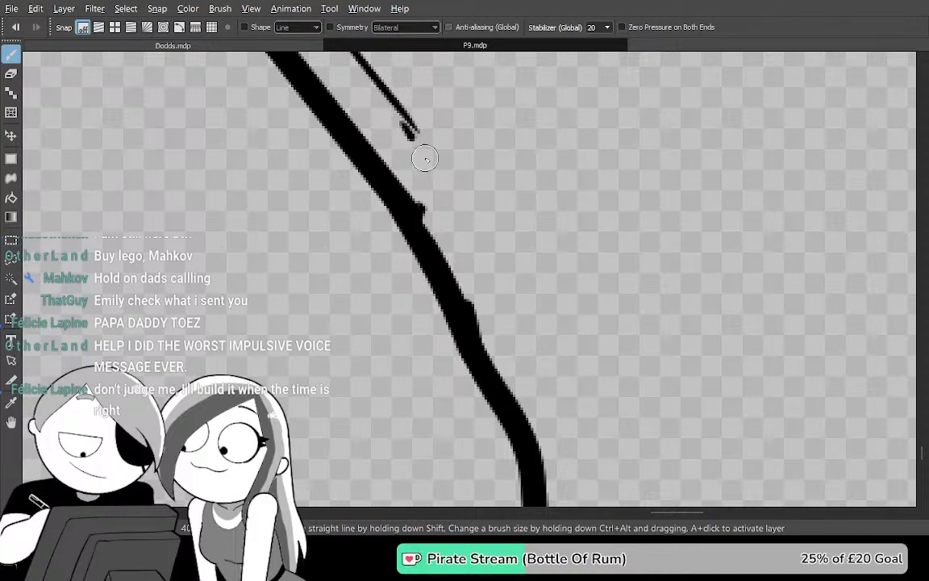
drag(577, 364, 583, 370)
drag(583, 370, 366, 71)
drag(542, 308, 369, 60)
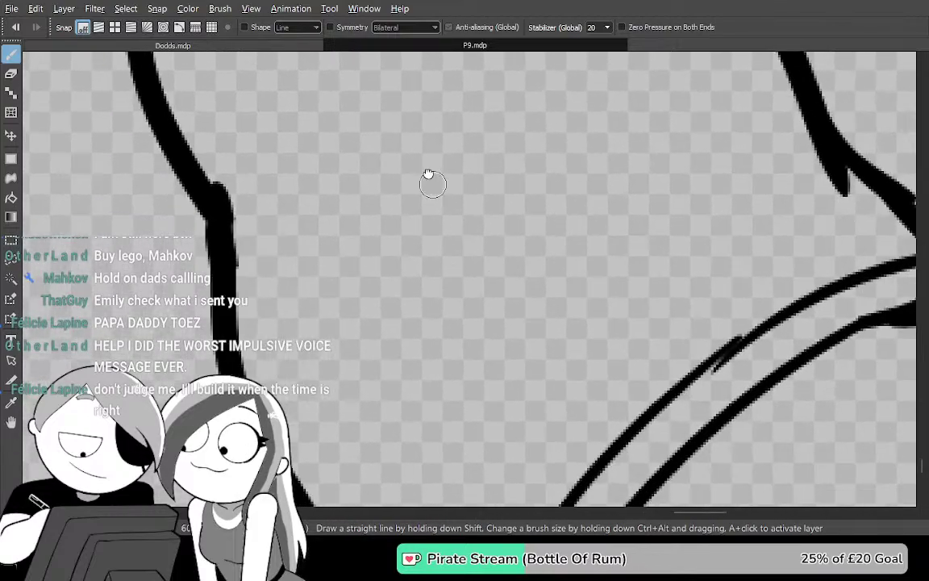
drag(393, 121, 506, 221)
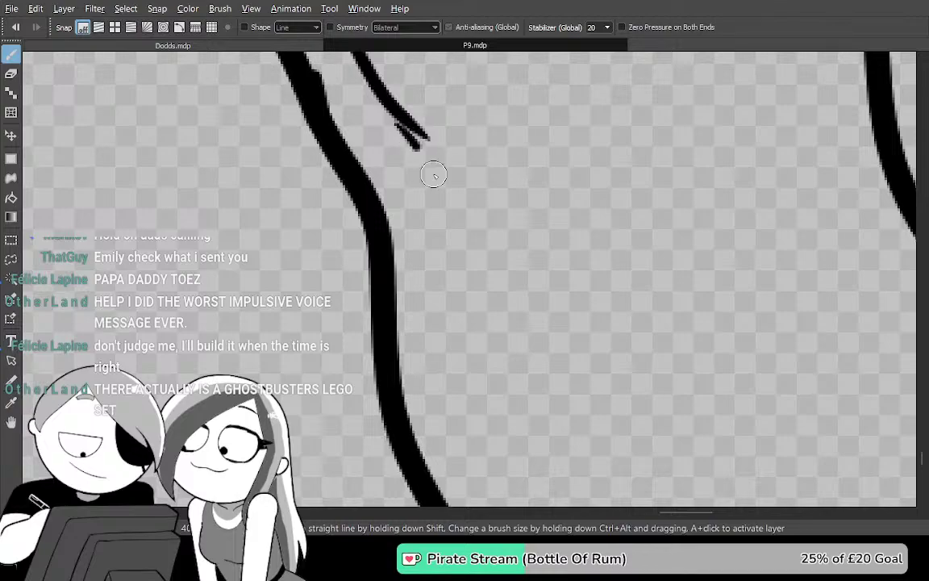
mouse_move(434, 174)
mouse_down()
mouse_move(591, 496)
mouse_move(467, 166)
mouse_move(432, 128)
mouse_up()
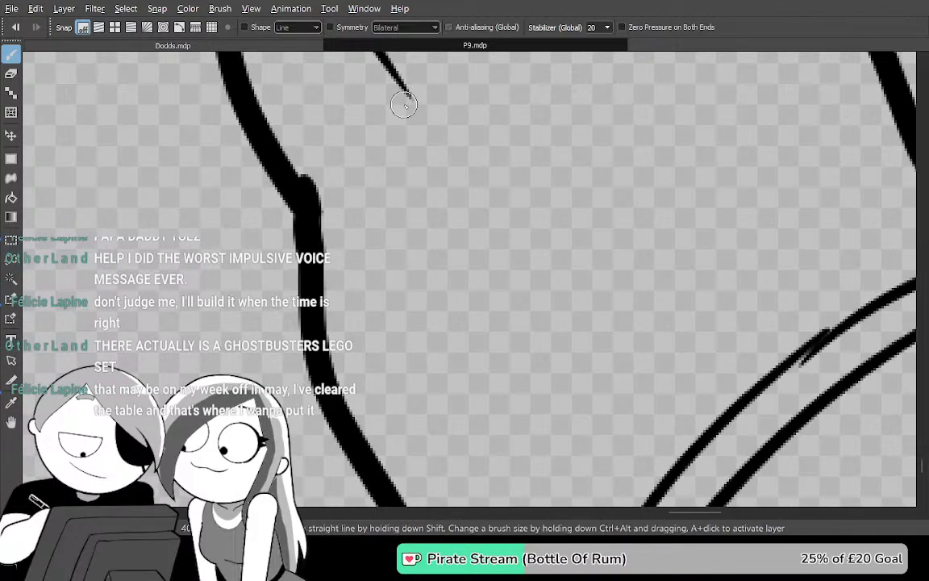
Extend the thin crease down to the double curve near the canvas's lower edge, erasing and redrawing its uneven section
mouse_move(454, 168)
mouse_down()
mouse_move(535, 331)
mouse_move(587, 408)
mouse_up()
drag(584, 327, 448, 104)
drag(435, 164, 480, 279)
key(e)
drag(482, 284, 390, 143)
key(b)
mouse_move(373, 99)
mouse_down()
mouse_move(435, 321)
mouse_move(537, 468)
mouse_up()
mouse_move(537, 360)
mouse_down()
mouse_move(465, 194)
mouse_move(458, 199)
mouse_move(549, 441)
mouse_move(528, 295)
mouse_move(537, 365)
mouse_move(516, 278)
mouse_move(522, 214)
mouse_move(521, 268)
mouse_move(555, 243)
mouse_move(534, 254)
mouse_move(560, 308)
mouse_move(583, 306)
mouse_up()
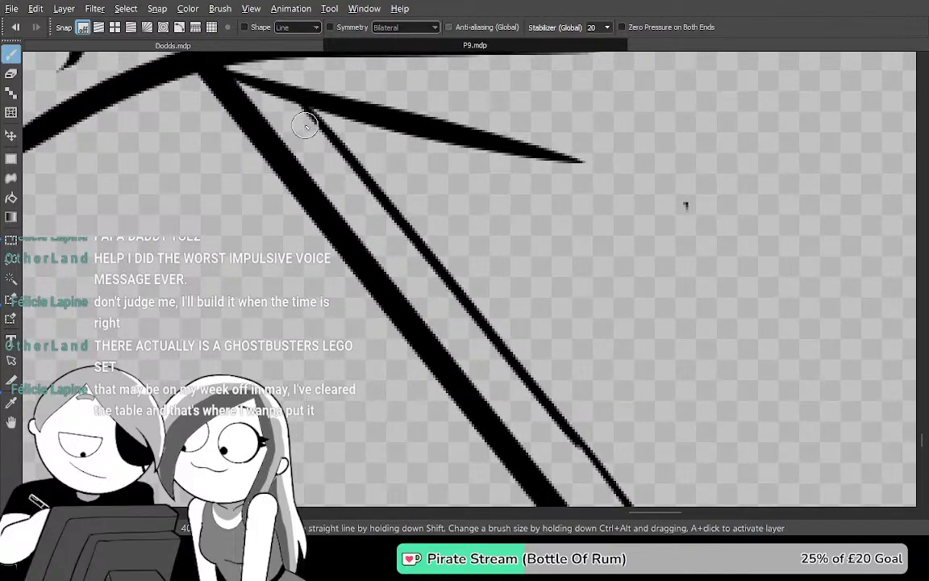
Touch up the crease where it starts at the knee fold and begin a second thin crease alongside it
drag(300, 108, 359, 177)
mouse_move(342, 117)
mouse_down()
mouse_move(610, 405)
mouse_move(640, 464)
mouse_up()
key(ctrl+z)
mouse_move(342, 115)
mouse_down()
mouse_move(536, 332)
mouse_move(637, 486)
mouse_move(624, 442)
mouse_move(511, 285)
mouse_move(350, 143)
mouse_up()
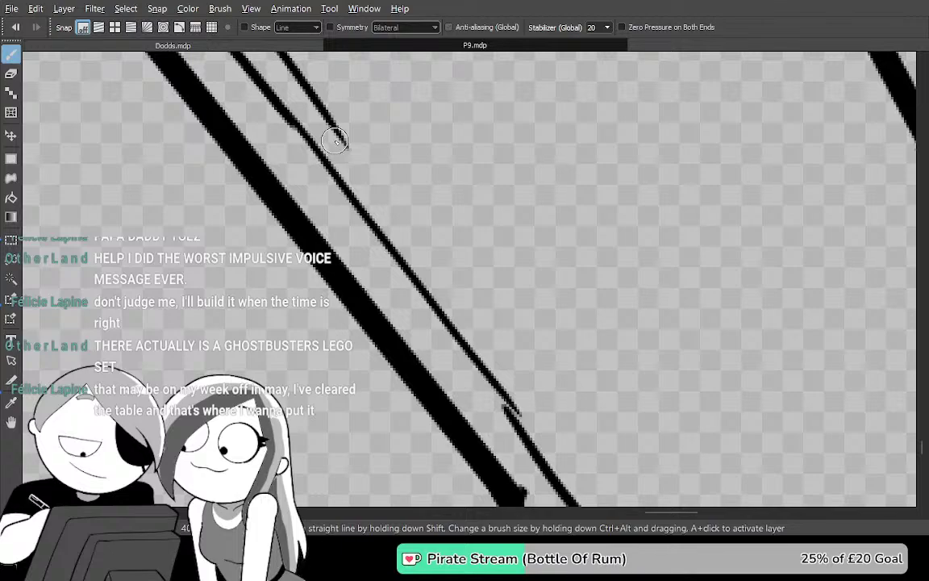
mouse_move(327, 118)
mouse_down()
mouse_move(469, 287)
mouse_move(564, 432)
mouse_up()
key(ctrl+z)
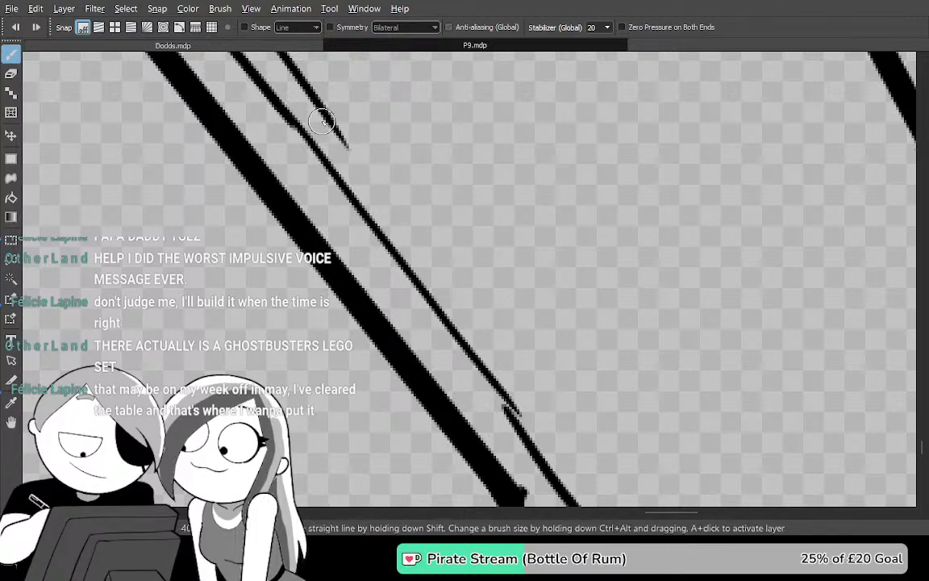
mouse_move(366, 158)
mouse_down()
mouse_move(570, 425)
mouse_move(563, 476)
mouse_up()
key(ctrl+z)
Extend the second thin crease down the leg beside the first, towards the double curve
key(e)
key(b)
mouse_move(279, 78)
mouse_down()
mouse_move(314, 133)
mouse_move(425, 244)
mouse_move(584, 454)
mouse_move(483, 210)
mouse_move(432, 146)
mouse_up()
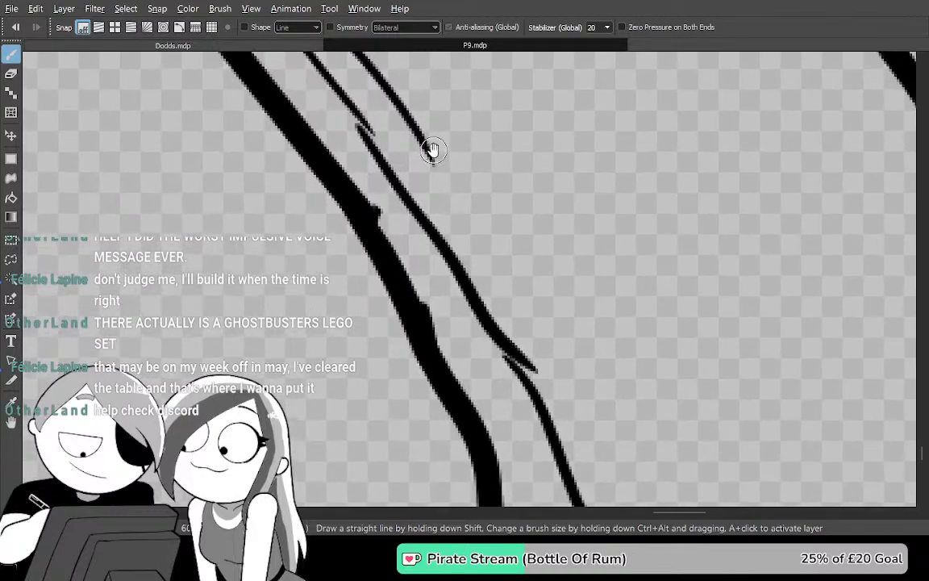
mouse_move(401, 108)
mouse_down()
mouse_move(599, 448)
mouse_move(602, 427)
mouse_move(497, 278)
mouse_move(371, 140)
mouse_move(384, 192)
mouse_move(468, 365)
mouse_move(388, 181)
mouse_up()
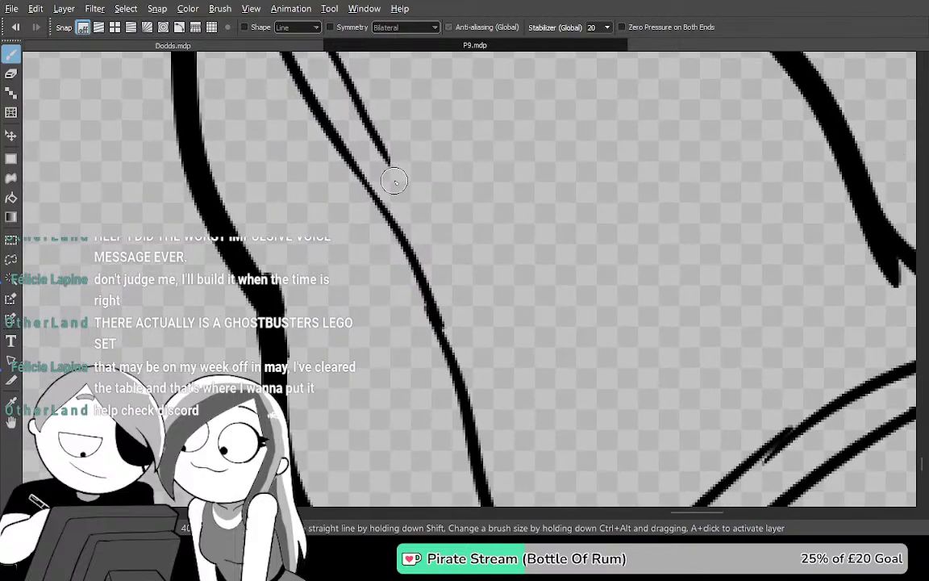
mouse_move(380, 141)
mouse_down()
mouse_move(474, 321)
mouse_move(497, 389)
mouse_move(425, 170)
mouse_move(419, 181)
mouse_up()
mouse_move(364, 127)
mouse_down()
mouse_move(424, 207)
mouse_move(468, 348)
mouse_move(417, 204)
mouse_move(372, 143)
mouse_move(404, 187)
mouse_up()
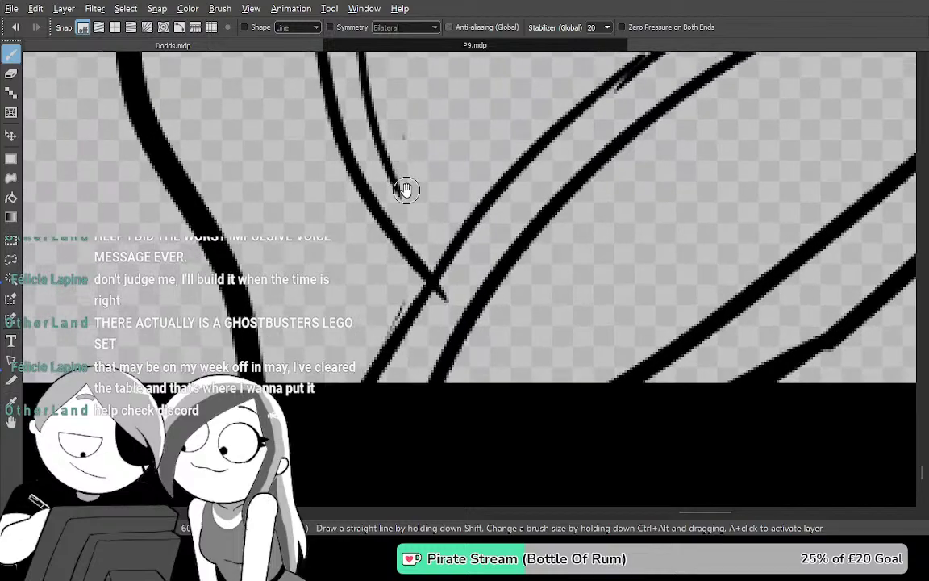
Erase the second crease's loose lower end and redraw it to meet the upper line of the double curve
key(e)
key(b)
key(e)
drag(388, 170, 404, 180)
key(b)
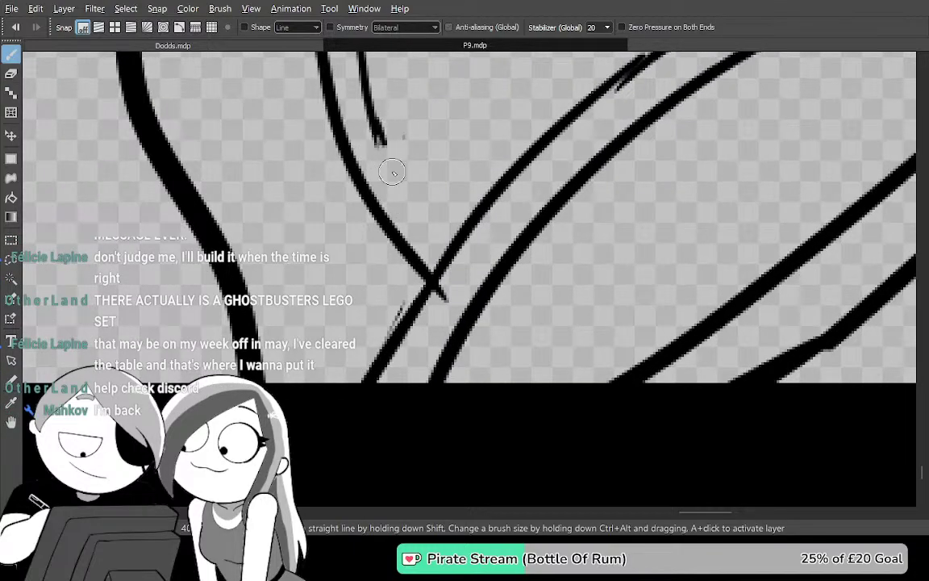
drag(375, 137, 457, 262)
key(ctrl+z)
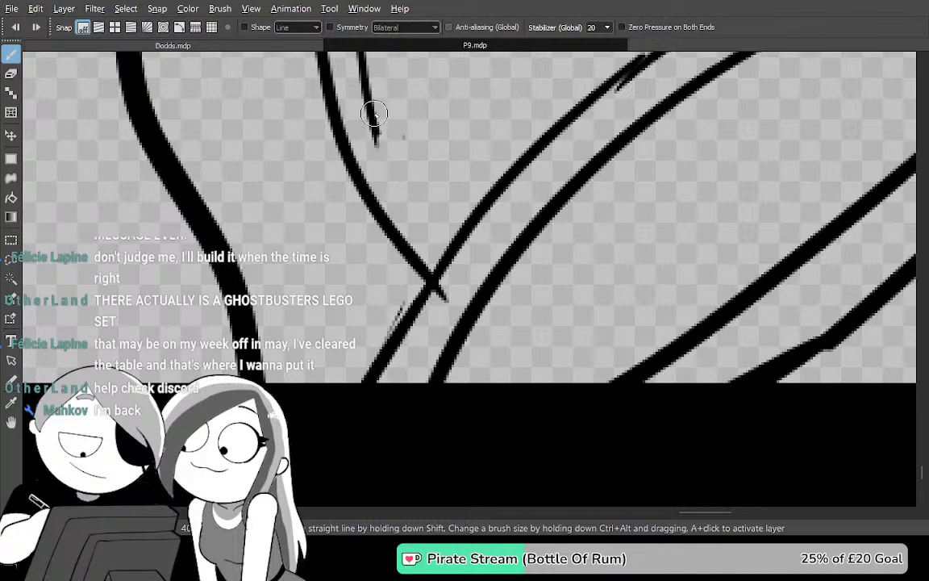
drag(372, 109, 465, 245)
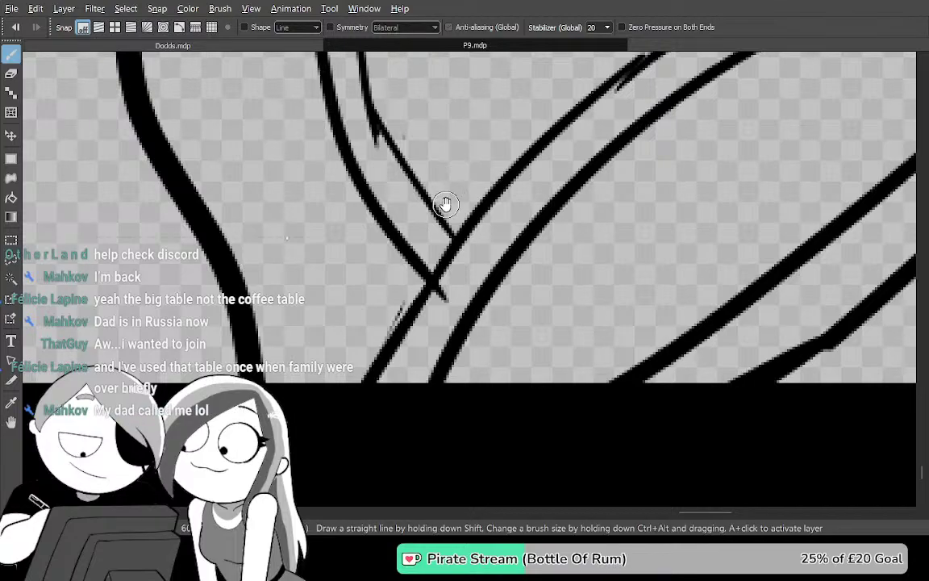
Erase the tip of the first crease that overshoots the upper line of the double curve
scroll(479, 376, up, 2)
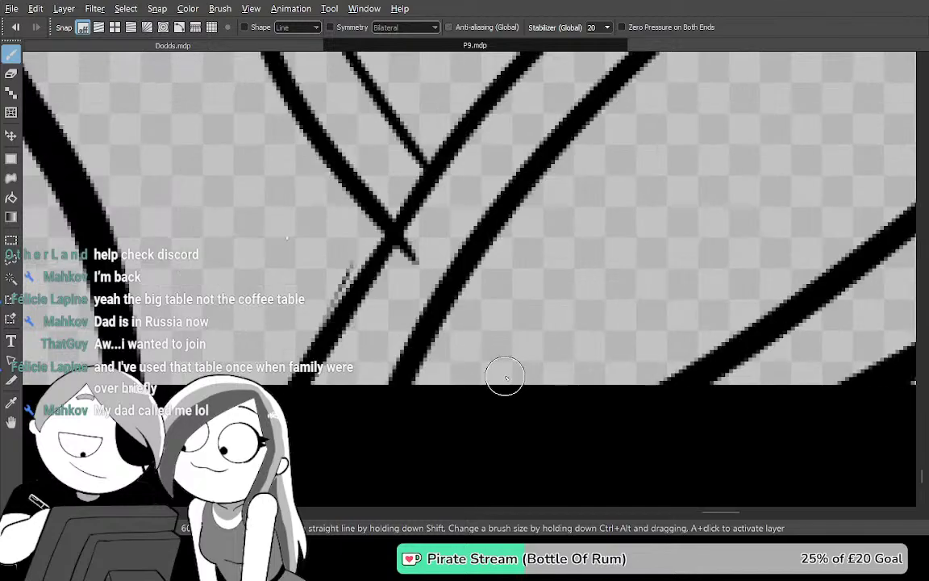
drag(499, 209, 539, 328)
drag(411, 160, 452, 226)
drag(479, 362, 477, 344)
key(e)
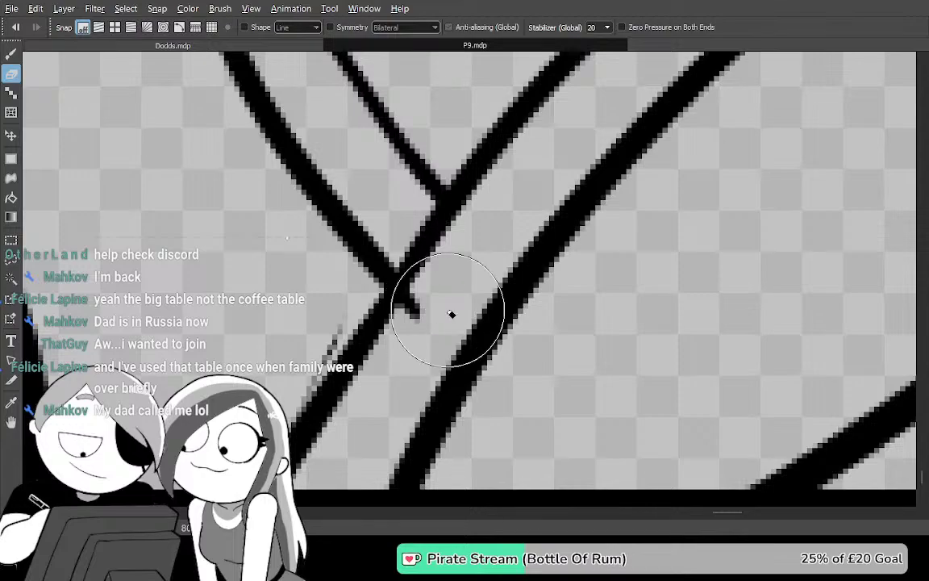
mouse_move(413, 316)
mouse_down()
mouse_move(428, 282)
mouse_move(465, 264)
mouse_up()
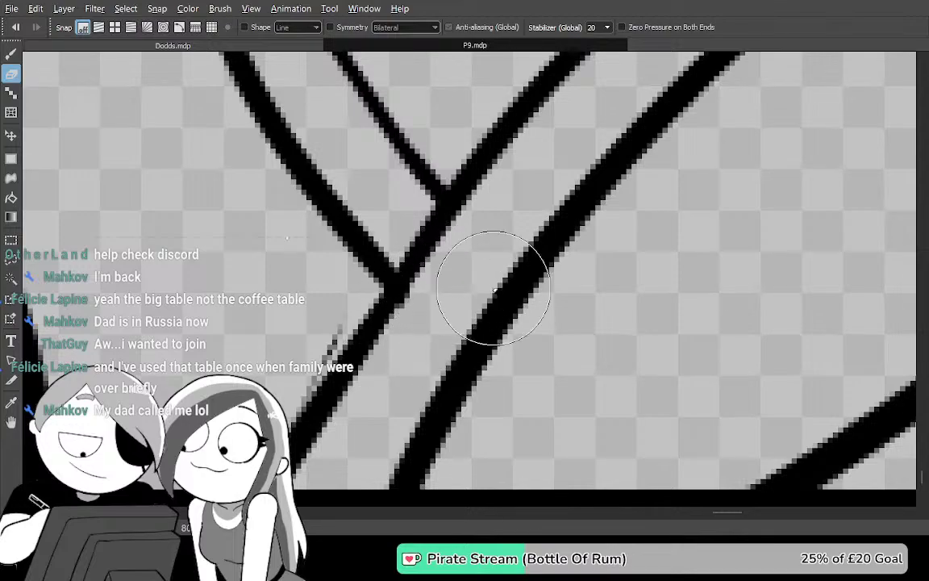
Continue both creases across the gap between the two knee folds and trim the bump at the peak of the knee outline
scroll(494, 291, down, 6)
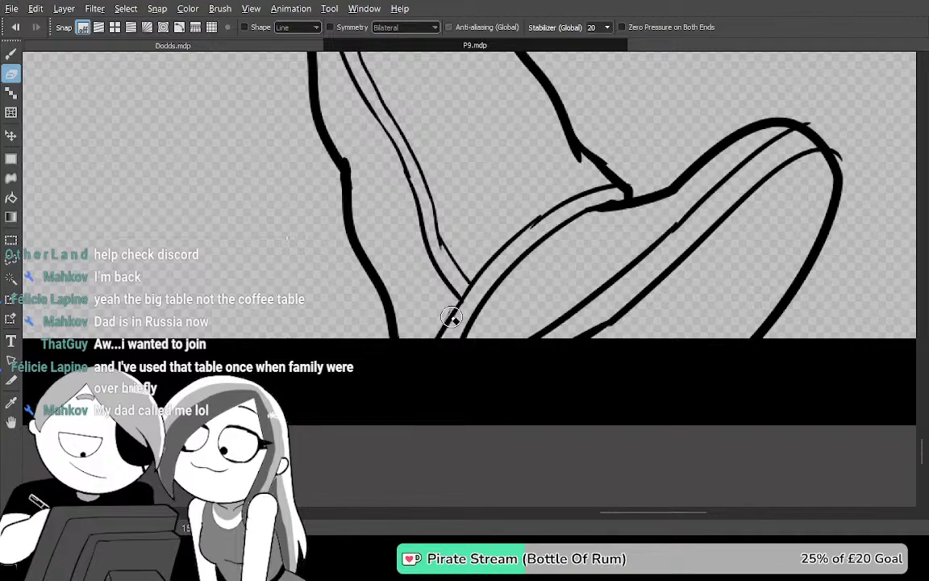
drag(610, 237, 791, 238)
mouse_move(633, 211)
mouse_down()
mouse_move(705, 366)
mouse_move(773, 338)
mouse_move(692, 367)
mouse_move(708, 425)
mouse_move(654, 400)
mouse_up()
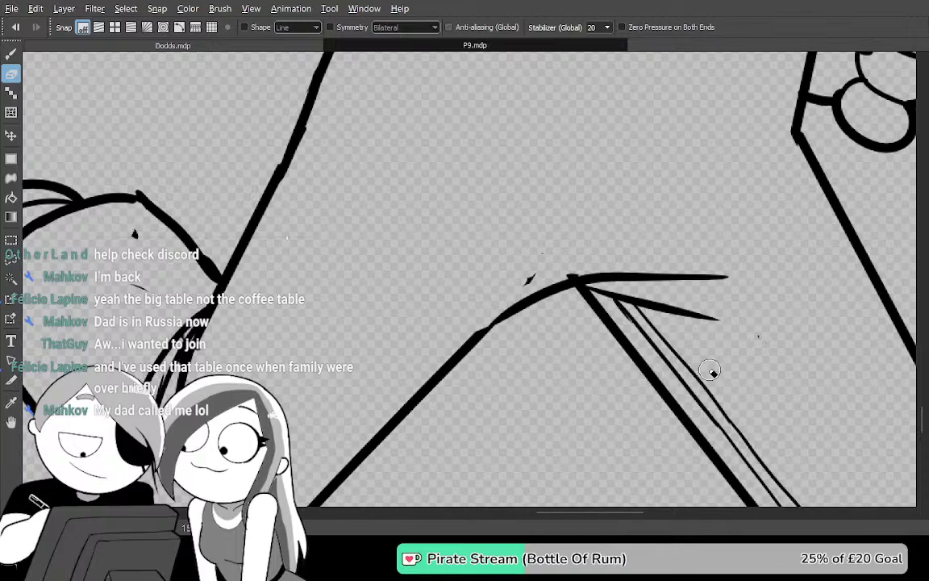
scroll(708, 371, up, 4)
drag(560, 208, 667, 379)
drag(626, 323, 720, 340)
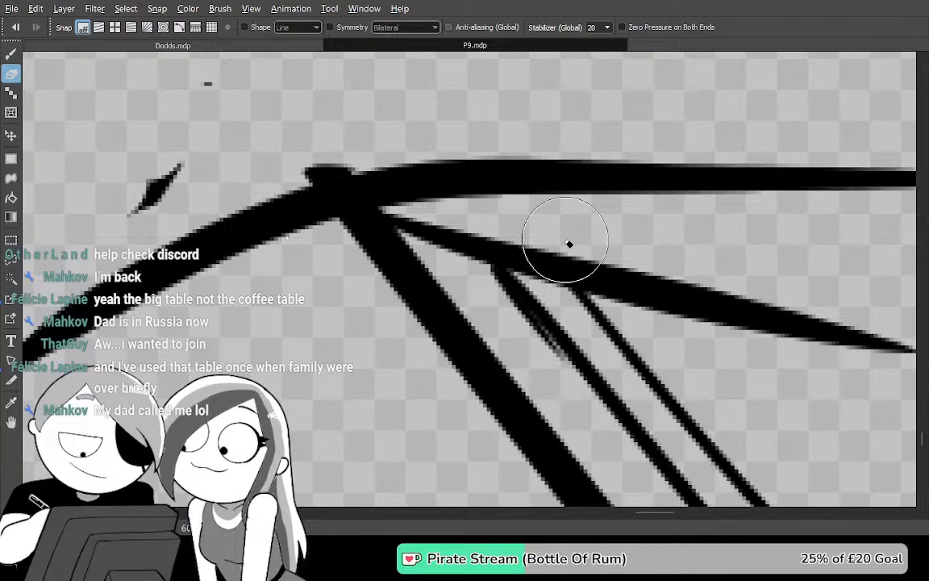
key(b)
drag(440, 197, 516, 266)
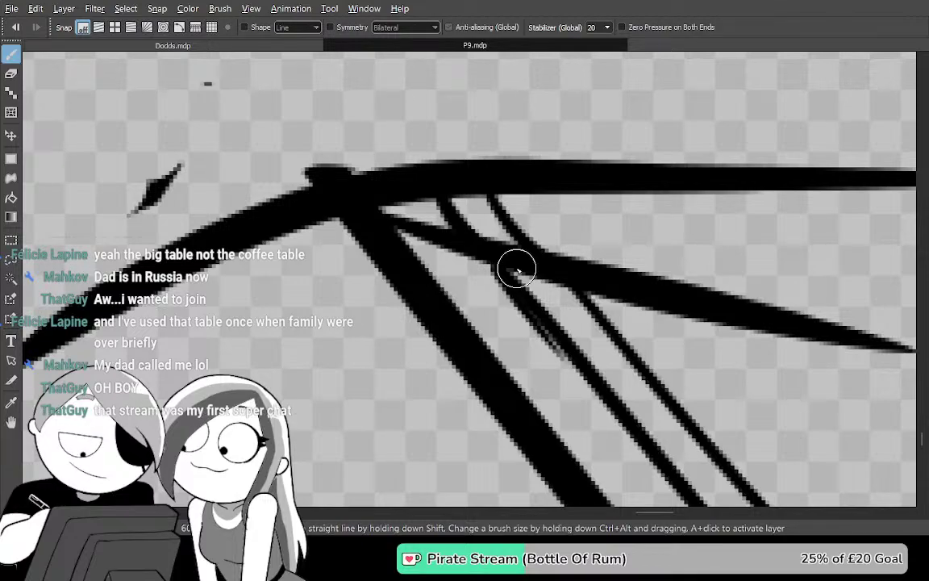
key(e)
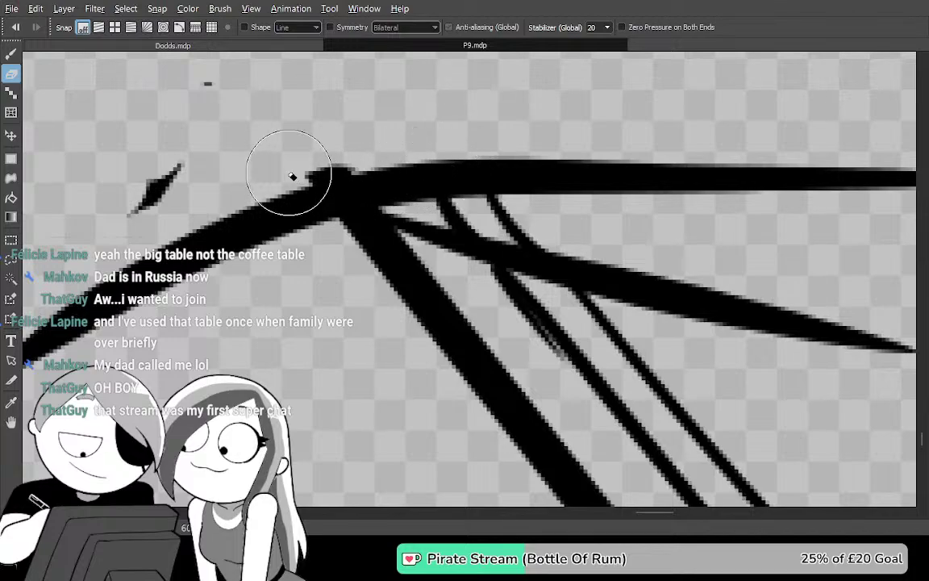
scroll(372, 207, down, 2)
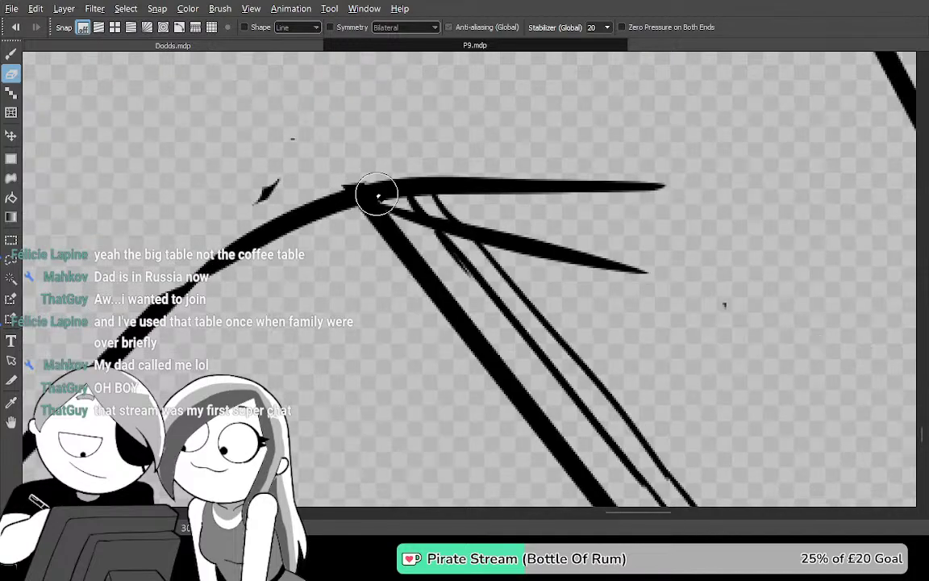
Brush a thin crease line alongside the thick outline of the other leg, running down towards the cluster of folds
drag(442, 227, 798, 148)
drag(565, 219, 819, 96)
mouse_move(518, 282)
mouse_down()
mouse_move(715, 102)
mouse_move(751, 284)
mouse_move(554, 380)
mouse_move(458, 348)
mouse_move(489, 261)
mouse_move(526, 254)
mouse_move(440, 99)
mouse_move(461, 147)
mouse_move(515, 162)
mouse_move(586, 249)
mouse_move(491, 197)
mouse_move(476, 214)
mouse_up()
key(p)
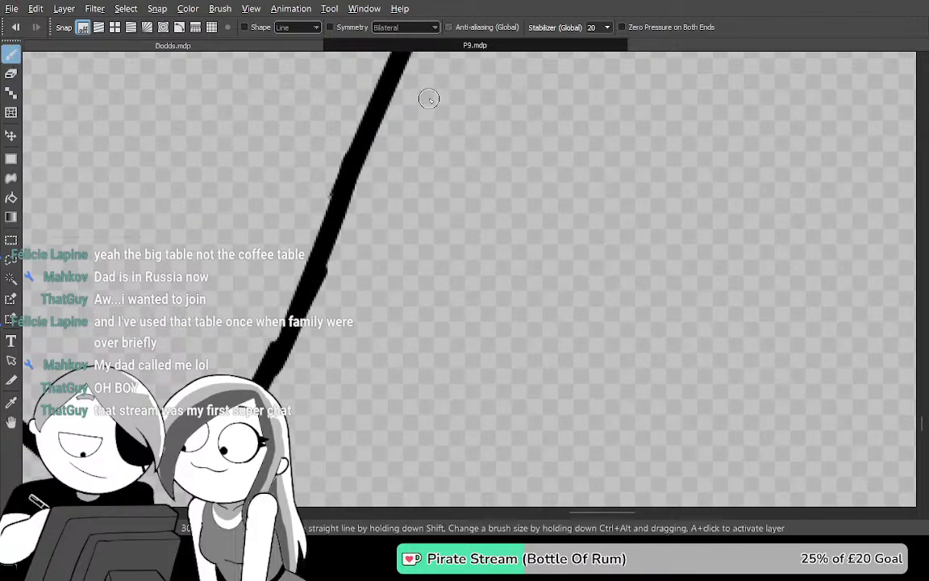
drag(416, 124, 286, 455)
drag(340, 399, 502, 57)
drag(448, 130, 266, 448)
drag(323, 377, 483, 166)
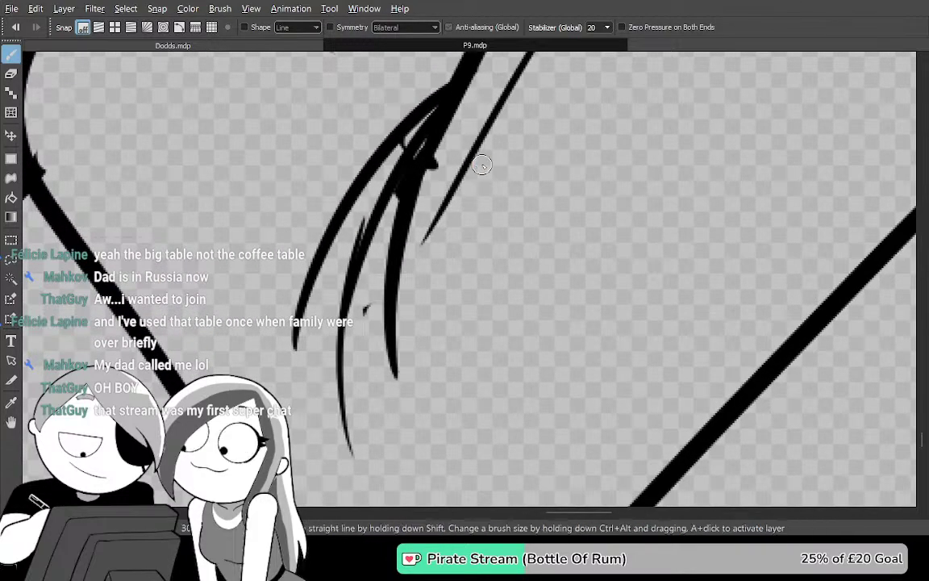
Erase the tapered lower end of the thin crease beside the cluster of folds
scroll(565, 161, up, 1)
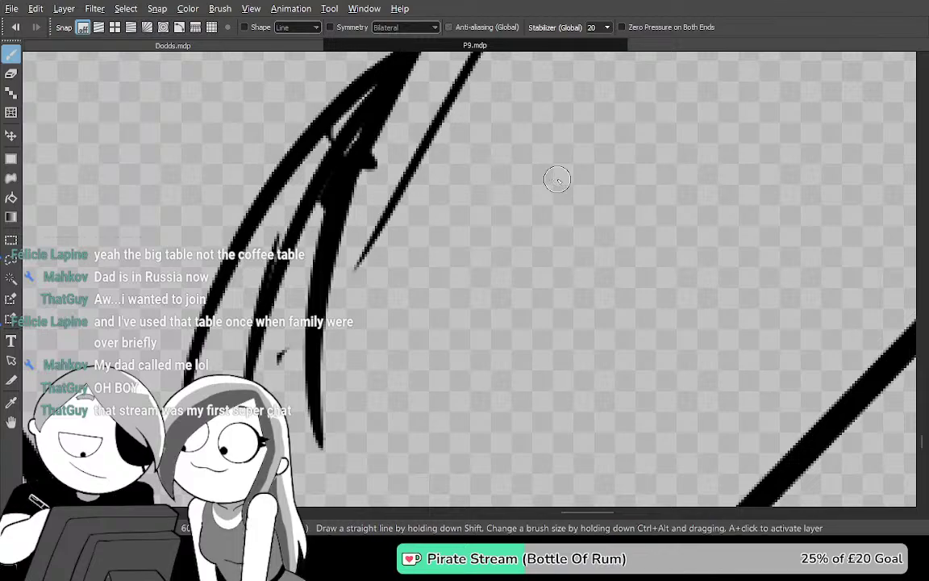
key(e)
drag(404, 213, 371, 271)
key(b)
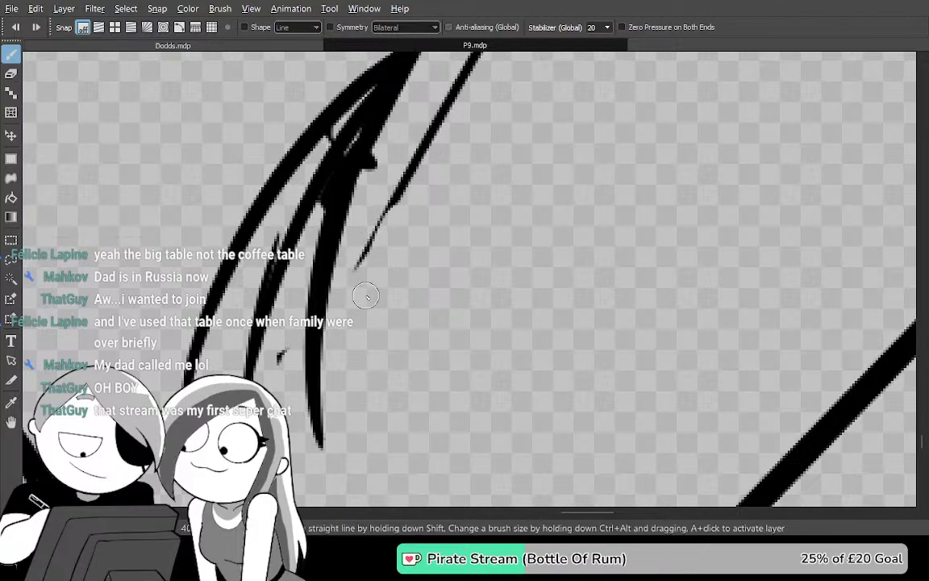
scroll(355, 278, up, 1)
scroll(326, 271, up, 2)
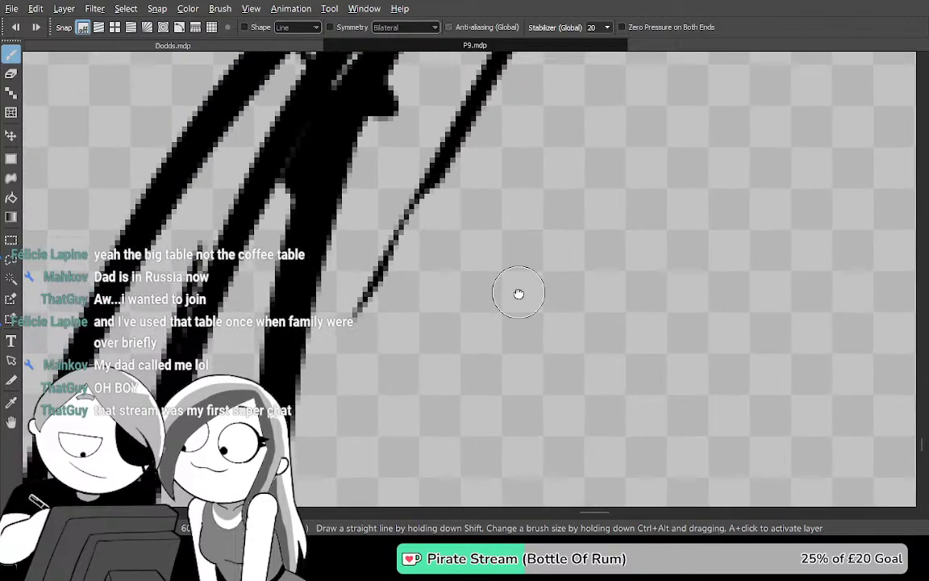
key(e)
mouse_move(369, 341)
mouse_down()
mouse_move(369, 316)
mouse_move(451, 168)
mouse_up()
mouse_move(452, 201)
mouse_down()
mouse_move(443, 252)
mouse_move(460, 202)
mouse_move(395, 294)
mouse_up()
Redraw the crease's end into the thick fold and brush short curved lines across the gaps between the three folds
key(b)
mouse_move(278, 379)
mouse_down()
mouse_move(402, 220)
mouse_move(515, 97)
mouse_up()
mouse_move(401, 330)
mouse_down()
mouse_move(530, 175)
mouse_move(549, 193)
mouse_up()
mouse_move(421, 240)
mouse_down()
mouse_move(379, 226)
mouse_move(339, 307)
mouse_move(317, 304)
mouse_move(307, 248)
mouse_move(236, 237)
mouse_move(318, 312)
mouse_move(337, 349)
mouse_move(263, 240)
mouse_move(307, 281)
mouse_up()
key(ctrl+z)
mouse_move(210, 305)
mouse_down()
mouse_move(311, 335)
mouse_move(316, 355)
mouse_move(431, 340)
mouse_move(419, 431)
mouse_move(454, 405)
mouse_move(634, 319)
mouse_up()
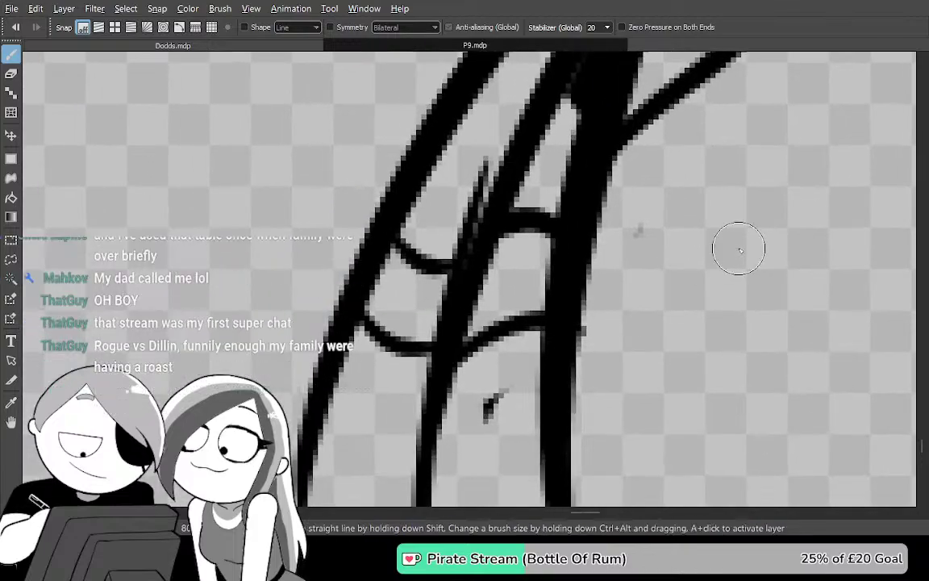
Brush a thin curved line just inside the thick rounded outline, starting below its upper corner
scroll(739, 249, down, 2)
drag(471, 137, 541, 273)
drag(520, 141, 539, 391)
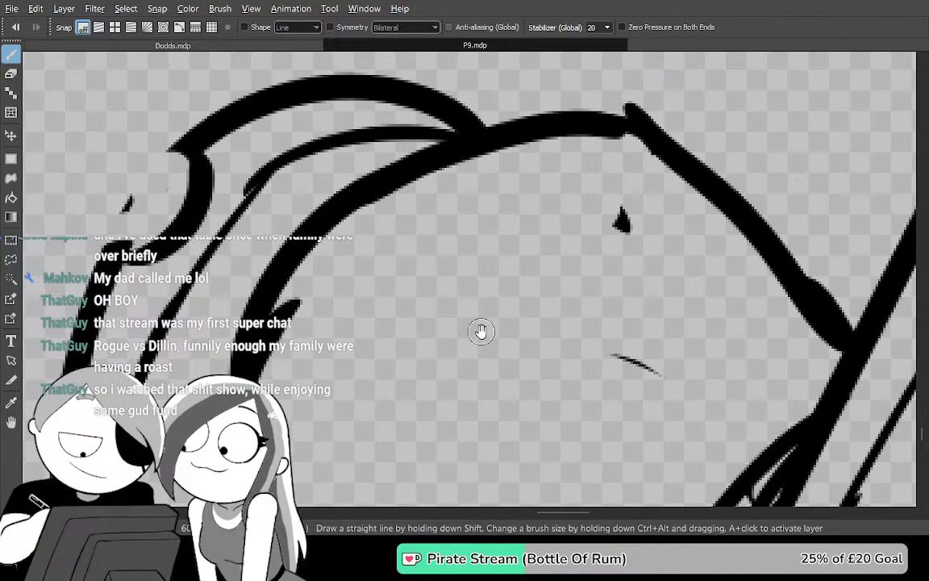
mouse_move(460, 307)
mouse_down()
mouse_move(400, 357)
mouse_move(384, 348)
mouse_up()
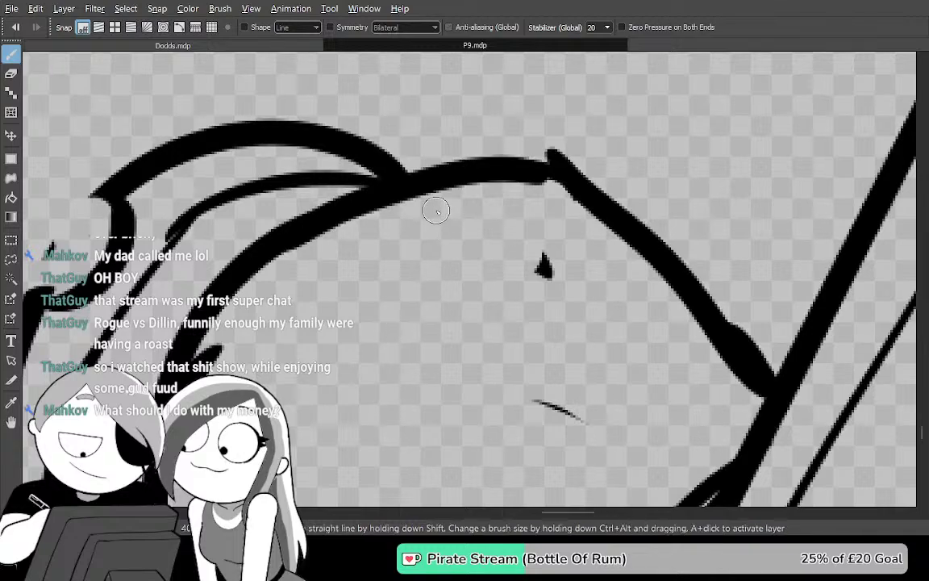
drag(399, 223, 649, 209)
key(ctrl+z)
mouse_move(575, 192)
mouse_down()
mouse_move(424, 217)
mouse_move(228, 349)
mouse_up()
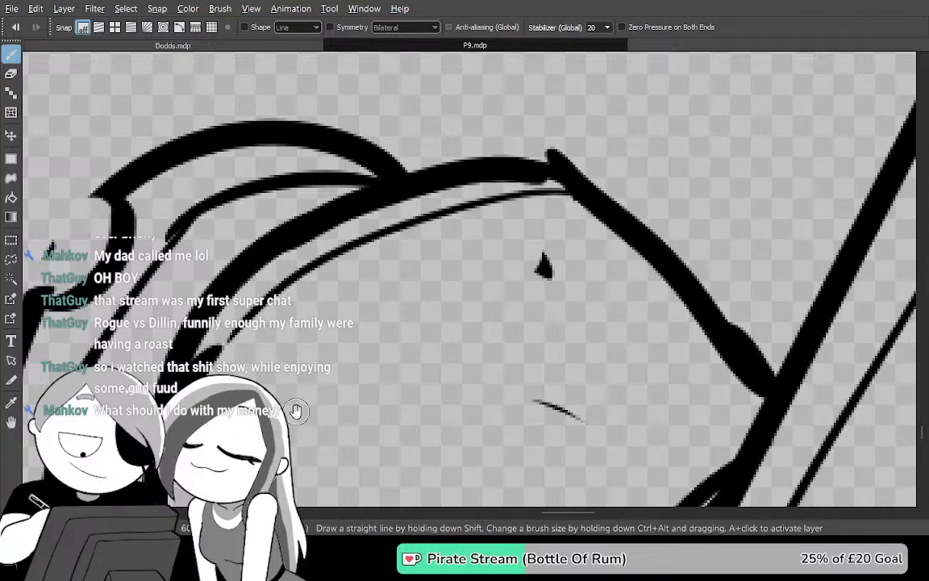
Undo the thin curved line and redraw its upper stretch just inside the thick rounded outline, below the upper corner
key(ctrl+z)
key(e)
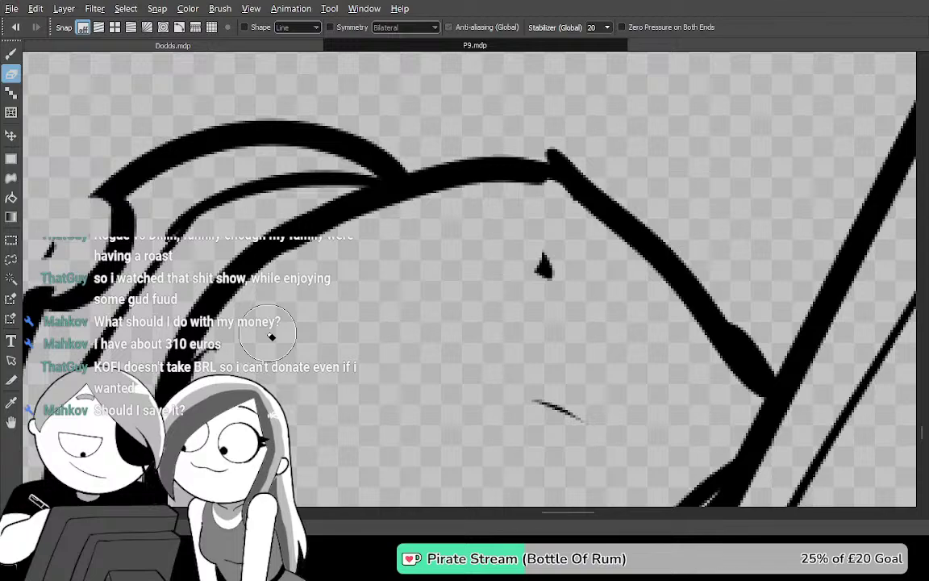
key(space)
mouse_move(469, 382)
mouse_down()
mouse_move(545, 216)
mouse_move(539, 289)
mouse_move(512, 316)
mouse_up()
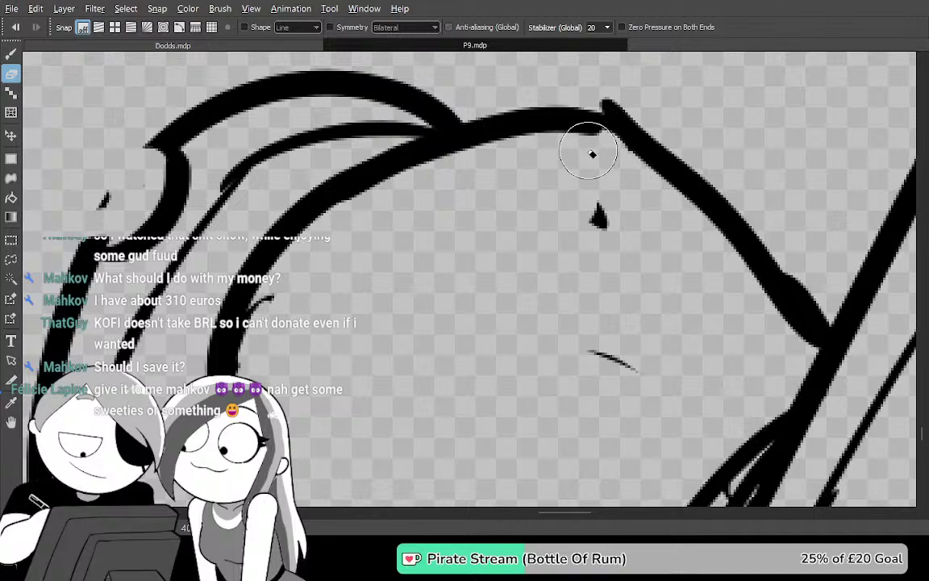
key(b)
mouse_move(625, 146)
mouse_down()
mouse_move(450, 187)
mouse_move(280, 349)
mouse_move(510, 165)
mouse_move(649, 160)
mouse_up()
key(ctrl+z)
key(space)
mouse_move(513, 348)
mouse_down()
mouse_move(613, 223)
mouse_move(700, 155)
mouse_move(695, 188)
mouse_up()
Clean up the thin inner line's lower end and extend it down the rounded outline into the thick diagonal leg line
key(e)
drag(472, 162, 456, 225)
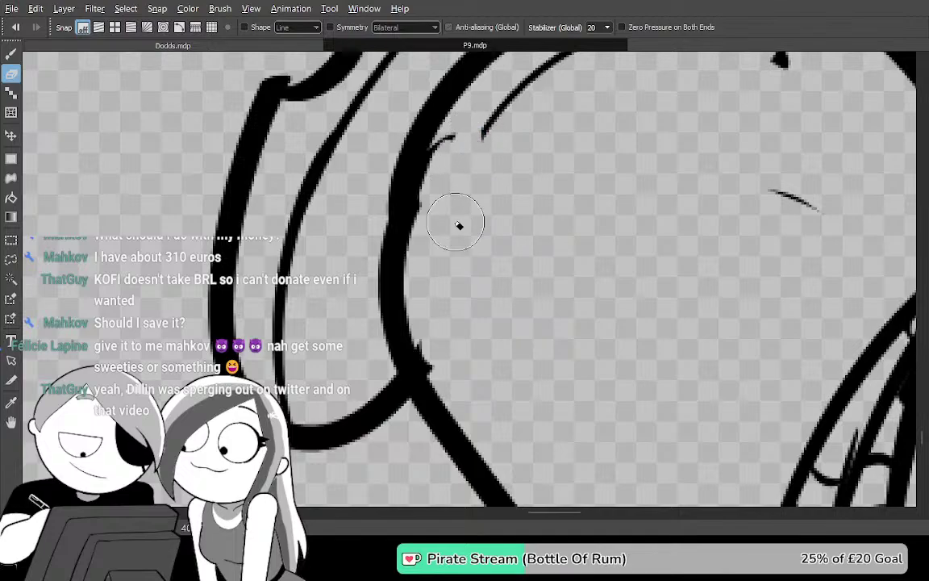
key(b)
mouse_move(510, 94)
mouse_down()
mouse_move(439, 279)
mouse_move(470, 435)
mouse_move(510, 484)
mouse_up()
key(space)
mouse_move(520, 410)
mouse_down()
mouse_move(482, 255)
mouse_move(443, 284)
mouse_up()
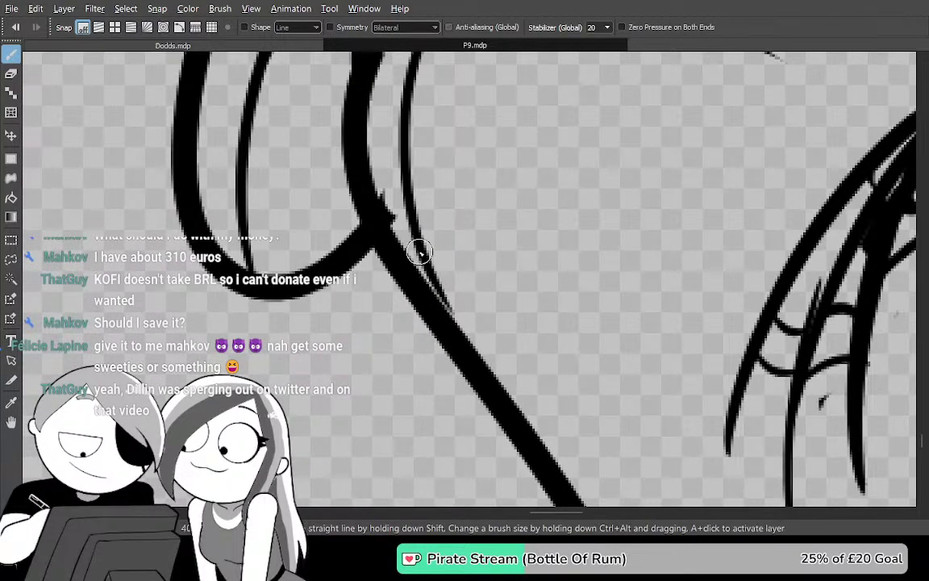
drag(654, 227, 676, 225)
drag(763, 179, 668, 274)
drag(753, 274, 722, 268)
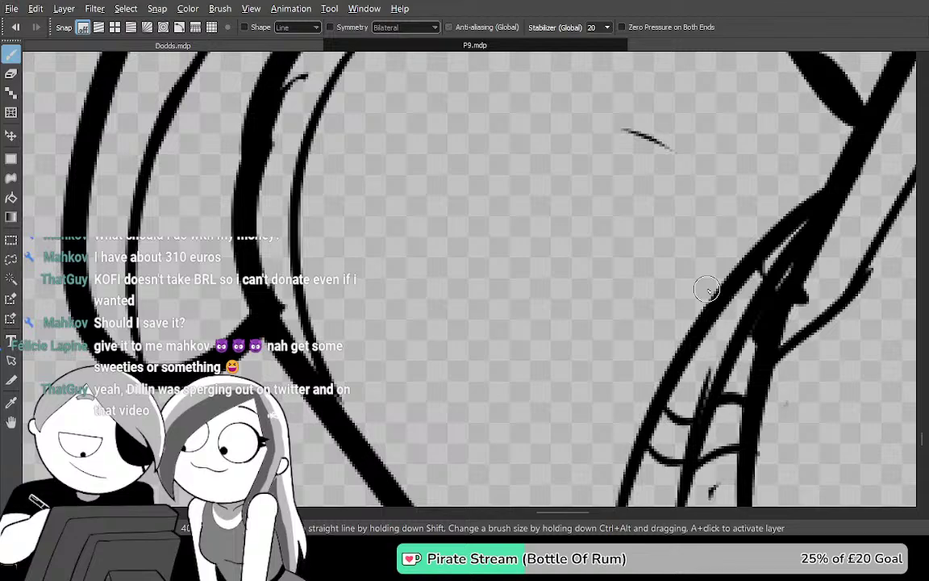
mouse_move(667, 364)
mouse_down()
mouse_move(513, 225)
mouse_move(322, 89)
mouse_up()
mouse_move(670, 343)
mouse_down()
mouse_move(740, 348)
mouse_move(707, 321)
mouse_up()
mouse_move(572, 331)
mouse_down()
mouse_move(500, 245)
mouse_move(449, 207)
mouse_up()
key(ctrl+z)
key(ctrl+z)
key(ctrl+z)
Brush a thin wavy line across the lower trouser leg, from the cluster of folds to the thin inner line
drag(672, 325, 672, 366)
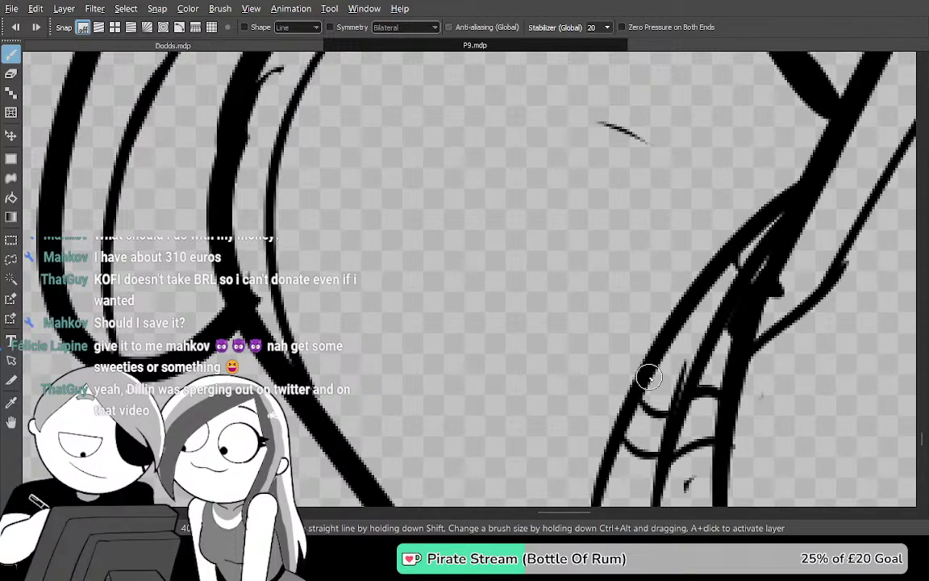
mouse_move(655, 329)
mouse_down()
mouse_move(560, 307)
mouse_move(499, 183)
mouse_move(395, 137)
mouse_move(357, 90)
mouse_move(319, 66)
mouse_up()
drag(699, 367, 709, 400)
key(ctrl+z)
Brush the lower half of a parallel wavy line under the first one, starting at the cluster of folds
mouse_move(661, 379)
mouse_down()
mouse_move(551, 315)
mouse_move(508, 233)
mouse_move(423, 187)
mouse_move(322, 98)
mouse_move(369, 185)
mouse_move(440, 259)
mouse_up()
key(ctrl+z)
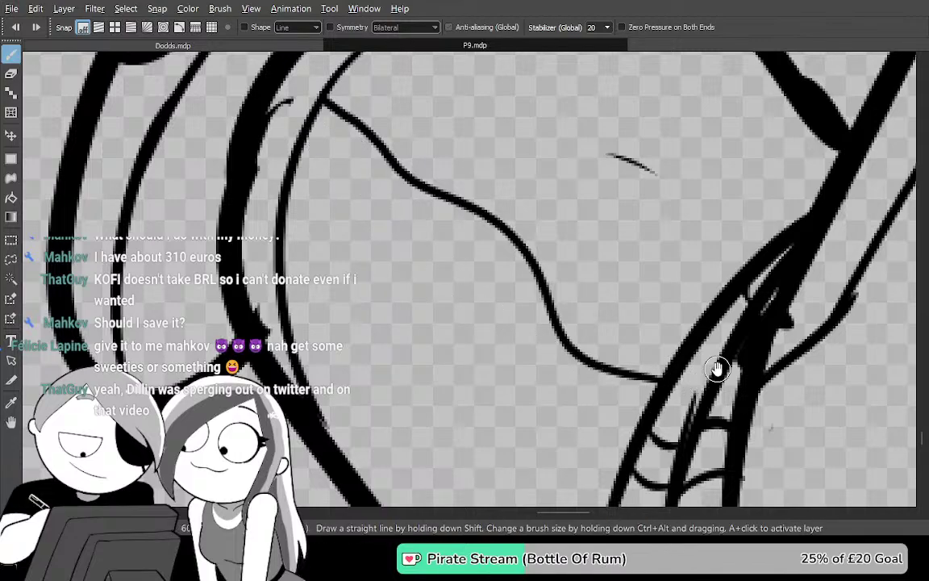
mouse_move(625, 395)
mouse_down()
mouse_move(553, 375)
mouse_move(492, 257)
mouse_up()
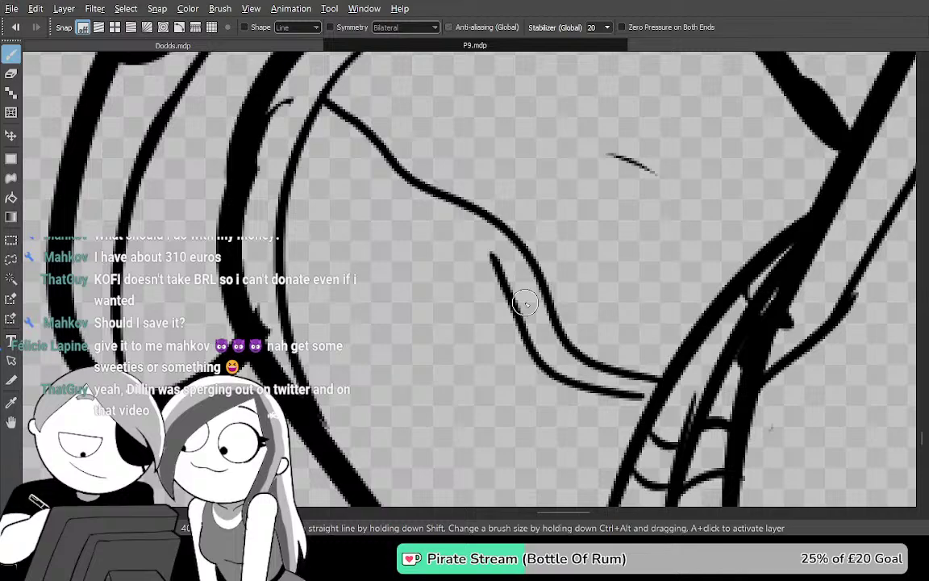
key(ctrl+z)
mouse_move(639, 409)
mouse_down()
mouse_move(556, 382)
mouse_move(529, 347)
mouse_move(492, 256)
mouse_up()
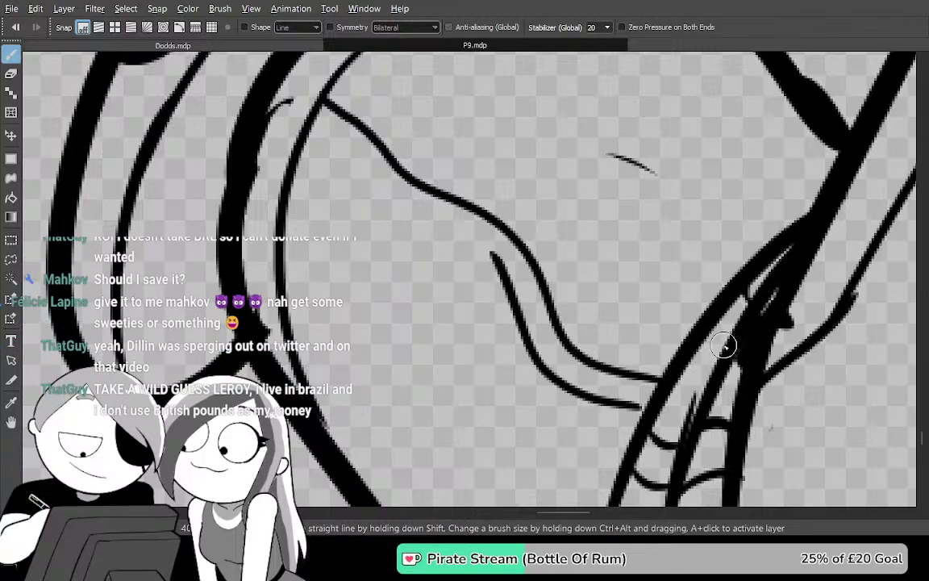
Brush the upper half of the second wavy line from the thin inner line and bridge the gap to its lower half
scroll(748, 312, up, 1)
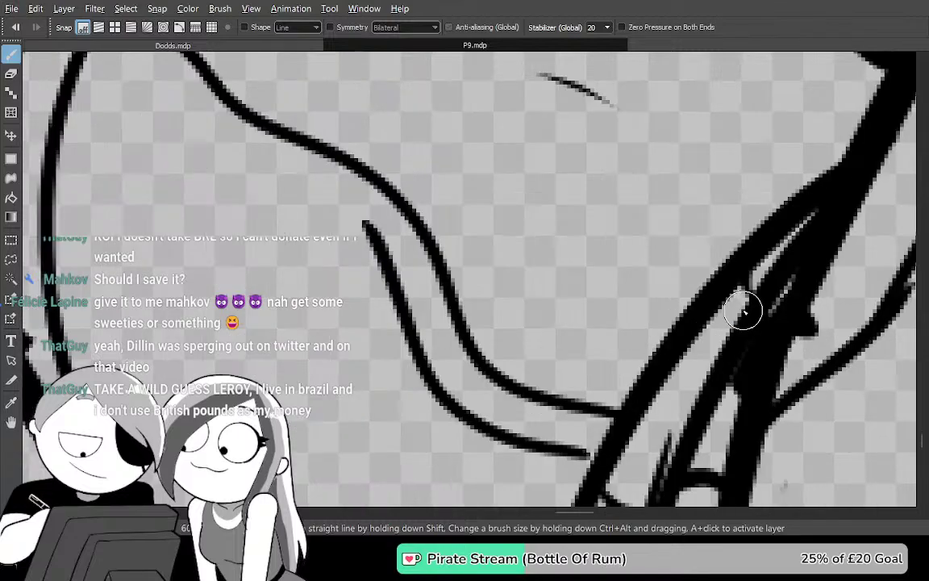
drag(428, 166, 565, 267)
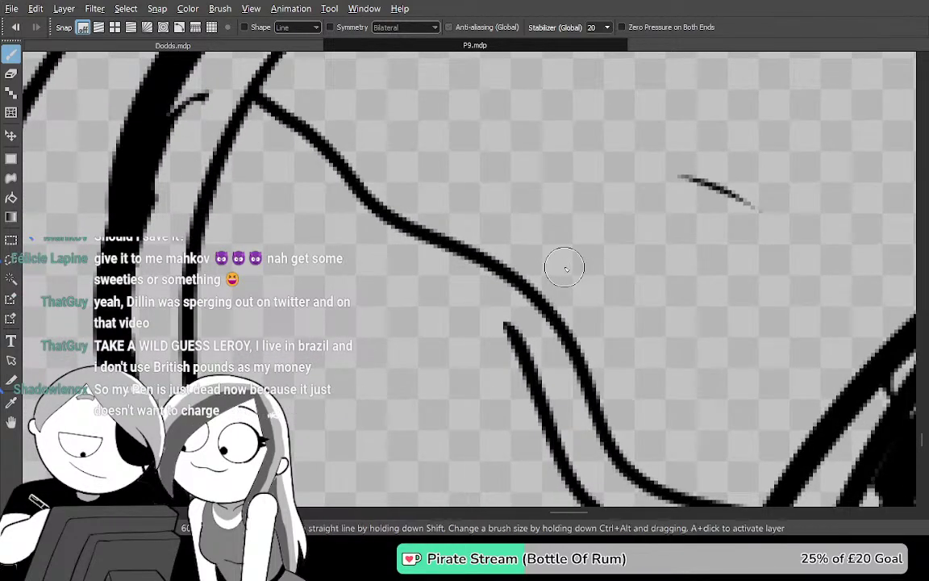
mouse_move(240, 124)
mouse_down()
mouse_move(295, 202)
mouse_move(429, 288)
mouse_move(551, 339)
mouse_move(545, 332)
mouse_move(500, 325)
mouse_move(351, 238)
mouse_move(298, 193)
mouse_move(269, 143)
mouse_move(226, 106)
mouse_move(244, 109)
mouse_move(318, 228)
mouse_move(476, 321)
mouse_move(541, 376)
mouse_move(462, 306)
mouse_move(418, 288)
mouse_move(494, 335)
mouse_up()
key(ctrl+z)
key(ctrl+z)
key(e)
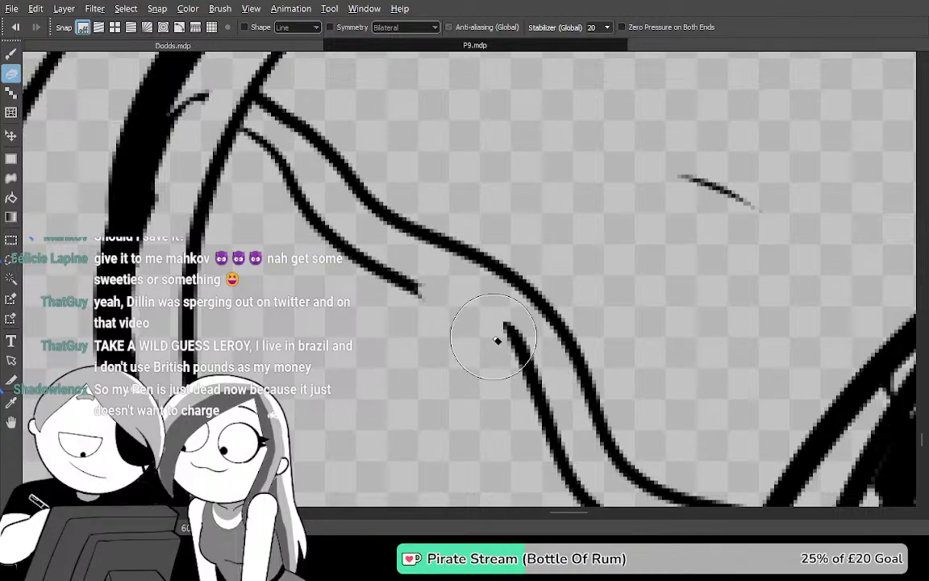
key(b)
mouse_move(372, 268)
mouse_down()
mouse_move(483, 327)
mouse_move(553, 399)
mouse_up()
key(ctrl+z)
drag(502, 332, 376, 275)
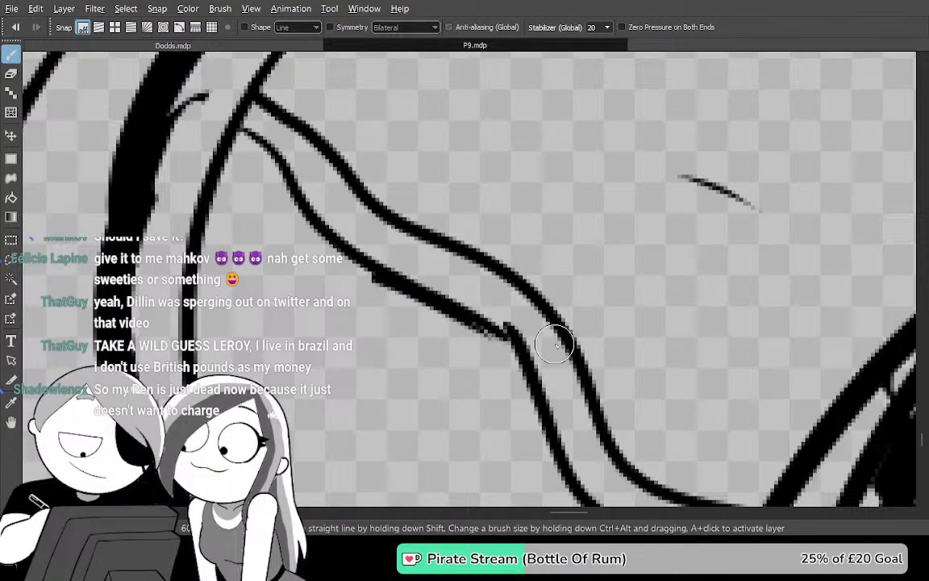
Brush a second thin crease on the other side of the folds, curving up parallel to the existing crease
drag(696, 416, 564, 233)
scroll(563, 233, down, 5)
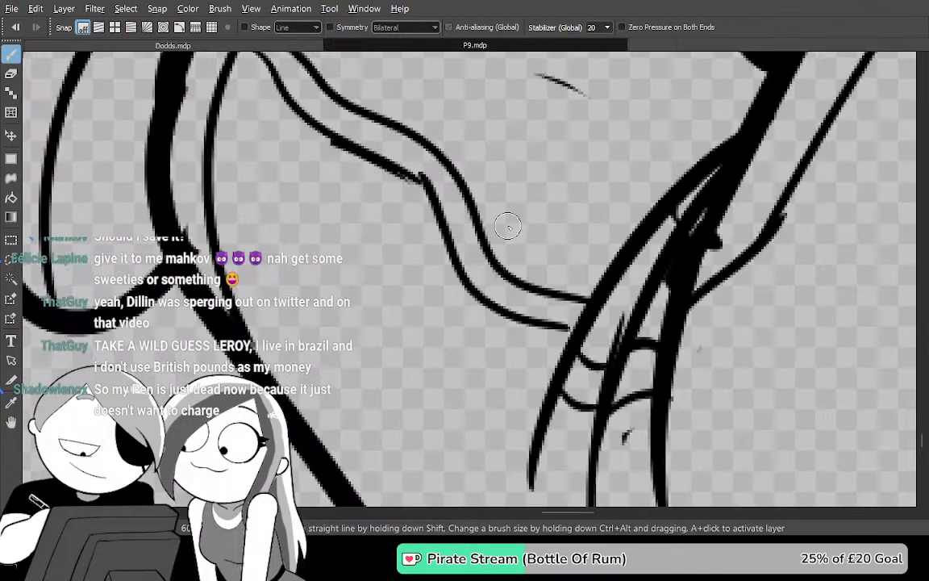
drag(466, 228, 373, 455)
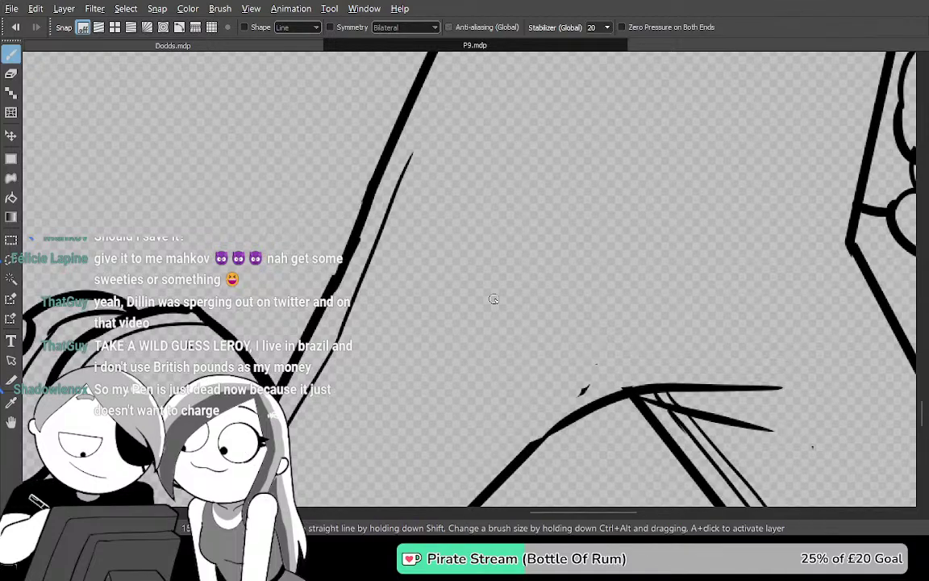
scroll(520, 302, up, 3)
mouse_move(478, 226)
mouse_down()
mouse_move(516, 278)
mouse_move(626, 118)
mouse_up()
mouse_move(413, 387)
mouse_down()
mouse_move(479, 69)
mouse_move(603, 191)
mouse_up()
scroll(613, 151, up, 2)
mouse_move(604, 155)
mouse_down()
mouse_move(440, 197)
mouse_move(400, 352)
mouse_move(539, 244)
mouse_move(559, 253)
mouse_move(504, 261)
mouse_move(563, 229)
mouse_move(553, 255)
mouse_move(462, 286)
mouse_up()
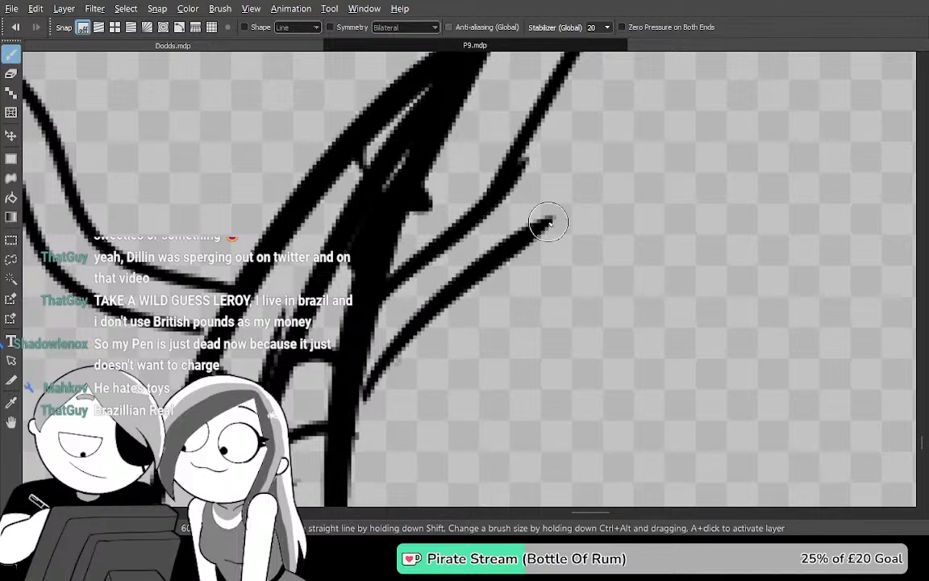
key(ctrl+z)
mouse_move(369, 402)
mouse_down()
mouse_move(591, 196)
mouse_move(504, 379)
mouse_move(473, 415)
mouse_move(495, 370)
mouse_move(471, 411)
mouse_up()
drag(634, 139, 473, 453)
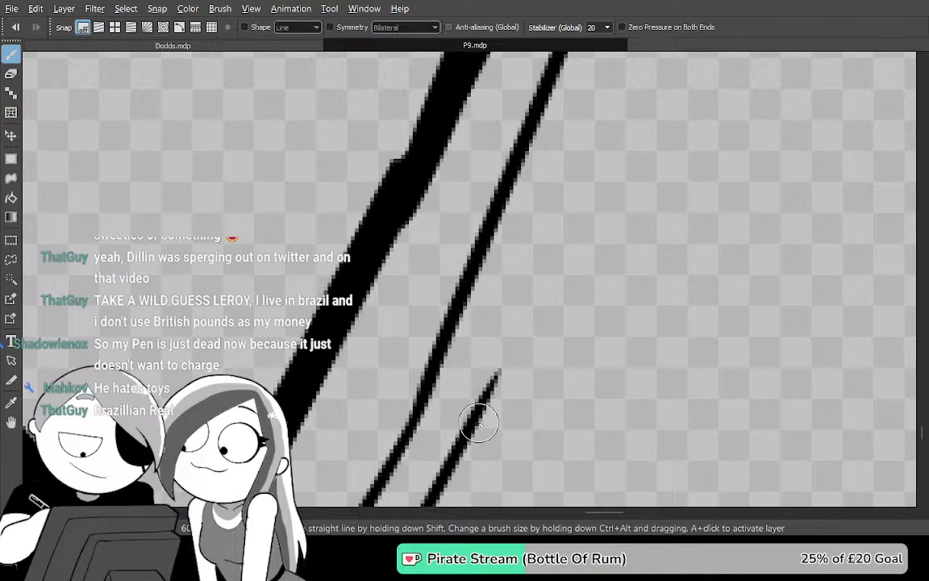
Extend the second crease up along the thigh beside the first one, ending in a tapered tip
mouse_move(483, 408)
mouse_down()
mouse_move(573, 253)
mouse_move(488, 416)
mouse_up()
key(e)
key(b)
drag(462, 468, 645, 34)
mouse_move(633, 96)
mouse_down()
mouse_move(588, 214)
mouse_move(559, 353)
mouse_up()
drag(512, 438, 658, 53)
drag(631, 171, 509, 431)
drag(527, 346, 517, 419)
drag(502, 487, 584, 249)
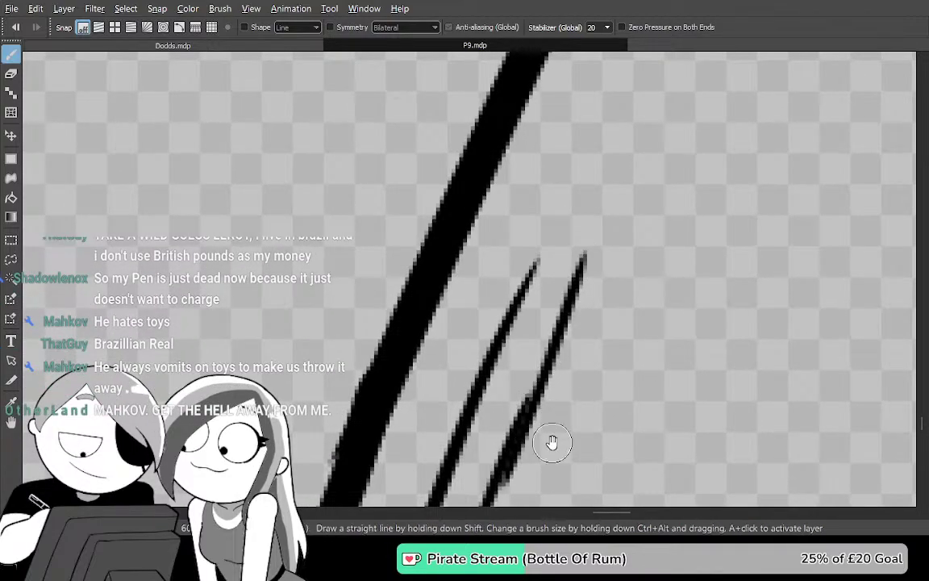
Examine the remaining leg outline and compare it with the running pose sketch in Dodds.mdp
drag(552, 435, 573, 148)
drag(527, 342, 482, 153)
drag(542, 242, 527, 66)
drag(587, 310, 511, 85)
mouse_move(625, 379)
mouse_down()
mouse_move(493, 166)
mouse_move(490, 122)
mouse_up()
mouse_move(645, 363)
mouse_down()
mouse_move(576, 207)
mouse_move(570, 237)
mouse_up()
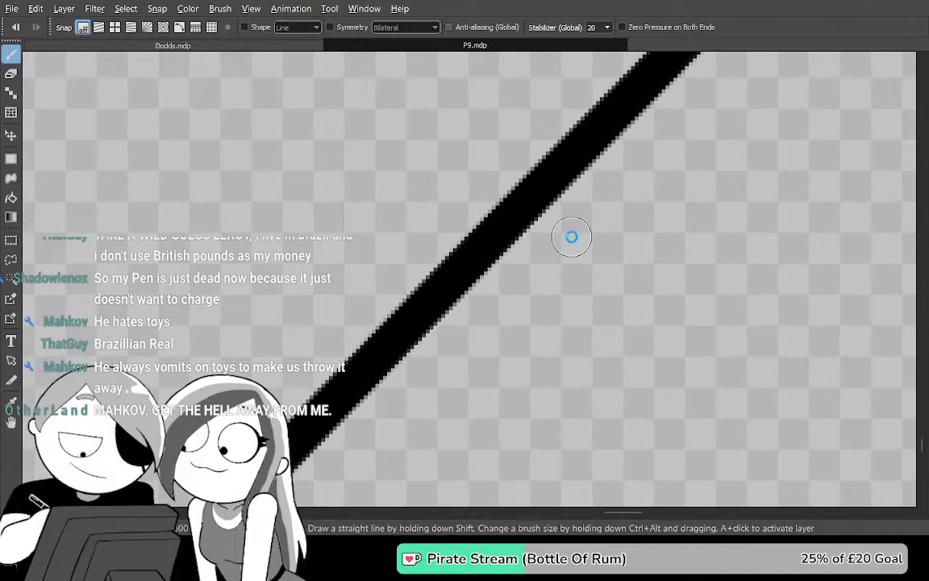
key(ctrl+Tab)
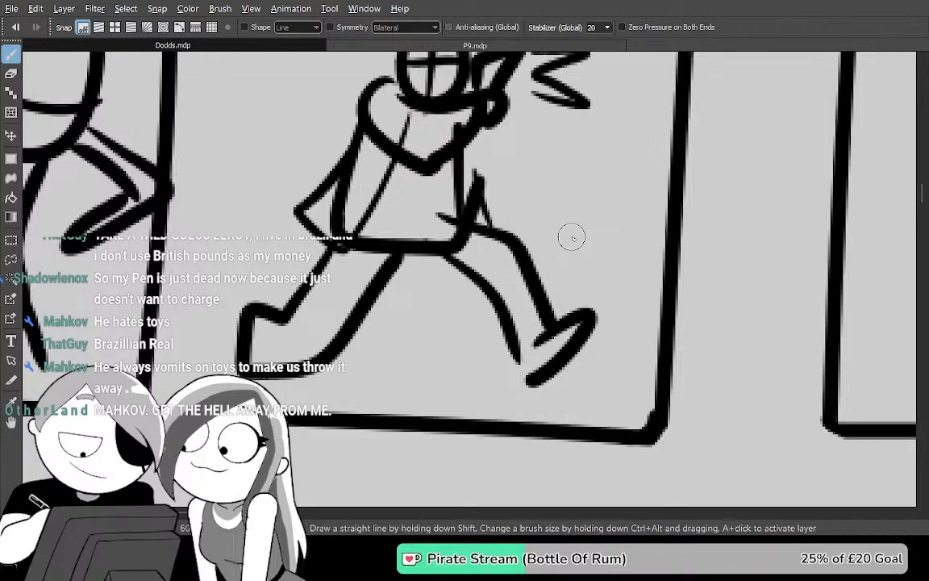
key(ctrl+Tab)
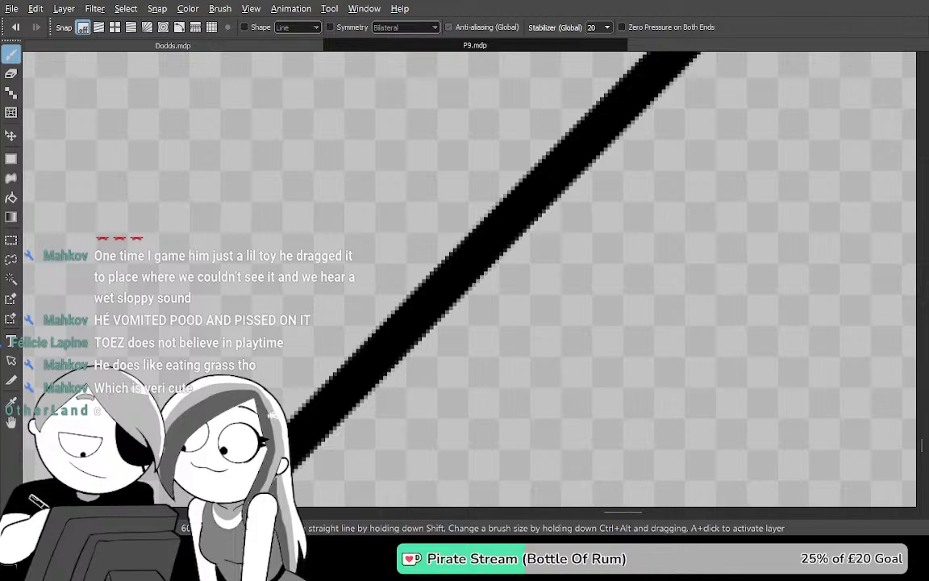
Test the figure's closed outline by filling the background around it with black, and undo the fill
key(g)
scroll(633, 355, down, 4)
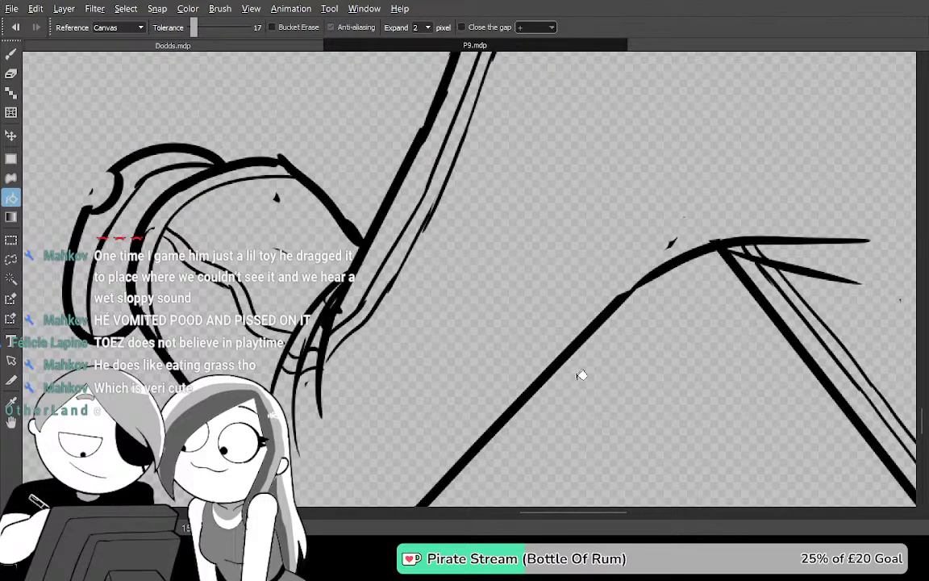
drag(594, 420, 582, 373)
click(625, 378)
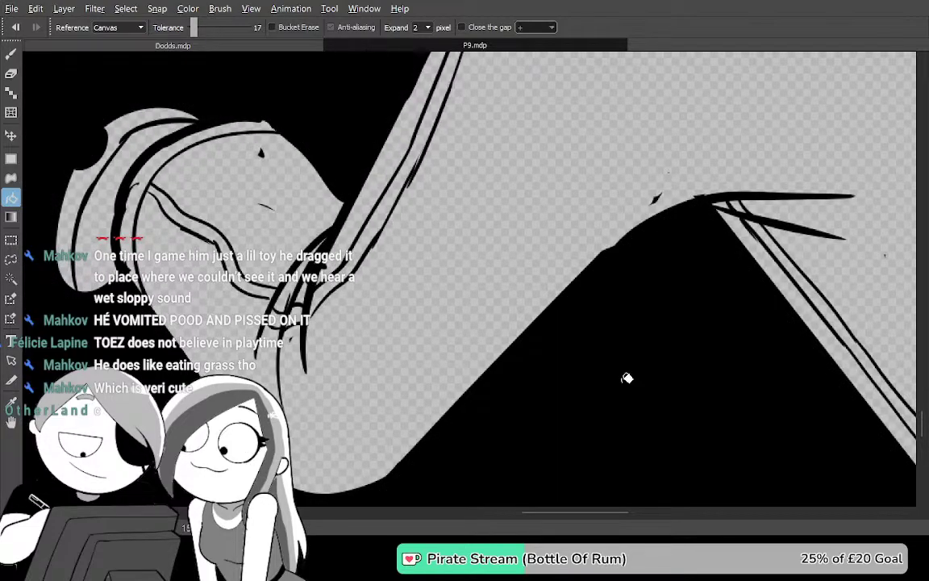
scroll(600, 379, down, 3)
scroll(596, 377, down, 3)
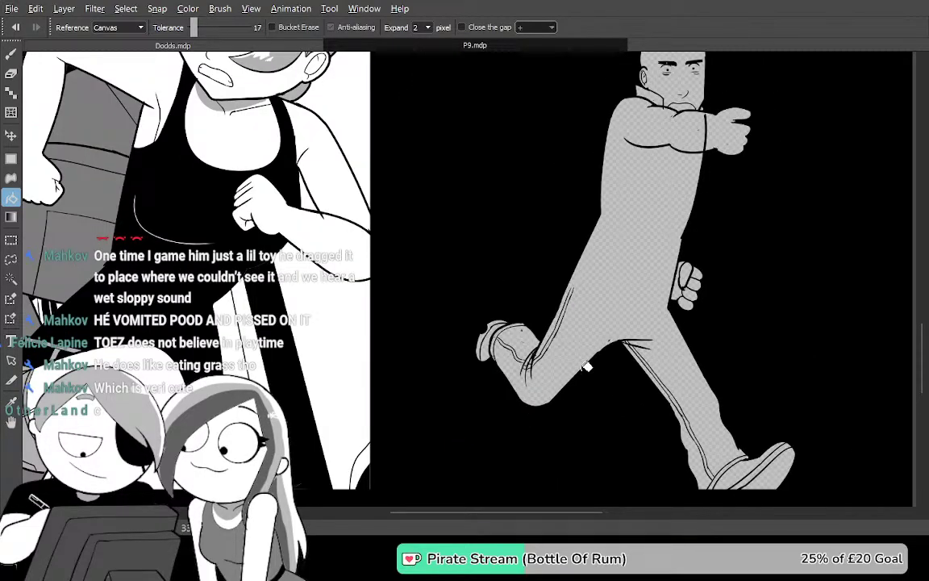
drag(707, 298, 517, 378)
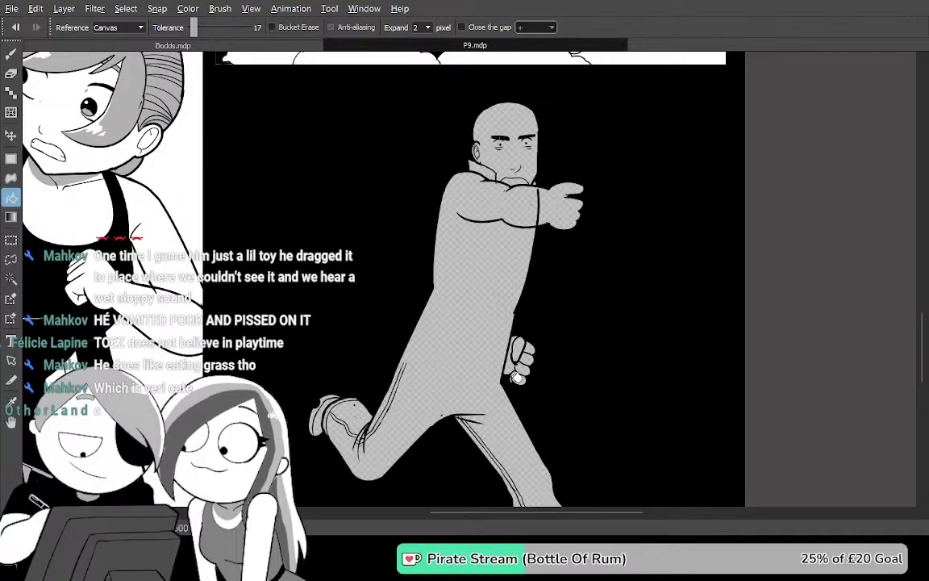
key(ctrl+z)
Examine the bald figure's head and eyebrows up close
key(b)
key(Tab)
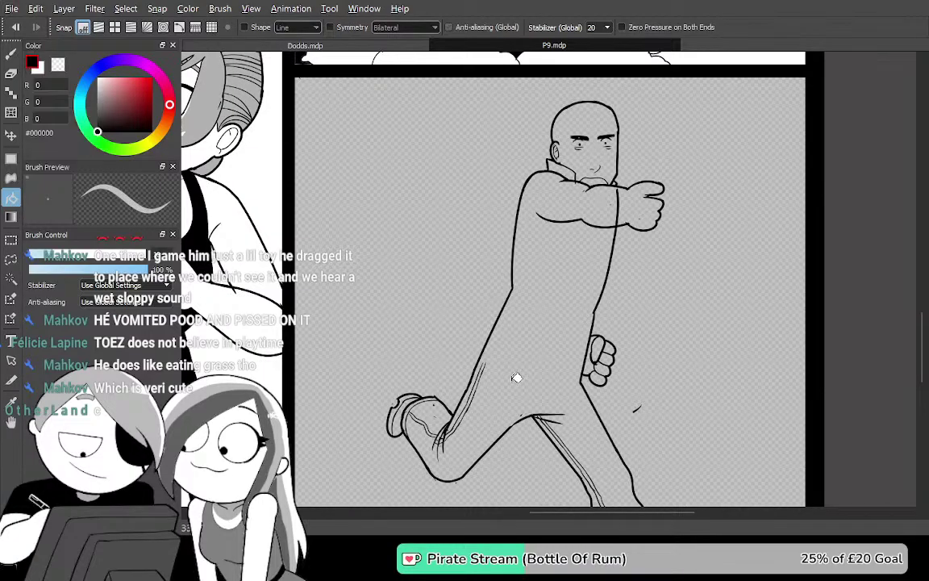
key(Tab)
scroll(568, 100, up, 6)
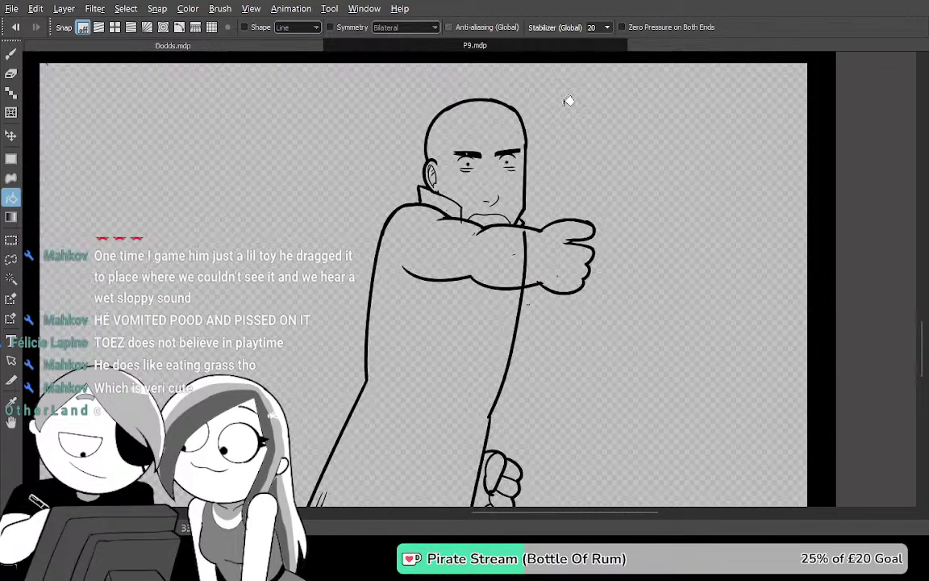
drag(266, 416, 726, 219)
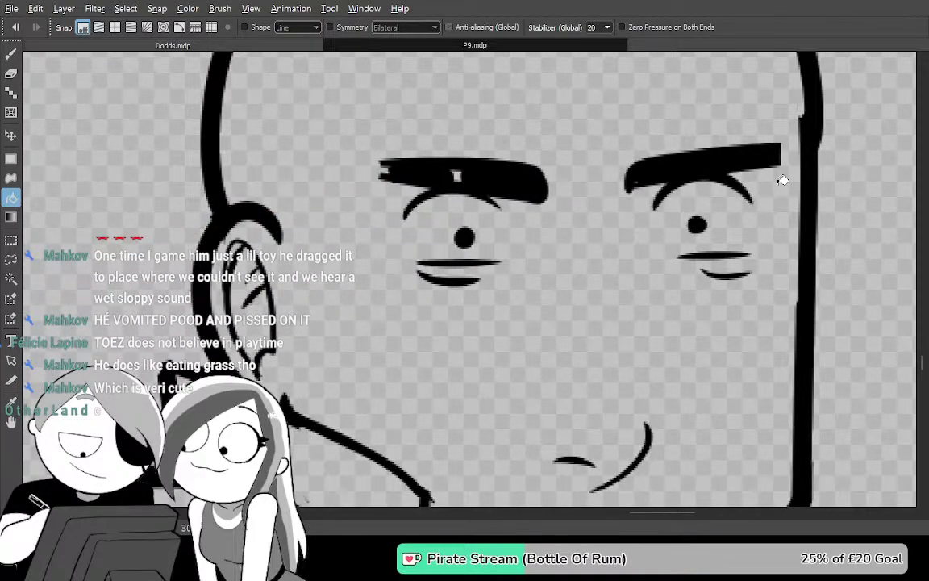
scroll(783, 180, up, 1)
drag(556, 282, 742, 315)
mouse_move(504, 268)
mouse_down()
mouse_move(472, 345)
mouse_move(507, 355)
mouse_up()
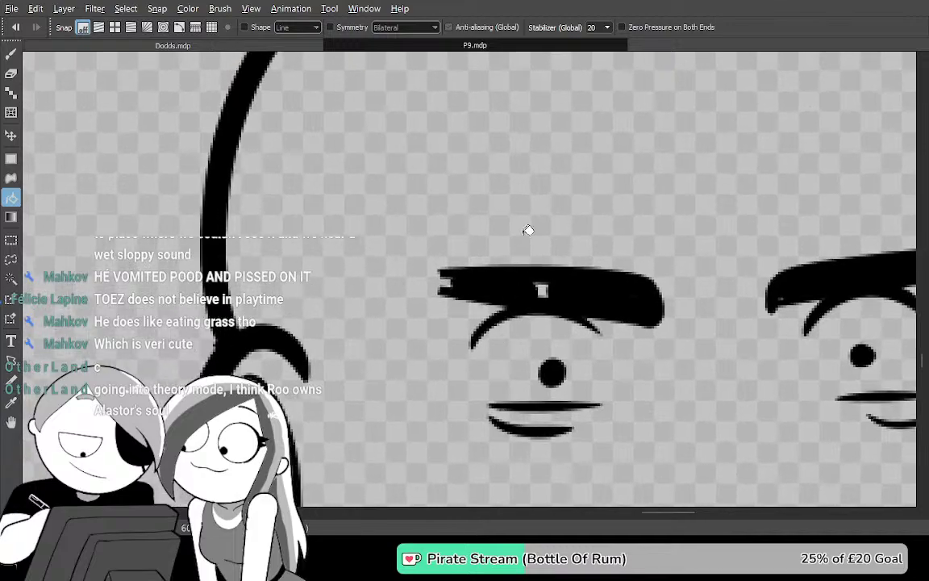
key(b)
mouse_move(556, 210)
mouse_down()
mouse_move(479, 272)
mouse_move(296, 291)
mouse_move(309, 258)
mouse_move(474, 156)
mouse_up()
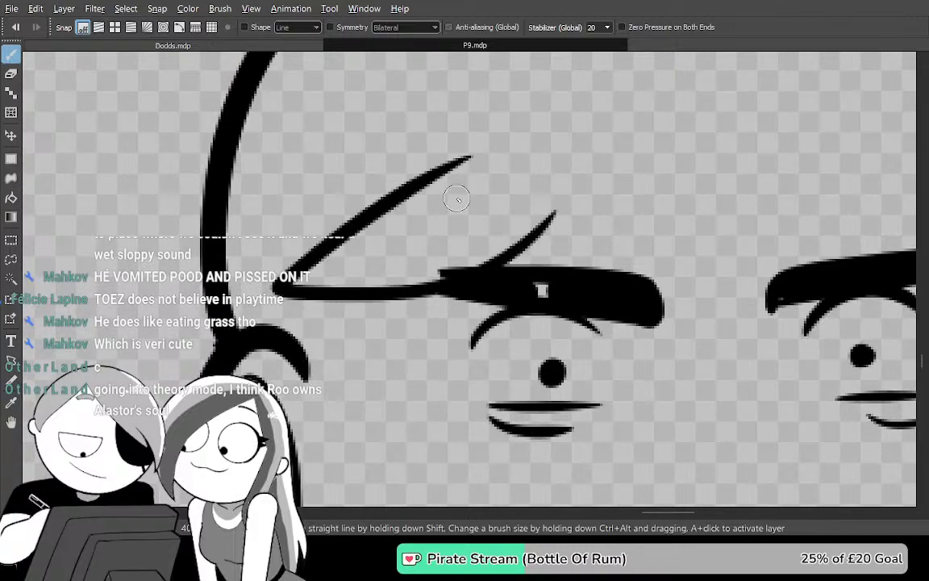
key(ctrl+z)
key(ctrl+z)
mouse_move(407, 171)
mouse_down()
mouse_move(265, 255)
mouse_move(580, 176)
mouse_move(599, 153)
mouse_up()
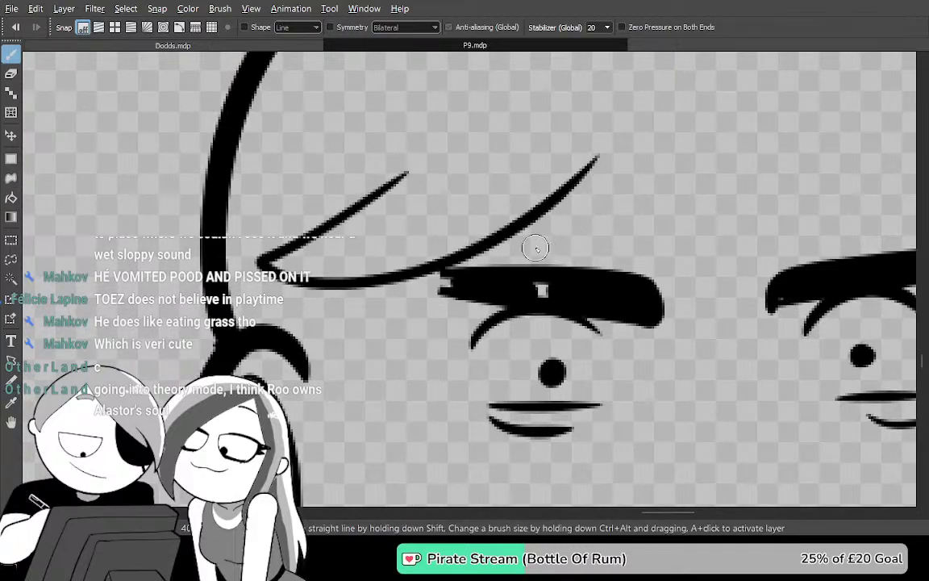
key(ctrl+z)
Brush pointed hair strands across the forehead above both eyebrows, reaching to the head's side outline
mouse_move(438, 141)
mouse_down()
mouse_move(355, 283)
mouse_move(569, 164)
mouse_up()
drag(595, 251, 537, 246)
mouse_move(504, 175)
mouse_down()
mouse_move(352, 263)
mouse_move(582, 212)
mouse_move(704, 99)
mouse_up()
mouse_move(624, 224)
mouse_down()
mouse_move(495, 239)
mouse_move(550, 223)
mouse_up()
key(ctrl+z)
mouse_move(456, 148)
mouse_down()
mouse_move(297, 274)
mouse_move(570, 139)
mouse_move(555, 172)
mouse_move(560, 146)
mouse_move(450, 256)
mouse_move(518, 236)
mouse_move(660, 109)
mouse_up()
drag(640, 281, 452, 304)
mouse_move(508, 123)
mouse_down()
mouse_move(609, 316)
mouse_move(610, 352)
mouse_up()
key(ctrl+z)
Brush a thick curve bulging outside the head's outline beside the brow, redrawing it until its shape fits
mouse_move(600, 314)
mouse_down()
mouse_move(533, 186)
mouse_move(609, 335)
mouse_move(598, 357)
mouse_move(621, 363)
mouse_move(632, 223)
mouse_move(581, 125)
mouse_up()
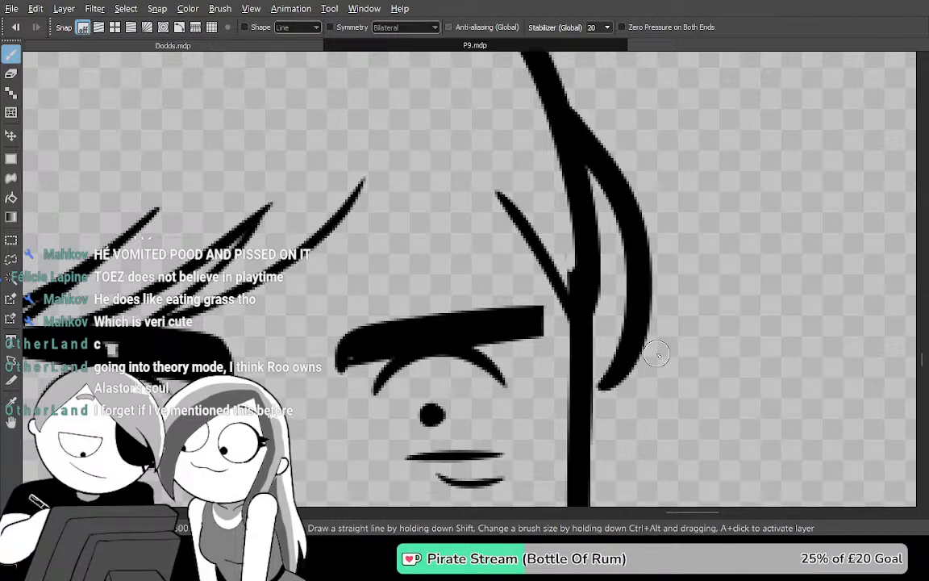
key(ctrl+z)
mouse_move(582, 401)
mouse_down()
mouse_move(633, 331)
mouse_move(594, 179)
mouse_move(556, 101)
mouse_up()
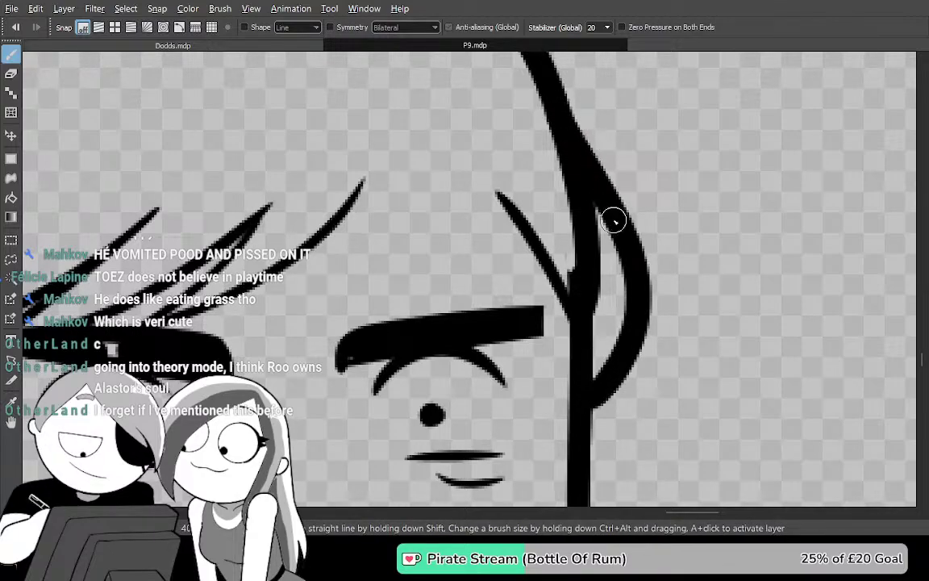
mouse_move(649, 377)
mouse_down()
mouse_move(650, 339)
mouse_move(638, 371)
mouse_up()
key(ctrl+z)
mouse_move(582, 375)
mouse_down()
mouse_move(575, 151)
mouse_move(553, 101)
mouse_up()
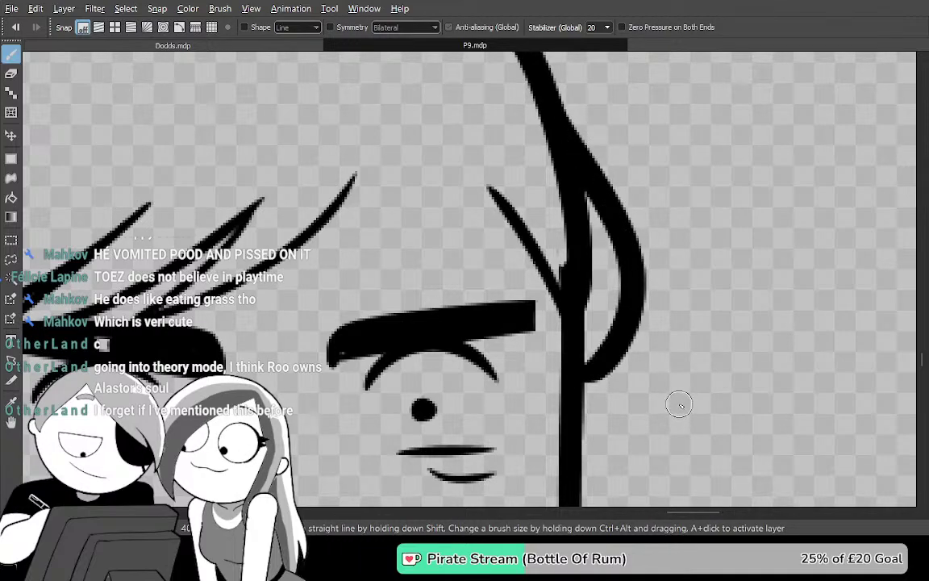
key(ctrl+z)
mouse_move(574, 375)
mouse_down()
mouse_move(620, 319)
mouse_move(601, 198)
mouse_move(539, 99)
mouse_up()
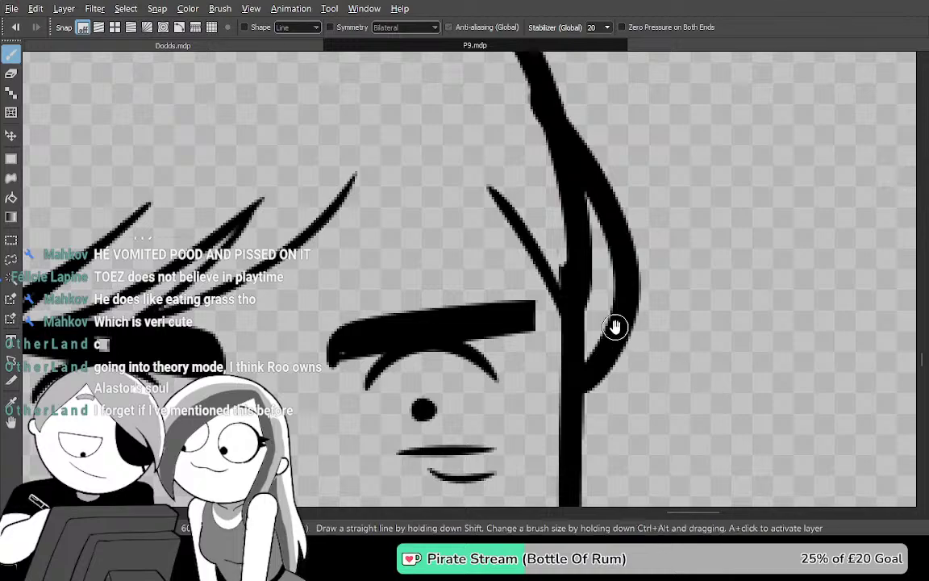
Examine the thick curve bulging from the side of the head and the hair strands across the forehead
key(Tab)
key(Tab)
drag(533, 317, 778, 232)
drag(590, 315, 760, 283)
mouse_move(254, 272)
mouse_down()
mouse_move(292, 316)
mouse_move(367, 206)
mouse_up()
drag(734, 290, 324, 406)
key(Tab)
key(Tab)
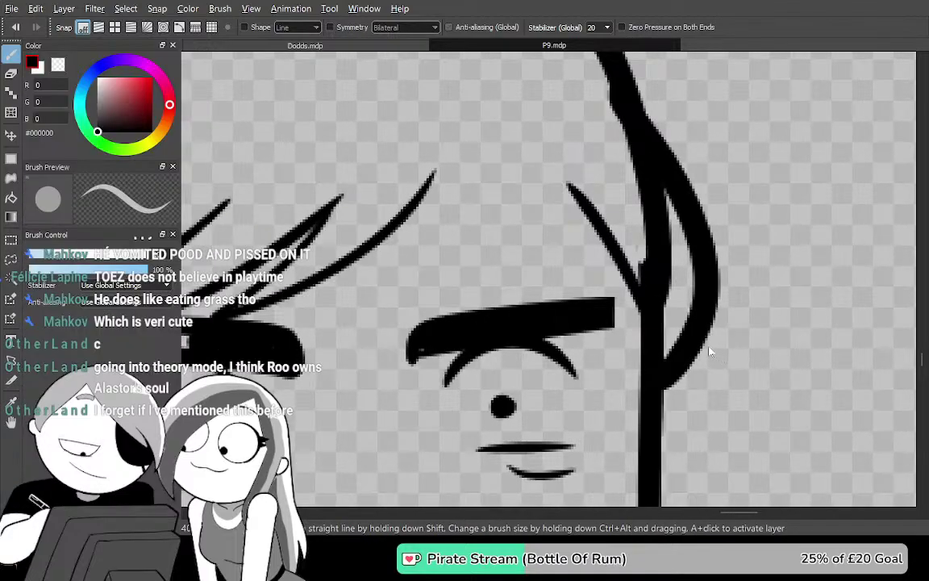
key(Tab)
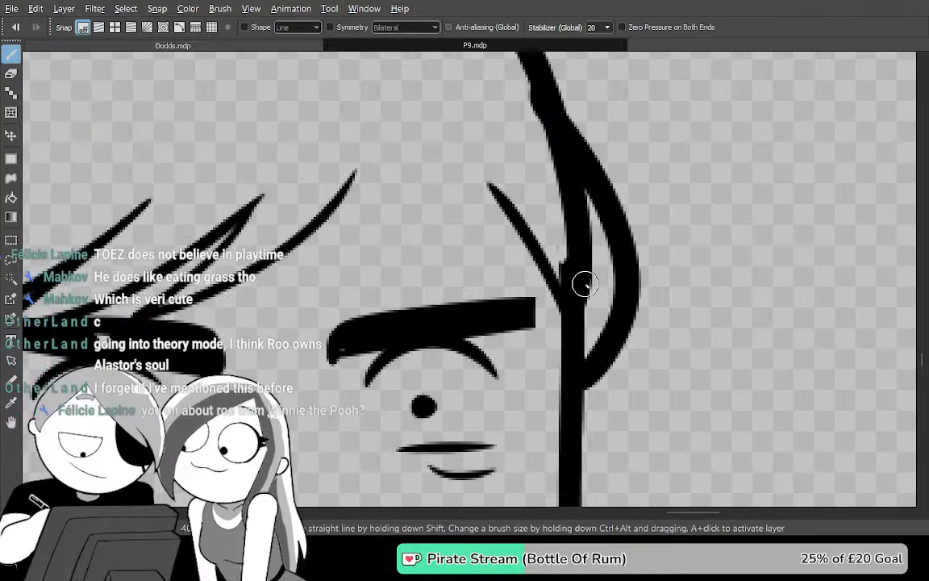
Erase the section of old head outline enclosed by the bulging curve beside the brow
key(e)
mouse_move(569, 239)
mouse_down()
mouse_move(603, 310)
mouse_move(577, 289)
mouse_move(560, 242)
mouse_move(613, 347)
mouse_move(559, 286)
mouse_move(550, 302)
mouse_move(595, 377)
mouse_up()
key(ctrl+z)
mouse_move(564, 262)
mouse_down()
mouse_move(597, 330)
mouse_move(570, 191)
mouse_up()
drag(633, 218, 651, 270)
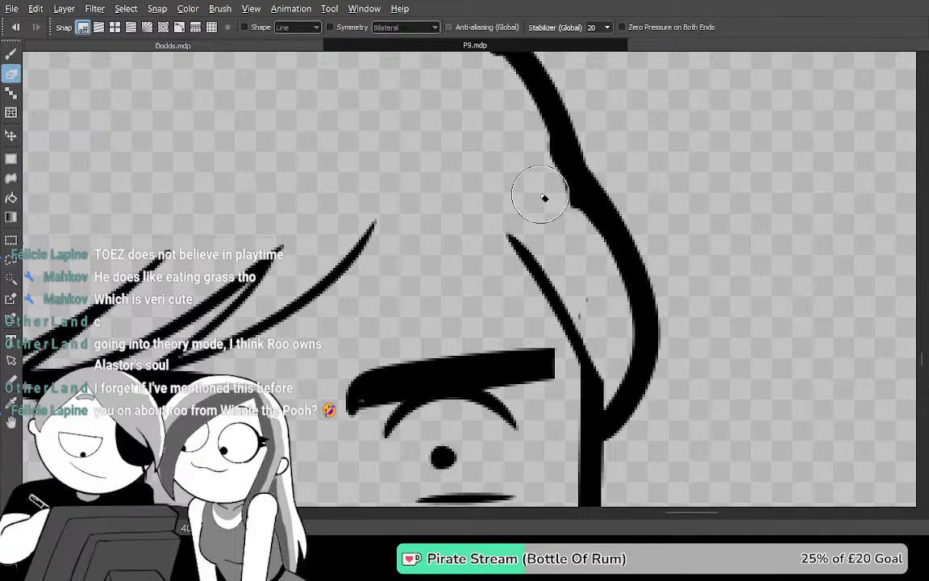
drag(533, 390, 604, 320)
drag(539, 353, 646, 353)
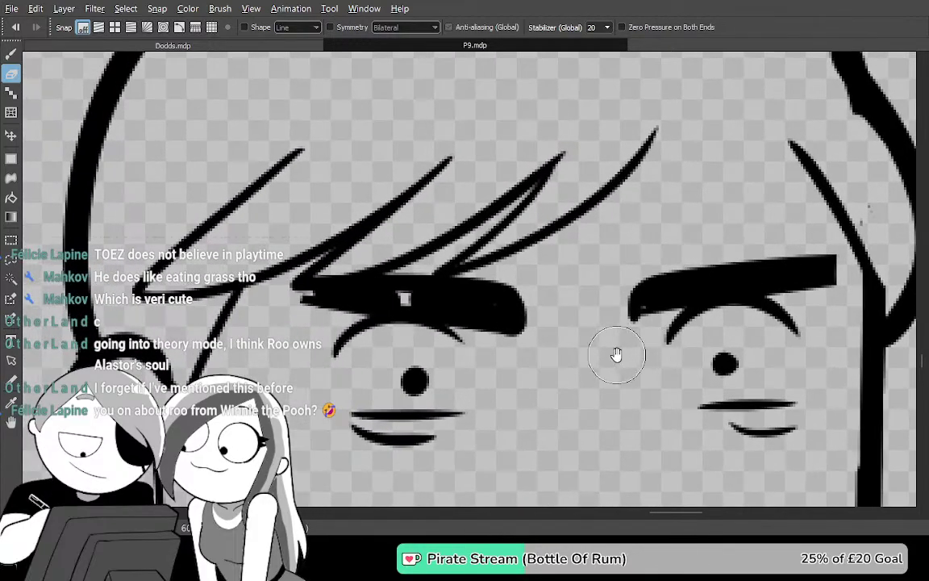
drag(592, 363, 650, 118)
mouse_move(556, 211)
mouse_down()
mouse_move(607, 197)
mouse_move(557, 337)
mouse_up()
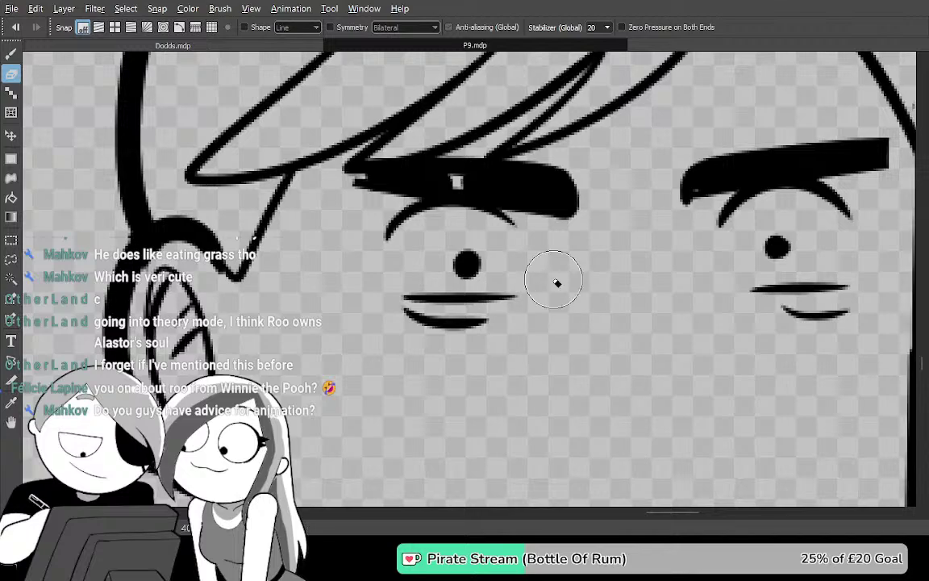
Brush a thick, nearly straight hair line rising from the bulging curve to above the right side of the skull
key(Tab)
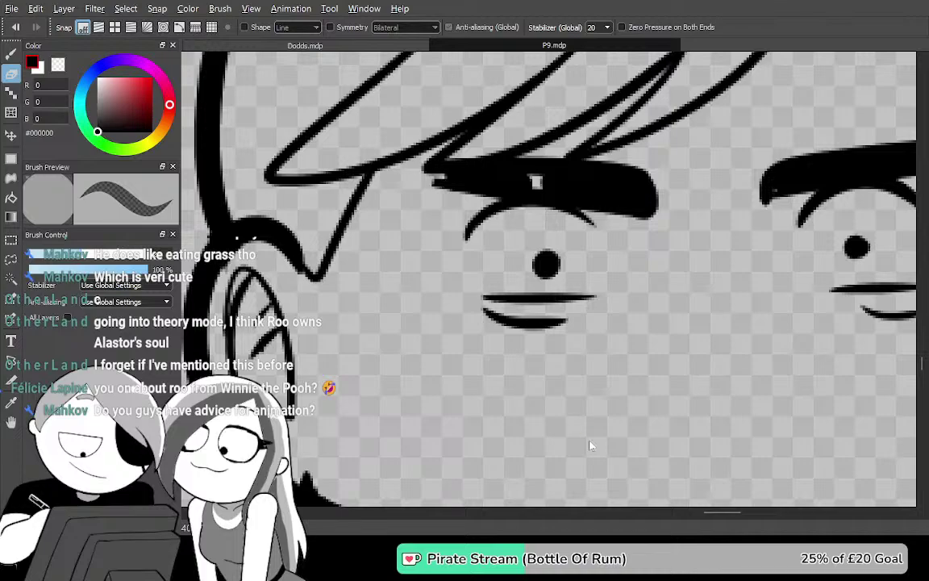
key(Tab)
drag(553, 279, 452, 576)
drag(726, 412, 580, 415)
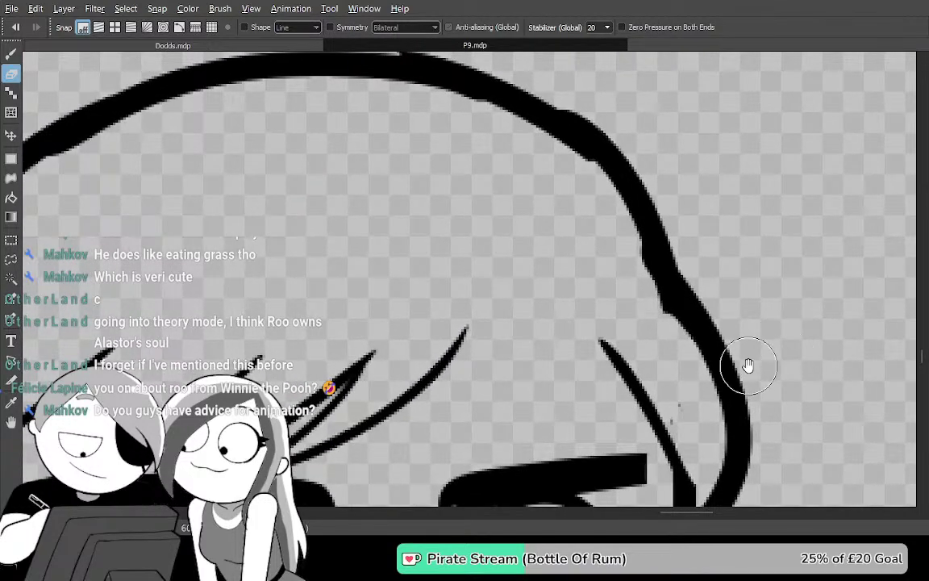
mouse_move(680, 294)
mouse_down()
mouse_move(679, 398)
mouse_move(583, 55)
mouse_up()
key(b)
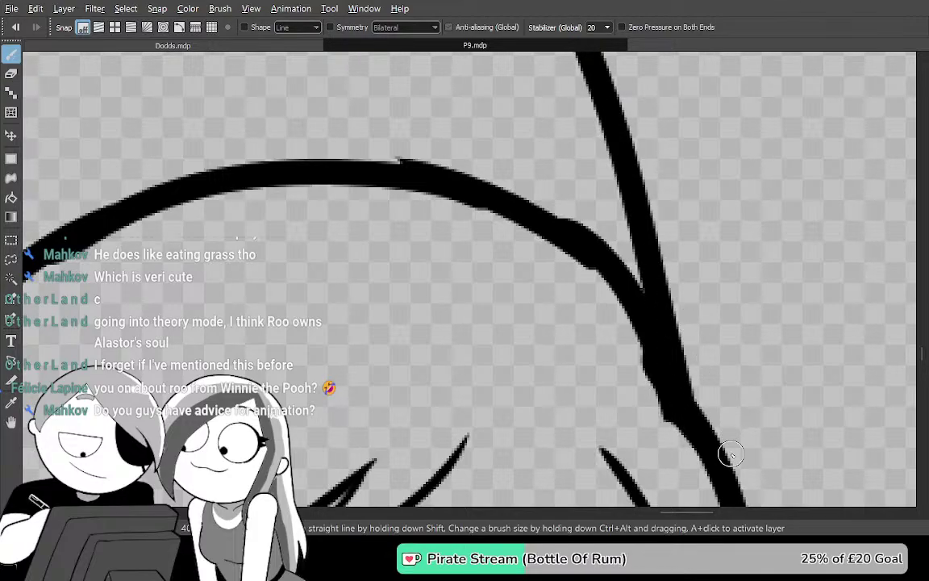
Brush a matching thick line rising above the ear on the left side of the head, redrawing it until its angle fits
drag(421, 435, 788, 264)
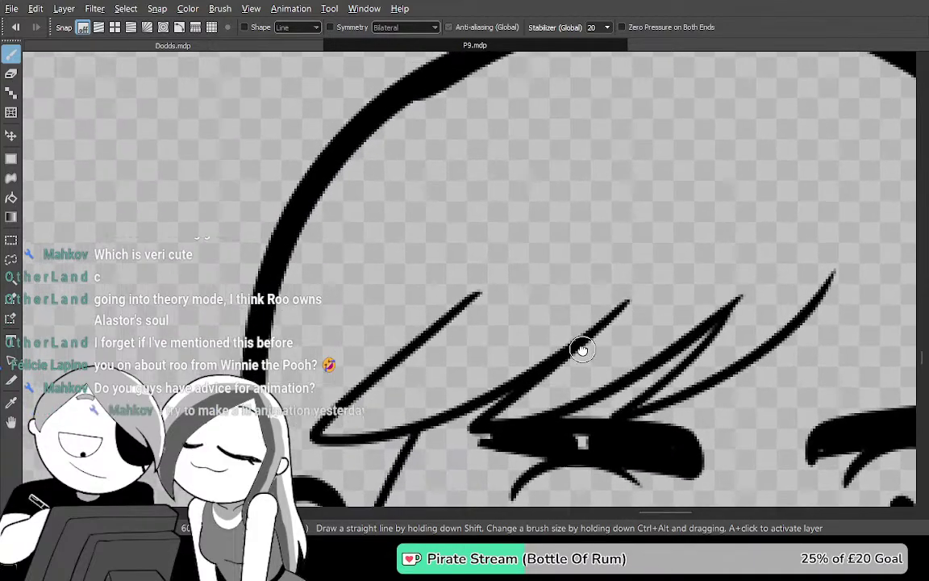
drag(512, 345, 562, 370)
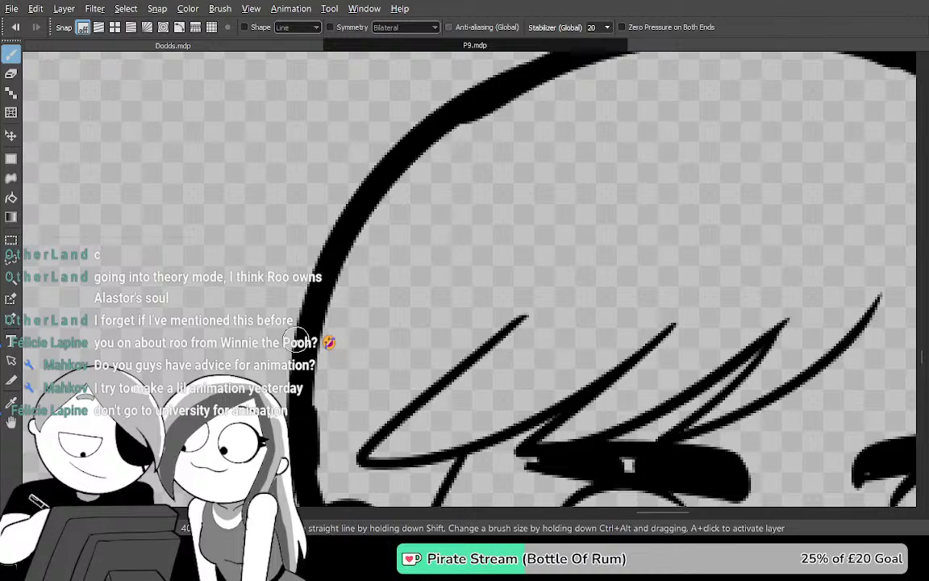
drag(302, 369, 229, 71)
scroll(568, 379, up, 1)
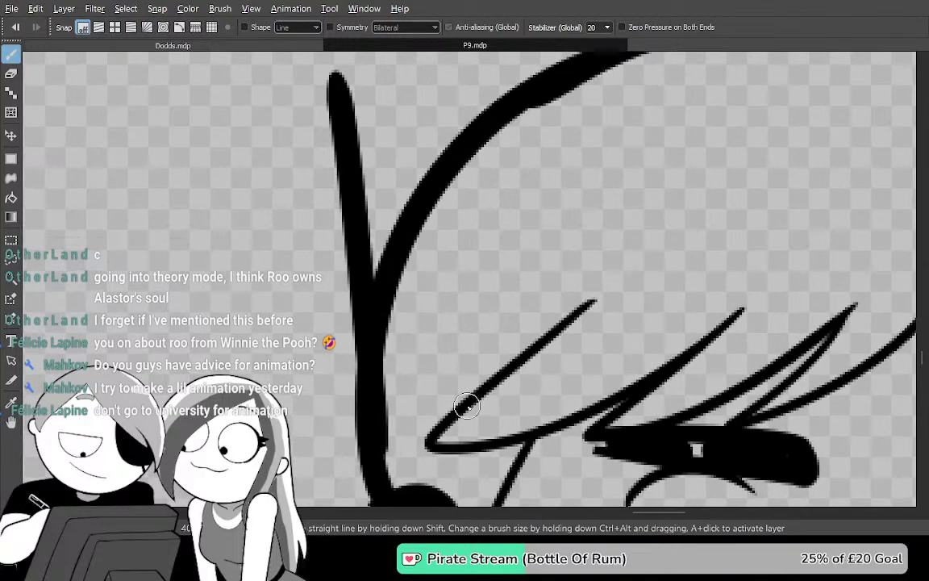
key(ctrl+z)
drag(369, 472, 318, 96)
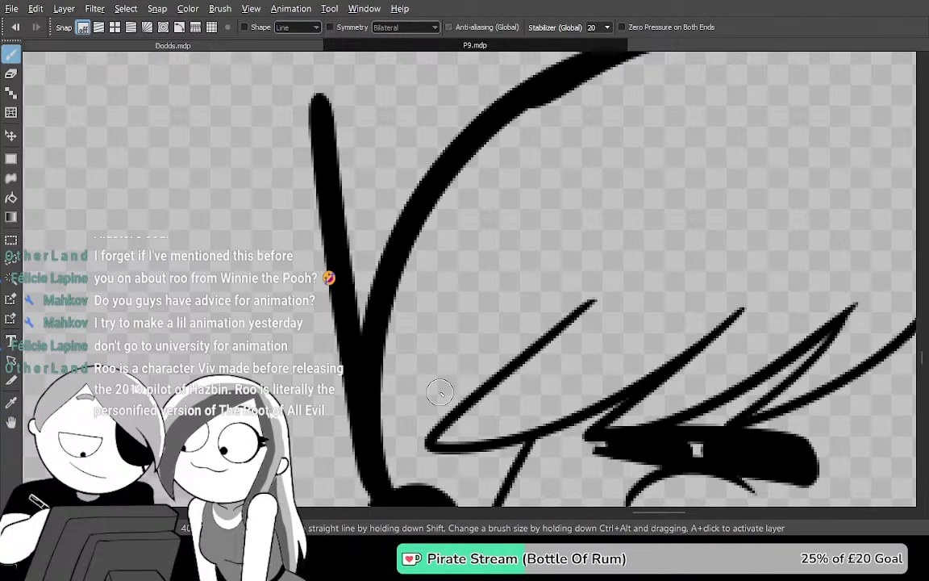
key(ctrl+z)
drag(367, 482, 320, 106)
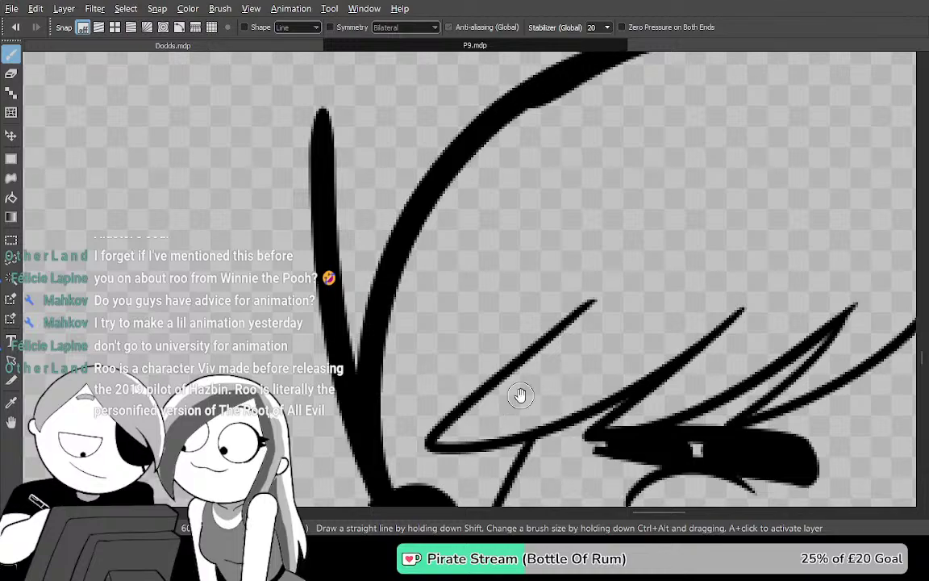
key(ctrl+z)
mouse_move(369, 413)
mouse_down()
mouse_move(357, 98)
mouse_move(331, 56)
mouse_up()
Brush a thick line sloping over the top of the skull and crossing the right side line, redrawing it until it fits
mouse_move(684, 413)
mouse_down()
mouse_move(684, 232)
mouse_move(653, 170)
mouse_move(477, 460)
mouse_up()
mouse_move(586, 356)
mouse_down()
mouse_move(541, 437)
mouse_move(545, 450)
mouse_up()
drag(365, 120, 916, 195)
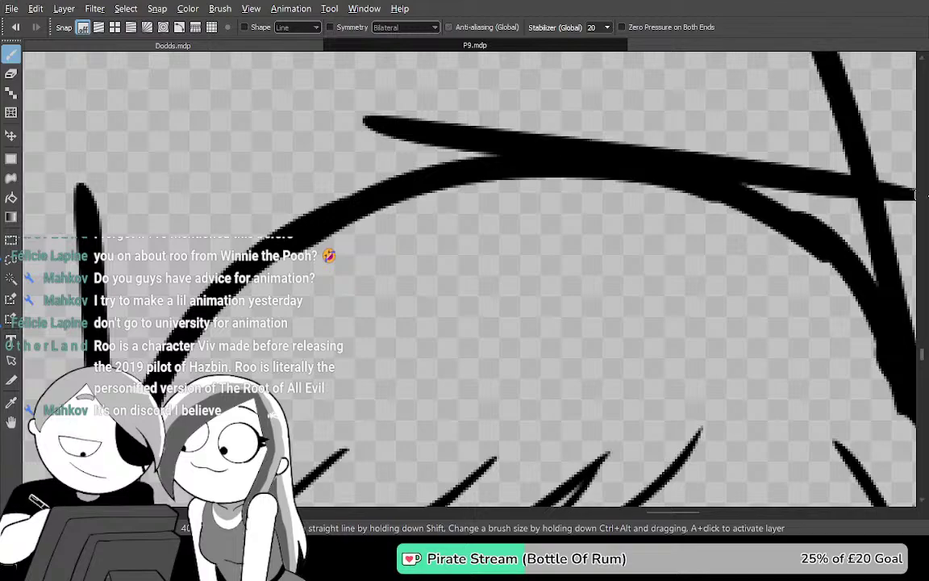
key(ctrl+z)
drag(546, 254, 536, 299)
drag(408, 153, 848, 229)
key(ctrl+z)
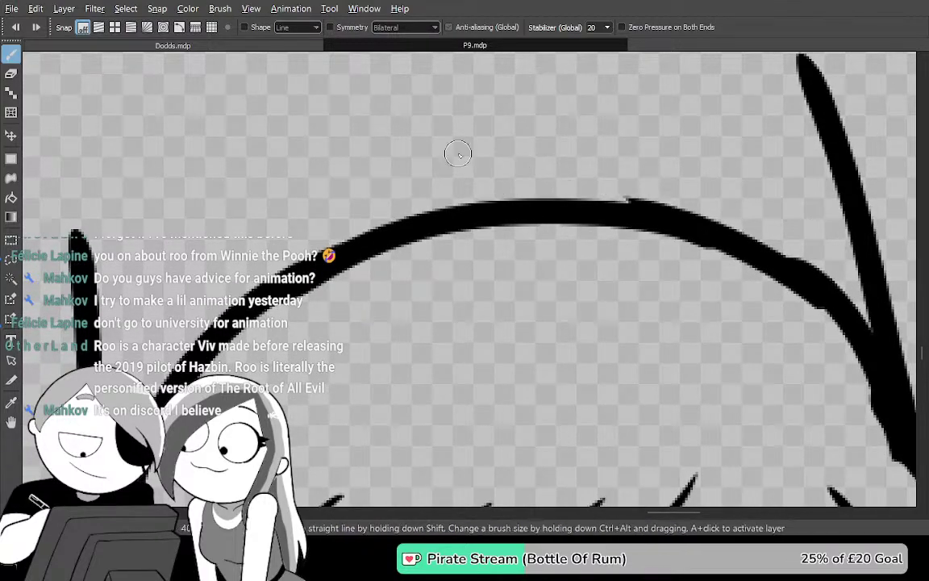
drag(367, 121, 823, 226)
key(ctrl+z)
drag(369, 141, 925, 241)
drag(417, 319, 475, 293)
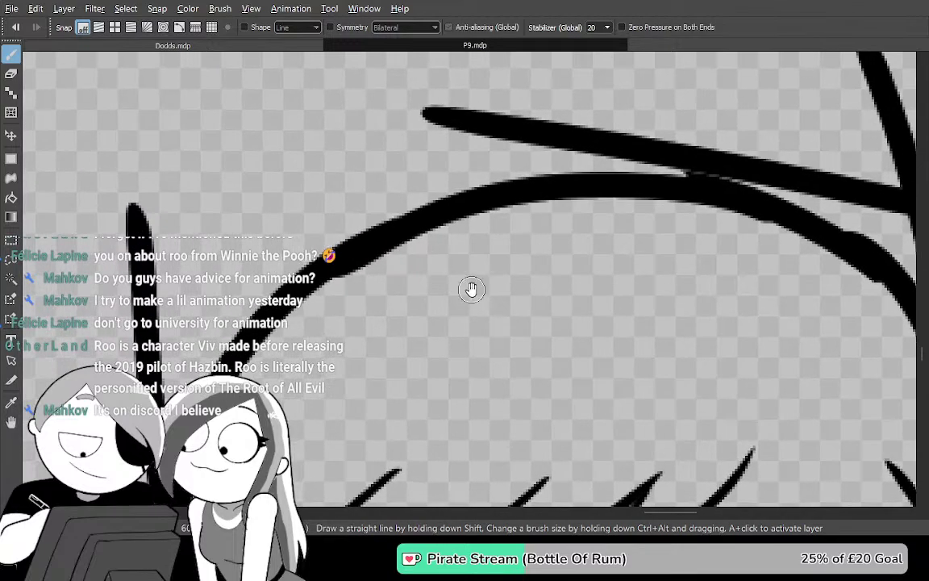
Brush a thick slanted line from the left side line up across the start of the top line
drag(177, 375, 595, 110)
key(ctrl+z)
drag(197, 290, 503, 158)
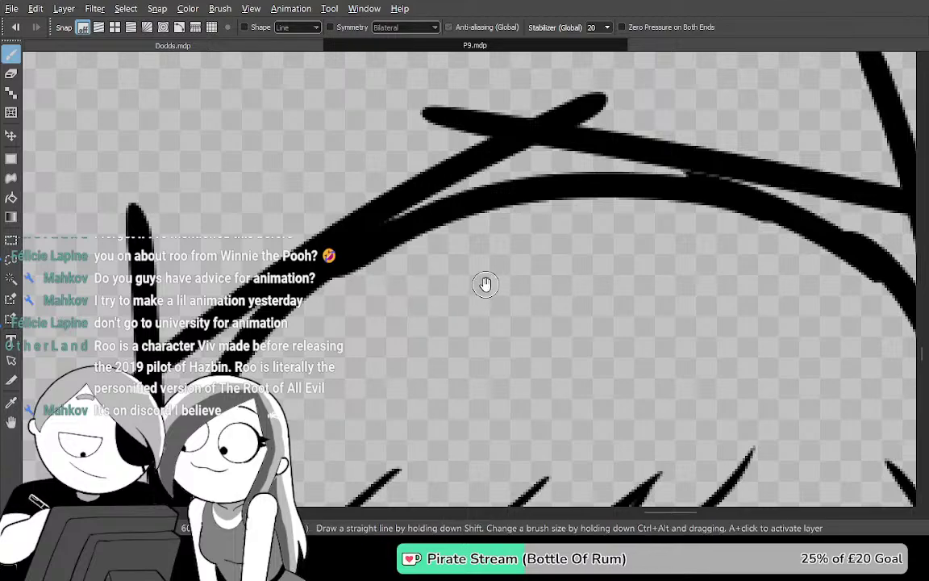
mouse_move(571, 320)
mouse_down()
mouse_move(597, 325)
mouse_move(417, 346)
mouse_up()
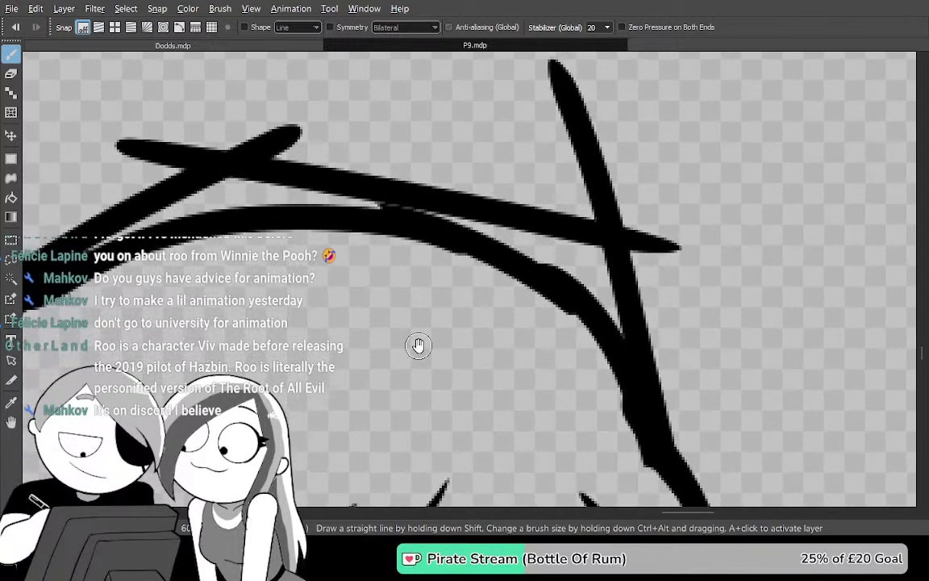
Hide the head line art so that only the new hair outline strokes are shown
key(Tab)
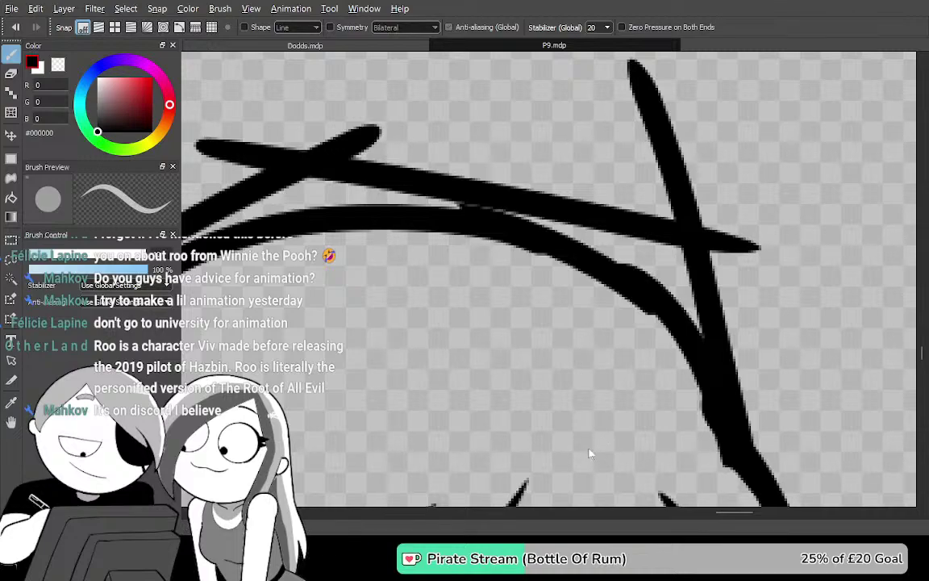
key(ctrl+z)
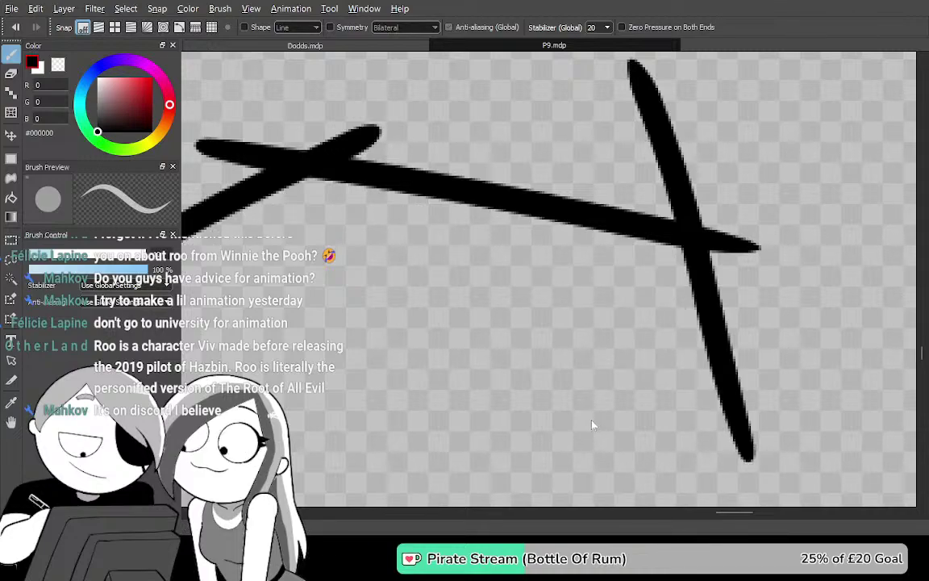
key(Tab)
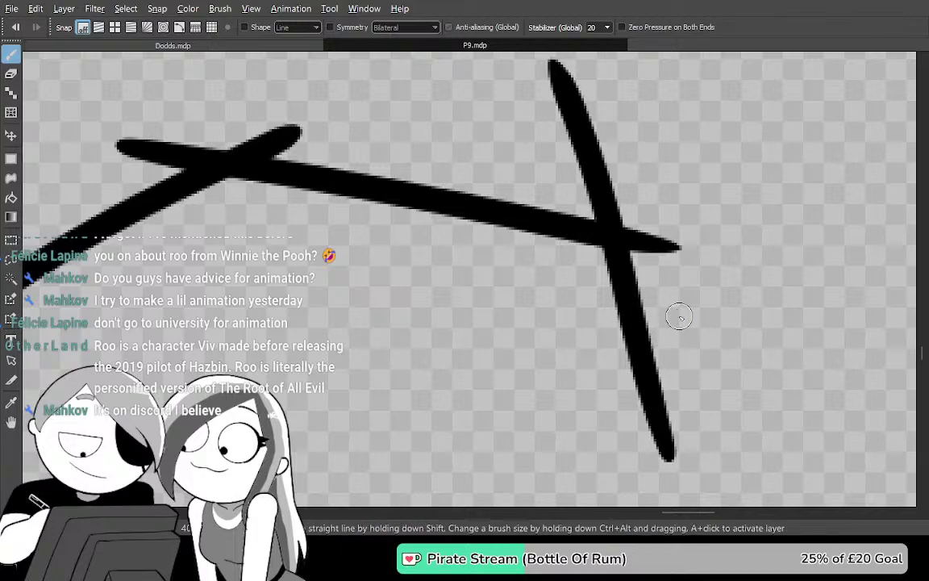
Erase the crossing ends where the top line meets the right side line and join them with a brushed curved corner
scroll(702, 350, up, 1)
drag(647, 287, 635, 342)
key(e)
mouse_move(555, 360)
mouse_down()
mouse_move(566, 317)
mouse_move(674, 244)
mouse_move(543, 222)
mouse_move(513, 142)
mouse_up()
drag(538, 188, 585, 388)
mouse_move(590, 379)
mouse_down()
mouse_move(591, 349)
mouse_move(544, 230)
mouse_move(564, 262)
mouse_move(486, 166)
mouse_up()
drag(562, 273, 483, 89)
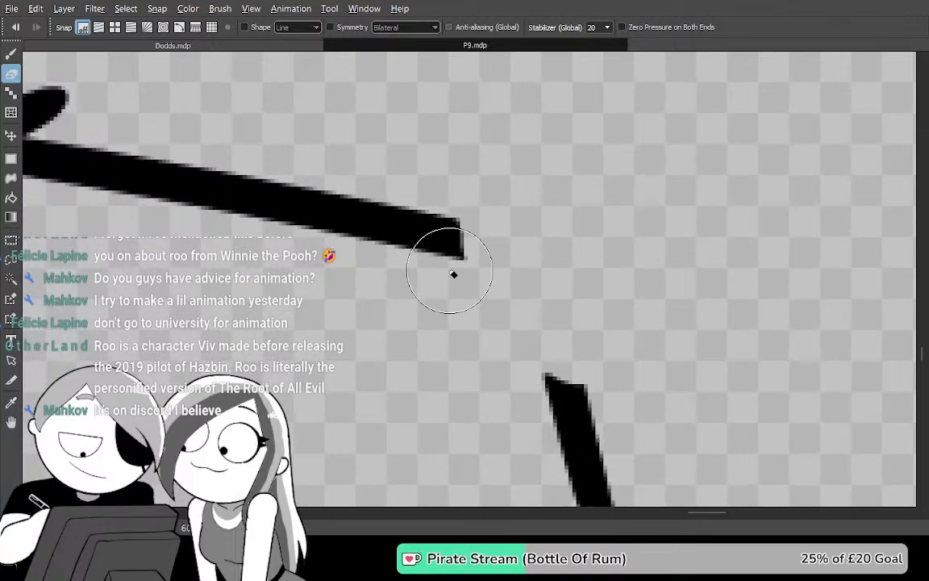
drag(403, 157, 441, 306)
drag(553, 281, 517, 198)
drag(530, 263, 585, 290)
key(b)
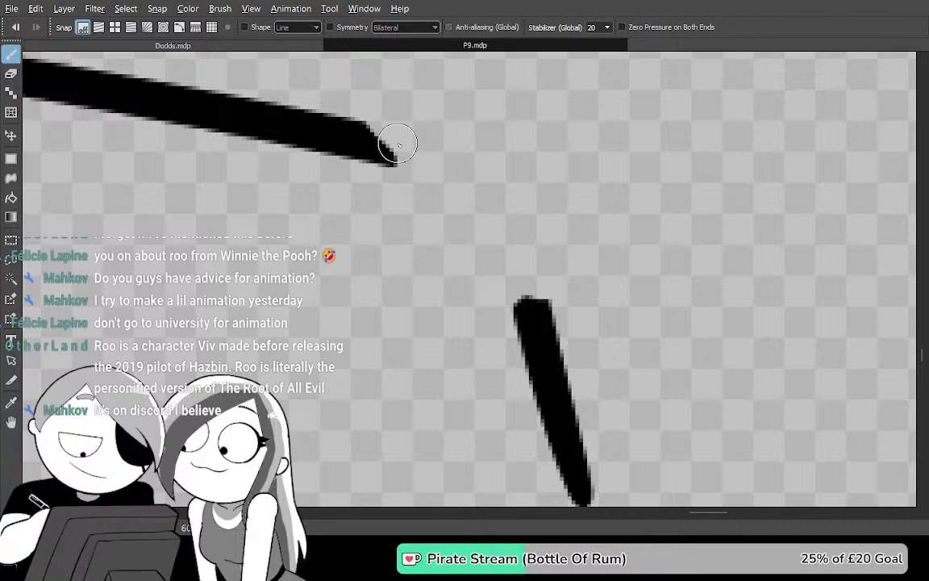
drag(332, 144, 543, 425)
Remove the overlapping line tips above the hair outline's peak with the eraser and a lasso deletion, and clear the selection
mouse_move(489, 200)
mouse_down()
mouse_move(590, 352)
mouse_move(745, 405)
mouse_up()
drag(529, 402, 700, 386)
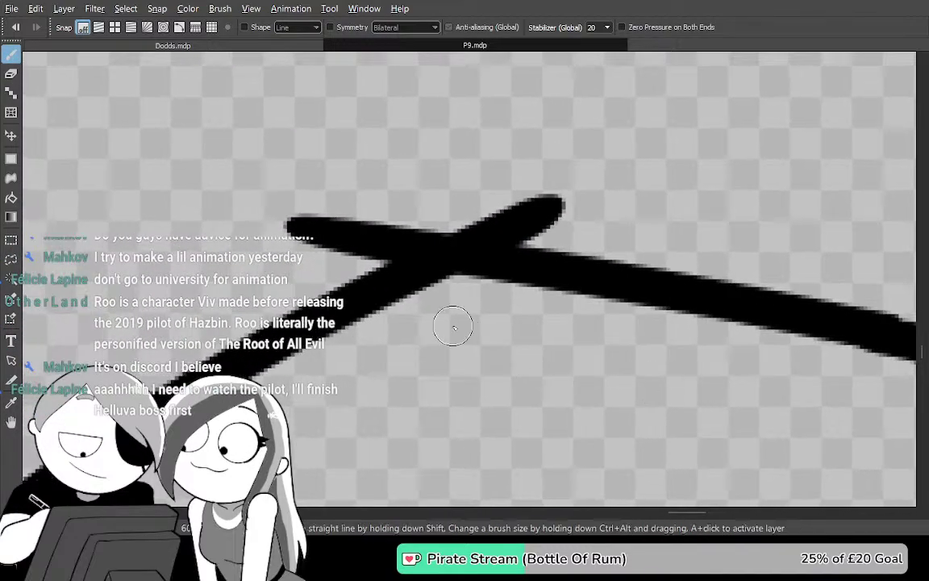
key(e)
drag(435, 236, 529, 223)
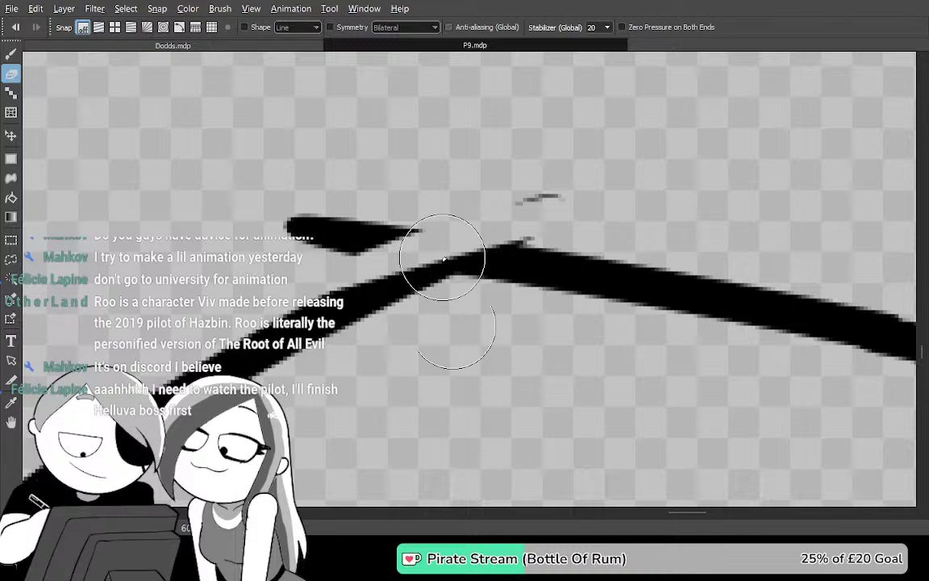
key(m)
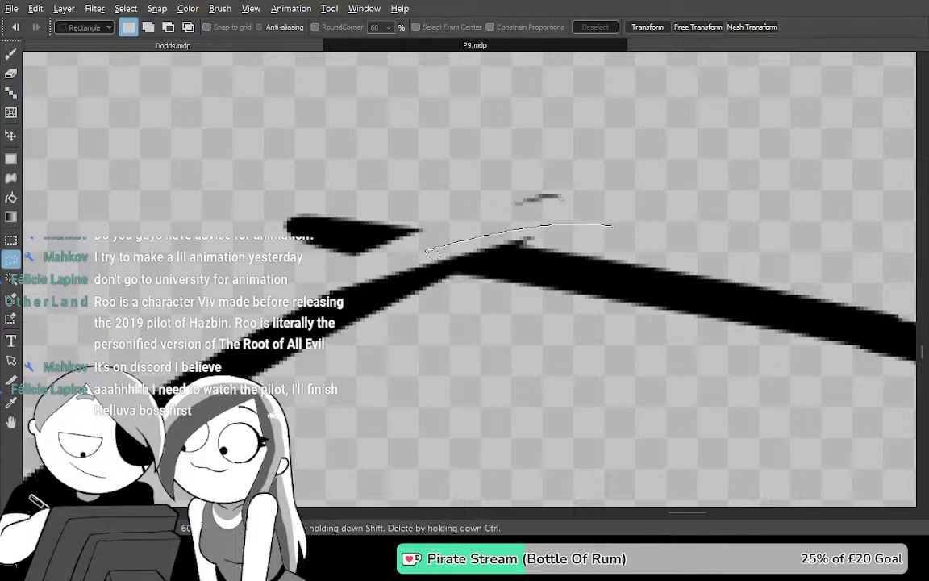
drag(688, 176, 683, 181)
key(Delete)
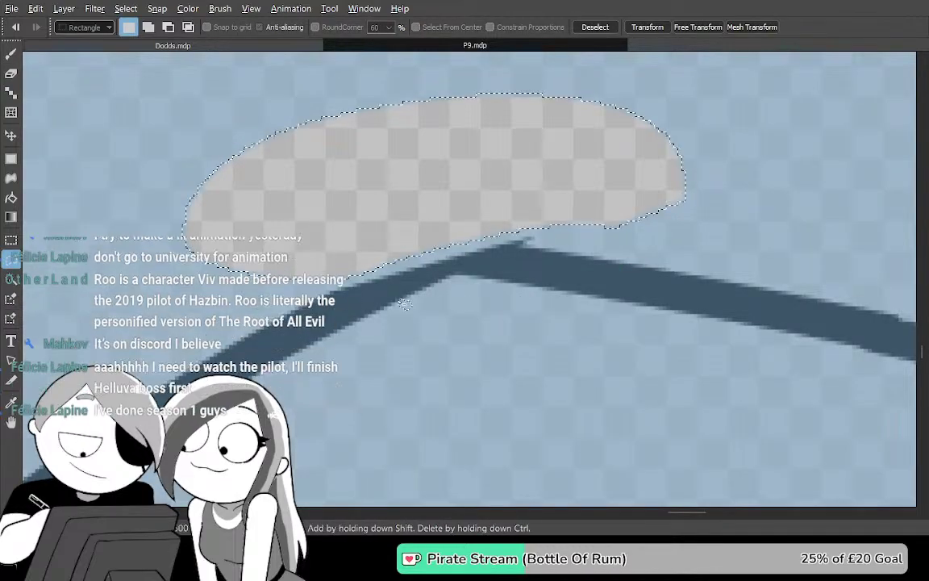
key(ctrl+d)
Brush a rounded peak joining the slanted line to the top line, undoing unsuitable strokes
key(b)
key(e)
mouse_move(359, 284)
mouse_down()
mouse_move(539, 253)
mouse_move(487, 269)
mouse_move(511, 275)
mouse_move(446, 235)
mouse_move(365, 305)
mouse_move(371, 312)
mouse_move(465, 208)
mouse_move(545, 286)
mouse_up()
key(b)
key(ctrl+z)
key(ctrl+z)
mouse_move(358, 296)
mouse_down()
mouse_move(429, 209)
mouse_move(537, 288)
mouse_move(432, 220)
mouse_move(380, 294)
mouse_up()
key(ctrl+z)
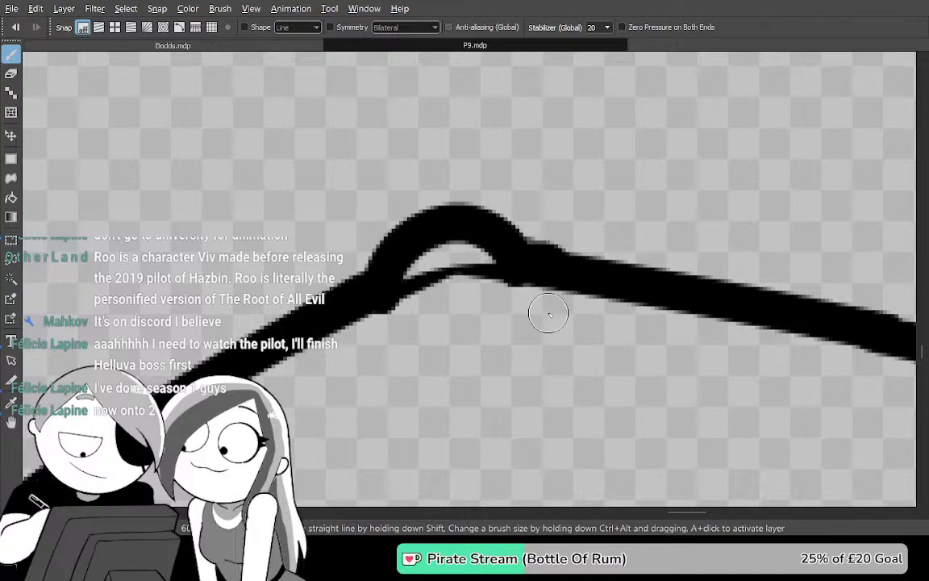
Lasso and delete the crossing ends where the slanted line meets the left side line, and clear the selection
mouse_move(378, 439)
mouse_down()
mouse_move(630, 148)
mouse_move(694, 123)
mouse_up()
mouse_move(522, 259)
mouse_down()
mouse_move(666, 373)
mouse_move(665, 383)
mouse_up()
key(e)
drag(309, 187, 375, 316)
key(ctrl+z)
mouse_move(355, 363)
mouse_down()
mouse_move(457, 174)
mouse_move(456, 192)
mouse_up()
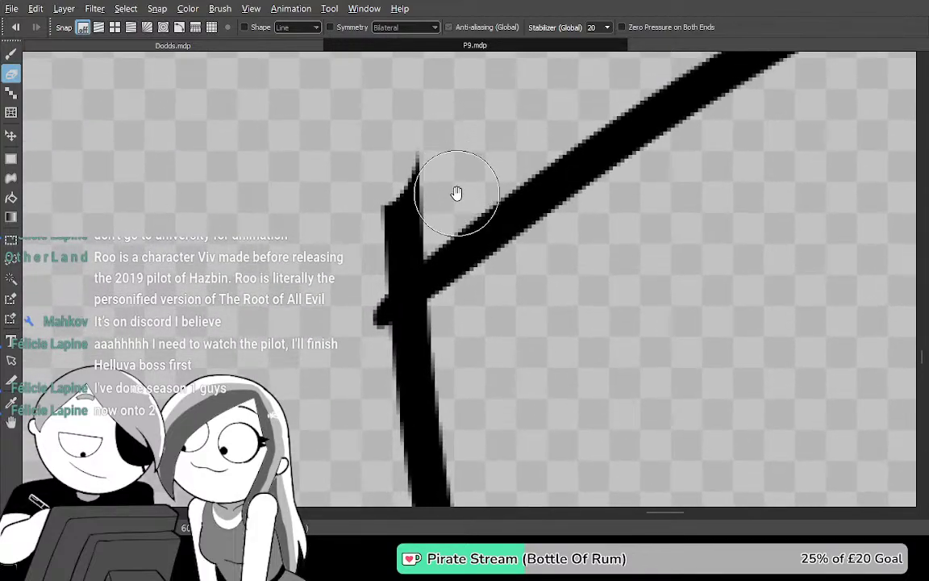
key(m)
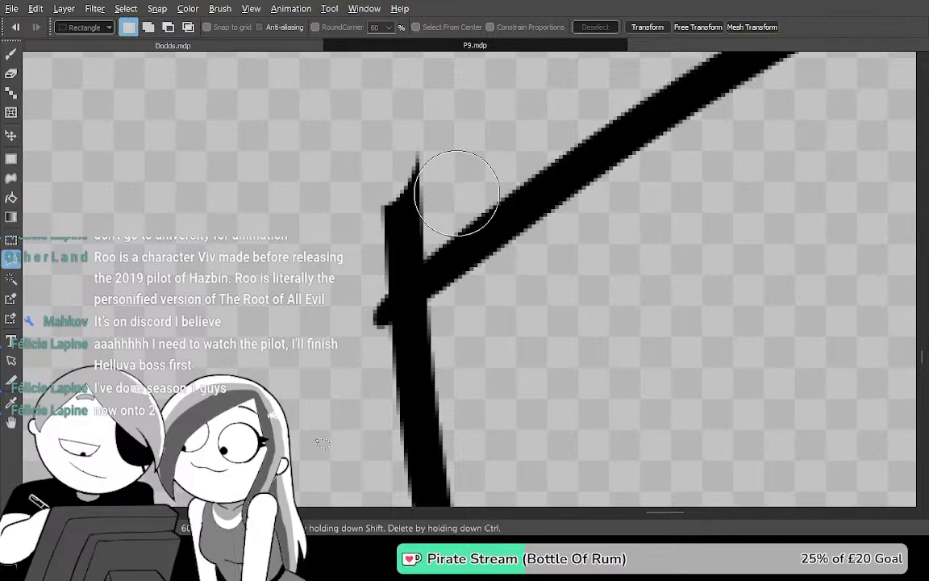
drag(459, 98, 322, 427)
key(Delete)
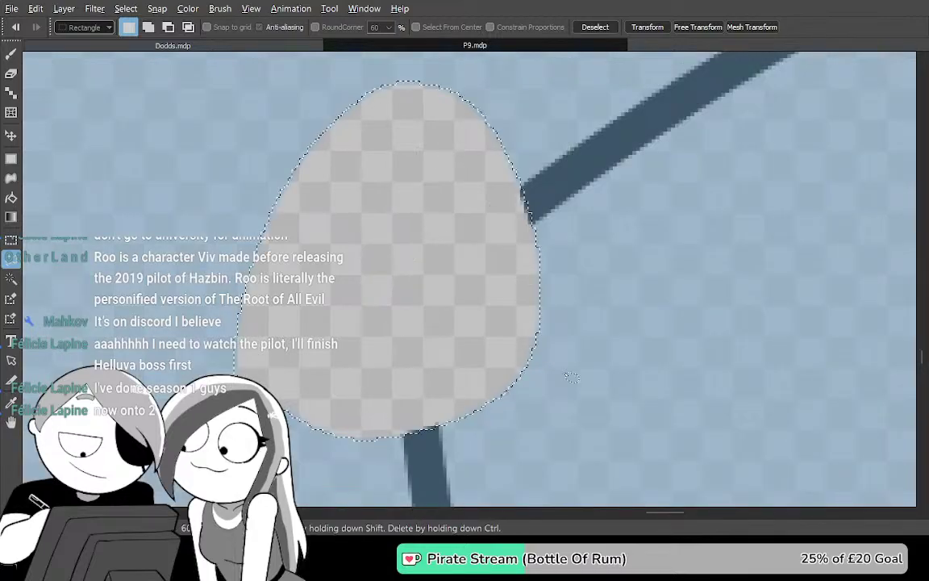
key(ctrl+d)
mouse_move(596, 306)
mouse_down()
mouse_move(580, 232)
mouse_move(577, 271)
mouse_up()
key(e)
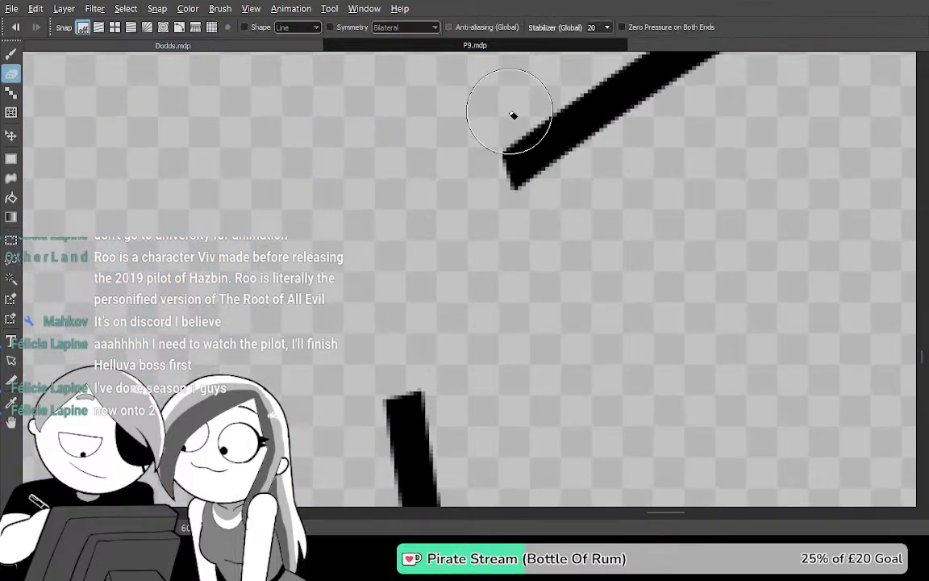
Trim the cut line ends and brush a curved corner joining the left side line to the slanted line
drag(541, 318, 533, 293)
mouse_move(371, 361)
mouse_down()
mouse_move(452, 359)
mouse_move(481, 413)
mouse_up()
key(b)
mouse_move(436, 457)
mouse_down()
mouse_move(418, 316)
mouse_move(553, 163)
mouse_move(586, 149)
mouse_move(443, 438)
mouse_up()
key(ctrl+z)
key(ctrl+z)
mouse_move(436, 473)
mouse_down()
mouse_move(414, 355)
mouse_move(551, 178)
mouse_move(595, 191)
mouse_up()
Show the head line art again together with the hair outline
mouse_move(597, 395)
mouse_down()
mouse_move(523, 172)
mouse_move(603, 261)
mouse_move(563, 207)
mouse_move(570, 243)
mouse_up()
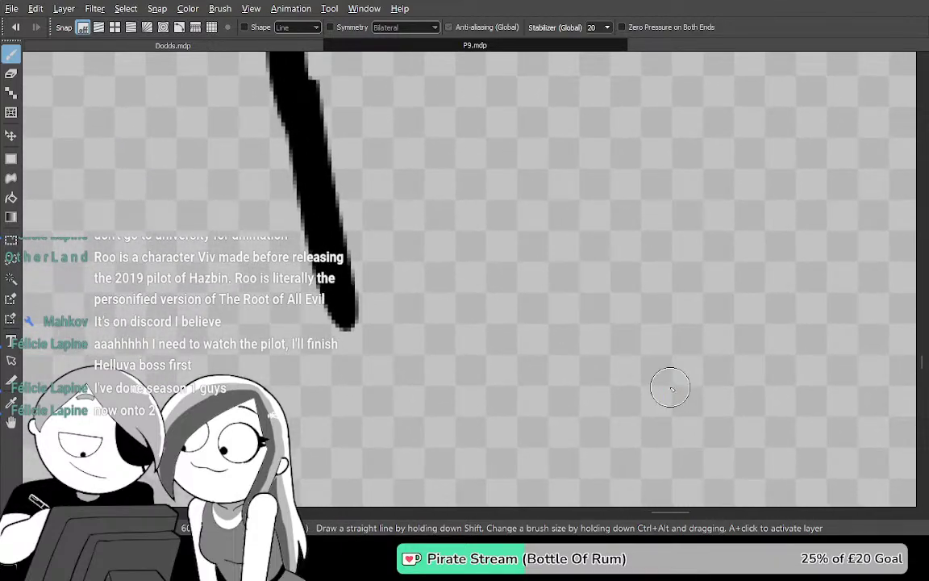
key(Tab)
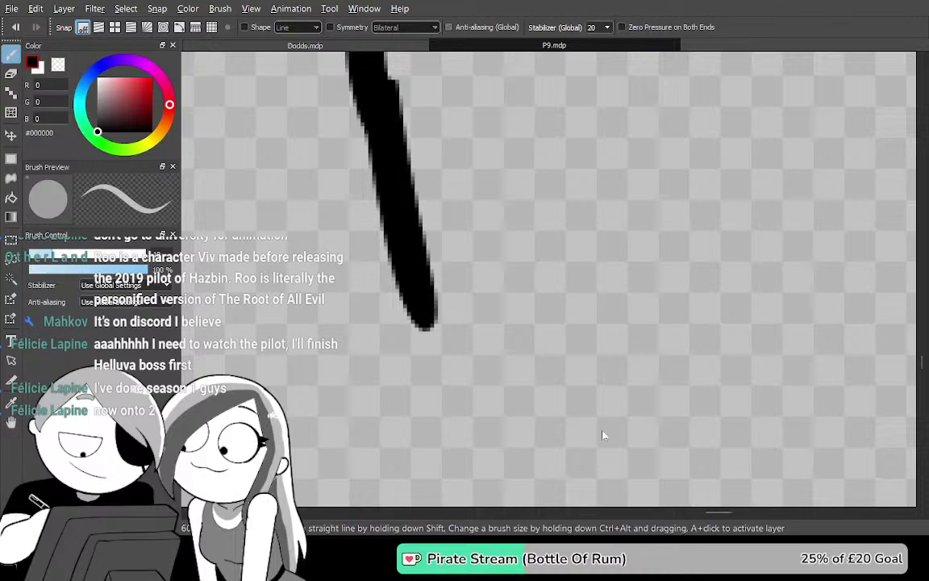
key(ctrl+z)
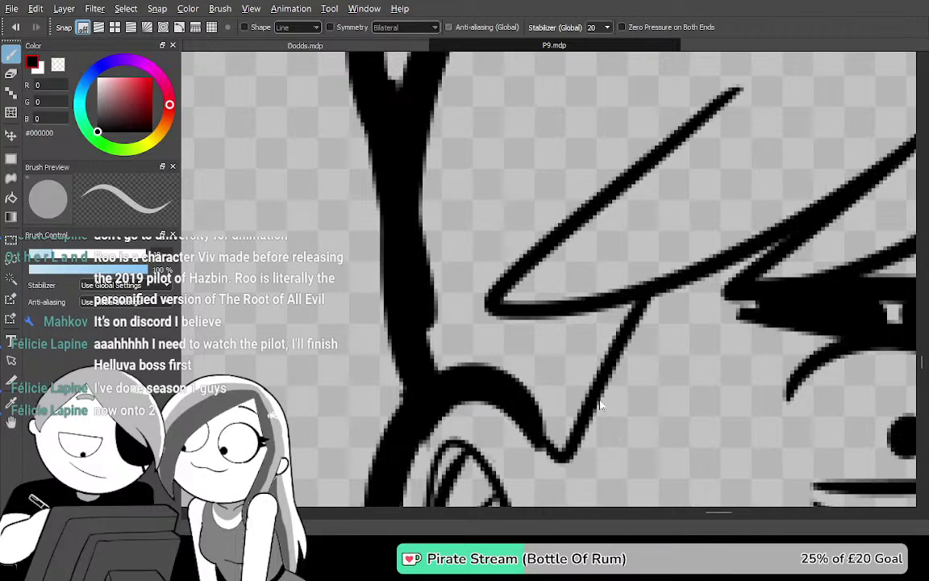
Try several freehand strokes for a hair arc running from the outer forehead strand past the right side of the head, undoing each
key(Tab)
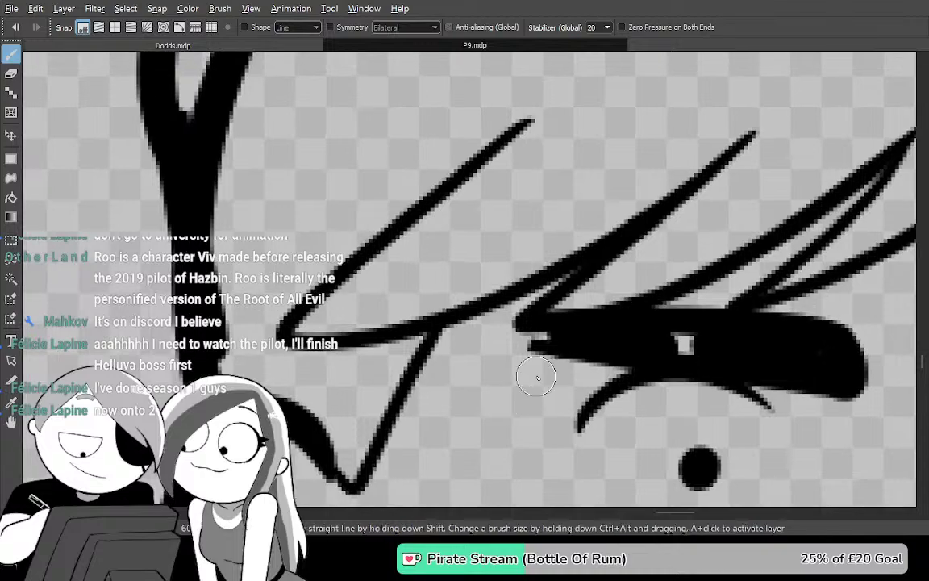
scroll(530, 240, down, 1)
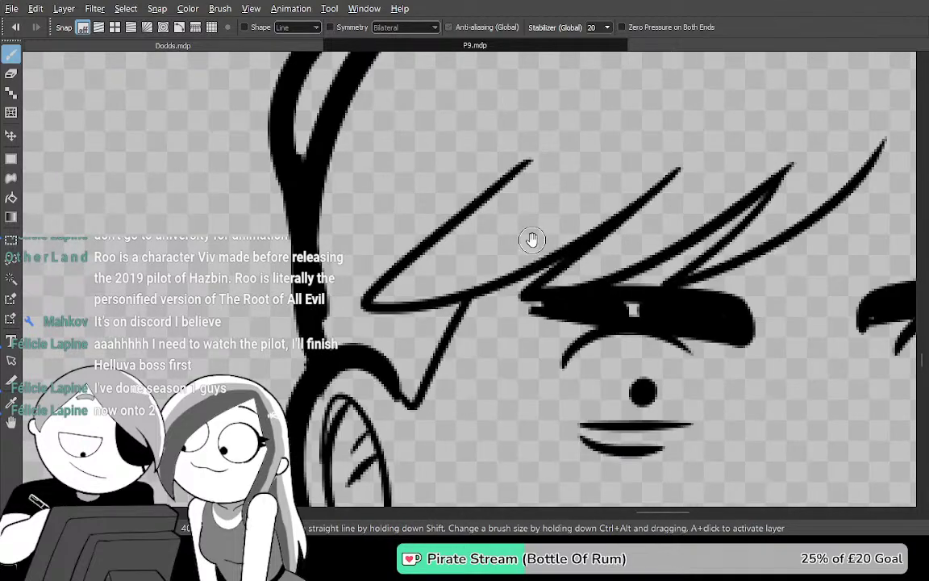
mouse_move(692, 342)
mouse_down()
mouse_move(475, 388)
mouse_move(447, 412)
mouse_up()
drag(657, 407, 573, 426)
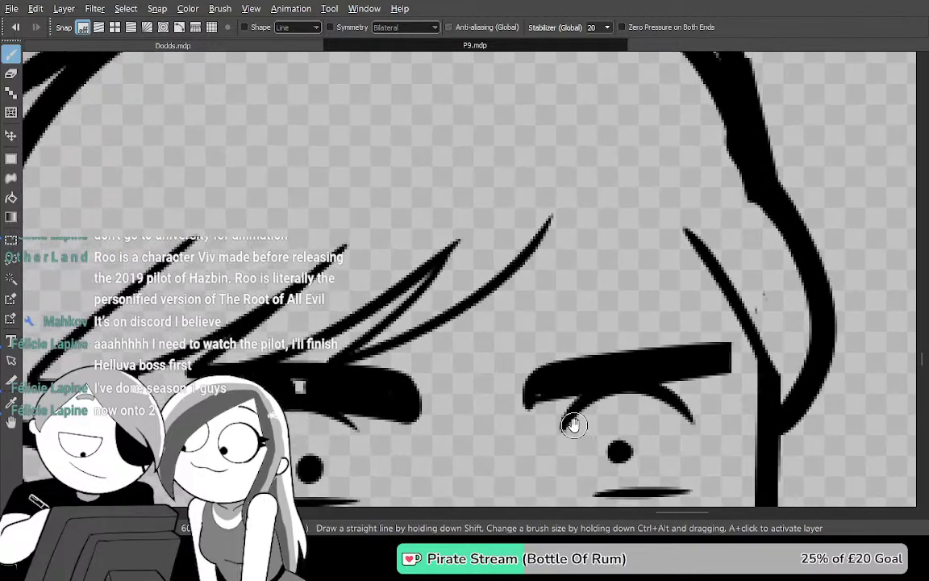
scroll(632, 373, down, 1)
mouse_move(659, 250)
mouse_down()
mouse_move(656, 304)
mouse_move(667, 341)
mouse_move(672, 305)
mouse_up()
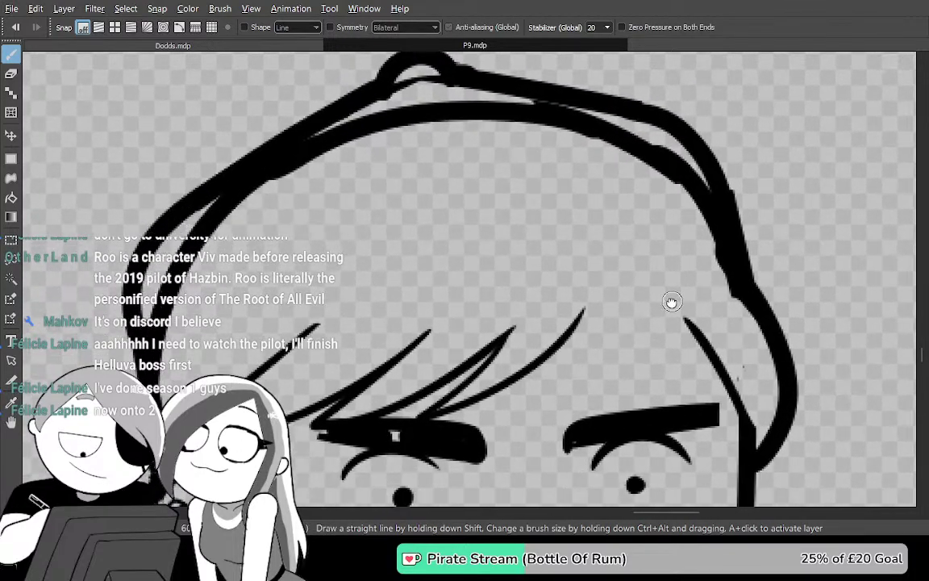
mouse_move(781, 282)
mouse_down()
mouse_move(757, 296)
mouse_move(726, 249)
mouse_move(699, 253)
mouse_move(700, 280)
mouse_up()
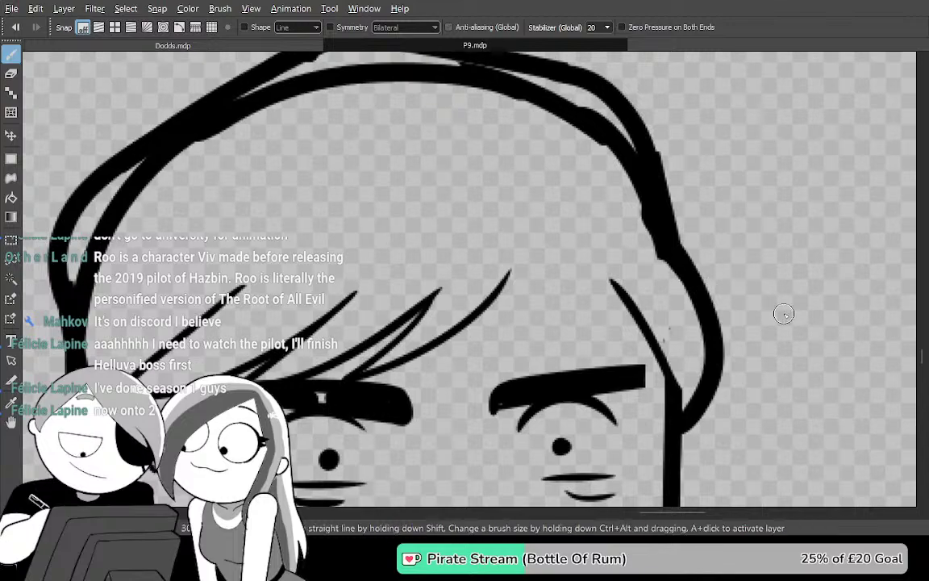
mouse_move(707, 198)
mouse_down()
mouse_move(420, 157)
mouse_move(204, 342)
mouse_up()
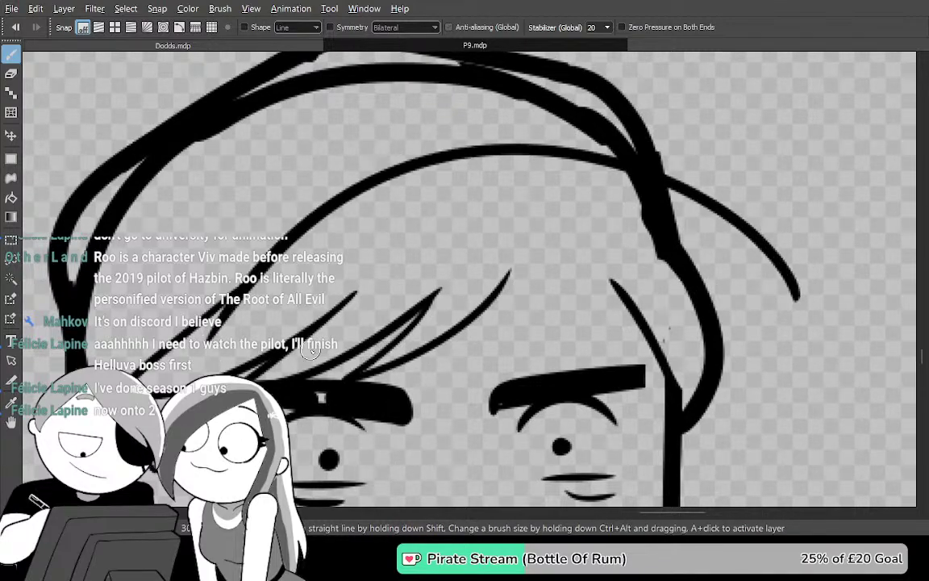
key(ctrl+z)
mouse_move(380, 176)
mouse_down()
mouse_move(683, 212)
mouse_move(772, 293)
mouse_up()
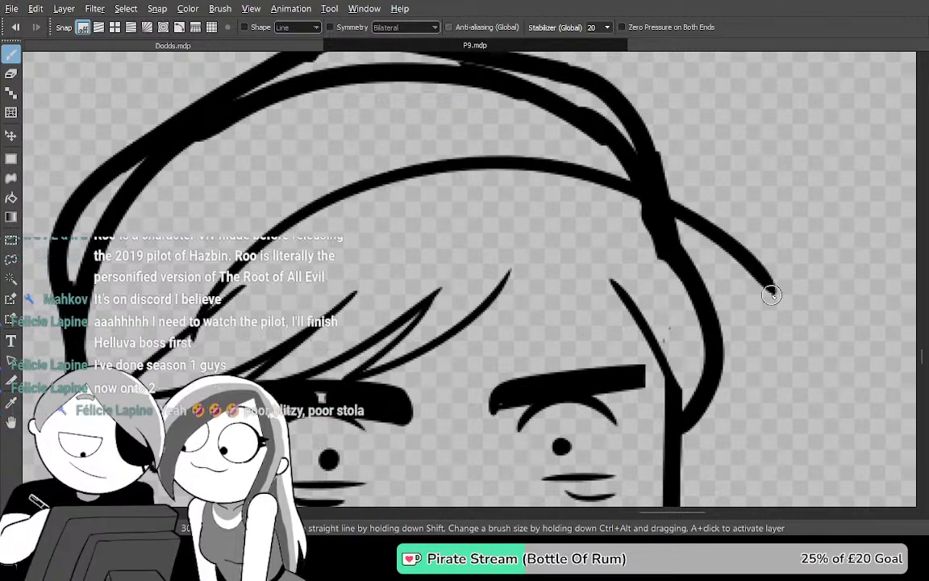
key(ctrl+z)
mouse_move(823, 341)
mouse_down()
mouse_move(792, 284)
mouse_move(603, 165)
mouse_move(509, 182)
mouse_up()
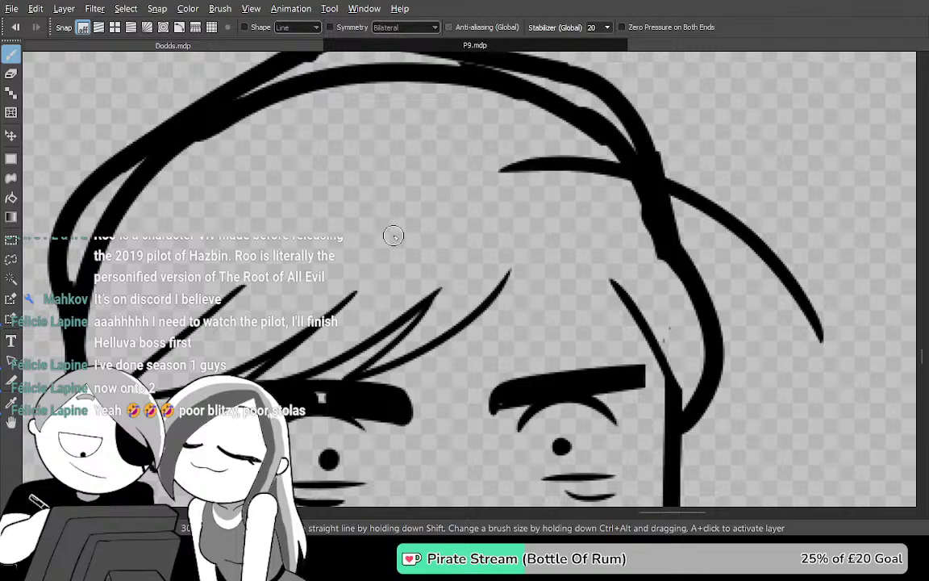
drag(230, 310, 536, 157)
key(ctrl+z)
mouse_move(170, 333)
mouse_down()
mouse_move(442, 167)
mouse_move(534, 166)
mouse_up()
mouse_move(498, 390)
mouse_down()
mouse_move(560, 196)
mouse_move(599, 244)
mouse_move(487, 402)
mouse_move(488, 366)
mouse_up()
key(ctrl+z)
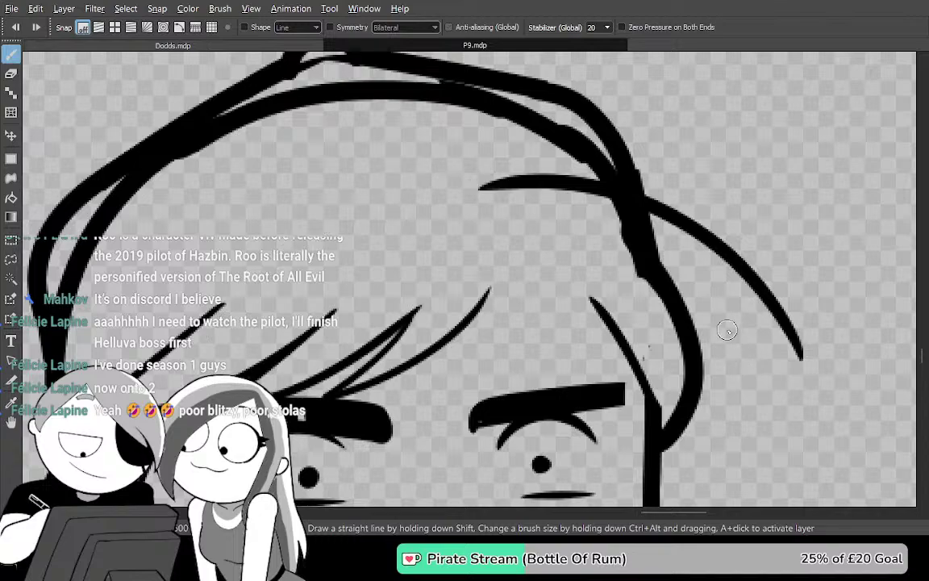
key(ctrl+z)
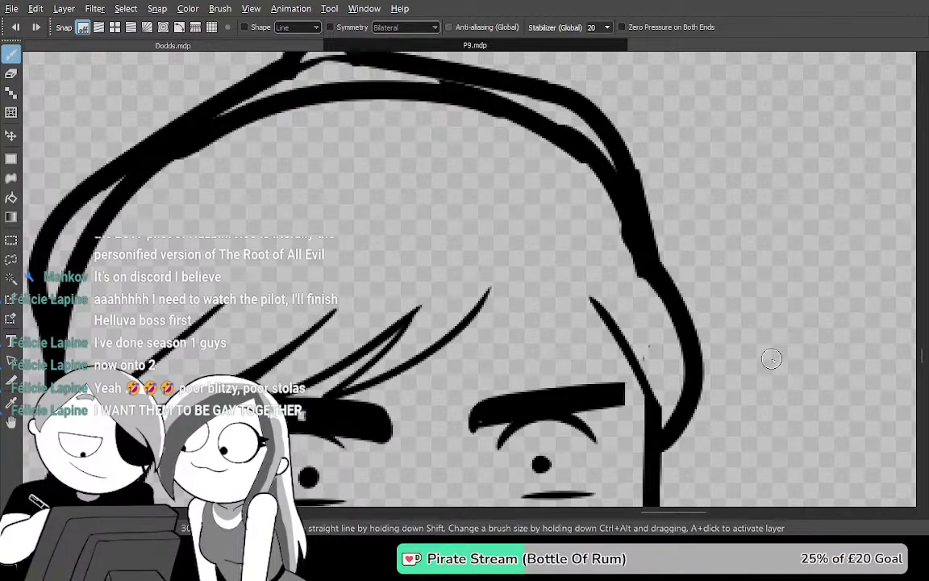
key(ctrl+z)
mouse_move(224, 289)
mouse_down()
mouse_move(789, 365)
mouse_move(421, 208)
mouse_move(144, 364)
mouse_up()
key(ctrl+z)
Check the brushed hair arc where it meets the outer forehead strand, try a touch-up, and undo the arc
drag(457, 429, 740, 295)
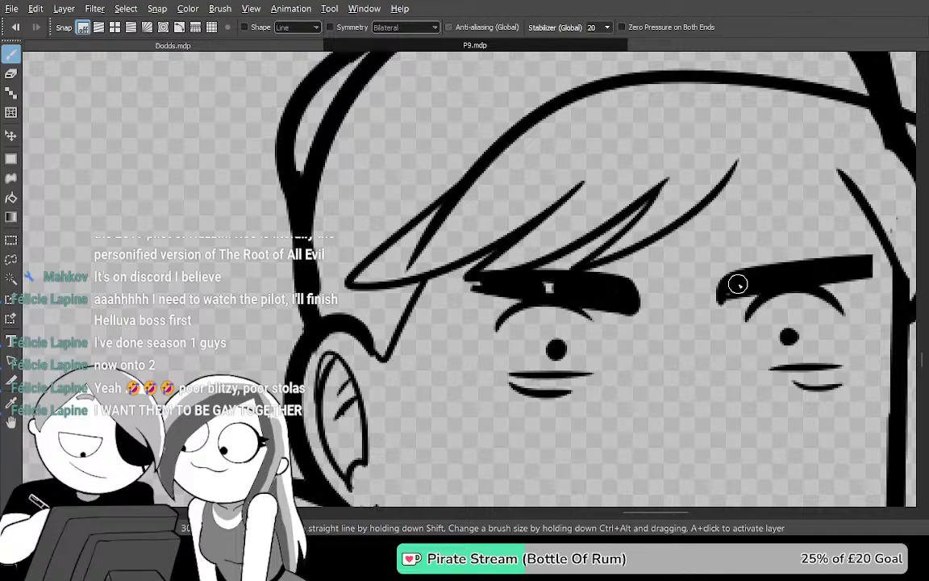
scroll(738, 285, up, 2)
scroll(535, 307, up, 2)
scroll(748, 356, up, 2)
drag(514, 368, 571, 384)
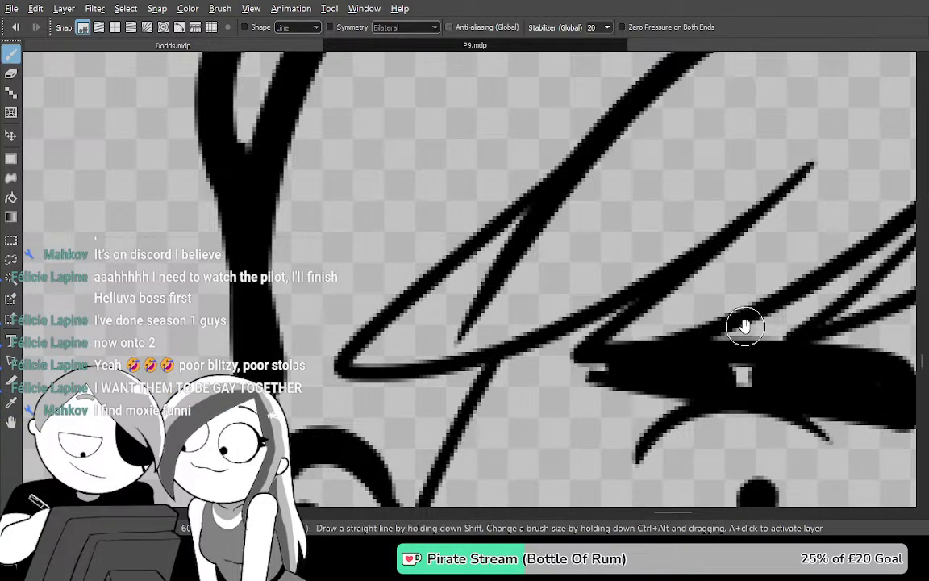
drag(715, 268, 573, 505)
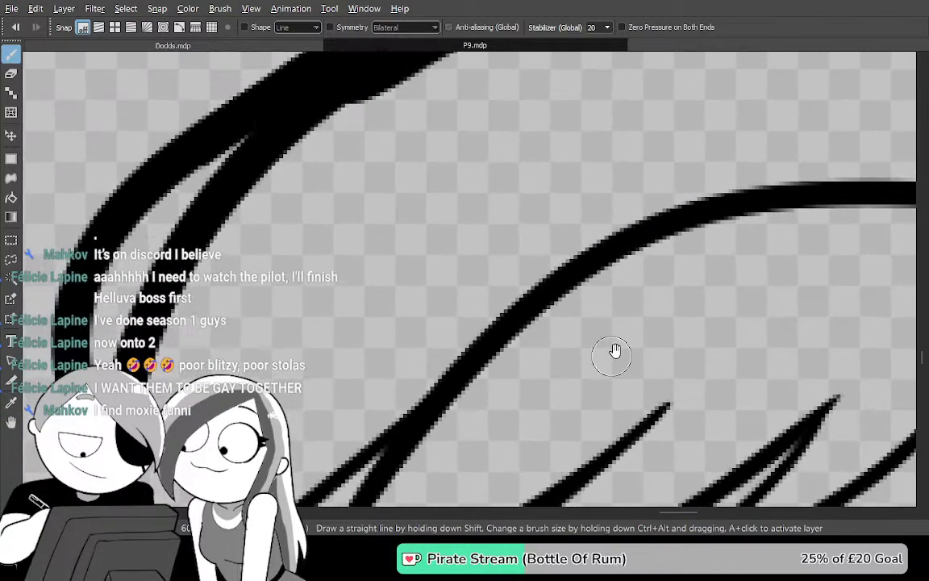
drag(644, 321, 583, 514)
mouse_move(606, 406)
mouse_down()
mouse_move(595, 416)
mouse_move(587, 187)
mouse_move(580, 307)
mouse_move(580, 218)
mouse_move(597, 210)
mouse_move(609, 222)
mouse_move(602, 213)
mouse_move(641, 152)
mouse_move(659, 309)
mouse_move(647, 332)
mouse_move(485, 400)
mouse_move(631, 312)
mouse_move(646, 335)
mouse_move(531, 406)
mouse_move(529, 386)
mouse_move(508, 396)
mouse_move(549, 375)
mouse_move(701, 199)
mouse_move(627, 260)
mouse_up()
key(ctrl+z)
mouse_move(301, 312)
mouse_down()
mouse_move(356, 297)
mouse_move(355, 359)
mouse_move(339, 376)
mouse_up()
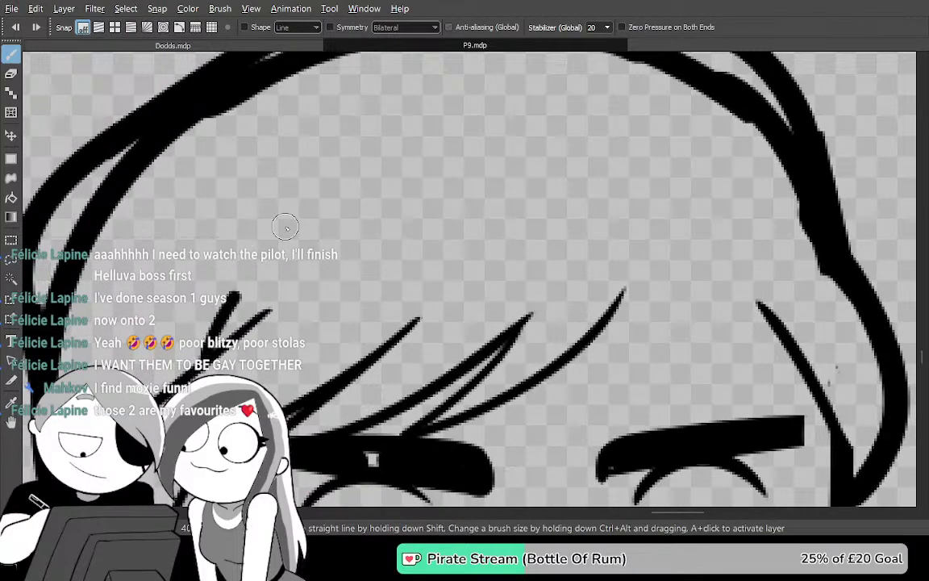
Brush a main hair arc from the outer forehead strand over the forehead, extending it downward outside the right side of the head
drag(269, 244, 926, 258)
drag(728, 356, 488, 344)
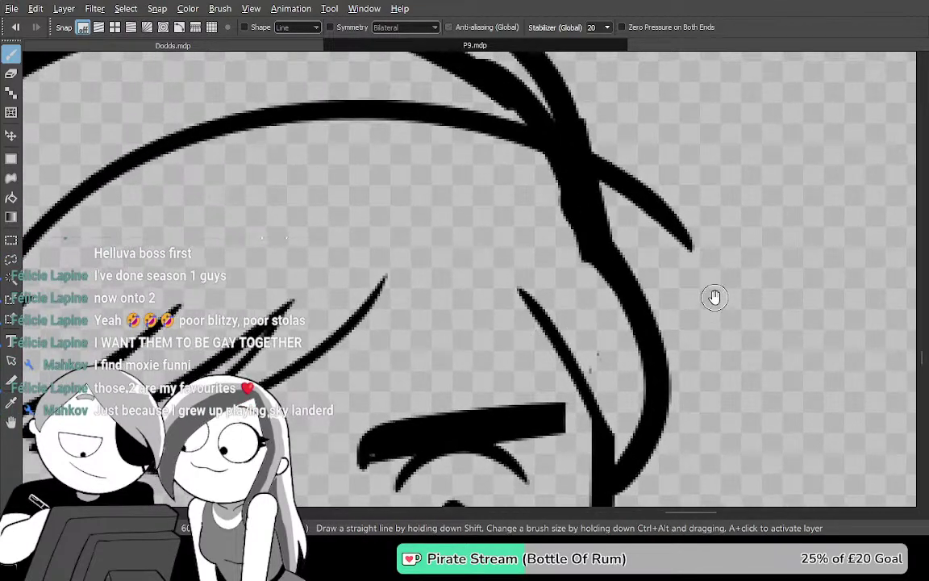
drag(630, 186, 726, 374)
mouse_move(598, 454)
mouse_down()
mouse_move(729, 379)
mouse_move(816, 376)
mouse_up()
drag(509, 377, 516, 386)
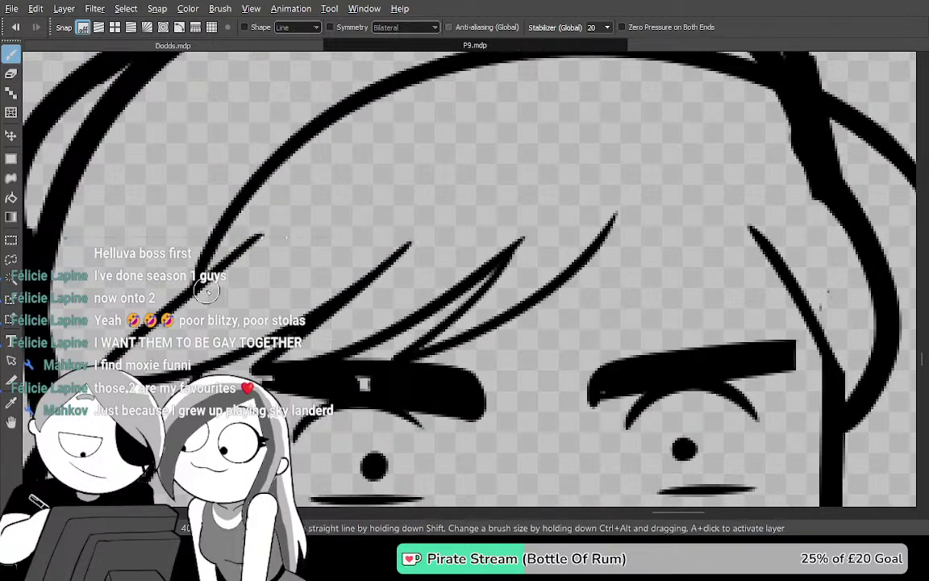
mouse_move(196, 280)
mouse_down()
mouse_move(605, 104)
mouse_move(664, 105)
mouse_up()
drag(620, 168, 541, 257)
key(ctrl+z)
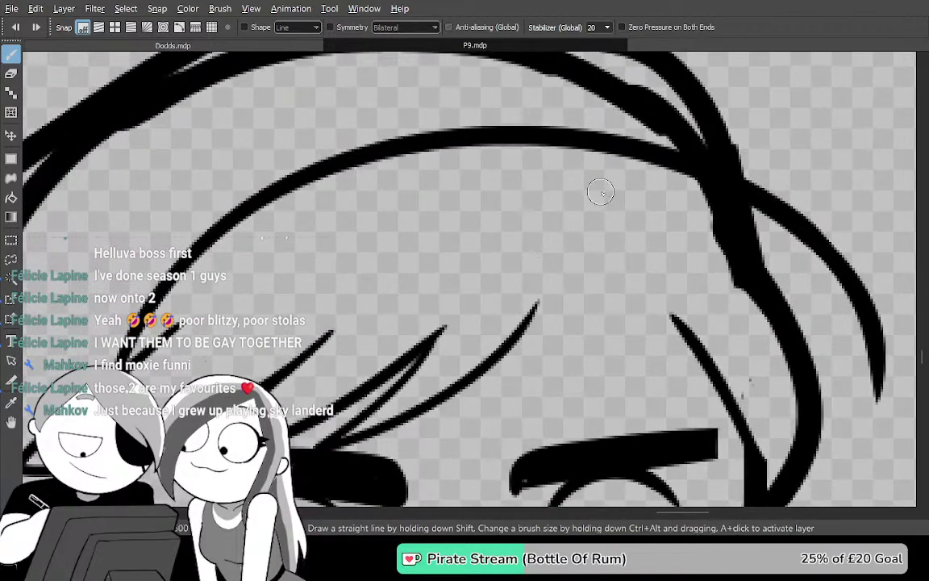
Brush a thinner inner hair arc rising from the second forehead strand beneath the main arc, undoing unsuitable strokes
drag(520, 201, 308, 391)
mouse_move(387, 368)
mouse_down()
mouse_move(554, 278)
mouse_move(530, 316)
mouse_move(296, 431)
mouse_up()
key(ctrl+z)
drag(256, 337, 619, 255)
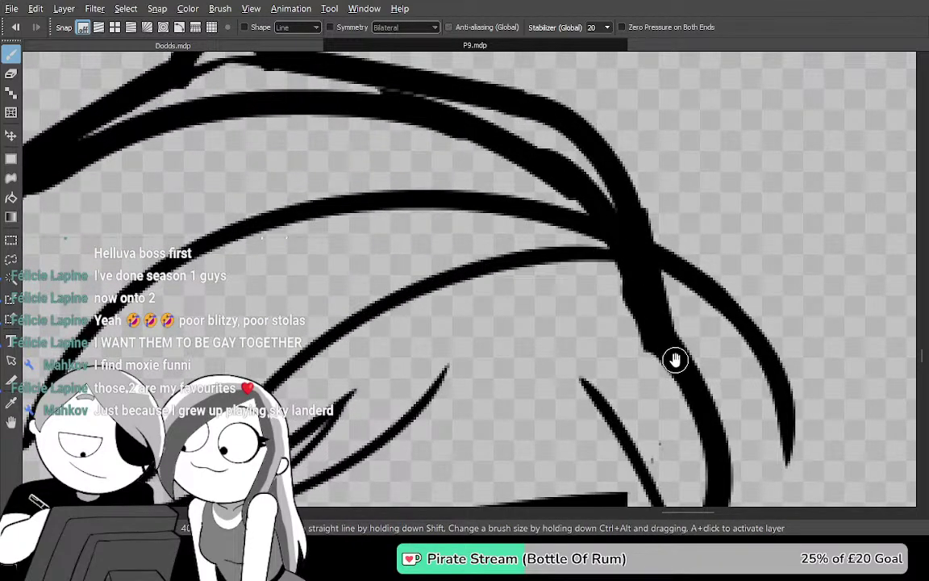
key(ctrl+z)
mouse_move(536, 271)
mouse_down()
mouse_move(613, 173)
mouse_move(257, 399)
mouse_up()
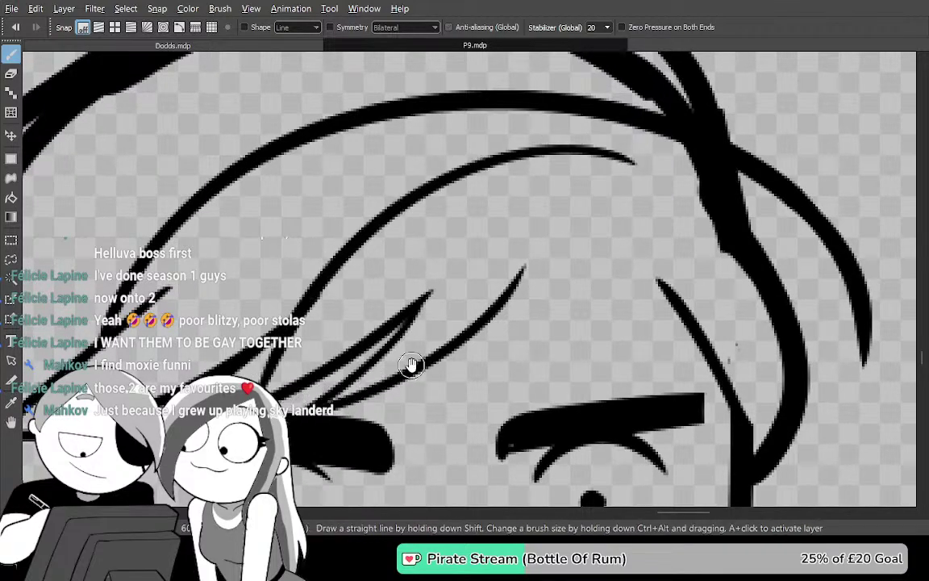
drag(436, 331, 597, 286)
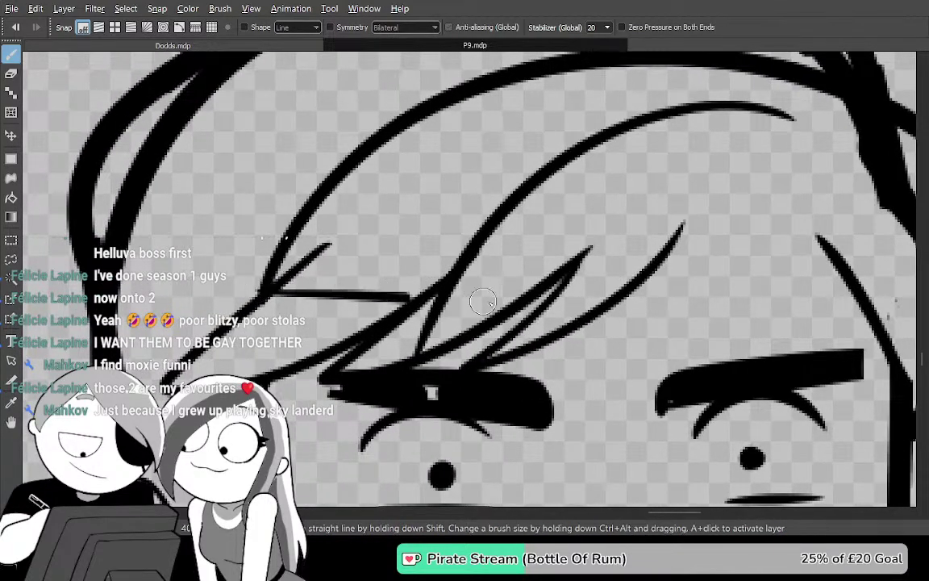
Brush a short slanted stroke at the main arc's lower right end and extend the thin line across the arcs' lower left ends
mouse_move(756, 322)
mouse_down()
mouse_move(562, 309)
mouse_move(476, 315)
mouse_up()
drag(670, 347, 578, 350)
drag(603, 307, 660, 297)
key(ctrl+z)
scroll(624, 341, left, 10)
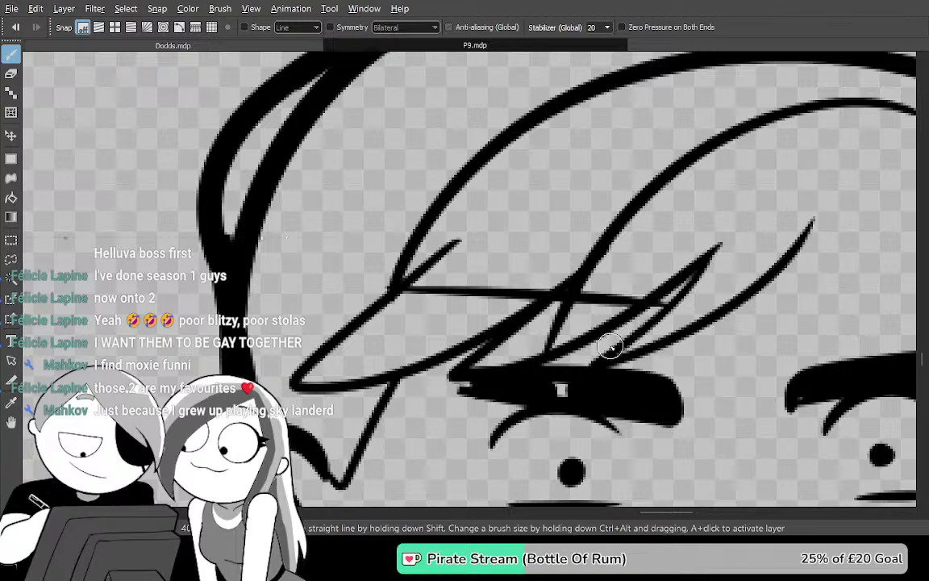
Hide the head line art, leaving only the hair outline and arcs displayed
key(Tab)
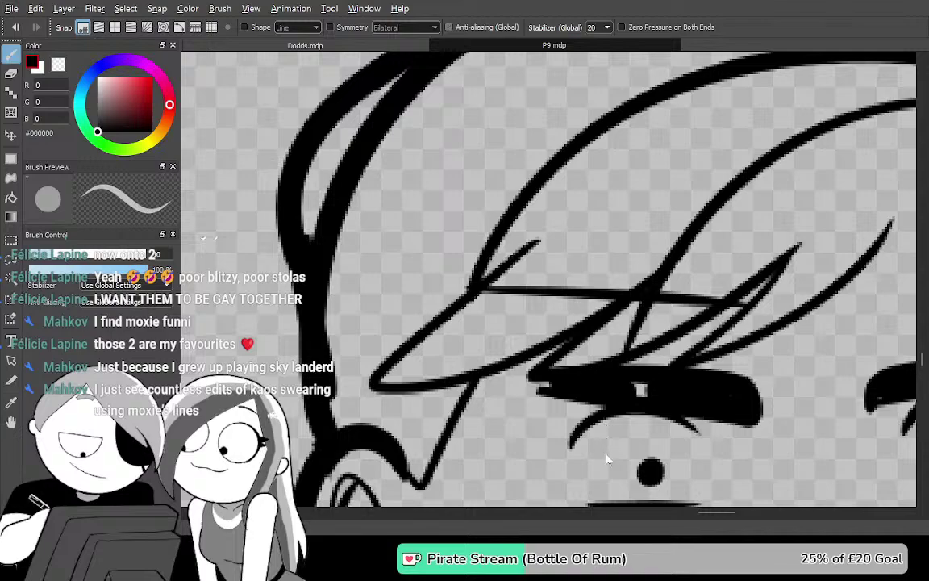
key(Delete)
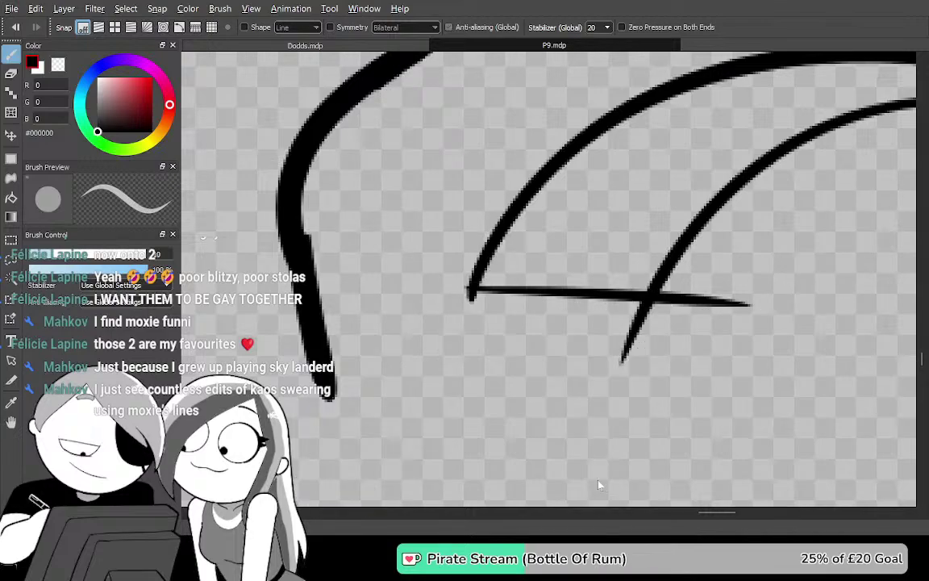
key(Tab)
drag(703, 349, 462, 436)
drag(653, 381, 541, 436)
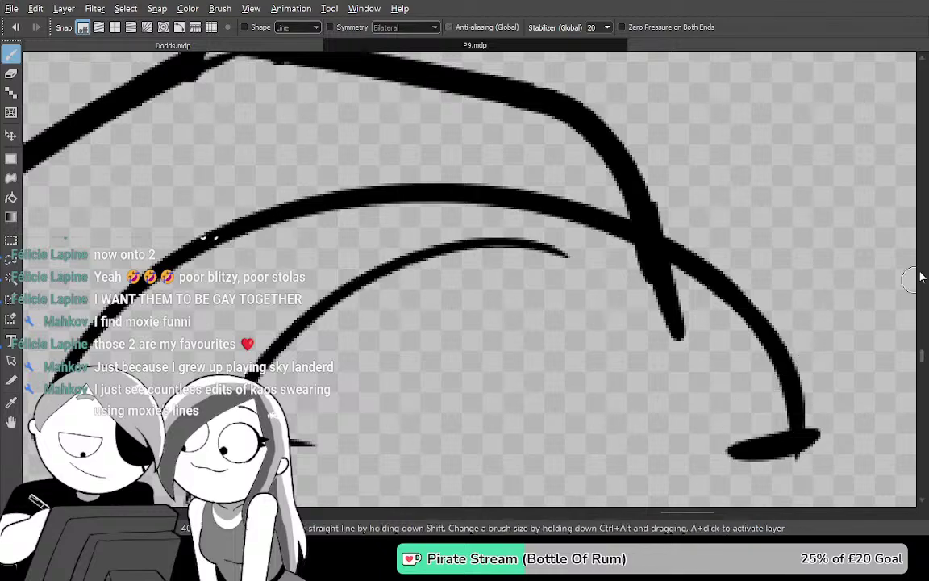
Erase the tail of the right hair outline that hangs below its crossing with the main arc
scroll(911, 278, up, 2)
mouse_move(630, 214)
mouse_down()
mouse_move(616, 256)
mouse_move(722, 200)
mouse_up()
key(e)
mouse_move(574, 375)
mouse_down()
mouse_move(579, 349)
mouse_move(501, 225)
mouse_up()
scroll(530, 255, down, 2)
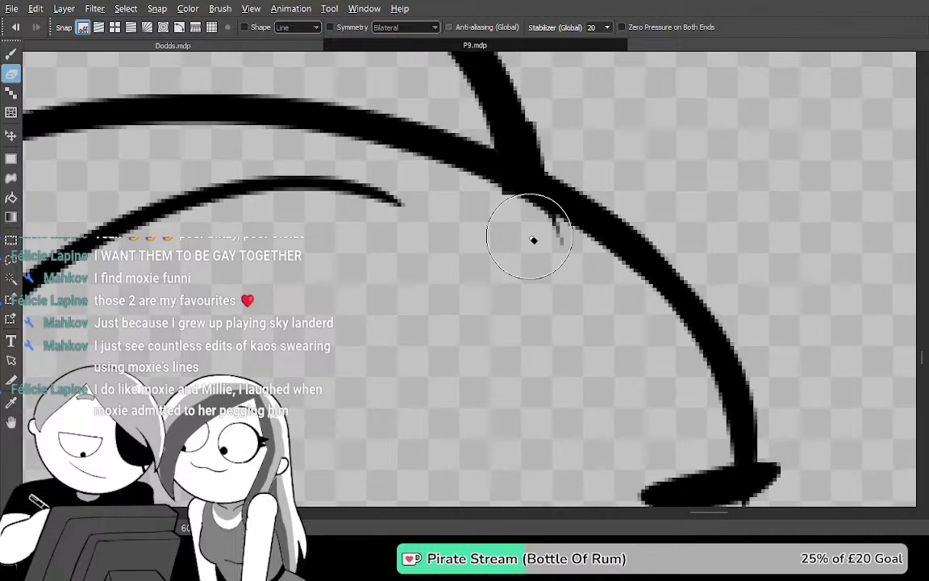
scroll(535, 239, up, 1)
drag(524, 328, 797, 290)
drag(688, 314, 572, 386)
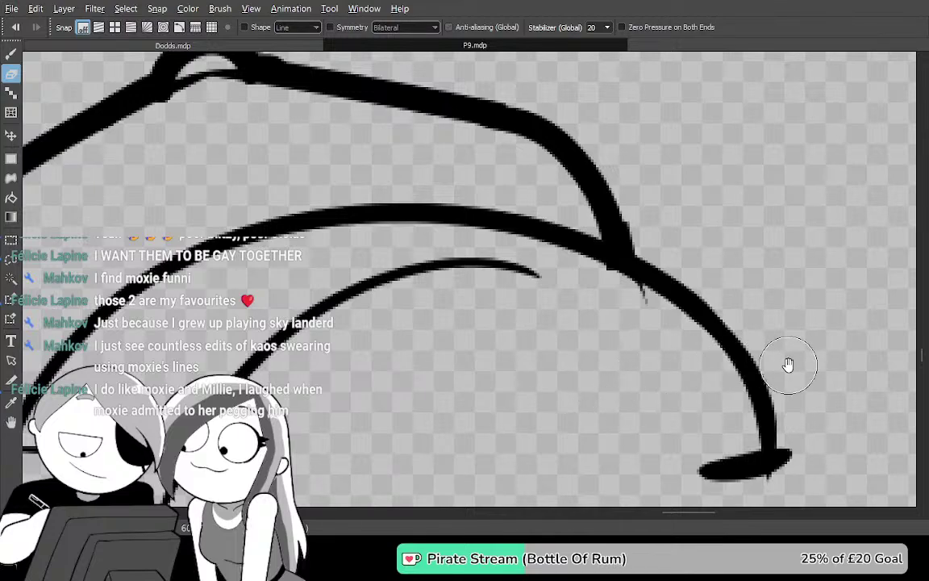
Lasso and delete the rough junction between the right hair outline and the main arc, and clear the selection
key(Tab)
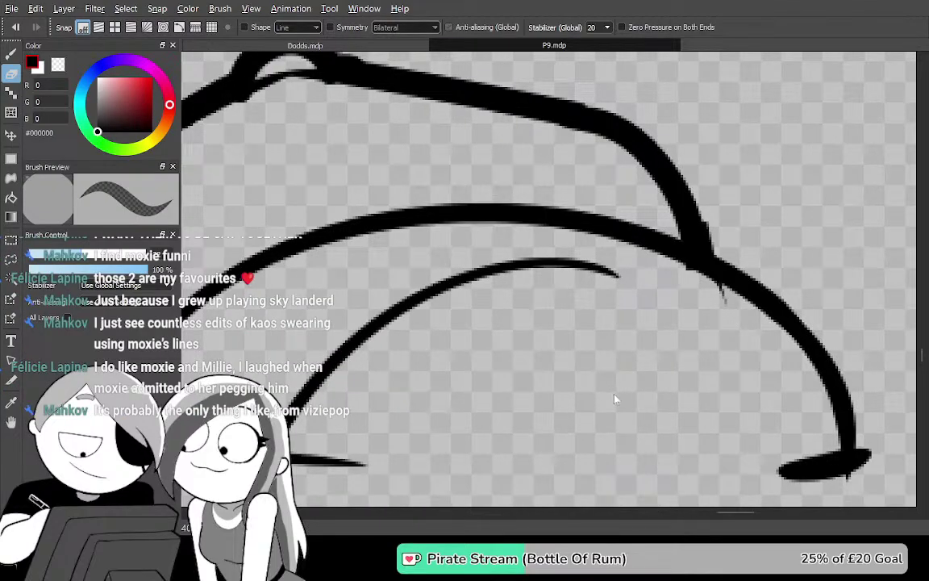
key(Tab)
scroll(611, 413, up, 2)
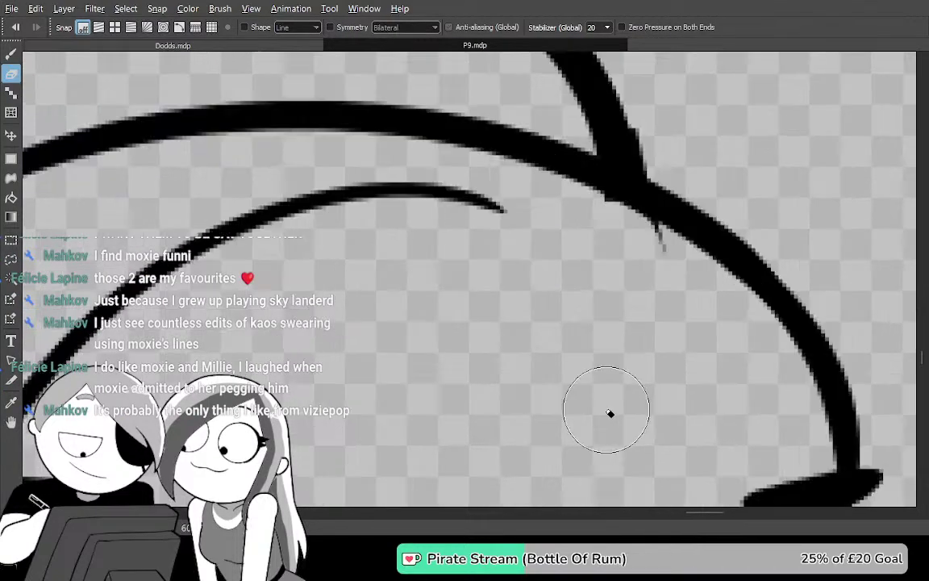
drag(605, 410, 563, 409)
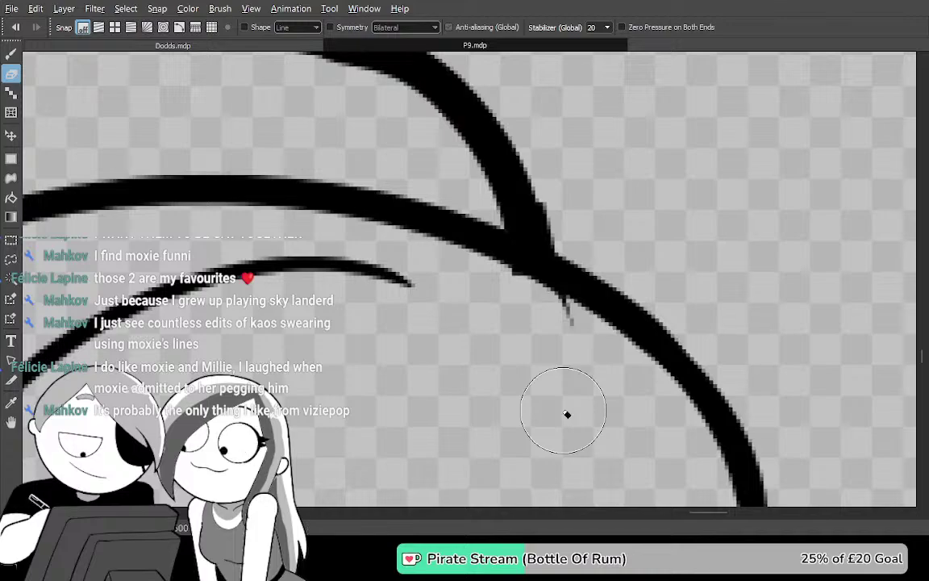
key(m)
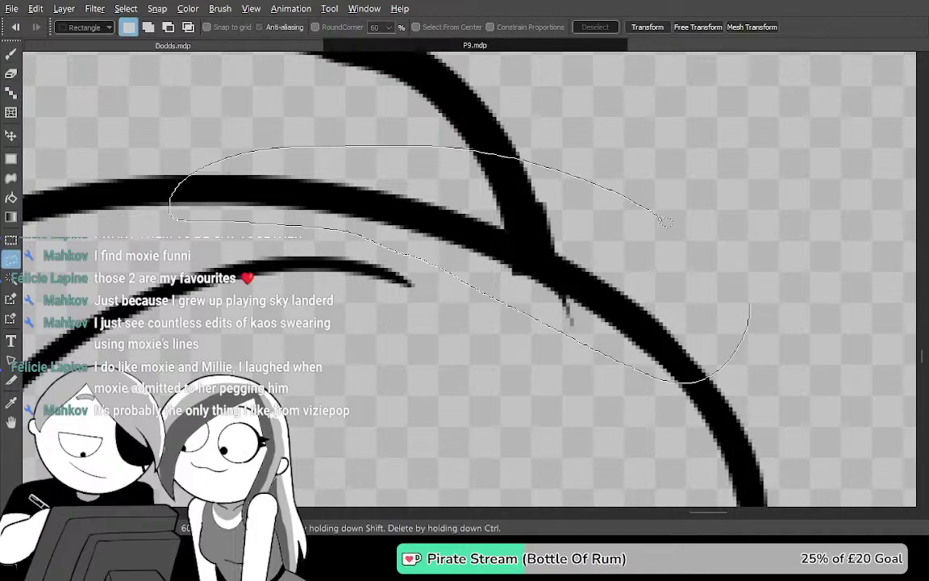
drag(660, 217, 661, 223)
key(Delete)
key(ctrl+d)
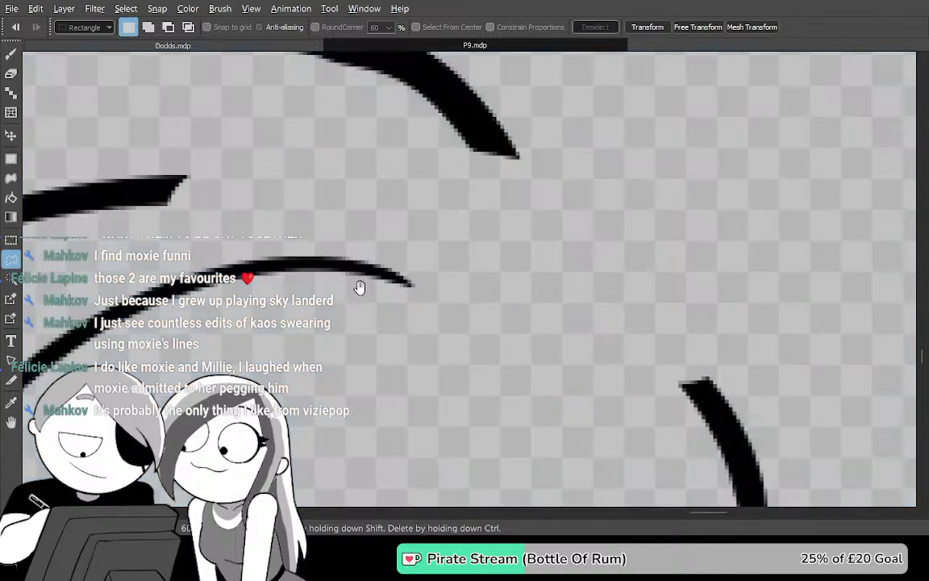
Brush a smooth curve across the deleted stretch of the main arc down toward its lower right section, undoing unsuitable strokes
drag(391, 286, 487, 286)
key(b)
mouse_move(219, 192)
mouse_down()
mouse_move(473, 178)
mouse_move(846, 425)
mouse_move(284, 191)
mouse_move(171, 193)
mouse_up()
key(ctrl+z)
key(ctrl+z)
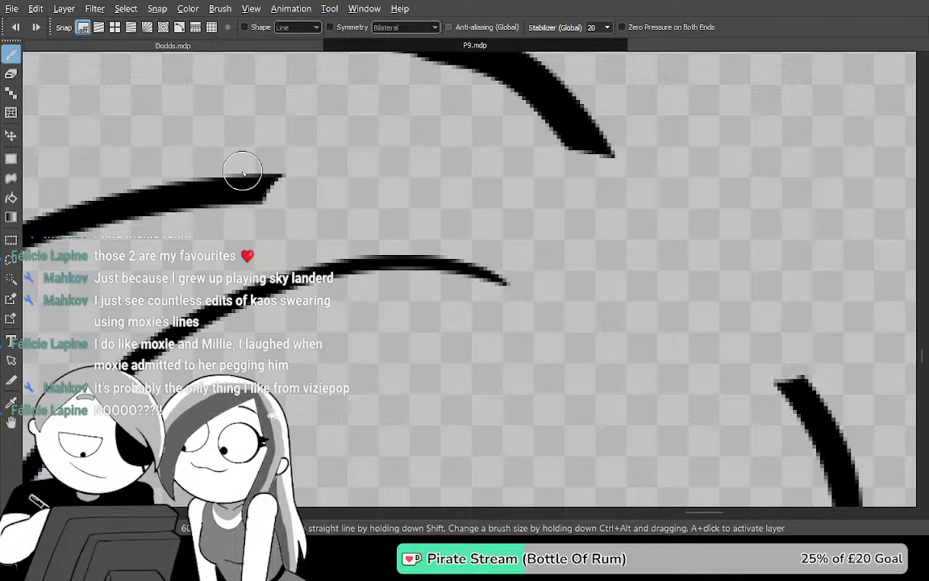
mouse_move(242, 183)
mouse_down()
mouse_move(763, 334)
mouse_move(794, 391)
mouse_up()
mouse_move(697, 251)
mouse_down()
mouse_move(703, 348)
mouse_move(755, 357)
mouse_move(705, 299)
mouse_up()
key(ctrl+z)
drag(443, 221, 846, 478)
drag(779, 388, 506, 122)
drag(624, 230, 627, 237)
Erase the old lower right section of the main arc and brush a new curve down to the short slanted end stroke
key(e)
drag(524, 157, 597, 289)
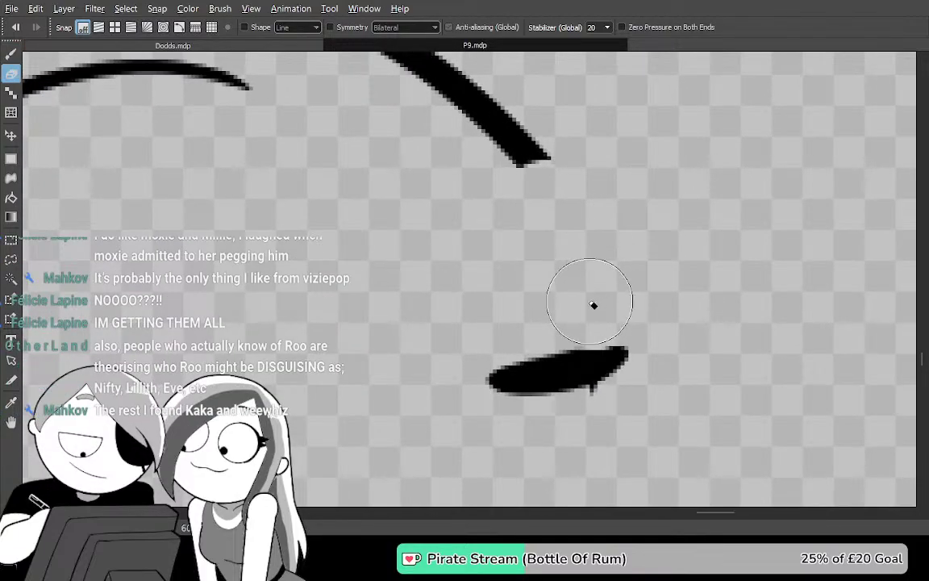
click(629, 324)
key(p)
mouse_move(500, 371)
mouse_down()
mouse_move(508, 128)
mouse_move(603, 379)
mouse_move(533, 138)
mouse_move(595, 370)
mouse_up()
key(ctrl+z)
key(ctrl+z)
key(ctrl+z)
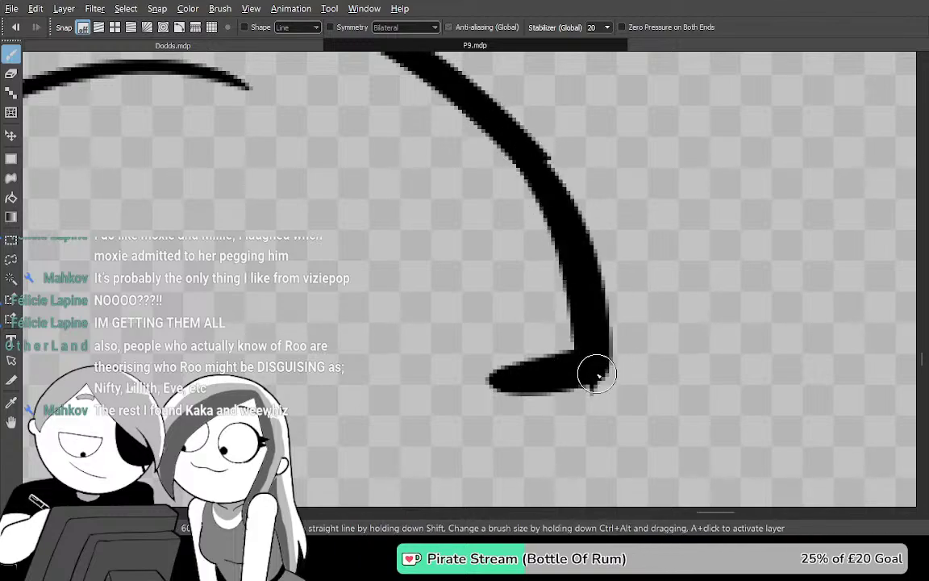
scroll(603, 334, up, 5)
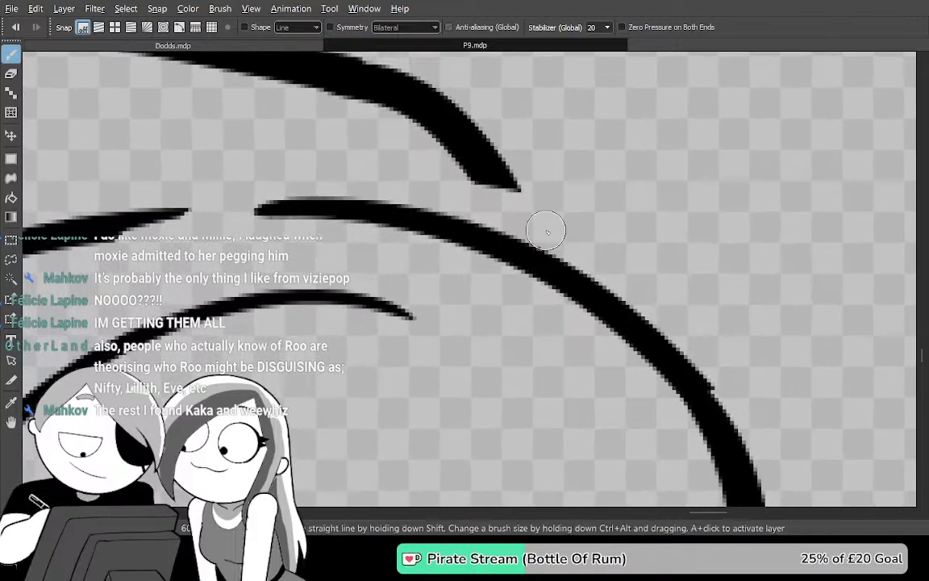
Compare the brim arcs on their own and together with the face and hair line art
drag(545, 231, 530, 276)
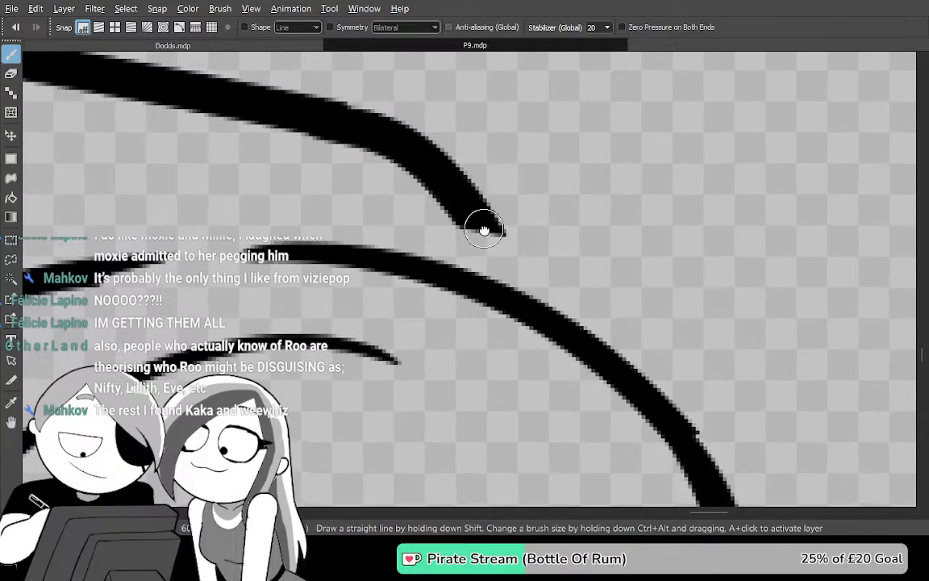
mouse_move(506, 234)
mouse_down()
mouse_move(487, 214)
mouse_move(587, 145)
mouse_up()
scroll(574, 141, down, 5)
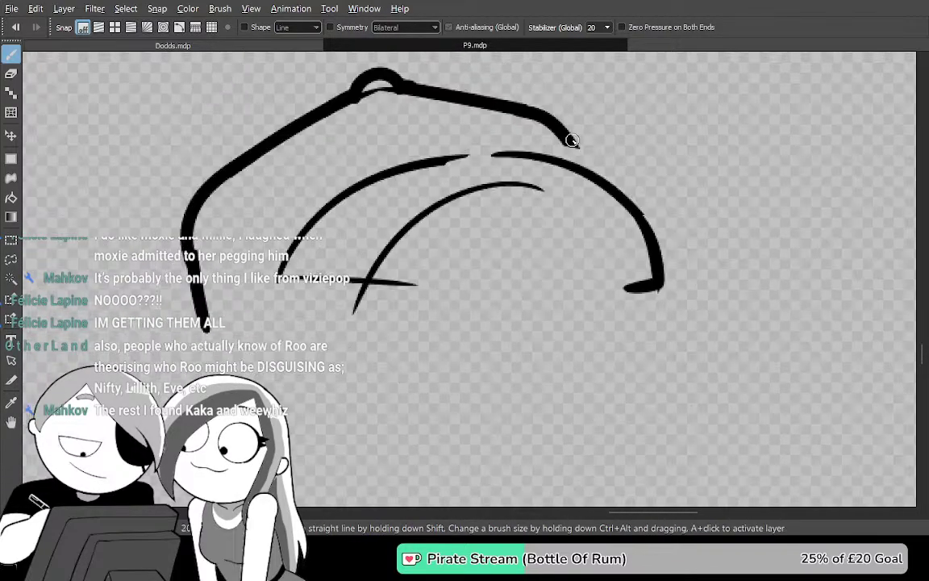
scroll(570, 144, up, 3)
scroll(570, 146, down, 1)
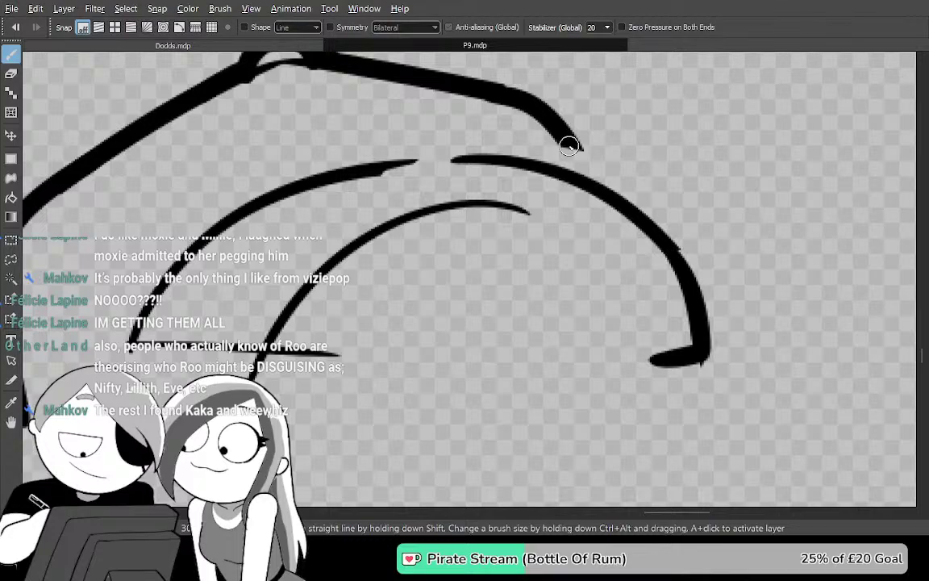
key(Tab)
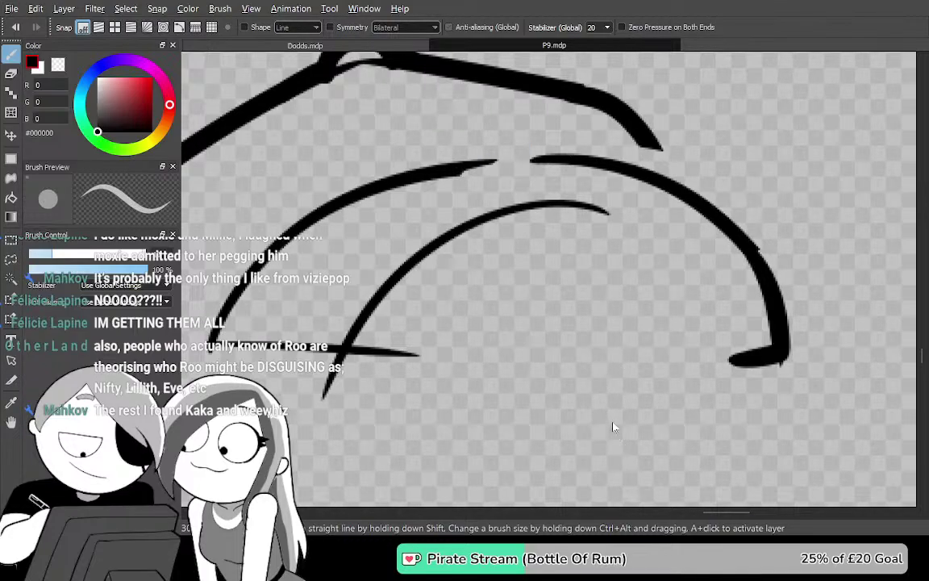
key(Tab)
key(ctrl+z)
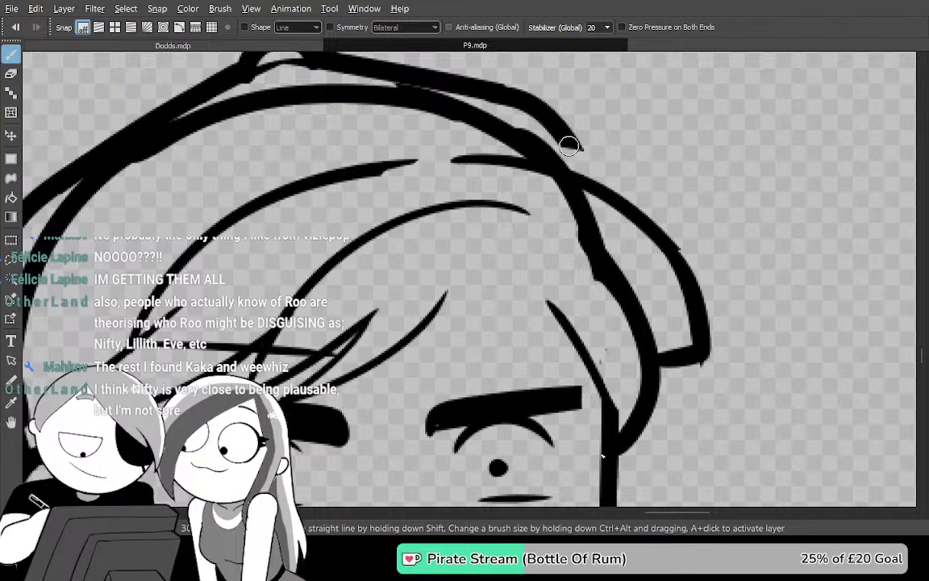
key(ctrl+z)
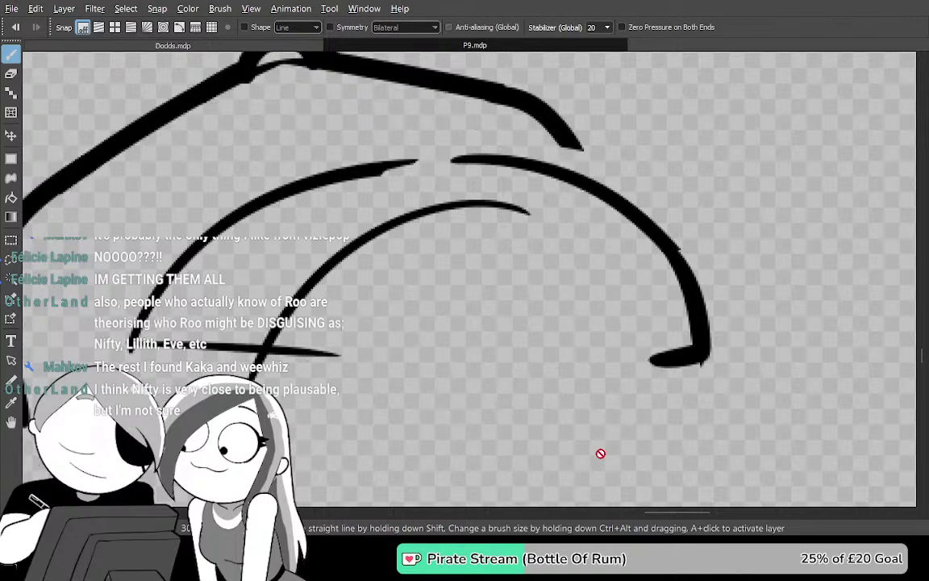
key(ctrl+y)
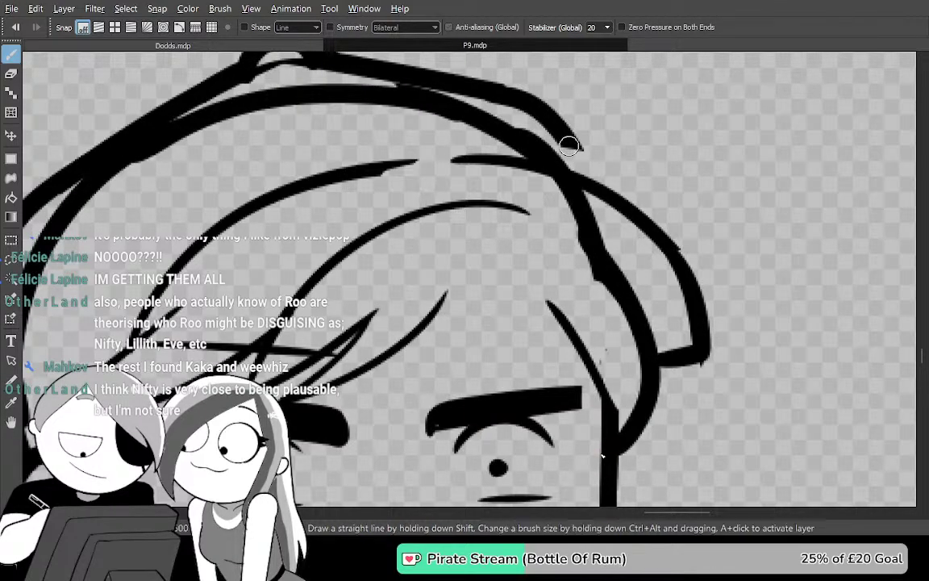
Undo all the recent brim arc strokes and erasures, back to the full right outline without any arcs
key(ctrl+z)
key(ctrl+z)
key(ctrl+z)
key(ctrl+z)
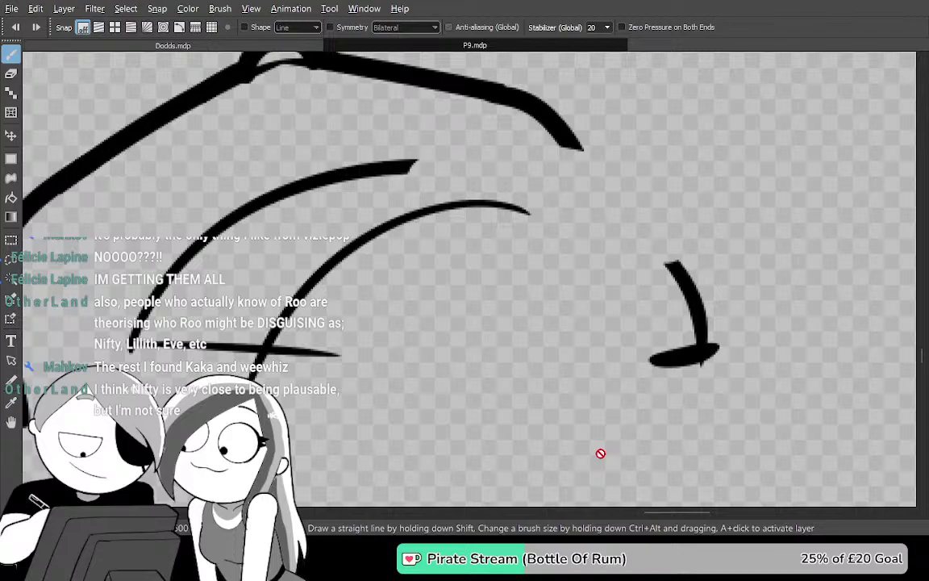
key(ctrl+y)
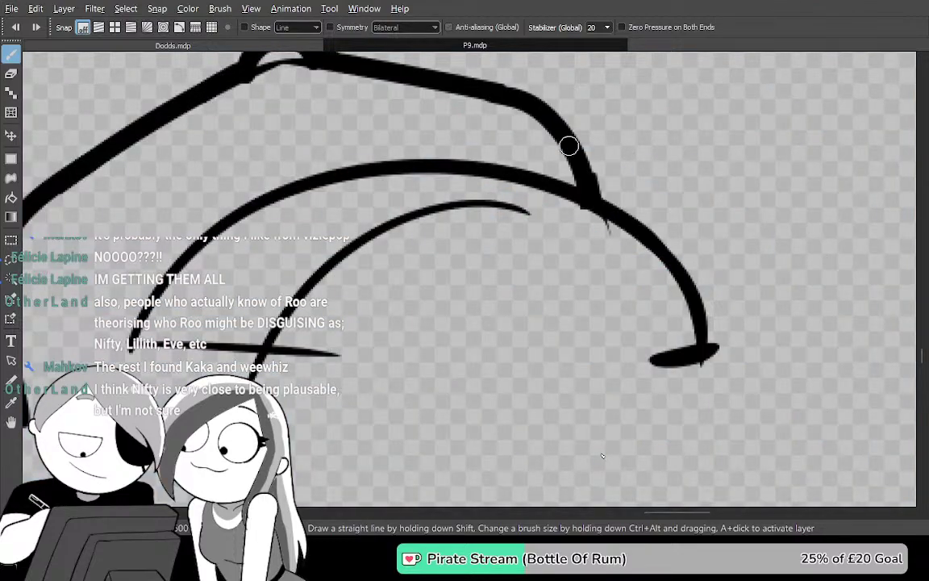
key(ctrl+z)
key(ctrl+z)
key(ctrl+z)
key(ctrl+z)
key(ctrl+z)
key(ctrl+z)
key(ctrl+z)
key(ctrl+z)
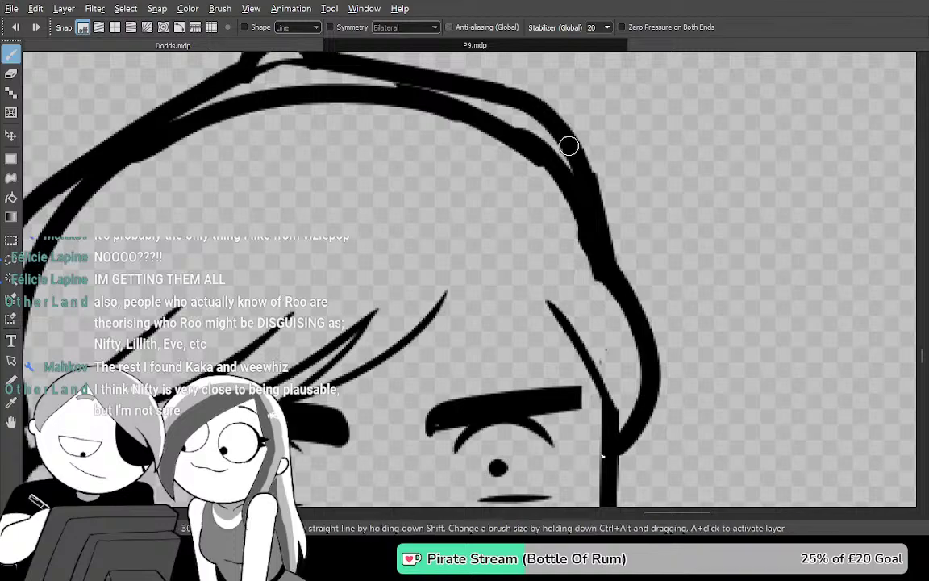
Try a slanted stroke over the left forehead strands and a wide arc from the left eye past the head's right side, then undo them
drag(484, 225, 616, 316)
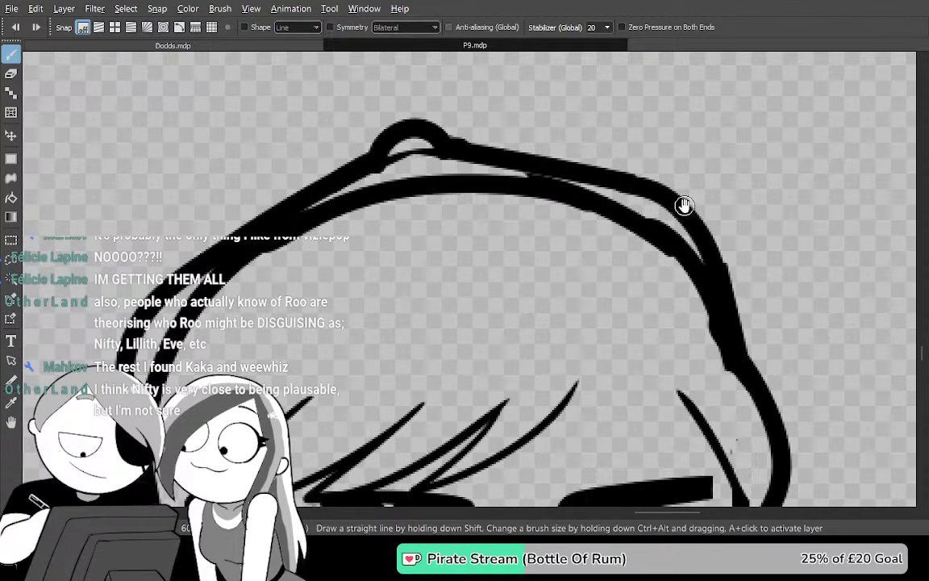
mouse_move(651, 249)
mouse_down()
mouse_move(627, 193)
mouse_move(654, 131)
mouse_up()
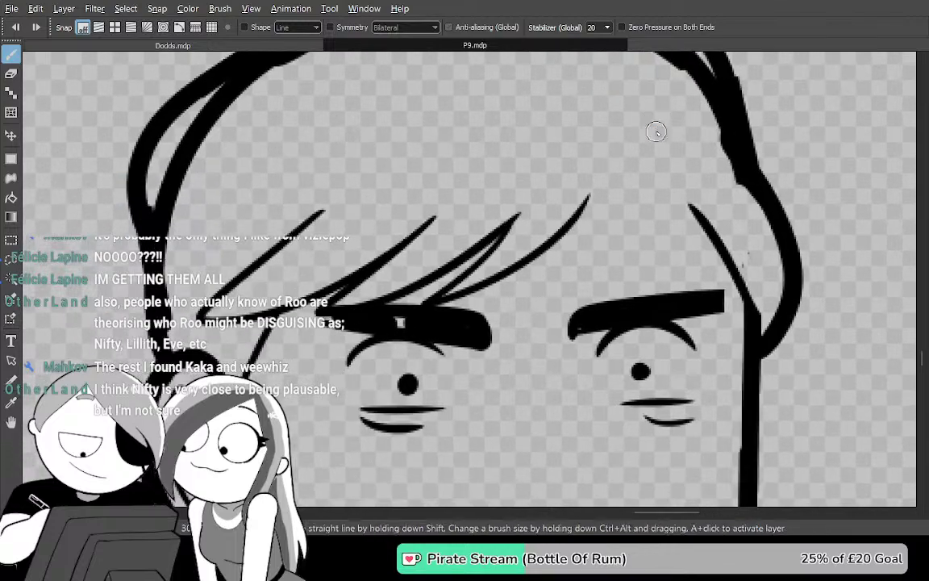
key(Tab)
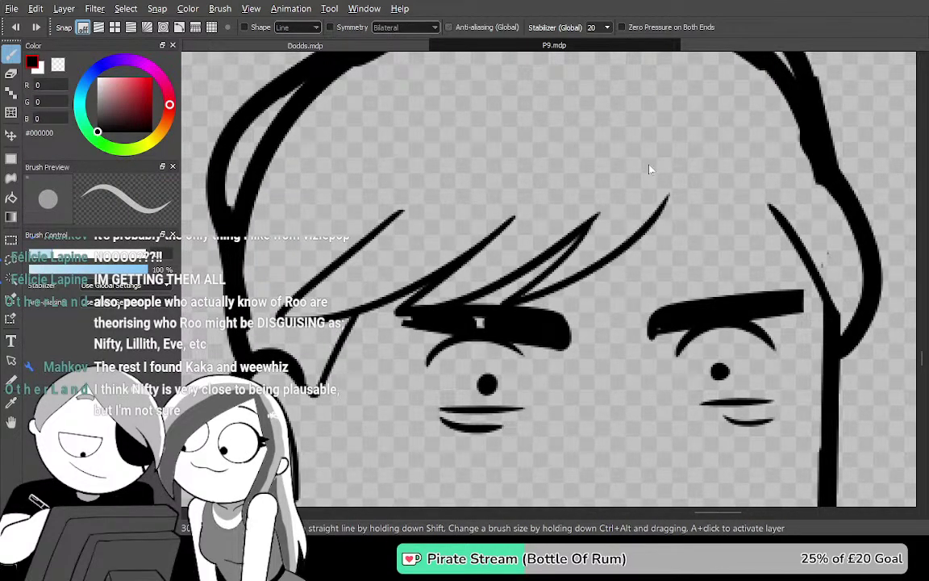
key(Tab)
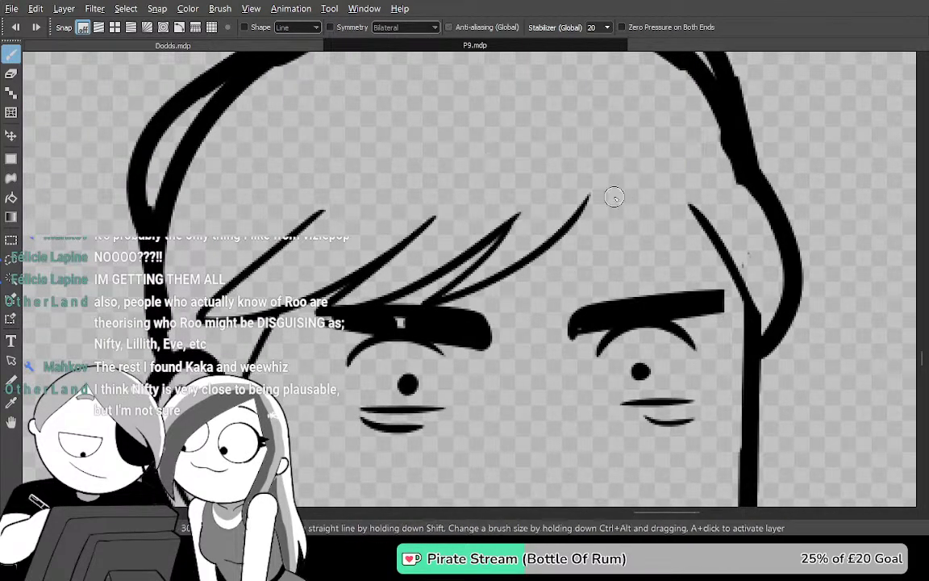
drag(263, 253, 323, 292)
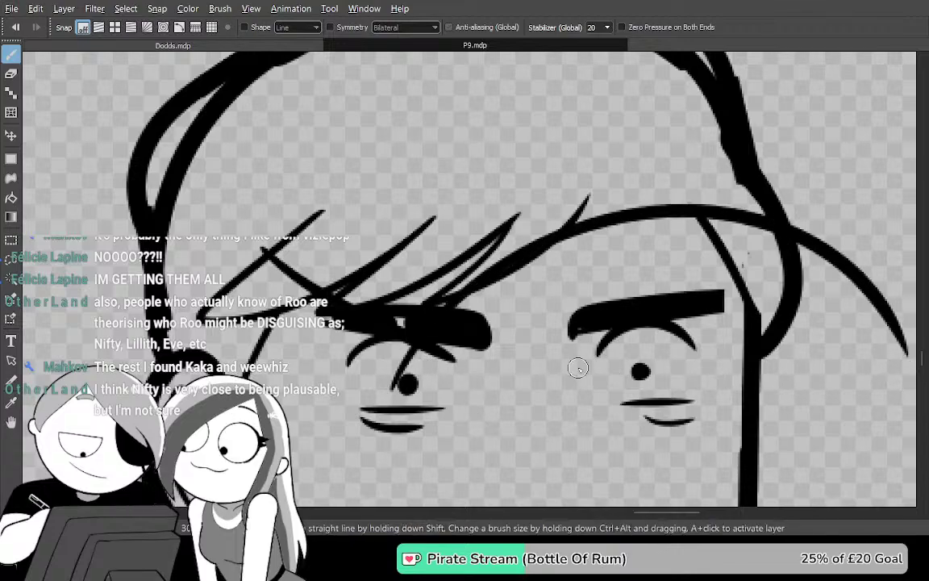
mouse_move(401, 411)
mouse_down()
mouse_move(721, 218)
mouse_move(893, 365)
mouse_up()
mouse_move(723, 383)
mouse_down()
mouse_move(576, 377)
mouse_move(720, 385)
mouse_up()
key(ctrl+z)
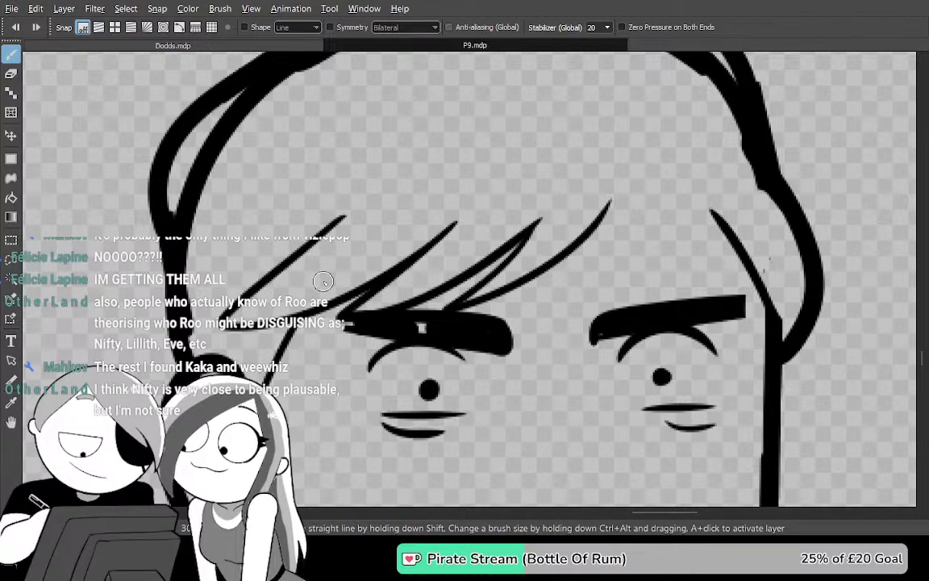
drag(264, 242, 562, 418)
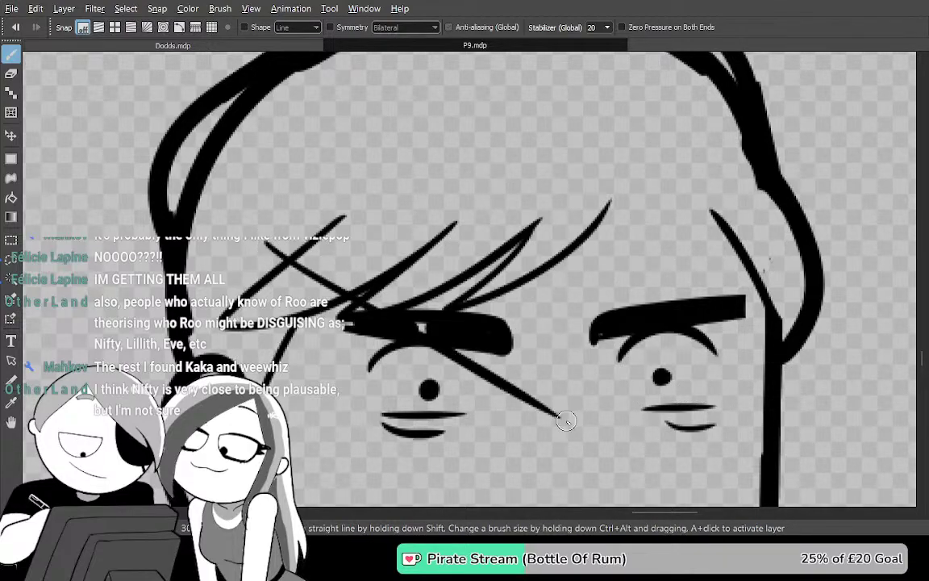
key(ctrl+z)
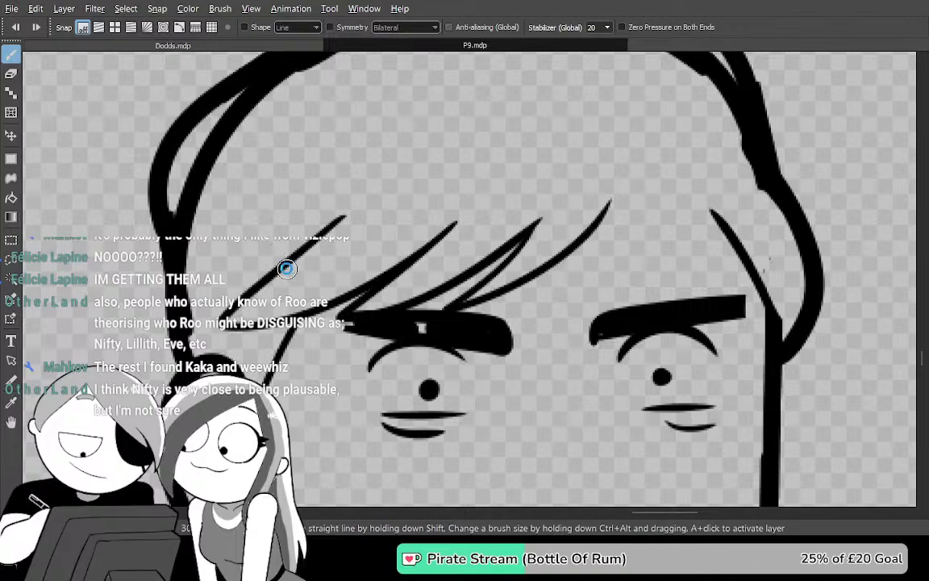
Brush a slanted stroke across the left forehead strands and a wide lower arc from the left eye past the right side of the head
drag(348, 295, 479, 388)
mouse_move(420, 378)
mouse_down()
mouse_move(571, 253)
mouse_move(880, 275)
mouse_move(921, 369)
mouse_up()
mouse_move(778, 371)
mouse_down()
mouse_move(667, 351)
mouse_move(556, 372)
mouse_up()
drag(707, 329, 699, 394)
drag(645, 324, 520, 158)
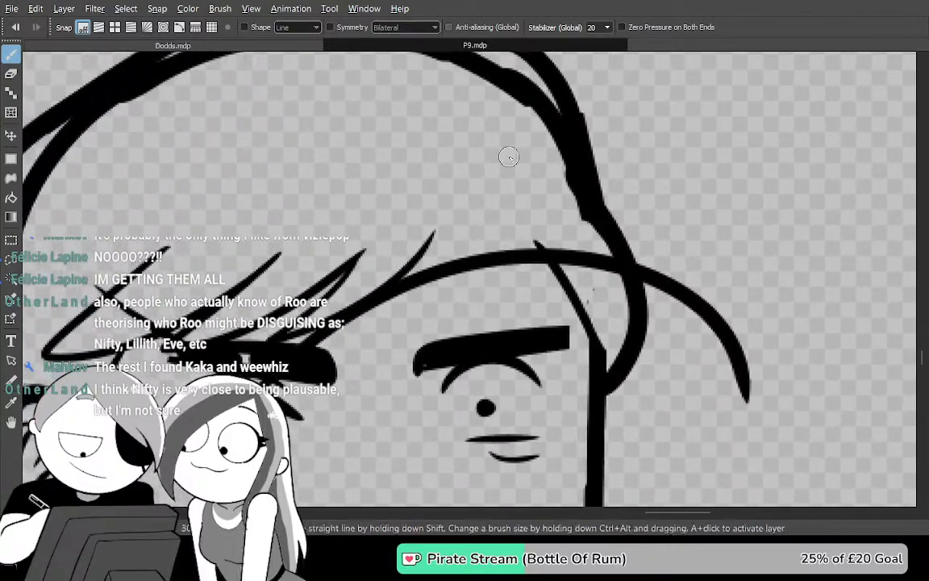
Brush an upper arc from the forehead's centre past the right outline to a short hooked end by the lower arc's tip, undoing unsuitable strokes
mouse_move(366, 152)
mouse_down()
mouse_move(488, 141)
mouse_move(591, 183)
mouse_up()
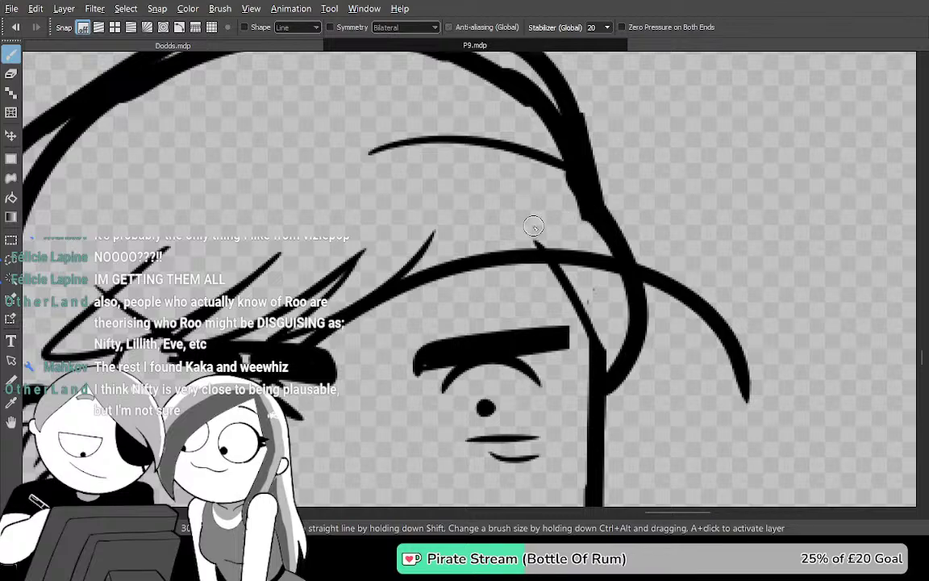
mouse_move(528, 150)
mouse_down()
mouse_move(687, 271)
mouse_move(780, 406)
mouse_up()
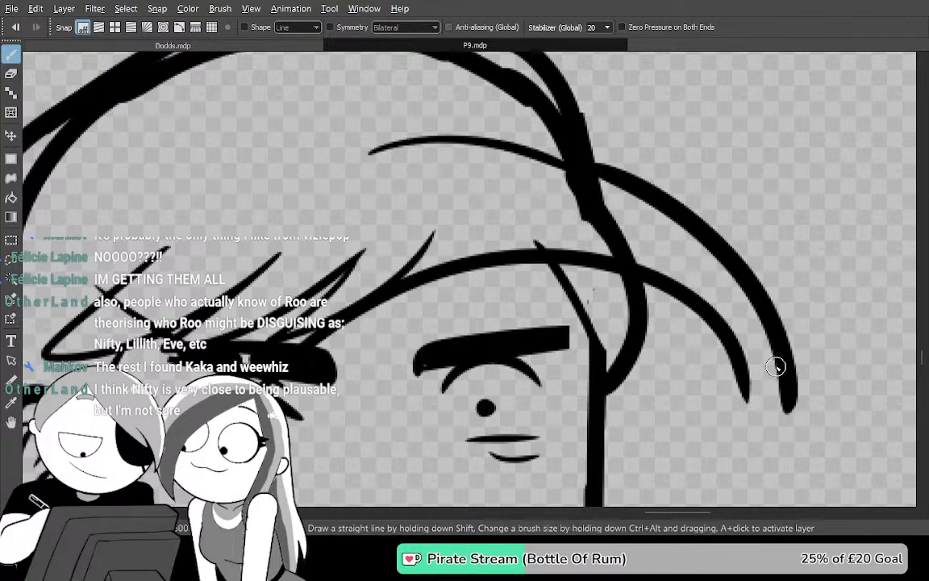
key(ctrl+z)
drag(695, 257, 660, 287)
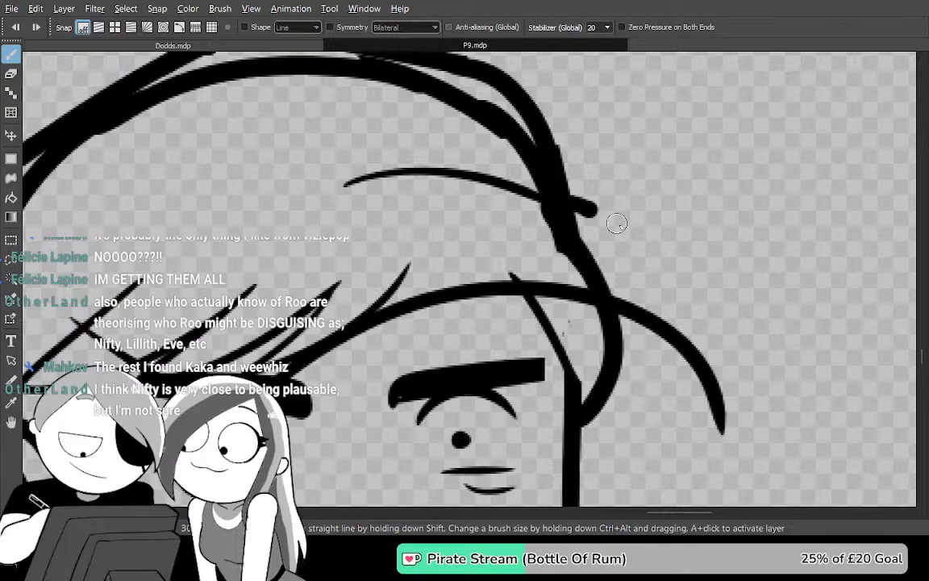
drag(575, 202, 746, 431)
key(ctrl+z)
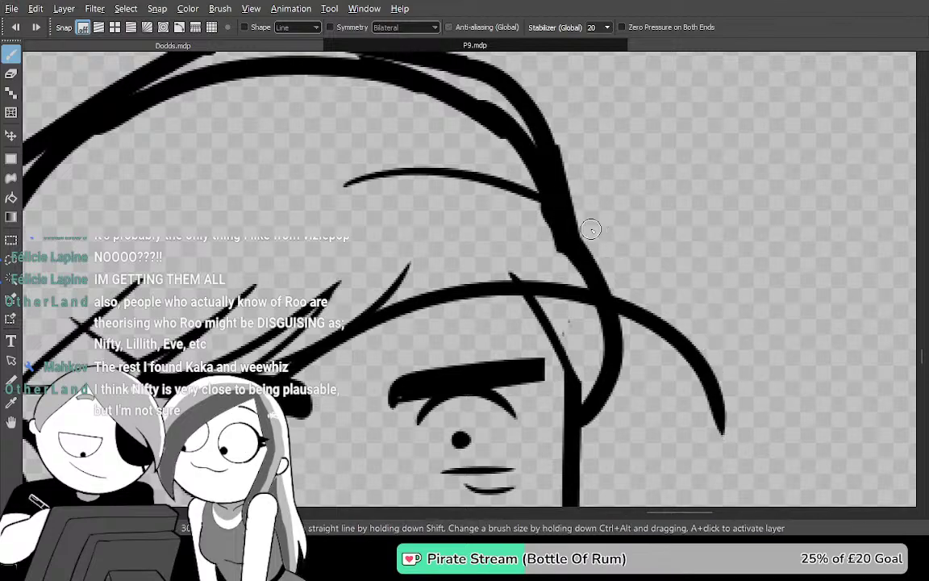
mouse_move(537, 193)
mouse_down()
mouse_move(630, 235)
mouse_move(739, 348)
mouse_move(732, 440)
mouse_up()
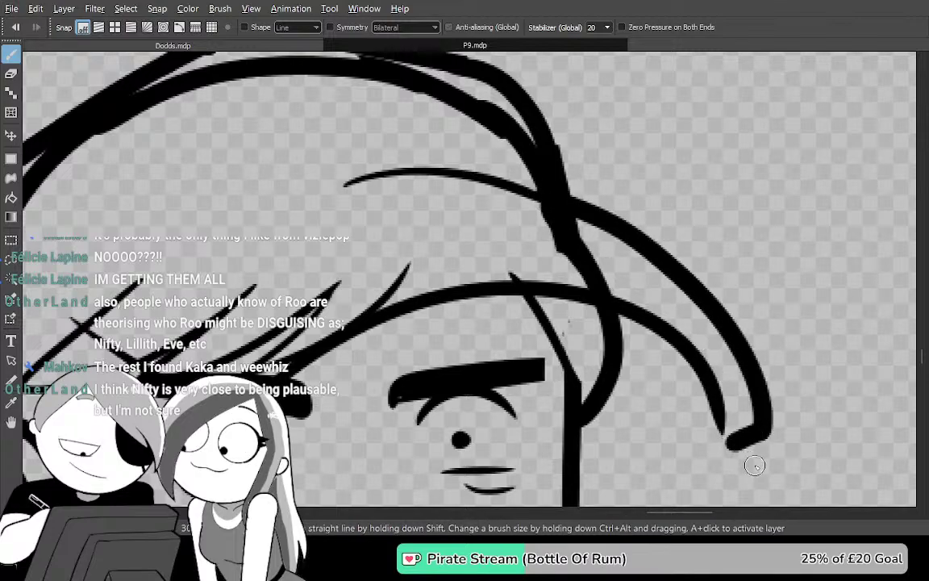
Brush a slanted line from the right temple to the arcs' tip, and a curve from the left strands up to the upper arc
drag(596, 353, 780, 446)
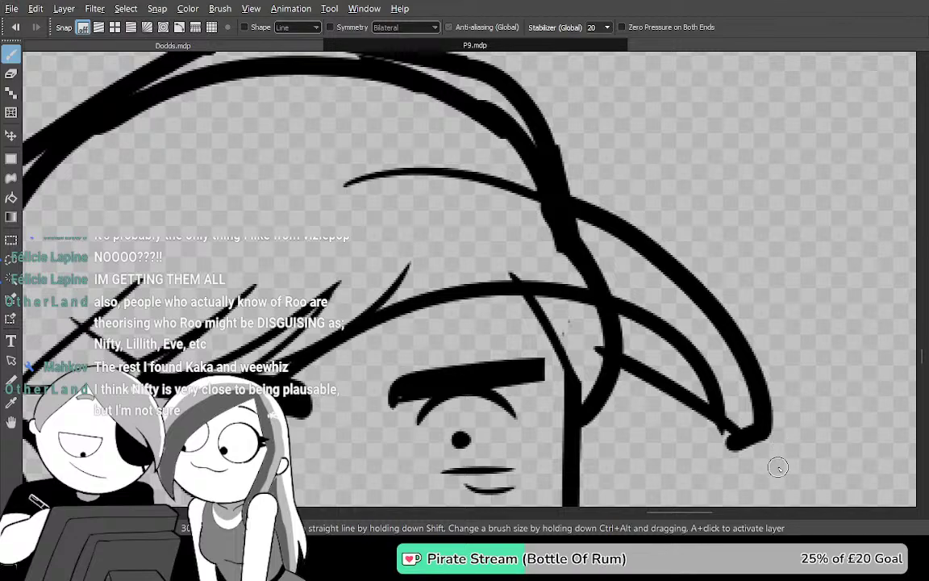
mouse_move(407, 365)
mouse_down()
mouse_move(553, 264)
mouse_move(565, 301)
mouse_up()
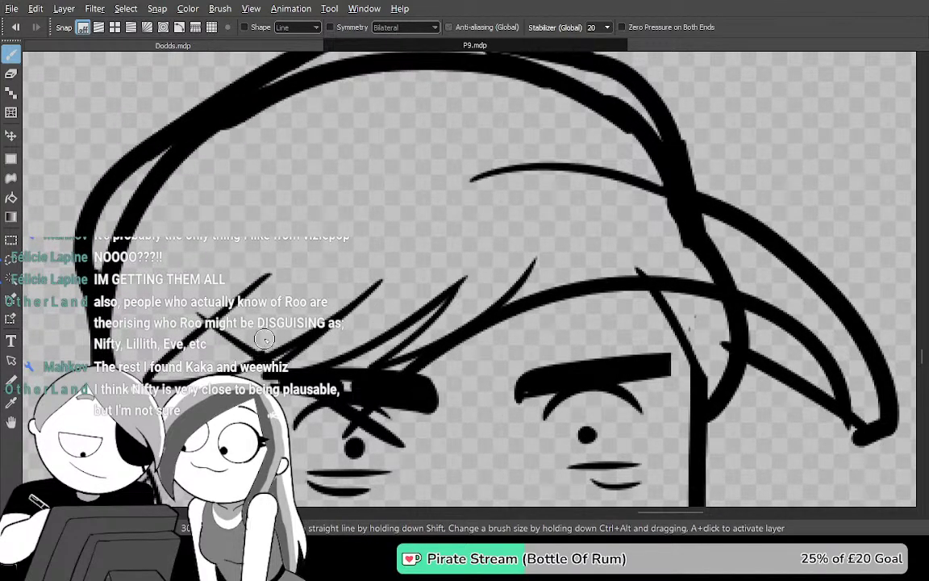
mouse_move(263, 345)
mouse_down()
mouse_move(353, 229)
mouse_move(553, 172)
mouse_up()
Hide the face and hair line art, leaving only the thick outer outline and the new brim strokes visible
key(Tab)
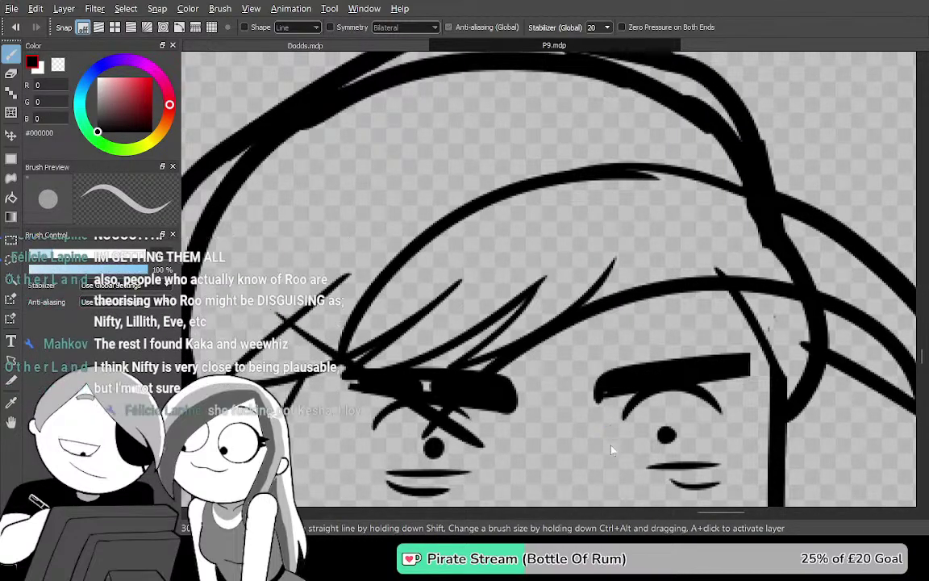
click(599, 470)
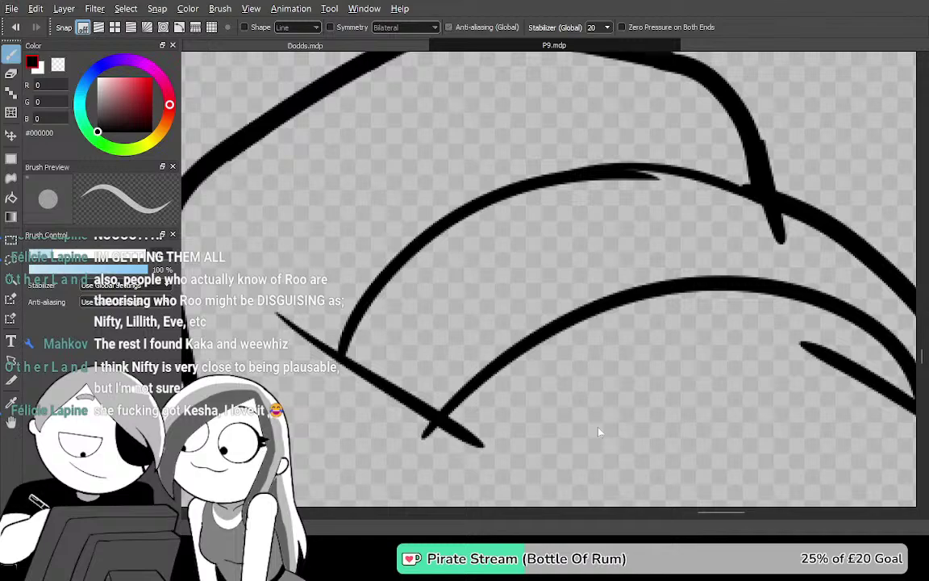
key(Tab)
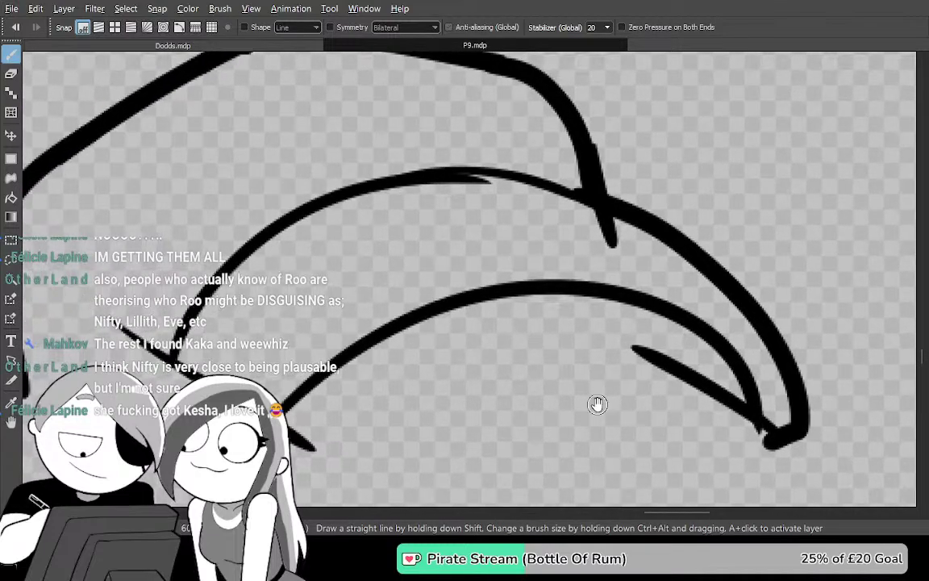
mouse_move(444, 363)
mouse_down()
mouse_move(453, 332)
mouse_move(541, 278)
mouse_move(563, 302)
mouse_move(473, 338)
mouse_up()
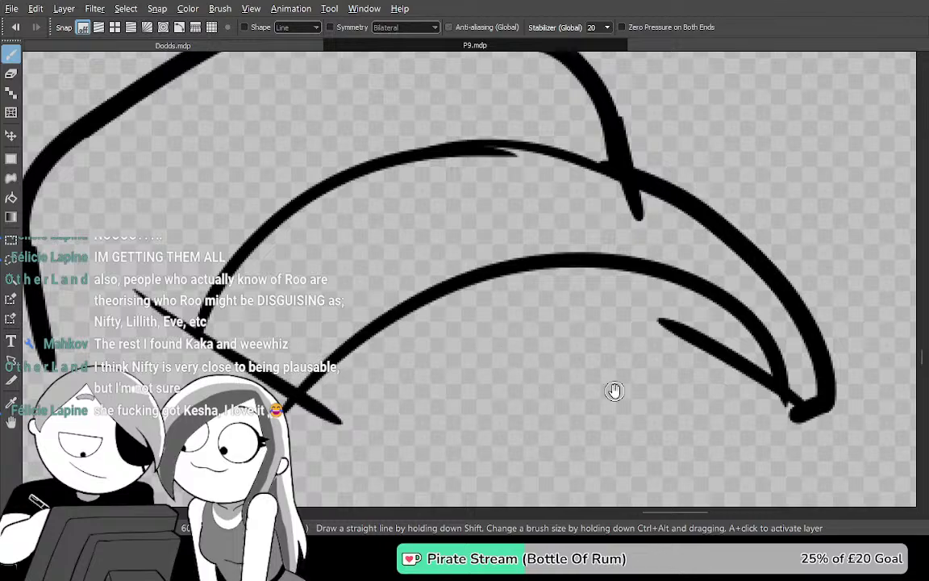
drag(609, 389, 669, 309)
key(Tab)
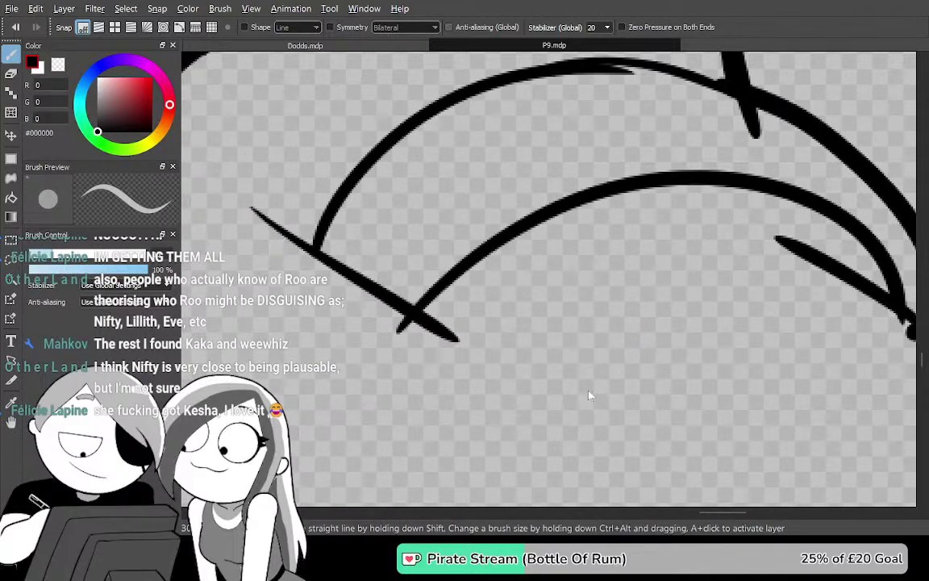
key(Tab)
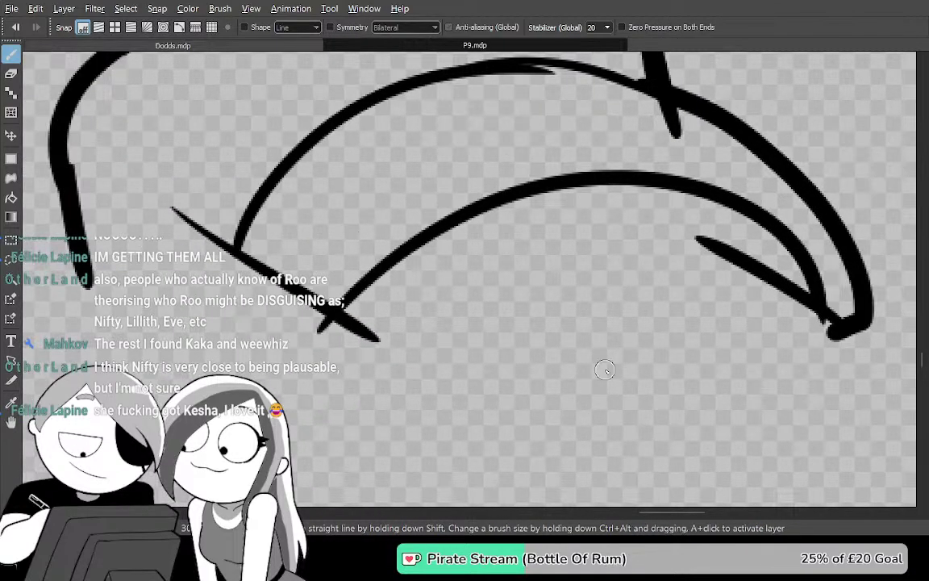
Try to replace the left half of the lower arc by erasing it and brushing a new curve from the slanted stroke
scroll(590, 380, up, 2)
drag(589, 379, 626, 341)
key(e)
mouse_move(484, 173)
mouse_down()
mouse_move(403, 203)
mouse_move(629, 98)
mouse_up()
drag(391, 216, 327, 233)
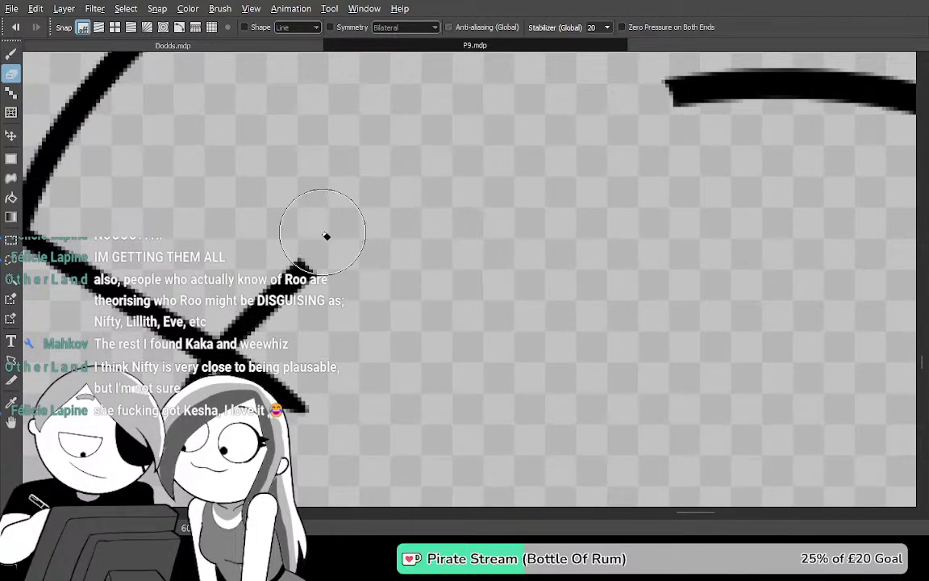
key(b)
mouse_move(301, 402)
mouse_down()
mouse_move(371, 300)
mouse_move(723, 95)
mouse_up()
drag(645, 166, 362, 319)
drag(521, 314, 532, 325)
Try to trim and rebrush the join along the lower arc's upper edge, then undo the recent lower arc edits
key(e)
drag(360, 255, 516, 214)
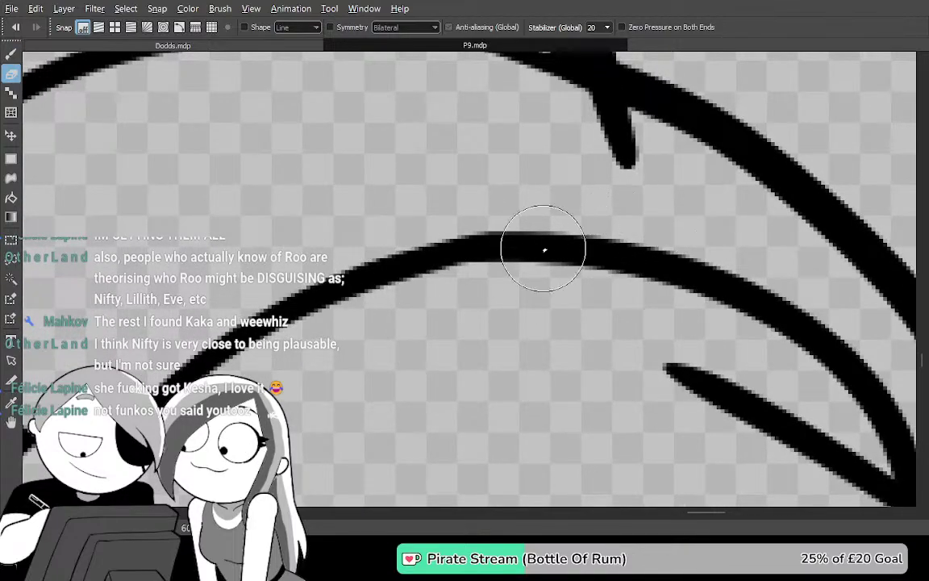
key(b)
mouse_move(641, 365)
mouse_down()
mouse_move(507, 346)
mouse_move(291, 271)
mouse_up()
mouse_move(282, 406)
mouse_down()
mouse_move(781, 358)
mouse_move(612, 348)
mouse_move(758, 389)
mouse_move(742, 383)
mouse_up()
key(ctrl+z)
key(ctrl+z)
key(ctrl+z)
key(ctrl+z)
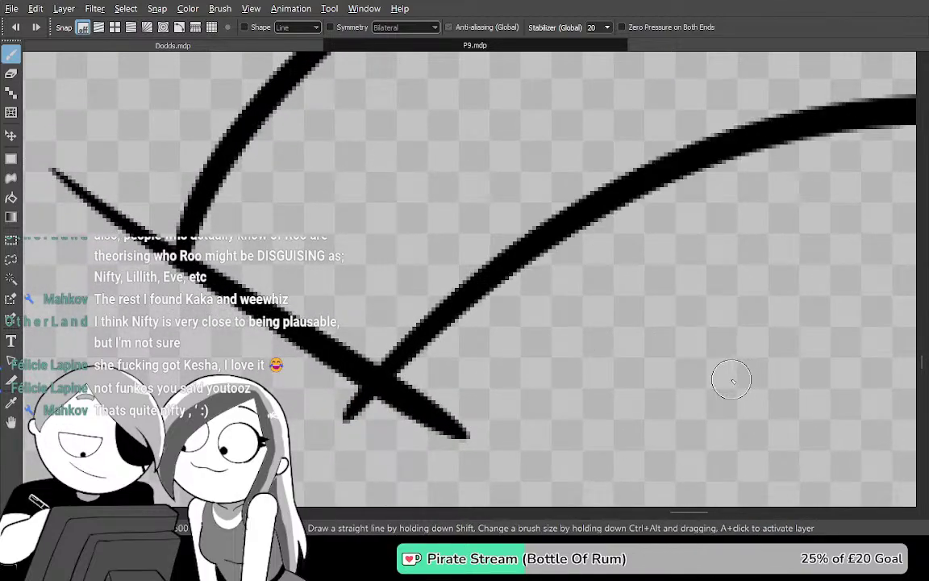
Restore the undone replacement of the lower arc, which starts from the slanted line's lower tip
key(ctrl+y)
key(ctrl+y)
key(ctrl+y)
key(ctrl+y)
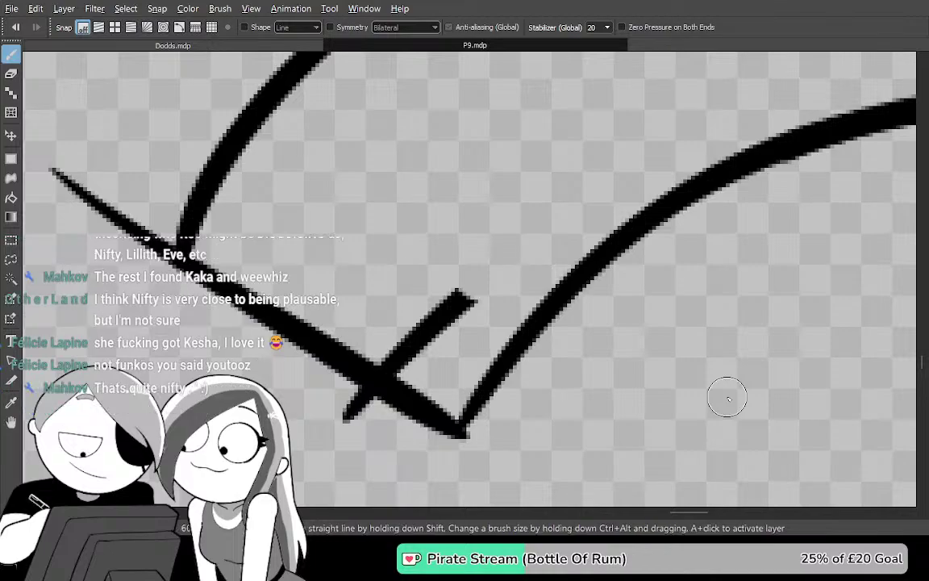
Erase the leftover stub of the old arc crossing the slanted line, along with the sharp corner at its lower tip
drag(578, 414, 583, 343)
key(e)
drag(356, 371, 368, 348)
mouse_move(394, 277)
mouse_down()
mouse_move(437, 266)
mouse_move(520, 262)
mouse_move(484, 205)
mouse_up()
mouse_move(560, 379)
mouse_down()
mouse_move(460, 328)
mouse_move(412, 347)
mouse_up()
Brush a short rounded corner joining the slanted line's lower end to the start of the lower arc
key(b)
mouse_move(398, 280)
mouse_down()
mouse_move(455, 309)
mouse_move(522, 256)
mouse_up()
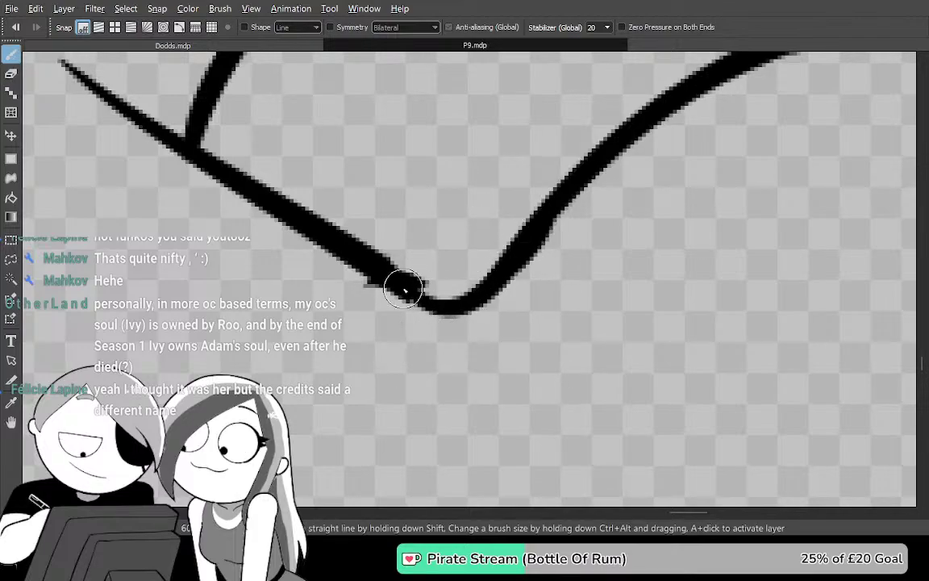
drag(405, 292, 493, 300)
Erase the thin end of the slanted line that overshoots the curve rising to the upper arc
mouse_move(397, 247)
mouse_down()
mouse_move(475, 338)
mouse_move(533, 366)
mouse_up()
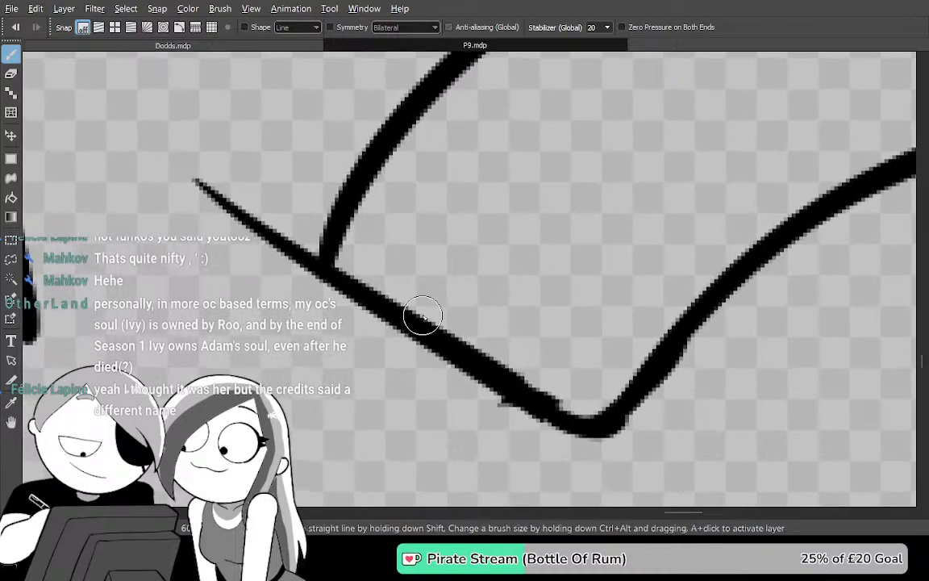
key(e)
drag(277, 212, 302, 335)
key(ctrl+z)
drag(280, 239, 258, 214)
drag(245, 228, 324, 286)
drag(302, 266, 239, 226)
Erase the join between the lower arc's right end and the short inner stroke at the brim's right tip
drag(498, 212, 544, 247)
drag(720, 105, 599, 276)
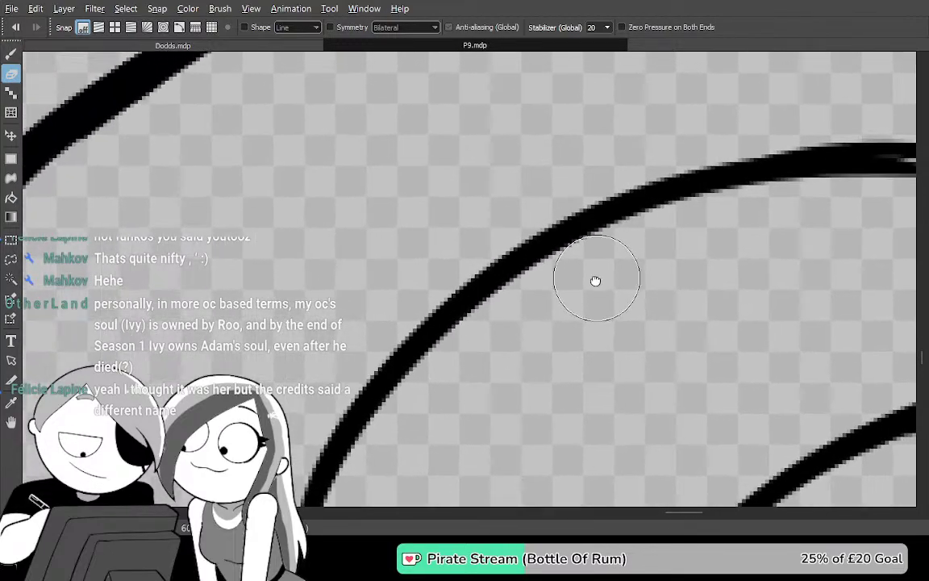
drag(858, 149, 645, 273)
mouse_move(887, 193)
mouse_down()
mouse_move(639, 288)
mouse_move(460, 87)
mouse_up()
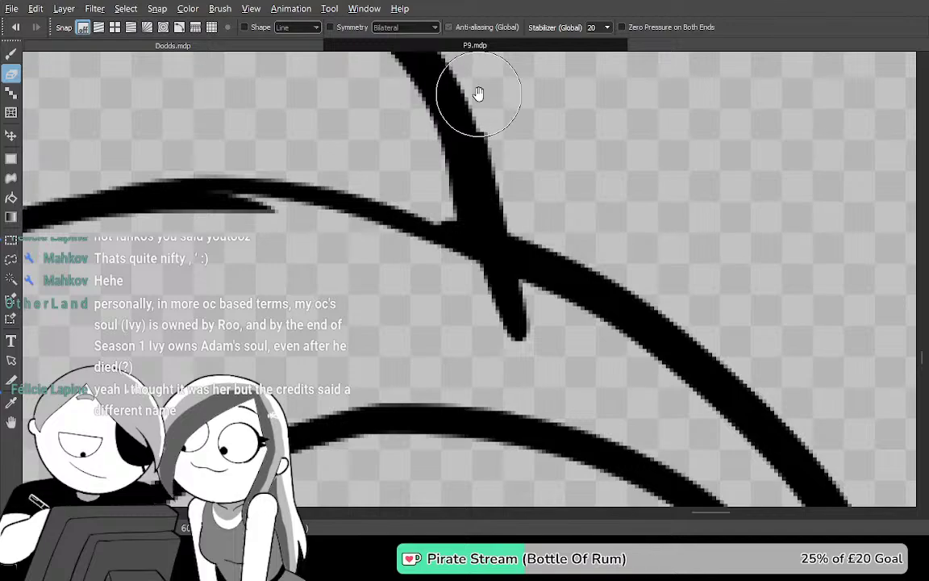
drag(676, 334, 545, 64)
drag(629, 170, 585, 108)
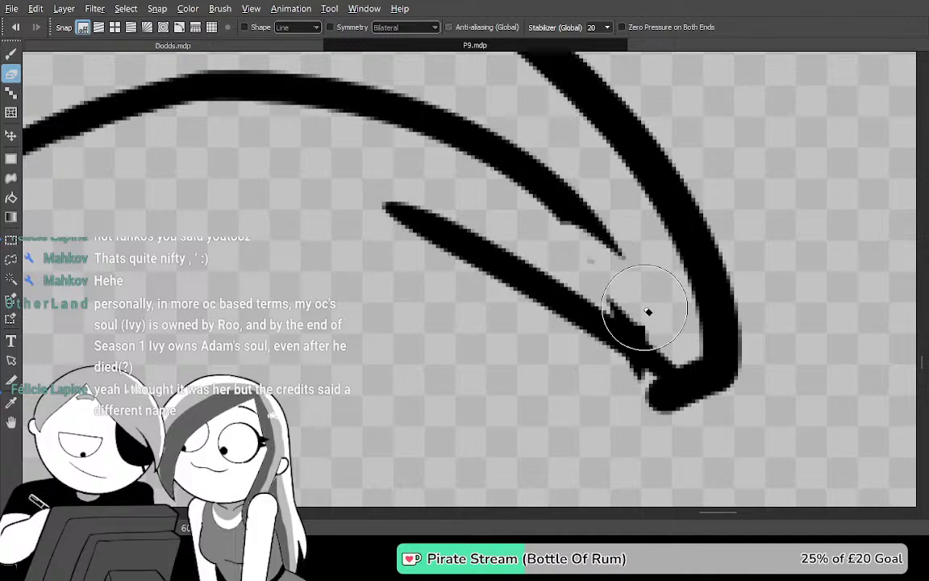
drag(618, 255, 555, 193)
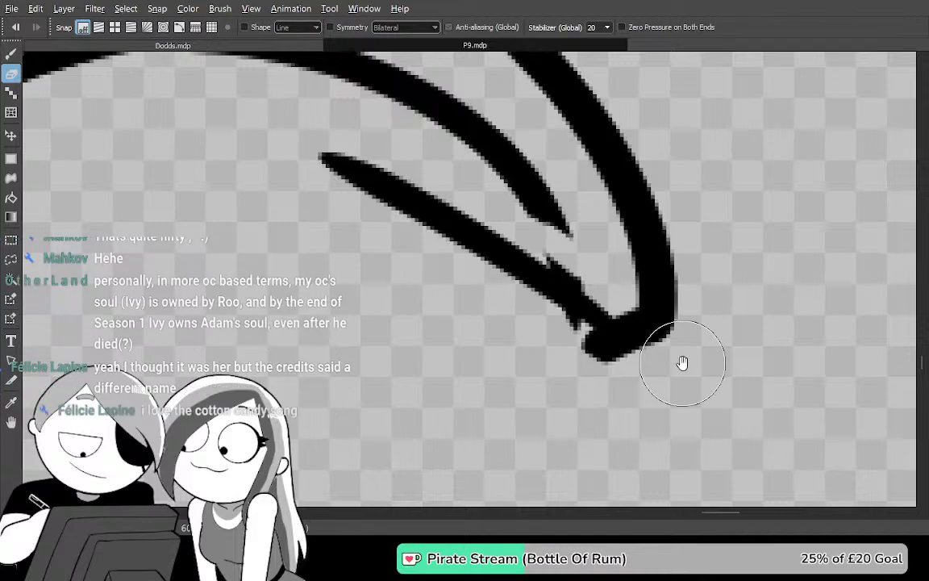
Thin the right half of the lower arc by erasing along its underside toward the right tip
drag(683, 364, 707, 421)
mouse_move(483, 226)
mouse_down()
mouse_move(618, 306)
mouse_move(599, 281)
mouse_up()
mouse_move(451, 187)
mouse_down()
mouse_move(587, 265)
mouse_move(720, 314)
mouse_up()
mouse_move(384, 228)
mouse_down()
mouse_move(468, 268)
mouse_move(642, 230)
mouse_up()
drag(666, 301, 374, 280)
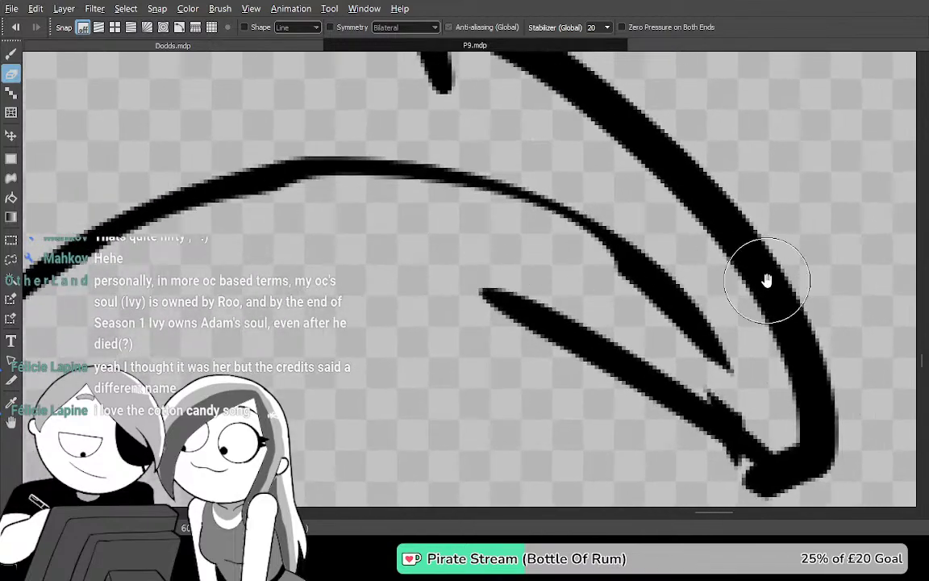
drag(764, 281, 646, 204)
drag(502, 219, 638, 326)
Rebrush the thinned right end of the lower arc, extending it as a taper toward the brim's right tip
key(b)
drag(505, 175, 674, 391)
key(ctrl+z)
drag(563, 219, 636, 320)
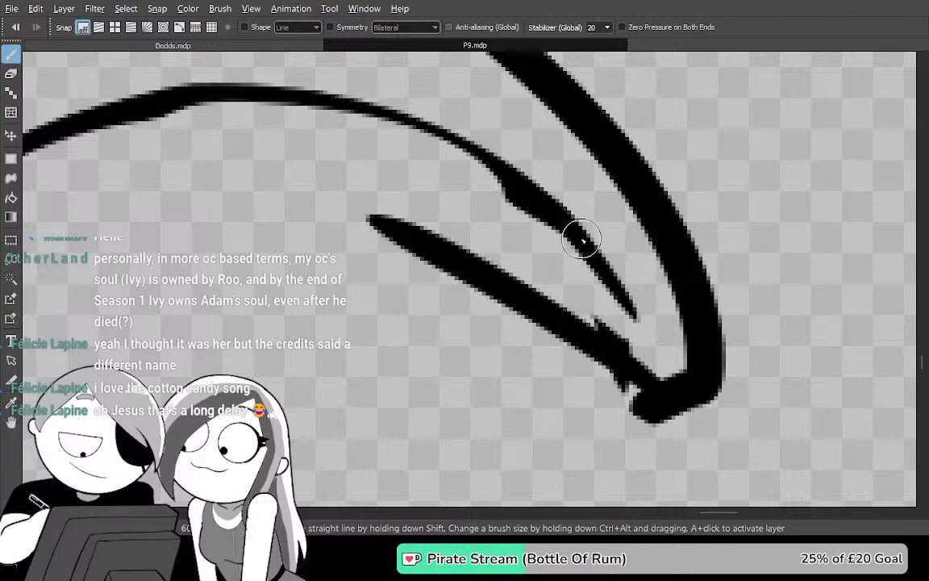
mouse_move(539, 204)
mouse_down()
mouse_move(607, 324)
mouse_move(682, 421)
mouse_up()
drag(608, 376, 682, 396)
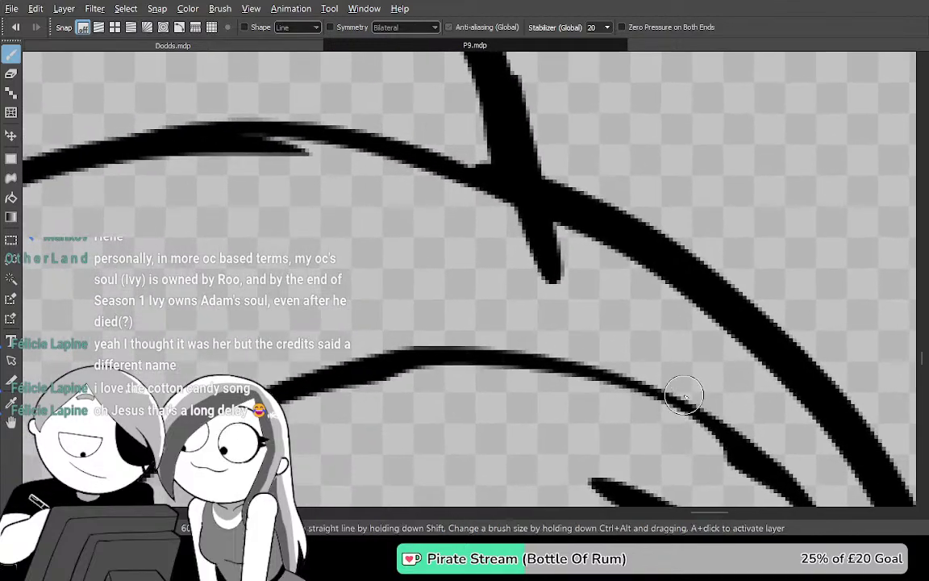
Erase the stub of the thick line that overhangs below the outer hair outline
key(Tab)
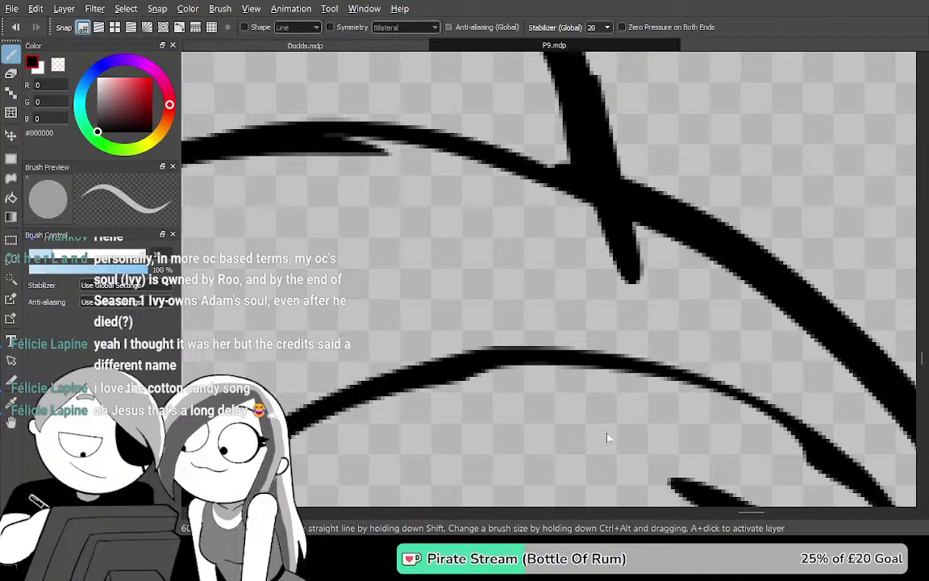
key(Tab)
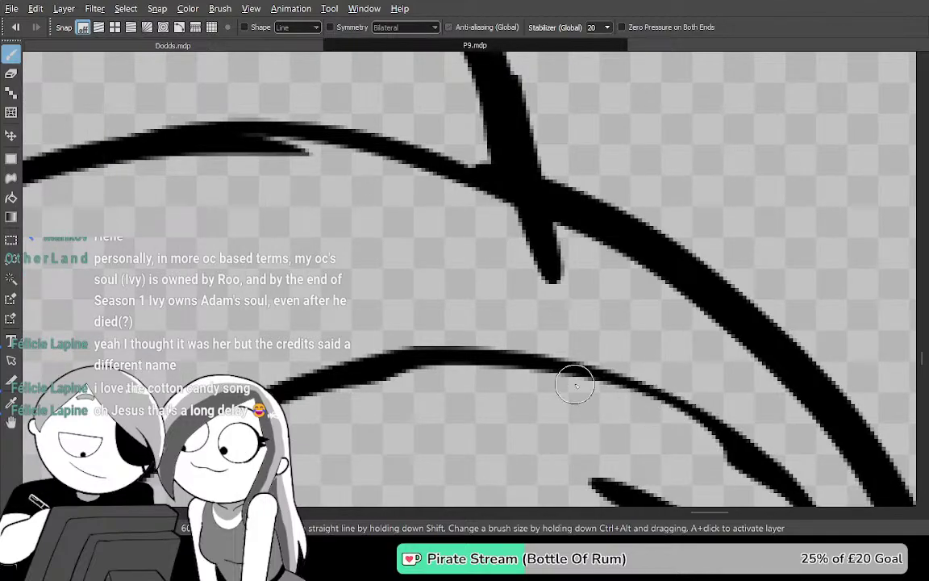
key(e)
mouse_move(548, 276)
mouse_down()
mouse_move(540, 253)
mouse_move(517, 266)
mouse_up()
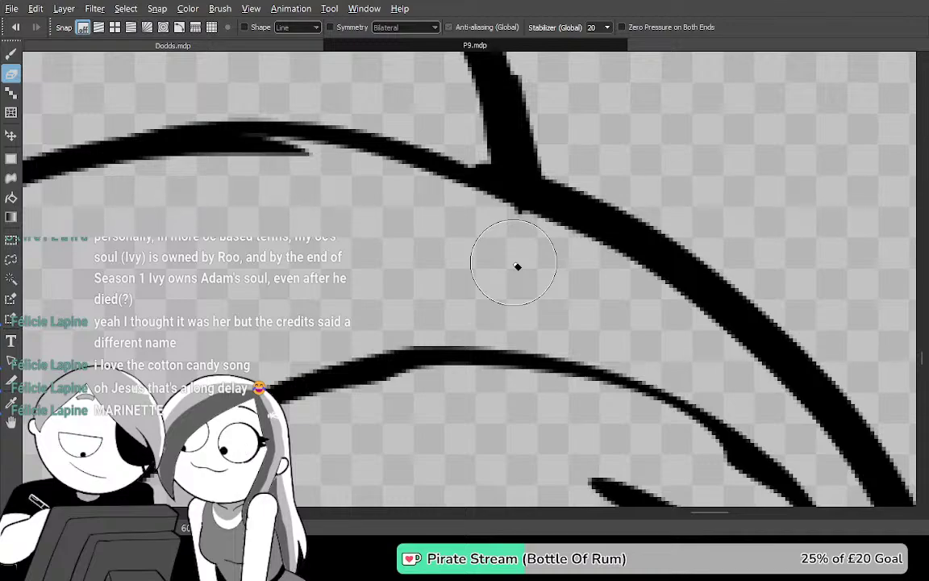
Erase the thick bump on the underside of the inner hair curve near its lower end
drag(400, 332, 677, 250)
mouse_move(379, 331)
mouse_down()
mouse_move(545, 293)
mouse_move(657, 149)
mouse_up()
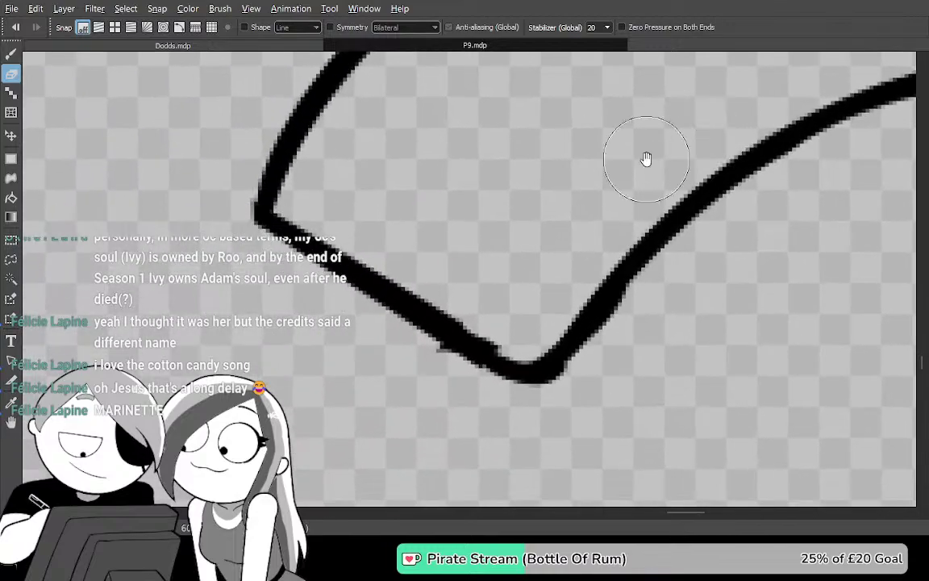
drag(595, 227, 572, 212)
drag(641, 224, 400, 365)
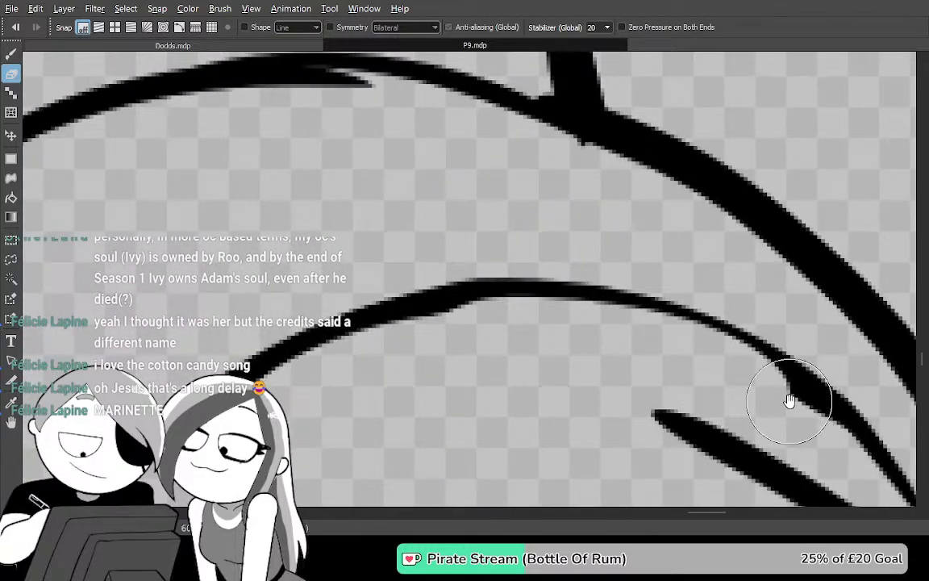
mouse_move(789, 401)
mouse_down()
mouse_move(491, 356)
mouse_move(399, 301)
mouse_move(331, 338)
mouse_move(561, 393)
mouse_move(591, 414)
mouse_up()
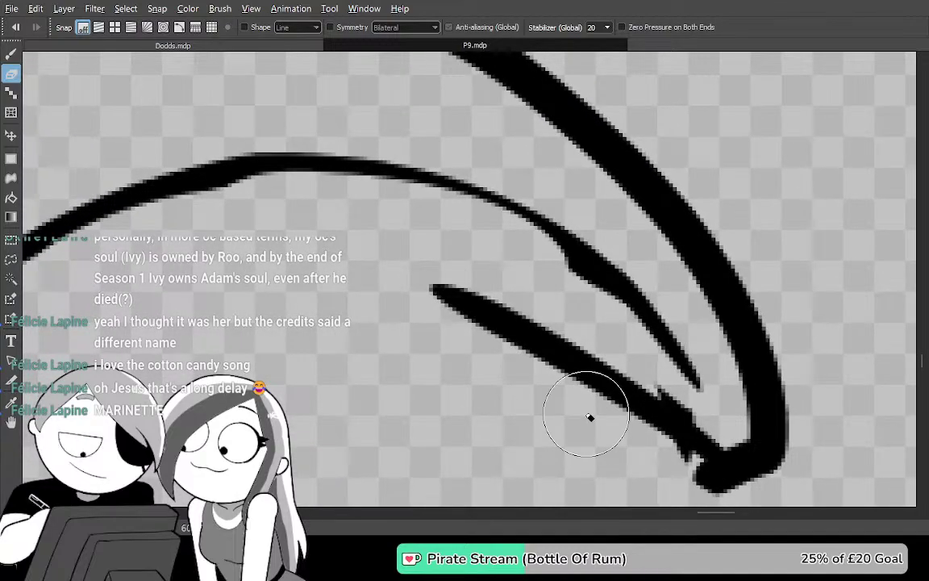
key(Tab)
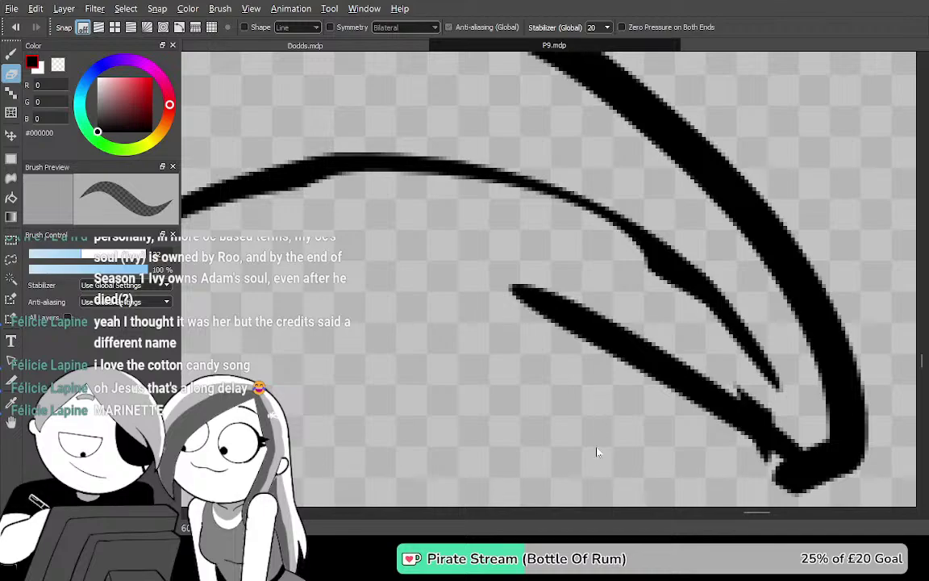
key(Tab)
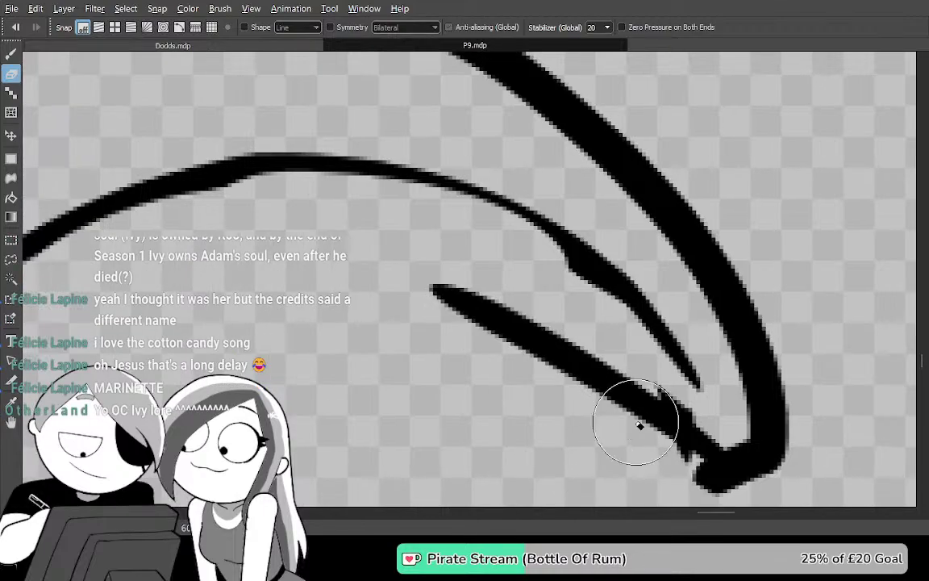
mouse_move(621, 366)
mouse_down()
mouse_move(531, 263)
mouse_move(574, 263)
mouse_move(660, 386)
mouse_move(662, 412)
mouse_up()
Try brushing a black line across the hair tuft from the thick vertical outline to the fringe corner
key(b)
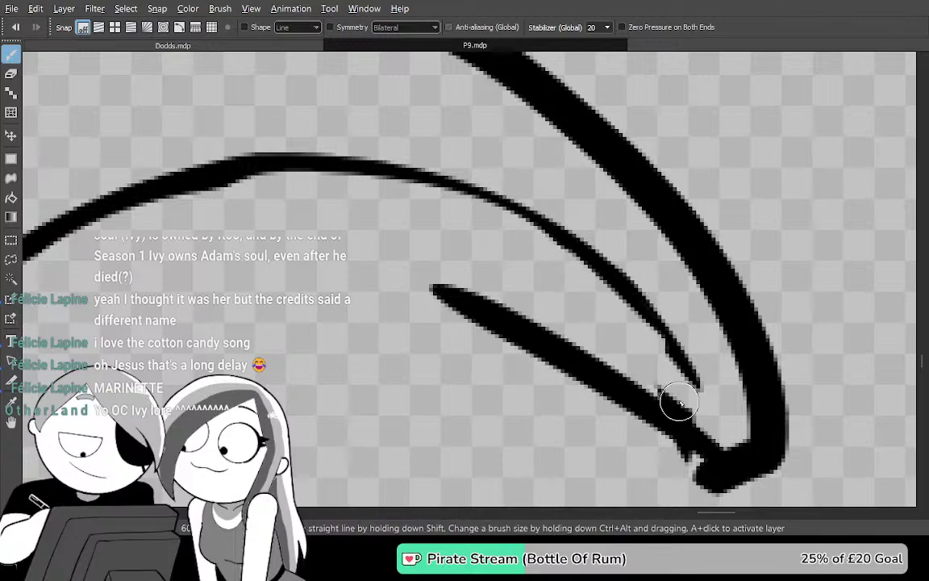
mouse_move(403, 336)
mouse_down()
mouse_move(614, 268)
mouse_move(883, 239)
mouse_up()
drag(512, 315, 790, 271)
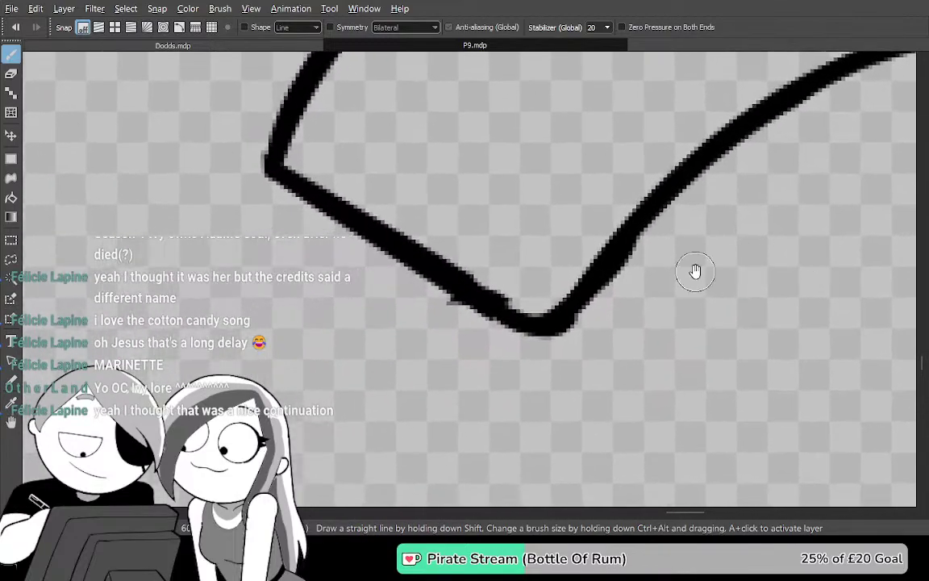
drag(598, 313, 728, 426)
drag(666, 311, 792, 386)
drag(620, 311, 615, 140)
key(Tab)
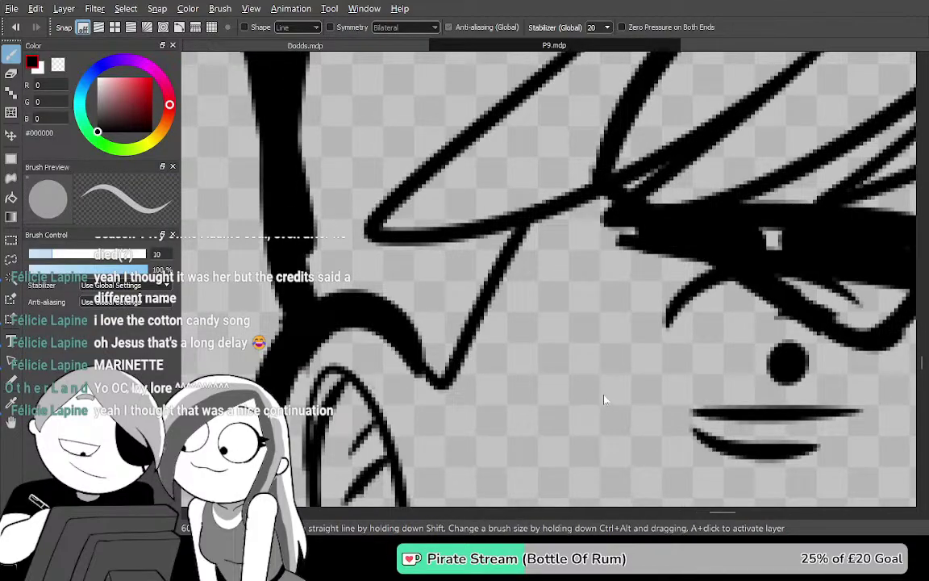
key(Tab)
drag(585, 400, 578, 463)
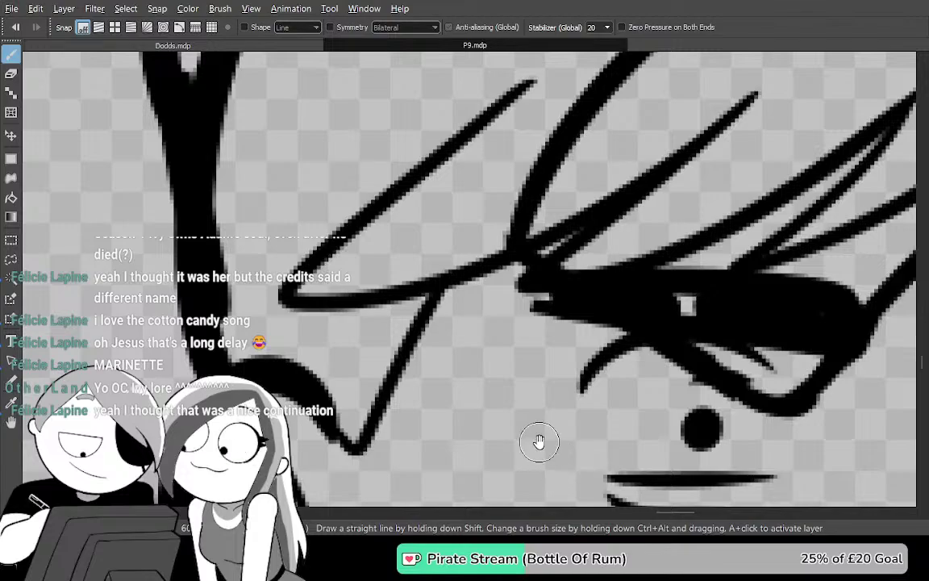
mouse_move(569, 389)
mouse_down()
mouse_move(442, 409)
mouse_move(442, 473)
mouse_move(500, 357)
mouse_move(534, 175)
mouse_move(550, 390)
mouse_move(529, 305)
mouse_move(432, 359)
mouse_move(460, 385)
mouse_move(614, 154)
mouse_move(477, 257)
mouse_move(548, 214)
mouse_move(544, 192)
mouse_move(541, 232)
mouse_move(556, 270)
mouse_move(630, 284)
mouse_up()
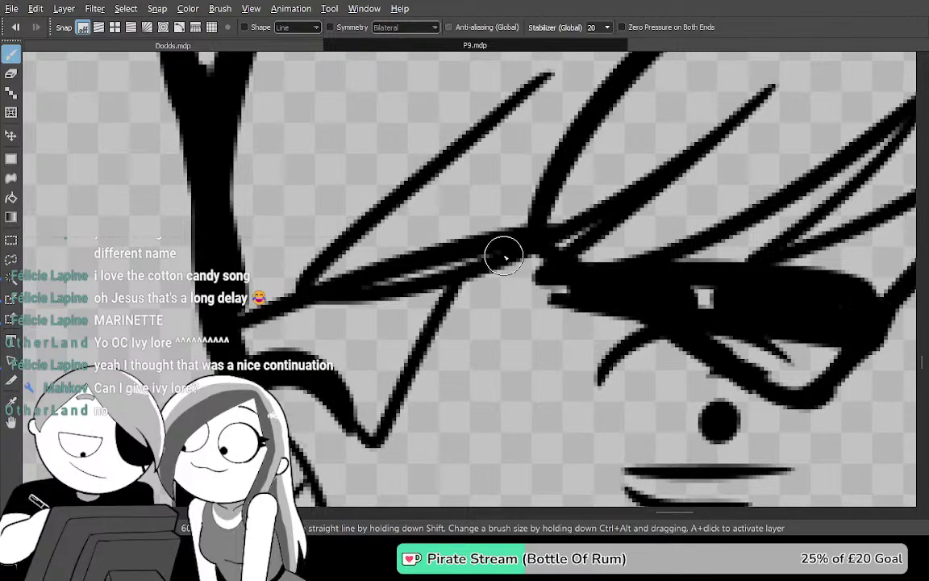
drag(706, 390, 500, 311)
drag(669, 317, 595, 434)
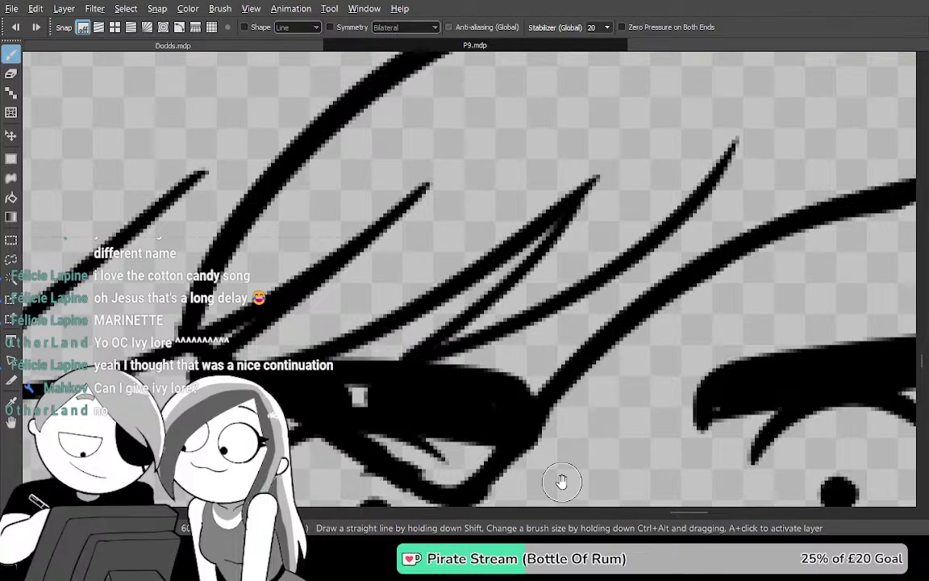
Undo the last change and try selecting the isolated fringe outline with the Magic Wand
mouse_move(444, 216)
mouse_down()
mouse_move(705, 160)
mouse_move(587, 160)
mouse_move(568, 107)
mouse_move(560, 110)
mouse_move(769, 141)
mouse_up()
key(Tab)
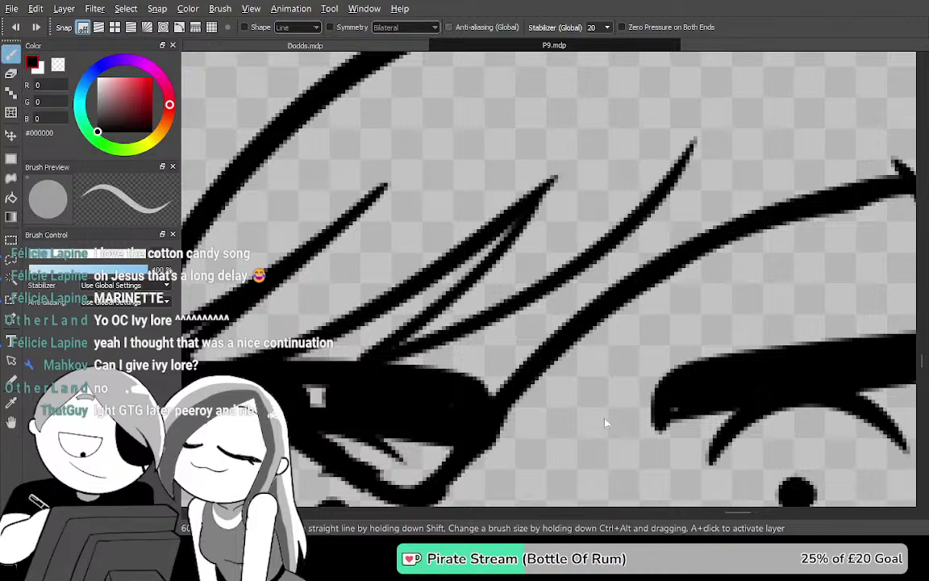
key(Tab)
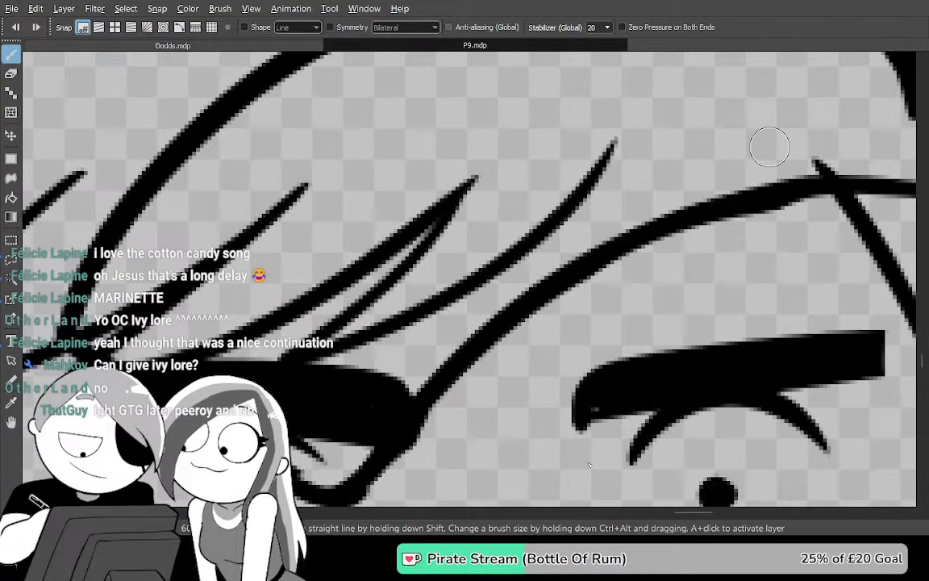
key(ctrl+z)
key(w)
click(395, 319)
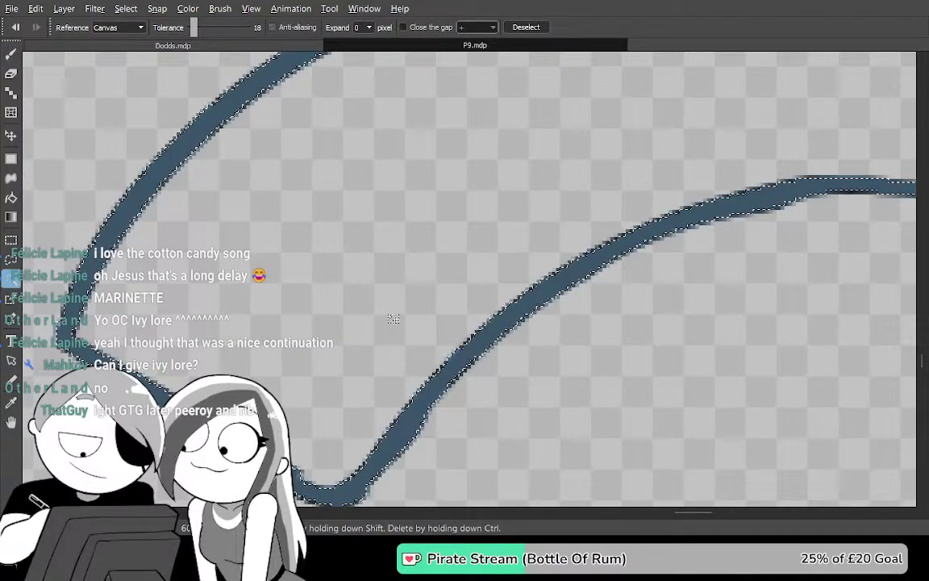
key(ctrl+y)
key(ctrl+z)
key(ctrl+d)
Bring back the outline selection over the full face drawing, then clear it and isolate the outline again
mouse_move(449, 325)
mouse_down()
mouse_move(643, 168)
mouse_move(763, 394)
mouse_up()
click(763, 393)
key(ctrl+y)
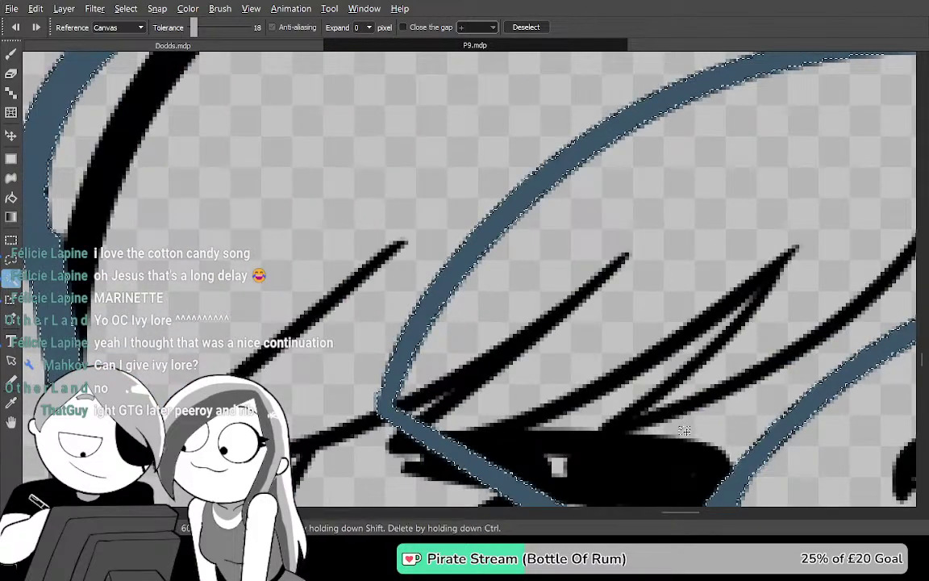
drag(664, 421, 578, 168)
key(Tab)
key(ctrl+d)
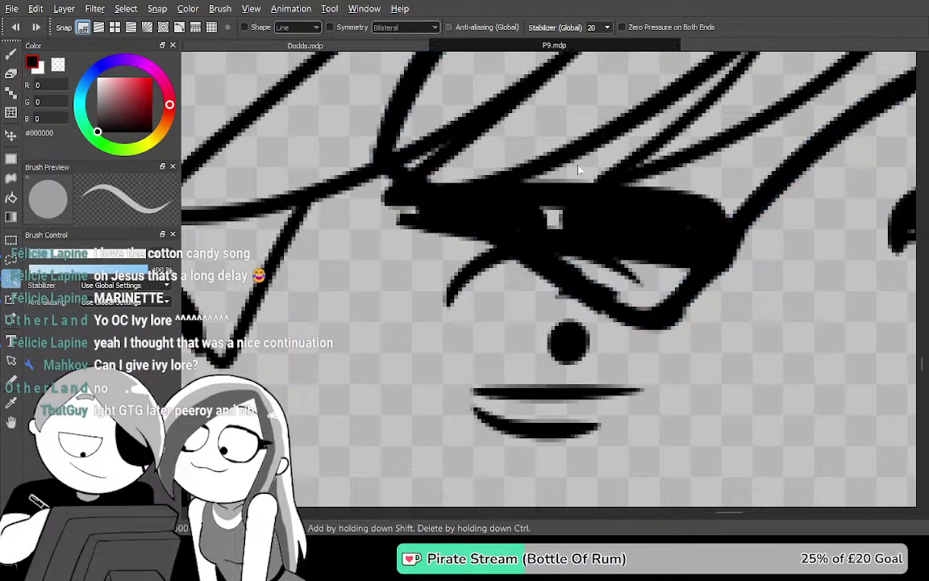
key(Delete)
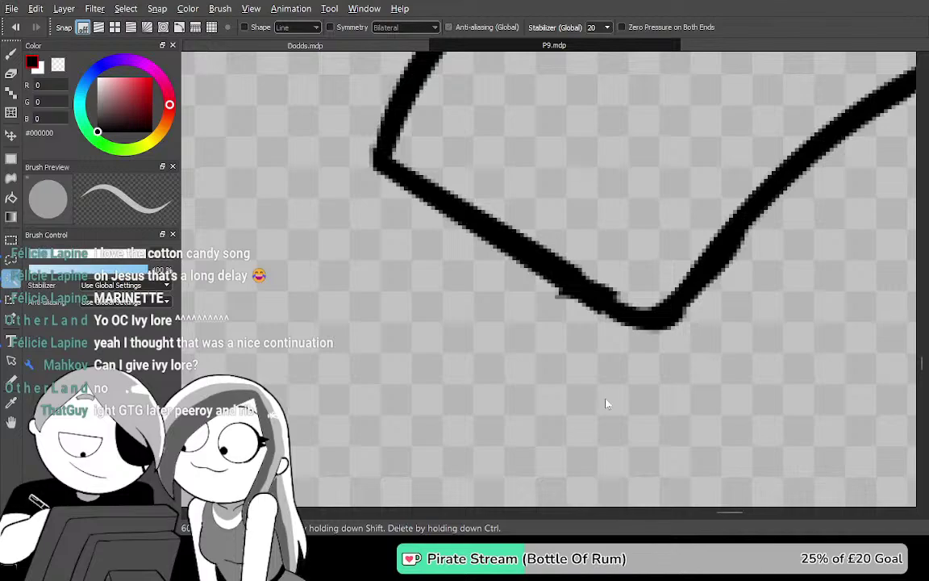
Try filling the area inside the fringe outline with black using the Bucket tool, then undo the fill
key(Tab)
drag(573, 300, 543, 433)
key(g)
key(b)
key(g)
click(510, 303)
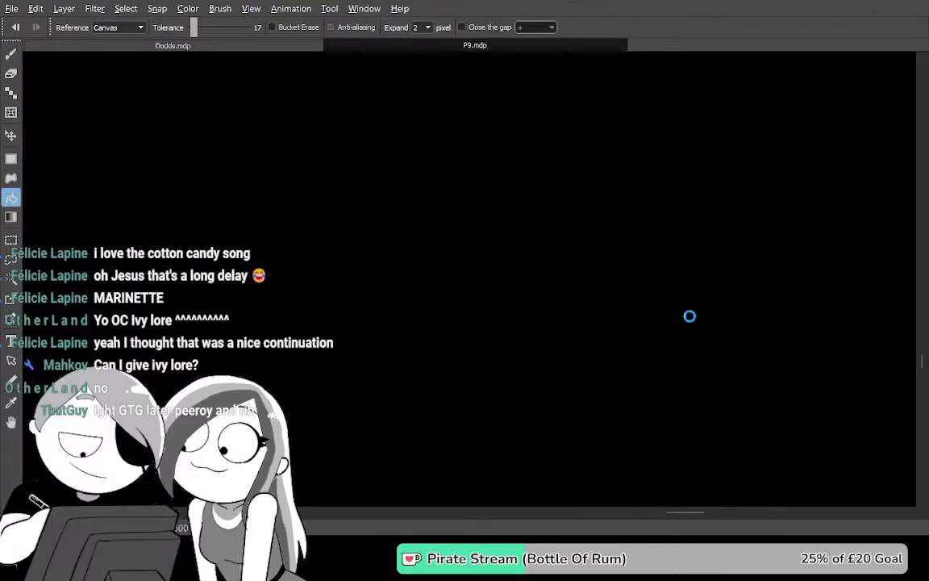
key(ctrl+z)
Try joining the lower end of the inner hair curve to the fringe tip with a black brush stroke
scroll(547, 359, up, 4)
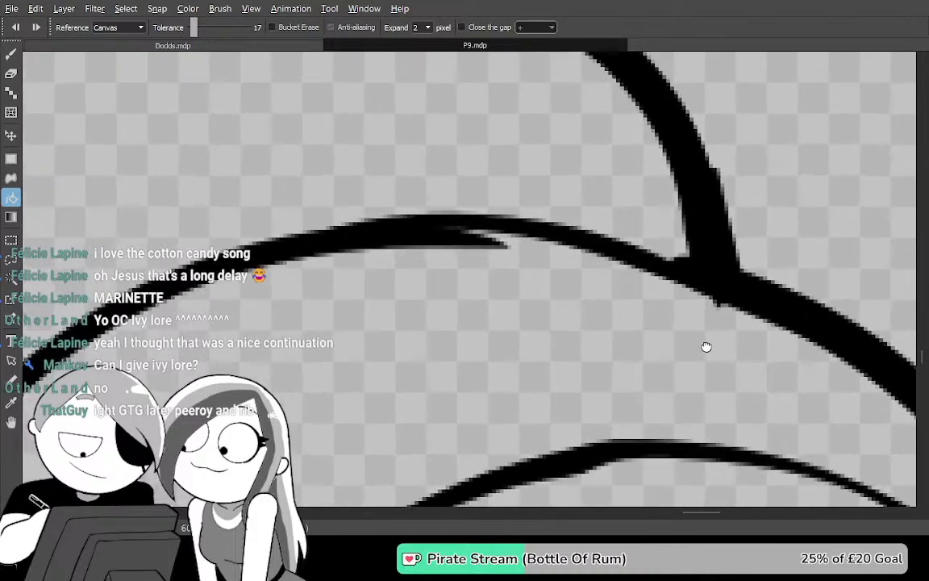
key(e)
key(b)
drag(310, 248, 580, 246)
drag(701, 387, 532, 337)
drag(795, 349, 623, 133)
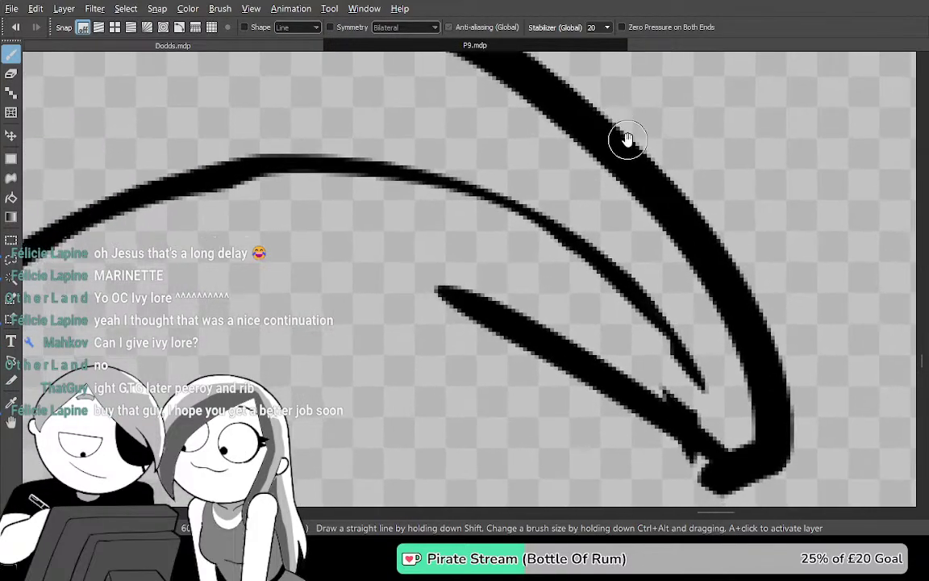
drag(725, 392, 698, 359)
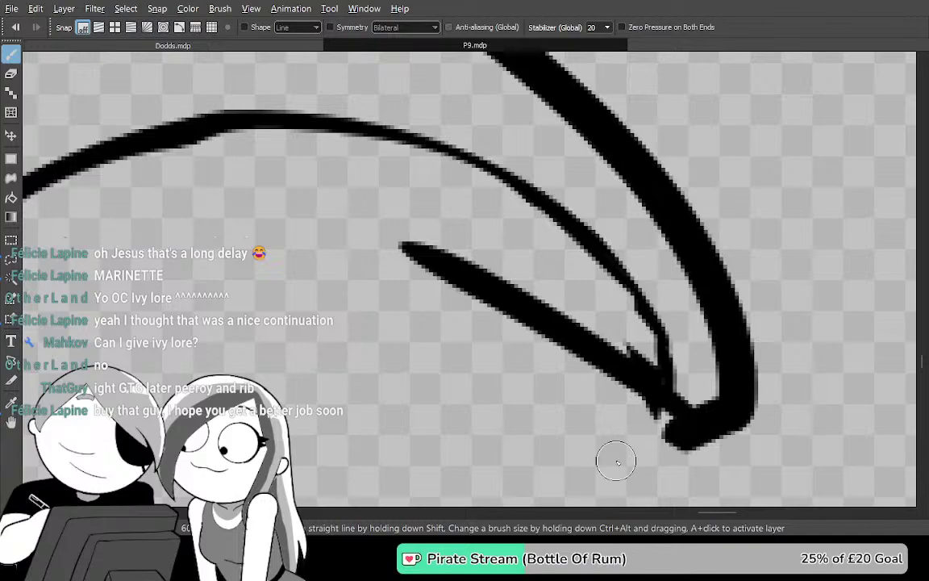
key(Tab)
key(Tab)
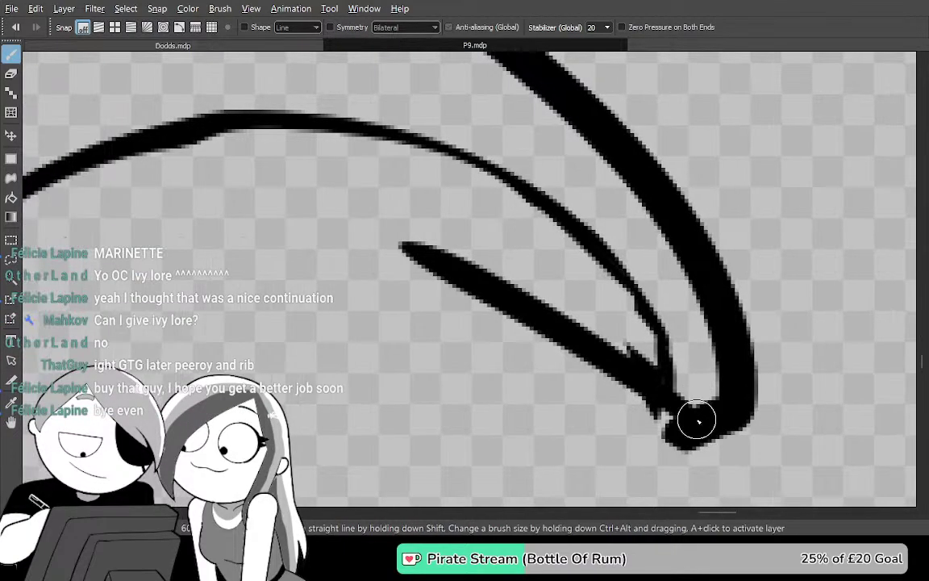
key(Tab)
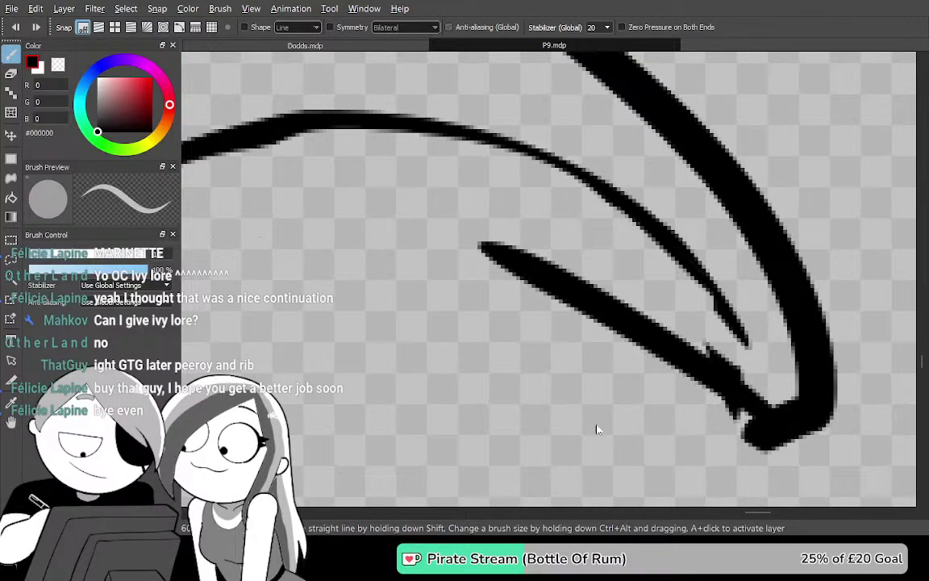
key(Tab)
Show the full line art and erase the thick line crossing the inside of the fringe
key(ctrl+y)
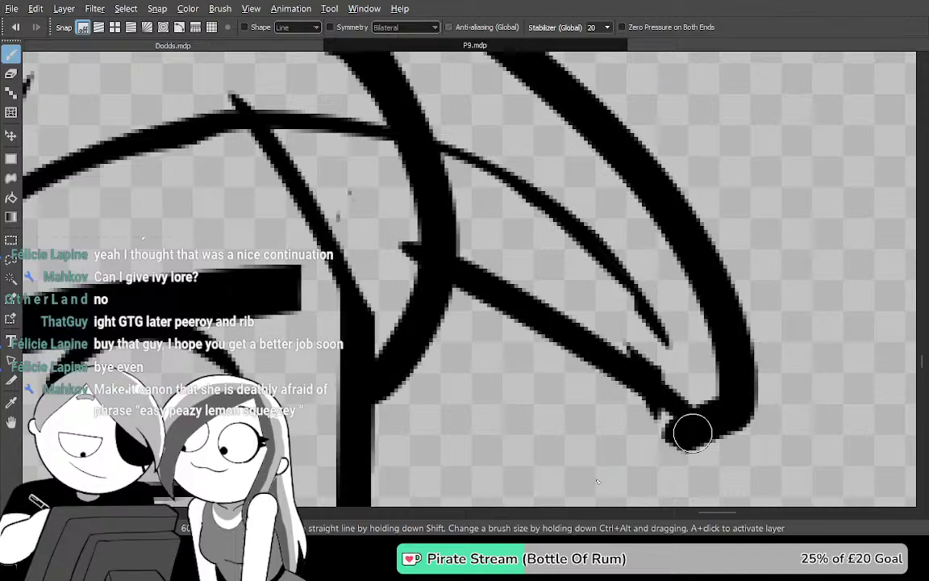
drag(482, 172, 581, 275)
key(e)
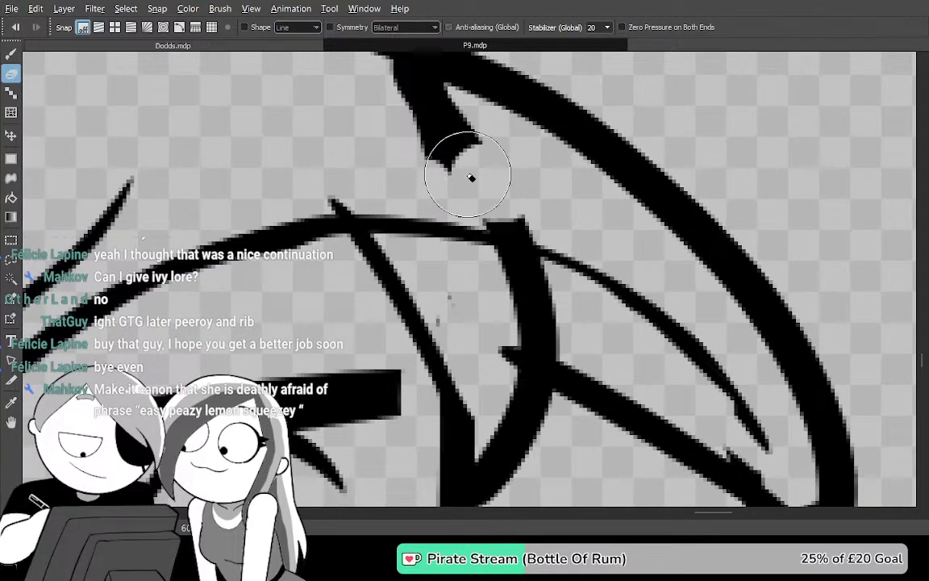
mouse_move(421, 141)
mouse_down()
mouse_move(697, 128)
mouse_move(651, 157)
mouse_move(519, 201)
mouse_move(606, 180)
mouse_up()
Erase the parts of the dark eyebrow and hair strands next to the fringe outline above the angry eye
mouse_move(518, 221)
mouse_down()
mouse_move(483, 239)
mouse_move(432, 310)
mouse_up()
mouse_move(387, 393)
mouse_down()
mouse_move(328, 394)
mouse_move(343, 397)
mouse_move(342, 382)
mouse_move(412, 322)
mouse_up()
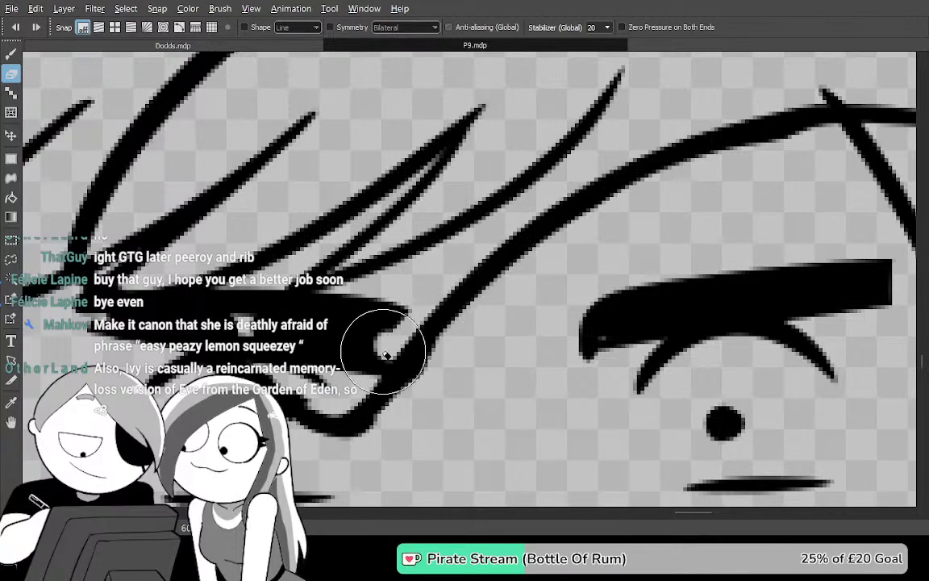
drag(317, 350, 430, 328)
mouse_move(264, 235)
mouse_down()
mouse_move(262, 248)
mouse_move(364, 279)
mouse_up()
key(ctrl+z)
drag(292, 271, 432, 358)
mouse_move(345, 313)
mouse_down()
mouse_move(211, 220)
mouse_move(387, 304)
mouse_move(262, 230)
mouse_move(339, 281)
mouse_move(266, 208)
mouse_up()
drag(530, 194, 534, 214)
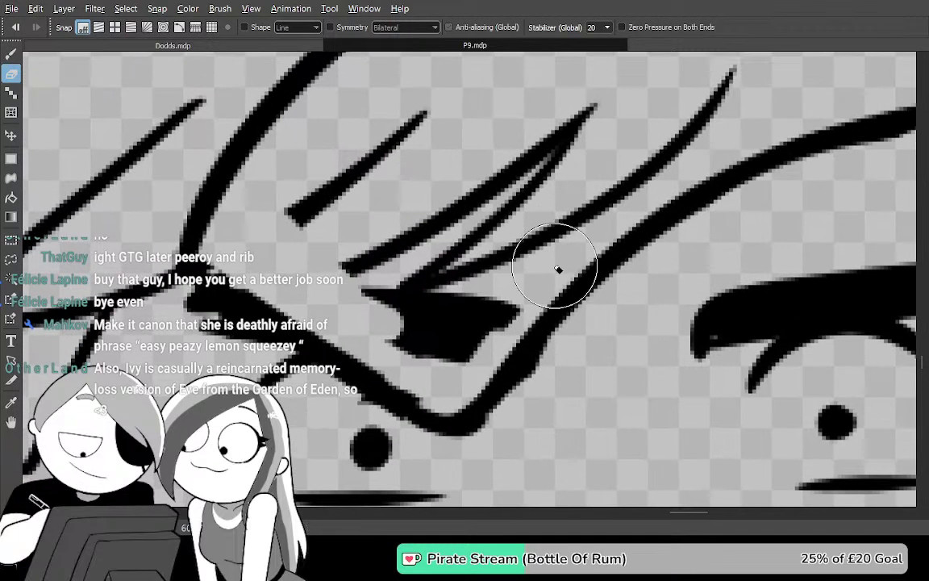
Lasso the remaining eyebrow and hair strand lines inside the fringe and delete them
key(m)
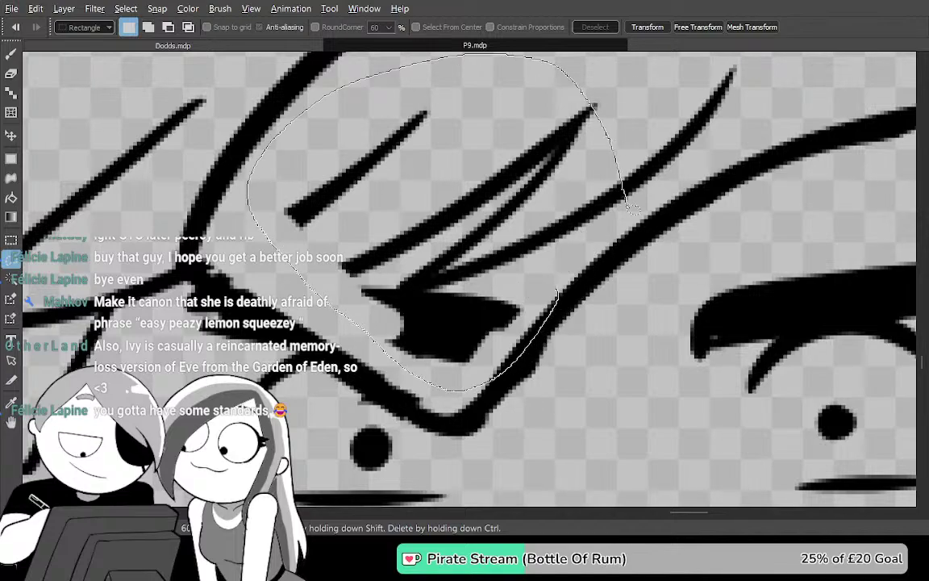
drag(627, 204, 631, 222)
key(Delete)
key(ctrl+d)
Lasso the leftover hair strand lines inside the cap brim and delete them
mouse_move(595, 310)
mouse_down()
mouse_move(633, 174)
mouse_move(582, 108)
mouse_up()
scroll(591, 116, down, 2)
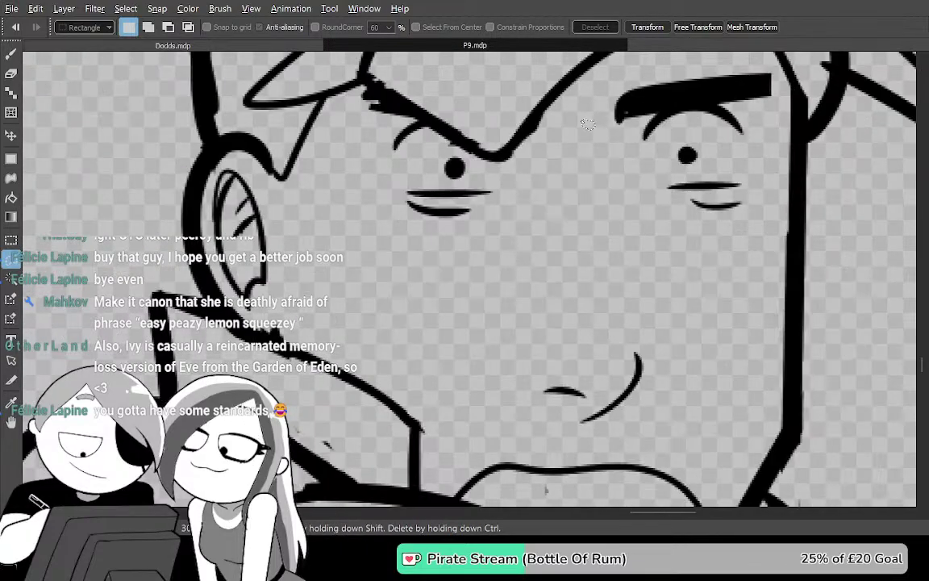
drag(705, 211, 555, 474)
mouse_move(740, 379)
mouse_down()
mouse_move(730, 356)
mouse_move(719, 418)
mouse_up()
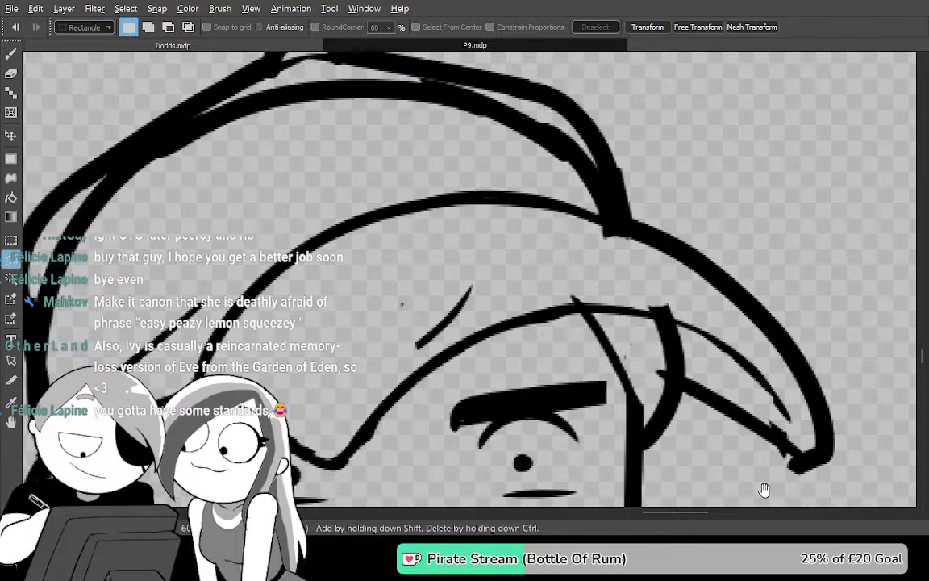
mouse_move(763, 489)
mouse_down()
mouse_move(664, 234)
mouse_move(721, 162)
mouse_move(747, 259)
mouse_up()
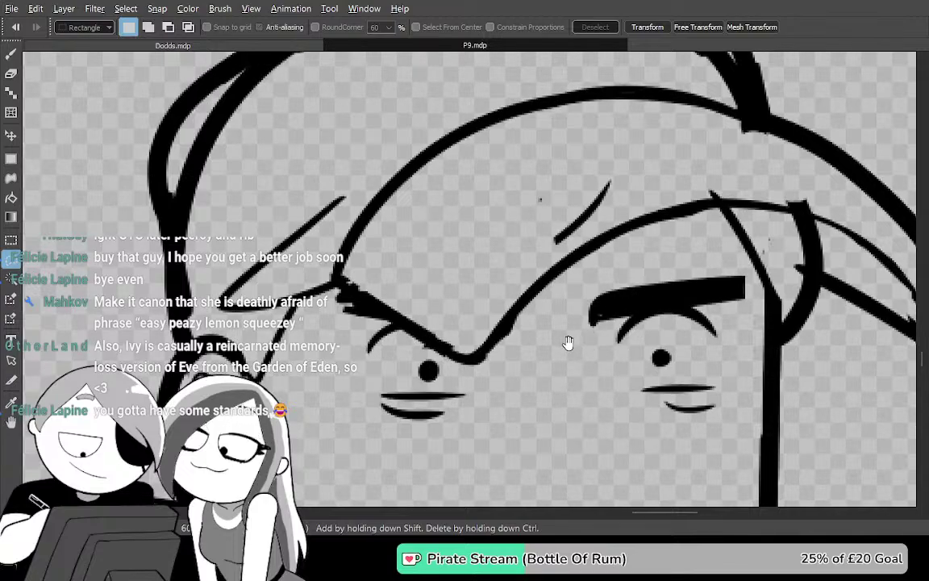
mouse_move(518, 373)
mouse_down()
mouse_move(589, 315)
mouse_move(643, 359)
mouse_move(647, 377)
mouse_move(601, 353)
mouse_move(578, 283)
mouse_move(526, 234)
mouse_move(632, 297)
mouse_move(669, 306)
mouse_move(626, 373)
mouse_up()
Erase the pointed hair strand beside the brim's corner above the ear
scroll(533, 239, up, 1)
key(e)
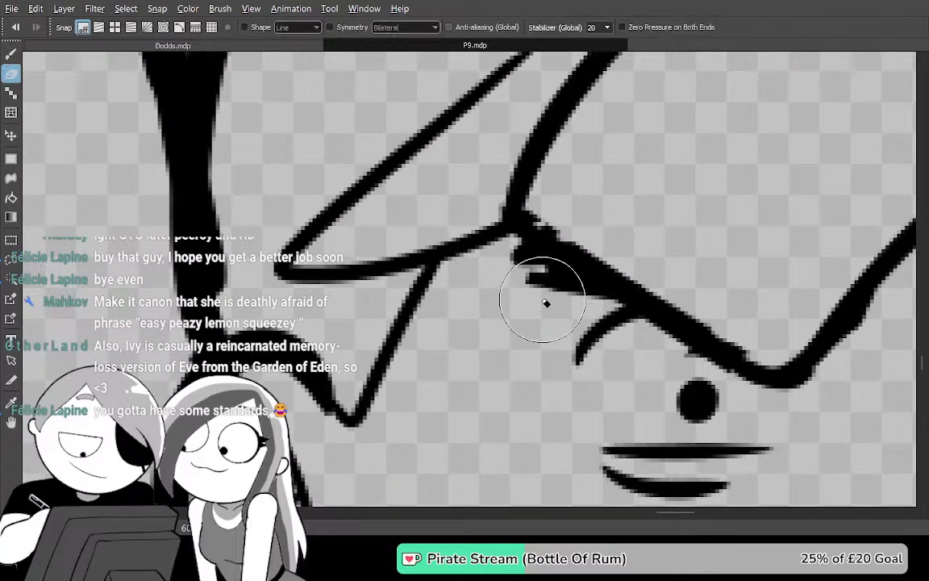
mouse_move(492, 248)
mouse_down()
mouse_move(352, 280)
mouse_move(338, 193)
mouse_move(523, 109)
mouse_move(508, 212)
mouse_move(533, 189)
mouse_up()
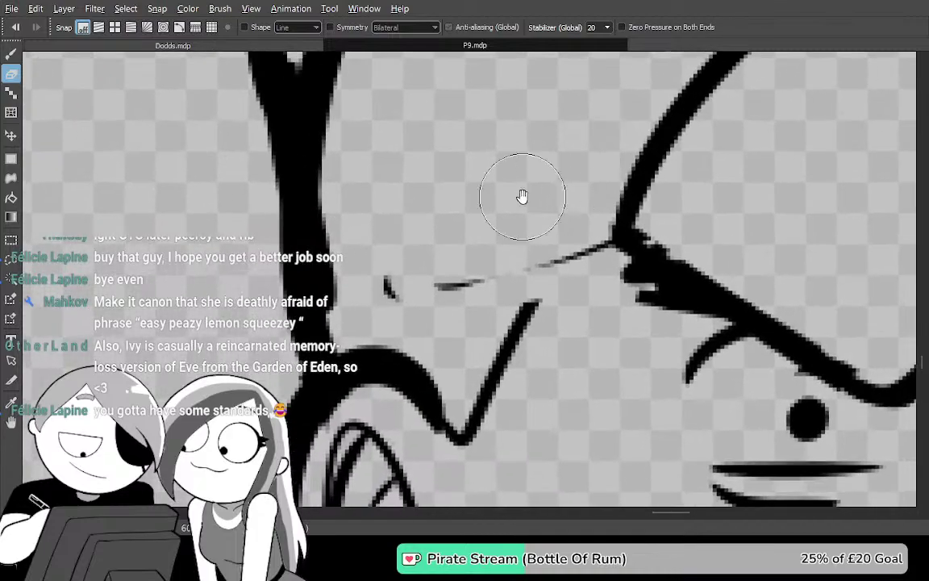
drag(618, 331, 555, 299)
Redraw the brim's lower edge from its corner to the tip in black and erase the jagged marks around it
key(b)
mouse_move(564, 207)
mouse_down()
mouse_move(371, 277)
mouse_move(506, 334)
mouse_move(729, 274)
mouse_up()
mouse_move(694, 351)
mouse_down()
mouse_move(508, 261)
mouse_move(450, 256)
mouse_up()
drag(763, 287, 723, 322)
key(ctrl+z)
drag(522, 322, 547, 356)
key(e)
mouse_move(371, 279)
mouse_down()
mouse_move(323, 228)
mouse_move(332, 216)
mouse_move(497, 227)
mouse_up()
drag(591, 285, 646, 301)
Draw a curved hair line under the brim and straight lines from the brim's corner toward the ear
key(b)
mouse_move(515, 295)
mouse_down()
mouse_move(467, 314)
mouse_move(219, 303)
mouse_move(271, 261)
mouse_move(397, 207)
mouse_move(393, 265)
mouse_move(424, 233)
mouse_move(374, 220)
mouse_move(265, 257)
mouse_up()
key(ctrl+z)
key(e)
key(b)
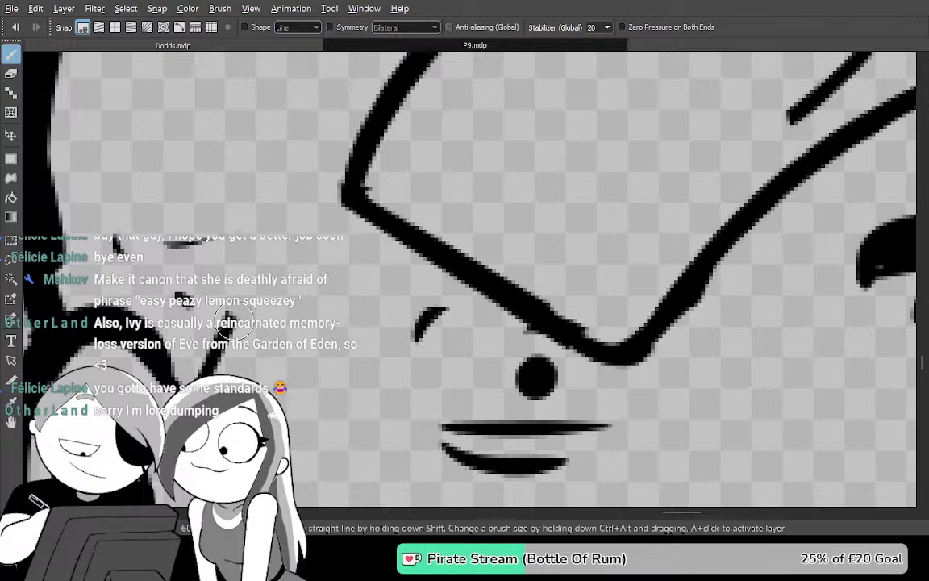
drag(180, 295, 537, 265)
mouse_move(211, 316)
mouse_down()
mouse_move(384, 189)
mouse_move(440, 210)
mouse_move(335, 228)
mouse_move(183, 284)
mouse_up()
drag(183, 284, 304, 314)
Erase the inner duplicate outline along both sides of the cap's crown
key(e)
mouse_move(259, 262)
mouse_down()
mouse_move(264, 133)
mouse_move(290, 276)
mouse_move(332, 366)
mouse_up()
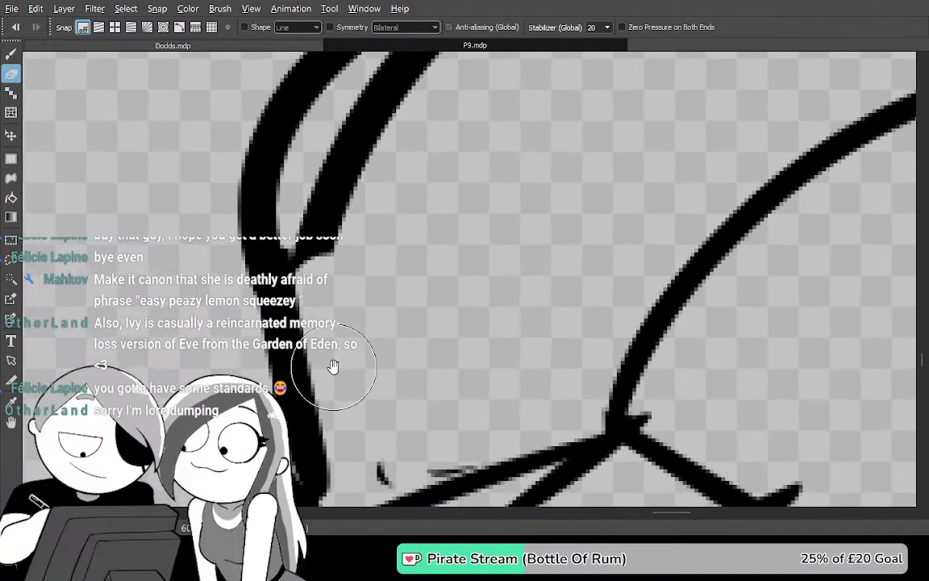
mouse_move(321, 282)
mouse_down()
mouse_move(390, 129)
mouse_move(284, 392)
mouse_up()
mouse_move(296, 335)
mouse_down()
mouse_move(531, 109)
mouse_move(307, 294)
mouse_move(256, 315)
mouse_up()
mouse_move(292, 270)
mouse_down()
mouse_move(697, 198)
mouse_move(359, 213)
mouse_up()
mouse_move(490, 203)
mouse_down()
mouse_move(611, 210)
mouse_move(692, 246)
mouse_up()
drag(656, 331, 324, 243)
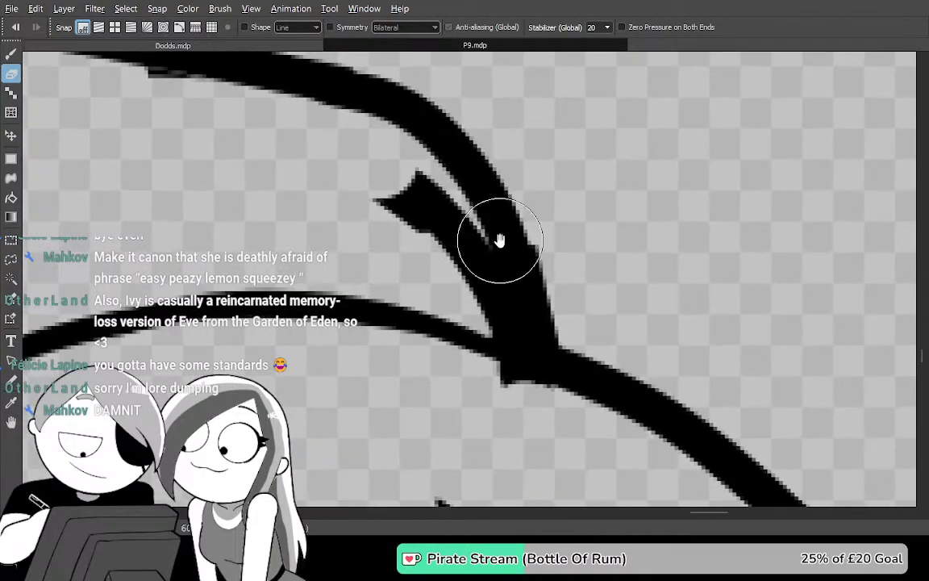
drag(510, 338, 516, 345)
drag(518, 346, 475, 139)
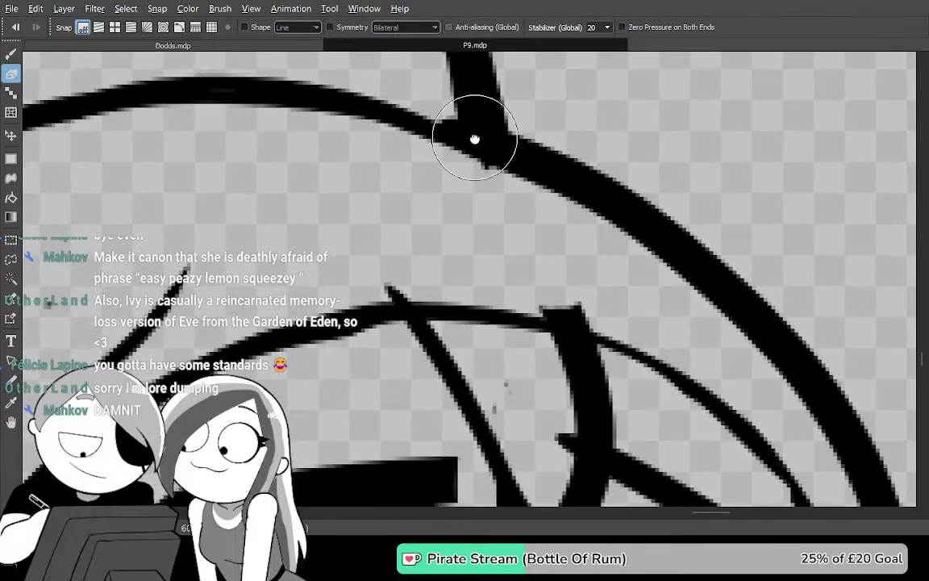
Erase the end of the new hair curve that overshoots the brim's lower edge above the angry eye
mouse_move(580, 230)
mouse_down()
mouse_move(561, 137)
mouse_move(562, 196)
mouse_up()
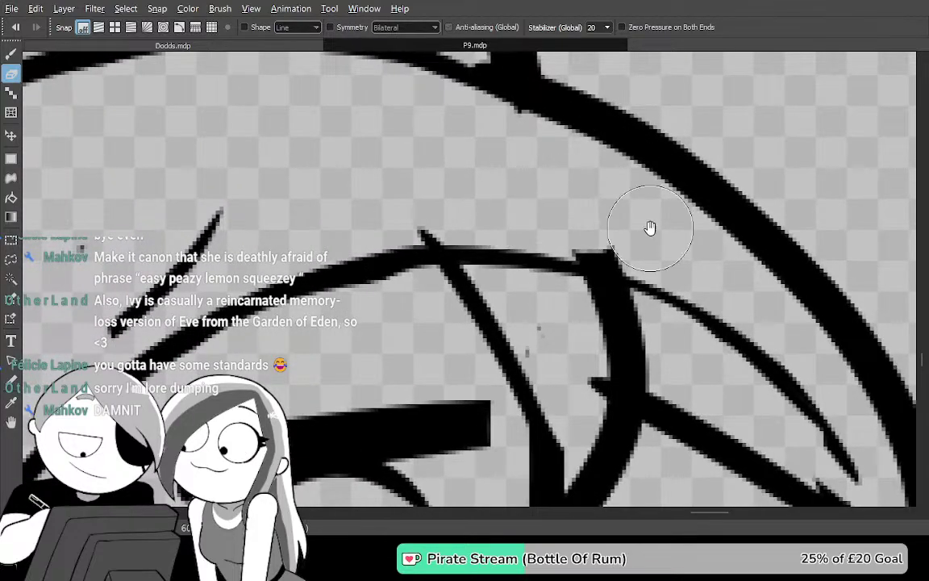
drag(641, 224, 600, 239)
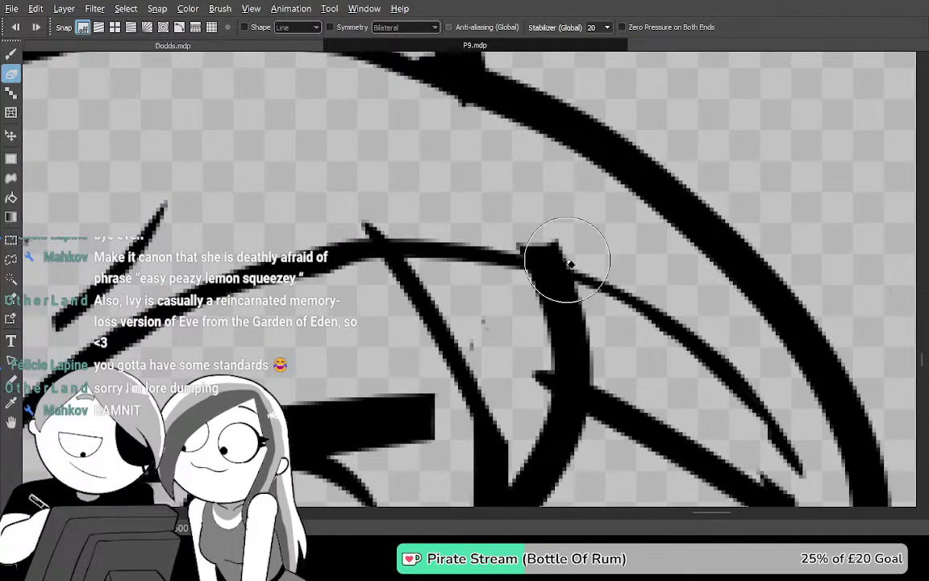
drag(598, 275, 630, 113)
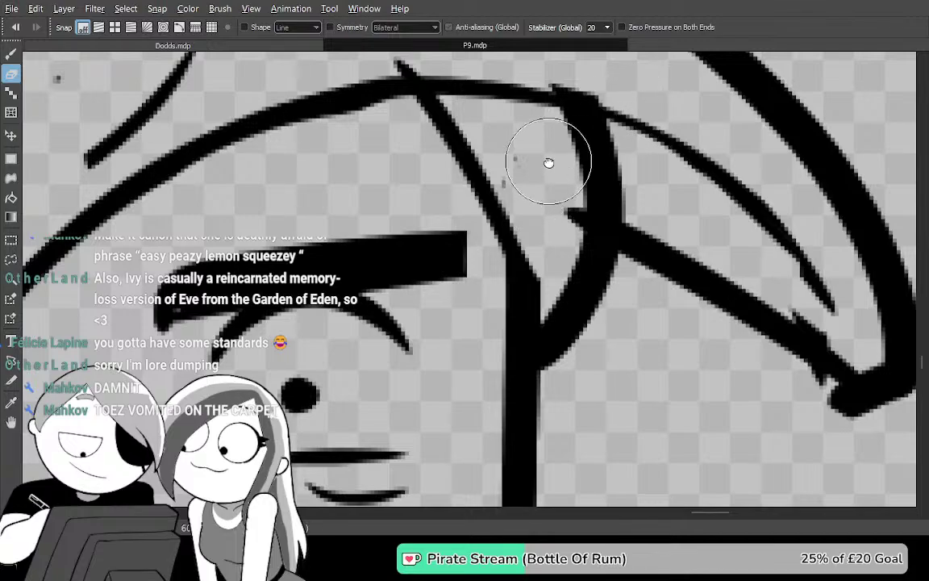
drag(547, 162, 694, 186)
drag(473, 231, 698, 173)
drag(508, 208, 660, 192)
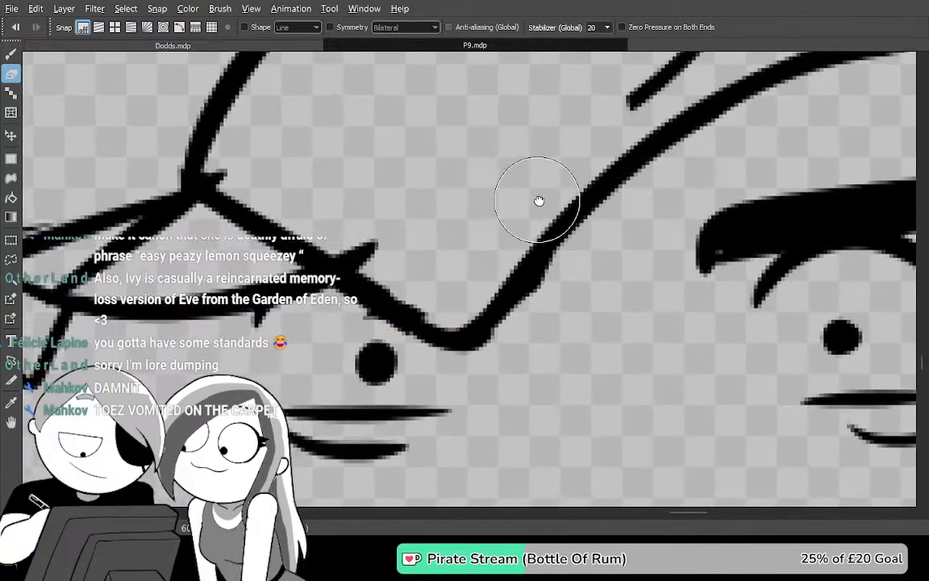
drag(535, 201, 629, 205)
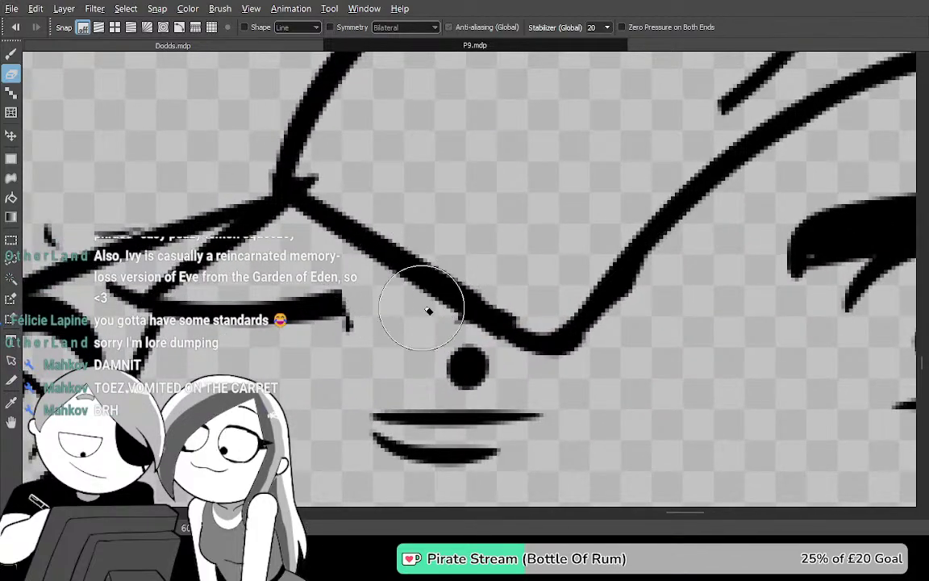
scroll(478, 271, left, 4)
scroll(478, 270, down, 2)
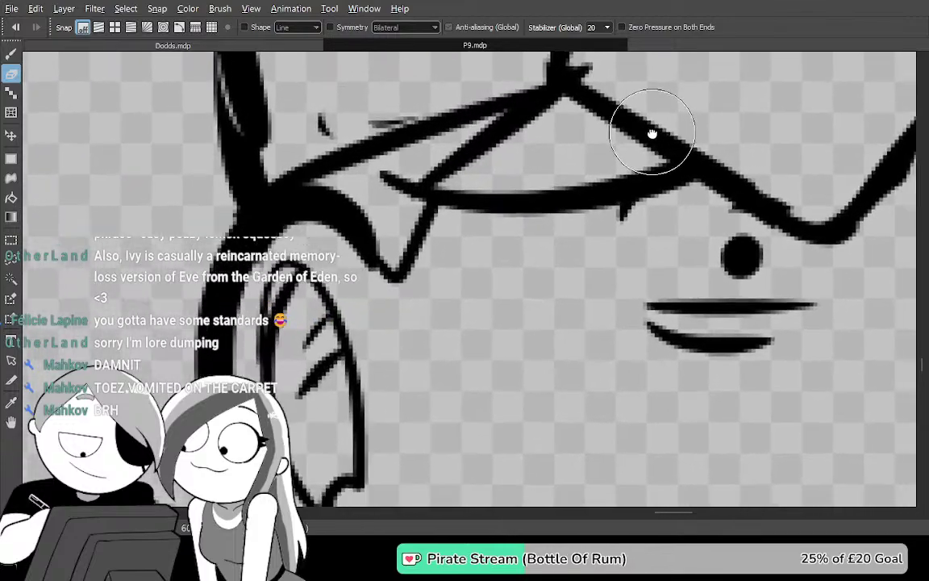
Draw a curved black hair strand beneath the brim's edge above the thick straight eyebrow
key(g)
scroll(421, 356, up, 5)
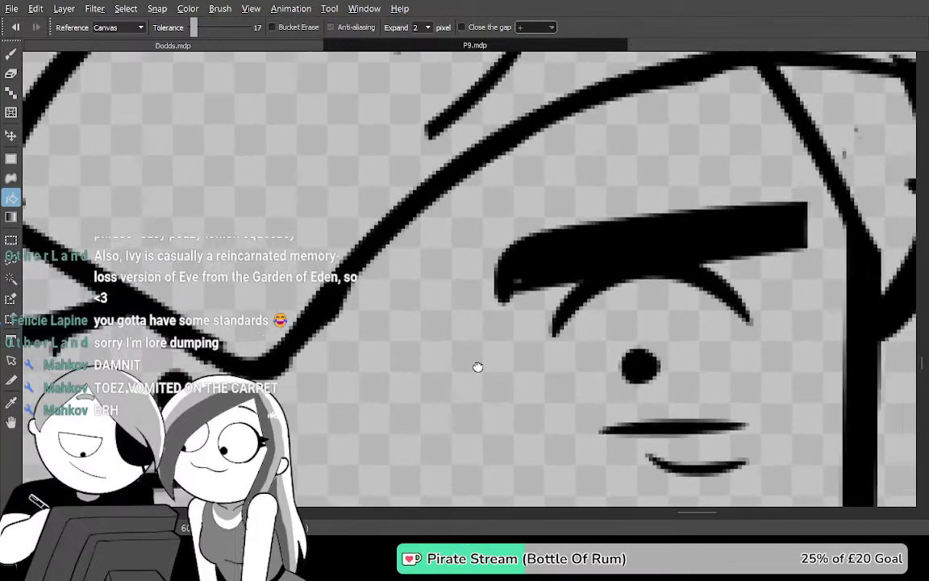
key(e)
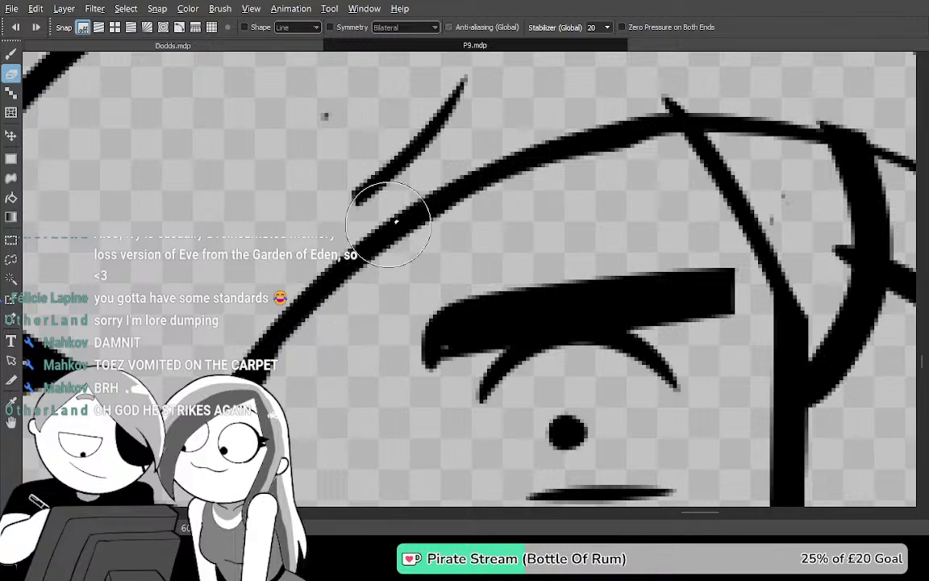
key(b)
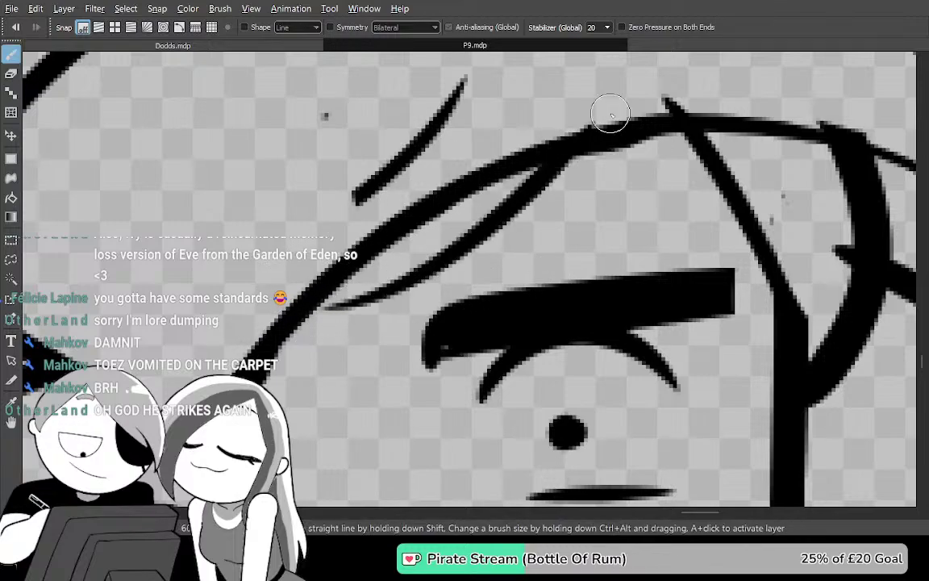
drag(772, 346, 529, 396)
drag(682, 402, 710, 427)
mouse_move(572, 438)
mouse_down()
mouse_move(671, 302)
mouse_move(806, 171)
mouse_move(542, 340)
mouse_up()
scroll(810, 169, down, 2)
Try filling the panel background around the character with black and inspect the silhouette around the head, arm and hand
key(g)
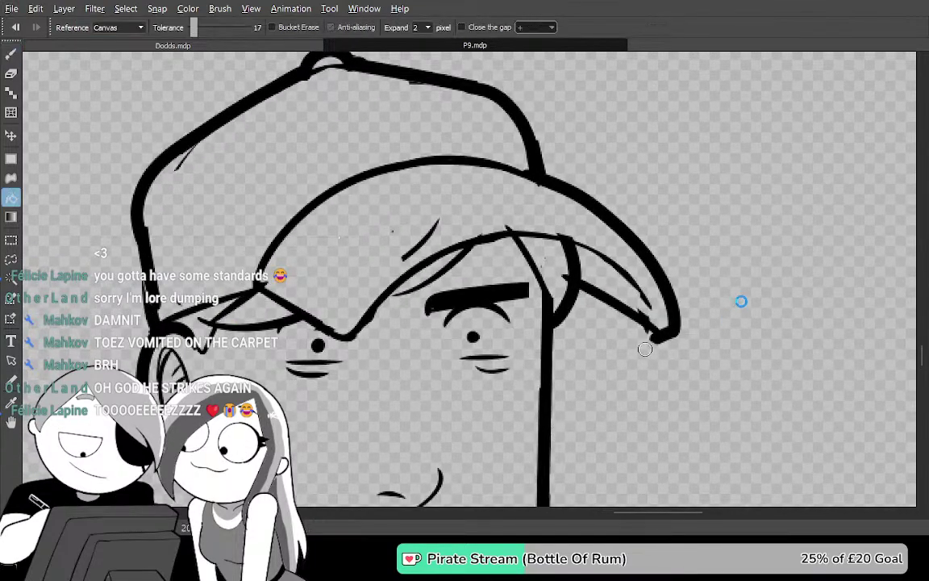
click(738, 299)
drag(683, 339, 676, 359)
drag(564, 404, 610, 91)
drag(562, 249, 568, 143)
drag(523, 256, 470, 125)
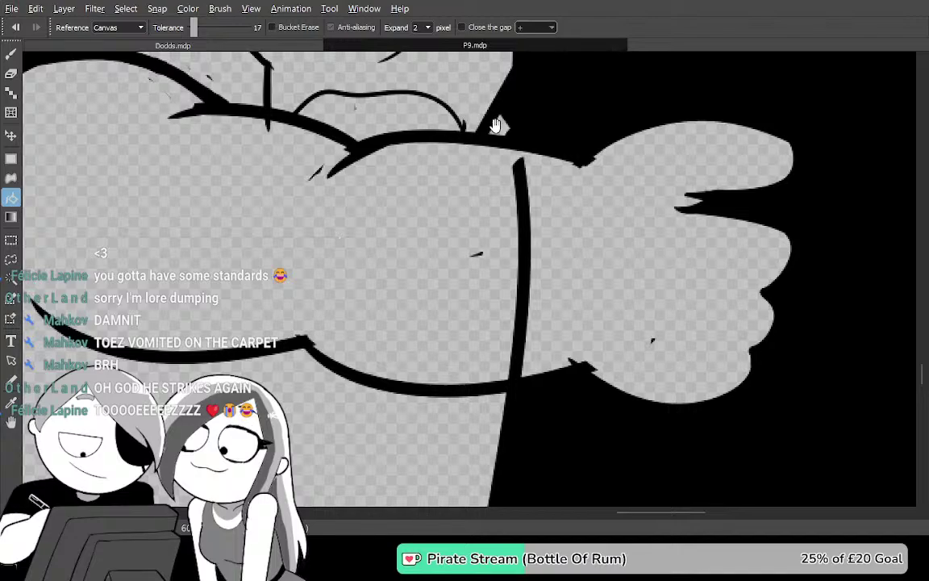
drag(478, 248, 491, 174)
drag(431, 280, 499, 127)
drag(448, 258, 598, 47)
drag(558, 236, 576, 10)
drag(537, 142, 488, 356)
drag(476, 89, 541, 56)
drag(549, 101, 557, 60)
drag(541, 180, 548, 269)
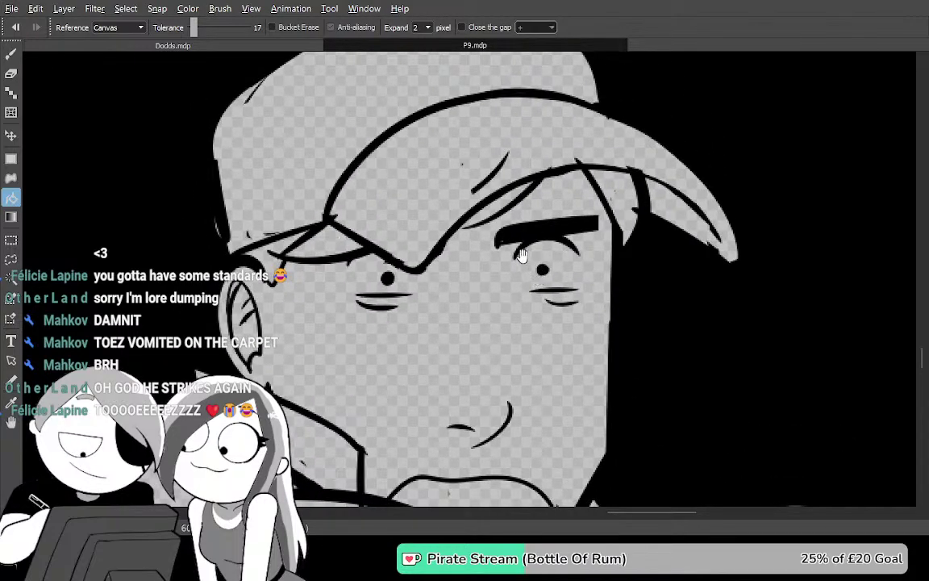
drag(546, 284, 520, 105)
drag(522, 214, 546, 303)
drag(553, 94, 513, 271)
key(ctrl+z)
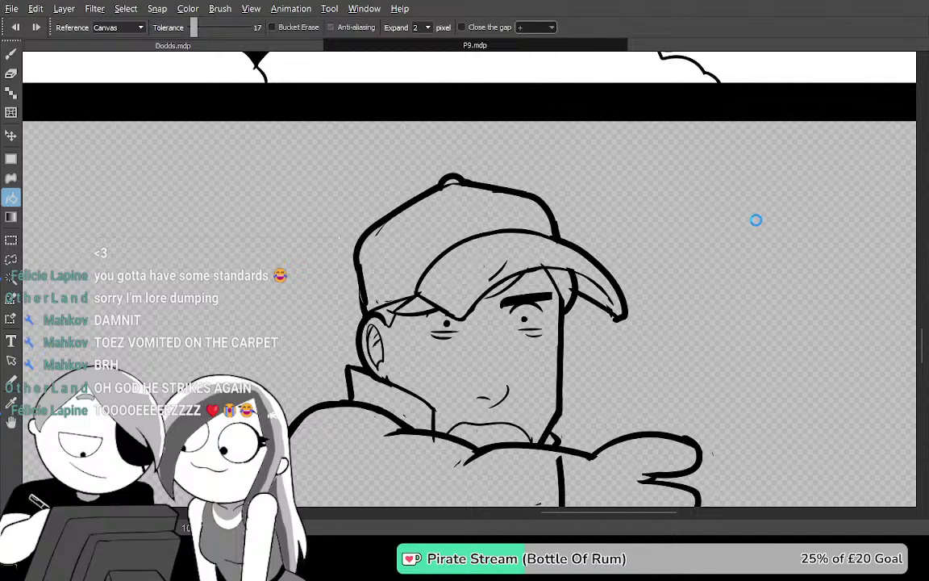
Fill the panel background with black again to compare the look, and undo that fill
click(755, 221)
drag(634, 237, 602, 213)
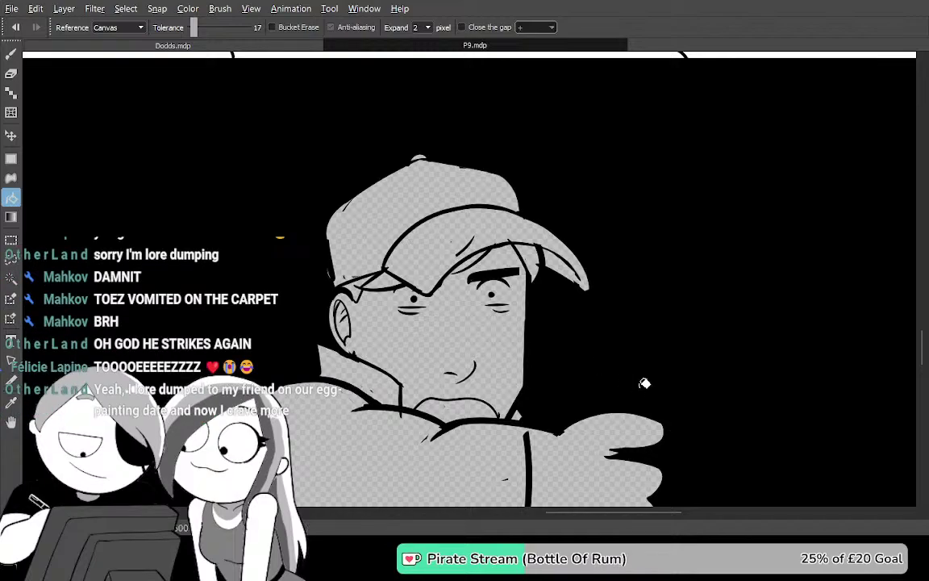
key(ctrl+z)
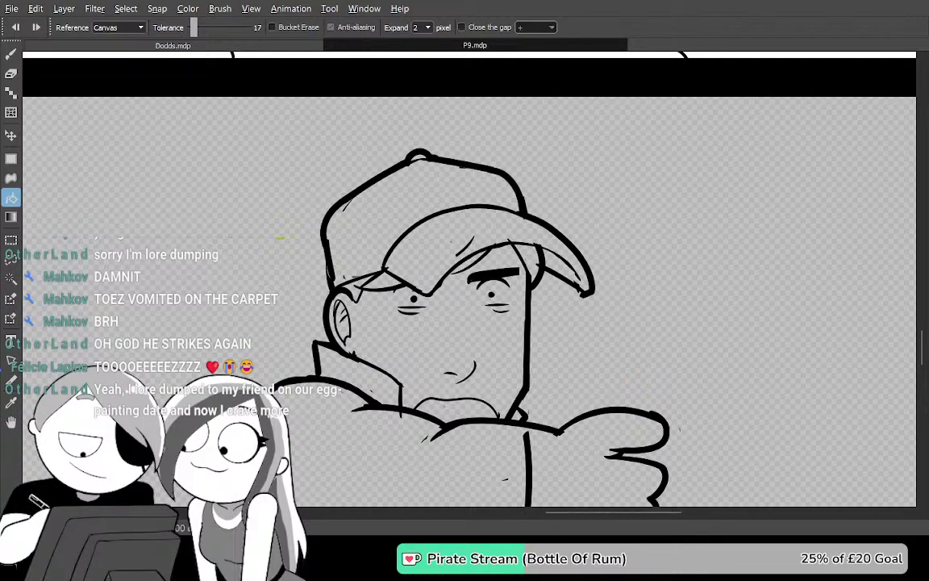
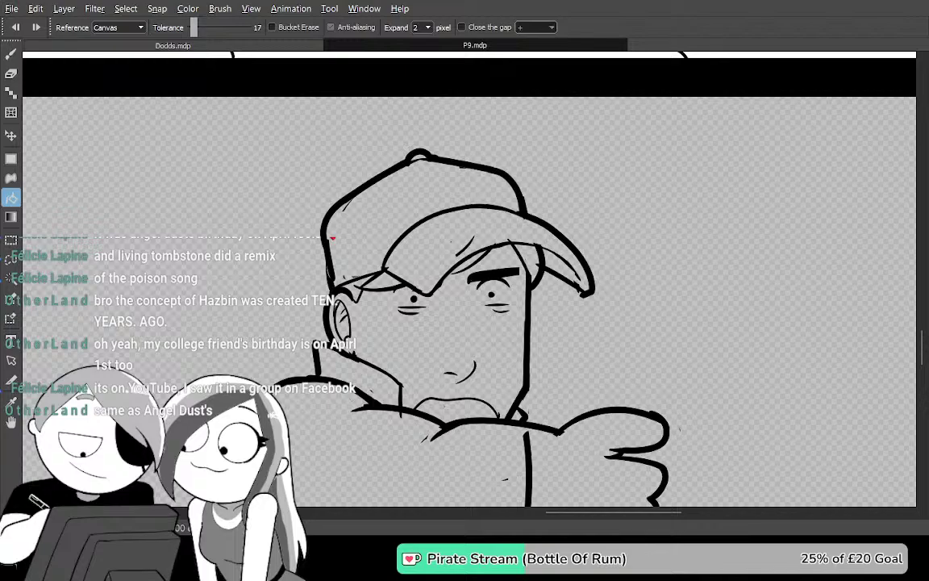
Erase the body line that crosses the inside of the outstretched arm
drag(653, 353, 556, 356)
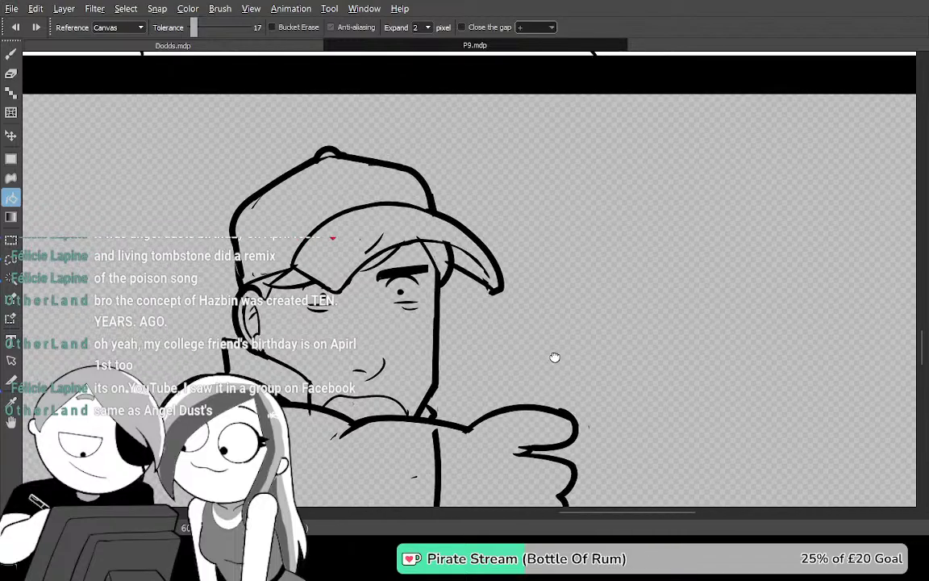
click(654, 199)
drag(616, 325, 614, 134)
drag(530, 315, 612, 107)
scroll(516, 93, up, 6)
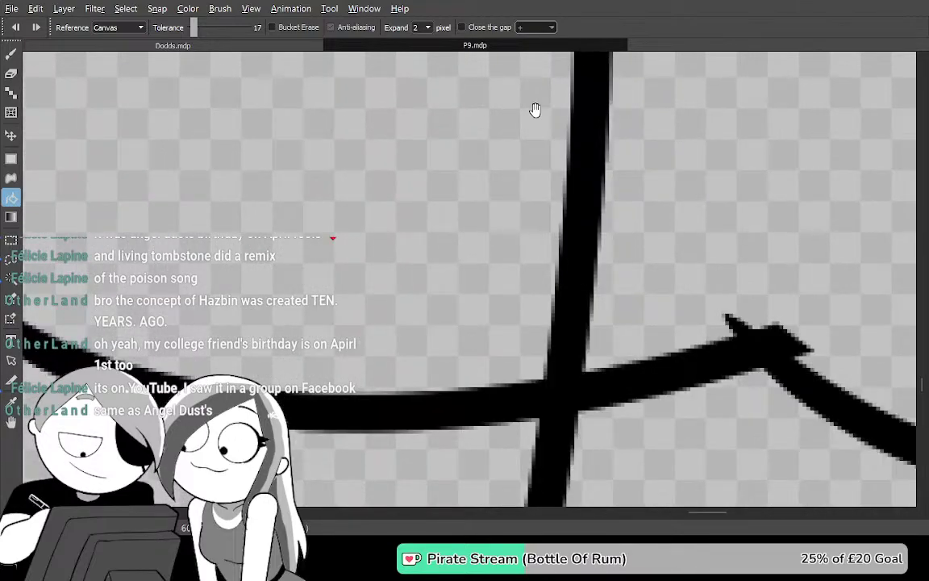
drag(631, 370, 549, 258)
key(e)
mouse_move(432, 253)
mouse_down()
mouse_move(538, 216)
mouse_move(443, 244)
mouse_move(515, 229)
mouse_move(521, 237)
mouse_move(468, 245)
mouse_move(468, 192)
mouse_move(500, 156)
mouse_up()
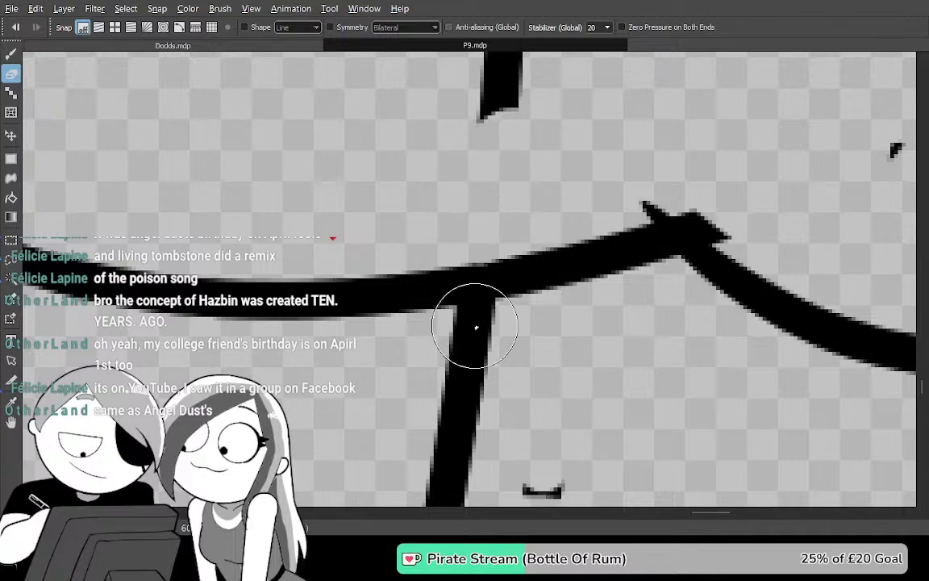
drag(504, 248, 490, 475)
mouse_move(493, 395)
mouse_down()
mouse_move(508, 175)
mouse_move(463, 152)
mouse_up()
mouse_move(516, 174)
mouse_down()
mouse_move(472, 346)
mouse_move(482, 417)
mouse_up()
mouse_move(518, 349)
mouse_down()
mouse_move(473, 326)
mouse_move(505, 244)
mouse_move(460, 235)
mouse_move(488, 396)
mouse_move(469, 311)
mouse_move(379, 448)
mouse_move(382, 482)
mouse_up()
drag(479, 376, 501, 341)
scroll(449, 345, down, 3)
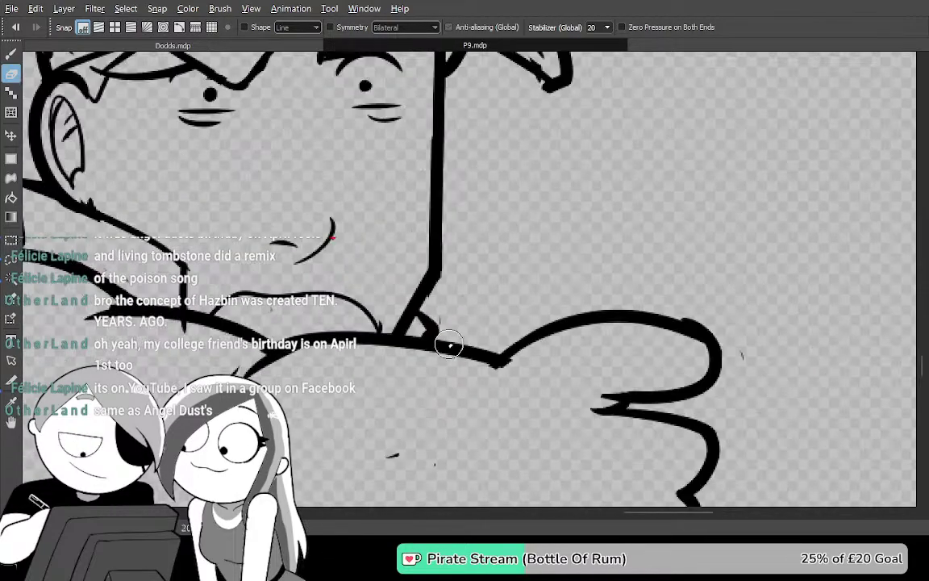
scroll(449, 345, down, 2)
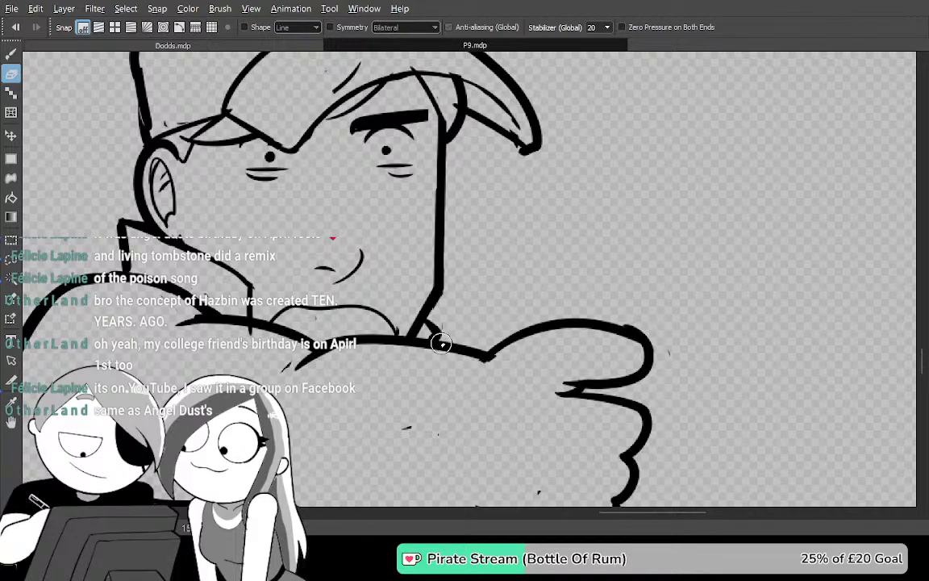
Switch to Dodds.mdp to look over its artwork and return to P9.mdp
key(ctrl+Tab)
drag(685, 393, 567, 92)
mouse_move(603, 420)
mouse_down()
mouse_move(565, 72)
mouse_move(537, 57)
mouse_up()
mouse_move(452, 302)
mouse_down()
mouse_move(620, 101)
mouse_move(657, 216)
mouse_move(570, 269)
mouse_move(549, 186)
mouse_move(580, 131)
mouse_move(593, 128)
mouse_move(606, 152)
mouse_move(590, 145)
mouse_move(583, 186)
mouse_move(591, 209)
mouse_move(576, 205)
mouse_move(546, 245)
mouse_up()
key(ctrl+Tab)
Select the empty torso area between the body outlines with the Magic Wand
mouse_move(462, 174)
mouse_down()
mouse_move(504, 243)
mouse_move(563, 273)
mouse_up()
drag(550, 471, 506, 282)
mouse_move(455, 492)
mouse_down()
mouse_move(500, 279)
mouse_move(485, 244)
mouse_up()
mouse_move(460, 443)
mouse_down()
mouse_move(516, 151)
mouse_move(545, 108)
mouse_move(681, 57)
mouse_up()
mouse_move(531, 210)
mouse_down()
mouse_move(618, 124)
mouse_move(518, 269)
mouse_up()
drag(520, 83, 522, 201)
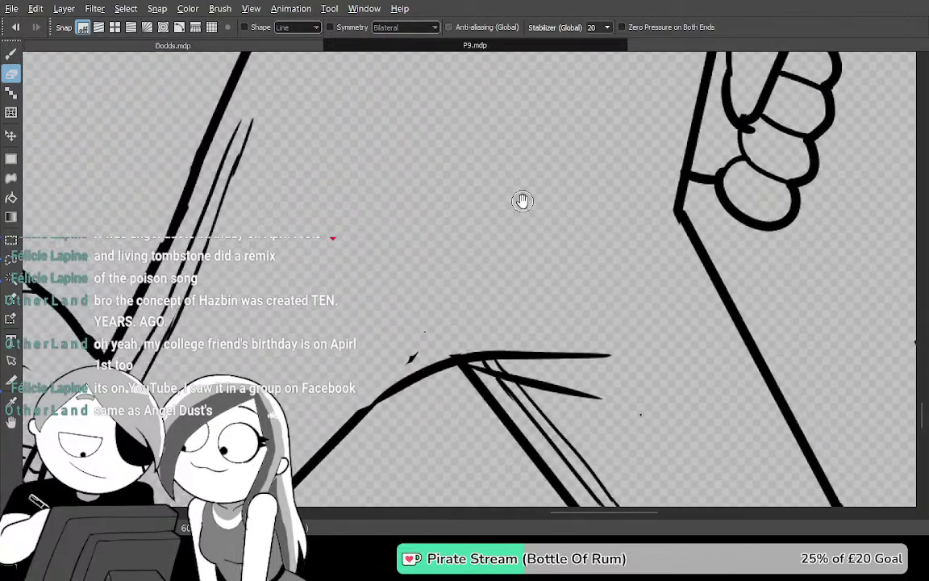
key(Tab)
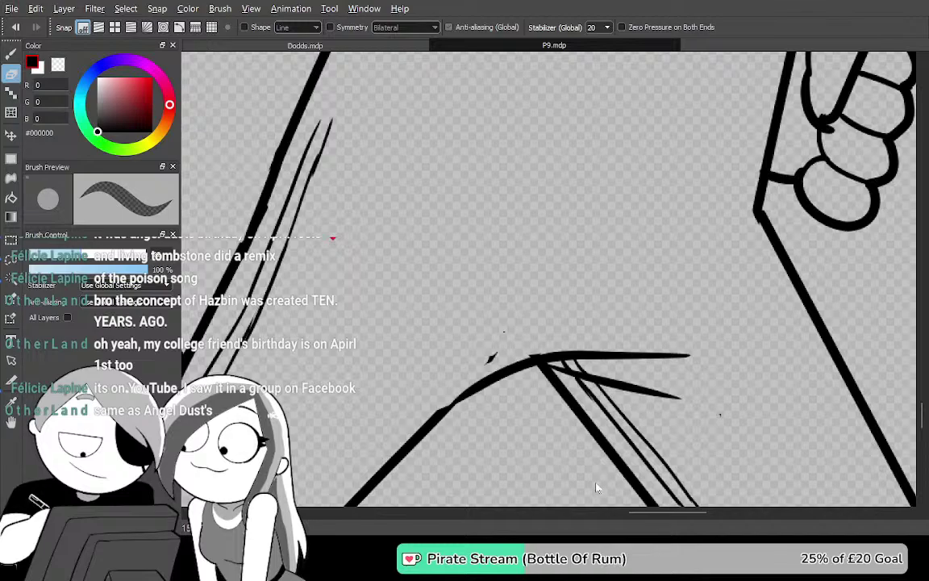
key(Tab)
drag(590, 374, 589, 453)
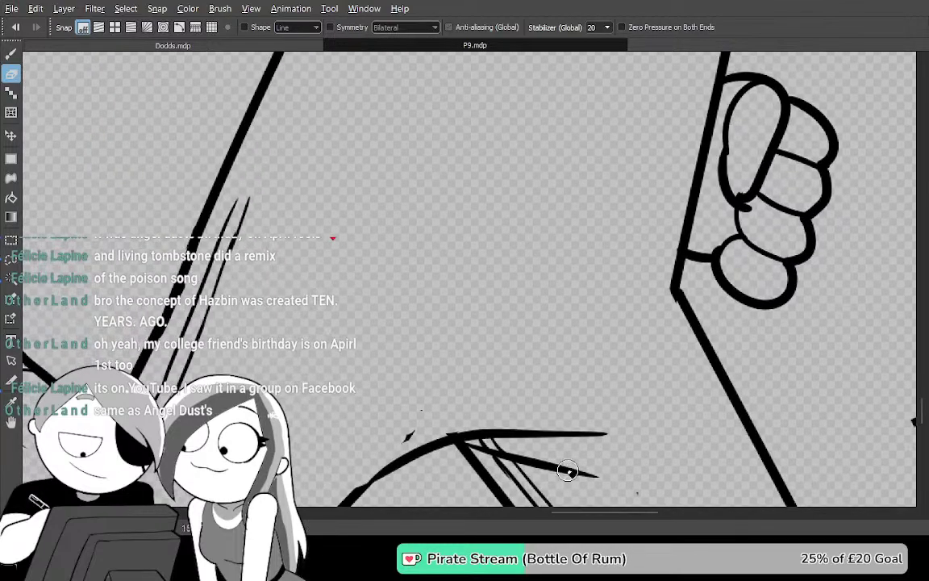
key(w)
click(529, 337)
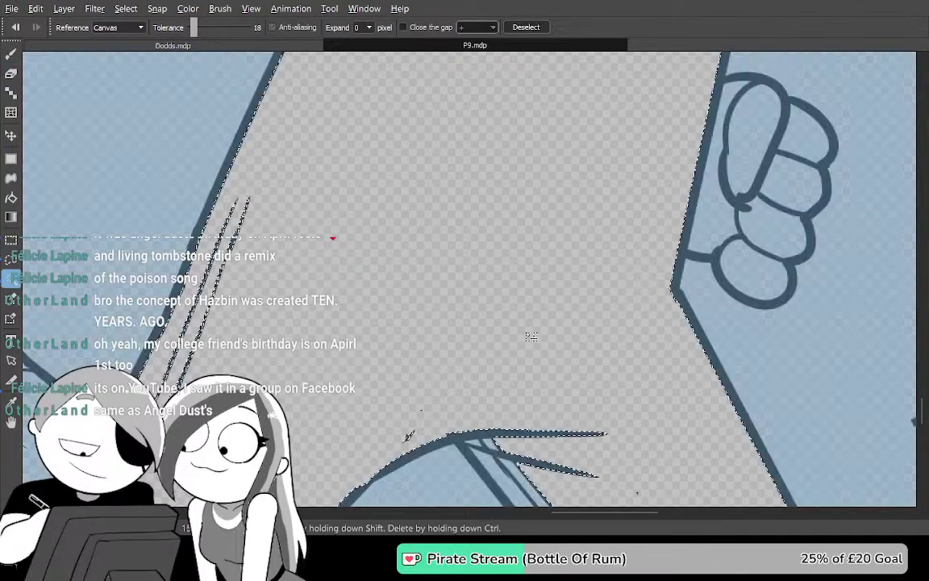
Try filling the whole selected torso area with black
key(g)
click(545, 322)
drag(544, 326, 573, 357)
key(ctrl+z)
Try drawing a curved line across the selected torso at fist level and filling the area below it with black
key(b)
mouse_move(268, 184)
mouse_down()
mouse_move(397, 237)
mouse_move(735, 298)
mouse_move(701, 300)
mouse_up()
key(g)
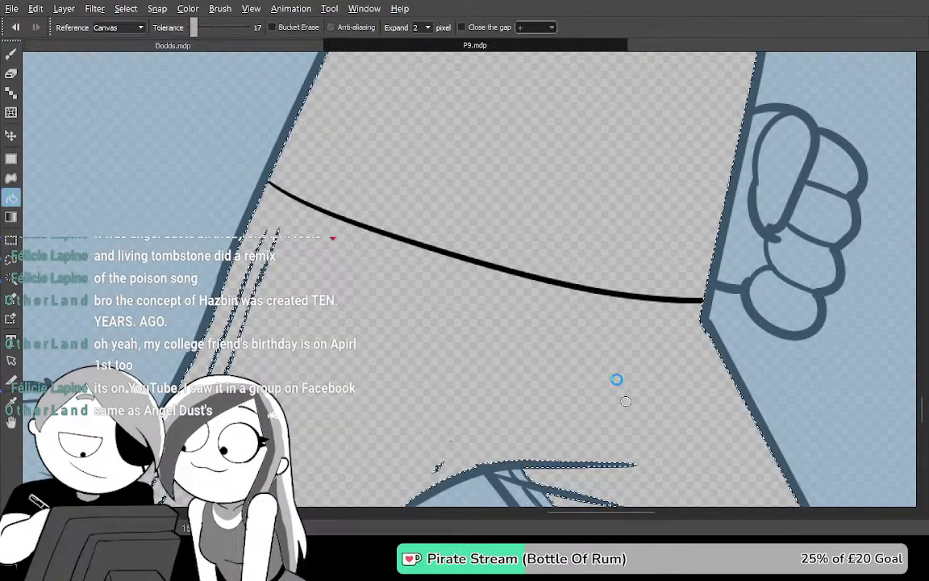
click(620, 374)
drag(668, 398, 534, 381)
drag(547, 298, 548, 385)
drag(619, 222, 587, 342)
mouse_move(680, 168)
mouse_down()
mouse_move(563, 504)
mouse_move(573, 253)
mouse_move(637, 149)
mouse_up()
key(ctrl+z)
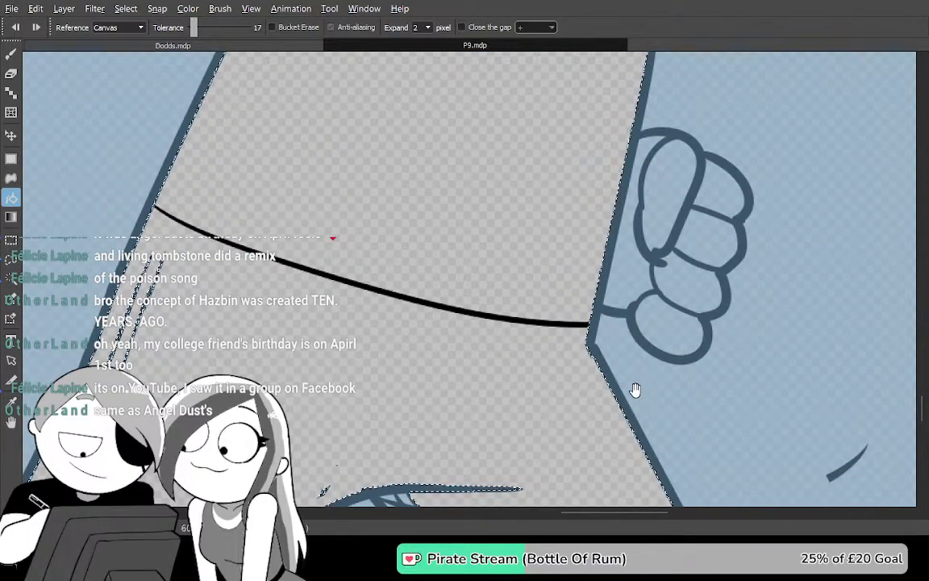
key(ctrl+z)
Draw a downward-curving black line across the selected torso at fist level as the lower edge of a waist band
key(b)
drag(163, 186, 592, 321)
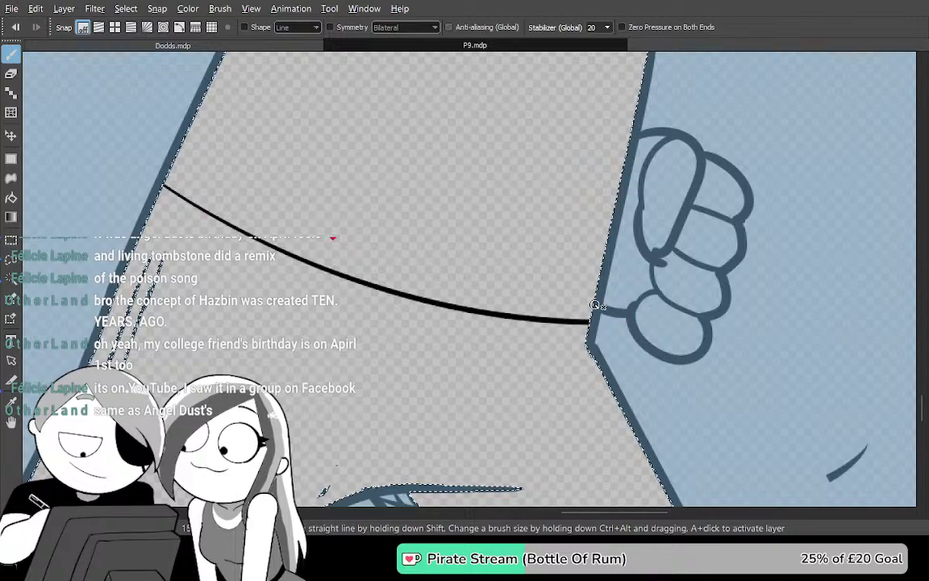
Try drawing a roughly parallel upper edge above the waist line and filling the band between them with black
mouse_move(182, 145)
mouse_down()
mouse_move(270, 182)
mouse_move(600, 274)
mouse_up()
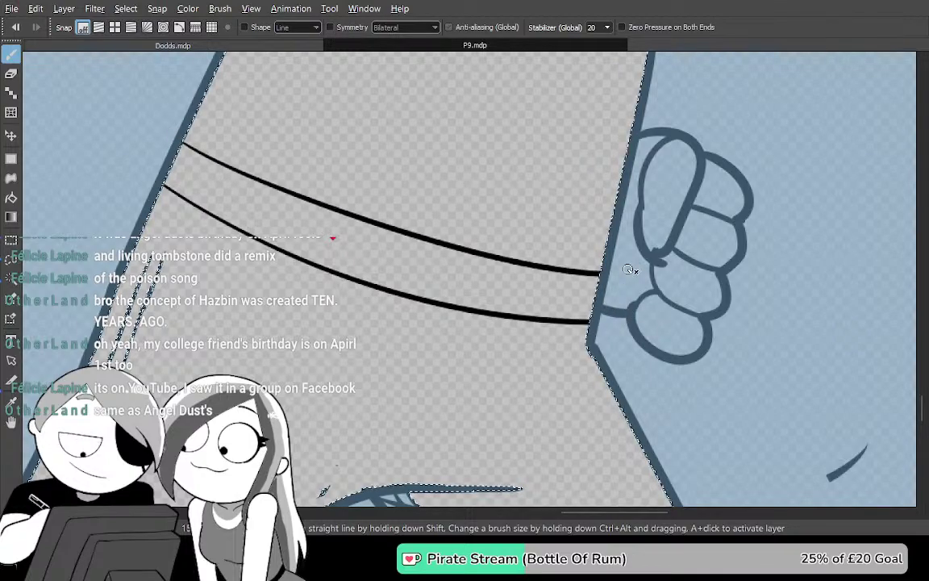
key(g)
click(522, 290)
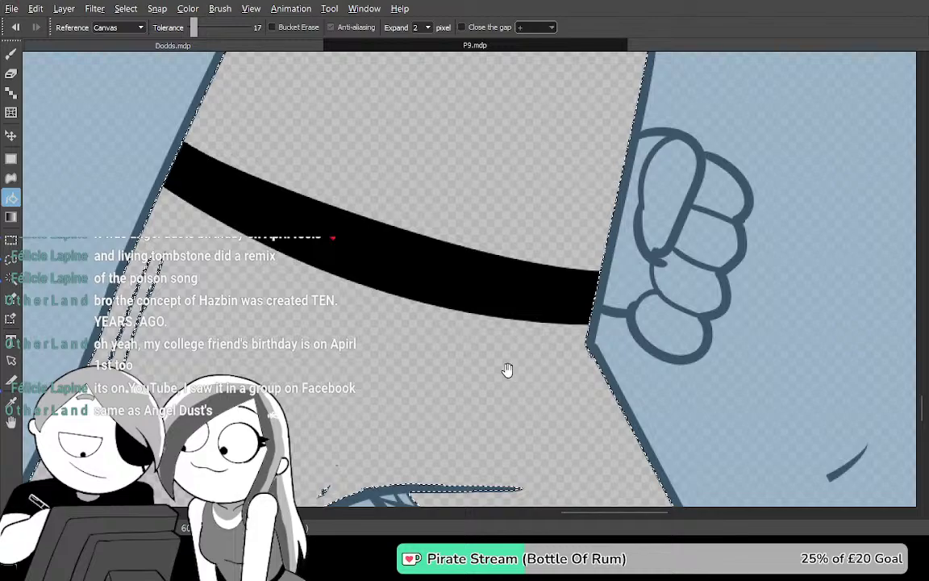
key(ctrl+z)
key(ctrl+z)
Try redrawing the band's upper edge with more deeply curved strokes across the torso
key(b)
drag(201, 131, 417, 258)
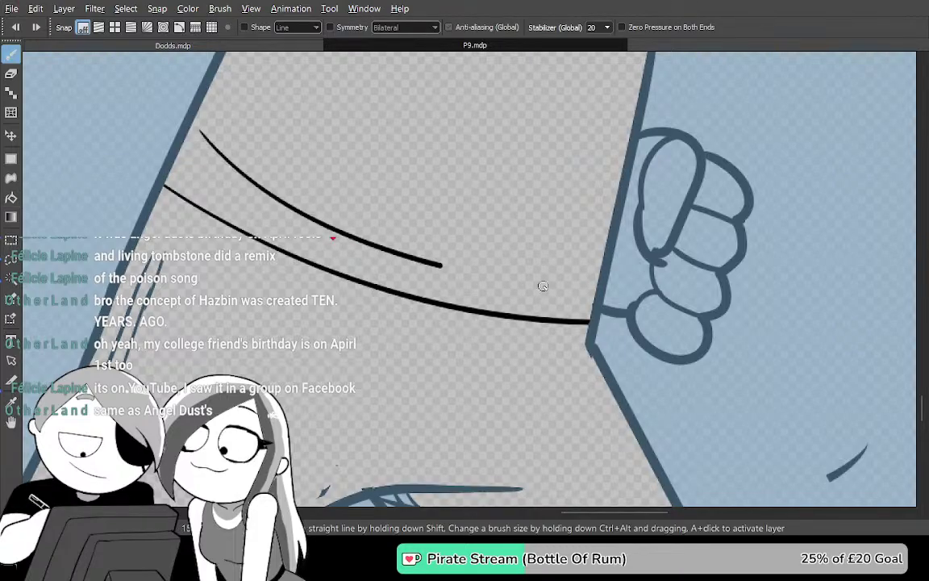
drag(519, 283, 603, 290)
key(g)
key(ctrl+z)
key(b)
mouse_move(169, 137)
mouse_down()
mouse_move(440, 267)
mouse_move(604, 276)
mouse_up()
key(ctrl+z)
Try an upper edge that tapers sharply toward the lower line near the fist, keeping only the lower waist line
key(ctrl+d)
mouse_move(186, 134)
mouse_down()
mouse_move(317, 213)
mouse_move(593, 302)
mouse_up()
key(g)
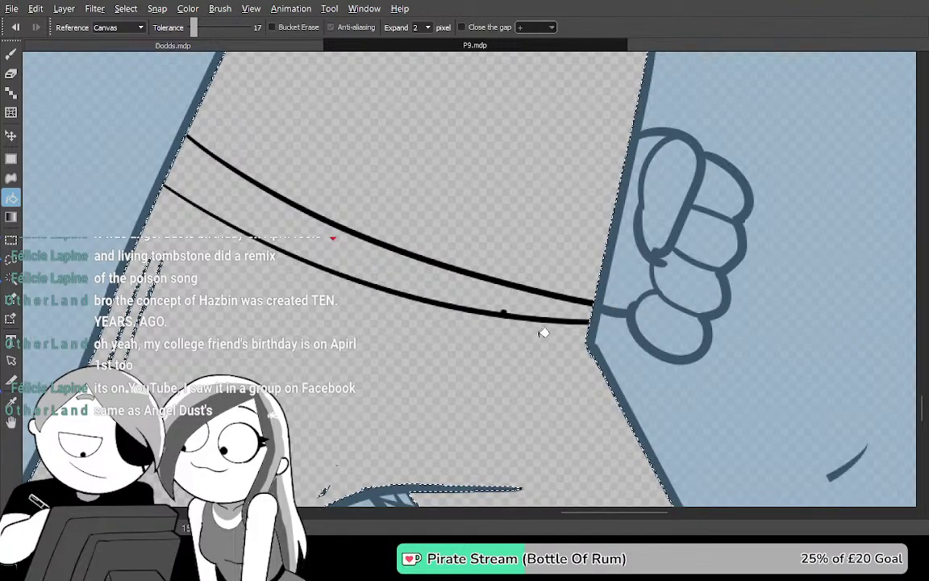
key(ctrl+z)
key(ctrl+d)
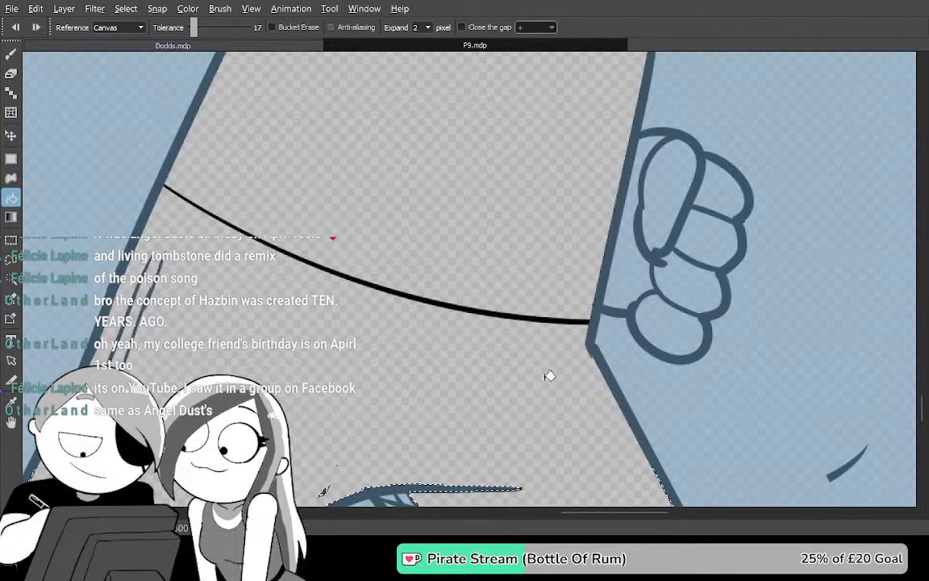
key(ctrl+z)
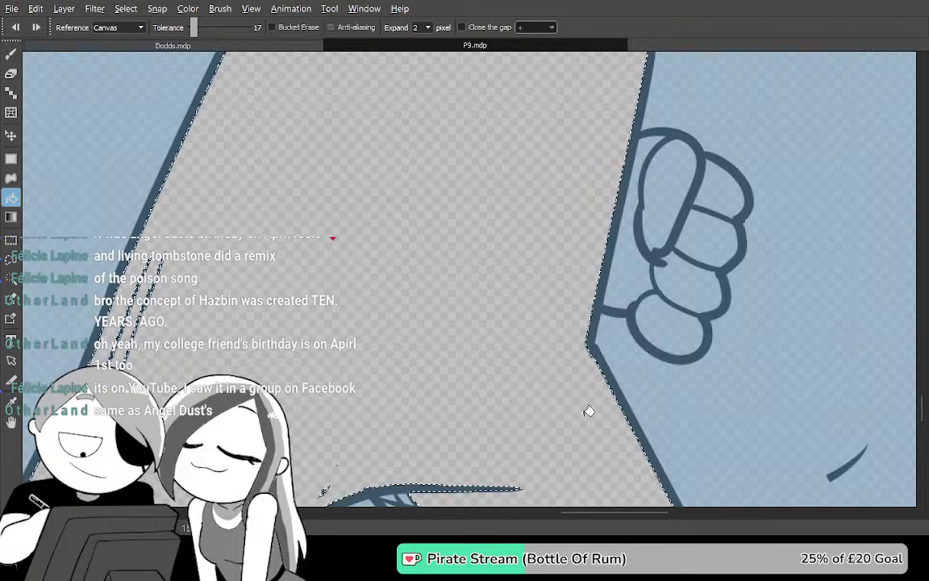
key(ctrl+y)
key(ctrl+d)
Try a straighter upper edge for the waist band and fill the space between the two lines with black
key(b)
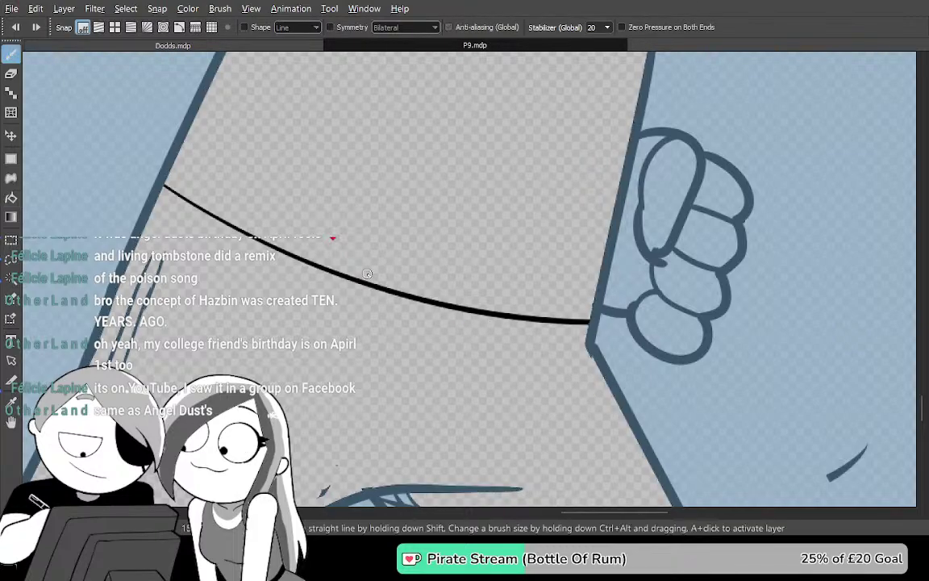
drag(311, 196, 601, 278)
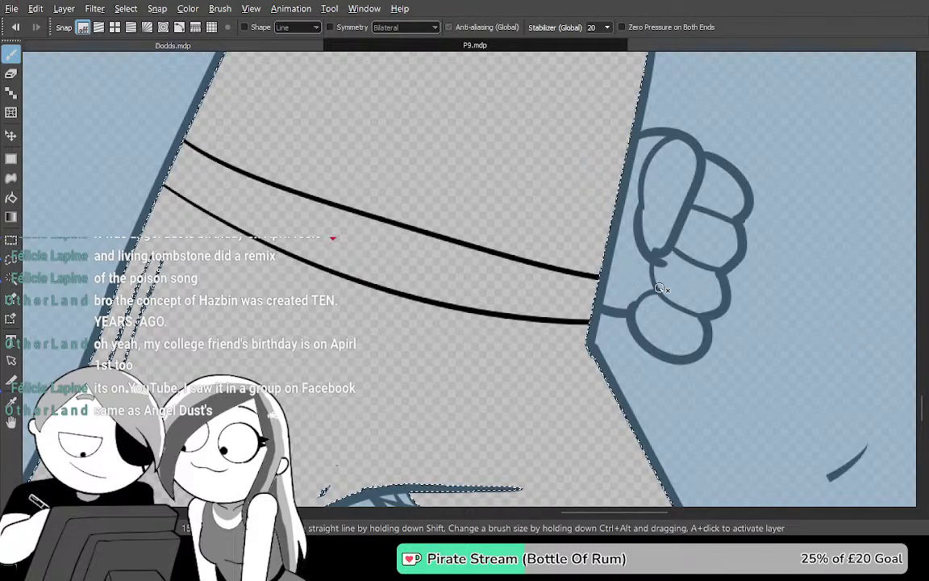
key(g)
click(539, 283)
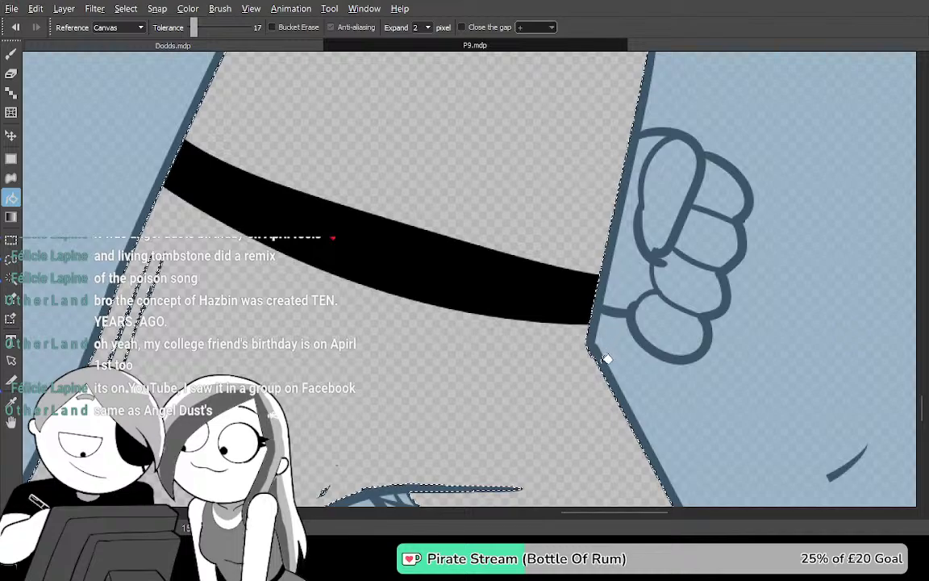
drag(619, 371, 607, 412)
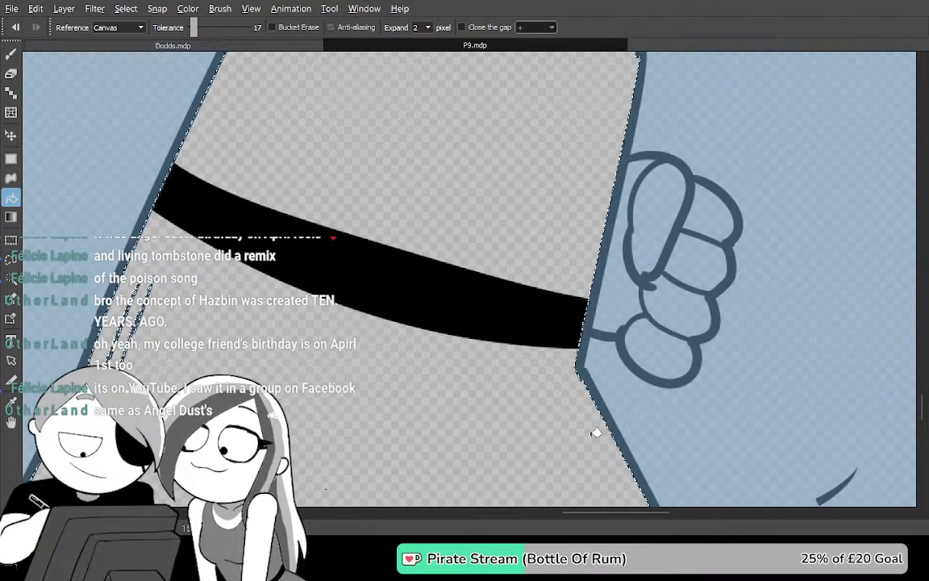
key(ctrl+z)
key(ctrl+z)
Try a sagging upper edge that flattens out toward the fist and fill the waist band with black
key(b)
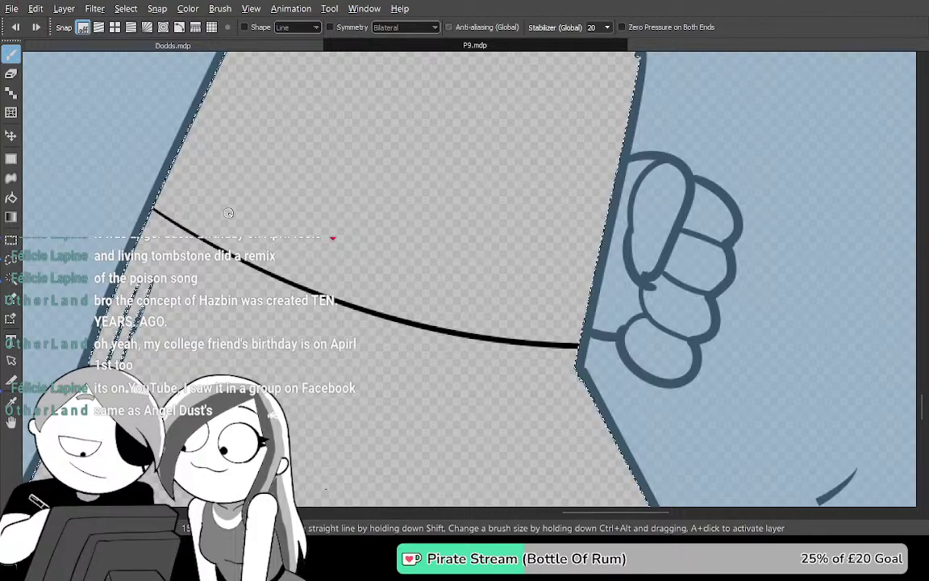
drag(176, 168, 550, 303)
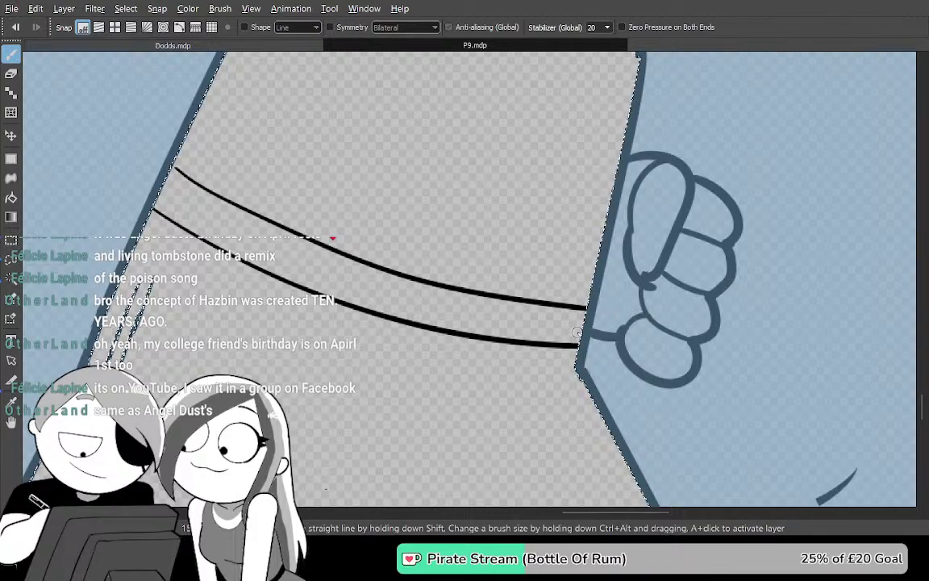
key(g)
click(536, 329)
key(ctrl+z)
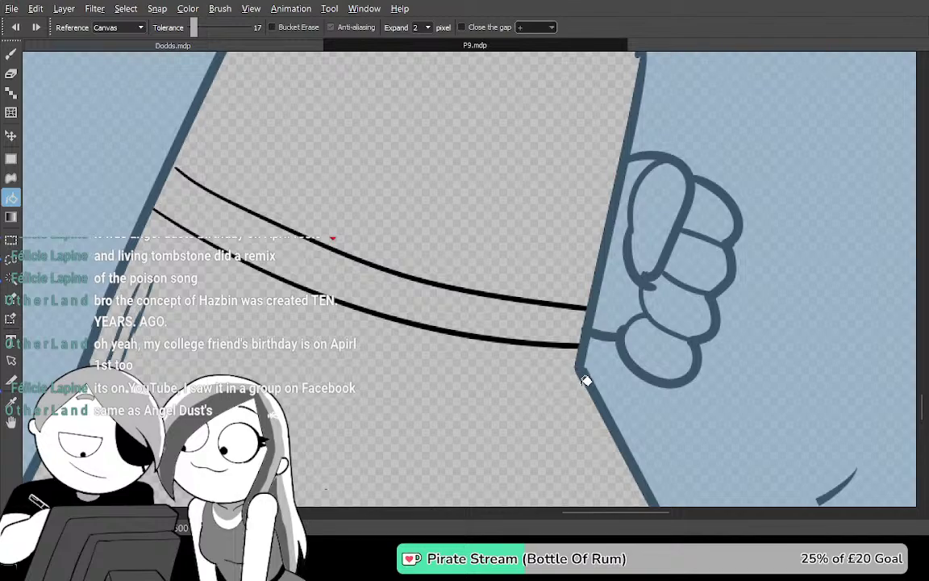
key(ctrl+z)
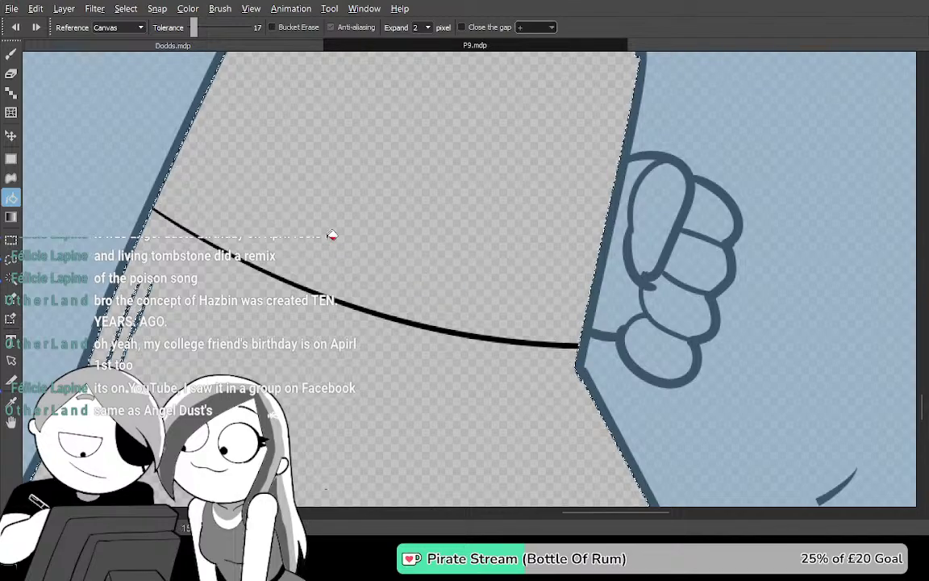
Try a closer upper edge that makes an evenly narrow waist band and fill it with black
key(b)
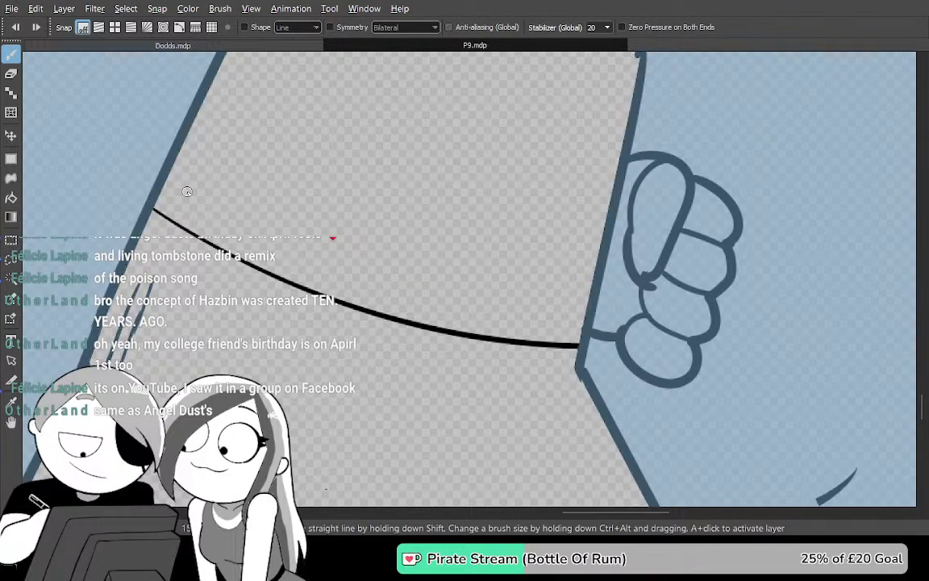
mouse_move(160, 171)
mouse_down()
mouse_move(263, 228)
mouse_move(524, 305)
mouse_up()
key(g)
click(533, 329)
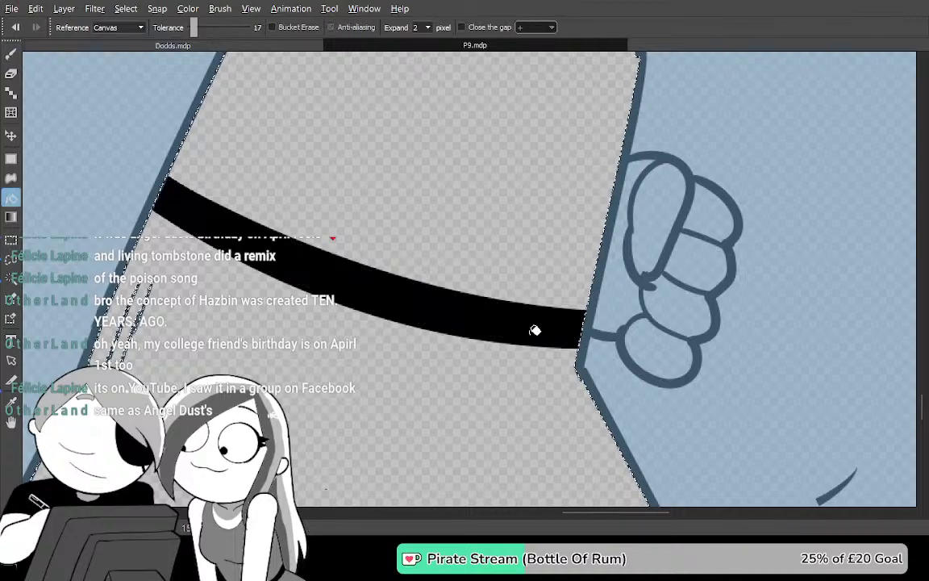
key(ctrl+z)
key(ctrl+z)
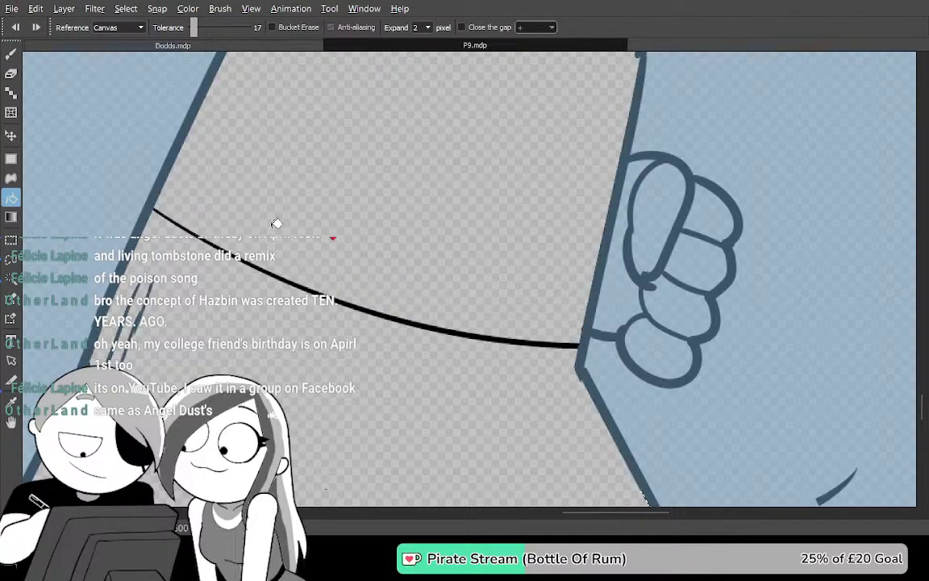
Try an upper edge that narrows the waist band toward the fist side and fill the band with black
key(b)
drag(181, 176, 585, 316)
key(g)
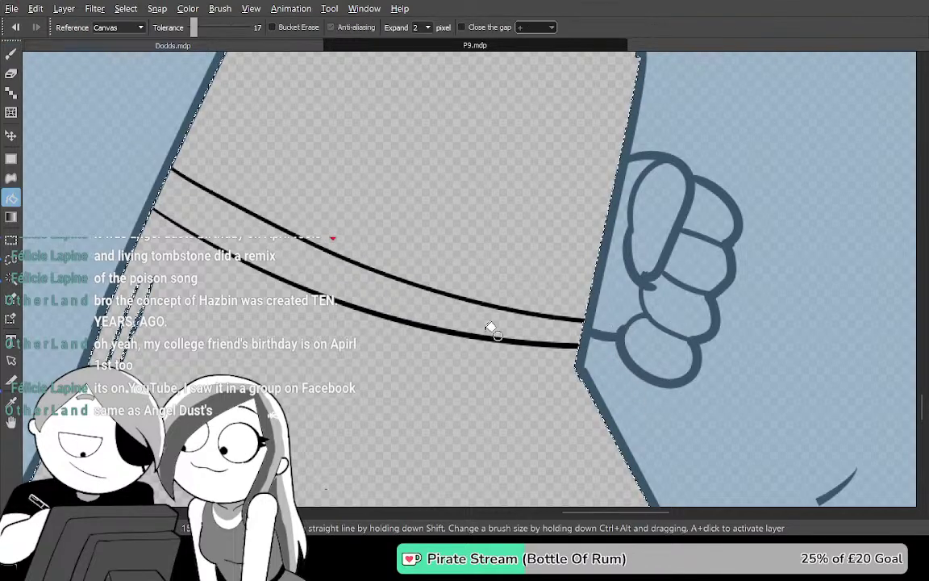
click(494, 328)
key(ctrl+z)
key(ctrl+z)
Try an upper edge that widens the waist band toward the fist side and fill the band with black
key(b)
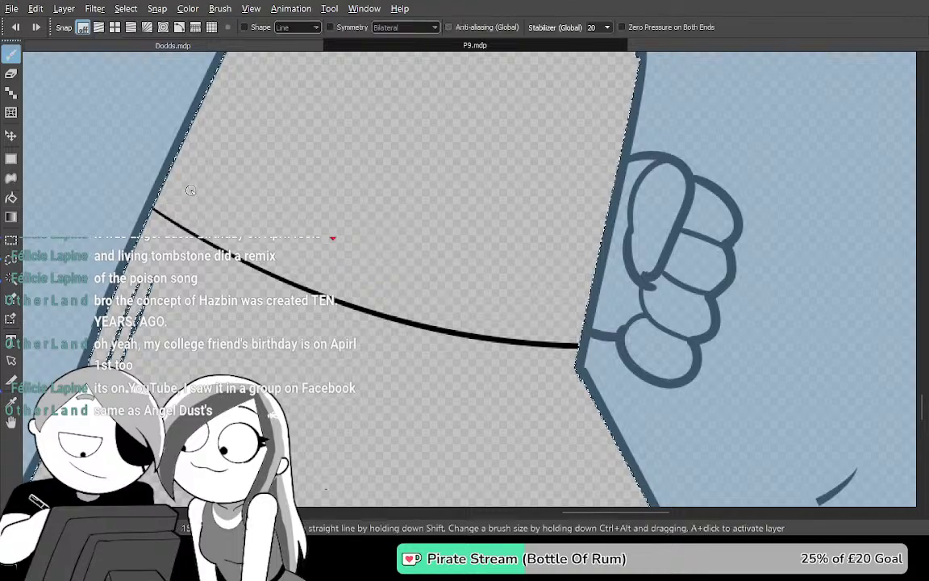
drag(410, 272, 582, 315)
key(g)
click(529, 323)
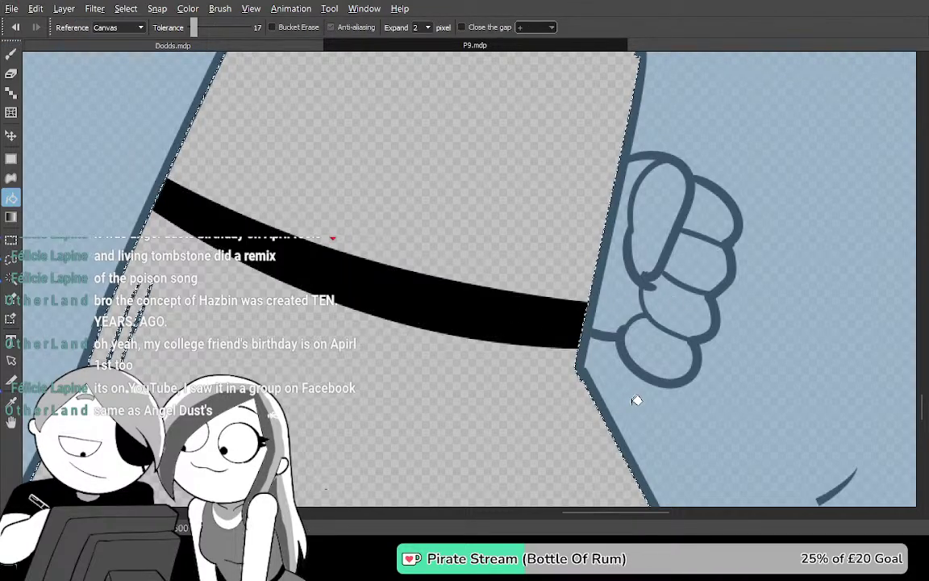
key(ctrl+z)
key(ctrl+z)
key(ctrl+d)
Try a smooth, gently curved upper edge that gives the waist band an even width and fill it with black
key(b)
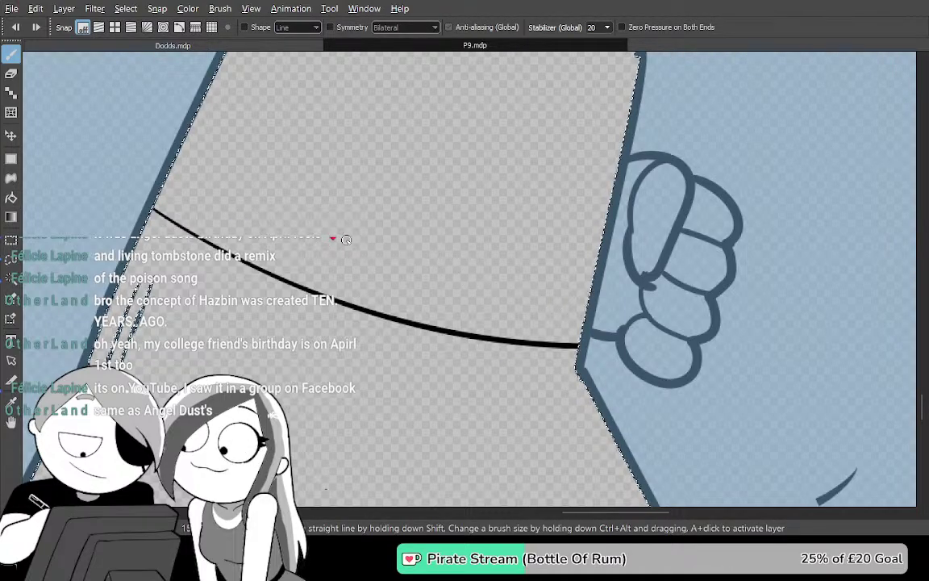
mouse_move(170, 170)
mouse_down()
mouse_move(487, 287)
mouse_move(593, 300)
mouse_up()
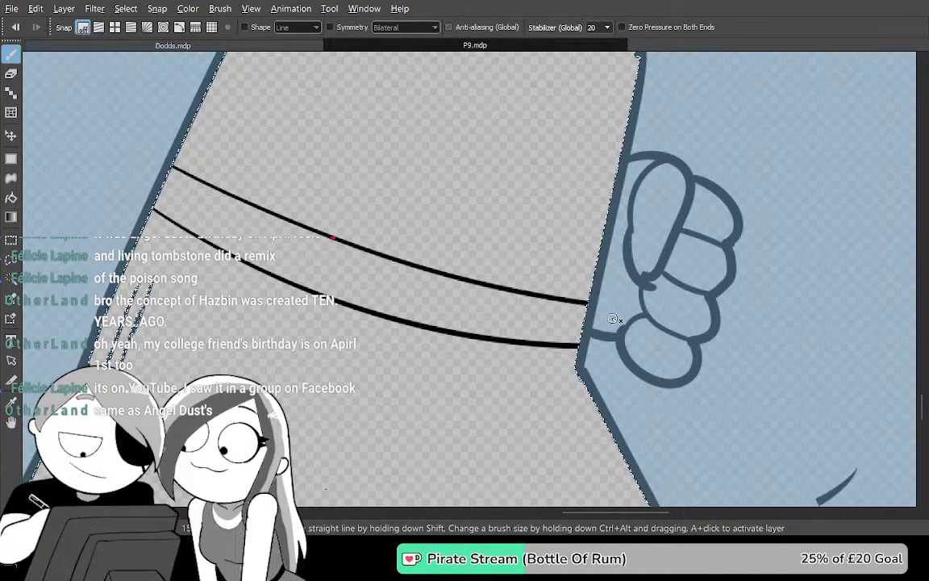
key(g)
click(554, 328)
key(ctrl+z)
key(ctrl+z)
Draw the band's upper edge as a gentle curve following the lower waist line and fill the band with black
key(b)
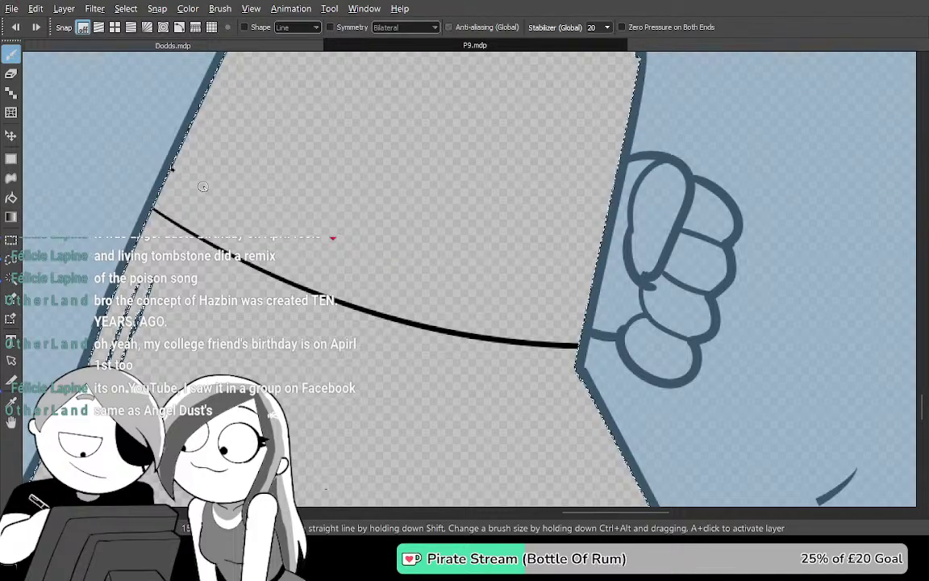
drag(193, 180, 601, 298)
key(g)
click(504, 317)
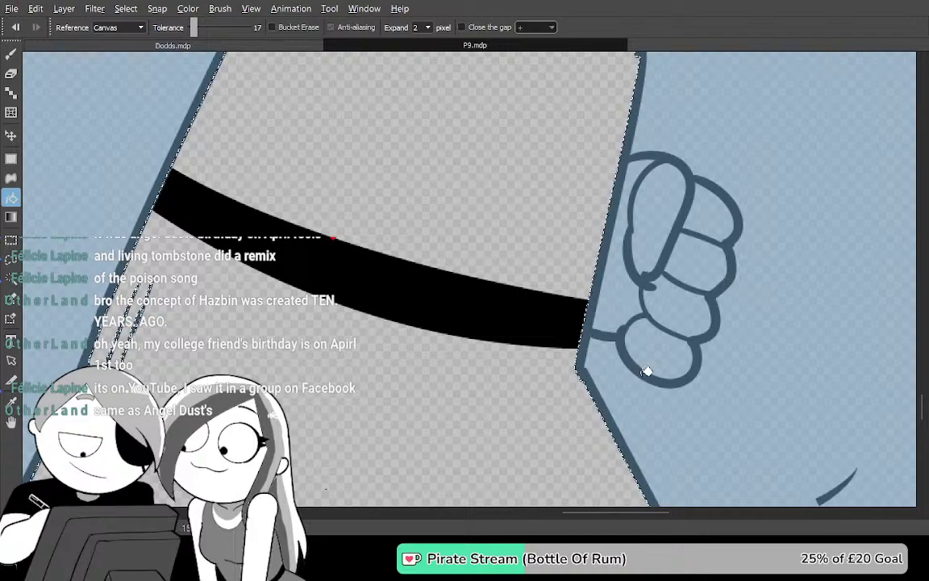
Undo the waist band's black fill and clear the torso selection, leaving the two edge lines
scroll(646, 371, up, 4)
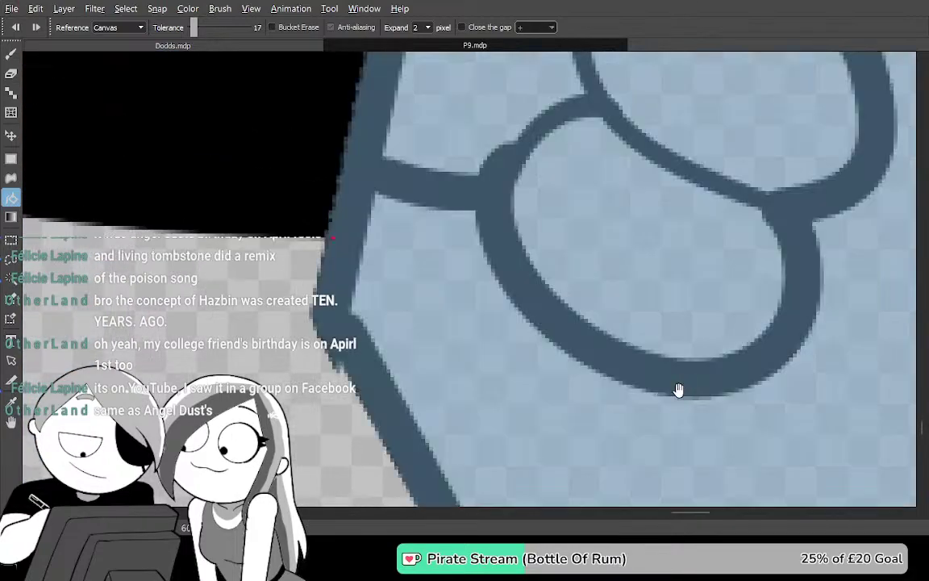
mouse_move(489, 204)
mouse_down()
mouse_move(516, 306)
mouse_move(561, 360)
mouse_up()
key(ctrl+z)
key(e)
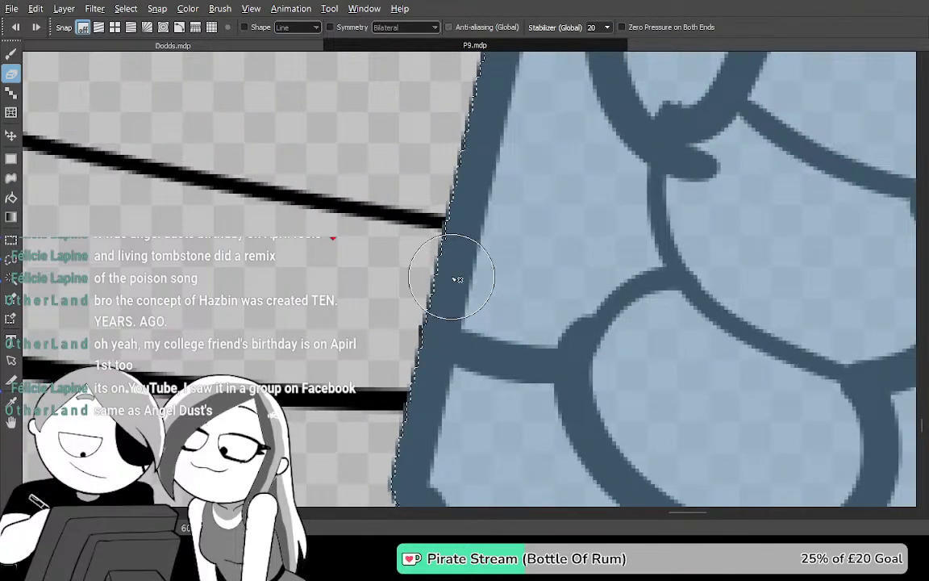
drag(431, 216, 394, 300)
key(ctrl+z)
key(ctrl+z)
key(ctrl+d)
Try erasing the line work where the band's lower edge meets the body outline beside the fist
drag(500, 405, 526, 375)
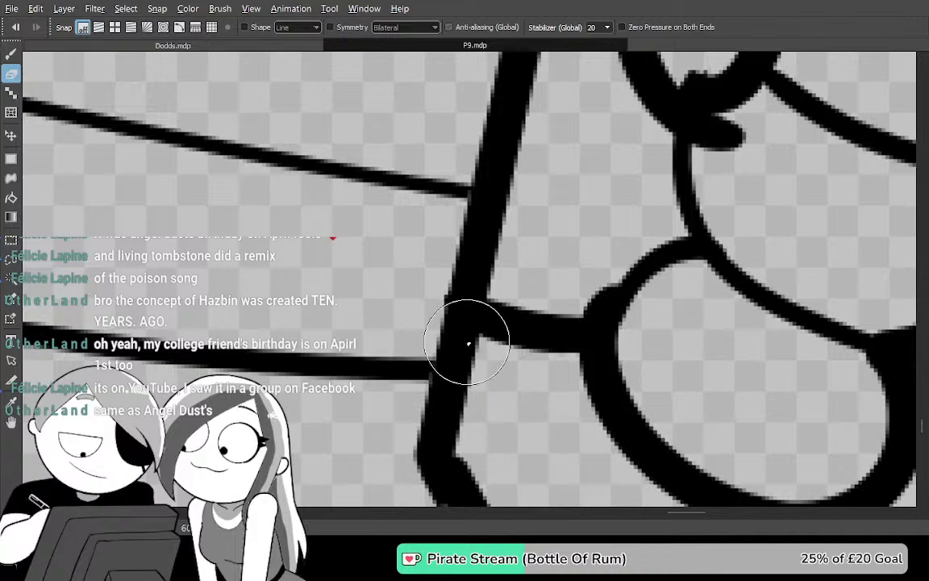
mouse_move(484, 266)
mouse_down()
mouse_move(494, 239)
mouse_move(462, 310)
mouse_move(427, 331)
mouse_move(423, 362)
mouse_up()
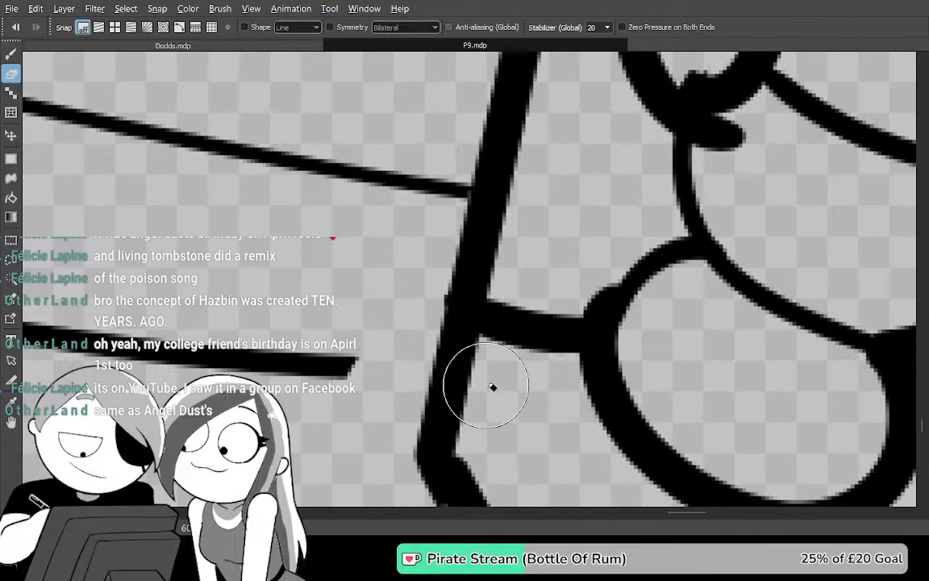
key(ctrl+z)
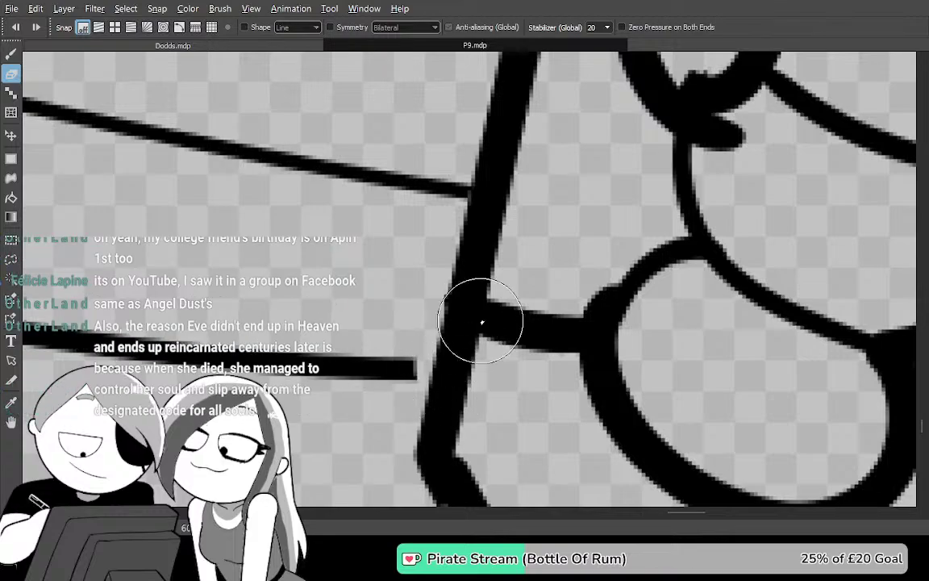
Erase the body outline between the band's two edge lines beside the fist and redraw that segment bulging slightly outward
key(Tab)
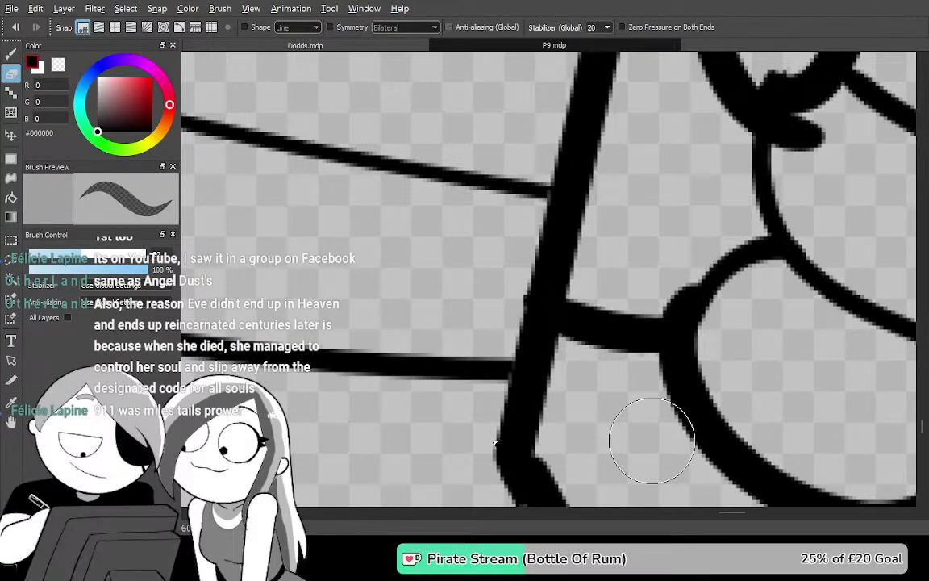
key(Tab)
mouse_move(457, 336)
mouse_down()
mouse_move(441, 342)
mouse_move(472, 280)
mouse_move(458, 227)
mouse_move(474, 230)
mouse_up()
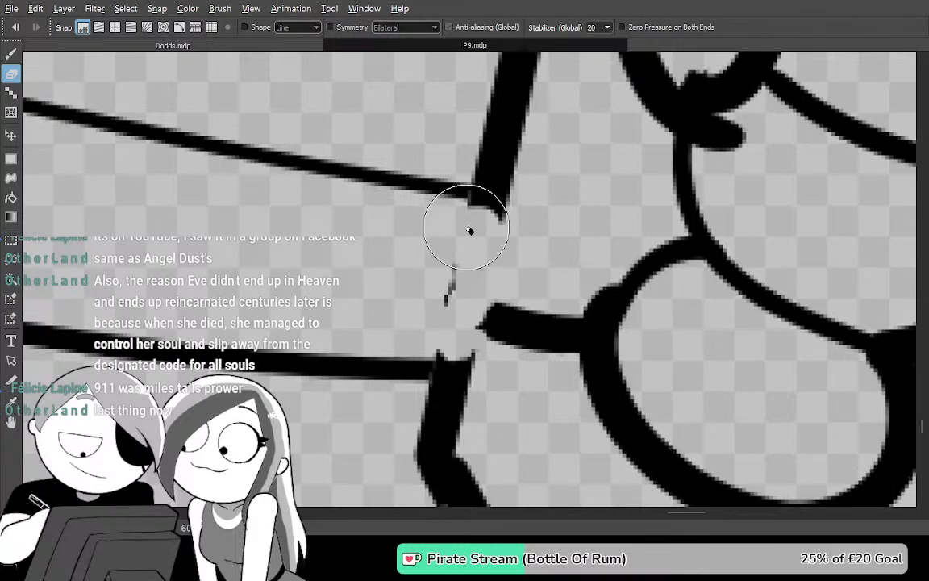
key(b)
mouse_move(489, 182)
mouse_down()
mouse_move(499, 326)
mouse_move(478, 377)
mouse_move(460, 388)
mouse_up()
scroll(456, 390, down, 2)
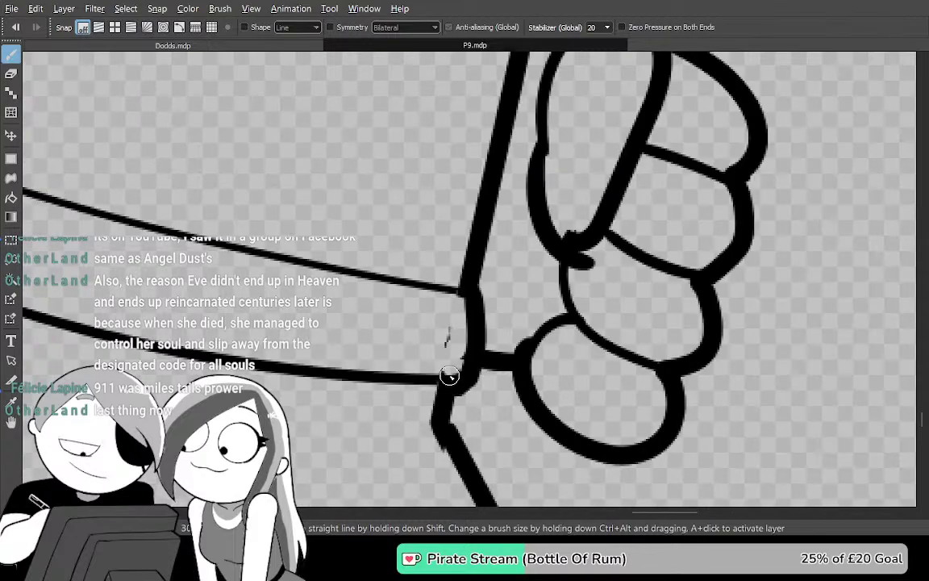
Draw a thin curve just above the band's upper edge, roughly parallel to it and crossing the body outline beside the fist
mouse_move(196, 235)
mouse_down()
mouse_move(593, 272)
mouse_move(679, 335)
mouse_up()
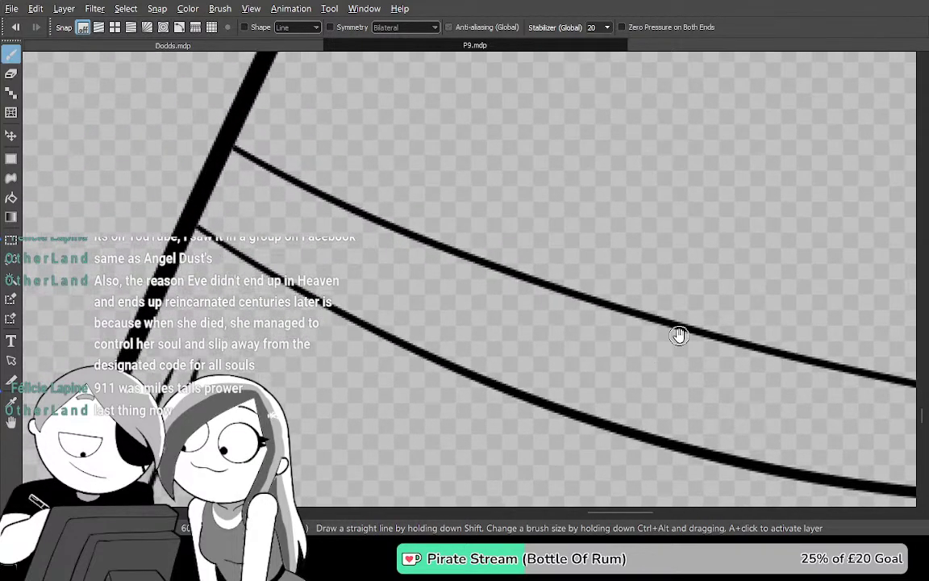
scroll(662, 328, down, 2)
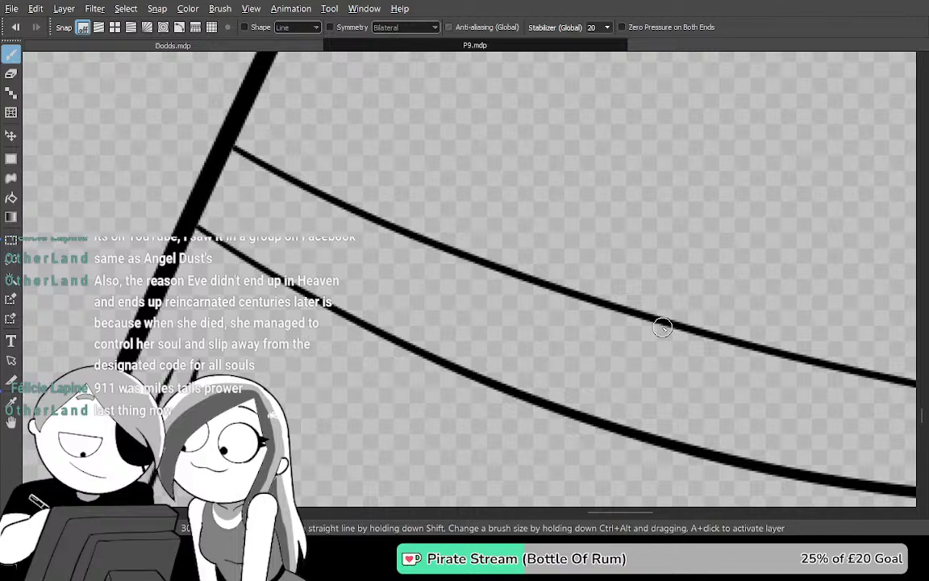
scroll(676, 345, up, 2)
drag(675, 346, 359, 253)
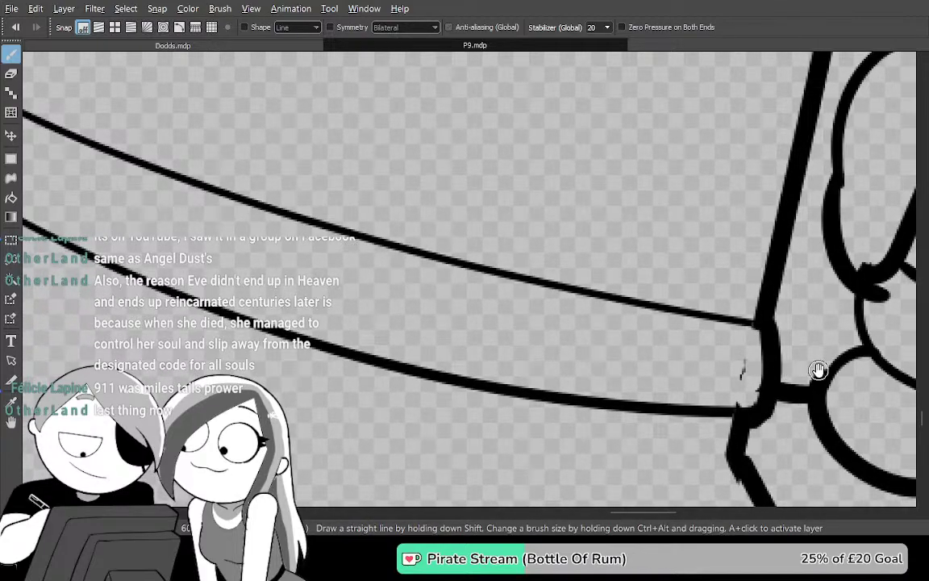
scroll(817, 370, down, 2)
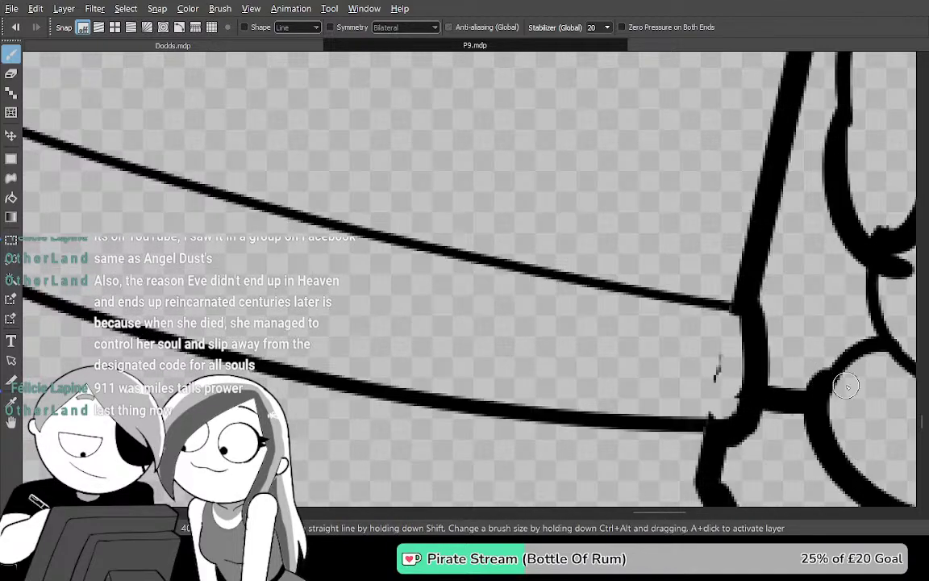
scroll(519, 307, up, 1)
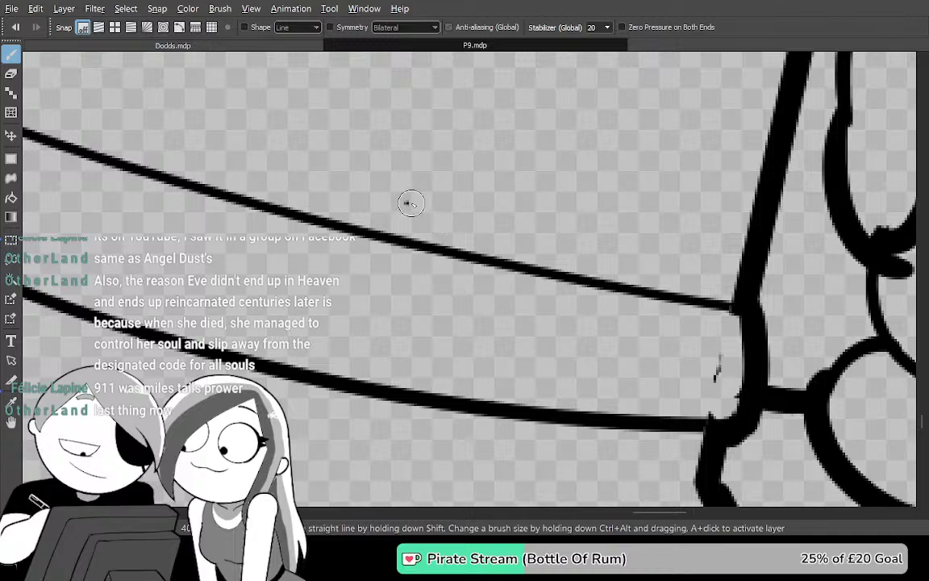
mouse_move(407, 202)
mouse_down()
mouse_move(603, 255)
mouse_move(807, 273)
mouse_up()
key(ctrl+z)
mouse_move(398, 201)
mouse_down()
mouse_move(531, 234)
mouse_move(800, 272)
mouse_up()
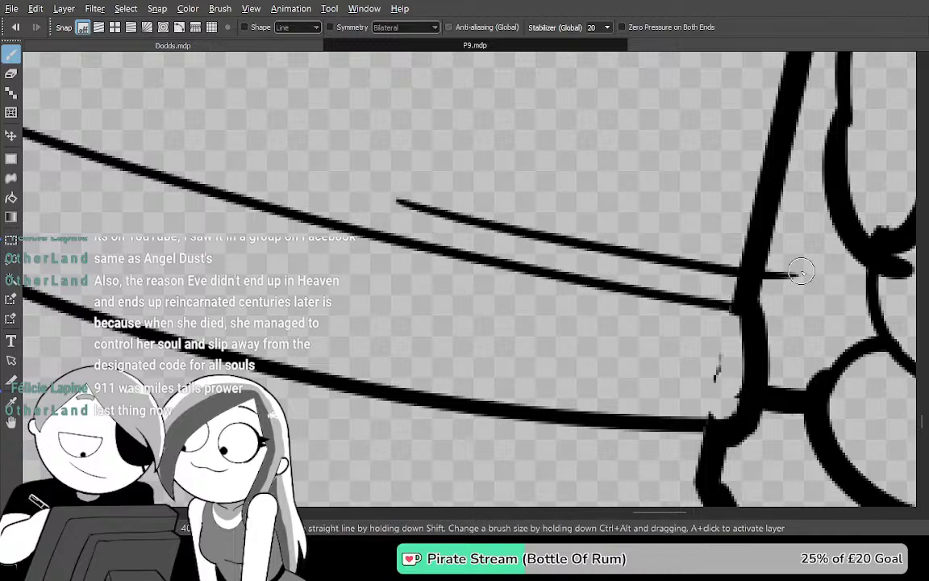
Try extending the new upper curve across the torso, parallel to the band's upper edge
drag(478, 297, 696, 399)
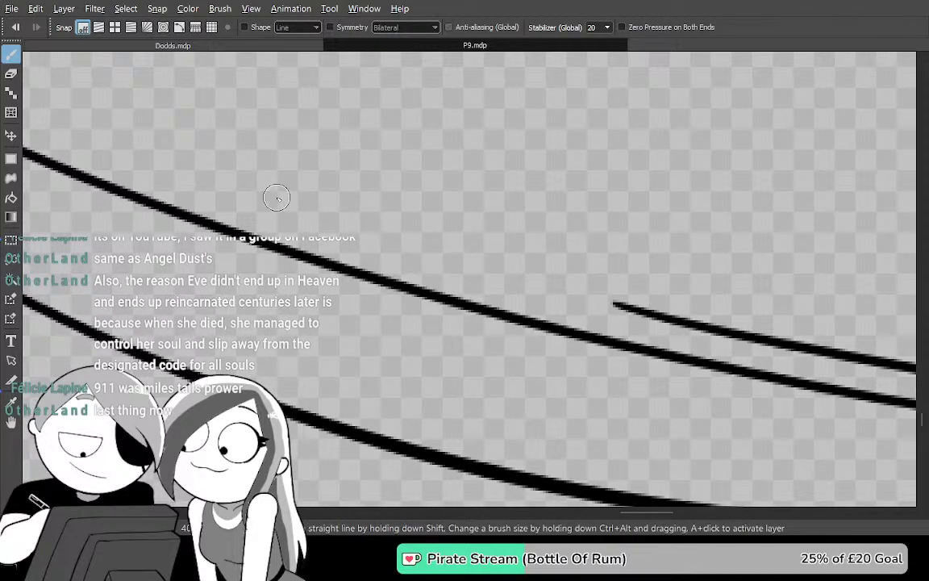
drag(238, 187, 754, 344)
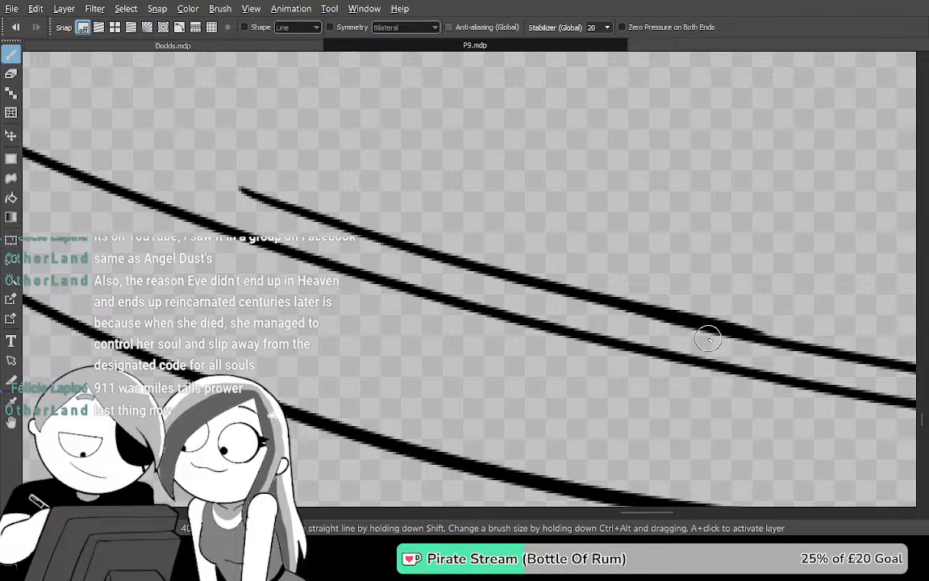
key(ctrl+z)
mouse_move(675, 319)
mouse_down()
mouse_move(337, 213)
mouse_move(196, 154)
mouse_up()
mouse_move(509, 335)
mouse_down()
mouse_move(597, 373)
mouse_move(746, 404)
mouse_up()
drag(641, 394, 516, 377)
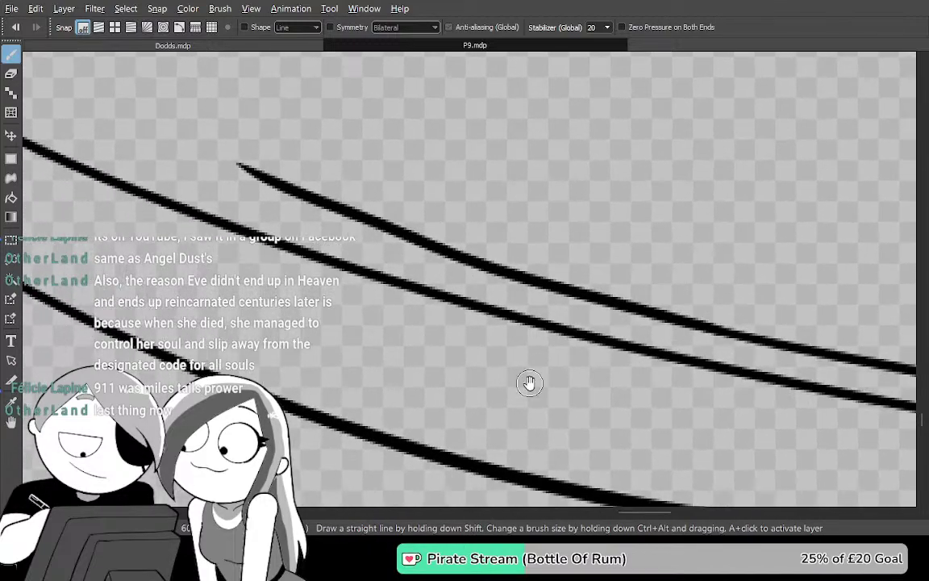
key(ctrl+z)
mouse_move(673, 320)
mouse_down()
mouse_move(484, 272)
mouse_move(156, 128)
mouse_up()
key(ctrl+z)
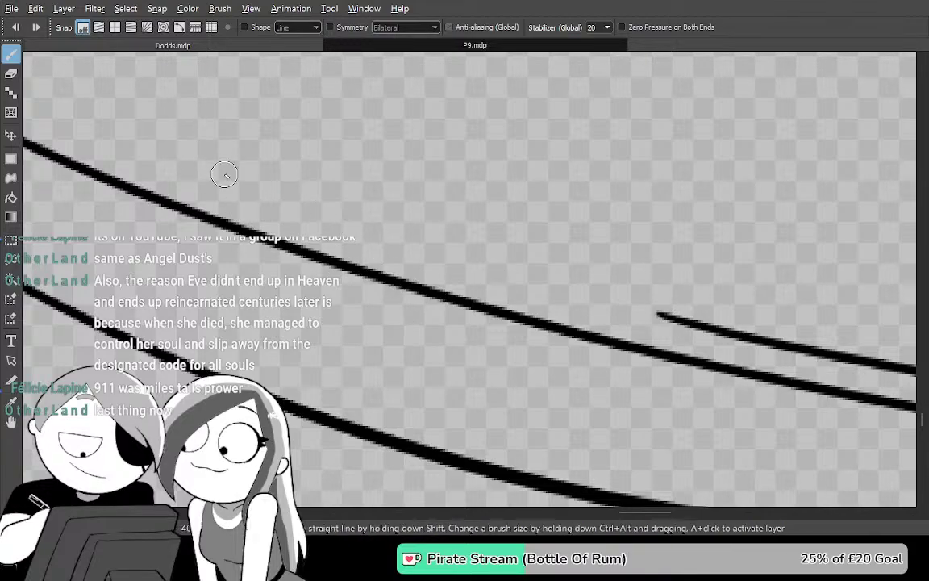
mouse_move(174, 161)
mouse_down()
mouse_move(524, 280)
mouse_move(673, 319)
mouse_move(685, 331)
mouse_move(265, 181)
mouse_move(192, 171)
mouse_up()
key(ctrl+z)
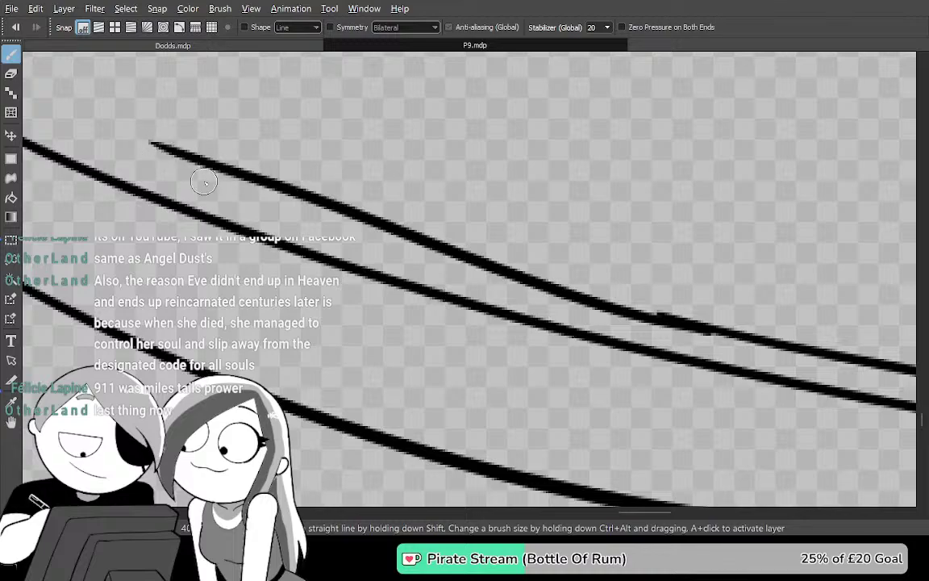
key(ctrl+z)
Extend the upper curve in two overlapping strokes along the band toward the opposite body outline
drag(250, 192, 756, 345)
mouse_move(529, 349)
mouse_down()
mouse_move(668, 420)
mouse_move(739, 428)
mouse_move(640, 392)
mouse_up()
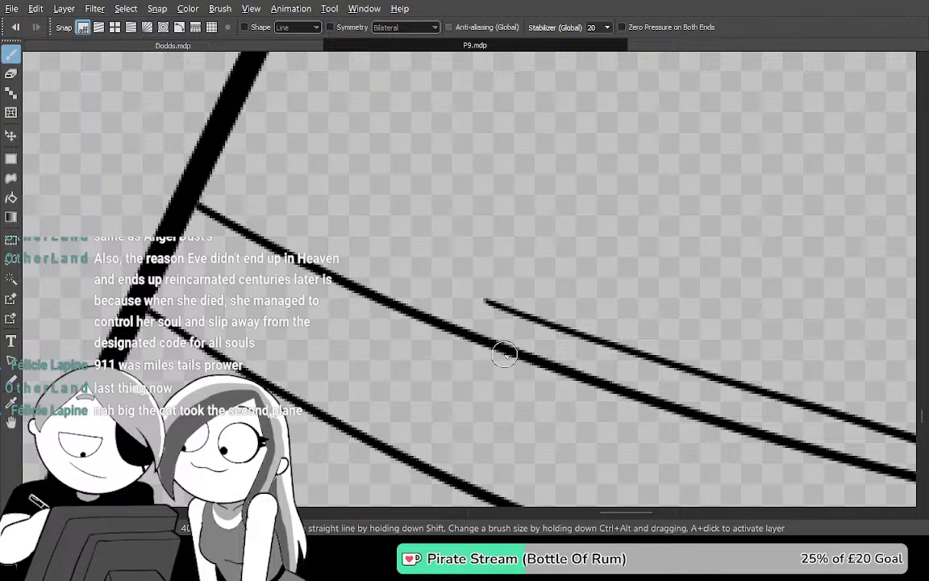
drag(497, 308, 222, 154)
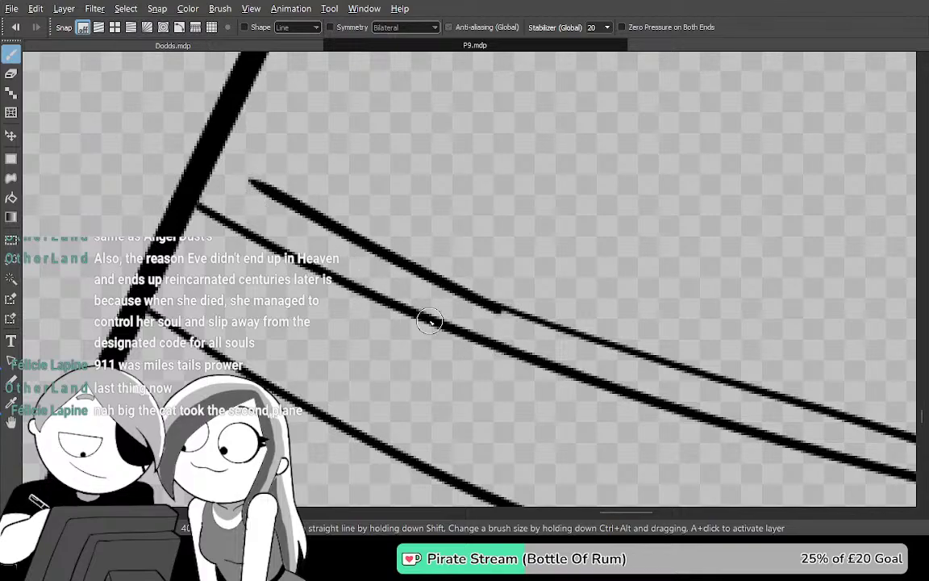
Try filling the trouser area below the waist band
drag(708, 451, 472, 185)
drag(668, 441, 672, 166)
drag(524, 274, 654, 74)
scroll(814, 208, down, 1)
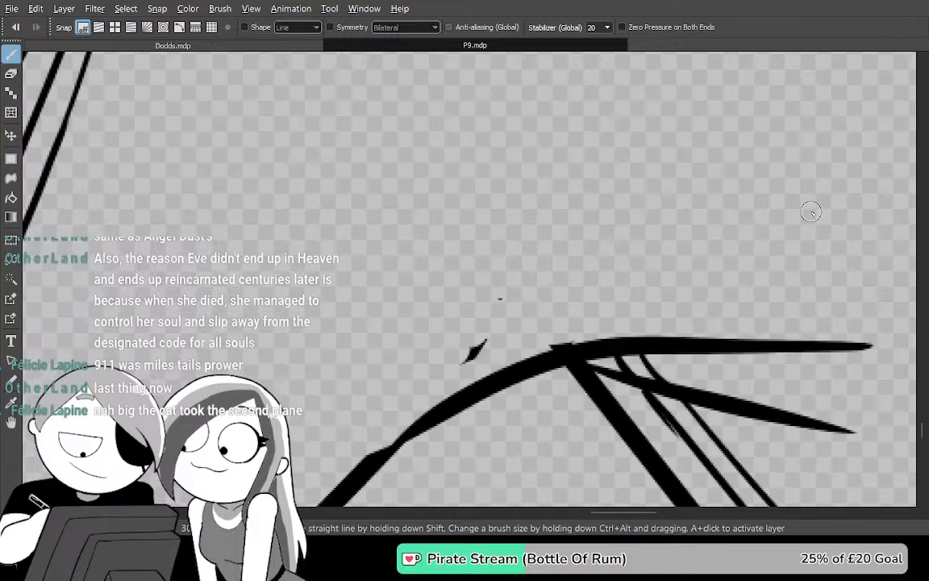
drag(732, 291, 538, 395)
drag(599, 349, 585, 383)
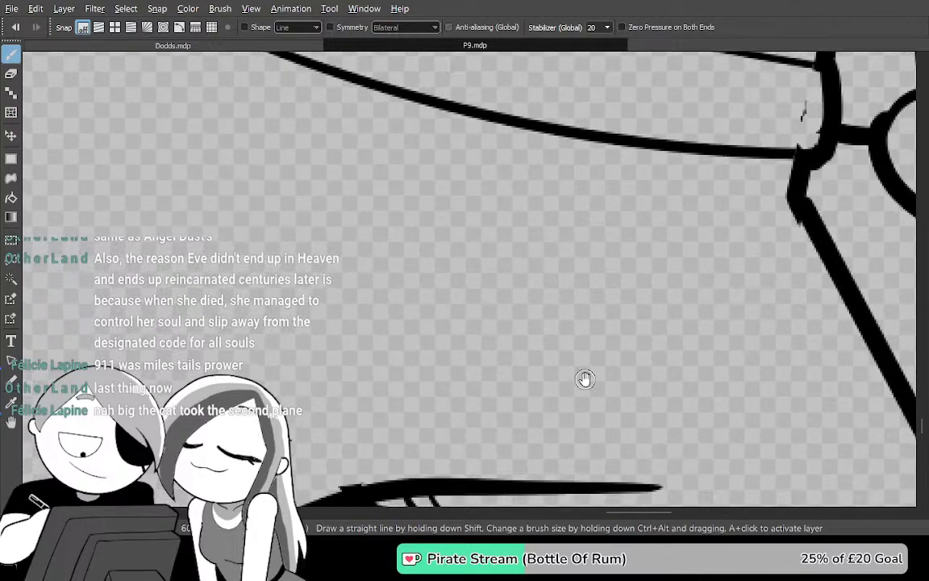
key(g)
click(582, 380)
key(ctrl+z)
Try filling the trouser area through a Magic Wand selection, clear the selection, and try erasing part of the band's lower edge
key(w)
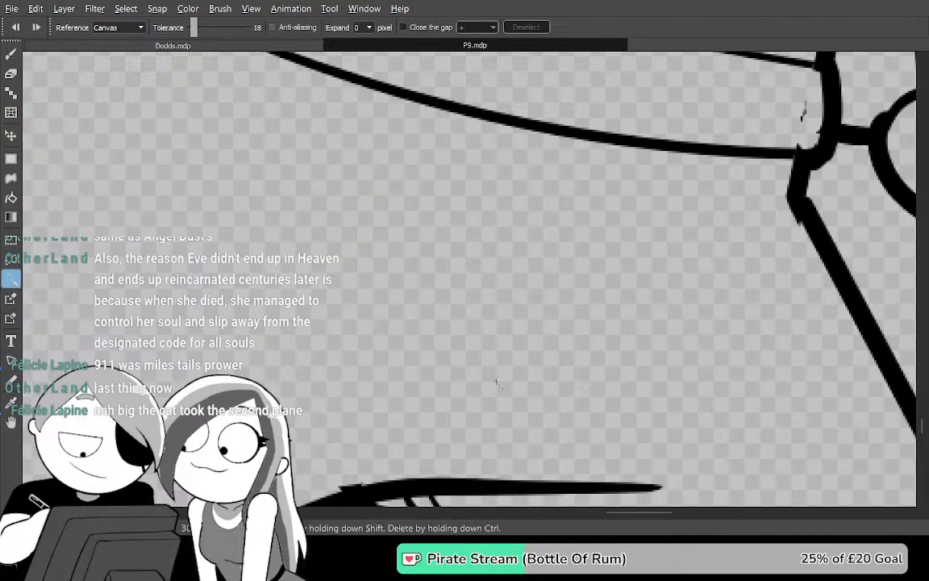
click(582, 381)
key(b)
click(417, 512)
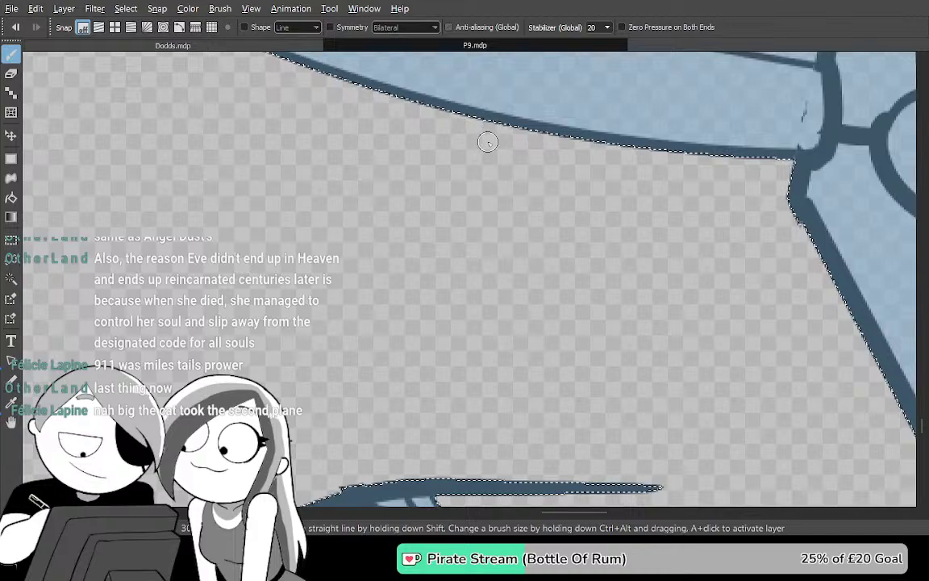
key(g)
click(545, 325)
key(ctrl+z)
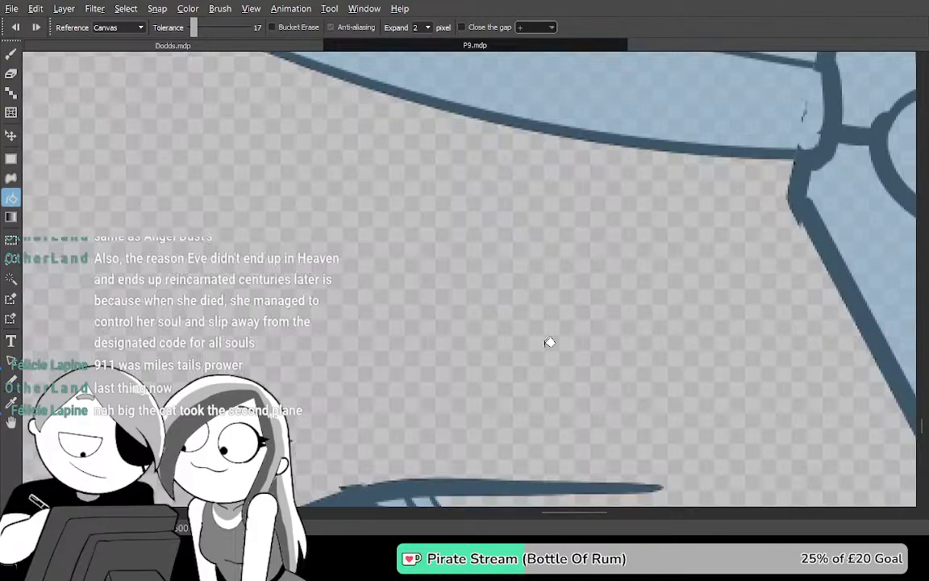
key(ctrl+d)
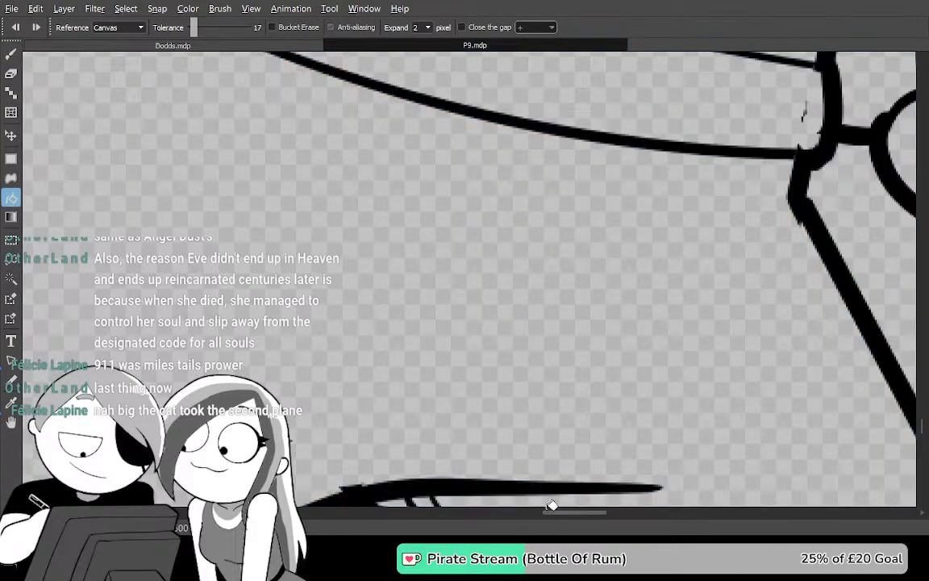
key(e)
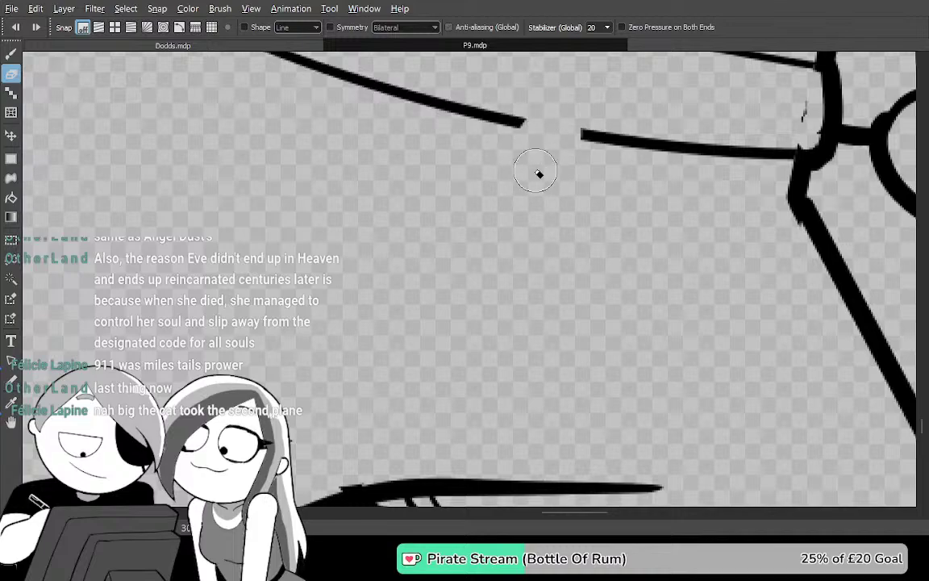
Select the trouser area below the band and draw a slightly curved line from the band's lower edge down to the crotch line
key(w)
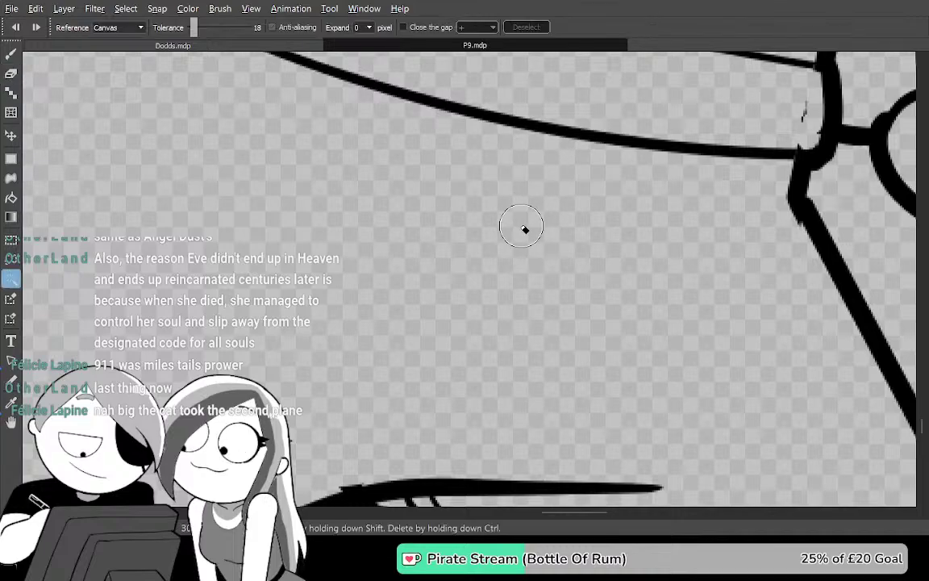
click(521, 226)
key(b)
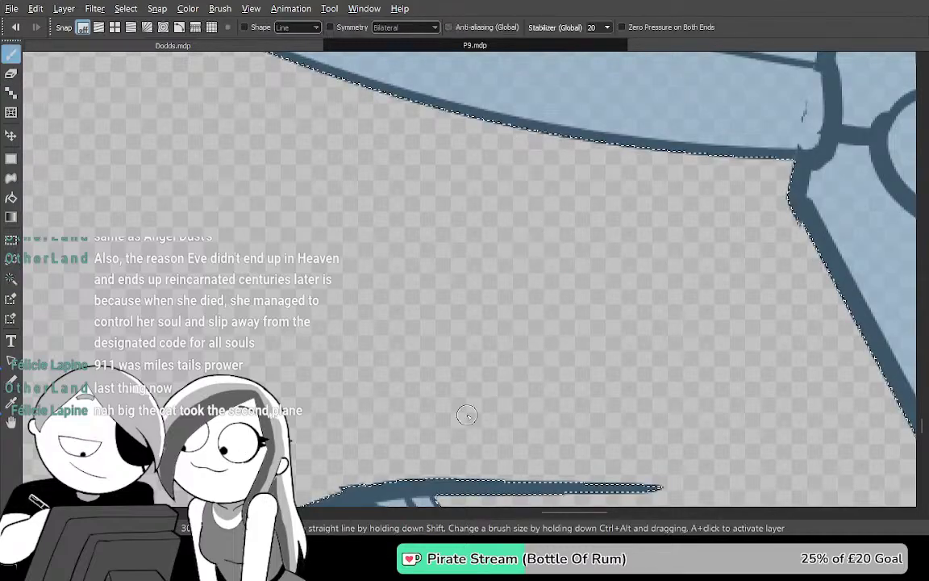
key(ctrl+d)
drag(530, 421, 521, 369)
drag(401, 418, 386, 465)
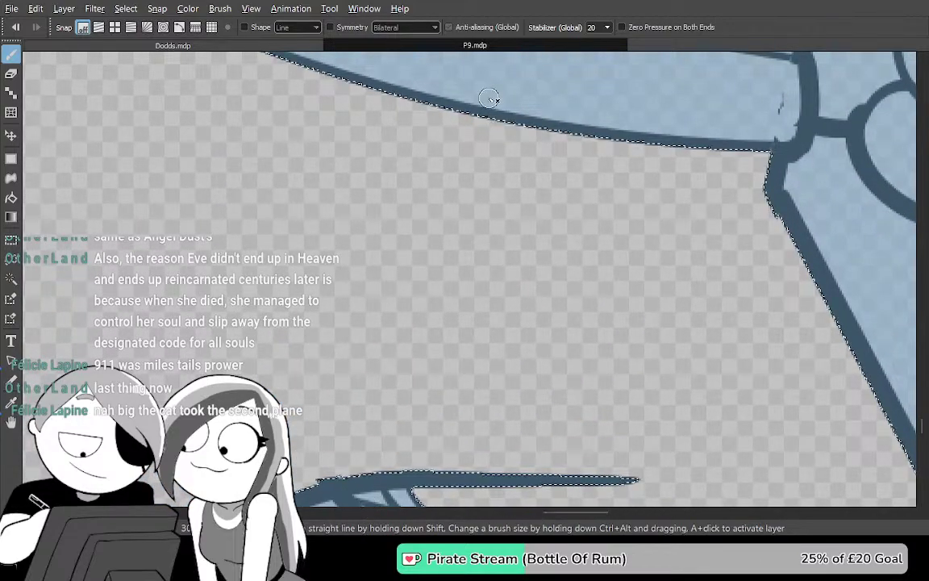
mouse_move(472, 189)
mouse_down()
mouse_move(461, 284)
mouse_move(458, 323)
mouse_up()
key(ctrl+z)
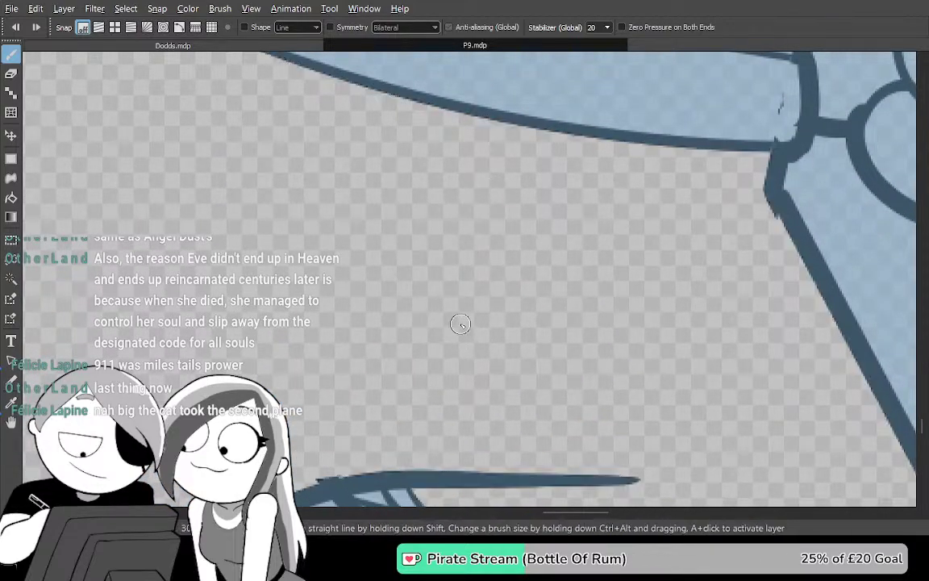
drag(450, 230, 379, 470)
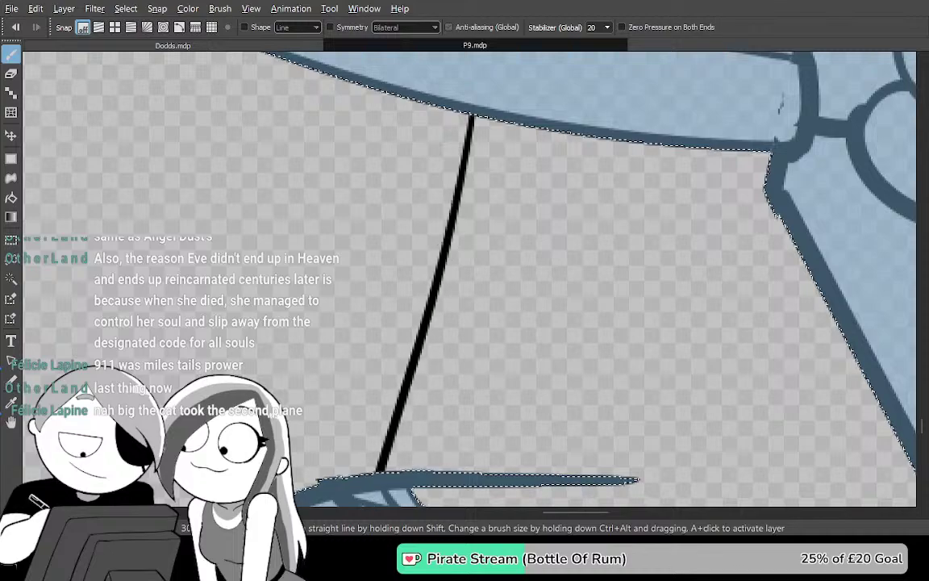
Draw a second line beside the first, from the band's lower edge down to the crotch line, and clear the selection
drag(509, 121, 401, 470)
key(ctrl+d)
drag(532, 349, 410, 437)
drag(464, 313, 532, 375)
key(ctrl+d)
mouse_move(586, 345)
mouse_down()
mouse_move(674, 359)
mouse_move(742, 394)
mouse_move(769, 357)
mouse_move(677, 345)
mouse_up()
key(Tab)
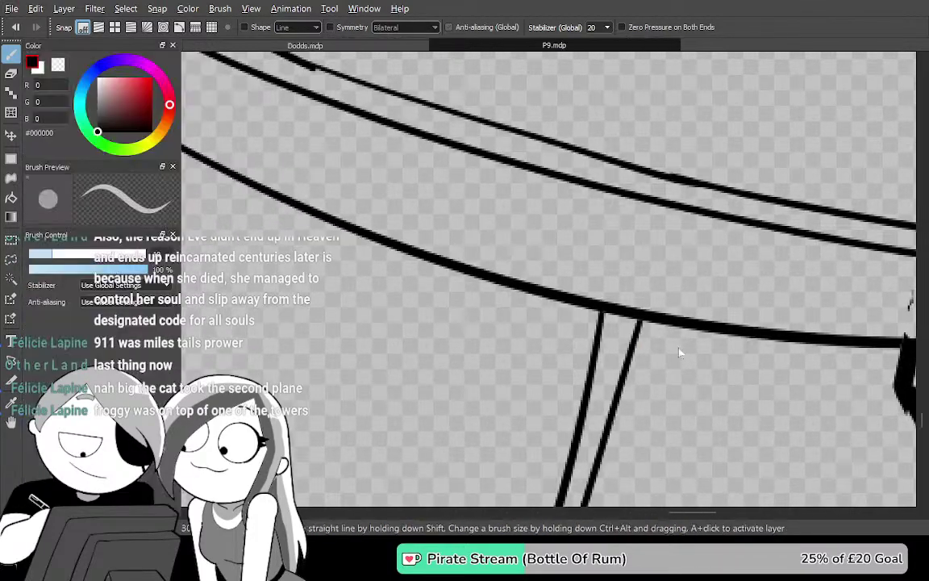
key(Tab)
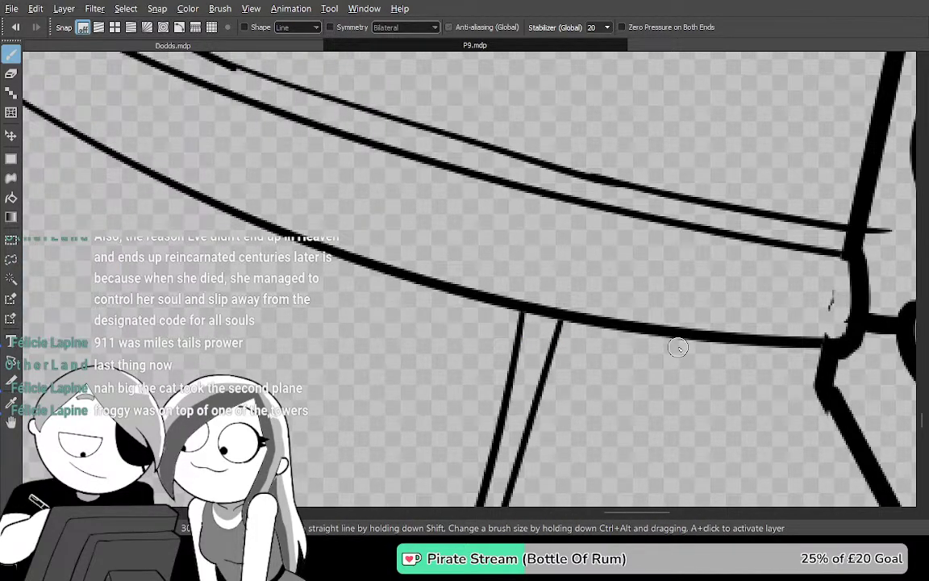
Draw two slanted lines crossing the waist band, one on each side of the trouser front lines, extending below its lower edge
scroll(677, 347, up, 1)
mouse_move(650, 336)
mouse_down()
mouse_move(636, 388)
mouse_move(616, 404)
mouse_up()
drag(617, 457, 656, 153)
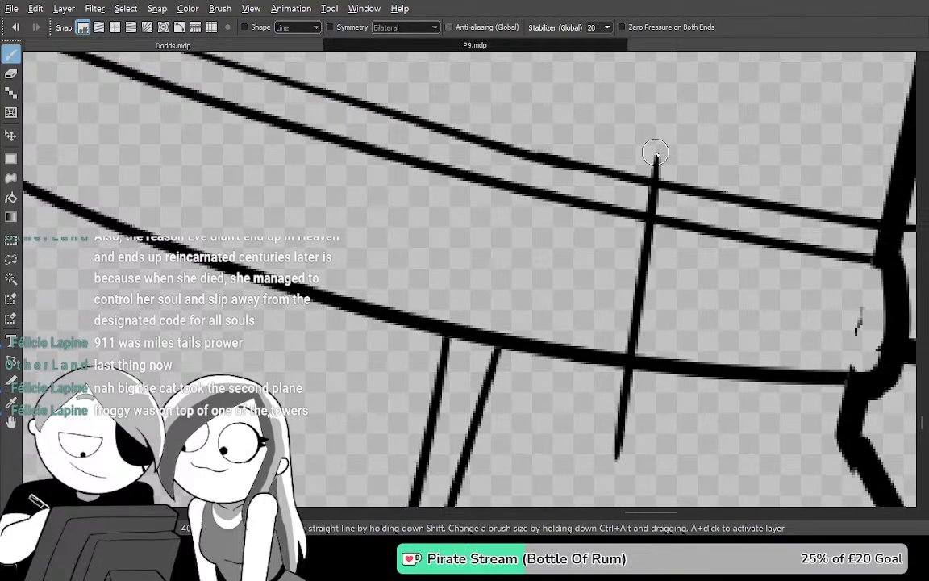
mouse_move(246, 348)
mouse_down()
mouse_move(321, 135)
mouse_move(363, 71)
mouse_up()
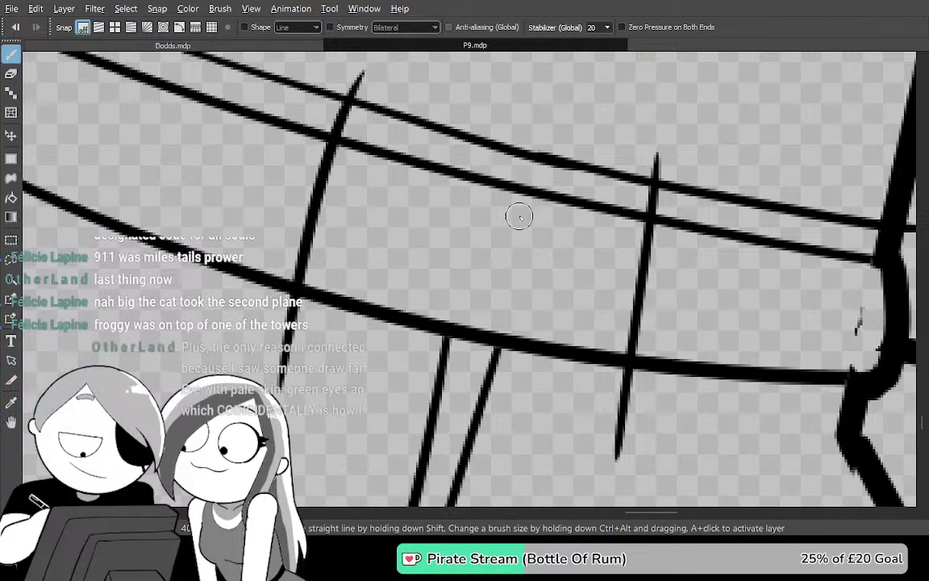
key(ctrl+z)
drag(246, 351, 363, 79)
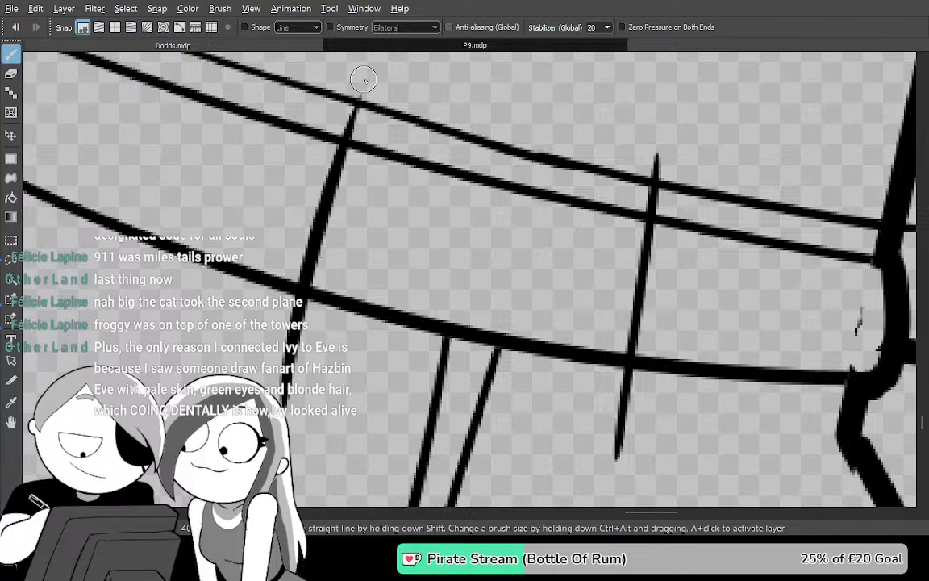
Draw a gentle curve just below the band's lower edge, starting at one crossing line and running past the other
scroll(603, 336, down, 3)
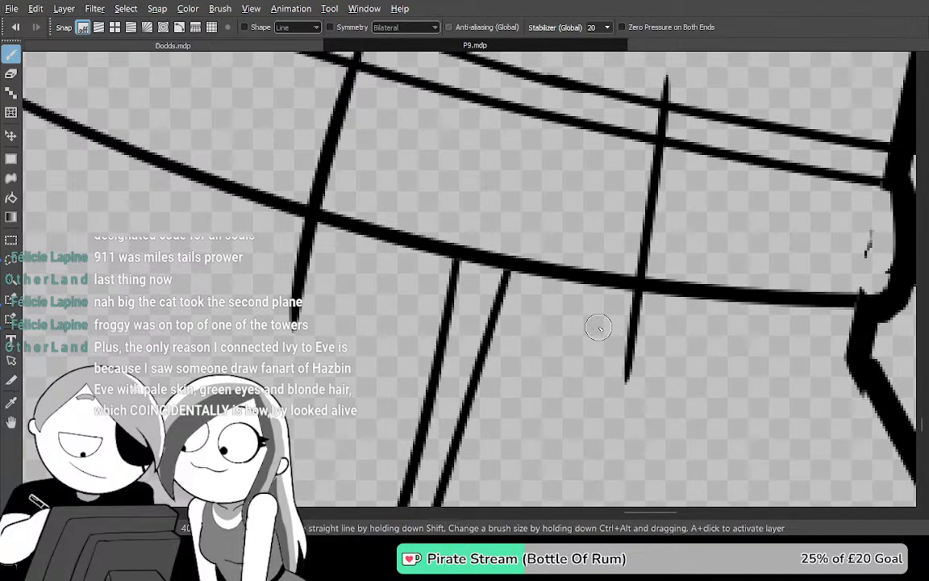
drag(334, 251, 825, 340)
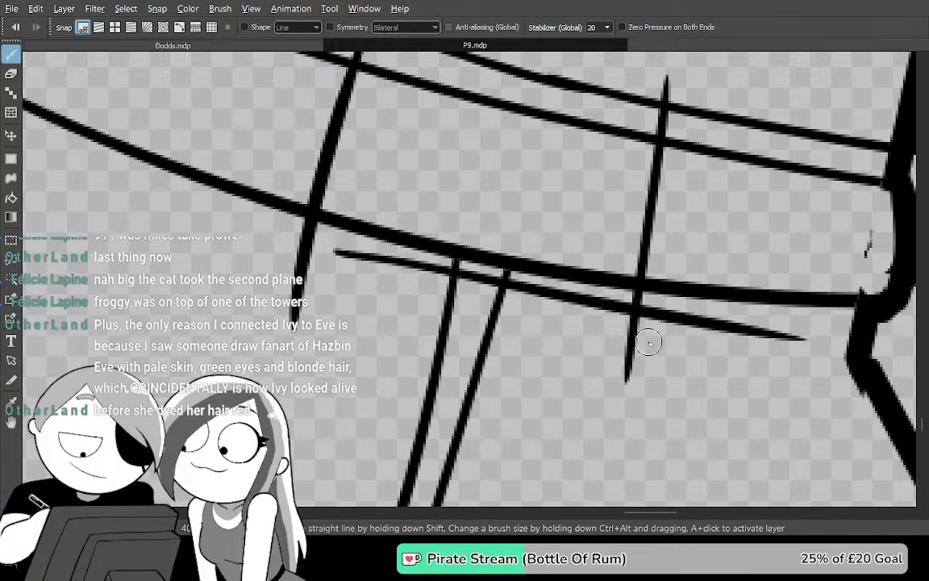
key(ctrl+z)
drag(305, 250, 813, 357)
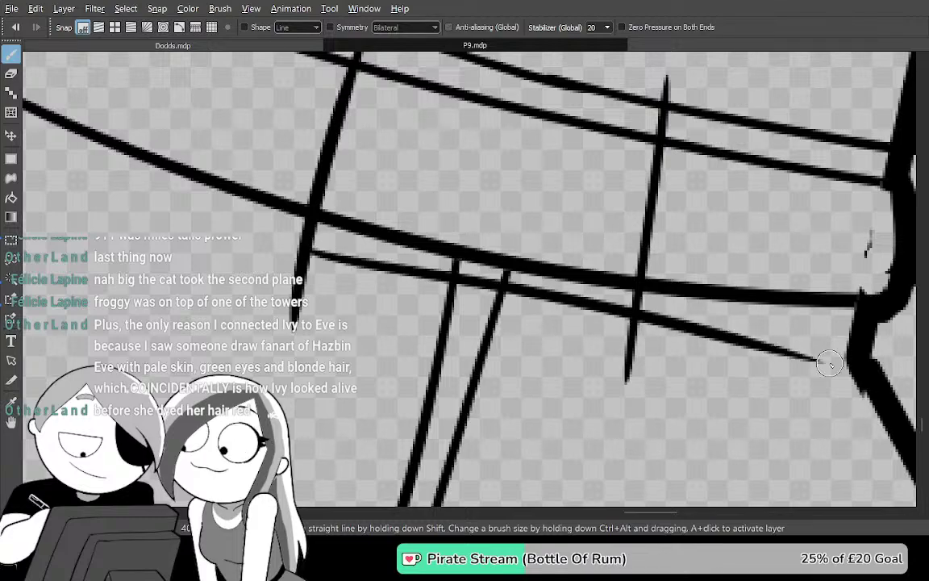
scroll(573, 310, up, 2)
drag(574, 310, 614, 312)
key(ctrl+z)
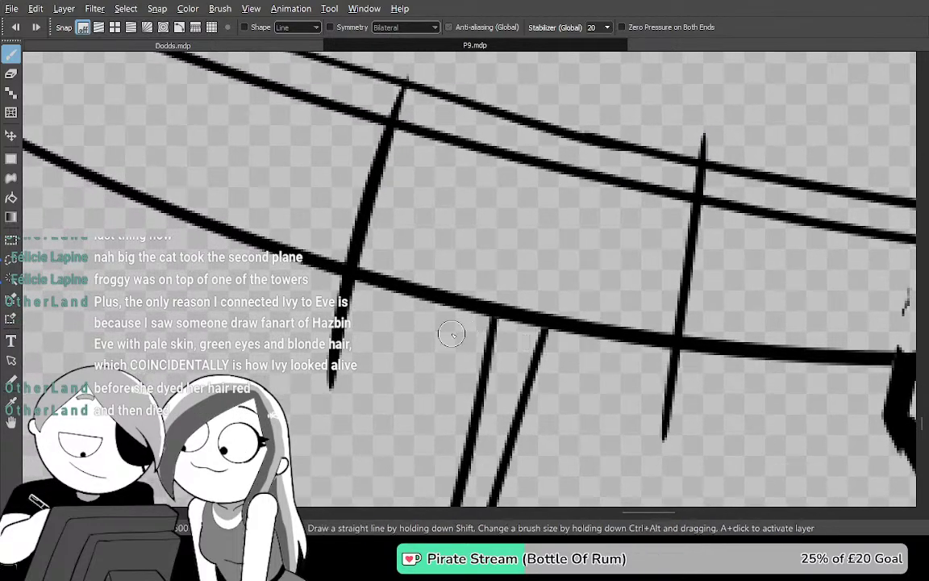
drag(364, 295, 882, 404)
drag(700, 302, 618, 429)
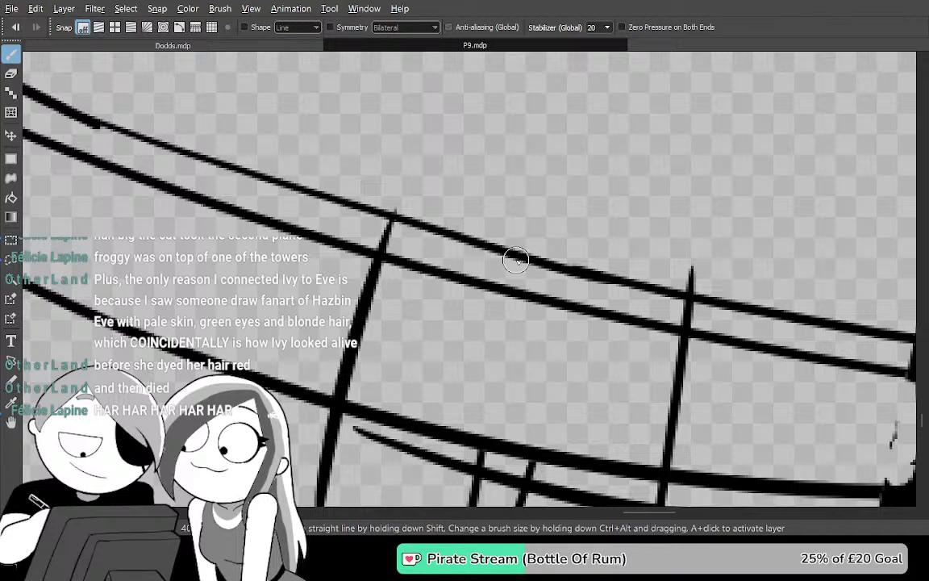
Draw a slanted line between the waist band's two upper lines, running from the left crossing line past the right one
scroll(514, 261, up, 1)
drag(708, 403, 682, 357)
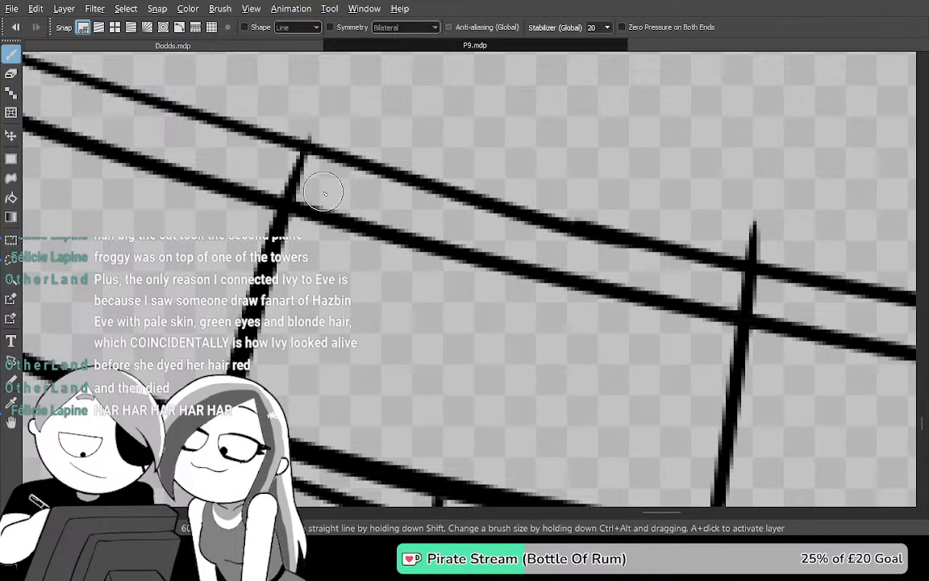
drag(286, 172, 901, 346)
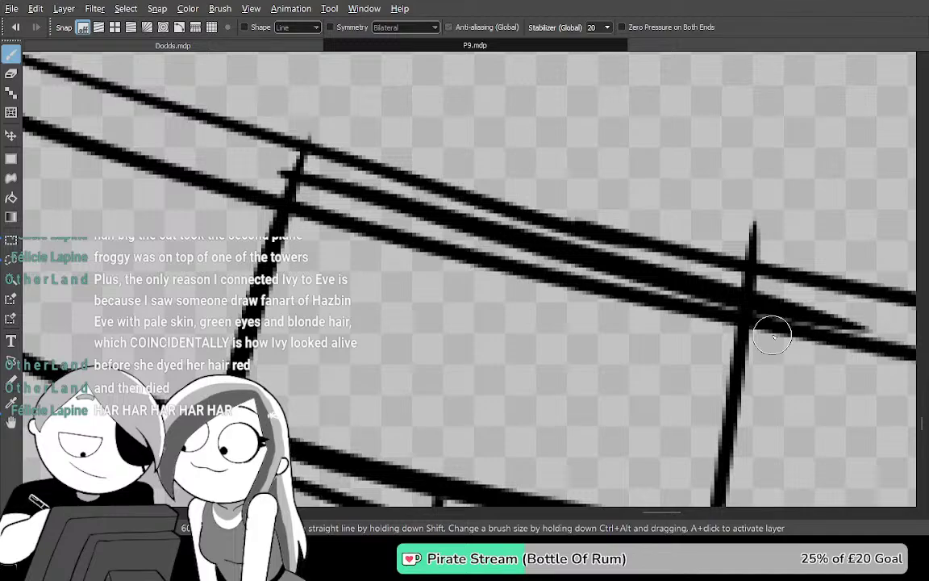
Draw a second line just inside the left crossing line, from the new slanted line down past the band's lower edge
drag(400, 421, 477, 273)
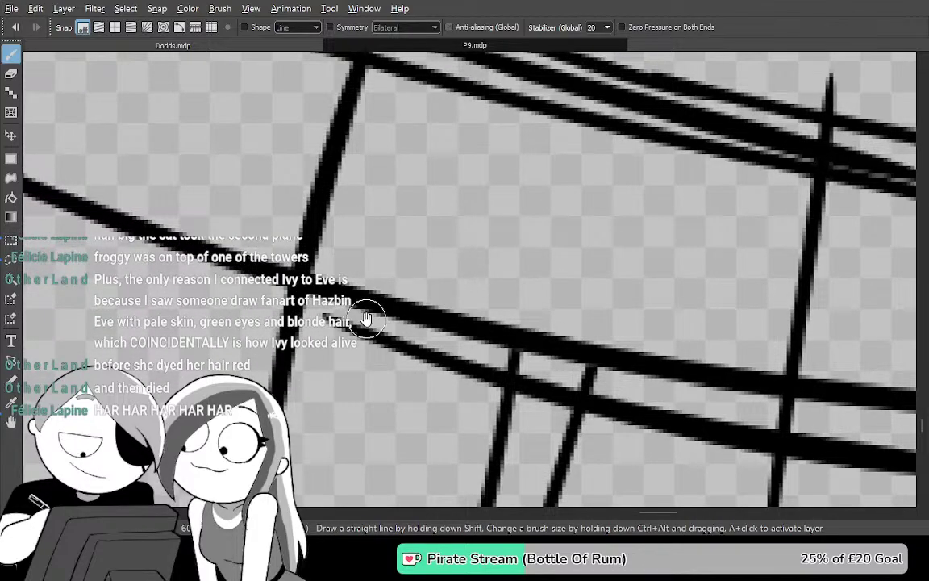
drag(367, 316, 414, 326)
drag(352, 304, 339, 400)
drag(385, 310, 383, 318)
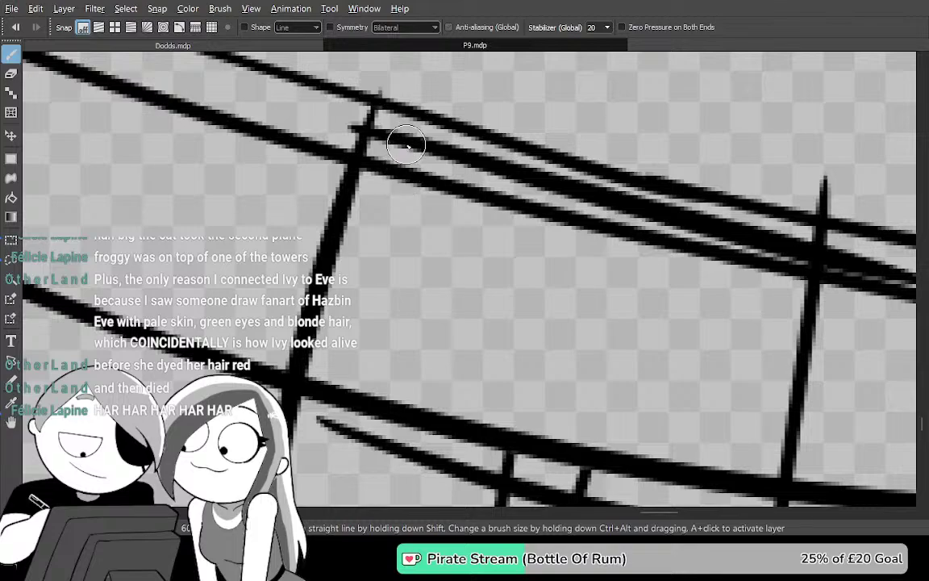
drag(406, 143, 324, 562)
drag(389, 444, 449, 350)
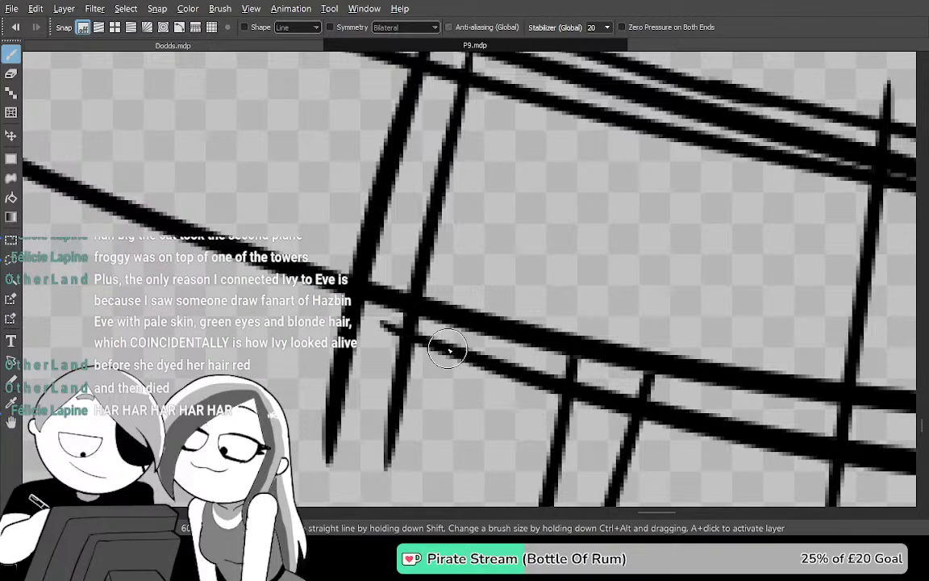
Trim the lower curve's end at the inner left line and connect it with a short slanted stroke to the left crossing line
scroll(449, 350, up, 2)
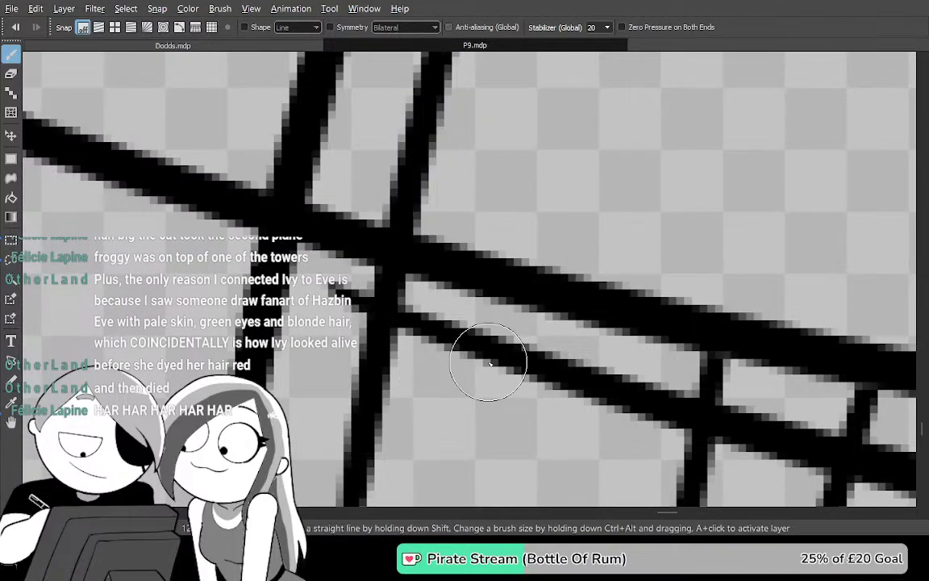
key(e)
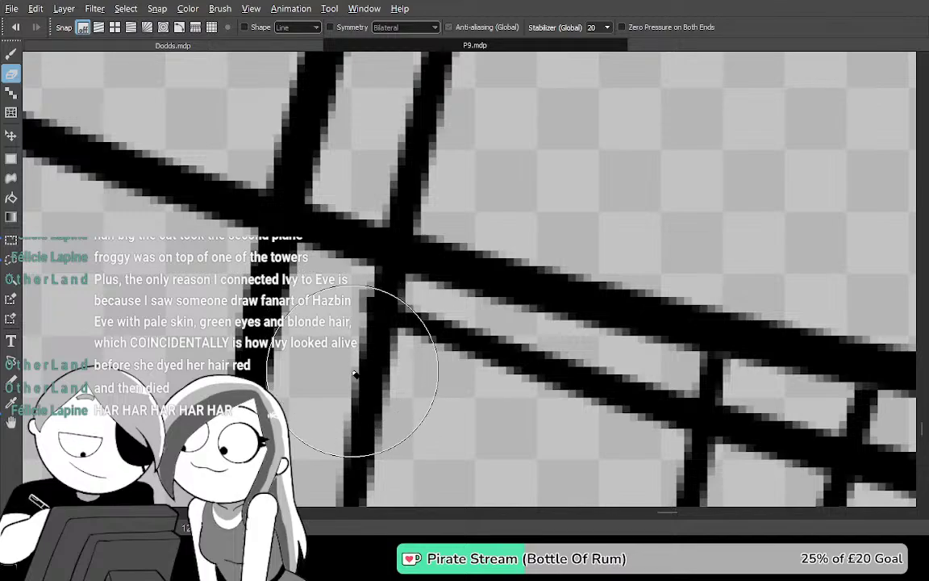
key(b)
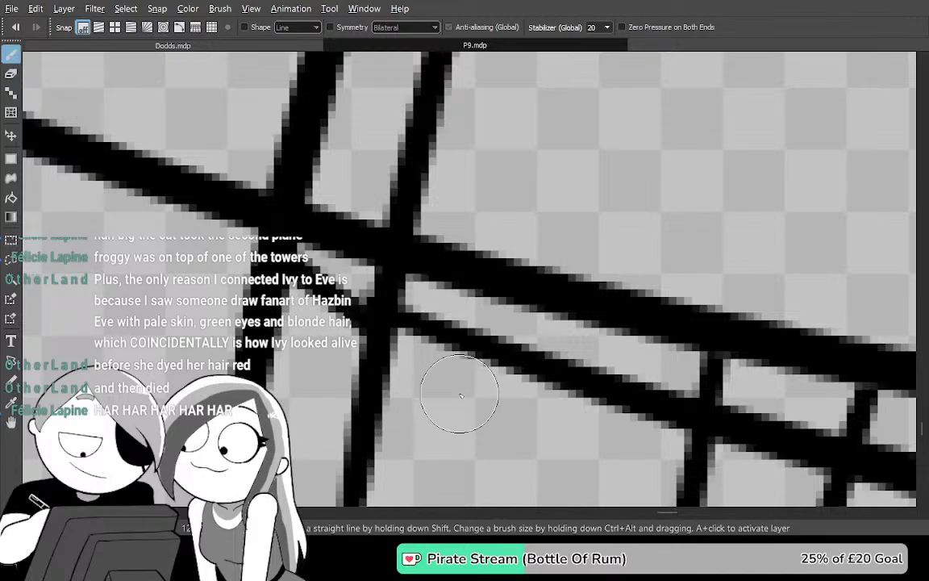
key(ctrl+z)
drag(388, 315, 292, 239)
key(ctrl+z)
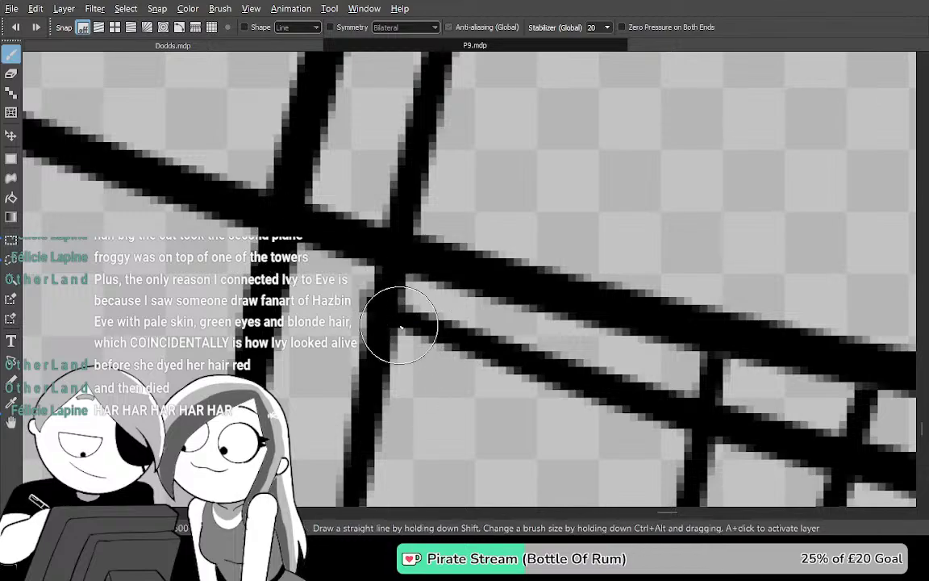
drag(392, 326, 446, 415)
Erase the ends of the two left crossing lines that extend below the lower curve
drag(666, 440, 749, 184)
key(e)
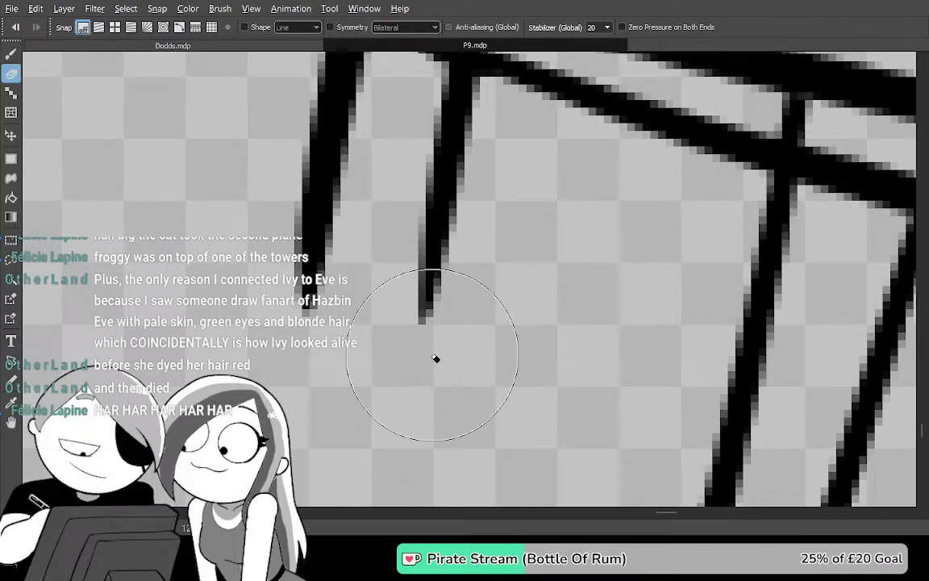
click(437, 354)
drag(433, 240, 460, 342)
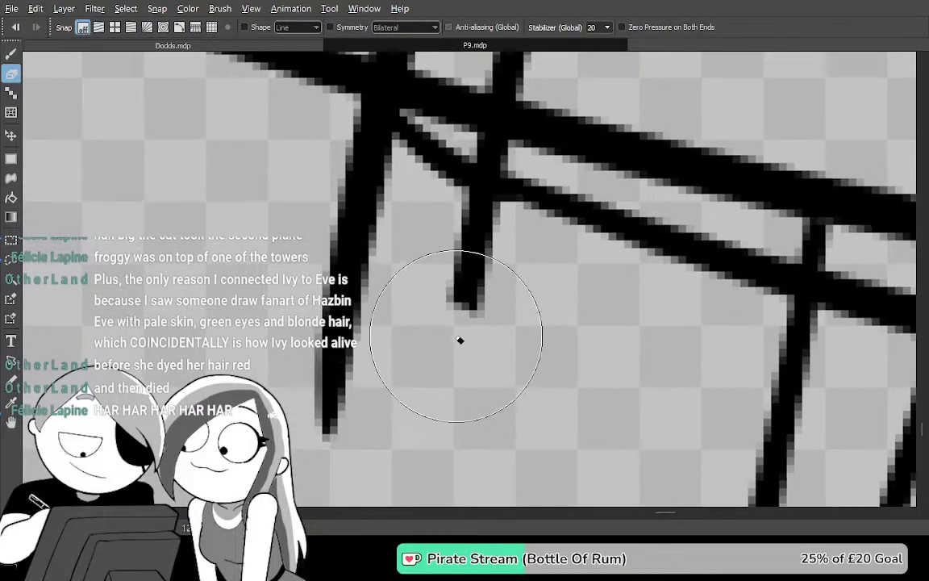
mouse_move(461, 280)
mouse_down()
mouse_move(471, 238)
mouse_move(460, 272)
mouse_move(483, 271)
mouse_move(490, 231)
mouse_up()
mouse_move(337, 433)
mouse_down()
mouse_move(348, 382)
mouse_move(371, 371)
mouse_move(361, 330)
mouse_move(380, 303)
mouse_move(374, 328)
mouse_move(360, 220)
mouse_move(359, 234)
mouse_move(399, 296)
mouse_move(421, 417)
mouse_up()
drag(392, 340, 399, 293)
Try to erase the lower curve's section around the second trouser front line, and undo the erasing
mouse_move(629, 449)
mouse_down()
mouse_move(565, 276)
mouse_move(305, 396)
mouse_move(559, 235)
mouse_move(816, 446)
mouse_move(683, 380)
mouse_move(792, 338)
mouse_up()
mouse_move(473, 153)
mouse_down()
mouse_move(518, 217)
mouse_move(480, 244)
mouse_up()
drag(490, 302, 487, 322)
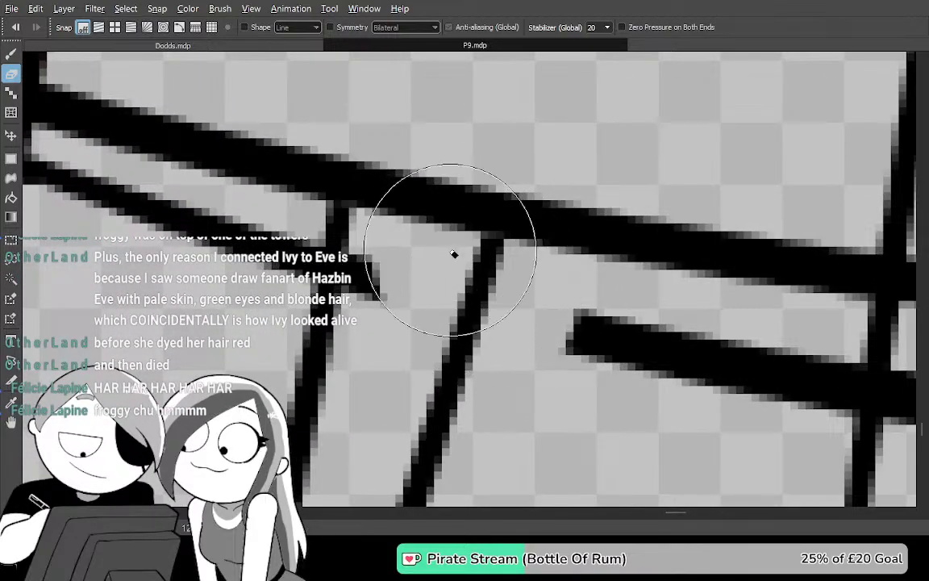
key(ctrl+z)
mouse_move(659, 246)
mouse_down()
mouse_move(549, 211)
mouse_move(508, 175)
mouse_move(551, 157)
mouse_move(516, 197)
mouse_move(628, 200)
mouse_move(609, 215)
mouse_move(632, 198)
mouse_move(602, 197)
mouse_move(544, 170)
mouse_up()
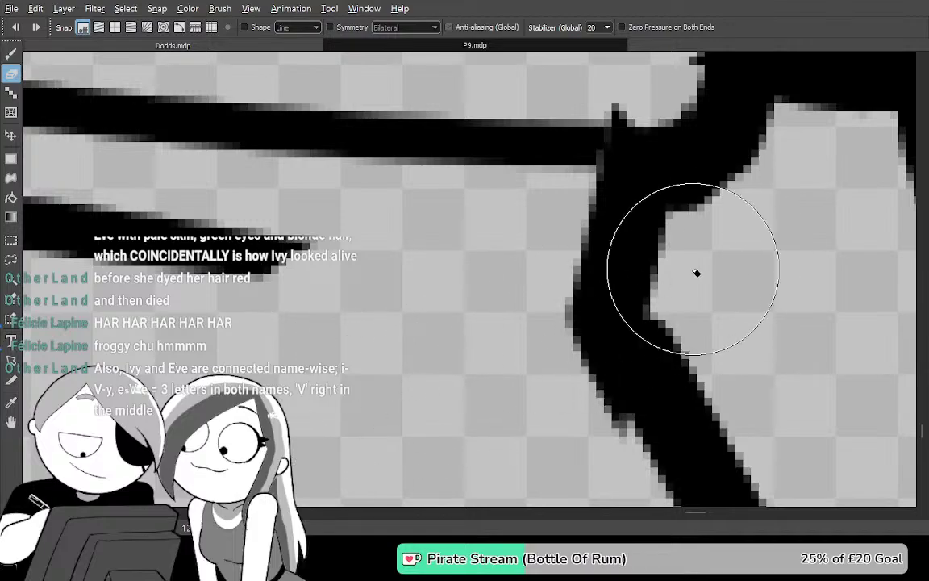
key(ctrl+z)
Erase the slanted upper line beyond the right crossing line and that crossing line's tip above their corner
drag(484, 300, 270, 257)
mouse_move(328, 296)
mouse_down()
mouse_move(623, 345)
mouse_move(751, 345)
mouse_move(588, 270)
mouse_move(527, 273)
mouse_move(495, 291)
mouse_move(439, 267)
mouse_up()
mouse_move(360, 324)
mouse_down()
mouse_move(373, 322)
mouse_move(358, 312)
mouse_move(342, 399)
mouse_move(356, 337)
mouse_up()
mouse_move(427, 303)
mouse_down()
mouse_move(375, 398)
mouse_move(370, 522)
mouse_move(433, 472)
mouse_up()
drag(458, 349, 500, 369)
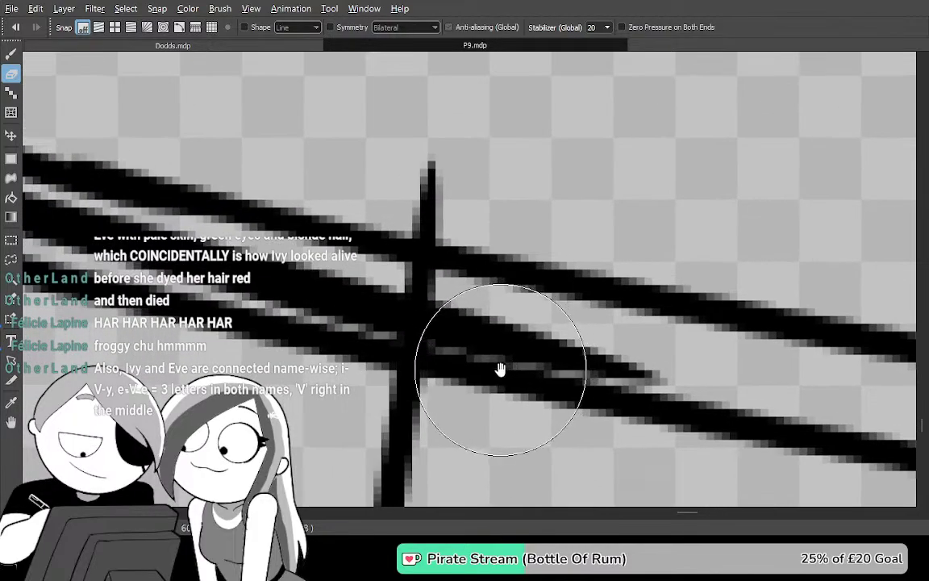
drag(568, 384, 476, 284)
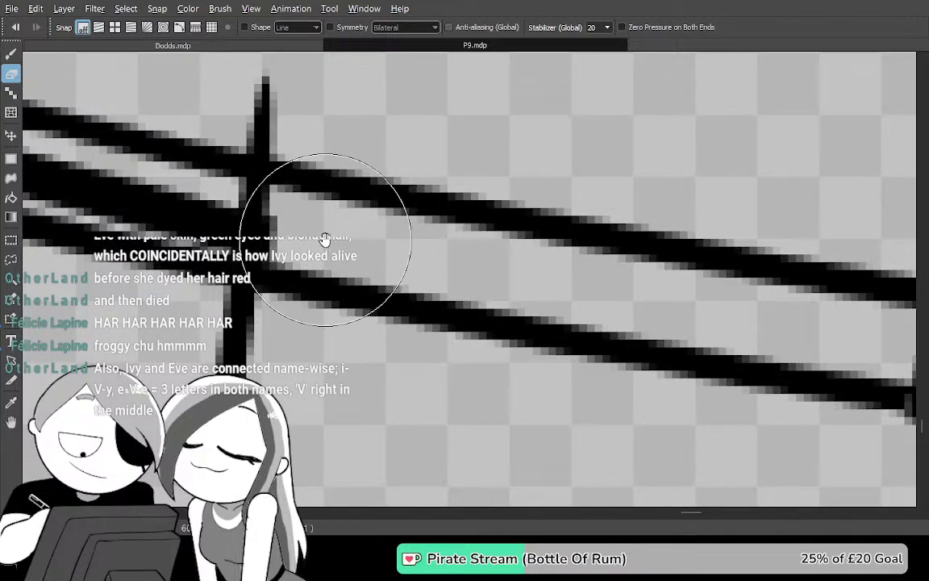
drag(322, 239, 481, 316)
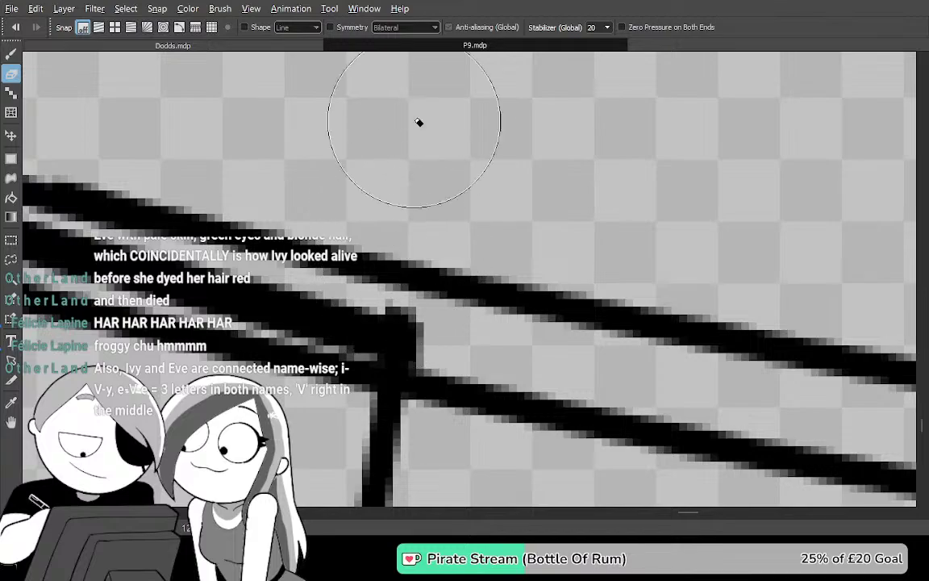
Erase the left crossing line's tip and the slanted line's overshoot so they meet in a clean corner
mouse_move(483, 301)
mouse_down()
mouse_move(747, 298)
mouse_move(732, 331)
mouse_move(566, 438)
mouse_move(573, 381)
mouse_move(505, 311)
mouse_up()
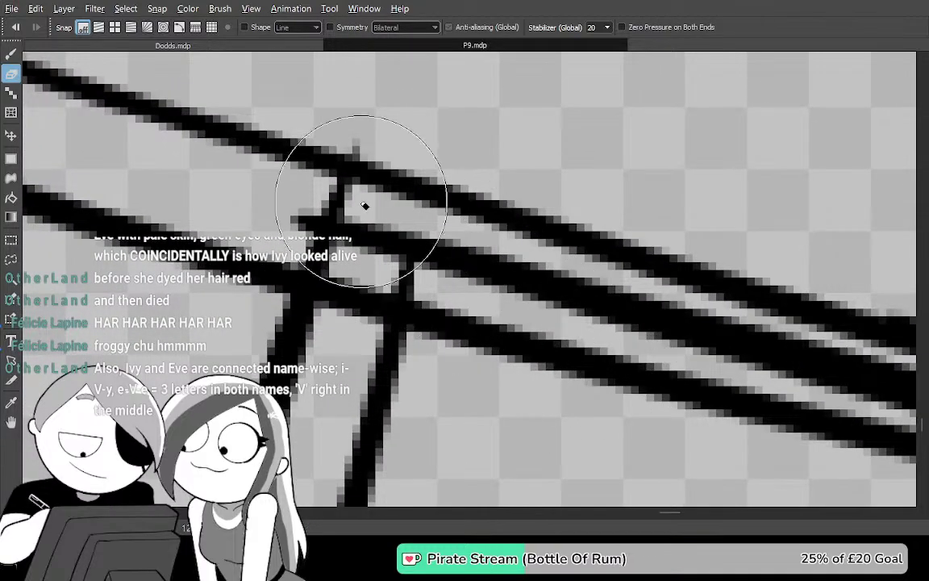
mouse_move(348, 171)
mouse_down()
mouse_move(306, 167)
mouse_move(290, 213)
mouse_up()
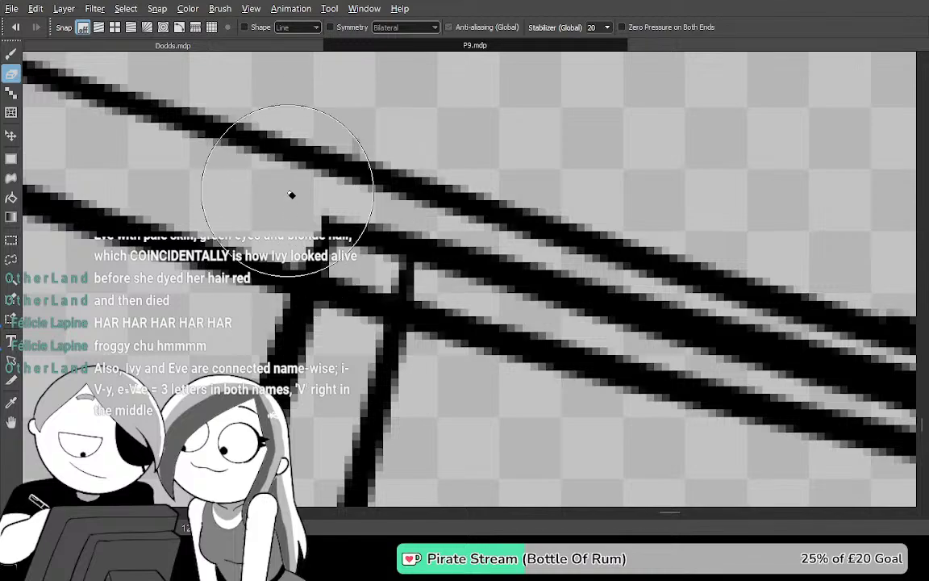
key(Tab)
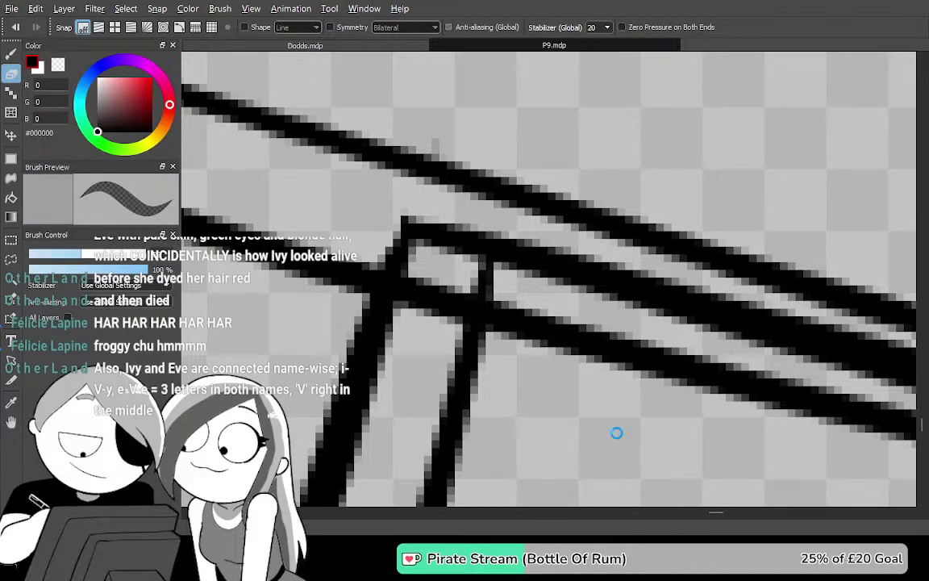
key(Tab)
Remove the band's second line between the inner left line and the right crossing line by erasing and deleting a lasso selection
drag(329, 278, 363, 290)
drag(440, 309, 616, 366)
mouse_move(684, 405)
mouse_down()
mouse_move(643, 370)
mouse_move(469, 283)
mouse_move(539, 359)
mouse_move(479, 327)
mouse_up()
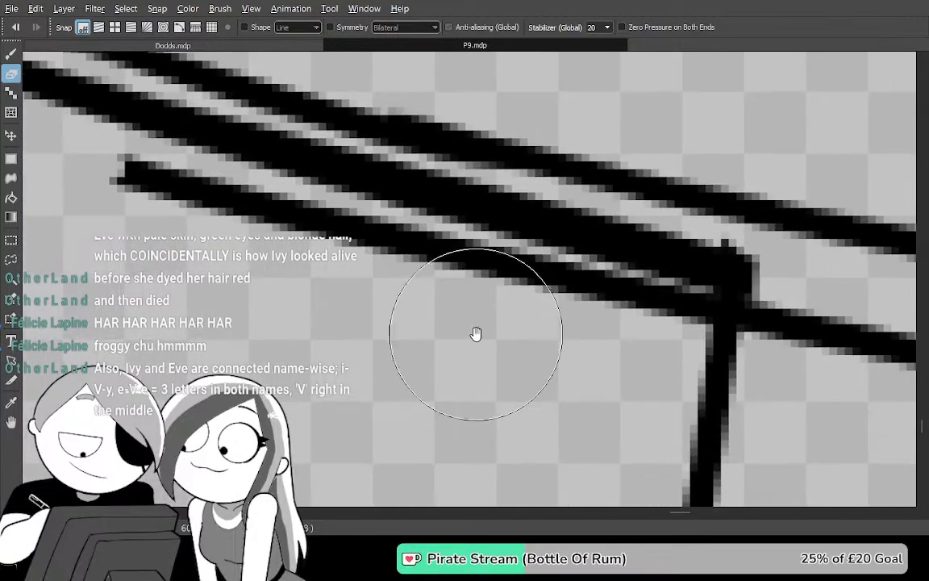
key(m)
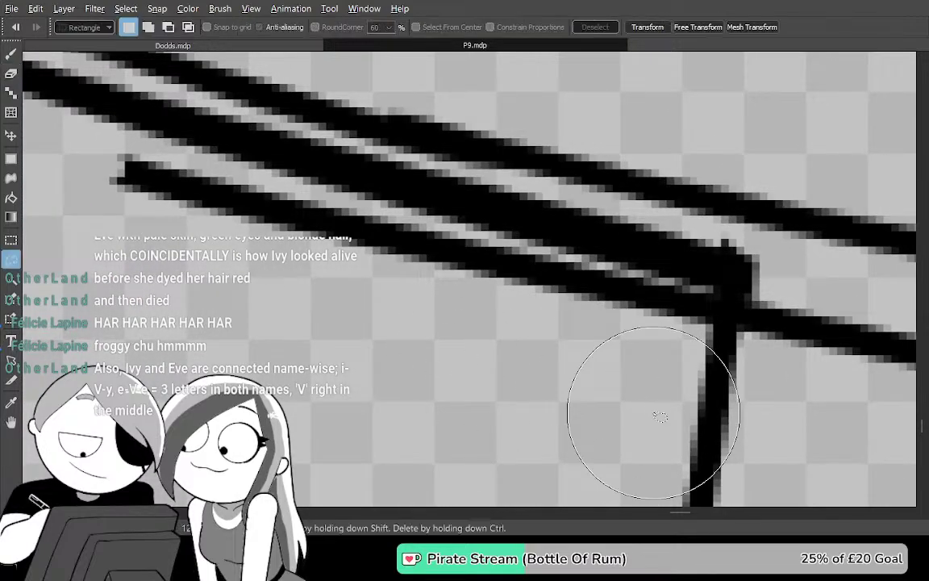
drag(636, 380, 716, 351)
mouse_move(625, 237)
mouse_down()
mouse_move(474, 212)
mouse_move(210, 139)
mouse_up()
drag(184, 301, 189, 332)
key(Delete)
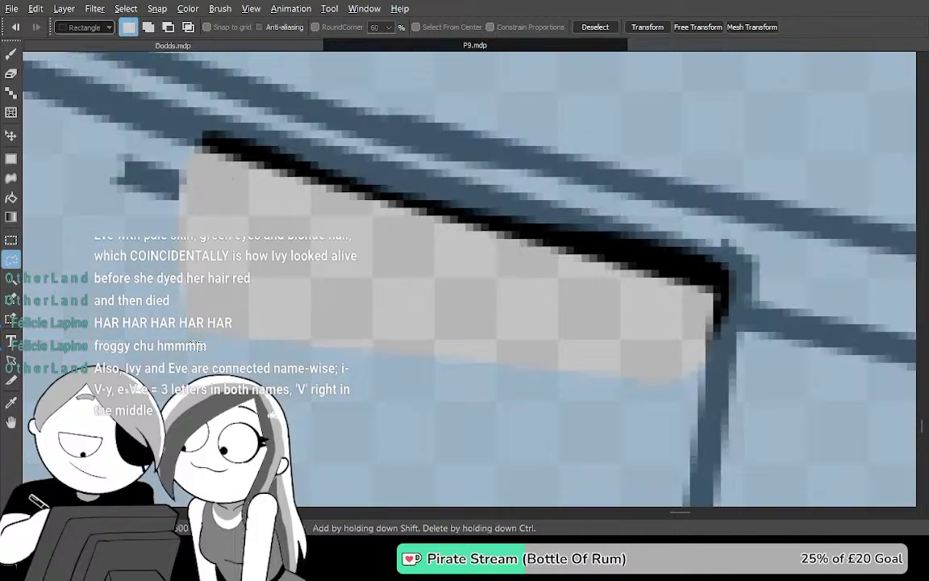
key(ctrl+d)
drag(278, 331, 471, 361)
key(e)
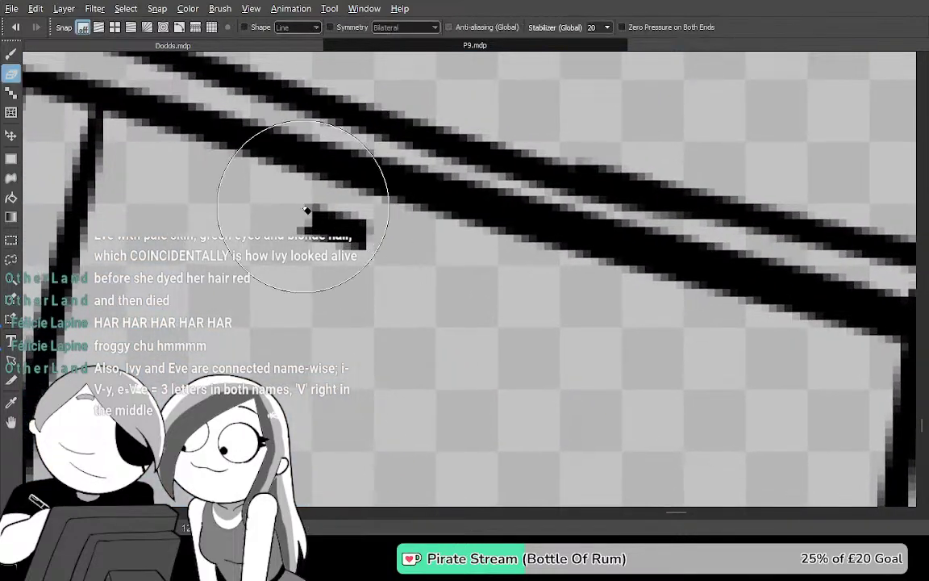
drag(308, 208, 348, 222)
Trim the right crossing line and lower curve at their corner, and erase the right part of the band's lower edge between the crossing lines
drag(594, 437, 606, 68)
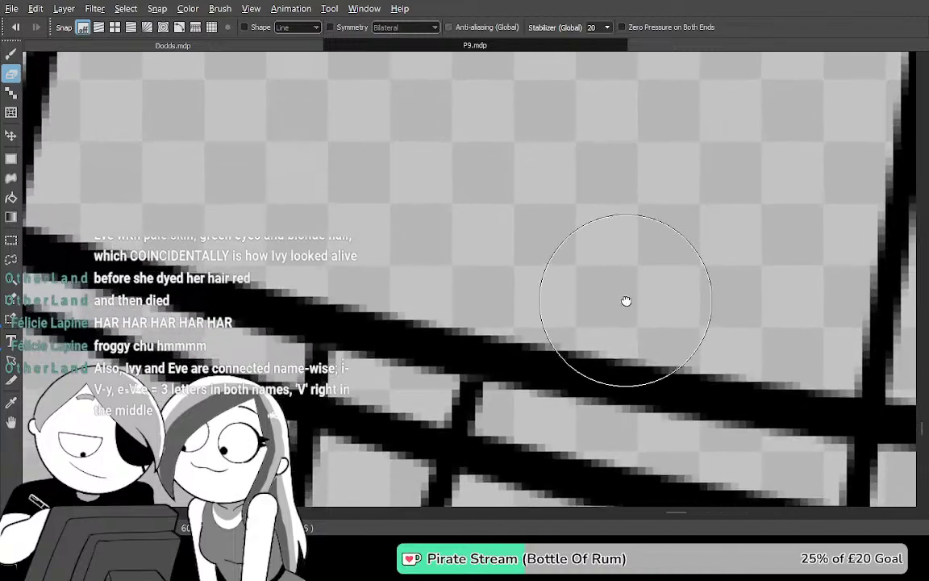
drag(626, 306, 612, 205)
mouse_move(477, 276)
mouse_down()
mouse_move(472, 292)
mouse_move(523, 261)
mouse_move(564, 280)
mouse_up()
mouse_move(651, 365)
mouse_down()
mouse_move(481, 318)
mouse_move(464, 334)
mouse_up()
mouse_move(443, 293)
mouse_down()
mouse_move(566, 274)
mouse_move(606, 300)
mouse_up()
drag(496, 387, 719, 443)
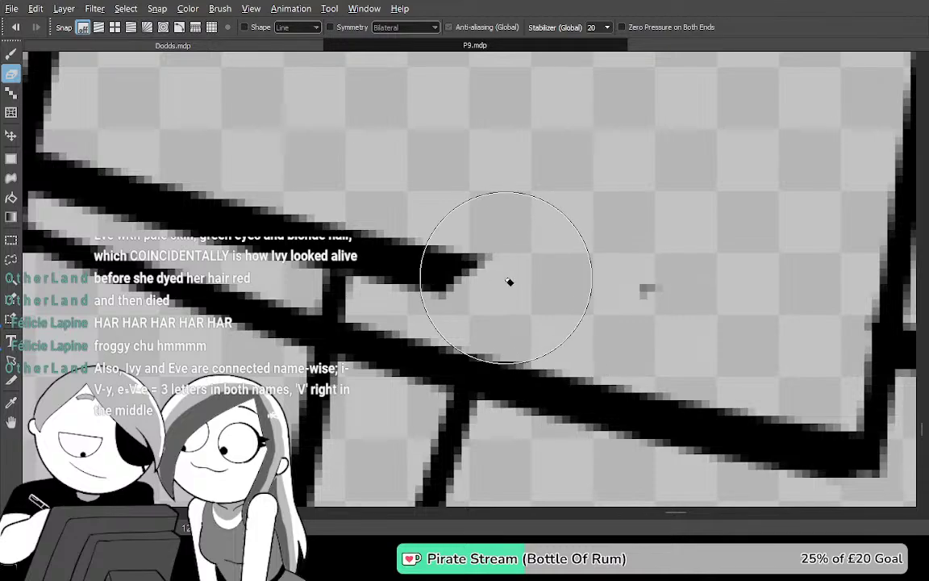
Lasso and delete more of the band's lower edge between the crossing lines, and erase the remainder up to the left crossing line
key(m)
mouse_move(418, 180)
mouse_down()
mouse_move(487, 193)
mouse_move(556, 292)
mouse_up()
mouse_move(413, 350)
mouse_down()
mouse_move(301, 321)
mouse_move(186, 208)
mouse_move(387, 179)
mouse_up()
mouse_move(491, 253)
mouse_down()
mouse_move(687, 282)
mouse_move(748, 346)
mouse_up()
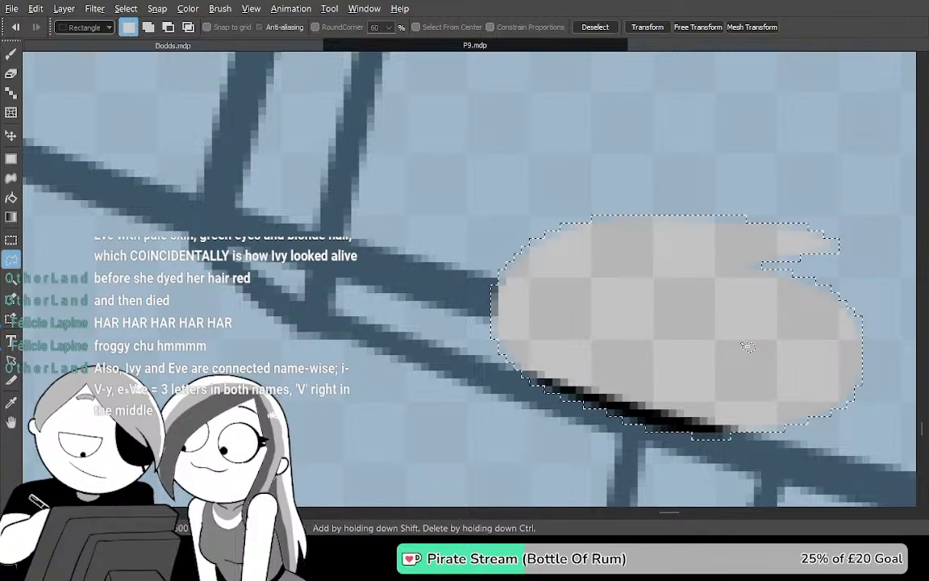
key(ctrl+d)
key(e)
mouse_move(499, 283)
mouse_down()
mouse_move(480, 311)
mouse_move(448, 281)
mouse_move(403, 267)
mouse_move(359, 277)
mouse_move(329, 249)
mouse_move(310, 246)
mouse_move(281, 251)
mouse_up()
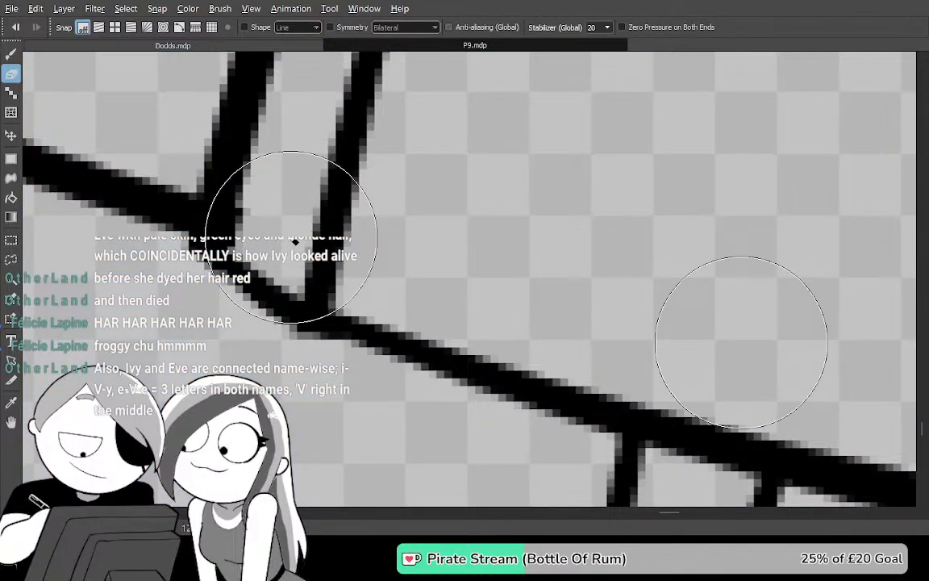
Draw two parallel curved pocket lines from the band's lower edge down to the right hip outline
scroll(292, 230, down, 2)
scroll(301, 222, up, 3)
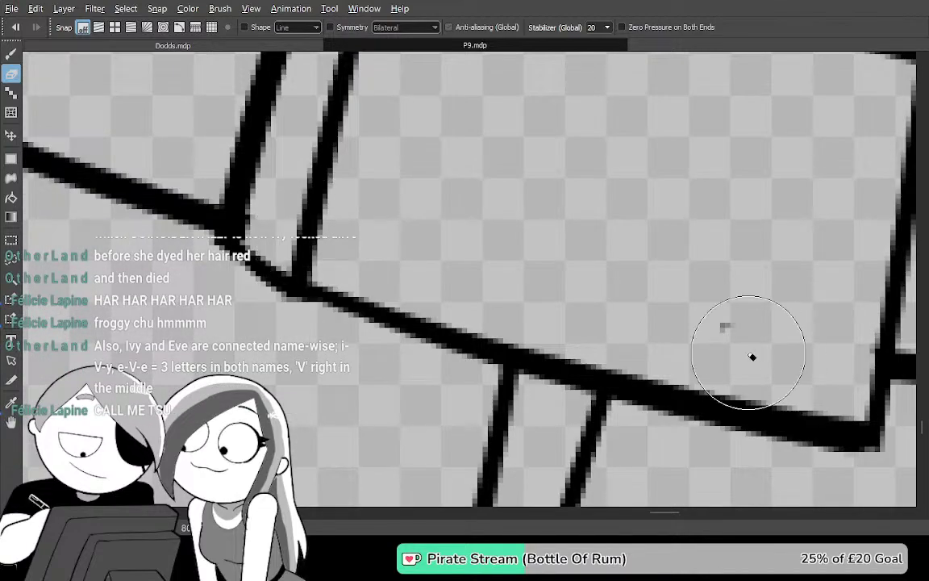
drag(709, 361, 516, 243)
mouse_move(901, 347)
mouse_down()
mouse_move(624, 257)
mouse_move(580, 178)
mouse_move(659, 283)
mouse_move(564, 218)
mouse_move(599, 292)
mouse_up()
key(ctrl+z)
key(b)
mouse_move(631, 338)
mouse_down()
mouse_move(508, 123)
mouse_move(583, 305)
mouse_move(651, 330)
mouse_up()
key(ctrl+z)
mouse_move(463, 118)
mouse_down()
mouse_move(626, 369)
mouse_move(685, 384)
mouse_up()
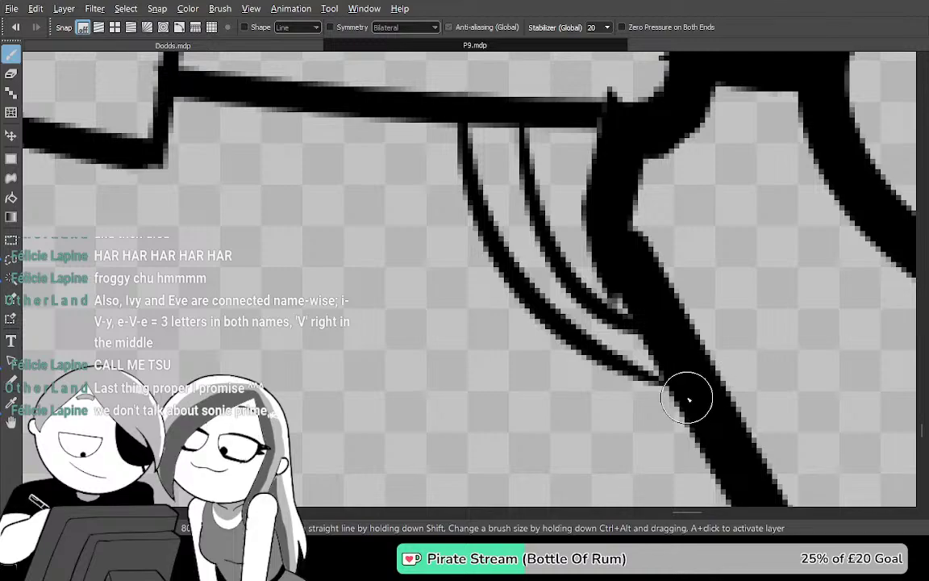
Draw two parallel slanted lines beside the left trouser outline, joining them to the band's lower edge
mouse_move(692, 340)
mouse_down()
mouse_move(592, 275)
mouse_move(563, 240)
mouse_up()
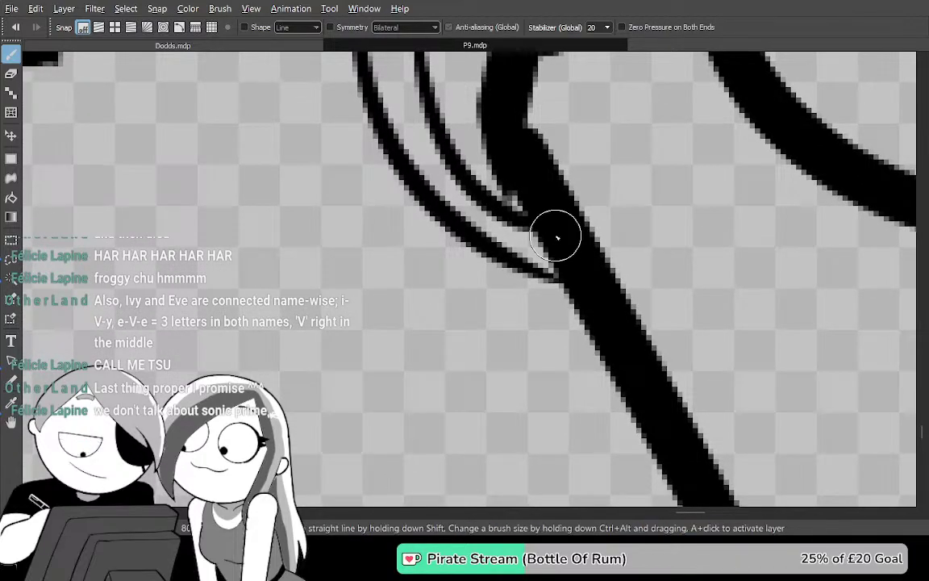
scroll(556, 236, down, 2)
drag(608, 236, 786, 256)
mouse_move(609, 262)
mouse_down()
mouse_move(766, 286)
mouse_move(928, 349)
mouse_up()
mouse_move(478, 277)
mouse_down()
mouse_move(645, 355)
mouse_move(758, 452)
mouse_up()
mouse_move(596, 379)
mouse_down()
mouse_move(647, 366)
mouse_move(638, 389)
mouse_up()
scroll(624, 361, up, 2)
drag(412, 217, 693, 245)
drag(458, 249, 582, 414)
drag(552, 309, 575, 391)
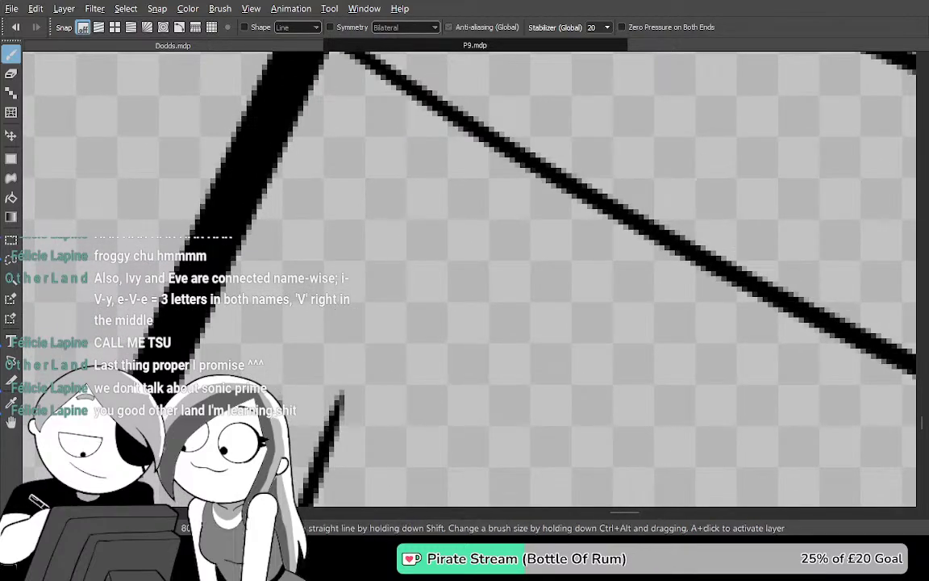
drag(284, 383, 408, 88)
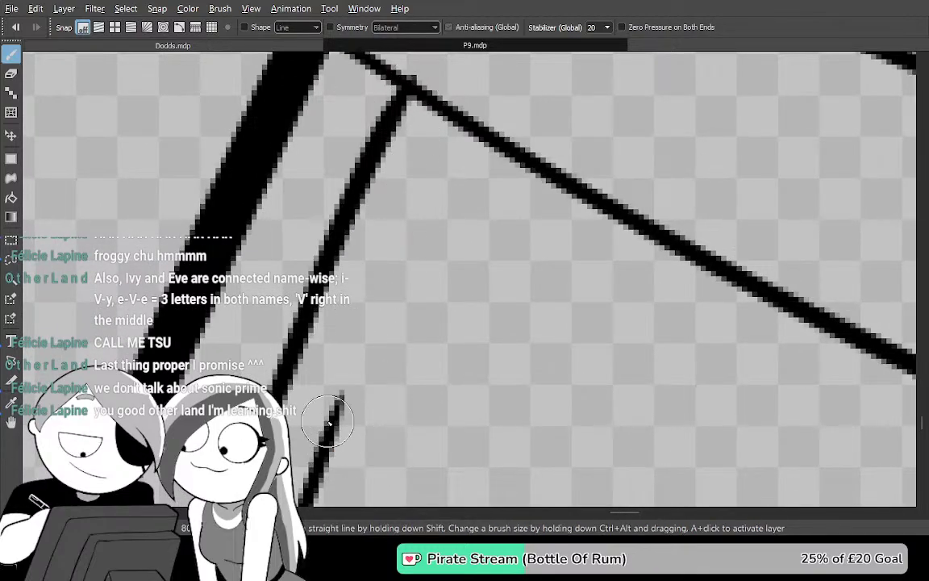
mouse_move(325, 460)
mouse_down()
mouse_move(408, 238)
mouse_move(421, 79)
mouse_up()
mouse_move(591, 482)
mouse_down()
mouse_move(544, 211)
mouse_move(448, 314)
mouse_up()
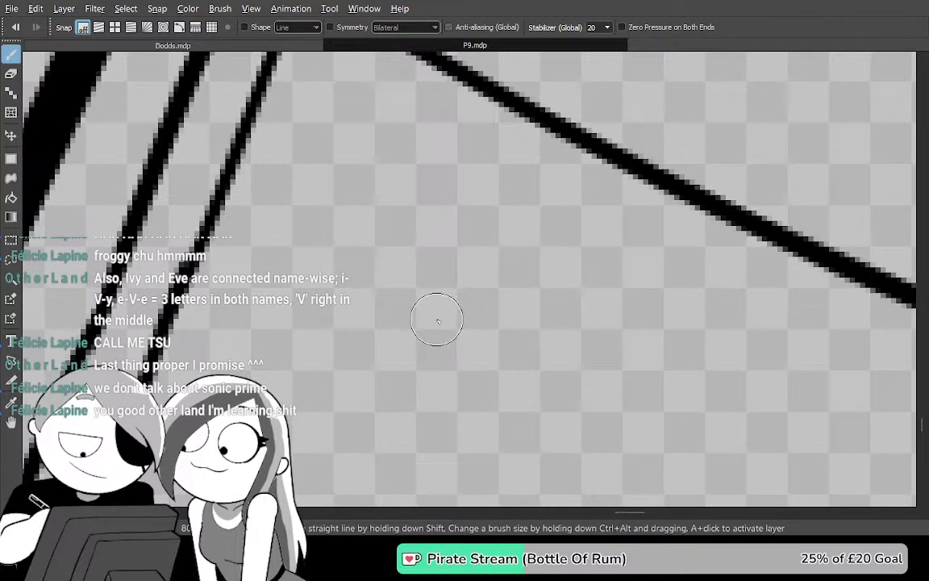
Draw two parallel curved pocket lines between the band's lower edge and the slanted lines on the left side of the trousers
scroll(438, 322, down, 1)
mouse_move(567, 194)
mouse_down()
mouse_move(451, 342)
mouse_move(250, 399)
mouse_up()
mouse_move(278, 444)
mouse_down()
mouse_move(431, 394)
mouse_move(620, 204)
mouse_up()
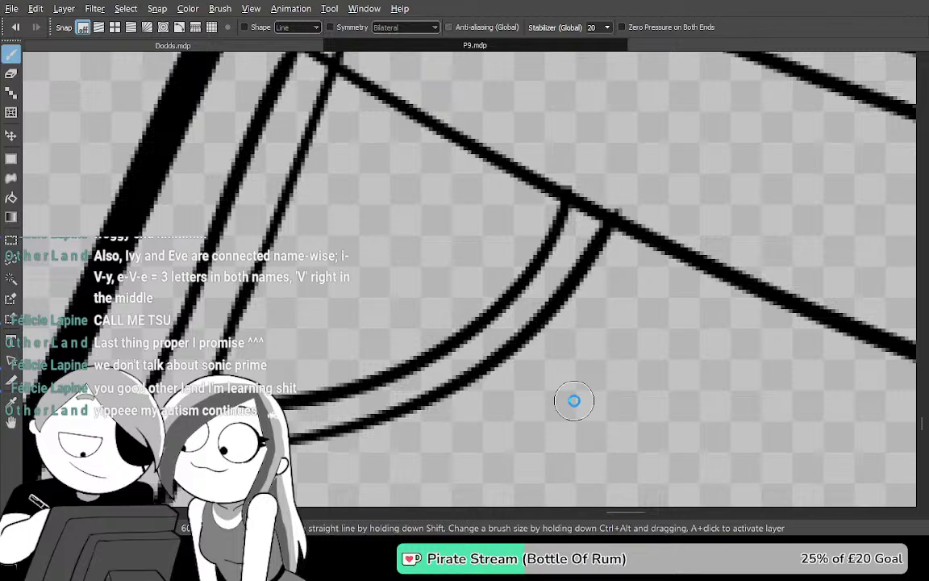
scroll(574, 402, down, 1)
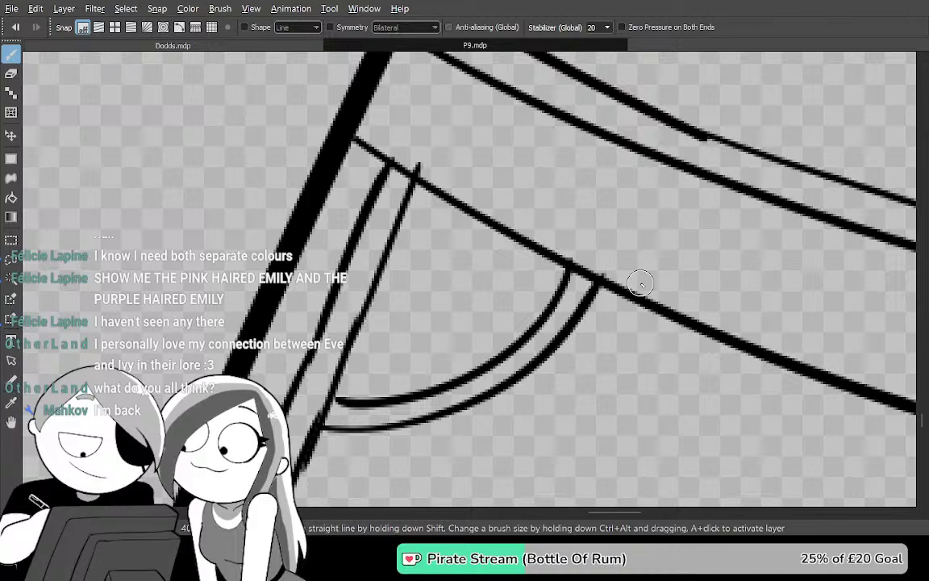
drag(534, 195, 465, 253)
key(g)
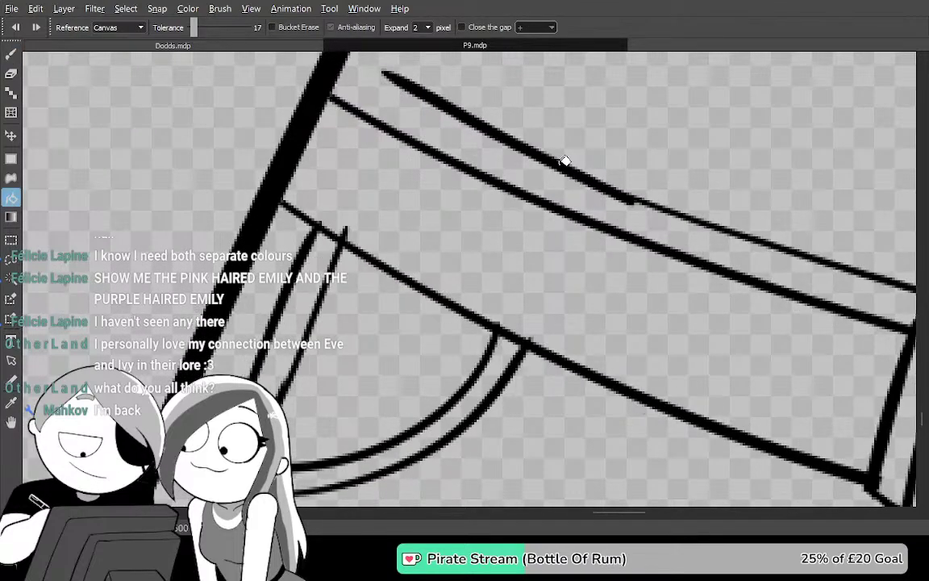
drag(593, 352, 517, 160)
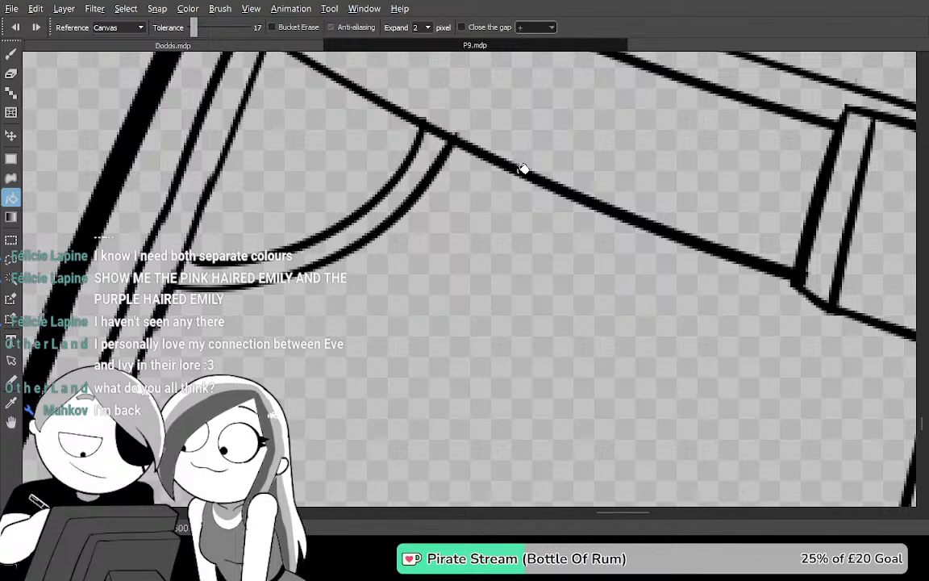
mouse_move(686, 244)
mouse_down()
mouse_move(489, 178)
mouse_move(335, 171)
mouse_up()
drag(828, 167, 579, 156)
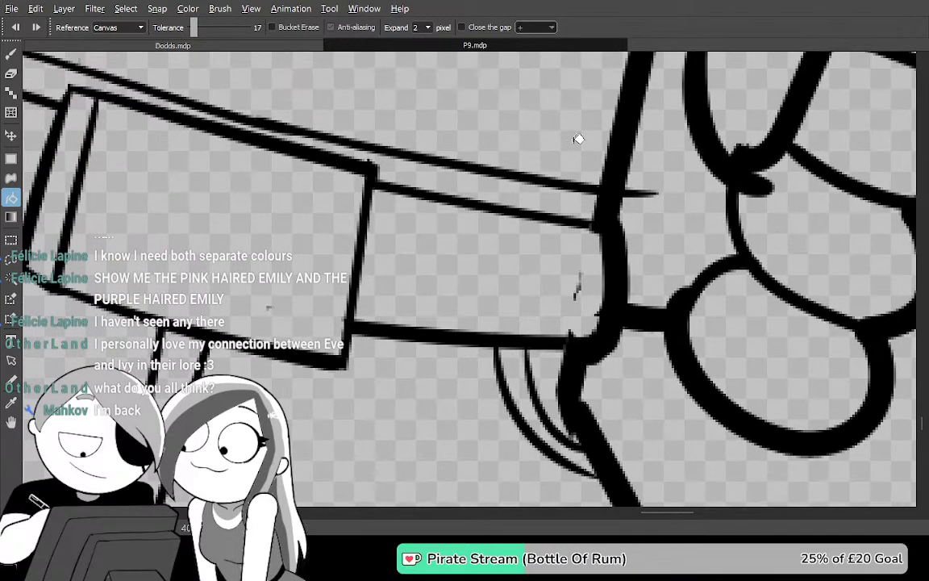
key(w)
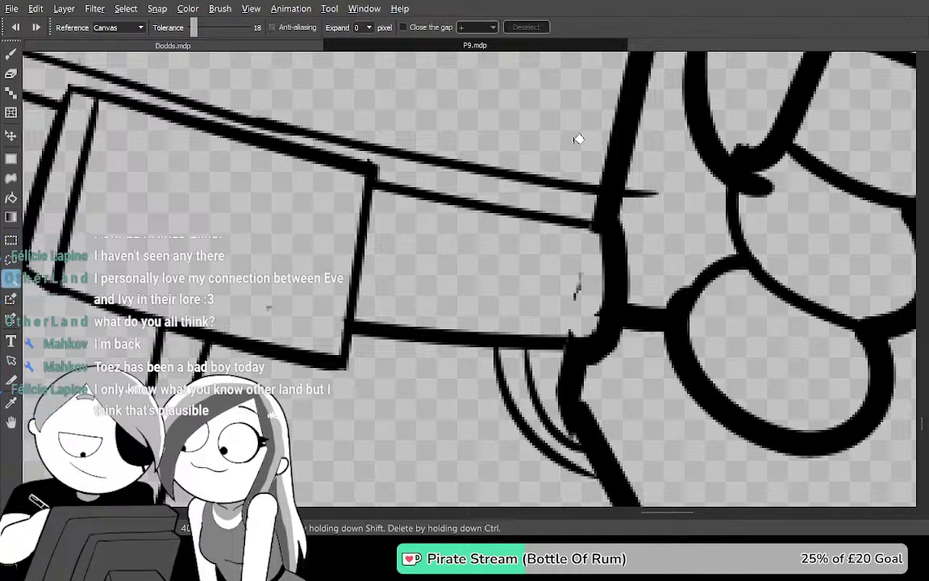
click(487, 246)
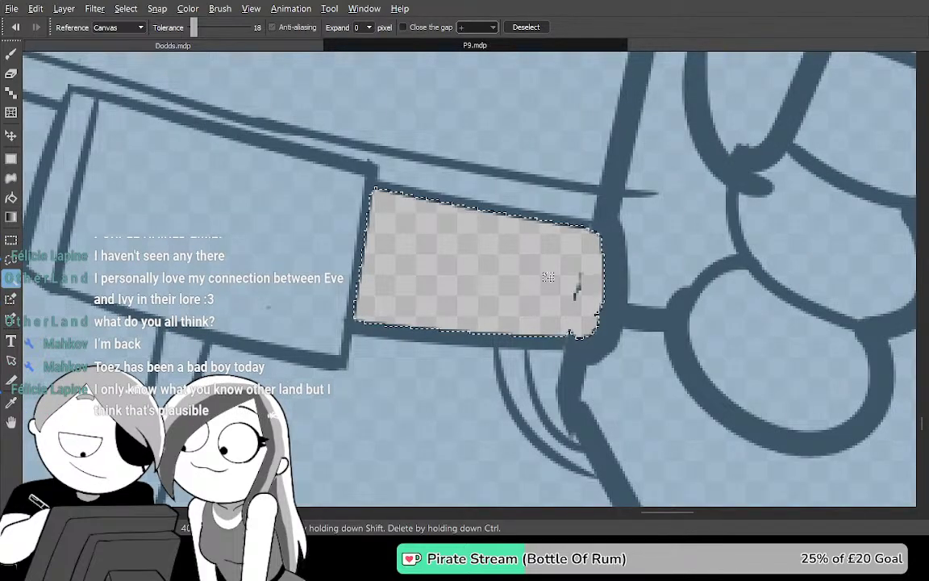
scroll(547, 279, up, 1)
key(b)
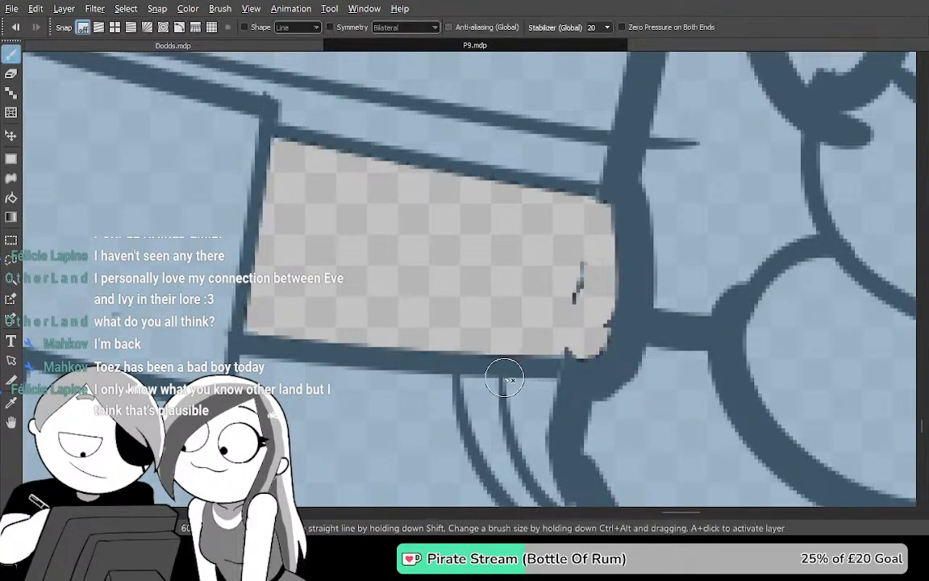
key(ctrl+d)
Erase the two curved pocket lines between the band's lower edge and the right hip outline
drag(571, 420, 551, 247)
key(Tab)
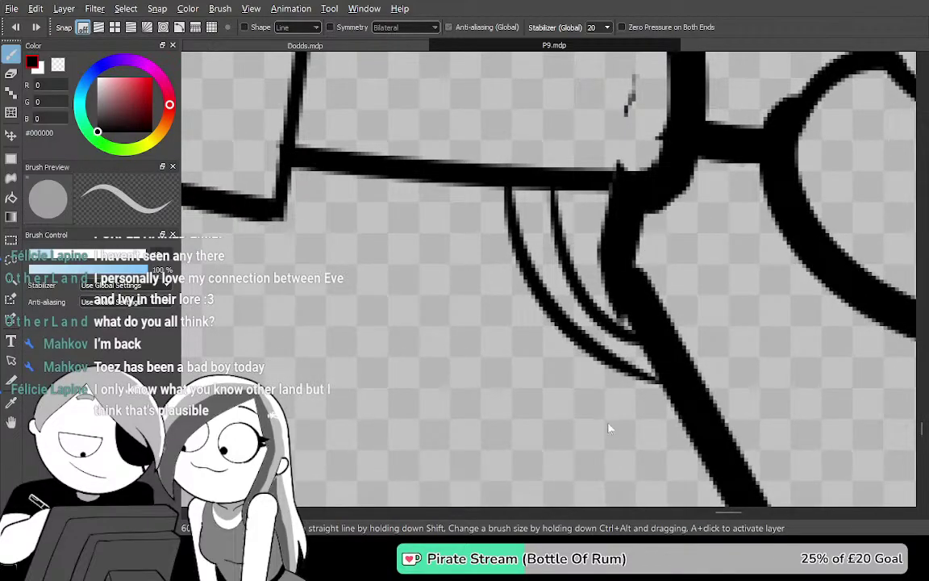
key(Tab)
key(e)
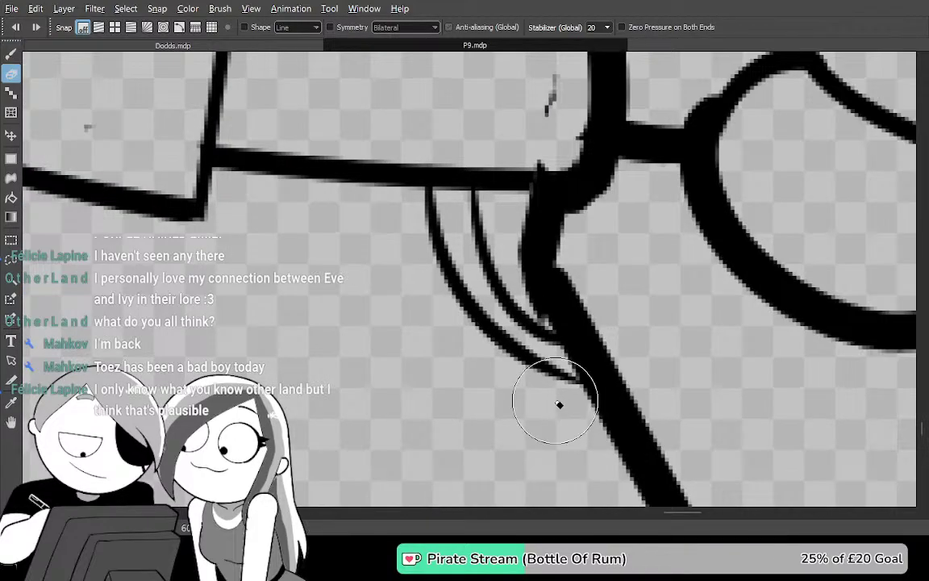
key(Tab)
key(Tab)
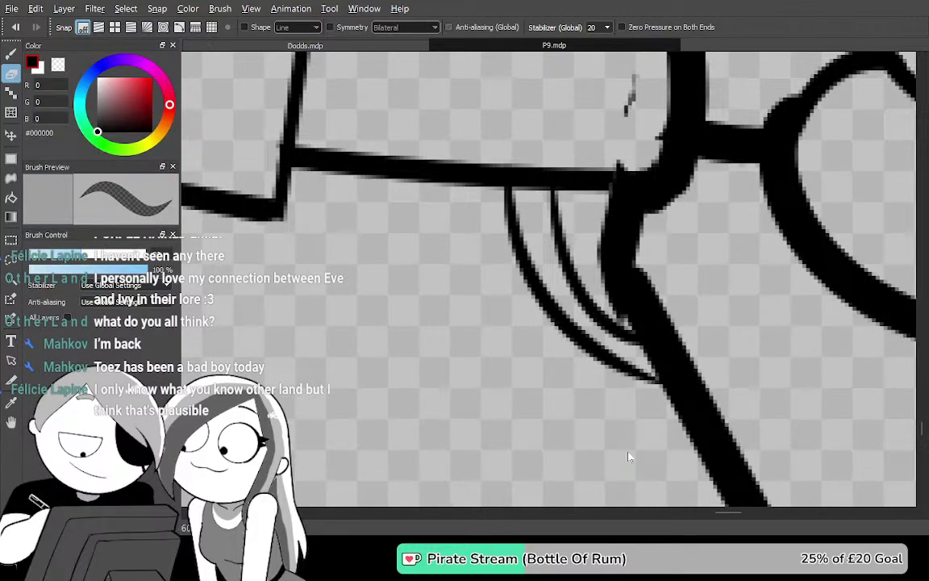
scroll(626, 455, up, 4)
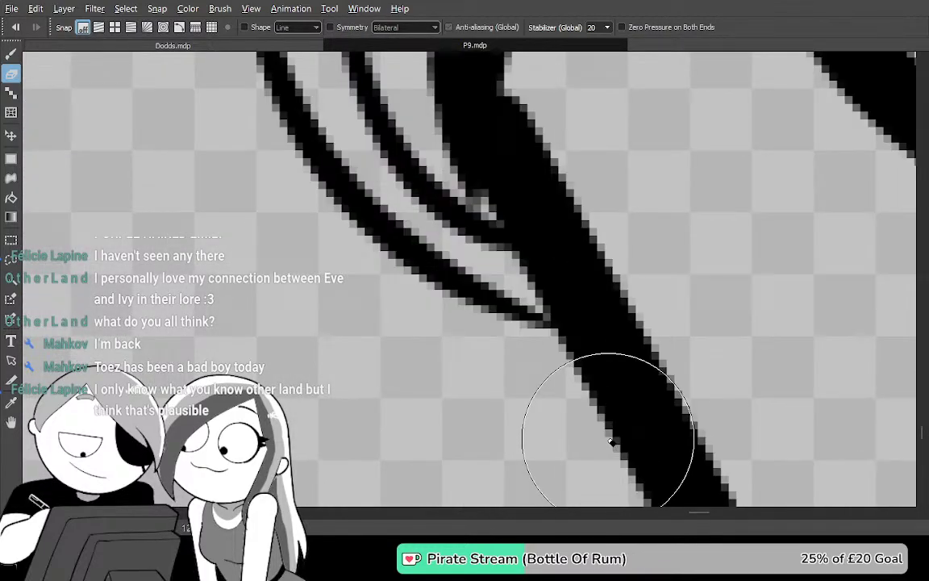
drag(480, 237, 468, 209)
mouse_move(487, 262)
mouse_down()
mouse_move(449, 270)
mouse_move(427, 234)
mouse_move(465, 358)
mouse_up()
mouse_move(436, 248)
mouse_down()
mouse_move(394, 257)
mouse_move(402, 225)
mouse_move(422, 343)
mouse_move(401, 223)
mouse_move(336, 220)
mouse_move(373, 392)
mouse_up()
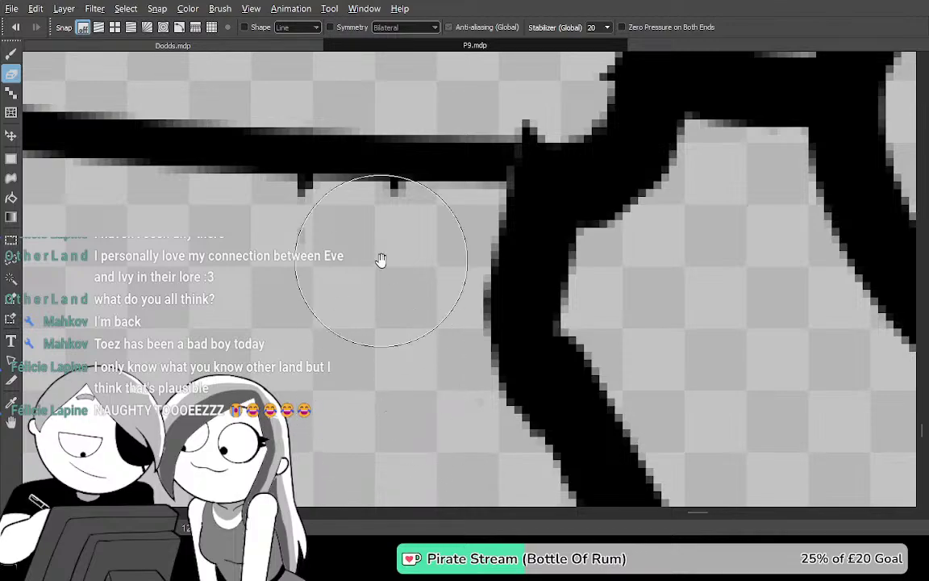
mouse_move(496, 310)
mouse_down()
mouse_move(442, 164)
mouse_move(512, 386)
mouse_move(543, 419)
mouse_up()
drag(436, 303, 516, 337)
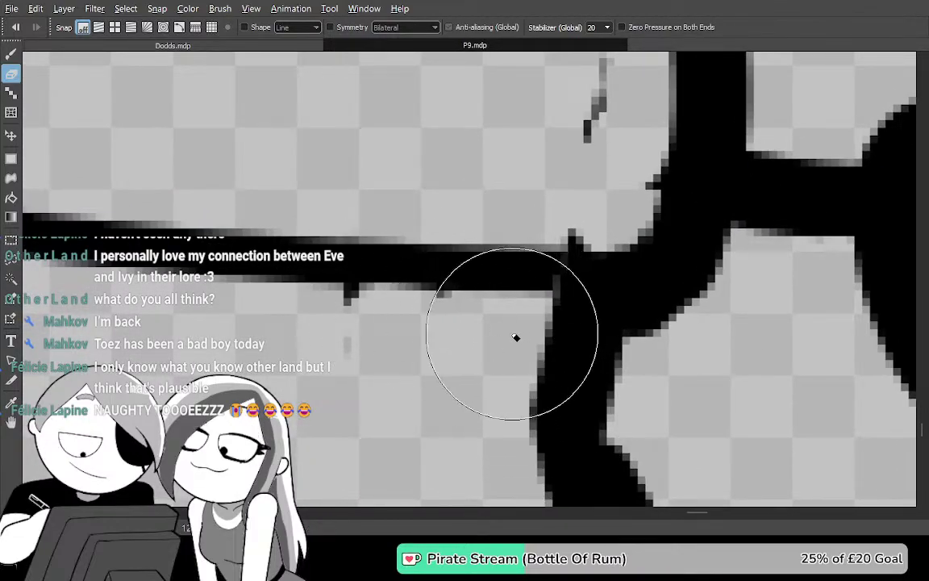
key(ctrl+Tab)
key(ctrl+Tab)
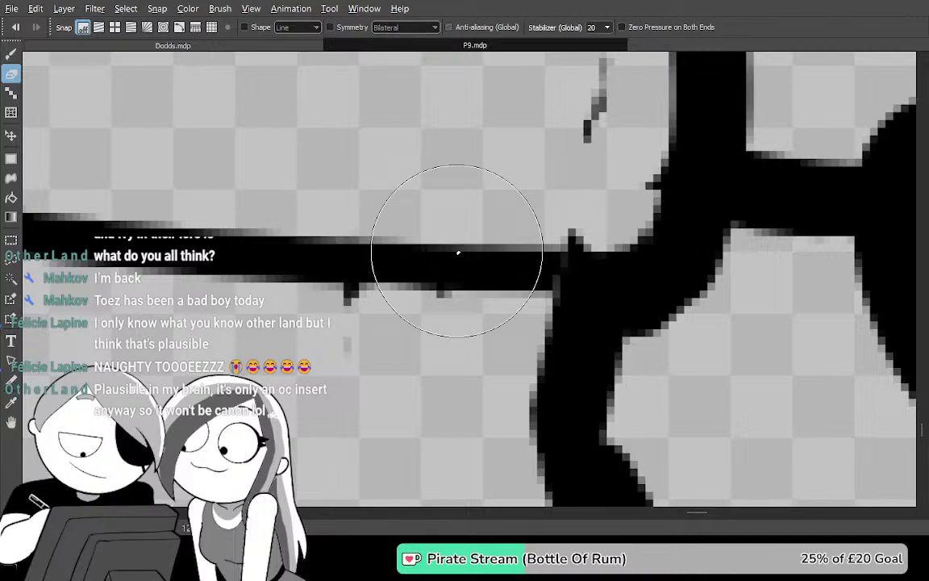
Select the band section beside the right hip with the Magic Wand, draw two parallel curved loop lines across it, and deselect
scroll(436, 260, down, 5)
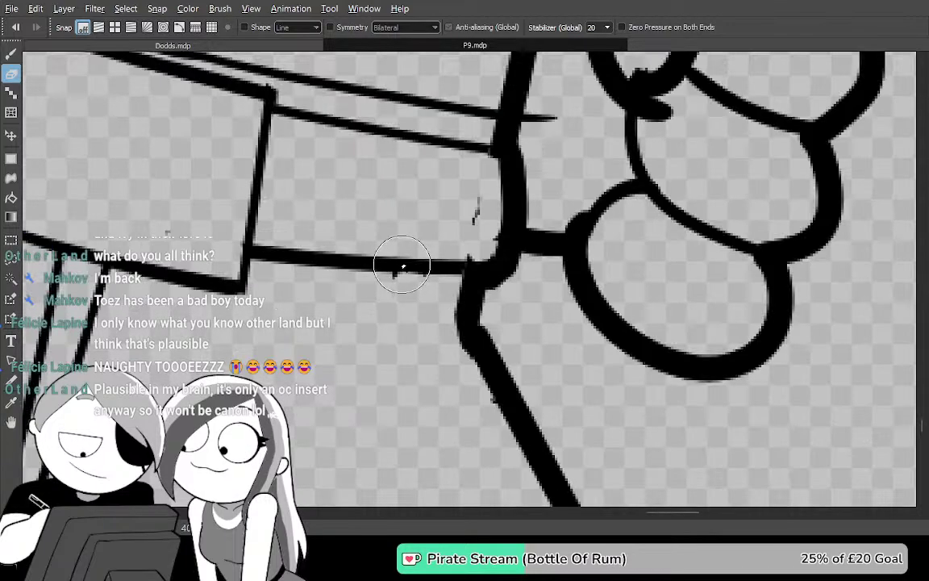
scroll(574, 338, up, 3)
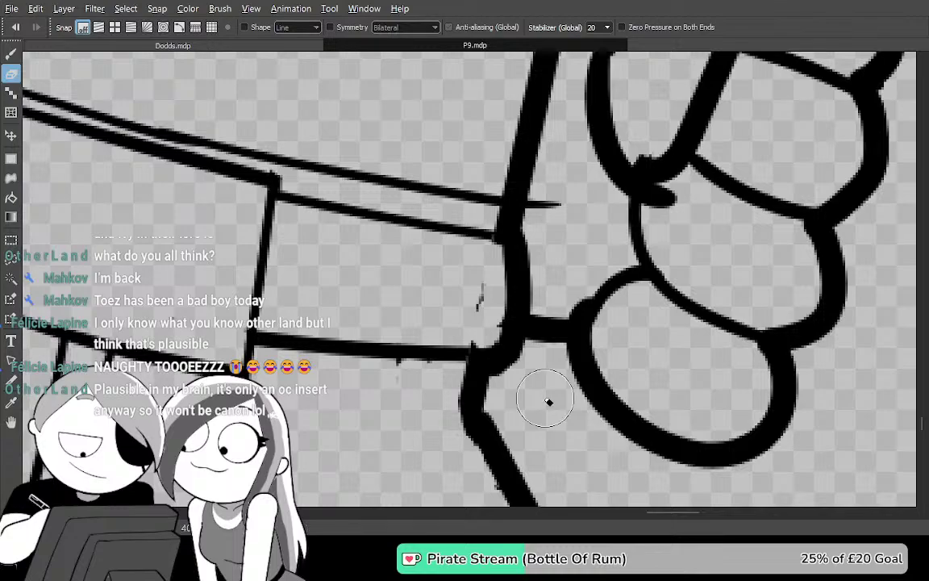
key(w)
click(440, 302)
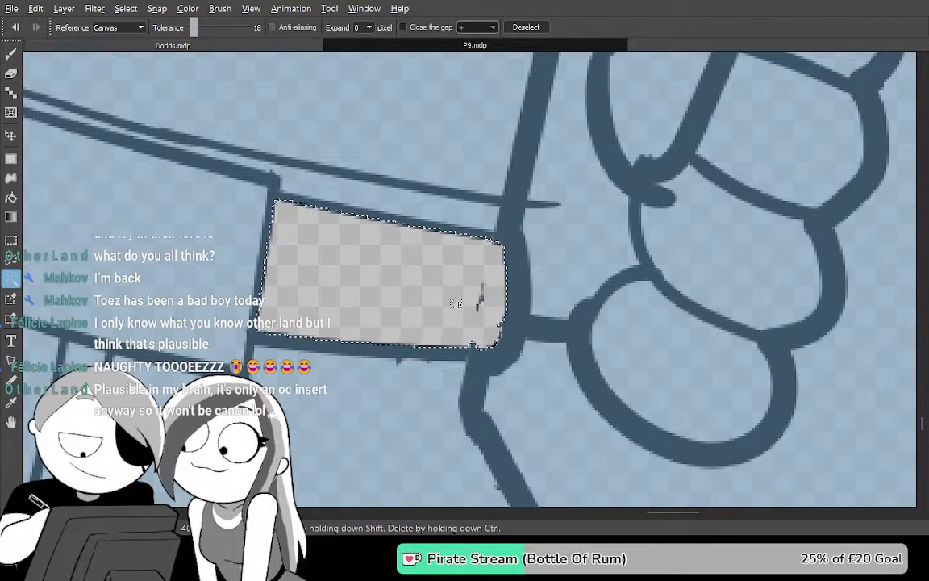
scroll(448, 304, up, 2)
scroll(448, 304, down, 1)
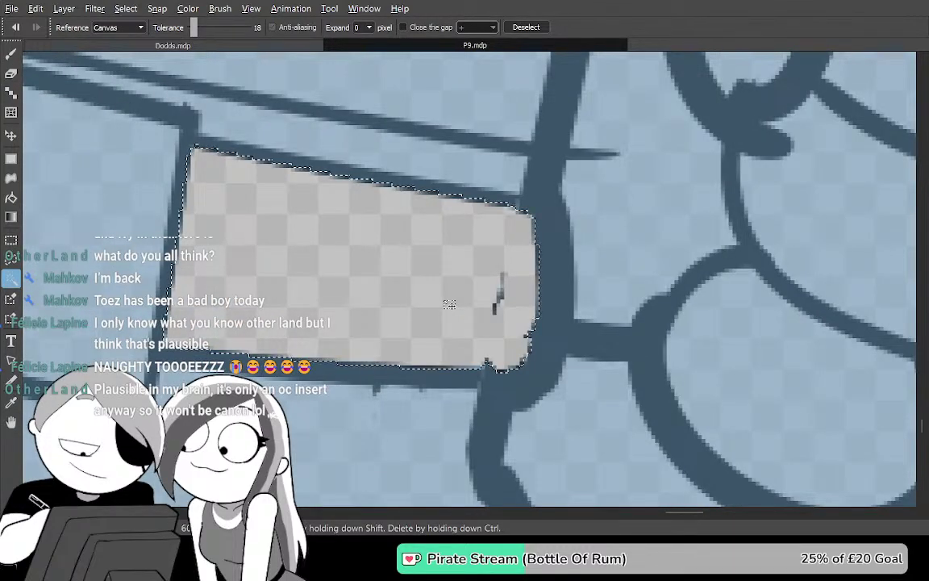
key(b)
mouse_move(514, 287)
mouse_down()
mouse_move(478, 388)
mouse_move(476, 191)
mouse_up()
mouse_move(409, 356)
mouse_down()
mouse_move(736, 357)
mouse_move(833, 465)
mouse_up()
key(ctrl+d)
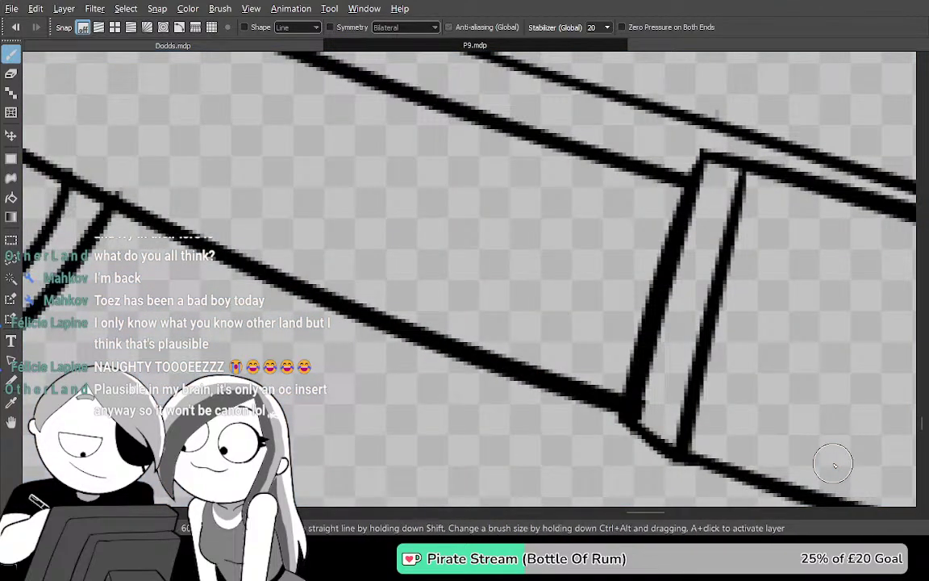
Select the band section left of the buckle with the Magic Wand, draw two thin parallel slanted loop lines across it, and deselect
key(w)
click(461, 233)
drag(461, 233, 660, 352)
key(b)
drag(532, 167, 417, 465)
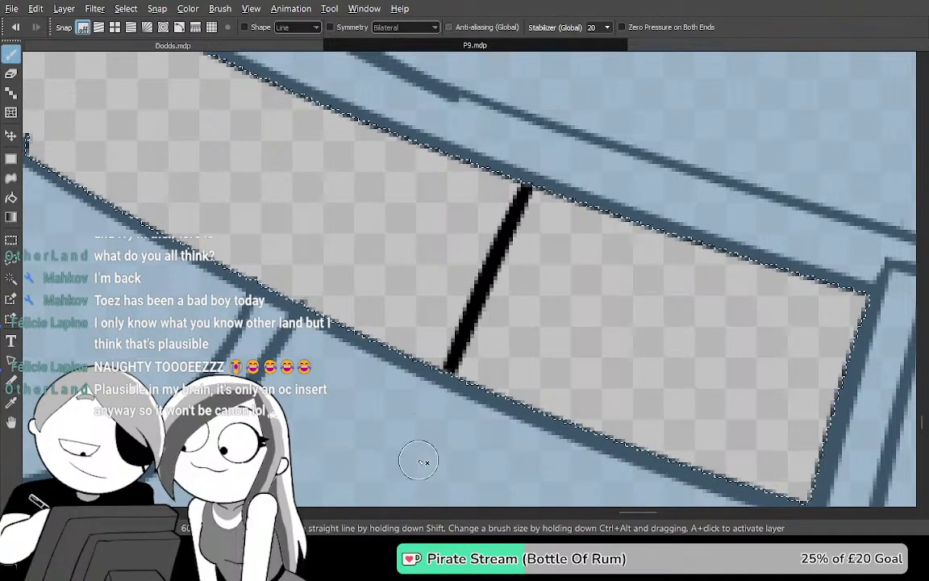
key(ctrl+z)
drag(526, 175, 447, 368)
drag(460, 167, 390, 347)
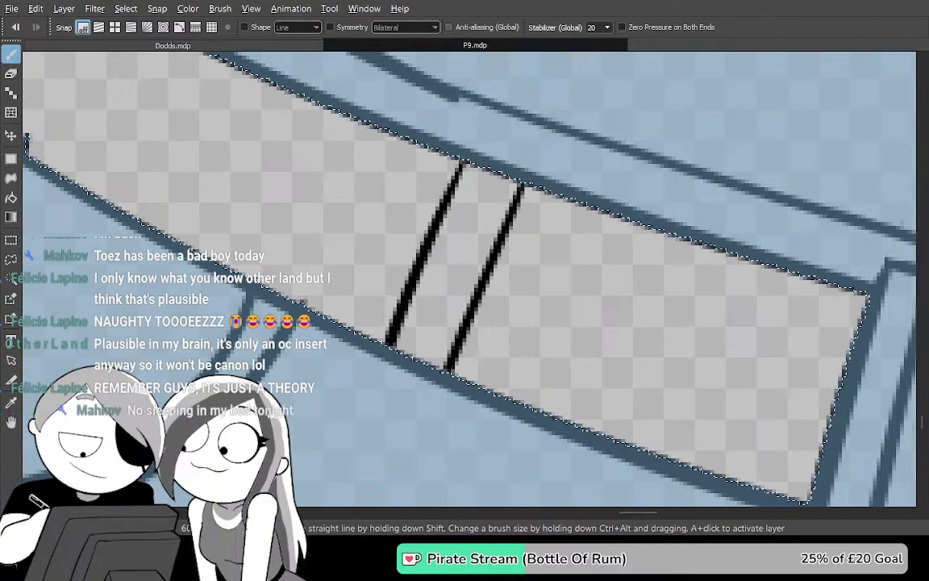
key(ctrl+d)
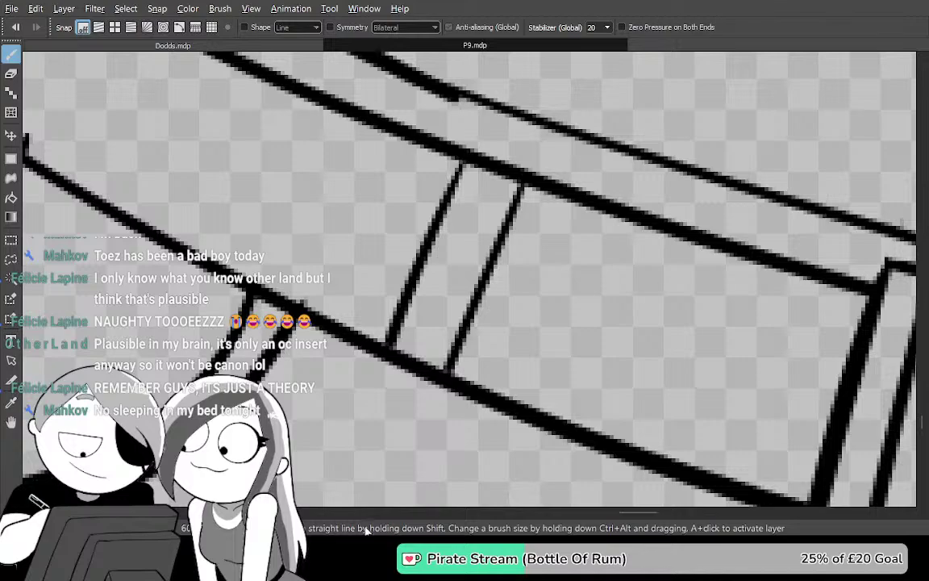
Erase the band's lower edge between the left loop's two lines and draw the loop's closed lower end slightly below the band
scroll(296, 375, up, 3)
scroll(296, 375, up, 3)
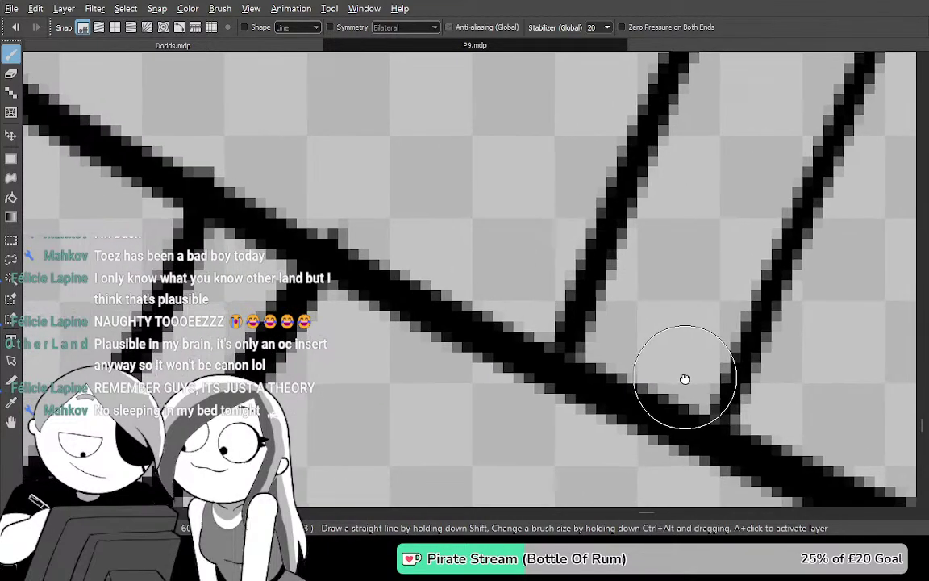
mouse_move(684, 379)
mouse_down()
mouse_move(541, 268)
mouse_move(523, 271)
mouse_up()
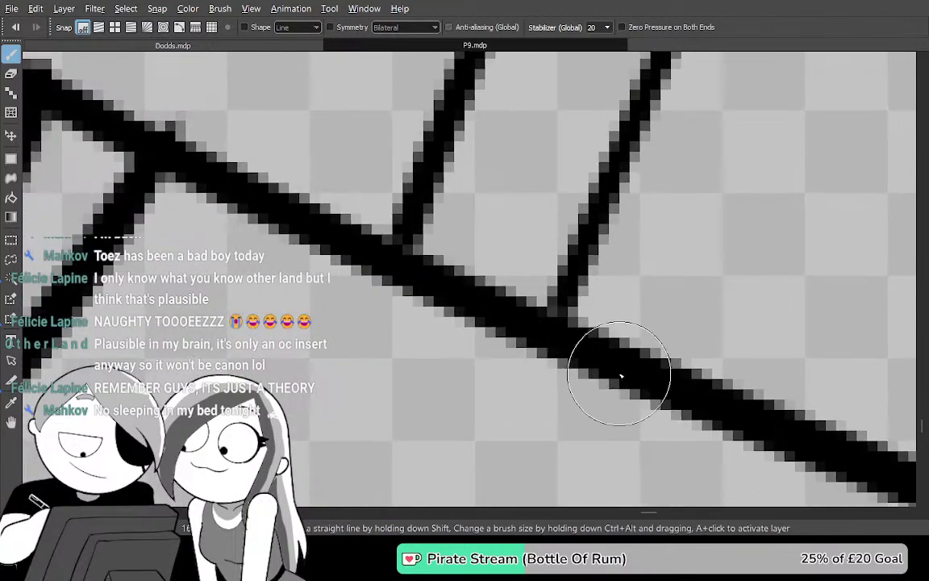
key(e)
mouse_move(511, 361)
mouse_down()
mouse_move(540, 259)
mouse_move(510, 264)
mouse_move(460, 295)
mouse_move(402, 284)
mouse_up()
key(b)
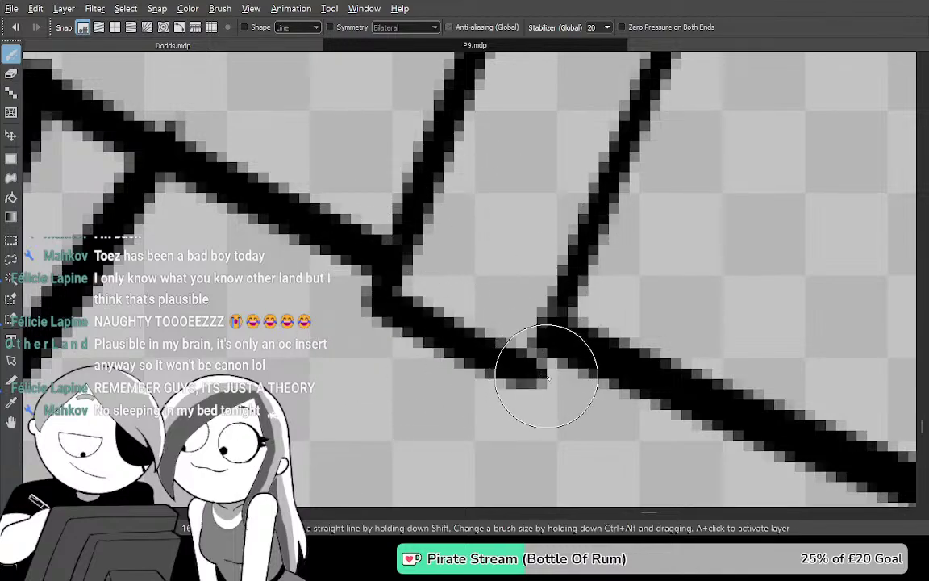
mouse_move(553, 332)
mouse_down()
mouse_move(525, 379)
mouse_move(441, 340)
mouse_move(379, 293)
mouse_move(394, 253)
mouse_up()
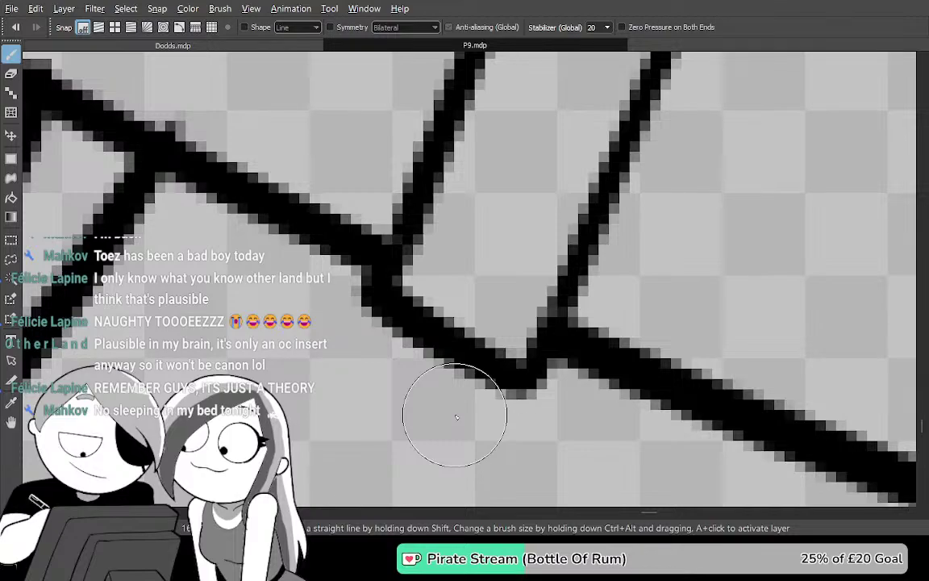
Erase the band's upper edge between the left loop's lines and draw the loop's raised top end joining both sides
key(space)
mouse_move(629, 236)
mouse_down()
mouse_move(475, 439)
mouse_move(478, 470)
mouse_up()
drag(616, 235, 491, 519)
drag(568, 319, 596, 345)
key(e)
mouse_move(523, 336)
mouse_down()
mouse_move(496, 319)
mouse_move(464, 331)
mouse_move(444, 301)
mouse_move(399, 317)
mouse_up()
key(b)
mouse_move(345, 274)
mouse_down()
mouse_move(429, 260)
mouse_move(544, 347)
mouse_move(552, 373)
mouse_up()
mouse_move(533, 329)
mouse_down()
mouse_move(414, 256)
mouse_move(339, 295)
mouse_move(356, 337)
mouse_up()
key(ctrl+z)
mouse_move(345, 266)
mouse_down()
mouse_move(409, 259)
mouse_move(533, 329)
mouse_up()
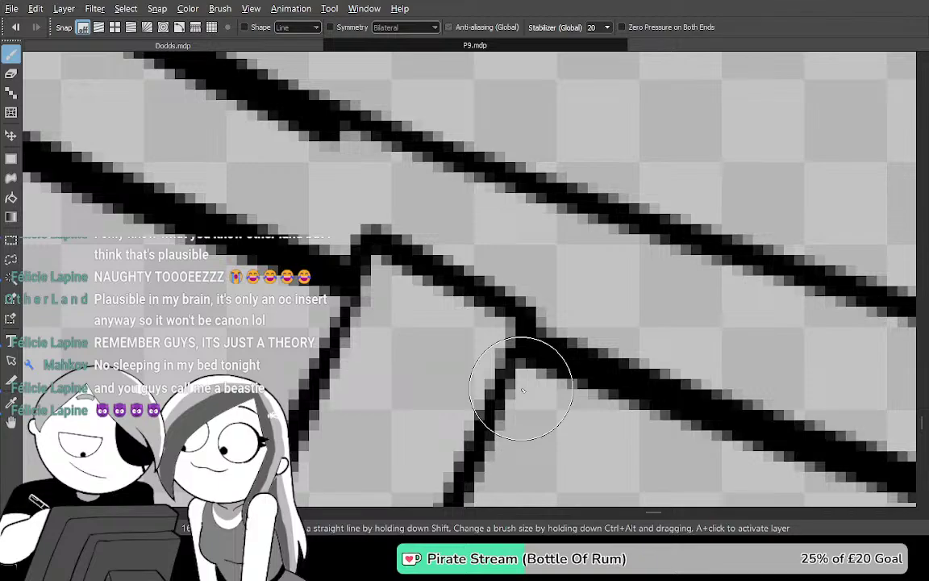
Erase the band's upper edge between the right loop's two lines and draw the loop's raised top end
scroll(522, 390, down, 5)
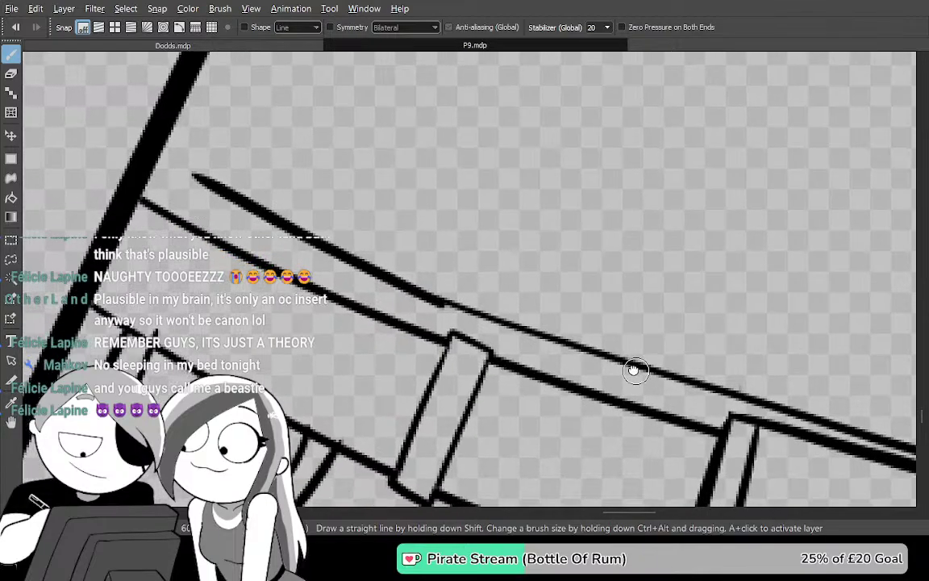
drag(633, 371, 436, 149)
drag(649, 269, 431, 174)
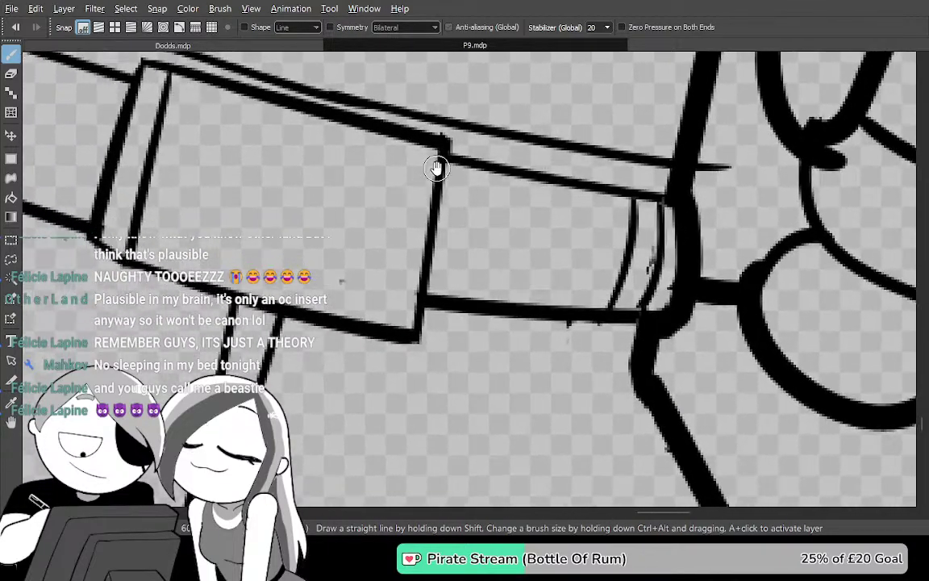
scroll(618, 203, up, 1)
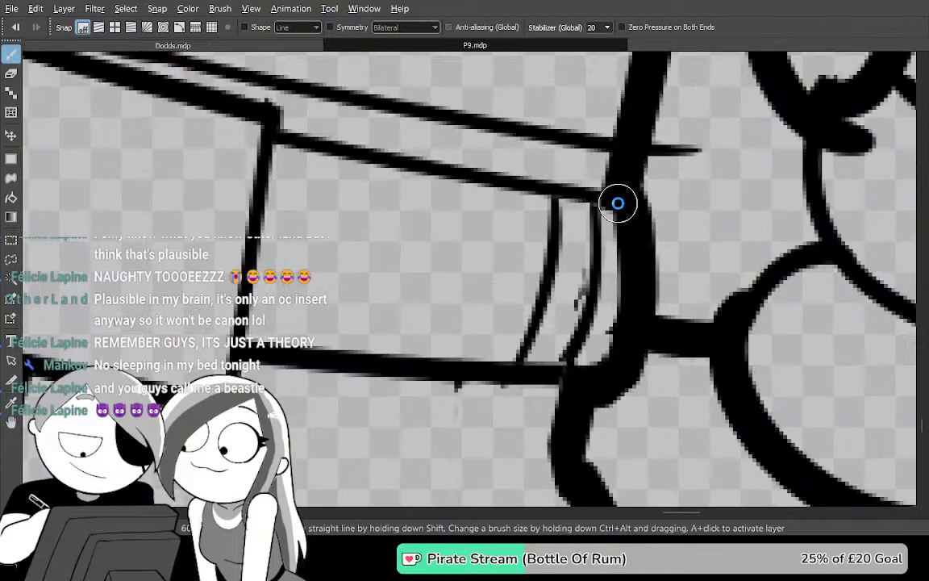
scroll(618, 203, up, 2)
drag(635, 297, 654, 366)
drag(539, 284, 547, 300)
key(e)
drag(514, 264, 522, 318)
mouse_move(504, 247)
mouse_down()
mouse_move(518, 286)
mouse_move(542, 310)
mouse_up()
drag(541, 245, 539, 316)
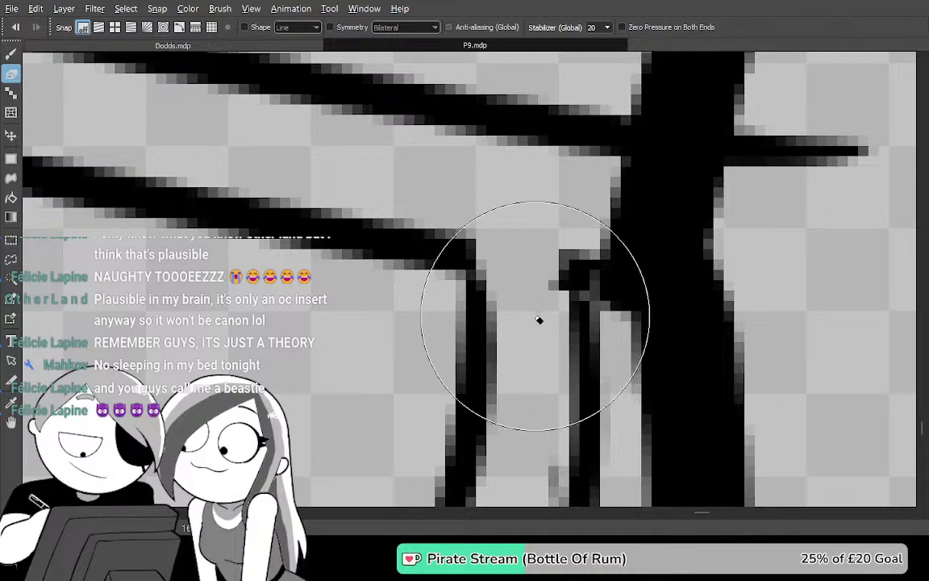
key(b)
mouse_move(573, 275)
mouse_down()
mouse_move(508, 224)
mouse_move(462, 234)
mouse_up()
Erase the band's lower edge between the right loop's lines and draw the loop's closed lower end just below the band
drag(555, 441, 535, 137)
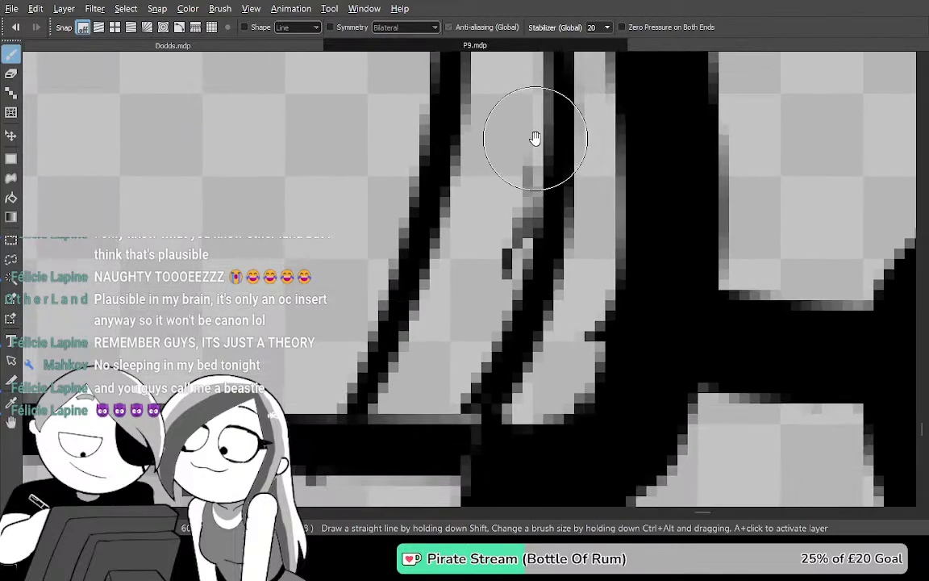
drag(530, 287, 573, 123)
key(e)
mouse_move(453, 351)
mouse_down()
mouse_move(508, 242)
mouse_move(454, 305)
mouse_move(456, 259)
mouse_move(417, 311)
mouse_move(456, 292)
mouse_move(472, 311)
mouse_move(375, 300)
mouse_up()
key(p)
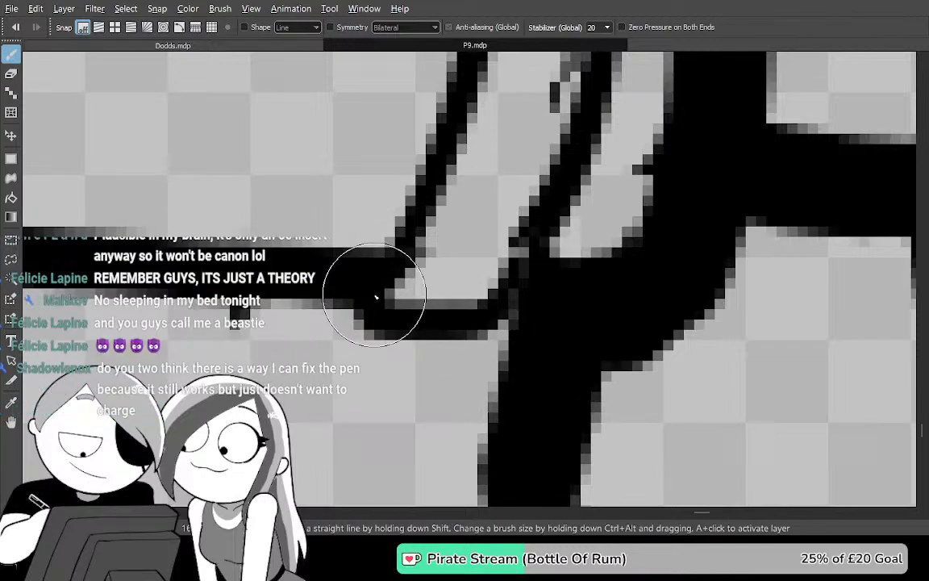
scroll(395, 306, down, 5)
scroll(405, 311, down, 3)
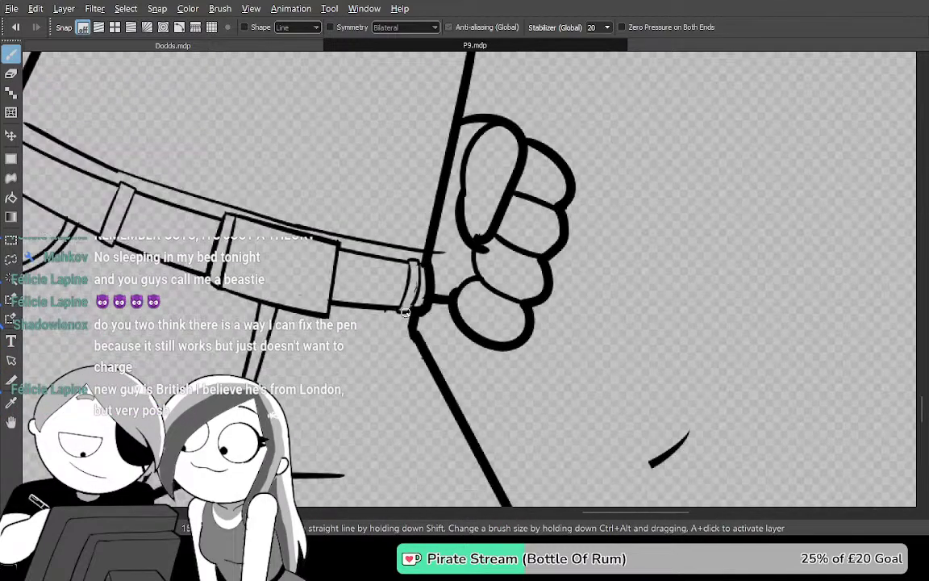
scroll(404, 312, up, 2)
scroll(404, 312, down, 1)
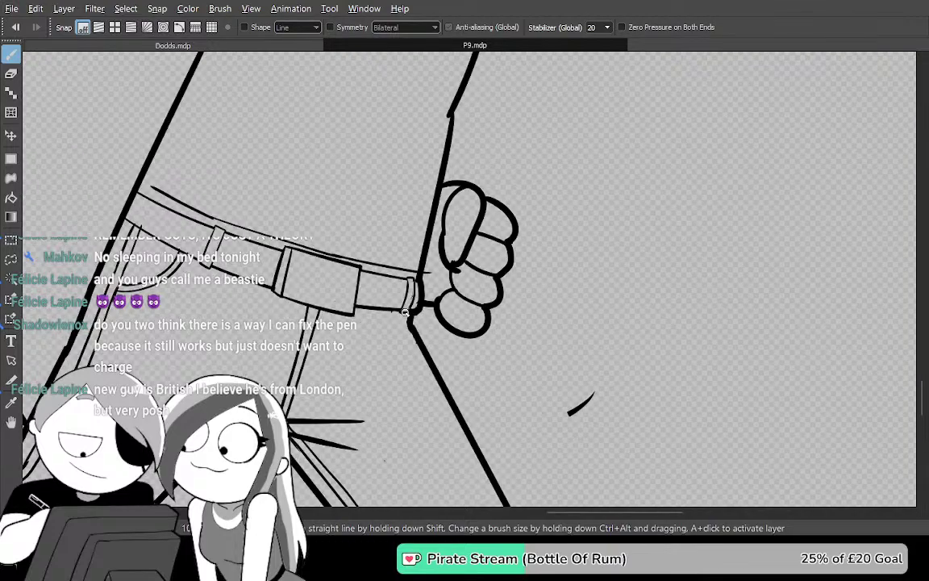
mouse_move(697, 404)
mouse_down()
mouse_move(446, 432)
mouse_move(449, 417)
mouse_up()
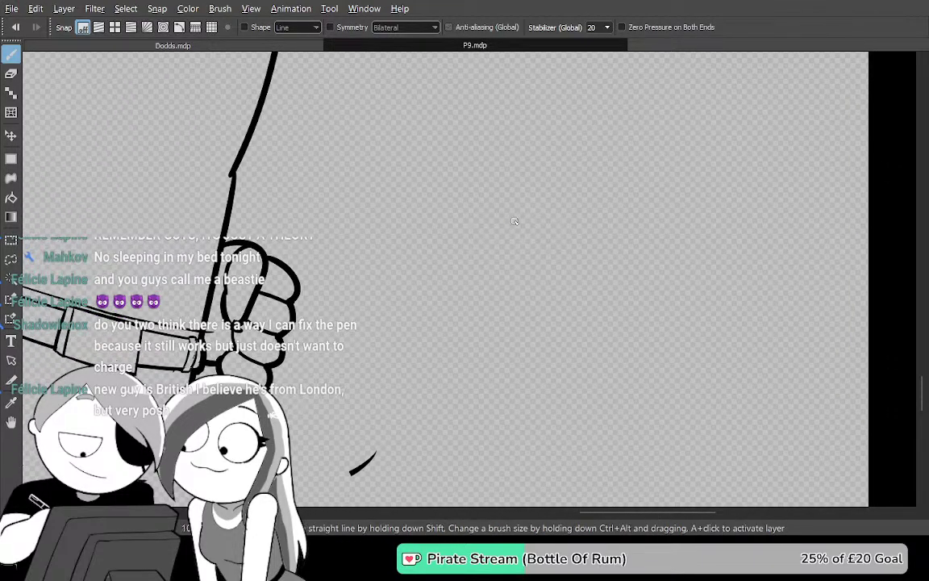
Try filling the transparent background around the character's outstretched arm and hand with black
key(Tab)
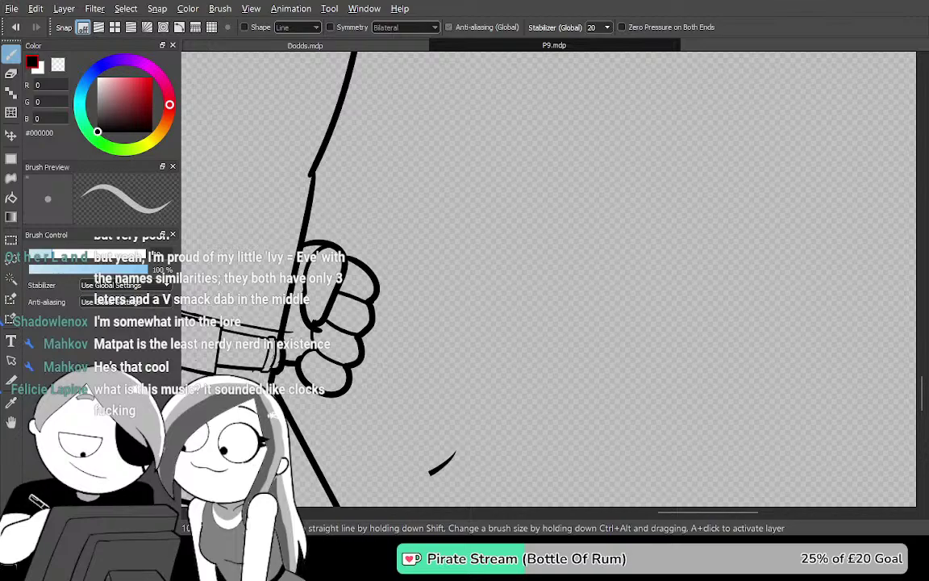
key(Tab)
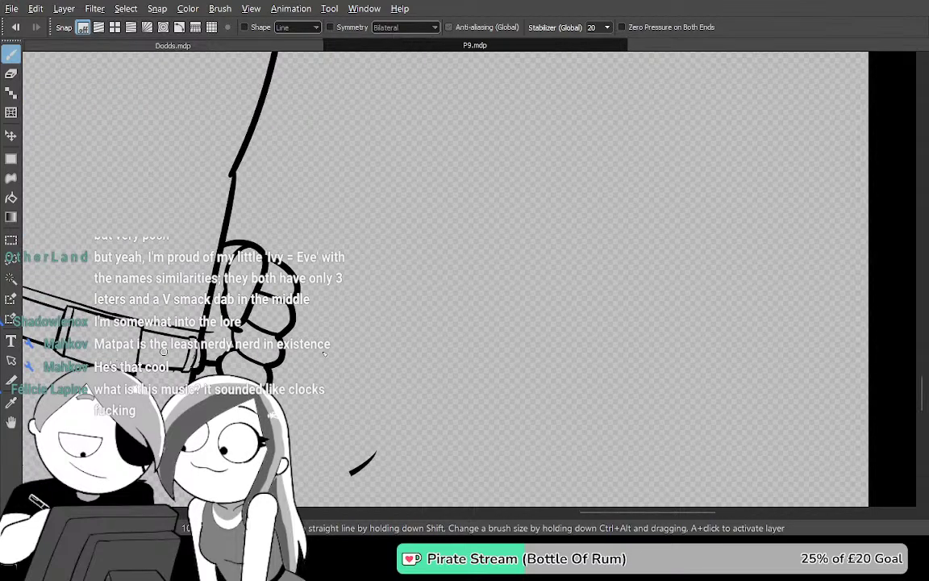
mouse_move(549, 113)
mouse_down()
mouse_move(535, 222)
mouse_move(554, 270)
mouse_move(689, 298)
mouse_up()
key(g)
click(602, 215)
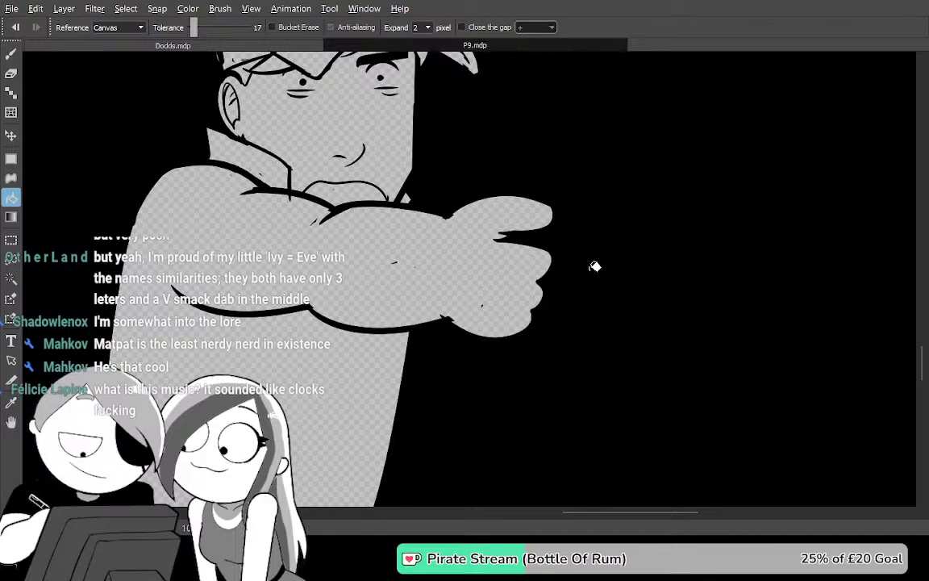
key(ctrl+z)
key(Tab)
key(b)
key(Tab)
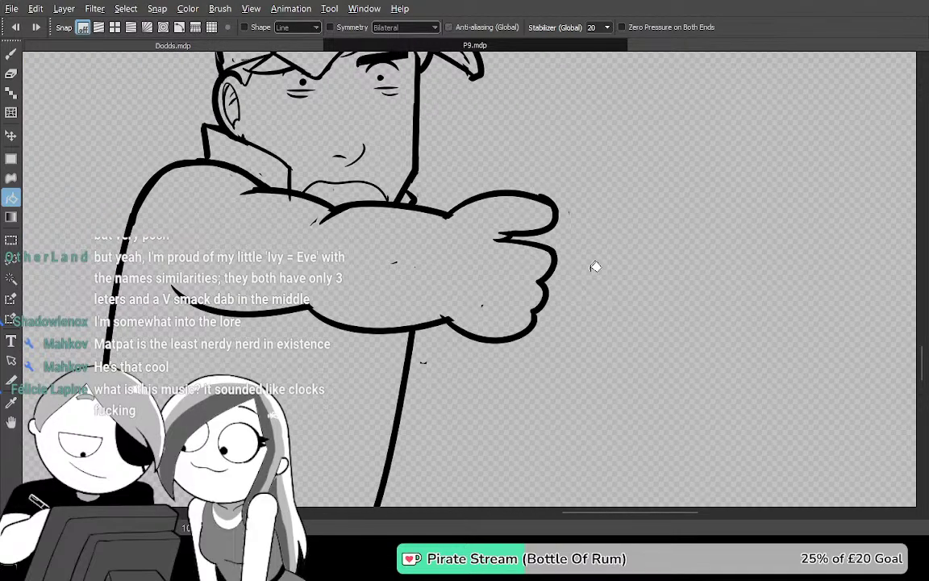
key(Tab)
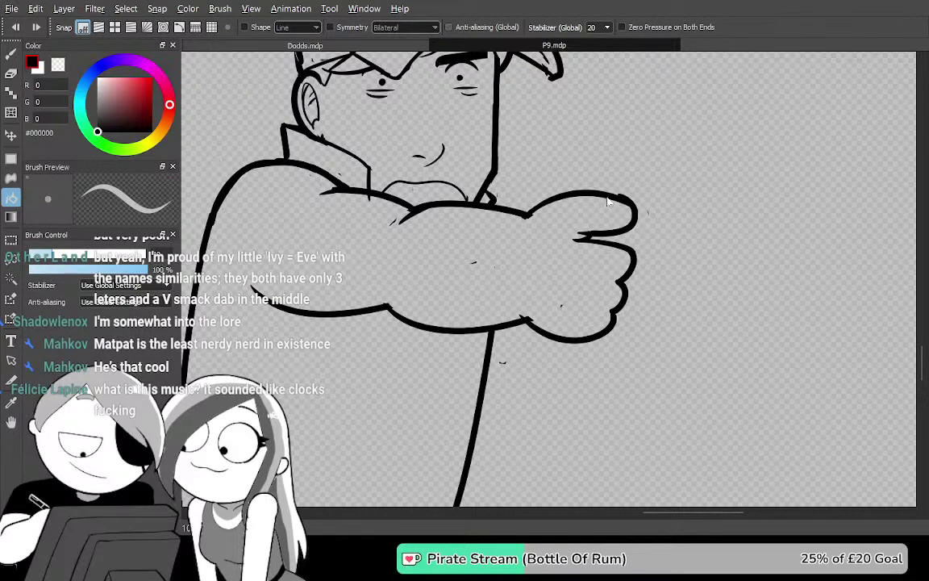
key(Tab)
key(g)
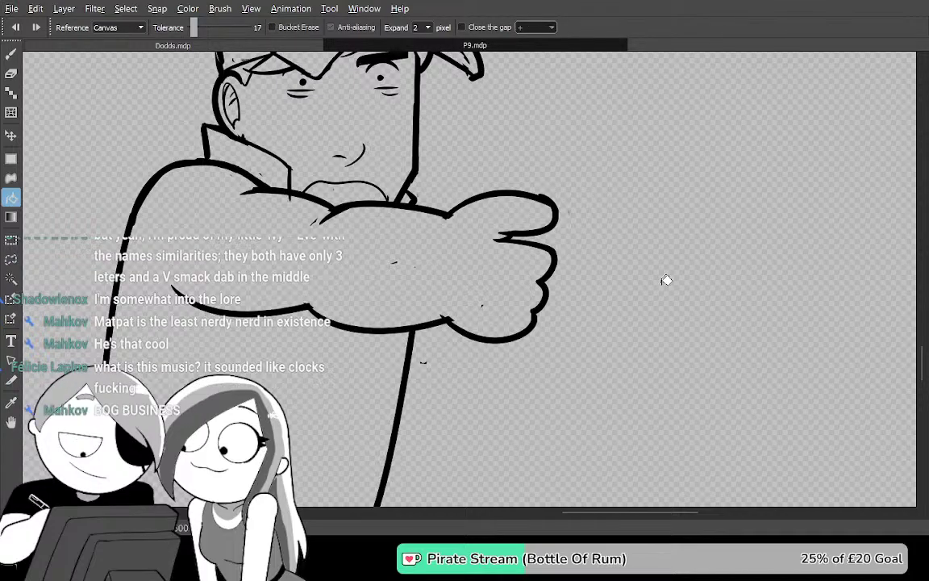
key(b)
key(Tab)
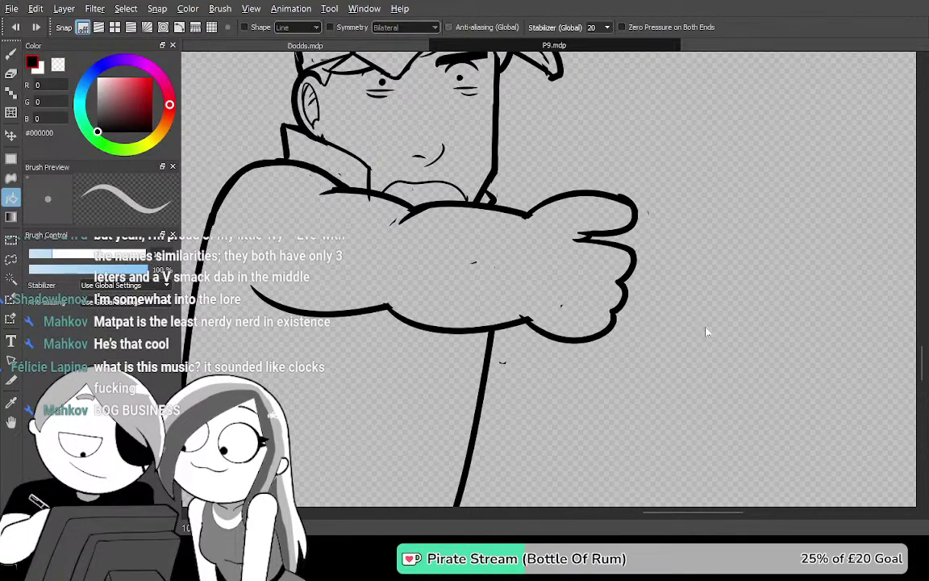
key(Tab)
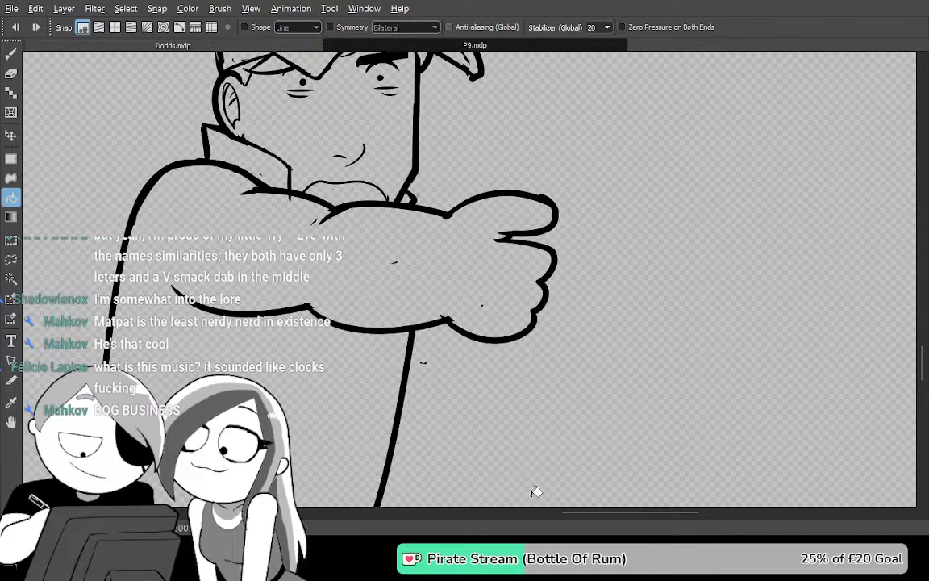
key(Tab)
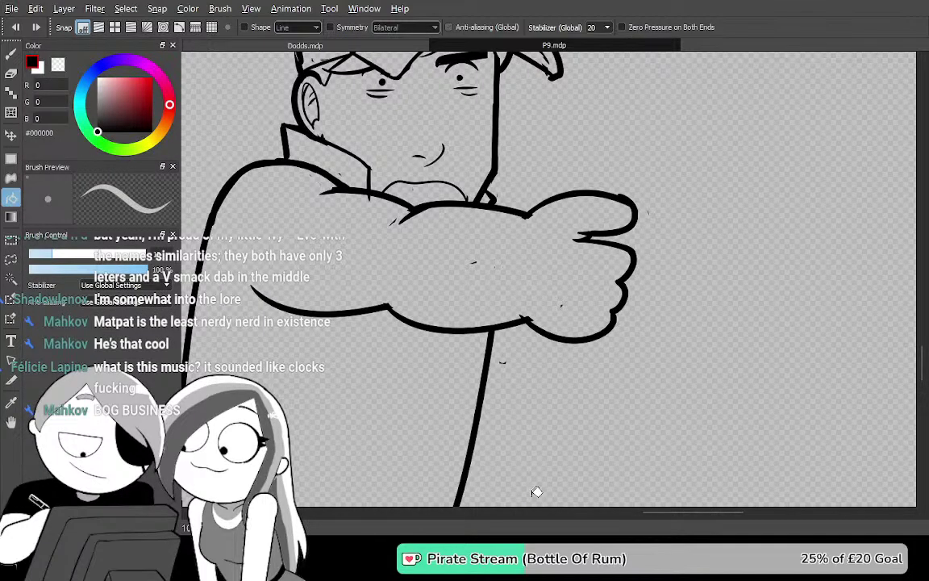
key(Tab)
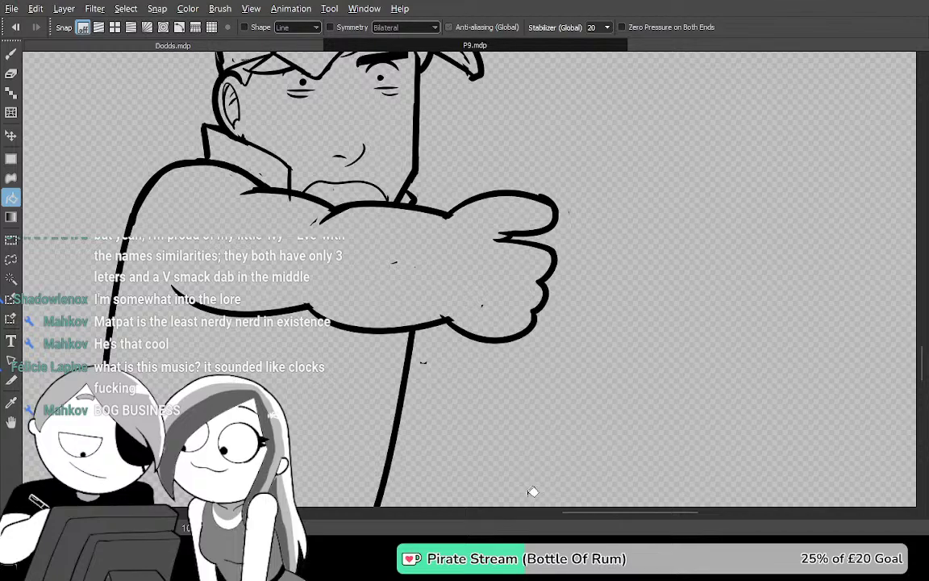
Draw a short angular object outline rising from the upper edge of the character's outstretched hand
scroll(533, 492, up, 3)
scroll(514, 496, up, 2)
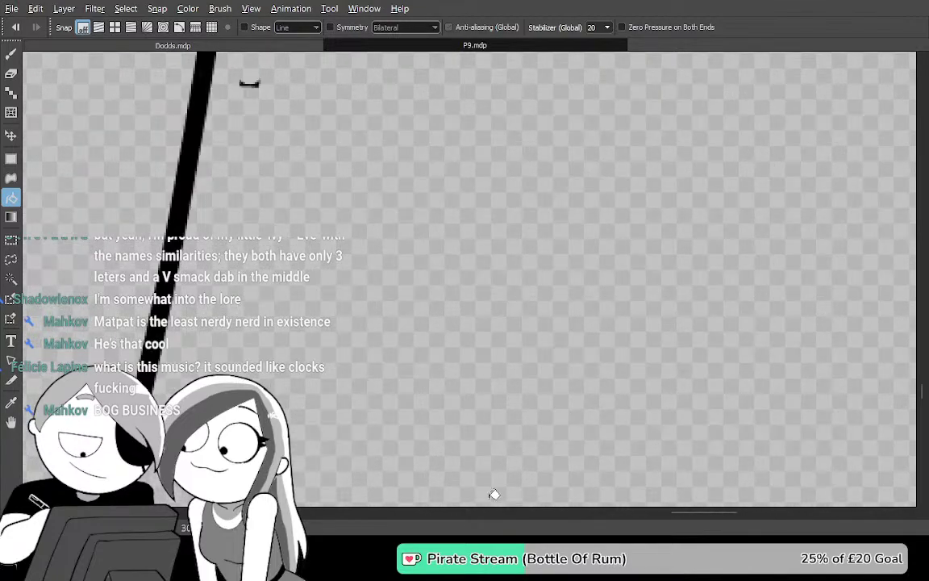
drag(583, 205, 515, 472)
mouse_move(545, 225)
mouse_down()
mouse_move(497, 479)
mouse_move(523, 309)
mouse_move(520, 410)
mouse_up()
drag(458, 317, 515, 378)
key(b)
mouse_move(359, 305)
mouse_down()
mouse_move(520, 302)
mouse_move(510, 77)
mouse_up()
key(ctrl+z)
mouse_move(389, 367)
mouse_down()
mouse_move(526, 306)
mouse_move(528, 108)
mouse_move(516, 53)
mouse_up()
mouse_move(570, 191)
mouse_down()
mouse_move(650, 230)
mouse_move(700, 308)
mouse_up()
mouse_move(366, 424)
mouse_down()
mouse_move(342, 300)
mouse_move(501, 155)
mouse_up()
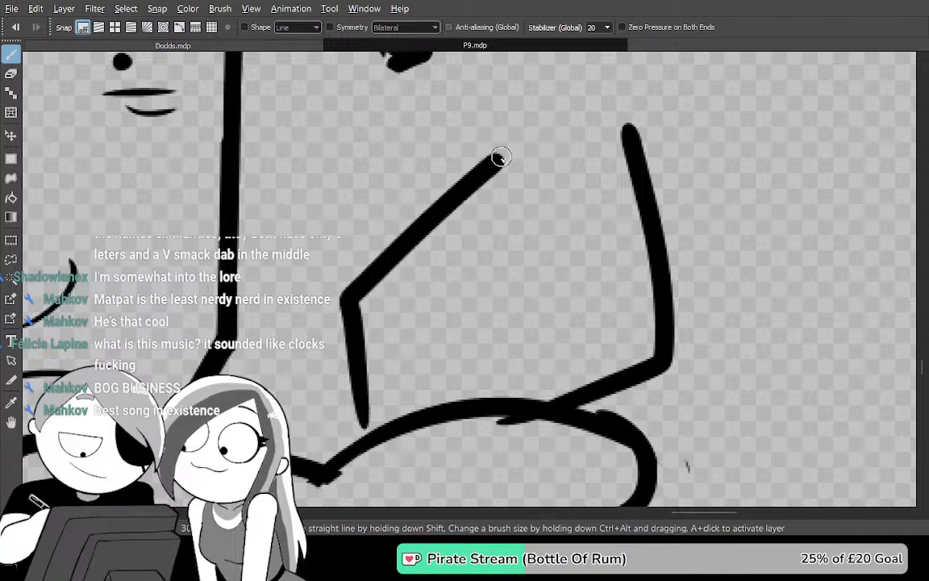
key(ctrl+z)
mouse_move(618, 122)
mouse_down()
mouse_move(466, 127)
mouse_move(396, 201)
mouse_move(321, 335)
mouse_up()
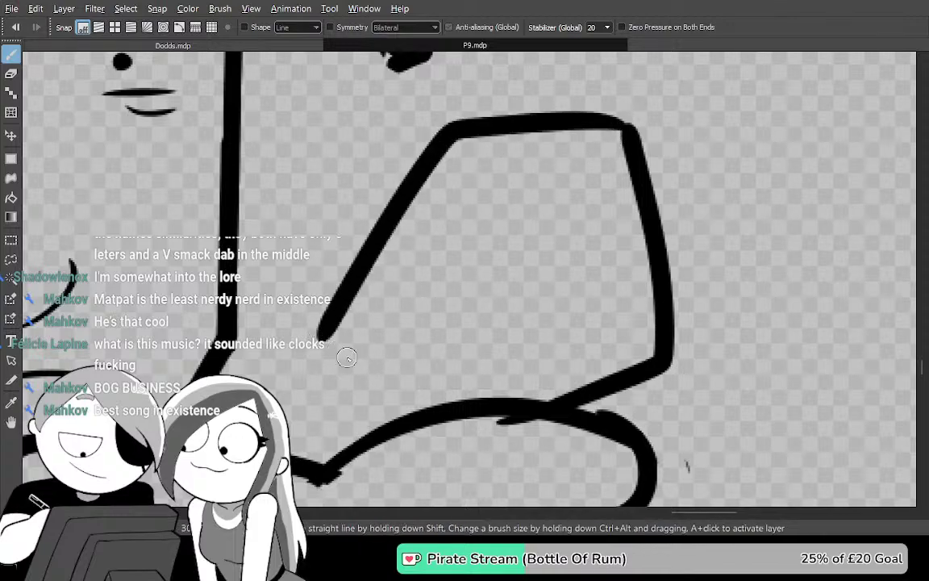
Close the object's lower edge against the hand and try filling the surrounding background with black to check its silhouette
key(g)
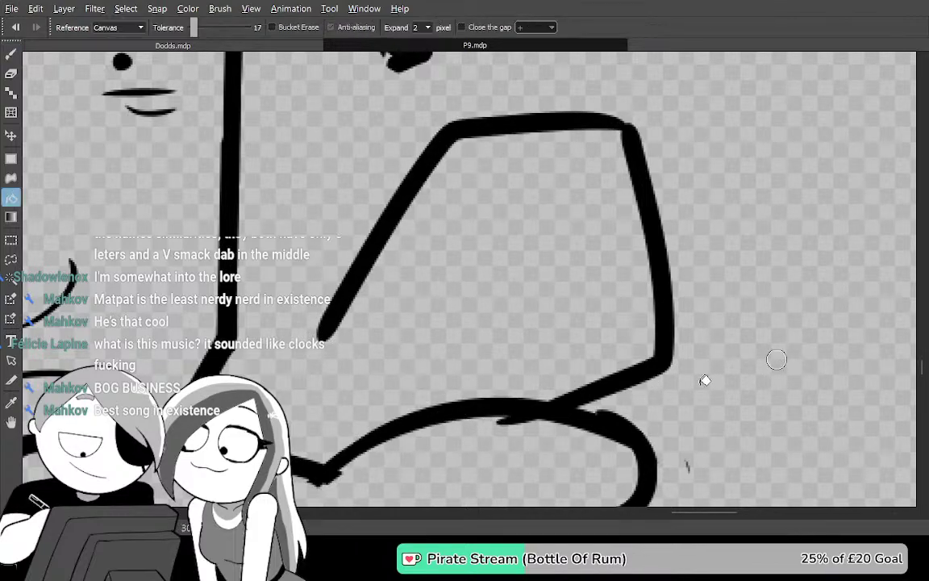
key(b)
key(g)
click(336, 389)
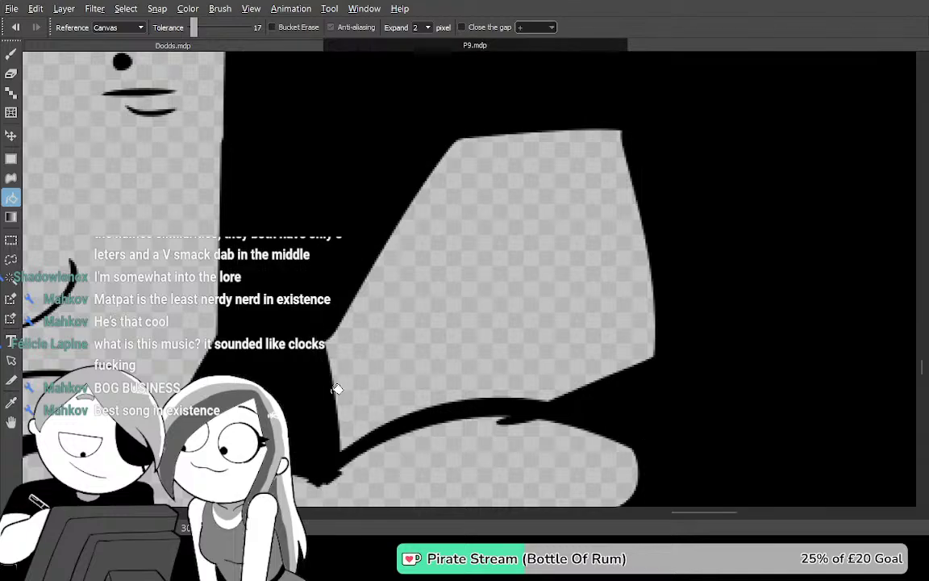
scroll(336, 390, down, 3)
key(ctrl+z)
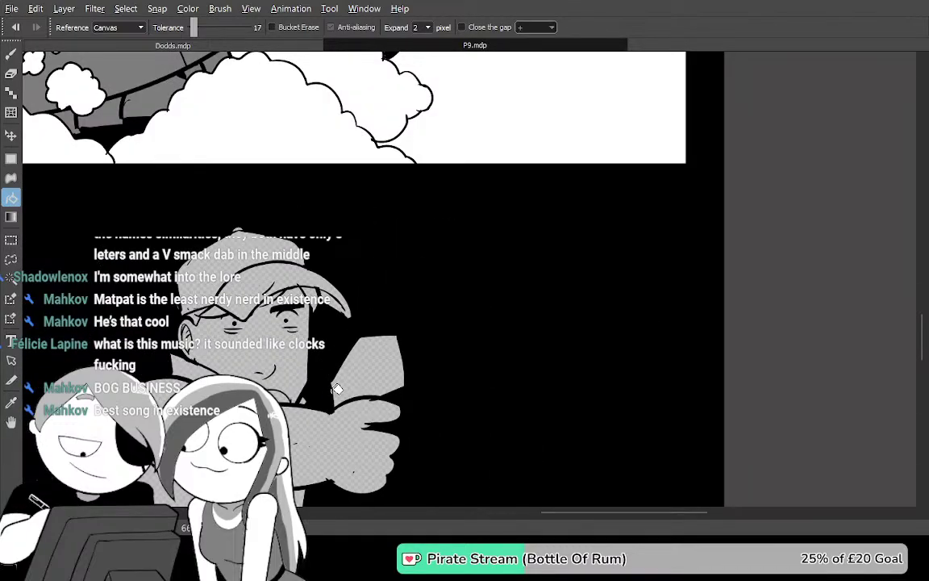
key(ctrl+y)
mouse_move(508, 367)
mouse_down()
mouse_move(610, 174)
mouse_move(588, 335)
mouse_up()
scroll(641, 239, up, 3)
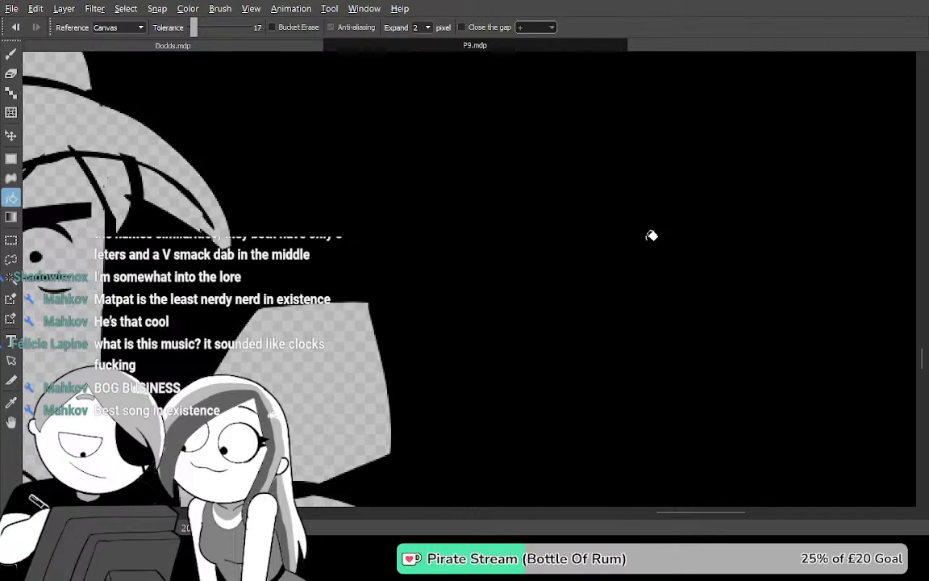
mouse_move(479, 391)
mouse_down()
mouse_move(642, 226)
mouse_move(608, 296)
mouse_up()
key(ctrl+z)
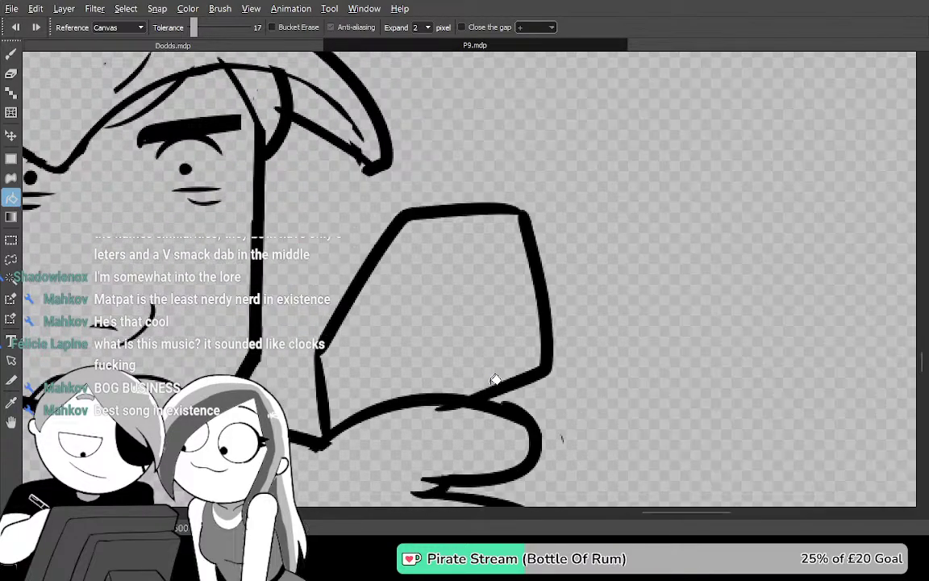
Undo the short object outline and draw a taller, wider angular one with a flat top above the hand
key(b)
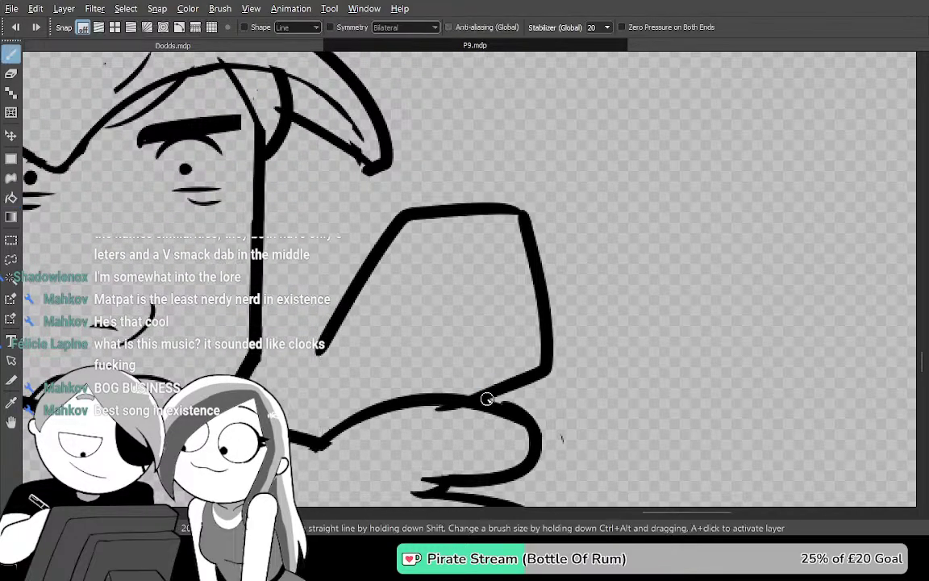
key(ctrl+z)
key(ctrl+z)
drag(485, 405, 632, 259)
key(ctrl+z)
mouse_move(498, 395)
mouse_down()
mouse_move(653, 238)
mouse_move(597, 83)
mouse_move(456, 98)
mouse_move(305, 300)
mouse_move(318, 367)
mouse_up()
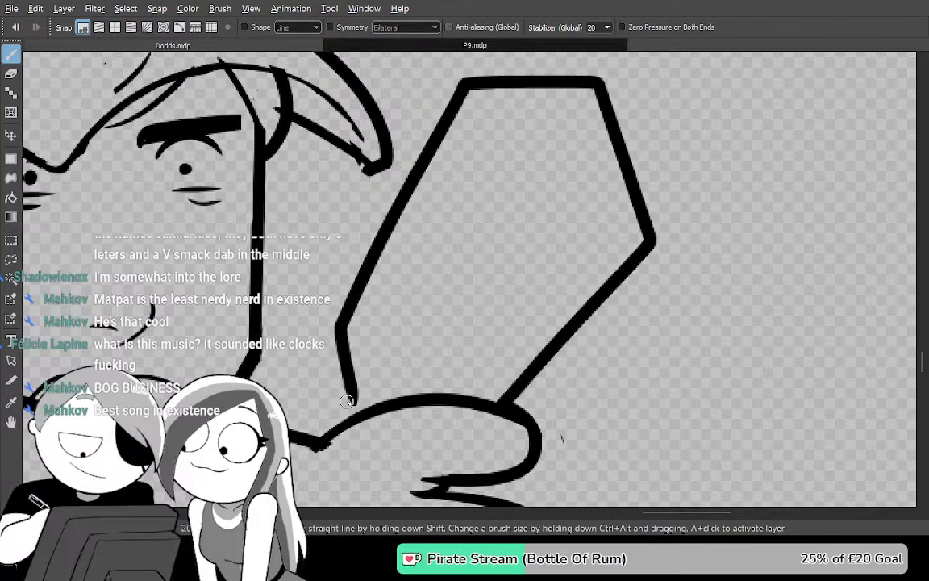
Extend the taller object's lower edge nearest the face until it meets the hand, closing the outline
key(g)
click(390, 355)
key(ctrl+z)
key(b)
drag(365, 419, 356, 379)
Try filling the background around the taller object with black to check its silhouette beside the head
key(g)
click(321, 362)
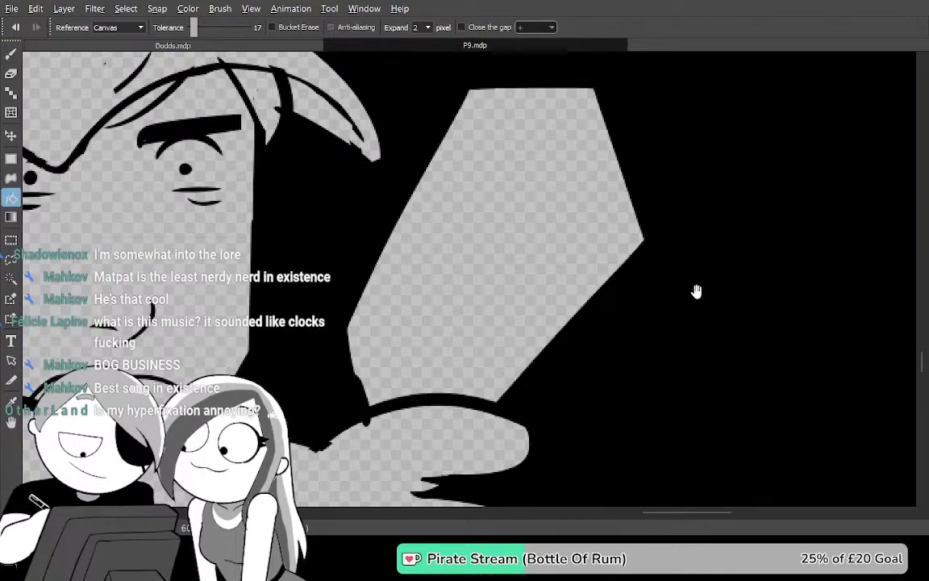
scroll(723, 274, down, 3)
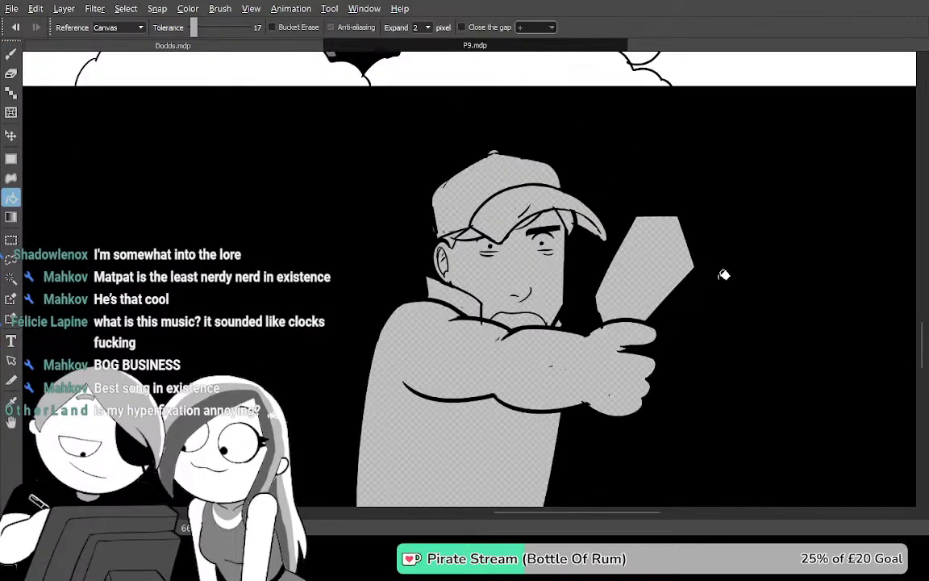
scroll(724, 275, up, 2)
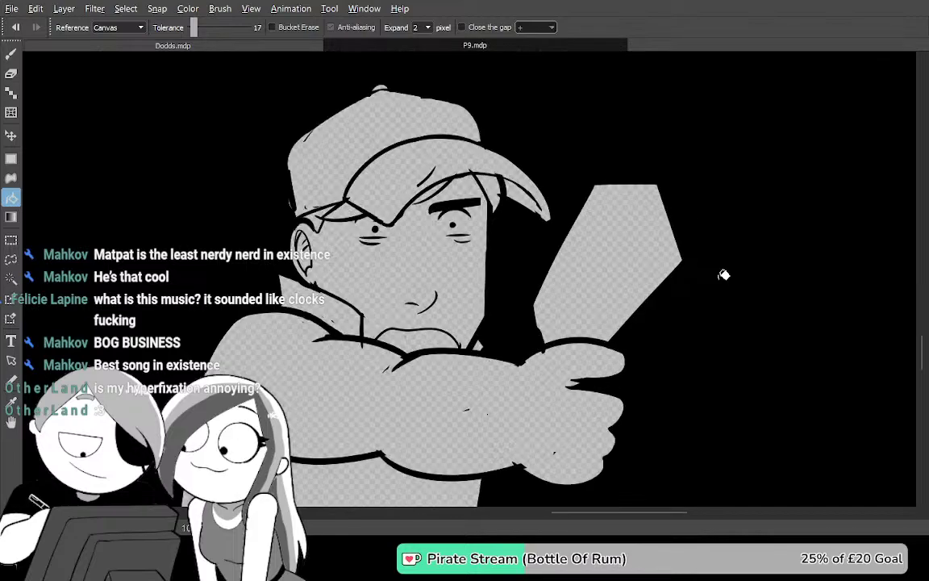
scroll(723, 275, up, 2)
key(ctrl+z)
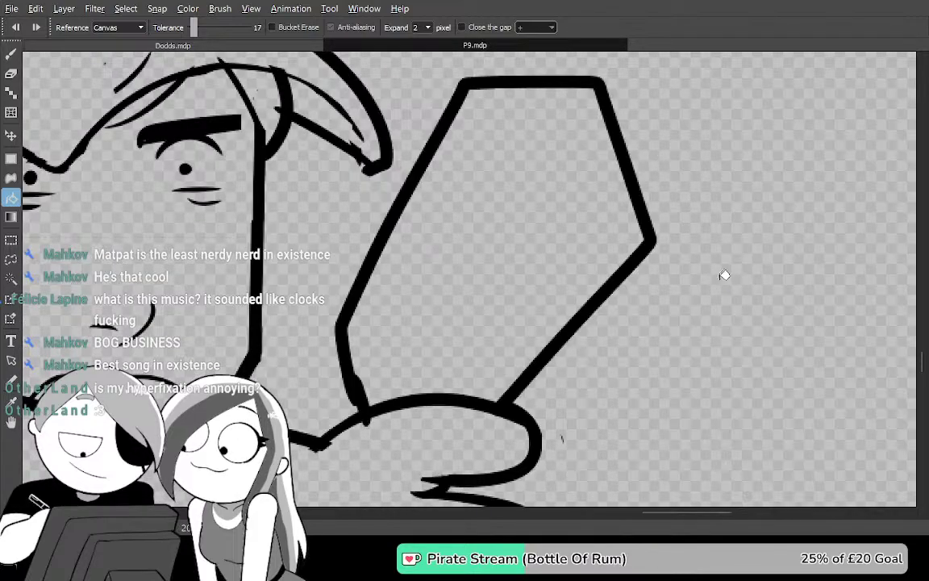
Transform the object outline, shifting it slightly down and toward the face so its base overlaps the hand
key(ctrl+t)
mouse_move(505, 313)
mouse_down()
mouse_move(504, 219)
mouse_move(595, 264)
mouse_move(519, 285)
mouse_up()
key(Escape)
key(ctrl+t)
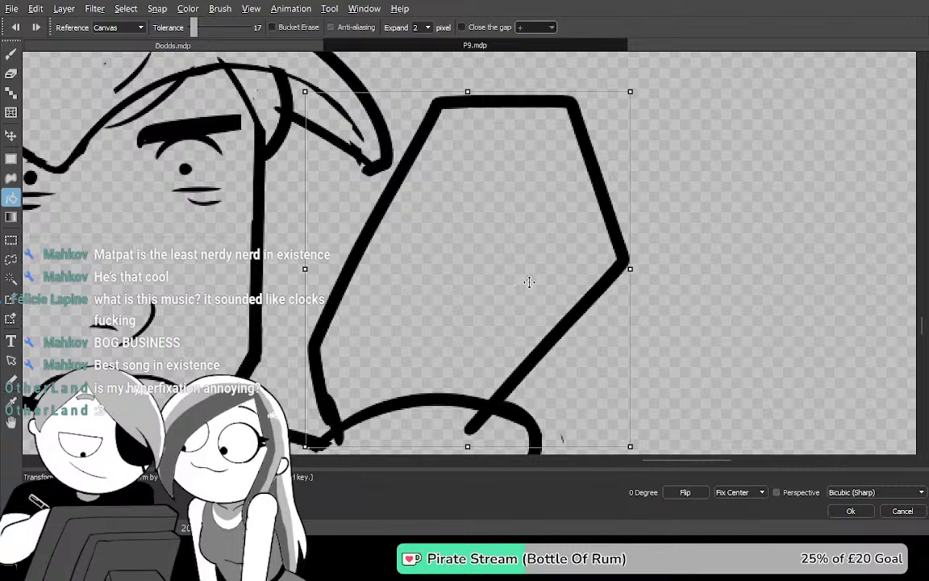
key(Return)
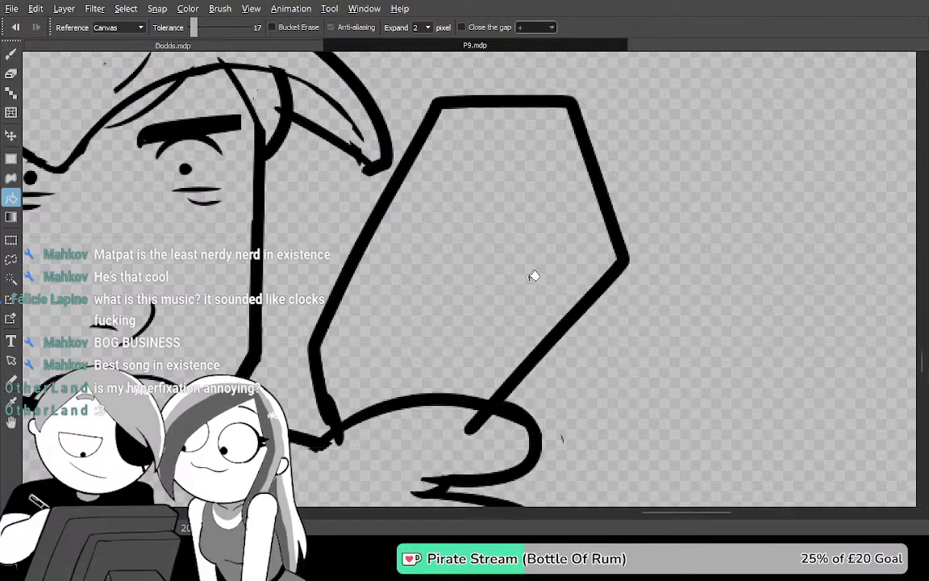
Try filling the background around the repositioned object and character with black
click(698, 333)
scroll(700, 332, down, 4)
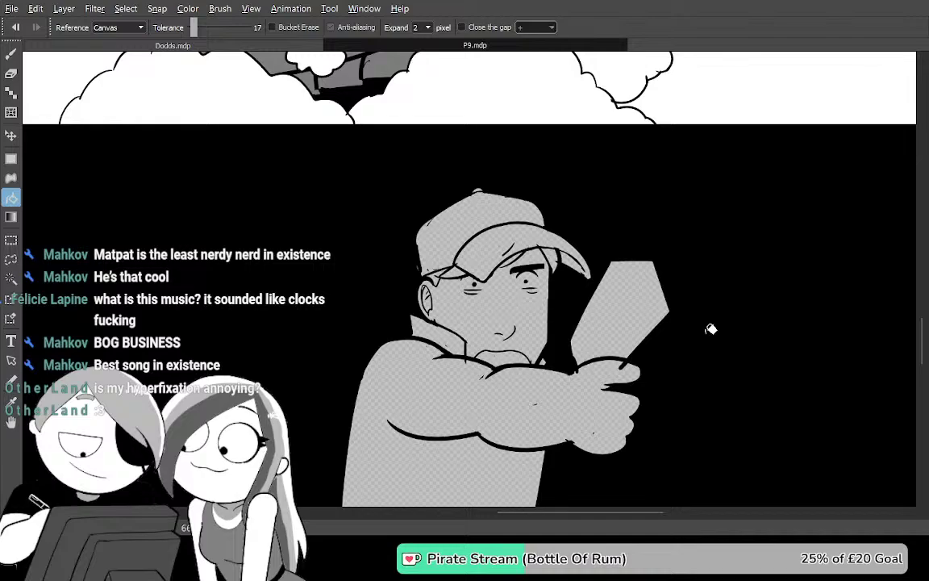
scroll(710, 329, up, 6)
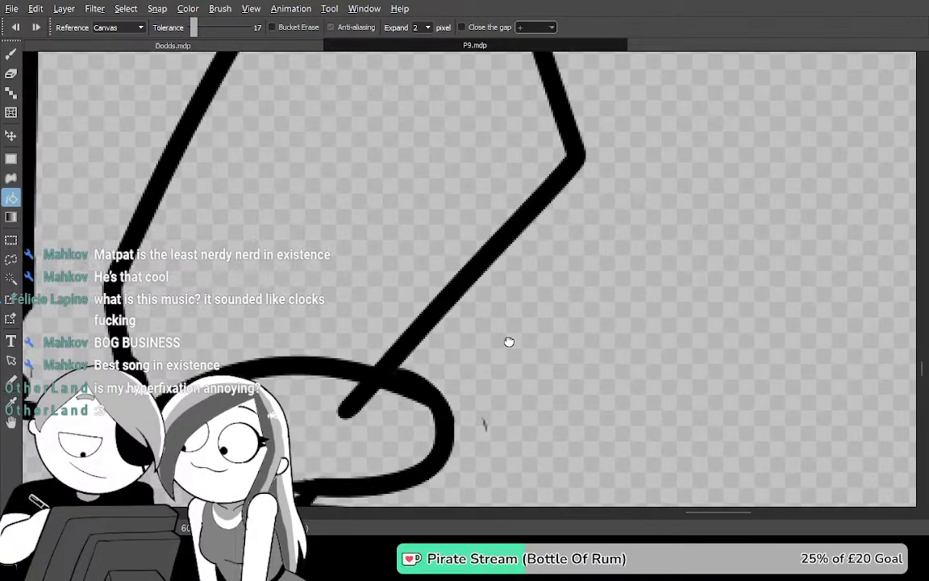
Erase the object's diagonal line end where it overshoots into the hand's upper finger
drag(509, 342, 647, 161)
key(e)
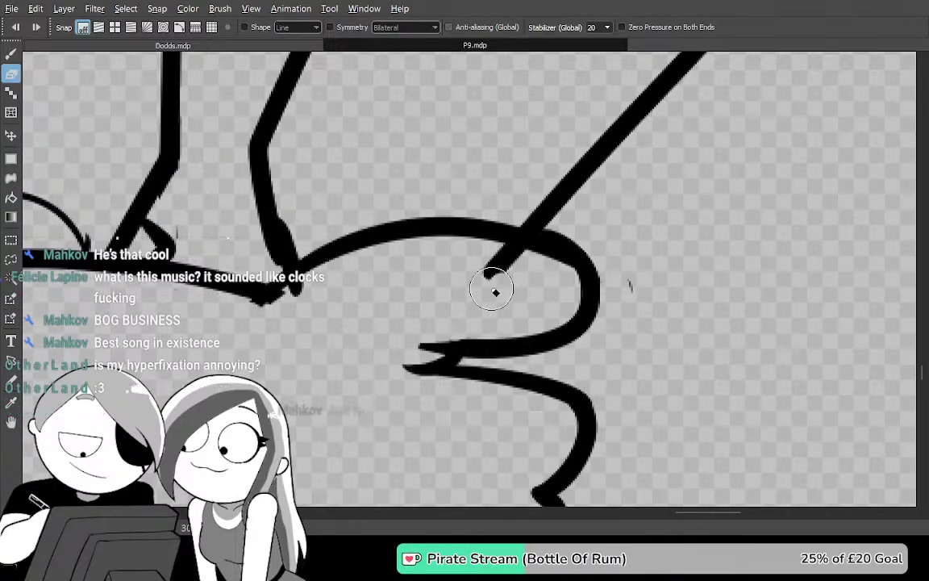
mouse_move(493, 283)
mouse_down()
mouse_move(510, 279)
mouse_move(520, 260)
mouse_move(515, 276)
mouse_up()
key(ctrl+z)
key(ctrl+z)
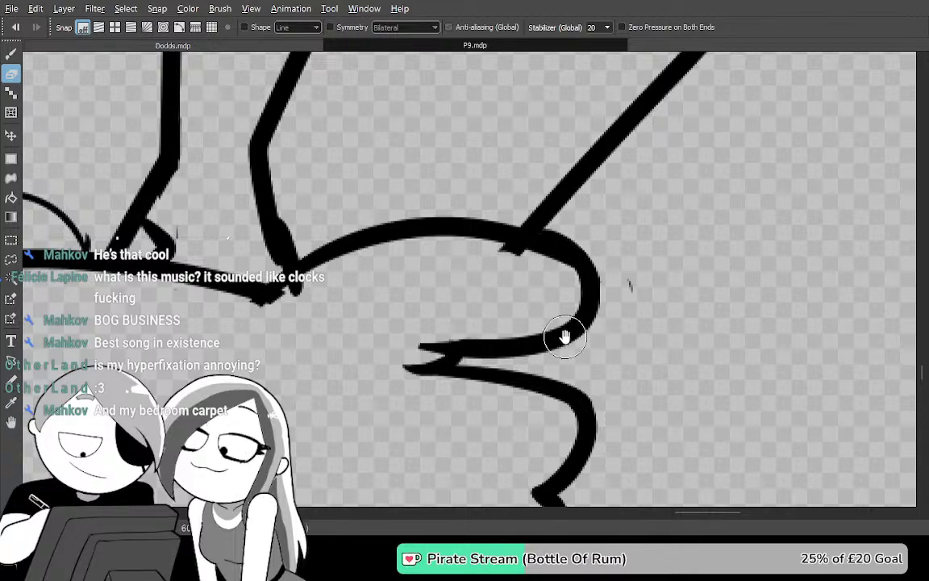
Try drawing a curved line through the upper finger from the object's base, and undo it with the whole object outline
key(b)
mouse_move(466, 376)
mouse_down()
mouse_move(530, 269)
mouse_move(503, 189)
mouse_up()
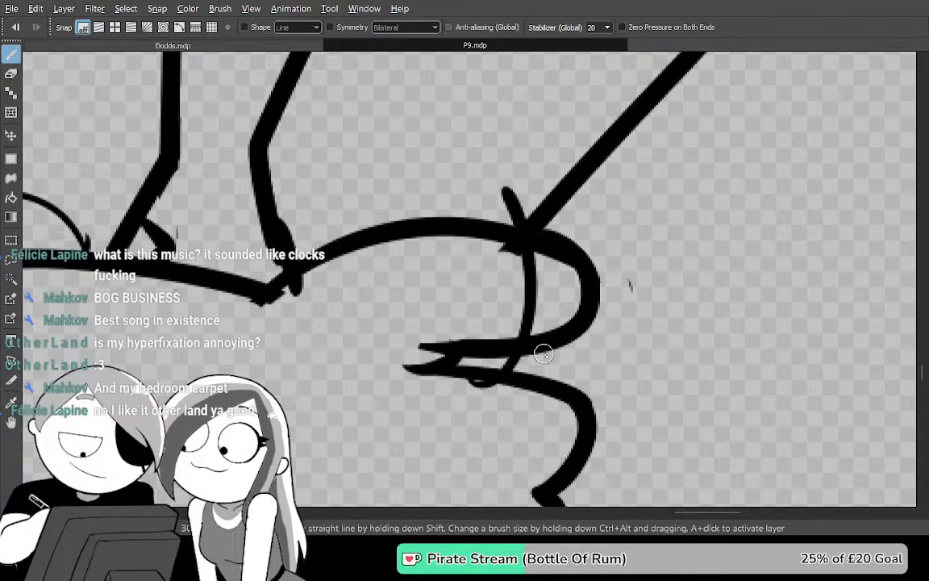
mouse_move(544, 353)
mouse_down()
mouse_move(436, 411)
mouse_move(481, 380)
mouse_move(489, 445)
mouse_move(531, 369)
mouse_move(522, 380)
mouse_move(554, 200)
mouse_up()
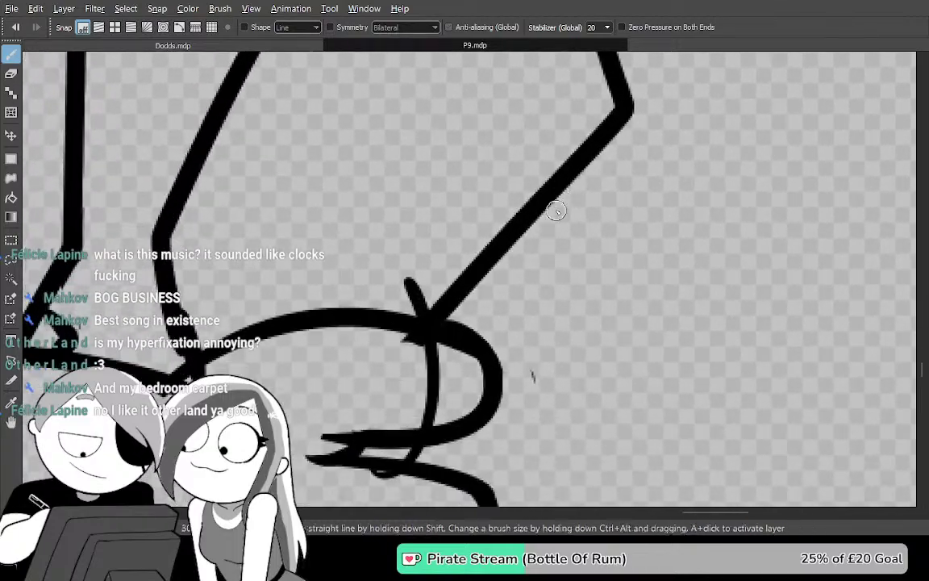
key(ctrl+z)
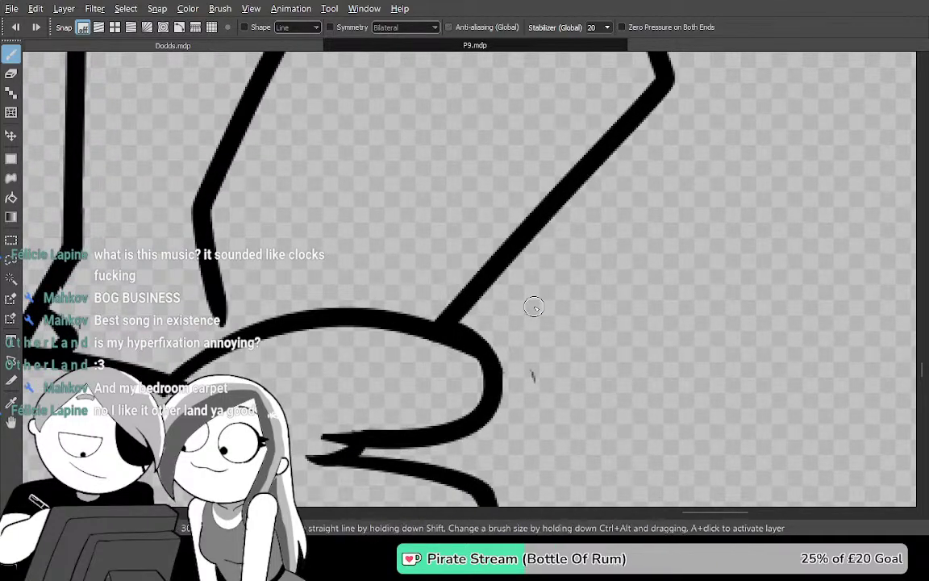
key(ctrl+z)
Try drawing a new object edge slanting up and outward from the hand's upper finger
scroll(534, 306, down, 1)
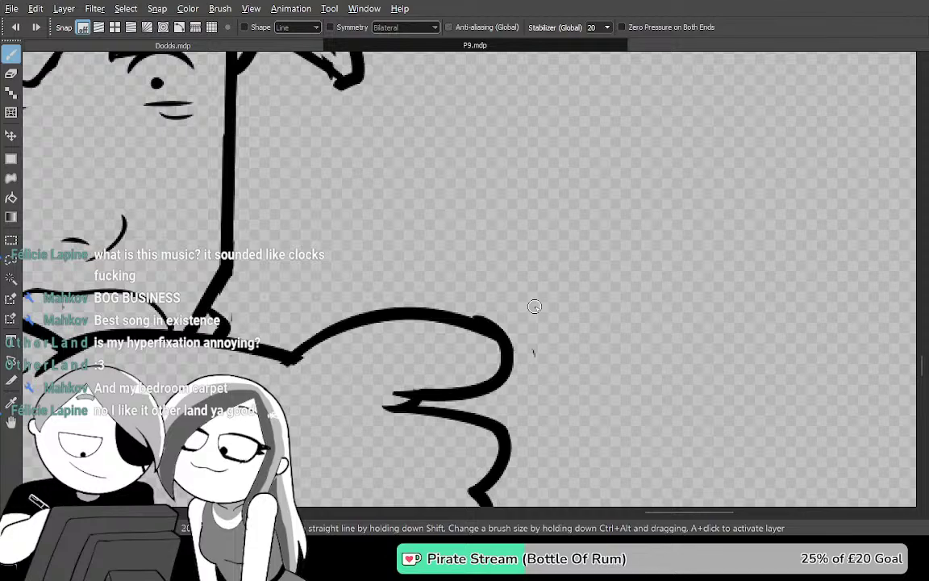
mouse_move(466, 320)
mouse_down()
mouse_move(565, 297)
mouse_move(567, 121)
mouse_up()
key(ctrl+z)
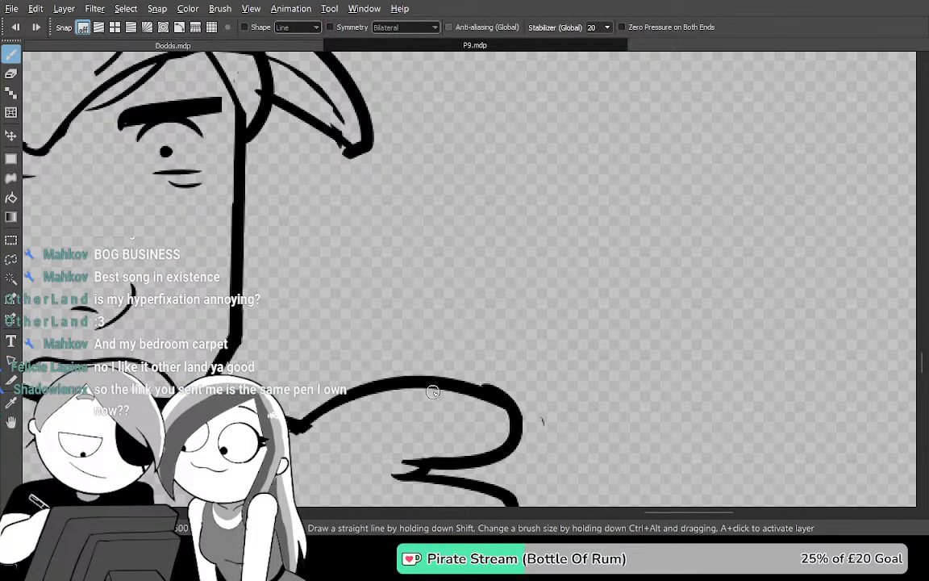
Try drawing the held object as a closed angular outline rising from the hand's upper finger
mouse_move(549, 378)
mouse_down()
mouse_move(557, 158)
mouse_move(413, 200)
mouse_up()
key(ctrl+z)
mouse_move(438, 388)
mouse_down()
mouse_move(535, 357)
mouse_move(559, 327)
mouse_move(560, 175)
mouse_up()
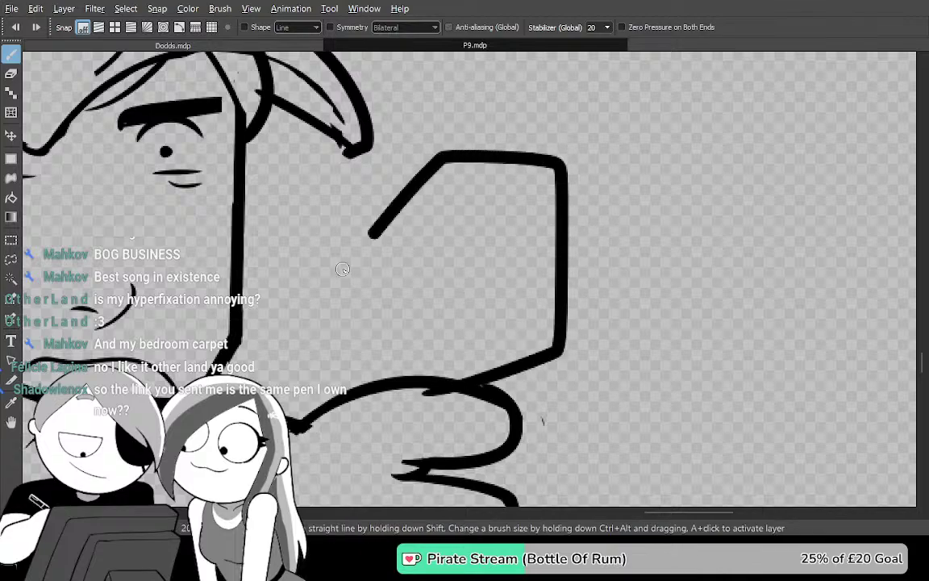
mouse_move(460, 434)
mouse_down()
mouse_move(519, 214)
mouse_move(469, 265)
mouse_move(576, 264)
mouse_move(538, 302)
mouse_up()
Try filling the background around the object and character with black, and undo both the fill and the object outline
key(g)
click(624, 289)
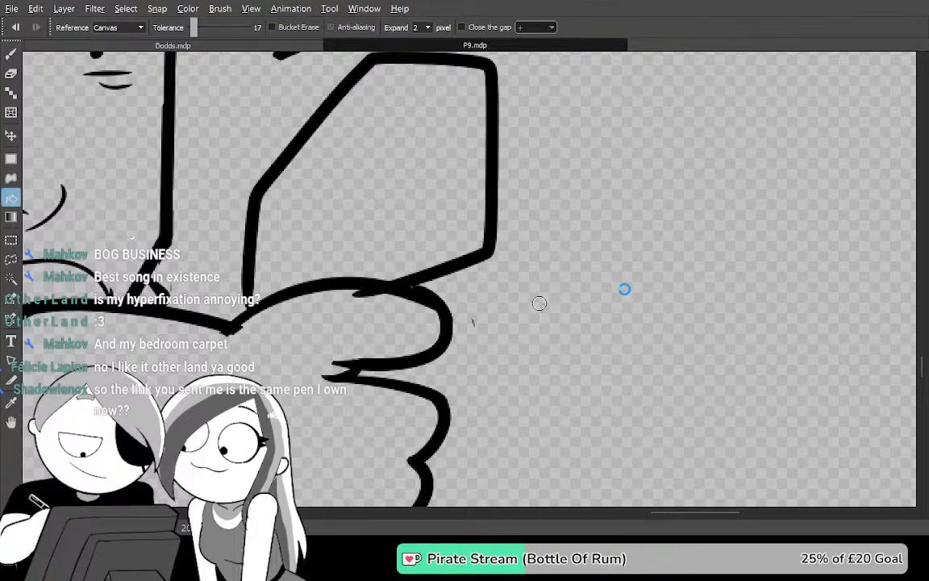
scroll(614, 291, down, 4)
scroll(614, 291, down, 3)
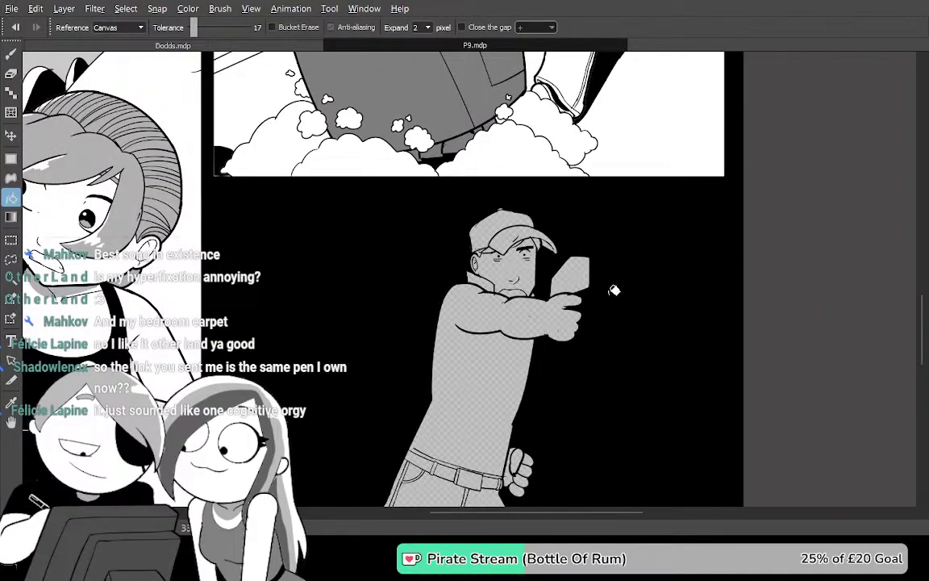
scroll(614, 291, up, 4)
scroll(623, 287, up, 5)
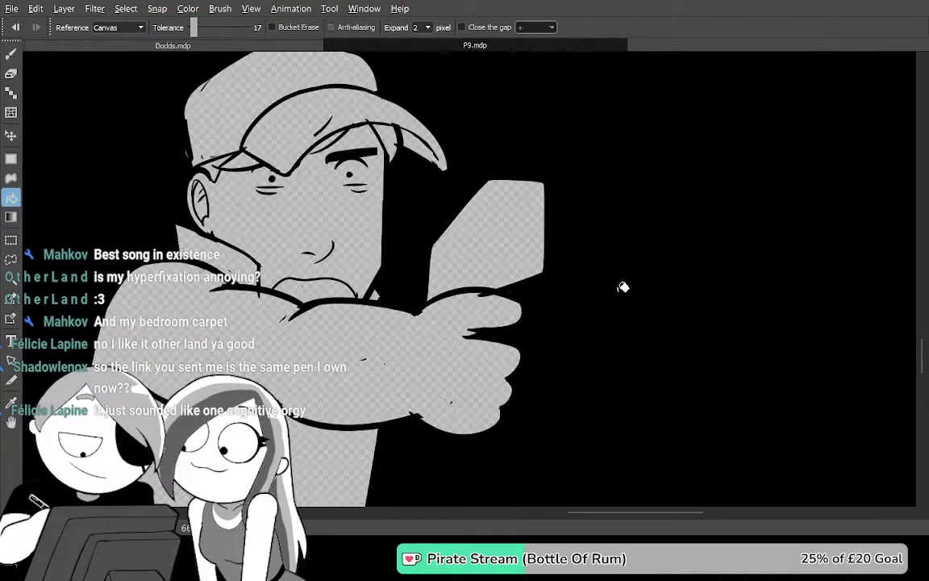
key(ctrl+z)
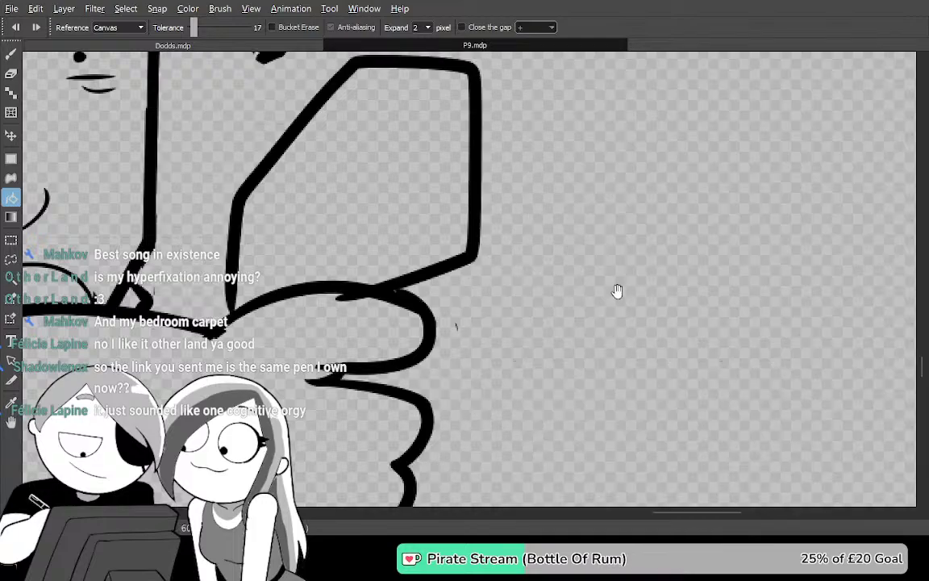
scroll(616, 293, down, 3)
key(ctrl+z)
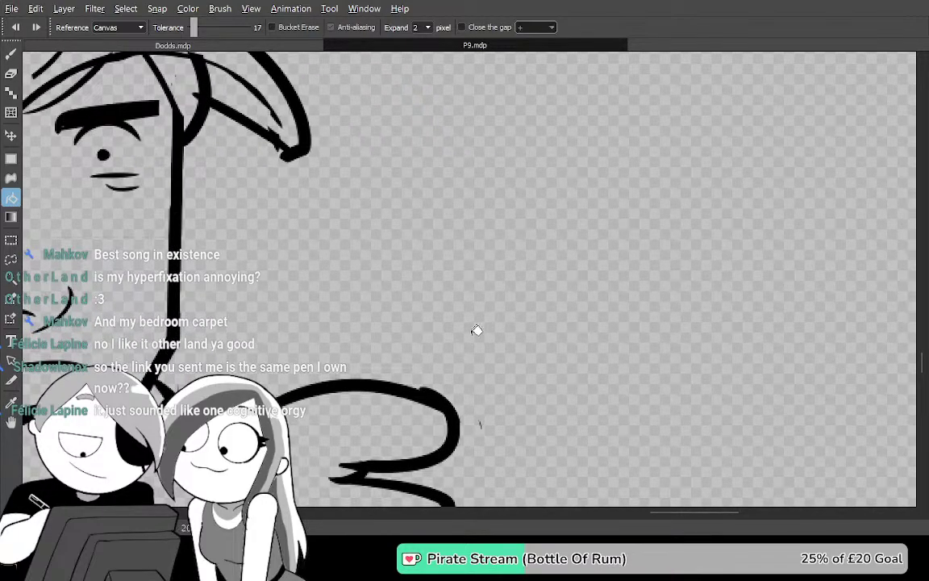
Redraw the object's angular outline above the upper finger with a slightly sloping top edge, and test a black background fill around it
key(b)
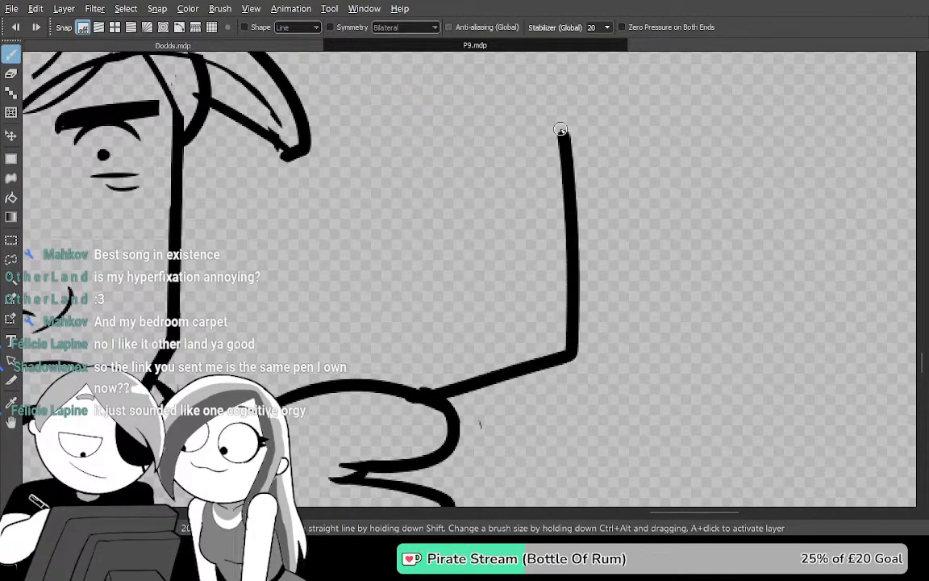
key(g)
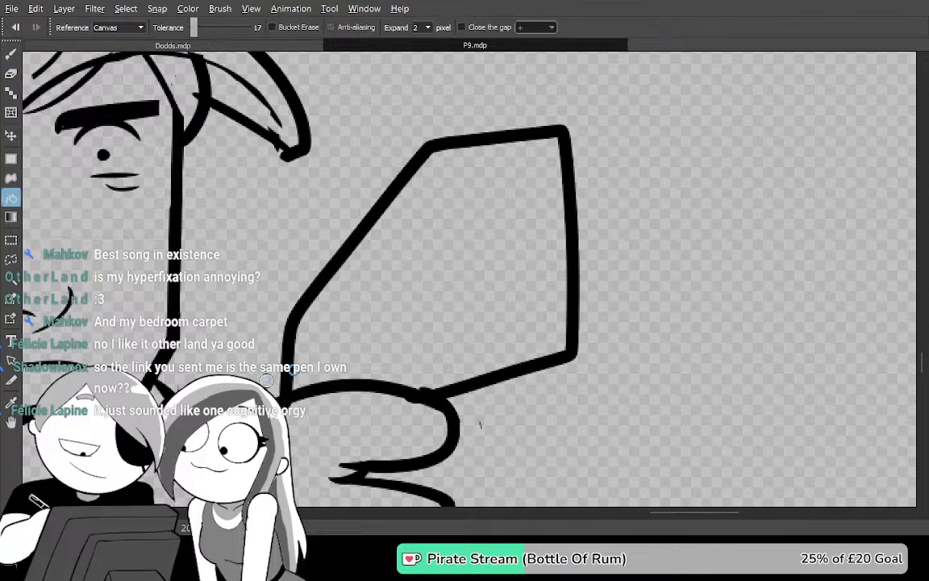
click(679, 353)
scroll(542, 284, down, 3)
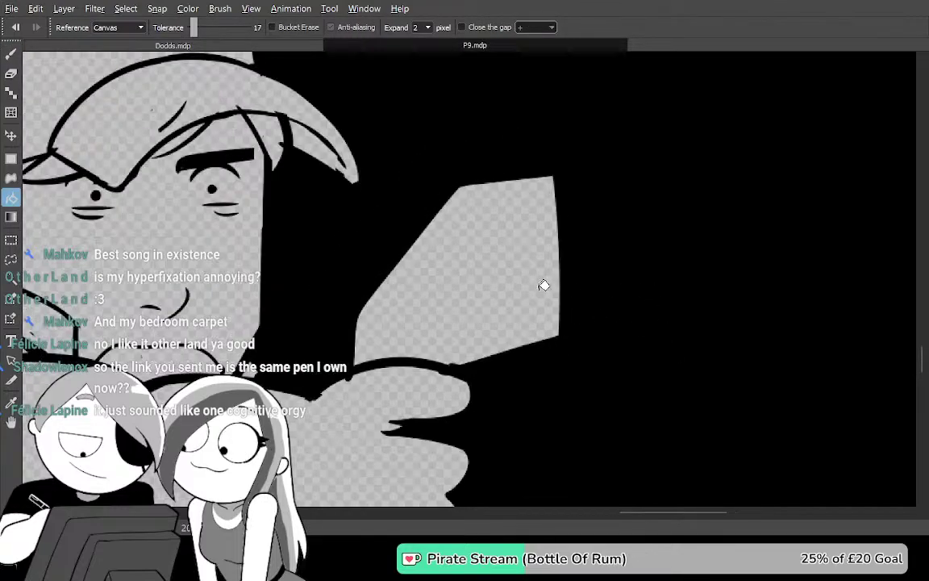
scroll(534, 277, down, 1)
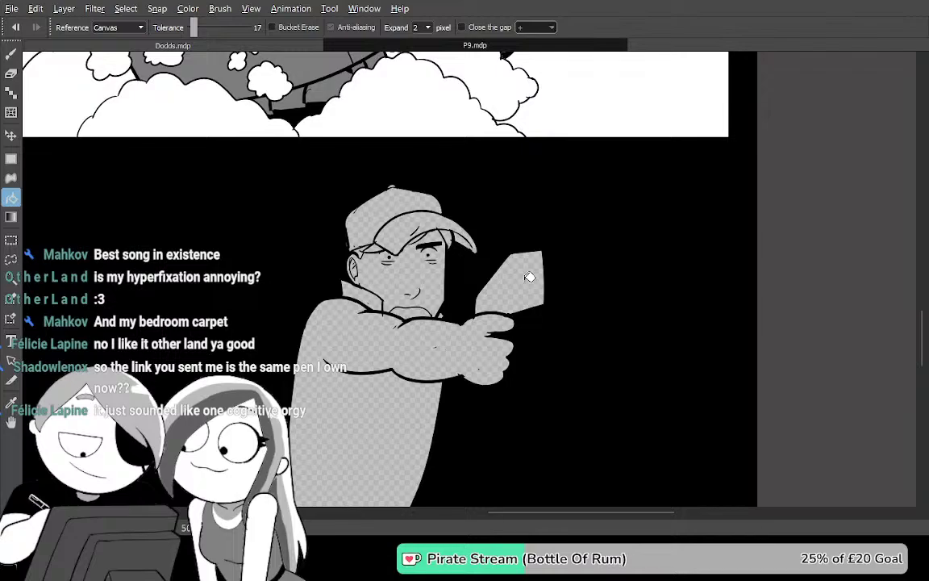
scroll(529, 277, up, 4)
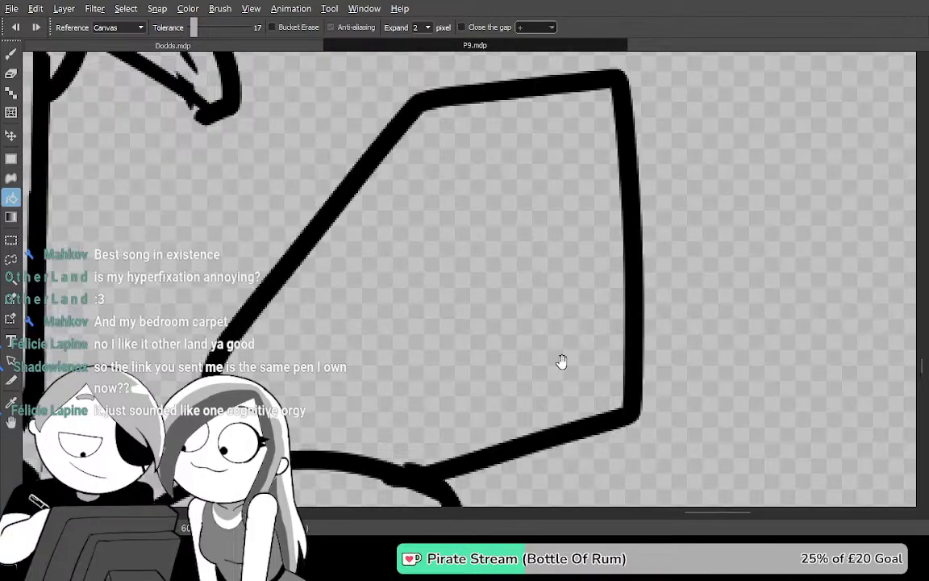
Transform the object's outline to shift it slightly inward and down so that it overlaps the hand
drag(562, 362, 611, 212)
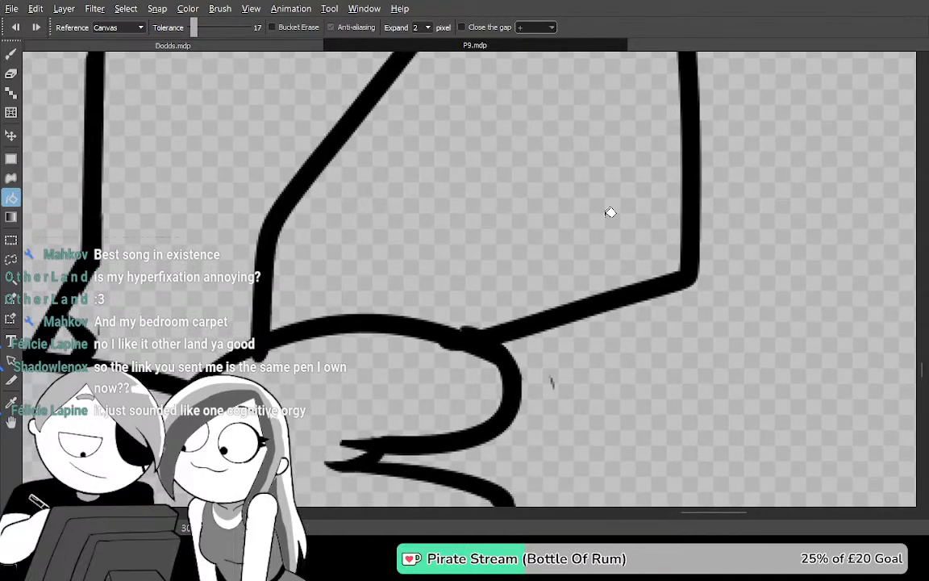
key(ctrl+t)
mouse_move(529, 253)
mouse_down()
mouse_move(487, 259)
mouse_move(522, 267)
mouse_up()
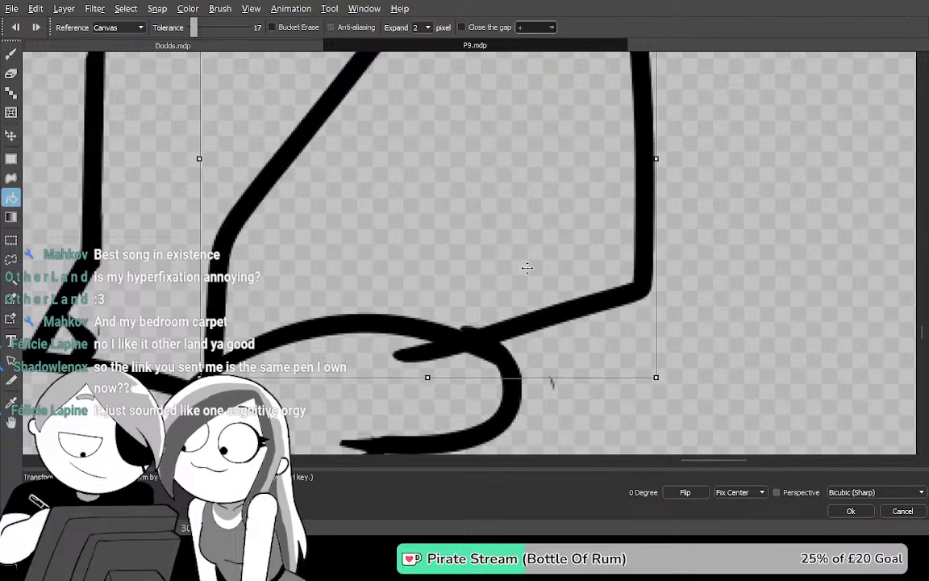
key(Return)
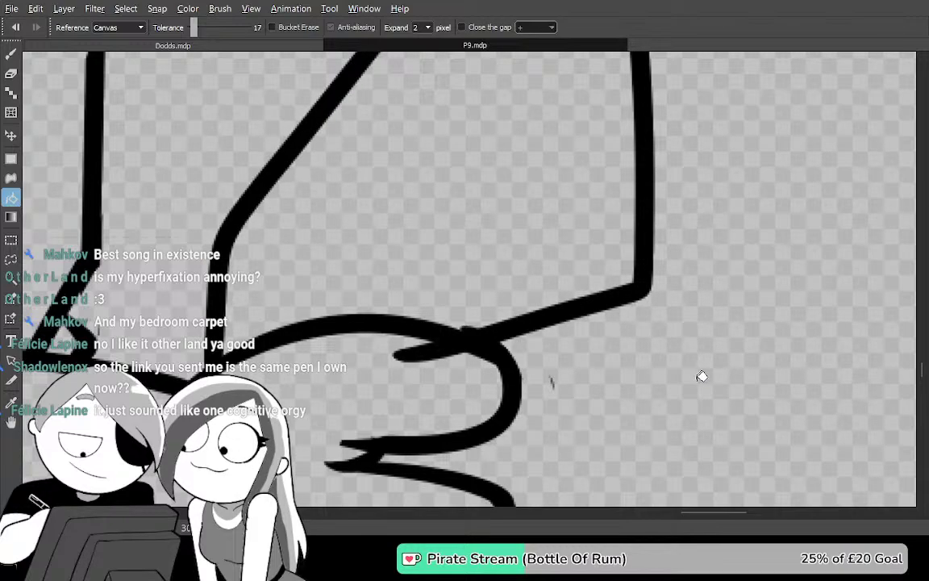
Try filling the background around the shifted object and the character with black
click(701, 362)
scroll(645, 367, down, 3)
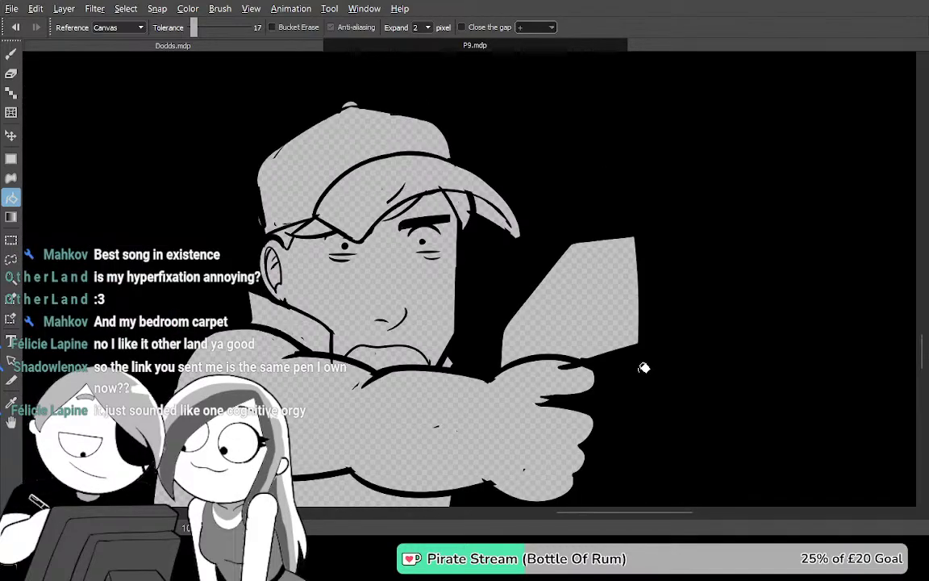
drag(638, 371, 524, 303)
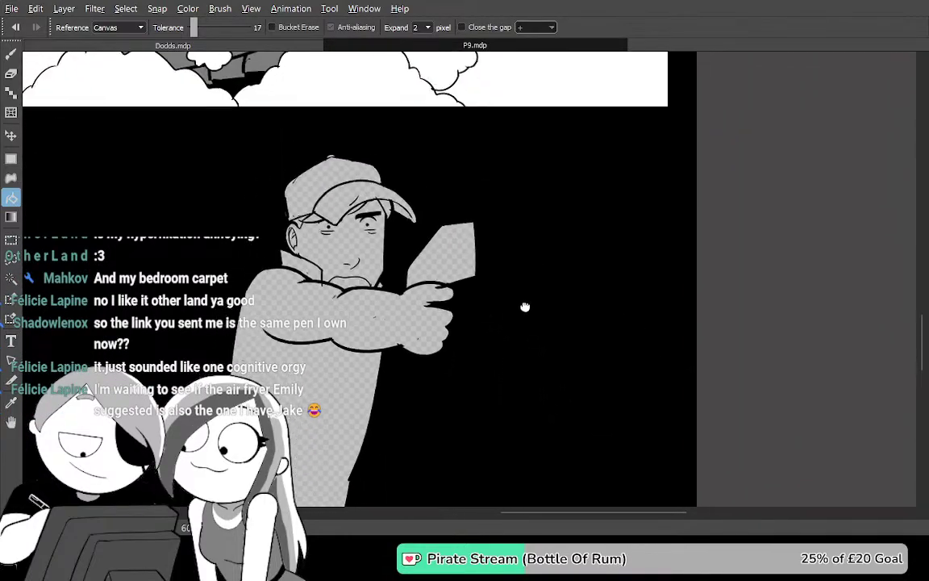
drag(456, 369, 462, 495)
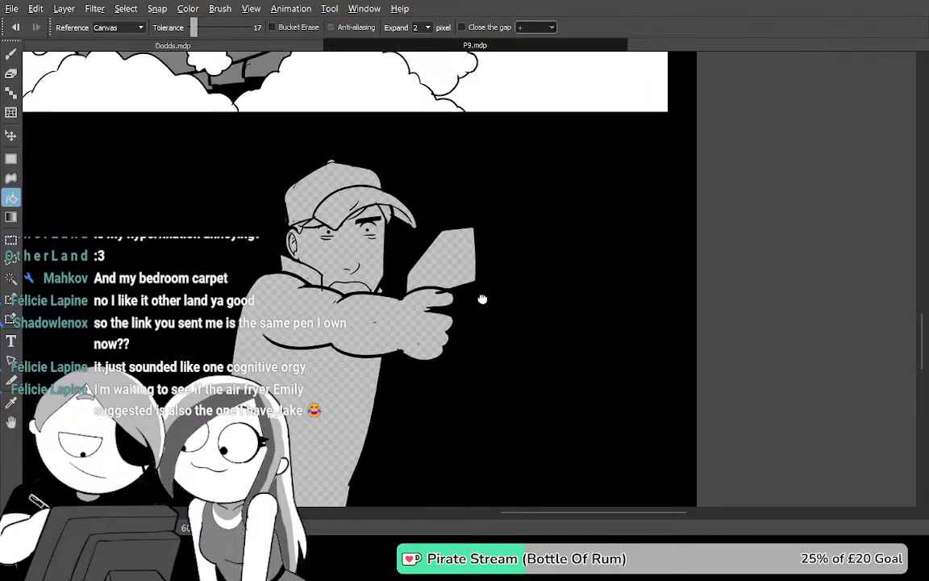
scroll(474, 253, up, 4)
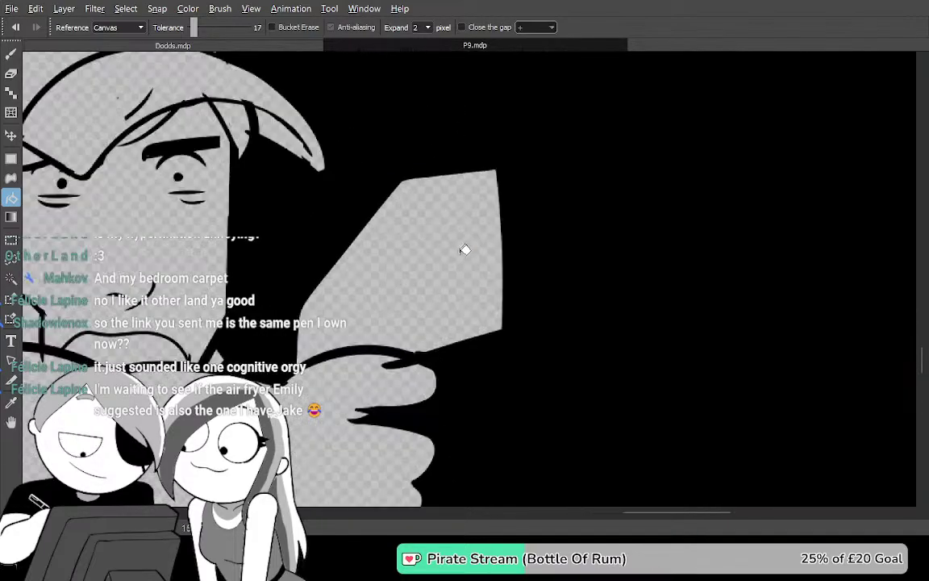
scroll(461, 239, up, 2)
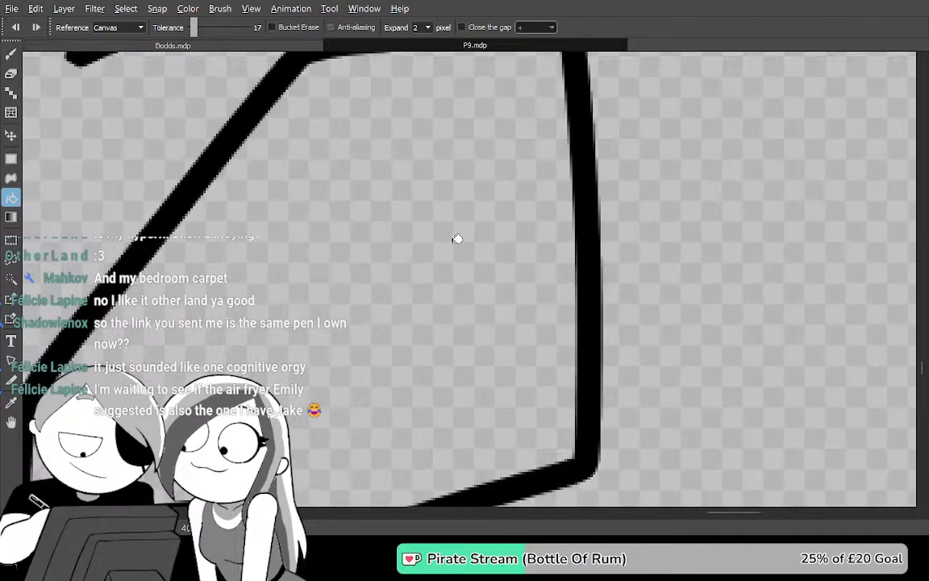
Try drawing two curved lines down across the hand's upper finger, and undo them
mouse_move(615, 362)
mouse_down()
mouse_move(624, 309)
mouse_move(688, 144)
mouse_up()
mouse_move(547, 333)
mouse_down()
mouse_move(637, 205)
mouse_move(652, 211)
mouse_move(616, 279)
mouse_move(579, 292)
mouse_up()
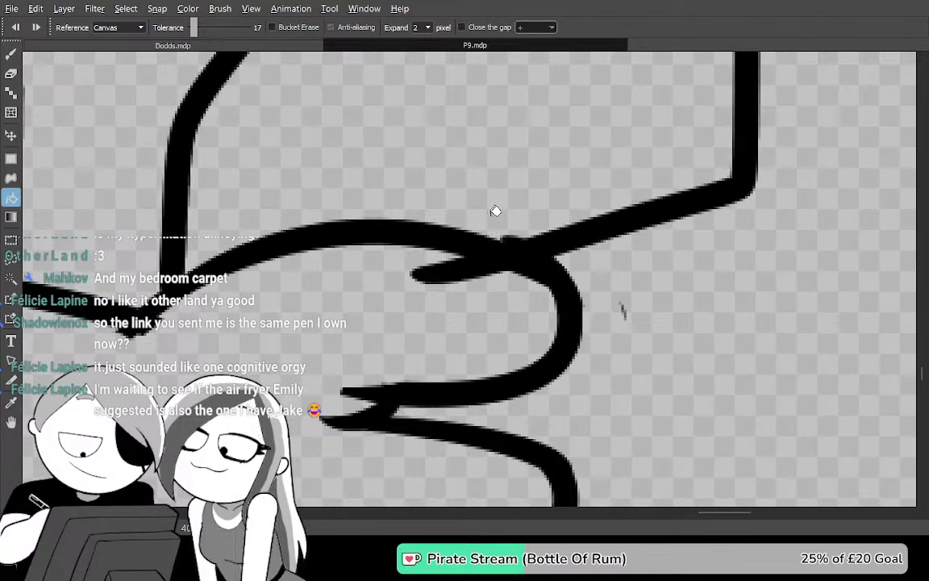
key(b)
drag(488, 214, 502, 298)
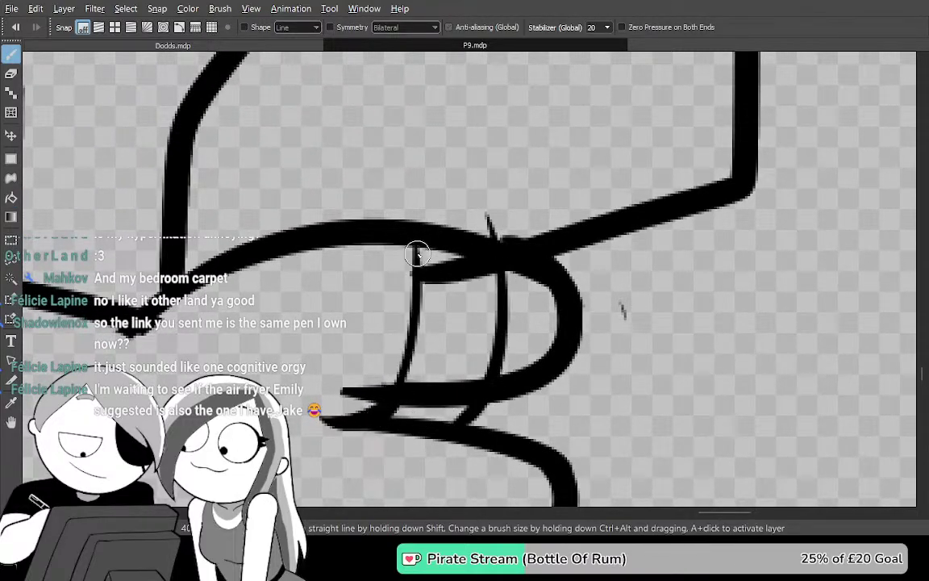
key(e)
key(ctrl+z)
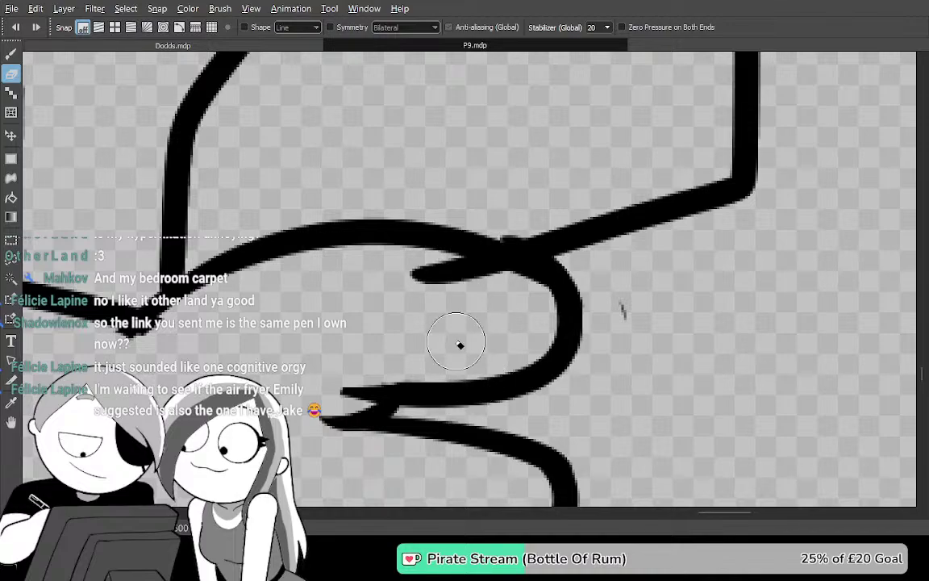
Erase the object's line end inside the upper finger and draw two curved vertical lines across that finger
drag(442, 282, 480, 328)
key(b)
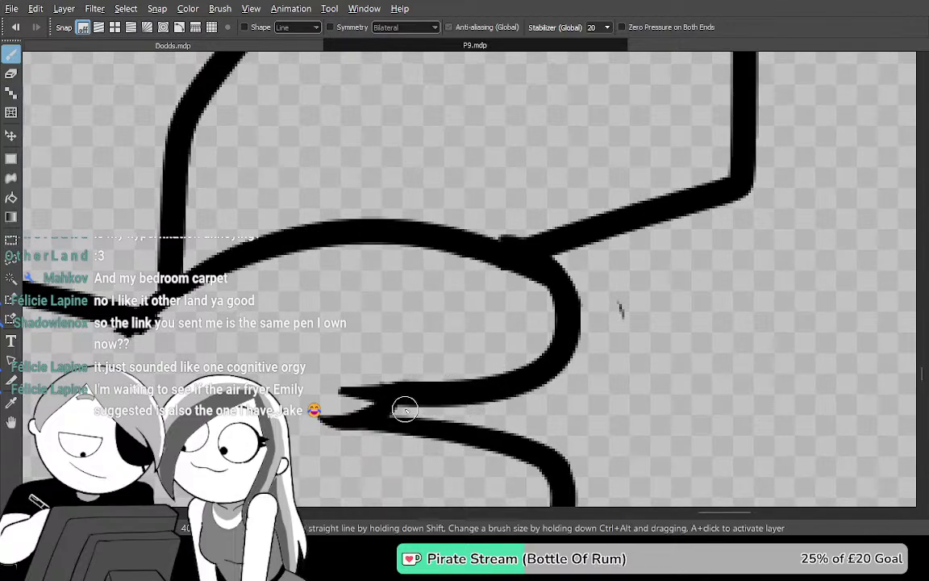
drag(413, 197, 399, 379)
key(ctrl+z)
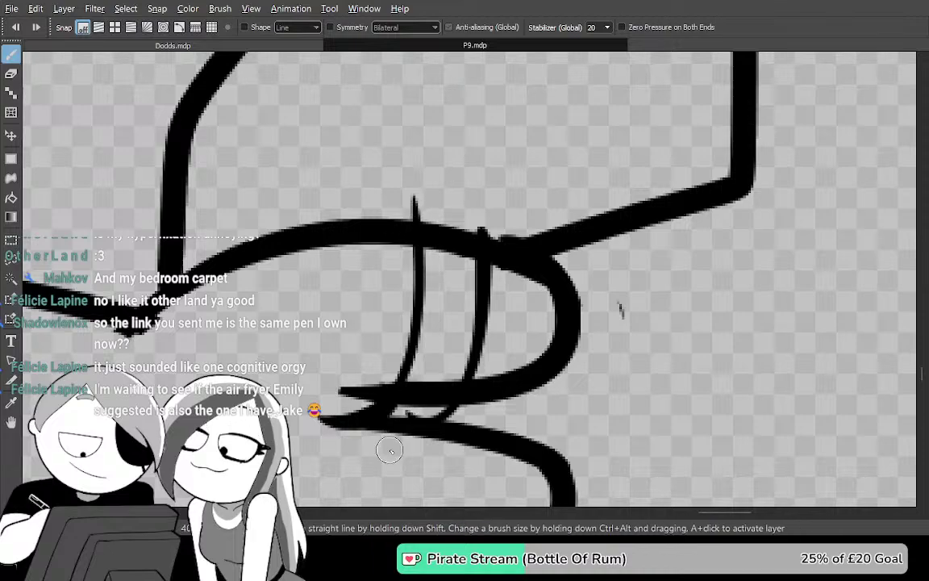
Draw a third, thinner curved line between the two across the upper finger, redrawing it closer to the inner line
mouse_move(397, 447)
mouse_down()
mouse_move(443, 350)
mouse_move(440, 189)
mouse_up()
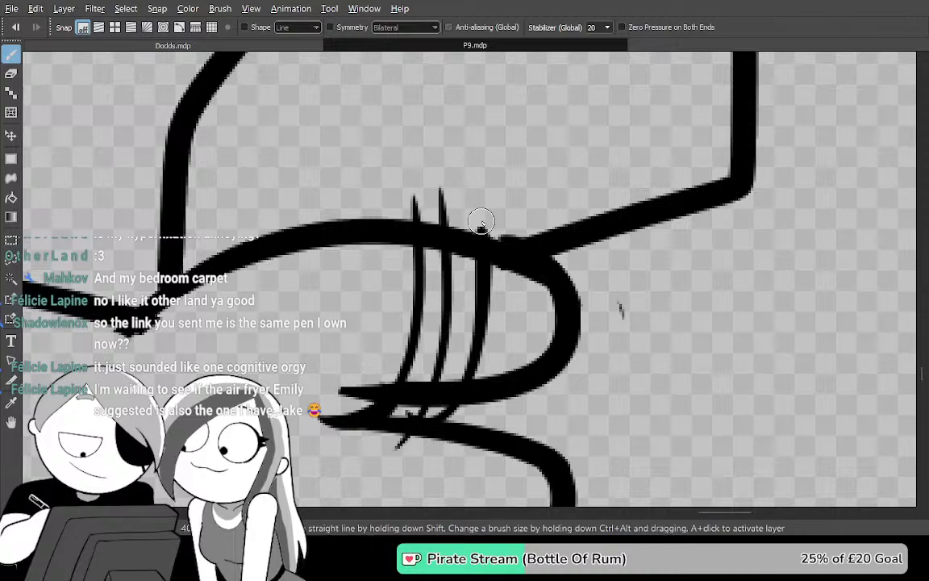
scroll(487, 220, up, 2)
key(ctrl+z)
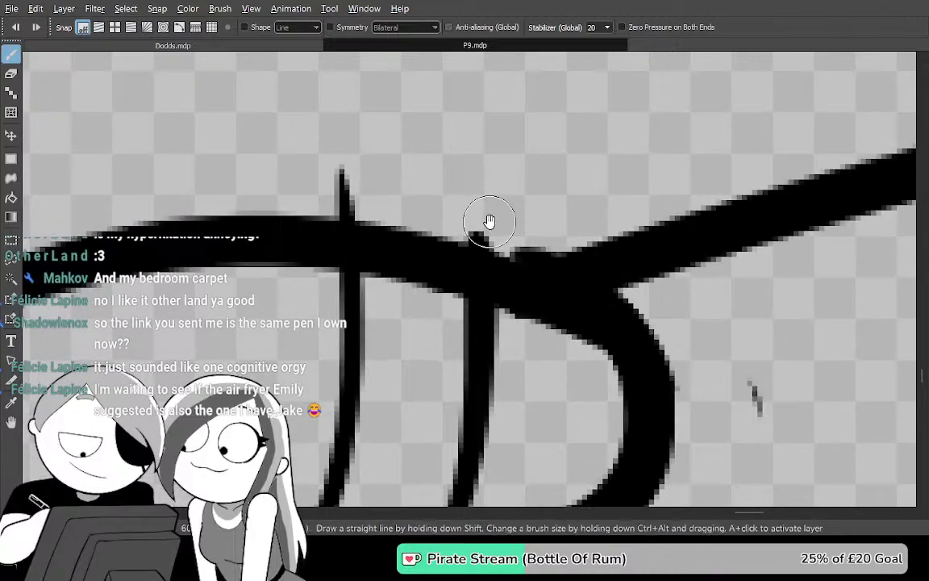
drag(494, 369, 548, 157)
scroll(547, 156, up, 1)
mouse_move(369, 431)
mouse_down()
mouse_move(437, 321)
mouse_move(463, 152)
mouse_up()
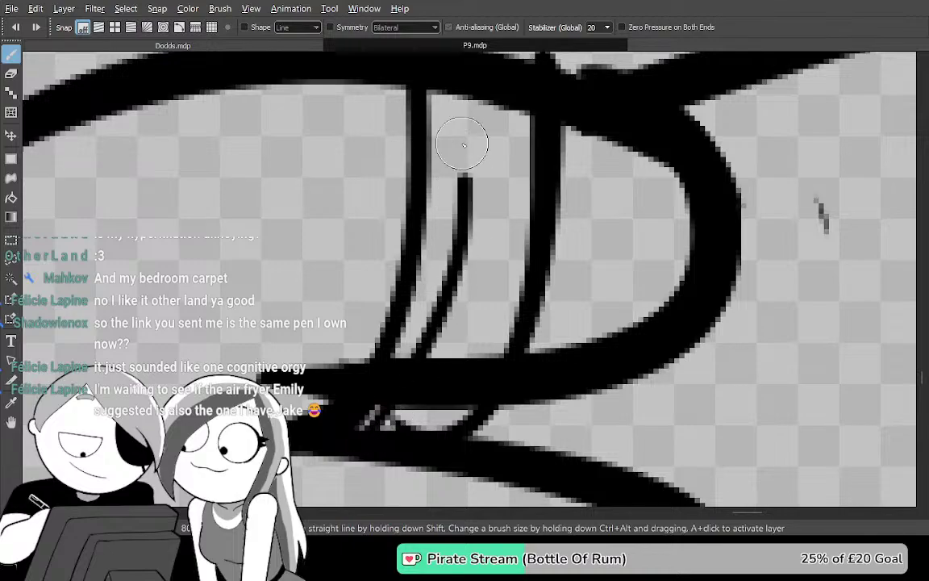
key(ctrl+z)
drag(350, 446, 457, 134)
Draw a rounded raised edge above the upper finger that joins the tops of the curved lines into a band
drag(474, 216, 475, 365)
drag(460, 281, 466, 358)
key(e)
key(b)
mouse_move(416, 232)
mouse_down()
mouse_move(406, 275)
mouse_move(498, 257)
mouse_move(545, 277)
mouse_move(556, 313)
mouse_move(572, 316)
mouse_move(562, 295)
mouse_move(557, 309)
mouse_move(572, 330)
mouse_move(561, 335)
mouse_move(567, 287)
mouse_move(515, 265)
mouse_move(565, 275)
mouse_move(577, 321)
mouse_up()
drag(584, 342, 719, 379)
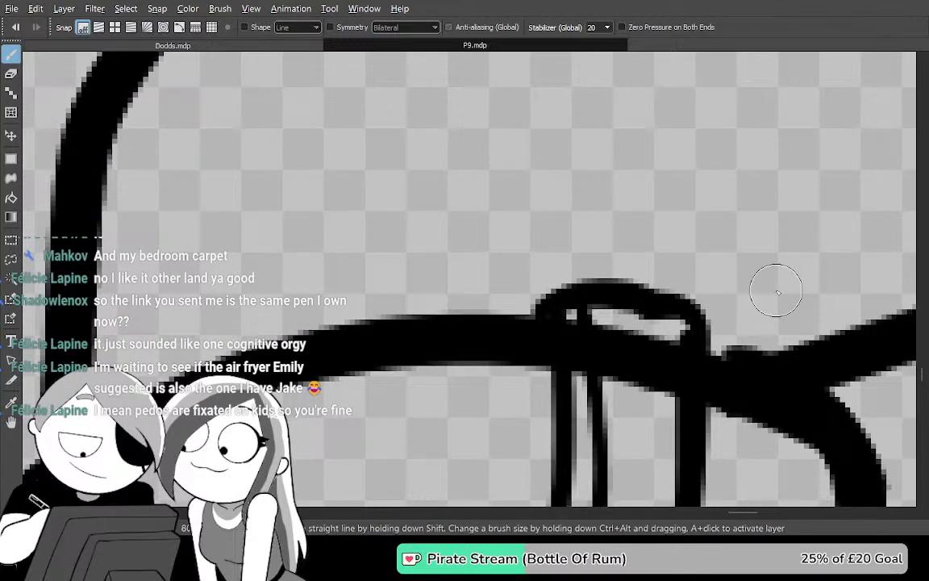
Erase the object's sloping top edge and replace it with a straight line joining its slanted and vertical sides
scroll(667, 295, down, 1)
scroll(667, 295, down, 1)
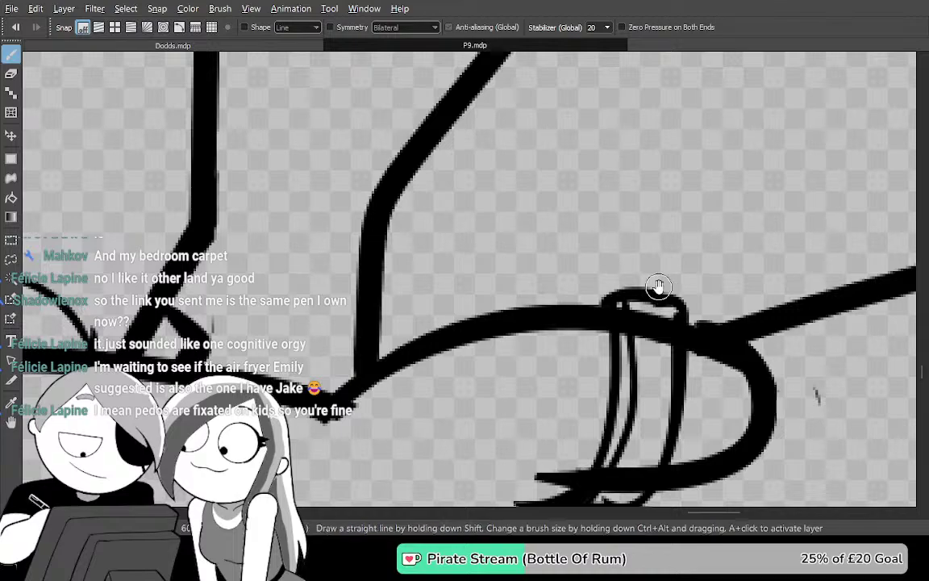
drag(704, 204, 415, 436)
drag(574, 284, 475, 433)
drag(498, 346, 503, 424)
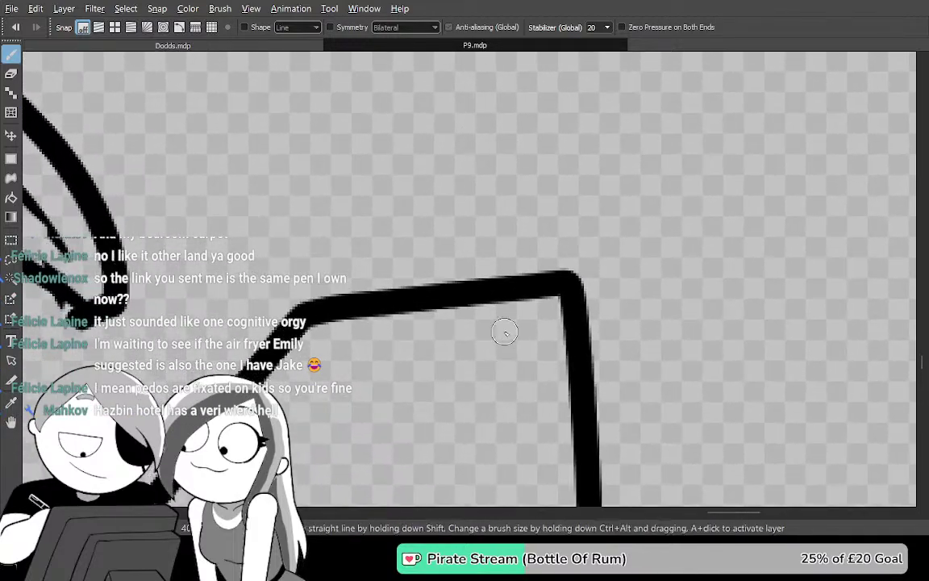
mouse_move(508, 292)
mouse_down()
mouse_move(440, 176)
mouse_move(414, 208)
mouse_move(409, 297)
mouse_up()
key(ctrl+z)
key(e)
drag(595, 282, 374, 314)
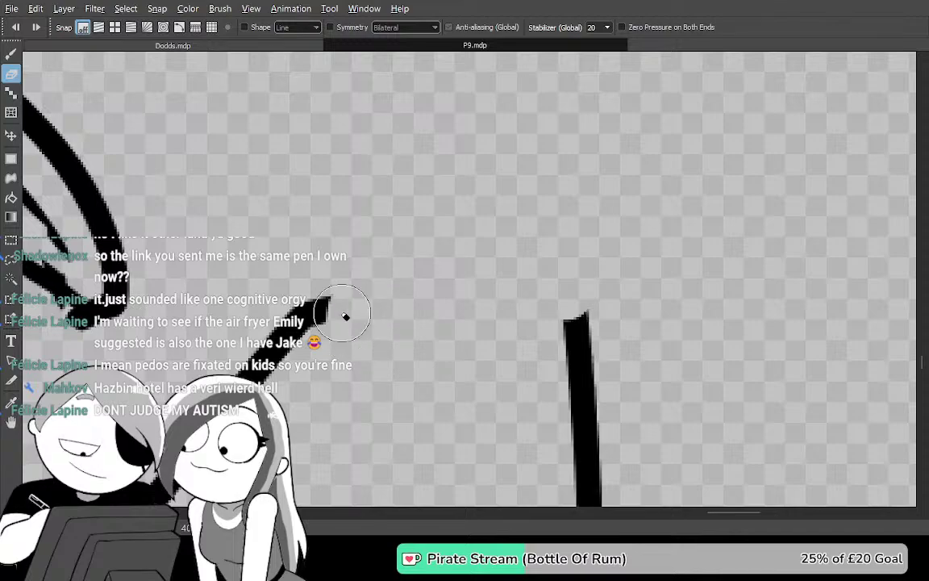
key(b)
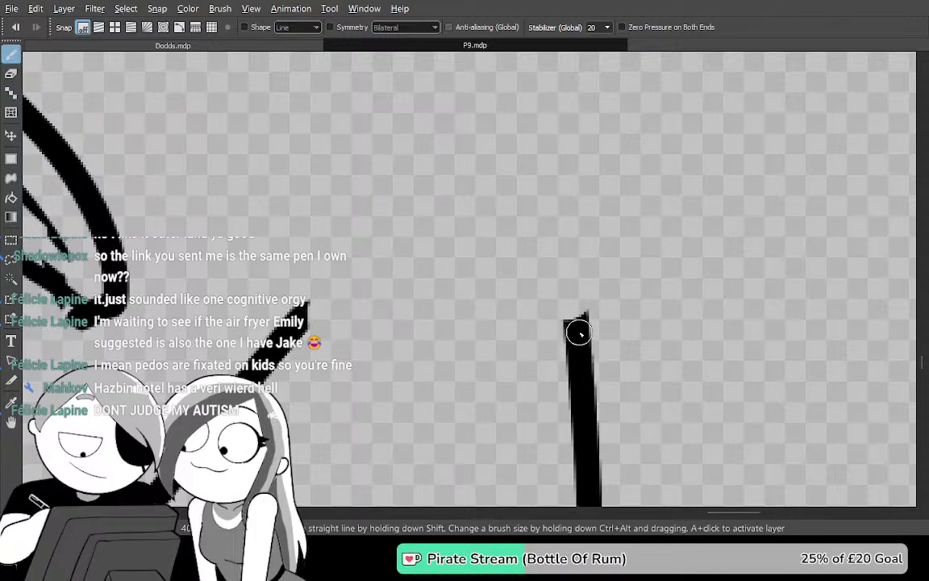
shift+click(578, 331)
Draw a small raised tab with a slanted inner side on the object's top edge, redrawing it until the shape fits
drag(515, 324, 508, 229)
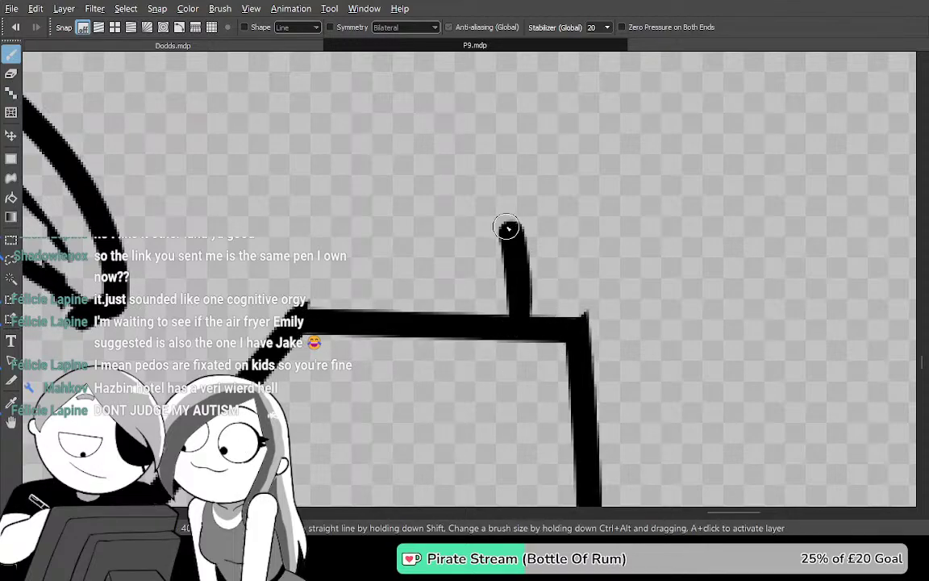
mouse_move(428, 240)
mouse_down()
mouse_move(373, 335)
mouse_move(414, 235)
mouse_move(487, 229)
mouse_up()
key(ctrl+z)
key(ctrl+z)
mouse_move(507, 321)
mouse_down()
mouse_move(508, 232)
mouse_move(469, 228)
mouse_move(447, 240)
mouse_move(410, 308)
mouse_up()
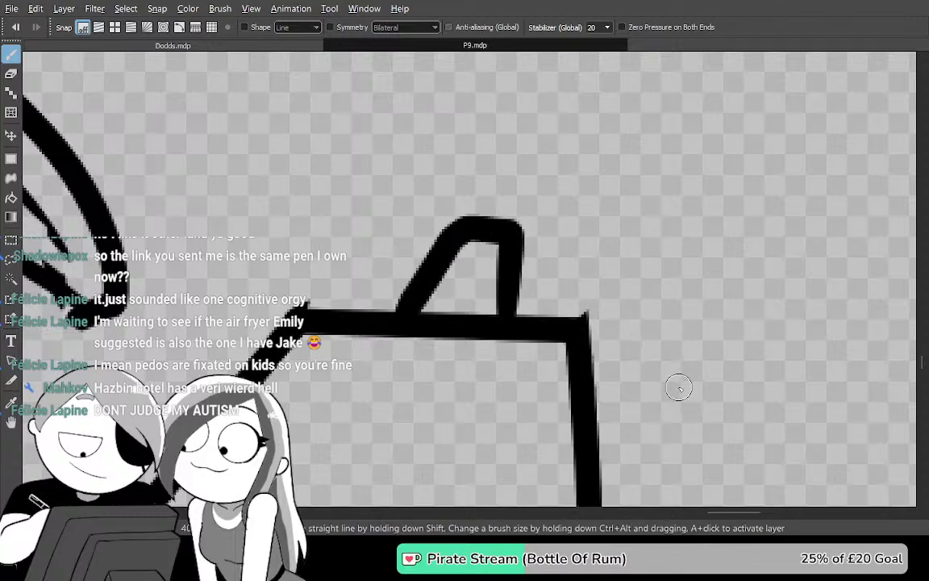
key(ctrl+z)
key(ctrl+z)
mouse_move(494, 317)
mouse_down()
mouse_move(482, 245)
mouse_move(440, 240)
mouse_move(379, 315)
mouse_up()
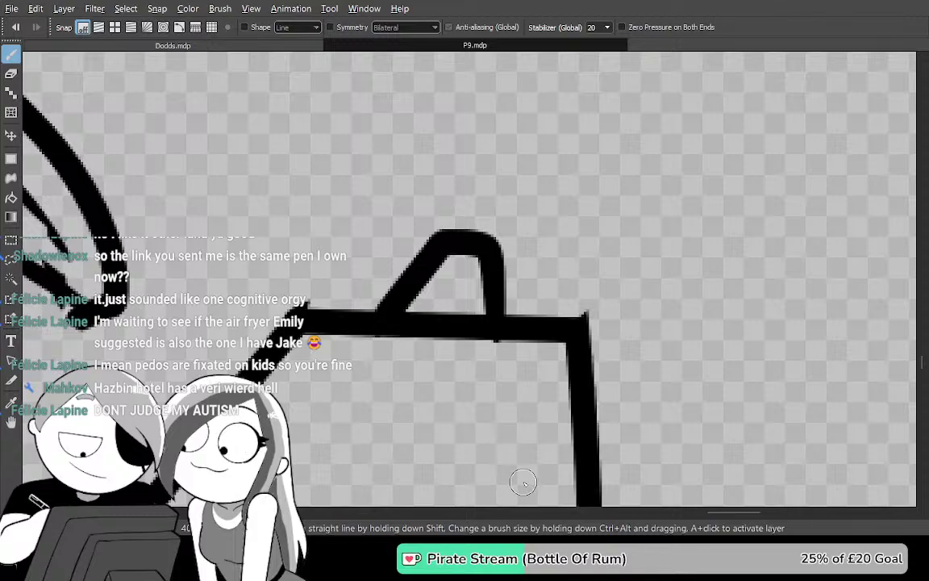
Erase the lower inside of the tab so the object's top edge becomes thinner beneath it
scroll(528, 445, up, 2)
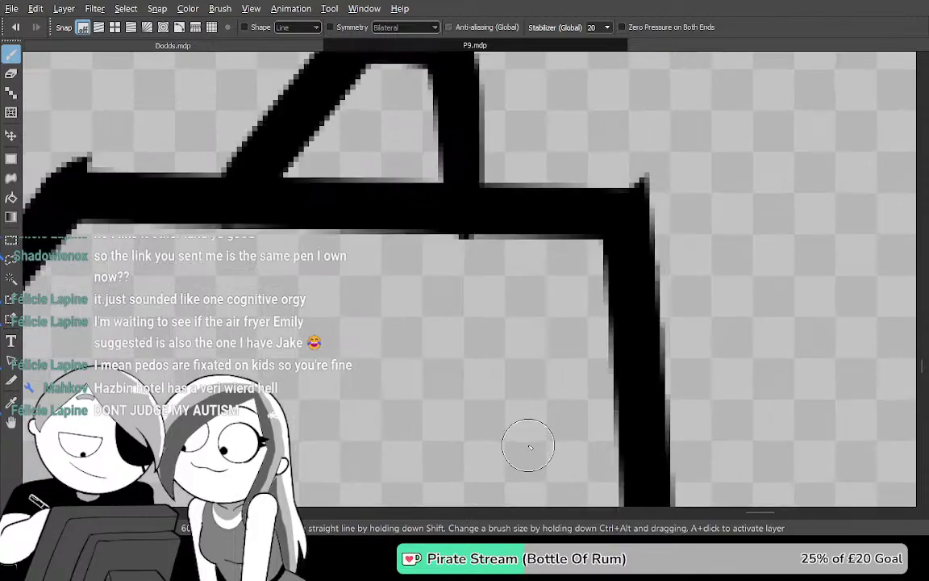
mouse_move(498, 236)
mouse_down()
mouse_move(638, 381)
mouse_move(621, 389)
mouse_up()
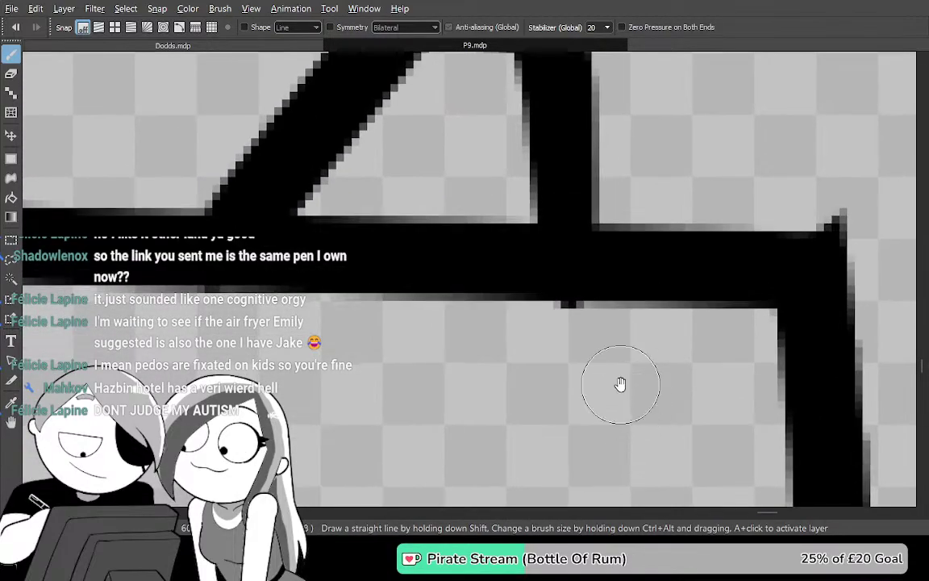
key(e)
mouse_move(487, 229)
mouse_down()
mouse_move(521, 244)
mouse_move(408, 236)
mouse_move(537, 253)
mouse_up()
drag(454, 249, 387, 241)
mouse_move(538, 268)
mouse_down()
mouse_move(434, 290)
mouse_move(340, 275)
mouse_move(669, 263)
mouse_move(523, 287)
mouse_move(435, 273)
mouse_up()
Touch up the tab's inner corner and draw a thin vertical divider line inside the tab
key(p)
drag(325, 282, 429, 166)
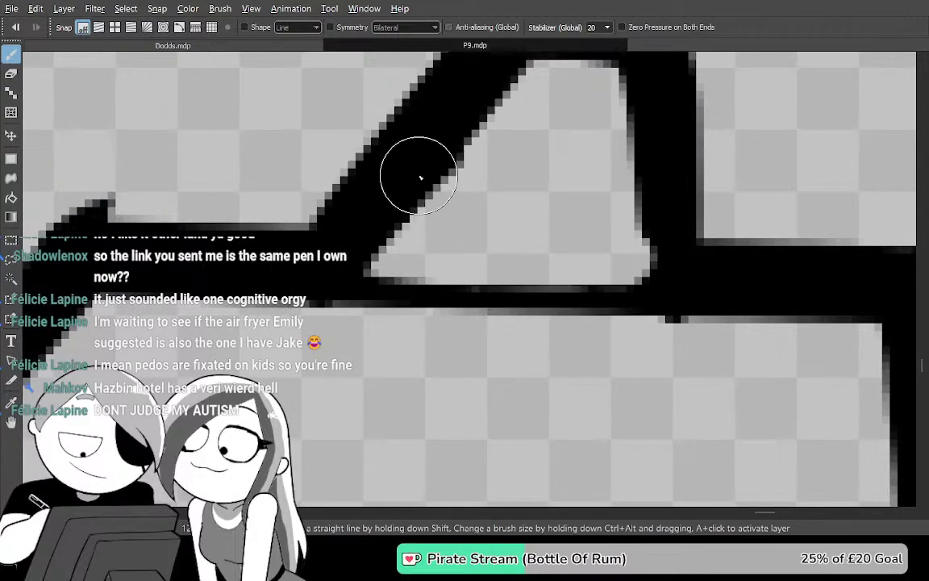
drag(453, 199, 371, 320)
mouse_move(452, 163)
mouse_down()
mouse_move(439, 344)
mouse_move(448, 425)
mouse_up()
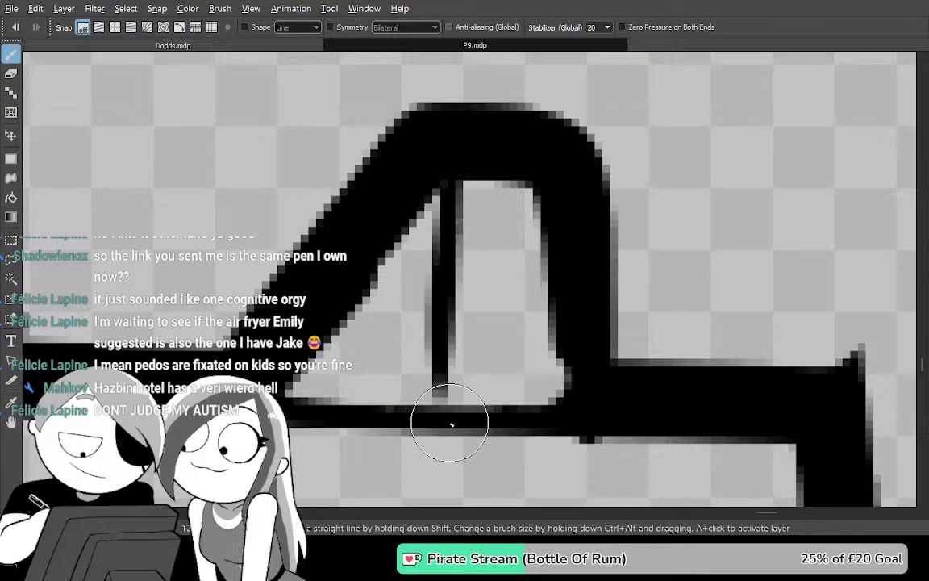
drag(591, 395, 576, 326)
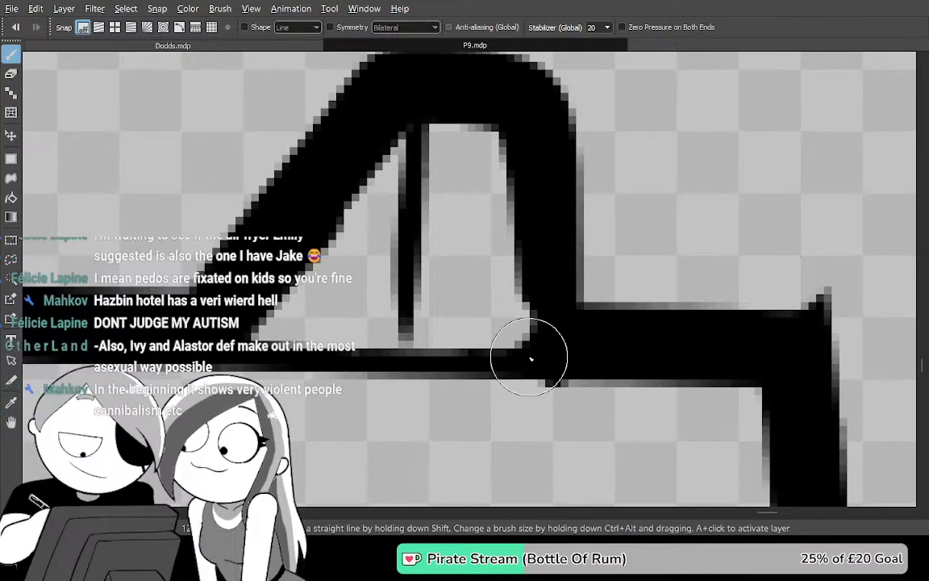
Try filling the background outside the object with black, and undo the fill
key(e)
key(g)
click(691, 248)
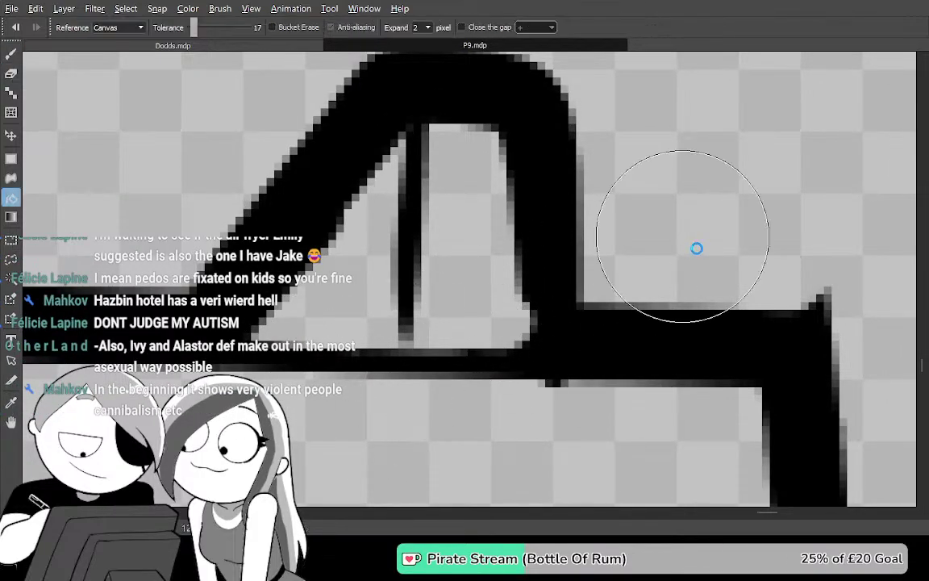
scroll(688, 223, down, 4)
key(ctrl+z)
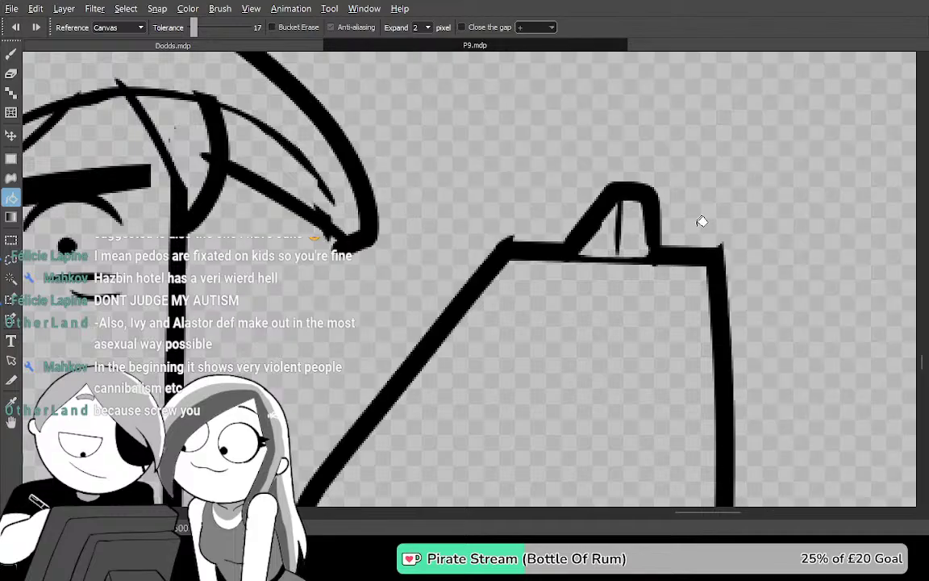
Examine the outlines of the held object, the fingers and the forearm
scroll(616, 338, up, 4)
drag(425, 225, 622, 242)
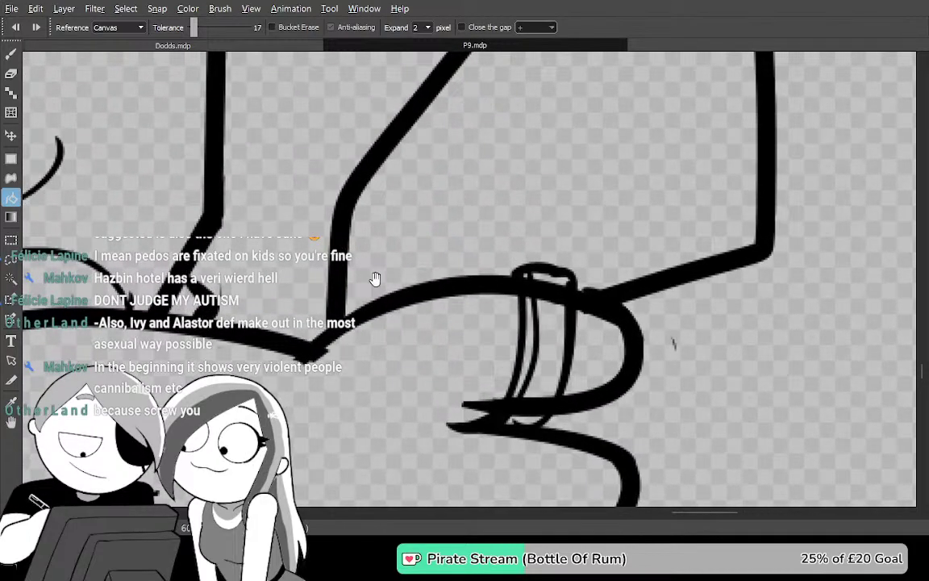
drag(589, 406, 591, 52)
drag(577, 200, 546, 304)
drag(622, 163, 732, 188)
drag(545, 305, 603, 283)
drag(467, 365, 475, 400)
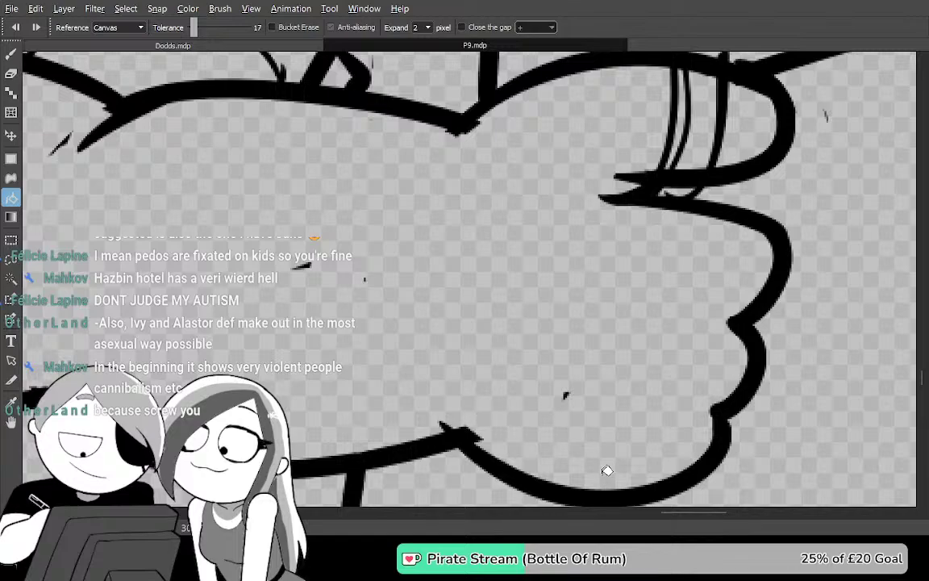
key(Tab)
key(Tab)
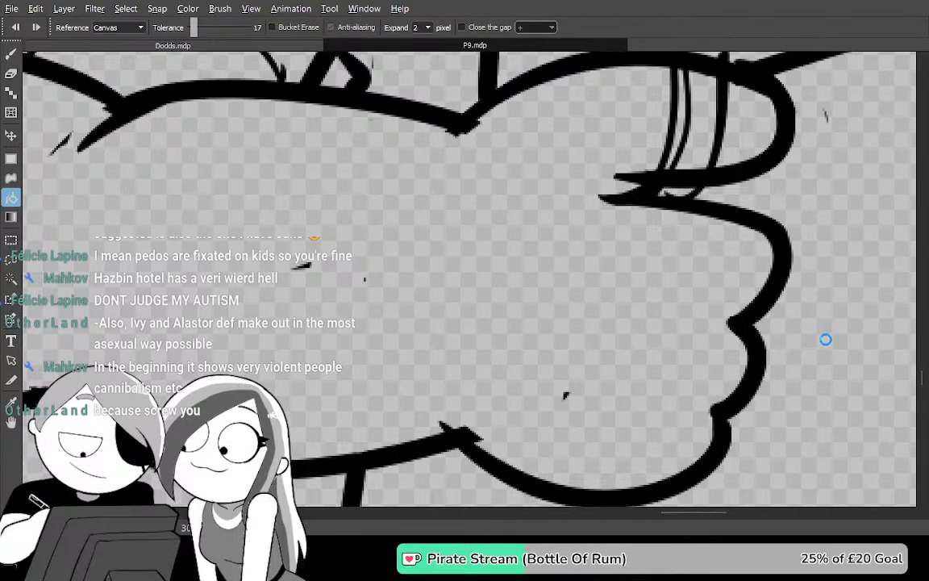
Try a black fill around the whole character, check the silhouette, and undo the fill
click(823, 341)
scroll(834, 323, down, 3)
drag(773, 345, 537, 380)
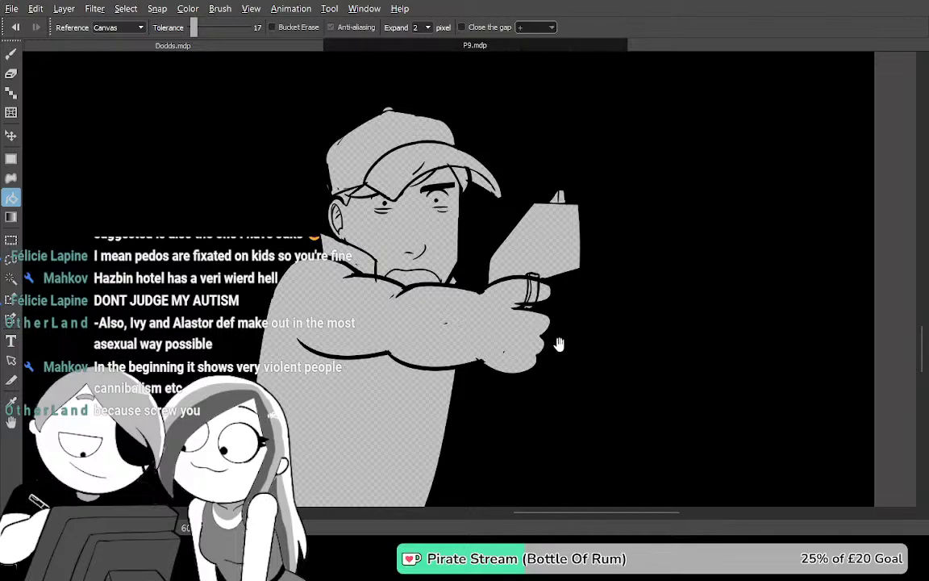
scroll(553, 340, up, 3)
key(ctrl+z)
Undo the tab, the finger band and the object's outline strokes
drag(592, 189, 505, 425)
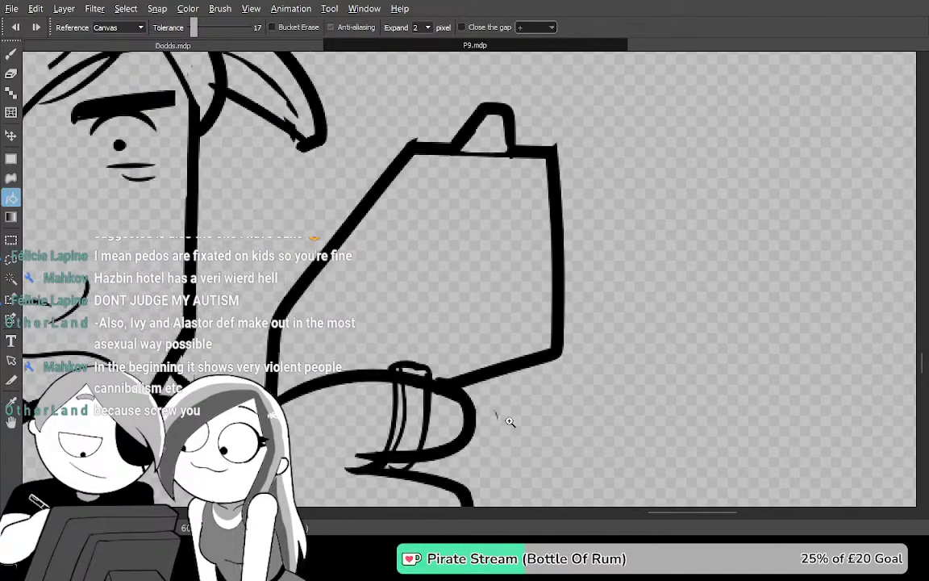
key(ctrl+z)
key(ctrl+z)
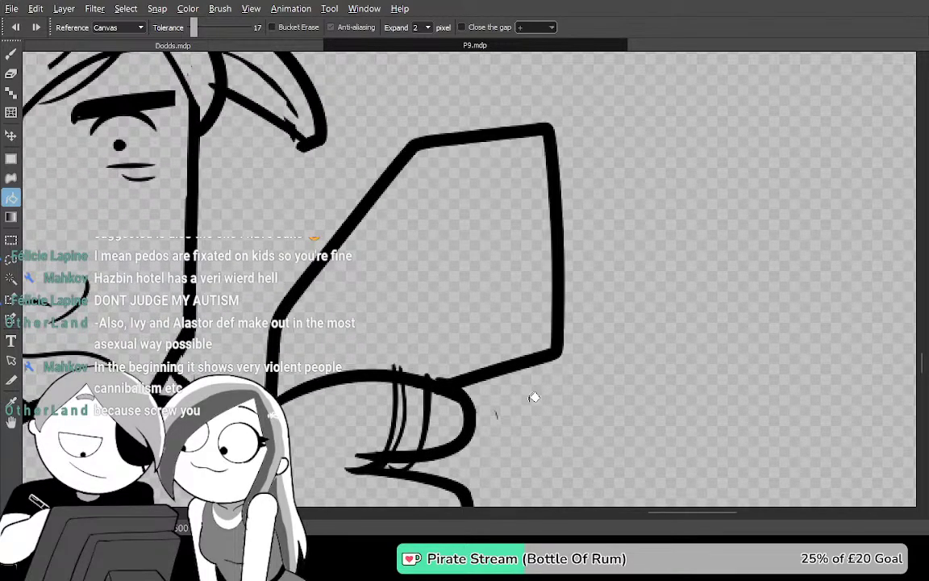
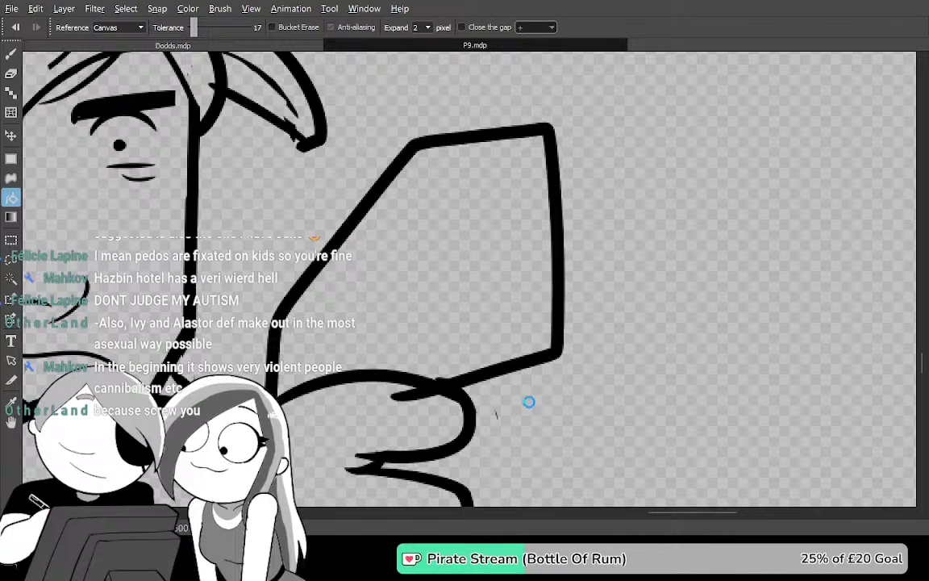
key(ctrl+z)
Redraw the held object as a taller straight-sided outline, from the upper finger around its slanted side back to the hand
key(b)
shift+click(447, 392)
shift+click(634, 341)
drag(650, 316, 645, 439)
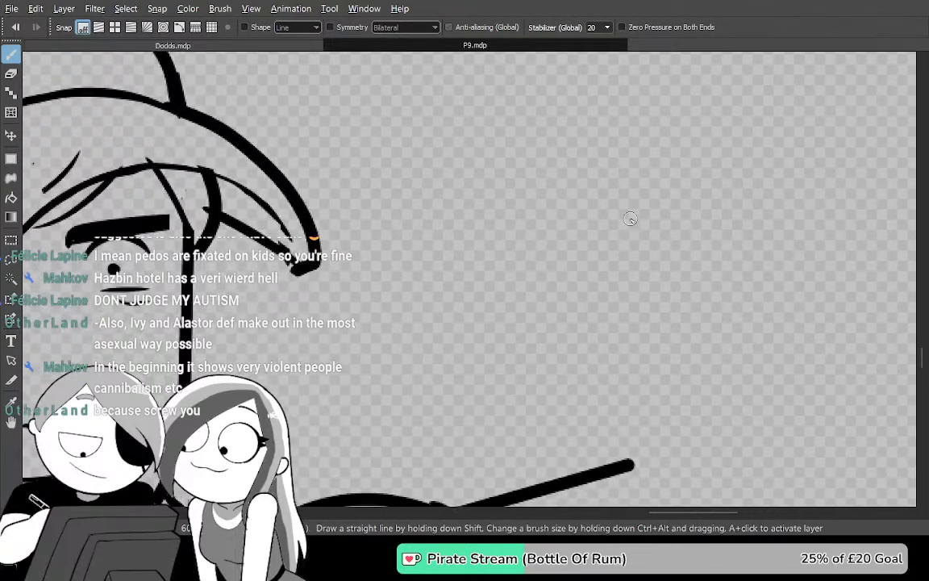
shift+click(633, 153)
shift+click(462, 150)
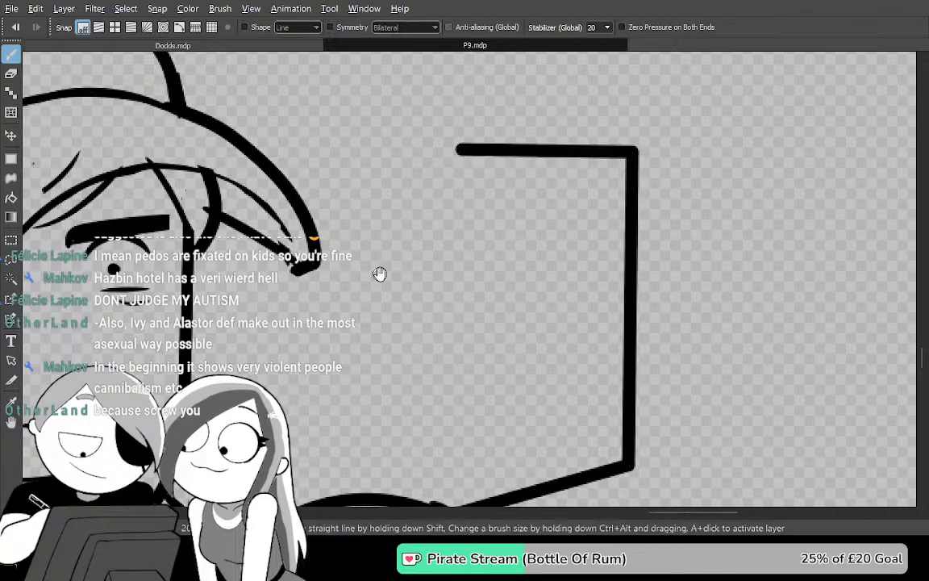
drag(380, 266, 425, 148)
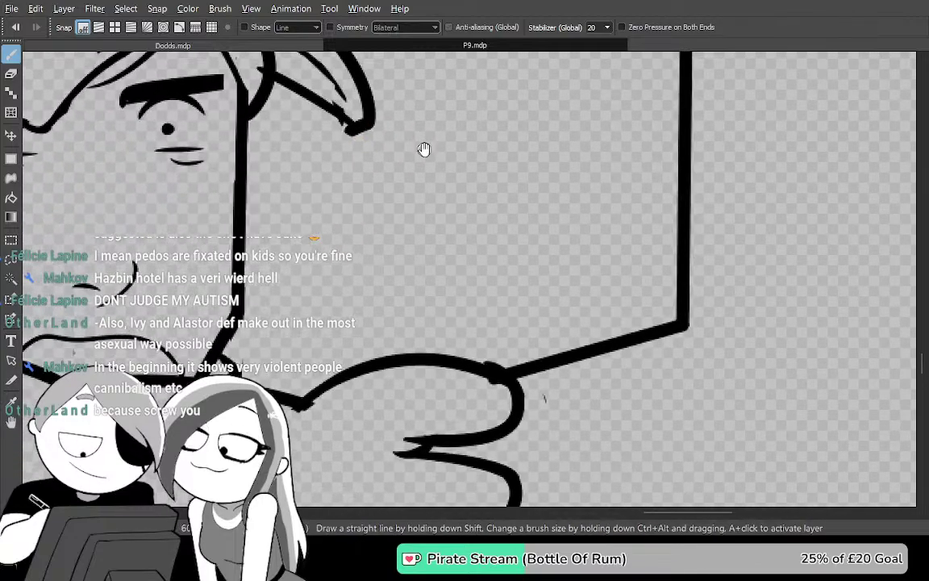
shift+click(330, 214)
shift+click(337, 359)
Try a black background fill around the character and the redrawn object, and undo the fill
key(g)
click(342, 357)
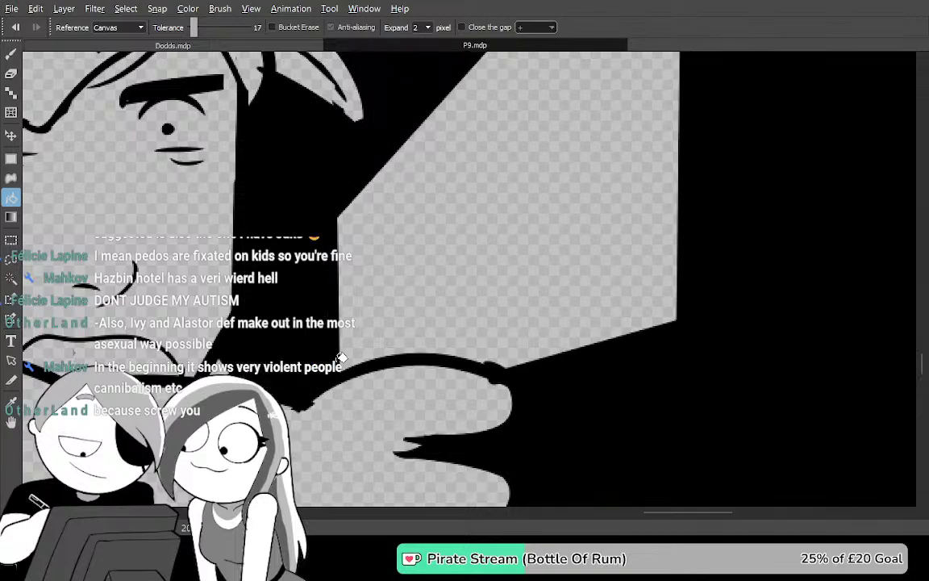
scroll(341, 357, down, 3)
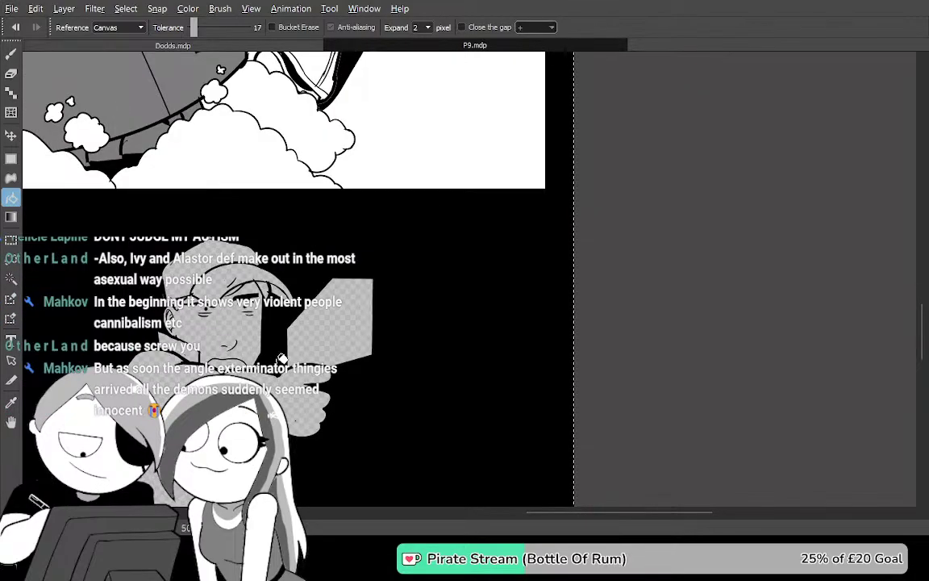
drag(445, 359, 531, 221)
key(ctrl+z)
Erase the stray mark beside the upper finger and clean up the area around it
drag(640, 322, 720, 356)
scroll(533, 265, up, 6)
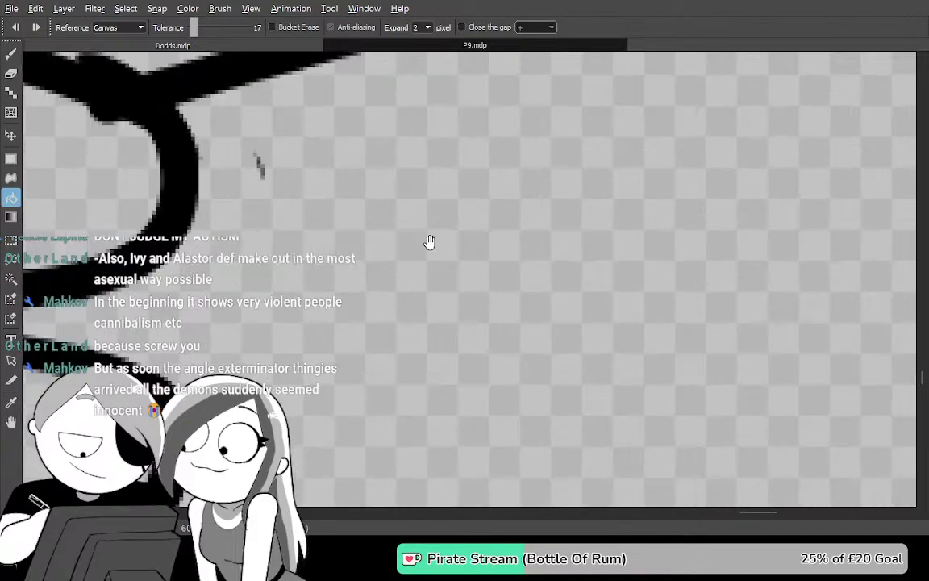
mouse_move(429, 242)
mouse_down()
mouse_move(465, 317)
mouse_move(693, 292)
mouse_up()
key(e)
drag(406, 369, 576, 436)
mouse_move(454, 377)
mouse_down()
mouse_move(570, 317)
mouse_move(686, 294)
mouse_up()
drag(642, 173, 428, 472)
drag(609, 202, 432, 486)
drag(594, 236, 468, 419)
Draw a raised tab with a flat top and a long slanted side on the object's top edge, redrawing it until the shape fits
scroll(614, 275, down, 3)
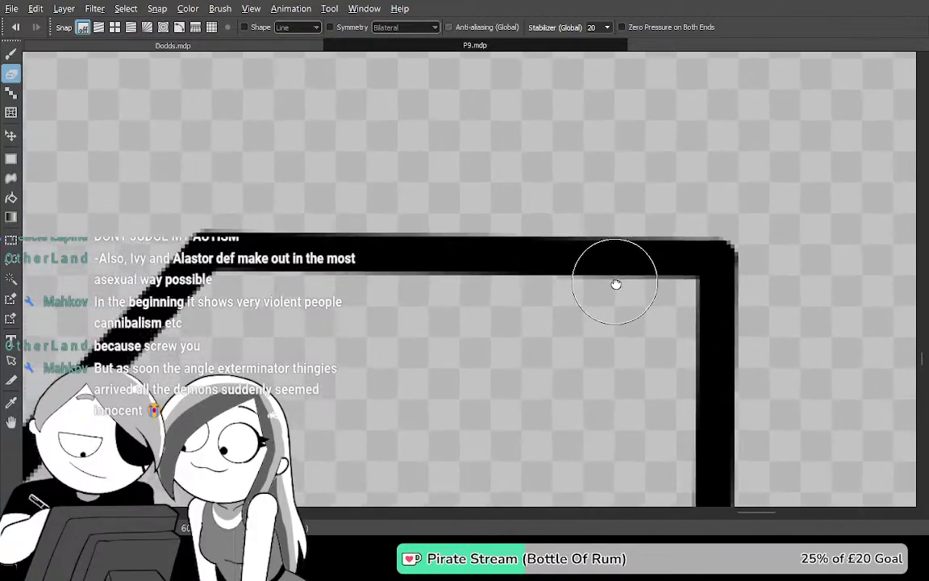
scroll(656, 351, up, 3)
key(b)
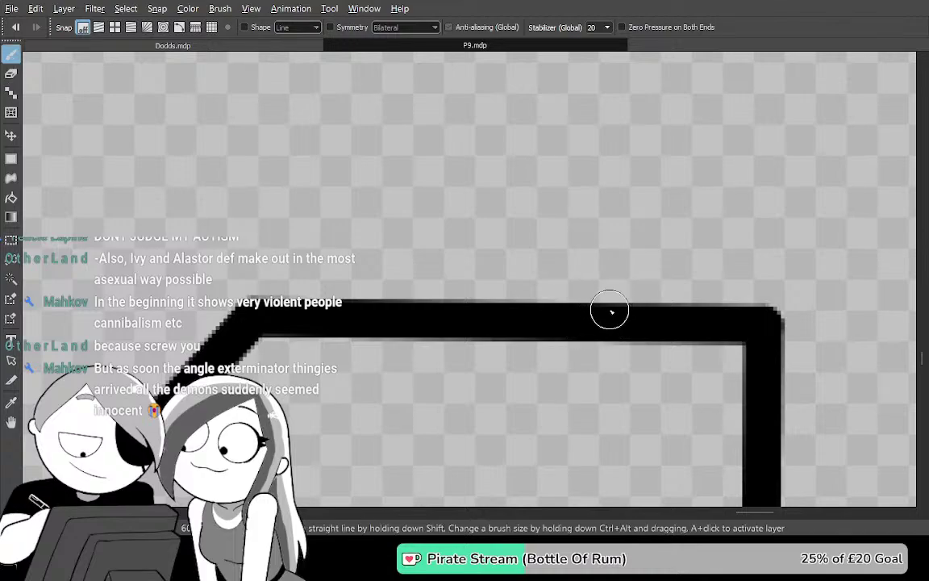
mouse_move(621, 319)
mouse_down()
mouse_move(596, 135)
mouse_move(574, 144)
mouse_up()
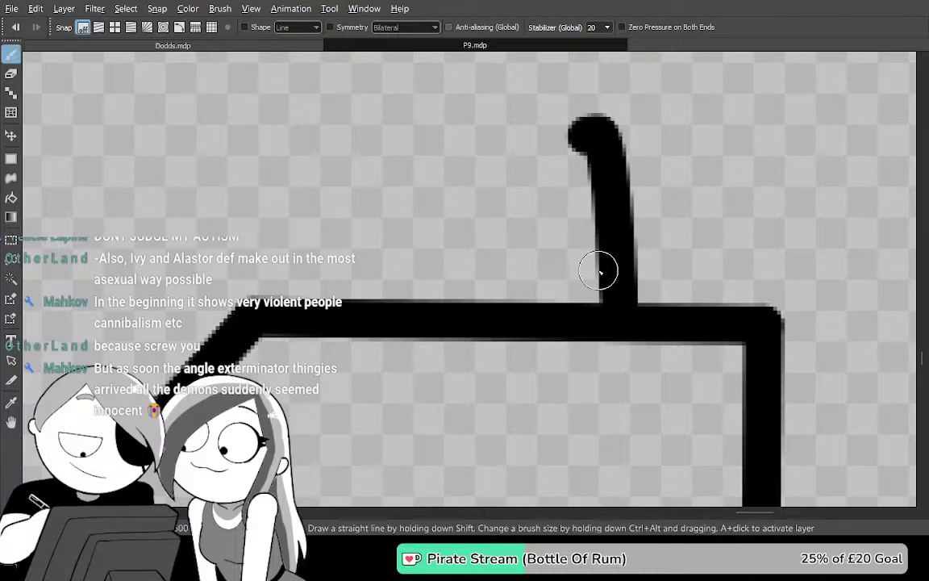
key(ctrl+z)
mouse_move(605, 300)
mouse_down()
mouse_move(544, 148)
mouse_move(396, 311)
mouse_move(383, 339)
mouse_up()
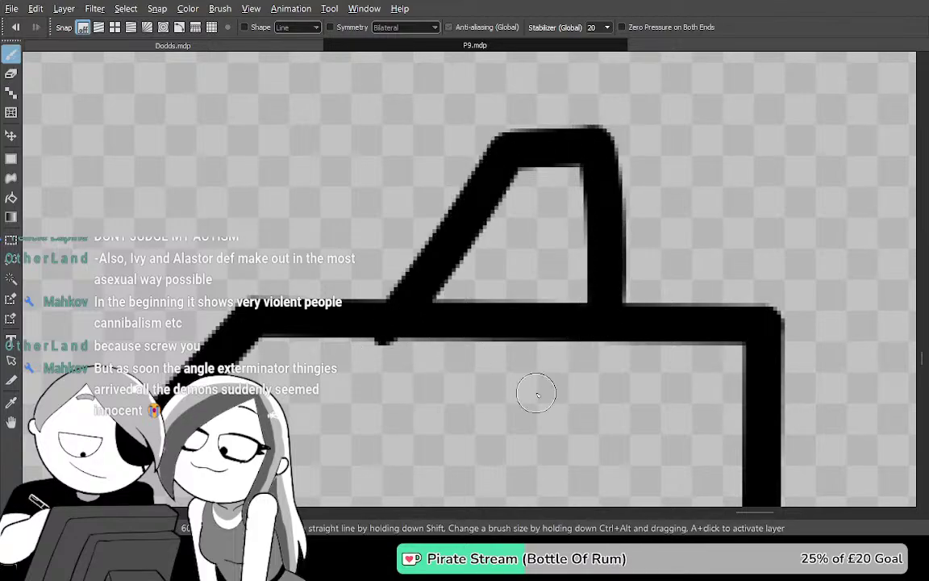
key(ctrl+z)
mouse_move(631, 311)
mouse_down()
mouse_move(616, 203)
mouse_move(529, 178)
mouse_move(395, 302)
mouse_up()
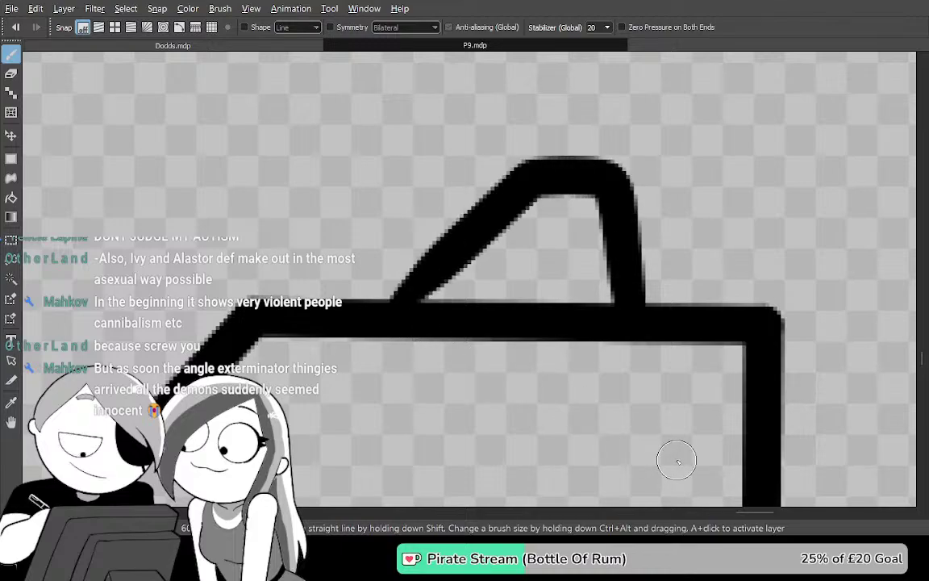
key(ctrl+z)
mouse_move(611, 311)
mouse_down()
mouse_move(610, 261)
mouse_move(501, 184)
mouse_move(372, 302)
mouse_up()
drag(685, 422, 647, 398)
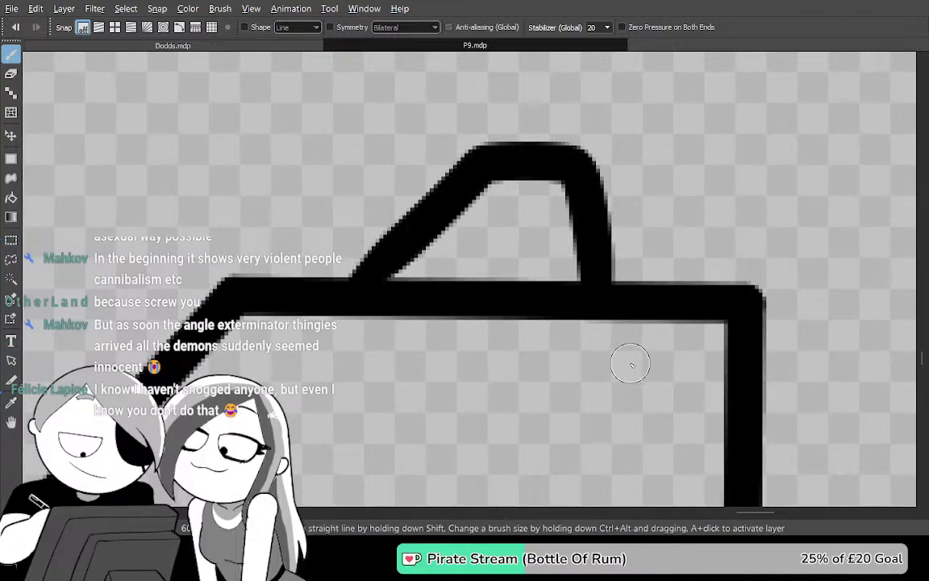
Erase the upper part of the object's top edge beneath the tab, leaving a thin base line
scroll(631, 366, up, 5)
drag(566, 253, 668, 390)
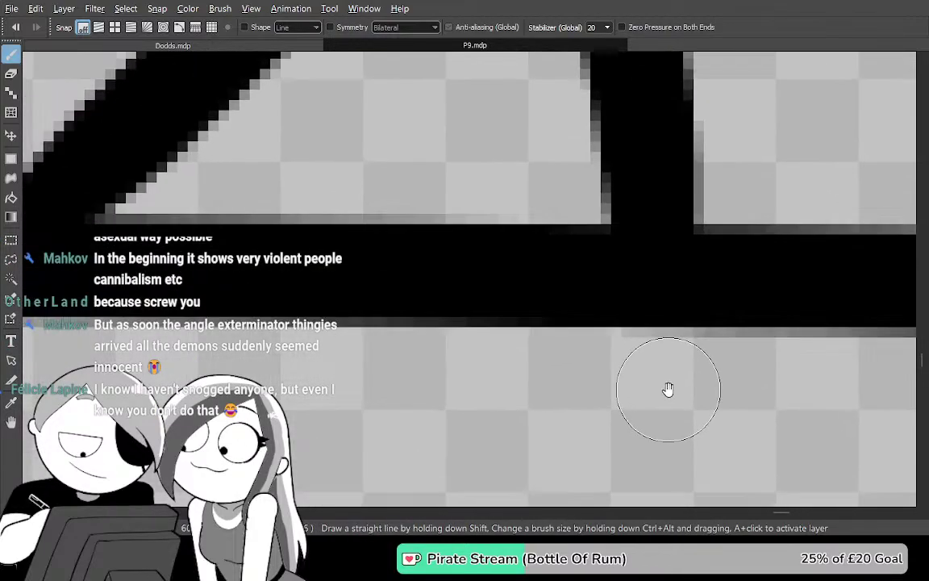
key(e)
mouse_move(563, 239)
mouse_down()
mouse_move(578, 253)
mouse_move(520, 291)
mouse_move(751, 322)
mouse_up()
mouse_move(266, 263)
mouse_down()
mouse_move(722, 264)
mouse_move(441, 252)
mouse_up()
drag(550, 250, 614, 259)
mouse_move(462, 245)
mouse_down()
mouse_move(351, 256)
mouse_move(508, 280)
mouse_up()
Clean up the tab's inner corner, filling in the join between its slanted side and the thin base line
key(b)
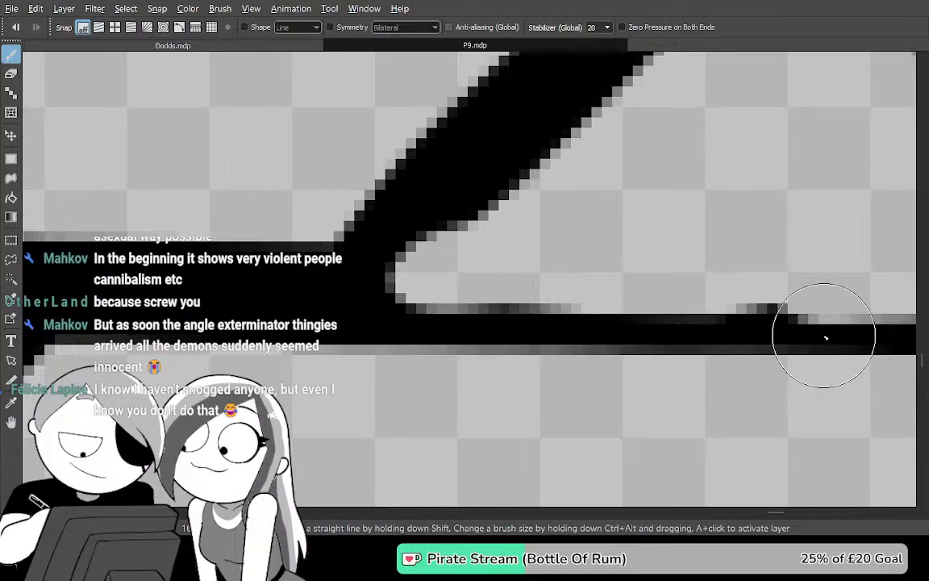
drag(823, 337, 450, 320)
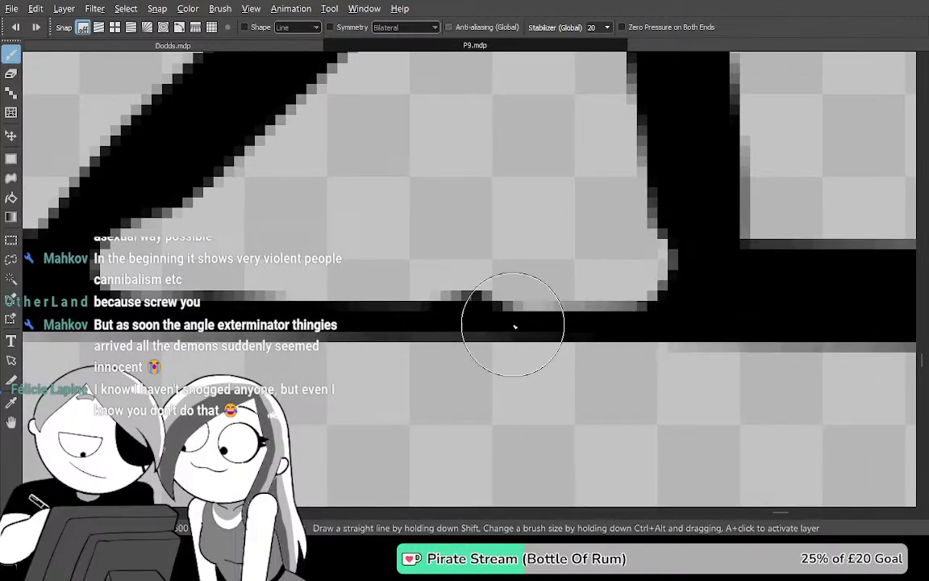
drag(777, 315, 640, 446)
key(e)
mouse_move(552, 322)
mouse_down()
mouse_move(686, 244)
mouse_move(663, 310)
mouse_up()
key(e)
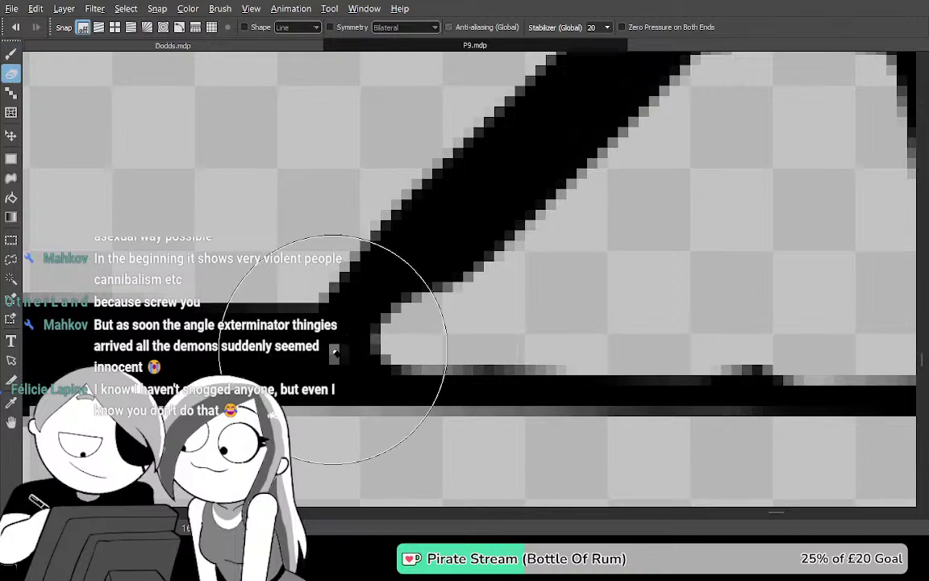
drag(331, 354, 414, 358)
key(b)
mouse_move(276, 397)
mouse_down()
mouse_move(497, 193)
mouse_move(480, 236)
mouse_move(541, 161)
mouse_move(250, 414)
mouse_move(376, 371)
mouse_up()
mouse_move(478, 398)
mouse_down()
mouse_move(519, 319)
mouse_move(579, 300)
mouse_up()
key(e)
mouse_move(251, 401)
mouse_down()
mouse_move(402, 368)
mouse_move(337, 353)
mouse_up()
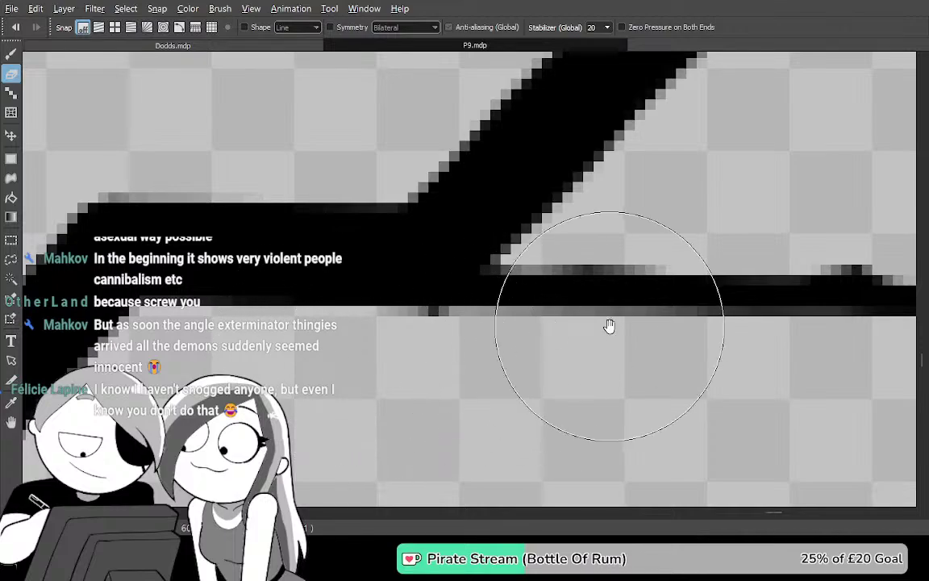
Trim the inside of the tab's steep side near its base with the eraser
drag(642, 308, 570, 359)
drag(535, 315, 394, 435)
drag(606, 296, 592, 320)
scroll(597, 325, down, 2)
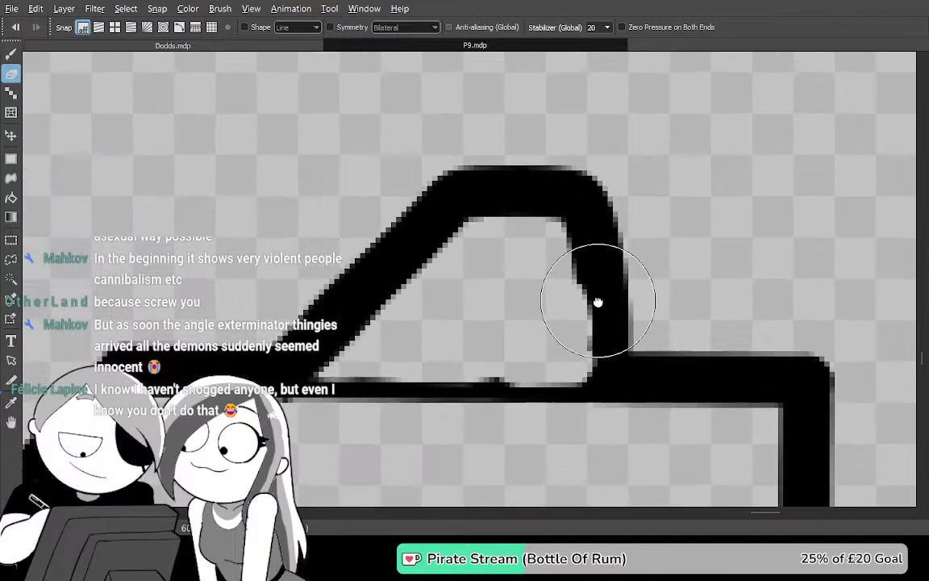
Draw a thin, slightly slanted divider line inside the tab from its flat top down to the base line
key(p)
drag(483, 221, 474, 348)
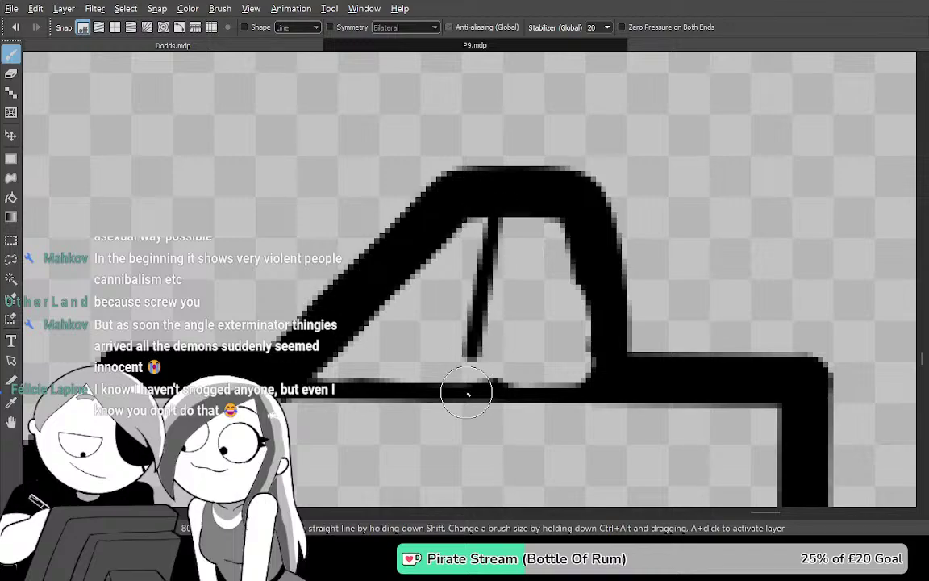
drag(609, 399, 535, 427)
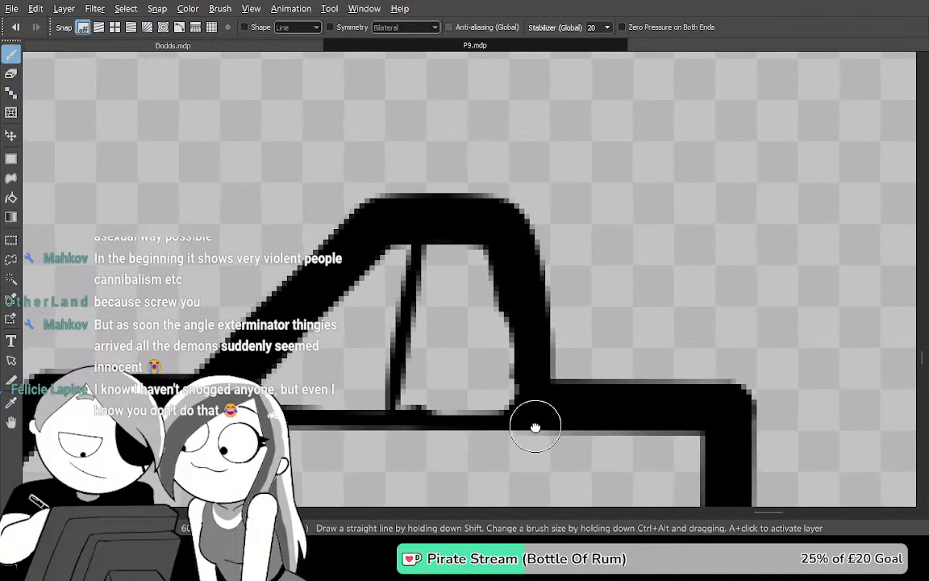
scroll(576, 353, down, 2)
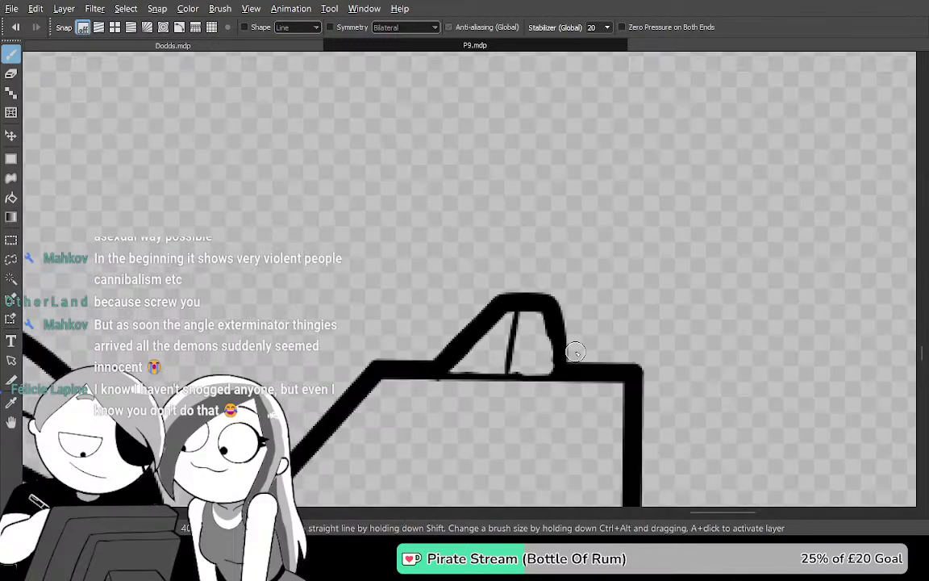
Draw two thin curved lines across the thumb of the gripping hand, running down to the finger below, to outline a band
scroll(577, 355, down, 1)
scroll(580, 363, up, 3)
drag(580, 363, 489, 47)
drag(427, 212, 518, 137)
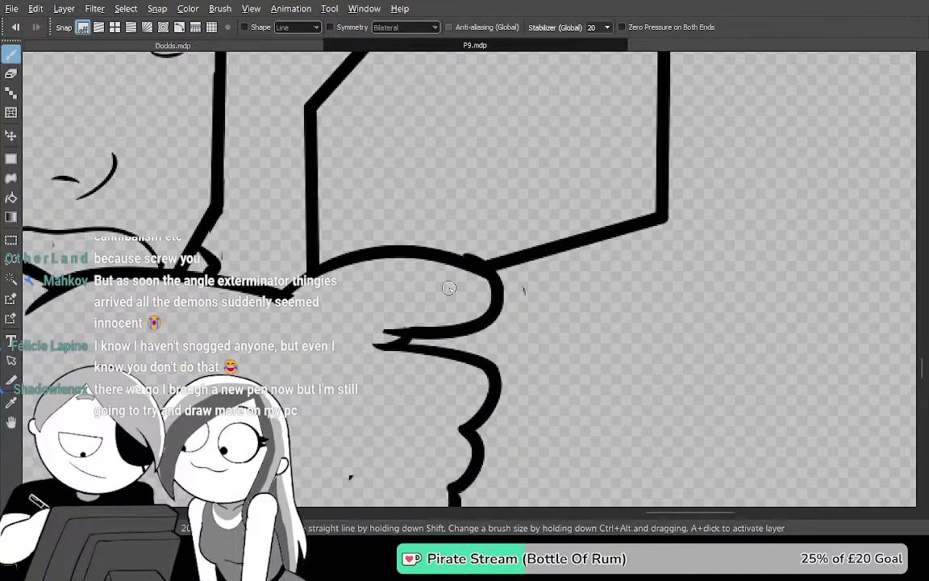
scroll(452, 298, up, 2)
scroll(419, 363, up, 2)
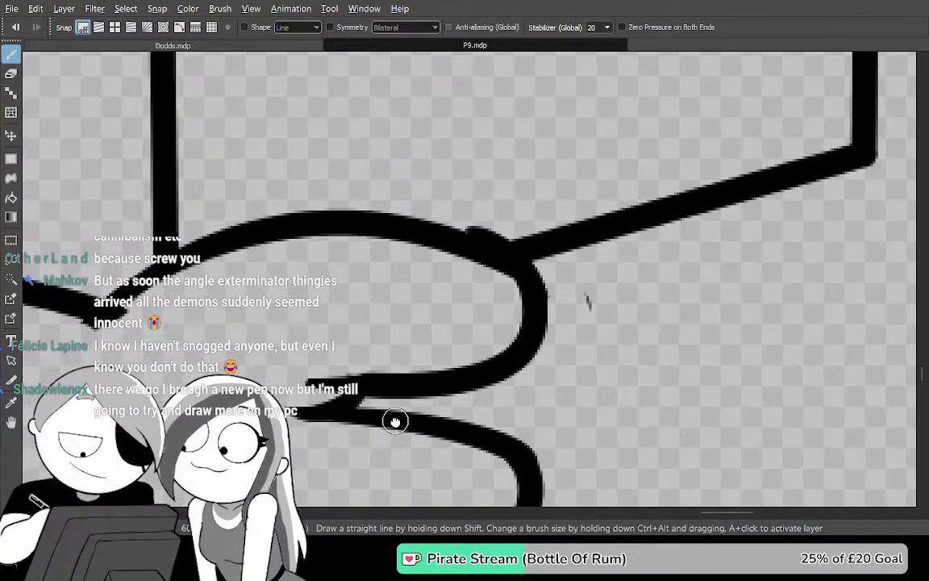
mouse_move(369, 464)
mouse_down()
mouse_move(429, 418)
mouse_move(471, 247)
mouse_up()
key(ctrl+z)
key(ctrl+z)
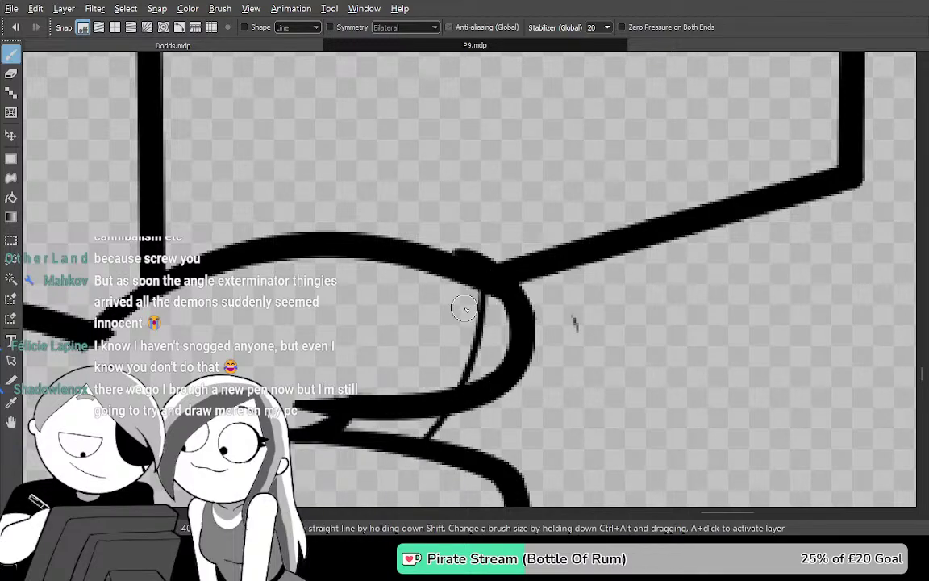
key(ctrl+z)
scroll(408, 221, up, 2)
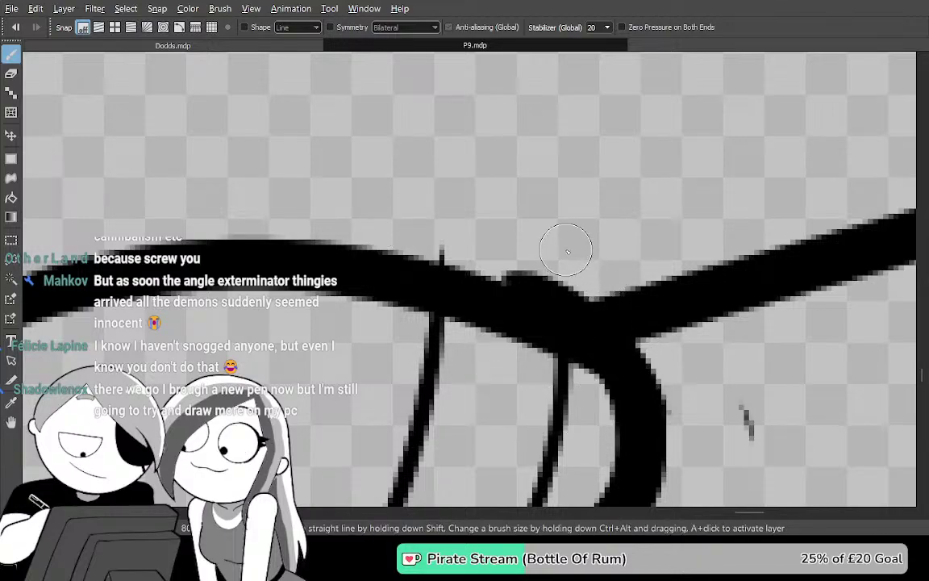
Draw the band's raised top edge above the thumb outline and add a thin third line beside its inner curved side
key(ctrl+z)
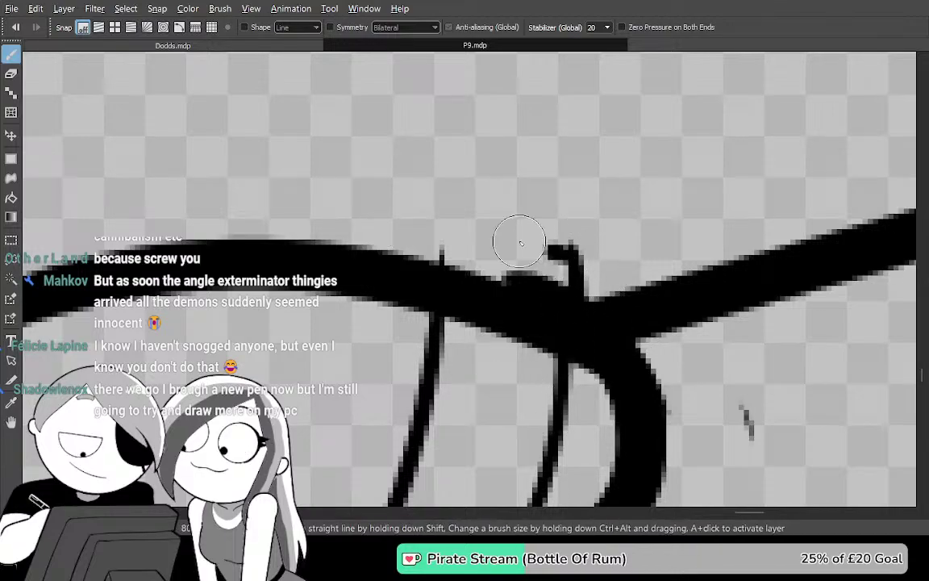
mouse_move(572, 258)
mouse_down()
mouse_move(412, 226)
mouse_move(391, 258)
mouse_up()
key(e)
drag(559, 403, 564, 292)
key(b)
mouse_move(435, 408)
mouse_down()
mouse_move(481, 282)
mouse_move(504, 253)
mouse_up()
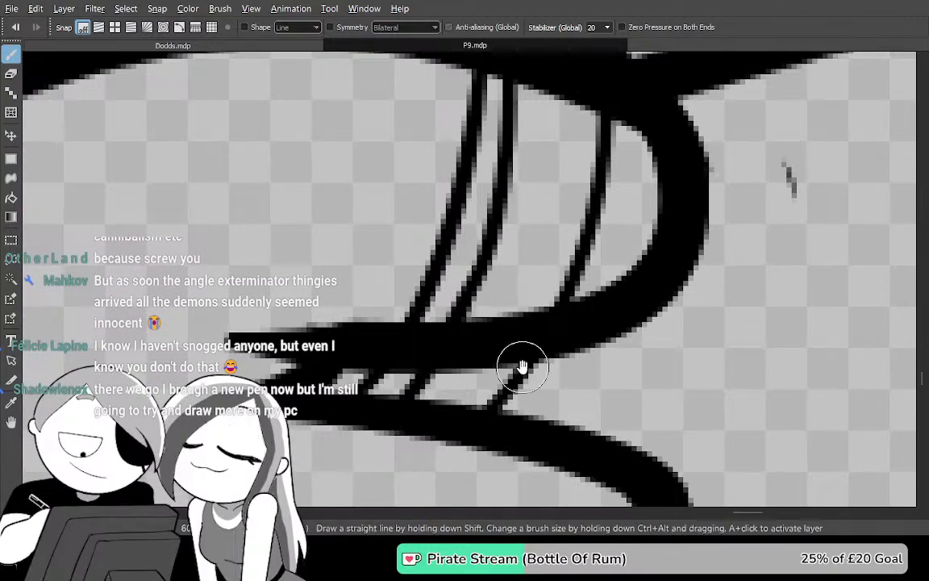
mouse_move(583, 376)
mouse_down()
mouse_move(525, 332)
mouse_move(517, 388)
mouse_up()
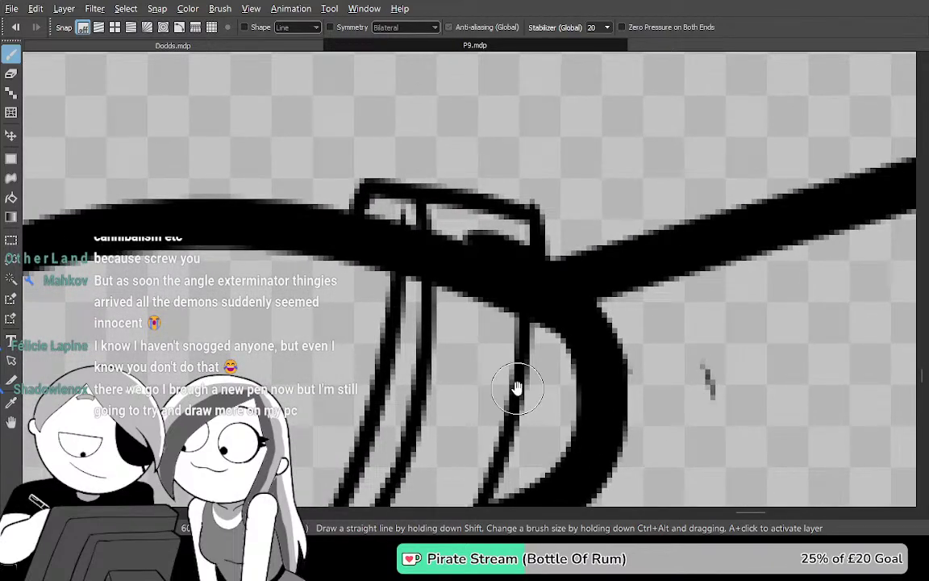
Trim the inner corner of the band's raised top with the eraser and redraw it as a slanted corner
key(e)
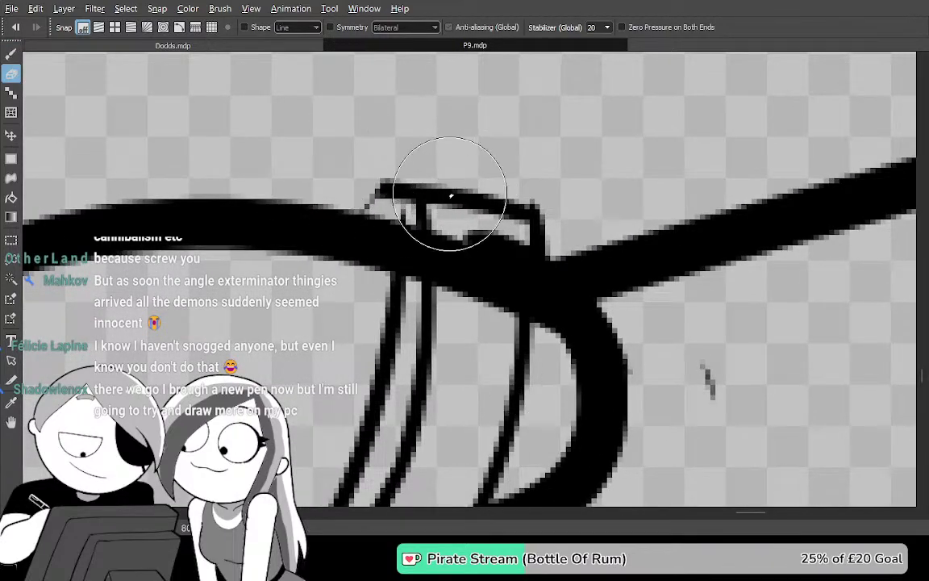
key(b)
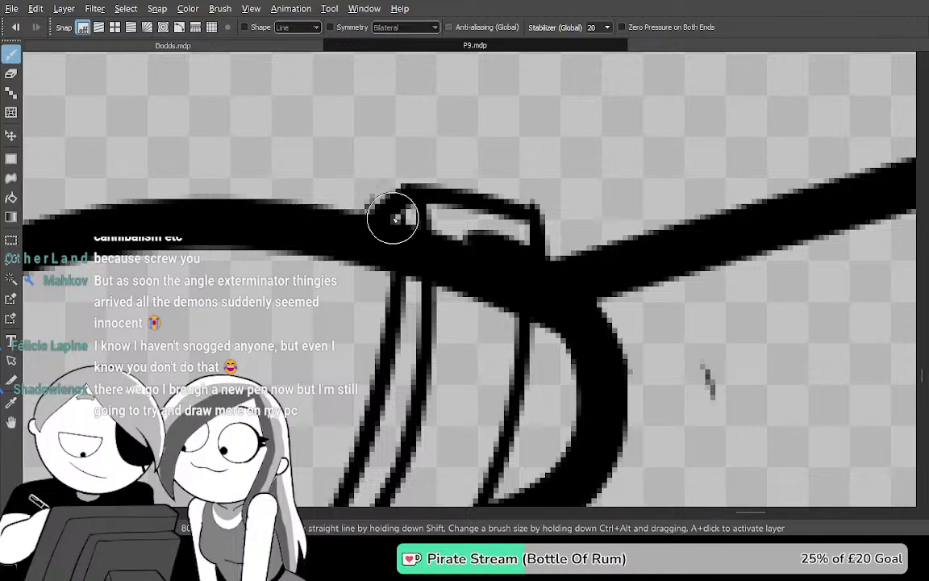
scroll(394, 218, down, 4)
scroll(392, 220, up, 2)
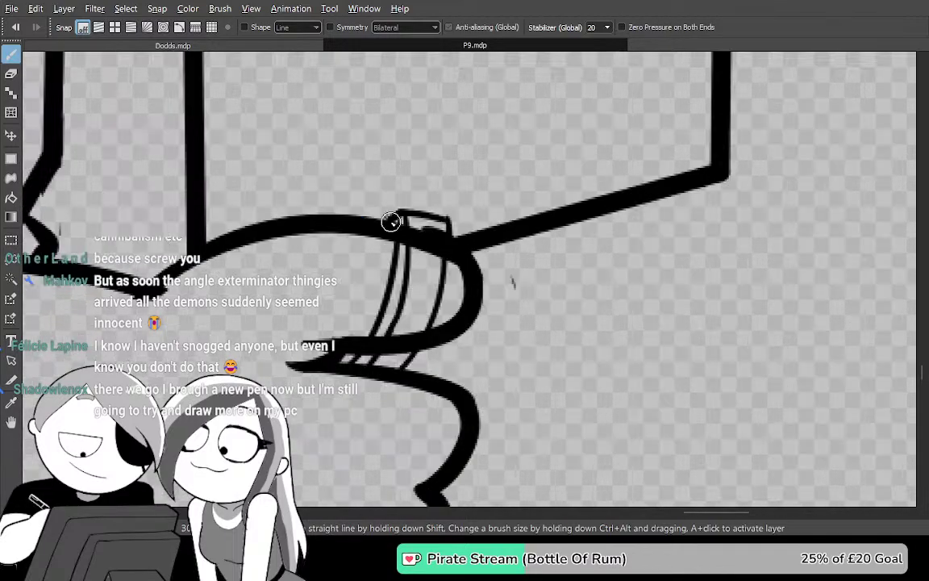
key(Tab)
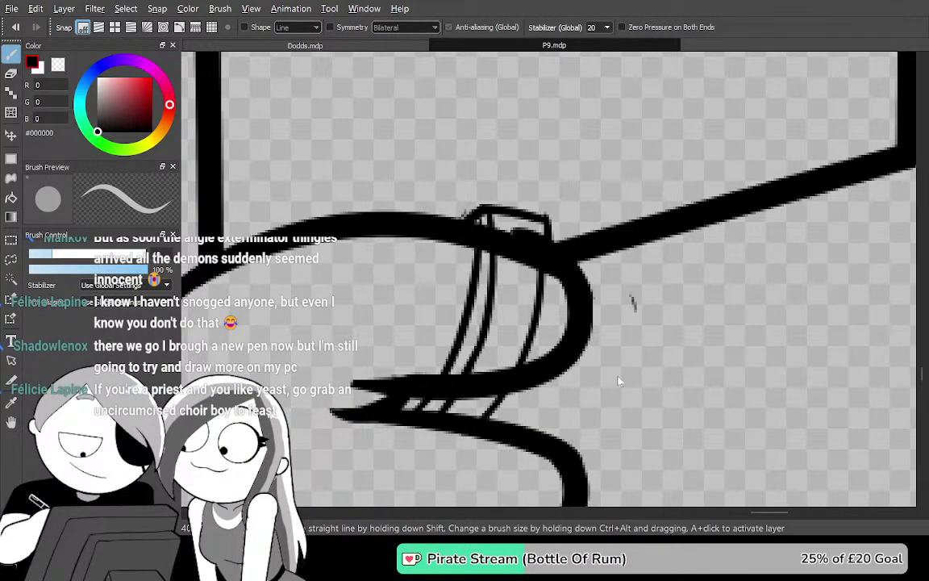
key(Tab)
scroll(564, 352, up, 2)
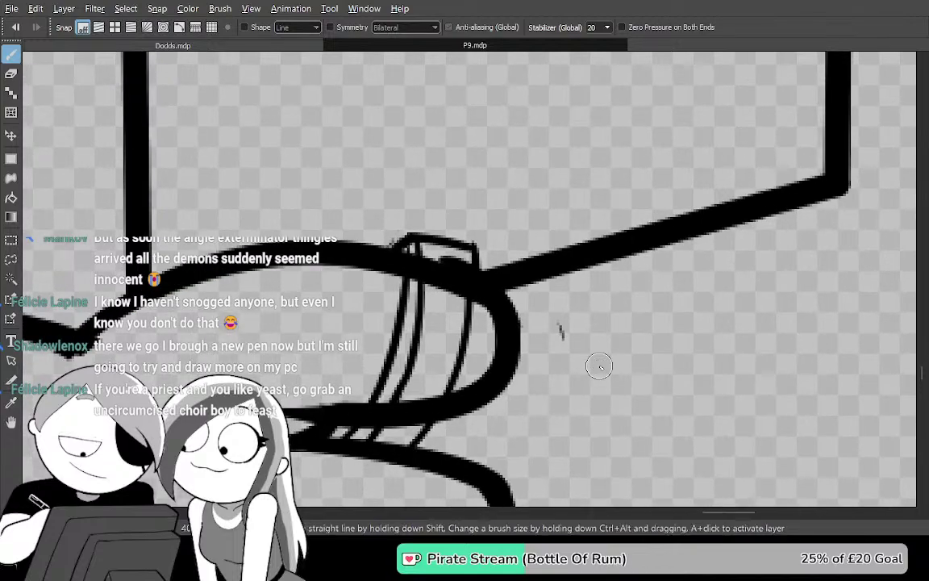
scroll(674, 365, up, 2)
drag(438, 253, 568, 290)
key(e)
mouse_move(395, 179)
mouse_down()
mouse_move(382, 280)
mouse_move(386, 196)
mouse_move(385, 211)
mouse_move(413, 249)
mouse_move(403, 263)
mouse_move(372, 211)
mouse_move(391, 189)
mouse_move(428, 264)
mouse_up()
key(ctrl+z)
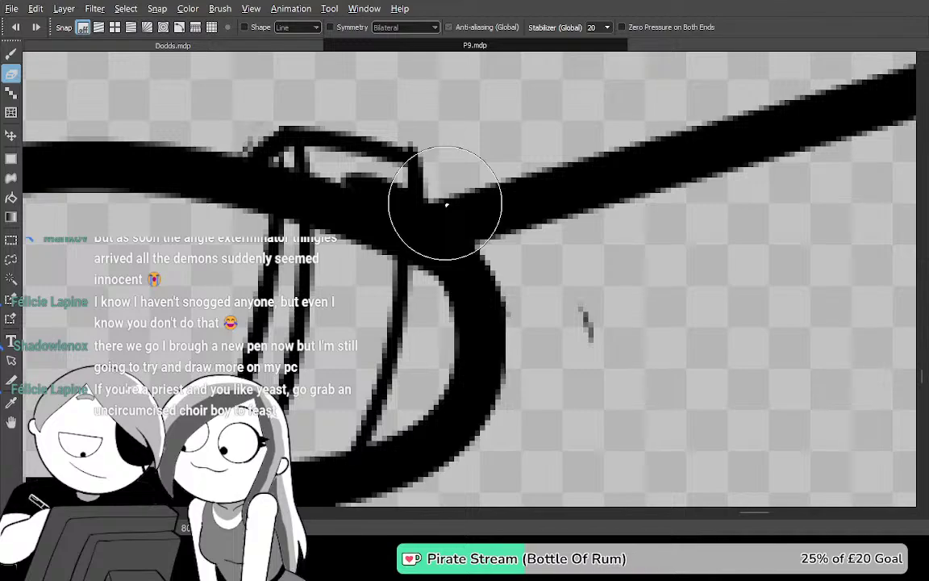
With the hand outline hidden, erase the end of the object's slanted lower edge that sticks into the band
key(Tab)
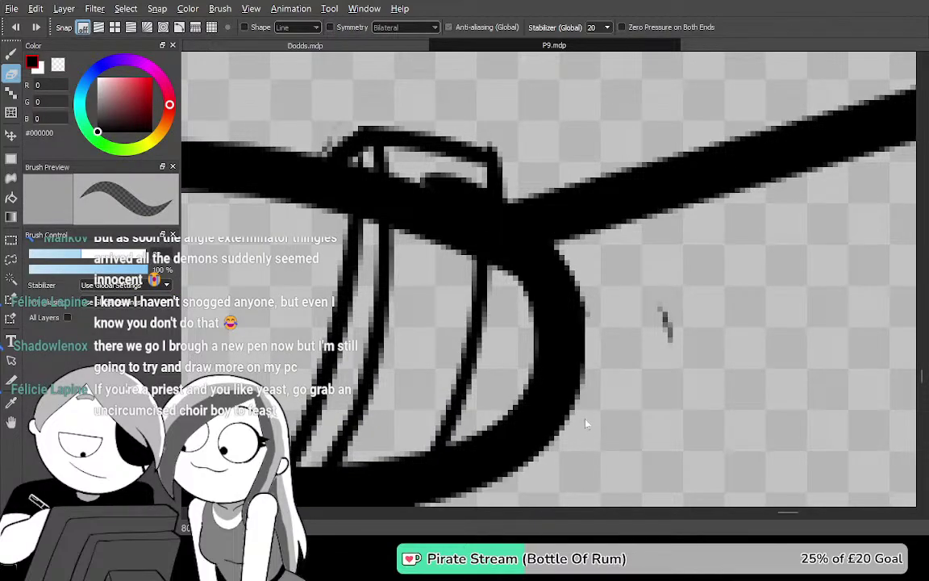
key(ctrl+z)
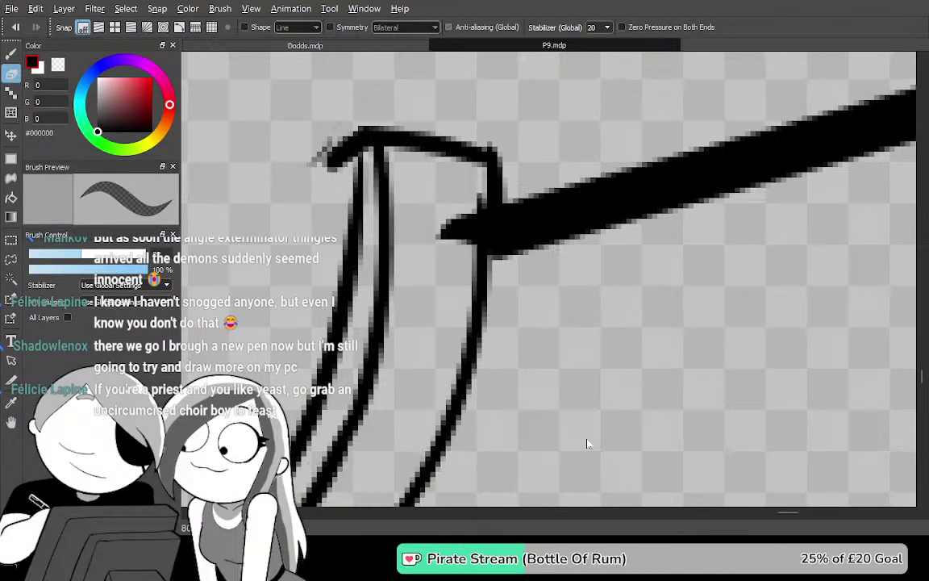
key(Tab)
key(Tab)
key(Tab)
drag(557, 378, 626, 415)
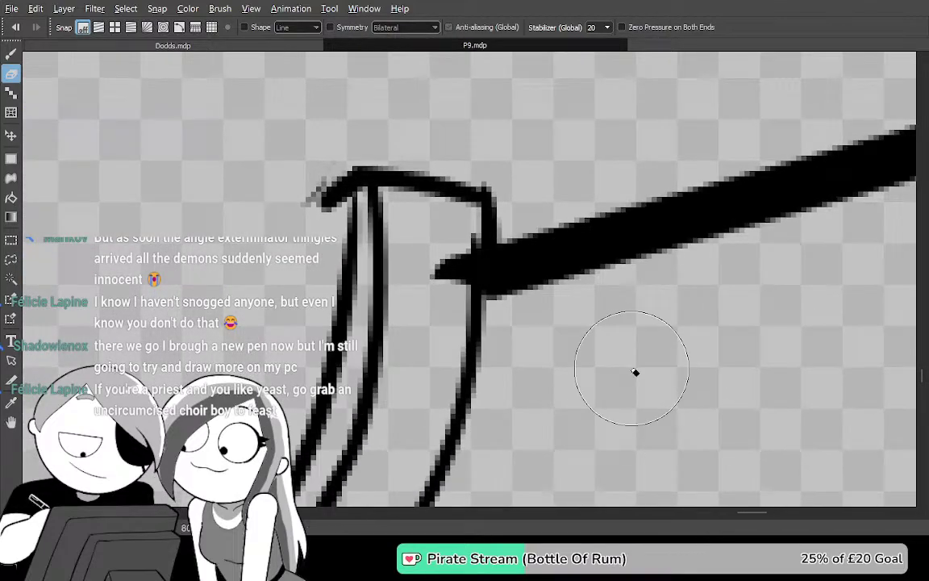
scroll(636, 372, up, 2)
drag(656, 363, 779, 419)
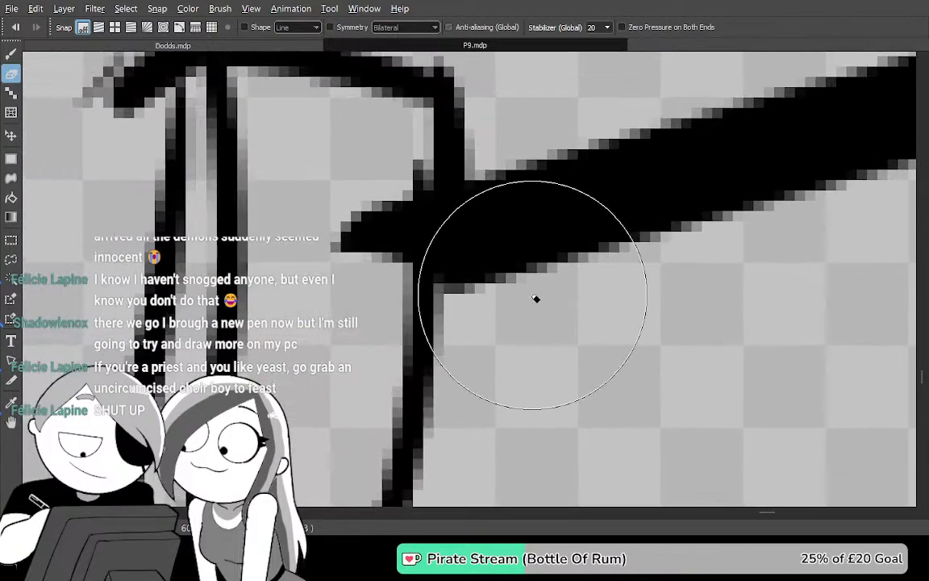
mouse_move(352, 233)
mouse_down()
mouse_move(374, 216)
mouse_move(377, 239)
mouse_up()
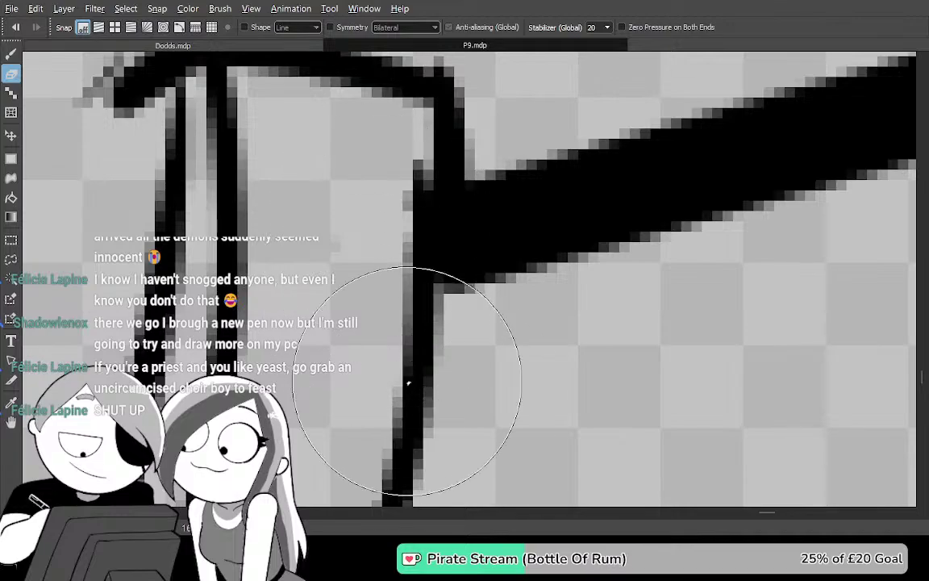
key(Tab)
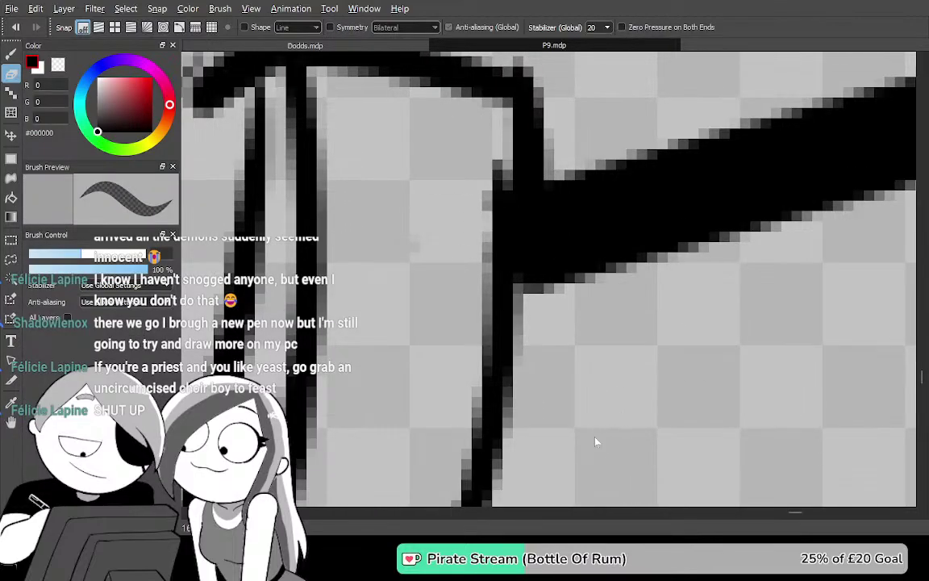
key(ctrl+z)
key(ctrl+z)
key(Tab)
Erase the thumb's thick outline where it crosses the inside of the wide part of the band
drag(482, 331, 531, 398)
mouse_move(448, 232)
mouse_down()
mouse_move(449, 344)
mouse_move(463, 269)
mouse_move(453, 240)
mouse_move(287, 214)
mouse_move(283, 261)
mouse_up()
drag(346, 478, 390, 141)
mouse_move(395, 319)
mouse_down()
mouse_move(480, 106)
mouse_move(514, 149)
mouse_move(458, 222)
mouse_move(375, 245)
mouse_move(242, 310)
mouse_up()
mouse_move(395, 203)
mouse_down()
mouse_move(473, 257)
mouse_move(554, 264)
mouse_move(476, 244)
mouse_move(611, 241)
mouse_move(515, 265)
mouse_move(747, 290)
mouse_up()
Thicken the short outer edge of the band between the thumb and the finger below
key(b)
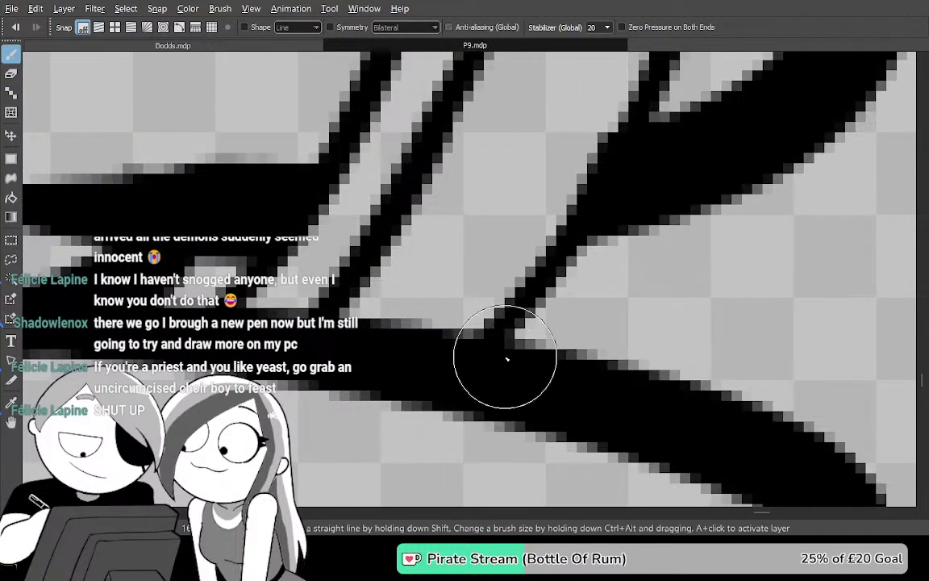
drag(499, 365, 603, 252)
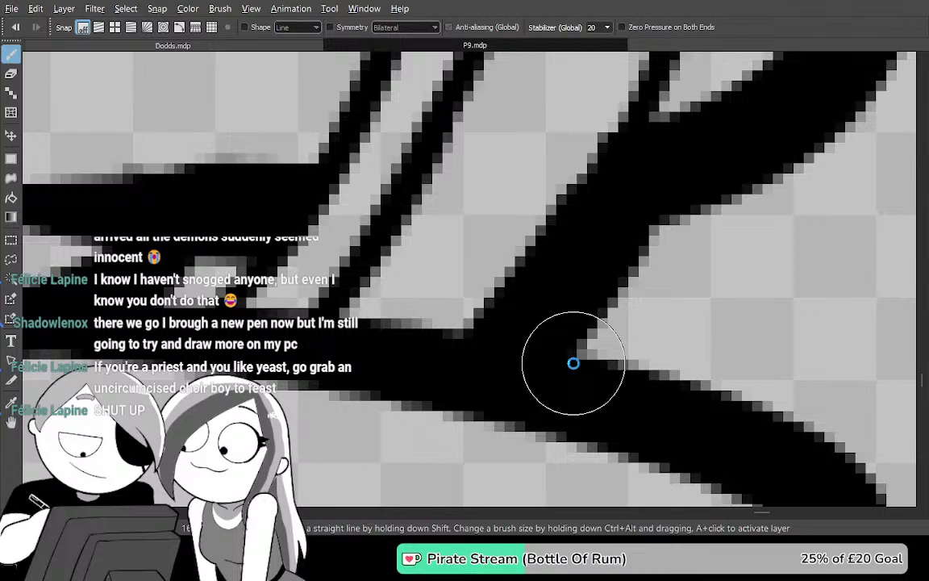
key(Tab)
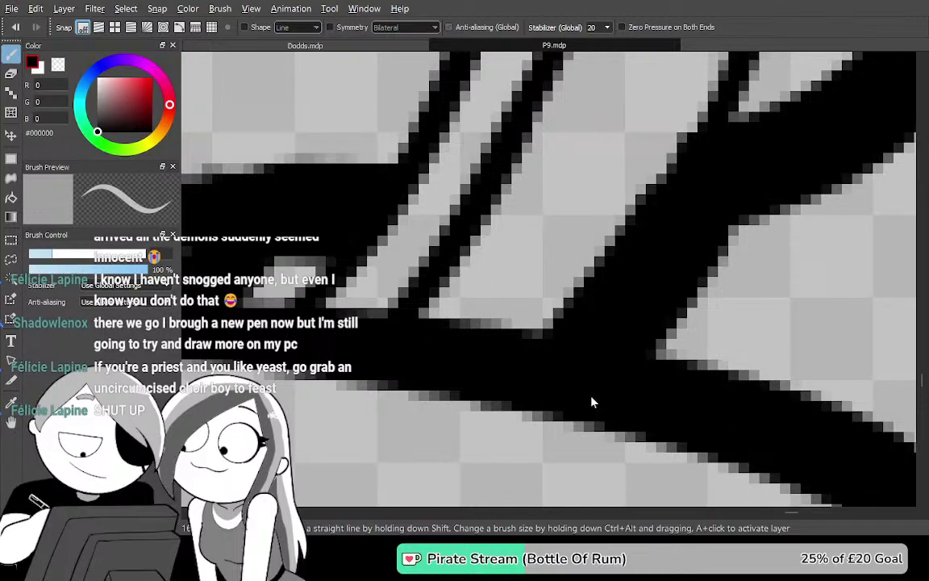
key(Tab)
Erase the thumb's lower outline inside the narrow strip at the band's lower end
key(e)
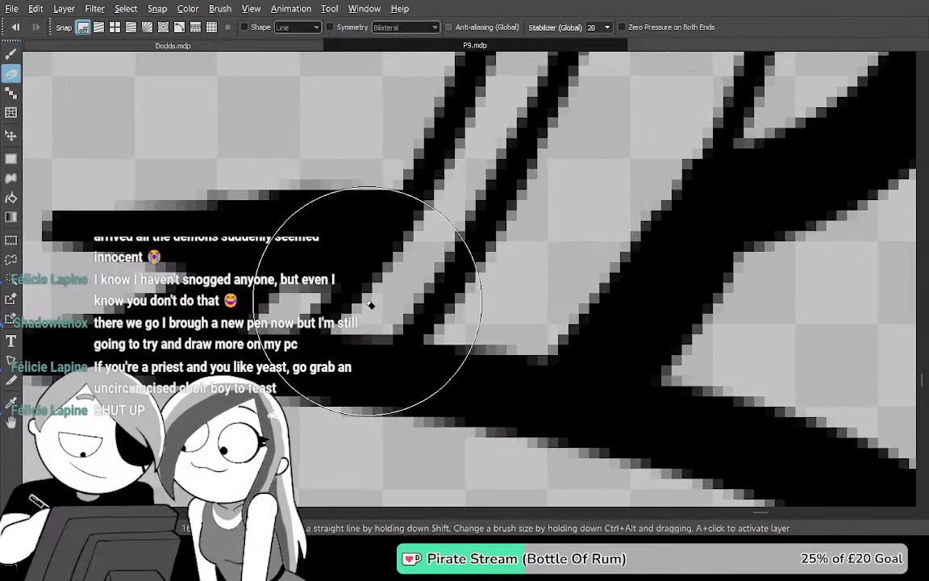
mouse_move(301, 365)
mouse_down()
mouse_move(312, 347)
mouse_move(380, 396)
mouse_up()
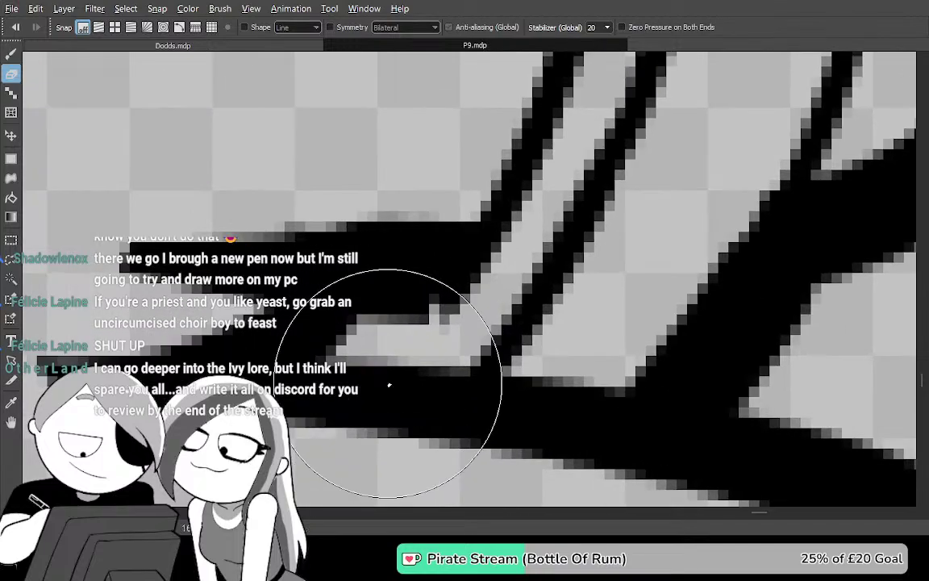
scroll(389, 384, down, 6)
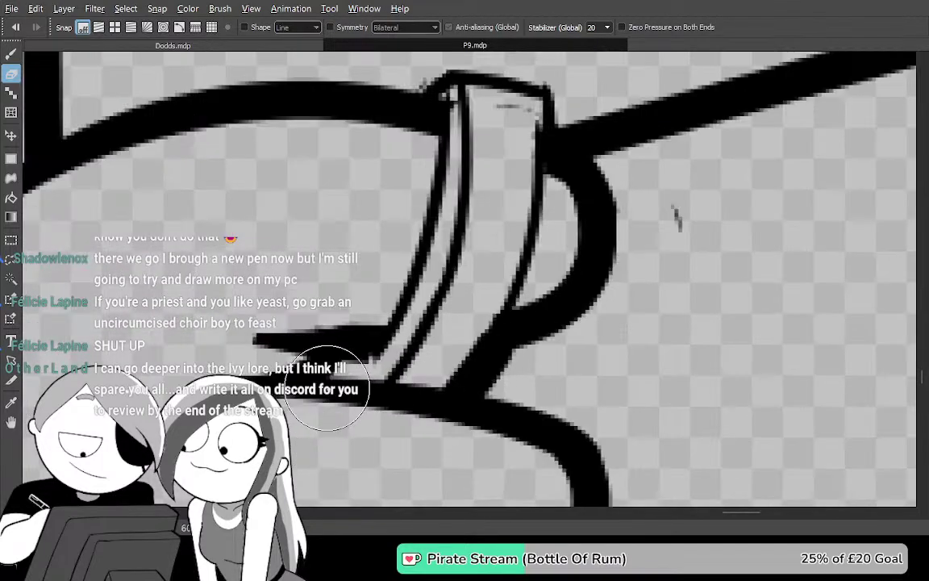
scroll(327, 397, down, 2)
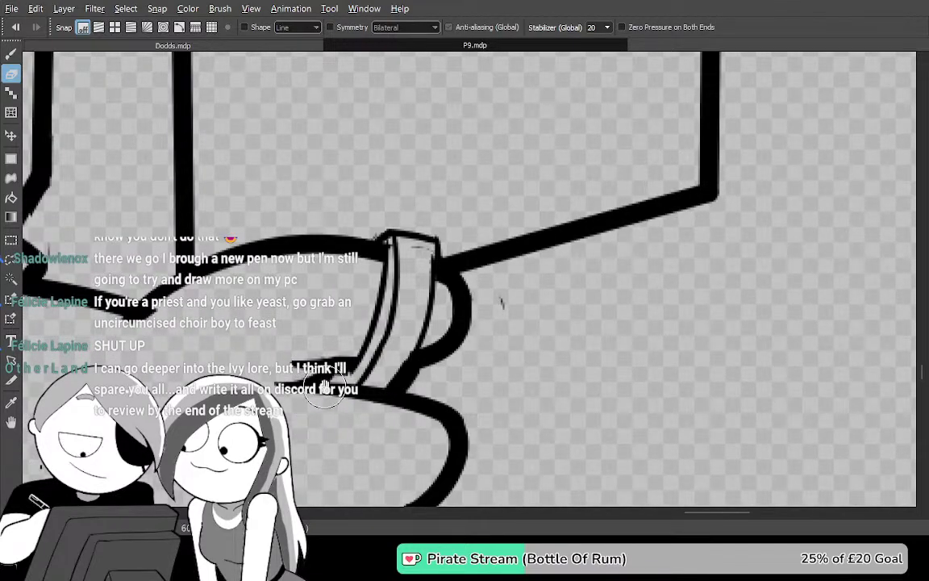
Draw a tapering finger crease inward from the fist's lowest notch and a thick-outlined angular tab beneath the fist
mouse_move(481, 315)
mouse_down()
mouse_move(514, 201)
mouse_move(632, 44)
mouse_up()
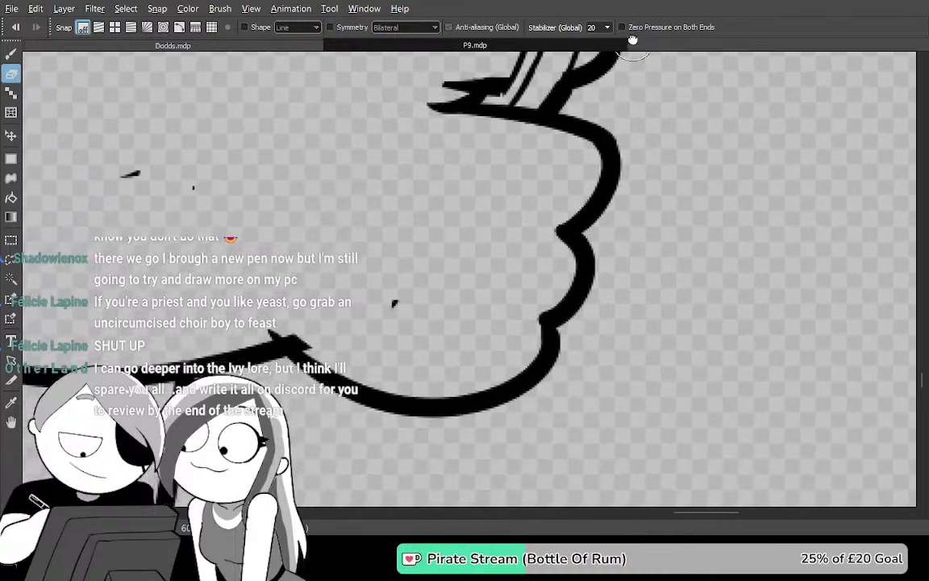
key(Tab)
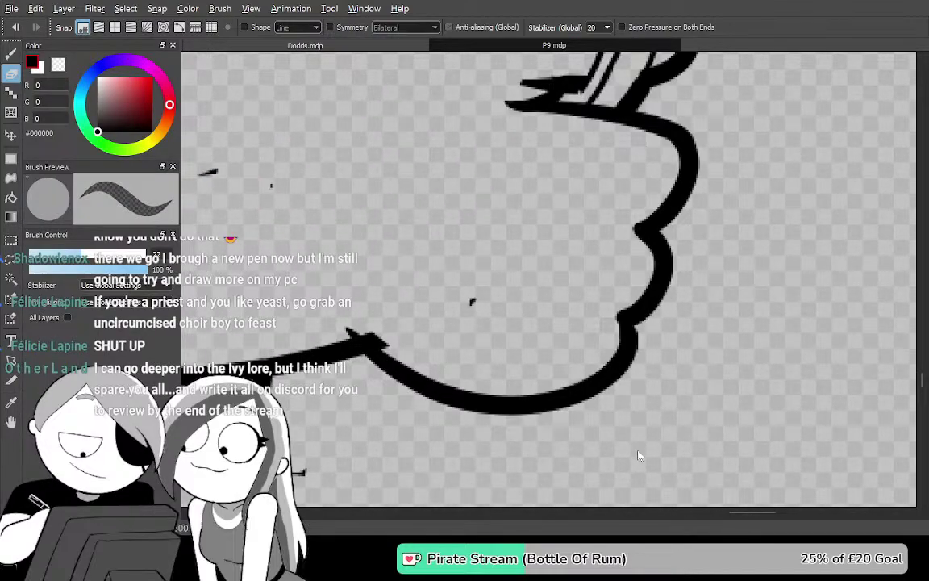
key(Tab)
scroll(705, 470, up, 4)
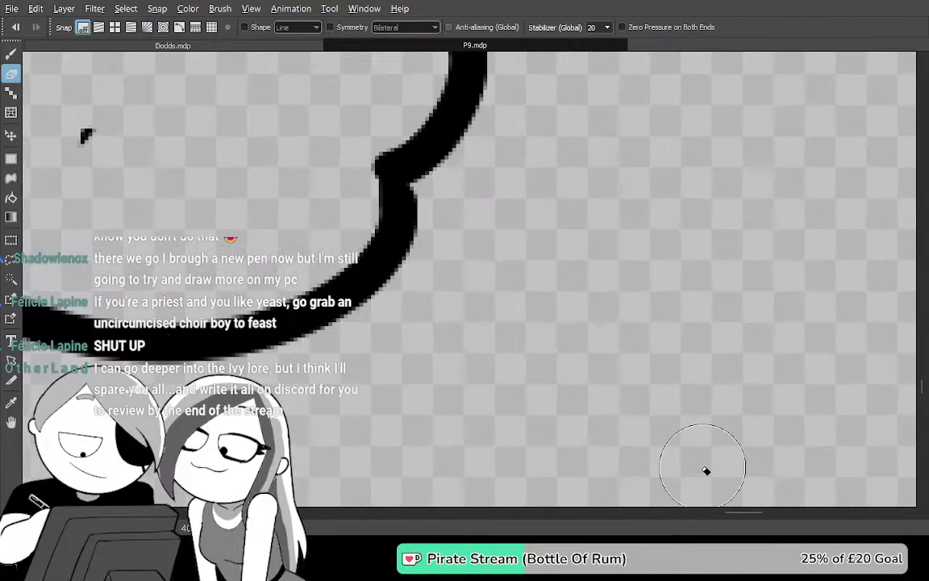
drag(570, 234, 798, 310)
key(b)
drag(353, 222, 680, 237)
drag(517, 401, 520, 475)
drag(596, 141, 494, 464)
mouse_move(494, 206)
mouse_down()
mouse_move(481, 443)
mouse_move(506, 381)
mouse_move(417, 491)
mouse_move(444, 386)
mouse_move(511, 240)
mouse_move(520, 272)
mouse_up()
mouse_move(514, 356)
mouse_down()
mouse_move(398, 362)
mouse_move(310, 296)
mouse_move(328, 238)
mouse_up()
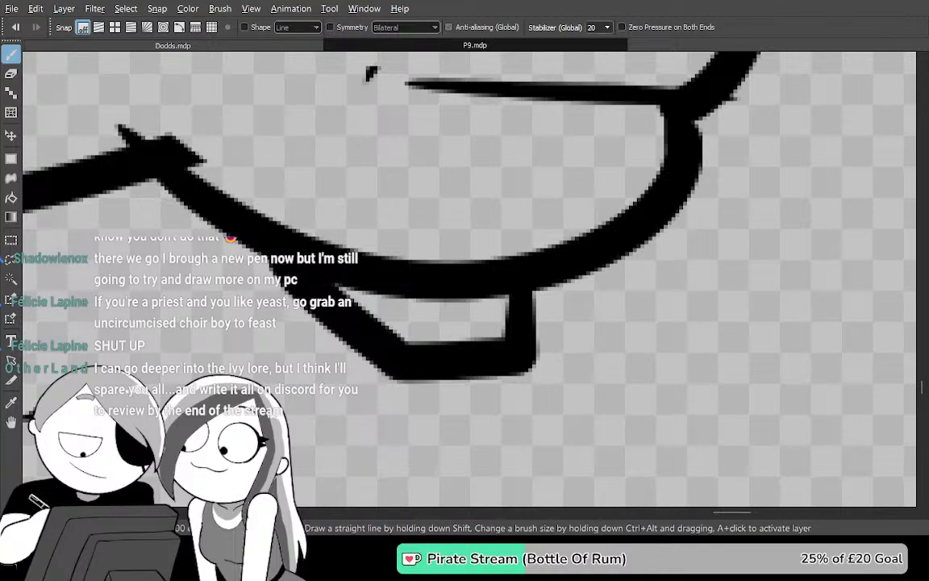
Draw another finger crease inward from the upper notch and thin curved vertical lines across the curled fingers
mouse_move(599, 248)
mouse_down()
mouse_move(539, 355)
mouse_move(549, 438)
mouse_move(582, 336)
mouse_up()
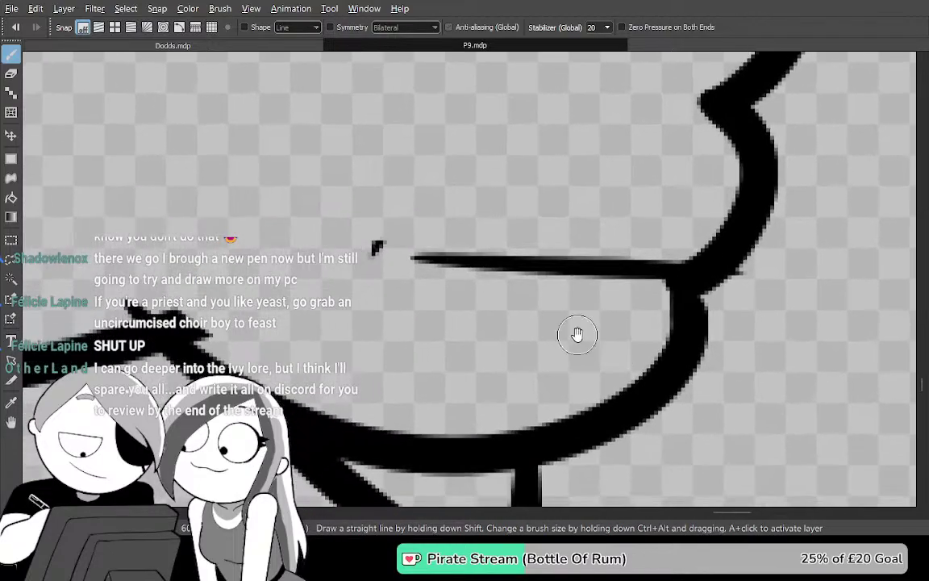
mouse_move(576, 274)
mouse_down()
mouse_move(523, 387)
mouse_move(502, 475)
mouse_up()
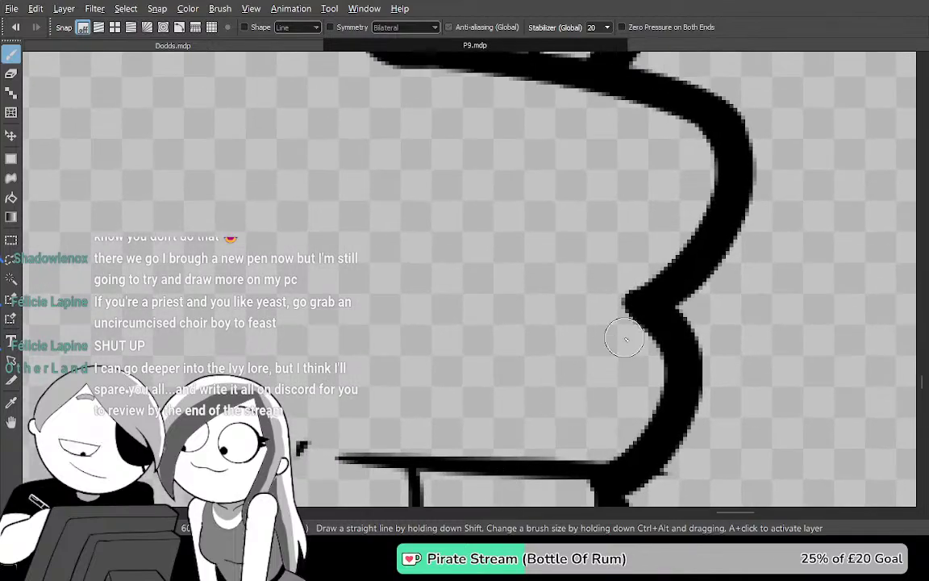
drag(649, 300, 371, 263)
mouse_move(487, 271)
mouse_down()
mouse_move(535, 458)
mouse_move(606, 322)
mouse_move(573, 265)
mouse_move(580, 228)
mouse_up()
drag(469, 379, 459, 439)
mouse_move(527, 274)
mouse_down()
mouse_move(529, 402)
mouse_move(545, 161)
mouse_up()
Draw a thin rounded line from the thumb's top outline around to the start of the upper finger's outline
mouse_move(535, 125)
mouse_down()
mouse_move(519, 350)
mouse_move(645, 338)
mouse_up()
mouse_move(513, 370)
mouse_down()
mouse_move(554, 385)
mouse_move(459, 340)
mouse_move(411, 153)
mouse_move(474, 171)
mouse_move(431, 182)
mouse_move(420, 311)
mouse_move(619, 390)
mouse_up()
key(ctrl+z)
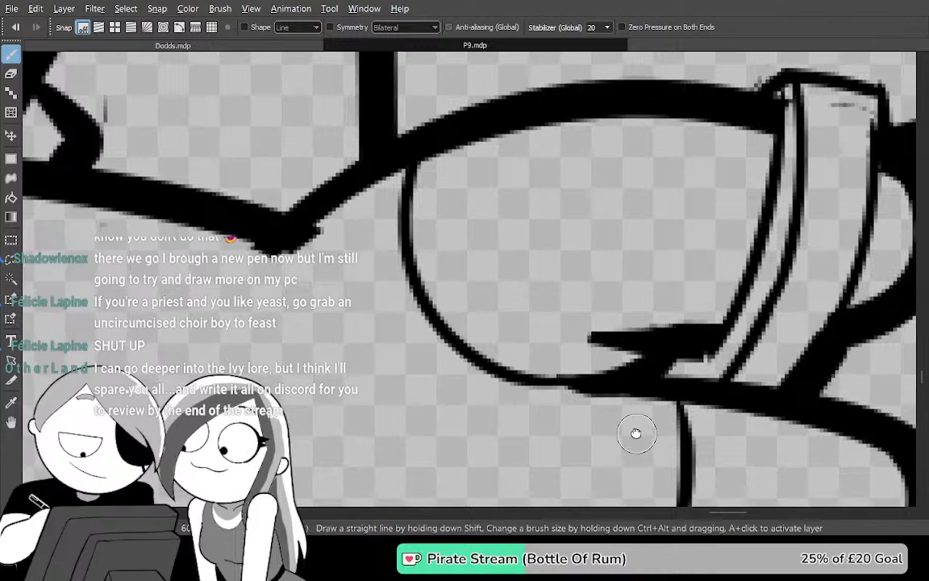
drag(702, 405, 782, 127)
scroll(779, 123, down, 2)
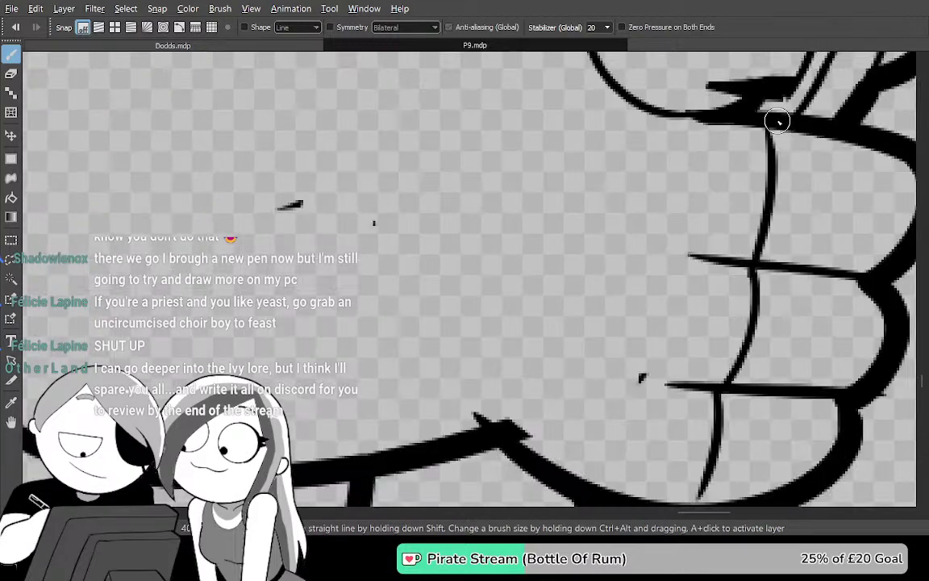
mouse_move(516, 313)
mouse_down()
mouse_move(502, 408)
mouse_move(518, 323)
mouse_up()
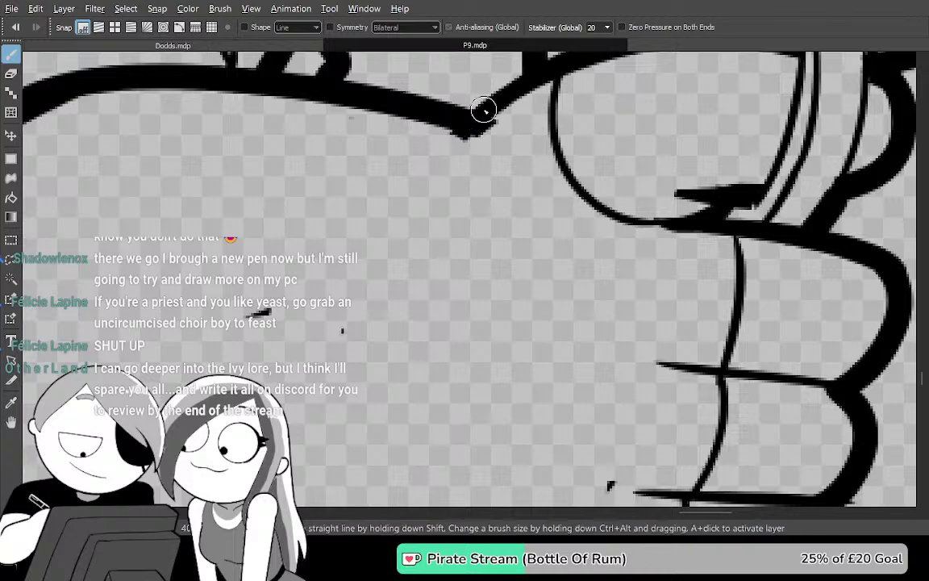
Draw a thin curved wrist line bowing away from the fingers, joining the fist's upper wrist notch to the lower one
mouse_move(477, 129)
mouse_down()
mouse_move(506, 477)
mouse_move(533, 520)
mouse_up()
mouse_move(523, 395)
mouse_down()
mouse_move(501, 230)
mouse_move(512, 267)
mouse_up()
key(ctrl+z)
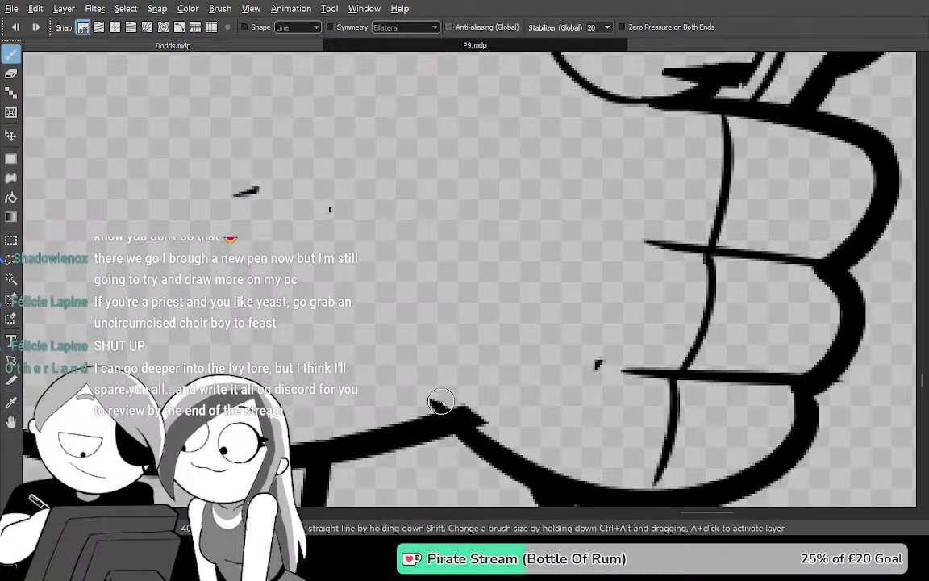
drag(452, 412, 456, 434)
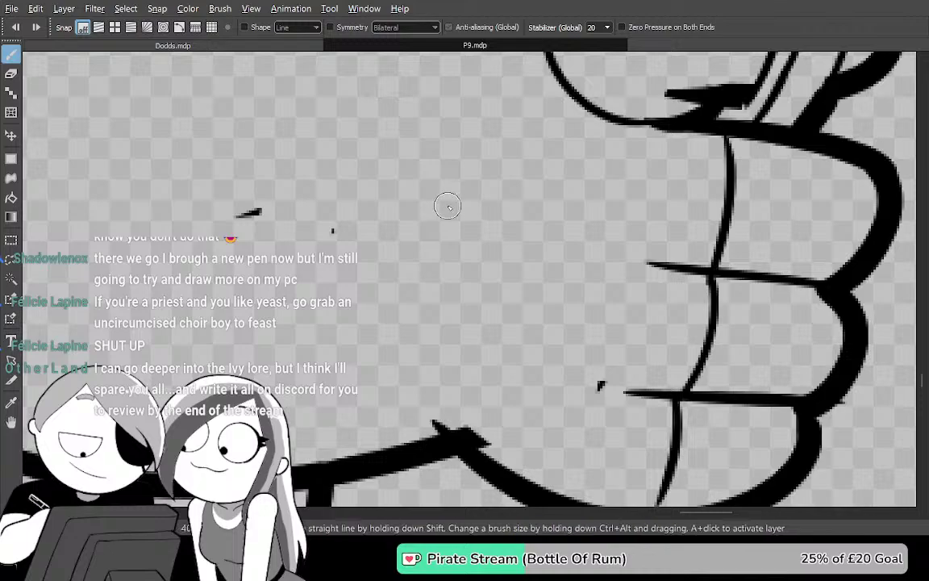
scroll(442, 210, down, 1)
drag(519, 212, 531, 257)
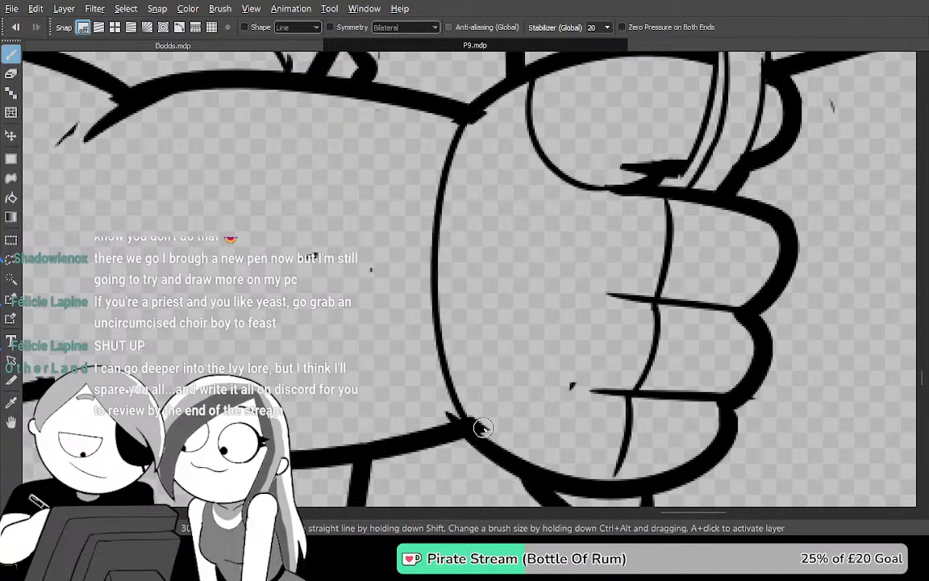
Draw a thicker parallel curve on the forearm side of the wrist line with small end bumps, and fill the band between them black
scroll(482, 432, down, 1)
scroll(489, 188, up, 1)
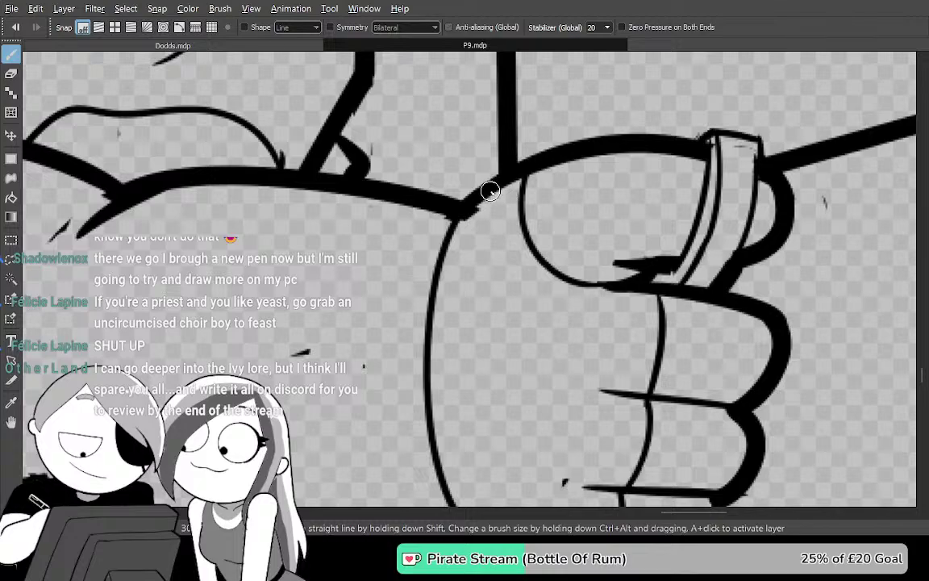
scroll(393, 235, down, 5)
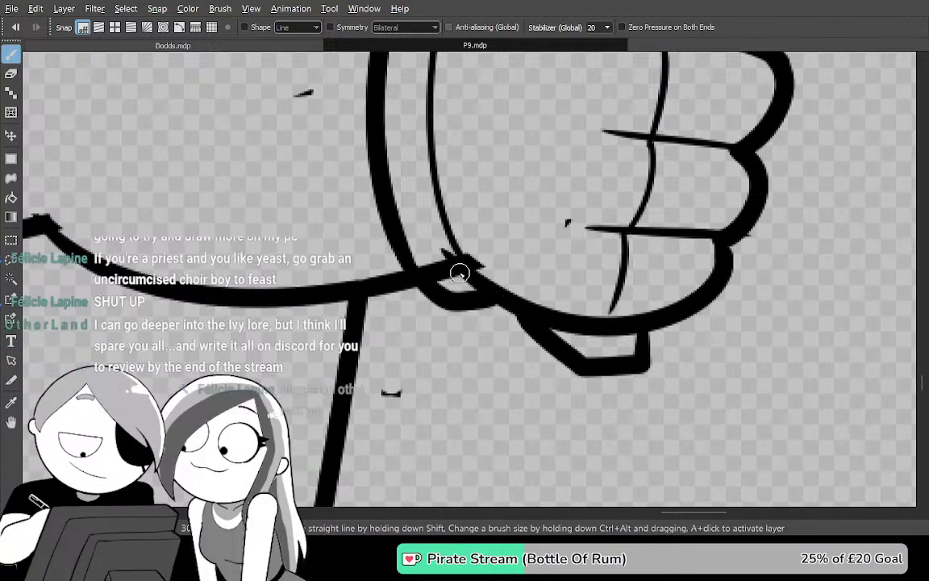
key(g)
click(423, 223)
key(b)
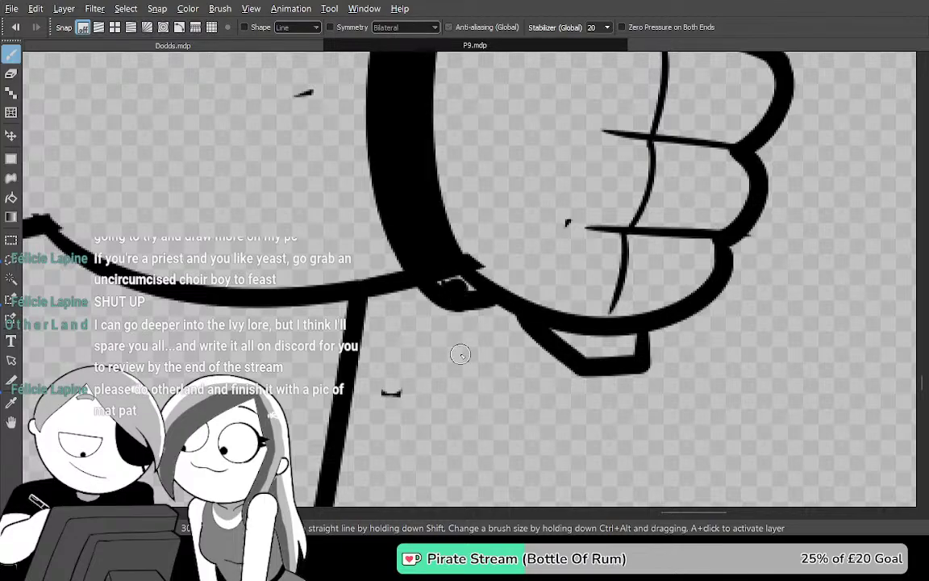
Paint the small gap inside the bump at the wristband's upper end solid black
key(space)
mouse_move(459, 353)
mouse_down()
mouse_move(553, 390)
mouse_move(494, 355)
mouse_up()
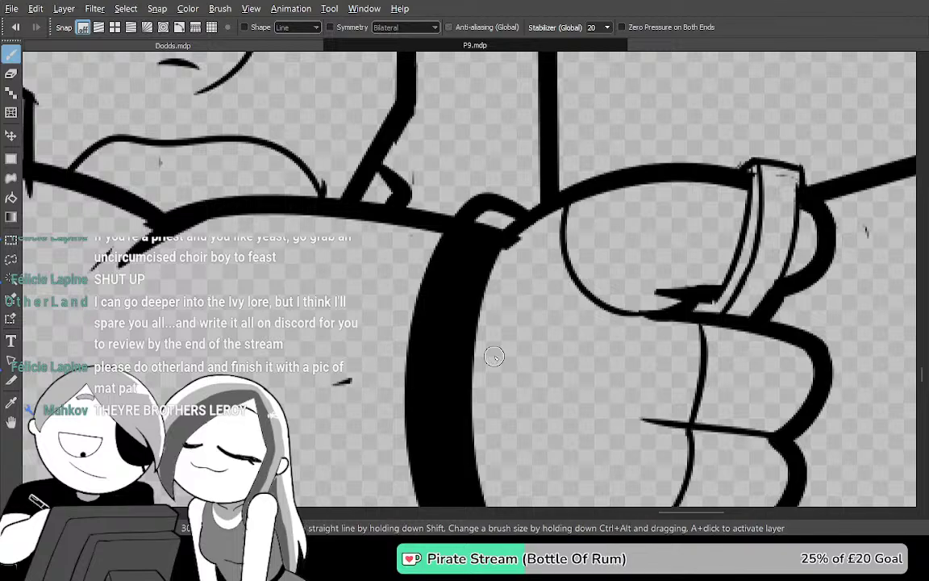
scroll(494, 356, up, 4)
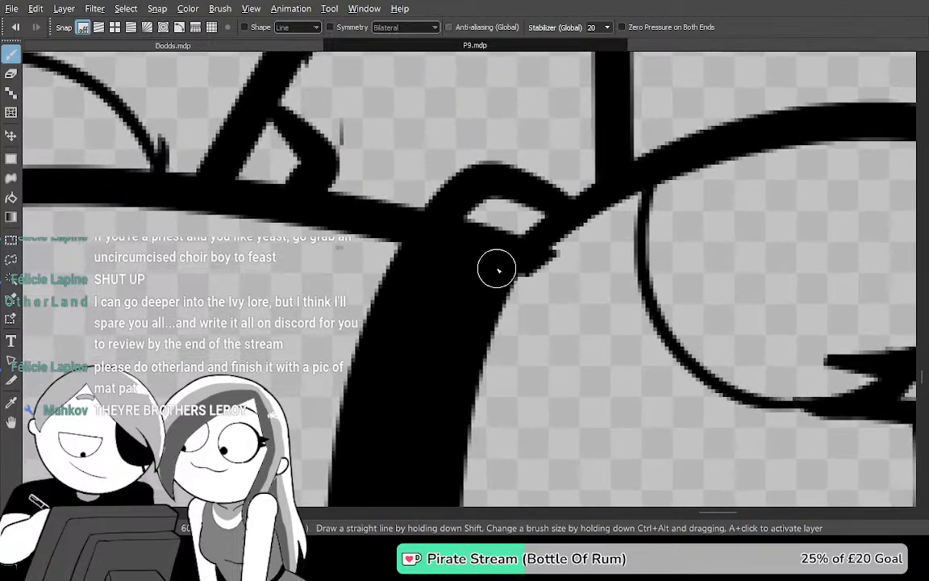
drag(497, 269, 505, 213)
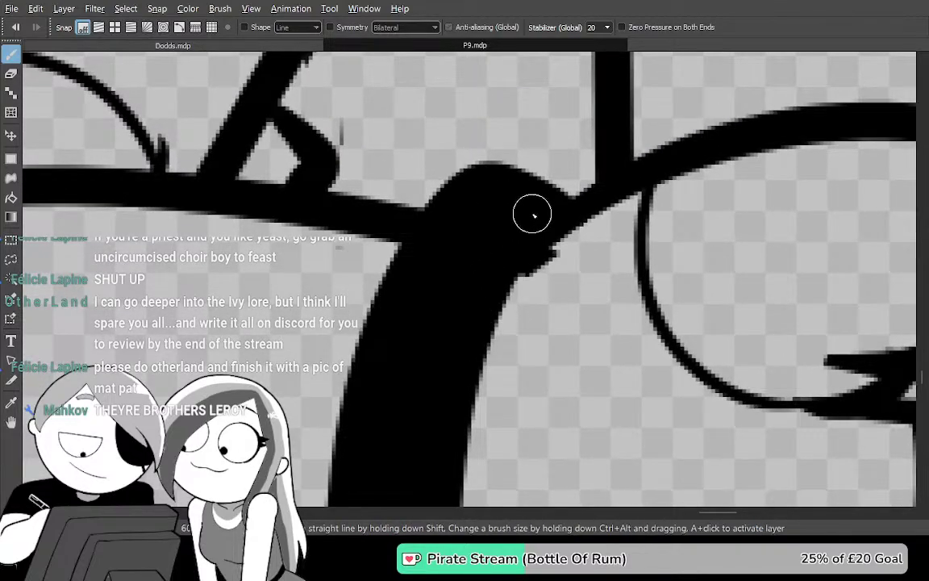
Try to outline a curved opening beside the wristband and fill the rest of the back of the hand black
scroll(505, 213, down, 3)
drag(643, 356, 573, 288)
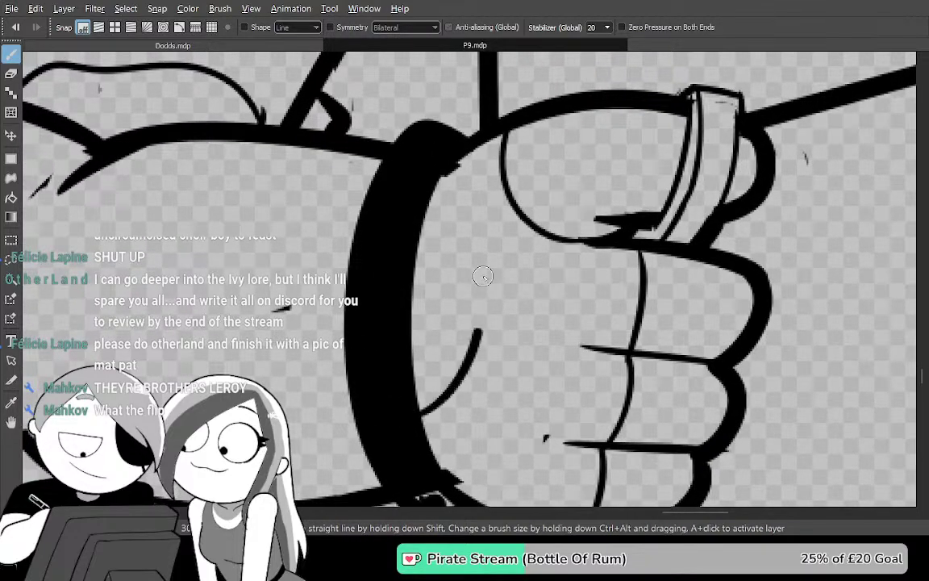
drag(483, 289, 377, 177)
key(g)
click(533, 265)
mouse_move(719, 403)
mouse_down()
mouse_move(547, 278)
mouse_move(525, 281)
mouse_up()
mouse_move(690, 295)
mouse_down()
mouse_move(729, 327)
mouse_move(757, 326)
mouse_move(806, 373)
mouse_up()
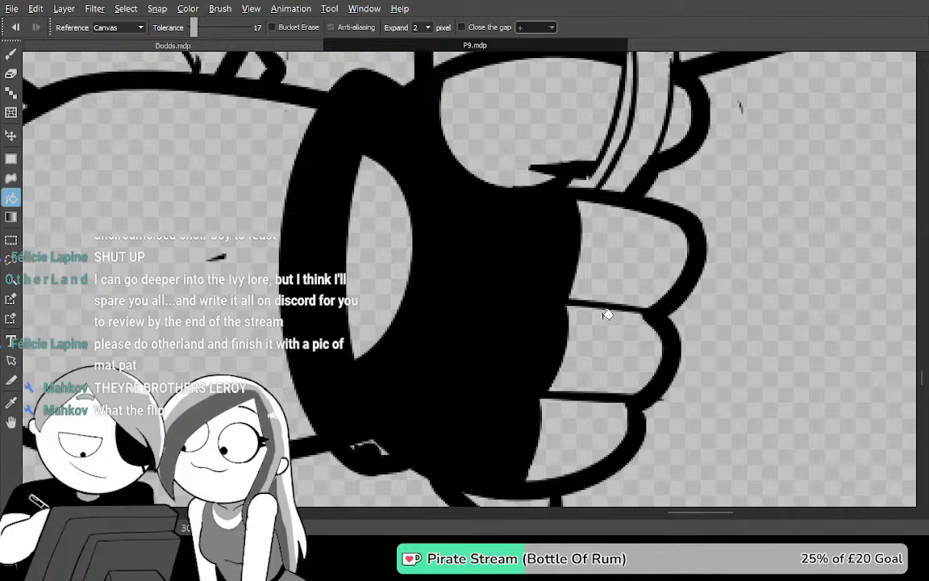
key(ctrl+z)
Redraw a narrower crescent-shaped opening beside the wristband and fill the back of the hand around it black up to the fingers
key(p)
drag(363, 145, 405, 194)
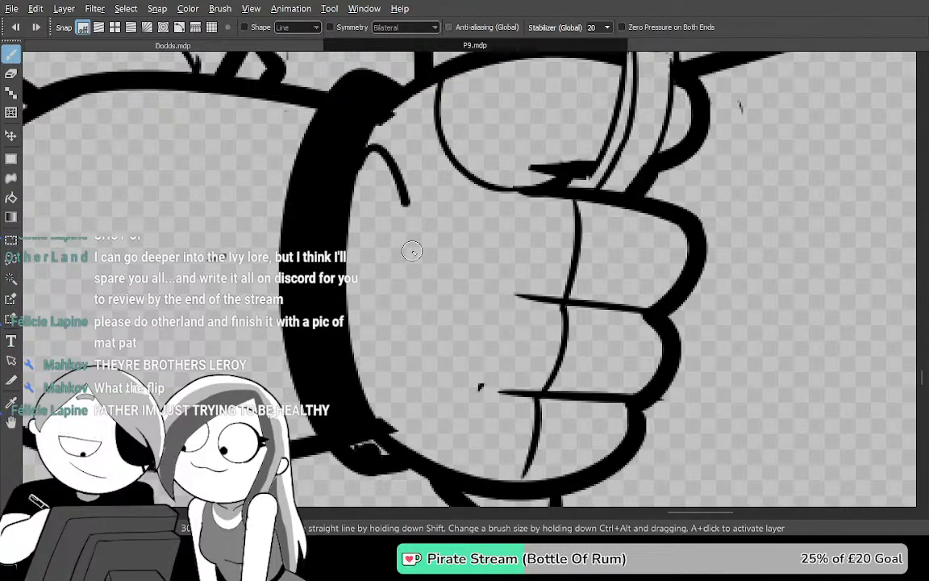
drag(411, 238, 387, 355)
key(g)
click(460, 327)
scroll(460, 327, down, 5)
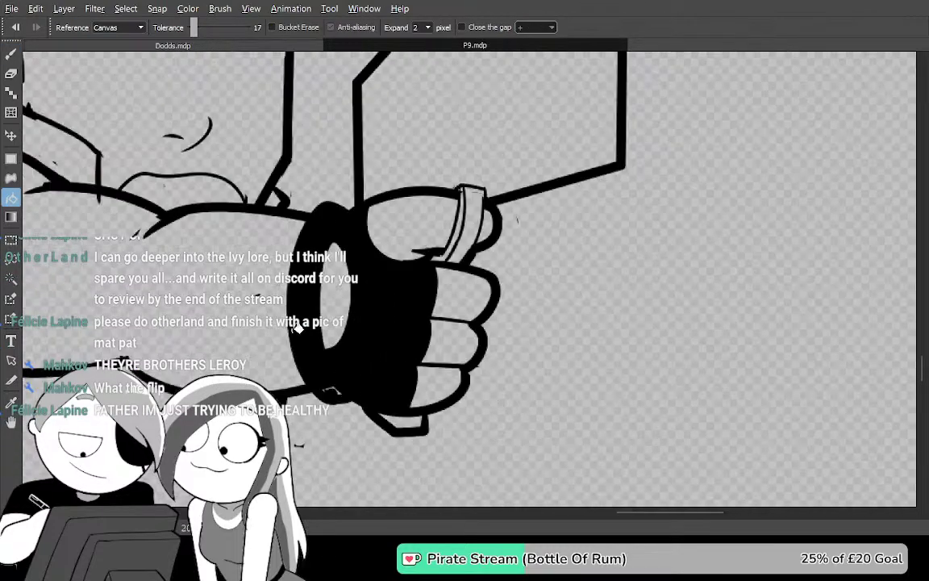
Fill the empty background around the gunman with black to check the silhouette
drag(422, 278, 454, 266)
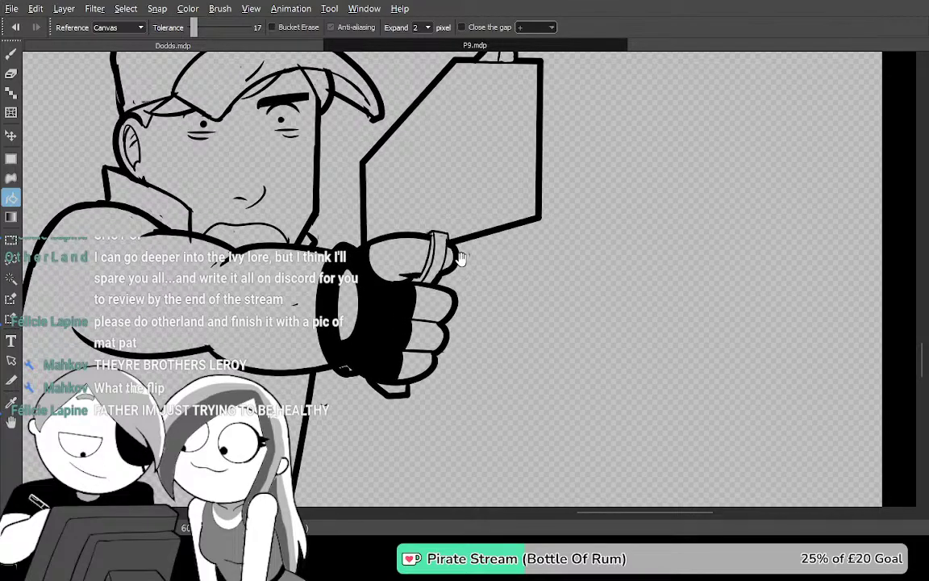
click(637, 244)
drag(578, 272, 542, 196)
scroll(548, 186, down, 3)
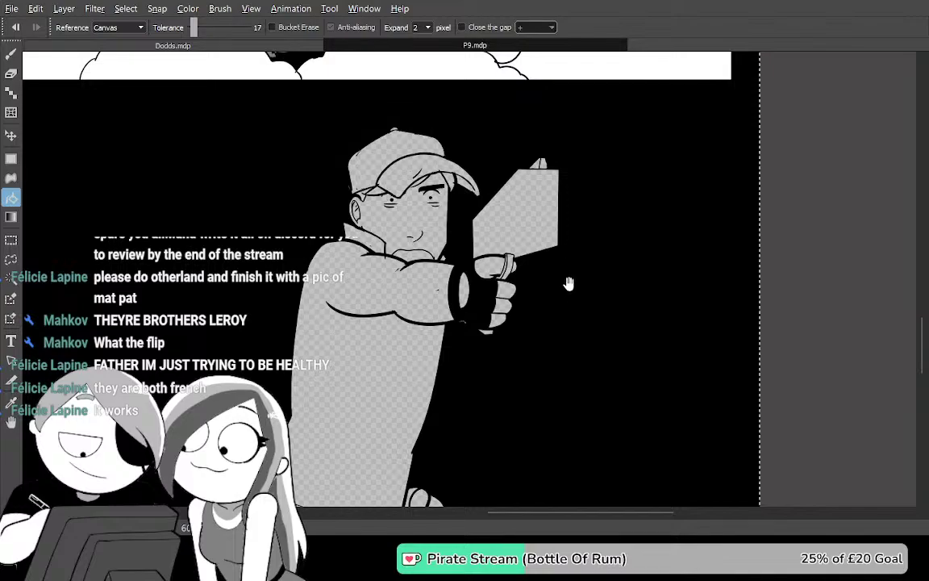
drag(585, 364, 577, 382)
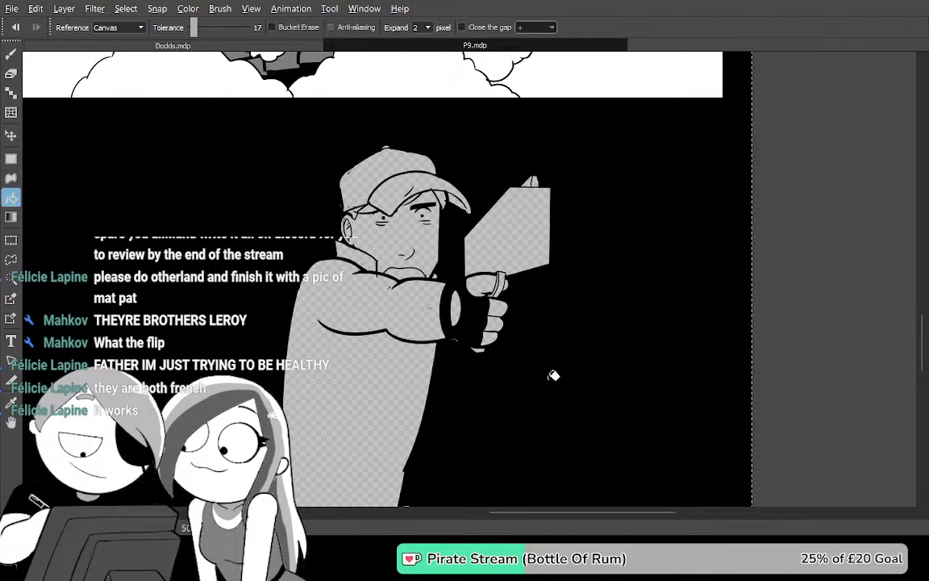
scroll(554, 375, up, 3)
scroll(551, 370, up, 5)
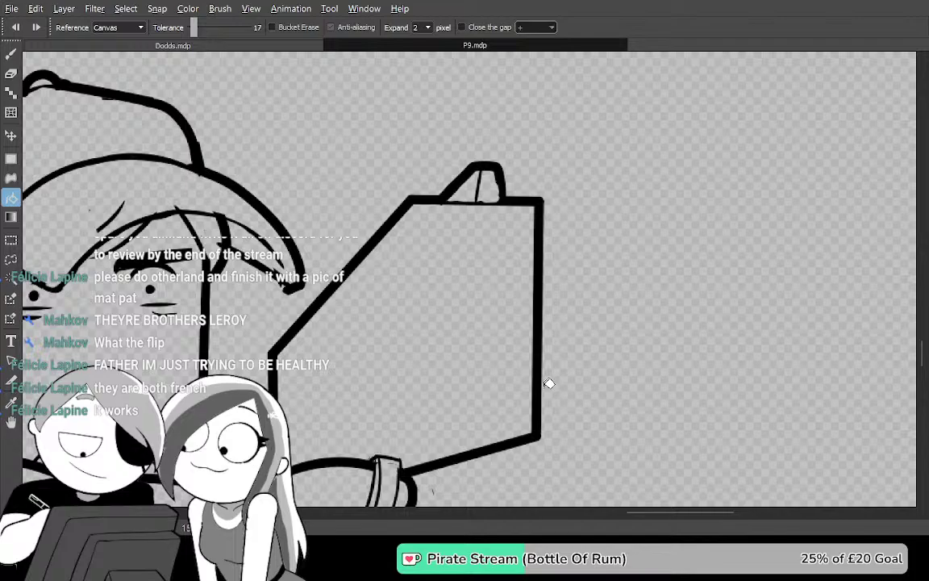
Lasso the front sight together with the gun's upper edge, move them lower, and clear the selection
key(m)
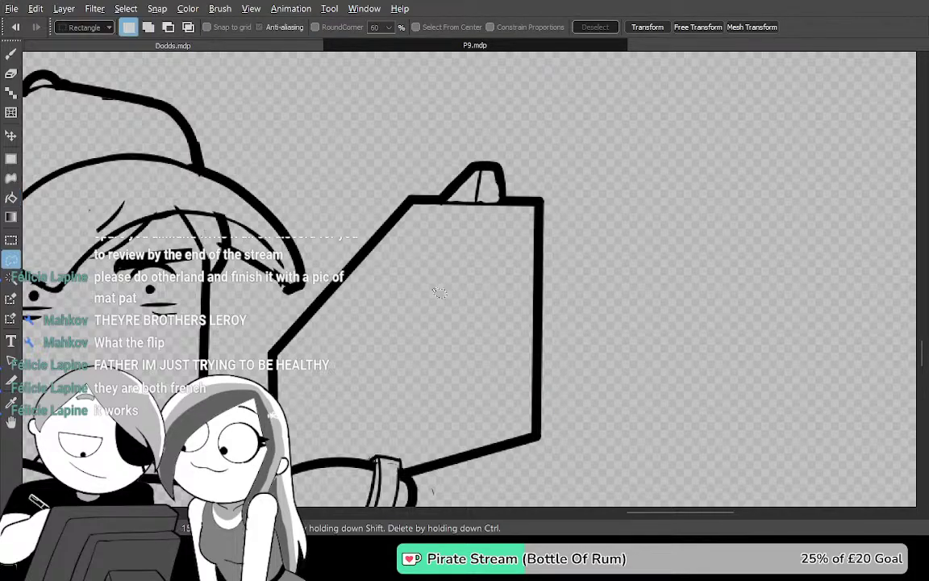
scroll(437, 286, up, 2)
drag(631, 249, 593, 393)
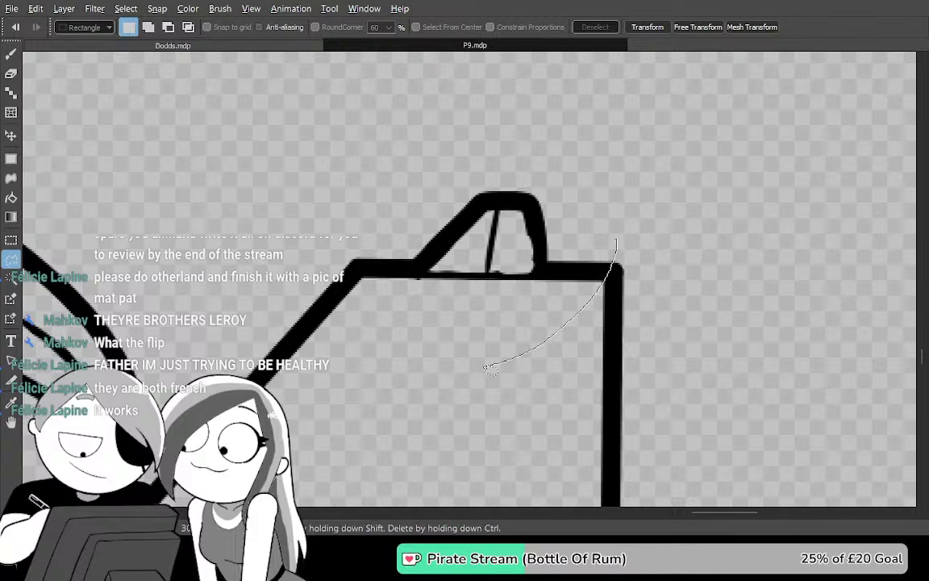
mouse_move(385, 149)
mouse_down()
mouse_move(576, 118)
mouse_move(628, 194)
mouse_up()
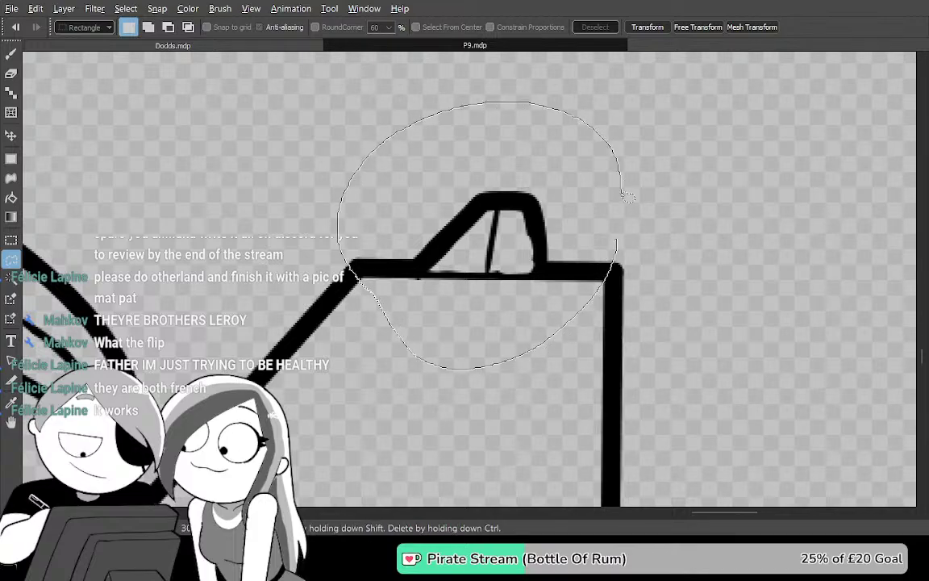
drag(616, 230, 549, 210)
key(ctrl+t)
mouse_move(541, 251)
mouse_down()
mouse_move(535, 311)
mouse_move(545, 357)
mouse_move(582, 79)
mouse_up()
drag(563, 209, 577, 36)
mouse_move(570, 121)
mouse_down()
mouse_move(559, 305)
mouse_move(537, 398)
mouse_move(491, 428)
mouse_move(509, 422)
mouse_up()
key(Escape)
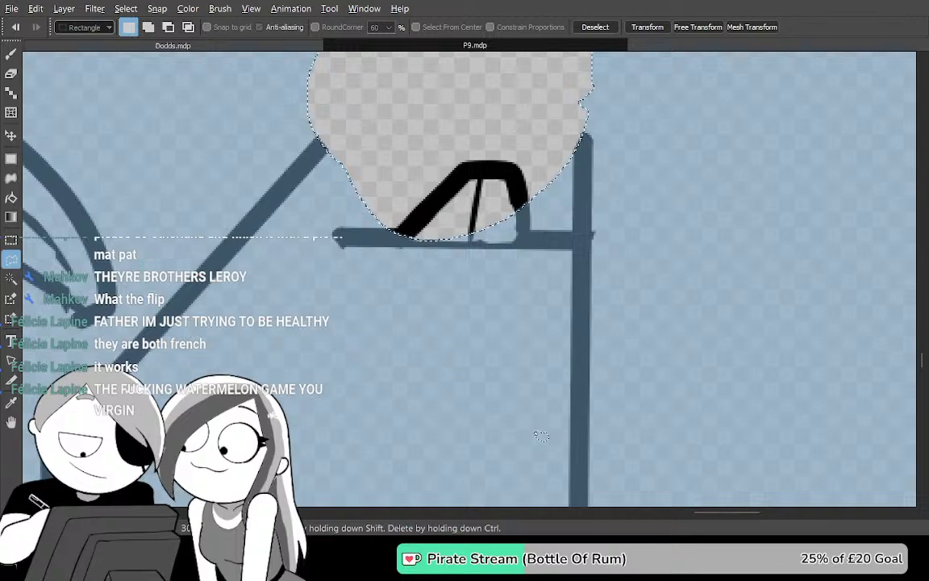
key(ctrl+d)
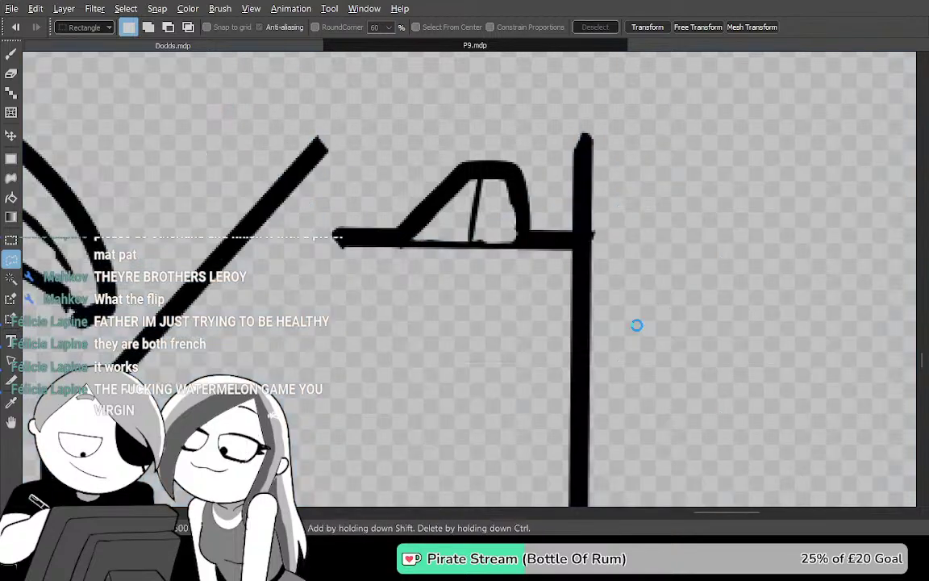
Erase the part of the gun's vertical front edge that sticks up above the lowered upper edge
scroll(678, 336, up, 3)
mouse_move(541, 132)
mouse_down()
mouse_move(545, 216)
mouse_move(524, 251)
mouse_move(514, 130)
mouse_move(532, 79)
mouse_up()
key(e)
mouse_move(544, 113)
mouse_down()
mouse_move(548, 207)
mouse_move(569, 293)
mouse_up()
drag(548, 254, 551, 162)
drag(474, 226, 709, 62)
drag(545, 142, 653, 110)
drag(488, 139, 565, 267)
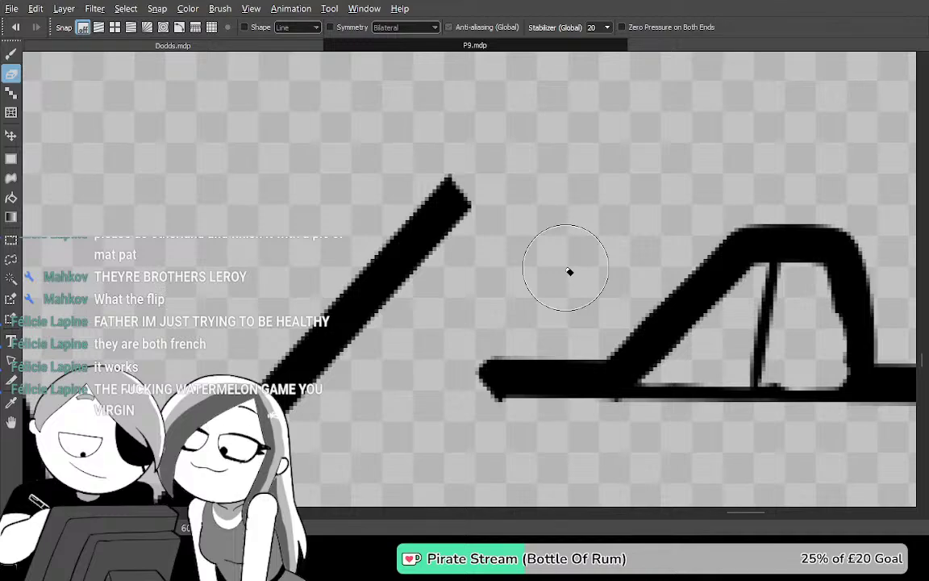
Erase the corner where the gun's old diagonal edge meets the vertical edge above the hand
key(m)
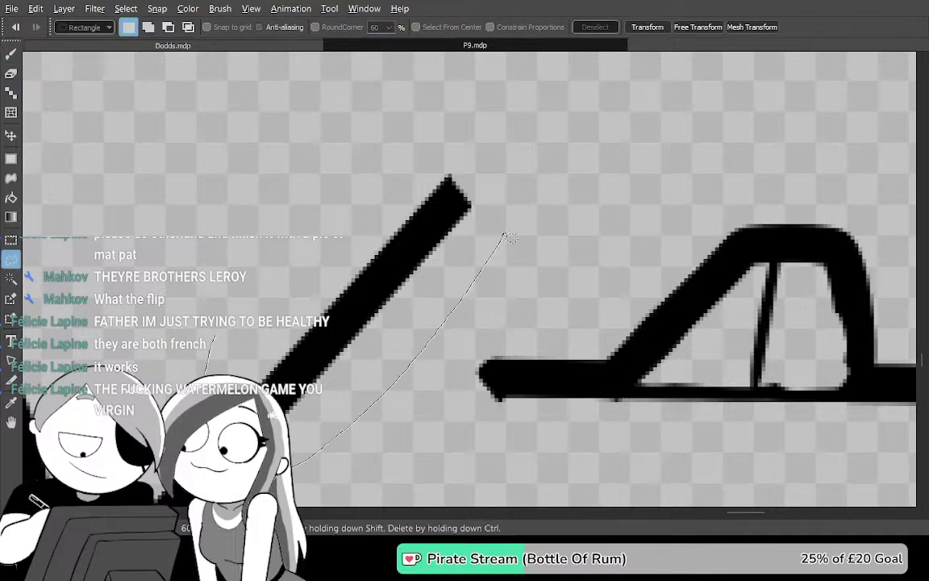
drag(502, 253, 224, 323)
key(Delete)
mouse_move(435, 425)
mouse_down()
mouse_move(544, 248)
mouse_move(687, 113)
mouse_up()
key(ctrl+d)
mouse_move(438, 266)
mouse_down()
mouse_move(523, 407)
mouse_move(628, 351)
mouse_move(521, 165)
mouse_move(583, 212)
mouse_up()
key(e)
mouse_move(382, 282)
mouse_down()
mouse_move(466, 247)
mouse_move(487, 323)
mouse_up()
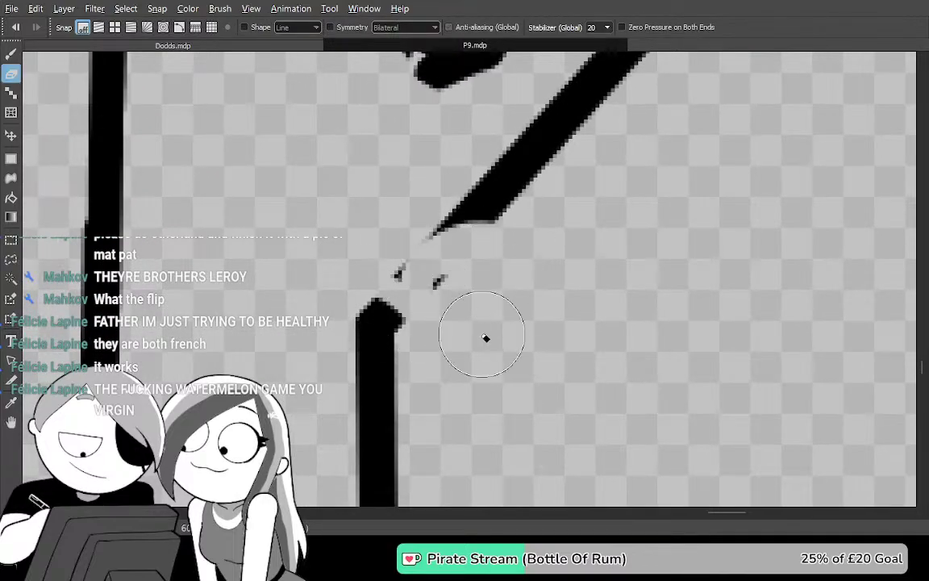
mouse_move(623, 188)
mouse_down()
mouse_move(558, 274)
mouse_move(519, 378)
mouse_up()
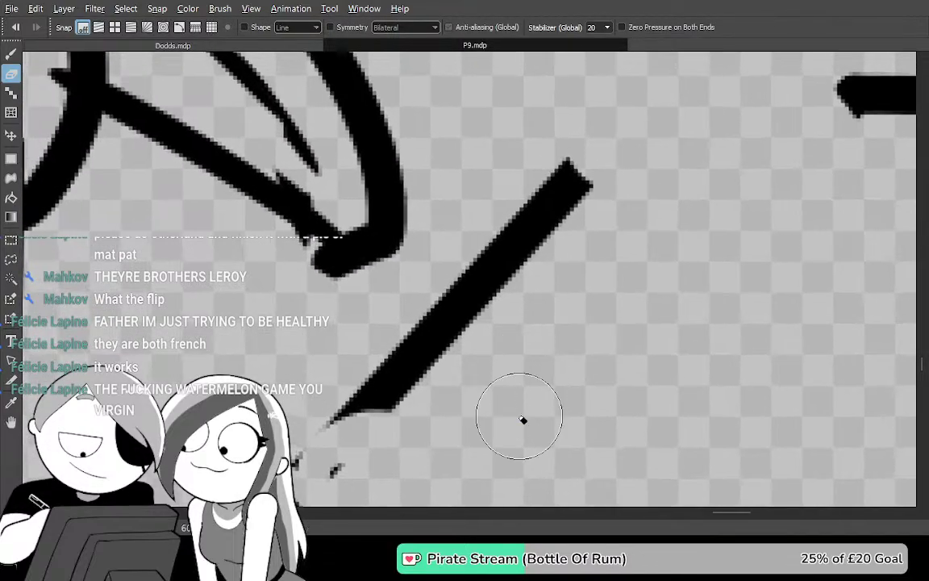
Lasso the remaining old diagonal edge of the gun, delete it, and clear the selection
key(m)
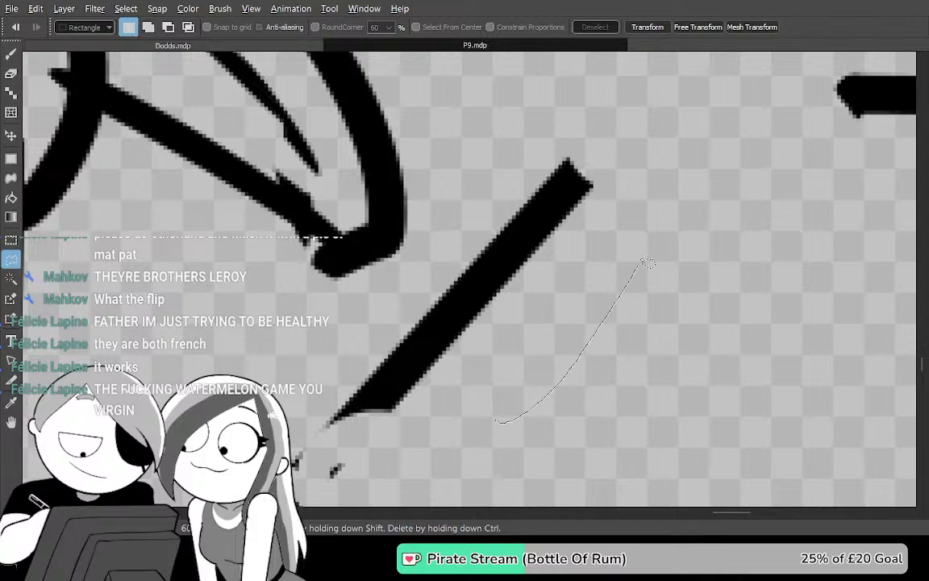
mouse_move(308, 375)
mouse_down()
mouse_move(493, 431)
mouse_move(479, 396)
mouse_move(551, 225)
mouse_up()
key(Delete)
key(ctrl+d)
Try a straight diagonal line from the vertical edge to the gun's upper edge, and fill the background black to check it
key(b)
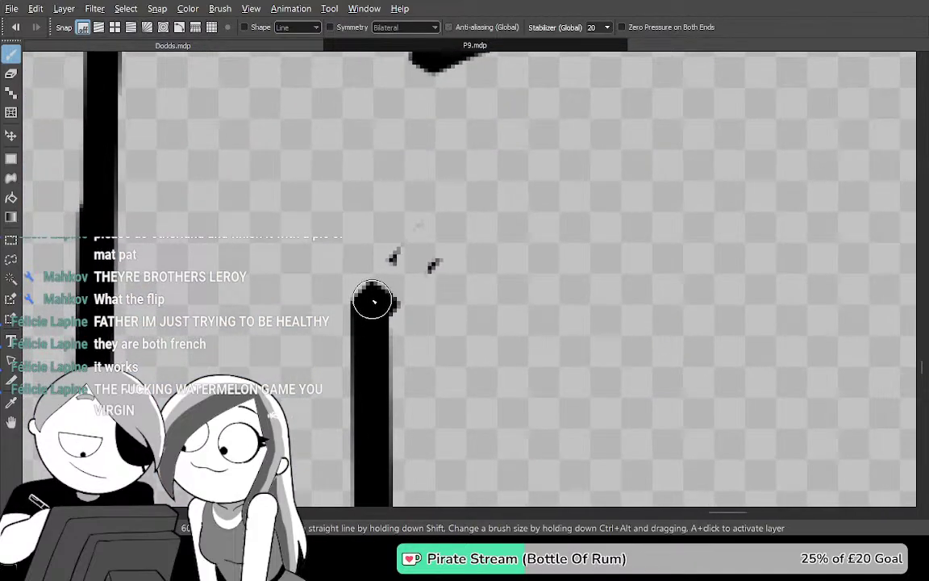
drag(638, 201, 498, 338)
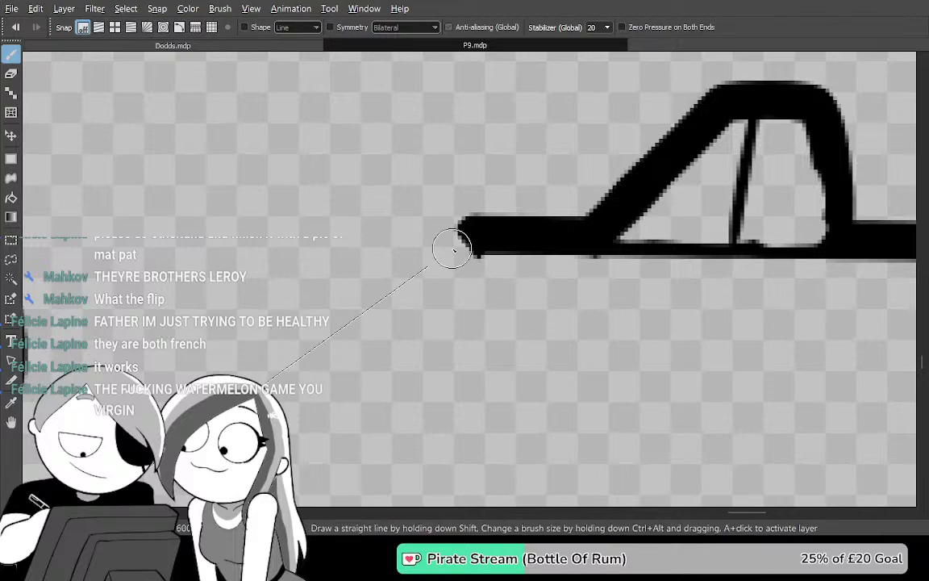
shift+click(483, 235)
key(g)
click(522, 169)
scroll(522, 165, down, 5)
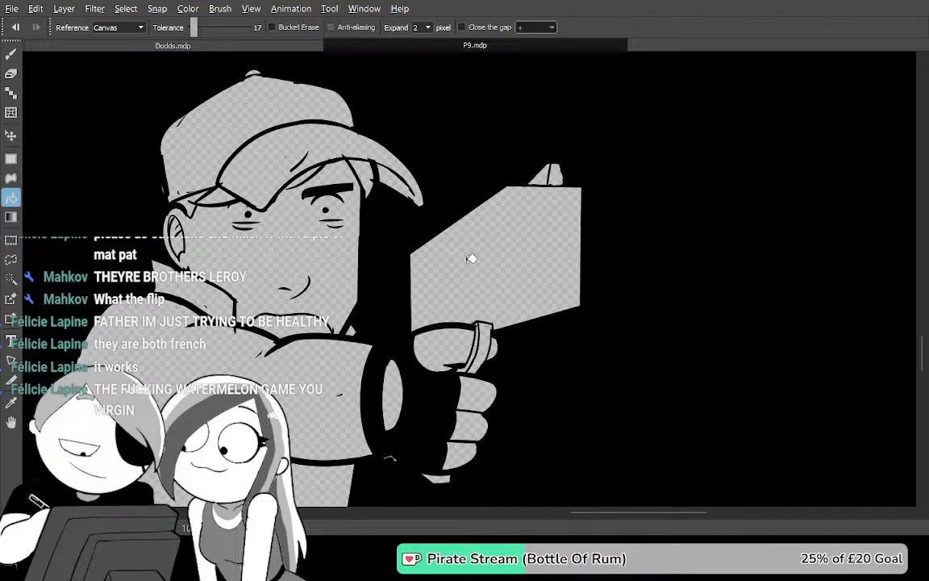
scroll(465, 239, up, 6)
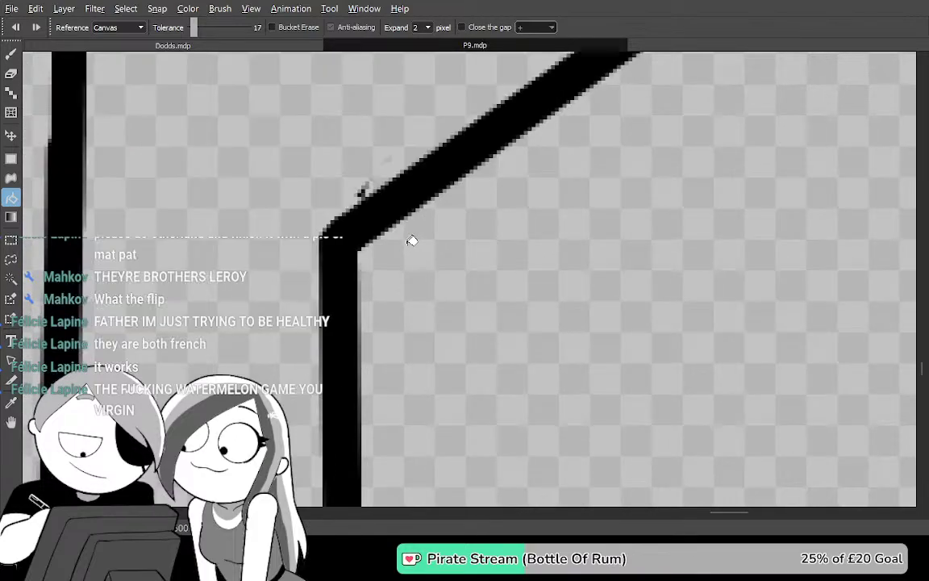
Erase the top end of the gun's vertical edge above the hand to shorten it
key(e)
drag(313, 250, 372, 256)
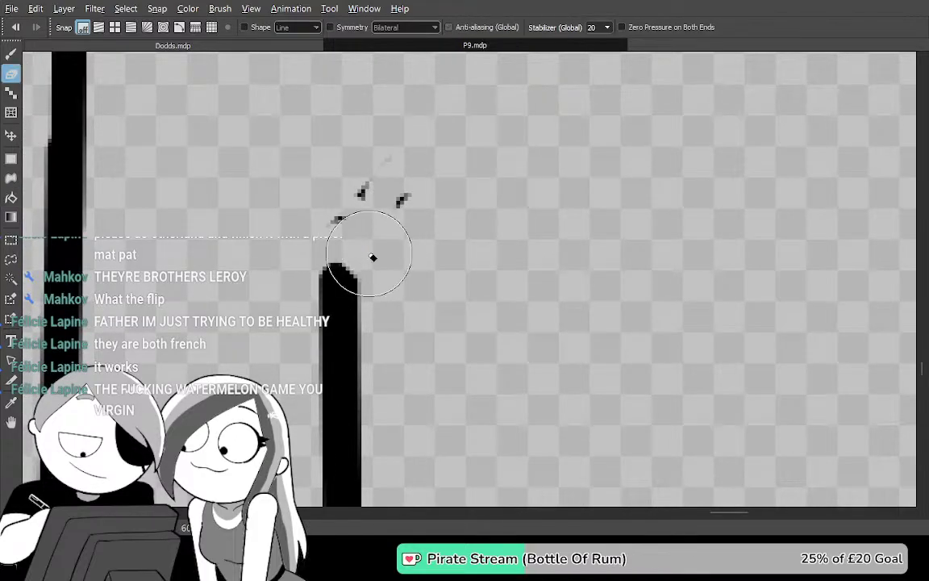
drag(284, 239, 381, 246)
key(b)
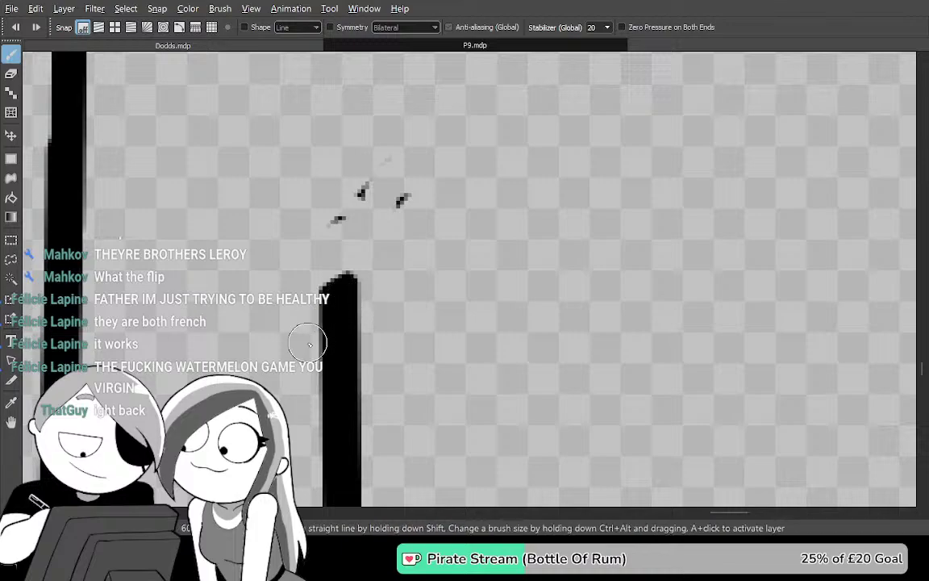
key(e)
drag(323, 279, 343, 283)
Draw a straight diagonal line joining the shortened vertical edge to the free end of the gun's upper edge
key(b)
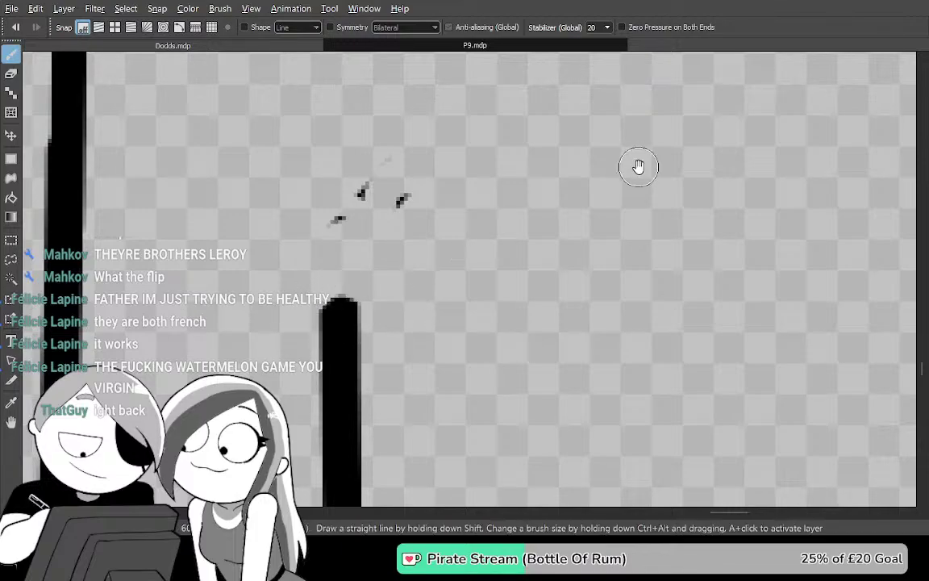
drag(639, 164, 395, 388)
drag(667, 197, 367, 462)
drag(604, 294, 587, 236)
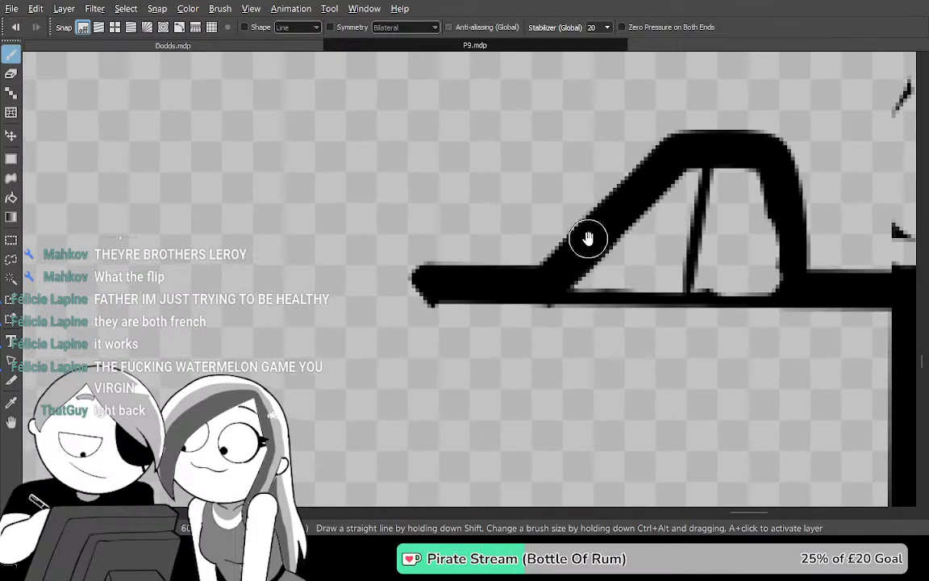
shift+click(415, 271)
Fill the background with black to check the reshaped gun's silhouette, and undo the fill
key(g)
click(475, 198)
scroll(433, 184, down, 3)
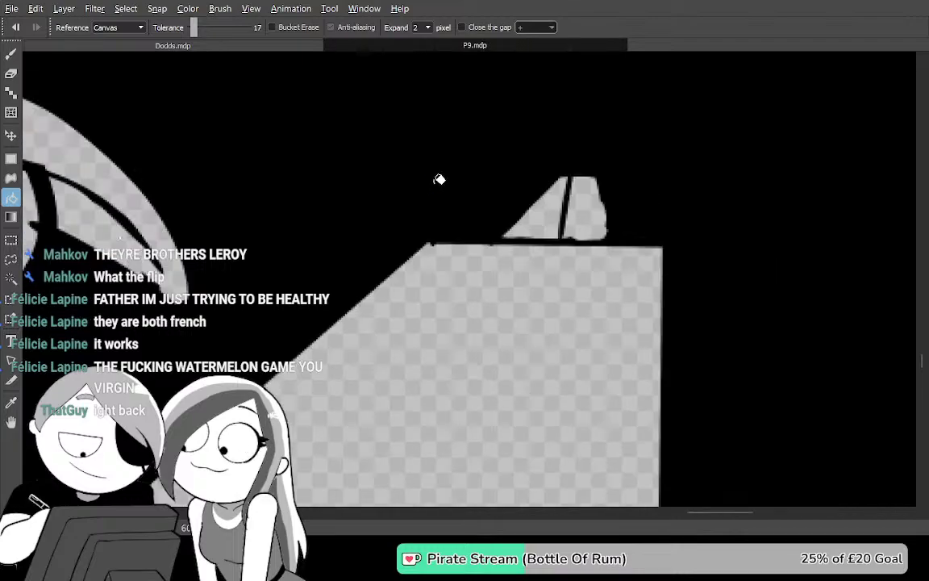
scroll(423, 178, down, 1)
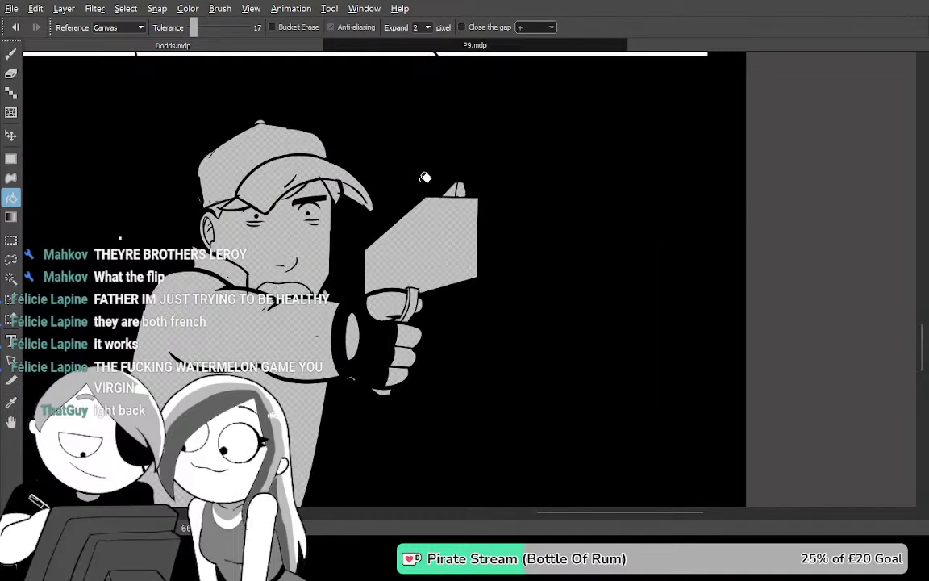
mouse_move(519, 293)
mouse_down()
mouse_move(532, 242)
mouse_move(572, 307)
mouse_move(582, 348)
mouse_move(548, 353)
mouse_move(523, 167)
mouse_move(639, 141)
mouse_move(552, 266)
mouse_move(570, 293)
mouse_move(541, 353)
mouse_move(571, 223)
mouse_move(614, 261)
mouse_move(649, 264)
mouse_move(528, 309)
mouse_move(750, 208)
mouse_move(798, 162)
mouse_move(602, 394)
mouse_move(636, 413)
mouse_move(683, 226)
mouse_move(655, 338)
mouse_move(641, 309)
mouse_move(674, 279)
mouse_up()
key(ctrl+z)
click(421, 197)
key(ctrl+z)
Select the interior of the cap's crown with the Magic Wand
scroll(546, 335, up, 3)
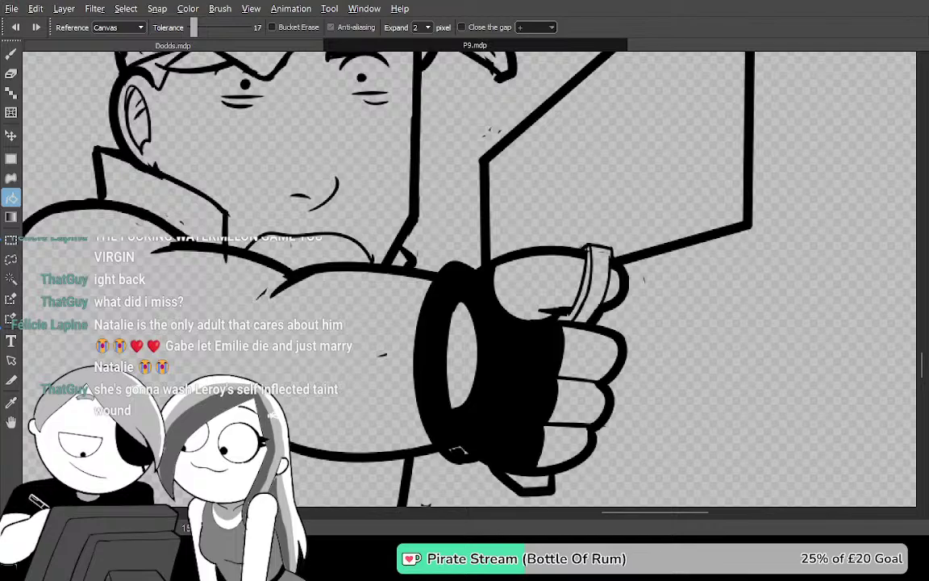
mouse_move(567, 141)
mouse_down()
mouse_move(548, 276)
mouse_move(591, 370)
mouse_move(624, 408)
mouse_up()
mouse_move(469, 363)
mouse_down()
mouse_move(472, 289)
mouse_move(498, 245)
mouse_up()
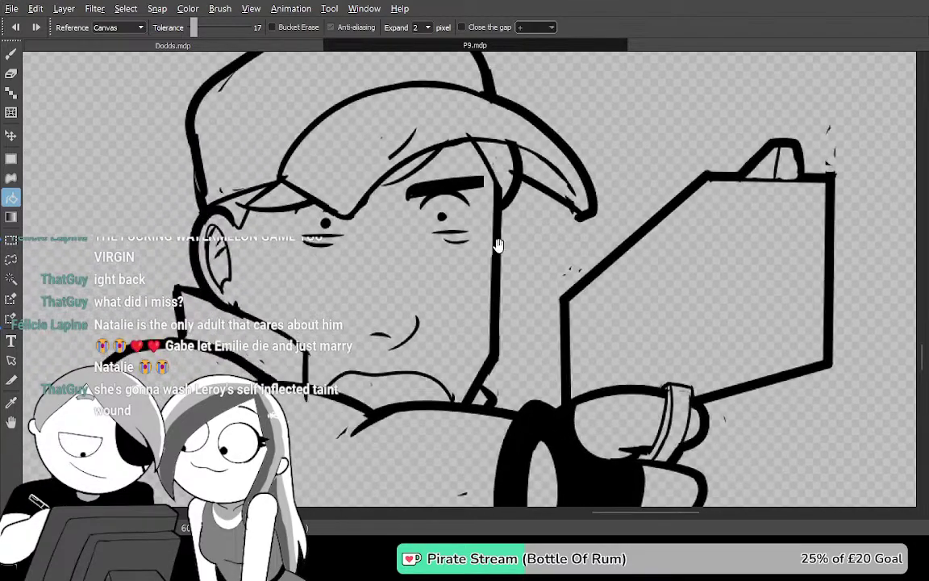
key(Tab)
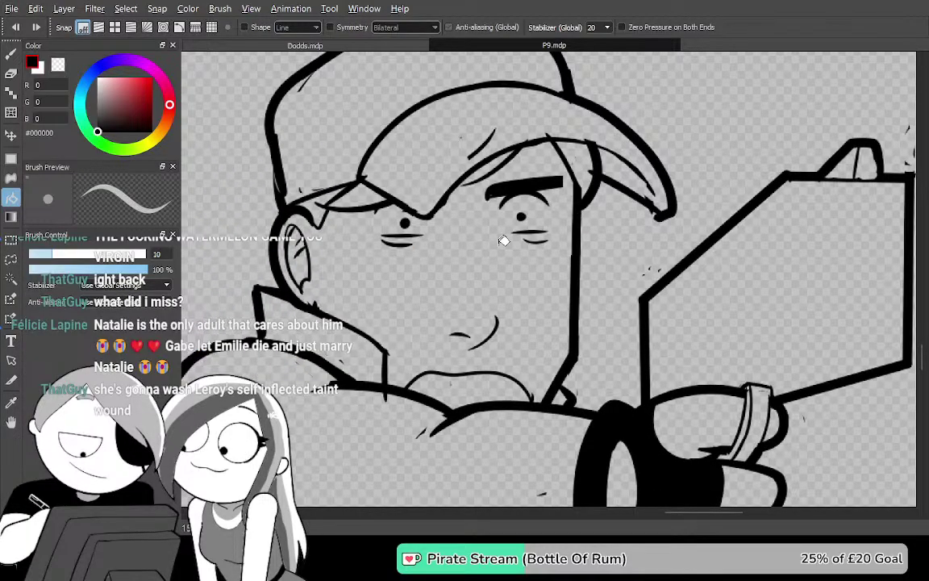
key(Tab)
drag(497, 245, 496, 329)
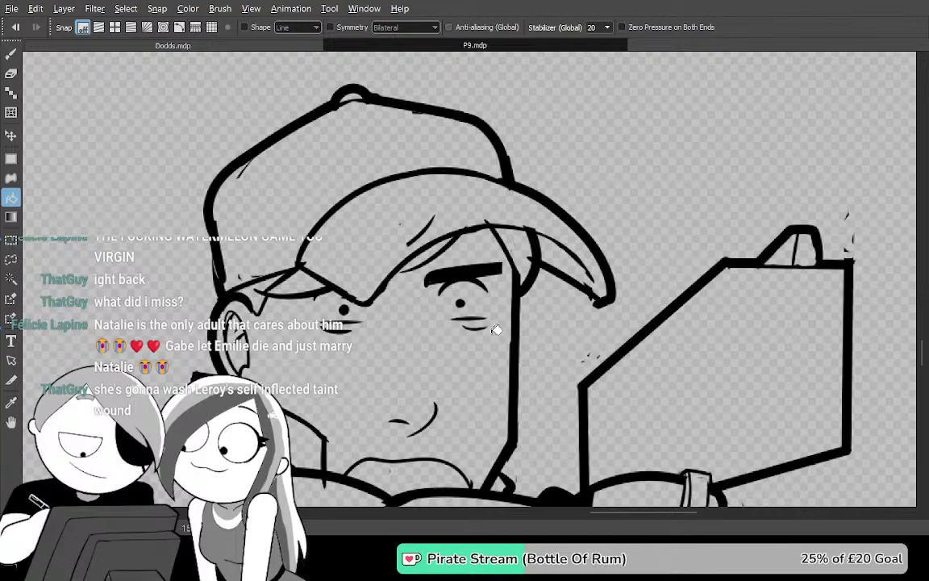
key(w)
click(398, 162)
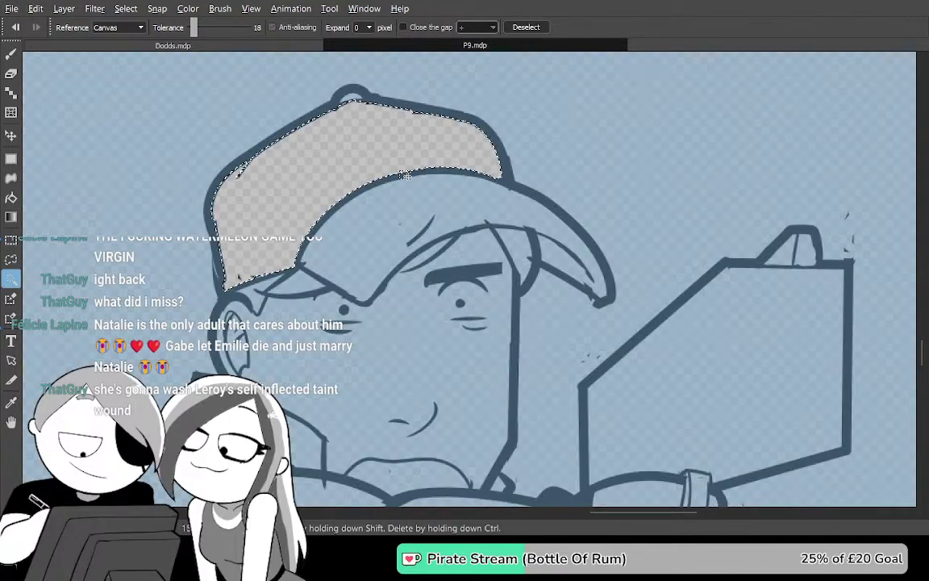
Brush a tapered black curve inside the crown, following its outline from near the cap's button to the brim
scroll(364, 161, up, 4)
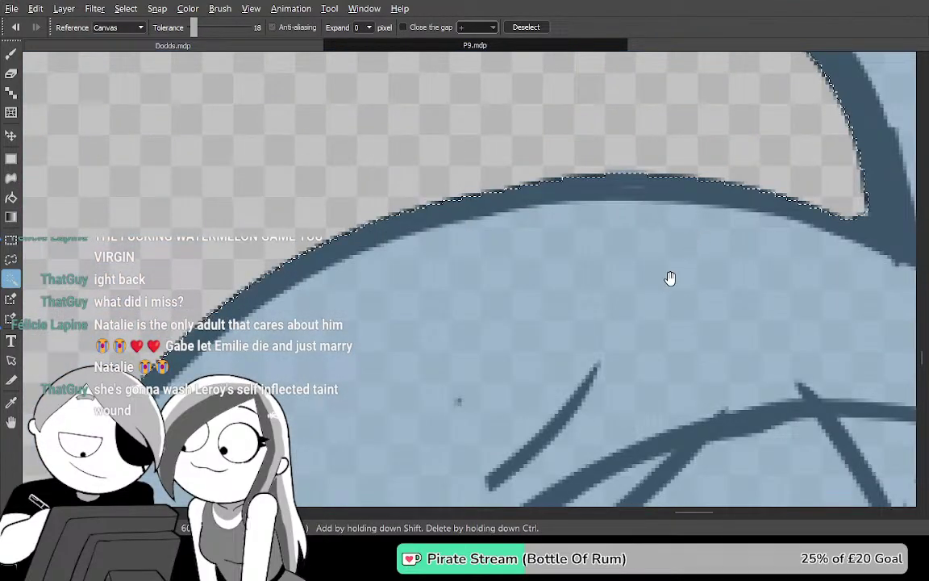
drag(725, 229, 639, 380)
drag(720, 308, 767, 400)
drag(707, 401, 824, 422)
key(b)
mouse_move(396, 171)
mouse_down()
mouse_move(576, 213)
mouse_move(820, 320)
mouse_up()
drag(750, 344, 702, 332)
mouse_move(787, 433)
mouse_down()
mouse_move(703, 409)
mouse_move(688, 301)
mouse_move(650, 269)
mouse_up()
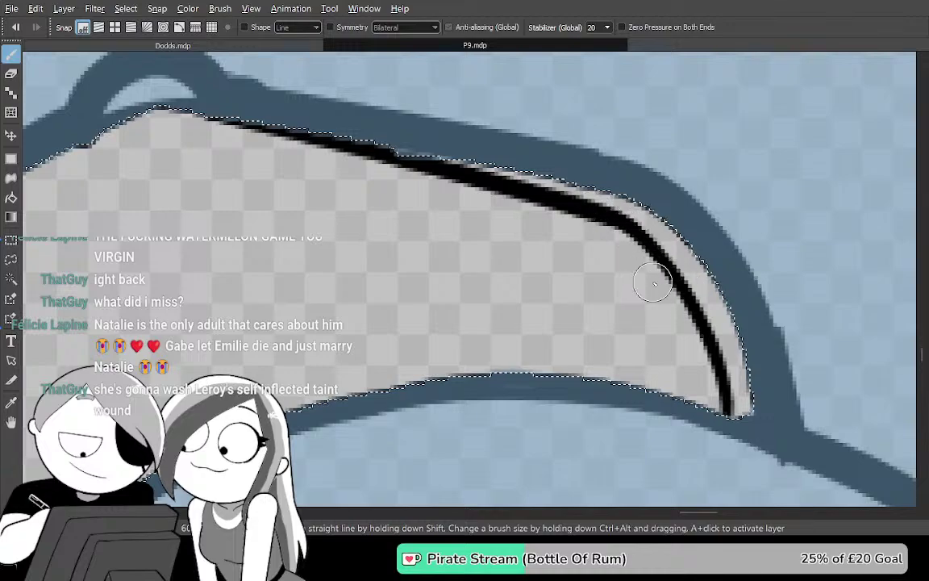
Brush a bent seam line down the other side of the crown and erase the kink at its bend
mouse_move(605, 344)
mouse_down()
mouse_move(709, 328)
mouse_move(549, 316)
mouse_move(483, 326)
mouse_move(467, 199)
mouse_move(433, 285)
mouse_move(450, 385)
mouse_up()
mouse_move(443, 436)
mouse_down()
mouse_move(387, 98)
mouse_move(424, 398)
mouse_move(519, 280)
mouse_up()
drag(510, 187, 311, 367)
drag(369, 404, 460, 253)
key(e)
drag(374, 340, 404, 294)
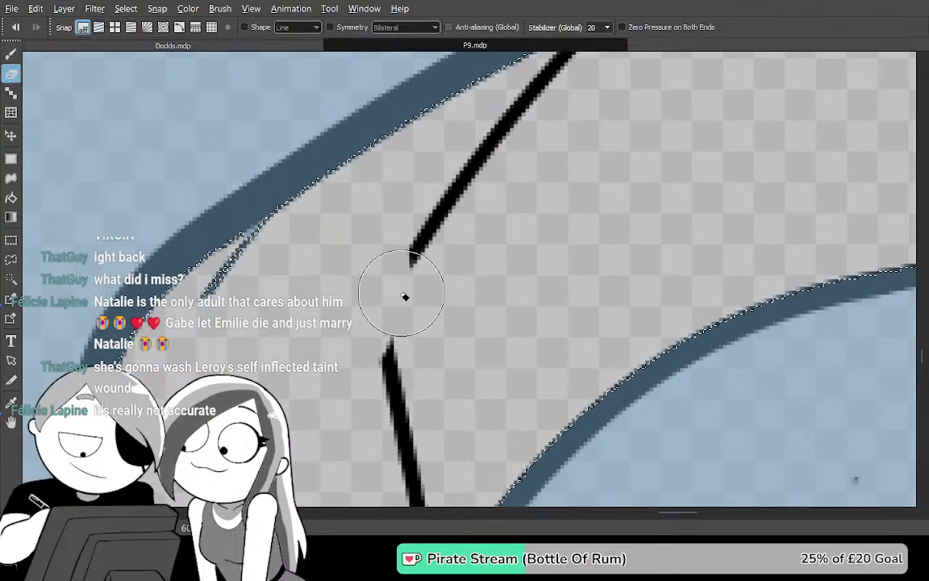
Rejoin the broken seam line at its bend and brush more seam strokes along the crown
key(b)
mouse_move(415, 232)
mouse_down()
mouse_move(415, 409)
mouse_move(491, 214)
mouse_move(601, 87)
mouse_up()
drag(552, 182, 458, 320)
mouse_move(500, 217)
mouse_down()
mouse_move(465, 278)
mouse_move(570, 125)
mouse_up()
mouse_move(444, 435)
mouse_down()
mouse_move(558, 157)
mouse_move(614, 105)
mouse_up()
Undo the last seam strokes, redraw the lower seam lines down to the brim, and clear the selection
mouse_move(503, 142)
mouse_down()
mouse_move(539, 382)
mouse_move(503, 148)
mouse_move(508, 194)
mouse_up()
key(ctrl+z)
key(ctrl+z)
key(e)
key(b)
drag(502, 147, 554, 382)
mouse_move(532, 333)
mouse_down()
mouse_move(579, 91)
mouse_move(617, 83)
mouse_up()
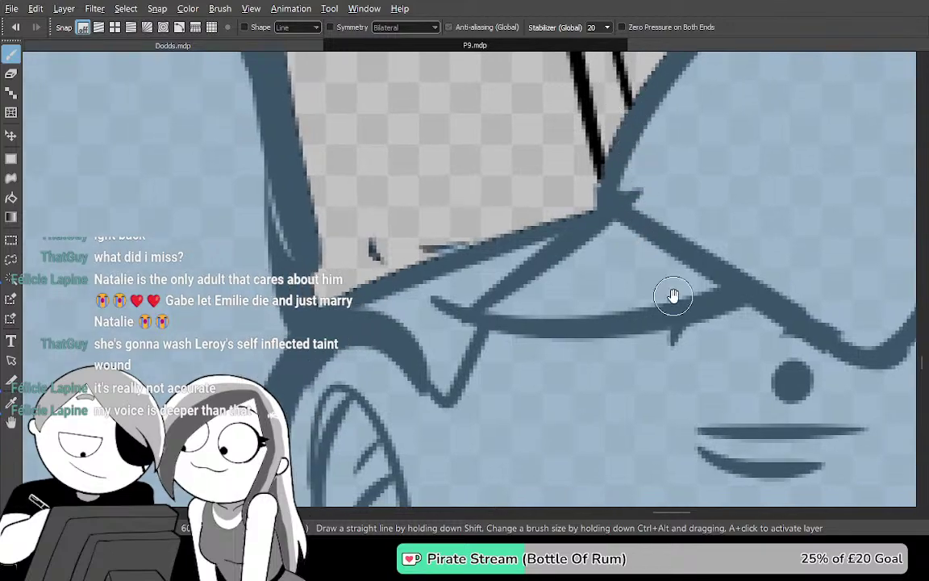
drag(516, 476, 568, 175)
key(ctrl+d)
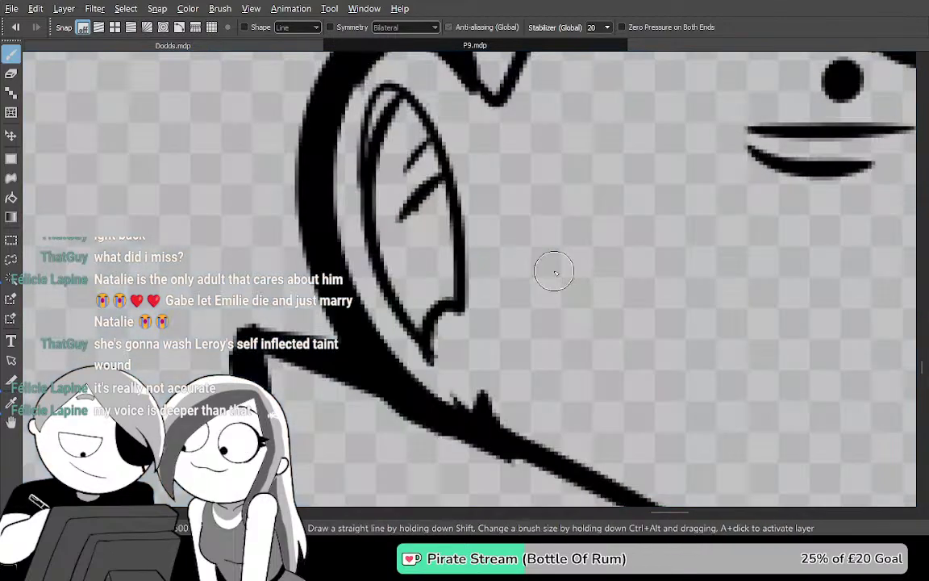
mouse_move(624, 291)
mouse_down()
mouse_move(645, 244)
mouse_move(698, 190)
mouse_up()
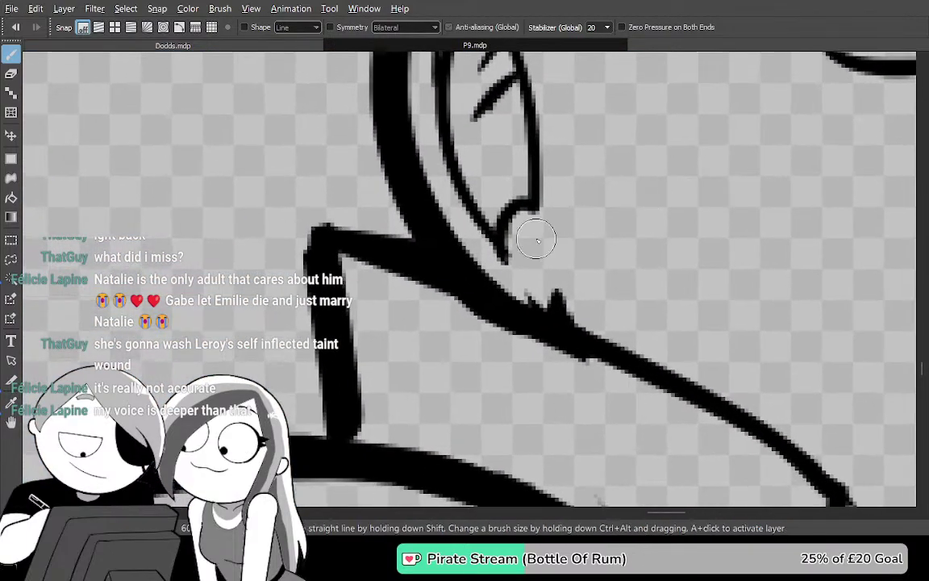
Undo the last brush stroke, lasso the stray stroke between the crown and the hairline, delete it, and clear the selection
mouse_move(352, 228)
mouse_down()
mouse_move(415, 211)
mouse_move(398, 190)
mouse_up()
key(ctrl+z)
drag(665, 206, 525, 355)
mouse_move(717, 125)
mouse_down()
mouse_move(607, 232)
mouse_move(528, 347)
mouse_up()
drag(661, 194, 516, 371)
mouse_move(695, 214)
mouse_down()
mouse_move(607, 298)
mouse_move(500, 367)
mouse_up()
mouse_move(637, 300)
mouse_down()
mouse_move(527, 362)
mouse_move(616, 163)
mouse_move(543, 149)
mouse_up()
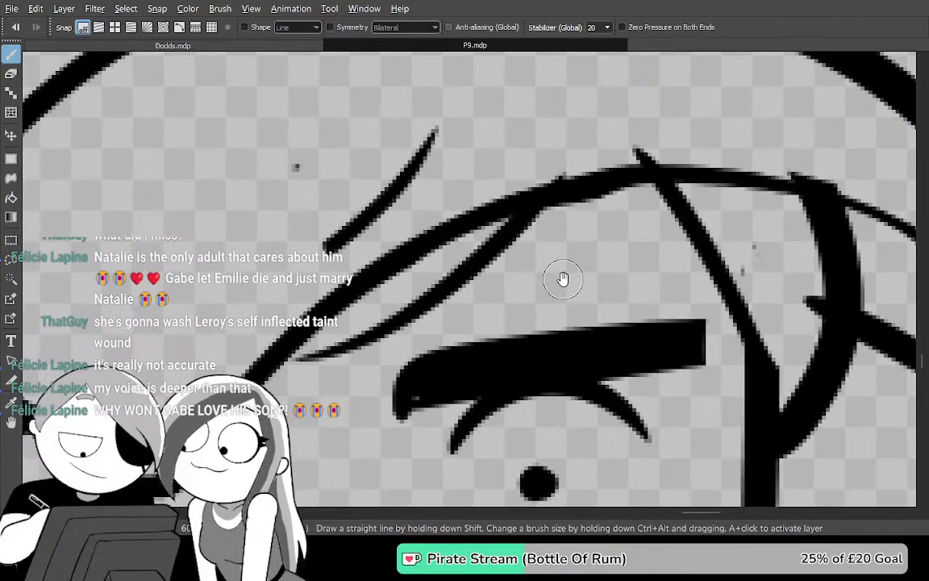
mouse_move(533, 336)
mouse_down()
mouse_move(551, 204)
mouse_move(670, 170)
mouse_move(632, 266)
mouse_move(587, 317)
mouse_up()
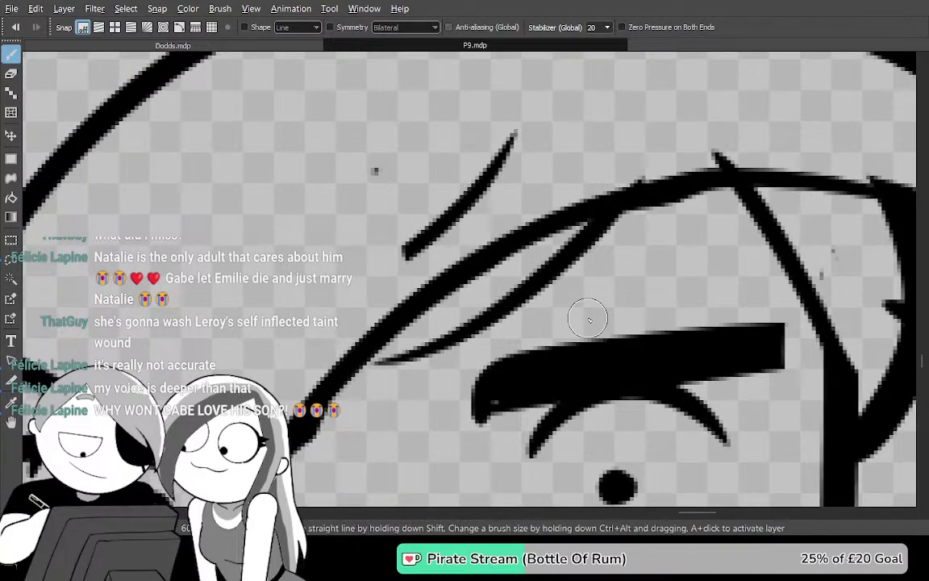
key(m)
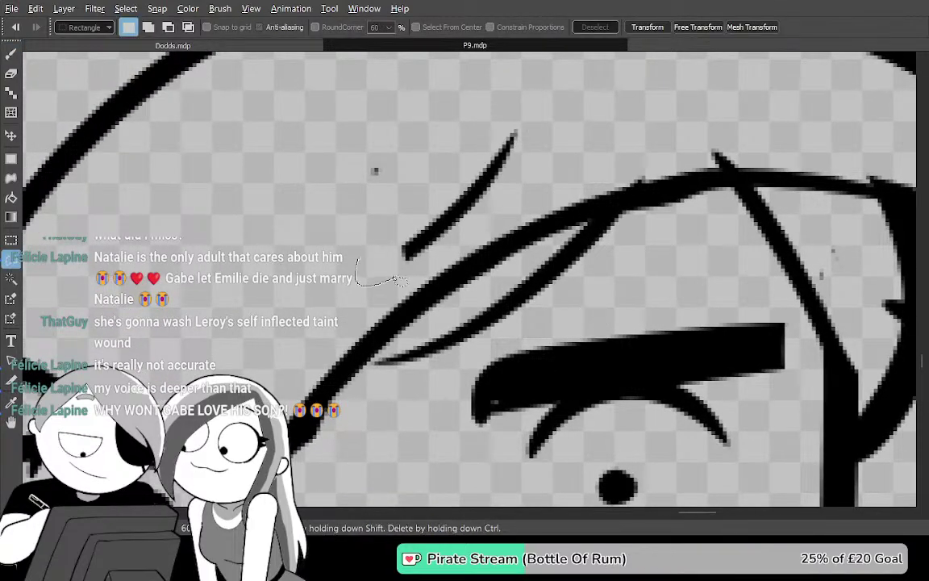
drag(515, 206, 355, 276)
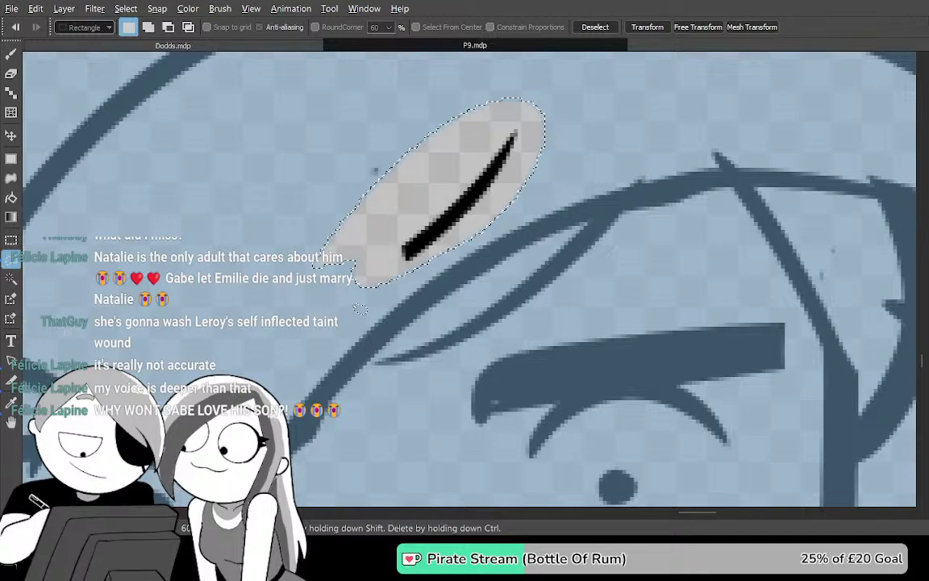
key(b)
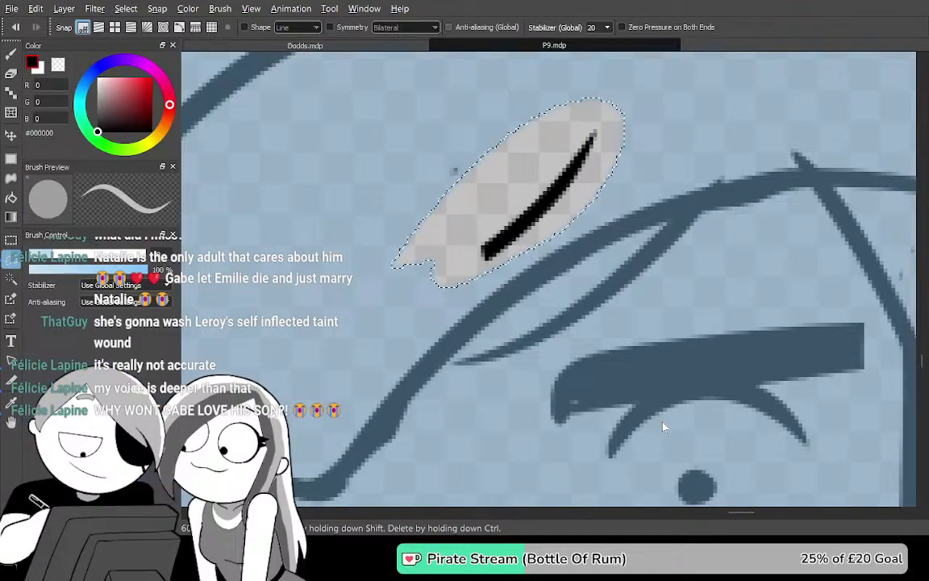
key(Tab)
key(Delete)
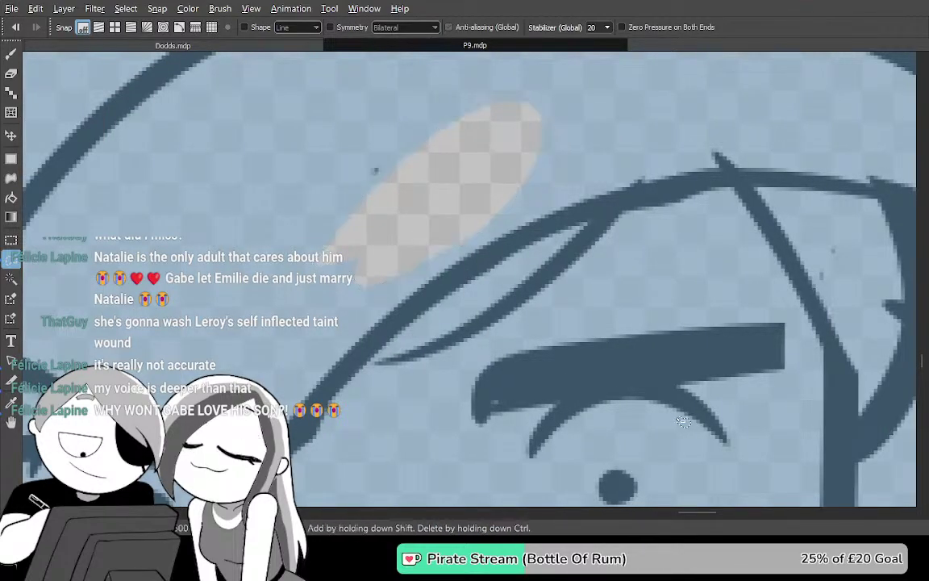
key(ctrl+d)
drag(650, 388, 420, 438)
mouse_move(714, 403)
mouse_down()
mouse_move(535, 342)
mouse_move(638, 284)
mouse_move(619, 322)
mouse_up()
key(e)
mouse_move(575, 276)
mouse_down()
mouse_move(558, 363)
mouse_move(569, 295)
mouse_move(637, 335)
mouse_move(758, 222)
mouse_move(642, 269)
mouse_move(628, 325)
mouse_move(552, 378)
mouse_move(377, 425)
mouse_move(480, 356)
mouse_move(591, 250)
mouse_move(626, 315)
mouse_move(656, 331)
mouse_move(667, 308)
mouse_move(587, 280)
mouse_up()
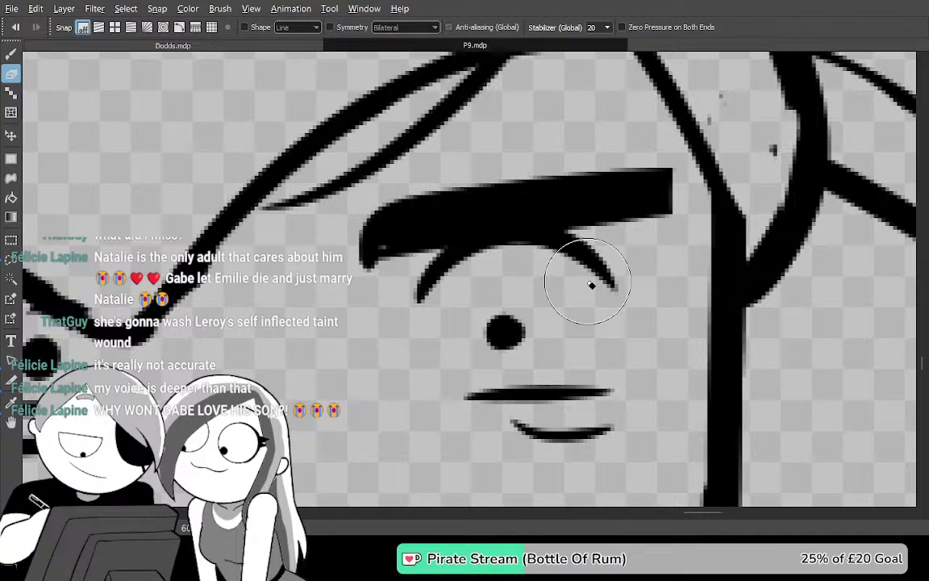
key(Tab)
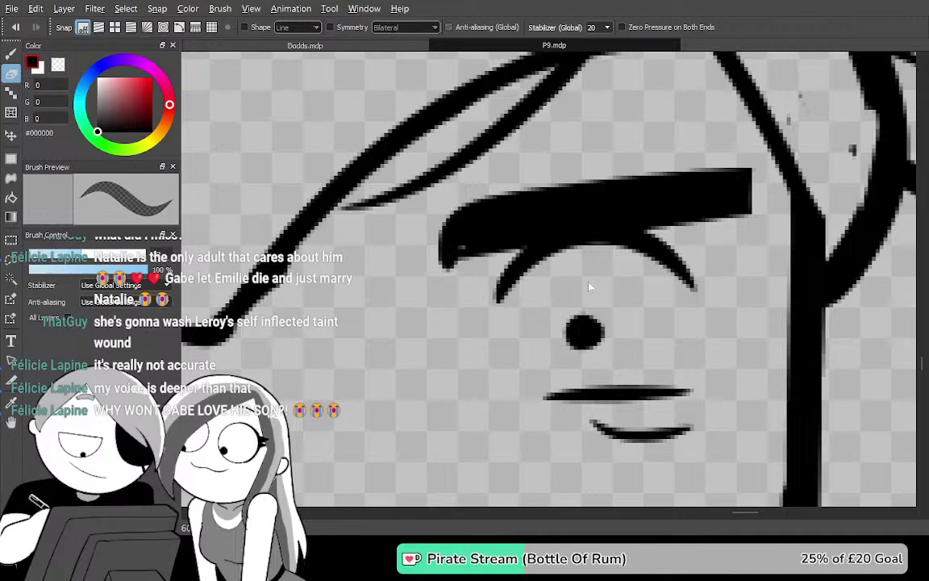
key(Tab)
drag(587, 280, 782, 304)
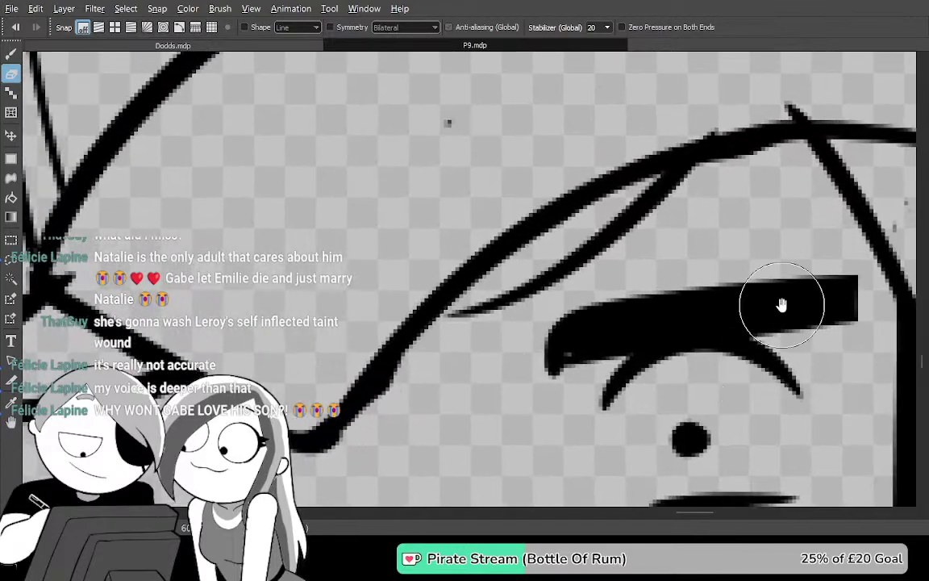
scroll(751, 305, down, 2)
drag(534, 141, 498, 398)
drag(556, 322, 606, 184)
key(b)
mouse_move(457, 171)
mouse_down()
mouse_move(402, 147)
mouse_move(409, 369)
mouse_move(468, 148)
mouse_move(429, 167)
mouse_up()
mouse_move(704, 323)
mouse_down()
mouse_move(471, 343)
mouse_move(541, 290)
mouse_move(644, 333)
mouse_up()
key(ctrl+z)
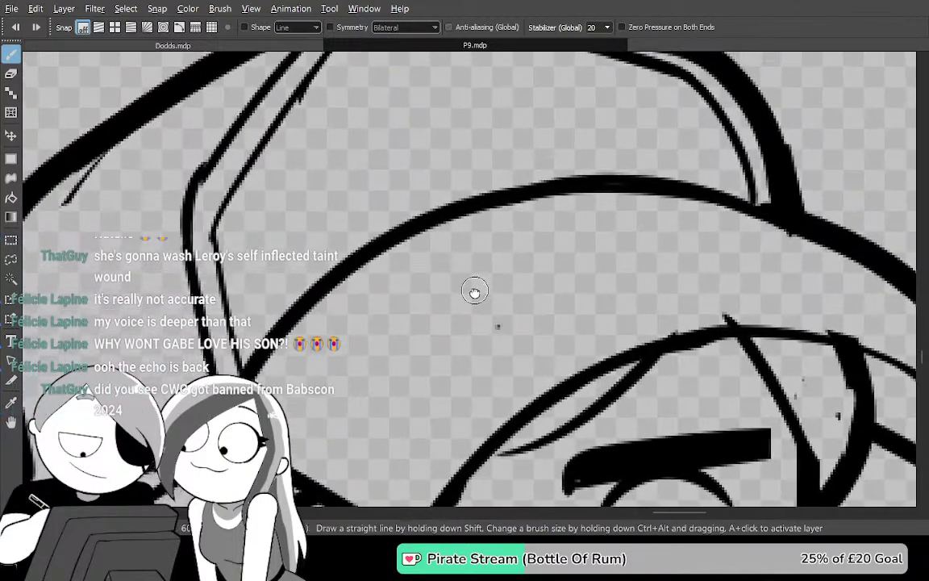
Brush two black goggle-like ovals across the cap, one over the front brim line and one over the crown's side edge
drag(475, 290, 465, 333)
mouse_move(446, 371)
mouse_down()
mouse_move(510, 334)
mouse_move(350, 166)
mouse_move(379, 394)
mouse_move(534, 317)
mouse_up()
drag(650, 337, 453, 347)
scroll(452, 348, down, 2)
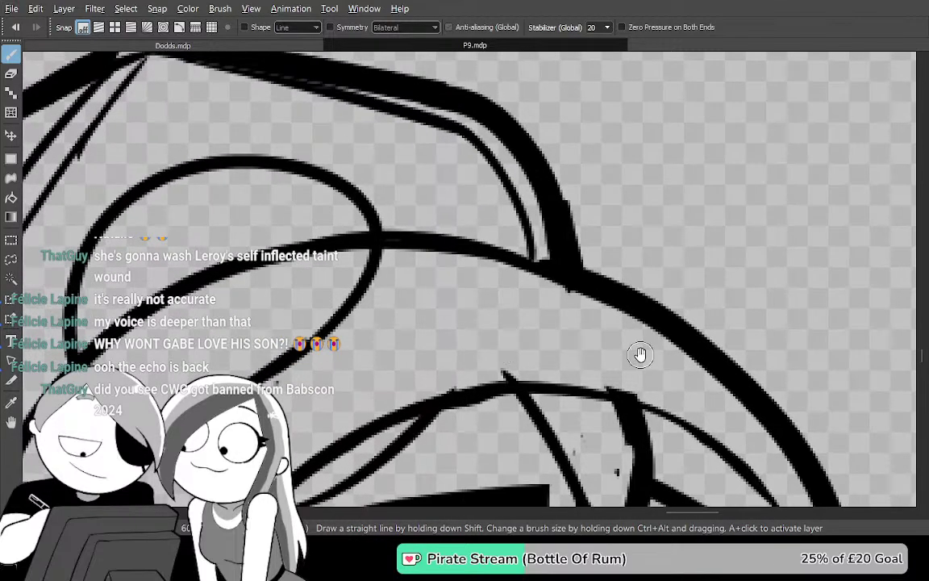
mouse_move(649, 315)
mouse_down()
mouse_move(593, 325)
mouse_move(478, 240)
mouse_move(568, 126)
mouse_move(716, 238)
mouse_move(670, 329)
mouse_move(602, 331)
mouse_up()
drag(680, 370, 830, 282)
mouse_move(626, 346)
mouse_down()
mouse_move(462, 395)
mouse_move(555, 317)
mouse_move(761, 251)
mouse_move(751, 315)
mouse_up()
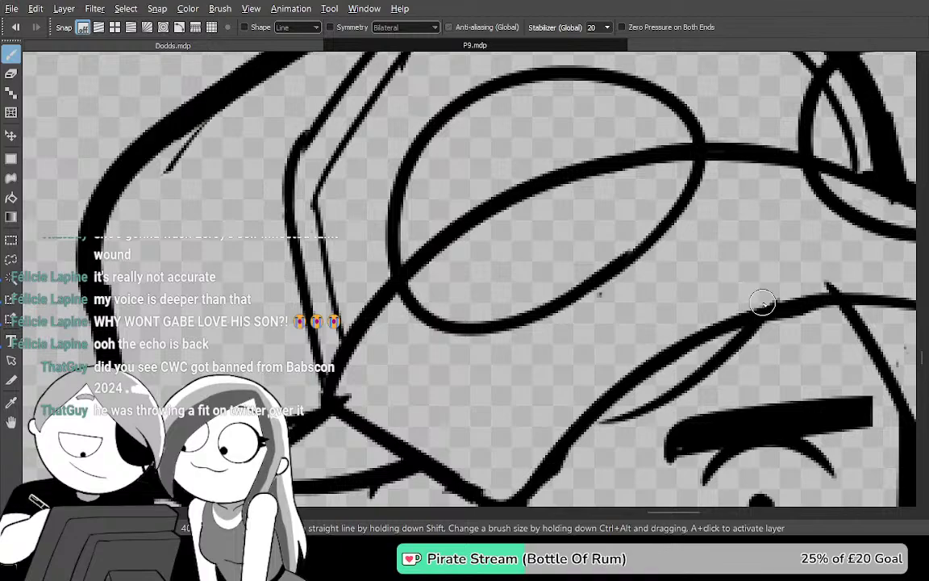
Brush an outer curve over the front oval's upper edge and down around its far side, undoing a misplaced stroke
scroll(758, 306, up, 1)
mouse_move(606, 171)
mouse_down()
mouse_move(614, 350)
mouse_move(669, 399)
mouse_up()
drag(634, 185, 341, 205)
drag(409, 303, 602, 232)
mouse_move(385, 296)
mouse_down()
mouse_move(545, 131)
mouse_move(640, 131)
mouse_up()
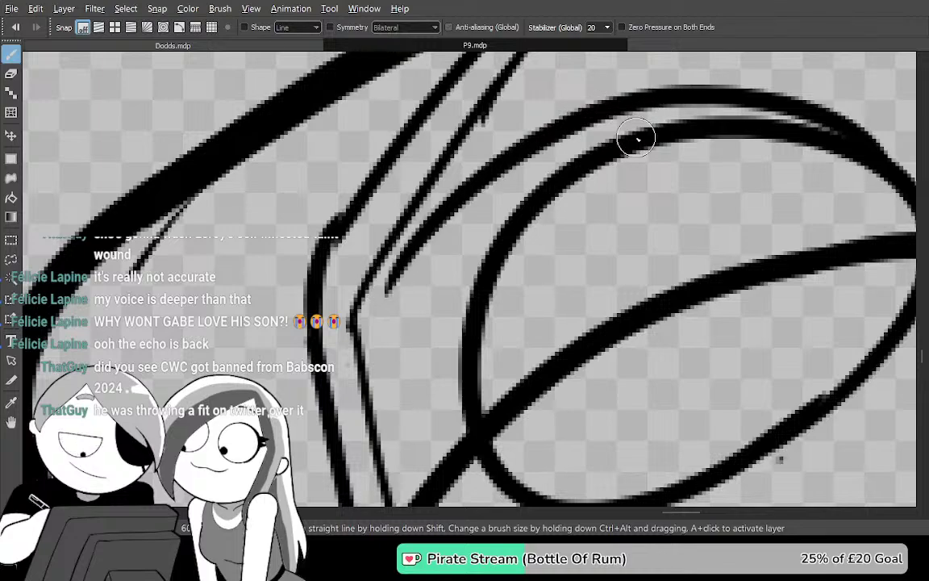
drag(571, 376, 540, 213)
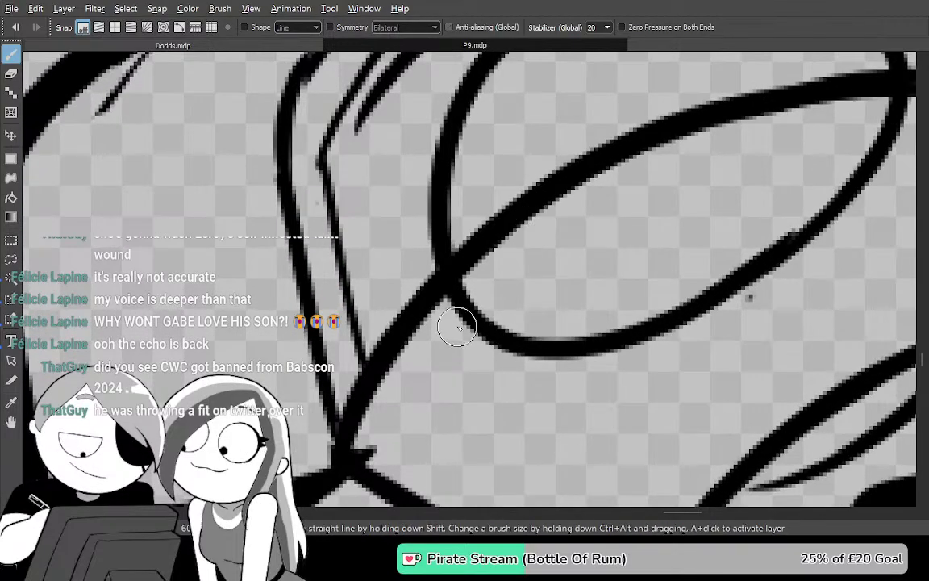
drag(478, 336, 365, 184)
mouse_move(418, 305)
mouse_down()
mouse_move(408, 408)
mouse_move(382, 168)
mouse_move(367, 191)
mouse_up()
key(ctrl+z)
key(e)
key(b)
mouse_move(422, 129)
mouse_down()
mouse_move(360, 245)
mouse_move(374, 370)
mouse_up()
Brush an outer crescent curve around the inner-facing side of the oval at the crown's edge, replacing a misplaced attempt
drag(701, 285, 446, 377)
drag(726, 301, 501, 335)
drag(744, 392, 608, 426)
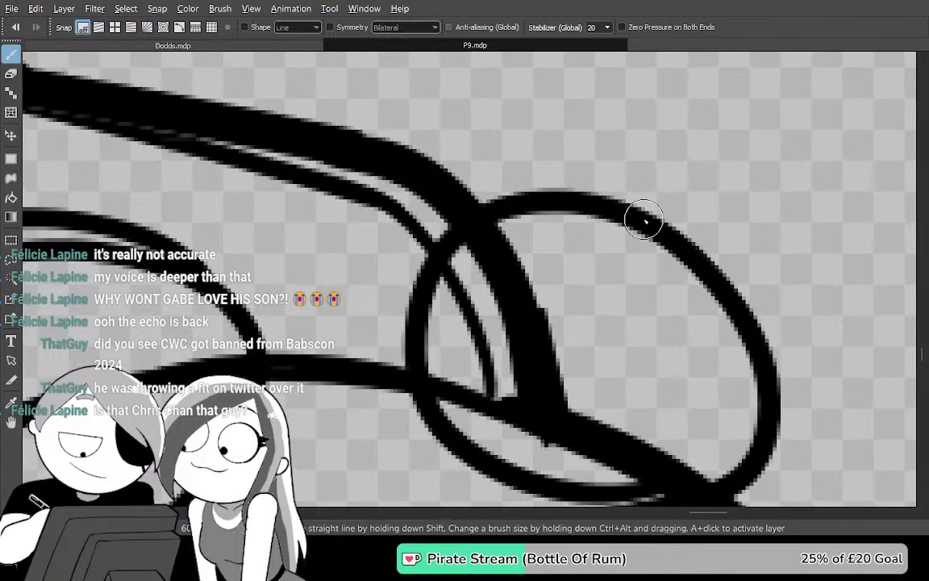
mouse_move(677, 231)
mouse_down()
mouse_move(624, 205)
mouse_move(530, 182)
mouse_move(413, 188)
mouse_up()
key(ctrl+z)
mouse_move(621, 201)
mouse_down()
mouse_move(355, 270)
mouse_move(345, 325)
mouse_up()
drag(548, 374, 545, 277)
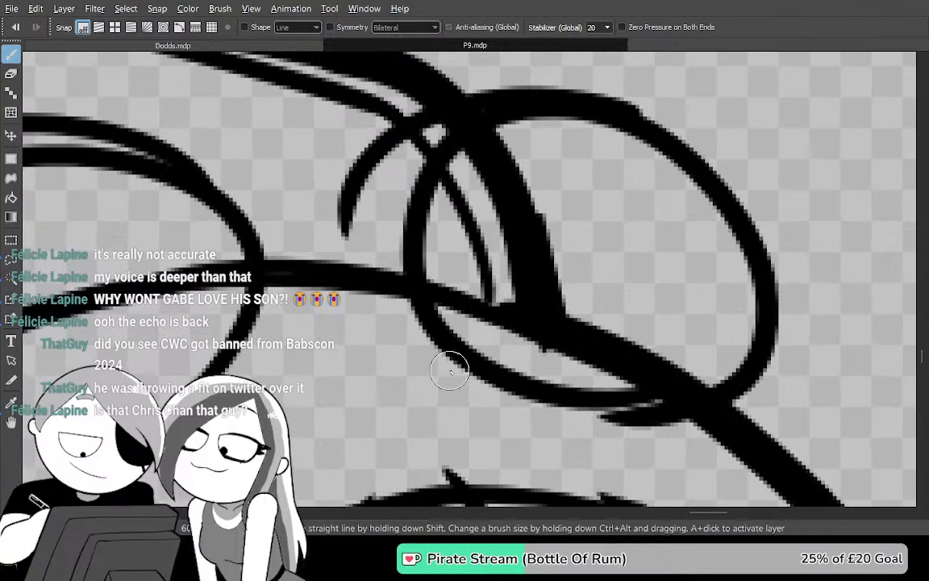
Hide the cap and face line art so only the two ovals show
key(Tab)
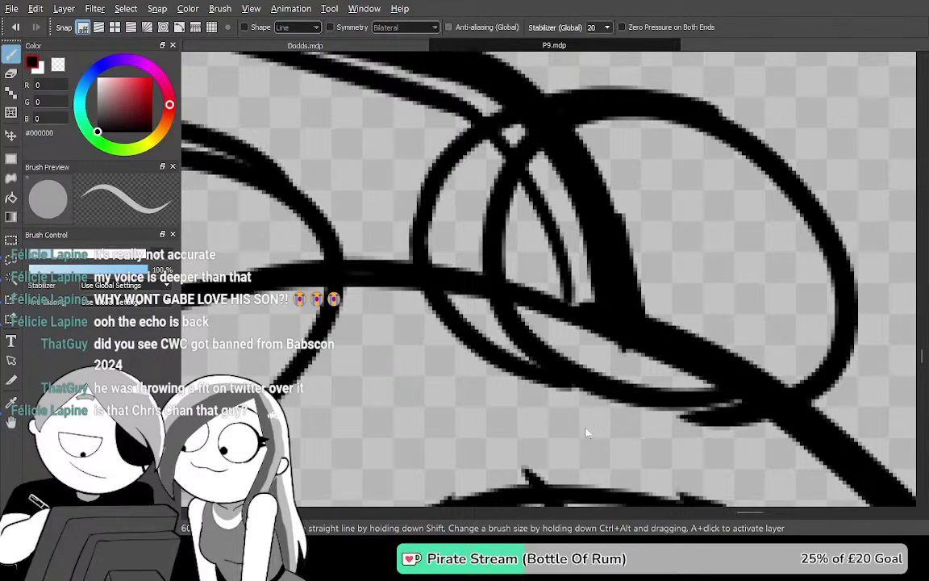
key(ctrl+z)
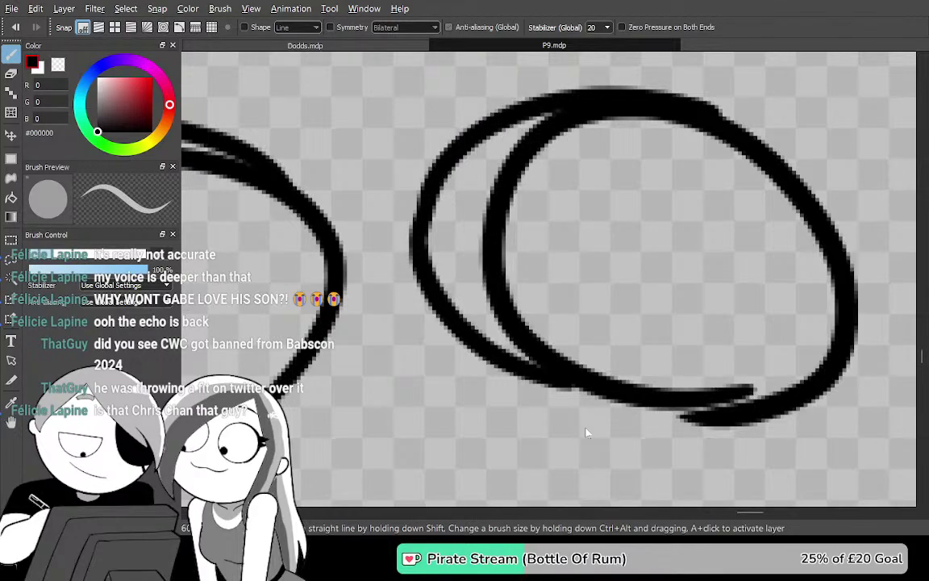
key(Tab)
Brush a thinner inner curve inside the larger oval, following its upper edge and curved side, undoing the rejected strokes
mouse_move(716, 362)
mouse_down()
mouse_move(604, 425)
mouse_move(599, 455)
mouse_up()
drag(525, 465, 865, 346)
drag(554, 393, 746, 376)
mouse_move(359, 189)
mouse_down()
mouse_move(424, 152)
mouse_move(565, 158)
mouse_move(610, 210)
mouse_up()
key(ctrl+z)
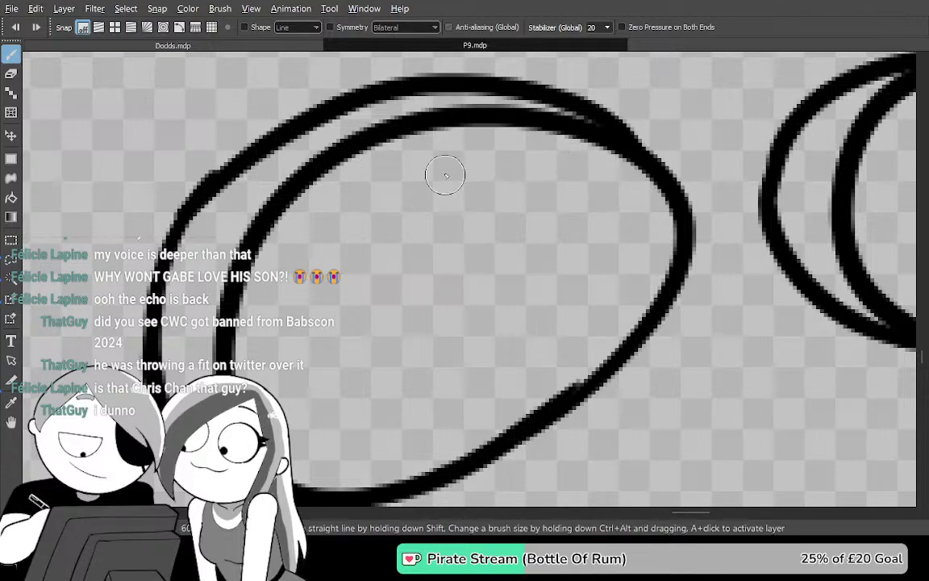
drag(580, 270, 587, 295)
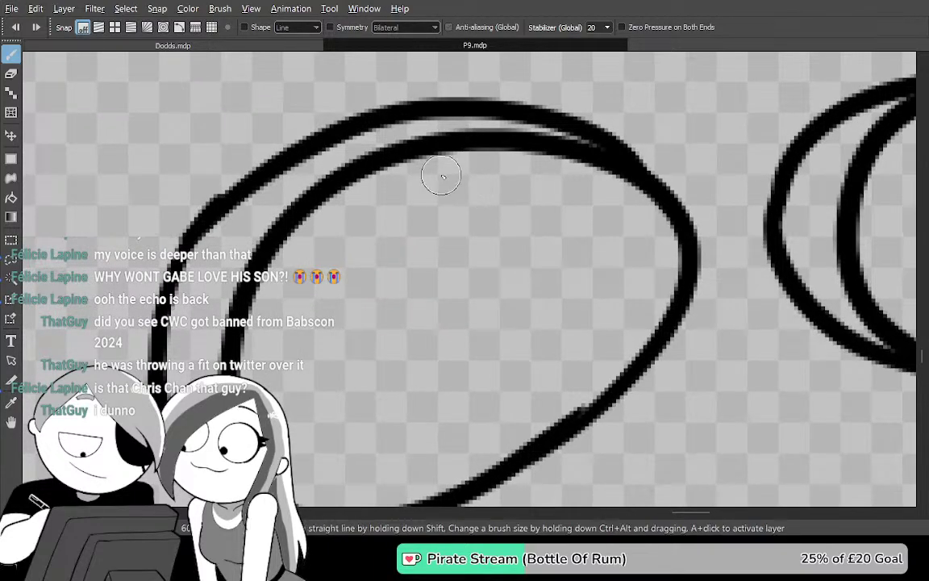
mouse_move(400, 198)
mouse_down()
mouse_move(581, 186)
mouse_move(645, 220)
mouse_move(645, 239)
mouse_move(559, 179)
mouse_move(421, 181)
mouse_move(355, 226)
mouse_up()
key(ctrl+z)
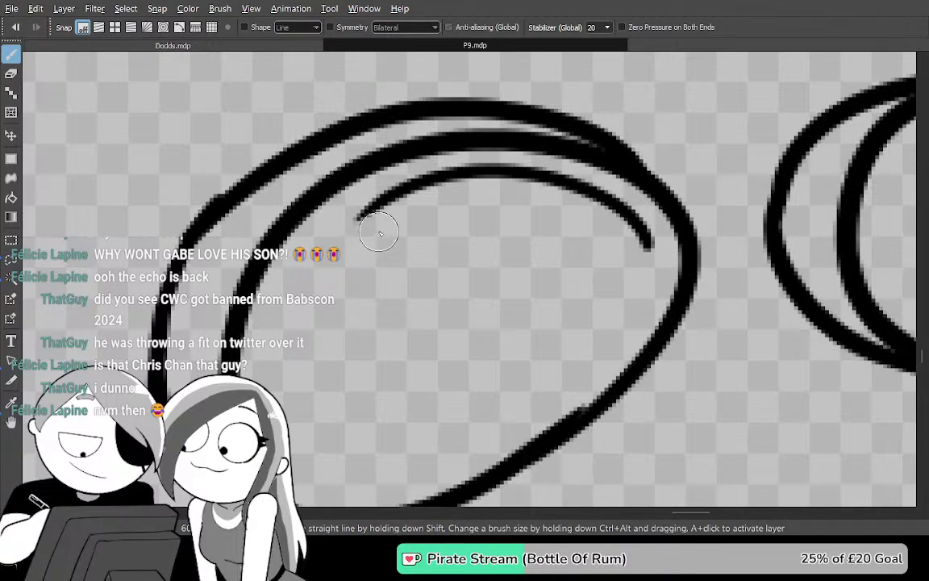
mouse_move(399, 180)
mouse_down()
mouse_move(294, 271)
mouse_move(270, 339)
mouse_move(286, 397)
mouse_up()
Close the larger oval's inner outline with strokes along its lower edge and up its far side
drag(494, 438, 521, 351)
key(e)
mouse_move(319, 324)
mouse_down()
mouse_move(295, 267)
mouse_move(296, 230)
mouse_move(286, 264)
mouse_move(294, 233)
mouse_move(302, 322)
mouse_move(412, 408)
mouse_move(464, 395)
mouse_up()
key(b)
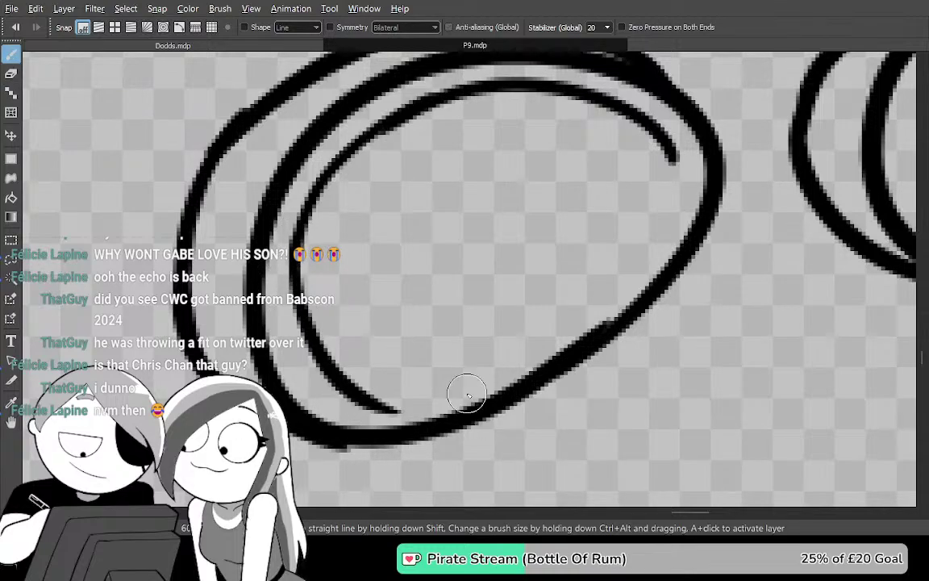
mouse_move(331, 399)
mouse_down()
mouse_move(474, 367)
mouse_move(638, 260)
mouse_up()
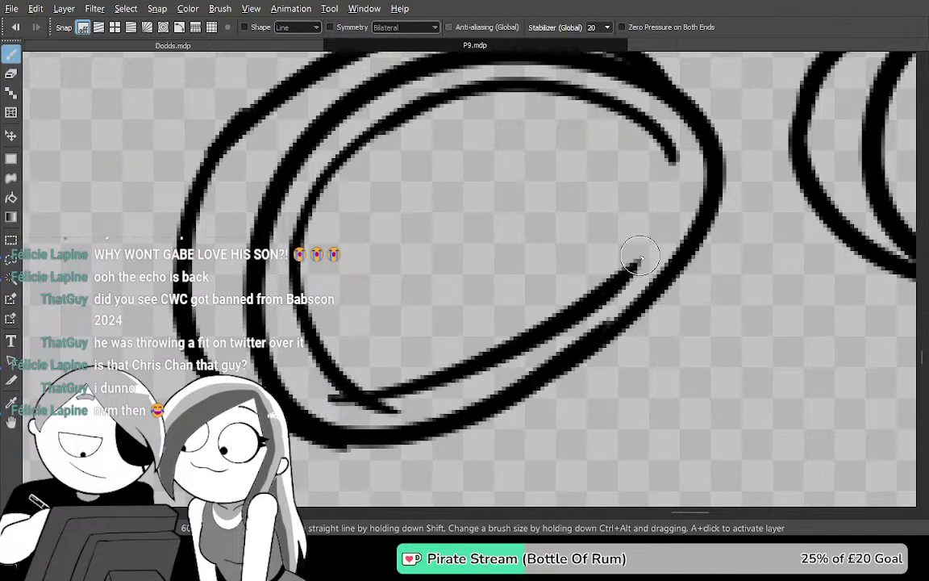
mouse_move(610, 307)
mouse_down()
mouse_move(484, 403)
mouse_move(549, 224)
mouse_up()
Brush the first thin inner arc inside the smaller oval's upper edge, undoing the rejected attempts
mouse_move(666, 397)
mouse_down()
mouse_move(581, 360)
mouse_move(401, 385)
mouse_up()
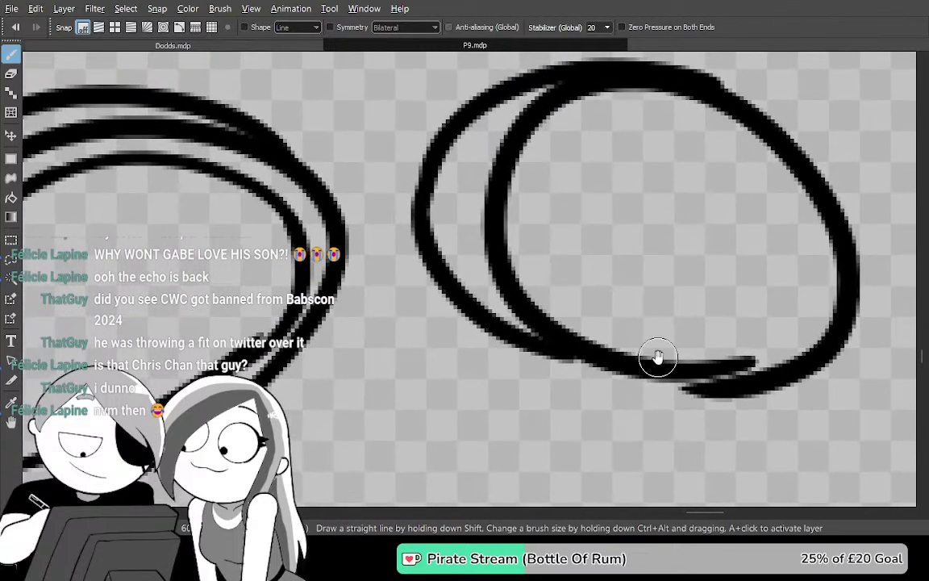
drag(655, 355, 508, 421)
mouse_move(547, 194)
mouse_down()
mouse_move(461, 197)
mouse_move(404, 244)
mouse_move(400, 302)
mouse_move(432, 365)
mouse_up()
mouse_move(645, 419)
mouse_down()
mouse_move(614, 400)
mouse_move(587, 347)
mouse_up()
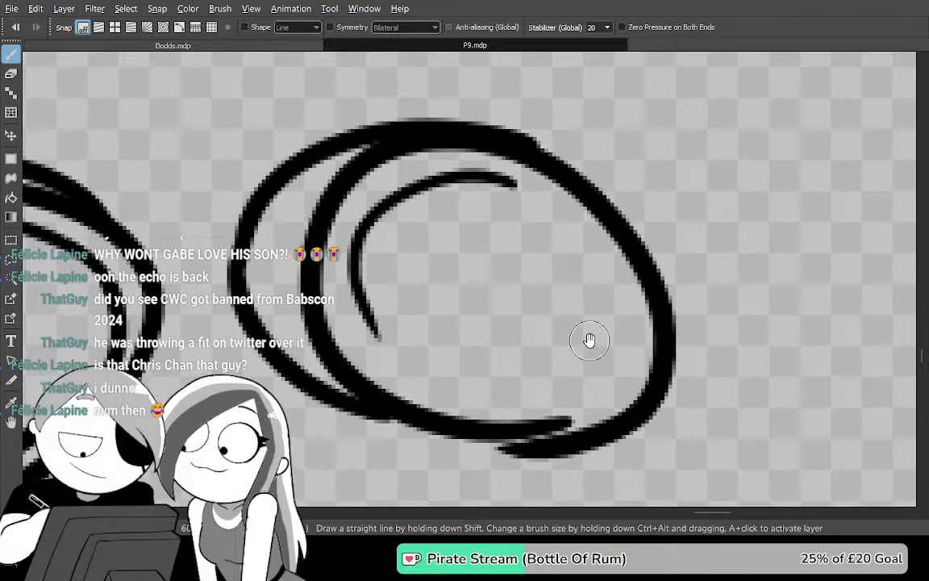
key(ctrl+z)
mouse_move(542, 194)
mouse_down()
mouse_move(382, 219)
mouse_move(360, 284)
mouse_move(366, 322)
mouse_move(407, 195)
mouse_move(540, 203)
mouse_up()
key(ctrl+z)
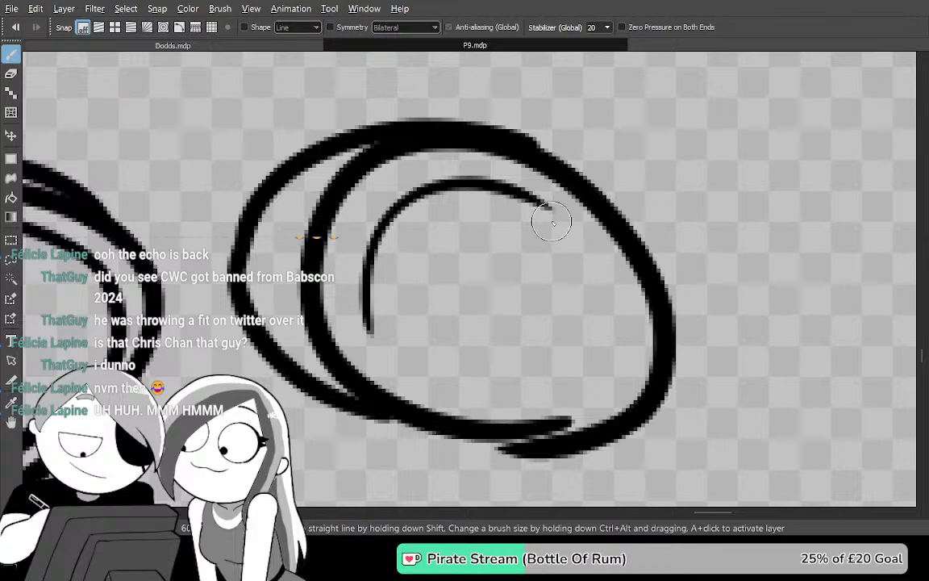
Extend the smaller oval's inner arc around its far side and lower edge, and join the ends into a closed ring
mouse_move(525, 193)
mouse_down()
mouse_move(627, 315)
mouse_move(629, 335)
mouse_up()
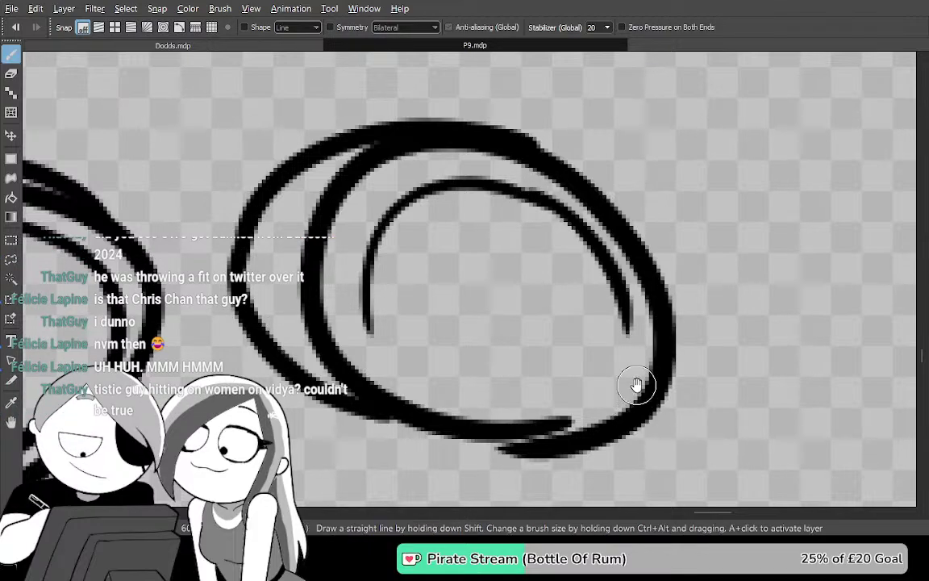
drag(638, 388, 646, 353)
drag(556, 377, 634, 283)
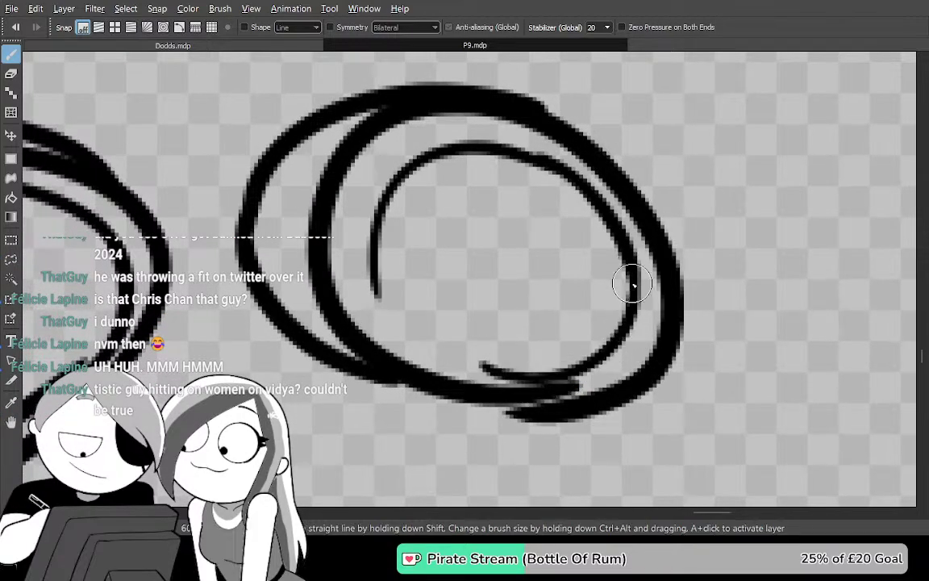
drag(375, 313, 563, 389)
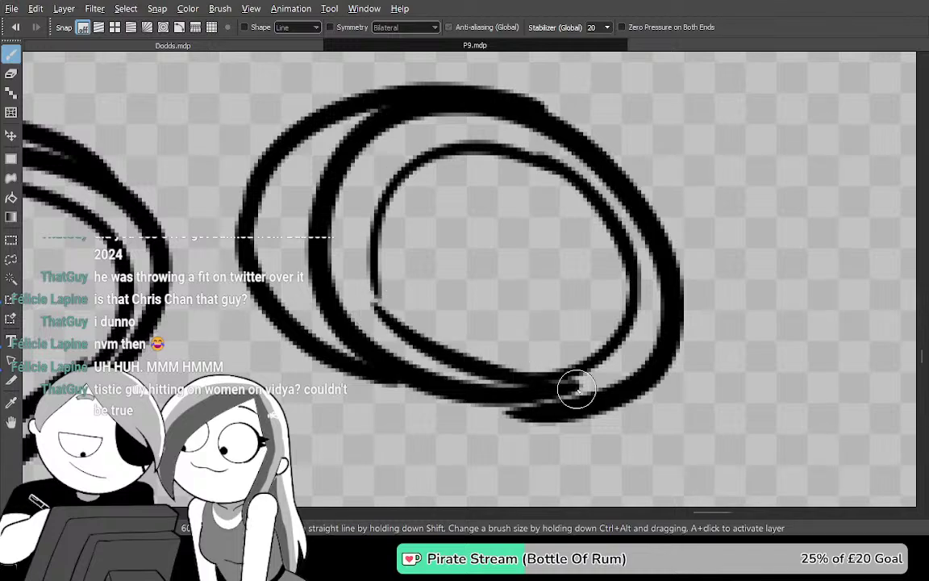
drag(369, 315, 368, 259)
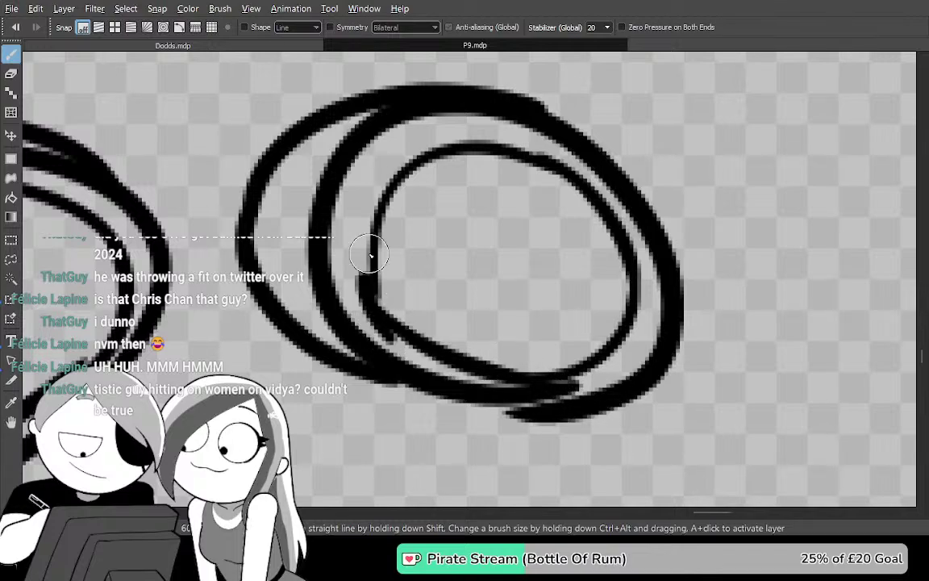
Bucket-fill the outer crescents of both ovals with black
key(g)
click(301, 237)
drag(381, 332, 780, 330)
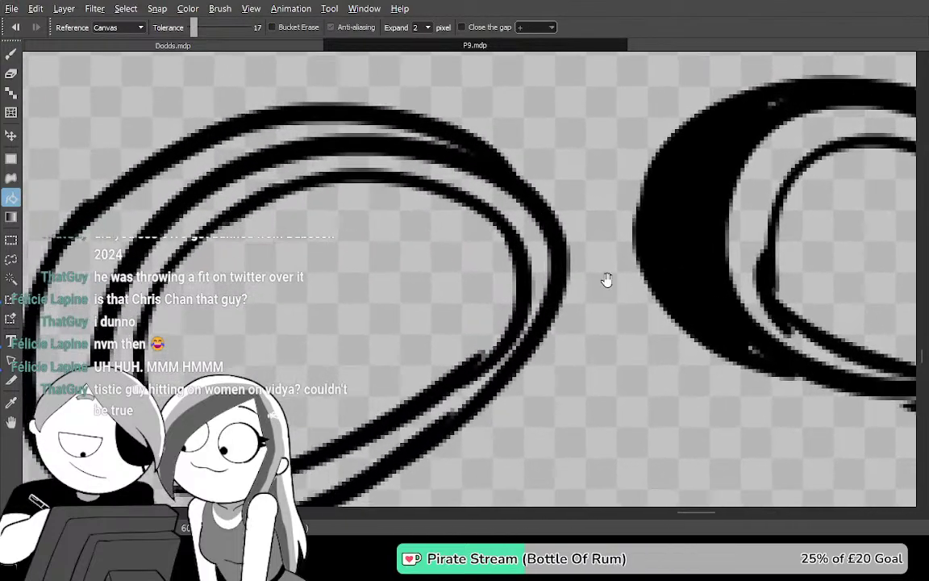
drag(406, 280, 512, 278)
click(235, 231)
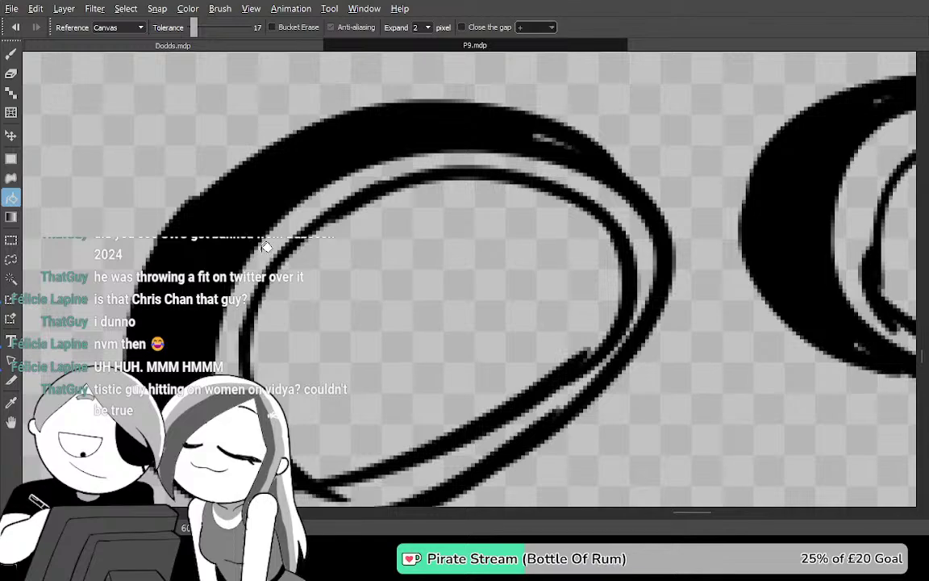
Bucket-fill the bands between the inner outlines and outer rims of both ovals with black
click(268, 248)
mouse_move(466, 305)
mouse_down()
mouse_move(632, 322)
mouse_move(549, 293)
mouse_move(520, 378)
mouse_move(491, 421)
mouse_move(719, 380)
mouse_move(602, 327)
mouse_move(707, 394)
mouse_move(674, 353)
mouse_move(661, 391)
mouse_up()
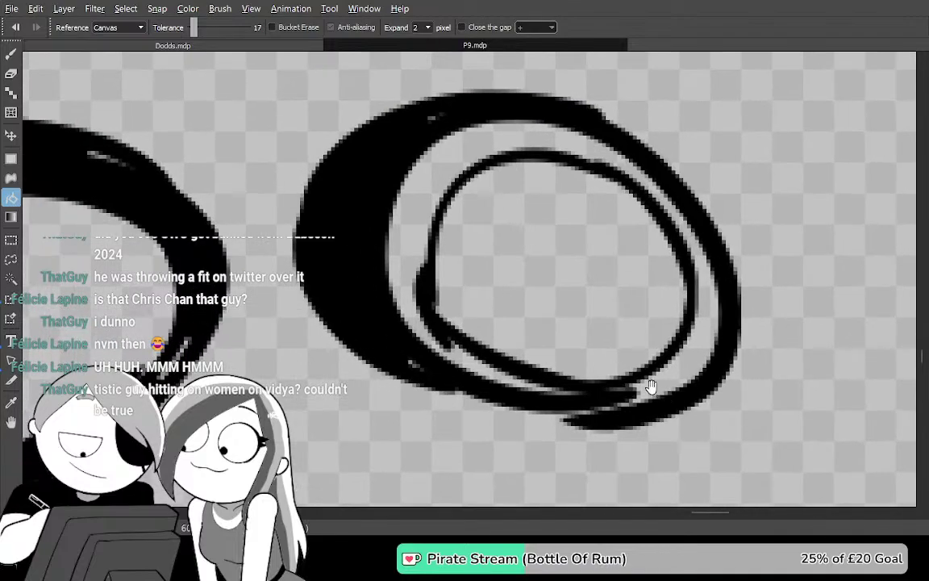
click(409, 263)
Brush black over the unfilled gaps along the lower rim of the smaller oval
scroll(638, 338, up, 3)
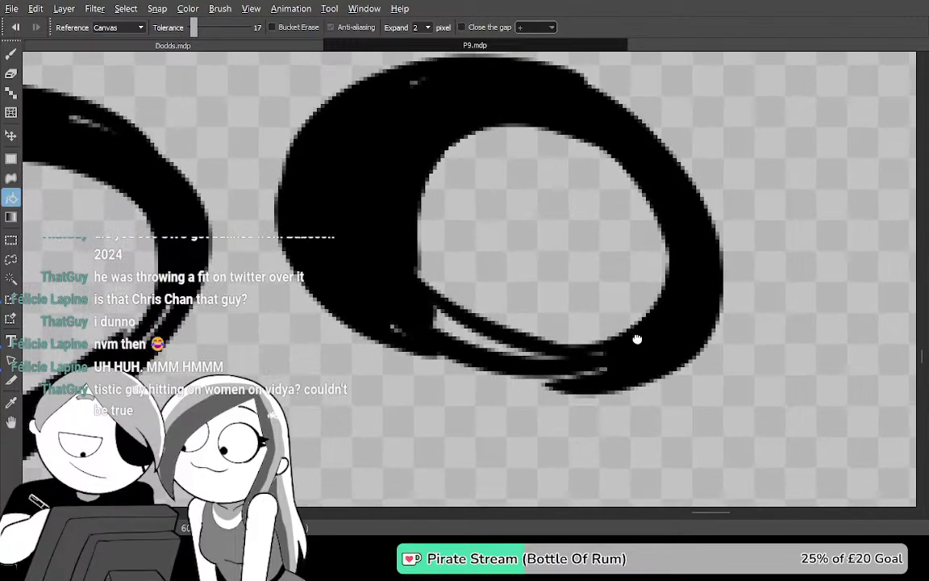
key(b)
mouse_move(587, 347)
mouse_down()
mouse_move(563, 417)
mouse_move(617, 440)
mouse_up()
drag(456, 391, 590, 420)
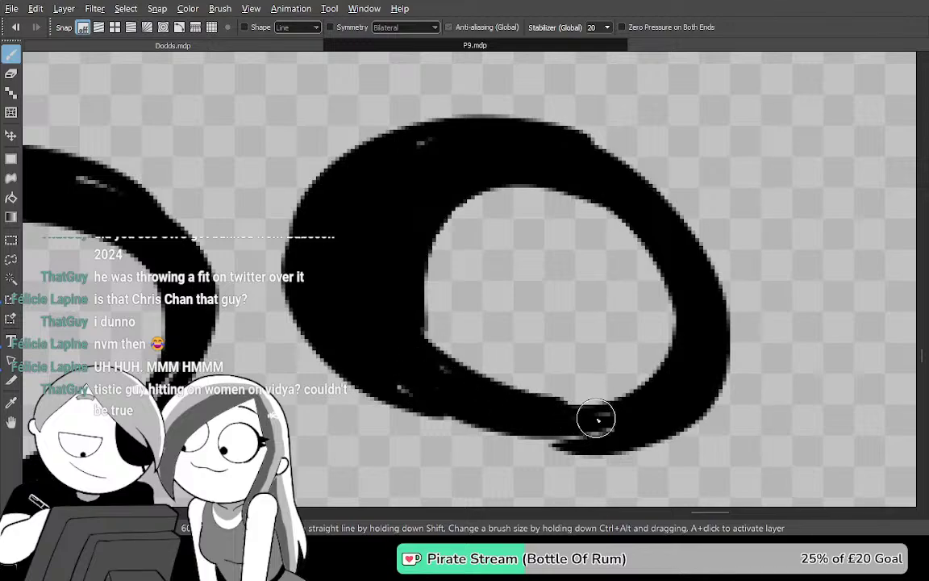
Brush black along the lower inner edges of both goggle ovals to thicken their rims and cover the unfilled gaps
drag(649, 397, 647, 404)
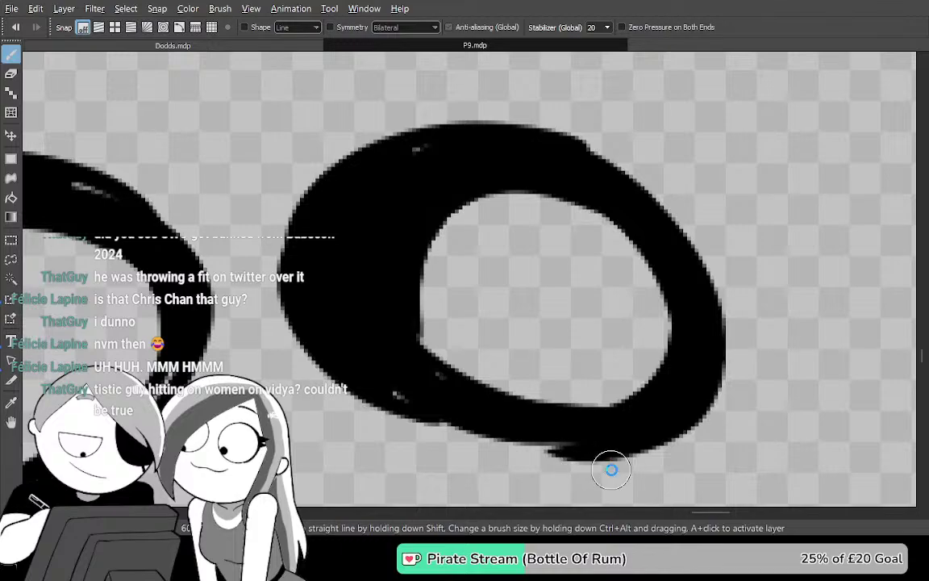
mouse_move(421, 369)
mouse_down()
mouse_move(676, 300)
mouse_move(673, 372)
mouse_up()
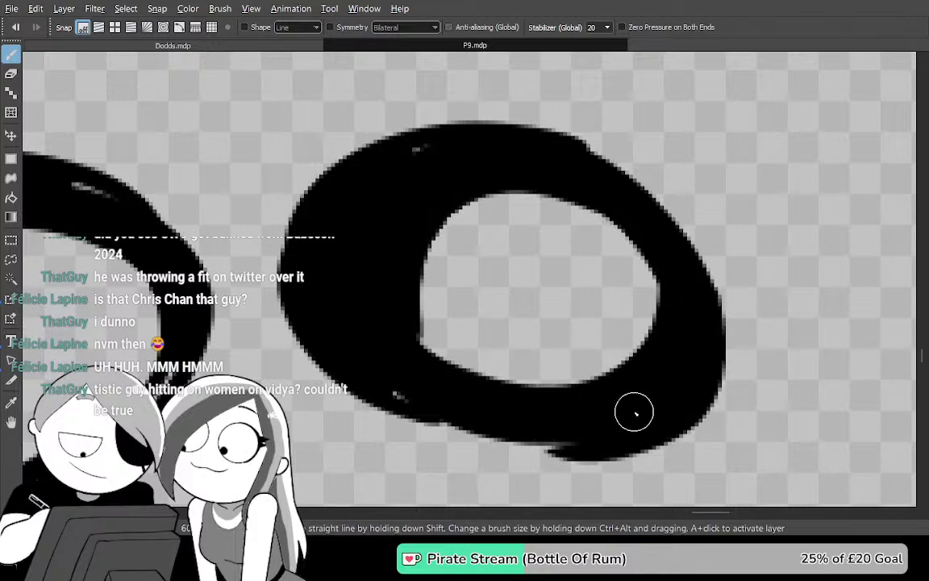
drag(497, 392, 826, 281)
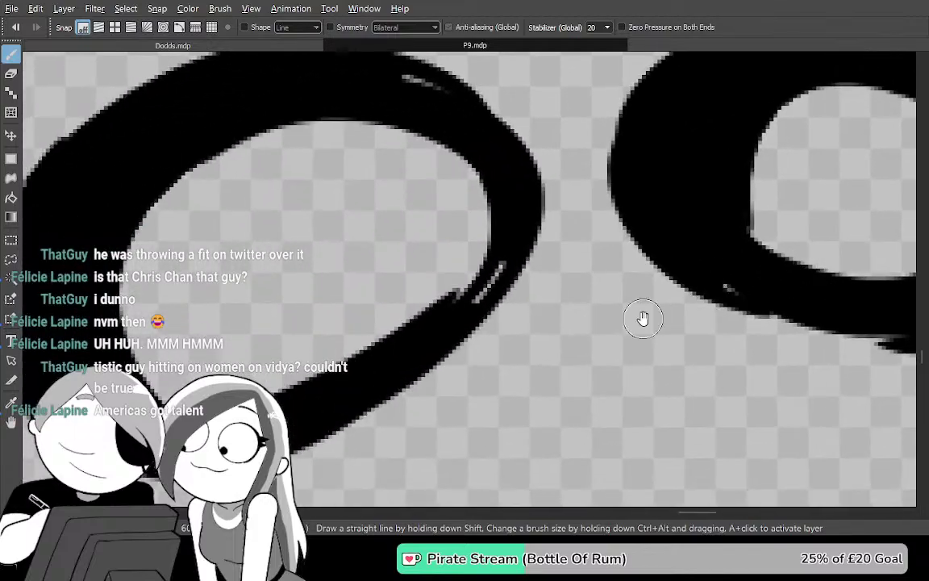
drag(613, 326, 736, 327)
mouse_move(314, 401)
mouse_down()
mouse_move(482, 342)
mouse_move(557, 216)
mouse_up()
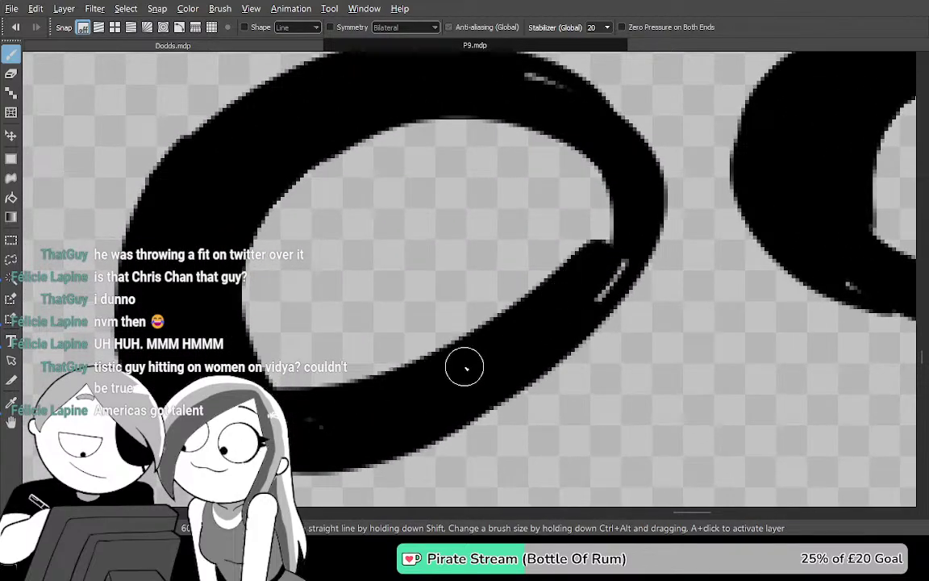
drag(601, 260, 534, 373)
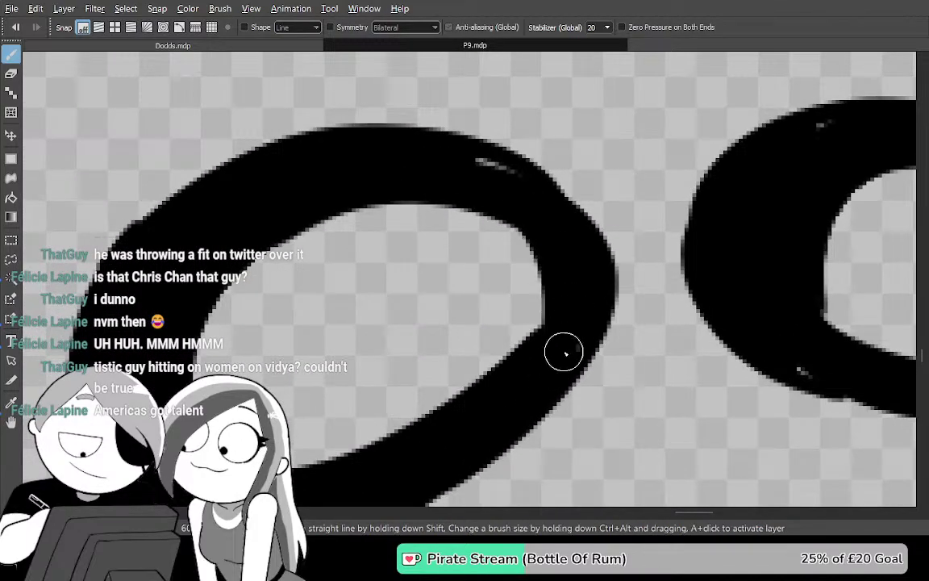
drag(419, 450, 602, 271)
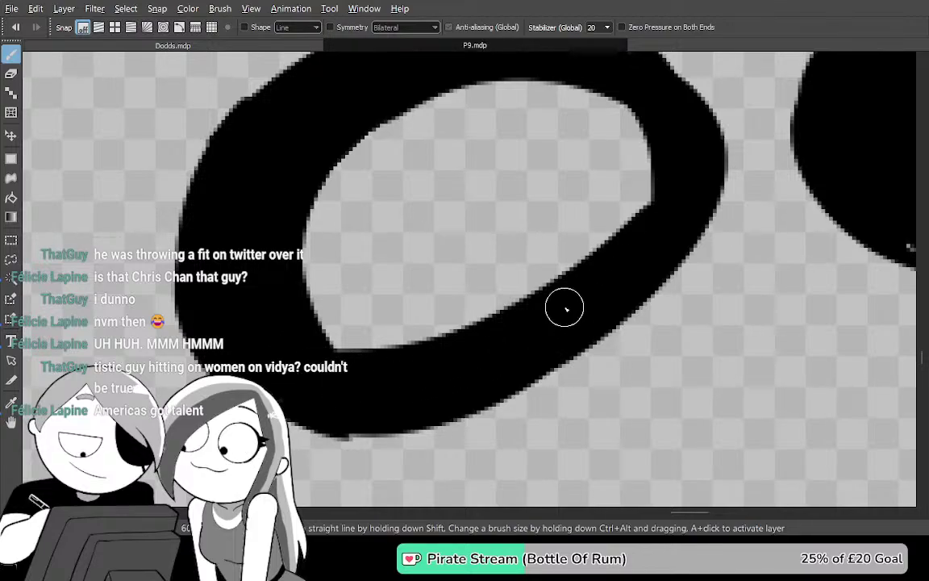
Draw a lower and an upper line joining the two goggle rims, and bucket-fill the bridge between them with black
mouse_move(577, 326)
mouse_down()
mouse_move(454, 371)
mouse_move(454, 385)
mouse_move(500, 296)
mouse_move(619, 283)
mouse_up()
key(ctrl+z)
drag(461, 307, 622, 270)
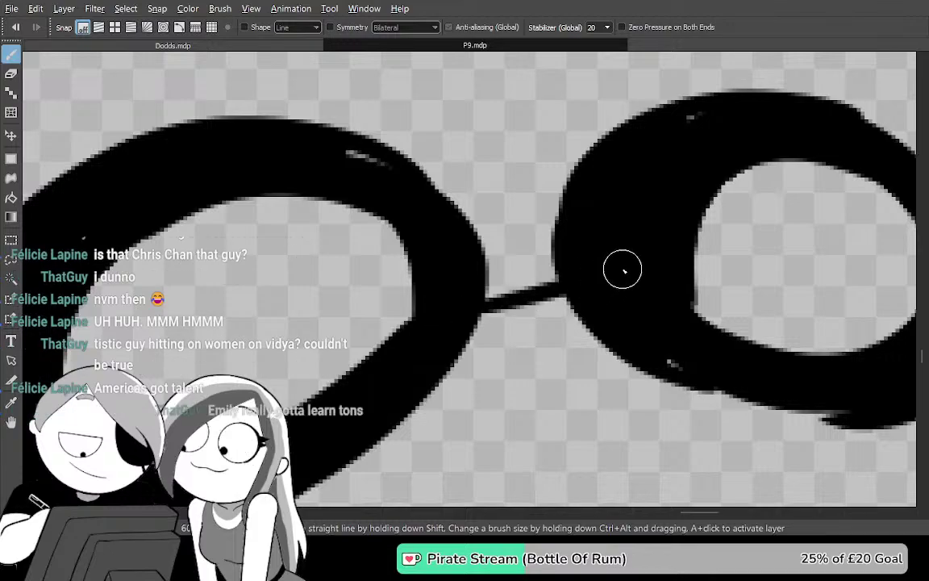
drag(457, 210, 576, 208)
key(g)
click(519, 241)
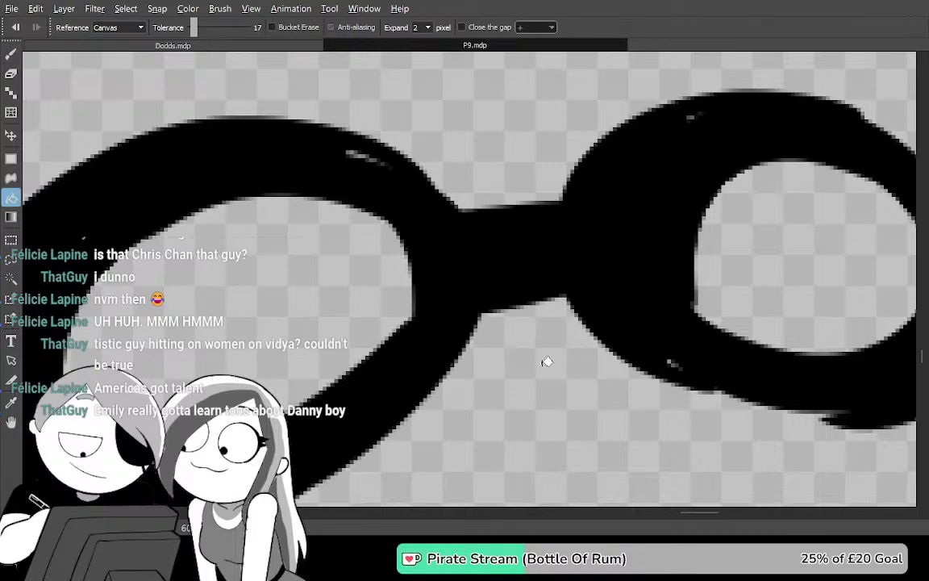
Make the gunman's cap and face line art visible again around the goggles
mouse_move(495, 418)
mouse_down()
mouse_move(534, 312)
mouse_move(701, 296)
mouse_move(669, 289)
mouse_up()
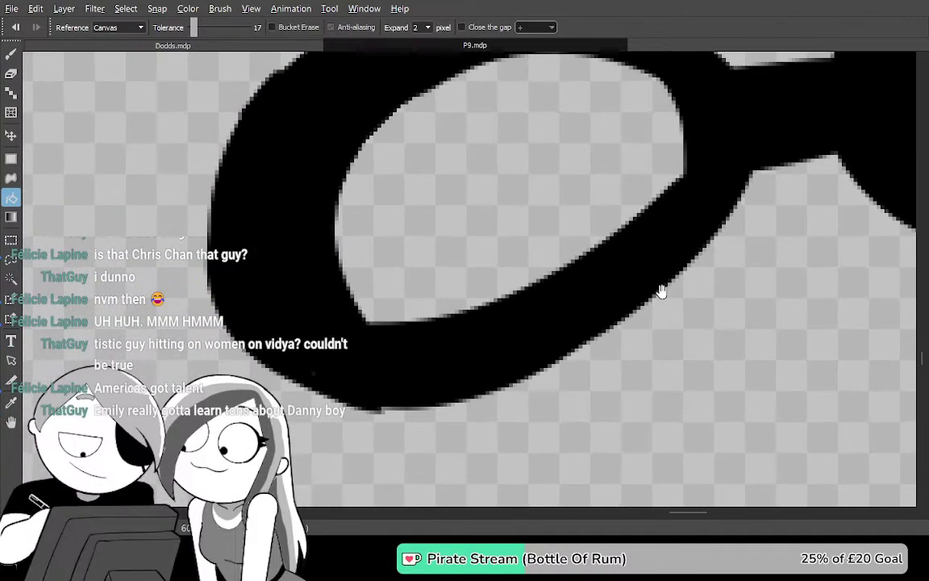
mouse_move(500, 395)
mouse_down()
mouse_move(719, 297)
mouse_move(698, 307)
mouse_up()
key(b)
key(Tab)
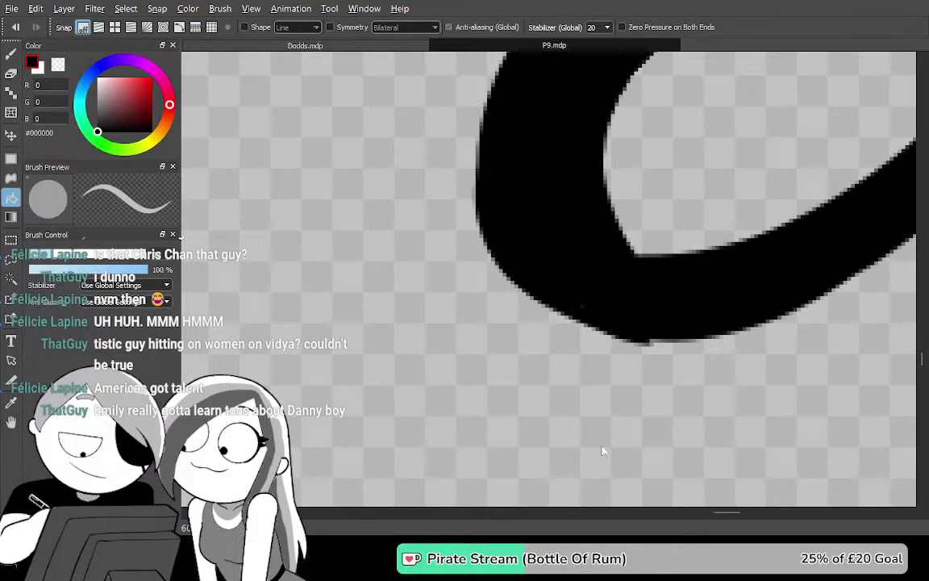
key(ctrl+z)
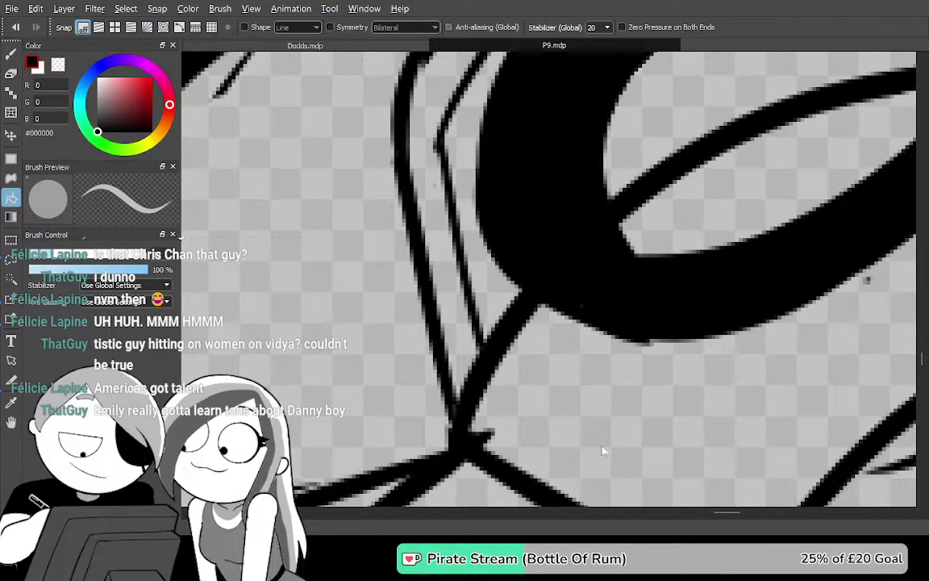
key(Tab)
Brush the lower and upper edges of a goggle strap across the cap's side, ending at the larger goggle rim
mouse_move(487, 429)
mouse_down()
mouse_move(614, 367)
mouse_move(645, 373)
mouse_move(669, 338)
mouse_move(674, 326)
mouse_move(626, 288)
mouse_move(620, 302)
mouse_move(602, 251)
mouse_move(593, 304)
mouse_move(602, 336)
mouse_up()
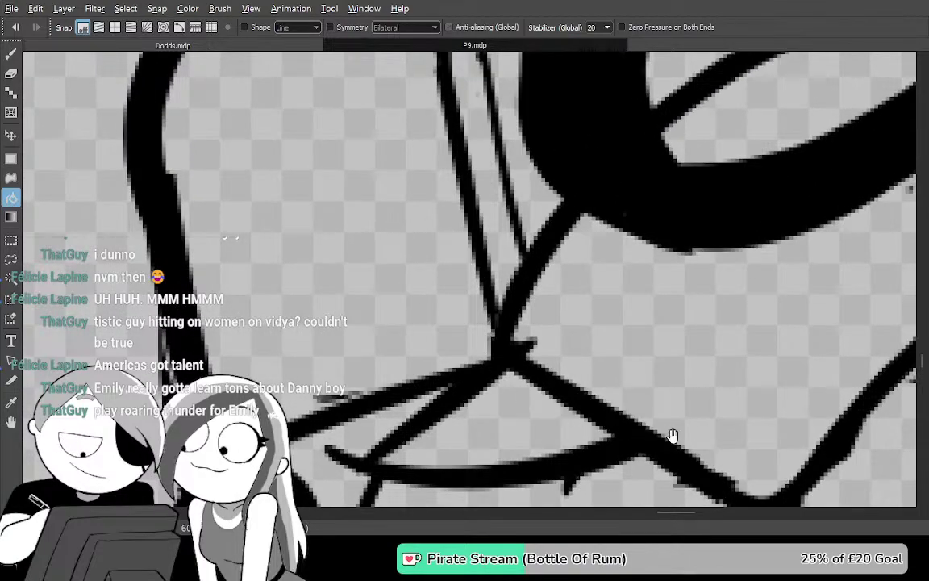
key(b)
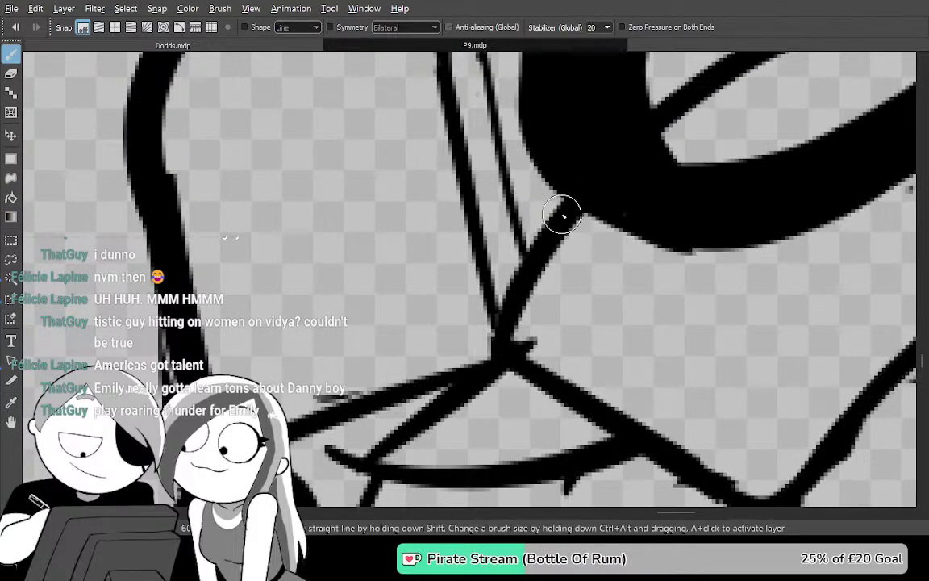
drag(575, 209, 220, 358)
mouse_move(553, 287)
mouse_down()
mouse_move(556, 311)
mouse_move(598, 362)
mouse_up()
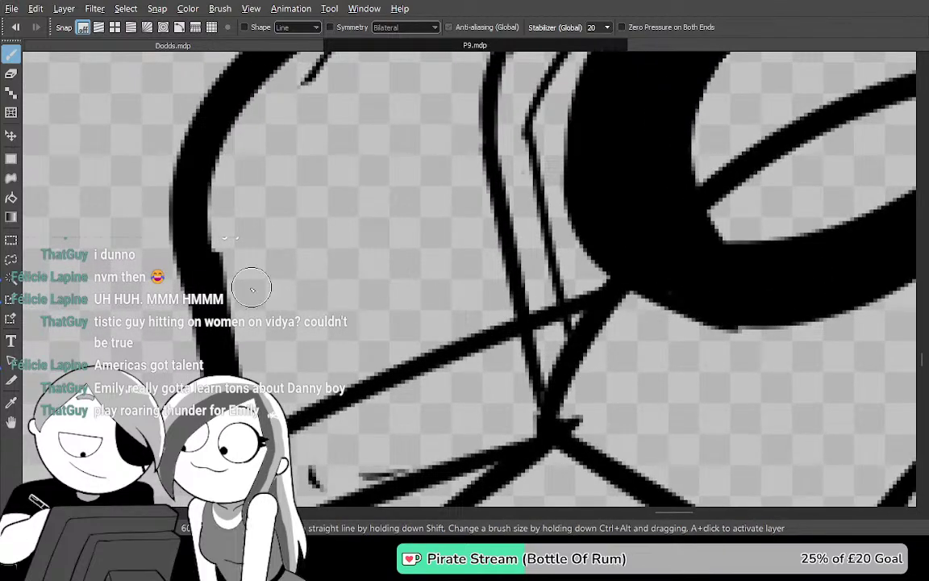
drag(332, 264, 566, 168)
Bucket-fill the goggle strap black from the cap's outer edge to the larger goggle rim
key(g)
click(429, 284)
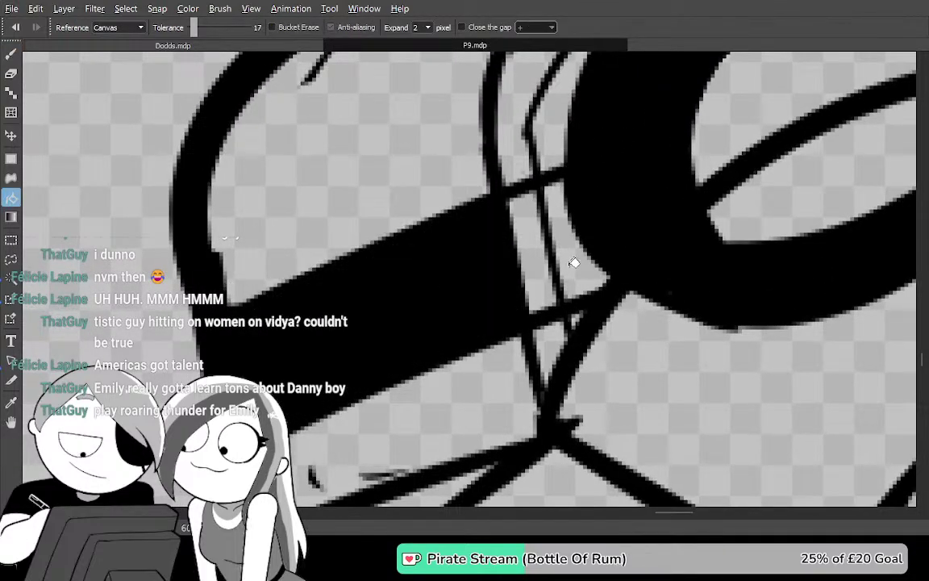
click(574, 266)
click(549, 283)
drag(561, 294, 600, 122)
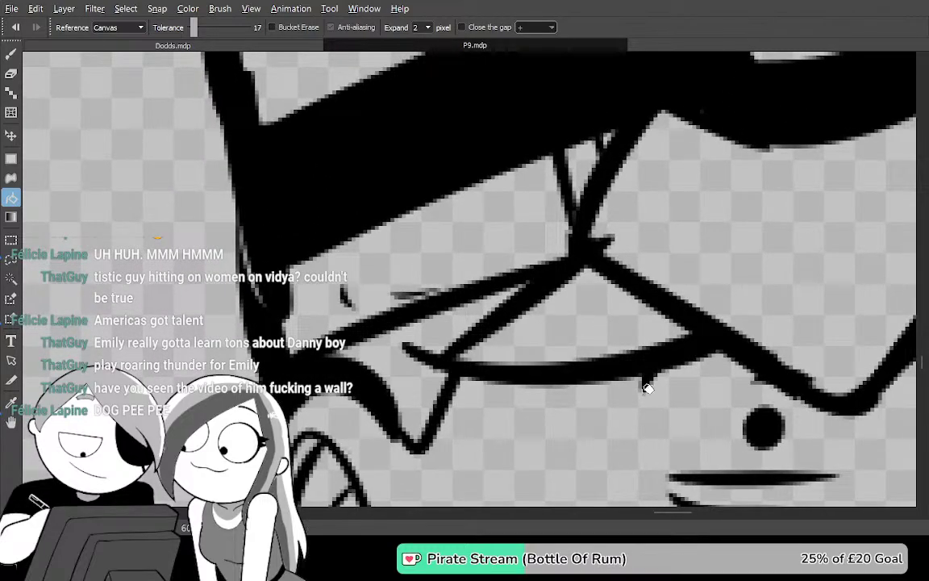
key(b)
key(Tab)
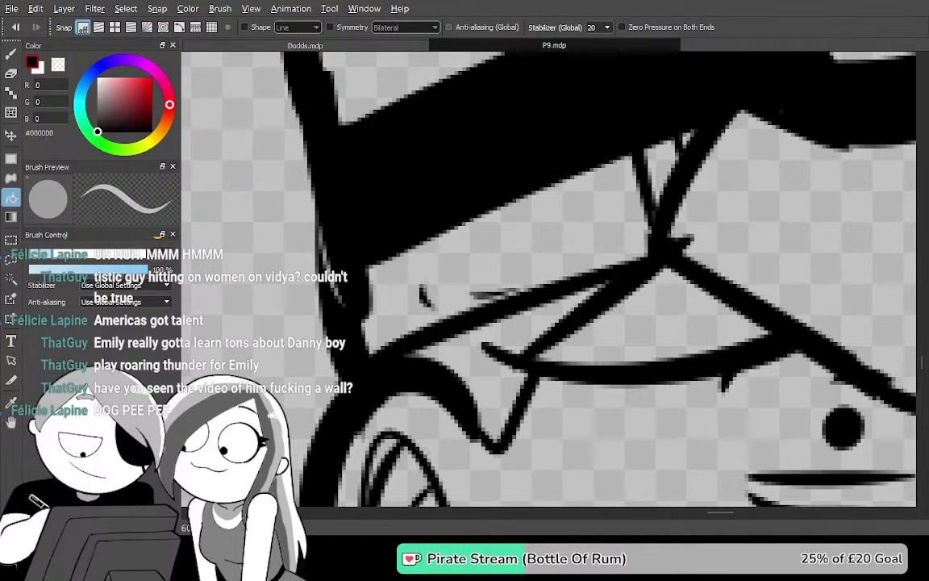
key(Tab)
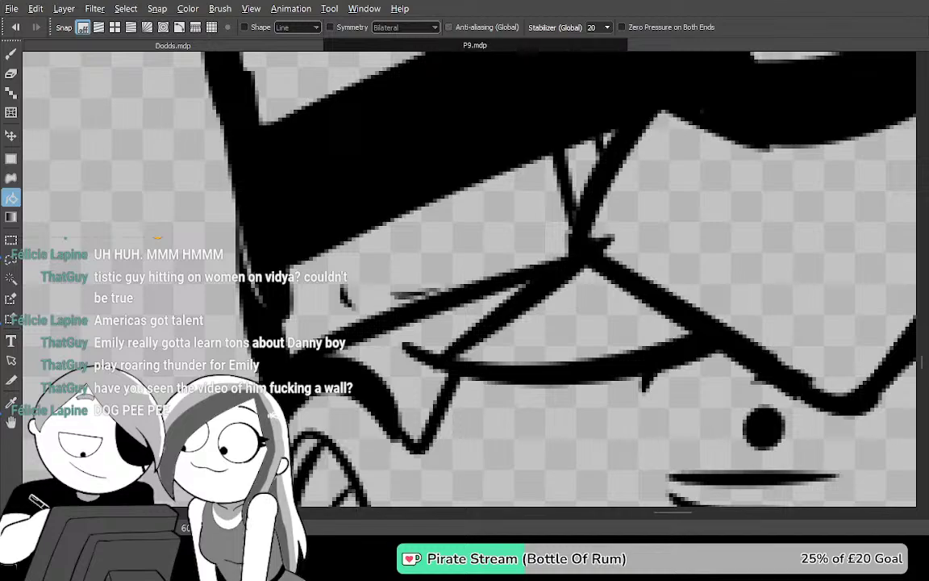
scroll(359, 434, up, 2)
drag(506, 255, 446, 483)
drag(501, 345, 680, 158)
drag(574, 244, 628, 249)
key(b)
mouse_move(322, 213)
mouse_down()
mouse_move(369, 440)
mouse_move(346, 479)
mouse_up()
key(ctrl+z)
mouse_move(565, 439)
mouse_down()
mouse_move(548, 305)
mouse_move(547, 36)
mouse_up()
drag(523, 239, 579, 244)
mouse_move(312, 407)
mouse_down()
mouse_move(309, 214)
mouse_move(325, 134)
mouse_up()
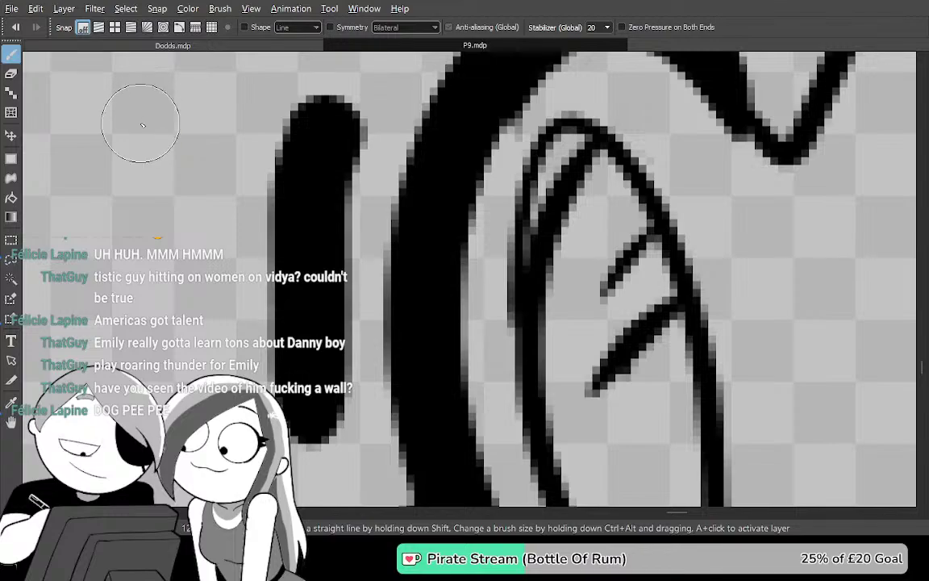
key(ctrl+z)
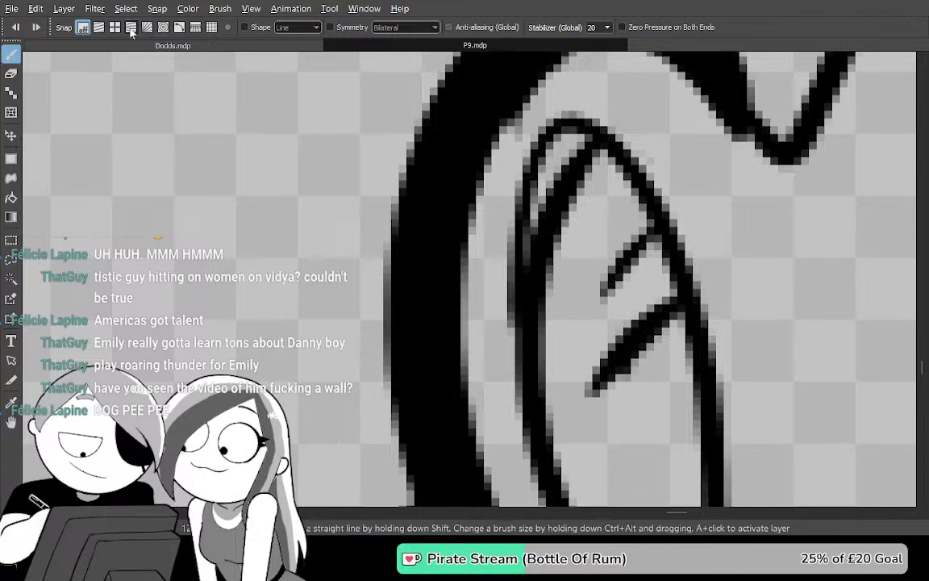
Try to bucket-fill the remaining gap between the cap seams in the goggle strap with light grey
drag(698, 440, 660, 79)
drag(560, 284, 664, 62)
drag(509, 347, 558, 200)
scroll(536, 197, down, 2)
drag(379, 388, 503, 237)
drag(355, 347, 447, 288)
key(i)
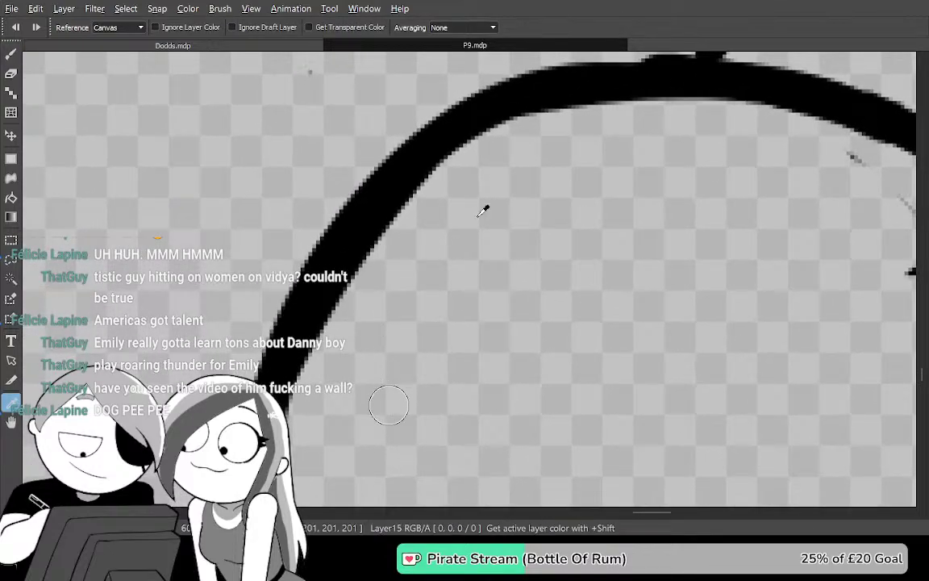
key(b)
drag(516, 153, 266, 516)
drag(598, 229, 394, 527)
drag(511, 338, 466, 545)
drag(540, 346, 488, 431)
key(ctrl+z)
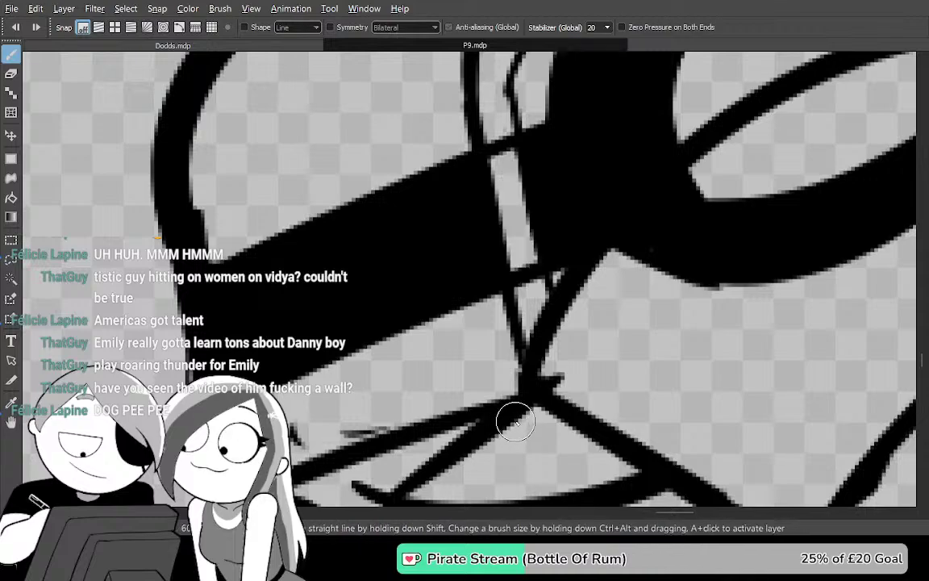
key(g)
click(515, 250)
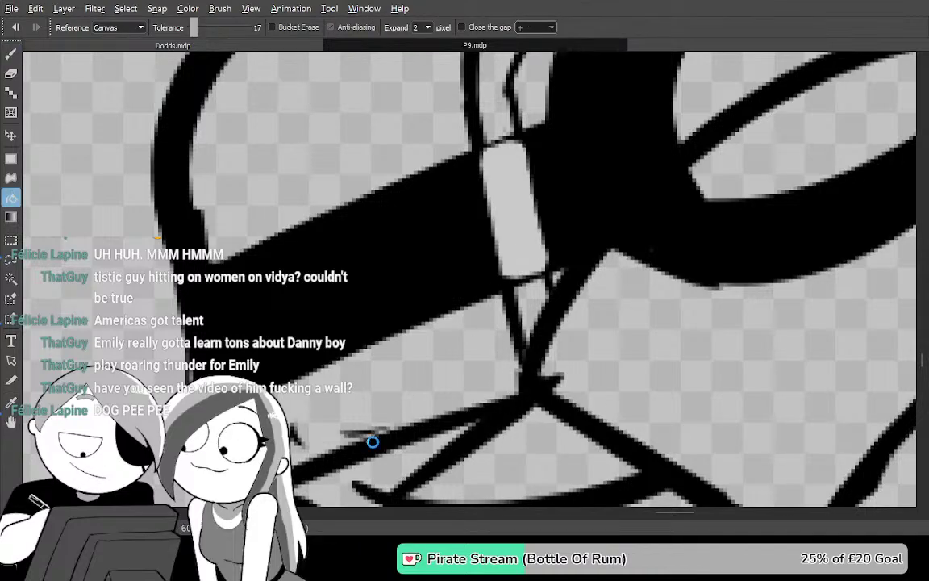
key(ctrl+z)
Sample the strap's black and bucket-fill the remaining gap between the cap seams with it
key(i)
click(400, 247)
key(g)
click(518, 235)
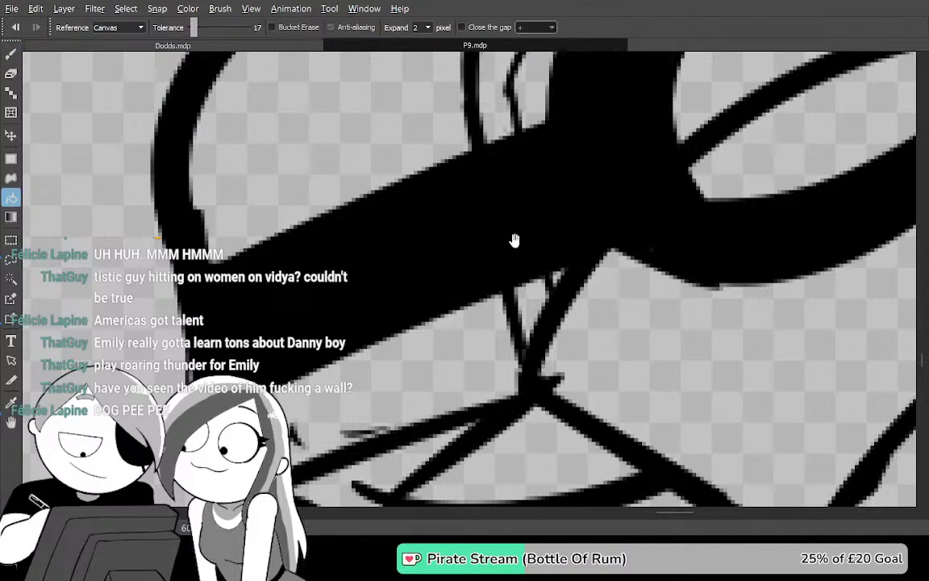
drag(501, 213, 448, 415)
drag(423, 318, 458, 381)
key(b)
mouse_move(257, 353)
mouse_down()
mouse_move(458, 195)
mouse_move(506, 176)
mouse_up()
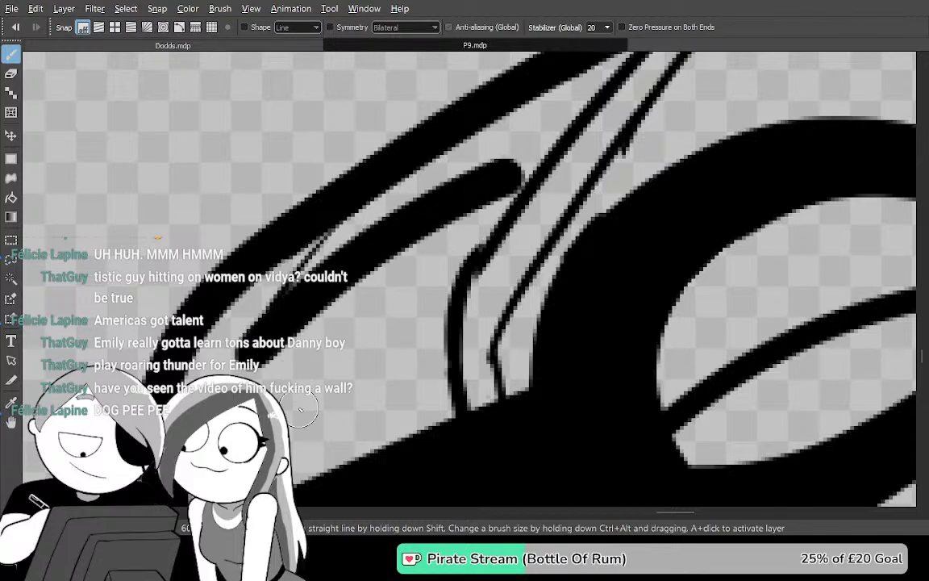
key(ctrl+z)
Erase the cap line that crosses the inside of the larger goggle lens
mouse_move(610, 404)
mouse_down()
mouse_move(516, 327)
mouse_move(599, 367)
mouse_move(498, 225)
mouse_up()
key(Tab)
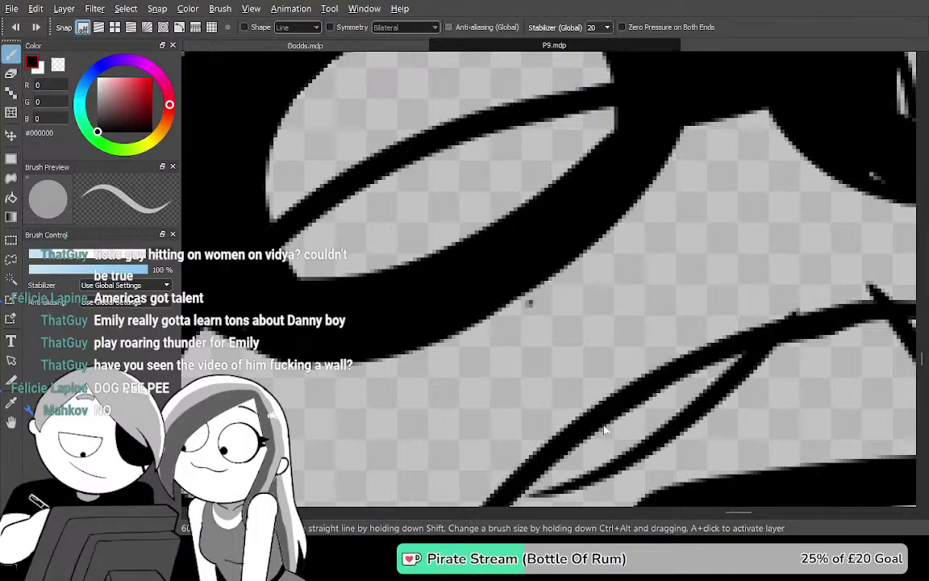
key(Tab)
mouse_move(600, 323)
mouse_down()
mouse_move(564, 413)
mouse_move(572, 461)
mouse_up()
key(e)
mouse_move(511, 263)
mouse_down()
mouse_move(406, 273)
mouse_move(331, 315)
mouse_move(575, 236)
mouse_move(389, 323)
mouse_up()
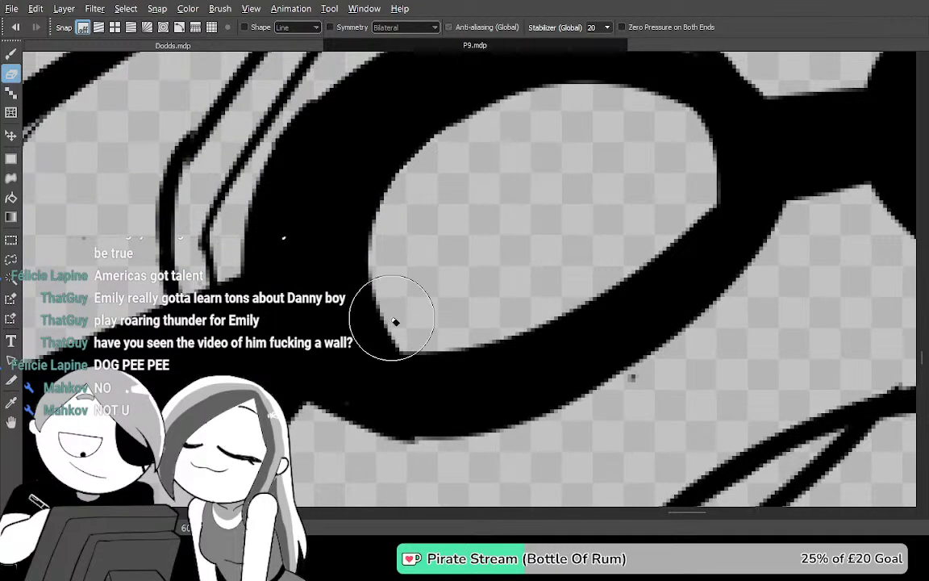
drag(664, 263, 657, 264)
Erase the cap line art showing inside the smaller goggle lens
scroll(711, 327, down, 3)
scroll(603, 374, up, 3)
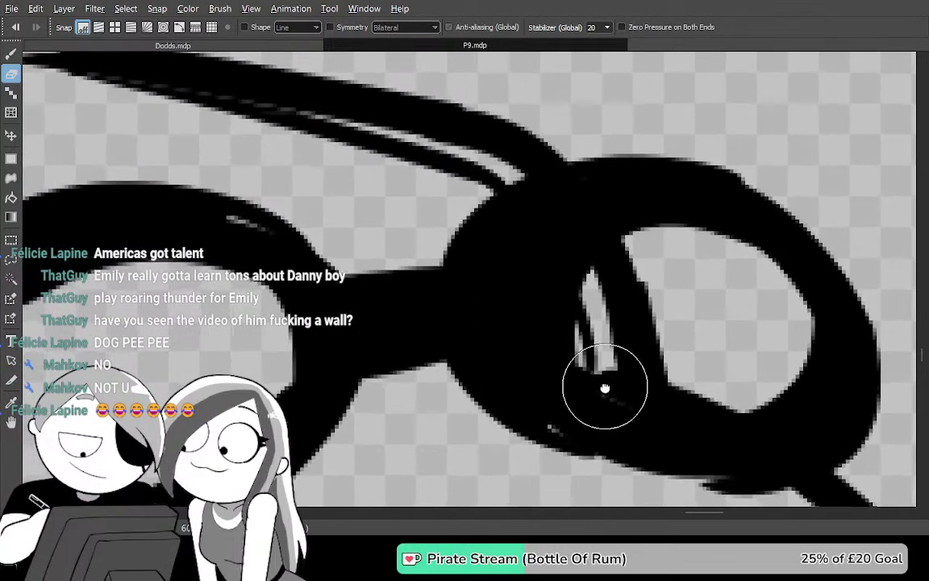
mouse_move(678, 375)
mouse_down()
mouse_move(614, 385)
mouse_move(622, 282)
mouse_move(599, 265)
mouse_up()
drag(672, 386, 592, 174)
scroll(613, 210, down, 2)
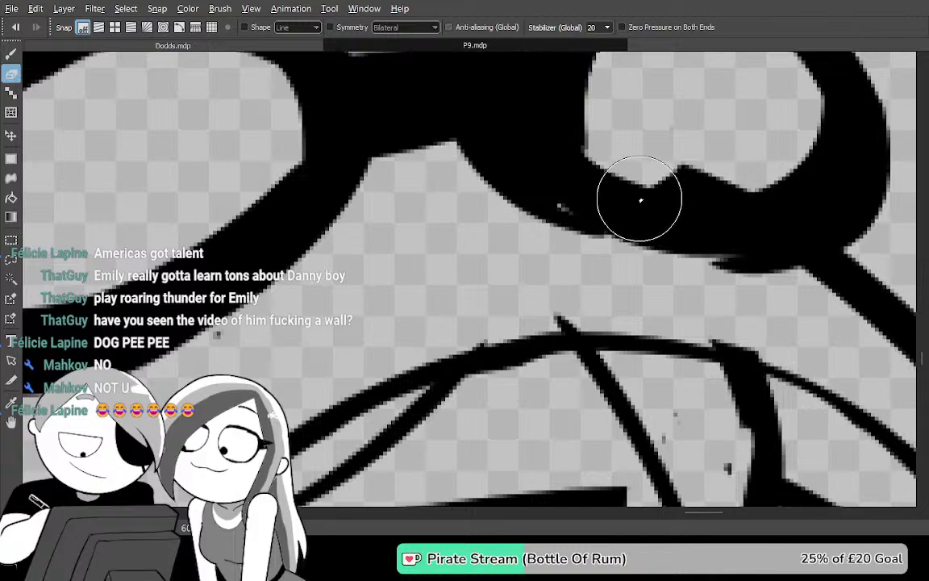
scroll(633, 199, down, 2)
scroll(625, 198, down, 1)
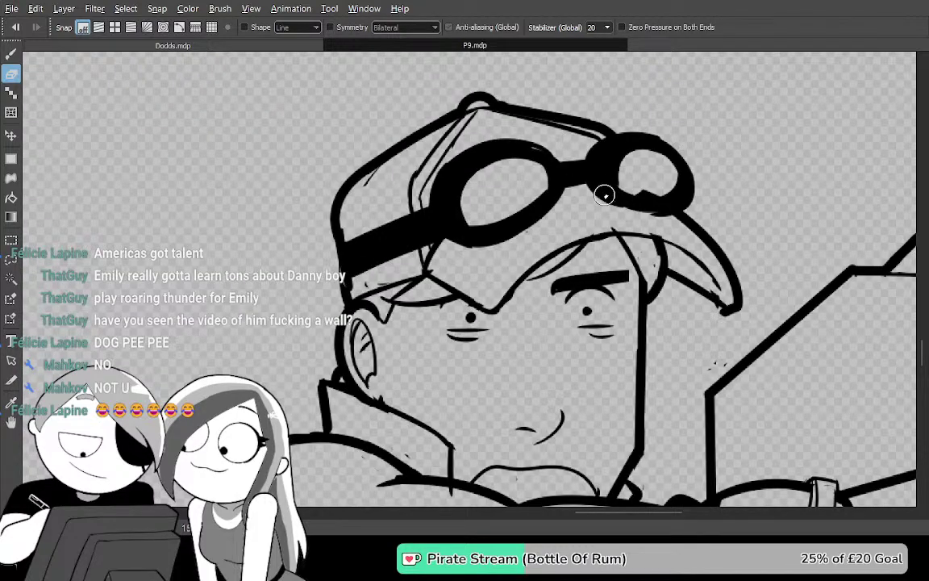
drag(637, 440, 485, 179)
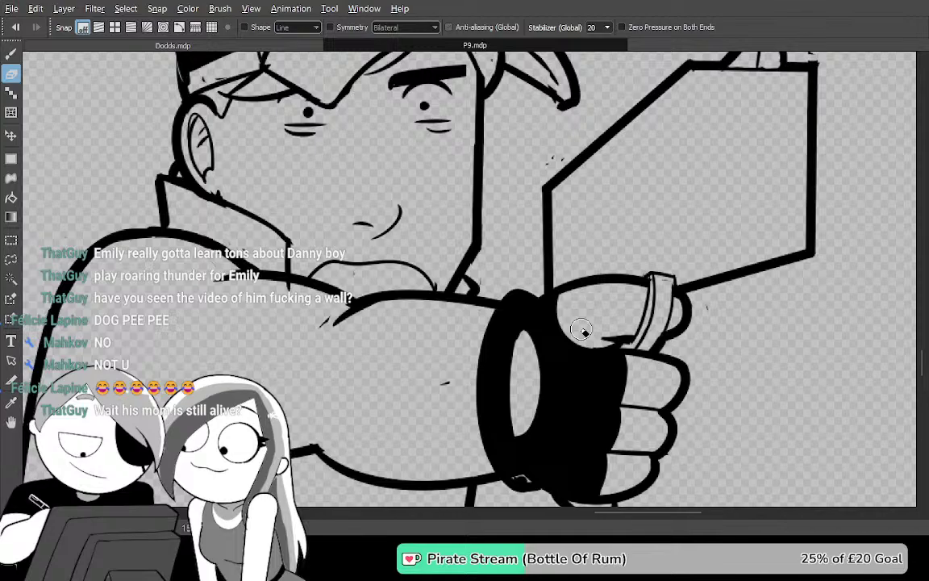
drag(524, 198, 499, 406)
drag(493, 187, 499, 270)
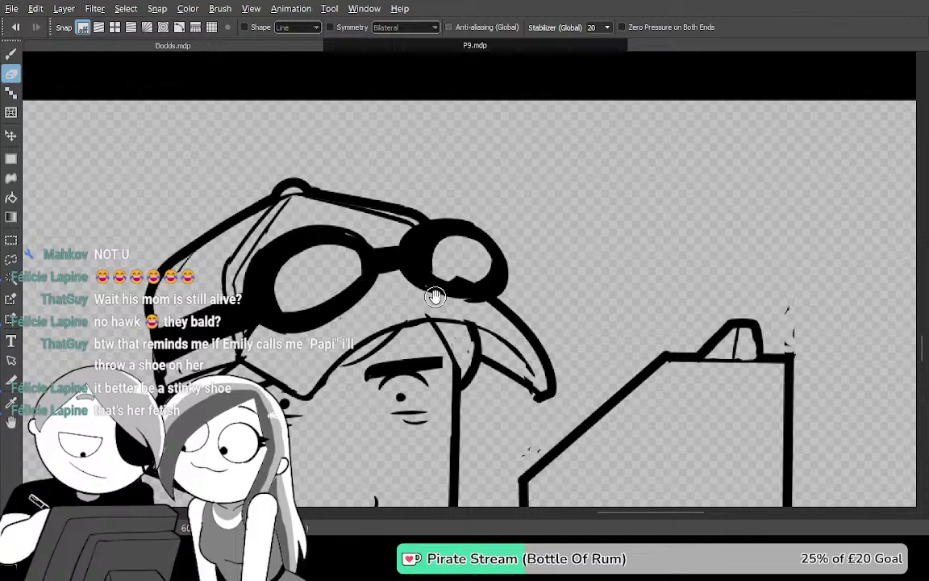
Try to bucket-fill the background around the gunman with black, and undo the fill
key(g)
click(570, 173)
drag(574, 253, 550, 125)
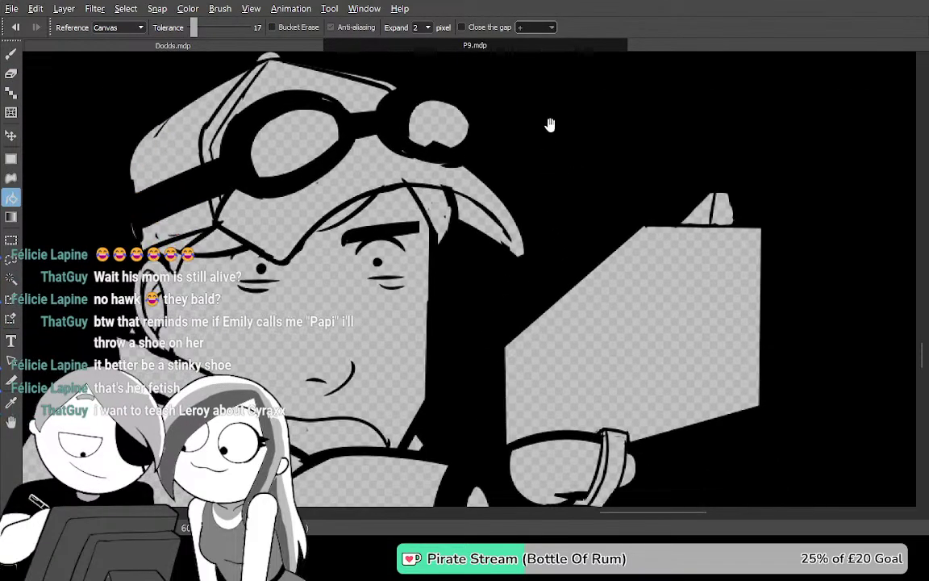
key(ctrl+z)
drag(449, 149, 523, 225)
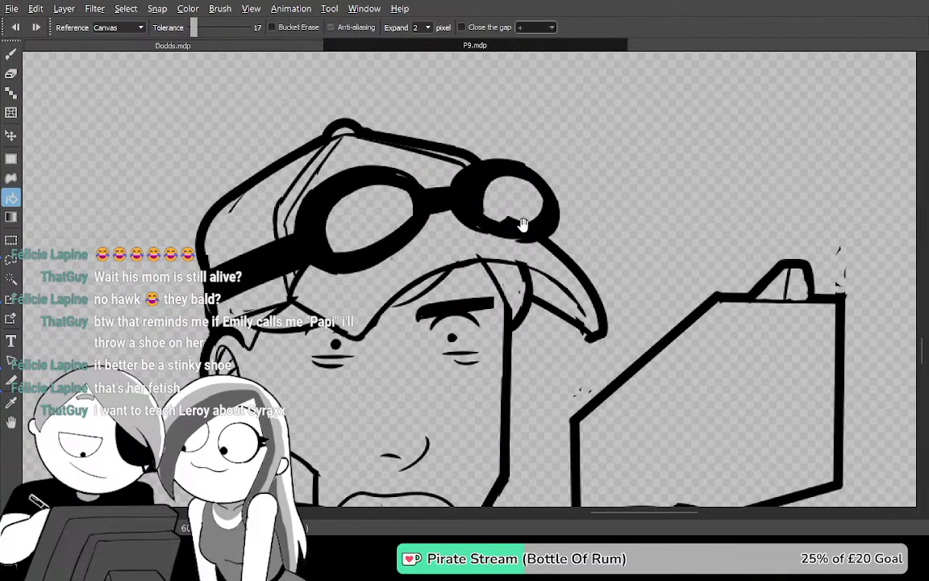
scroll(499, 210, up, 4)
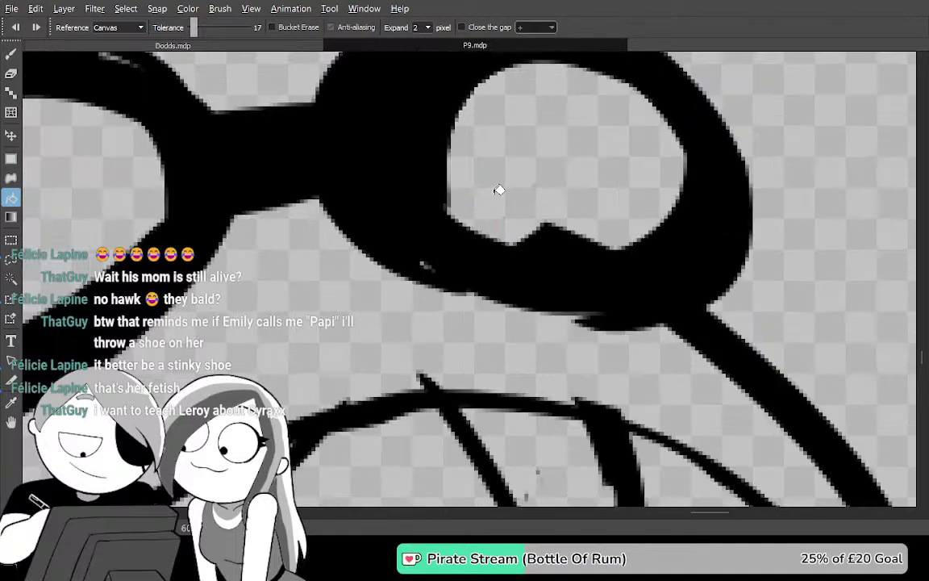
Erase the pointed black bump at the bottom of the smaller goggle lens and repaint the lens's lower rim edge
drag(494, 196, 393, 290)
drag(543, 367, 582, 294)
key(Tab)
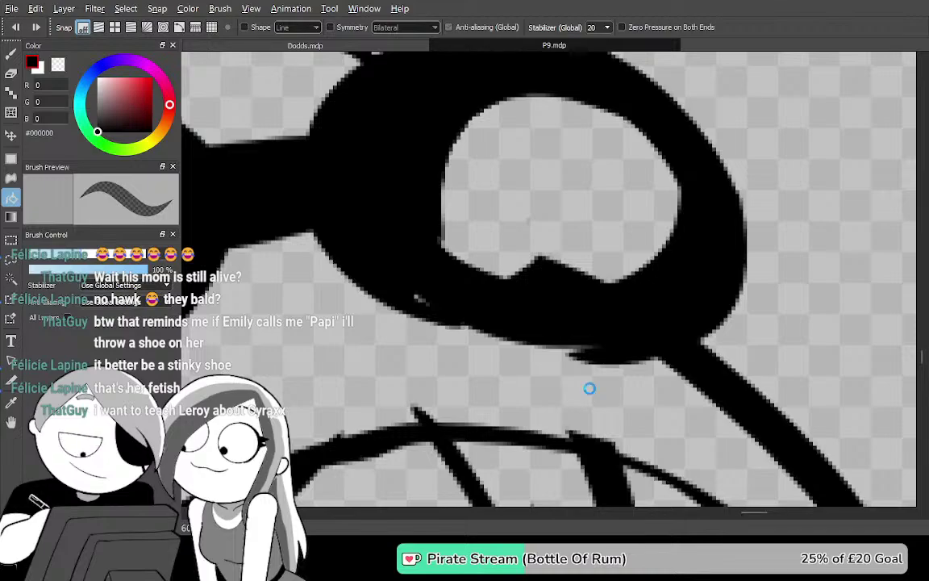
key(Tab)
scroll(487, 349, up, 1)
drag(567, 328, 601, 362)
key(e)
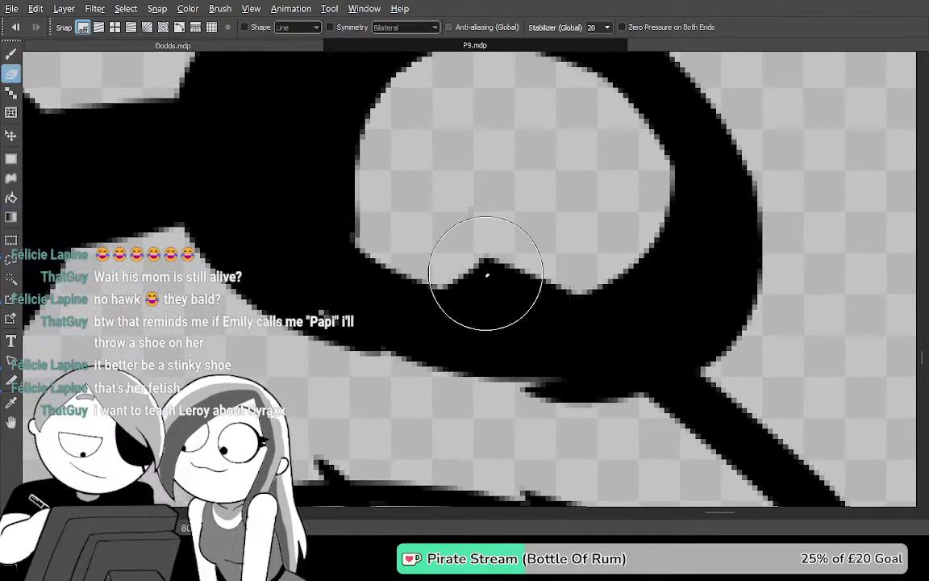
drag(423, 229, 588, 235)
drag(418, 230, 592, 251)
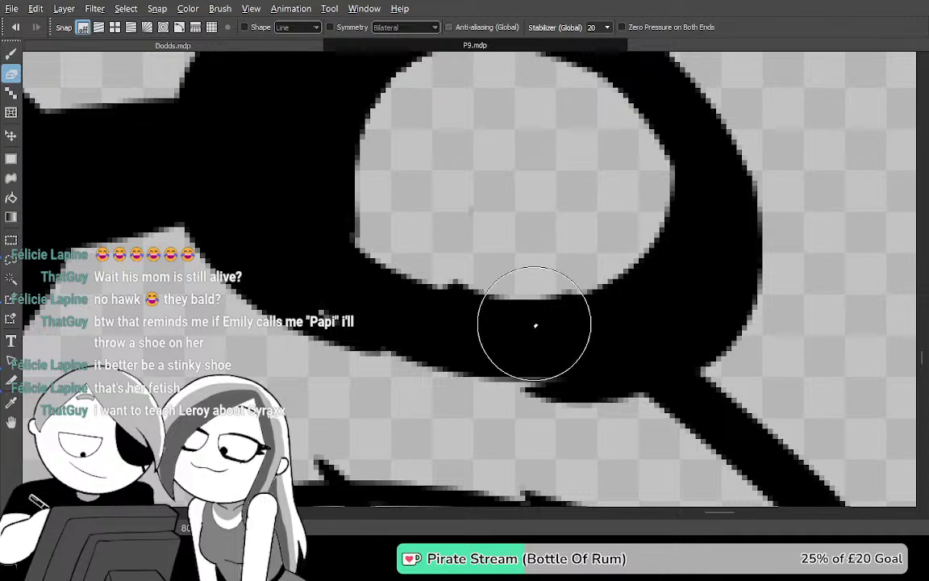
key(b)
mouse_move(422, 293)
mouse_down()
mouse_move(578, 307)
mouse_move(653, 296)
mouse_up()
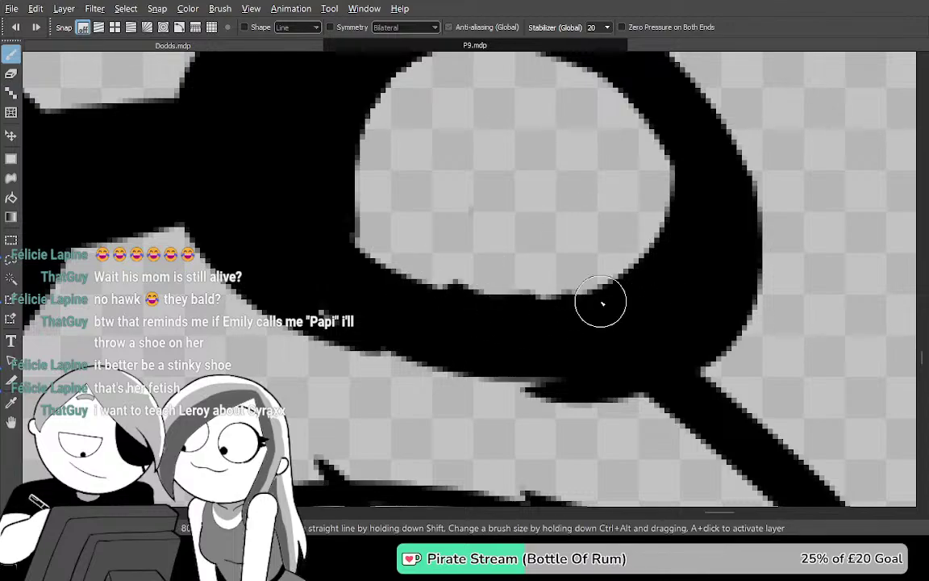
mouse_move(593, 303)
mouse_down()
mouse_move(546, 387)
mouse_move(528, 390)
mouse_move(509, 444)
mouse_up()
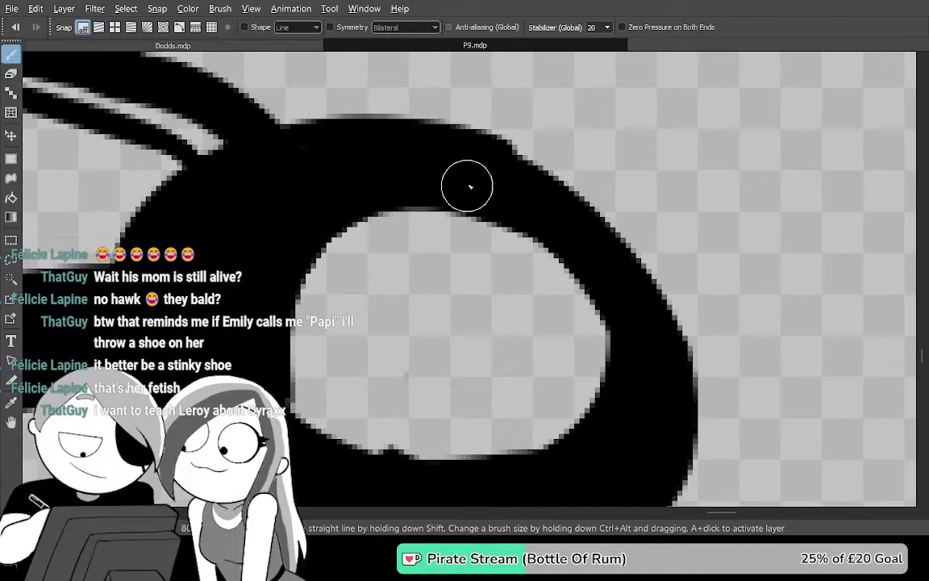
drag(465, 190, 321, 438)
key(ctrl+z)
drag(465, 197, 312, 501)
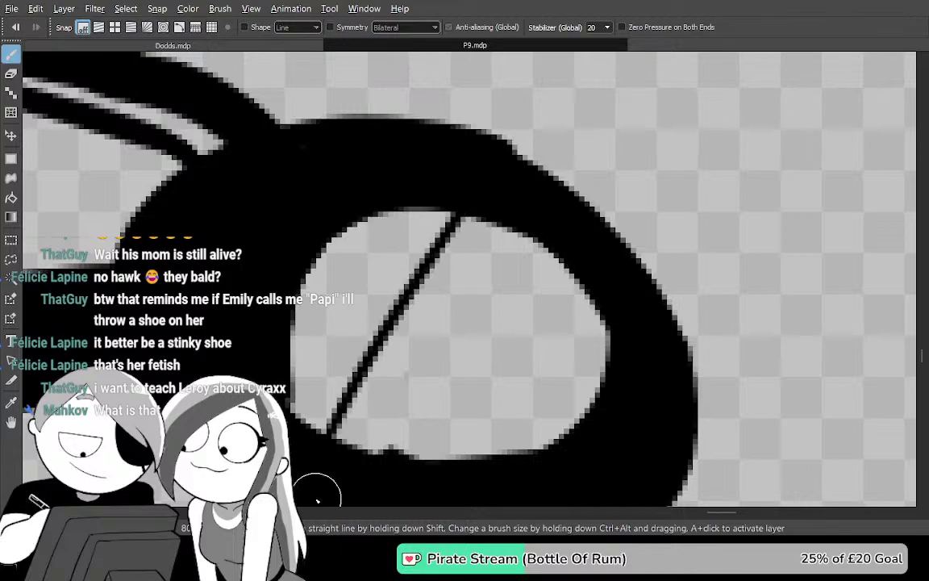
key(ctrl+z)
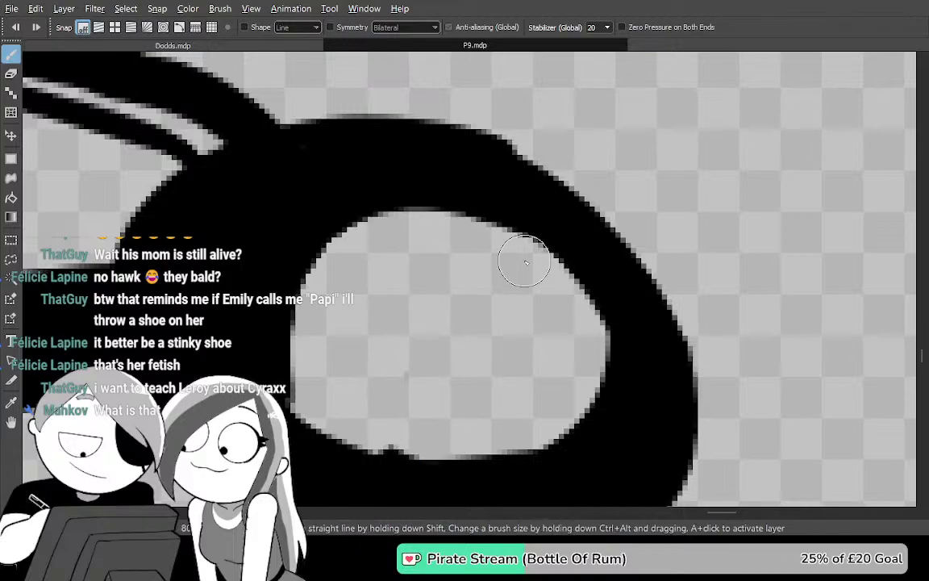
drag(548, 253, 425, 458)
key(ctrl+z)
Draw thin black diagonal glare lines across the smaller goggle lens
drag(447, 213, 318, 425)
mouse_move(429, 395)
mouse_down()
mouse_move(451, 331)
mouse_move(558, 141)
mouse_up()
drag(425, 418, 579, 153)
drag(476, 399, 590, 196)
Draw near-vertical glare lines across the larger goggle lens, one set apart and a cluster near the middle
drag(370, 421, 660, 438)
drag(375, 442, 857, 313)
drag(566, 330, 590, 408)
drag(352, 182, 366, 487)
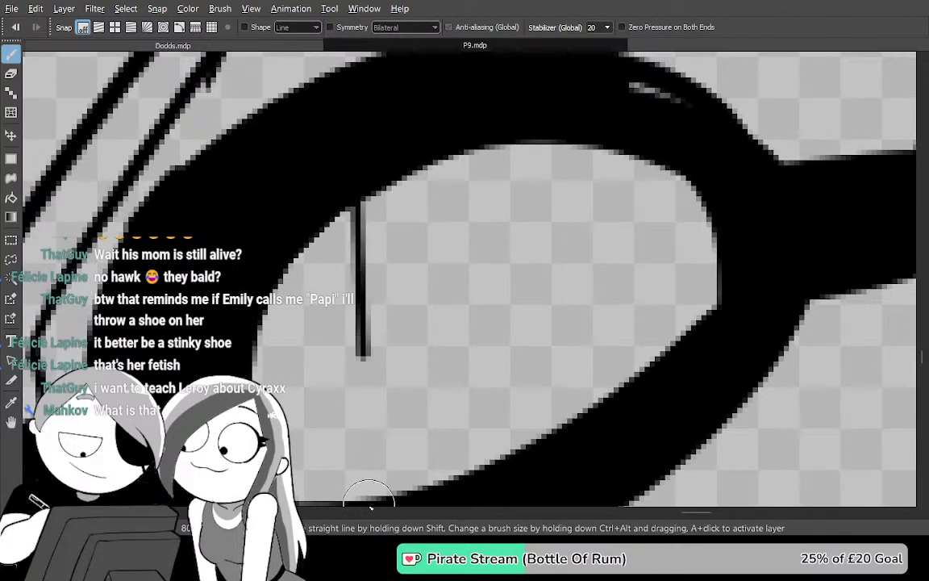
scroll(467, 311, up, 3)
drag(472, 395, 467, 242)
drag(459, 138, 455, 66)
drag(497, 423, 484, 63)
mouse_move(532, 419)
mouse_down()
mouse_move(518, 62)
mouse_move(528, 355)
mouse_up()
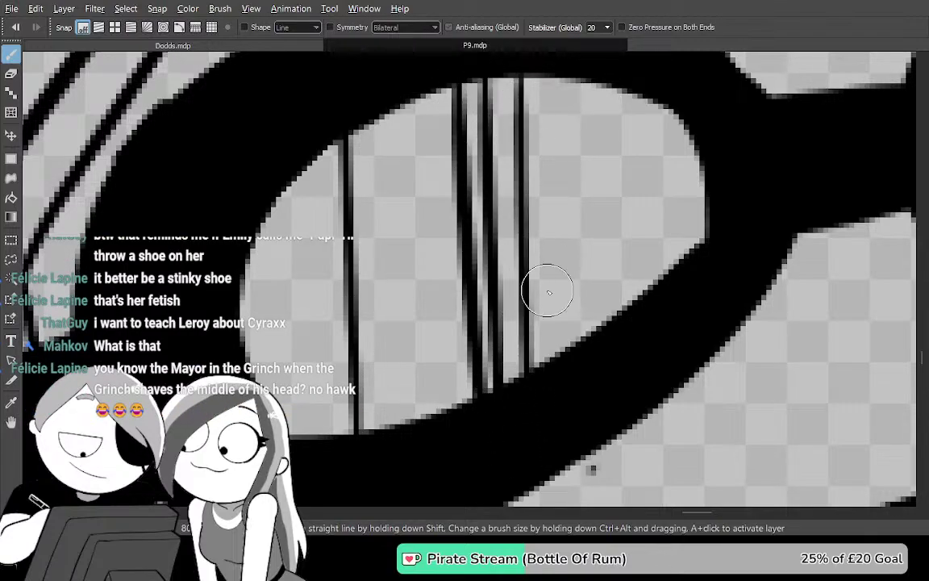
scroll(547, 292, down, 5)
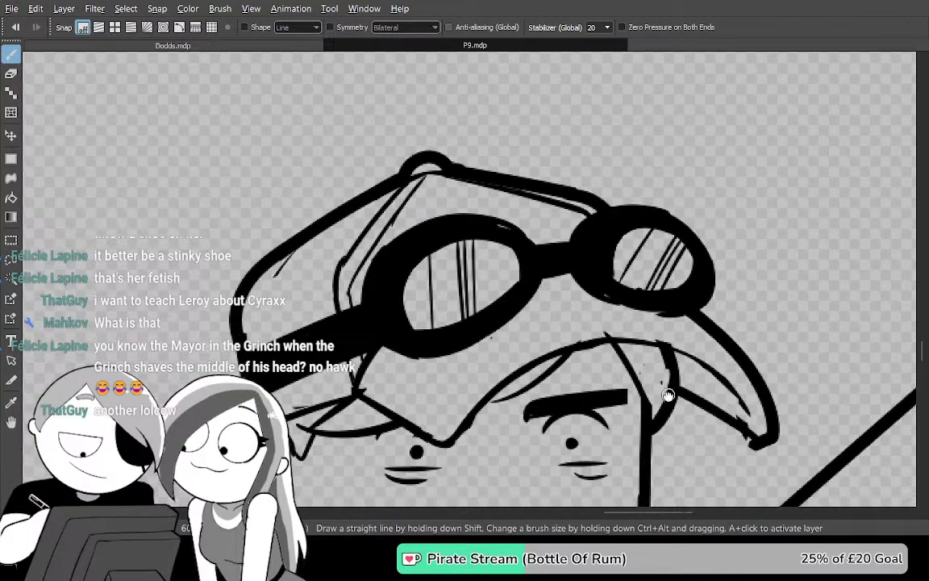
Select the empty area inside the outline of the gunman's sleeve with the magic wand
drag(669, 394, 496, 193)
drag(467, 336, 452, 162)
drag(458, 387, 477, 201)
mouse_move(432, 419)
mouse_down()
mouse_move(476, 201)
mouse_move(618, 236)
mouse_move(577, 355)
mouse_move(503, 332)
mouse_up()
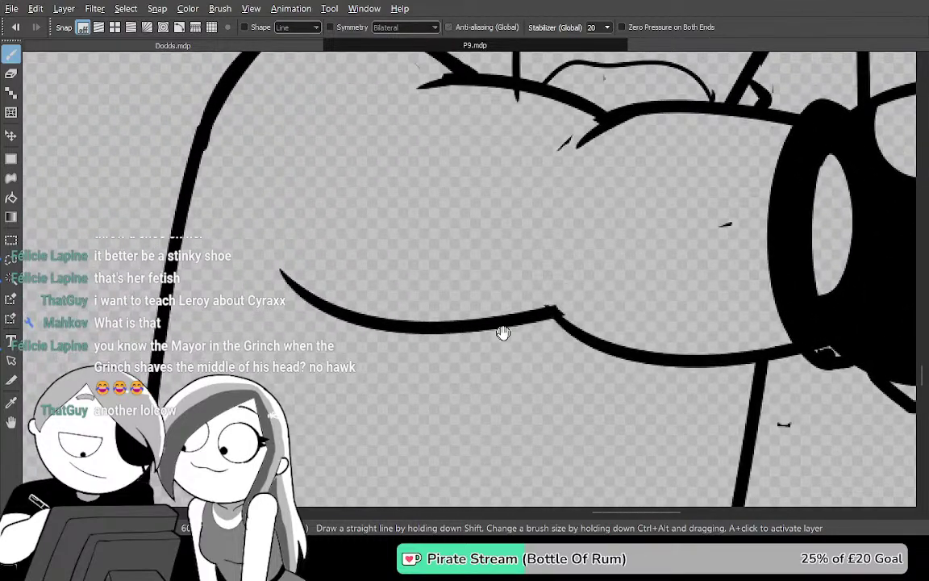
drag(388, 155, 442, 313)
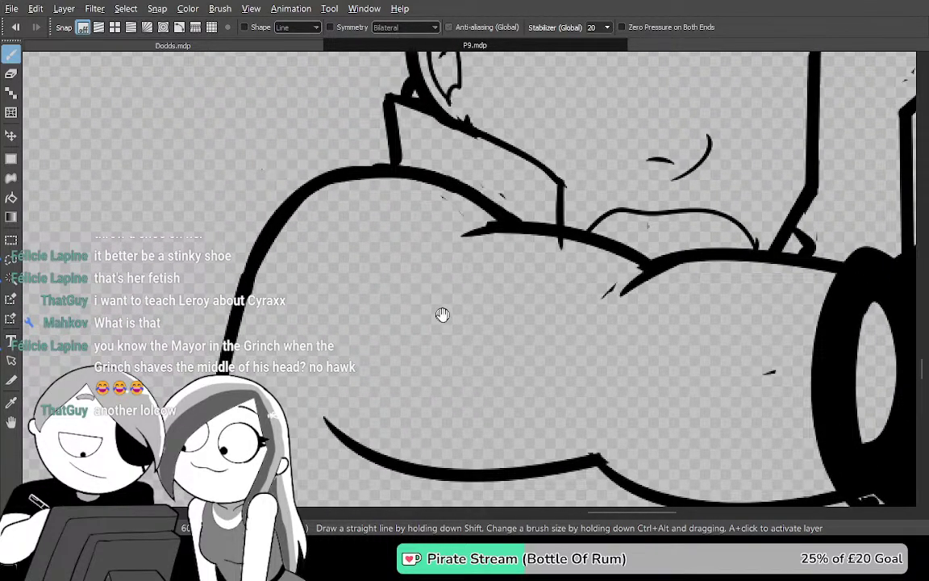
scroll(443, 314, up, 2)
mouse_move(521, 341)
mouse_down()
mouse_move(487, 297)
mouse_move(431, 400)
mouse_move(582, 120)
mouse_move(576, 307)
mouse_move(562, 287)
mouse_up()
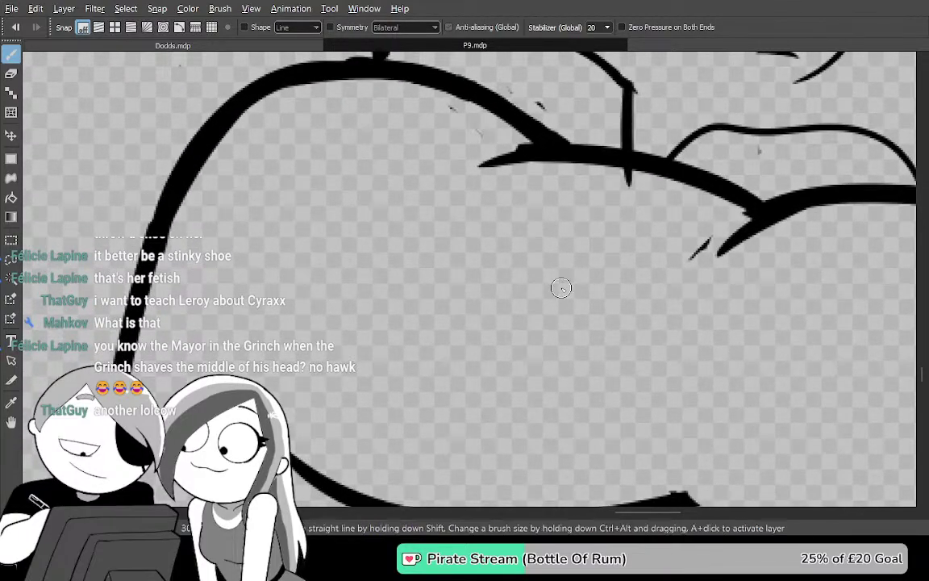
key(w)
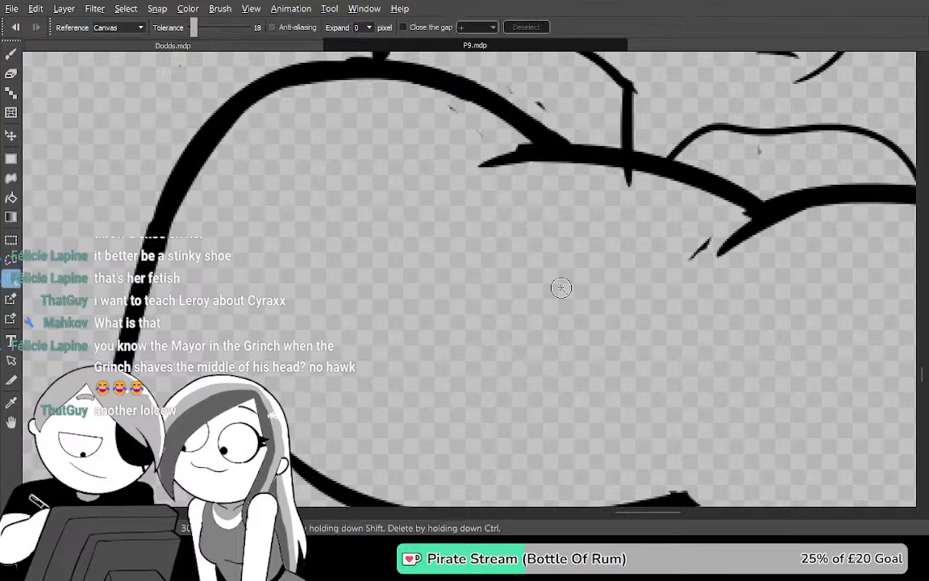
click(512, 296)
drag(462, 285, 481, 257)
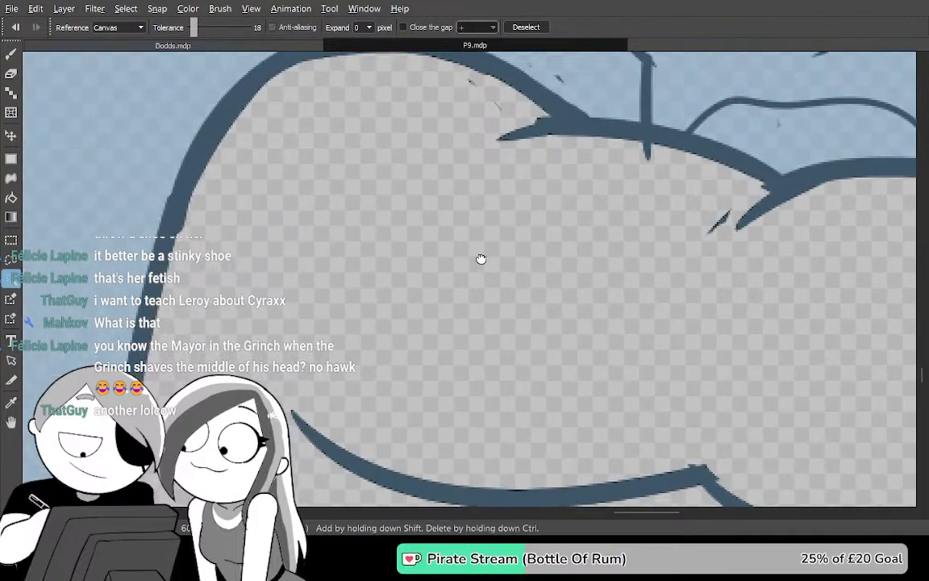
Draw a thin curved black seam across the sleeve from the upper crease's tip down to the lower sleeve line
key(b)
mouse_move(331, 307)
mouse_down()
mouse_move(447, 118)
mouse_move(564, 119)
mouse_up()
key(ctrl+z)
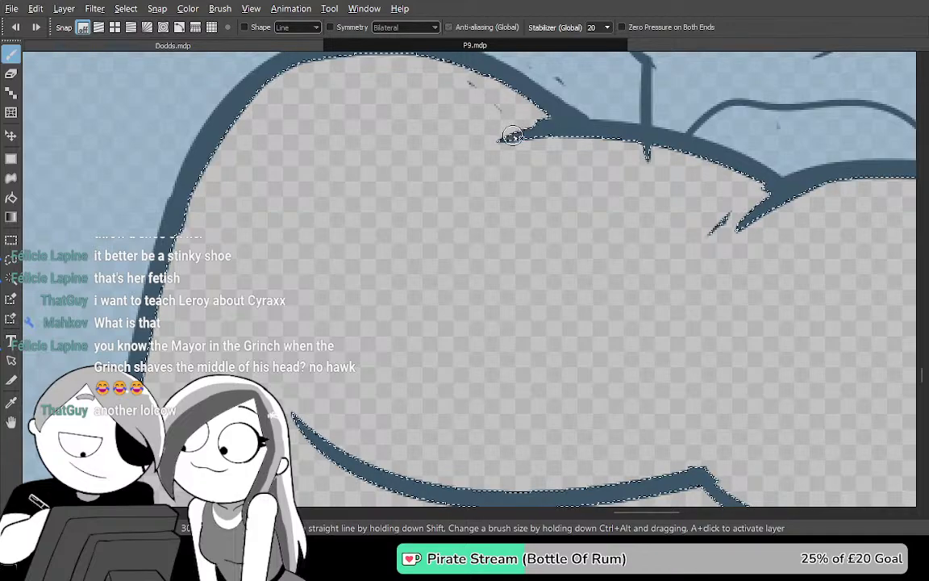
mouse_move(502, 140)
mouse_down()
mouse_move(385, 284)
mouse_move(396, 435)
mouse_move(466, 462)
mouse_up()
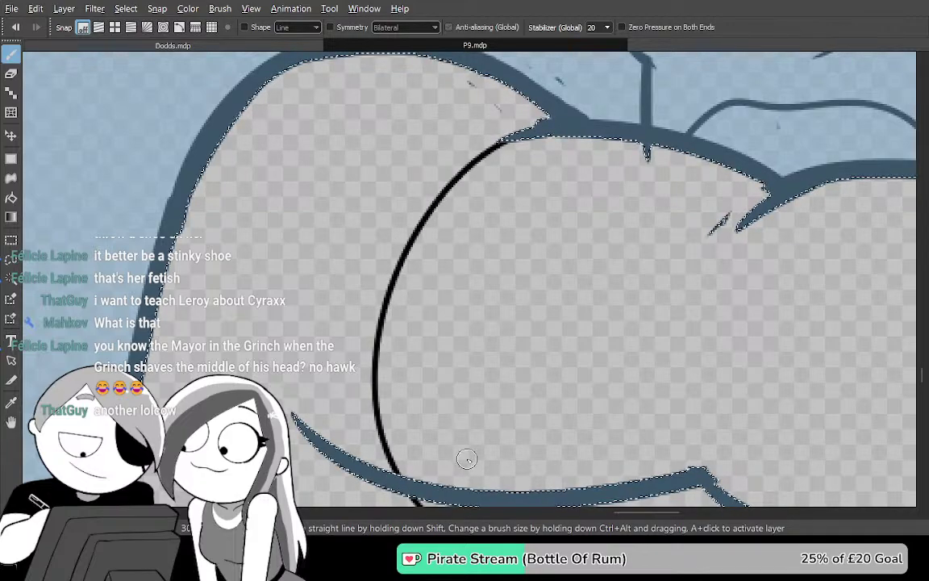
key(ctrl+z)
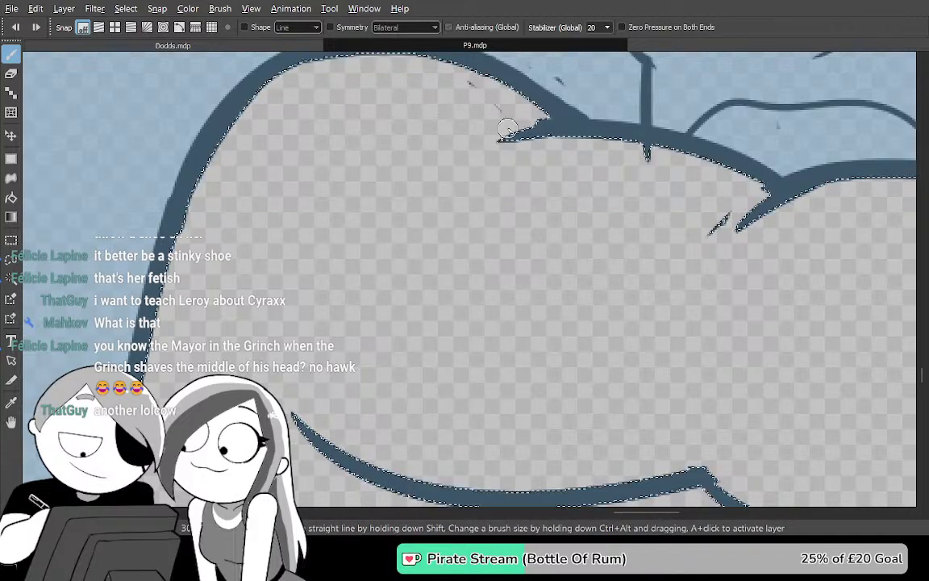
mouse_move(501, 139)
mouse_down()
mouse_move(372, 340)
mouse_move(387, 484)
mouse_up()
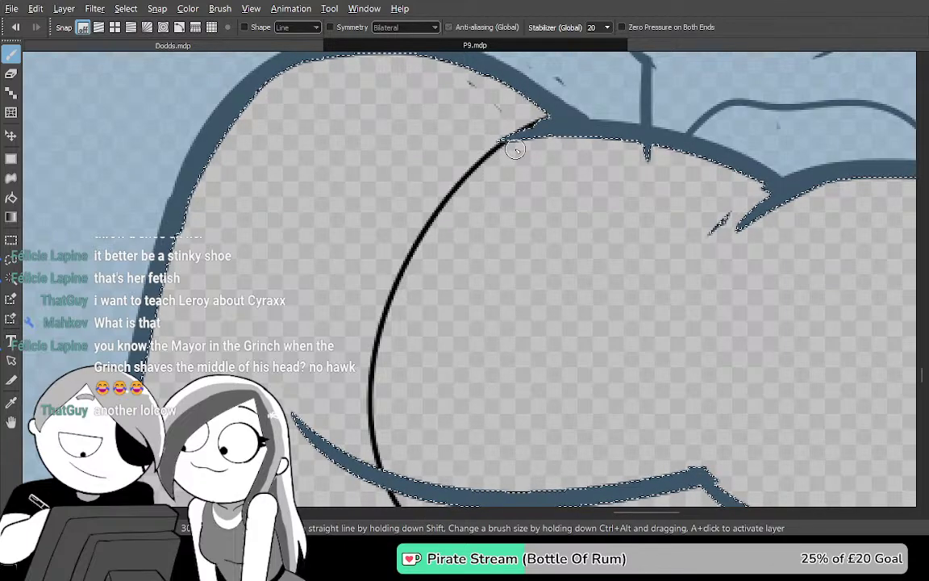
Draw the upper part of a second curved line alongside the outer side of the sleeve seam
scroll(516, 149, up, 1)
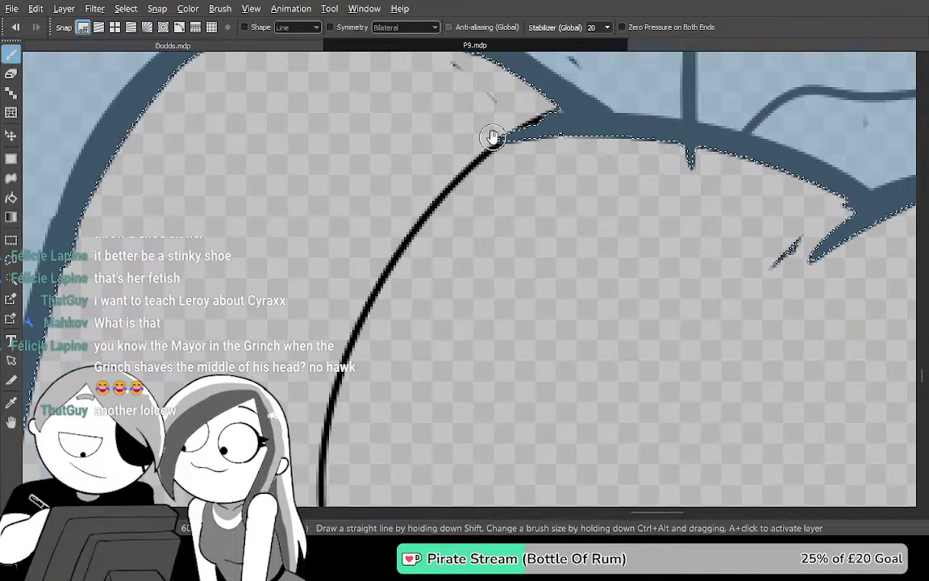
mouse_move(313, 337)
mouse_down()
mouse_move(525, 108)
mouse_move(555, 107)
mouse_up()
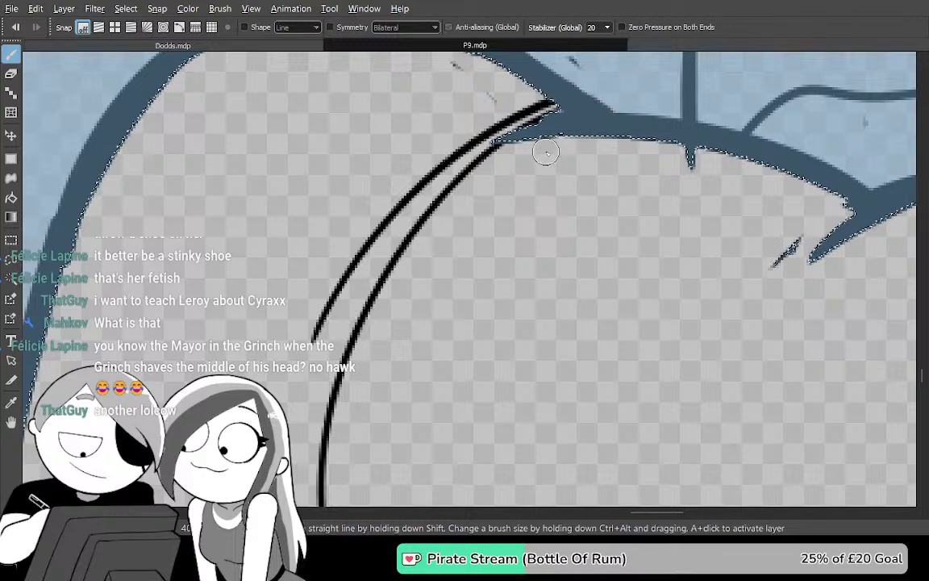
key(ctrl+z)
drag(326, 308, 555, 105)
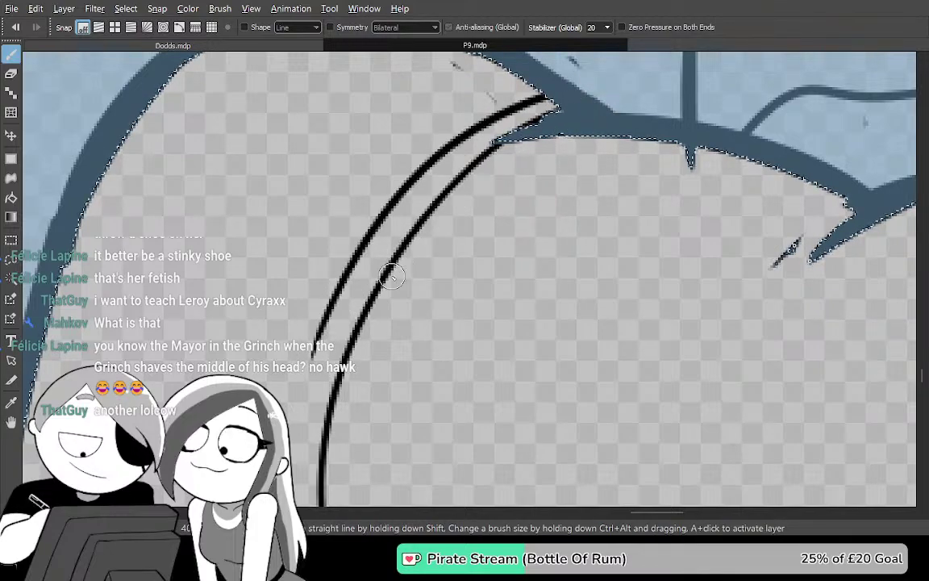
key(ctrl+z)
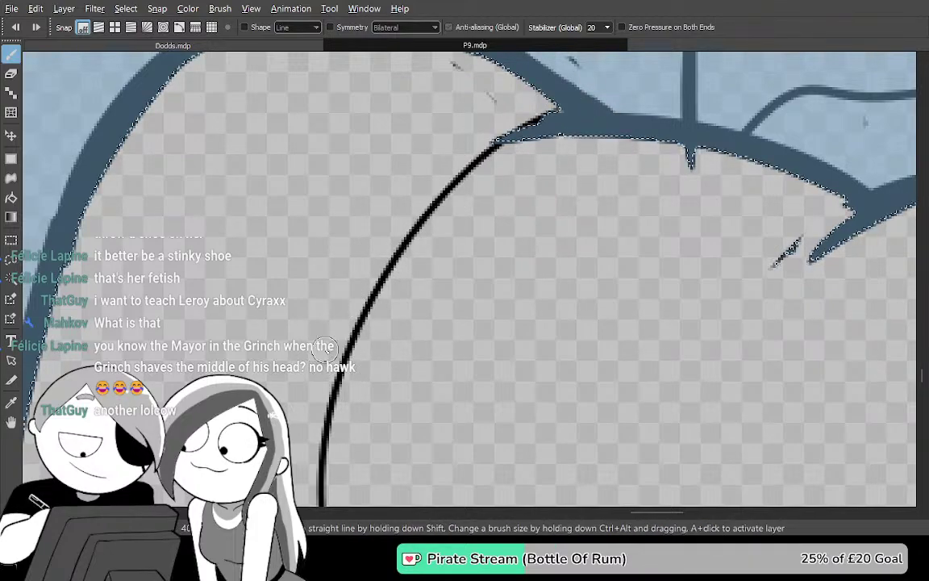
drag(326, 332, 539, 103)
key(ctrl+z)
mouse_move(316, 379)
mouse_down()
mouse_move(332, 309)
mouse_move(552, 106)
mouse_up()
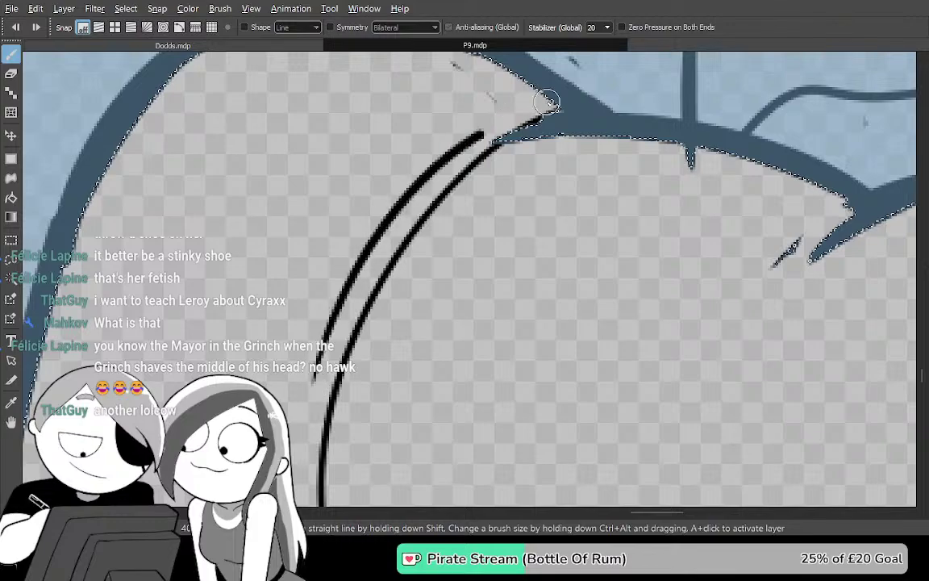
Extend the second seam line down to the lower sleeve line and clear the selection
drag(461, 367, 571, 174)
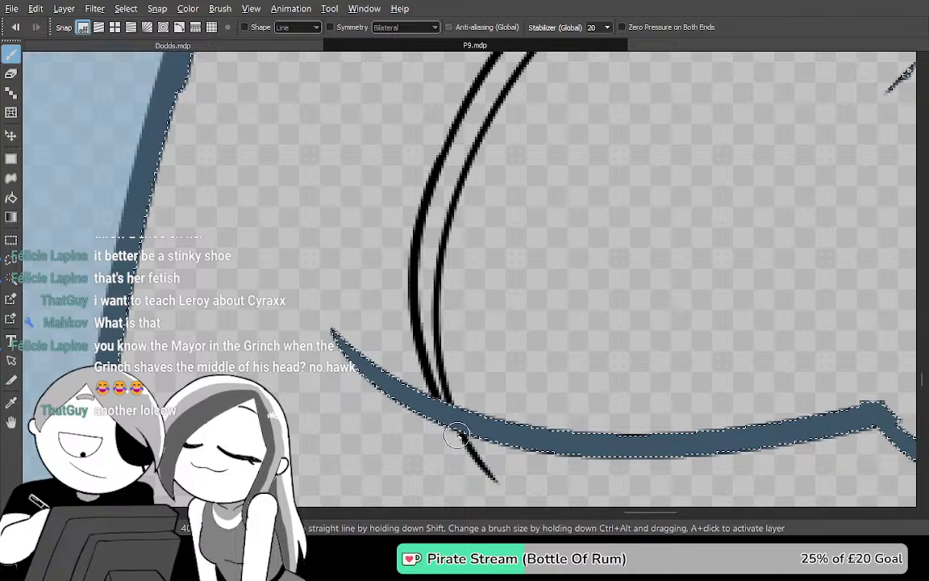
mouse_move(415, 379)
mouse_down()
mouse_move(427, 204)
mouse_move(450, 125)
mouse_up()
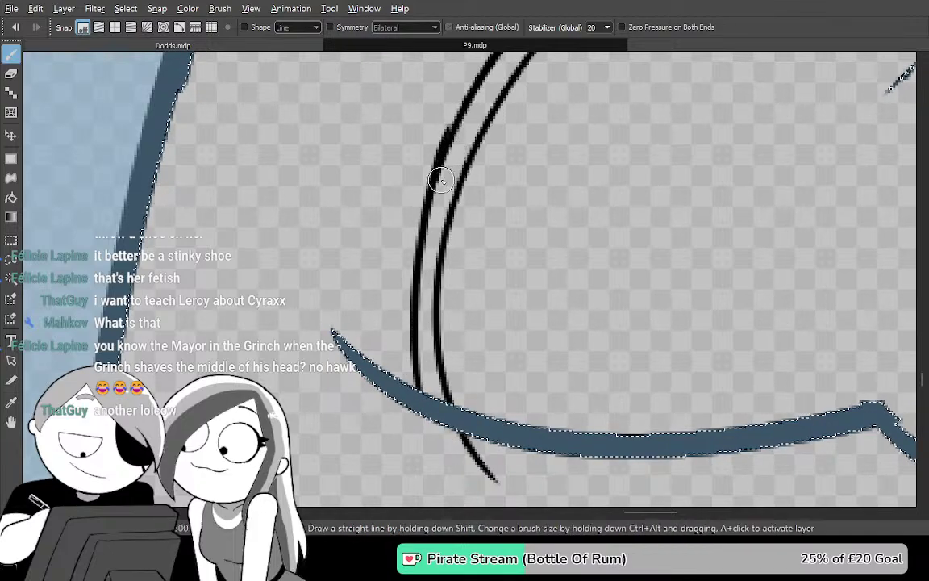
key(ctrl+z)
mouse_move(436, 164)
mouse_down()
mouse_move(415, 266)
mouse_move(442, 425)
mouse_move(460, 440)
mouse_up()
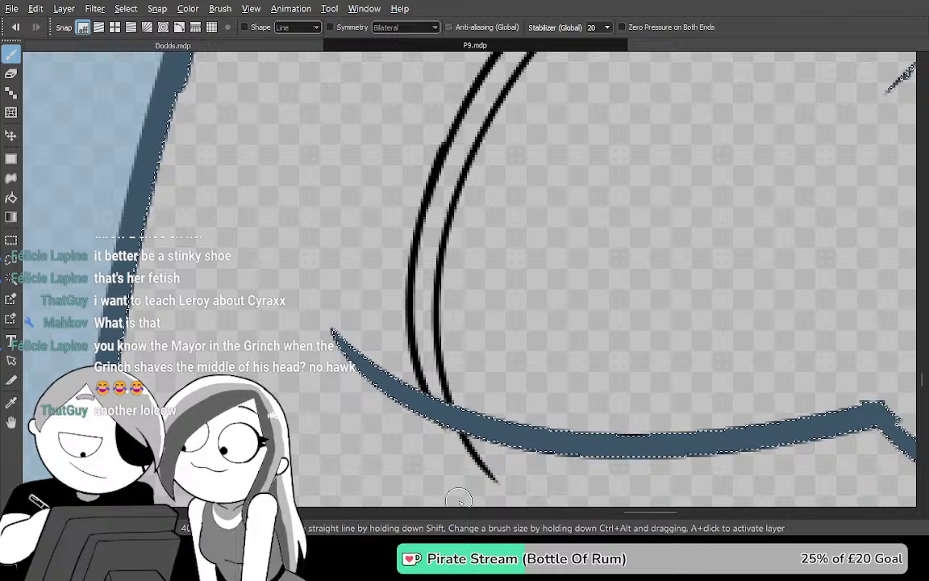
key(ctrl+d)
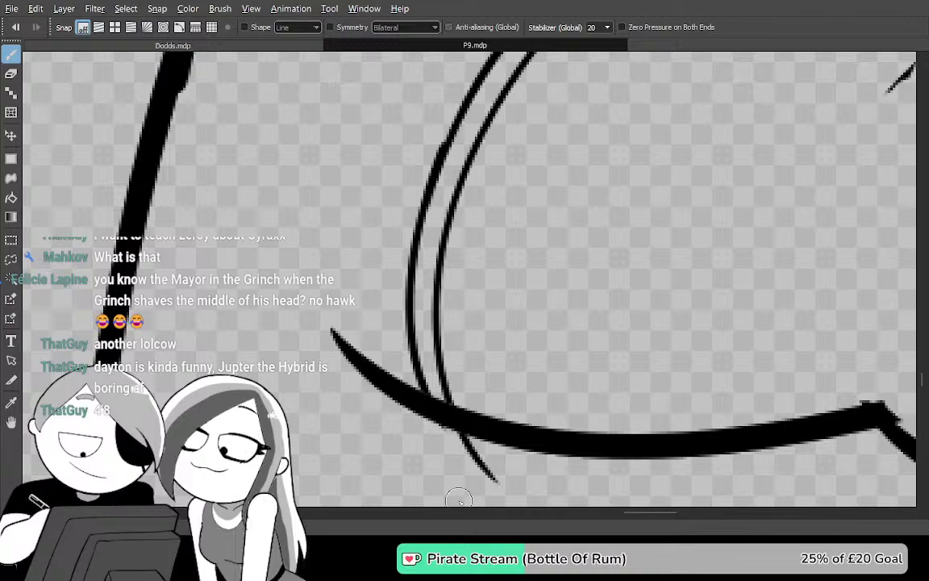
drag(533, 442, 578, 216)
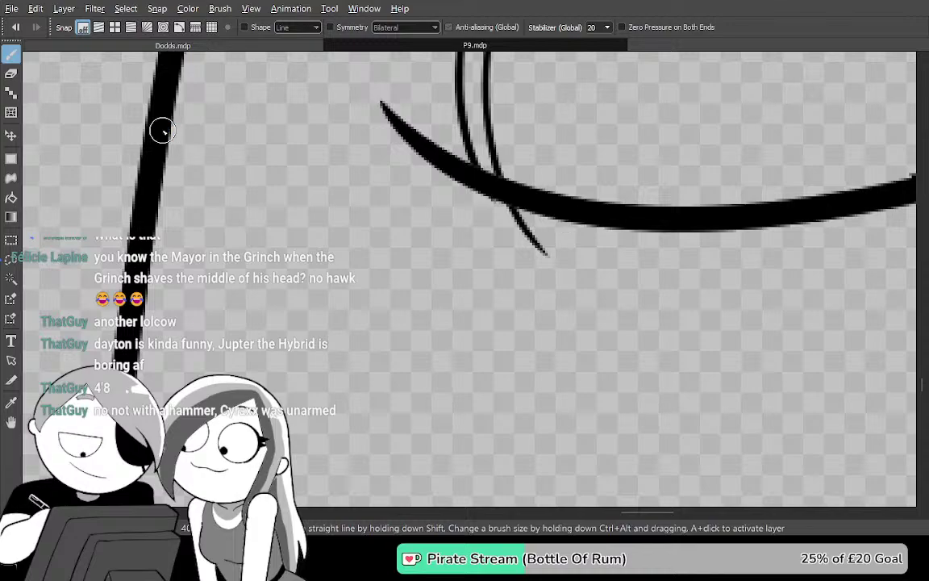
mouse_move(157, 108)
mouse_down()
mouse_move(142, 277)
mouse_move(339, 375)
mouse_move(516, 212)
mouse_up()
drag(517, 333, 660, 174)
mouse_move(481, 380)
mouse_down()
mouse_move(489, 225)
mouse_move(458, 91)
mouse_up()
mouse_move(421, 365)
mouse_down()
mouse_move(404, 69)
mouse_move(316, 243)
mouse_move(407, 424)
mouse_move(486, 389)
mouse_move(620, 357)
mouse_up()
key(ctrl+z)
mouse_move(213, 225)
mouse_down()
mouse_move(350, 400)
mouse_move(594, 293)
mouse_move(635, 246)
mouse_up()
drag(647, 415, 433, 341)
mouse_move(717, 297)
mouse_down()
mouse_move(539, 104)
mouse_move(620, 307)
mouse_move(618, 327)
mouse_move(697, 331)
mouse_move(701, 359)
mouse_move(715, 362)
mouse_up()
key(ctrl+z)
mouse_move(242, 275)
mouse_down()
mouse_move(643, 337)
mouse_move(684, 243)
mouse_up()
mouse_move(697, 361)
mouse_down()
mouse_move(570, 234)
mouse_move(541, 393)
mouse_move(614, 342)
mouse_move(568, 251)
mouse_move(489, 153)
mouse_move(687, 244)
mouse_move(677, 234)
mouse_up()
key(ctrl+z)
mouse_move(191, 161)
mouse_down()
mouse_move(470, 384)
mouse_move(658, 170)
mouse_up()
key(ctrl+z)
Erase the tail of the seam that sticks out below the lower sleeve line
mouse_move(655, 311)
mouse_down()
mouse_move(592, 328)
mouse_move(601, 352)
mouse_up()
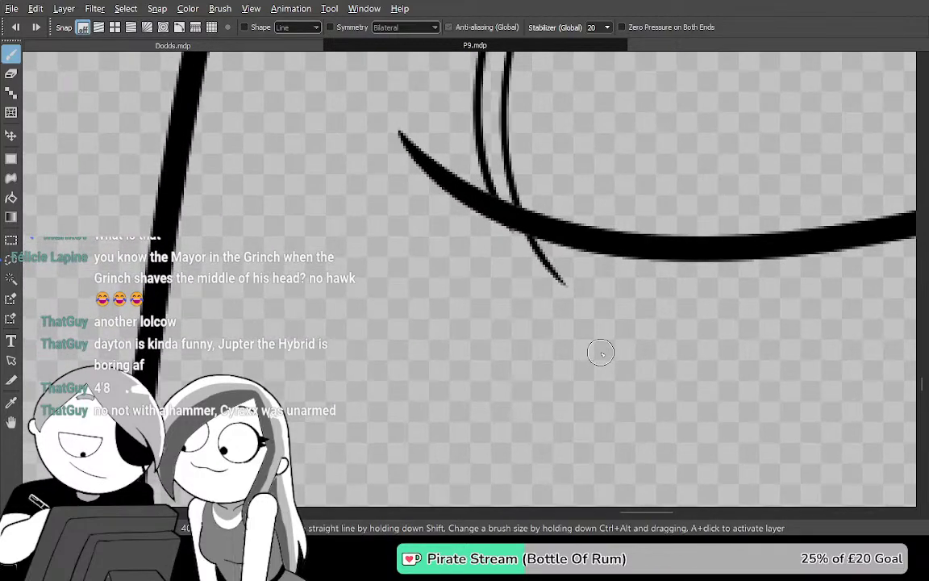
scroll(601, 352, up, 2)
drag(576, 271, 589, 338)
key(e)
mouse_move(534, 296)
mouse_down()
mouse_move(490, 226)
mouse_move(460, 233)
mouse_up()
scroll(460, 233, down, 4)
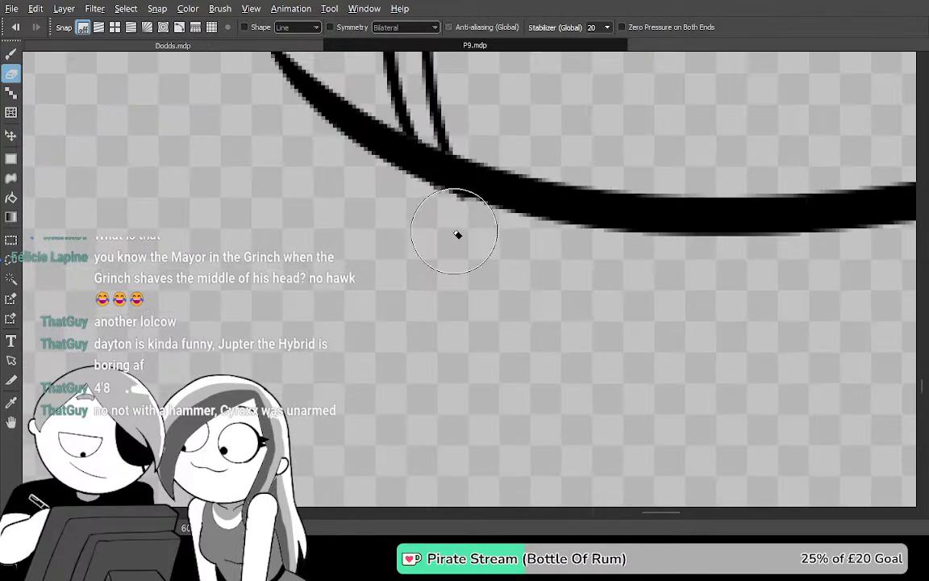
click(310, 45)
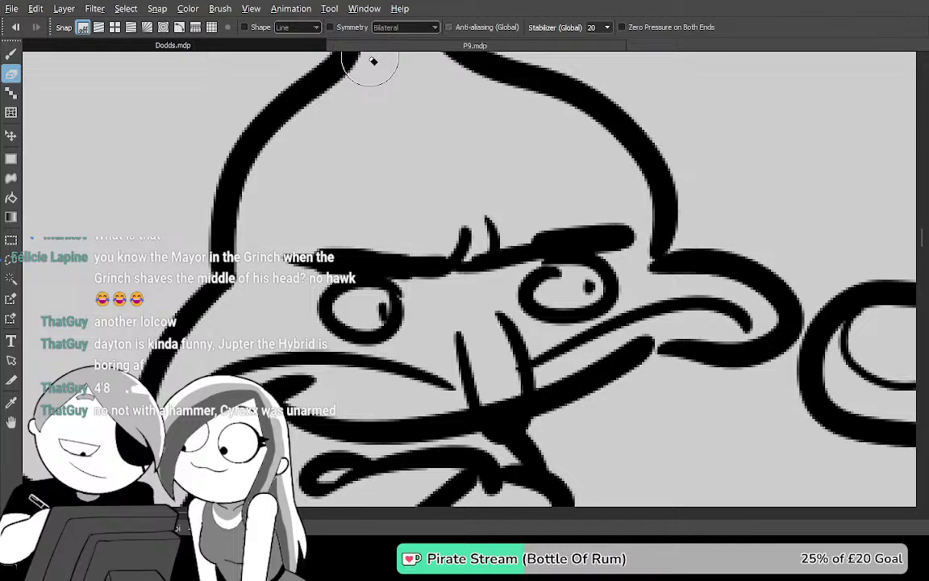
click(373, 46)
Draw a deep rounded curve below the sleeve, joining the thick body outline to the lower sleeve line
scroll(566, 287, up, 4)
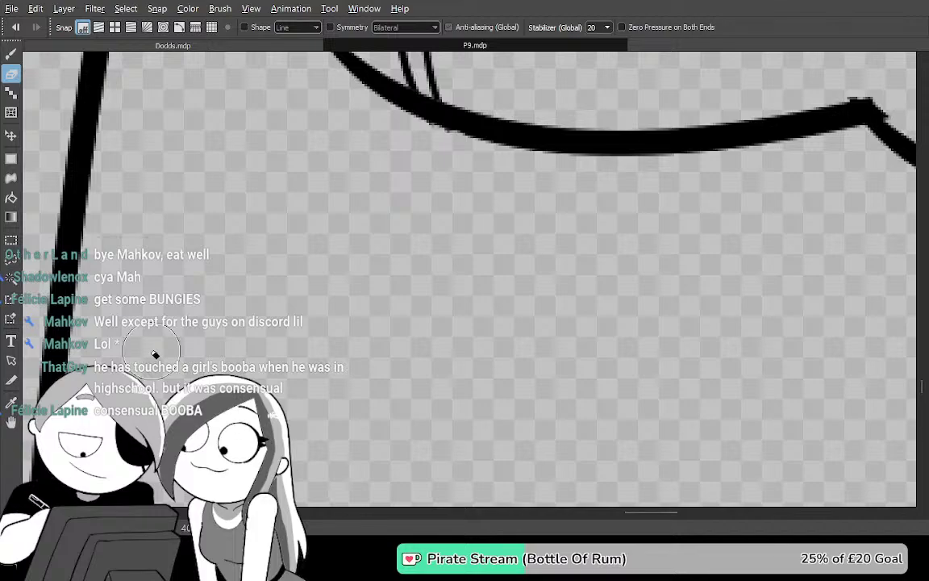
drag(609, 280, 597, 404)
mouse_move(640, 362)
mouse_down()
mouse_move(718, 307)
mouse_move(674, 317)
mouse_move(719, 251)
mouse_move(711, 299)
mouse_up()
key(b)
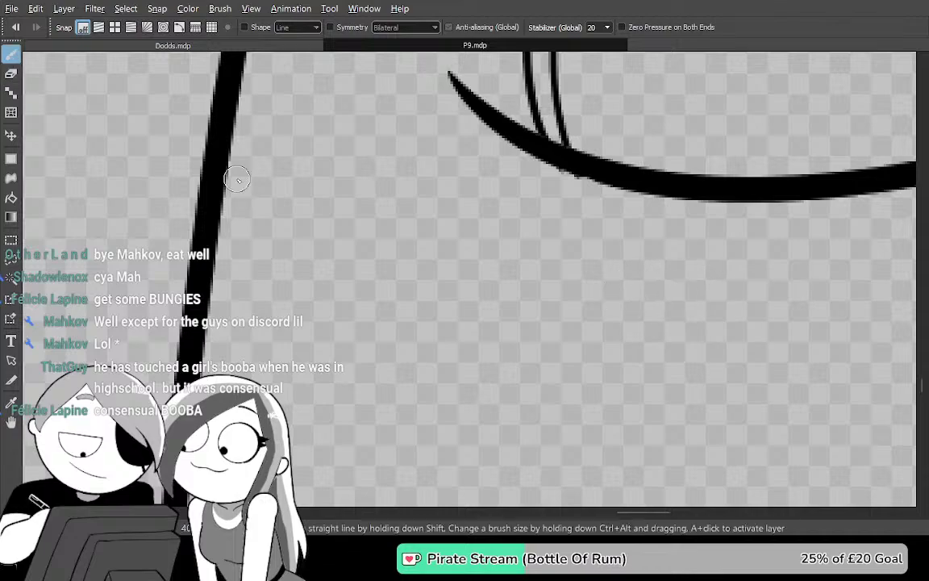
mouse_move(212, 267)
mouse_down()
mouse_move(616, 187)
mouse_move(512, 346)
mouse_move(209, 197)
mouse_up()
key(ctrl+z)
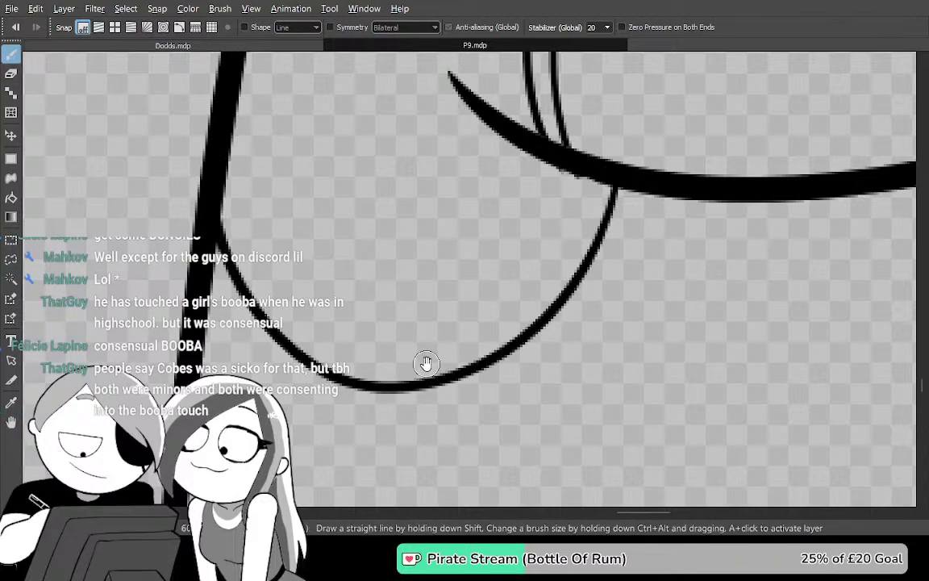
Try filling the gunman's torso below the sleeve with solid black
scroll(560, 297, down, 3)
scroll(608, 247, up, 1)
scroll(487, 257, down, 3)
key(g)
click(686, 358)
mouse_move(685, 357)
mouse_down()
mouse_move(628, 403)
mouse_move(597, 104)
mouse_move(599, 230)
mouse_move(606, 91)
mouse_move(510, 334)
mouse_move(460, 400)
mouse_up()
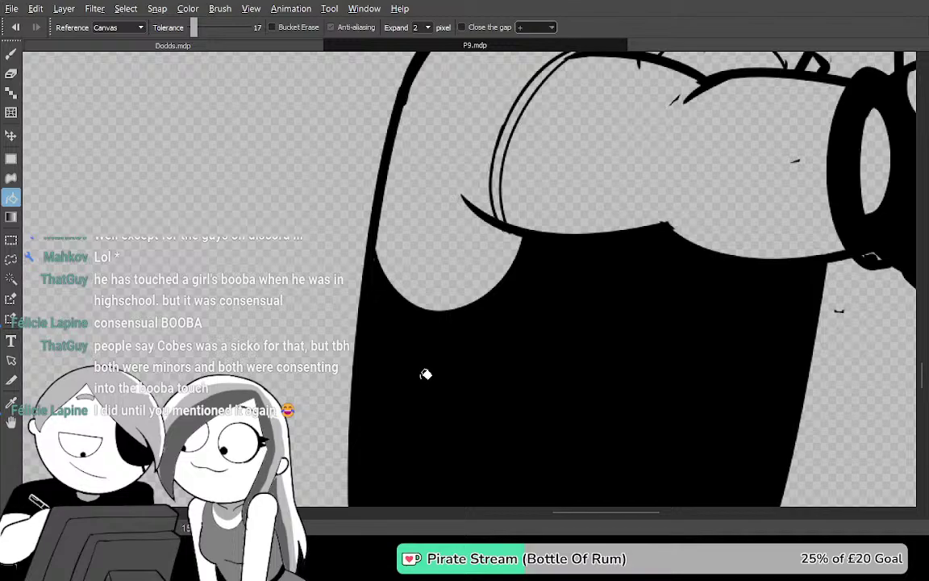
scroll(421, 380, up, 2)
key(ctrl+z)
Redraw the deep rounded curve below the sleeve, from the body outline to the lower sleeve line
drag(576, 220, 523, 341)
key(ctrl+z)
key(b)
mouse_move(303, 257)
mouse_down()
mouse_move(502, 379)
mouse_move(685, 216)
mouse_up()
Try the black torso fill again, covering it from the redrawn sleeve curve down to the belt
key(g)
click(750, 277)
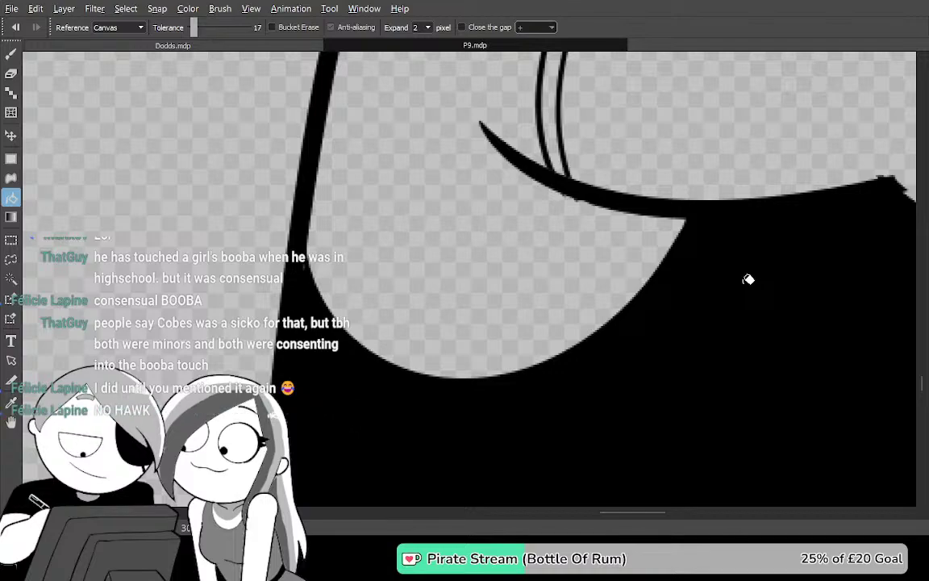
scroll(731, 292, down, 3)
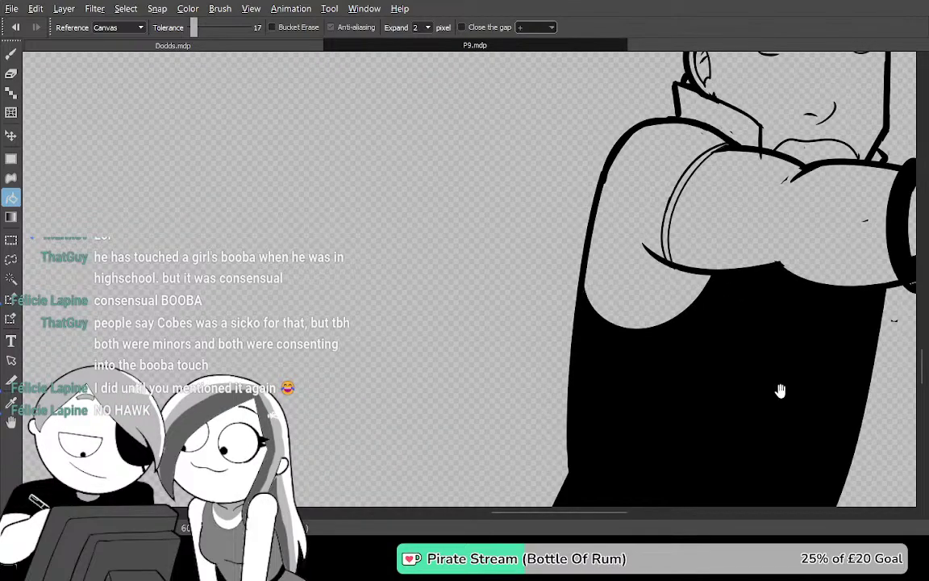
drag(788, 387, 514, 270)
drag(660, 369, 698, 215)
drag(679, 254, 653, 332)
key(ctrl+z)
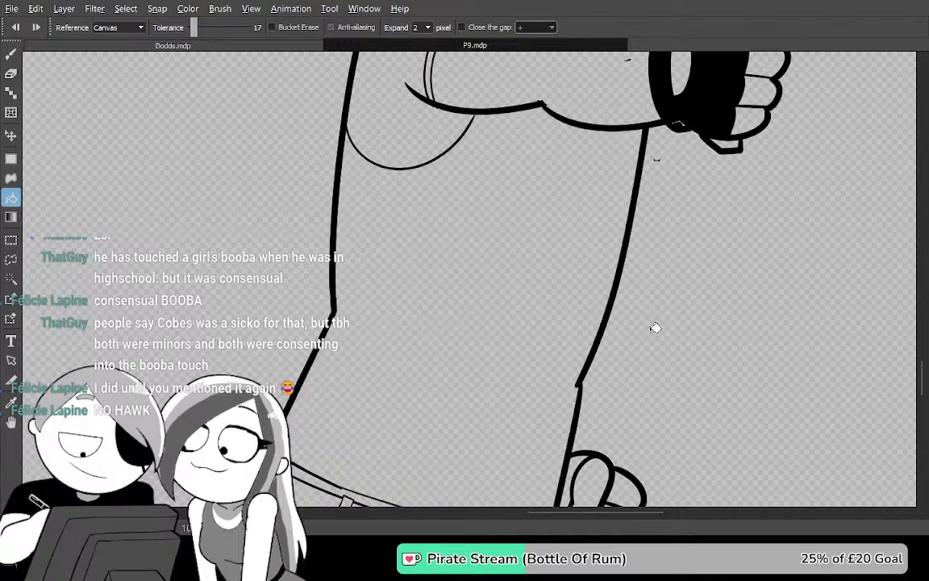
key(Tab)
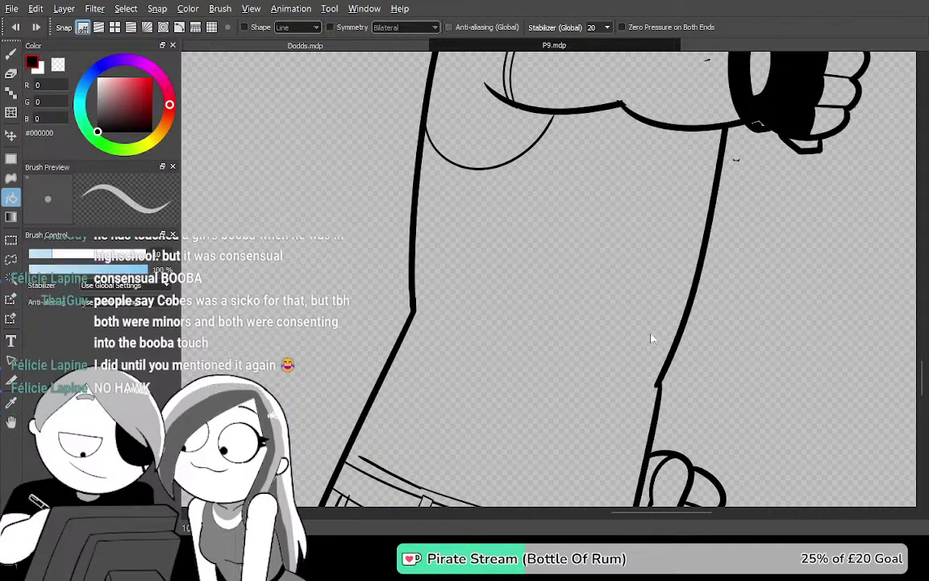
key(Tab)
key(g)
click(503, 409)
drag(520, 456, 545, 418)
drag(557, 341, 555, 319)
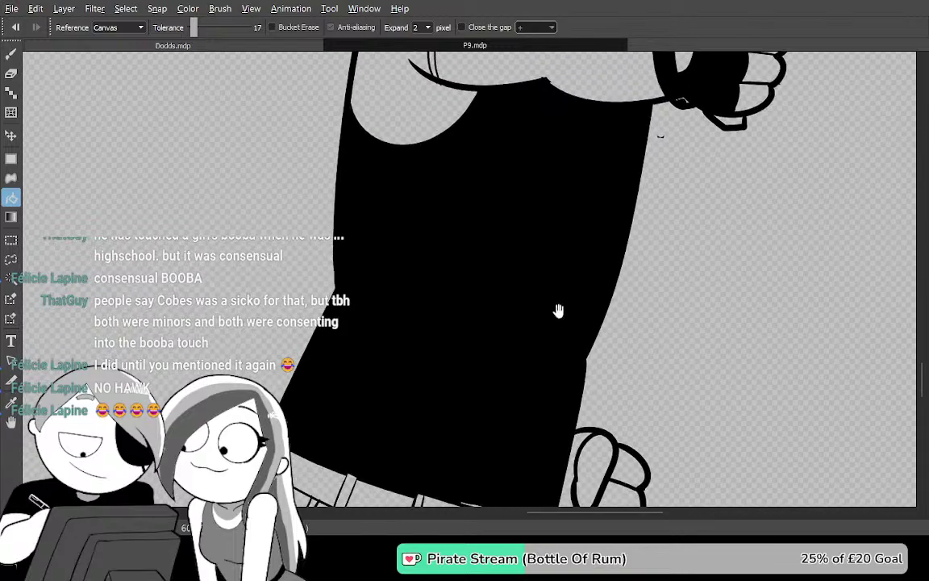
key(ctrl+z)
Draw a long sweeping curve from under the forearm down across the torso and belt, ending outside the back outline
key(b)
mouse_move(583, 87)
mouse_down()
mouse_move(502, 297)
mouse_move(355, 454)
mouse_up()
drag(476, 364, 584, 179)
drag(521, 337, 536, 161)
mouse_move(499, 272)
mouse_down()
mouse_move(497, 252)
mouse_move(504, 352)
mouse_up()
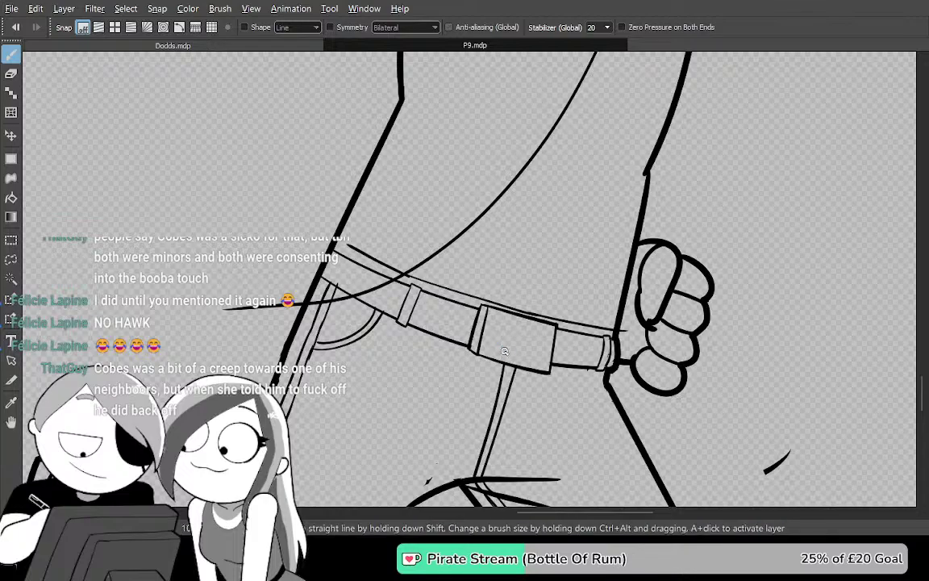
Try extending the sweeping curve outward past the back outline with a thicker stroke
scroll(483, 352, up, 2)
mouse_move(395, 309)
mouse_down()
mouse_move(699, 257)
mouse_move(758, 269)
mouse_up()
drag(592, 306, 644, 352)
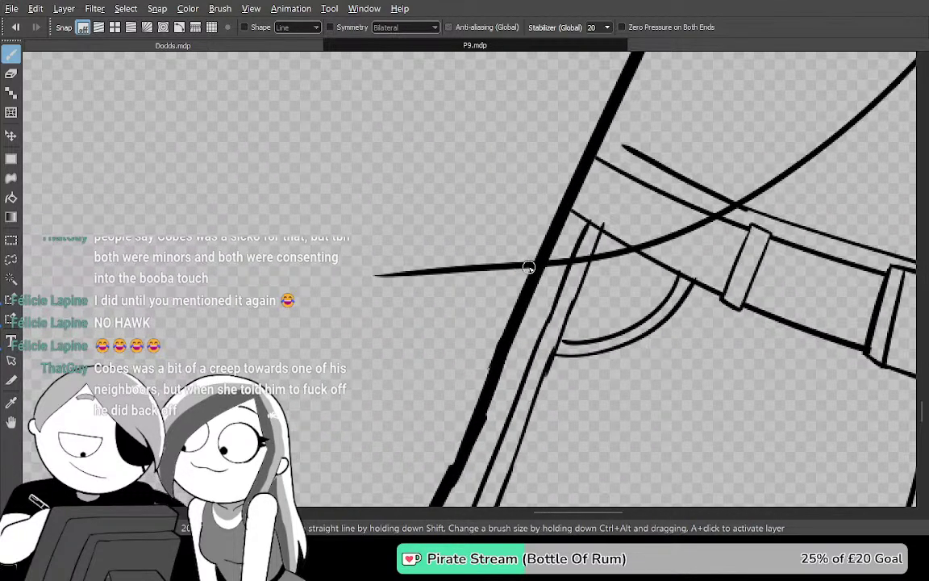
drag(530, 267, 183, 268)
key(ctrl+z)
drag(534, 267, 339, 251)
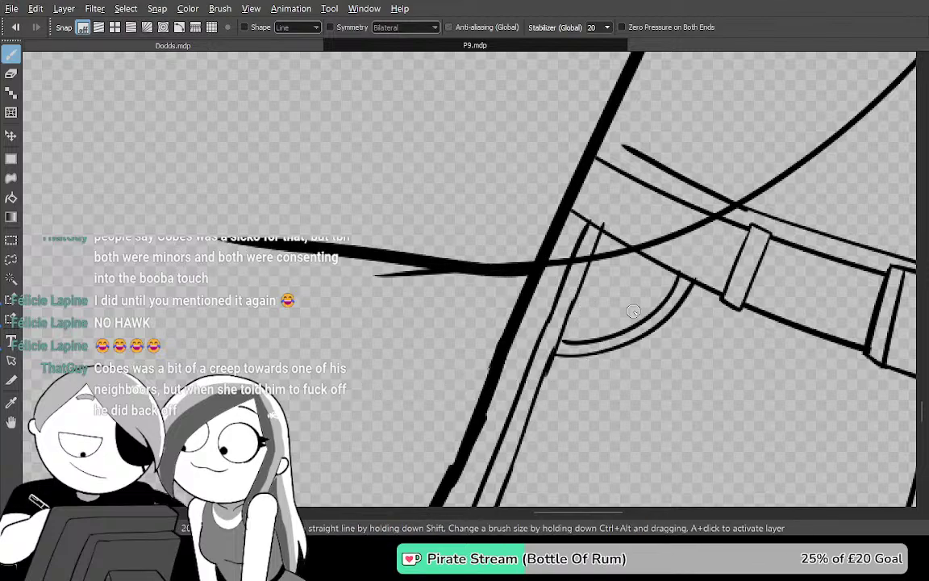
key(ctrl+z)
Erase the curve's thin tip outside the back outline and replace it with a thick line curving outward behind him
scroll(661, 275, up, 2)
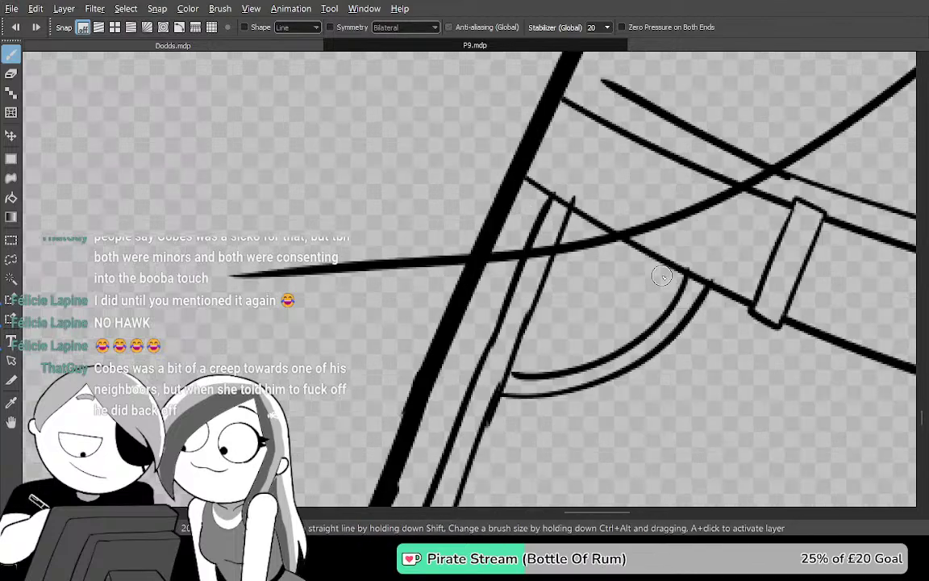
drag(660, 264, 718, 285)
key(e)
drag(433, 285, 282, 296)
key(b)
mouse_move(143, 267)
mouse_down()
mouse_move(389, 292)
mouse_move(585, 281)
mouse_move(560, 282)
mouse_move(668, 294)
mouse_move(738, 369)
mouse_up()
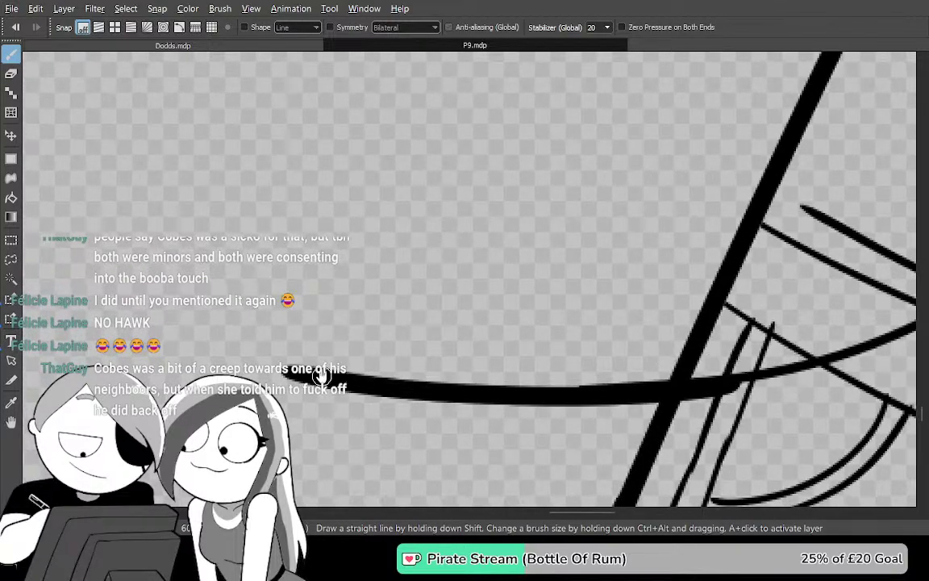
mouse_move(314, 378)
mouse_down()
mouse_move(600, 331)
mouse_move(591, 371)
mouse_up()
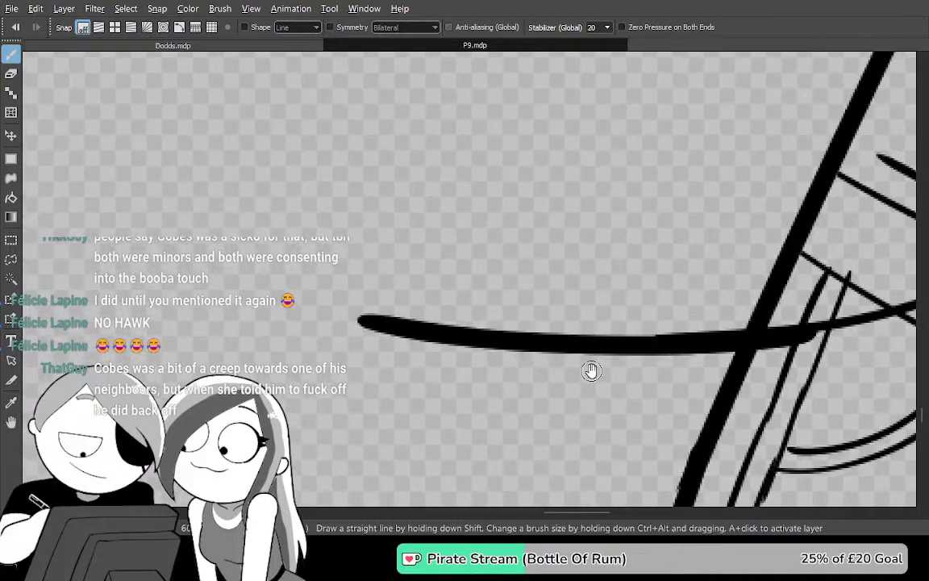
drag(674, 326, 617, 396)
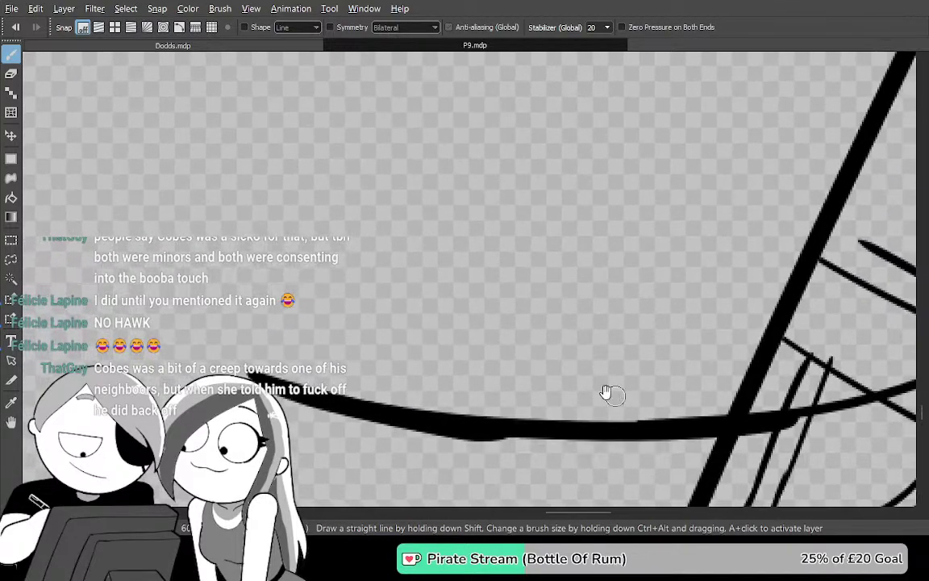
Continue the thick outline behind him up its outer side and back along the upper edge toward the body
drag(262, 368, 653, 22)
mouse_move(613, 156)
mouse_down()
mouse_move(403, 292)
mouse_move(298, 391)
mouse_up()
mouse_move(637, 338)
mouse_down()
mouse_move(502, 198)
mouse_move(578, 170)
mouse_move(641, 365)
mouse_move(440, 270)
mouse_up()
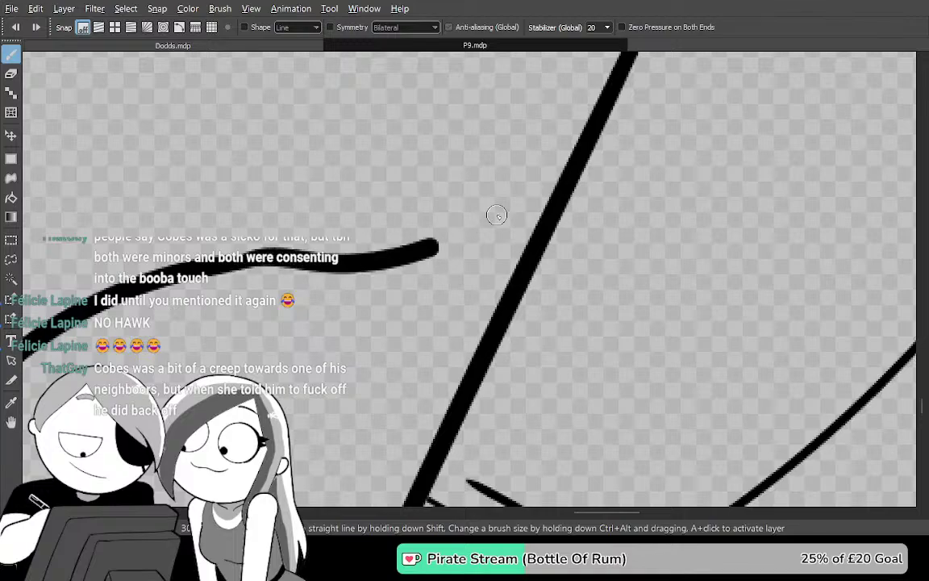
drag(510, 416, 507, 417)
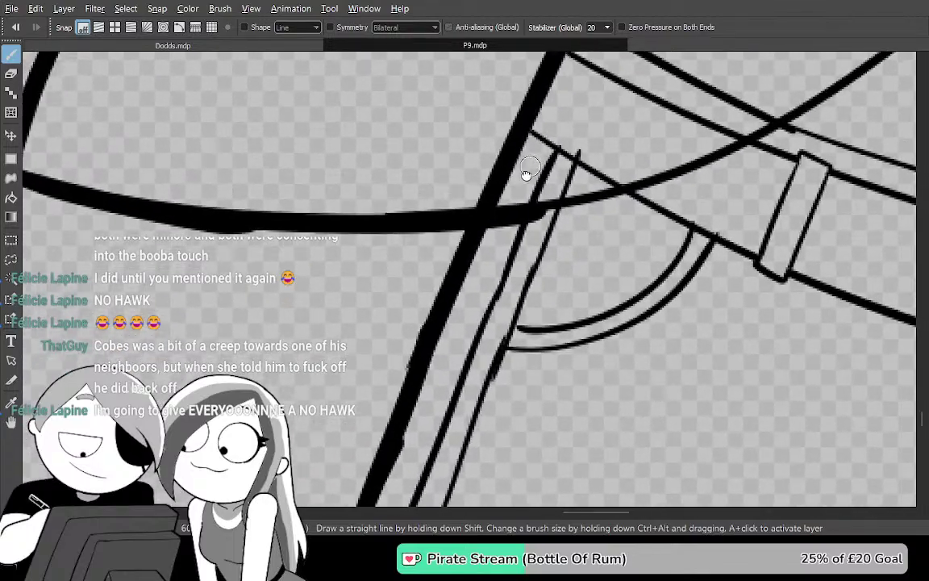
Try out thick strokes bulging outside the upper arm and back outline beside the sleeve
drag(526, 175, 460, 476)
mouse_move(507, 222)
mouse_down()
mouse_move(428, 354)
mouse_move(368, 424)
mouse_up()
mouse_move(570, 194)
mouse_down()
mouse_move(498, 321)
mouse_move(544, 186)
mouse_move(476, 379)
mouse_move(595, 228)
mouse_move(513, 176)
mouse_up()
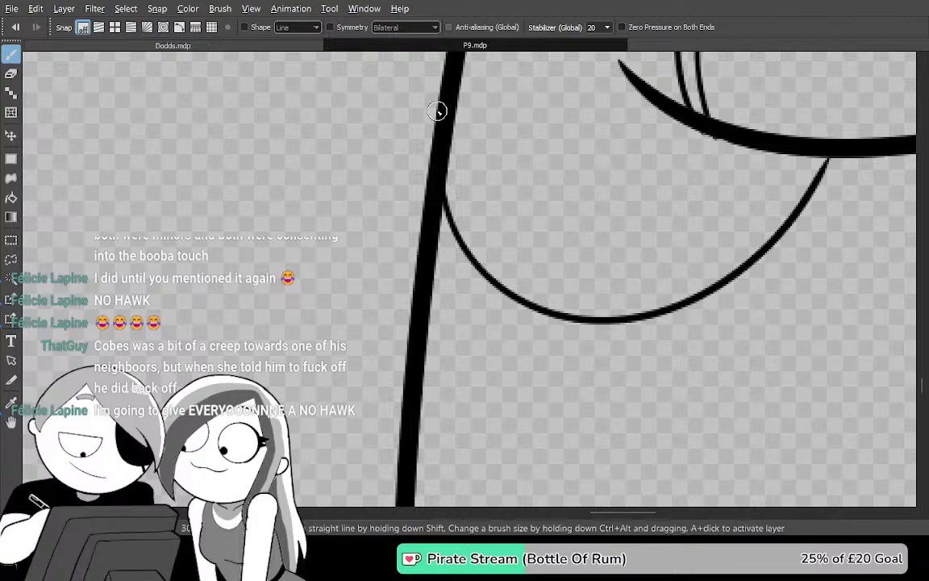
mouse_move(441, 65)
mouse_down()
mouse_move(411, 150)
mouse_move(384, 329)
mouse_move(393, 502)
mouse_up()
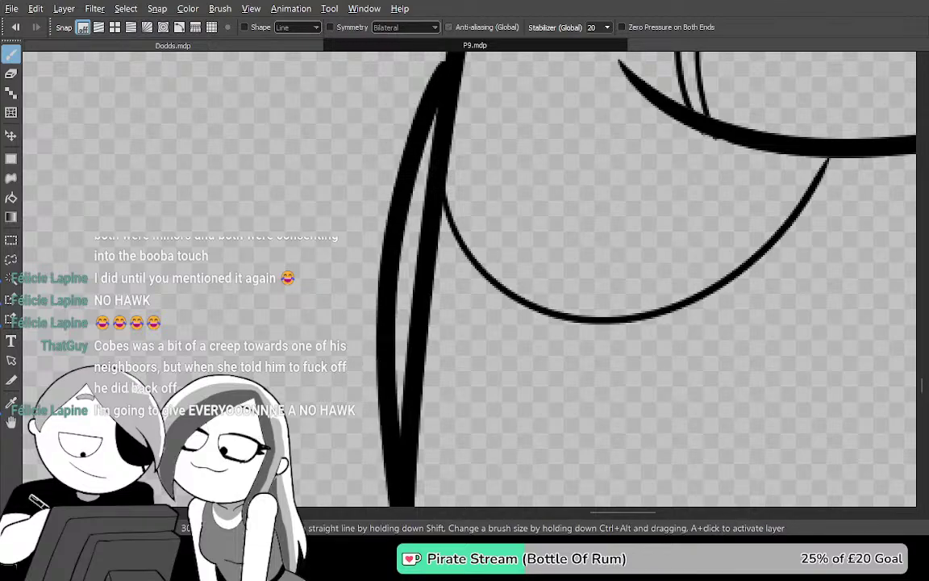
drag(458, 175, 437, 356)
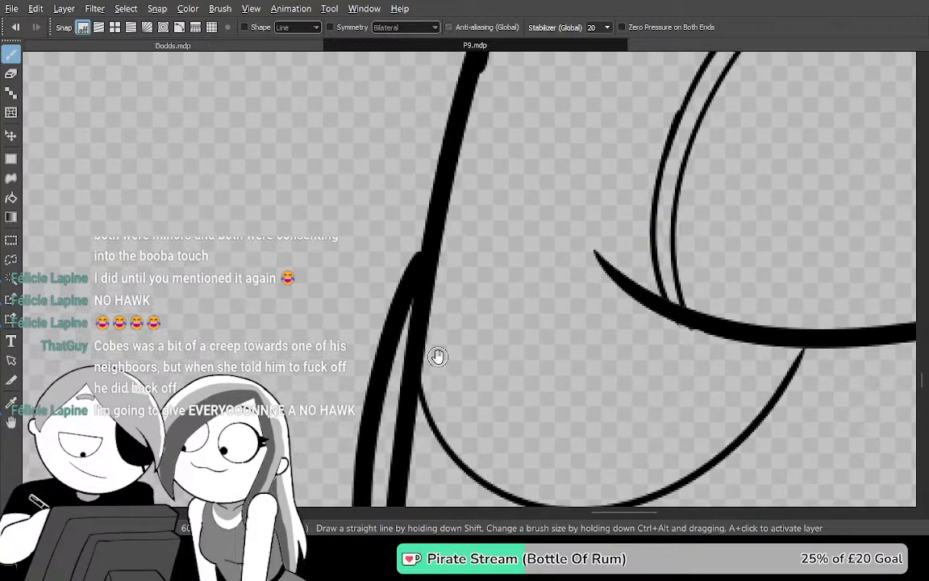
mouse_move(456, 137)
mouse_down()
mouse_move(339, 393)
mouse_move(409, 321)
mouse_move(498, 195)
mouse_up()
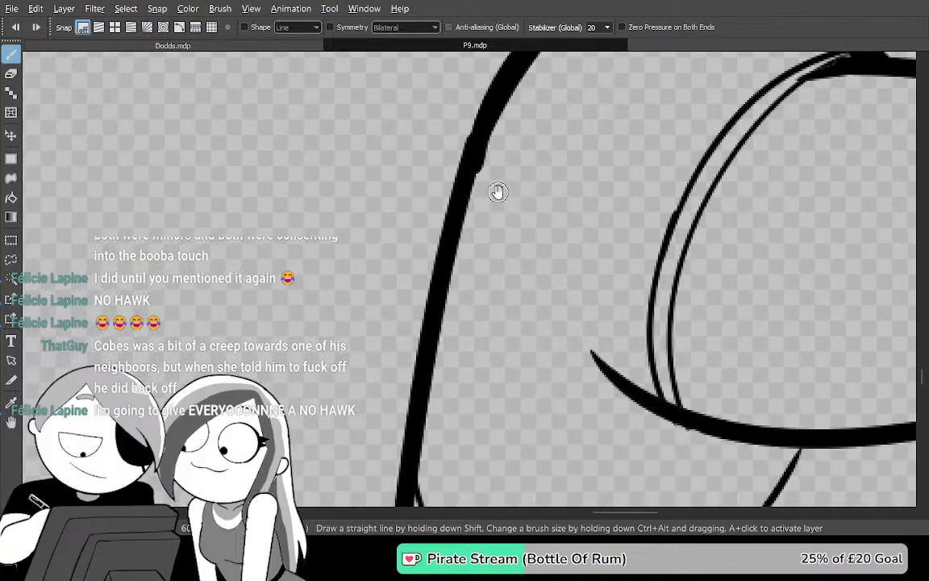
mouse_move(472, 114)
mouse_down()
mouse_move(394, 320)
mouse_move(366, 500)
mouse_up()
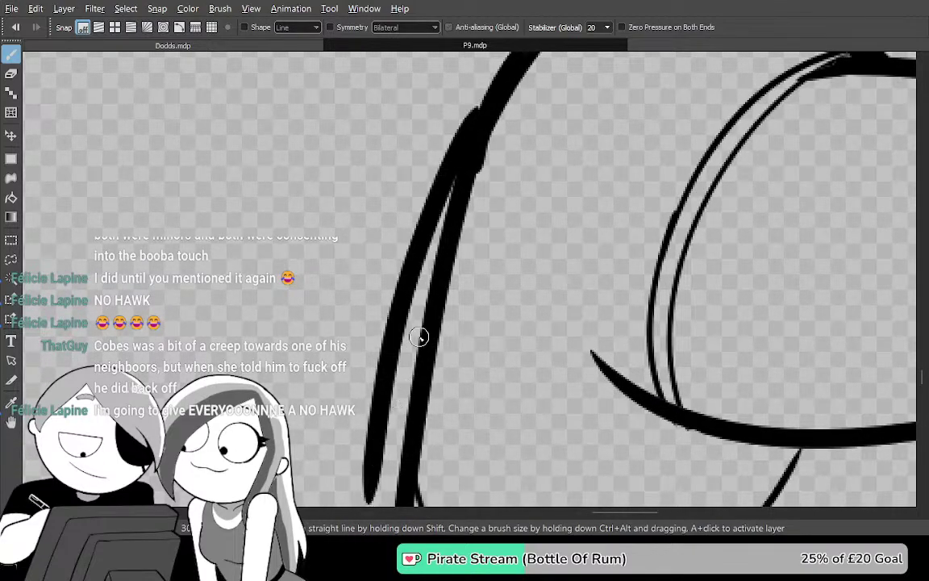
key(ctrl+z)
drag(464, 129, 375, 487)
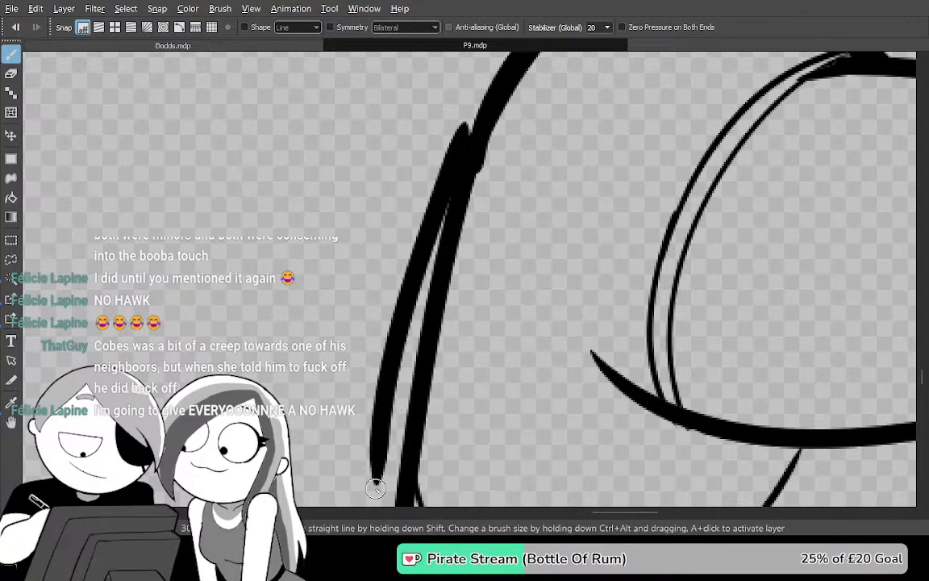
key(ctrl+z)
Draw a new thick outline just outside the old one, from the upper arm down to the back
mouse_move(468, 145)
mouse_down()
mouse_move(382, 501)
mouse_move(500, 297)
mouse_move(527, 104)
mouse_move(458, 169)
mouse_move(409, 416)
mouse_move(415, 560)
mouse_up()
mouse_move(431, 483)
mouse_down()
mouse_move(406, 145)
mouse_move(423, 127)
mouse_move(422, 489)
mouse_move(458, 271)
mouse_move(486, 266)
mouse_up()
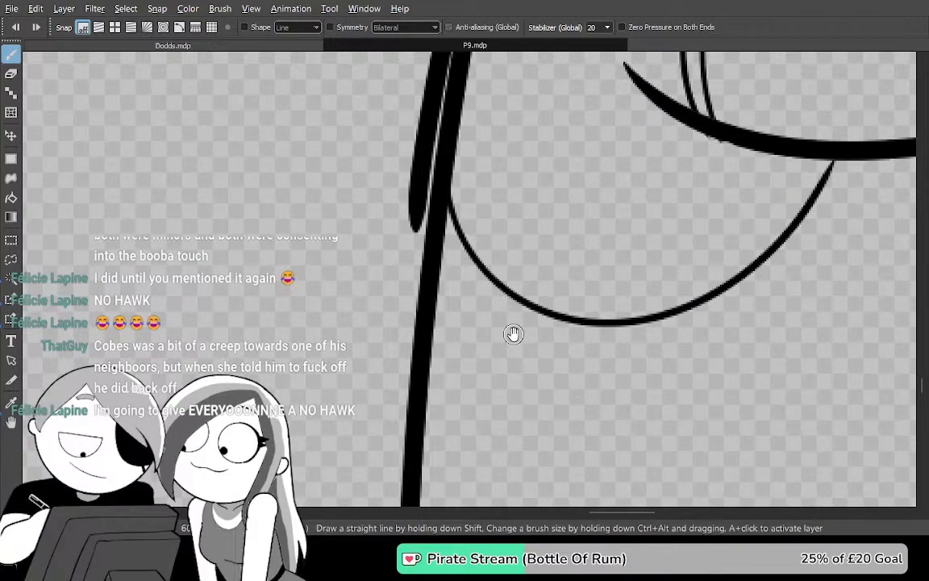
drag(512, 335, 544, 311)
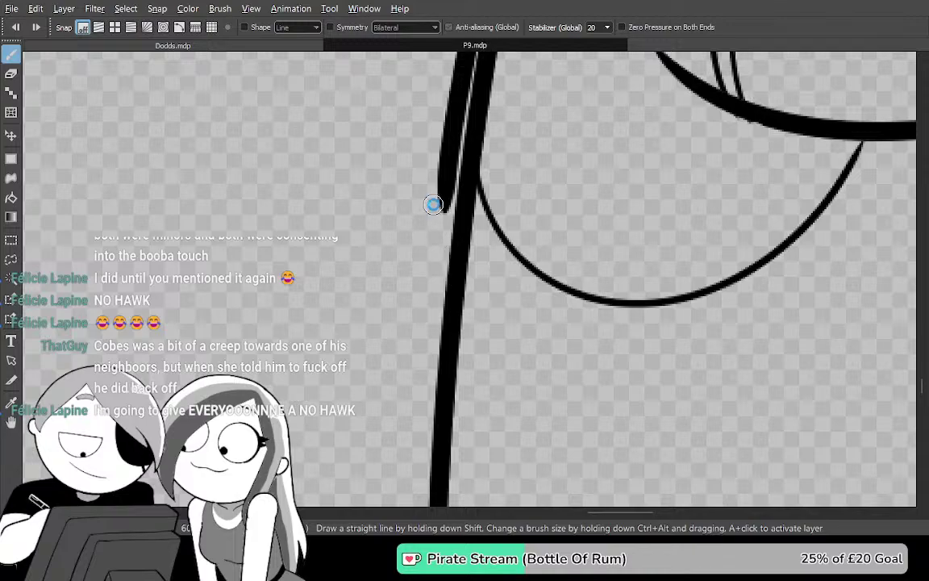
drag(487, 436, 419, 197)
mouse_move(474, 230)
mouse_down()
mouse_move(404, 530)
mouse_move(410, 514)
mouse_up()
key(Tab)
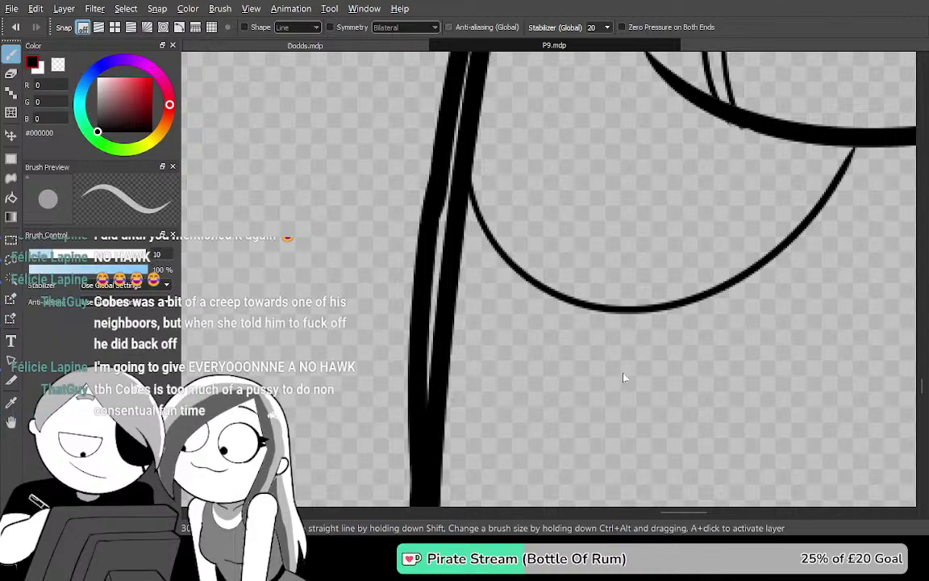
key(Tab)
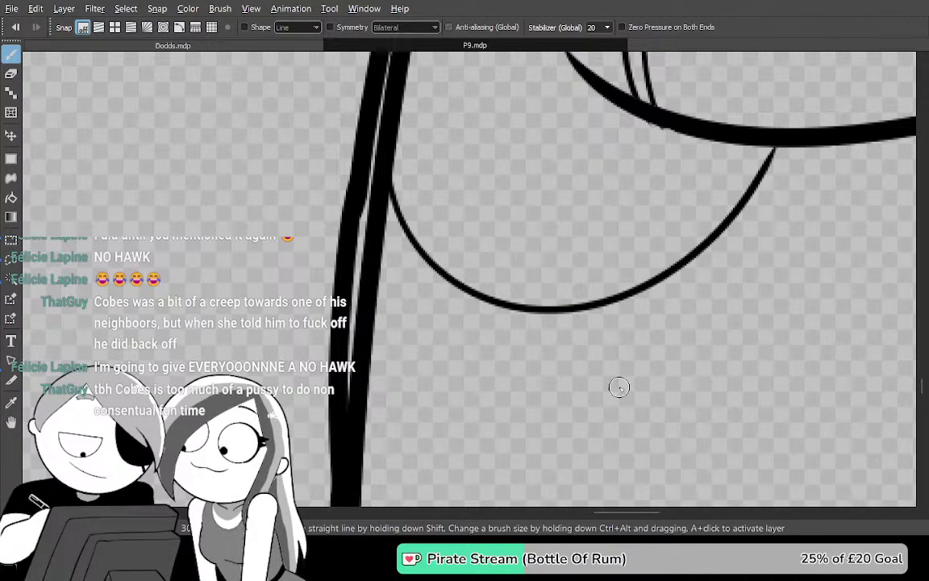
Erase the old inner outline beside the rounded sleeve curve and touch up the curve's upper end
scroll(614, 382, up, 1)
drag(352, 180, 443, 328)
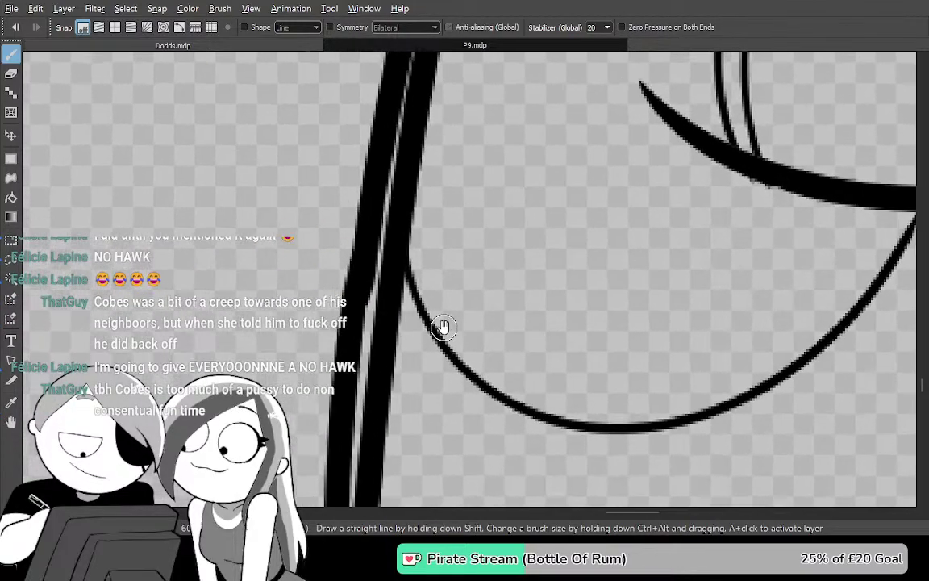
key(e)
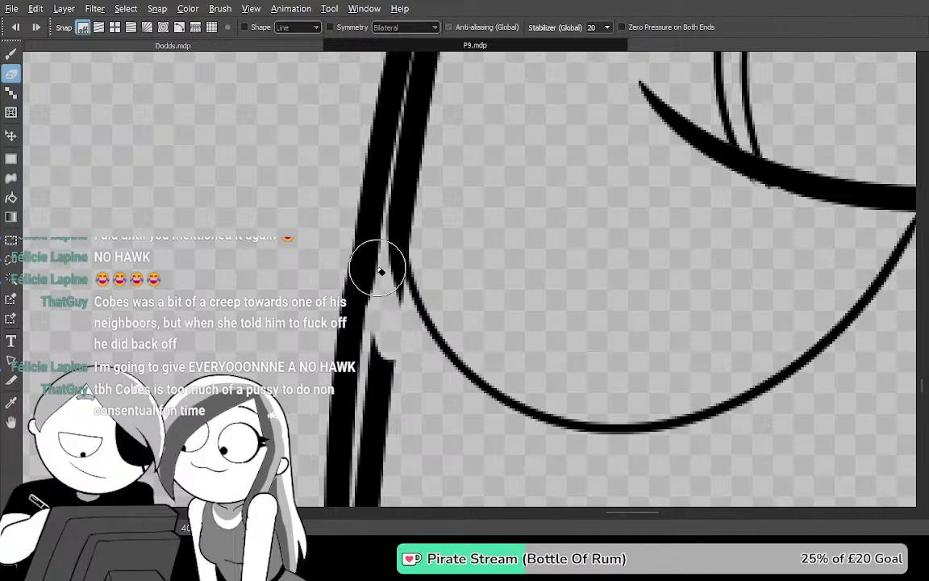
key(b)
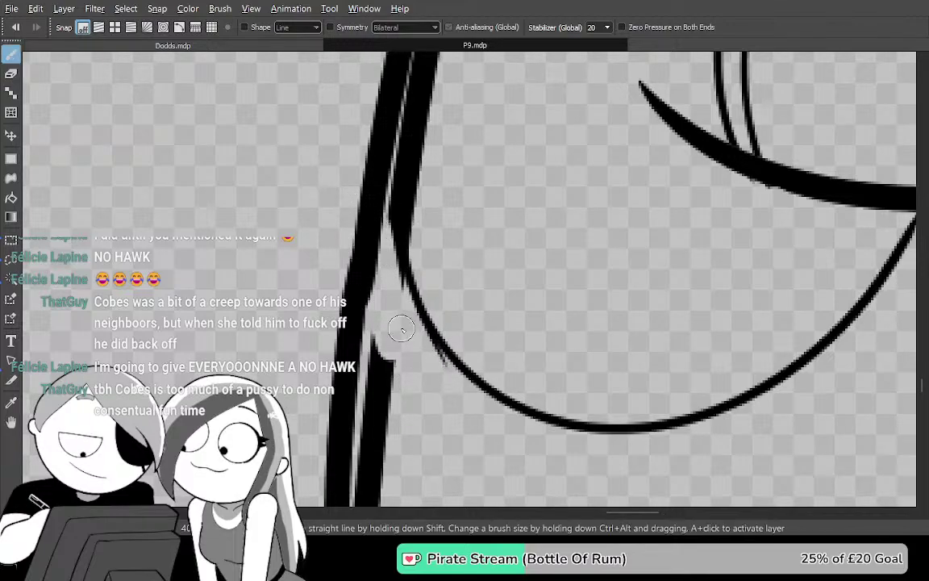
key(e)
Erase the leftover inner edge of the doubled back outline down to the bend at the waist
mouse_move(383, 461)
mouse_down()
mouse_move(411, 205)
mouse_move(395, 185)
mouse_up()
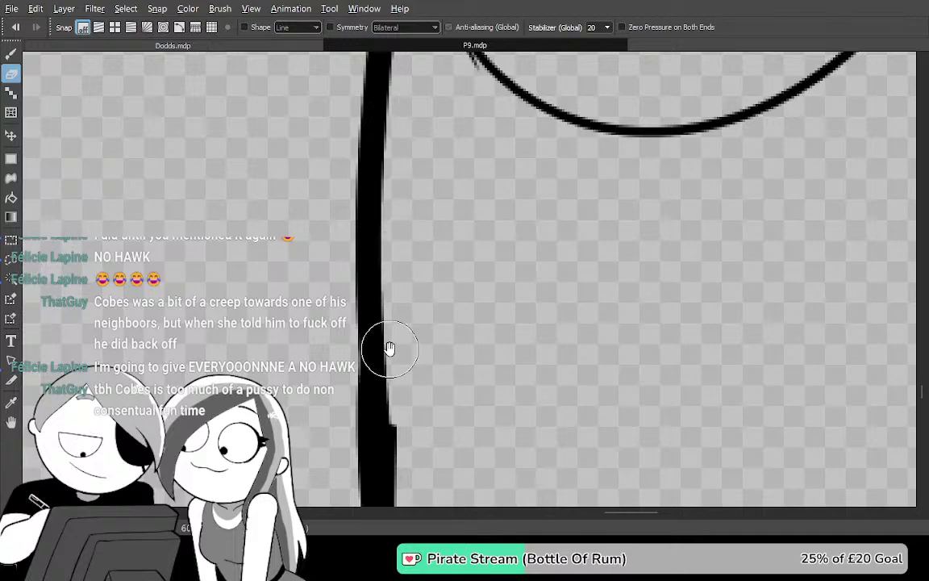
drag(388, 353, 373, 149)
mouse_move(379, 331)
mouse_down()
mouse_move(379, 168)
mouse_move(413, 404)
mouse_up()
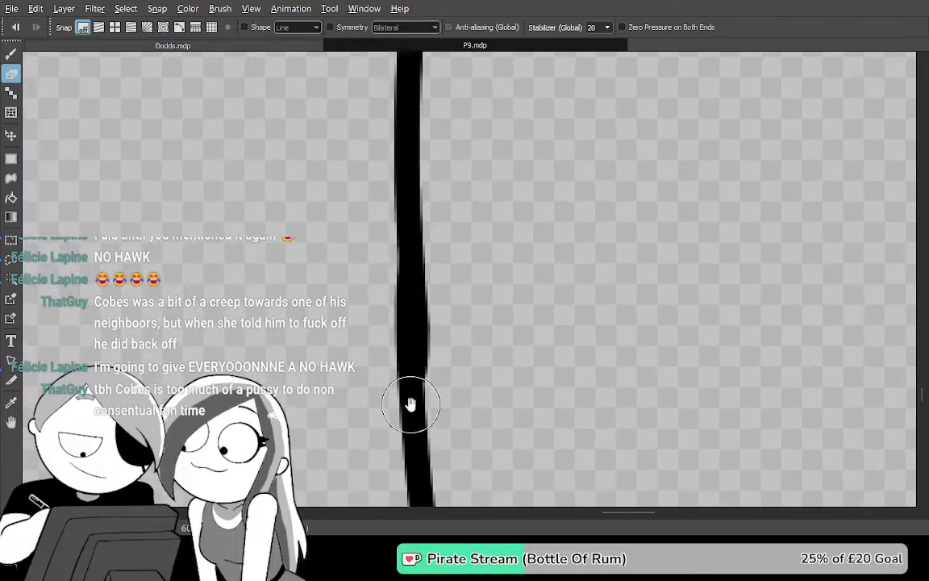
drag(390, 99, 417, 398)
mouse_move(435, 129)
mouse_down()
mouse_move(444, 279)
mouse_move(403, 412)
mouse_up()
drag(482, 430, 379, 166)
mouse_move(444, 270)
mouse_down()
mouse_move(432, 150)
mouse_move(435, 158)
mouse_move(463, 89)
mouse_up()
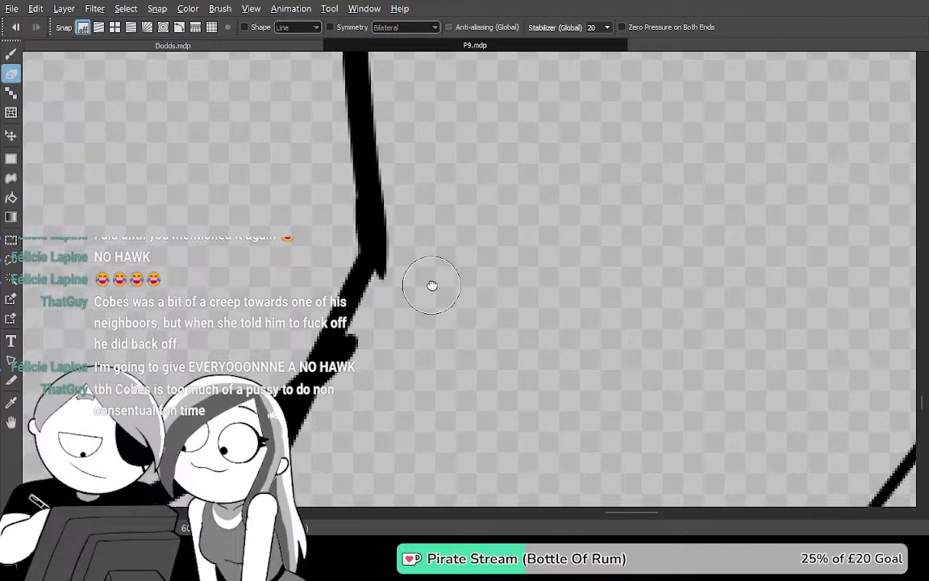
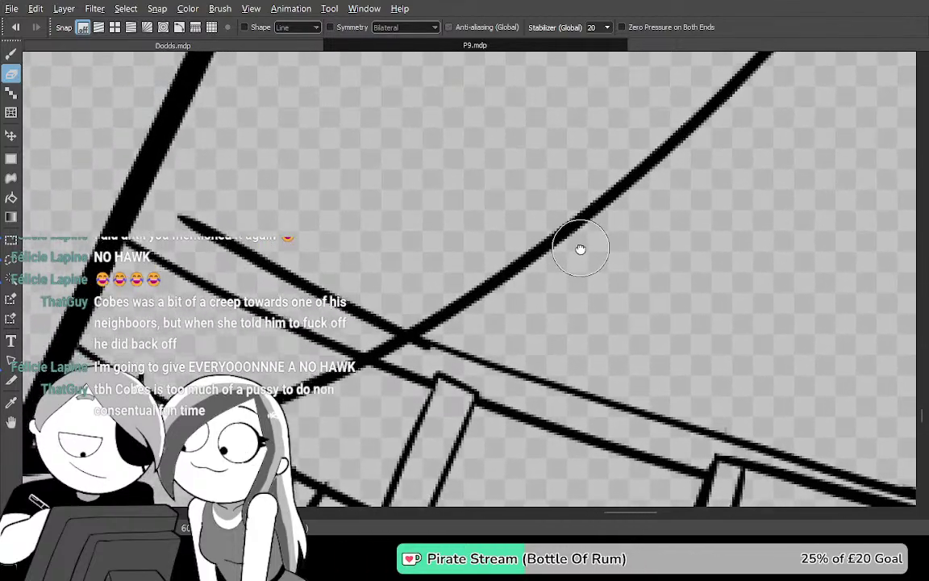
Fill the belt sections on both sides of the rear belt loop with black, up to the sweeping curve
drag(580, 248, 446, 335)
drag(559, 381, 395, 351)
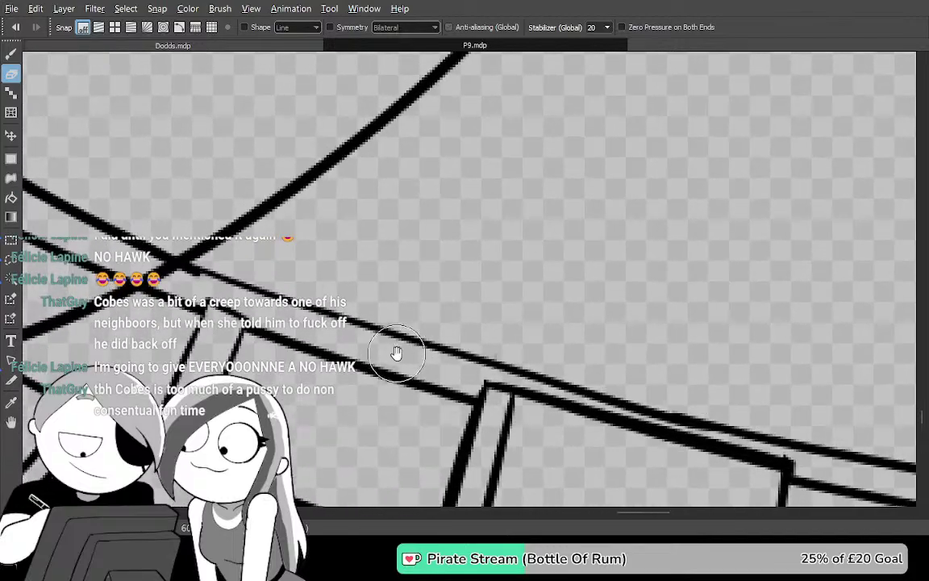
key(g)
drag(735, 392, 783, 269)
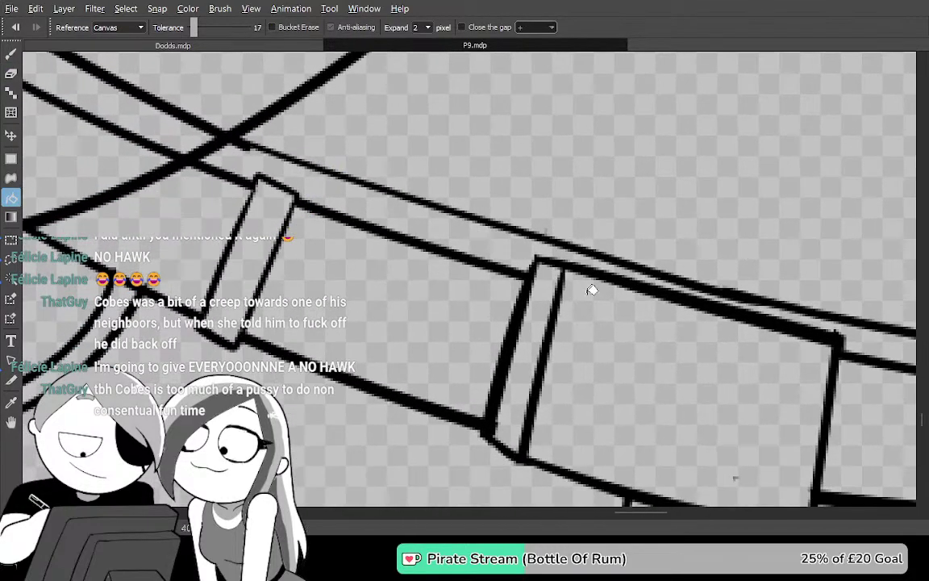
click(414, 337)
drag(419, 335, 615, 357)
click(373, 254)
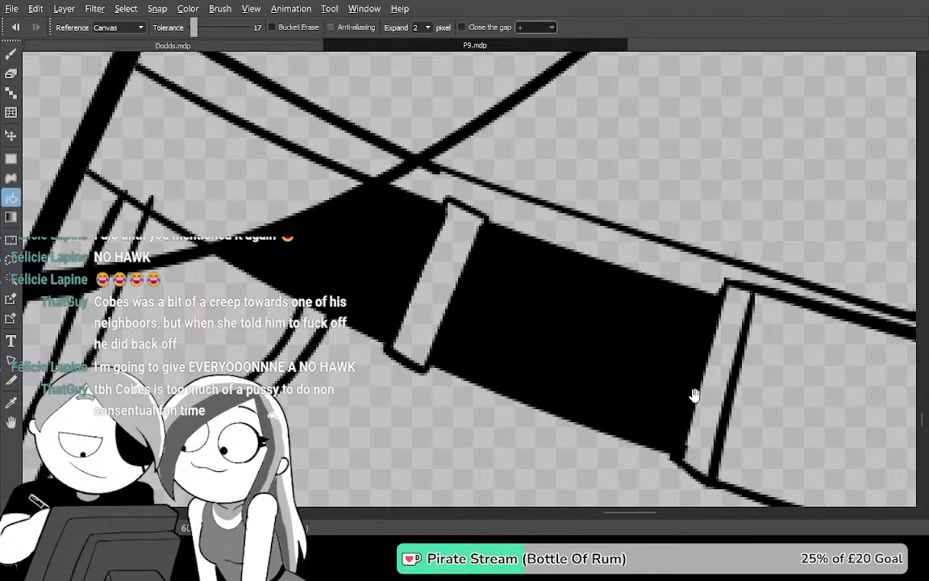
Erase the overshooting end of the upper waistband line where it crosses the sweeping jacket curve
drag(694, 392, 326, 250)
drag(659, 362, 460, 352)
drag(361, 323, 600, 431)
drag(345, 360, 699, 430)
drag(523, 334, 562, 367)
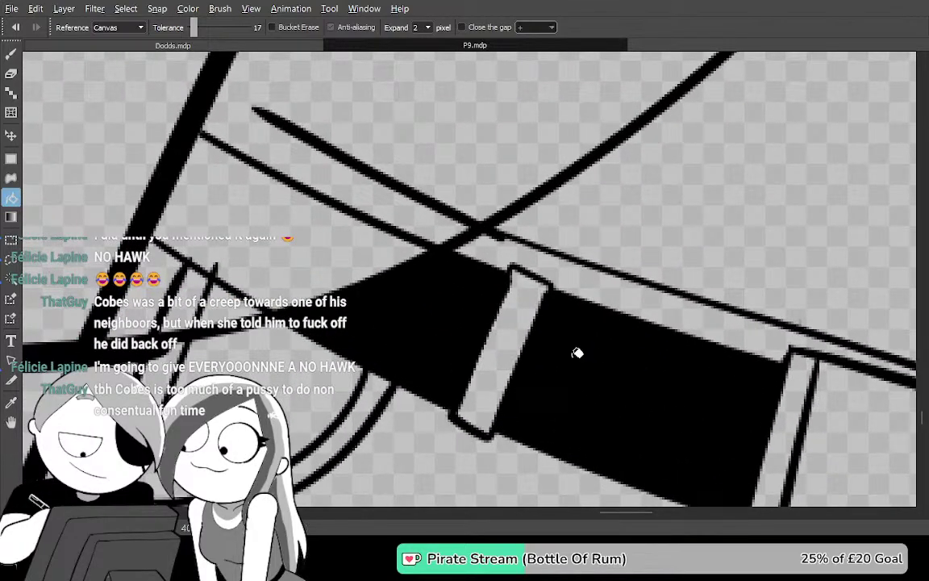
scroll(571, 349, up, 2)
mouse_move(398, 210)
mouse_down()
mouse_move(467, 299)
mouse_move(490, 348)
mouse_up()
key(b)
key(e)
drag(387, 270, 375, 277)
mouse_move(472, 204)
mouse_down()
mouse_move(283, 297)
mouse_move(327, 213)
mouse_up()
key(ctrl+z)
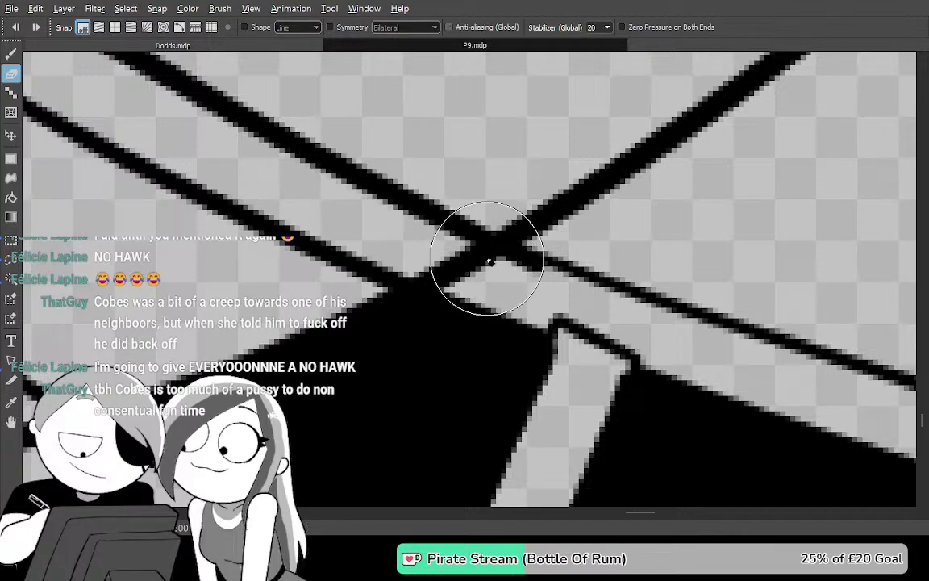
drag(430, 198, 389, 211)
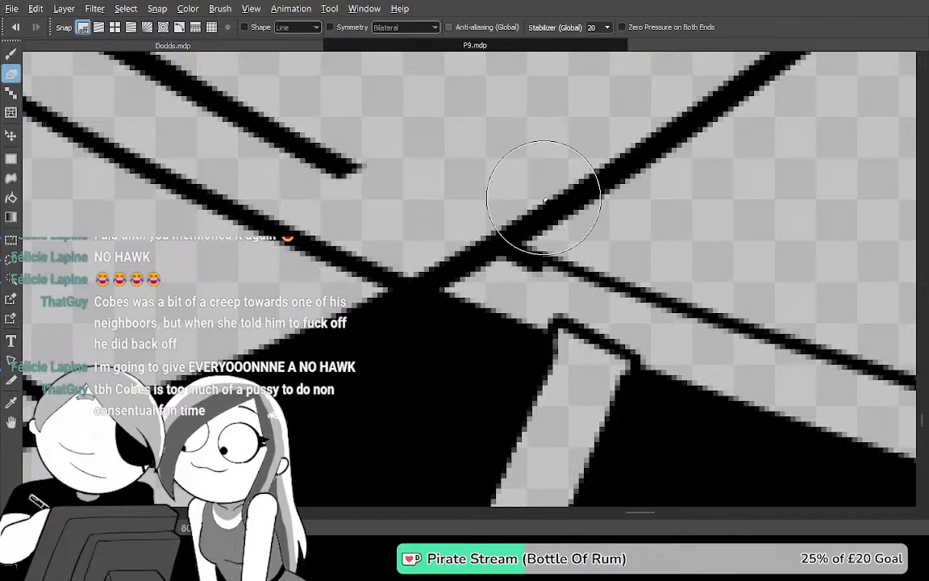
key(ctrl+z)
drag(561, 242, 635, 280)
Erase the remaining belt, pocket and leg lines that run inside the flared jacket tail above its lower curve
mouse_move(464, 297)
mouse_down()
mouse_move(457, 312)
mouse_move(421, 288)
mouse_move(323, 255)
mouse_move(379, 183)
mouse_move(310, 152)
mouse_move(246, 228)
mouse_up()
drag(266, 296, 531, 181)
mouse_move(527, 242)
mouse_down()
mouse_move(499, 270)
mouse_move(283, 241)
mouse_move(435, 224)
mouse_move(292, 195)
mouse_up()
drag(343, 225, 475, 215)
mouse_move(293, 304)
mouse_down()
mouse_move(286, 288)
mouse_move(335, 206)
mouse_move(435, 123)
mouse_move(394, 127)
mouse_up()
drag(449, 133, 333, 378)
mouse_move(419, 353)
mouse_down()
mouse_move(357, 280)
mouse_move(616, 312)
mouse_move(305, 193)
mouse_move(513, 256)
mouse_move(445, 411)
mouse_up()
mouse_move(558, 339)
mouse_down()
mouse_move(300, 336)
mouse_move(273, 308)
mouse_up()
drag(304, 222, 348, 191)
drag(390, 222, 411, 427)
mouse_move(355, 369)
mouse_down()
mouse_move(400, 322)
mouse_move(472, 186)
mouse_move(406, 408)
mouse_move(473, 208)
mouse_move(461, 300)
mouse_move(438, 369)
mouse_move(400, 429)
mouse_move(381, 432)
mouse_up()
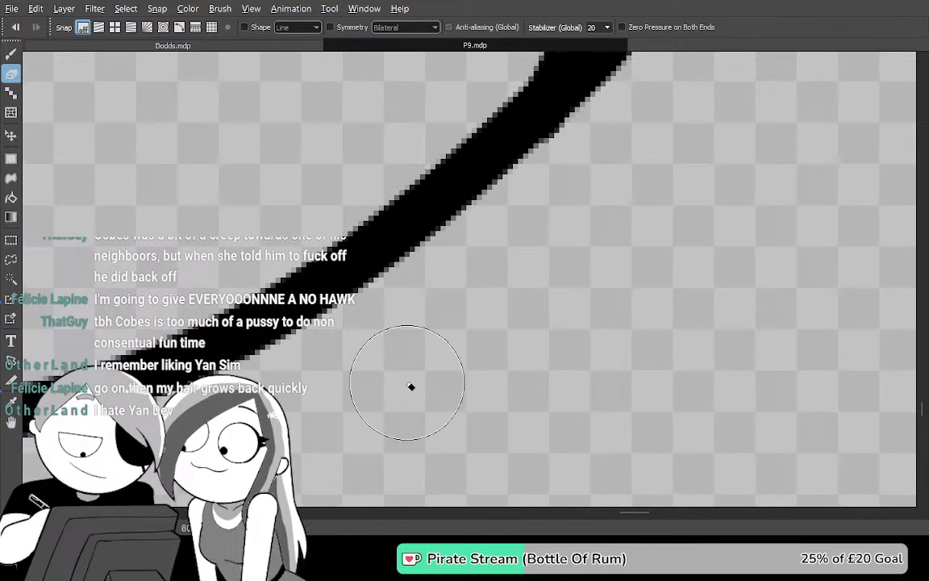
scroll(409, 384, down, 5)
key(g)
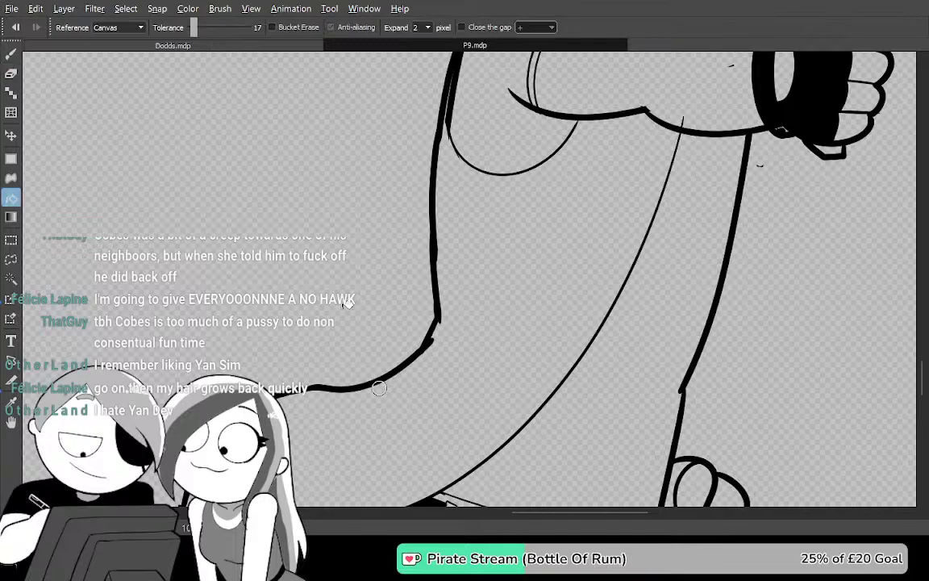
click(378, 301)
scroll(359, 290, down, 2)
drag(546, 373, 538, 227)
scroll(524, 245, up, 4)
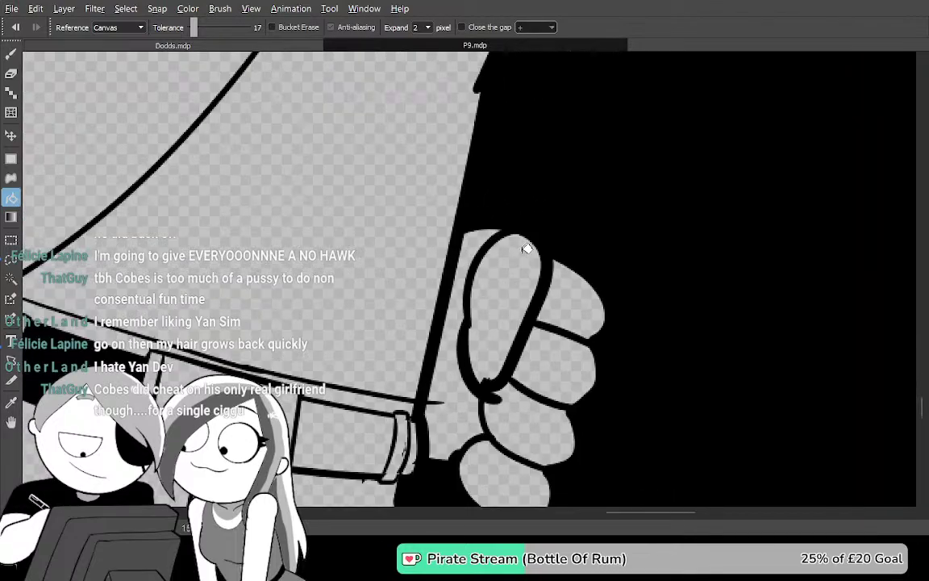
key(ctrl+z)
Draw the curved outer edge of a pocket flap inside the flared jacket tail
mouse_move(508, 239)
mouse_down()
mouse_move(686, 91)
mouse_move(655, 207)
mouse_move(595, 287)
mouse_move(755, 217)
mouse_move(846, 263)
mouse_up()
mouse_move(537, 334)
mouse_down()
mouse_move(632, 368)
mouse_move(664, 351)
mouse_up()
key(b)
key(Tab)
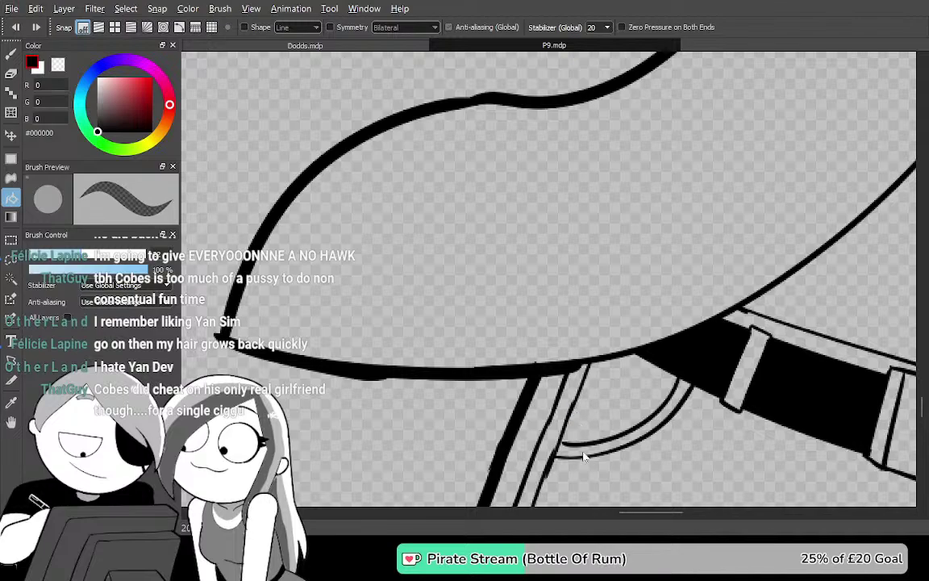
key(Tab)
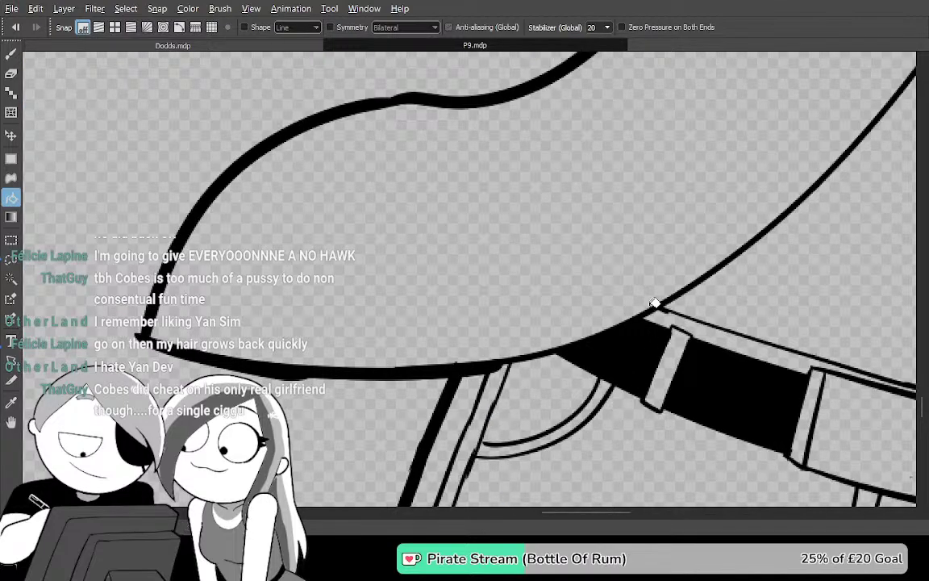
scroll(637, 313, up, 1)
scroll(614, 311, down, 2)
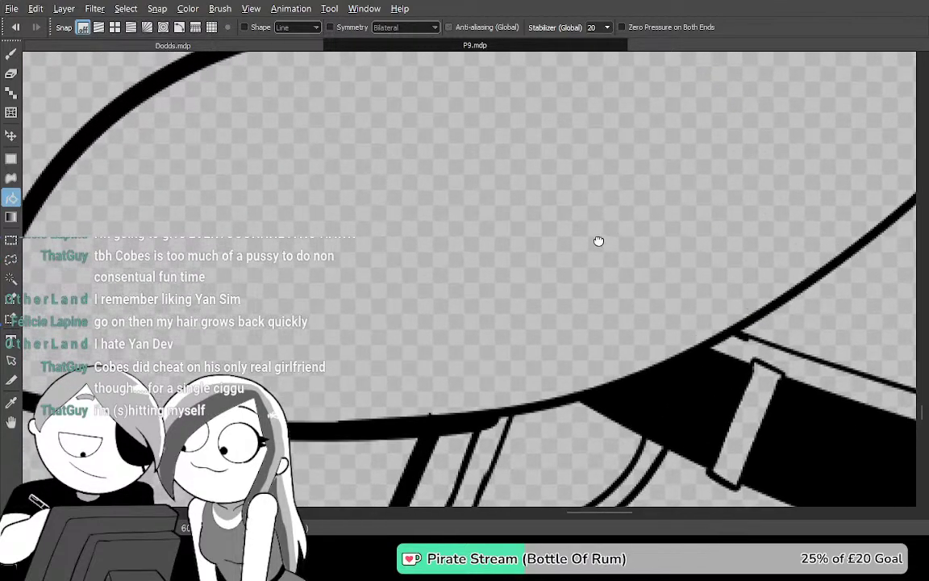
key(p)
drag(429, 145, 432, 308)
key(ctrl+z)
mouse_move(426, 351)
mouse_down()
mouse_move(400, 206)
mouse_move(464, 132)
mouse_up()
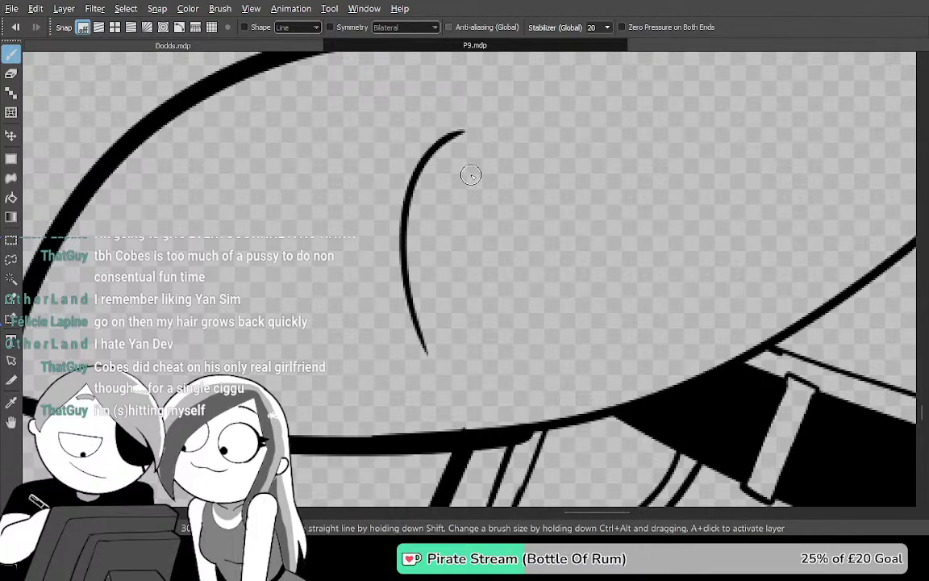
Close the pocket flap into a narrow upright band with a concave inner side
scroll(471, 174, up, 1)
drag(515, 254, 647, 217)
key(ctrl+z)
mouse_move(559, 374)
mouse_down()
mouse_move(524, 176)
mouse_move(522, 91)
mouse_move(410, 235)
mouse_move(473, 382)
mouse_move(593, 379)
mouse_move(706, 424)
mouse_up()
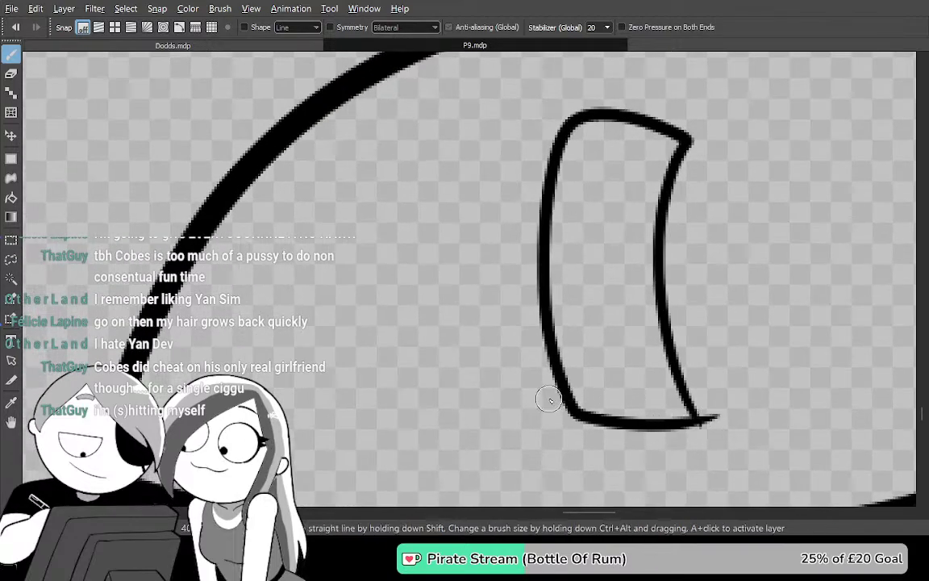
mouse_move(564, 395)
mouse_down()
mouse_move(274, 298)
mouse_move(331, 128)
mouse_move(566, 137)
mouse_up()
mouse_move(581, 240)
mouse_down()
mouse_move(460, 326)
mouse_move(555, 265)
mouse_up()
key(ctrl+z)
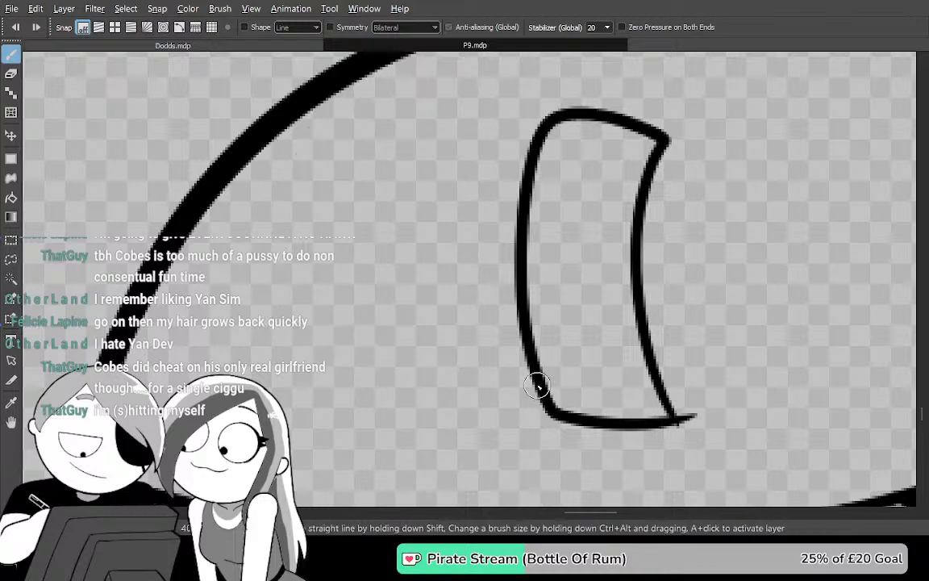
mouse_move(536, 393)
mouse_down()
mouse_move(315, 212)
mouse_move(515, 146)
mouse_up()
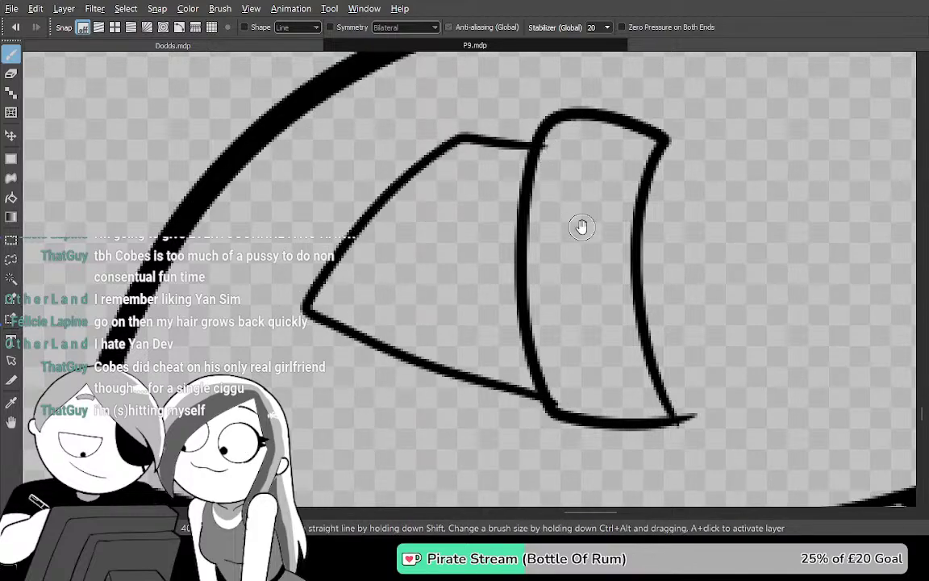
mouse_move(616, 324)
mouse_down()
mouse_move(632, 262)
mouse_move(655, 288)
mouse_up()
key(ctrl+z)
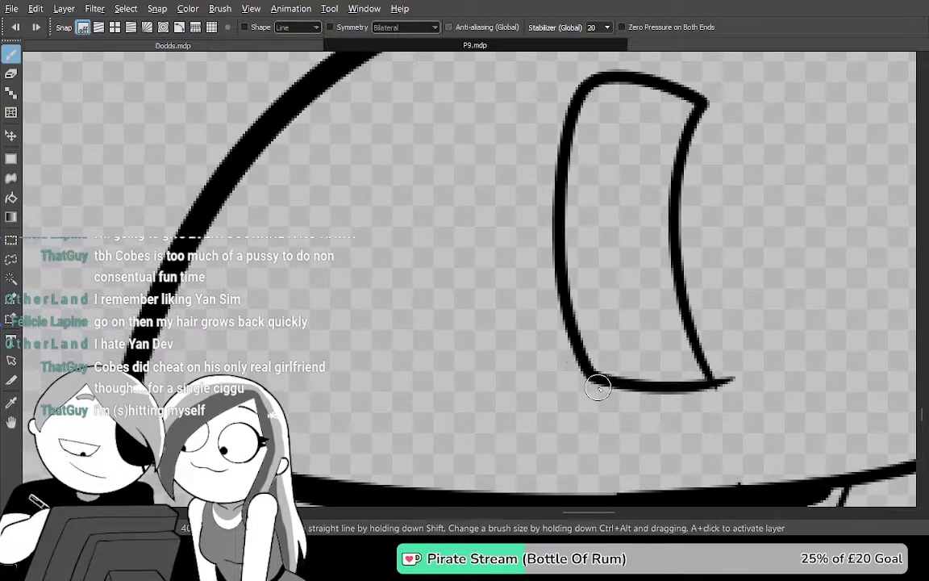
mouse_move(595, 381)
mouse_down()
mouse_move(254, 294)
mouse_move(415, 58)
mouse_up()
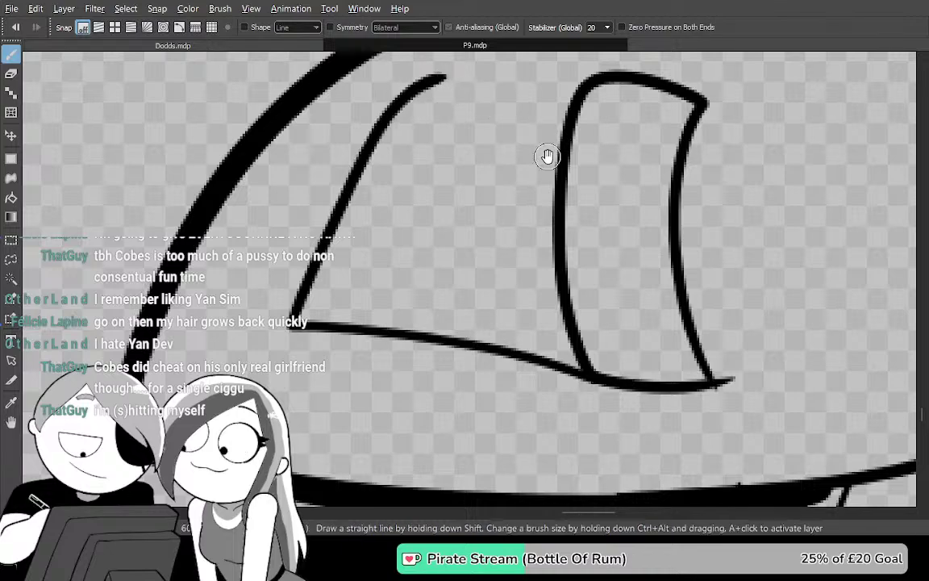
drag(539, 145, 514, 298)
key(ctrl+z)
Draw the rounded pocket body extending from the flap toward the jacket's rear edge, and clean up its lower corner
mouse_move(533, 208)
mouse_down()
mouse_move(370, 197)
mouse_move(230, 335)
mouse_up()
drag(512, 393, 504, 353)
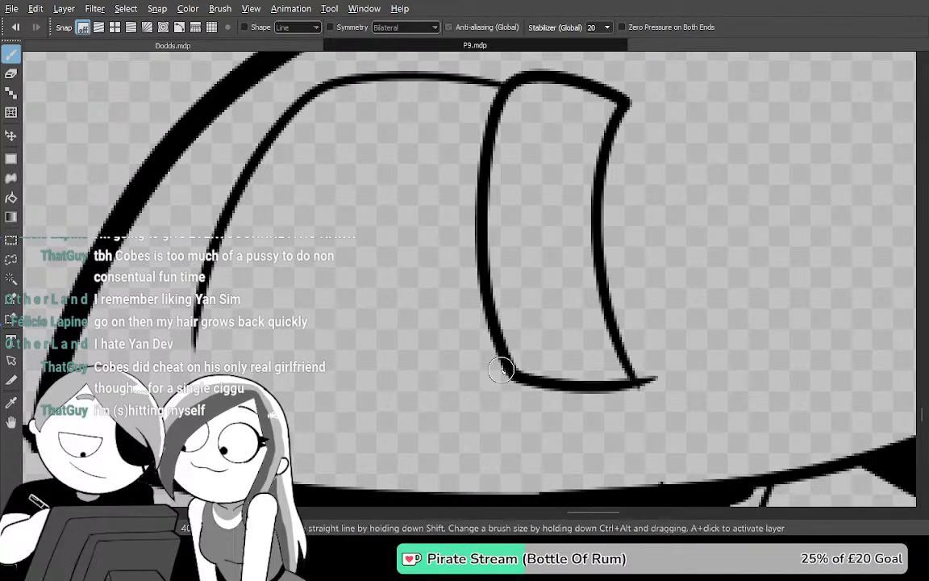
drag(472, 363, 198, 315)
key(e)
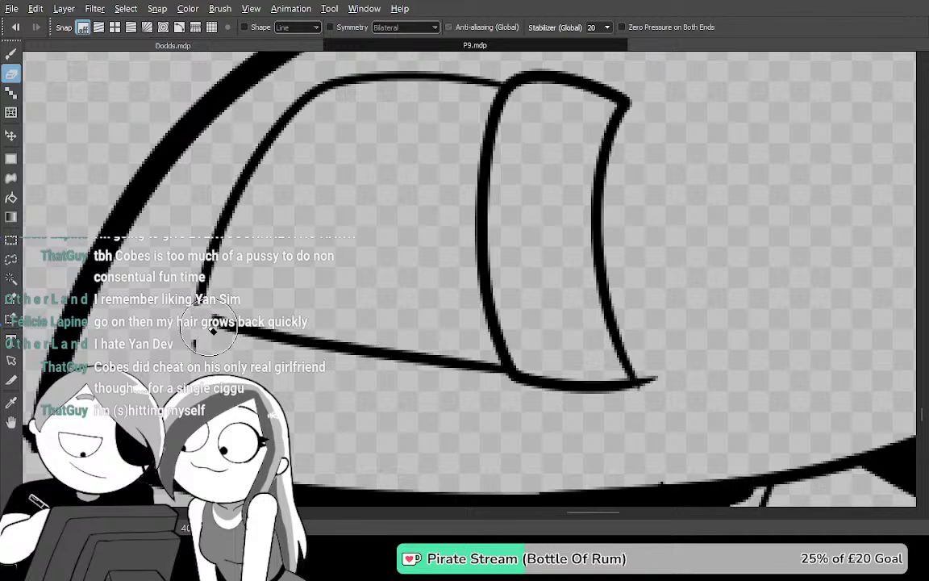
key(b)
mouse_move(585, 347)
mouse_down()
mouse_move(656, 207)
mouse_move(439, 444)
mouse_up()
mouse_move(581, 305)
mouse_down()
mouse_move(471, 143)
mouse_move(458, 92)
mouse_move(481, 137)
mouse_move(564, 413)
mouse_move(594, 286)
mouse_move(691, 265)
mouse_move(698, 292)
mouse_move(680, 273)
mouse_up()
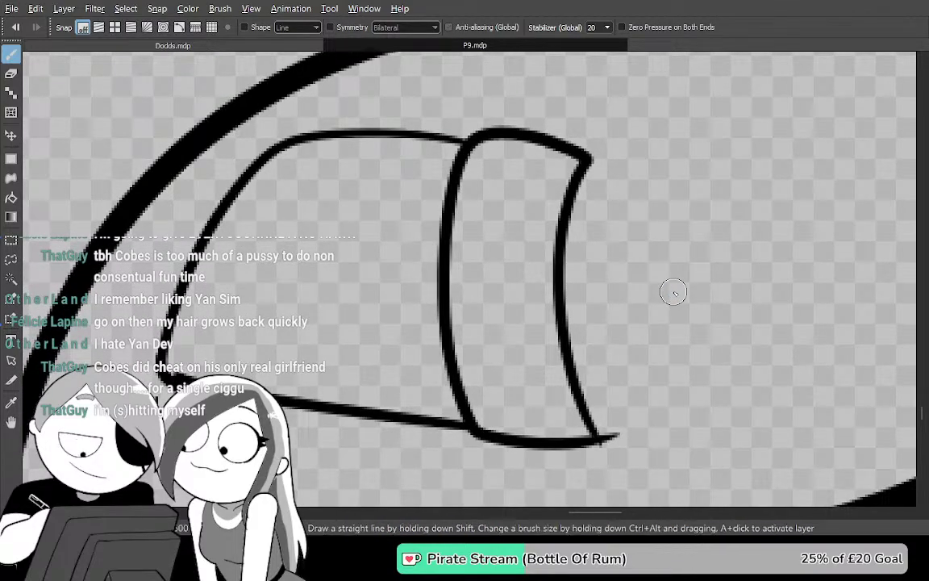
Lasso the whole pocket with its flap, rotate it by -6.4 degrees inside the jacket tail, and deselect it
key(l)
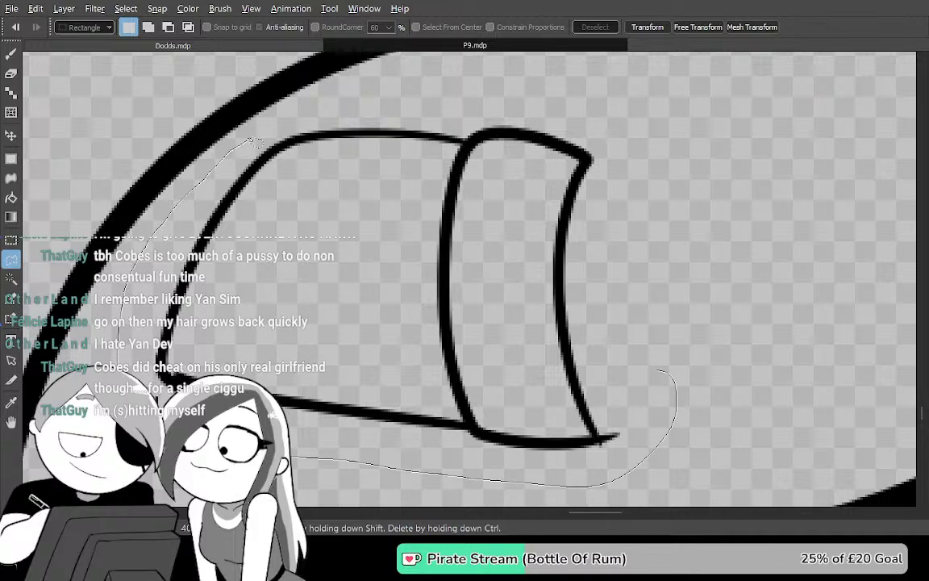
drag(357, 111, 534, 82)
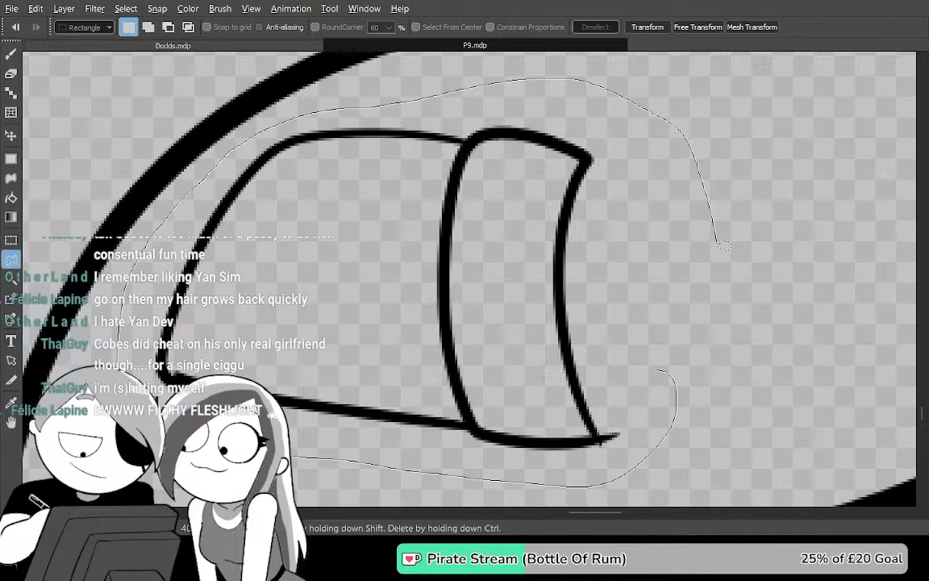
drag(717, 241, 712, 279)
key(ctrl+t)
drag(495, 310, 602, 295)
mouse_move(652, 379)
mouse_down()
mouse_move(618, 213)
mouse_move(566, 145)
mouse_move(589, 267)
mouse_up()
drag(715, 331, 592, 325)
drag(781, 335, 803, 286)
drag(671, 324, 763, 414)
drag(598, 262, 618, 407)
drag(546, 404, 545, 360)
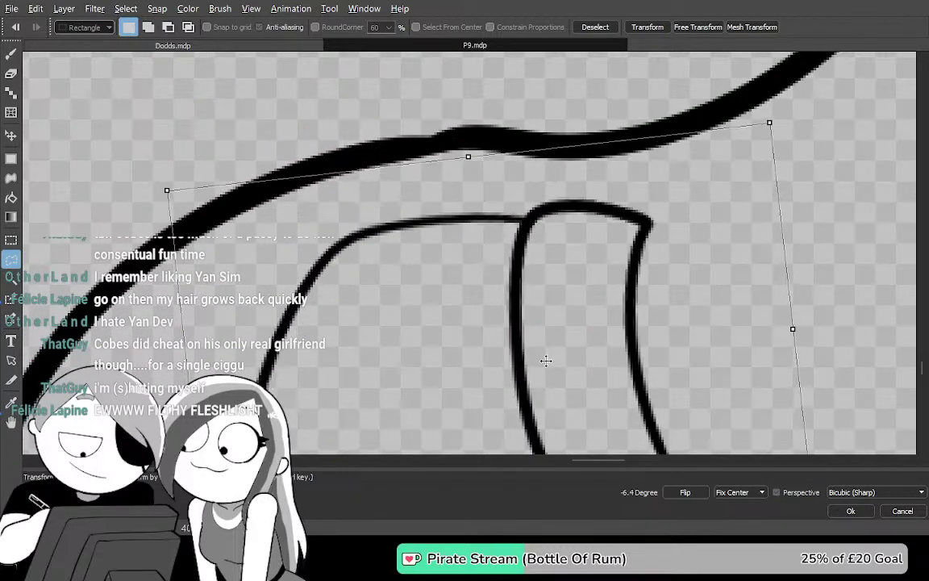
drag(574, 392, 523, 171)
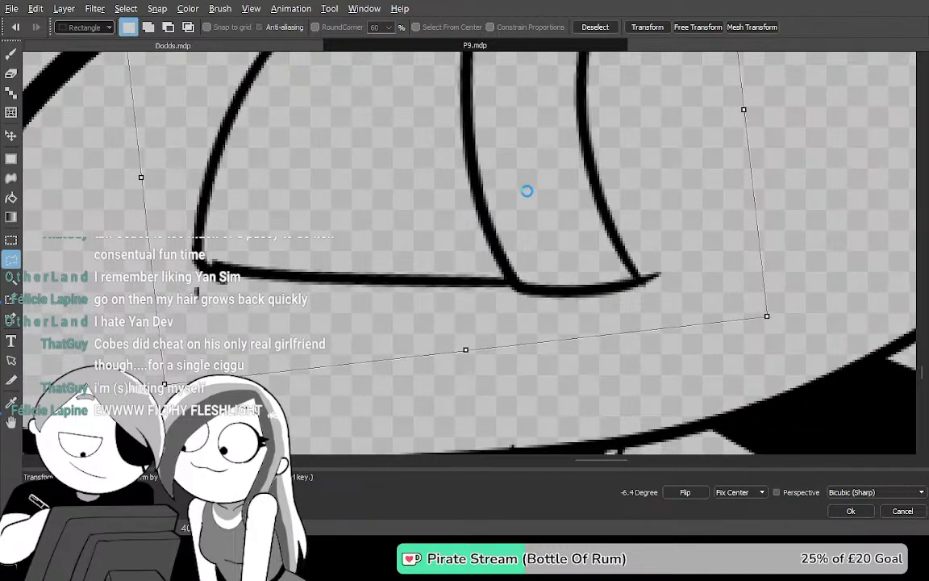
key(Return)
key(ctrl+d)
Erase the overshooting line at the flap's lower inner corner and redraw the corner rounded
scroll(504, 209, up, 2)
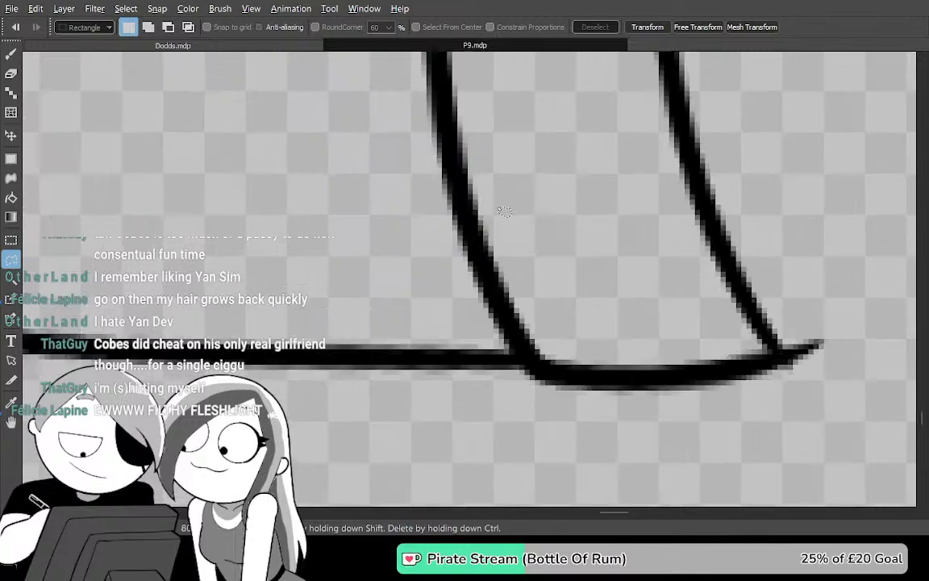
scroll(504, 210, up, 1)
drag(657, 408, 397, 338)
drag(731, 357, 676, 324)
key(e)
drag(572, 404, 652, 287)
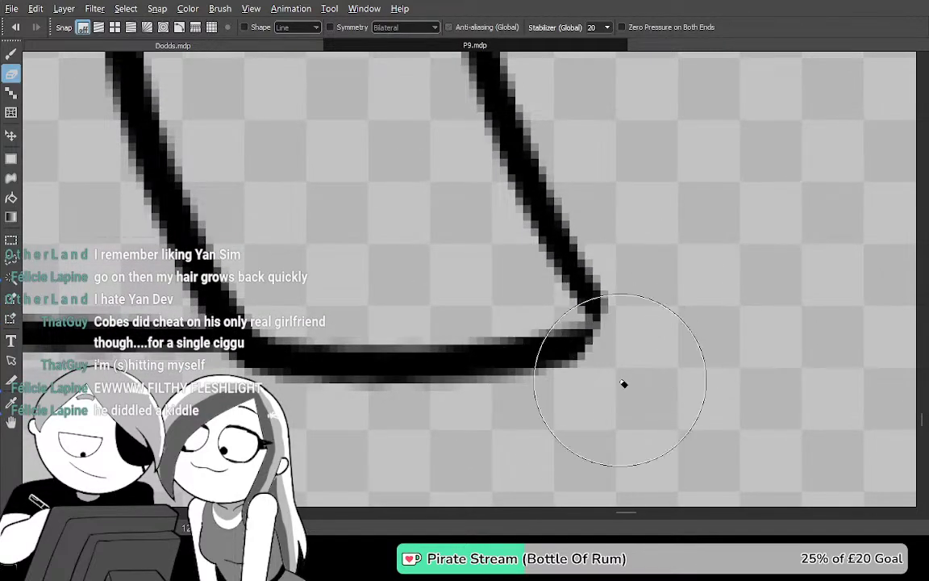
key(b)
drag(556, 371, 577, 293)
Erase the flap's upper inner corner and redraw it as a protruding, curled tip
drag(598, 203, 564, 425)
drag(592, 186, 574, 436)
drag(582, 206, 569, 423)
drag(574, 238, 570, 427)
drag(564, 277, 684, 214)
key(e)
drag(503, 266, 552, 254)
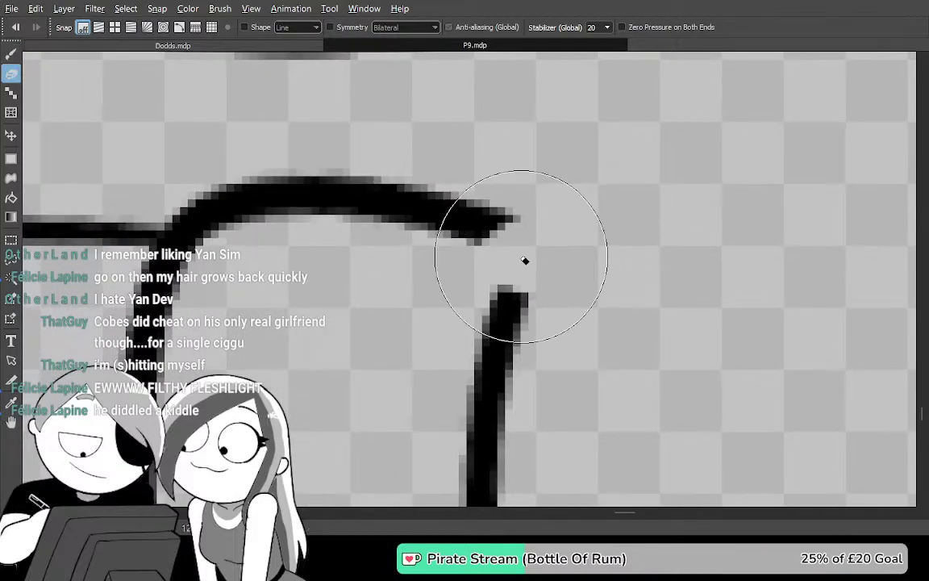
key(b)
mouse_move(560, 215)
mouse_down()
mouse_move(512, 272)
mouse_move(528, 313)
mouse_move(577, 241)
mouse_move(479, 252)
mouse_move(516, 240)
mouse_up()
key(ctrl+z)
key(ctrl+z)
key(e)
key(b)
drag(373, 194, 518, 215)
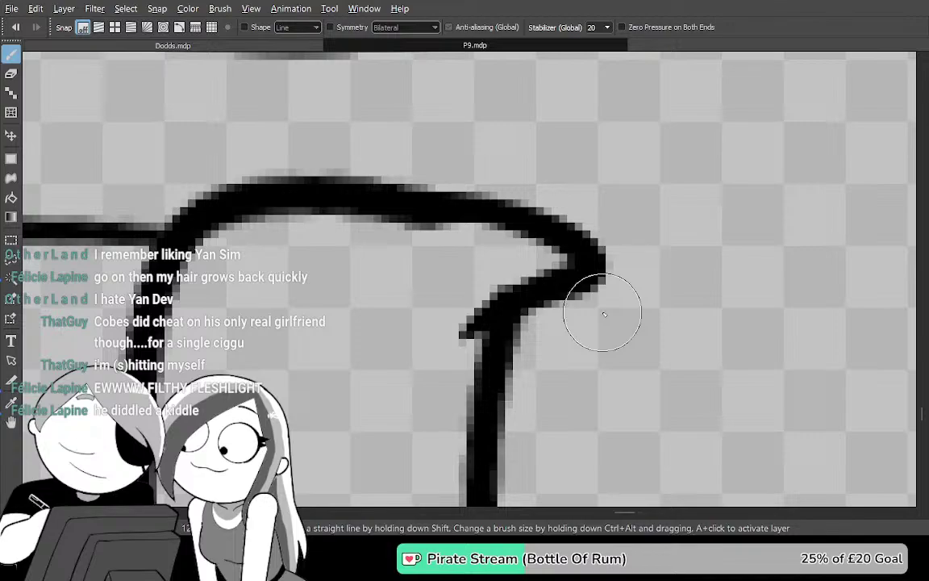
scroll(600, 314, down, 2)
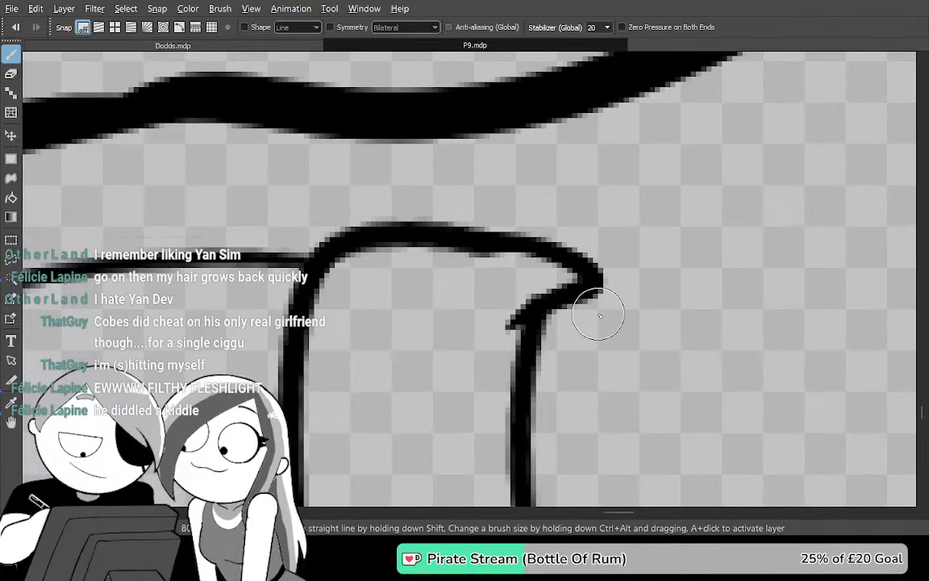
key(space)
drag(367, 342, 751, 269)
mouse_move(577, 324)
mouse_down()
mouse_move(629, 323)
mouse_move(599, 392)
mouse_move(639, 360)
mouse_move(504, 392)
mouse_move(484, 381)
mouse_up()
scroll(485, 381, down, 1)
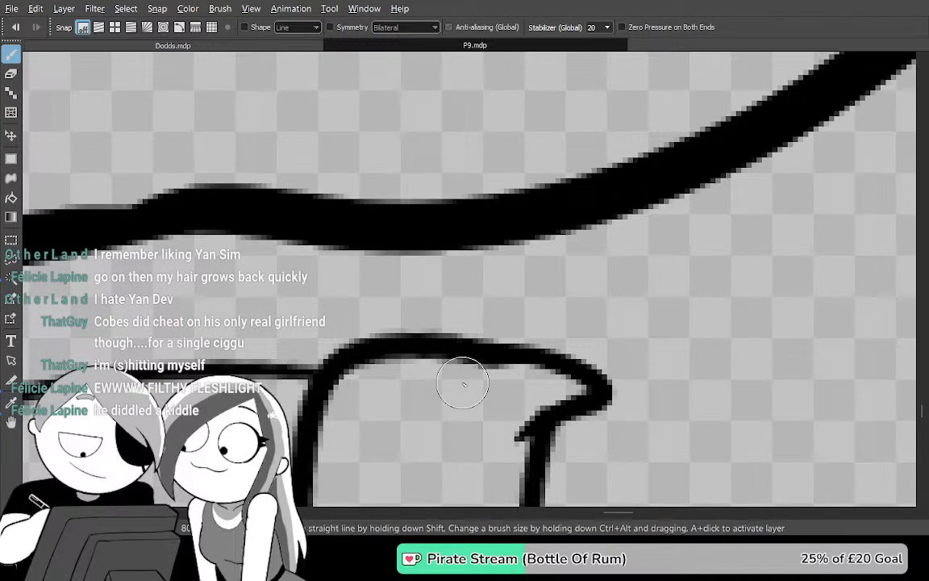
scroll(471, 387, down, 2)
key(space)
drag(637, 420, 579, 73)
mouse_move(609, 295)
mouse_down()
mouse_move(421, 431)
mouse_move(461, 407)
mouse_up()
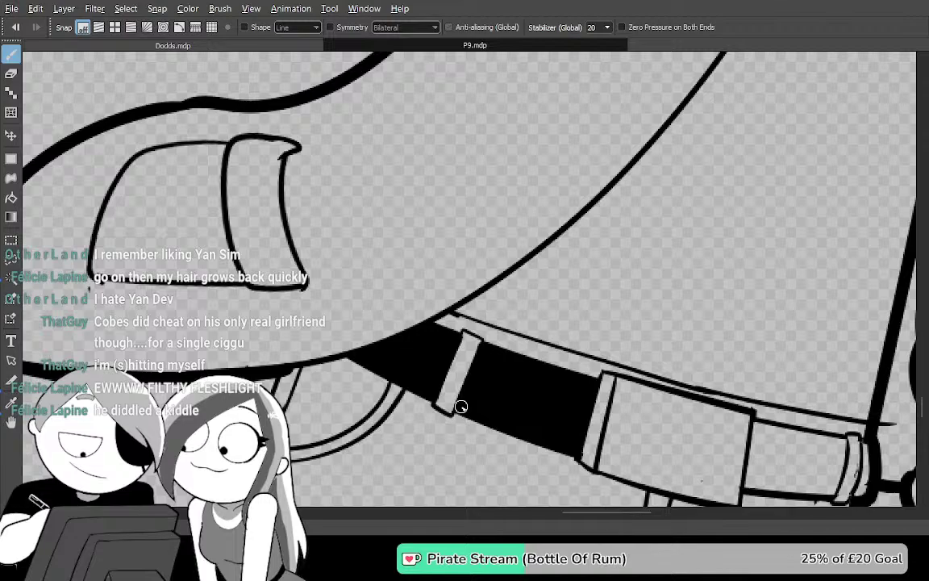
Erase the jagged spurs along the inner edge of the jacket's back outline at the waist bend
drag(594, 136, 627, 259)
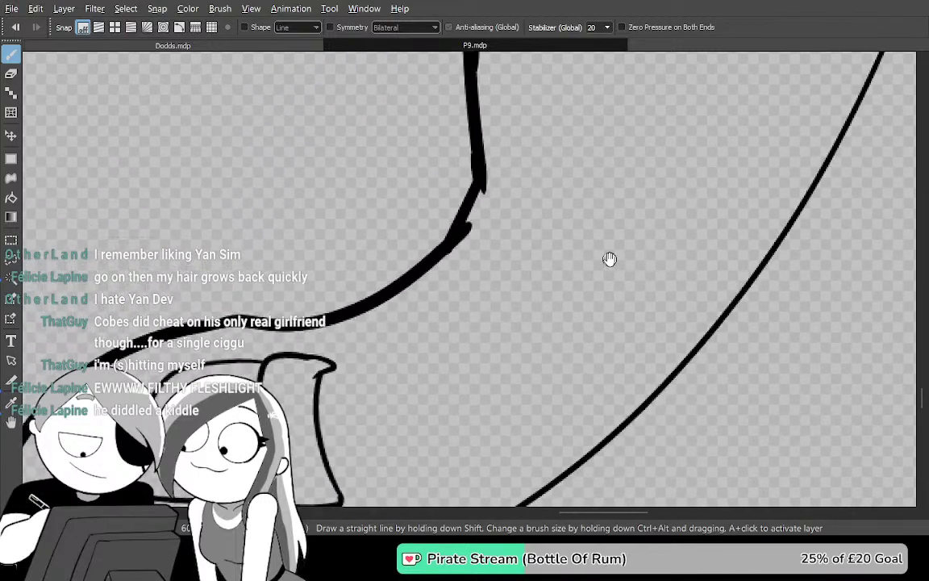
scroll(496, 245, up, 3)
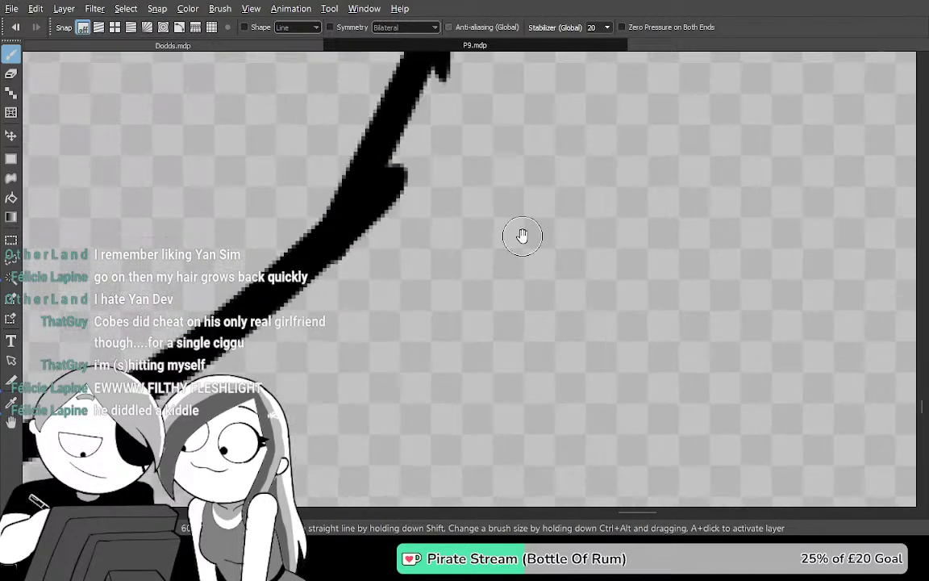
drag(491, 210, 592, 395)
key(e)
mouse_move(504, 431)
mouse_down()
mouse_move(591, 284)
mouse_move(571, 424)
mouse_up()
mouse_move(532, 466)
mouse_down()
mouse_move(568, 379)
mouse_move(587, 208)
mouse_move(589, 352)
mouse_move(527, 473)
mouse_move(550, 409)
mouse_move(590, 219)
mouse_up()
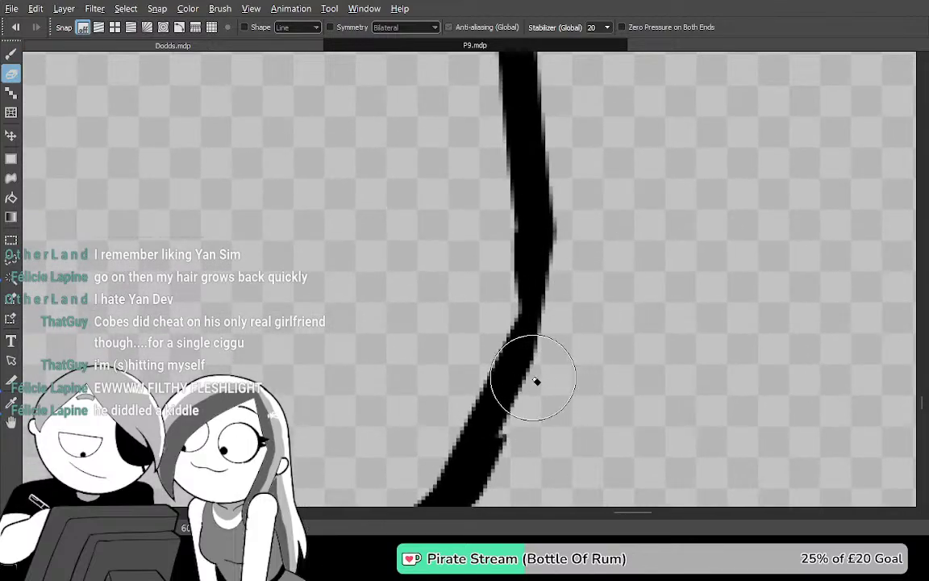
Brush over the back outline's waist bend to smooth it into the jacket tail, and undo the last stroke
key(b)
drag(490, 429, 518, 188)
drag(522, 431, 595, 177)
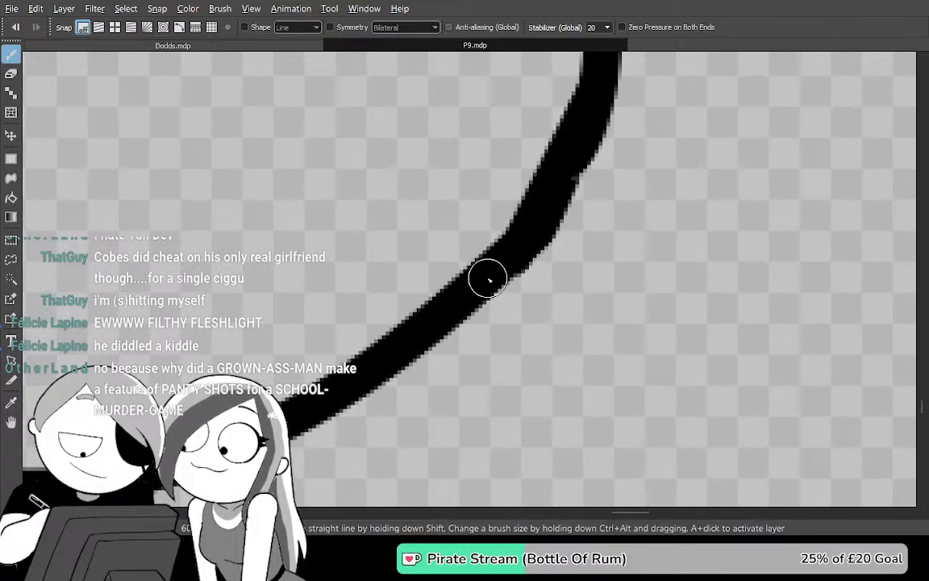
key(ctrl+z)
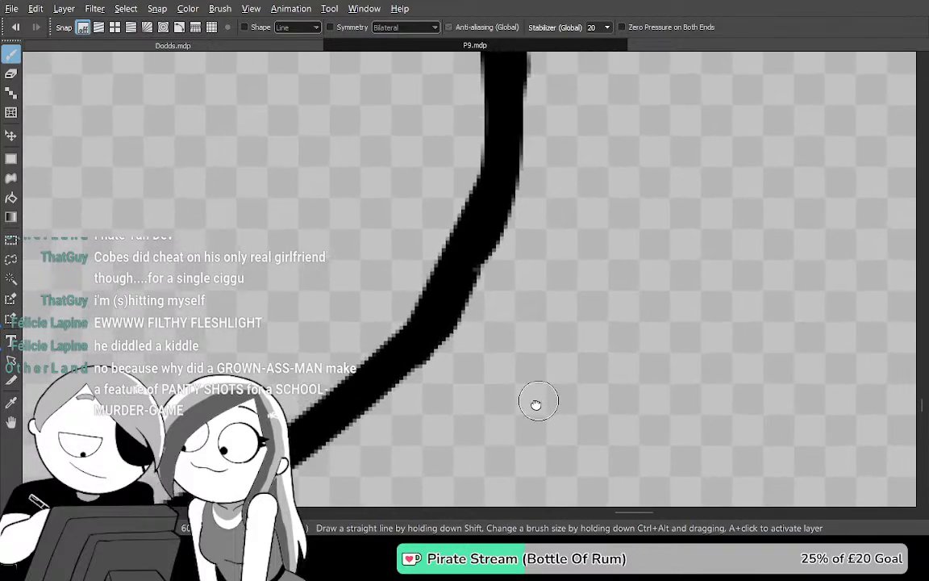
scroll(585, 376, down, 3)
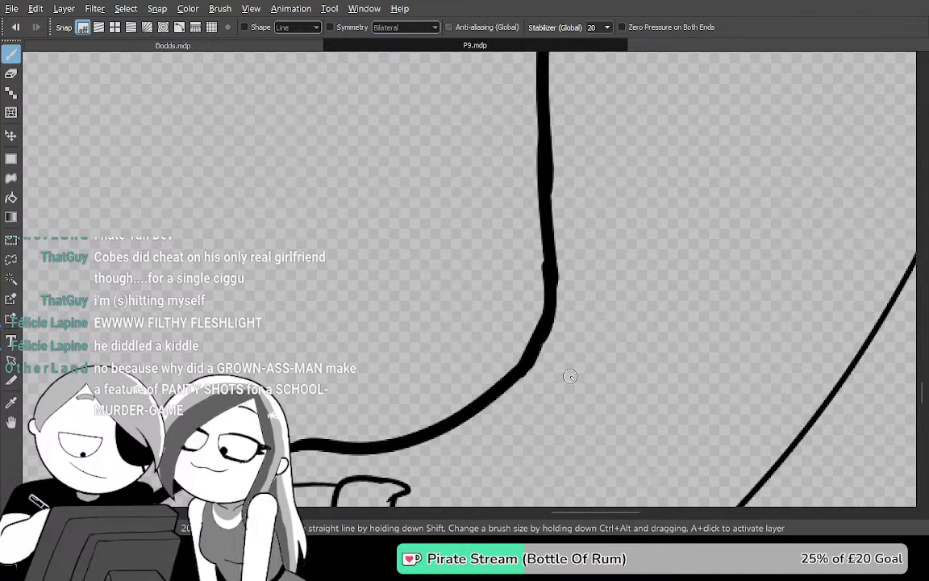
Outline a pointed shadow shape beneath the raised sleeve's lower edge near the gun hand and fill it black
drag(703, 400, 648, 41)
drag(708, 377, 462, 356)
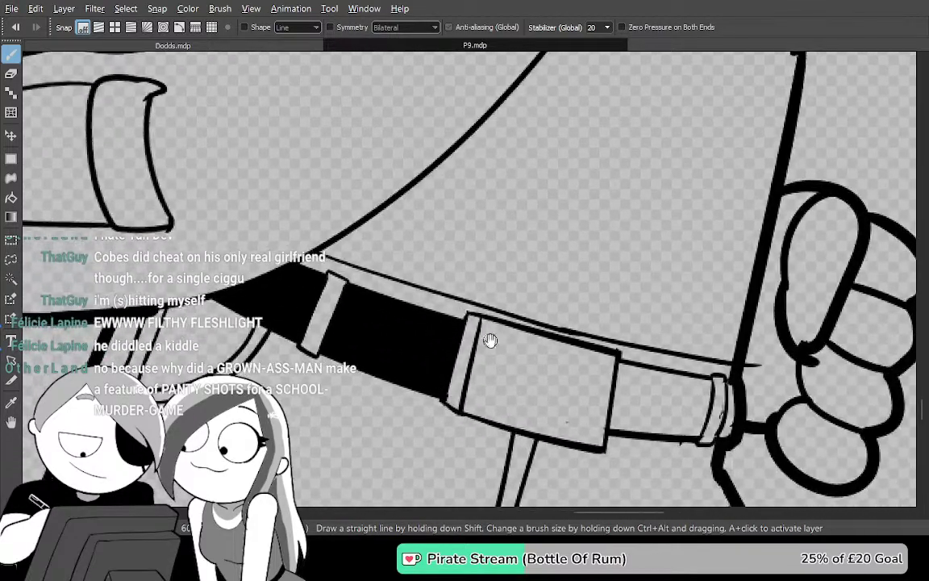
drag(727, 187, 516, 471)
mouse_move(684, 235)
mouse_down()
mouse_move(549, 522)
mouse_move(514, 425)
mouse_move(585, 384)
mouse_move(556, 332)
mouse_move(468, 466)
mouse_move(500, 493)
mouse_move(559, 374)
mouse_move(553, 491)
mouse_move(562, 477)
mouse_move(564, 524)
mouse_move(578, 260)
mouse_move(549, 414)
mouse_move(603, 124)
mouse_move(595, 246)
mouse_up()
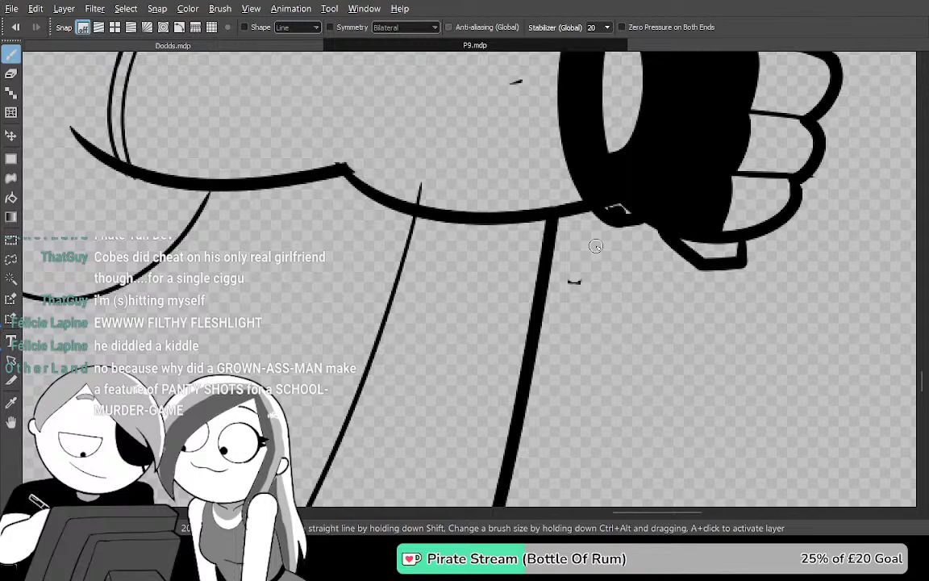
scroll(602, 246, up, 2)
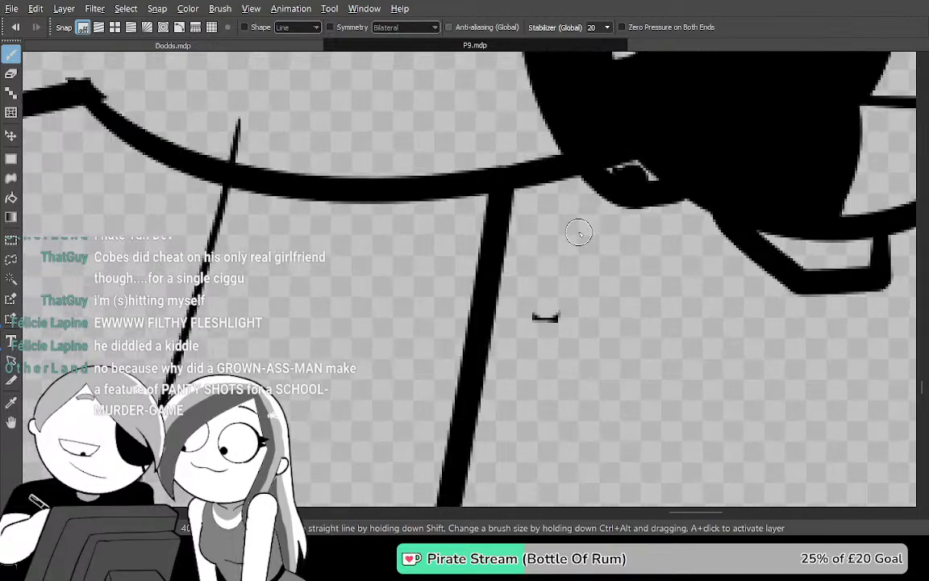
drag(578, 233, 681, 357)
scroll(680, 356, down, 2)
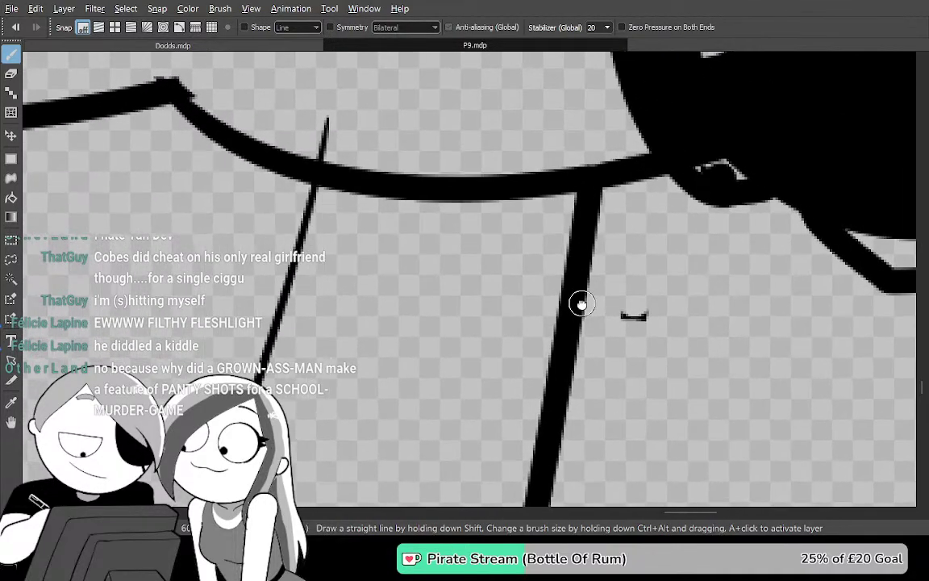
mouse_move(374, 257)
mouse_down()
mouse_move(597, 235)
mouse_move(646, 176)
mouse_move(673, 166)
mouse_up()
key(g)
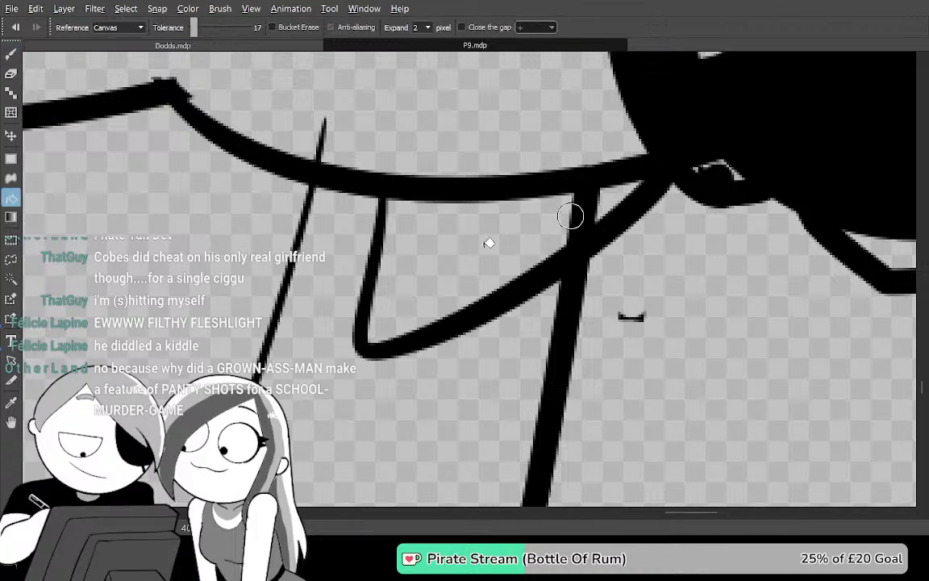
click(497, 255)
key(b)
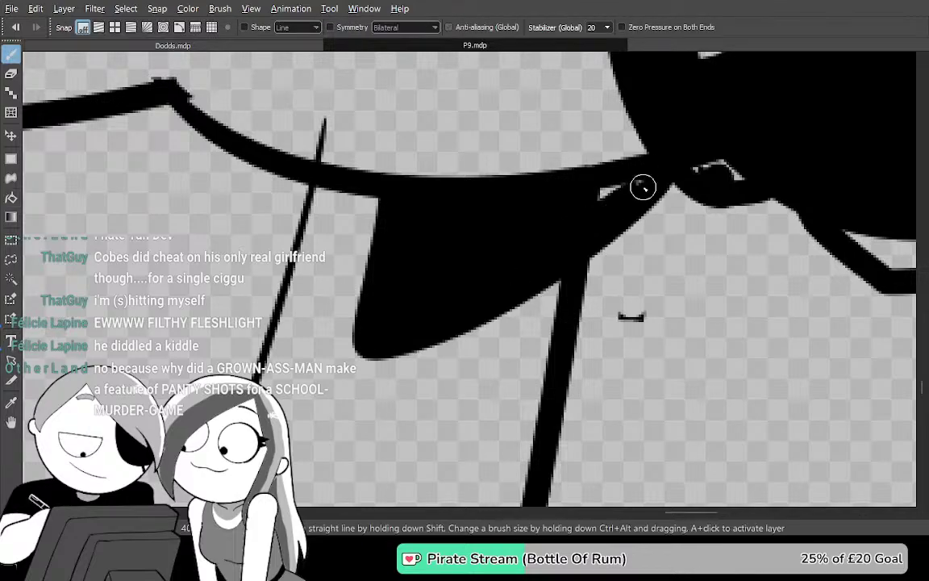
Extend the shadow's lower corner into a longer point towards the thin jacket line, and undo the last stroke along its side
mouse_move(406, 334)
mouse_down()
mouse_move(303, 395)
mouse_move(372, 269)
mouse_up()
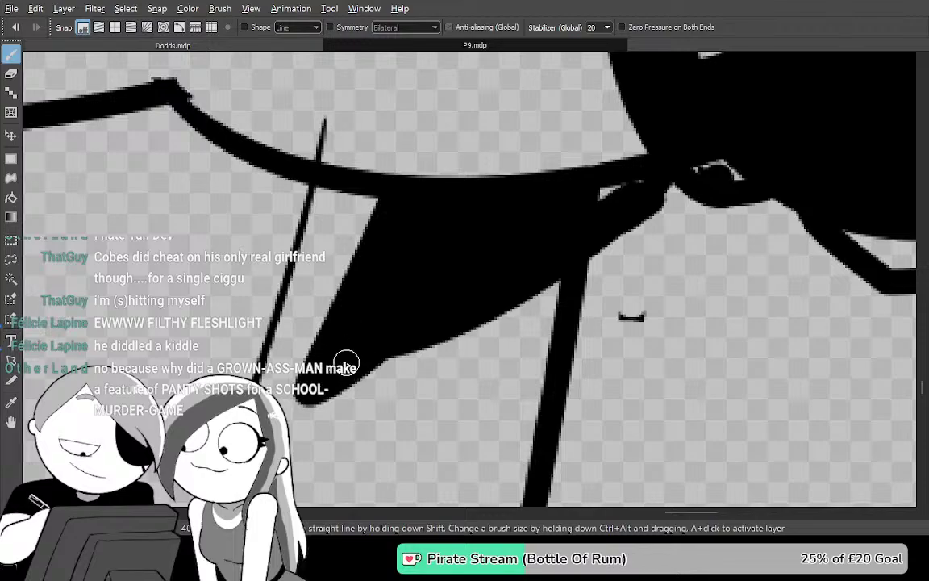
key(ctrl+z)
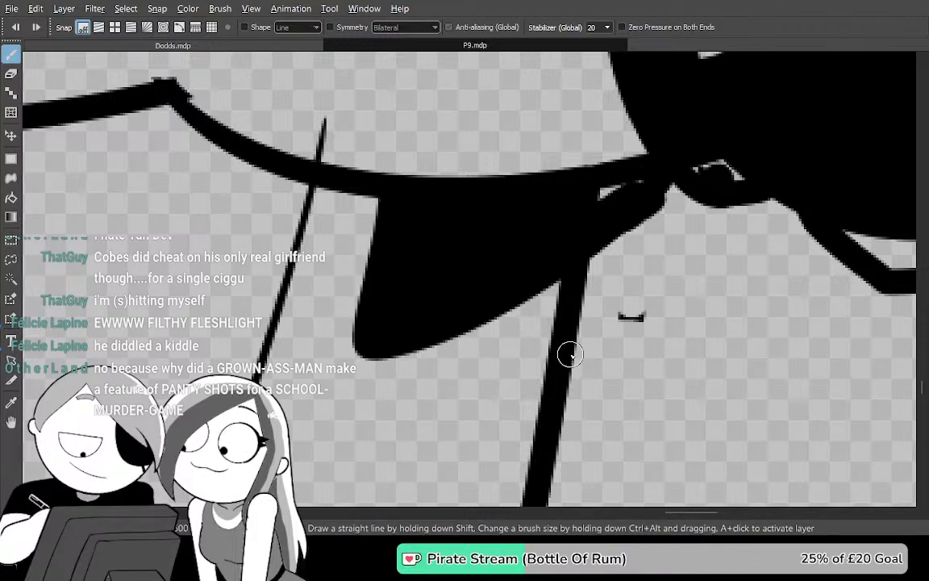
mouse_move(309, 332)
mouse_down()
mouse_move(384, 292)
mouse_move(291, 288)
mouse_move(359, 269)
mouse_move(363, 231)
mouse_move(339, 333)
mouse_up()
drag(522, 215, 552, 247)
drag(363, 247, 447, 236)
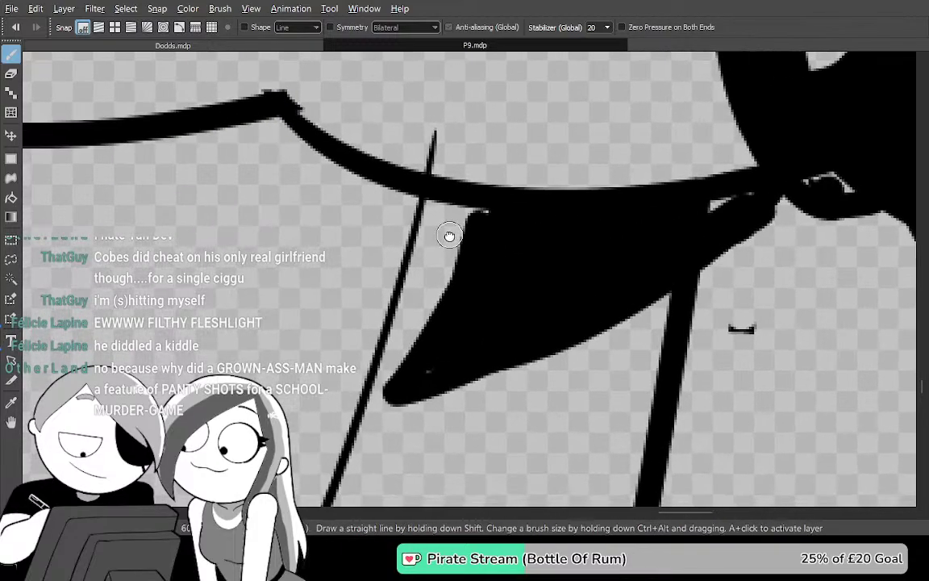
drag(420, 372, 462, 203)
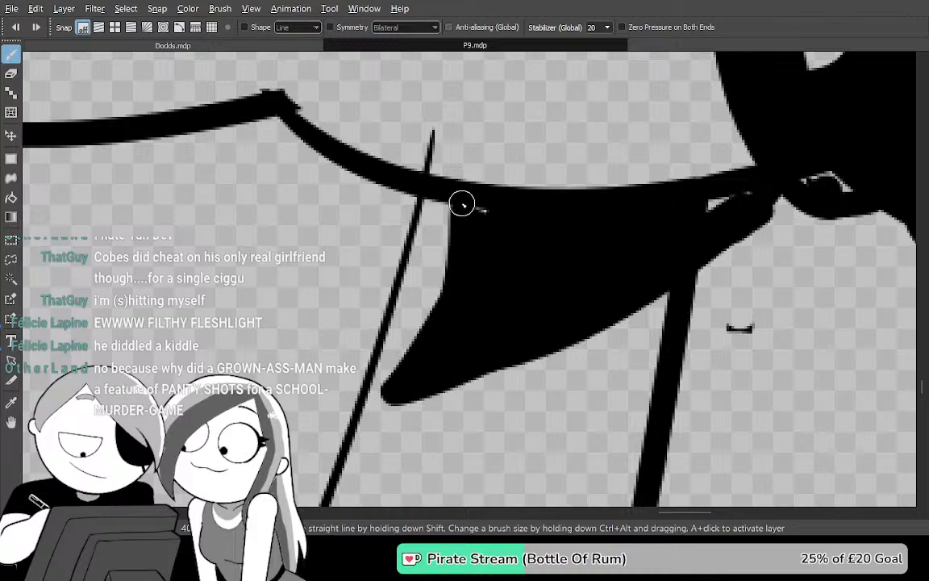
key(ctrl+z)
Try a fill beside the torso's front outline, undo it, and try a thin curved line just inside that outline
mouse_move(647, 409)
mouse_down()
mouse_move(553, 373)
mouse_move(522, 324)
mouse_up()
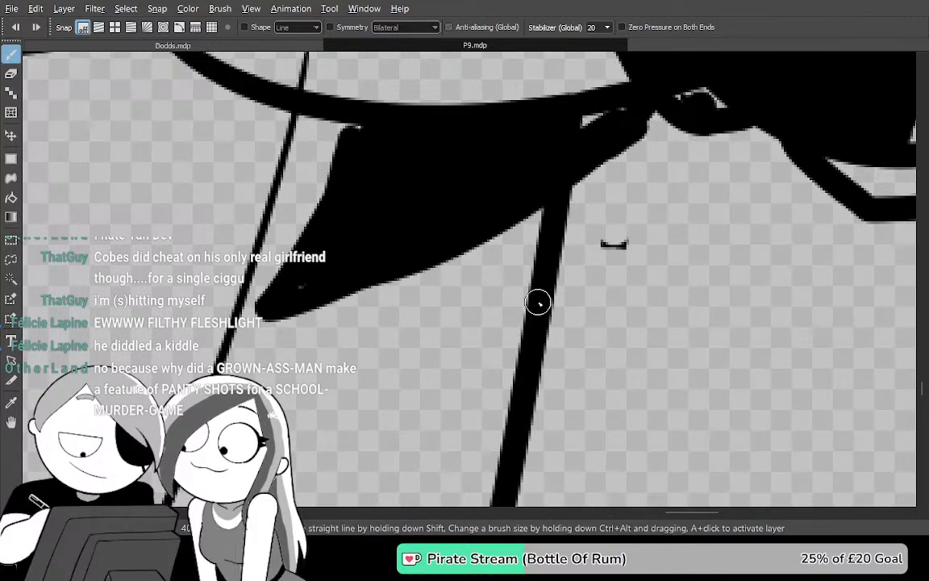
scroll(537, 302, down, 2)
drag(560, 433, 574, 51)
drag(518, 311, 582, 35)
mouse_move(557, 213)
mouse_down()
mouse_move(604, 62)
mouse_move(554, 206)
mouse_move(535, 366)
mouse_up()
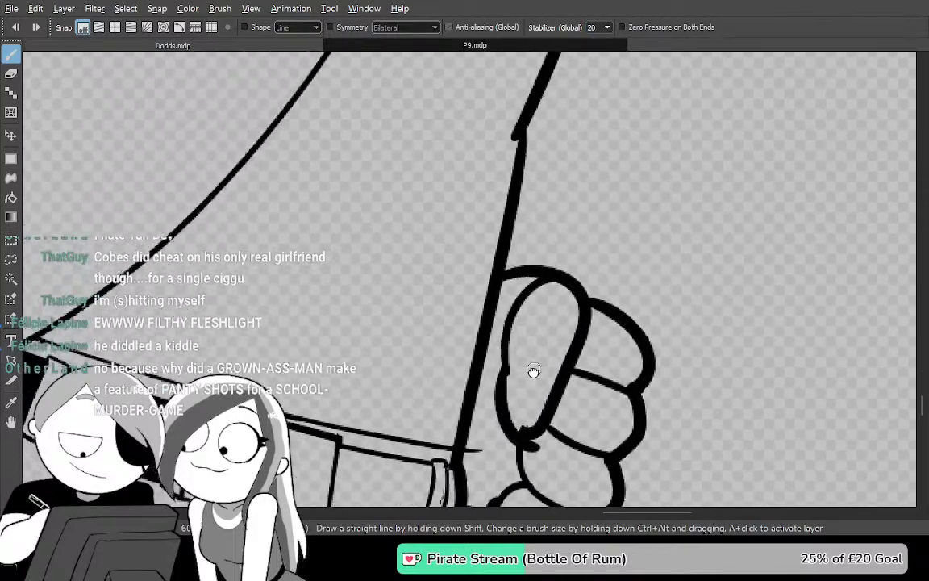
drag(558, 263, 541, 489)
mouse_move(562, 334)
mouse_down()
mouse_move(582, 232)
mouse_move(572, 175)
mouse_move(597, 58)
mouse_move(613, 19)
mouse_move(642, 16)
mouse_move(566, 199)
mouse_move(540, 375)
mouse_up()
key(Tab)
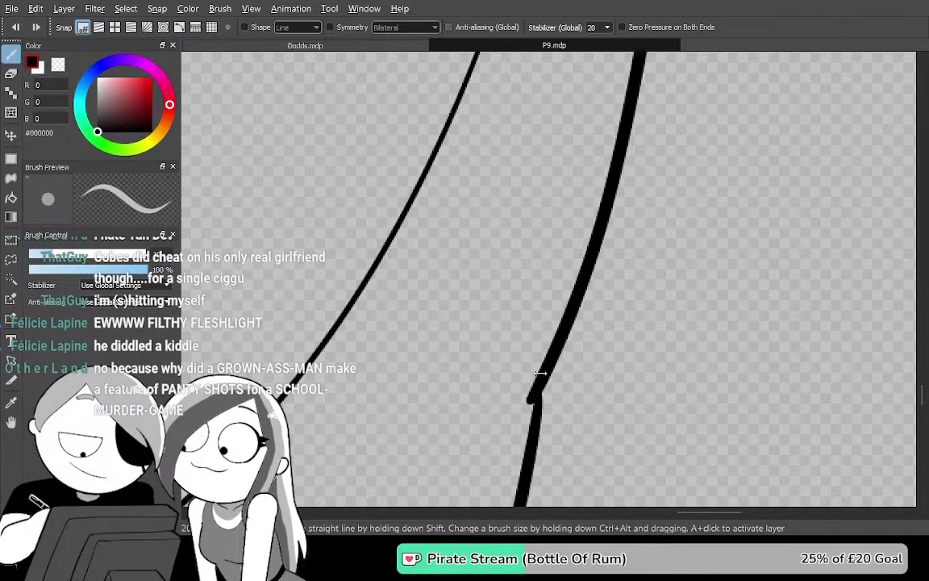
key(Tab)
scroll(601, 429, down, 2)
key(g)
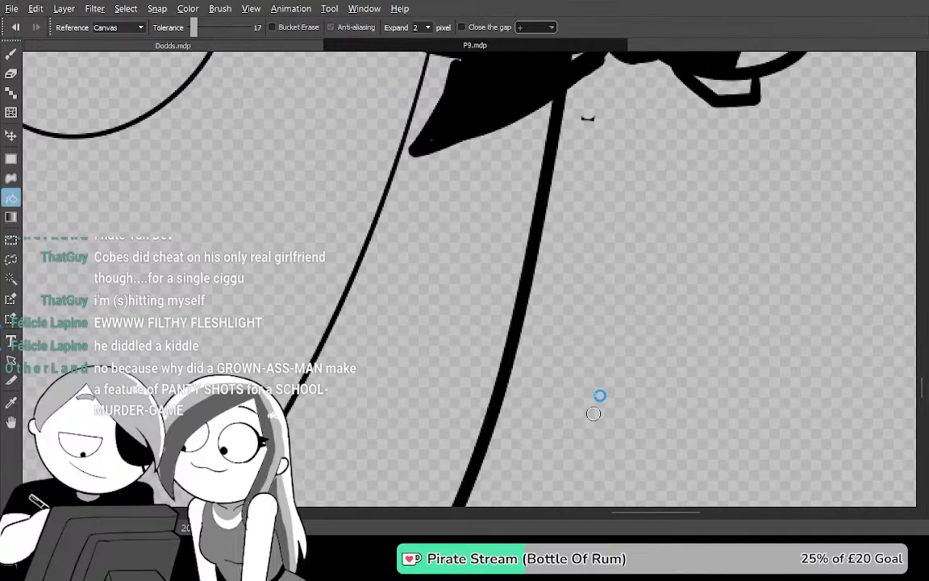
click(595, 366)
key(ctrl+z)
key(b)
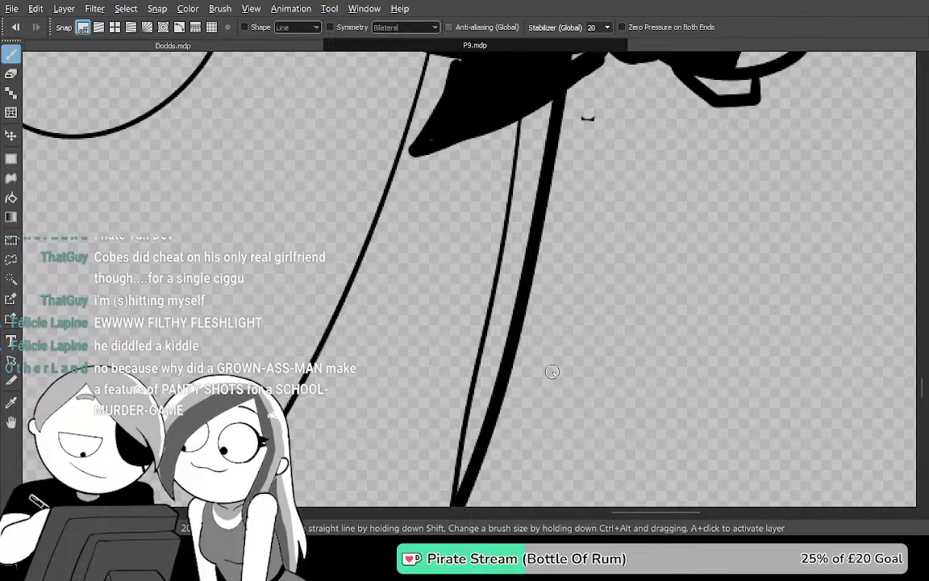
Try to redraw the torso's front outline farther out, from the sleeve shadow down to the kink above the lower fist
scroll(553, 371, up, 3)
drag(617, 157, 593, 371)
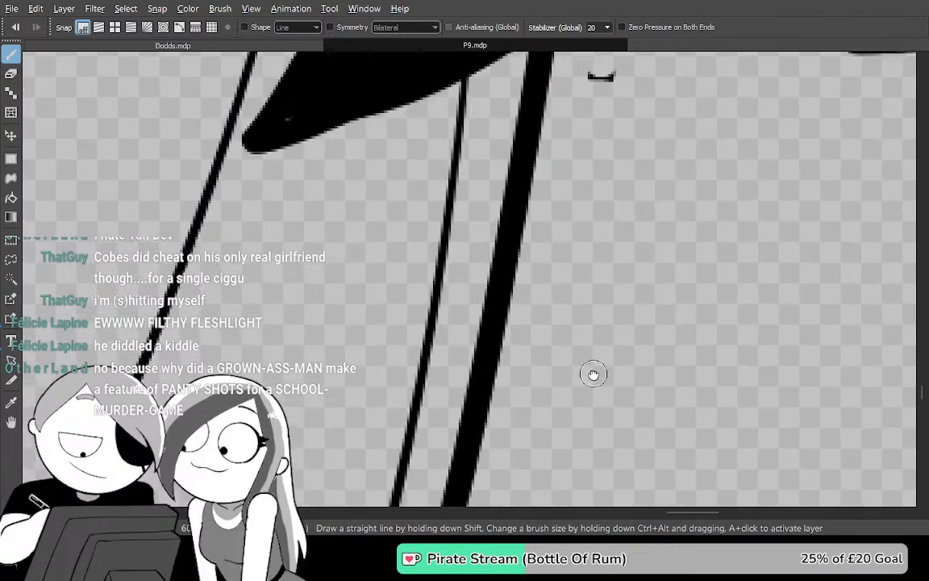
scroll(592, 371, down, 3)
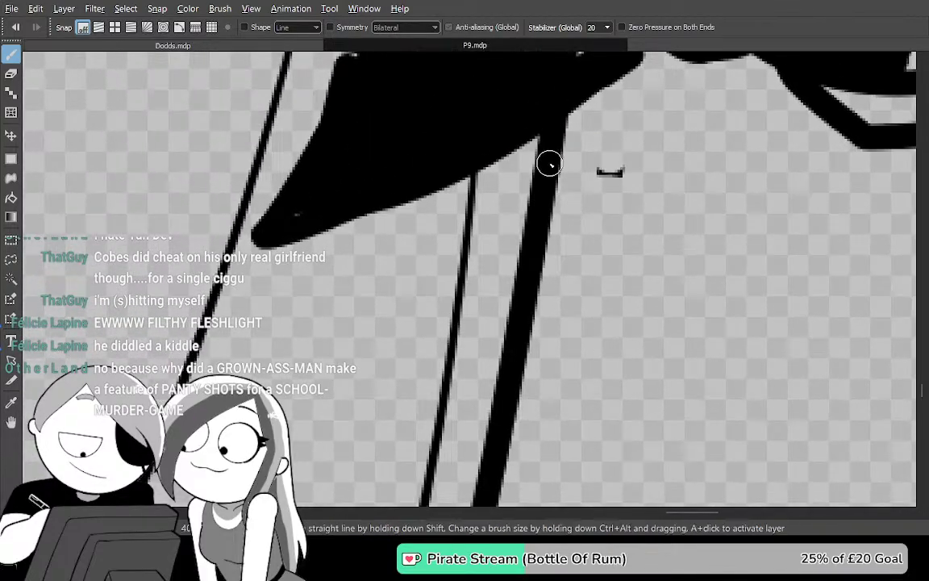
mouse_move(544, 241)
mouse_down()
mouse_move(515, 509)
mouse_move(536, 176)
mouse_move(552, 133)
mouse_move(471, 456)
mouse_move(460, 461)
mouse_up()
key(ctrl+z)
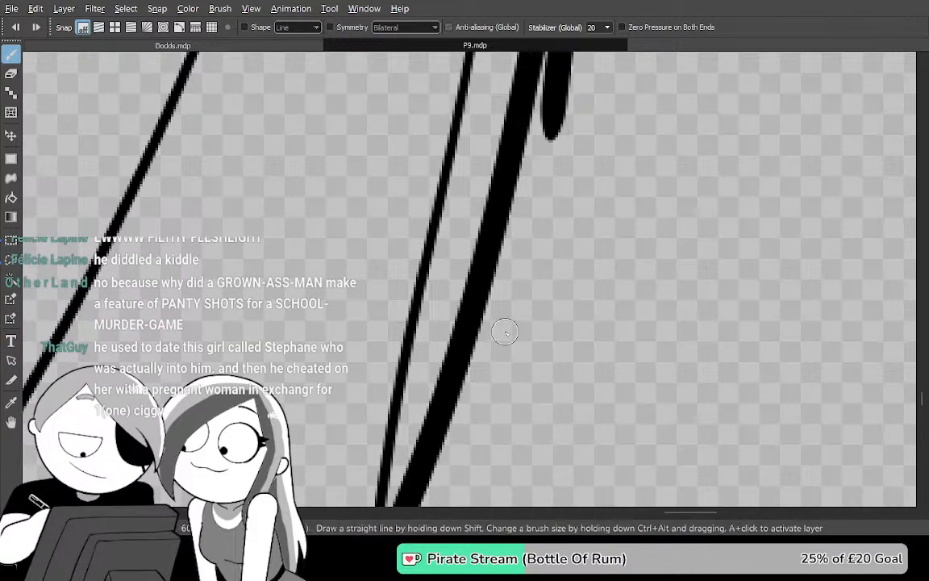
drag(551, 129, 437, 537)
mouse_move(470, 450)
mouse_down()
mouse_move(512, 228)
mouse_move(555, 79)
mouse_up()
mouse_move(525, 155)
mouse_down()
mouse_move(512, 224)
mouse_move(370, 534)
mouse_up()
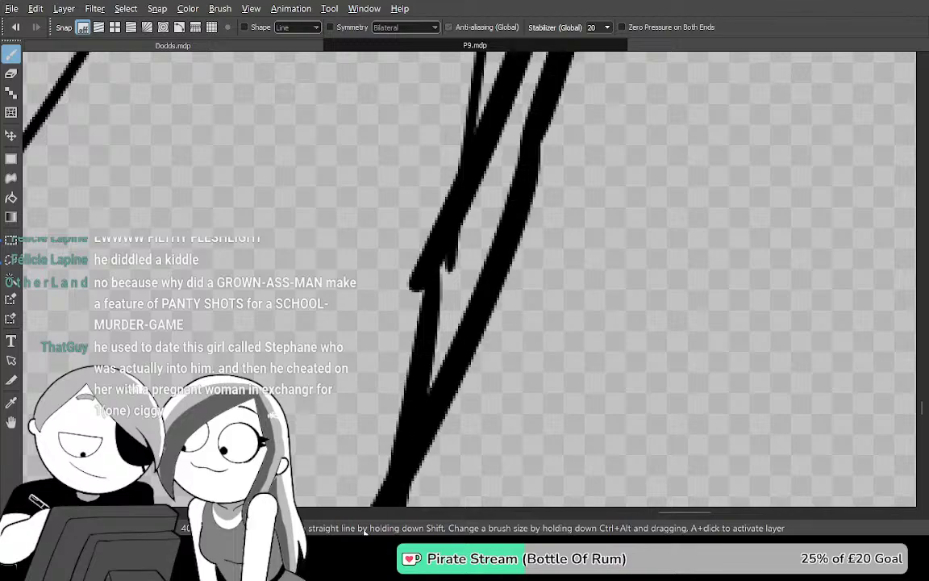
mouse_move(479, 425)
mouse_down()
mouse_move(539, 94)
mouse_move(450, 377)
mouse_move(491, 315)
mouse_move(494, 230)
mouse_move(479, 338)
mouse_move(491, 138)
mouse_up()
key(Tab)
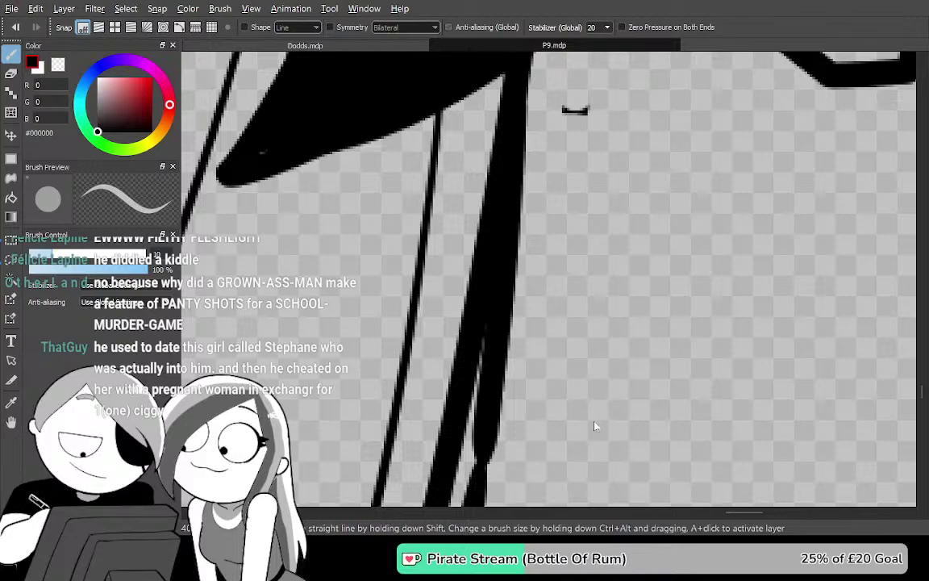
key(Tab)
drag(559, 310, 576, 401)
Erase the old torso front outline lying inside the redrawn one
key(e)
drag(419, 420, 413, 401)
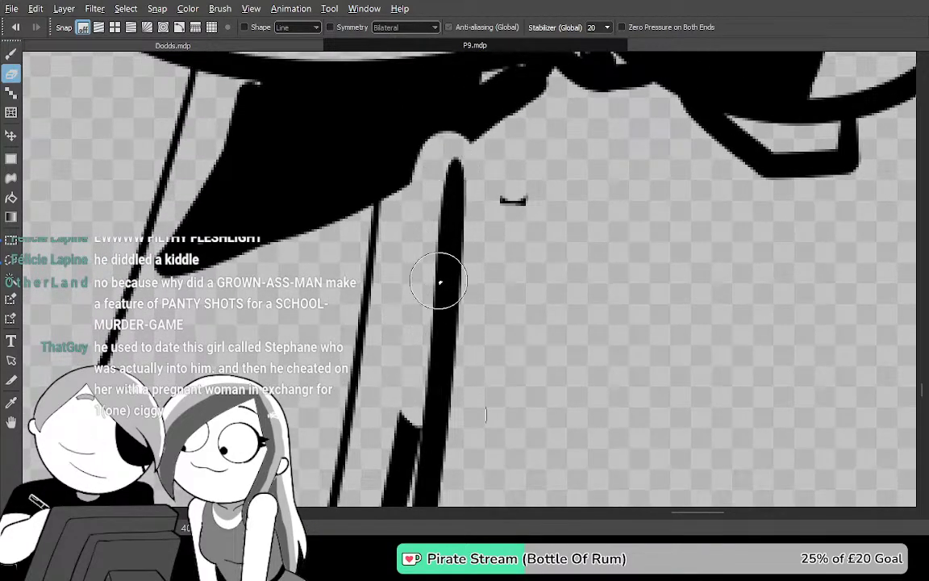
mouse_move(431, 416)
mouse_down()
mouse_move(450, 201)
mouse_move(410, 376)
mouse_move(469, 136)
mouse_up()
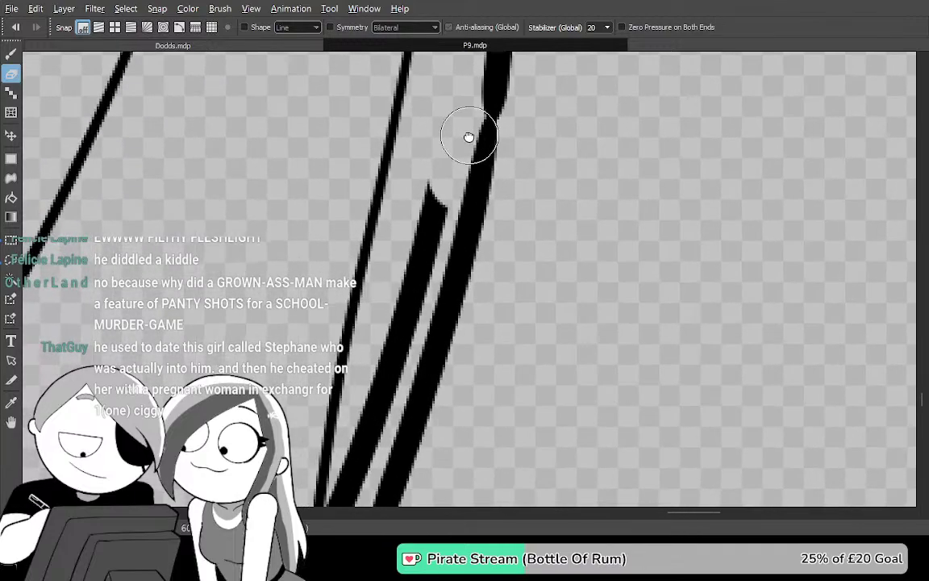
mouse_move(407, 348)
mouse_down()
mouse_move(445, 307)
mouse_move(494, 137)
mouse_up()
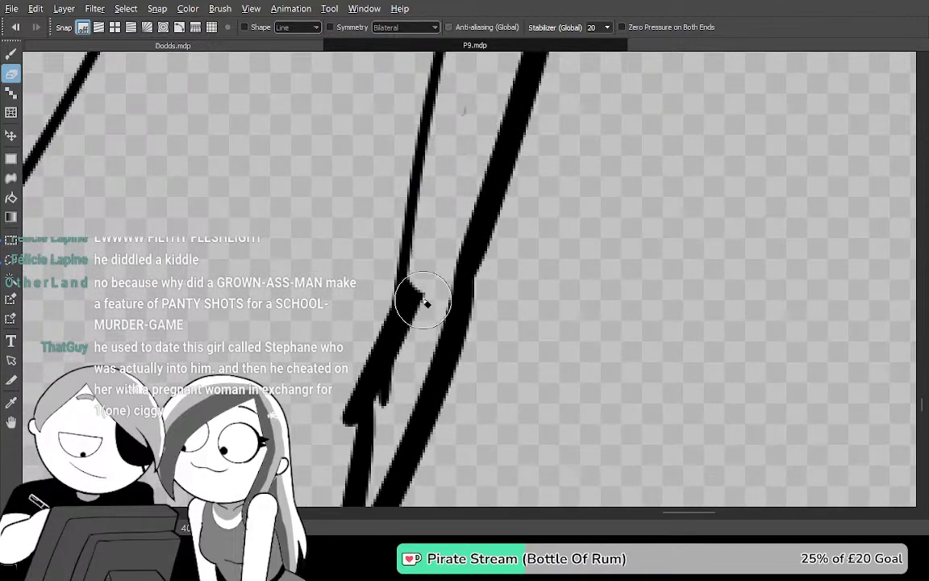
mouse_move(417, 384)
mouse_down()
mouse_move(458, 180)
mouse_move(491, 149)
mouse_move(504, 187)
mouse_move(532, 145)
mouse_move(537, 286)
mouse_move(460, 460)
mouse_move(496, 402)
mouse_move(579, 492)
mouse_up()
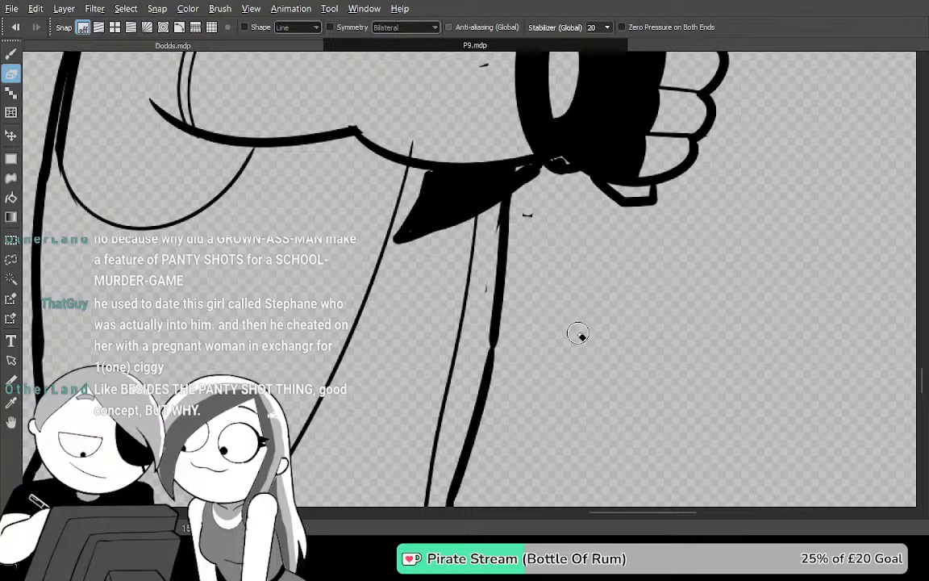
Undo the erasing, the redrawn torso front outline and the thin line inside it
scroll(580, 337, up, 2)
key(ctrl+z)
key(ctrl+z)
key(ctrl+z)
key(ctrl+z)
key(ctrl+z)
key(ctrl+z)
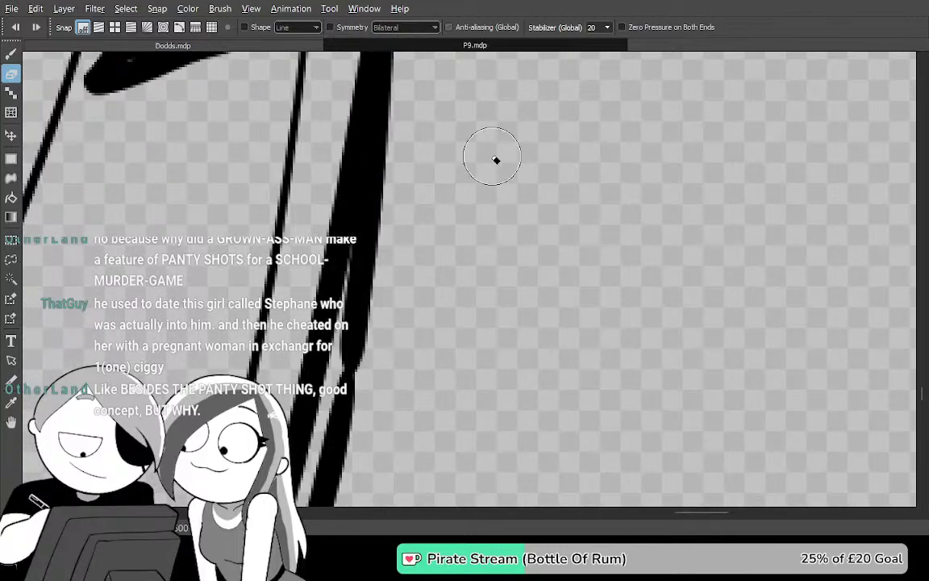
Fill the belt section between the buckle and the front belt loop, and the sliver beyond the loop, with black
drag(489, 155, 539, 338)
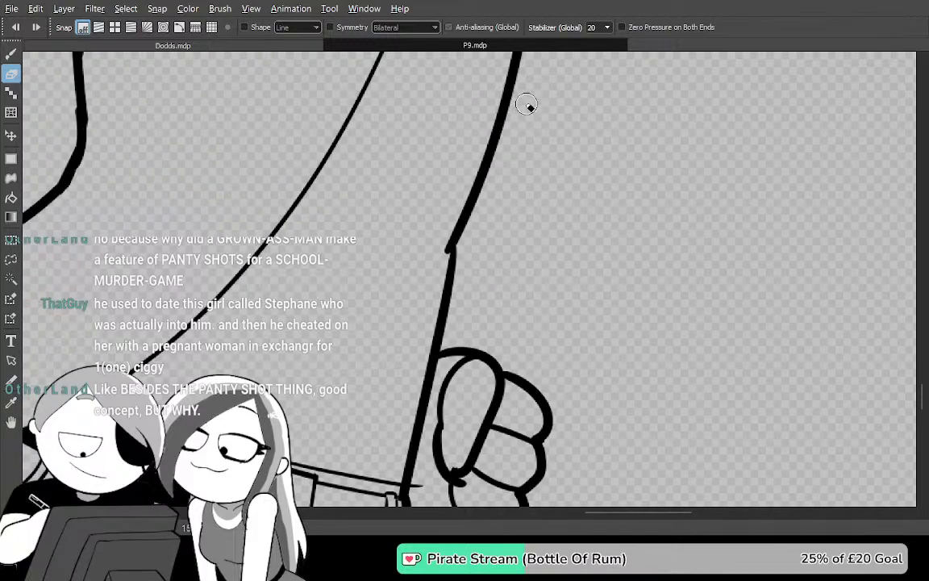
scroll(526, 105, up, 5)
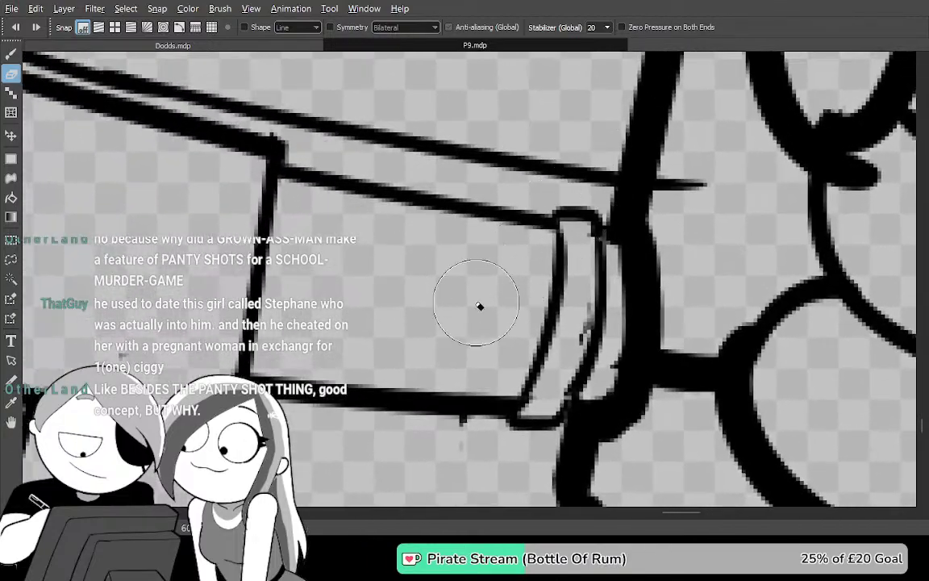
key(g)
click(452, 327)
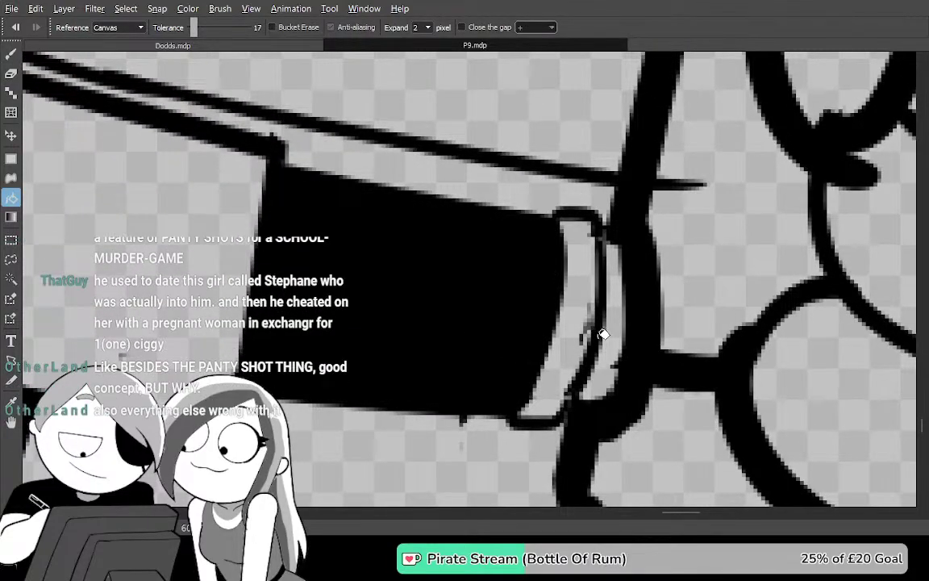
click(611, 333)
Fill the gap between the torso's front outline and the lower fist with black
drag(692, 419, 674, 373)
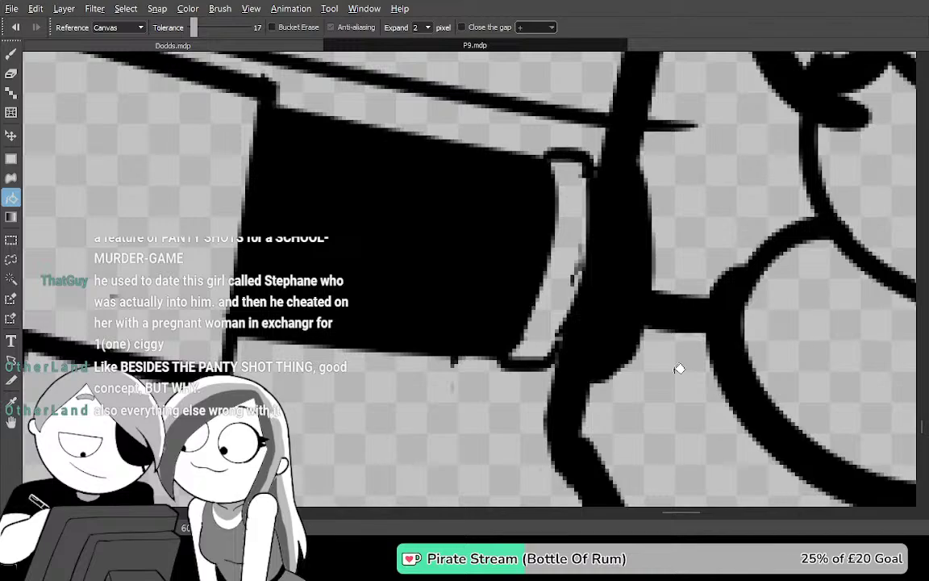
drag(740, 297, 541, 454)
click(523, 387)
drag(587, 311, 494, 472)
mouse_move(650, 178)
mouse_down()
mouse_move(543, 368)
mouse_move(526, 425)
mouse_move(588, 206)
mouse_move(516, 424)
mouse_move(643, 185)
mouse_up()
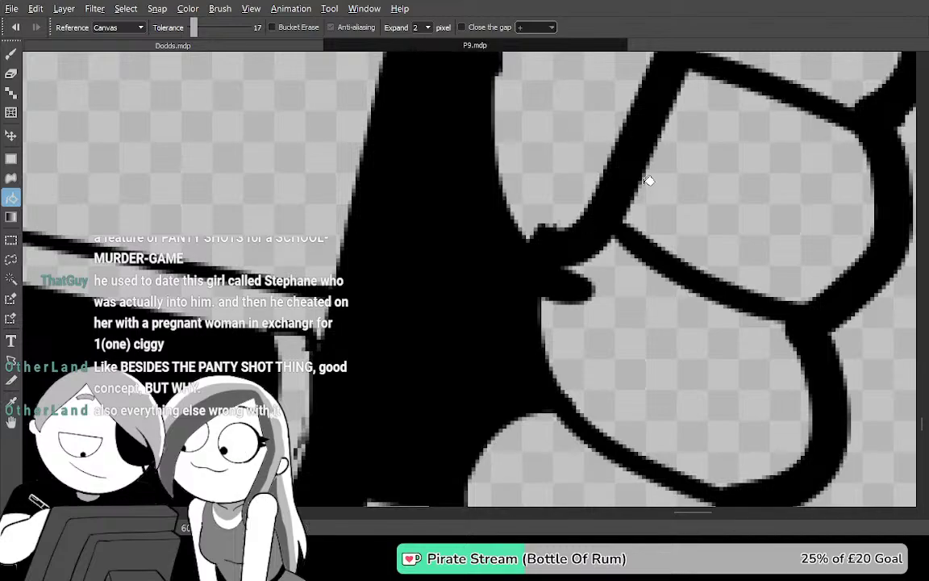
scroll(649, 180, down, 5)
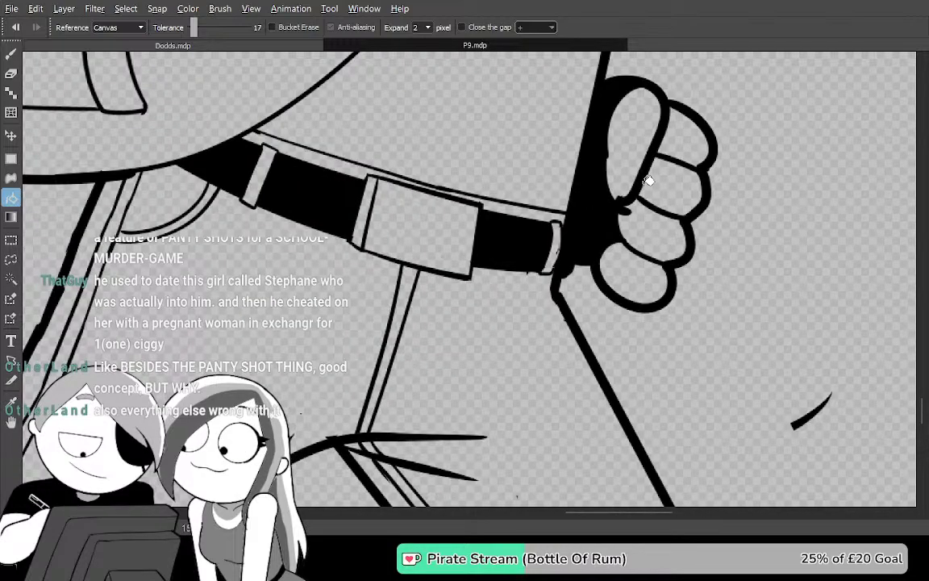
Look over the trouser legs, the belt and lower fist, and the torso up to the sleeve shadow
mouse_move(643, 187)
mouse_down()
mouse_move(666, 288)
mouse_move(637, 338)
mouse_move(596, 381)
mouse_up()
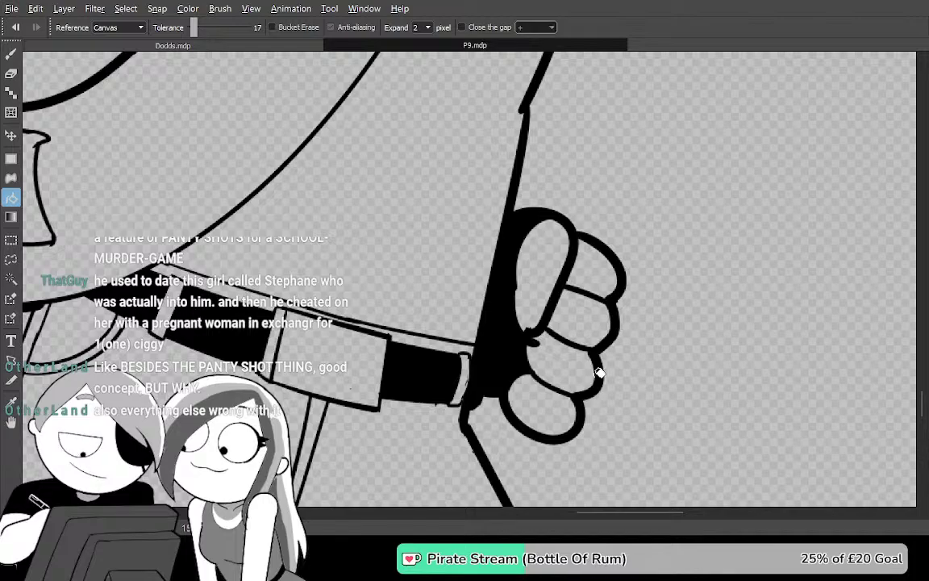
mouse_move(599, 373)
mouse_down()
mouse_move(613, 257)
mouse_move(762, 116)
mouse_up()
mouse_move(613, 290)
mouse_down()
mouse_move(632, 158)
mouse_move(691, 64)
mouse_up()
drag(617, 230, 798, 289)
mouse_move(697, 319)
mouse_down()
mouse_move(773, 375)
mouse_move(882, 315)
mouse_move(659, 211)
mouse_move(688, 280)
mouse_move(572, 239)
mouse_move(806, 265)
mouse_move(589, 409)
mouse_up()
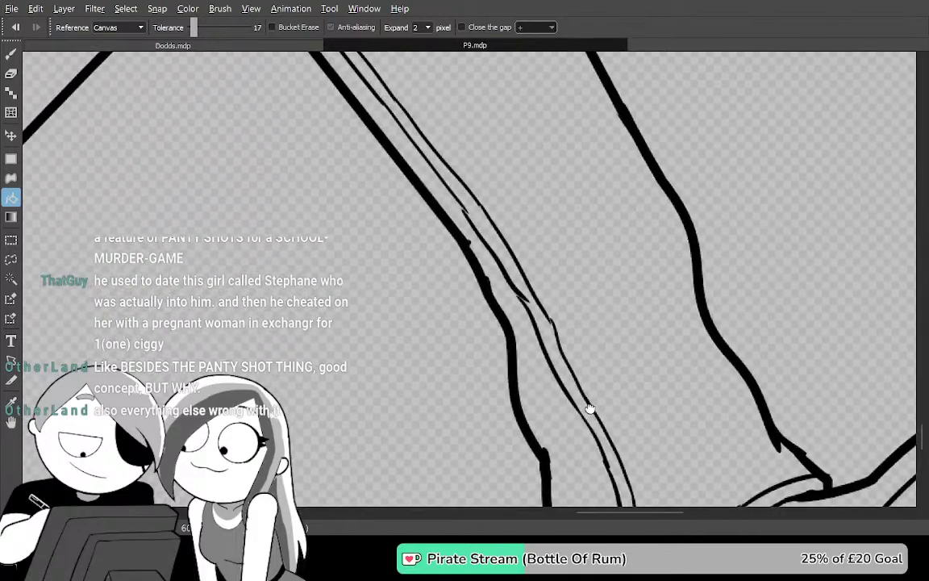
mouse_move(714, 396)
mouse_down()
mouse_move(711, 234)
mouse_move(738, 378)
mouse_up()
drag(742, 241, 764, 256)
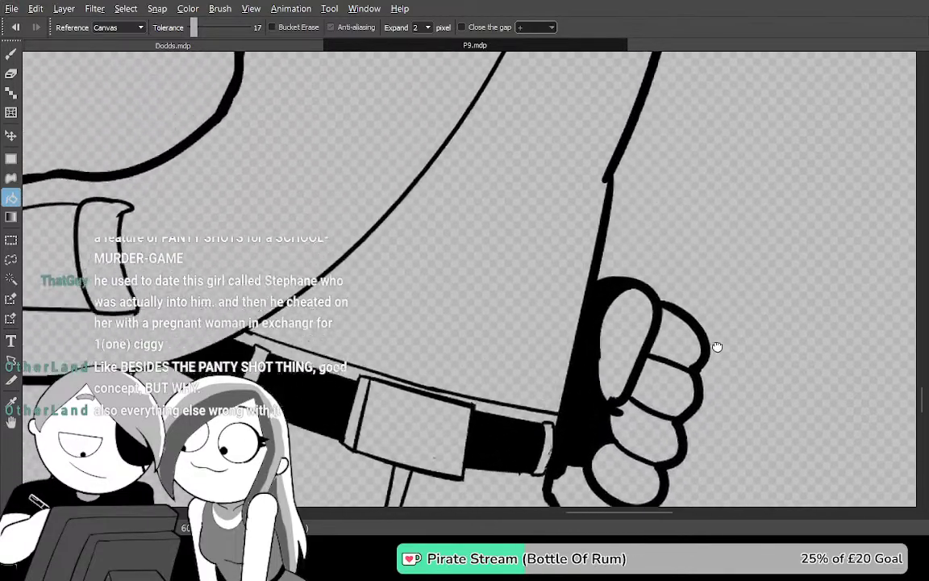
mouse_move(736, 206)
mouse_down()
mouse_move(668, 297)
mouse_move(644, 483)
mouse_up()
mouse_move(693, 285)
mouse_down()
mouse_move(700, 392)
mouse_move(692, 353)
mouse_up()
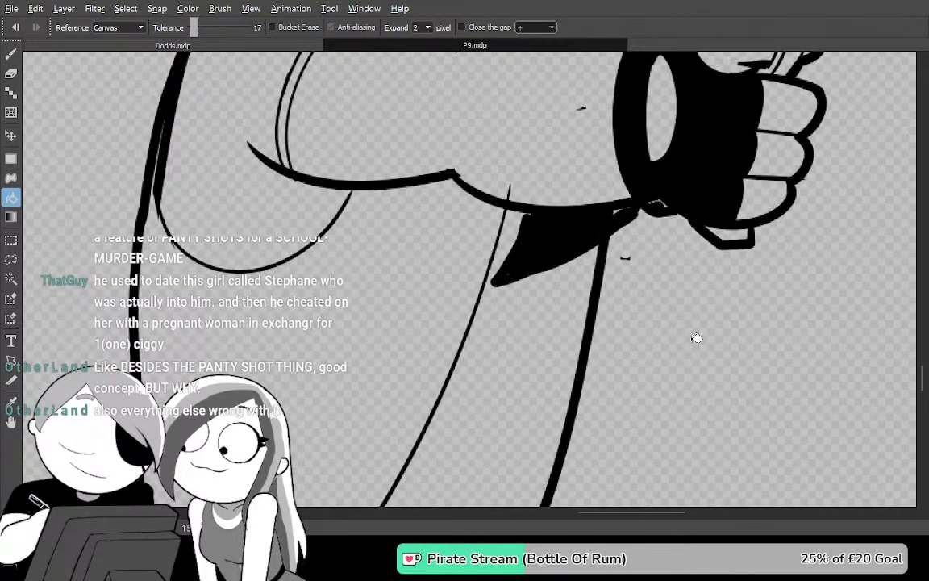
Lasso the pointed lower end of the black shadow under the outstretched sleeve, delete it and deselect
scroll(696, 340, up, 5)
key(space)
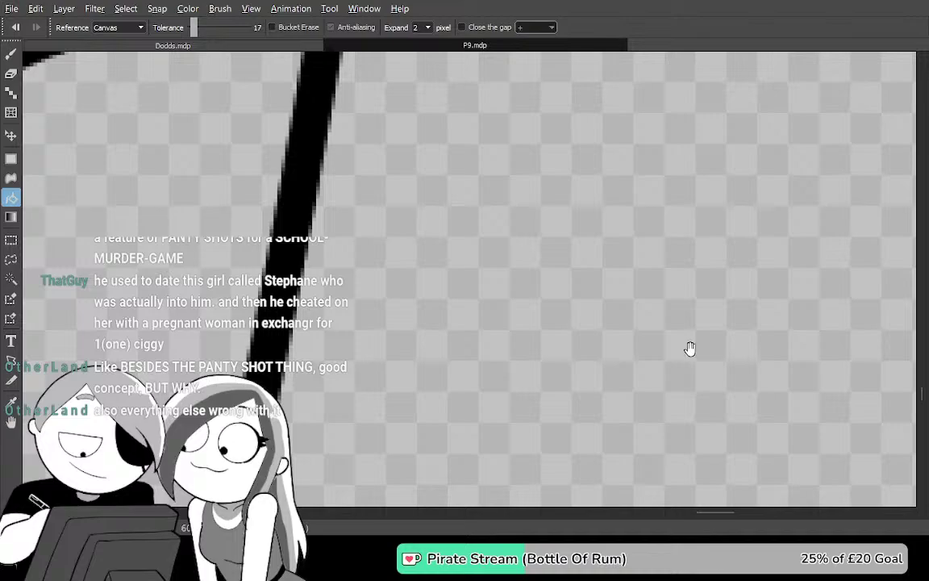
mouse_move(464, 226)
mouse_down()
mouse_move(504, 257)
mouse_move(791, 338)
mouse_up()
mouse_move(633, 328)
mouse_down()
mouse_move(705, 385)
mouse_move(710, 402)
mouse_up()
drag(623, 370, 608, 462)
key(l)
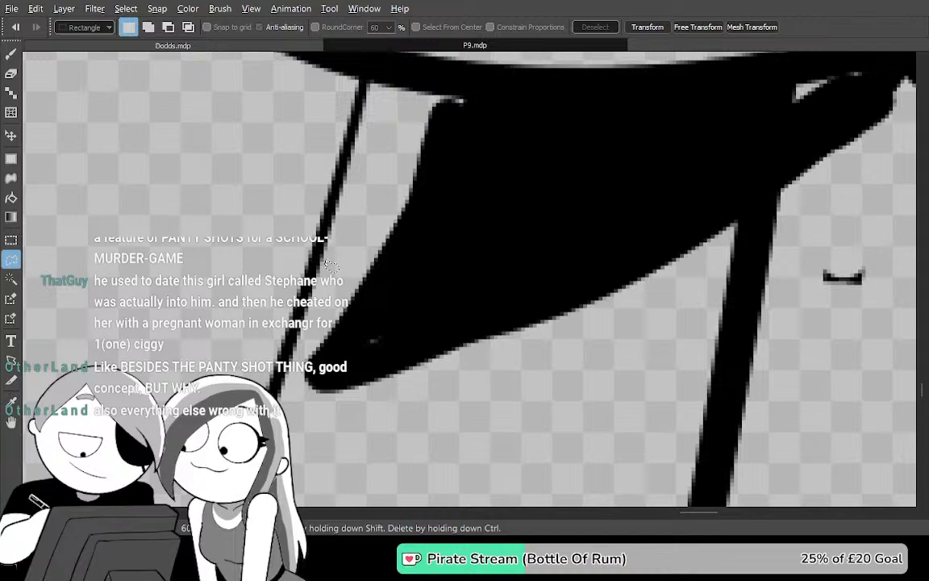
mouse_move(308, 421)
mouse_down()
mouse_move(556, 322)
mouse_move(609, 273)
mouse_up()
key(ctrl+d)
key(b)
key(Tab)
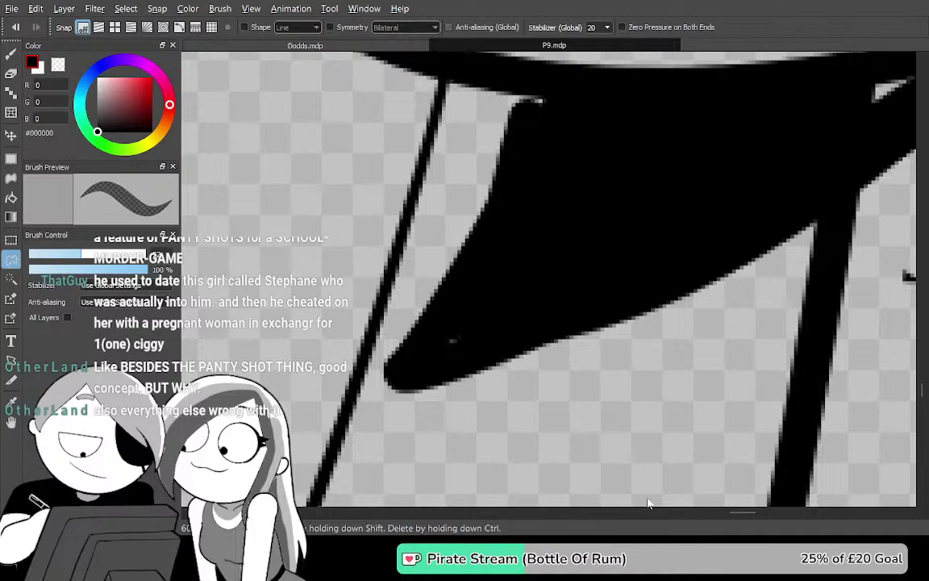
key(Tab)
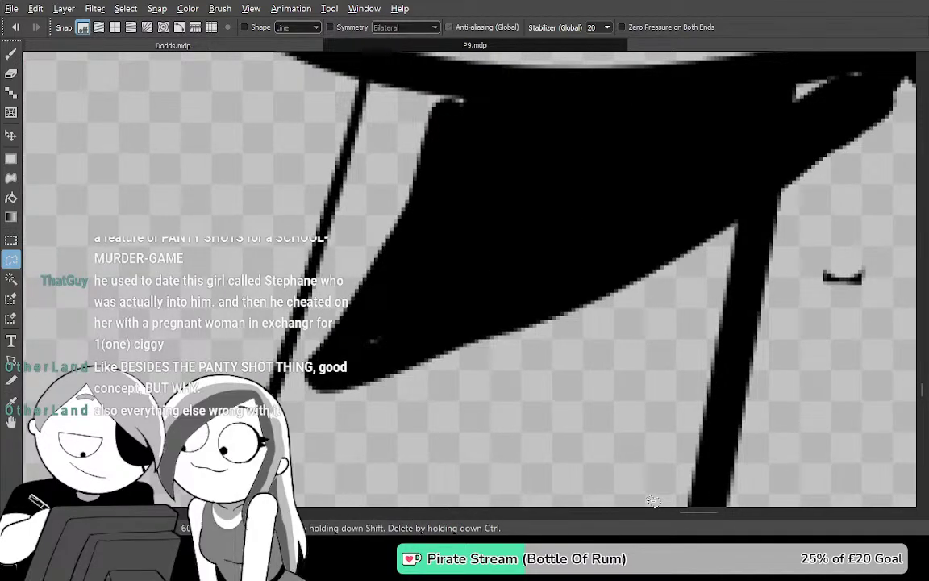
key(m)
mouse_move(648, 296)
mouse_down()
mouse_move(552, 397)
mouse_move(408, 445)
mouse_move(330, 448)
mouse_move(300, 426)
mouse_move(295, 382)
mouse_move(408, 161)
mouse_up()
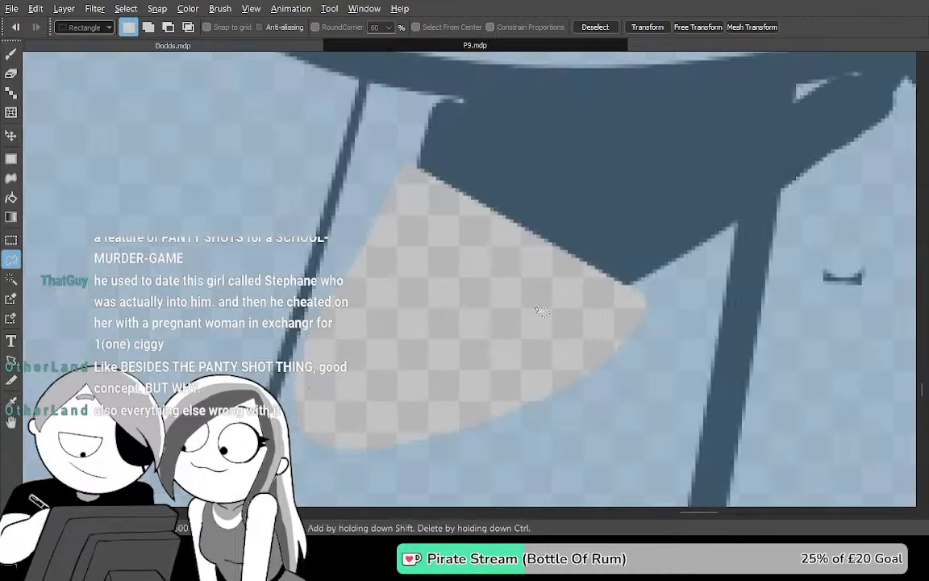
key(ctrl+d)
Redraw the sleeve shadow's lower edge as a rounded curve reaching past the thin torso line, and fill it with black
drag(690, 348, 649, 396)
key(b)
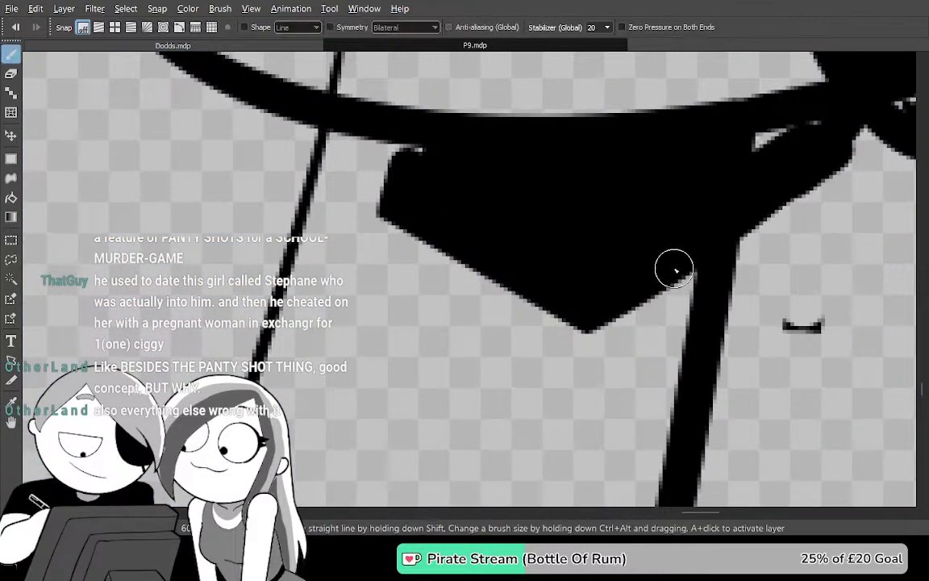
drag(679, 265, 269, 322)
drag(201, 314, 399, 145)
key(g)
click(362, 239)
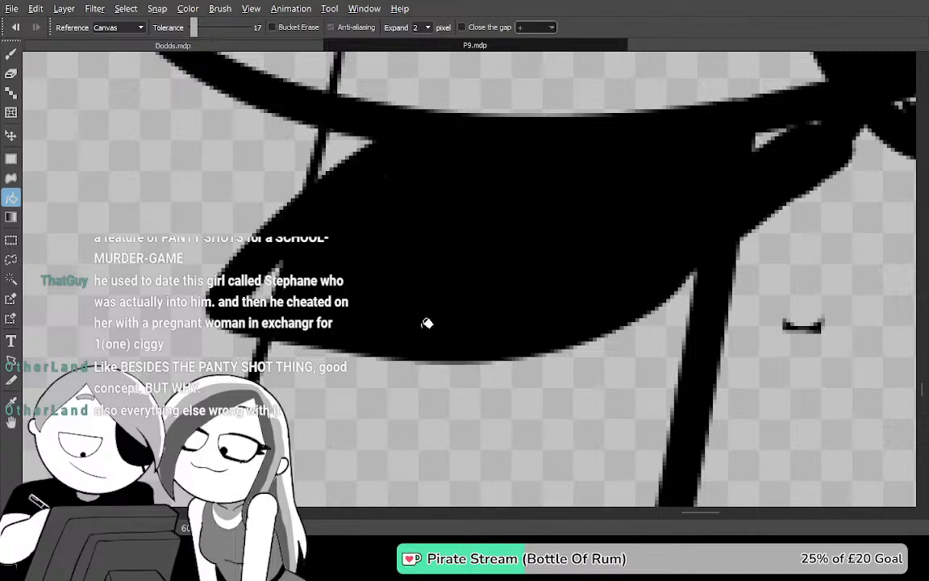
key(p)
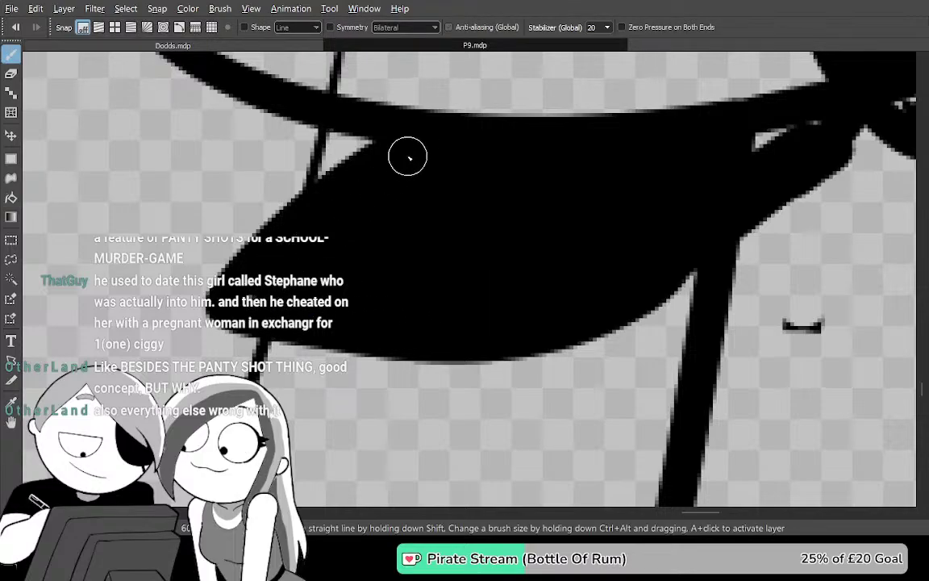
Fill the panel background around the gunman with black
scroll(404, 233, down, 4)
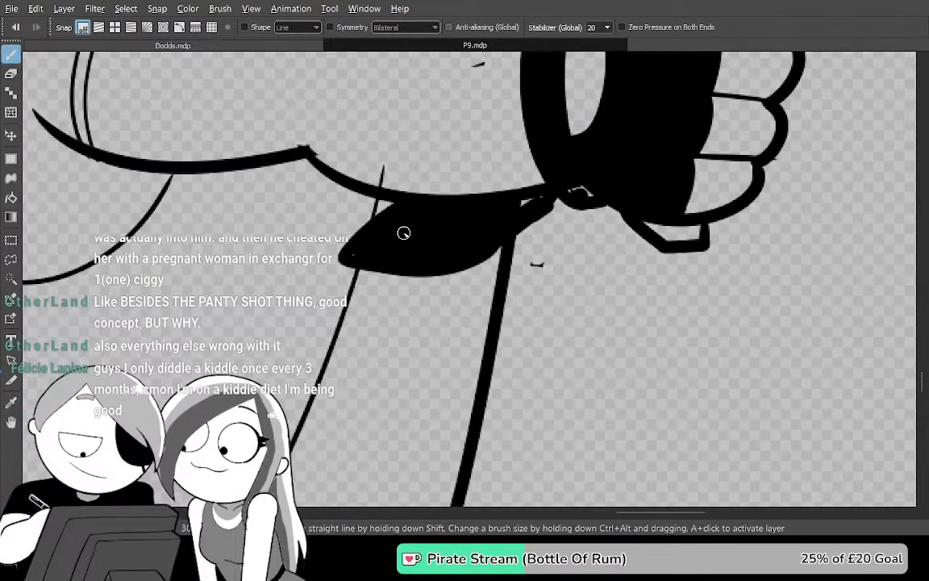
scroll(403, 233, down, 1)
drag(574, 363, 674, 69)
key(g)
click(782, 171)
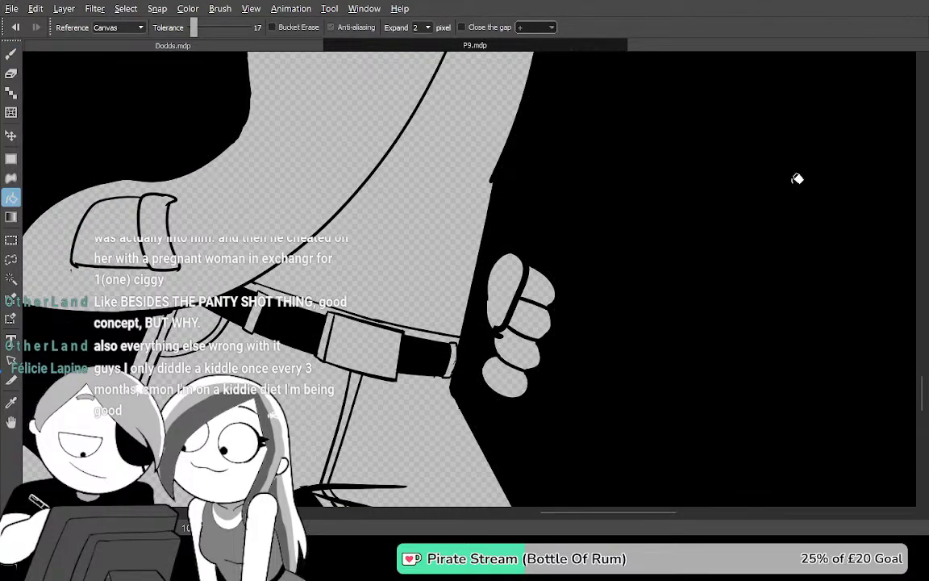
Look over the gunman's whole silhouette against the black background and undo the background fill
scroll(797, 178, left, 3)
scroll(796, 178, down, 2)
scroll(777, 174, left, 3)
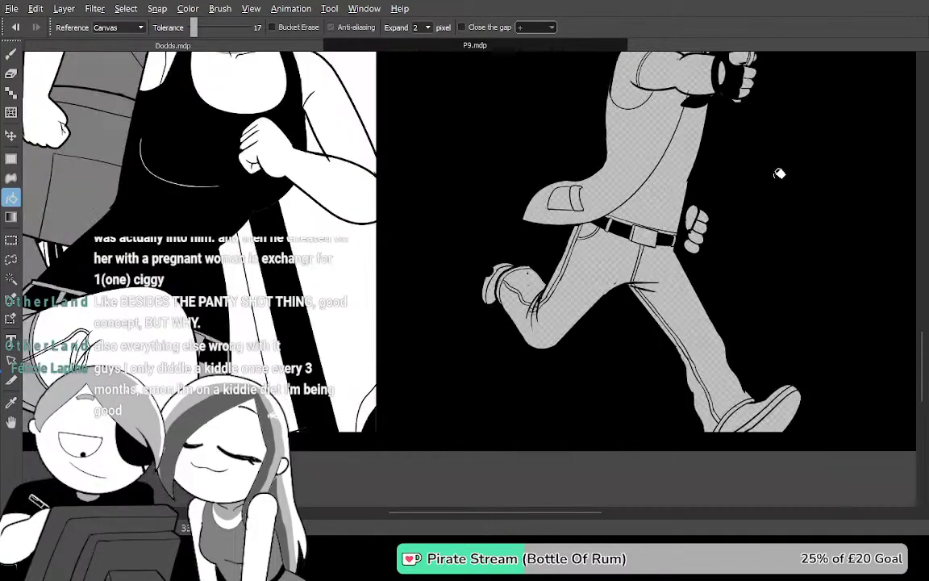
drag(781, 174, 478, 297)
mouse_move(518, 213)
mouse_down()
mouse_move(522, 264)
mouse_move(476, 367)
mouse_up()
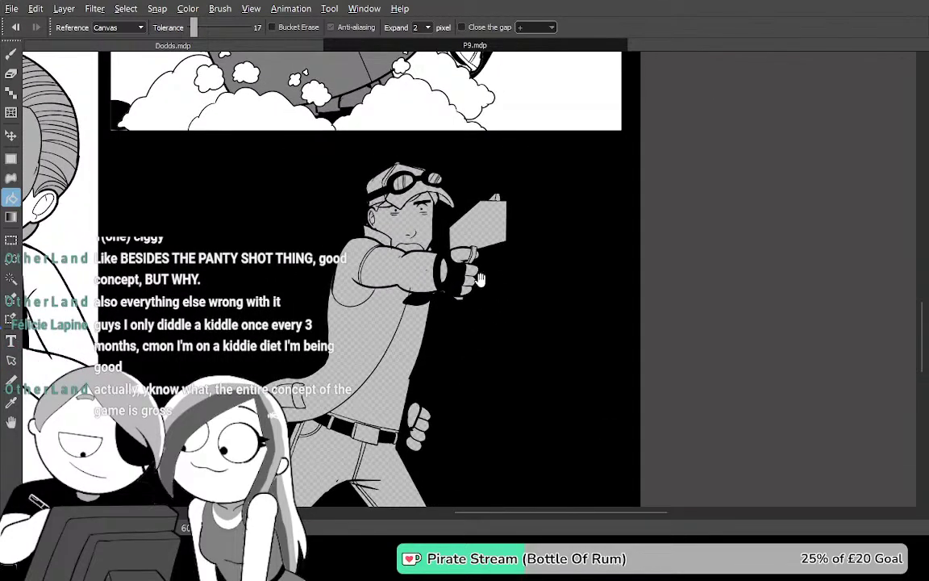
scroll(493, 338, down, 5)
drag(483, 232, 486, 199)
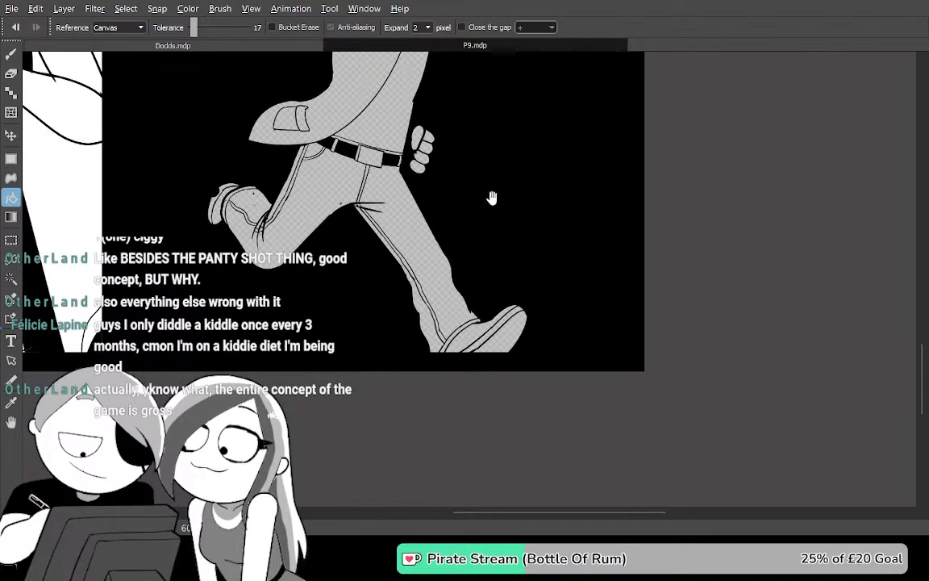
key(ctrl+z)
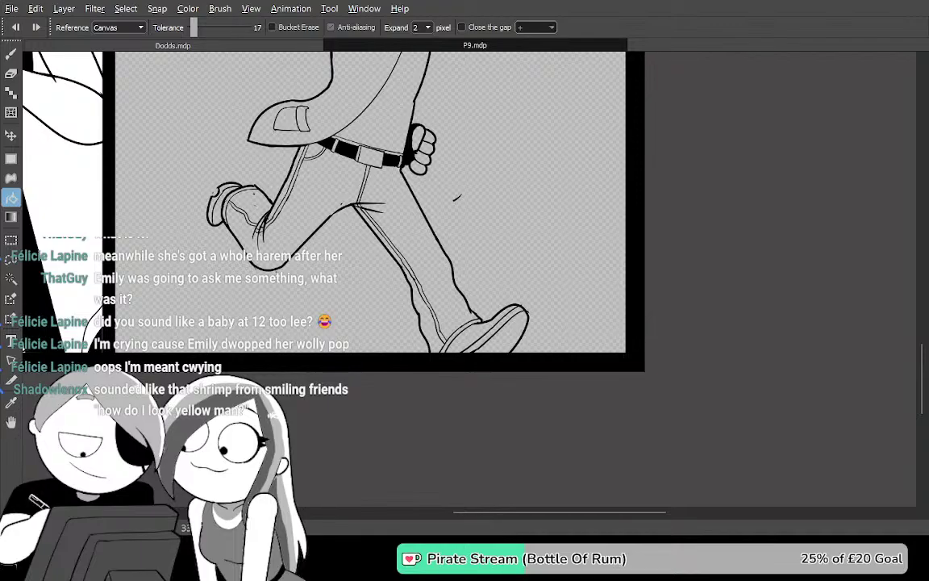
Fill the background around the gunman with black again and centre the figure for review
drag(590, 264, 830, 383)
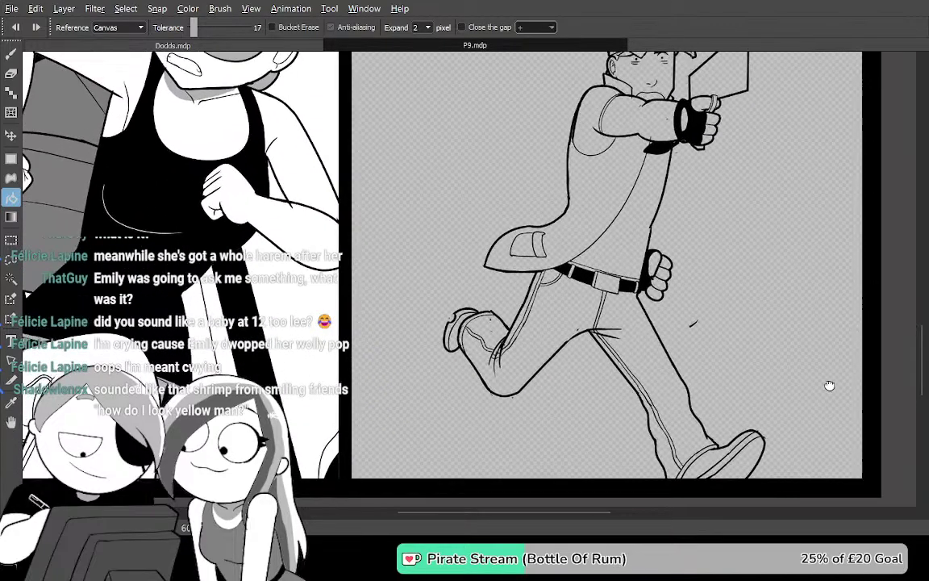
click(733, 303)
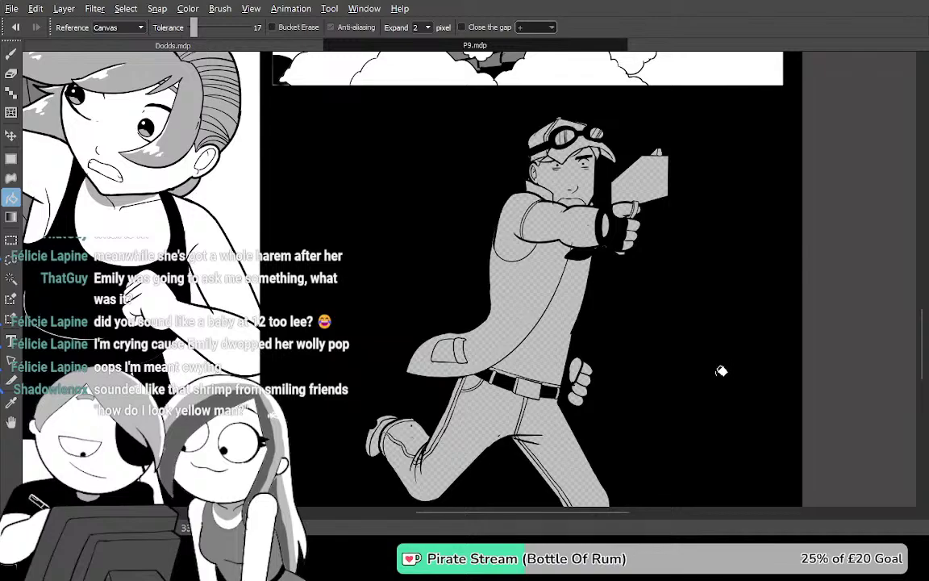
drag(692, 400, 662, 296)
drag(650, 357, 554, 355)
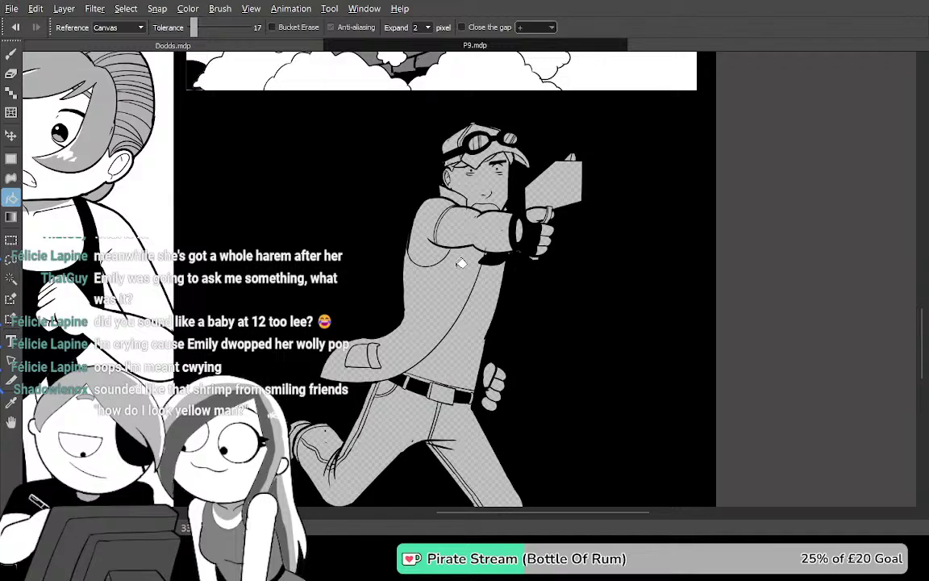
Check the face, gun arm, belt and trouser legs against the black background, and undo the fill
scroll(503, 264, up, 3)
scroll(504, 264, down, 3)
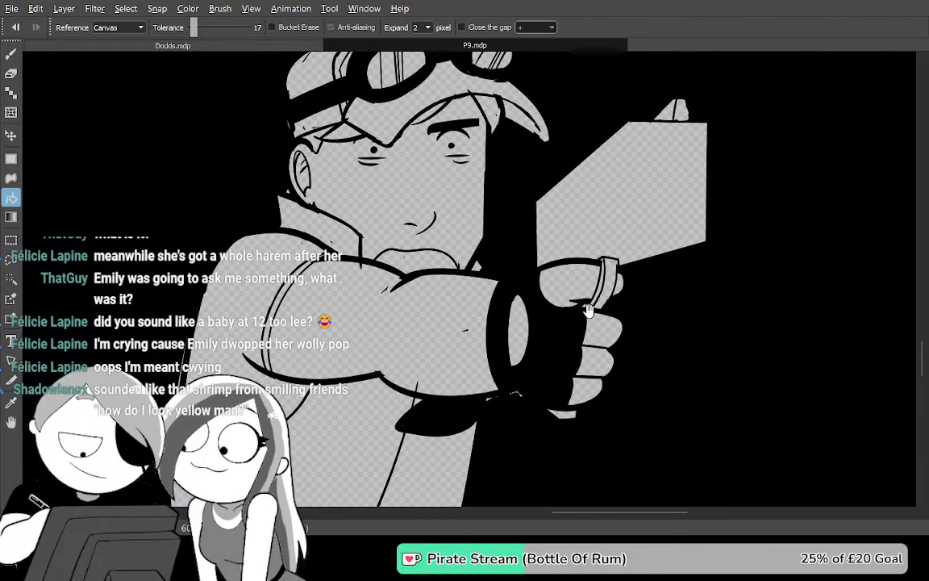
drag(578, 304, 582, 189)
drag(514, 357, 598, 124)
drag(605, 447, 649, 159)
drag(629, 306, 624, 177)
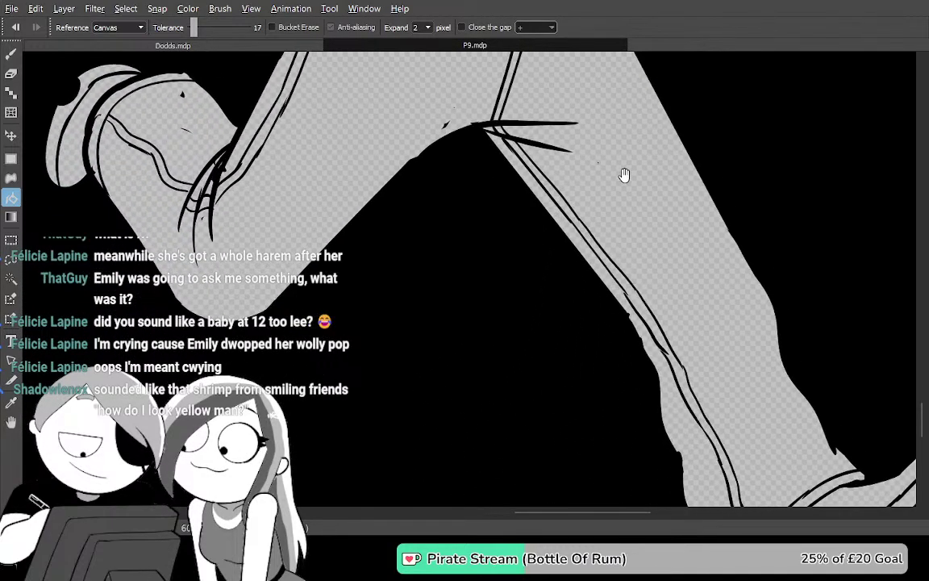
scroll(605, 171, down, 3)
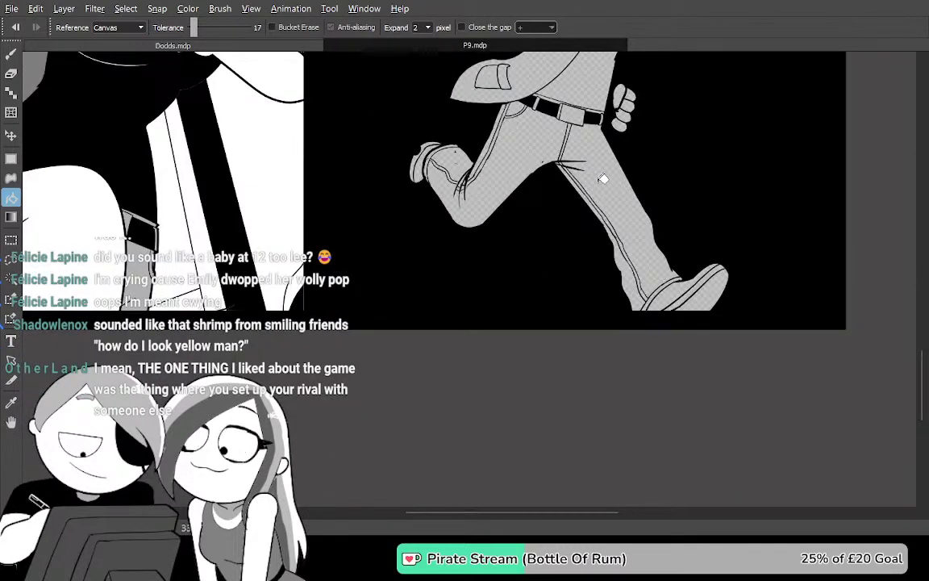
drag(595, 182, 561, 406)
drag(572, 371, 671, 268)
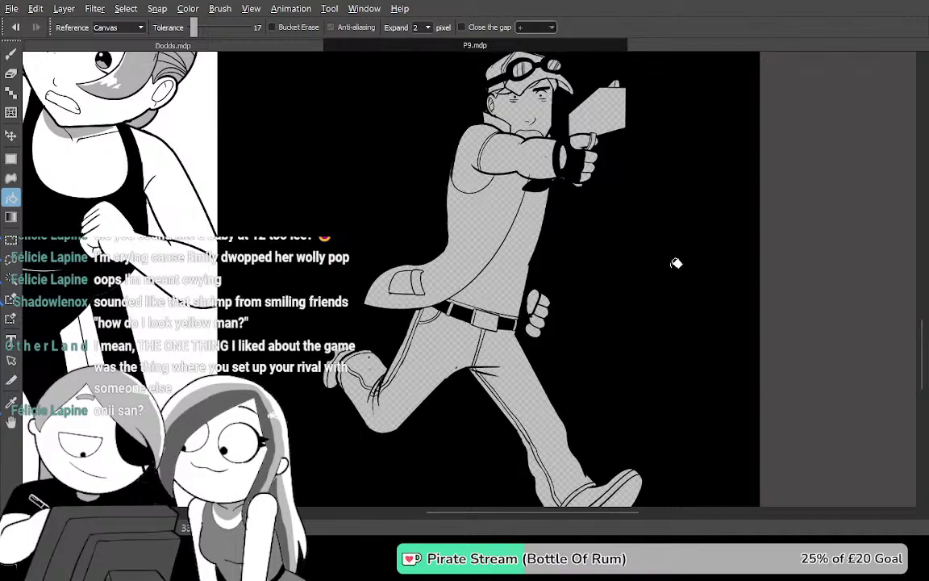
key(ctrl+z)
Trim the gunman's line art outside the panel using an inverted selection of the panel interior, and deselect
key(Tab)
key(b)
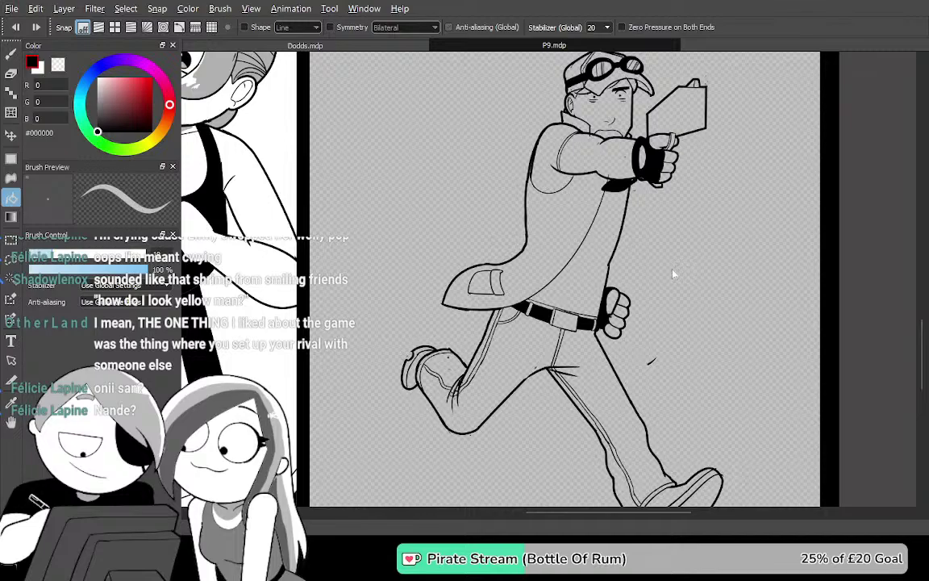
key(Tab)
key(h)
key(w)
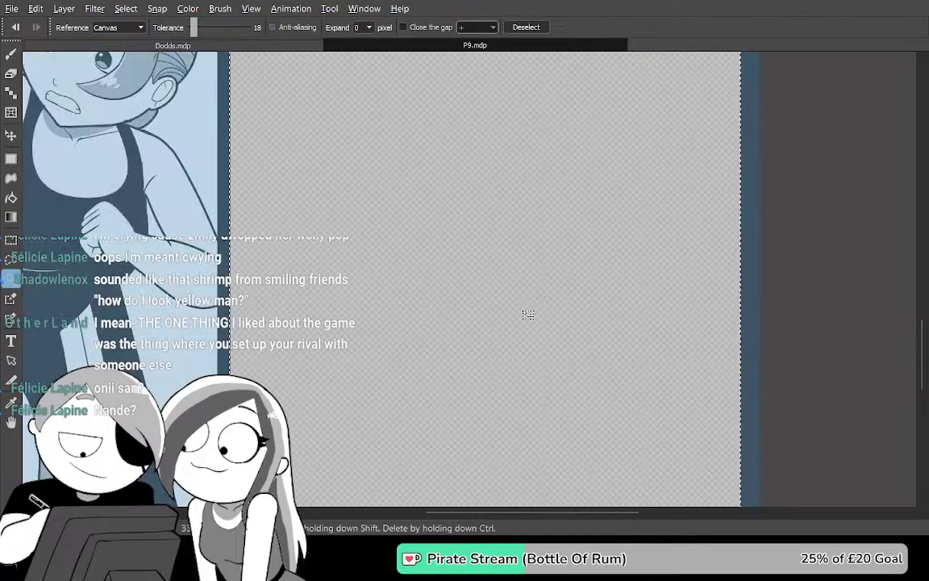
click(522, 312)
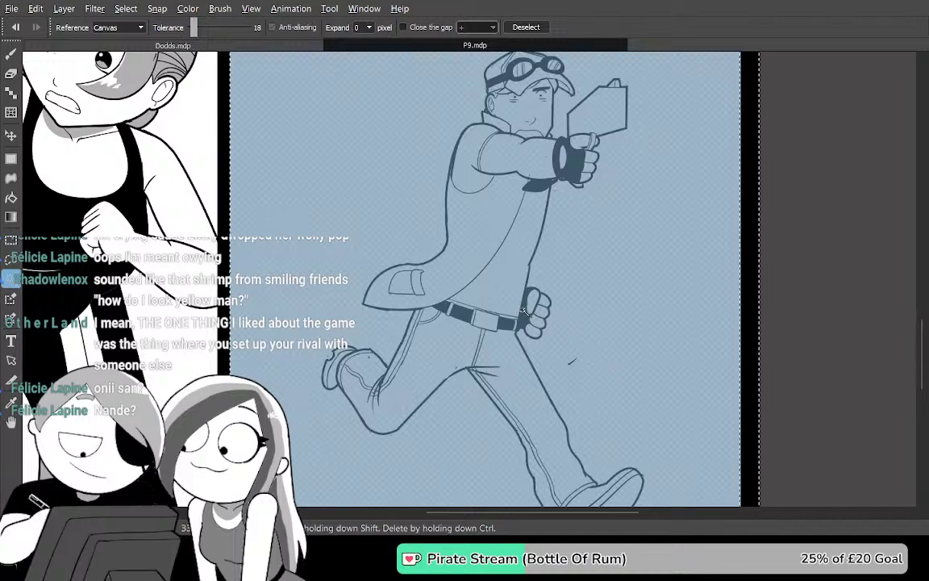
key(ctrl+d)
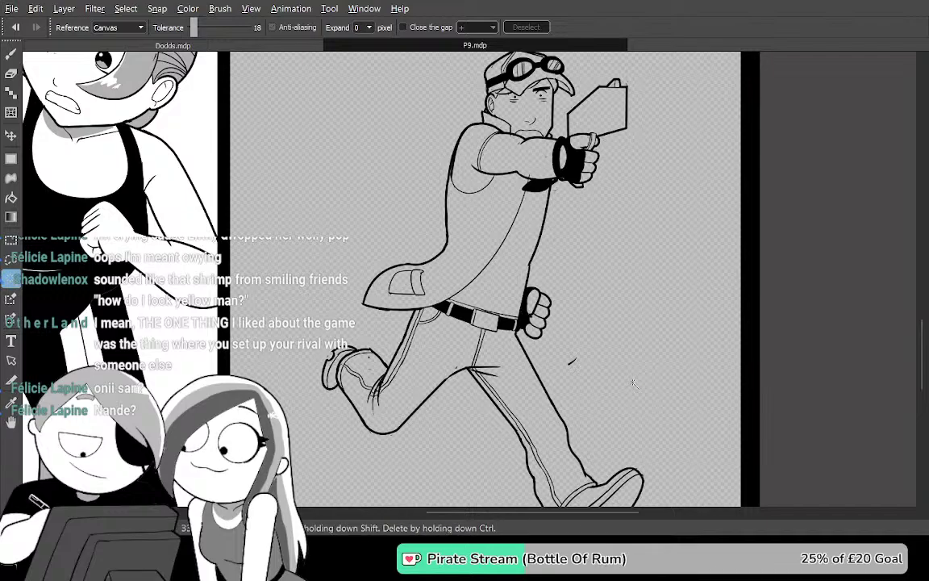
Transform the gunman's line art, moving it so the cut-off foot lines meet the panel's bottom border
scroll(634, 384, up, 5)
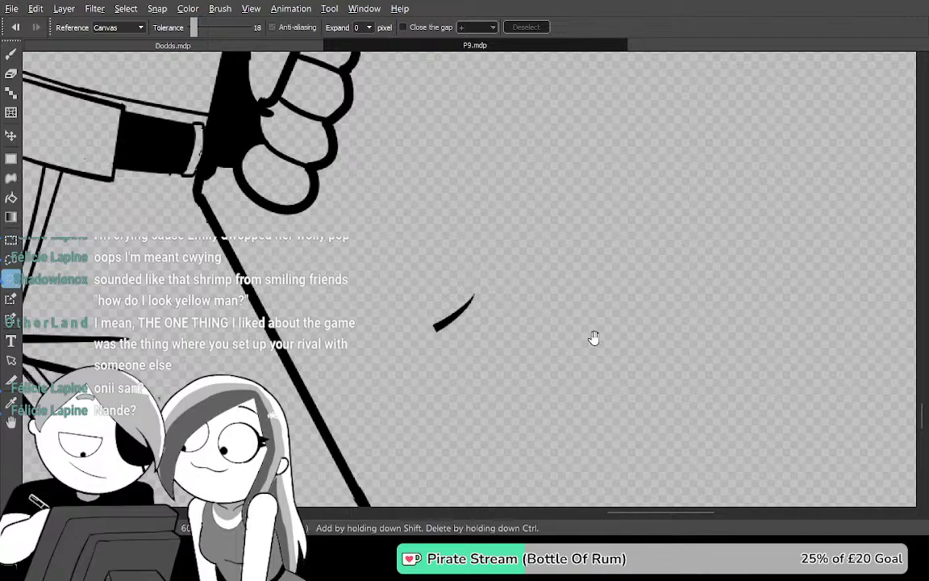
mouse_move(387, 338)
mouse_down()
mouse_move(632, 352)
mouse_move(671, 315)
mouse_move(678, 294)
mouse_up()
mouse_move(462, 299)
mouse_down()
mouse_move(661, 309)
mouse_move(632, 294)
mouse_move(784, 280)
mouse_move(562, 258)
mouse_up()
key(ctrl+t)
mouse_move(770, 343)
mouse_down()
mouse_move(616, 171)
mouse_move(455, 68)
mouse_move(409, 151)
mouse_move(360, 131)
mouse_up()
drag(674, 228, 526, 105)
drag(619, 240, 475, 202)
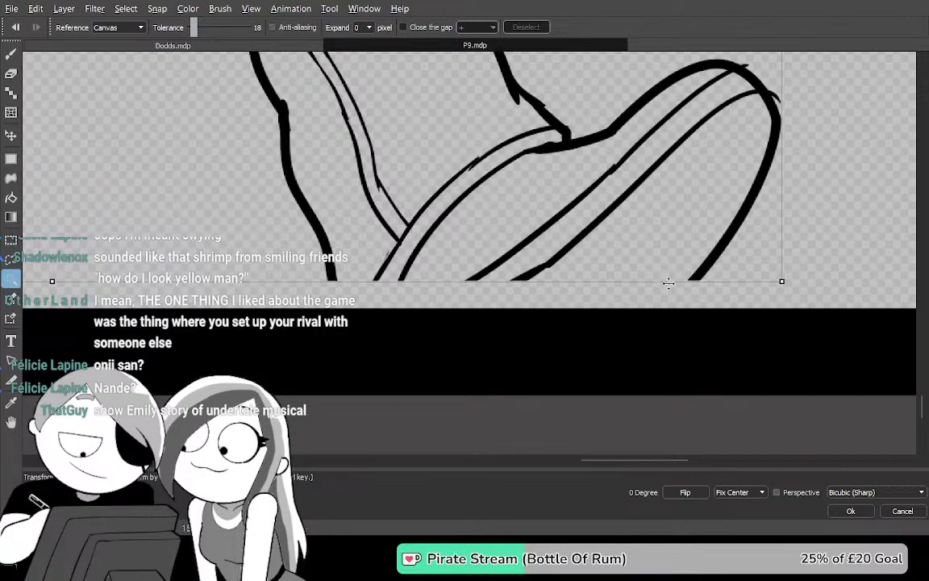
scroll(669, 282, up, 5)
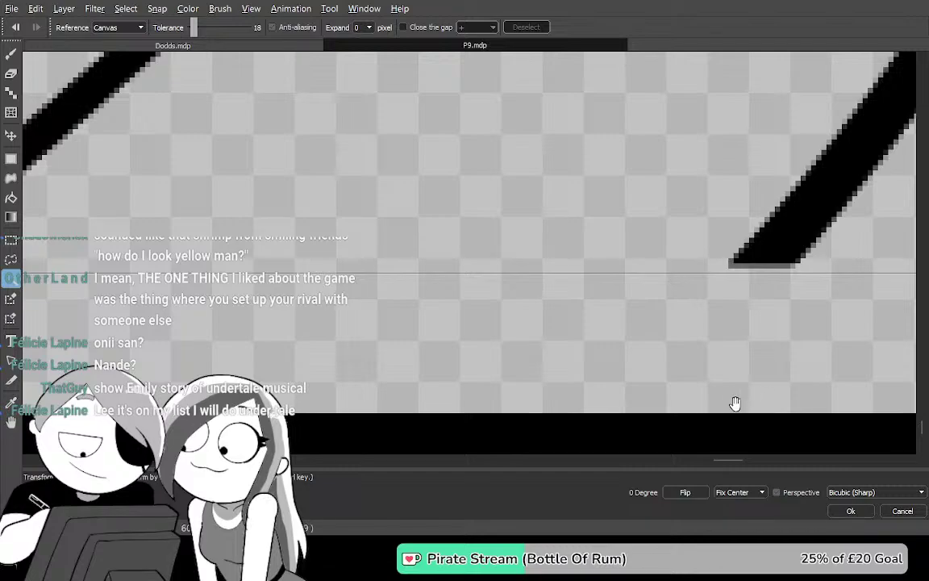
drag(740, 403, 565, 262)
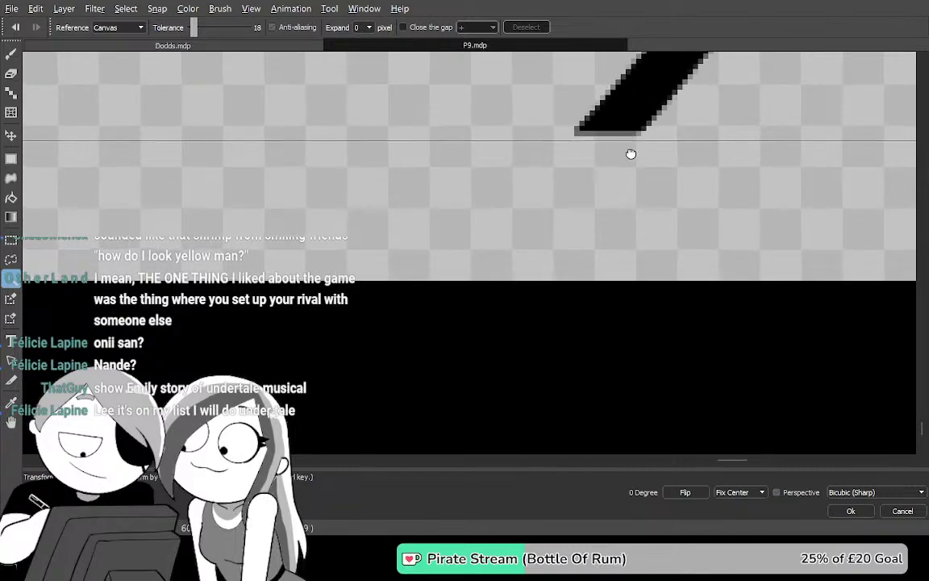
drag(630, 147, 625, 192)
drag(632, 142, 614, 284)
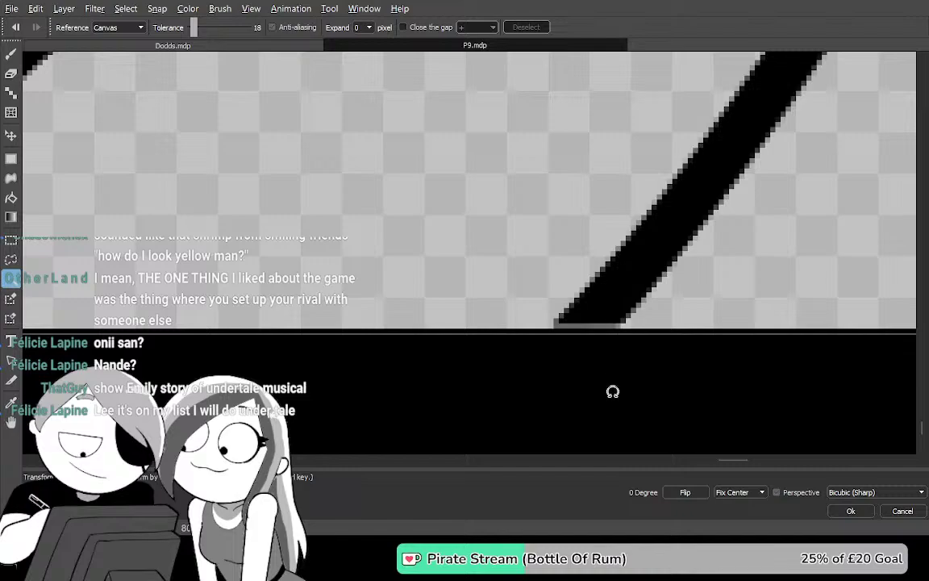
scroll(614, 393, up, 4)
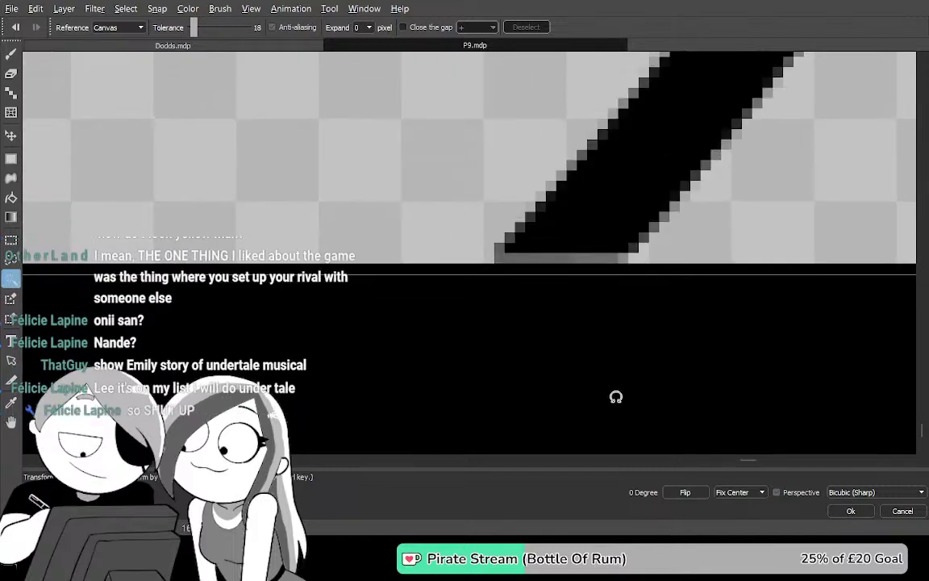
drag(666, 252, 620, 369)
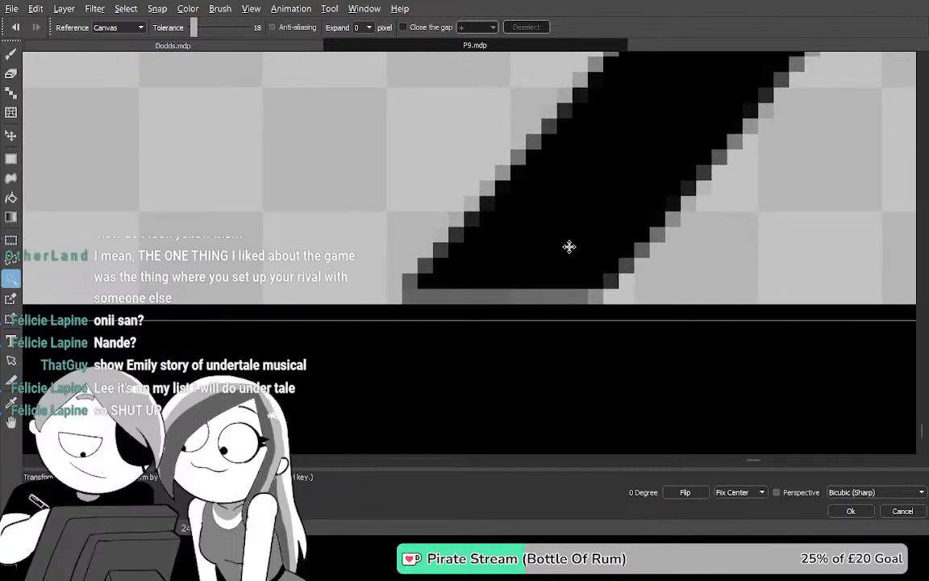
drag(569, 239, 568, 254)
key(Return)
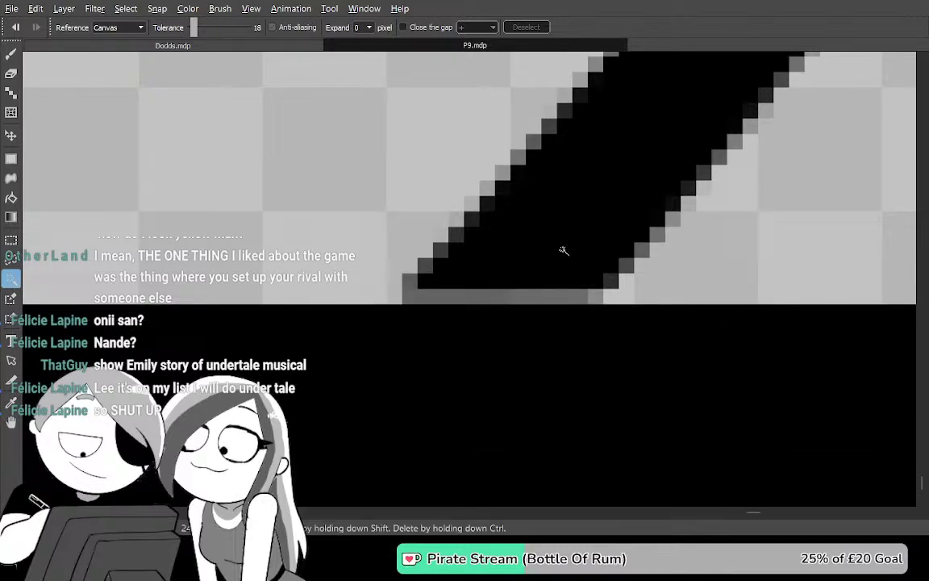
Try filling the background beside the front foot's outline with black, and undo the fill
key(g)
click(749, 226)
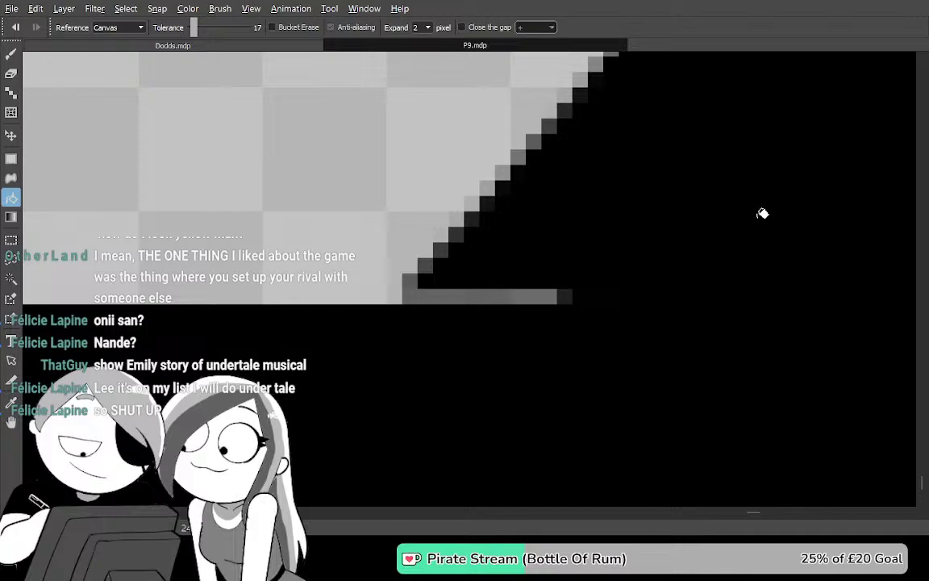
key(ctrl+z)
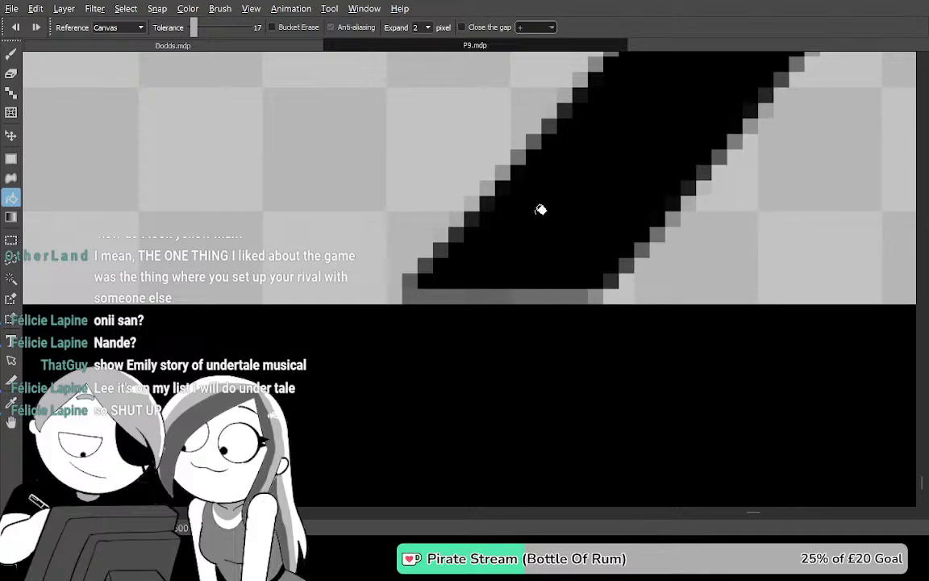
Transform the gunman's line art, nudging it down until the front foot's outline meets the panel's bottom border
key(ctrl+t)
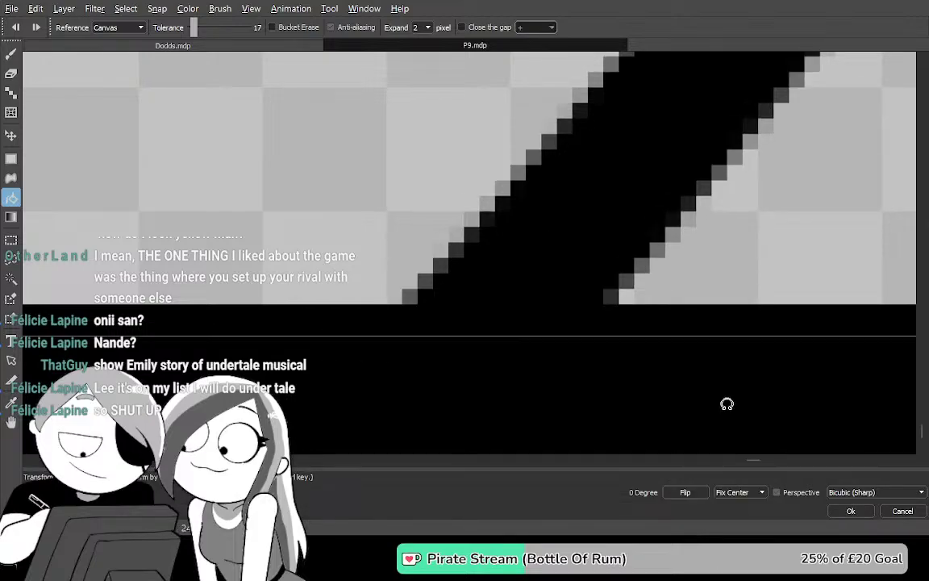
click(851, 510)
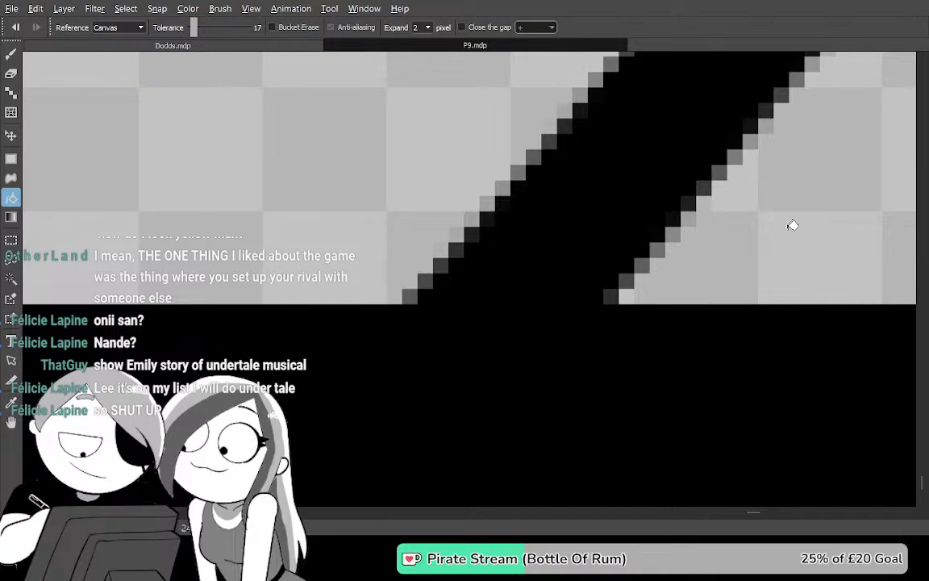
Try filling the panel background with black, check the whole figure against it, and undo the fill
click(790, 227)
scroll(793, 226, down, 5)
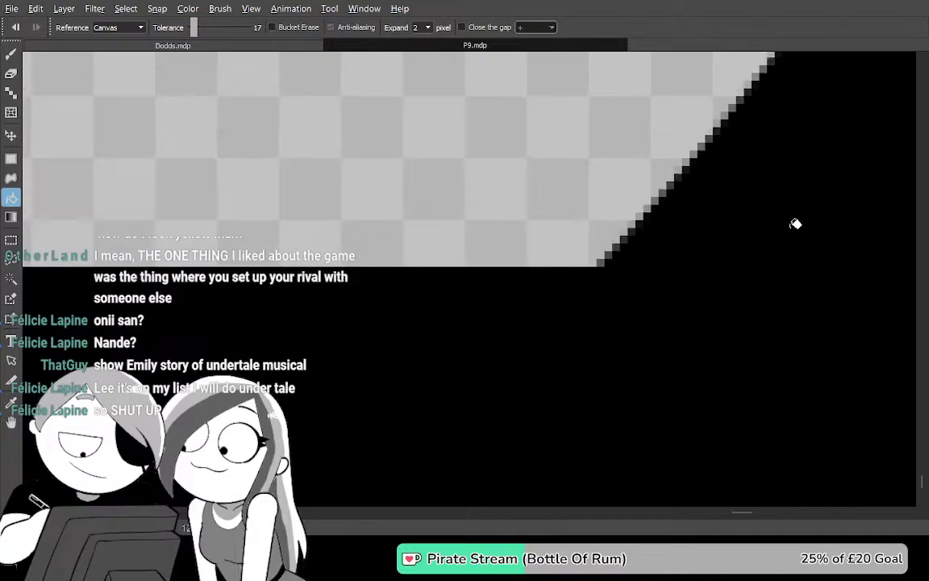
scroll(798, 218, down, 2)
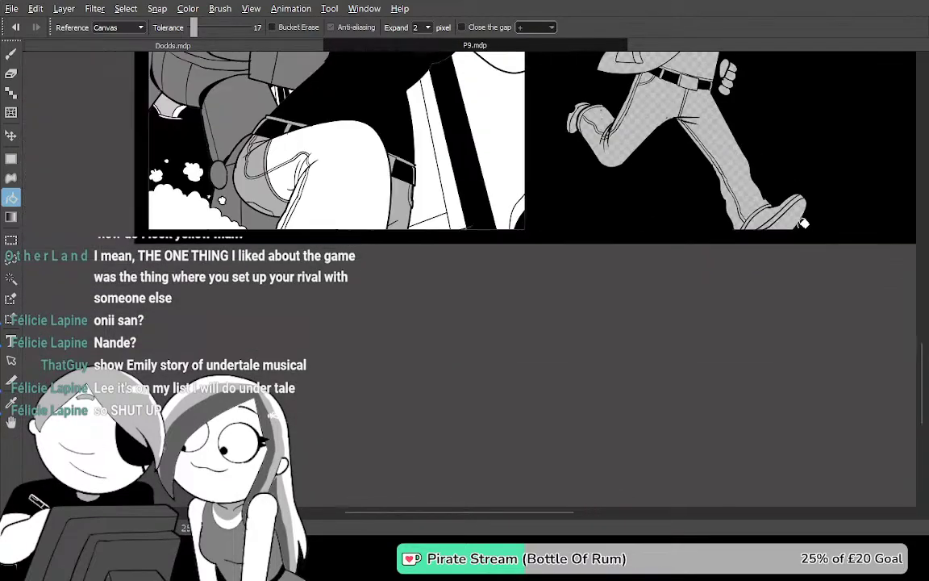
scroll(720, 205, down, 2)
drag(721, 288, 677, 362)
drag(765, 292, 759, 311)
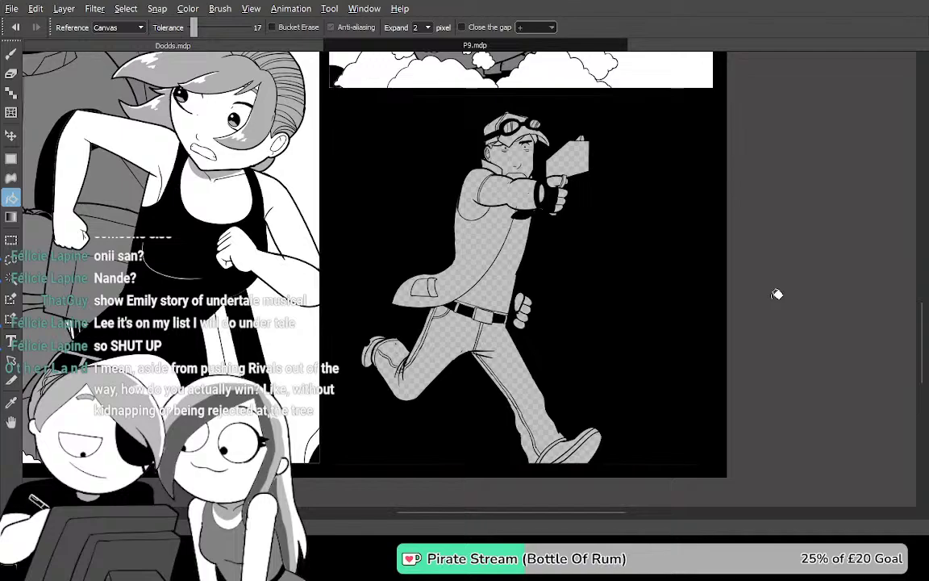
scroll(777, 294, up, 3)
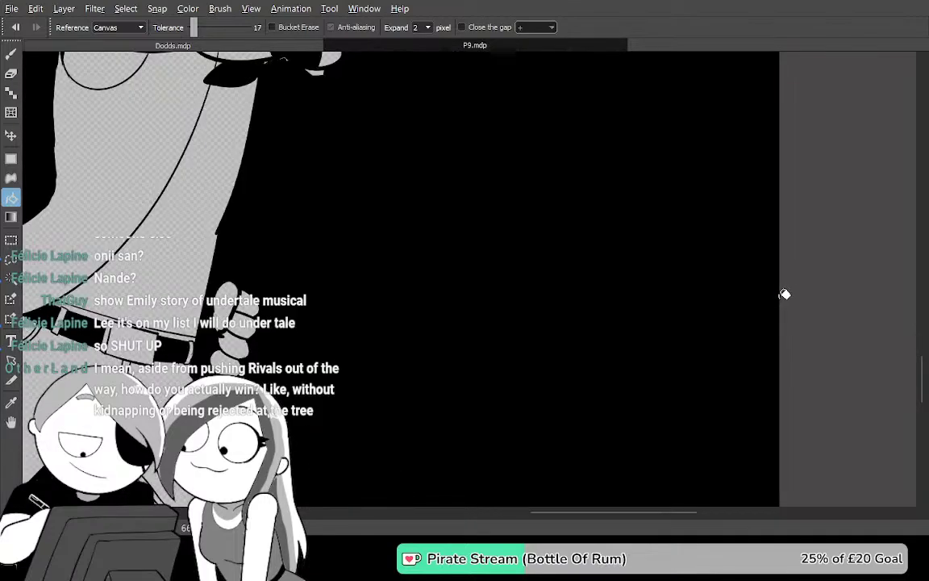
drag(526, 239, 623, 390)
key(ctrl+z)
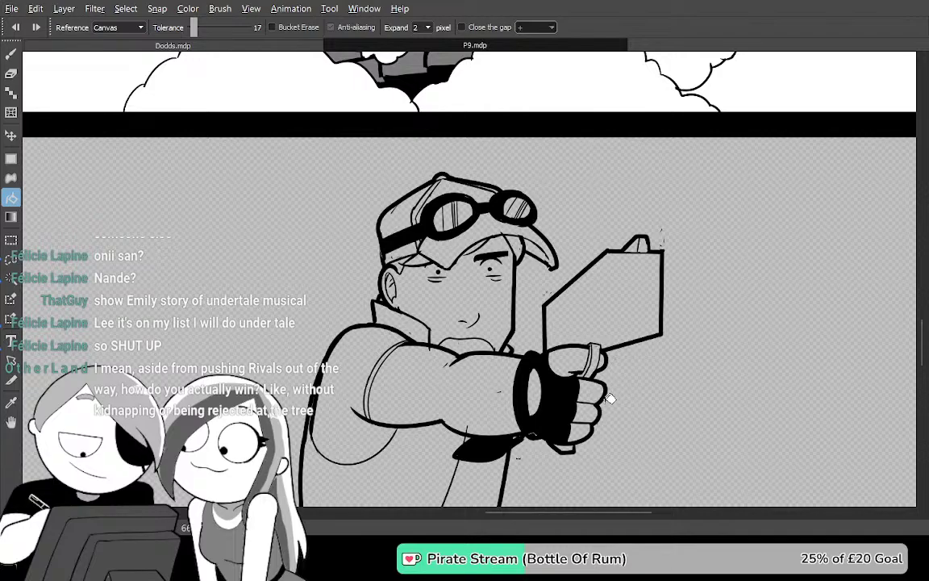
Transform the gunman's line art, moving it further down so the panel's bottom border crops the front foot
drag(576, 425, 541, 283)
scroll(541, 282, down, 3)
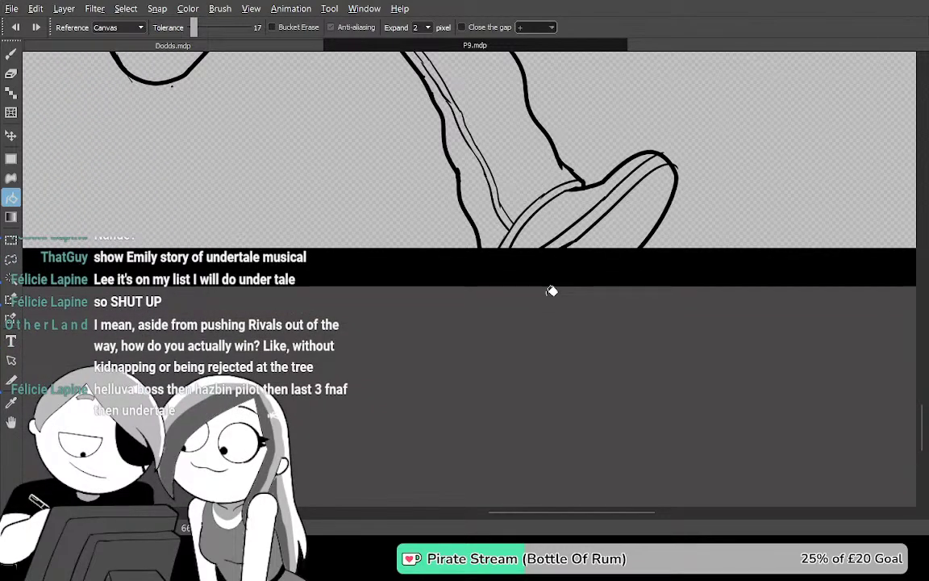
scroll(552, 291, up, 5)
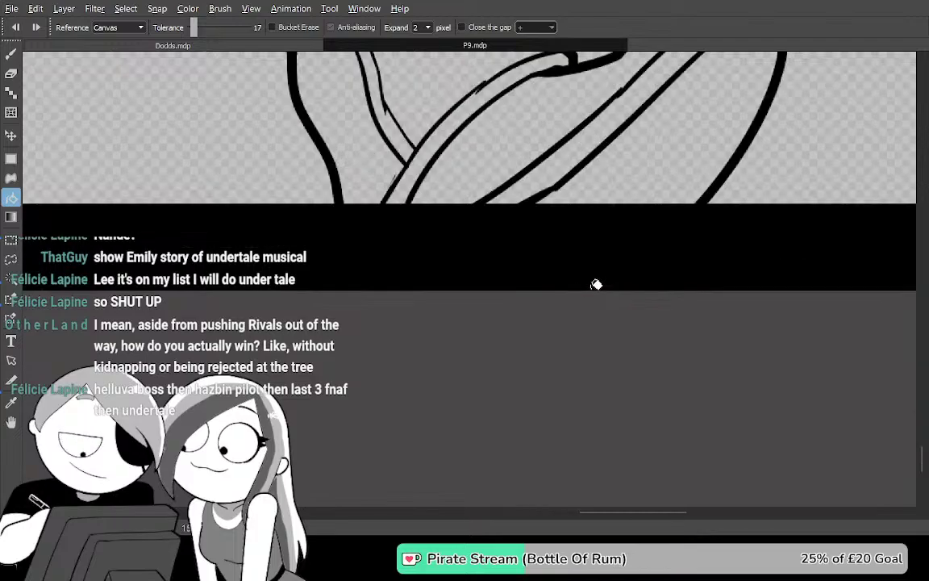
drag(587, 194, 604, 383)
drag(647, 255, 750, 244)
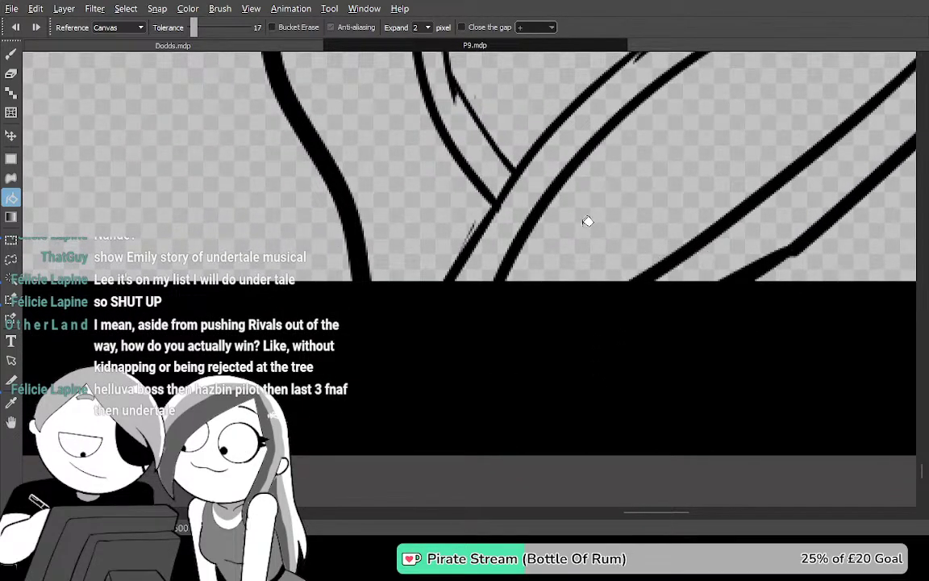
key(ctrl+t)
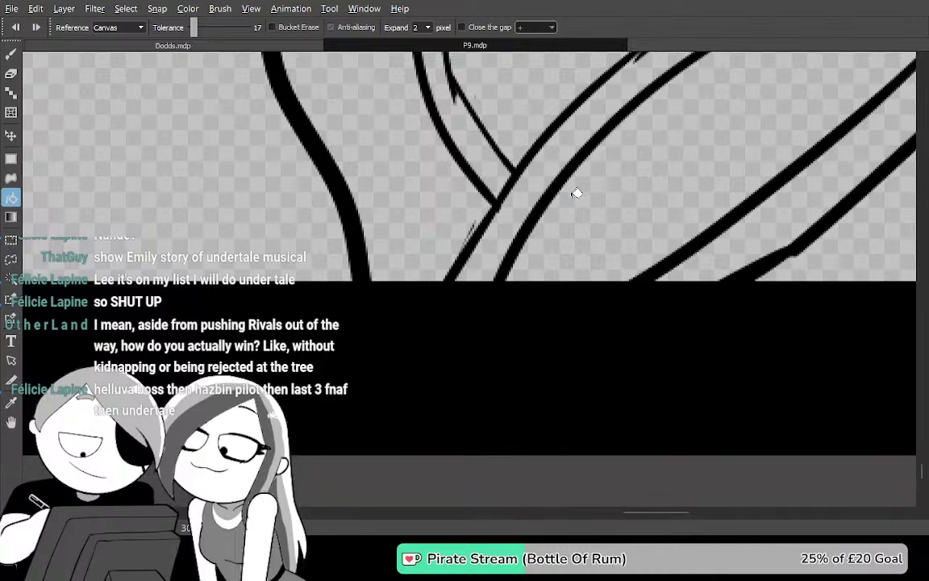
drag(571, 200, 571, 230)
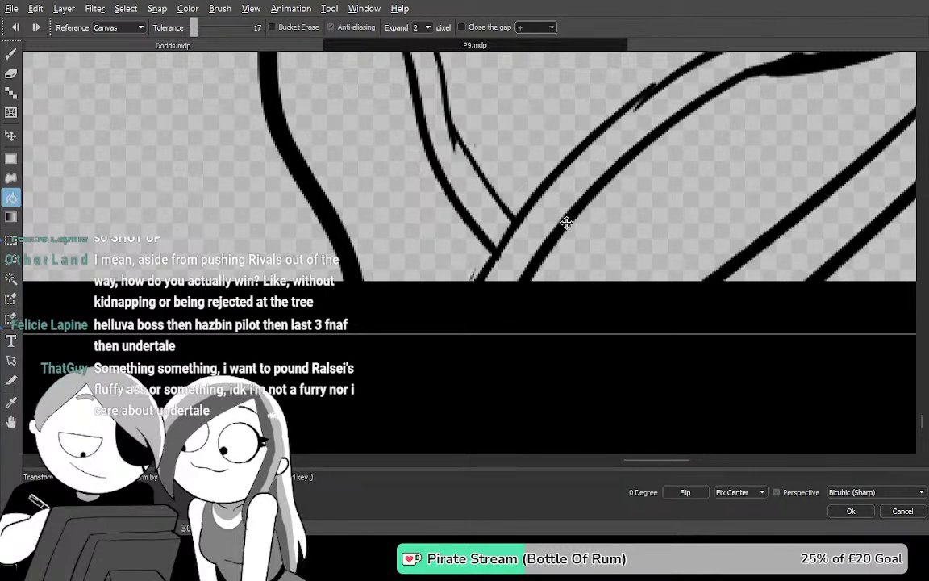
key(Return)
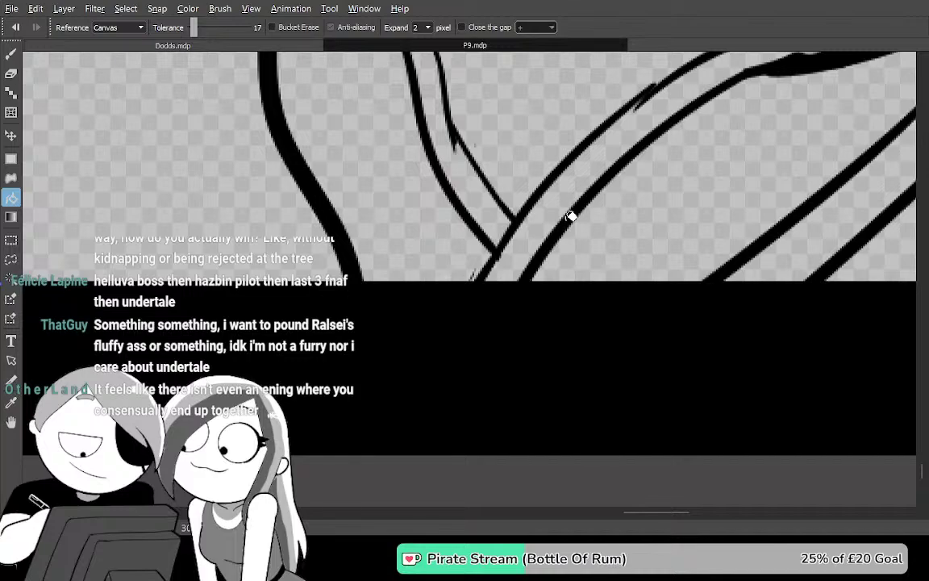
Test a black background fill around the repositioned gunman twice, undoing it each time
scroll(571, 216, down, 6)
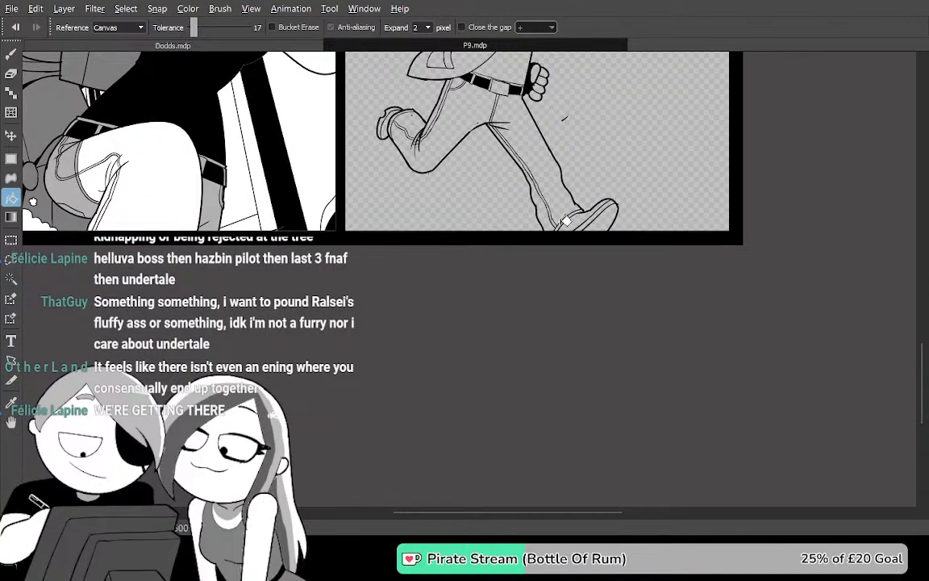
scroll(655, 199, down, 4)
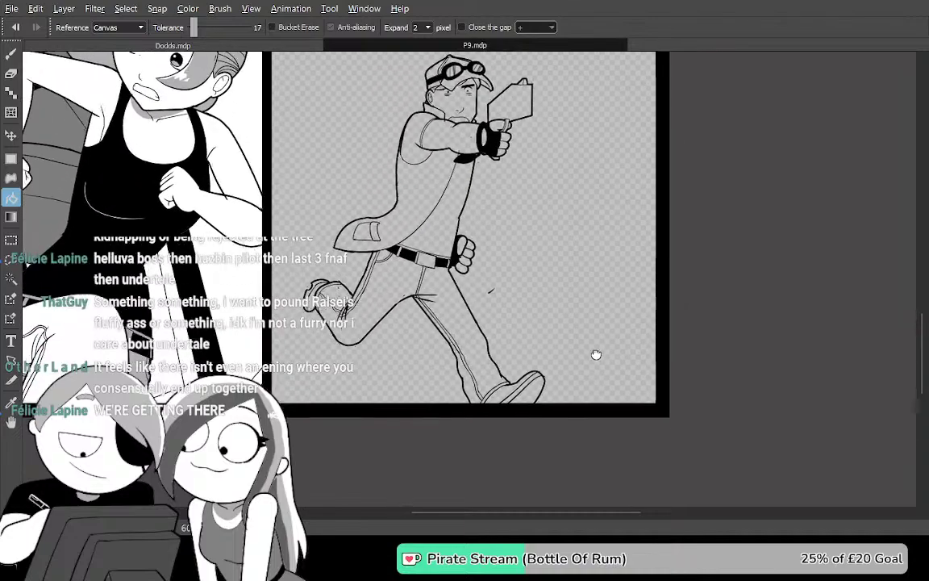
click(634, 312)
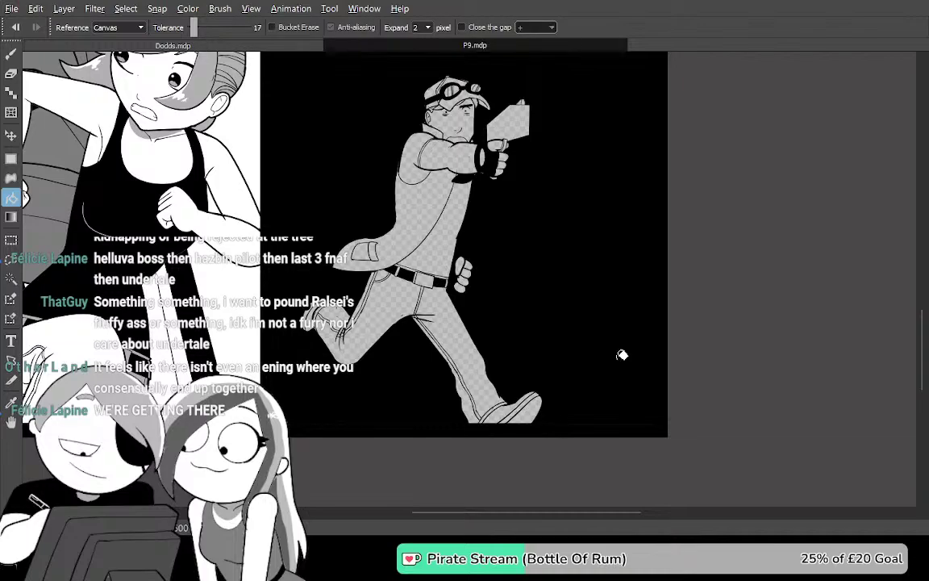
key(ctrl+z)
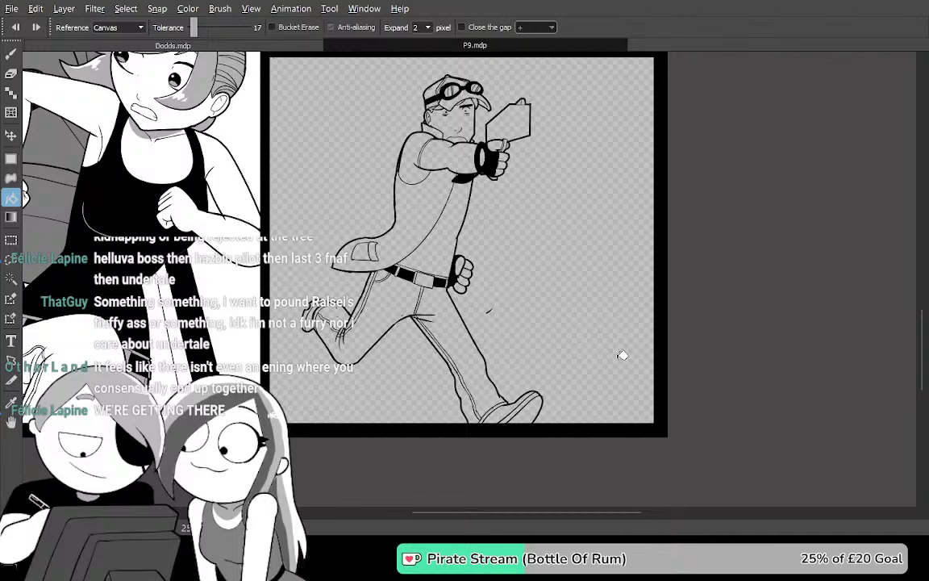
click(577, 177)
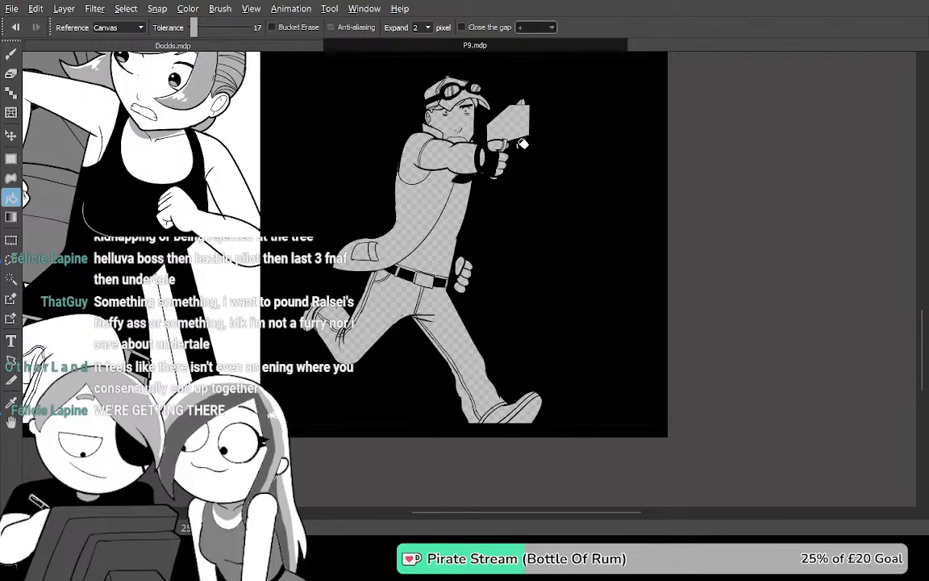
key(ctrl+z)
key(Tab)
key(b)
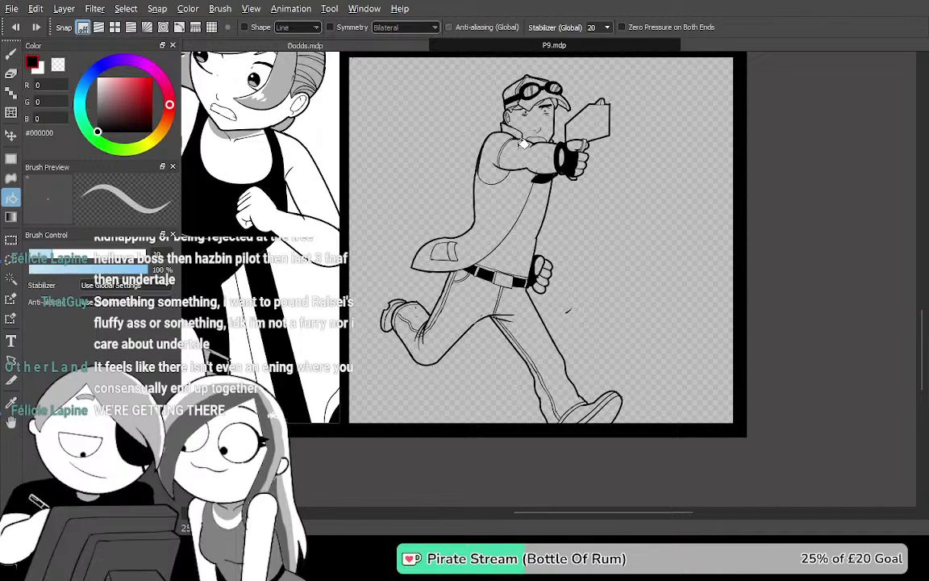
key(Delete)
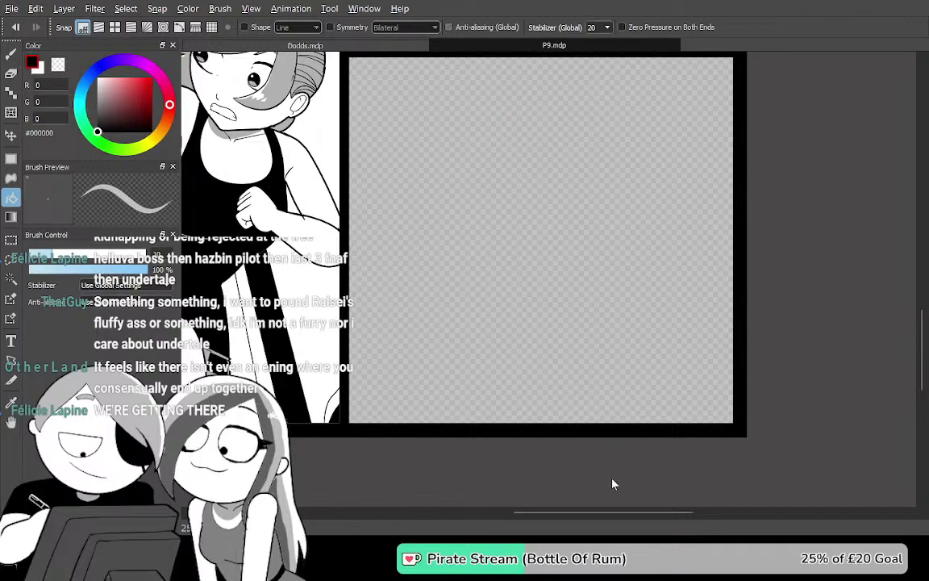
key(Tab)
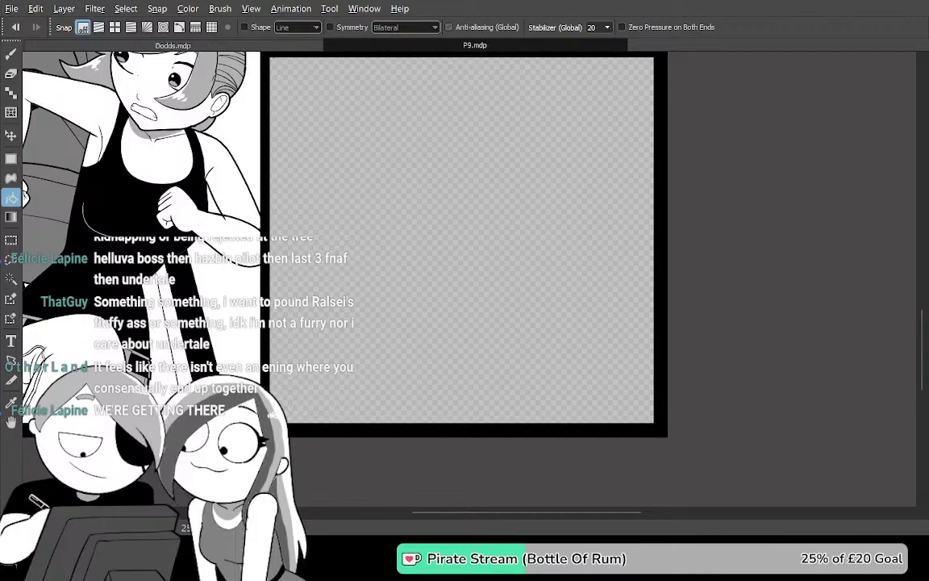
drag(666, 268, 862, 262)
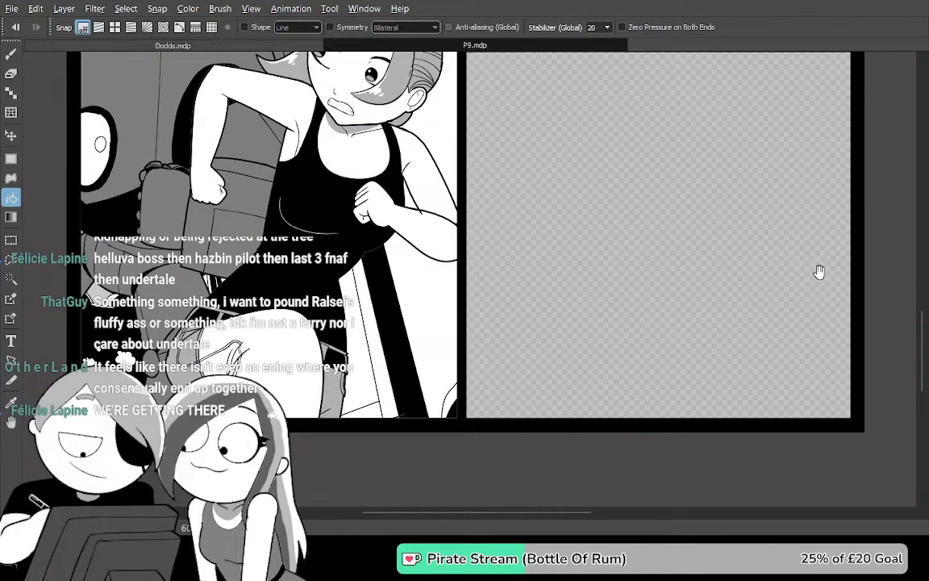
key(ctrl+z)
Hide the gunman's line art and select the empty panel interior with the Magic Wand
drag(772, 360, 676, 270)
drag(578, 326, 657, 248)
scroll(600, 321, up, 3)
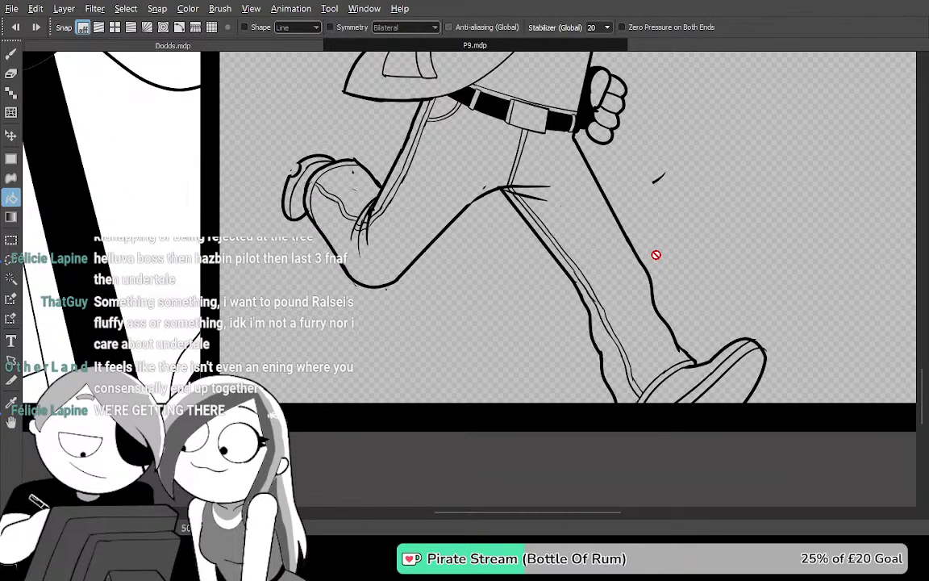
key(Tab)
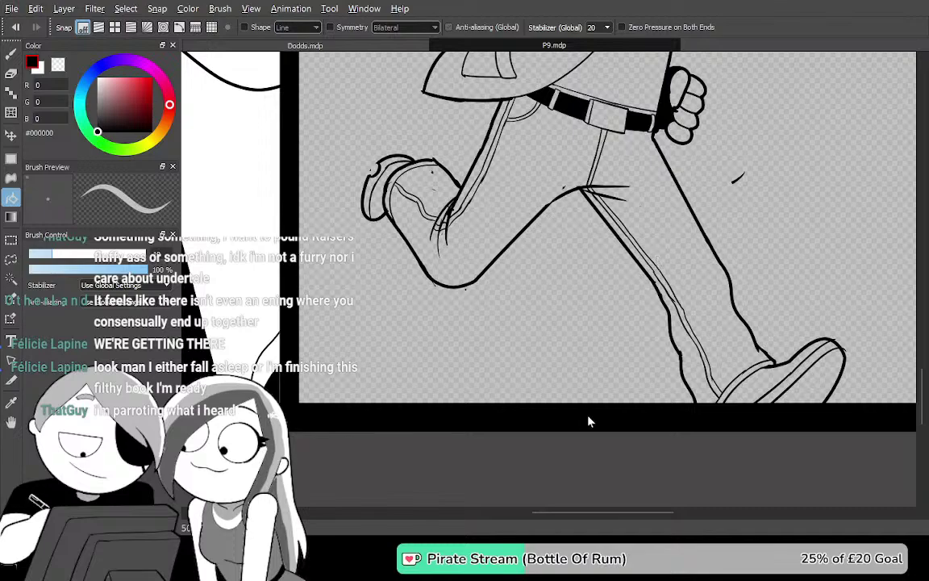
key(Tab)
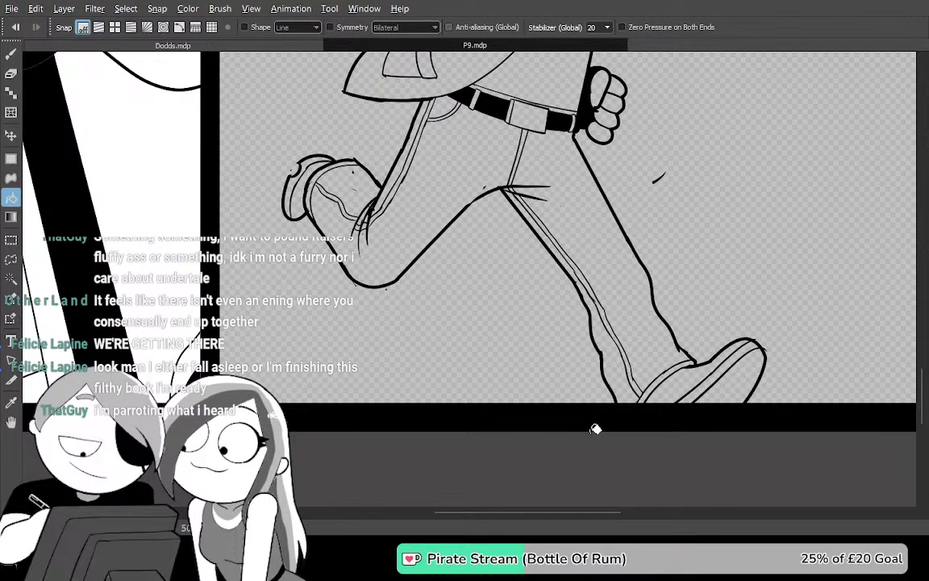
key(Delete)
key(w)
click(570, 290)
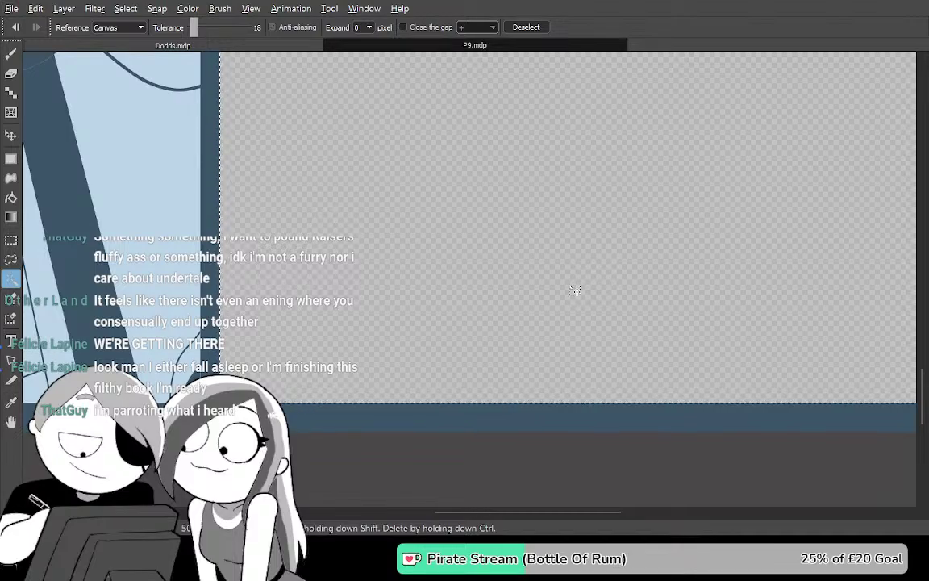
Bring the gunman's line art back into view while keeping the panel interior selected
key(Tab)
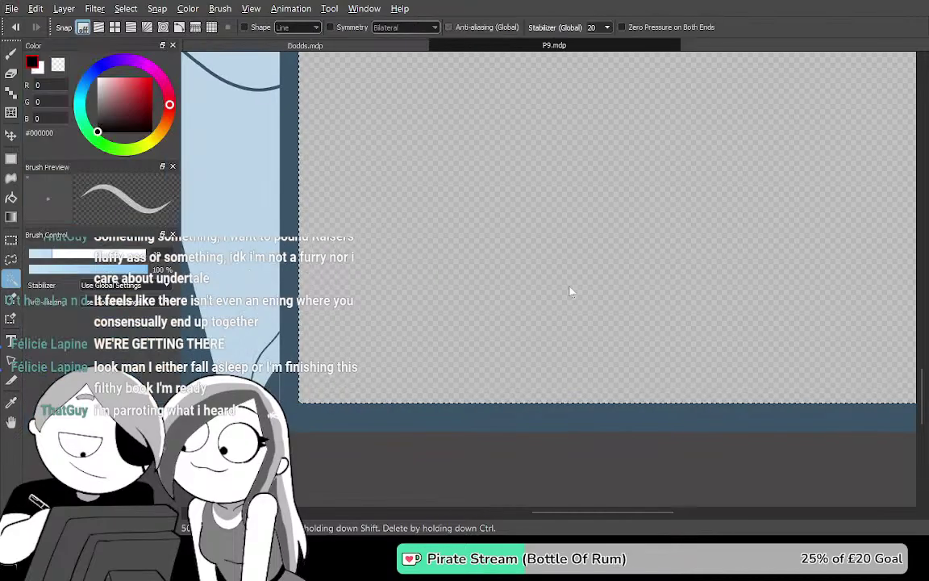
key(Tab)
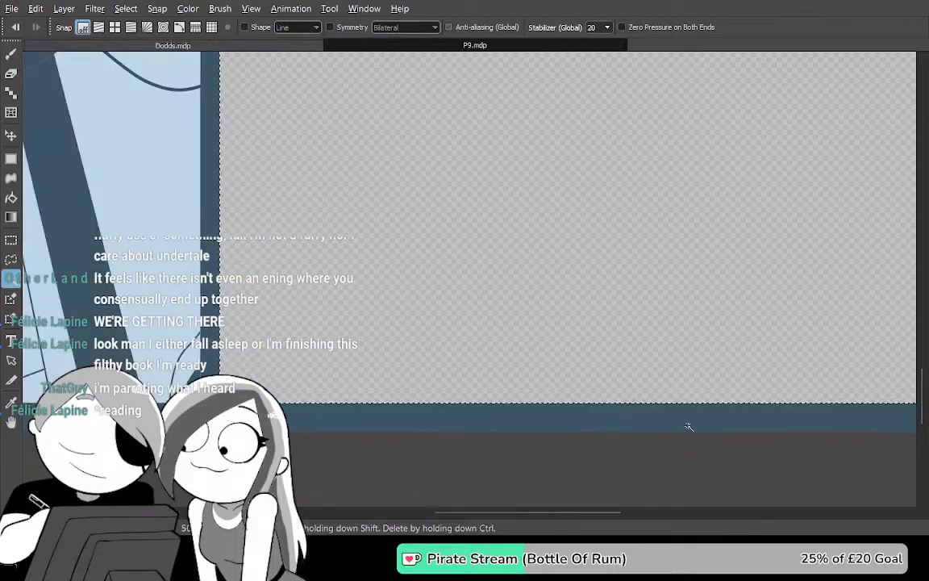
key(Tab)
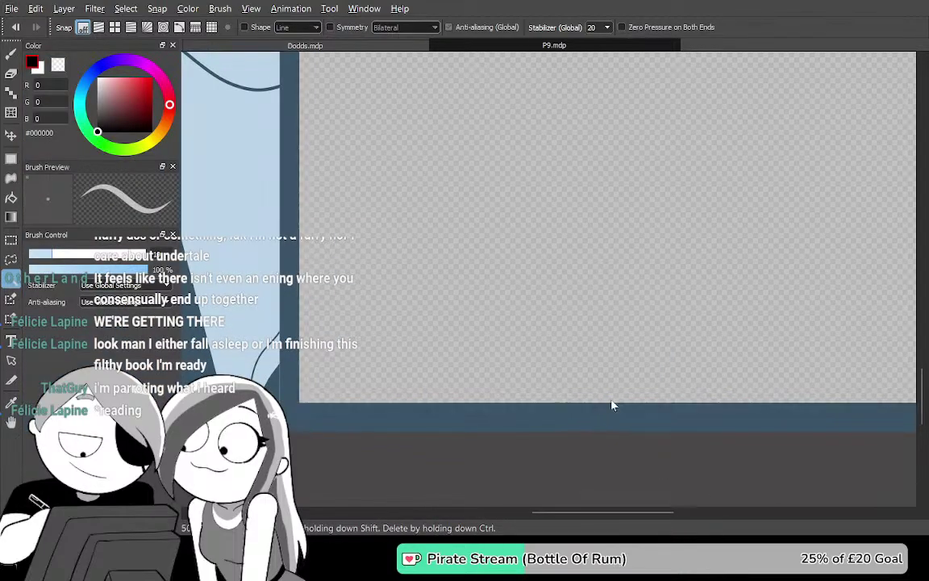
key(ctrl+v)
key(Tab)
key(ctrl+d)
drag(712, 251, 635, 433)
drag(673, 298, 689, 443)
mouse_move(732, 197)
mouse_down()
mouse_move(688, 315)
mouse_move(694, 267)
mouse_up()
scroll(632, 265, down, 1)
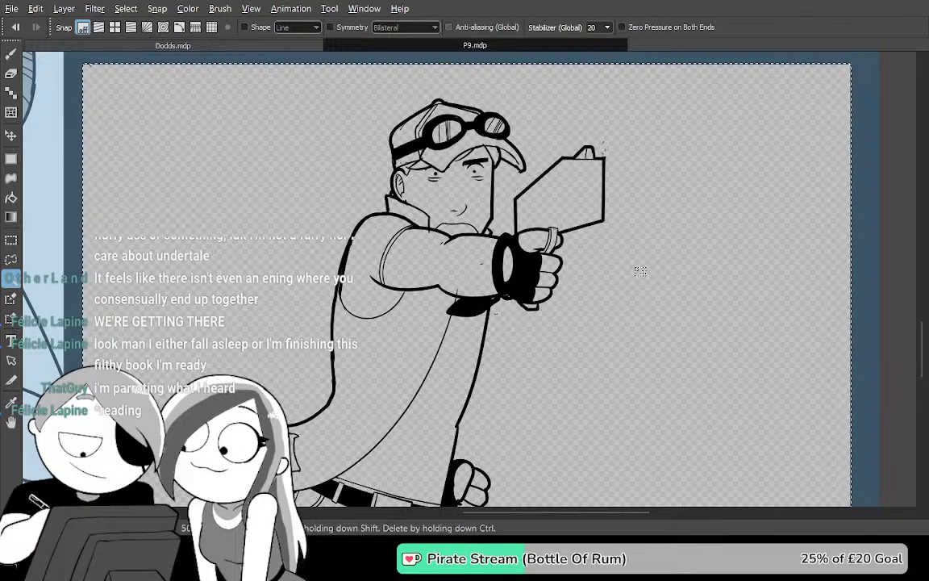
Set the brush size to 5 for the background lines
key(Tab)
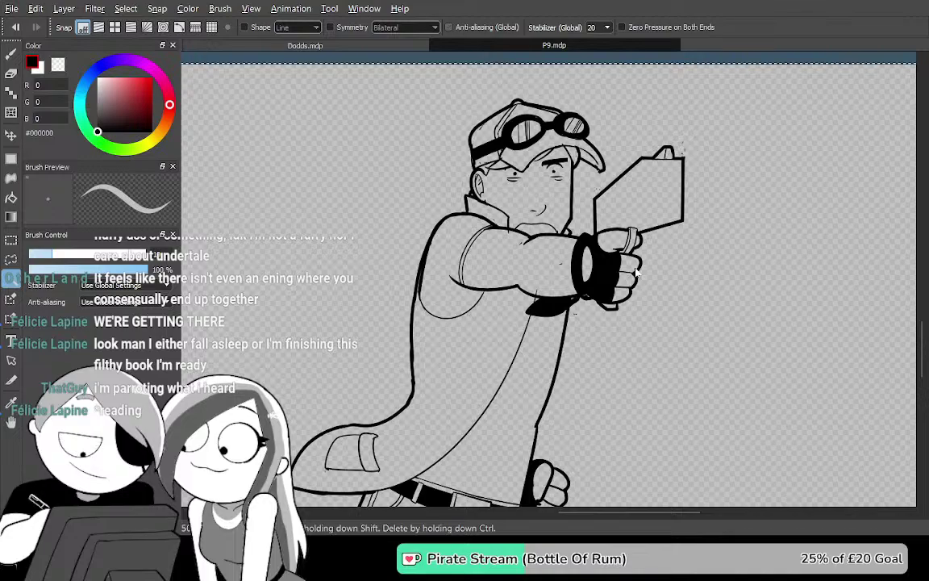
key(Tab)
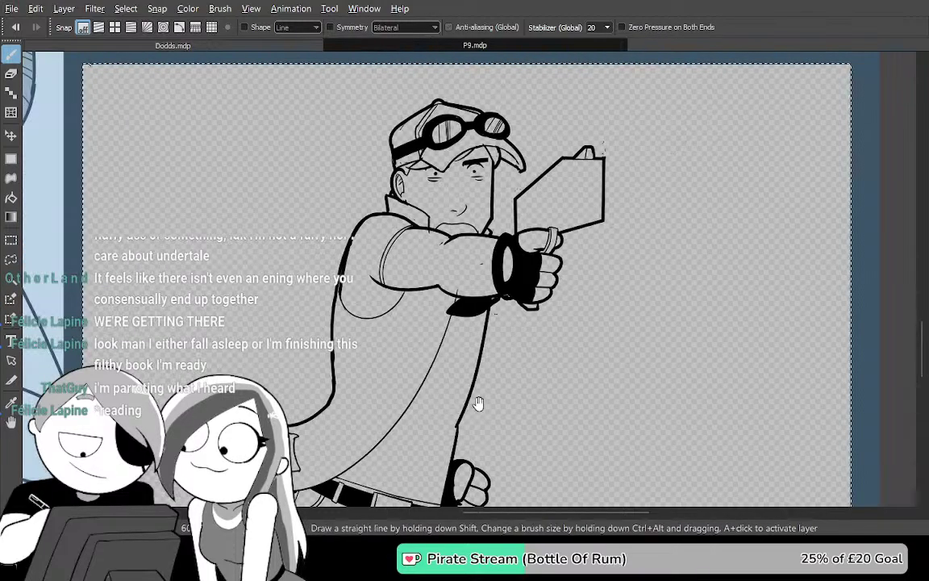
key(Tab)
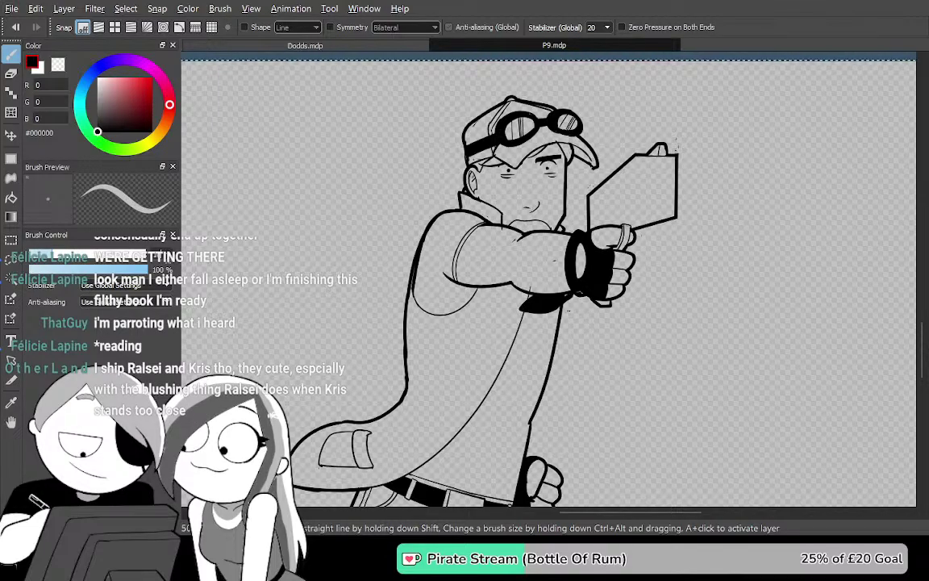
click(33, 253)
click(35, 254)
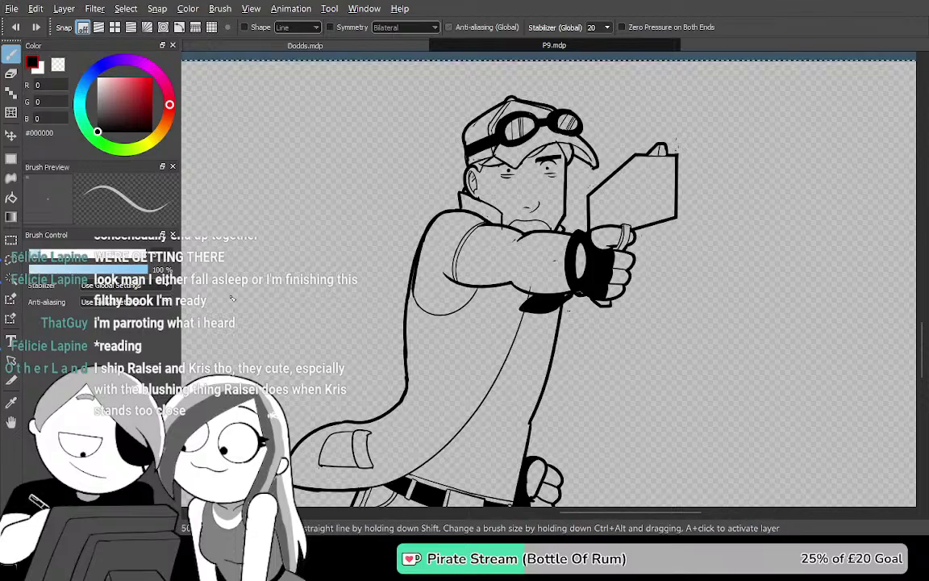
key(Tab)
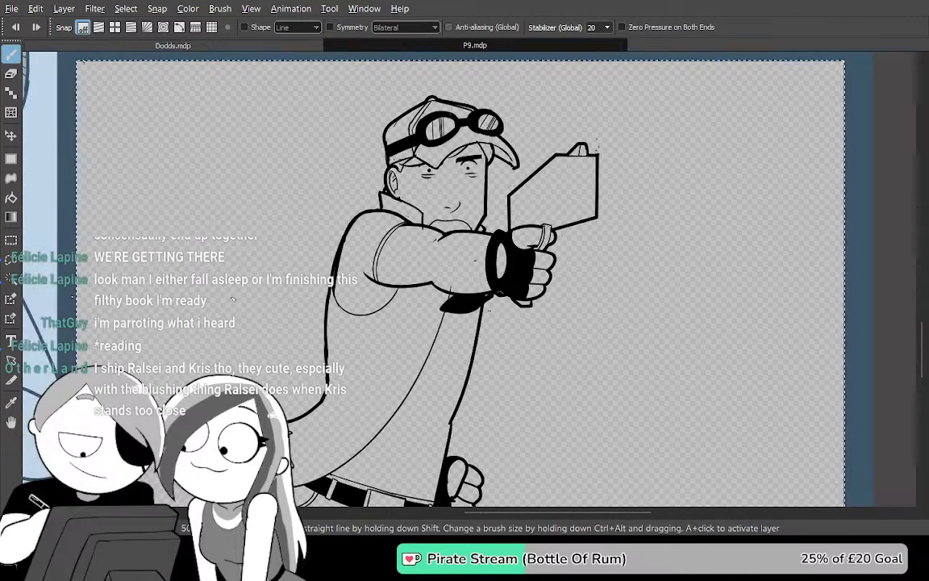
Test a black fill of the panel background around the gunman, then undo it
key(g)
drag(759, 411, 583, 278)
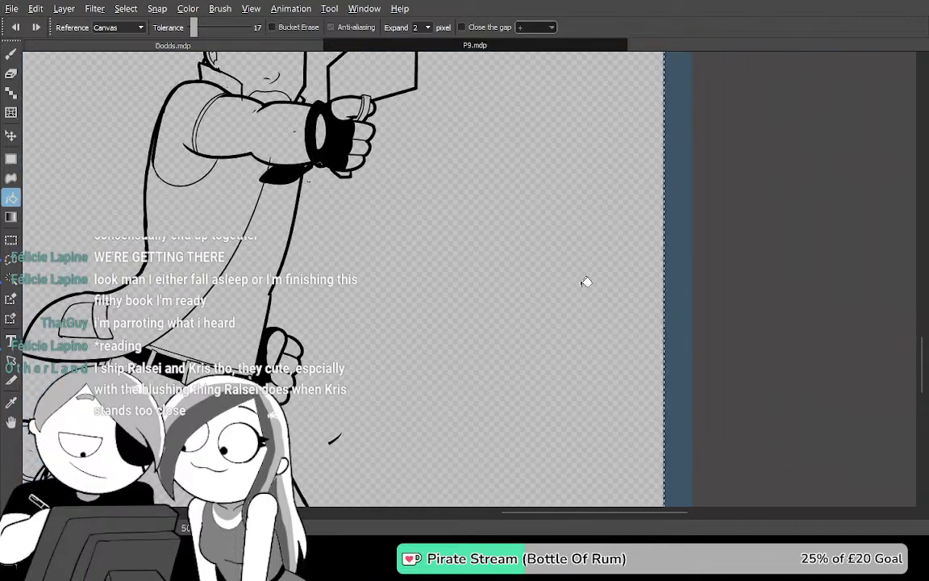
click(614, 279)
scroll(610, 279, down, 2)
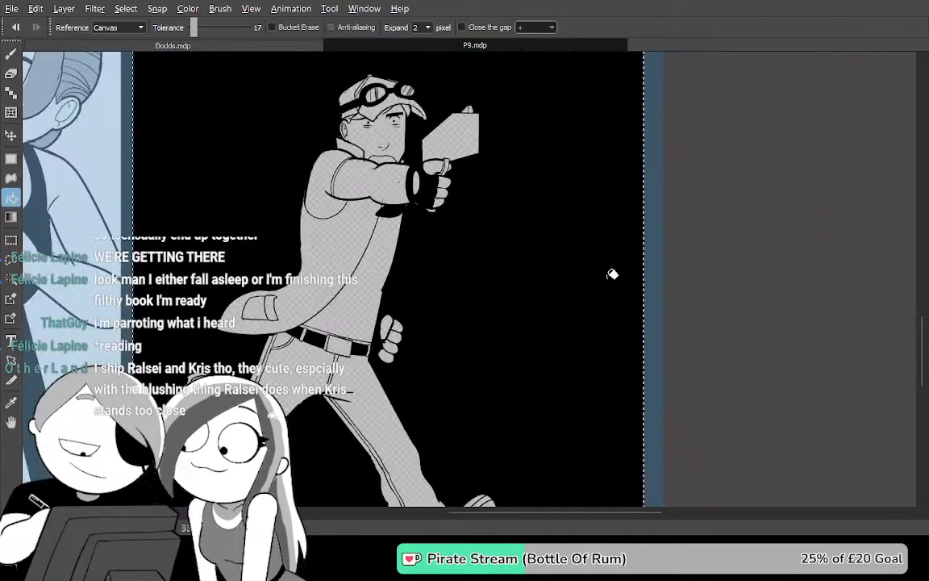
drag(543, 367, 541, 251)
key(ctrl+z)
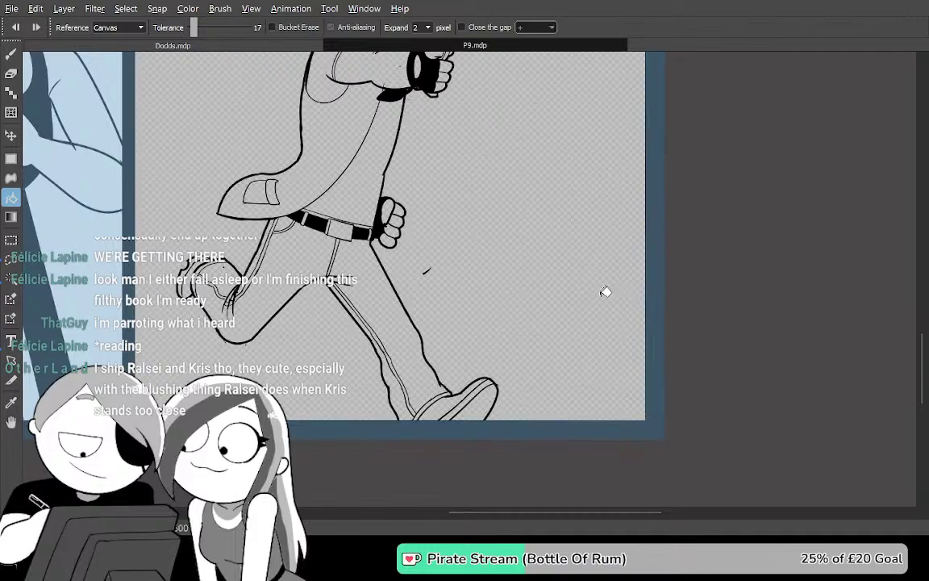
Remove the gunman's line art from view briefly and bring it back
key(p)
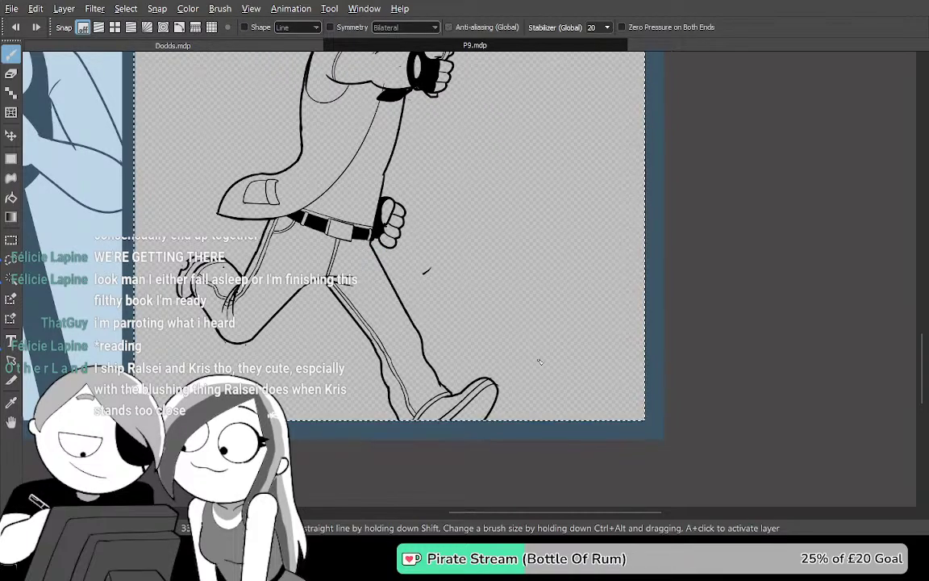
mouse_move(447, 296)
mouse_down()
mouse_move(599, 363)
mouse_move(581, 377)
mouse_up()
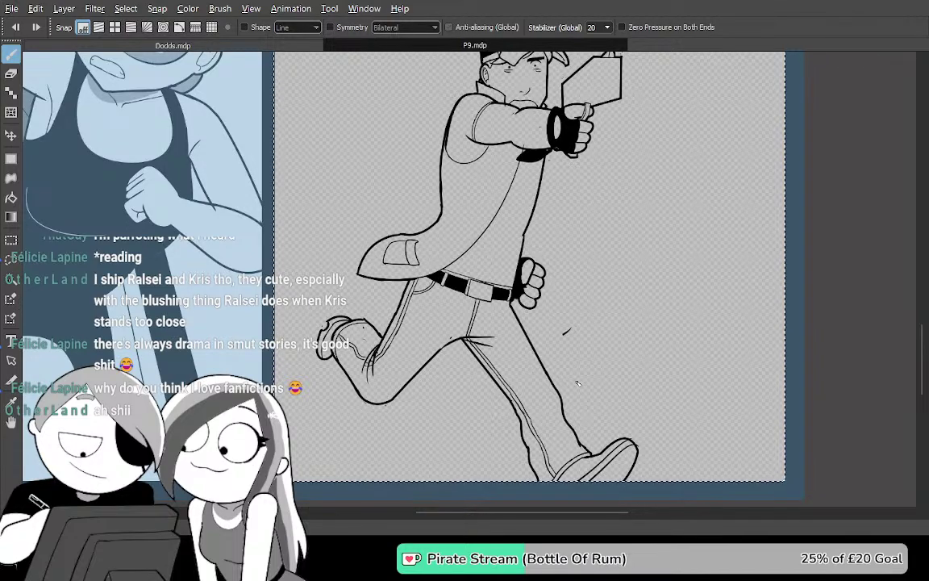
key(Tab)
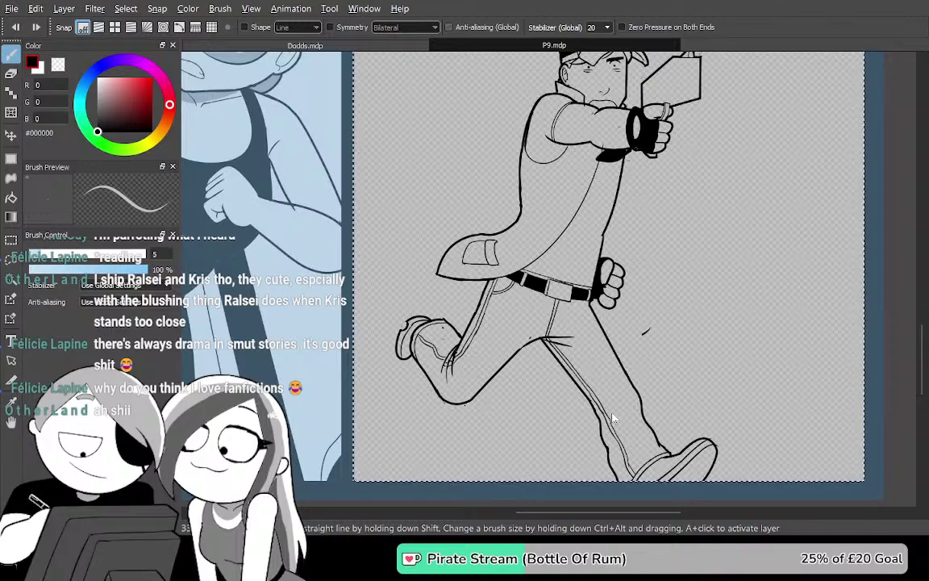
key(ctrl+x)
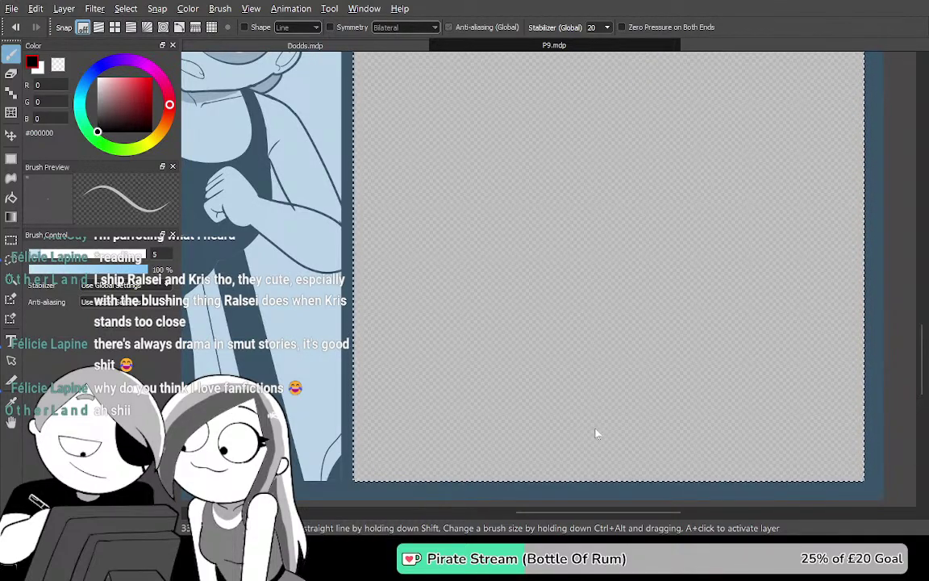
key(Tab)
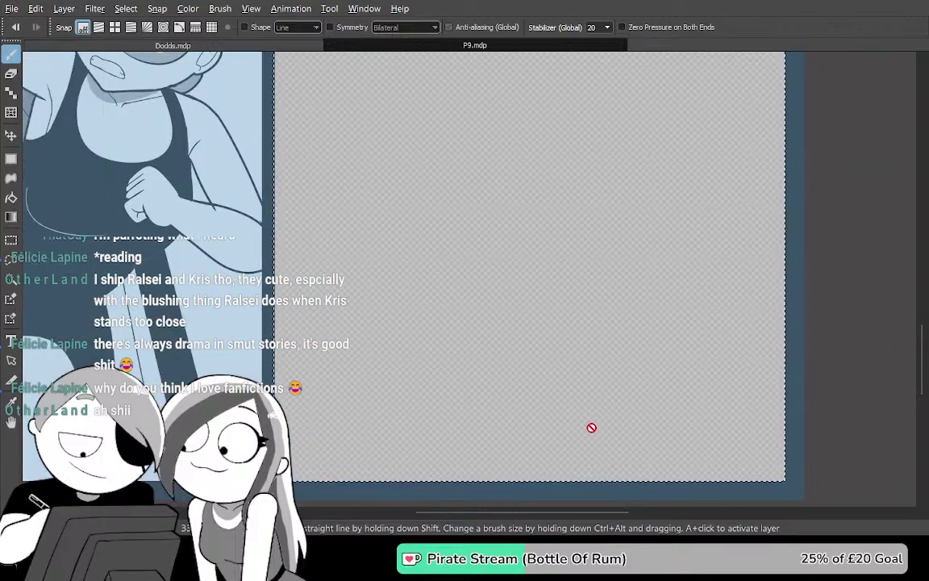
key(ctrl+z)
Try the black background fill around the gunman two more times, undoing each one
key(b)
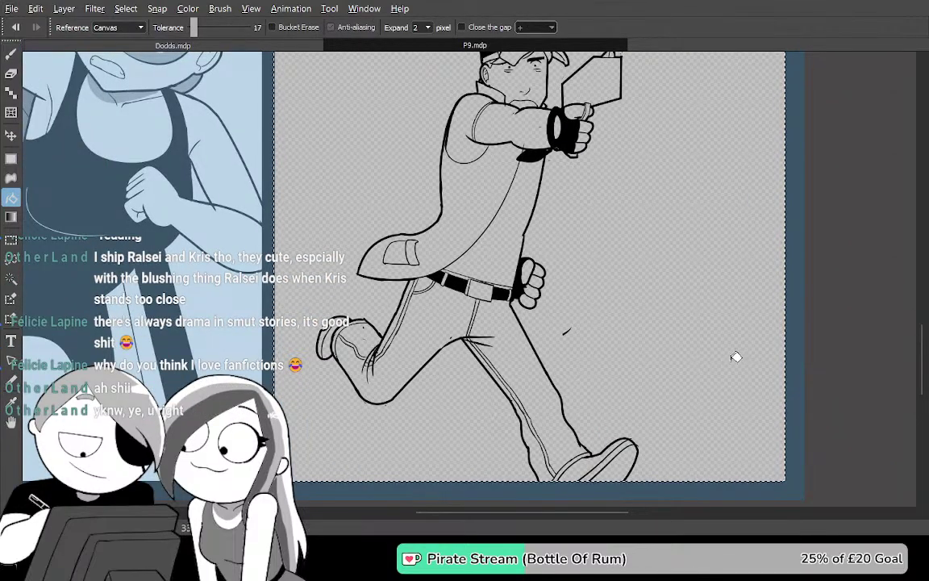
click(658, 324)
drag(639, 224, 509, 285)
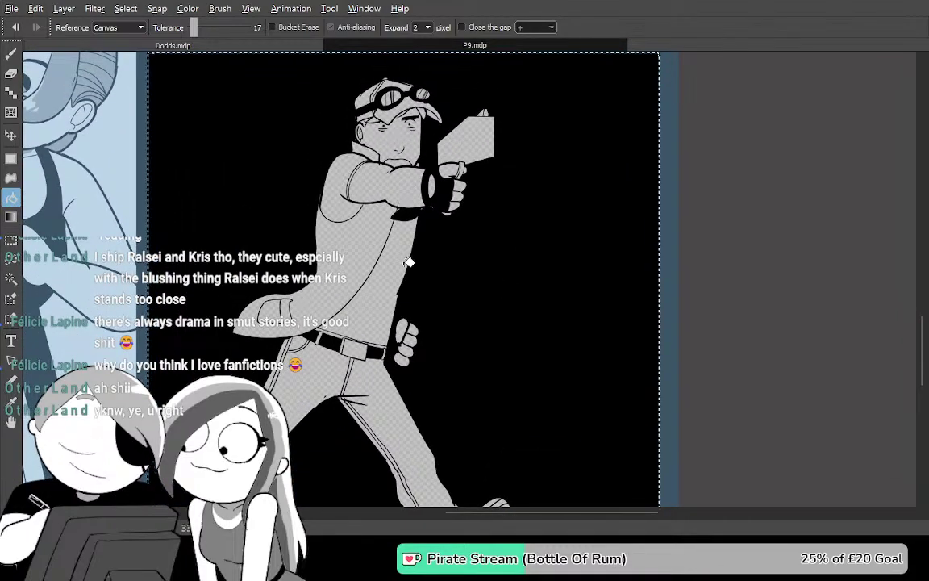
key(ctrl+z)
key(Tab)
key(ctrl+a)
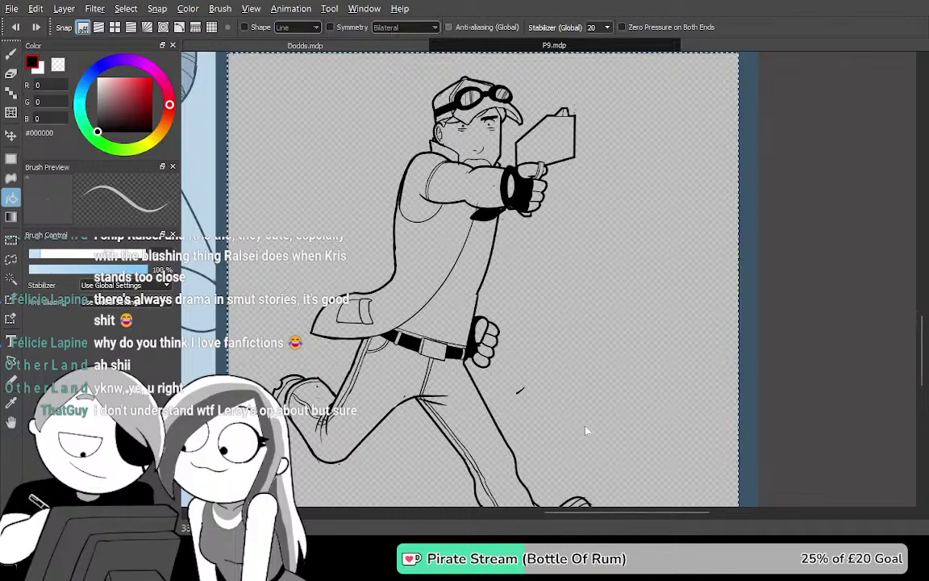
key(Tab)
key(g)
click(558, 327)
drag(559, 326, 675, 359)
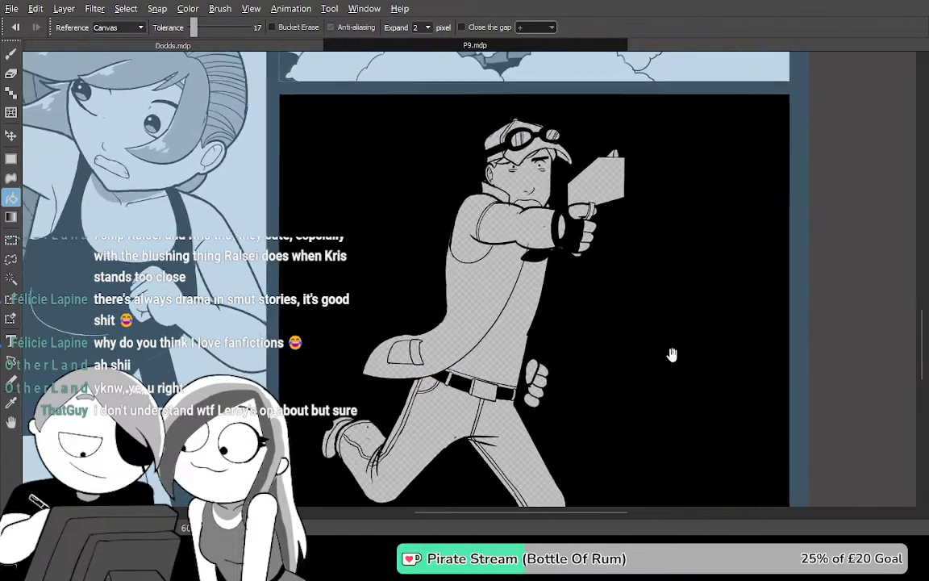
key(ctrl+z)
Draw a thin wavy line across the panel behind the gunman's shoulders, undoing the first version and redrawing it out to both side borders
key(b)
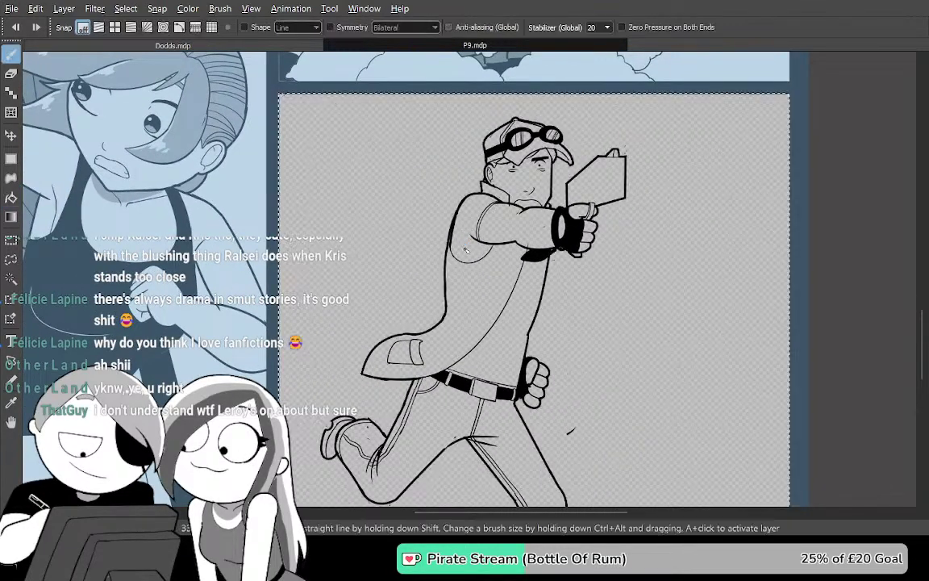
mouse_move(461, 264)
mouse_down()
mouse_move(395, 286)
mouse_move(669, 151)
mouse_move(795, 122)
mouse_up()
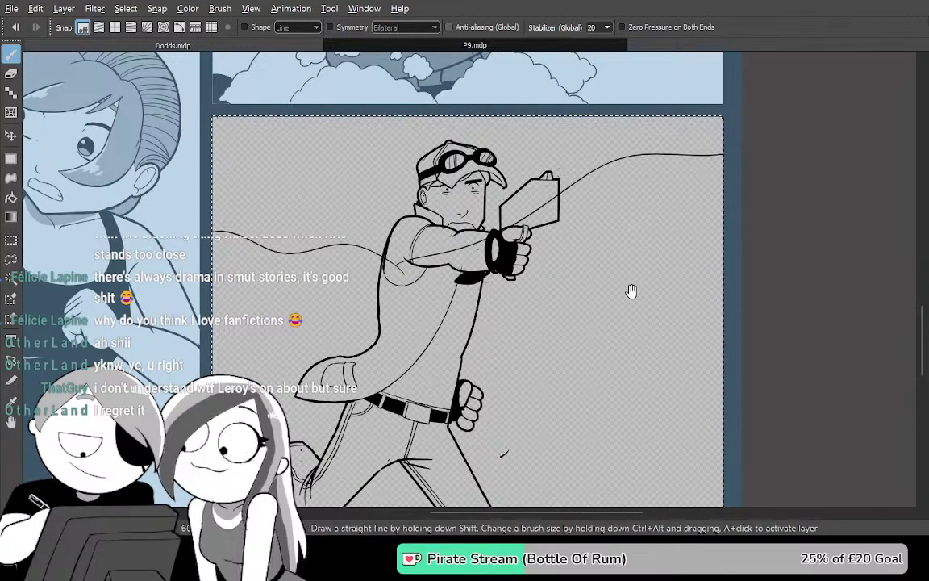
key(ctrl+z)
key(ctrl+z)
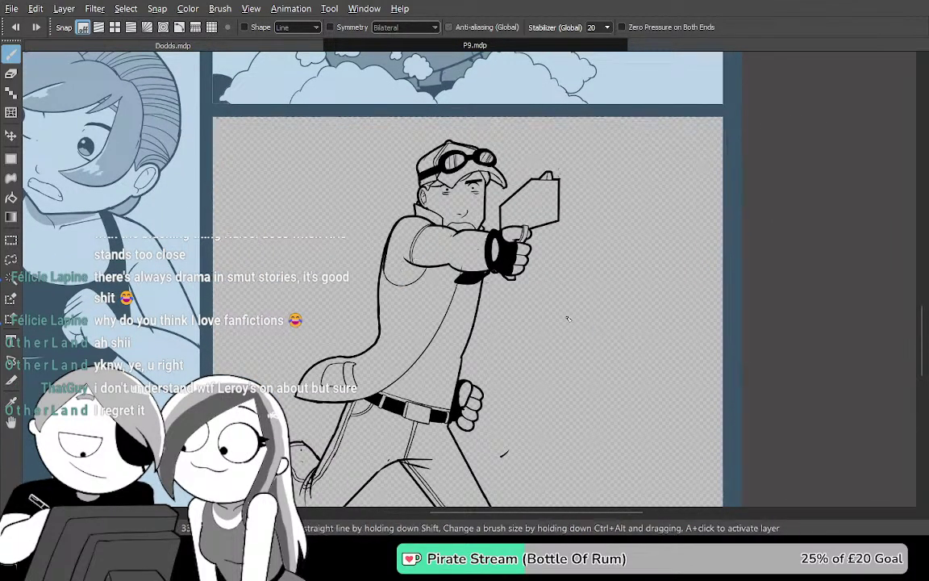
drag(317, 249, 176, 256)
mouse_move(383, 242)
mouse_down()
mouse_move(557, 194)
mouse_move(810, 165)
mouse_up()
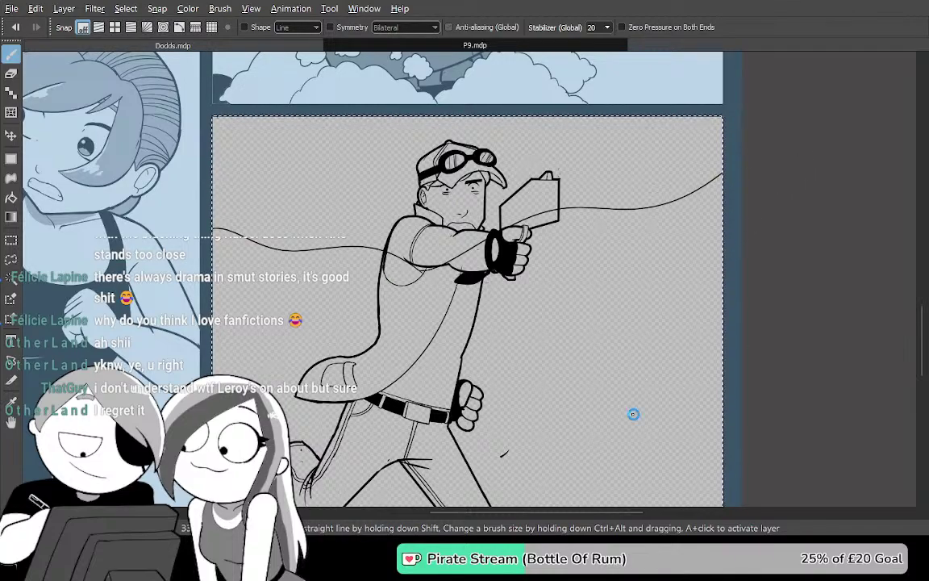
Test a black fill below the wavy line on the gun side of the figure, then undo it
key(Tab)
key(Tab)
key(g)
click(617, 343)
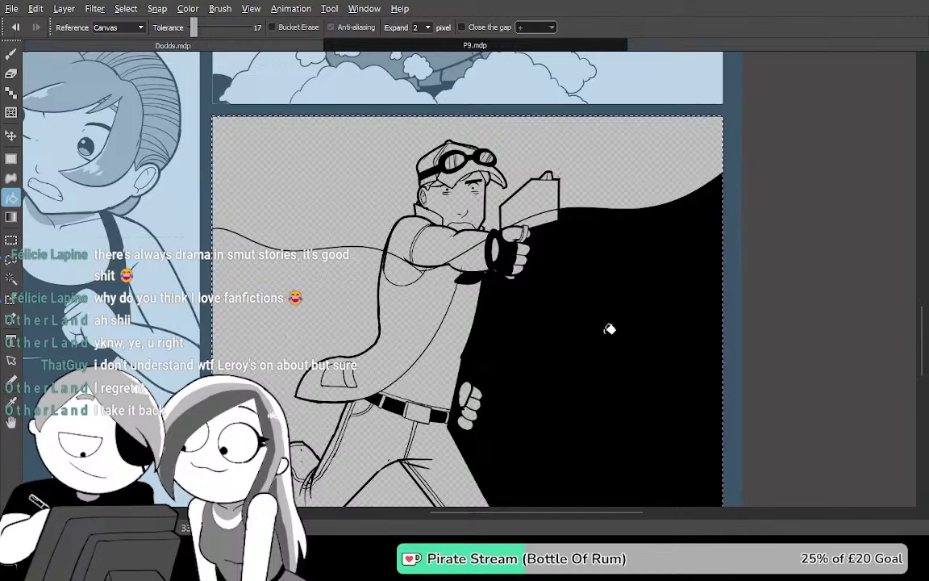
key(ctrl+z)
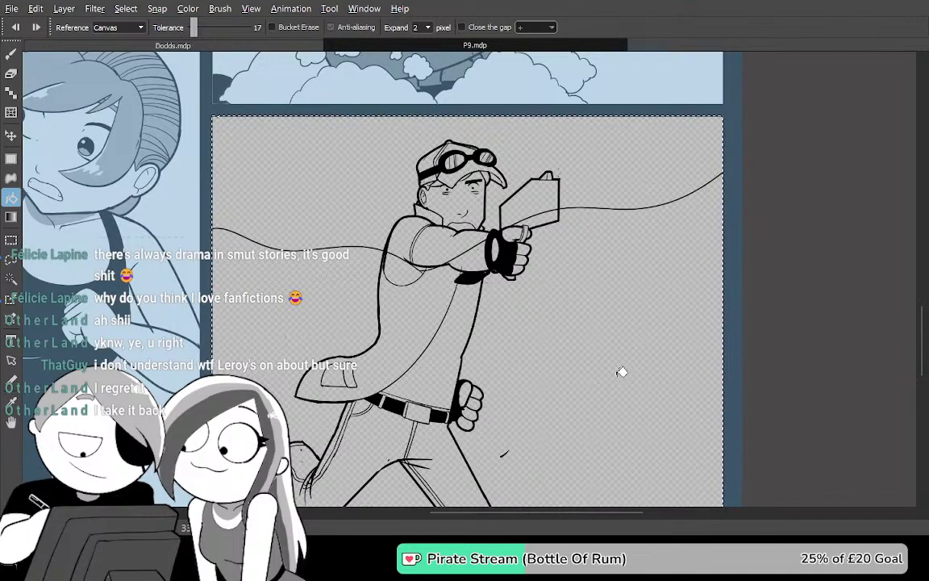
Draw a second wavy line at the gunman's waist height, running from his torso to both side borders of the panel
key(Tab)
key(b)
key(Tab)
mouse_move(436, 301)
mouse_down()
mouse_move(705, 364)
mouse_move(775, 360)
mouse_up()
drag(444, 312, 330, 315)
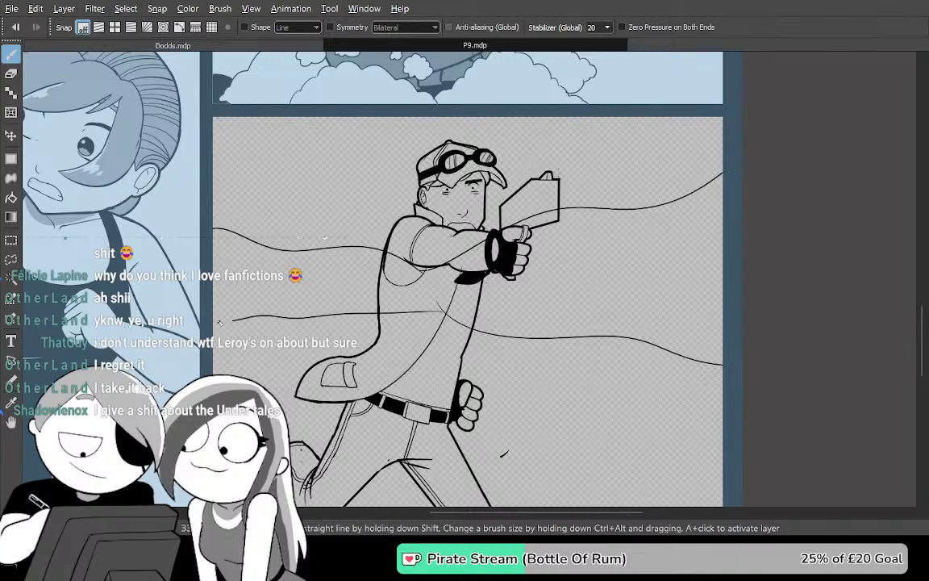
Undo a test fill between the wavy lines behind the gunman's back and redraw that half of the lower line slightly lower
key(g)
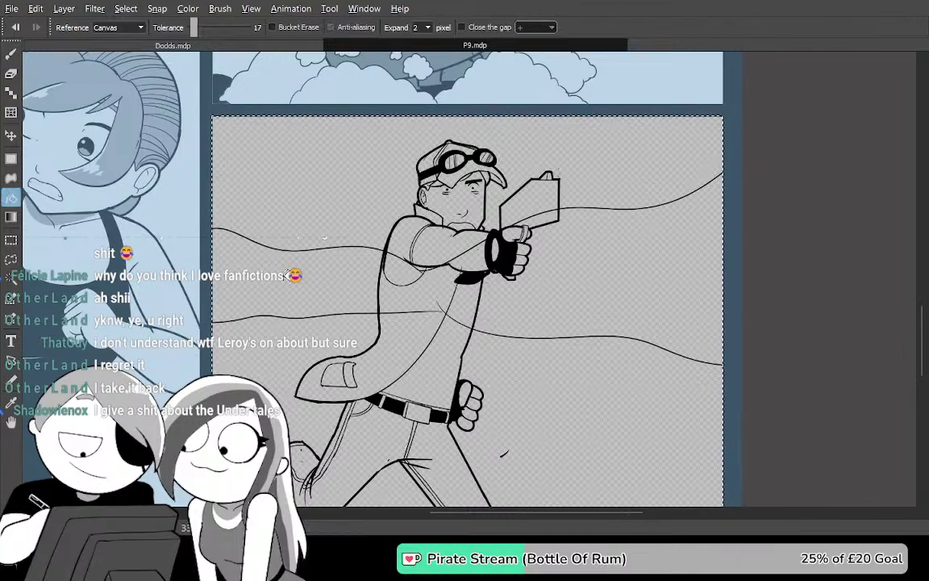
click(297, 266)
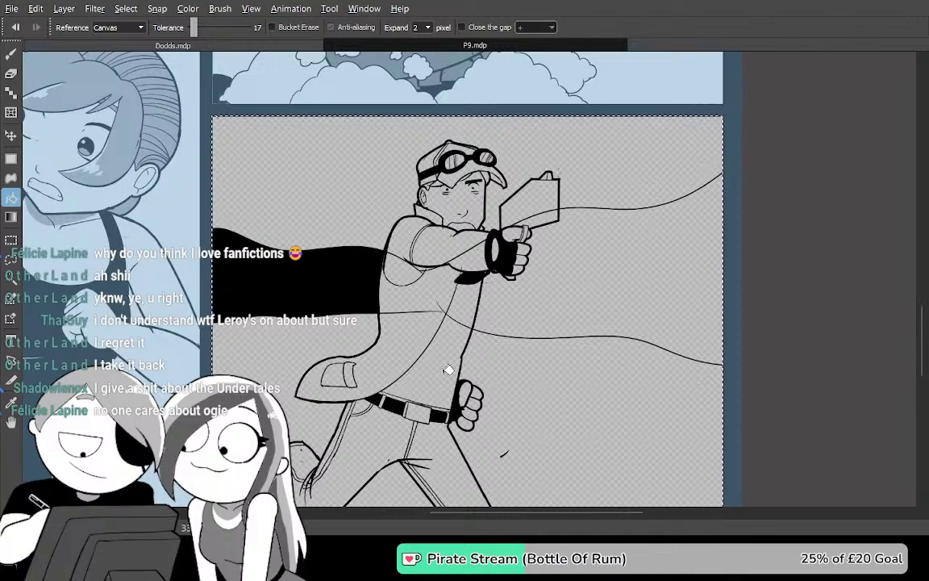
key(ctrl+z)
key(b)
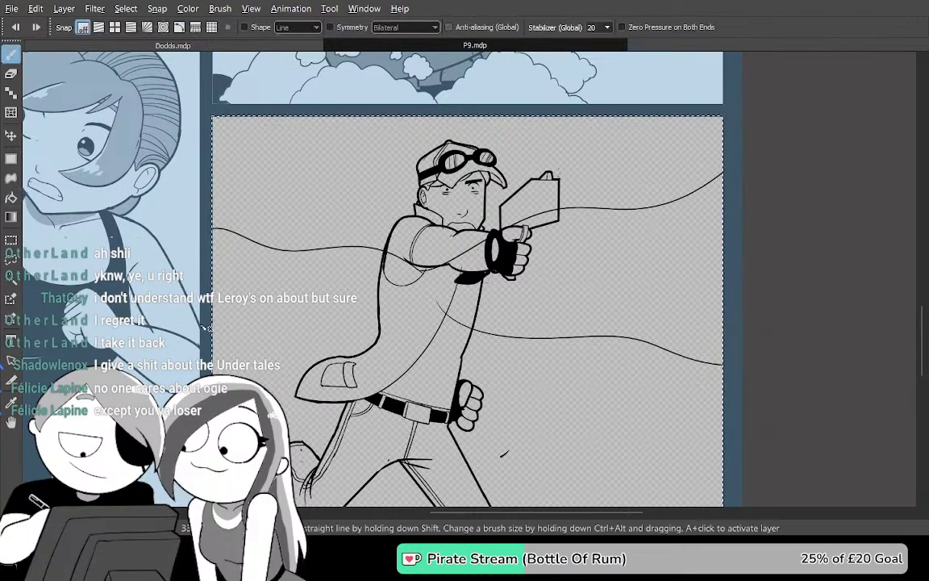
Test black fills above the upper wavy line and in the band on each side of the gunman, undoing each one
key(g)
click(314, 186)
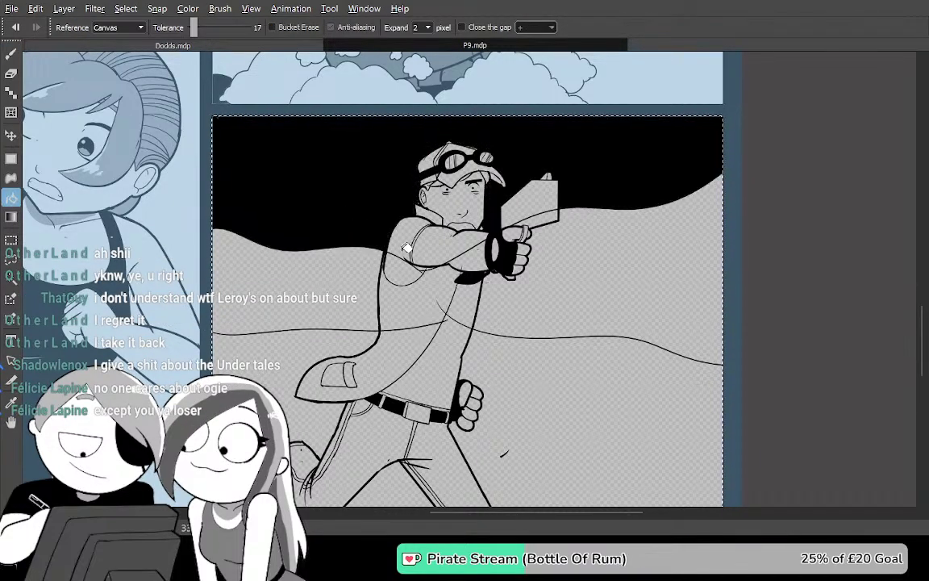
key(ctrl+z)
click(301, 278)
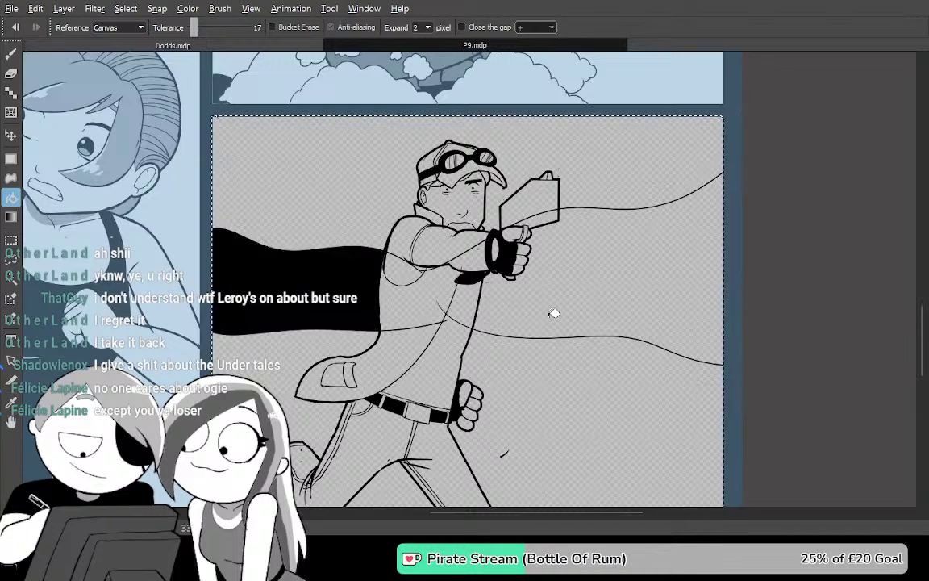
key(ctrl+z)
click(695, 297)
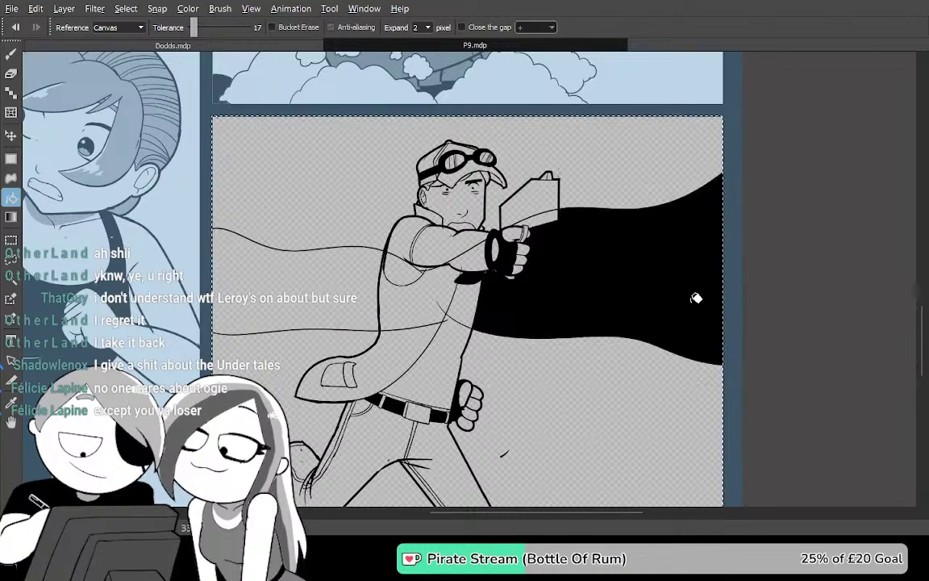
key(ctrl+z)
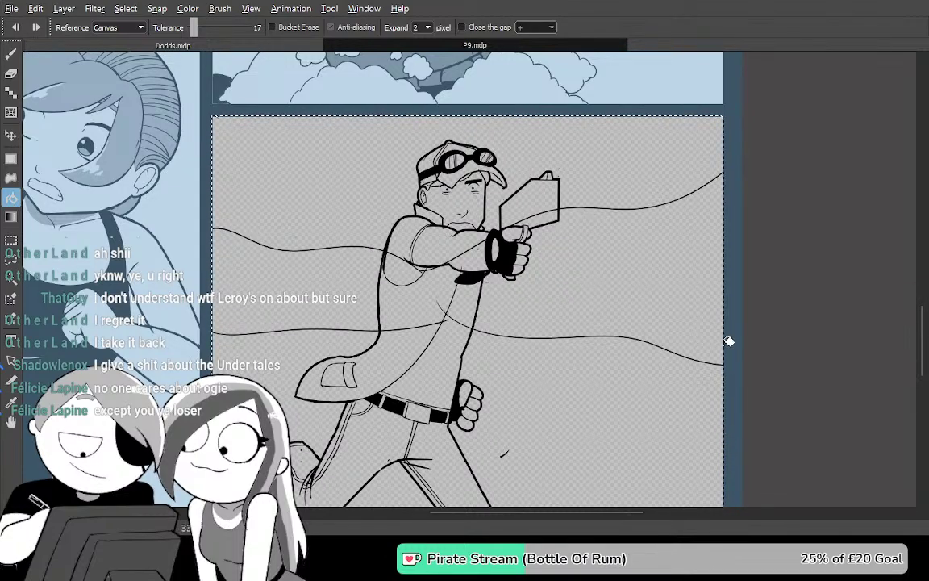
Hide the gunman's line art so only the wavy background lines show in the panel
key(Tab)
key(b)
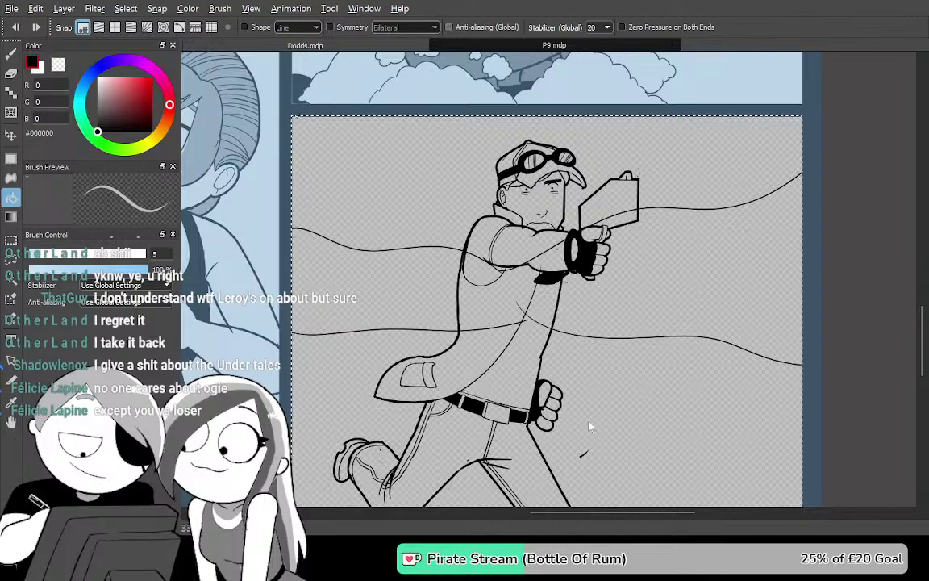
key(ctrl+x)
key(Tab)
key(Tab)
key(Tab)
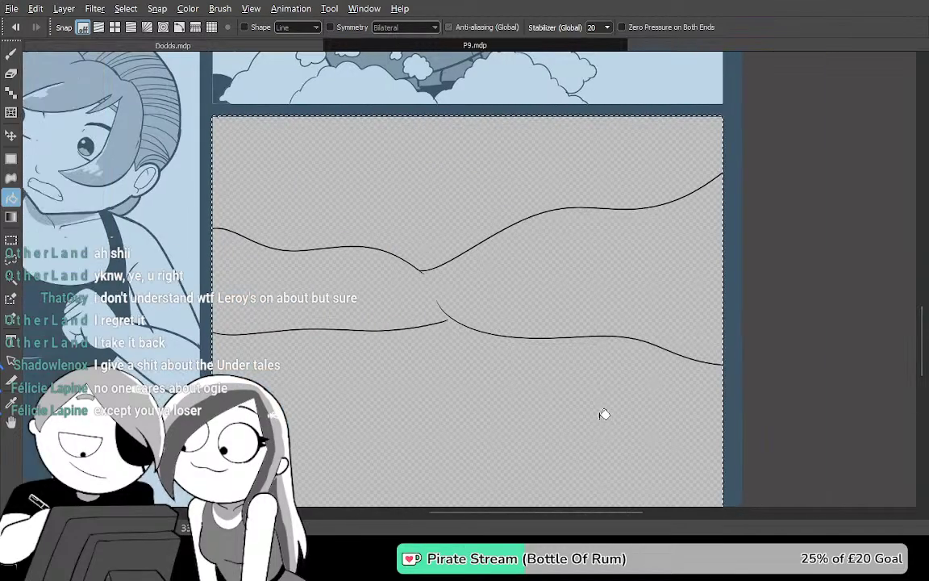
Test a black fill below the upper wavy line, undo it, and inspect the gap in the lower line
key(g)
click(547, 271)
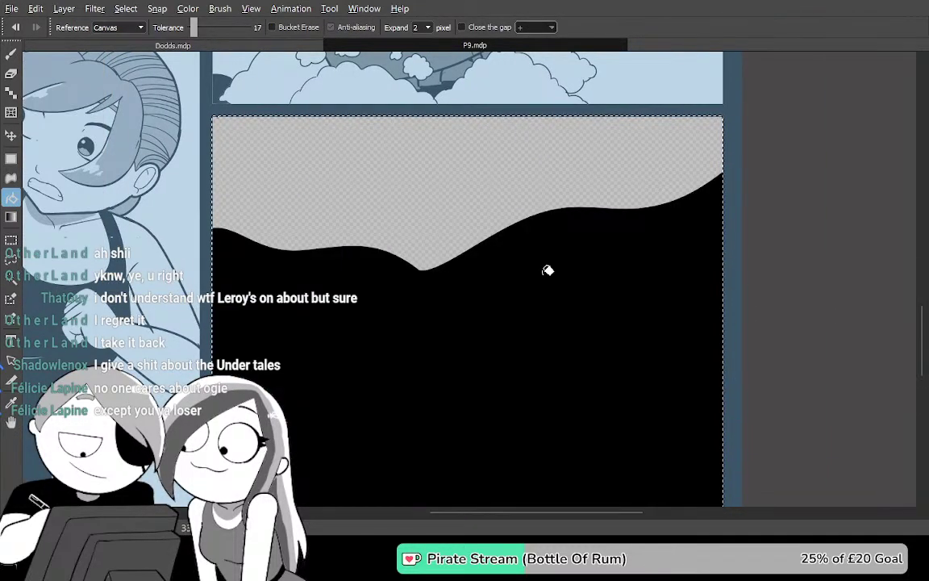
scroll(526, 274, up, 5)
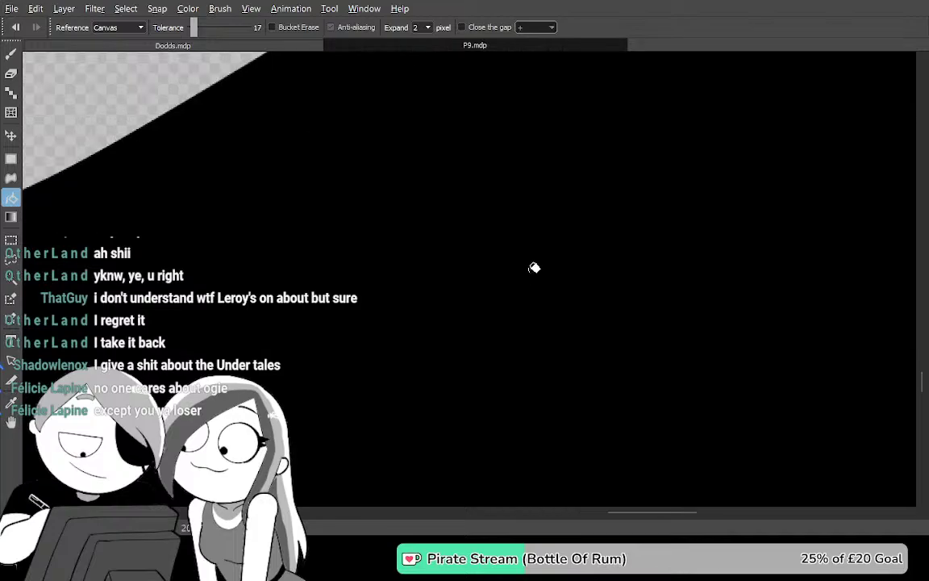
key(ctrl+z)
drag(479, 244, 673, 72)
drag(526, 242, 746, 189)
drag(597, 198, 562, 443)
drag(510, 297, 686, 167)
drag(577, 283, 556, 134)
drag(574, 197, 847, 232)
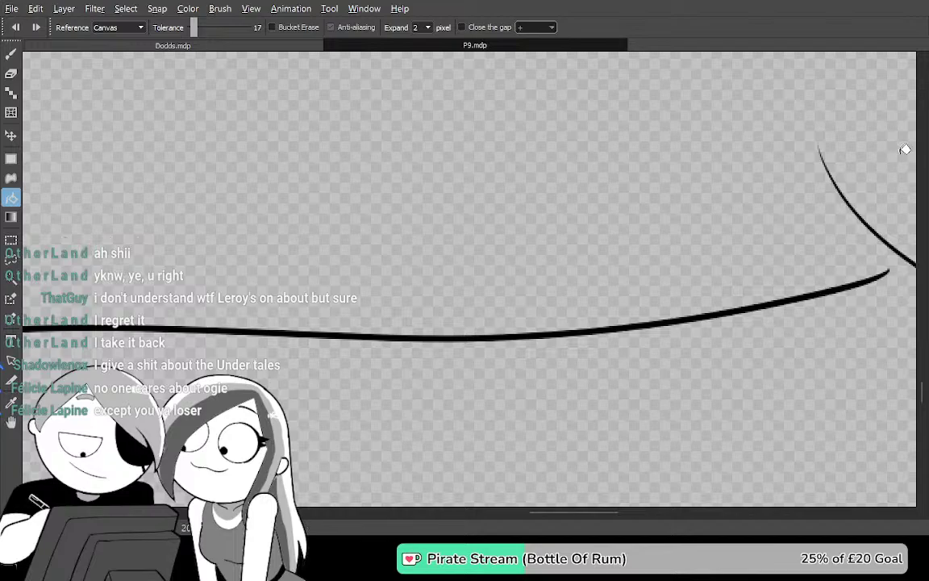
Bring back the gunman's line art, undo the left half of the lower wavy line, and redraw it with a tapered inner end
scroll(905, 149, down, 2)
key(ctrl+z)
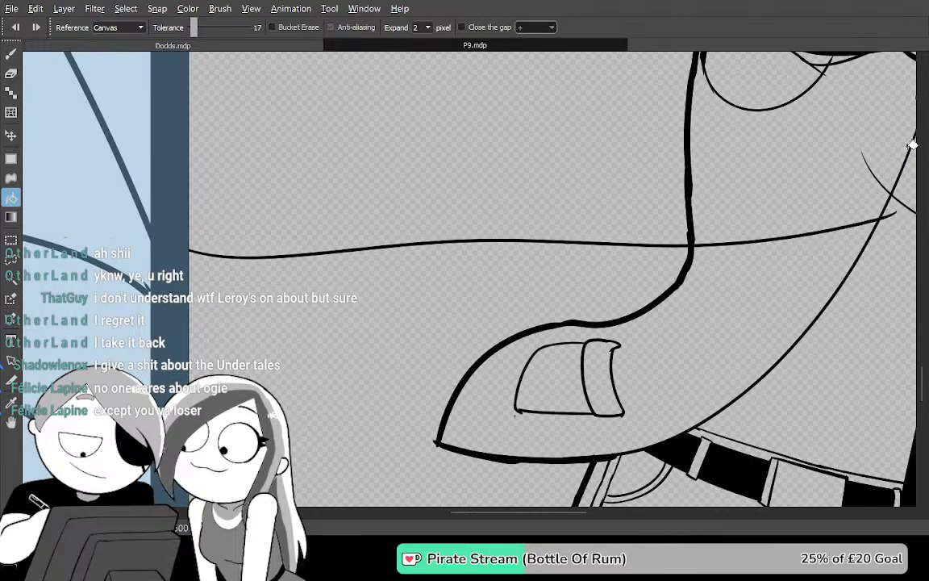
drag(569, 276, 602, 332)
key(ctrl+z)
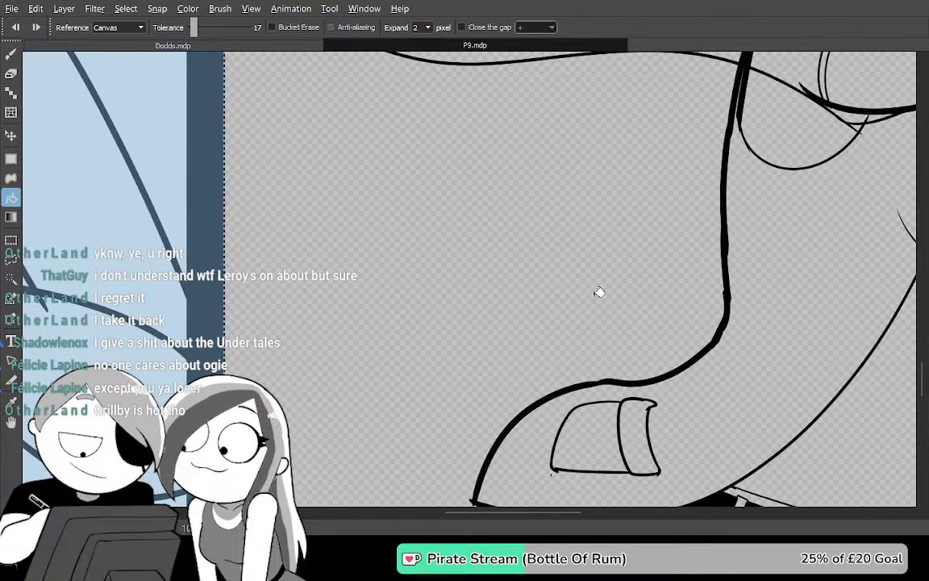
key(b)
mouse_move(218, 250)
mouse_down()
mouse_move(243, 257)
mouse_move(596, 234)
mouse_up()
mouse_move(764, 252)
mouse_down()
mouse_move(627, 244)
mouse_move(651, 210)
mouse_move(703, 183)
mouse_move(720, 159)
mouse_up()
Hide the gunman's line art so only the wavy background lines show in the panel
key(Tab)
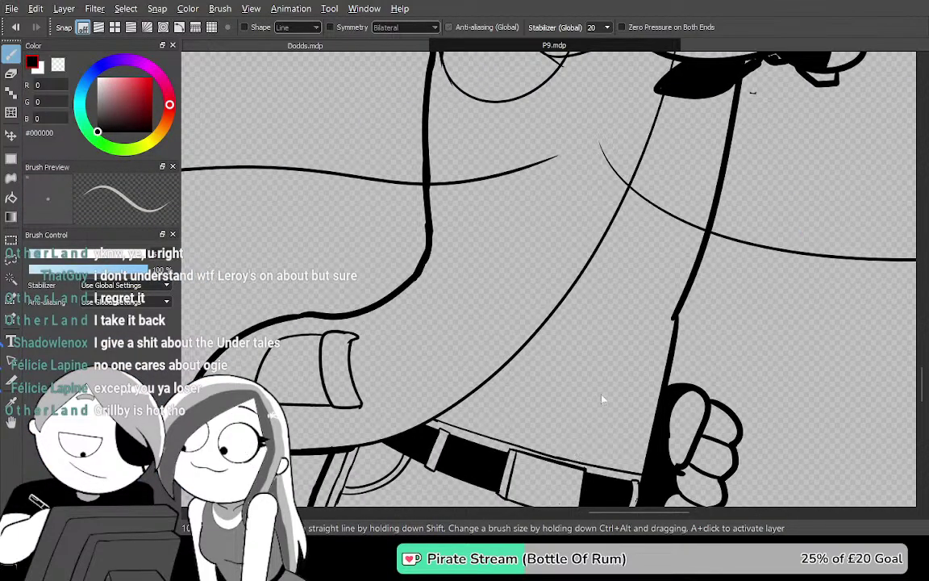
key(Delete)
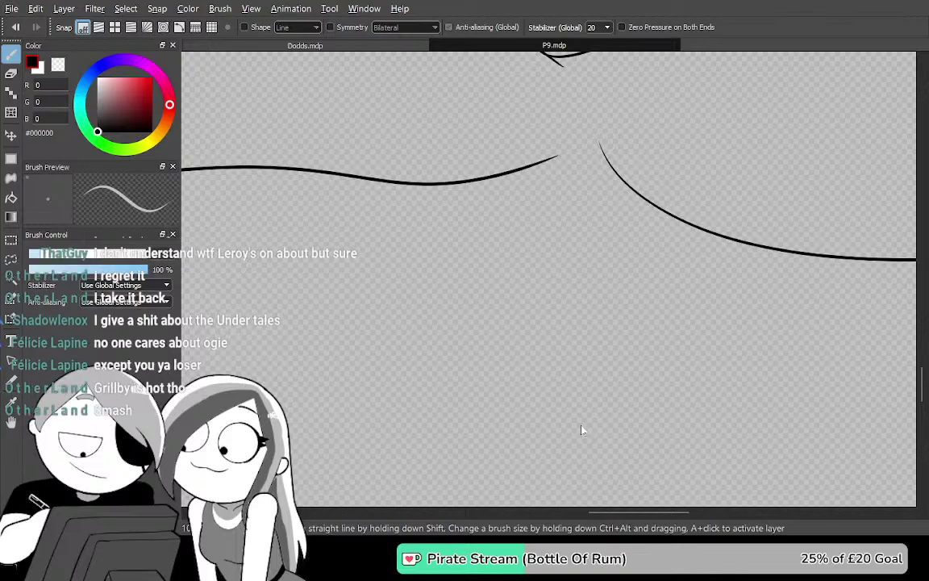
key(Tab)
Draw a steep, slightly curved line from the right half of the upper wavy line down towards the lower one
drag(663, 271, 614, 436)
drag(675, 331, 631, 450)
mouse_move(647, 341)
mouse_down()
mouse_move(636, 394)
mouse_move(630, 346)
mouse_move(682, 218)
mouse_move(643, 261)
mouse_move(634, 308)
mouse_move(602, 370)
mouse_up()
scroll(594, 270, up, 2)
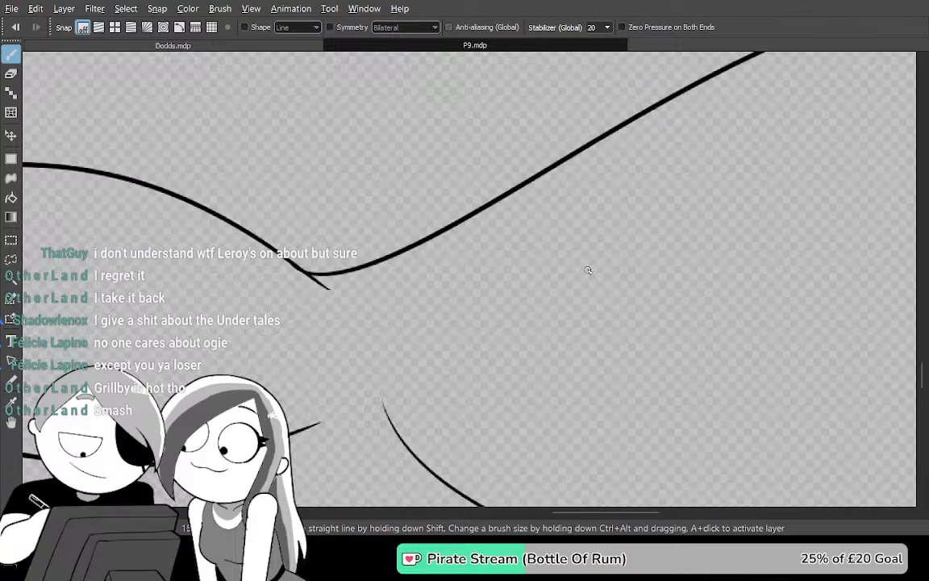
drag(582, 268, 553, 193)
mouse_move(575, 381)
mouse_down()
mouse_move(550, 105)
mouse_move(748, 58)
mouse_move(875, 124)
mouse_move(908, 191)
mouse_move(868, 270)
mouse_move(875, 326)
mouse_move(813, 313)
mouse_move(408, 442)
mouse_move(476, 360)
mouse_move(678, 297)
mouse_move(636, 311)
mouse_move(574, 155)
mouse_move(520, 153)
mouse_move(483, 228)
mouse_move(466, 211)
mouse_up()
drag(453, 399, 421, 564)
mouse_move(468, 466)
mouse_down()
mouse_move(500, 35)
mouse_move(511, 137)
mouse_move(646, 246)
mouse_up()
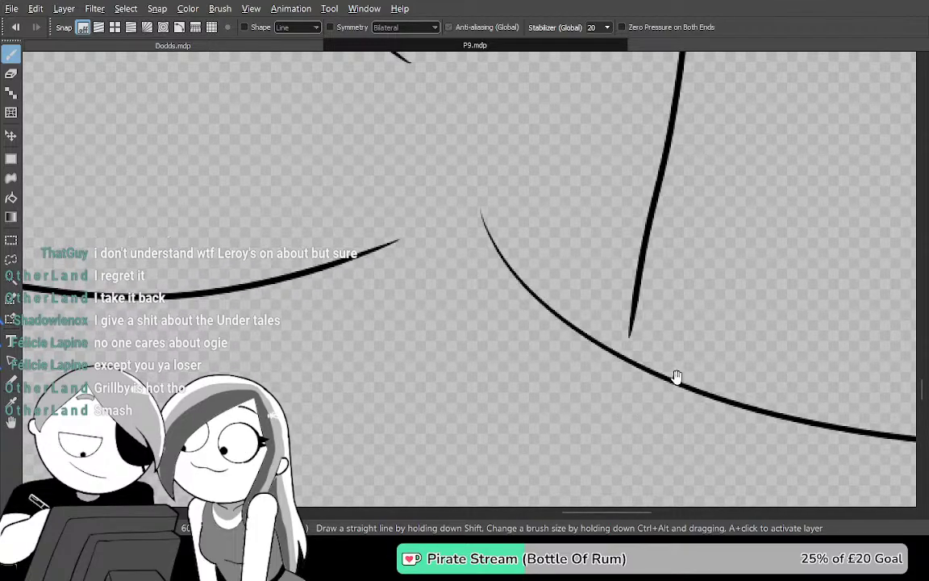
Extend the bottom end of the steep connecting line so it meets the right half of the lower wavy line
drag(683, 375, 534, 327)
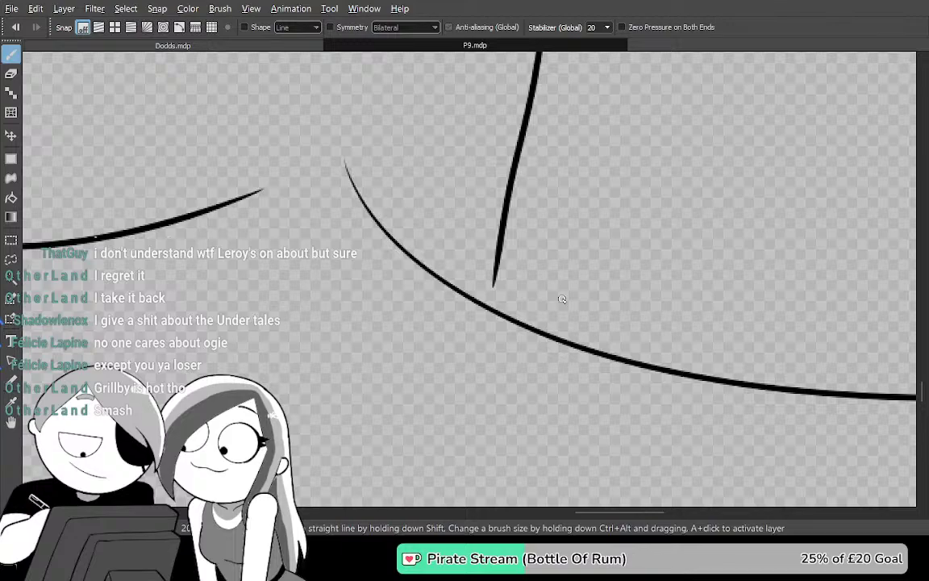
ctrl+click(569, 296)
ctrl+click(571, 295)
drag(393, 212, 509, 207)
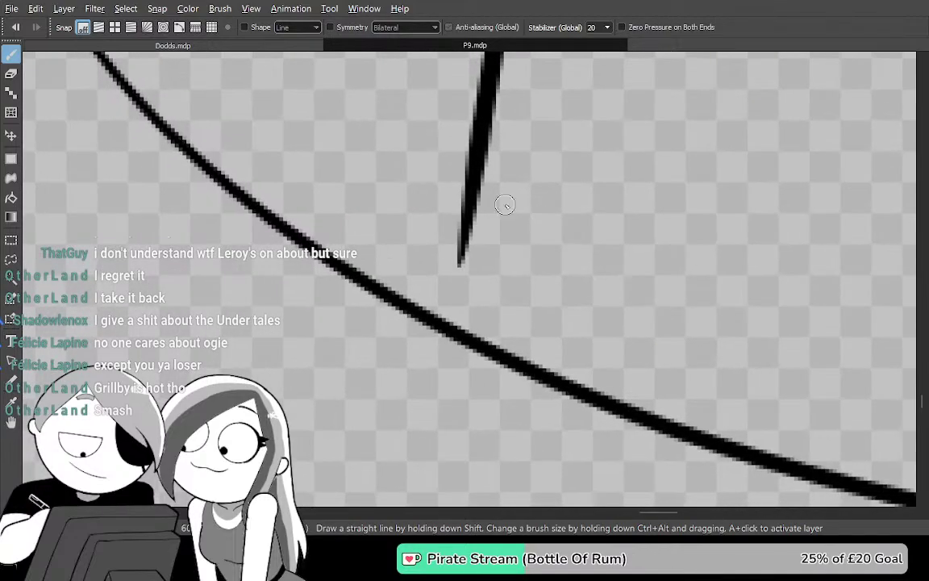
mouse_move(471, 147)
mouse_down()
mouse_move(457, 339)
mouse_move(562, 408)
mouse_move(617, 417)
mouse_up()
Erase the inner end of the right lower wavy line, from the connecting line to its tapered tip
key(e)
mouse_move(578, 366)
mouse_down()
mouse_move(599, 379)
mouse_move(570, 343)
mouse_move(503, 297)
mouse_up()
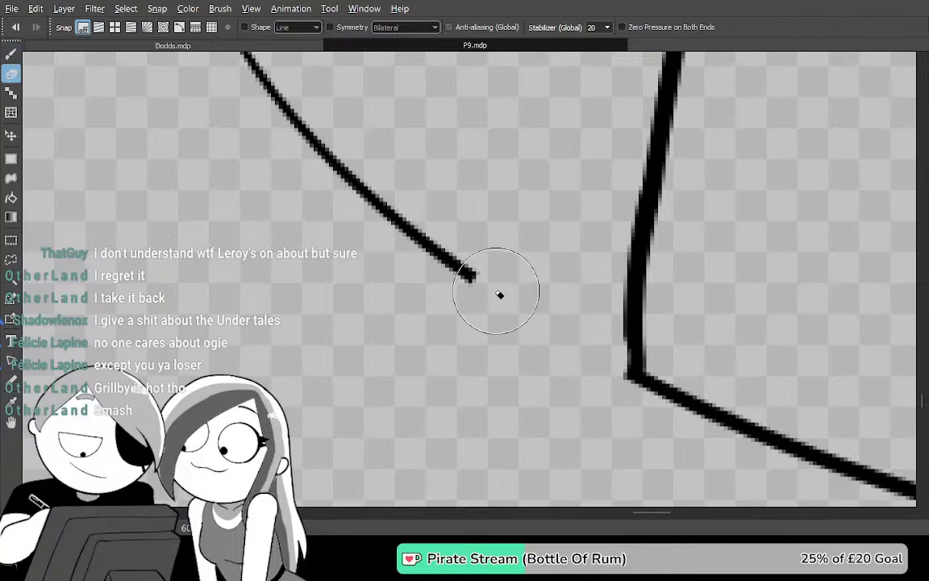
drag(439, 237, 541, 334)
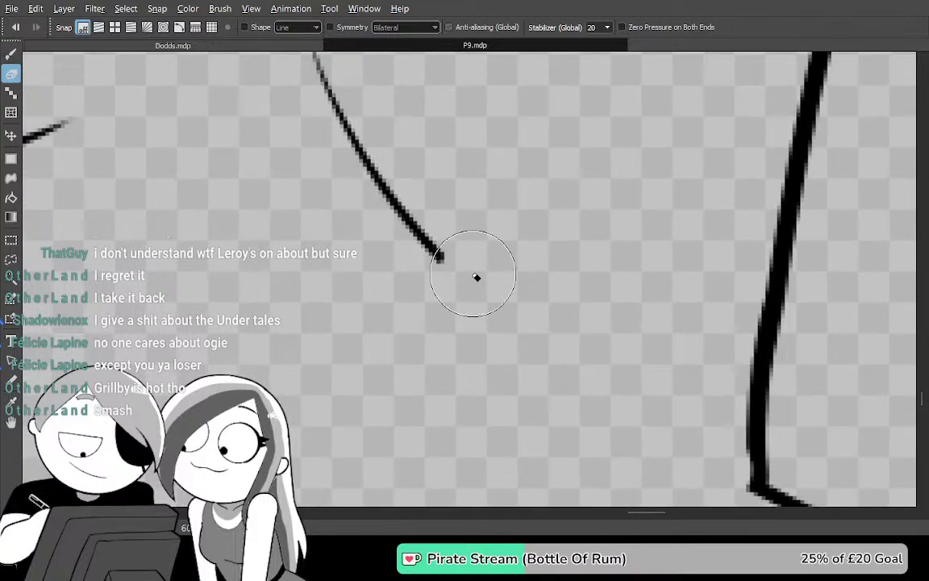
drag(417, 220, 379, 190)
mouse_move(415, 212)
mouse_down()
mouse_move(460, 273)
mouse_move(495, 347)
mouse_up()
drag(483, 309, 406, 145)
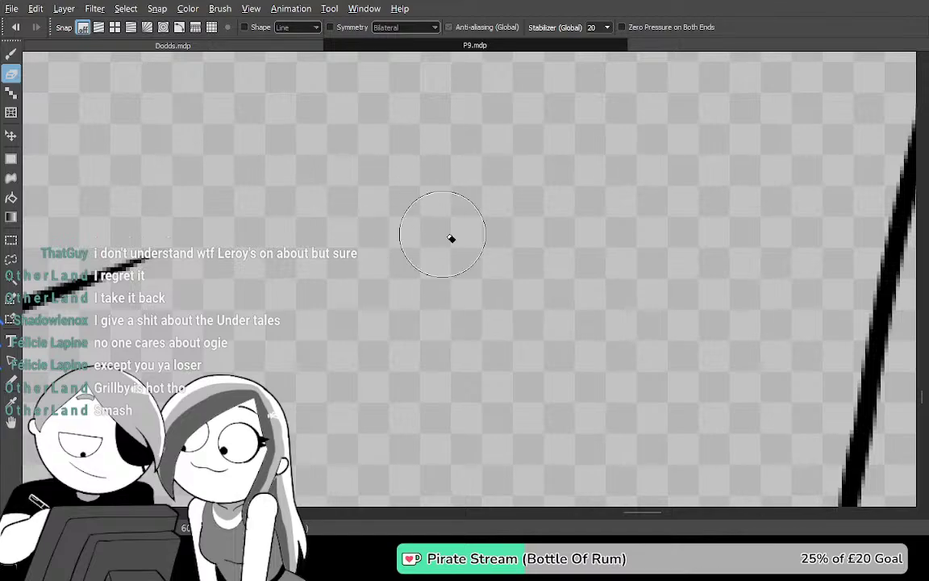
Erase the stretch of the upper wavy line around the top end of the steep connecting line
scroll(605, 219, down, 2)
drag(372, 320, 795, 271)
mouse_move(442, 366)
mouse_down()
mouse_move(887, 331)
mouse_move(771, 311)
mouse_move(484, 385)
mouse_move(489, 400)
mouse_move(678, 367)
mouse_move(454, 373)
mouse_move(616, 330)
mouse_move(723, 326)
mouse_move(558, 319)
mouse_move(467, 348)
mouse_move(708, 322)
mouse_move(670, 255)
mouse_move(618, 262)
mouse_move(728, 246)
mouse_move(626, 279)
mouse_move(607, 309)
mouse_move(624, 319)
mouse_move(607, 280)
mouse_up()
mouse_move(607, 197)
mouse_down()
mouse_move(633, 166)
mouse_move(597, 181)
mouse_up()
scroll(584, 194, up, 1)
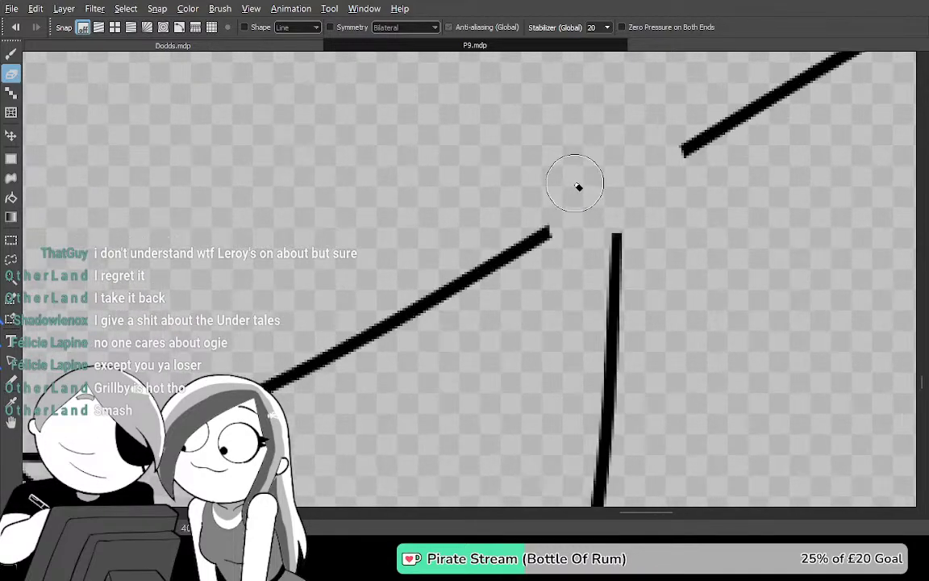